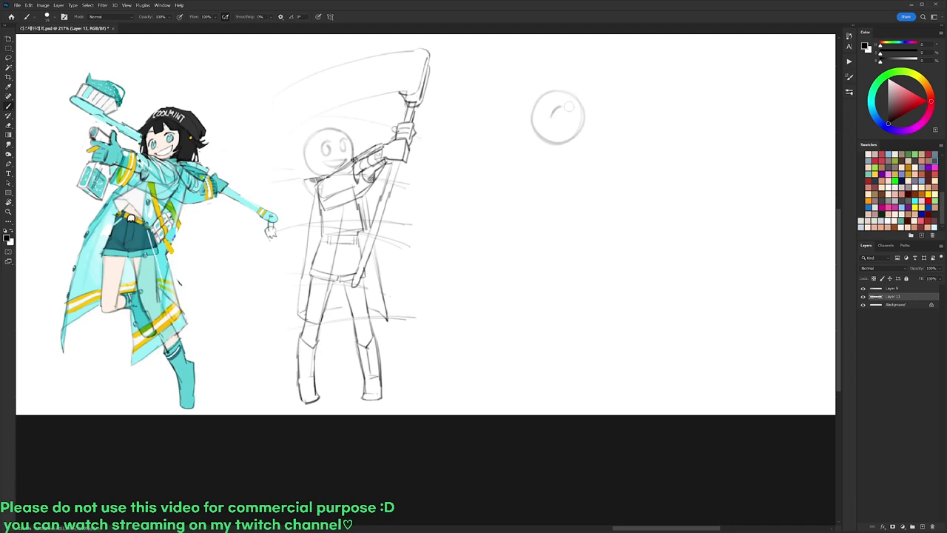
Sketch eyes and a smiling open mouth facing right inside the new figure's head circle.
{"action": "mouse_move", "coordinate": [552, 118]}
{"action": "left_mouse_down"}
{"action": "mouse_move", "coordinate": [560, 108]}
{"action": "mouse_move", "coordinate": [577, 119]}
{"action": "mouse_move", "coordinate": [563, 131]}
{"action": "mouse_move", "coordinate": [566, 115]}
{"action": "mouse_move", "coordinate": [532, 142]}
{"action": "mouse_move", "coordinate": [536, 123]}
{"action": "mouse_move", "coordinate": [529, 145]}
{"action": "left_mouse_up"}
{"action": "key", "text": "e"}
{"action": "key", "text": "b"}
{"action": "mouse_move", "coordinate": [530, 129]}
{"action": "left_mouse_down"}
{"action": "mouse_move", "coordinate": [529, 144]}
{"action": "mouse_move", "coordinate": [561, 124]}
{"action": "mouse_move", "coordinate": [552, 145]}
{"action": "left_mouse_up"}
{"action": "mouse_move", "coordinate": [557, 126]}
{"action": "left_mouse_down"}
{"action": "mouse_move", "coordinate": [559, 142]}
{"action": "mouse_move", "coordinate": [534, 163]}
{"action": "mouse_move", "coordinate": [558, 135]}
{"action": "mouse_move", "coordinate": [628, 117]}
{"action": "left_mouse_up"}
{"action": "key", "text": "e"}
{"action": "key", "text": "b"}
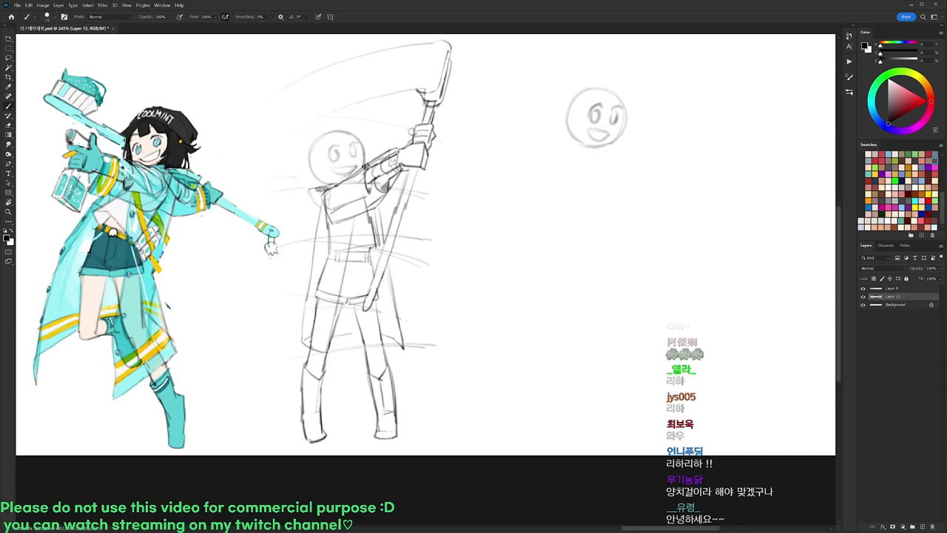
Sketch a box-shaped torso slanting diagonally down to the right below the head.
{"action": "mouse_move", "coordinate": [601, 148]}
{"action": "left_mouse_down"}
{"action": "mouse_move", "coordinate": [577, 162]}
{"action": "mouse_move", "coordinate": [598, 210]}
{"action": "left_mouse_up"}
{"action": "left_click_drag", "start_coordinate": [577, 166], "coordinate": [601, 219]}
{"action": "left_click_drag", "start_coordinate": [614, 158], "coordinate": [633, 197]}
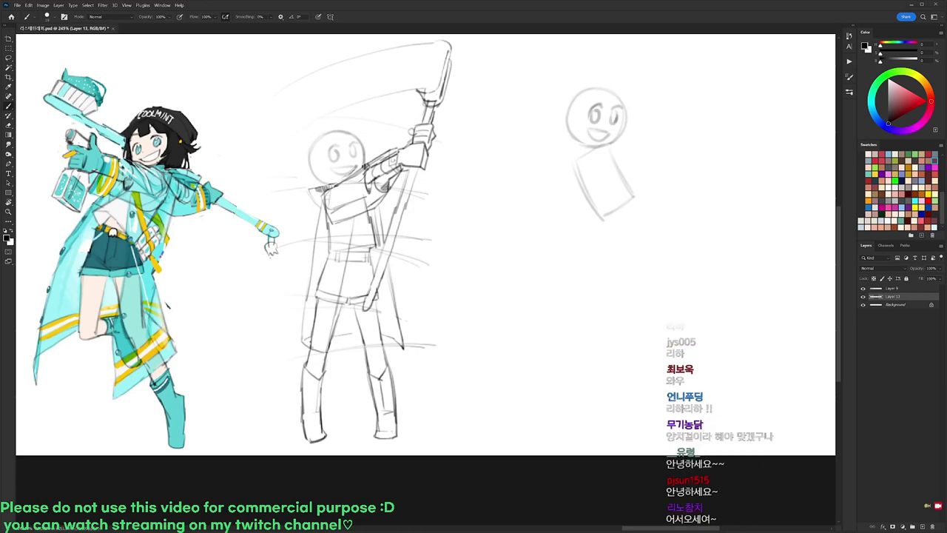
Sketch the hips, two long legs and feet trailing diagonally down from the torso.
{"action": "left_click_drag", "start_coordinate": [625, 150], "coordinate": [609, 151]}
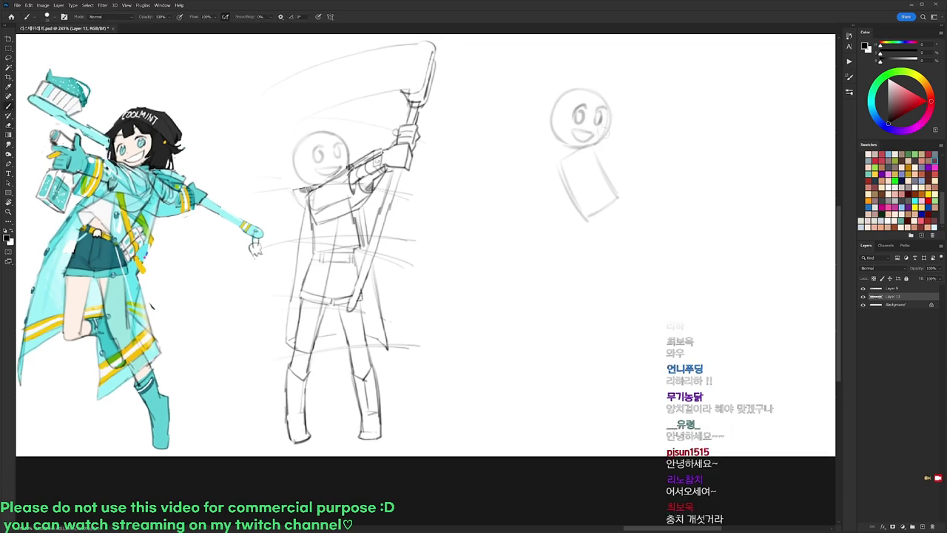
{"action": "mouse_move", "coordinate": [622, 201]}
{"action": "left_mouse_down"}
{"action": "mouse_move", "coordinate": [590, 222]}
{"action": "mouse_move", "coordinate": [645, 225]}
{"action": "mouse_move", "coordinate": [620, 253]}
{"action": "mouse_move", "coordinate": [632, 215]}
{"action": "mouse_move", "coordinate": [623, 224]}
{"action": "mouse_move", "coordinate": [649, 298]}
{"action": "left_mouse_up"}
{"action": "mouse_move", "coordinate": [603, 250]}
{"action": "left_mouse_down"}
{"action": "mouse_move", "coordinate": [641, 325]}
{"action": "mouse_move", "coordinate": [645, 289]}
{"action": "mouse_move", "coordinate": [666, 371]}
{"action": "left_mouse_up"}
{"action": "left_click_drag", "start_coordinate": [654, 303], "coordinate": [682, 357]}
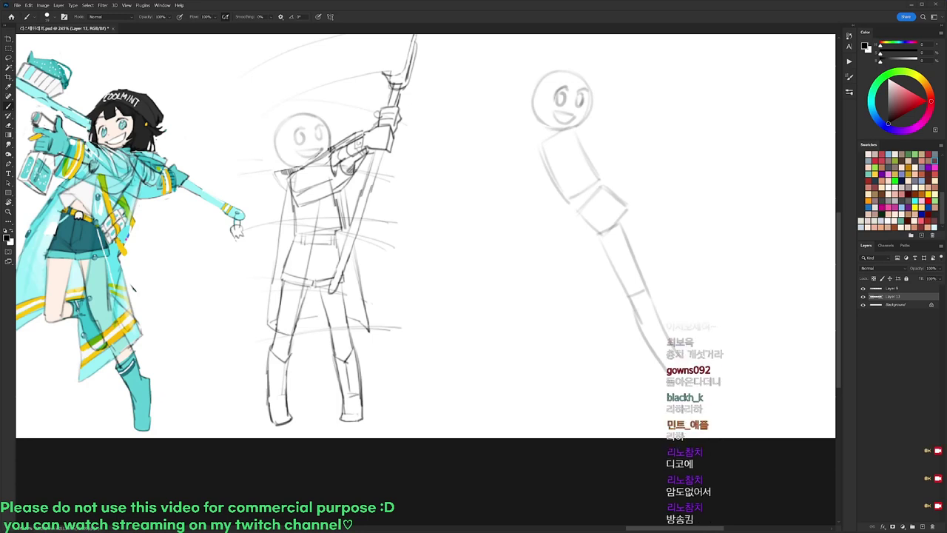
{"action": "mouse_move", "coordinate": [598, 231]}
{"action": "left_mouse_down"}
{"action": "mouse_move", "coordinate": [563, 213]}
{"action": "mouse_move", "coordinate": [576, 241]}
{"action": "mouse_move", "coordinate": [601, 247]}
{"action": "mouse_move", "coordinate": [592, 243]}
{"action": "mouse_move", "coordinate": [642, 301]}
{"action": "mouse_move", "coordinate": [629, 260]}
{"action": "mouse_move", "coordinate": [635, 272]}
{"action": "mouse_move", "coordinate": [657, 281]}
{"action": "left_mouse_up"}
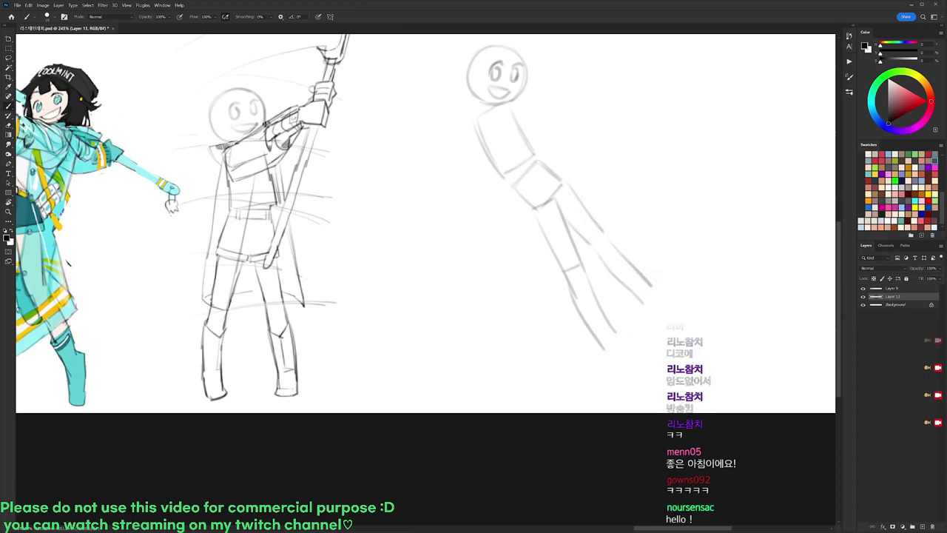
{"action": "mouse_move", "coordinate": [629, 327]}
{"action": "left_mouse_down"}
{"action": "mouse_move", "coordinate": [648, 337]}
{"action": "mouse_move", "coordinate": [605, 357]}
{"action": "left_mouse_up"}
{"action": "mouse_move", "coordinate": [654, 288]}
{"action": "left_mouse_down"}
{"action": "mouse_move", "coordinate": [670, 277]}
{"action": "mouse_move", "coordinate": [661, 309]}
{"action": "mouse_move", "coordinate": [642, 314]}
{"action": "mouse_move", "coordinate": [673, 293]}
{"action": "mouse_move", "coordinate": [669, 279]}
{"action": "left_mouse_up"}
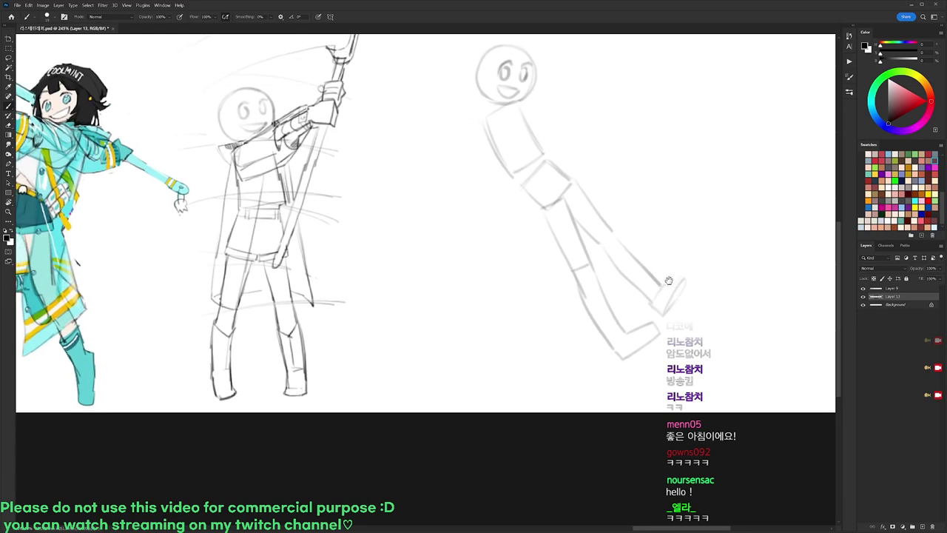
Lasso and delete the far lower leg, and redraw that leg bent back at the knee.
{"action": "key", "text": "l"}
{"action": "mouse_move", "coordinate": [670, 219]}
{"action": "left_mouse_down"}
{"action": "mouse_move", "coordinate": [689, 316]}
{"action": "mouse_move", "coordinate": [633, 301]}
{"action": "mouse_move", "coordinate": [609, 240]}
{"action": "mouse_move", "coordinate": [635, 219]}
{"action": "left_mouse_up"}
{"action": "key", "text": "Delete"}
{"action": "key", "text": "ctrl+d"}
{"action": "key", "text": "b"}
{"action": "mouse_move", "coordinate": [585, 249]}
{"action": "left_mouse_down"}
{"action": "mouse_move", "coordinate": [611, 246]}
{"action": "mouse_move", "coordinate": [595, 272]}
{"action": "left_mouse_up"}
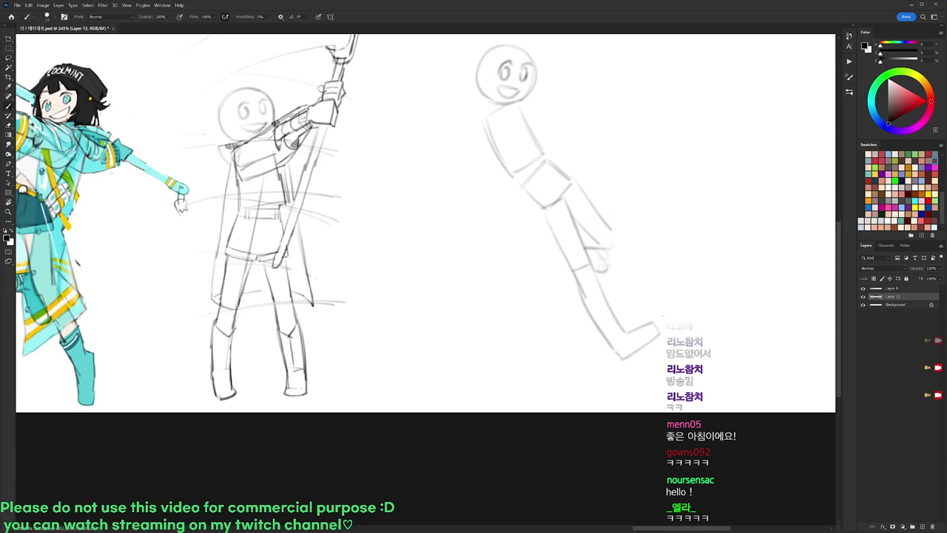
{"action": "left_click_drag", "start_coordinate": [607, 222], "coordinate": [625, 264]}
Select the head, flip it horizontally and move it slightly up and to the left.
{"action": "key", "text": "l"}
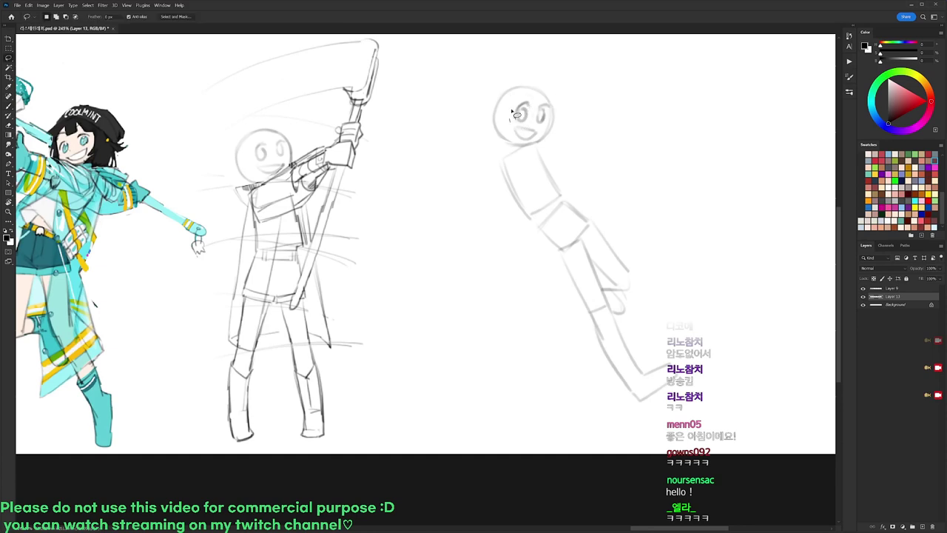
{"action": "mouse_move", "coordinate": [559, 107]}
{"action": "left_mouse_down"}
{"action": "mouse_move", "coordinate": [525, 149]}
{"action": "mouse_move", "coordinate": [517, 74]}
{"action": "left_mouse_up"}
{"action": "key", "text": "ctrl+t"}
{"action": "right_click", "coordinate": [534, 87]}
{"action": "left_click", "coordinate": [557, 257]}
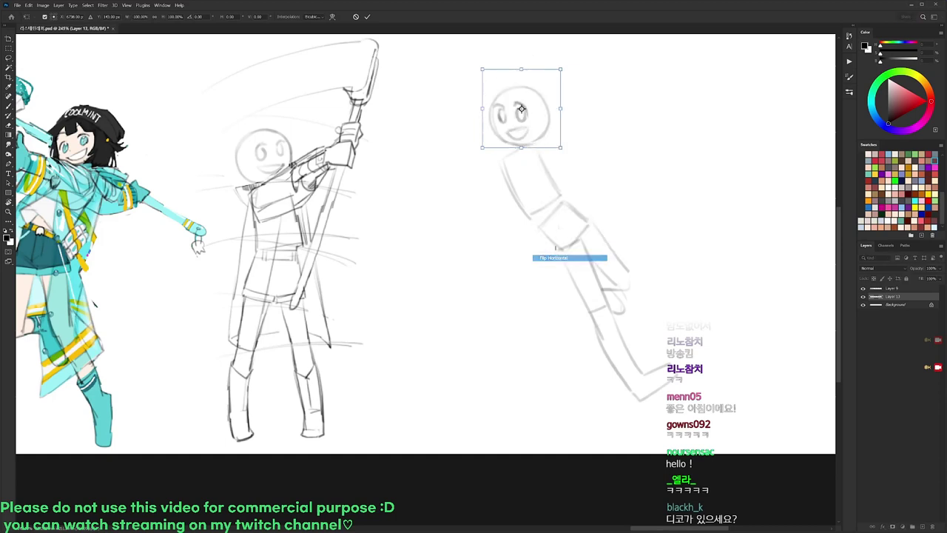
{"action": "left_click_drag", "start_coordinate": [541, 130], "coordinate": [530, 128]}
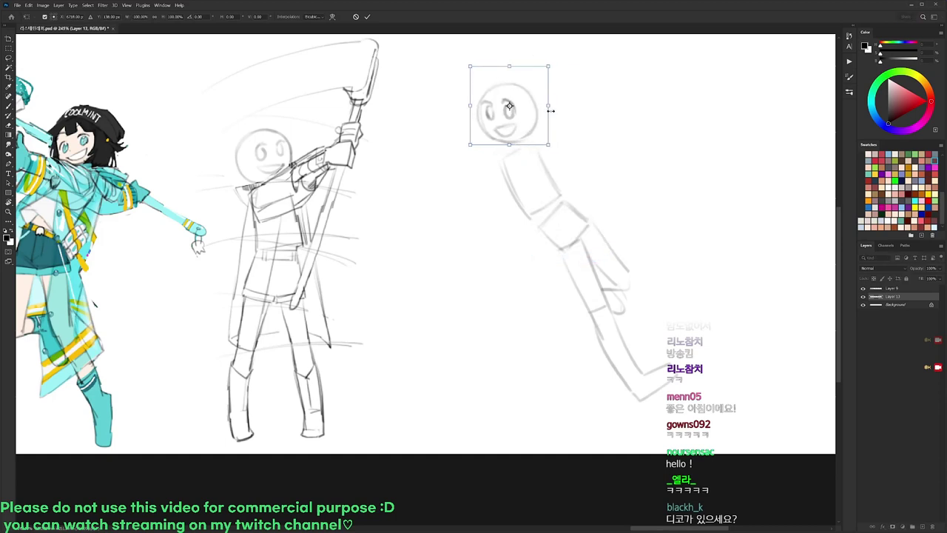
{"action": "key", "text": "Return"}
Delete the facial features from inside the head circle and deselect.
{"action": "mouse_move", "coordinate": [516, 95]}
{"action": "left_mouse_down"}
{"action": "mouse_move", "coordinate": [530, 132]}
{"action": "mouse_move", "coordinate": [482, 105]}
{"action": "mouse_move", "coordinate": [512, 77]}
{"action": "left_mouse_up"}
{"action": "key", "text": "Delete"}
{"action": "key", "text": "ctrl+d"}
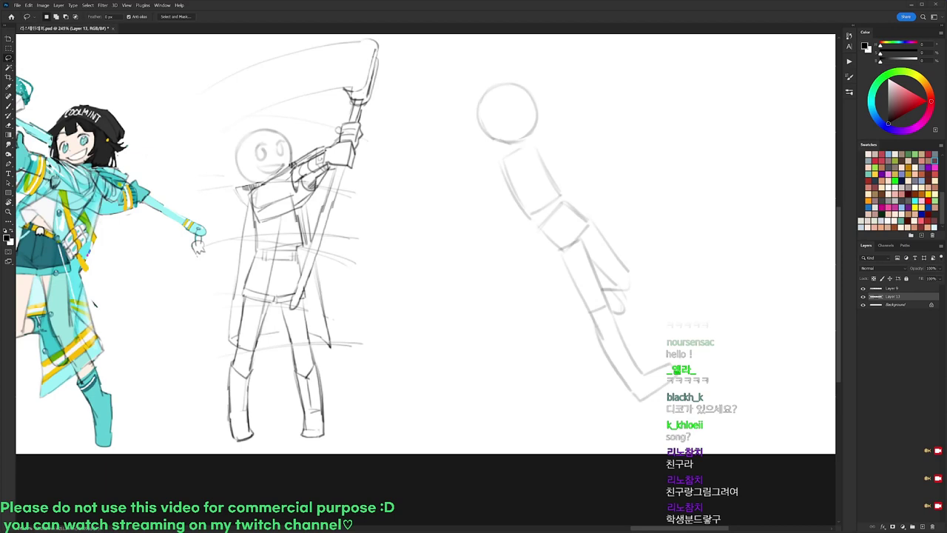
Sketch the near shoulder joint below the head and nudge the head closer to the neck.
{"action": "key", "text": "b"}
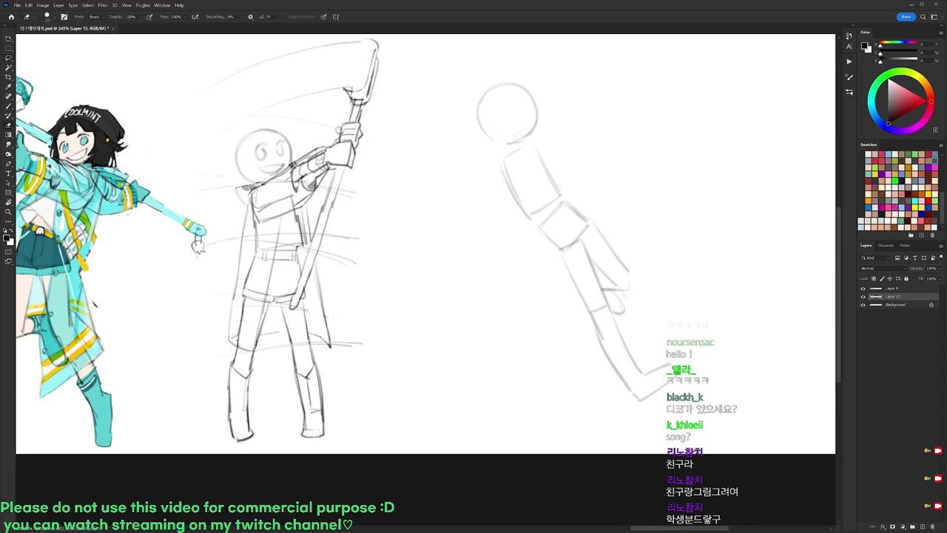
{"action": "mouse_move", "coordinate": [516, 141]}
{"action": "left_mouse_down"}
{"action": "mouse_move", "coordinate": [477, 108]}
{"action": "mouse_move", "coordinate": [494, 88]}
{"action": "mouse_move", "coordinate": [475, 129]}
{"action": "left_mouse_up"}
{"action": "key", "text": "e"}
{"action": "key", "text": "b"}
{"action": "key", "text": "l"}
{"action": "mouse_move", "coordinate": [545, 129]}
{"action": "left_mouse_down"}
{"action": "mouse_move", "coordinate": [466, 119]}
{"action": "mouse_move", "coordinate": [566, 114]}
{"action": "mouse_move", "coordinate": [545, 127]}
{"action": "left_mouse_up"}
{"action": "left_click_drag", "start_coordinate": [542, 121], "coordinate": [537, 127]}
{"action": "key", "text": "ctrl+d"}
Sketch an arm stretched out horizontally to the left from the shoulder joint.
{"action": "key", "text": "b"}
{"action": "mouse_move", "coordinate": [489, 155]}
{"action": "left_mouse_down"}
{"action": "mouse_move", "coordinate": [508, 158]}
{"action": "mouse_move", "coordinate": [499, 153]}
{"action": "mouse_move", "coordinate": [498, 171]}
{"action": "mouse_move", "coordinate": [446, 152]}
{"action": "mouse_move", "coordinate": [434, 163]}
{"action": "mouse_move", "coordinate": [469, 152]}
{"action": "left_mouse_up"}
{"action": "mouse_move", "coordinate": [442, 165]}
{"action": "left_mouse_down"}
{"action": "mouse_move", "coordinate": [493, 172]}
{"action": "mouse_move", "coordinate": [485, 154]}
{"action": "left_mouse_up"}
Lasso and delete the hips and legs below the torso.
{"action": "key", "text": "l"}
{"action": "mouse_move", "coordinate": [582, 198]}
{"action": "left_mouse_down"}
{"action": "mouse_move", "coordinate": [689, 437]}
{"action": "mouse_move", "coordinate": [562, 199]}
{"action": "left_mouse_up"}
{"action": "key", "text": "Delete"}
{"action": "key", "text": "ctrl+d"}
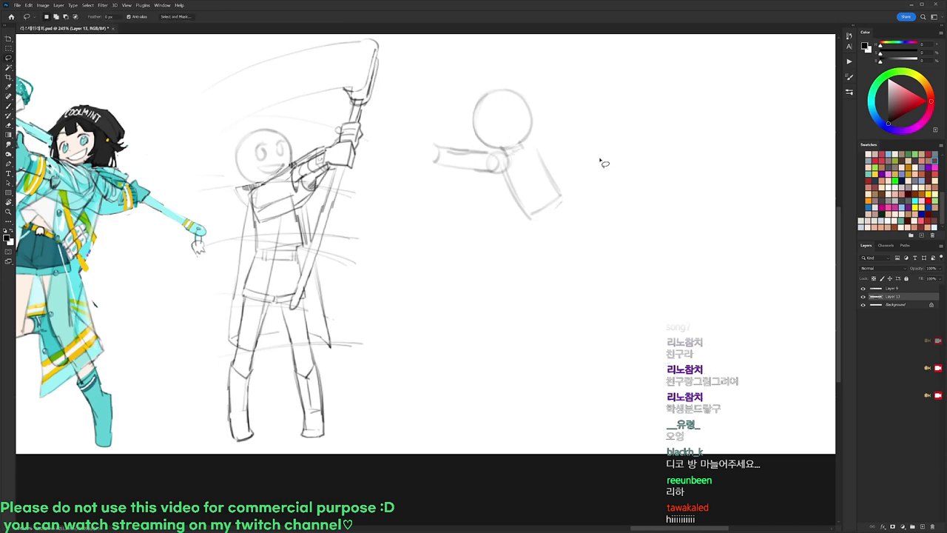
Sketch hips at the torso's lower end with both thighs kicked up toward the upper right.
{"action": "key", "text": "b"}
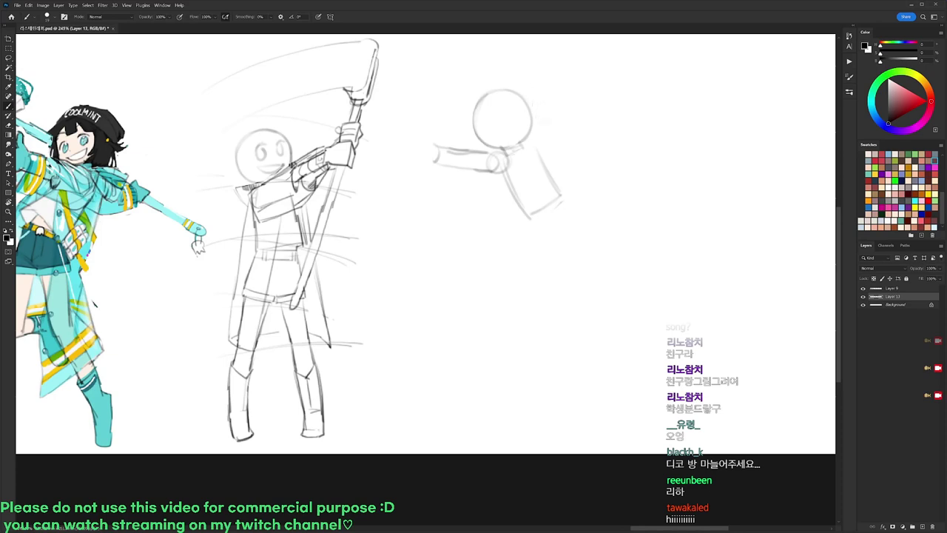
{"action": "left_click_drag", "start_coordinate": [559, 198], "coordinate": [581, 177]}
{"action": "mouse_move", "coordinate": [533, 225]}
{"action": "left_mouse_down"}
{"action": "mouse_move", "coordinate": [562, 243]}
{"action": "mouse_move", "coordinate": [589, 206]}
{"action": "mouse_move", "coordinate": [588, 175]}
{"action": "mouse_move", "coordinate": [615, 159]}
{"action": "mouse_move", "coordinate": [591, 169]}
{"action": "mouse_move", "coordinate": [629, 119]}
{"action": "left_mouse_up"}
{"action": "mouse_move", "coordinate": [601, 187]}
{"action": "left_mouse_down"}
{"action": "mouse_move", "coordinate": [640, 130]}
{"action": "mouse_move", "coordinate": [618, 164]}
{"action": "left_mouse_up"}
{"action": "key", "text": "e"}
{"action": "left_click_drag", "start_coordinate": [641, 132], "coordinate": [619, 164]}
{"action": "key", "text": "b"}
{"action": "mouse_move", "coordinate": [571, 238]}
{"action": "left_mouse_down"}
{"action": "mouse_move", "coordinate": [605, 191]}
{"action": "mouse_move", "coordinate": [660, 142]}
{"action": "left_mouse_up"}
{"action": "mouse_move", "coordinate": [624, 197]}
{"action": "left_mouse_down"}
{"action": "mouse_move", "coordinate": [657, 140]}
{"action": "mouse_move", "coordinate": [687, 136]}
{"action": "left_mouse_up"}
Select the whole new figure and rotate it counterclockwise.
{"action": "key", "text": "l"}
{"action": "mouse_move", "coordinate": [712, 105]}
{"action": "left_mouse_down"}
{"action": "mouse_move", "coordinate": [708, 171]}
{"action": "mouse_move", "coordinate": [424, 140]}
{"action": "mouse_move", "coordinate": [577, 68]}
{"action": "left_mouse_up"}
{"action": "left_click_drag", "start_coordinate": [636, 198], "coordinate": [642, 234]}
{"action": "key", "text": "ctrl+t"}
{"action": "left_click_drag", "start_coordinate": [725, 124], "coordinate": [693, 74]}
{"action": "key", "text": "Return"}
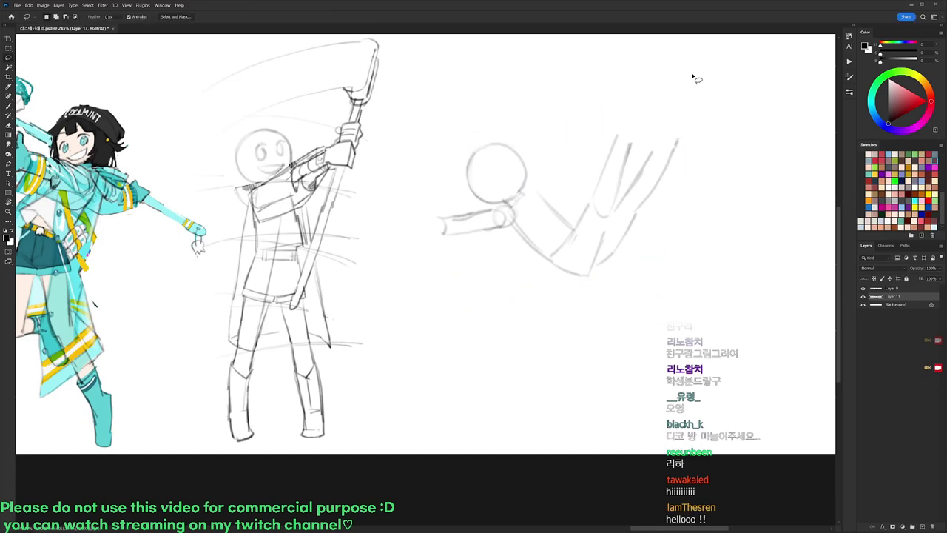
Rotate the head clockwise over the neck and shift the outstretched arm slightly.
{"action": "mouse_move", "coordinate": [529, 160]}
{"action": "left_mouse_down"}
{"action": "mouse_move", "coordinate": [534, 177]}
{"action": "mouse_move", "coordinate": [458, 164]}
{"action": "mouse_move", "coordinate": [530, 157]}
{"action": "left_mouse_up"}
{"action": "key", "text": "ctrl+t"}
{"action": "mouse_move", "coordinate": [551, 119]}
{"action": "left_mouse_down"}
{"action": "mouse_move", "coordinate": [559, 131]}
{"action": "mouse_move", "coordinate": [531, 137]}
{"action": "left_mouse_up"}
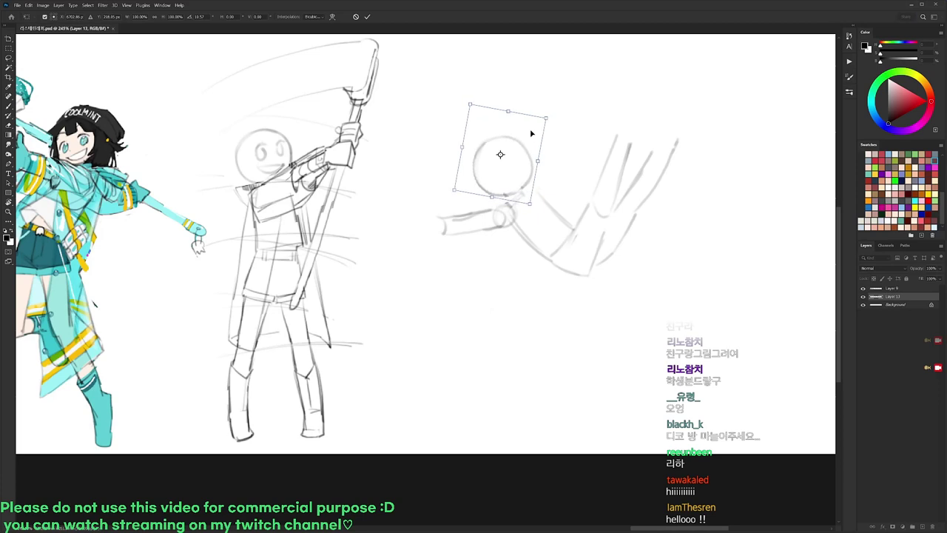
{"action": "key", "text": "Return"}
{"action": "key", "text": "b"}
{"action": "key", "text": "l"}
{"action": "mouse_move", "coordinate": [518, 201]}
{"action": "left_mouse_down"}
{"action": "mouse_move", "coordinate": [503, 221]}
{"action": "mouse_move", "coordinate": [498, 214]}
{"action": "left_mouse_up"}
{"action": "key", "text": "ctrl+d"}
Sketch the far shoulder joint and an arm raised straight up beside the head, with elbow and wrist marked.
{"action": "key", "text": "b"}
{"action": "left_click_drag", "start_coordinate": [548, 183], "coordinate": [547, 181]}
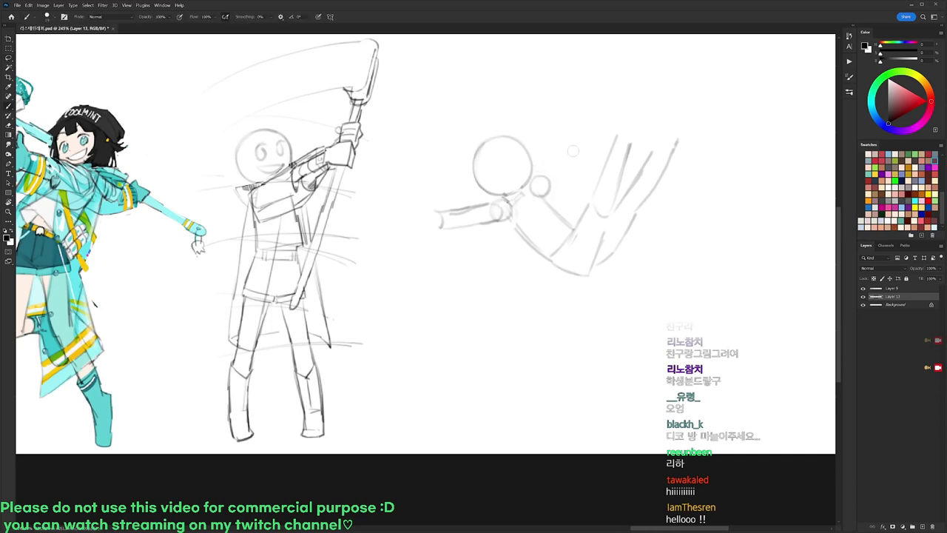
{"action": "mouse_move", "coordinate": [544, 134]}
{"action": "left_mouse_down"}
{"action": "mouse_move", "coordinate": [562, 141]}
{"action": "mouse_move", "coordinate": [539, 175]}
{"action": "mouse_move", "coordinate": [554, 176]}
{"action": "left_mouse_up"}
{"action": "left_click_drag", "start_coordinate": [544, 131], "coordinate": [563, 137]}
{"action": "mouse_move", "coordinate": [546, 131]}
{"action": "left_mouse_down"}
{"action": "mouse_move", "coordinate": [553, 87]}
{"action": "mouse_move", "coordinate": [568, 89]}
{"action": "mouse_move", "coordinate": [562, 135]}
{"action": "mouse_move", "coordinate": [583, 137]}
{"action": "mouse_move", "coordinate": [568, 153]}
{"action": "left_mouse_up"}
{"action": "key", "text": "l"}
{"action": "mouse_move", "coordinate": [574, 118]}
{"action": "left_mouse_down"}
{"action": "mouse_move", "coordinate": [574, 125]}
{"action": "mouse_move", "coordinate": [565, 106]}
{"action": "left_mouse_up"}
{"action": "key", "text": "b"}
{"action": "left_click_drag", "start_coordinate": [552, 99], "coordinate": [554, 109]}
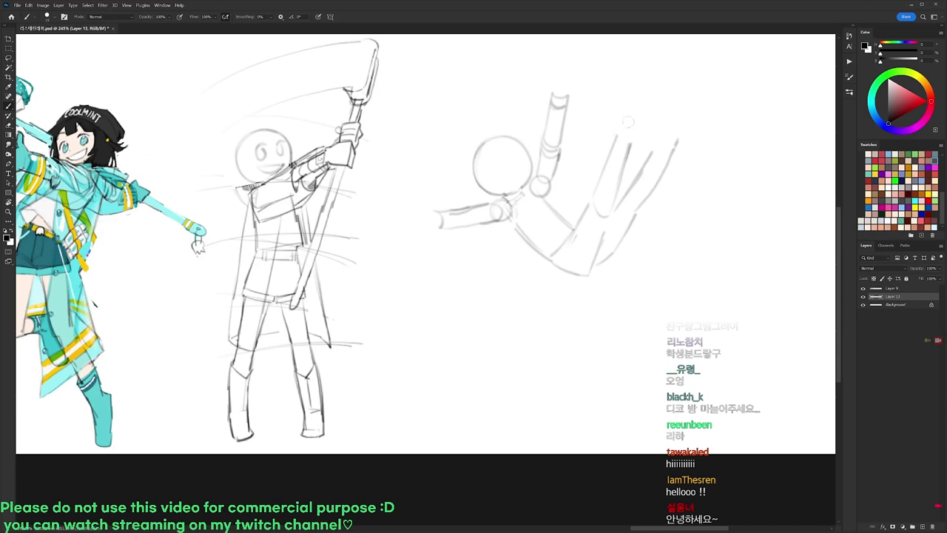
Sketch the lower legs folding back up to the left from the raised knees.
{"action": "left_click_drag", "start_coordinate": [621, 95], "coordinate": [638, 134]}
{"action": "left_click_drag", "start_coordinate": [649, 84], "coordinate": [674, 127]}
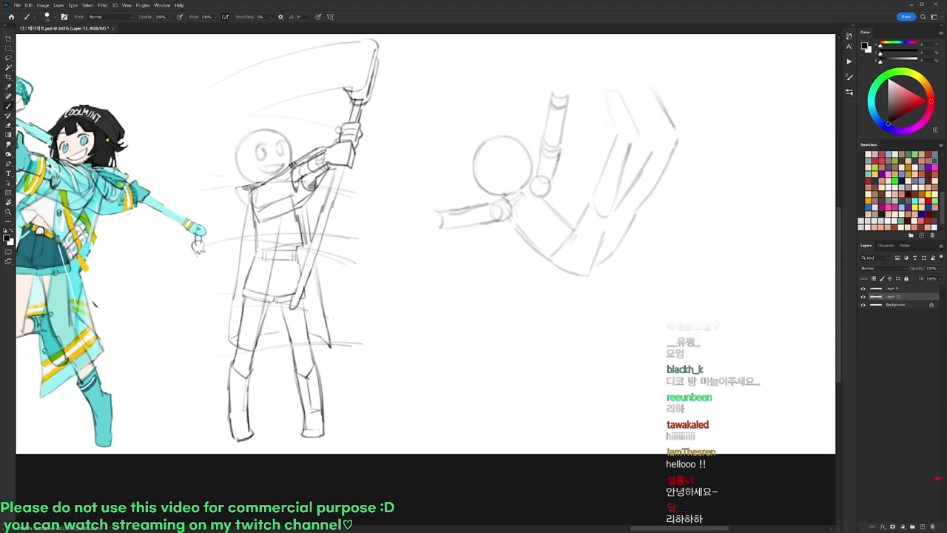
Sketch an open hand with spread fingers at the end of the outstretched arm.
{"action": "mouse_move", "coordinate": [427, 215]}
{"action": "left_mouse_down"}
{"action": "mouse_move", "coordinate": [437, 221]}
{"action": "mouse_move", "coordinate": [419, 194]}
{"action": "mouse_move", "coordinate": [407, 226]}
{"action": "left_mouse_up"}
{"action": "mouse_move", "coordinate": [421, 224]}
{"action": "left_mouse_down"}
{"action": "mouse_move", "coordinate": [411, 228]}
{"action": "mouse_move", "coordinate": [440, 216]}
{"action": "mouse_move", "coordinate": [421, 233]}
{"action": "mouse_move", "coordinate": [440, 233]}
{"action": "left_mouse_up"}
{"action": "key", "text": "ctrl+z"}
{"action": "key", "text": "ctrl+z"}
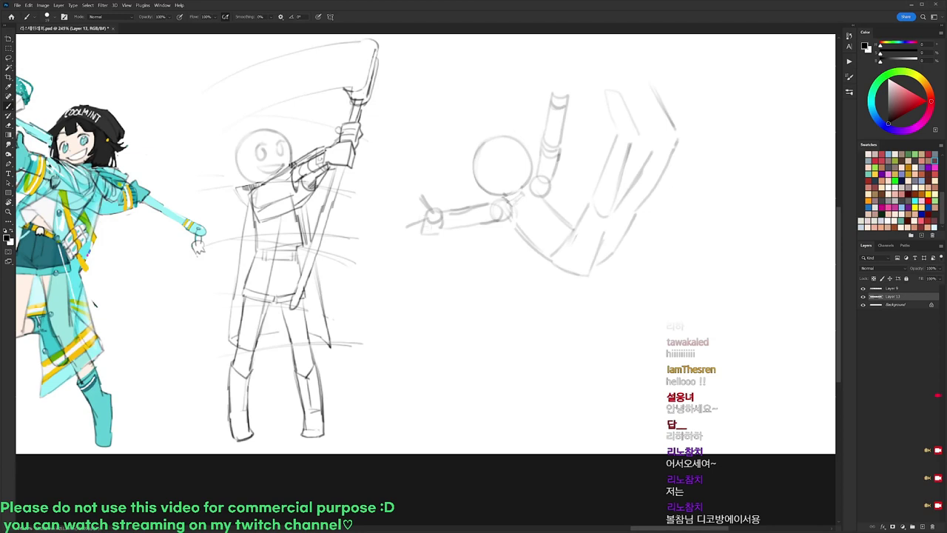
{"action": "mouse_move", "coordinate": [429, 239]}
{"action": "left_mouse_down"}
{"action": "mouse_move", "coordinate": [443, 227]}
{"action": "mouse_move", "coordinate": [435, 211]}
{"action": "left_mouse_up"}
{"action": "mouse_move", "coordinate": [419, 197]}
{"action": "left_mouse_down"}
{"action": "mouse_move", "coordinate": [426, 216]}
{"action": "mouse_move", "coordinate": [430, 207]}
{"action": "mouse_move", "coordinate": [400, 232]}
{"action": "mouse_move", "coordinate": [419, 228]}
{"action": "mouse_move", "coordinate": [412, 247]}
{"action": "mouse_move", "coordinate": [432, 244]}
{"action": "mouse_move", "coordinate": [431, 256]}
{"action": "left_mouse_up"}
{"action": "key", "text": "e"}
{"action": "key", "text": "b"}
{"action": "key", "text": "e"}
{"action": "key", "text": "b"}
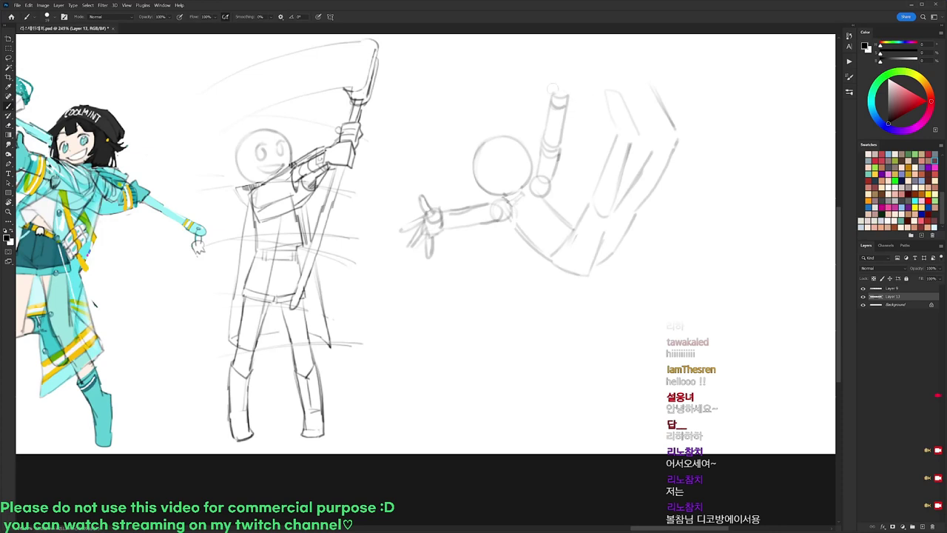
Sketch a clenched fist on the raised arm and a slanted shaft line passing through it.
{"action": "mouse_move", "coordinate": [540, 81]}
{"action": "left_mouse_down"}
{"action": "mouse_move", "coordinate": [574, 96]}
{"action": "mouse_move", "coordinate": [552, 95]}
{"action": "mouse_move", "coordinate": [565, 101]}
{"action": "mouse_move", "coordinate": [561, 81]}
{"action": "mouse_move", "coordinate": [570, 80]}
{"action": "mouse_move", "coordinate": [549, 99]}
{"action": "mouse_move", "coordinate": [576, 80]}
{"action": "left_mouse_up"}
{"action": "key", "text": "e"}
{"action": "key", "text": "b"}
{"action": "left_click_drag", "start_coordinate": [575, 80], "coordinate": [565, 105]}
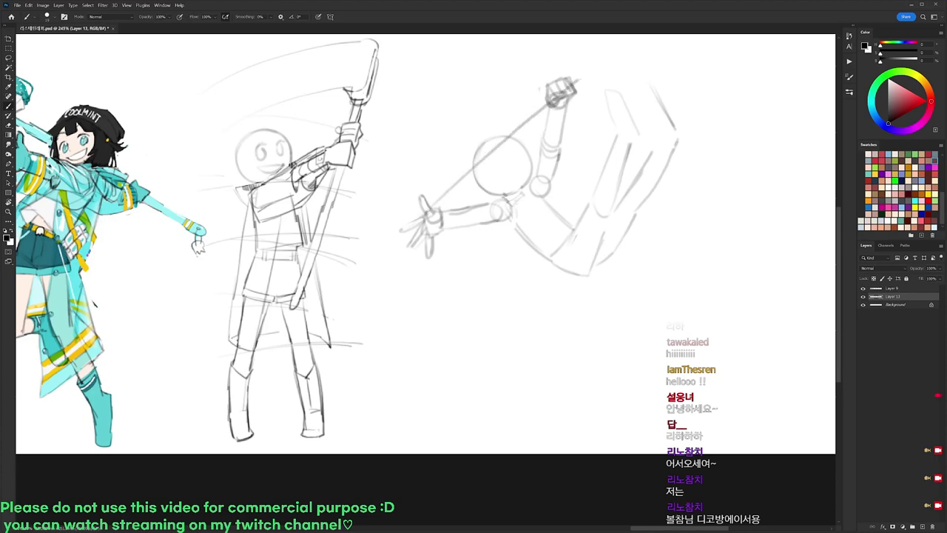
{"action": "left_click_drag", "start_coordinate": [518, 105], "coordinate": [613, 68]}
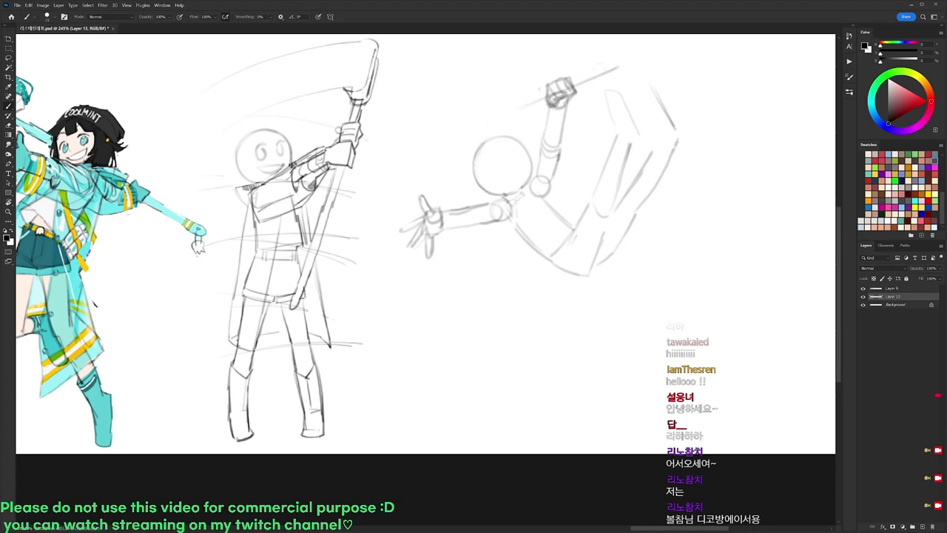
Select the outstretched arm and rotate it upward about its shoulder joint.
{"action": "key", "text": "l"}
{"action": "mouse_move", "coordinate": [486, 198]}
{"action": "left_mouse_down"}
{"action": "mouse_move", "coordinate": [512, 208]}
{"action": "mouse_move", "coordinate": [498, 239]}
{"action": "mouse_move", "coordinate": [437, 167]}
{"action": "left_mouse_up"}
{"action": "key", "text": "ctrl+t"}
{"action": "left_click_drag", "start_coordinate": [442, 92], "coordinate": [485, 100]}
{"action": "key", "text": "Return"}
{"action": "key", "text": "ctrl+z"}
{"action": "key", "text": "ctrl+t"}
{"action": "left_click", "coordinate": [507, 208], "text": "alt"}
{"action": "mouse_move", "coordinate": [417, 113]}
{"action": "left_mouse_down"}
{"action": "mouse_move", "coordinate": [497, 69]}
{"action": "mouse_move", "coordinate": [486, 71]}
{"action": "left_mouse_up"}
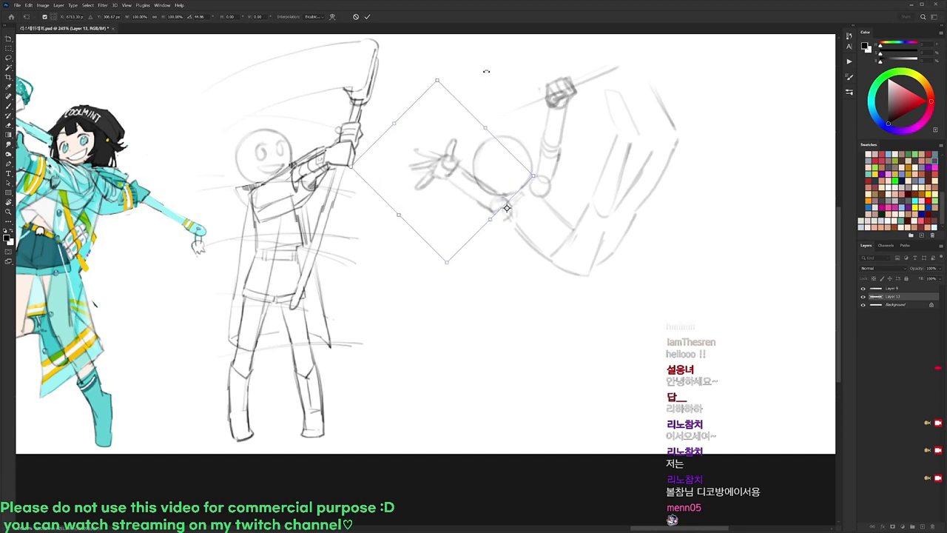
{"action": "key", "text": "Return"}
Delete the hips and raised legs, and redraw the lower edge of the torso.
{"action": "mouse_move", "coordinate": [605, 144]}
{"action": "left_mouse_down"}
{"action": "mouse_move", "coordinate": [708, 190]}
{"action": "mouse_move", "coordinate": [554, 247]}
{"action": "mouse_move", "coordinate": [596, 141]}
{"action": "left_mouse_up"}
{"action": "key", "text": "Delete"}
{"action": "key", "text": "ctrl+d"}
{"action": "key", "text": "b"}
{"action": "left_click_drag", "start_coordinate": [565, 230], "coordinate": [545, 255]}
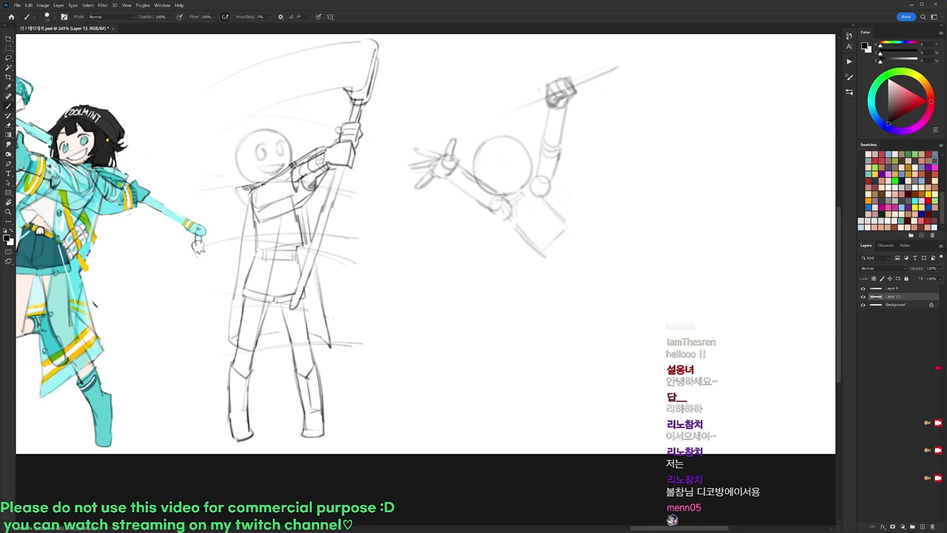
Extend the shaft line down to the open hand and sketch eyes and a smiling mouth on the face.
{"action": "left_click_drag", "start_coordinate": [437, 147], "coordinate": [551, 96]}
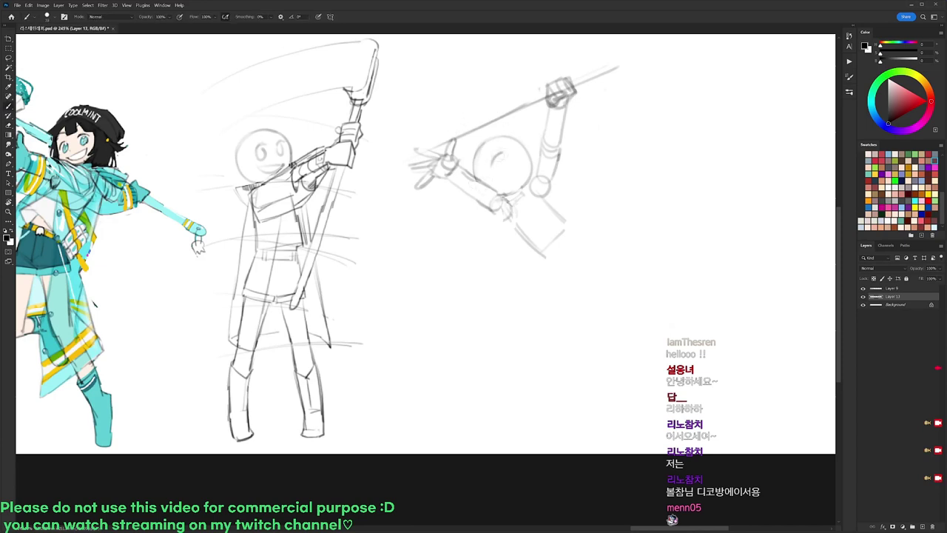
{"action": "left_click_drag", "start_coordinate": [504, 163], "coordinate": [498, 172]}
{"action": "mouse_move", "coordinate": [506, 173]}
{"action": "left_mouse_down"}
{"action": "mouse_move", "coordinate": [518, 184]}
{"action": "mouse_move", "coordinate": [501, 194]}
{"action": "mouse_move", "coordinate": [527, 191]}
{"action": "mouse_move", "coordinate": [556, 159]}
{"action": "left_mouse_up"}
{"action": "key", "text": "e"}
{"action": "key", "text": "b"}
{"action": "mouse_move", "coordinate": [545, 110]}
{"action": "left_mouse_down"}
{"action": "mouse_move", "coordinate": [538, 175]}
{"action": "mouse_move", "coordinate": [547, 131]}
{"action": "left_mouse_up"}
{"action": "key", "text": "e"}
{"action": "key", "text": "b"}
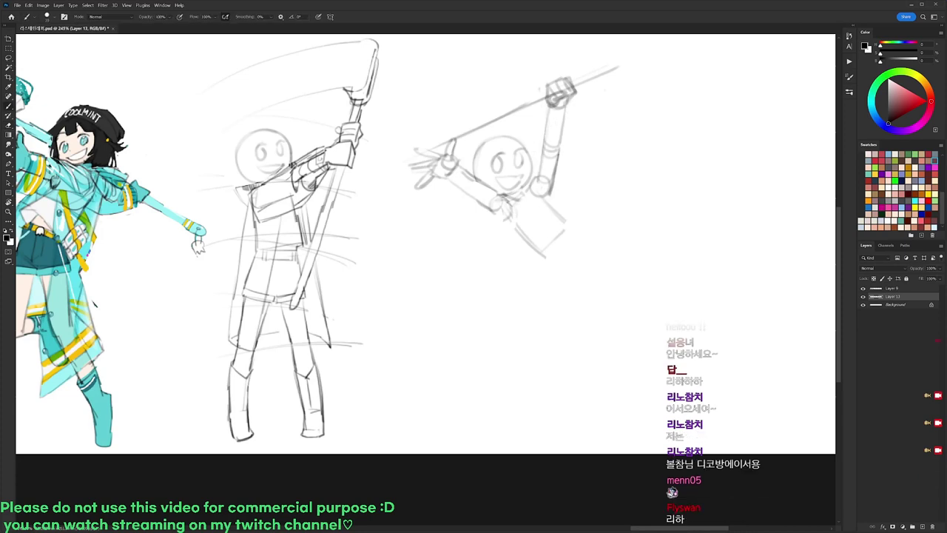
Redraw the torso's side contours and lower edge with firmer lines.
{"action": "left_click_drag", "start_coordinate": [552, 194], "coordinate": [568, 234]}
{"action": "left_click_drag", "start_coordinate": [514, 225], "coordinate": [538, 253]}
{"action": "left_click_drag", "start_coordinate": [547, 198], "coordinate": [573, 236]}
{"action": "key", "text": "e"}
{"action": "key", "text": "b"}
Lasso the head with its face and move it slightly up and to the right.
{"action": "key", "text": "l"}
{"action": "mouse_move", "coordinate": [531, 144]}
{"action": "left_mouse_down"}
{"action": "mouse_move", "coordinate": [537, 182]}
{"action": "mouse_move", "coordinate": [508, 196]}
{"action": "mouse_move", "coordinate": [478, 182]}
{"action": "mouse_move", "coordinate": [528, 143]}
{"action": "left_mouse_up"}
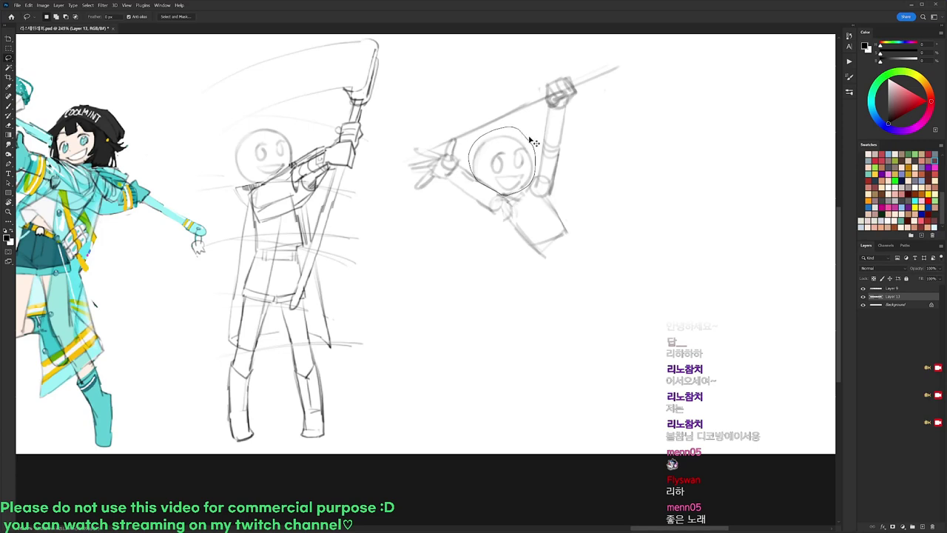
{"action": "key", "text": "ctrl+t"}
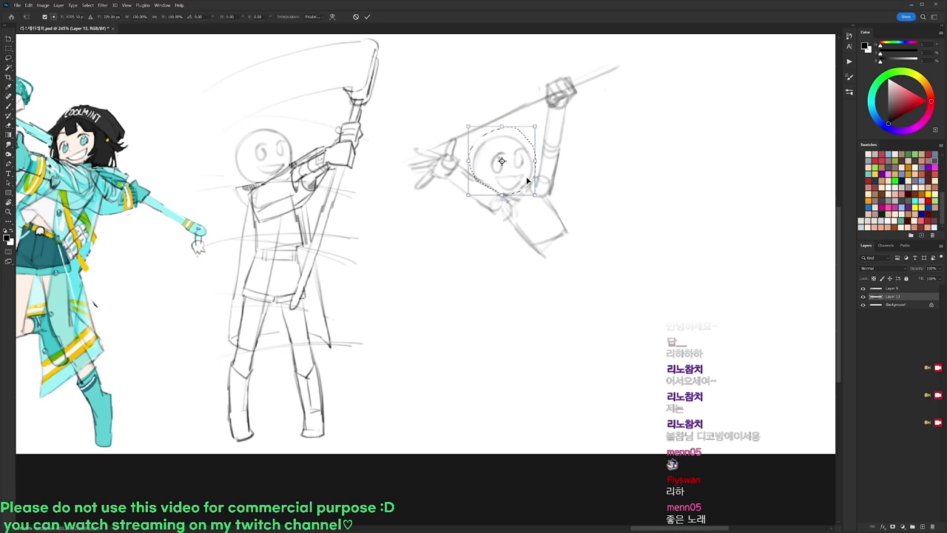
{"action": "left_click_drag", "start_coordinate": [529, 177], "coordinate": [530, 181]}
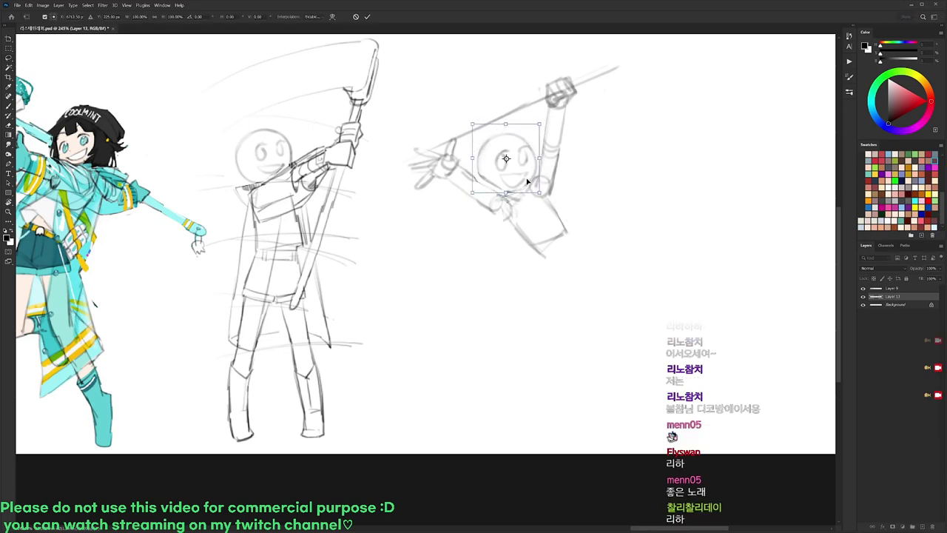
{"action": "key", "text": "Return"}
{"action": "key", "text": "ctrl+d"}
Erase the overlapping lines around the near shoulder and neck, and redraw the arm, jaw and neck contours cleanly.
{"action": "key", "text": "b"}
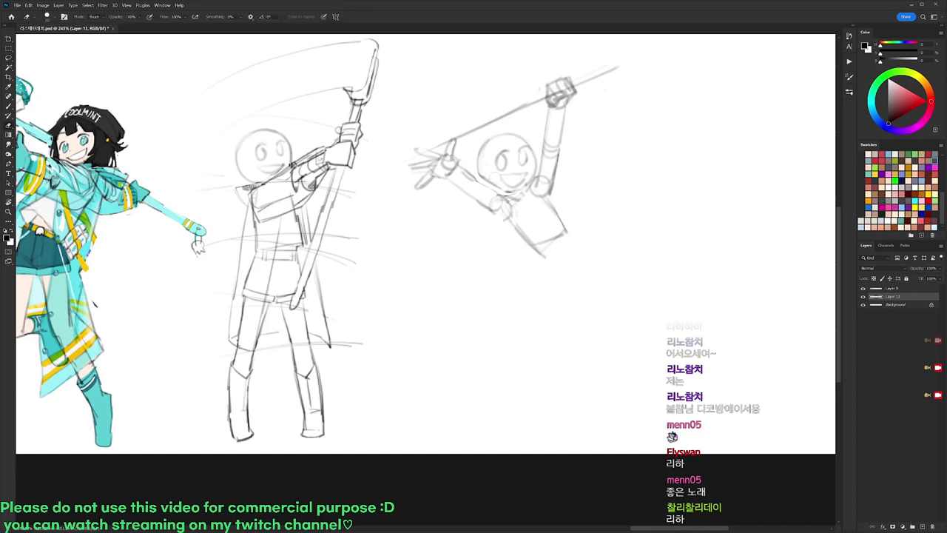
{"action": "left_click_drag", "start_coordinate": [490, 181], "coordinate": [500, 187]}
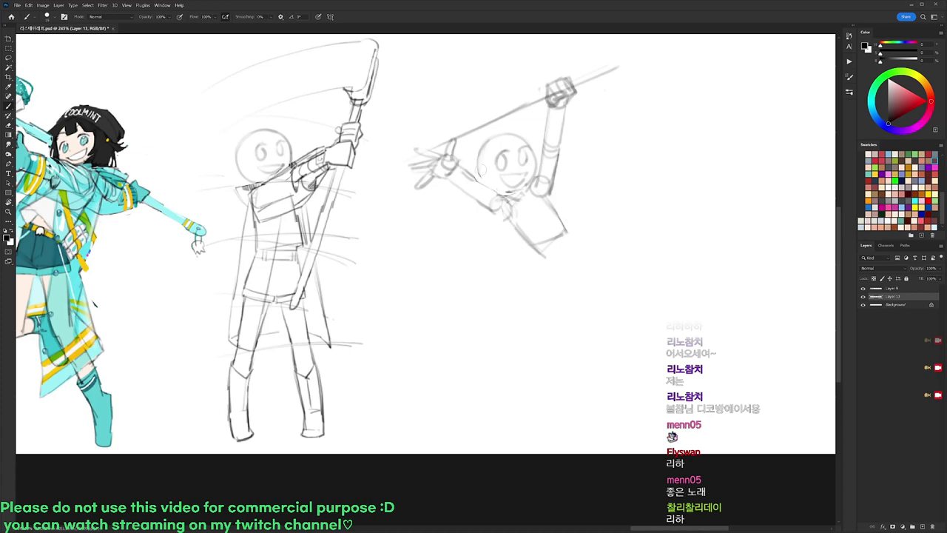
{"action": "key", "text": "b"}
{"action": "key", "text": "e"}
{"action": "key", "text": "b"}
{"action": "key", "text": "e"}
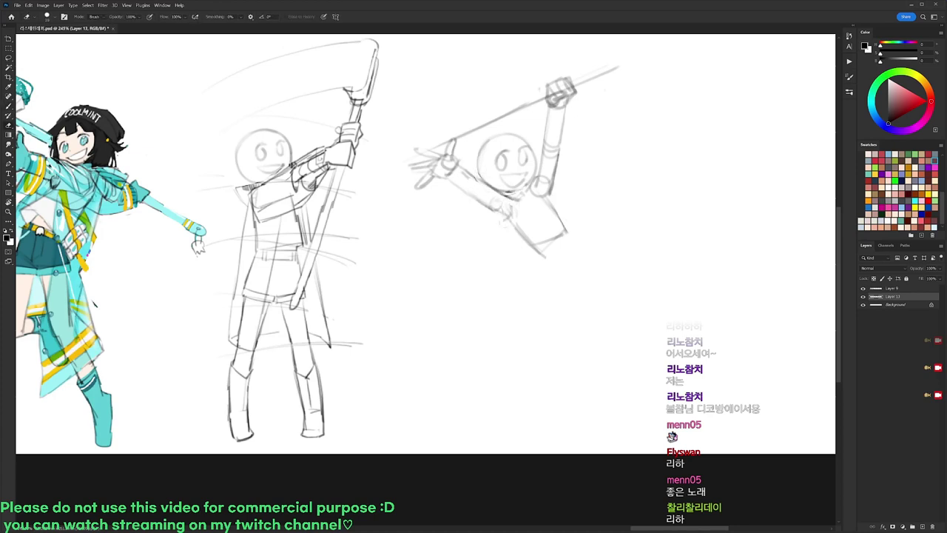
{"action": "key", "text": "b"}
{"action": "key", "text": "b"}
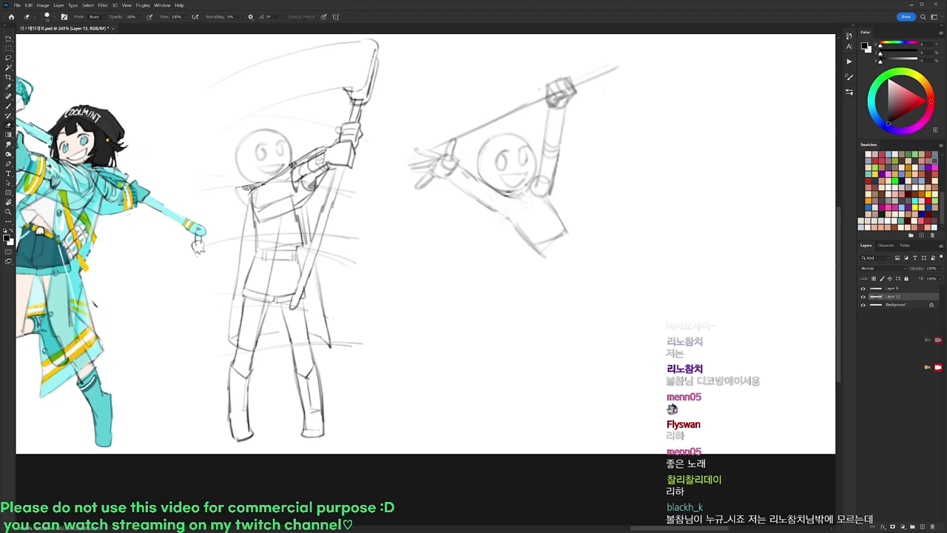
{"action": "key", "text": "e"}
{"action": "left_click_drag", "start_coordinate": [502, 196], "coordinate": [520, 200]}
{"action": "key", "text": "b"}
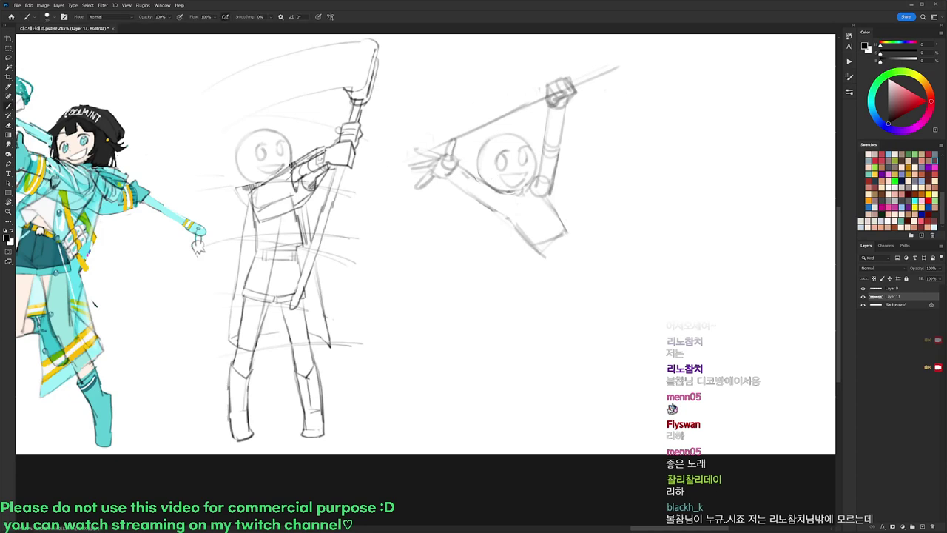
Sketch the waist and the outer contours of the hips and thigh below the torso.
{"action": "key", "text": "z"}
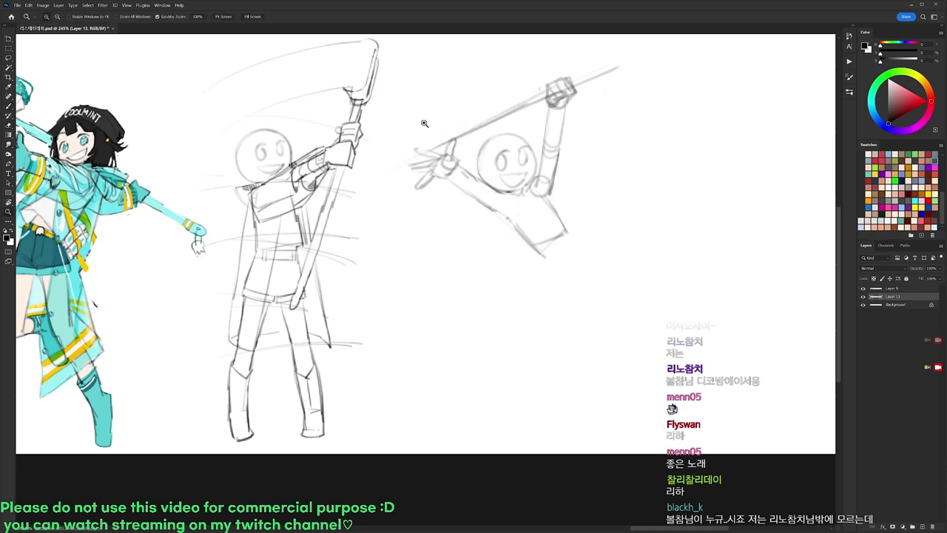
{"action": "mouse_move", "coordinate": [608, 54]}
{"action": "left_mouse_down"}
{"action": "mouse_move", "coordinate": [661, 117]}
{"action": "mouse_move", "coordinate": [579, 135]}
{"action": "mouse_move", "coordinate": [610, 127]}
{"action": "left_mouse_up"}
{"action": "mouse_move", "coordinate": [589, 103]}
{"action": "left_mouse_down"}
{"action": "mouse_move", "coordinate": [537, 170]}
{"action": "mouse_move", "coordinate": [555, 152]}
{"action": "mouse_move", "coordinate": [469, 306]}
{"action": "mouse_move", "coordinate": [583, 108]}
{"action": "left_mouse_up"}
{"action": "key", "text": "l"}
{"action": "mouse_move", "coordinate": [565, 152]}
{"action": "left_mouse_down"}
{"action": "mouse_move", "coordinate": [588, 159]}
{"action": "mouse_move", "coordinate": [571, 161]}
{"action": "left_mouse_up"}
{"action": "key", "text": "ctrl+d"}
{"action": "key", "text": "b"}
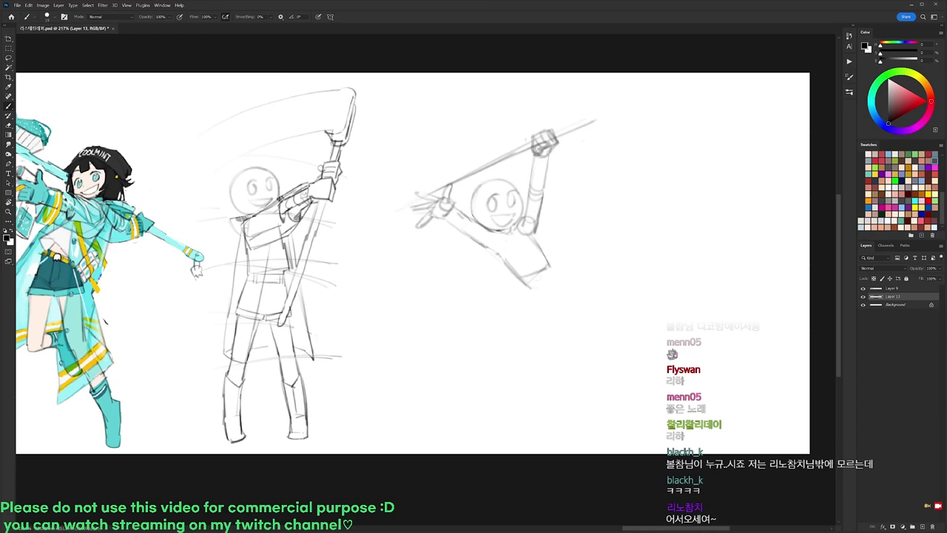
{"action": "mouse_move", "coordinate": [519, 289]}
{"action": "left_mouse_down"}
{"action": "mouse_move", "coordinate": [551, 281]}
{"action": "mouse_move", "coordinate": [519, 306]}
{"action": "mouse_move", "coordinate": [547, 306]}
{"action": "left_mouse_up"}
{"action": "mouse_move", "coordinate": [555, 273]}
{"action": "left_mouse_down"}
{"action": "mouse_move", "coordinate": [555, 300]}
{"action": "mouse_move", "coordinate": [507, 360]}
{"action": "mouse_move", "coordinate": [508, 376]}
{"action": "left_mouse_up"}
Complete the standing leg down to its foot and sketch the other leg bent behind it.
{"action": "left_click_drag", "start_coordinate": [531, 348], "coordinate": [526, 370]}
{"action": "left_click_drag", "start_coordinate": [536, 318], "coordinate": [531, 348]}
{"action": "left_click_drag", "start_coordinate": [533, 334], "coordinate": [521, 371]}
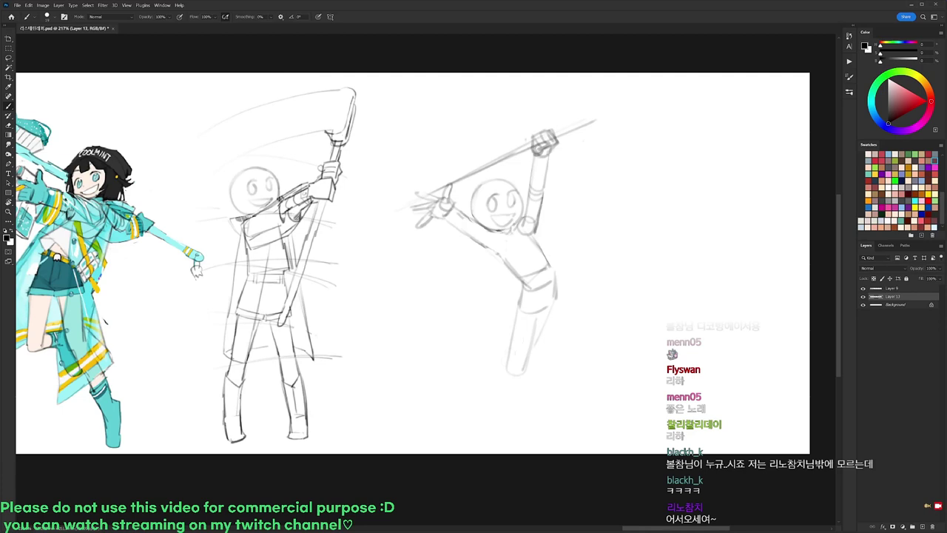
{"action": "mouse_move", "coordinate": [496, 374]}
{"action": "left_mouse_down"}
{"action": "mouse_move", "coordinate": [479, 419]}
{"action": "mouse_move", "coordinate": [491, 428]}
{"action": "mouse_move", "coordinate": [479, 449]}
{"action": "left_mouse_up"}
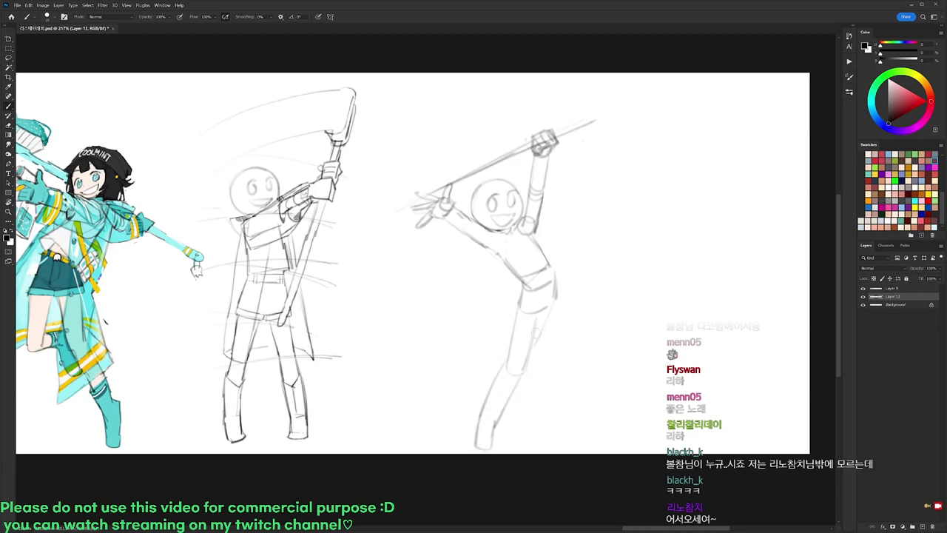
{"action": "mouse_move", "coordinate": [516, 341]}
{"action": "left_mouse_down"}
{"action": "mouse_move", "coordinate": [485, 359]}
{"action": "mouse_move", "coordinate": [481, 389]}
{"action": "left_mouse_up"}
Erase the eyes and redraw them as one open oval eye and one winking eye.
{"action": "key", "text": "e"}
{"action": "mouse_move", "coordinate": [488, 194]}
{"action": "left_mouse_down"}
{"action": "mouse_move", "coordinate": [498, 213]}
{"action": "mouse_move", "coordinate": [516, 204]}
{"action": "left_mouse_up"}
{"action": "key", "text": "b"}
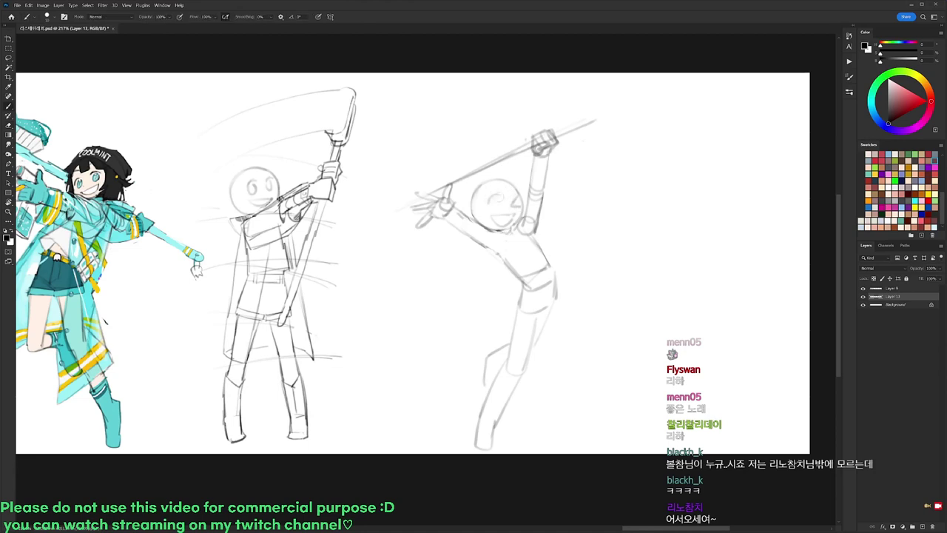
{"action": "left_click_drag", "start_coordinate": [495, 196], "coordinate": [512, 216]}
{"action": "key", "text": "e"}
{"action": "key", "text": "b"}
{"action": "key", "text": "e"}
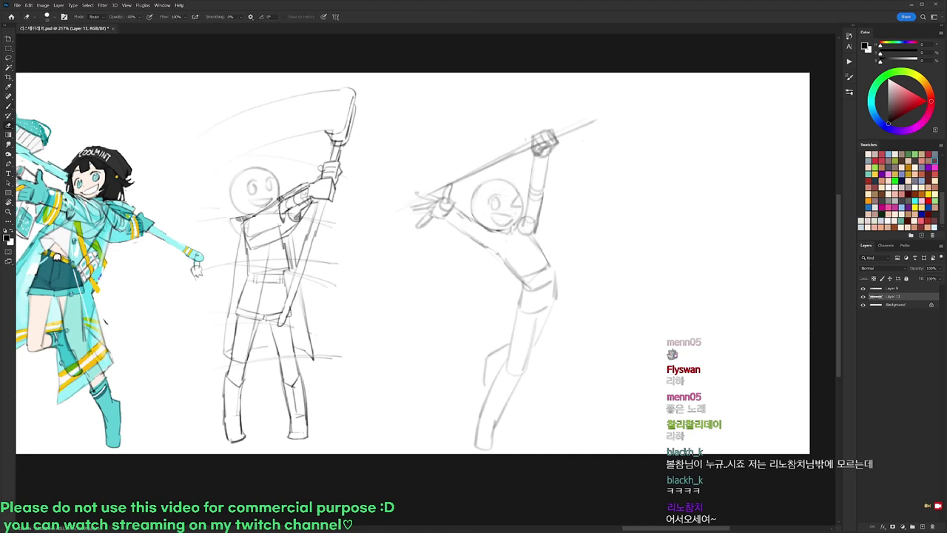
Lasso the open hand with its forearm and transform it to sit closer to the head.
{"action": "key", "text": "l"}
{"action": "mouse_move", "coordinate": [466, 210]}
{"action": "left_mouse_down"}
{"action": "mouse_move", "coordinate": [500, 247]}
{"action": "mouse_move", "coordinate": [443, 254]}
{"action": "mouse_move", "coordinate": [412, 222]}
{"action": "mouse_move", "coordinate": [424, 191]}
{"action": "mouse_move", "coordinate": [455, 179]}
{"action": "mouse_move", "coordinate": [473, 214]}
{"action": "left_mouse_up"}
{"action": "key", "text": "ctrl+t"}
{"action": "left_click_drag", "start_coordinate": [429, 154], "coordinate": [463, 138]}
{"action": "left_click_drag", "start_coordinate": [501, 211], "coordinate": [504, 212]}
{"action": "left_click_drag", "start_coordinate": [581, 132], "coordinate": [553, 127]}
{"action": "key", "text": "Return"}
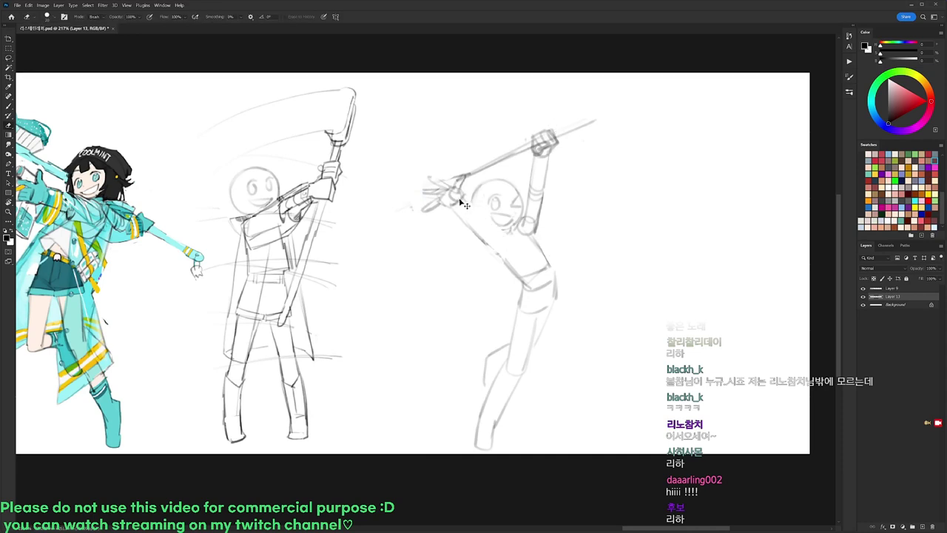
Redraw the near arm down to the shoulder, the base of the raised arm, and the torso's far side.
{"action": "key", "text": "b"}
{"action": "left_click_drag", "start_coordinate": [490, 236], "coordinate": [505, 261]}
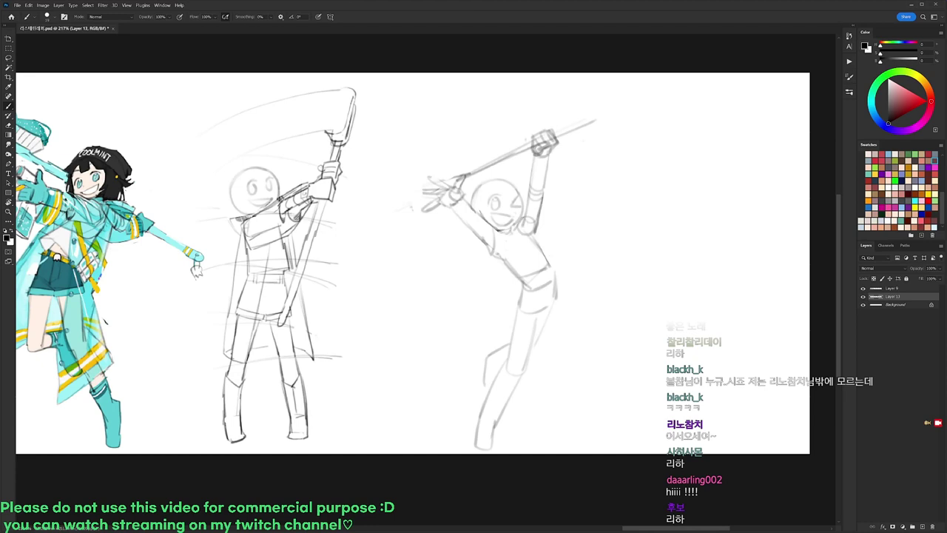
{"action": "key", "text": "e"}
{"action": "key", "text": "b"}
{"action": "mouse_move", "coordinate": [527, 220]}
{"action": "left_mouse_down"}
{"action": "mouse_move", "coordinate": [550, 214]}
{"action": "mouse_move", "coordinate": [528, 230]}
{"action": "mouse_move", "coordinate": [534, 217]}
{"action": "left_mouse_up"}
{"action": "key", "text": "e"}
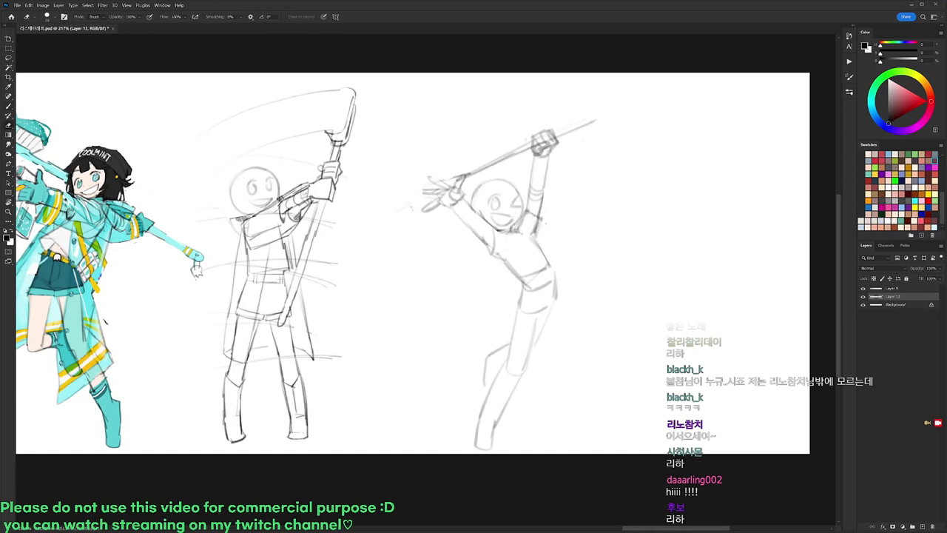
{"action": "key", "text": "b"}
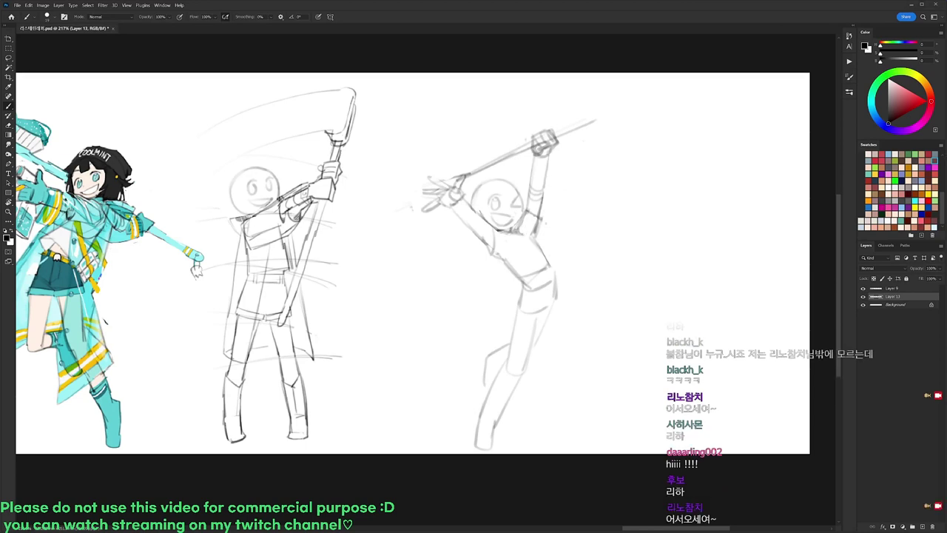
{"action": "left_click_drag", "start_coordinate": [551, 239], "coordinate": [547, 266]}
Lasso the open hand, shift it away from the head, and extend the weapon shaft across and beyond it.
{"action": "key", "text": "e"}
{"action": "key", "text": "l"}
{"action": "mouse_move", "coordinate": [467, 190]}
{"action": "left_mouse_down"}
{"action": "mouse_move", "coordinate": [479, 234]}
{"action": "mouse_move", "coordinate": [404, 208]}
{"action": "mouse_move", "coordinate": [454, 170]}
{"action": "mouse_move", "coordinate": [462, 204]}
{"action": "left_mouse_up"}
{"action": "key", "text": "ctrl+d"}
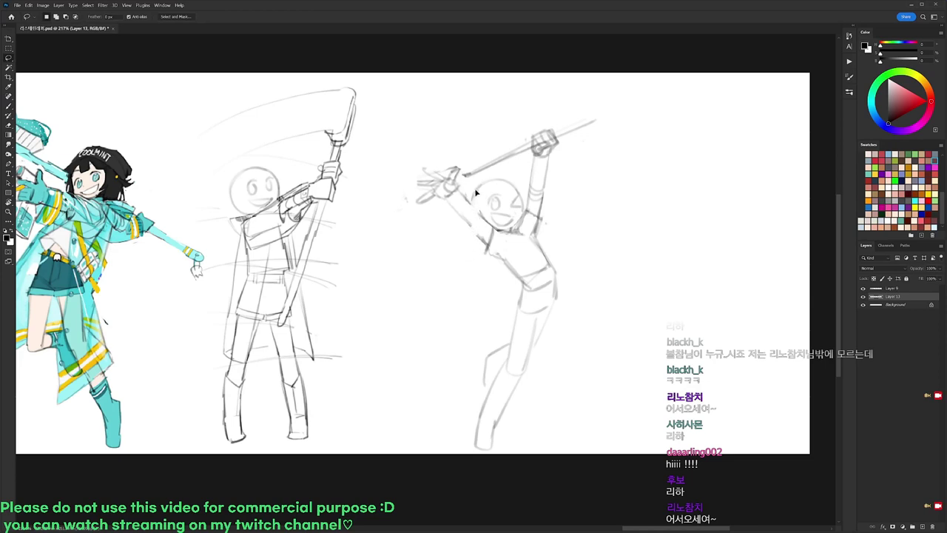
{"action": "key", "text": "b"}
{"action": "left_click_drag", "start_coordinate": [470, 172], "coordinate": [398, 210]}
{"action": "left_click_drag", "start_coordinate": [478, 171], "coordinate": [399, 207]}
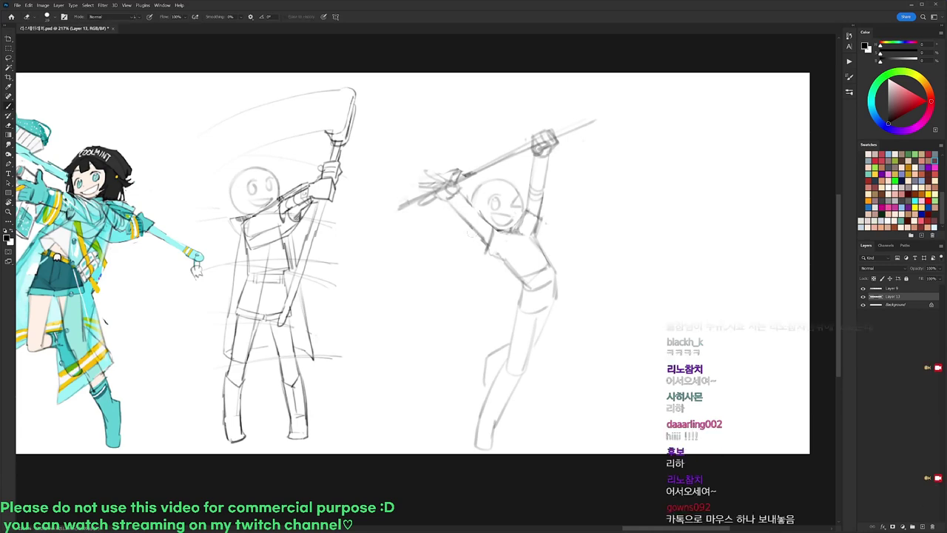
Redraw the torso's lower corner and far side, and narrow the waist running into the hips.
{"action": "key", "text": "e"}
{"action": "key", "text": "b"}
{"action": "left_click_drag", "start_coordinate": [562, 267], "coordinate": [535, 282]}
{"action": "left_click_drag", "start_coordinate": [550, 241], "coordinate": [539, 258]}
{"action": "mouse_move", "coordinate": [556, 254]}
{"action": "left_mouse_down"}
{"action": "mouse_move", "coordinate": [552, 269]}
{"action": "mouse_move", "coordinate": [485, 262]}
{"action": "mouse_move", "coordinate": [553, 300]}
{"action": "mouse_move", "coordinate": [552, 287]}
{"action": "mouse_move", "coordinate": [517, 316]}
{"action": "left_mouse_up"}
Clean up the hip lines and draw the shorts' outline with a hem band around the thigh.
{"action": "key", "text": "e"}
{"action": "key", "text": "b"}
{"action": "key", "text": "e"}
{"action": "key", "text": "b"}
{"action": "mouse_move", "coordinate": [516, 311]}
{"action": "left_mouse_down"}
{"action": "mouse_move", "coordinate": [537, 324]}
{"action": "mouse_move", "coordinate": [512, 317]}
{"action": "left_mouse_up"}
{"action": "mouse_move", "coordinate": [515, 321]}
{"action": "left_mouse_down"}
{"action": "mouse_move", "coordinate": [534, 330]}
{"action": "mouse_move", "coordinate": [538, 321]}
{"action": "left_mouse_up"}
{"action": "left_click_drag", "start_coordinate": [514, 288], "coordinate": [540, 322]}
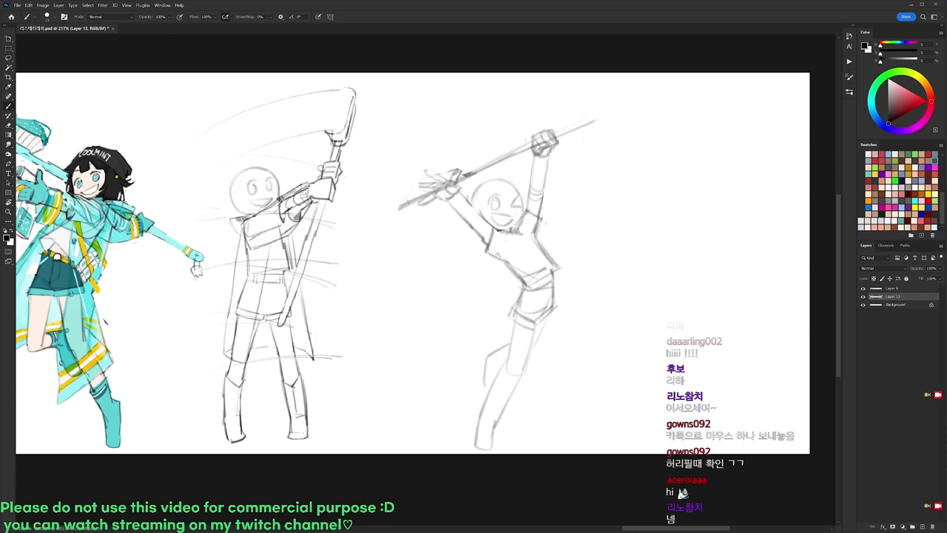
Erase the overlapping lines under the near shoulder and redraw the chest contour beneath the arm.
{"action": "key", "text": "e"}
{"action": "left_click_drag", "start_coordinate": [489, 253], "coordinate": [498, 258]}
{"action": "key", "text": "b"}
{"action": "left_click_drag", "start_coordinate": [511, 249], "coordinate": [496, 266]}
{"action": "key", "text": "e"}
{"action": "key", "text": "b"}
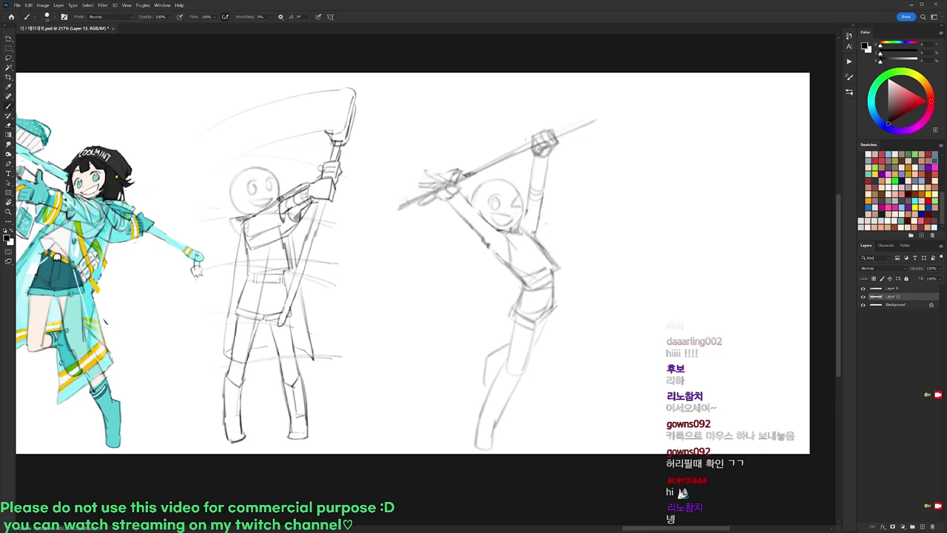
{"action": "key", "text": "e"}
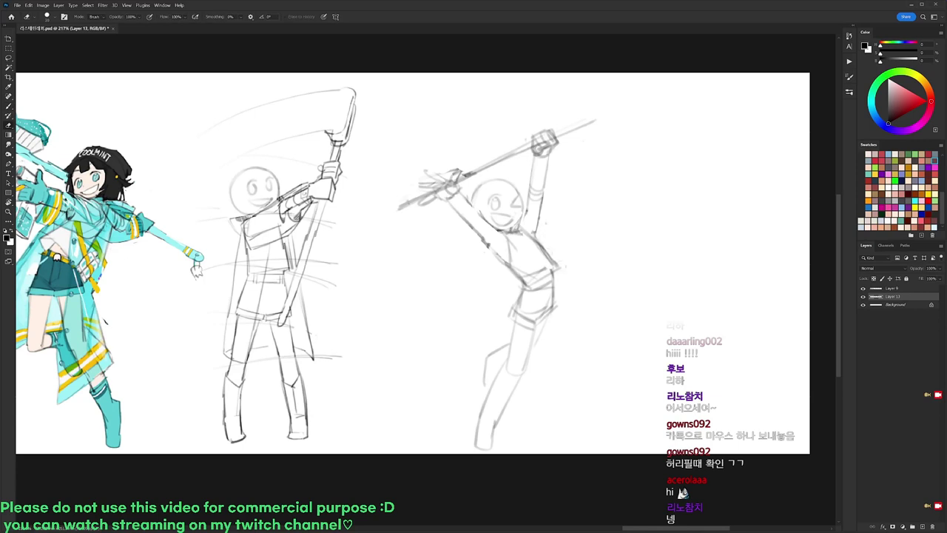
{"action": "key", "text": "b"}
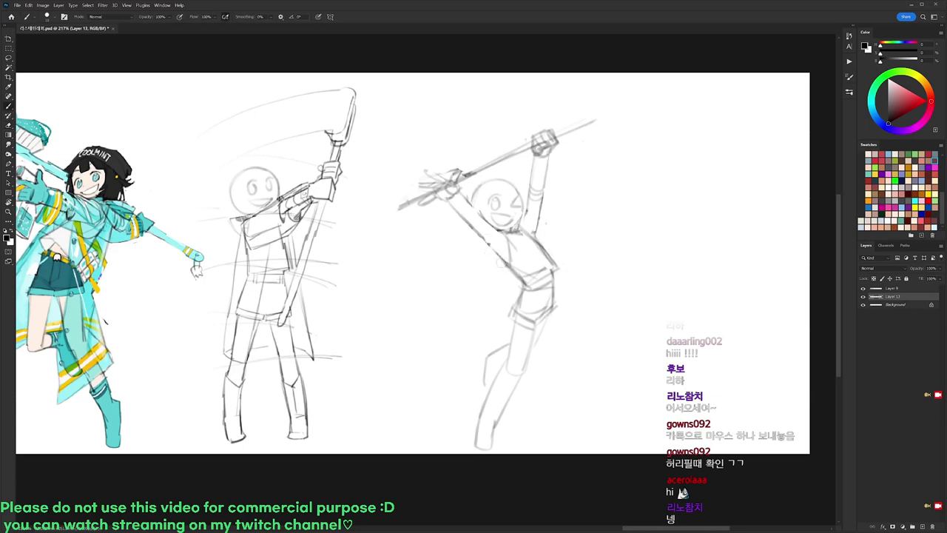
Sketch a larger outer arc over the top of the head for the hair and hat.
{"action": "mouse_move", "coordinate": [477, 190]}
{"action": "left_mouse_down"}
{"action": "mouse_move", "coordinate": [474, 208]}
{"action": "mouse_move", "coordinate": [509, 188]}
{"action": "left_mouse_up"}
{"action": "key", "text": "ctrl+z"}
{"action": "key", "text": "e"}
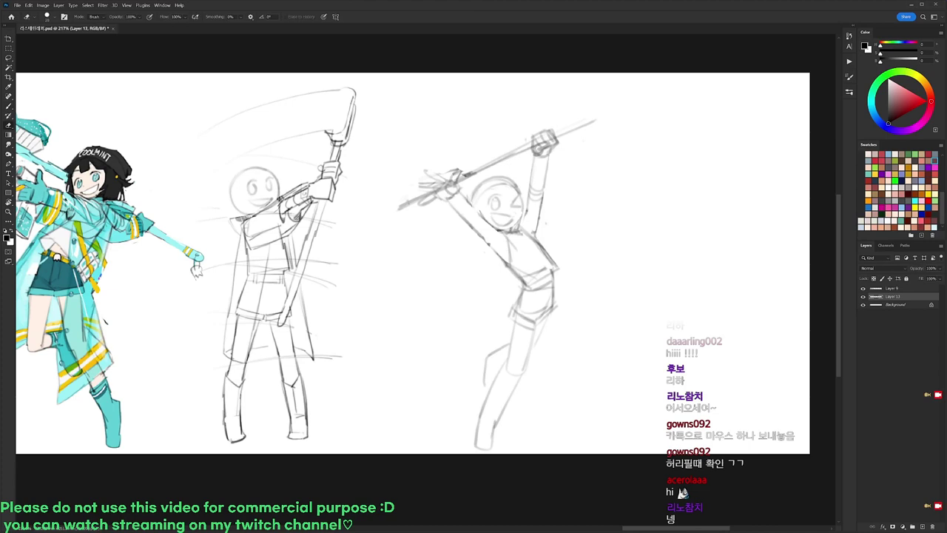
Sketch flared sleeve cuffs on both forearms and two fingers raised in a V on the upper hand.
{"action": "key", "text": "b"}
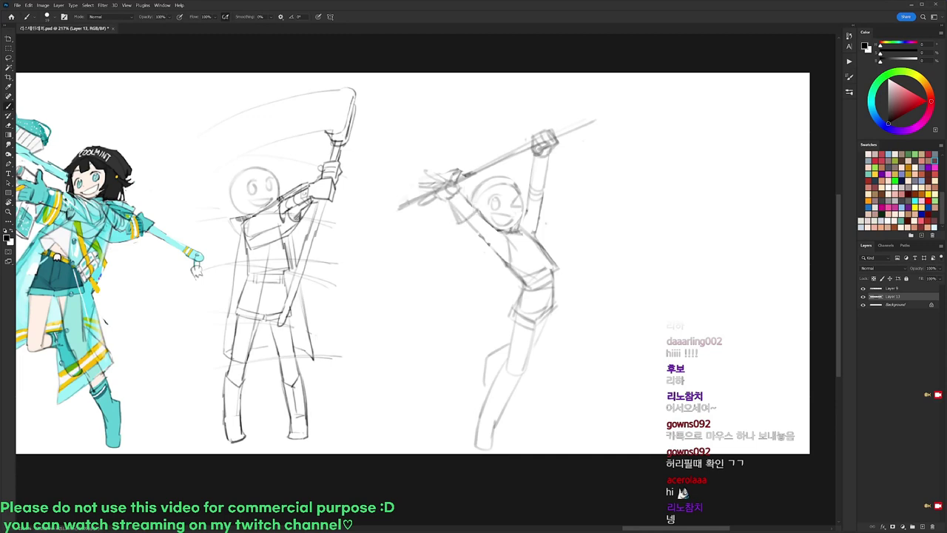
{"action": "mouse_move", "coordinate": [532, 150]}
{"action": "left_mouse_down"}
{"action": "mouse_move", "coordinate": [530, 170]}
{"action": "mouse_move", "coordinate": [551, 182]}
{"action": "left_mouse_up"}
{"action": "left_click_drag", "start_coordinate": [532, 137], "coordinate": [527, 114]}
{"action": "left_click_drag", "start_coordinate": [528, 113], "coordinate": [547, 147]}
{"action": "key", "text": "e"}
{"action": "key", "text": "b"}
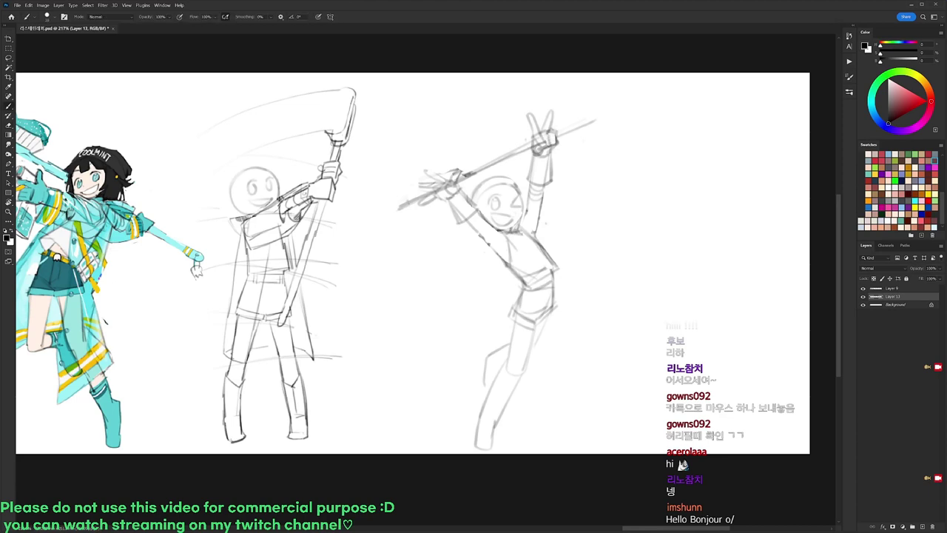
Firm up the bent leg behind the knee, and lasso the whole figure to move it slightly up and left.
{"action": "left_click_drag", "start_coordinate": [494, 384], "coordinate": [510, 407]}
{"action": "mouse_move", "coordinate": [507, 341]}
{"action": "left_mouse_down"}
{"action": "mouse_move", "coordinate": [480, 361]}
{"action": "mouse_move", "coordinate": [485, 395]}
{"action": "mouse_move", "coordinate": [509, 398]}
{"action": "left_mouse_up"}
{"action": "left_click_drag", "start_coordinate": [509, 363], "coordinate": [495, 386]}
{"action": "key", "text": "l"}
{"action": "mouse_move", "coordinate": [406, 313]}
{"action": "left_mouse_down"}
{"action": "mouse_move", "coordinate": [624, 363]}
{"action": "mouse_move", "coordinate": [436, 444]}
{"action": "left_mouse_up"}
{"action": "left_click_drag", "start_coordinate": [548, 272], "coordinate": [538, 253]}
{"action": "key", "text": "ctrl+d"}
{"action": "key", "text": "b"}
{"action": "left_click_drag", "start_coordinate": [502, 296], "coordinate": [517, 385]}
{"action": "left_click_drag", "start_coordinate": [525, 326], "coordinate": [532, 363]}
{"action": "left_click_drag", "start_coordinate": [546, 301], "coordinate": [553, 327]}
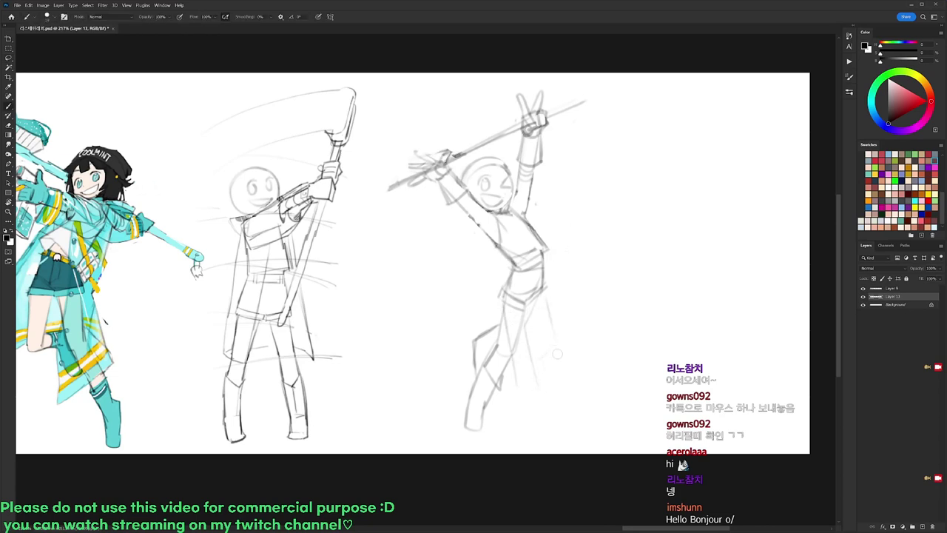
{"action": "key", "text": "ctrl+z"}
{"action": "key", "text": "ctrl+z"}
{"action": "key", "text": "ctrl+z"}
Add to the hair arc beside the face, and lasso the head to scale it down slightly.
{"action": "left_click_drag", "start_coordinate": [471, 160], "coordinate": [457, 175]}
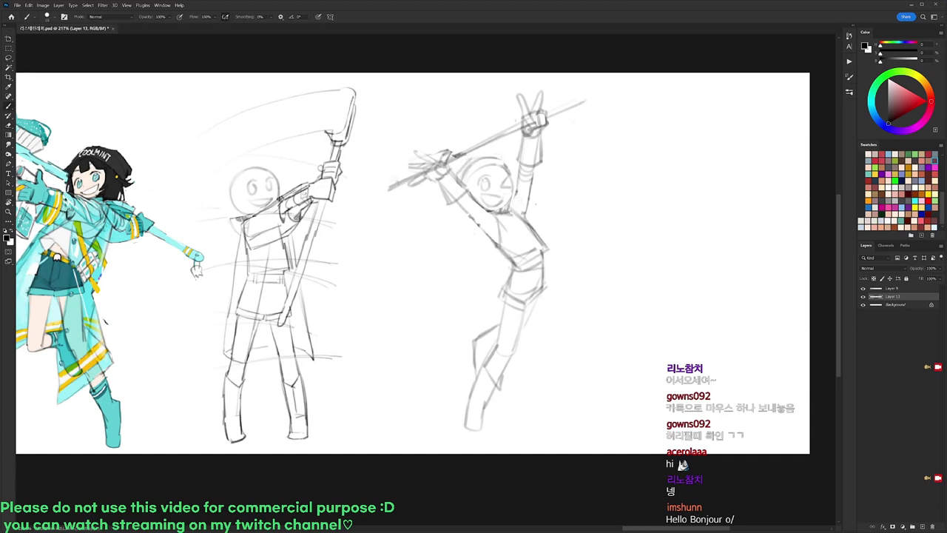
{"action": "key", "text": "l"}
{"action": "mouse_move", "coordinate": [511, 158]}
{"action": "left_mouse_down"}
{"action": "mouse_move", "coordinate": [513, 198]}
{"action": "mouse_move", "coordinate": [498, 216]}
{"action": "mouse_move", "coordinate": [459, 180]}
{"action": "mouse_move", "coordinate": [477, 154]}
{"action": "mouse_move", "coordinate": [495, 200]}
{"action": "mouse_move", "coordinate": [511, 155]}
{"action": "left_mouse_up"}
{"action": "key", "text": "ctrl+t"}
{"action": "left_click", "coordinate": [495, 206], "text": "alt"}
{"action": "key", "text": "Return"}
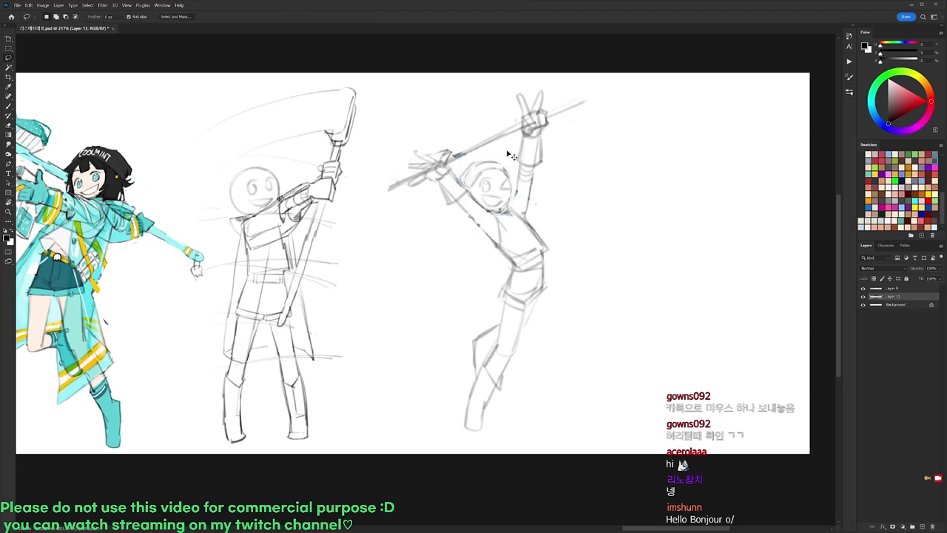
Erase the rough contour of the near arm and redraw it cleanly into the torso's side.
{"action": "key", "text": "b"}
{"action": "key", "text": "e"}
{"action": "left_click_drag", "start_coordinate": [459, 201], "coordinate": [499, 245]}
{"action": "key", "text": "b"}
{"action": "key", "text": "e"}
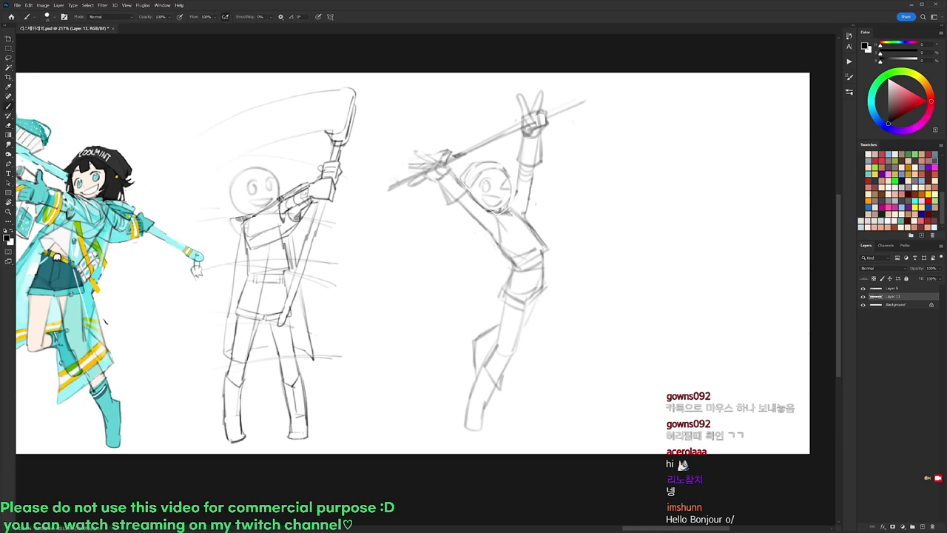
Sketch a triangular fluttering cloth flap beside each upper arm.
{"action": "key", "text": "b"}
{"action": "left_click_drag", "start_coordinate": [461, 217], "coordinate": [468, 241]}
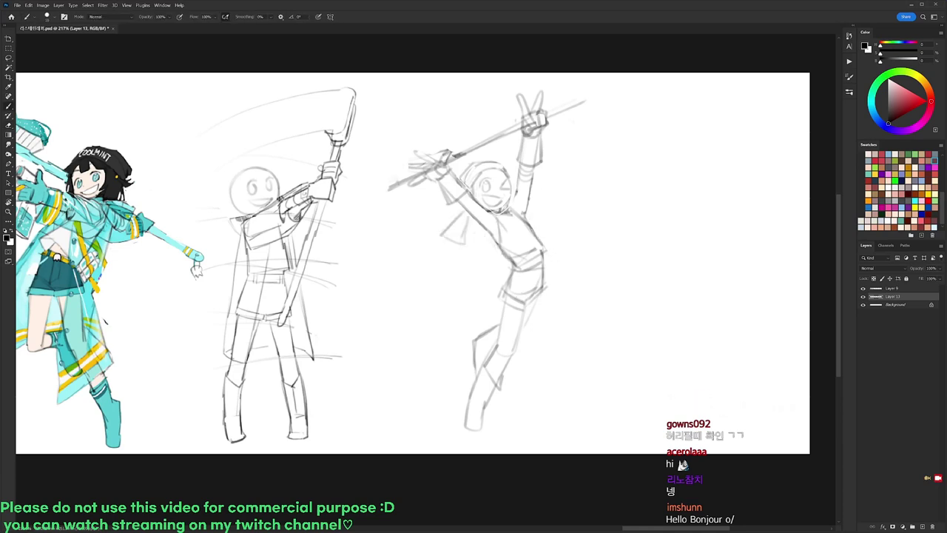
{"action": "left_click_drag", "start_coordinate": [530, 197], "coordinate": [548, 193]}
{"action": "left_click_drag", "start_coordinate": [548, 195], "coordinate": [545, 215]}
Copy the coloured character's head onto the sketched head, flipped horizontally and scaled and rotated to fit.
{"action": "key", "text": "l"}
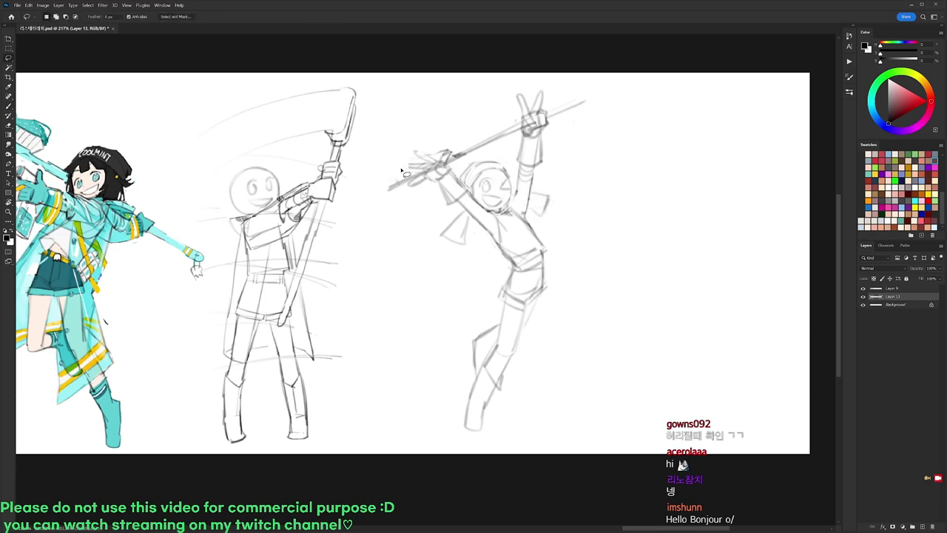
{"action": "mouse_move", "coordinate": [73, 153]}
{"action": "left_mouse_down"}
{"action": "mouse_move", "coordinate": [135, 185]}
{"action": "mouse_move", "coordinate": [112, 207]}
{"action": "mouse_move", "coordinate": [70, 191]}
{"action": "mouse_move", "coordinate": [259, 159]}
{"action": "mouse_move", "coordinate": [518, 159]}
{"action": "mouse_move", "coordinate": [510, 175]}
{"action": "left_mouse_up"}
{"action": "key", "text": "ctrl+t"}
{"action": "right_click", "coordinate": [509, 167]}
{"action": "left_click", "coordinate": [544, 329]}
{"action": "mouse_move", "coordinate": [544, 148]}
{"action": "left_mouse_down"}
{"action": "mouse_move", "coordinate": [528, 132]}
{"action": "mouse_move", "coordinate": [504, 171]}
{"action": "left_mouse_up"}
{"action": "key", "text": "Return"}
{"action": "key", "text": "l"}
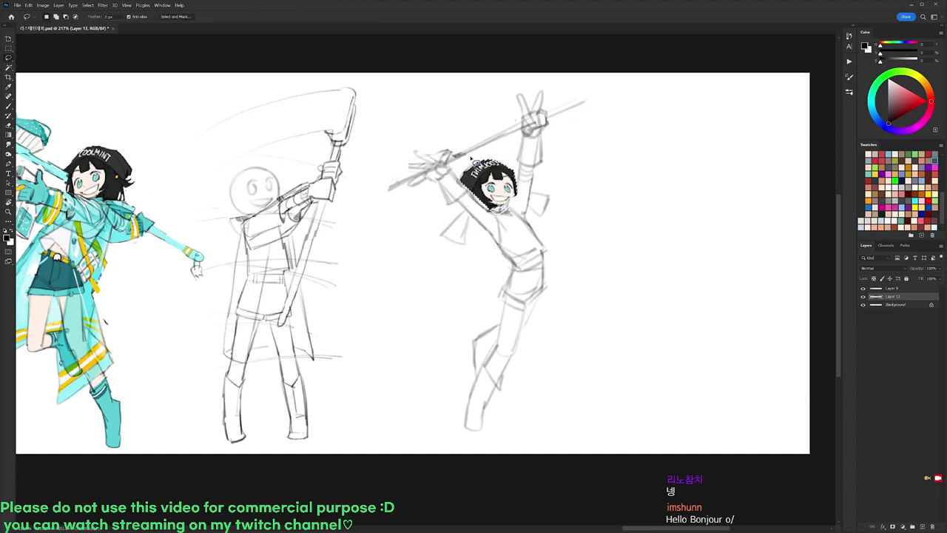
{"action": "key", "text": "ctrl+d"}
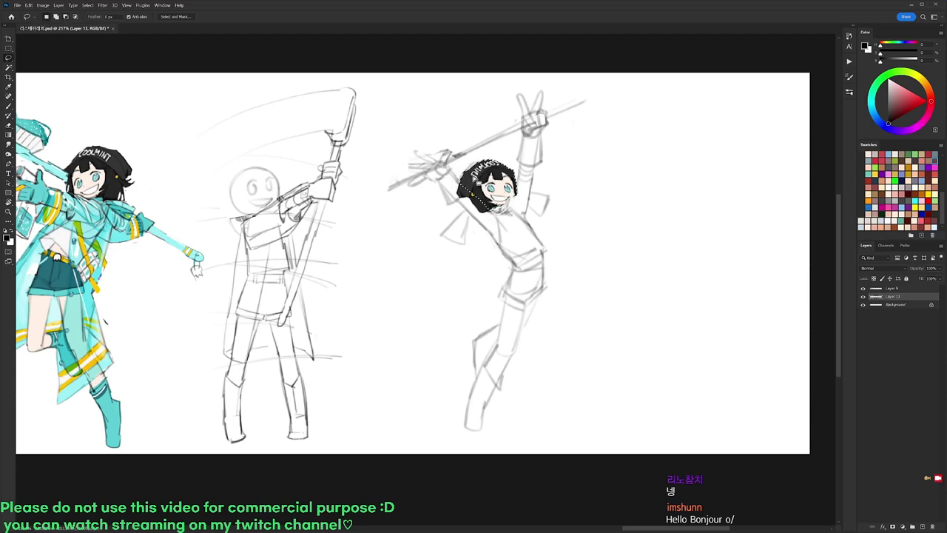
Clean up the copied head's edges and paint sampled skin colour beside the cheek with the 20 px hard round brush.
{"action": "key", "text": "e"}
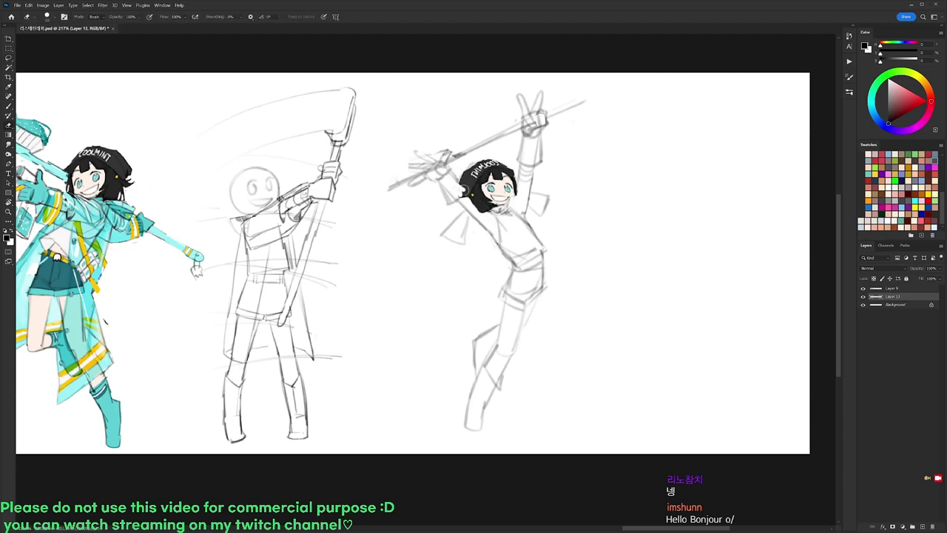
{"action": "key", "text": "b"}
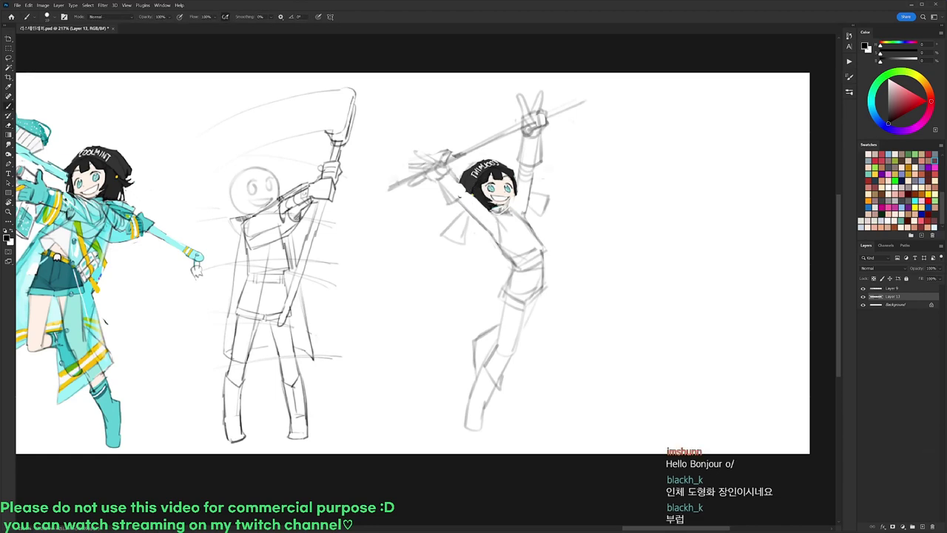
{"action": "right_click", "coordinate": [552, 177]}
{"action": "left_click", "coordinate": [600, 243]}
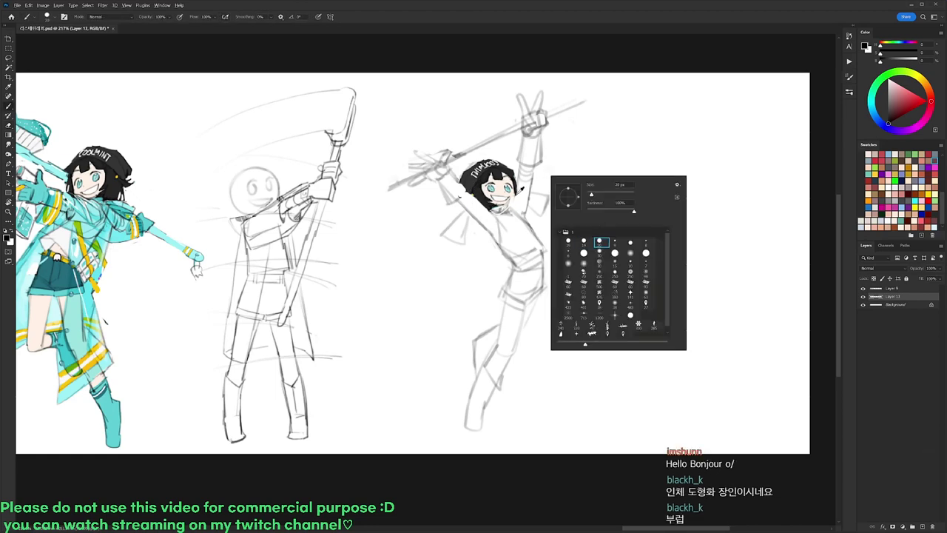
{"action": "left_click", "coordinate": [488, 198], "text": "alt"}
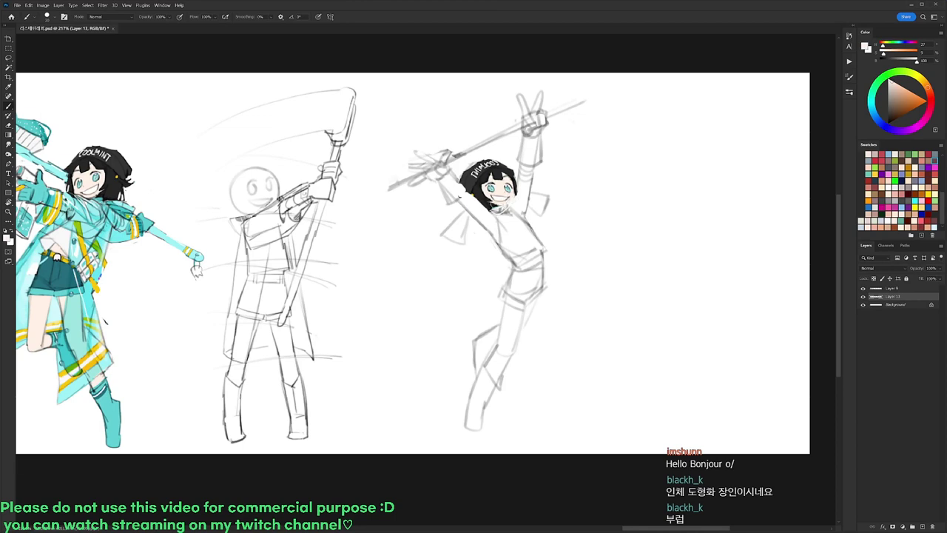
{"action": "left_click", "coordinate": [485, 190], "text": "alt"}
{"action": "left_click_drag", "start_coordinate": [488, 190], "coordinate": [486, 201]}
{"action": "left_click", "coordinate": [483, 197], "text": "alt"}
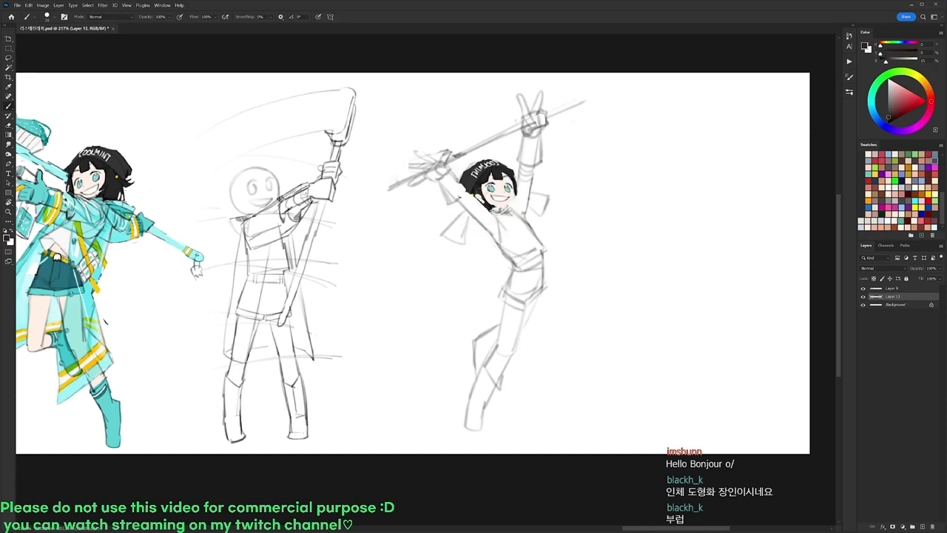
{"action": "left_click", "coordinate": [489, 198], "text": "alt"}
{"action": "key", "text": "e"}
{"action": "key", "text": "b"}
Choose a small hard round brush and touch up the line work under the copied head's chin.
{"action": "right_click", "coordinate": [538, 185]}
{"action": "double_click", "coordinate": [611, 254]}
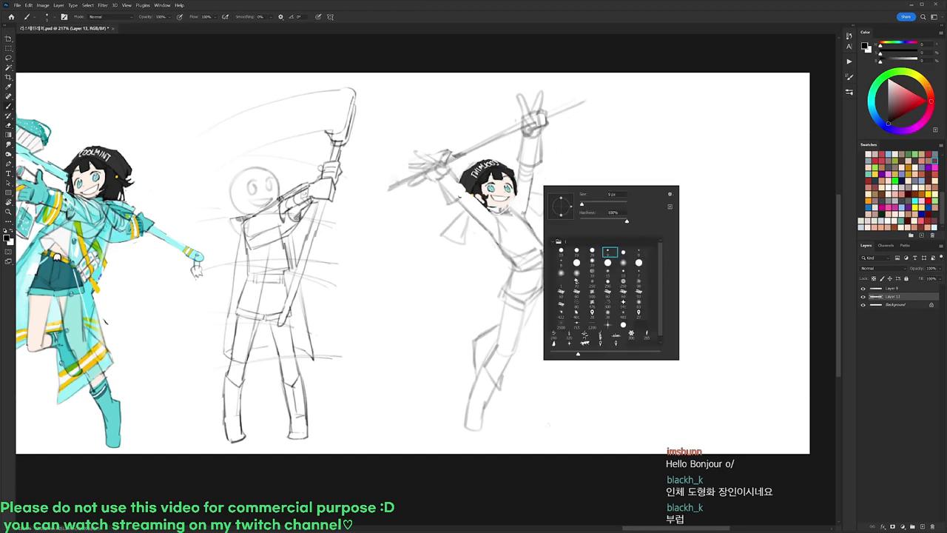
{"action": "scroll", "coordinate": [500, 200], "scroll_direction": "up", "scroll_amount": 2}
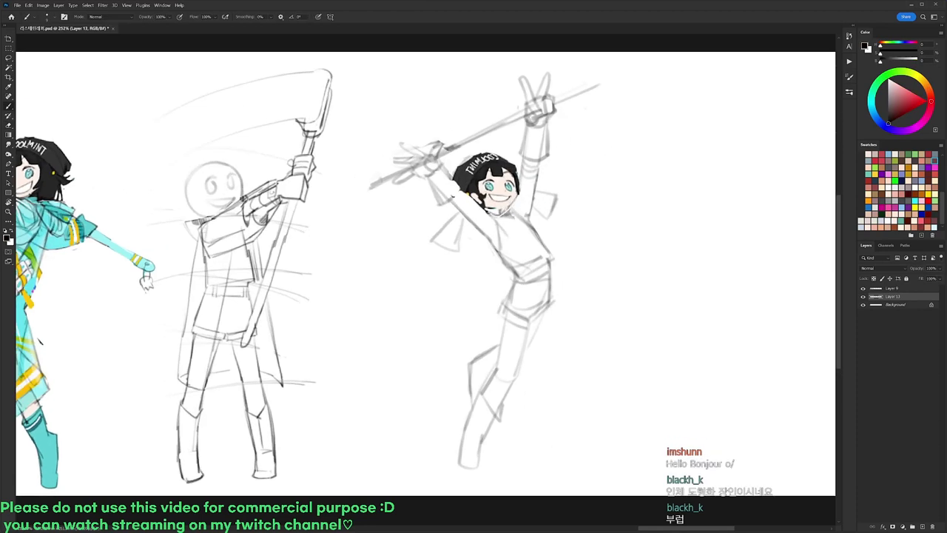
{"action": "key", "text": "r"}
{"action": "left_click_drag", "start_coordinate": [513, 200], "coordinate": [562, 315]}
{"action": "key", "text": "x"}
{"action": "key", "text": "x"}
{"action": "key", "text": "x"}
{"action": "key", "text": "e"}
{"action": "key", "text": "r"}
{"action": "mouse_move", "coordinate": [625, 174]}
{"action": "left_mouse_down"}
{"action": "mouse_move", "coordinate": [611, 150]}
{"action": "mouse_move", "coordinate": [516, 73]}
{"action": "left_mouse_up"}
{"action": "key", "text": "b"}
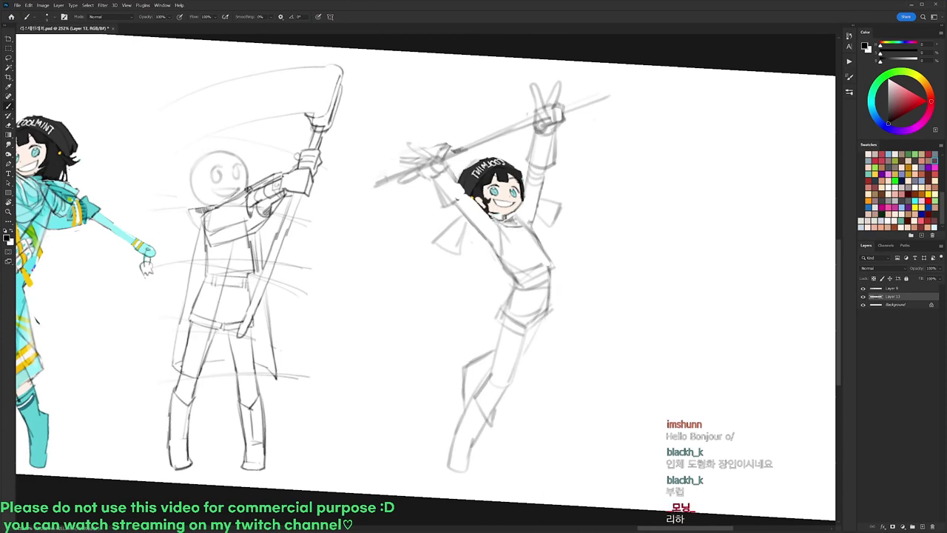
Sketch the neck-to-shoulder line and redraw the upper part of the raised far arm.
{"action": "key", "text": "e"}
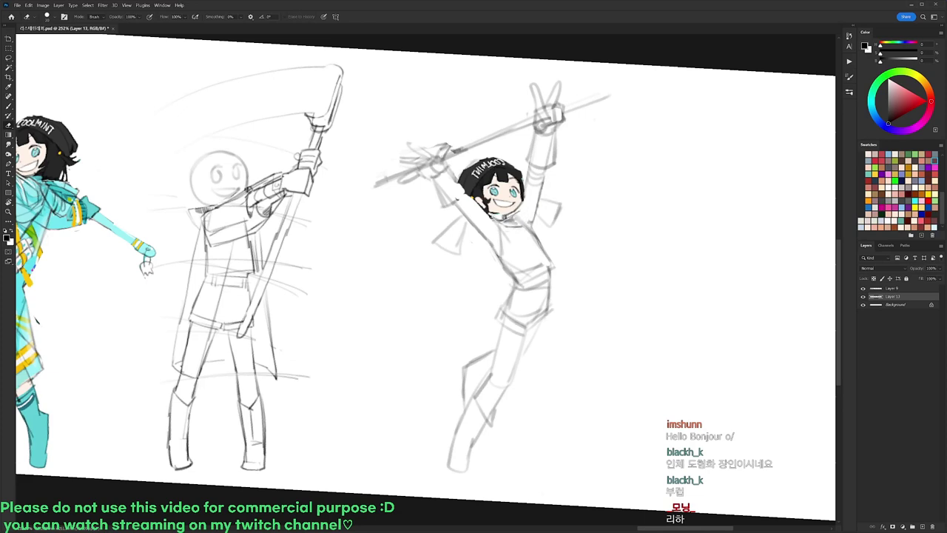
{"action": "key", "text": "b"}
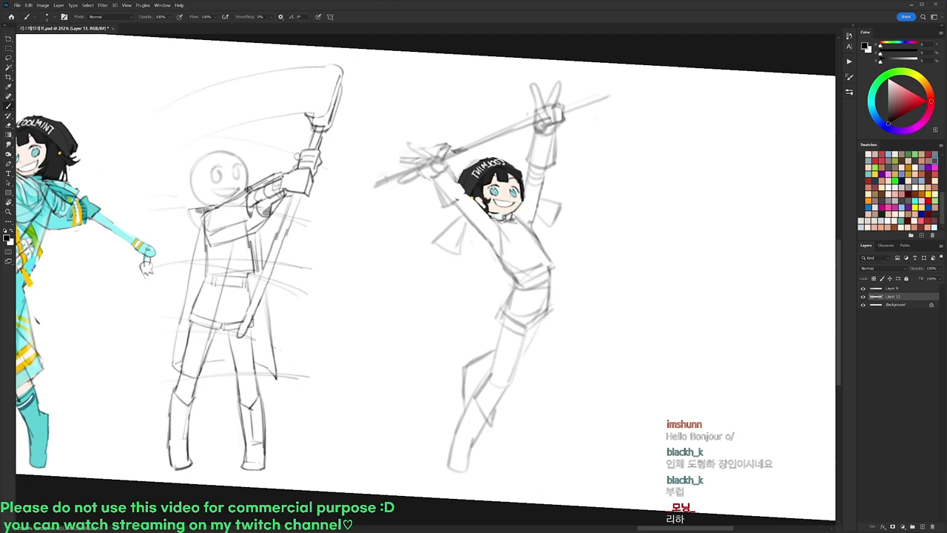
{"action": "left_click_drag", "start_coordinate": [513, 217], "coordinate": [528, 222]}
{"action": "mouse_move", "coordinate": [541, 171]}
{"action": "left_mouse_down"}
{"action": "mouse_move", "coordinate": [525, 223]}
{"action": "mouse_move", "coordinate": [537, 210]}
{"action": "left_mouse_up"}
{"action": "key", "text": "e"}
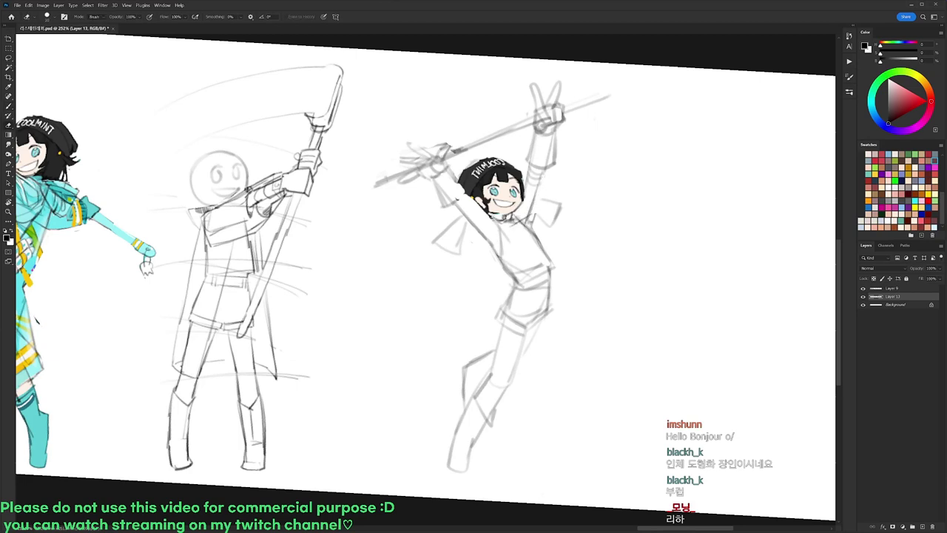
Redraw the near upper arm's contour from the elbow into the torso and erase the rough lines around it.
{"action": "key", "text": "b"}
{"action": "left_click_drag", "start_coordinate": [457, 200], "coordinate": [495, 252]}
{"action": "key", "text": "e"}
{"action": "key", "text": "b"}
{"action": "key", "text": "e"}
{"action": "key", "text": "r"}
{"action": "mouse_move", "coordinate": [583, 164]}
{"action": "left_mouse_down"}
{"action": "mouse_move", "coordinate": [603, 136]}
{"action": "mouse_move", "coordinate": [634, 180]}
{"action": "left_mouse_up"}
{"action": "key", "text": "b"}
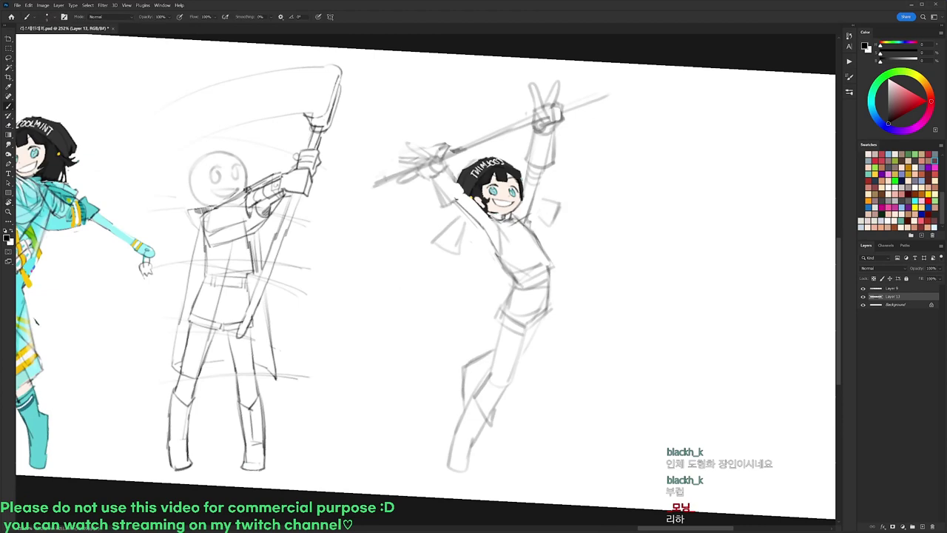
Sketch a folded collar block across the far shoulder just below the neck.
{"action": "left_click_drag", "start_coordinate": [515, 223], "coordinate": [533, 213]}
{"action": "key", "text": "e"}
{"action": "left_click_drag", "start_coordinate": [519, 223], "coordinate": [530, 219]}
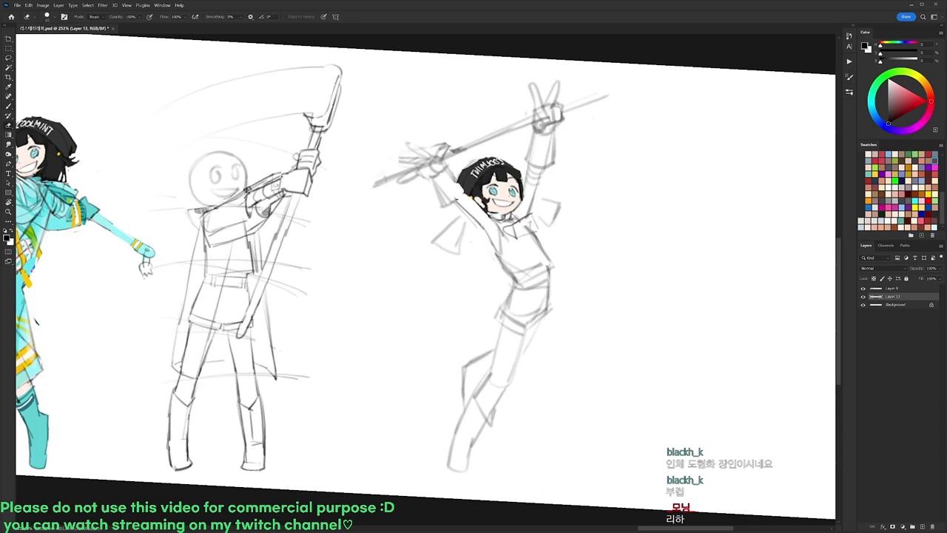
{"action": "key", "text": "b"}
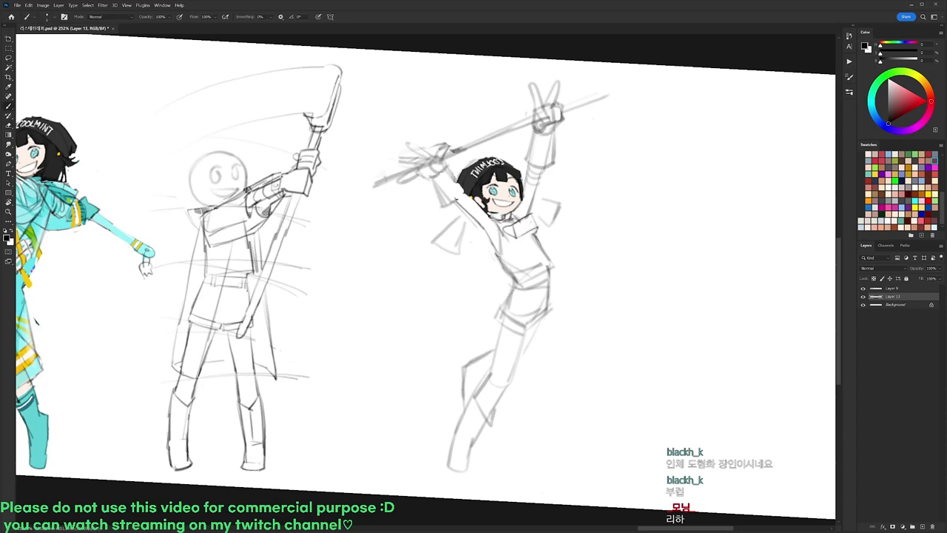
{"action": "key", "text": "e"}
{"action": "key", "text": "b"}
Erase the rough torso lines and redraw the chest's sides and lower edge with darker, cleaner strokes.
{"action": "key", "text": "e"}
{"action": "left_click_drag", "start_coordinate": [498, 260], "coordinate": [517, 285]}
{"action": "key", "text": "b"}
{"action": "key", "text": "r"}
{"action": "left_click_drag", "start_coordinate": [585, 216], "coordinate": [589, 184]}
{"action": "key", "text": "e"}
{"action": "mouse_move", "coordinate": [512, 261]}
{"action": "left_mouse_down"}
{"action": "mouse_move", "coordinate": [536, 248]}
{"action": "mouse_move", "coordinate": [518, 271]}
{"action": "mouse_move", "coordinate": [539, 265]}
{"action": "left_mouse_up"}
{"action": "key", "text": "b"}
{"action": "key", "text": "e"}
{"action": "key", "text": "b"}
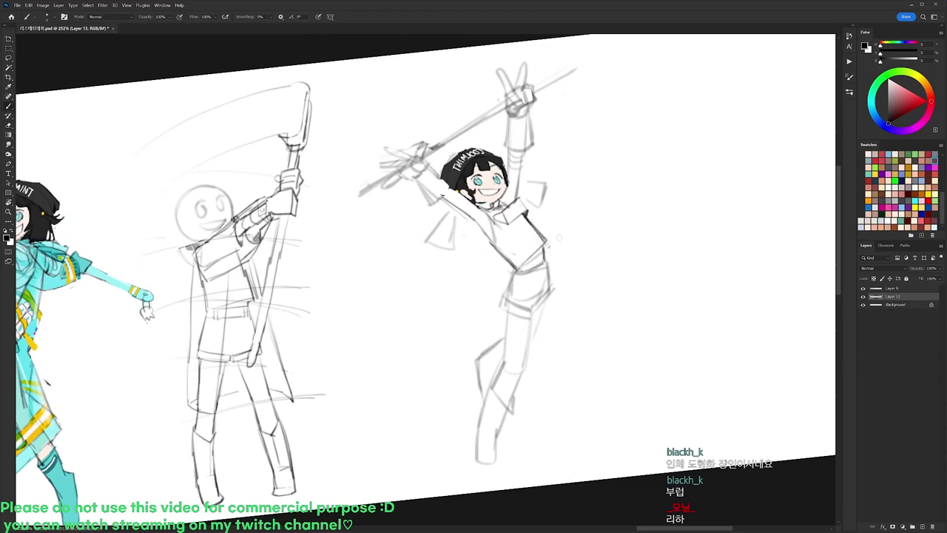
{"action": "key", "text": "r"}
{"action": "left_click_drag", "start_coordinate": [627, 144], "coordinate": [645, 161]}
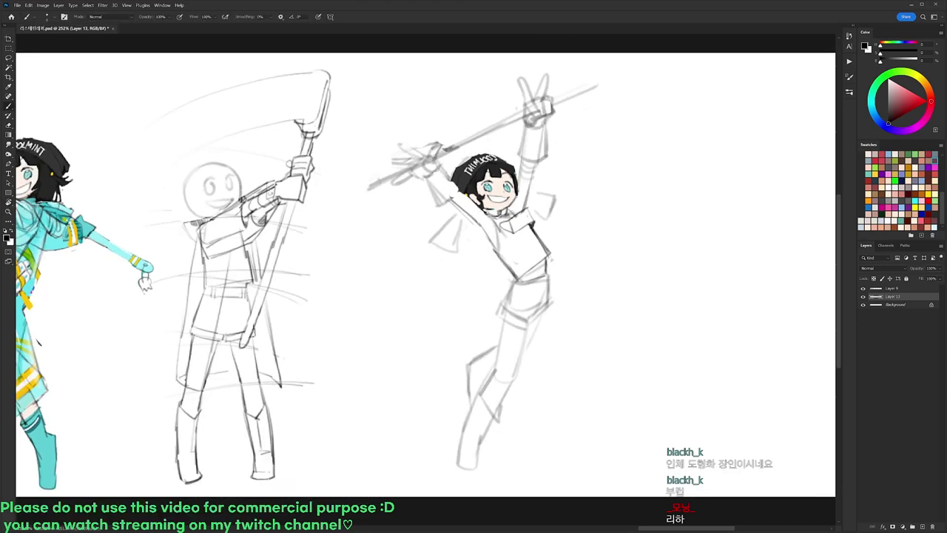
Erase the faint cloth flap under the near arm and redraw it darker, attached to the upper arm.
{"action": "key", "text": "e"}
{"action": "mouse_move", "coordinate": [454, 204]}
{"action": "left_mouse_down"}
{"action": "mouse_move", "coordinate": [483, 228]}
{"action": "mouse_move", "coordinate": [444, 246]}
{"action": "mouse_move", "coordinate": [458, 244]}
{"action": "mouse_move", "coordinate": [451, 252]}
{"action": "mouse_move", "coordinate": [429, 240]}
{"action": "mouse_move", "coordinate": [464, 213]}
{"action": "mouse_move", "coordinate": [461, 251]}
{"action": "left_mouse_up"}
{"action": "key", "text": "b"}
{"action": "key", "text": "e"}
{"action": "key", "text": "b"}
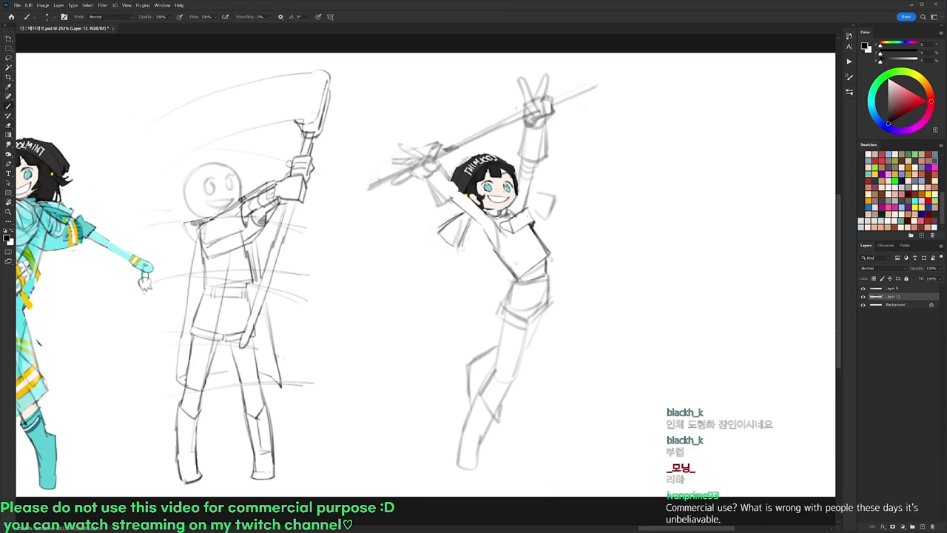
{"action": "mouse_move", "coordinate": [618, 114]}
{"action": "left_mouse_down"}
{"action": "mouse_move", "coordinate": [596, 116]}
{"action": "mouse_move", "coordinate": [627, 126]}
{"action": "left_mouse_up"}
{"action": "key", "text": "r"}
{"action": "scroll", "coordinate": [572, 179], "scroll_direction": "up", "scroll_amount": 1}
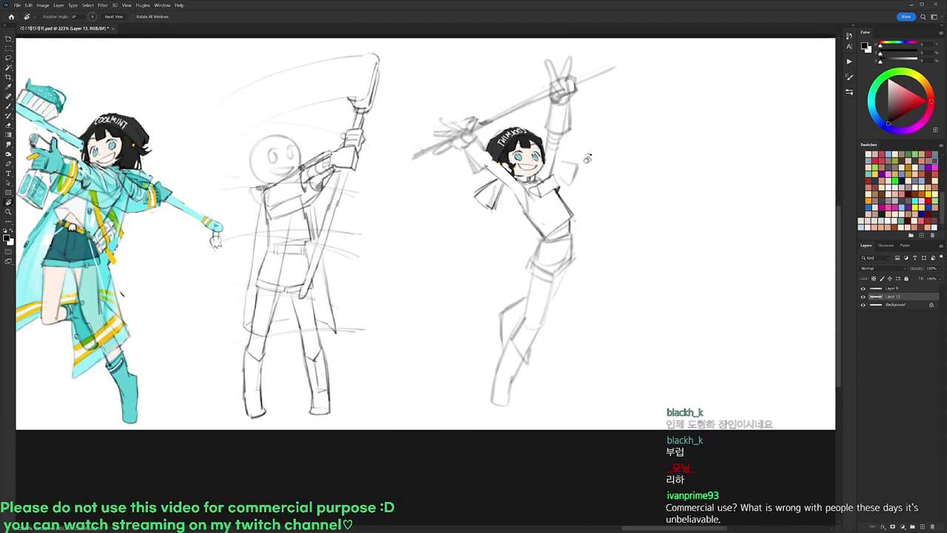
Sketch the bent far leg, with its knee beyond the standing leg and its foot behind, and erase the overlapping lines.
{"action": "key", "text": "b"}
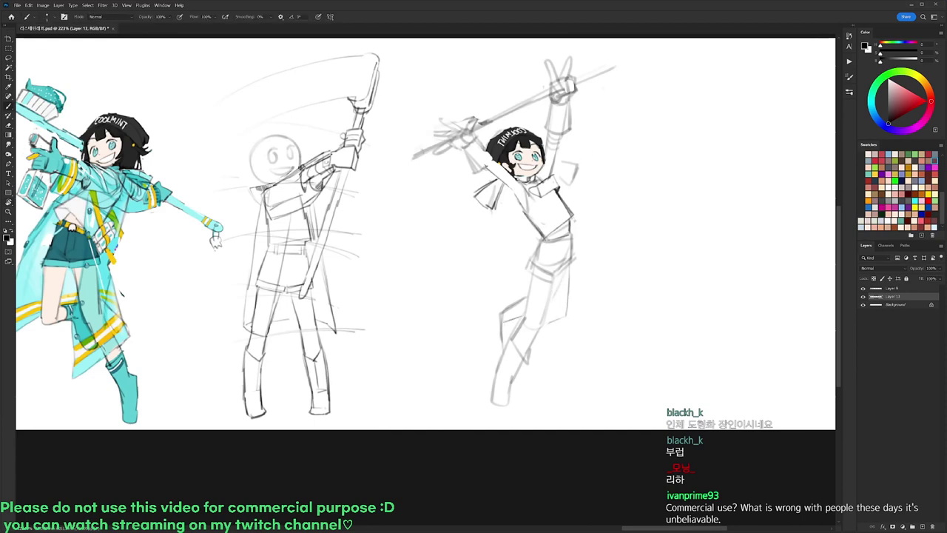
{"action": "key", "text": "e"}
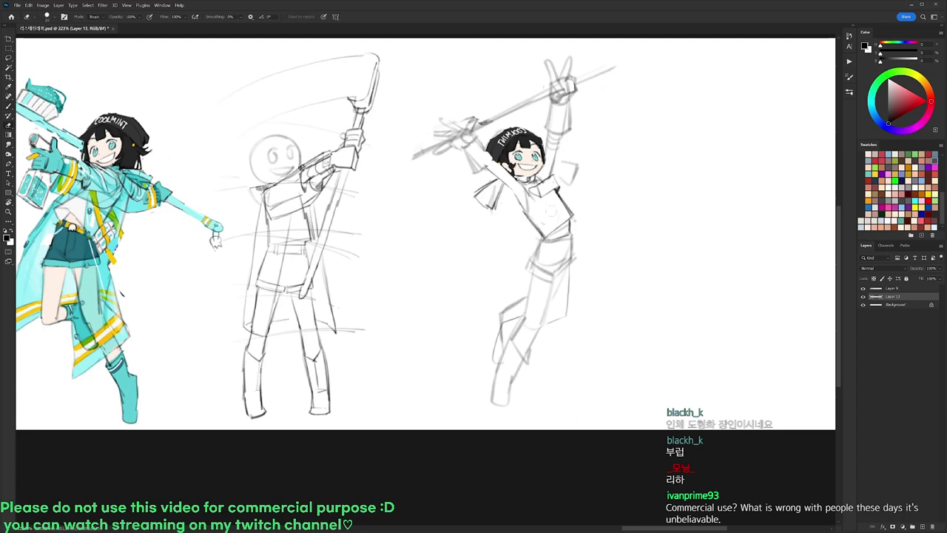
{"action": "right_click", "coordinate": [554, 199]}
{"action": "left_click_drag", "start_coordinate": [518, 302], "coordinate": [505, 315]}
{"action": "left_click_drag", "start_coordinate": [561, 281], "coordinate": [555, 297]}
{"action": "key", "text": "b"}
{"action": "key", "text": "e"}
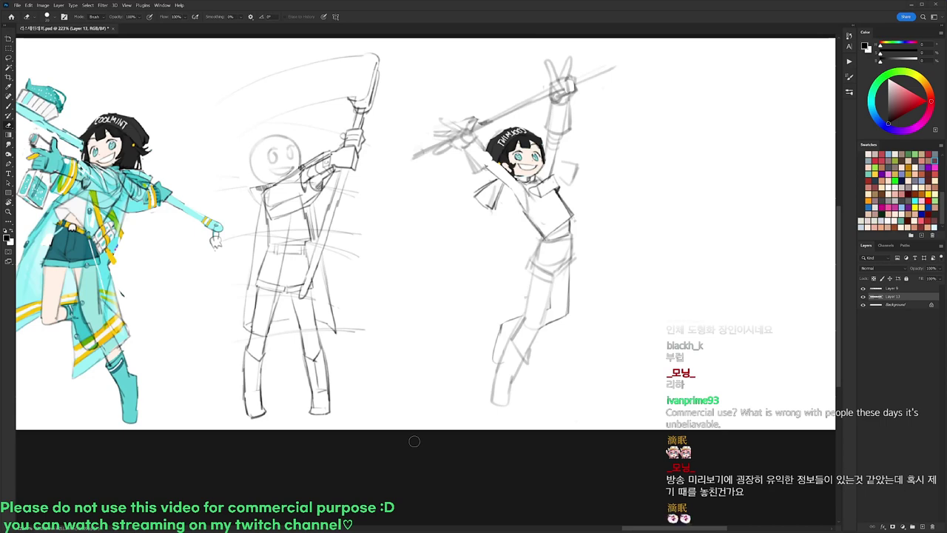
Switch to the Snipping Tool to examine the torso anatomy study sheet, and return to the drawing in Photoshop.
{"action": "key", "text": "alt+Tab"}
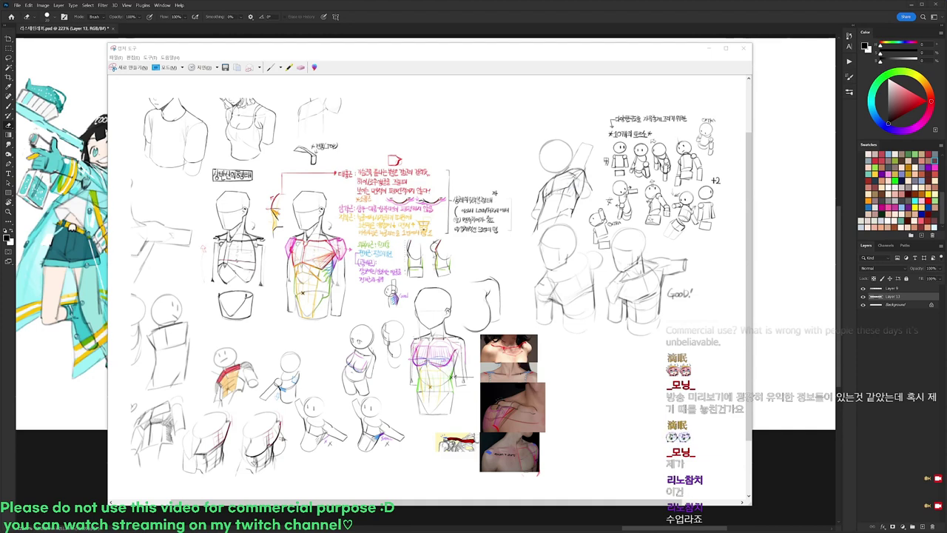
{"action": "left_click", "coordinate": [817, 233]}
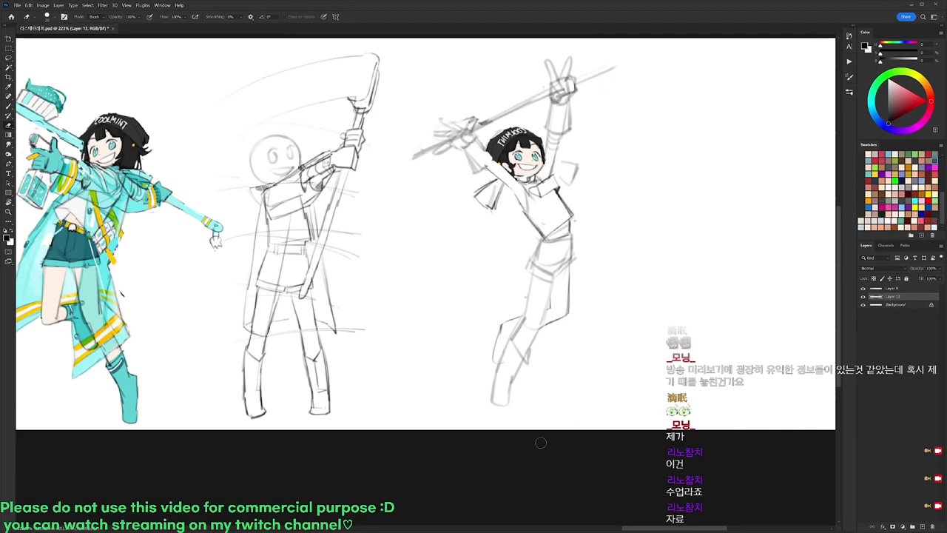
Redraw the cloth flap beside the raised far arm as a smaller squared piece and erase its rough tip.
{"action": "key", "text": "b"}
{"action": "key", "text": "e"}
{"action": "key", "text": "b"}
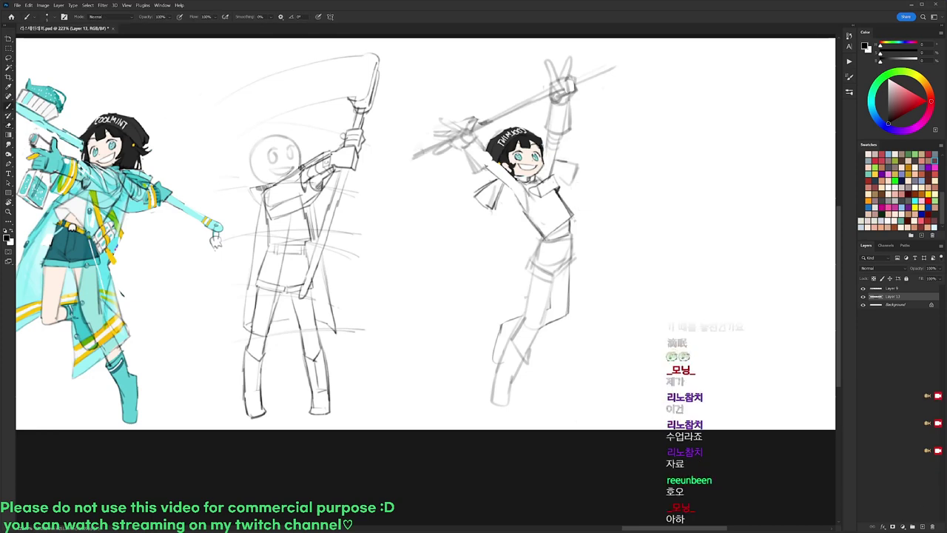
{"action": "key", "text": "e"}
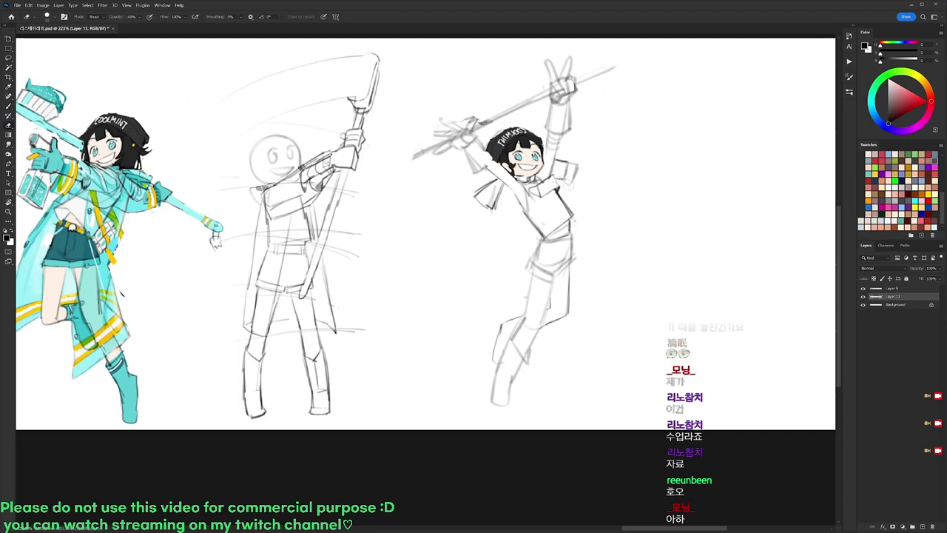
{"action": "key", "text": "b"}
{"action": "left_click_drag", "start_coordinate": [557, 159], "coordinate": [569, 164]}
Redraw the near forearm and its flared sleeve with darker contours between the wrist and elbow.
{"action": "mouse_move", "coordinate": [467, 145]}
{"action": "left_mouse_down"}
{"action": "mouse_move", "coordinate": [475, 179]}
{"action": "mouse_move", "coordinate": [493, 170]}
{"action": "left_mouse_up"}
{"action": "key", "text": "e"}
{"action": "key", "text": "b"}
{"action": "key", "text": "e"}
{"action": "key", "text": "b"}
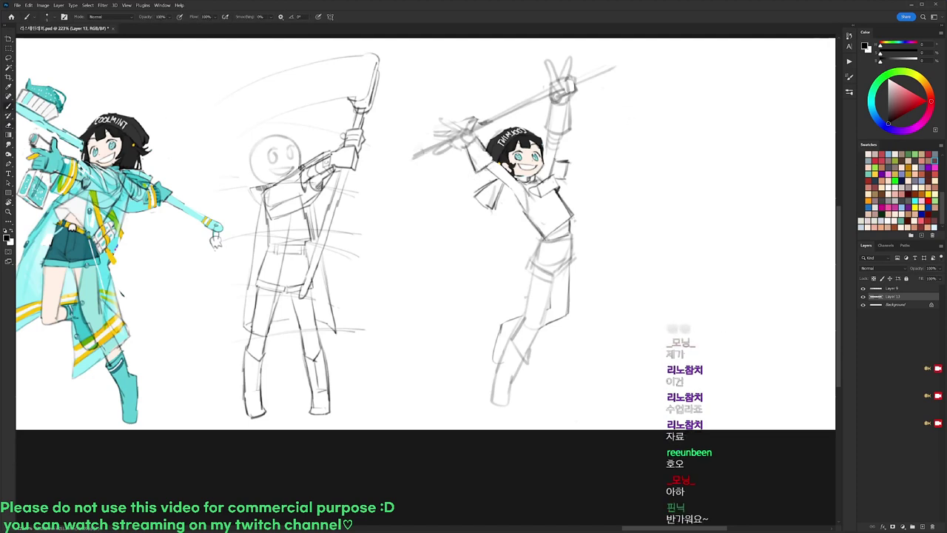
Erase the rough near hand and redraw its thumb and palm around the weapon handle.
{"action": "key", "text": "e"}
{"action": "key", "text": "b"}
{"action": "key", "text": "e"}
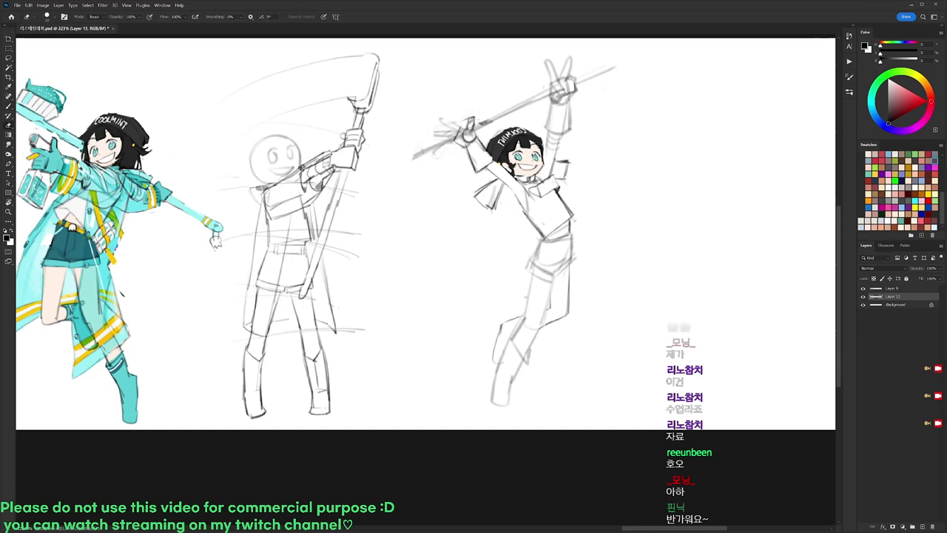
{"action": "key", "text": "b"}
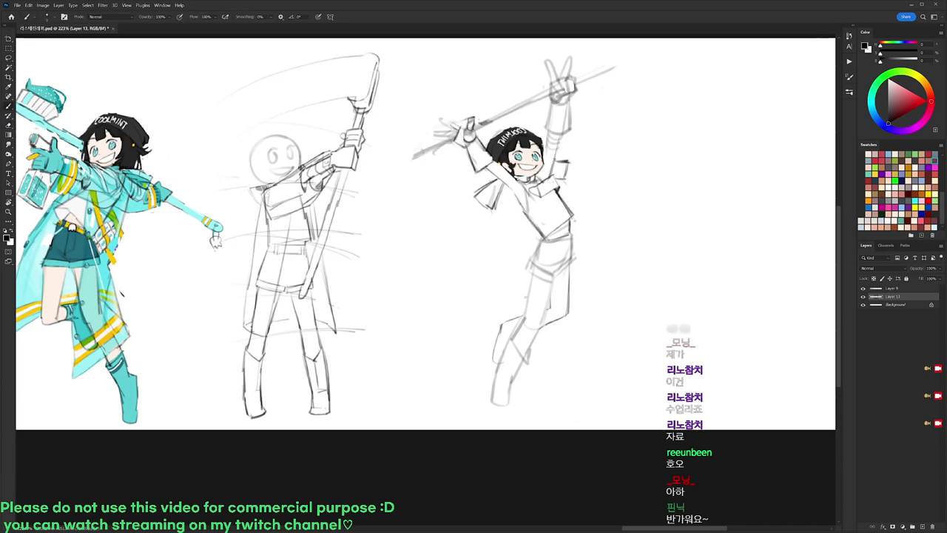
{"action": "key", "text": "e"}
Redraw the near hand's spread fingers as clean separate shapes and erase the stray lines around them.
{"action": "key", "text": "r"}
{"action": "mouse_move", "coordinate": [438, 118]}
{"action": "left_mouse_down"}
{"action": "mouse_move", "coordinate": [276, 218]}
{"action": "mouse_move", "coordinate": [269, 240]}
{"action": "mouse_move", "coordinate": [281, 245]}
{"action": "left_mouse_up"}
{"action": "key", "text": "b"}
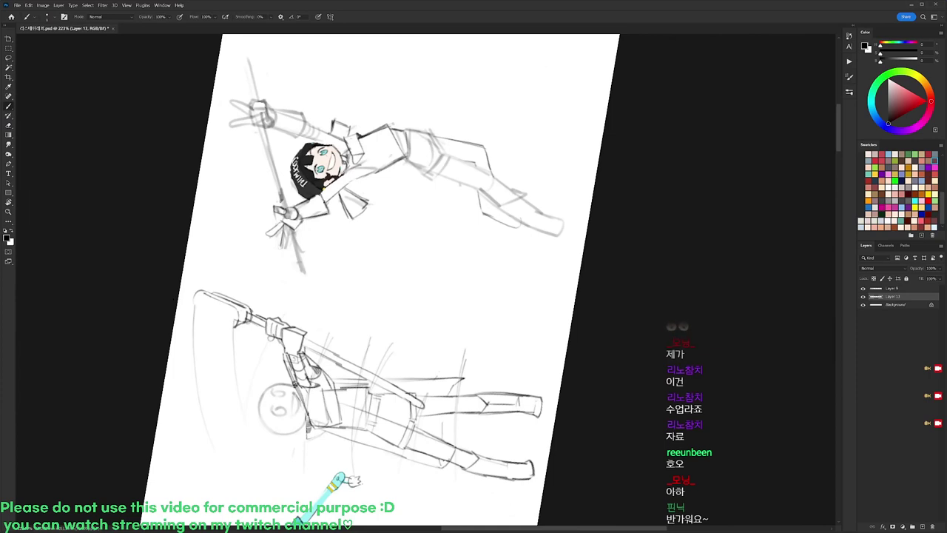
{"action": "key", "text": "e"}
{"action": "key", "text": "r"}
{"action": "mouse_move", "coordinate": [577, 190]}
{"action": "left_mouse_down"}
{"action": "mouse_move", "coordinate": [602, 292]}
{"action": "mouse_move", "coordinate": [551, 381]}
{"action": "left_mouse_up"}
{"action": "key", "text": "b"}
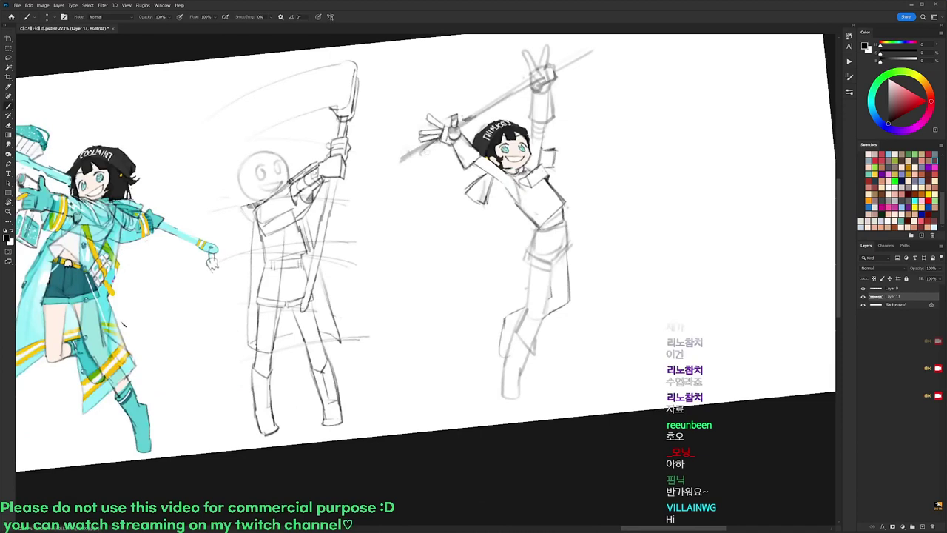
{"action": "key", "text": "e"}
Lasso the near hand's spread fingers and adjust them with Free Transform to fit the wrist.
{"action": "key", "text": "r"}
{"action": "mouse_move", "coordinate": [459, 102]}
{"action": "left_mouse_down"}
{"action": "mouse_move", "coordinate": [493, 111]}
{"action": "mouse_move", "coordinate": [476, 157]}
{"action": "mouse_move", "coordinate": [450, 156]}
{"action": "mouse_move", "coordinate": [491, 110]}
{"action": "left_mouse_up"}
{"action": "key", "text": "l"}
{"action": "key", "text": "ctrl+t"}
{"action": "left_click_drag", "start_coordinate": [479, 145], "coordinate": [484, 149]}
{"action": "left_click_drag", "start_coordinate": [498, 93], "coordinate": [504, 97]}
{"action": "key", "text": "Return"}
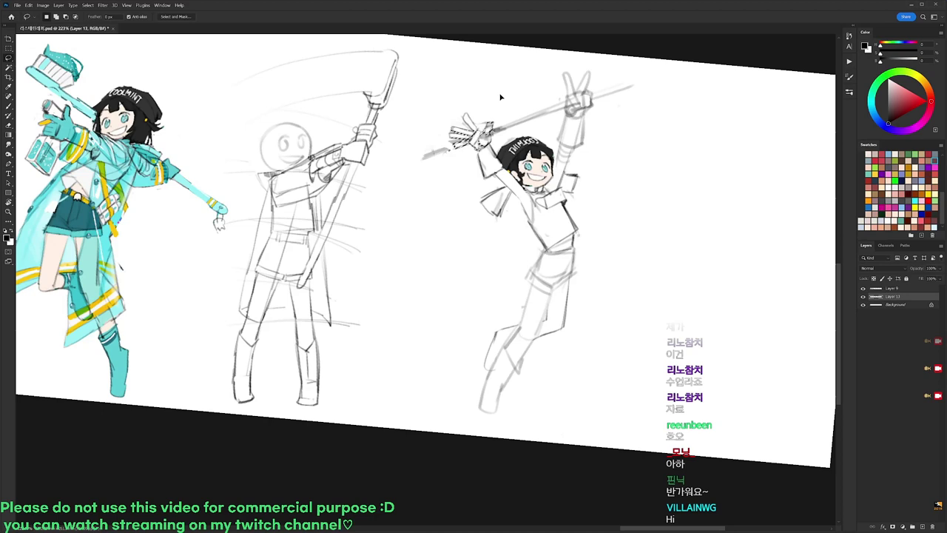
{"action": "key", "text": "r"}
{"action": "key", "text": "Escape"}
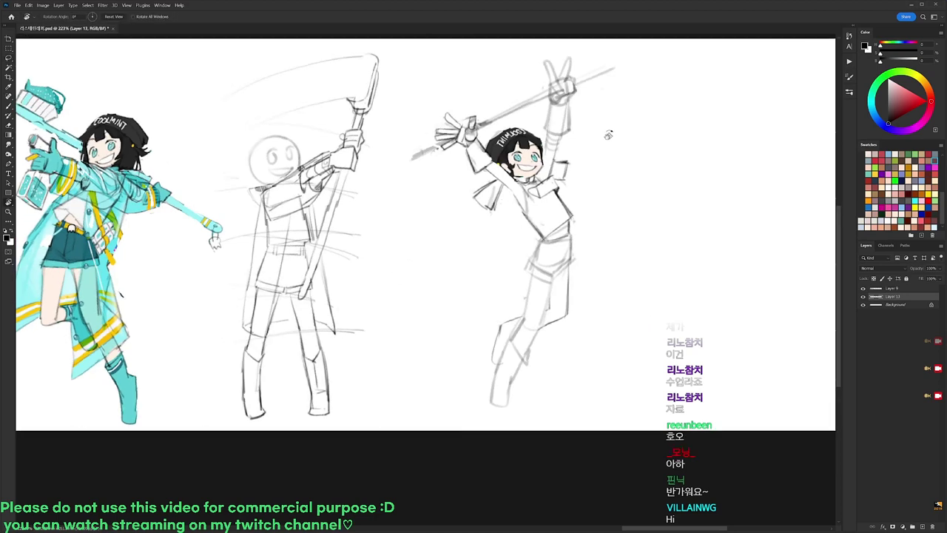
Erase the rough weapon handle and redraw it as a straight double-lined pole between the two hands.
{"action": "left_click_drag", "start_coordinate": [579, 73], "coordinate": [484, 63]}
{"action": "key", "text": "e"}
{"action": "left_click_drag", "start_coordinate": [435, 115], "coordinate": [463, 89]}
{"action": "key", "text": "b"}
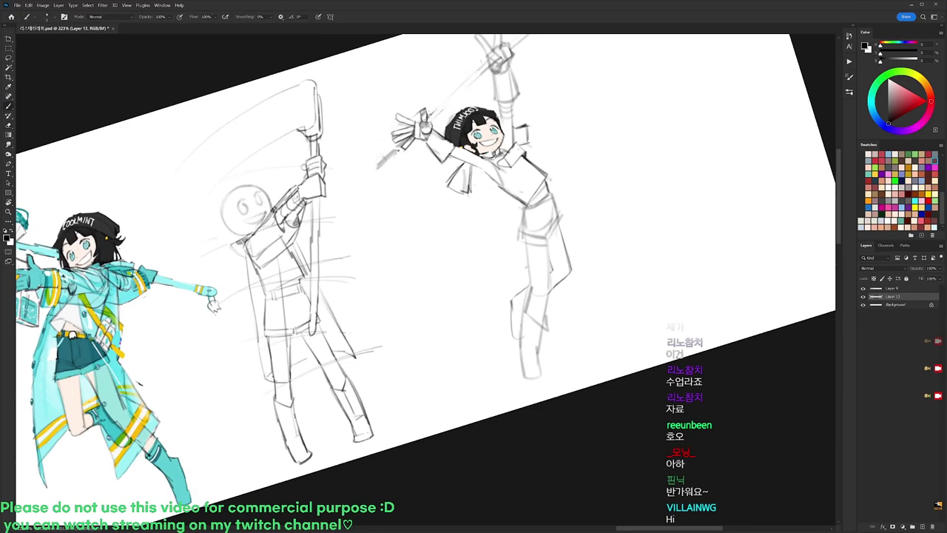
{"action": "left_click_drag", "start_coordinate": [378, 165], "coordinate": [489, 56]}
{"action": "mouse_move", "coordinate": [428, 120]}
{"action": "left_mouse_down"}
{"action": "mouse_move", "coordinate": [485, 62]}
{"action": "mouse_move", "coordinate": [474, 74]}
{"action": "mouse_move", "coordinate": [478, 66]}
{"action": "left_mouse_up"}
{"action": "key", "text": "e"}
{"action": "key", "text": "b"}
{"action": "left_click_drag", "start_coordinate": [428, 115], "coordinate": [487, 51]}
Examine the new pose next to the row of earlier figures across the canvas.
{"action": "key", "text": "r"}
{"action": "mouse_move", "coordinate": [618, 104]}
{"action": "left_mouse_down"}
{"action": "mouse_move", "coordinate": [642, 126]}
{"action": "mouse_move", "coordinate": [637, 162]}
{"action": "mouse_move", "coordinate": [528, 169]}
{"action": "mouse_move", "coordinate": [680, 185]}
{"action": "left_mouse_up"}
{"action": "key", "text": "b"}
{"action": "left_click_drag", "start_coordinate": [580, 190], "coordinate": [669, 195]}
{"action": "left_click_drag", "start_coordinate": [579, 208], "coordinate": [722, 199]}
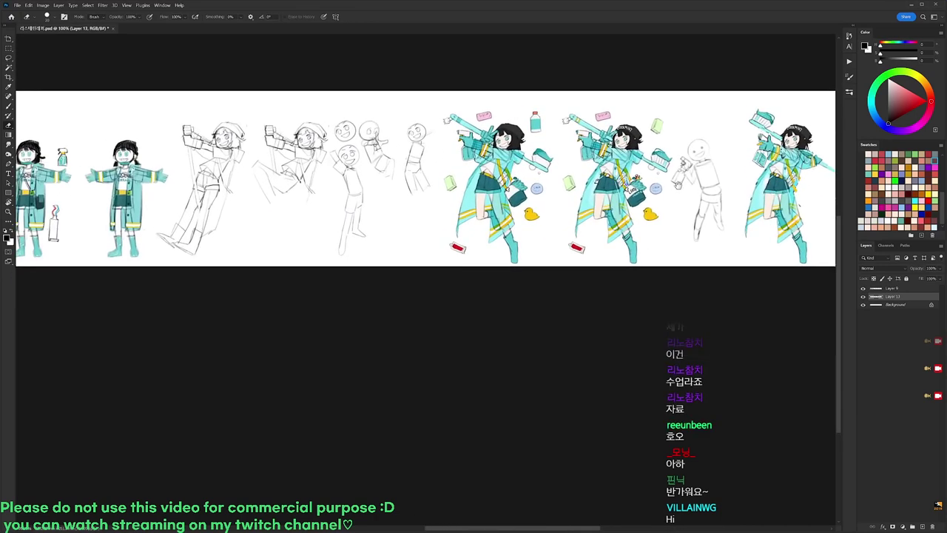
{"action": "mouse_move", "coordinate": [655, 182]}
{"action": "left_mouse_down"}
{"action": "mouse_move", "coordinate": [722, 180]}
{"action": "mouse_move", "coordinate": [486, 201]}
{"action": "left_mouse_up"}
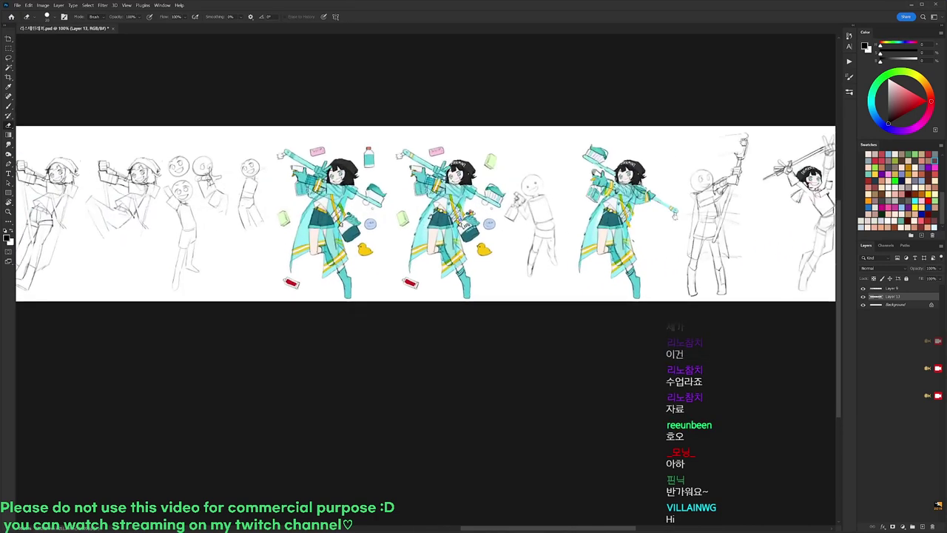
{"action": "left_click_drag", "start_coordinate": [729, 140], "coordinate": [507, 151]}
{"action": "left_click_drag", "start_coordinate": [611, 153], "coordinate": [675, 157]}
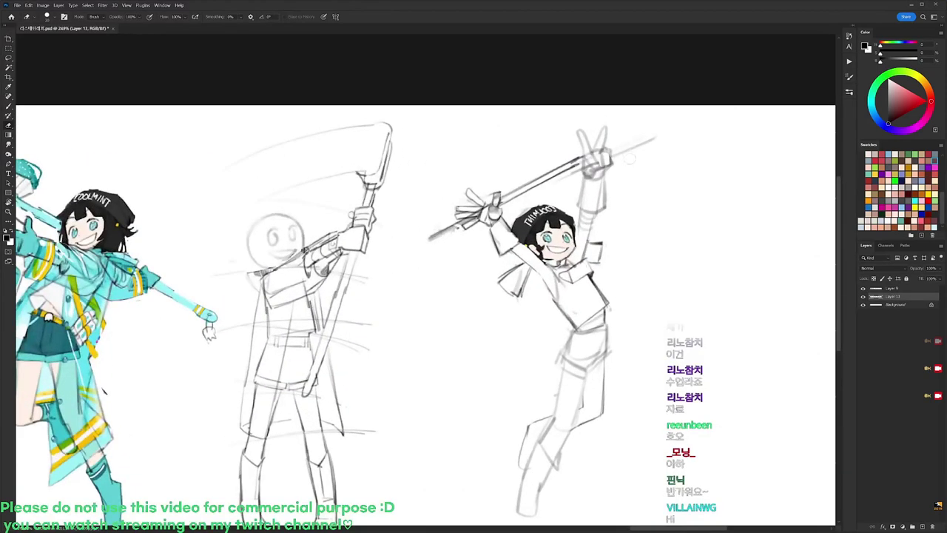
Touch up the neck under the chin, alternating between the skin colour, the dark line colour and the eraser.
{"action": "key", "text": "b"}
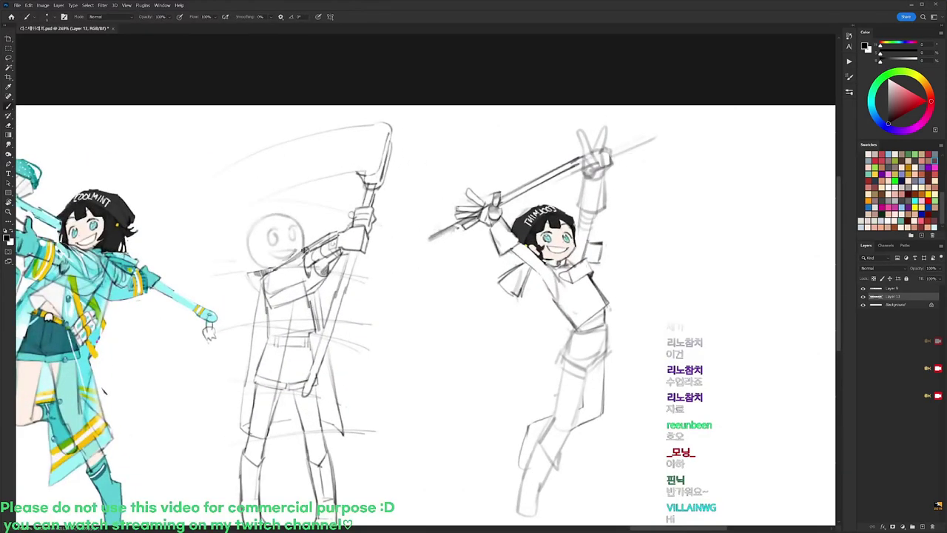
{"action": "key", "text": "x"}
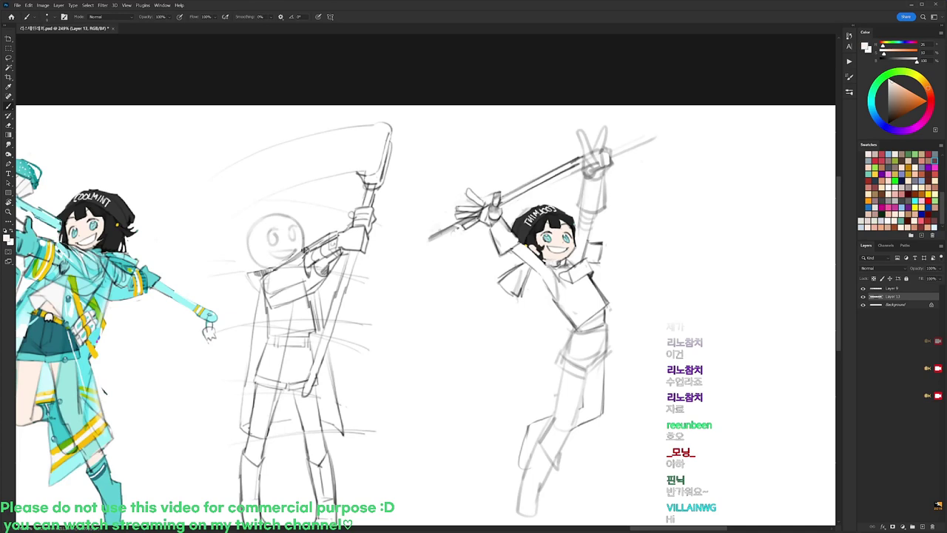
{"action": "key", "text": "x"}
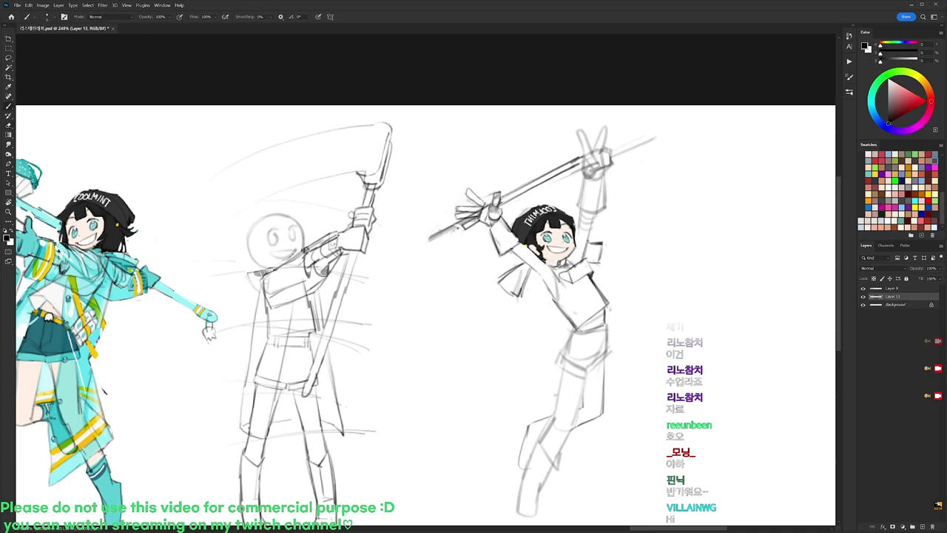
{"action": "key", "text": "e"}
{"action": "key", "text": "b"}
{"action": "key", "text": "e"}
{"action": "key", "text": "b"}
{"action": "key", "text": "e"}
{"action": "left_click_drag", "start_coordinate": [561, 262], "coordinate": [571, 265]}
{"action": "key", "text": "b"}
Erase the rough lines on the raised far upper arm and redraw its contour below the sleeve.
{"action": "key", "text": "e"}
{"action": "key", "text": "b"}
{"action": "key", "text": "e"}
{"action": "key", "text": "b"}
{"action": "key", "text": "e"}
{"action": "left_click_drag", "start_coordinate": [588, 225], "coordinate": [585, 255]}
{"action": "key", "text": "b"}
{"action": "key", "text": "e"}
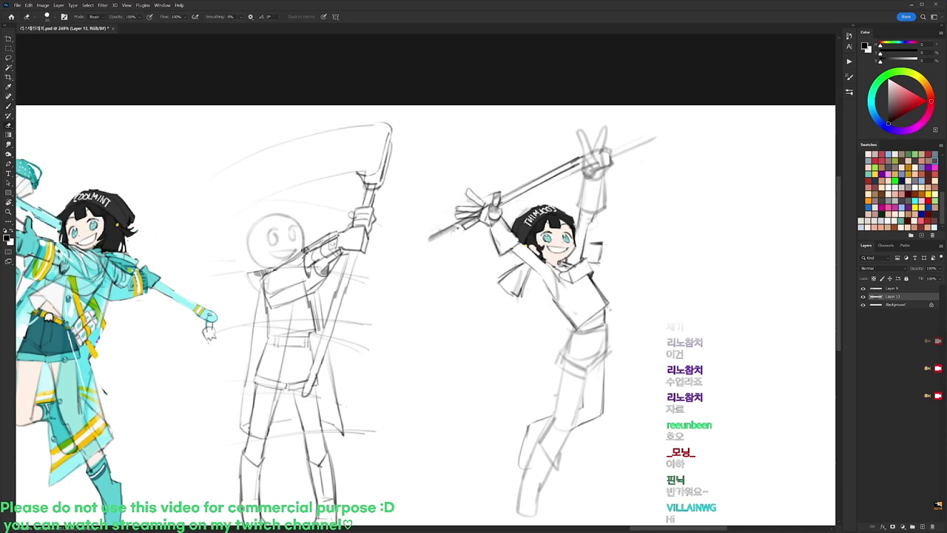
Lasso the raised V-sign hand of the new pose and slightly reposition it over the wrist with Free Transform.
{"action": "key", "text": "b"}
{"action": "key", "text": "l"}
{"action": "mouse_move", "coordinate": [611, 125]}
{"action": "left_mouse_down"}
{"action": "mouse_move", "coordinate": [619, 169]}
{"action": "mouse_move", "coordinate": [527, 204]}
{"action": "mouse_move", "coordinate": [510, 162]}
{"action": "left_mouse_up"}
{"action": "key", "text": "ctrl+d"}
{"action": "key", "text": "b"}
{"action": "key", "text": "l"}
{"action": "key", "text": "ctrl+t"}
{"action": "left_click_drag", "start_coordinate": [640, 125], "coordinate": [647, 138]}
{"action": "key", "text": "Return"}
{"action": "key", "text": "ctrl+d"}
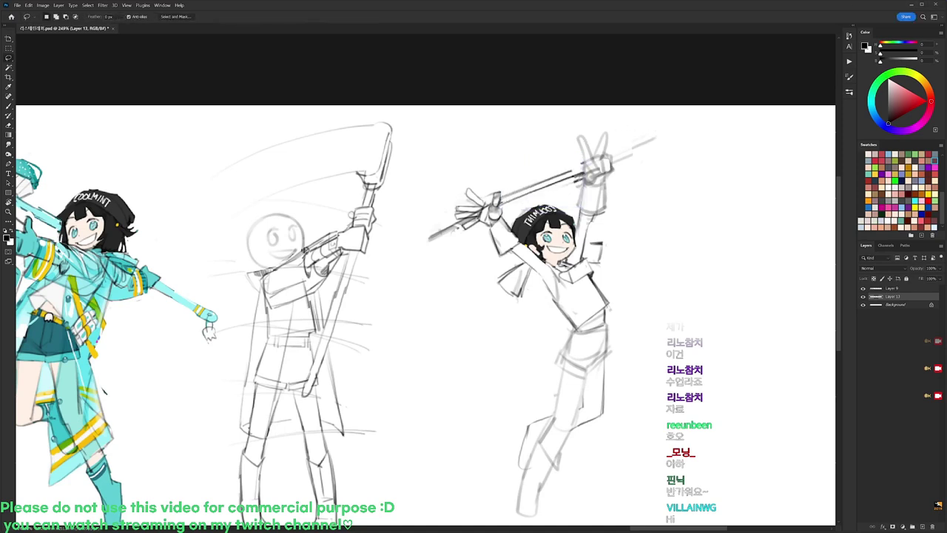
Redraw the two raised V-sign fingers as clean straight shapes and erase the rough lines around their tips.
{"action": "key", "text": "e"}
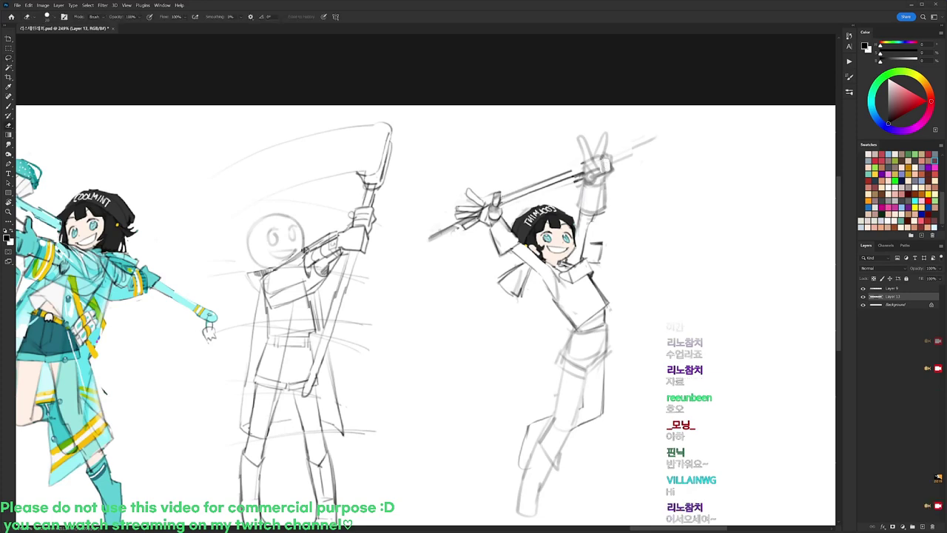
{"action": "key", "text": "b"}
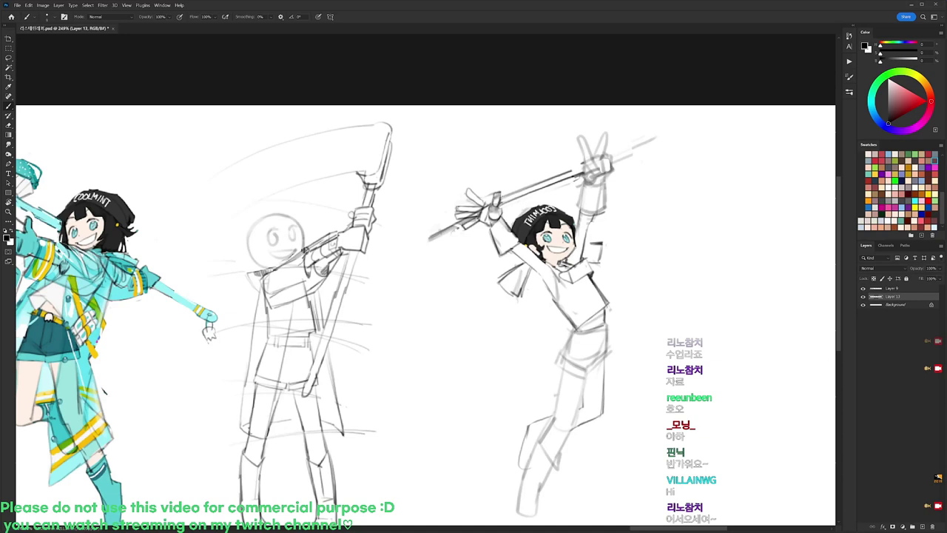
{"action": "key", "text": "e"}
{"action": "key", "text": "b"}
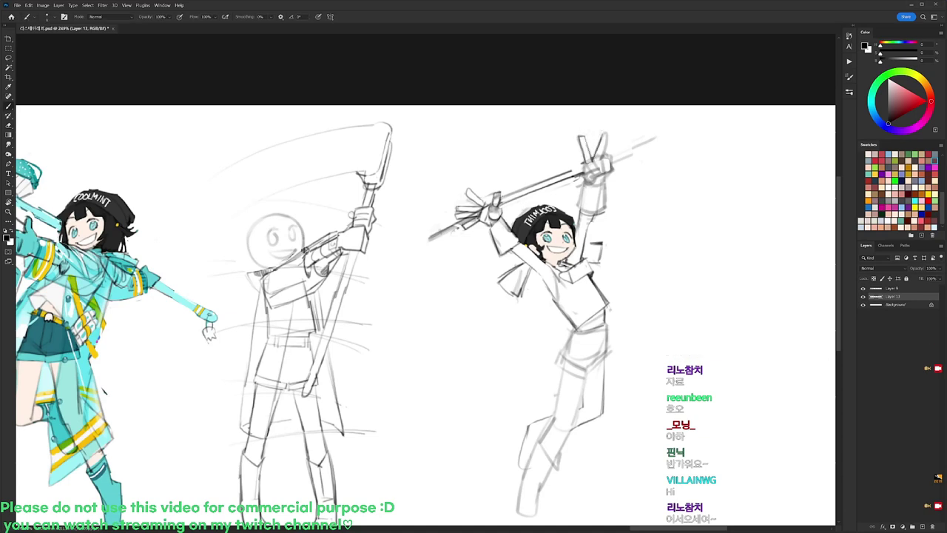
{"action": "key", "text": "e"}
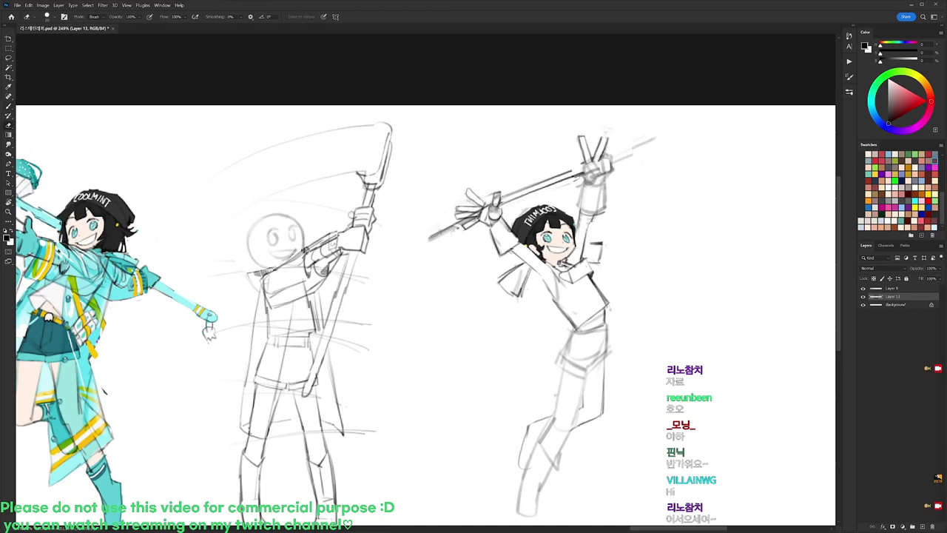
{"action": "key", "text": "b"}
{"action": "key", "text": "e"}
{"action": "key", "text": "b"}
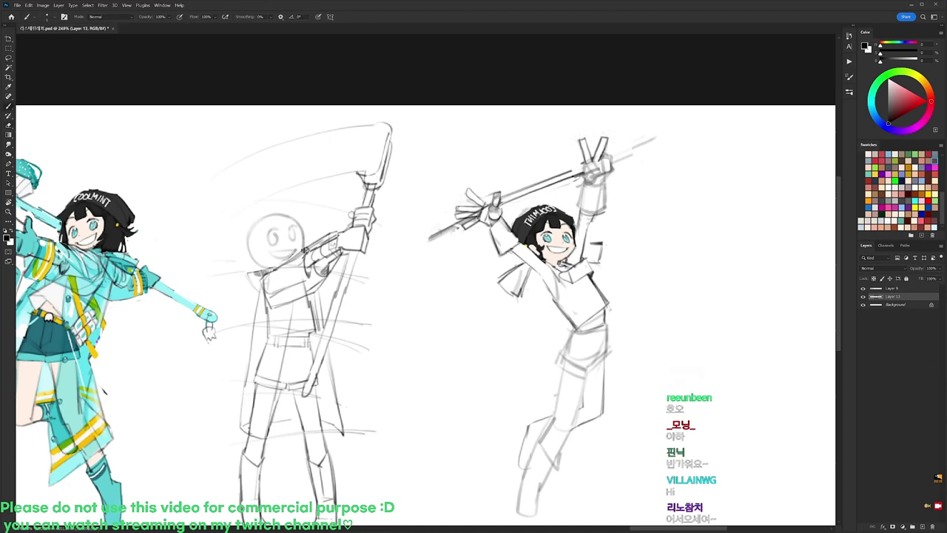
Redraw the folded fingers and palm of the raised hand, erasing the pole lines that cross it.
{"action": "key", "text": "e"}
{"action": "key", "text": "b"}
{"action": "key", "text": "e"}
{"action": "key", "text": "b"}
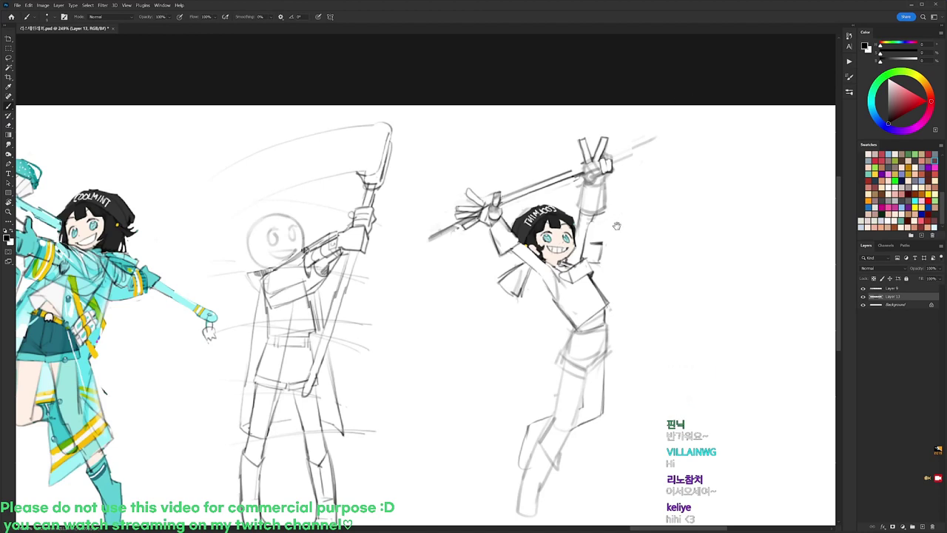
{"action": "left_click_drag", "start_coordinate": [616, 225], "coordinate": [619, 191]}
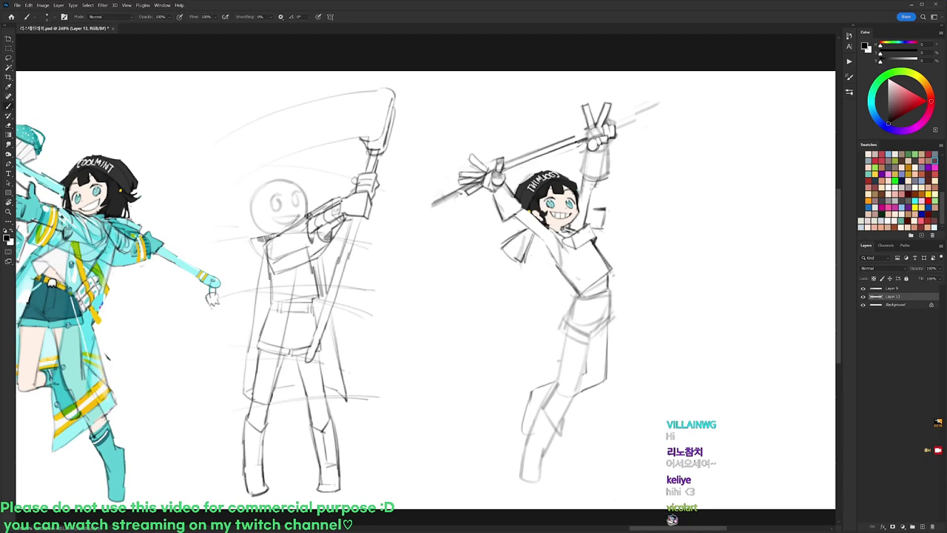
{"action": "key", "text": "e"}
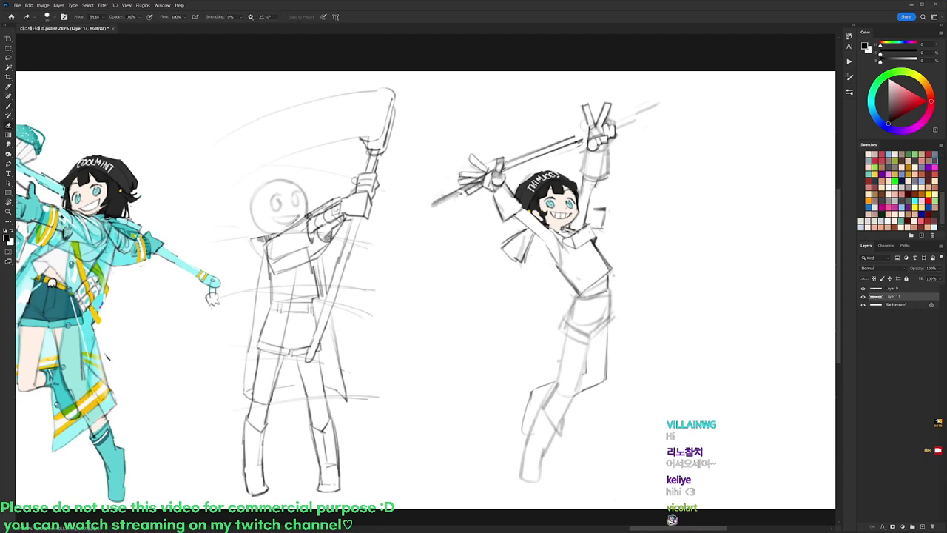
{"action": "key", "text": "b"}
{"action": "left_click_drag", "start_coordinate": [615, 137], "coordinate": [598, 149]}
{"action": "key", "text": "e"}
{"action": "key", "text": "b"}
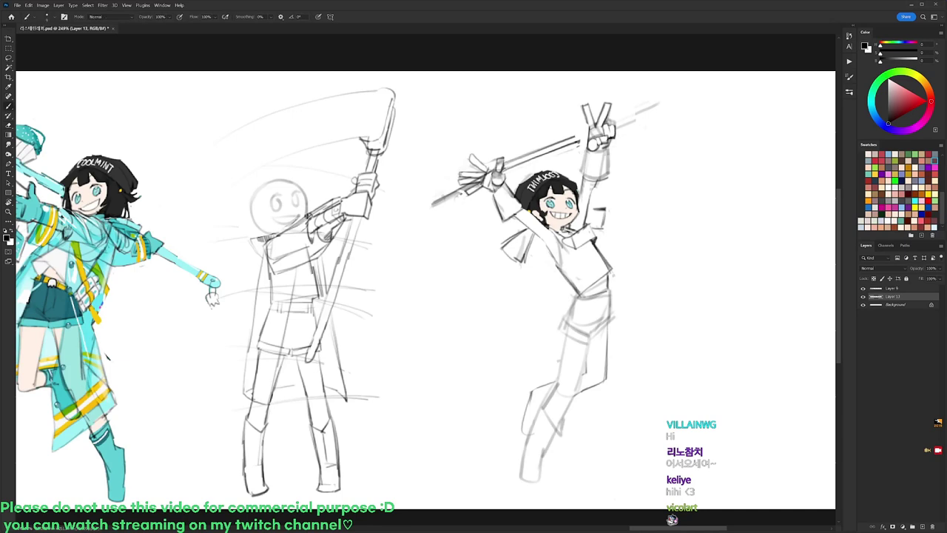
Erase the rough forearm lines below the raised hand and redraw the forearm with a clean cuff edge.
{"action": "key", "text": "e"}
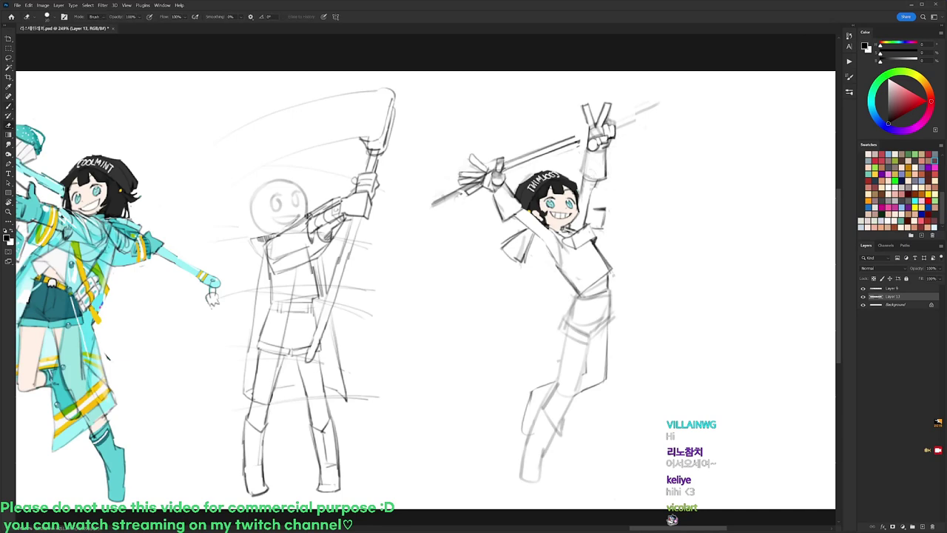
{"action": "key", "text": "b"}
{"action": "left_click_drag", "start_coordinate": [588, 151], "coordinate": [582, 175]}
{"action": "key", "text": "e"}
{"action": "key", "text": "b"}
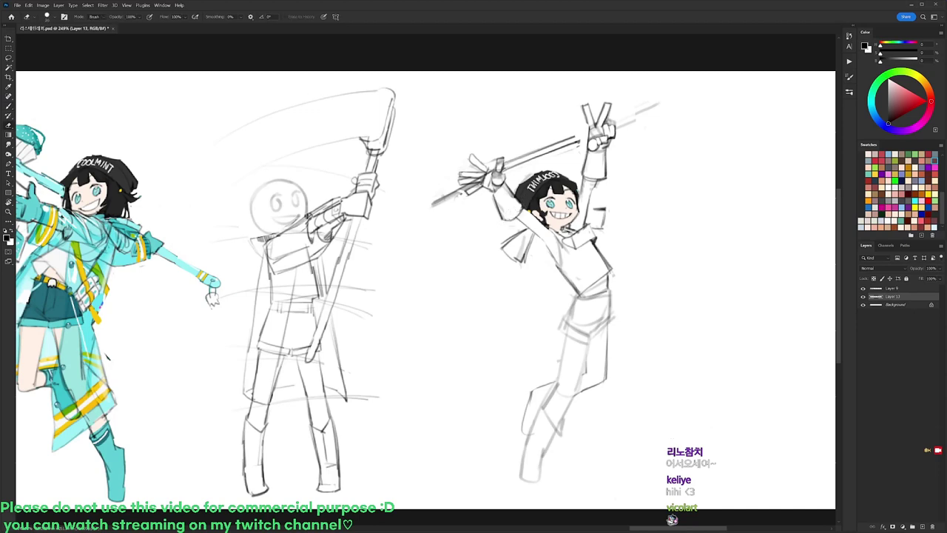
Clean up the torso of the new pose, erasing stray lines and redrawing its side contours and lower shirt edge.
{"action": "key", "text": "b"}
{"action": "mouse_move", "coordinate": [545, 240]}
{"action": "left_mouse_down"}
{"action": "mouse_move", "coordinate": [560, 268]}
{"action": "mouse_move", "coordinate": [585, 208]}
{"action": "left_mouse_up"}
{"action": "key", "text": "e"}
{"action": "key", "text": "b"}
{"action": "key", "text": "e"}
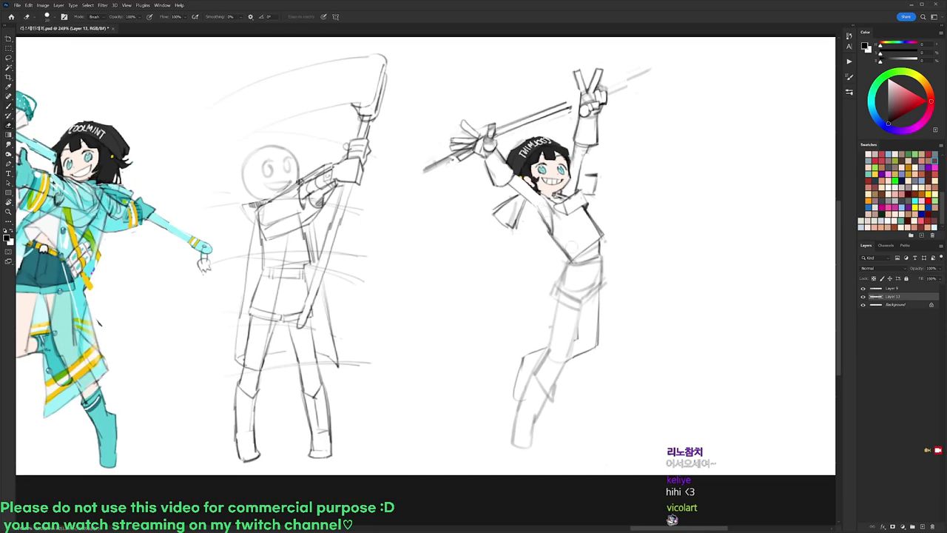
{"action": "key", "text": "b"}
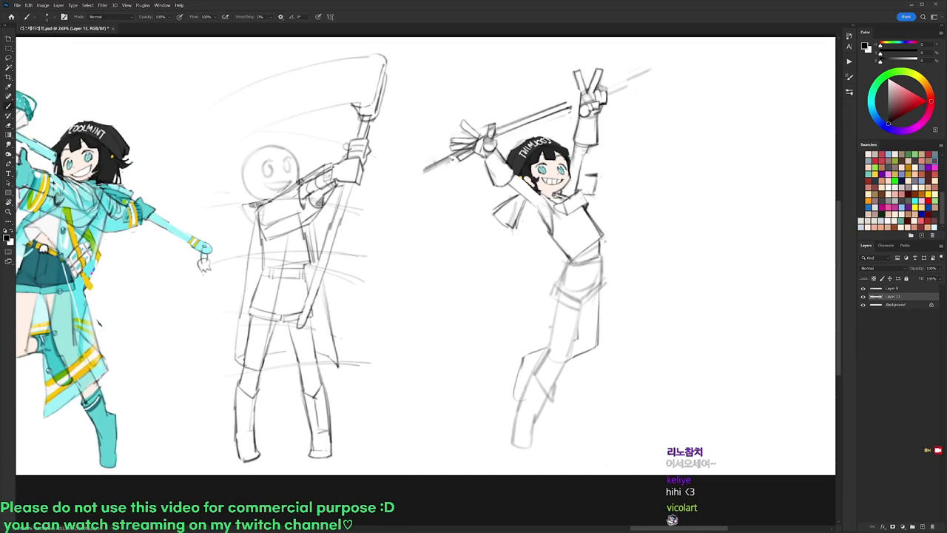
{"action": "key", "text": "e"}
{"action": "key", "text": "b"}
{"action": "key", "text": "e"}
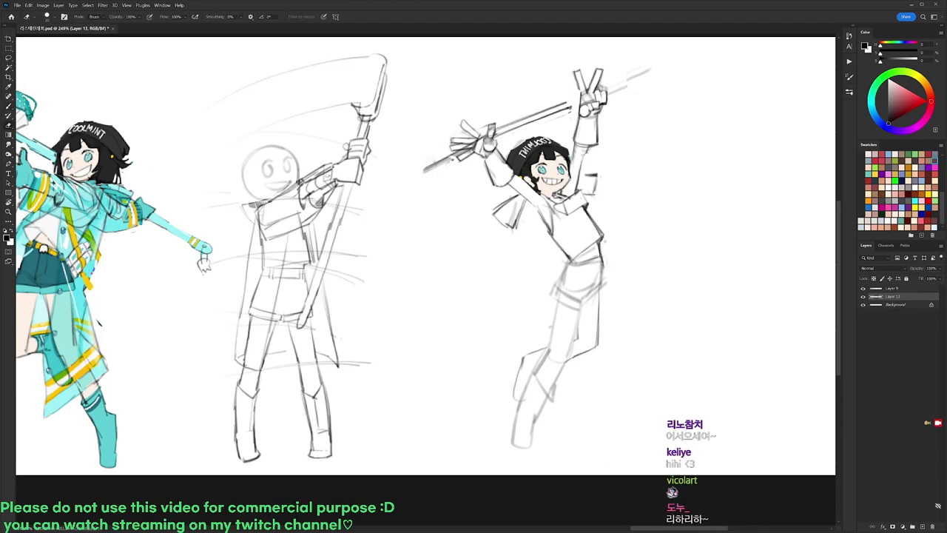
{"action": "key", "text": "b"}
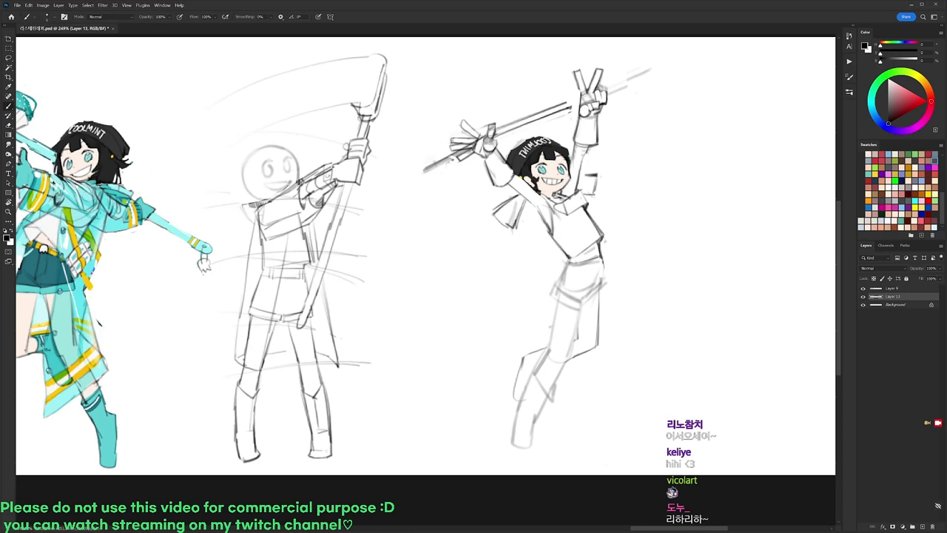
Lasso and adjust the hip area, and redraw the outline of the shorts with a clear hem band.
{"action": "key", "text": "l"}
{"action": "mouse_move", "coordinate": [597, 259]}
{"action": "left_mouse_down"}
{"action": "mouse_move", "coordinate": [471, 395]}
{"action": "mouse_move", "coordinate": [573, 262]}
{"action": "mouse_move", "coordinate": [592, 260]}
{"action": "mouse_move", "coordinate": [597, 282]}
{"action": "left_mouse_up"}
{"action": "key", "text": "b"}
{"action": "key", "text": "e"}
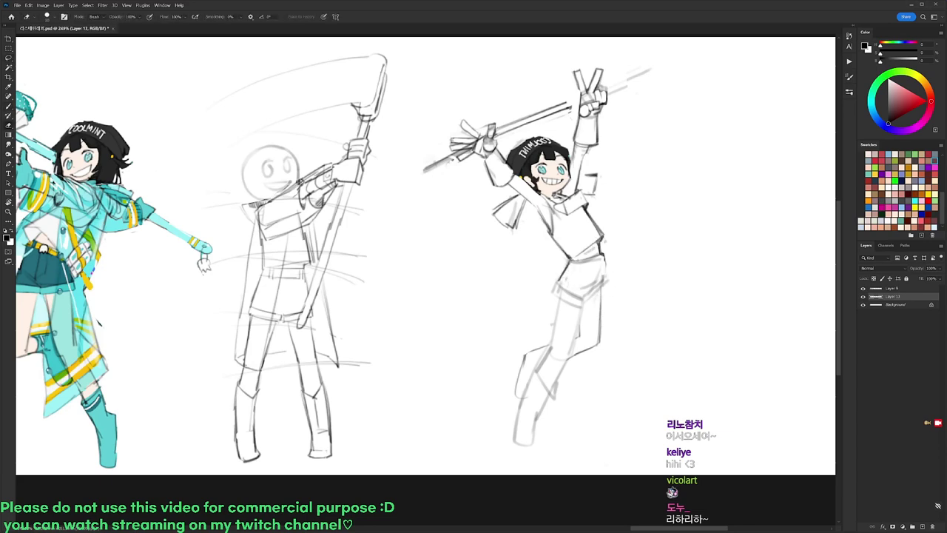
{"action": "key", "text": "b"}
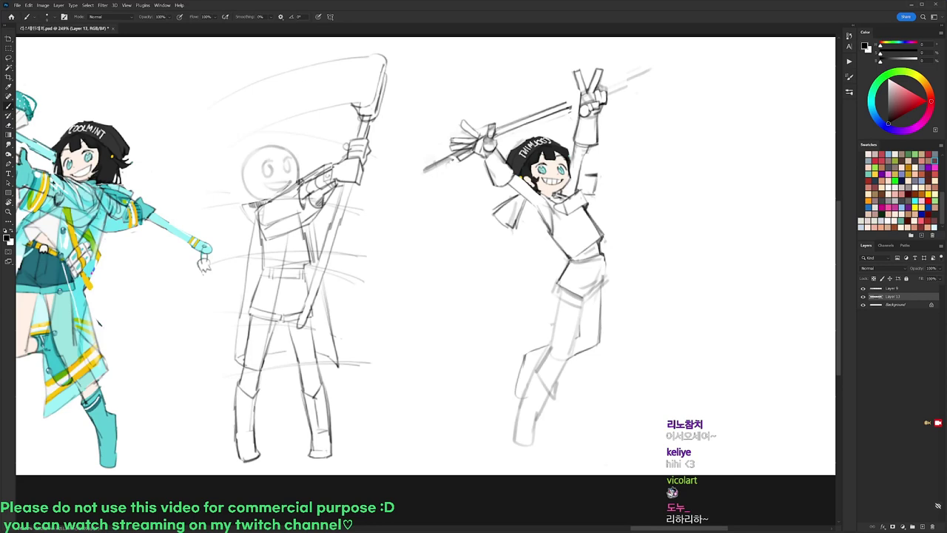
{"action": "key", "text": "e"}
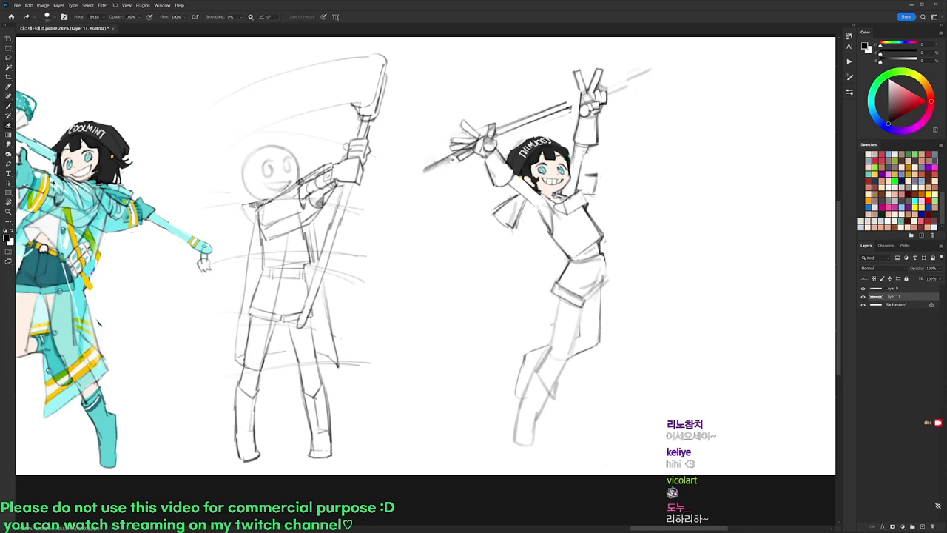
{"action": "key", "text": "b"}
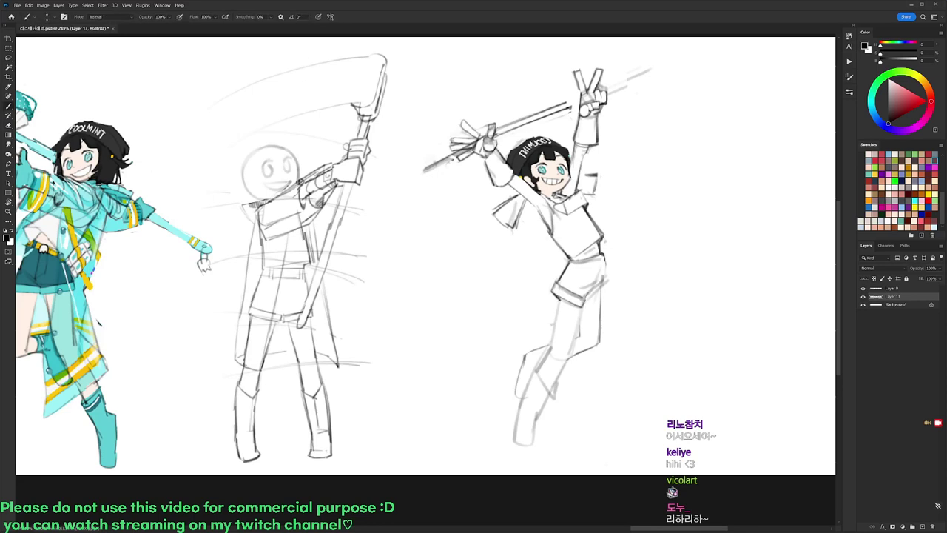
Tidy the far side of the shorts and draw in the belt at the waist, touching up the shirt collar.
{"action": "key", "text": "e"}
{"action": "left_click_drag", "start_coordinate": [597, 271], "coordinate": [597, 280]}
{"action": "key", "text": "b"}
{"action": "key", "text": "e"}
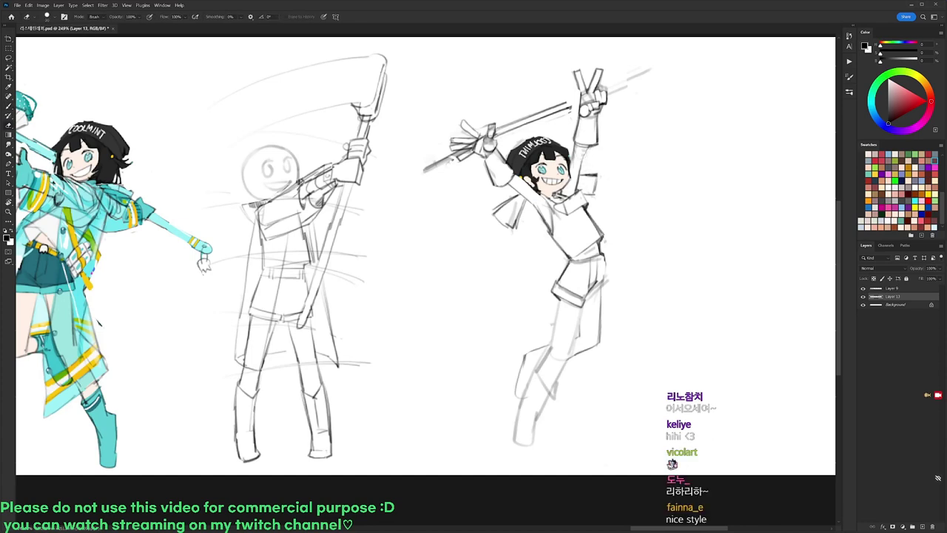
{"action": "key", "text": "b"}
{"action": "left_click_drag", "start_coordinate": [578, 261], "coordinate": [577, 273]}
{"action": "mouse_move", "coordinate": [582, 262]}
{"action": "left_mouse_down"}
{"action": "mouse_move", "coordinate": [580, 271]}
{"action": "mouse_move", "coordinate": [603, 265]}
{"action": "mouse_move", "coordinate": [603, 256]}
{"action": "left_mouse_up"}
{"action": "mouse_move", "coordinate": [585, 189]}
{"action": "left_mouse_down"}
{"action": "mouse_move", "coordinate": [565, 214]}
{"action": "mouse_move", "coordinate": [583, 198]}
{"action": "left_mouse_up"}
{"action": "key", "text": "e"}
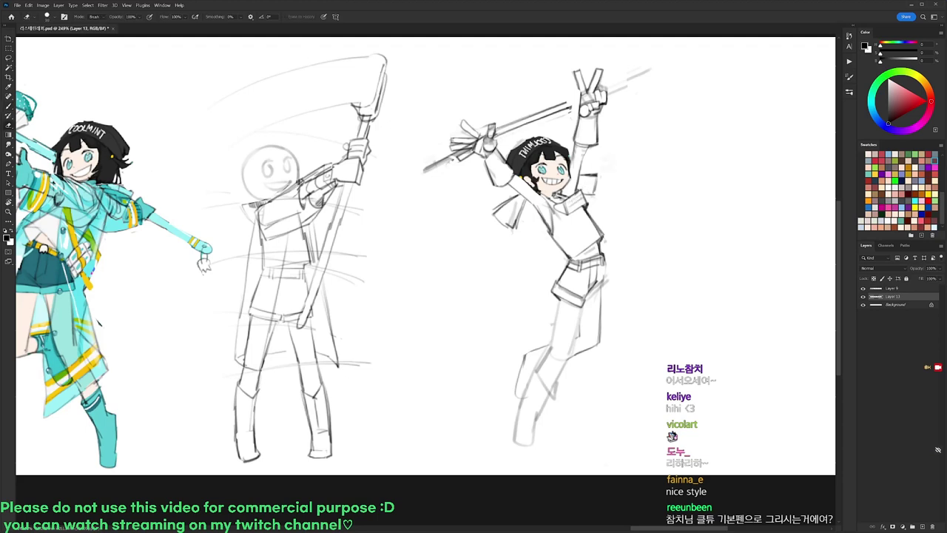
Rework the glove edges at both wrists, undoing failed strokes and cleaning the lines with the eraser.
{"action": "key", "text": "b"}
{"action": "mouse_move", "coordinate": [476, 165]}
{"action": "left_mouse_down"}
{"action": "mouse_move", "coordinate": [508, 139]}
{"action": "mouse_move", "coordinate": [494, 155]}
{"action": "left_mouse_up"}
{"action": "key", "text": "ctrl+z"}
{"action": "key", "text": "ctrl+z"}
{"action": "key", "text": "ctrl+z"}
{"action": "mouse_move", "coordinate": [585, 120]}
{"action": "left_mouse_down"}
{"action": "mouse_move", "coordinate": [609, 113]}
{"action": "mouse_move", "coordinate": [596, 145]}
{"action": "left_mouse_up"}
{"action": "key", "text": "e"}
{"action": "key", "text": "b"}
{"action": "key", "text": "e"}
{"action": "key", "text": "b"}
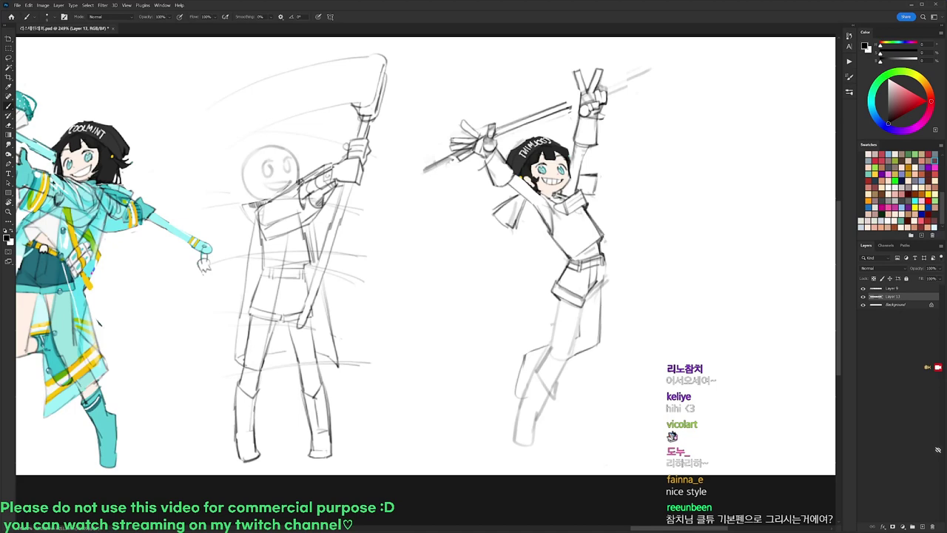
Redraw both sides of the straight leg's thigh from the shorts' hem down to the knee.
{"action": "left_click_drag", "start_coordinate": [559, 296], "coordinate": [551, 354]}
{"action": "mouse_move", "coordinate": [581, 308]}
{"action": "left_mouse_down"}
{"action": "mouse_move", "coordinate": [571, 357]}
{"action": "mouse_move", "coordinate": [538, 376]}
{"action": "mouse_move", "coordinate": [552, 387]}
{"action": "mouse_move", "coordinate": [548, 348]}
{"action": "mouse_move", "coordinate": [553, 400]}
{"action": "left_mouse_up"}
{"action": "key", "text": "e"}
{"action": "key", "text": "b"}
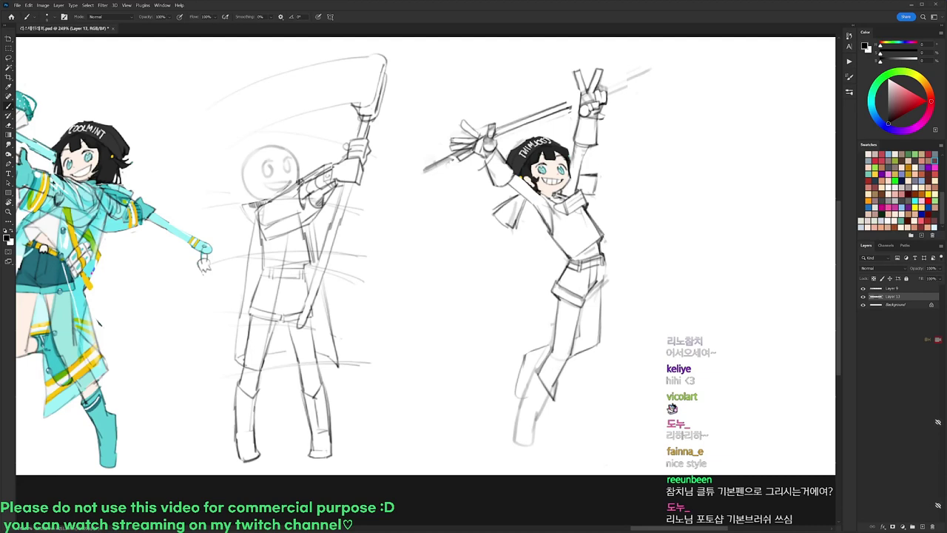
Redraw the straight leg's boot from the flared top down to the toe, erasing the rough lines.
{"action": "mouse_move", "coordinate": [539, 366]}
{"action": "left_mouse_down"}
{"action": "mouse_move", "coordinate": [530, 370]}
{"action": "mouse_move", "coordinate": [546, 416]}
{"action": "mouse_move", "coordinate": [543, 406]}
{"action": "mouse_move", "coordinate": [519, 412]}
{"action": "mouse_move", "coordinate": [515, 452]}
{"action": "mouse_move", "coordinate": [535, 443]}
{"action": "mouse_move", "coordinate": [511, 446]}
{"action": "left_mouse_up"}
{"action": "key", "text": "e"}
{"action": "key", "text": "b"}
{"action": "key", "text": "e"}
{"action": "key", "text": "b"}
{"action": "left_click_drag", "start_coordinate": [527, 391], "coordinate": [513, 435]}
{"action": "key", "text": "e"}
{"action": "key", "text": "b"}
Redraw the bent rear leg's lower part and boot behind the straight leg, cleaning up the rough contour.
{"action": "mouse_move", "coordinate": [552, 345]}
{"action": "left_mouse_down"}
{"action": "mouse_move", "coordinate": [526, 351]}
{"action": "mouse_move", "coordinate": [517, 396]}
{"action": "left_mouse_up"}
{"action": "left_click_drag", "start_coordinate": [520, 379], "coordinate": [516, 396]}
{"action": "key", "text": "e"}
{"action": "left_click_drag", "start_coordinate": [526, 356], "coordinate": [520, 392]}
{"action": "key", "text": "b"}
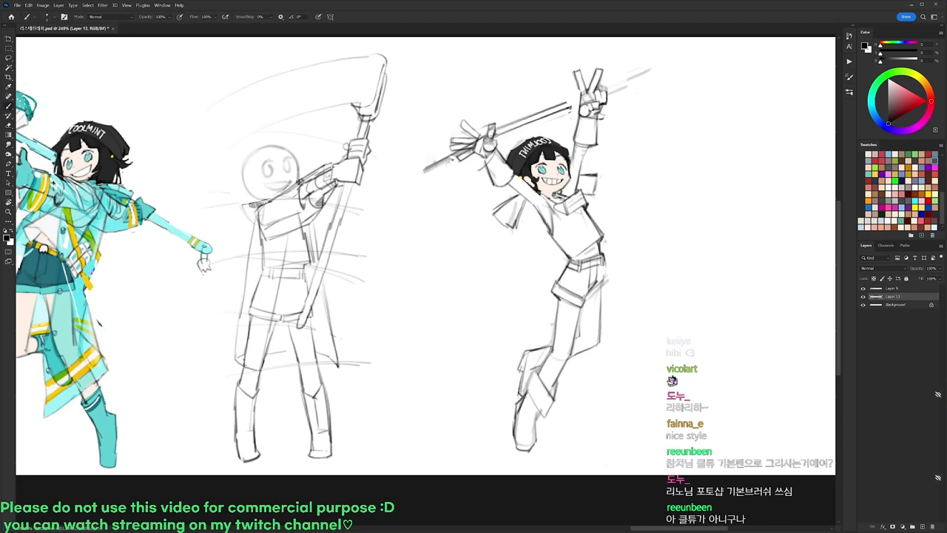
{"action": "mouse_move", "coordinate": [569, 353]}
{"action": "left_mouse_down"}
{"action": "mouse_move", "coordinate": [573, 371]}
{"action": "mouse_move", "coordinate": [560, 377]}
{"action": "left_mouse_up"}
{"action": "key", "text": "e"}
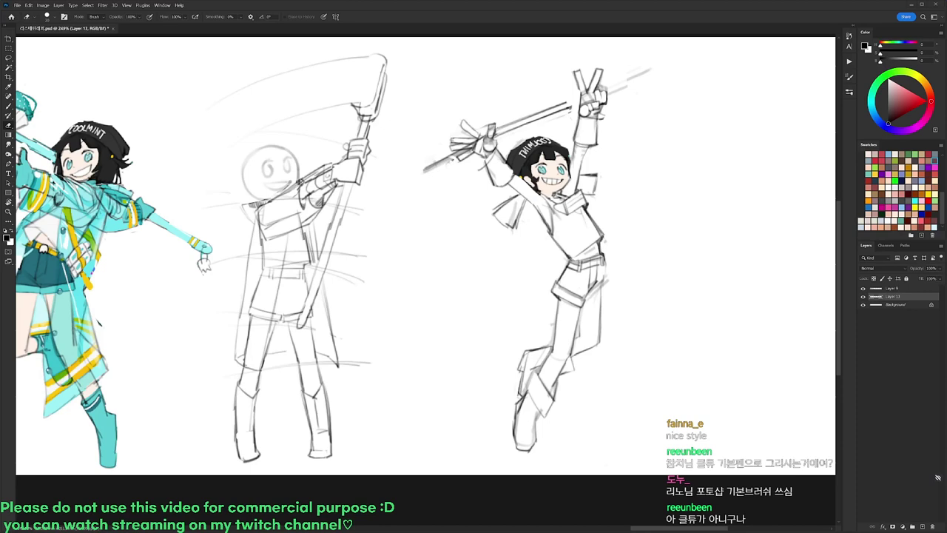
{"action": "key", "text": "b"}
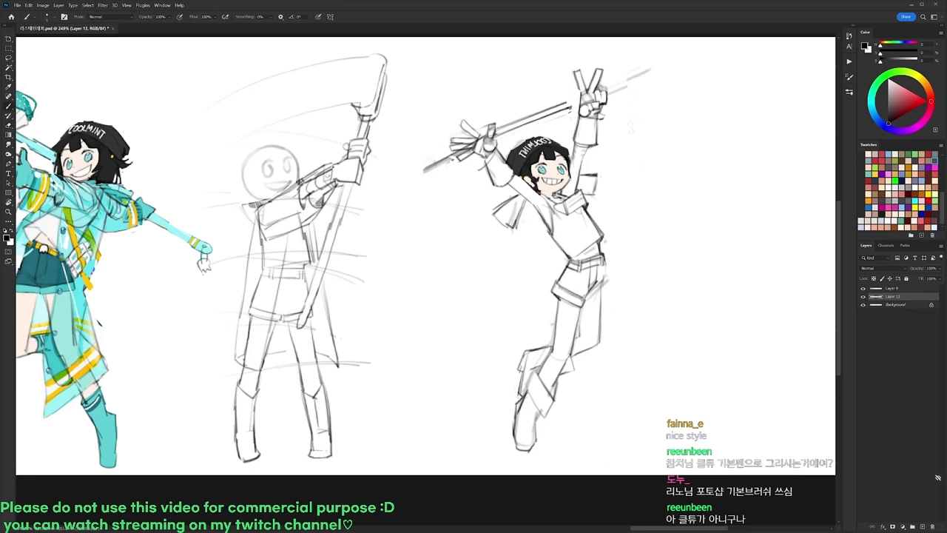
{"action": "right_click", "coordinate": [633, 130]}
{"action": "left_click", "coordinate": [681, 198]}
{"action": "left_click", "coordinate": [617, 482]}
{"action": "left_click_drag", "start_coordinate": [361, 346], "coordinate": [754, 329]}
{"action": "left_click_drag", "start_coordinate": [352, 346], "coordinate": [737, 351]}
{"action": "scroll", "coordinate": [737, 352], "scroll_direction": "left", "scroll_amount": 6}
{"action": "mouse_move", "coordinate": [555, 44]}
{"action": "left_mouse_down"}
{"action": "mouse_move", "coordinate": [567, 49]}
{"action": "mouse_move", "coordinate": [568, 69]}
{"action": "mouse_move", "coordinate": [584, 59]}
{"action": "left_mouse_up"}
{"action": "left_click_drag", "start_coordinate": [584, 48], "coordinate": [584, 74]}
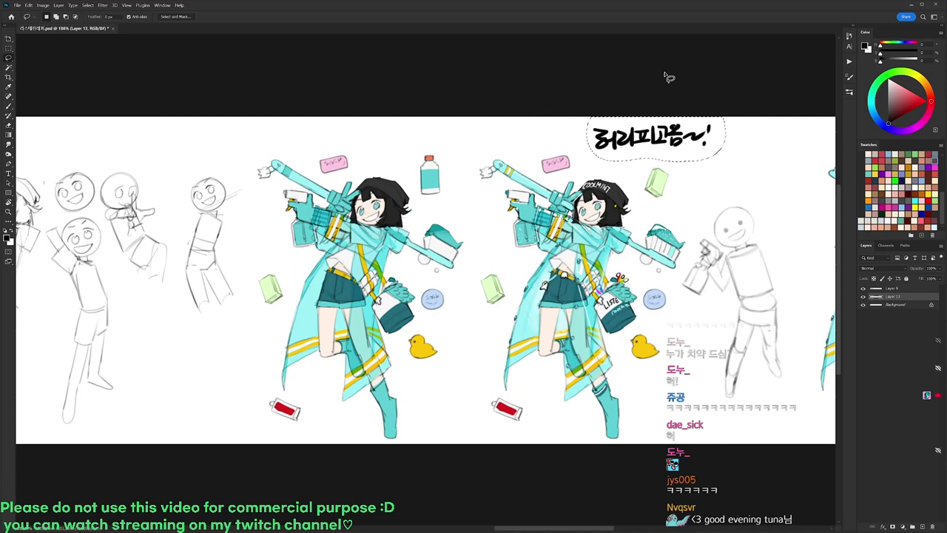
{"action": "key", "text": "ctrl+z"}
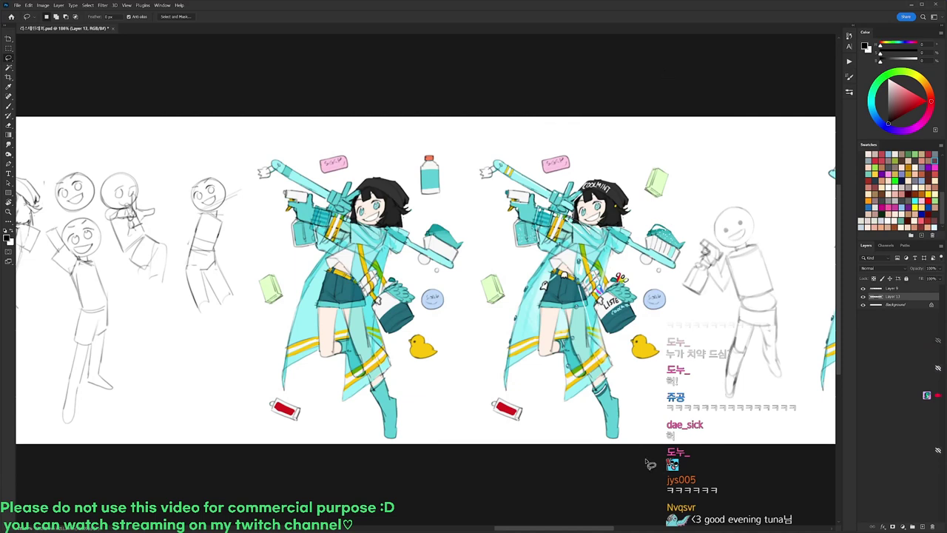
{"action": "left_click_drag", "start_coordinate": [742, 329], "coordinate": [363, 319]}
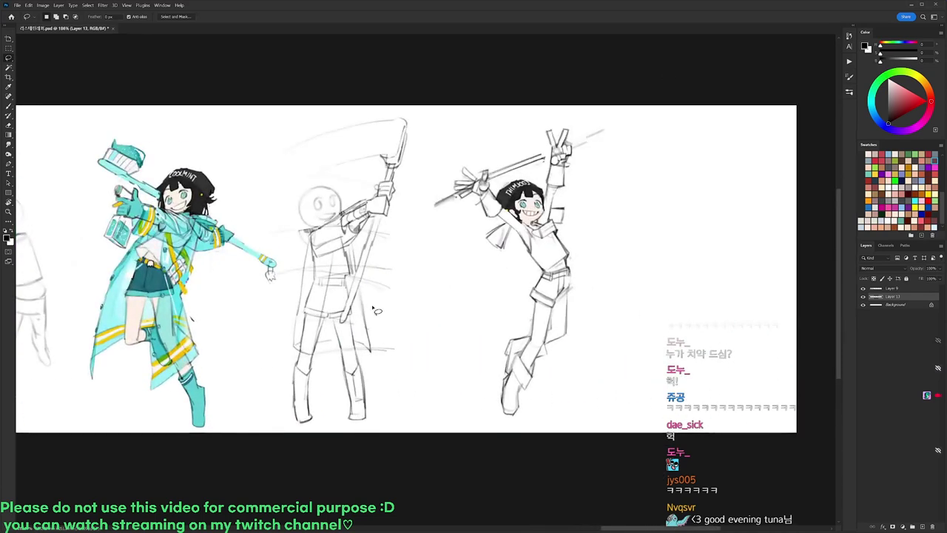
Erase the rough end of the pole that extends beyond the open hand.
{"action": "scroll", "coordinate": [588, 156], "scroll_direction": "up", "scroll_amount": 5}
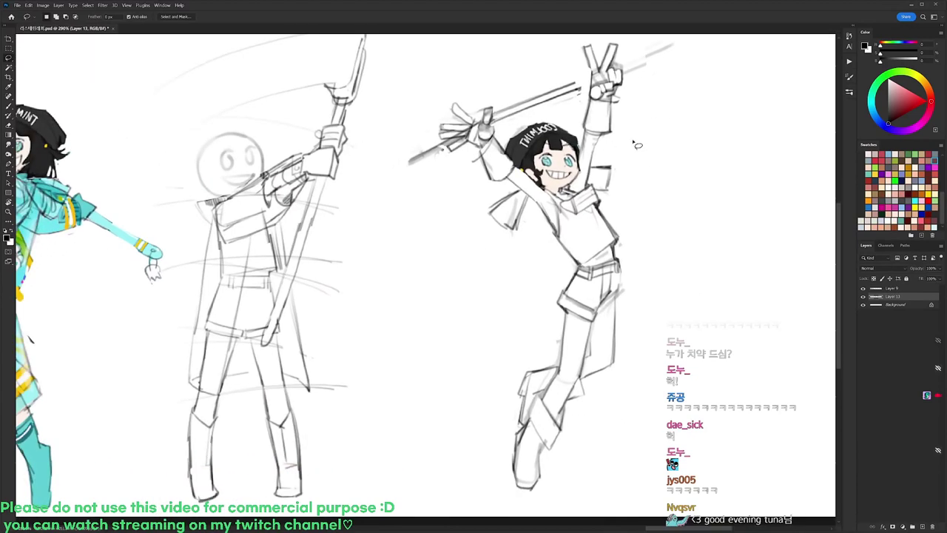
{"action": "left_click_drag", "start_coordinate": [645, 161], "coordinate": [640, 183]}
{"action": "key", "text": "e"}
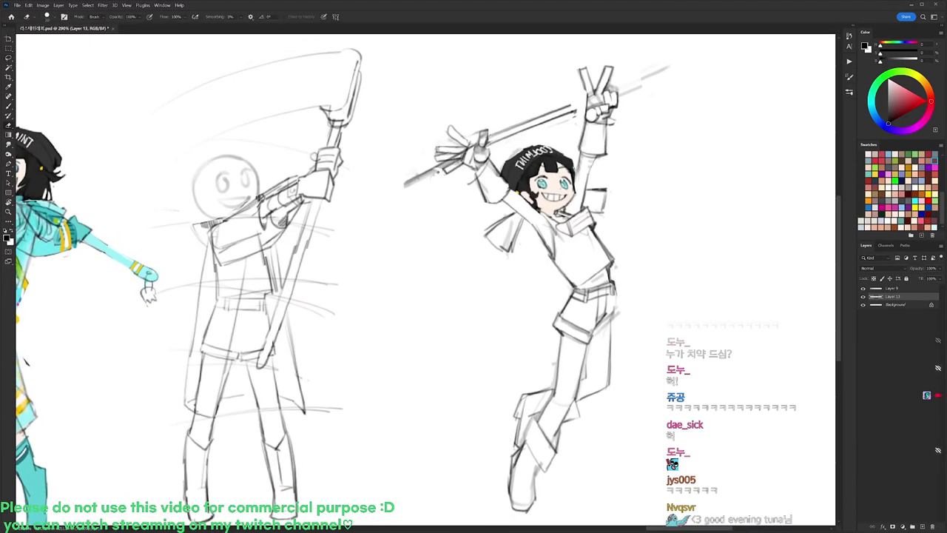
{"action": "left_click_drag", "start_coordinate": [453, 158], "coordinate": [409, 179]}
{"action": "left_click_drag", "start_coordinate": [579, 137], "coordinate": [549, 139]}
Refine the far leg opening of the shorts with firmer brush lines and erase the leftover rough strokes.
{"action": "left_click_drag", "start_coordinate": [599, 197], "coordinate": [522, 156]}
{"action": "left_click_drag", "start_coordinate": [536, 218], "coordinate": [560, 220]}
{"action": "key", "text": "b"}
{"action": "right_click", "coordinate": [537, 205]}
{"action": "left_click", "coordinate": [603, 271]}
{"action": "mouse_move", "coordinate": [529, 250]}
{"action": "left_mouse_down"}
{"action": "mouse_move", "coordinate": [506, 265]}
{"action": "mouse_move", "coordinate": [531, 243]}
{"action": "mouse_move", "coordinate": [529, 252]}
{"action": "left_mouse_up"}
{"action": "left_click_drag", "start_coordinate": [531, 245], "coordinate": [529, 243]}
{"action": "key", "text": "e"}
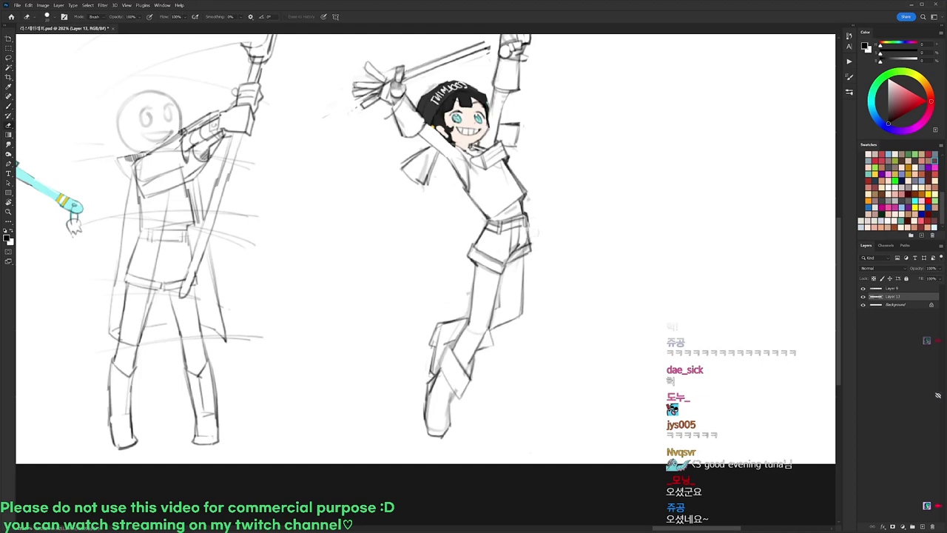
Rotate the canvas view counterclockwise to examine the new pose at a tilt.
{"action": "scroll", "coordinate": [548, 228], "scroll_direction": "down", "scroll_amount": 1}
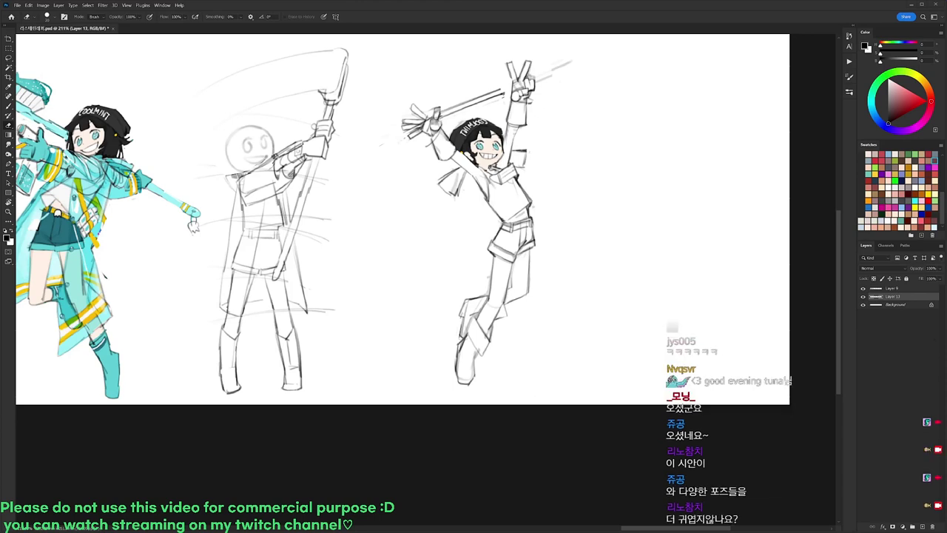
{"action": "key", "text": "r"}
{"action": "left_click_drag", "start_coordinate": [486, 126], "coordinate": [365, 137]}
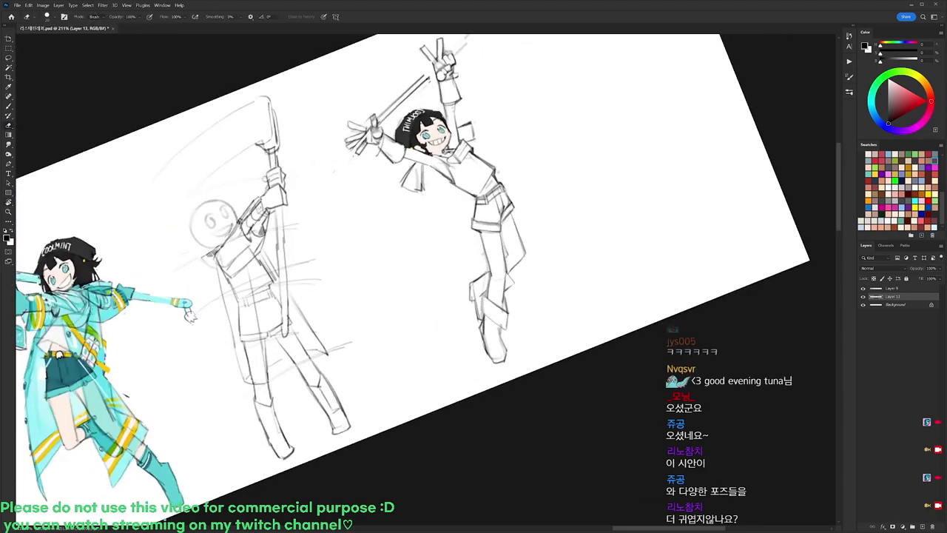
Reset the canvas rotation and review the earlier figures and reference images along the sheet against the new pose.
{"action": "key", "text": "b"}
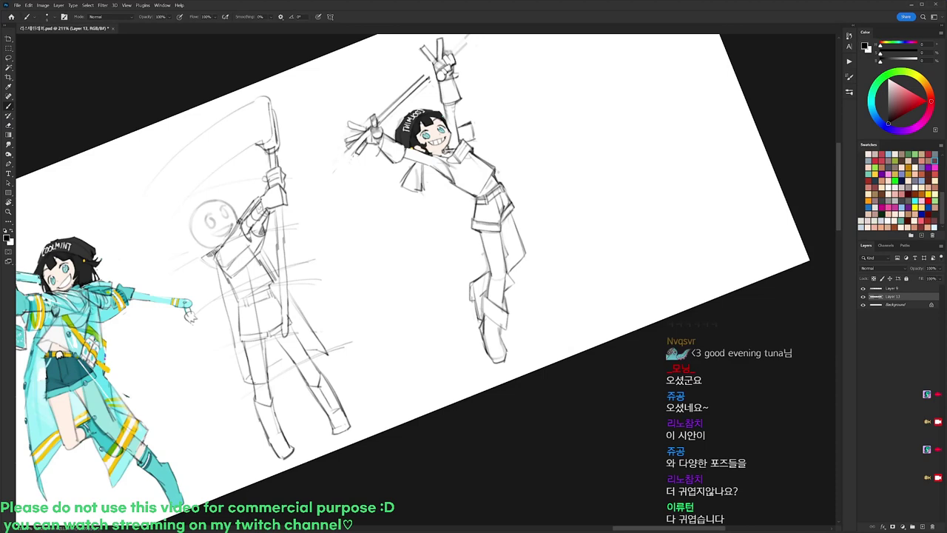
{"action": "key", "text": "e"}
{"action": "key", "text": "r"}
{"action": "left_click_drag", "start_coordinate": [642, 160], "coordinate": [632, 268]}
{"action": "left_click_drag", "start_coordinate": [644, 201], "coordinate": [624, 194]}
{"action": "key", "text": "r"}
{"action": "key", "text": "Escape"}
{"action": "left_click_drag", "start_coordinate": [488, 255], "coordinate": [792, 234]}
{"action": "left_click_drag", "start_coordinate": [466, 272], "coordinate": [648, 264]}
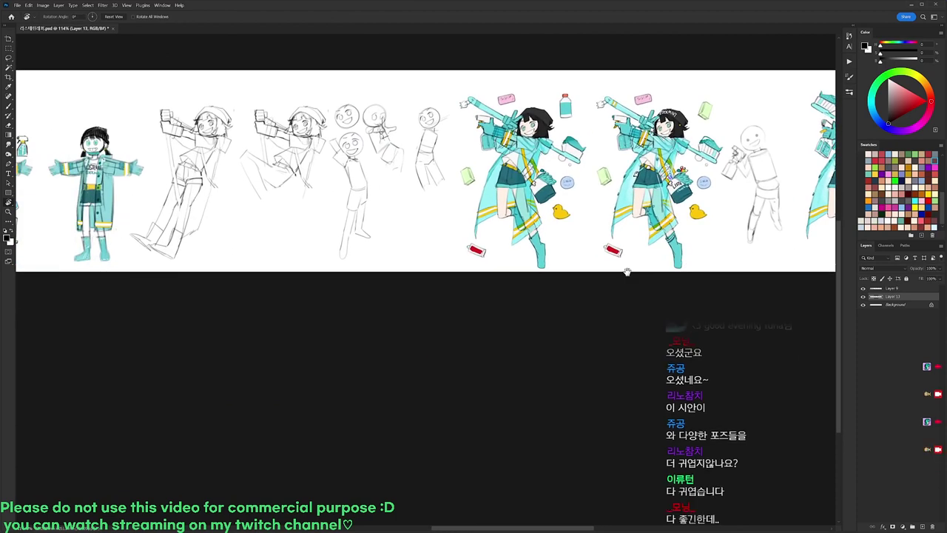
{"action": "left_click_drag", "start_coordinate": [399, 298], "coordinate": [530, 302]}
{"action": "left_click_drag", "start_coordinate": [466, 296], "coordinate": [593, 289]}
{"action": "left_click_drag", "start_coordinate": [514, 308], "coordinate": [564, 305]}
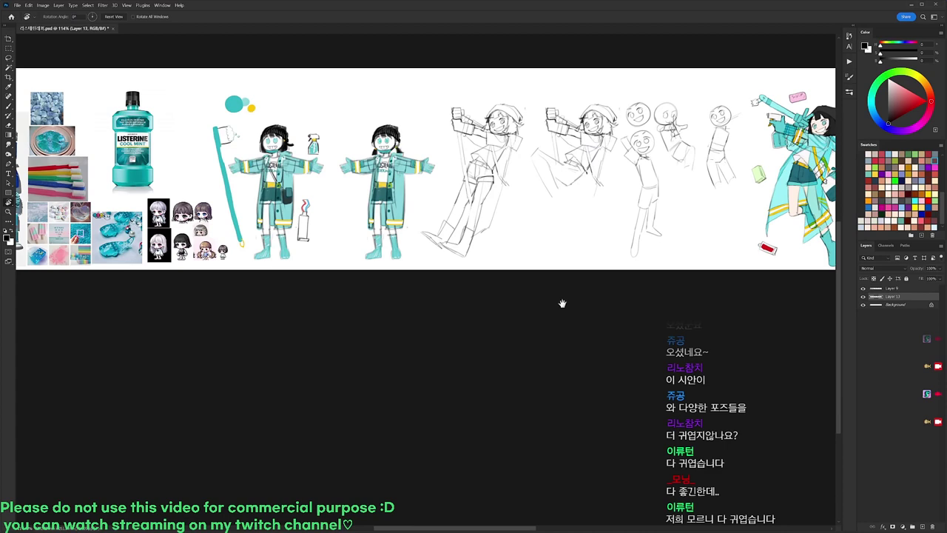
{"action": "mouse_move", "coordinate": [641, 332]}
{"action": "left_mouse_down"}
{"action": "mouse_move", "coordinate": [619, 303]}
{"action": "mouse_move", "coordinate": [474, 323]}
{"action": "mouse_move", "coordinate": [482, 324]}
{"action": "left_mouse_up"}
{"action": "left_click_drag", "start_coordinate": [596, 306], "coordinate": [568, 303]}
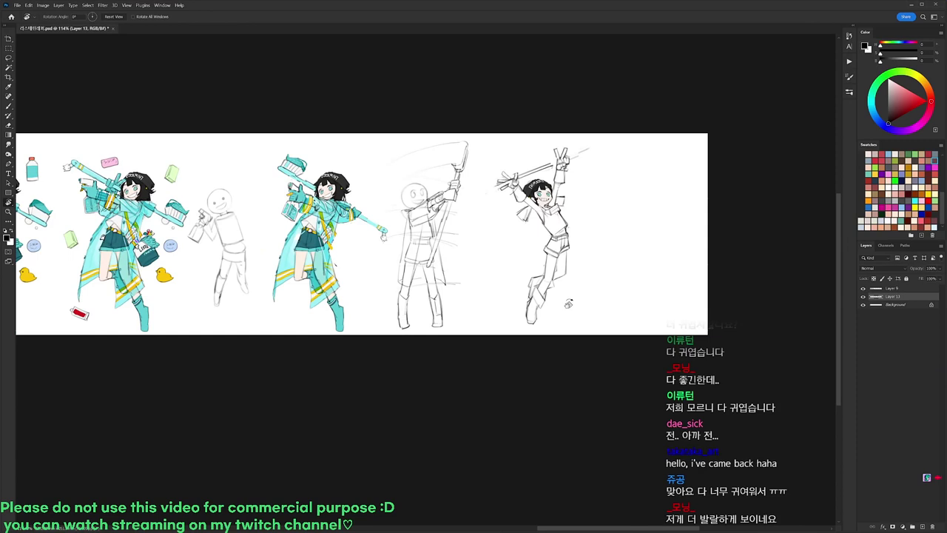
{"action": "left_click_drag", "start_coordinate": [569, 210], "coordinate": [581, 203]}
Draw the weapon's large angular head at the pole's end beyond the new figure's open hand.
{"action": "key", "text": "b"}
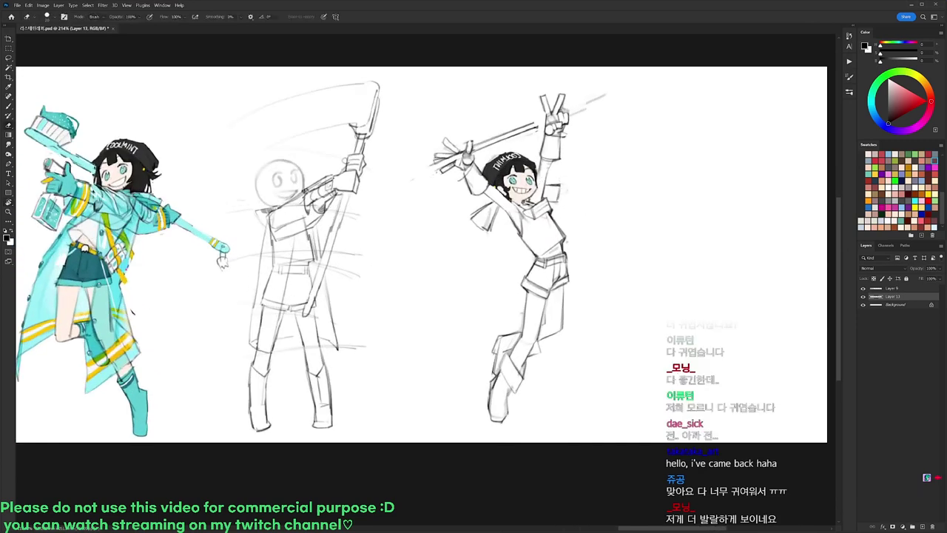
{"action": "key", "text": "b"}
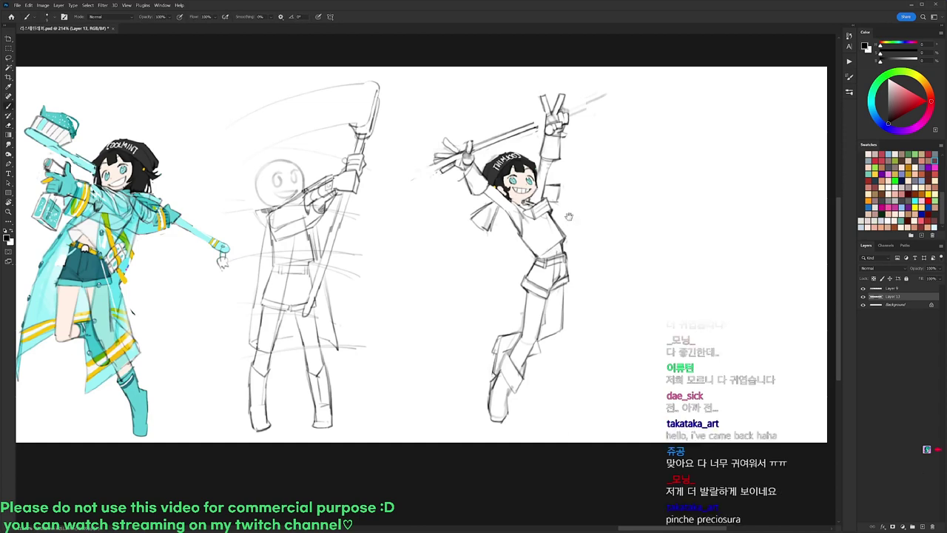
{"action": "left_click_drag", "start_coordinate": [569, 216], "coordinate": [590, 197]}
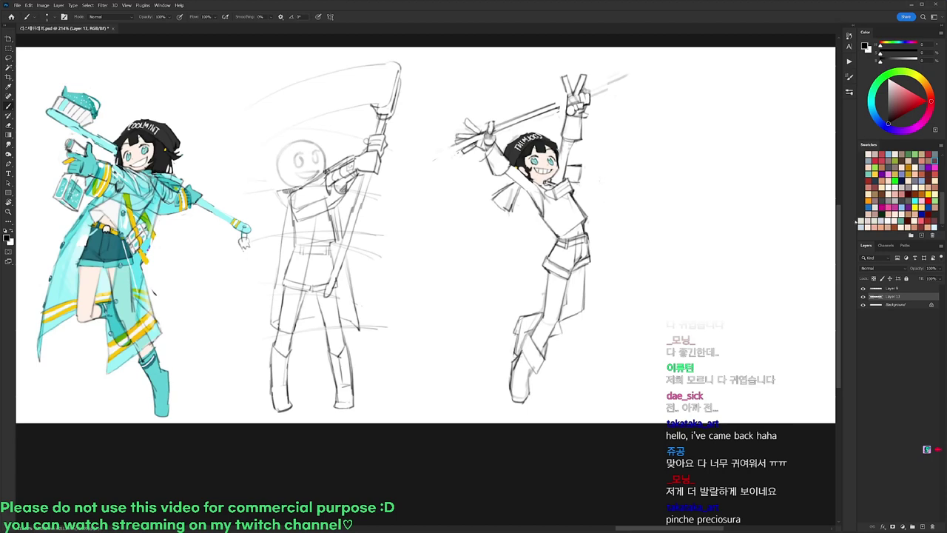
{"action": "left_click_drag", "start_coordinate": [350, 168], "coordinate": [427, 165]}
{"action": "mouse_move", "coordinate": [486, 146]}
{"action": "left_mouse_down"}
{"action": "mouse_move", "coordinate": [512, 131]}
{"action": "mouse_move", "coordinate": [525, 140]}
{"action": "mouse_move", "coordinate": [472, 171]}
{"action": "mouse_move", "coordinate": [529, 142]}
{"action": "left_mouse_up"}
{"action": "mouse_move", "coordinate": [491, 173]}
{"action": "left_mouse_down"}
{"action": "mouse_move", "coordinate": [540, 150]}
{"action": "mouse_move", "coordinate": [492, 171]}
{"action": "left_mouse_up"}
Extend the pole past the raised hand with a short end piece and clean up its lines with alternating brush and eraser strokes.
{"action": "left_click_drag", "start_coordinate": [631, 107], "coordinate": [650, 96]}
{"action": "mouse_move", "coordinate": [634, 100]}
{"action": "left_mouse_down"}
{"action": "mouse_move", "coordinate": [681, 86]}
{"action": "mouse_move", "coordinate": [681, 94]}
{"action": "mouse_move", "coordinate": [664, 89]}
{"action": "mouse_move", "coordinate": [667, 99]}
{"action": "mouse_move", "coordinate": [668, 89]}
{"action": "left_mouse_up"}
{"action": "key", "text": "e"}
{"action": "key", "text": "b"}
{"action": "key", "text": "e"}
{"action": "key", "text": "b"}
{"action": "key", "text": "e"}
{"action": "key", "text": "b"}
{"action": "key", "text": "e"}
{"action": "key", "text": "b"}
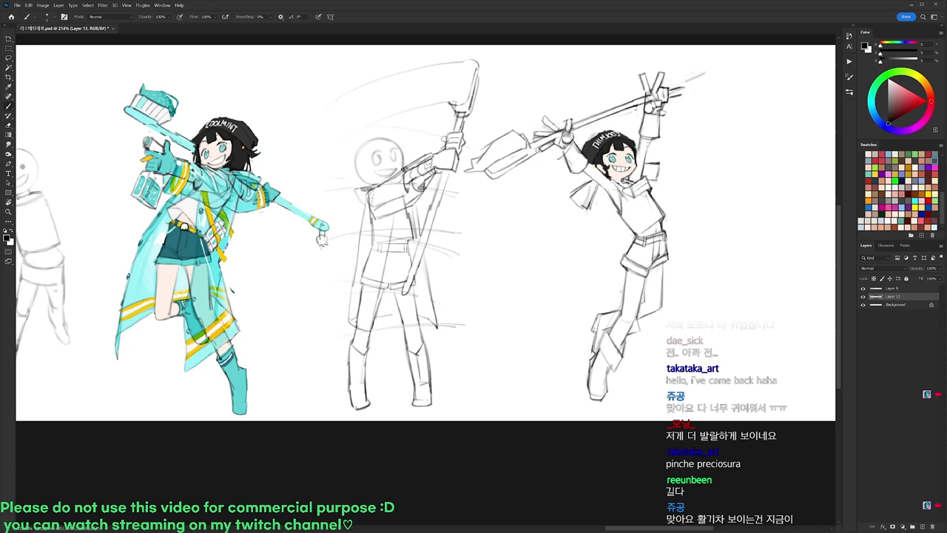
Lasso the new figure with its weapon, enlarge it slightly with Free Transform and clear the selection.
{"action": "left_click_drag", "start_coordinate": [637, 370], "coordinate": [602, 371]}
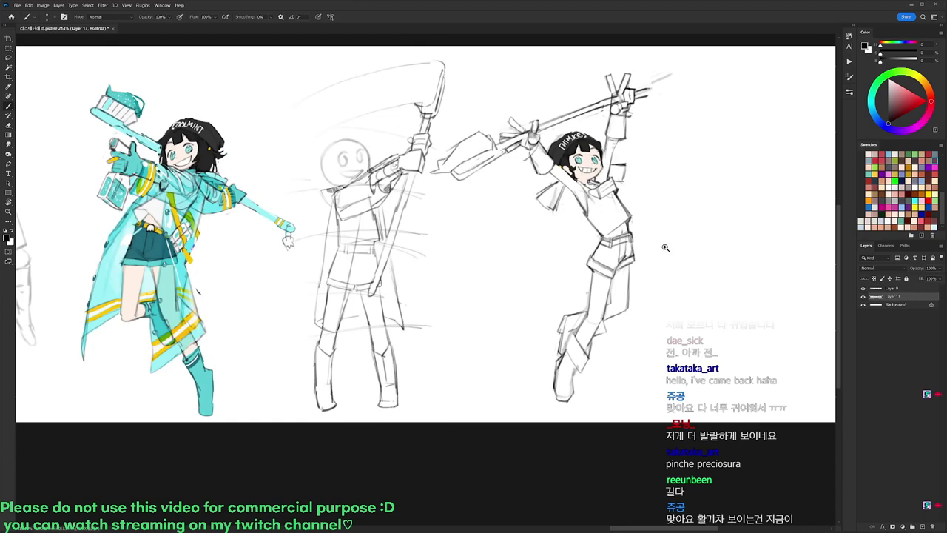
{"action": "scroll", "coordinate": [664, 242], "scroll_direction": "down", "scroll_amount": 3}
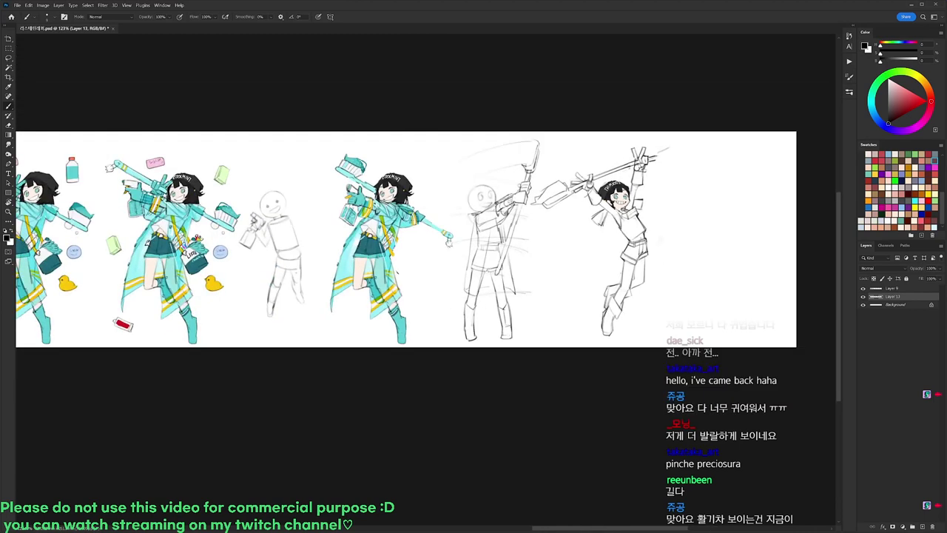
{"action": "scroll", "coordinate": [666, 236], "scroll_direction": "up", "scroll_amount": 3}
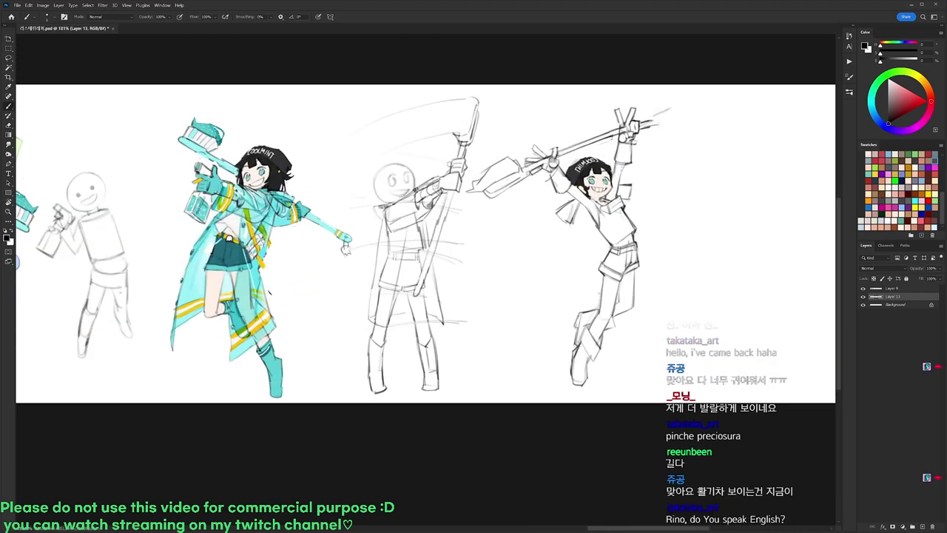
{"action": "key", "text": "l"}
{"action": "mouse_move", "coordinate": [687, 153]}
{"action": "left_mouse_down"}
{"action": "mouse_move", "coordinate": [502, 257]}
{"action": "mouse_move", "coordinate": [470, 196]}
{"action": "mouse_move", "coordinate": [730, 76]}
{"action": "mouse_move", "coordinate": [703, 158]}
{"action": "left_mouse_up"}
{"action": "key", "text": "ctrl+t"}
{"action": "key", "text": "Return"}
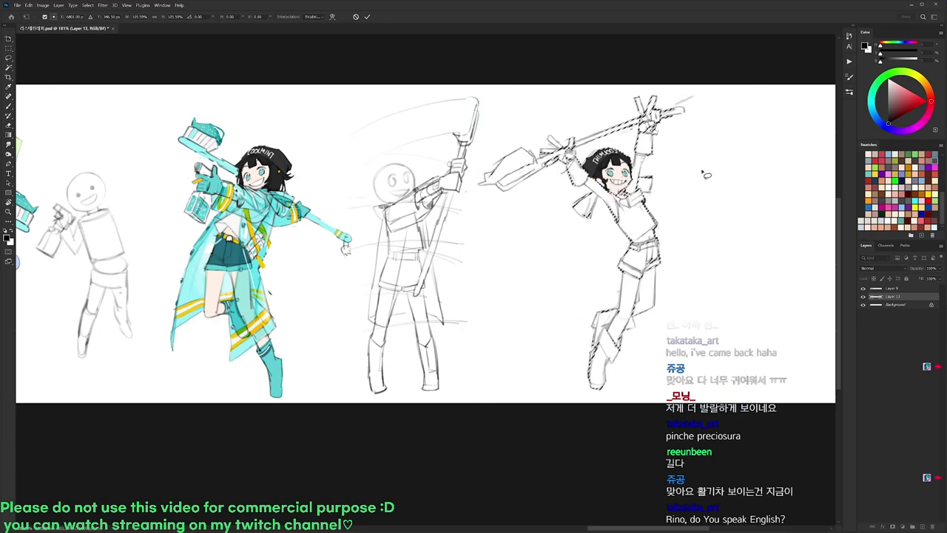
{"action": "key", "text": "ctrl+d"}
{"action": "scroll", "coordinate": [687, 190], "scroll_direction": "right", "scroll_amount": 3}
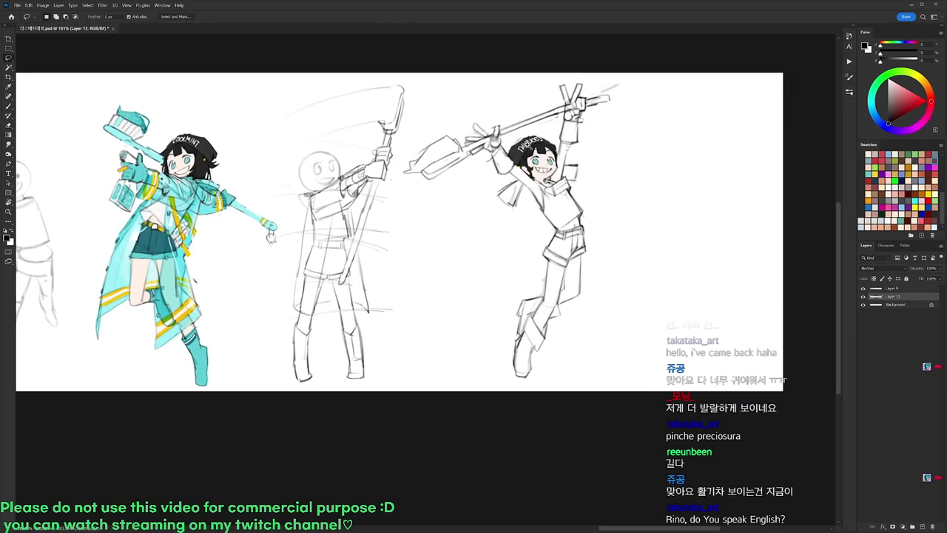
{"action": "scroll", "coordinate": [528, 144], "scroll_direction": "up", "scroll_amount": 1}
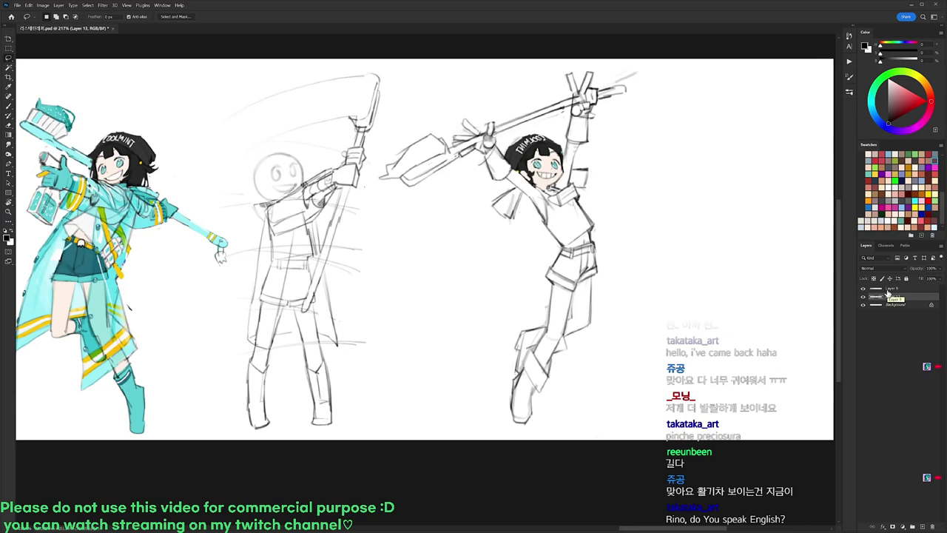
Add a new colour layer directly above the Background, beneath the line art, and choose a thicker hard round brush.
{"action": "key", "text": "b"}
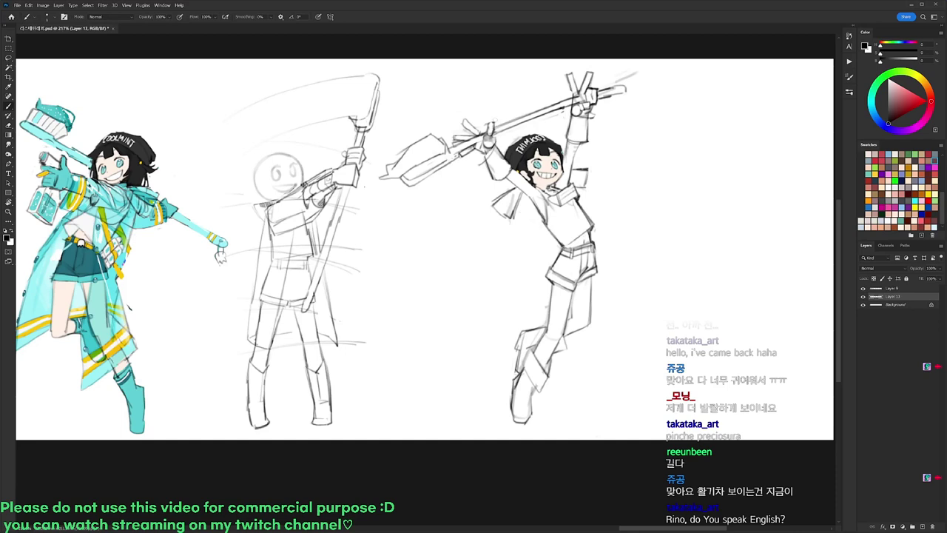
{"action": "left_click", "coordinate": [897, 304]}
{"action": "key", "text": "ctrl+shift+alt+n"}
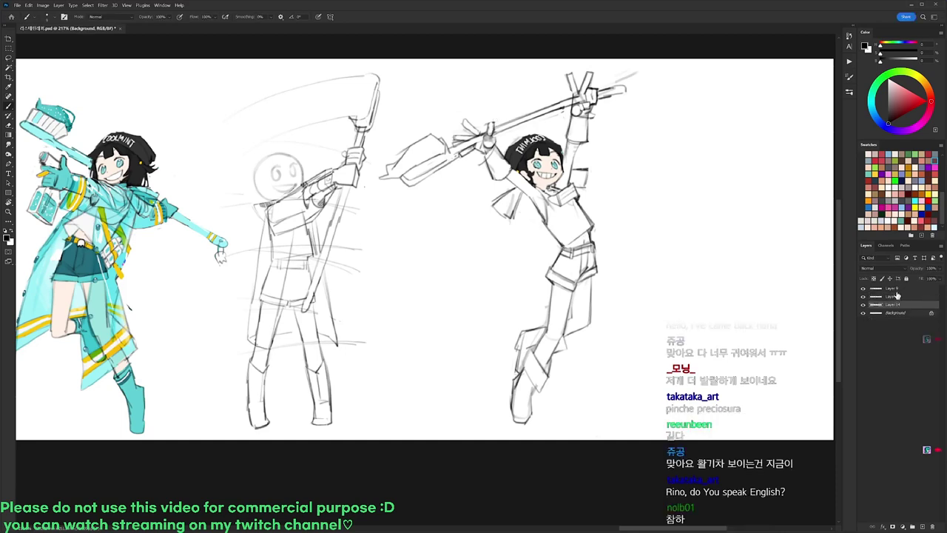
{"action": "right_click", "coordinate": [518, 136]}
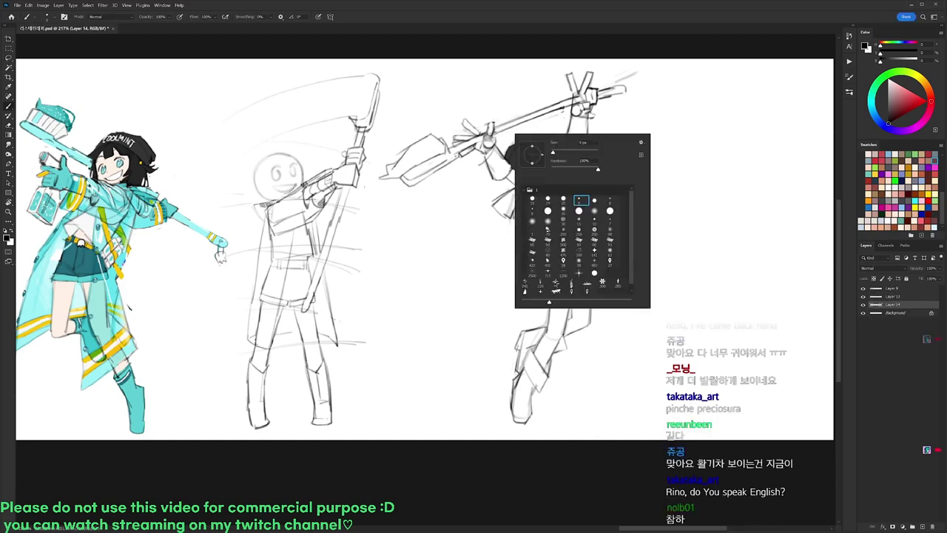
{"action": "left_click", "coordinate": [564, 200]}
{"action": "left_click", "coordinate": [892, 297]}
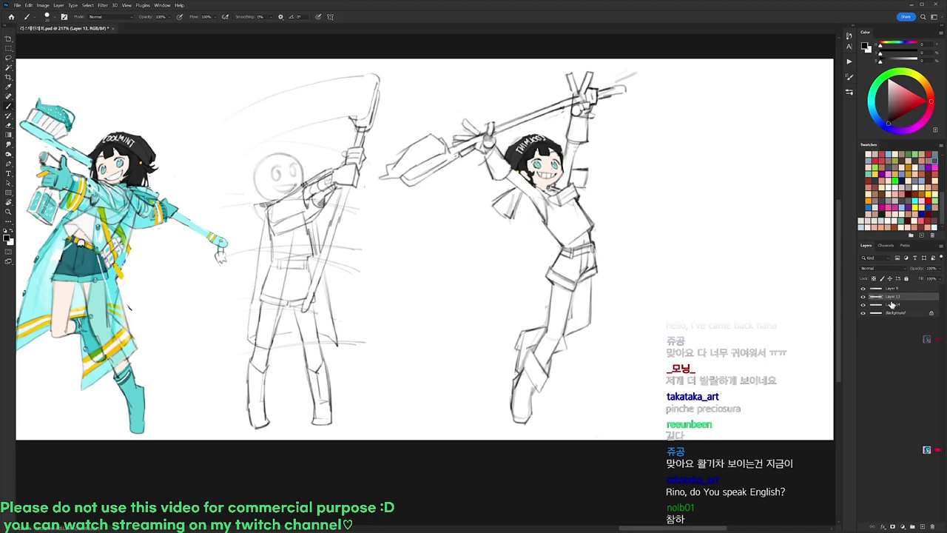
{"action": "left_click", "coordinate": [904, 305]}
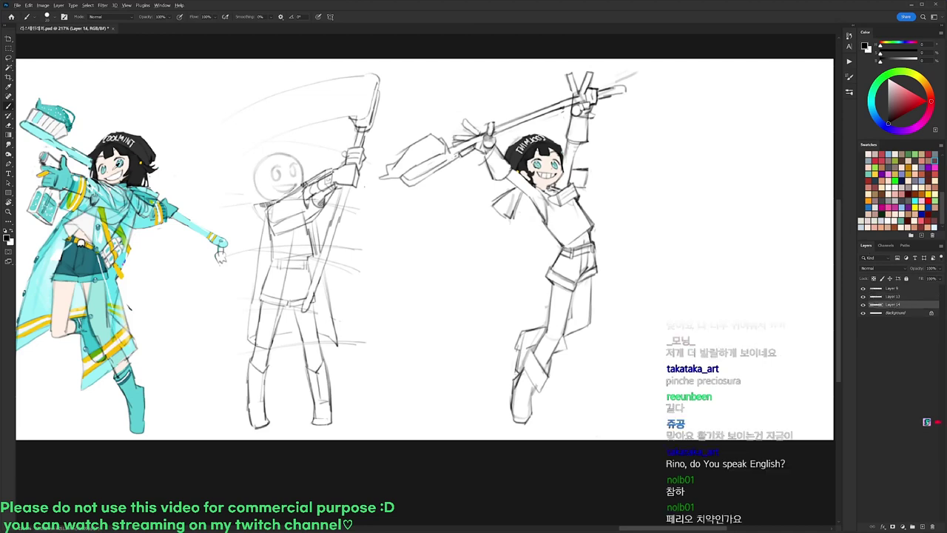
Sample the skin tone from the finished figure's face and paint the new figure's bare arms, midriff and both legs.
{"action": "left_click", "coordinate": [113, 168], "text": "alt"}
{"action": "right_click", "coordinate": [594, 132]}
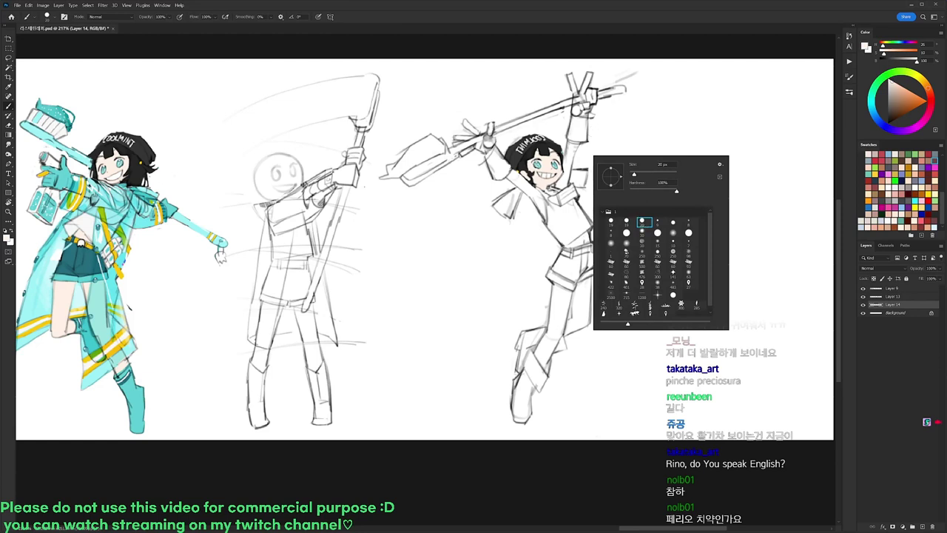
{"action": "left_click", "coordinate": [582, 140]}
{"action": "left_click_drag", "start_coordinate": [527, 186], "coordinate": [532, 192]}
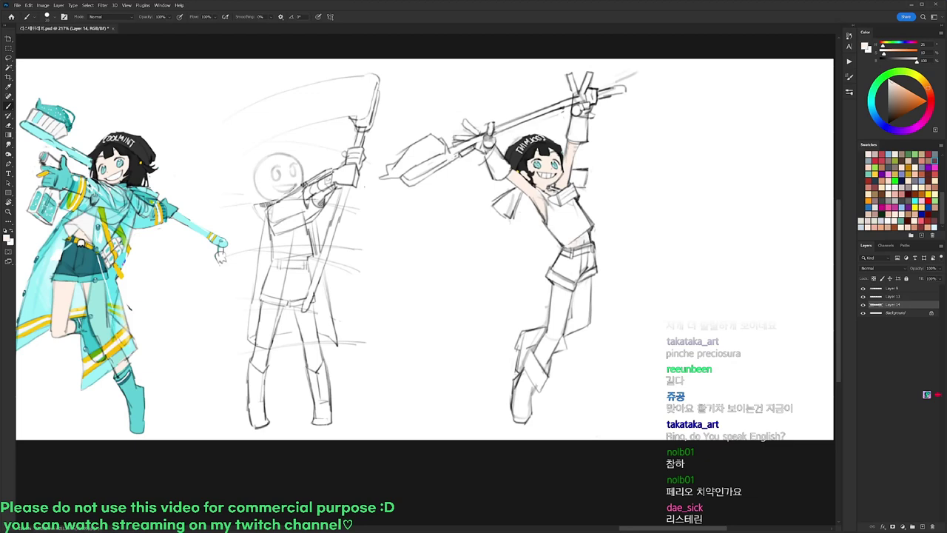
{"action": "left_click_drag", "start_coordinate": [566, 300], "coordinate": [563, 318]}
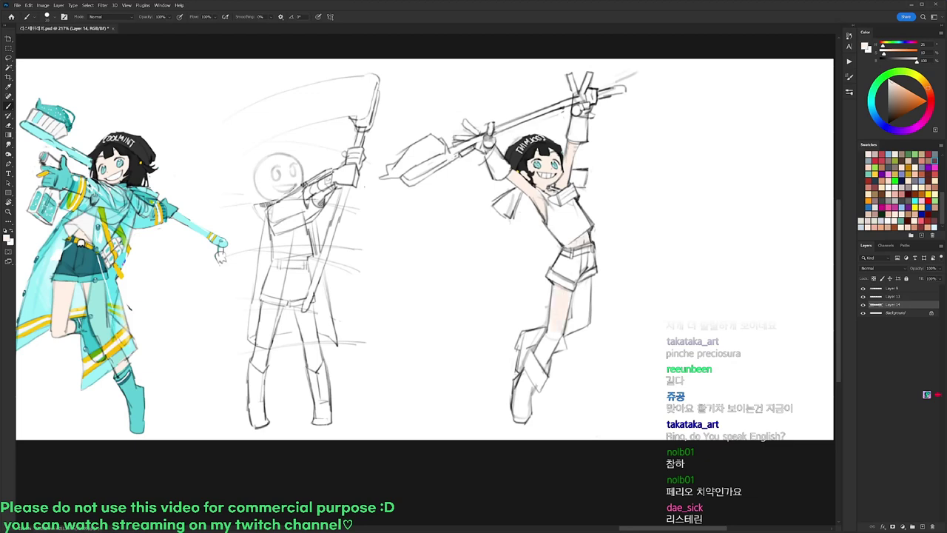
{"action": "left_click_drag", "start_coordinate": [546, 355], "coordinate": [559, 340]}
{"action": "left_click_drag", "start_coordinate": [576, 298], "coordinate": [584, 313]}
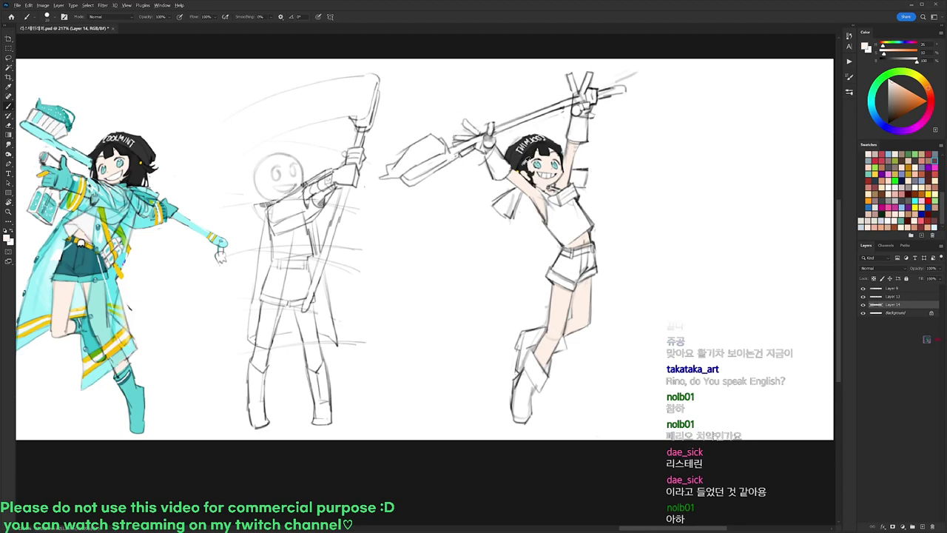
Fill the hair bunch below the bent arm with the near-black hair colour, using a painted outline and a Magic Wand selection.
{"action": "left_click", "coordinate": [522, 162], "text": "alt"}
{"action": "mouse_move", "coordinate": [506, 196]}
{"action": "left_mouse_down"}
{"action": "mouse_move", "coordinate": [495, 208]}
{"action": "mouse_move", "coordinate": [508, 216]}
{"action": "mouse_move", "coordinate": [521, 194]}
{"action": "left_mouse_up"}
{"action": "key", "text": "ctrl+z"}
{"action": "left_click", "coordinate": [519, 156], "text": "alt"}
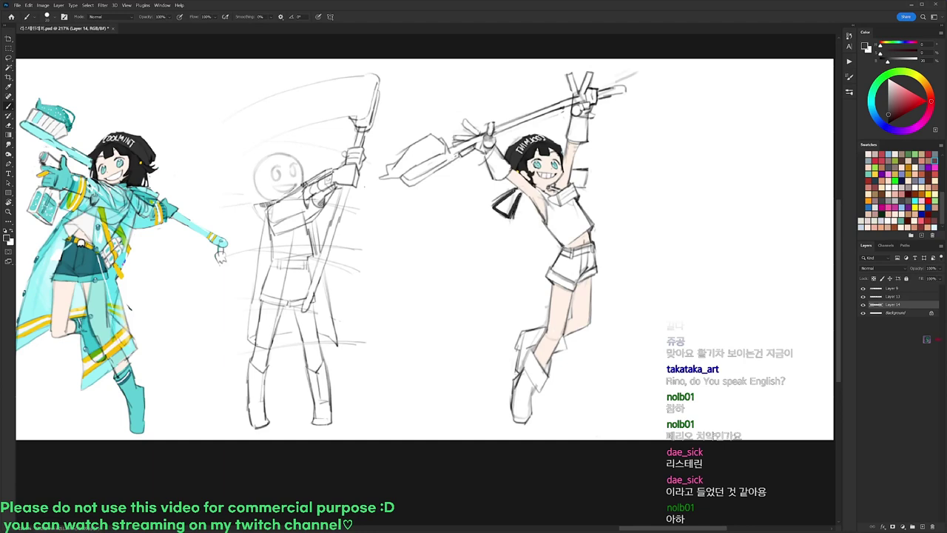
{"action": "key", "text": "w"}
{"action": "left_click", "coordinate": [508, 201]}
{"action": "key", "text": "alt+Delete"}
{"action": "key", "text": "ctrl+d"}
{"action": "key", "text": "b"}
{"action": "left_click_drag", "start_coordinate": [517, 190], "coordinate": [516, 191]}
Outline the hair bunch beside the raised arm in the same dark colour and fill its interior.
{"action": "mouse_move", "coordinate": [573, 170]}
{"action": "left_mouse_down"}
{"action": "mouse_move", "coordinate": [571, 182]}
{"action": "mouse_move", "coordinate": [587, 169]}
{"action": "mouse_move", "coordinate": [584, 184]}
{"action": "left_mouse_up"}
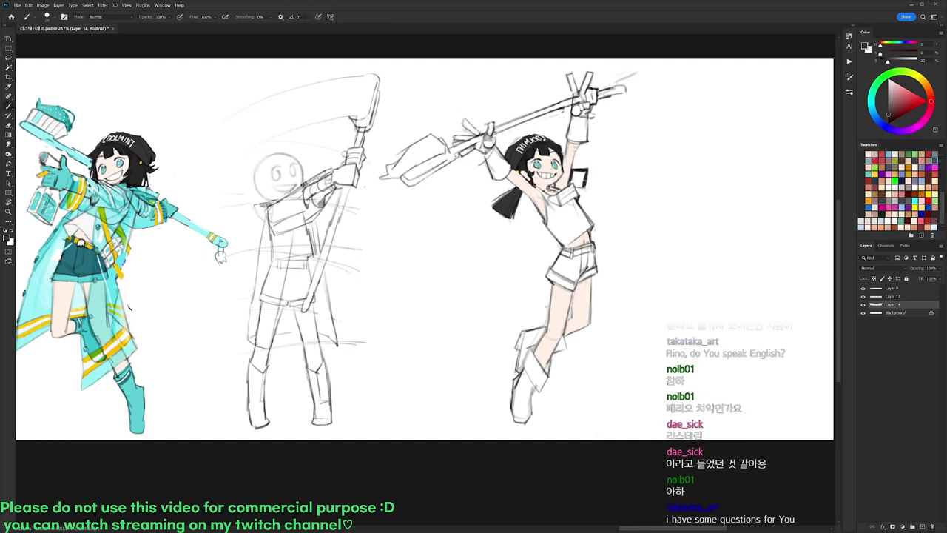
{"action": "key", "text": "w"}
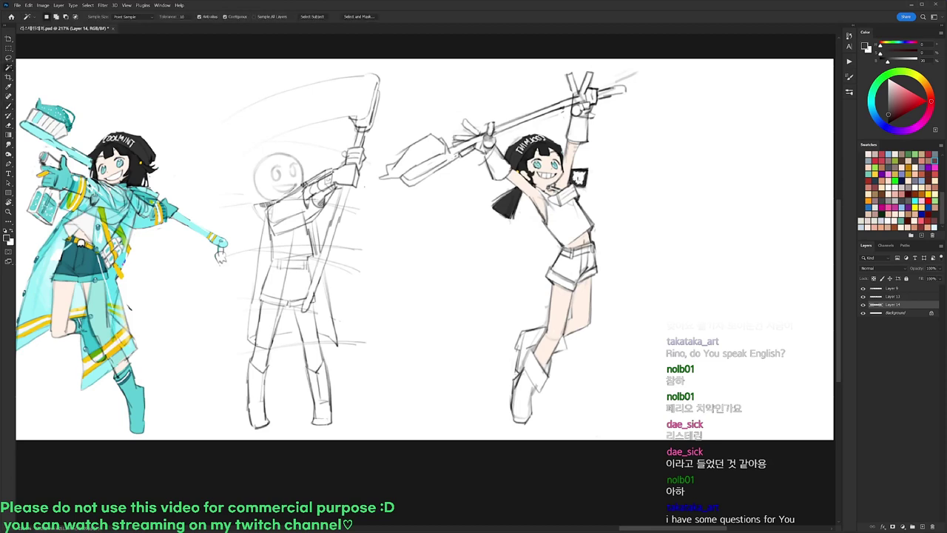
{"action": "key", "text": "alt+Delete"}
{"action": "key", "text": "ctrl+d"}
{"action": "key", "text": "b"}
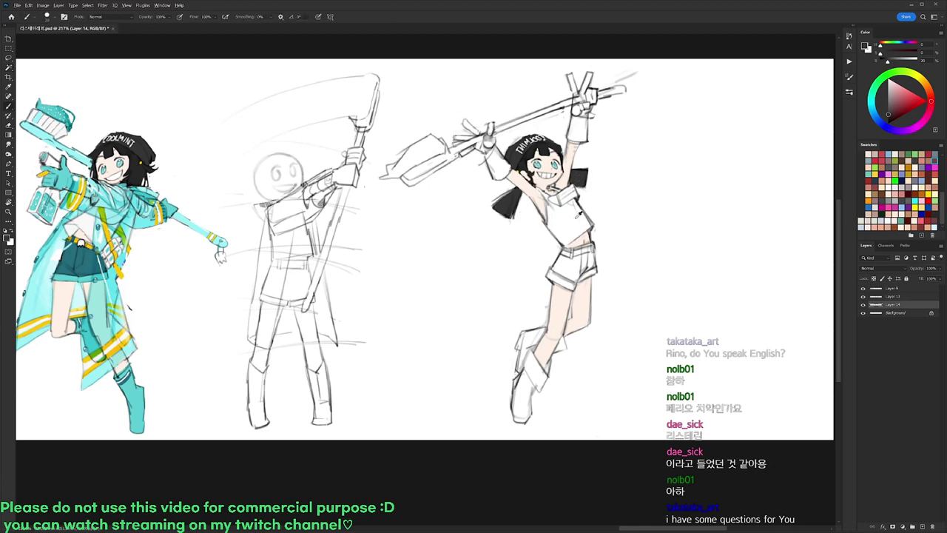
Sample the dark teal from the finished figure's shorts, outline the new figure's shorts above the cuffs and fill them.
{"action": "left_click", "coordinate": [87, 259], "text": "alt"}
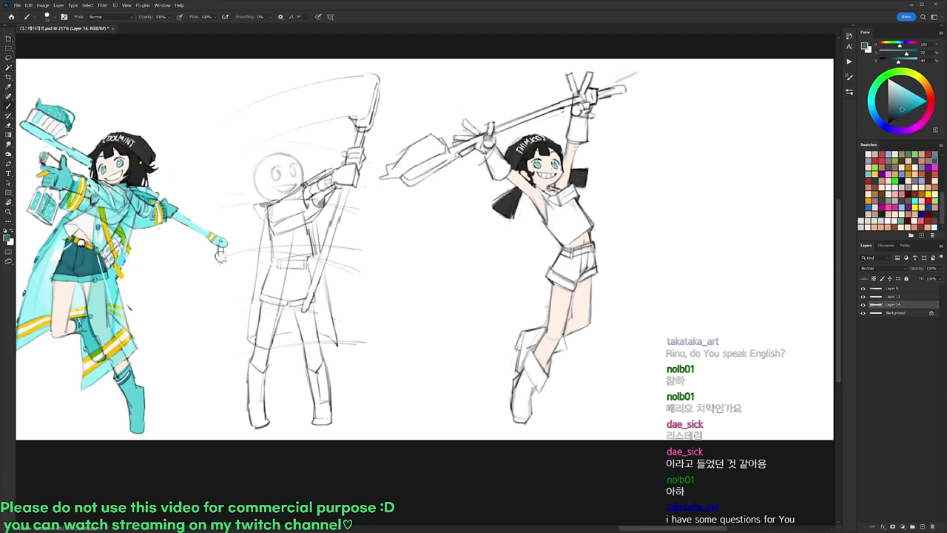
{"action": "mouse_move", "coordinate": [553, 266]}
{"action": "left_mouse_down"}
{"action": "mouse_move", "coordinate": [566, 246]}
{"action": "mouse_move", "coordinate": [594, 244]}
{"action": "mouse_move", "coordinate": [575, 283]}
{"action": "left_mouse_up"}
{"action": "key", "text": "ctrl+z"}
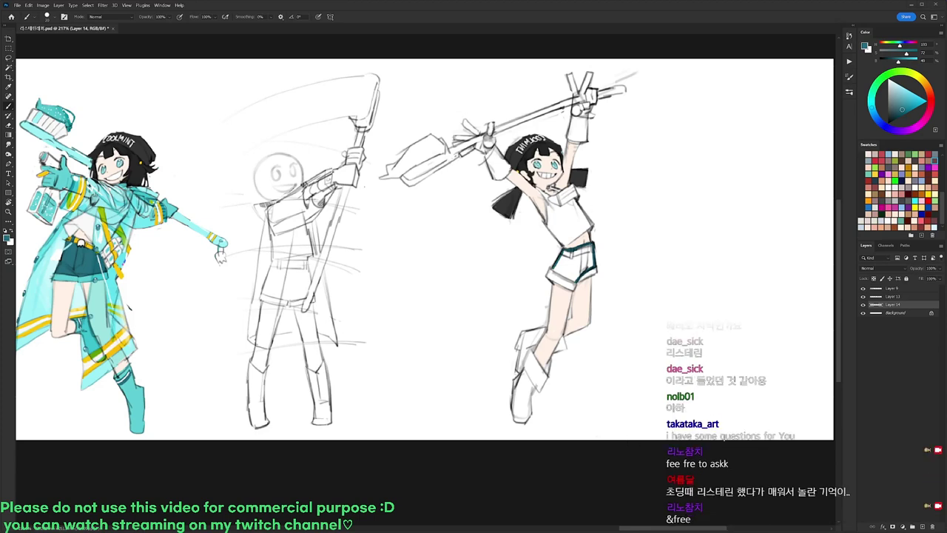
{"action": "key", "text": "w"}
{"action": "left_click", "coordinate": [575, 260]}
{"action": "key", "text": "alt+BackSpace"}
{"action": "key", "text": "ctrl+d"}
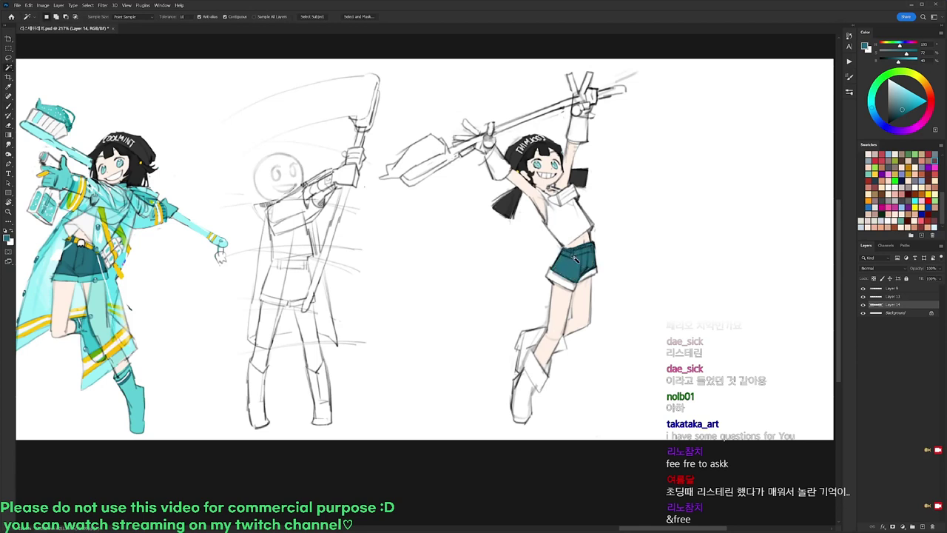
{"action": "key", "text": "b"}
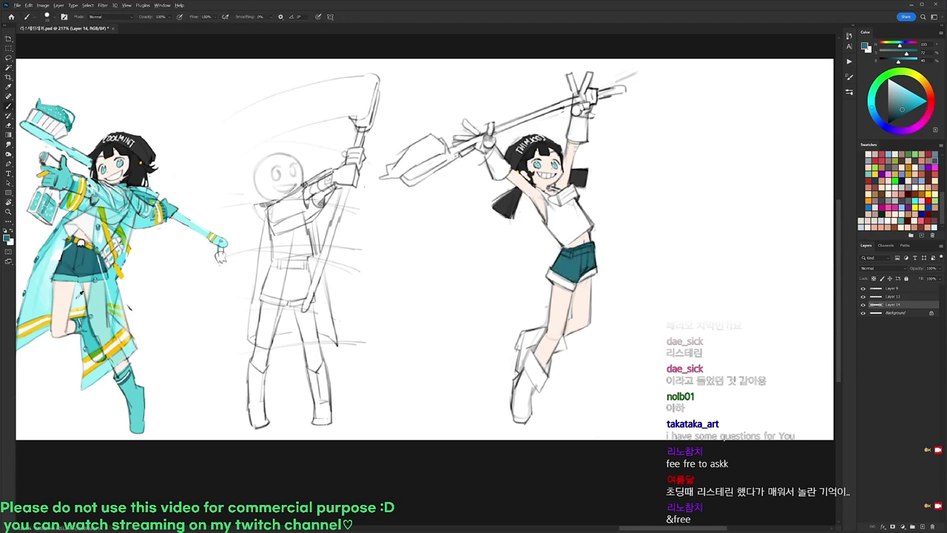
Try the finished figure's light teal on the cuff of the new figure's shorts.
{"action": "left_click", "coordinate": [70, 275], "text": "alt"}
{"action": "mouse_move", "coordinate": [553, 267]}
{"action": "left_mouse_down"}
{"action": "mouse_move", "coordinate": [550, 276]}
{"action": "mouse_move", "coordinate": [573, 278]}
{"action": "mouse_move", "coordinate": [572, 287]}
{"action": "mouse_move", "coordinate": [552, 280]}
{"action": "mouse_move", "coordinate": [571, 282]}
{"action": "left_mouse_up"}
{"action": "key", "text": "ctrl+z"}
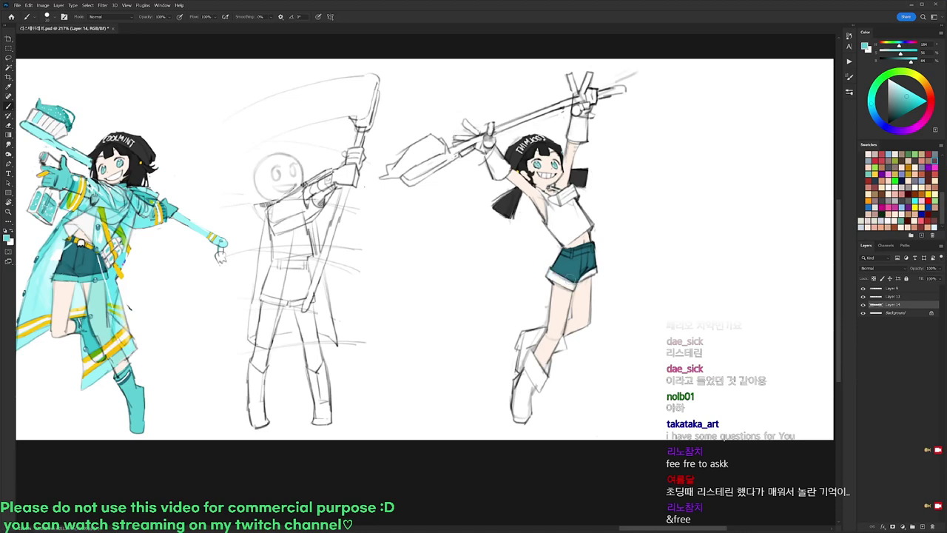
{"action": "scroll", "coordinate": [663, 310], "scroll_direction": "down", "scroll_amount": 8}
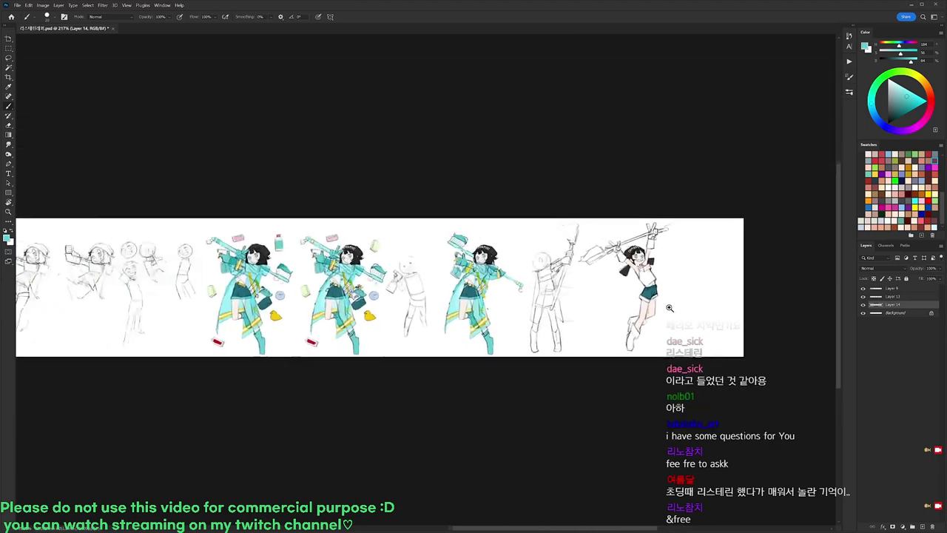
{"action": "scroll", "coordinate": [663, 309], "scroll_direction": "down", "scroll_amount": 1}
{"action": "scroll", "coordinate": [664, 309], "scroll_direction": "up", "scroll_amount": 8}
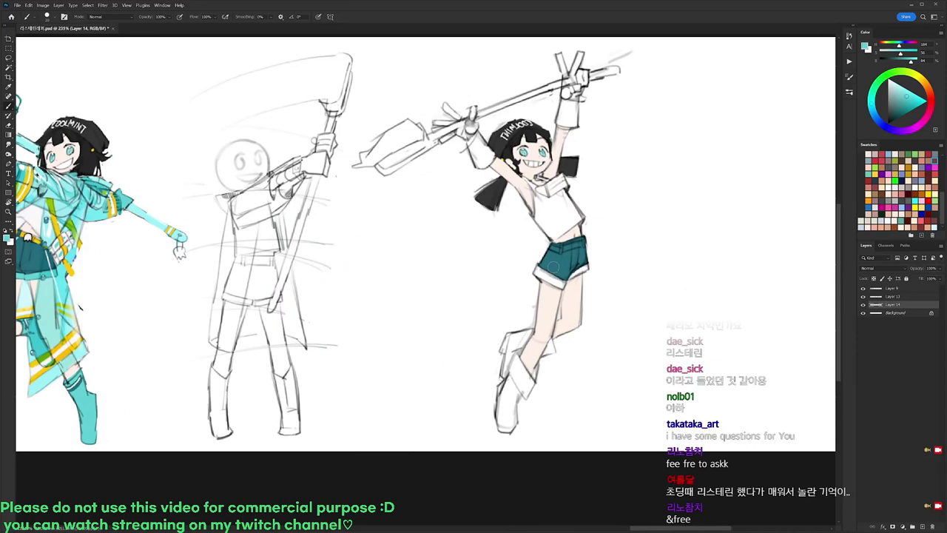
{"action": "left_click_drag", "start_coordinate": [616, 265], "coordinate": [690, 255]}
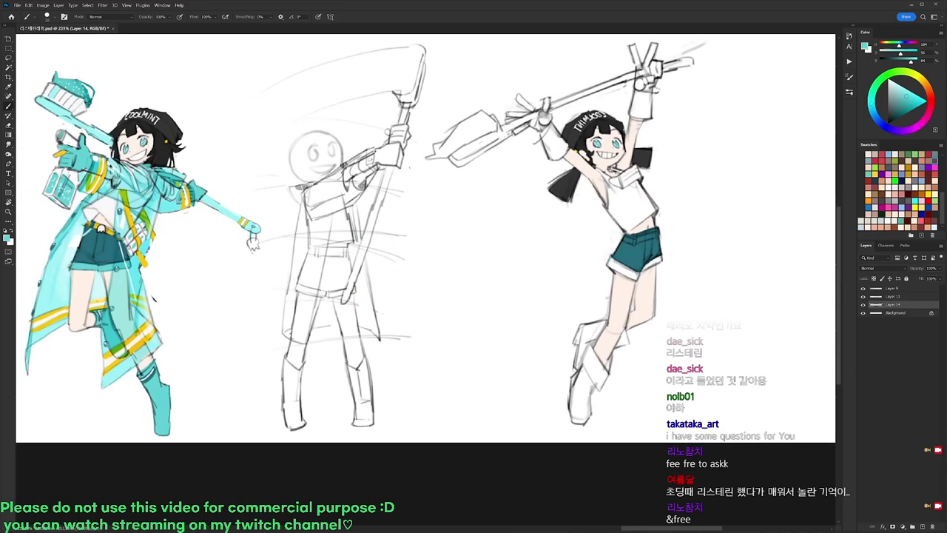
Sample the yellow from the finished figure's strap and paint a thin stripe along both cuffs of the new figure's shorts.
{"action": "left_click", "coordinate": [142, 259], "text": "alt"}
{"action": "mouse_move", "coordinate": [608, 266]}
{"action": "left_mouse_down"}
{"action": "mouse_move", "coordinate": [640, 271]}
{"action": "mouse_move", "coordinate": [661, 256]}
{"action": "left_mouse_up"}
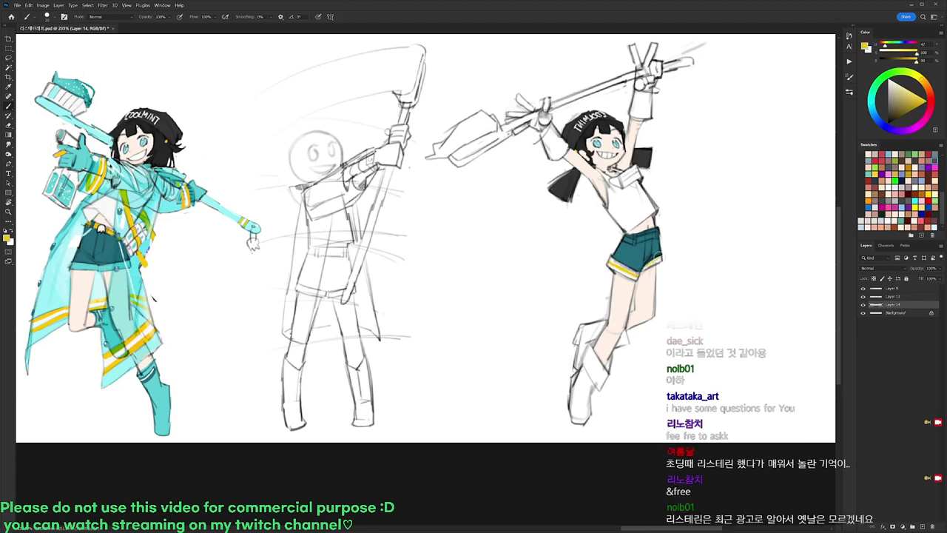
Sample the shorts' dark teal, outline the folded cuff of the front boot and fill it using a Magic Wand selection.
{"action": "left_click", "coordinate": [634, 253], "text": "alt"}
{"action": "mouse_move", "coordinate": [591, 343]}
{"action": "left_mouse_down"}
{"action": "mouse_move", "coordinate": [582, 359]}
{"action": "mouse_move", "coordinate": [595, 341]}
{"action": "left_mouse_up"}
{"action": "mouse_move", "coordinate": [597, 356]}
{"action": "left_mouse_down"}
{"action": "mouse_move", "coordinate": [604, 366]}
{"action": "mouse_move", "coordinate": [610, 358]}
{"action": "mouse_move", "coordinate": [603, 389]}
{"action": "left_mouse_up"}
{"action": "left_click_drag", "start_coordinate": [582, 357], "coordinate": [600, 389]}
{"action": "key", "text": "w"}
{"action": "left_click", "coordinate": [597, 373]}
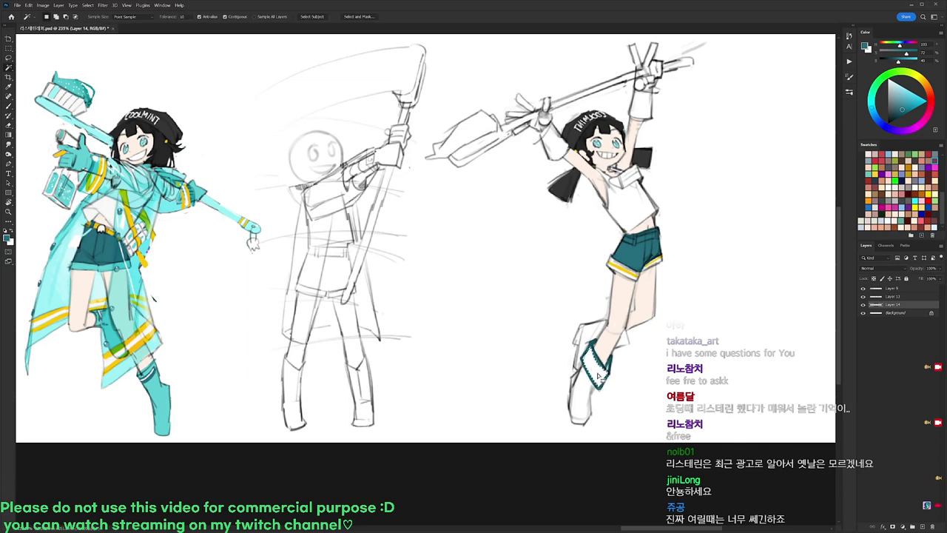
{"action": "key", "text": "Home"}
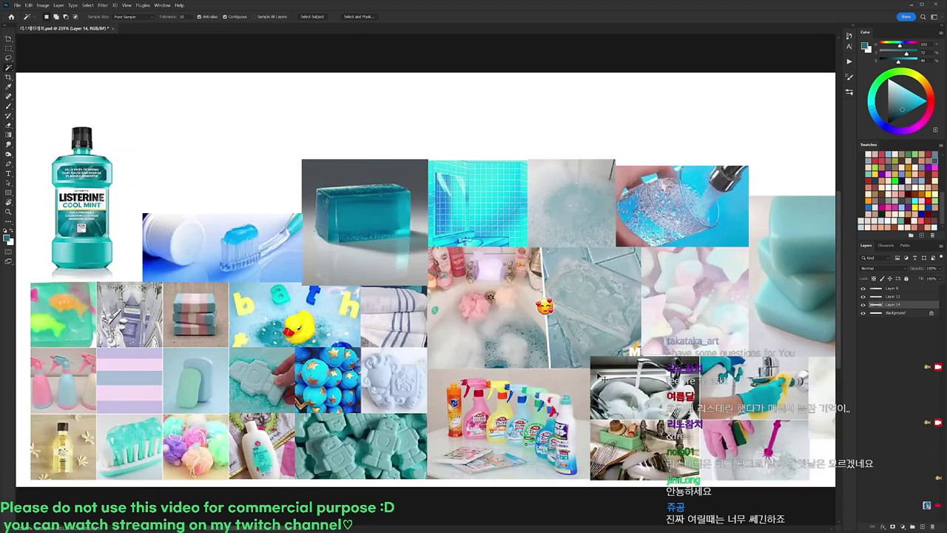
{"action": "scroll", "coordinate": [694, 343], "scroll_direction": "down", "scroll_amount": 3}
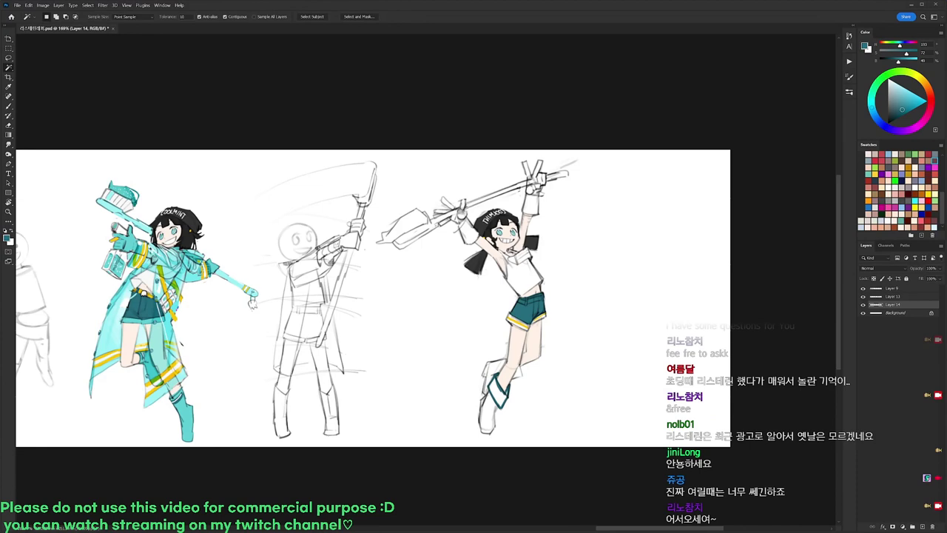
{"action": "scroll", "coordinate": [503, 376], "scroll_direction": "up", "scroll_amount": 2}
{"action": "left_click", "coordinate": [494, 397]}
{"action": "key", "text": "alt+Delete"}
{"action": "key", "text": "ctrl+d"}
Paint the visible cuff of the rear boot in the same dark teal with the Brush.
{"action": "scroll", "coordinate": [518, 404], "scroll_direction": "up", "scroll_amount": 1}
{"action": "key", "text": "b"}
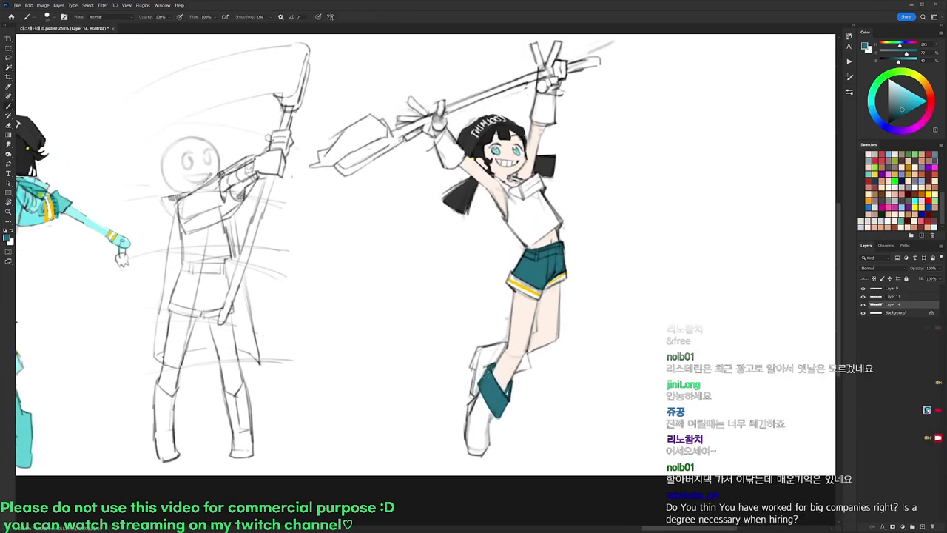
{"action": "mouse_move", "coordinate": [525, 357]}
{"action": "left_mouse_down"}
{"action": "mouse_move", "coordinate": [517, 371]}
{"action": "mouse_move", "coordinate": [528, 367]}
{"action": "mouse_move", "coordinate": [524, 355]}
{"action": "mouse_move", "coordinate": [527, 367]}
{"action": "left_mouse_up"}
Paint both of the new figure's boots, apart from the dark cuffs, in the finished figure's light teal.
{"action": "scroll", "coordinate": [479, 231], "scroll_direction": "down", "scroll_amount": 2}
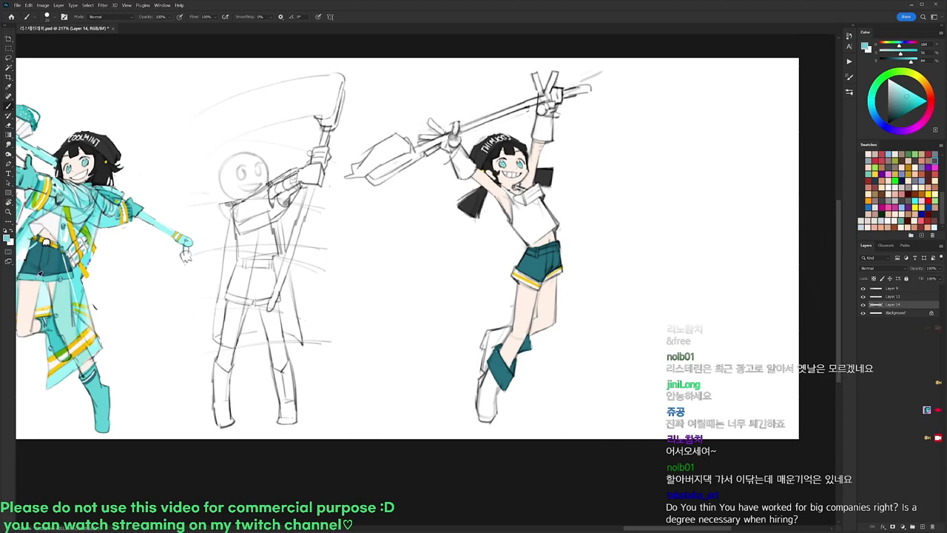
{"action": "left_click_drag", "start_coordinate": [517, 215], "coordinate": [582, 205]}
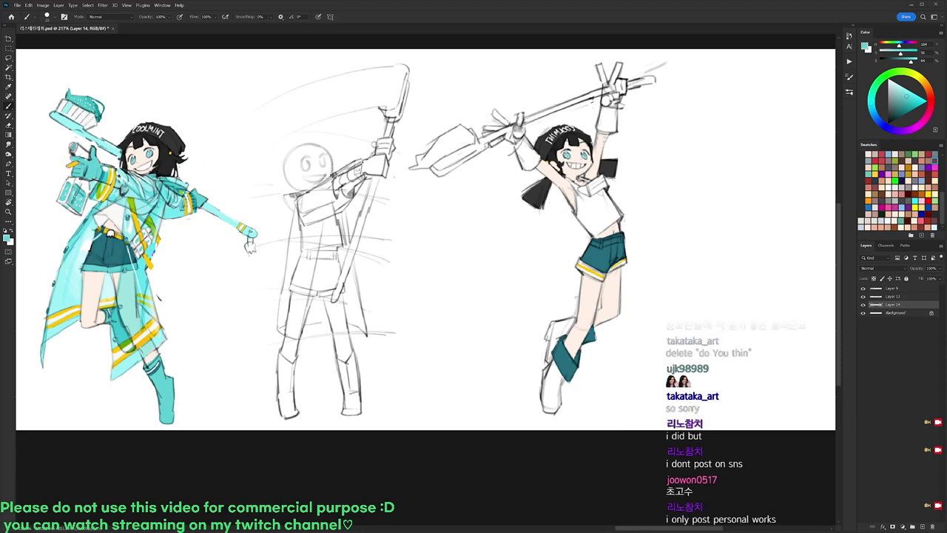
{"action": "left_click_drag", "start_coordinate": [594, 302], "coordinate": [598, 254]}
{"action": "mouse_move", "coordinate": [528, 329]}
{"action": "left_mouse_down"}
{"action": "mouse_move", "coordinate": [536, 346]}
{"action": "mouse_move", "coordinate": [531, 332]}
{"action": "mouse_move", "coordinate": [518, 340]}
{"action": "mouse_move", "coordinate": [515, 380]}
{"action": "mouse_move", "coordinate": [530, 385]}
{"action": "mouse_move", "coordinate": [527, 338]}
{"action": "mouse_move", "coordinate": [533, 375]}
{"action": "left_mouse_up"}
{"action": "left_click_drag", "start_coordinate": [542, 346], "coordinate": [536, 359]}
{"action": "left_click_drag", "start_coordinate": [536, 361], "coordinate": [531, 383]}
{"action": "mouse_move", "coordinate": [527, 336]}
{"action": "left_mouse_down"}
{"action": "mouse_move", "coordinate": [521, 342]}
{"action": "mouse_move", "coordinate": [526, 299]}
{"action": "mouse_move", "coordinate": [536, 311]}
{"action": "mouse_move", "coordinate": [521, 329]}
{"action": "mouse_move", "coordinate": [528, 296]}
{"action": "mouse_move", "coordinate": [520, 296]}
{"action": "mouse_move", "coordinate": [528, 284]}
{"action": "mouse_move", "coordinate": [540, 299]}
{"action": "mouse_move", "coordinate": [540, 282]}
{"action": "mouse_move", "coordinate": [548, 286]}
{"action": "left_mouse_up"}
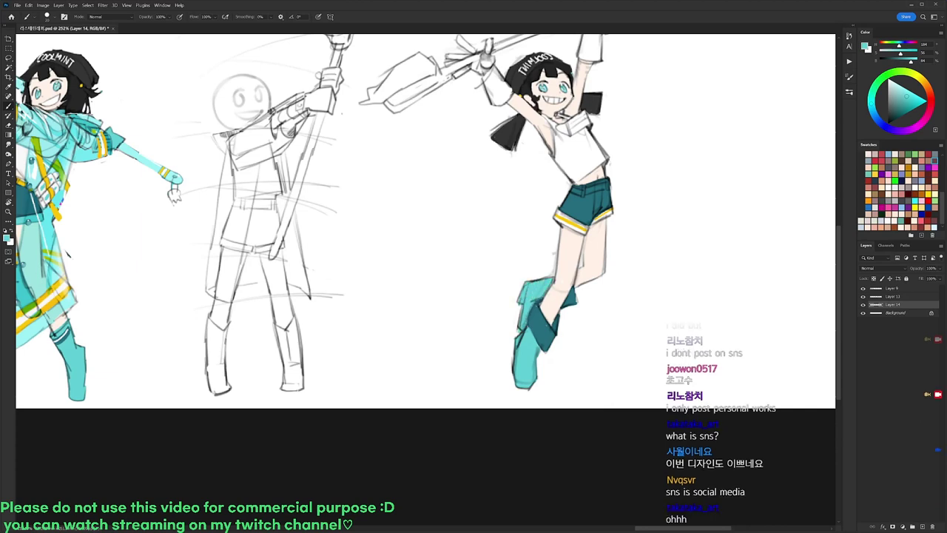
Paint the glove and spread fingers of the bent arm in the boots' light teal.
{"action": "scroll", "coordinate": [648, 218], "scroll_direction": "up", "scroll_amount": 3}
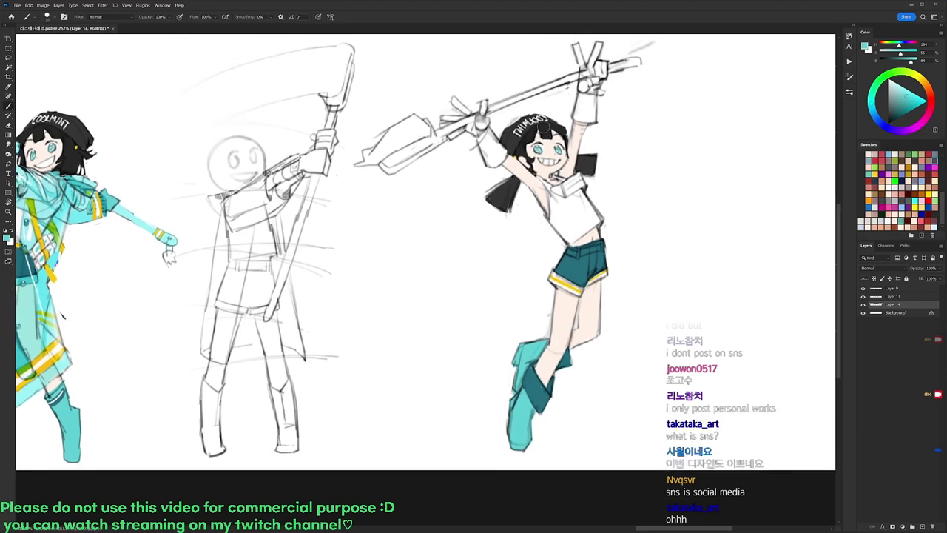
{"action": "mouse_move", "coordinate": [447, 139]}
{"action": "left_mouse_down"}
{"action": "mouse_move", "coordinate": [483, 120]}
{"action": "mouse_move", "coordinate": [493, 167]}
{"action": "left_mouse_up"}
{"action": "left_click_drag", "start_coordinate": [482, 135], "coordinate": [509, 164]}
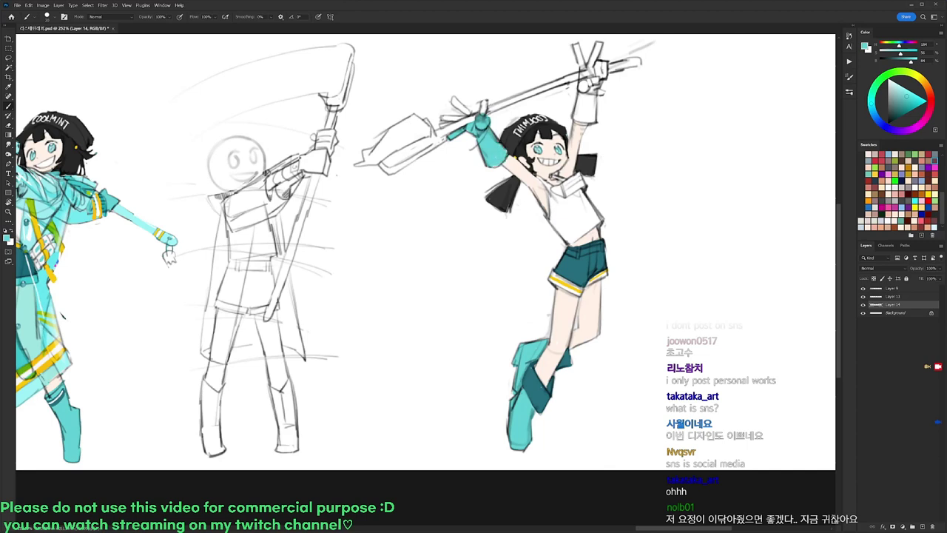
{"action": "mouse_move", "coordinate": [483, 113]}
{"action": "left_mouse_down"}
{"action": "mouse_move", "coordinate": [482, 101]}
{"action": "mouse_move", "coordinate": [451, 98]}
{"action": "mouse_move", "coordinate": [446, 122]}
{"action": "mouse_move", "coordinate": [456, 119]}
{"action": "mouse_move", "coordinate": [442, 125]}
{"action": "left_mouse_up"}
Paint the raised arm's glove in the same light teal, including the fingers making the V sign.
{"action": "mouse_move", "coordinate": [599, 91]}
{"action": "left_mouse_down"}
{"action": "mouse_move", "coordinate": [543, 144]}
{"action": "mouse_move", "coordinate": [565, 149]}
{"action": "left_mouse_up"}
{"action": "mouse_move", "coordinate": [564, 111]}
{"action": "left_mouse_down"}
{"action": "mouse_move", "coordinate": [564, 146]}
{"action": "mouse_move", "coordinate": [565, 117]}
{"action": "mouse_move", "coordinate": [556, 144]}
{"action": "left_mouse_up"}
{"action": "left_click_drag", "start_coordinate": [559, 113], "coordinate": [552, 142]}
{"action": "left_click_drag", "start_coordinate": [550, 108], "coordinate": [551, 145]}
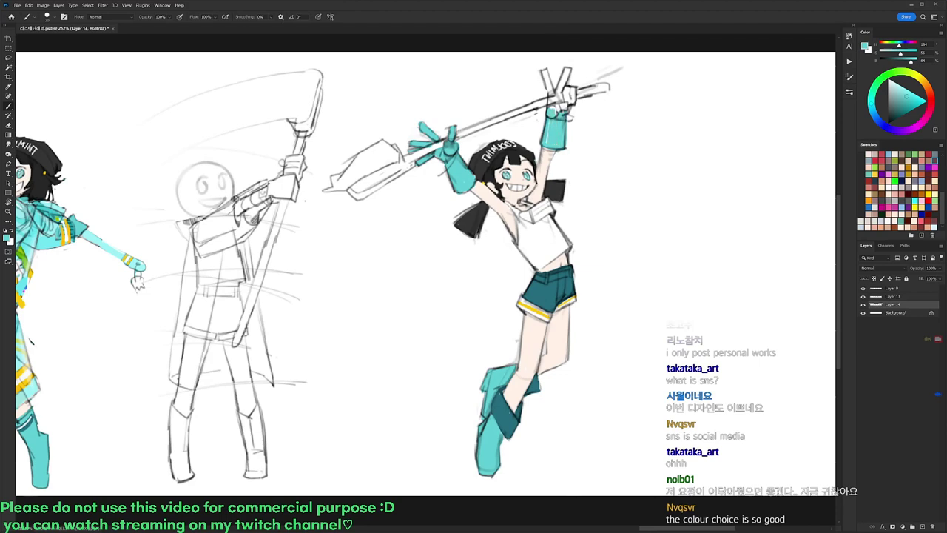
{"action": "left_click_drag", "start_coordinate": [549, 112], "coordinate": [566, 105]}
{"action": "mouse_move", "coordinate": [565, 108]}
{"action": "left_mouse_down"}
{"action": "mouse_move", "coordinate": [558, 113]}
{"action": "mouse_move", "coordinate": [547, 77]}
{"action": "left_mouse_up"}
{"action": "mouse_move", "coordinate": [547, 70]}
{"action": "left_mouse_down"}
{"action": "mouse_move", "coordinate": [551, 89]}
{"action": "mouse_move", "coordinate": [573, 102]}
{"action": "left_mouse_up"}
Sample a pale teal from the finished figure and paint the collar piece at the new figure's neck.
{"action": "key", "text": "e"}
{"action": "left_click_drag", "start_coordinate": [389, 222], "coordinate": [507, 176]}
{"action": "key", "text": "b"}
{"action": "left_click", "coordinate": [235, 202], "text": "alt"}
{"action": "left_click_drag", "start_coordinate": [667, 156], "coordinate": [658, 168]}
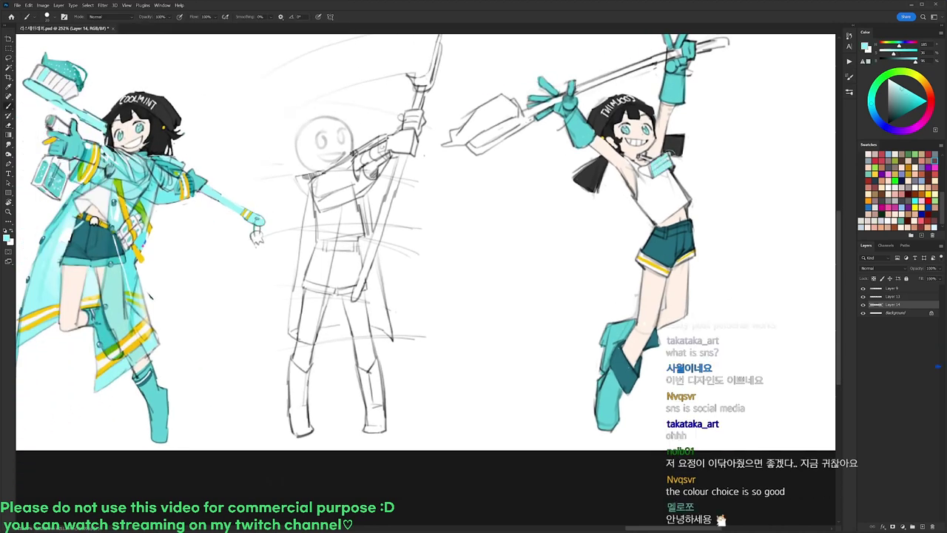
Sample the dark hair colour, pick a smaller brush and hand-letter a word starting with "LIST" across the shirt's chest.
{"action": "left_click", "coordinate": [674, 147], "text": "alt"}
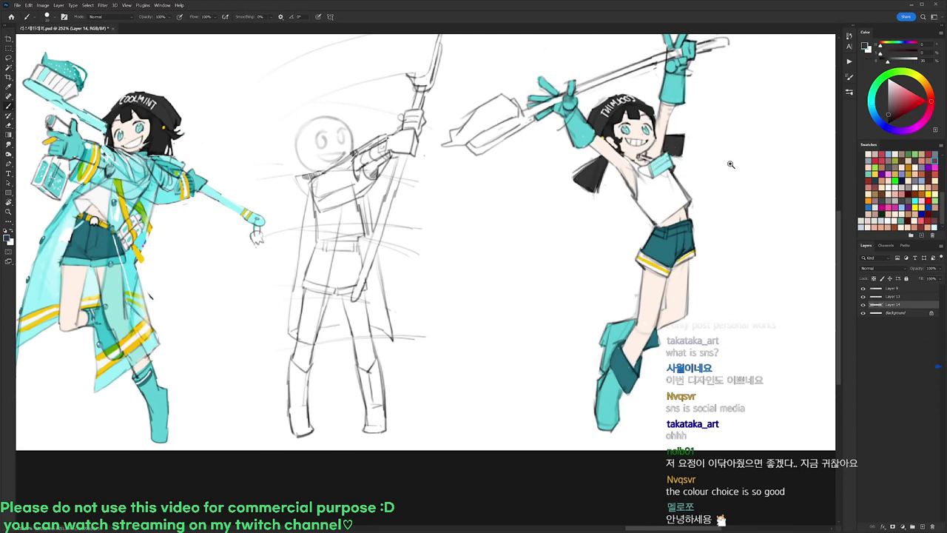
{"action": "scroll", "coordinate": [726, 163], "scroll_direction": "down", "scroll_amount": 5}
{"action": "mouse_move", "coordinate": [713, 169]}
{"action": "left_mouse_down"}
{"action": "mouse_move", "coordinate": [704, 170]}
{"action": "mouse_move", "coordinate": [745, 176]}
{"action": "left_mouse_up"}
{"action": "right_click", "coordinate": [683, 139]}
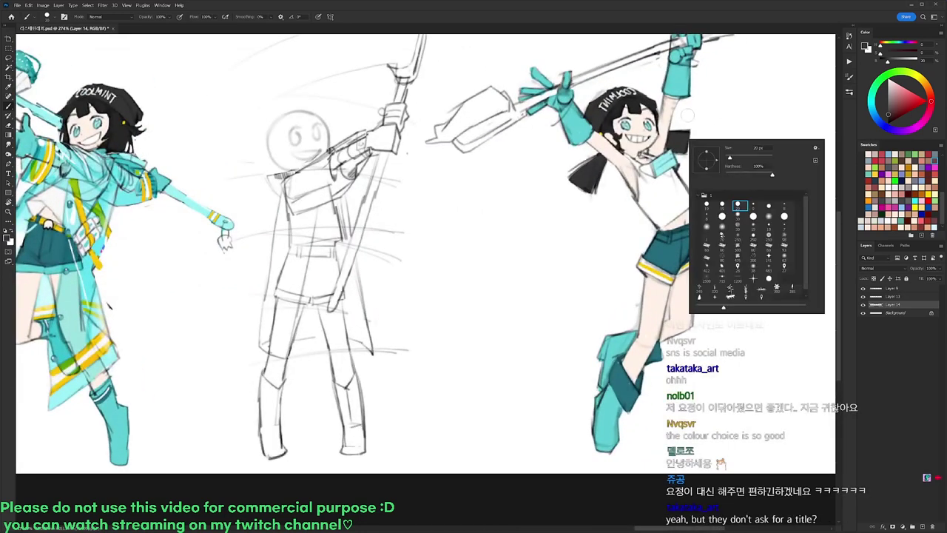
{"action": "double_click", "coordinate": [756, 206]}
{"action": "left_click_drag", "start_coordinate": [591, 171], "coordinate": [588, 177]}
{"action": "mouse_move", "coordinate": [650, 179]}
{"action": "left_mouse_down"}
{"action": "mouse_move", "coordinate": [656, 193]}
{"action": "mouse_move", "coordinate": [673, 175]}
{"action": "left_mouse_up"}
{"action": "left_click_drag", "start_coordinate": [672, 179], "coordinate": [676, 179]}
{"action": "mouse_move", "coordinate": [674, 178]}
{"action": "left_mouse_down"}
{"action": "mouse_move", "coordinate": [682, 180]}
{"action": "mouse_move", "coordinate": [661, 187]}
{"action": "left_mouse_up"}
{"action": "left_click_drag", "start_coordinate": [664, 179], "coordinate": [668, 186]}
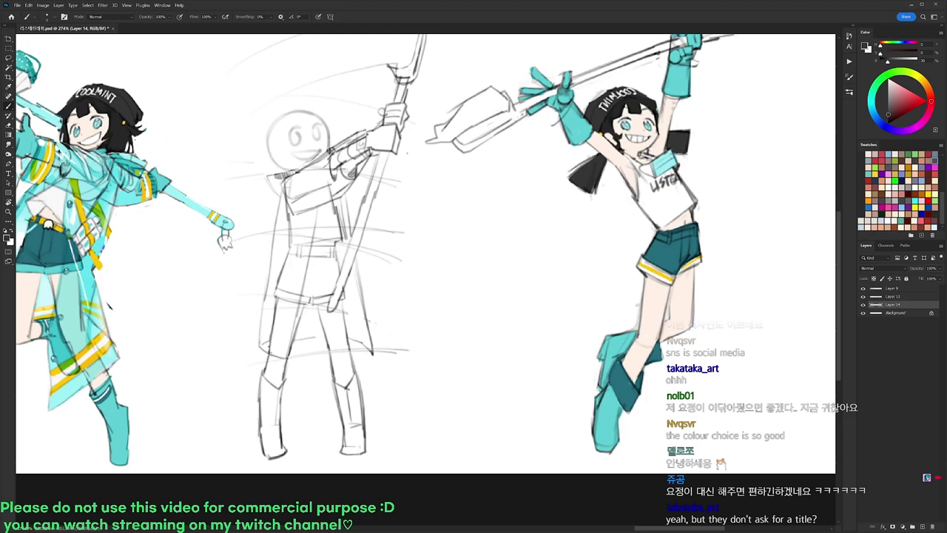
{"action": "scroll", "coordinate": [687, 159], "scroll_direction": "down", "scroll_amount": 2}
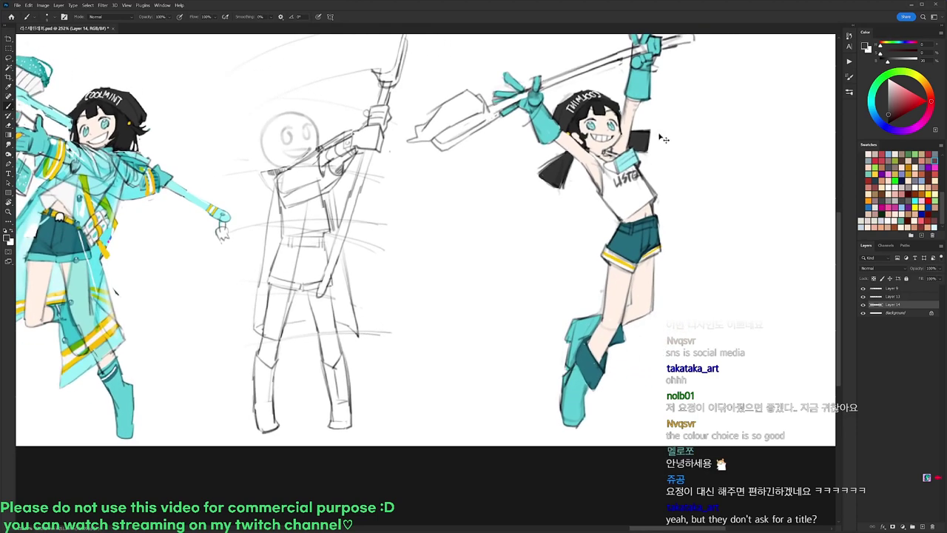
{"action": "scroll", "coordinate": [700, 128], "scroll_direction": "down", "scroll_amount": 1}
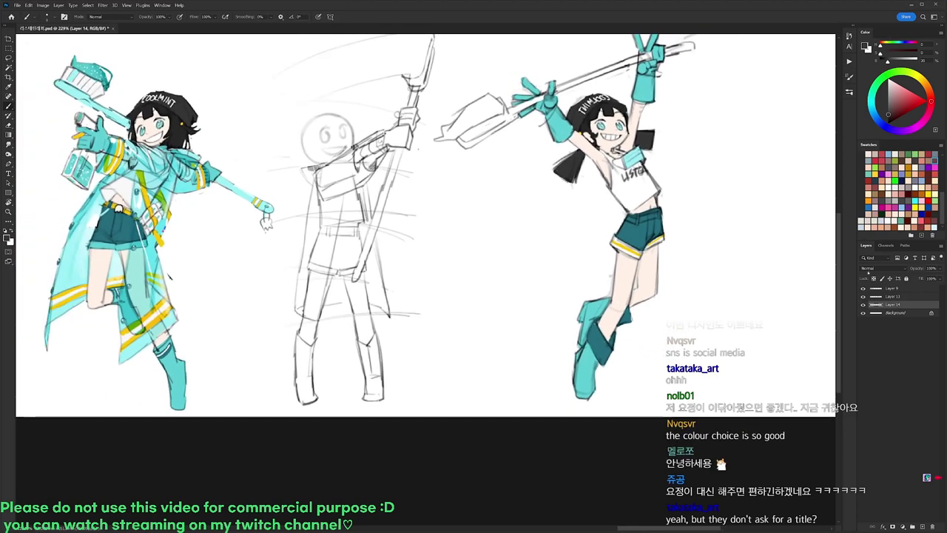
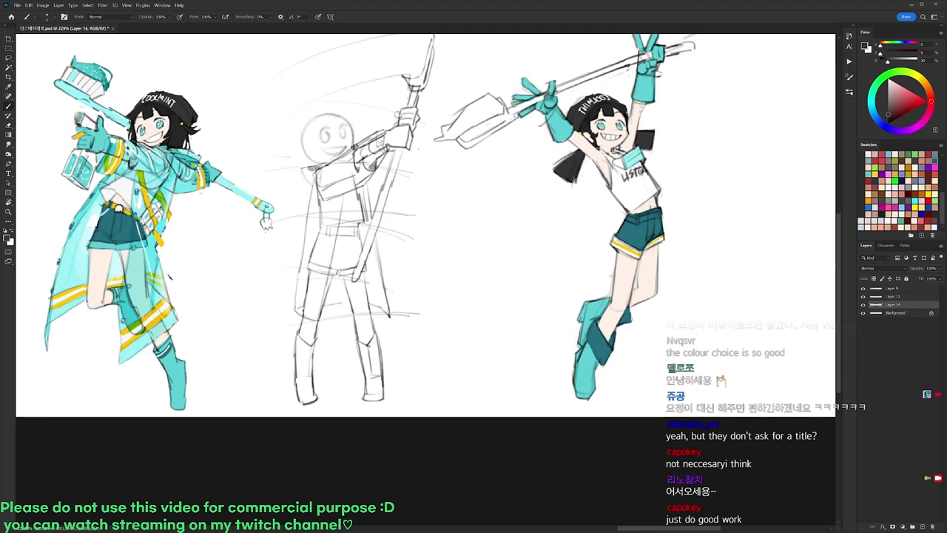
Return to the 20 px brush, sample the finished figure's yellow and paint the belt above the new figure's shorts.
{"action": "right_click", "coordinate": [622, 170]}
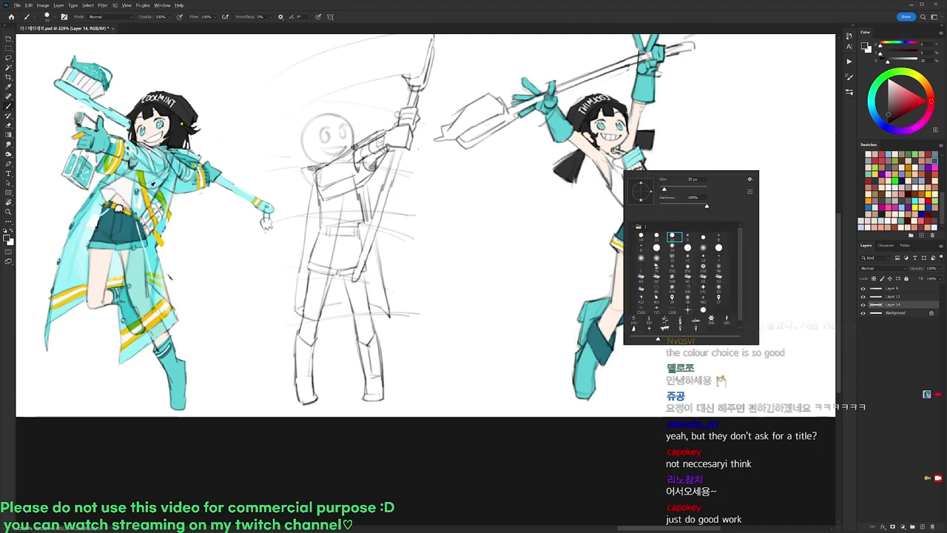
{"action": "left_click", "coordinate": [144, 197], "text": "alt"}
{"action": "left_click_drag", "start_coordinate": [628, 217], "coordinate": [657, 213]}
{"action": "left_click", "coordinate": [142, 197], "text": "alt"}
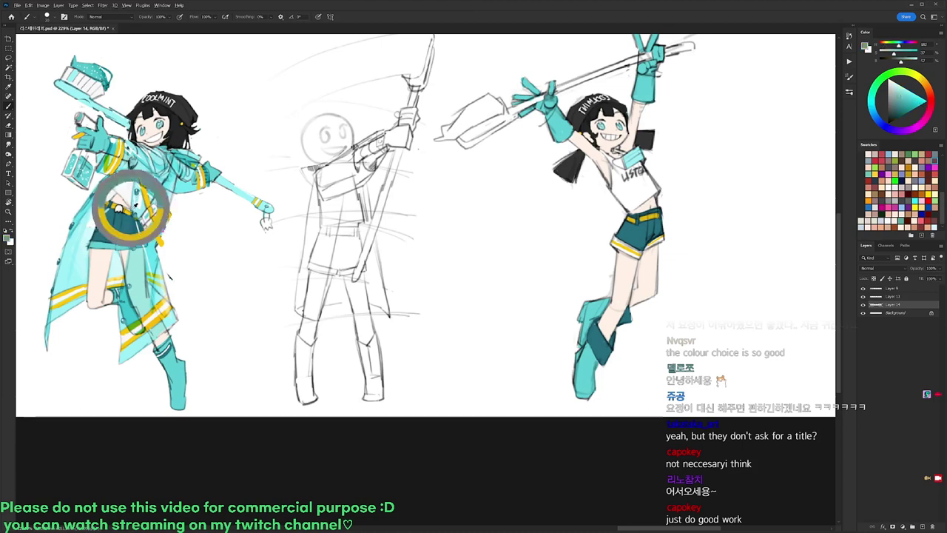
{"action": "key", "text": "w"}
{"action": "left_click", "coordinate": [644, 218]}
{"action": "key", "text": "b"}
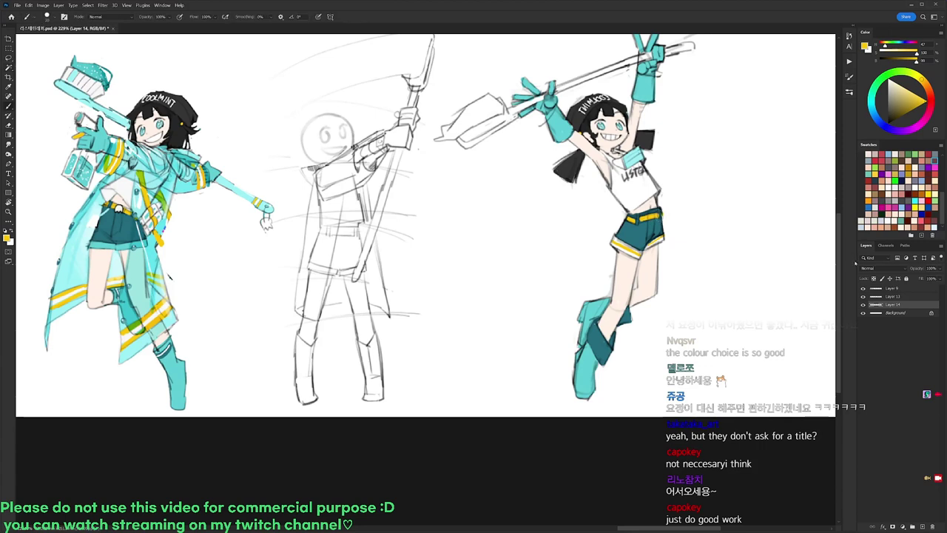
Paint the weapon's long handle in the finished toothbrush's pale teal and add white detail near the raised hand.
{"action": "left_click", "coordinate": [128, 117], "text": "alt"}
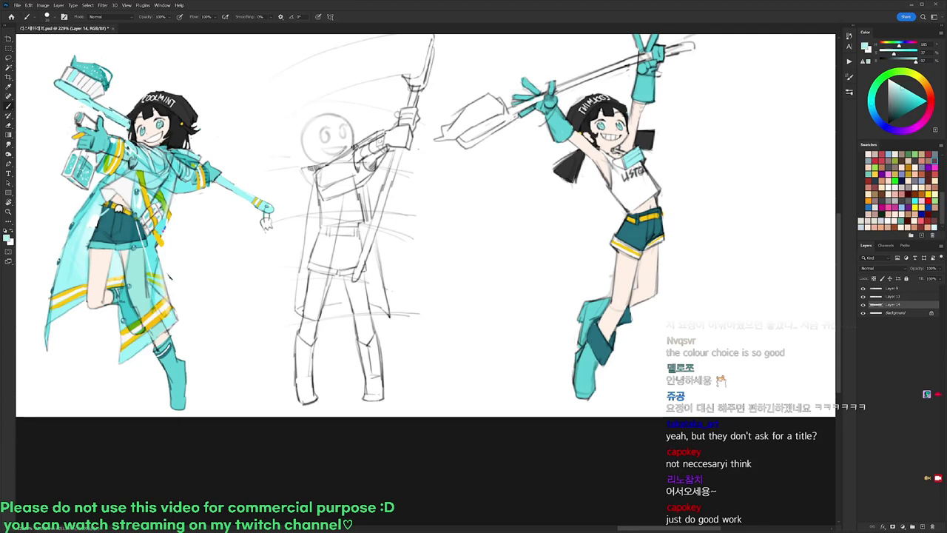
{"action": "mouse_move", "coordinate": [457, 139]}
{"action": "left_mouse_down"}
{"action": "mouse_move", "coordinate": [467, 147]}
{"action": "mouse_move", "coordinate": [493, 134]}
{"action": "mouse_move", "coordinate": [543, 92]}
{"action": "mouse_move", "coordinate": [693, 48]}
{"action": "left_mouse_up"}
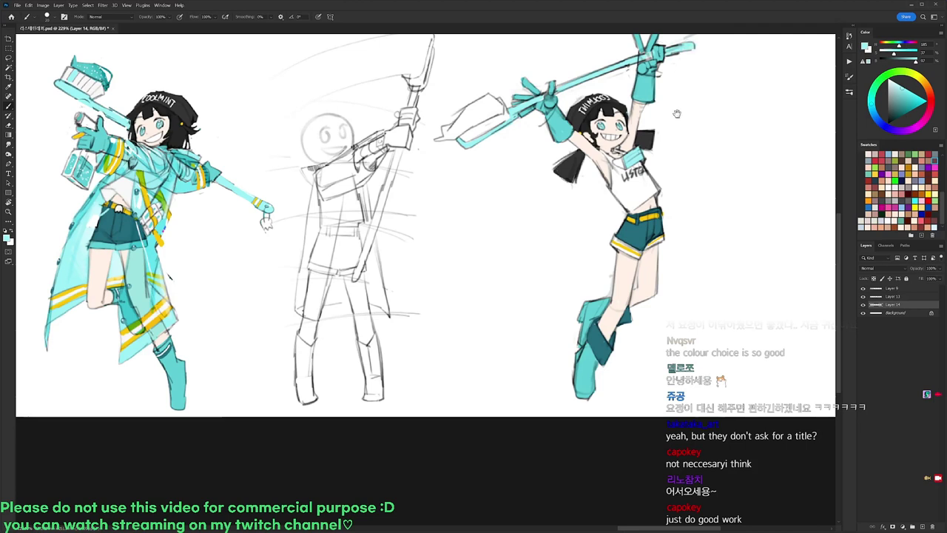
{"action": "left_click_drag", "start_coordinate": [677, 113], "coordinate": [629, 137]}
{"action": "left_click", "coordinate": [611, 69], "text": "alt"}
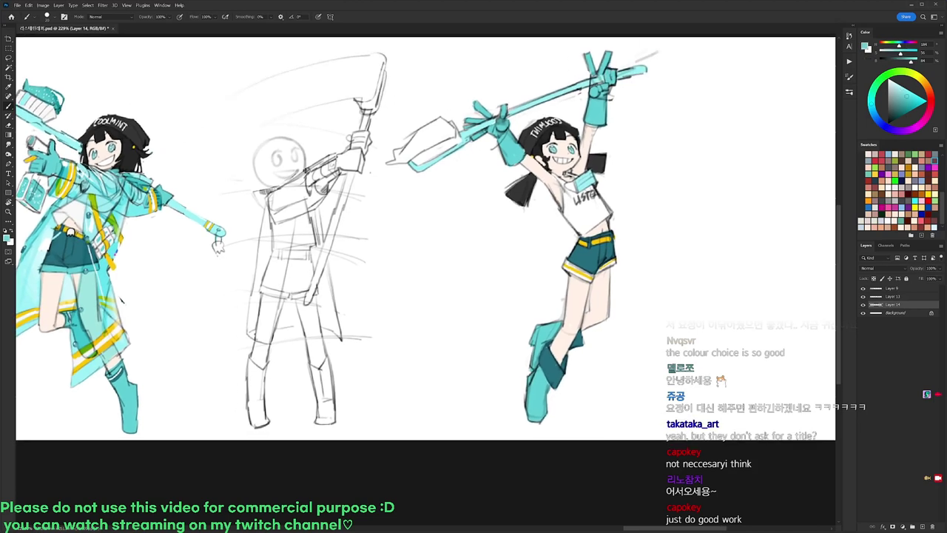
{"action": "left_click", "coordinate": [581, 218], "text": "alt"}
{"action": "left_click_drag", "start_coordinate": [582, 85], "coordinate": [628, 71]}
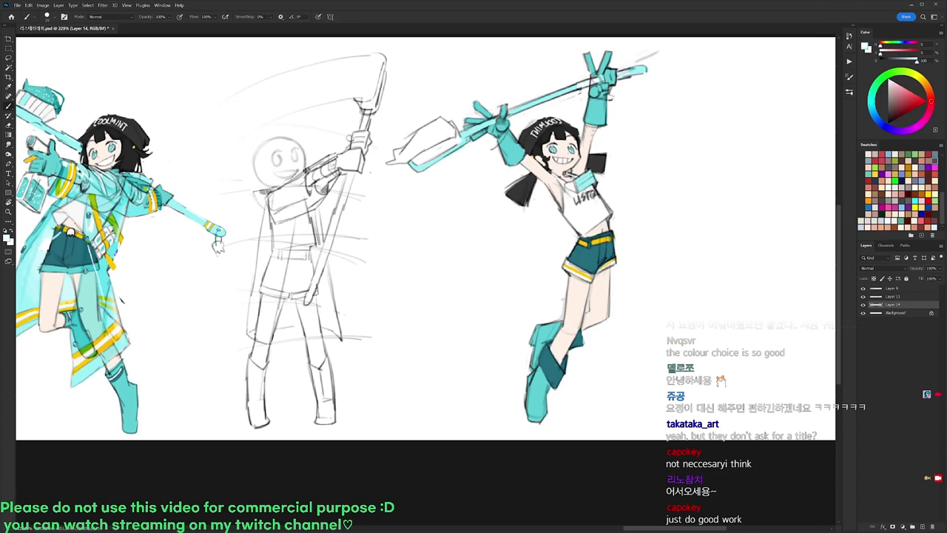
Add a dark teal hole at the handle's tip and hang a yellow loop with a black-outlined tooth charm from it.
{"action": "left_click", "coordinate": [647, 66], "text": "alt"}
{"action": "left_click", "coordinate": [582, 258], "text": "alt"}
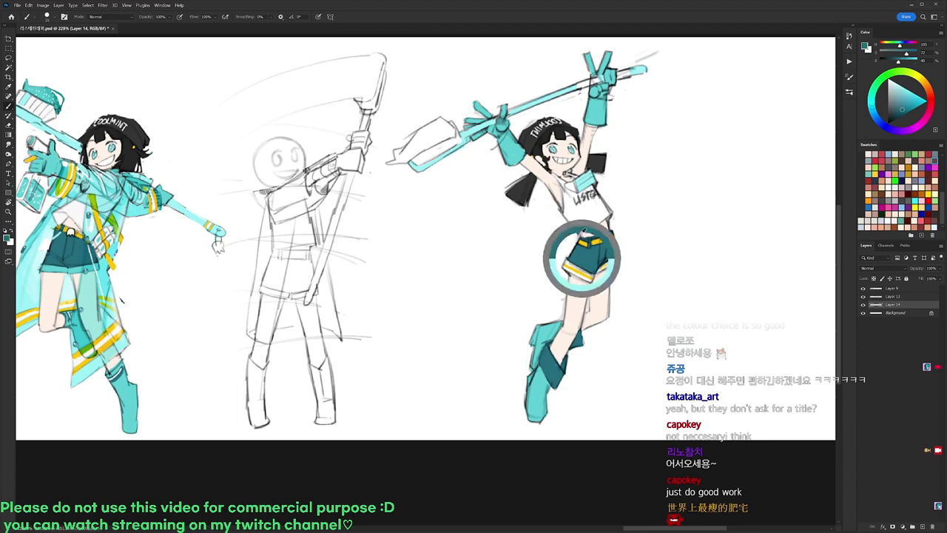
{"action": "left_click_drag", "start_coordinate": [640, 72], "coordinate": [644, 85]}
{"action": "key", "text": "ctrl+z"}
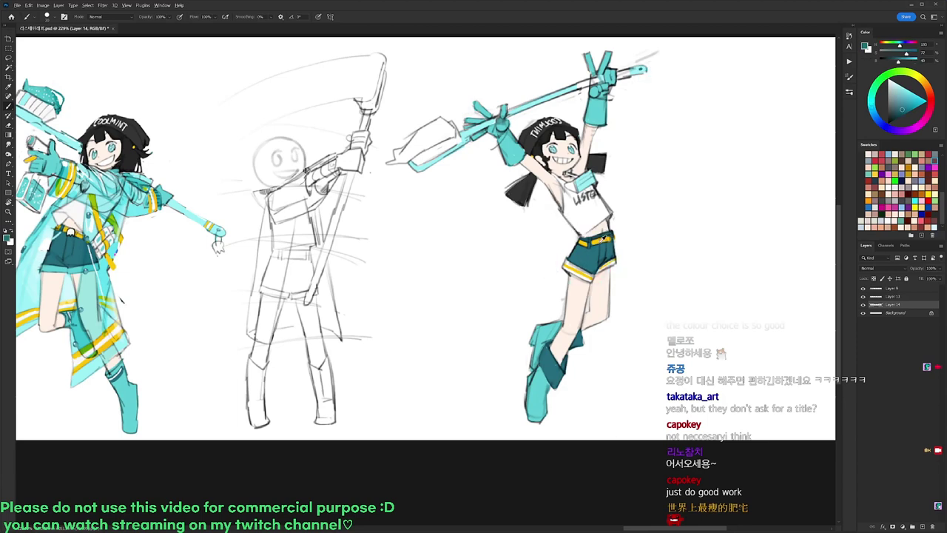
{"action": "left_click", "coordinate": [601, 237], "text": "alt"}
{"action": "left_click_drag", "start_coordinate": [644, 72], "coordinate": [647, 83]}
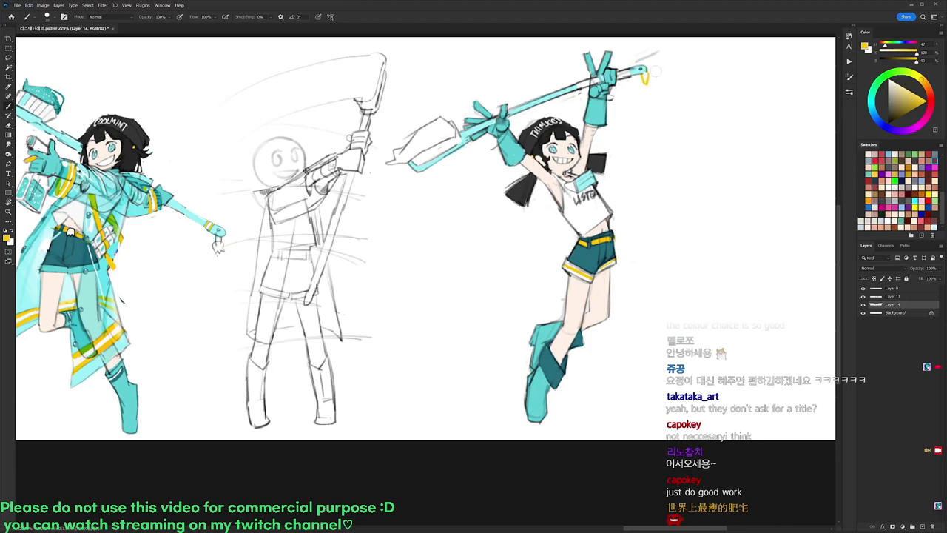
{"action": "key", "text": "d"}
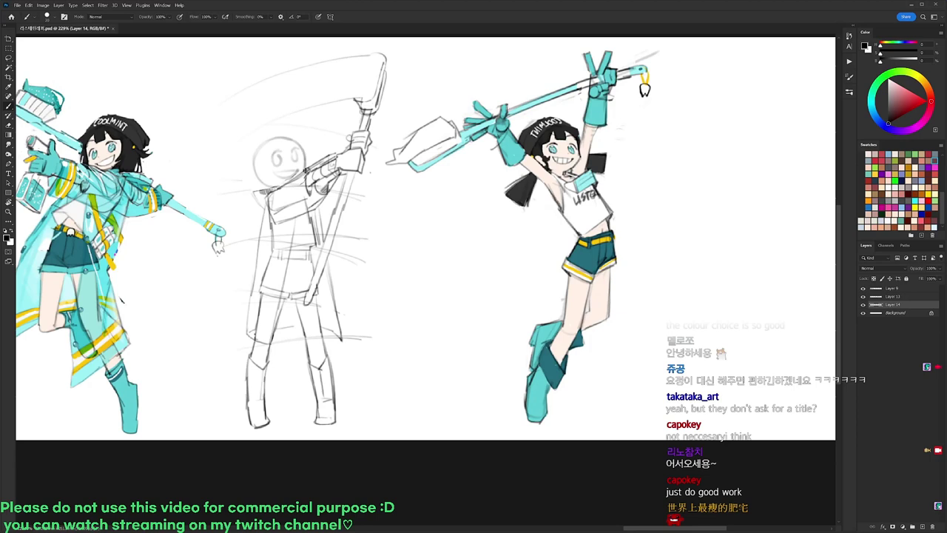
Paint white stripes across the dark teal cuffs of both boots.
{"action": "key", "text": "x"}
{"action": "left_click_drag", "start_coordinate": [543, 357], "coordinate": [559, 382]}
{"action": "left_click_drag", "start_coordinate": [572, 351], "coordinate": [579, 341]}
Sample the teal from the finished toothbrush's paste, outline the new weapon's head and fill it using a Magic Wand selection.
{"action": "left_click", "coordinate": [48, 93], "text": "alt"}
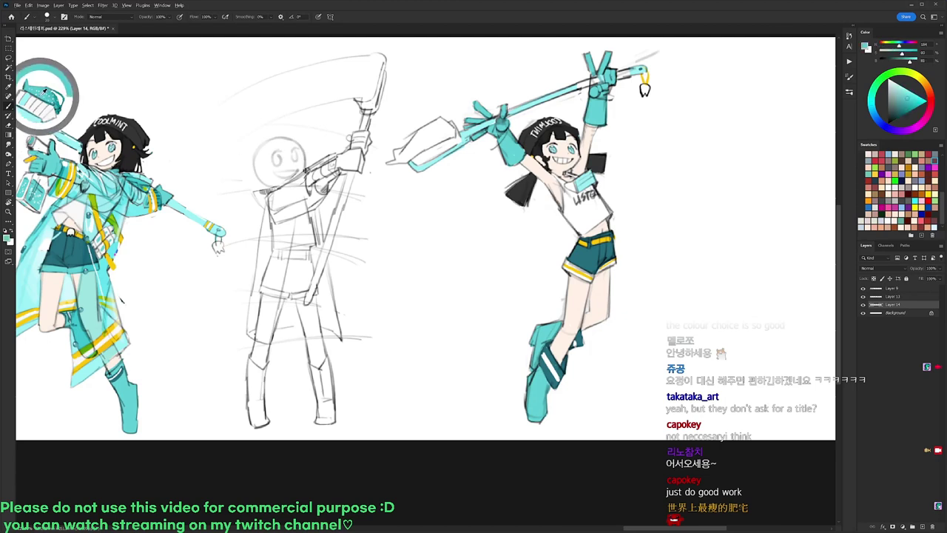
{"action": "mouse_move", "coordinate": [393, 164]}
{"action": "left_mouse_down"}
{"action": "mouse_move", "coordinate": [410, 159]}
{"action": "mouse_move", "coordinate": [427, 126]}
{"action": "mouse_move", "coordinate": [456, 119]}
{"action": "mouse_move", "coordinate": [408, 158]}
{"action": "left_mouse_up"}
{"action": "key", "text": "w"}
{"action": "left_click", "coordinate": [439, 133]}
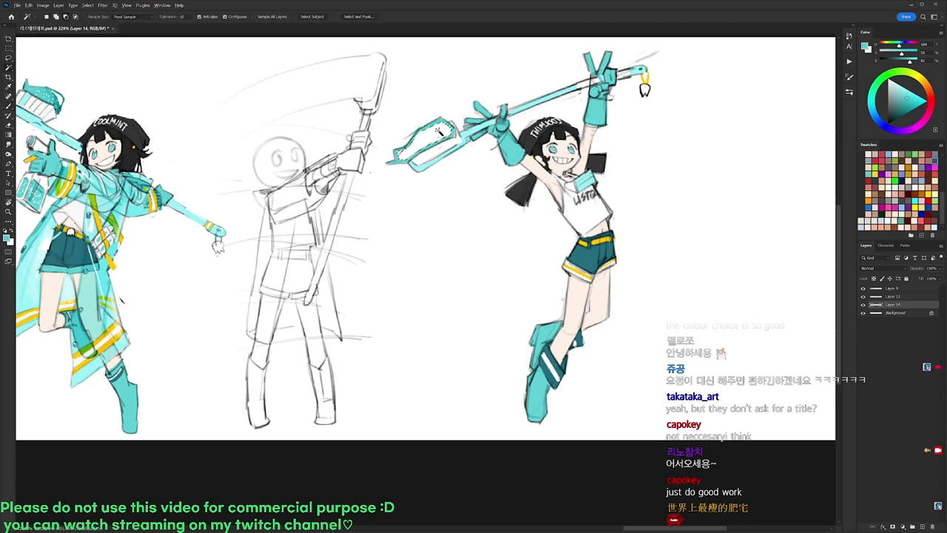
{"action": "key", "text": "alt+BackSpace"}
Change the brush, shade the weapon's head with the shorts' dark teal inside the selection, and deselect.
{"action": "key", "text": "b"}
{"action": "right_click", "coordinate": [444, 93]}
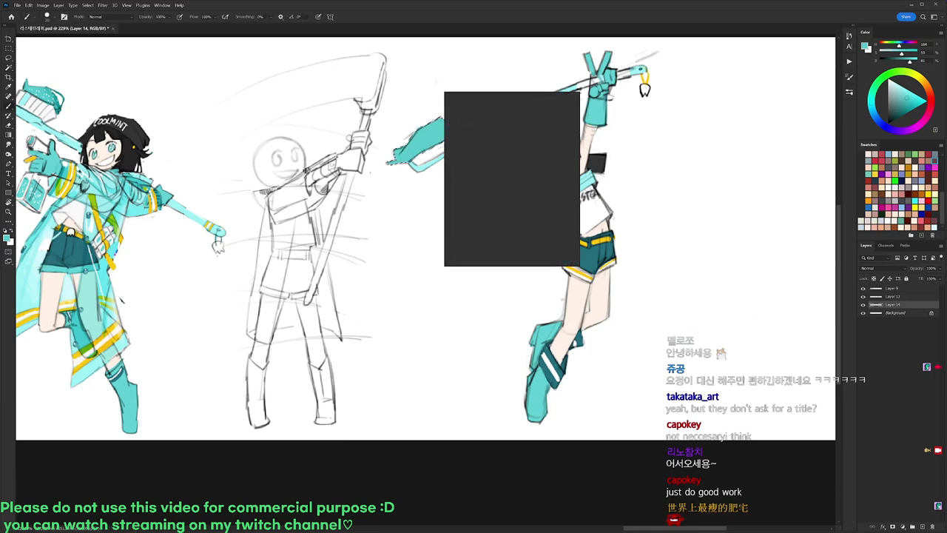
{"action": "left_click", "coordinate": [495, 111]}
{"action": "left_click", "coordinate": [598, 255], "text": "alt"}
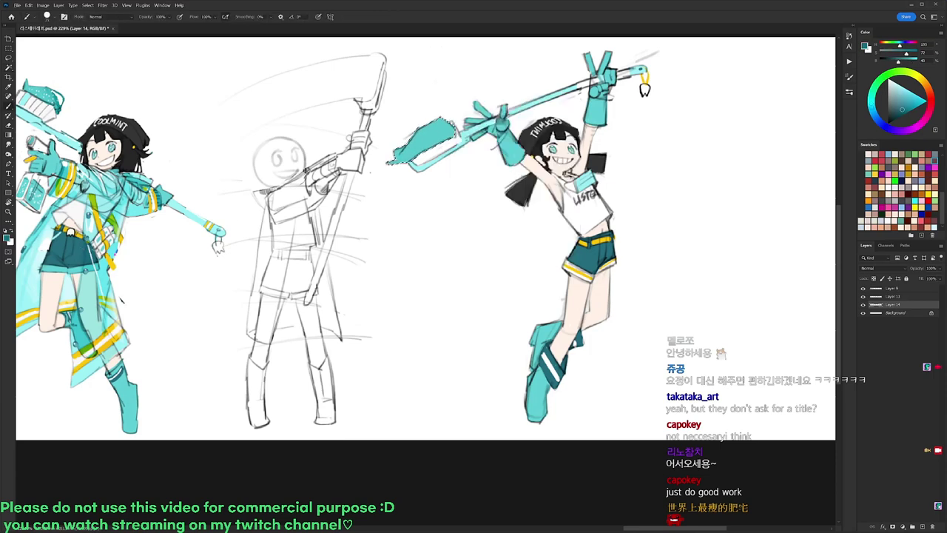
{"action": "mouse_move", "coordinate": [420, 116]}
{"action": "left_mouse_down"}
{"action": "mouse_move", "coordinate": [452, 118]}
{"action": "mouse_move", "coordinate": [430, 120]}
{"action": "mouse_move", "coordinate": [441, 124]}
{"action": "mouse_move", "coordinate": [452, 116]}
{"action": "left_mouse_up"}
{"action": "key", "text": "ctrl+d"}
Switch brushes, sample white and scatter small speckles over the weapon's teal head.
{"action": "right_click", "coordinate": [476, 111]}
{"action": "left_click", "coordinate": [524, 185]}
{"action": "left_click", "coordinate": [439, 221], "text": "alt"}
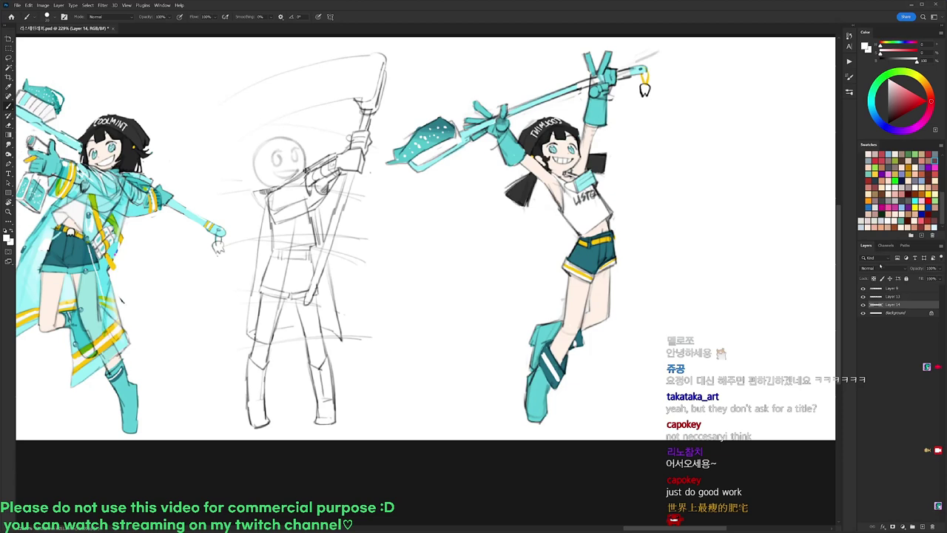
Isolate Layer 13 to check its contents, restore the other layers and make Layer 13 active.
{"action": "left_click", "coordinate": [863, 297], "text": "alt"}
{"action": "left_click", "coordinate": [863, 297], "text": "alt"}
{"action": "left_click", "coordinate": [881, 297]}
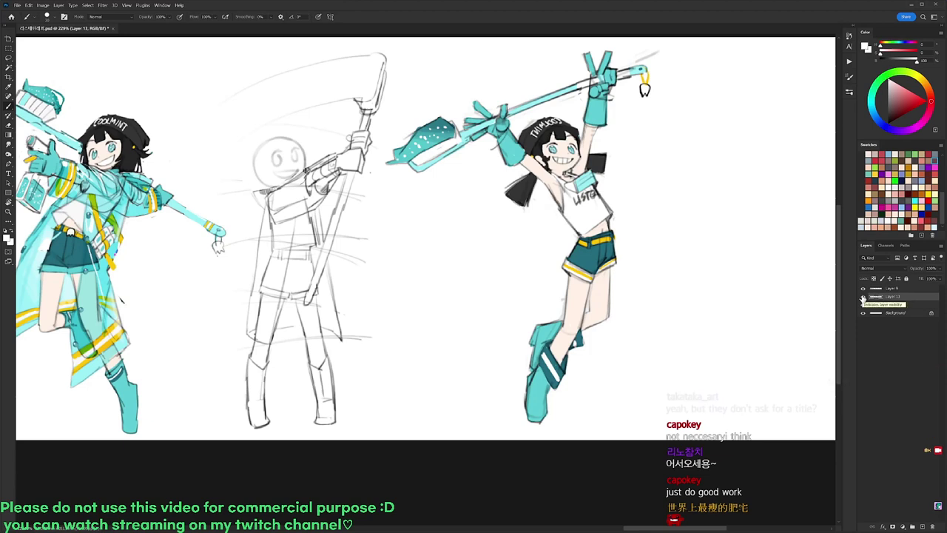
Add a layer above Layer 13, choose a finer black brush preset and sketch the coat's wide sleeve around the bent arm.
{"action": "key", "text": "ctrl+j"}
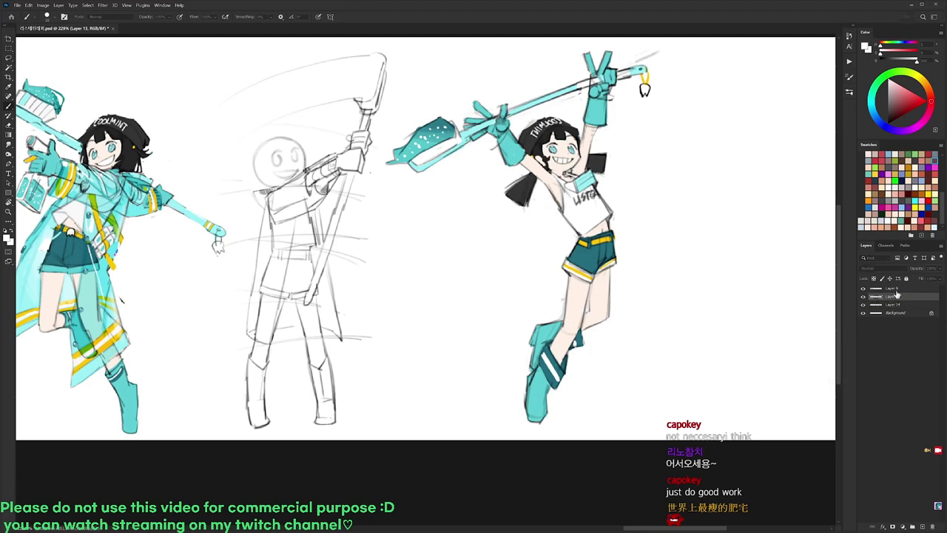
{"action": "right_click", "coordinate": [569, 135]}
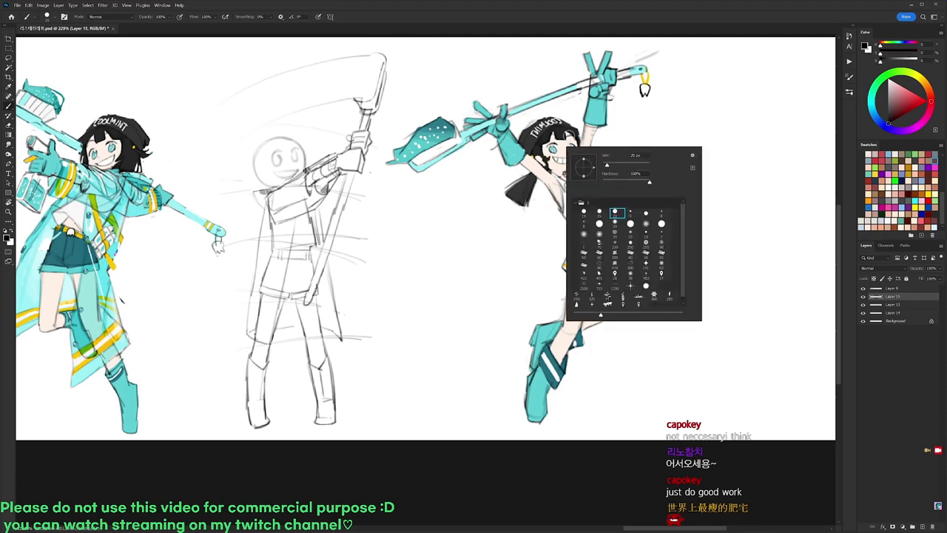
{"action": "left_click", "coordinate": [491, 145]}
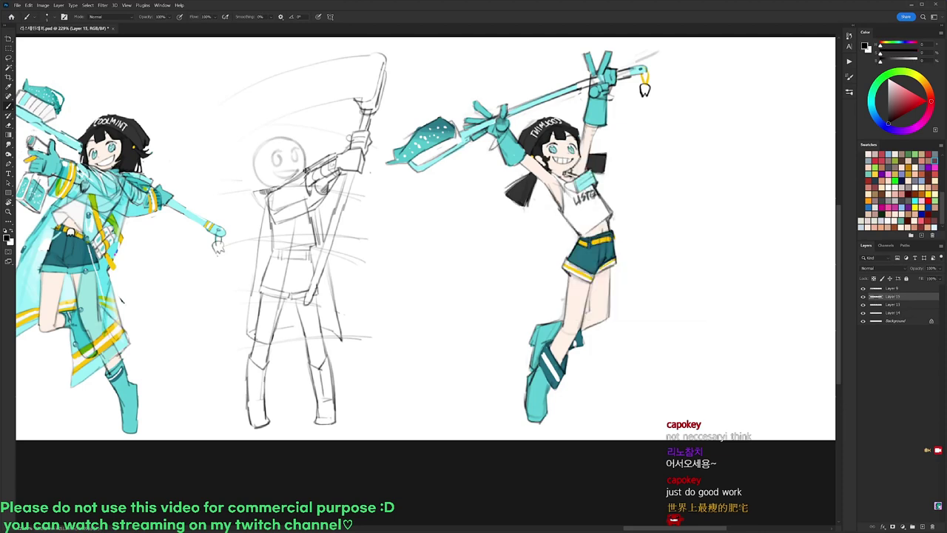
{"action": "left_click_drag", "start_coordinate": [499, 133], "coordinate": [514, 155]}
{"action": "left_click_drag", "start_coordinate": [521, 196], "coordinate": [555, 221]}
{"action": "left_click_drag", "start_coordinate": [558, 174], "coordinate": [560, 223]}
{"action": "mouse_move", "coordinate": [546, 167]}
{"action": "left_mouse_down"}
{"action": "mouse_move", "coordinate": [575, 176]}
{"action": "mouse_move", "coordinate": [557, 175]}
{"action": "mouse_move", "coordinate": [569, 199]}
{"action": "left_mouse_up"}
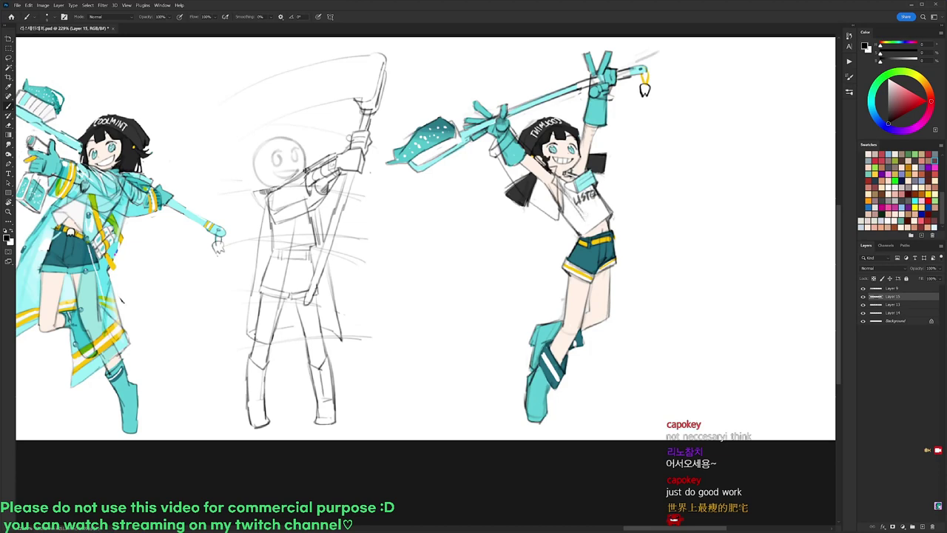
Sketch the coat's open front edge from the chest down past the shorts to the front boot.
{"action": "left_click_drag", "start_coordinate": [579, 221], "coordinate": [575, 247]}
{"action": "left_click_drag", "start_coordinate": [583, 212], "coordinate": [575, 326]}
{"action": "left_click_drag", "start_coordinate": [580, 281], "coordinate": [576, 367]}
{"action": "left_click_drag", "start_coordinate": [575, 312], "coordinate": [573, 354]}
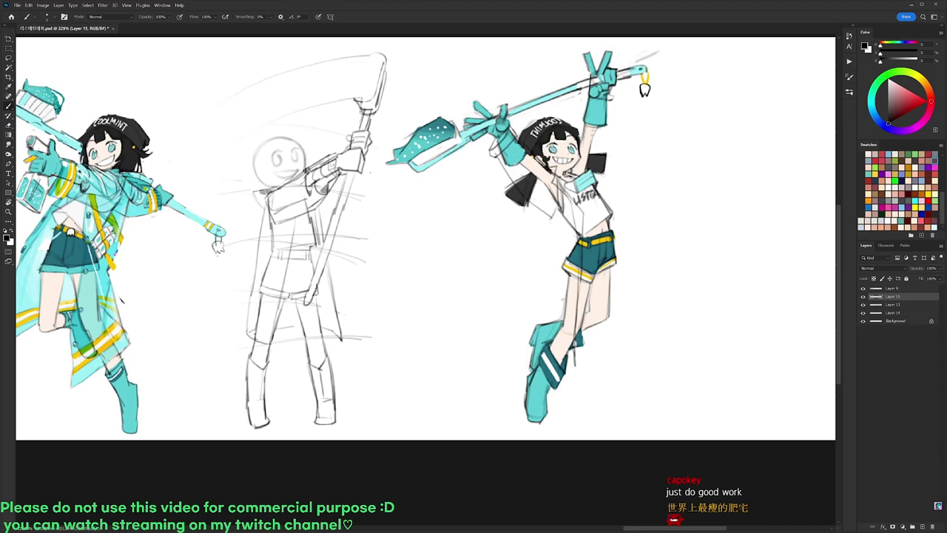
{"action": "left_click_drag", "start_coordinate": [543, 216], "coordinate": [509, 318]}
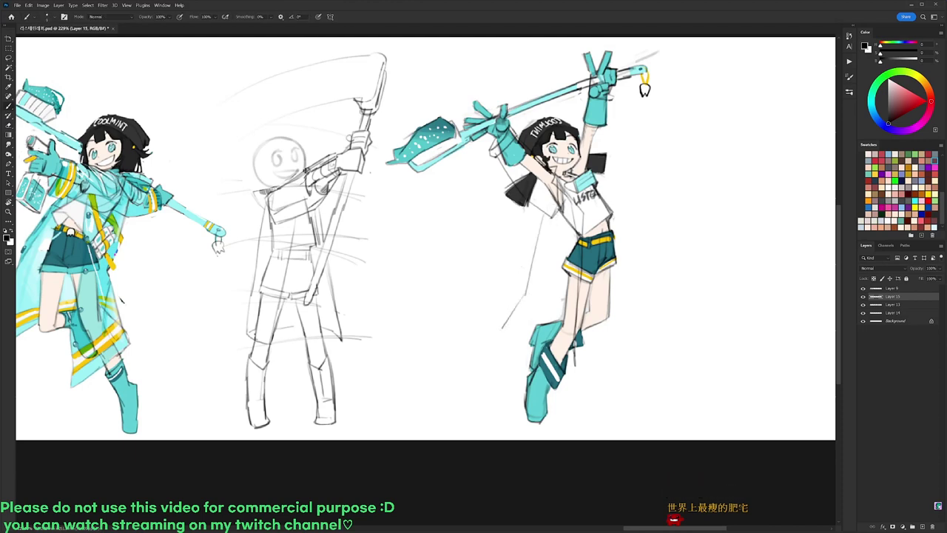
{"action": "key", "text": "ctrl+z"}
{"action": "key", "text": "ctrl+z"}
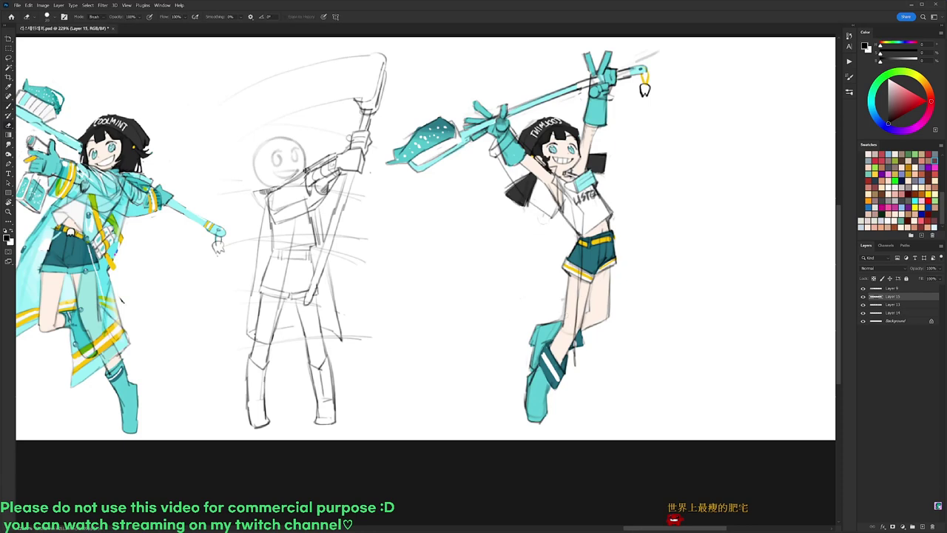
Sketch the coat's flared outer edge, its lower hem and the curved inner hem behind the legs.
{"action": "mouse_move", "coordinate": [538, 214]}
{"action": "left_mouse_down"}
{"action": "mouse_move", "coordinate": [480, 325]}
{"action": "mouse_move", "coordinate": [509, 371]}
{"action": "mouse_move", "coordinate": [576, 384]}
{"action": "left_mouse_up"}
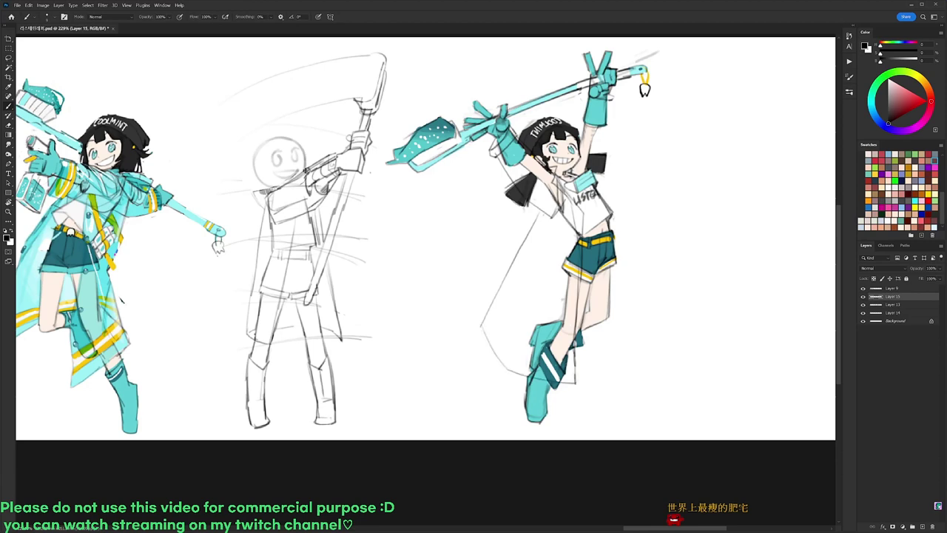
{"action": "mouse_move", "coordinate": [488, 307]}
{"action": "left_mouse_down"}
{"action": "mouse_move", "coordinate": [533, 282]}
{"action": "mouse_move", "coordinate": [567, 290]}
{"action": "left_mouse_up"}
{"action": "left_click_drag", "start_coordinate": [579, 138], "coordinate": [588, 96]}
{"action": "key", "text": "ctrl+z"}
On Layer 13, lasso the line art of the raised hand and weapon end, shift it slightly down and deselect.
{"action": "left_click", "coordinate": [862, 312]}
{"action": "left_click", "coordinate": [862, 311]}
{"action": "left_click", "coordinate": [891, 304]}
{"action": "key", "text": "l"}
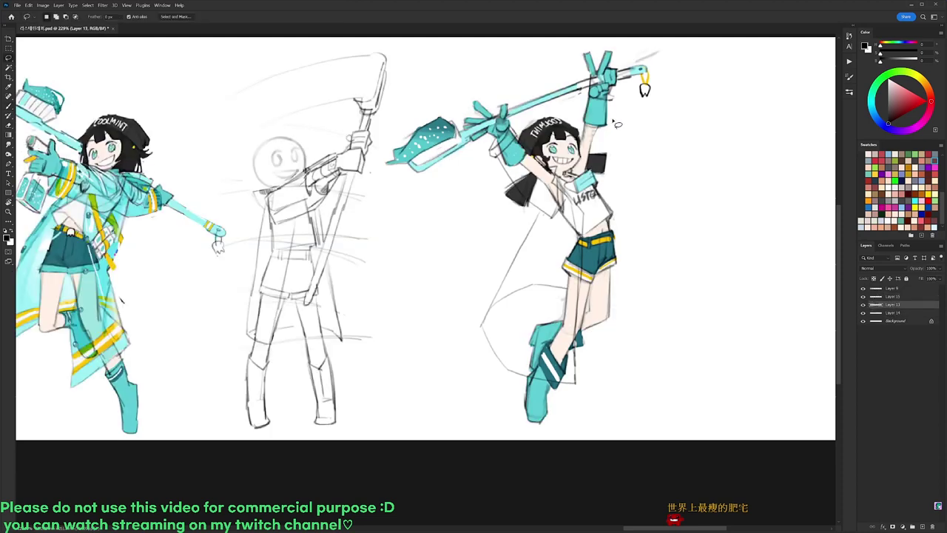
{"action": "mouse_move", "coordinate": [608, 108]}
{"action": "left_mouse_down"}
{"action": "mouse_move", "coordinate": [577, 65]}
{"action": "mouse_move", "coordinate": [651, 110]}
{"action": "mouse_move", "coordinate": [620, 109]}
{"action": "mouse_move", "coordinate": [647, 89]}
{"action": "left_mouse_up"}
{"action": "key", "text": "ctrl+d"}
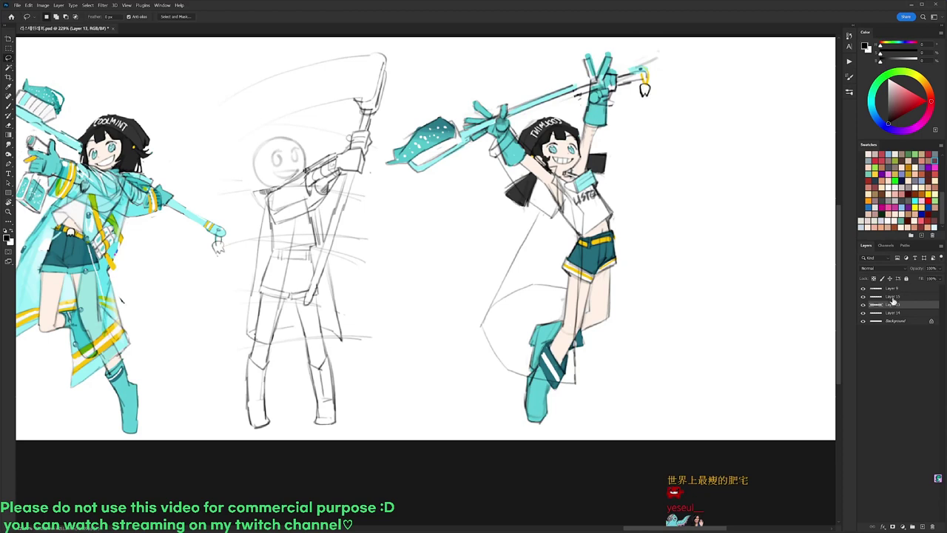
On Layer 14, lasso the colours of the raised hand and weapon end, shift them down to match the lines and deselect.
{"action": "left_click", "coordinate": [892, 314]}
{"action": "mouse_move", "coordinate": [581, 83]}
{"action": "left_mouse_down"}
{"action": "mouse_move", "coordinate": [669, 87]}
{"action": "mouse_move", "coordinate": [639, 110]}
{"action": "mouse_move", "coordinate": [588, 98]}
{"action": "left_mouse_up"}
{"action": "left_click_drag", "start_coordinate": [649, 80], "coordinate": [651, 84]}
{"action": "key", "text": "ctrl+d"}
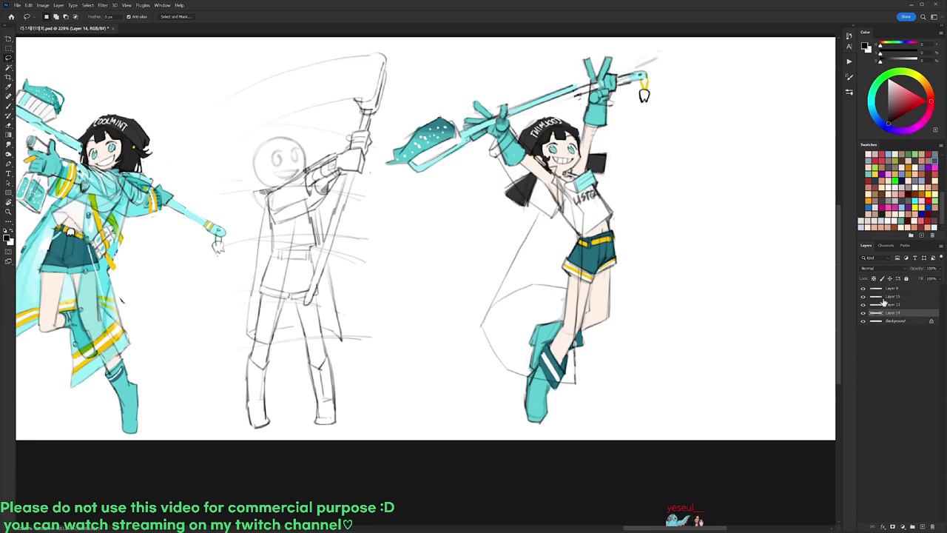
On Layer 13, erase the misaligned part of the weapon's handle outline and redraw it in black with a fine brush.
{"action": "left_click", "coordinate": [891, 304]}
{"action": "key", "text": "r"}
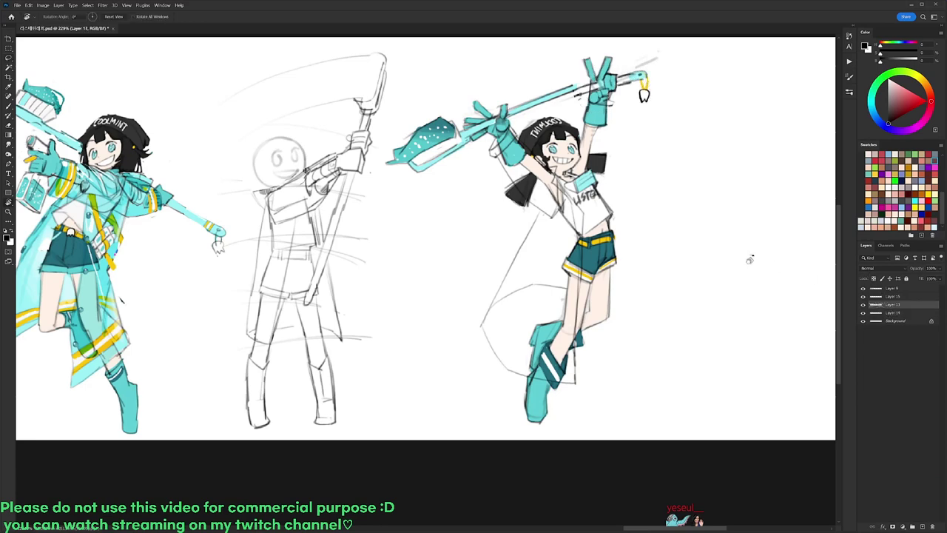
{"action": "left_click_drag", "start_coordinate": [748, 258], "coordinate": [740, 170]}
{"action": "key", "text": "e"}
{"action": "mouse_move", "coordinate": [521, 60]}
{"action": "left_mouse_down"}
{"action": "mouse_move", "coordinate": [473, 93]}
{"action": "mouse_move", "coordinate": [518, 55]}
{"action": "left_mouse_up"}
{"action": "key", "text": "b"}
{"action": "right_click", "coordinate": [553, 95]}
{"action": "double_click", "coordinate": [617, 166]}
{"action": "left_click_drag", "start_coordinate": [472, 96], "coordinate": [520, 65]}
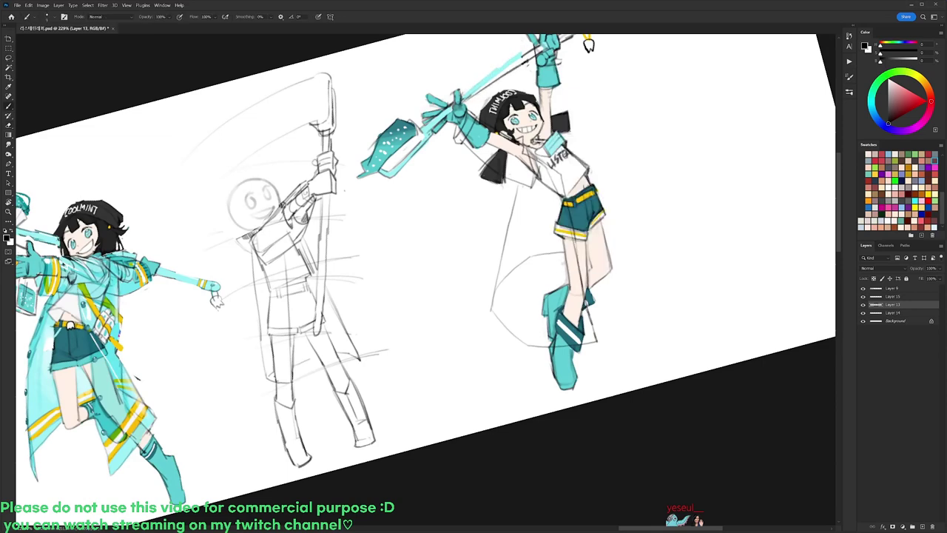
On Layer 14, clean up the handle's stray teal, then sample a pale mint and repaint the handle and bristles.
{"action": "key", "text": "e"}
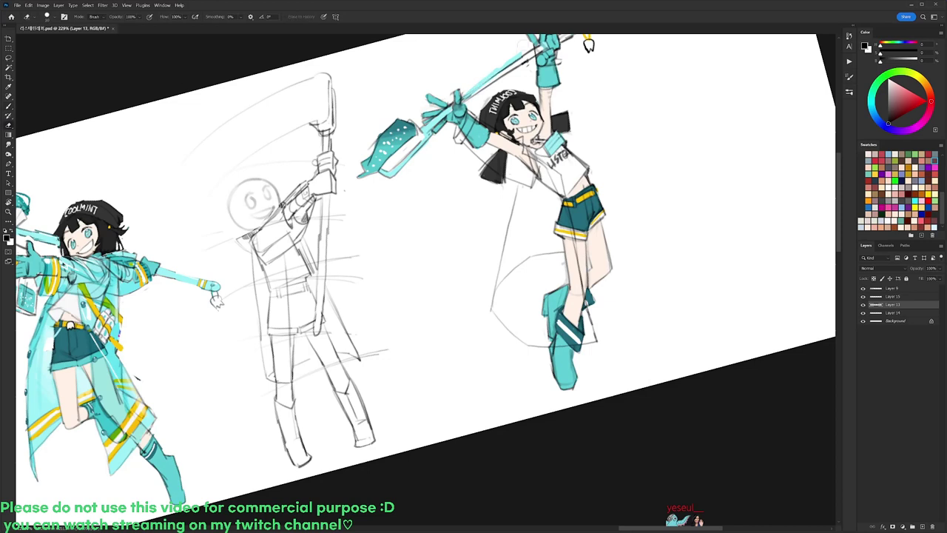
{"action": "left_click", "coordinate": [892, 312]}
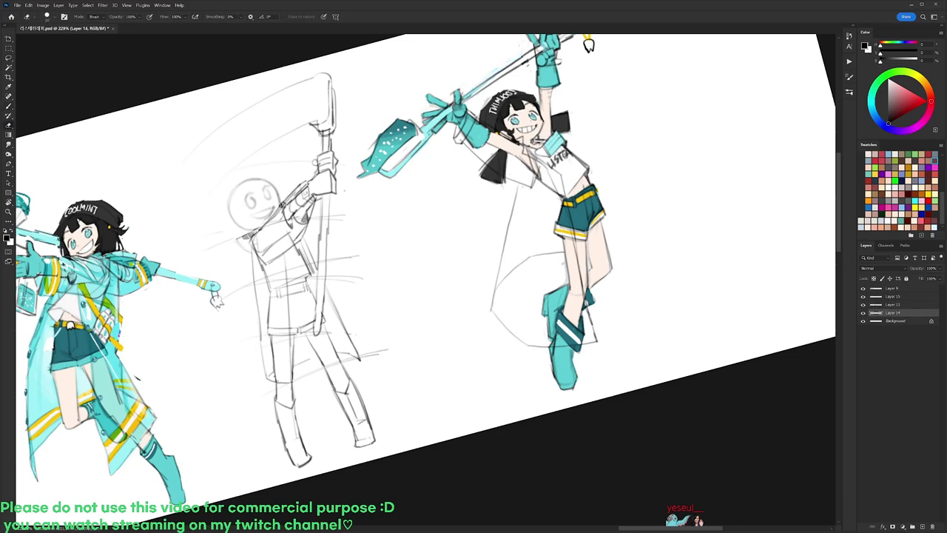
{"action": "key", "text": "b"}
{"action": "right_click", "coordinate": [500, 103]}
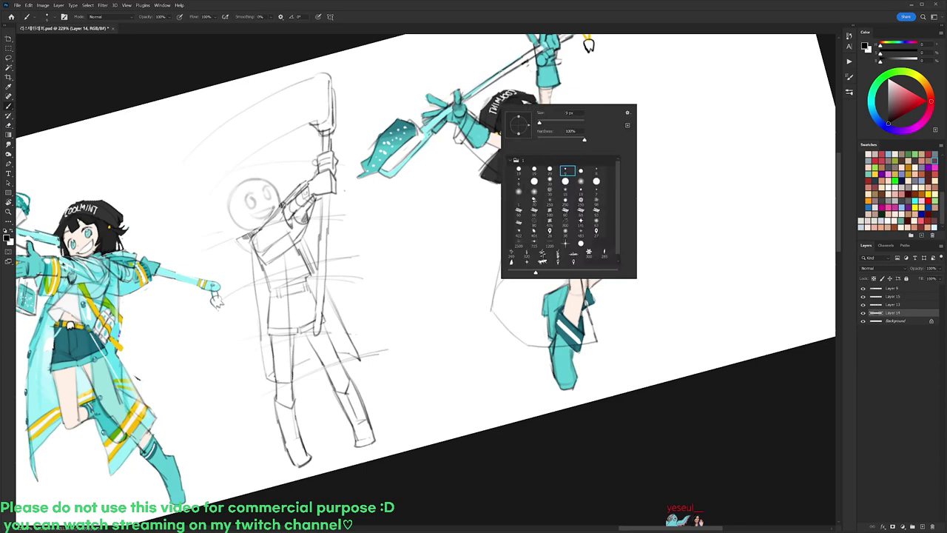
{"action": "left_click", "coordinate": [549, 173]}
{"action": "left_click", "coordinate": [435, 123], "text": "alt"}
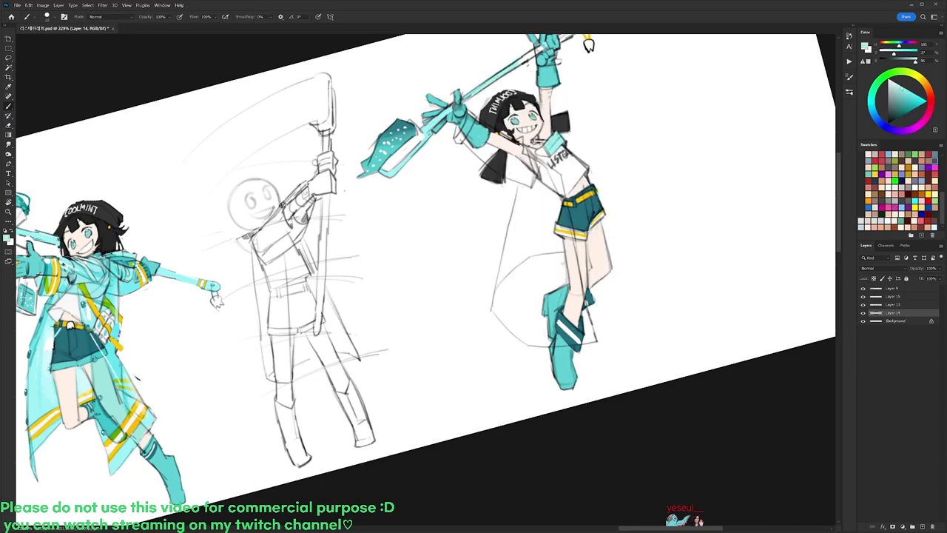
{"action": "key", "text": "r"}
{"action": "left_click_drag", "start_coordinate": [664, 145], "coordinate": [692, 215]}
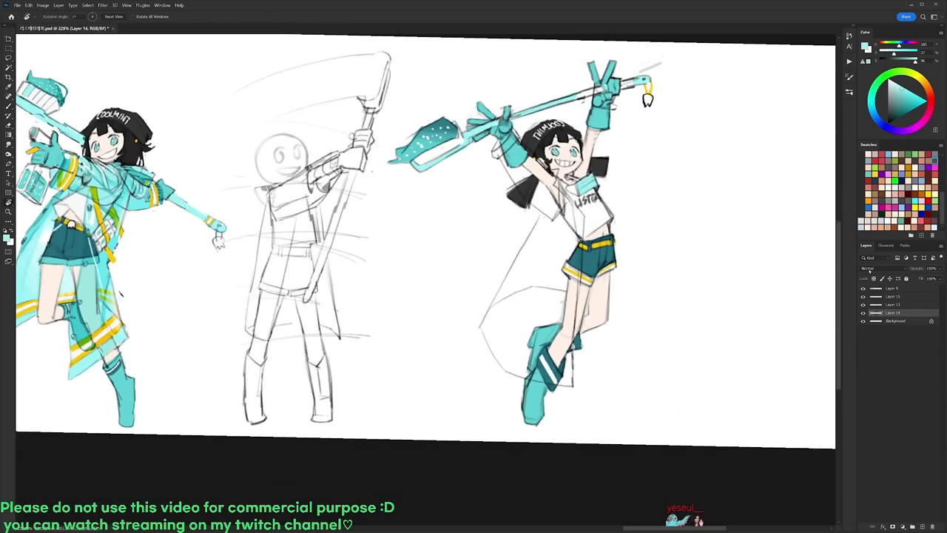
{"action": "key", "text": "b"}
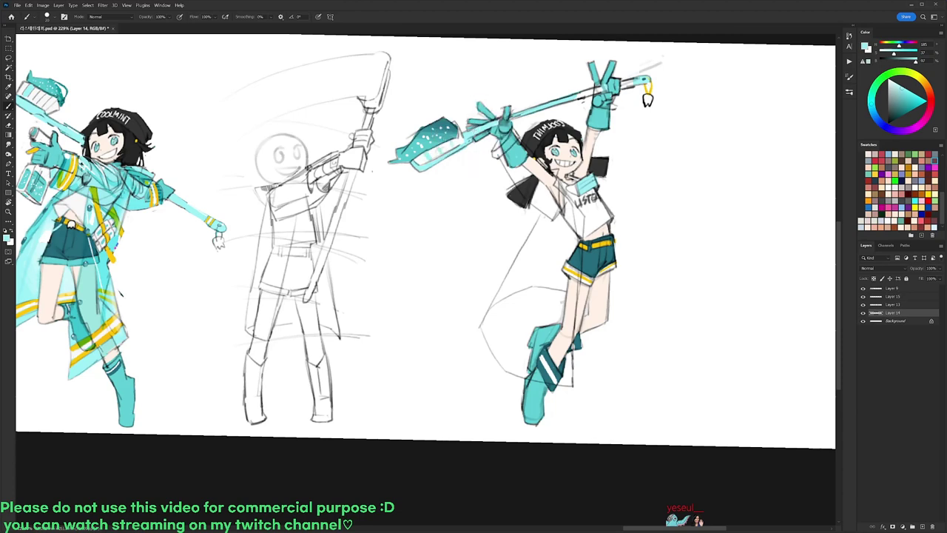
On Layer 15, restore black, choose a fine brush preset and sketch the coat's opposite side trailing down behind the body.
{"action": "left_click", "coordinate": [898, 298]}
{"action": "key", "text": "d"}
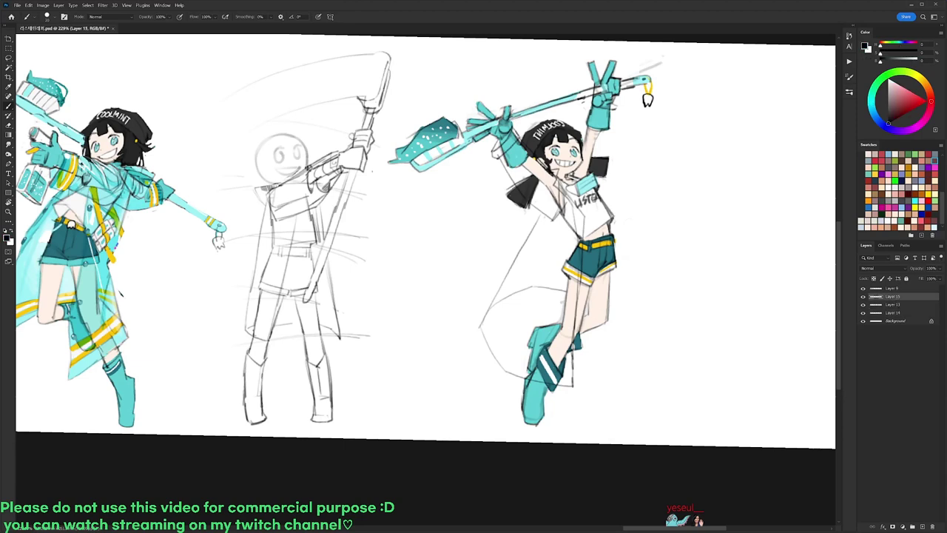
{"action": "right_click", "coordinate": [625, 270]}
{"action": "left_click", "coordinate": [691, 339]}
{"action": "left_click", "coordinate": [605, 443]}
{"action": "mouse_move", "coordinate": [584, 167]}
{"action": "left_mouse_down"}
{"action": "mouse_move", "coordinate": [576, 179]}
{"action": "mouse_move", "coordinate": [622, 227]}
{"action": "mouse_move", "coordinate": [648, 355]}
{"action": "left_mouse_up"}
{"action": "left_click_drag", "start_coordinate": [618, 304], "coordinate": [643, 338]}
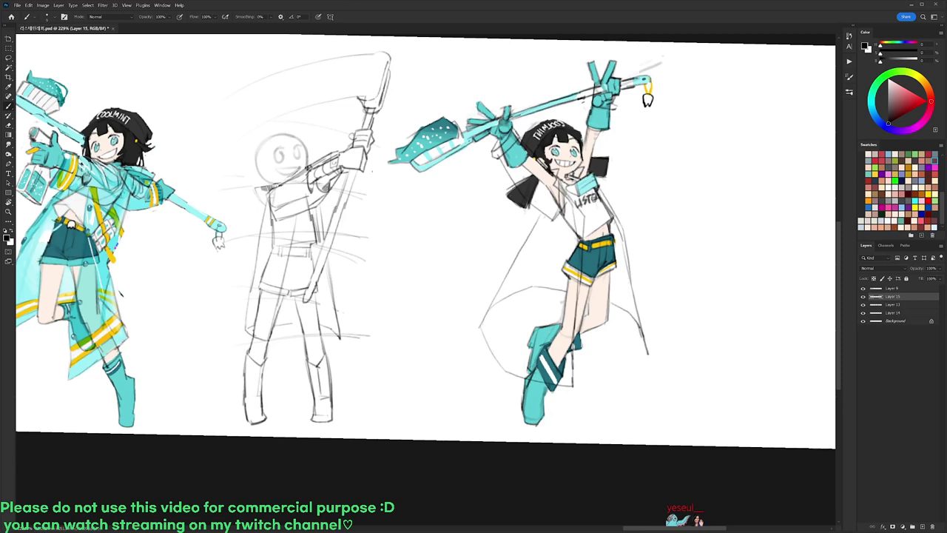
Sketch the coat's sleeve and cuff around the raised arm, redrawing its outer edge and cleaning up stray lines.
{"action": "left_click_drag", "start_coordinate": [580, 146], "coordinate": [592, 97]}
{"action": "key", "text": "e"}
{"action": "key", "text": "b"}
{"action": "left_click_drag", "start_coordinate": [589, 109], "coordinate": [614, 117]}
{"action": "left_click_drag", "start_coordinate": [616, 154], "coordinate": [607, 203]}
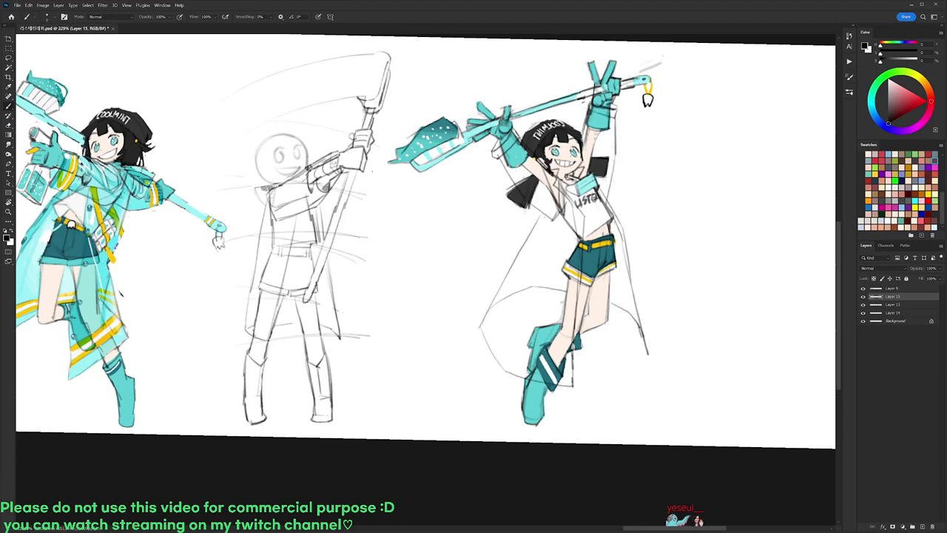
{"action": "key", "text": "ctrl+z"}
{"action": "key", "text": "ctrl+z"}
{"action": "left_click_drag", "start_coordinate": [610, 158], "coordinate": [604, 197]}
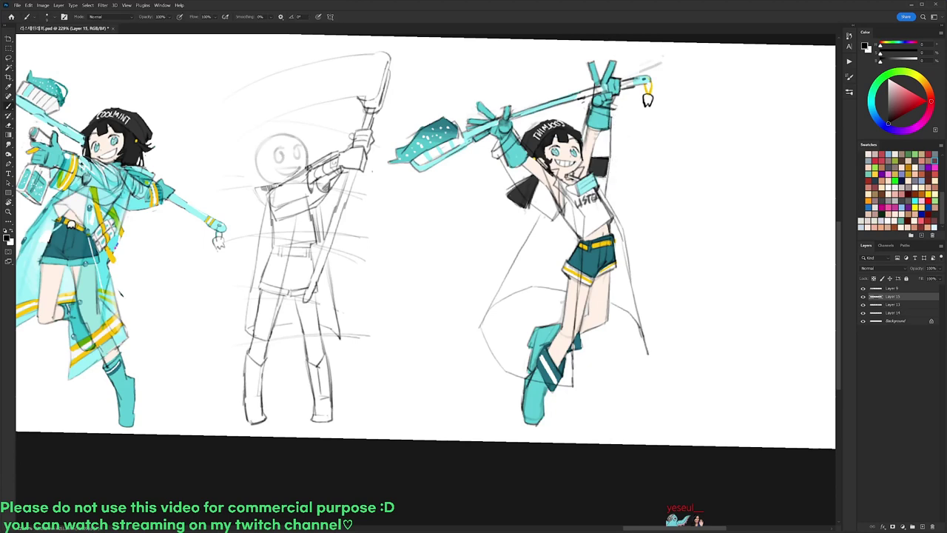
{"action": "key", "text": "e"}
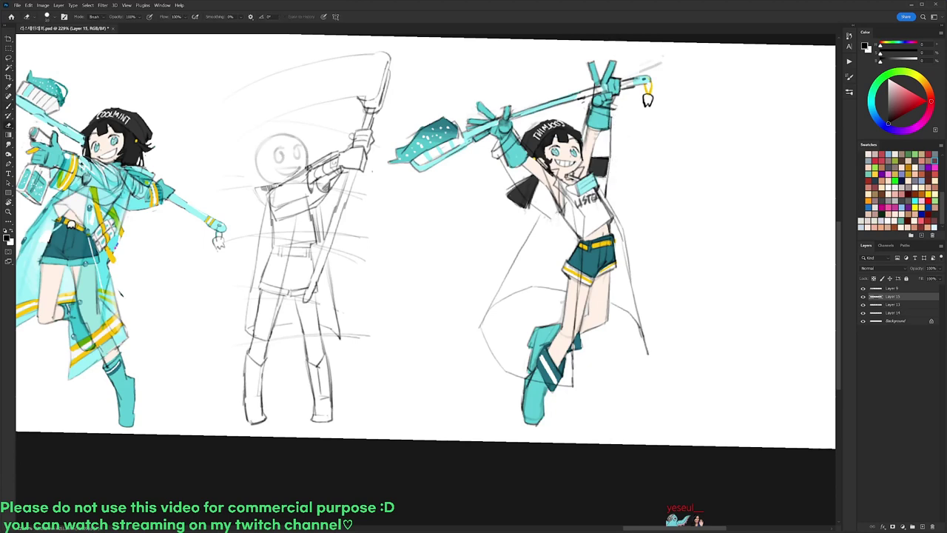
{"action": "key", "text": "b"}
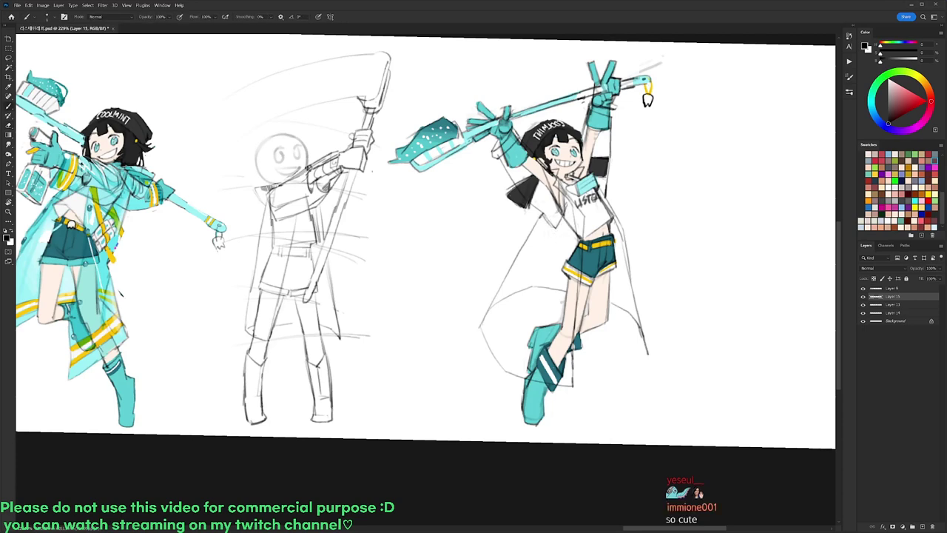
Redraw and strengthen the coat's trailing edge behind the body down to its pointed end.
{"action": "mouse_move", "coordinate": [596, 187]}
{"action": "left_mouse_down"}
{"action": "mouse_move", "coordinate": [613, 196]}
{"action": "mouse_move", "coordinate": [623, 229]}
{"action": "mouse_move", "coordinate": [634, 369]}
{"action": "left_mouse_up"}
{"action": "key", "text": "ctrl+z"}
{"action": "key", "text": "ctrl+z"}
{"action": "left_click_drag", "start_coordinate": [631, 272], "coordinate": [650, 361]}
{"action": "key", "text": "ctrl+z"}
{"action": "mouse_move", "coordinate": [632, 281]}
{"action": "left_mouse_down"}
{"action": "mouse_move", "coordinate": [648, 358]}
{"action": "mouse_move", "coordinate": [642, 336]}
{"action": "left_mouse_up"}
{"action": "key", "text": "e"}
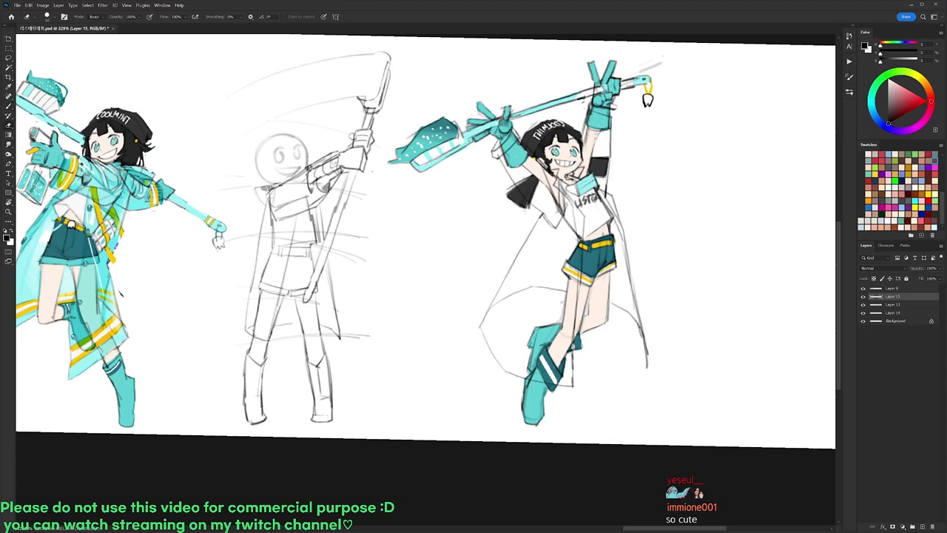
Sketch a pointed fold on the coat's inner hem behind the legs and straighten the canvas view.
{"action": "key", "text": "b"}
{"action": "left_click_drag", "start_coordinate": [520, 290], "coordinate": [536, 271]}
{"action": "key", "text": "e"}
{"action": "key", "text": "r"}
{"action": "left_click_drag", "start_coordinate": [750, 325], "coordinate": [750, 302]}
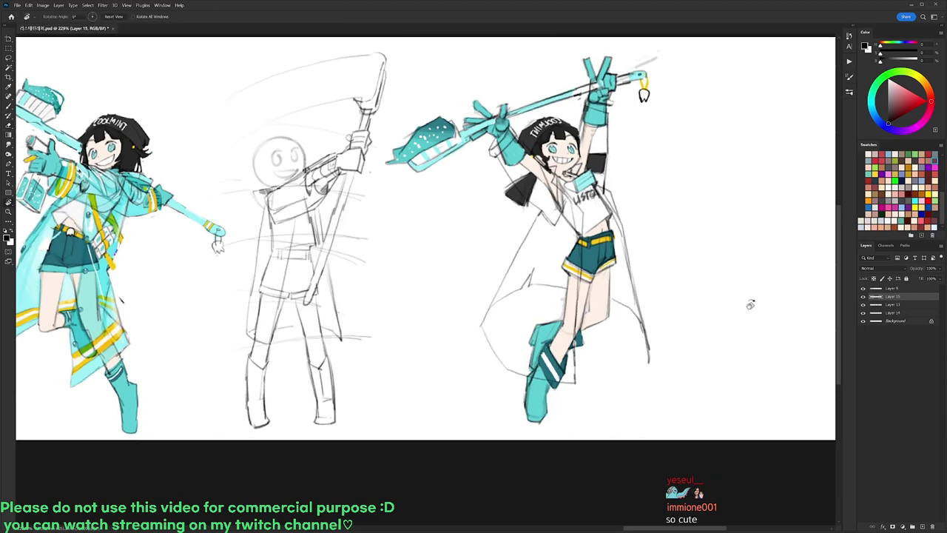
On Layer 14, switch to a larger brush preset and touch up the colour of the weapon's head.
{"action": "left_click", "coordinate": [888, 313]}
{"action": "key", "text": "b"}
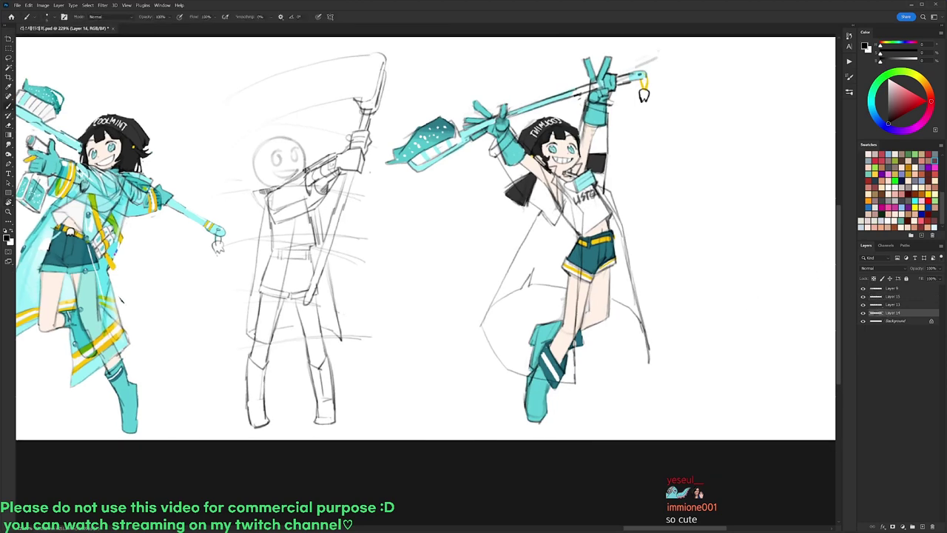
{"action": "right_click", "coordinate": [516, 151]}
{"action": "double_click", "coordinate": [565, 216]}
Sample the pale mint from the finished figure's coat and add a new layer directly above Layer 13.
{"action": "left_click", "coordinate": [893, 297]}
{"action": "left_click", "coordinate": [38, 290], "text": "alt"}
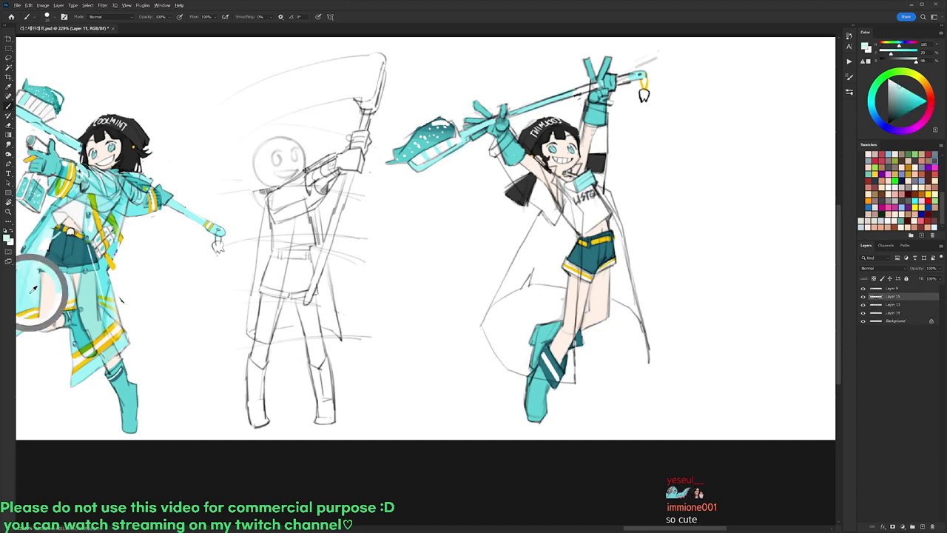
{"action": "left_click", "coordinate": [863, 297]}
{"action": "left_click", "coordinate": [863, 297]}
{"action": "left_click", "coordinate": [892, 304]}
{"action": "key", "text": "ctrl+shift+alt+n"}
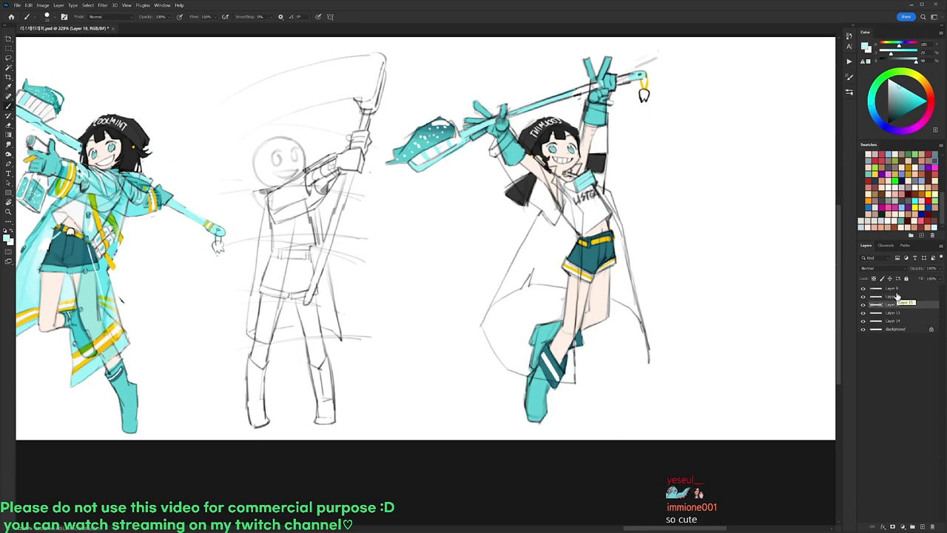
Trace a closed pale mint outline around the bent arm's sleeve and the coat's large front panel.
{"action": "right_click", "coordinate": [566, 183]}
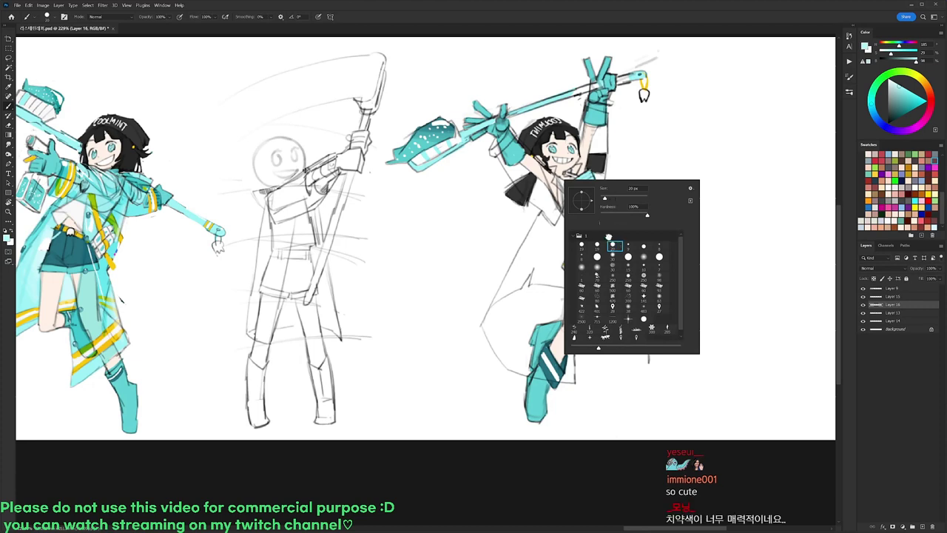
{"action": "left_click_drag", "start_coordinate": [496, 150], "coordinate": [511, 134]}
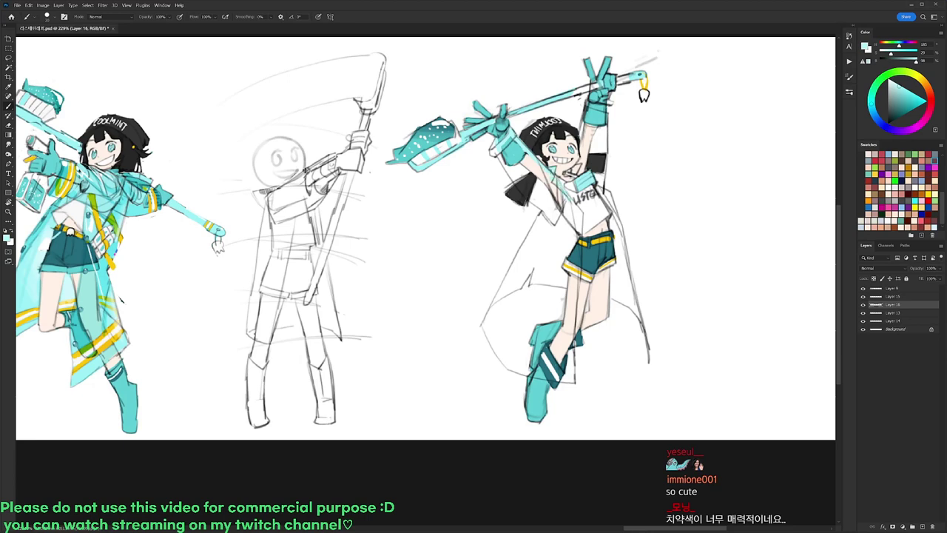
{"action": "mouse_move", "coordinate": [583, 215]}
{"action": "left_mouse_down"}
{"action": "mouse_move", "coordinate": [592, 278]}
{"action": "mouse_move", "coordinate": [572, 380]}
{"action": "left_mouse_up"}
{"action": "mouse_move", "coordinate": [482, 322]}
{"action": "left_mouse_down"}
{"action": "mouse_move", "coordinate": [500, 360]}
{"action": "mouse_move", "coordinate": [566, 378]}
{"action": "left_mouse_up"}
{"action": "left_click_drag", "start_coordinate": [484, 327], "coordinate": [542, 214]}
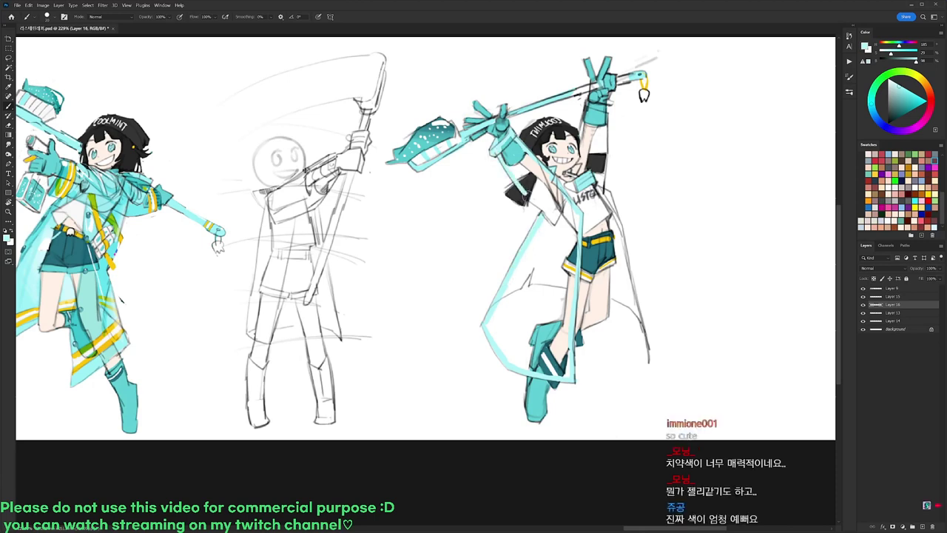
Fill the outlined sleeve and coat panel with the pale mint using a Magic Wand selection, and deselect.
{"action": "key", "text": "w"}
{"action": "left_click", "coordinate": [553, 225]}
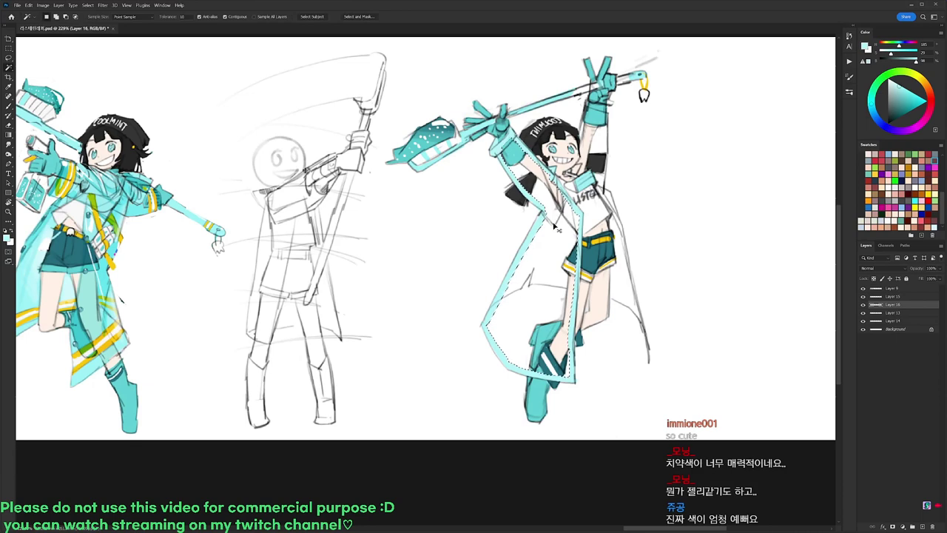
{"action": "key", "text": "alt+BackSpace"}
{"action": "key", "text": "ctrl+d"}
{"action": "key", "text": "b"}
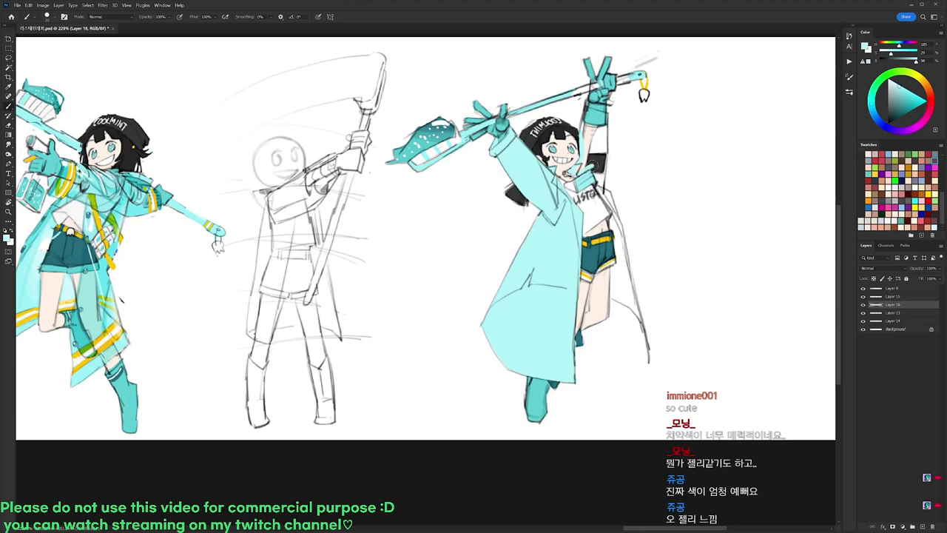
Trace a closed pale mint outline around the raised arm's sleeve and the coat's narrow panel on the far side of the legs.
{"action": "key", "text": "e"}
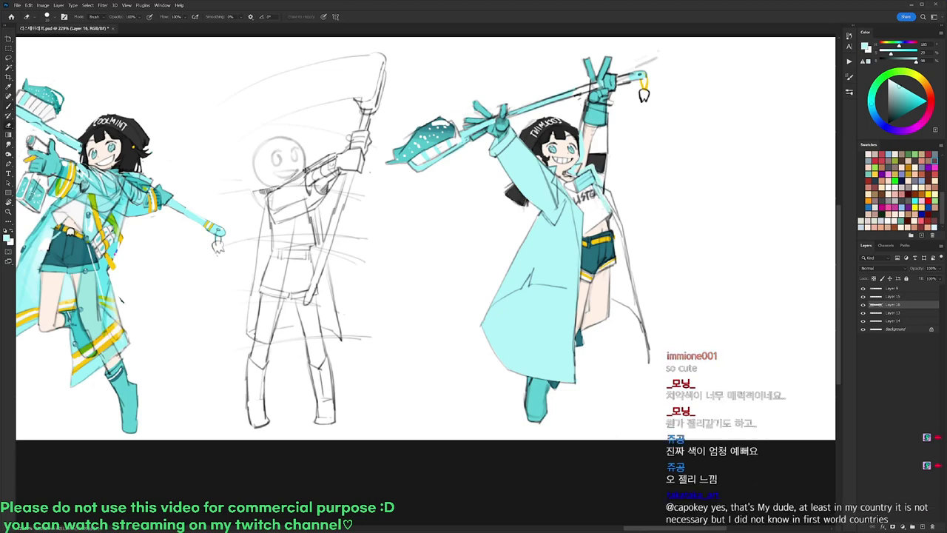
{"action": "key", "text": "b"}
{"action": "mouse_move", "coordinate": [609, 213]}
{"action": "left_mouse_down"}
{"action": "mouse_move", "coordinate": [612, 299]}
{"action": "mouse_move", "coordinate": [636, 315]}
{"action": "left_mouse_up"}
{"action": "key", "text": "e"}
{"action": "key", "text": "b"}
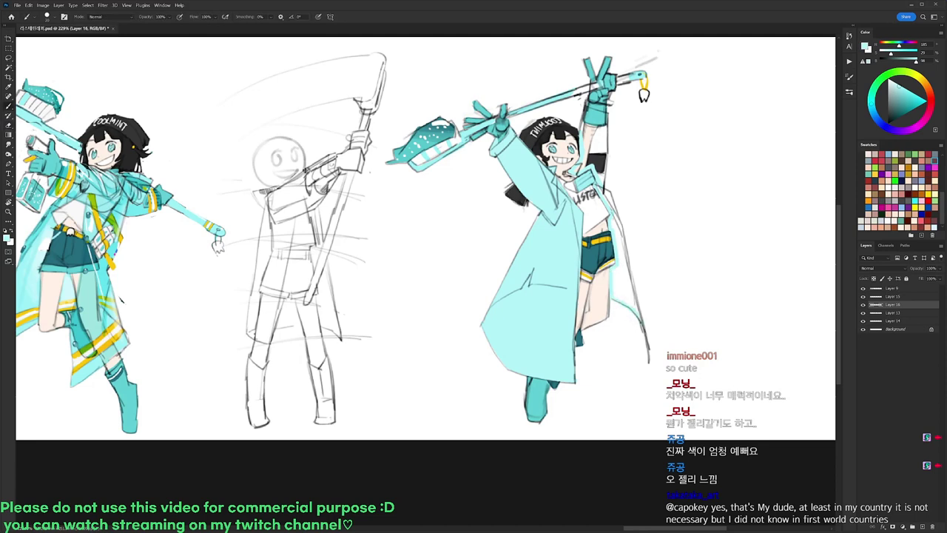
{"action": "mouse_move", "coordinate": [578, 131]}
{"action": "left_mouse_down"}
{"action": "mouse_move", "coordinate": [585, 105]}
{"action": "mouse_move", "coordinate": [607, 106]}
{"action": "mouse_move", "coordinate": [604, 184]}
{"action": "mouse_move", "coordinate": [634, 306]}
{"action": "left_mouse_up"}
Fill the outlined raised sleeve and far coat panel with the pale mint using a Magic Wand selection, and deselect.
{"action": "key", "text": "w"}
{"action": "left_click", "coordinate": [622, 284]}
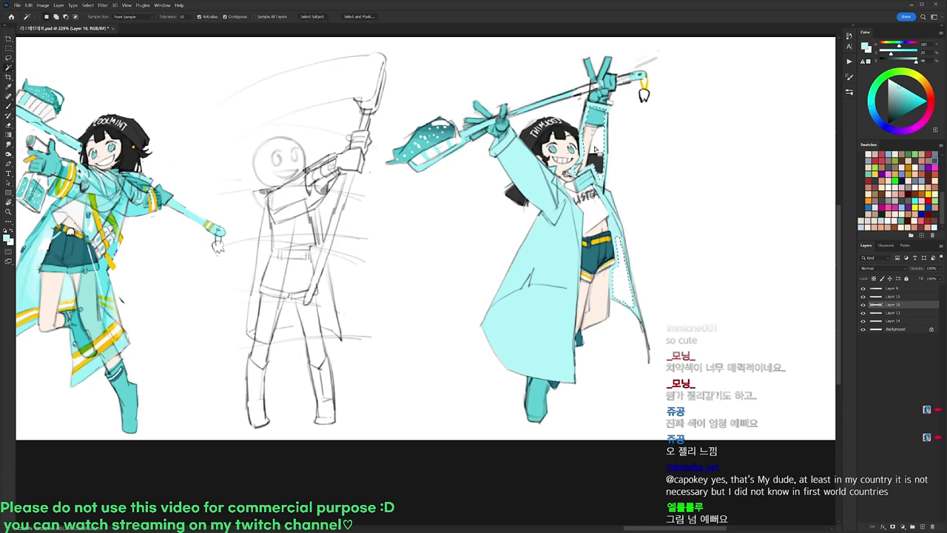
{"action": "left_click", "coordinate": [595, 151], "text": "shift"}
{"action": "key", "text": "ctrl+d"}
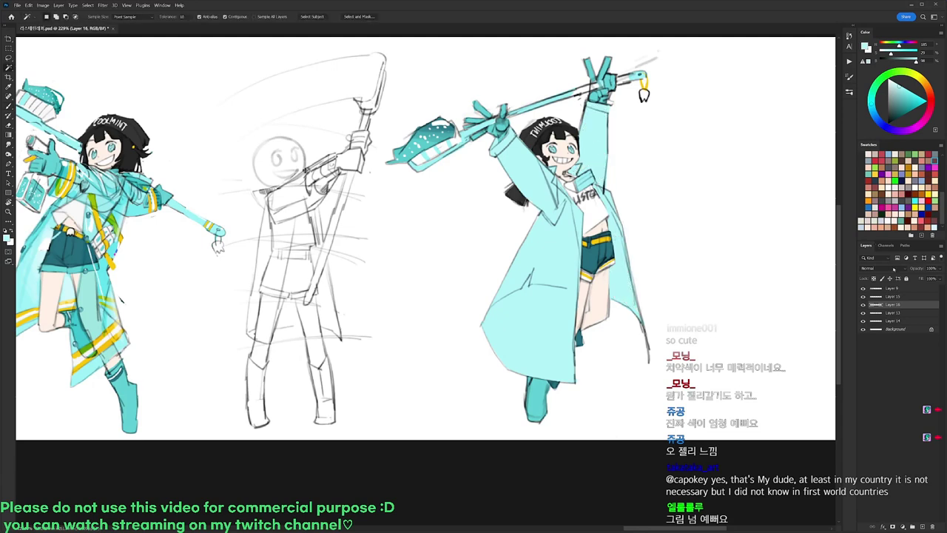
Set Layer 16's blend mode to Multiply and lighten parts of the large coat panel with a big soft eraser.
{"action": "left_click", "coordinate": [879, 267]}
{"action": "left_click", "coordinate": [871, 297]}
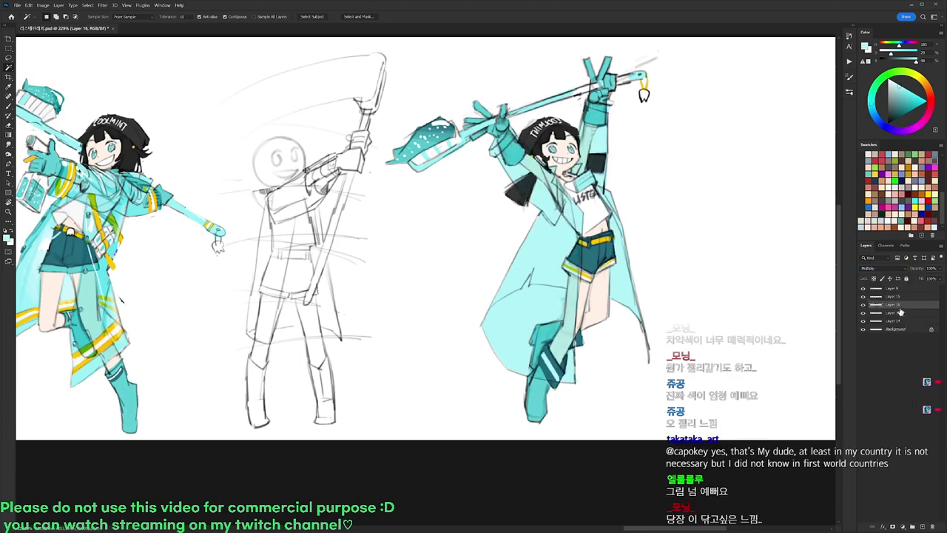
{"action": "key", "text": "b"}
{"action": "right_click", "coordinate": [638, 422]}
{"action": "left_click", "coordinate": [580, 408]}
{"action": "left_click_drag", "start_coordinate": [602, 339], "coordinate": [631, 340]}
{"action": "left_click_drag", "start_coordinate": [548, 256], "coordinate": [536, 318]}
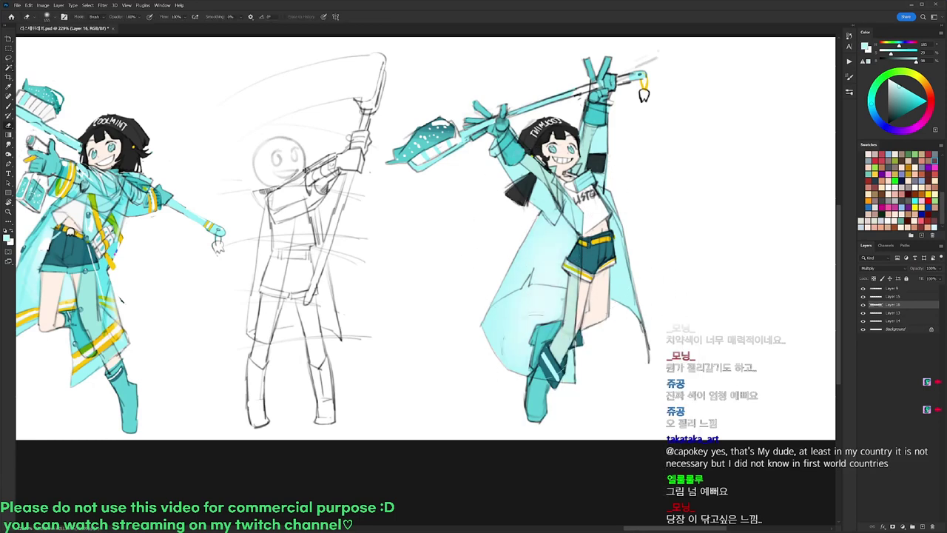
{"action": "left_click", "coordinate": [907, 92]}
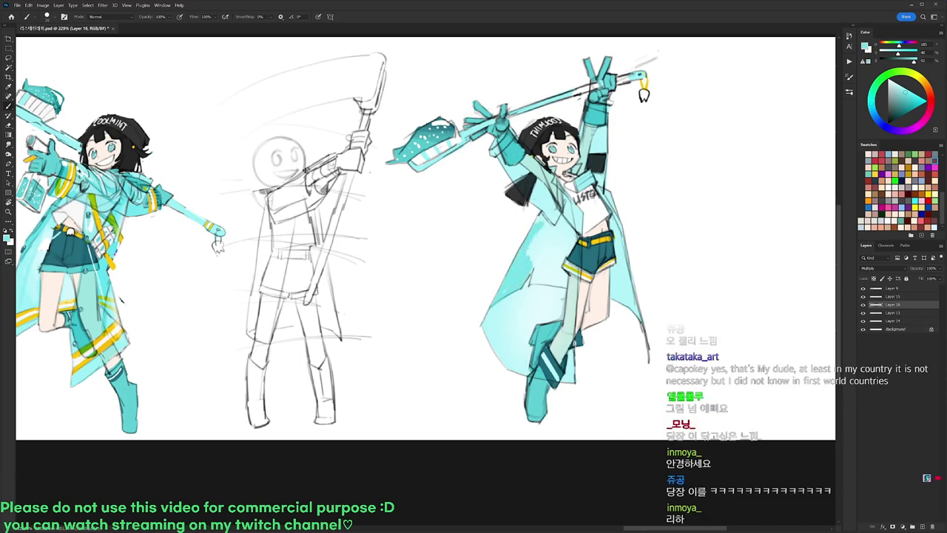
{"action": "mouse_move", "coordinate": [532, 275]}
{"action": "left_mouse_down"}
{"action": "mouse_move", "coordinate": [563, 284]}
{"action": "mouse_move", "coordinate": [559, 254]}
{"action": "left_mouse_up"}
{"action": "key", "text": "ctrl+z"}
{"action": "key", "text": "ctrl+z"}
{"action": "key", "text": "ctrl+z"}
Shade the large coat panel with a slightly deeper mint based on the sampled coat colour, varying the brush preset.
{"action": "left_click", "coordinate": [545, 194], "text": "alt"}
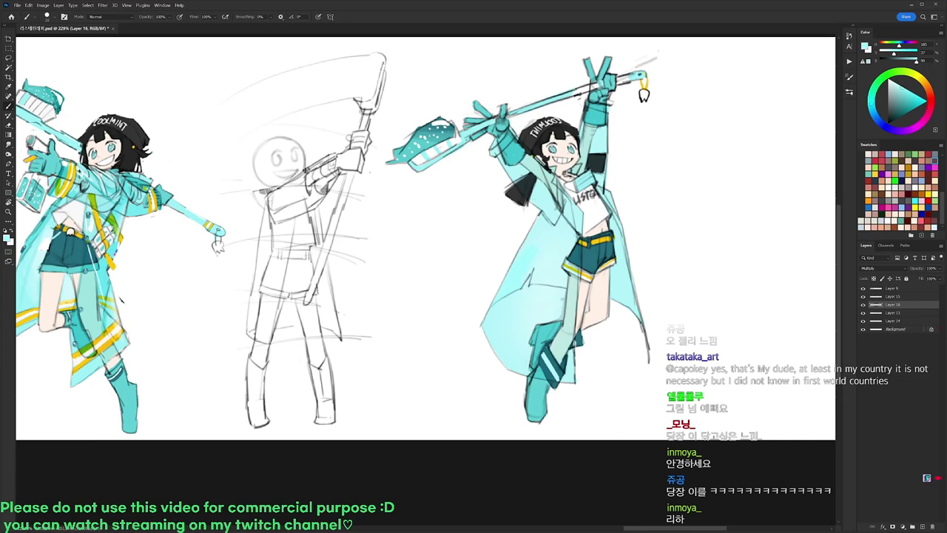
{"action": "left_click", "coordinate": [904, 89]}
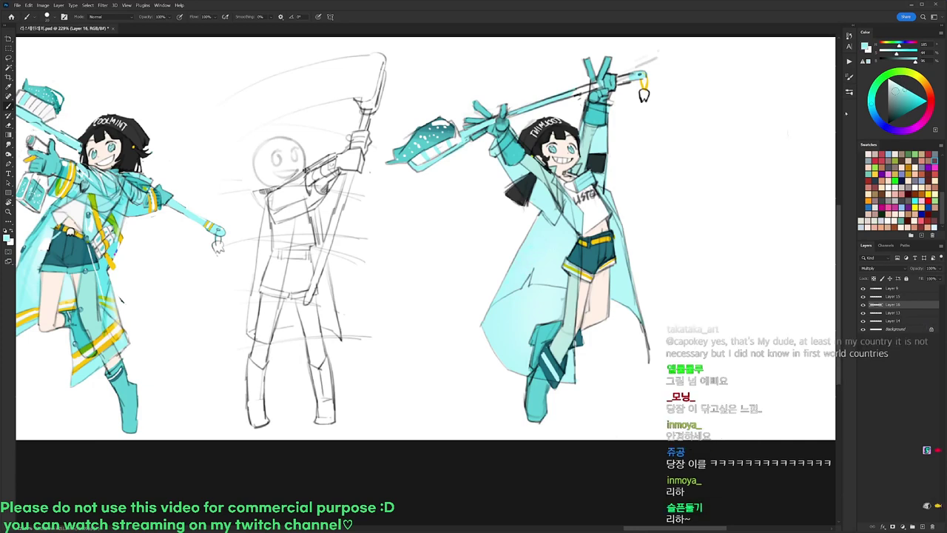
{"action": "left_click_drag", "start_coordinate": [498, 298], "coordinate": [534, 249]}
{"action": "mouse_move", "coordinate": [506, 288]}
{"action": "left_mouse_down"}
{"action": "mouse_move", "coordinate": [543, 225]}
{"action": "mouse_move", "coordinate": [537, 281]}
{"action": "mouse_move", "coordinate": [549, 227]}
{"action": "left_mouse_up"}
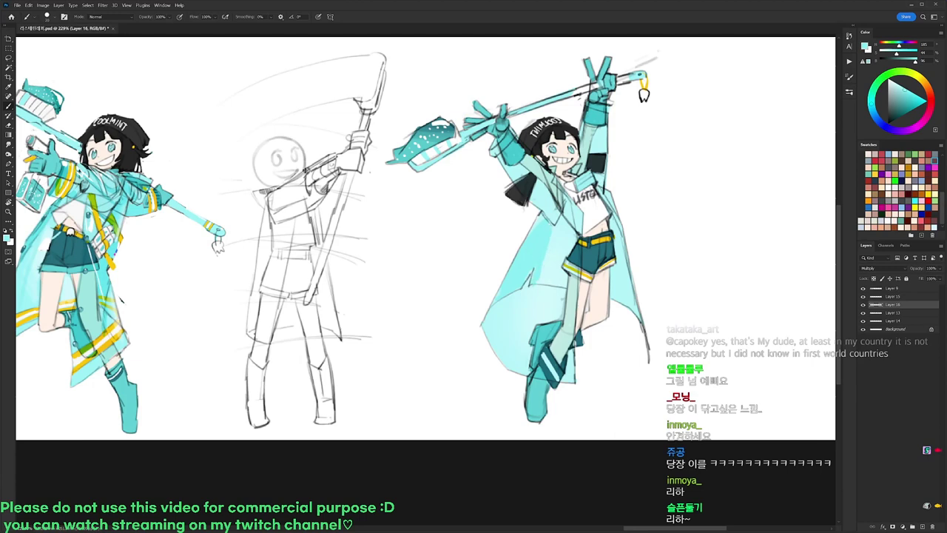
{"action": "right_click", "coordinate": [606, 187]}
{"action": "left_click", "coordinate": [644, 256]}
{"action": "left_click_drag", "start_coordinate": [656, 207], "coordinate": [653, 207]}
{"action": "left_click_drag", "start_coordinate": [548, 240], "coordinate": [549, 279]}
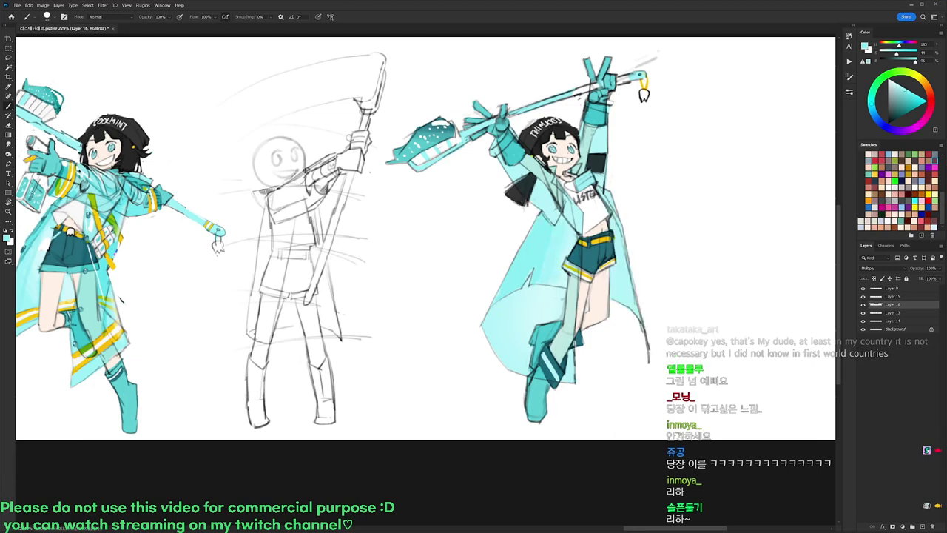
Switch to the 20 px hard round brush preset and add deeper mint shading to the coat's sleeves.
{"action": "right_click", "coordinate": [596, 141]}
{"action": "left_click", "coordinate": [645, 208]}
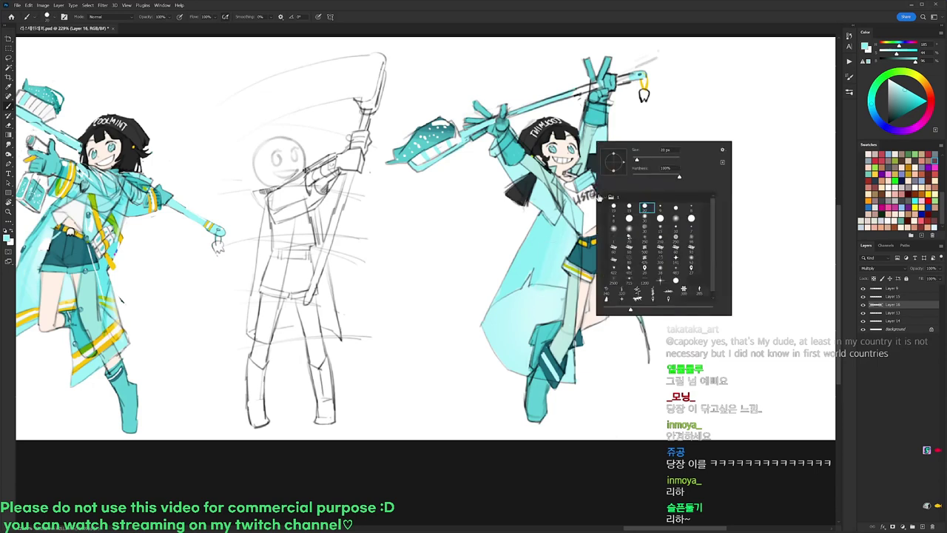
{"action": "left_click", "coordinate": [541, 163]}
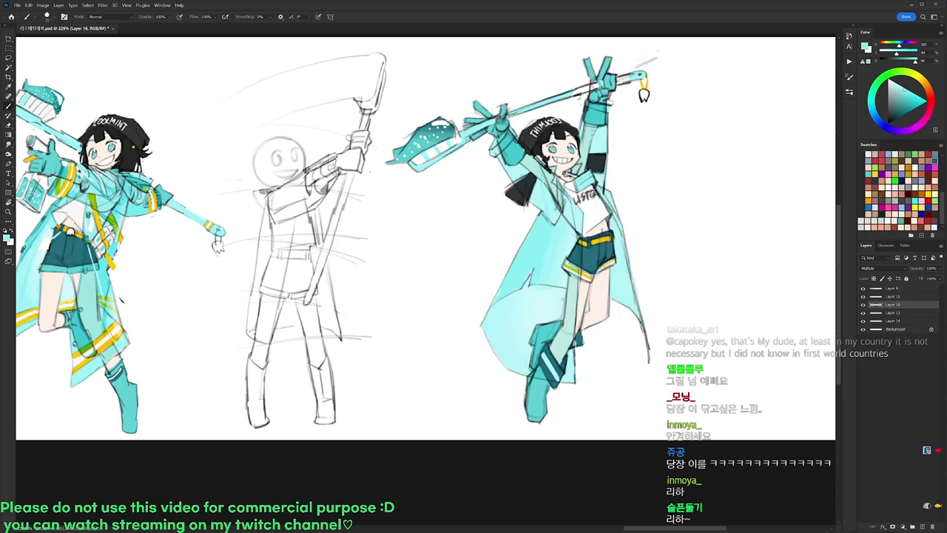
{"action": "left_click_drag", "start_coordinate": [588, 158], "coordinate": [595, 169]}
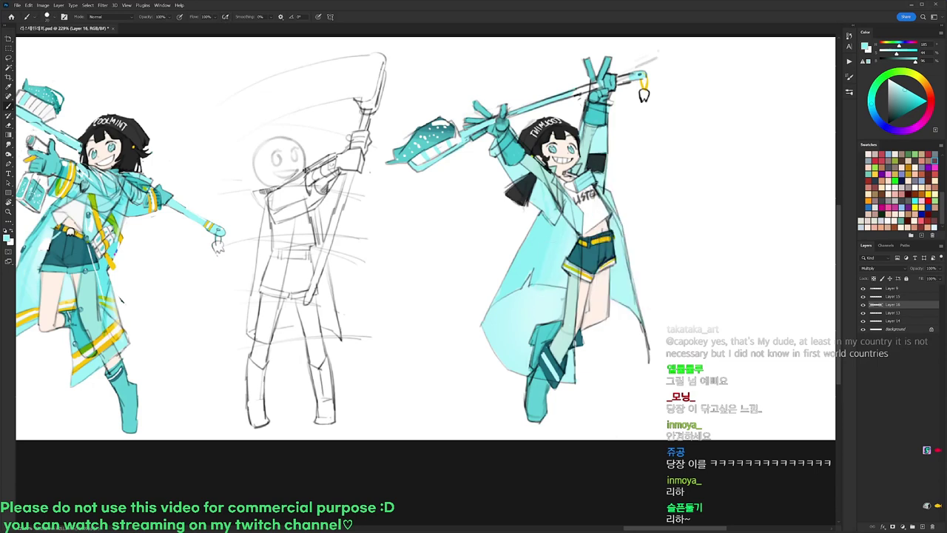
Soften the mint shading on both coat panels with a large soft eraser.
{"action": "key", "text": "e"}
{"action": "right_click", "coordinate": [639, 225]}
{"action": "left_click", "coordinate": [553, 259]}
{"action": "left_click_drag", "start_coordinate": [553, 259], "coordinate": [521, 284]}
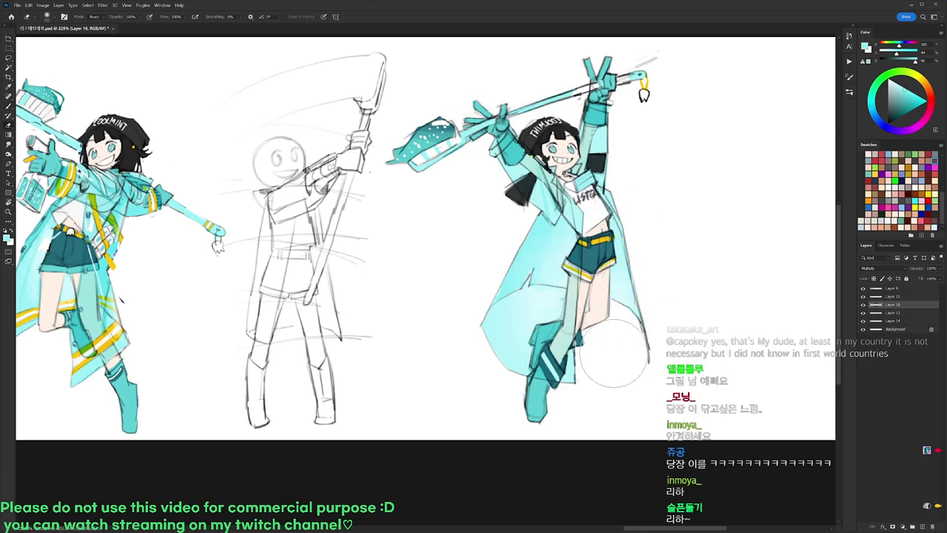
{"action": "left_click_drag", "start_coordinate": [624, 213], "coordinate": [618, 210]}
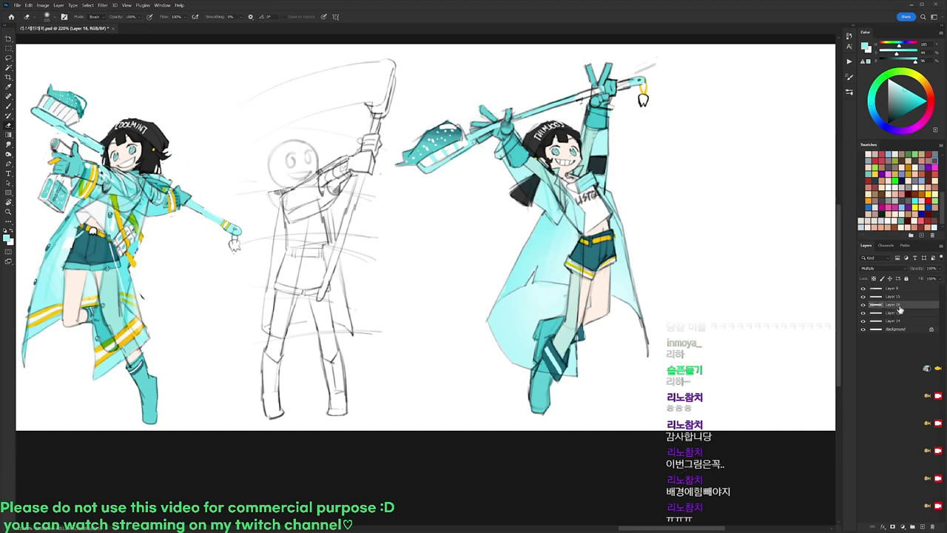
Switch to the layers below the coat and erase part of the dark hair beside the raised arm with a smaller eraser.
{"action": "left_click", "coordinate": [899, 297]}
{"action": "left_click", "coordinate": [892, 320]}
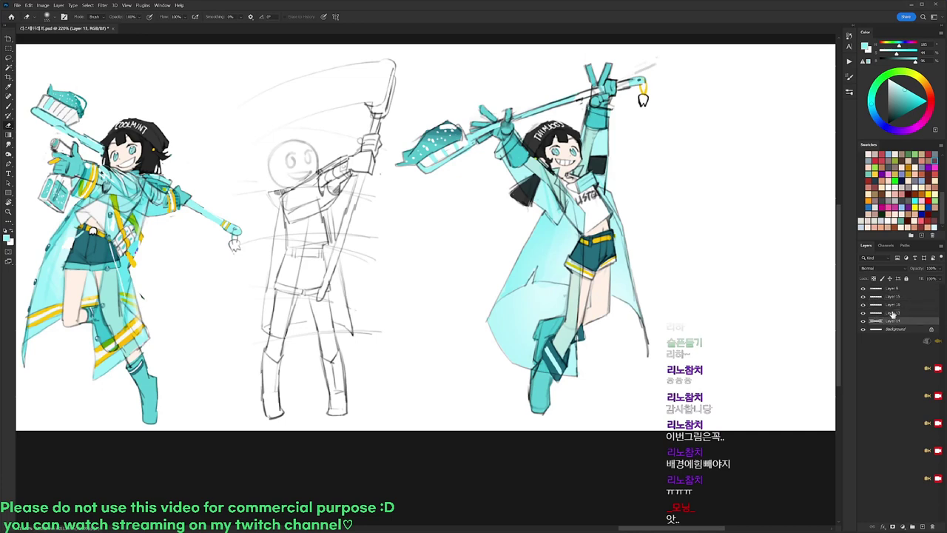
{"action": "right_click", "coordinate": [625, 148]}
{"action": "left_click", "coordinate": [674, 215]}
{"action": "left_click_drag", "start_coordinate": [601, 158], "coordinate": [600, 170]}
{"action": "left_click", "coordinate": [888, 313]}
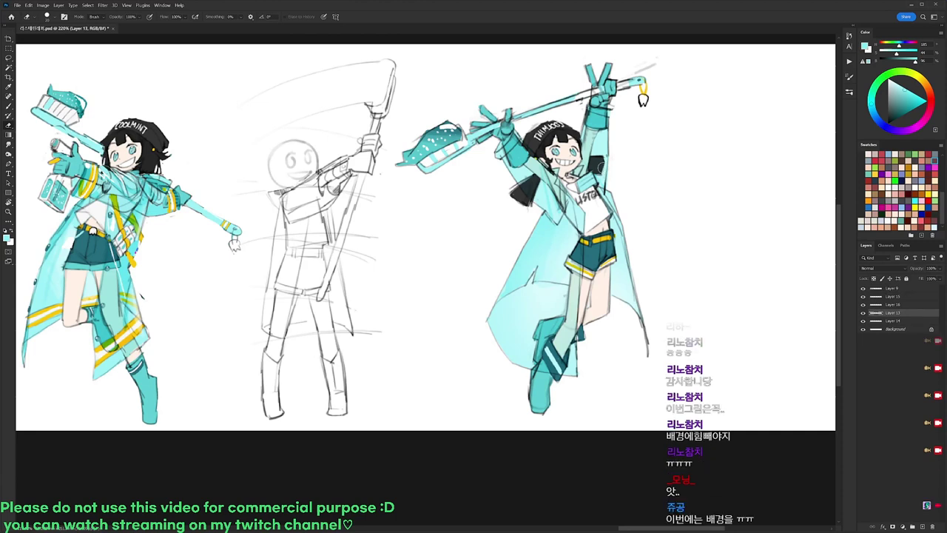
Toggle layer visibility to check the figure's parts and leave the coat layers, Layer 15 and Layer 16, hidden.
{"action": "left_click", "coordinate": [862, 313]}
{"action": "left_click", "coordinate": [863, 313]}
{"action": "left_click", "coordinate": [862, 298]}
{"action": "left_click", "coordinate": [863, 303]}
{"action": "left_click", "coordinate": [862, 301]}
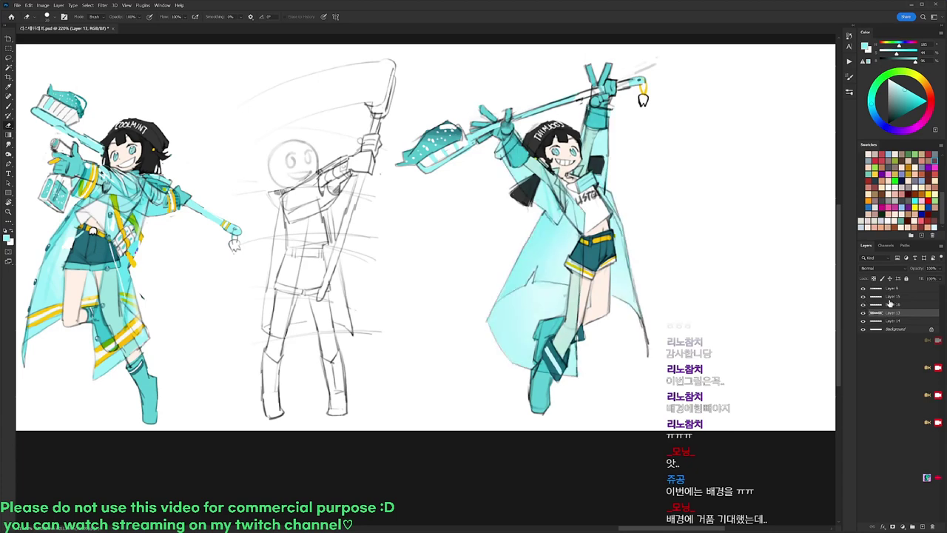
{"action": "left_click", "coordinate": [863, 305]}
{"action": "left_click", "coordinate": [862, 305]}
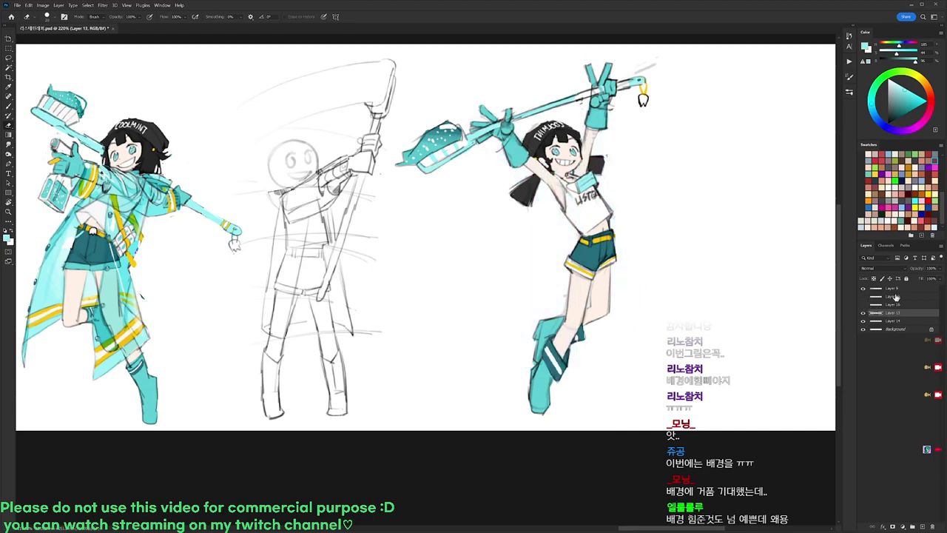
Add a new layer above Layer 13 and set up a fine brush preset with the default black colour.
{"action": "left_click", "coordinate": [896, 297]}
{"action": "key", "text": "Return"}
{"action": "key", "text": "b"}
{"action": "right_click", "coordinate": [611, 184]}
{"action": "left_click", "coordinate": [676, 252]}
{"action": "key", "text": "Return"}
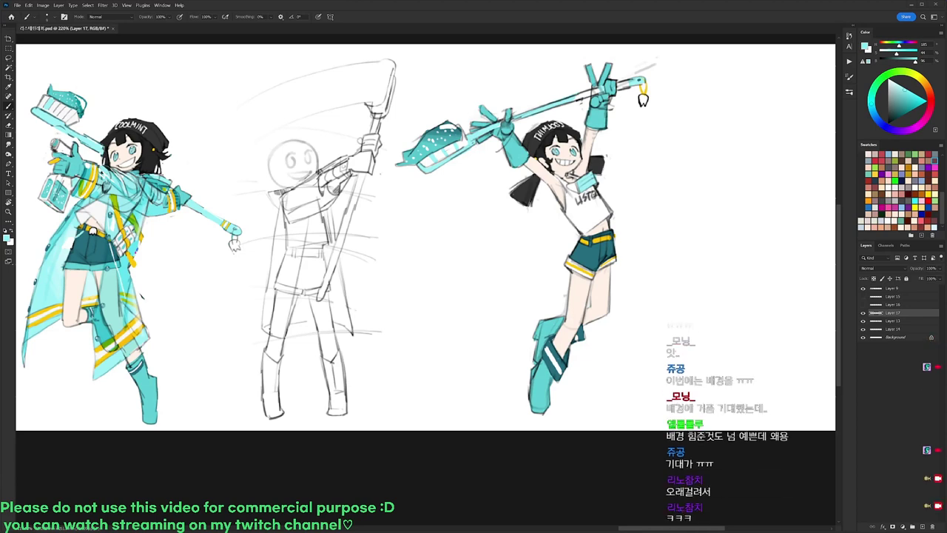
{"action": "key", "text": "d"}
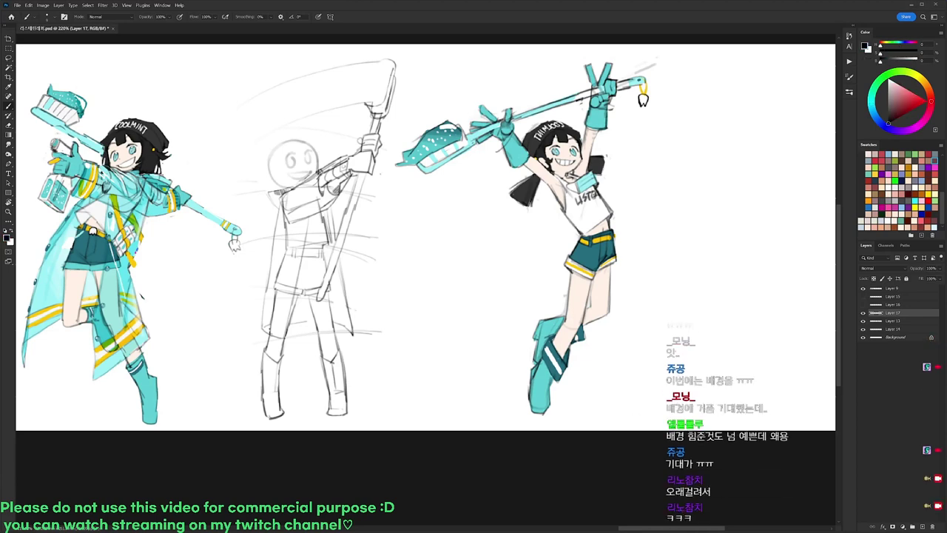
Sketch a black crossbody strap running diagonally over the white shirt and down past the waist.
{"action": "left_click_drag", "start_coordinate": [591, 192], "coordinate": [573, 242]}
{"action": "key", "text": "e"}
{"action": "key", "text": "b"}
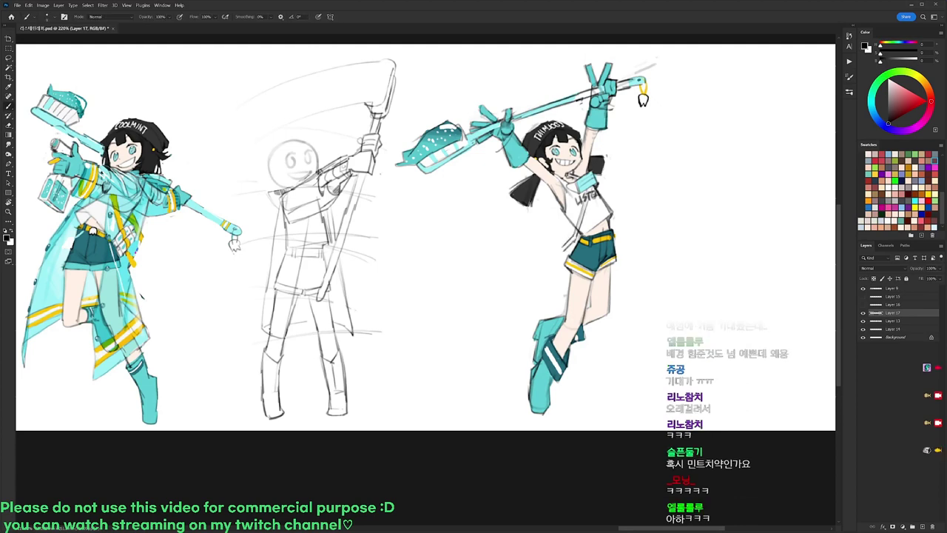
{"action": "left_click_drag", "start_coordinate": [561, 206], "coordinate": [554, 228]}
Lasso the spray bottle of the finished reference figure on Layer 13 to copy it to the new pose.
{"action": "left_click_drag", "start_coordinate": [221, 386], "coordinate": [642, 395]}
{"action": "left_click_drag", "start_coordinate": [551, 374], "coordinate": [657, 375]}
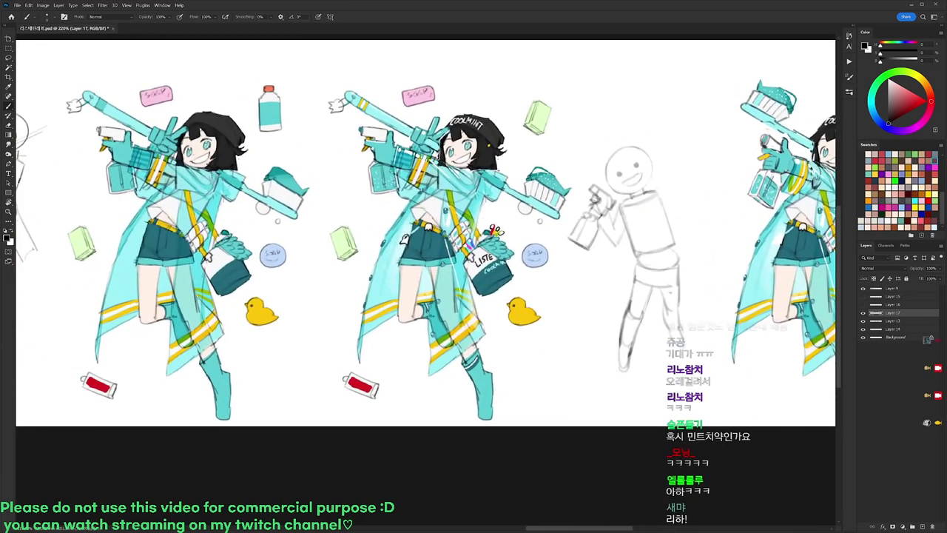
{"action": "left_click", "coordinate": [862, 329]}
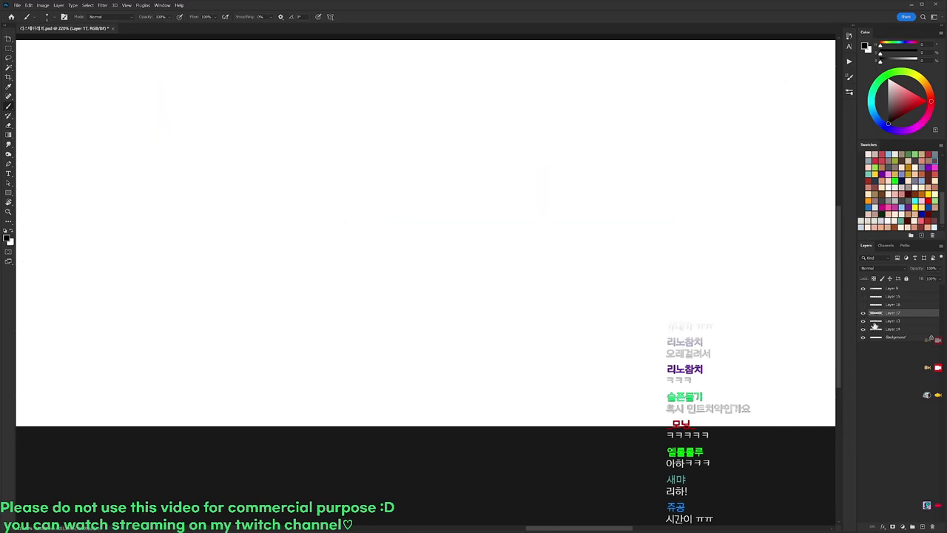
{"action": "left_click", "coordinate": [862, 328]}
{"action": "left_click", "coordinate": [892, 321]}
{"action": "key", "text": "l"}
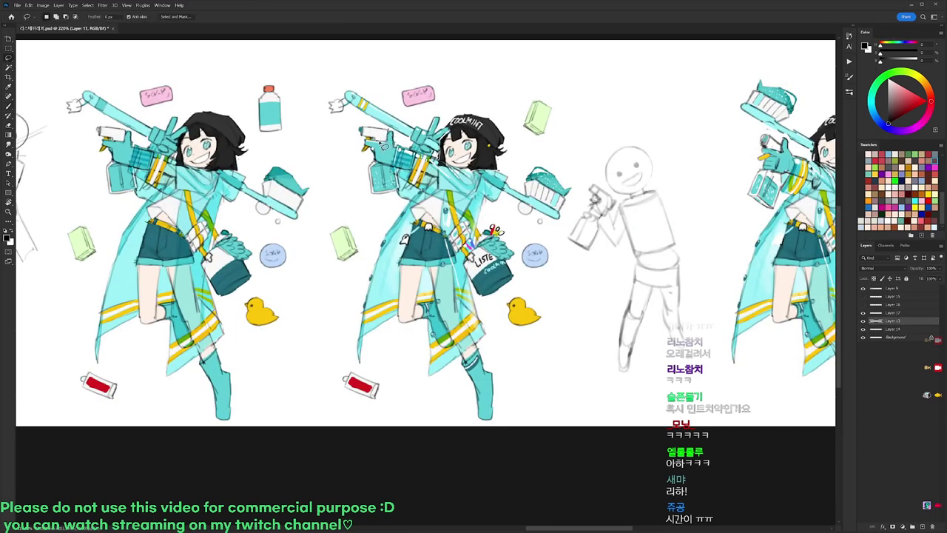
{"action": "mouse_move", "coordinate": [776, 148]}
{"action": "left_mouse_down"}
{"action": "mouse_move", "coordinate": [637, 156]}
{"action": "mouse_move", "coordinate": [649, 198]}
{"action": "mouse_move", "coordinate": [622, 231]}
{"action": "mouse_move", "coordinate": [625, 151]}
{"action": "mouse_move", "coordinate": [253, 142]}
{"action": "mouse_move", "coordinate": [232, 130]}
{"action": "left_mouse_up"}
{"action": "mouse_move", "coordinate": [98, 171]}
{"action": "left_mouse_down"}
{"action": "mouse_move", "coordinate": [471, 272]}
{"action": "mouse_move", "coordinate": [577, 277]}
{"action": "mouse_move", "coordinate": [590, 262]}
{"action": "left_mouse_up"}
Transform the copied spray bottle to about 84% size, placing it beside the hip and tilting it outward below the strap.
{"action": "key", "text": "ctrl+t"}
{"action": "mouse_move", "coordinate": [629, 204]}
{"action": "left_mouse_down"}
{"action": "mouse_move", "coordinate": [641, 222]}
{"action": "mouse_move", "coordinate": [594, 230]}
{"action": "left_mouse_up"}
{"action": "left_click_drag", "start_coordinate": [581, 267], "coordinate": [582, 255]}
{"action": "left_click_drag", "start_coordinate": [609, 213], "coordinate": [597, 188]}
{"action": "left_click_drag", "start_coordinate": [577, 256], "coordinate": [584, 260]}
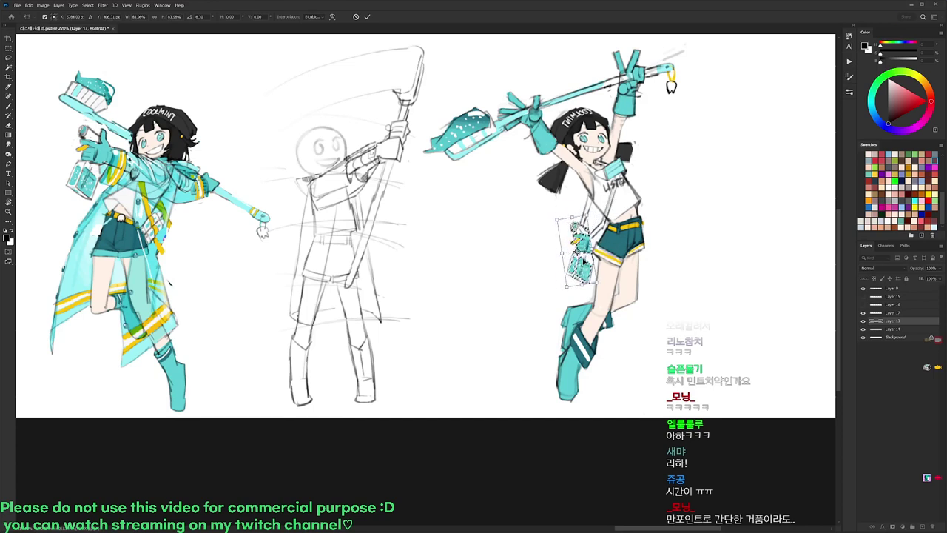
{"action": "key", "text": "shift+Left"}
{"action": "key", "text": "shift+Left"}
{"action": "key", "text": "Right"}
{"action": "key", "text": "Right"}
{"action": "key", "text": "Up"}
{"action": "mouse_move", "coordinate": [593, 195]}
{"action": "left_mouse_down"}
{"action": "mouse_move", "coordinate": [613, 185]}
{"action": "mouse_move", "coordinate": [573, 179]}
{"action": "mouse_move", "coordinate": [638, 222]}
{"action": "mouse_move", "coordinate": [625, 211]}
{"action": "mouse_move", "coordinate": [596, 213]}
{"action": "left_mouse_up"}
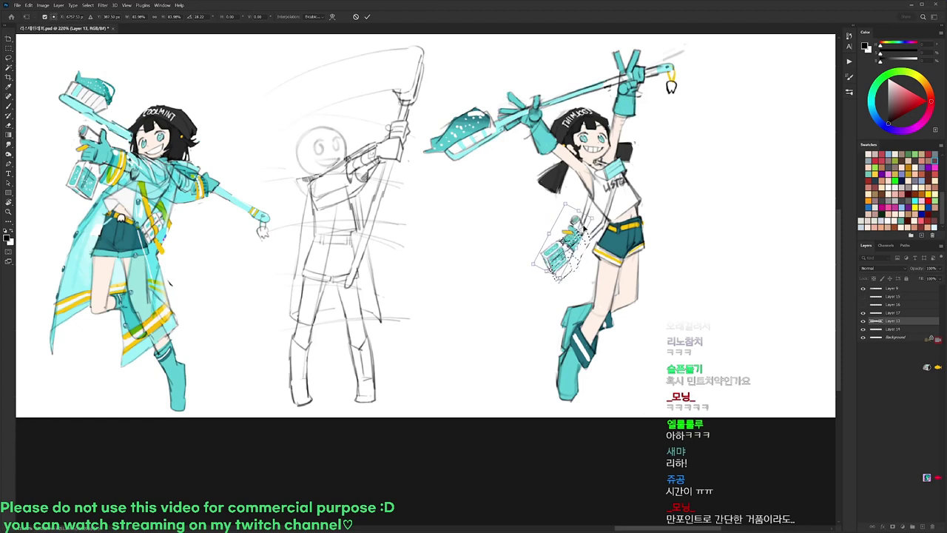
{"action": "key", "text": "Return"}
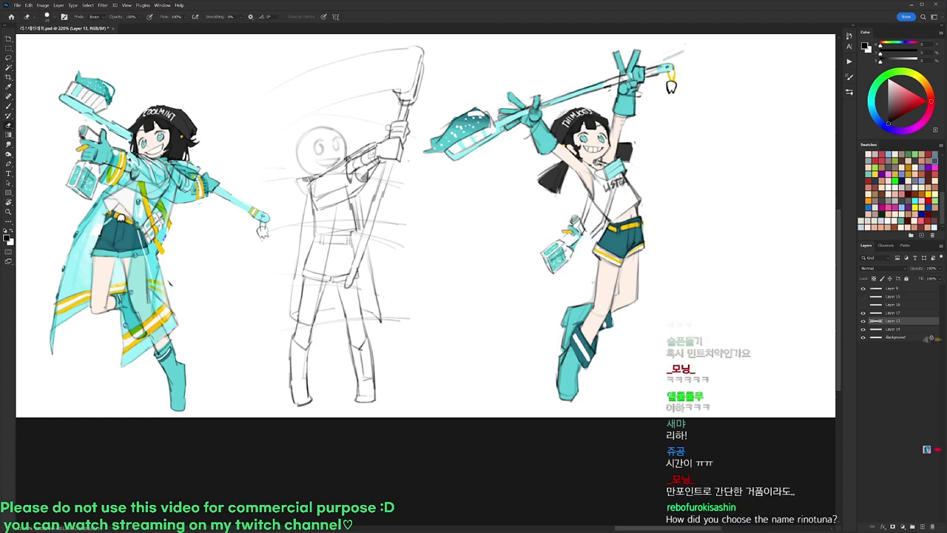
Erase the leftover glove around the copied spray bottle and redraw its neck and trigger in black and sampled yellow.
{"action": "key", "text": "b"}
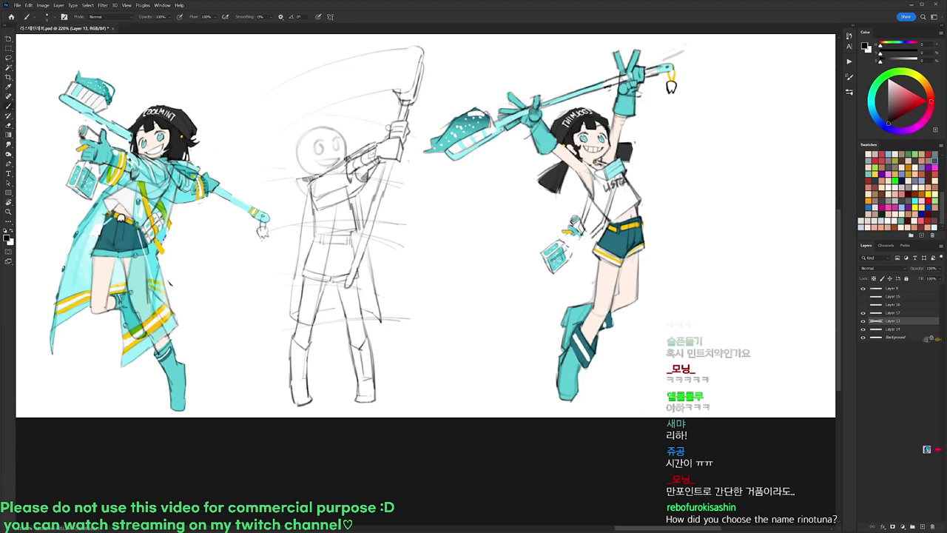
{"action": "key", "text": "e"}
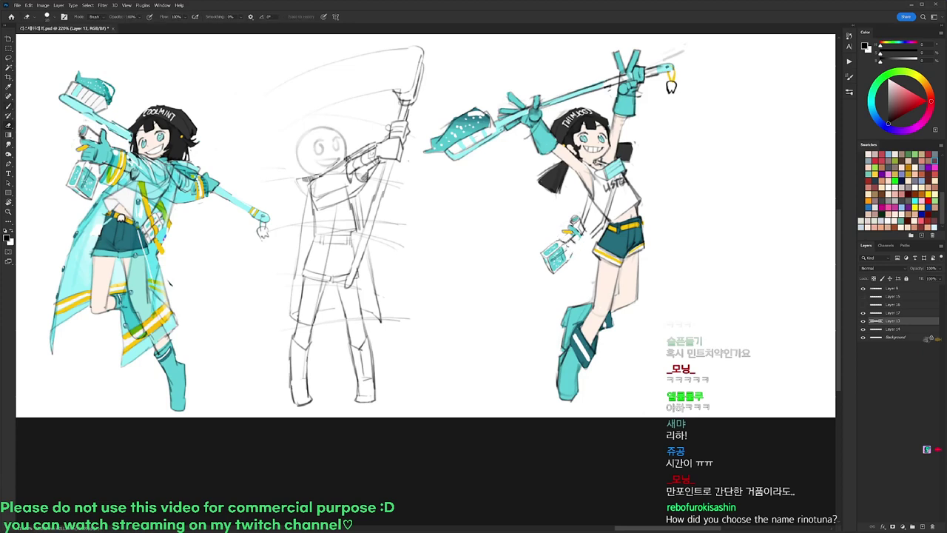
{"action": "key", "text": "b"}
{"action": "left_click", "coordinate": [568, 232], "text": "alt"}
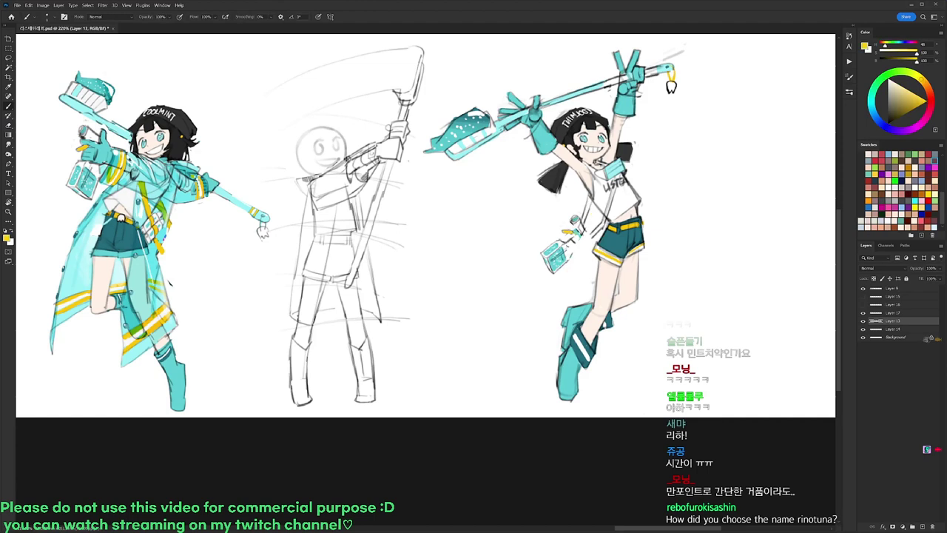
{"action": "key", "text": "d"}
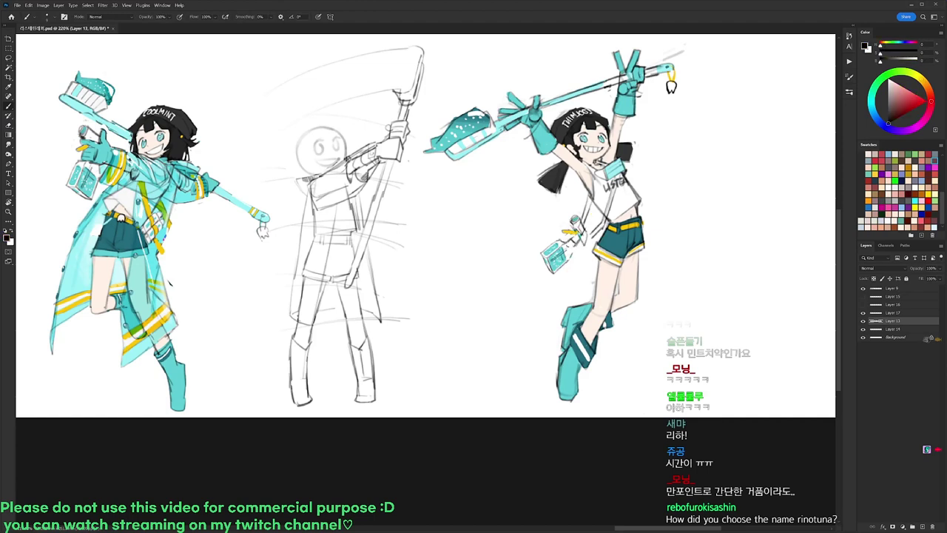
{"action": "key", "text": "e"}
{"action": "key", "text": "b"}
Lasso the copied spray bottle on Layer 13 and transform it slightly smaller, tucking it closer to the hip.
{"action": "left_click", "coordinate": [863, 304]}
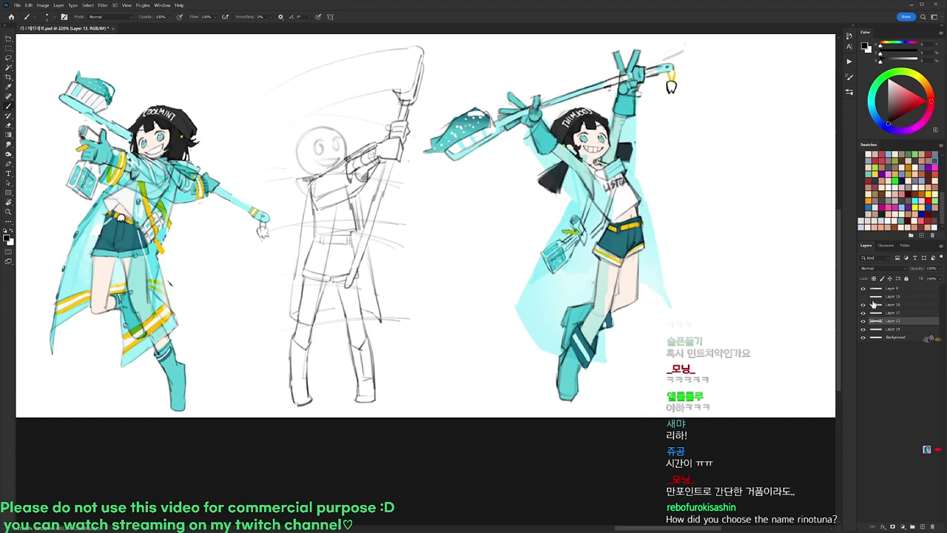
{"action": "left_click", "coordinate": [863, 304]}
{"action": "key", "text": "l"}
{"action": "mouse_move", "coordinate": [588, 224]}
{"action": "left_mouse_down"}
{"action": "mouse_move", "coordinate": [553, 289]}
{"action": "mouse_move", "coordinate": [585, 219]}
{"action": "left_mouse_up"}
{"action": "key", "text": "ctrl+t"}
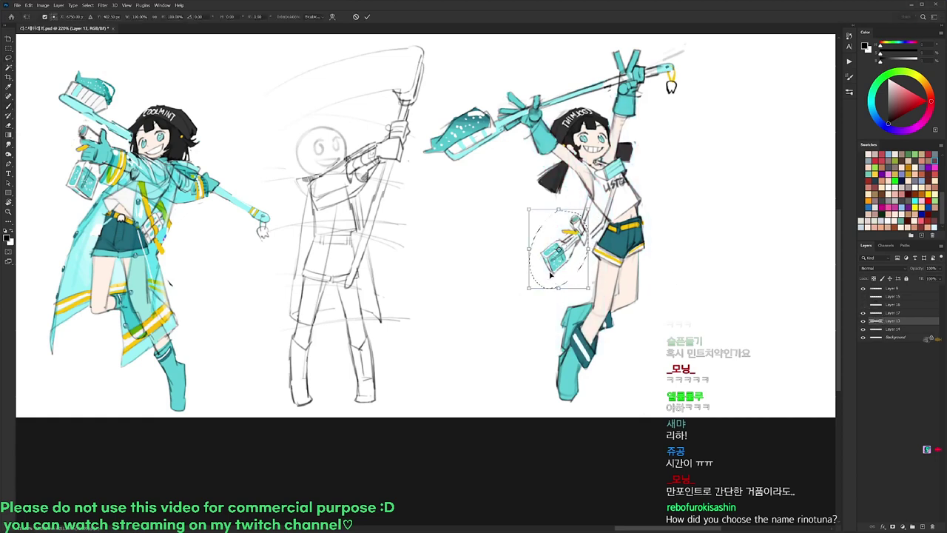
{"action": "left_click_drag", "start_coordinate": [558, 288], "coordinate": [567, 281]}
{"action": "left_click_drag", "start_coordinate": [588, 209], "coordinate": [606, 199]}
{"action": "key", "text": "Return"}
{"action": "key", "text": "b"}
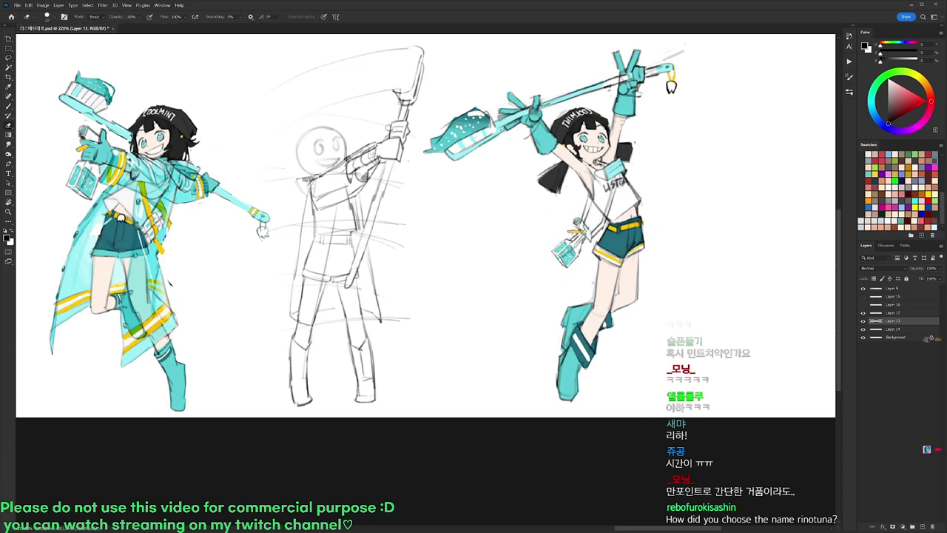
Examine what Layers 17 and 13 each contain by isolating and toggling their visibility.
{"action": "left_click", "coordinate": [863, 313]}
{"action": "left_click", "coordinate": [863, 313]}
{"action": "left_click", "coordinate": [877, 313]}
{"action": "key", "text": "ctrl+e"}
{"action": "key", "text": "ctrl+z"}
{"action": "left_click", "coordinate": [862, 320], "text": "alt"}
{"action": "left_click", "coordinate": [862, 321], "text": "alt"}
{"action": "left_click", "coordinate": [863, 321], "text": "alt"}
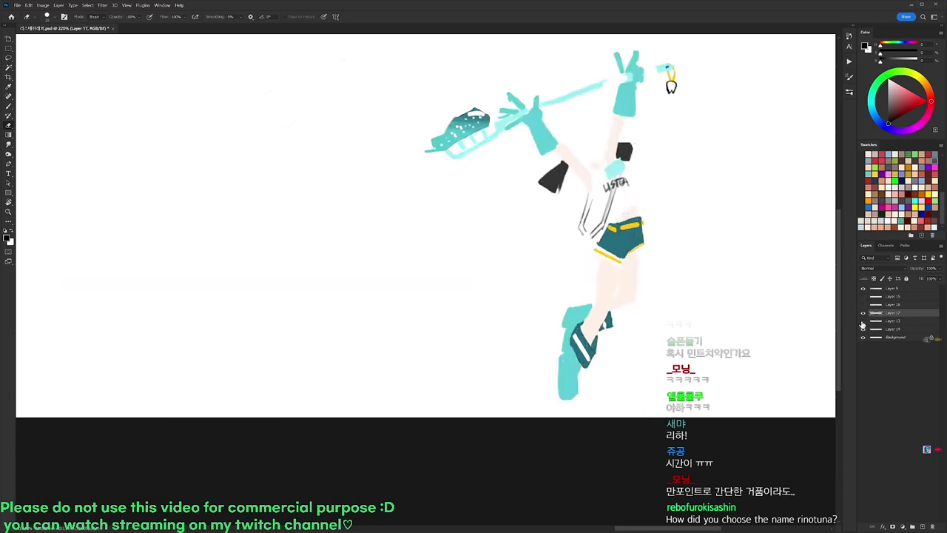
{"action": "left_click", "coordinate": [862, 321], "text": "alt"}
Lasso the spray bottle on Layer 13, put it on its own layer and merge it into Layer 17.
{"action": "left_click", "coordinate": [878, 321]}
{"action": "key", "text": "l"}
{"action": "mouse_move", "coordinate": [596, 232]}
{"action": "left_mouse_down"}
{"action": "mouse_move", "coordinate": [575, 222]}
{"action": "mouse_move", "coordinate": [557, 290]}
{"action": "mouse_move", "coordinate": [584, 205]}
{"action": "left_mouse_up"}
{"action": "key", "text": "ctrl+j"}
{"action": "key", "text": "ctrl+e"}
{"action": "key", "text": "b"}
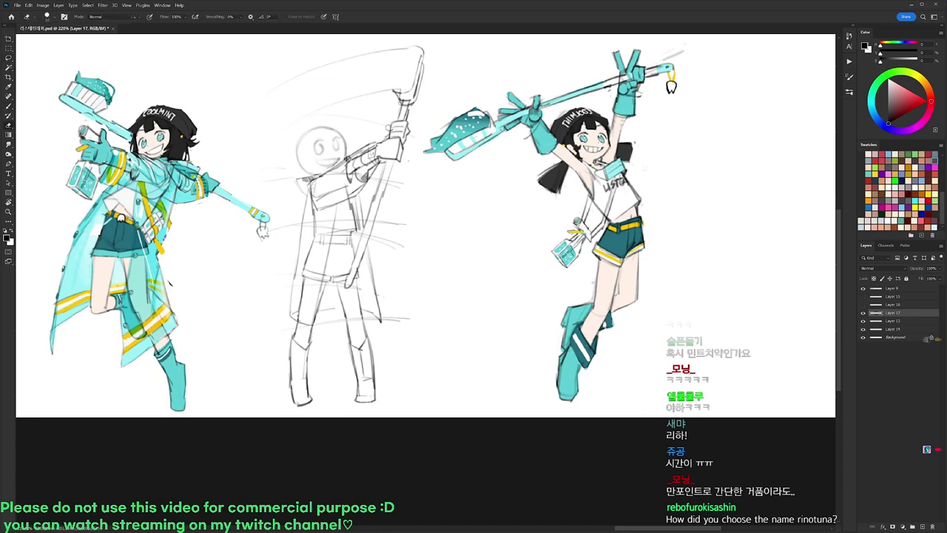
Paint the crossbody strap with yellow sampled from the belt on Layer 17, and show coat Layers 15 and 16 again.
{"action": "right_click", "coordinate": [654, 176]}
{"action": "left_click", "coordinate": [630, 223], "text": "alt"}
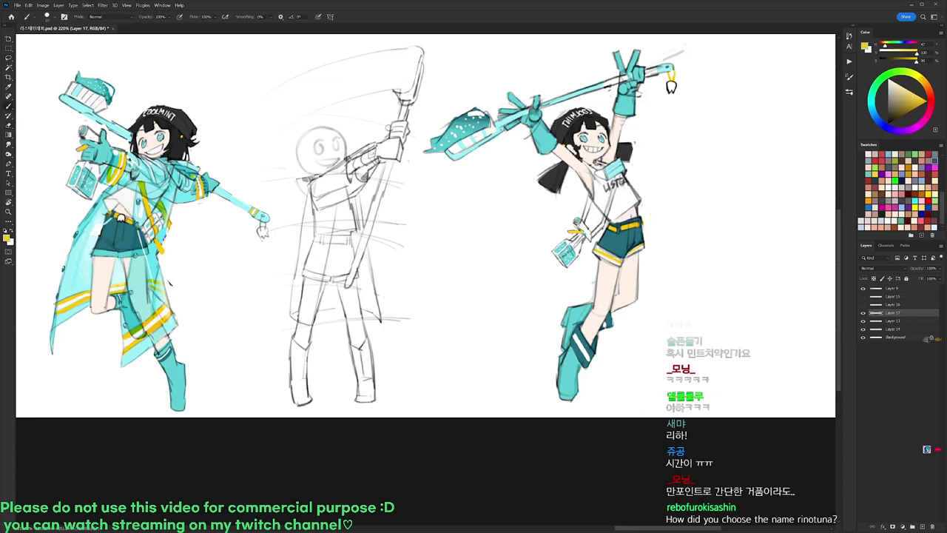
{"action": "mouse_move", "coordinate": [618, 176]}
{"action": "left_mouse_down"}
{"action": "mouse_move", "coordinate": [606, 212]}
{"action": "mouse_move", "coordinate": [582, 221]}
{"action": "left_mouse_up"}
{"action": "left_click", "coordinate": [862, 304]}
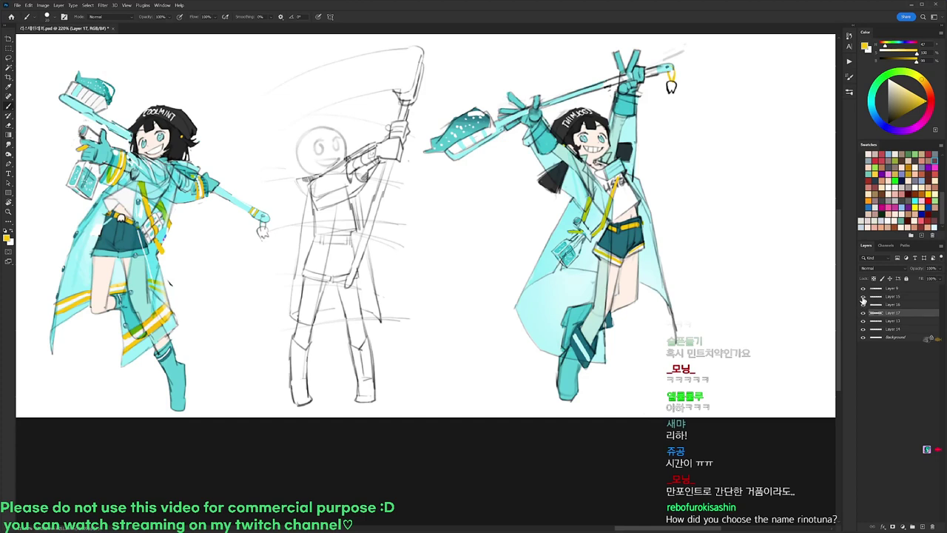
{"action": "left_click_drag", "start_coordinate": [863, 304], "coordinate": [865, 297]}
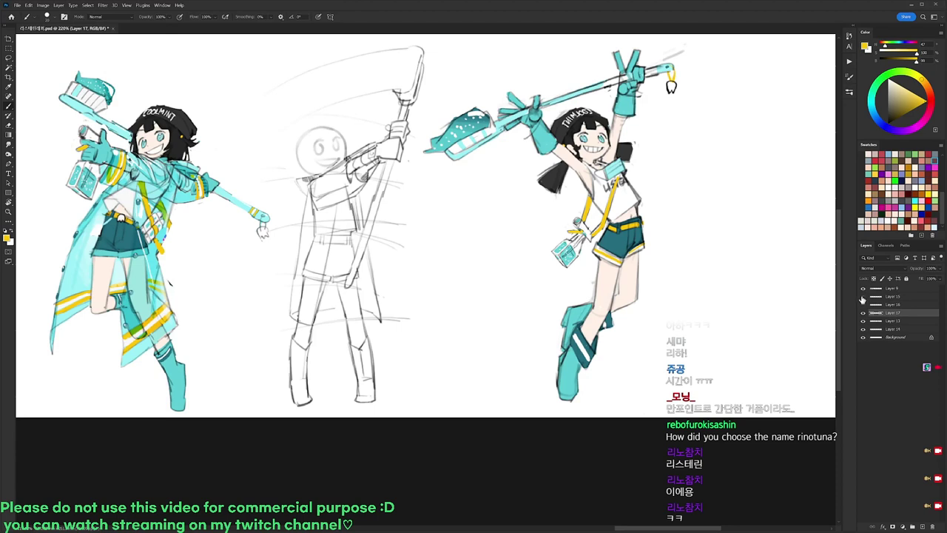
{"action": "left_click_drag", "start_coordinate": [862, 297], "coordinate": [863, 310]}
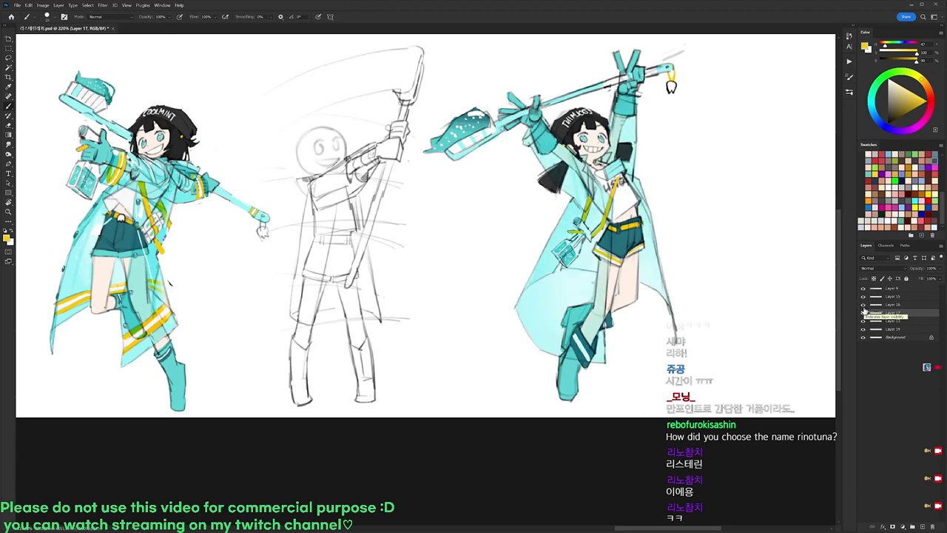
{"action": "scroll", "coordinate": [743, 314], "scroll_direction": "down", "scroll_amount": 2}
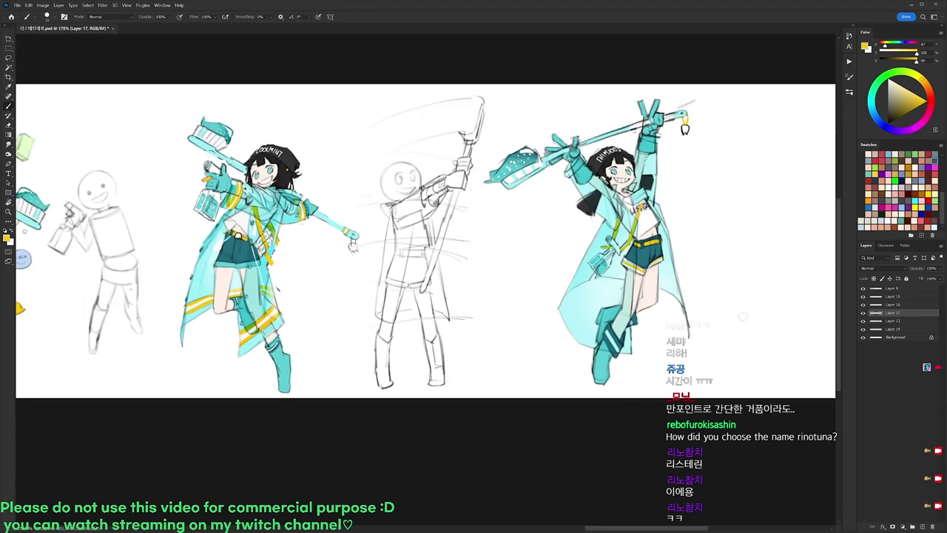
{"action": "scroll", "coordinate": [746, 322], "scroll_direction": "down", "scroll_amount": 1}
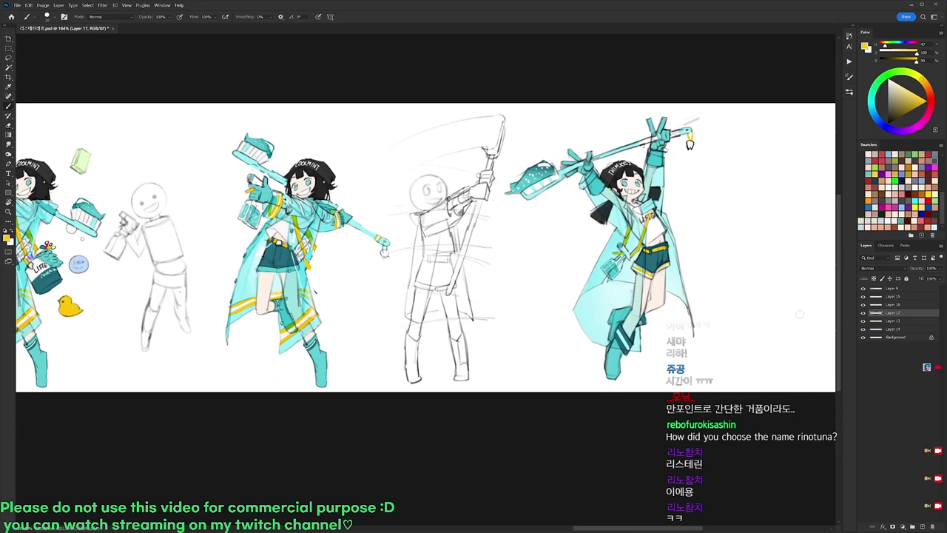
Lasso the mannequin sketch between the two coloured figures on Layer 13, scale it to about 71% and shift it toward the reference figure.
{"action": "left_click", "coordinate": [862, 330]}
{"action": "left_click", "coordinate": [863, 330]}
{"action": "left_click", "coordinate": [862, 312]}
{"action": "left_click", "coordinate": [863, 312]}
{"action": "left_click", "coordinate": [862, 320]}
{"action": "left_click", "coordinate": [863, 320]}
{"action": "left_click", "coordinate": [880, 320]}
{"action": "key", "text": "l"}
{"action": "mouse_move", "coordinate": [484, 119]}
{"action": "left_mouse_down"}
{"action": "mouse_move", "coordinate": [511, 168]}
{"action": "mouse_move", "coordinate": [477, 437]}
{"action": "mouse_move", "coordinate": [402, 271]}
{"action": "mouse_move", "coordinate": [392, 119]}
{"action": "mouse_move", "coordinate": [444, 103]}
{"action": "left_mouse_up"}
{"action": "key", "text": "ctrl+t"}
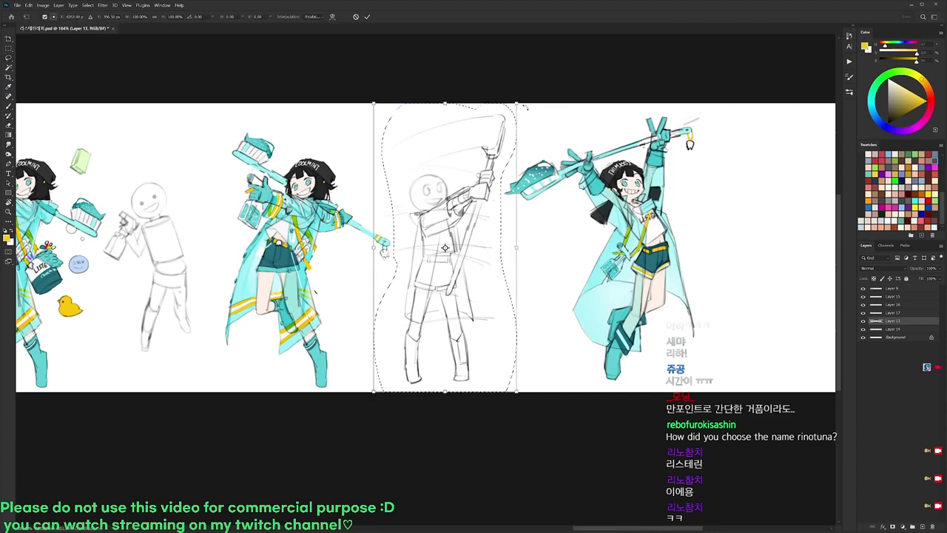
{"action": "left_click_drag", "start_coordinate": [516, 104], "coordinate": [495, 144]}
{"action": "left_click_drag", "start_coordinate": [462, 211], "coordinate": [444, 195]}
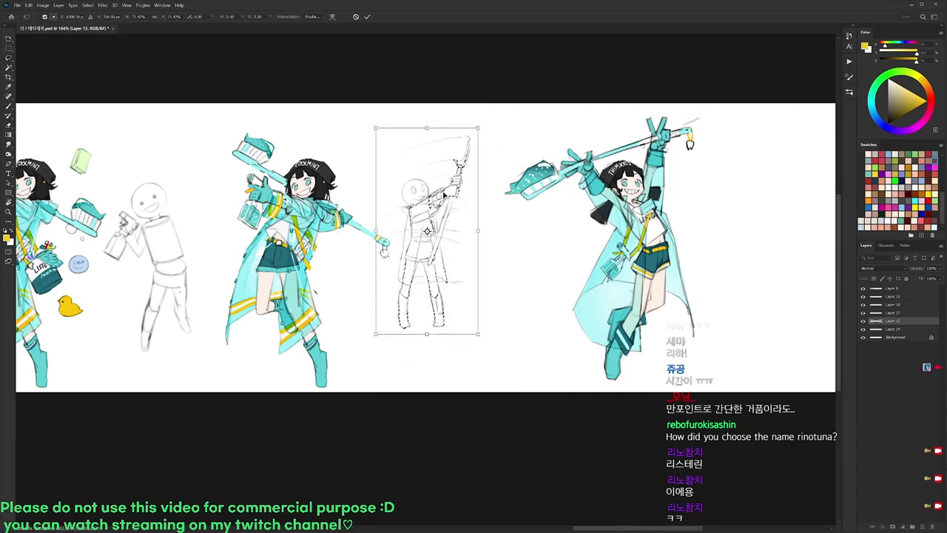
{"action": "key", "text": "Return"}
{"action": "key", "text": "ctrl+d"}
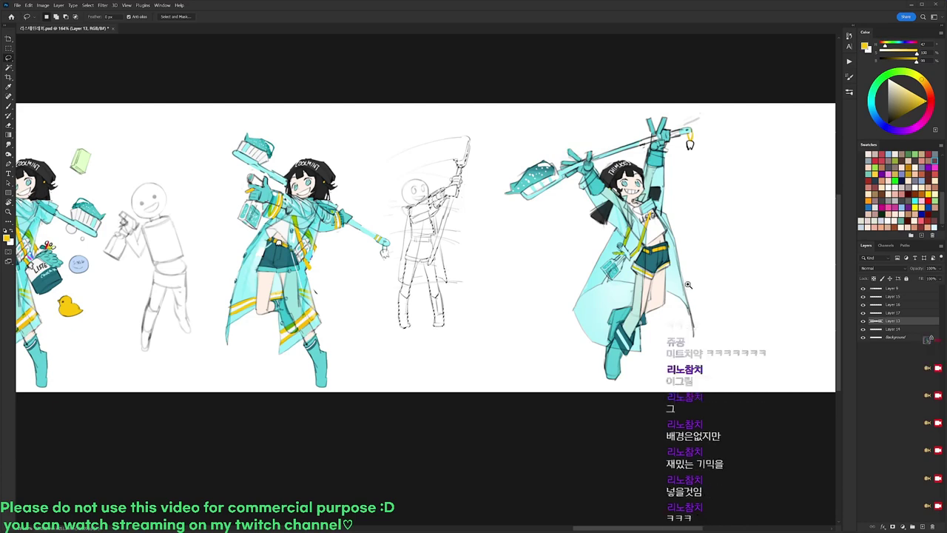
Paint white highlight strokes on the new pose's translucent coat on Layer 15, checking them against the coat without that layer.
{"action": "scroll", "coordinate": [687, 285], "scroll_direction": "up", "scroll_amount": 2}
{"action": "left_click", "coordinate": [862, 311]}
{"action": "left_click", "coordinate": [863, 310]}
{"action": "left_click", "coordinate": [863, 298]}
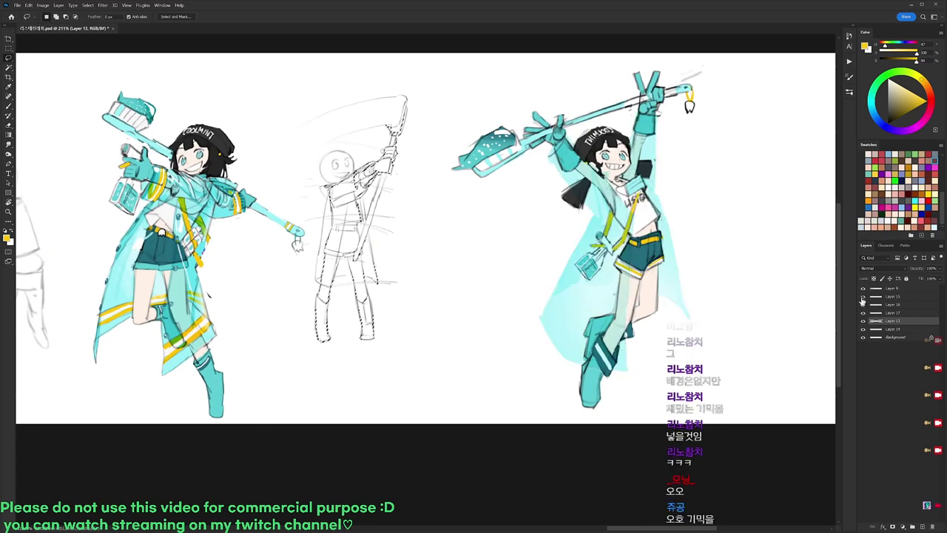
{"action": "left_click", "coordinate": [863, 298]}
{"action": "left_click", "coordinate": [893, 296]}
{"action": "key", "text": "b"}
{"action": "right_click", "coordinate": [650, 163]}
{"action": "left_click", "coordinate": [745, 230]}
{"action": "left_click", "coordinate": [701, 230]}
{"action": "left_click", "coordinate": [720, 139], "text": "alt"}
{"action": "scroll", "coordinate": [577, 133], "scroll_direction": "up", "scroll_amount": 2}
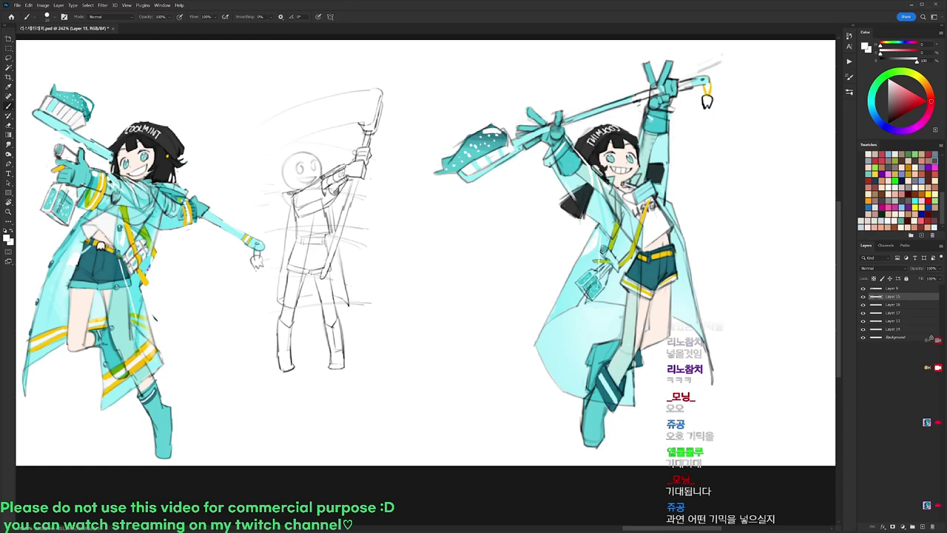
{"action": "left_click_drag", "start_coordinate": [703, 134], "coordinate": [651, 152]}
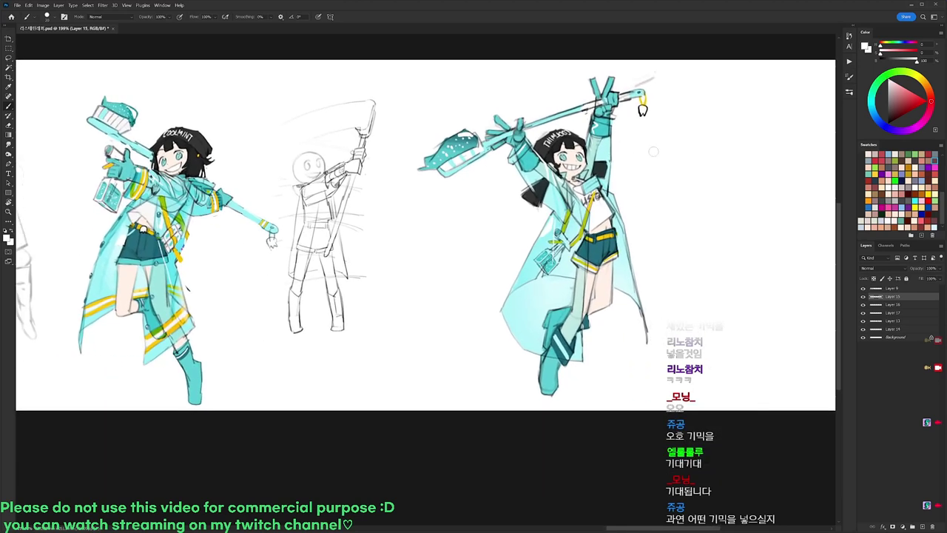
{"action": "left_click", "coordinate": [864, 297]}
{"action": "left_click", "coordinate": [863, 297]}
Create a new layer above Layer 15 and set up a small hard brush in black for sketching.
{"action": "key", "text": "ctrl+shift+n"}
{"action": "key", "text": "Return"}
{"action": "scroll", "coordinate": [524, 257], "scroll_direction": "up", "scroll_amount": 2}
{"action": "right_click", "coordinate": [551, 234]}
{"action": "left_click", "coordinate": [614, 296]}
{"action": "left_click", "coordinate": [546, 477]}
{"action": "right_click", "coordinate": [554, 241]}
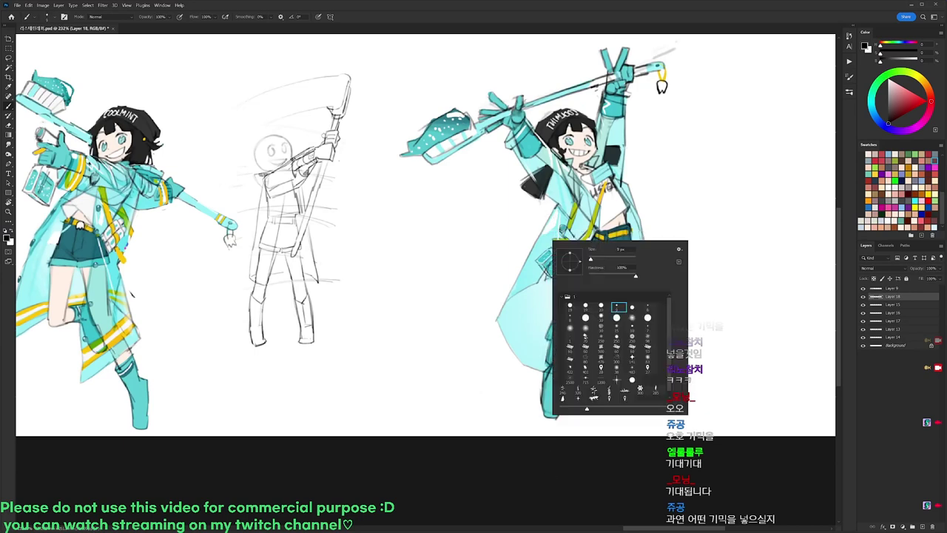
{"action": "left_click", "coordinate": [549, 465]}
{"action": "left_click_drag", "start_coordinate": [443, 261], "coordinate": [485, 222]}
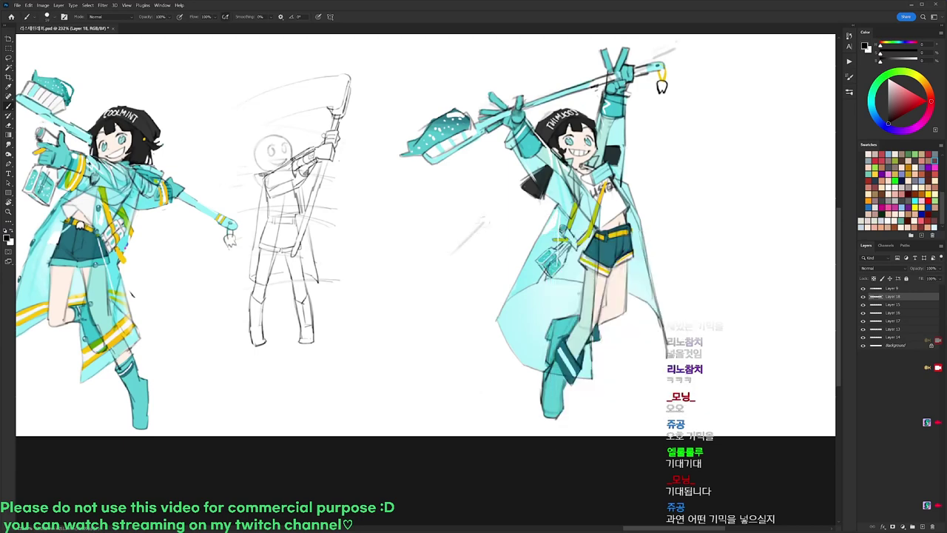
{"action": "key", "text": "ctrl+z"}
{"action": "left_click_drag", "start_coordinate": [447, 262], "coordinate": [486, 231]}
{"action": "key", "text": "ctrl+z"}
Sketch a small tooth-shaped head outline with two short roots in the empty space beside the new pose.
{"action": "mouse_move", "coordinate": [460, 230]}
{"action": "left_mouse_down"}
{"action": "mouse_move", "coordinate": [475, 198]}
{"action": "mouse_move", "coordinate": [479, 231]}
{"action": "left_mouse_up"}
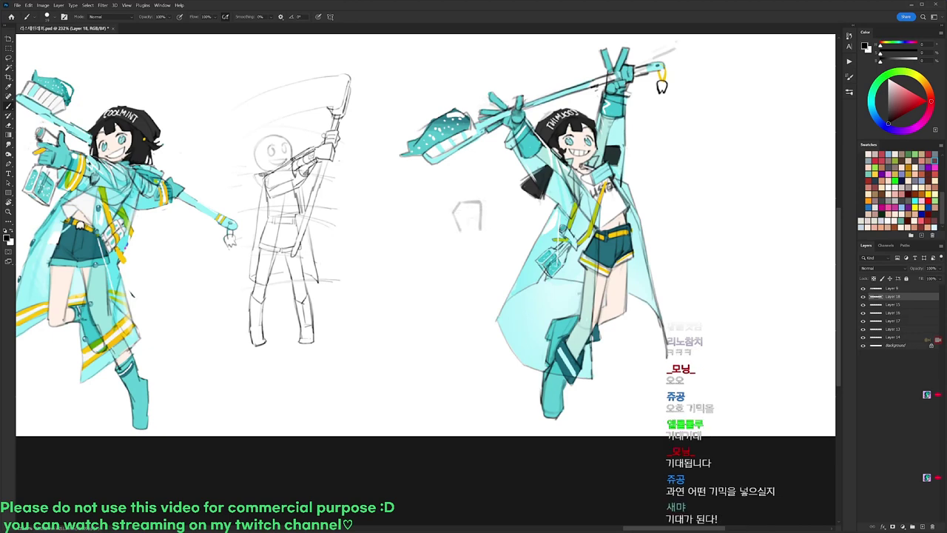
{"action": "key", "text": "e"}
{"action": "mouse_move", "coordinate": [480, 224]}
{"action": "left_mouse_down"}
{"action": "mouse_move", "coordinate": [468, 236]}
{"action": "mouse_move", "coordinate": [479, 200]}
{"action": "mouse_move", "coordinate": [486, 220]}
{"action": "mouse_move", "coordinate": [489, 197]}
{"action": "mouse_move", "coordinate": [460, 214]}
{"action": "left_mouse_up"}
{"action": "key", "text": "b"}
{"action": "key", "text": "e"}
{"action": "key", "text": "l"}
{"action": "key", "text": "ctrl+d"}
{"action": "key", "text": "b"}
{"action": "key", "text": "z"}
{"action": "key", "text": "b"}
{"action": "key", "text": "ctrl+z"}
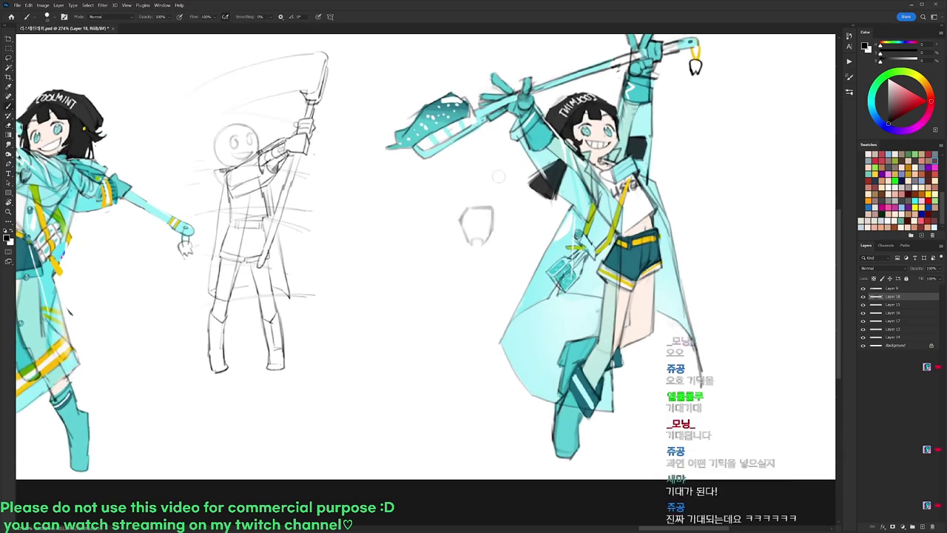
Add a brimmed top hat to the tooth head and firm up its outline with a finer brush.
{"action": "mouse_move", "coordinate": [468, 204]}
{"action": "left_mouse_down"}
{"action": "mouse_move", "coordinate": [484, 196]}
{"action": "mouse_move", "coordinate": [490, 209]}
{"action": "left_mouse_up"}
{"action": "left_click_drag", "start_coordinate": [489, 208], "coordinate": [480, 214]}
{"action": "left_click_drag", "start_coordinate": [460, 211], "coordinate": [470, 208]}
{"action": "key", "text": "e"}
{"action": "key", "text": "b"}
{"action": "right_click", "coordinate": [490, 179]}
{"action": "left_click", "coordinate": [592, 251]}
{"action": "key", "text": "Return"}
{"action": "mouse_move", "coordinate": [456, 213]}
{"action": "left_mouse_down"}
{"action": "mouse_move", "coordinate": [474, 212]}
{"action": "mouse_move", "coordinate": [478, 196]}
{"action": "mouse_move", "coordinate": [492, 212]}
{"action": "mouse_move", "coordinate": [482, 244]}
{"action": "mouse_move", "coordinate": [465, 232]}
{"action": "left_mouse_up"}
{"action": "key", "text": "e"}
{"action": "key", "text": "b"}
{"action": "key", "text": "e"}
{"action": "key", "text": "b"}
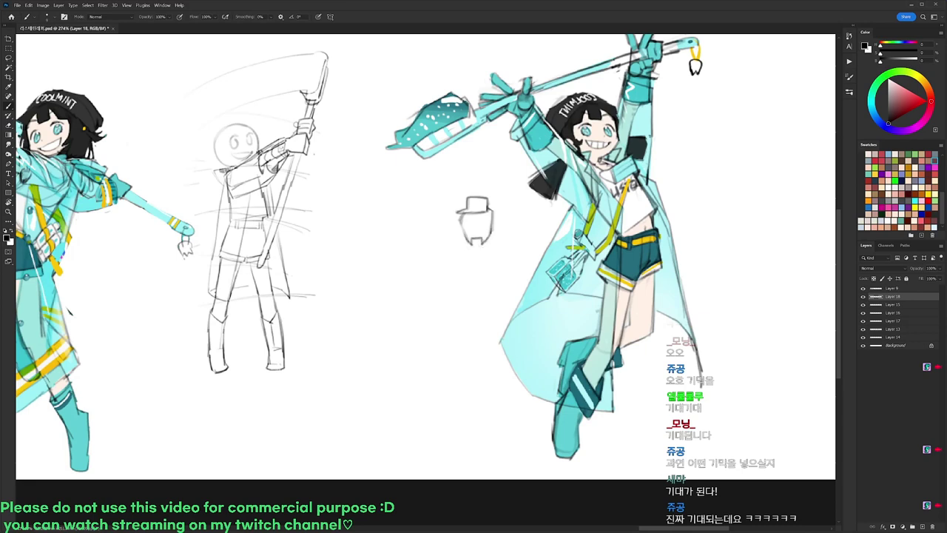
Draw two dot eyes and a smile on the tooth character's face.
{"action": "left_click", "coordinate": [481, 224]}
{"action": "left_click_drag", "start_coordinate": [472, 232], "coordinate": [480, 231]}
{"action": "key", "text": "e"}
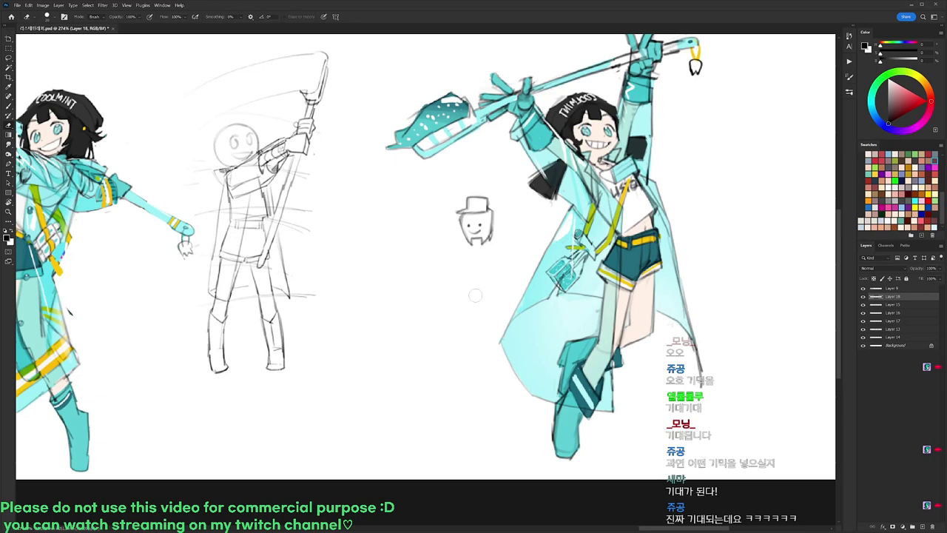
Lasso the tooth head with its hat, move it slightly upward and clean up its outline.
{"action": "key", "text": "l"}
{"action": "mouse_move", "coordinate": [500, 197]}
{"action": "left_mouse_down"}
{"action": "mouse_move", "coordinate": [445, 217]}
{"action": "mouse_move", "coordinate": [491, 191]}
{"action": "left_mouse_up"}
{"action": "left_click_drag", "start_coordinate": [491, 232], "coordinate": [487, 222]}
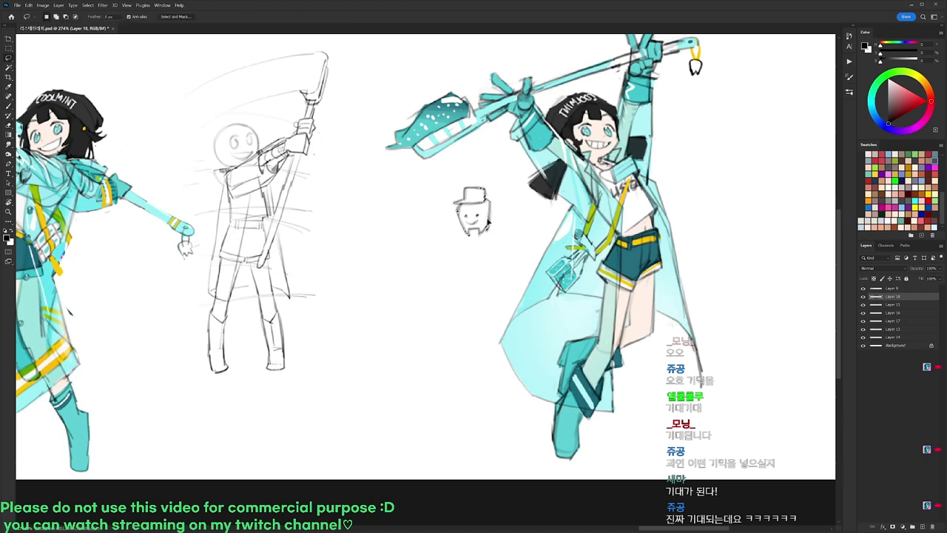
{"action": "key", "text": "e"}
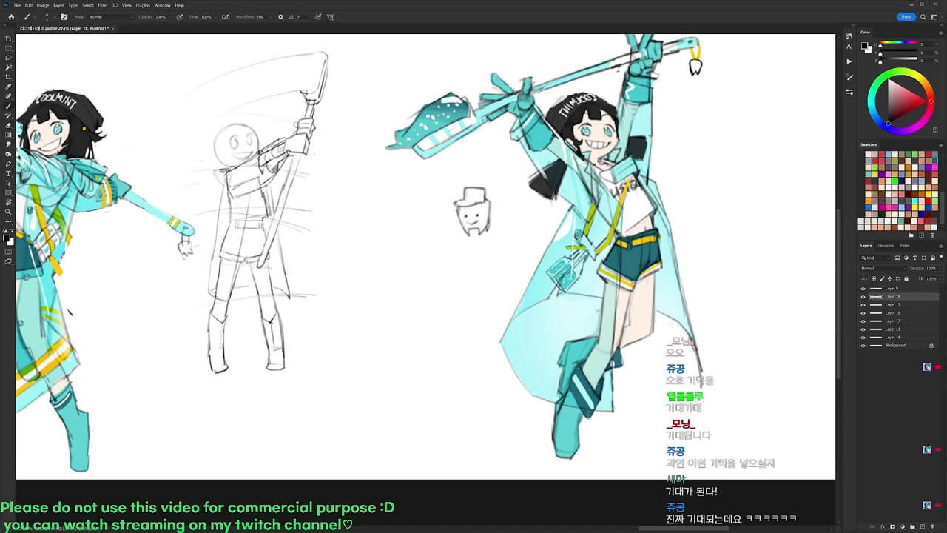
{"action": "key", "text": "b"}
{"action": "key", "text": "e"}
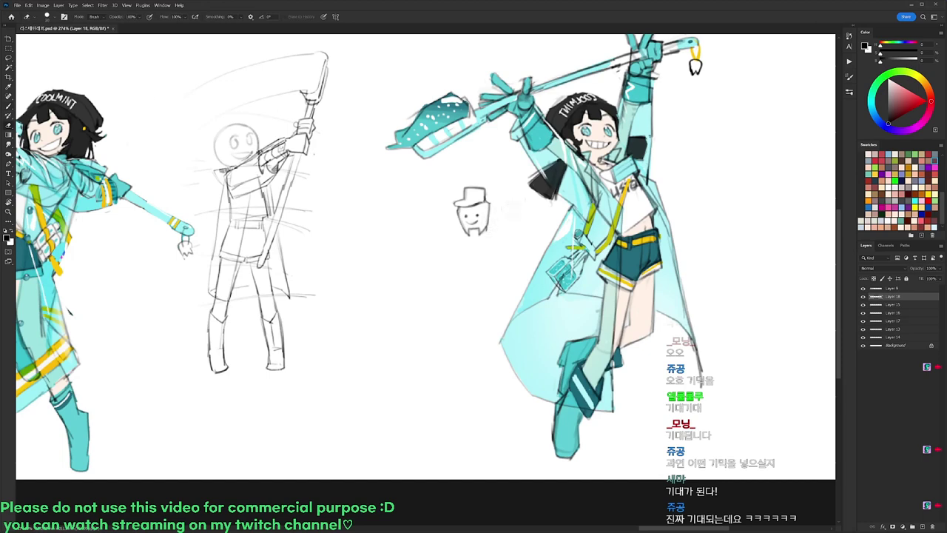
{"action": "key", "text": "b"}
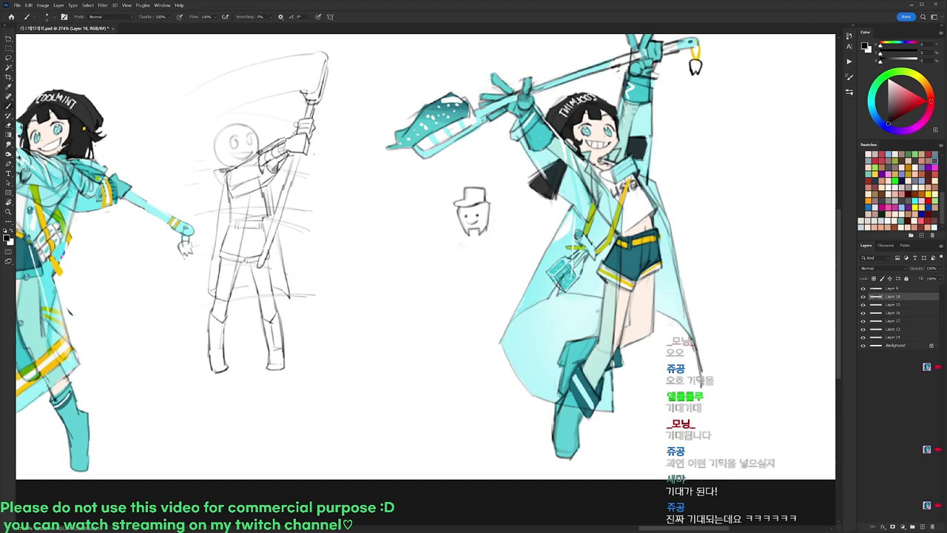
Sketch a rounded, barrel-like body with an oval front below the tooth head, and erase the stray lines.
{"action": "mouse_move", "coordinate": [455, 247]}
{"action": "left_mouse_down"}
{"action": "mouse_move", "coordinate": [471, 275]}
{"action": "mouse_move", "coordinate": [506, 250]}
{"action": "mouse_move", "coordinate": [505, 238]}
{"action": "mouse_move", "coordinate": [451, 275]}
{"action": "mouse_move", "coordinate": [509, 271]}
{"action": "mouse_move", "coordinate": [500, 236]}
{"action": "mouse_move", "coordinate": [464, 274]}
{"action": "mouse_move", "coordinate": [505, 254]}
{"action": "mouse_move", "coordinate": [504, 237]}
{"action": "mouse_move", "coordinate": [457, 275]}
{"action": "mouse_move", "coordinate": [452, 235]}
{"action": "mouse_move", "coordinate": [509, 267]}
{"action": "mouse_move", "coordinate": [470, 295]}
{"action": "mouse_move", "coordinate": [491, 298]}
{"action": "mouse_move", "coordinate": [510, 282]}
{"action": "mouse_move", "coordinate": [512, 269]}
{"action": "mouse_move", "coordinate": [451, 247]}
{"action": "left_mouse_up"}
{"action": "key", "text": "ctrl+z"}
{"action": "key", "text": "ctrl+z"}
{"action": "key", "text": "e"}
{"action": "key", "text": "b"}
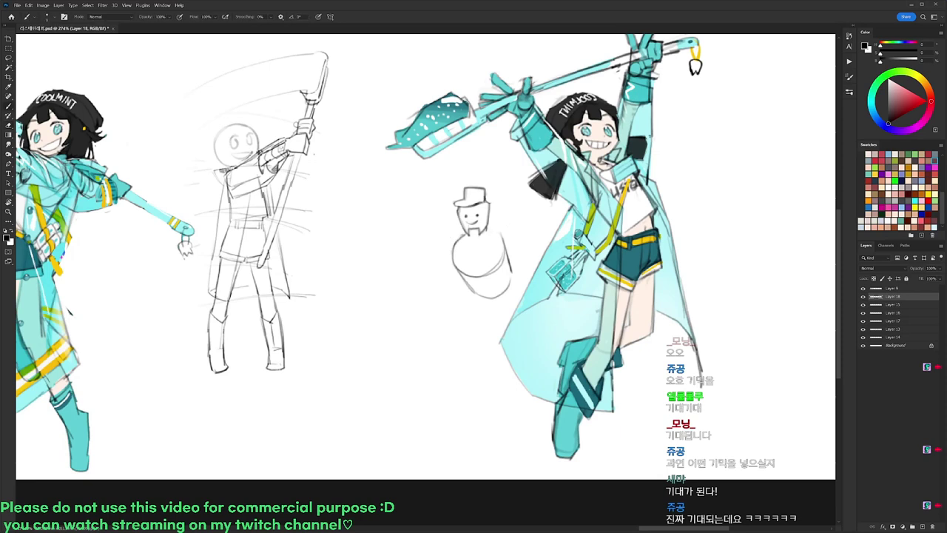
{"action": "key", "text": "e"}
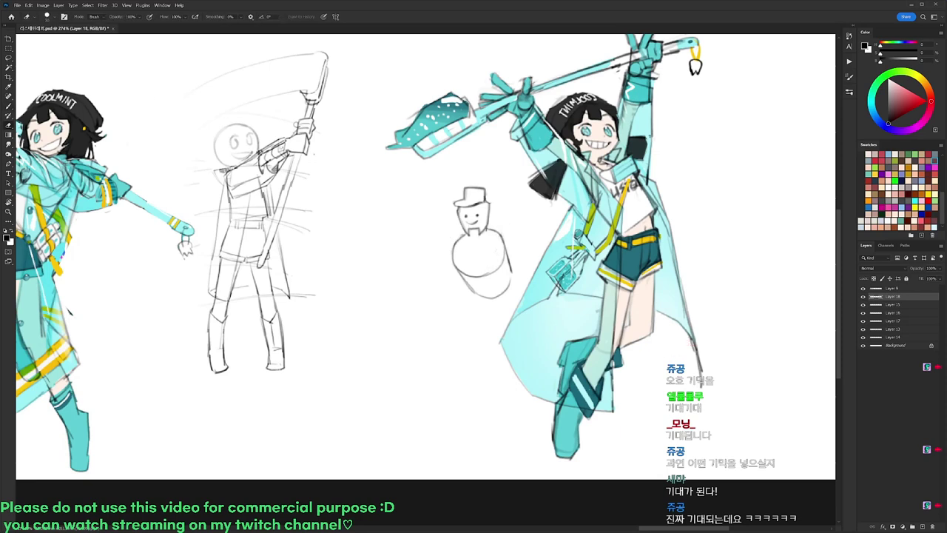
{"action": "key", "text": "b"}
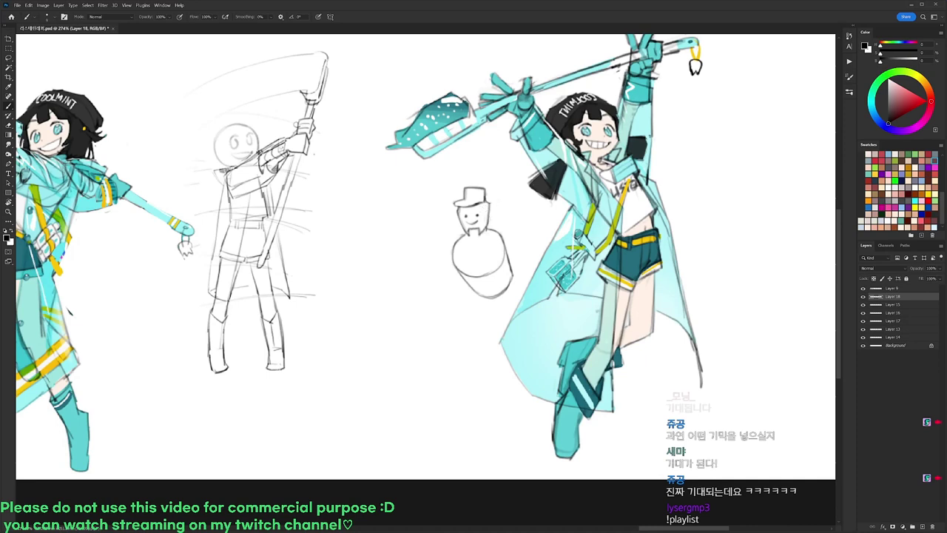
Draw small hands on the body's rim and handwrite a Korean note with a leader line pointing to the body.
{"action": "mouse_move", "coordinate": [483, 228]}
{"action": "left_mouse_down"}
{"action": "mouse_move", "coordinate": [491, 247]}
{"action": "mouse_move", "coordinate": [462, 244]}
{"action": "mouse_move", "coordinate": [504, 256]}
{"action": "left_mouse_up"}
{"action": "mouse_move", "coordinate": [452, 275]}
{"action": "left_mouse_down"}
{"action": "mouse_move", "coordinate": [392, 317]}
{"action": "mouse_move", "coordinate": [407, 315]}
{"action": "left_mouse_up"}
{"action": "mouse_move", "coordinate": [402, 317]}
{"action": "left_mouse_down"}
{"action": "mouse_move", "coordinate": [394, 334]}
{"action": "mouse_move", "coordinate": [418, 332]}
{"action": "mouse_move", "coordinate": [400, 347]}
{"action": "left_mouse_up"}
{"action": "left_click_drag", "start_coordinate": [403, 339], "coordinate": [408, 348]}
{"action": "left_click_drag", "start_coordinate": [402, 350], "coordinate": [409, 369]}
{"action": "left_click_drag", "start_coordinate": [410, 364], "coordinate": [428, 363]}
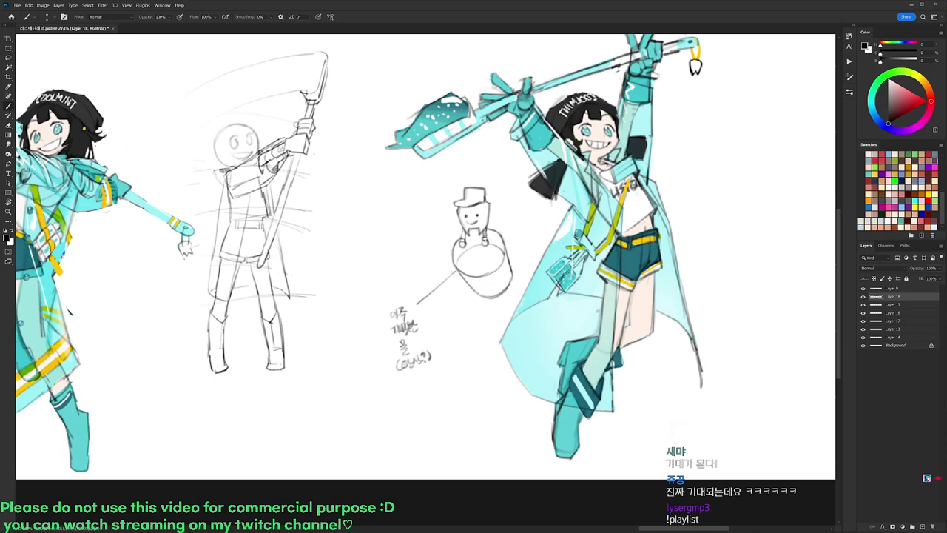
Add pointed corners at both sides of the tooth character's body and a drip hanging from its oval front.
{"action": "left_click_drag", "start_coordinate": [489, 241], "coordinate": [512, 256]}
{"action": "mouse_move", "coordinate": [460, 242]}
{"action": "left_mouse_down"}
{"action": "mouse_move", "coordinate": [448, 255]}
{"action": "mouse_move", "coordinate": [509, 242]}
{"action": "mouse_move", "coordinate": [507, 259]}
{"action": "left_mouse_up"}
{"action": "left_click_drag", "start_coordinate": [450, 245], "coordinate": [444, 255]}
{"action": "mouse_move", "coordinate": [472, 278]}
{"action": "left_mouse_down"}
{"action": "mouse_move", "coordinate": [474, 315]}
{"action": "mouse_move", "coordinate": [481, 271]}
{"action": "left_mouse_up"}
{"action": "key", "text": "e"}
{"action": "key", "text": "b"}
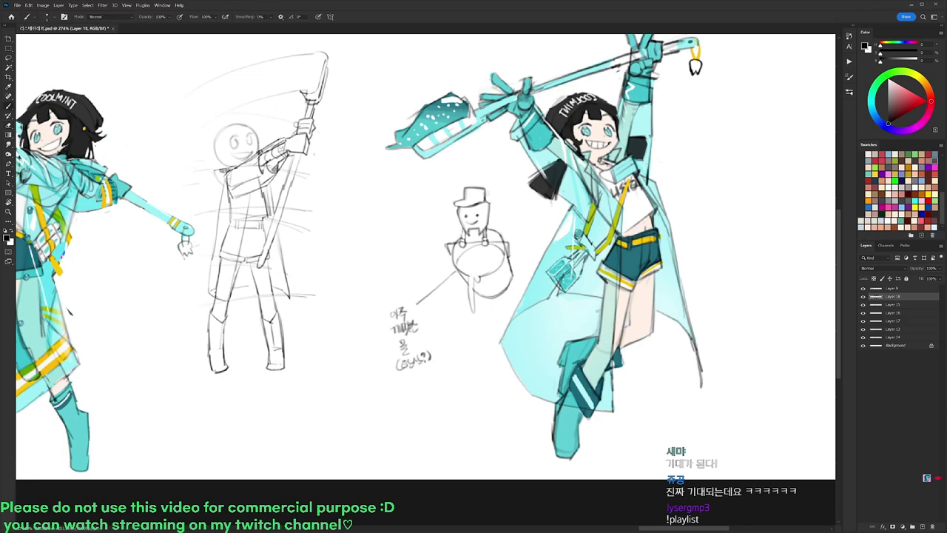
Lasso the handwritten note with its leader line and move it farther down and away from the tooth character.
{"action": "left_click_drag", "start_coordinate": [695, 67], "coordinate": [661, 91]}
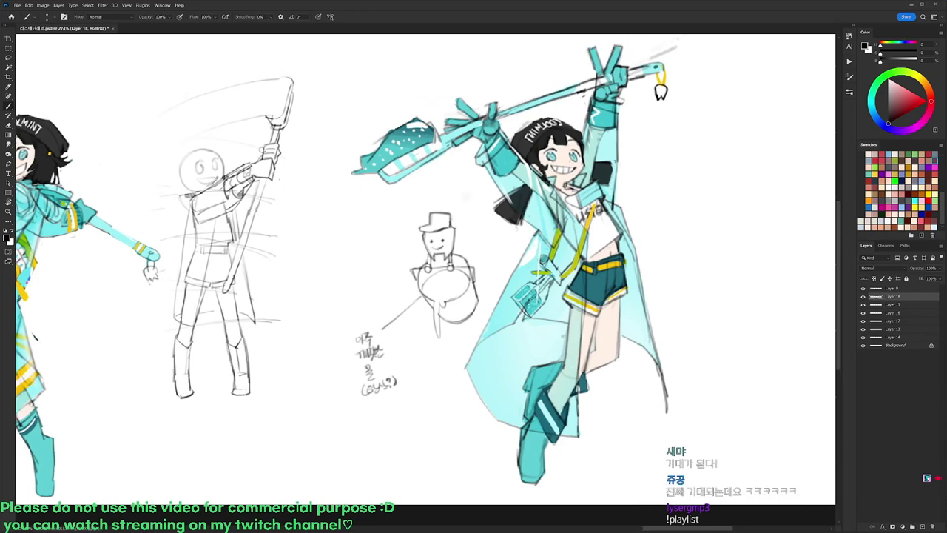
{"action": "key", "text": "l"}
{"action": "mouse_move", "coordinate": [421, 293]}
{"action": "left_mouse_down"}
{"action": "mouse_move", "coordinate": [420, 355]}
{"action": "mouse_move", "coordinate": [324, 400]}
{"action": "mouse_move", "coordinate": [418, 299]}
{"action": "left_mouse_up"}
{"action": "left_click_drag", "start_coordinate": [392, 358], "coordinate": [367, 374]}
{"action": "key", "text": "ctrl+d"}
{"action": "key", "text": "b"}
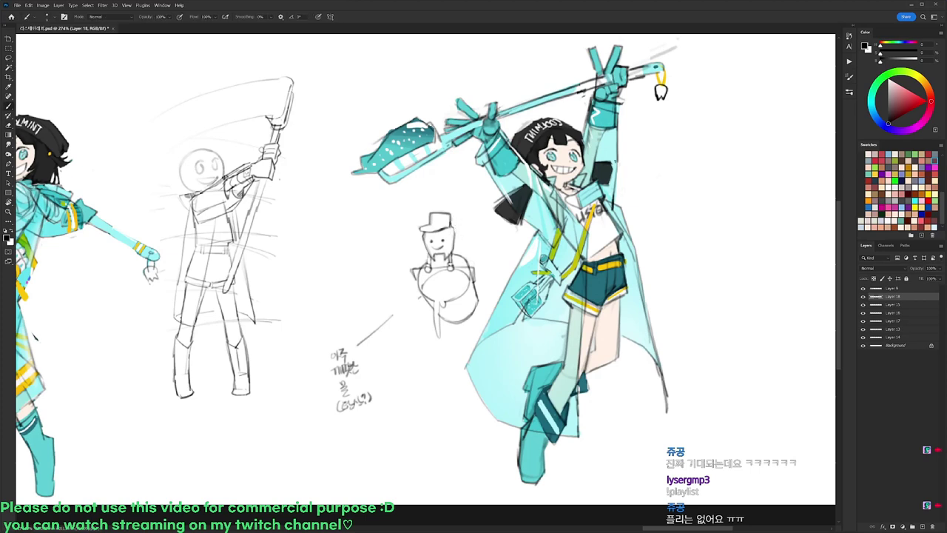
{"action": "scroll", "coordinate": [660, 91], "scroll_direction": "down", "scroll_amount": 4, "text": "alt"}
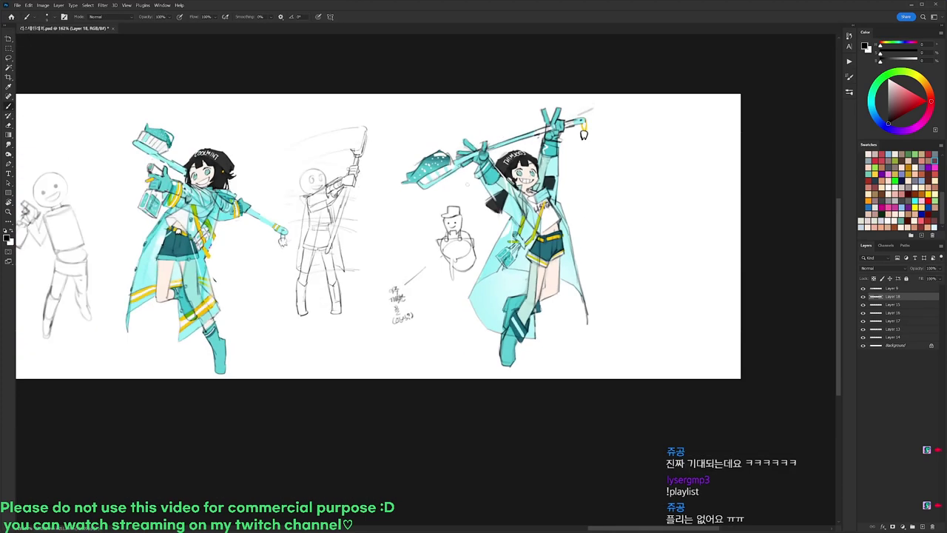
Replace the drip below the tooth mascot's body with thin curved lines spreading out beneath it, and erase the stray parts.
{"action": "scroll", "coordinate": [466, 220], "scroll_direction": "up", "scroll_amount": 3, "text": "alt"}
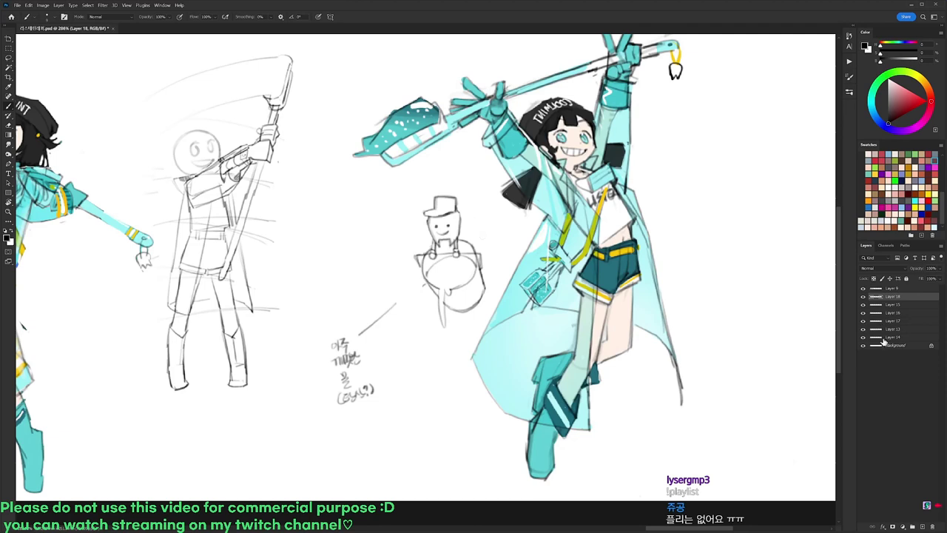
{"action": "key", "text": "e"}
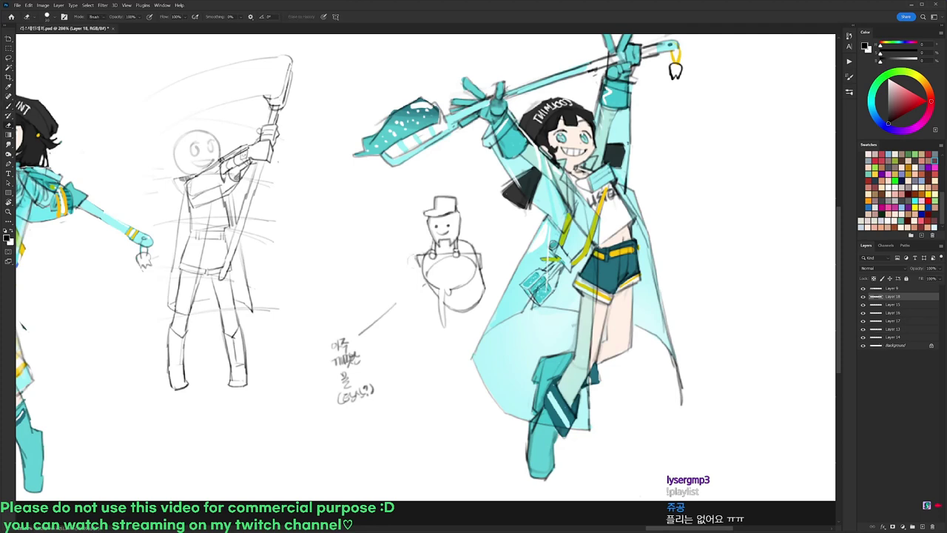
{"action": "key", "text": "b"}
{"action": "left_click_drag", "start_coordinate": [428, 321], "coordinate": [456, 332]}
{"action": "key", "text": "e"}
{"action": "key", "text": "b"}
{"action": "key", "text": "e"}
{"action": "key", "text": "b"}
{"action": "mouse_move", "coordinate": [436, 287]}
{"action": "left_mouse_down"}
{"action": "mouse_move", "coordinate": [438, 299]}
{"action": "mouse_move", "coordinate": [462, 285]}
{"action": "mouse_move", "coordinate": [424, 333]}
{"action": "mouse_move", "coordinate": [428, 319]}
{"action": "left_mouse_up"}
{"action": "key", "text": "e"}
{"action": "key", "text": "b"}
{"action": "key", "text": "e"}
{"action": "key", "text": "b"}
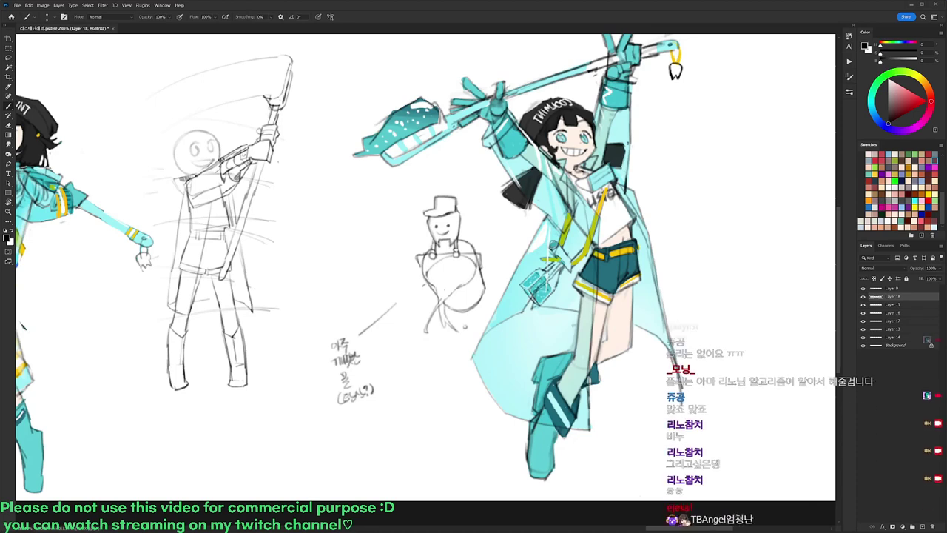
Select the tooth mascot's silhouette on Layer 18 with the Lasso and Magic Wand, leaving out the surrounding empty area.
{"action": "scroll", "coordinate": [703, 460], "scroll_direction": "down", "scroll_amount": 2}
{"action": "left_click", "coordinate": [890, 338]}
{"action": "left_click", "coordinate": [864, 338]}
{"action": "left_click", "coordinate": [863, 338]}
{"action": "left_click", "coordinate": [863, 297]}
{"action": "left_click", "coordinate": [863, 297]}
{"action": "left_click", "coordinate": [885, 297]}
{"action": "key", "text": "l"}
{"action": "mouse_move", "coordinate": [506, 246]}
{"action": "left_mouse_down"}
{"action": "mouse_move", "coordinate": [529, 298]}
{"action": "mouse_move", "coordinate": [525, 341]}
{"action": "mouse_move", "coordinate": [459, 347]}
{"action": "mouse_move", "coordinate": [451, 258]}
{"action": "mouse_move", "coordinate": [507, 253]}
{"action": "left_mouse_up"}
{"action": "key", "text": "w"}
{"action": "left_click", "coordinate": [510, 269], "text": "alt"}
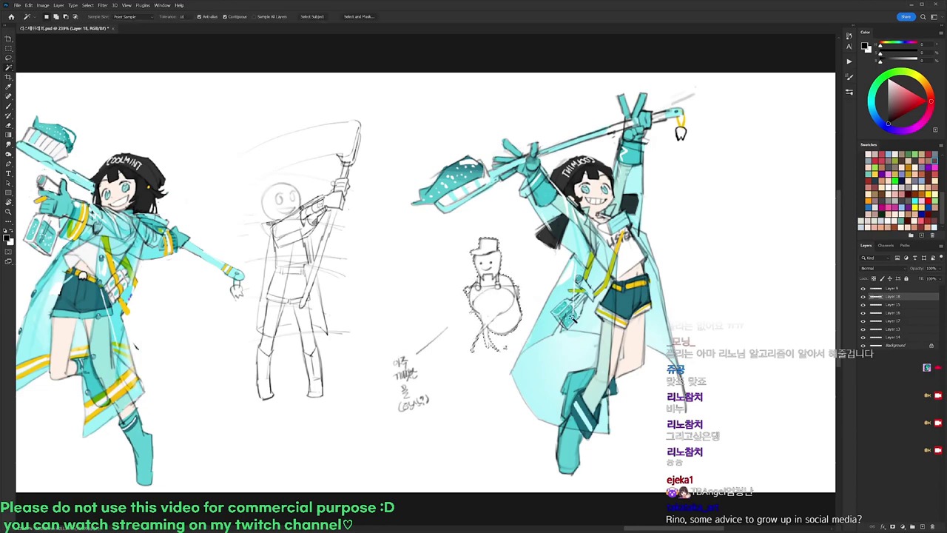
Paint the mascot's hat and hands mint within the selection on Layer 15, and deselect.
{"action": "left_click", "coordinate": [892, 304]}
{"action": "key", "text": "b"}
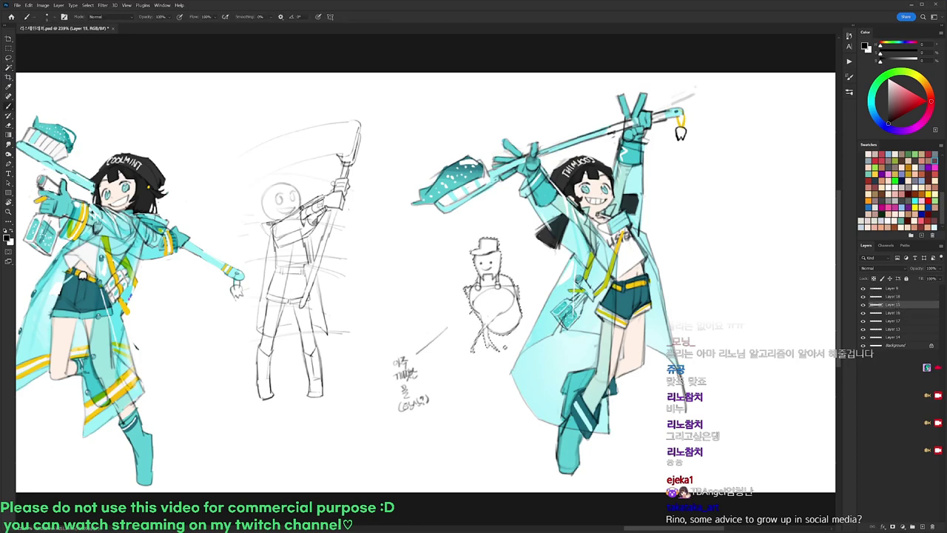
{"action": "right_click", "coordinate": [518, 304]}
{"action": "left_click", "coordinate": [561, 362]}
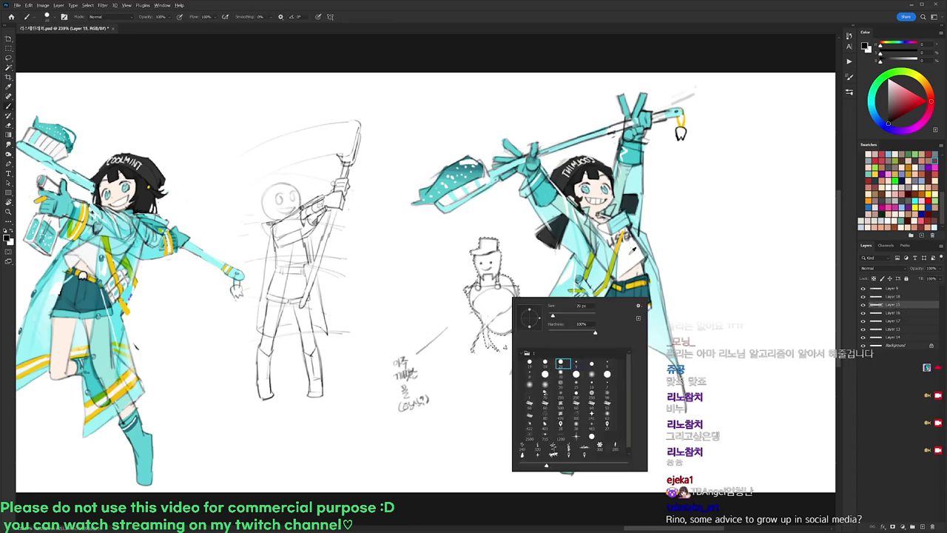
{"action": "left_click", "coordinate": [885, 86]}
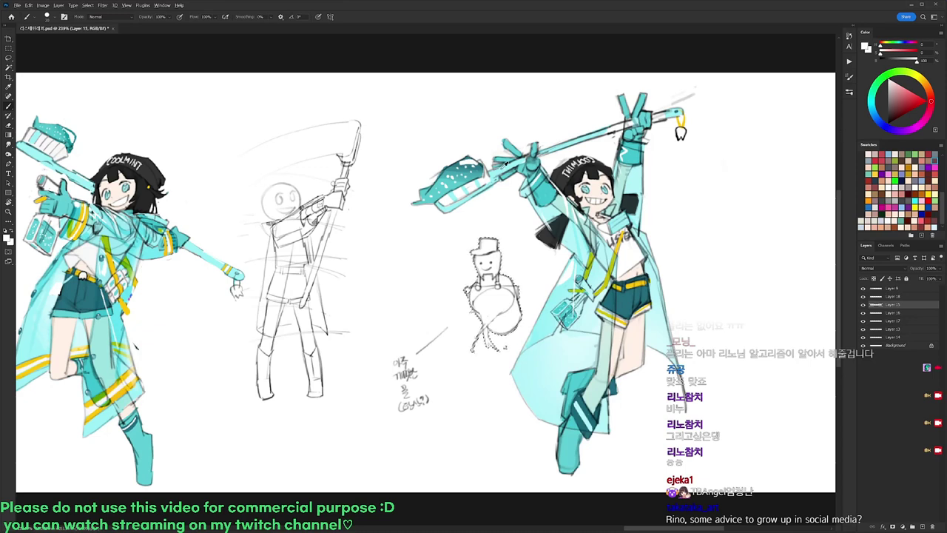
{"action": "left_click", "coordinate": [521, 148], "text": "alt"}
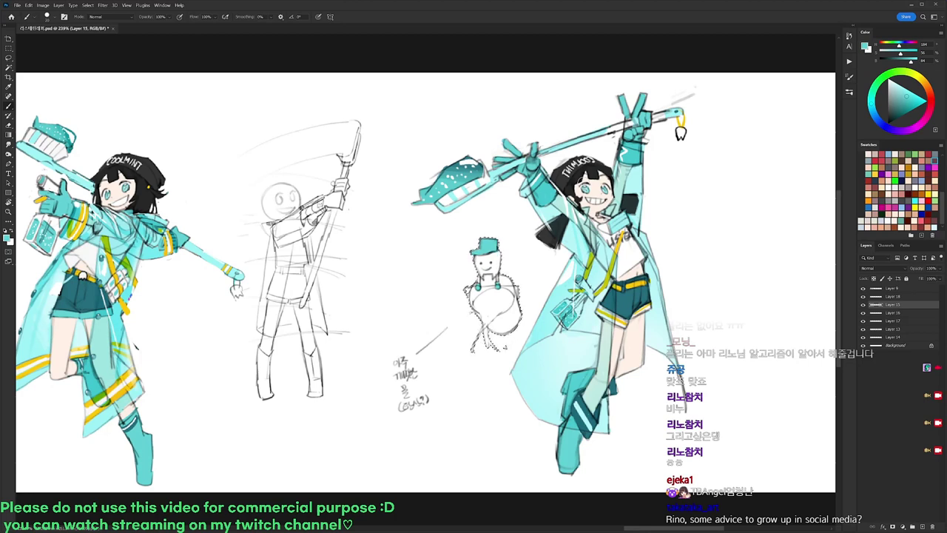
{"action": "key", "text": "ctrl+d"}
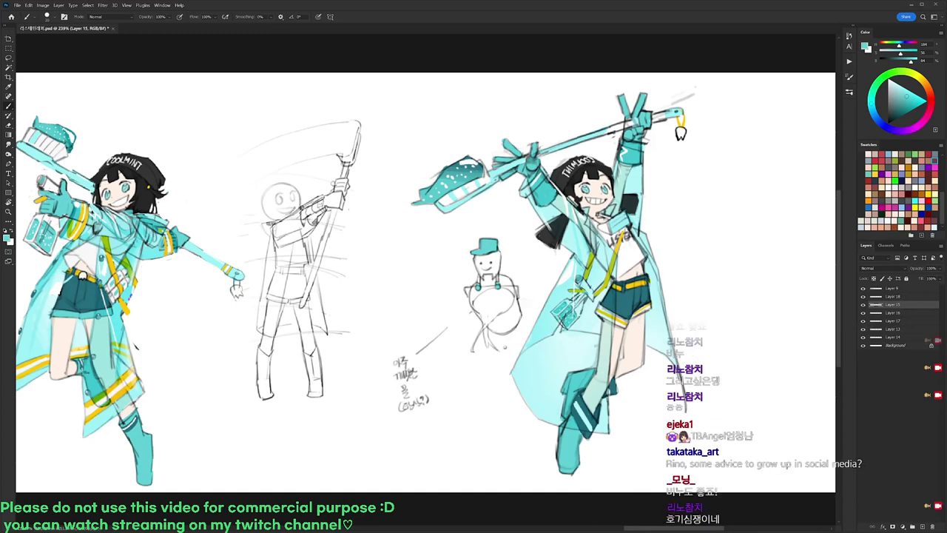
Draw a small black face on the oval front of the mascot's body with a fine brush.
{"action": "right_click", "coordinate": [607, 279]}
{"action": "left_click", "coordinate": [676, 348]}
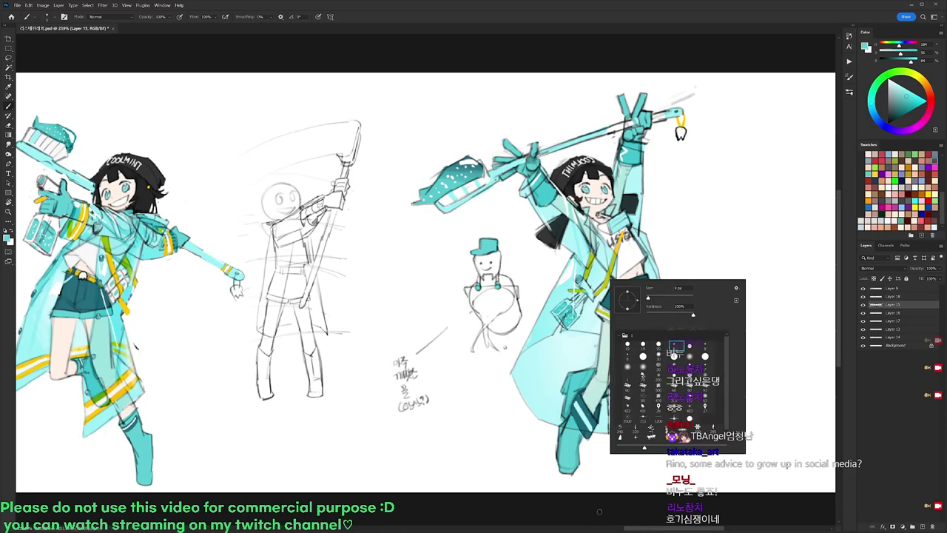
{"action": "left_click", "coordinate": [599, 511]}
{"action": "key", "text": "d"}
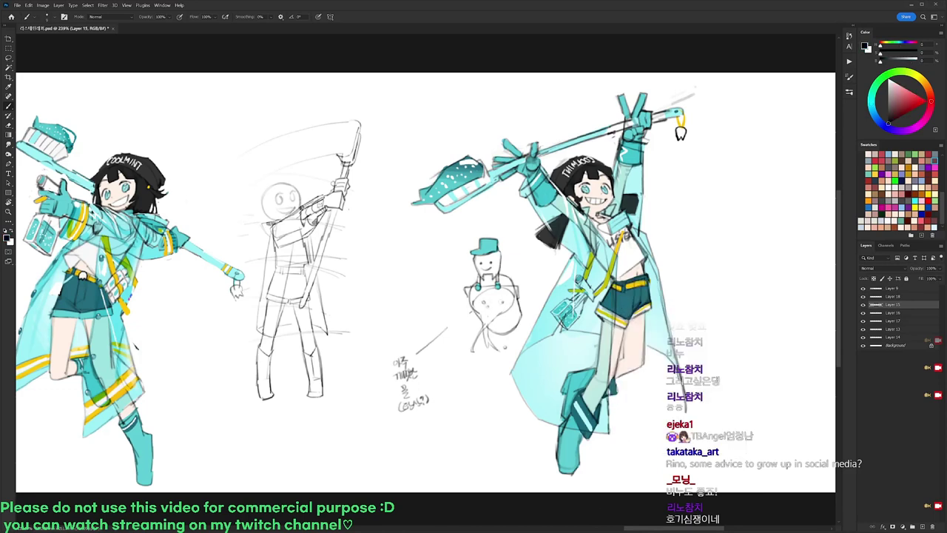
Merge Layer 18 down into Layer 15, then lasso the tooth mascot and scale it down slightly.
{"action": "left_click", "coordinate": [889, 296]}
{"action": "key", "text": "Delete"}
{"action": "key", "text": "l"}
{"action": "mouse_move", "coordinate": [514, 245]}
{"action": "left_mouse_down"}
{"action": "mouse_move", "coordinate": [522, 345]}
{"action": "mouse_move", "coordinate": [443, 331]}
{"action": "mouse_move", "coordinate": [479, 221]}
{"action": "mouse_move", "coordinate": [445, 282]}
{"action": "mouse_move", "coordinate": [525, 229]}
{"action": "left_mouse_up"}
{"action": "key", "text": "ctrl+t"}
{"action": "mouse_move", "coordinate": [519, 296]}
{"action": "left_mouse_down"}
{"action": "mouse_move", "coordinate": [526, 291]}
{"action": "mouse_move", "coordinate": [504, 315]}
{"action": "left_mouse_up"}
{"action": "key", "text": "Return"}
{"action": "key", "text": "ctrl+d"}
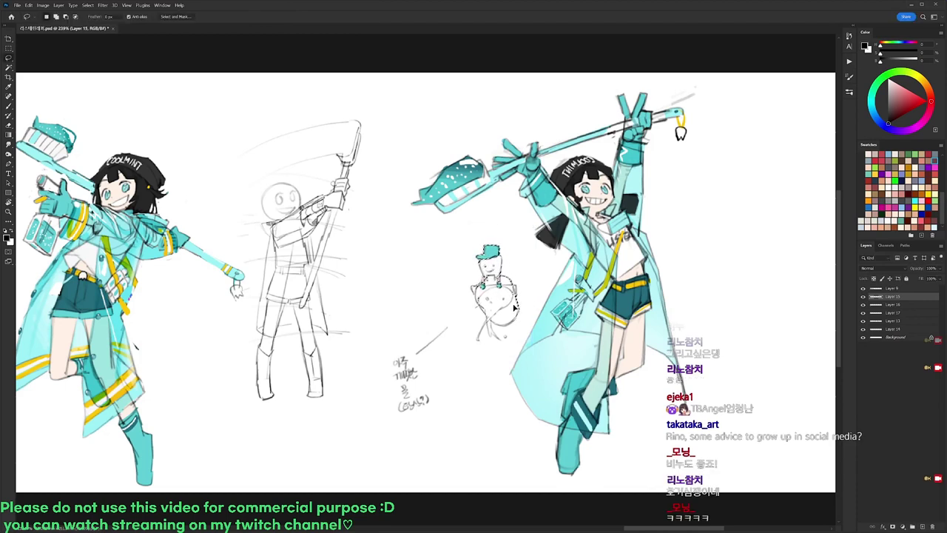
Lasso the tooth mascot, move it slightly down and to the left, and deselect.
{"action": "key", "text": "b"}
{"action": "right_click", "coordinate": [526, 213]}
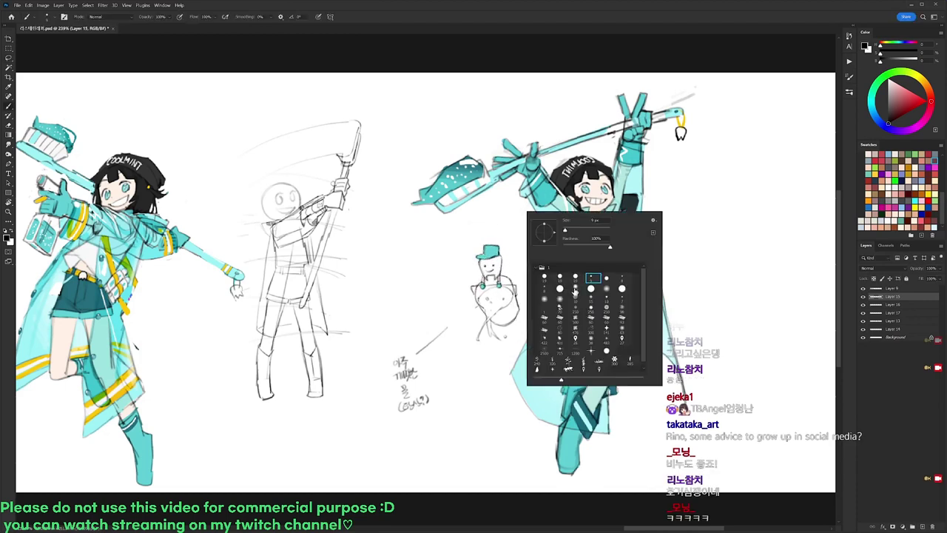
{"action": "left_click", "coordinate": [898, 300]}
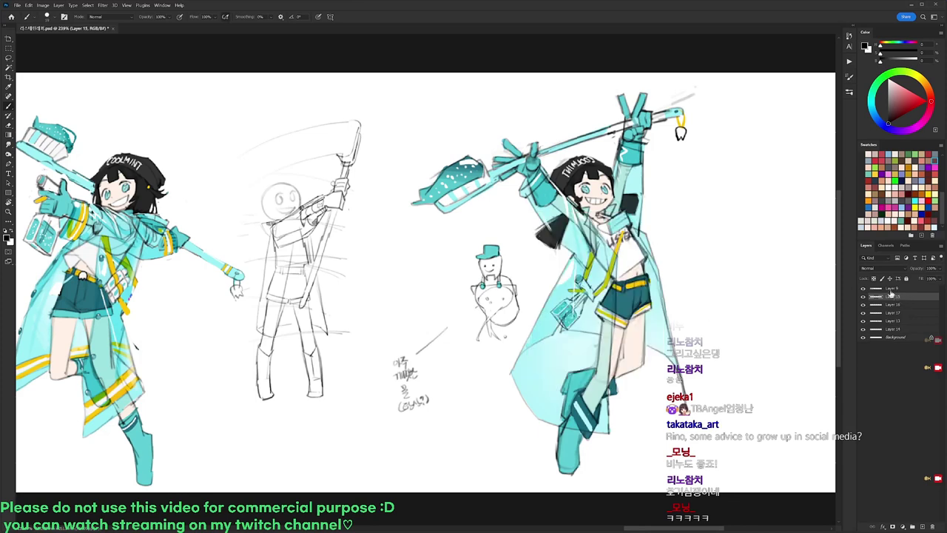
{"action": "scroll", "coordinate": [773, 301], "scroll_direction": "down", "scroll_amount": 2}
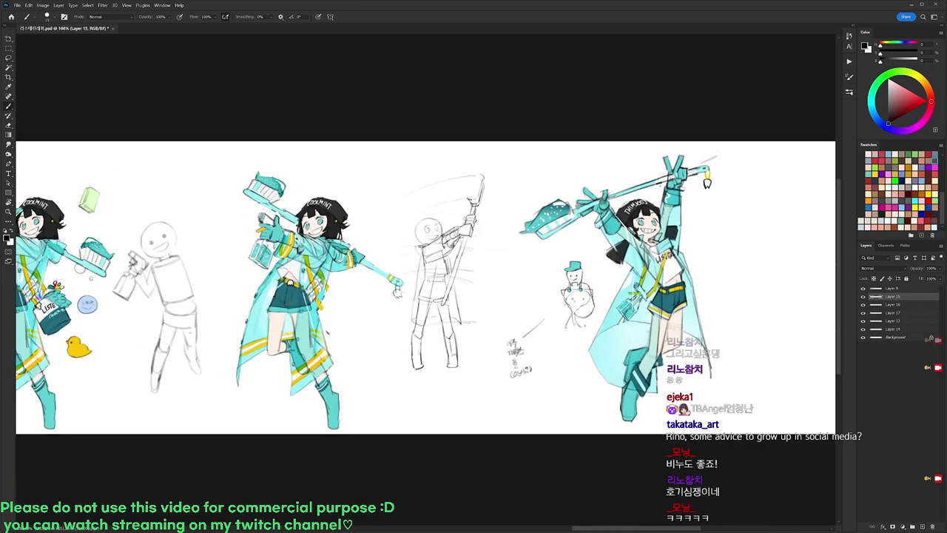
{"action": "scroll", "coordinate": [675, 267], "scroll_direction": "up", "scroll_amount": 3}
{"action": "key", "text": "l"}
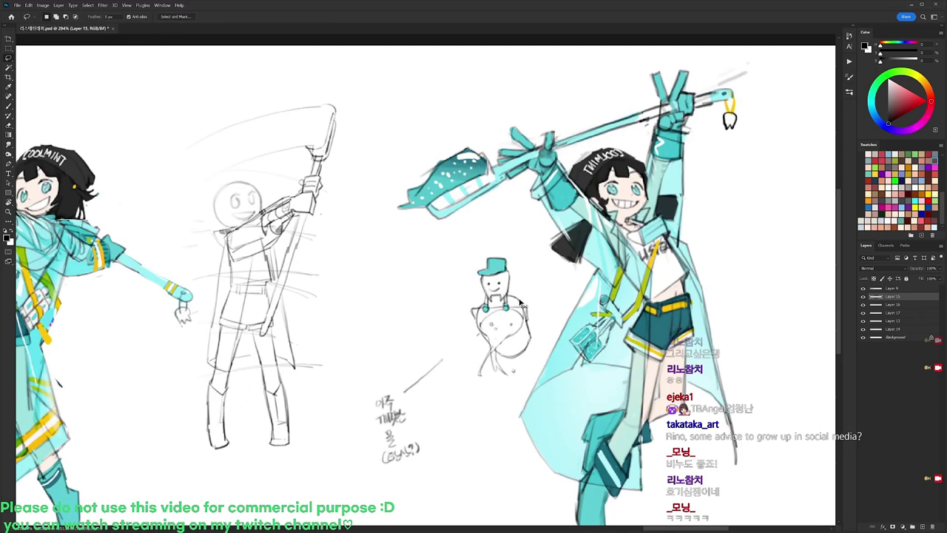
{"action": "left_click_drag", "start_coordinate": [519, 301], "coordinate": [515, 321]}
{"action": "key", "text": "ctrl+d"}
Paint a pale pink round blob above the tooth mascot's hat with a larger brush.
{"action": "key", "text": "b"}
{"action": "left_click_drag", "start_coordinate": [506, 251], "coordinate": [503, 253]}
{"action": "right_click", "coordinate": [545, 241]}
{"action": "left_click", "coordinate": [598, 308]}
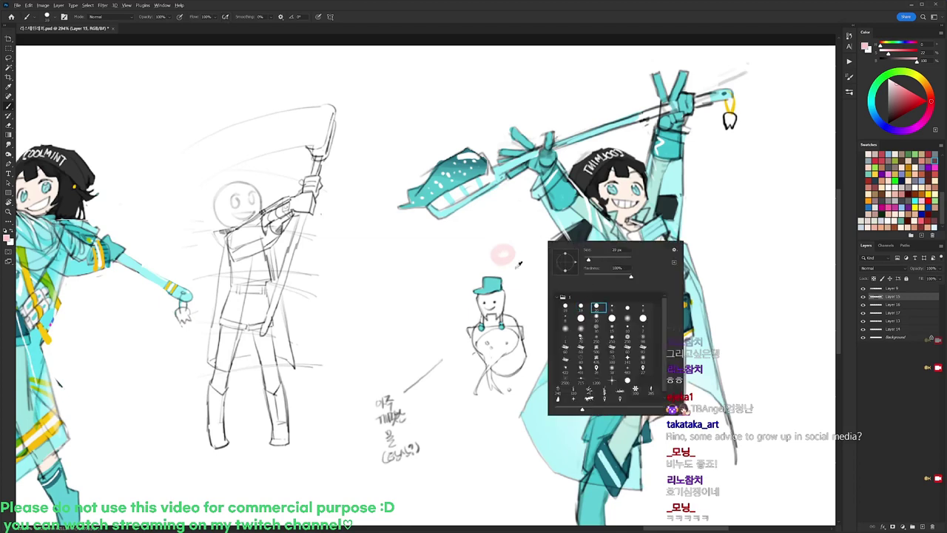
{"action": "left_click", "coordinate": [506, 261], "text": "alt"}
{"action": "left_click_drag", "start_coordinate": [493, 262], "coordinate": [503, 255]}
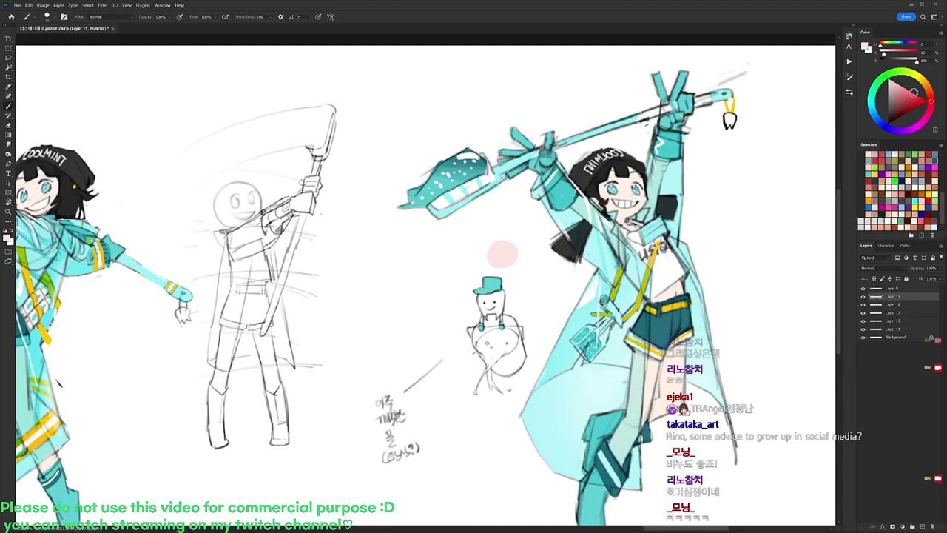
Paint a pale blue round blob beside the mascot's hat and a pale lime one beside the girl's coat.
{"action": "left_click", "coordinate": [873, 108]}
{"action": "left_click", "coordinate": [897, 82]}
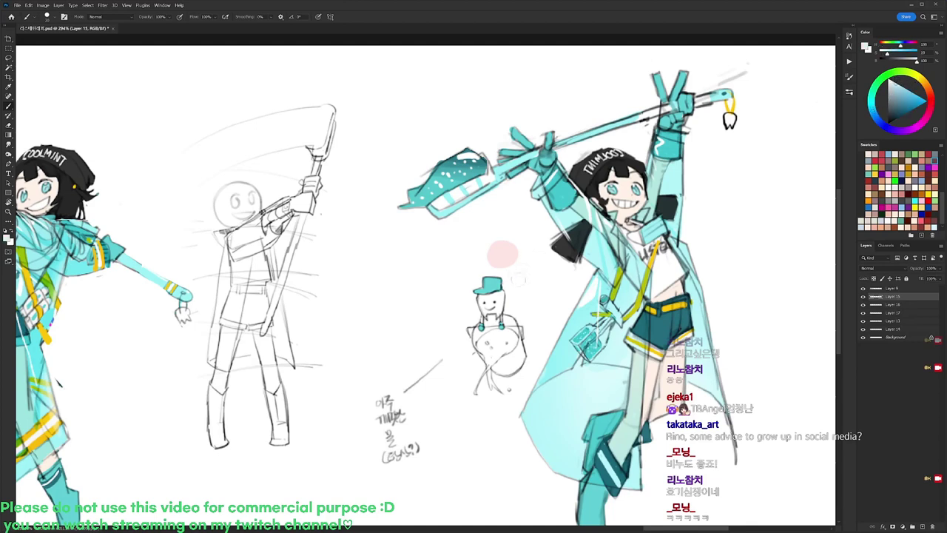
{"action": "left_click", "coordinate": [529, 283]}
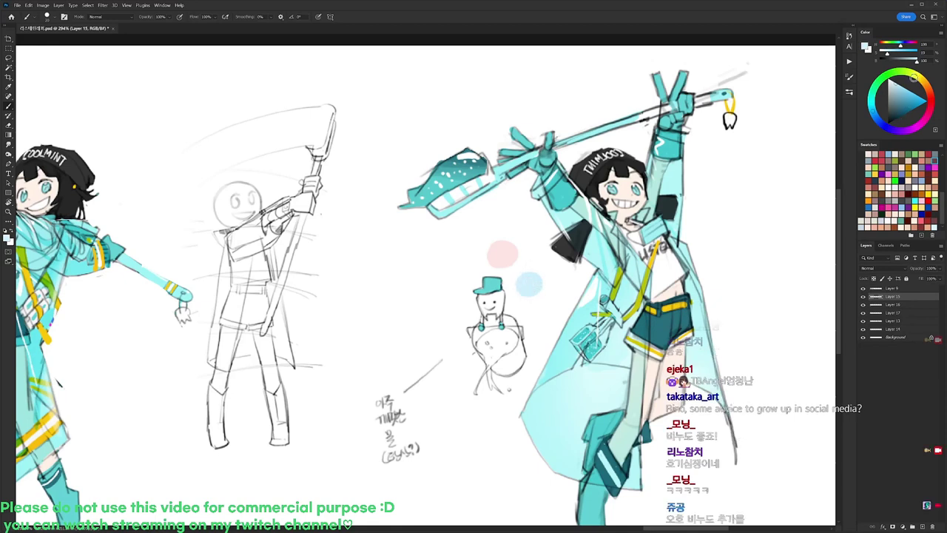
{"action": "left_click", "coordinate": [914, 75]}
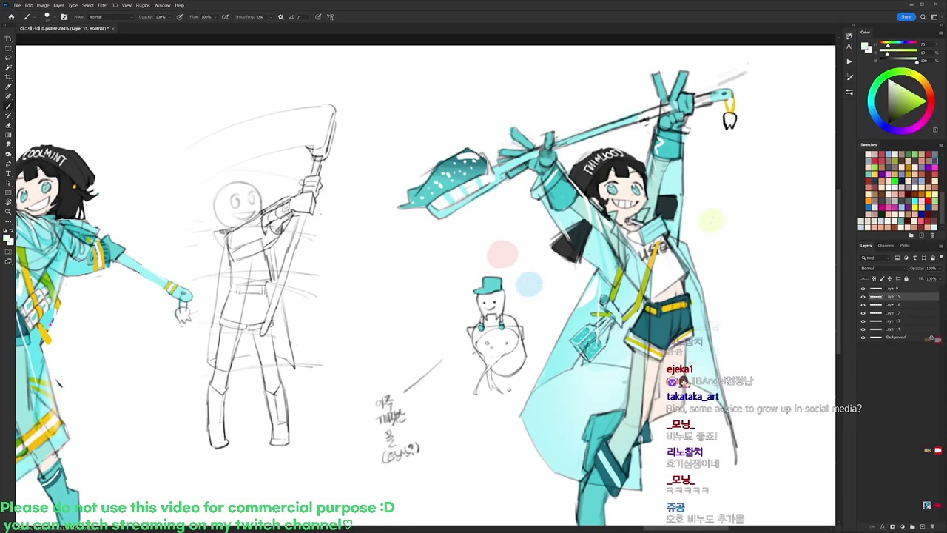
Outline the pink blob in black as a rounded soap shape and erase the excess line and colour.
{"action": "key", "text": "d"}
{"action": "right_click", "coordinate": [539, 243]}
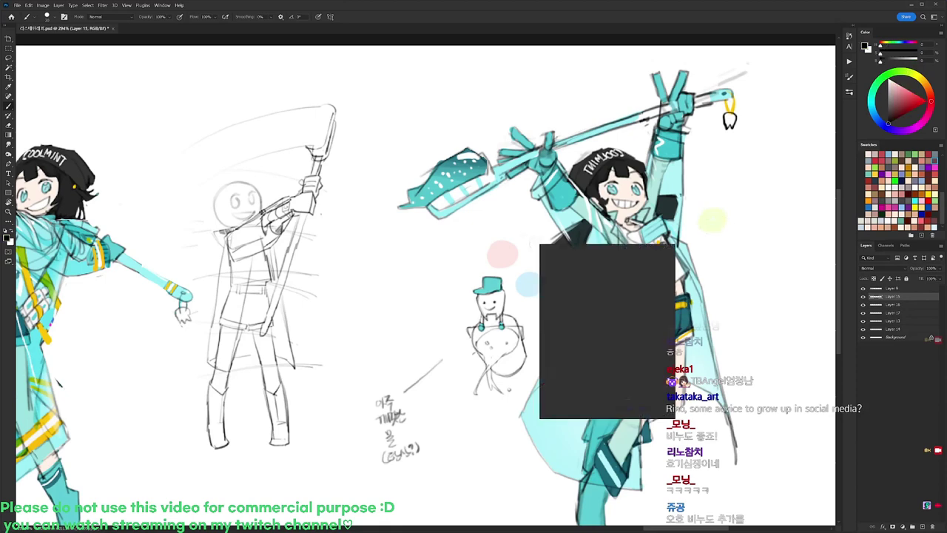
{"action": "left_click", "coordinate": [607, 312]}
{"action": "left_click_drag", "start_coordinate": [488, 253], "coordinate": [487, 262]}
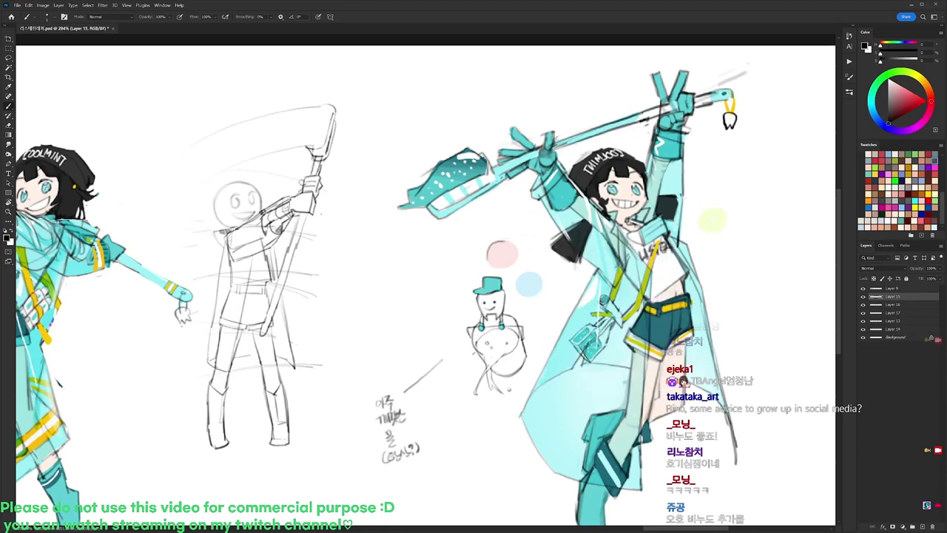
{"action": "key", "text": "e"}
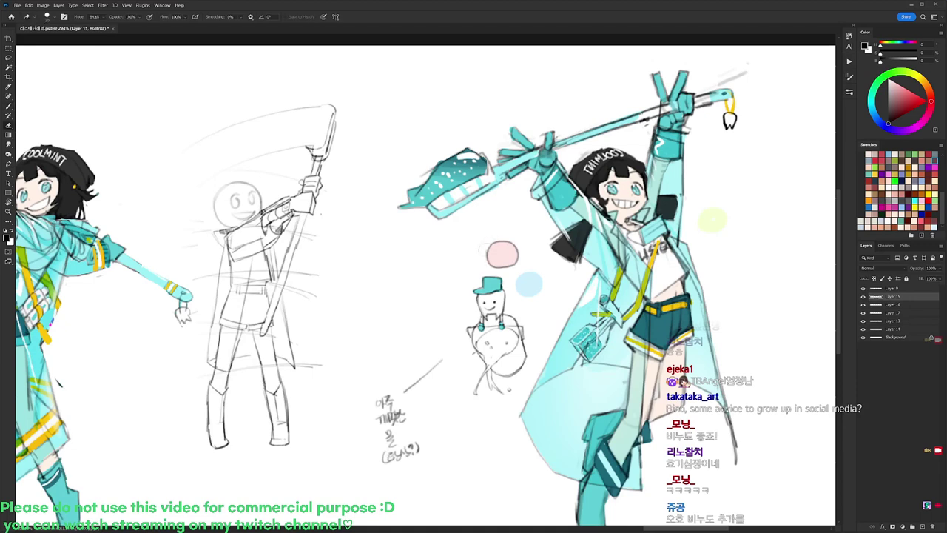
{"action": "key", "text": "b"}
{"action": "key", "text": "e"}
{"action": "key", "text": "b"}
Add small white faces to the pink and blue soaps, and outline the blue one in black.
{"action": "key", "text": "x"}
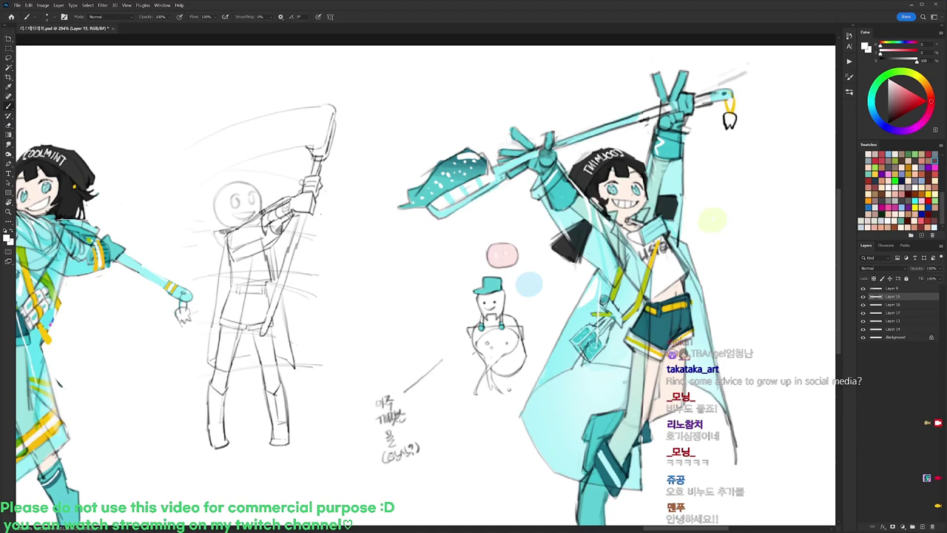
{"action": "key", "text": "x"}
{"action": "key", "text": "x"}
{"action": "key", "text": "x"}
{"action": "key", "text": "x"}
{"action": "key", "text": "x"}
Reshape the lime blob into an angular hexagonal soap with a black outline and erase the excess around it.
{"action": "left_click_drag", "start_coordinate": [679, 202], "coordinate": [624, 164]}
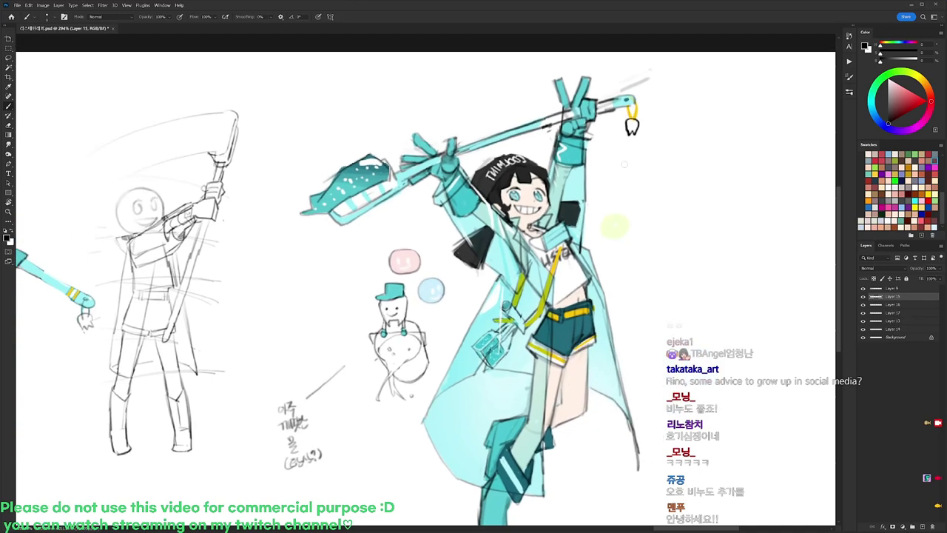
{"action": "mouse_move", "coordinate": [616, 214]}
{"action": "left_mouse_down"}
{"action": "mouse_move", "coordinate": [627, 231]}
{"action": "mouse_move", "coordinate": [601, 232]}
{"action": "mouse_move", "coordinate": [601, 239]}
{"action": "mouse_move", "coordinate": [603, 222]}
{"action": "mouse_move", "coordinate": [629, 231]}
{"action": "left_mouse_up"}
{"action": "left_click", "coordinate": [617, 227], "text": "alt"}
{"action": "key", "text": "e"}
{"action": "key", "text": "b"}
{"action": "key", "text": "d"}
{"action": "key", "text": "e"}
{"action": "key", "text": "b"}
{"action": "key", "text": "e"}
{"action": "key", "text": "b"}
{"action": "key", "text": "e"}
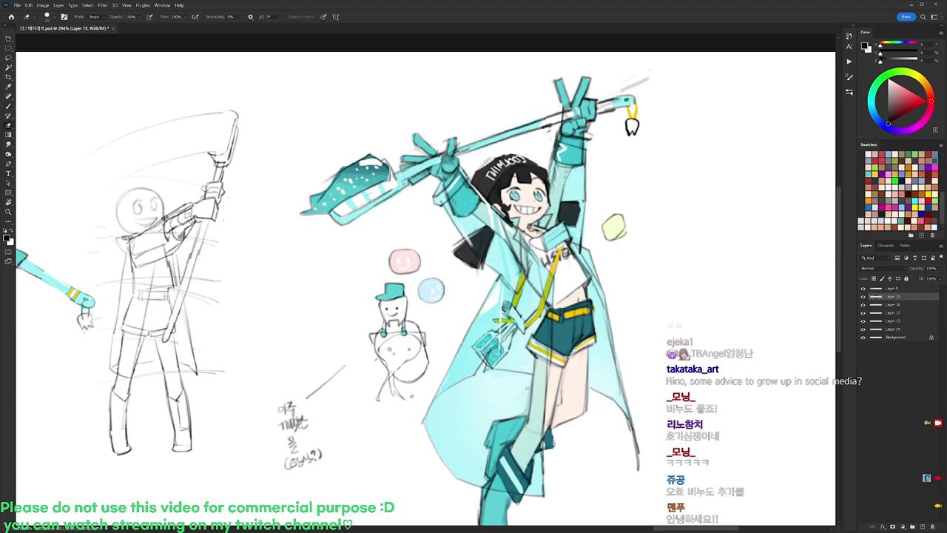
{"action": "key", "text": "b"}
{"action": "key", "text": "x"}
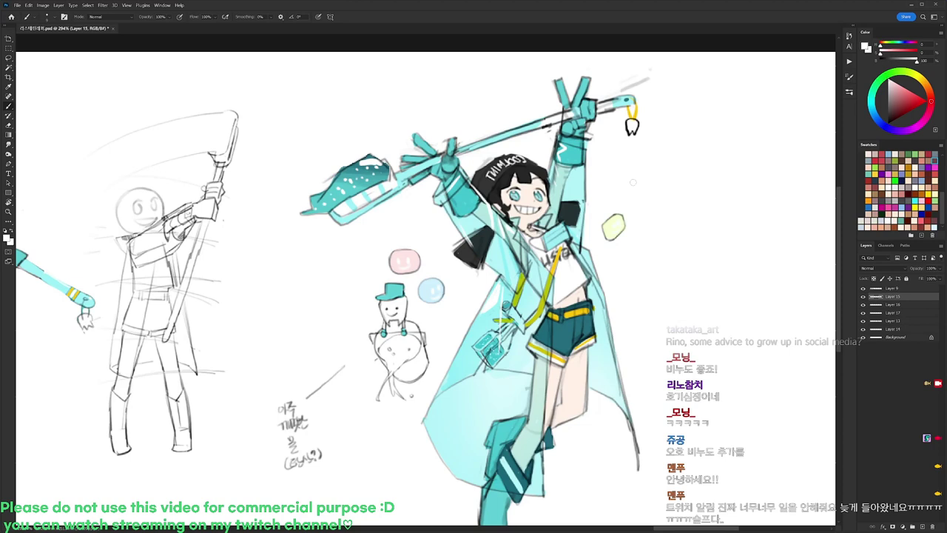
Sample mint from the toothbrush and paint a short horizontal handle above the pink soap.
{"action": "key", "text": "d"}
{"action": "right_click", "coordinate": [436, 236]}
{"action": "left_click", "coordinate": [487, 304]}
{"action": "left_click", "coordinate": [408, 252], "text": "alt"}
{"action": "left_click", "coordinate": [415, 170], "text": "alt"}
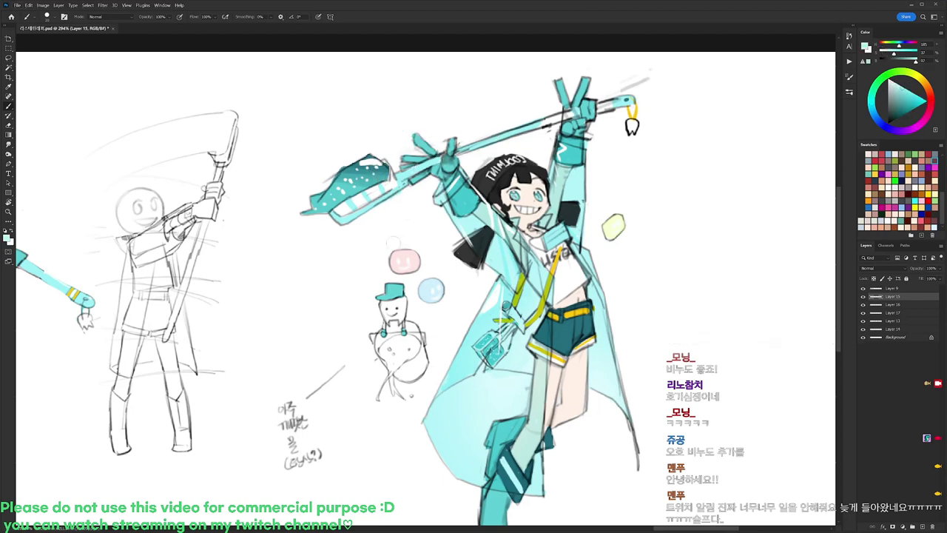
{"action": "left_click_drag", "start_coordinate": [411, 248], "coordinate": [429, 246]}
Paint a short diagonal coral handle beside the blue soap, undoing the misplaced strokes.
{"action": "left_click", "coordinate": [930, 92]}
{"action": "left_click", "coordinate": [912, 90]}
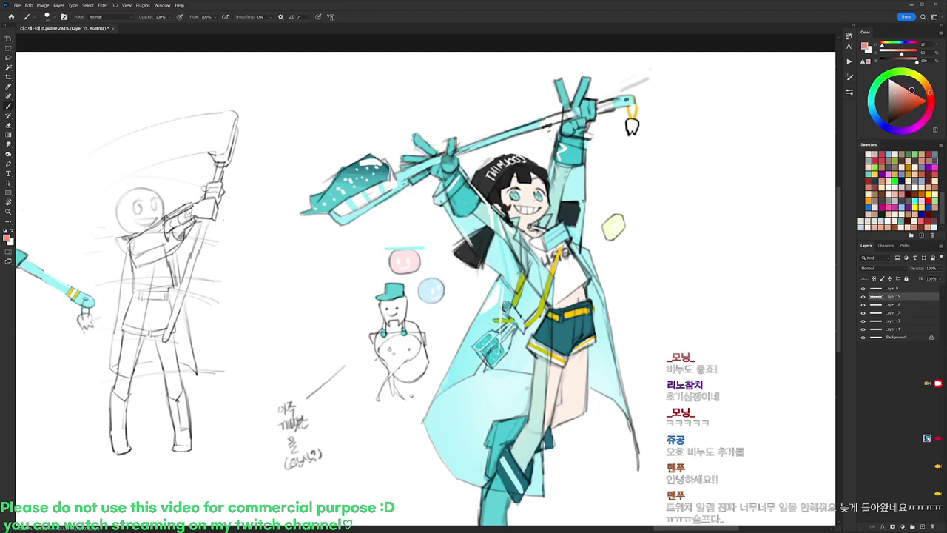
{"action": "left_click_drag", "start_coordinate": [417, 285], "coordinate": [439, 277]}
{"action": "key", "text": "ctrl+z"}
{"action": "left_click_drag", "start_coordinate": [437, 310], "coordinate": [453, 293]}
{"action": "key", "text": "ctrl+z"}
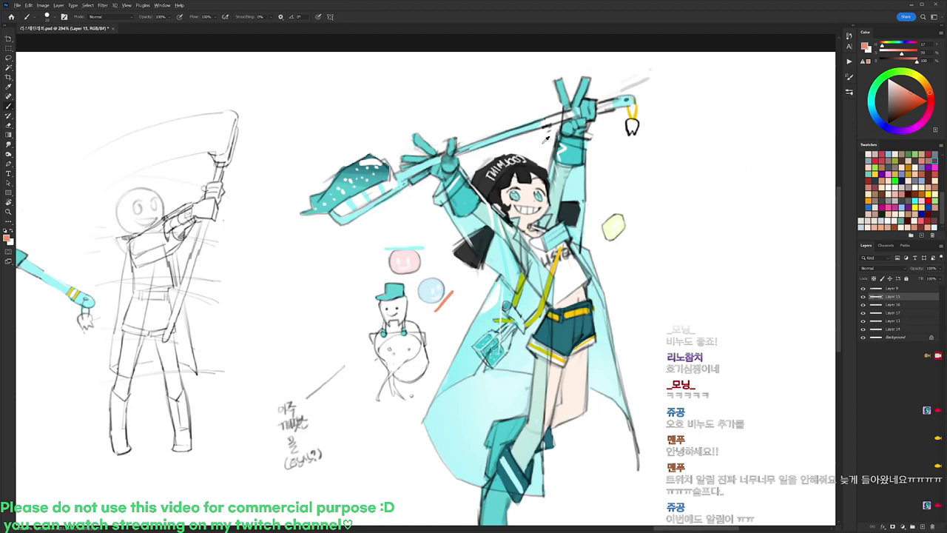
Sample mint from the toothbrush and paint a short, nearly upright handle beside the lime soap.
{"action": "left_click", "coordinate": [426, 159], "text": "alt"}
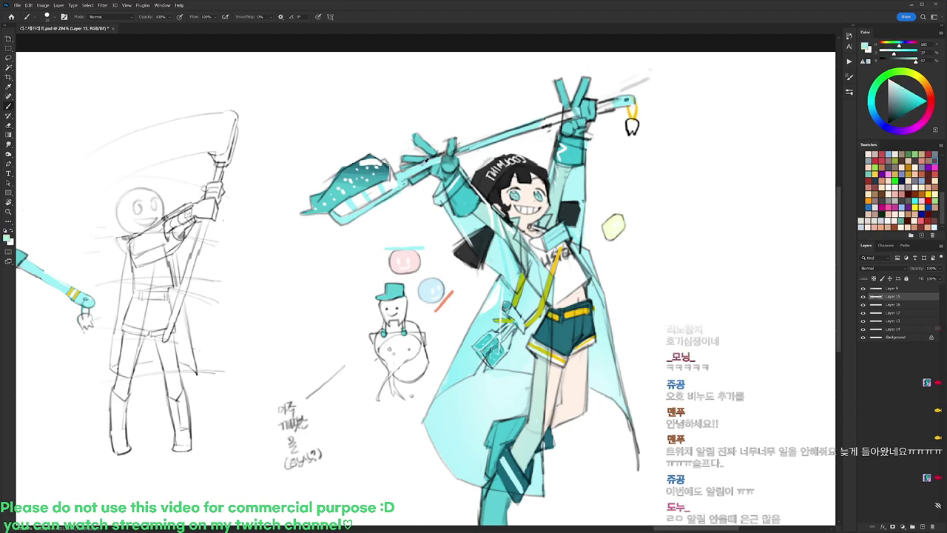
{"action": "left_click_drag", "start_coordinate": [630, 214], "coordinate": [626, 236]}
{"action": "key", "text": "ctrl+z"}
{"action": "key", "text": "ctrl+shift+z"}
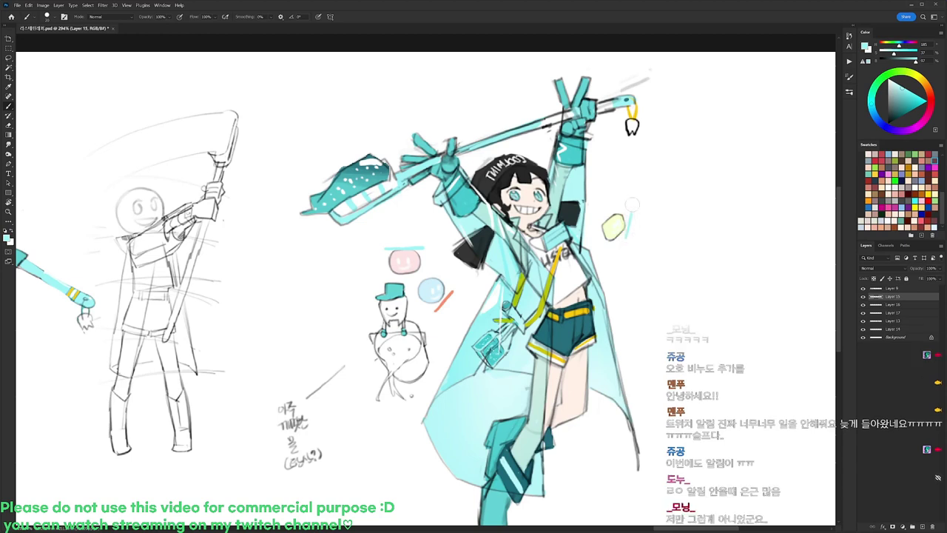
Outline the three small toothbrushes beside the soaps in black with a fine brush and add their brush heads.
{"action": "key", "text": "d"}
{"action": "right_click", "coordinate": [457, 240]}
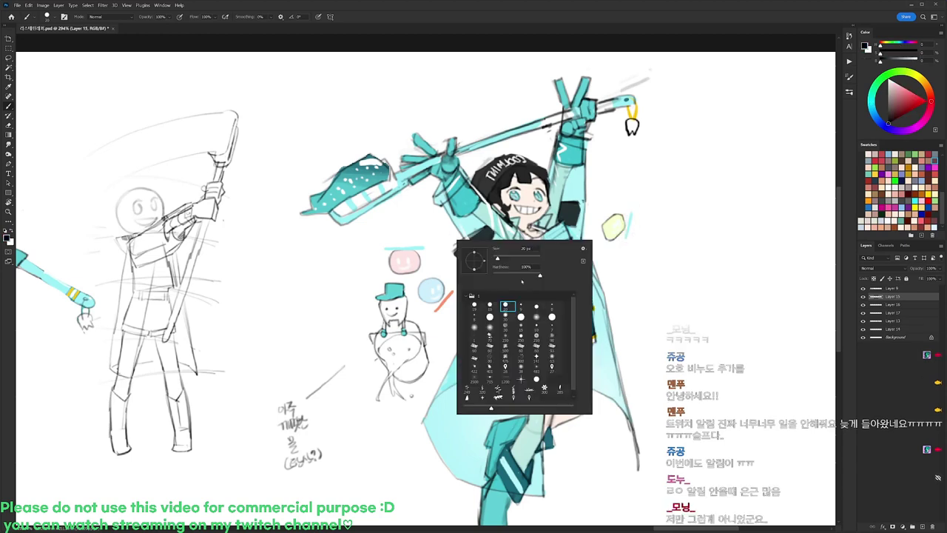
{"action": "left_click", "coordinate": [520, 306]}
{"action": "key", "text": "Return"}
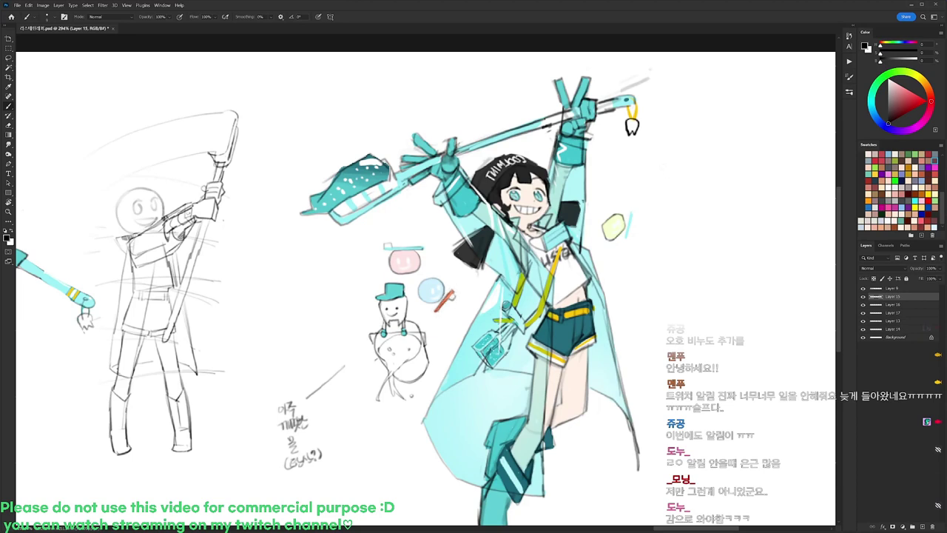
{"action": "left_click_drag", "start_coordinate": [635, 214], "coordinate": [632, 237]}
{"action": "left_click_drag", "start_coordinate": [472, 381], "coordinate": [470, 341]}
{"action": "left_click_drag", "start_coordinate": [479, 292], "coordinate": [491, 292]}
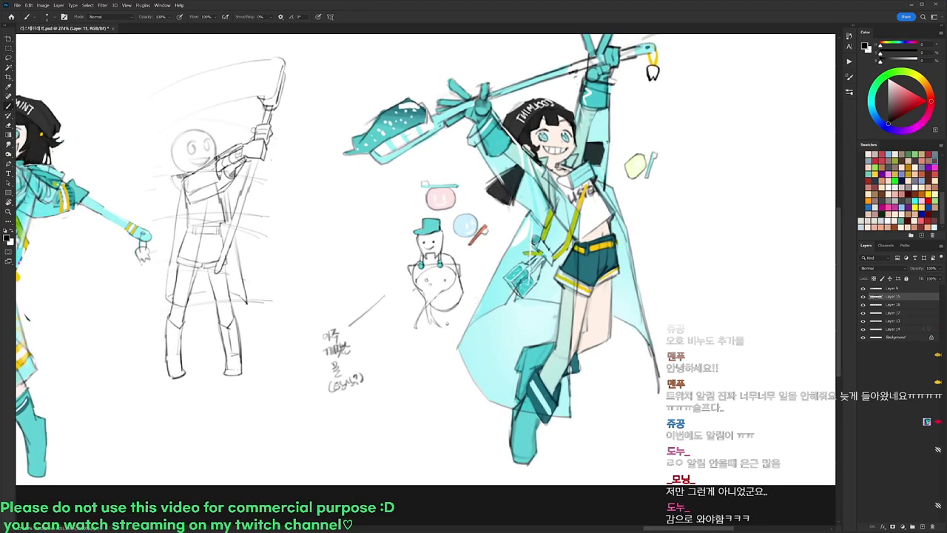
Sample mint from the large toothbrush and paint a small pale mint bottle shape below the tooth mascot with a 20 px brush.
{"action": "right_click", "coordinate": [595, 242]}
{"action": "left_click", "coordinate": [646, 309]}
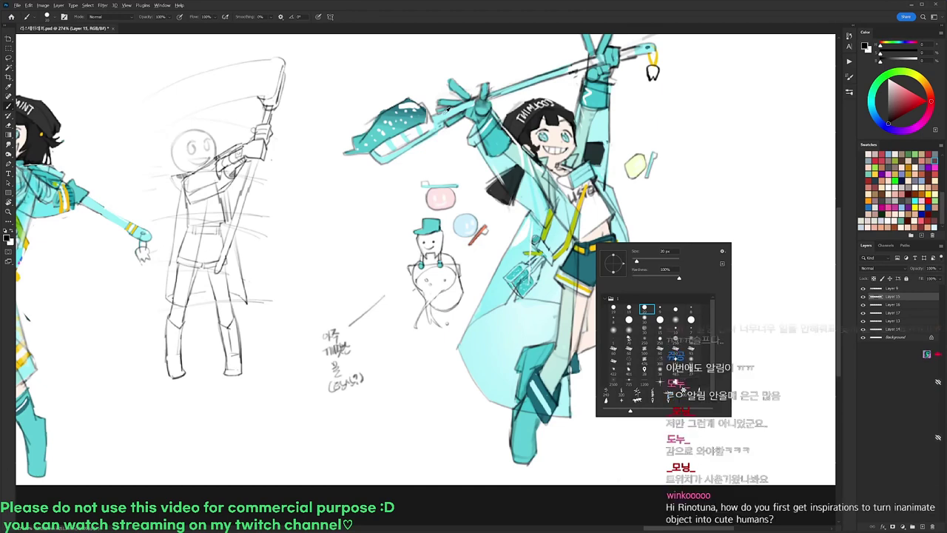
{"action": "left_click", "coordinate": [449, 111], "text": "alt"}
{"action": "left_click", "coordinate": [898, 84]}
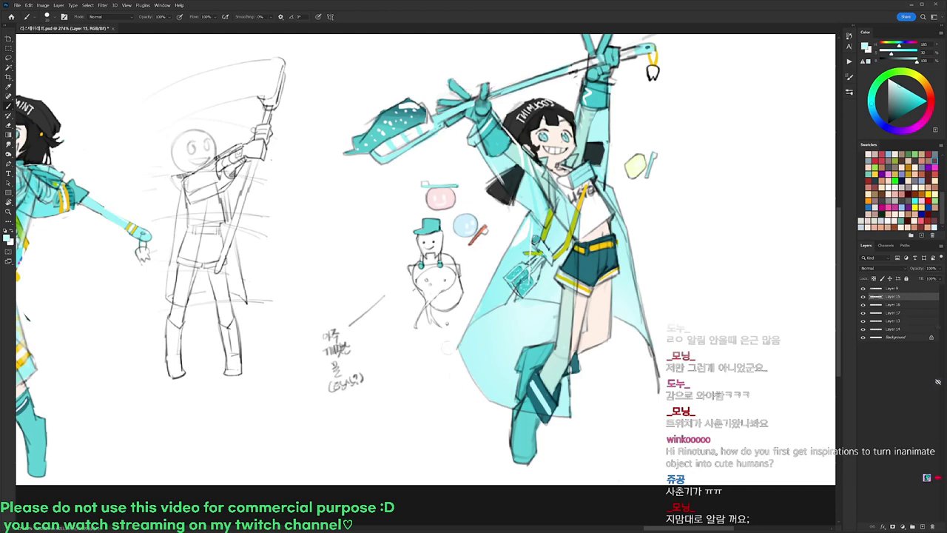
{"action": "mouse_move", "coordinate": [426, 338]}
{"action": "left_mouse_down"}
{"action": "mouse_move", "coordinate": [438, 340]}
{"action": "mouse_move", "coordinate": [428, 361]}
{"action": "mouse_move", "coordinate": [441, 363]}
{"action": "left_mouse_up"}
{"action": "key", "text": "ctrl+z"}
{"action": "key", "text": "ctrl+z"}
{"action": "key", "text": "ctrl+z"}
Outline the mint bottle shape in black with a fine brush and draw a second, white container overlapping its side.
{"action": "key", "text": "d"}
{"action": "right_click", "coordinate": [566, 292]}
{"action": "left_click", "coordinate": [629, 358]}
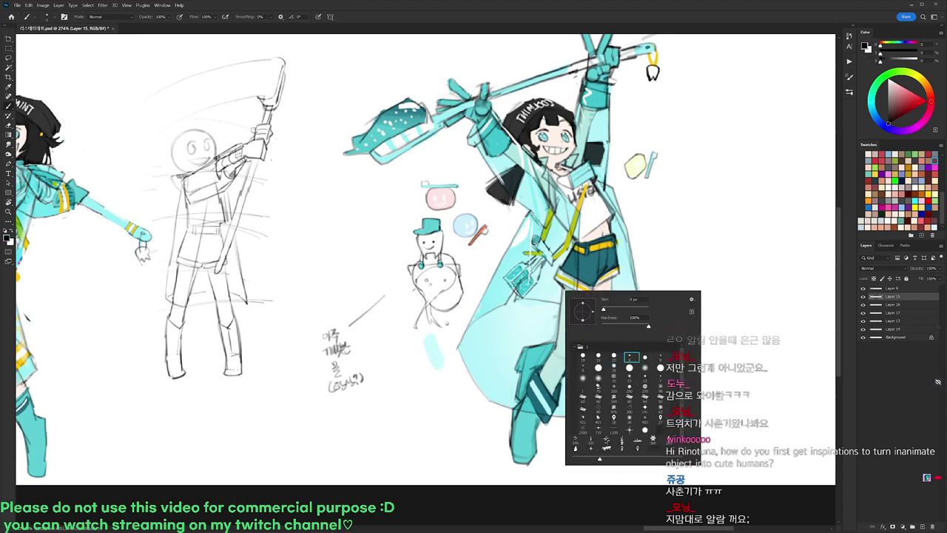
{"action": "key", "text": "Return"}
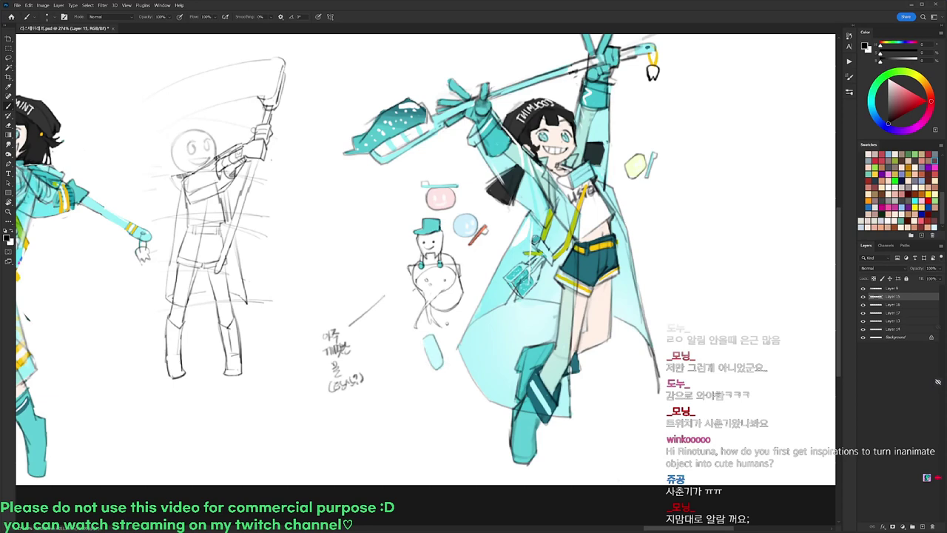
{"action": "left_click", "coordinate": [446, 354], "text": "alt"}
{"action": "key", "text": "x"}
{"action": "mouse_move", "coordinate": [446, 341]}
{"action": "left_mouse_down"}
{"action": "mouse_move", "coordinate": [448, 363]}
{"action": "mouse_move", "coordinate": [454, 346]}
{"action": "mouse_move", "coordinate": [425, 333]}
{"action": "mouse_move", "coordinate": [443, 367]}
{"action": "left_mouse_up"}
{"action": "key", "text": "l"}
{"action": "key", "text": "ctrl+d"}
{"action": "key", "text": "b"}
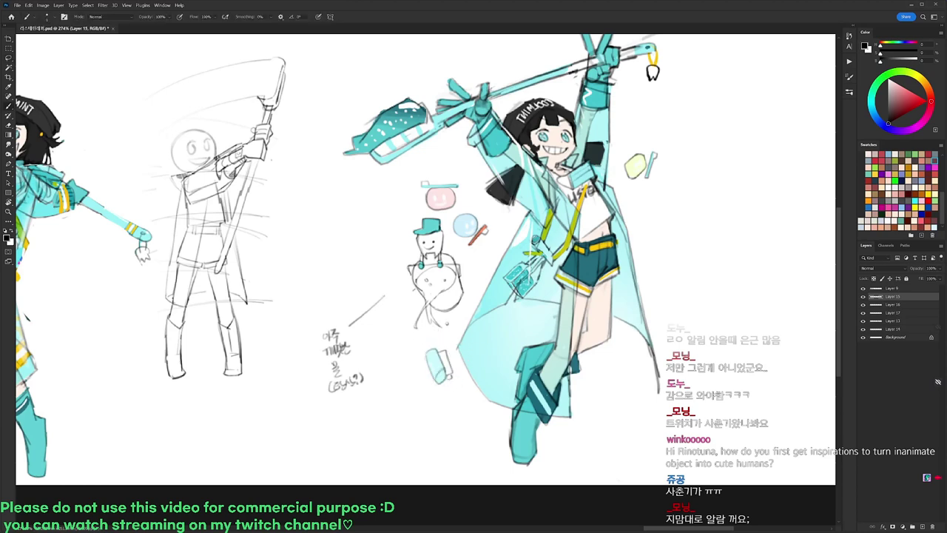
Erase the overlapping lines on the small white container and colour its cap pinkish purple.
{"action": "key", "text": "e"}
{"action": "mouse_move", "coordinate": [444, 350]}
{"action": "left_mouse_down"}
{"action": "mouse_move", "coordinate": [446, 378]}
{"action": "mouse_move", "coordinate": [450, 351]}
{"action": "mouse_move", "coordinate": [442, 356]}
{"action": "left_mouse_up"}
{"action": "key", "text": "b"}
{"action": "left_click", "coordinate": [917, 93]}
{"action": "left_click", "coordinate": [917, 93]}
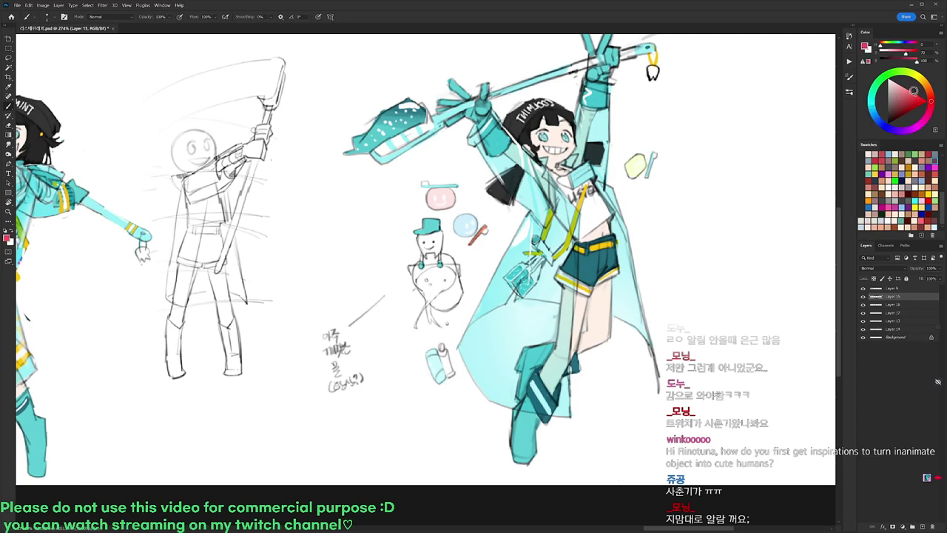
{"action": "left_click", "coordinate": [877, 117]}
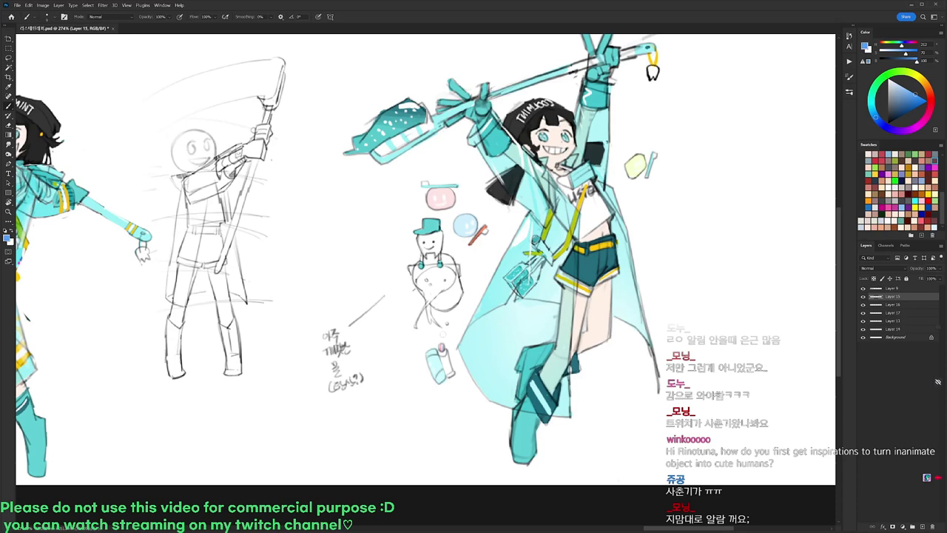
Move the small bottle drawing to the open space beside the character's coat, below the lime soap, and flip it horizontally.
{"action": "scroll", "coordinate": [662, 213], "scroll_direction": "down", "scroll_amount": 3}
{"action": "key", "text": "l"}
{"action": "mouse_move", "coordinate": [506, 303]}
{"action": "left_mouse_down"}
{"action": "mouse_move", "coordinate": [488, 338]}
{"action": "mouse_move", "coordinate": [502, 328]}
{"action": "mouse_move", "coordinate": [647, 346]}
{"action": "mouse_move", "coordinate": [640, 350]}
{"action": "mouse_move", "coordinate": [667, 334]}
{"action": "mouse_move", "coordinate": [689, 354]}
{"action": "mouse_move", "coordinate": [723, 349]}
{"action": "mouse_move", "coordinate": [744, 308]}
{"action": "mouse_move", "coordinate": [728, 243]}
{"action": "left_mouse_up"}
{"action": "key", "text": "ctrl+t"}
{"action": "right_click", "coordinate": [668, 230]}
{"action": "left_click", "coordinate": [689, 393]}
{"action": "left_click_drag", "start_coordinate": [666, 250], "coordinate": [663, 250]}
{"action": "key", "text": "Return"}
{"action": "key", "text": "ctrl+d"}
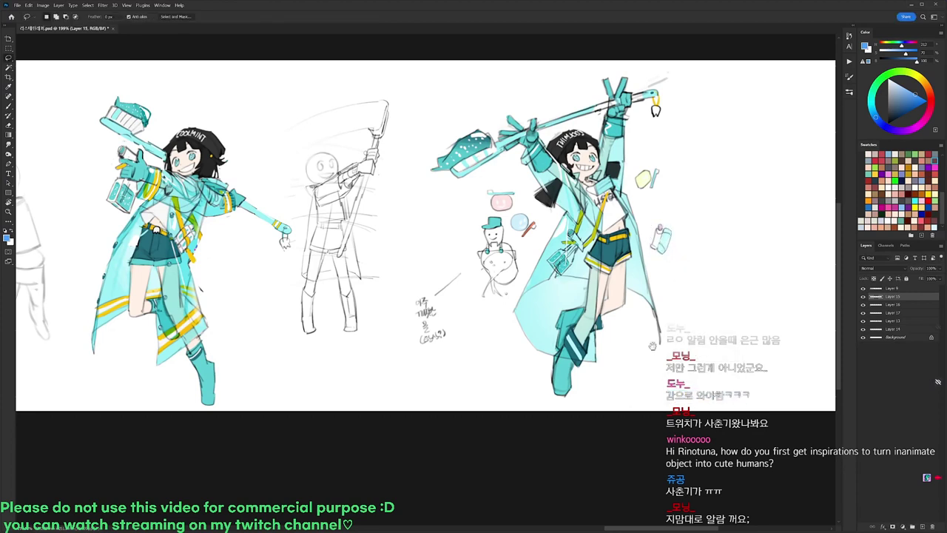
Extend the canvas to the right with the Crop tool to make room for another figure.
{"action": "left_click_drag", "start_coordinate": [652, 345], "coordinate": [523, 324]}
{"action": "key", "text": "c"}
{"action": "left_click_drag", "start_coordinate": [717, 236], "coordinate": [793, 235]}
{"action": "key", "text": "Return"}
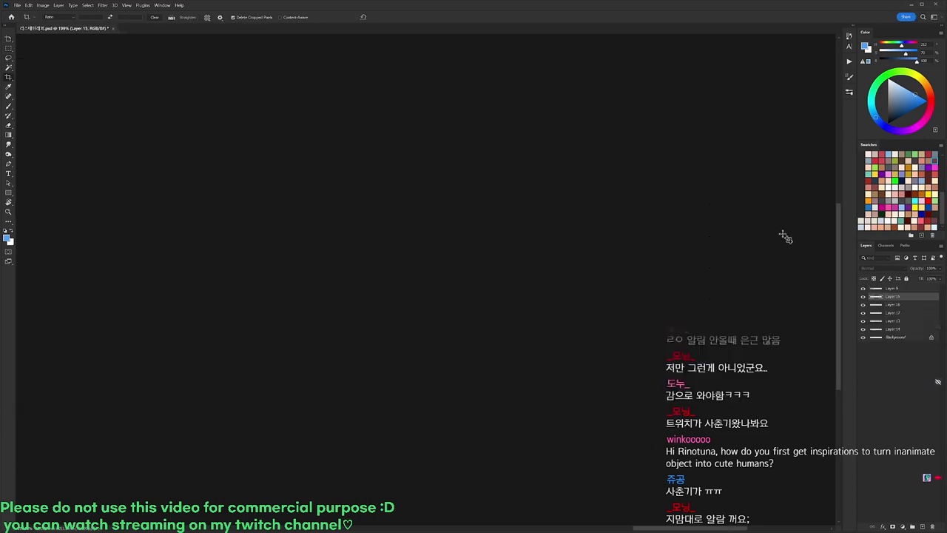
{"action": "key", "text": "Escape"}
Merge Layers 15 to 19 and place a copy of the posed character and her props on the new blank area.
{"action": "left_click", "coordinate": [887, 328], "text": "shift"}
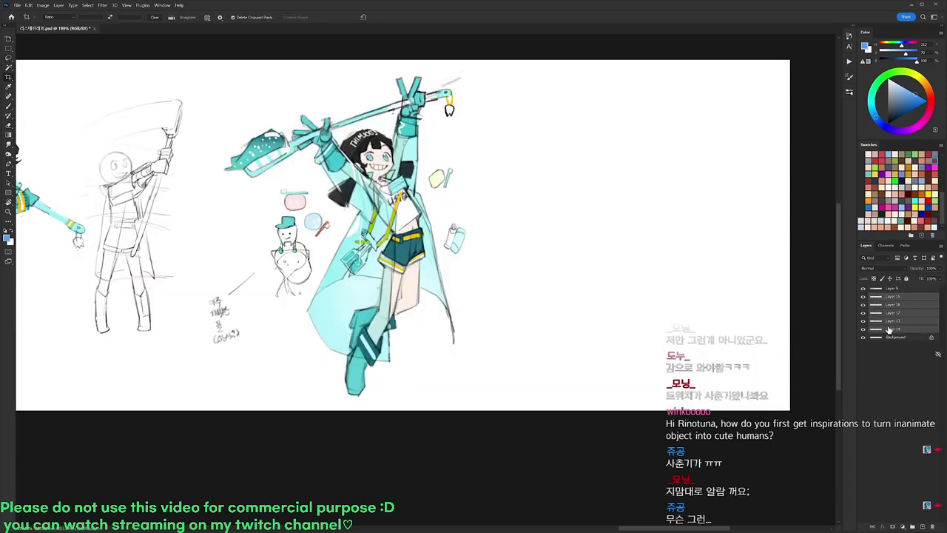
{"action": "key", "text": "ctrl+e"}
{"action": "key", "text": "l"}
{"action": "mouse_move", "coordinate": [474, 67]}
{"action": "left_mouse_down"}
{"action": "mouse_move", "coordinate": [492, 214]}
{"action": "mouse_move", "coordinate": [455, 403]}
{"action": "mouse_move", "coordinate": [293, 381]}
{"action": "mouse_move", "coordinate": [266, 274]}
{"action": "mouse_move", "coordinate": [227, 211]}
{"action": "mouse_move", "coordinate": [278, 94]}
{"action": "mouse_move", "coordinate": [476, 70]}
{"action": "left_mouse_up"}
{"action": "left_click_drag", "start_coordinate": [395, 220], "coordinate": [676, 221]}
{"action": "key", "text": "ctrl+d"}
{"action": "key", "text": "b"}
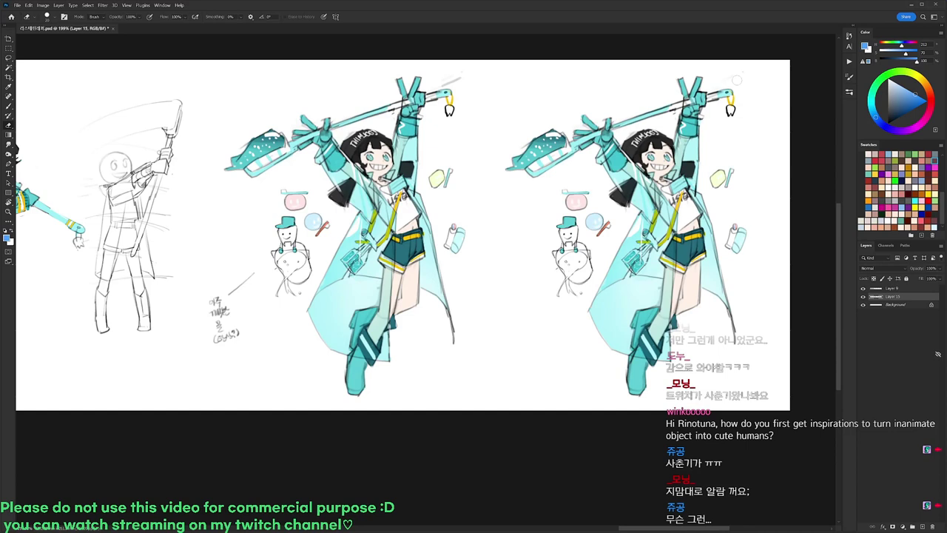
{"action": "left_click_drag", "start_coordinate": [667, 293], "coordinate": [574, 286]}
Fill a large circle with sampled pale mint on a new layer and place it beneath the copied character.
{"action": "key", "text": "m"}
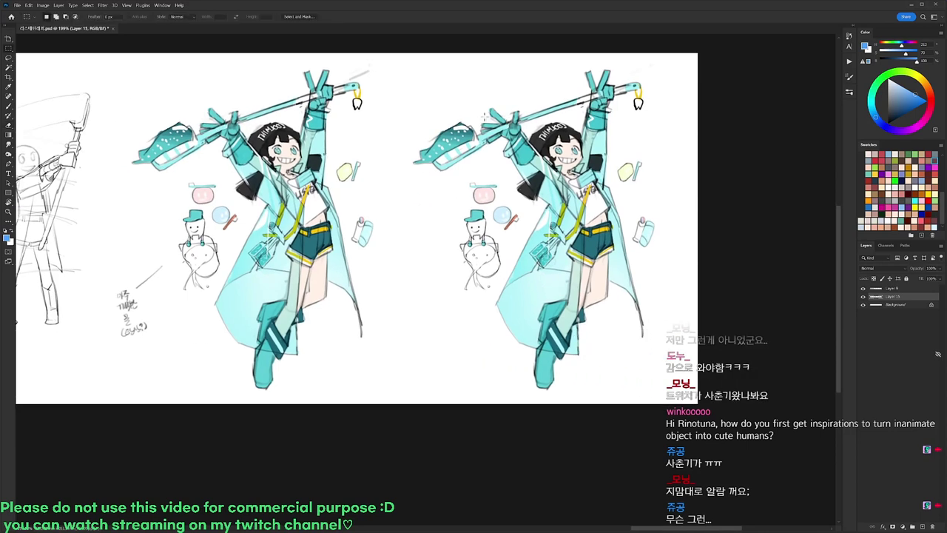
{"action": "right_click", "coordinate": [9, 49]}
{"action": "left_click", "coordinate": [48, 54]}
{"action": "left_click_drag", "start_coordinate": [526, 176], "coordinate": [594, 227]}
{"action": "key", "text": "b"}
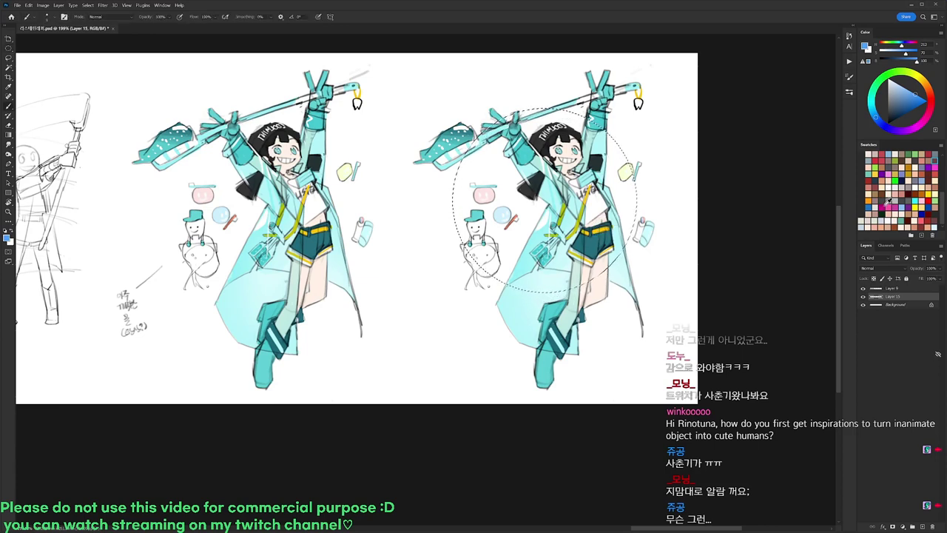
{"action": "left_click", "coordinate": [529, 170], "text": "alt"}
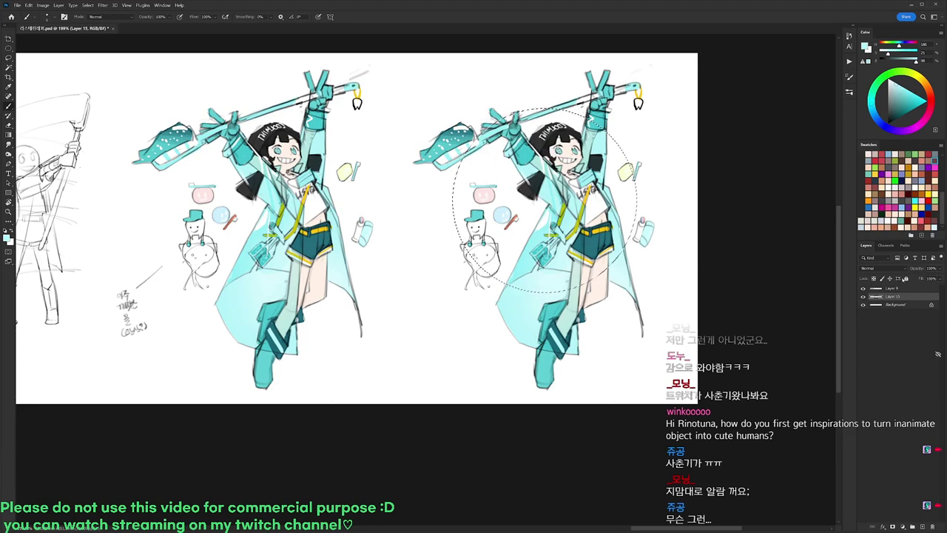
{"action": "key", "text": "ctrl+shift+alt+n"}
{"action": "key", "text": "alt+BackSpace"}
{"action": "key", "text": "ctrl+d"}
{"action": "left_click_drag", "start_coordinate": [893, 304], "coordinate": [894, 306]}
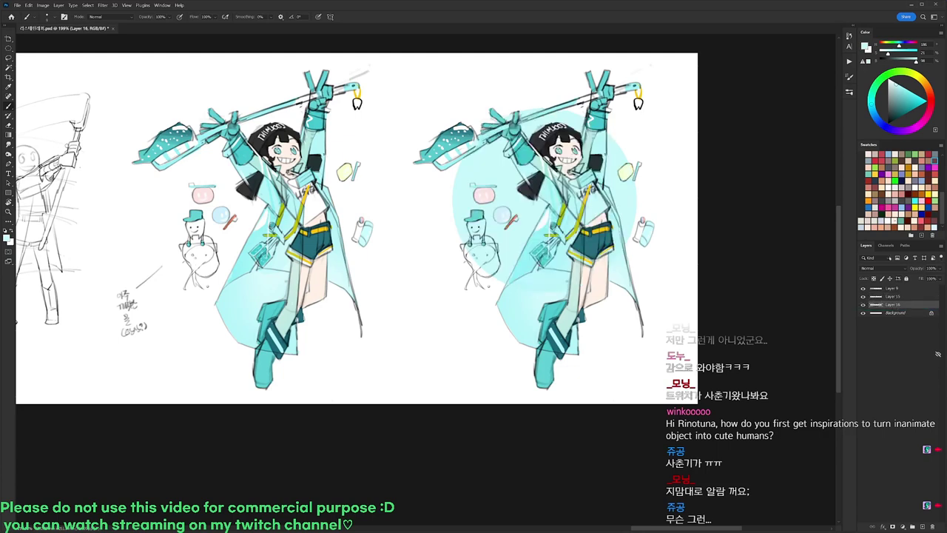
Recolour the circle to pale blue using Hue/Saturation with lightness +38, and erase a grid of tile lines through it.
{"action": "key", "text": "e"}
{"action": "right_click", "coordinate": [550, 150]}
{"action": "left_click", "coordinate": [896, 306]}
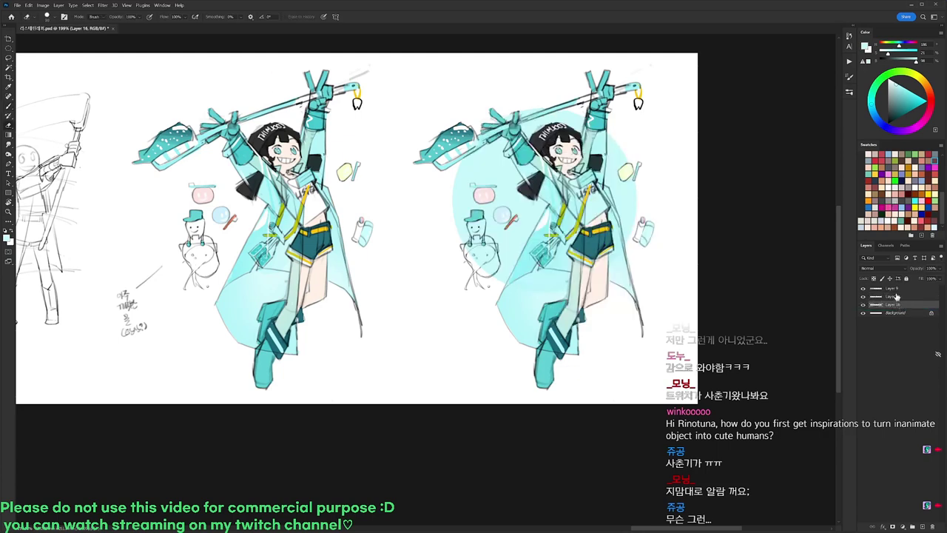
{"action": "key", "text": "ctrl+u"}
{"action": "left_click_drag", "start_coordinate": [771, 375], "coordinate": [775, 374]}
{"action": "left_click_drag", "start_coordinate": [770, 412], "coordinate": [781, 413]}
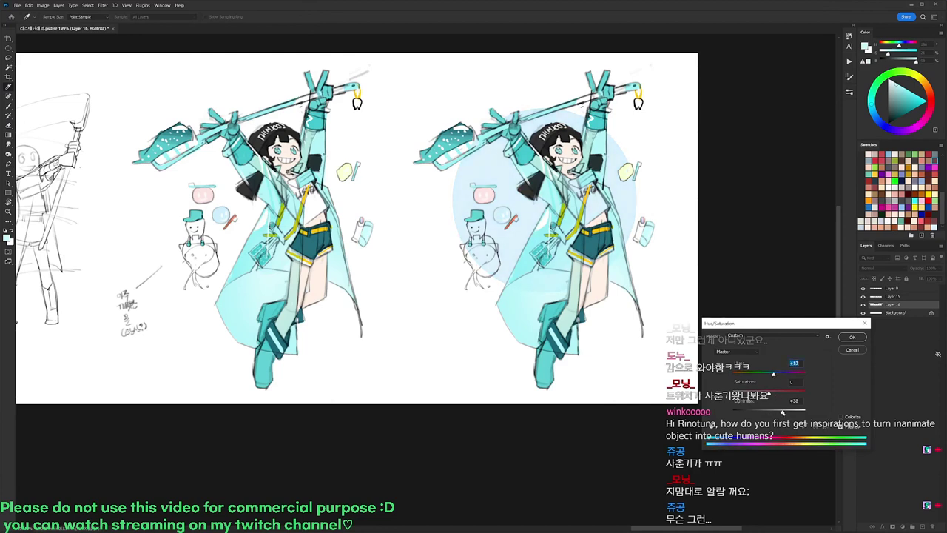
{"action": "left_click", "coordinate": [851, 339]}
{"action": "left_click_drag", "start_coordinate": [478, 151], "coordinate": [480, 267]}
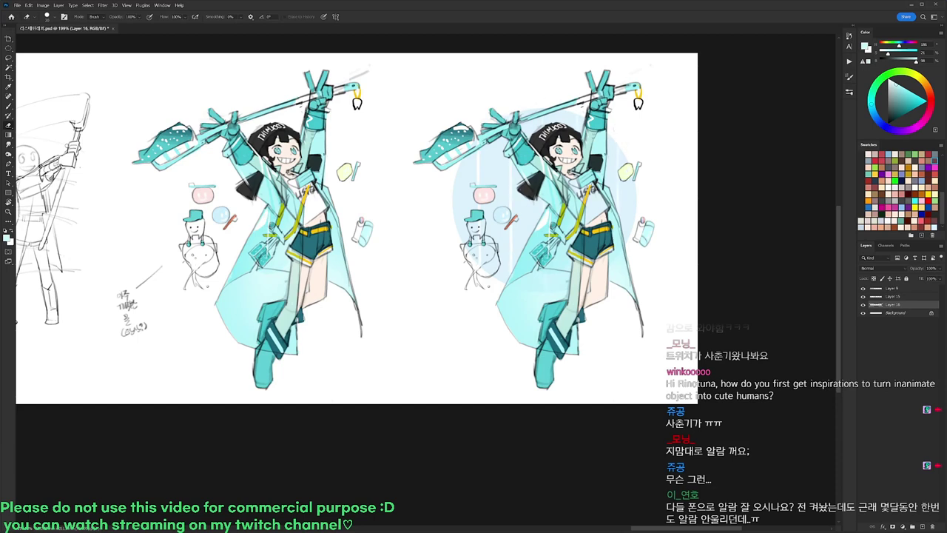
{"action": "left_click_drag", "start_coordinate": [450, 230], "coordinate": [656, 236]}
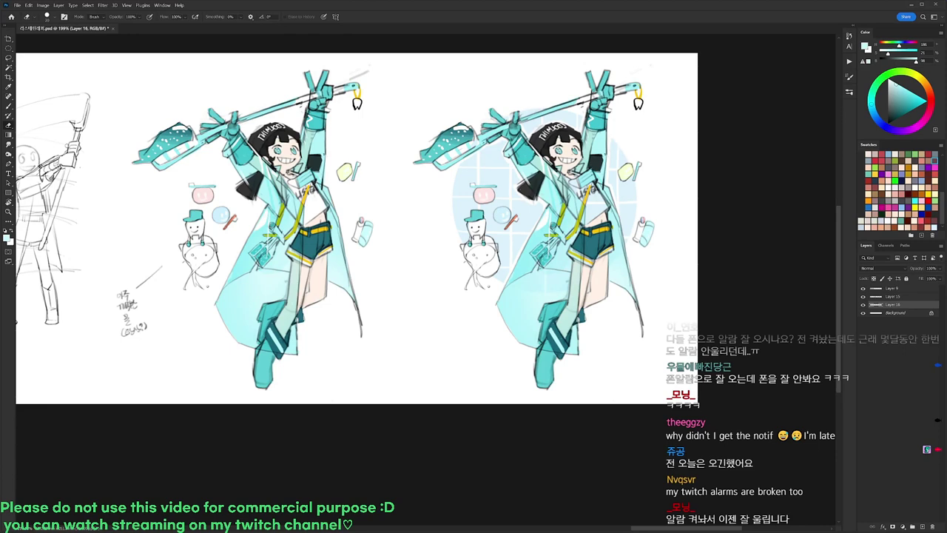
Tint the circle's upper-left area pale yellow through a radial quick-mask selection, using hue -150 and saturation +29.
{"action": "key", "text": "q"}
{"action": "key", "text": "g"}
{"action": "left_click_drag", "start_coordinate": [454, 120], "coordinate": [580, 253]}
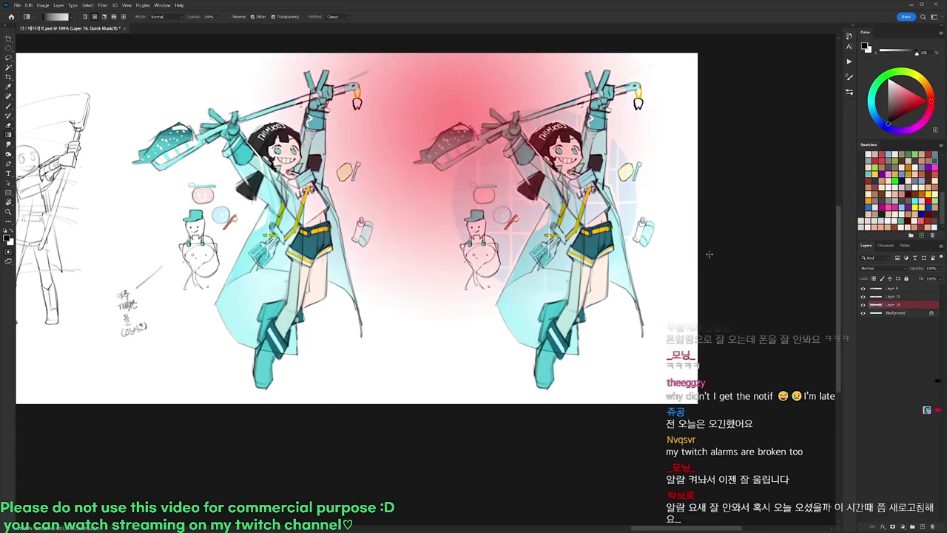
{"action": "key", "text": "q"}
{"action": "key", "text": "ctrl+u"}
{"action": "left_click_drag", "start_coordinate": [777, 373], "coordinate": [812, 380]}
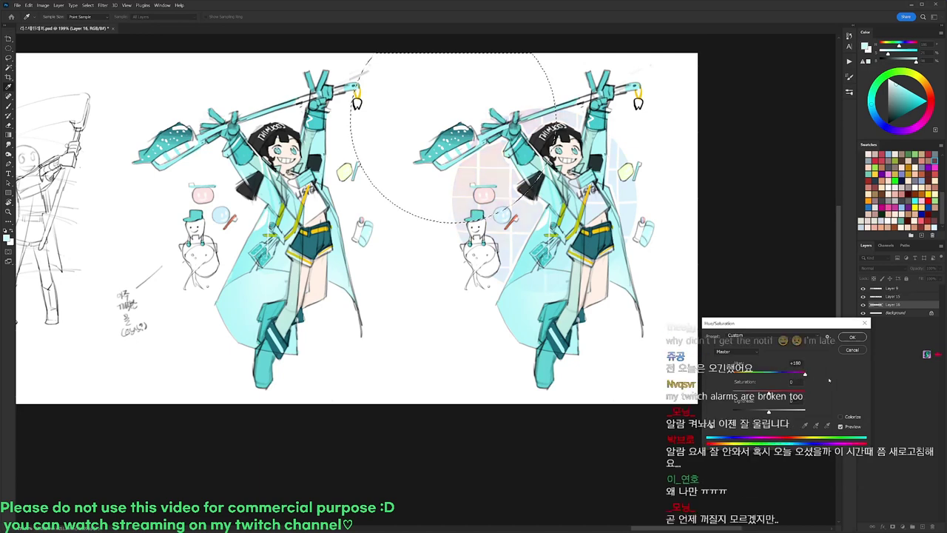
{"action": "left_click_drag", "start_coordinate": [805, 374], "coordinate": [737, 375]}
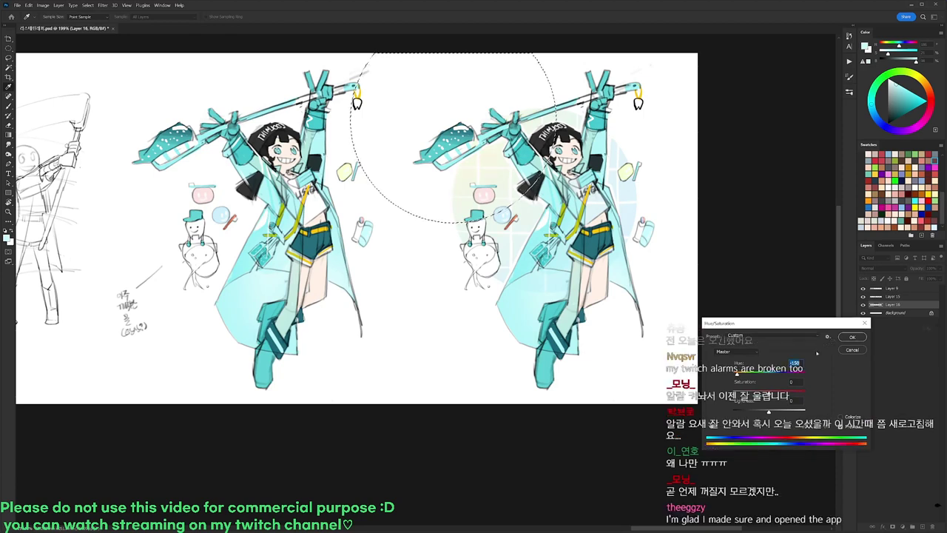
{"action": "left_click", "coordinate": [851, 337]}
{"action": "key", "text": "ctrl+u"}
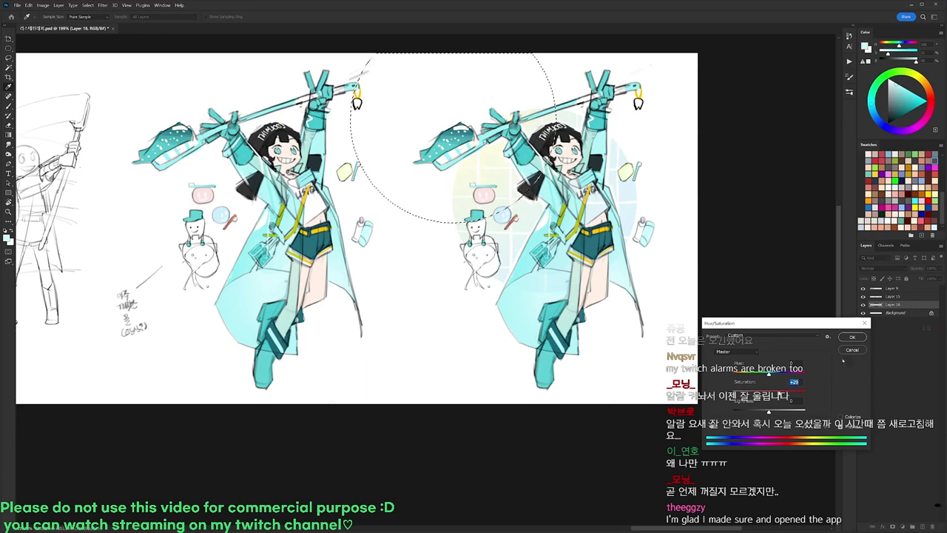
{"action": "left_click", "coordinate": [851, 338]}
Tint the circle's right edge lavender and lighten it with Hue/Saturation through another radial quick-mask selection.
{"action": "key", "text": "q"}
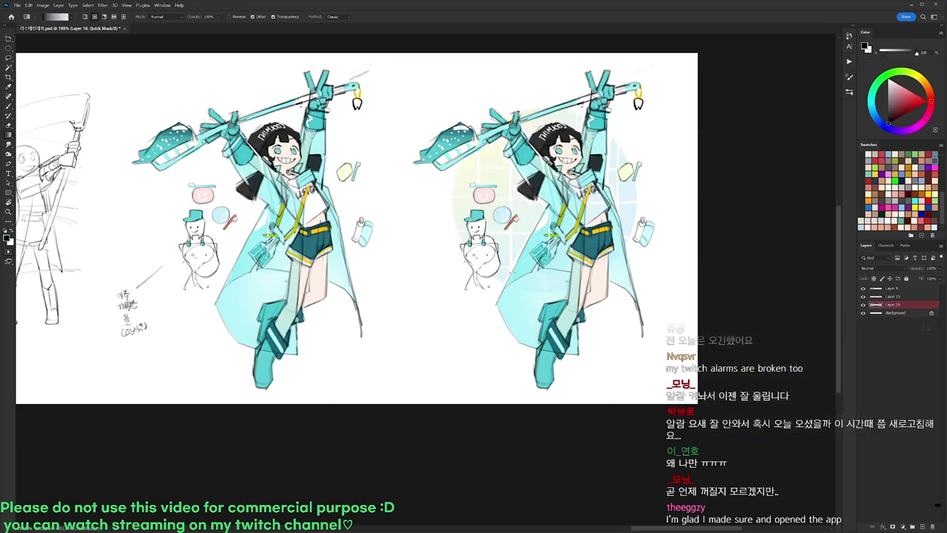
{"action": "left_click_drag", "start_coordinate": [634, 230], "coordinate": [688, 296]}
{"action": "key", "text": "q"}
{"action": "key", "text": "i"}
{"action": "key", "text": "ctrl+u"}
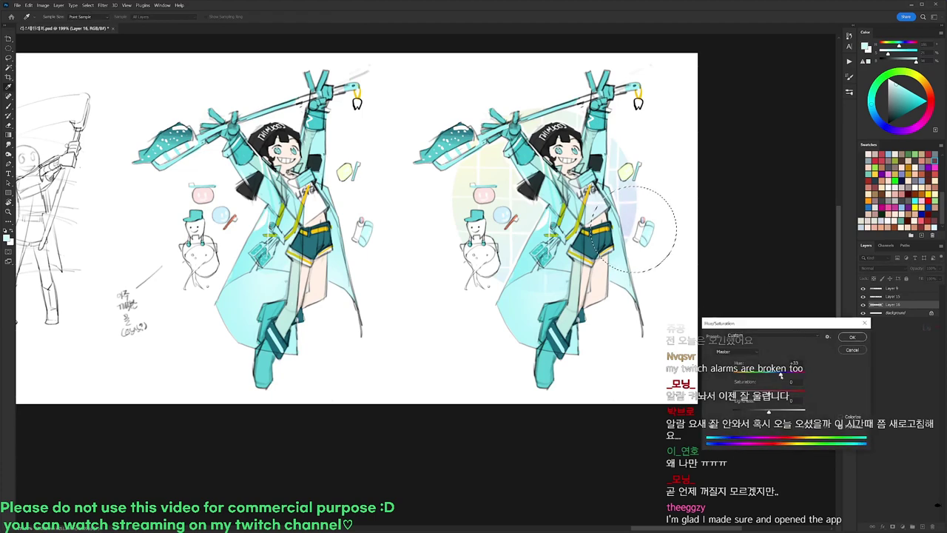
{"action": "left_click_drag", "start_coordinate": [769, 410], "coordinate": [776, 410]}
{"action": "left_click", "coordinate": [860, 337]}
{"action": "key", "text": "ctrl+d"}
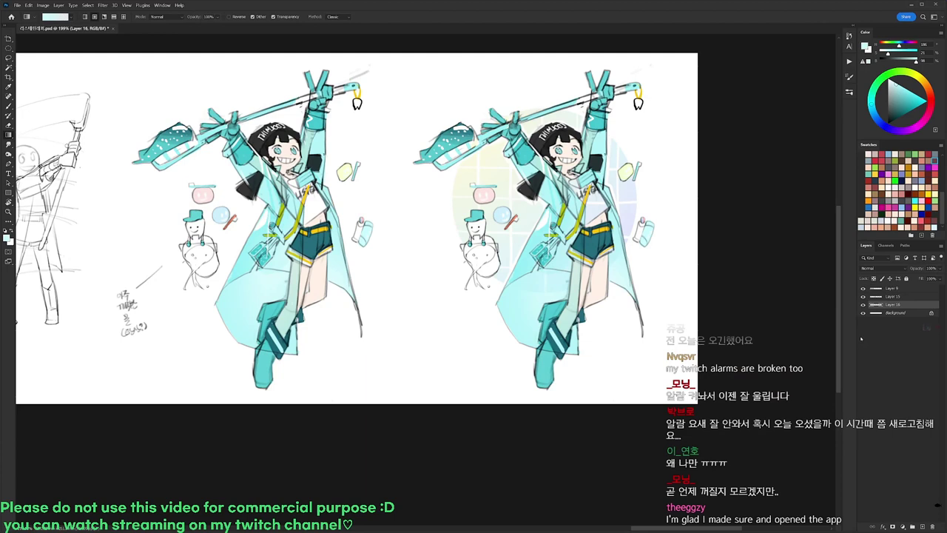
Select the character layer and widen the canvas further beyond the copied figure with the Crop tool.
{"action": "left_click", "coordinate": [891, 295]}
{"action": "key", "text": "c"}
{"action": "left_click_drag", "start_coordinate": [700, 229], "coordinate": [802, 228]}
{"action": "key", "text": "Return"}
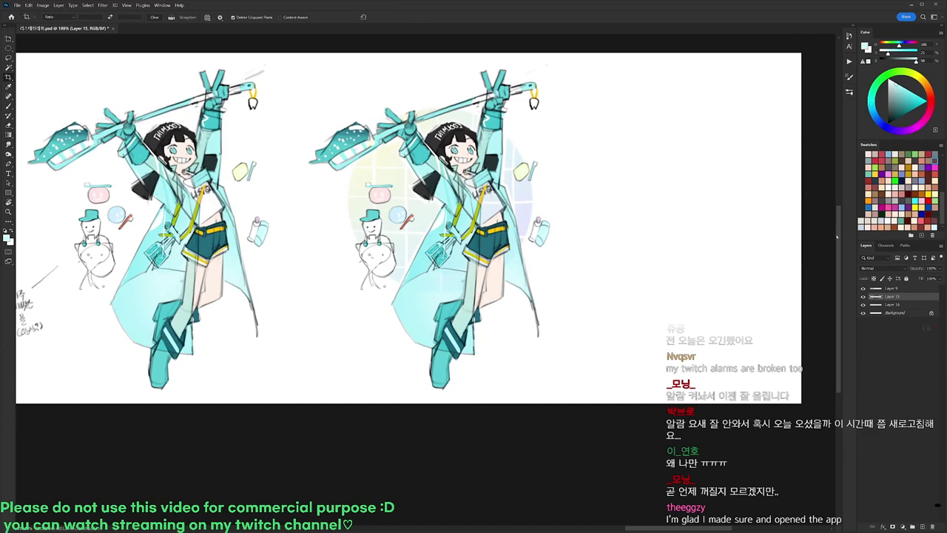
Merge the character layer with the tiled circle and try moving the copied figure closer to the original.
{"action": "key", "text": "ctrl+e"}
{"action": "key", "text": "l"}
{"action": "mouse_move", "coordinate": [557, 127]}
{"action": "left_mouse_down"}
{"action": "mouse_move", "coordinate": [563, 96]}
{"action": "mouse_move", "coordinate": [574, 346]}
{"action": "mouse_move", "coordinate": [356, 366]}
{"action": "mouse_move", "coordinate": [332, 87]}
{"action": "mouse_move", "coordinate": [569, 96]}
{"action": "left_mouse_up"}
{"action": "left_click_drag", "start_coordinate": [520, 235], "coordinate": [467, 235]}
{"action": "key", "text": "ctrl+d"}
{"action": "key", "text": "b"}
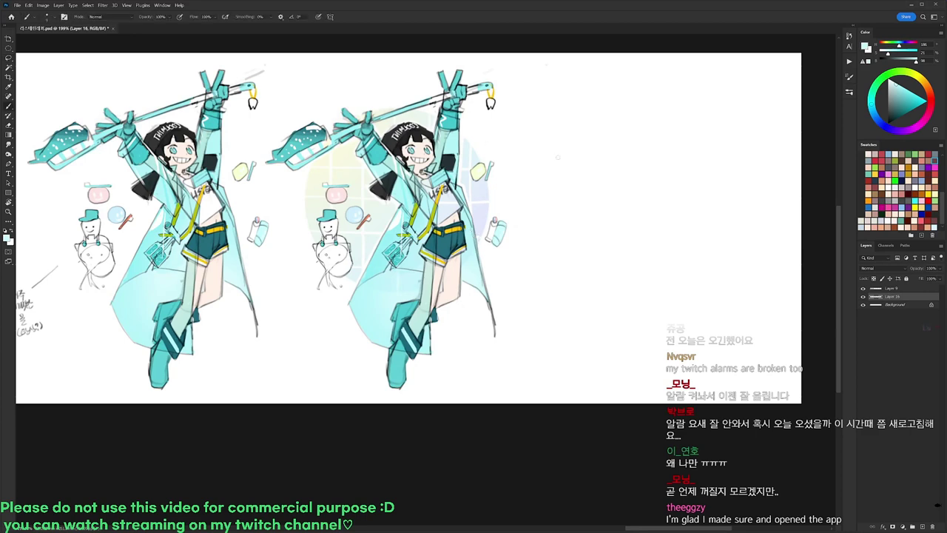
{"action": "key", "text": "ctrl+z"}
{"action": "key", "text": "ctrl+z"}
Duplicate the figure with its tiled circle onto the blank canvas and put the duplicate on its own layer.
{"action": "left_click_drag", "start_coordinate": [551, 200], "coordinate": [411, 215]}
{"action": "left_click_drag", "start_coordinate": [372, 242], "coordinate": [623, 236]}
{"action": "key", "text": "ctrl+d"}
{"action": "key", "text": "l"}
{"action": "mouse_move", "coordinate": [670, 67]}
{"action": "left_mouse_down"}
{"action": "mouse_move", "coordinate": [699, 152]}
{"action": "mouse_move", "coordinate": [676, 400]}
{"action": "mouse_move", "coordinate": [474, 364]}
{"action": "mouse_move", "coordinate": [436, 216]}
{"action": "mouse_move", "coordinate": [518, 67]}
{"action": "left_mouse_up"}
{"action": "key", "text": "ctrl+j"}
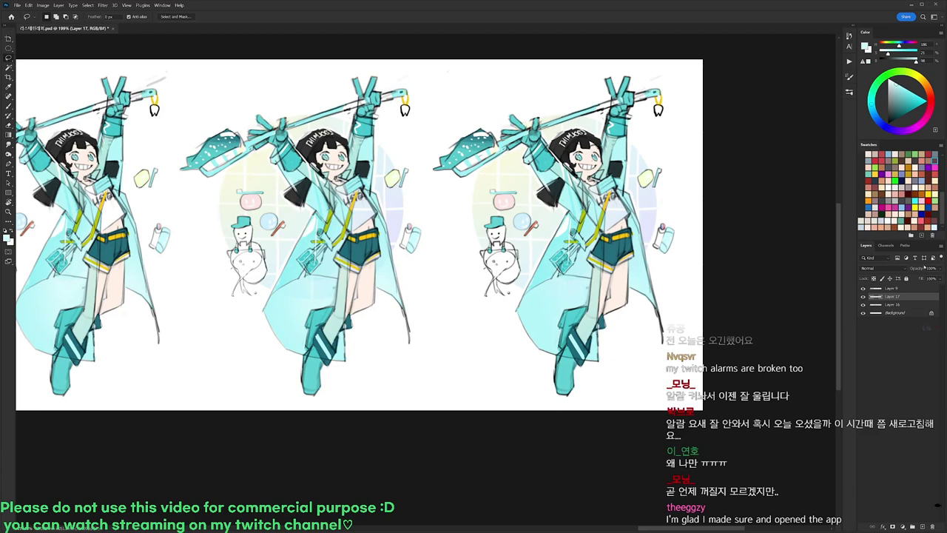
Duplicate Layer 17 and set the duplicate's lightness to +100 with Hue/Saturation.
{"action": "left_click_drag", "start_coordinate": [903, 296], "coordinate": [903, 294]}
{"action": "left_click", "coordinate": [863, 297]}
{"action": "left_click", "coordinate": [863, 298]}
{"action": "left_click", "coordinate": [863, 299]}
{"action": "left_click", "coordinate": [863, 298]}
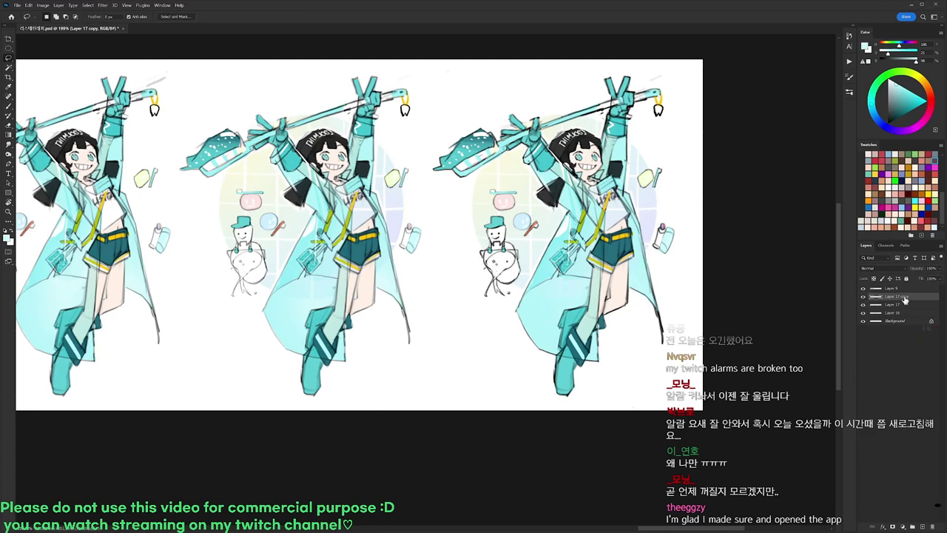
{"action": "key", "text": "ctrl+u"}
{"action": "left_click_drag", "start_coordinate": [769, 412], "coordinate": [822, 413]}
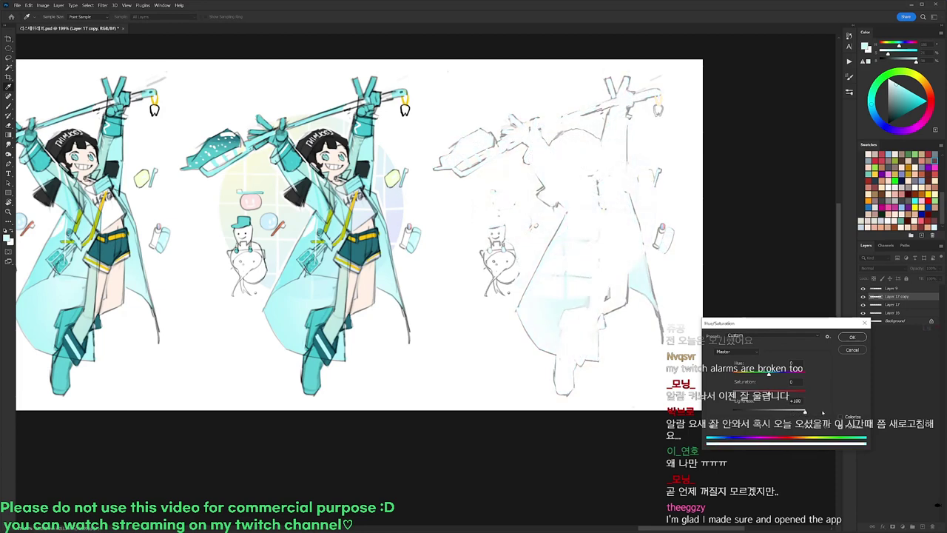
{"action": "left_click", "coordinate": [851, 336]}
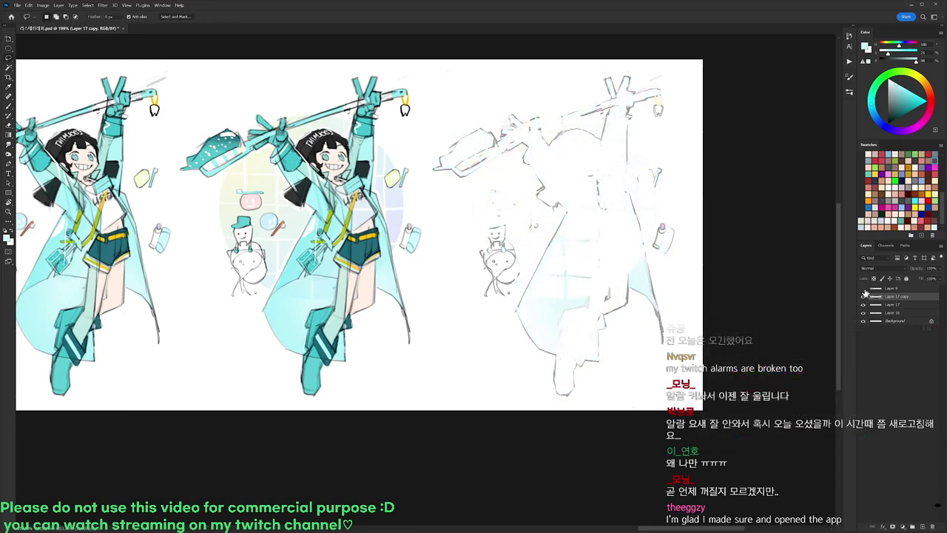
Lighten Layer 17 copy with Hue/Saturation, setting its Lightness to +59.
{"action": "left_click", "coordinate": [863, 295]}
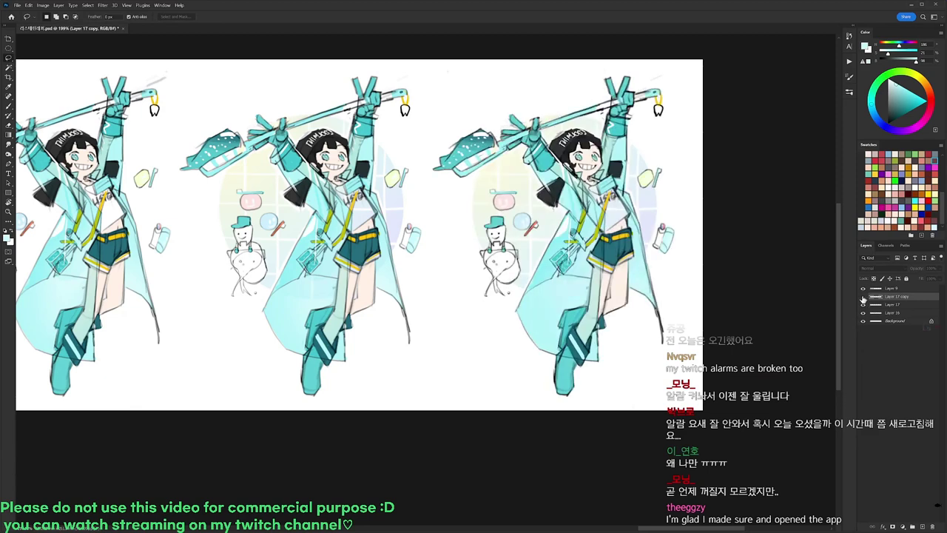
{"action": "left_click", "coordinate": [862, 296]}
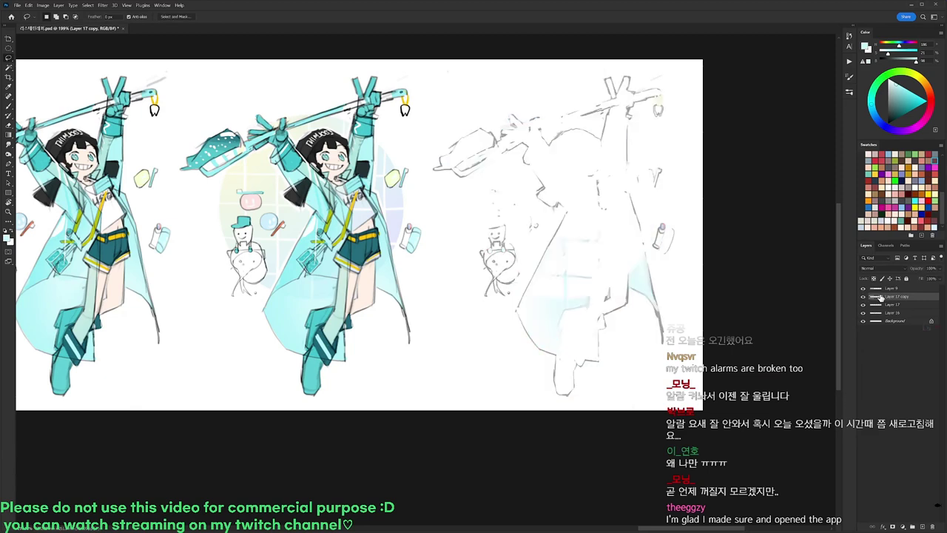
{"action": "left_click", "coordinate": [863, 297]}
{"action": "left_click", "coordinate": [863, 297]}
{"action": "key", "text": "ctrl+z"}
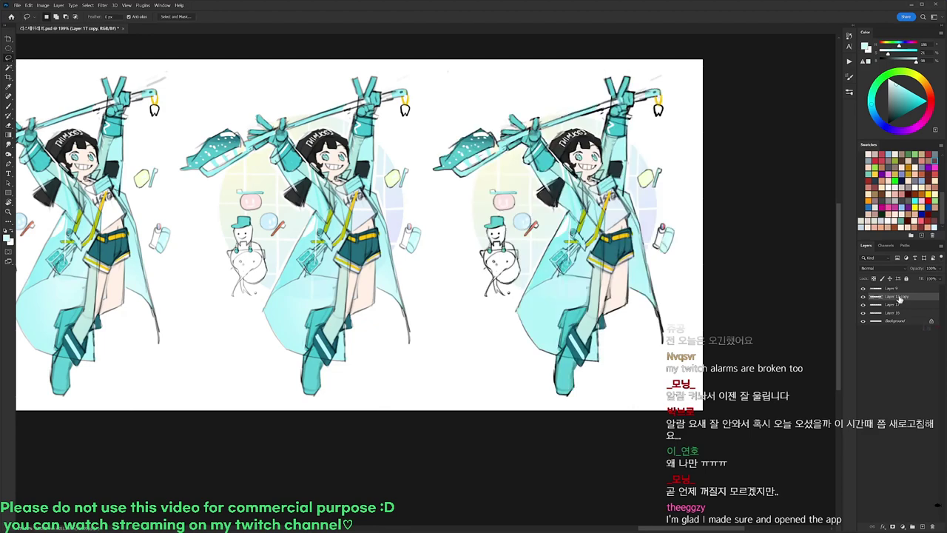
{"action": "key", "text": "ctrl+alt+u"}
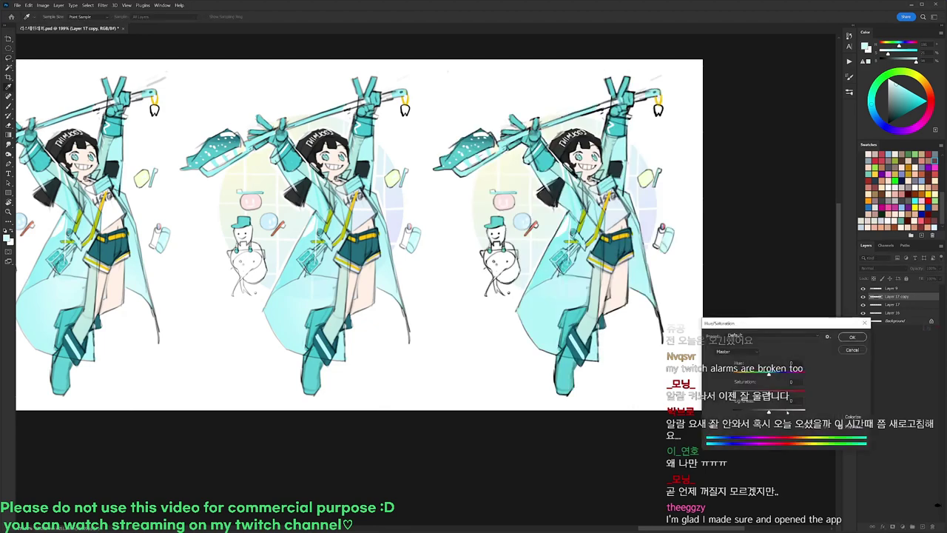
{"action": "left_click_drag", "start_coordinate": [791, 412], "coordinate": [790, 412]}
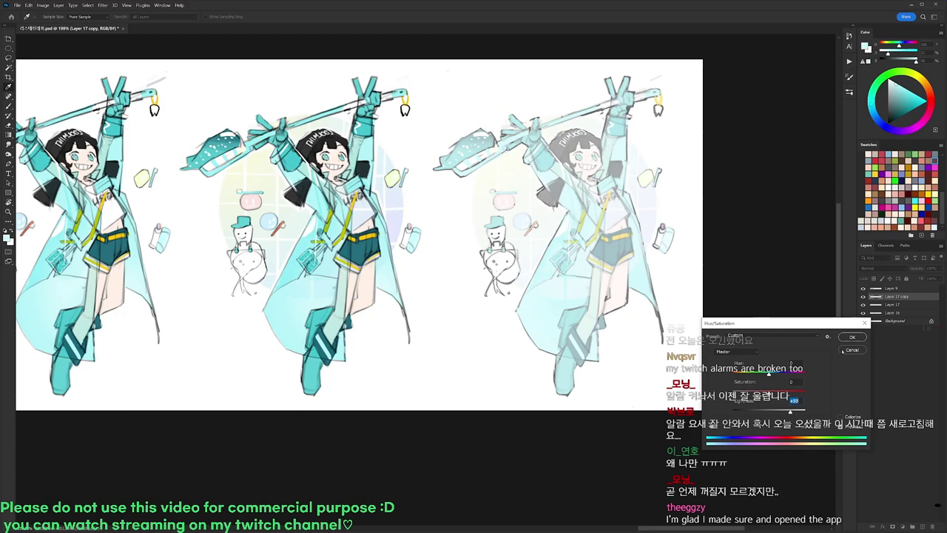
{"action": "left_click", "coordinate": [851, 336]}
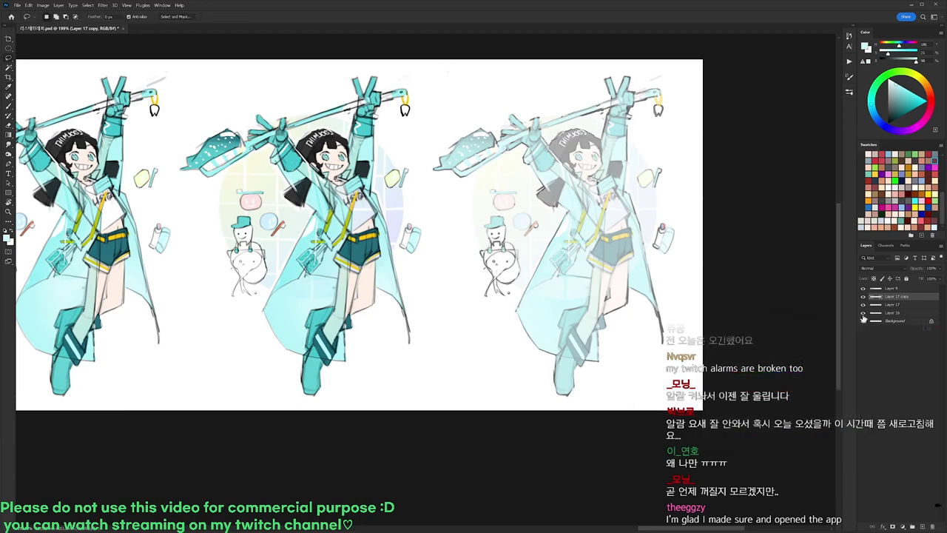
Compare the third figure with its layers shown and hidden, and delete Layer 17.
{"action": "left_click", "coordinate": [862, 314]}
{"action": "left_click", "coordinate": [862, 314]}
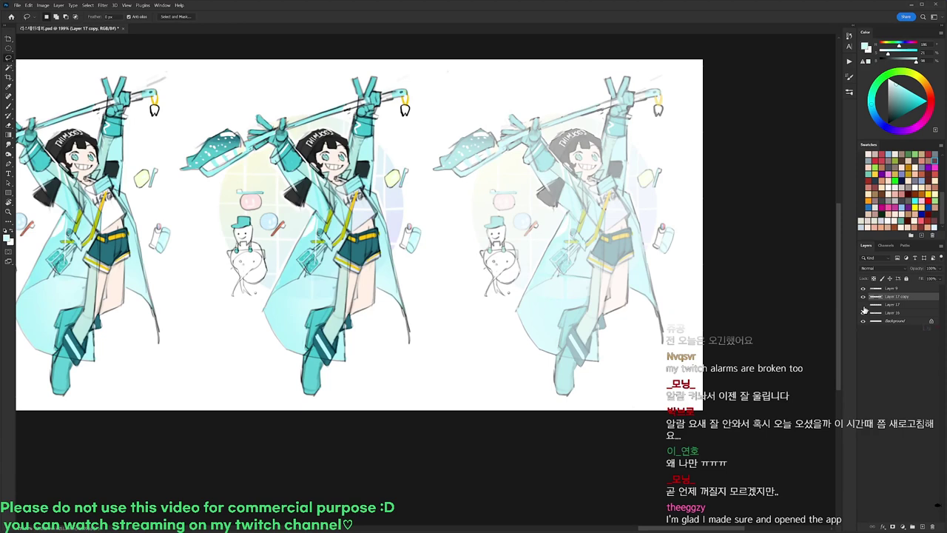
{"action": "left_click", "coordinate": [863, 297]}
{"action": "left_click", "coordinate": [863, 313]}
{"action": "left_click", "coordinate": [864, 313]}
{"action": "left_click", "coordinate": [863, 306]}
{"action": "left_click", "coordinate": [863, 306]}
{"action": "left_click", "coordinate": [863, 306]}
{"action": "left_click", "coordinate": [863, 305]}
{"action": "left_click", "coordinate": [862, 305]}
{"action": "left_click", "coordinate": [862, 306]}
{"action": "left_click", "coordinate": [891, 305]}
{"action": "key", "text": "Delete"}
Show Layer 17 copy and apply a Gaussian Blur with a radius of 5.2 pixels to it.
{"action": "left_click", "coordinate": [864, 298]}
{"action": "left_click", "coordinate": [893, 299]}
{"action": "left_click", "coordinate": [103, 5]}
{"action": "mouse_move", "coordinate": [140, 99]}
{"action": "left_click", "coordinate": [209, 126]}
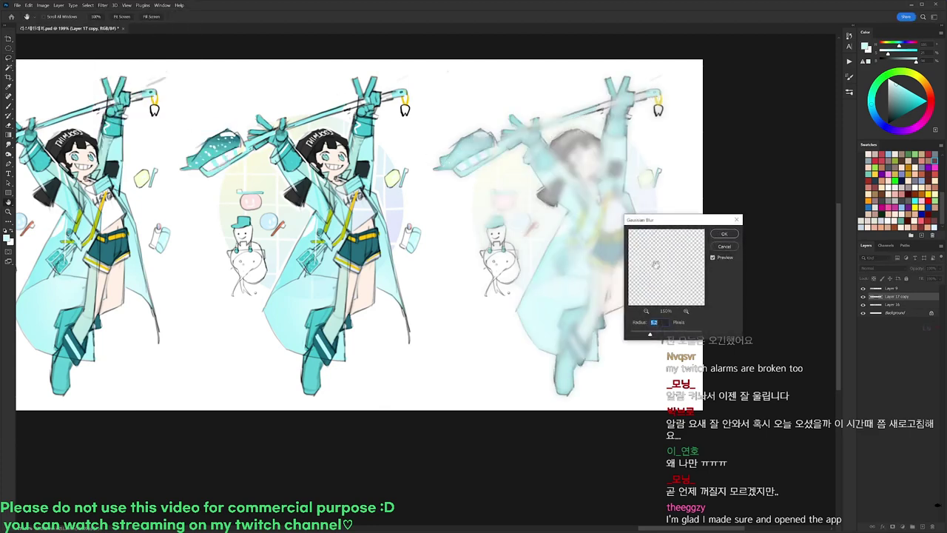
{"action": "left_click", "coordinate": [722, 234]}
Try erasing broad diagonal bands of the blurred overlay across the third figure's head, arms and torso with a large eraser.
{"action": "key", "text": "b"}
{"action": "right_click", "coordinate": [721, 240]}
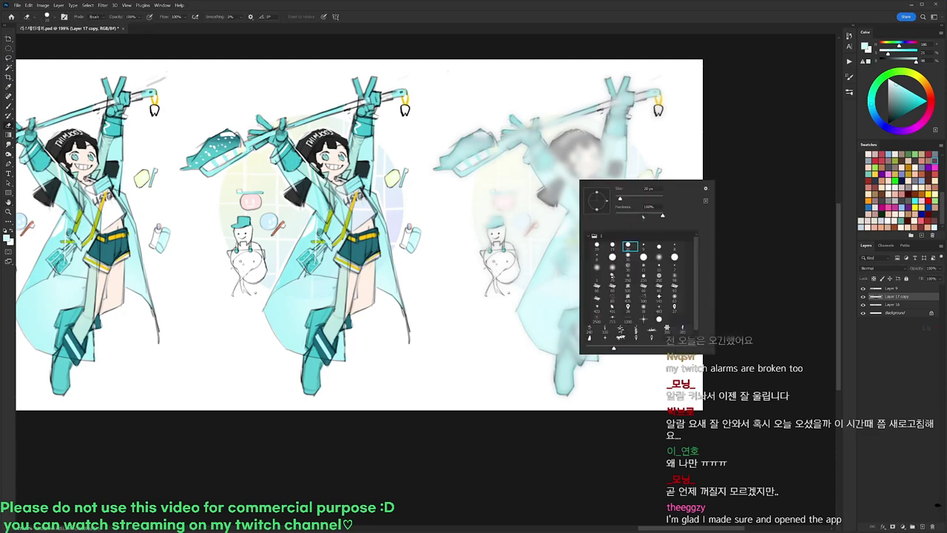
{"action": "mouse_move", "coordinate": [433, 174]}
{"action": "left_mouse_down"}
{"action": "mouse_move", "coordinate": [500, 140]}
{"action": "mouse_move", "coordinate": [651, 118]}
{"action": "left_mouse_up"}
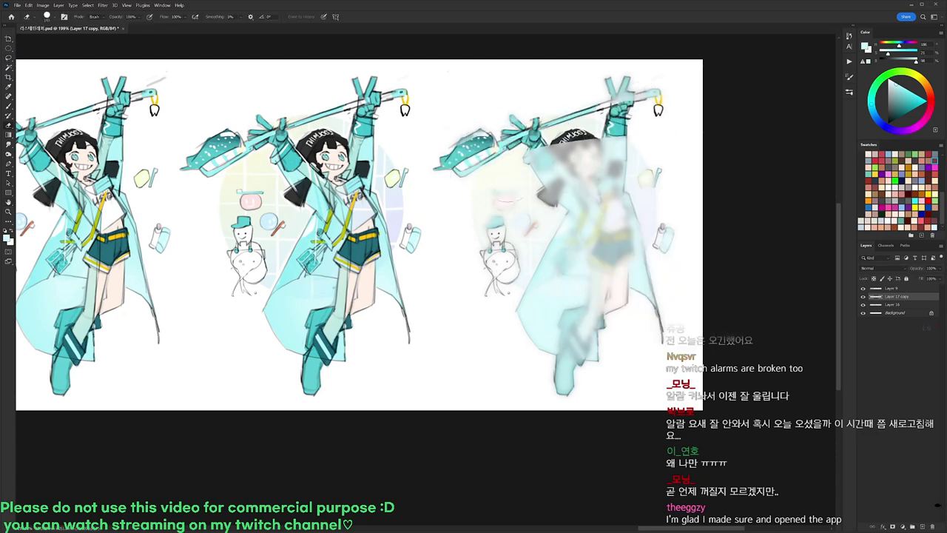
{"action": "left_click_drag", "start_coordinate": [456, 206], "coordinate": [654, 144]}
{"action": "left_click_drag", "start_coordinate": [460, 262], "coordinate": [699, 164]}
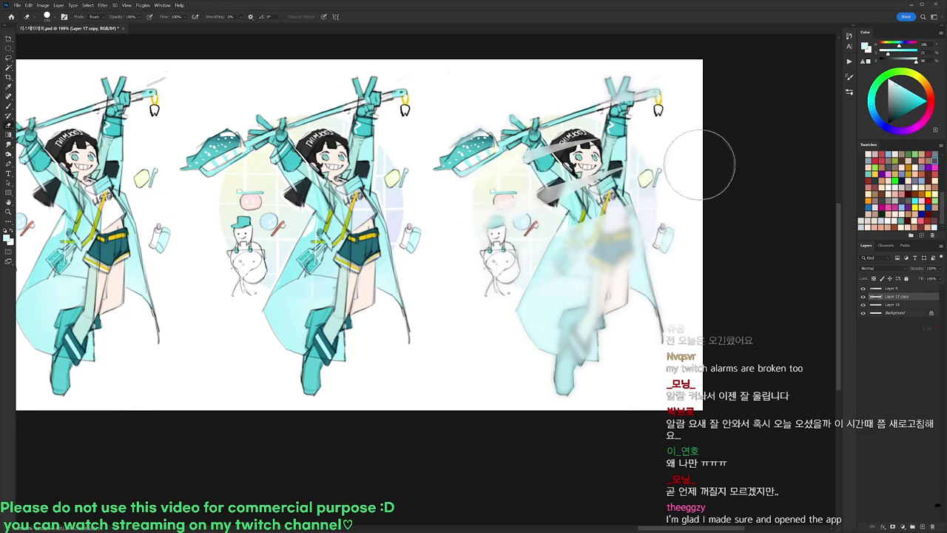
{"action": "left_click_drag", "start_coordinate": [466, 249], "coordinate": [648, 173]}
{"action": "left_click_drag", "start_coordinate": [490, 288], "coordinate": [696, 209]}
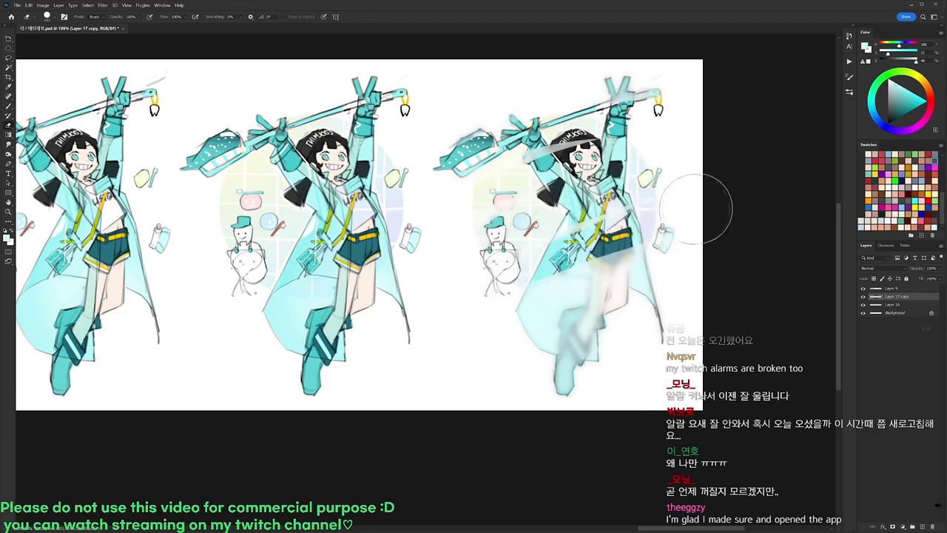
Try erasing the blurred overlay over the third figure's coat, legs and boot with 20 px and larger eraser tips.
{"action": "right_click", "coordinate": [618, 245]}
{"action": "left_click", "coordinate": [670, 311]}
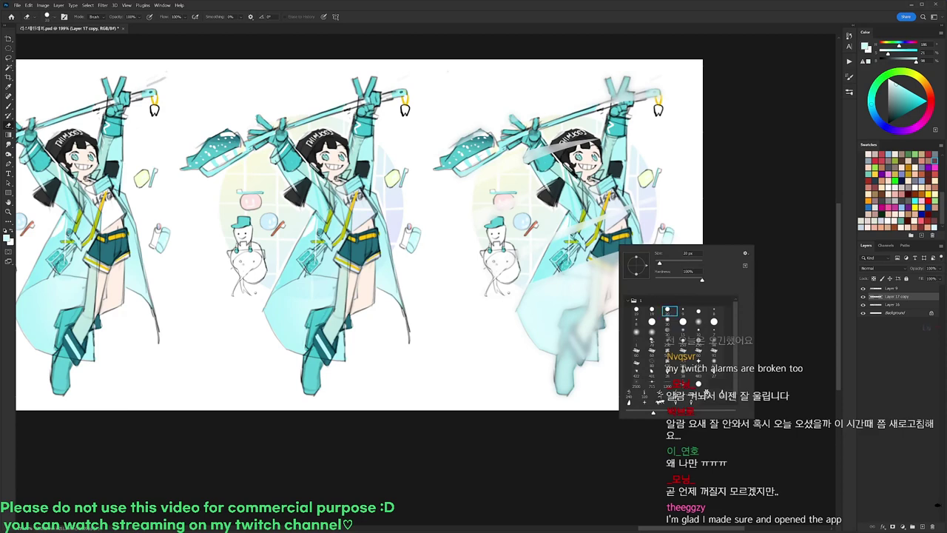
{"action": "key", "text": "Return"}
{"action": "left_click_drag", "start_coordinate": [570, 307], "coordinate": [570, 365]}
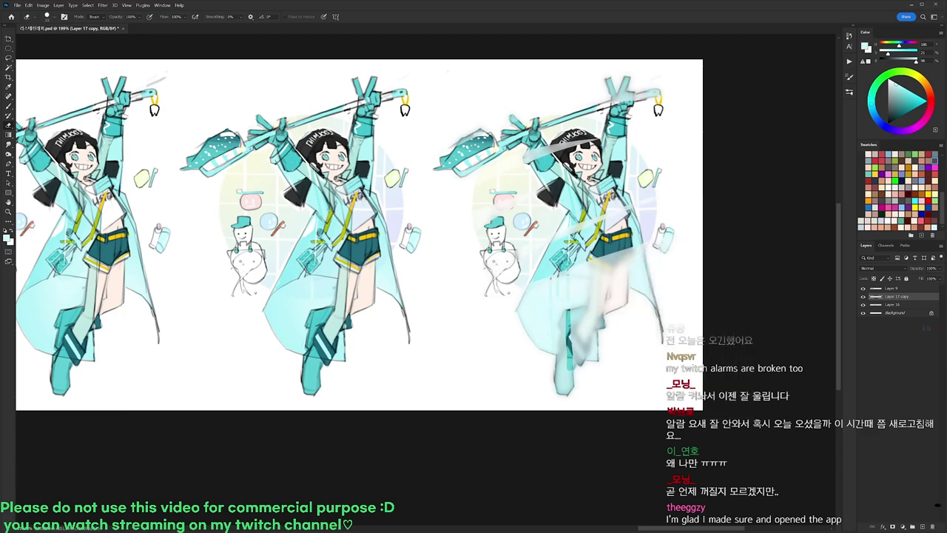
{"action": "right_click", "coordinate": [669, 311]}
{"action": "left_click", "coordinate": [668, 295]}
{"action": "left_click_drag", "start_coordinate": [641, 309], "coordinate": [613, 261]}
{"action": "left_click_drag", "start_coordinate": [613, 294], "coordinate": [546, 340]}
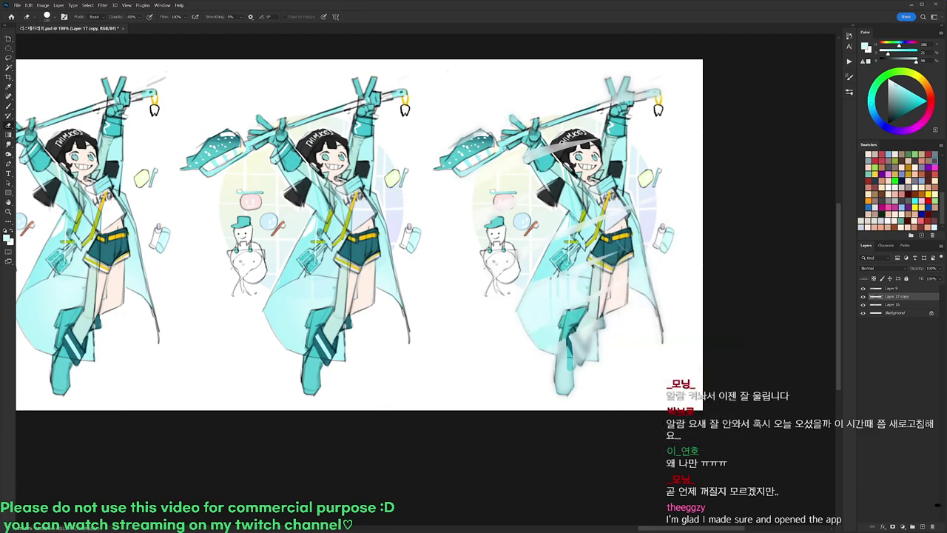
{"action": "right_click", "coordinate": [578, 264]}
{"action": "left_click", "coordinate": [626, 327]}
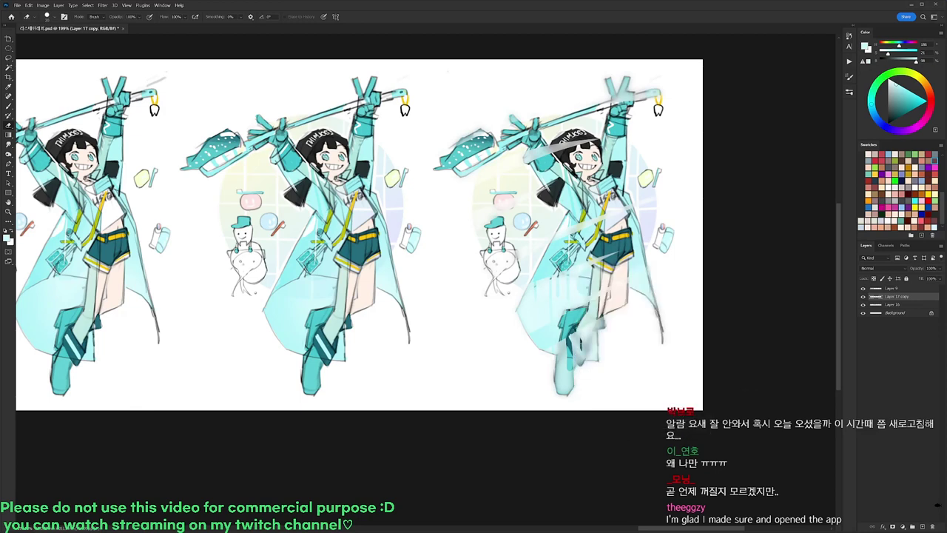
{"action": "scroll", "coordinate": [736, 300], "scroll_direction": "down", "scroll_amount": 2}
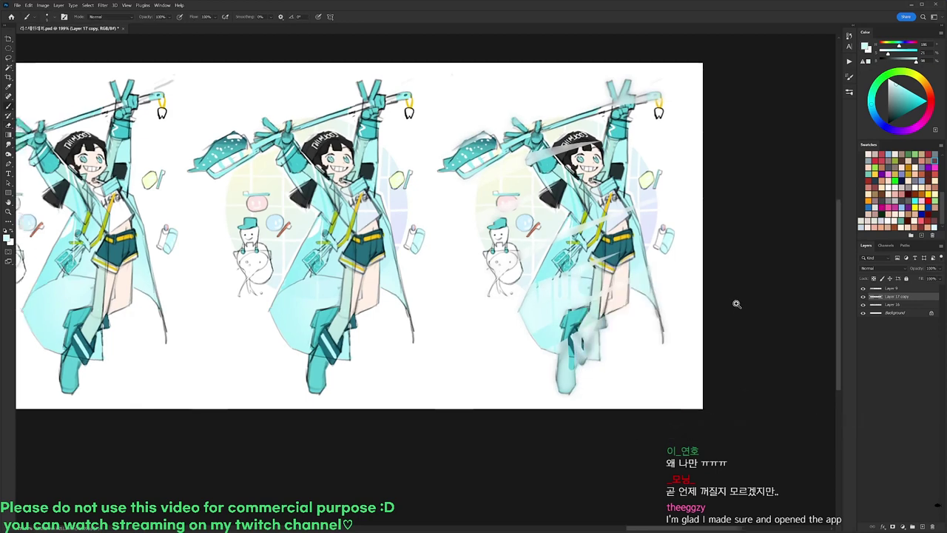
{"action": "scroll", "coordinate": [619, 185], "scroll_direction": "up", "scroll_amount": 2}
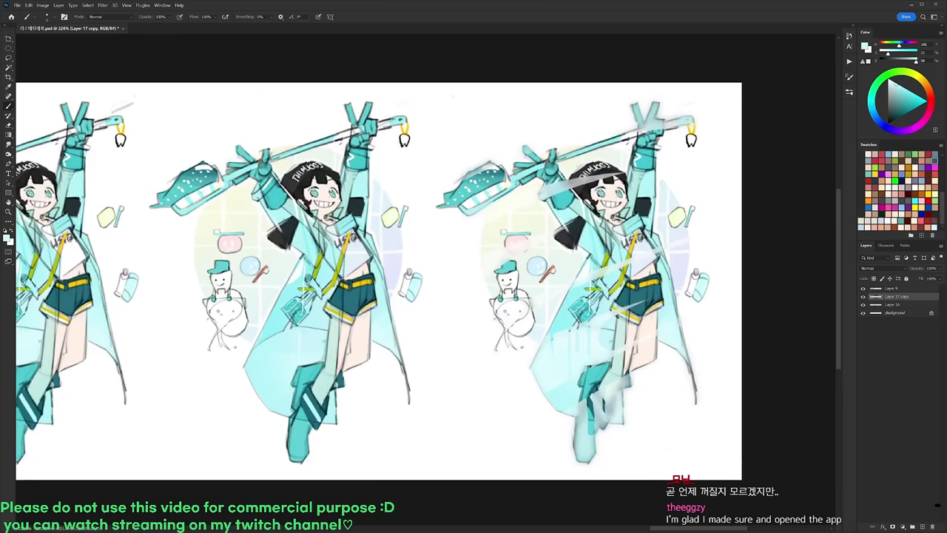
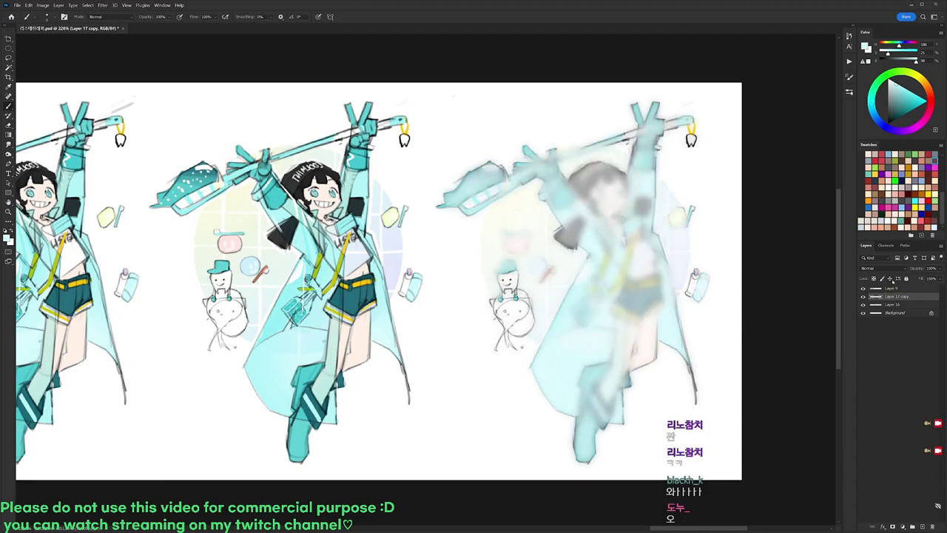
Erase the blurred overlay in wide diagonal strokes over the third figure's head, raised arm, pole and toothbrush head.
{"action": "key", "text": "e"}
{"action": "right_click", "coordinate": [626, 174]}
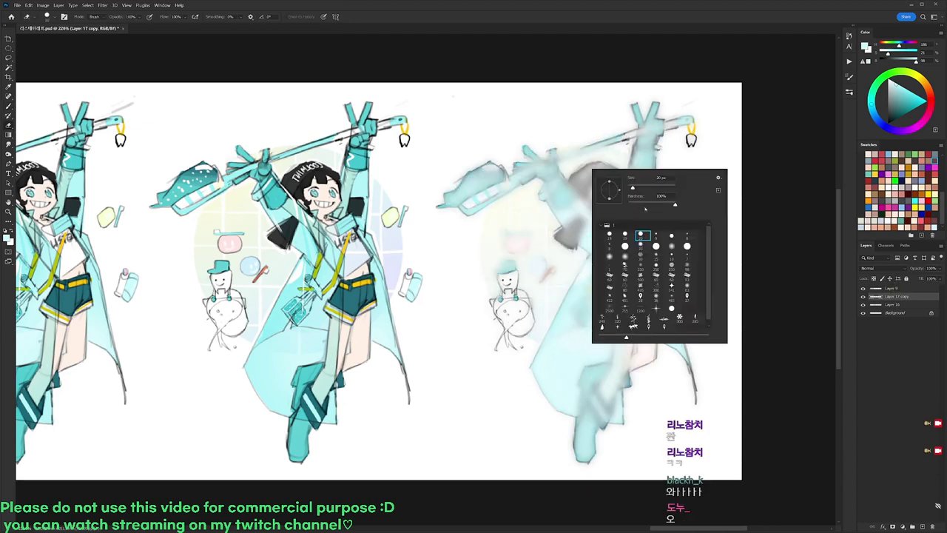
{"action": "mouse_move", "coordinate": [460, 148]}
{"action": "left_mouse_down"}
{"action": "mouse_move", "coordinate": [629, 188]}
{"action": "mouse_move", "coordinate": [688, 213]}
{"action": "left_mouse_up"}
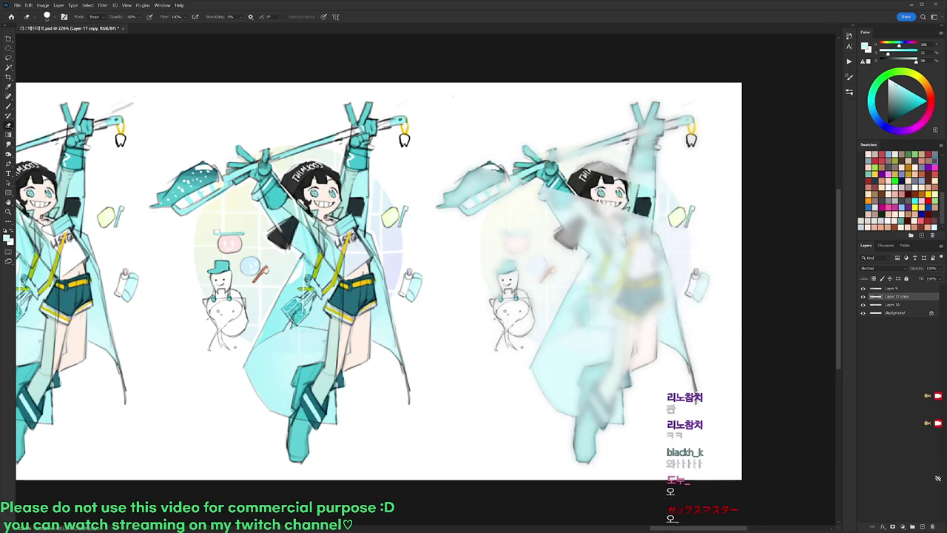
{"action": "left_click_drag", "start_coordinate": [529, 131], "coordinate": [741, 210]}
{"action": "left_click_drag", "start_coordinate": [577, 133], "coordinate": [762, 188]}
{"action": "left_click_drag", "start_coordinate": [565, 103], "coordinate": [688, 127]}
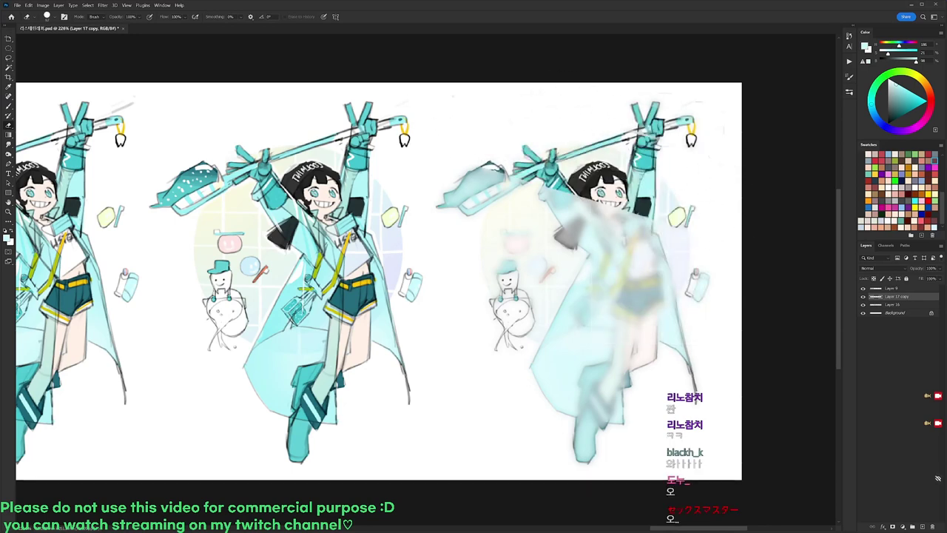
{"action": "mouse_move", "coordinate": [438, 174]}
{"action": "left_mouse_down"}
{"action": "mouse_move", "coordinate": [739, 249]}
{"action": "mouse_move", "coordinate": [525, 241]}
{"action": "mouse_move", "coordinate": [466, 215]}
{"action": "left_mouse_up"}
Erase more diagonal bands of the blurred overlay across the third figure's torso, coat and lower leg, leaving some streaks.
{"action": "mouse_move", "coordinate": [551, 273]}
{"action": "left_mouse_down"}
{"action": "mouse_move", "coordinate": [740, 349]}
{"action": "mouse_move", "coordinate": [513, 306]}
{"action": "mouse_move", "coordinate": [702, 416]}
{"action": "left_mouse_up"}
{"action": "left_click_drag", "start_coordinate": [580, 389], "coordinate": [629, 411]}
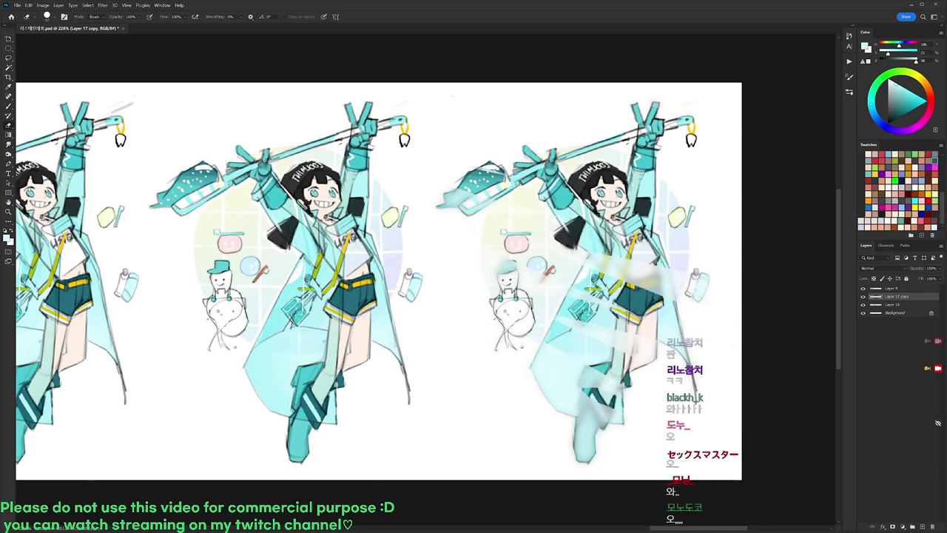
{"action": "left_click_drag", "start_coordinate": [579, 248], "coordinate": [665, 290]}
Erase thin drip-like streaks from the blurred overlay on the third figure's boot with a hard 20 px eraser.
{"action": "key", "text": "b"}
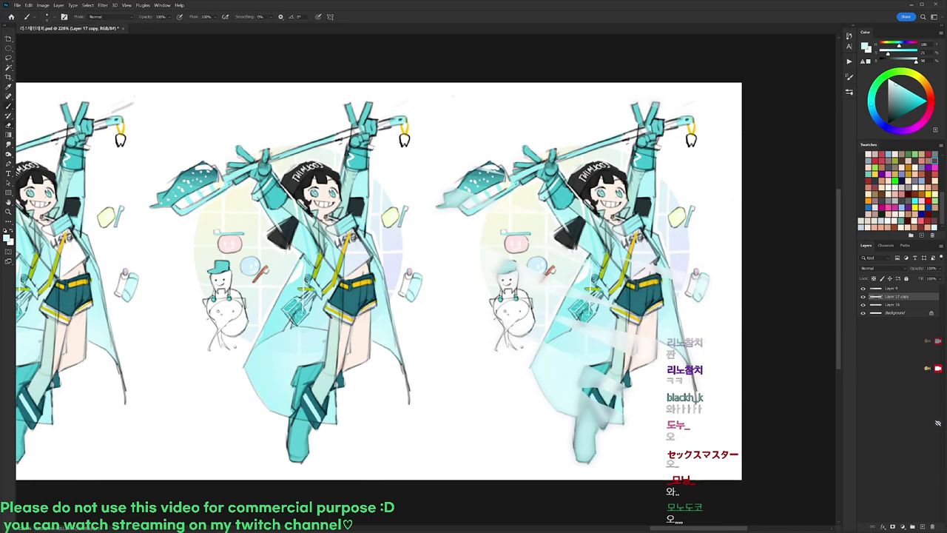
{"action": "right_click", "coordinate": [702, 227]}
{"action": "left_click", "coordinate": [833, 222]}
{"action": "key", "text": "e"}
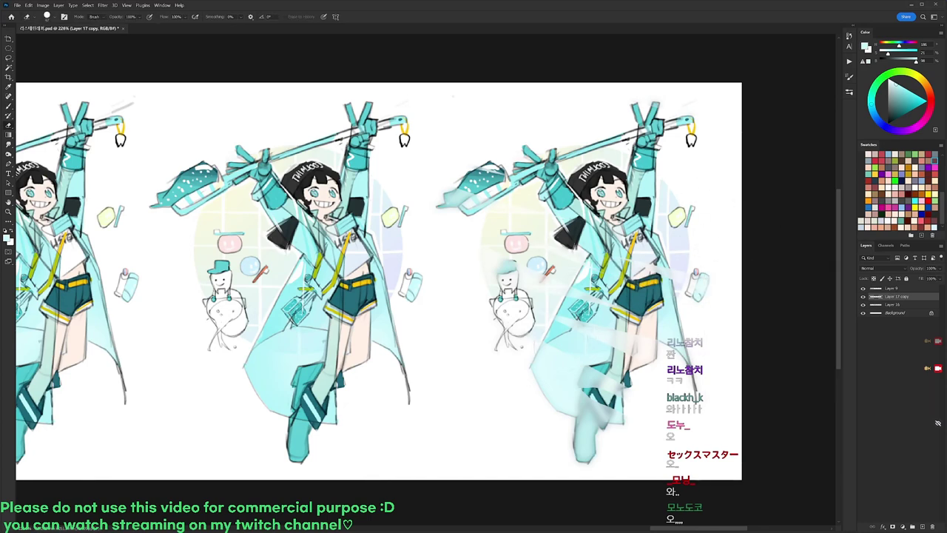
{"action": "right_click", "coordinate": [616, 289]}
{"action": "left_click", "coordinate": [667, 388]}
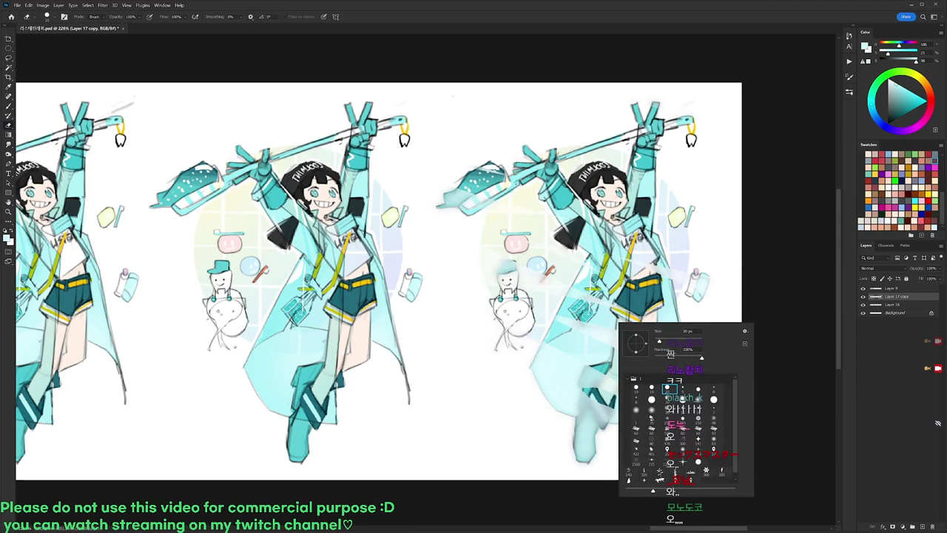
{"action": "left_click", "coordinate": [833, 221]}
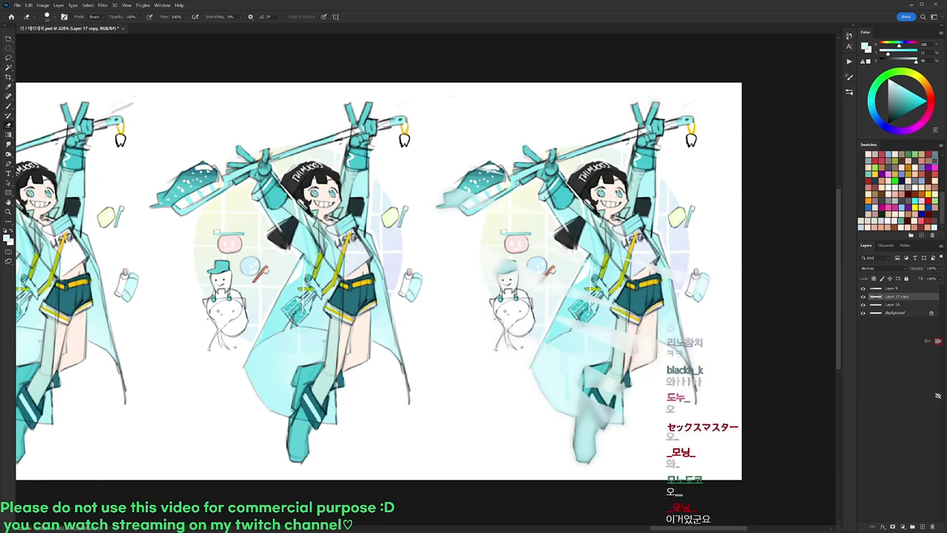
{"action": "left_click_drag", "start_coordinate": [597, 395], "coordinate": [592, 462]}
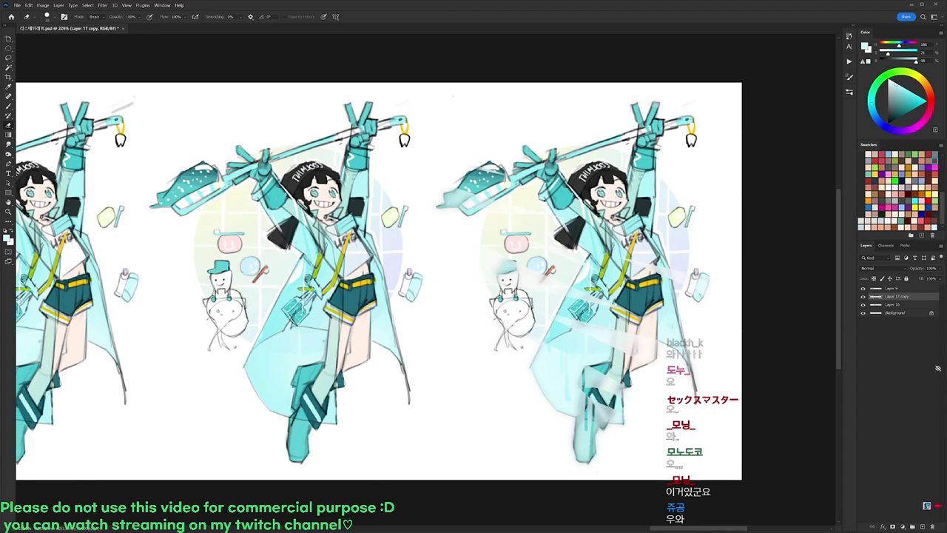
{"action": "left_click_drag", "start_coordinate": [611, 407], "coordinate": [613, 417]}
{"action": "scroll", "coordinate": [633, 329], "scroll_direction": "down", "scroll_amount": 1}
{"action": "scroll", "coordinate": [664, 273], "scroll_direction": "up", "scroll_amount": 2}
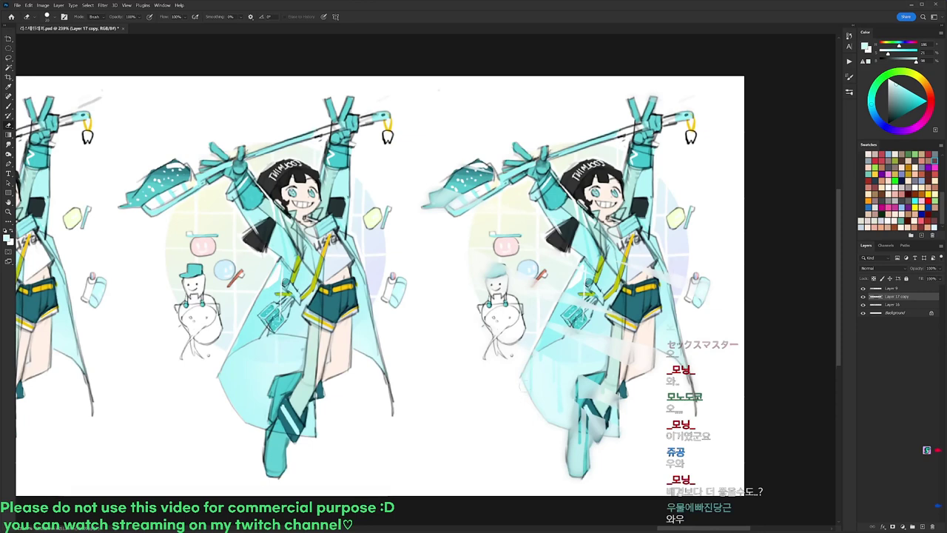
{"action": "scroll", "coordinate": [677, 276], "scroll_direction": "down", "scroll_amount": 3}
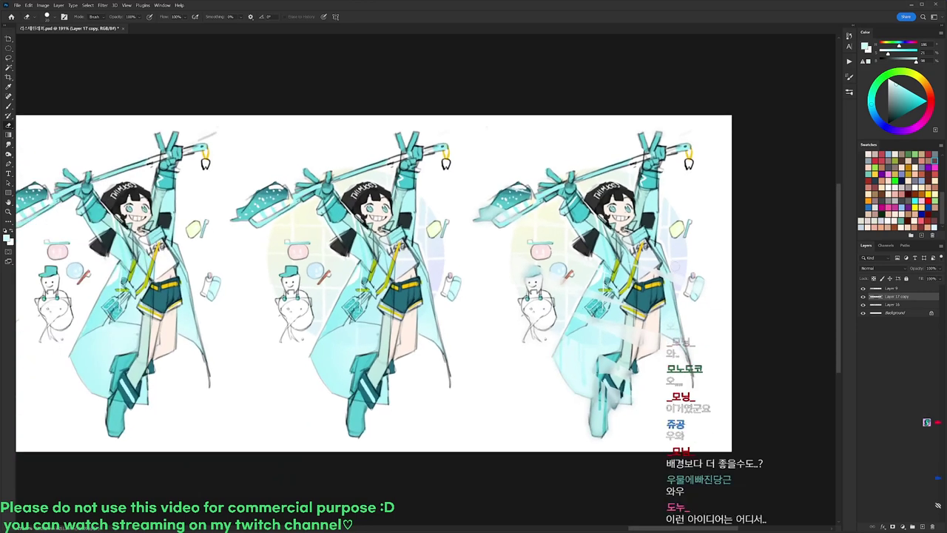
Stamp sparkles with an enlarged star brush beside the third figure's raised arm, using colours sampled from the artwork and a reduced size for the last.
{"action": "scroll", "coordinate": [665, 186], "scroll_direction": "up", "scroll_amount": 3}
{"action": "key", "text": "b"}
{"action": "right_click", "coordinate": [690, 182]}
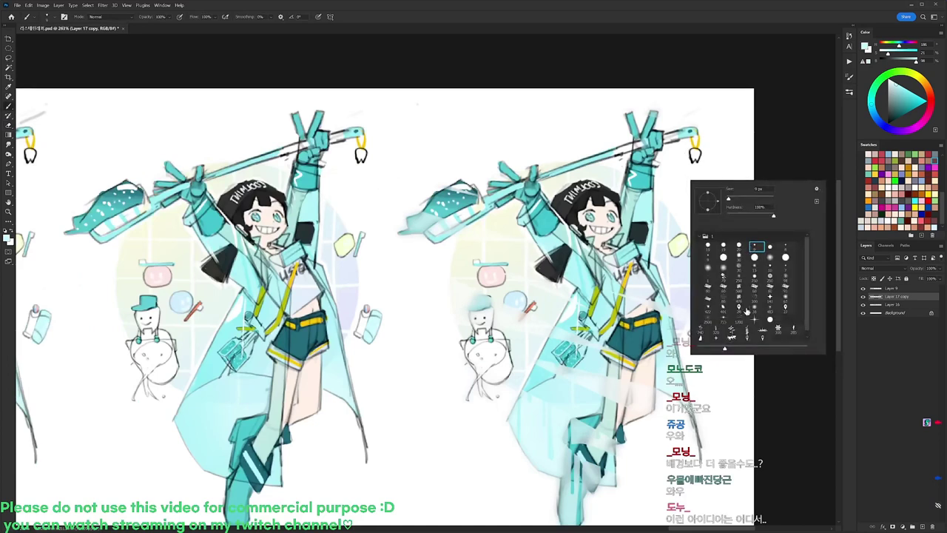
{"action": "left_click", "coordinate": [770, 298]}
{"action": "left_click_drag", "start_coordinate": [736, 198], "coordinate": [747, 198]}
{"action": "left_click", "coordinate": [674, 223], "text": "alt"}
{"action": "left_click", "coordinate": [679, 196]}
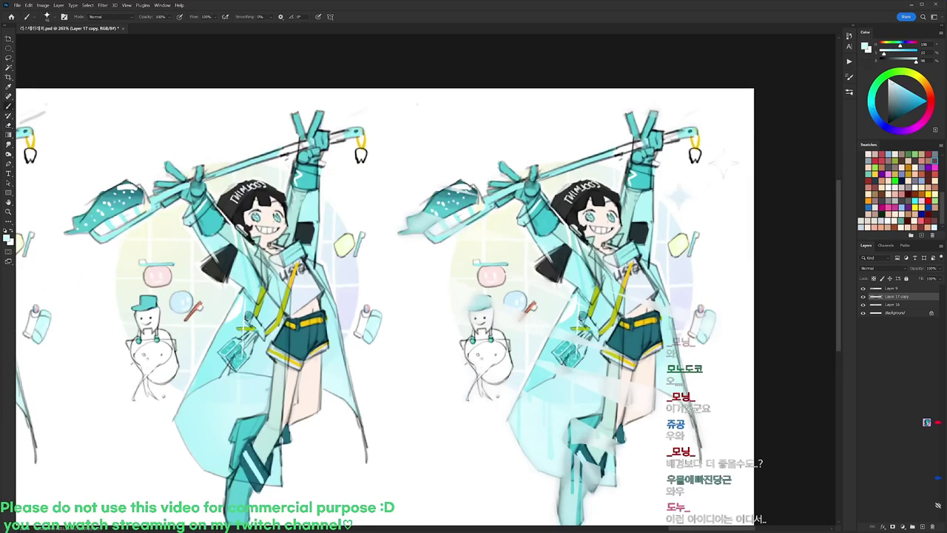
{"action": "left_click", "coordinate": [700, 193]}
{"action": "key", "text": "["}
{"action": "left_click", "coordinate": [683, 277], "text": "alt"}
{"action": "left_click", "coordinate": [690, 213]}
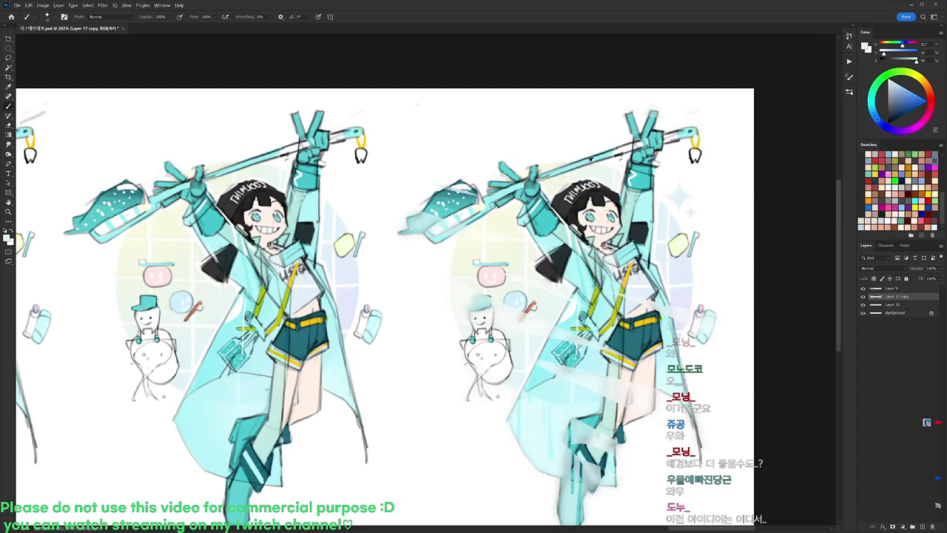
Stamp more star sparkles above the pole and beside the background circle's outer edge, sampling pale tints from the circle.
{"action": "left_click", "coordinate": [586, 140], "text": "alt"}
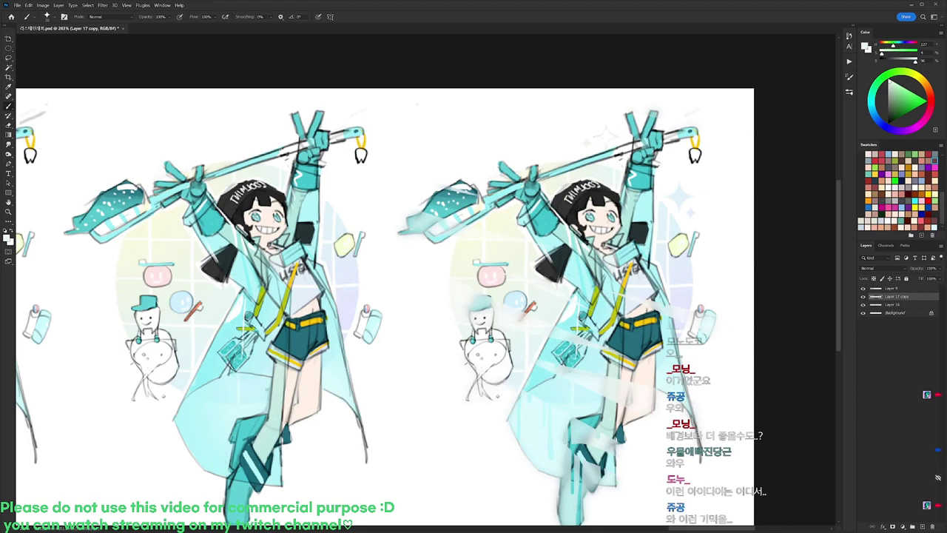
{"action": "left_click", "coordinate": [507, 220], "text": "alt"}
{"action": "left_click", "coordinate": [481, 162]}
{"action": "left_click", "coordinate": [509, 287], "text": "alt"}
{"action": "left_click", "coordinate": [438, 298]}
{"action": "left_click", "coordinate": [444, 264]}
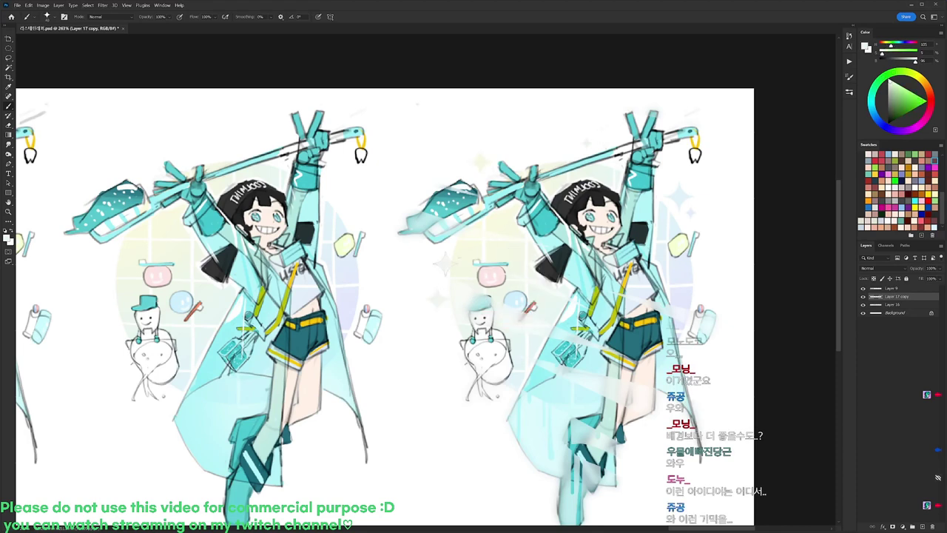
Compare the third figure with the other variations and the earlier sketches across the whole canvas.
{"action": "left_click", "coordinate": [716, 241], "text": "alt"}
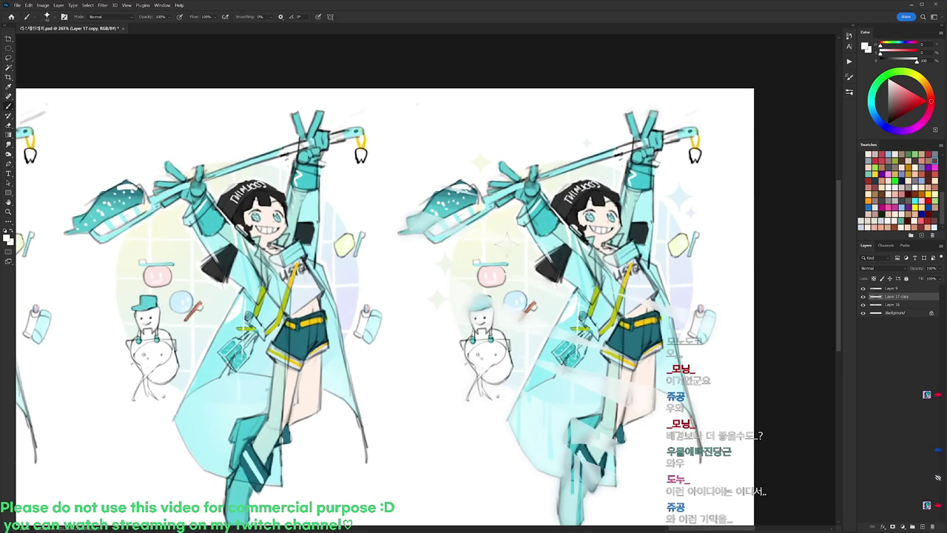
{"action": "scroll", "coordinate": [674, 248], "scroll_direction": "down", "scroll_amount": 2}
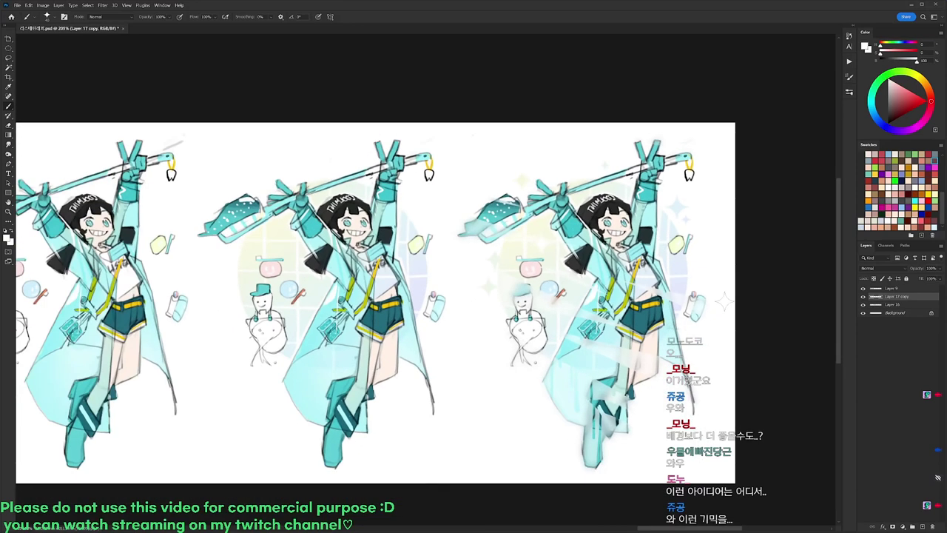
{"action": "scroll", "coordinate": [777, 390], "scroll_direction": "down", "scroll_amount": 1}
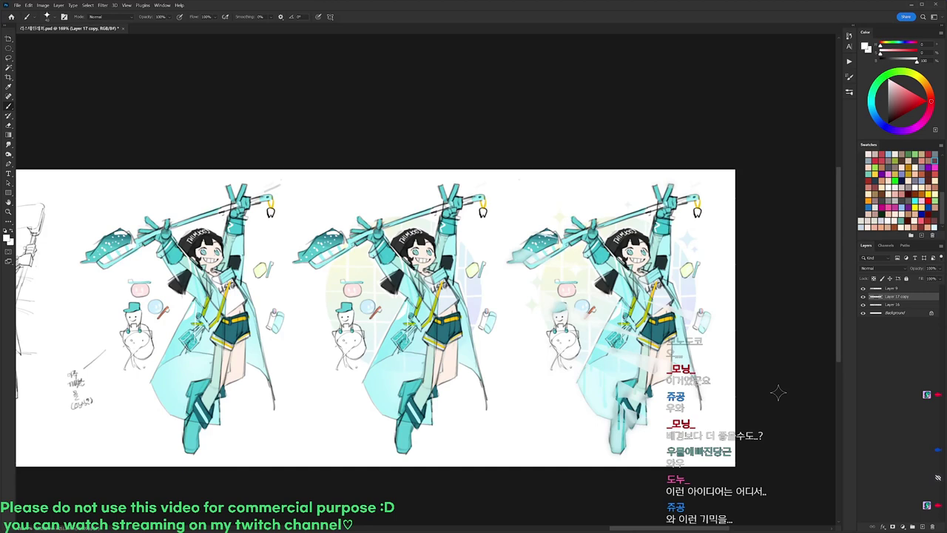
{"action": "scroll", "coordinate": [651, 419], "scroll_direction": "down", "scroll_amount": 5}
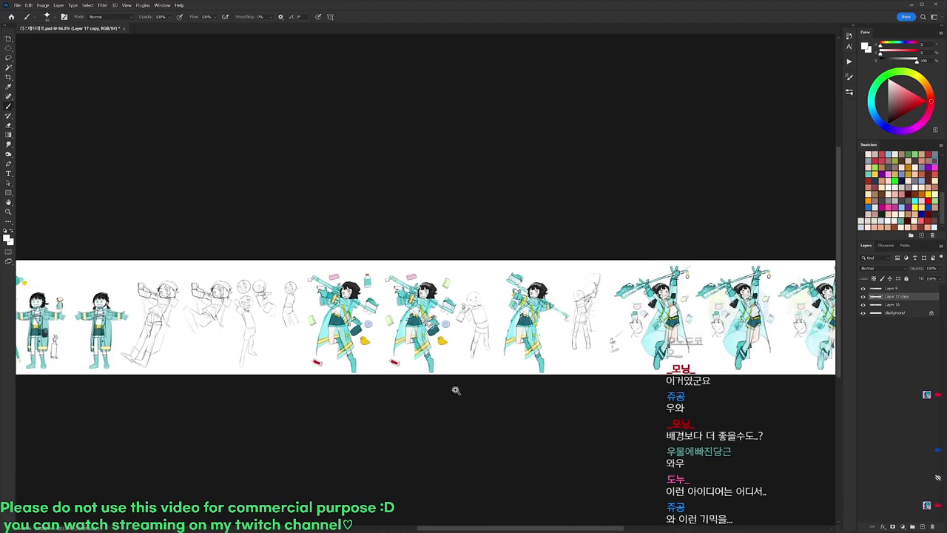
{"action": "scroll", "coordinate": [424, 360], "scroll_direction": "up", "scroll_amount": 2}
{"action": "scroll", "coordinate": [442, 362], "scroll_direction": "up", "scroll_amount": 2}
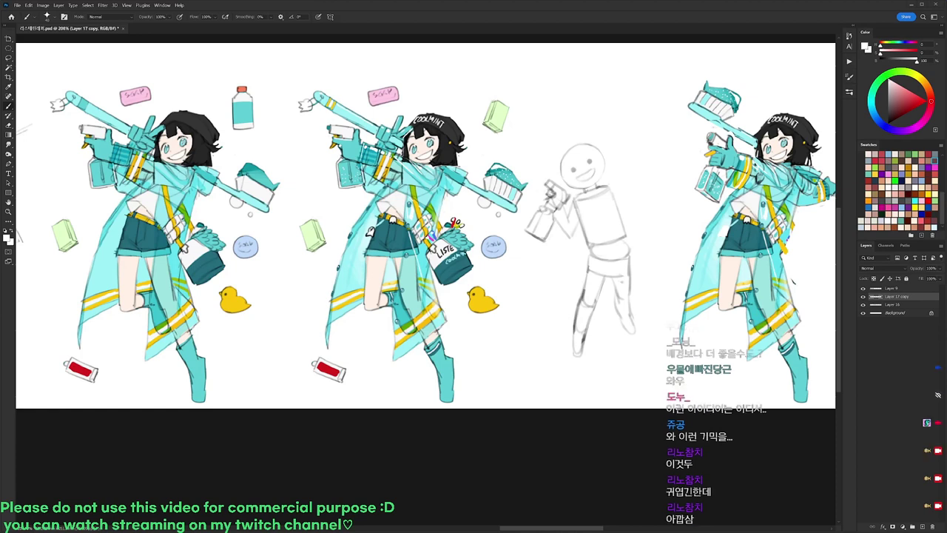
{"action": "scroll", "coordinate": [591, 390], "scroll_direction": "down", "scroll_amount": 1}
{"action": "left_click_drag", "start_coordinate": [592, 403], "coordinate": [61, 411]}
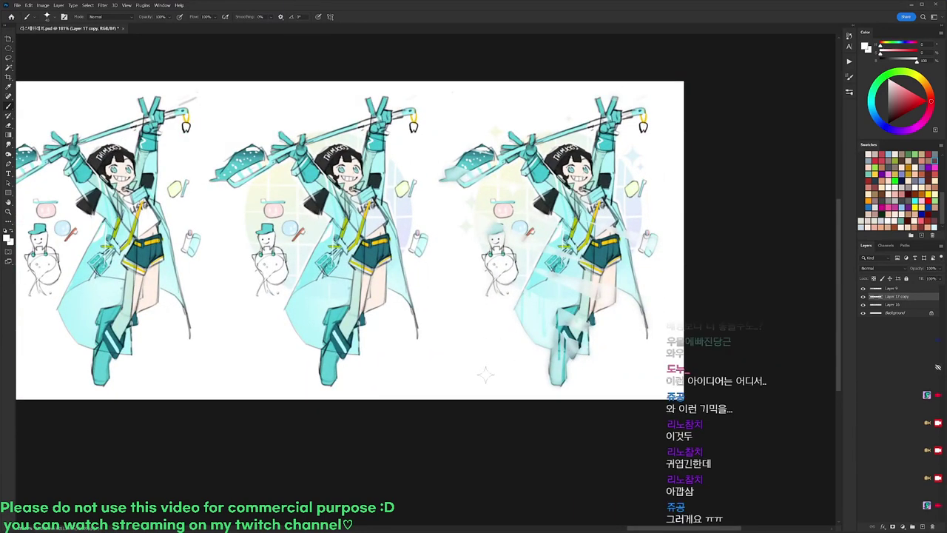
Toggle Layer 17 copy off and on to compare the third figure with and without its blurred overlay.
{"action": "left_click", "coordinate": [863, 296]}
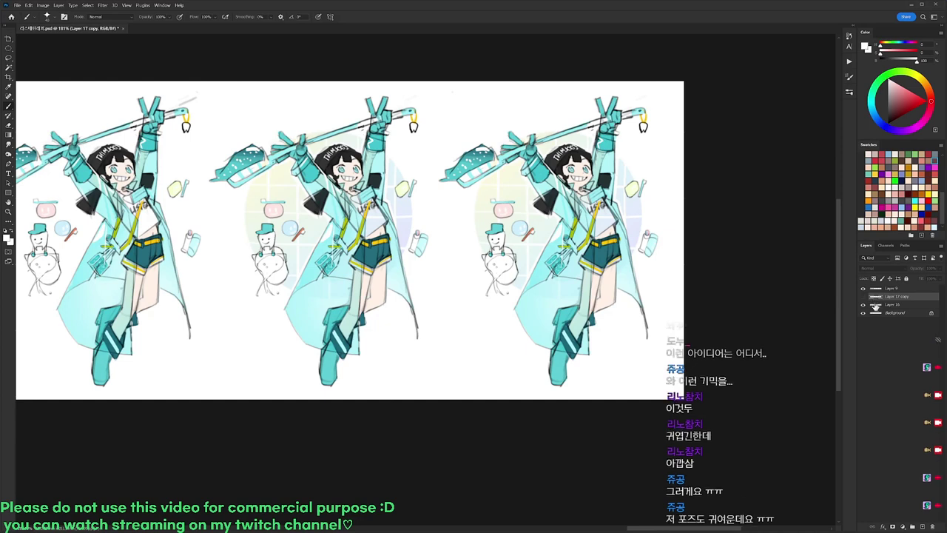
{"action": "left_click", "coordinate": [863, 298]}
{"action": "left_click", "coordinate": [863, 298]}
{"action": "left_click", "coordinate": [864, 298]}
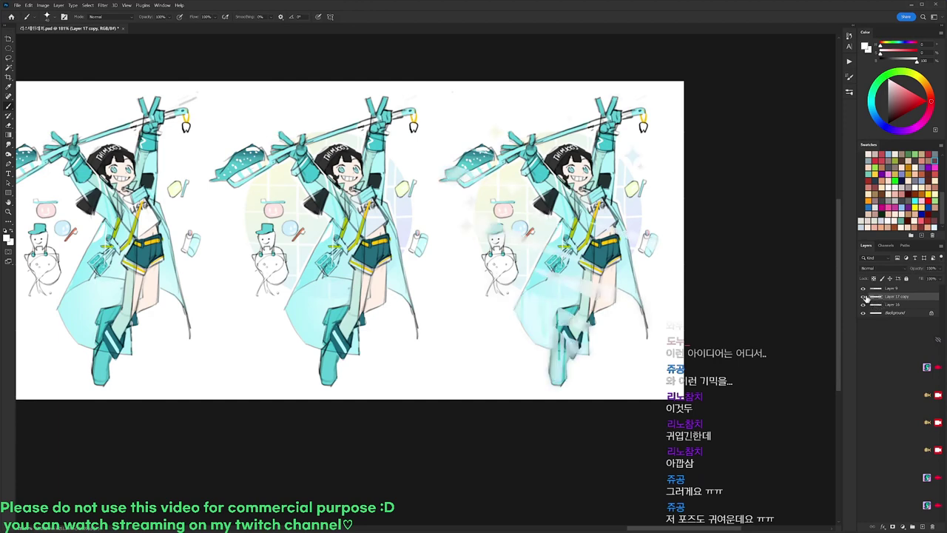
{"action": "key", "text": "r"}
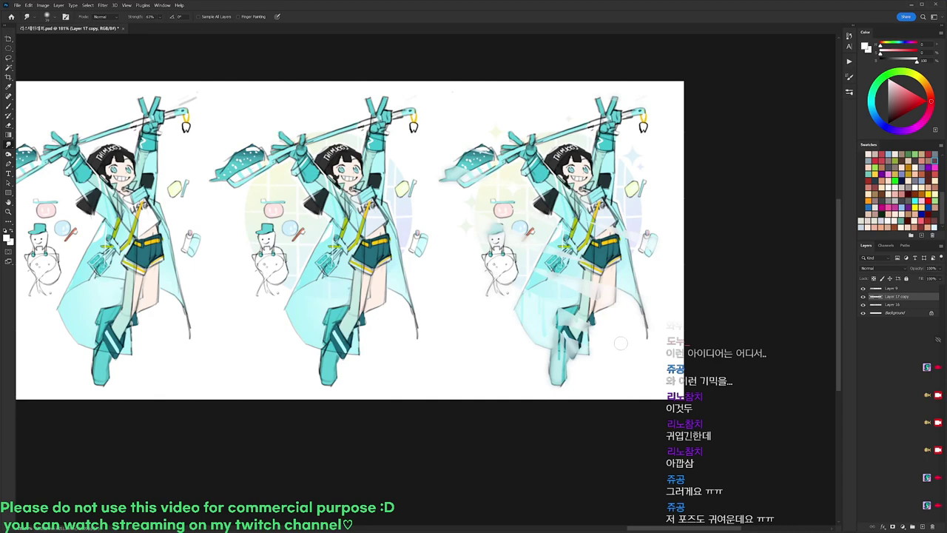
{"action": "left_click", "coordinate": [862, 296]}
{"action": "left_click", "coordinate": [863, 295]}
{"action": "left_click", "coordinate": [862, 296]}
{"action": "left_click", "coordinate": [862, 295]}
Paint yellow bands with white highlight lines across both glove cuffs of the third figure, using a round brush and sampled colours.
{"action": "key", "text": "b"}
{"action": "right_click", "coordinate": [643, 221]}
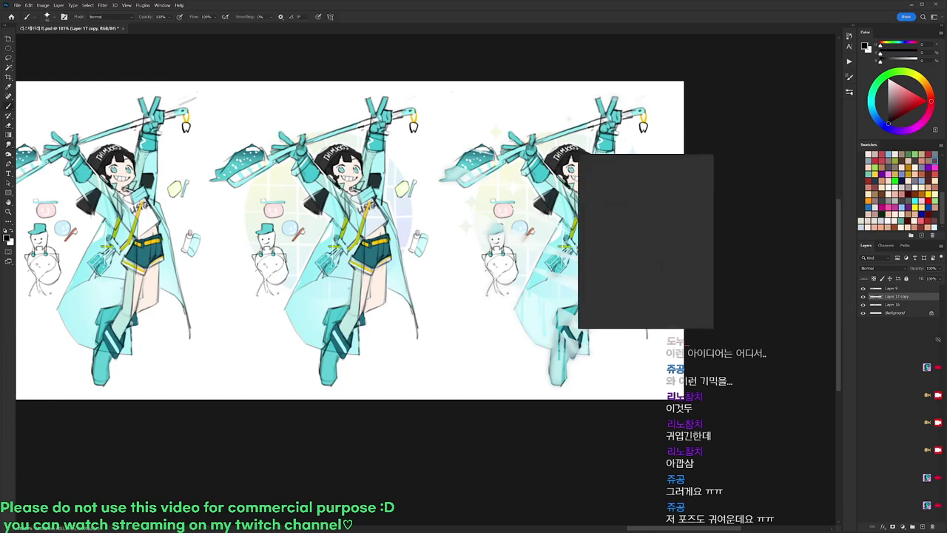
{"action": "left_click", "coordinate": [627, 221]}
{"action": "left_click", "coordinate": [726, 105]}
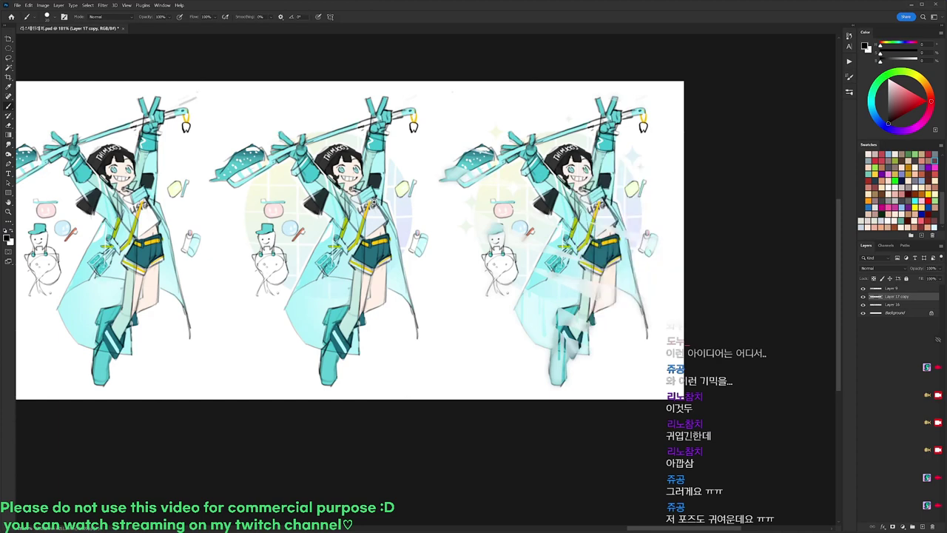
{"action": "scroll", "coordinate": [368, 201], "scroll_direction": "up", "scroll_amount": 4}
{"action": "left_click", "coordinate": [384, 255], "text": "alt"}
{"action": "mouse_move", "coordinate": [621, 158]}
{"action": "left_mouse_down"}
{"action": "mouse_move", "coordinate": [632, 142]}
{"action": "mouse_move", "coordinate": [609, 169]}
{"action": "left_mouse_up"}
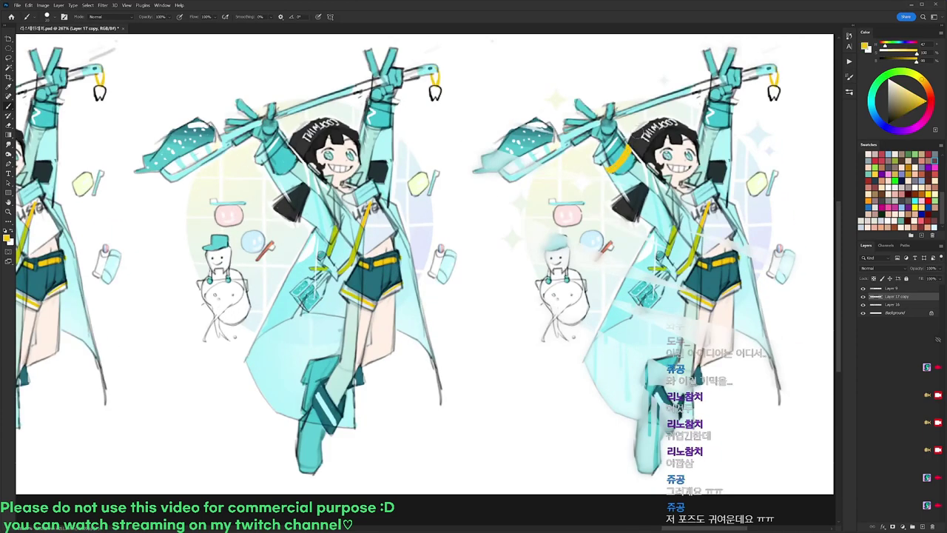
{"action": "left_click_drag", "start_coordinate": [707, 115], "coordinate": [729, 118]}
{"action": "left_click", "coordinate": [781, 117], "text": "alt"}
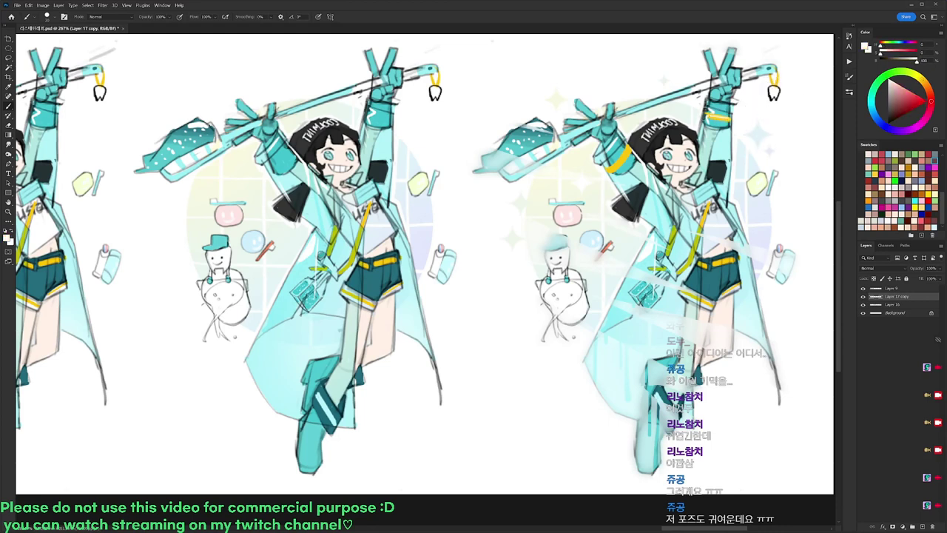
{"action": "left_click_drag", "start_coordinate": [626, 155], "coordinate": [612, 168]}
Paint a curved pale-yellow stripe along the lower hem of the third figure's coat, using a colour sampled from the shorts.
{"action": "left_click", "coordinate": [725, 259], "text": "alt"}
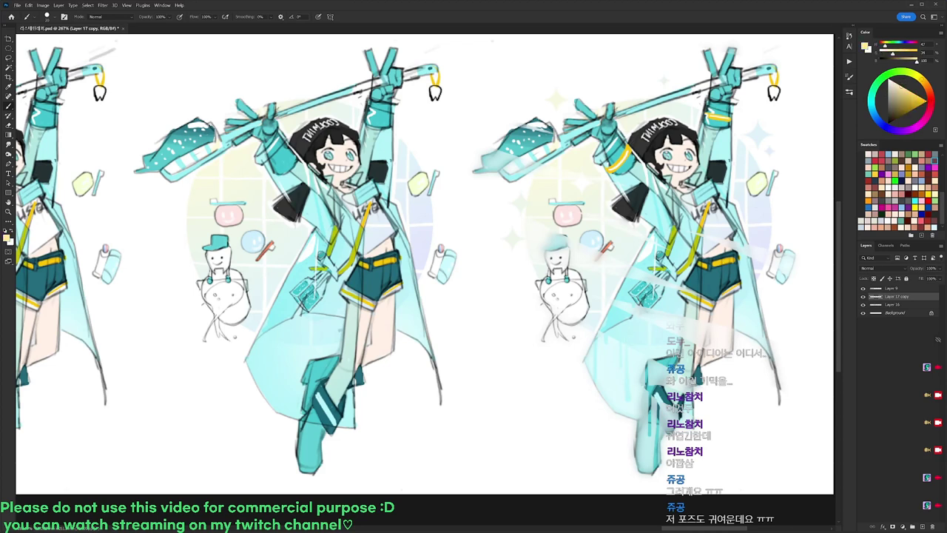
{"action": "right_click", "coordinate": [663, 351]}
{"action": "double_click", "coordinate": [701, 416]}
{"action": "left_click_drag", "start_coordinate": [630, 400], "coordinate": [682, 419]}
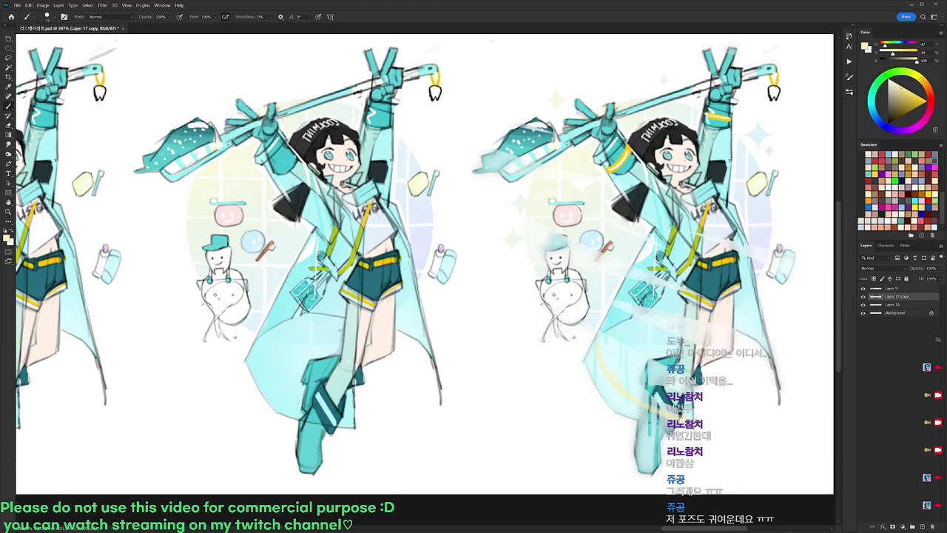
{"action": "right_click", "coordinate": [731, 243]}
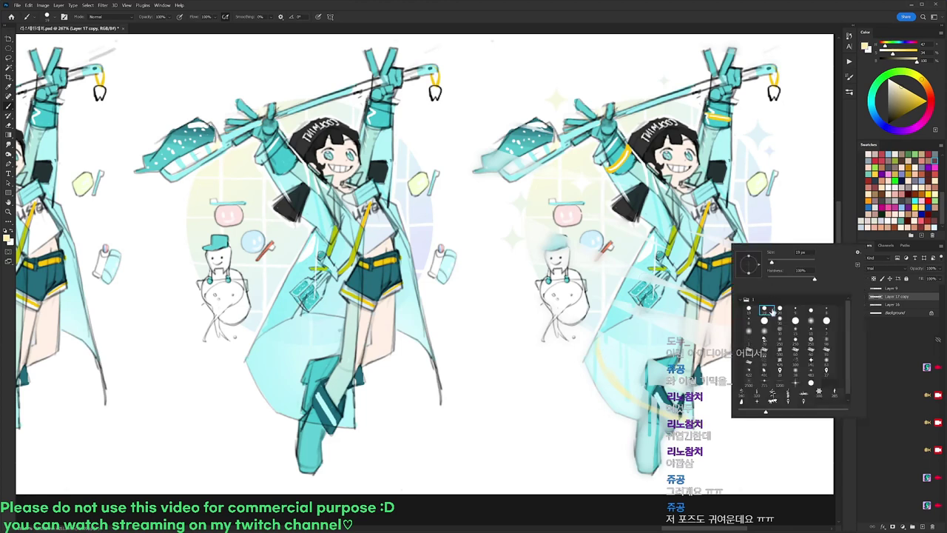
{"action": "left_click", "coordinate": [794, 502]}
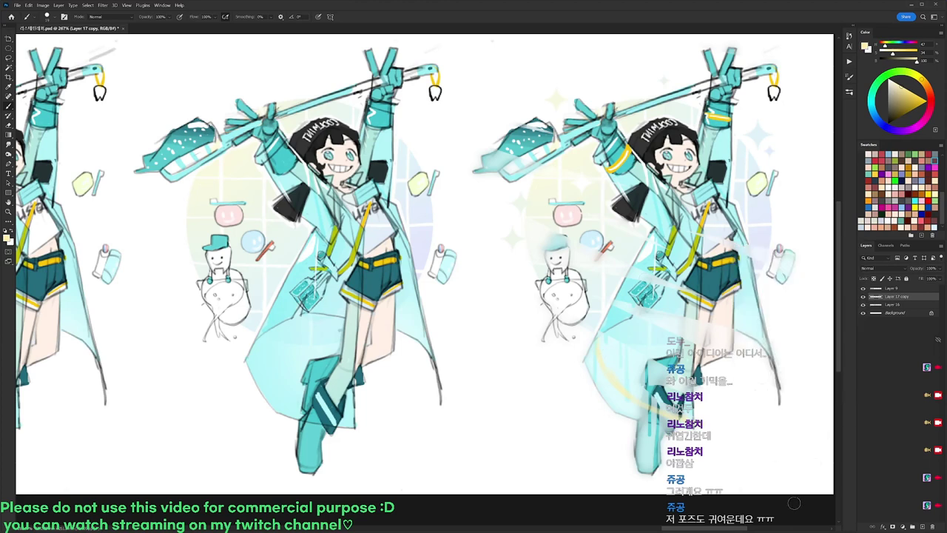
Paint short stripes in sampled yellow on the coat's upper fold and opposite edge with a smaller brush, and save the file.
{"action": "left_click", "coordinate": [722, 255], "text": "alt"}
{"action": "left_click", "coordinate": [717, 263], "text": "alt"}
{"action": "right_click", "coordinate": [759, 275]}
{"action": "left_click", "coordinate": [829, 344]}
{"action": "left_click_drag", "start_coordinate": [736, 316], "coordinate": [761, 331]}
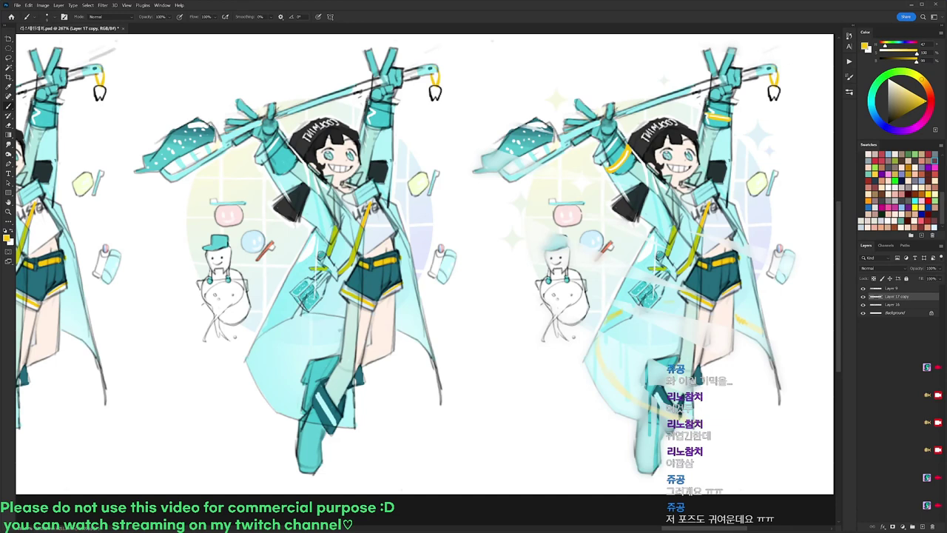
{"action": "scroll", "coordinate": [712, 280], "scroll_direction": "down", "scroll_amount": 3}
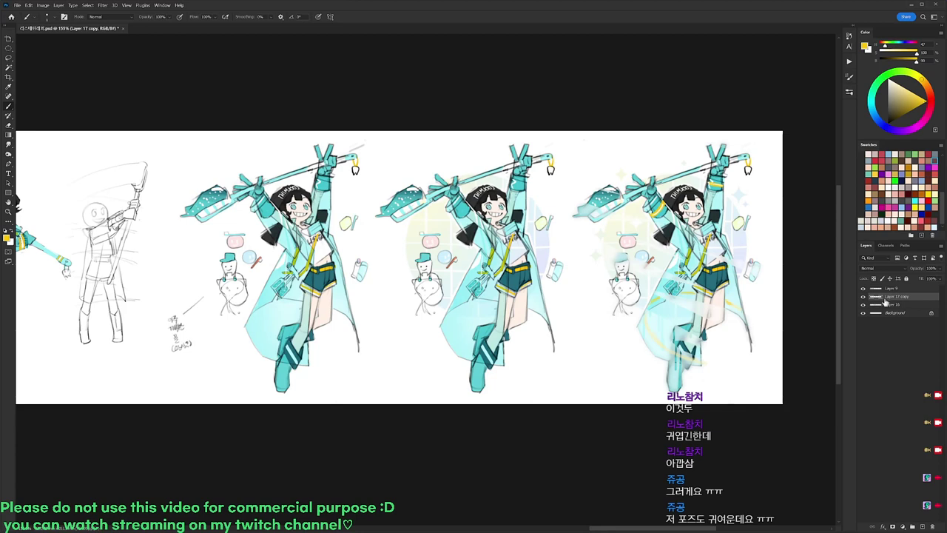
{"action": "key", "text": "ctrl+s"}
Lasso and copy the third figure, and create a white RGB document at the clipboard size of 514 × 674 pixels.
{"action": "key", "text": "l"}
{"action": "mouse_move", "coordinate": [575, 242]}
{"action": "left_mouse_down"}
{"action": "mouse_move", "coordinate": [605, 157]}
{"action": "mouse_move", "coordinate": [737, 117]}
{"action": "mouse_move", "coordinate": [790, 275]}
{"action": "mouse_move", "coordinate": [736, 423]}
{"action": "mouse_move", "coordinate": [617, 374]}
{"action": "mouse_move", "coordinate": [590, 285]}
{"action": "left_mouse_up"}
{"action": "key", "text": "ctrl+t"}
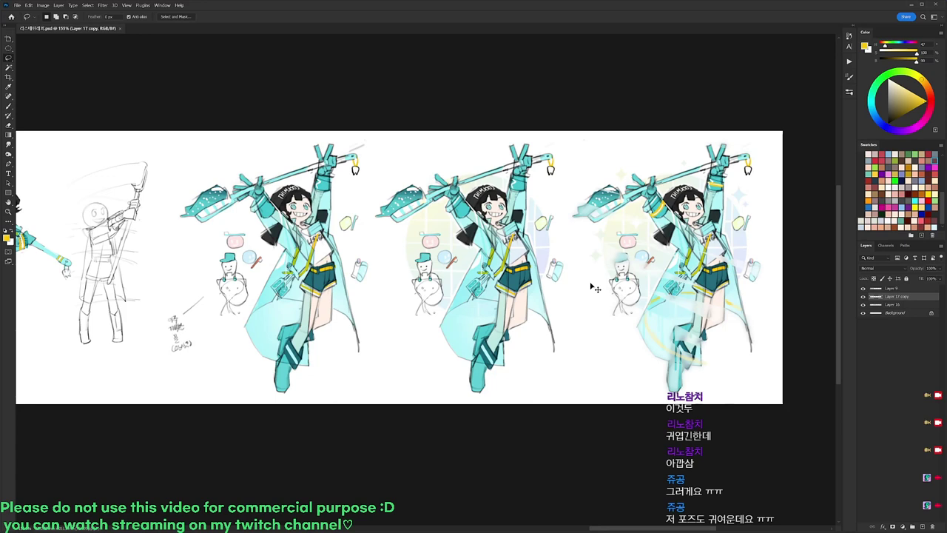
{"action": "key", "text": "ctrl+n"}
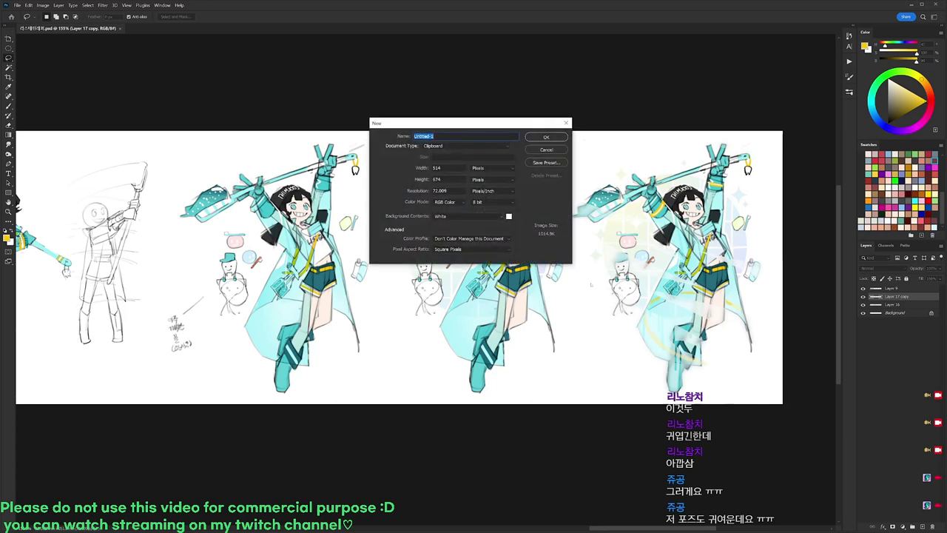
{"action": "key", "text": "Return"}
Extend the new document's canvas in height and, with the Crop tool, in width, and paste the copied figure.
{"action": "left_click", "coordinate": [43, 5]}
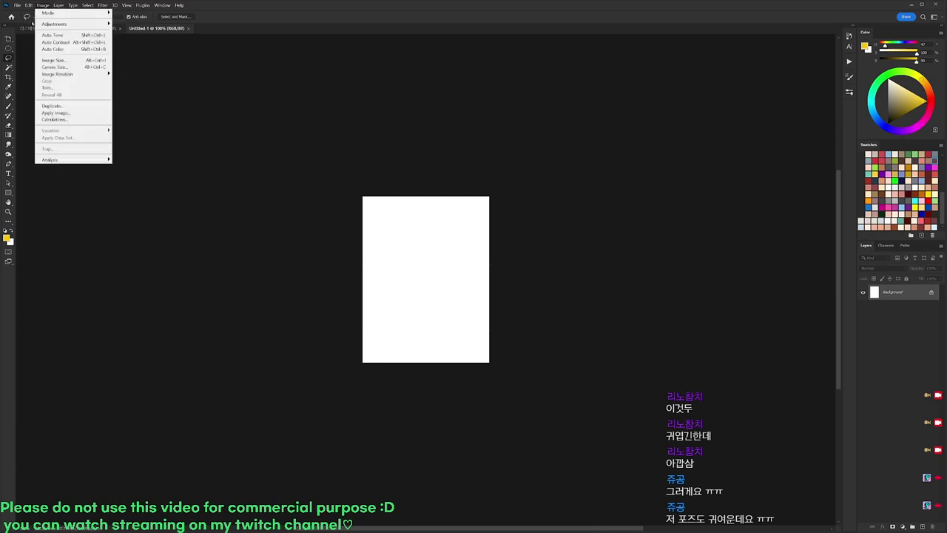
{"action": "left_click", "coordinate": [74, 66]}
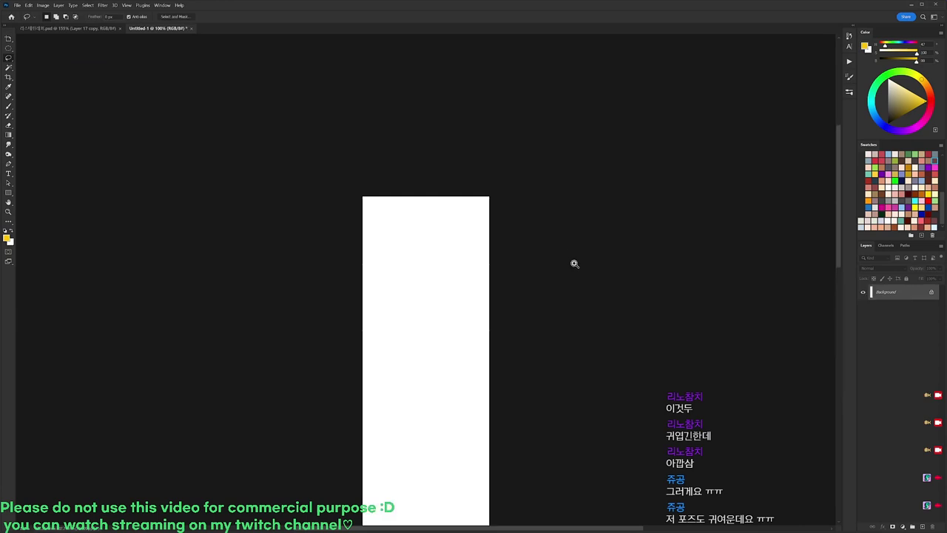
{"action": "key", "text": "ctrl+0"}
{"action": "key", "text": "c"}
{"action": "left_click_drag", "start_coordinate": [450, 249], "coordinate": [584, 249]}
{"action": "key", "text": "Return"}
{"action": "key", "text": "ctrl+v"}
{"action": "key", "text": "b"}
Merge Layer 17 copy with Layer 16 in the sketch document, and lasso and copy the complete third figure.
{"action": "key", "text": "ctrl+Tab"}
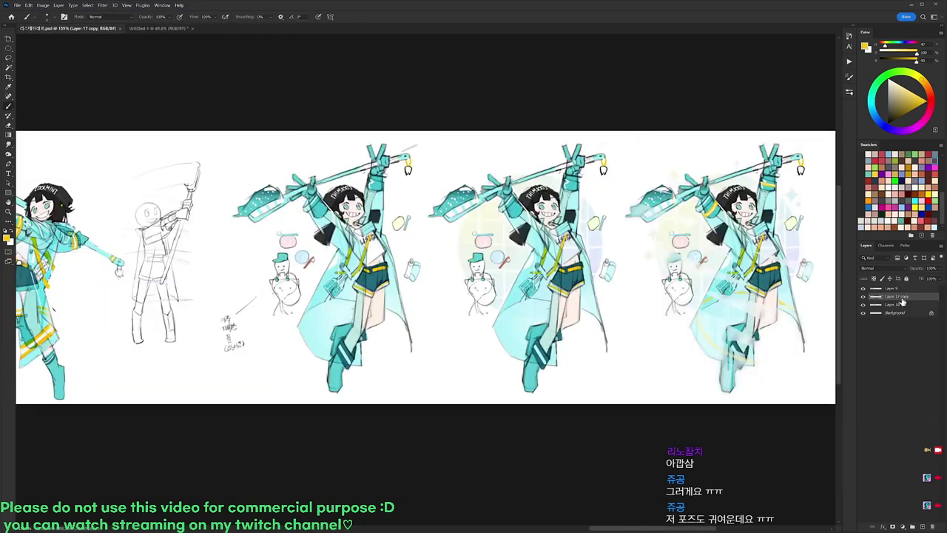
{"action": "left_click", "coordinate": [894, 305], "text": "ctrl"}
{"action": "key", "text": "ctrl+e"}
{"action": "key", "text": "l"}
{"action": "mouse_move", "coordinate": [643, 239]}
{"action": "left_mouse_down"}
{"action": "mouse_move", "coordinate": [623, 194]}
{"action": "mouse_move", "coordinate": [843, 203]}
{"action": "mouse_move", "coordinate": [709, 418]}
{"action": "mouse_move", "coordinate": [658, 288]}
{"action": "left_mouse_up"}
{"action": "key", "text": "ctrl+c"}
Paste the figure into the new document, move it to the lower-left corner, and adjust the canvas bounds with the Crop tool.
{"action": "key", "text": "ctrl+Tab"}
{"action": "key", "text": "ctrl+v"}
{"action": "mouse_move", "coordinate": [469, 283]}
{"action": "left_mouse_down"}
{"action": "mouse_move", "coordinate": [396, 306]}
{"action": "mouse_move", "coordinate": [366, 330]}
{"action": "mouse_move", "coordinate": [375, 325]}
{"action": "left_mouse_up"}
{"action": "key", "text": "c"}
{"action": "left_click_drag", "start_coordinate": [584, 72], "coordinate": [560, 106]}
{"action": "key", "text": "Return"}
Duplicate the small figure towards the middle of the canvas and scale the copy up to about 306%.
{"action": "key", "text": "b"}
{"action": "left_click_drag", "start_coordinate": [370, 323], "coordinate": [508, 185]}
{"action": "key", "text": "ctrl+t"}
{"action": "left_click_drag", "start_coordinate": [495, 225], "coordinate": [507, 183]}
Flip the enlarged figure copy horizontally and flip it back.
{"action": "right_click", "coordinate": [469, 257]}
{"action": "left_click", "coordinate": [490, 421]}
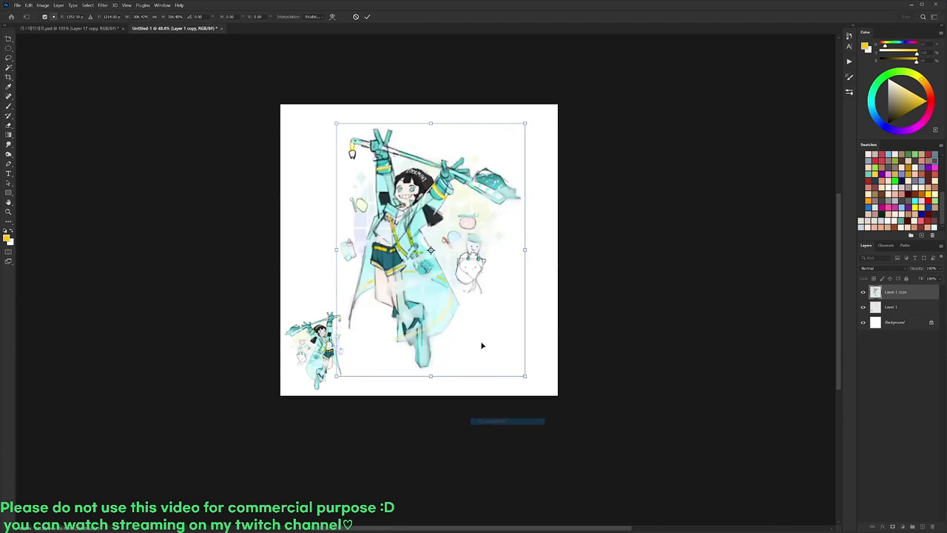
{"action": "right_click", "coordinate": [480, 280]}
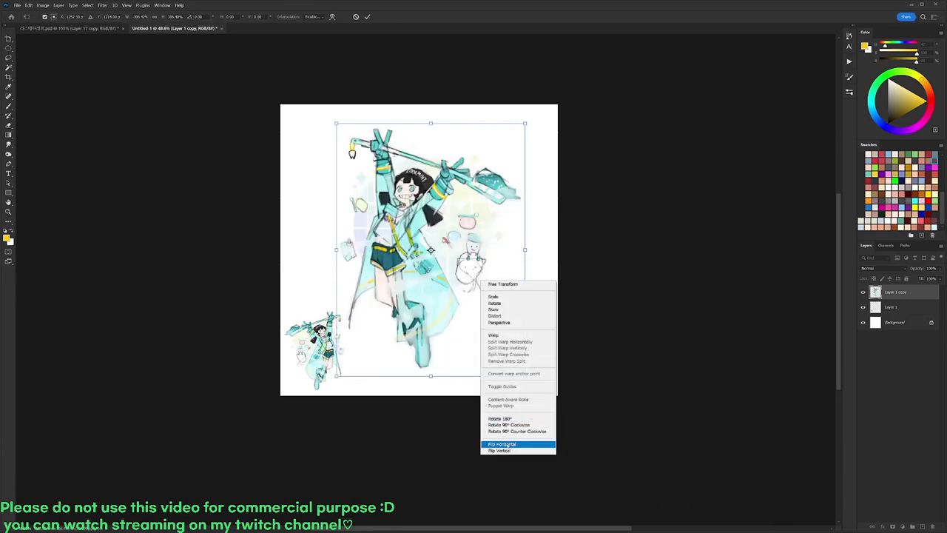
{"action": "left_click", "coordinate": [506, 444]}
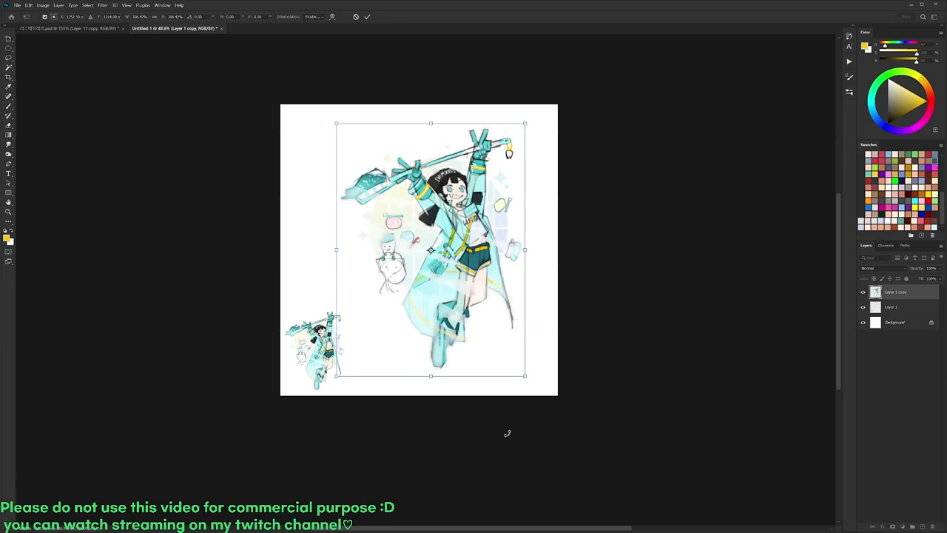
Scale the large figure copy up to about 320%, shift it to fill the page, and apply the transform.
{"action": "mouse_move", "coordinate": [525, 123]}
{"action": "left_mouse_down"}
{"action": "mouse_move", "coordinate": [541, 104]}
{"action": "mouse_move", "coordinate": [528, 119]}
{"action": "left_mouse_up"}
{"action": "left_click_drag", "start_coordinate": [494, 184], "coordinate": [487, 190]}
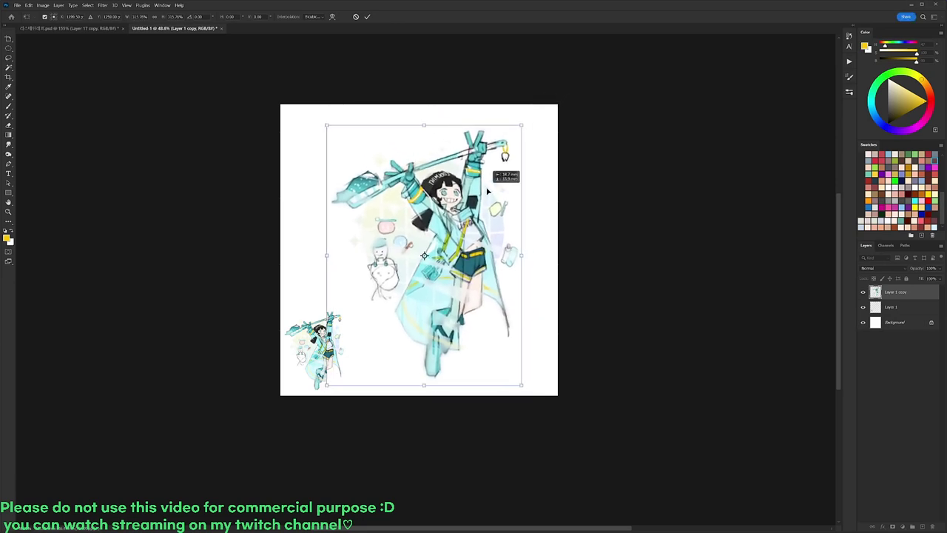
{"action": "left_click_drag", "start_coordinate": [521, 124], "coordinate": [523, 120]}
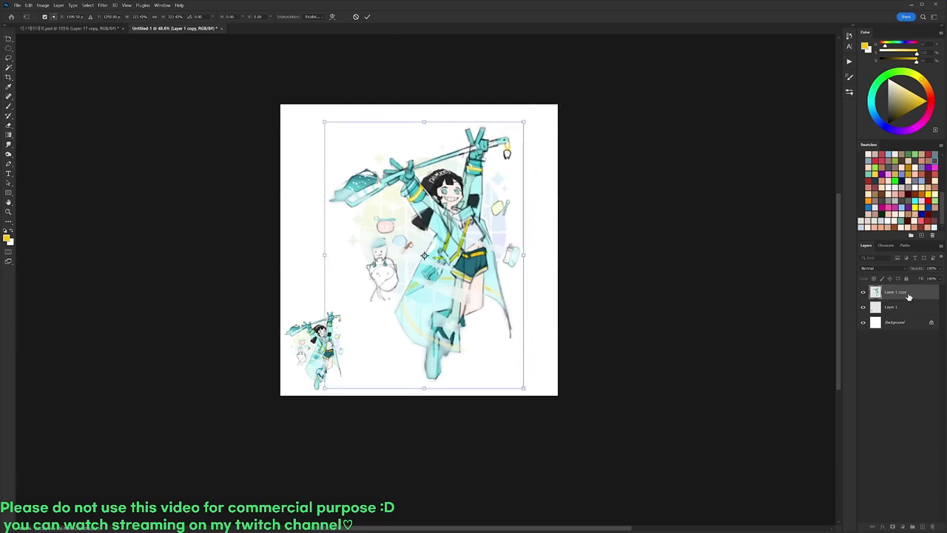
{"action": "key", "text": "Return"}
{"action": "key", "text": "ctrl+0"}
Lower the large figure layer's fill to about 16% and add two blank layers above it.
{"action": "left_click", "coordinate": [933, 281]}
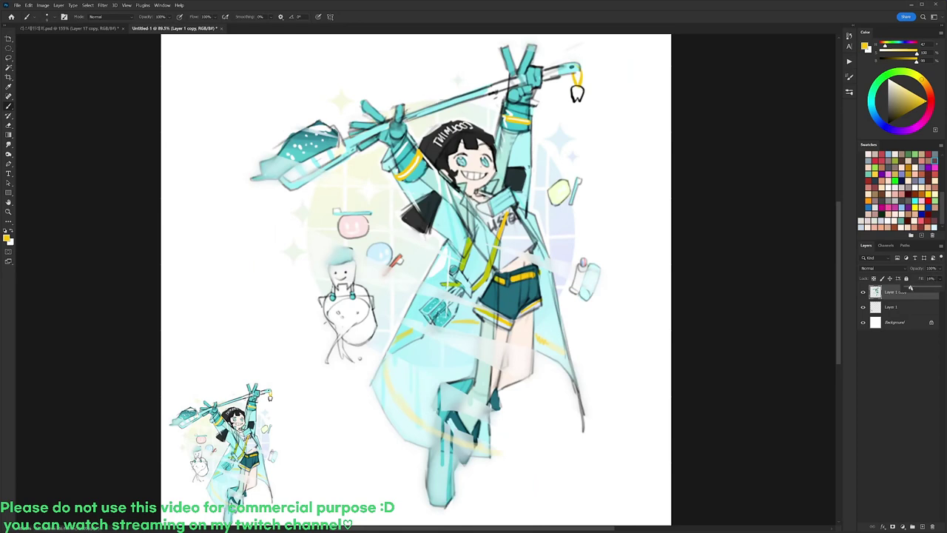
{"action": "left_click_drag", "start_coordinate": [936, 288], "coordinate": [910, 288]}
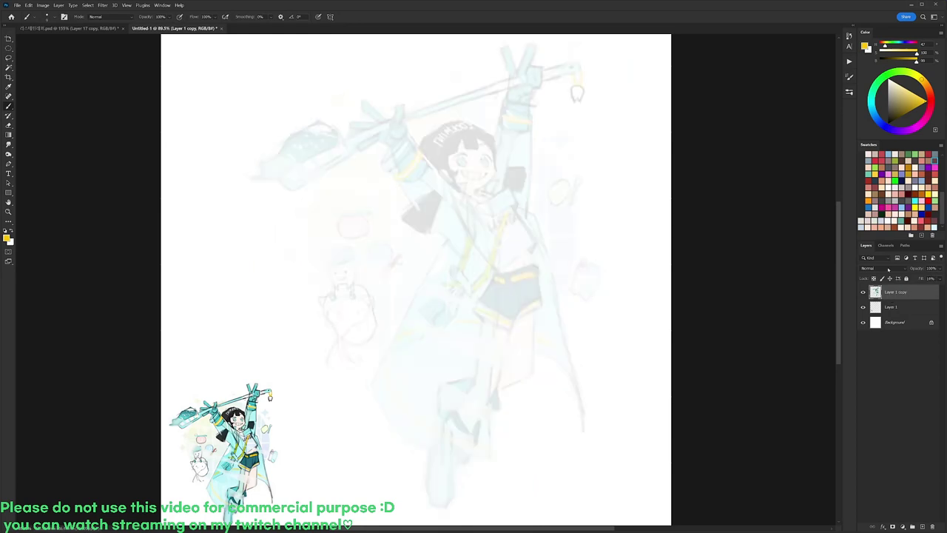
{"action": "key", "text": "ctrl+shift+alt+n"}
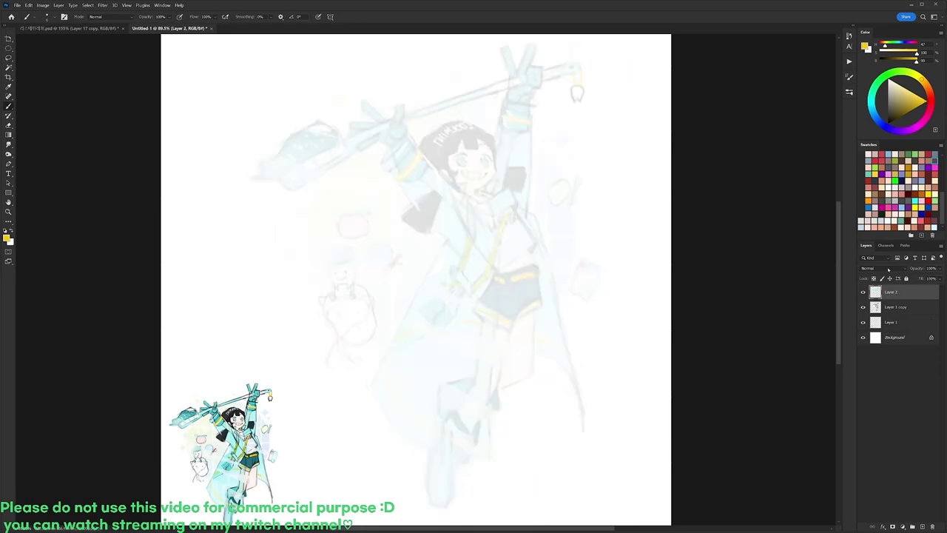
{"action": "key", "text": "ctrl+shift+alt+n"}
{"action": "left_click_drag", "start_coordinate": [892, 297], "coordinate": [893, 301]}
{"action": "left_click_drag", "start_coordinate": [758, 317], "coordinate": [754, 317]}
{"action": "key", "text": "ctrl+0"}
{"action": "key", "text": "ctrl+z"}
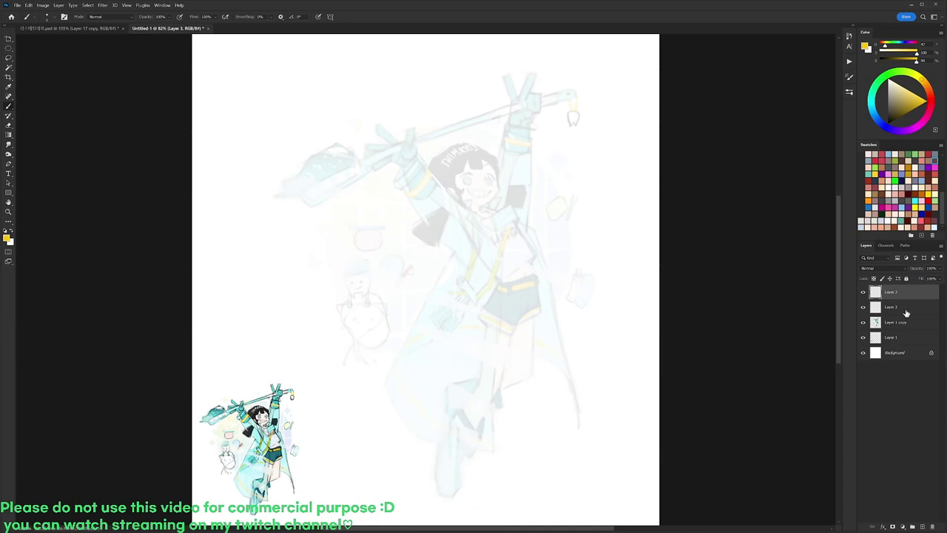
Isolate the blank top layer and restore the others repeatedly, and view the document's channels.
{"action": "left_click", "coordinate": [863, 293], "text": "alt"}
{"action": "left_click", "coordinate": [863, 293], "text": "alt"}
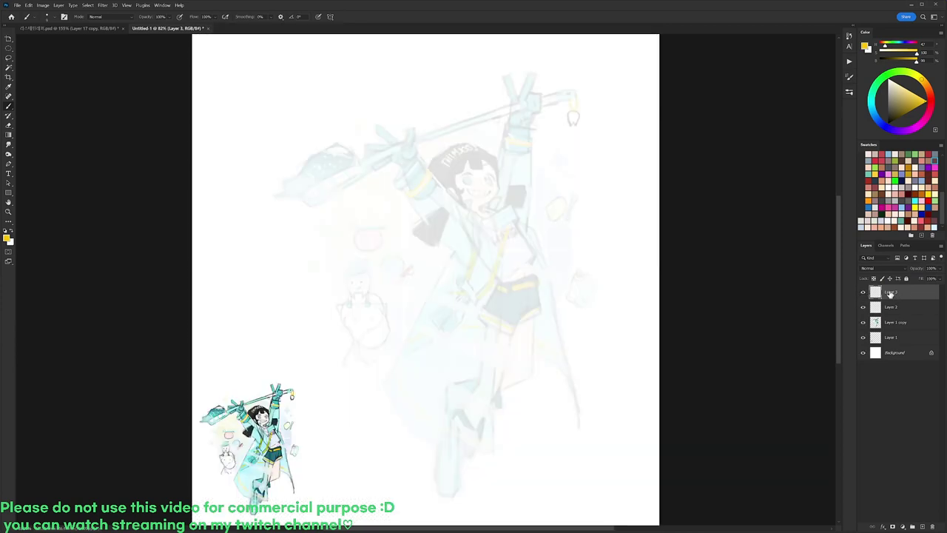
{"action": "left_click", "coordinate": [862, 293], "text": "alt"}
{"action": "left_click", "coordinate": [864, 293], "text": "alt"}
{"action": "left_click", "coordinate": [887, 246]}
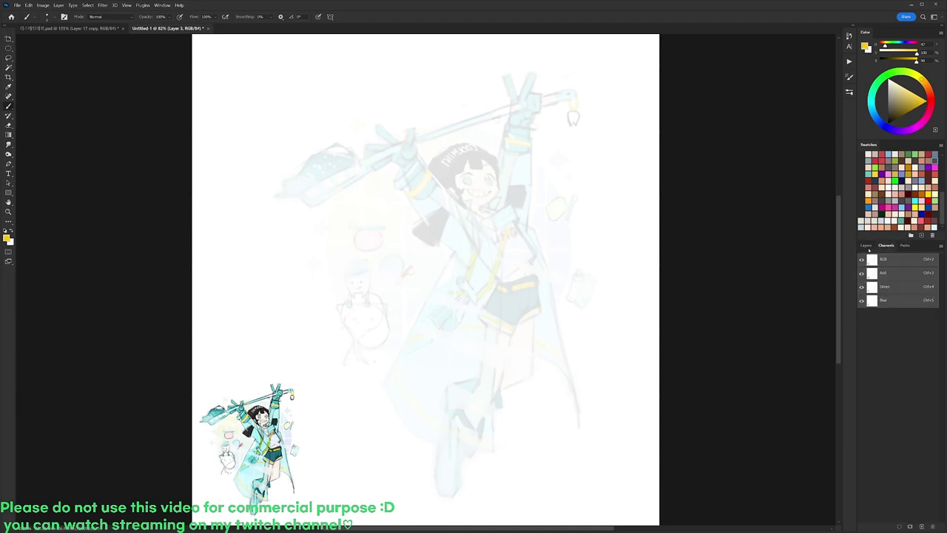
Return to the layer list, isolate the topmost blank layer's visibility, and show all layers again.
{"action": "left_click", "coordinate": [866, 245]}
{"action": "scroll", "coordinate": [721, 289], "scroll_direction": "down", "scroll_amount": 3}
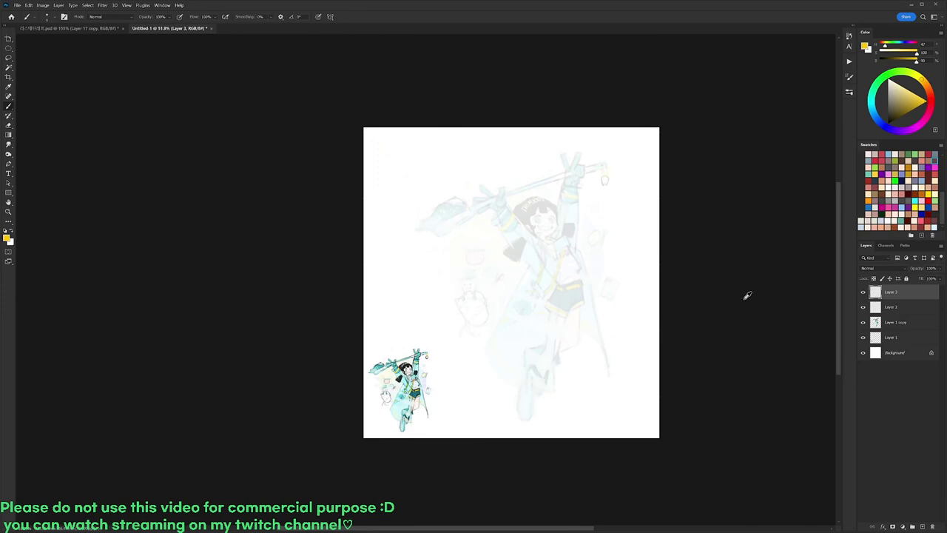
{"action": "left_click", "coordinate": [862, 293], "text": "alt"}
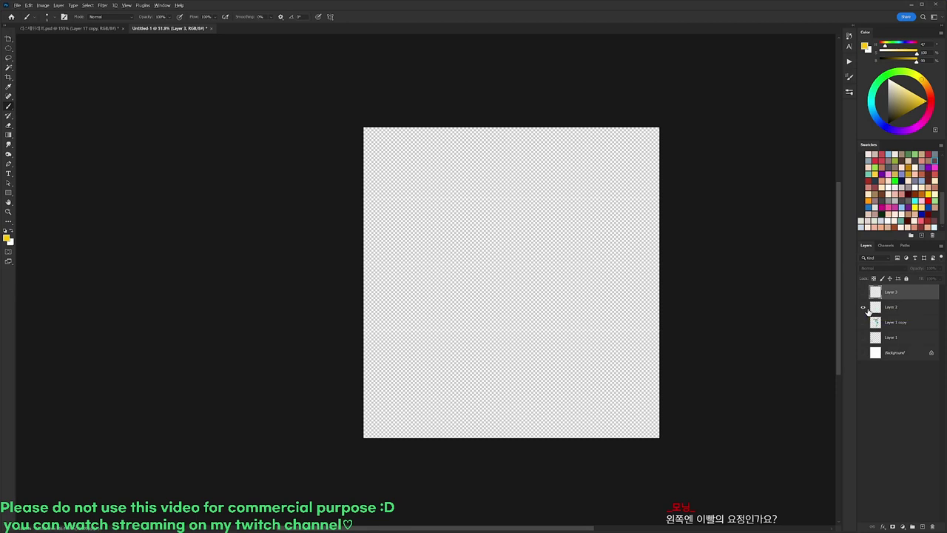
{"action": "left_click_drag", "start_coordinate": [864, 353], "coordinate": [861, 293]}
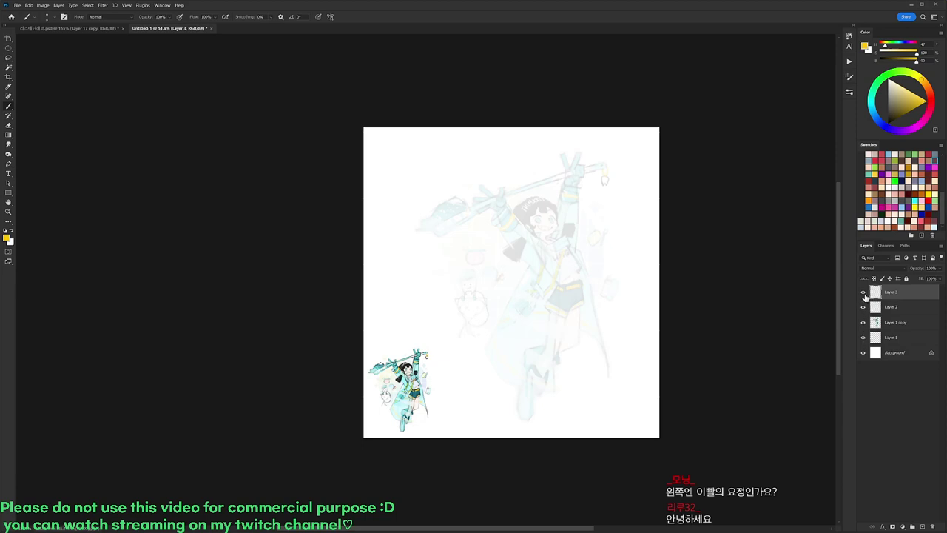
Delete the topmost blank layer above the enlarged figure reference.
{"action": "left_click", "coordinate": [875, 292], "text": "ctrl"}
{"action": "key", "text": "Return"}
{"action": "key", "text": "Delete"}
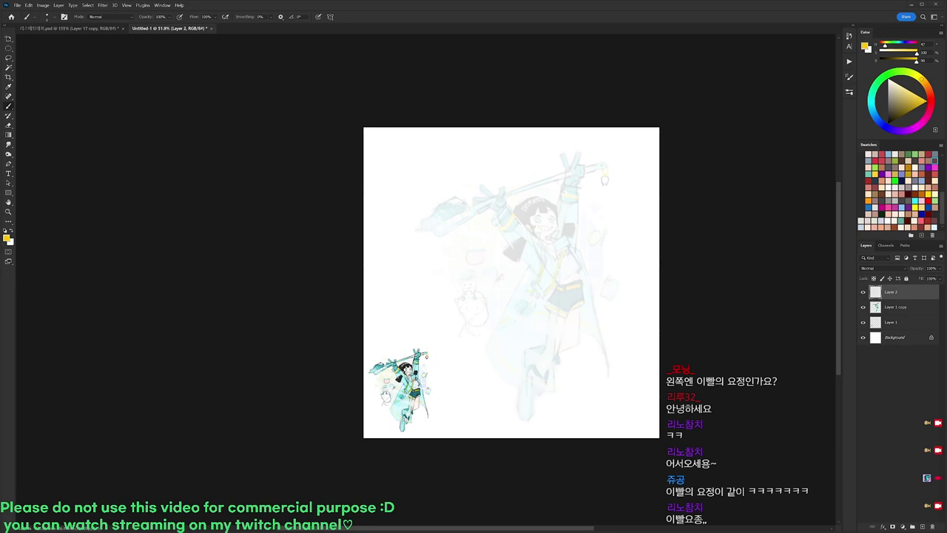
Reset the painting colours to black and white and choose a brush preset for the line art.
{"action": "left_click_drag", "start_coordinate": [556, 207], "coordinate": [601, 211]}
{"action": "key", "text": "d"}
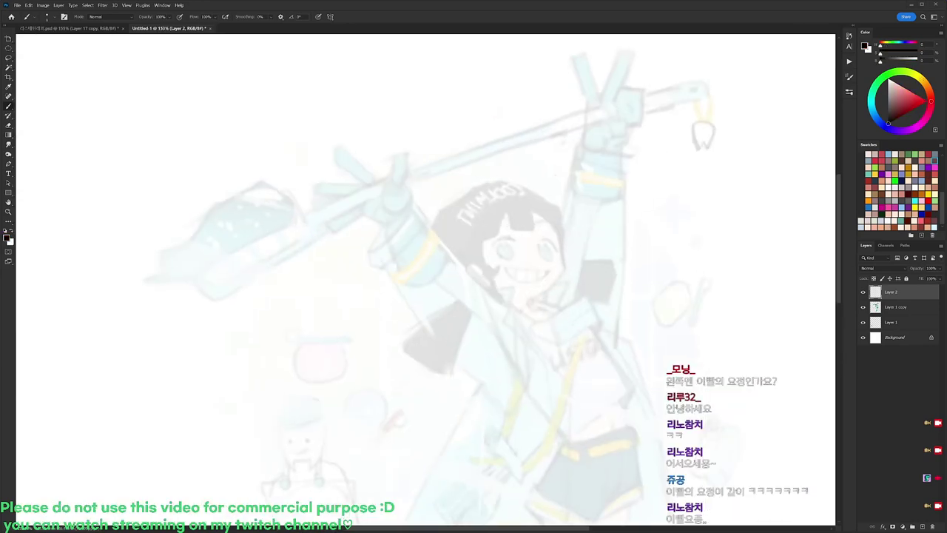
{"action": "right_click", "coordinate": [569, 192]}
{"action": "left_click", "coordinate": [604, 259]}
{"action": "key", "text": "Escape"}
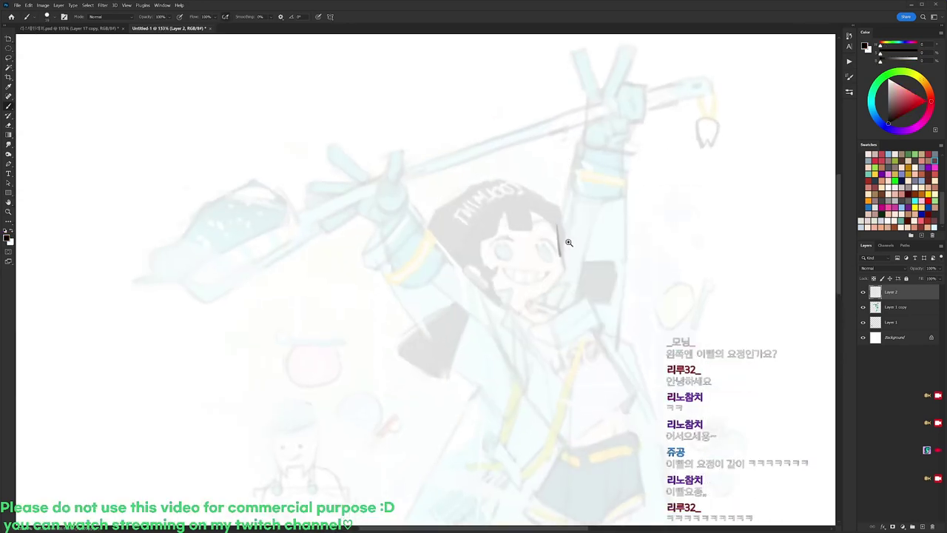
Draw the character's face contour in black from the far cheek down along the jaw to the chin.
{"action": "scroll", "coordinate": [558, 231], "scroll_direction": "up", "scroll_amount": 1, "text": "alt"}
{"action": "mouse_move", "coordinate": [559, 237]}
{"action": "left_mouse_down"}
{"action": "mouse_move", "coordinate": [562, 280]}
{"action": "mouse_move", "coordinate": [536, 310]}
{"action": "left_mouse_up"}
{"action": "key", "text": "r"}
{"action": "left_click_drag", "start_coordinate": [599, 223], "coordinate": [550, 142]}
{"action": "key", "text": "e"}
{"action": "key", "text": "b"}
{"action": "left_click_drag", "start_coordinate": [541, 231], "coordinate": [523, 260]}
{"action": "key", "text": "r"}
{"action": "left_click_drag", "start_coordinate": [672, 208], "coordinate": [666, 366]}
{"action": "key", "text": "b"}
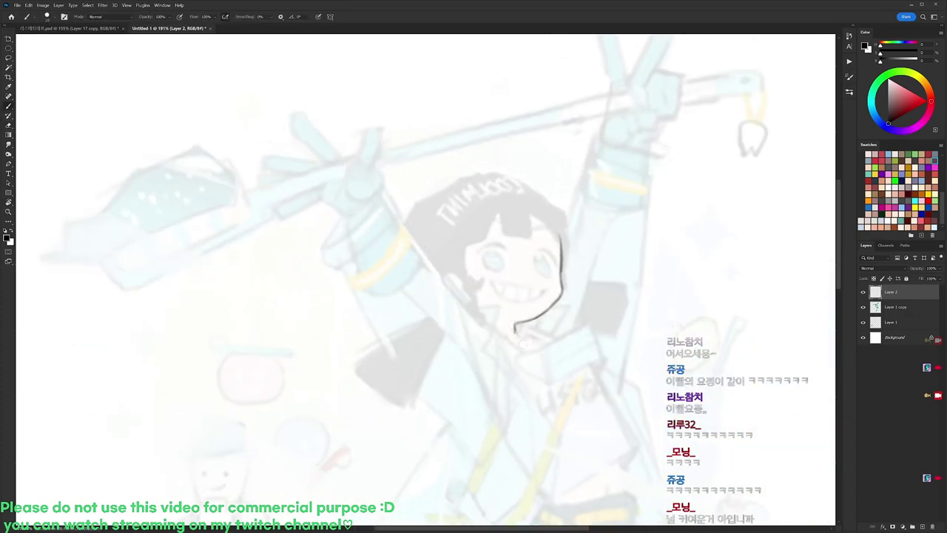
Draw the line running past the back of the head to the neck and the raised arm's sleeve line.
{"action": "left_click_drag", "start_coordinate": [581, 229], "coordinate": [549, 128]}
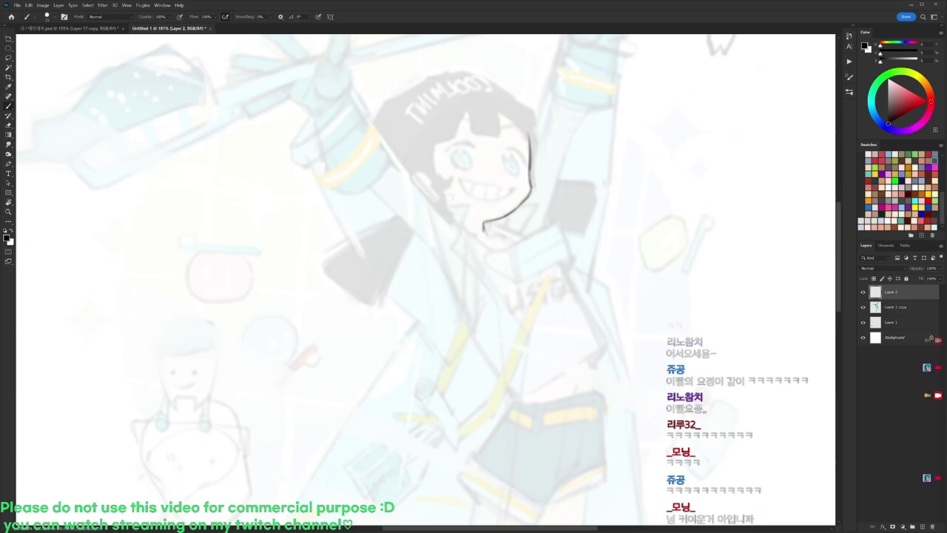
{"action": "left_click_drag", "start_coordinate": [433, 208], "coordinate": [479, 251]}
{"action": "left_click_drag", "start_coordinate": [480, 252], "coordinate": [488, 299]}
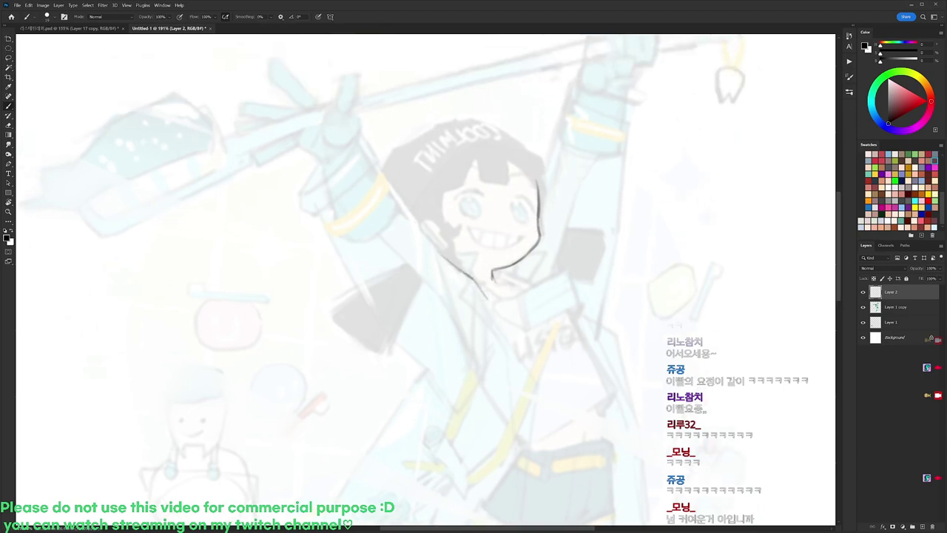
{"action": "left_click_drag", "start_coordinate": [394, 200], "coordinate": [436, 251]}
{"action": "key", "text": "e"}
{"action": "mouse_move", "coordinate": [412, 217]}
{"action": "left_mouse_down"}
{"action": "mouse_move", "coordinate": [423, 233]}
{"action": "mouse_move", "coordinate": [414, 268]}
{"action": "mouse_move", "coordinate": [449, 309]}
{"action": "left_mouse_up"}
{"action": "key", "text": "b"}
Draw the ear with the hair lock in front of it and the short strands beneath it.
{"action": "mouse_move", "coordinate": [421, 235]}
{"action": "left_mouse_down"}
{"action": "mouse_move", "coordinate": [430, 226]}
{"action": "mouse_move", "coordinate": [427, 237]}
{"action": "mouse_move", "coordinate": [441, 248]}
{"action": "mouse_move", "coordinate": [445, 242]}
{"action": "left_mouse_up"}
{"action": "key", "text": "e"}
{"action": "key", "text": "b"}
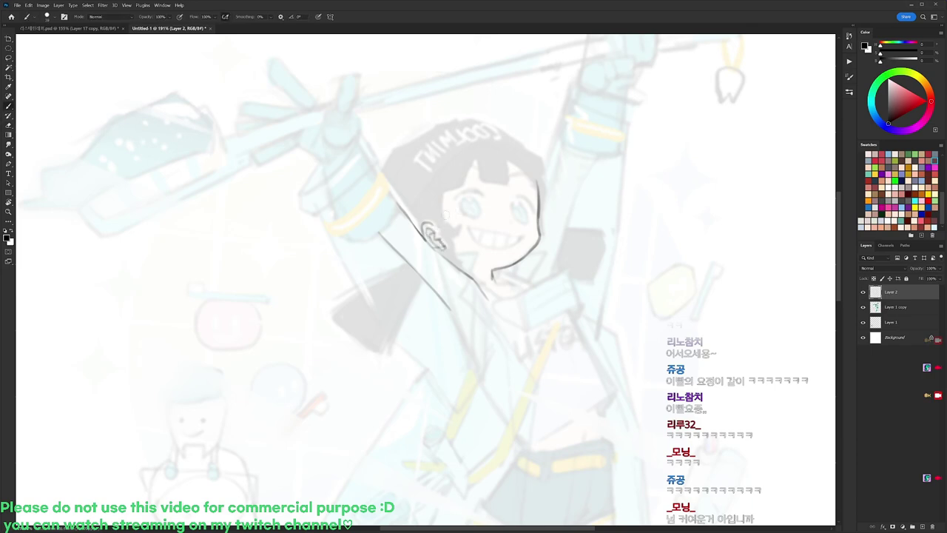
{"action": "mouse_move", "coordinate": [438, 205]}
{"action": "left_mouse_down"}
{"action": "mouse_move", "coordinate": [437, 223]}
{"action": "mouse_move", "coordinate": [462, 220]}
{"action": "mouse_move", "coordinate": [451, 240]}
{"action": "left_mouse_up"}
{"action": "key", "text": "ctrl+z"}
{"action": "key", "text": "e"}
{"action": "key", "text": "b"}
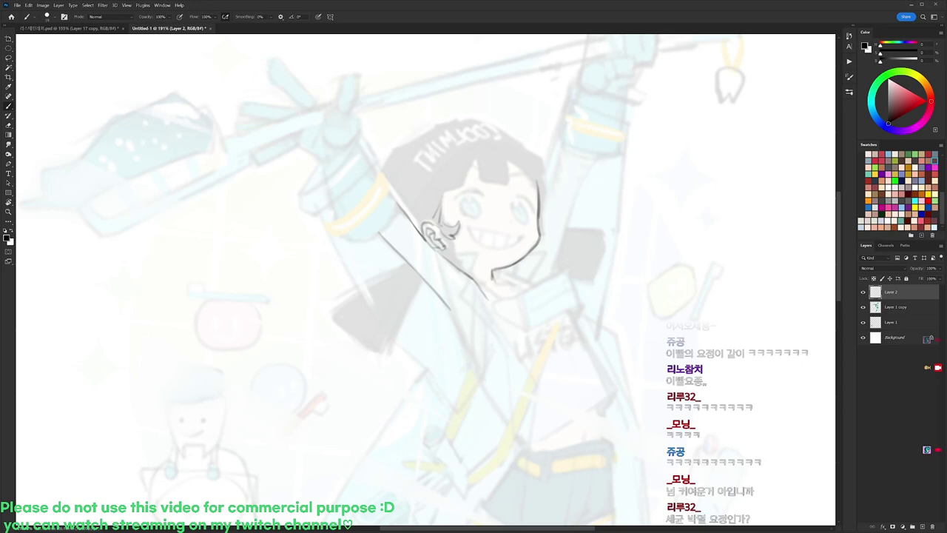
{"action": "left_click_drag", "start_coordinate": [447, 258], "coordinate": [498, 298]}
{"action": "left_click_drag", "start_coordinate": [446, 250], "coordinate": [466, 263]}
Draw the first strands of the fringe over the forehead and trim their ends with the eraser.
{"action": "key", "text": "r"}
{"action": "mouse_move", "coordinate": [551, 144]}
{"action": "left_mouse_down"}
{"action": "mouse_move", "coordinate": [483, 121]}
{"action": "mouse_move", "coordinate": [479, 178]}
{"action": "left_mouse_up"}
{"action": "scroll", "coordinate": [484, 120], "scroll_direction": "up", "scroll_amount": 2}
{"action": "key", "text": "b"}
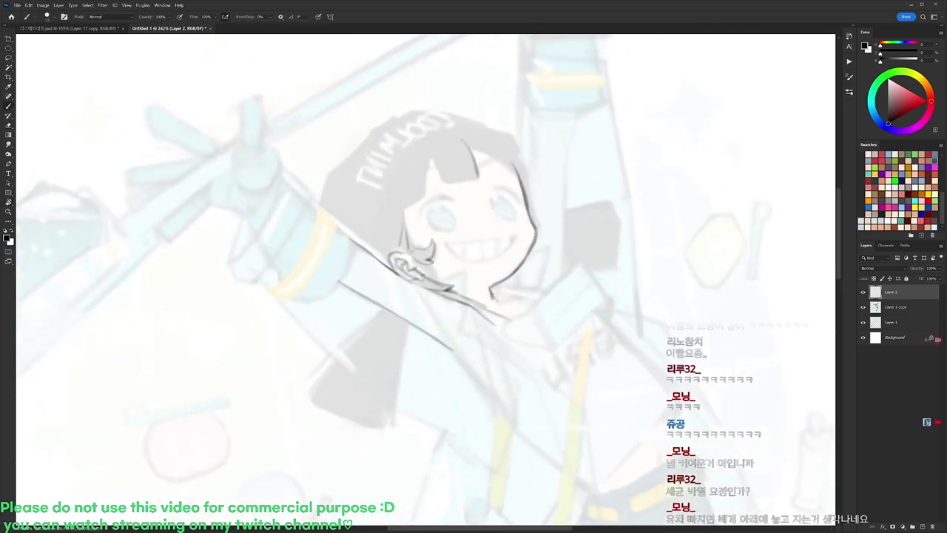
{"action": "left_click_drag", "start_coordinate": [434, 146], "coordinate": [443, 184]}
{"action": "key", "text": "e"}
{"action": "key", "text": "b"}
{"action": "key", "text": "e"}
{"action": "key", "text": "b"}
{"action": "mouse_move", "coordinate": [454, 171]}
{"action": "left_mouse_down"}
{"action": "mouse_move", "coordinate": [447, 184]}
{"action": "mouse_move", "coordinate": [478, 177]}
{"action": "left_mouse_up"}
Complete the fringe with tapered strands toward the far temple and long strands sweeping back to the ear.
{"action": "key", "text": "r"}
{"action": "left_click_drag", "start_coordinate": [594, 91], "coordinate": [653, 173]}
{"action": "key", "text": "b"}
{"action": "left_click_drag", "start_coordinate": [523, 181], "coordinate": [527, 214]}
{"action": "key", "text": "e"}
{"action": "key", "text": "b"}
{"action": "key", "text": "e"}
{"action": "left_click_drag", "start_coordinate": [521, 174], "coordinate": [525, 211]}
{"action": "key", "text": "b"}
{"action": "left_click_drag", "start_coordinate": [483, 168], "coordinate": [460, 201]}
{"action": "left_click_drag", "start_coordinate": [486, 156], "coordinate": [432, 206]}
Raise the enlarged figure layer's fill for a stronger reference and reselect the blank drawing layer.
{"action": "left_click", "coordinate": [893, 308]}
{"action": "left_click", "coordinate": [939, 279]}
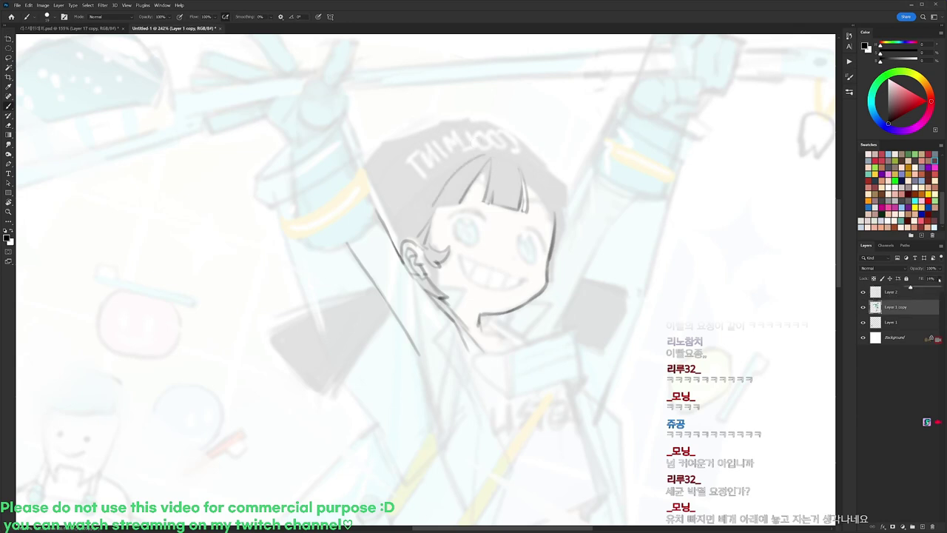
{"action": "left_click_drag", "start_coordinate": [913, 288], "coordinate": [935, 288]}
{"action": "left_click", "coordinate": [887, 295]}
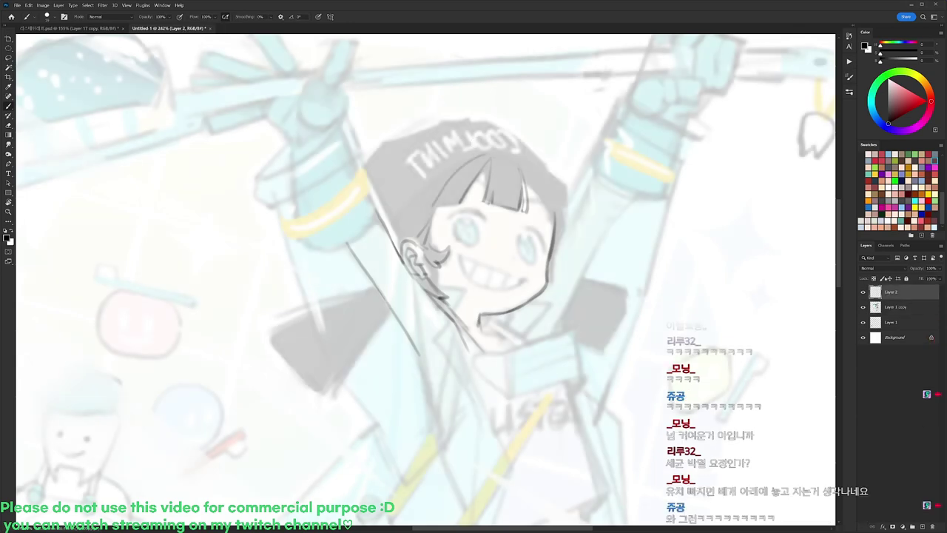
Add strands to the fringe and draw the pointed hair tuft flicking out beyond the far temple.
{"action": "mouse_move", "coordinate": [452, 174]}
{"action": "left_mouse_down"}
{"action": "mouse_move", "coordinate": [444, 185]}
{"action": "mouse_move", "coordinate": [452, 207]}
{"action": "left_mouse_up"}
{"action": "key", "text": "e"}
{"action": "key", "text": "b"}
{"action": "left_click_drag", "start_coordinate": [525, 177], "coordinate": [546, 214]}
{"action": "key", "text": "ctrl+z"}
{"action": "left_click_drag", "start_coordinate": [526, 174], "coordinate": [549, 216]}
{"action": "mouse_move", "coordinate": [534, 168]}
{"action": "left_mouse_down"}
{"action": "mouse_move", "coordinate": [575, 187]}
{"action": "mouse_move", "coordinate": [558, 205]}
{"action": "left_mouse_up"}
{"action": "mouse_move", "coordinate": [567, 191]}
{"action": "left_mouse_down"}
{"action": "mouse_move", "coordinate": [550, 220]}
{"action": "mouse_move", "coordinate": [561, 219]}
{"action": "left_mouse_up"}
{"action": "key", "text": "e"}
{"action": "key", "text": "b"}
{"action": "key", "text": "ctrl+z"}
Clean up the outer hair tuft with the eraser and draw the side lock beside the far cheek.
{"action": "key", "text": "e"}
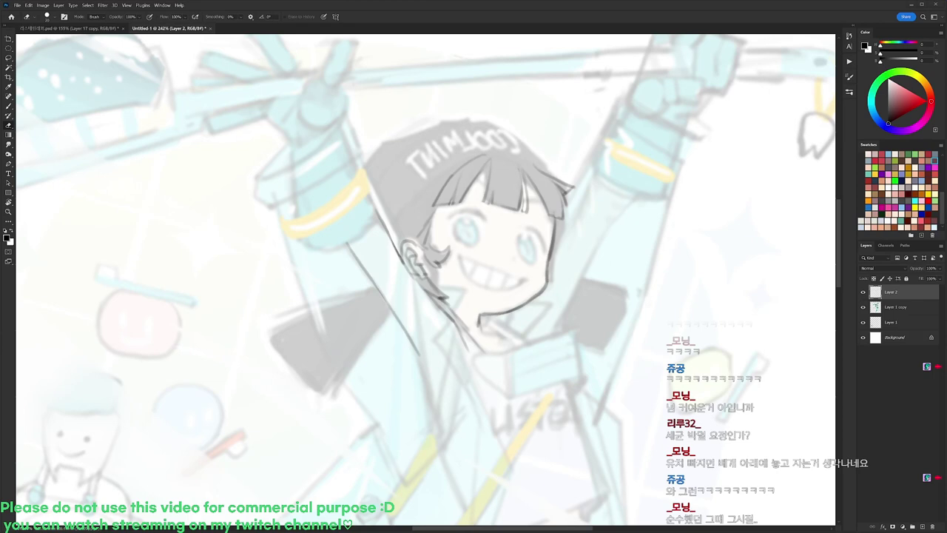
{"action": "mouse_move", "coordinate": [608, 181]}
{"action": "left_mouse_down"}
{"action": "mouse_move", "coordinate": [610, 161]}
{"action": "mouse_move", "coordinate": [567, 197]}
{"action": "left_mouse_up"}
{"action": "key", "text": "b"}
{"action": "key", "text": "e"}
{"action": "key", "text": "b"}
{"action": "left_click_drag", "start_coordinate": [562, 196], "coordinate": [549, 266]}
Draw the beanie's back edge from above the ear up toward the crown.
{"action": "left_click_drag", "start_coordinate": [418, 178], "coordinate": [397, 213]}
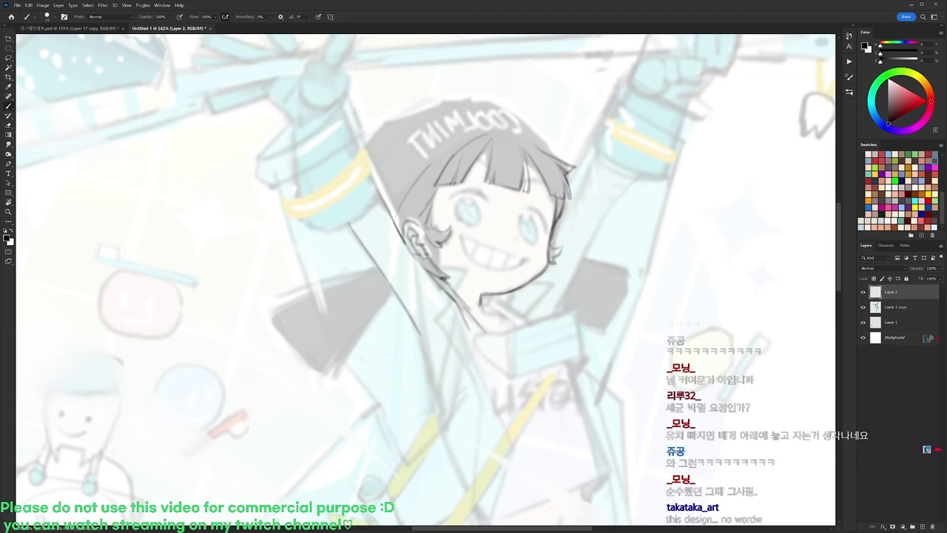
{"action": "key", "text": "e"}
{"action": "key", "text": "r"}
{"action": "left_click_drag", "start_coordinate": [518, 222], "coordinate": [472, 181]}
{"action": "key", "text": "b"}
{"action": "left_click_drag", "start_coordinate": [353, 135], "coordinate": [330, 218]}
{"action": "left_click_drag", "start_coordinate": [363, 120], "coordinate": [331, 185]}
Draw the beanie's lower brim edge and its rounded top contour.
{"action": "key", "text": "r"}
{"action": "mouse_move", "coordinate": [595, 115]}
{"action": "left_mouse_down"}
{"action": "mouse_move", "coordinate": [639, 145]}
{"action": "mouse_move", "coordinate": [658, 348]}
{"action": "left_mouse_up"}
{"action": "key", "text": "b"}
{"action": "mouse_move", "coordinate": [552, 154]}
{"action": "left_mouse_down"}
{"action": "mouse_move", "coordinate": [575, 164]}
{"action": "mouse_move", "coordinate": [603, 236]}
{"action": "mouse_move", "coordinate": [390, 98]}
{"action": "left_mouse_up"}
{"action": "key", "text": "r"}
{"action": "key", "text": "b"}
{"action": "left_click_drag", "start_coordinate": [356, 146], "coordinate": [413, 103]}
Draw the inner edge of the raised arm and glove beside the beanie, cleaning it with the eraser.
{"action": "key", "text": "r"}
{"action": "mouse_move", "coordinate": [592, 135]}
{"action": "left_mouse_down"}
{"action": "mouse_move", "coordinate": [630, 233]}
{"action": "mouse_move", "coordinate": [641, 340]}
{"action": "left_mouse_up"}
{"action": "key", "text": "b"}
{"action": "mouse_move", "coordinate": [415, 120]}
{"action": "left_mouse_down"}
{"action": "mouse_move", "coordinate": [497, 113]}
{"action": "mouse_move", "coordinate": [422, 119]}
{"action": "mouse_move", "coordinate": [389, 144]}
{"action": "mouse_move", "coordinate": [425, 255]}
{"action": "left_mouse_up"}
{"action": "key", "text": "e"}
{"action": "key", "text": "b"}
{"action": "key", "text": "e"}
{"action": "key", "text": "b"}
Draw the outer side and curved lower cuff of the glove on the arm nearest the toothbrush head.
{"action": "mouse_move", "coordinate": [400, 179]}
{"action": "left_mouse_down"}
{"action": "mouse_move", "coordinate": [425, 275]}
{"action": "mouse_move", "coordinate": [403, 196]}
{"action": "mouse_move", "coordinate": [341, 258]}
{"action": "mouse_move", "coordinate": [340, 286]}
{"action": "left_mouse_up"}
{"action": "key", "text": "ctrl+z"}
{"action": "key", "text": "e"}
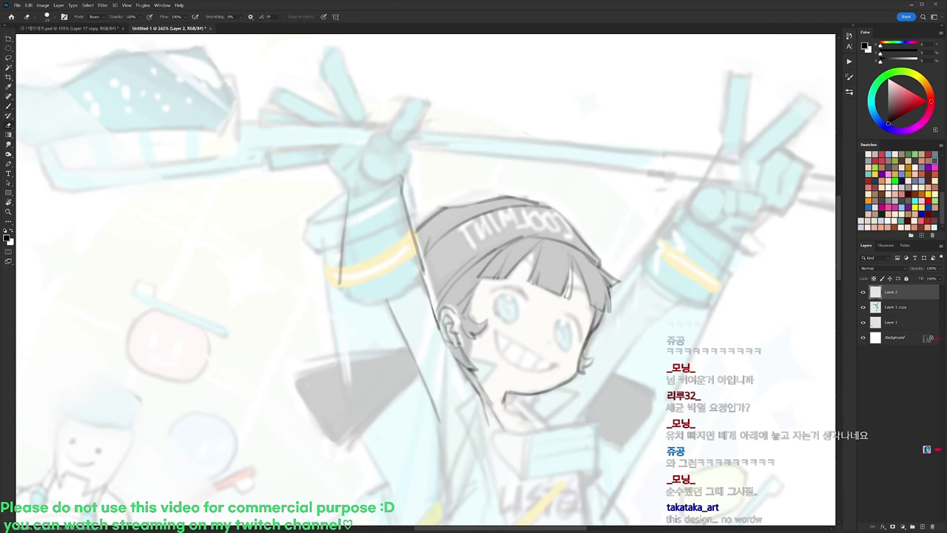
{"action": "key", "text": "b"}
{"action": "left_click_drag", "start_coordinate": [344, 230], "coordinate": [339, 286]}
{"action": "key", "text": "e"}
{"action": "key", "text": "r"}
{"action": "mouse_move", "coordinate": [602, 210]}
{"action": "left_mouse_down"}
{"action": "mouse_move", "coordinate": [614, 313]}
{"action": "mouse_move", "coordinate": [576, 396]}
{"action": "left_mouse_up"}
{"action": "key", "text": "b"}
{"action": "mouse_move", "coordinate": [377, 208]}
{"action": "left_mouse_down"}
{"action": "mouse_move", "coordinate": [379, 244]}
{"action": "mouse_move", "coordinate": [431, 280]}
{"action": "left_mouse_up"}
{"action": "key", "text": "e"}
{"action": "key", "text": "b"}
Erase and redraw the glove's outer edge between the wrist and the yellow-striped cuff.
{"action": "key", "text": "r"}
{"action": "mouse_move", "coordinate": [553, 160]}
{"action": "left_mouse_down"}
{"action": "mouse_move", "coordinate": [498, 120]}
{"action": "mouse_move", "coordinate": [392, 137]}
{"action": "mouse_move", "coordinate": [423, 171]}
{"action": "left_mouse_up"}
{"action": "key", "text": "b"}
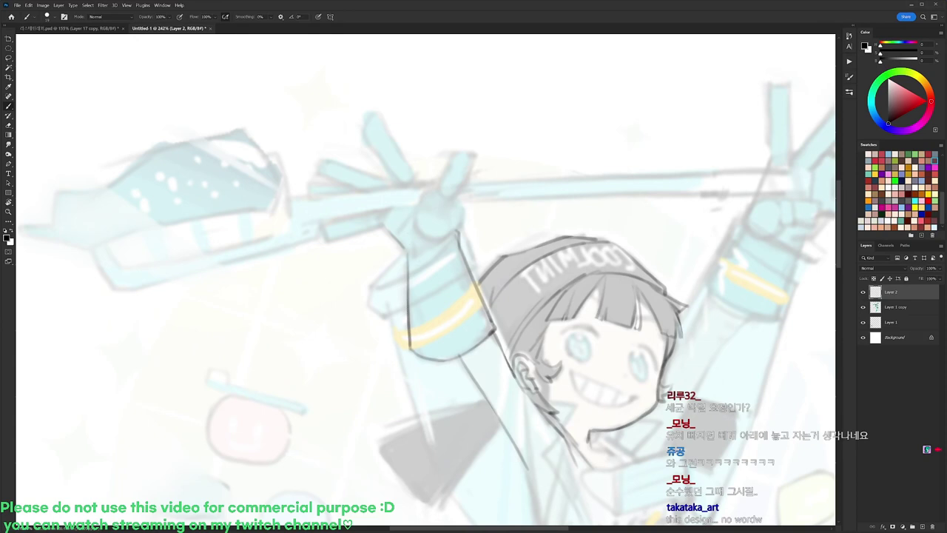
{"action": "key", "text": "e"}
{"action": "left_click_drag", "start_coordinate": [408, 255], "coordinate": [409, 328]}
{"action": "key", "text": "b"}
{"action": "mouse_move", "coordinate": [411, 259]}
{"action": "left_mouse_down"}
{"action": "mouse_move", "coordinate": [409, 343]}
{"action": "mouse_move", "coordinate": [414, 256]}
{"action": "mouse_move", "coordinate": [412, 271]}
{"action": "left_mouse_up"}
{"action": "key", "text": "e"}
{"action": "left_click_drag", "start_coordinate": [412, 260], "coordinate": [409, 338]}
{"action": "key", "text": "b"}
{"action": "left_click_drag", "start_coordinate": [412, 259], "coordinate": [410, 346]}
Outline the gloved hand's wrist and palm where it meets the toothbrush handle.
{"action": "mouse_move", "coordinate": [414, 220]}
{"action": "left_mouse_down"}
{"action": "mouse_move", "coordinate": [431, 190]}
{"action": "mouse_move", "coordinate": [449, 196]}
{"action": "mouse_move", "coordinate": [449, 163]}
{"action": "mouse_move", "coordinate": [470, 163]}
{"action": "mouse_move", "coordinate": [457, 231]}
{"action": "mouse_move", "coordinate": [430, 243]}
{"action": "left_mouse_up"}
{"action": "key", "text": "space"}
{"action": "left_click_drag", "start_coordinate": [491, 219], "coordinate": [522, 242]}
{"action": "key", "text": "r"}
{"action": "mouse_move", "coordinate": [607, 158]}
{"action": "left_mouse_down"}
{"action": "mouse_move", "coordinate": [614, 169]}
{"action": "mouse_move", "coordinate": [564, 110]}
{"action": "left_mouse_up"}
{"action": "mouse_move", "coordinate": [419, 203]}
{"action": "left_mouse_down"}
{"action": "mouse_move", "coordinate": [403, 251]}
{"action": "mouse_move", "coordinate": [432, 206]}
{"action": "left_mouse_up"}
Draw the gloved hand's thumb and upright finger above the toothbrush handle.
{"action": "key", "text": "r"}
{"action": "mouse_move", "coordinate": [688, 164]}
{"action": "left_mouse_down"}
{"action": "mouse_move", "coordinate": [698, 193]}
{"action": "mouse_move", "coordinate": [645, 465]}
{"action": "left_mouse_up"}
{"action": "mouse_move", "coordinate": [497, 173]}
{"action": "left_mouse_down"}
{"action": "mouse_move", "coordinate": [486, 233]}
{"action": "mouse_move", "coordinate": [510, 176]}
{"action": "mouse_move", "coordinate": [498, 240]}
{"action": "left_mouse_up"}
{"action": "scroll", "coordinate": [587, 154], "scroll_direction": "down", "scroll_amount": 9}
{"action": "key", "text": "r"}
{"action": "left_click_drag", "start_coordinate": [608, 180], "coordinate": [546, 49]}
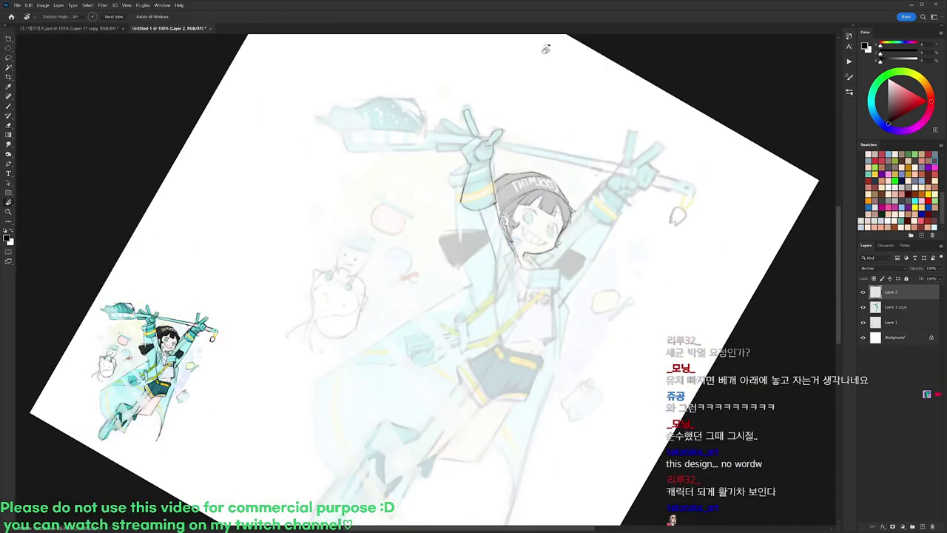
{"action": "scroll", "coordinate": [457, 96], "scroll_direction": "up", "scroll_amount": 8}
{"action": "key", "text": "b"}
{"action": "left_click_drag", "start_coordinate": [496, 182], "coordinate": [503, 201]}
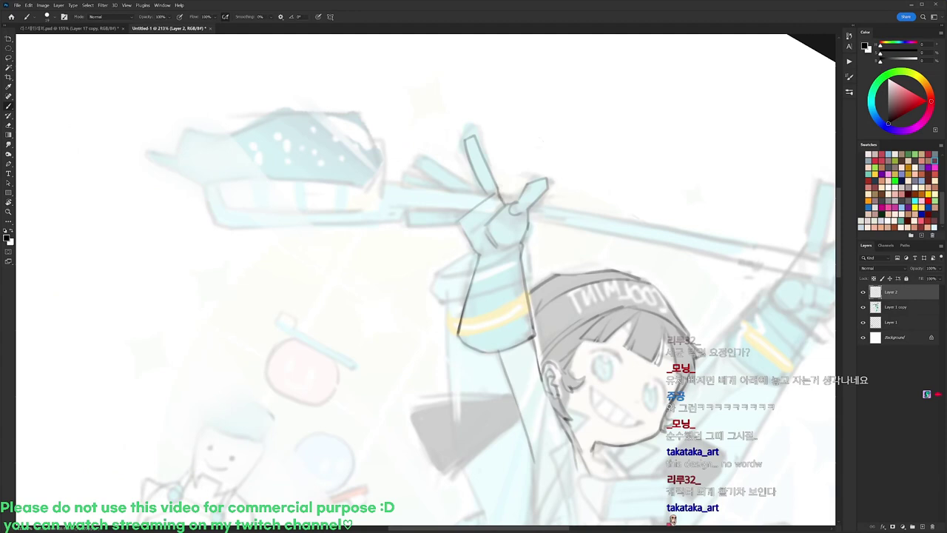
Refine the base of the thumb and the palm contour of the gloved hand.
{"action": "key", "text": "r"}
{"action": "left_click_drag", "start_coordinate": [562, 162], "coordinate": [601, 240]}
{"action": "key", "text": "e"}
{"action": "key", "text": "b"}
{"action": "mouse_move", "coordinate": [530, 238]}
{"action": "left_mouse_down"}
{"action": "mouse_move", "coordinate": [531, 250]}
{"action": "mouse_move", "coordinate": [486, 170]}
{"action": "mouse_move", "coordinate": [500, 174]}
{"action": "mouse_move", "coordinate": [517, 230]}
{"action": "left_mouse_up"}
{"action": "left_click_drag", "start_coordinate": [502, 193], "coordinate": [517, 232]}
Draw the second spread finger of the open gloved hand by the toothbrush, erasing stray line ends.
{"action": "key", "text": "e"}
{"action": "key", "text": "r"}
{"action": "left_click_drag", "start_coordinate": [583, 195], "coordinate": [432, 104]}
{"action": "key", "text": "e"}
{"action": "mouse_move", "coordinate": [430, 179]}
{"action": "left_mouse_down"}
{"action": "mouse_move", "coordinate": [424, 212]}
{"action": "mouse_move", "coordinate": [446, 171]}
{"action": "left_mouse_up"}
{"action": "key", "text": "b"}
{"action": "left_click_drag", "start_coordinate": [444, 172], "coordinate": [440, 193]}
{"action": "key", "text": "r"}
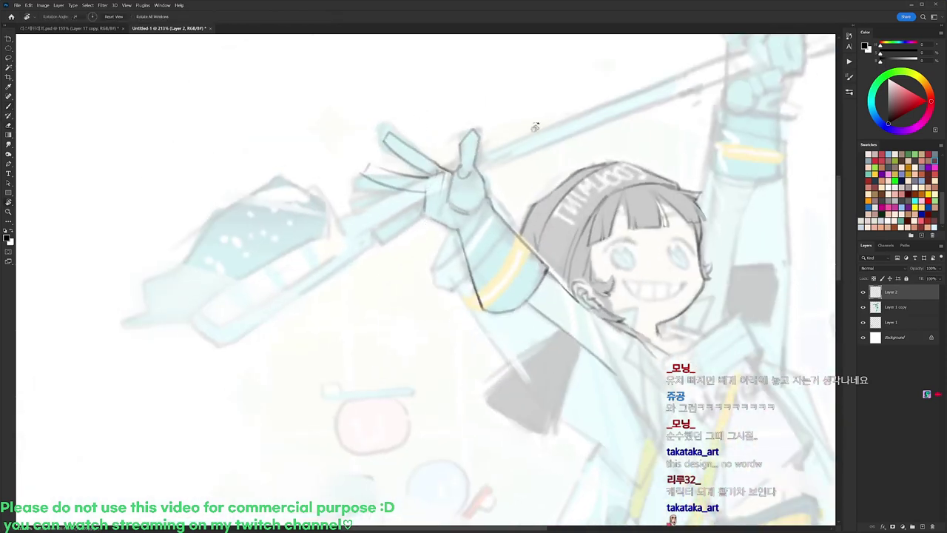
Outline the remaining spread fingers of the open gloved hand and undo the extra strokes at the fingertips.
{"action": "left_click_drag", "start_coordinate": [534, 127], "coordinate": [596, 342]}
{"action": "key", "text": "e"}
{"action": "key", "text": "b"}
{"action": "left_click_drag", "start_coordinate": [508, 189], "coordinate": [510, 252]}
{"action": "mouse_move", "coordinate": [509, 212]}
{"action": "left_mouse_down"}
{"action": "mouse_move", "coordinate": [518, 187]}
{"action": "mouse_move", "coordinate": [496, 220]}
{"action": "mouse_move", "coordinate": [506, 214]}
{"action": "left_mouse_up"}
{"action": "key", "text": "e"}
{"action": "key", "text": "b"}
{"action": "key", "text": "r"}
{"action": "mouse_move", "coordinate": [575, 217]}
{"action": "left_mouse_down"}
{"action": "mouse_move", "coordinate": [566, 198]}
{"action": "mouse_move", "coordinate": [374, 138]}
{"action": "left_mouse_up"}
{"action": "key", "text": "b"}
{"action": "mouse_move", "coordinate": [370, 210]}
{"action": "left_mouse_down"}
{"action": "mouse_move", "coordinate": [397, 205]}
{"action": "mouse_move", "coordinate": [376, 243]}
{"action": "mouse_move", "coordinate": [379, 235]}
{"action": "mouse_move", "coordinate": [366, 236]}
{"action": "mouse_move", "coordinate": [382, 234]}
{"action": "left_mouse_up"}
{"action": "key", "text": "ctrl+z"}
{"action": "key", "text": "ctrl+z"}
Straighten the canvas and outline the folded collar flap beneath the character's chin.
{"action": "key", "text": "r"}
{"action": "mouse_move", "coordinate": [527, 90]}
{"action": "left_mouse_down"}
{"action": "mouse_move", "coordinate": [658, 226]}
{"action": "mouse_move", "coordinate": [668, 210]}
{"action": "mouse_move", "coordinate": [652, 210]}
{"action": "left_mouse_up"}
{"action": "left_click_drag", "start_coordinate": [669, 229], "coordinate": [681, 147]}
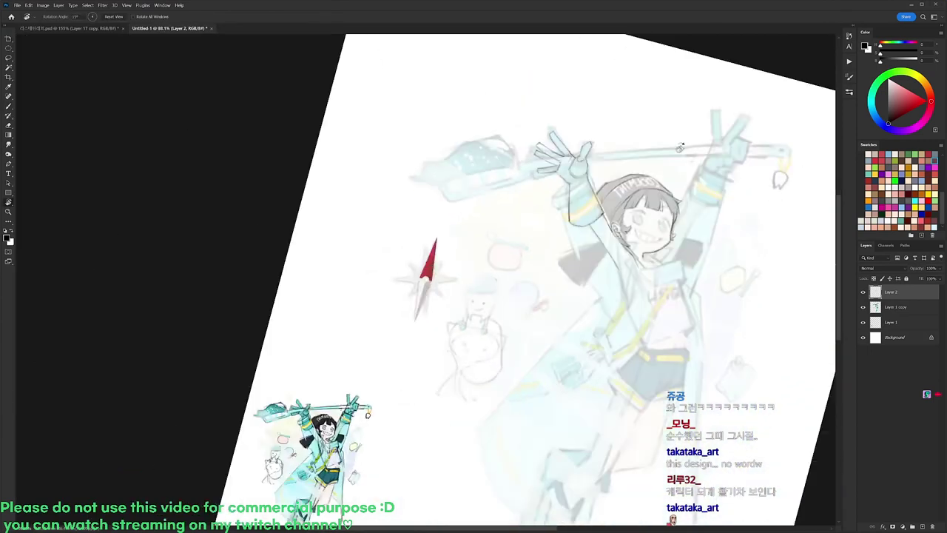
{"action": "key", "text": "Escape"}
{"action": "mouse_move", "coordinate": [685, 94]}
{"action": "left_mouse_down"}
{"action": "mouse_move", "coordinate": [699, 117]}
{"action": "mouse_move", "coordinate": [632, 185]}
{"action": "left_mouse_up"}
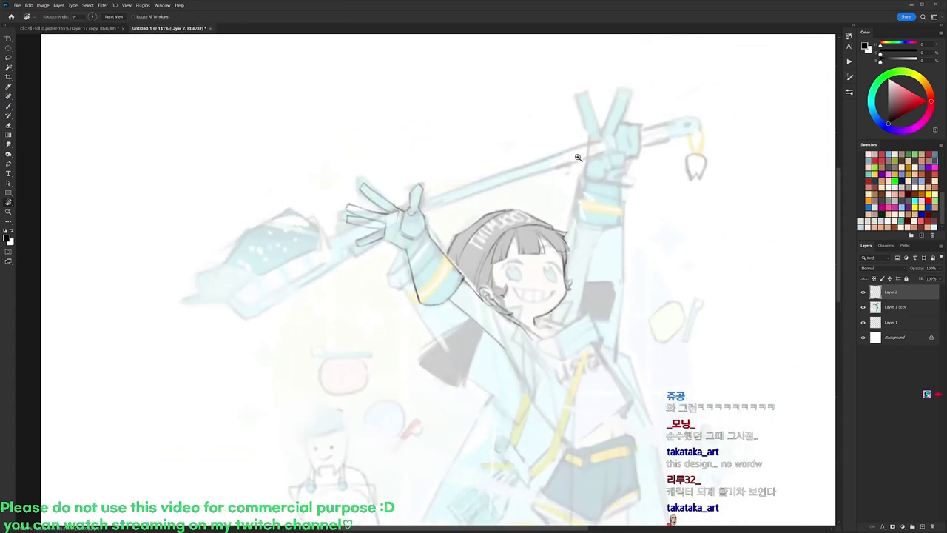
{"action": "left_click_drag", "start_coordinate": [580, 155], "coordinate": [590, 207]}
{"action": "key", "text": "b"}
{"action": "left_click_drag", "start_coordinate": [564, 345], "coordinate": [540, 250]}
{"action": "mouse_move", "coordinate": [516, 304]}
{"action": "left_mouse_down"}
{"action": "mouse_move", "coordinate": [562, 275]}
{"action": "mouse_move", "coordinate": [582, 309]}
{"action": "mouse_move", "coordinate": [525, 337]}
{"action": "mouse_move", "coordinate": [578, 312]}
{"action": "left_mouse_up"}
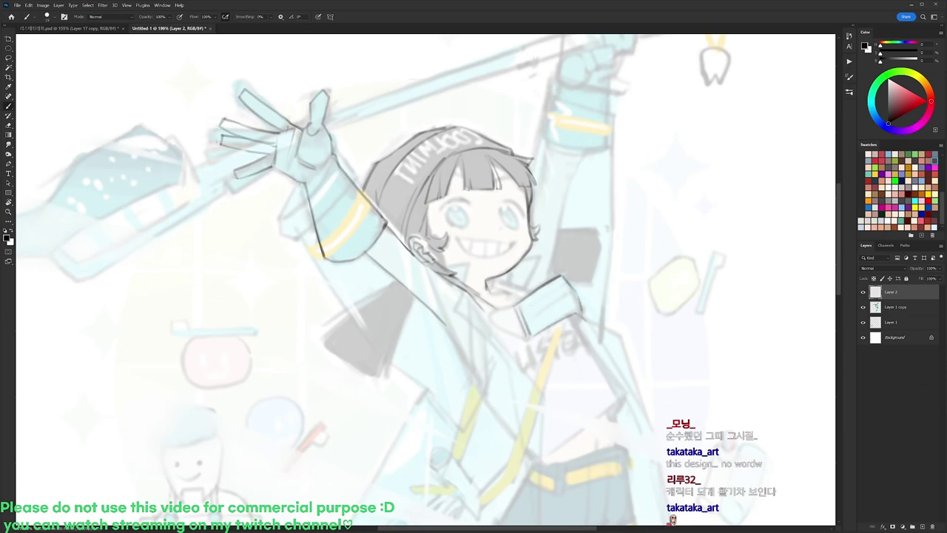
Finish the collar flap's open end and draw the torso's outer edge down from it, redoing misplaced strokes.
{"action": "mouse_move", "coordinate": [514, 305]}
{"action": "left_mouse_down"}
{"action": "mouse_move", "coordinate": [490, 325]}
{"action": "mouse_move", "coordinate": [524, 335]}
{"action": "mouse_move", "coordinate": [487, 317]}
{"action": "mouse_move", "coordinate": [524, 333]}
{"action": "left_mouse_up"}
{"action": "mouse_move", "coordinate": [579, 310]}
{"action": "left_mouse_down"}
{"action": "mouse_move", "coordinate": [593, 360]}
{"action": "mouse_move", "coordinate": [554, 284]}
{"action": "left_mouse_up"}
{"action": "key", "text": "ctrl+z"}
{"action": "left_click_drag", "start_coordinate": [550, 248], "coordinate": [597, 325]}
{"action": "key", "text": "ctrl+z"}
{"action": "left_click_drag", "start_coordinate": [564, 278], "coordinate": [601, 326]}
{"action": "key", "text": "e"}
{"action": "key", "text": "b"}
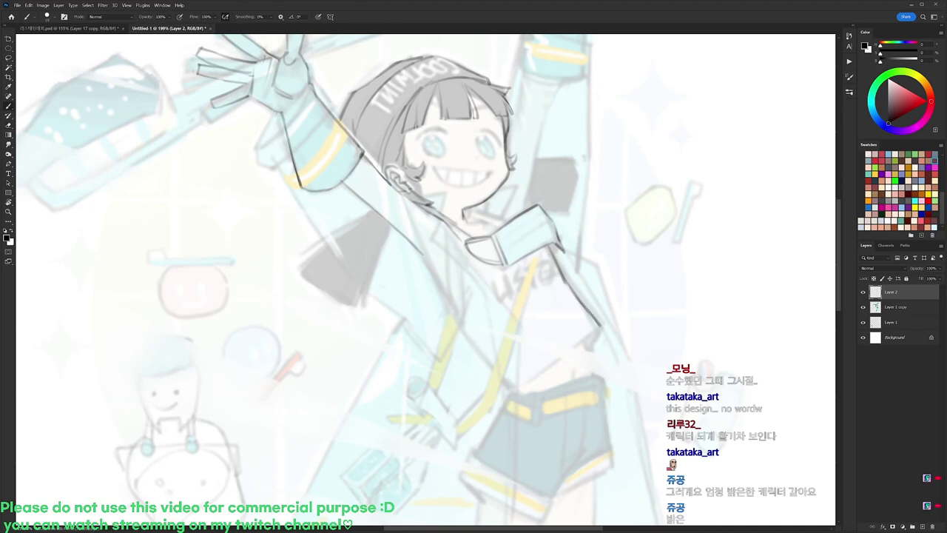
Draw the opposite jacket lapel below the neck and clean up its edges.
{"action": "mouse_move", "coordinate": [455, 233]}
{"action": "left_mouse_down"}
{"action": "mouse_move", "coordinate": [460, 300]}
{"action": "mouse_move", "coordinate": [449, 298]}
{"action": "left_mouse_up"}
{"action": "mouse_move", "coordinate": [425, 267]}
{"action": "left_mouse_down"}
{"action": "mouse_move", "coordinate": [449, 300]}
{"action": "mouse_move", "coordinate": [460, 279]}
{"action": "mouse_move", "coordinate": [452, 292]}
{"action": "mouse_move", "coordinate": [460, 296]}
{"action": "left_mouse_up"}
{"action": "key", "text": "e"}
{"action": "key", "text": "b"}
{"action": "key", "text": "e"}
{"action": "key", "text": "b"}
{"action": "key", "text": "e"}
{"action": "key", "text": "b"}
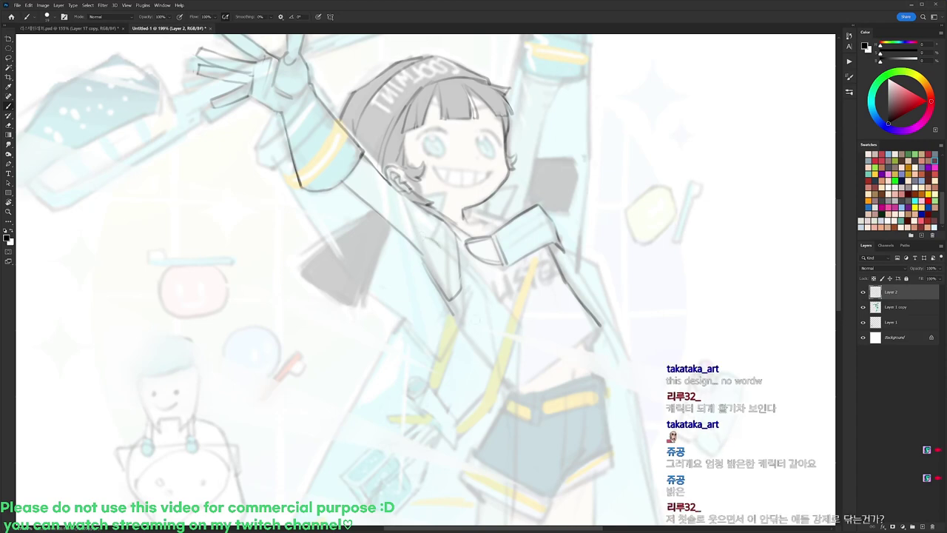
Draw the jacket's front edge and the cropped shirt's slanted hem.
{"action": "mouse_move", "coordinate": [453, 316]}
{"action": "left_mouse_down"}
{"action": "mouse_move", "coordinate": [507, 389]}
{"action": "mouse_move", "coordinate": [600, 328]}
{"action": "mouse_move", "coordinate": [593, 366]}
{"action": "left_mouse_up"}
{"action": "left_click_drag", "start_coordinate": [459, 284], "coordinate": [492, 297]}
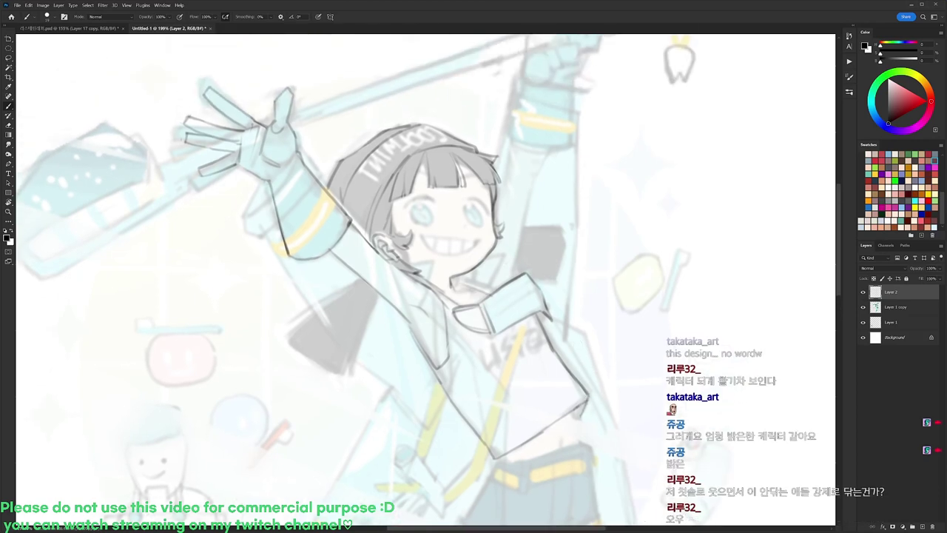
Redraw the neckline curve under the chin and trim where it meets the collar flap.
{"action": "mouse_move", "coordinate": [452, 289]}
{"action": "left_mouse_down"}
{"action": "mouse_move", "coordinate": [493, 289]}
{"action": "mouse_move", "coordinate": [464, 282]}
{"action": "left_mouse_up"}
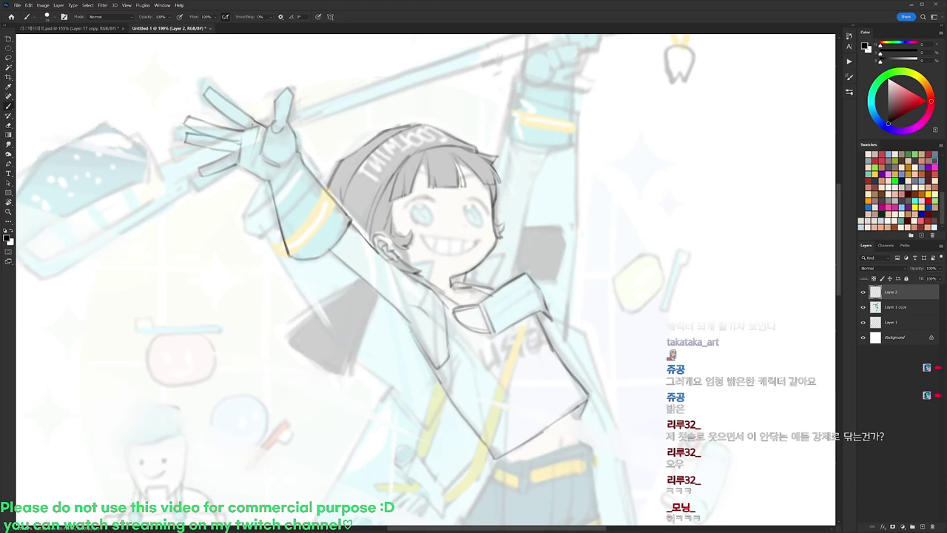
{"action": "key", "text": "ctrl+z"}
{"action": "key", "text": "ctrl+z"}
{"action": "left_click_drag", "start_coordinate": [504, 261], "coordinate": [465, 283]}
{"action": "mouse_move", "coordinate": [516, 167]}
{"action": "left_mouse_down"}
{"action": "mouse_move", "coordinate": [494, 249]}
{"action": "mouse_move", "coordinate": [501, 179]}
{"action": "left_mouse_up"}
{"action": "key", "text": "e"}
{"action": "key", "text": "b"}
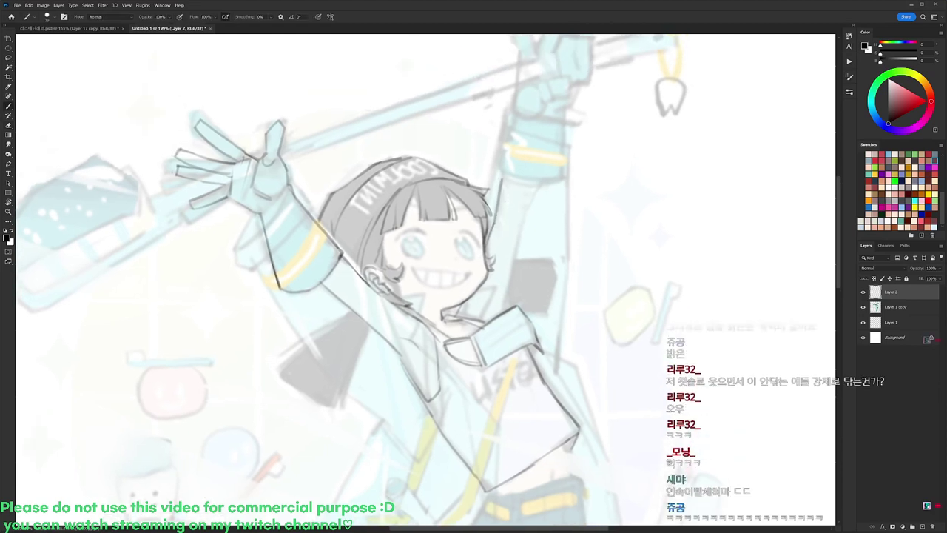
Outline the second raised arm from the shoulder up to the yellow-striped glove cuff.
{"action": "left_click_drag", "start_coordinate": [515, 250], "coordinate": [536, 182]}
{"action": "left_click_drag", "start_coordinate": [515, 245], "coordinate": [495, 315]}
{"action": "key", "text": "r"}
{"action": "left_click_drag", "start_coordinate": [595, 151], "coordinate": [612, 98]}
{"action": "key", "text": "b"}
{"action": "mouse_move", "coordinate": [486, 179]}
{"action": "left_mouse_down"}
{"action": "mouse_move", "coordinate": [491, 245]}
{"action": "mouse_move", "coordinate": [525, 247]}
{"action": "mouse_move", "coordinate": [552, 224]}
{"action": "mouse_move", "coordinate": [547, 176]}
{"action": "mouse_move", "coordinate": [551, 224]}
{"action": "left_mouse_up"}
{"action": "key", "text": "r"}
{"action": "left_click_drag", "start_coordinate": [554, 176], "coordinate": [588, 230]}
{"action": "key", "text": "e"}
{"action": "key", "text": "b"}
Draw the first raised finger of the V-sign hand, redoing its initial stroke.
{"action": "mouse_move", "coordinate": [543, 194]}
{"action": "left_mouse_down"}
{"action": "mouse_move", "coordinate": [542, 224]}
{"action": "mouse_move", "coordinate": [545, 194]}
{"action": "mouse_move", "coordinate": [556, 207]}
{"action": "mouse_move", "coordinate": [550, 198]}
{"action": "mouse_move", "coordinate": [577, 188]}
{"action": "mouse_move", "coordinate": [567, 205]}
{"action": "mouse_move", "coordinate": [581, 199]}
{"action": "mouse_move", "coordinate": [536, 196]}
{"action": "mouse_move", "coordinate": [537, 105]}
{"action": "mouse_move", "coordinate": [538, 158]}
{"action": "mouse_move", "coordinate": [520, 110]}
{"action": "left_mouse_up"}
{"action": "key", "text": "ctrl+z"}
{"action": "key", "text": "e"}
{"action": "key", "text": "b"}
{"action": "key", "text": "e"}
{"action": "key", "text": "b"}
{"action": "mouse_move", "coordinate": [522, 111]}
{"action": "left_mouse_down"}
{"action": "mouse_move", "coordinate": [534, 110]}
{"action": "mouse_move", "coordinate": [548, 164]}
{"action": "left_mouse_up"}
Draw the V-sign hand's second raised finger and thumb, erasing overlapping lines.
{"action": "key", "text": "e"}
{"action": "key", "text": "b"}
{"action": "key", "text": "e"}
{"action": "left_click_drag", "start_coordinate": [537, 108], "coordinate": [550, 165]}
{"action": "key", "text": "b"}
{"action": "key", "text": "e"}
{"action": "mouse_move", "coordinate": [538, 124]}
{"action": "left_mouse_down"}
{"action": "mouse_move", "coordinate": [548, 160]}
{"action": "mouse_move", "coordinate": [571, 172]}
{"action": "mouse_move", "coordinate": [576, 114]}
{"action": "mouse_move", "coordinate": [566, 169]}
{"action": "mouse_move", "coordinate": [589, 179]}
{"action": "mouse_move", "coordinate": [582, 195]}
{"action": "left_mouse_up"}
{"action": "key", "text": "b"}
{"action": "key", "text": "e"}
{"action": "key", "text": "b"}
{"action": "key", "text": "e"}
{"action": "key", "text": "b"}
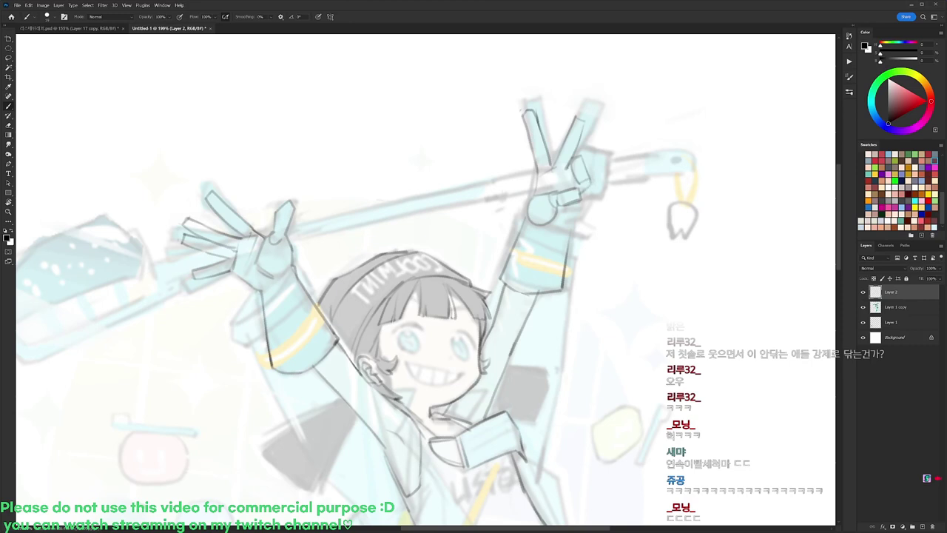
Draw the V-sign hand's folded fingers and connect the palm to the wrist.
{"action": "mouse_move", "coordinate": [582, 158]}
{"action": "left_mouse_down"}
{"action": "mouse_move", "coordinate": [595, 156]}
{"action": "mouse_move", "coordinate": [598, 182]}
{"action": "mouse_move", "coordinate": [549, 238]}
{"action": "left_mouse_up"}
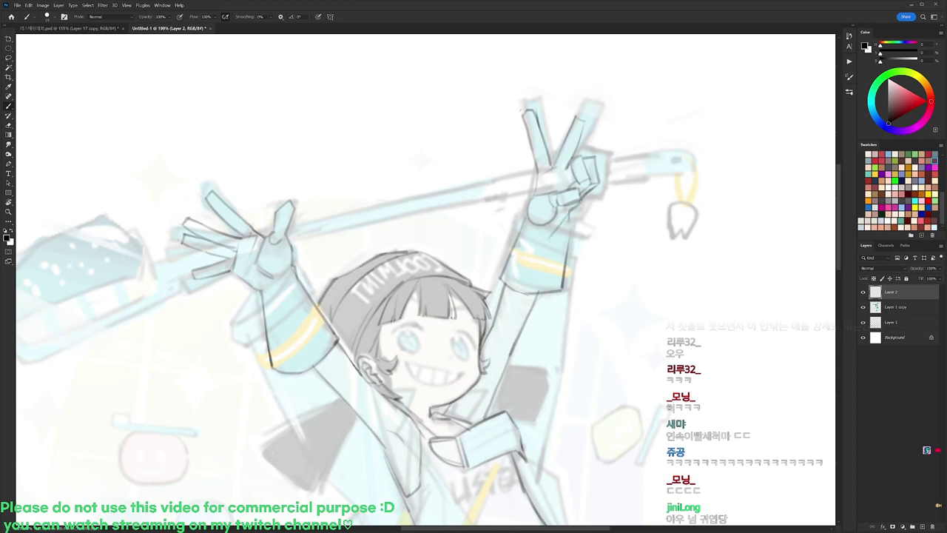
{"action": "mouse_move", "coordinate": [552, 191]}
{"action": "left_mouse_down"}
{"action": "mouse_move", "coordinate": [535, 194]}
{"action": "mouse_move", "coordinate": [528, 219]}
{"action": "mouse_move", "coordinate": [538, 223]}
{"action": "mouse_move", "coordinate": [510, 255]}
{"action": "left_mouse_up"}
{"action": "key", "text": "e"}
{"action": "key", "text": "b"}
{"action": "key", "text": "e"}
{"action": "key", "text": "b"}
Erase excess lines around the V-sign glove and touch up its wrist, cuff and finger contours.
{"action": "key", "text": "e"}
{"action": "mouse_move", "coordinate": [530, 209]}
{"action": "left_mouse_down"}
{"action": "mouse_move", "coordinate": [519, 235]}
{"action": "mouse_move", "coordinate": [566, 223]}
{"action": "mouse_move", "coordinate": [566, 246]}
{"action": "left_mouse_up"}
{"action": "key", "text": "b"}
{"action": "mouse_move", "coordinate": [564, 284]}
{"action": "left_mouse_down"}
{"action": "mouse_move", "coordinate": [565, 218]}
{"action": "mouse_move", "coordinate": [562, 288]}
{"action": "left_mouse_up"}
{"action": "key", "text": "e"}
{"action": "left_click_drag", "start_coordinate": [597, 192], "coordinate": [540, 192]}
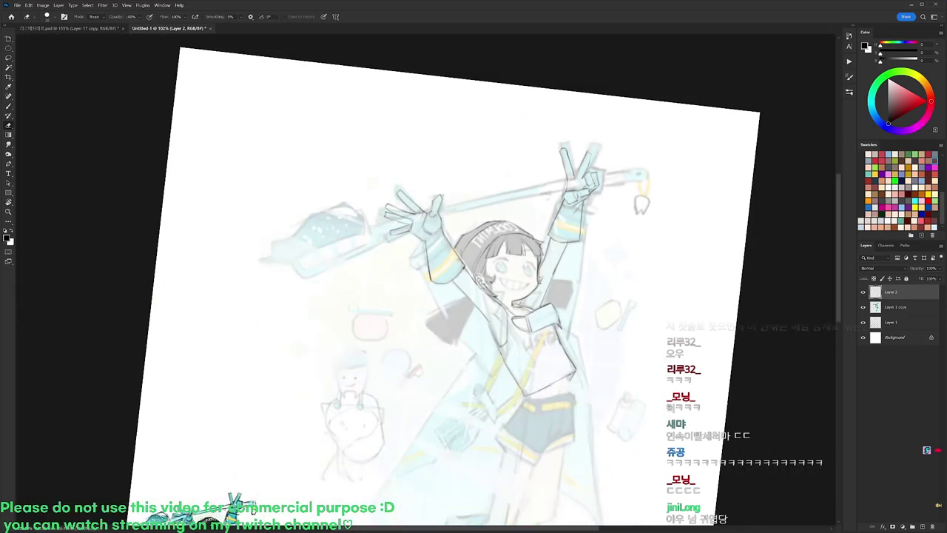
{"action": "left_click_drag", "start_coordinate": [594, 159], "coordinate": [636, 159]}
{"action": "key", "text": "b"}
{"action": "mouse_move", "coordinate": [580, 151]}
{"action": "left_mouse_down"}
{"action": "mouse_move", "coordinate": [572, 175]}
{"action": "mouse_move", "coordinate": [575, 163]}
{"action": "mouse_move", "coordinate": [582, 176]}
{"action": "mouse_move", "coordinate": [584, 155]}
{"action": "left_mouse_up"}
{"action": "key", "text": "e"}
{"action": "key", "text": "r"}
{"action": "key", "text": "Escape"}
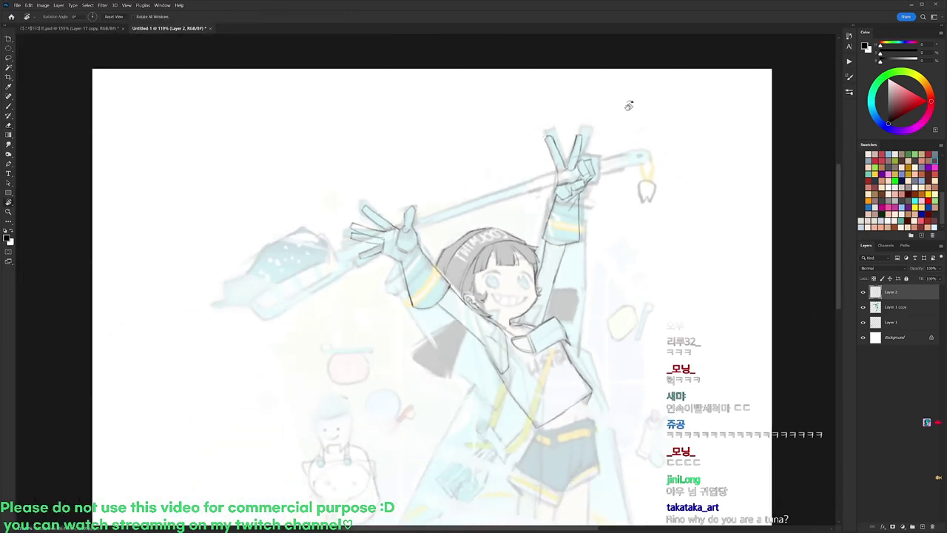
Draw the side of the bare waist between the shirt hem and the shorts.
{"action": "left_click_drag", "start_coordinate": [548, 256], "coordinate": [579, 256]}
{"action": "mouse_move", "coordinate": [553, 228]}
{"action": "left_mouse_down"}
{"action": "mouse_move", "coordinate": [552, 160]}
{"action": "mouse_move", "coordinate": [569, 179]}
{"action": "mouse_move", "coordinate": [544, 198]}
{"action": "mouse_move", "coordinate": [534, 151]}
{"action": "left_mouse_up"}
{"action": "key", "text": "b"}
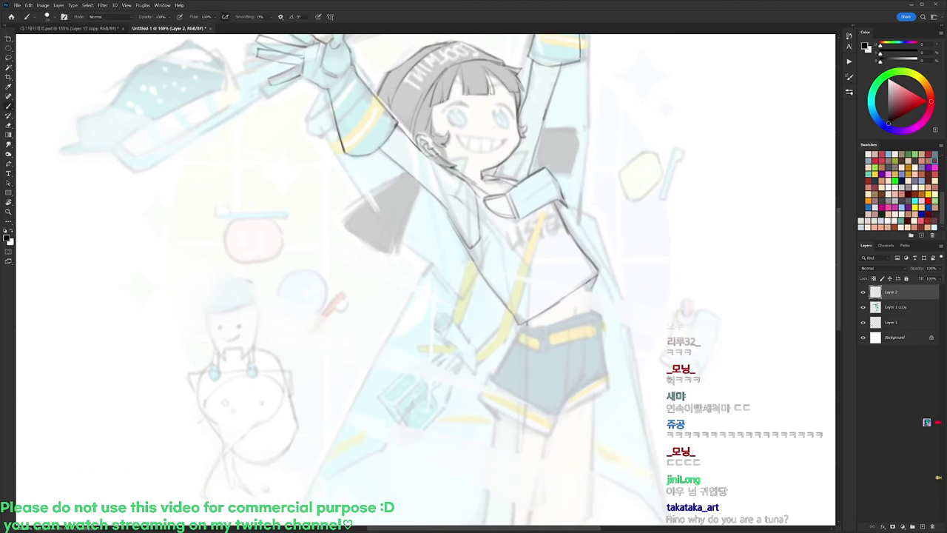
{"action": "key", "text": "r"}
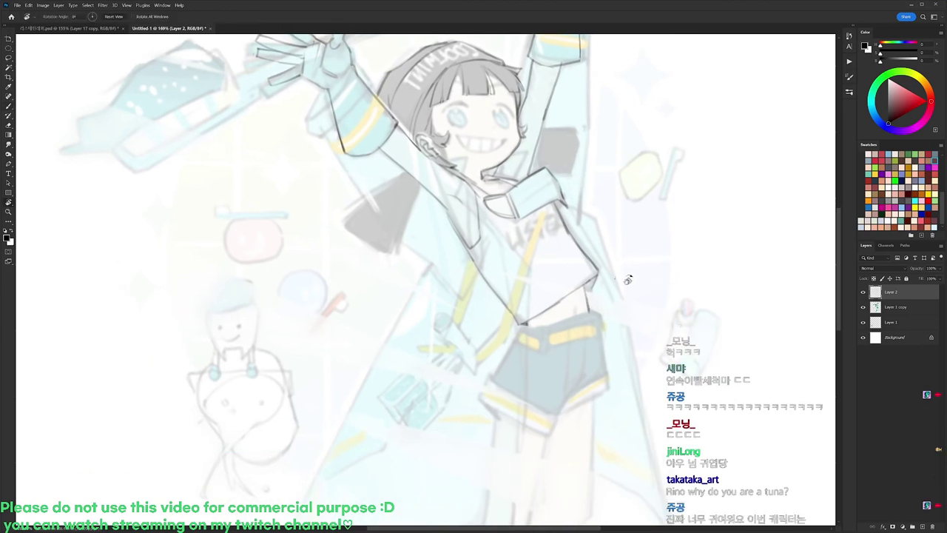
Outline the shorts' waistband and yellow belt, including the belt loops.
{"action": "left_click_drag", "start_coordinate": [628, 279], "coordinate": [602, 181]}
{"action": "key", "text": "b"}
{"action": "left_click_drag", "start_coordinate": [535, 272], "coordinate": [596, 222]}
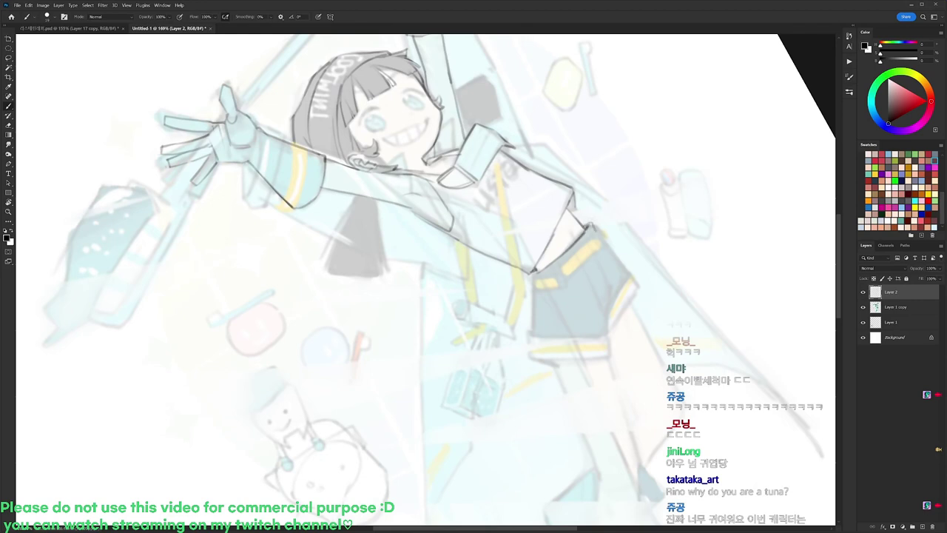
{"action": "left_click_drag", "start_coordinate": [551, 269], "coordinate": [566, 285]}
{"action": "left_click_drag", "start_coordinate": [592, 242], "coordinate": [606, 228]}
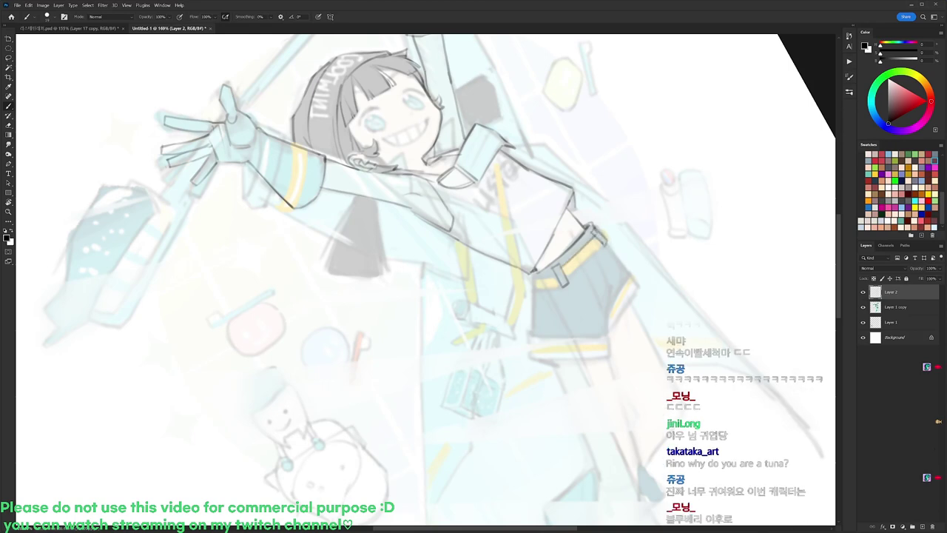
{"action": "left_click_drag", "start_coordinate": [536, 279], "coordinate": [550, 276]}
{"action": "mouse_move", "coordinate": [532, 278]}
{"action": "left_mouse_down"}
{"action": "mouse_move", "coordinate": [533, 292]}
{"action": "mouse_move", "coordinate": [560, 286]}
{"action": "left_mouse_up"}
Draw the front seam lines of the shorts and add the belt buckle, erasing the belt lines behind it.
{"action": "key", "text": "r"}
{"action": "left_click_drag", "start_coordinate": [595, 185], "coordinate": [625, 278]}
{"action": "left_click_drag", "start_coordinate": [625, 278], "coordinate": [619, 198]}
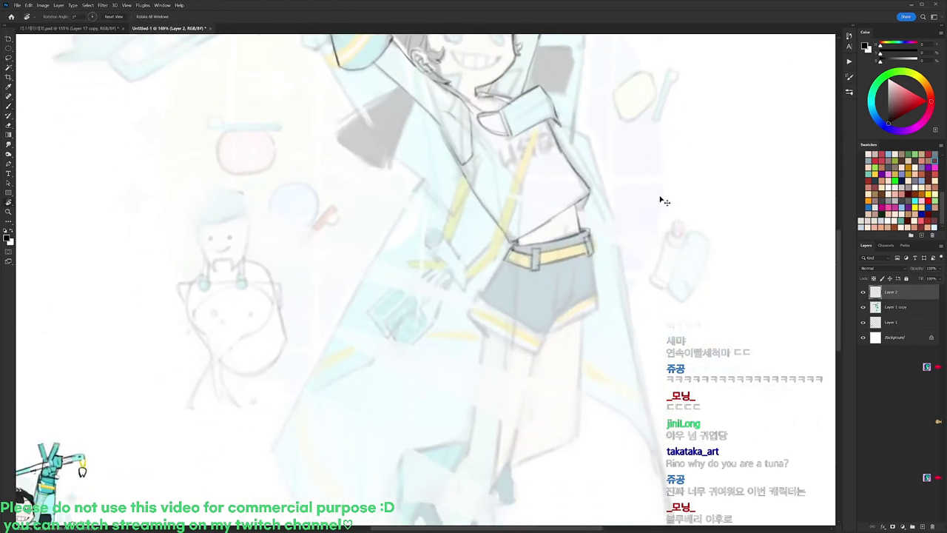
{"action": "key", "text": "b"}
{"action": "left_click_drag", "start_coordinate": [505, 264], "coordinate": [481, 295]}
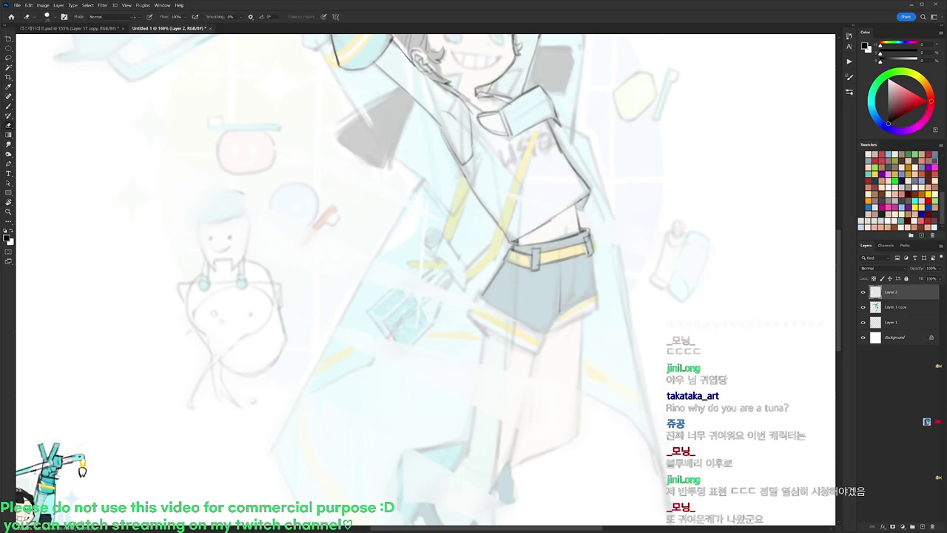
{"action": "mouse_move", "coordinate": [573, 297]}
{"action": "left_mouse_down"}
{"action": "mouse_move", "coordinate": [558, 311]}
{"action": "mouse_move", "coordinate": [571, 300]}
{"action": "left_mouse_up"}
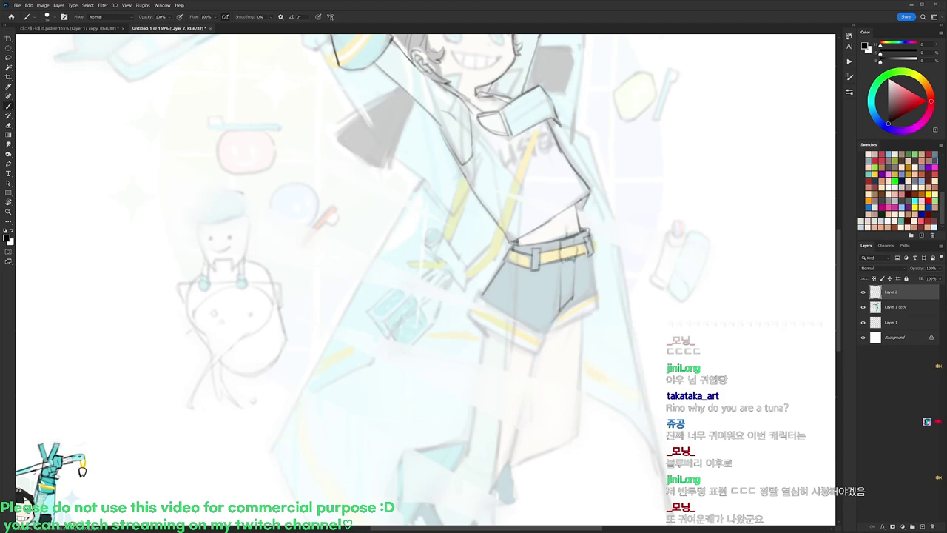
{"action": "key", "text": "e"}
{"action": "left_click_drag", "start_coordinate": [564, 259], "coordinate": [574, 257]}
{"action": "key", "text": "b"}
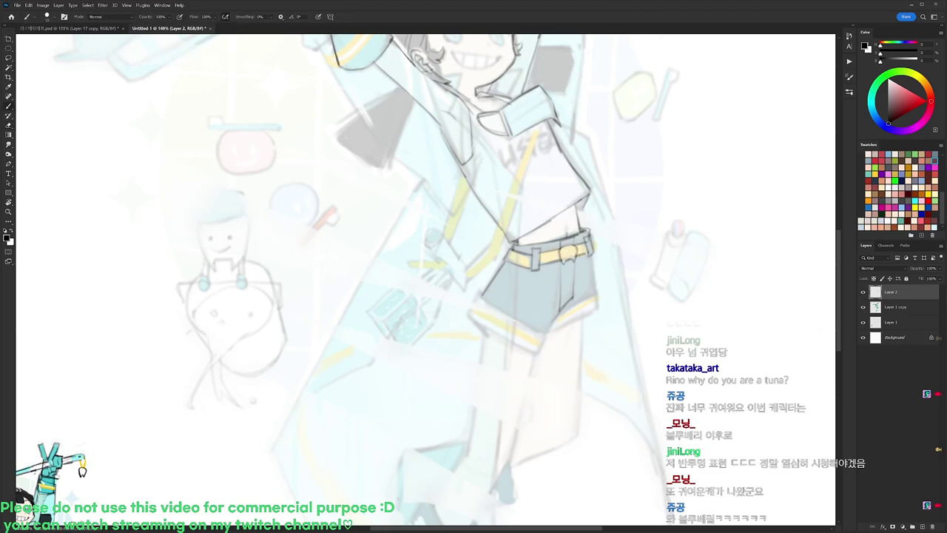
Outline the shorts' outer sides and lower edges and reinforce the front seam below the buckle.
{"action": "mouse_move", "coordinate": [509, 270]}
{"action": "left_mouse_down"}
{"action": "mouse_move", "coordinate": [535, 270]}
{"action": "mouse_move", "coordinate": [486, 296]}
{"action": "left_mouse_up"}
{"action": "left_click_drag", "start_coordinate": [594, 252], "coordinate": [593, 294]}
{"action": "left_click_drag", "start_coordinate": [479, 296], "coordinate": [545, 335]}
{"action": "left_click_drag", "start_coordinate": [586, 301], "coordinate": [577, 310]}
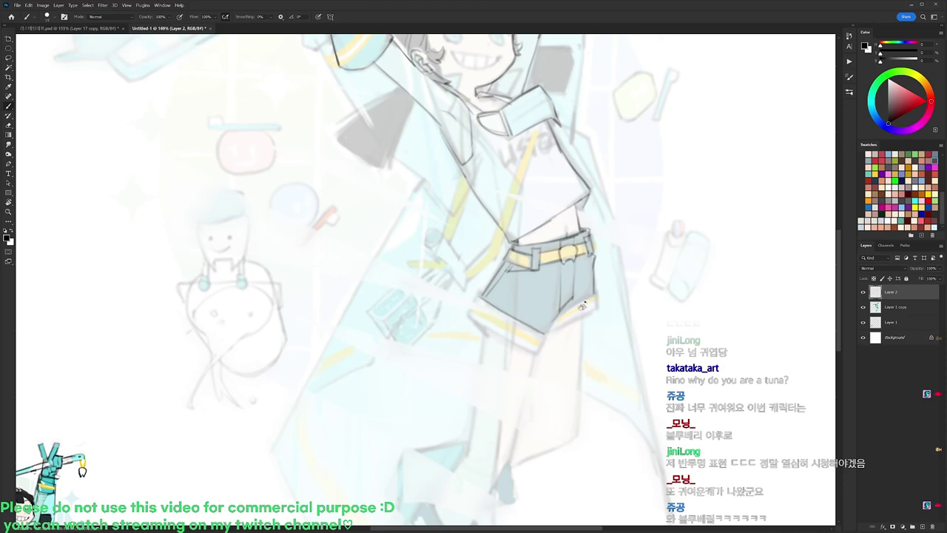
{"action": "key", "text": "r"}
{"action": "key", "text": "e"}
{"action": "key", "text": "b"}
{"action": "left_click_drag", "start_coordinate": [558, 276], "coordinate": [561, 295]}
{"action": "left_click_drag", "start_coordinate": [560, 255], "coordinate": [558, 274]}
Draw the folded yellow-striped cuffs at the bottom of the shorts' legs, erasing overshooting lines.
{"action": "key", "text": "r"}
{"action": "left_click_drag", "start_coordinate": [613, 212], "coordinate": [547, 436]}
{"action": "key", "text": "e"}
{"action": "key", "text": "b"}
{"action": "left_click_drag", "start_coordinate": [463, 381], "coordinate": [471, 401]}
{"action": "key", "text": "e"}
{"action": "key", "text": "b"}
{"action": "left_click_drag", "start_coordinate": [428, 338], "coordinate": [449, 411]}
{"action": "key", "text": "e"}
{"action": "key", "text": "r"}
{"action": "left_click_drag", "start_coordinate": [616, 271], "coordinate": [494, 97]}
{"action": "key", "text": "b"}
{"action": "left_click_drag", "start_coordinate": [484, 270], "coordinate": [480, 296]}
{"action": "key", "text": "r"}
{"action": "left_click_drag", "start_coordinate": [648, 260], "coordinate": [639, 343]}
{"action": "key", "text": "b"}
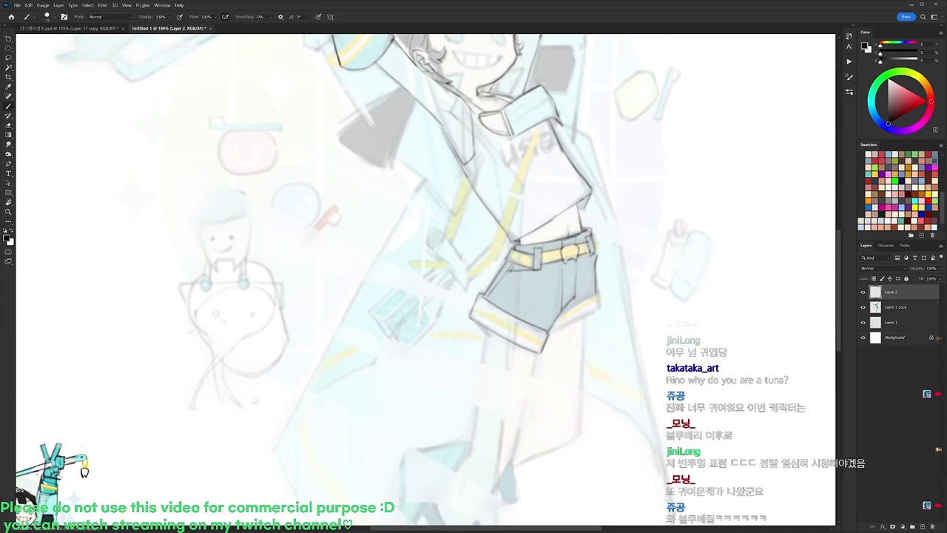
Touch up the outline and fold lines of the shorts' cuffs, erasing the overshooting ends.
{"action": "key", "text": "r"}
{"action": "left_click_drag", "start_coordinate": [620, 267], "coordinate": [610, 219]}
{"action": "key", "text": "b"}
{"action": "mouse_move", "coordinate": [569, 277]}
{"action": "left_mouse_down"}
{"action": "mouse_move", "coordinate": [592, 251]}
{"action": "mouse_move", "coordinate": [598, 270]}
{"action": "left_mouse_up"}
{"action": "key", "text": "e"}
{"action": "key", "text": "b"}
{"action": "mouse_move", "coordinate": [560, 297]}
{"action": "left_mouse_down"}
{"action": "mouse_move", "coordinate": [585, 285]}
{"action": "mouse_move", "coordinate": [552, 301]}
{"action": "mouse_move", "coordinate": [555, 322]}
{"action": "mouse_move", "coordinate": [554, 302]}
{"action": "left_mouse_up"}
{"action": "key", "text": "e"}
{"action": "key", "text": "b"}
{"action": "key", "text": "e"}
{"action": "key", "text": "b"}
{"action": "key", "text": "e"}
{"action": "key", "text": "b"}
{"action": "key", "text": "e"}
{"action": "key", "text": "b"}
{"action": "key", "text": "r"}
{"action": "mouse_move", "coordinate": [647, 250]}
{"action": "left_mouse_down"}
{"action": "mouse_move", "coordinate": [648, 285]}
{"action": "mouse_move", "coordinate": [666, 259]}
{"action": "left_mouse_up"}
{"action": "scroll", "coordinate": [648, 257], "scroll_direction": "down", "scroll_amount": 3}
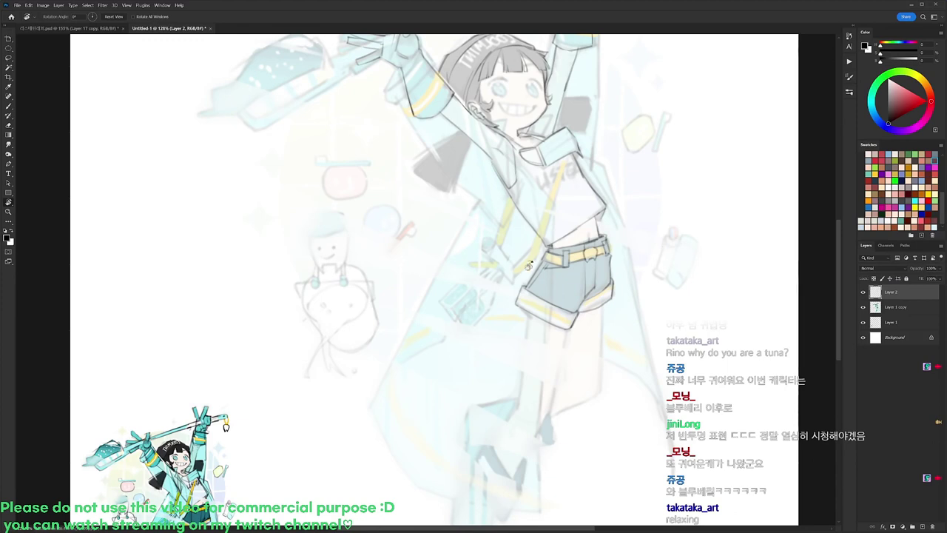
Outline the front leg from the shorts' cuff down to the ankle with long thigh and shin lines.
{"action": "scroll", "coordinate": [585, 279], "scroll_direction": "up", "scroll_amount": 3}
{"action": "left_click_drag", "start_coordinate": [584, 289], "coordinate": [591, 229]}
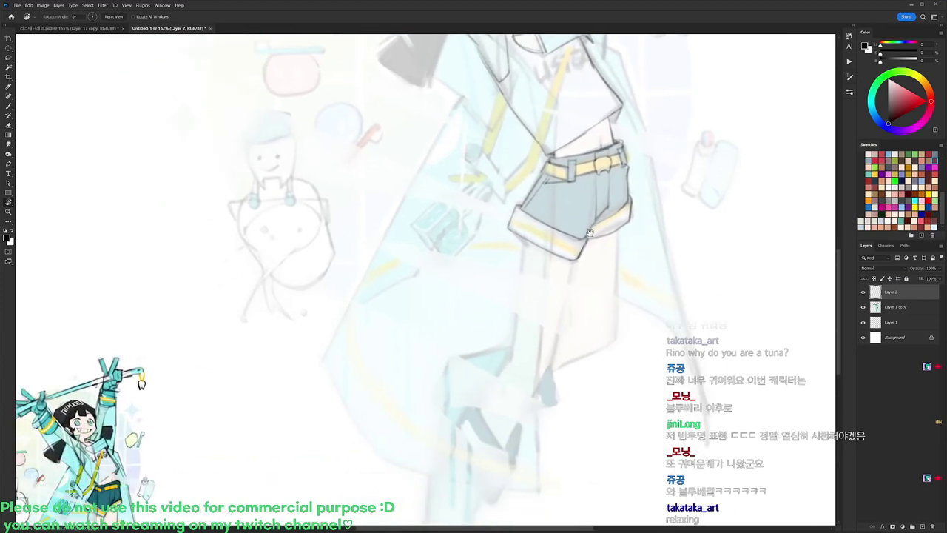
{"action": "scroll", "coordinate": [548, 266], "scroll_direction": "up", "scroll_amount": 2}
{"action": "key", "text": "b"}
{"action": "left_click_drag", "start_coordinate": [523, 231], "coordinate": [508, 364]}
{"action": "key", "text": "e"}
{"action": "key", "text": "b"}
{"action": "left_click_drag", "start_coordinate": [581, 260], "coordinate": [548, 380]}
{"action": "left_click_drag", "start_coordinate": [581, 258], "coordinate": [577, 269]}
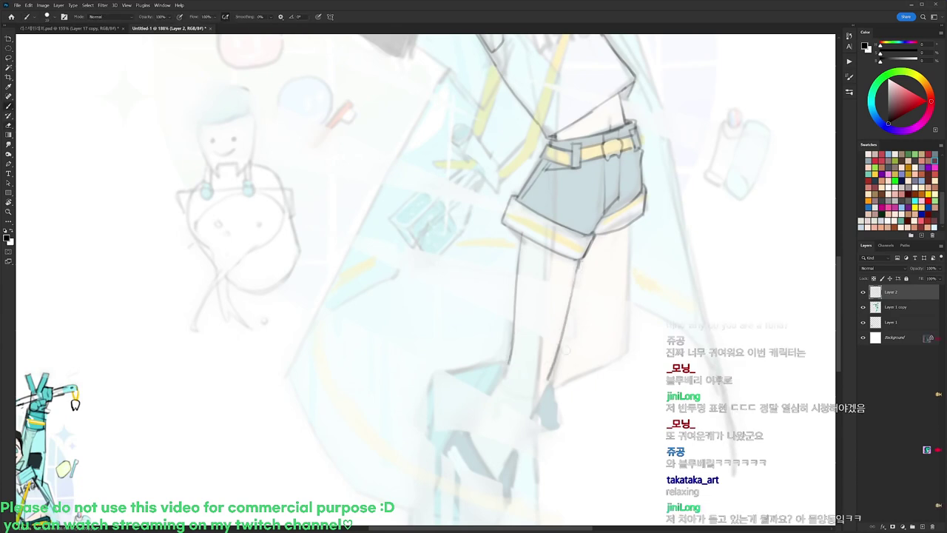
{"action": "left_click_drag", "start_coordinate": [568, 379], "coordinate": [573, 305]}
{"action": "left_click_drag", "start_coordinate": [513, 290], "coordinate": [475, 354]}
{"action": "mouse_move", "coordinate": [555, 300]}
{"action": "left_mouse_down"}
{"action": "mouse_move", "coordinate": [498, 397]}
{"action": "mouse_move", "coordinate": [535, 340]}
{"action": "left_mouse_up"}
Draw the inner and outer thigh lines of the bent back leg, erasing where they overlap the shorts' cuff.
{"action": "left_click_drag", "start_coordinate": [581, 211], "coordinate": [583, 267]}
{"action": "key", "text": "e"}
{"action": "left_click_drag", "start_coordinate": [586, 234], "coordinate": [586, 256]}
{"action": "key", "text": "b"}
{"action": "left_click_drag", "start_coordinate": [640, 161], "coordinate": [626, 267]}
{"action": "key", "text": "ctrl+z"}
{"action": "left_click_drag", "start_coordinate": [639, 163], "coordinate": [629, 265]}
{"action": "left_click_drag", "start_coordinate": [636, 161], "coordinate": [628, 260]}
{"action": "key", "text": "e"}
{"action": "mouse_move", "coordinate": [636, 192]}
{"action": "left_mouse_down"}
{"action": "mouse_move", "coordinate": [628, 277]}
{"action": "mouse_move", "coordinate": [612, 293]}
{"action": "mouse_move", "coordinate": [587, 159]}
{"action": "mouse_move", "coordinate": [550, 219]}
{"action": "left_mouse_up"}
{"action": "key", "text": "b"}
Draw the knee and underside of the bent back leg up to the front shin, cleaning up the corners.
{"action": "key", "text": "r"}
{"action": "key", "text": "b"}
{"action": "key", "text": "e"}
{"action": "key", "text": "b"}
{"action": "left_click_drag", "start_coordinate": [569, 185], "coordinate": [549, 223]}
{"action": "key", "text": "e"}
{"action": "key", "text": "b"}
{"action": "mouse_move", "coordinate": [538, 170]}
{"action": "left_mouse_down"}
{"action": "mouse_move", "coordinate": [528, 188]}
{"action": "mouse_move", "coordinate": [539, 173]}
{"action": "left_mouse_up"}
{"action": "key", "text": "e"}
{"action": "key", "text": "r"}
{"action": "left_click_drag", "start_coordinate": [654, 164], "coordinate": [682, 302]}
{"action": "key", "text": "b"}
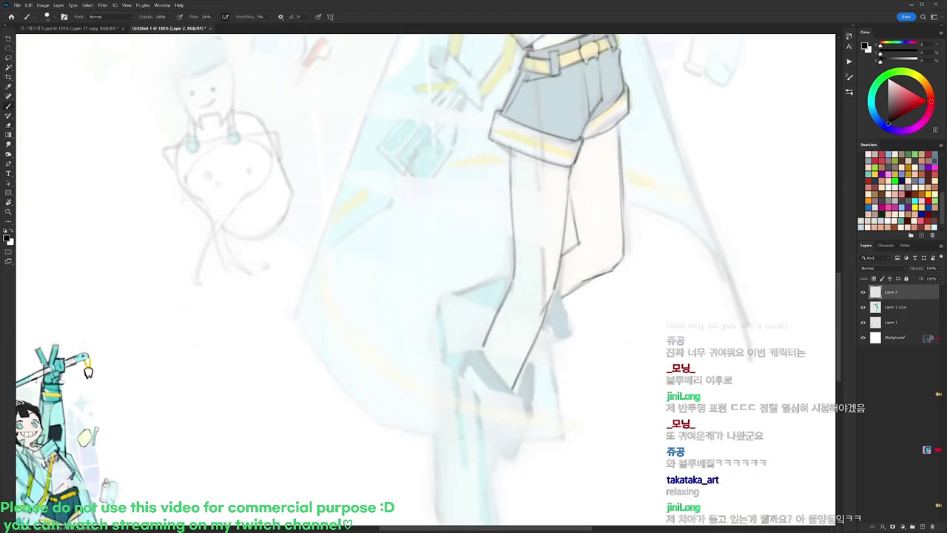
Outline the small part of the back boot that sticks out below the bent knee beside the front shin.
{"action": "mouse_move", "coordinate": [559, 305]}
{"action": "left_mouse_down"}
{"action": "mouse_move", "coordinate": [571, 332]}
{"action": "mouse_move", "coordinate": [536, 345]}
{"action": "left_mouse_up"}
{"action": "key", "text": "r"}
{"action": "left_click_drag", "start_coordinate": [643, 296], "coordinate": [613, 239]}
{"action": "mouse_move", "coordinate": [612, 239]}
{"action": "left_mouse_down"}
{"action": "mouse_move", "coordinate": [605, 206]}
{"action": "mouse_move", "coordinate": [644, 250]}
{"action": "left_mouse_up"}
{"action": "key", "text": "b"}
{"action": "key", "text": "e"}
{"action": "scroll", "coordinate": [609, 228], "scroll_direction": "down", "scroll_amount": 8}
{"action": "key", "text": "r"}
{"action": "scroll", "coordinate": [602, 249], "scroll_direction": "up", "scroll_amount": 6}
{"action": "key", "text": "e"}
{"action": "key", "text": "b"}
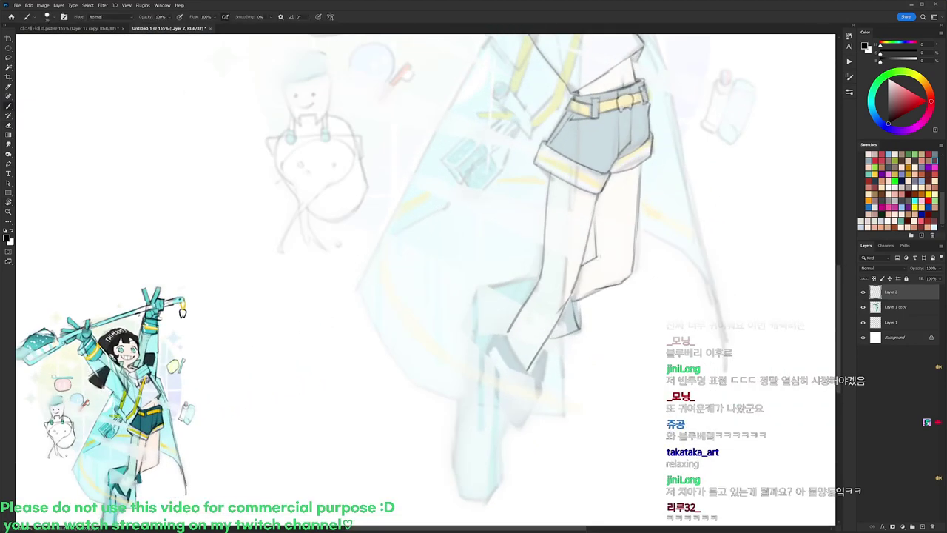
{"action": "key", "text": "e"}
{"action": "key", "text": "b"}
{"action": "left_click_drag", "start_coordinate": [642, 165], "coordinate": [635, 249]}
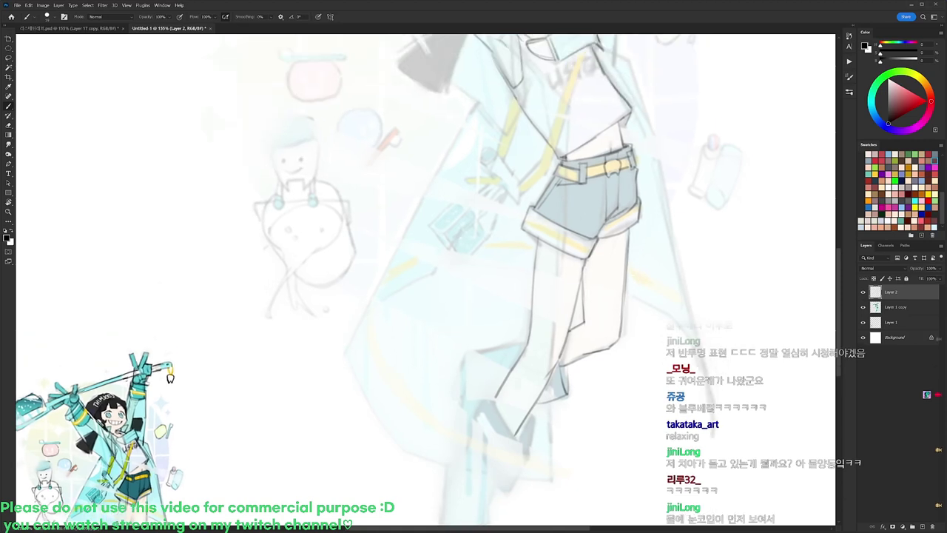
Outline the grey pigtail below the arm with the spread hand, including its jagged end.
{"action": "scroll", "coordinate": [621, 222], "scroll_direction": "down", "scroll_amount": 3}
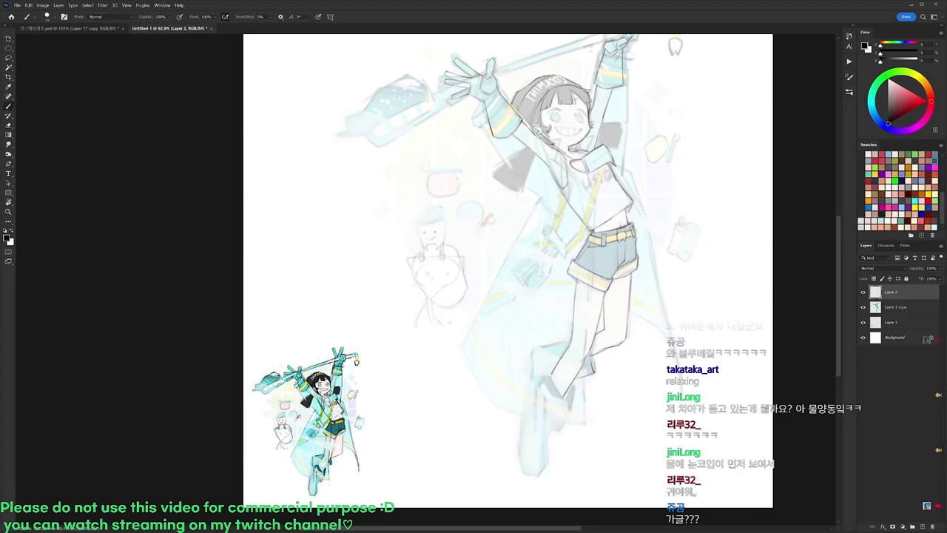
{"action": "scroll", "coordinate": [535, 119], "scroll_direction": "up", "scroll_amount": 4}
{"action": "mouse_move", "coordinate": [443, 236]}
{"action": "left_mouse_down"}
{"action": "mouse_move", "coordinate": [517, 187]}
{"action": "mouse_move", "coordinate": [492, 166]}
{"action": "mouse_move", "coordinate": [436, 244]}
{"action": "mouse_move", "coordinate": [472, 263]}
{"action": "mouse_move", "coordinate": [478, 249]}
{"action": "mouse_move", "coordinate": [487, 290]}
{"action": "mouse_move", "coordinate": [472, 293]}
{"action": "mouse_move", "coordinate": [485, 320]}
{"action": "mouse_move", "coordinate": [509, 281]}
{"action": "mouse_move", "coordinate": [502, 300]}
{"action": "left_mouse_up"}
{"action": "key", "text": "r"}
{"action": "key", "text": "r"}
{"action": "key", "text": "r"}
{"action": "left_click_drag", "start_coordinate": [503, 300], "coordinate": [546, 231]}
{"action": "mouse_move", "coordinate": [520, 273]}
{"action": "left_mouse_down"}
{"action": "mouse_move", "coordinate": [547, 232]}
{"action": "mouse_move", "coordinate": [531, 252]}
{"action": "left_mouse_up"}
{"action": "key", "text": "e"}
{"action": "key", "text": "b"}
Outline the other grey pigtail behind the peace-sign arm, erasing stray lines.
{"action": "mouse_move", "coordinate": [696, 197]}
{"action": "left_mouse_down"}
{"action": "mouse_move", "coordinate": [737, 206]}
{"action": "mouse_move", "coordinate": [718, 251]}
{"action": "mouse_move", "coordinate": [675, 243]}
{"action": "mouse_move", "coordinate": [711, 255]}
{"action": "left_mouse_up"}
{"action": "key", "text": "e"}
{"action": "key", "text": "b"}
{"action": "key", "text": "e"}
{"action": "key", "text": "b"}
{"action": "key", "text": "e"}
{"action": "key", "text": "b"}
{"action": "left_click_drag", "start_coordinate": [705, 197], "coordinate": [731, 194]}
{"action": "key", "text": "e"}
{"action": "key", "text": "b"}
{"action": "key", "text": "e"}
{"action": "mouse_move", "coordinate": [751, 200]}
{"action": "left_mouse_down"}
{"action": "mouse_move", "coordinate": [743, 254]}
{"action": "mouse_move", "coordinate": [709, 235]}
{"action": "left_mouse_up"}
{"action": "key", "text": "r"}
{"action": "left_click_drag", "start_coordinate": [709, 235], "coordinate": [729, 253]}
{"action": "key", "text": "Escape"}
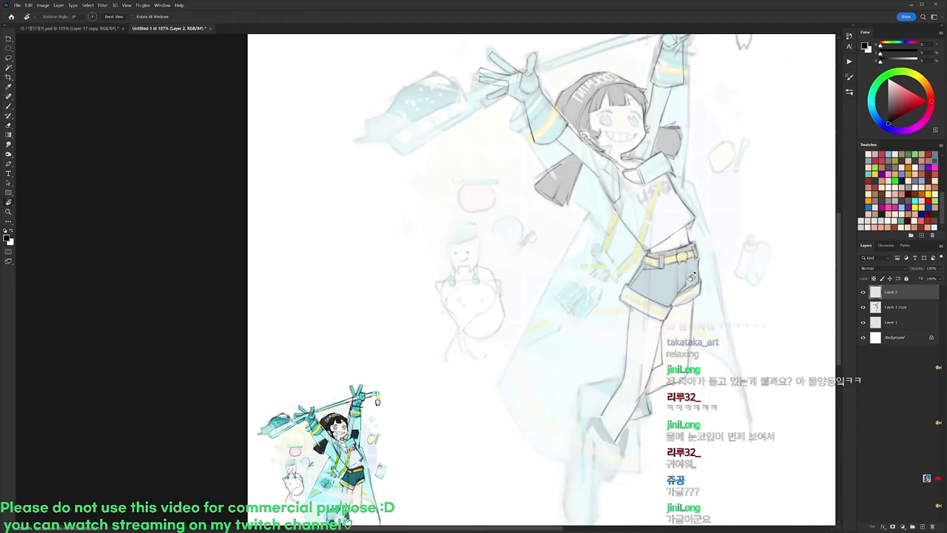
Outline the front boot with its folded, pointed cuff, shaft and toe below the shin.
{"action": "scroll", "coordinate": [696, 270], "scroll_direction": "down", "scroll_amount": 1}
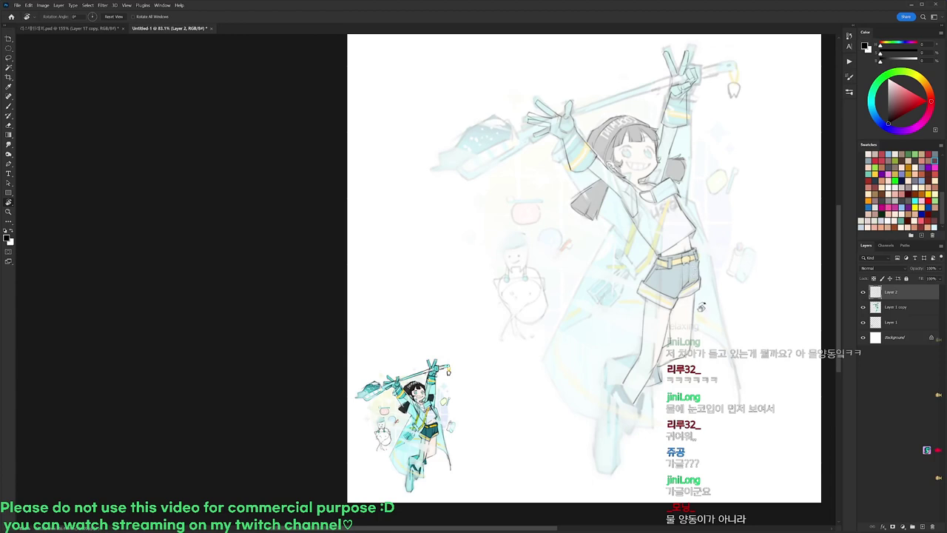
{"action": "left_click_drag", "start_coordinate": [643, 371], "coordinate": [651, 373]}
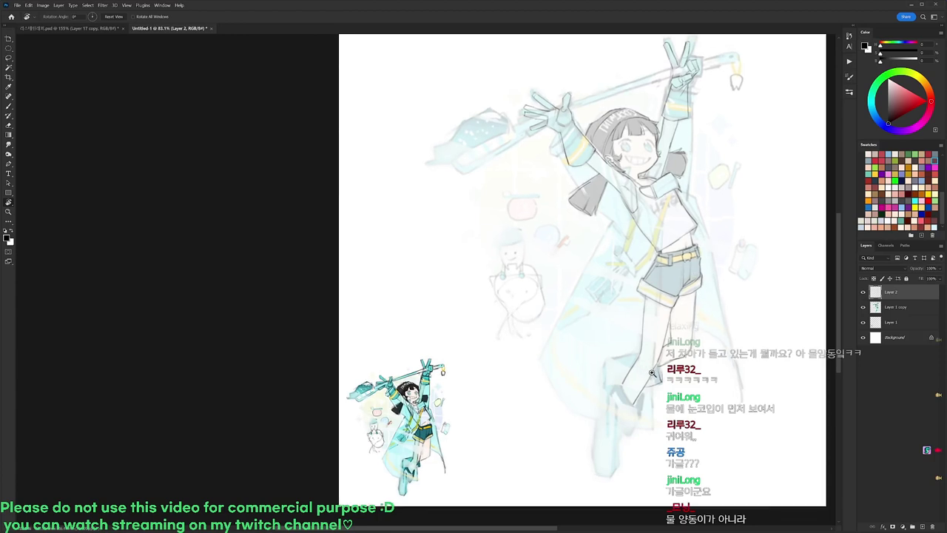
{"action": "scroll", "coordinate": [651, 372], "scroll_direction": "up", "scroll_amount": 3}
{"action": "key", "text": "b"}
{"action": "left_click_drag", "start_coordinate": [579, 311], "coordinate": [612, 362]}
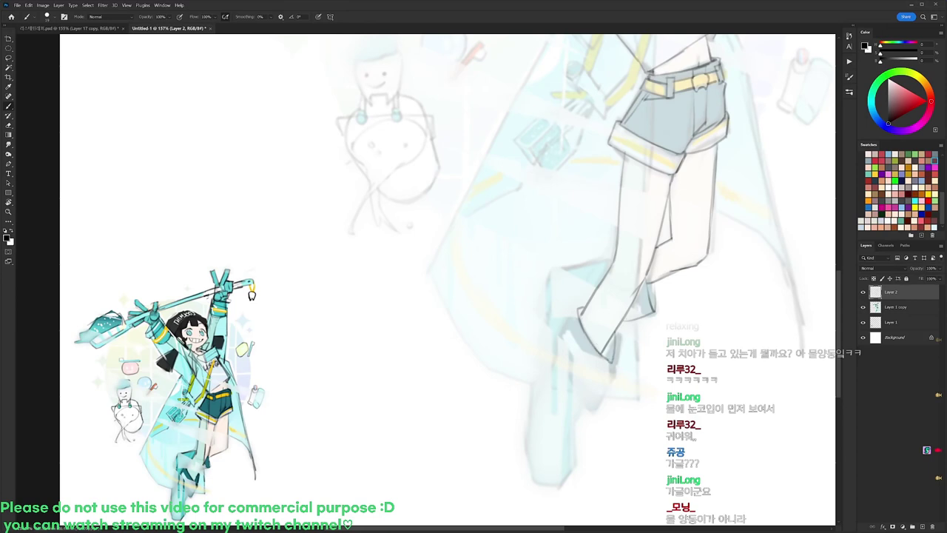
{"action": "left_click_drag", "start_coordinate": [620, 331], "coordinate": [608, 383]}
{"action": "mouse_move", "coordinate": [576, 307]}
{"action": "left_mouse_down"}
{"action": "mouse_move", "coordinate": [587, 306]}
{"action": "mouse_move", "coordinate": [560, 333]}
{"action": "mouse_move", "coordinate": [562, 367]}
{"action": "mouse_move", "coordinate": [594, 409]}
{"action": "left_mouse_up"}
{"action": "key", "text": "e"}
{"action": "key", "text": "b"}
{"action": "key", "text": "e"}
{"action": "key", "text": "b"}
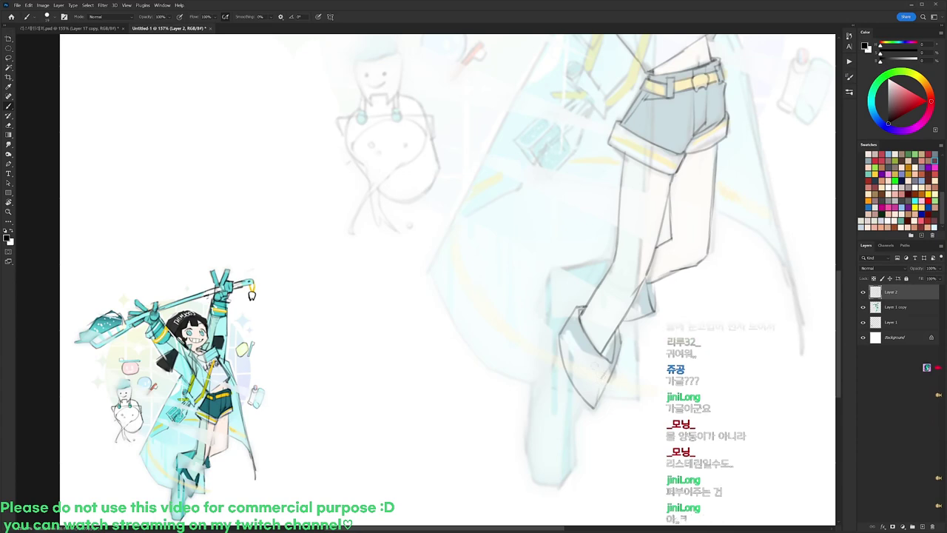
{"action": "mouse_move", "coordinate": [559, 343]}
{"action": "left_mouse_down"}
{"action": "mouse_move", "coordinate": [530, 383]}
{"action": "mouse_move", "coordinate": [525, 445]}
{"action": "mouse_move", "coordinate": [538, 485]}
{"action": "left_mouse_up"}
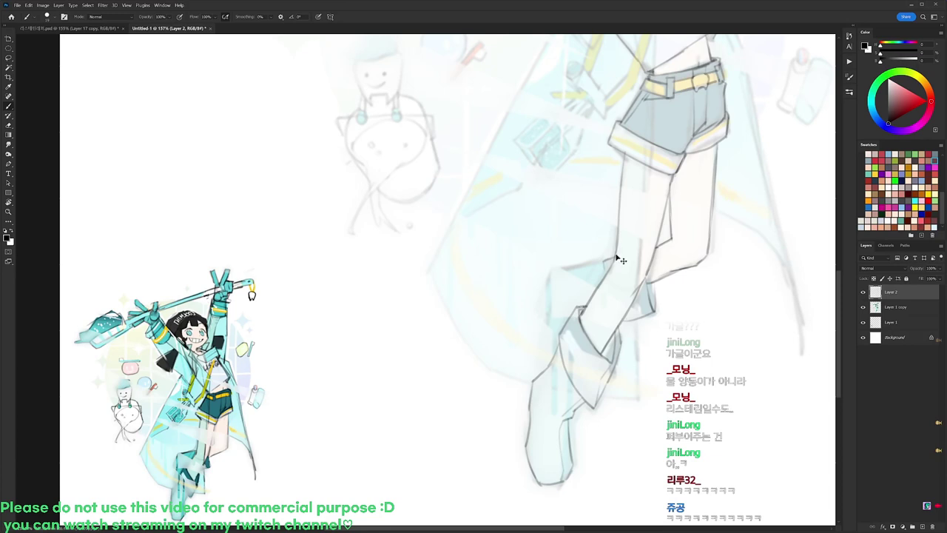
Outline the top and outer side of the back boot's foot behind the front shin.
{"action": "mouse_move", "coordinate": [606, 263]}
{"action": "left_mouse_down"}
{"action": "mouse_move", "coordinate": [559, 271]}
{"action": "mouse_move", "coordinate": [549, 323]}
{"action": "left_mouse_up"}
{"action": "left_click_drag", "start_coordinate": [562, 271], "coordinate": [554, 322]}
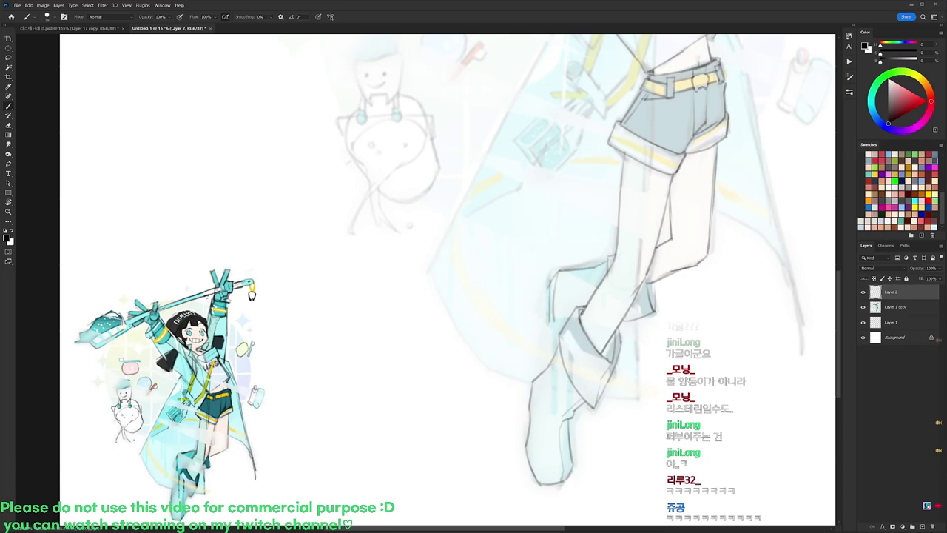
{"action": "key", "text": "e"}
{"action": "key", "text": "b"}
{"action": "left_click_drag", "start_coordinate": [554, 284], "coordinate": [559, 341]}
{"action": "key", "text": "e"}
{"action": "key", "text": "b"}
{"action": "key", "text": "e"}
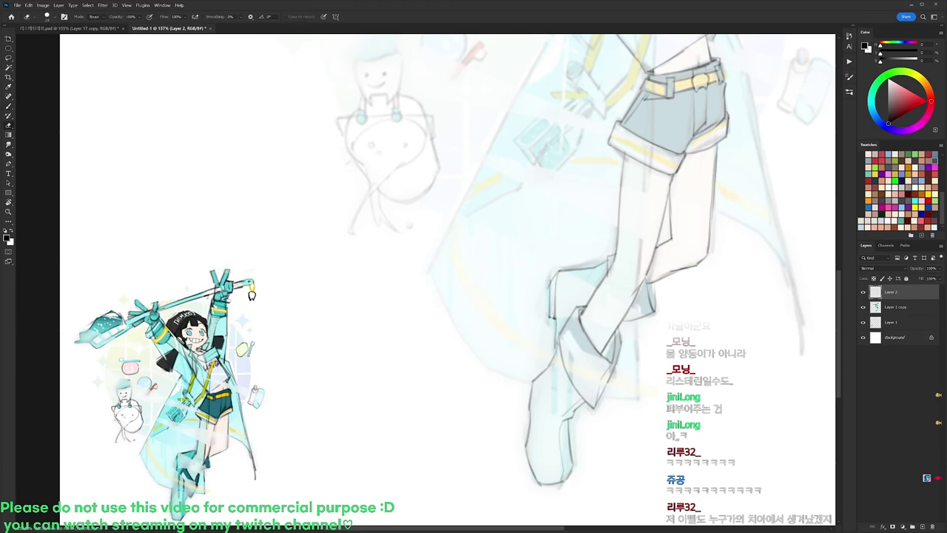
Rework the back boot's lower end beside the front boot's cuff, erasing and redrawing its edges.
{"action": "key", "text": "b"}
{"action": "left_click_drag", "start_coordinate": [553, 317], "coordinate": [557, 350]}
{"action": "key", "text": "e"}
{"action": "left_click_drag", "start_coordinate": [556, 315], "coordinate": [558, 327]}
{"action": "key", "text": "b"}
{"action": "key", "text": "e"}
{"action": "key", "text": "b"}
{"action": "key", "text": "e"}
{"action": "key", "text": "b"}
{"action": "mouse_move", "coordinate": [556, 318]}
{"action": "left_mouse_down"}
{"action": "mouse_move", "coordinate": [563, 271]}
{"action": "mouse_move", "coordinate": [599, 267]}
{"action": "left_mouse_up"}
{"action": "key", "text": "e"}
{"action": "key", "text": "b"}
{"action": "key", "text": "e"}
Touch up the line where the back boot's upper edge meets the front shin.
{"action": "left_click_drag", "start_coordinate": [742, 200], "coordinate": [649, 262]}
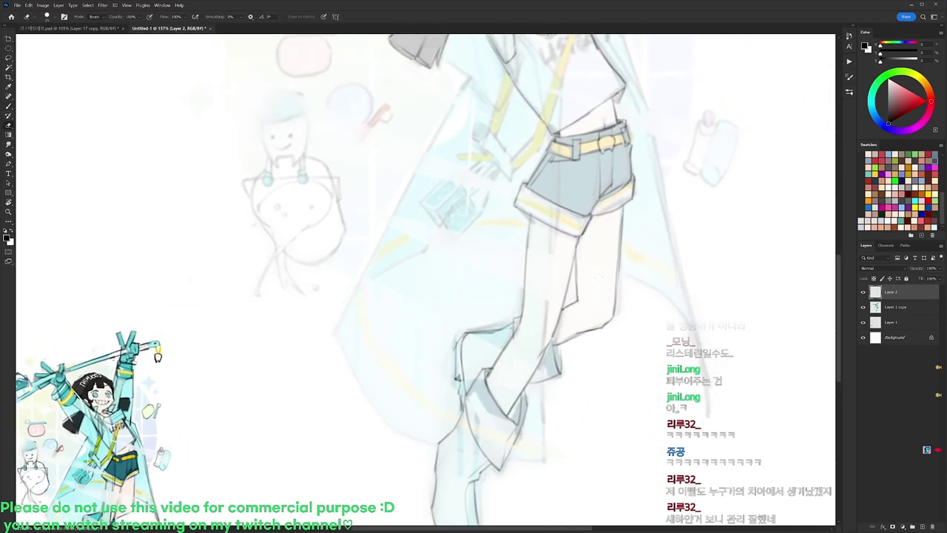
{"action": "key", "text": "b"}
{"action": "mouse_move", "coordinate": [514, 318]}
{"action": "left_mouse_down"}
{"action": "mouse_move", "coordinate": [512, 335]}
{"action": "mouse_move", "coordinate": [524, 313]}
{"action": "left_mouse_up"}
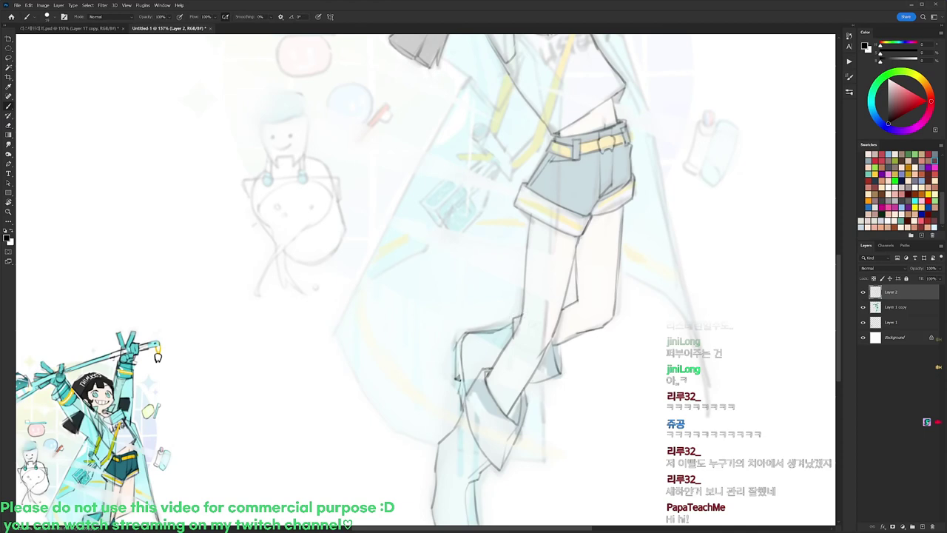
{"action": "key", "text": "e"}
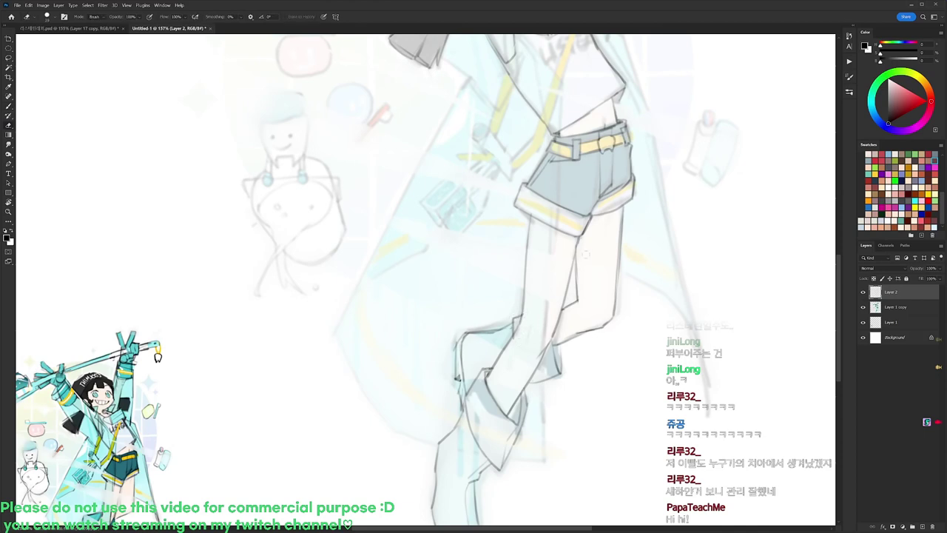
{"action": "left_click_drag", "start_coordinate": [643, 242], "coordinate": [633, 261]}
Draw the inner edge and fold lines of the open jacket beside the chest, from collar towards waist.
{"action": "key", "text": "b"}
{"action": "mouse_move", "coordinate": [602, 291]}
{"action": "left_mouse_down"}
{"action": "mouse_move", "coordinate": [583, 344]}
{"action": "mouse_move", "coordinate": [586, 412]}
{"action": "left_mouse_up"}
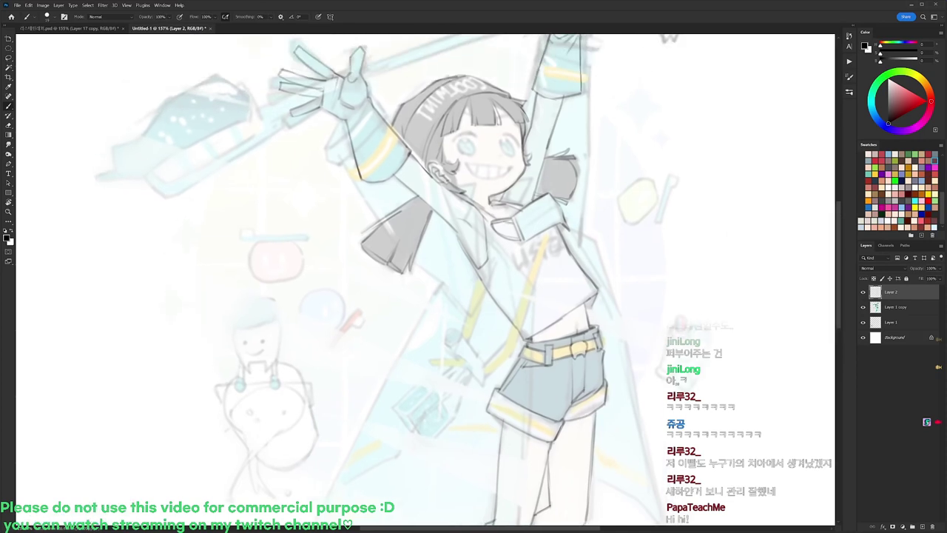
{"action": "left_click_drag", "start_coordinate": [488, 224], "coordinate": [508, 301]}
{"action": "left_click_drag", "start_coordinate": [509, 218], "coordinate": [528, 220]}
{"action": "left_click_drag", "start_coordinate": [518, 222], "coordinate": [552, 326]}
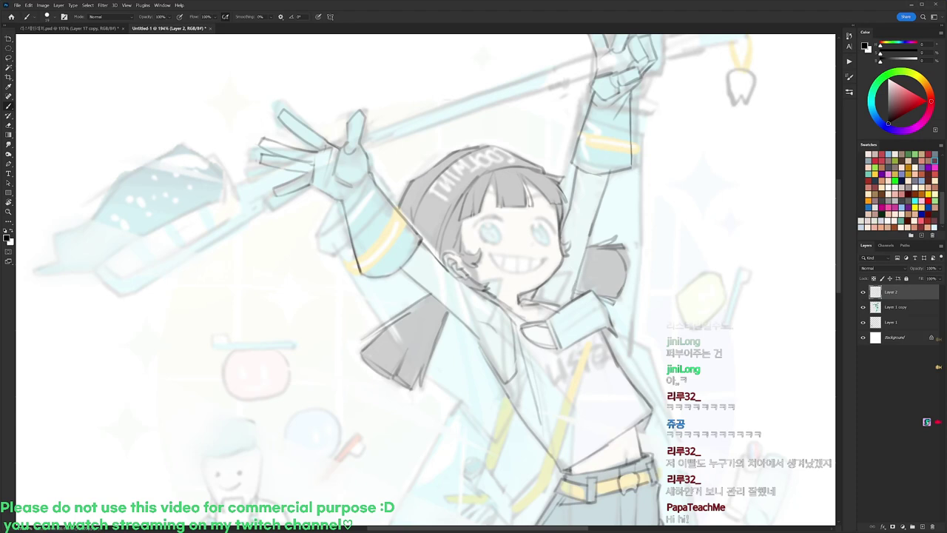
{"action": "key", "text": "e"}
{"action": "key", "text": "b"}
Draw the curved upper lash line of the eye nearer the visible ear, erasing to shape it.
{"action": "scroll", "coordinate": [483, 214], "scroll_direction": "up", "scroll_amount": 2}
{"action": "left_click_drag", "start_coordinate": [476, 224], "coordinate": [485, 219]}
{"action": "key", "text": "e"}
{"action": "key", "text": "b"}
{"action": "mouse_move", "coordinate": [483, 217]}
{"action": "left_mouse_down"}
{"action": "mouse_move", "coordinate": [503, 221]}
{"action": "mouse_move", "coordinate": [478, 230]}
{"action": "left_mouse_up"}
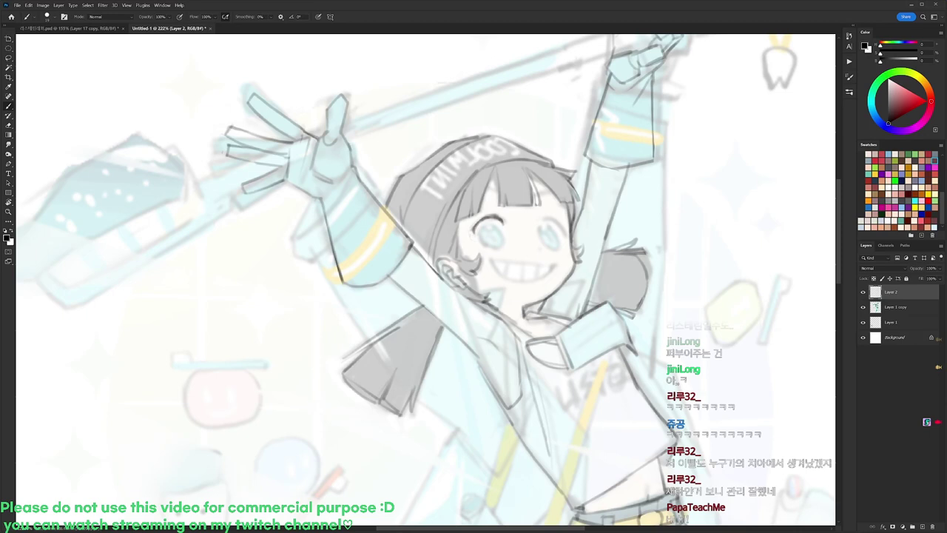
{"action": "key", "text": "e"}
{"action": "key", "text": "b"}
Draw the upper lash line of the other eye and tidy both eyes' outlines.
{"action": "mouse_move", "coordinate": [475, 225]}
{"action": "left_mouse_down"}
{"action": "mouse_move", "coordinate": [489, 215]}
{"action": "mouse_move", "coordinate": [546, 219]}
{"action": "mouse_move", "coordinate": [564, 235]}
{"action": "left_mouse_up"}
{"action": "key", "text": "e"}
{"action": "key", "text": "b"}
{"action": "key", "text": "r"}
{"action": "left_click_drag", "start_coordinate": [665, 194], "coordinate": [679, 262]}
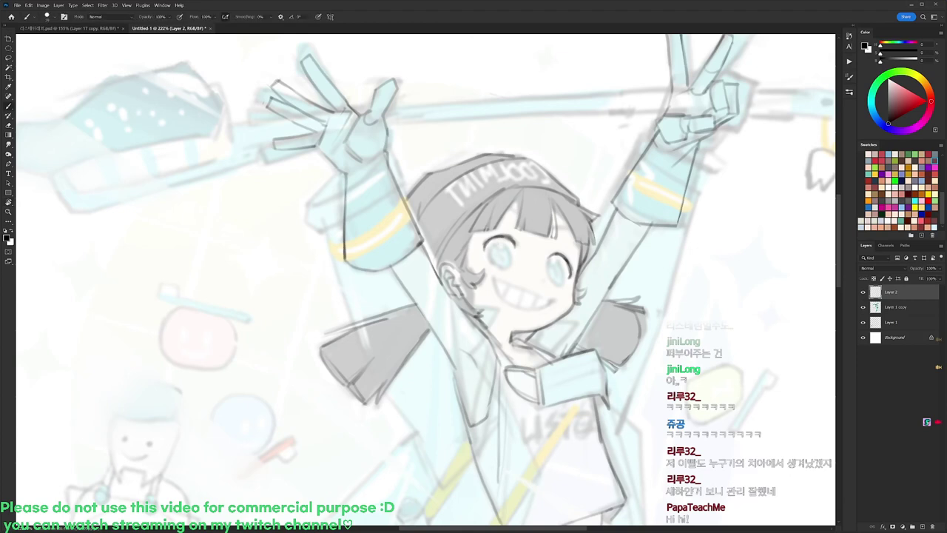
Draw the curved upper line of the grinning mouth on the face, erasing to refine its ends.
{"action": "mouse_move", "coordinate": [487, 251]}
{"action": "left_mouse_down"}
{"action": "mouse_move", "coordinate": [490, 262]}
{"action": "mouse_move", "coordinate": [502, 242]}
{"action": "mouse_move", "coordinate": [503, 267]}
{"action": "mouse_move", "coordinate": [549, 272]}
{"action": "mouse_move", "coordinate": [560, 258]}
{"action": "mouse_move", "coordinate": [561, 284]}
{"action": "mouse_move", "coordinate": [491, 142]}
{"action": "left_mouse_up"}
{"action": "key", "text": "e"}
{"action": "key", "text": "b"}
{"action": "key", "text": "r"}
{"action": "key", "text": "b"}
{"action": "left_click_drag", "start_coordinate": [457, 213], "coordinate": [491, 182]}
{"action": "key", "text": "e"}
{"action": "key", "text": "b"}
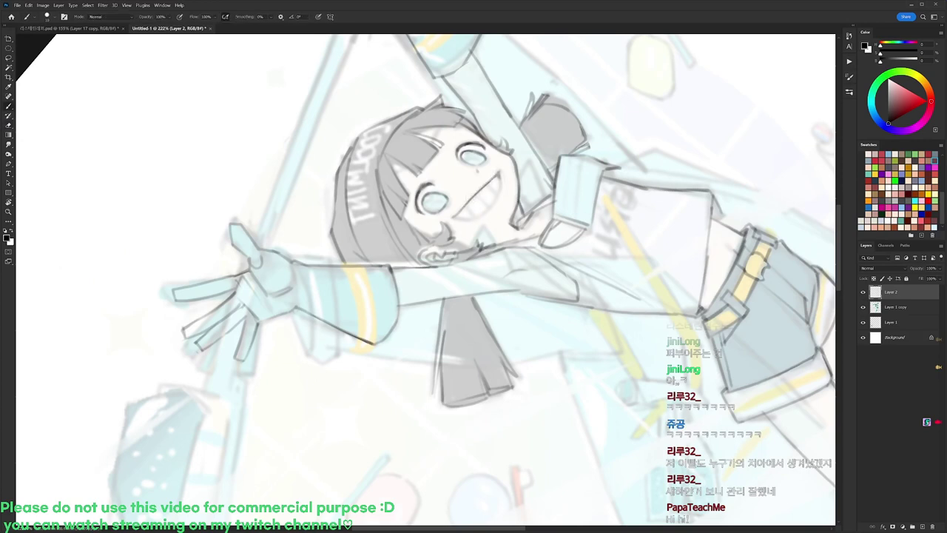
{"action": "key", "text": "r"}
{"action": "mouse_move", "coordinate": [537, 165]}
{"action": "left_mouse_down"}
{"action": "mouse_move", "coordinate": [579, 323]}
{"action": "mouse_move", "coordinate": [532, 398]}
{"action": "left_mouse_up"}
{"action": "key", "text": "b"}
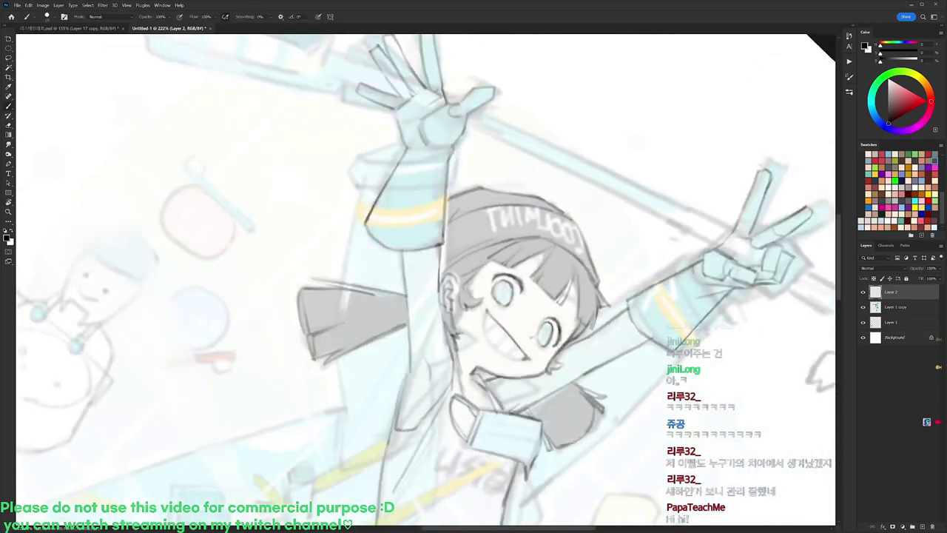
Draw the lower curve of the open smile, closing the mouth shape.
{"action": "mouse_move", "coordinate": [487, 313]}
{"action": "left_mouse_down"}
{"action": "mouse_move", "coordinate": [493, 345]}
{"action": "mouse_move", "coordinate": [536, 212]}
{"action": "mouse_move", "coordinate": [516, 474]}
{"action": "mouse_move", "coordinate": [465, 377]}
{"action": "left_mouse_up"}
{"action": "key", "text": "r"}
{"action": "key", "text": "b"}
{"action": "key", "text": "r"}
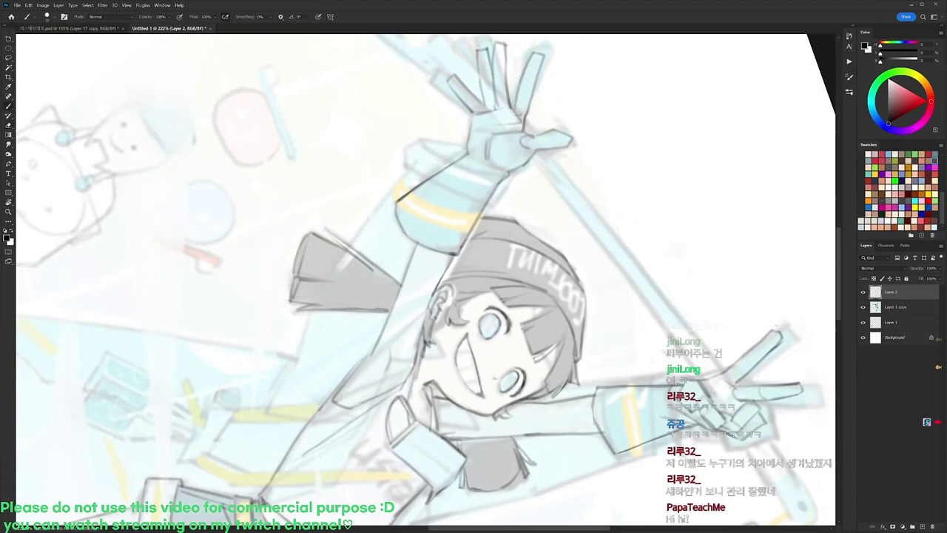
{"action": "key", "text": "r"}
{"action": "mouse_move", "coordinate": [549, 230]}
{"action": "left_mouse_down"}
{"action": "mouse_move", "coordinate": [526, 193]}
{"action": "mouse_move", "coordinate": [430, 147]}
{"action": "left_mouse_up"}
{"action": "key", "text": "b"}
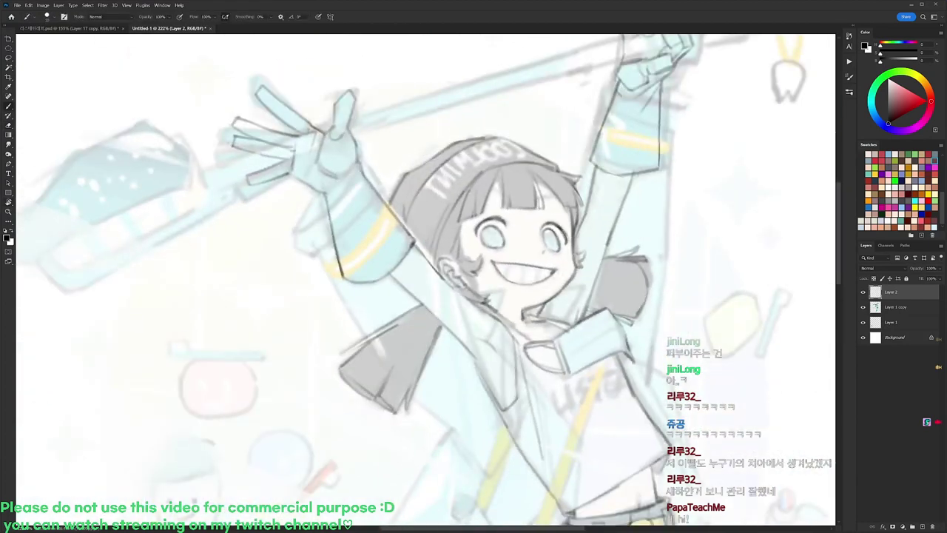
Draw the pupils inside both eyes and touch up the brow, lash and side-hair lines around them.
{"action": "left_click_drag", "start_coordinate": [492, 240], "coordinate": [495, 245]}
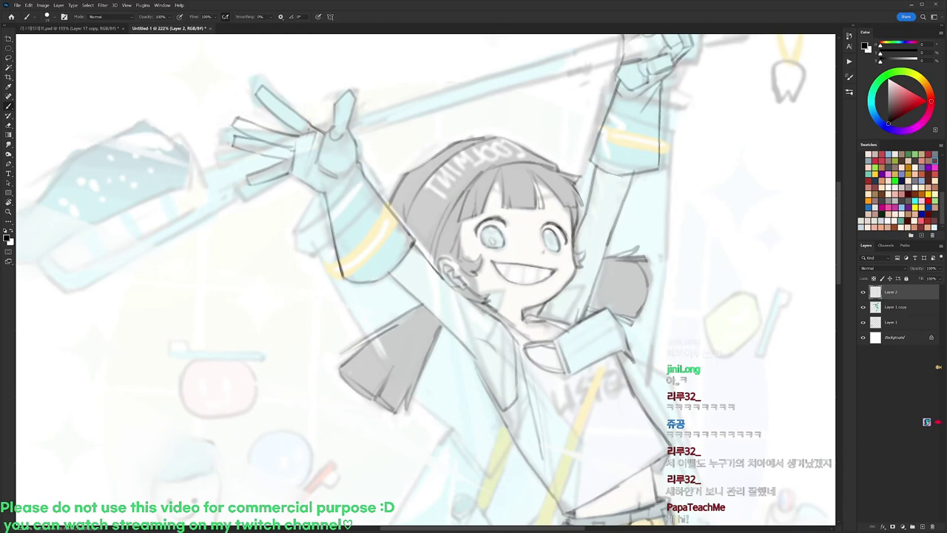
{"action": "left_click_drag", "start_coordinate": [549, 230], "coordinate": [551, 234]}
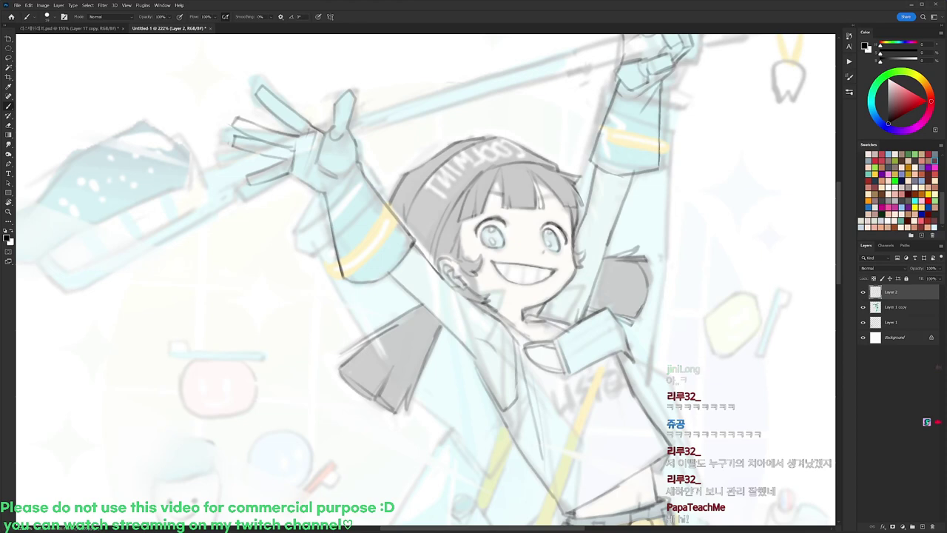
{"action": "mouse_move", "coordinate": [500, 193]}
{"action": "left_mouse_down"}
{"action": "mouse_move", "coordinate": [497, 200]}
{"action": "mouse_move", "coordinate": [556, 201]}
{"action": "left_mouse_up"}
{"action": "left_click_drag", "start_coordinate": [542, 224], "coordinate": [559, 225]}
{"action": "left_click_drag", "start_coordinate": [461, 230], "coordinate": [466, 261]}
Draw one long edge of the yellow crossbody strap from the collar to the waist, erasing to refine it.
{"action": "key", "text": "r"}
{"action": "left_click_drag", "start_coordinate": [702, 200], "coordinate": [721, 261]}
{"action": "scroll", "coordinate": [725, 248], "scroll_direction": "down", "scroll_amount": 5}
{"action": "left_click_drag", "start_coordinate": [730, 318], "coordinate": [725, 186]}
{"action": "scroll", "coordinate": [608, 164], "scroll_direction": "up", "scroll_amount": 5}
{"action": "key", "text": "b"}
{"action": "mouse_move", "coordinate": [605, 147]}
{"action": "left_mouse_down"}
{"action": "mouse_move", "coordinate": [562, 267]}
{"action": "mouse_move", "coordinate": [576, 269]}
{"action": "left_mouse_up"}
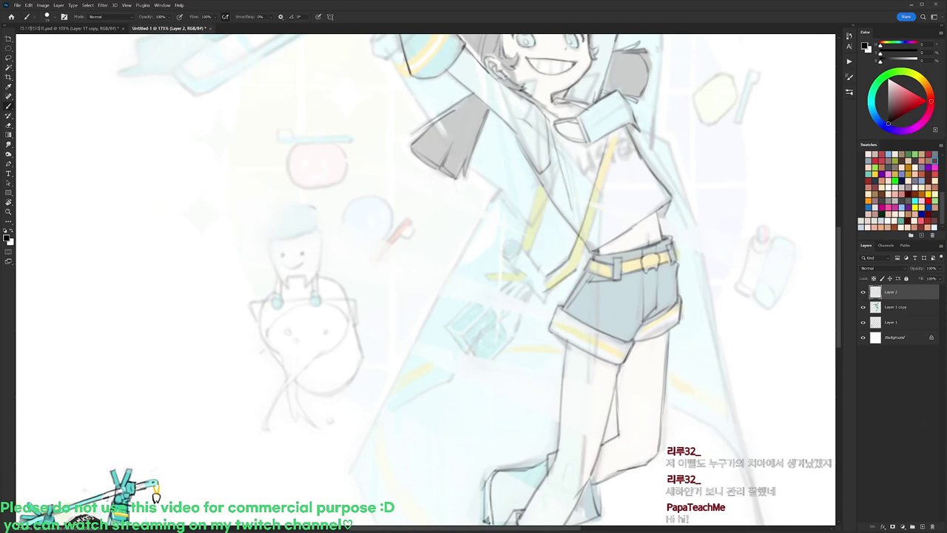
{"action": "left_click_drag", "start_coordinate": [617, 139], "coordinate": [604, 188]}
{"action": "key", "text": "ctrl+z"}
{"action": "key", "text": "e"}
{"action": "mouse_move", "coordinate": [604, 148]}
{"action": "left_mouse_down"}
{"action": "mouse_move", "coordinate": [604, 184]}
{"action": "mouse_move", "coordinate": [577, 255]}
{"action": "left_mouse_up"}
{"action": "key", "text": "b"}
Draw the other long edge of the crossbody strap down across the chest.
{"action": "mouse_move", "coordinate": [527, 167]}
{"action": "left_mouse_down"}
{"action": "mouse_move", "coordinate": [569, 174]}
{"action": "mouse_move", "coordinate": [558, 169]}
{"action": "left_mouse_up"}
{"action": "key", "text": "e"}
{"action": "key", "text": "b"}
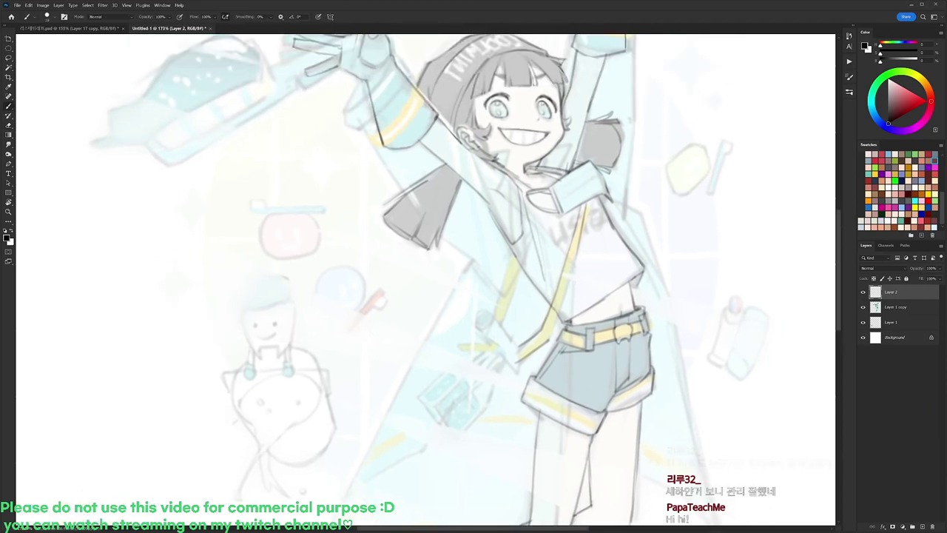
{"action": "left_click_drag", "start_coordinate": [581, 206], "coordinate": [548, 342]}
Draw the sprayer head with its nozzle and trigger at the hip end of the strap.
{"action": "mouse_move", "coordinate": [475, 326]}
{"action": "left_mouse_down"}
{"action": "mouse_move", "coordinate": [485, 332]}
{"action": "mouse_move", "coordinate": [496, 320]}
{"action": "mouse_move", "coordinate": [518, 349]}
{"action": "mouse_move", "coordinate": [510, 366]}
{"action": "left_mouse_up"}
{"action": "mouse_move", "coordinate": [473, 325]}
{"action": "left_mouse_down"}
{"action": "mouse_move", "coordinate": [495, 370]}
{"action": "mouse_move", "coordinate": [485, 365]}
{"action": "mouse_move", "coordinate": [508, 378]}
{"action": "left_mouse_up"}
{"action": "key", "text": "e"}
{"action": "key", "text": "b"}
{"action": "left_click_drag", "start_coordinate": [508, 364], "coordinate": [507, 385]}
{"action": "left_click_drag", "start_coordinate": [518, 347], "coordinate": [506, 386]}
{"action": "key", "text": "e"}
{"action": "key", "text": "b"}
{"action": "mouse_move", "coordinate": [478, 325]}
{"action": "left_mouse_down"}
{"action": "mouse_move", "coordinate": [490, 310]}
{"action": "mouse_move", "coordinate": [473, 323]}
{"action": "left_mouse_up"}
Clean up and adjust the outline of the sprayer head beside the shorts.
{"action": "key", "text": "r"}
{"action": "left_click_drag", "start_coordinate": [566, 361], "coordinate": [537, 162]}
{"action": "key", "text": "e"}
{"action": "mouse_move", "coordinate": [524, 222]}
{"action": "left_mouse_down"}
{"action": "mouse_move", "coordinate": [538, 217]}
{"action": "mouse_move", "coordinate": [530, 205]}
{"action": "mouse_move", "coordinate": [544, 222]}
{"action": "left_mouse_up"}
{"action": "key", "text": "b"}
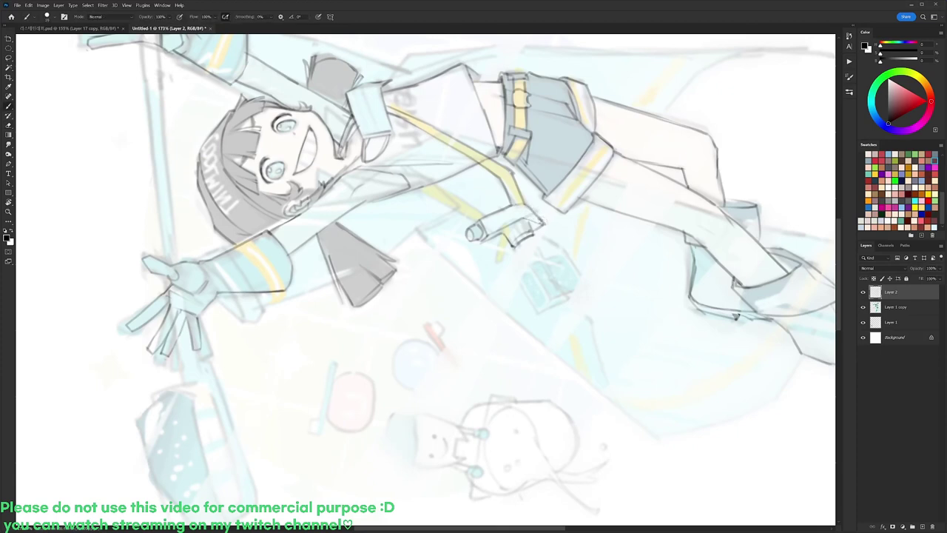
{"action": "key", "text": "l"}
{"action": "left_click_drag", "start_coordinate": [605, 175], "coordinate": [599, 183]}
{"action": "key", "text": "b"}
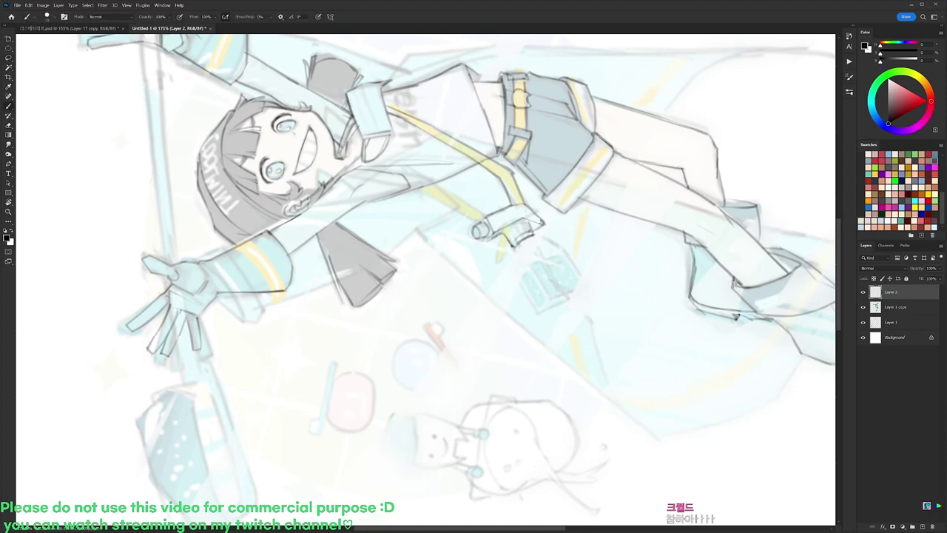
Draw the neck and side outlines of the spray bottle below the sprayer head.
{"action": "left_click_drag", "start_coordinate": [513, 249], "coordinate": [533, 303]}
{"action": "left_click_drag", "start_coordinate": [538, 253], "coordinate": [539, 307]}
{"action": "left_click_drag", "start_coordinate": [489, 230], "coordinate": [497, 239]}
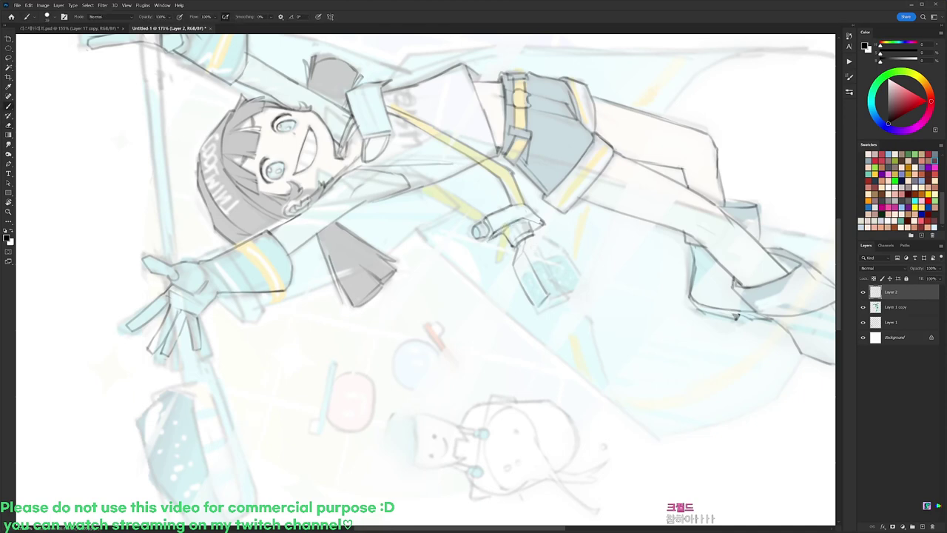
{"action": "key", "text": "e"}
{"action": "key", "text": "b"}
{"action": "mouse_move", "coordinate": [562, 252]}
{"action": "left_mouse_down"}
{"action": "mouse_move", "coordinate": [580, 280]}
{"action": "mouse_move", "coordinate": [572, 294]}
{"action": "mouse_move", "coordinate": [583, 286]}
{"action": "left_mouse_up"}
{"action": "key", "text": "e"}
{"action": "key", "text": "b"}
Finish the spray bottle's base and outline the short yellow piece beneath the nozzle.
{"action": "key", "text": "r"}
{"action": "left_click_drag", "start_coordinate": [714, 228], "coordinate": [669, 443]}
{"action": "left_click_drag", "start_coordinate": [485, 370], "coordinate": [486, 378]}
{"action": "key", "text": "r"}
{"action": "mouse_move", "coordinate": [665, 180]}
{"action": "left_mouse_down"}
{"action": "mouse_move", "coordinate": [682, 304]}
{"action": "mouse_move", "coordinate": [592, 103]}
{"action": "left_mouse_up"}
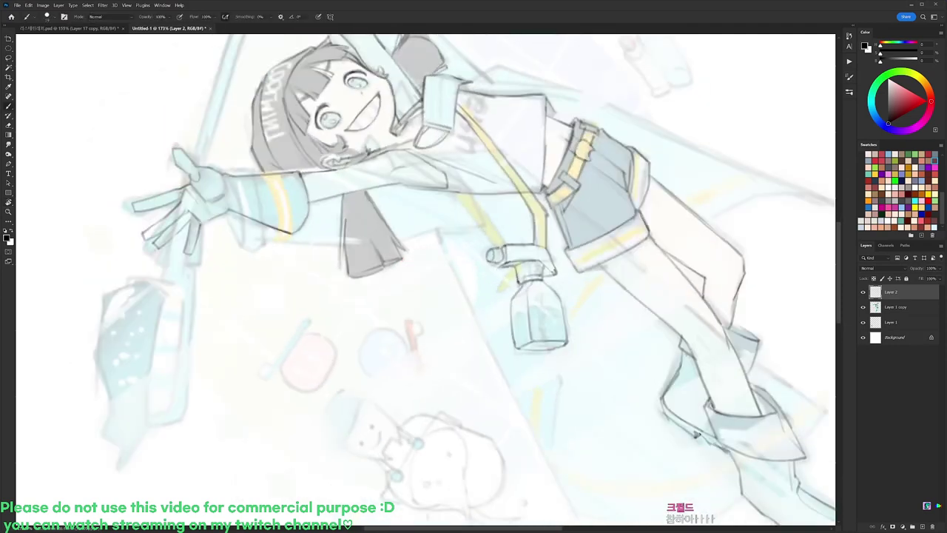
{"action": "left_click_drag", "start_coordinate": [503, 290], "coordinate": [510, 282]}
{"action": "key", "text": "e"}
{"action": "key", "text": "b"}
{"action": "key", "text": "e"}
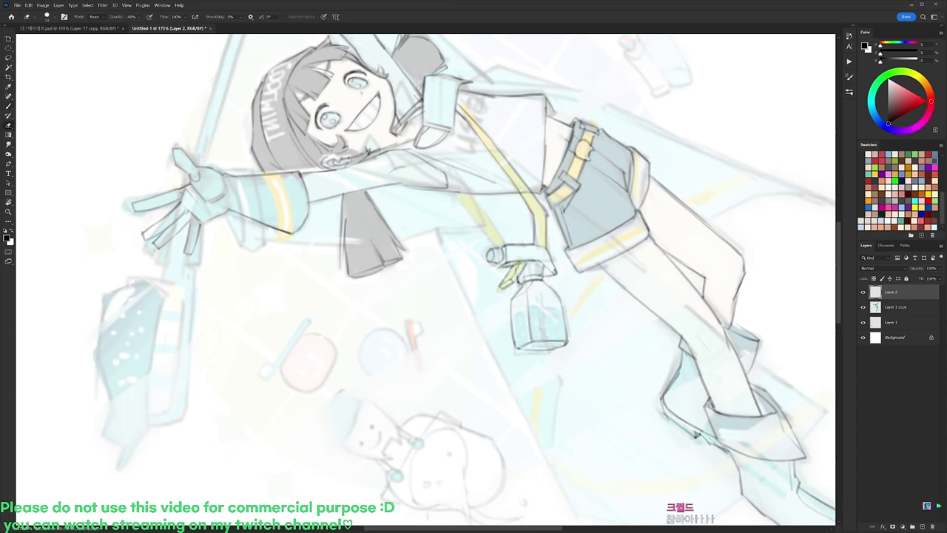
Touch up the short hair tips and neck line below the ear, erasing and redrawing as needed.
{"action": "key", "text": "r"}
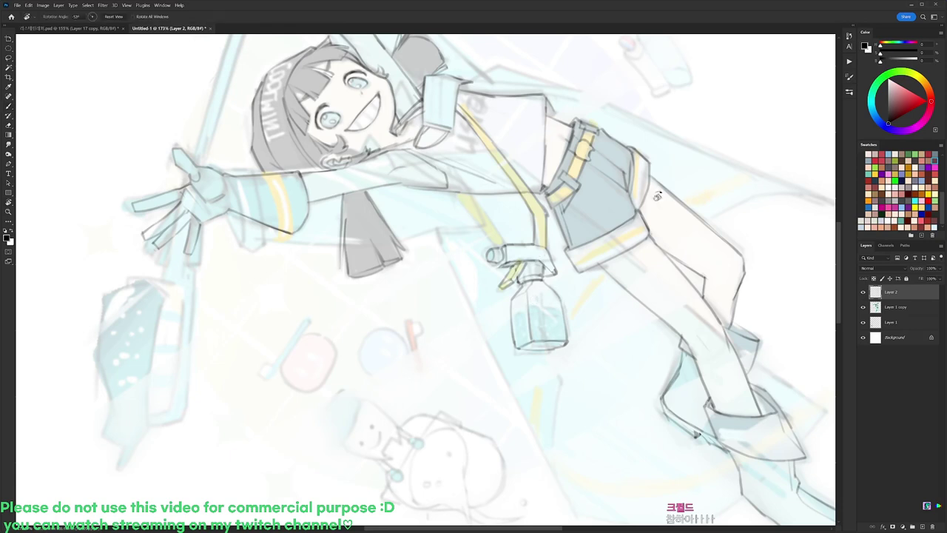
{"action": "left_click_drag", "start_coordinate": [696, 435], "coordinate": [648, 273]}
{"action": "scroll", "coordinate": [650, 272], "scroll_direction": "down", "scroll_amount": 3}
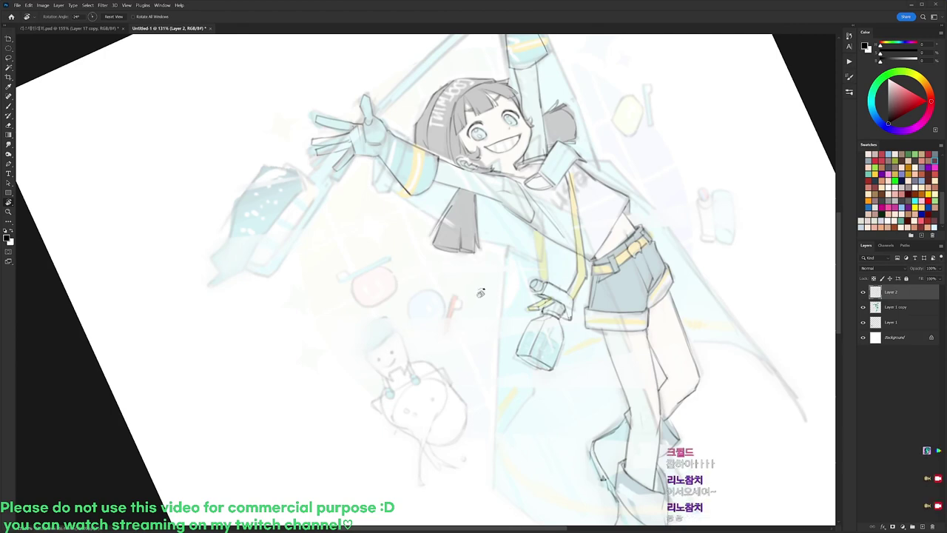
{"action": "key", "text": "Escape"}
{"action": "left_click_drag", "start_coordinate": [607, 202], "coordinate": [600, 220]}
{"action": "left_click_drag", "start_coordinate": [538, 205], "coordinate": [564, 195]}
{"action": "key", "text": "b"}
{"action": "key", "text": "e"}
{"action": "key", "text": "b"}
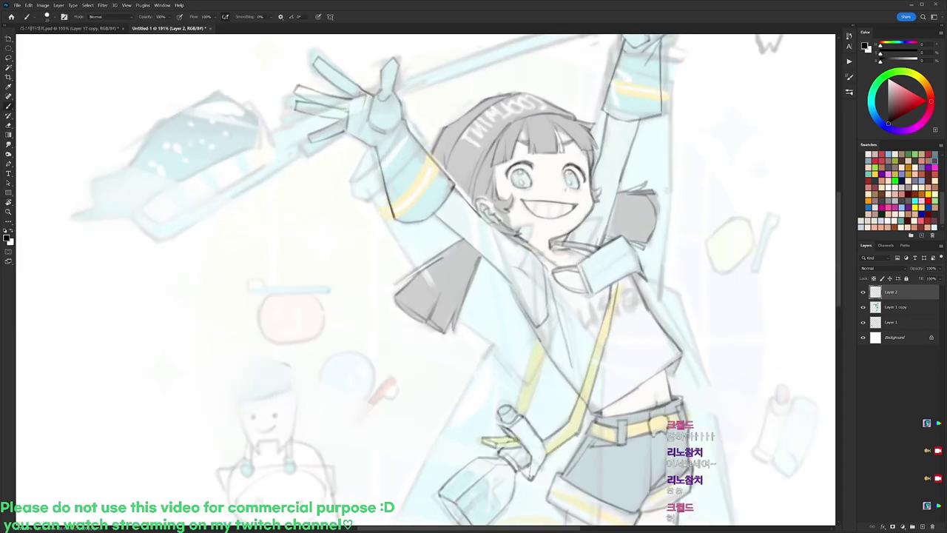
{"action": "key", "text": "e"}
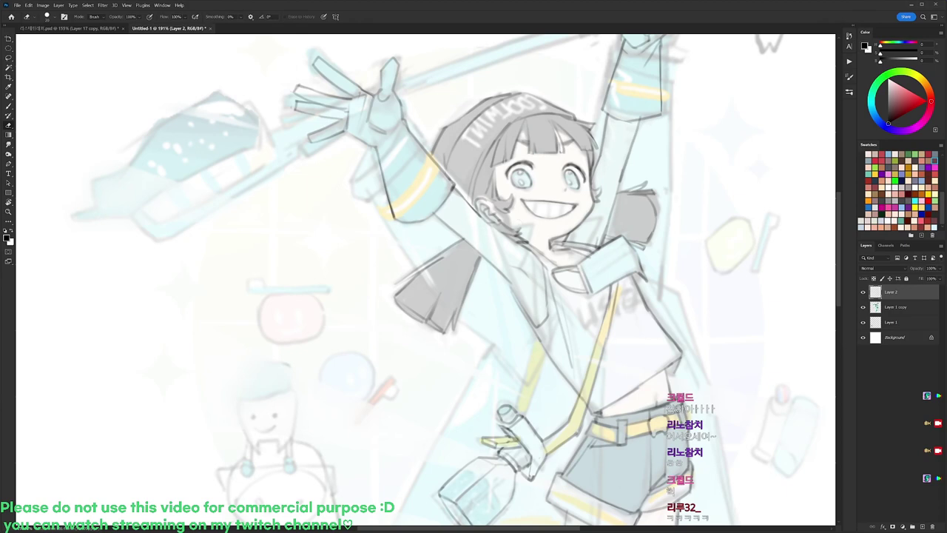
{"action": "key", "text": "b"}
{"action": "left_click_drag", "start_coordinate": [516, 235], "coordinate": [527, 243]}
{"action": "key", "text": "e"}
{"action": "key", "text": "b"}
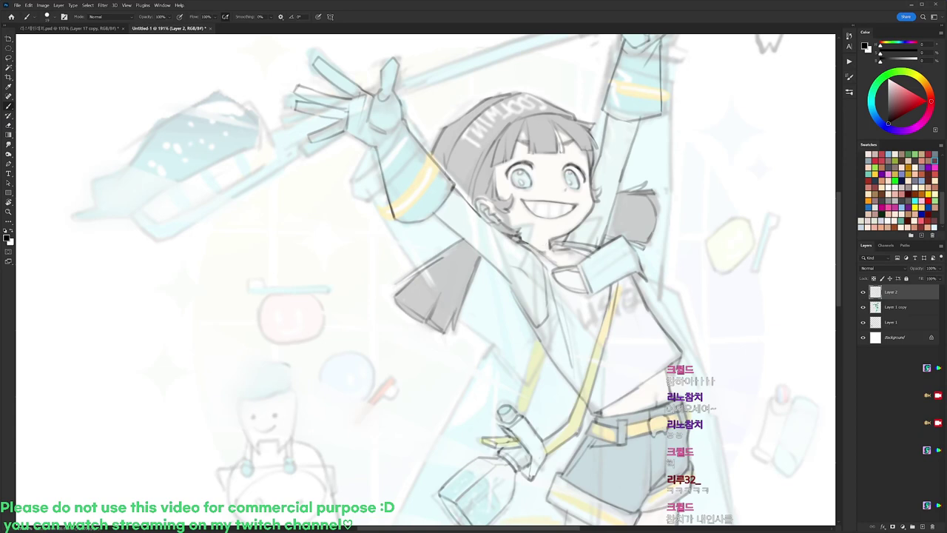
Hide and show the reference and line-art layers to compare the drawn lines with the figure.
{"action": "left_click", "coordinate": [863, 306]}
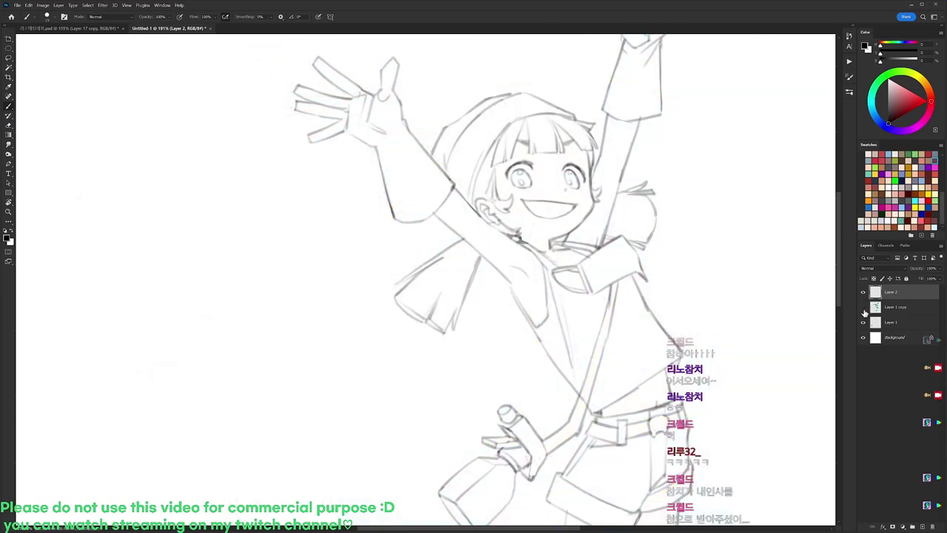
{"action": "left_click", "coordinate": [862, 306]}
{"action": "key", "text": "r"}
{"action": "mouse_move", "coordinate": [562, 325]}
{"action": "left_mouse_down"}
{"action": "mouse_move", "coordinate": [570, 276]}
{"action": "mouse_move", "coordinate": [536, 189]}
{"action": "left_mouse_up"}
{"action": "key", "text": "e"}
{"action": "left_click", "coordinate": [863, 308]}
{"action": "left_click", "coordinate": [863, 308]}
{"action": "left_click", "coordinate": [863, 294]}
{"action": "left_click", "coordinate": [863, 294]}
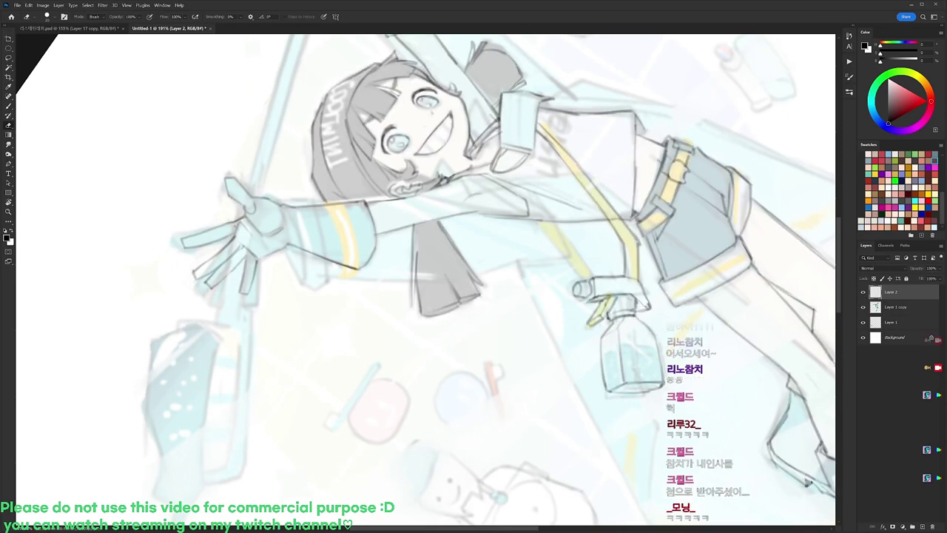
{"action": "key", "text": "r"}
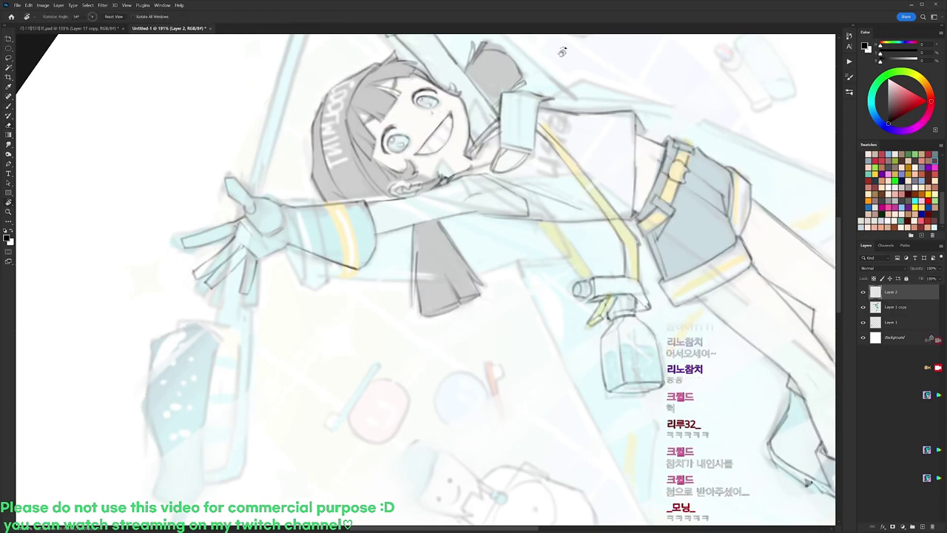
{"action": "left_click_drag", "start_coordinate": [562, 52], "coordinate": [712, 232]}
{"action": "key", "text": "b"}
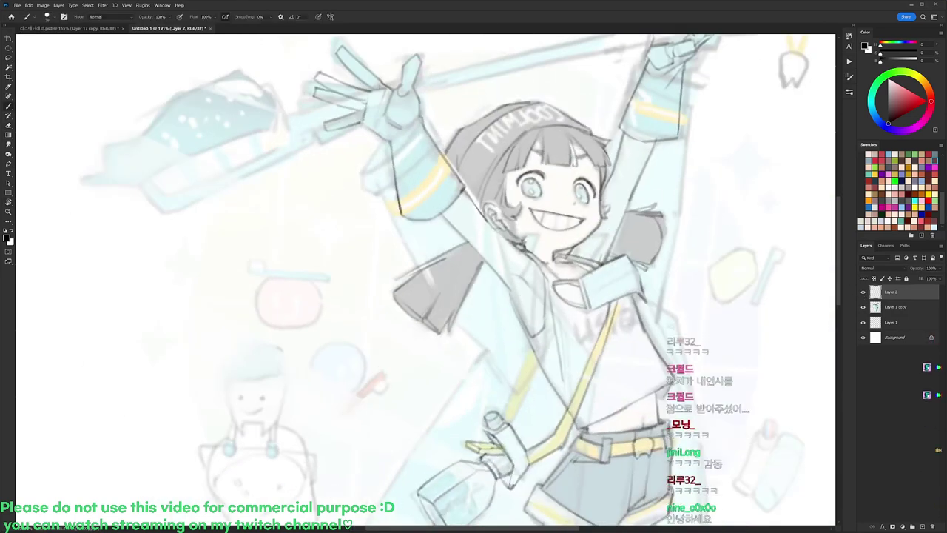
{"action": "scroll", "coordinate": [601, 202], "scroll_direction": "down", "scroll_amount": 3}
{"action": "key", "text": "r"}
{"action": "left_click_drag", "start_coordinate": [603, 187], "coordinate": [701, 181]}
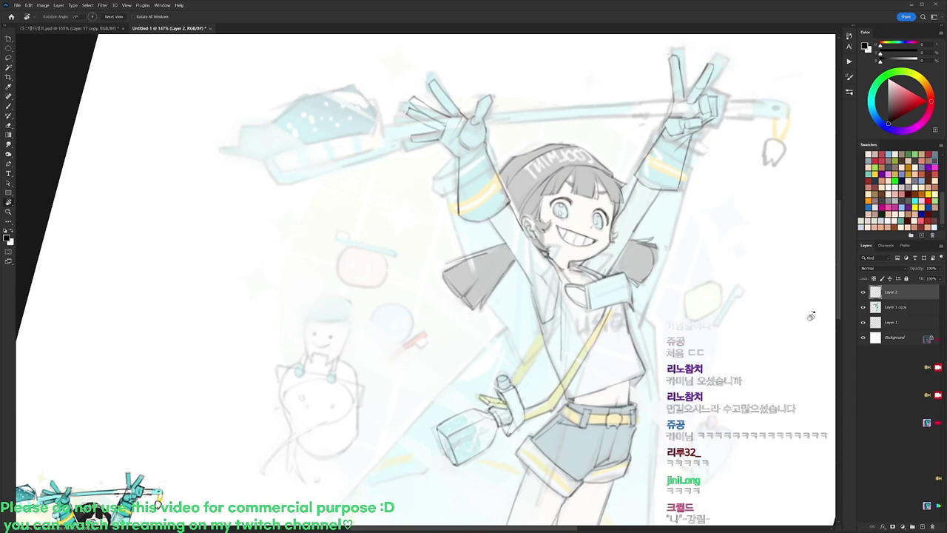
{"action": "key", "text": "Escape"}
Lower the fill of the reference layer, Layer 1 copy, so the coloured figure is very faint.
{"action": "left_click", "coordinate": [862, 308]}
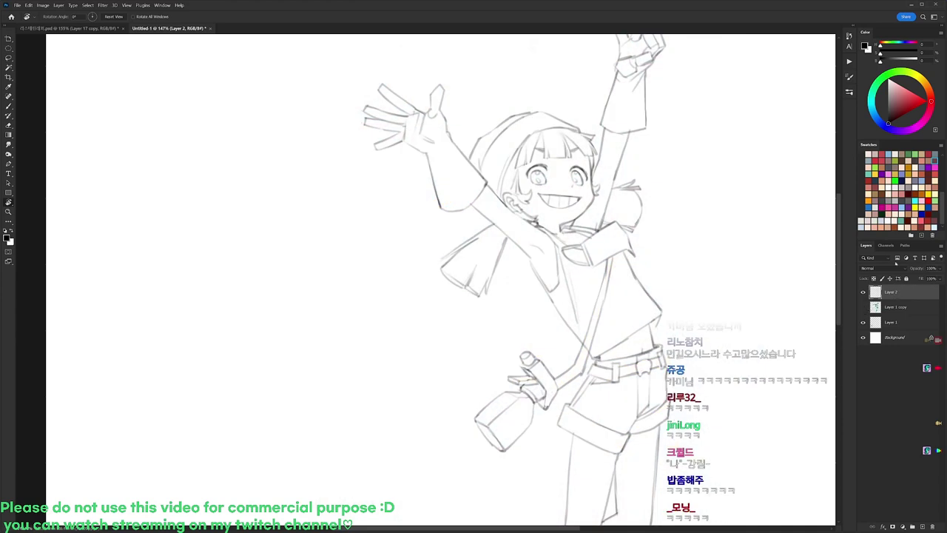
{"action": "left_click", "coordinate": [895, 307]}
{"action": "left_click", "coordinate": [862, 307]}
{"action": "left_click", "coordinate": [940, 279]}
{"action": "left_click_drag", "start_coordinate": [915, 288], "coordinate": [912, 292]}
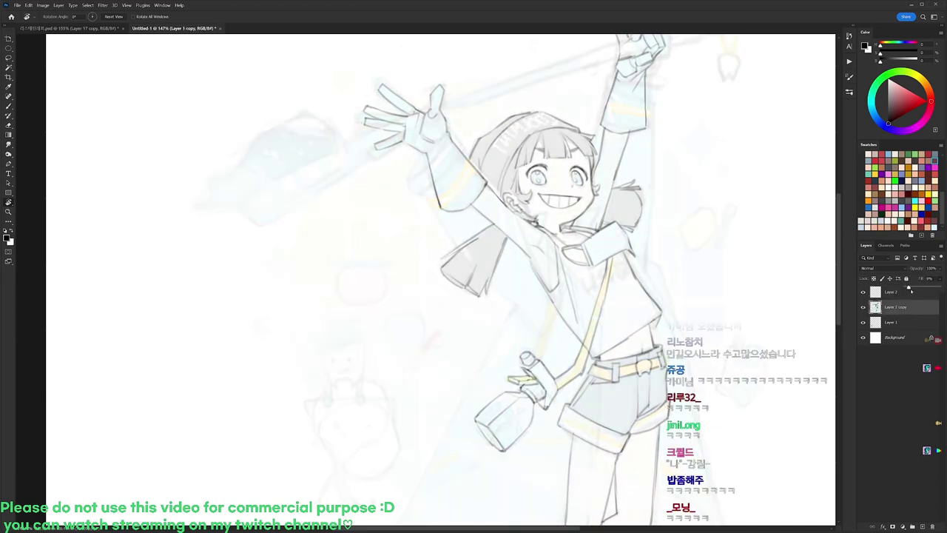
Make Layer 2 active and switch to a thinner round brush preset.
{"action": "left_click", "coordinate": [902, 292]}
{"action": "mouse_move", "coordinate": [580, 116]}
{"action": "left_mouse_down"}
{"action": "mouse_move", "coordinate": [594, 123]}
{"action": "mouse_move", "coordinate": [574, 155]}
{"action": "left_mouse_up"}
{"action": "key", "text": "b"}
{"action": "right_click", "coordinate": [593, 152]}
{"action": "left_click", "coordinate": [660, 220]}
{"action": "key", "text": "Escape"}
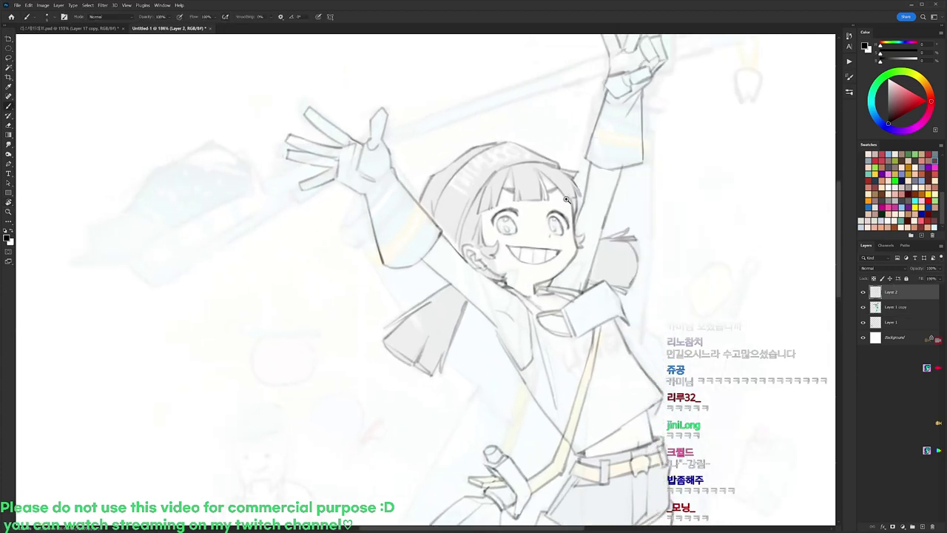
{"action": "scroll", "coordinate": [570, 201], "scroll_direction": "up", "scroll_amount": 4}
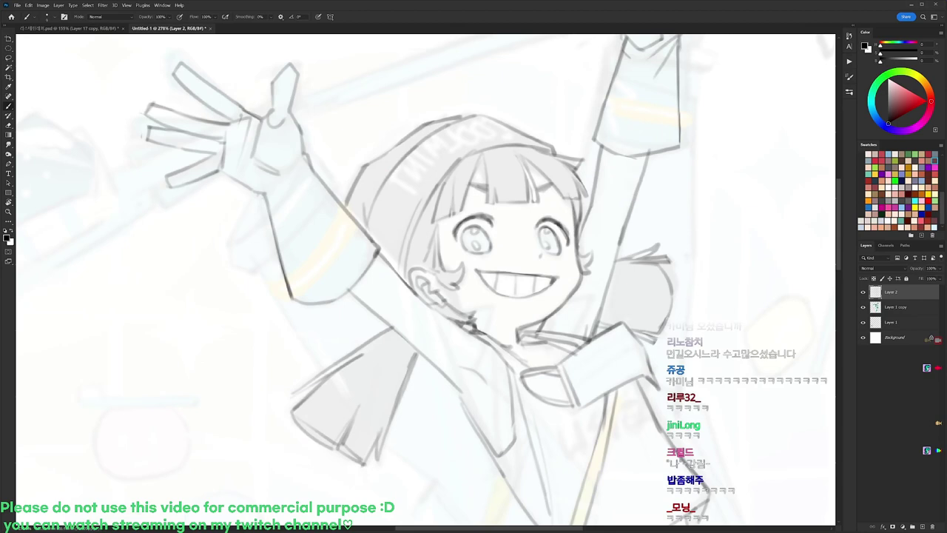
{"action": "key", "text": "e"}
{"action": "key", "text": "r"}
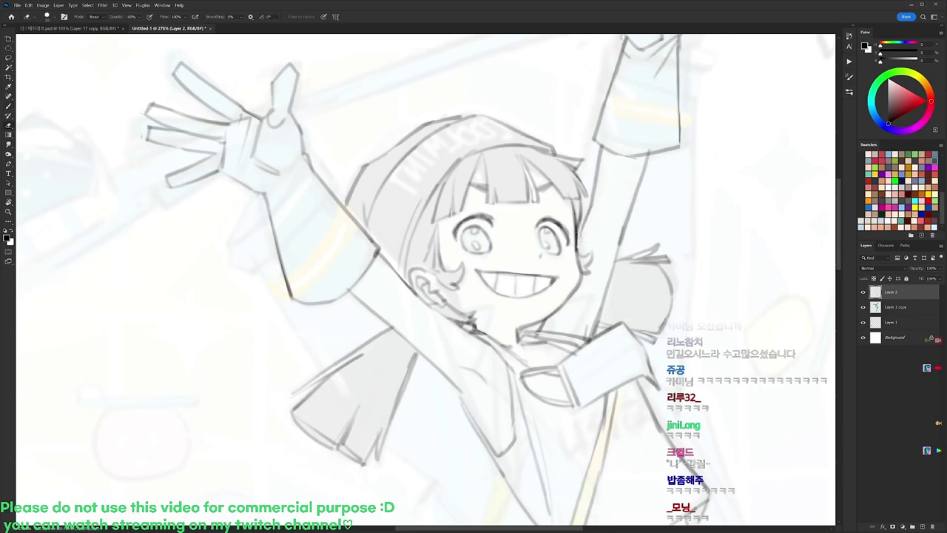
Scale Layer 2 and Layer 1 copy together to about 112% so the figure fills the canvas height.
{"action": "scroll", "coordinate": [680, 206], "scroll_direction": "down", "scroll_amount": 12}
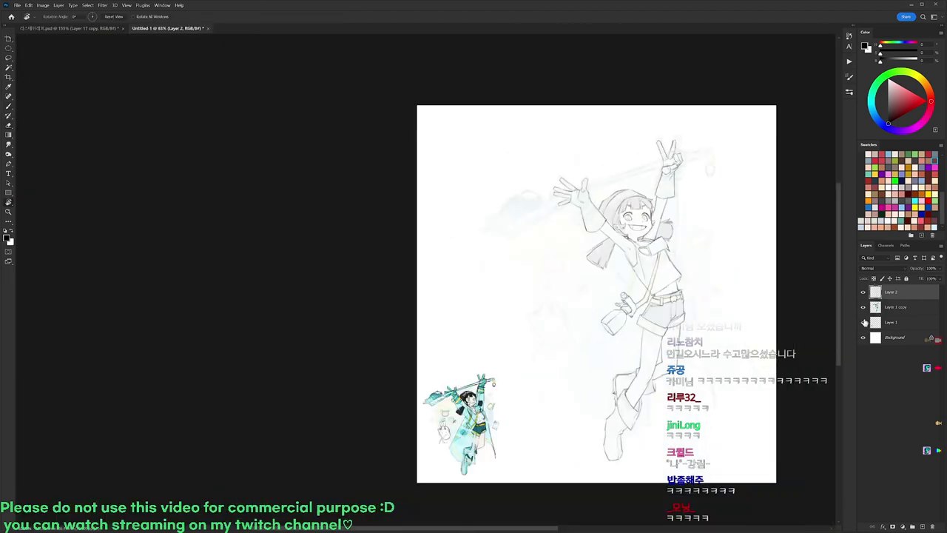
{"action": "left_click", "coordinate": [896, 306]}
{"action": "key", "text": "ctrl+t"}
{"action": "mouse_move", "coordinate": [732, 133]}
{"action": "left_mouse_down"}
{"action": "mouse_move", "coordinate": [753, 104]}
{"action": "mouse_move", "coordinate": [723, 156]}
{"action": "mouse_move", "coordinate": [727, 148]}
{"action": "left_mouse_up"}
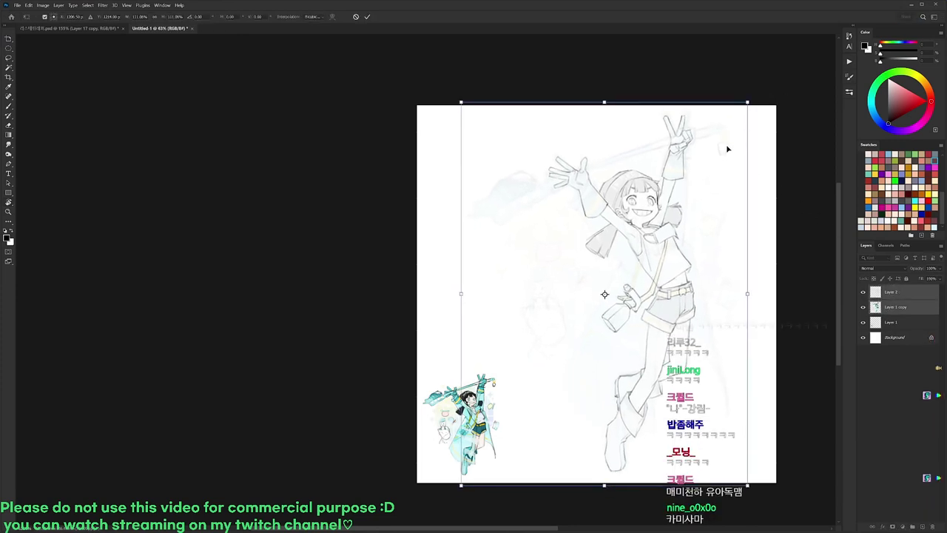
{"action": "left_click_drag", "start_coordinate": [461, 484], "coordinate": [458, 488]}
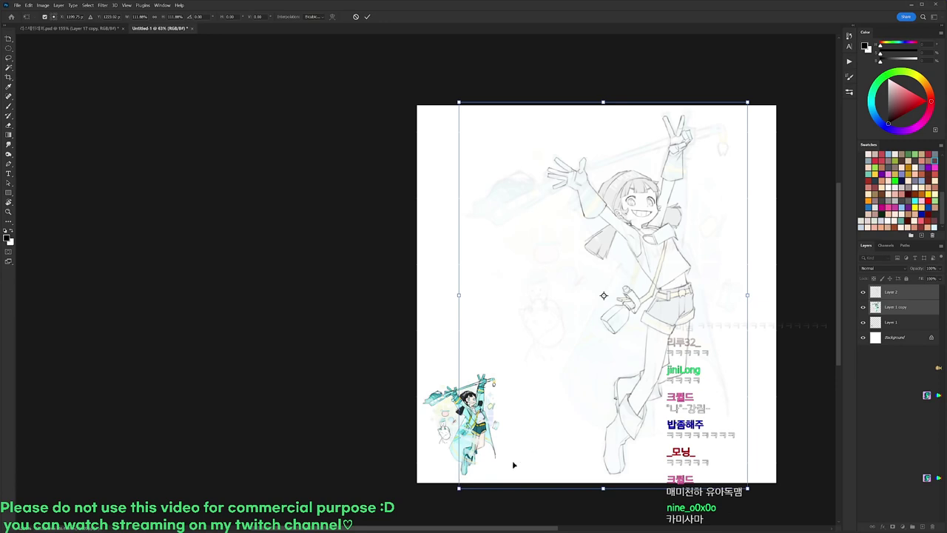
{"action": "key", "text": "Return"}
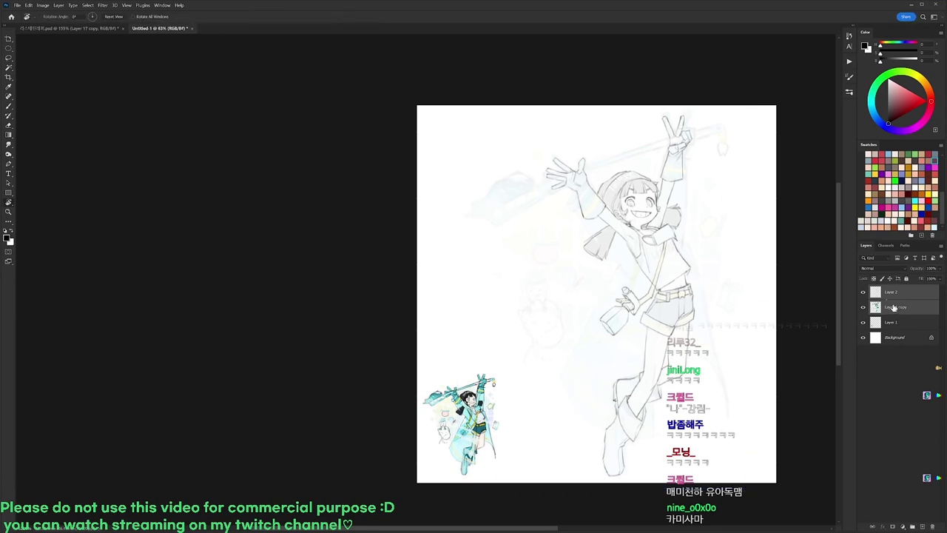
Try a different brush preset on Layer 2 along the beanie's outer edge, erasing over the strokes.
{"action": "left_click", "coordinate": [891, 292]}
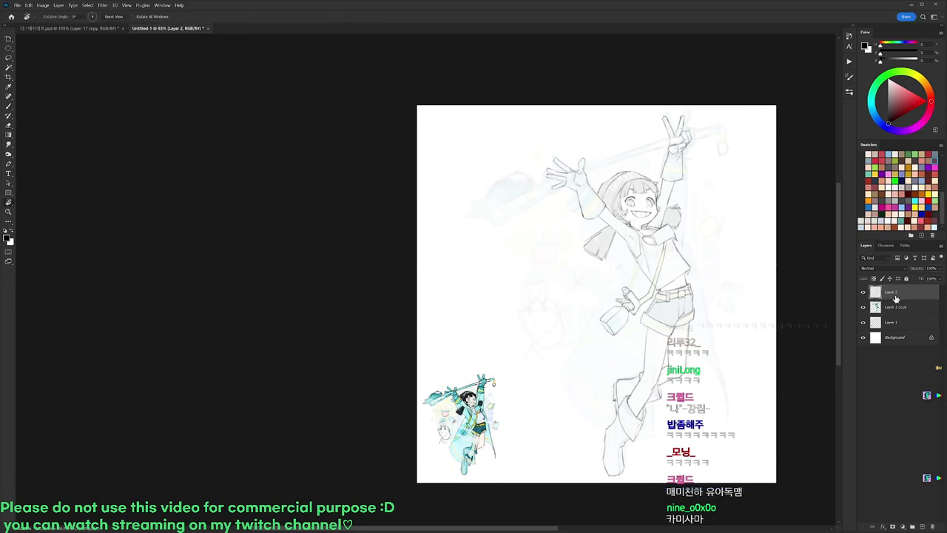
{"action": "scroll", "coordinate": [630, 160], "scroll_direction": "up", "scroll_amount": 6}
{"action": "key", "text": "b"}
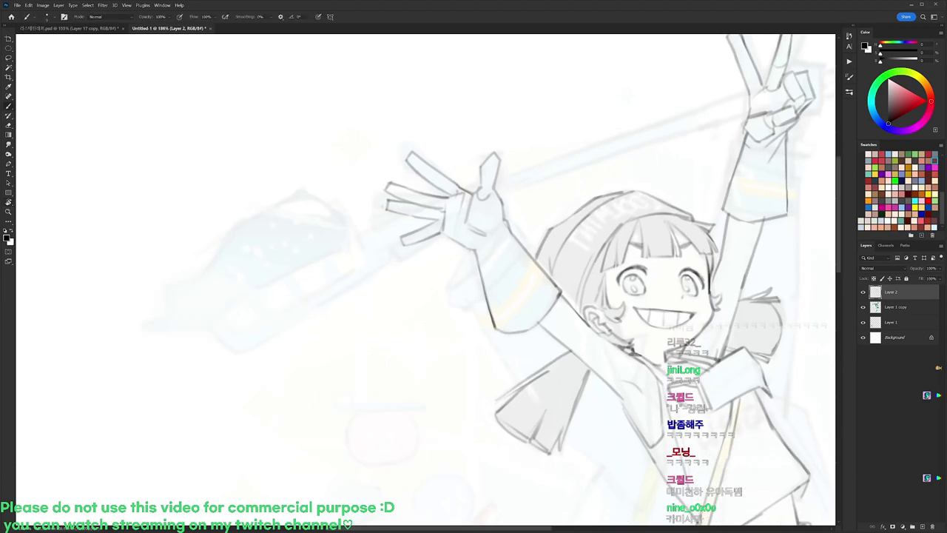
{"action": "right_click", "coordinate": [650, 225]}
{"action": "left_click", "coordinate": [689, 291]}
{"action": "left_click", "coordinate": [891, 293]}
{"action": "mouse_move", "coordinate": [566, 253]}
{"action": "left_mouse_down"}
{"action": "mouse_move", "coordinate": [561, 291]}
{"action": "mouse_move", "coordinate": [555, 270]}
{"action": "left_mouse_up"}
{"action": "key", "text": "e"}
{"action": "key", "text": "b"}
{"action": "key", "text": "e"}
{"action": "left_click_drag", "start_coordinate": [550, 257], "coordinate": [550, 273]}
{"action": "left_click_drag", "start_coordinate": [749, 229], "coordinate": [705, 192]}
Choose the small hard round brush preset with 100% hardness.
{"action": "key", "text": "b"}
{"action": "right_click", "coordinate": [684, 199]}
{"action": "left_click", "coordinate": [749, 267]}
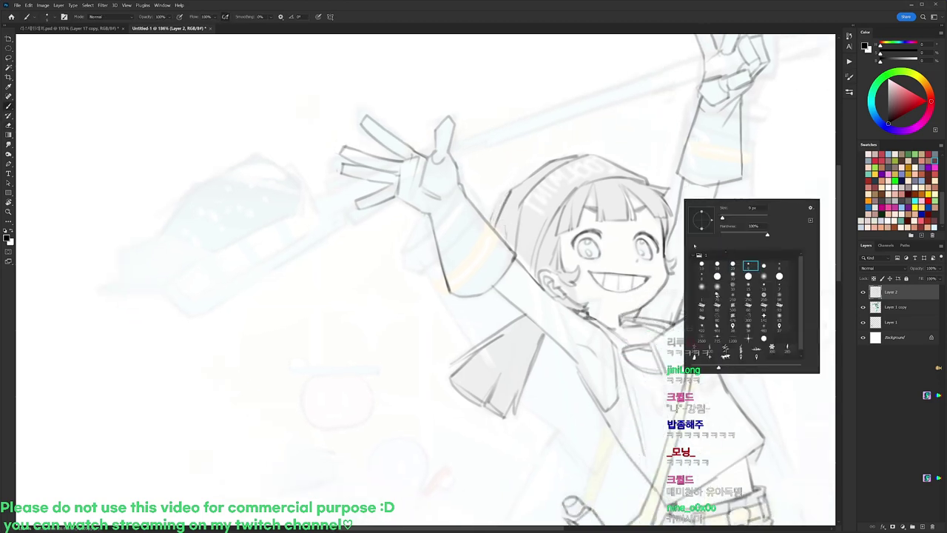
Ink the hair edge and upper cheek line on the right side of the face on Layer 2, trimming the stroke with the eraser.
{"action": "left_click", "coordinate": [584, 241]}
{"action": "scroll", "coordinate": [567, 241], "scroll_direction": "up", "scroll_amount": 2}
{"action": "left_click_drag", "start_coordinate": [539, 235], "coordinate": [533, 275]}
{"action": "key", "text": "e"}
{"action": "key", "text": "b"}
{"action": "left_click_drag", "start_coordinate": [694, 232], "coordinate": [685, 250]}
{"action": "left_click_drag", "start_coordinate": [701, 216], "coordinate": [685, 248]}
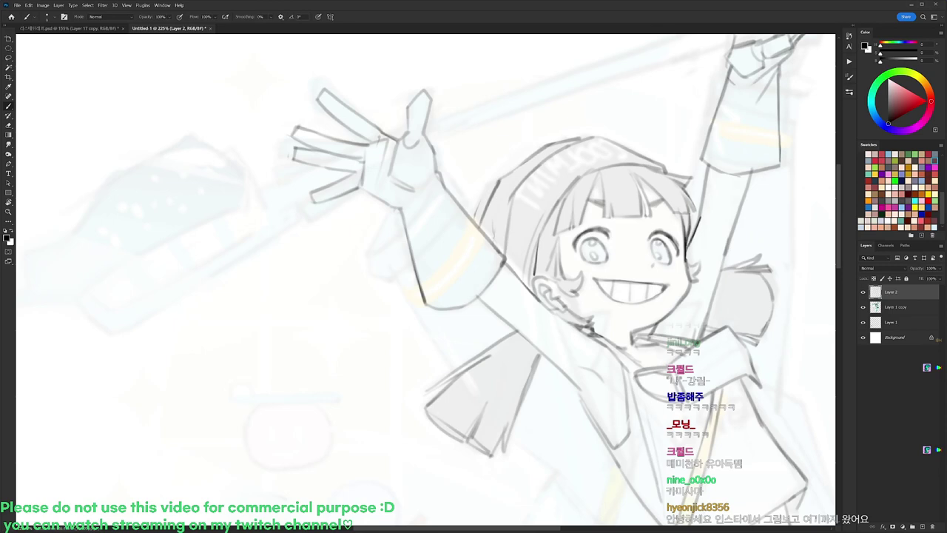
{"action": "key", "text": "r"}
{"action": "mouse_move", "coordinate": [687, 270]}
{"action": "left_mouse_down"}
{"action": "mouse_move", "coordinate": [683, 193]}
{"action": "mouse_move", "coordinate": [653, 131]}
{"action": "left_mouse_up"}
{"action": "key", "text": "e"}
{"action": "left_click_drag", "start_coordinate": [678, 190], "coordinate": [672, 220]}
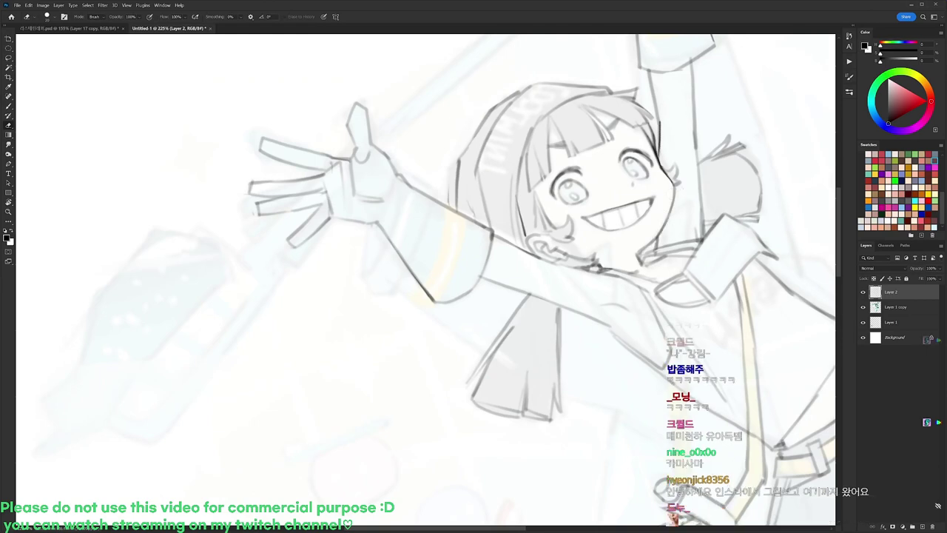
Ink the jaw contour down to the chin and undo the last chin stroke.
{"action": "key", "text": "r"}
{"action": "mouse_move", "coordinate": [651, 141]}
{"action": "left_mouse_down"}
{"action": "mouse_move", "coordinate": [679, 231]}
{"action": "mouse_move", "coordinate": [621, 178]}
{"action": "left_mouse_up"}
{"action": "key", "text": "b"}
{"action": "left_click_drag", "start_coordinate": [579, 267], "coordinate": [573, 273]}
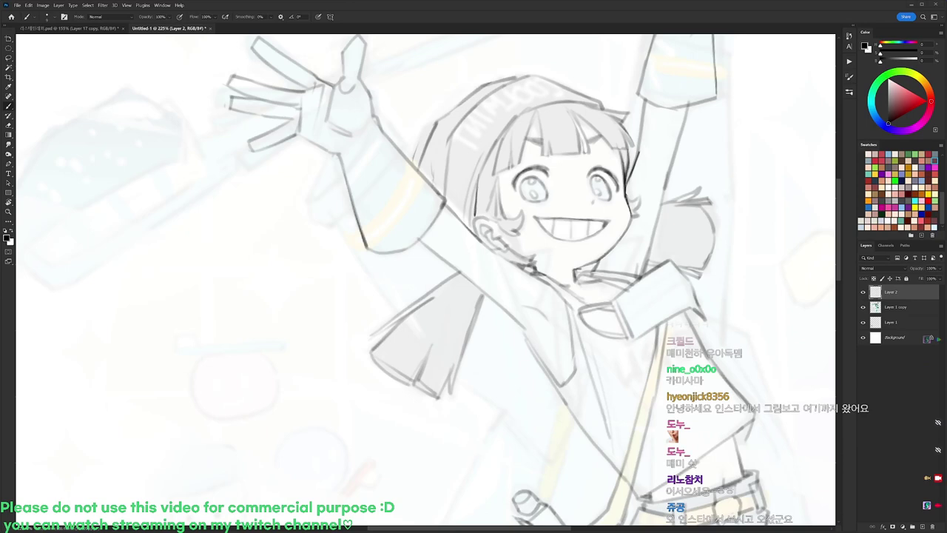
{"action": "key", "text": "r"}
{"action": "left_click_drag", "start_coordinate": [641, 241], "coordinate": [646, 298]}
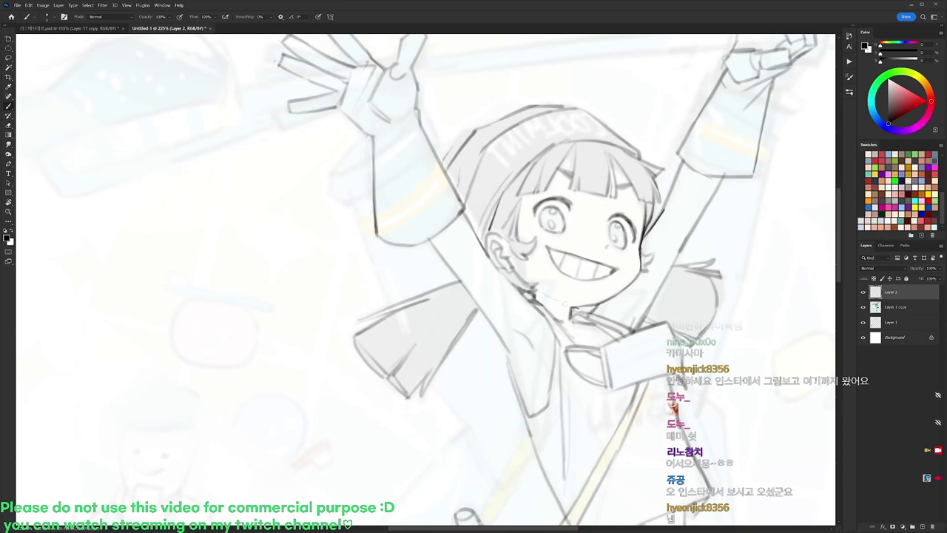
{"action": "left_click_drag", "start_coordinate": [560, 304], "coordinate": [546, 308]}
{"action": "key", "text": "ctrl+z"}
Ink the long hair strand framing the left side of the face above the ear, cleaning its edges with the eraser.
{"action": "key", "text": "r"}
{"action": "key", "text": "b"}
{"action": "key", "text": "r"}
{"action": "key", "text": "b"}
{"action": "left_click_drag", "start_coordinate": [522, 195], "coordinate": [510, 238]}
{"action": "key", "text": "e"}
{"action": "key", "text": "b"}
{"action": "key", "text": "e"}
{"action": "key", "text": "b"}
{"action": "key", "text": "e"}
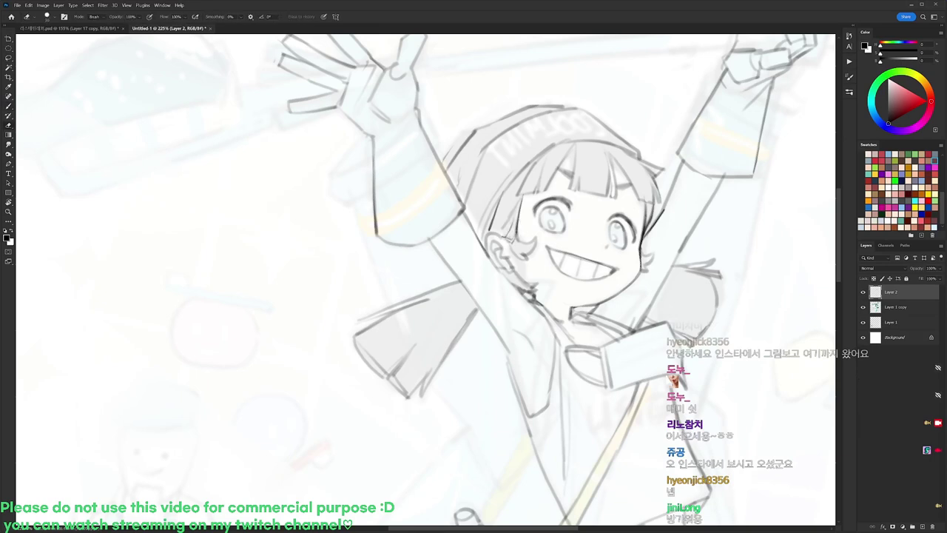
{"action": "key", "text": "r"}
{"action": "left_click_drag", "start_coordinate": [520, 221], "coordinate": [498, 195]}
{"action": "key", "text": "b"}
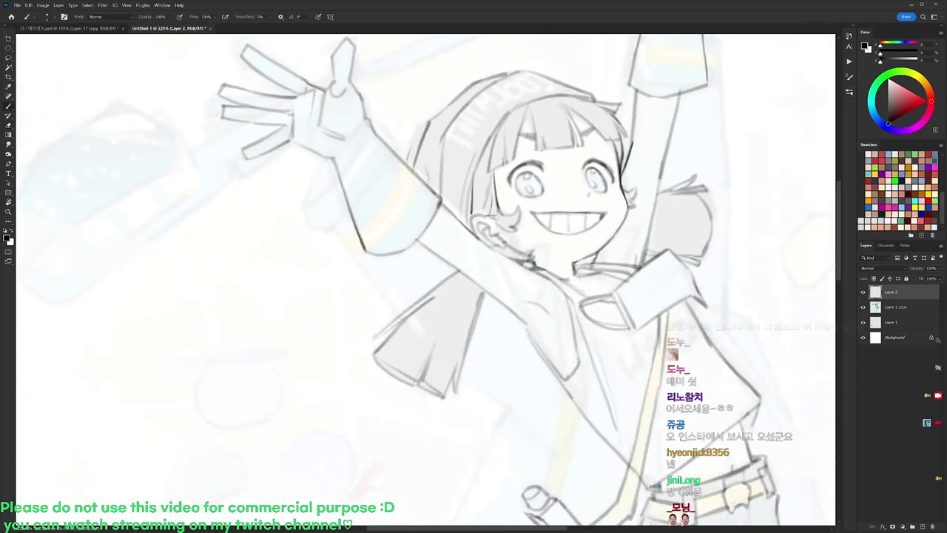
Ink the small pointed hair tuft beside the right cheek, sharpening its tips with the eraser.
{"action": "key", "text": "e"}
{"action": "key", "text": "b"}
{"action": "left_click_drag", "start_coordinate": [635, 186], "coordinate": [633, 200]}
{"action": "key", "text": "e"}
{"action": "key", "text": "b"}
{"action": "key", "text": "e"}
{"action": "key", "text": "b"}
{"action": "key", "text": "e"}
{"action": "left_click_drag", "start_coordinate": [631, 205], "coordinate": [646, 282]}
{"action": "key", "text": "r"}
{"action": "key", "text": "b"}
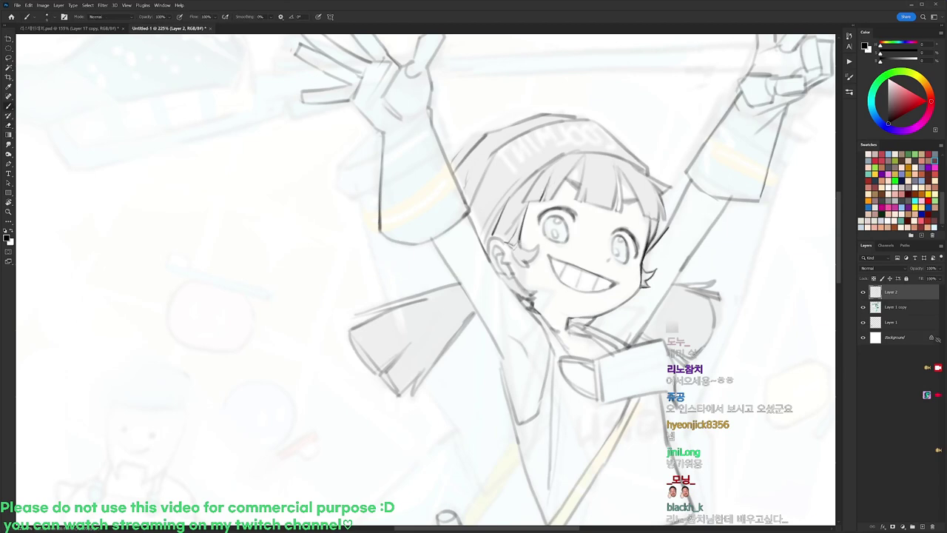
Ink the left part of the fringe along its lower edge and add a thin flicked strand over the beanie brim.
{"action": "left_click_drag", "start_coordinate": [541, 201], "coordinate": [522, 201]}
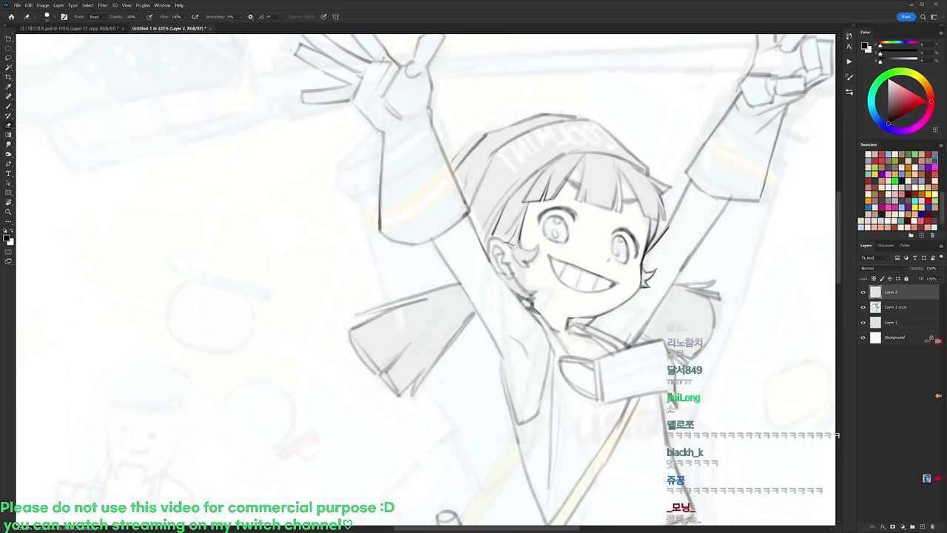
{"action": "left_click_drag", "start_coordinate": [553, 162], "coordinate": [580, 151]}
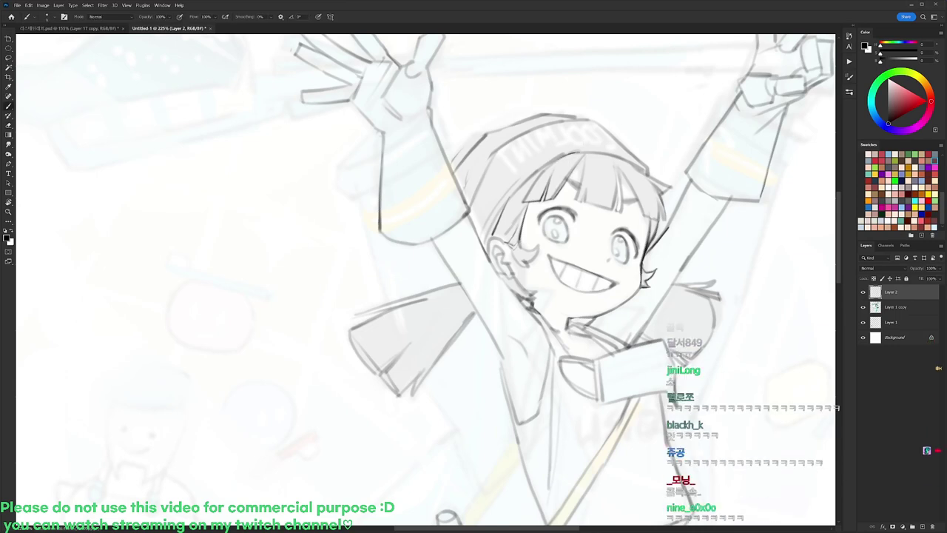
{"action": "left_click_drag", "start_coordinate": [524, 170], "coordinate": [542, 173]}
{"action": "left_click_drag", "start_coordinate": [527, 173], "coordinate": [536, 173]}
{"action": "key", "text": "e"}
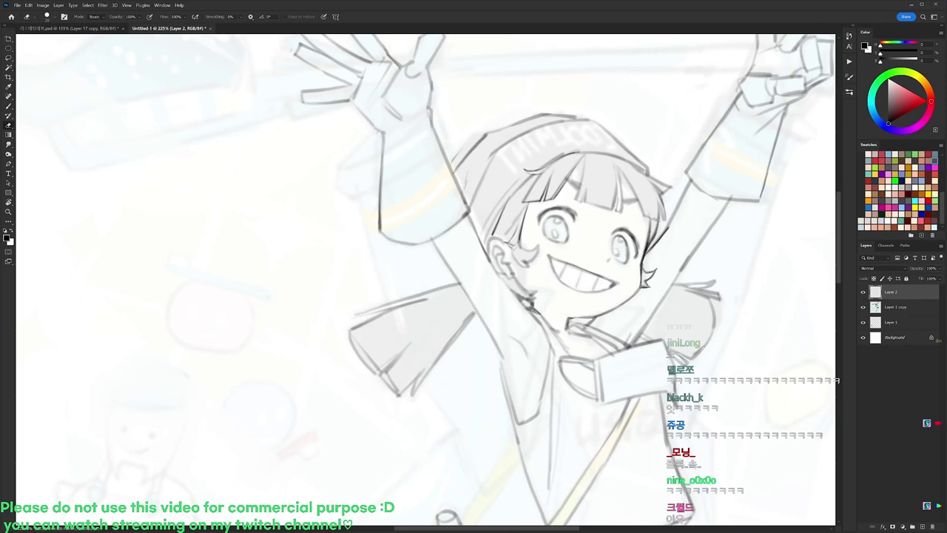
{"action": "key", "text": "r"}
{"action": "mouse_move", "coordinate": [621, 151]}
{"action": "left_mouse_down"}
{"action": "mouse_move", "coordinate": [621, 108]}
{"action": "mouse_move", "coordinate": [527, 59]}
{"action": "left_mouse_up"}
{"action": "key", "text": "b"}
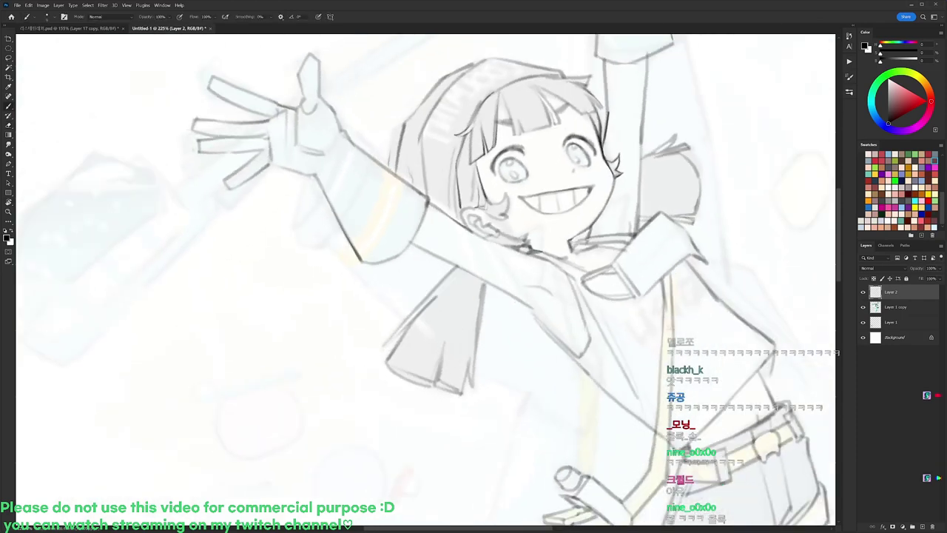
Ink the strand lines dividing the fringe above the left eye and forehead.
{"action": "key", "text": "r"}
{"action": "left_click_drag", "start_coordinate": [452, 173], "coordinate": [530, 176]}
{"action": "key", "text": "b"}
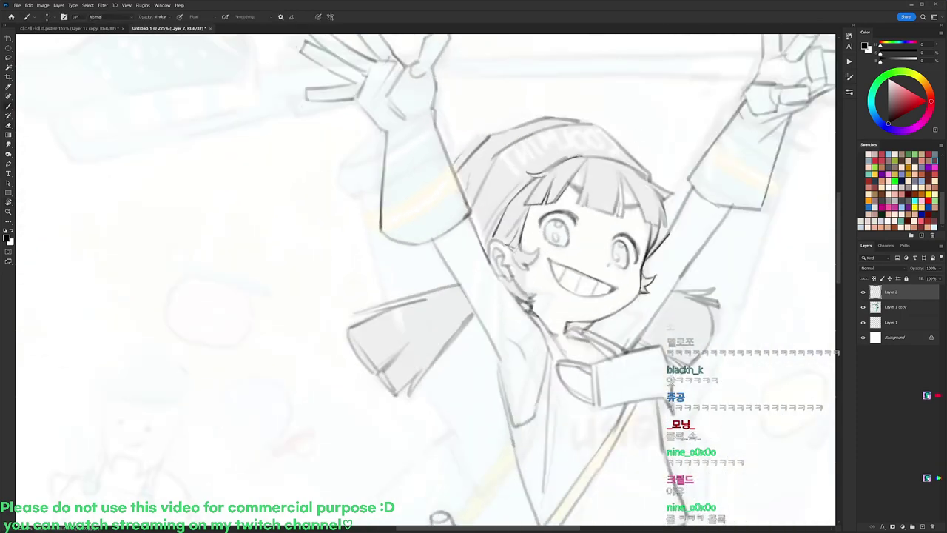
{"action": "left_click_drag", "start_coordinate": [586, 158], "coordinate": [576, 204]}
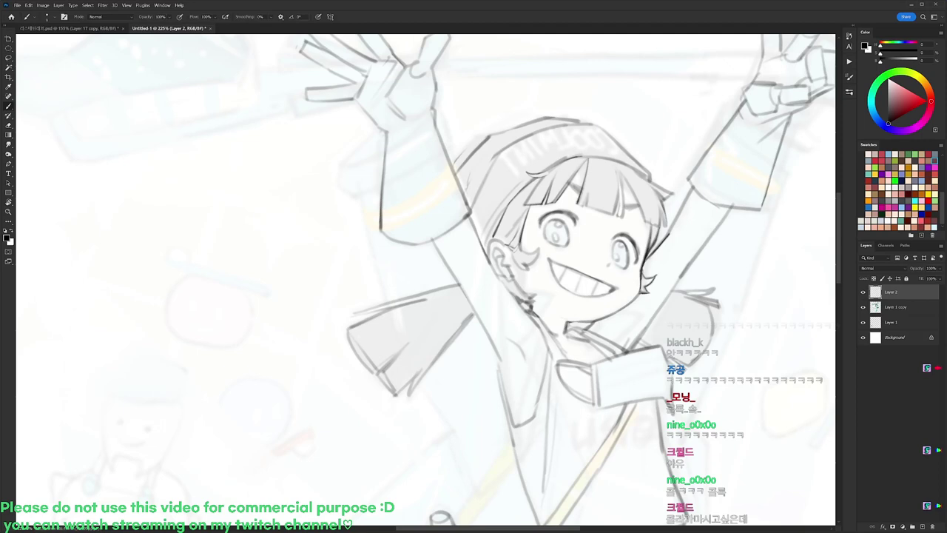
{"action": "key", "text": "e"}
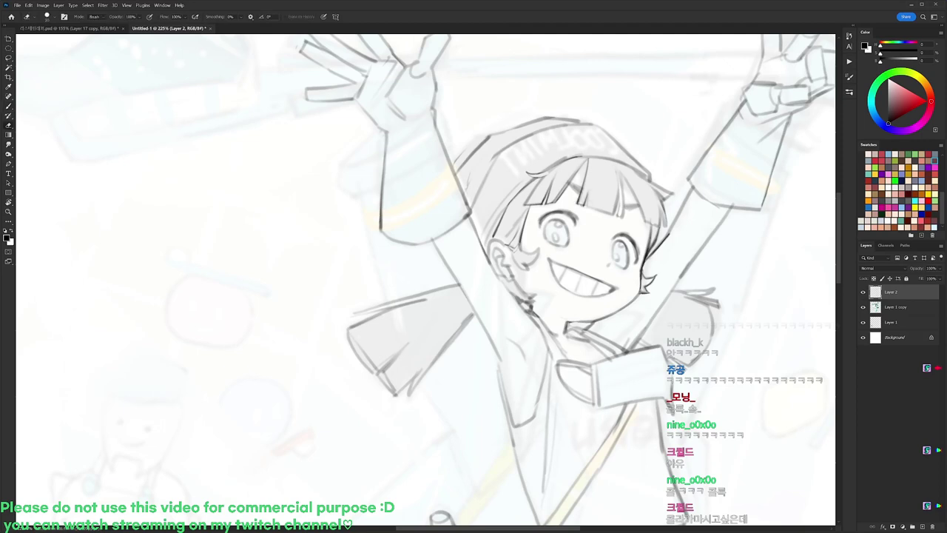
{"action": "key", "text": "b"}
{"action": "left_click_drag", "start_coordinate": [589, 190], "coordinate": [587, 207]}
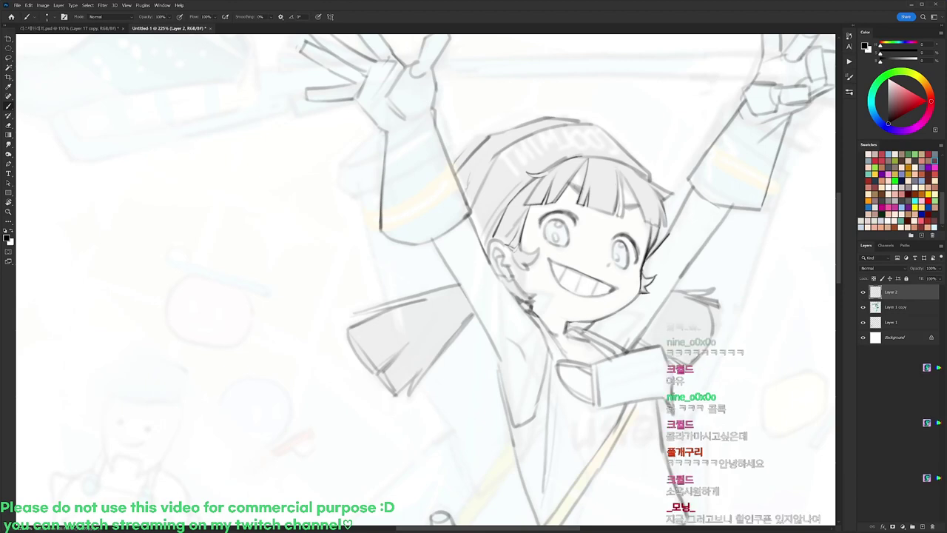
Ink the central fringe locks and their lower tips, alternating strokes and erasing to keep the points clean.
{"action": "key", "text": "e"}
{"action": "mouse_move", "coordinate": [618, 182]}
{"action": "left_mouse_down"}
{"action": "mouse_move", "coordinate": [613, 214]}
{"action": "mouse_move", "coordinate": [585, 146]}
{"action": "mouse_move", "coordinate": [382, 75]}
{"action": "left_mouse_up"}
{"action": "key", "text": "r"}
{"action": "key", "text": "b"}
{"action": "mouse_move", "coordinate": [416, 159]}
{"action": "left_mouse_down"}
{"action": "mouse_move", "coordinate": [405, 178]}
{"action": "mouse_move", "coordinate": [427, 166]}
{"action": "mouse_move", "coordinate": [553, 246]}
{"action": "left_mouse_up"}
{"action": "key", "text": "r"}
{"action": "key", "text": "b"}
{"action": "key", "text": "e"}
{"action": "key", "text": "b"}
{"action": "key", "text": "e"}
{"action": "key", "text": "b"}
{"action": "key", "text": "e"}
{"action": "key", "text": "r"}
{"action": "mouse_move", "coordinate": [578, 178]}
{"action": "left_mouse_down"}
{"action": "mouse_move", "coordinate": [541, 129]}
{"action": "mouse_move", "coordinate": [255, 251]}
{"action": "left_mouse_up"}
{"action": "key", "text": "b"}
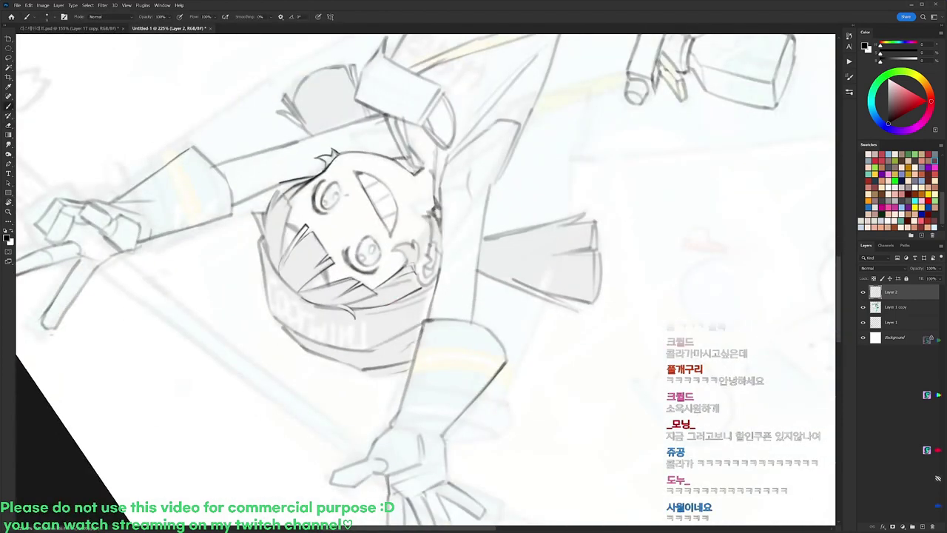
{"action": "key", "text": "r"}
{"action": "left_click_drag", "start_coordinate": [606, 255], "coordinate": [605, 311]}
{"action": "key", "text": "Escape"}
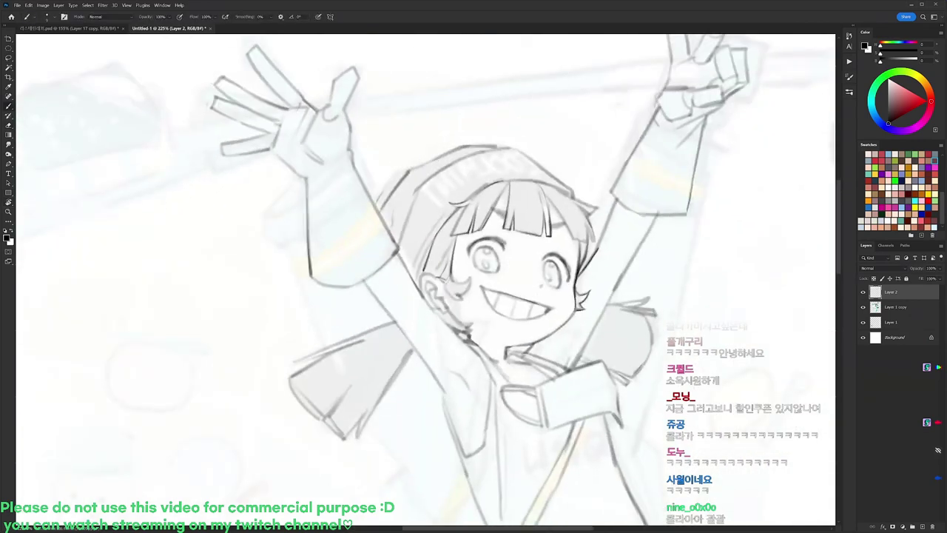
Ink the fringe's inner strand lines over the forehead, tidying the overlaps with the eraser.
{"action": "key", "text": "r"}
{"action": "left_click_drag", "start_coordinate": [648, 179], "coordinate": [670, 270]}
{"action": "left_click_drag", "start_coordinate": [532, 220], "coordinate": [523, 226]}
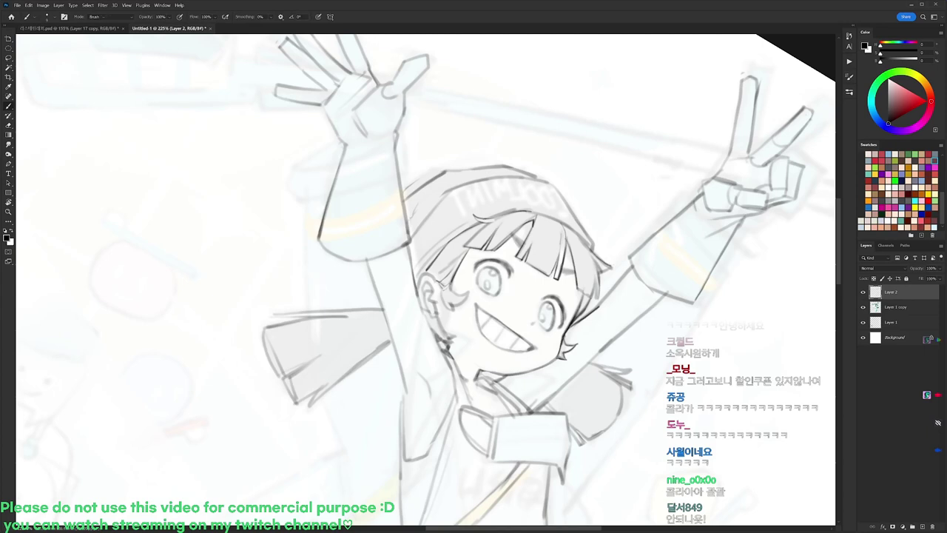
{"action": "key", "text": "e"}
{"action": "key", "text": "b"}
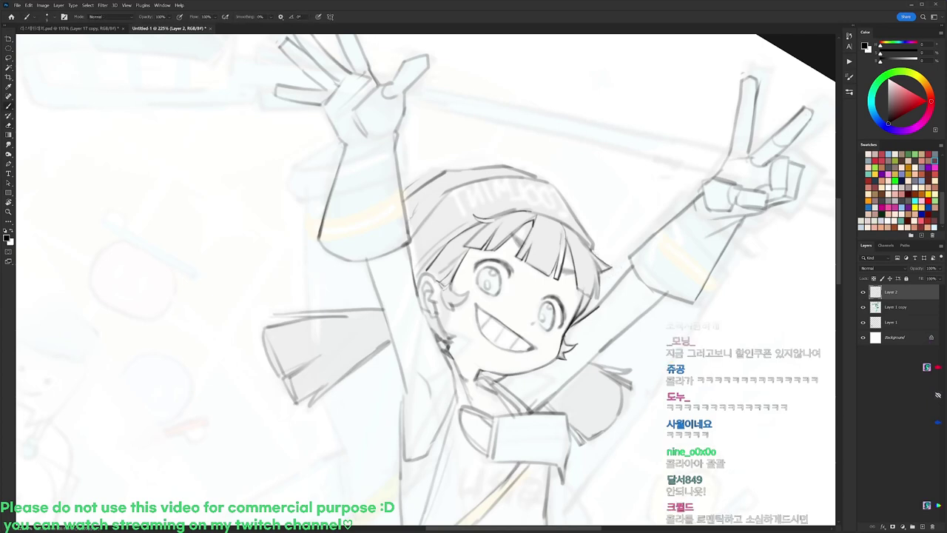
{"action": "key", "text": "e"}
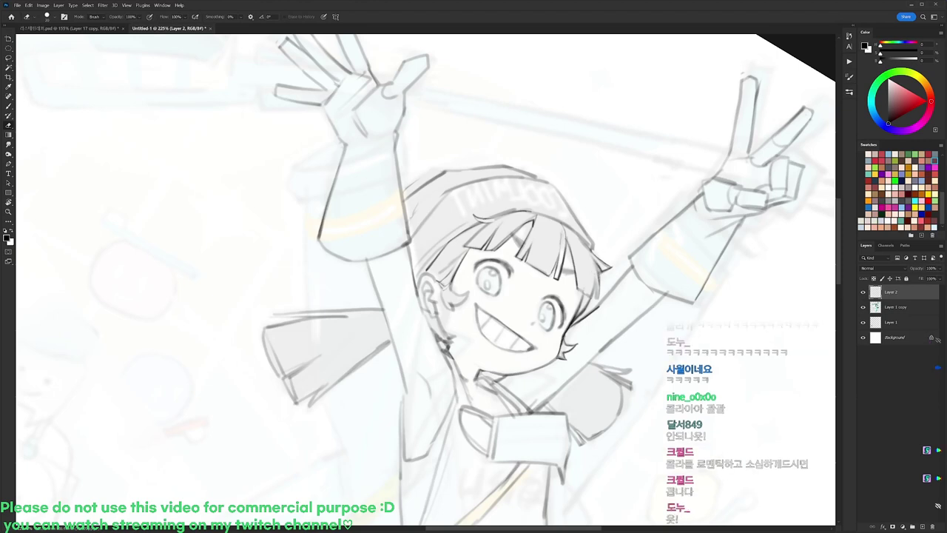
{"action": "key", "text": "b"}
Ink the right-hand fringe locks and the hair tuft sticking out below the beanie, refining them with the eraser.
{"action": "mouse_move", "coordinate": [598, 281]}
{"action": "left_mouse_down"}
{"action": "mouse_move", "coordinate": [592, 301]}
{"action": "mouse_move", "coordinate": [600, 296]}
{"action": "mouse_move", "coordinate": [589, 224]}
{"action": "mouse_move", "coordinate": [582, 229]}
{"action": "left_mouse_up"}
{"action": "key", "text": "r"}
{"action": "key", "text": "e"}
{"action": "key", "text": "b"}
{"action": "key", "text": "e"}
{"action": "key", "text": "b"}
{"action": "key", "text": "e"}
{"action": "key", "text": "b"}
{"action": "key", "text": "e"}
{"action": "key", "text": "b"}
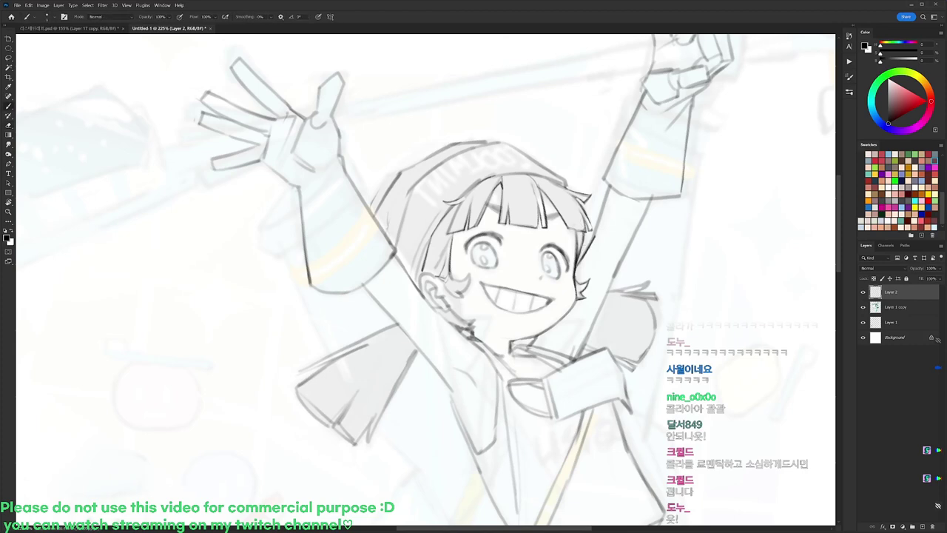
Ink the hair strand running down to the top of the left ear.
{"action": "key", "text": "e"}
{"action": "key", "text": "b"}
{"action": "left_click_drag", "start_coordinate": [437, 252], "coordinate": [433, 272]}
{"action": "key", "text": "r"}
{"action": "left_click_drag", "start_coordinate": [677, 219], "coordinate": [676, 347]}
{"action": "key", "text": "e"}
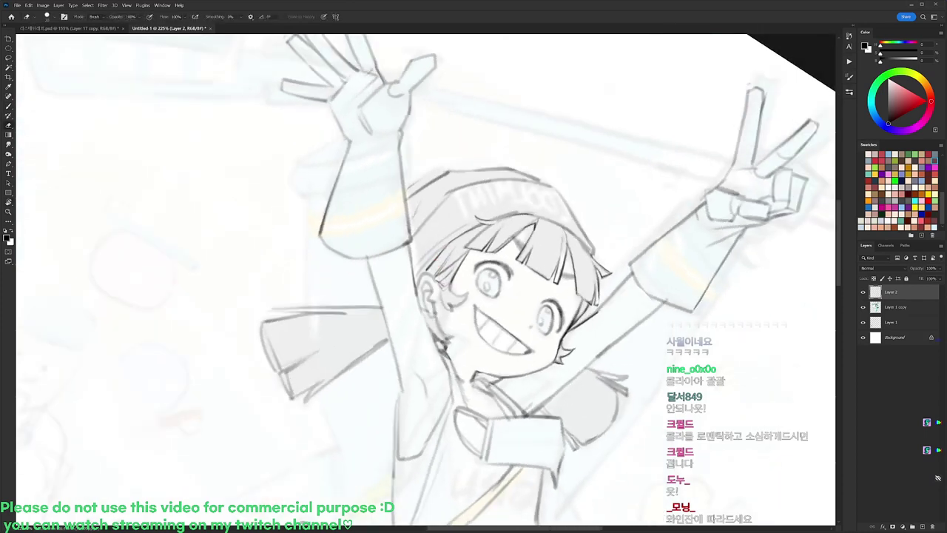
Ink the ear outline with its inner detail and the hair tuft below it, erasing stray line ends.
{"action": "key", "text": "b"}
{"action": "mouse_move", "coordinate": [428, 274]}
{"action": "left_mouse_down"}
{"action": "mouse_move", "coordinate": [437, 280]}
{"action": "mouse_move", "coordinate": [416, 287]}
{"action": "mouse_move", "coordinate": [437, 315]}
{"action": "left_mouse_up"}
{"action": "key", "text": "e"}
{"action": "key", "text": "b"}
{"action": "key", "text": "e"}
{"action": "key", "text": "b"}
{"action": "key", "text": "e"}
{"action": "key", "text": "b"}
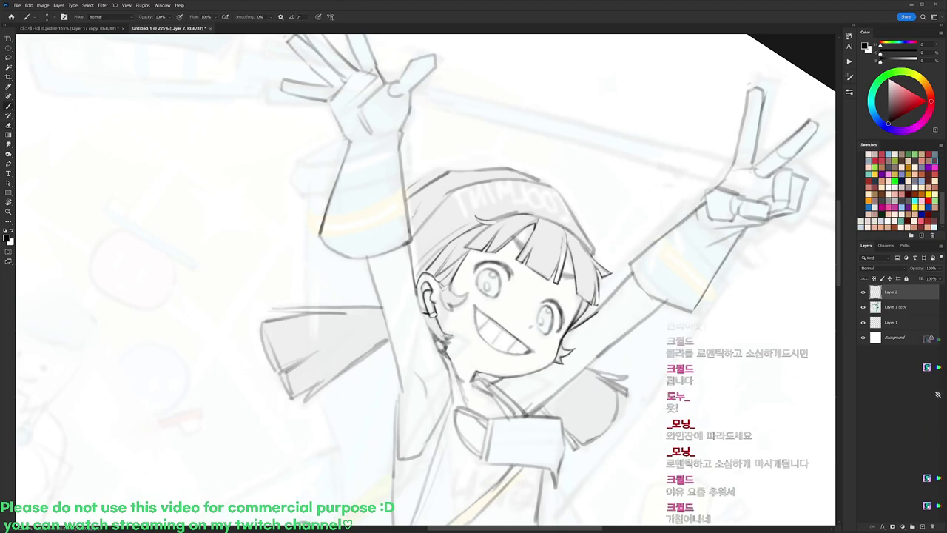
{"action": "key", "text": "e"}
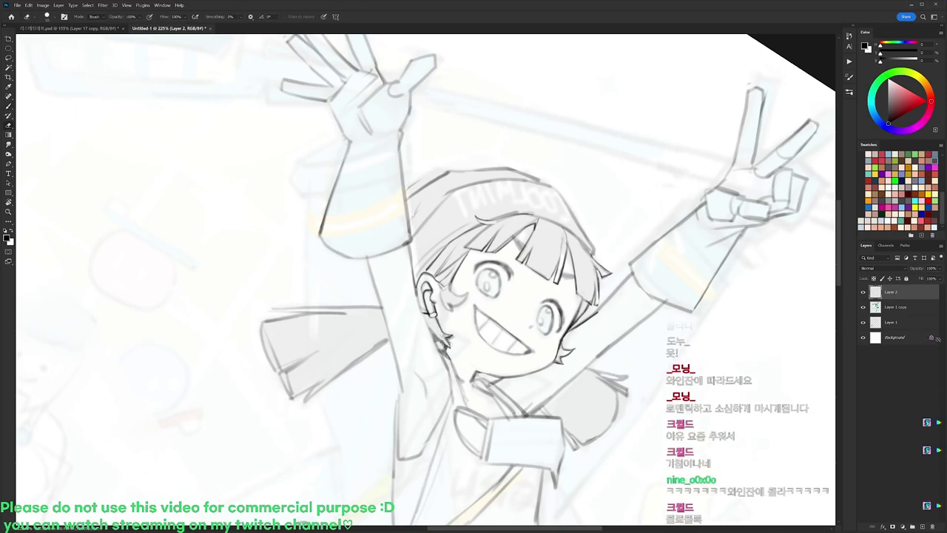
{"action": "key", "text": "b"}
{"action": "key", "text": "r"}
{"action": "left_click_drag", "start_coordinate": [623, 216], "coordinate": [506, 194]}
{"action": "key", "text": "b"}
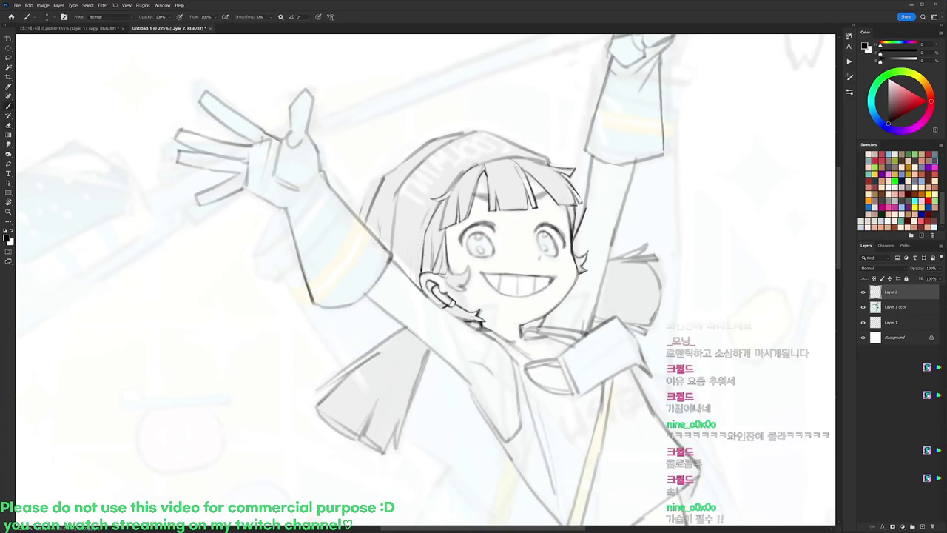
Ink the beanie brim line and hair strands behind the ear, erasing excess along the beanie's left side.
{"action": "mouse_move", "coordinate": [391, 247]}
{"action": "left_mouse_down"}
{"action": "mouse_move", "coordinate": [393, 204]}
{"action": "mouse_move", "coordinate": [413, 172]}
{"action": "left_mouse_up"}
{"action": "key", "text": "r"}
{"action": "left_click_drag", "start_coordinate": [554, 113], "coordinate": [452, 92]}
{"action": "key", "text": "e"}
{"action": "left_click_drag", "start_coordinate": [385, 274], "coordinate": [386, 292]}
{"action": "key", "text": "b"}
{"action": "key", "text": "r"}
{"action": "left_click_drag", "start_coordinate": [491, 186], "coordinate": [508, 216]}
{"action": "key", "text": "e"}
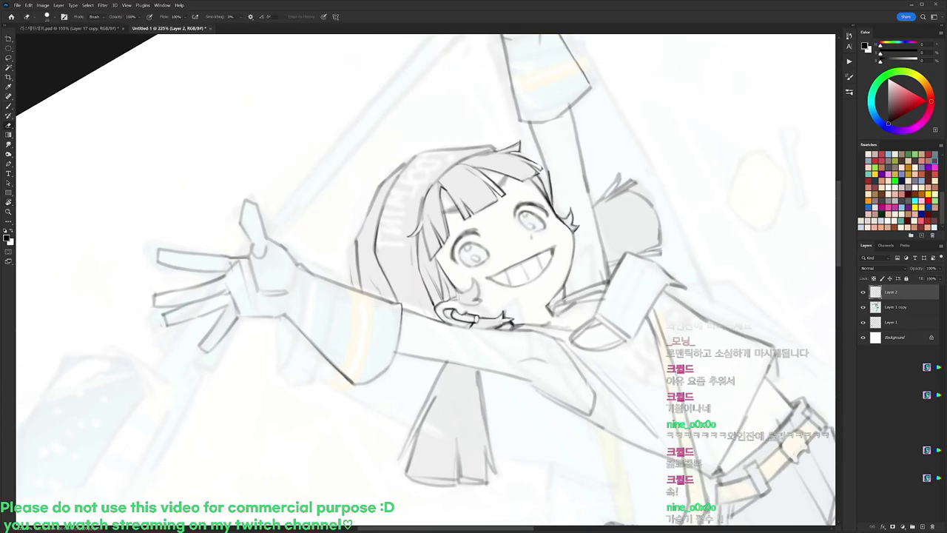
{"action": "key", "text": "b"}
{"action": "left_click_drag", "start_coordinate": [386, 298], "coordinate": [401, 304]}
{"action": "left_click_drag", "start_coordinate": [442, 254], "coordinate": [444, 269]}
{"action": "key", "text": "e"}
{"action": "left_click_drag", "start_coordinate": [386, 214], "coordinate": [377, 259]}
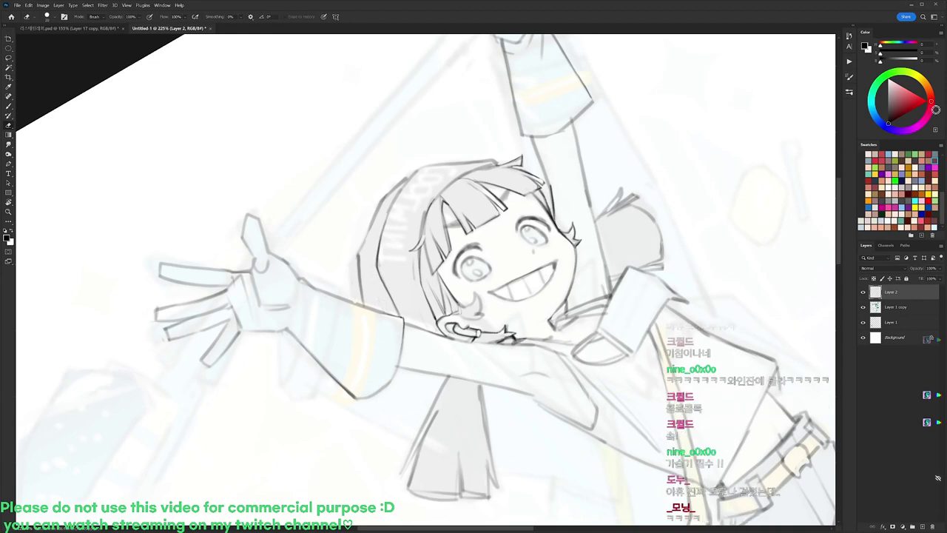
Ink the beanie's brim edge and its outer contour up to the crown, cleaning the joins with the eraser.
{"action": "key", "text": "r"}
{"action": "left_click_drag", "start_coordinate": [562, 244], "coordinate": [506, 165]}
{"action": "left_click_drag", "start_coordinate": [489, 222], "coordinate": [526, 227]}
{"action": "key", "text": "b"}
{"action": "key", "text": "e"}
{"action": "key", "text": "b"}
{"action": "left_click_drag", "start_coordinate": [389, 223], "coordinate": [405, 290]}
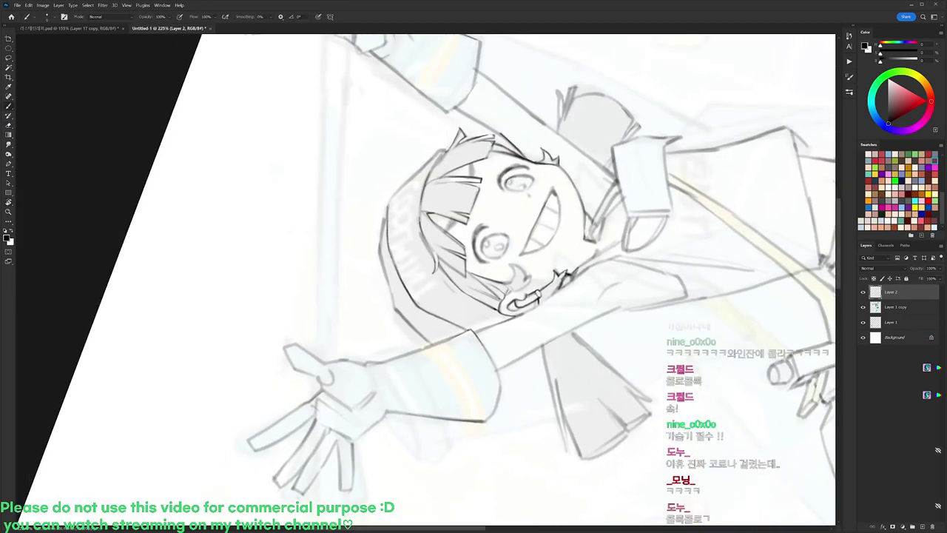
{"action": "key", "text": "e"}
{"action": "key", "text": "b"}
{"action": "mouse_move", "coordinate": [386, 215]}
{"action": "left_mouse_down"}
{"action": "mouse_move", "coordinate": [388, 199]}
{"action": "mouse_move", "coordinate": [447, 149]}
{"action": "mouse_move", "coordinate": [440, 152]}
{"action": "left_mouse_up"}
{"action": "key", "text": "e"}
{"action": "key", "text": "b"}
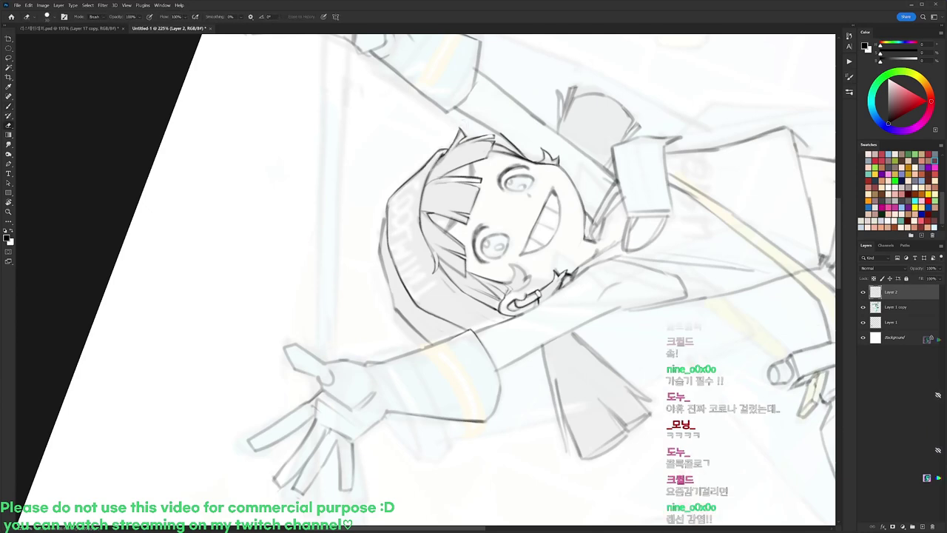
{"action": "key", "text": "e"}
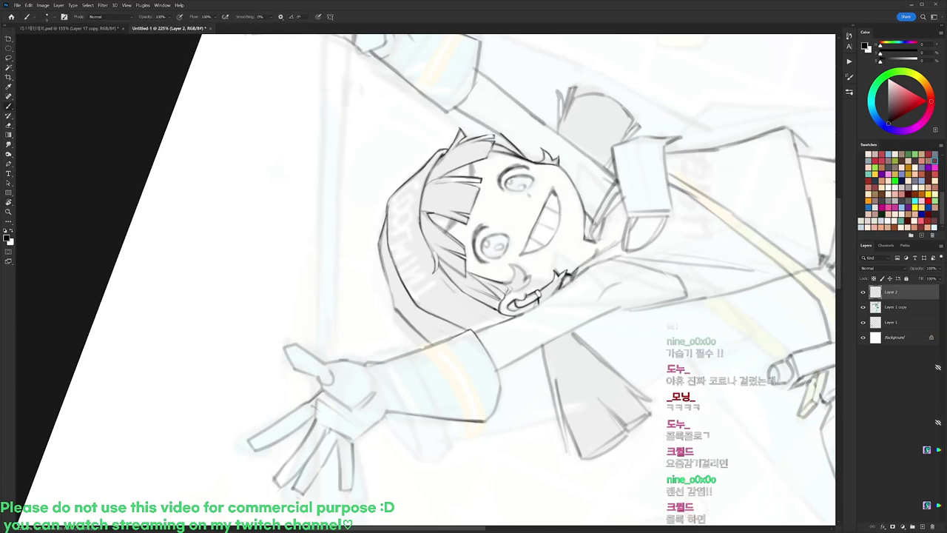
Ink the back edge of the beanie down toward the raised arm and clean up the stroke.
{"action": "key", "text": "r"}
{"action": "left_click_drag", "start_coordinate": [393, 300], "coordinate": [554, 275]}
{"action": "key", "text": "b"}
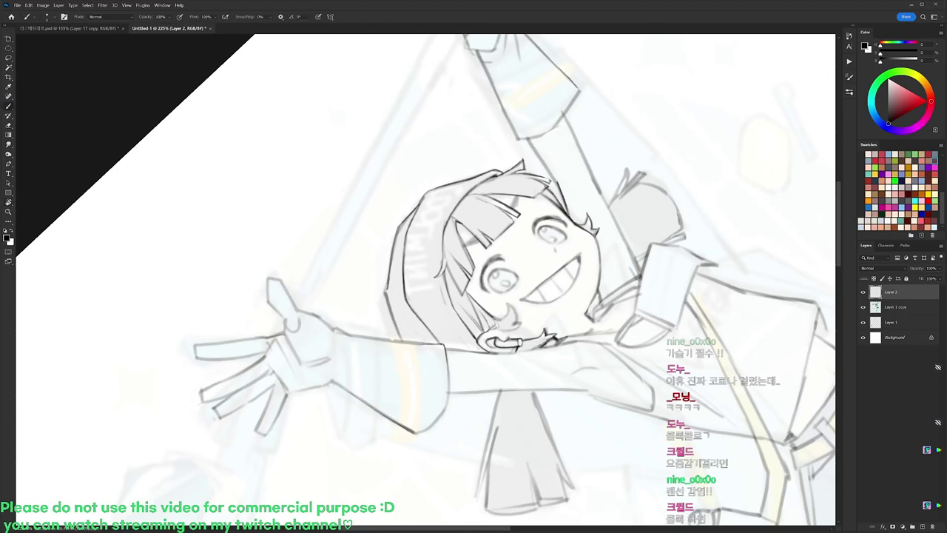
{"action": "mouse_move", "coordinate": [387, 284]}
{"action": "left_mouse_down"}
{"action": "mouse_move", "coordinate": [404, 340]}
{"action": "mouse_move", "coordinate": [395, 324]}
{"action": "left_mouse_up"}
{"action": "key", "text": "e"}
{"action": "key", "text": "r"}
{"action": "mouse_move", "coordinate": [474, 190]}
{"action": "left_mouse_down"}
{"action": "mouse_move", "coordinate": [522, 244]}
{"action": "mouse_move", "coordinate": [531, 238]}
{"action": "left_mouse_up"}
{"action": "key", "text": "b"}
{"action": "key", "text": "e"}
Ink the inner edge of the left raised arm's sleeve from the glove to the cuff corner.
{"action": "key", "text": "z"}
{"action": "left_click_drag", "start_coordinate": [481, 150], "coordinate": [443, 152]}
{"action": "key", "text": "r"}
{"action": "left_click_drag", "start_coordinate": [619, 118], "coordinate": [623, 199]}
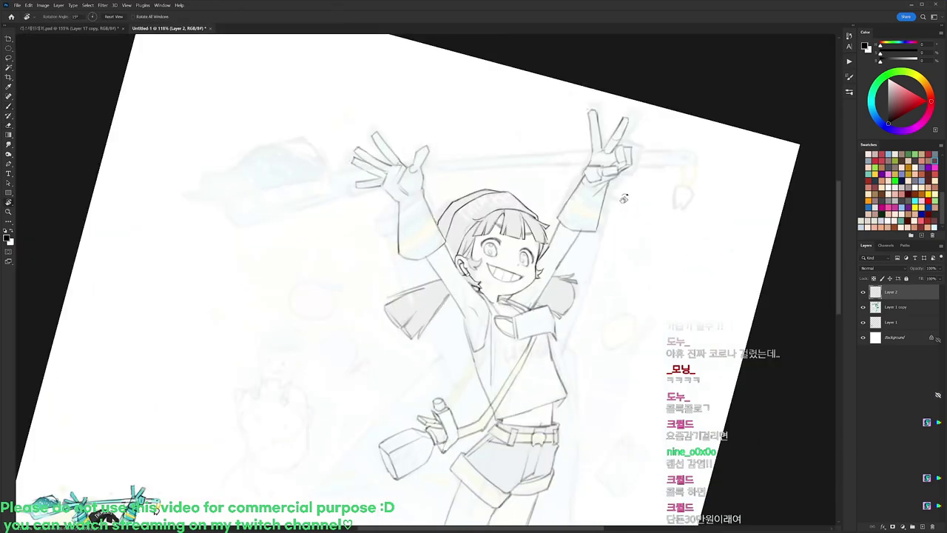
{"action": "scroll", "coordinate": [452, 187], "scroll_direction": "up", "scroll_amount": 3}
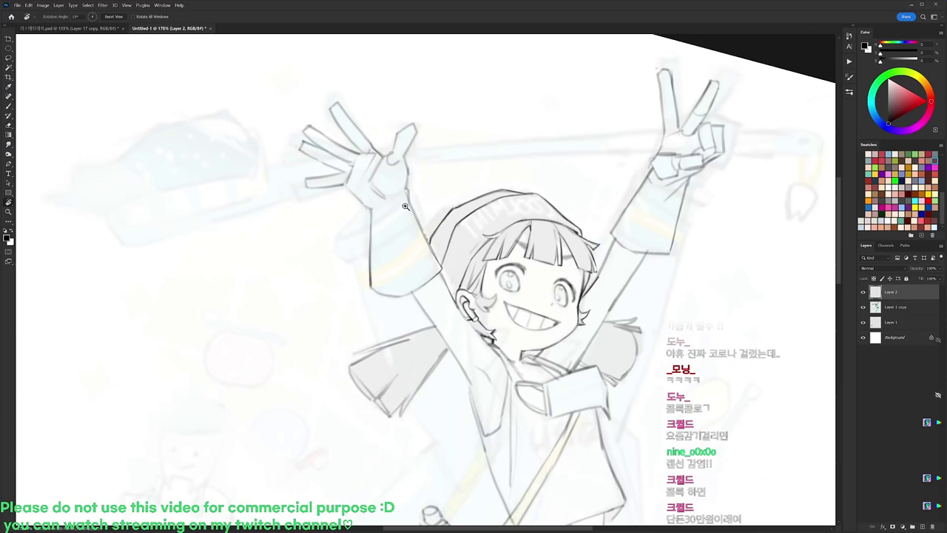
{"action": "key", "text": "b"}
{"action": "scroll", "coordinate": [405, 207], "scroll_direction": "up", "scroll_amount": 2}
{"action": "key", "text": "b"}
{"action": "left_click_drag", "start_coordinate": [410, 202], "coordinate": [451, 284]}
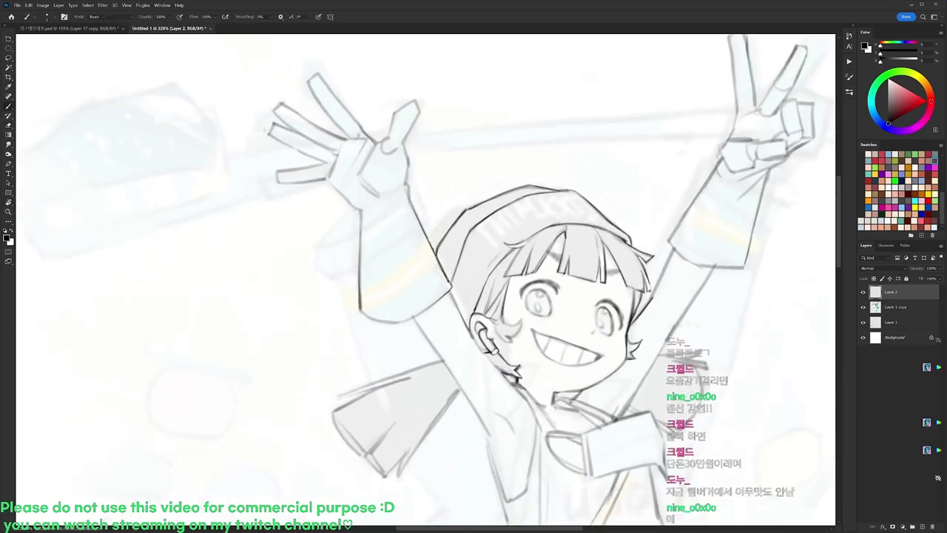
Clean up the left sleeve's outer edge and ink the thin hem line inside its cuff.
{"action": "key", "text": "e"}
{"action": "key", "text": "b"}
{"action": "key", "text": "e"}
{"action": "left_click_drag", "start_coordinate": [358, 236], "coordinate": [358, 308]}
{"action": "key", "text": "b"}
{"action": "mouse_move", "coordinate": [361, 243]}
{"action": "left_mouse_down"}
{"action": "mouse_move", "coordinate": [360, 308]}
{"action": "mouse_move", "coordinate": [435, 211]}
{"action": "mouse_move", "coordinate": [453, 217]}
{"action": "mouse_move", "coordinate": [399, 231]}
{"action": "mouse_move", "coordinate": [418, 287]}
{"action": "left_mouse_up"}
{"action": "key", "text": "r"}
{"action": "key", "text": "b"}
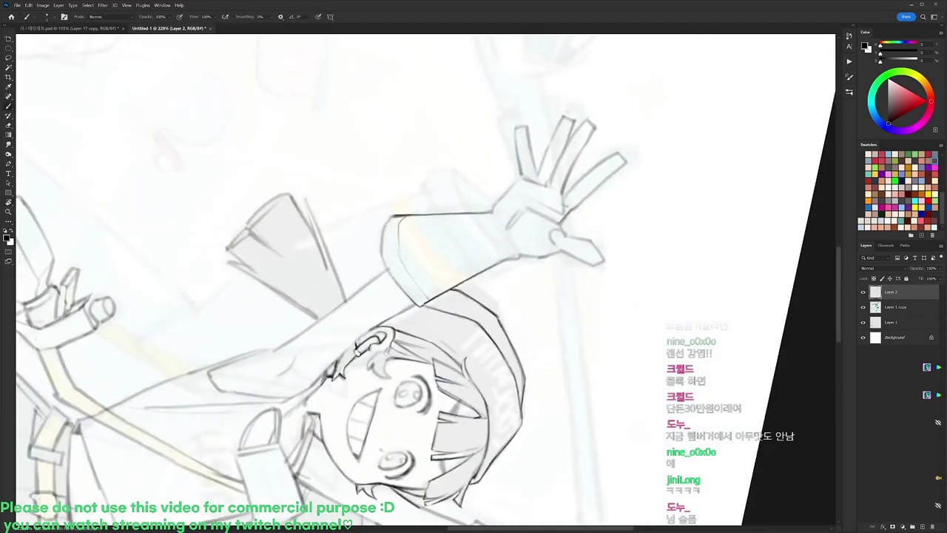
Ink the lengthwise seam along the outer side of the left sleeve and its corner at the glove.
{"action": "key", "text": "r"}
{"action": "mouse_move", "coordinate": [573, 153]}
{"action": "left_mouse_down"}
{"action": "mouse_move", "coordinate": [452, 76]}
{"action": "mouse_move", "coordinate": [432, 77]}
{"action": "left_mouse_up"}
{"action": "key", "text": "b"}
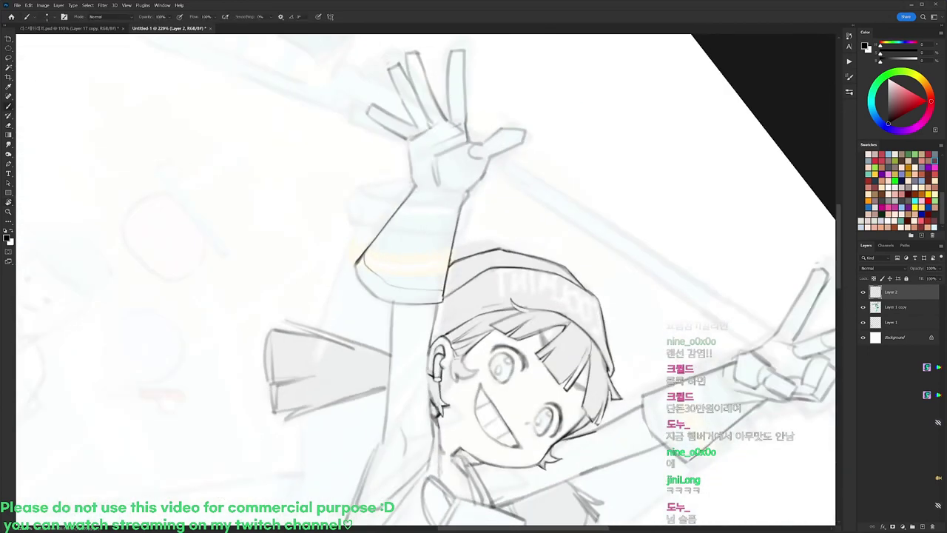
{"action": "left_click_drag", "start_coordinate": [405, 209], "coordinate": [369, 283]}
{"action": "key", "text": "e"}
{"action": "key", "text": "b"}
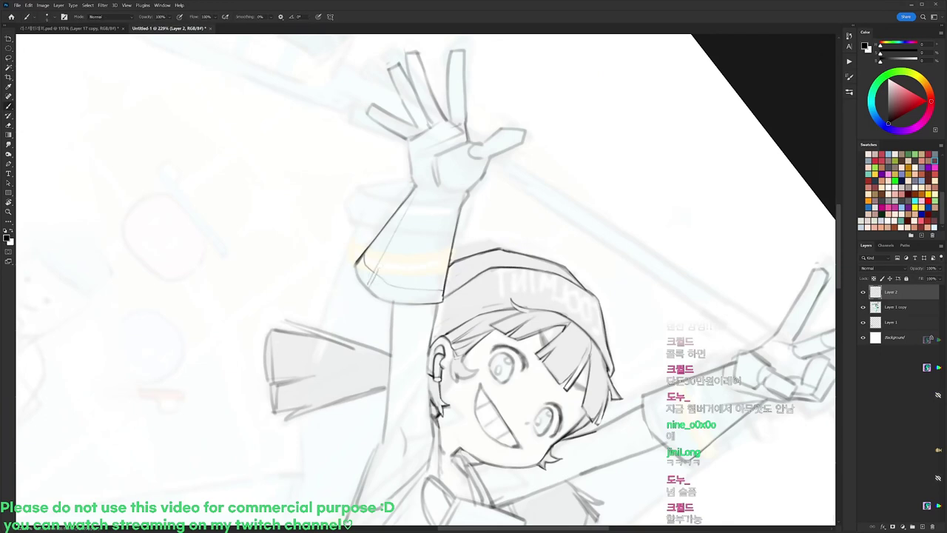
{"action": "key", "text": "r"}
{"action": "mouse_move", "coordinate": [584, 157]}
{"action": "left_mouse_down"}
{"action": "mouse_move", "coordinate": [600, 171]}
{"action": "mouse_move", "coordinate": [628, 281]}
{"action": "left_mouse_up"}
{"action": "key", "text": "b"}
{"action": "left_click_drag", "start_coordinate": [468, 217], "coordinate": [483, 211]}
{"action": "key", "text": "e"}
{"action": "key", "text": "b"}
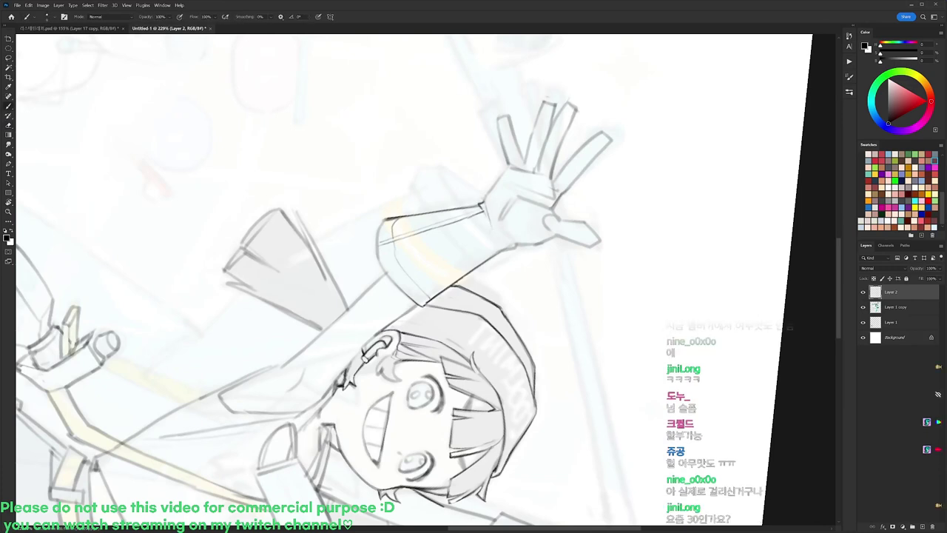
Ink the curved lower edge of the left sleeve's cuff and erase the excess around its corners.
{"action": "key", "text": "e"}
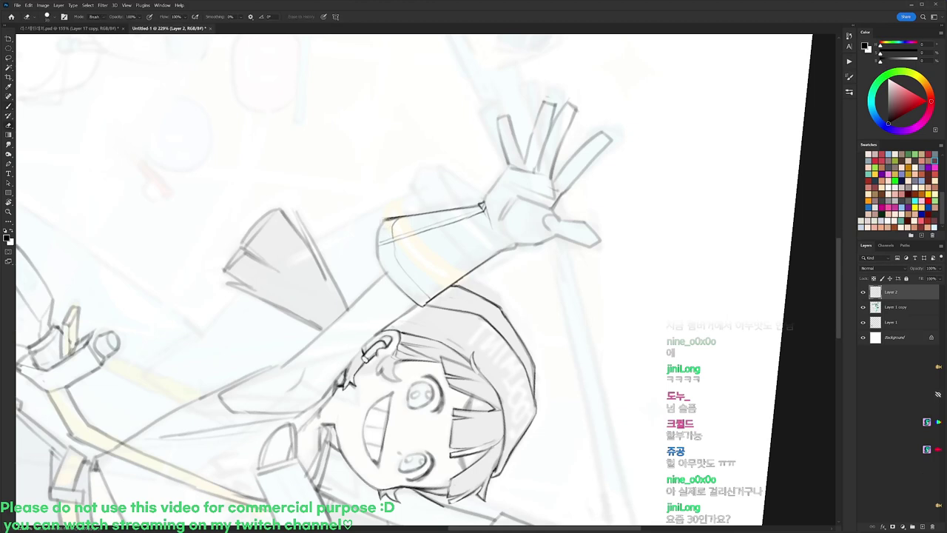
{"action": "key", "text": "b"}
{"action": "left_click_drag", "start_coordinate": [385, 219], "coordinate": [378, 237]}
{"action": "key", "text": "e"}
{"action": "key", "text": "b"}
{"action": "key", "text": "r"}
{"action": "mouse_move", "coordinate": [567, 144]}
{"action": "left_mouse_down"}
{"action": "mouse_move", "coordinate": [540, 120]}
{"action": "mouse_move", "coordinate": [355, 100]}
{"action": "left_mouse_up"}
{"action": "key", "text": "space"}
{"action": "left_click_drag", "start_coordinate": [484, 188], "coordinate": [490, 106]}
{"action": "key", "text": "e"}
{"action": "key", "text": "b"}
{"action": "key", "text": "e"}
{"action": "left_click_drag", "start_coordinate": [481, 220], "coordinate": [494, 270]}
{"action": "key", "text": "b"}
{"action": "key", "text": "ctrl+z"}
{"action": "left_click_drag", "start_coordinate": [480, 214], "coordinate": [514, 304]}
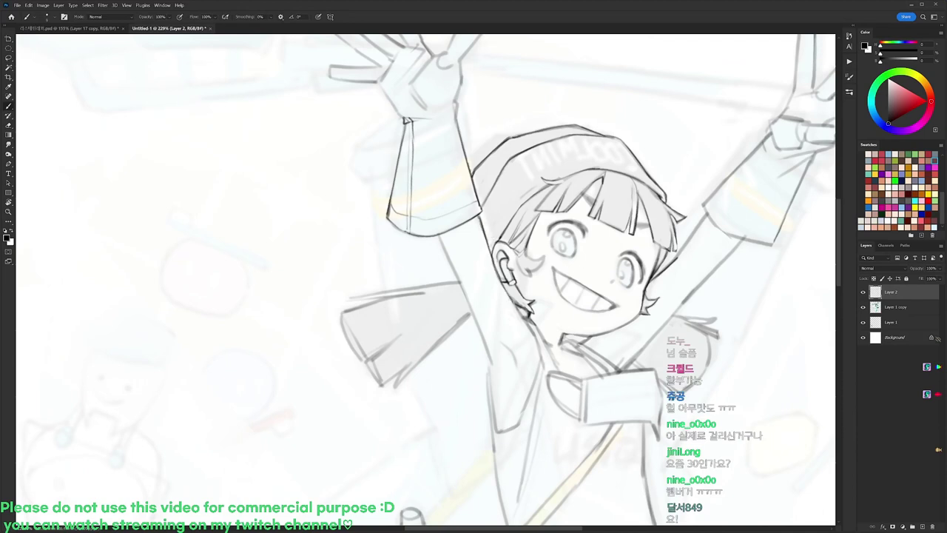
{"action": "key", "text": "e"}
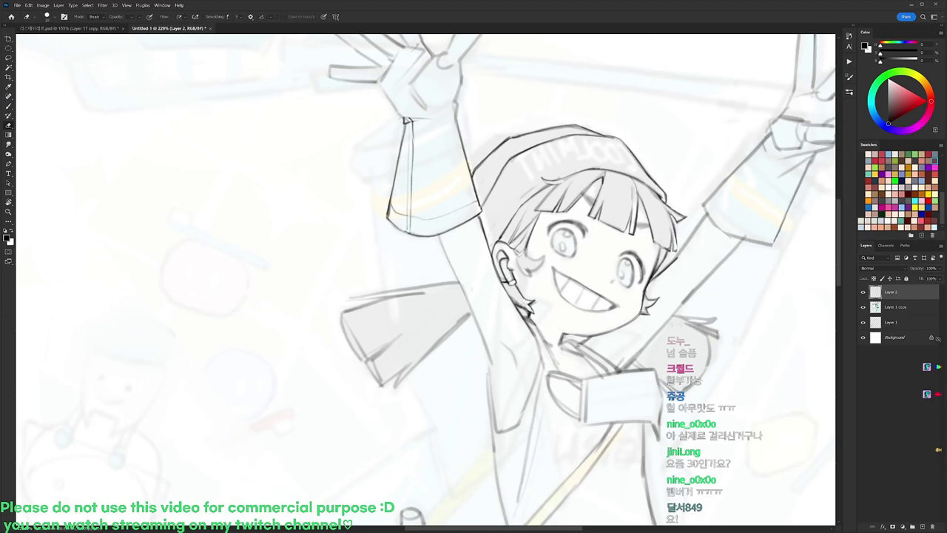
Ink the underside of the left arm from the cuff down to the short sleeve's opening, cleaning the stroke with the eraser.
{"action": "key", "text": "b"}
{"action": "left_click_drag", "start_coordinate": [438, 236], "coordinate": [471, 306]}
{"action": "mouse_move", "coordinate": [483, 313]}
{"action": "left_mouse_down"}
{"action": "mouse_move", "coordinate": [469, 261]}
{"action": "mouse_move", "coordinate": [480, 351]}
{"action": "left_mouse_up"}
{"action": "key", "text": "e"}
{"action": "key", "text": "b"}
{"action": "key", "text": "e"}
{"action": "left_click_drag", "start_coordinate": [474, 303], "coordinate": [482, 380]}
{"action": "key", "text": "b"}
{"action": "key", "text": "e"}
{"action": "key", "text": "b"}
{"action": "mouse_move", "coordinate": [473, 313]}
{"action": "left_mouse_down"}
{"action": "mouse_move", "coordinate": [474, 357]}
{"action": "mouse_move", "coordinate": [488, 347]}
{"action": "mouse_move", "coordinate": [471, 368]}
{"action": "mouse_move", "coordinate": [481, 404]}
{"action": "left_mouse_up"}
{"action": "key", "text": "ctrl+z"}
{"action": "key", "text": "ctrl+z"}
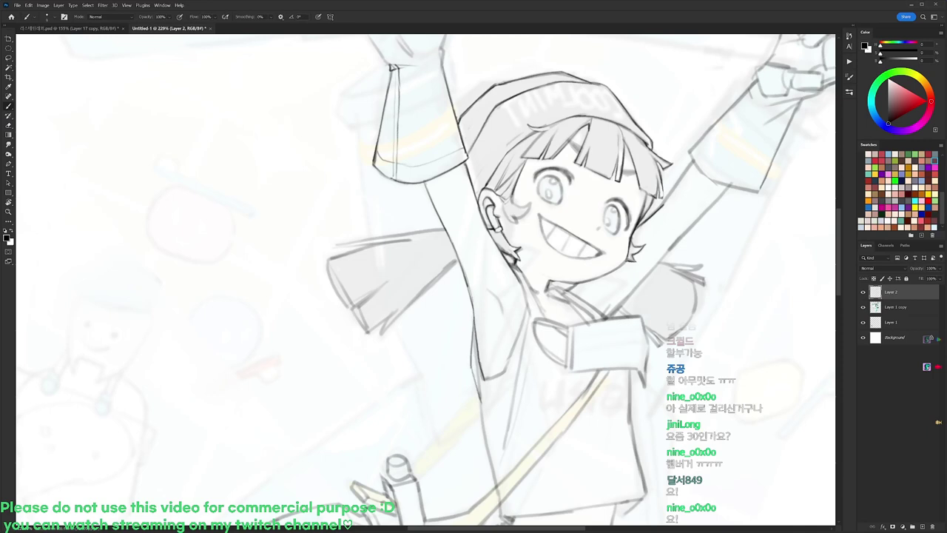
{"action": "key", "text": "e"}
{"action": "left_click_drag", "start_coordinate": [475, 336], "coordinate": [478, 374]}
Ink the lower corner of the shirt's sleeve opening and the side of the torso below it, erasing stray marks.
{"action": "key", "text": "r"}
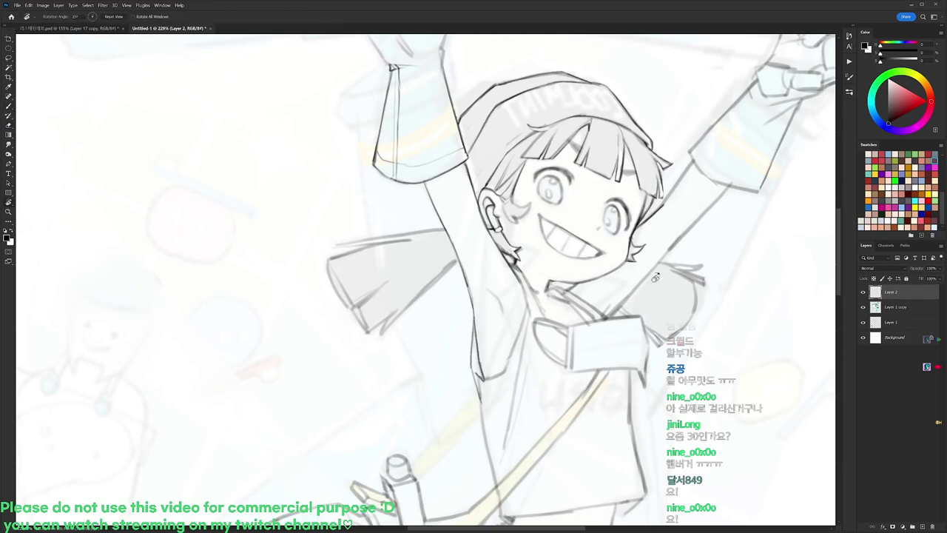
{"action": "left_click_drag", "start_coordinate": [656, 275], "coordinate": [649, 230]}
{"action": "key", "text": "b"}
{"action": "left_click_drag", "start_coordinate": [488, 339], "coordinate": [503, 369]}
{"action": "key", "text": "e"}
{"action": "key", "text": "b"}
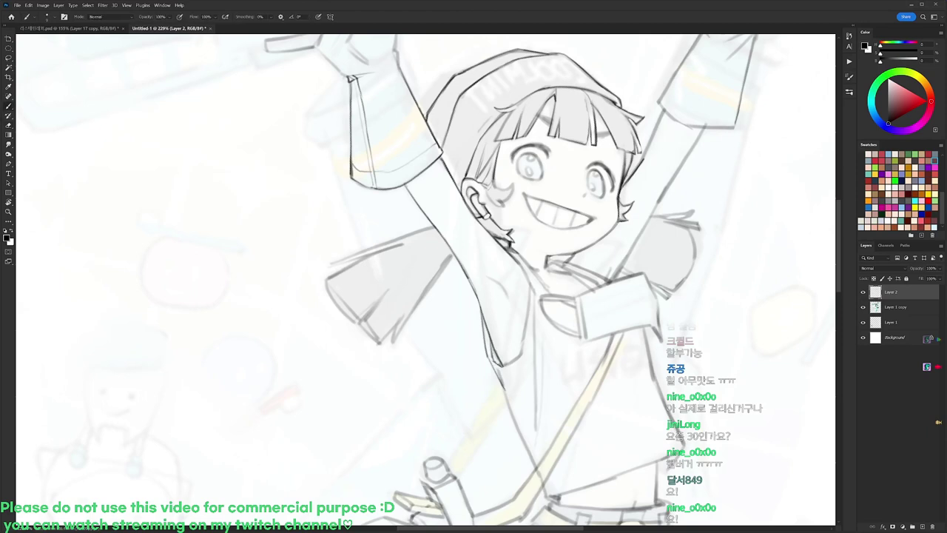
{"action": "key", "text": "e"}
{"action": "mouse_move", "coordinate": [498, 370]}
{"action": "left_mouse_down"}
{"action": "mouse_move", "coordinate": [508, 404]}
{"action": "mouse_move", "coordinate": [504, 391]}
{"action": "left_mouse_up"}
{"action": "key", "text": "b"}
{"action": "key", "text": "e"}
{"action": "left_click_drag", "start_coordinate": [506, 329], "coordinate": [537, 514]}
{"action": "key", "text": "b"}
Switch to a thicker hard round brush preset for drawing the toothbrush.
{"action": "left_click_drag", "start_coordinate": [549, 199], "coordinate": [484, 207]}
{"action": "key", "text": "r"}
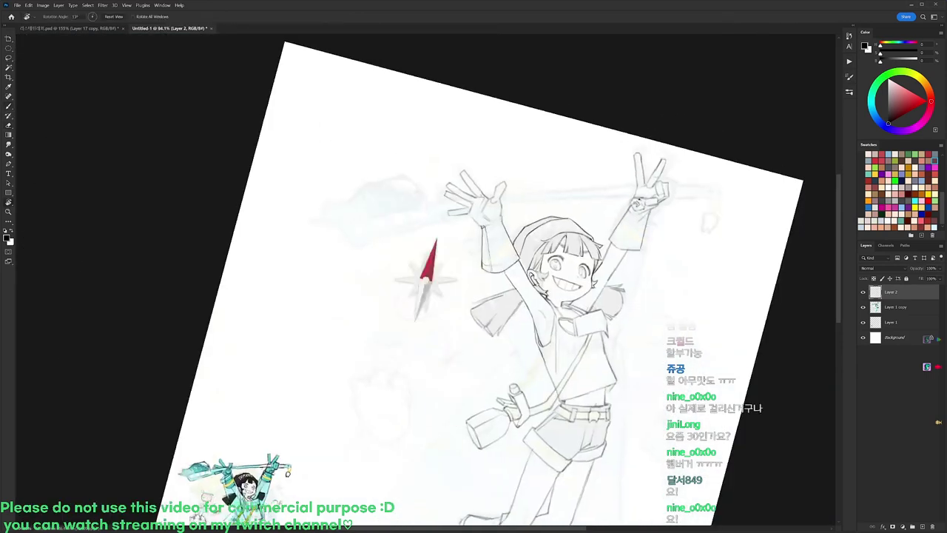
{"action": "left_click_drag", "start_coordinate": [636, 198], "coordinate": [612, 150]}
{"action": "left_click_drag", "start_coordinate": [479, 161], "coordinate": [554, 187]}
{"action": "key", "text": "b"}
{"action": "right_click", "coordinate": [594, 203]}
{"action": "left_click", "coordinate": [631, 270]}
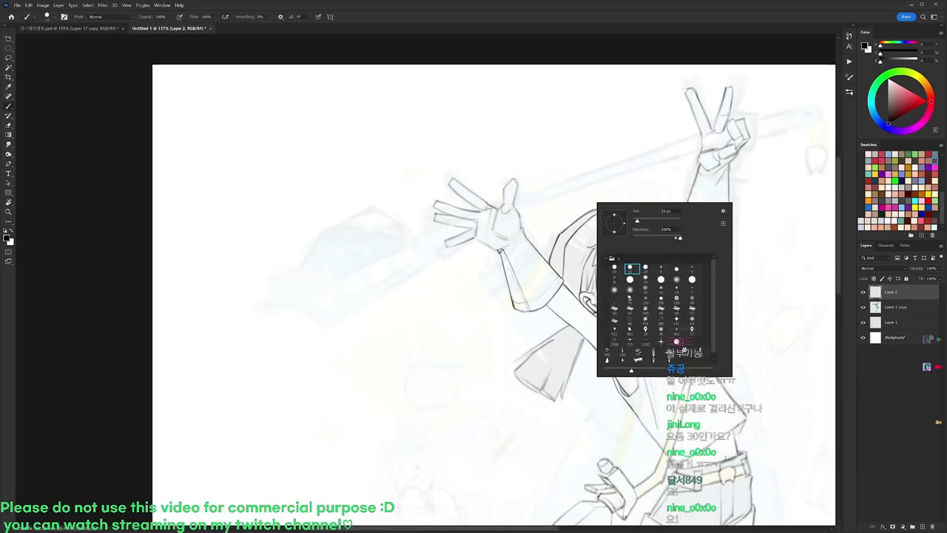
{"action": "key", "text": "Return"}
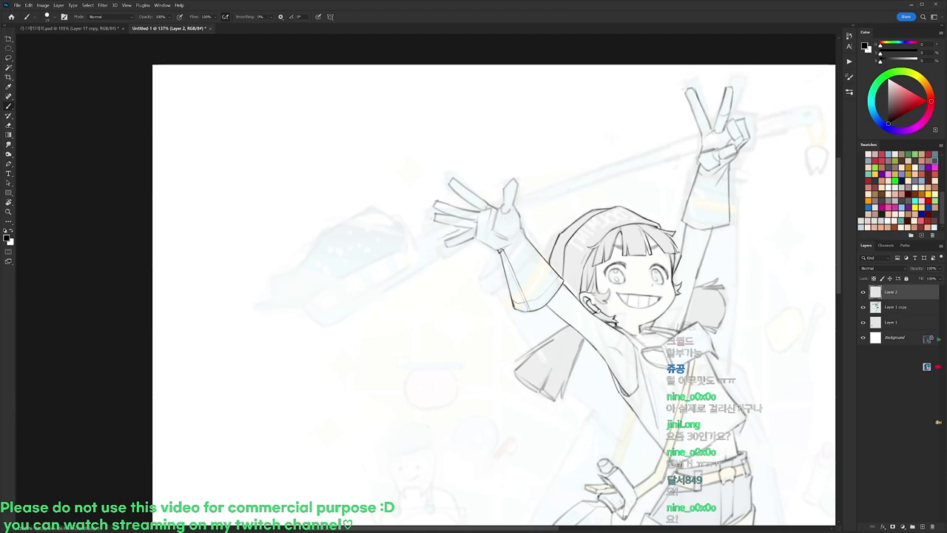
Draw the two parallel edges of the toothbrush handle where it crosses the fingers of the left hand.
{"action": "left_click_drag", "start_coordinate": [511, 201], "coordinate": [702, 145]}
{"action": "key", "text": "ctrl+z"}
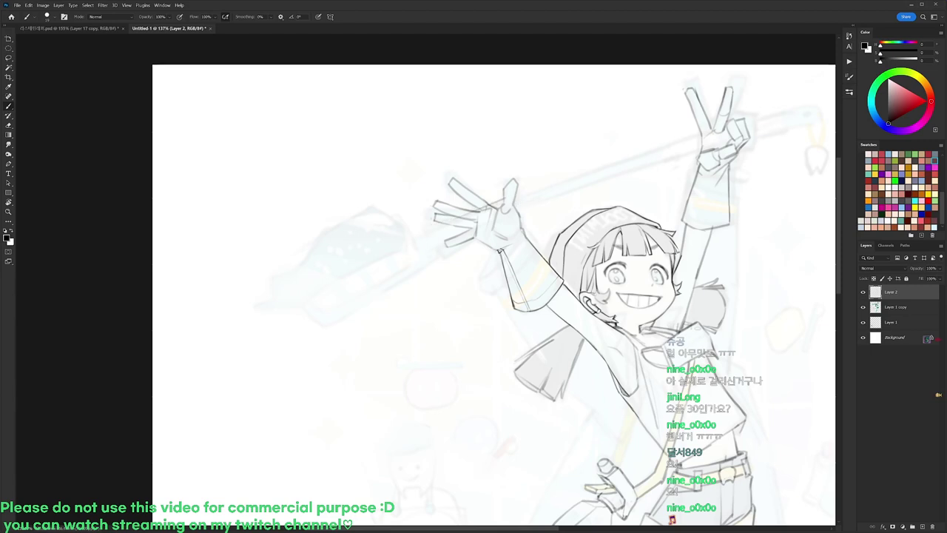
{"action": "left_click_drag", "start_coordinate": [518, 183], "coordinate": [526, 176]}
{"action": "left_click_drag", "start_coordinate": [592, 191], "coordinate": [588, 216]}
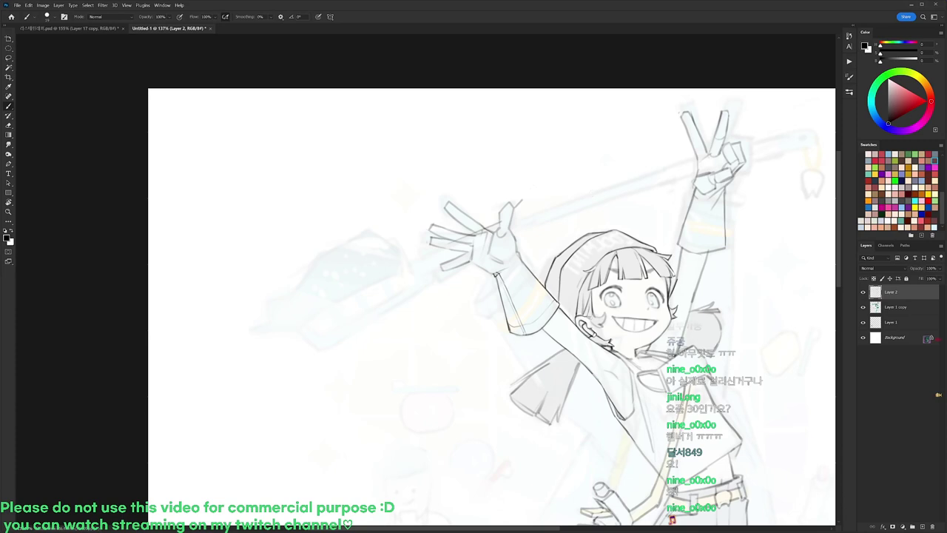
{"action": "key", "text": "e"}
{"action": "key", "text": "b"}
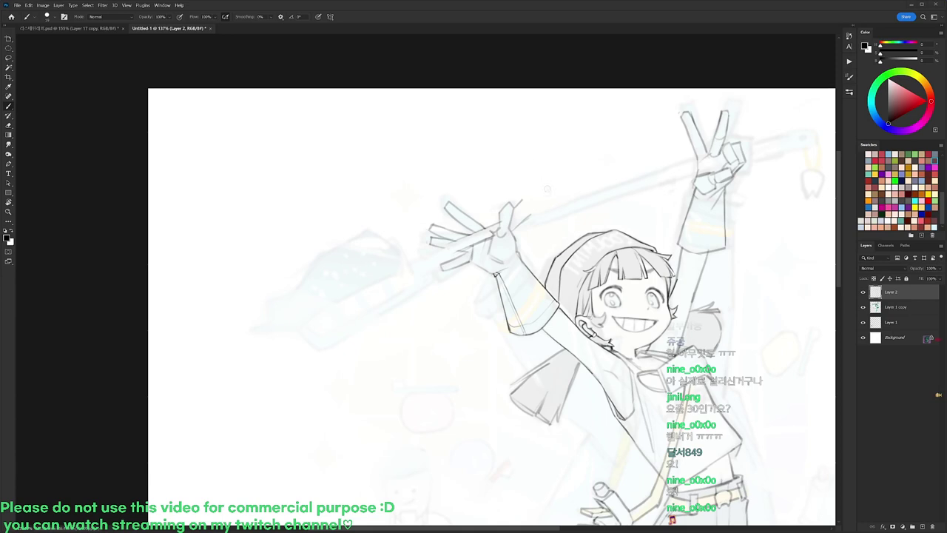
{"action": "key", "text": "e"}
{"action": "key", "text": "r"}
{"action": "left_click_drag", "start_coordinate": [557, 201], "coordinate": [508, 150]}
{"action": "left_click_drag", "start_coordinate": [445, 219], "coordinate": [456, 206]}
{"action": "key", "text": "b"}
{"action": "left_click_drag", "start_coordinate": [428, 236], "coordinate": [464, 195]}
{"action": "key", "text": "e"}
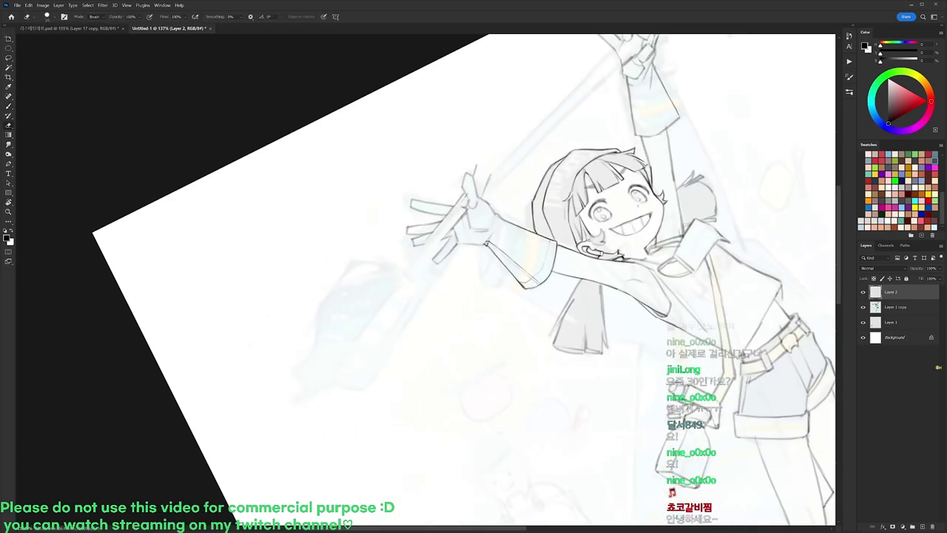
Draw the short handle lines flaring out beyond the left thumb and clean up the section inside the hand.
{"action": "key", "text": "b"}
{"action": "left_click_drag", "start_coordinate": [477, 155], "coordinate": [481, 185]}
{"action": "key", "text": "e"}
{"action": "mouse_move", "coordinate": [461, 217]}
{"action": "left_mouse_down"}
{"action": "mouse_move", "coordinate": [437, 249]}
{"action": "mouse_move", "coordinate": [458, 213]}
{"action": "left_mouse_up"}
{"action": "key", "text": "b"}
{"action": "key", "text": "e"}
{"action": "key", "text": "b"}
{"action": "left_click_drag", "start_coordinate": [565, 152], "coordinate": [543, 211]}
Draw the long lower edge of the toothbrush handle from the left hand to the right hand, redoing the first stroke.
{"action": "mouse_move", "coordinate": [466, 225]}
{"action": "left_mouse_down"}
{"action": "mouse_move", "coordinate": [585, 111]}
{"action": "mouse_move", "coordinate": [559, 144]}
{"action": "mouse_move", "coordinate": [599, 112]}
{"action": "left_mouse_up"}
{"action": "key", "text": "ctrl+z"}
{"action": "key", "text": "ctrl+z"}
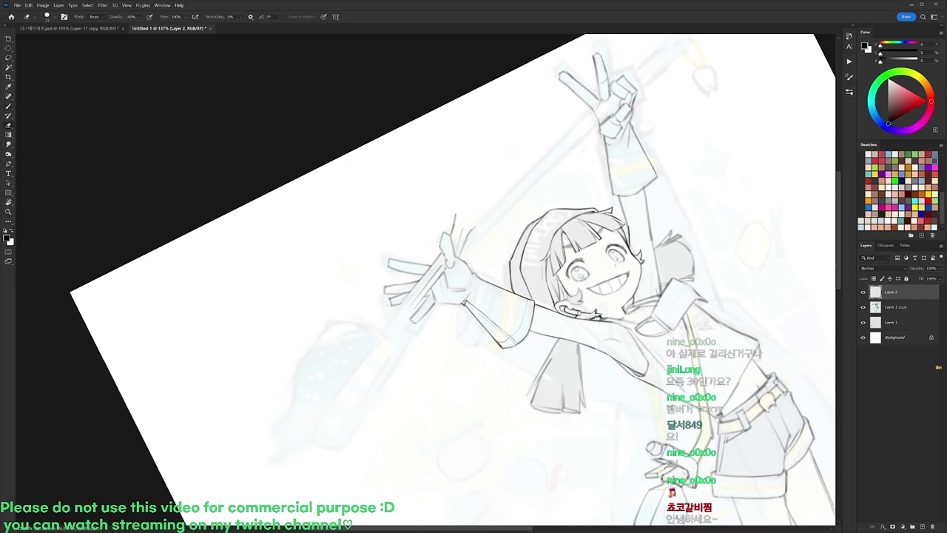
{"action": "key", "text": "e"}
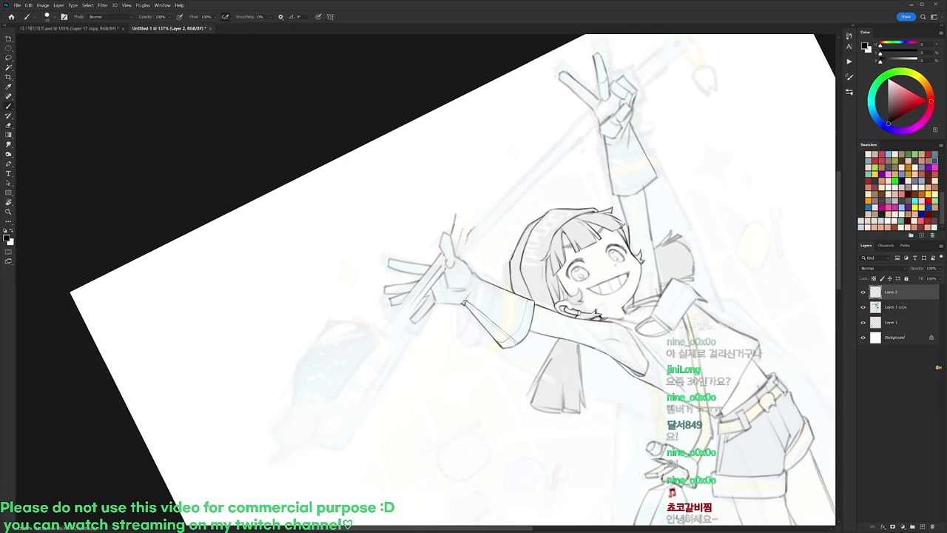
{"action": "key", "text": "b"}
{"action": "key", "text": "e"}
{"action": "key", "text": "b"}
{"action": "left_click_drag", "start_coordinate": [478, 223], "coordinate": [612, 115]}
{"action": "key", "text": "e"}
{"action": "key", "text": "b"}
Draw the long upper edge of the toothbrush handle between the two hands and tidy its ends.
{"action": "scroll", "coordinate": [679, 86], "scroll_direction": "down", "scroll_amount": 4}
{"action": "key", "text": "r"}
{"action": "left_click_drag", "start_coordinate": [744, 139], "coordinate": [710, 315]}
{"action": "scroll", "coordinate": [750, 259], "scroll_direction": "down", "scroll_amount": 4}
{"action": "left_click_drag", "start_coordinate": [751, 258], "coordinate": [672, 126]}
{"action": "mouse_move", "coordinate": [530, 145]}
{"action": "left_mouse_down"}
{"action": "mouse_move", "coordinate": [597, 142]}
{"action": "mouse_move", "coordinate": [631, 114]}
{"action": "mouse_move", "coordinate": [558, 67]}
{"action": "left_mouse_up"}
{"action": "key", "text": "e"}
{"action": "key", "text": "b"}
{"action": "left_click_drag", "start_coordinate": [369, 250], "coordinate": [551, 124]}
{"action": "key", "text": "e"}
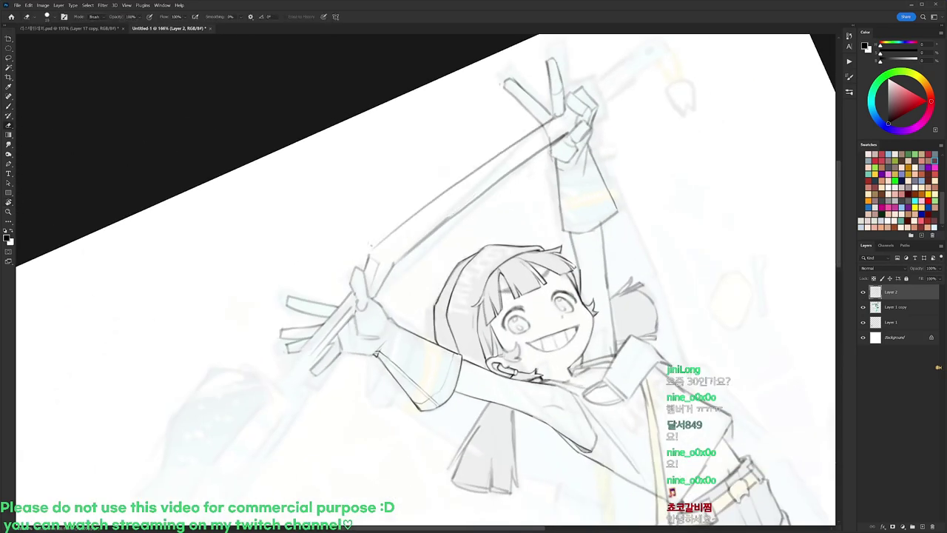
Add the inner ridge line along the handle and the collar details beside the left thumb.
{"action": "key", "text": "b"}
{"action": "left_click_drag", "start_coordinate": [535, 143], "coordinate": [520, 153]}
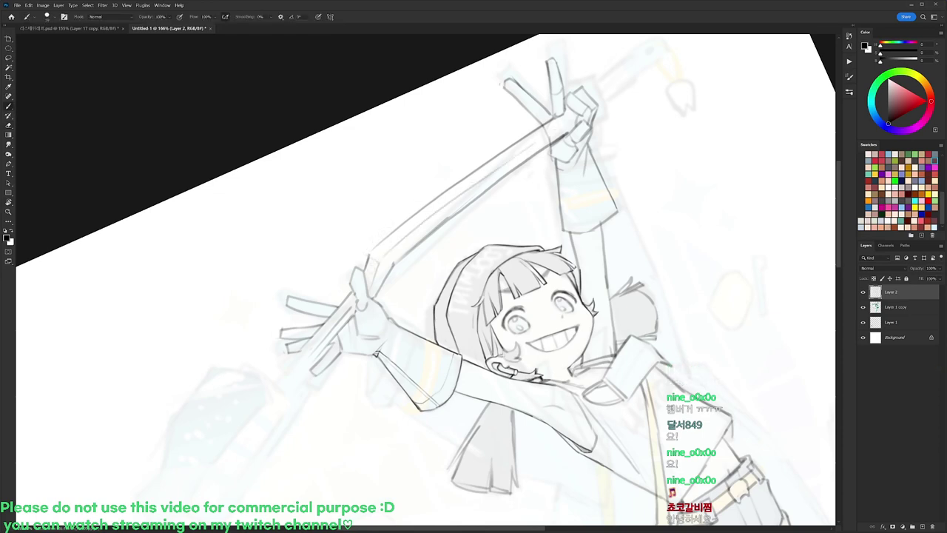
{"action": "left_click_drag", "start_coordinate": [377, 278], "coordinate": [366, 283]}
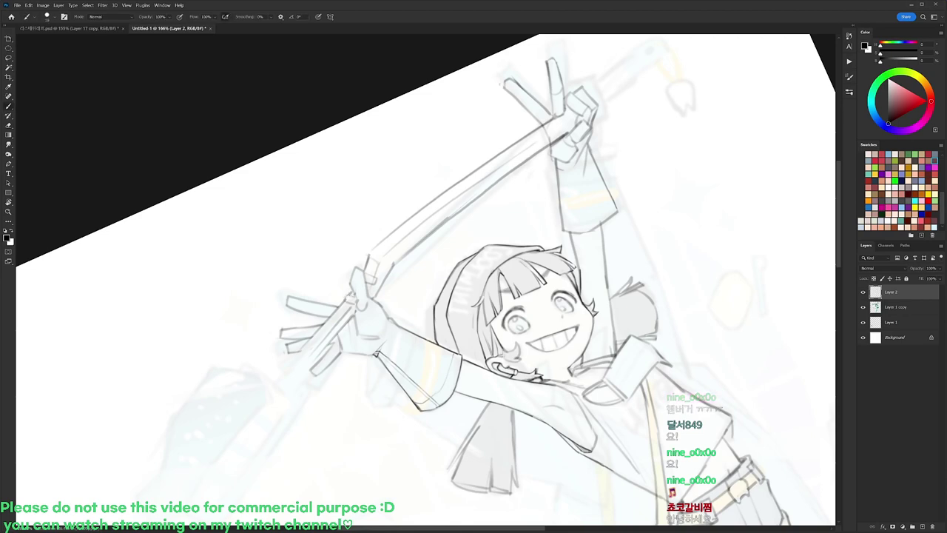
{"action": "left_click_drag", "start_coordinate": [380, 259], "coordinate": [374, 276]}
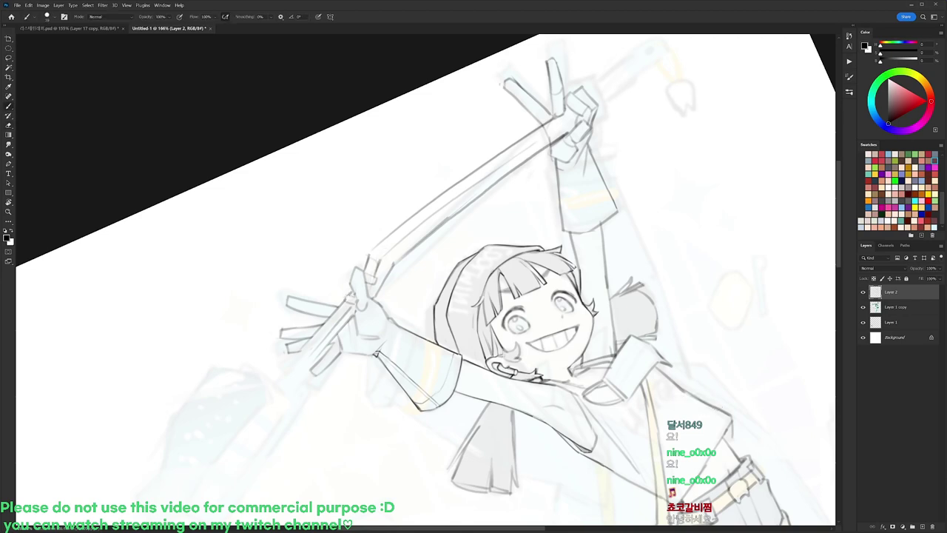
{"action": "key", "text": "e"}
Extend the toothbrush handle past the right hand to a rounded tip, cleaning the lines with the eraser.
{"action": "key", "text": "r"}
{"action": "left_click_drag", "start_coordinate": [628, 165], "coordinate": [422, 182]}
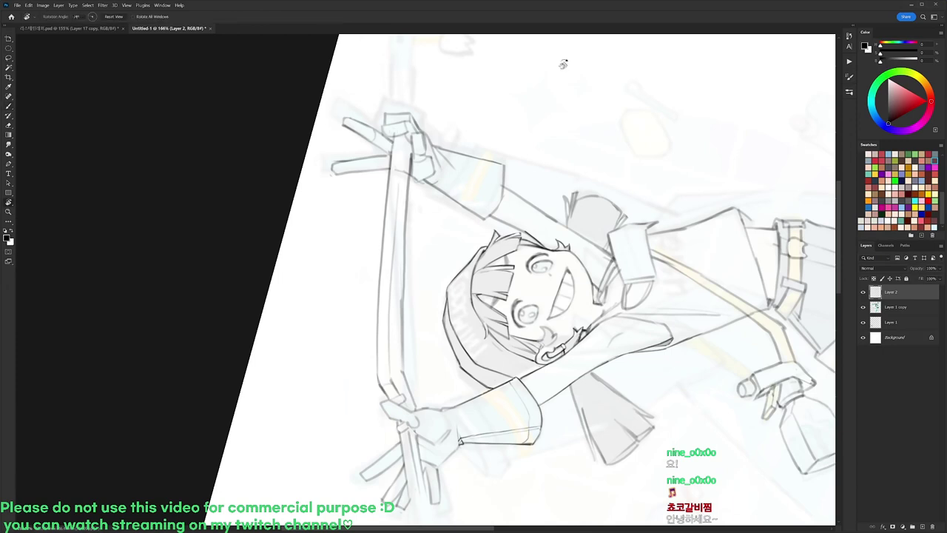
{"action": "left_click_drag", "start_coordinate": [562, 64], "coordinate": [567, 271]}
{"action": "key", "text": "b"}
{"action": "left_click_drag", "start_coordinate": [584, 226], "coordinate": [638, 228]}
{"action": "mouse_move", "coordinate": [577, 243]}
{"action": "left_mouse_down"}
{"action": "mouse_move", "coordinate": [639, 251]}
{"action": "mouse_move", "coordinate": [654, 247]}
{"action": "mouse_move", "coordinate": [623, 248]}
{"action": "mouse_move", "coordinate": [658, 234]}
{"action": "mouse_move", "coordinate": [651, 247]}
{"action": "mouse_move", "coordinate": [663, 248]}
{"action": "mouse_move", "coordinate": [640, 250]}
{"action": "mouse_move", "coordinate": [657, 242]}
{"action": "mouse_move", "coordinate": [546, 88]}
{"action": "mouse_move", "coordinate": [529, 139]}
{"action": "left_mouse_up"}
{"action": "key", "text": "e"}
{"action": "key", "text": "b"}
{"action": "key", "text": "e"}
{"action": "key", "text": "b"}
{"action": "key", "text": "r"}
{"action": "key", "text": "e"}
{"action": "key", "text": "b"}
{"action": "key", "text": "r"}
{"action": "mouse_move", "coordinate": [652, 181]}
{"action": "left_mouse_down"}
{"action": "mouse_move", "coordinate": [645, 296]}
{"action": "mouse_move", "coordinate": [641, 246]}
{"action": "left_mouse_up"}
{"action": "key", "text": "b"}
{"action": "mouse_move", "coordinate": [311, 263]}
{"action": "left_mouse_down"}
{"action": "mouse_move", "coordinate": [326, 247]}
{"action": "mouse_move", "coordinate": [285, 228]}
{"action": "left_mouse_up"}
{"action": "key", "text": "e"}
{"action": "key", "text": "r"}
{"action": "left_click_drag", "start_coordinate": [482, 186], "coordinate": [446, 173]}
Draw the back edge of the toothbrush head outward from the handle at the left hand.
{"action": "left_click_drag", "start_coordinate": [313, 287], "coordinate": [490, 183]}
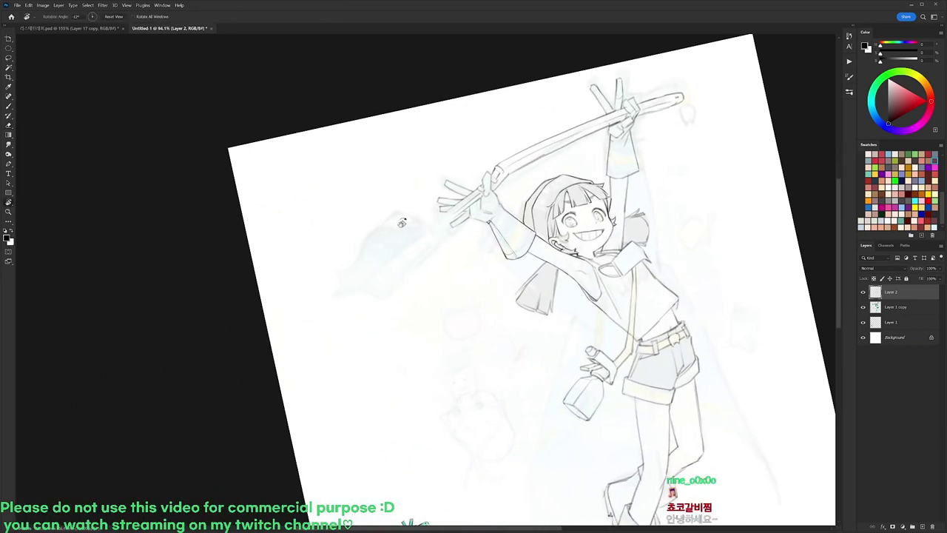
{"action": "scroll", "coordinate": [405, 228], "scroll_direction": "up", "scroll_amount": 3}
{"action": "key", "text": "b"}
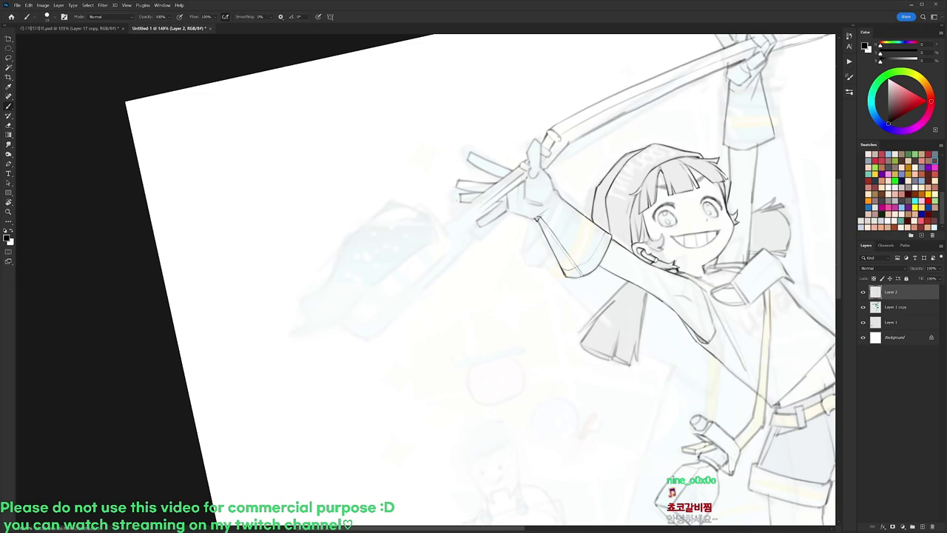
{"action": "key", "text": "e"}
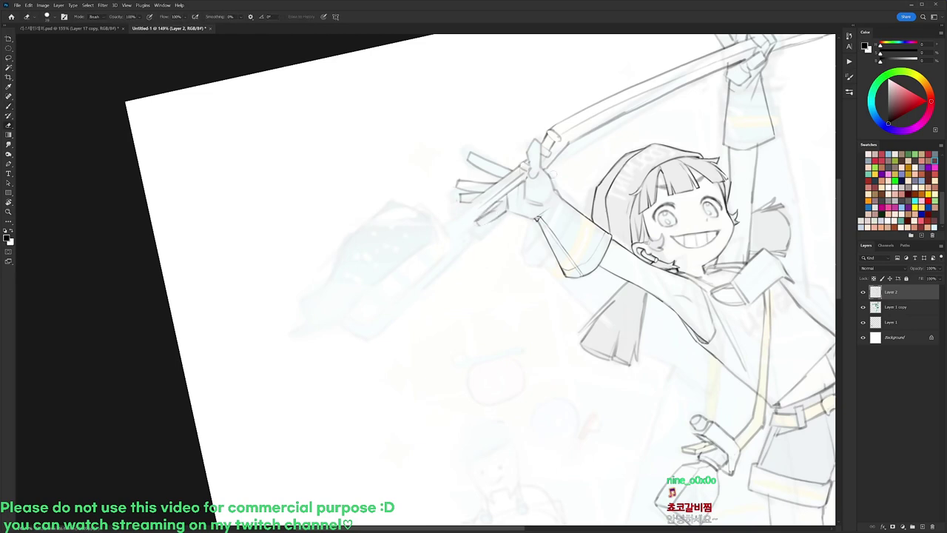
{"action": "key", "text": "b"}
{"action": "left_click_drag", "start_coordinate": [479, 218], "coordinate": [389, 323]}
{"action": "key", "text": "e"}
{"action": "key", "text": "b"}
{"action": "left_click_drag", "start_coordinate": [442, 268], "coordinate": [411, 299]}
Finish the back edge of the toothbrush head and draw its squared far end.
{"action": "key", "text": "r"}
{"action": "left_click_drag", "start_coordinate": [370, 222], "coordinate": [439, 199]}
{"action": "mouse_move", "coordinate": [371, 276]}
{"action": "left_mouse_down"}
{"action": "mouse_move", "coordinate": [364, 225]}
{"action": "mouse_move", "coordinate": [363, 266]}
{"action": "left_mouse_up"}
{"action": "key", "text": "r"}
{"action": "left_click_drag", "start_coordinate": [608, 195], "coordinate": [566, 78]}
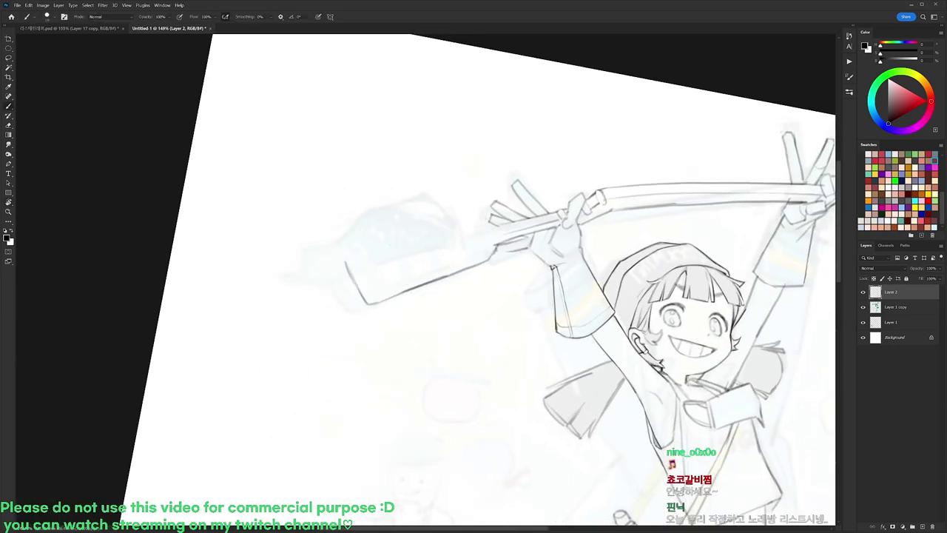
Add the scalloped inner line along the toothbrush head and connect the head to the handle neck.
{"action": "mouse_move", "coordinate": [358, 260]}
{"action": "left_mouse_down"}
{"action": "mouse_move", "coordinate": [374, 288]}
{"action": "mouse_move", "coordinate": [478, 253]}
{"action": "left_mouse_up"}
{"action": "left_click_drag", "start_coordinate": [373, 290], "coordinate": [472, 252]}
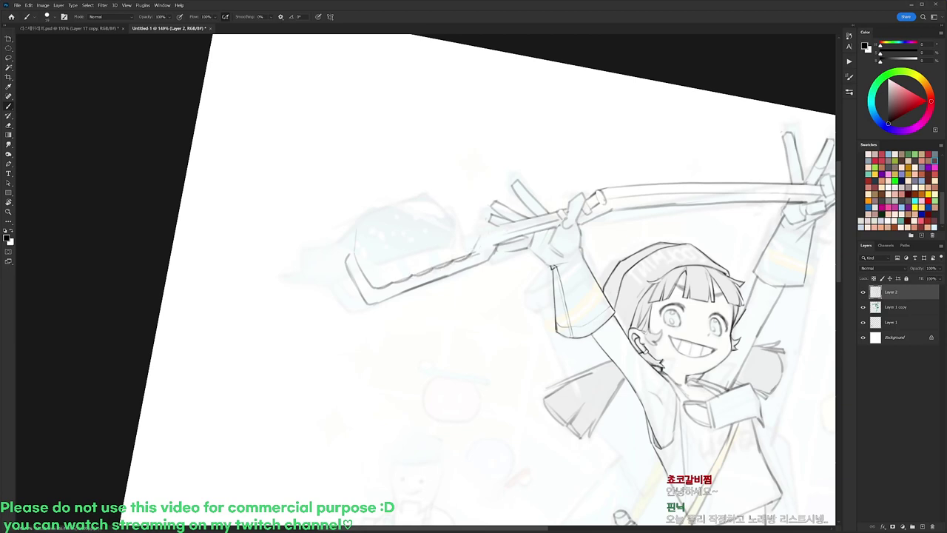
{"action": "key", "text": "e"}
{"action": "key", "text": "b"}
{"action": "left_click_drag", "start_coordinate": [480, 233], "coordinate": [471, 252]}
{"action": "left_click_drag", "start_coordinate": [479, 231], "coordinate": [474, 248]}
Outline the toothpaste blob on the brush head with a wavy upper contour and a pointed tip at the far end.
{"action": "mouse_move", "coordinate": [358, 201]}
{"action": "left_mouse_down"}
{"action": "mouse_move", "coordinate": [461, 189]}
{"action": "mouse_move", "coordinate": [478, 230]}
{"action": "mouse_move", "coordinate": [445, 250]}
{"action": "left_mouse_up"}
{"action": "left_click_drag", "start_coordinate": [389, 260], "coordinate": [448, 248]}
{"action": "mouse_move", "coordinate": [362, 200]}
{"action": "left_mouse_down"}
{"action": "mouse_move", "coordinate": [350, 224]}
{"action": "mouse_move", "coordinate": [322, 234]}
{"action": "mouse_move", "coordinate": [363, 239]}
{"action": "mouse_move", "coordinate": [391, 262]}
{"action": "mouse_move", "coordinate": [355, 253]}
{"action": "left_mouse_up"}
{"action": "key", "text": "e"}
{"action": "key", "text": "r"}
{"action": "left_click_drag", "start_coordinate": [504, 163], "coordinate": [471, 175]}
{"action": "key", "text": "b"}
{"action": "mouse_move", "coordinate": [357, 209]}
{"action": "left_mouse_down"}
{"action": "mouse_move", "coordinate": [397, 223]}
{"action": "mouse_move", "coordinate": [379, 201]}
{"action": "left_mouse_up"}
{"action": "key", "text": "e"}
{"action": "key", "text": "b"}
{"action": "key", "text": "e"}
{"action": "mouse_move", "coordinate": [384, 200]}
{"action": "left_mouse_down"}
{"action": "mouse_move", "coordinate": [419, 192]}
{"action": "mouse_move", "coordinate": [393, 206]}
{"action": "mouse_move", "coordinate": [448, 184]}
{"action": "mouse_move", "coordinate": [438, 191]}
{"action": "left_mouse_up"}
{"action": "key", "text": "b"}
{"action": "key", "text": "e"}
{"action": "key", "text": "b"}
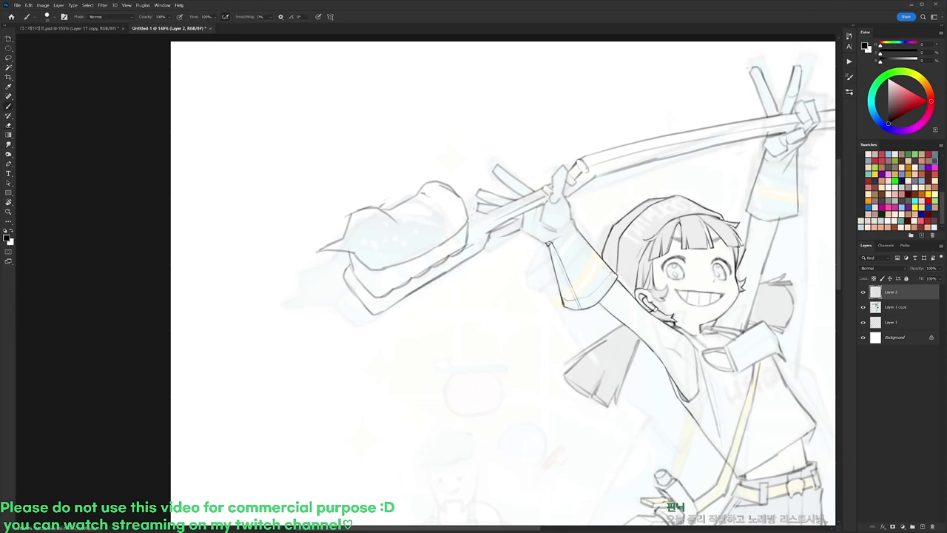
Refine the rounded upper contour of the toothpaste and clean the overlapping lines around the brush head.
{"action": "key", "text": "e"}
{"action": "key", "text": "b"}
{"action": "mouse_move", "coordinate": [489, 227]}
{"action": "left_mouse_down"}
{"action": "mouse_move", "coordinate": [475, 246]}
{"action": "mouse_move", "coordinate": [468, 232]}
{"action": "mouse_move", "coordinate": [390, 318]}
{"action": "mouse_move", "coordinate": [354, 294]}
{"action": "mouse_move", "coordinate": [341, 192]}
{"action": "mouse_move", "coordinate": [468, 191]}
{"action": "mouse_move", "coordinate": [432, 200]}
{"action": "left_mouse_up"}
{"action": "key", "text": "r"}
{"action": "key", "text": "l"}
{"action": "key", "text": "b"}
{"action": "key", "text": "e"}
{"action": "left_click_drag", "start_coordinate": [452, 237], "coordinate": [443, 246]}
{"action": "key", "text": "b"}
{"action": "left_click_drag", "start_coordinate": [390, 311], "coordinate": [380, 319]}
Draw the front end of the bristles beneath the toothpaste and tidy the stroke ends with the eraser.
{"action": "key", "text": "r"}
{"action": "left_click_drag", "start_coordinate": [522, 253], "coordinate": [513, 330]}
{"action": "key", "text": "b"}
{"action": "left_click_drag", "start_coordinate": [363, 250], "coordinate": [364, 281]}
{"action": "key", "text": "e"}
{"action": "key", "text": "b"}
{"action": "left_click_drag", "start_coordinate": [365, 283], "coordinate": [372, 285]}
{"action": "key", "text": "e"}
{"action": "key", "text": "r"}
{"action": "mouse_move", "coordinate": [600, 180]}
{"action": "left_mouse_down"}
{"action": "mouse_move", "coordinate": [518, 97]}
{"action": "mouse_move", "coordinate": [448, 77]}
{"action": "left_mouse_up"}
{"action": "key", "text": "b"}
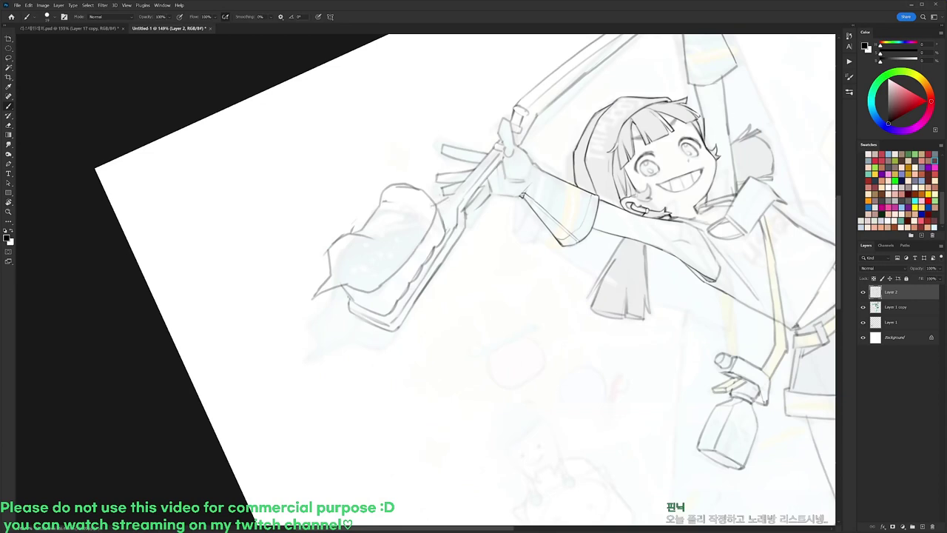
Add a curved band across the toothbrush handle just before the raised right hand.
{"action": "key", "text": "r"}
{"action": "mouse_move", "coordinate": [625, 303]}
{"action": "left_mouse_down"}
{"action": "mouse_move", "coordinate": [636, 236]}
{"action": "mouse_move", "coordinate": [574, 235]}
{"action": "left_mouse_up"}
{"action": "left_click_drag", "start_coordinate": [711, 200], "coordinate": [692, 200]}
{"action": "left_click_drag", "start_coordinate": [712, 198], "coordinate": [635, 195]}
{"action": "left_click_drag", "start_coordinate": [712, 171], "coordinate": [718, 190]}
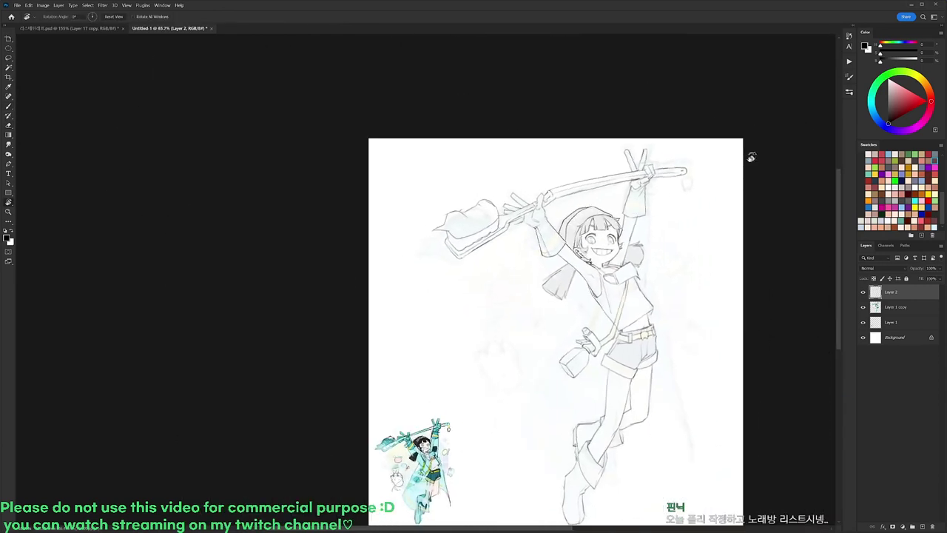
{"action": "scroll", "coordinate": [560, 179], "scroll_direction": "up", "scroll_amount": 5}
{"action": "key", "text": "b"}
{"action": "mouse_move", "coordinate": [498, 199]}
{"action": "left_mouse_down"}
{"action": "mouse_move", "coordinate": [490, 214]}
{"action": "mouse_move", "coordinate": [375, 227]}
{"action": "left_mouse_up"}
{"action": "left_click_drag", "start_coordinate": [566, 174], "coordinate": [572, 179]}
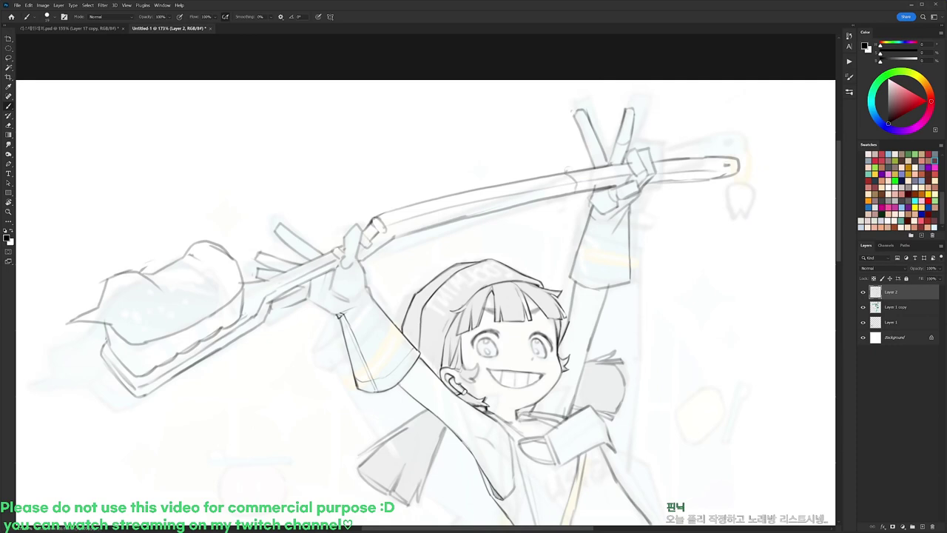
Reshape the pointed end of the toothpaste into a rounded, curled tip.
{"action": "key", "text": "r"}
{"action": "mouse_move", "coordinate": [695, 166]}
{"action": "left_mouse_down"}
{"action": "mouse_move", "coordinate": [684, 142]}
{"action": "mouse_move", "coordinate": [690, 156]}
{"action": "mouse_move", "coordinate": [637, 148]}
{"action": "left_mouse_up"}
{"action": "key", "text": "b"}
{"action": "key", "text": "r"}
{"action": "mouse_move", "coordinate": [717, 184]}
{"action": "left_mouse_down"}
{"action": "mouse_move", "coordinate": [725, 209]}
{"action": "mouse_move", "coordinate": [716, 178]}
{"action": "mouse_move", "coordinate": [743, 113]}
{"action": "left_mouse_up"}
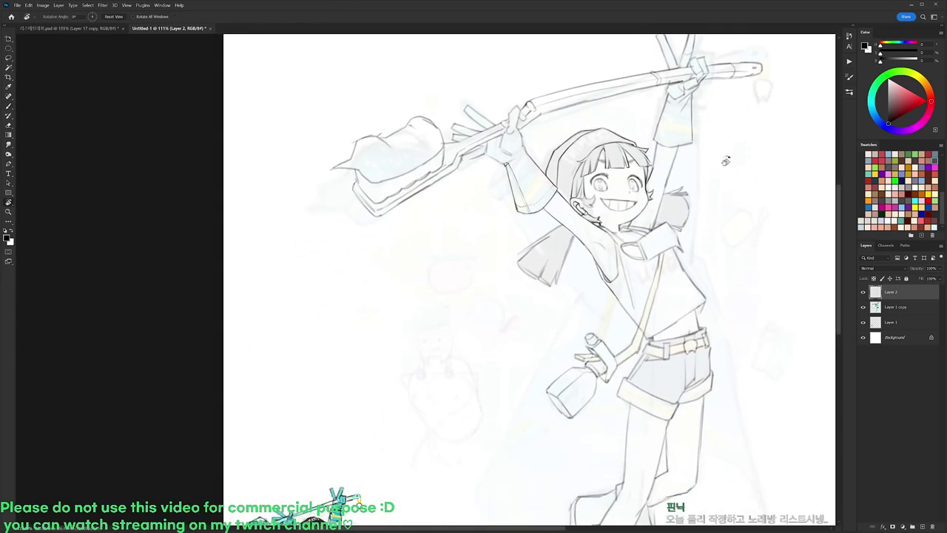
{"action": "key", "text": "b"}
{"action": "mouse_move", "coordinate": [332, 170]}
{"action": "left_mouse_down"}
{"action": "mouse_move", "coordinate": [344, 179]}
{"action": "mouse_move", "coordinate": [332, 173]}
{"action": "left_mouse_up"}
{"action": "key", "text": "e"}
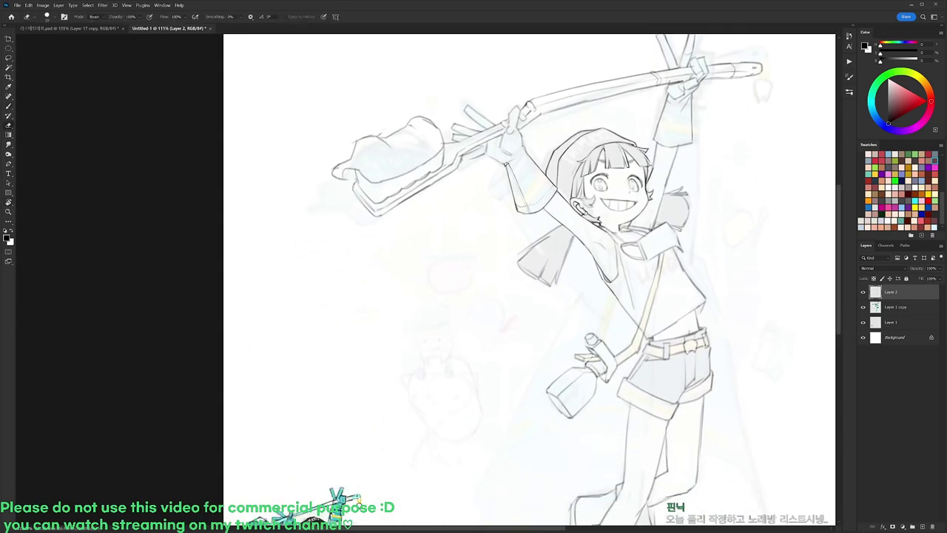
Choose a finer brush and ink the thumb and palm contours of the gloved left hand, erasing overlaps.
{"action": "scroll", "coordinate": [552, 142], "scroll_direction": "up", "scroll_amount": 2}
{"action": "key", "text": "b"}
{"action": "right_click", "coordinate": [552, 142]}
{"action": "double_click", "coordinate": [598, 177]}
{"action": "scroll", "coordinate": [507, 124], "scroll_direction": "up", "scroll_amount": 2}
{"action": "key", "text": "e"}
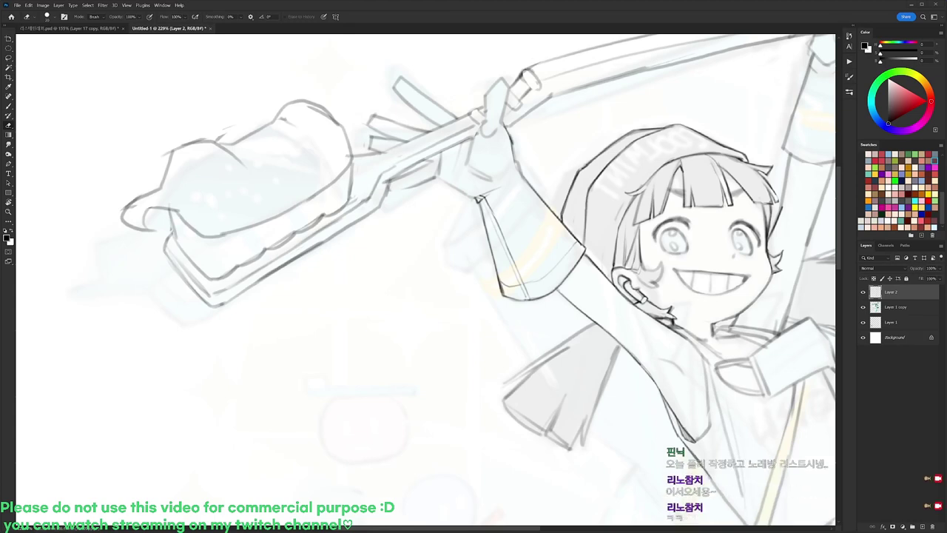
{"action": "key", "text": "b"}
{"action": "left_click_drag", "start_coordinate": [516, 162], "coordinate": [522, 172]}
{"action": "key", "text": "e"}
{"action": "key", "text": "b"}
{"action": "mouse_move", "coordinate": [477, 130]}
{"action": "left_mouse_down"}
{"action": "mouse_move", "coordinate": [468, 156]}
{"action": "mouse_move", "coordinate": [476, 149]}
{"action": "mouse_move", "coordinate": [477, 174]}
{"action": "mouse_move", "coordinate": [502, 118]}
{"action": "mouse_move", "coordinate": [501, 165]}
{"action": "left_mouse_up"}
{"action": "scroll", "coordinate": [480, 147], "scroll_direction": "up", "scroll_amount": 2}
{"action": "key", "text": "e"}
{"action": "key", "text": "b"}
{"action": "key", "text": "e"}
{"action": "key", "text": "b"}
{"action": "left_click_drag", "start_coordinate": [503, 148], "coordinate": [502, 165]}
{"action": "key", "text": "e"}
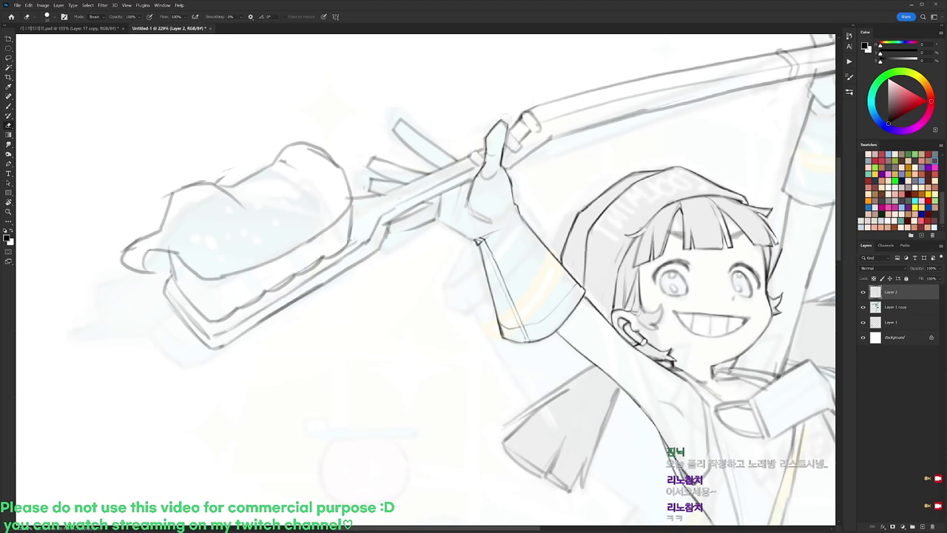
Refine the outline of the left hand's palm and begin inking its extended index finger.
{"action": "left_click_drag", "start_coordinate": [483, 134], "coordinate": [485, 143]}
{"action": "key", "text": "r"}
{"action": "mouse_move", "coordinate": [612, 160]}
{"action": "left_mouse_down"}
{"action": "mouse_move", "coordinate": [626, 215]}
{"action": "mouse_move", "coordinate": [627, 322]}
{"action": "left_mouse_up"}
{"action": "key", "text": "b"}
{"action": "left_click_drag", "start_coordinate": [482, 243], "coordinate": [485, 279]}
{"action": "key", "text": "e"}
{"action": "key", "text": "b"}
{"action": "mouse_move", "coordinate": [514, 210]}
{"action": "left_mouse_down"}
{"action": "mouse_move", "coordinate": [508, 155]}
{"action": "mouse_move", "coordinate": [517, 145]}
{"action": "left_mouse_up"}
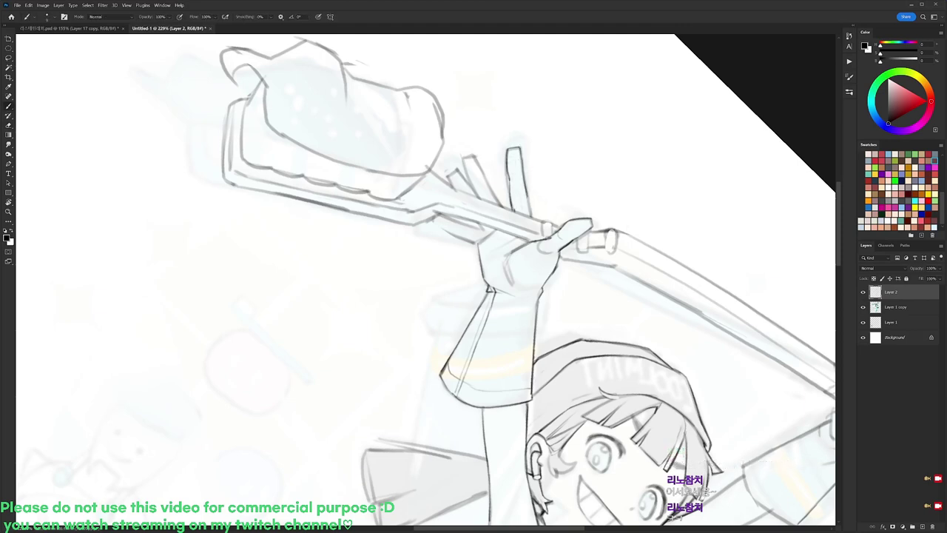
Ink the index and middle fingers of the left hand with angular tips, cleaning the rough lines beneath.
{"action": "key", "text": "r"}
{"action": "left_click_drag", "start_coordinate": [530, 214], "coordinate": [570, 241]}
{"action": "key", "text": "e"}
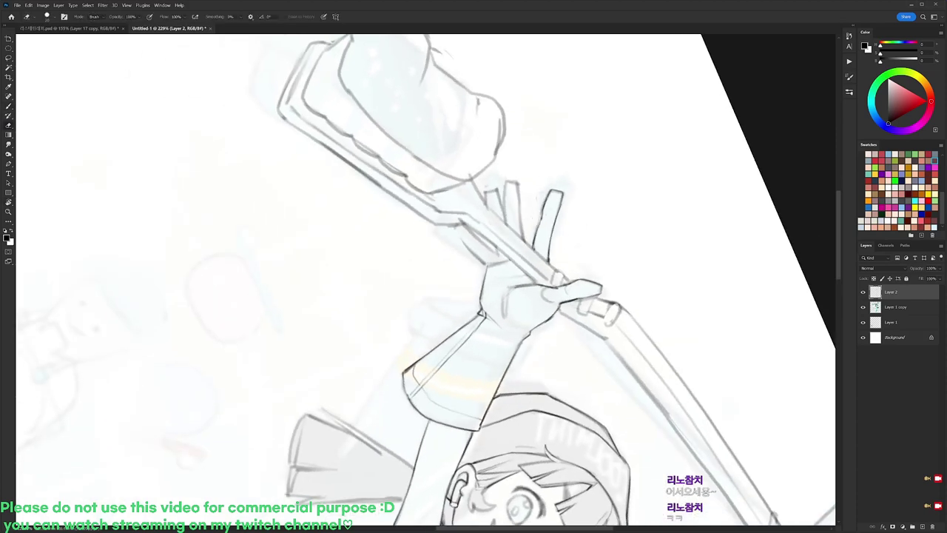
{"action": "key", "text": "b"}
{"action": "mouse_move", "coordinate": [555, 191]}
{"action": "left_mouse_down"}
{"action": "mouse_move", "coordinate": [541, 212]}
{"action": "mouse_move", "coordinate": [504, 216]}
{"action": "left_mouse_up"}
{"action": "key", "text": "e"}
{"action": "key", "text": "b"}
{"action": "mouse_move", "coordinate": [508, 182]}
{"action": "left_mouse_down"}
{"action": "mouse_move", "coordinate": [503, 204]}
{"action": "mouse_move", "coordinate": [518, 182]}
{"action": "left_mouse_up"}
{"action": "left_click_drag", "start_coordinate": [518, 181], "coordinate": [523, 238]}
{"action": "key", "text": "e"}
{"action": "key", "text": "b"}
{"action": "key", "text": "e"}
{"action": "key", "text": "b"}
{"action": "key", "text": "e"}
{"action": "key", "text": "b"}
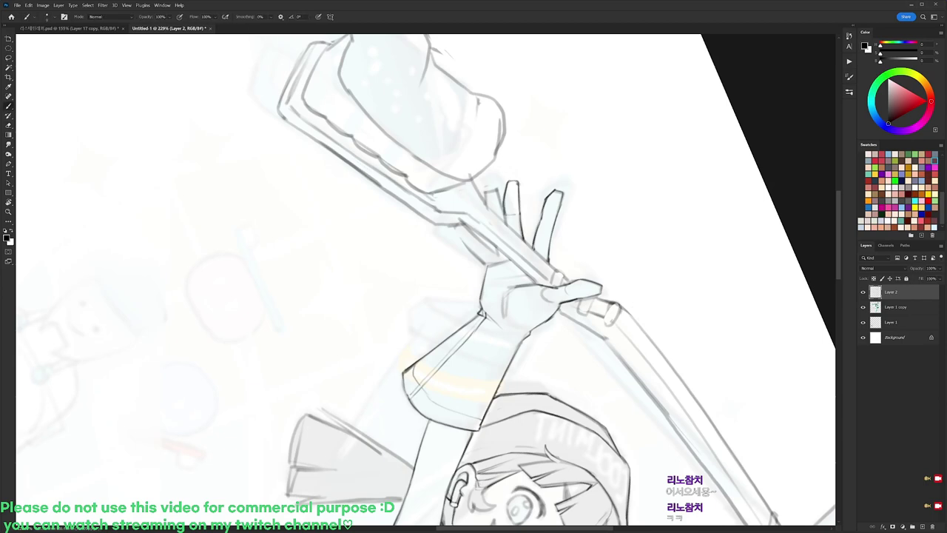
Outline the remaining finger behind the handle on the left hand and tidy its tip.
{"action": "key", "text": "e"}
{"action": "key", "text": "b"}
{"action": "left_click_drag", "start_coordinate": [487, 188], "coordinate": [488, 209]}
{"action": "key", "text": "e"}
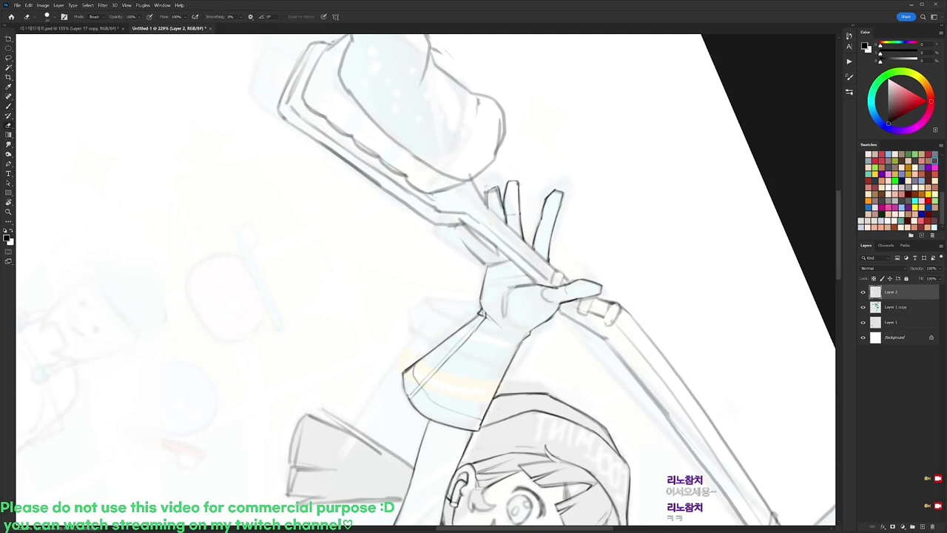
{"action": "key", "text": "b"}
{"action": "left_click_drag", "start_coordinate": [489, 190], "coordinate": [500, 191]}
{"action": "key", "text": "e"}
{"action": "key", "text": "b"}
{"action": "key", "text": "e"}
Redraw the handle edge in front of the left fingers and the small ring beside the thumb.
{"action": "mouse_move", "coordinate": [558, 169]}
{"action": "left_mouse_down"}
{"action": "mouse_move", "coordinate": [338, 64]}
{"action": "mouse_move", "coordinate": [310, 156]}
{"action": "left_mouse_up"}
{"action": "left_click_drag", "start_coordinate": [348, 220], "coordinate": [414, 149]}
{"action": "left_click_drag", "start_coordinate": [372, 199], "coordinate": [398, 167]}
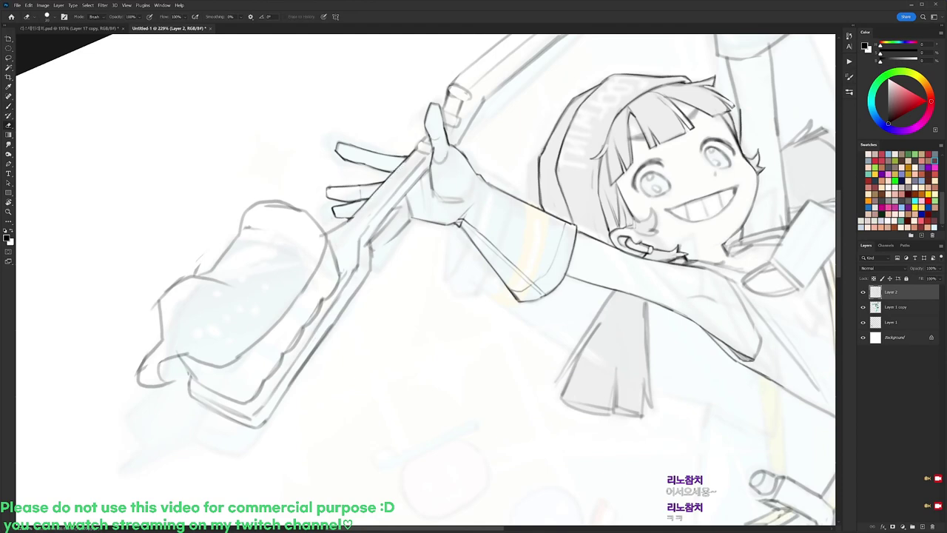
{"action": "mouse_move", "coordinate": [363, 230]}
{"action": "left_mouse_down"}
{"action": "mouse_move", "coordinate": [426, 158]}
{"action": "mouse_move", "coordinate": [473, 168]}
{"action": "mouse_move", "coordinate": [545, 241]}
{"action": "mouse_move", "coordinate": [553, 225]}
{"action": "left_mouse_up"}
{"action": "key", "text": "r"}
{"action": "key", "text": "b"}
{"action": "key", "text": "e"}
{"action": "key", "text": "b"}
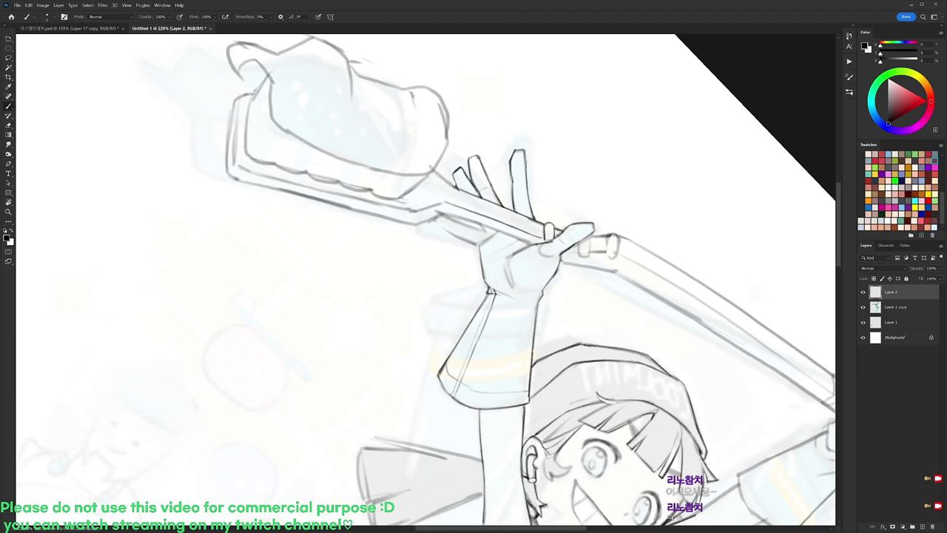
{"action": "key", "text": "e"}
{"action": "key", "text": "b"}
Sharpen the narrow handle section at the left hand and erase stray lines around the thumb.
{"action": "key", "text": "r"}
{"action": "mouse_move", "coordinate": [629, 227]}
{"action": "left_mouse_down"}
{"action": "mouse_move", "coordinate": [602, 163]}
{"action": "mouse_move", "coordinate": [599, 183]}
{"action": "left_mouse_up"}
{"action": "key", "text": "space"}
{"action": "key", "text": "r"}
{"action": "mouse_move", "coordinate": [581, 142]}
{"action": "left_mouse_down"}
{"action": "mouse_move", "coordinate": [488, 82]}
{"action": "mouse_move", "coordinate": [427, 74]}
{"action": "left_mouse_up"}
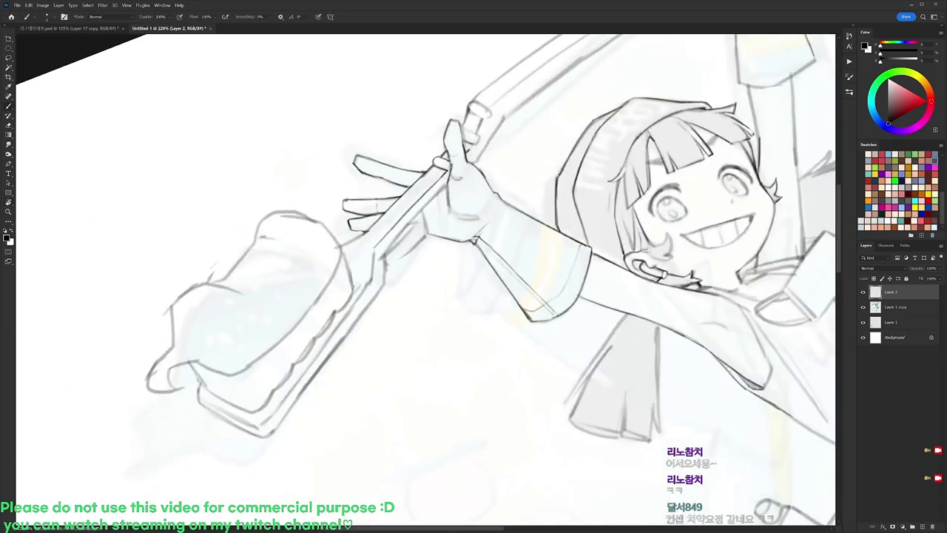
{"action": "key", "text": "e"}
{"action": "left_click_drag", "start_coordinate": [464, 128], "coordinate": [463, 142]}
{"action": "key", "text": "r"}
{"action": "mouse_move", "coordinate": [530, 93]}
{"action": "left_mouse_down"}
{"action": "mouse_move", "coordinate": [592, 146]}
{"action": "mouse_move", "coordinate": [635, 232]}
{"action": "left_mouse_up"}
{"action": "key", "text": "b"}
{"action": "key", "text": "e"}
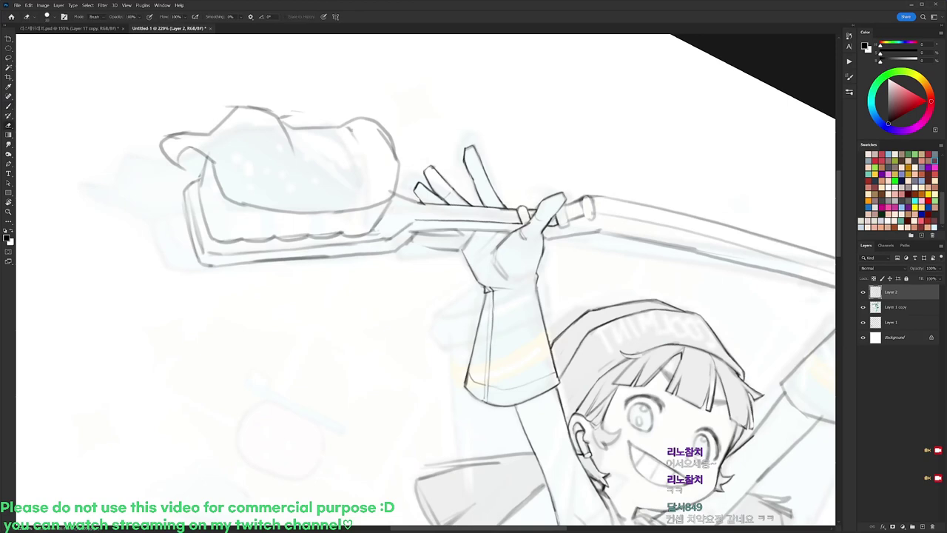
Outline the narrow collar segments of the handle between the left thumb and the thick grip.
{"action": "key", "text": "b"}
{"action": "mouse_move", "coordinate": [557, 225]}
{"action": "left_mouse_down"}
{"action": "mouse_move", "coordinate": [567, 222]}
{"action": "mouse_move", "coordinate": [536, 206]}
{"action": "left_mouse_up"}
{"action": "key", "text": "e"}
{"action": "key", "text": "b"}
{"action": "key", "text": "e"}
{"action": "key", "text": "b"}
{"action": "key", "text": "e"}
{"action": "key", "text": "b"}
{"action": "key", "text": "e"}
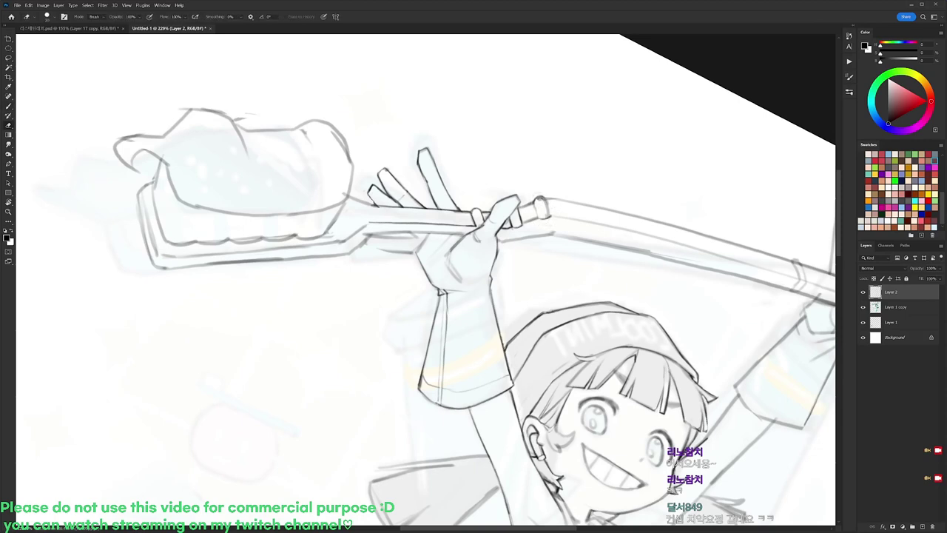
Ink the rounded ring where the thick grip of the toothbrush handle begins.
{"action": "key", "text": "b"}
{"action": "mouse_move", "coordinate": [547, 199]}
{"action": "left_mouse_down"}
{"action": "mouse_move", "coordinate": [549, 215]}
{"action": "mouse_move", "coordinate": [503, 141]}
{"action": "left_mouse_up"}
{"action": "key", "text": "e"}
{"action": "key", "text": "r"}
{"action": "key", "text": "b"}
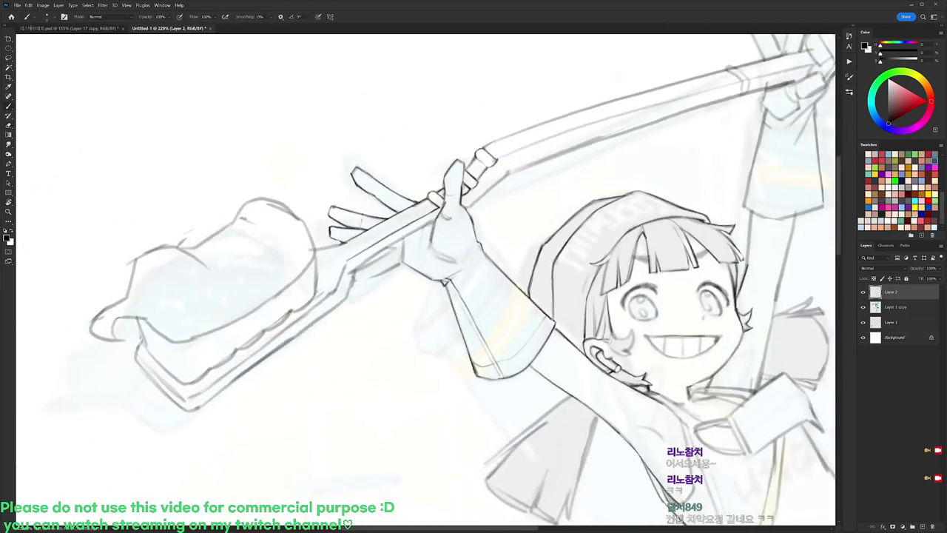
{"action": "left_click_drag", "start_coordinate": [504, 139], "coordinate": [436, 142]}
{"action": "key", "text": "r"}
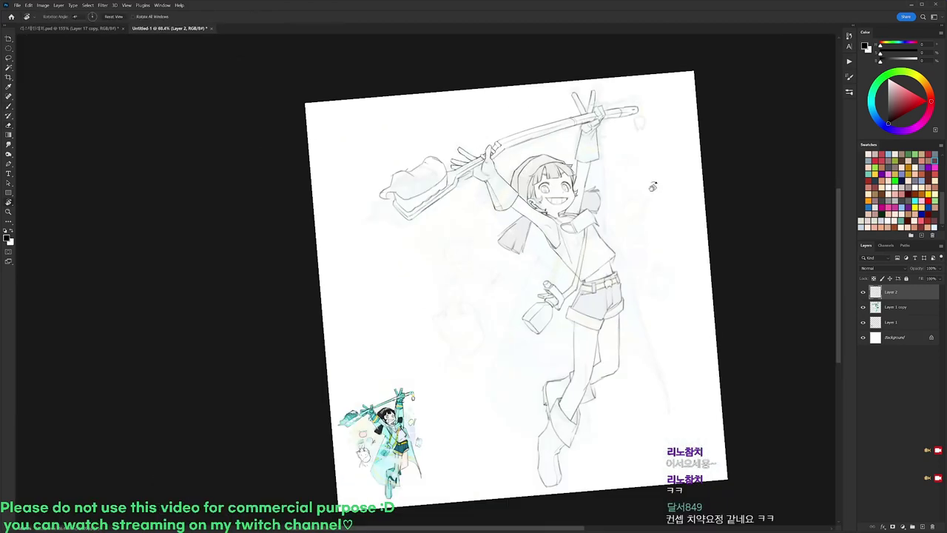
{"action": "left_click_drag", "start_coordinate": [653, 187], "coordinate": [656, 212]}
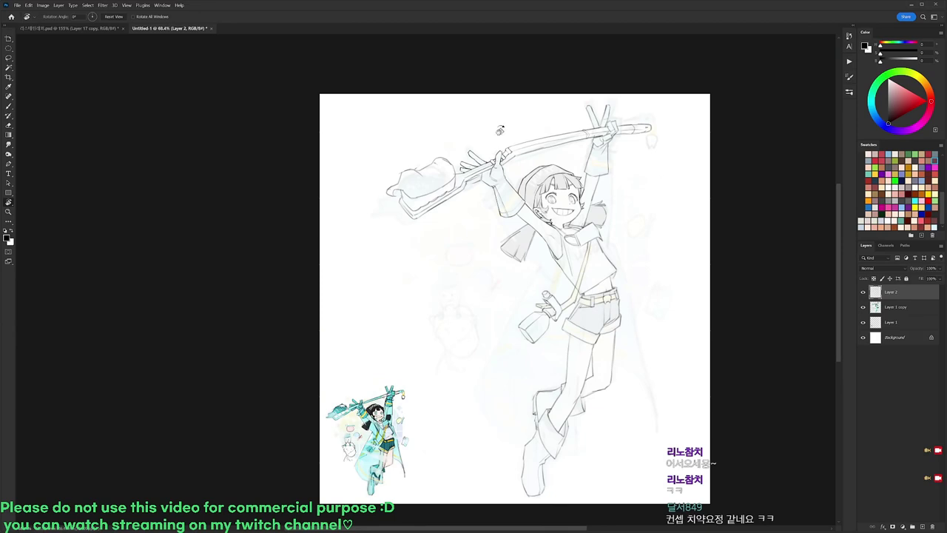
Ink the bend in the toothbrush neck below the left hand and erase the overlapping sketch lines.
{"action": "scroll", "coordinate": [477, 141], "scroll_direction": "up", "scroll_amount": 5}
{"action": "left_click_drag", "start_coordinate": [570, 233], "coordinate": [538, 178]}
{"action": "key", "text": "e"}
{"action": "left_click_drag", "start_coordinate": [441, 276], "coordinate": [491, 210]}
{"action": "key", "text": "b"}
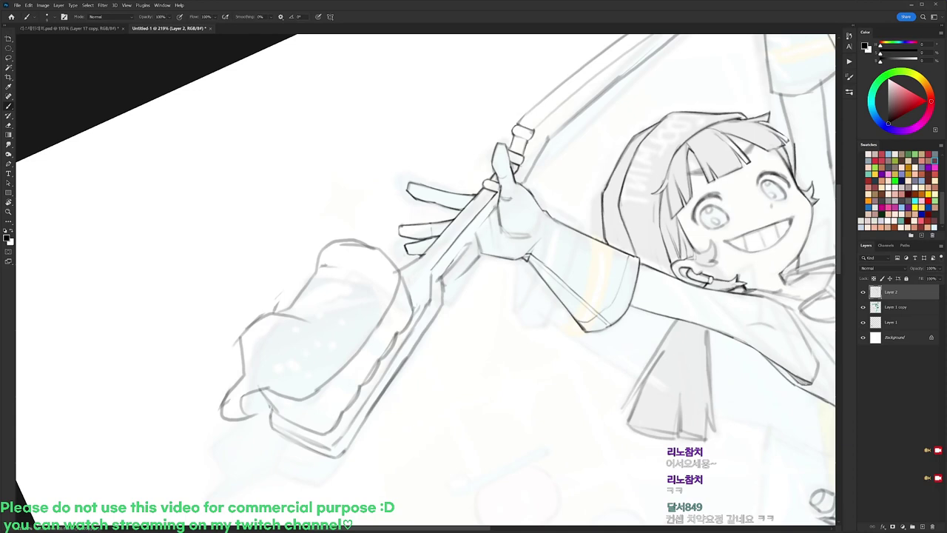
{"action": "key", "text": "e"}
{"action": "key", "text": "b"}
{"action": "left_click_drag", "start_coordinate": [442, 275], "coordinate": [441, 304]}
{"action": "key", "text": "e"}
{"action": "left_click_drag", "start_coordinate": [430, 274], "coordinate": [430, 292]}
{"action": "key", "text": "b"}
{"action": "key", "text": "e"}
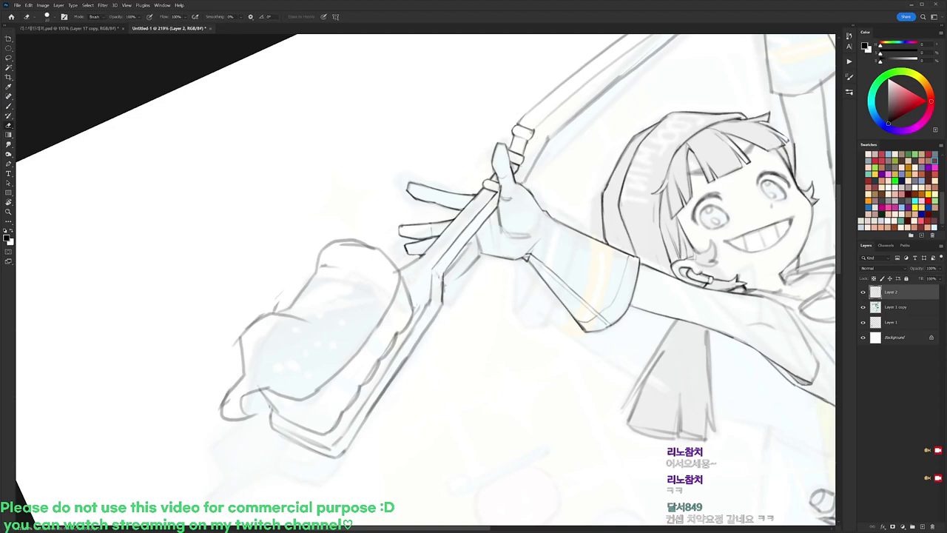
Ink the long outer edge of the brush head from the bent neck toward its far end.
{"action": "mouse_move", "coordinate": [363, 422]}
{"action": "left_mouse_down"}
{"action": "mouse_move", "coordinate": [404, 358]}
{"action": "mouse_move", "coordinate": [473, 351]}
{"action": "left_mouse_up"}
{"action": "key", "text": "r"}
{"action": "key", "text": "e"}
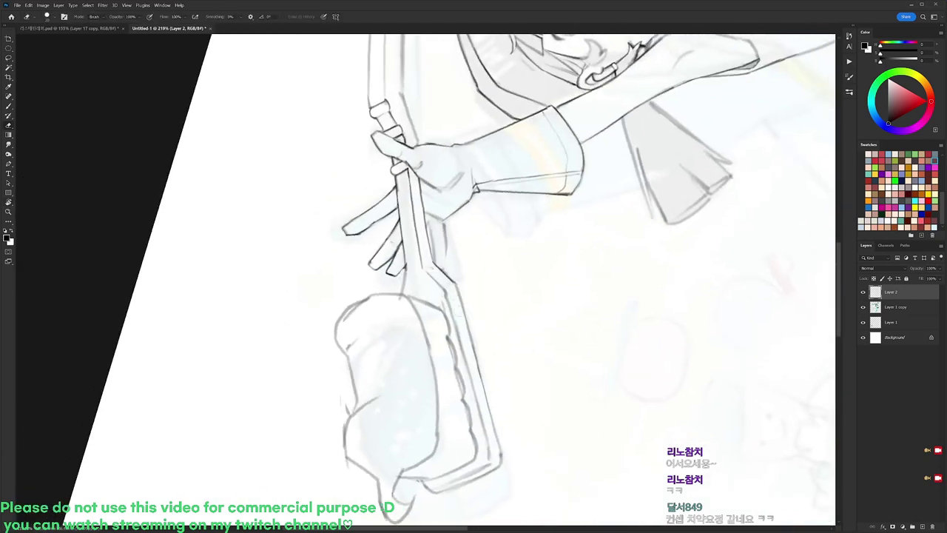
{"action": "key", "text": "b"}
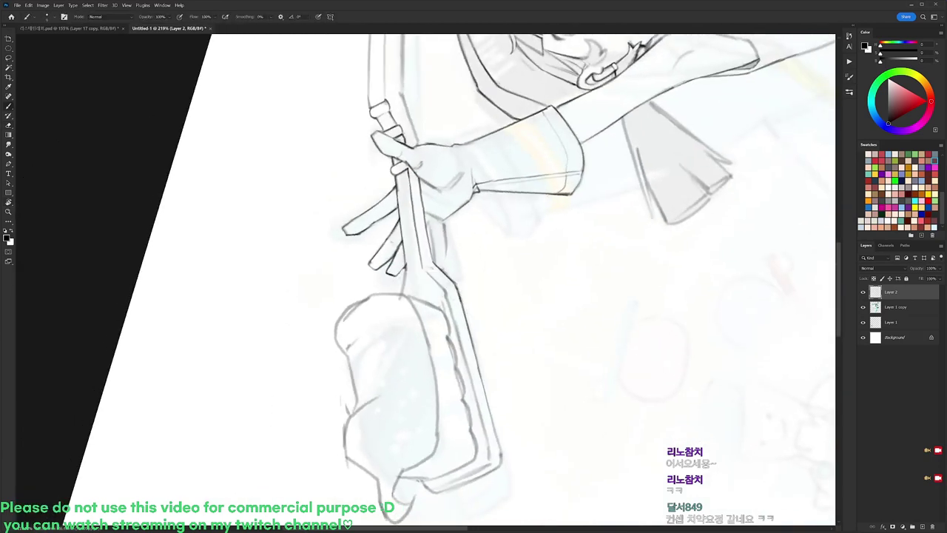
{"action": "key", "text": "e"}
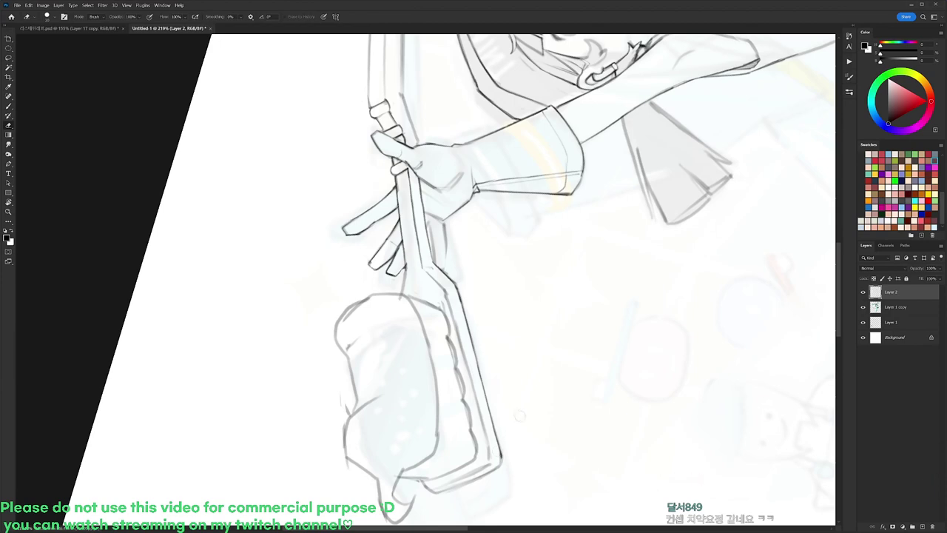
Ink the short end edge and far corner of the brush head, trimming the doubled lines.
{"action": "left_click_drag", "start_coordinate": [520, 416], "coordinate": [502, 277]}
{"action": "key", "text": "r"}
{"action": "mouse_move", "coordinate": [639, 325]}
{"action": "left_mouse_down"}
{"action": "mouse_move", "coordinate": [632, 356]}
{"action": "mouse_move", "coordinate": [304, 460]}
{"action": "left_mouse_up"}
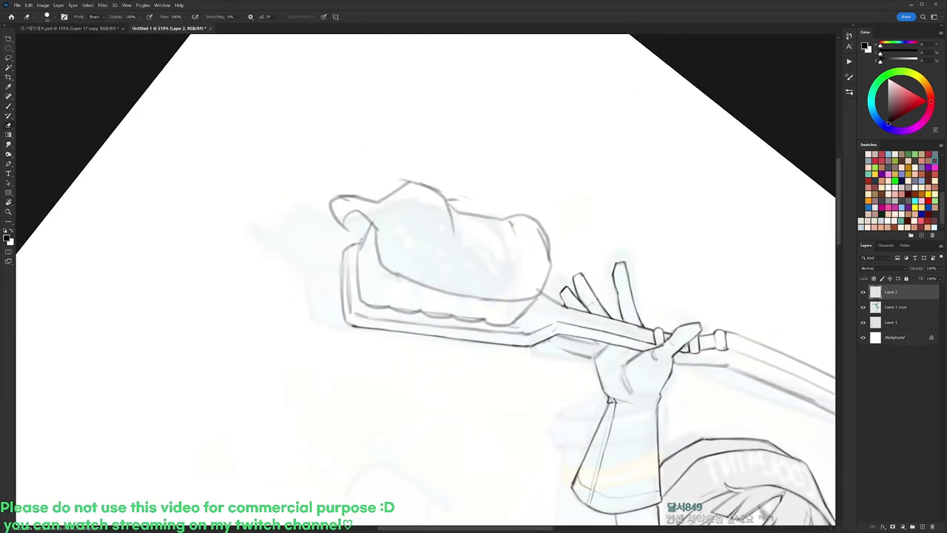
{"action": "key", "text": "b"}
{"action": "left_click_drag", "start_coordinate": [344, 266], "coordinate": [352, 326]}
{"action": "key", "text": "e"}
{"action": "key", "text": "b"}
{"action": "key", "text": "e"}
{"action": "mouse_move", "coordinate": [349, 263]}
{"action": "left_mouse_down"}
{"action": "mouse_move", "coordinate": [349, 308]}
{"action": "mouse_move", "coordinate": [350, 284]}
{"action": "mouse_move", "coordinate": [361, 321]}
{"action": "left_mouse_up"}
{"action": "key", "text": "b"}
Clean up the upper tip of the brush head's end edge beneath the overhanging toothpaste.
{"action": "key", "text": "r"}
{"action": "mouse_move", "coordinate": [608, 248]}
{"action": "left_mouse_down"}
{"action": "mouse_move", "coordinate": [602, 227]}
{"action": "mouse_move", "coordinate": [469, 133]}
{"action": "left_mouse_up"}
{"action": "mouse_move", "coordinate": [622, 273]}
{"action": "left_mouse_down"}
{"action": "mouse_move", "coordinate": [626, 300]}
{"action": "mouse_move", "coordinate": [565, 401]}
{"action": "left_mouse_up"}
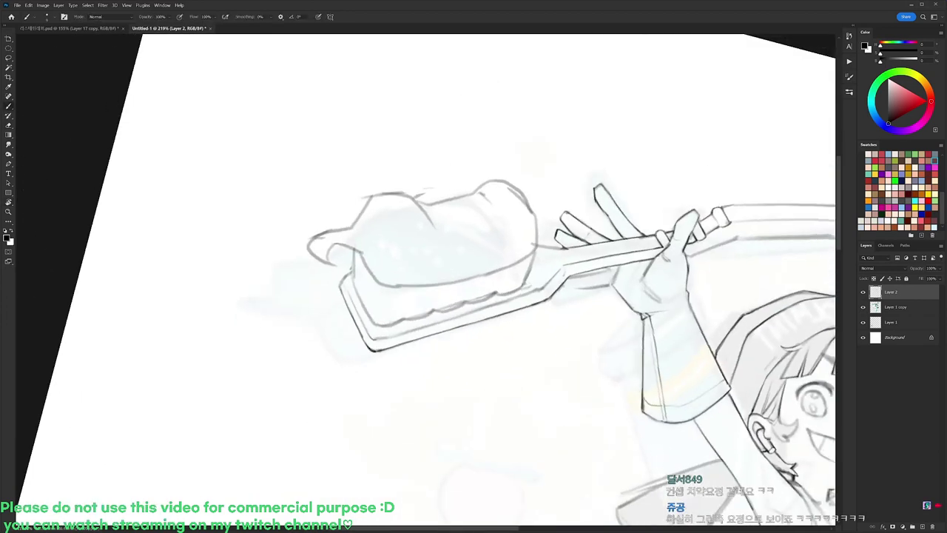
{"action": "key", "text": "e"}
{"action": "mouse_move", "coordinate": [338, 280]}
{"action": "left_mouse_down"}
{"action": "mouse_move", "coordinate": [339, 290]}
{"action": "mouse_move", "coordinate": [348, 276]}
{"action": "left_mouse_up"}
{"action": "key", "text": "b"}
{"action": "key", "text": "e"}
{"action": "key", "text": "ctrl+space"}
{"action": "left_click_drag", "start_coordinate": [512, 179], "coordinate": [429, 185]}
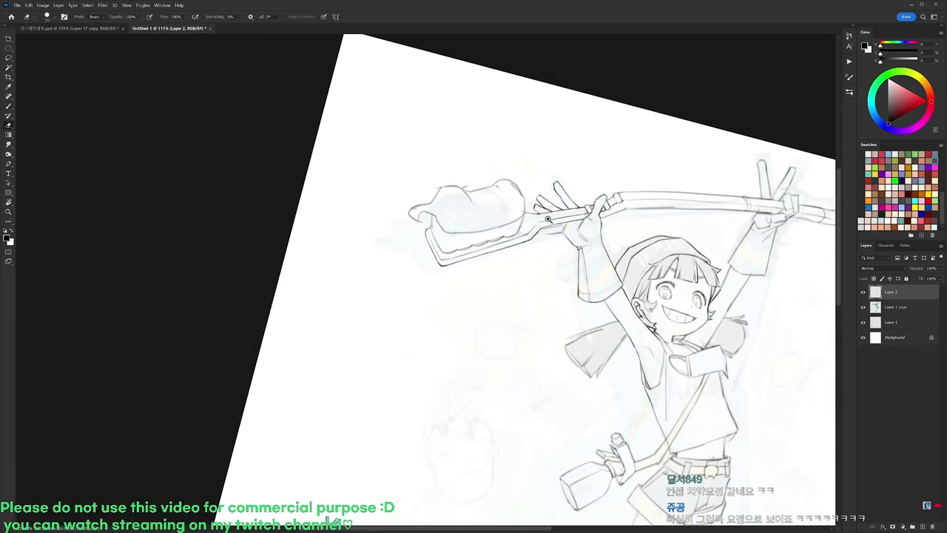
Thin and clean the inner rim line running along the brush head beside the bristles.
{"action": "scroll", "coordinate": [548, 219], "scroll_direction": "up", "scroll_amount": 5}
{"action": "key", "text": "r"}
{"action": "mouse_move", "coordinate": [537, 243]}
{"action": "left_mouse_down"}
{"action": "mouse_move", "coordinate": [541, 300]}
{"action": "mouse_move", "coordinate": [471, 388]}
{"action": "mouse_move", "coordinate": [470, 426]}
{"action": "left_mouse_up"}
{"action": "key", "text": "b"}
{"action": "key", "text": "e"}
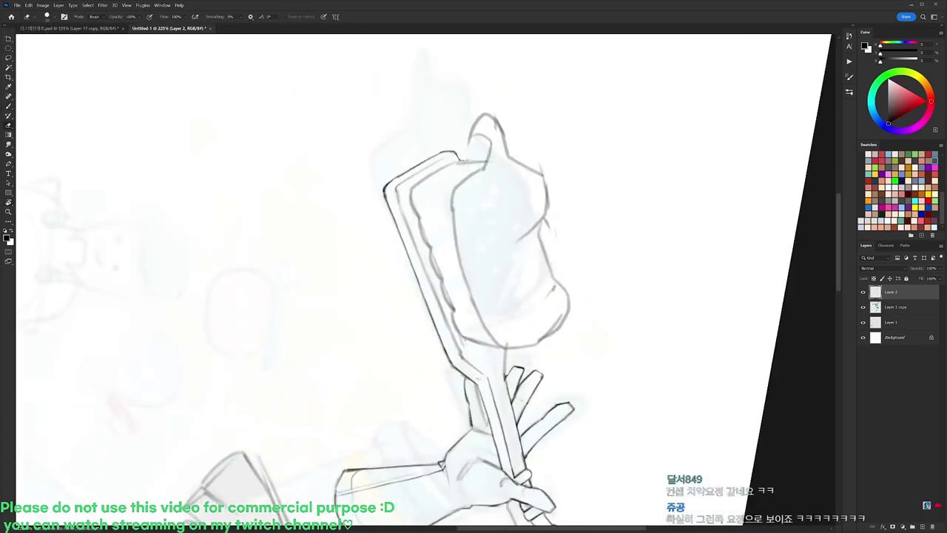
{"action": "left_click_drag", "start_coordinate": [446, 310], "coordinate": [461, 354]}
{"action": "mouse_move", "coordinate": [430, 279]}
{"action": "left_mouse_down"}
{"action": "mouse_move", "coordinate": [444, 319]}
{"action": "mouse_move", "coordinate": [439, 306]}
{"action": "left_mouse_up"}
{"action": "left_click_drag", "start_coordinate": [396, 191], "coordinate": [406, 219]}
{"action": "key", "text": "b"}
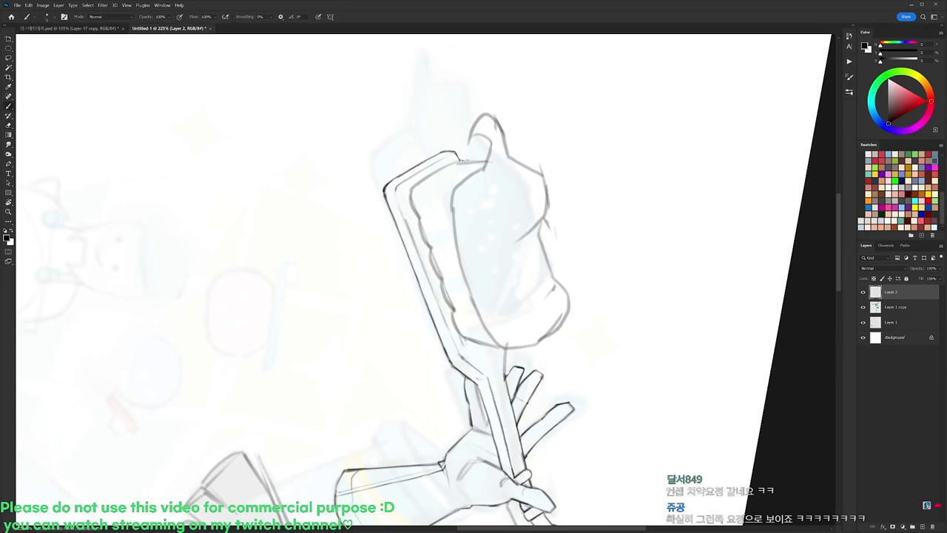
{"action": "key", "text": "e"}
Erase stray lines on the toothpaste's upper contour and ink the bristle block's edge below its drooping tip.
{"action": "key", "text": "r"}
{"action": "left_click_drag", "start_coordinate": [602, 319], "coordinate": [461, 141]}
{"action": "mouse_move", "coordinate": [577, 180]}
{"action": "left_mouse_down"}
{"action": "mouse_move", "coordinate": [511, 180]}
{"action": "mouse_move", "coordinate": [492, 167]}
{"action": "mouse_move", "coordinate": [507, 146]}
{"action": "mouse_move", "coordinate": [451, 162]}
{"action": "left_mouse_up"}
{"action": "key", "text": "e"}
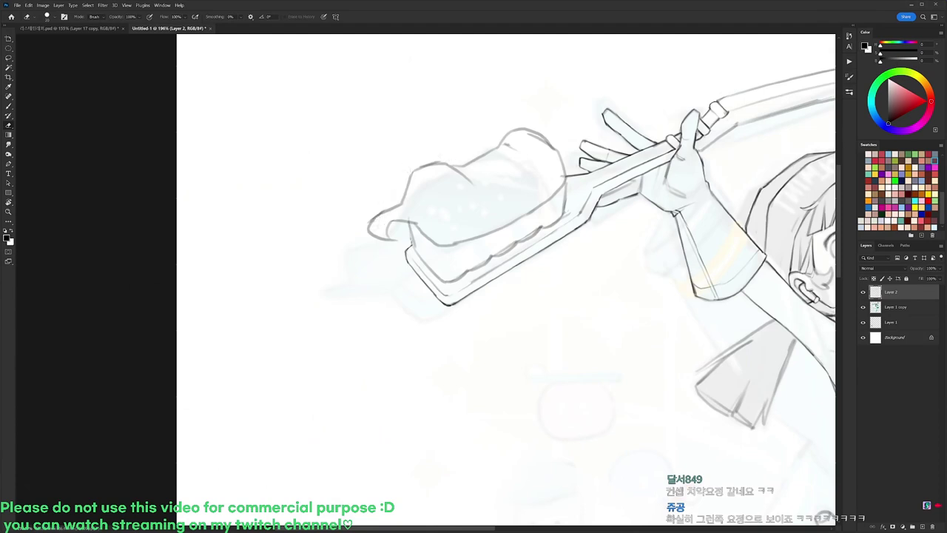
{"action": "left_click_drag", "start_coordinate": [530, 134], "coordinate": [550, 148]}
{"action": "key", "text": "b"}
{"action": "left_click_drag", "start_coordinate": [409, 224], "coordinate": [414, 246]}
{"action": "key", "text": "e"}
{"action": "key", "text": "b"}
Lighten the rough lines between the scalloped bristle edge and the brush head's rim.
{"action": "key", "text": "r"}
{"action": "mouse_move", "coordinate": [590, 310]}
{"action": "left_mouse_down"}
{"action": "mouse_move", "coordinate": [469, 466]}
{"action": "mouse_move", "coordinate": [346, 447]}
{"action": "left_mouse_up"}
{"action": "key", "text": "e"}
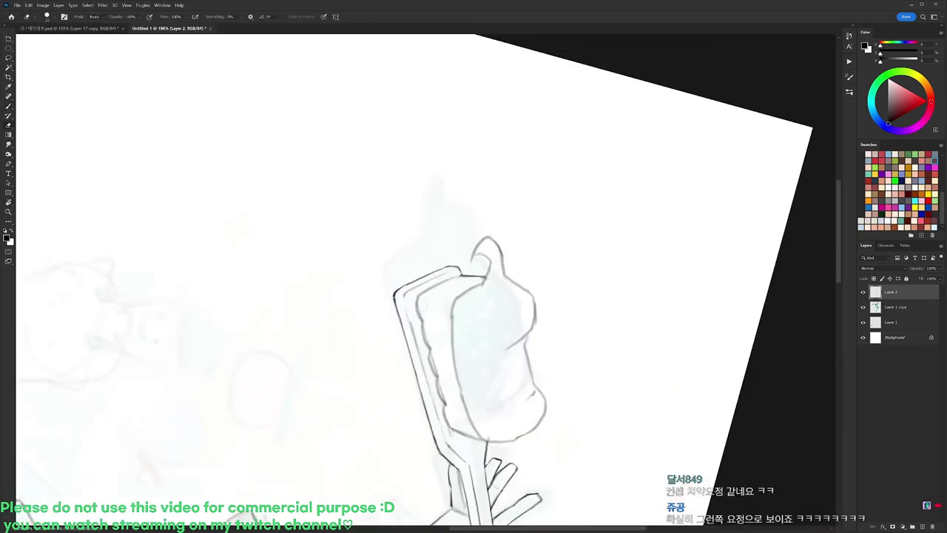
{"action": "left_click_drag", "start_coordinate": [424, 324], "coordinate": [447, 405]}
Ink the joint where the upper edge of the toothbrush neck meets the toothpaste.
{"action": "key", "text": "r"}
{"action": "left_click_drag", "start_coordinate": [606, 358], "coordinate": [547, 142]}
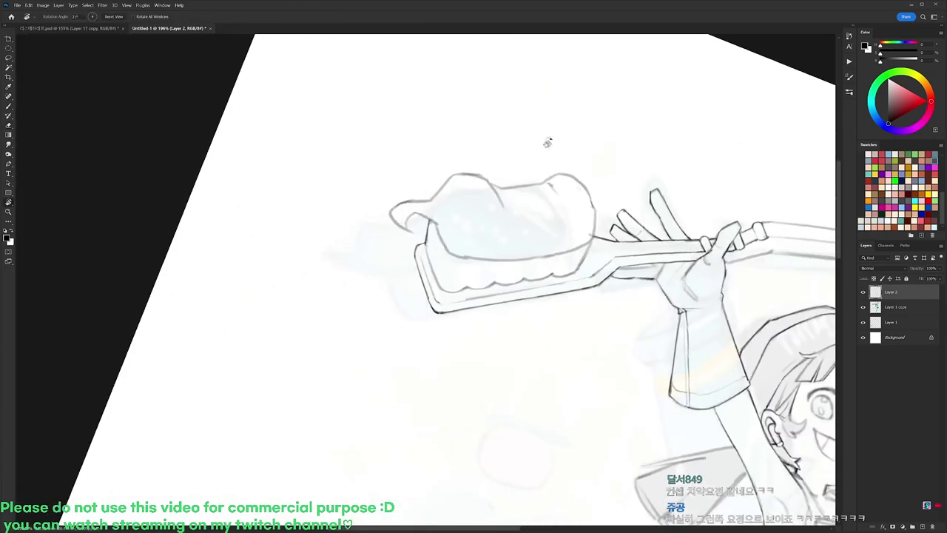
{"action": "key", "text": "b"}
{"action": "key", "text": "e"}
{"action": "key", "text": "b"}
{"action": "key", "text": "e"}
{"action": "key", "text": "b"}
{"action": "key", "text": "e"}
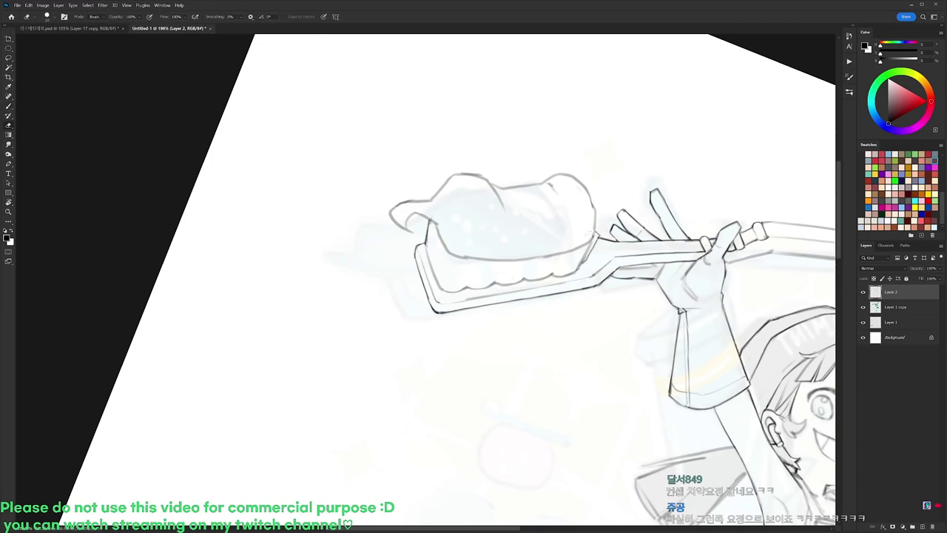
Ink the long underside edge of the thick grip between the two hands and erase stray sketch lines.
{"action": "key", "text": "r"}
{"action": "scroll", "coordinate": [606, 208], "scroll_direction": "down", "scroll_amount": 4}
{"action": "key", "text": "Escape"}
{"action": "mouse_move", "coordinate": [695, 141]}
{"action": "left_mouse_down"}
{"action": "mouse_move", "coordinate": [584, 216]}
{"action": "mouse_move", "coordinate": [585, 165]}
{"action": "mouse_move", "coordinate": [555, 129]}
{"action": "left_mouse_up"}
{"action": "scroll", "coordinate": [509, 188], "scroll_direction": "up", "scroll_amount": 3}
{"action": "key", "text": "b"}
{"action": "key", "text": "e"}
{"action": "key", "text": "b"}
{"action": "mouse_move", "coordinate": [462, 225]}
{"action": "left_mouse_down"}
{"action": "mouse_move", "coordinate": [437, 259]}
{"action": "mouse_move", "coordinate": [439, 219]}
{"action": "mouse_move", "coordinate": [403, 222]}
{"action": "mouse_move", "coordinate": [432, 229]}
{"action": "left_mouse_up"}
{"action": "key", "text": "e"}
{"action": "key", "text": "r"}
{"action": "key", "text": "r"}
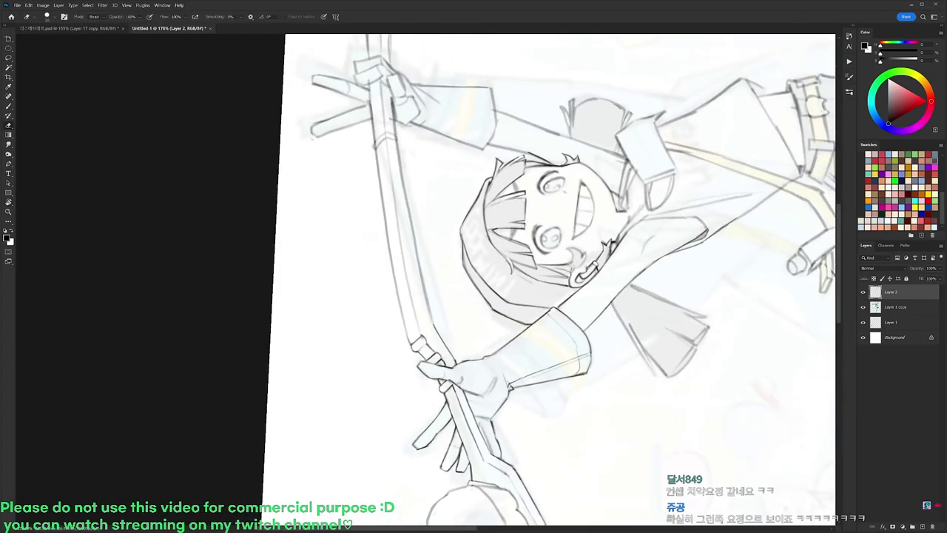
{"action": "key", "text": "b"}
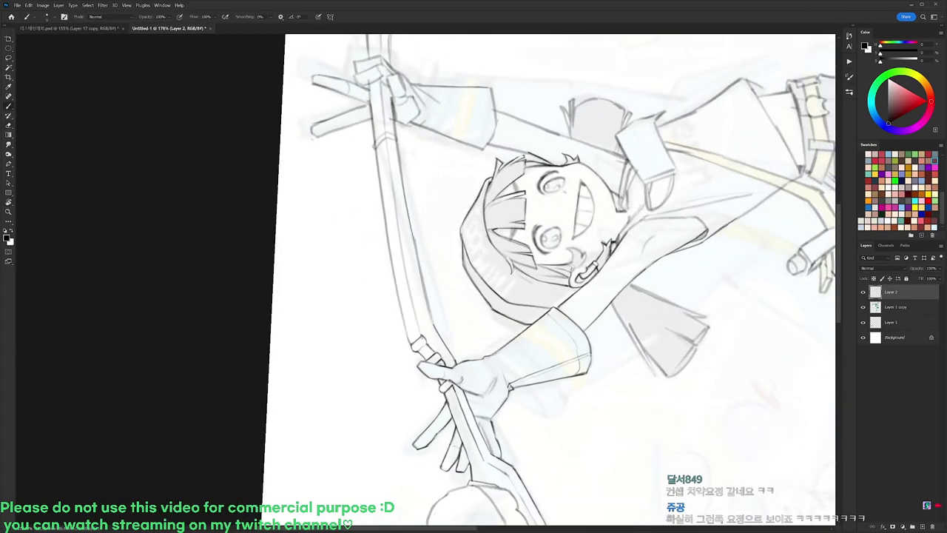
{"action": "key", "text": "e"}
{"action": "left_click_drag", "start_coordinate": [412, 233], "coordinate": [432, 326]}
{"action": "key", "text": "b"}
{"action": "key", "text": "e"}
{"action": "key", "text": "b"}
{"action": "left_click_drag", "start_coordinate": [428, 270], "coordinate": [436, 331]}
{"action": "key", "text": "e"}
Outline the raised band around the grip just before the right hand and trim the overlaps.
{"action": "mouse_move", "coordinate": [400, 157]}
{"action": "left_mouse_down"}
{"action": "mouse_move", "coordinate": [400, 189]}
{"action": "mouse_move", "coordinate": [379, 198]}
{"action": "left_mouse_up"}
{"action": "key", "text": "b"}
{"action": "key", "text": "e"}
{"action": "key", "text": "b"}
{"action": "mouse_move", "coordinate": [383, 207]}
{"action": "left_mouse_down"}
{"action": "mouse_move", "coordinate": [394, 200]}
{"action": "mouse_move", "coordinate": [408, 222]}
{"action": "left_mouse_up"}
{"action": "key", "text": "e"}
{"action": "key", "text": "b"}
{"action": "key", "text": "e"}
{"action": "key", "text": "b"}
{"action": "left_click_drag", "start_coordinate": [400, 181], "coordinate": [404, 198]}
Ink the first raised finger of the right gloved hand and erase its rough outline.
{"action": "key", "text": "r"}
{"action": "mouse_move", "coordinate": [623, 190]}
{"action": "left_mouse_down"}
{"action": "mouse_move", "coordinate": [640, 242]}
{"action": "mouse_move", "coordinate": [555, 435]}
{"action": "left_mouse_up"}
{"action": "left_click_drag", "start_coordinate": [600, 279], "coordinate": [594, 273]}
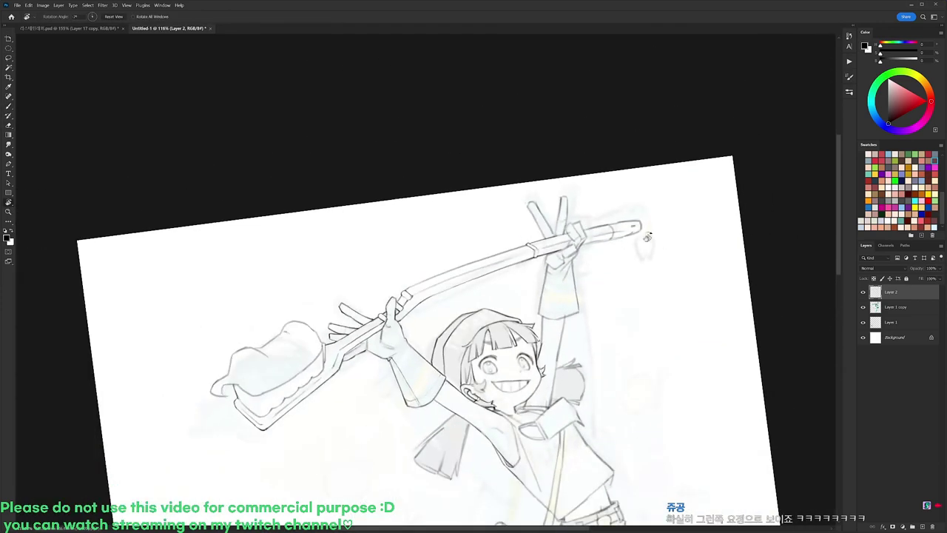
{"action": "left_click_drag", "start_coordinate": [646, 237], "coordinate": [645, 270]}
{"action": "left_click_drag", "start_coordinate": [631, 302], "coordinate": [624, 190]}
{"action": "left_click_drag", "start_coordinate": [635, 245], "coordinate": [629, 242]}
{"action": "left_click_drag", "start_coordinate": [575, 130], "coordinate": [595, 133]}
{"action": "left_click_drag", "start_coordinate": [664, 148], "coordinate": [660, 278]}
{"action": "key", "text": "e"}
{"action": "key", "text": "b"}
{"action": "key", "text": "e"}
{"action": "key", "text": "b"}
{"action": "key", "text": "e"}
{"action": "left_click_drag", "start_coordinate": [570, 184], "coordinate": [563, 217]}
{"action": "key", "text": "b"}
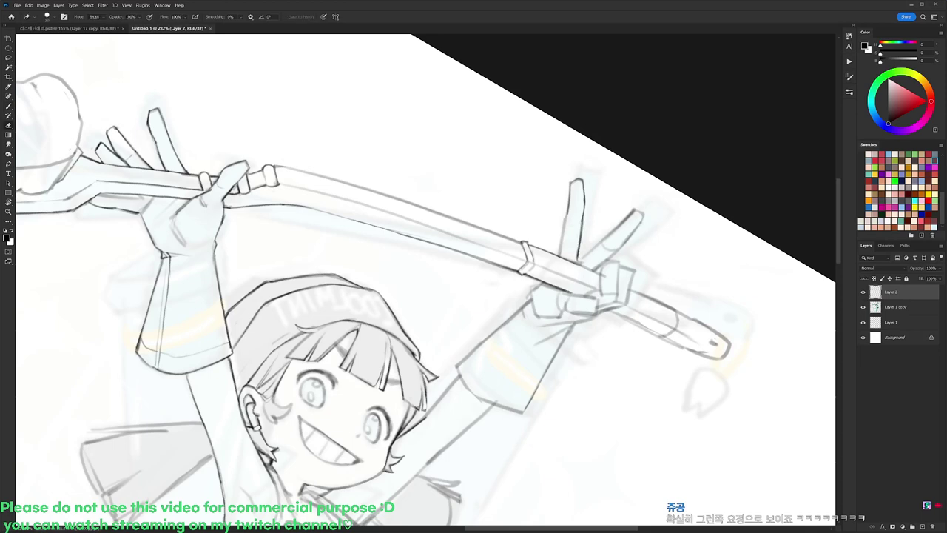
Ink the second raised finger of the right gloved hand with clean tapered edges.
{"action": "key", "text": "r"}
{"action": "mouse_move", "coordinate": [561, 244]}
{"action": "left_mouse_down"}
{"action": "mouse_move", "coordinate": [630, 236]}
{"action": "mouse_move", "coordinate": [604, 173]}
{"action": "left_mouse_up"}
{"action": "key", "text": "b"}
{"action": "mouse_move", "coordinate": [564, 214]}
{"action": "left_mouse_down"}
{"action": "mouse_move", "coordinate": [598, 145]}
{"action": "mouse_move", "coordinate": [591, 170]}
{"action": "mouse_move", "coordinate": [606, 167]}
{"action": "left_mouse_up"}
{"action": "key", "text": "e"}
{"action": "key", "text": "b"}
{"action": "key", "text": "e"}
{"action": "key", "text": "b"}
{"action": "key", "text": "e"}
{"action": "key", "text": "b"}
{"action": "key", "text": "e"}
{"action": "key", "text": "b"}
Refine the outlines of the two raised fingers and erase excess line where they meet the handle.
{"action": "mouse_move", "coordinate": [591, 202]}
{"action": "left_mouse_down"}
{"action": "mouse_move", "coordinate": [598, 180]}
{"action": "mouse_move", "coordinate": [581, 216]}
{"action": "mouse_move", "coordinate": [477, 118]}
{"action": "left_mouse_up"}
{"action": "key", "text": "e"}
{"action": "key", "text": "r"}
{"action": "key", "text": "e"}
{"action": "mouse_move", "coordinate": [487, 164]}
{"action": "left_mouse_down"}
{"action": "mouse_move", "coordinate": [482, 174]}
{"action": "mouse_move", "coordinate": [529, 237]}
{"action": "left_mouse_up"}
{"action": "key", "text": "r"}
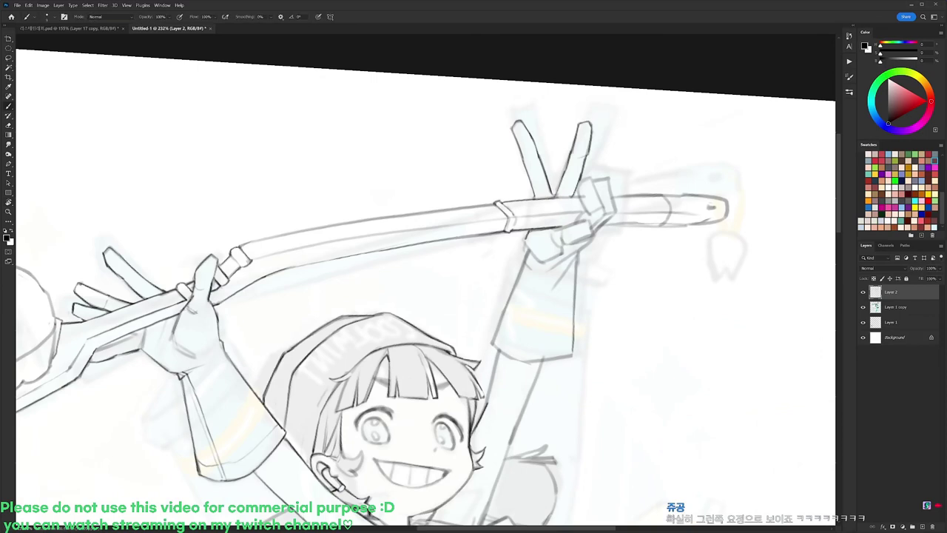
Ink the palm contour of the right hand below the handle down to the wrist.
{"action": "key", "text": "e"}
{"action": "key", "text": "b"}
{"action": "left_click_drag", "start_coordinate": [527, 252], "coordinate": [528, 261]}
{"action": "key", "text": "e"}
{"action": "key", "text": "b"}
{"action": "key", "text": "e"}
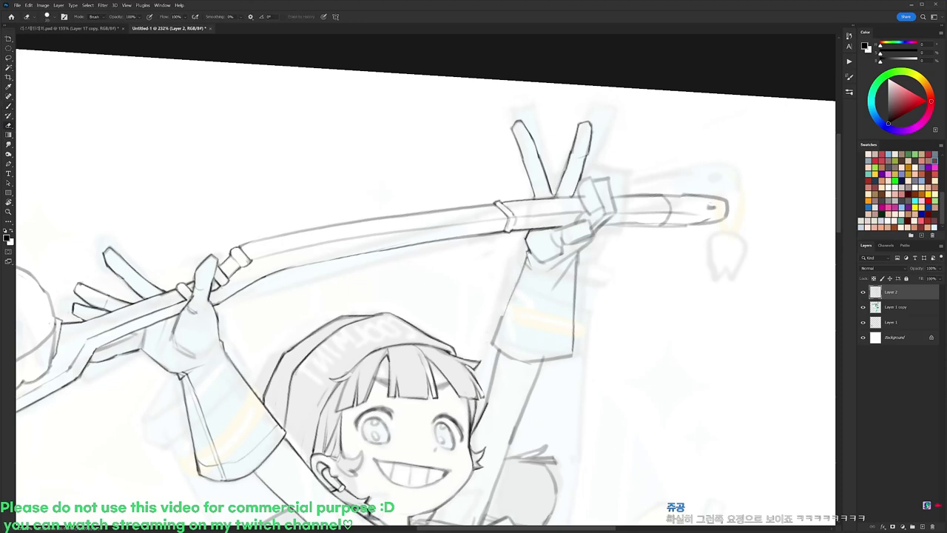
{"action": "key", "text": "b"}
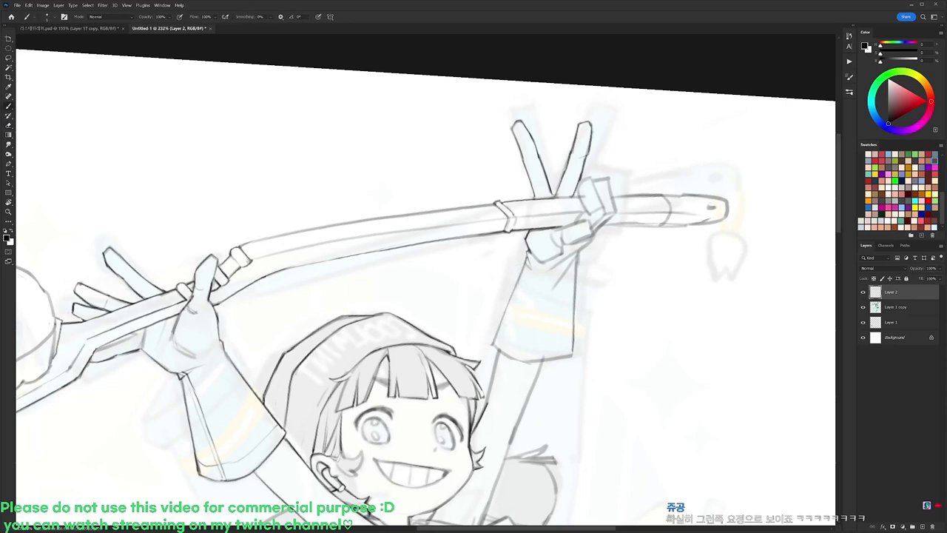
{"action": "key", "text": "e"}
Ink the thumb of the right hand where it wraps under the handle.
{"action": "key", "text": "r"}
{"action": "left_click_drag", "start_coordinate": [632, 241], "coordinate": [610, 180]}
{"action": "key", "text": "b"}
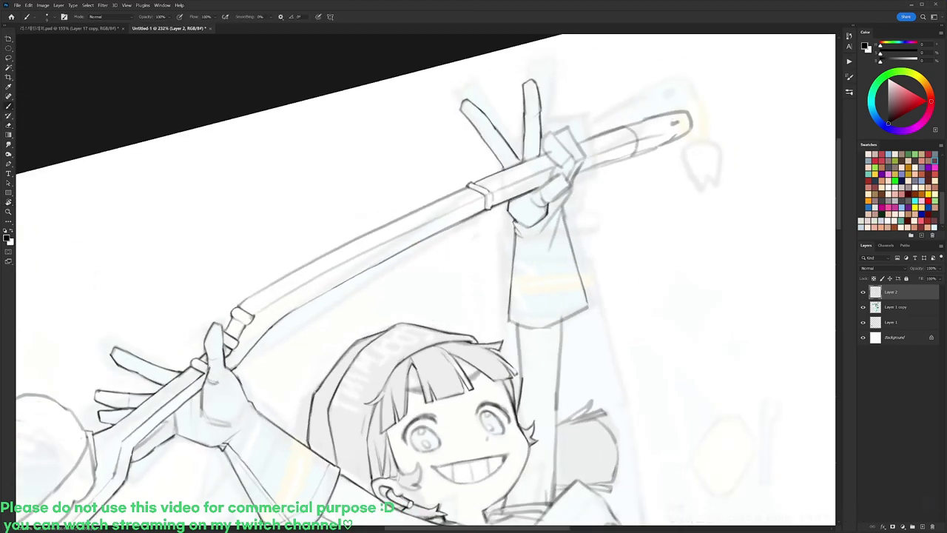
{"action": "left_click_drag", "start_coordinate": [541, 188], "coordinate": [558, 174]}
{"action": "key", "text": "e"}
{"action": "key", "text": "b"}
{"action": "key", "text": "e"}
{"action": "key", "text": "b"}
Ink the outer side edge of the right glove's cuff and erase the rough line beside it.
{"action": "left_click_drag", "start_coordinate": [564, 220], "coordinate": [585, 305]}
{"action": "key", "text": "e"}
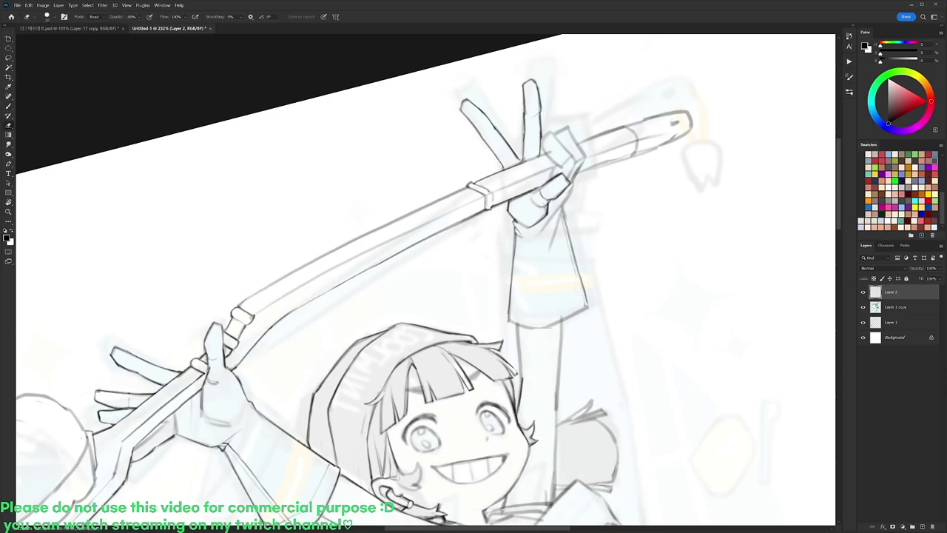
{"action": "left_click_drag", "start_coordinate": [578, 278], "coordinate": [582, 292]}
{"action": "key", "text": "b"}
{"action": "mouse_move", "coordinate": [566, 224]}
{"action": "left_mouse_down"}
{"action": "mouse_move", "coordinate": [588, 306]}
{"action": "mouse_move", "coordinate": [570, 342]}
{"action": "left_mouse_up"}
{"action": "key", "text": "e"}
Outline the folded fingers of the right hand gripping the handle and clean up their overlaps.
{"action": "key", "text": "b"}
{"action": "mouse_move", "coordinate": [549, 187]}
{"action": "left_mouse_down"}
{"action": "mouse_move", "coordinate": [563, 203]}
{"action": "mouse_move", "coordinate": [559, 226]}
{"action": "mouse_move", "coordinate": [539, 228]}
{"action": "left_mouse_up"}
{"action": "key", "text": "e"}
{"action": "key", "text": "b"}
{"action": "left_click_drag", "start_coordinate": [535, 194], "coordinate": [546, 211]}
{"action": "key", "text": "e"}
{"action": "key", "text": "b"}
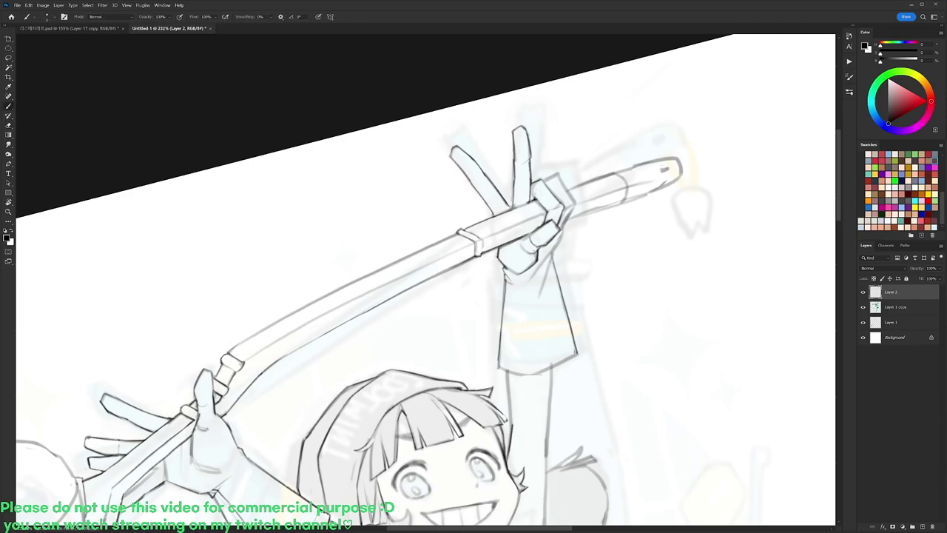
Ink the outer knuckle edge of the right hand and erase the rough line running down to its wrist.
{"action": "left_click_drag", "start_coordinate": [545, 182], "coordinate": [573, 204]}
{"action": "key", "text": "e"}
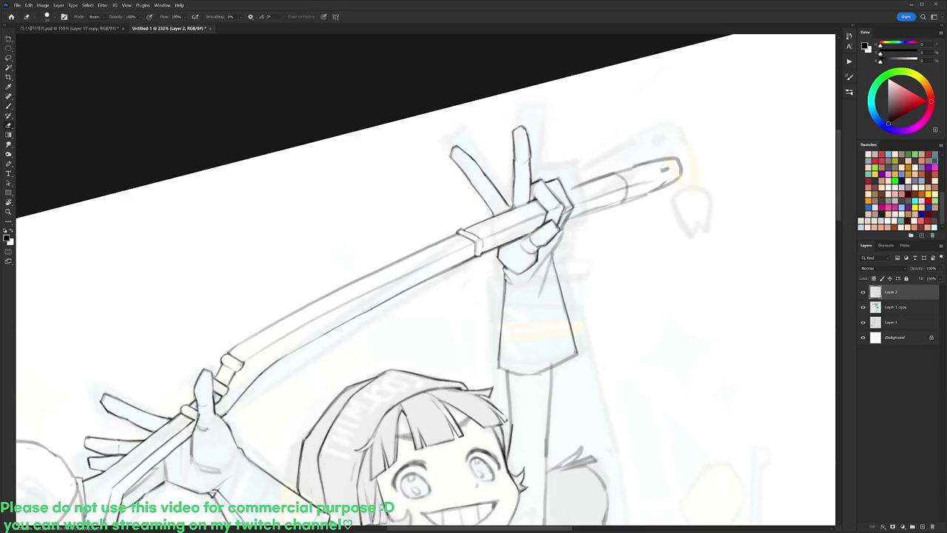
{"action": "key", "text": "b"}
{"action": "key", "text": "e"}
{"action": "key", "text": "b"}
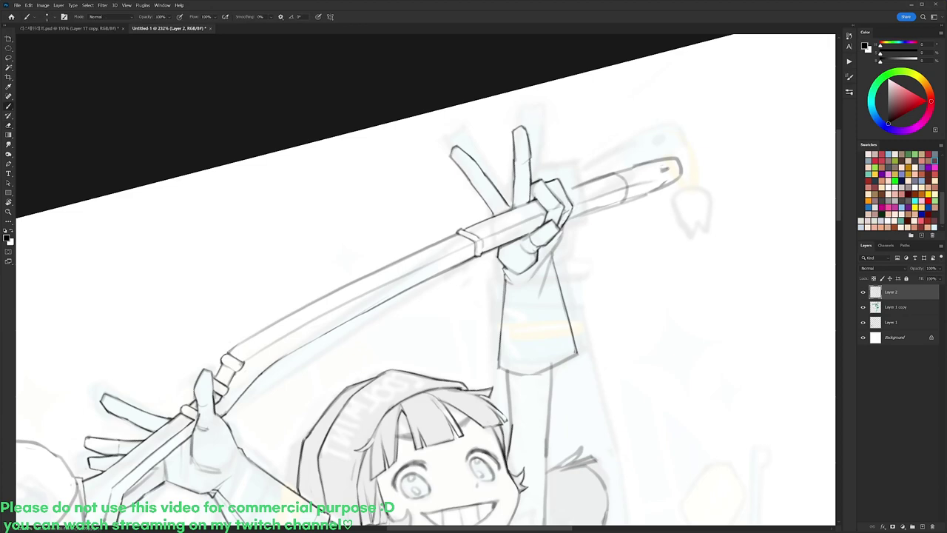
{"action": "key", "text": "e"}
{"action": "left_click_drag", "start_coordinate": [563, 229], "coordinate": [544, 263]}
{"action": "key", "text": "b"}
{"action": "key", "text": "e"}
{"action": "key", "text": "b"}
{"action": "key", "text": "e"}
Ink the lower edge of the toothbrush handle between the right hand and the band near its end.
{"action": "key", "text": "r"}
{"action": "mouse_move", "coordinate": [674, 229]}
{"action": "left_mouse_down"}
{"action": "mouse_move", "coordinate": [623, 266]}
{"action": "mouse_move", "coordinate": [593, 176]}
{"action": "left_mouse_up"}
{"action": "key", "text": "b"}
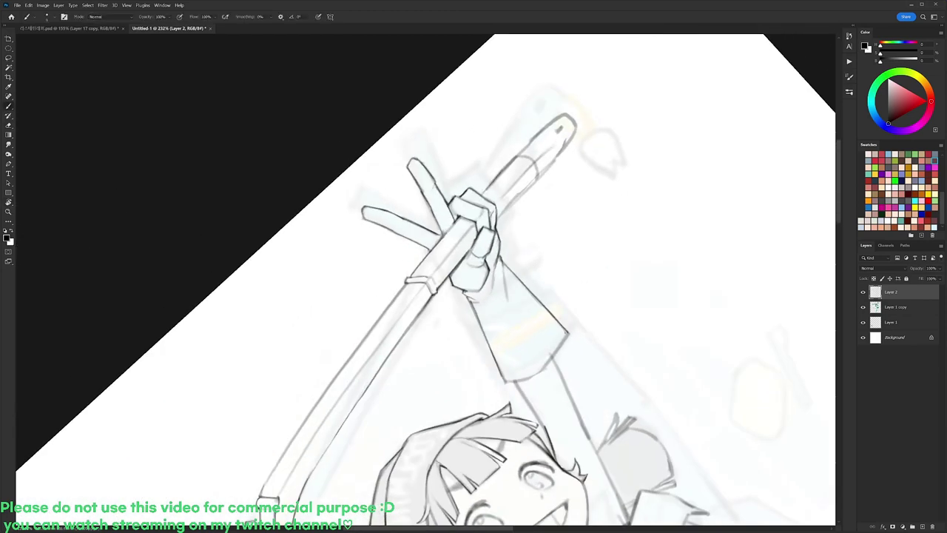
{"action": "key", "text": "e"}
{"action": "left_click_drag", "start_coordinate": [526, 147], "coordinate": [542, 131]}
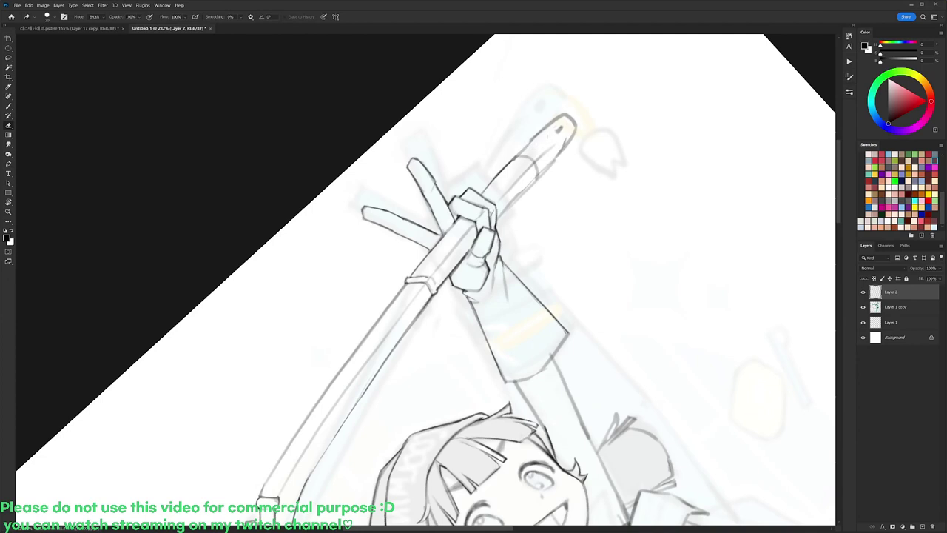
{"action": "mouse_move", "coordinate": [503, 212]}
{"action": "left_mouse_down"}
{"action": "mouse_move", "coordinate": [538, 176]}
{"action": "mouse_move", "coordinate": [526, 188]}
{"action": "left_mouse_up"}
{"action": "key", "text": "b"}
{"action": "key", "text": "e"}
{"action": "key", "text": "b"}
{"action": "left_click_drag", "start_coordinate": [497, 219], "coordinate": [537, 176]}
Redraw the upper edge of the handle's rounded tip beyond the band in a clean line.
{"action": "key", "text": "r"}
{"action": "left_click_drag", "start_coordinate": [601, 135], "coordinate": [623, 169]}
{"action": "key", "text": "e"}
{"action": "key", "text": "b"}
{"action": "key", "text": "e"}
{"action": "mouse_move", "coordinate": [531, 177]}
{"action": "left_mouse_down"}
{"action": "mouse_move", "coordinate": [552, 174]}
{"action": "mouse_move", "coordinate": [552, 196]}
{"action": "mouse_move", "coordinate": [546, 167]}
{"action": "mouse_move", "coordinate": [583, 143]}
{"action": "left_mouse_up"}
{"action": "key", "text": "b"}
{"action": "key", "text": "e"}
{"action": "key", "text": "b"}
{"action": "mouse_move", "coordinate": [531, 177]}
{"action": "left_mouse_down"}
{"action": "mouse_move", "coordinate": [590, 144]}
{"action": "mouse_move", "coordinate": [599, 160]}
{"action": "mouse_move", "coordinate": [577, 169]}
{"action": "mouse_move", "coordinate": [591, 151]}
{"action": "left_mouse_up"}
Ink the lower edge of the handle's rounded tip and erase the rough line beside it.
{"action": "key", "text": "e"}
{"action": "key", "text": "b"}
{"action": "key", "text": "e"}
{"action": "key", "text": "b"}
{"action": "key", "text": "e"}
{"action": "key", "text": "b"}
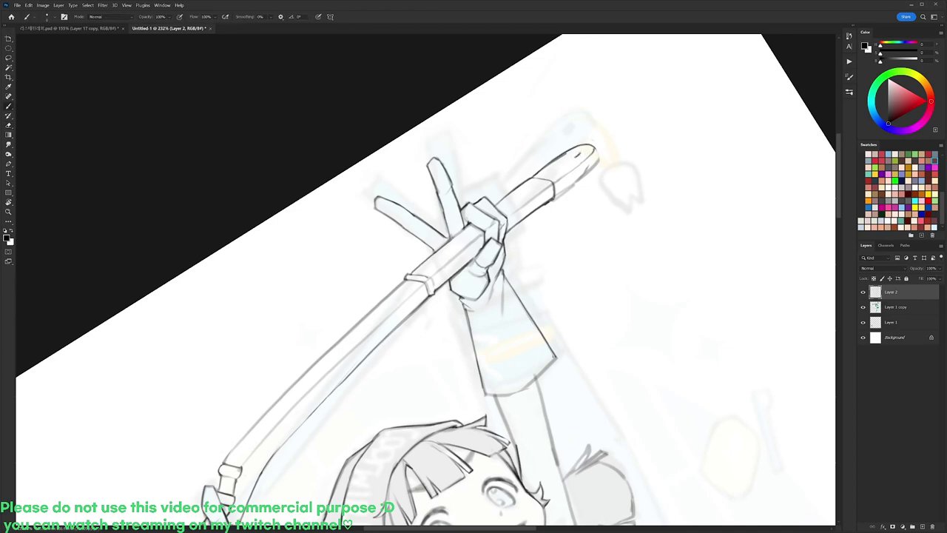
{"action": "key", "text": "e"}
{"action": "left_click_drag", "start_coordinate": [556, 194], "coordinate": [597, 162]}
{"action": "key", "text": "b"}
{"action": "key", "text": "e"}
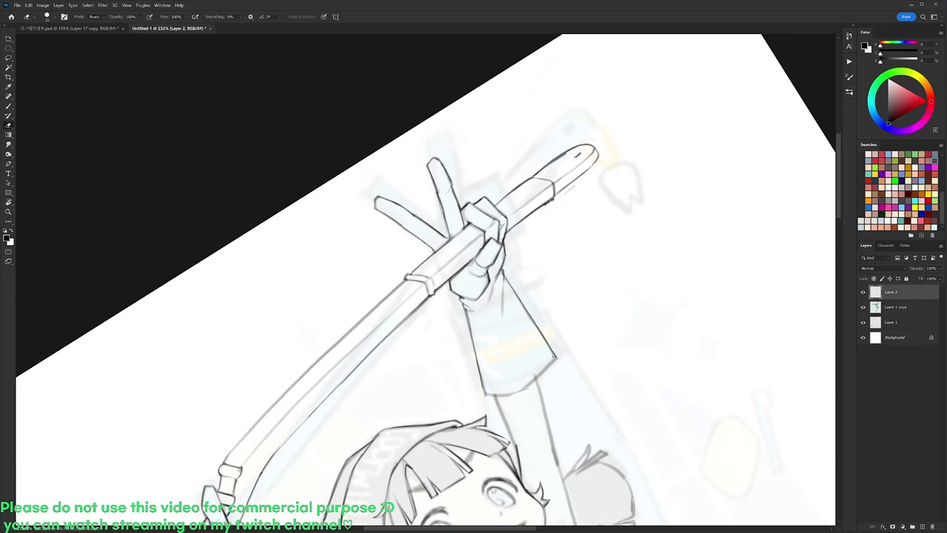
Ink the contour of the raised left arm down toward the armpit.
{"action": "key", "text": "r"}
{"action": "left_click_drag", "start_coordinate": [650, 207], "coordinate": [662, 274]}
{"action": "key", "text": "space"}
{"action": "left_click_drag", "start_coordinate": [636, 315], "coordinate": [342, 44]}
{"action": "key", "text": "r"}
{"action": "mouse_move", "coordinate": [312, 266]}
{"action": "left_mouse_down"}
{"action": "mouse_move", "coordinate": [385, 419]}
{"action": "mouse_move", "coordinate": [396, 469]}
{"action": "left_mouse_up"}
{"action": "key", "text": "r"}
{"action": "left_click_drag", "start_coordinate": [473, 148], "coordinate": [542, 200]}
{"action": "left_click_drag", "start_coordinate": [352, 302], "coordinate": [349, 334]}
{"action": "key", "text": "r"}
{"action": "left_click_drag", "start_coordinate": [580, 209], "coordinate": [549, 163]}
{"action": "key", "text": "space"}
{"action": "left_click_drag", "start_coordinate": [428, 280], "coordinate": [471, 237]}
{"action": "key", "text": "b"}
{"action": "left_click_drag", "start_coordinate": [406, 261], "coordinate": [417, 326]}
{"action": "left_click_drag", "start_coordinate": [411, 297], "coordinate": [418, 331]}
Ink the tank top's left armhole edge from the shoulder to the armpit, erasing the rough line inside it.
{"action": "key", "text": "r"}
{"action": "left_click_drag", "start_coordinate": [497, 148], "coordinate": [586, 299]}
{"action": "scroll", "coordinate": [585, 301], "scroll_direction": "down", "scroll_amount": 5}
{"action": "left_click_drag", "start_coordinate": [636, 260], "coordinate": [653, 336]}
{"action": "key", "text": "space"}
{"action": "left_click_drag", "start_coordinate": [642, 384], "coordinate": [639, 233]}
{"action": "scroll", "coordinate": [639, 234], "scroll_direction": "down", "scroll_amount": 2}
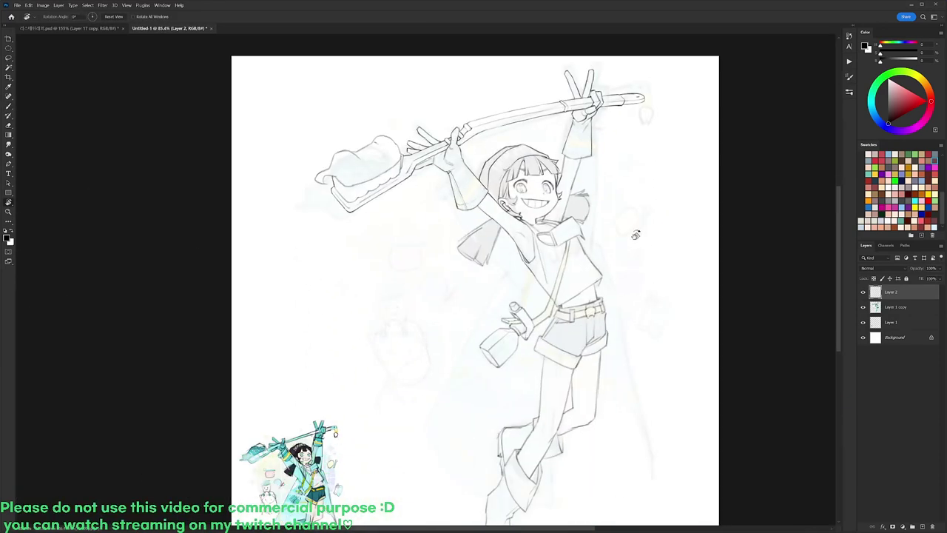
{"action": "scroll", "coordinate": [541, 220], "scroll_direction": "up", "scroll_amount": 4}
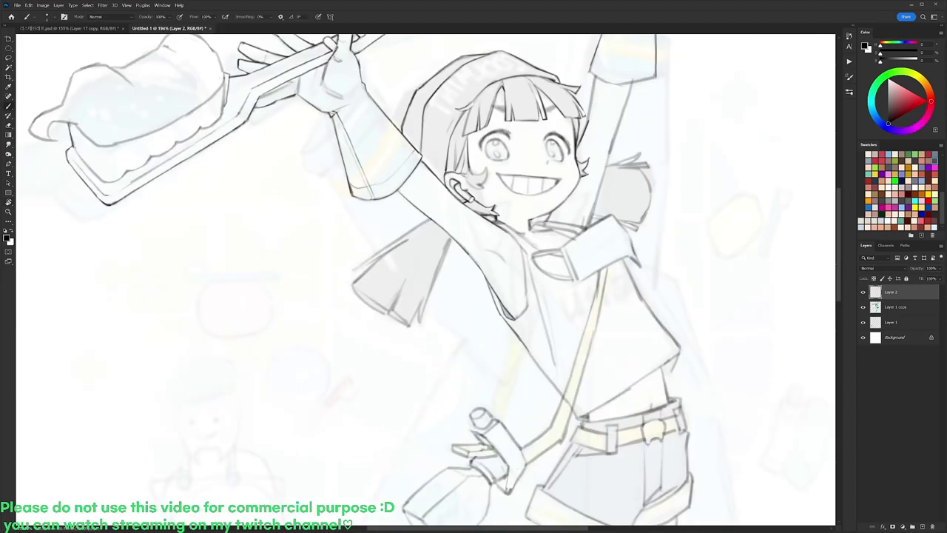
{"action": "left_click_drag", "start_coordinate": [502, 289], "coordinate": [475, 261]}
{"action": "scroll", "coordinate": [494, 226], "scroll_direction": "up", "scroll_amount": 1}
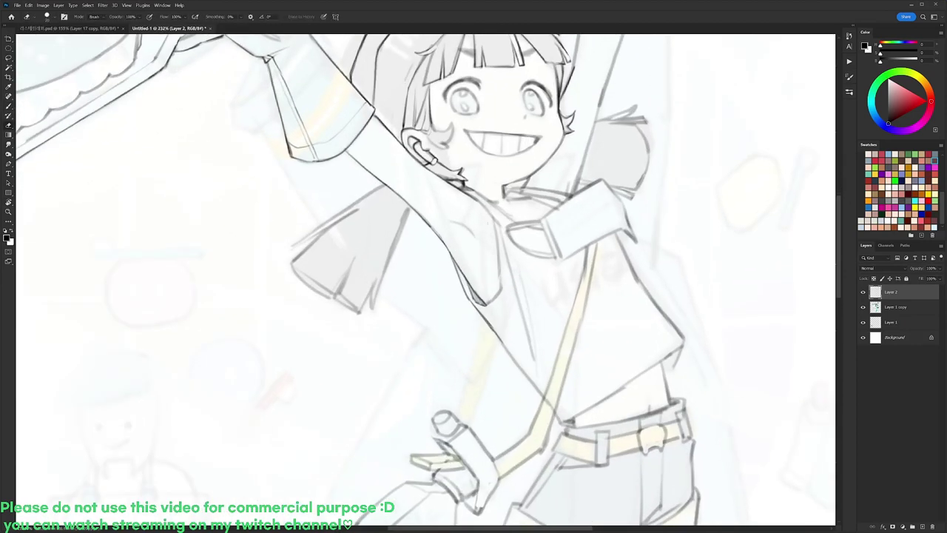
{"action": "key", "text": "e"}
{"action": "left_click_drag", "start_coordinate": [502, 246], "coordinate": [501, 293]}
{"action": "left_click_drag", "start_coordinate": [537, 265], "coordinate": [548, 279]}
{"action": "key", "text": "b"}
{"action": "left_click_drag", "start_coordinate": [489, 217], "coordinate": [511, 245]}
{"action": "key", "text": "e"}
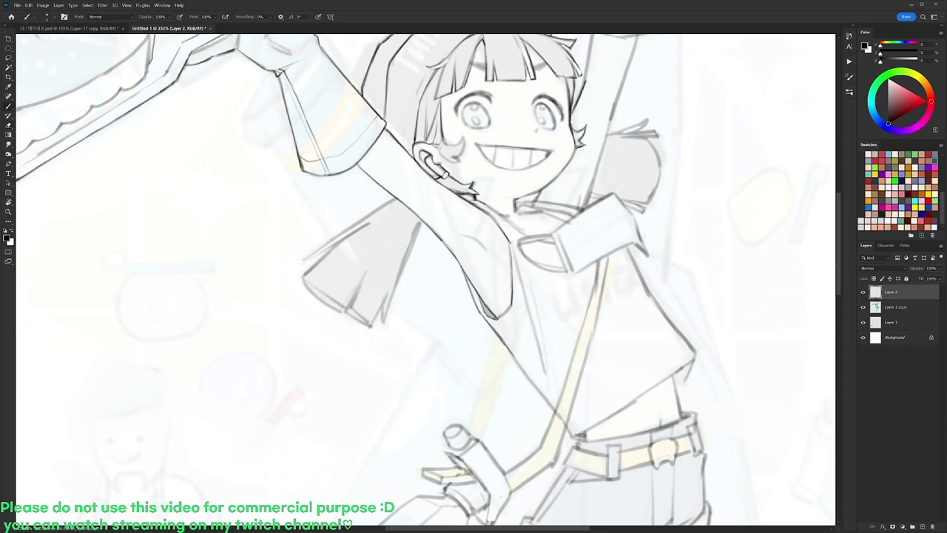
Refine the lower curve of the left armhole at the armpit and clean up its overlapping lines.
{"action": "mouse_move", "coordinate": [499, 223]}
{"action": "left_mouse_down"}
{"action": "mouse_move", "coordinate": [511, 242]}
{"action": "mouse_move", "coordinate": [390, 195]}
{"action": "mouse_move", "coordinate": [354, 223]}
{"action": "left_mouse_up"}
{"action": "key", "text": "r"}
{"action": "key", "text": "b"}
{"action": "key", "text": "e"}
{"action": "left_click_drag", "start_coordinate": [335, 274], "coordinate": [353, 223]}
{"action": "key", "text": "b"}
{"action": "key", "text": "r"}
{"action": "mouse_move", "coordinate": [472, 159]}
{"action": "left_mouse_down"}
{"action": "mouse_move", "coordinate": [444, 114]}
{"action": "mouse_move", "coordinate": [429, 113]}
{"action": "left_mouse_up"}
{"action": "mouse_move", "coordinate": [347, 234]}
{"action": "left_mouse_down"}
{"action": "mouse_move", "coordinate": [370, 204]}
{"action": "mouse_move", "coordinate": [501, 398]}
{"action": "mouse_move", "coordinate": [490, 404]}
{"action": "left_mouse_up"}
{"action": "key", "text": "r"}
{"action": "key", "text": "e"}
{"action": "key", "text": "e"}
{"action": "key", "text": "r"}
{"action": "left_click_drag", "start_coordinate": [628, 153], "coordinate": [527, 494]}
{"action": "key", "text": "b"}
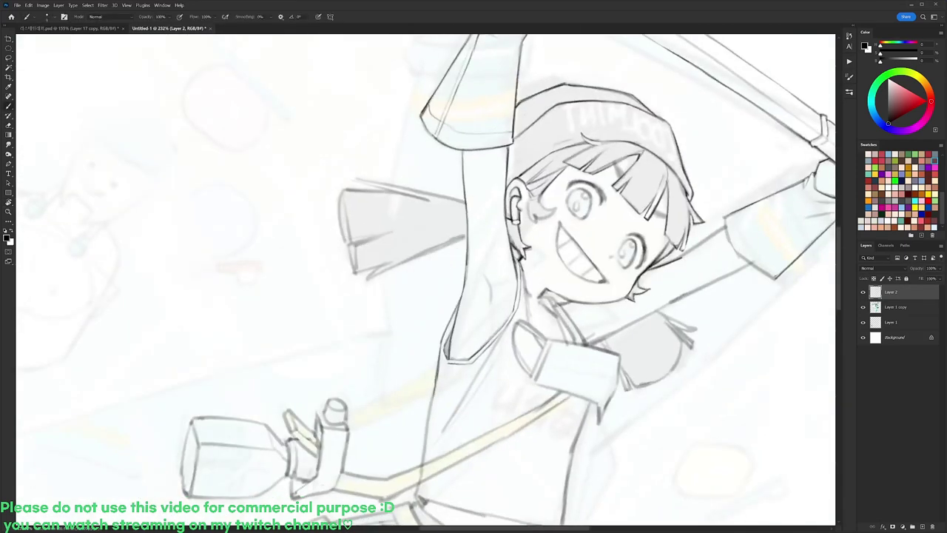
Ink the second edge of the tank top's left shoulder strap beside the neck.
{"action": "key", "text": "e"}
{"action": "key", "text": "b"}
{"action": "mouse_move", "coordinate": [520, 267]}
{"action": "left_mouse_down"}
{"action": "mouse_move", "coordinate": [530, 324]}
{"action": "mouse_move", "coordinate": [565, 327]}
{"action": "left_mouse_up"}
{"action": "key", "text": "e"}
{"action": "key", "text": "b"}
{"action": "key", "text": "e"}
{"action": "key", "text": "b"}
Ink the right side of the tank top's neckline from the base of the neck down to the face mask.
{"action": "key", "text": "r"}
{"action": "key", "text": "b"}
{"action": "key", "text": "e"}
{"action": "key", "text": "b"}
{"action": "left_click_drag", "start_coordinate": [542, 294], "coordinate": [571, 334]}
{"action": "key", "text": "e"}
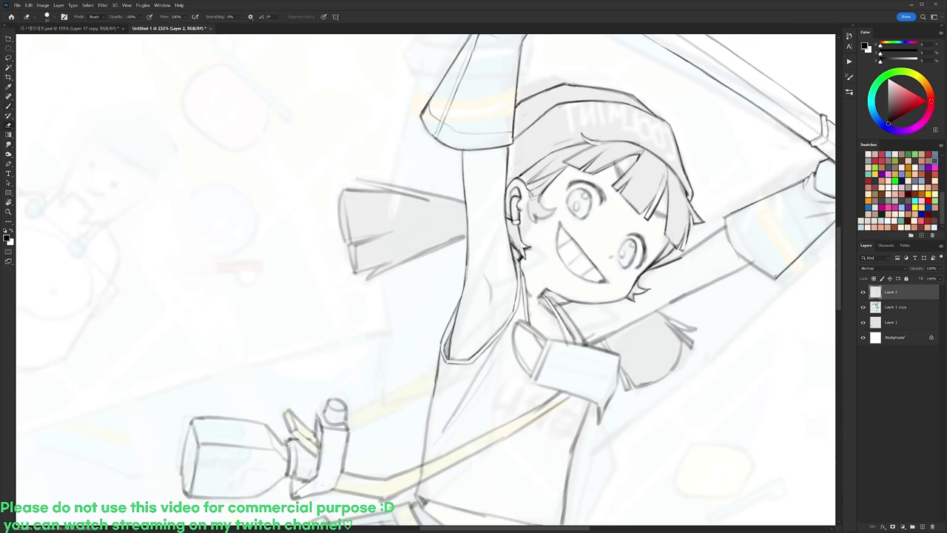
{"action": "key", "text": "b"}
{"action": "left_click_drag", "start_coordinate": [545, 290], "coordinate": [555, 300]}
{"action": "key", "text": "e"}
Ink the neck line and the small collarbone mark inside the neckline, tidying the strokes with the eraser.
{"action": "key", "text": "r"}
{"action": "mouse_move", "coordinate": [638, 219]}
{"action": "left_mouse_down"}
{"action": "mouse_move", "coordinate": [602, 134]}
{"action": "mouse_move", "coordinate": [547, 87]}
{"action": "left_mouse_up"}
{"action": "key", "text": "b"}
{"action": "key", "text": "r"}
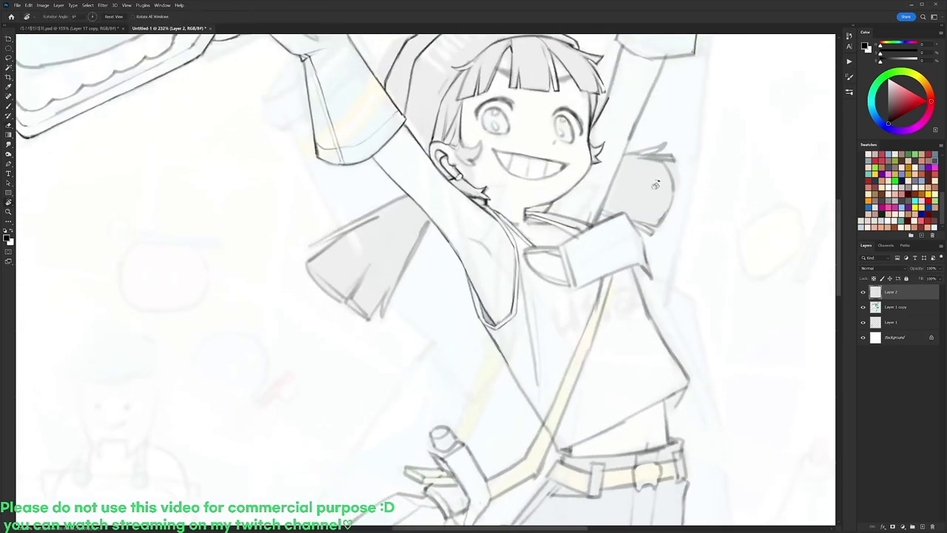
{"action": "left_click_drag", "start_coordinate": [657, 182], "coordinate": [623, 124]}
{"action": "key", "text": "b"}
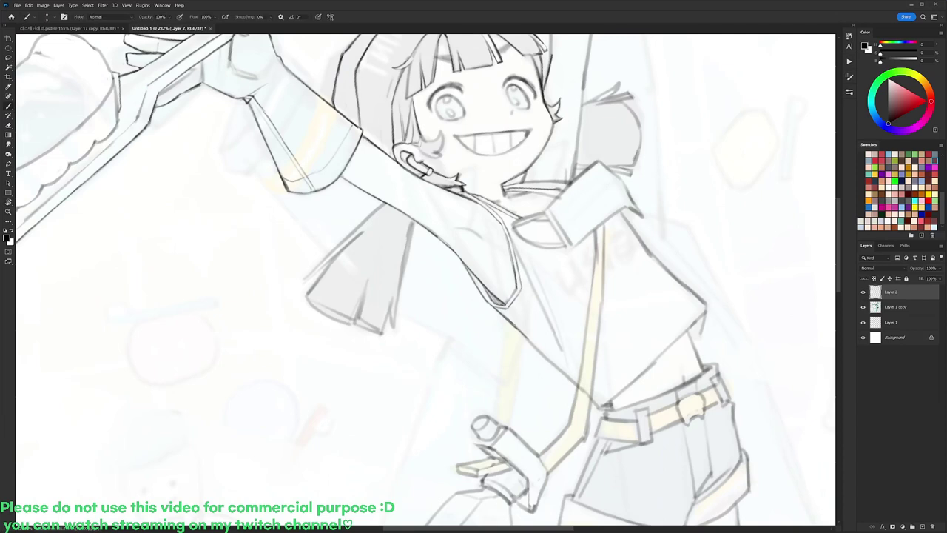
{"action": "key", "text": "r"}
{"action": "mouse_move", "coordinate": [658, 194]}
{"action": "left_mouse_down"}
{"action": "mouse_move", "coordinate": [678, 224]}
{"action": "mouse_move", "coordinate": [666, 369]}
{"action": "left_mouse_up"}
{"action": "key", "text": "e"}
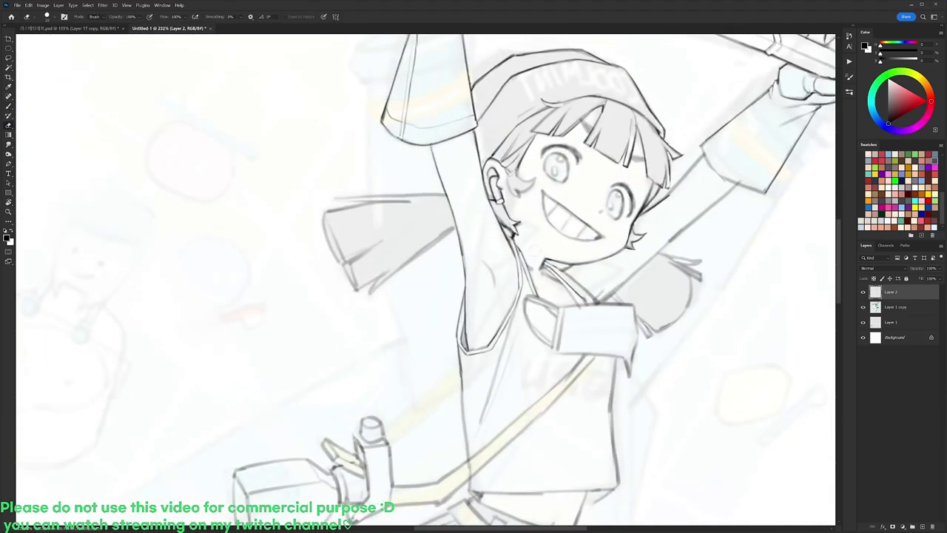
{"action": "key", "text": "b"}
{"action": "left_click_drag", "start_coordinate": [534, 269], "coordinate": [538, 280]}
{"action": "key", "text": "e"}
{"action": "key", "text": "b"}
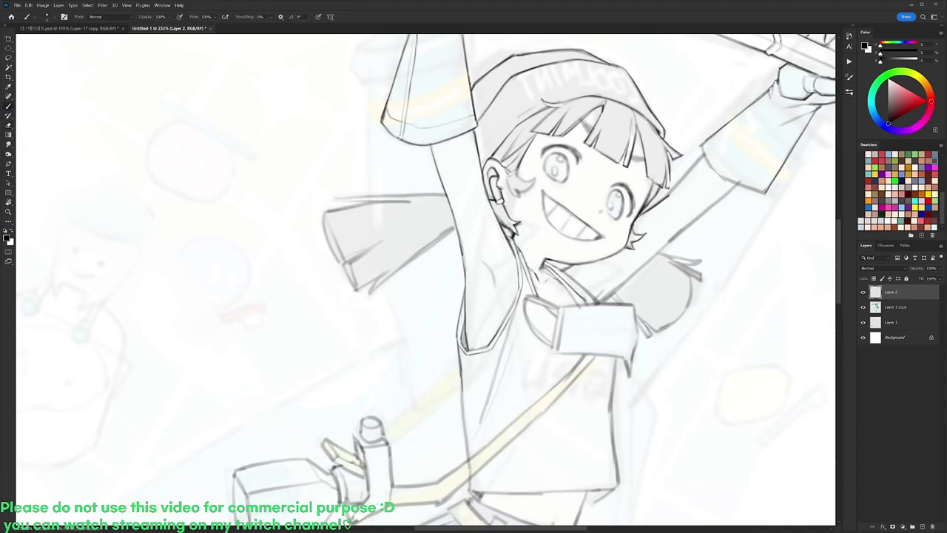
{"action": "key", "text": "e"}
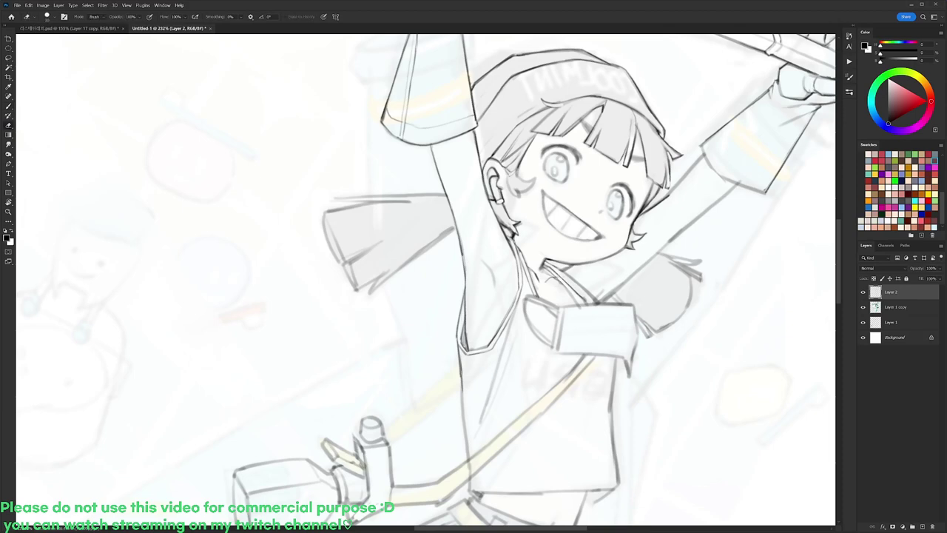
{"action": "key", "text": "b"}
{"action": "key", "text": "e"}
{"action": "key", "text": "b"}
Ink the lower edge of the left pigtail from behind the arm to its tip and erase the excess.
{"action": "key", "text": "r"}
{"action": "mouse_move", "coordinate": [546, 268]}
{"action": "left_mouse_down"}
{"action": "mouse_move", "coordinate": [538, 235]}
{"action": "mouse_move", "coordinate": [615, 221]}
{"action": "left_mouse_up"}
{"action": "key", "text": "e"}
{"action": "key", "text": "b"}
{"action": "key", "text": "e"}
{"action": "key", "text": "b"}
{"action": "key", "text": "e"}
{"action": "left_click_drag", "start_coordinate": [459, 224], "coordinate": [466, 215]}
{"action": "key", "text": "b"}
{"action": "left_click_drag", "start_coordinate": [405, 300], "coordinate": [469, 216]}
{"action": "key", "text": "e"}
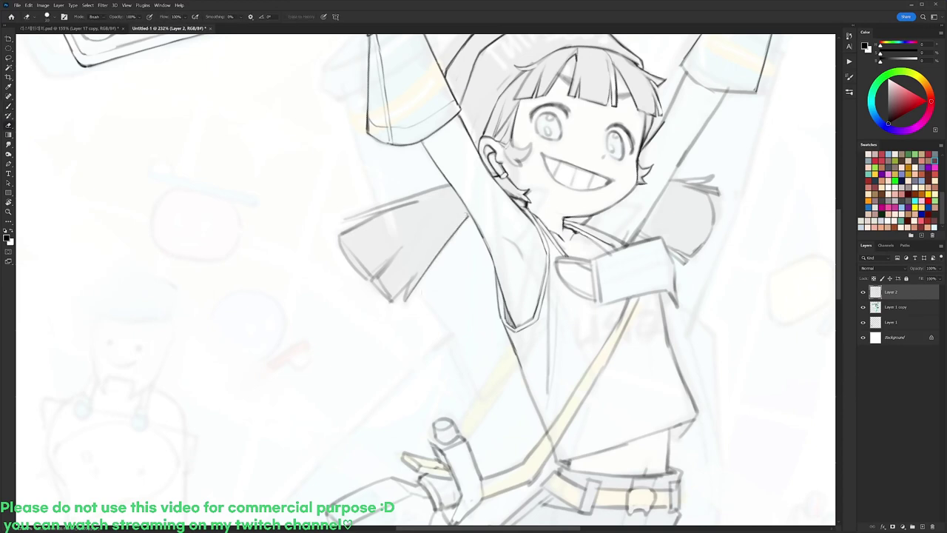
Ink the lower corner of the left pigtail's jagged end and erase the rough line along that end.
{"action": "key", "text": "b"}
{"action": "left_click_drag", "start_coordinate": [411, 281], "coordinate": [392, 301]}
{"action": "key", "text": "e"}
{"action": "key", "text": "b"}
{"action": "key", "text": "e"}
{"action": "key", "text": "b"}
{"action": "key", "text": "e"}
{"action": "left_click_drag", "start_coordinate": [340, 240], "coordinate": [364, 278]}
Ink the jagged end of the left pigtail with short brush strokes, trimming the overshoots with the eraser.
{"action": "key", "text": "r"}
{"action": "left_click_drag", "start_coordinate": [556, 181], "coordinate": [434, 116]}
{"action": "key", "text": "b"}
{"action": "mouse_move", "coordinate": [349, 270]}
{"action": "left_mouse_down"}
{"action": "mouse_move", "coordinate": [338, 321]}
{"action": "mouse_move", "coordinate": [353, 258]}
{"action": "left_mouse_up"}
{"action": "key", "text": "e"}
{"action": "key", "text": "b"}
{"action": "key", "text": "e"}
{"action": "key", "text": "b"}
{"action": "left_click_drag", "start_coordinate": [342, 320], "coordinate": [339, 327]}
{"action": "key", "text": "e"}
{"action": "key", "text": "b"}
Ink the left pigtail's upper edge and the thin loose strand above it, erasing stray ends.
{"action": "mouse_move", "coordinate": [344, 280]}
{"action": "left_mouse_down"}
{"action": "mouse_move", "coordinate": [331, 320]}
{"action": "mouse_move", "coordinate": [344, 270]}
{"action": "mouse_move", "coordinate": [327, 322]}
{"action": "mouse_move", "coordinate": [441, 174]}
{"action": "mouse_move", "coordinate": [491, 196]}
{"action": "mouse_move", "coordinate": [516, 304]}
{"action": "left_mouse_up"}
{"action": "key", "text": "e"}
{"action": "key", "text": "b"}
{"action": "key", "text": "e"}
{"action": "key", "text": "b"}
{"action": "key", "text": "r"}
{"action": "key", "text": "b"}
{"action": "key", "text": "e"}
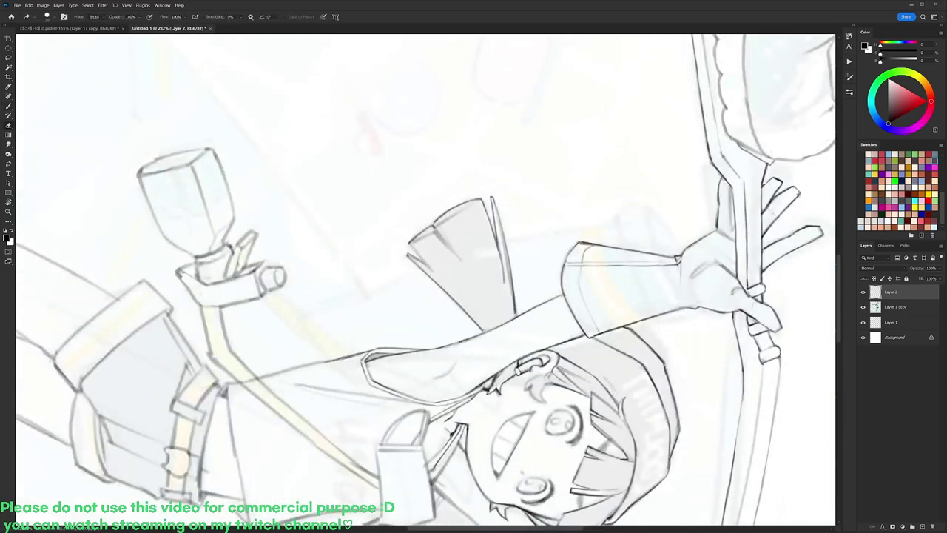
{"action": "key", "text": "b"}
{"action": "key", "text": "e"}
{"action": "key", "text": "b"}
Refine the left pigtail's loose upper strand and the split lines at its end with brush and eraser.
{"action": "key", "text": "r"}
{"action": "mouse_move", "coordinate": [580, 171]}
{"action": "left_mouse_down"}
{"action": "mouse_move", "coordinate": [528, 120]}
{"action": "mouse_move", "coordinate": [366, 101]}
{"action": "left_mouse_up"}
{"action": "key", "text": "b"}
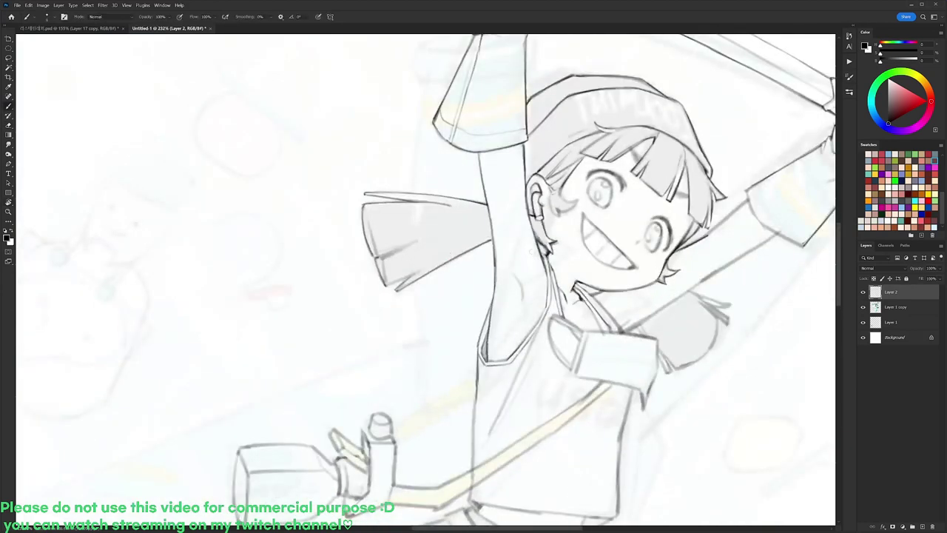
{"action": "scroll", "coordinate": [608, 244], "scroll_direction": "down", "scroll_amount": 4}
{"action": "key", "text": "r"}
{"action": "left_click_drag", "start_coordinate": [630, 196], "coordinate": [632, 95]}
{"action": "scroll", "coordinate": [595, 182], "scroll_direction": "up", "scroll_amount": 4}
{"action": "key", "text": "e"}
{"action": "key", "text": "b"}
{"action": "key", "text": "e"}
{"action": "key", "text": "b"}
{"action": "key", "text": "e"}
{"action": "key", "text": "b"}
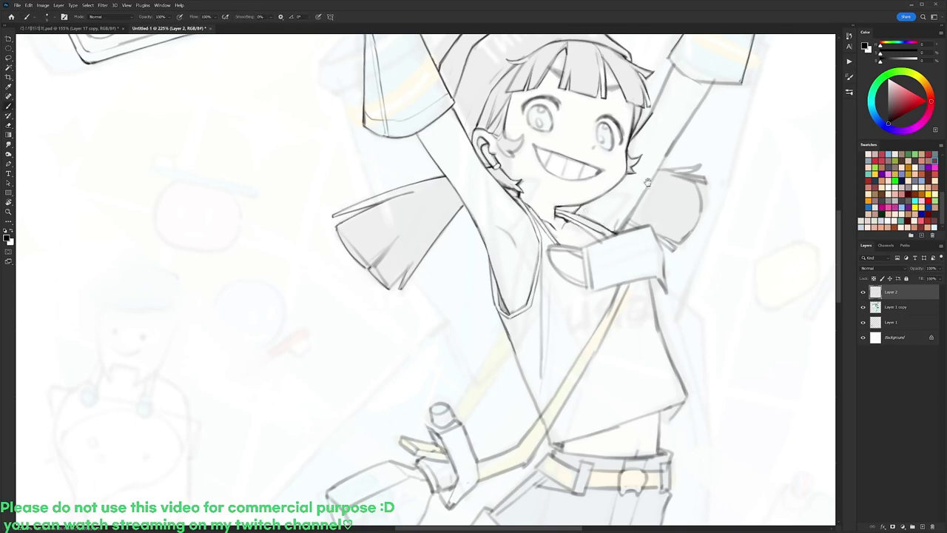
Ink the outer edge of the right raised arm from the glove cuff down to the face mask.
{"action": "left_click_drag", "start_coordinate": [648, 181], "coordinate": [514, 307]}
{"action": "key", "text": "e"}
{"action": "key", "text": "r"}
{"action": "mouse_move", "coordinate": [610, 179]}
{"action": "left_mouse_down"}
{"action": "mouse_move", "coordinate": [543, 104]}
{"action": "mouse_move", "coordinate": [510, 86]}
{"action": "left_mouse_up"}
{"action": "key", "text": "b"}
{"action": "left_click_drag", "start_coordinate": [507, 131], "coordinate": [512, 204]}
{"action": "key", "text": "e"}
{"action": "key", "text": "b"}
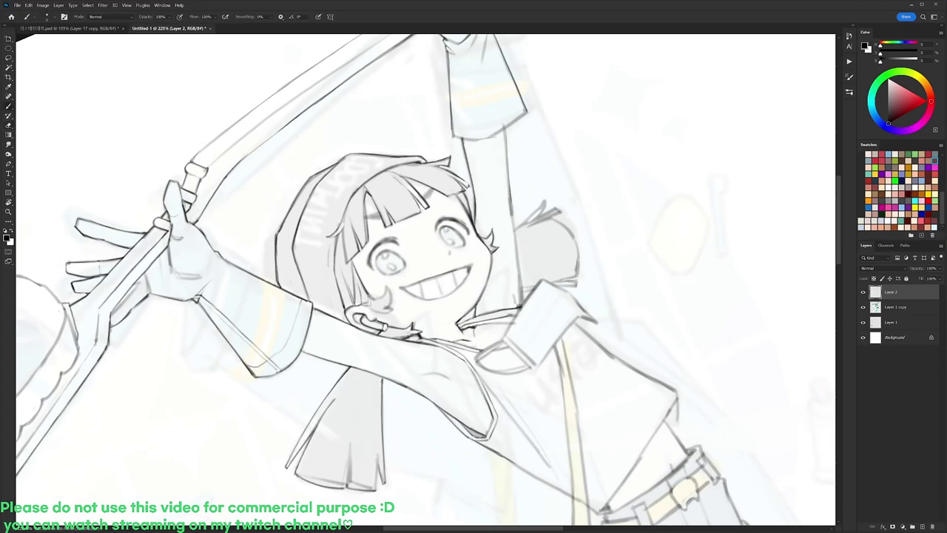
{"action": "left_click_drag", "start_coordinate": [511, 213], "coordinate": [518, 290]}
{"action": "key", "text": "e"}
{"action": "mouse_move", "coordinate": [517, 232]}
{"action": "left_mouse_down"}
{"action": "mouse_move", "coordinate": [523, 299]}
{"action": "mouse_move", "coordinate": [629, 360]}
{"action": "mouse_move", "coordinate": [612, 296]}
{"action": "left_mouse_up"}
Ink the top edge and the ear-loop side of the face mask hanging at the neckline, tidying the strokes.
{"action": "key", "text": "r"}
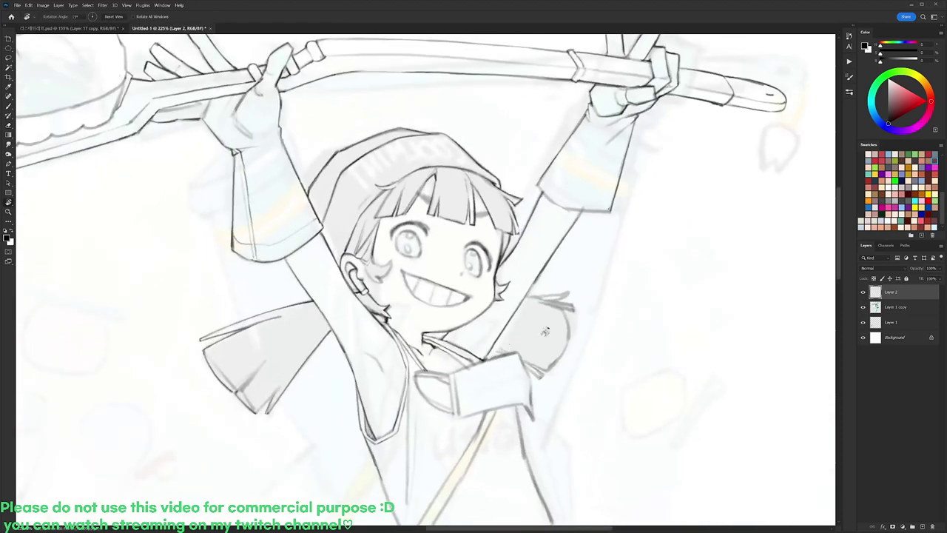
{"action": "left_click_drag", "start_coordinate": [545, 330], "coordinate": [551, 248]}
{"action": "key", "text": "e"}
{"action": "left_click_drag", "start_coordinate": [511, 329], "coordinate": [540, 285]}
{"action": "key", "text": "b"}
{"action": "left_click_drag", "start_coordinate": [509, 333], "coordinate": [538, 281]}
{"action": "key", "text": "e"}
{"action": "left_click", "coordinate": [540, 283]}
{"action": "key", "text": "b"}
{"action": "left_click_drag", "start_coordinate": [510, 338], "coordinate": [538, 364]}
{"action": "key", "text": "e"}
{"action": "key", "text": "b"}
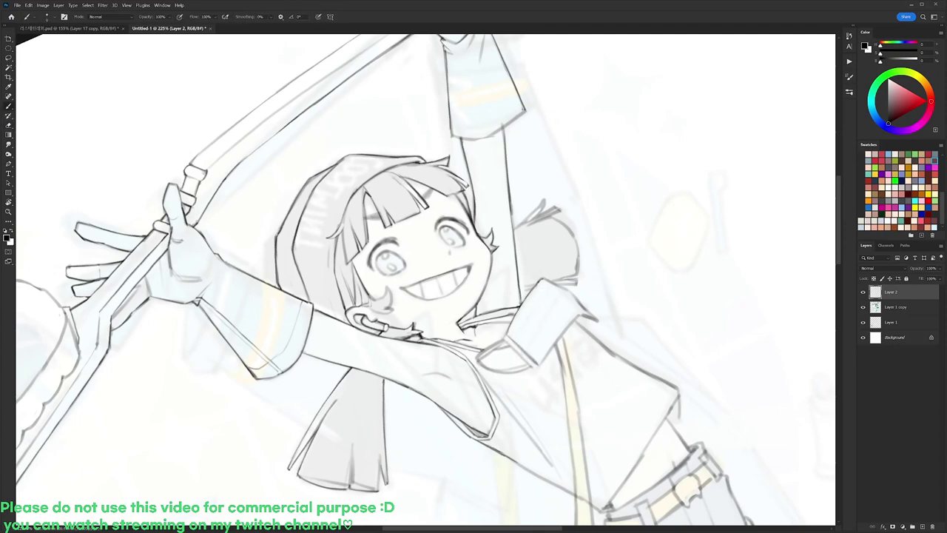
{"action": "left_click_drag", "start_coordinate": [519, 311], "coordinate": [546, 279]}
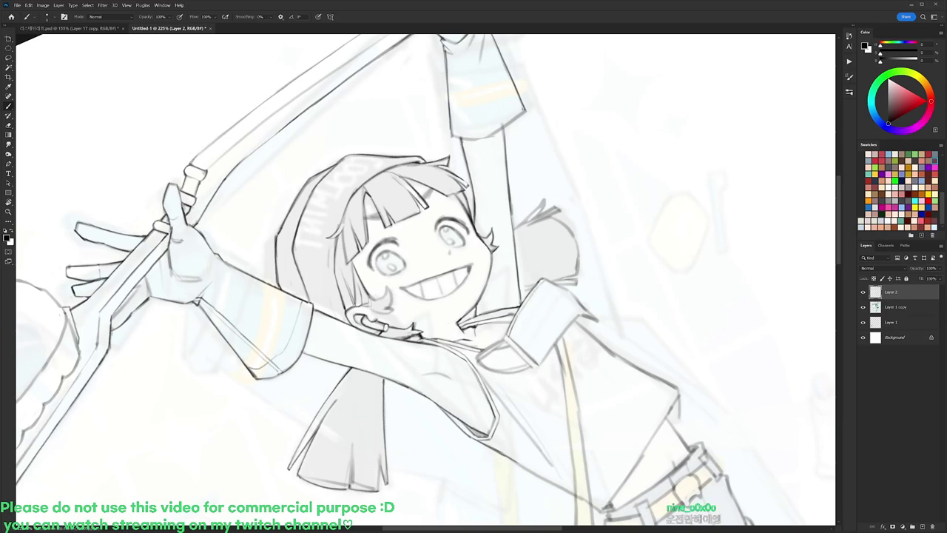
{"action": "key", "text": "e"}
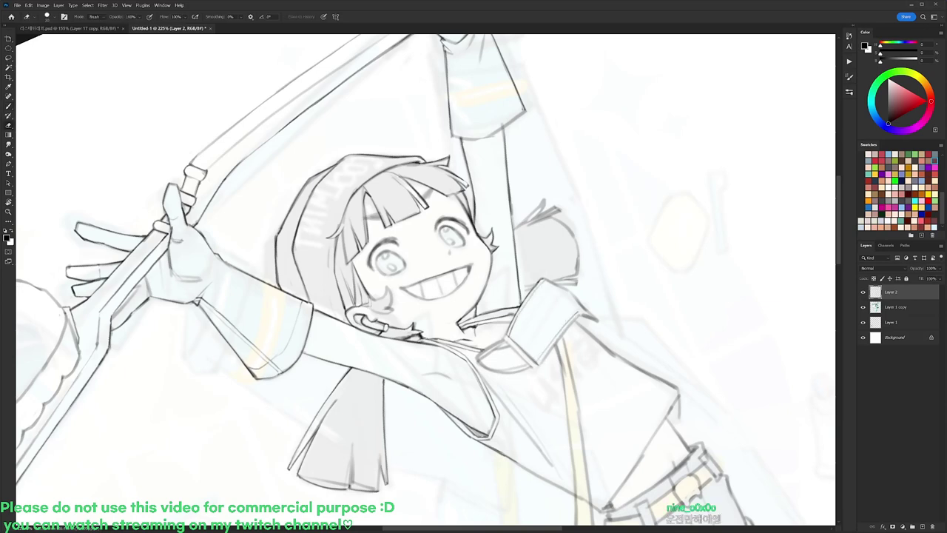
{"action": "key", "text": "b"}
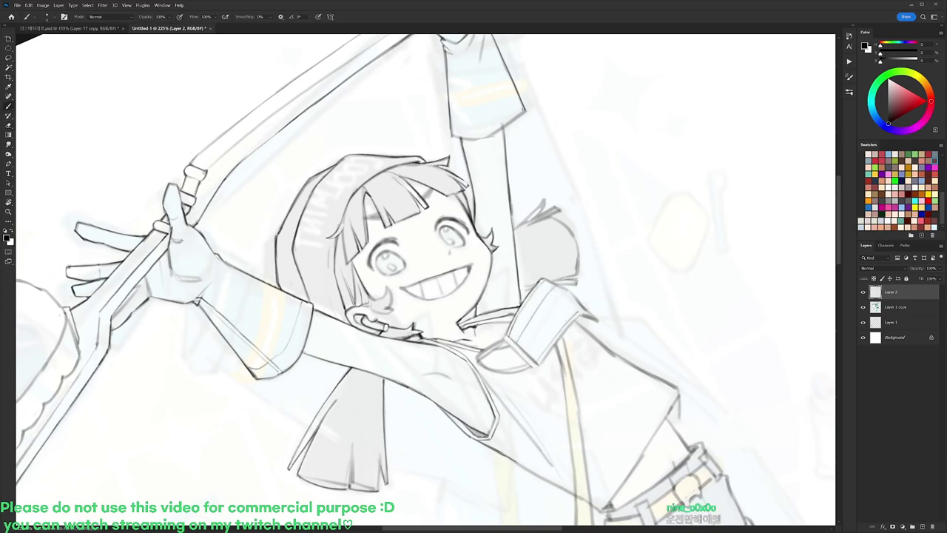
Draw the parallel pleat lines across the face mask.
{"action": "left_click_drag", "start_coordinate": [544, 326], "coordinate": [528, 351]}
{"action": "left_click_drag", "start_coordinate": [561, 300], "coordinate": [537, 336]}
{"action": "key", "text": "r"}
{"action": "left_click_drag", "start_coordinate": [668, 298], "coordinate": [522, 377]}
{"action": "mouse_move", "coordinate": [522, 362]}
{"action": "left_mouse_down"}
{"action": "mouse_move", "coordinate": [500, 288]}
{"action": "mouse_move", "coordinate": [486, 316]}
{"action": "left_mouse_up"}
{"action": "key", "text": "b"}
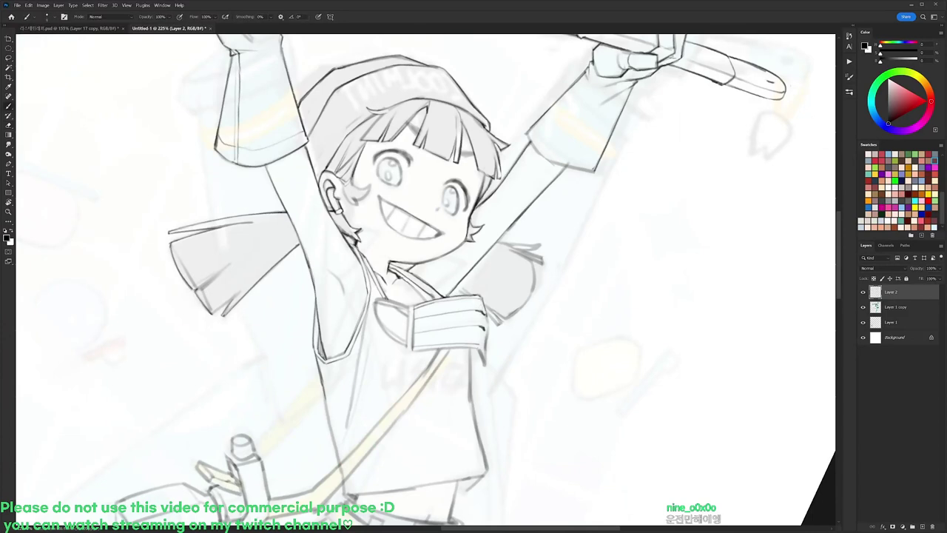
Ink the folded outer end of the face mask and erase the excess marks around its corner.
{"action": "key", "text": "e"}
{"action": "key", "text": "r"}
{"action": "left_click_drag", "start_coordinate": [518, 338], "coordinate": [560, 298]}
{"action": "key", "text": "r"}
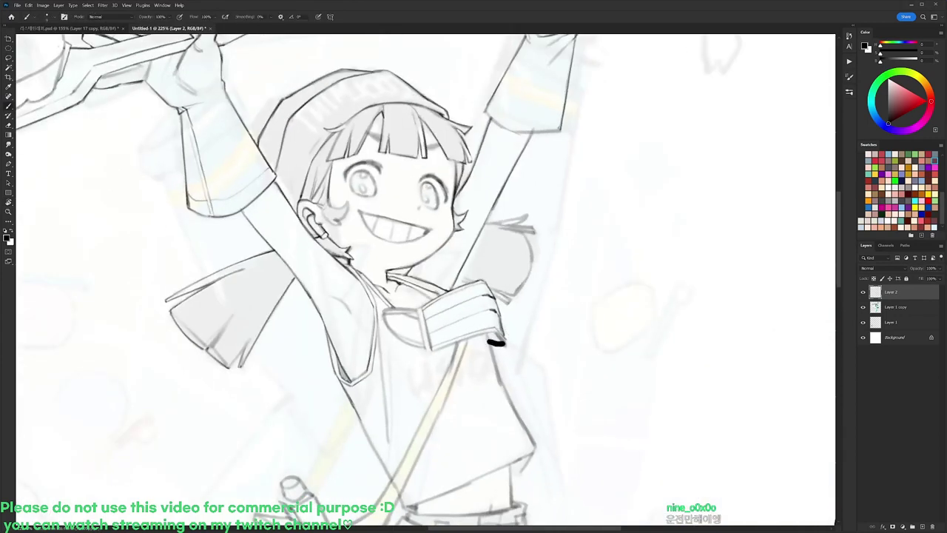
{"action": "key", "text": "e"}
{"action": "key", "text": "b"}
{"action": "key", "text": "e"}
{"action": "left_click_drag", "start_coordinate": [501, 323], "coordinate": [499, 382]}
{"action": "key", "text": "b"}
Ink the right side of the tank top from the face mask down to the hem corner.
{"action": "key", "text": "e"}
{"action": "left_click_drag", "start_coordinate": [491, 346], "coordinate": [522, 427]}
{"action": "key", "text": "b"}
{"action": "key", "text": "e"}
{"action": "mouse_move", "coordinate": [507, 381]}
{"action": "left_mouse_down"}
{"action": "mouse_move", "coordinate": [483, 306]}
{"action": "mouse_move", "coordinate": [508, 366]}
{"action": "left_mouse_up"}
{"action": "key", "text": "b"}
{"action": "key", "text": "e"}
{"action": "key", "text": "b"}
Ink the long fold line on the tank top below the left armhole.
{"action": "scroll", "coordinate": [511, 285], "scroll_direction": "down", "scroll_amount": 3}
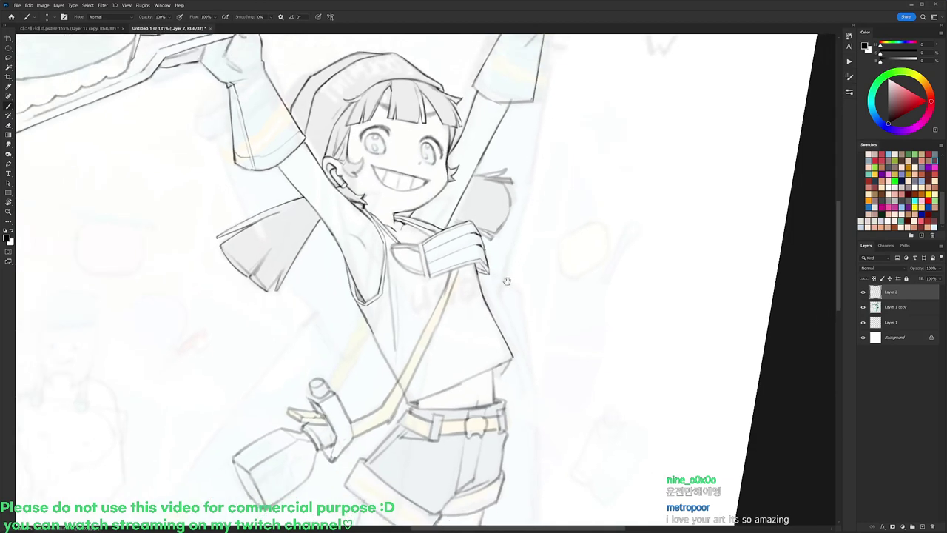
{"action": "left_click_drag", "start_coordinate": [508, 279], "coordinate": [519, 238]}
{"action": "scroll", "coordinate": [419, 232], "scroll_direction": "up", "scroll_amount": 2}
{"action": "left_click_drag", "start_coordinate": [405, 273], "coordinate": [409, 317]}
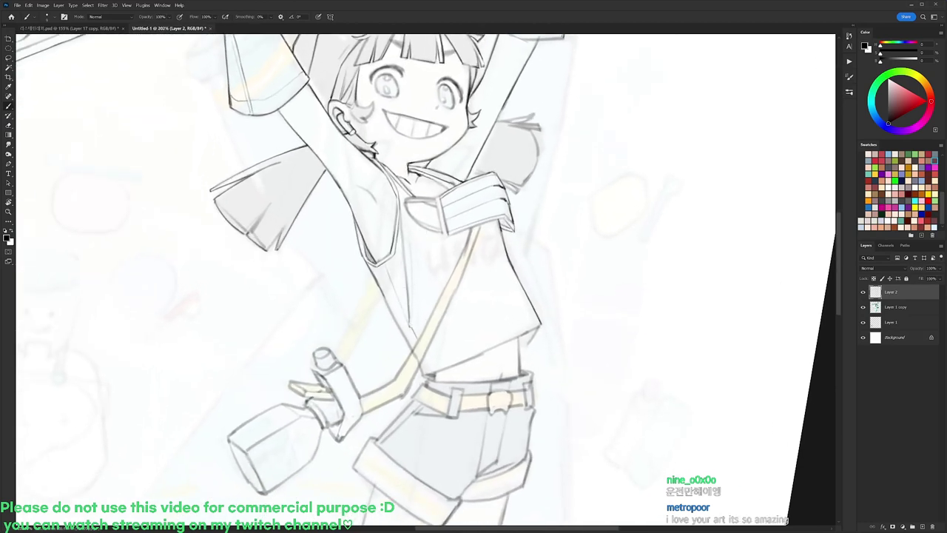
{"action": "key", "text": "ctrl+z"}
{"action": "key", "text": "e"}
{"action": "key", "text": "b"}
Ink both edges of the bag strap passing behind the torso, from the tank top's left side to the bottle holder.
{"action": "mouse_move", "coordinate": [343, 365]}
{"action": "left_mouse_down"}
{"action": "mouse_move", "coordinate": [380, 296]}
{"action": "mouse_move", "coordinate": [345, 326]}
{"action": "mouse_move", "coordinate": [381, 249]}
{"action": "left_mouse_up"}
{"action": "key", "text": "r"}
{"action": "left_click_drag", "start_coordinate": [543, 229], "coordinate": [474, 227]}
{"action": "left_click_drag", "start_coordinate": [414, 254], "coordinate": [426, 254]}
{"action": "left_click_drag", "start_coordinate": [478, 224], "coordinate": [516, 227]}
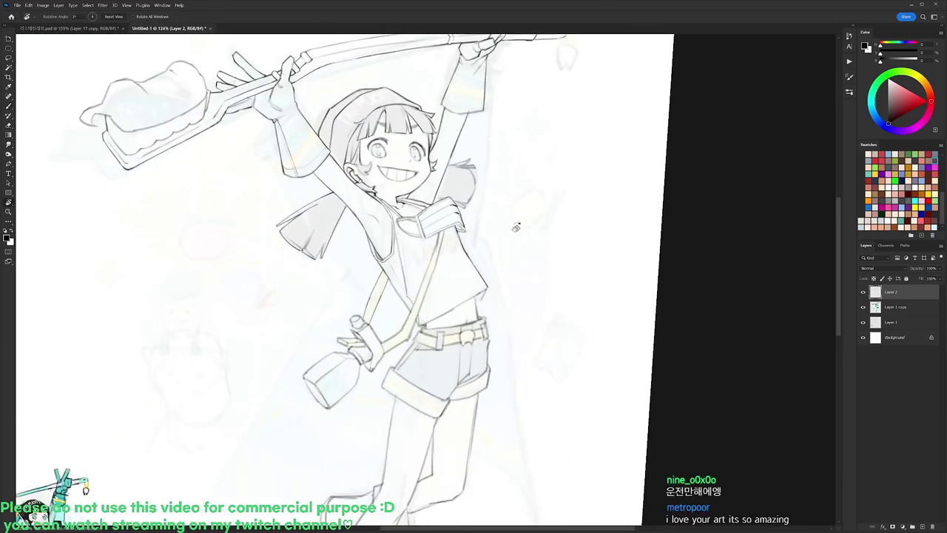
{"action": "scroll", "coordinate": [385, 259], "scroll_direction": "up", "scroll_amount": 2}
{"action": "key", "text": "b"}
{"action": "left_click_drag", "start_coordinate": [370, 261], "coordinate": [349, 335]}
{"action": "key", "text": "ctrl+z"}
{"action": "left_click_drag", "start_coordinate": [372, 264], "coordinate": [353, 339]}
{"action": "left_click_drag", "start_coordinate": [368, 304], "coordinate": [361, 342]}
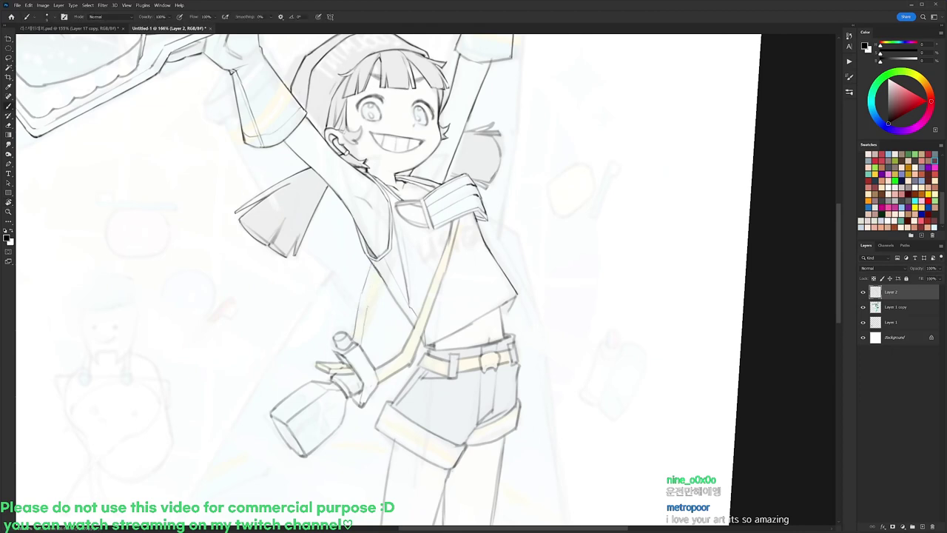
{"action": "scroll", "coordinate": [424, 222], "scroll_direction": "down", "scroll_amount": 3}
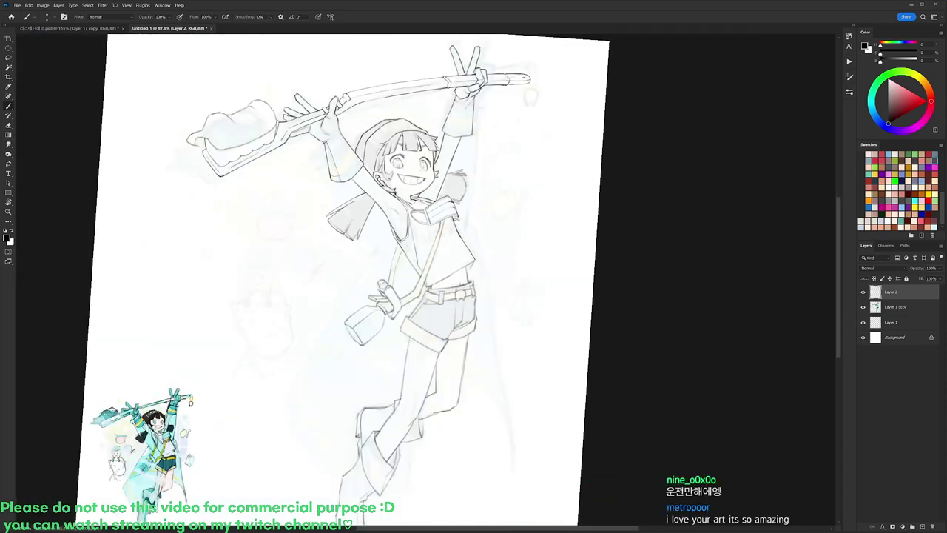
{"action": "scroll", "coordinate": [430, 212], "scroll_direction": "up", "scroll_amount": 3}
{"action": "key", "text": "e"}
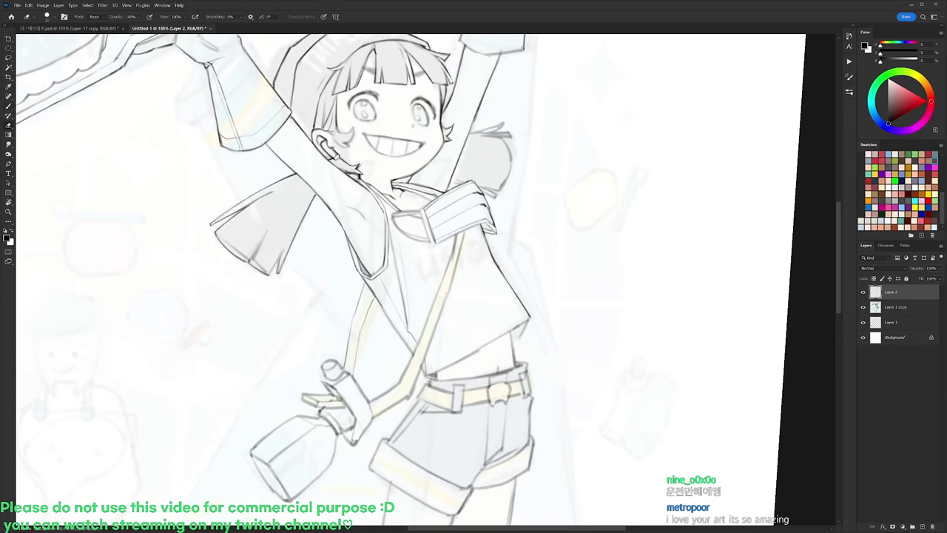
Ink the face mask's ear loop and clean up its junction with the mask using the eraser.
{"action": "key", "text": "r"}
{"action": "left_click_drag", "start_coordinate": [597, 161], "coordinate": [581, 406]}
{"action": "scroll", "coordinate": [474, 199], "scroll_direction": "up", "scroll_amount": 1}
{"action": "key", "text": "e"}
{"action": "key", "text": "b"}
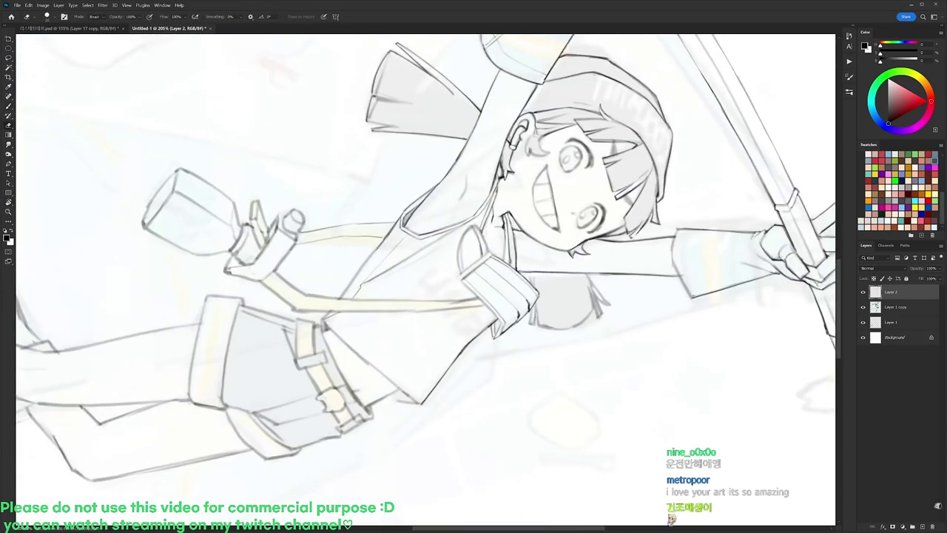
{"action": "key", "text": "e"}
{"action": "left_click_drag", "start_coordinate": [460, 245], "coordinate": [462, 271]}
{"action": "key", "text": "b"}
{"action": "key", "text": "r"}
{"action": "left_click_drag", "start_coordinate": [581, 407], "coordinate": [606, 192]}
{"action": "key", "text": "b"}
{"action": "mouse_move", "coordinate": [430, 214]}
{"action": "left_mouse_down"}
{"action": "mouse_move", "coordinate": [435, 240]}
{"action": "mouse_move", "coordinate": [401, 224]}
{"action": "left_mouse_up"}
{"action": "key", "text": "e"}
{"action": "key", "text": "b"}
{"action": "key", "text": "e"}
{"action": "key", "text": "b"}
{"action": "key", "text": "e"}
Ink the tank top's hem from the belt up toward its right corner, tidying the strokes.
{"action": "key", "text": "r"}
{"action": "mouse_move", "coordinate": [556, 154]}
{"action": "left_mouse_down"}
{"action": "mouse_move", "coordinate": [454, 97]}
{"action": "mouse_move", "coordinate": [392, 100]}
{"action": "left_mouse_up"}
{"action": "key", "text": "b"}
{"action": "key", "text": "r"}
{"action": "key", "text": "Escape"}
{"action": "key", "text": "b"}
{"action": "key", "text": "e"}
{"action": "key", "text": "r"}
{"action": "left_click_drag", "start_coordinate": [554, 161], "coordinate": [502, 123]}
{"action": "key", "text": "b"}
{"action": "left_click_drag", "start_coordinate": [427, 242], "coordinate": [459, 203]}
{"action": "key", "text": "e"}
{"action": "key", "text": "b"}
Ink the turned corner at the right end of the tank top's hem and the bare waist's edge below it.
{"action": "key", "text": "Escape"}
{"action": "left_click_drag", "start_coordinate": [588, 247], "coordinate": [595, 153]}
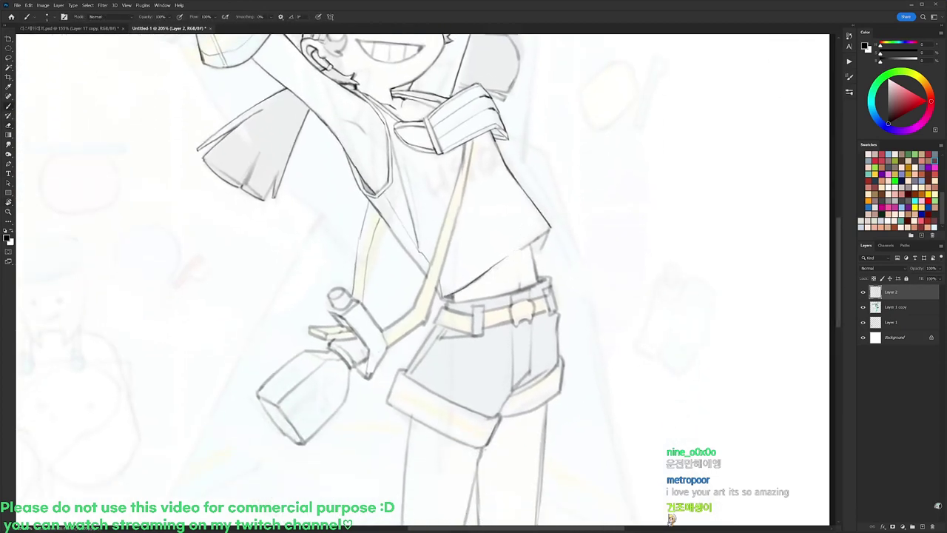
{"action": "key", "text": "e"}
{"action": "key", "text": "b"}
{"action": "left_click_drag", "start_coordinate": [550, 229], "coordinate": [541, 256]}
{"action": "key", "text": "e"}
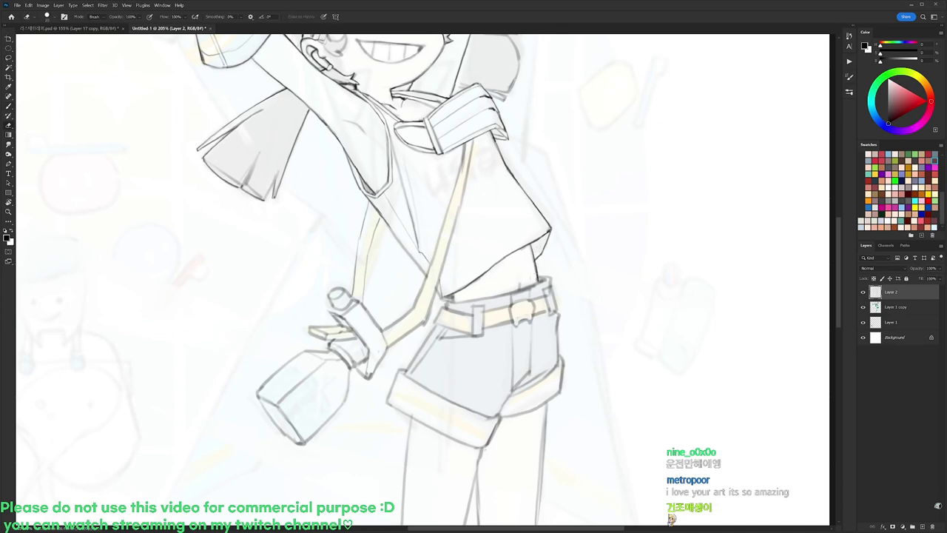
{"action": "key", "text": "b"}
{"action": "key", "text": "e"}
{"action": "scroll", "coordinate": [594, 203], "scroll_direction": "down", "scroll_amount": 4}
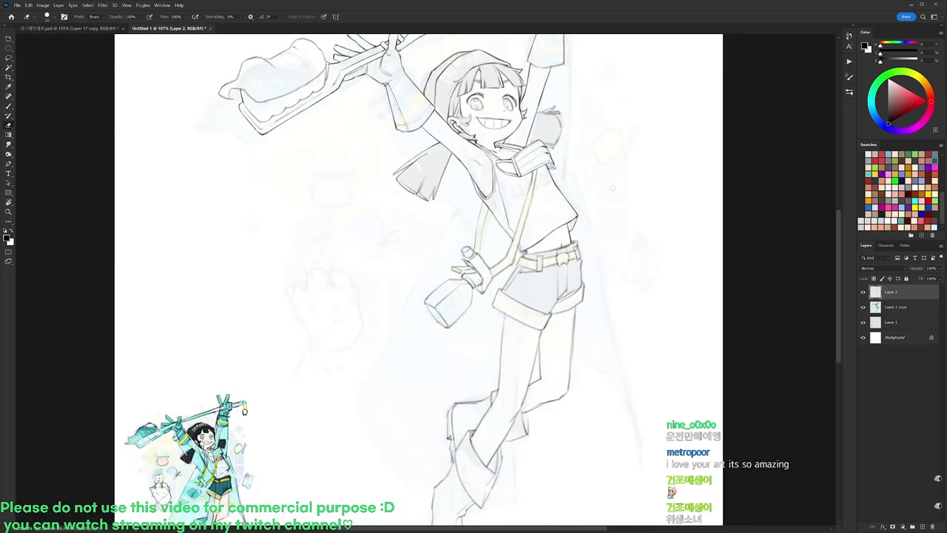
{"action": "scroll", "coordinate": [564, 198], "scroll_direction": "up", "scroll_amount": 3}
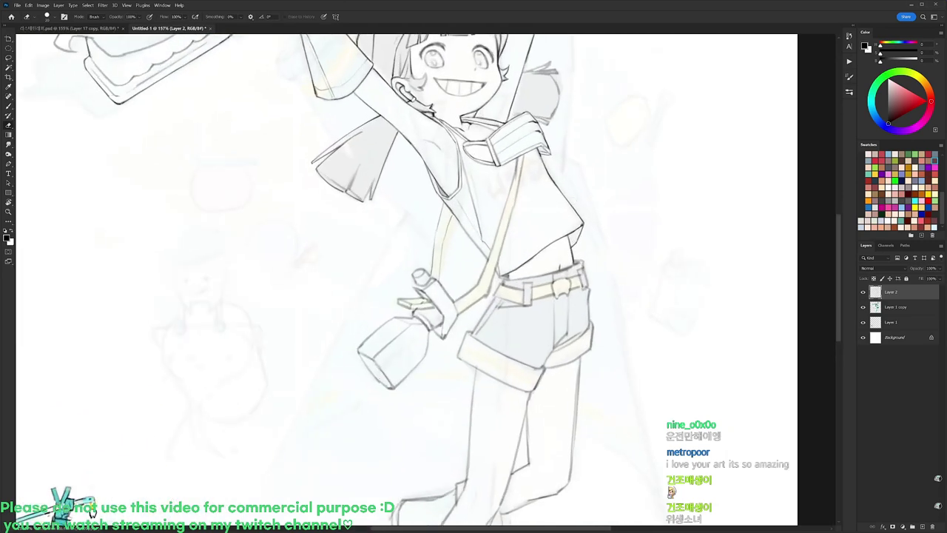
Ink the left edge of the front bag strap running down across the tank top from beneath the face mask.
{"action": "key", "text": "r"}
{"action": "mouse_move", "coordinate": [562, 201]}
{"action": "left_mouse_down"}
{"action": "mouse_move", "coordinate": [494, 266]}
{"action": "mouse_move", "coordinate": [472, 305]}
{"action": "left_mouse_up"}
{"action": "scroll", "coordinate": [459, 271], "scroll_direction": "up", "scroll_amount": 1}
{"action": "key", "text": "e"}
{"action": "key", "text": "r"}
{"action": "left_click_drag", "start_coordinate": [510, 281], "coordinate": [494, 229]}
{"action": "key", "text": "e"}
{"action": "left_click_drag", "start_coordinate": [493, 168], "coordinate": [494, 227]}
{"action": "key", "text": "ctrl+z"}
{"action": "left_click_drag", "start_coordinate": [491, 167], "coordinate": [490, 237]}
{"action": "key", "text": "b"}
{"action": "key", "text": "e"}
{"action": "left_click_drag", "start_coordinate": [495, 172], "coordinate": [486, 306]}
{"action": "key", "text": "b"}
{"action": "left_click_drag", "start_coordinate": [489, 263], "coordinate": [484, 305]}
{"action": "key", "text": "e"}
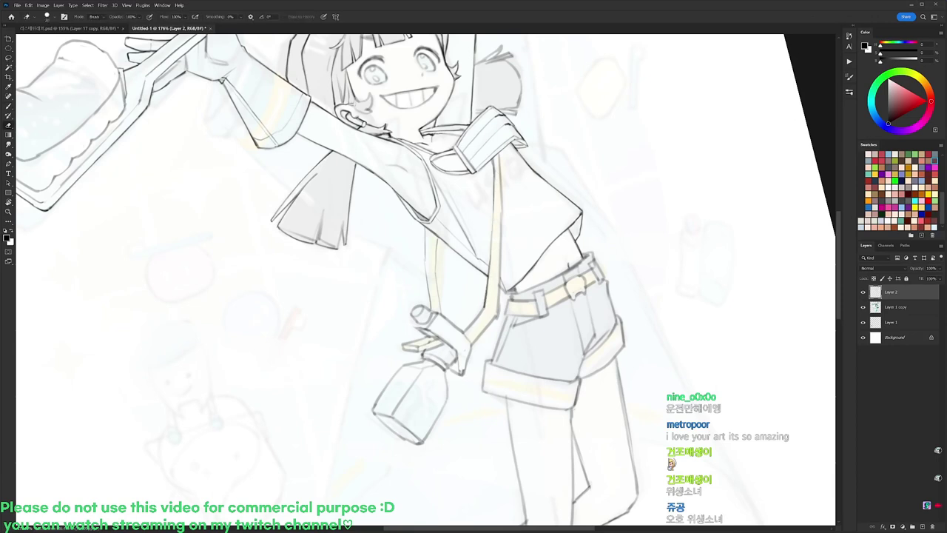
Ink the front strap's right edge down to the spray bottle, cleaning up its top end beneath the face mask.
{"action": "key", "text": "b"}
{"action": "key", "text": "e"}
{"action": "left_click_drag", "start_coordinate": [493, 157], "coordinate": [500, 188]}
{"action": "key", "text": "b"}
{"action": "key", "text": "e"}
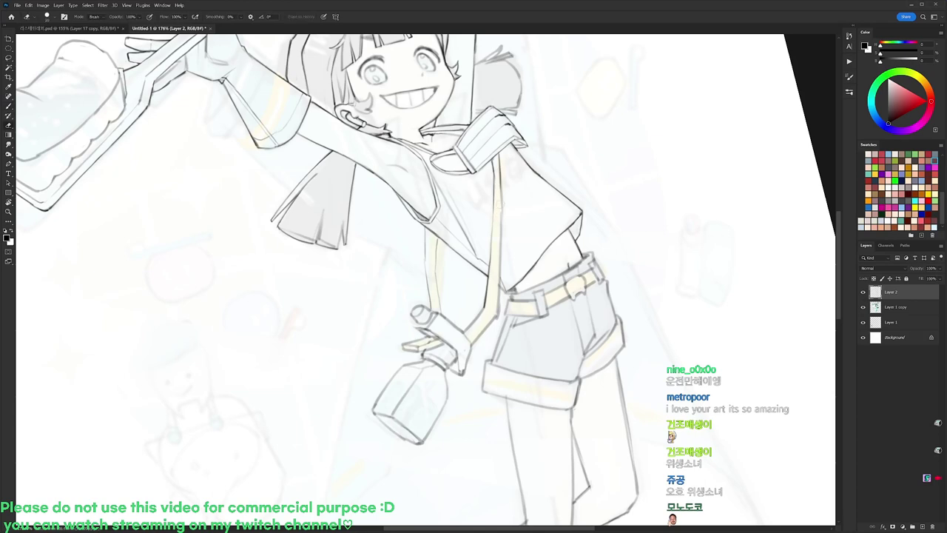
{"action": "key", "text": "b"}
{"action": "mouse_move", "coordinate": [500, 193]}
{"action": "left_mouse_down"}
{"action": "mouse_move", "coordinate": [498, 315]}
{"action": "mouse_move", "coordinate": [471, 344]}
{"action": "mouse_move", "coordinate": [476, 338]}
{"action": "mouse_move", "coordinate": [462, 334]}
{"action": "left_mouse_up"}
{"action": "key", "text": "e"}
{"action": "key", "text": "b"}
{"action": "key", "text": "e"}
{"action": "key", "text": "b"}
{"action": "key", "text": "e"}
{"action": "key", "text": "b"}
{"action": "key", "text": "e"}
{"action": "key", "text": "b"}
Reinforce the left edge of the rear bag strap between the tank top and the spray bottle.
{"action": "mouse_move", "coordinate": [425, 239]}
{"action": "left_mouse_down"}
{"action": "mouse_move", "coordinate": [429, 303]}
{"action": "mouse_move", "coordinate": [435, 253]}
{"action": "mouse_move", "coordinate": [442, 313]}
{"action": "left_mouse_up"}
{"action": "key", "text": "e"}
{"action": "key", "text": "b"}
{"action": "left_click_drag", "start_coordinate": [463, 240], "coordinate": [418, 243]}
{"action": "key", "text": "r"}
{"action": "left_click_drag", "start_coordinate": [617, 177], "coordinate": [636, 250]}
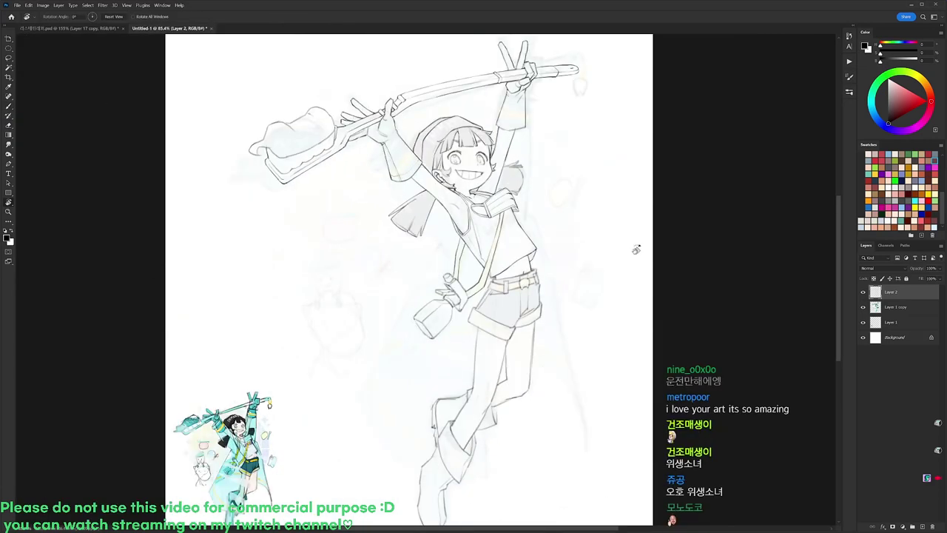
Ink the edge of the short ponytail where it emerges beside the face mask, below the raised arm.
{"action": "left_click_drag", "start_coordinate": [515, 176], "coordinate": [579, 176]}
{"action": "key", "text": "b"}
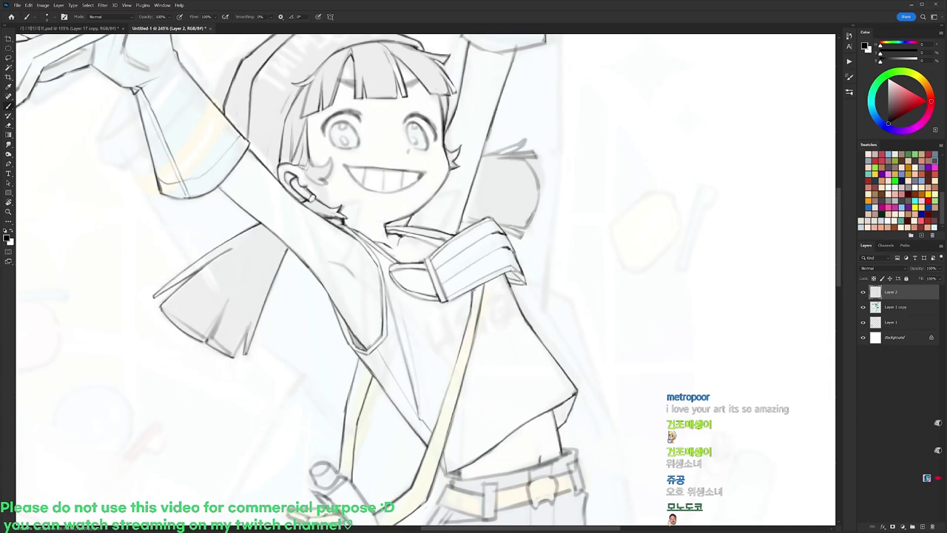
{"action": "left_click_drag", "start_coordinate": [462, 222], "coordinate": [479, 218]}
{"action": "key", "text": "r"}
{"action": "left_click_drag", "start_coordinate": [653, 200], "coordinate": [599, 424]}
{"action": "key", "text": "b"}
{"action": "left_click_drag", "start_coordinate": [510, 314], "coordinate": [515, 338]}
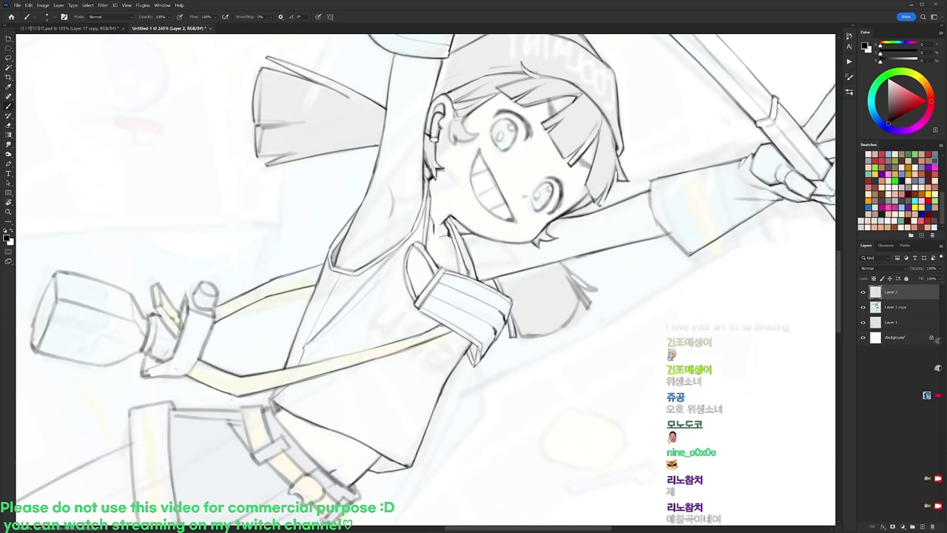
{"action": "key", "text": "r"}
{"action": "mouse_move", "coordinate": [603, 251]}
{"action": "left_mouse_down"}
{"action": "mouse_move", "coordinate": [520, 142]}
{"action": "mouse_move", "coordinate": [552, 135]}
{"action": "mouse_move", "coordinate": [385, 107]}
{"action": "left_mouse_up"}
{"action": "mouse_move", "coordinate": [370, 140]}
{"action": "left_mouse_down"}
{"action": "mouse_move", "coordinate": [406, 166]}
{"action": "mouse_move", "coordinate": [362, 188]}
{"action": "left_mouse_up"}
{"action": "key", "text": "e"}
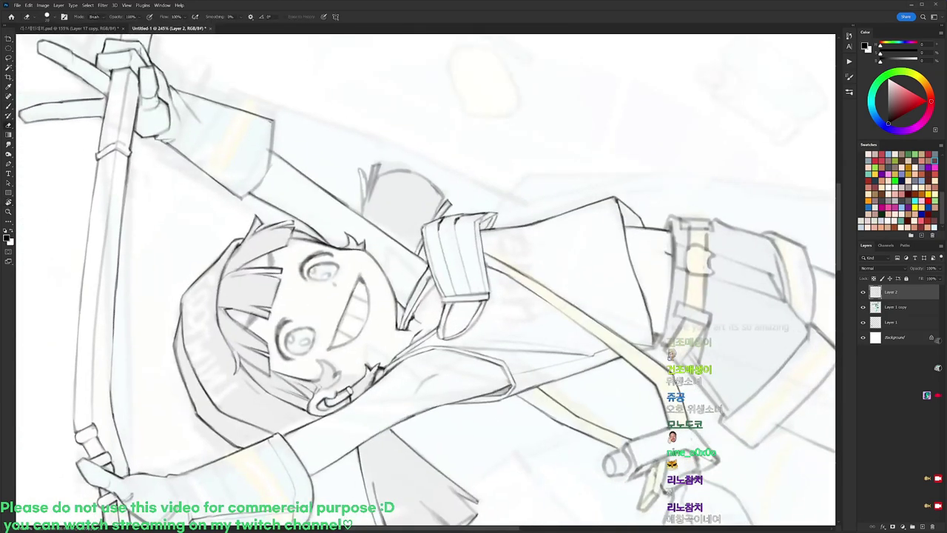
{"action": "key", "text": "b"}
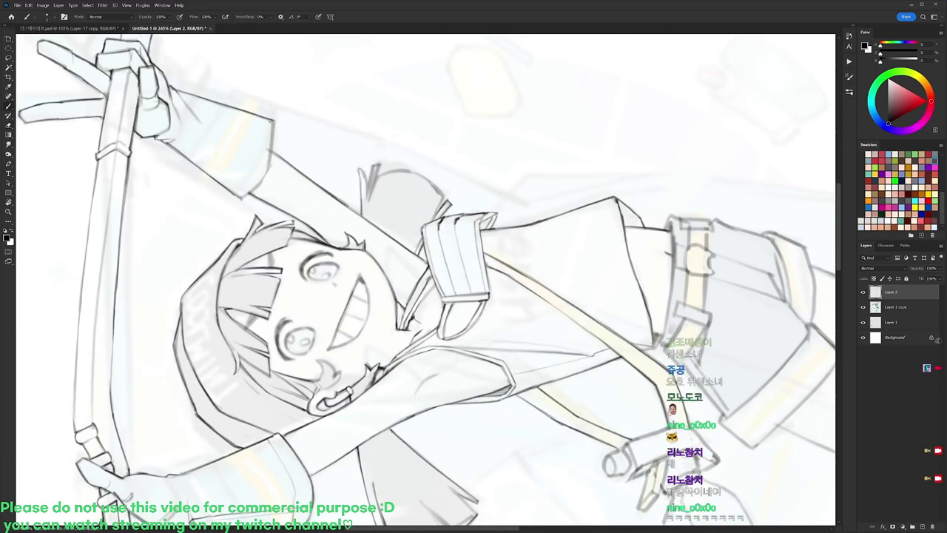
{"action": "key", "text": "e"}
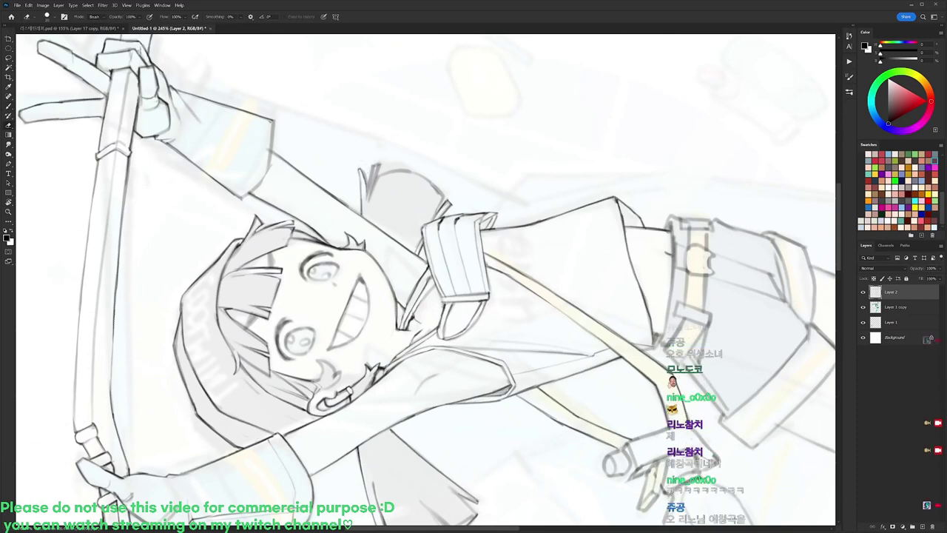
{"action": "key", "text": "b"}
{"action": "key", "text": "e"}
Ink the curved outer outline of the short ponytail behind the face mask and tidy the strokes.
{"action": "key", "text": "r"}
{"action": "mouse_move", "coordinate": [606, 172]}
{"action": "left_mouse_down"}
{"action": "mouse_move", "coordinate": [615, 187]}
{"action": "mouse_move", "coordinate": [465, 474]}
{"action": "left_mouse_up"}
{"action": "key", "text": "r"}
{"action": "left_click_drag", "start_coordinate": [530, 266], "coordinate": [516, 285]}
{"action": "key", "text": "b"}
{"action": "key", "text": "e"}
{"action": "key", "text": "b"}
{"action": "left_click_drag", "start_coordinate": [530, 271], "coordinate": [511, 295]}
{"action": "key", "text": "r"}
{"action": "left_click_drag", "start_coordinate": [570, 236], "coordinate": [558, 350]}
{"action": "key", "text": "e"}
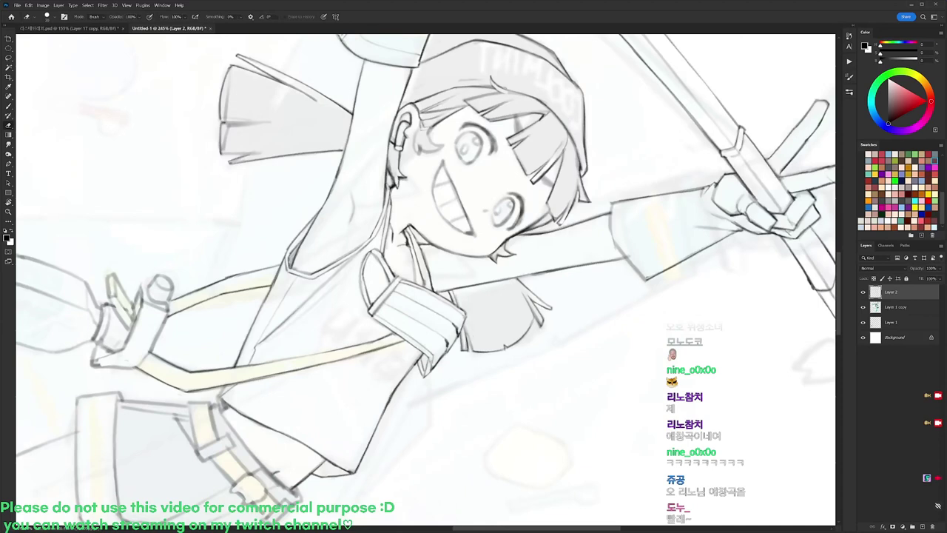
Ink the spray bottle's nozzle cap and the upper outline of its sprayer head.
{"action": "left_click_drag", "start_coordinate": [486, 312], "coordinate": [441, 314]}
{"action": "key", "text": "r"}
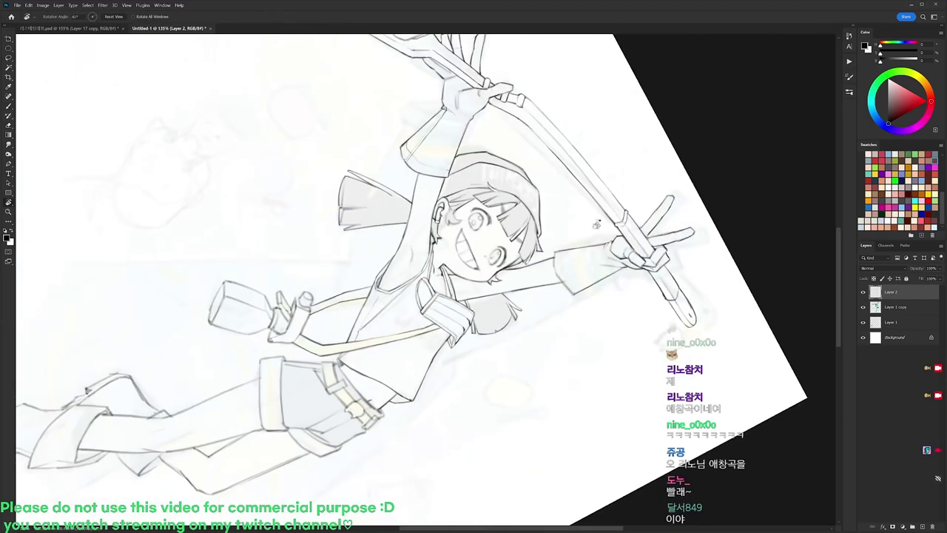
{"action": "left_click_drag", "start_coordinate": [596, 222], "coordinate": [492, 122]}
{"action": "left_click_drag", "start_coordinate": [575, 175], "coordinate": [554, 177]}
{"action": "mouse_move", "coordinate": [546, 221]}
{"action": "left_mouse_down"}
{"action": "mouse_move", "coordinate": [568, 141]}
{"action": "mouse_move", "coordinate": [554, 216]}
{"action": "left_mouse_up"}
{"action": "mouse_move", "coordinate": [582, 278]}
{"action": "left_mouse_down"}
{"action": "mouse_move", "coordinate": [619, 236]}
{"action": "mouse_move", "coordinate": [569, 232]}
{"action": "left_mouse_up"}
{"action": "key", "text": "b"}
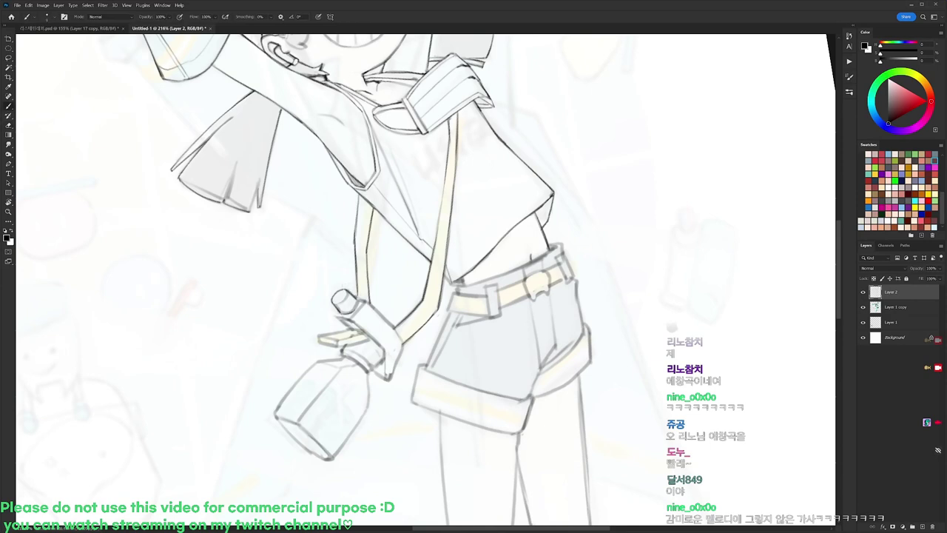
{"action": "key", "text": "r"}
{"action": "mouse_move", "coordinate": [560, 220]}
{"action": "left_mouse_down"}
{"action": "mouse_move", "coordinate": [569, 244]}
{"action": "mouse_move", "coordinate": [520, 305]}
{"action": "left_mouse_up"}
{"action": "key", "text": "e"}
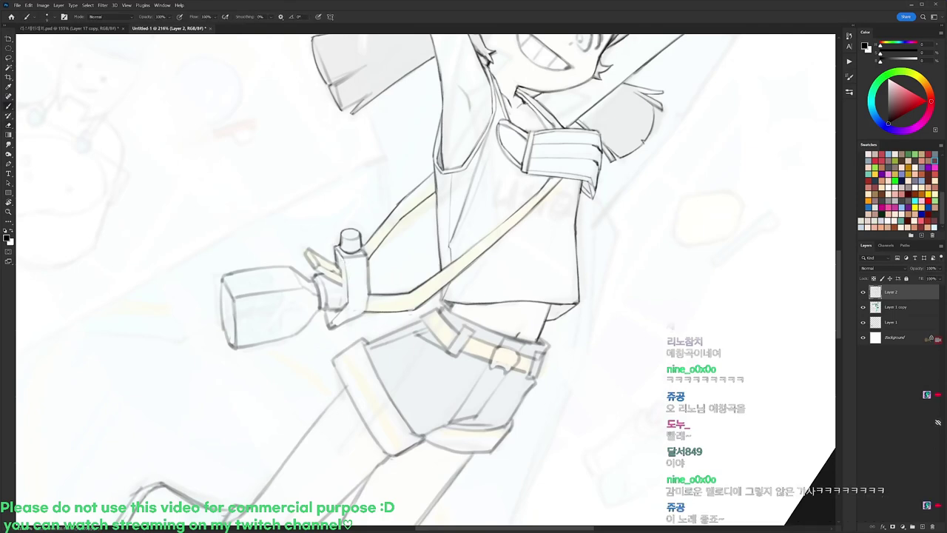
{"action": "key", "text": "r"}
{"action": "left_click_drag", "start_coordinate": [554, 201], "coordinate": [526, 167]}
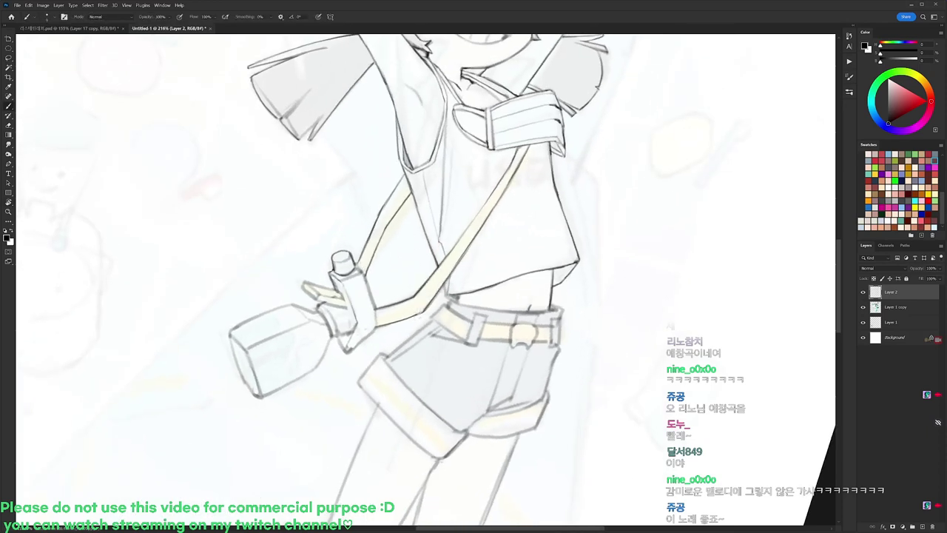
{"action": "key", "text": "e"}
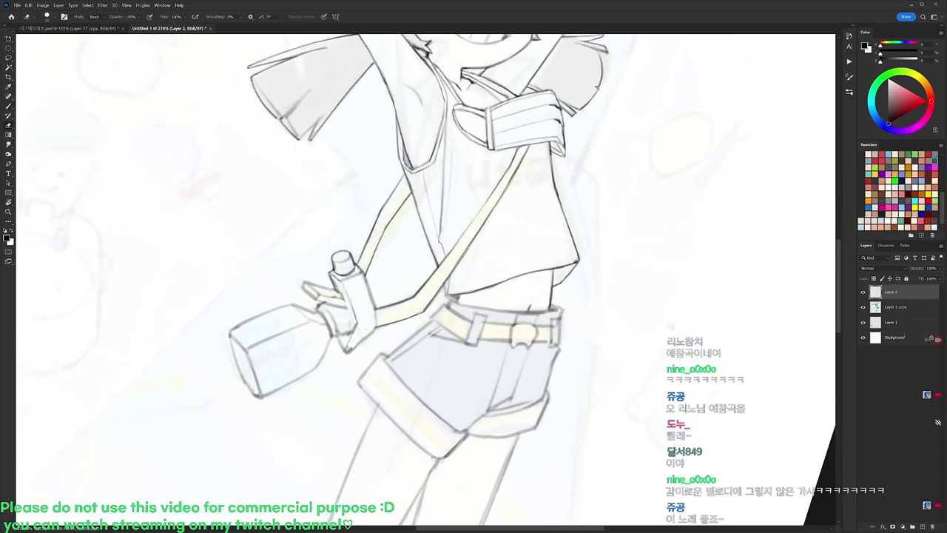
Ink the pointed back end of the sprayer head below the strap and trim its overshooting lines.
{"action": "key", "text": "r"}
{"action": "mouse_move", "coordinate": [372, 300]}
{"action": "left_mouse_down"}
{"action": "mouse_move", "coordinate": [511, 163]}
{"action": "mouse_move", "coordinate": [554, 85]}
{"action": "left_mouse_up"}
{"action": "key", "text": "b"}
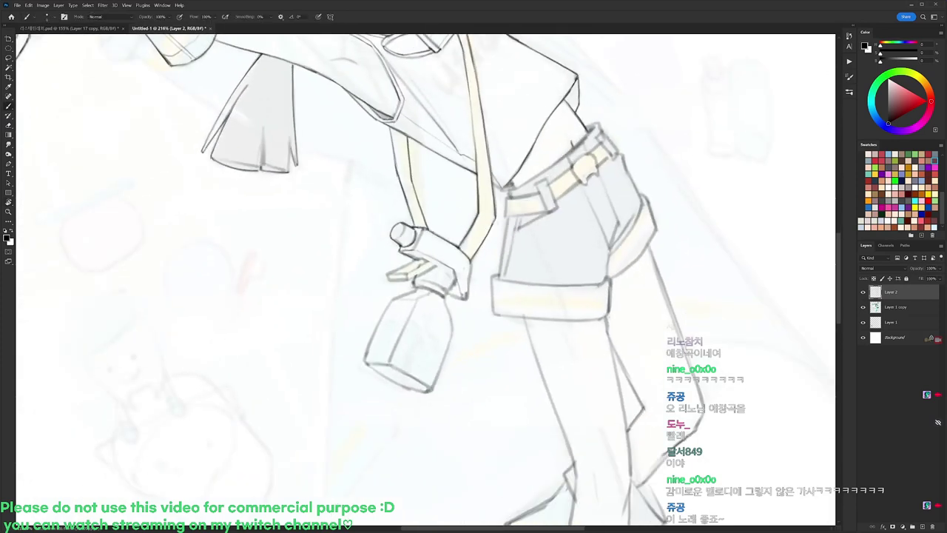
{"action": "key", "text": "e"}
{"action": "key", "text": "b"}
{"action": "left_click_drag", "start_coordinate": [455, 272], "coordinate": [460, 303]}
{"action": "key", "text": "r"}
{"action": "left_click_drag", "start_coordinate": [659, 207], "coordinate": [645, 387]}
{"action": "key", "text": "e"}
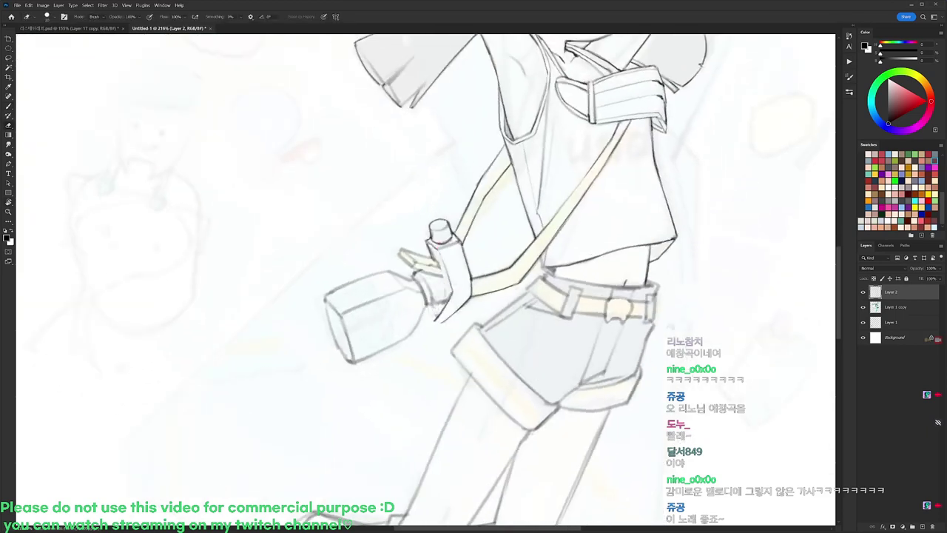
{"action": "key", "text": "b"}
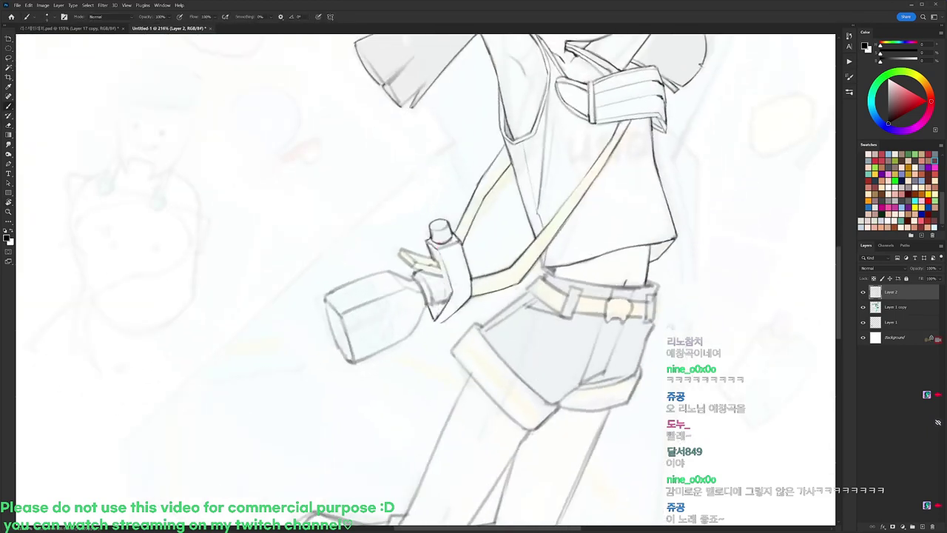
{"action": "key", "text": "e"}
{"action": "left_click_drag", "start_coordinate": [429, 309], "coordinate": [434, 322]}
{"action": "key", "text": "b"}
{"action": "left_click_drag", "start_coordinate": [445, 289], "coordinate": [433, 318]}
Clean up and ink the joint between the nozzle cap and the sprayer head.
{"action": "key", "text": "r"}
{"action": "mouse_move", "coordinate": [608, 195]}
{"action": "left_mouse_down"}
{"action": "mouse_move", "coordinate": [594, 171]}
{"action": "mouse_move", "coordinate": [314, 113]}
{"action": "left_mouse_up"}
{"action": "key", "text": "b"}
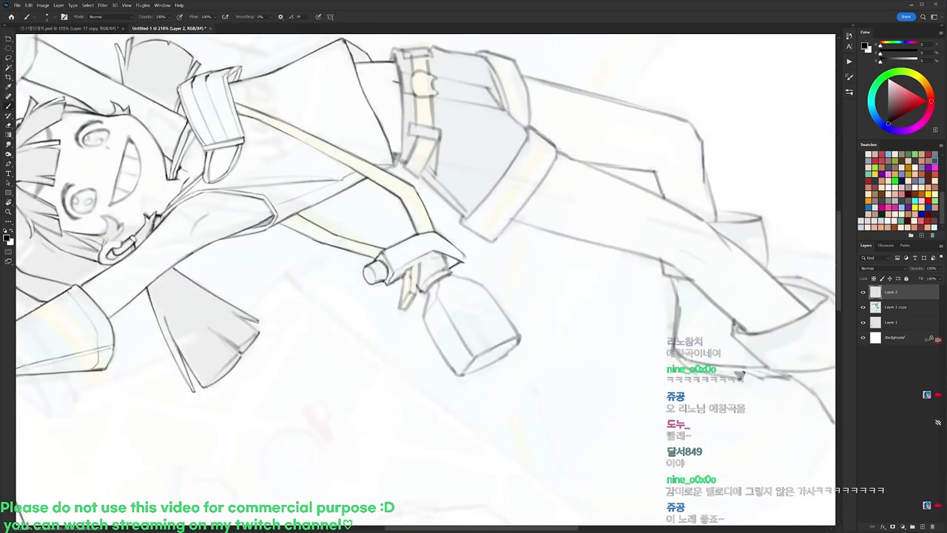
{"action": "key", "text": "e"}
{"action": "key", "text": "r"}
{"action": "mouse_move", "coordinate": [472, 272]}
{"action": "left_mouse_down"}
{"action": "mouse_move", "coordinate": [582, 284]}
{"action": "mouse_move", "coordinate": [568, 332]}
{"action": "left_mouse_up"}
{"action": "key", "text": "e"}
{"action": "left_click_drag", "start_coordinate": [401, 238], "coordinate": [398, 255]}
{"action": "key", "text": "b"}
{"action": "key", "text": "e"}
{"action": "key", "text": "b"}
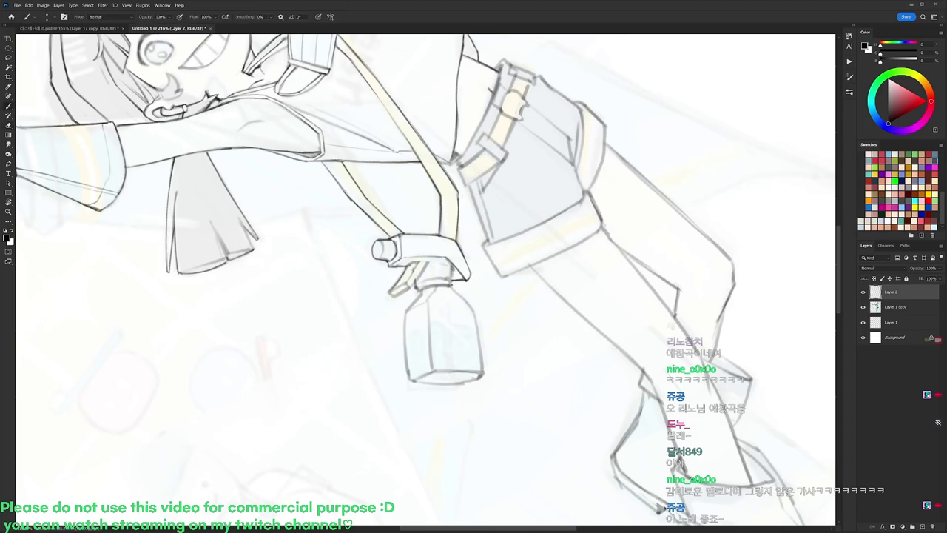
Ink the spray bottle's trigger beneath the sprayer head, erasing the stray line ends.
{"action": "key", "text": "e"}
{"action": "mouse_move", "coordinate": [418, 264]}
{"action": "left_mouse_down"}
{"action": "mouse_move", "coordinate": [411, 285]}
{"action": "mouse_move", "coordinate": [422, 276]}
{"action": "left_mouse_up"}
{"action": "key", "text": "b"}
{"action": "key", "text": "e"}
{"action": "key", "text": "b"}
{"action": "key", "text": "e"}
{"action": "key", "text": "b"}
{"action": "key", "text": "r"}
{"action": "mouse_move", "coordinate": [678, 462]}
{"action": "left_mouse_down"}
{"action": "mouse_move", "coordinate": [478, 452]}
{"action": "mouse_move", "coordinate": [303, 407]}
{"action": "left_mouse_up"}
{"action": "key", "text": "e"}
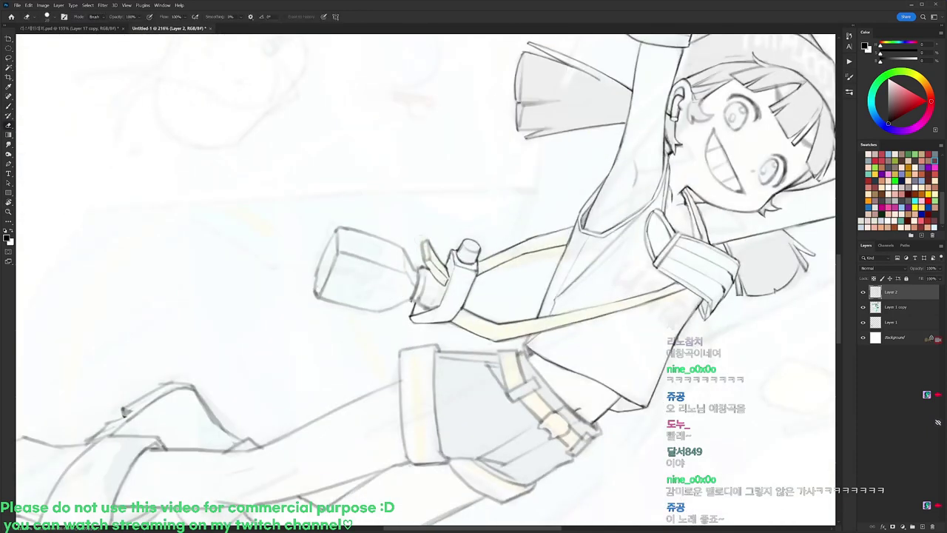
{"action": "key", "text": "b"}
{"action": "key", "text": "e"}
{"action": "key", "text": "r"}
{"action": "mouse_move", "coordinate": [564, 214]}
{"action": "left_mouse_down"}
{"action": "mouse_move", "coordinate": [239, 173]}
{"action": "mouse_move", "coordinate": [221, 221]}
{"action": "left_mouse_up"}
{"action": "key", "text": "b"}
{"action": "key", "text": "e"}
{"action": "key", "text": "b"}
Ink the spray bottle's collar and neck between the sprayer head and the bottle body.
{"action": "key", "text": "r"}
{"action": "mouse_move", "coordinate": [566, 223]}
{"action": "left_mouse_down"}
{"action": "mouse_move", "coordinate": [493, 171]}
{"action": "mouse_move", "coordinate": [437, 242]}
{"action": "left_mouse_up"}
{"action": "left_click_drag", "start_coordinate": [598, 179], "coordinate": [496, 349]}
{"action": "key", "text": "e"}
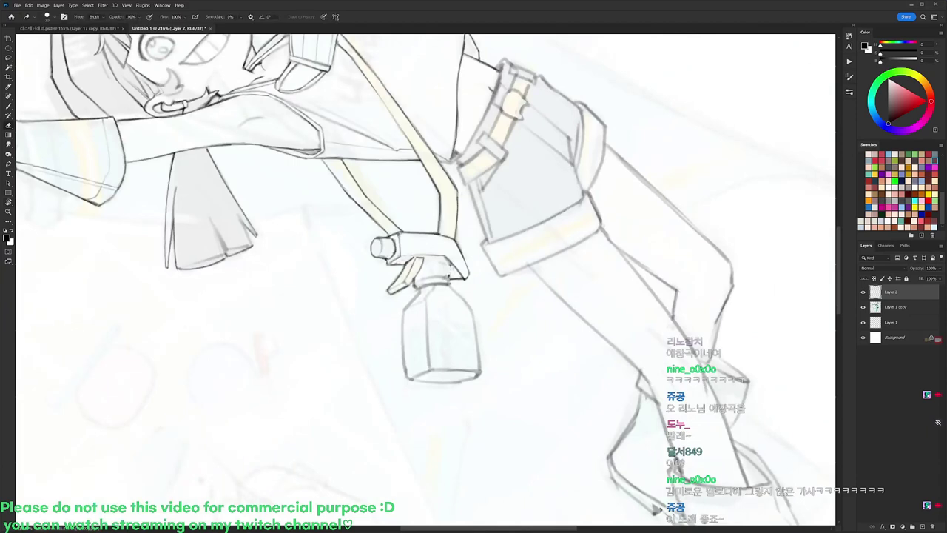
{"action": "key", "text": "b"}
{"action": "key", "text": "e"}
{"action": "key", "text": "b"}
{"action": "key", "text": "r"}
{"action": "mouse_move", "coordinate": [565, 179]}
{"action": "left_mouse_down"}
{"action": "mouse_move", "coordinate": [554, 165]}
{"action": "mouse_move", "coordinate": [394, 111]}
{"action": "left_mouse_up"}
{"action": "key", "text": "e"}
{"action": "key", "text": "b"}
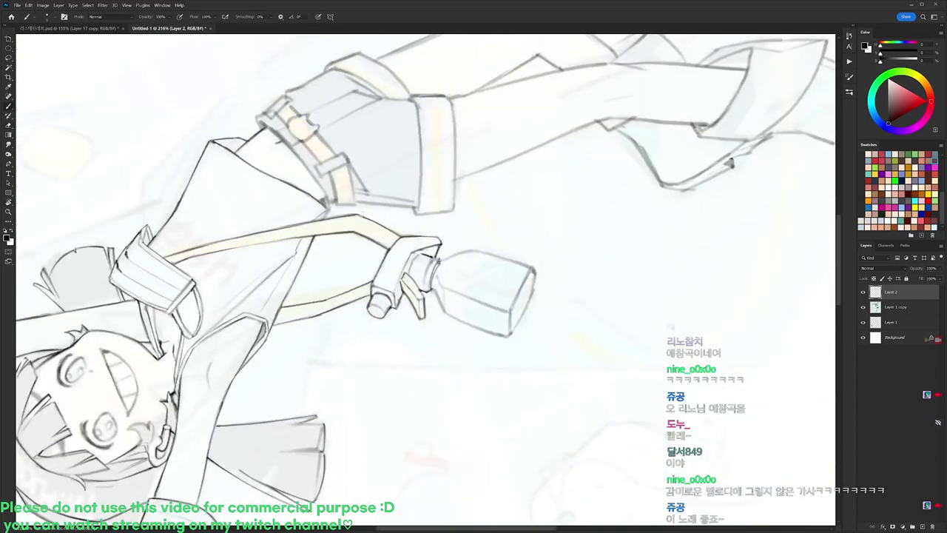
{"action": "key", "text": "e"}
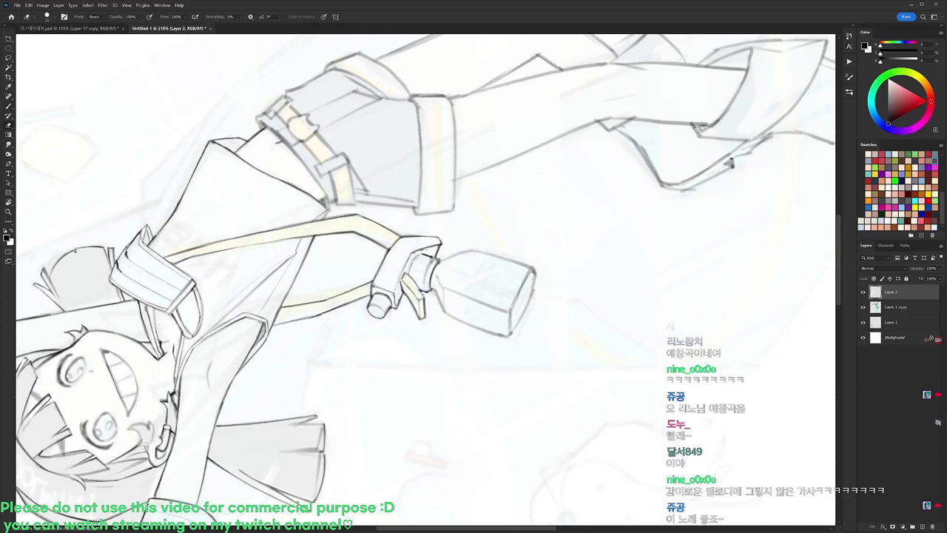
{"action": "key", "text": "r"}
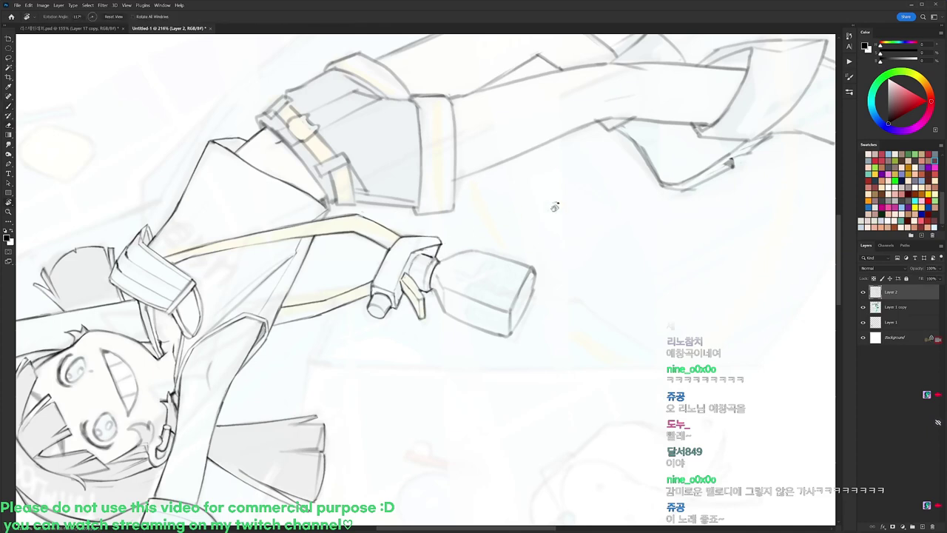
Ink the sloping shoulders of the spray bottle's body below the neck.
{"action": "left_click_drag", "start_coordinate": [556, 206], "coordinate": [556, 354]}
{"action": "key", "text": "b"}
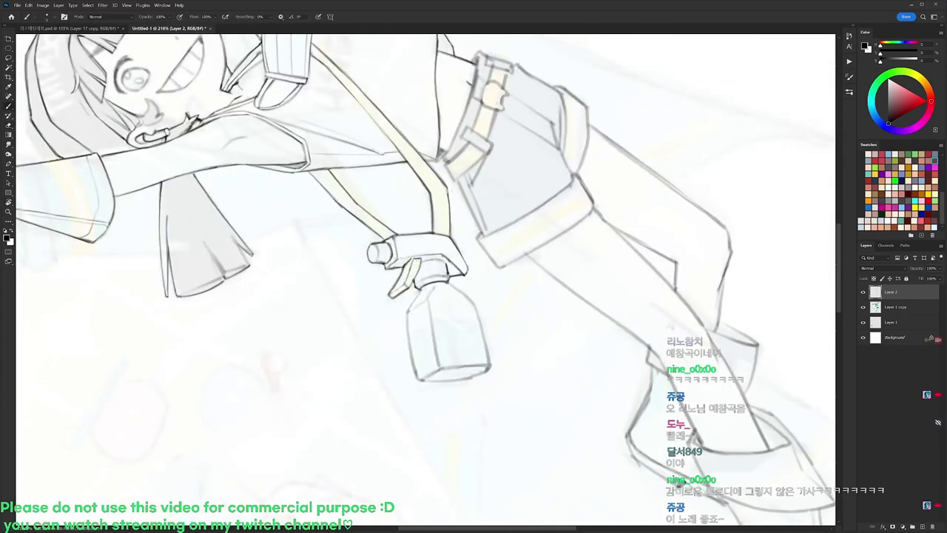
{"action": "mouse_move", "coordinate": [434, 284]}
{"action": "left_mouse_down"}
{"action": "mouse_move", "coordinate": [427, 300]}
{"action": "mouse_move", "coordinate": [423, 241]}
{"action": "left_mouse_up"}
{"action": "key", "text": "e"}
{"action": "key", "text": "b"}
{"action": "left_click_drag", "start_coordinate": [444, 223], "coordinate": [477, 268]}
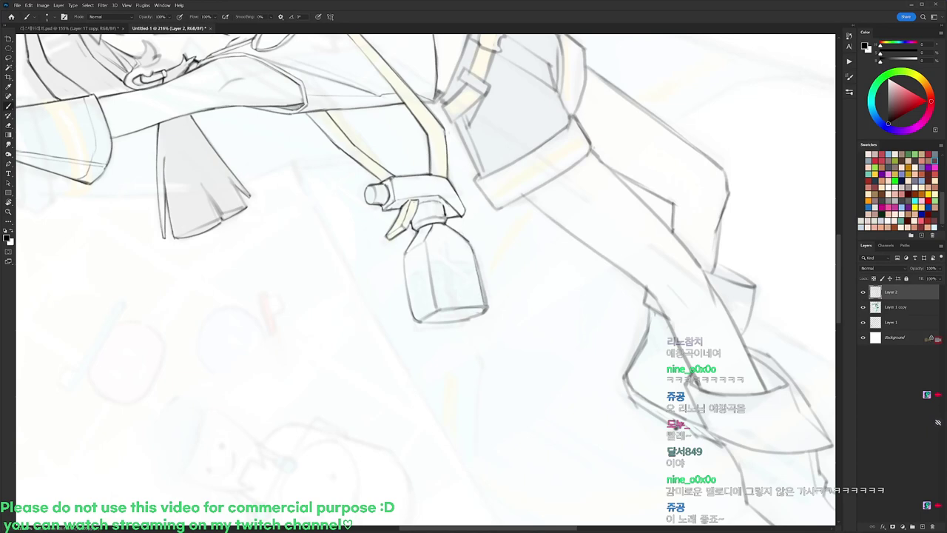
Ink the sides, base and corner edge of the spray bottle's body, tidying the strokes with the eraser.
{"action": "key", "text": "e"}
{"action": "key", "text": "r"}
{"action": "mouse_move", "coordinate": [609, 302]}
{"action": "left_mouse_down"}
{"action": "mouse_move", "coordinate": [594, 356]}
{"action": "mouse_move", "coordinate": [433, 436]}
{"action": "left_mouse_up"}
{"action": "key", "text": "b"}
{"action": "left_click_drag", "start_coordinate": [383, 279], "coordinate": [388, 310]}
{"action": "key", "text": "e"}
{"action": "mouse_move", "coordinate": [381, 277]}
{"action": "left_mouse_down"}
{"action": "mouse_move", "coordinate": [388, 330]}
{"action": "mouse_move", "coordinate": [402, 344]}
{"action": "left_mouse_up"}
{"action": "key", "text": "b"}
{"action": "key", "text": "e"}
{"action": "key", "text": "r"}
{"action": "mouse_move", "coordinate": [532, 203]}
{"action": "left_mouse_down"}
{"action": "mouse_move", "coordinate": [372, 138]}
{"action": "mouse_move", "coordinate": [327, 165]}
{"action": "left_mouse_up"}
{"action": "key", "text": "e"}
{"action": "left_click_drag", "start_coordinate": [421, 245], "coordinate": [443, 301]}
{"action": "key", "text": "r"}
{"action": "mouse_move", "coordinate": [547, 318]}
{"action": "left_mouse_down"}
{"action": "mouse_move", "coordinate": [575, 288]}
{"action": "mouse_move", "coordinate": [554, 276]}
{"action": "mouse_move", "coordinate": [510, 278]}
{"action": "left_mouse_up"}
{"action": "left_click_drag", "start_coordinate": [619, 240], "coordinate": [615, 333]}
{"action": "left_click_drag", "start_coordinate": [641, 278], "coordinate": [630, 317]}
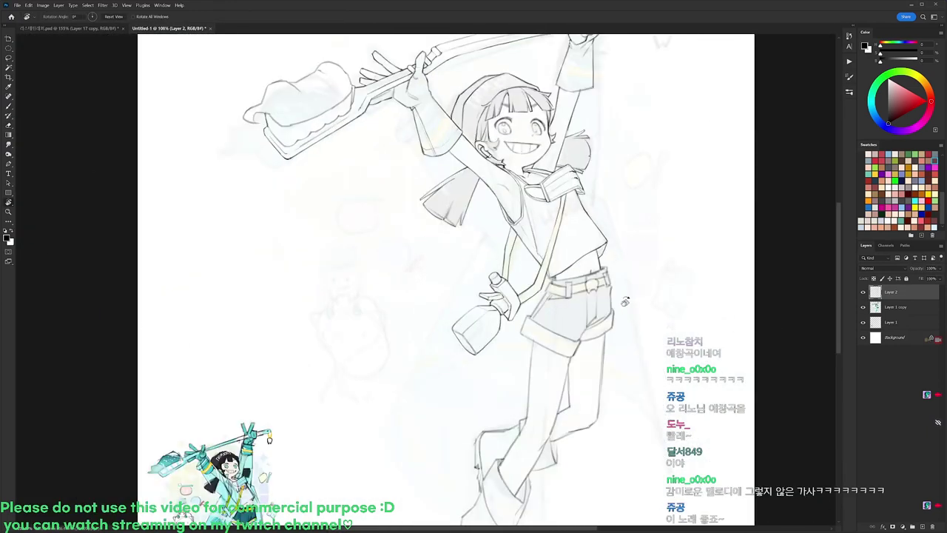
{"action": "left_click_drag", "start_coordinate": [592, 249], "coordinate": [602, 249]}
{"action": "key", "text": "b"}
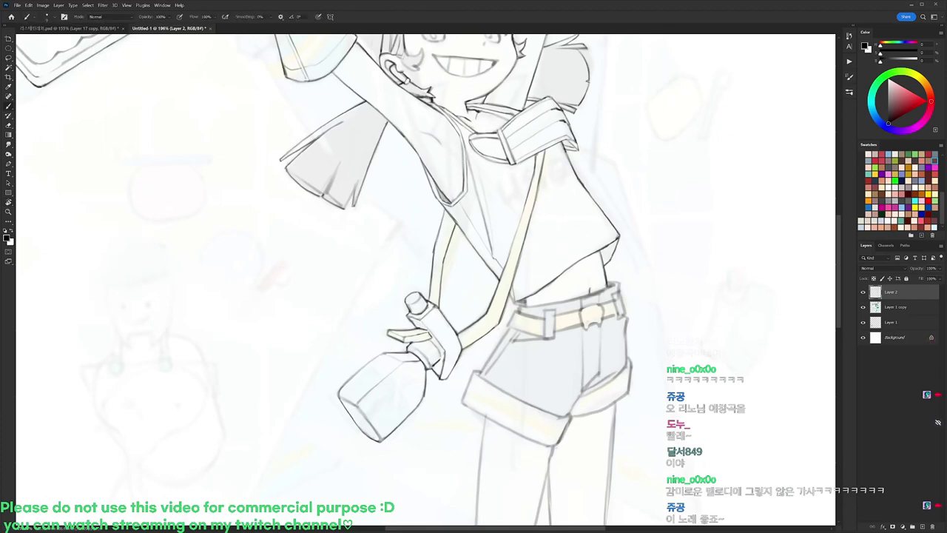
{"action": "scroll", "coordinate": [451, 281], "scroll_direction": "down", "scroll_amount": 3}
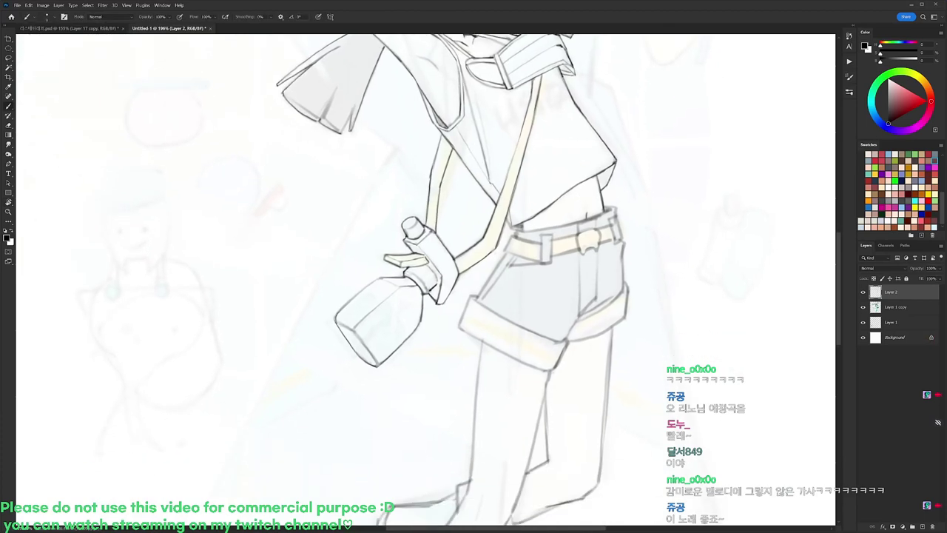
Ink the tooth-shaped belt buckle at the front of the shorts, cleaning the line ends with the eraser.
{"action": "key", "text": "r"}
{"action": "left_click_drag", "start_coordinate": [629, 197], "coordinate": [591, 136]}
{"action": "key", "text": "e"}
{"action": "left_click_drag", "start_coordinate": [562, 177], "coordinate": [562, 172]}
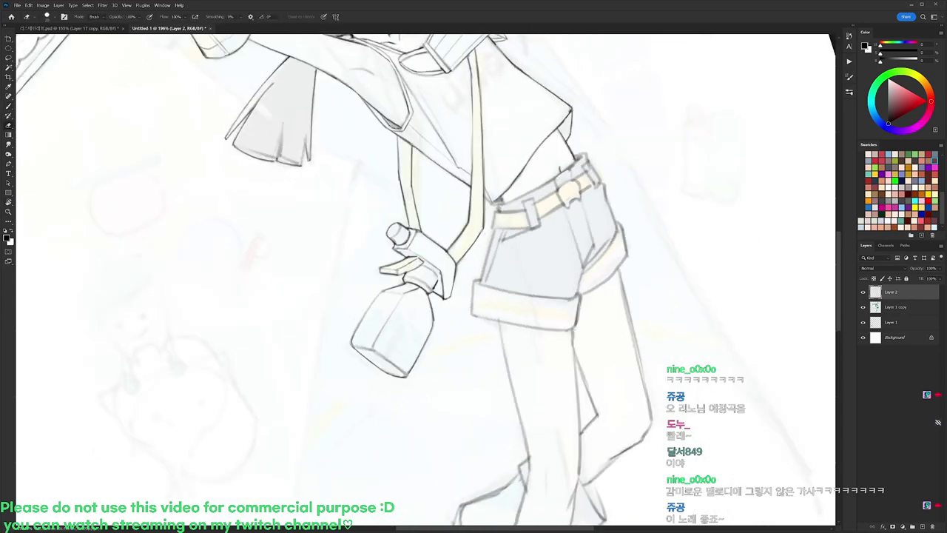
{"action": "key", "text": "b"}
{"action": "key", "text": "e"}
{"action": "key", "text": "b"}
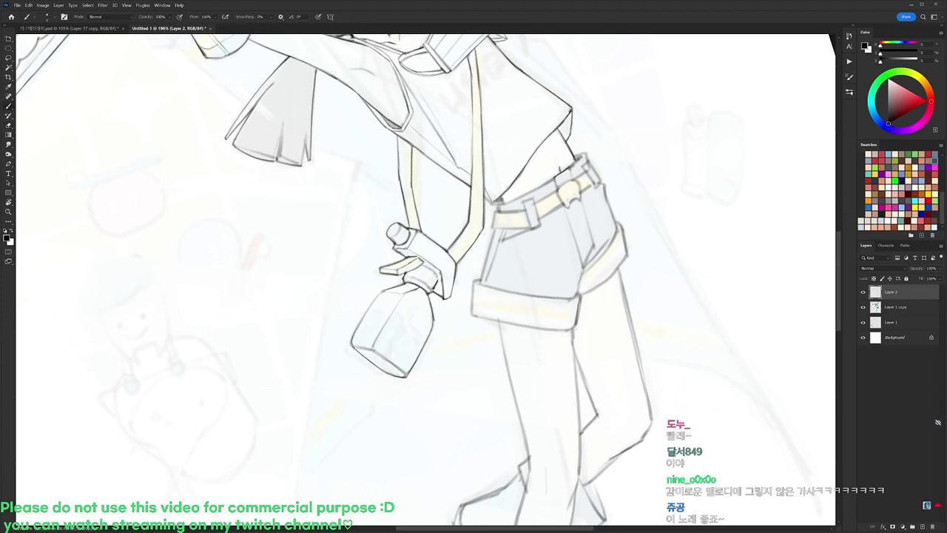
{"action": "mouse_move", "coordinate": [569, 180]}
{"action": "left_mouse_down"}
{"action": "mouse_move", "coordinate": [557, 191]}
{"action": "mouse_move", "coordinate": [580, 195]}
{"action": "left_mouse_up"}
{"action": "key", "text": "e"}
{"action": "key", "text": "b"}
{"action": "key", "text": "e"}
{"action": "key", "text": "b"}
Ink the short stretch of belt and waistband between the tooth buckle and the far hip.
{"action": "left_click_drag", "start_coordinate": [573, 171], "coordinate": [584, 178]}
{"action": "key", "text": "e"}
{"action": "key", "text": "r"}
{"action": "left_click_drag", "start_coordinate": [646, 130], "coordinate": [685, 215]}
{"action": "key", "text": "b"}
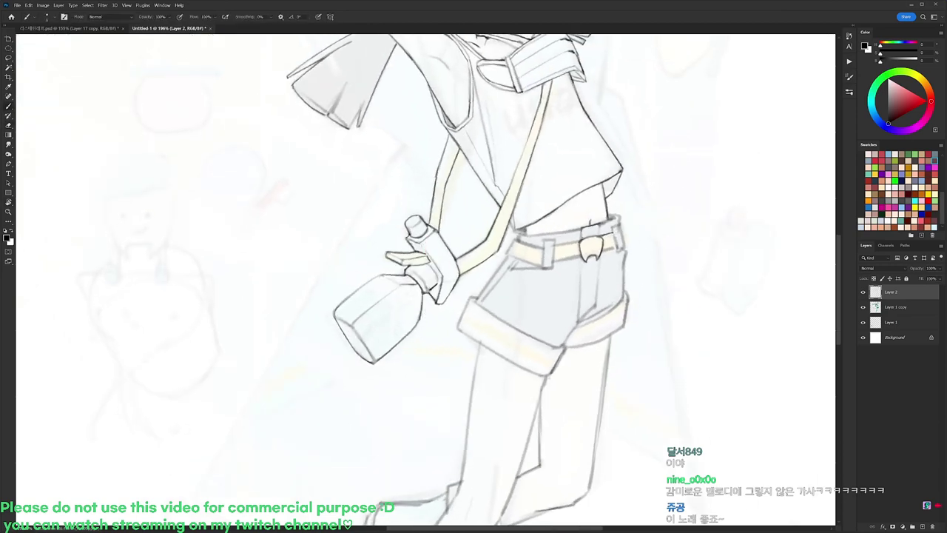
Ink the belt loop at the far hip beside the buckle, erasing the overlapping lines.
{"action": "key", "text": "e"}
{"action": "key", "text": "b"}
{"action": "key", "text": "e"}
{"action": "key", "text": "b"}
{"action": "key", "text": "e"}
{"action": "key", "text": "b"}
{"action": "key", "text": "e"}
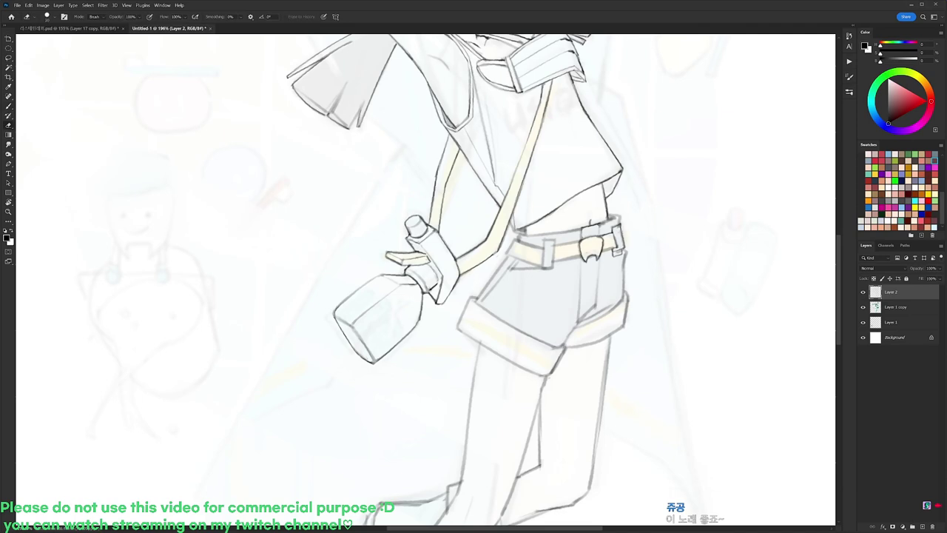
{"action": "left_click_drag", "start_coordinate": [626, 253], "coordinate": [625, 272]}
Ink the waistband's corner and the hip edge around the far belt loop, undoing the misplaced stroke.
{"action": "key", "text": "b"}
{"action": "key", "text": "e"}
{"action": "key", "text": "b"}
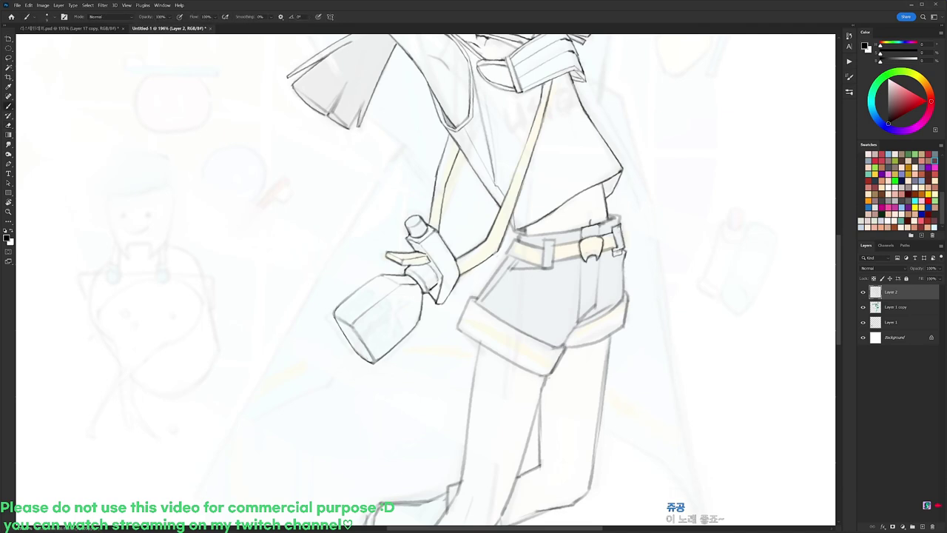
{"action": "key", "text": "e"}
{"action": "key", "text": "b"}
{"action": "key", "text": "e"}
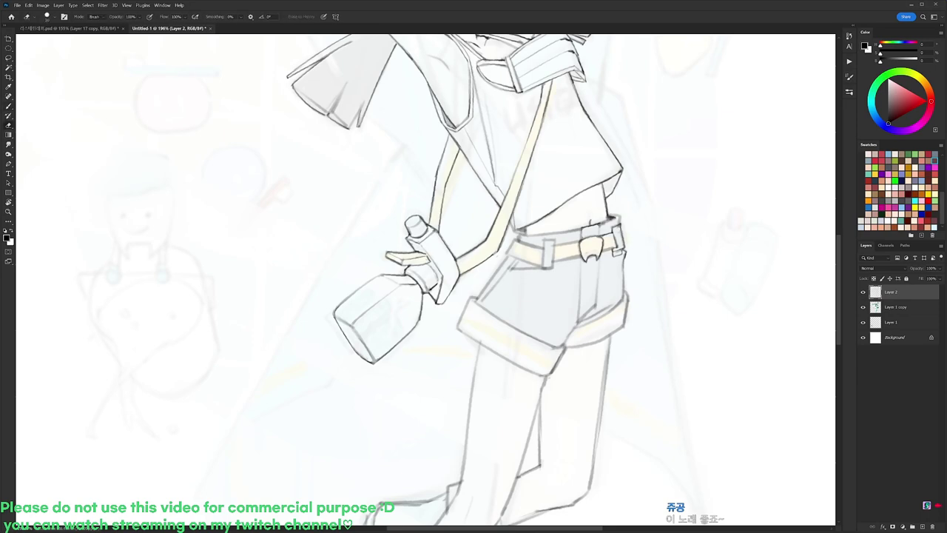
{"action": "key", "text": "b"}
{"action": "key", "text": "r"}
{"action": "mouse_move", "coordinate": [640, 220]}
{"action": "left_mouse_down"}
{"action": "mouse_move", "coordinate": [601, 143]}
{"action": "mouse_move", "coordinate": [587, 170]}
{"action": "mouse_move", "coordinate": [579, 166]}
{"action": "left_mouse_up"}
{"action": "key", "text": "ctrl+z"}
{"action": "key", "text": "r"}
{"action": "left_click_drag", "start_coordinate": [640, 237], "coordinate": [626, 362]}
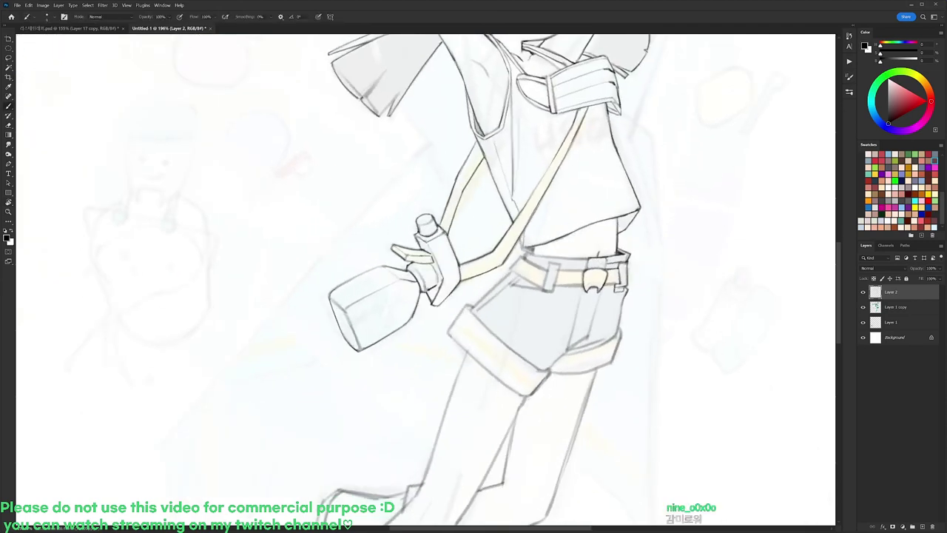
Ink the fly seam lines running down the shorts from the tooth buckle.
{"action": "key", "text": "r"}
{"action": "left_click_drag", "start_coordinate": [644, 226], "coordinate": [616, 163]}
{"action": "left_click_drag", "start_coordinate": [582, 239], "coordinate": [586, 284]}
{"action": "key", "text": "e"}
{"action": "key", "text": "r"}
{"action": "mouse_move", "coordinate": [594, 157]}
{"action": "left_mouse_down"}
{"action": "mouse_move", "coordinate": [567, 126]}
{"action": "mouse_move", "coordinate": [503, 87]}
{"action": "left_mouse_up"}
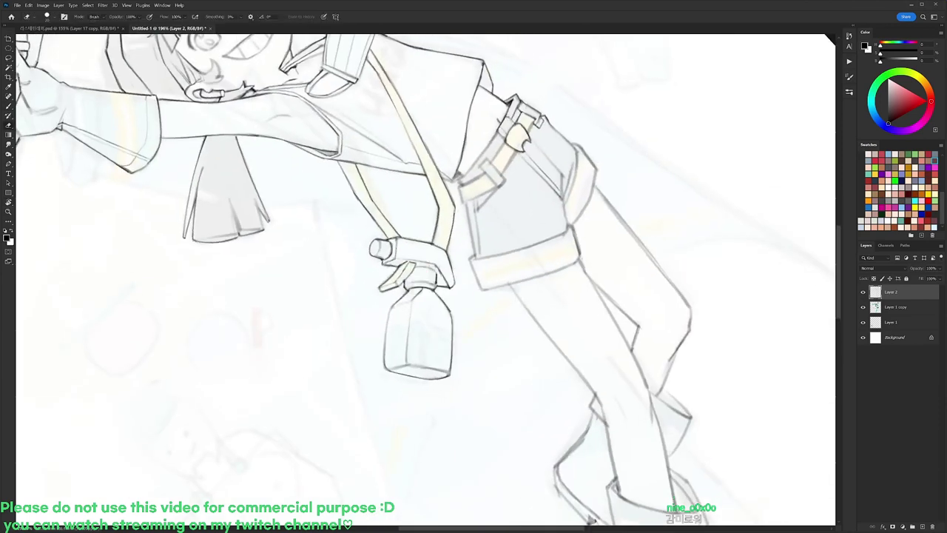
Ink the waistband's upper edge beneath the shirt hem.
{"action": "key", "text": "b"}
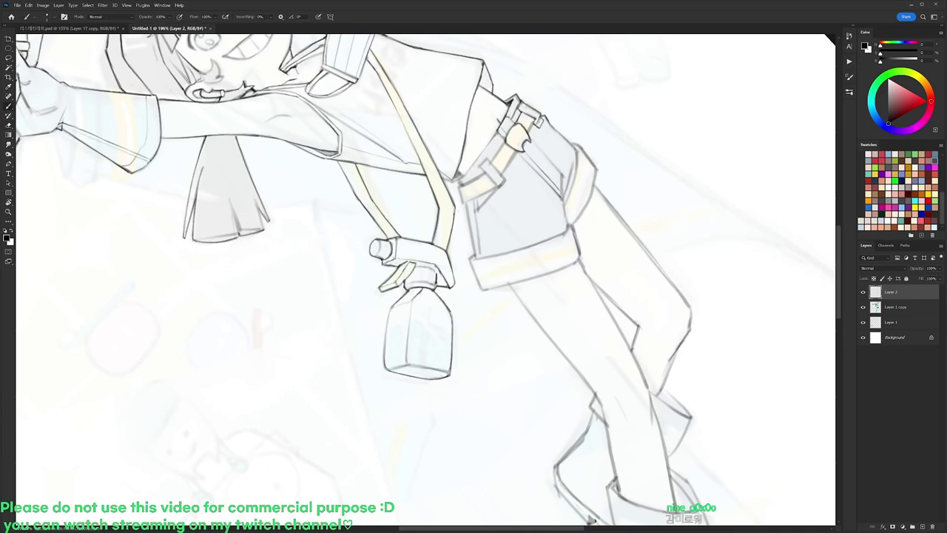
{"action": "left_click_drag", "start_coordinate": [483, 150], "coordinate": [499, 132]}
{"action": "key", "text": "r"}
{"action": "left_click_drag", "start_coordinate": [525, 202], "coordinate": [552, 277]}
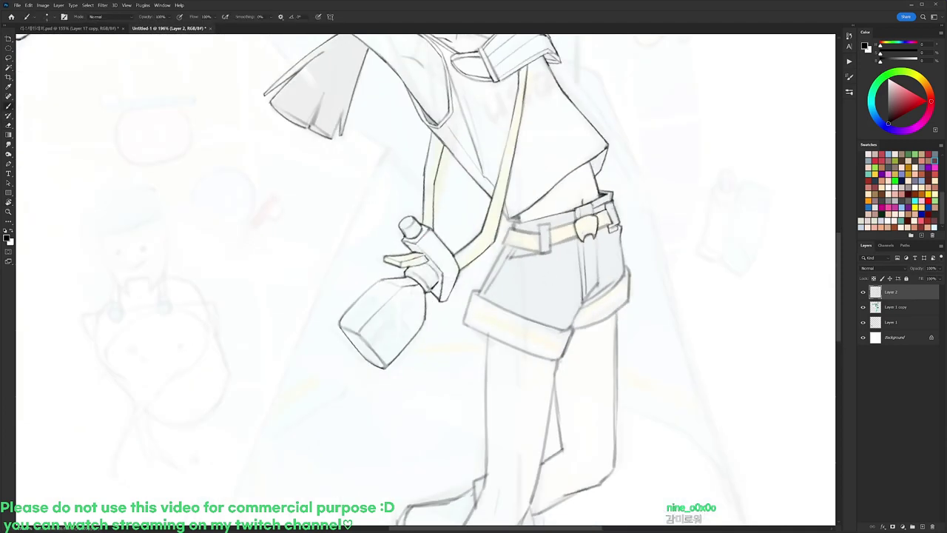
{"action": "key", "text": "r"}
{"action": "mouse_move", "coordinate": [522, 185]}
{"action": "left_mouse_down"}
{"action": "mouse_move", "coordinate": [556, 237]}
{"action": "mouse_move", "coordinate": [561, 271]}
{"action": "left_mouse_up"}
{"action": "key", "text": "e"}
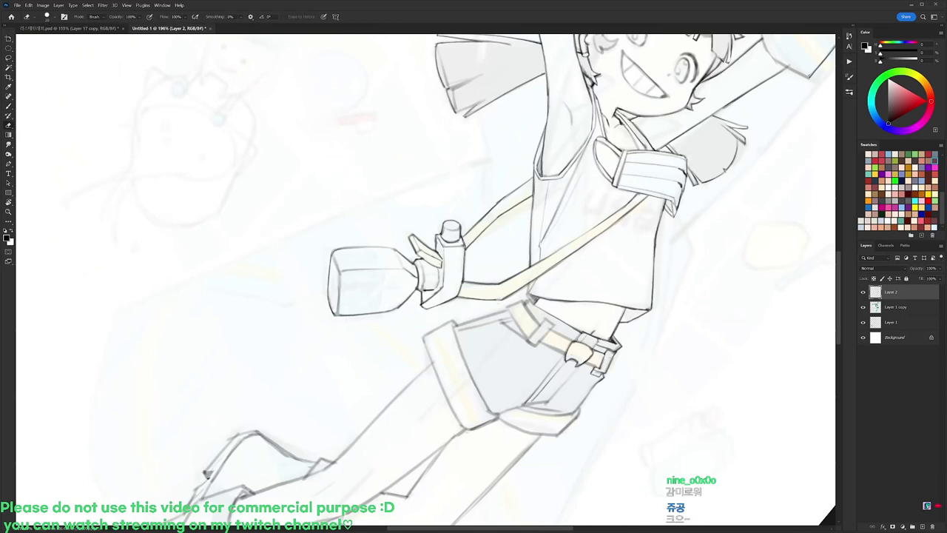
Darken the small gaps between the waistband and the body at both ends of the waist.
{"action": "key", "text": "r"}
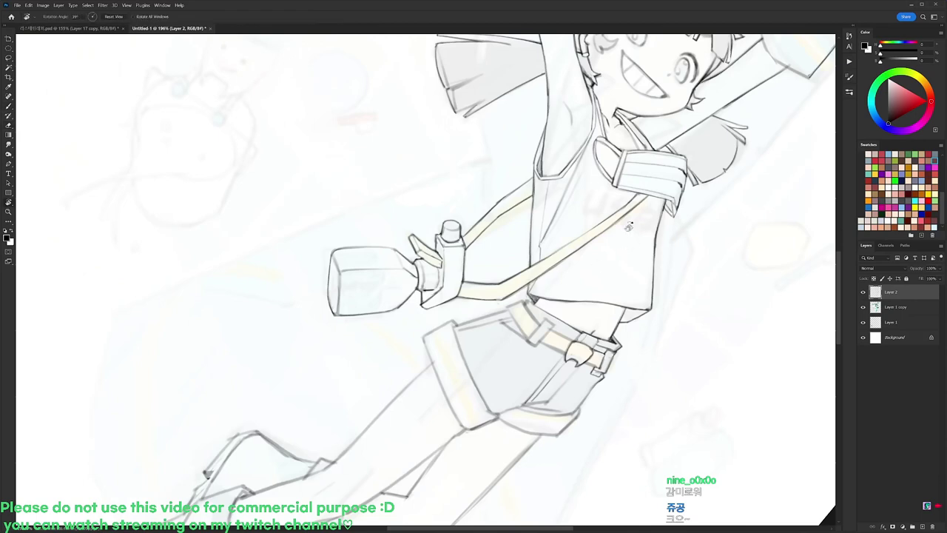
{"action": "left_click_drag", "start_coordinate": [628, 226], "coordinate": [546, 108]}
{"action": "key", "text": "b"}
{"action": "key", "text": "r"}
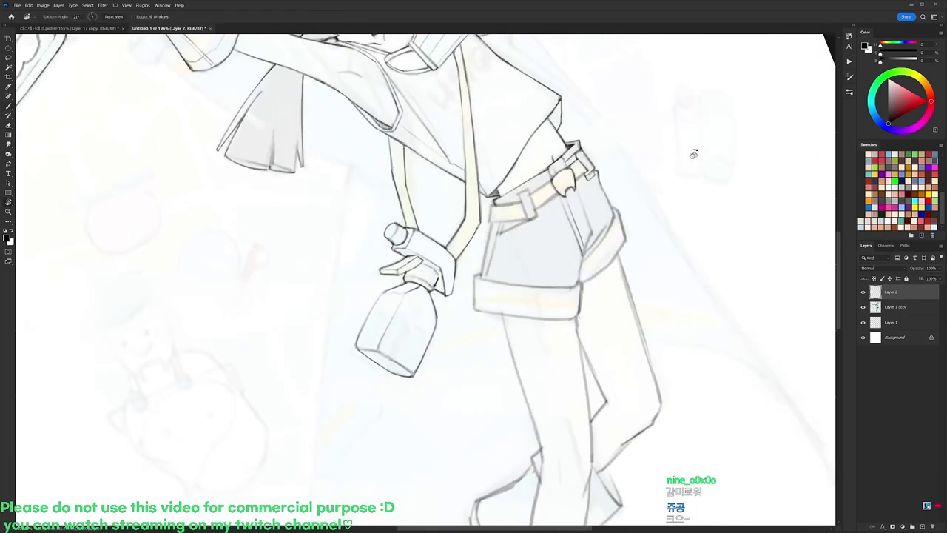
{"action": "left_click_drag", "start_coordinate": [693, 153], "coordinate": [679, 187]}
{"action": "key", "text": "b"}
{"action": "key", "text": "b"}
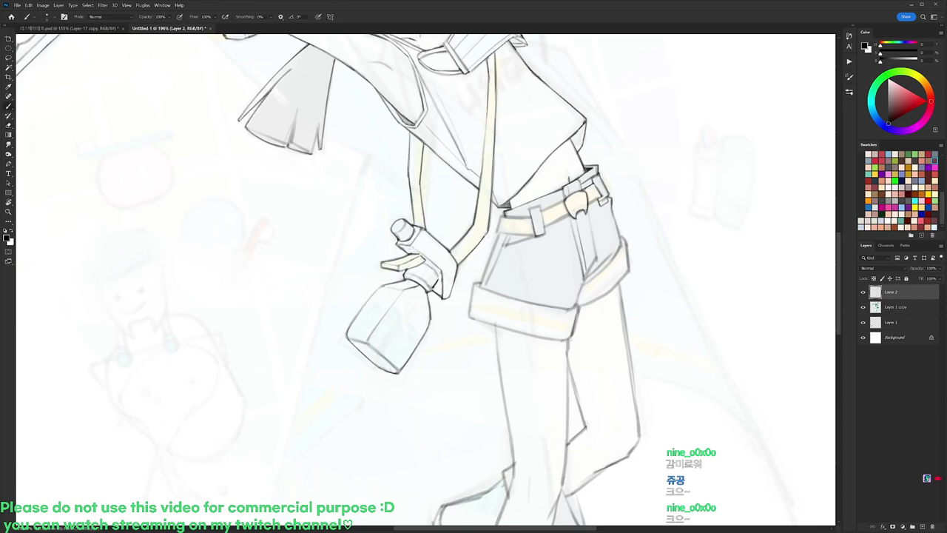
Ink the belt loop at the near hip and tidy its outline with the eraser.
{"action": "left_click_drag", "start_coordinate": [539, 207], "coordinate": [542, 221]}
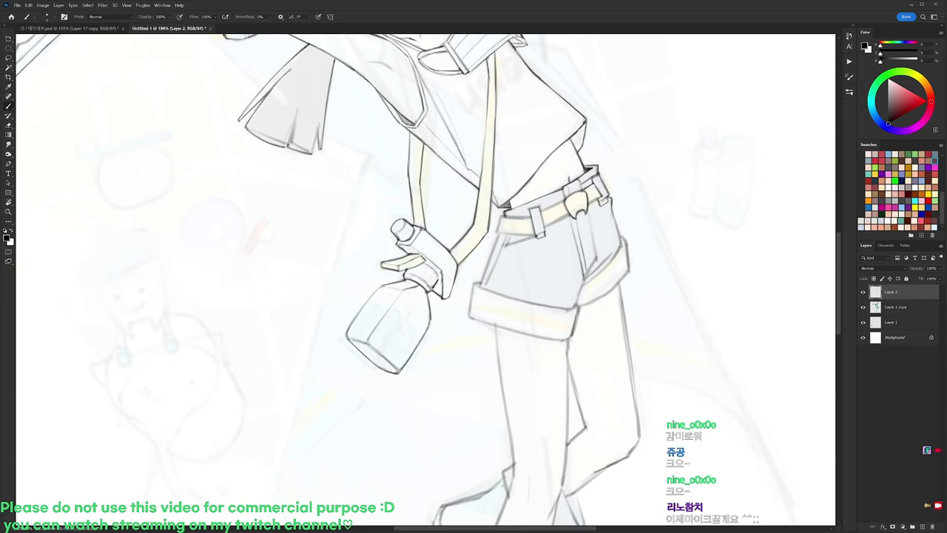
{"action": "left_click_drag", "start_coordinate": [592, 238], "coordinate": [607, 207]}
{"action": "key", "text": "r"}
{"action": "mouse_move", "coordinate": [646, 267]}
{"action": "left_mouse_down"}
{"action": "mouse_move", "coordinate": [649, 294]}
{"action": "mouse_move", "coordinate": [562, 444]}
{"action": "mouse_move", "coordinate": [534, 273]}
{"action": "mouse_move", "coordinate": [512, 301]}
{"action": "mouse_move", "coordinate": [519, 324]}
{"action": "mouse_move", "coordinate": [535, 316]}
{"action": "left_mouse_up"}
{"action": "key", "text": "b"}
{"action": "key", "text": "b"}
{"action": "key", "text": "e"}
{"action": "key", "text": "b"}
Ink the belt's upper and lower edges around the near hip and across to the buckle.
{"action": "key", "text": "r"}
{"action": "mouse_move", "coordinate": [619, 237]}
{"action": "left_mouse_down"}
{"action": "mouse_move", "coordinate": [597, 170]}
{"action": "mouse_move", "coordinate": [473, 101]}
{"action": "left_mouse_up"}
{"action": "key", "text": "b"}
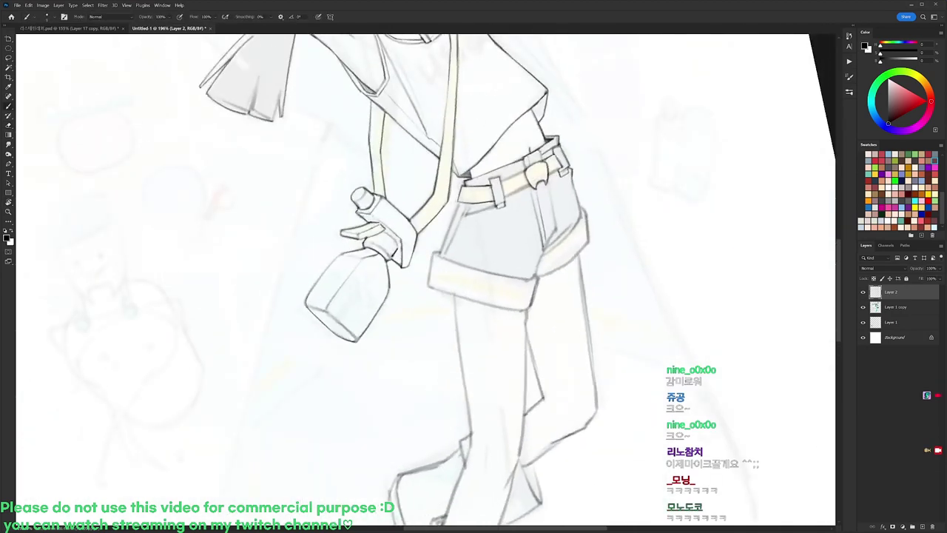
{"action": "key", "text": "r"}
{"action": "left_click_drag", "start_coordinate": [587, 177], "coordinate": [476, 141]}
{"action": "key", "text": "b"}
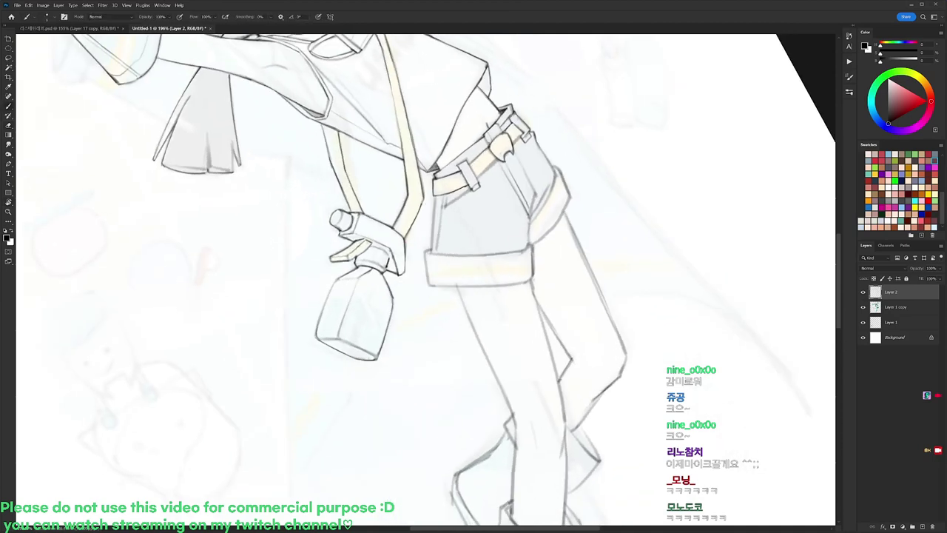
Refine the outline of the belt and loop at the far hip.
{"action": "key", "text": "e"}
{"action": "key", "text": "r"}
{"action": "left_click_drag", "start_coordinate": [539, 139], "coordinate": [588, 201]}
{"action": "key", "text": "b"}
{"action": "left_click_drag", "start_coordinate": [579, 165], "coordinate": [582, 174]}
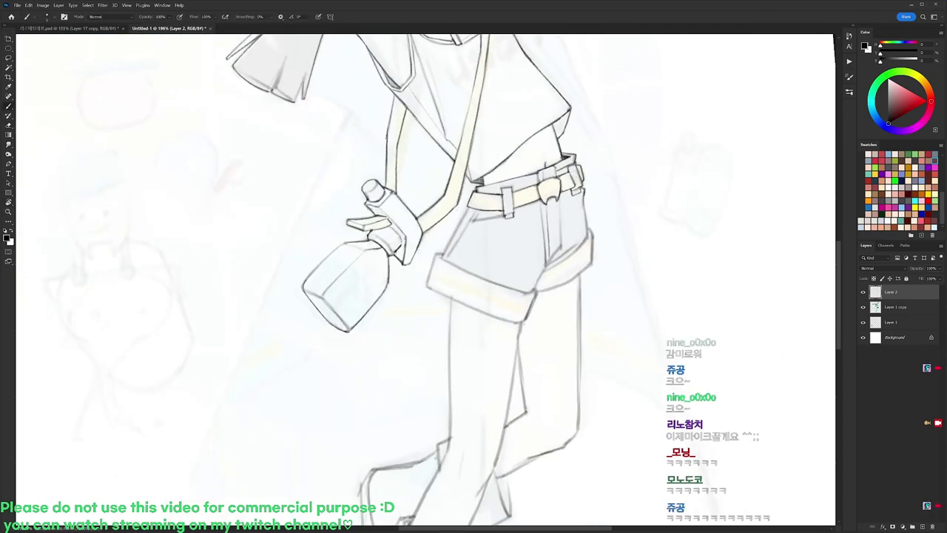
Ink the shorts' near side edge and pocket seam from the belt down to the cuff.
{"action": "scroll", "coordinate": [425, 281], "scroll_direction": "down", "scroll_amount": 3}
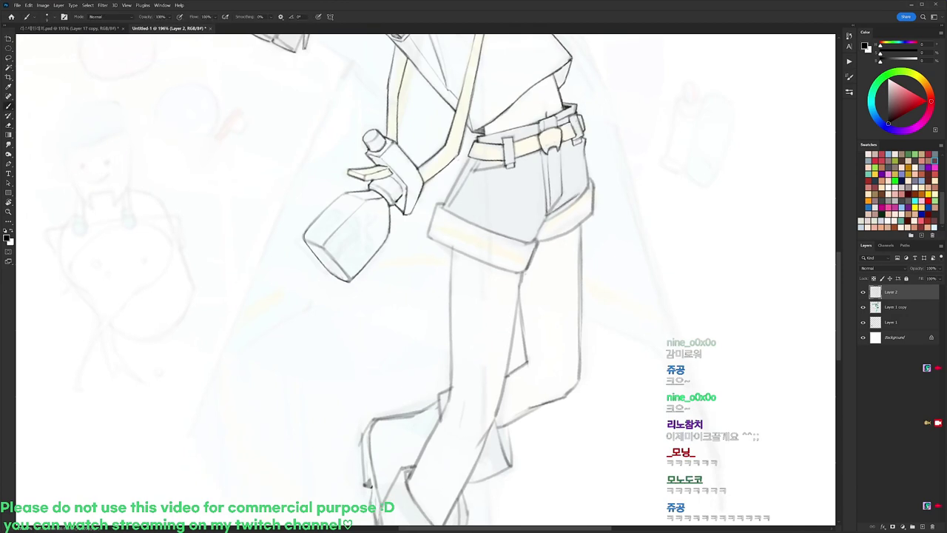
{"action": "key", "text": "e"}
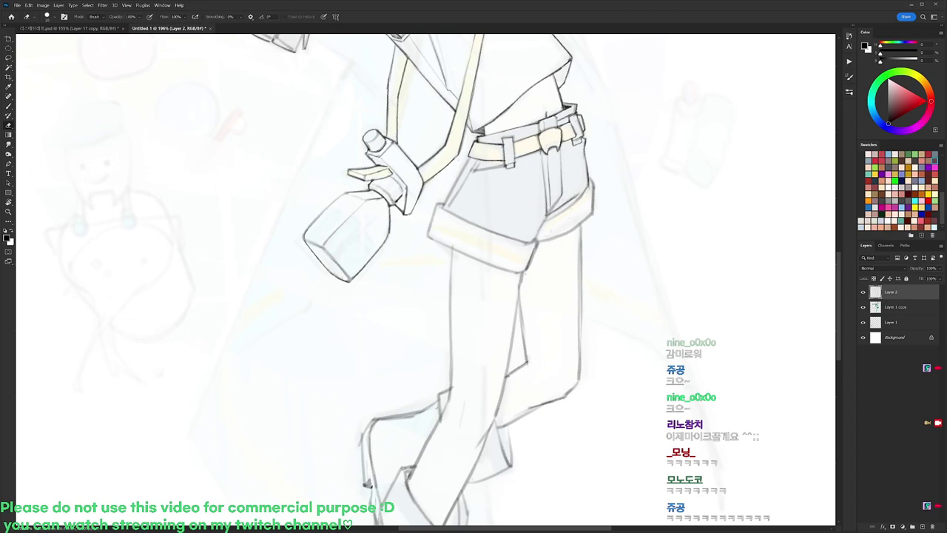
{"action": "key", "text": "b"}
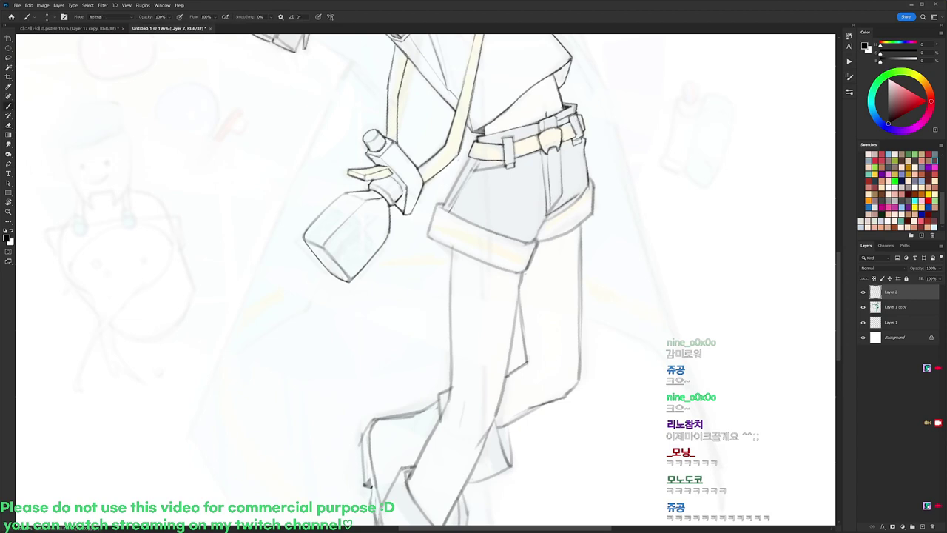
{"action": "left_click_drag", "start_coordinate": [478, 162], "coordinate": [469, 180]}
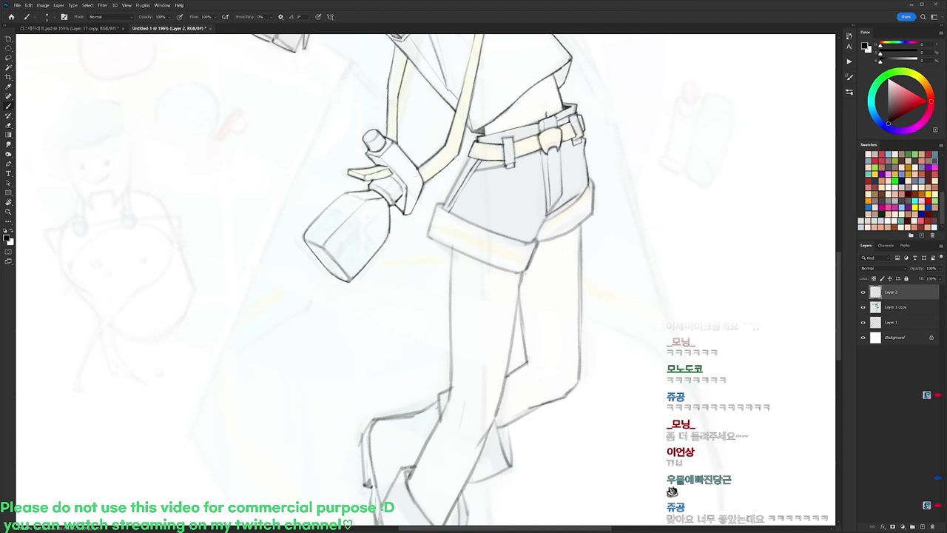
{"action": "key", "text": "r"}
{"action": "mouse_move", "coordinate": [653, 126]}
{"action": "left_mouse_down"}
{"action": "mouse_move", "coordinate": [629, 95]}
{"action": "mouse_move", "coordinate": [537, 37]}
{"action": "left_mouse_up"}
{"action": "key", "text": "e"}
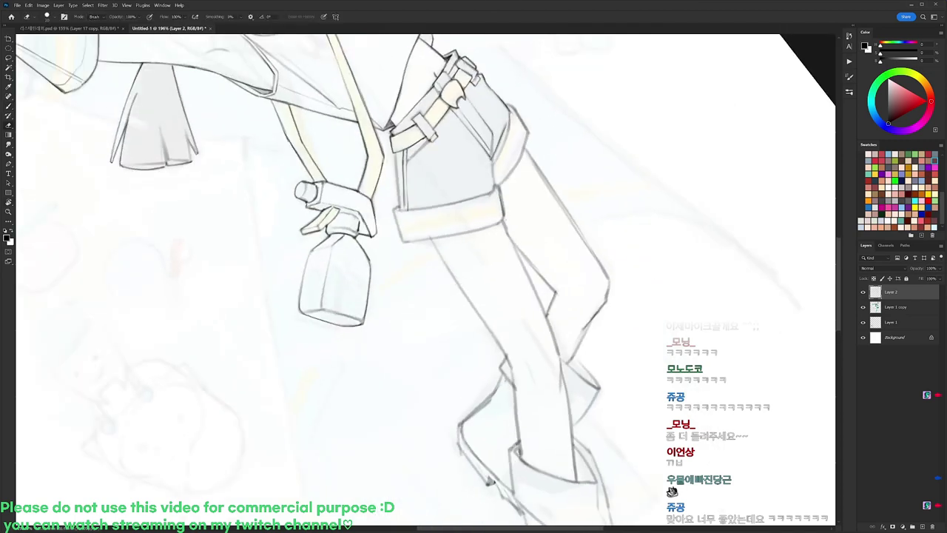
{"action": "key", "text": "r"}
{"action": "left_click_drag", "start_coordinate": [623, 85], "coordinate": [655, 253]}
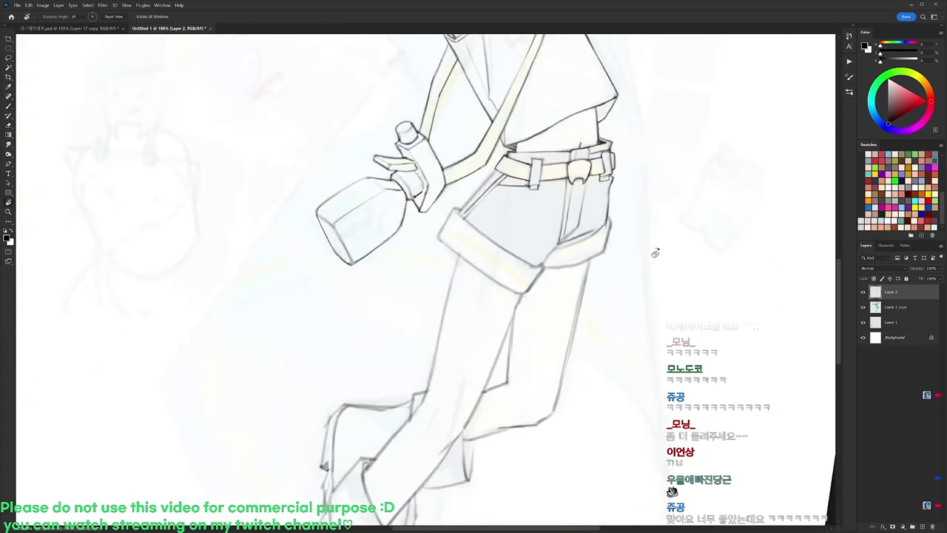
Ink the shorts' far side edge from the belt down to the cuff, cleaning up with the eraser.
{"action": "scroll", "coordinate": [631, 165], "scroll_direction": "down", "scroll_amount": 4}
{"action": "key", "text": "Escape"}
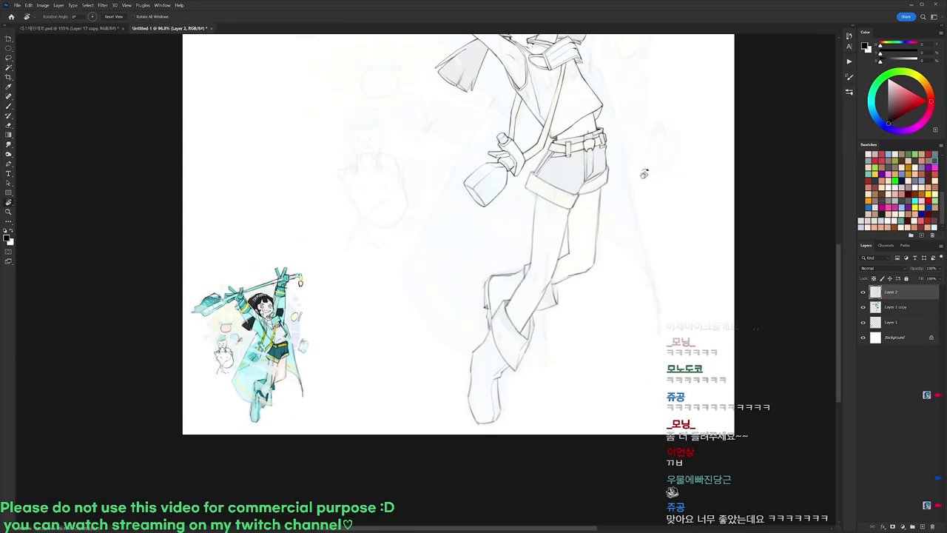
{"action": "scroll", "coordinate": [572, 136], "scroll_direction": "up", "scroll_amount": 3}
{"action": "key", "text": "b"}
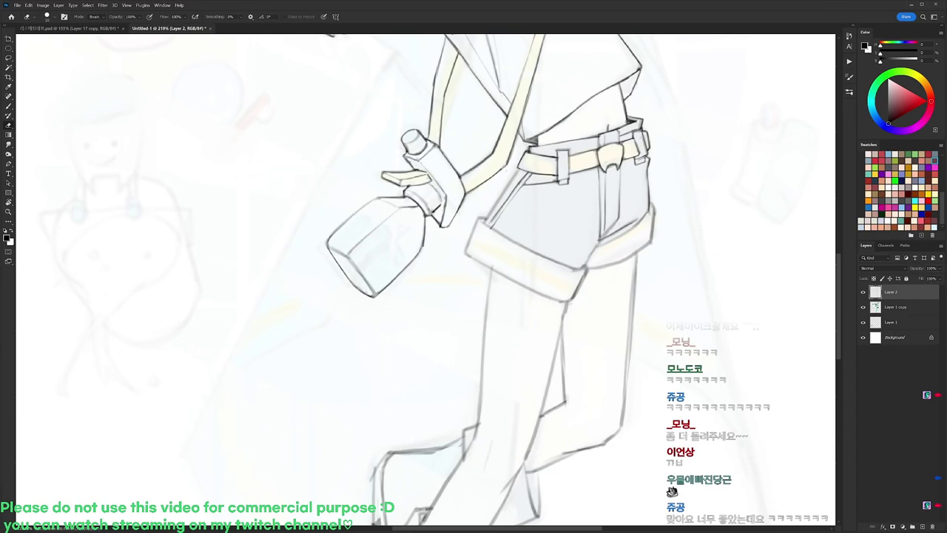
{"action": "key", "text": "b"}
{"action": "key", "text": "r"}
{"action": "scroll", "coordinate": [657, 209], "scroll_direction": "down", "scroll_amount": 1}
{"action": "key", "text": "e"}
{"action": "key", "text": "b"}
{"action": "key", "text": "e"}
{"action": "left_click_drag", "start_coordinate": [649, 167], "coordinate": [646, 197]}
{"action": "key", "text": "b"}
{"action": "key", "text": "e"}
{"action": "key", "text": "b"}
Ink the rolled cuff of the shorts on the far leg.
{"action": "mouse_move", "coordinate": [584, 231]}
{"action": "left_mouse_down"}
{"action": "mouse_move", "coordinate": [647, 204]}
{"action": "mouse_move", "coordinate": [638, 416]}
{"action": "mouse_move", "coordinate": [628, 389]}
{"action": "left_mouse_up"}
{"action": "key", "text": "e"}
{"action": "key", "text": "r"}
{"action": "key", "text": "space"}
{"action": "left_click_drag", "start_coordinate": [530, 278], "coordinate": [537, 318]}
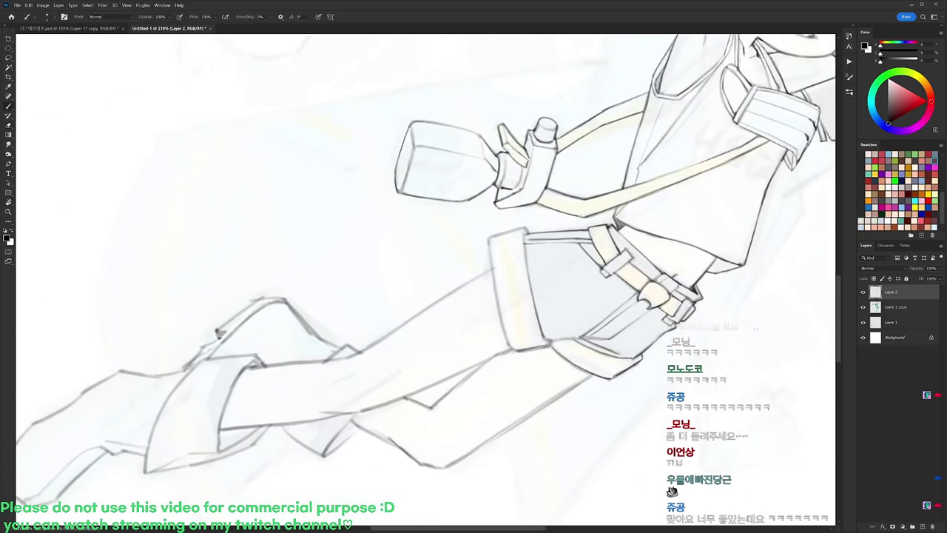
{"action": "key", "text": "r"}
{"action": "left_click_drag", "start_coordinate": [642, 264], "coordinate": [444, 76]}
{"action": "key", "text": "e"}
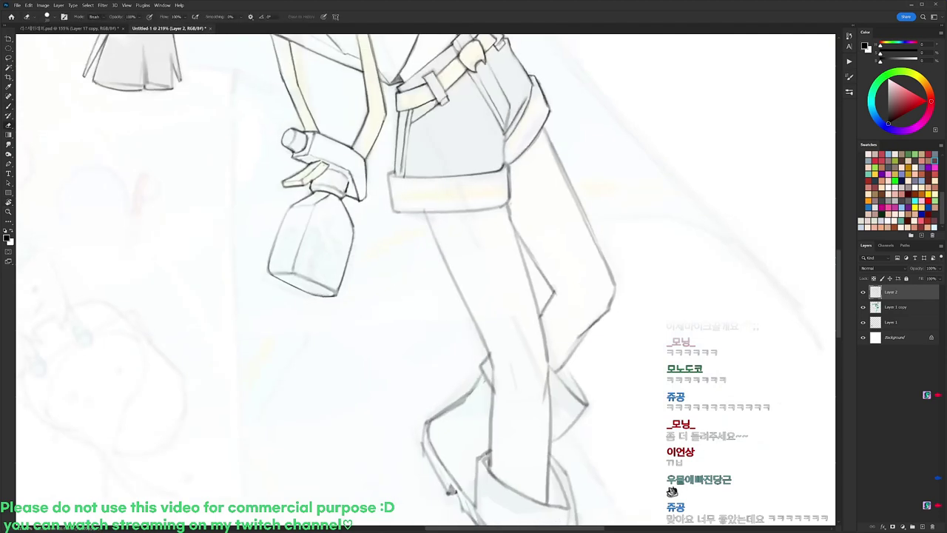
Ink the crotch line and the inner edge of the near leg's rolled cuff.
{"action": "key", "text": "b"}
{"action": "left_click_drag", "start_coordinate": [504, 140], "coordinate": [505, 168]}
{"action": "key", "text": "e"}
{"action": "key", "text": "b"}
{"action": "key", "text": "e"}
{"action": "key", "text": "b"}
{"action": "left_click_drag", "start_coordinate": [510, 189], "coordinate": [511, 203]}
{"action": "key", "text": "r"}
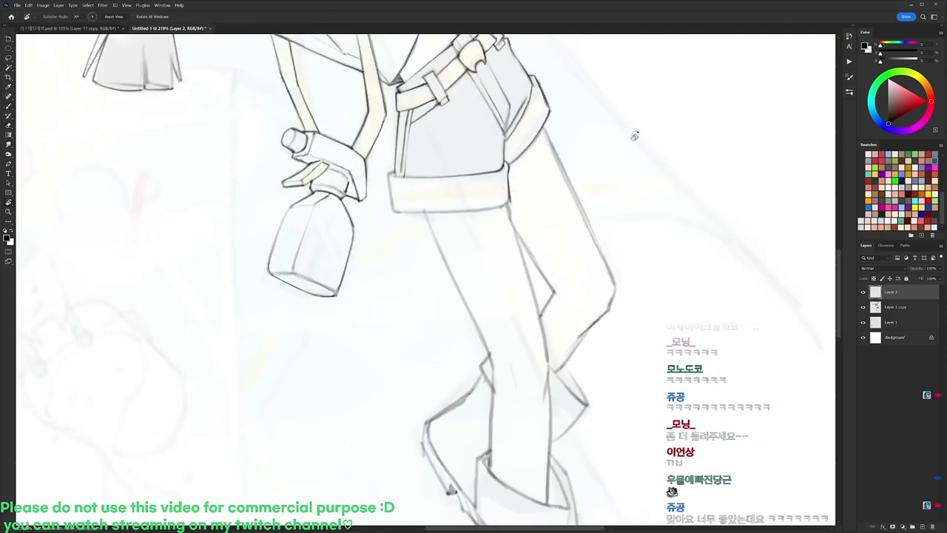
Ink the outer edge of the near leg's rolled cuff.
{"action": "left_click_drag", "start_coordinate": [634, 137], "coordinate": [642, 150]}
{"action": "key", "text": "b"}
{"action": "key", "text": "e"}
{"action": "key", "text": "b"}
{"action": "left_click_drag", "start_coordinate": [396, 169], "coordinate": [397, 210]}
{"action": "key", "text": "e"}
{"action": "key", "text": "r"}
{"action": "left_click_drag", "start_coordinate": [630, 138], "coordinate": [532, 384]}
Complete the near cuff's remaining edges and erase the stray line ends.
{"action": "key", "text": "b"}
{"action": "mouse_move", "coordinate": [490, 271]}
{"action": "left_mouse_down"}
{"action": "mouse_move", "coordinate": [470, 231]}
{"action": "mouse_move", "coordinate": [474, 300]}
{"action": "mouse_move", "coordinate": [521, 259]}
{"action": "mouse_move", "coordinate": [489, 207]}
{"action": "left_mouse_up"}
{"action": "key", "text": "e"}
{"action": "key", "text": "b"}
{"action": "key", "text": "e"}
{"action": "key", "text": "r"}
{"action": "key", "text": "e"}
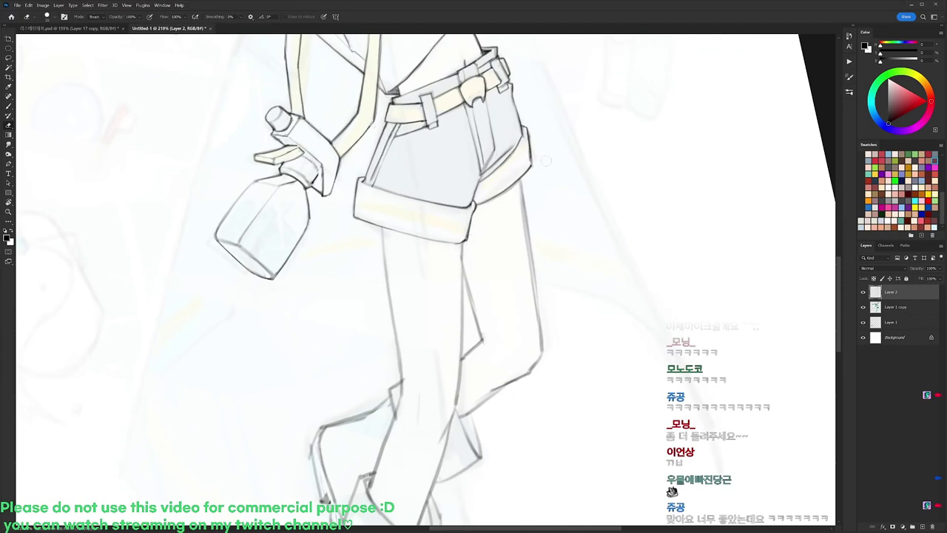
Ink the thigh lines of the legs below the shorts' cuffs, tidying the strokes with the eraser.
{"action": "scroll", "coordinate": [555, 185], "scroll_direction": "down", "scroll_amount": 5}
{"action": "key", "text": "r"}
{"action": "left_click_drag", "start_coordinate": [585, 165], "coordinate": [590, 207]}
{"action": "mouse_move", "coordinate": [513, 237]}
{"action": "left_mouse_down"}
{"action": "mouse_move", "coordinate": [509, 202]}
{"action": "mouse_move", "coordinate": [508, 244]}
{"action": "left_mouse_up"}
{"action": "scroll", "coordinate": [520, 203], "scroll_direction": "up", "scroll_amount": 5}
{"action": "key", "text": "e"}
{"action": "key", "text": "b"}
{"action": "key", "text": "e"}
{"action": "left_click_drag", "start_coordinate": [513, 209], "coordinate": [493, 313]}
{"action": "key", "text": "b"}
{"action": "key", "text": "r"}
{"action": "left_click_drag", "start_coordinate": [593, 228], "coordinate": [572, 152]}
{"action": "key", "text": "e"}
{"action": "mouse_move", "coordinate": [489, 212]}
{"action": "left_mouse_down"}
{"action": "mouse_move", "coordinate": [499, 284]}
{"action": "mouse_move", "coordinate": [485, 240]}
{"action": "left_mouse_up"}
{"action": "key", "text": "b"}
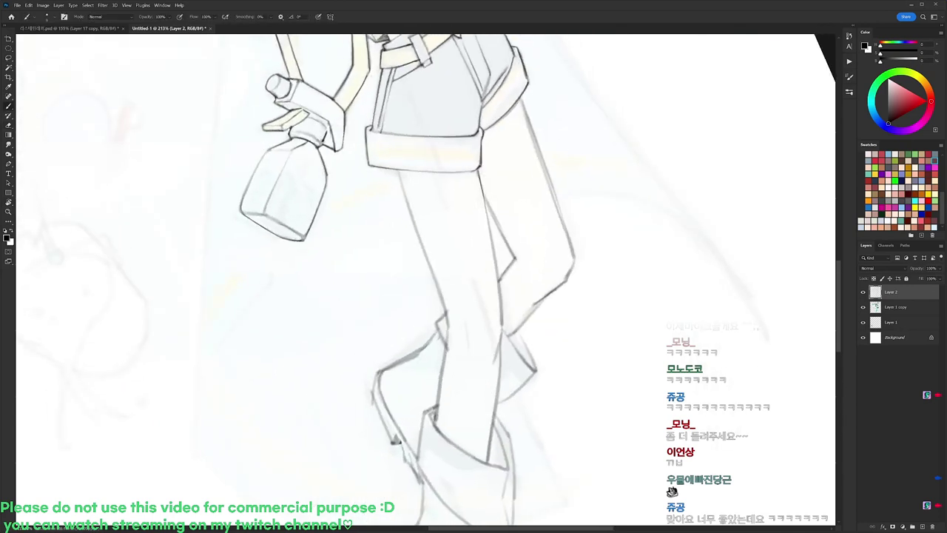
Ink the front leg's outer thigh line from the shorts cuff to the knee and erase the rough edges beside it.
{"action": "left_click_drag", "start_coordinate": [481, 182], "coordinate": [486, 215]}
{"action": "left_click_drag", "start_coordinate": [397, 170], "coordinate": [448, 328]}
{"action": "key", "text": "e"}
{"action": "left_click_drag", "start_coordinate": [409, 198], "coordinate": [444, 312]}
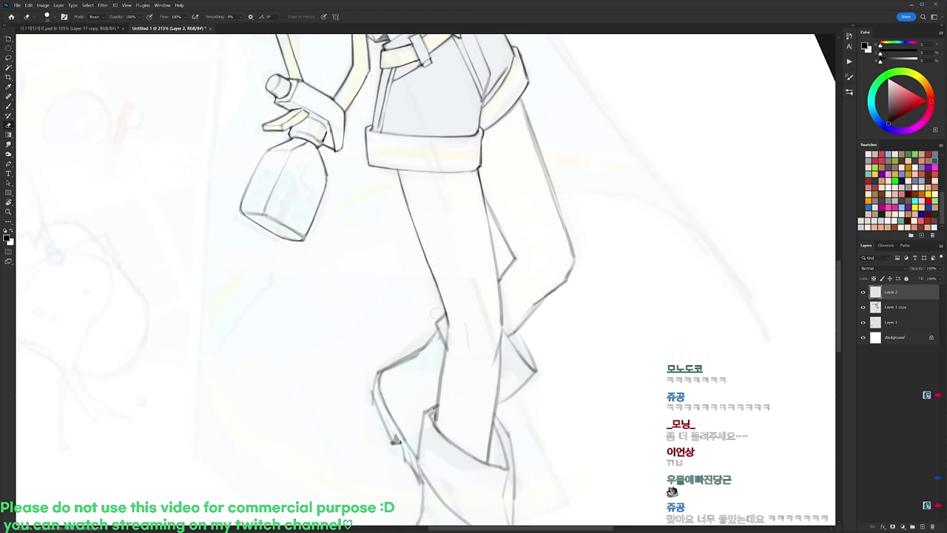
Redraw the rear leg's inner thigh line in the gap between the two legs and clean it with the Eraser.
{"action": "key", "text": "r"}
{"action": "left_click_drag", "start_coordinate": [589, 194], "coordinate": [612, 241]}
{"action": "key", "text": "b"}
{"action": "key", "text": "e"}
{"action": "left_click_drag", "start_coordinate": [522, 233], "coordinate": [507, 197]}
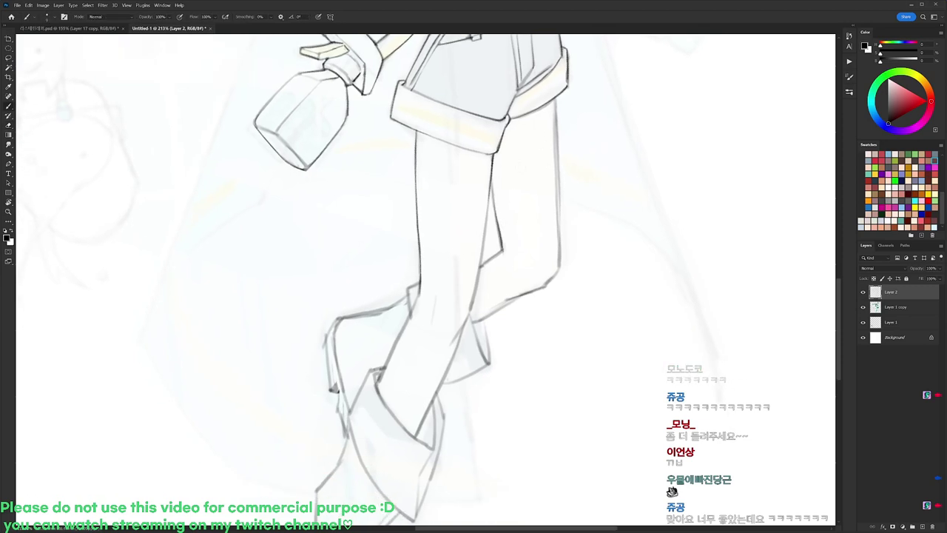
{"action": "left_click_drag", "start_coordinate": [497, 239], "coordinate": [500, 248]}
{"action": "key", "text": "b"}
{"action": "left_click_drag", "start_coordinate": [492, 183], "coordinate": [493, 205]}
{"action": "key", "text": "e"}
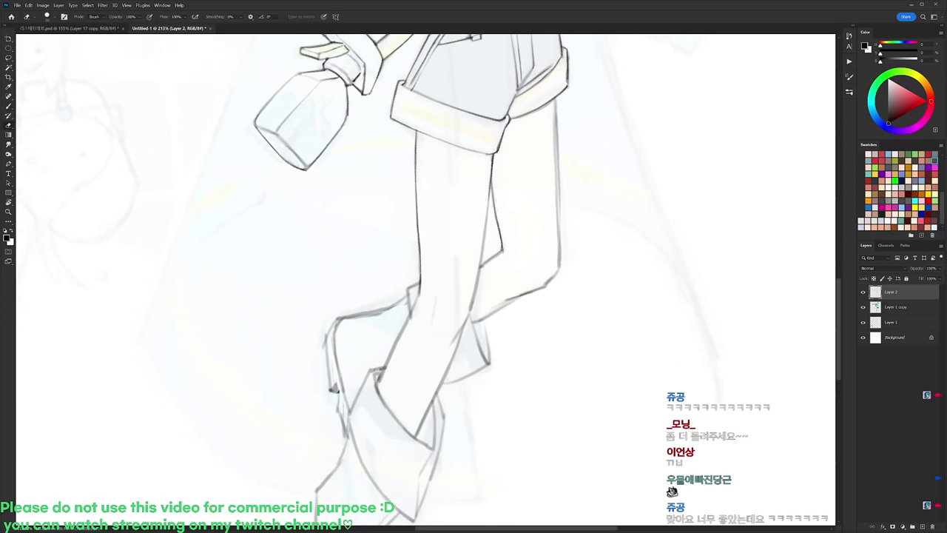
{"action": "key", "text": "b"}
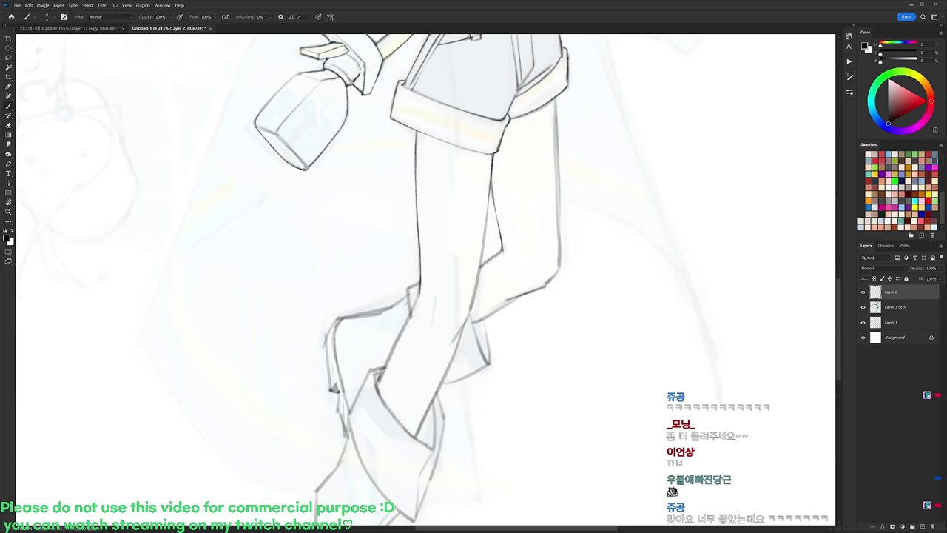
{"action": "key", "text": "e"}
Refine the rear leg's knee contour, softening its sharp corner and erasing the excess line.
{"action": "key", "text": "r"}
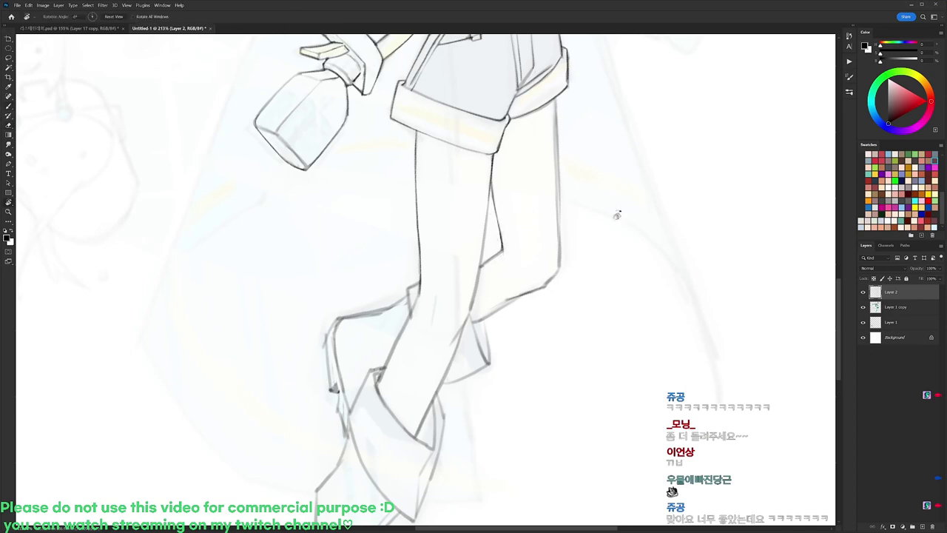
{"action": "left_click_drag", "start_coordinate": [614, 213], "coordinate": [463, 200]}
{"action": "key", "text": "b"}
{"action": "key", "text": "e"}
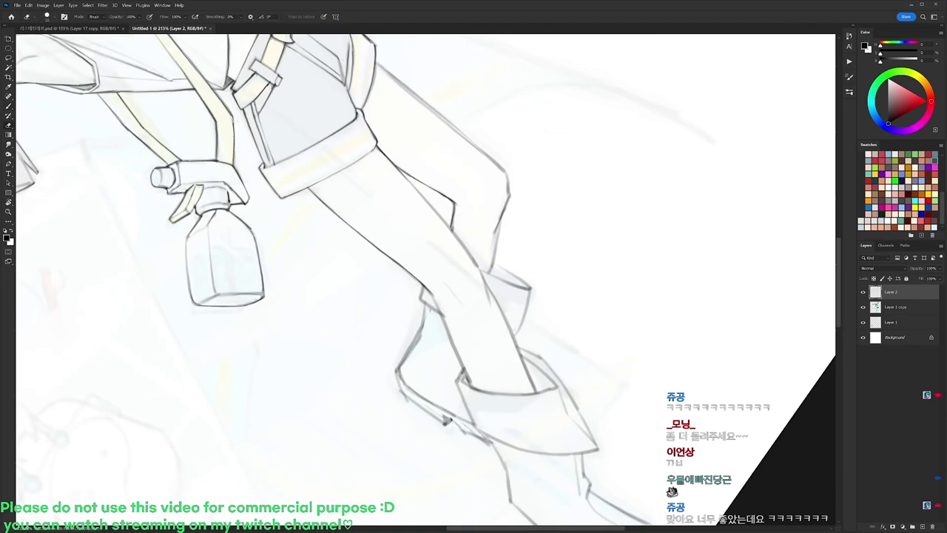
{"action": "key", "text": "r"}
{"action": "left_click_drag", "start_coordinate": [599, 256], "coordinate": [586, 343]}
{"action": "key", "text": "e"}
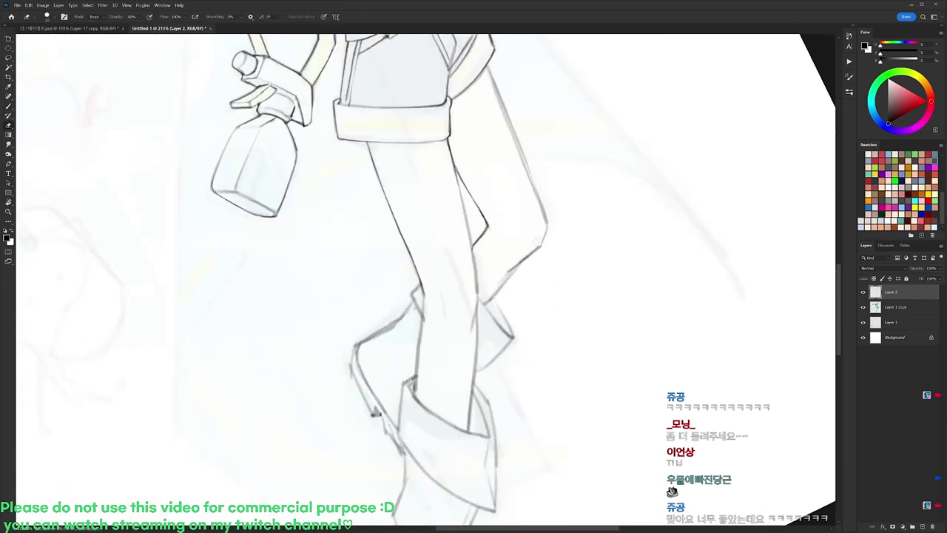
{"action": "key", "text": "b"}
{"action": "key", "text": "e"}
{"action": "left_click_drag", "start_coordinate": [526, 256], "coordinate": [547, 226]}
{"action": "key", "text": "b"}
{"action": "key", "text": "e"}
Thin the rear leg's outer thigh line and redraw it cleanly from the shorts cuff to the knee.
{"action": "key", "text": "r"}
{"action": "mouse_move", "coordinate": [571, 194]}
{"action": "left_mouse_down"}
{"action": "mouse_move", "coordinate": [360, 87]}
{"action": "mouse_move", "coordinate": [255, 170]}
{"action": "left_mouse_up"}
{"action": "key", "text": "e"}
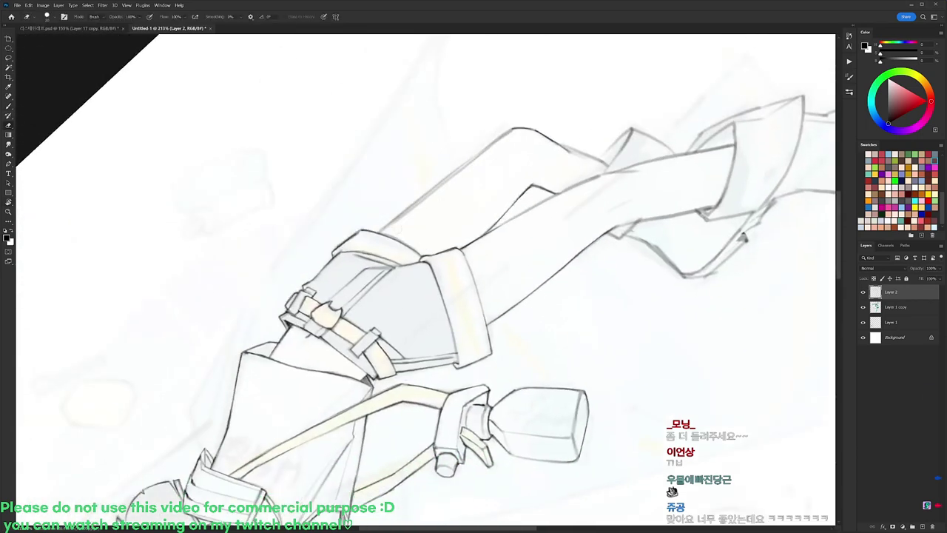
{"action": "left_click_drag", "start_coordinate": [393, 223], "coordinate": [477, 159]}
{"action": "key", "text": "r"}
{"action": "left_click_drag", "start_coordinate": [567, 106], "coordinate": [420, 400]}
{"action": "key", "text": "b"}
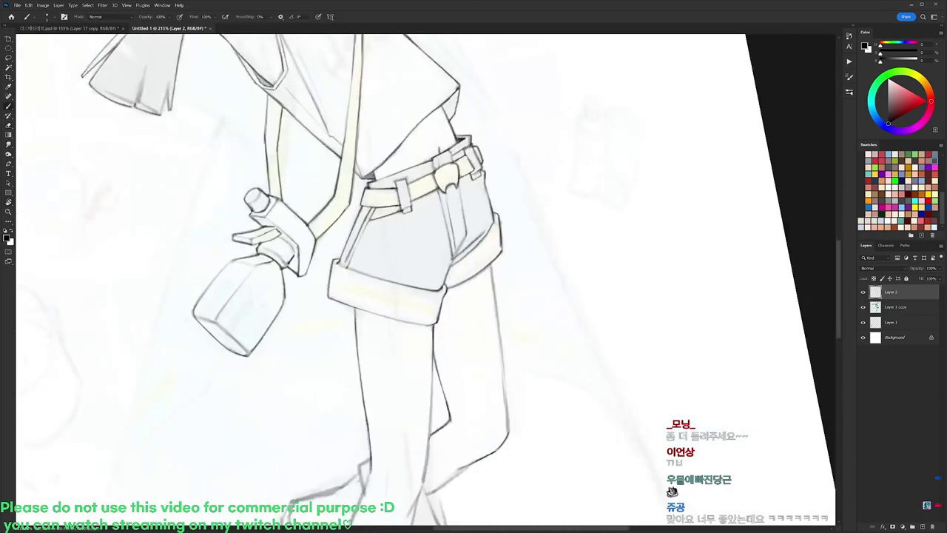
{"action": "mouse_move", "coordinate": [510, 260]}
{"action": "left_mouse_down"}
{"action": "mouse_move", "coordinate": [509, 156]}
{"action": "mouse_move", "coordinate": [498, 225]}
{"action": "mouse_move", "coordinate": [505, 301]}
{"action": "left_mouse_up"}
{"action": "key", "text": "e"}
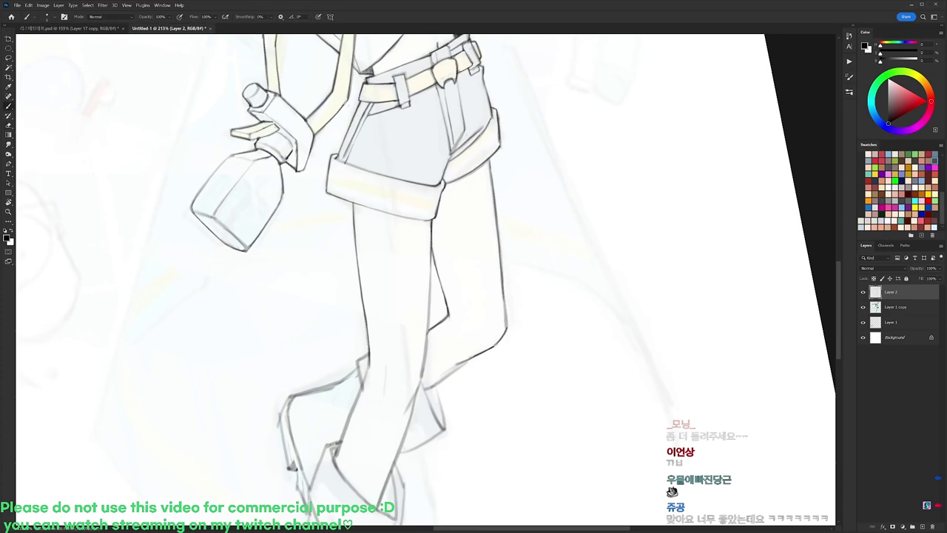
Ink the rear leg's lower contour from the knee to the boot cuff and erase the overlapping strokes.
{"action": "left_click_drag", "start_coordinate": [531, 289], "coordinate": [477, 290]}
{"action": "key", "text": "r"}
{"action": "left_click_drag", "start_coordinate": [561, 321], "coordinate": [582, 216]}
{"action": "left_click_drag", "start_coordinate": [522, 227], "coordinate": [576, 226], "text": "ctrl+space"}
{"action": "key", "text": "e"}
{"action": "key", "text": "b"}
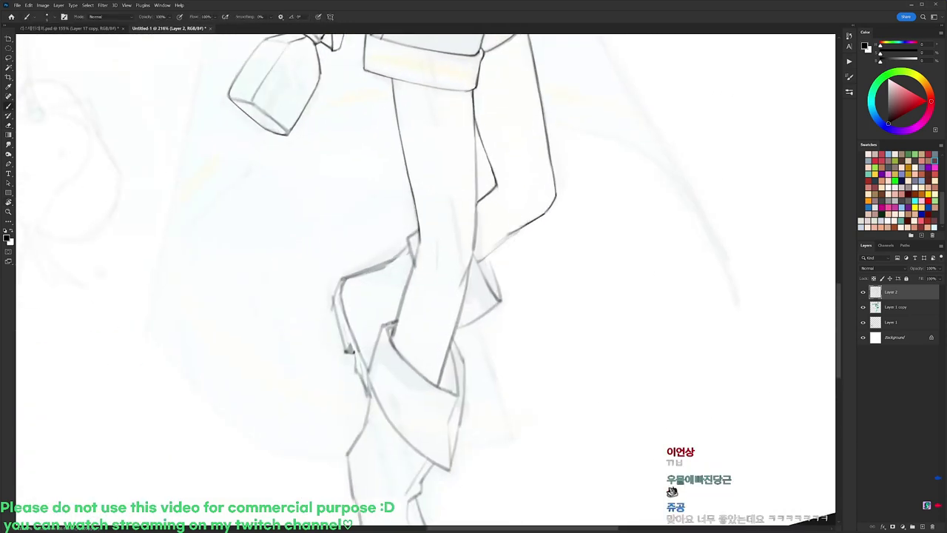
{"action": "key", "text": "e"}
{"action": "left_click_drag", "start_coordinate": [521, 229], "coordinate": [508, 234]}
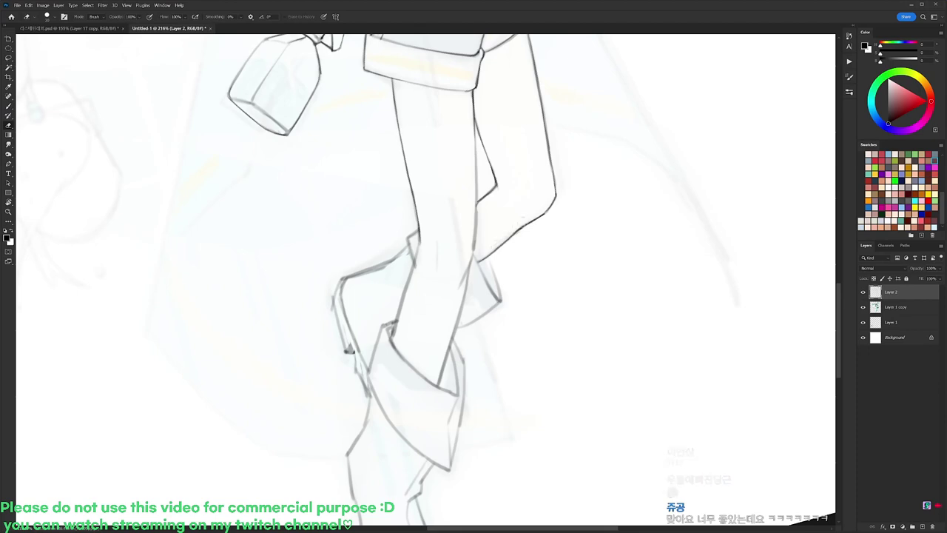
Ink the opening edge of the rear boot's cuff where it emerges behind the front leg.
{"action": "key", "text": "b"}
{"action": "mouse_move", "coordinate": [517, 273]}
{"action": "left_mouse_down", "text": "space"}
{"action": "mouse_move", "coordinate": [506, 244]}
{"action": "mouse_move", "coordinate": [470, 238]}
{"action": "mouse_move", "coordinate": [487, 268]}
{"action": "left_mouse_up", "text": "space"}
{"action": "key", "text": "e"}
{"action": "key", "text": "b"}
{"action": "key", "text": "e"}
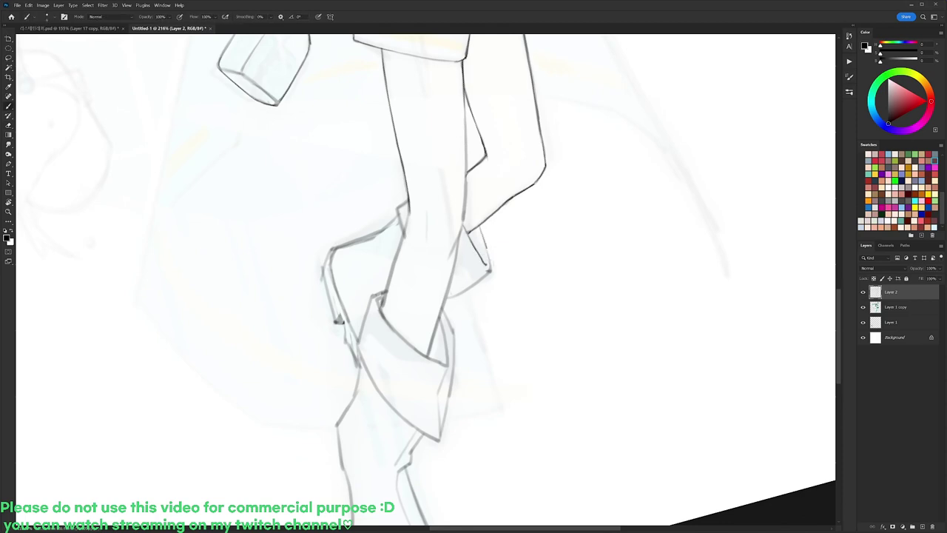
Ink the outer edge and corner of the rear boot's cuff behind the front calf.
{"action": "key", "text": "r"}
{"action": "mouse_move", "coordinate": [581, 215]}
{"action": "left_mouse_down"}
{"action": "mouse_move", "coordinate": [505, 95]}
{"action": "mouse_move", "coordinate": [463, 95]}
{"action": "left_mouse_up"}
{"action": "left_click_drag", "start_coordinate": [512, 142], "coordinate": [573, 119]}
{"action": "key", "text": "e"}
{"action": "key", "text": "b"}
{"action": "left_click_drag", "start_coordinate": [516, 200], "coordinate": [520, 243]}
{"action": "key", "text": "e"}
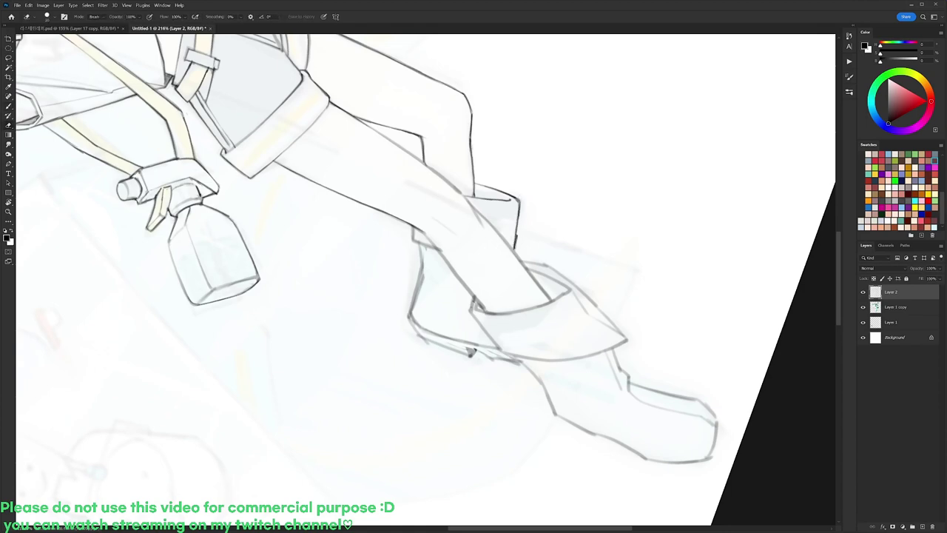
Ink the front calf's outer line from the knee to the boot opening and erase the rough marks near the boot.
{"action": "key", "text": "r"}
{"action": "mouse_move", "coordinate": [561, 247]}
{"action": "left_mouse_down"}
{"action": "mouse_move", "coordinate": [549, 350]}
{"action": "mouse_move", "coordinate": [527, 379]}
{"action": "left_mouse_up"}
{"action": "key", "text": "b"}
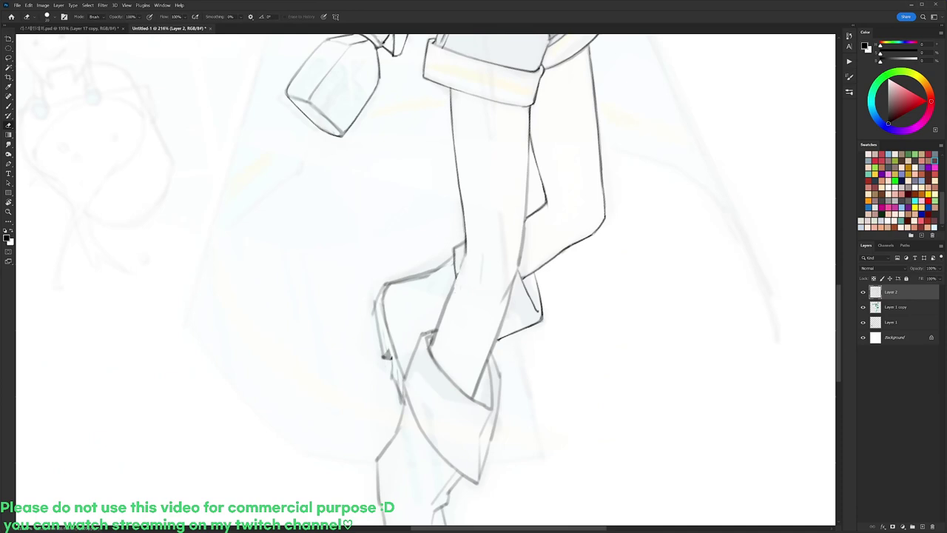
{"action": "mouse_move", "coordinate": [466, 250]}
{"action": "left_mouse_down"}
{"action": "mouse_move", "coordinate": [431, 349]}
{"action": "mouse_move", "coordinate": [450, 287]}
{"action": "left_mouse_up"}
{"action": "key", "text": "e"}
{"action": "key", "text": "l"}
{"action": "key", "text": "e"}
{"action": "left_click_drag", "start_coordinate": [434, 340], "coordinate": [441, 314]}
Ink the small corner of the rear boot's cuff beside the front knee and clean its edges.
{"action": "key", "text": "b"}
{"action": "mouse_move", "coordinate": [462, 261]}
{"action": "left_mouse_down"}
{"action": "mouse_move", "coordinate": [454, 271]}
{"action": "mouse_move", "coordinate": [463, 258]}
{"action": "left_mouse_up"}
{"action": "key", "text": "e"}
{"action": "key", "text": "b"}
{"action": "key", "text": "e"}
{"action": "key", "text": "b"}
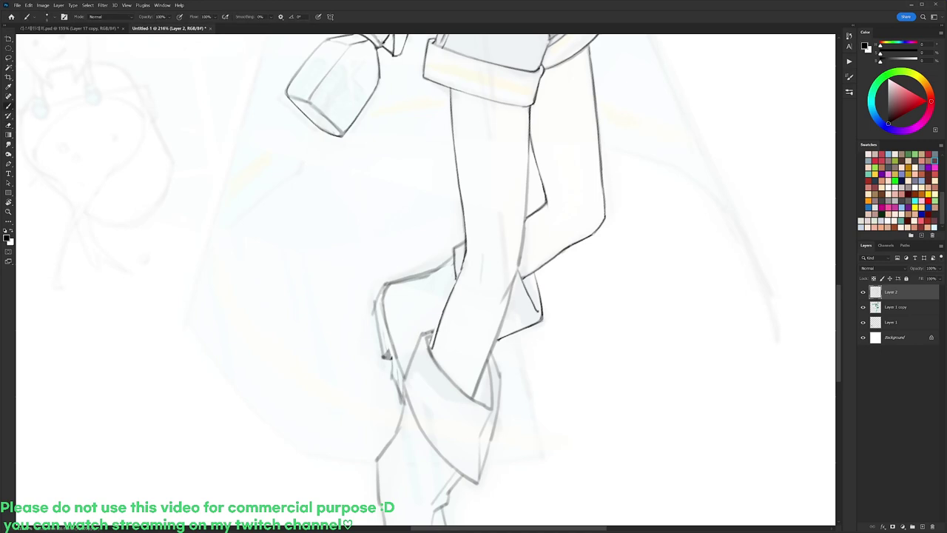
Redraw the front leg's inner contour around the knee and trim it with the Eraser.
{"action": "key", "text": "e"}
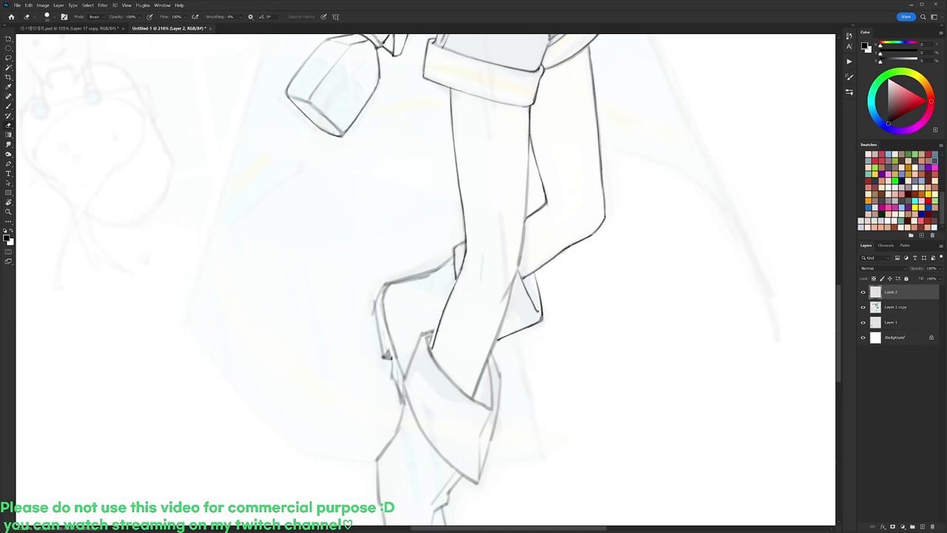
{"action": "left_click_drag", "start_coordinate": [482, 223], "coordinate": [466, 219]}
{"action": "mouse_move", "coordinate": [500, 275]}
{"action": "left_mouse_down"}
{"action": "mouse_move", "coordinate": [575, 238]}
{"action": "mouse_move", "coordinate": [476, 150]}
{"action": "left_mouse_up"}
{"action": "key", "text": "b"}
{"action": "key", "text": "e"}
{"action": "left_click_drag", "start_coordinate": [464, 158], "coordinate": [471, 184]}
{"action": "key", "text": "b"}
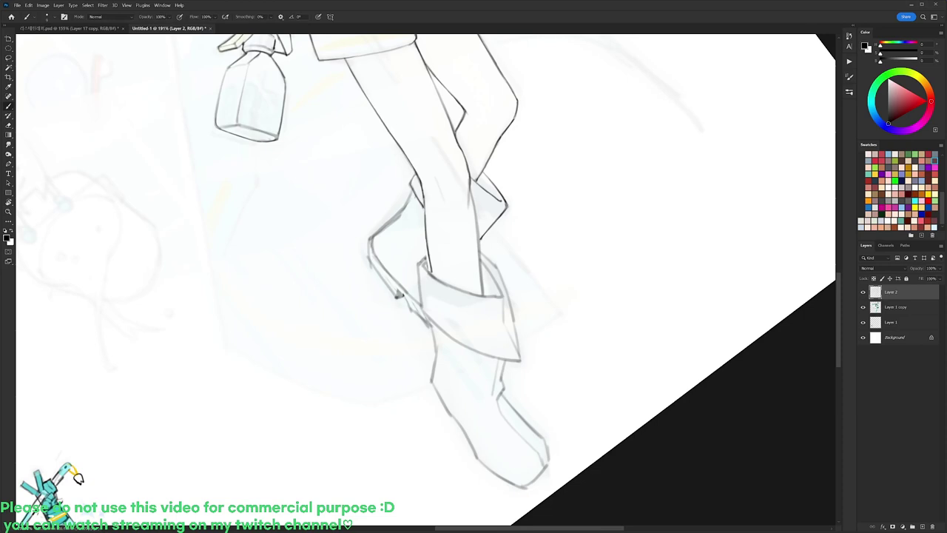
Ink the front calf's inner line downward from just below the knee.
{"action": "key", "text": "r"}
{"action": "left_click_drag", "start_coordinate": [565, 132], "coordinate": [626, 237]}
{"action": "scroll", "coordinate": [630, 226], "scroll_direction": "down", "scroll_amount": 5}
{"action": "scroll", "coordinate": [632, 212], "scroll_direction": "up", "scroll_amount": 6}
{"action": "key", "text": "e"}
{"action": "key", "text": "b"}
{"action": "left_click_drag", "start_coordinate": [533, 267], "coordinate": [522, 290]}
{"action": "key", "text": "e"}
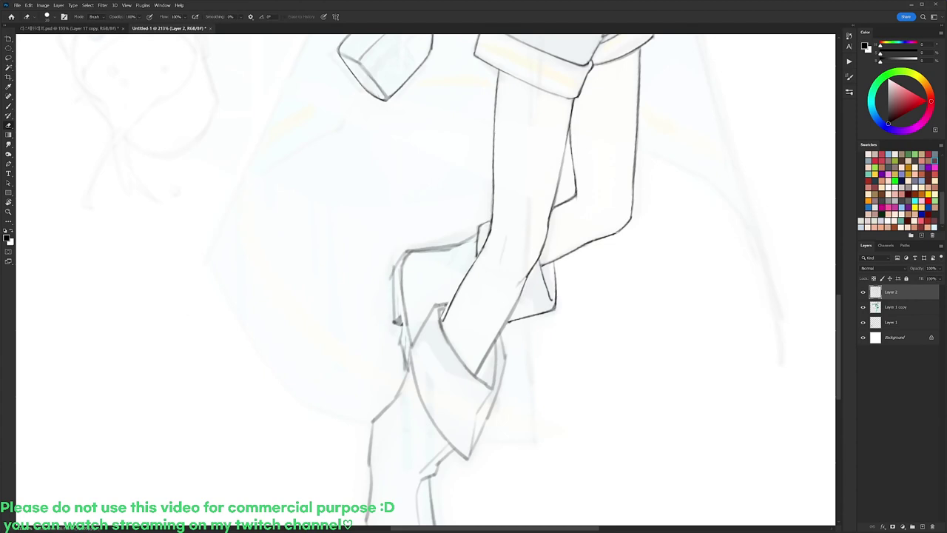
Darken the front calf's inner line down to the boot opening and erase the excess around it.
{"action": "key", "text": "r"}
{"action": "mouse_move", "coordinate": [616, 256]}
{"action": "left_mouse_down"}
{"action": "mouse_move", "coordinate": [570, 152]}
{"action": "mouse_move", "coordinate": [585, 111]}
{"action": "left_mouse_up"}
{"action": "key", "text": "b"}
{"action": "left_click_drag", "start_coordinate": [526, 194], "coordinate": [531, 253]}
{"action": "left_click_drag", "start_coordinate": [529, 217], "coordinate": [532, 273]}
{"action": "key", "text": "e"}
{"action": "left_click_drag", "start_coordinate": [530, 238], "coordinate": [534, 285]}
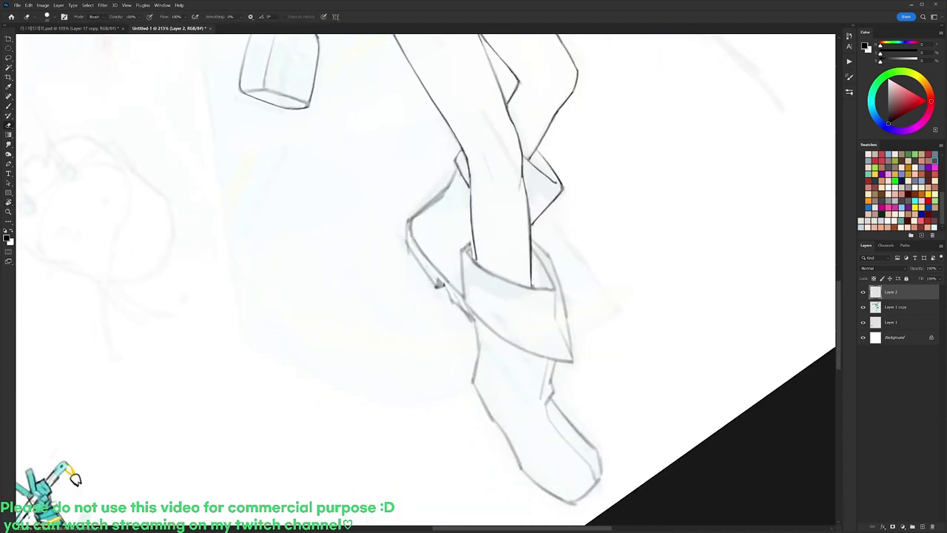
Clean up and ink the wavy upper edge of the rear boot behind the front calf.
{"action": "key", "text": "r"}
{"action": "left_click_drag", "start_coordinate": [650, 182], "coordinate": [649, 282]}
{"action": "key", "text": "e"}
{"action": "mouse_move", "coordinate": [445, 217]}
{"action": "left_mouse_down"}
{"action": "mouse_move", "coordinate": [477, 210]}
{"action": "mouse_move", "coordinate": [463, 213]}
{"action": "left_mouse_up"}
{"action": "key", "text": "b"}
{"action": "key", "text": "e"}
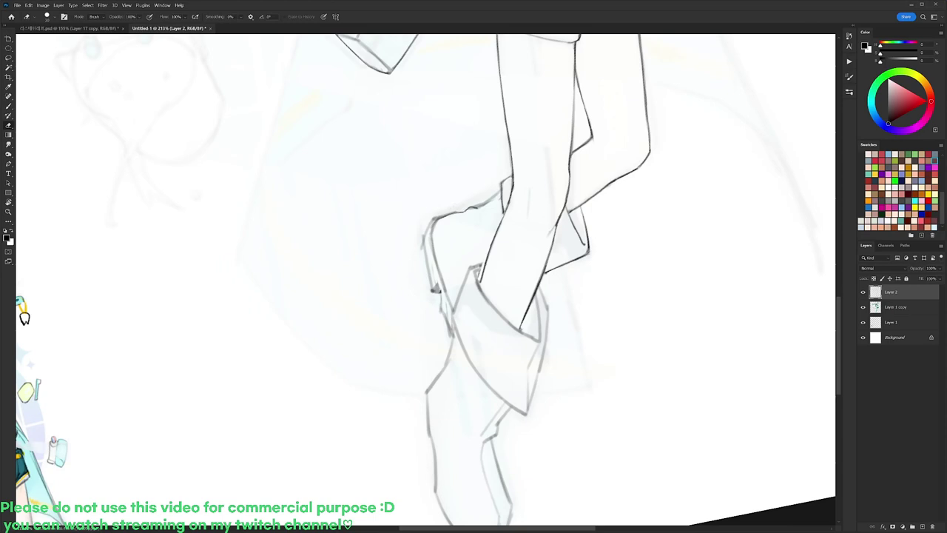
{"action": "key", "text": "b"}
{"action": "left_click_drag", "start_coordinate": [477, 208], "coordinate": [496, 195]}
Ink the curved inner sole line of the rear boot down to the front boot's cuff.
{"action": "key", "text": "e"}
{"action": "mouse_move", "coordinate": [427, 245]}
{"action": "left_mouse_down"}
{"action": "mouse_move", "coordinate": [437, 219]}
{"action": "mouse_move", "coordinate": [431, 244]}
{"action": "mouse_move", "coordinate": [451, 305]}
{"action": "left_mouse_up"}
{"action": "key", "text": "b"}
{"action": "key", "text": "e"}
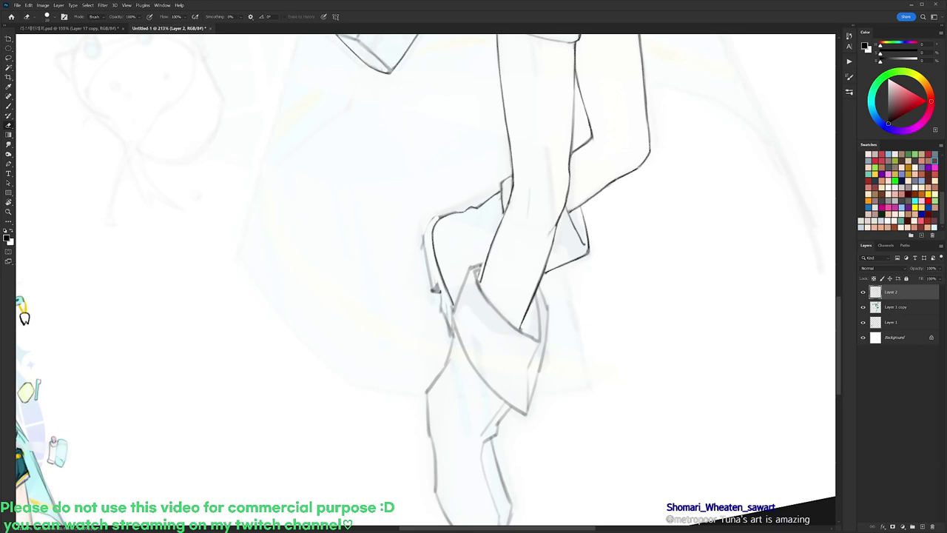
Ink the rear boot's outer sole edge and heel notch, alternating brush strokes with erasing.
{"action": "left_click_drag", "start_coordinate": [514, 244], "coordinate": [556, 211]}
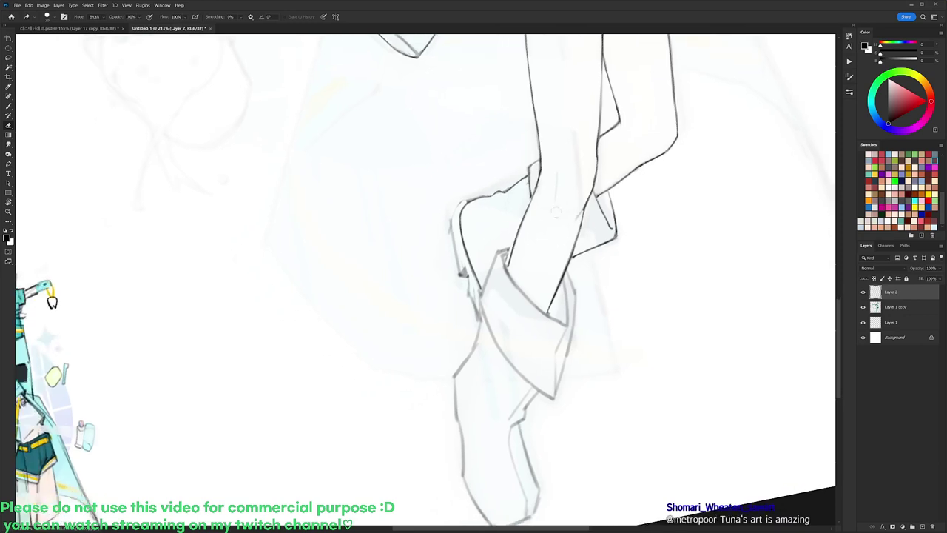
{"action": "key", "text": "b"}
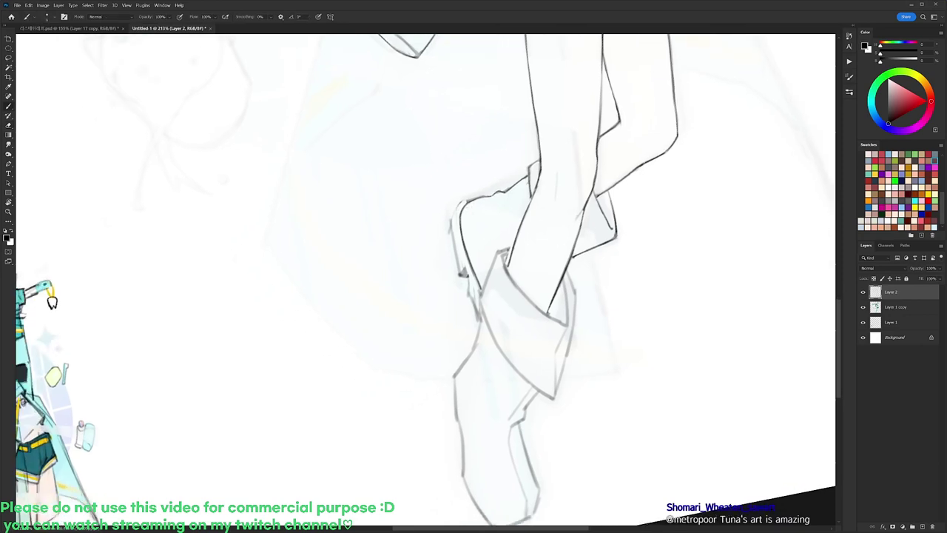
{"action": "key", "text": "e"}
{"action": "key", "text": "b"}
{"action": "key", "text": "e"}
{"action": "key", "text": "b"}
{"action": "key", "text": "e"}
{"action": "key", "text": "b"}
{"action": "key", "text": "e"}
{"action": "key", "text": "b"}
{"action": "key", "text": "e"}
Ink the heel edge of the rear boot down to the front boot's cuff.
{"action": "left_click_drag", "start_coordinate": [51, 302], "coordinate": [47, 278]}
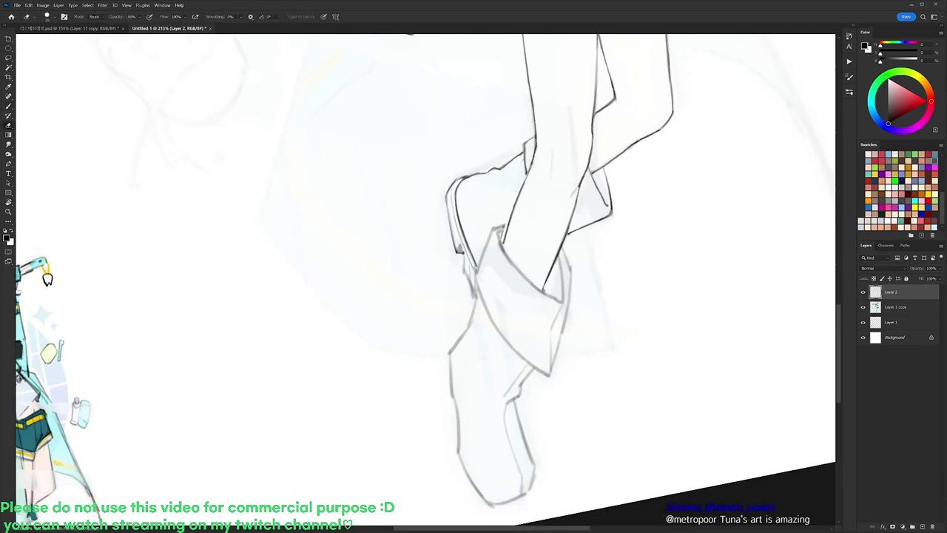
{"action": "key", "text": "b"}
{"action": "key", "text": "e"}
{"action": "key", "text": "b"}
{"action": "left_click_drag", "start_coordinate": [466, 270], "coordinate": [475, 291]}
Ink the top corner of the front boot's cuff and darken the small fold inside it.
{"action": "key", "text": "e"}
{"action": "key", "text": "b"}
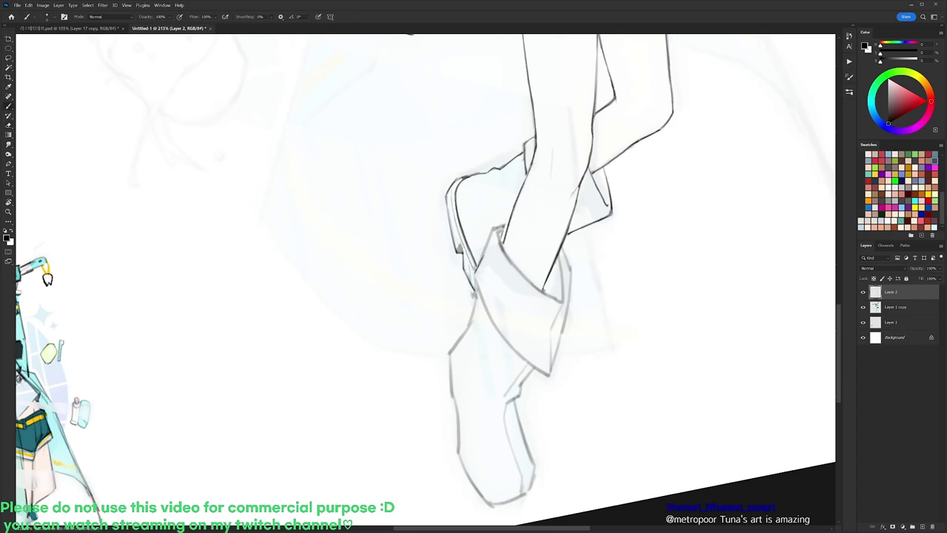
{"action": "key", "text": "e"}
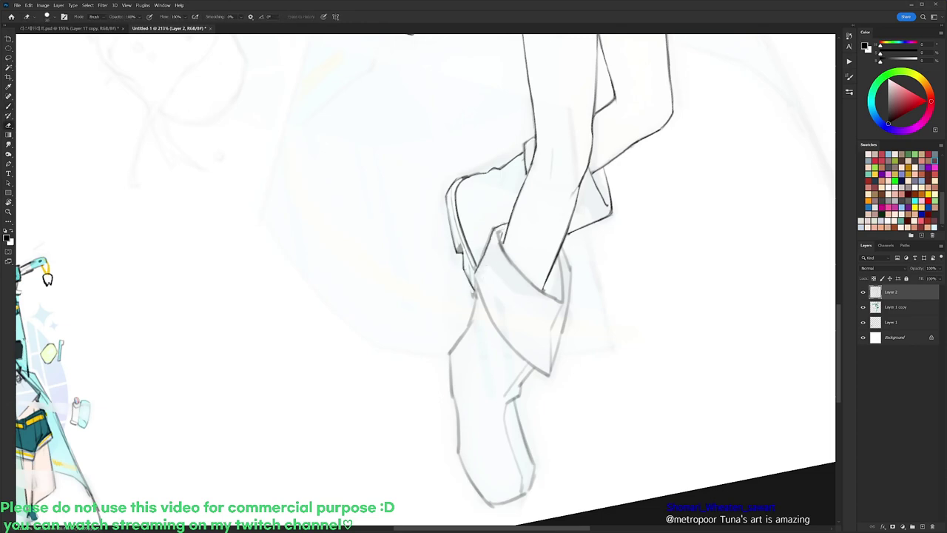
{"action": "key", "text": "b"}
{"action": "left_click_drag", "start_coordinate": [501, 229], "coordinate": [498, 246]}
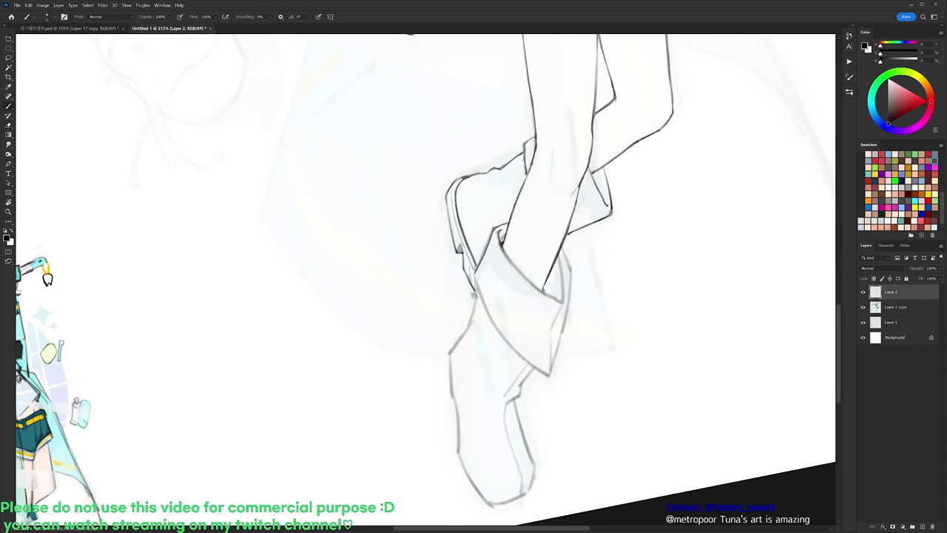
Ink the opening edge of the front boot's cuff across the calf and tidy its end.
{"action": "left_click_drag", "start_coordinate": [47, 279], "coordinate": [45, 240]}
{"action": "key", "text": "e"}
{"action": "left_click_drag", "start_coordinate": [559, 263], "coordinate": [557, 220]}
{"action": "key", "text": "b"}
{"action": "key", "text": "b"}
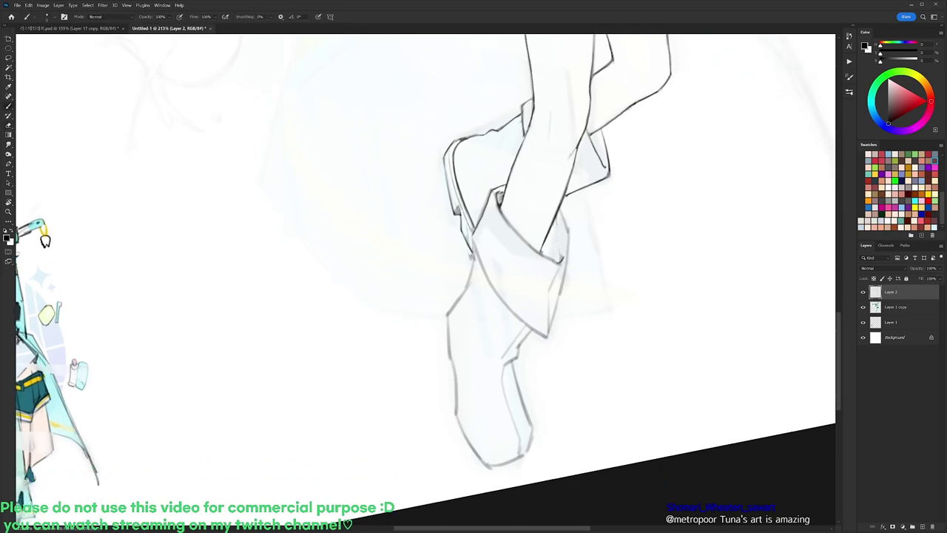
{"action": "key", "text": "e"}
{"action": "key", "text": "b"}
{"action": "key", "text": "e"}
Finish the front boot cuff's opening edge and ink the flap's long curved edge down to its point.
{"action": "left_click_drag", "start_coordinate": [662, 241], "coordinate": [657, 341]}
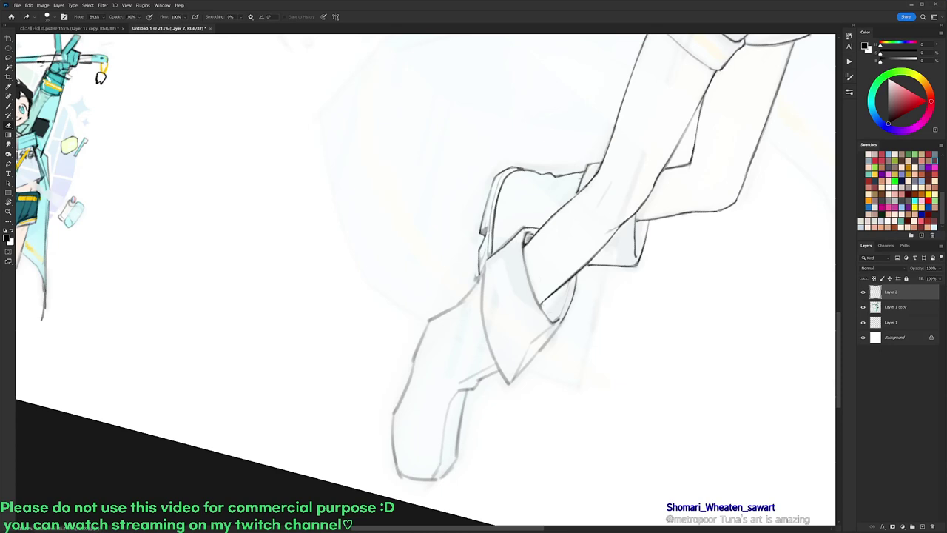
{"action": "key", "text": "b"}
{"action": "left_click_drag", "start_coordinate": [535, 293], "coordinate": [551, 322]}
{"action": "key", "text": "e"}
{"action": "key", "text": "b"}
{"action": "left_click_drag", "start_coordinate": [100, 78], "coordinate": [137, 33]}
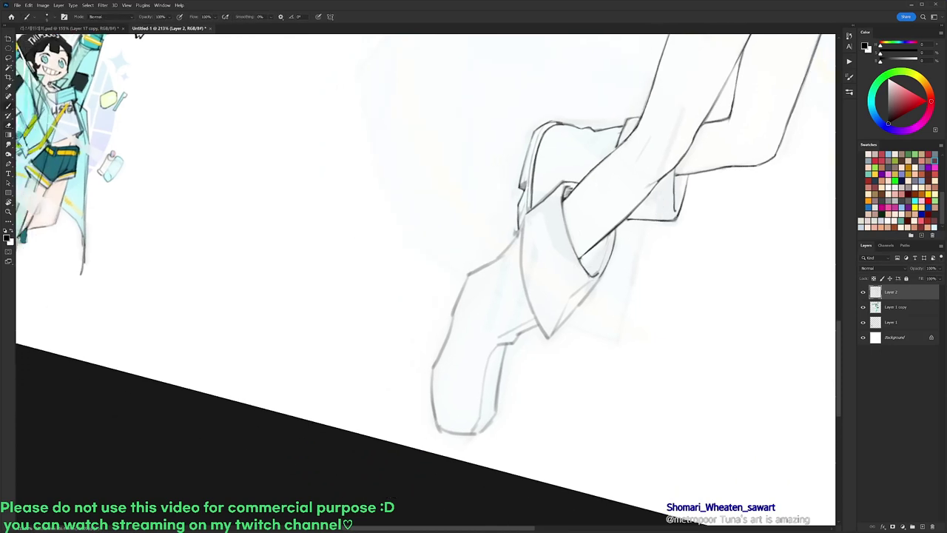
{"action": "key", "text": "e"}
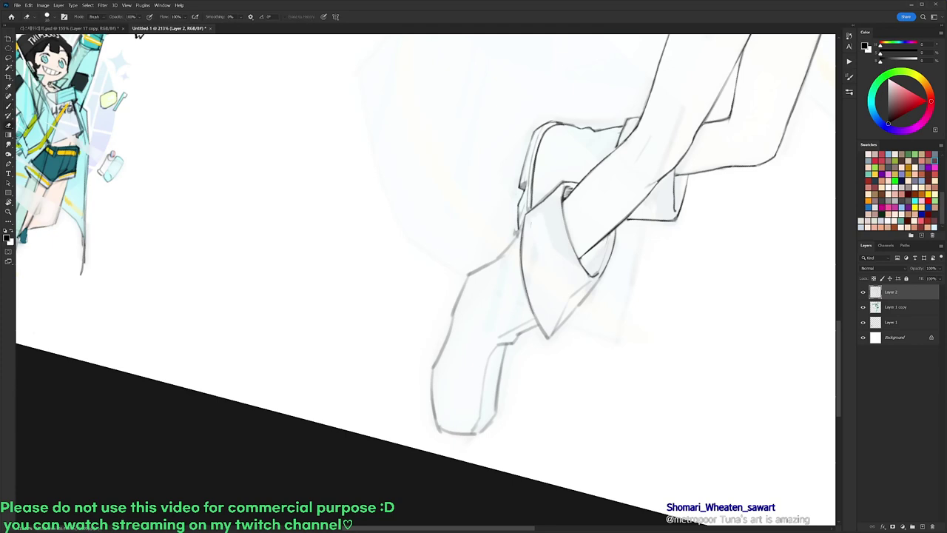
{"action": "left_click_drag", "start_coordinate": [539, 321], "coordinate": [545, 330]}
Ink the remaining side of the front boot's cuff from the back of the opening to the flap's point.
{"action": "key", "text": "r"}
{"action": "left_click_drag", "start_coordinate": [662, 279], "coordinate": [625, 155]}
{"action": "mouse_move", "coordinate": [572, 183]}
{"action": "left_mouse_down"}
{"action": "mouse_move", "coordinate": [569, 226]}
{"action": "mouse_move", "coordinate": [664, 207]}
{"action": "mouse_move", "coordinate": [640, 153]}
{"action": "left_mouse_up"}
{"action": "key", "text": "b"}
{"action": "key", "text": "r"}
{"action": "key", "text": "b"}
{"action": "key", "text": "b"}
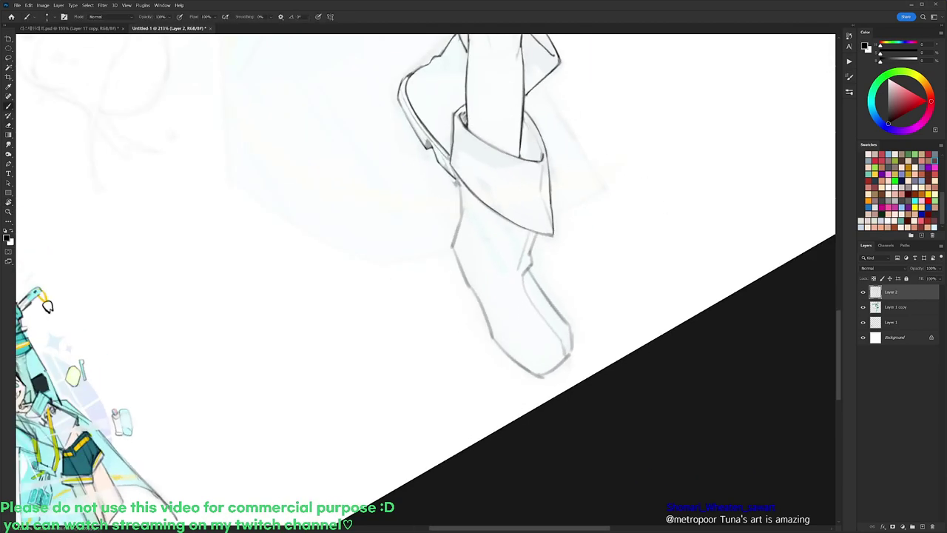
Ink the back edge of the front boot from under the cuff down to the heel corner.
{"action": "left_click_drag", "start_coordinate": [464, 206], "coordinate": [462, 227]}
{"action": "key", "text": "r"}
{"action": "left_click_drag", "start_coordinate": [592, 231], "coordinate": [607, 294]}
{"action": "key", "text": "e"}
{"action": "left_click_drag", "start_coordinate": [486, 204], "coordinate": [483, 221]}
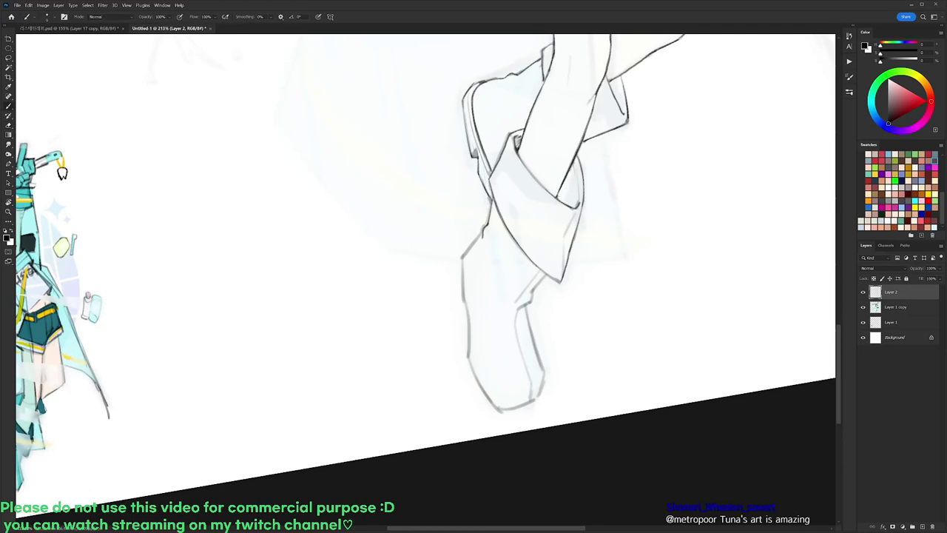
{"action": "key", "text": "b"}
{"action": "left_click_drag", "start_coordinate": [482, 237], "coordinate": [461, 259]}
{"action": "key", "text": "e"}
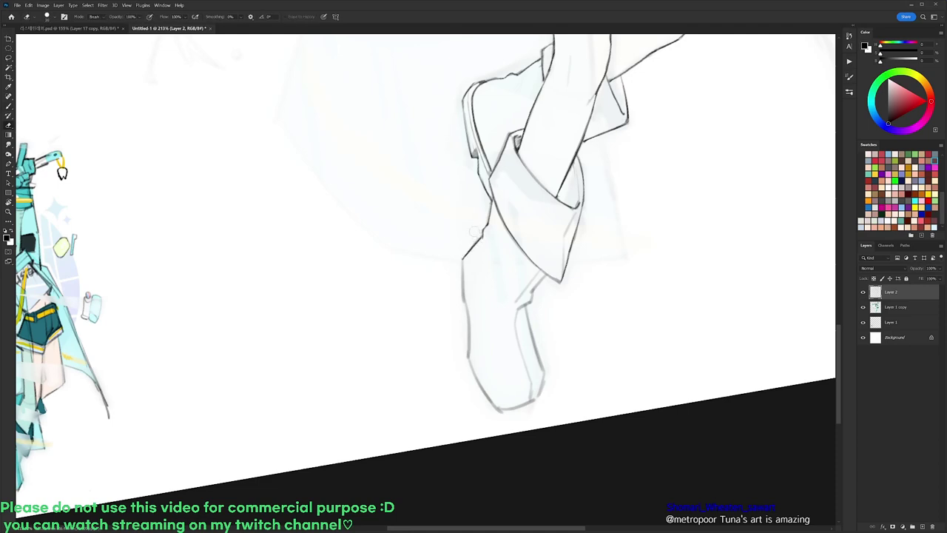
Ink the front boot's lower contour from the heel corner along the foot and tidy the line.
{"action": "key", "text": "b"}
{"action": "left_click_drag", "start_coordinate": [463, 257], "coordinate": [463, 367]}
{"action": "key", "text": "e"}
{"action": "key", "text": "b"}
{"action": "key", "text": "e"}
{"action": "key", "text": "b"}
{"action": "key", "text": "e"}
Ink the front boot's ankle line from under the cuff flap down to the instep.
{"action": "key", "text": "r"}
{"action": "mouse_move", "coordinate": [592, 245]}
{"action": "left_mouse_down"}
{"action": "mouse_move", "coordinate": [585, 211]}
{"action": "mouse_move", "coordinate": [550, 158]}
{"action": "left_mouse_up"}
{"action": "key", "text": "b"}
{"action": "left_click_drag", "start_coordinate": [522, 214], "coordinate": [511, 261]}
{"action": "key", "text": "e"}
{"action": "key", "text": "b"}
{"action": "key", "text": "e"}
{"action": "key", "text": "b"}
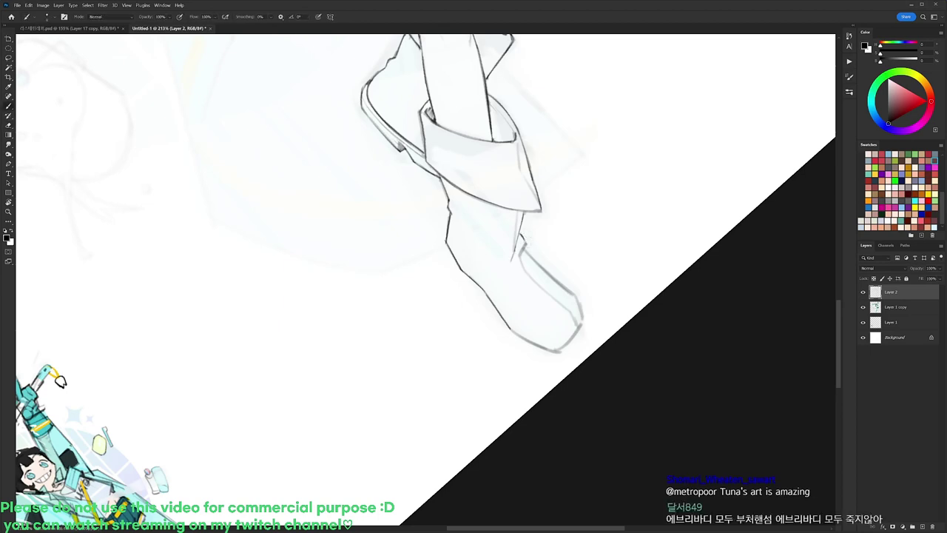
{"action": "key", "text": "e"}
{"action": "key", "text": "b"}
Ink the small fold at the ankle and the inner contour running along the instep toward the toe.
{"action": "mouse_move", "coordinate": [518, 220]}
{"action": "left_mouse_down"}
{"action": "mouse_move", "coordinate": [514, 248]}
{"action": "mouse_move", "coordinate": [525, 267]}
{"action": "mouse_move", "coordinate": [576, 326]}
{"action": "left_mouse_up"}
{"action": "key", "text": "e"}
{"action": "key", "text": "b"}
{"action": "key", "text": "e"}
{"action": "key", "text": "b"}
{"action": "key", "text": "e"}
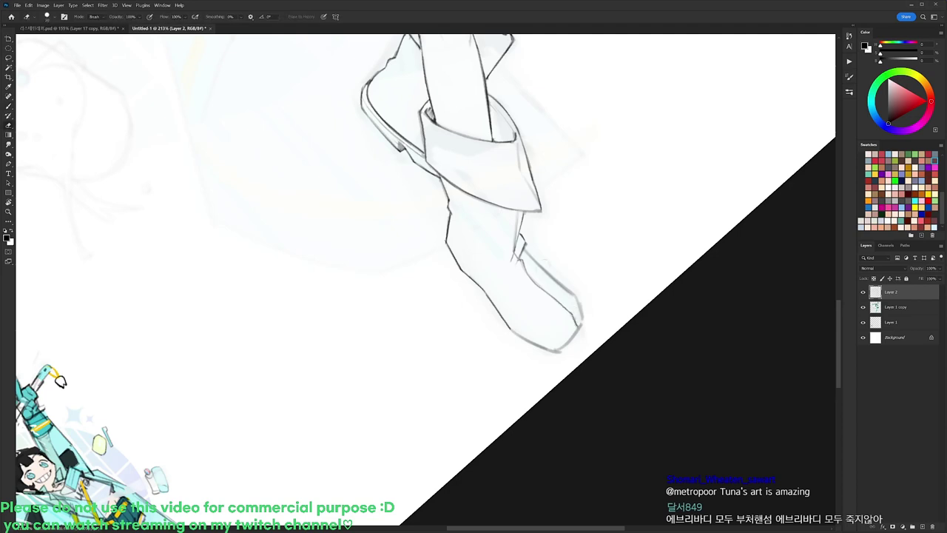
Ink the outer instep edge of the front boot from the ankle fold to the toe.
{"action": "key", "text": "r"}
{"action": "left_click_drag", "start_coordinate": [573, 250], "coordinate": [585, 338]}
{"action": "key", "text": "b"}
{"action": "mouse_move", "coordinate": [524, 312]}
{"action": "left_mouse_down"}
{"action": "mouse_move", "coordinate": [544, 373]}
{"action": "mouse_move", "coordinate": [534, 400]}
{"action": "left_mouse_up"}
{"action": "key", "text": "e"}
{"action": "key", "text": "b"}
{"action": "key", "text": "e"}
Ink the rounded toe of the front boot, joining the instep edge to the lower contour.
{"action": "key", "text": "r"}
{"action": "left_click_drag", "start_coordinate": [646, 340], "coordinate": [617, 404]}
{"action": "key", "text": "b"}
{"action": "mouse_move", "coordinate": [443, 369]}
{"action": "left_mouse_down"}
{"action": "mouse_move", "coordinate": [460, 420]}
{"action": "mouse_move", "coordinate": [489, 428]}
{"action": "left_mouse_up"}
{"action": "key", "text": "r"}
{"action": "mouse_move", "coordinate": [606, 363]}
{"action": "left_mouse_down"}
{"action": "mouse_move", "coordinate": [551, 127]}
{"action": "mouse_move", "coordinate": [490, 94]}
{"action": "left_mouse_up"}
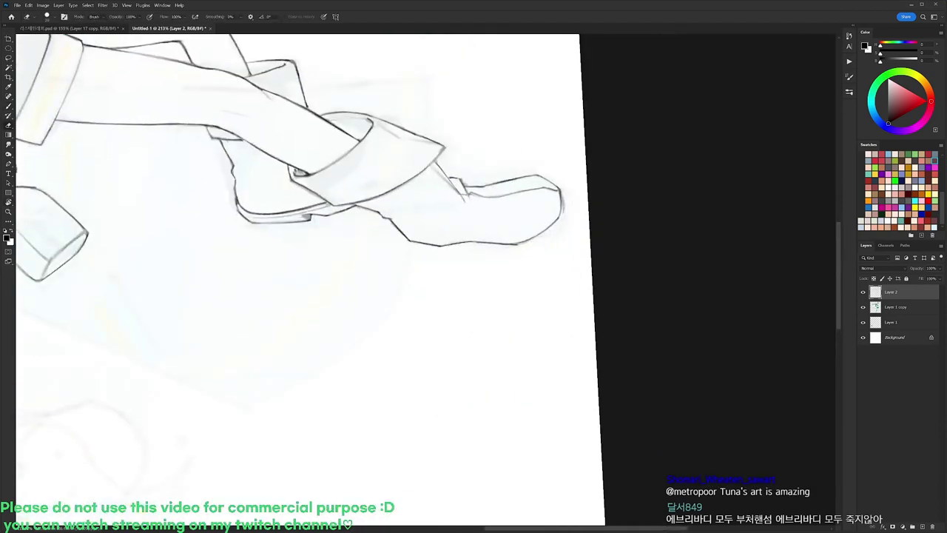
Ink a second contour beneath the front boot's lower edge to give the sole thickness.
{"action": "key", "text": "r"}
{"action": "left_click_drag", "start_coordinate": [659, 186], "coordinate": [547, 473]}
{"action": "key", "text": "b"}
{"action": "mouse_move", "coordinate": [466, 249]}
{"action": "left_mouse_down"}
{"action": "mouse_move", "coordinate": [456, 290]}
{"action": "mouse_move", "coordinate": [471, 361]}
{"action": "left_mouse_up"}
{"action": "key", "text": "e"}
{"action": "key", "text": "b"}
Continue the front boot's sole contour around the toe and clean its end.
{"action": "key", "text": "r"}
{"action": "left_click_drag", "start_coordinate": [629, 341], "coordinate": [589, 414]}
{"action": "key", "text": "space"}
{"action": "left_click_drag", "start_coordinate": [588, 414], "coordinate": [574, 355]}
{"action": "left_click_drag", "start_coordinate": [423, 318], "coordinate": [442, 368]}
{"action": "key", "text": "r"}
{"action": "mouse_move", "coordinate": [567, 268]}
{"action": "left_mouse_down"}
{"action": "mouse_move", "coordinate": [554, 220]}
{"action": "mouse_move", "coordinate": [490, 164]}
{"action": "mouse_move", "coordinate": [461, 160]}
{"action": "left_mouse_up"}
{"action": "key", "text": "b"}
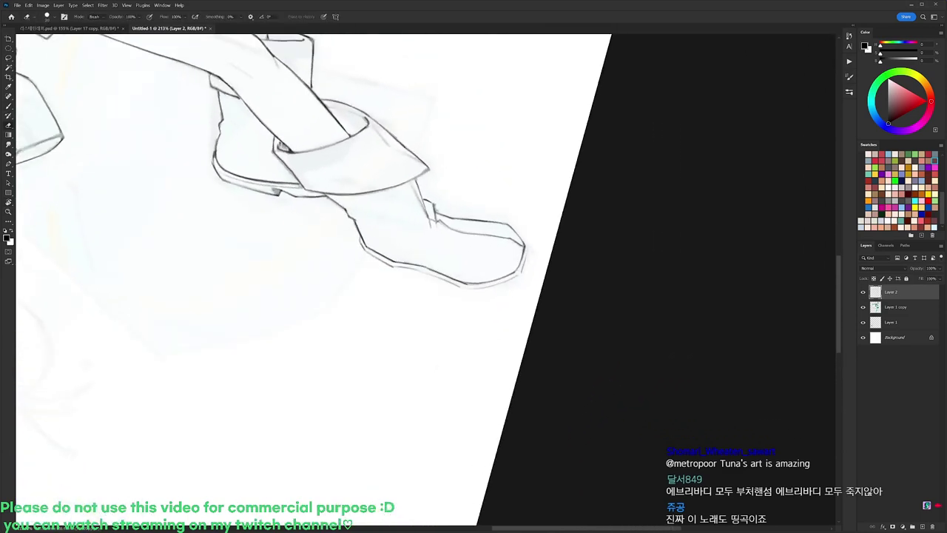
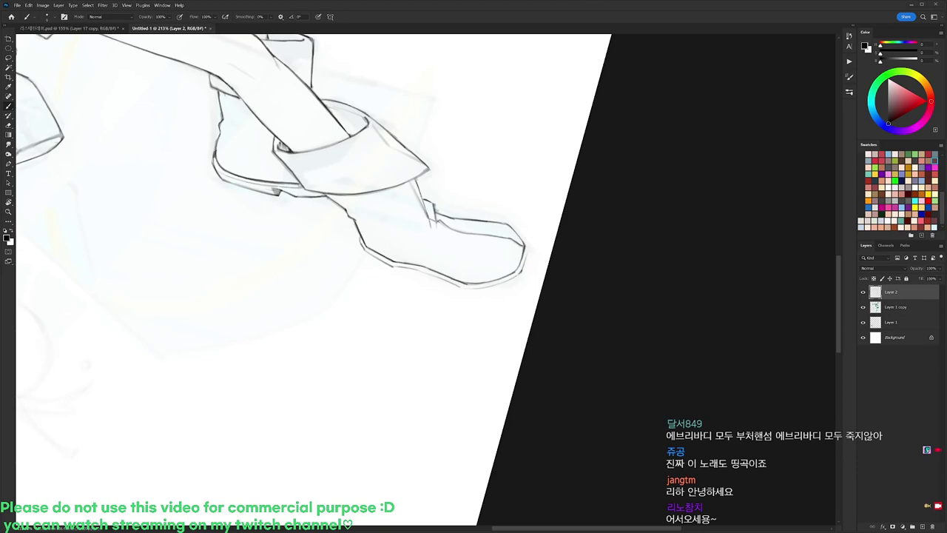
Touch up the toe's sole edge and ink the outline and notch of the front boot's heel.
{"action": "key", "text": "r"}
{"action": "left_click_drag", "start_coordinate": [675, 289], "coordinate": [548, 433]}
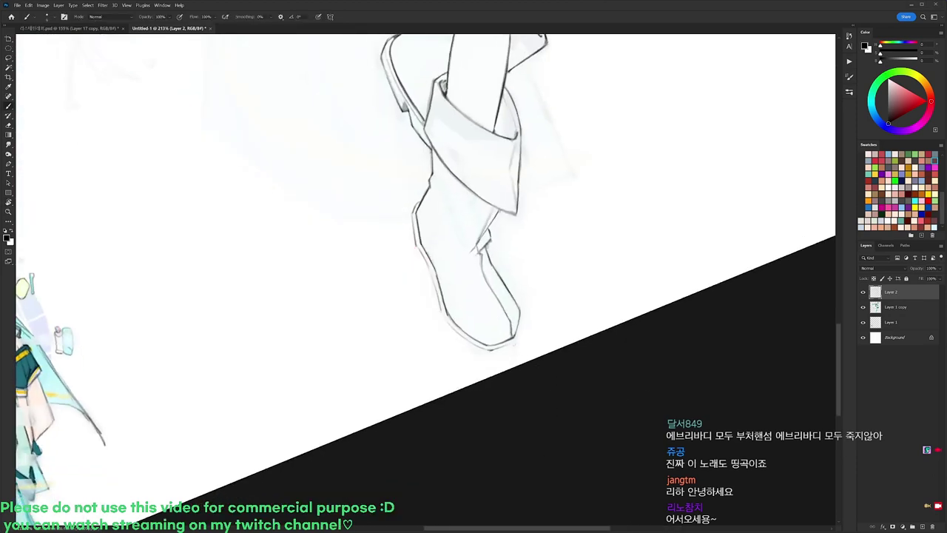
{"action": "left_click_drag", "start_coordinate": [520, 318], "coordinate": [521, 331]}
{"action": "mouse_move", "coordinate": [418, 204]}
{"action": "left_mouse_down"}
{"action": "mouse_move", "coordinate": [411, 248]}
{"action": "mouse_move", "coordinate": [433, 284]}
{"action": "left_mouse_up"}
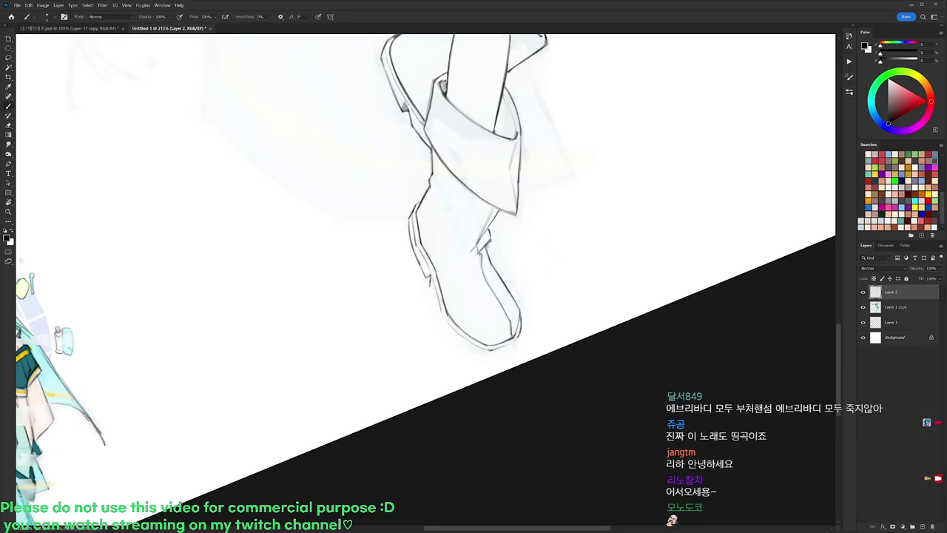
{"action": "key", "text": "r"}
{"action": "left_click_drag", "start_coordinate": [584, 236], "coordinate": [588, 296]}
{"action": "key", "text": "e"}
{"action": "key", "text": "b"}
Ink the sole edge from the heel notch to the toe and clean up the overlapping lines.
{"action": "mouse_move", "coordinate": [428, 284]}
{"action": "left_mouse_down"}
{"action": "mouse_move", "coordinate": [426, 330]}
{"action": "mouse_move", "coordinate": [455, 371]}
{"action": "left_mouse_up"}
{"action": "key", "text": "r"}
{"action": "left_click_drag", "start_coordinate": [577, 303], "coordinate": [535, 173]}
{"action": "left_click_drag", "start_coordinate": [518, 311], "coordinate": [536, 273]}
{"action": "key", "text": "e"}
{"action": "key", "text": "r"}
{"action": "left_click_drag", "start_coordinate": [589, 255], "coordinate": [579, 338]}
{"action": "key", "text": "b"}
{"action": "key", "text": "e"}
Ink the inner edge of the spray bottle's base.
{"action": "key", "text": "r"}
{"action": "left_click_drag", "start_coordinate": [602, 196], "coordinate": [611, 281]}
{"action": "mouse_move", "coordinate": [644, 109]}
{"action": "left_mouse_down"}
{"action": "mouse_move", "coordinate": [606, 286]}
{"action": "mouse_move", "coordinate": [595, 284]}
{"action": "left_mouse_up"}
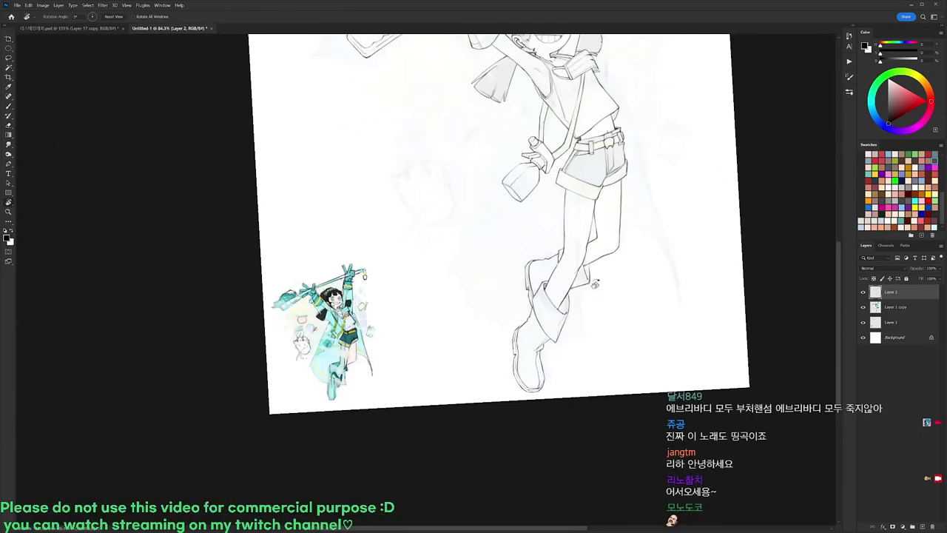
{"action": "scroll", "coordinate": [546, 156], "scroll_direction": "up", "scroll_amount": 1}
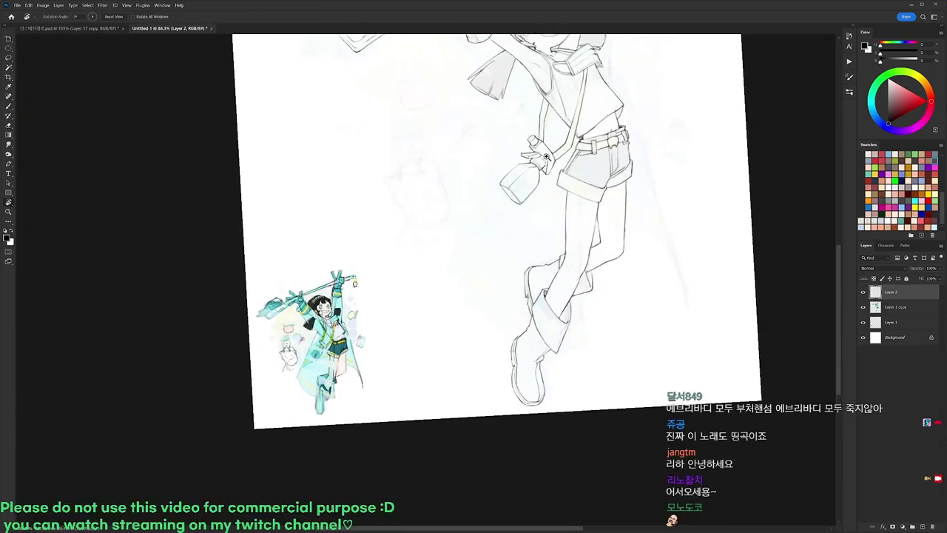
{"action": "left_click_drag", "start_coordinate": [546, 156], "coordinate": [553, 153]}
{"action": "left_click_drag", "start_coordinate": [494, 196], "coordinate": [499, 194]}
{"action": "key", "text": "e"}
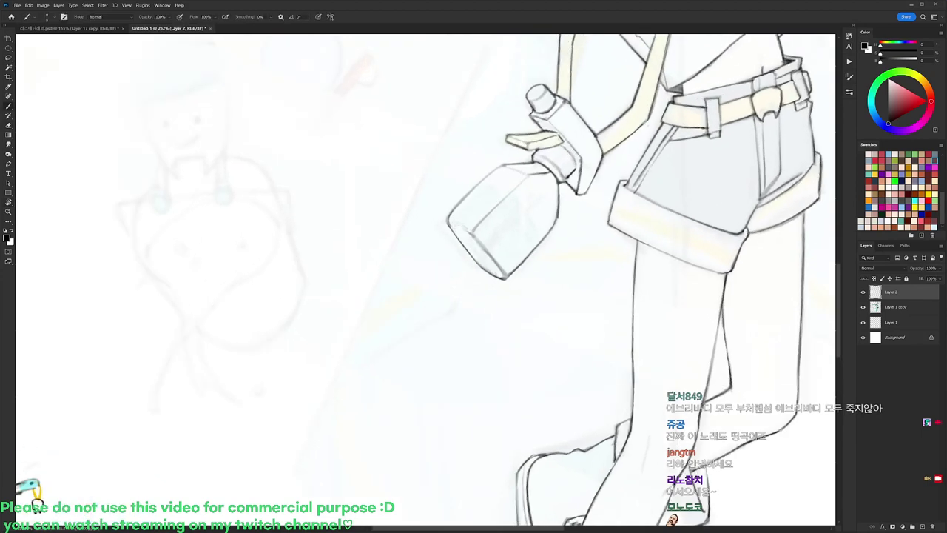
{"action": "left_click_drag", "start_coordinate": [481, 236], "coordinate": [506, 276]}
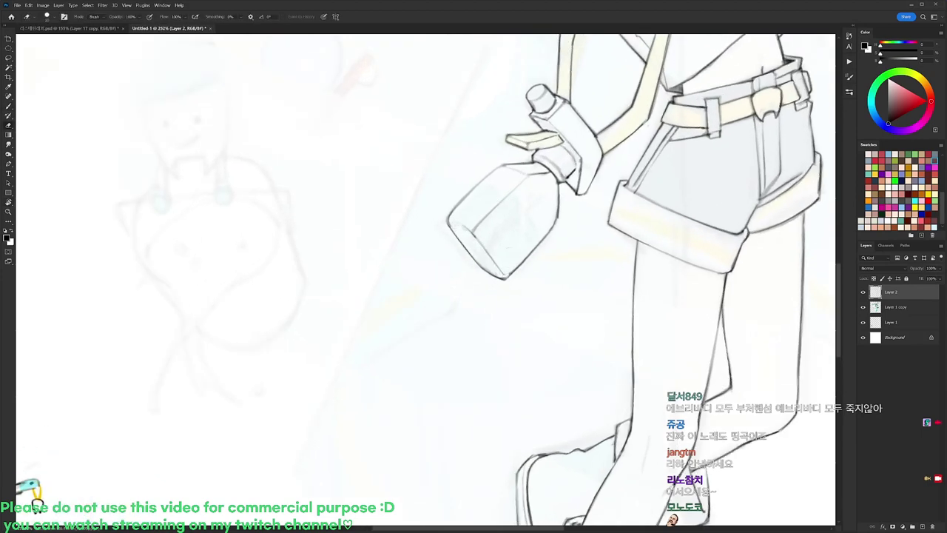
{"action": "mouse_move", "coordinate": [594, 146]}
{"action": "left_mouse_down"}
{"action": "mouse_move", "coordinate": [562, 160]}
{"action": "mouse_move", "coordinate": [629, 160]}
{"action": "left_mouse_up"}
Ink the liquid's surface line inside the spray bottle and tidy it.
{"action": "key", "text": "b"}
{"action": "mouse_move", "coordinate": [504, 210]}
{"action": "left_mouse_down"}
{"action": "mouse_move", "coordinate": [522, 185]}
{"action": "mouse_move", "coordinate": [563, 173]}
{"action": "mouse_move", "coordinate": [603, 216]}
{"action": "mouse_move", "coordinate": [566, 255]}
{"action": "left_mouse_up"}
{"action": "key", "text": "e"}
{"action": "key", "text": "b"}
{"action": "key", "text": "e"}
{"action": "key", "text": "b"}
{"action": "key", "text": "e"}
Refine the line along the spray bottle's side opposite the trigger.
{"action": "key", "text": "r"}
{"action": "mouse_move", "coordinate": [590, 290]}
{"action": "left_mouse_down"}
{"action": "mouse_move", "coordinate": [587, 412]}
{"action": "mouse_move", "coordinate": [410, 338]}
{"action": "left_mouse_up"}
{"action": "key", "text": "e"}
{"action": "left_click_drag", "start_coordinate": [408, 388], "coordinate": [437, 418]}
{"action": "key", "text": "b"}
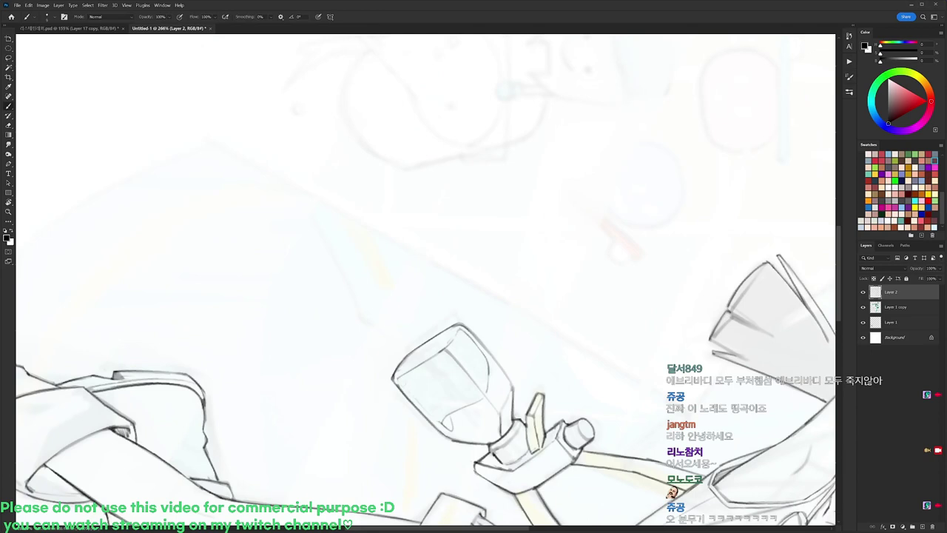
{"action": "key", "text": "e"}
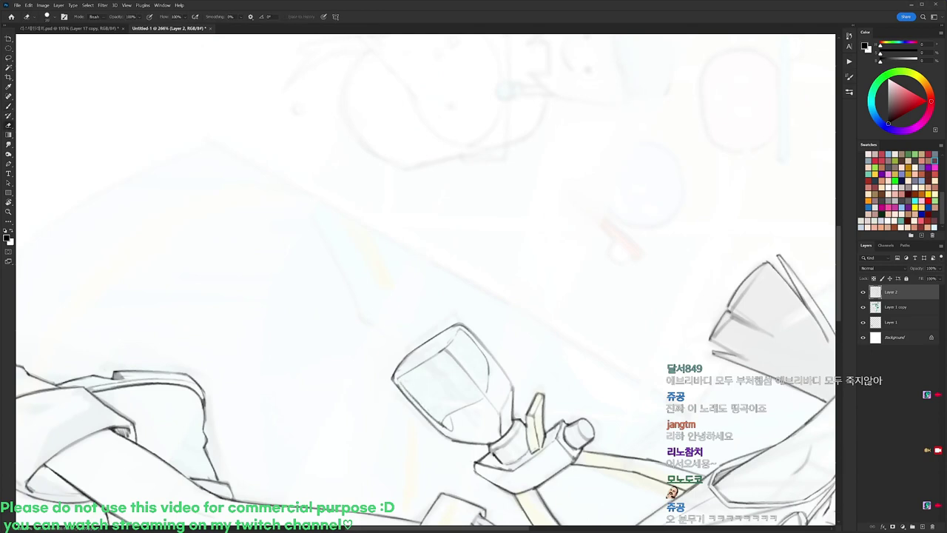
Strengthen the outline of the spray bottle's base and tidy its edge.
{"action": "key", "text": "r"}
{"action": "left_click_drag", "start_coordinate": [556, 264], "coordinate": [494, 166]}
{"action": "key", "text": "b"}
{"action": "mouse_move", "coordinate": [474, 344]}
{"action": "left_mouse_down"}
{"action": "mouse_move", "coordinate": [480, 360]}
{"action": "mouse_move", "coordinate": [480, 294]}
{"action": "left_mouse_up"}
{"action": "key", "text": "e"}
{"action": "key", "text": "b"}
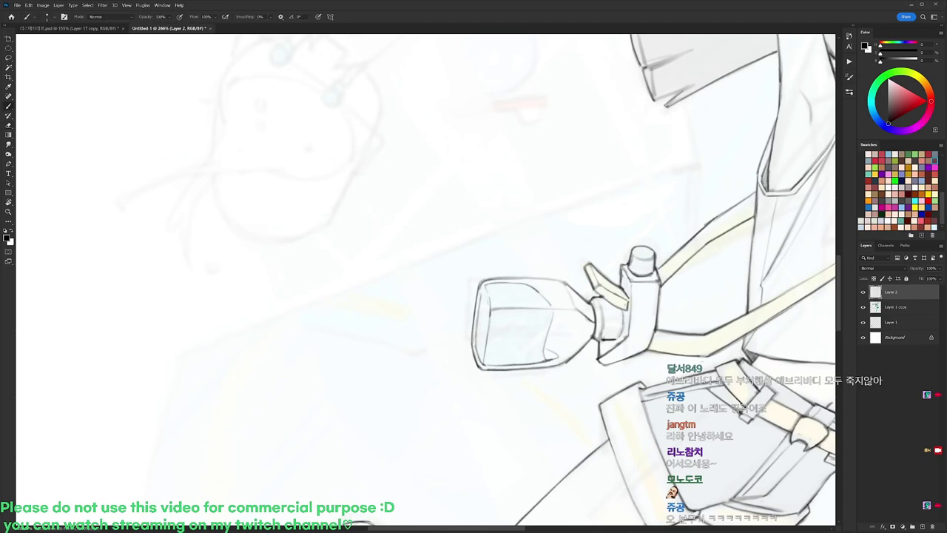
Refine the curved liquid surface and its splash shape inside the spray bottle.
{"action": "key", "text": "r"}
{"action": "mouse_move", "coordinate": [634, 207]}
{"action": "left_mouse_down"}
{"action": "mouse_move", "coordinate": [397, 93]}
{"action": "mouse_move", "coordinate": [537, 158]}
{"action": "mouse_move", "coordinate": [513, 195]}
{"action": "mouse_move", "coordinate": [504, 179]}
{"action": "mouse_move", "coordinate": [514, 213]}
{"action": "left_mouse_up"}
{"action": "key", "text": "b"}
{"action": "key", "text": "e"}
{"action": "key", "text": "b"}
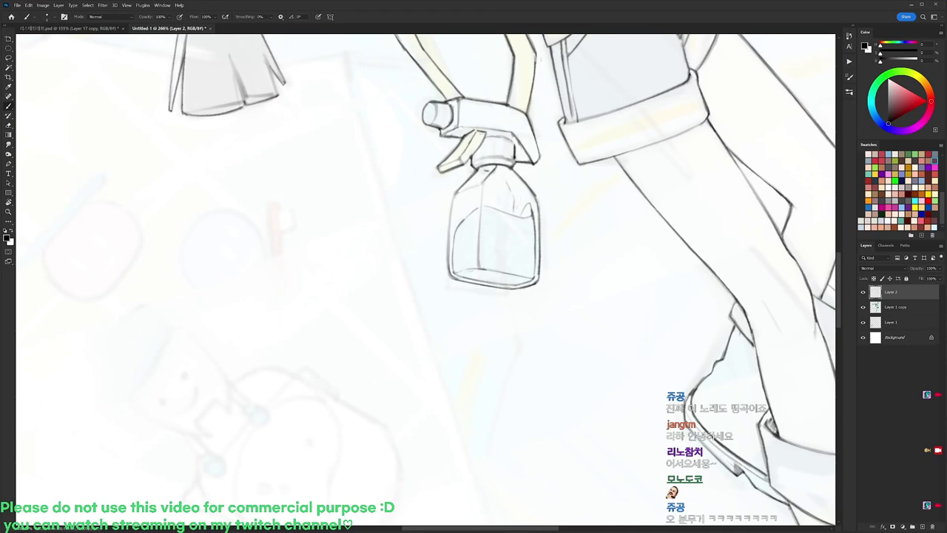
{"action": "left_click_drag", "start_coordinate": [495, 171], "coordinate": [508, 171]}
{"action": "mouse_move", "coordinate": [495, 181]}
{"action": "left_mouse_down"}
{"action": "mouse_move", "coordinate": [494, 210]}
{"action": "mouse_move", "coordinate": [497, 170]}
{"action": "mouse_move", "coordinate": [497, 212]}
{"action": "left_mouse_up"}
{"action": "key", "text": "ctrl+z"}
{"action": "key", "text": "ctrl+z"}
Ink the short inner lines running down from the spray bottle's neck.
{"action": "key", "text": "e"}
{"action": "key", "text": "b"}
{"action": "scroll", "coordinate": [540, 167], "scroll_direction": "down", "scroll_amount": 4}
{"action": "key", "text": "r"}
{"action": "left_click_drag", "start_coordinate": [538, 167], "coordinate": [564, 243]}
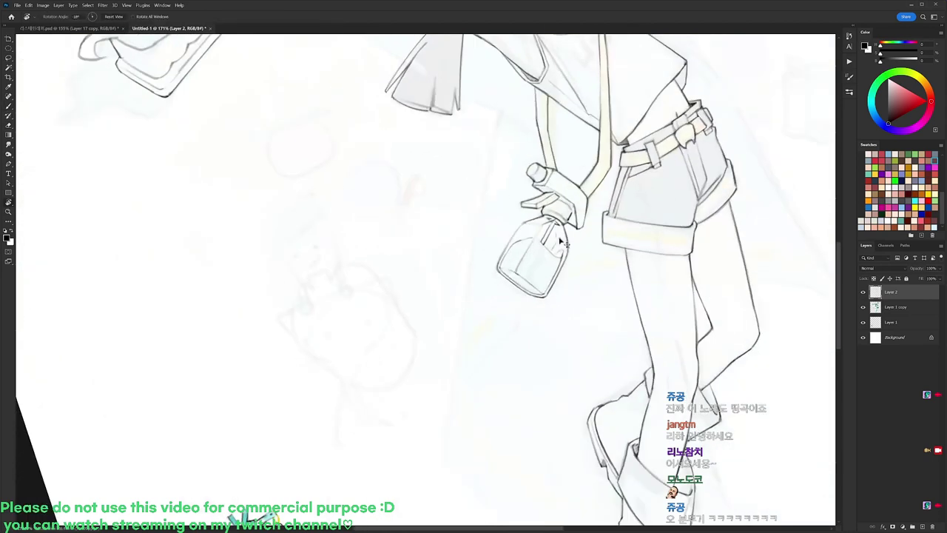
{"action": "scroll", "coordinate": [536, 164], "scroll_direction": "up", "scroll_amount": 6}
{"action": "key", "text": "e"}
{"action": "key", "text": "b"}
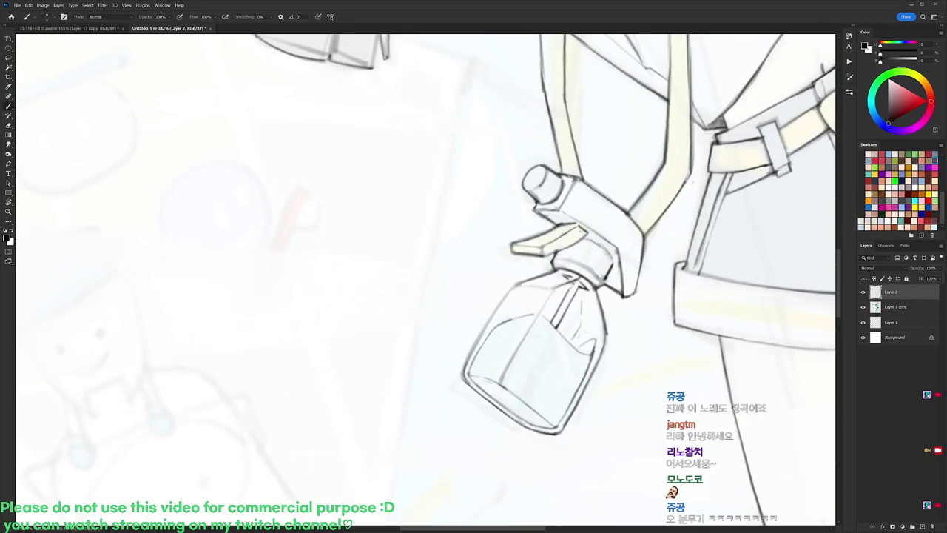
Draw a small nozzle opening on the end of the sprayer's cap.
{"action": "left_click_drag", "start_coordinate": [531, 181], "coordinate": [539, 172]}
{"action": "key", "text": "e"}
{"action": "key", "text": "b"}
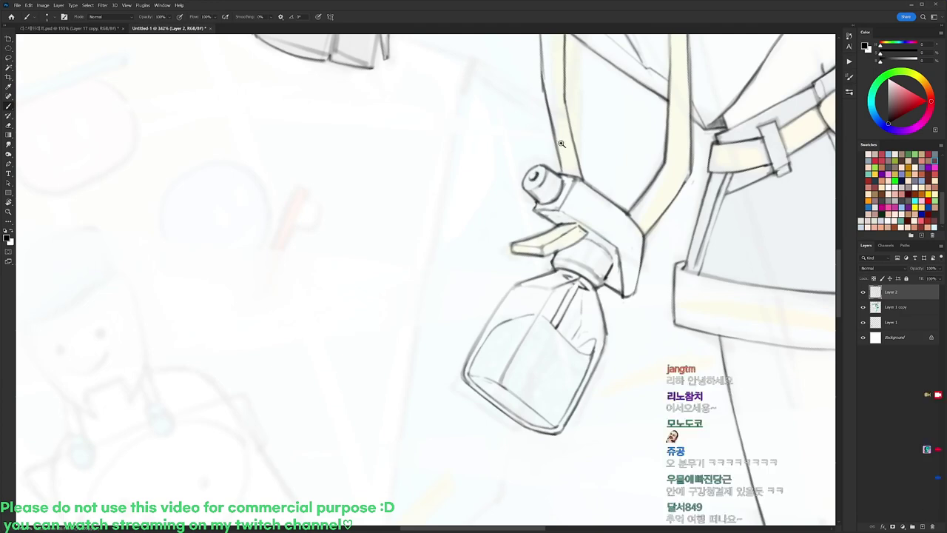
{"action": "scroll", "coordinate": [570, 142], "scroll_direction": "down", "scroll_amount": 1}
{"action": "key", "text": "e"}
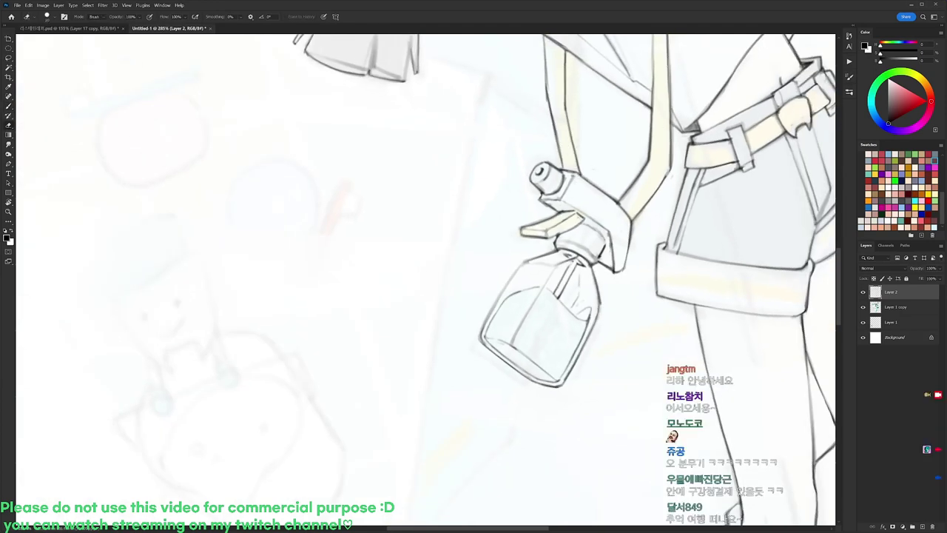
Ink the outer corner of the upper lash line on the eye nearest the visible ear.
{"action": "scroll", "coordinate": [604, 169], "scroll_direction": "down", "scroll_amount": 3}
{"action": "key", "text": "r"}
{"action": "left_click_drag", "start_coordinate": [608, 170], "coordinate": [700, 265]}
{"action": "scroll", "coordinate": [722, 210], "scroll_direction": "up", "scroll_amount": 2}
{"action": "key", "text": "e"}
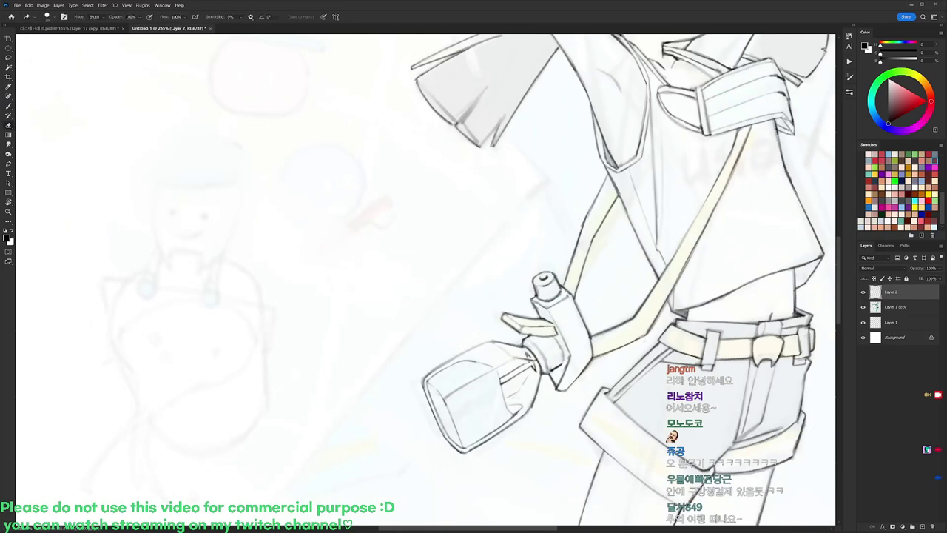
{"action": "mouse_move", "coordinate": [650, 160]}
{"action": "left_mouse_down"}
{"action": "mouse_move", "coordinate": [482, 369]}
{"action": "mouse_move", "coordinate": [479, 460]}
{"action": "left_mouse_up"}
{"action": "left_click_drag", "start_coordinate": [485, 229], "coordinate": [504, 241]}
{"action": "key", "text": "r"}
{"action": "left_click_drag", "start_coordinate": [509, 244], "coordinate": [474, 202]}
{"action": "key", "text": "b"}
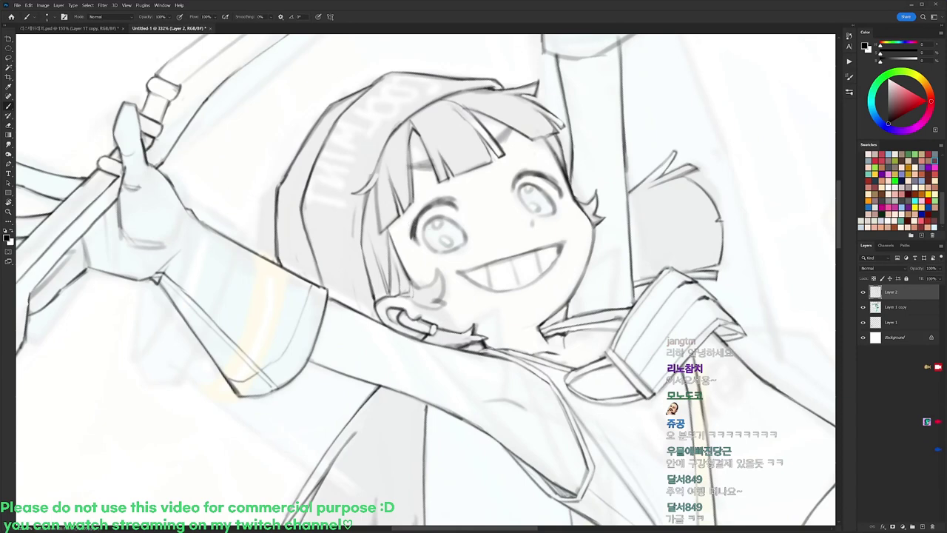
{"action": "left_click_drag", "start_coordinate": [412, 232], "coordinate": [419, 247]}
{"action": "mouse_move", "coordinate": [419, 236]}
{"action": "left_mouse_down"}
{"action": "mouse_move", "coordinate": [413, 245]}
{"action": "mouse_move", "coordinate": [423, 246]}
{"action": "left_mouse_up"}
{"action": "key", "text": "e"}
{"action": "key", "text": "b"}
Ink the arch of the upper lash line above the ear-side eye.
{"action": "mouse_move", "coordinate": [433, 208]}
{"action": "left_mouse_down"}
{"action": "mouse_move", "coordinate": [416, 223]}
{"action": "mouse_move", "coordinate": [439, 197]}
{"action": "mouse_move", "coordinate": [455, 198]}
{"action": "left_mouse_up"}
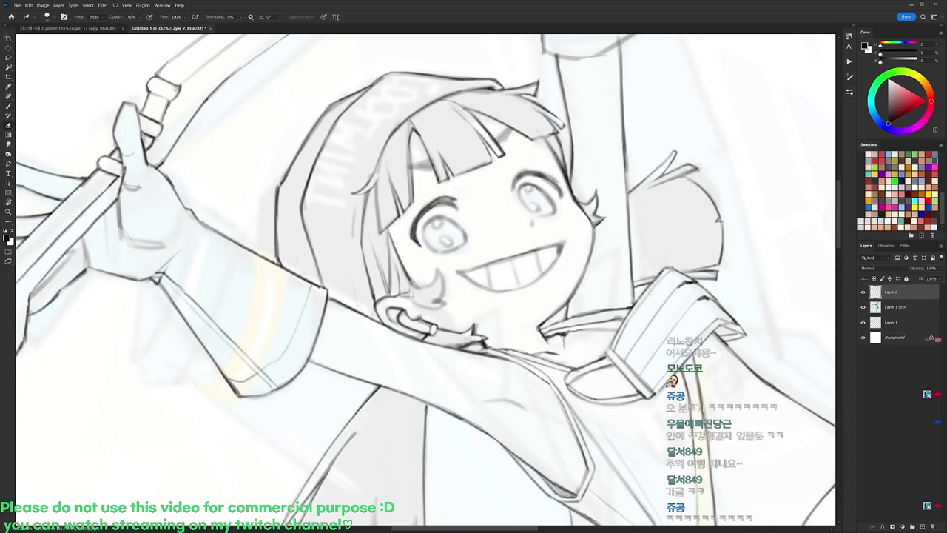
{"action": "mouse_move", "coordinate": [434, 206]}
{"action": "left_mouse_down"}
{"action": "mouse_move", "coordinate": [455, 202]}
{"action": "mouse_move", "coordinate": [466, 214]}
{"action": "mouse_move", "coordinate": [502, 286]}
{"action": "left_mouse_up"}
{"action": "key", "text": "r"}
{"action": "key", "text": "e"}
{"action": "left_click_drag", "start_coordinate": [574, 279], "coordinate": [570, 290]}
Touch up the upper lash line of the ear-side eye and erase its stray stroke ends.
{"action": "key", "text": "b"}
{"action": "left_click_drag", "start_coordinate": [479, 248], "coordinate": [508, 260]}
{"action": "key", "text": "e"}
{"action": "key", "text": "b"}
{"action": "key", "text": "r"}
{"action": "mouse_move", "coordinate": [581, 302]}
{"action": "left_mouse_down"}
{"action": "mouse_move", "coordinate": [586, 271]}
{"action": "mouse_move", "coordinate": [543, 165]}
{"action": "left_mouse_up"}
{"action": "key", "text": "b"}
{"action": "key", "text": "e"}
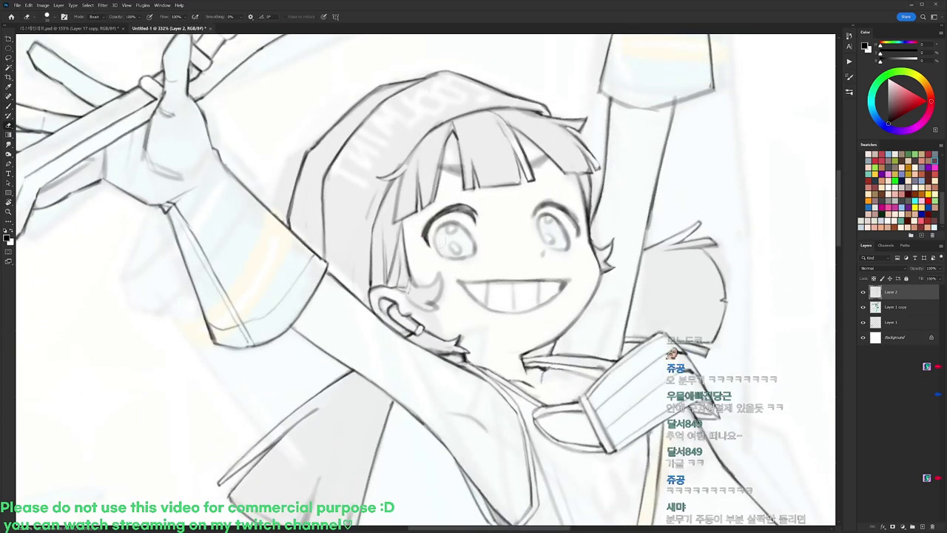
{"action": "key", "text": "b"}
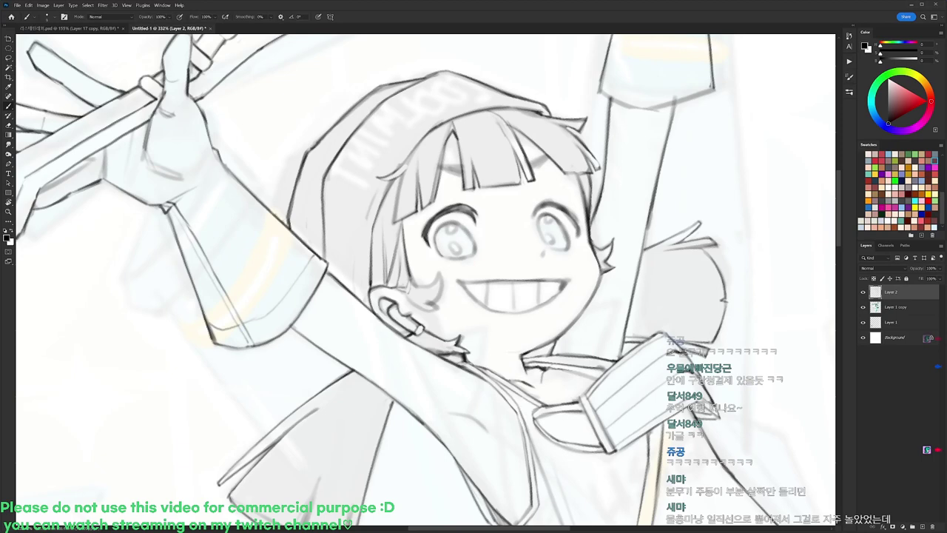
Ink the iris outline and the small highlight inside the ear-side eye, erasing overshooting strokes.
{"action": "key", "text": "e"}
{"action": "key", "text": "b"}
{"action": "key", "text": "e"}
{"action": "key", "text": "b"}
{"action": "key", "text": "e"}
{"action": "key", "text": "r"}
{"action": "key", "text": "Escape"}
{"action": "key", "text": "b"}
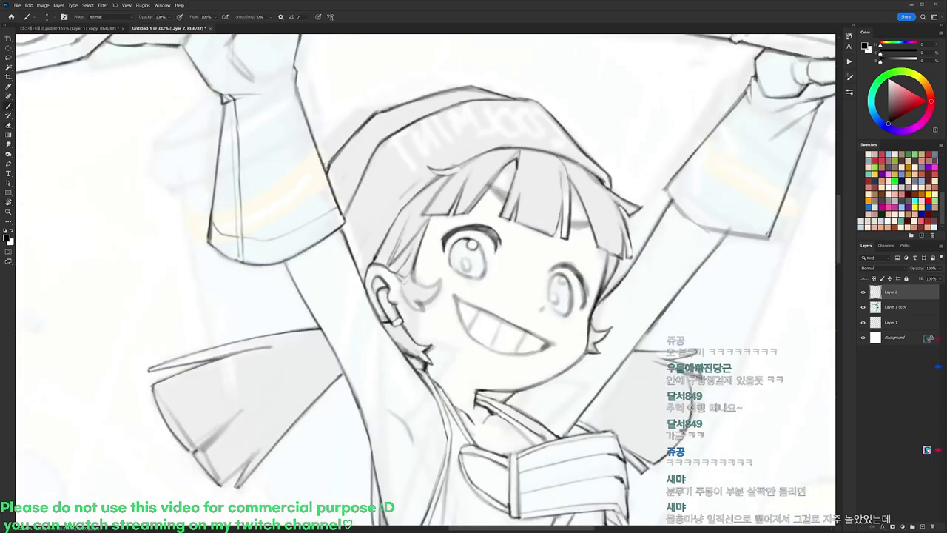
{"action": "key", "text": "r"}
{"action": "mouse_move", "coordinate": [628, 179]}
{"action": "left_mouse_down"}
{"action": "mouse_move", "coordinate": [438, 56]}
{"action": "mouse_move", "coordinate": [237, 156]}
{"action": "left_mouse_up"}
{"action": "key", "text": "b"}
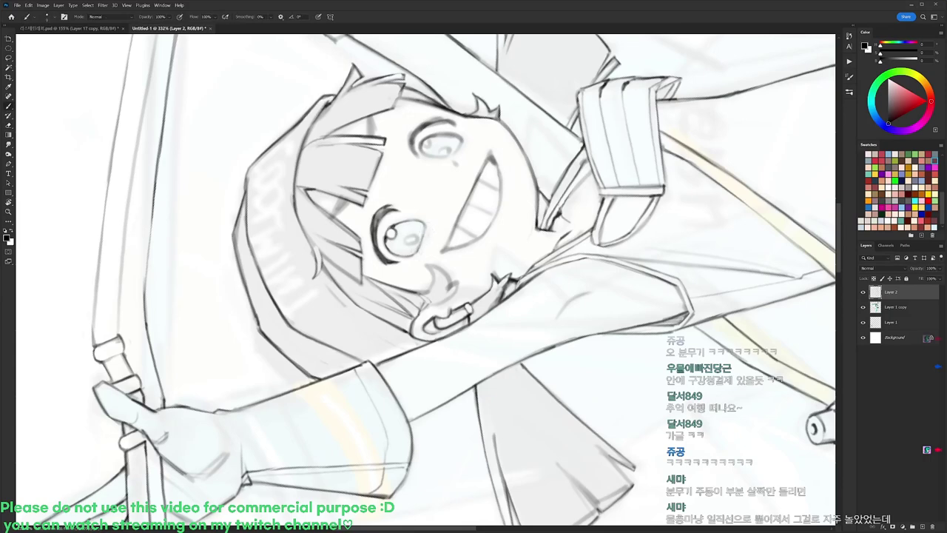
{"action": "key", "text": "r"}
{"action": "key", "text": "b"}
{"action": "key", "text": "r"}
{"action": "mouse_move", "coordinate": [403, 213]}
{"action": "left_mouse_down"}
{"action": "mouse_move", "coordinate": [498, 222]}
{"action": "mouse_move", "coordinate": [517, 239]}
{"action": "mouse_move", "coordinate": [496, 208]}
{"action": "mouse_move", "coordinate": [475, 203]}
{"action": "left_mouse_up"}
{"action": "key", "text": "b"}
{"action": "key", "text": "z"}
{"action": "left_click_drag", "start_coordinate": [545, 219], "coordinate": [581, 219]}
{"action": "key", "text": "e"}
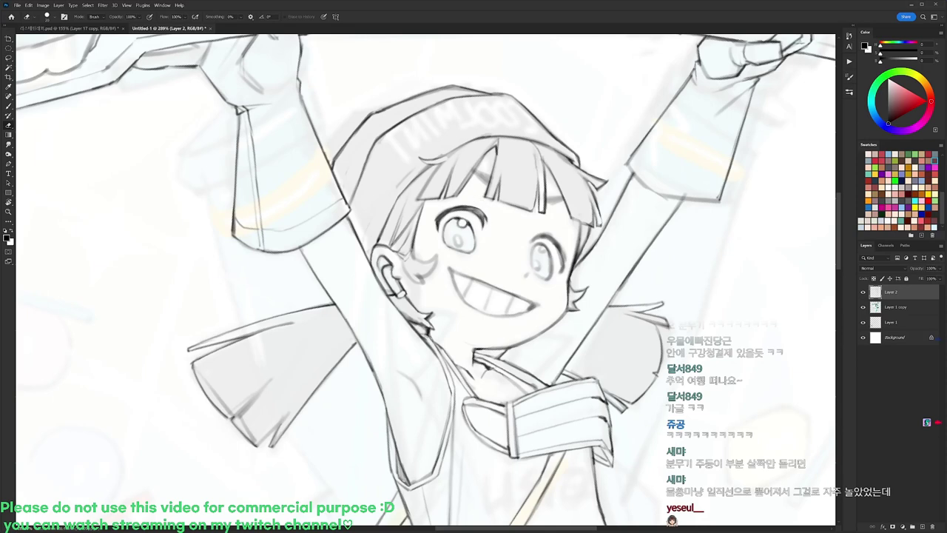
Ink the curved upper lash line of the eye farther from the visible ear, down to its outer corner.
{"action": "scroll", "coordinate": [489, 239], "scroll_direction": "up", "scroll_amount": 1}
{"action": "key", "text": "b"}
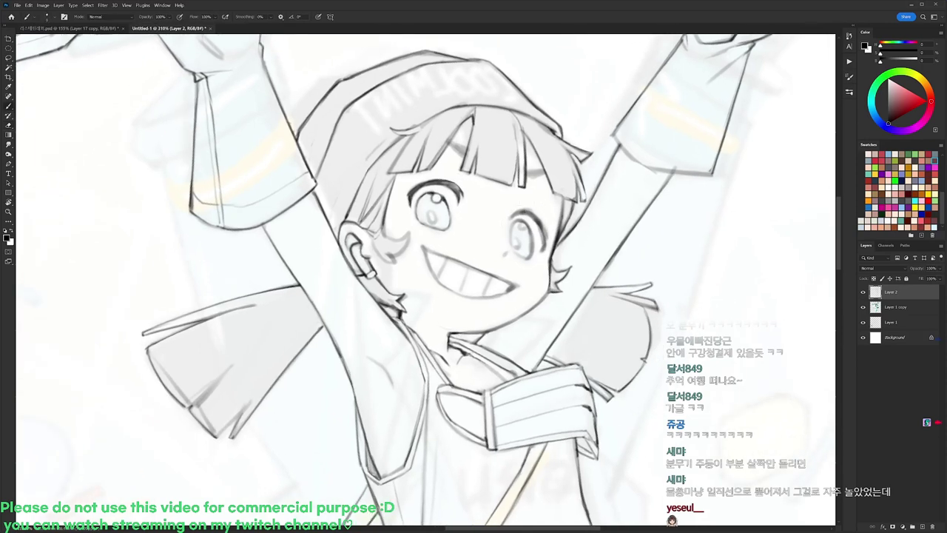
{"action": "mouse_move", "coordinate": [516, 214]}
{"action": "left_mouse_down"}
{"action": "mouse_move", "coordinate": [508, 224]}
{"action": "mouse_move", "coordinate": [532, 210]}
{"action": "mouse_move", "coordinate": [544, 242]}
{"action": "left_mouse_up"}
{"action": "key", "text": "e"}
{"action": "key", "text": "b"}
{"action": "left_click_drag", "start_coordinate": [537, 223], "coordinate": [539, 254]}
{"action": "mouse_move", "coordinate": [544, 246]}
{"action": "left_mouse_down"}
{"action": "mouse_move", "coordinate": [536, 255]}
{"action": "mouse_move", "coordinate": [552, 254]}
{"action": "mouse_move", "coordinate": [544, 242]}
{"action": "left_mouse_up"}
{"action": "key", "text": "e"}
{"action": "key", "text": "b"}
{"action": "mouse_move", "coordinate": [536, 223]}
{"action": "left_mouse_down"}
{"action": "mouse_move", "coordinate": [544, 229]}
{"action": "mouse_move", "coordinate": [518, 185]}
{"action": "mouse_move", "coordinate": [474, 163]}
{"action": "left_mouse_up"}
{"action": "key", "text": "e"}
Add the thin eyelid crease above the lash line of the ear-side eye.
{"action": "key", "text": "r"}
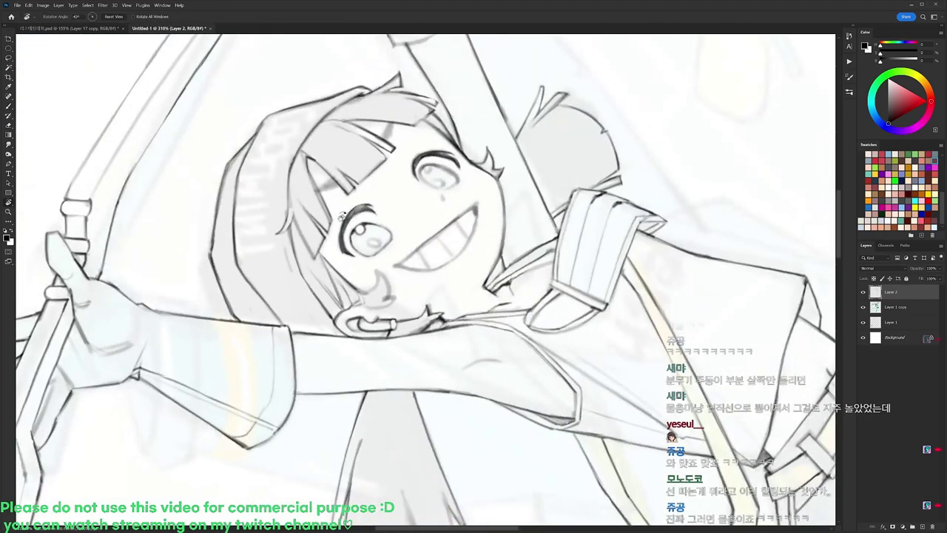
{"action": "key", "text": "b"}
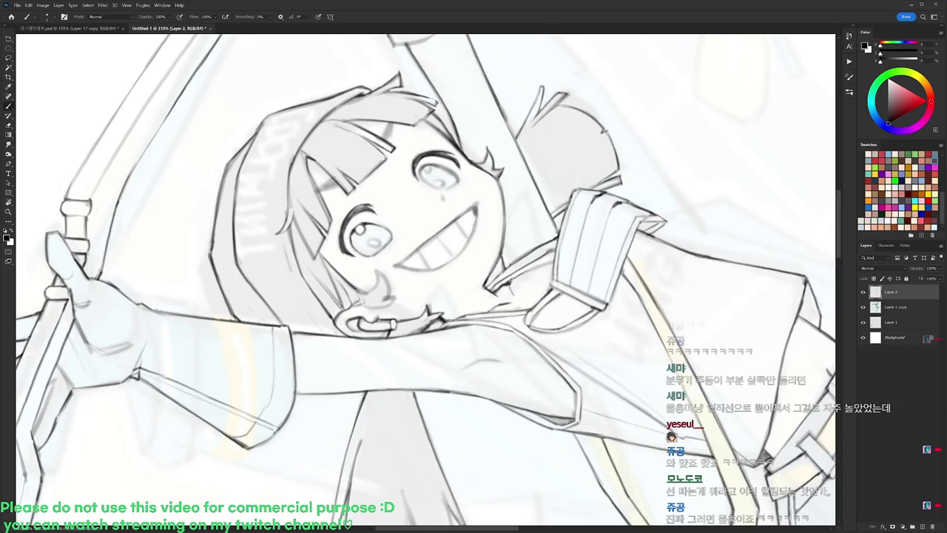
{"action": "key", "text": "r"}
{"action": "left_click_drag", "start_coordinate": [551, 273], "coordinate": [547, 231]}
{"action": "key", "text": "b"}
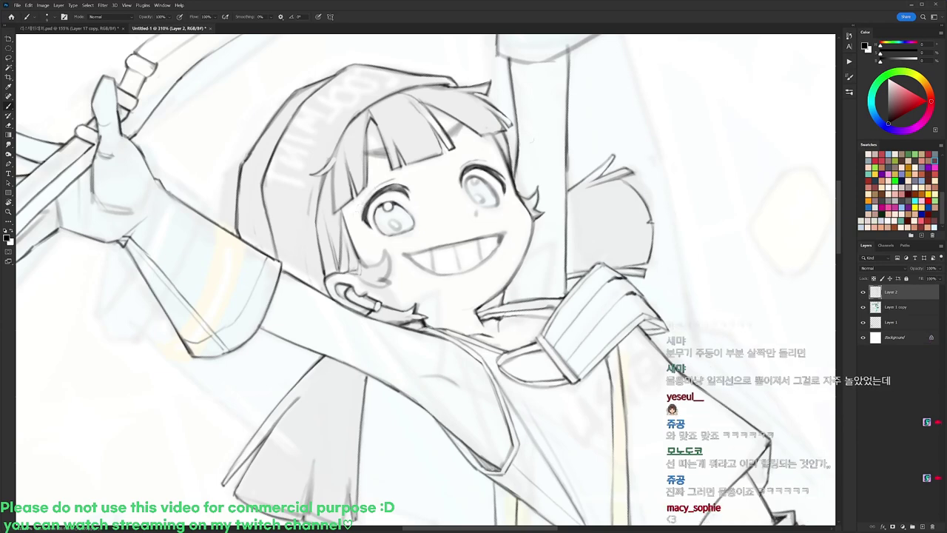
{"action": "key", "text": "r"}
{"action": "left_click_drag", "start_coordinate": [607, 141], "coordinate": [598, 271]}
{"action": "key", "text": "b"}
Ink the iris outline and highlights of the far-side eye, trimming the strokes with the Eraser.
{"action": "left_click_drag", "start_coordinate": [509, 222], "coordinate": [511, 247]}
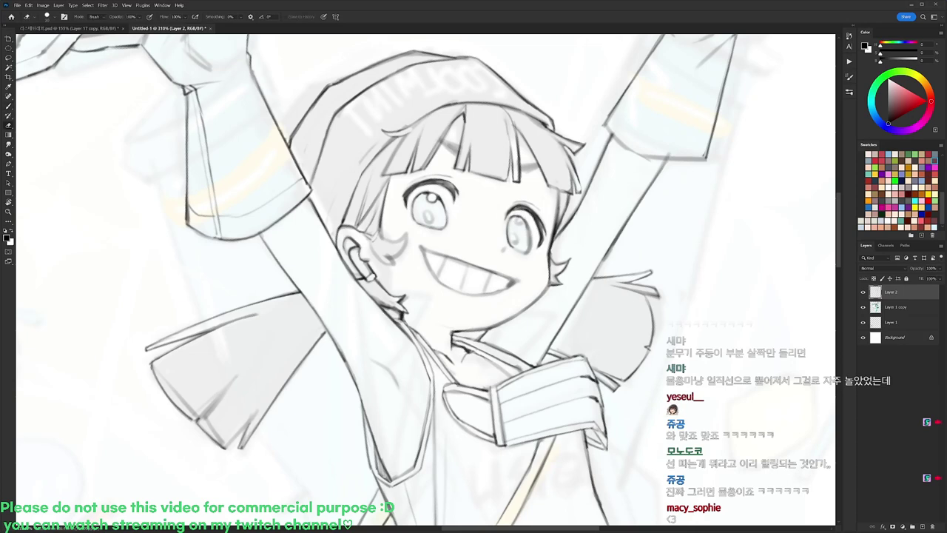
{"action": "left_click_drag", "start_coordinate": [520, 215], "coordinate": [528, 251]}
{"action": "key", "text": "e"}
{"action": "key", "text": "b"}
{"action": "key", "text": "e"}
{"action": "key", "text": "b"}
{"action": "key", "text": "e"}
{"action": "key", "text": "b"}
{"action": "key", "text": "e"}
{"action": "key", "text": "b"}
{"action": "key", "text": "e"}
{"action": "key", "text": "b"}
{"action": "key", "text": "e"}
{"action": "key", "text": "b"}
{"action": "key", "text": "e"}
{"action": "key", "text": "b"}
Ink the curled lock of hair in front of the visible ear.
{"action": "key", "text": "r"}
{"action": "mouse_move", "coordinate": [613, 196]}
{"action": "left_mouse_down"}
{"action": "mouse_move", "coordinate": [566, 135]}
{"action": "mouse_move", "coordinate": [595, 169]}
{"action": "left_mouse_up"}
{"action": "key", "text": "b"}
{"action": "mouse_move", "coordinate": [370, 243]}
{"action": "left_mouse_down"}
{"action": "mouse_move", "coordinate": [378, 254]}
{"action": "mouse_move", "coordinate": [372, 238]}
{"action": "left_mouse_up"}
{"action": "key", "text": "e"}
{"action": "key", "text": "b"}
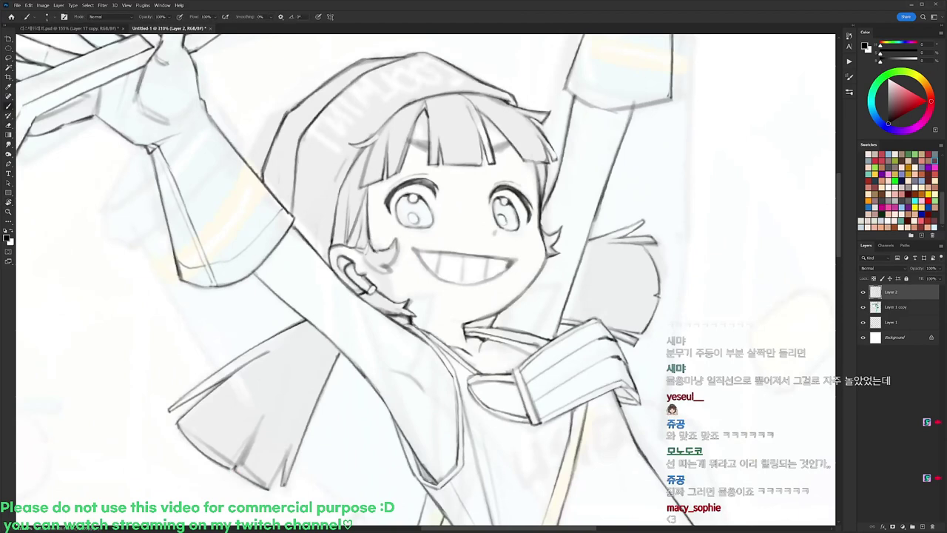
{"action": "key", "text": "r"}
{"action": "left_click_drag", "start_coordinate": [392, 246], "coordinate": [446, 271]}
{"action": "key", "text": "b"}
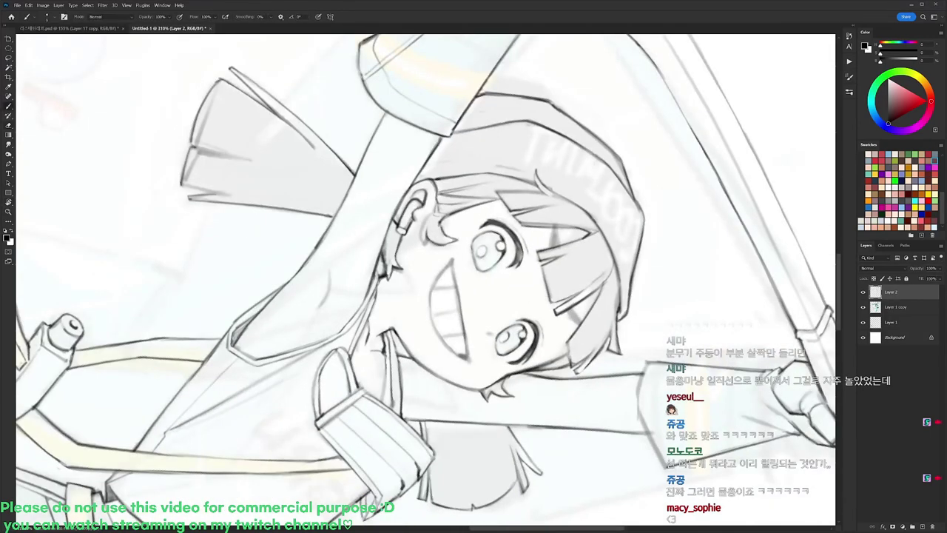
Ink the visible parts of both eyebrows between the strands of the bangs.
{"action": "key", "text": "r"}
{"action": "left_click_drag", "start_coordinate": [424, 227], "coordinate": [379, 96]}
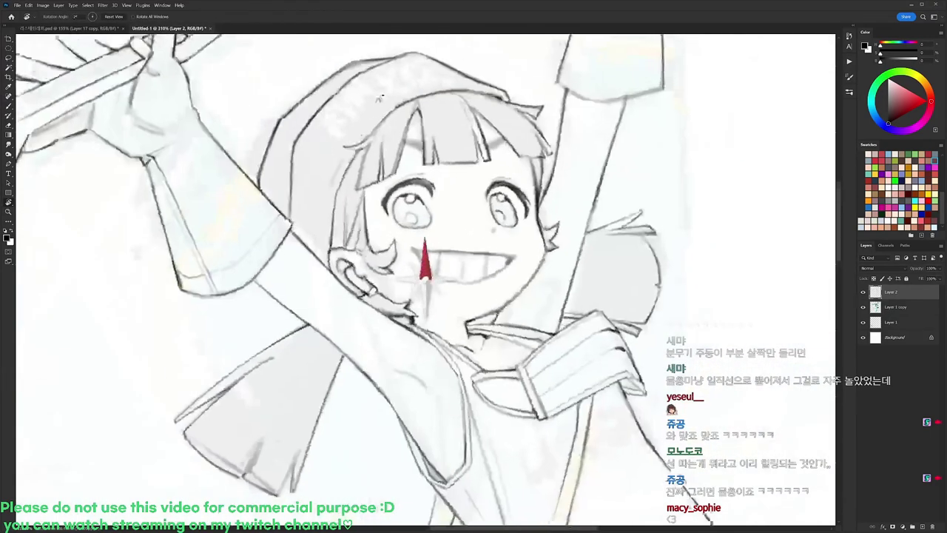
{"action": "key", "text": "b"}
{"action": "left_click_drag", "start_coordinate": [484, 144], "coordinate": [501, 135]}
{"action": "key", "text": "r"}
{"action": "mouse_move", "coordinate": [656, 199]}
{"action": "left_mouse_down"}
{"action": "mouse_move", "coordinate": [664, 217]}
{"action": "mouse_move", "coordinate": [654, 353]}
{"action": "left_mouse_up"}
{"action": "key", "text": "b"}
{"action": "left_click_drag", "start_coordinate": [495, 159], "coordinate": [503, 176]}
{"action": "mouse_move", "coordinate": [496, 162]}
{"action": "left_mouse_down"}
{"action": "mouse_move", "coordinate": [505, 177]}
{"action": "mouse_move", "coordinate": [504, 167]}
{"action": "left_mouse_up"}
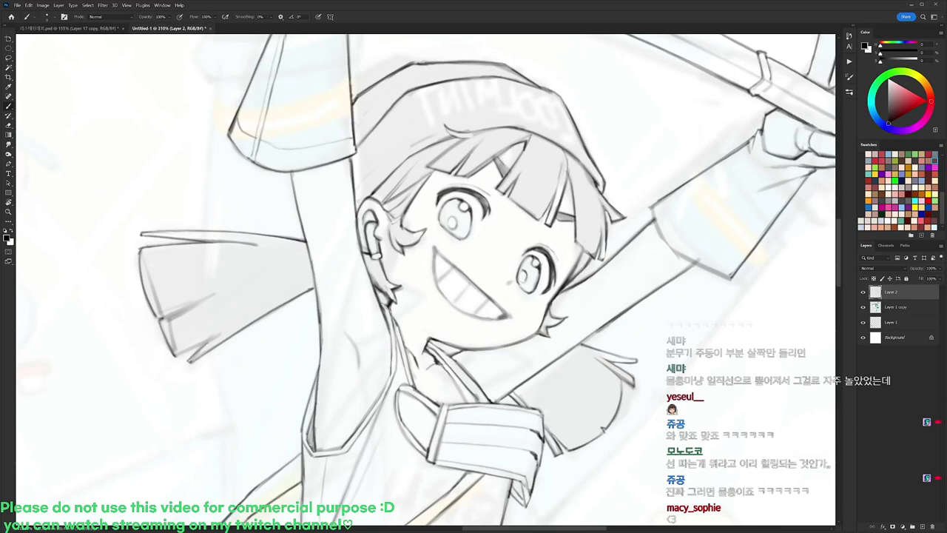
{"action": "key", "text": "r"}
{"action": "left_click_drag", "start_coordinate": [549, 141], "coordinate": [634, 71]}
{"action": "mouse_move", "coordinate": [578, 166]}
{"action": "left_mouse_down"}
{"action": "mouse_move", "coordinate": [614, 237]}
{"action": "mouse_move", "coordinate": [655, 385]}
{"action": "mouse_move", "coordinate": [673, 516]}
{"action": "left_mouse_up"}
{"action": "key", "text": "b"}
{"action": "key", "text": "b"}
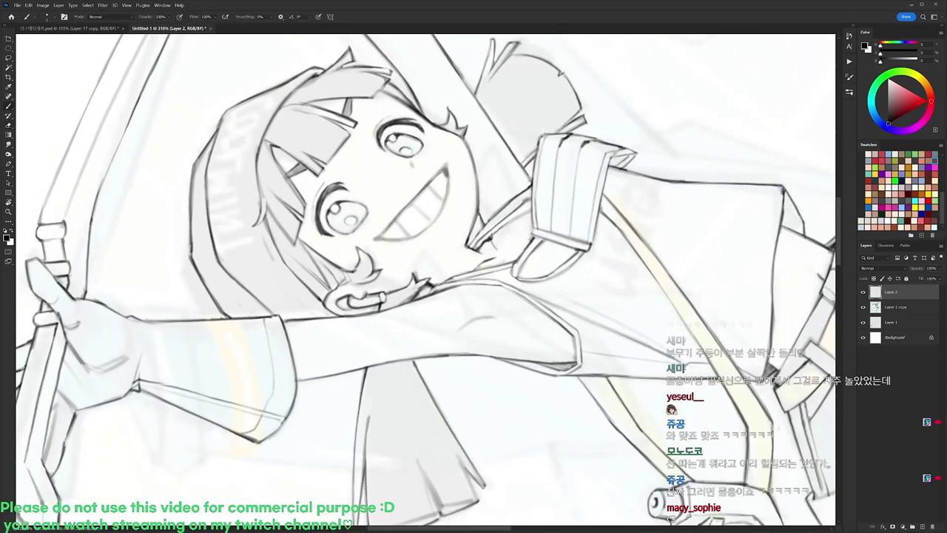
Ink the outline of the open smile, starting at its ear-side corner.
{"action": "left_click_drag", "start_coordinate": [373, 238], "coordinate": [381, 240]}
{"action": "key", "text": "r"}
{"action": "left_click_drag", "start_coordinate": [584, 168], "coordinate": [645, 478]}
{"action": "key", "text": "e"}
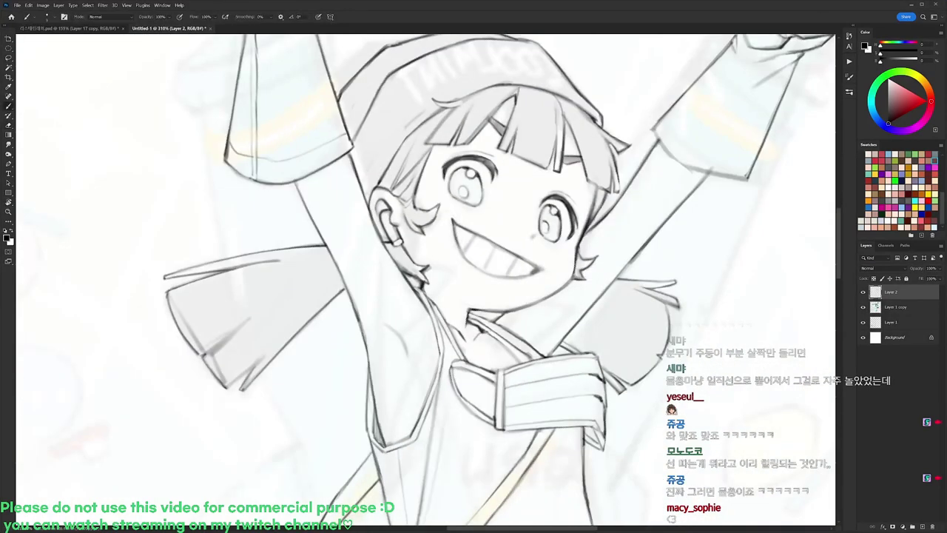
{"action": "key", "text": "r"}
{"action": "left_click_drag", "start_coordinate": [456, 241], "coordinate": [443, 235]}
{"action": "left_click_drag", "start_coordinate": [489, 99], "coordinate": [329, 114]}
{"action": "key", "text": "b"}
{"action": "mouse_move", "coordinate": [394, 245]}
{"action": "left_mouse_down"}
{"action": "mouse_move", "coordinate": [423, 220]}
{"action": "mouse_move", "coordinate": [427, 172]}
{"action": "left_mouse_up"}
{"action": "key", "text": "e"}
{"action": "key", "text": "b"}
{"action": "key", "text": "r"}
{"action": "left_click_drag", "start_coordinate": [372, 140], "coordinate": [471, 141]}
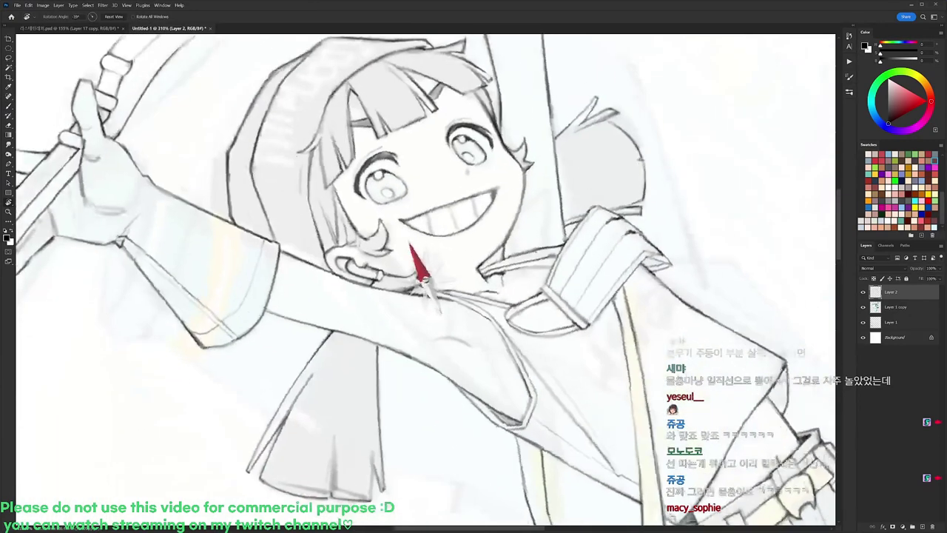
{"action": "key", "text": "b"}
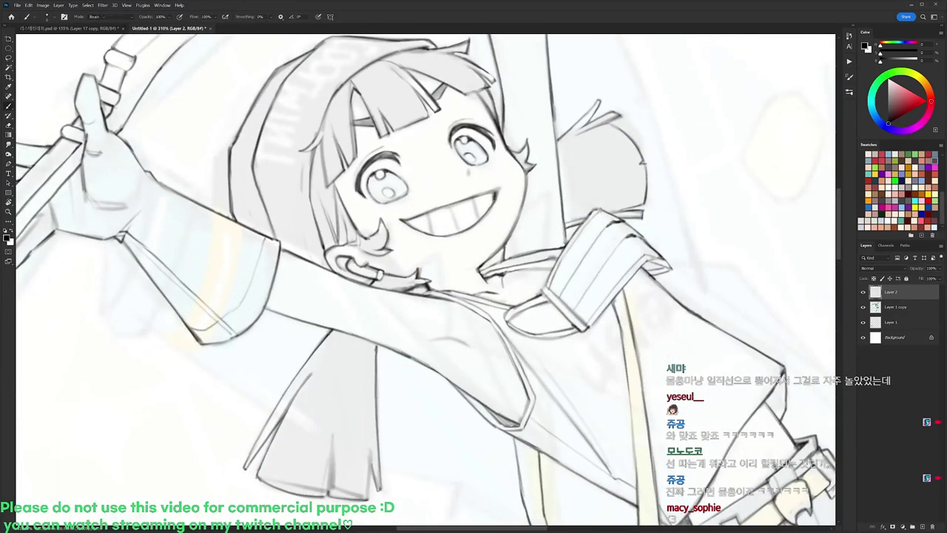
Refine the curve of the mouth's lower edge and erase the excess line.
{"action": "key", "text": "b"}
{"action": "key", "text": "r"}
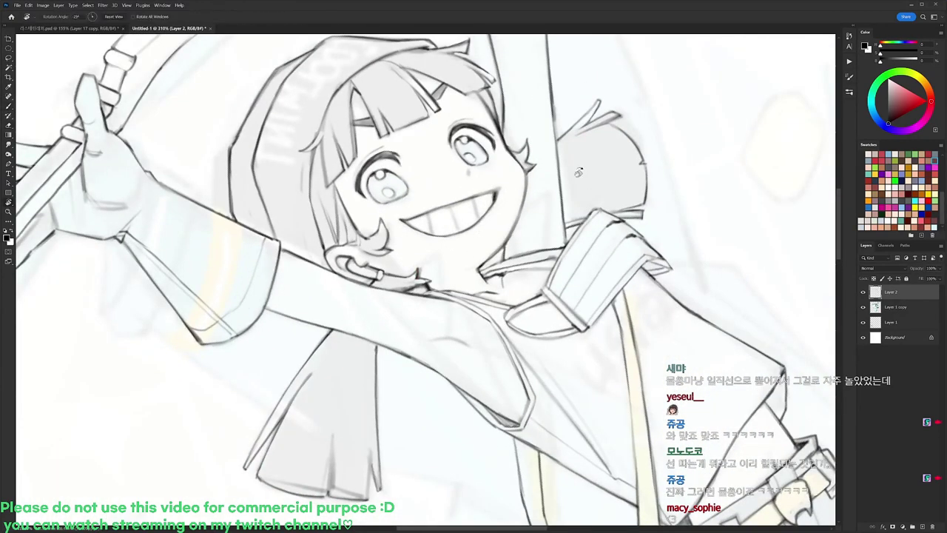
{"action": "left_click_drag", "start_coordinate": [579, 171], "coordinate": [472, 97]}
{"action": "key", "text": "e"}
{"action": "key", "text": "b"}
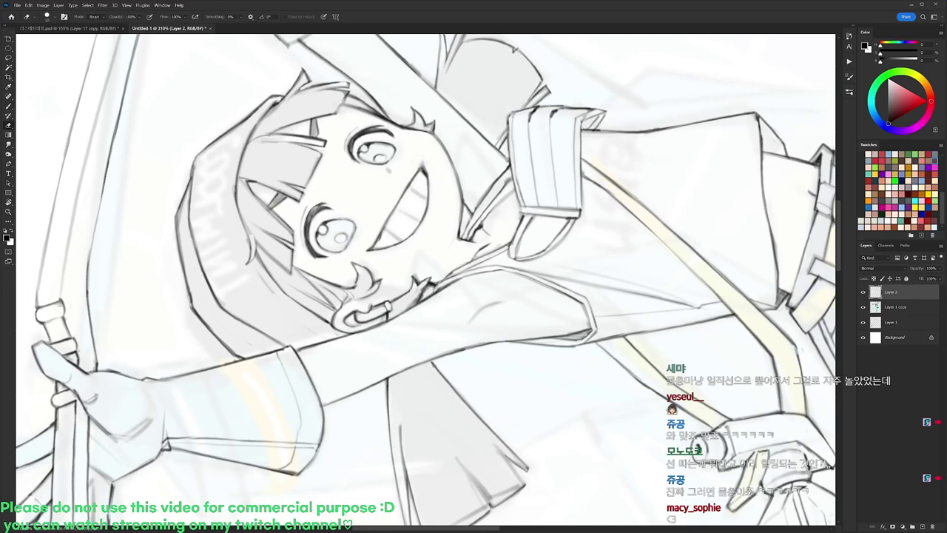
{"action": "key", "text": "e"}
{"action": "key", "text": "r"}
{"action": "left_click_drag", "start_coordinate": [437, 156], "coordinate": [548, 256]}
{"action": "key", "text": "e"}
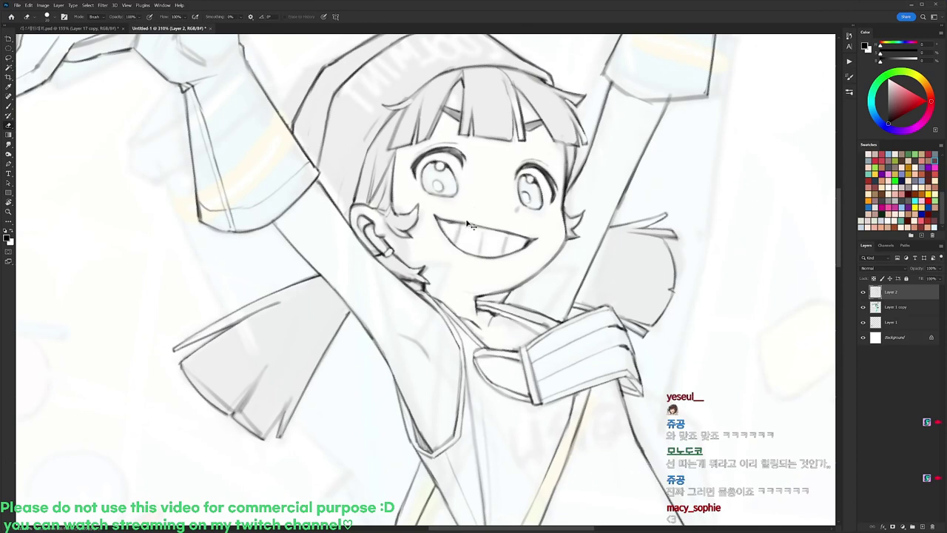
Thicken and clean up the far corner of the smile.
{"action": "key", "text": "b"}
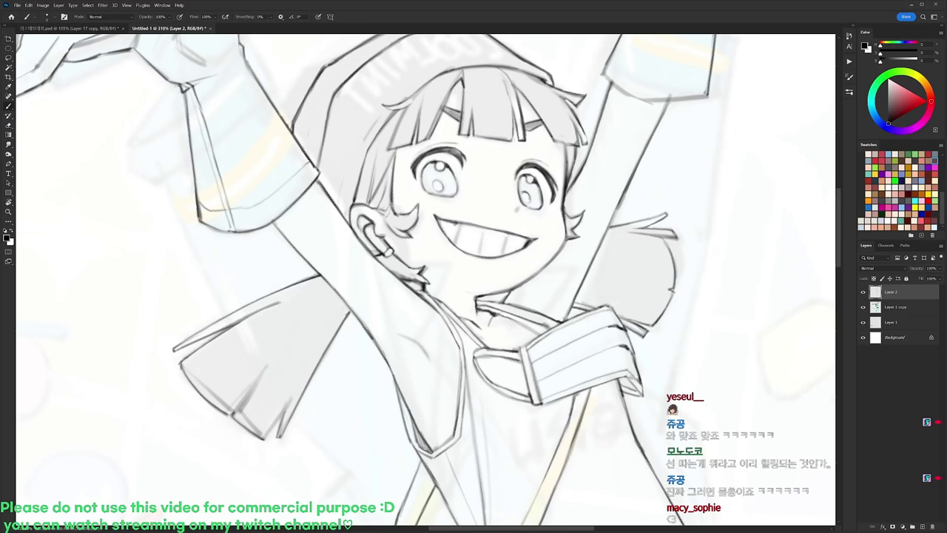
{"action": "key", "text": "e"}
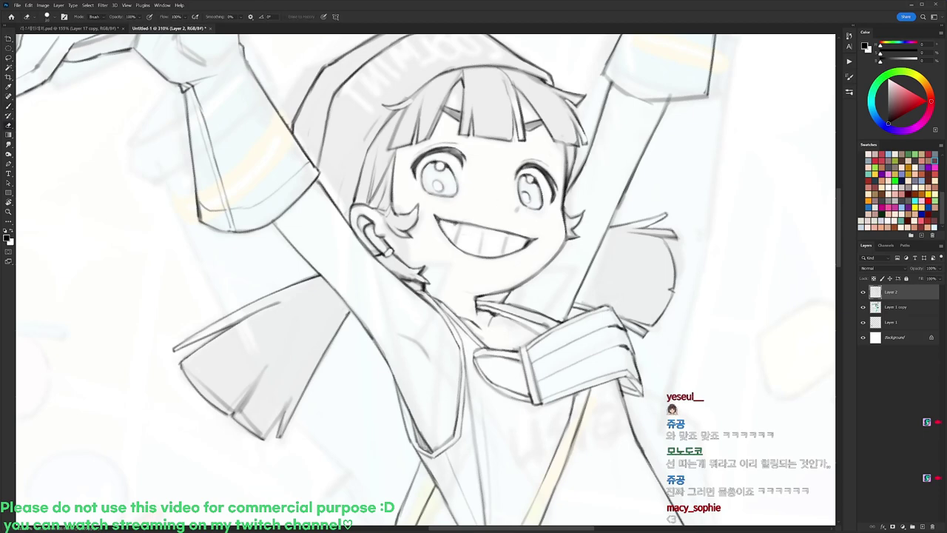
{"action": "key", "text": "b"}
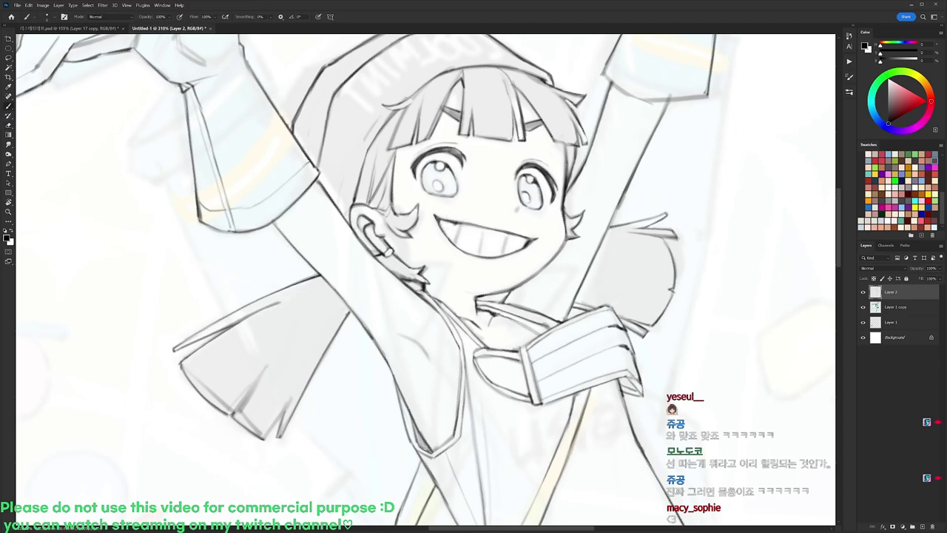
{"action": "key", "text": "e"}
{"action": "key", "text": "b"}
{"action": "key", "text": "r"}
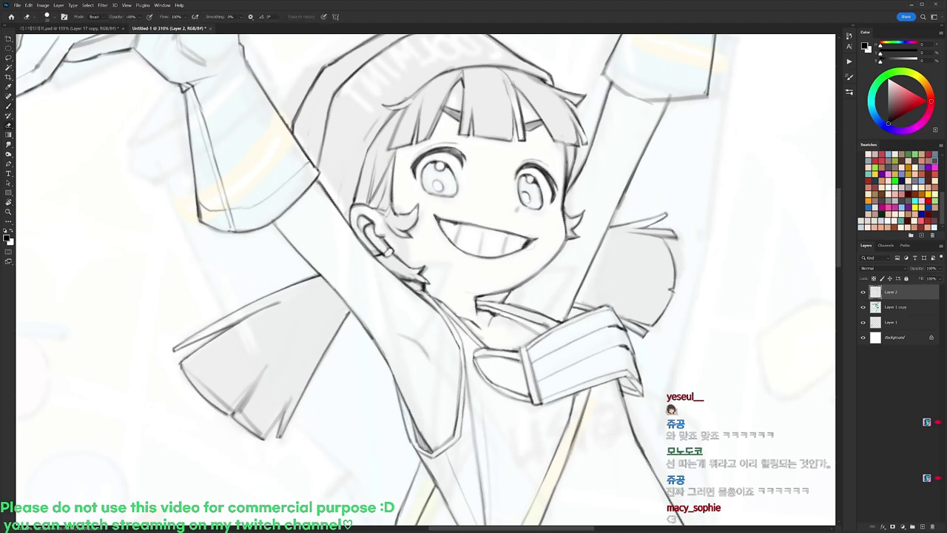
{"action": "left_click_drag", "start_coordinate": [599, 222], "coordinate": [556, 407]}
{"action": "key", "text": "b"}
{"action": "key", "text": "r"}
{"action": "mouse_move", "coordinate": [563, 352]}
{"action": "left_mouse_down"}
{"action": "mouse_move", "coordinate": [577, 318]}
{"action": "mouse_move", "coordinate": [537, 134]}
{"action": "left_mouse_up"}
{"action": "key", "text": "b"}
Erase the vertical tooth divisions inside the open mouth.
{"action": "key", "text": "e"}
{"action": "mouse_move", "coordinate": [507, 210]}
{"action": "left_mouse_down"}
{"action": "mouse_move", "coordinate": [467, 227]}
{"action": "mouse_move", "coordinate": [443, 223]}
{"action": "mouse_move", "coordinate": [488, 228]}
{"action": "left_mouse_up"}
{"action": "key", "text": "b"}
{"action": "key", "text": "e"}
{"action": "key", "text": "r"}
{"action": "mouse_move", "coordinate": [488, 185]}
{"action": "left_mouse_down"}
{"action": "mouse_move", "coordinate": [517, 213]}
{"action": "mouse_move", "coordinate": [533, 317]}
{"action": "left_mouse_up"}
{"action": "key", "text": "e"}
{"action": "key", "text": "r"}
{"action": "mouse_move", "coordinate": [481, 292]}
{"action": "left_mouse_down"}
{"action": "mouse_move", "coordinate": [456, 231]}
{"action": "mouse_move", "coordinate": [436, 224]}
{"action": "mouse_move", "coordinate": [460, 225]}
{"action": "left_mouse_up"}
{"action": "key", "text": "e"}
{"action": "key", "text": "r"}
Draw the lower edge of the upper teeth with a small fang near the ear-side mouth corner.
{"action": "key", "text": "b"}
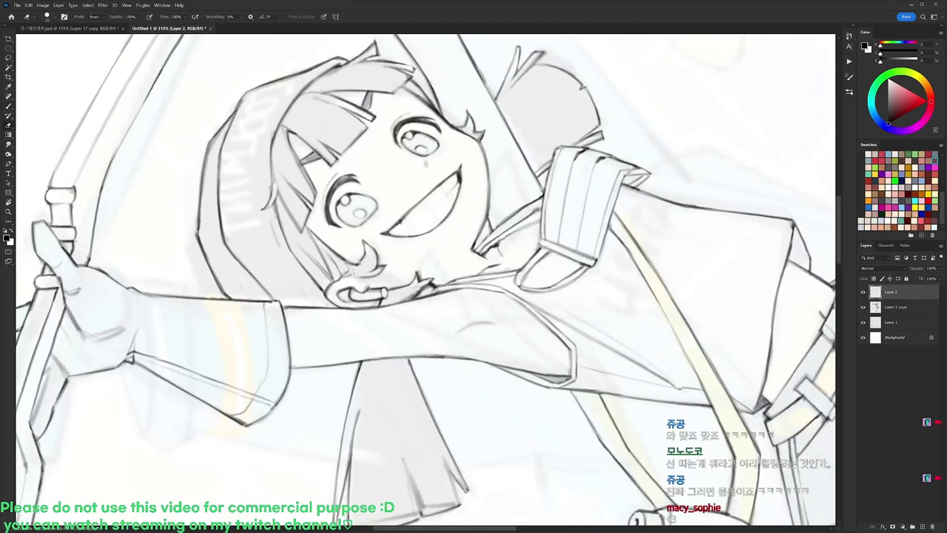
{"action": "key", "text": "r"}
{"action": "mouse_move", "coordinate": [507, 248]}
{"action": "left_mouse_down"}
{"action": "mouse_move", "coordinate": [555, 393]}
{"action": "mouse_move", "coordinate": [529, 384]}
{"action": "left_mouse_up"}
{"action": "key", "text": "b"}
{"action": "key", "text": "e"}
{"action": "key", "text": "b"}
{"action": "left_click_drag", "start_coordinate": [472, 256], "coordinate": [480, 256]}
{"action": "key", "text": "e"}
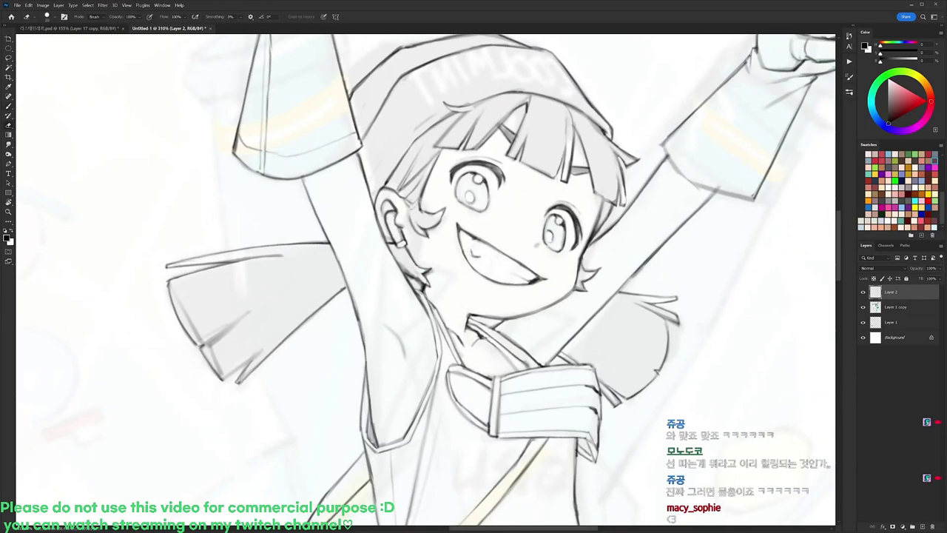
{"action": "key", "text": "b"}
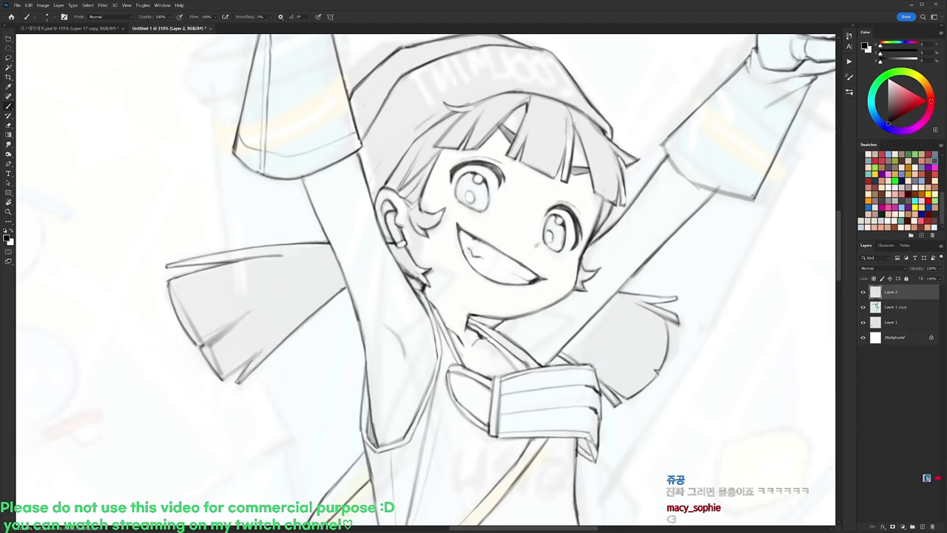
{"action": "key", "text": "e"}
{"action": "key", "text": "b"}
Touch up the tooth line inside the mouth with small brush and eraser corrections.
{"action": "key", "text": "r"}
{"action": "mouse_move", "coordinate": [553, 354]}
{"action": "left_mouse_down"}
{"action": "mouse_move", "coordinate": [572, 267]}
{"action": "mouse_move", "coordinate": [526, 172]}
{"action": "mouse_move", "coordinate": [544, 203]}
{"action": "mouse_move", "coordinate": [564, 305]}
{"action": "left_mouse_up"}
{"action": "key", "text": "r"}
{"action": "key", "text": "b"}
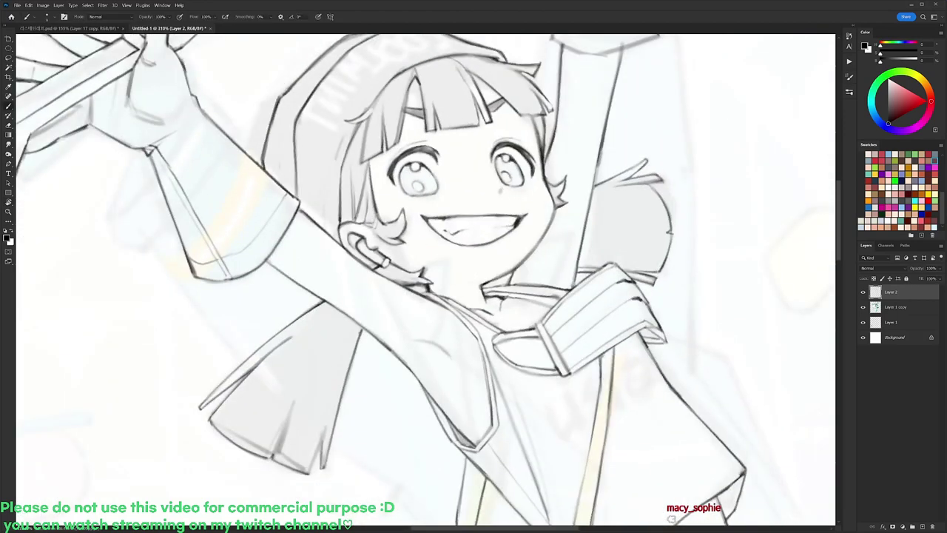
{"action": "key", "text": "e"}
{"action": "key", "text": "b"}
{"action": "key", "text": "r"}
{"action": "left_click_drag", "start_coordinate": [582, 171], "coordinate": [616, 278]}
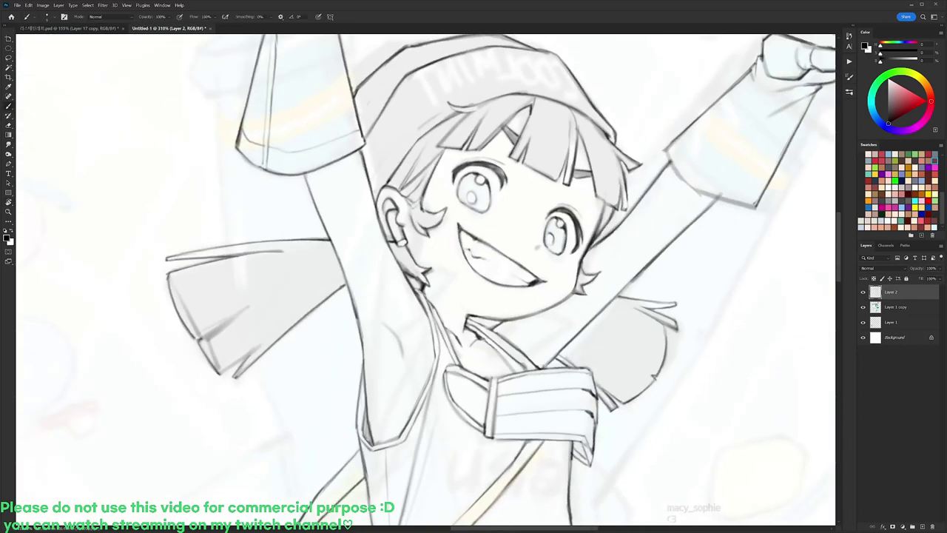
Review the inked face against the whole figure with the canvas upright.
{"action": "left_click_drag", "start_coordinate": [508, 213], "coordinate": [462, 214]}
{"action": "key", "text": "r"}
{"action": "left_click_drag", "start_coordinate": [645, 211], "coordinate": [624, 159]}
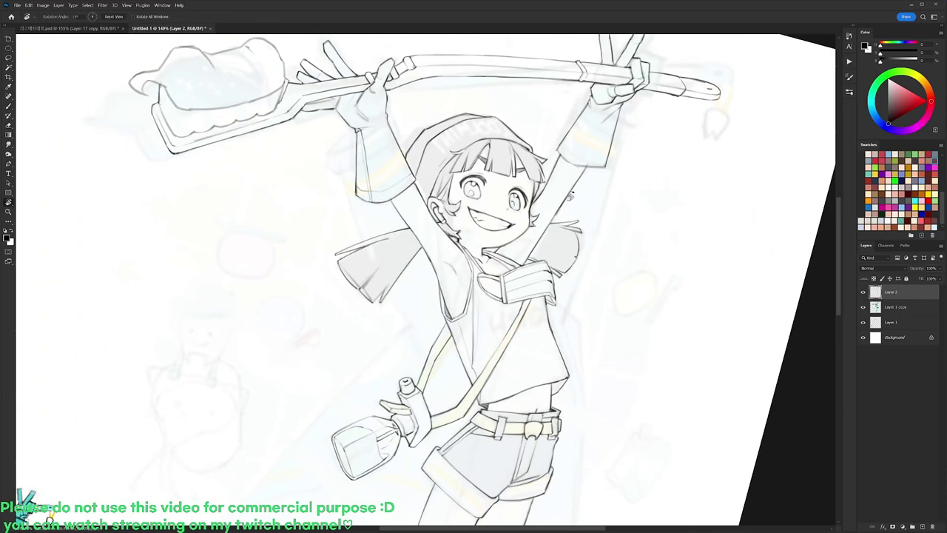
{"action": "scroll", "coordinate": [496, 207], "scroll_direction": "up", "scroll_amount": 2}
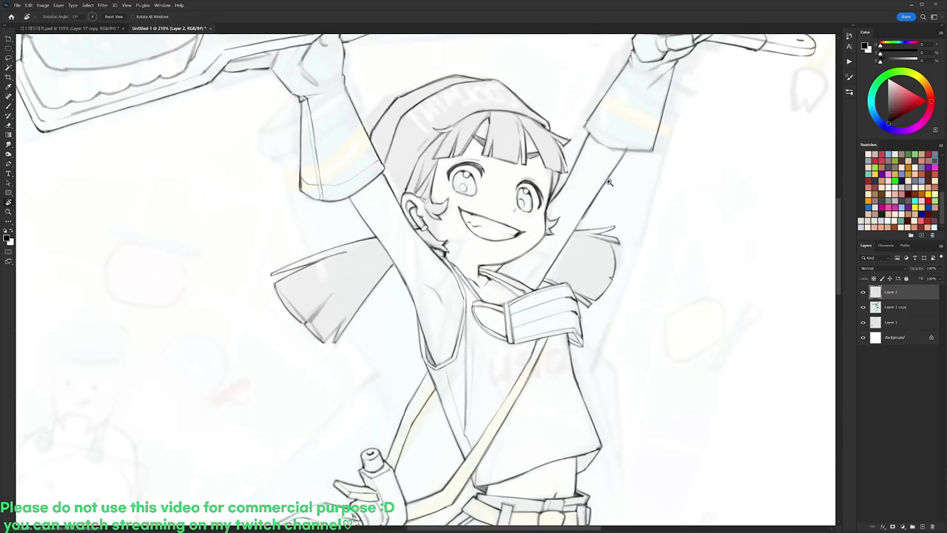
{"action": "key", "text": "ctrl+0"}
{"action": "key", "text": "Escape"}
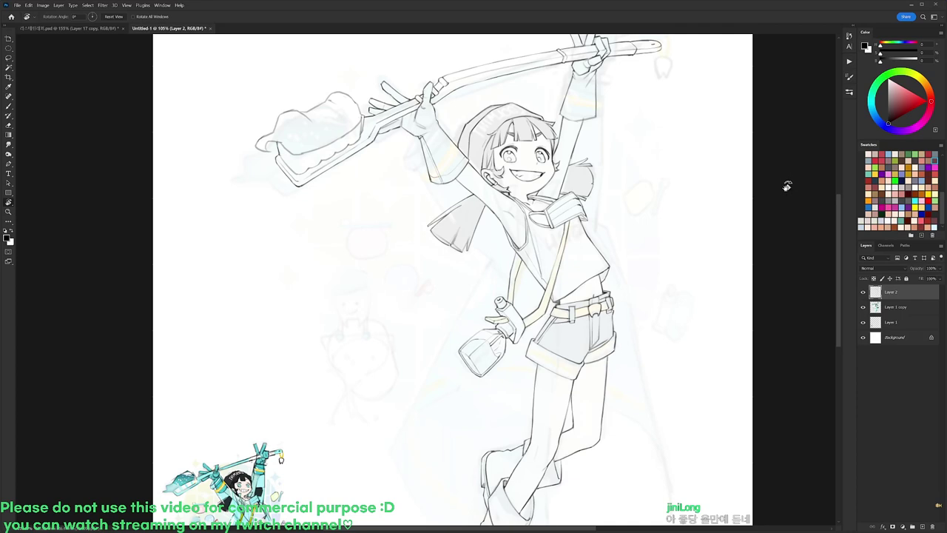
Toggle Layer 2's visibility to compare the line art with the rough sketch across the whole figure.
{"action": "left_click", "coordinate": [863, 293]}
{"action": "left_click", "coordinate": [863, 294]}
{"action": "left_click", "coordinate": [862, 293]}
{"action": "left_click", "coordinate": [862, 294]}
{"action": "scroll", "coordinate": [793, 296], "scroll_direction": "down", "scroll_amount": 3}
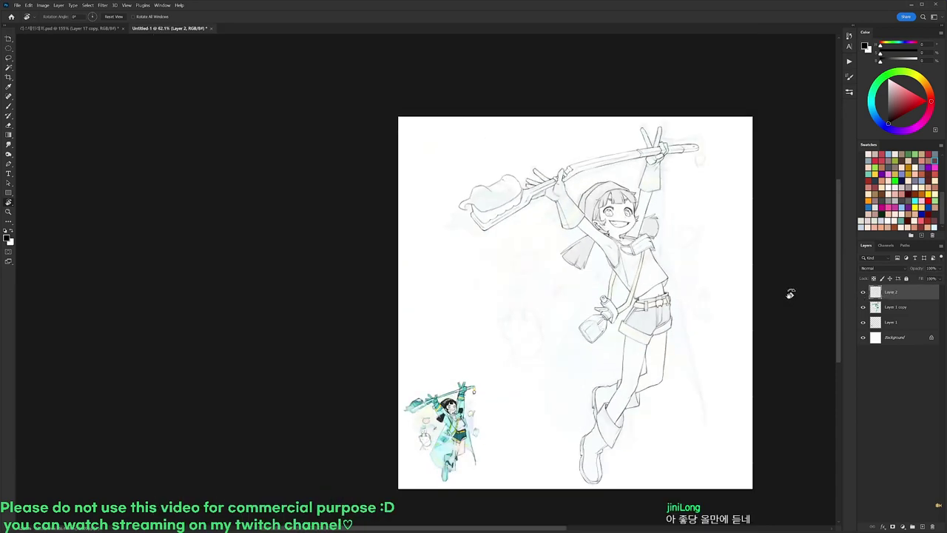
Raise the fill of Layer 1 copy to 100%, hide that colour sketch, and make Layer 2 the active layer.
{"action": "left_click", "coordinate": [896, 308]}
{"action": "left_click", "coordinate": [940, 279]}
{"action": "left_click", "coordinate": [939, 287]}
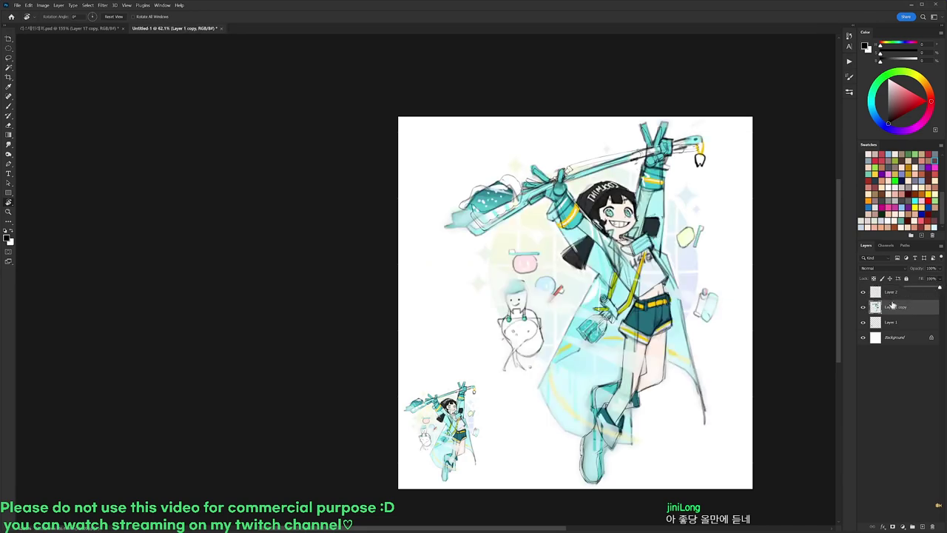
{"action": "mouse_move", "coordinate": [939, 287]}
{"action": "left_mouse_down"}
{"action": "mouse_move", "coordinate": [919, 288]}
{"action": "mouse_move", "coordinate": [939, 288]}
{"action": "left_mouse_up"}
{"action": "left_click", "coordinate": [863, 307]}
{"action": "left_click", "coordinate": [889, 295]}
{"action": "left_click", "coordinate": [862, 307]}
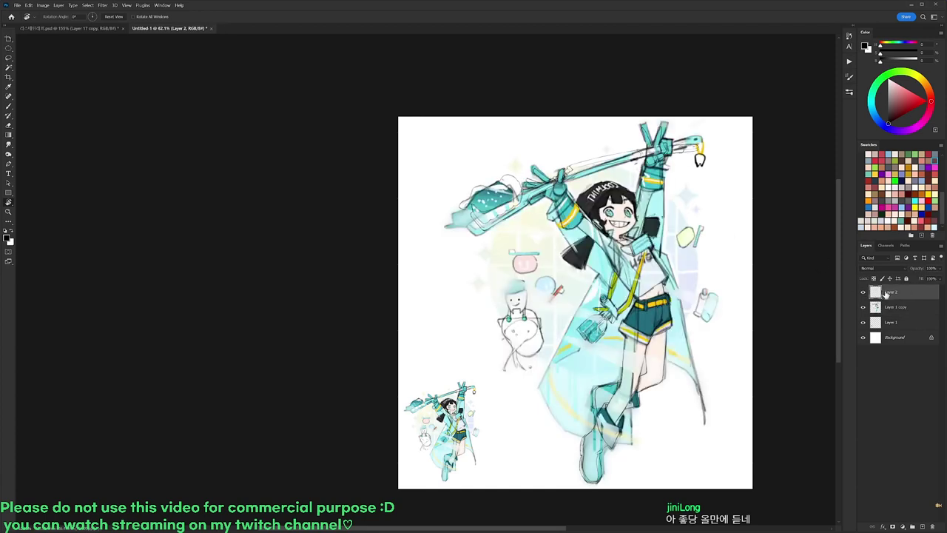
{"action": "left_click", "coordinate": [863, 307]}
Place a small nose mark between the eyes and the smiling mouth with fine brush and eraser touches.
{"action": "scroll", "coordinate": [640, 215], "scroll_direction": "up", "scroll_amount": 5}
{"action": "key", "text": "b"}
{"action": "key", "text": "e"}
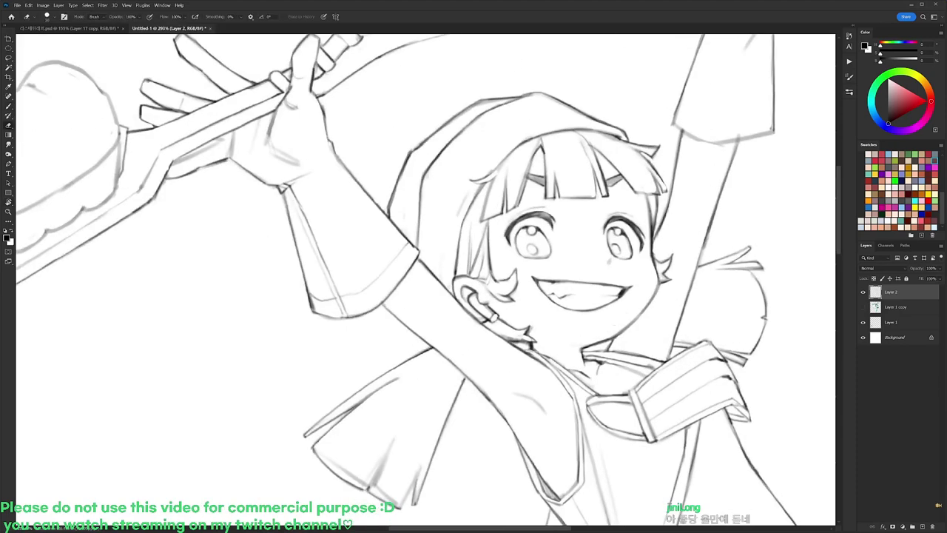
{"action": "key", "text": "b"}
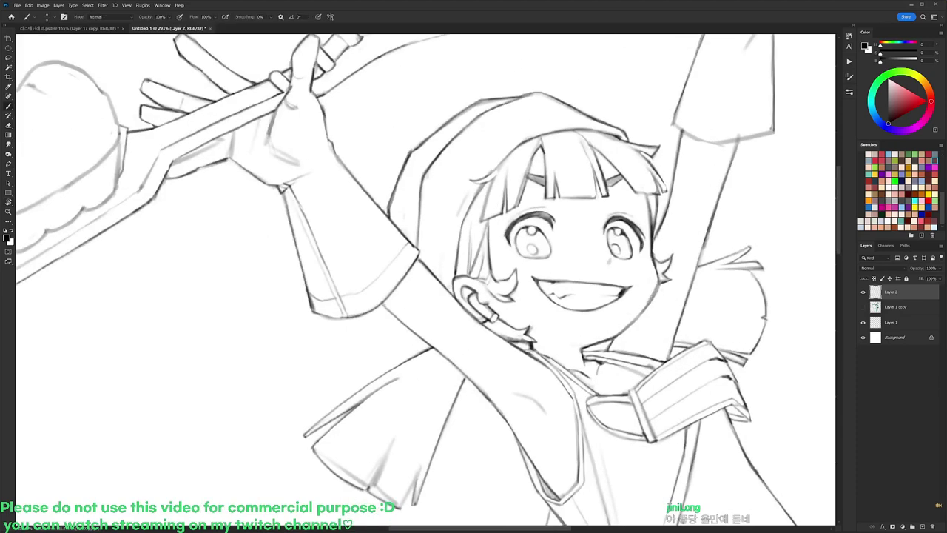
{"action": "key", "text": "e"}
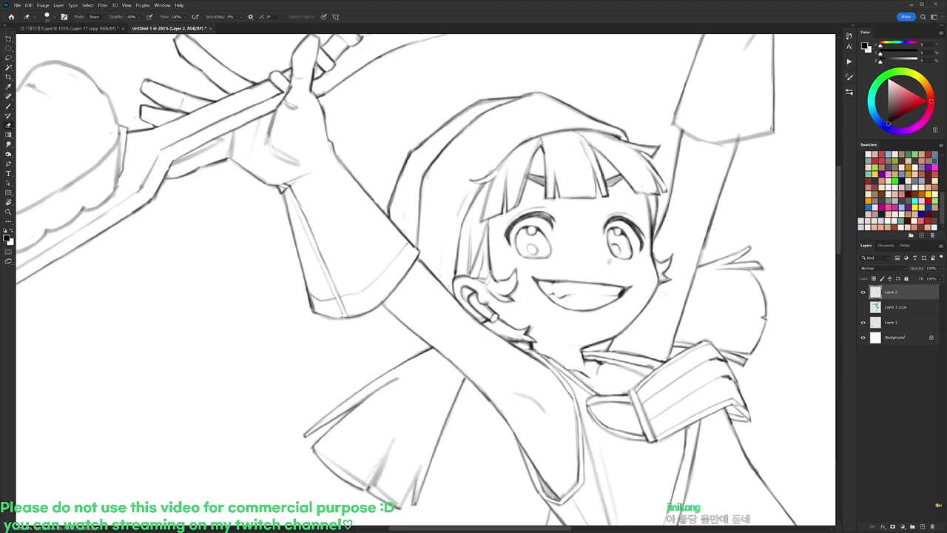
{"action": "key", "text": "b"}
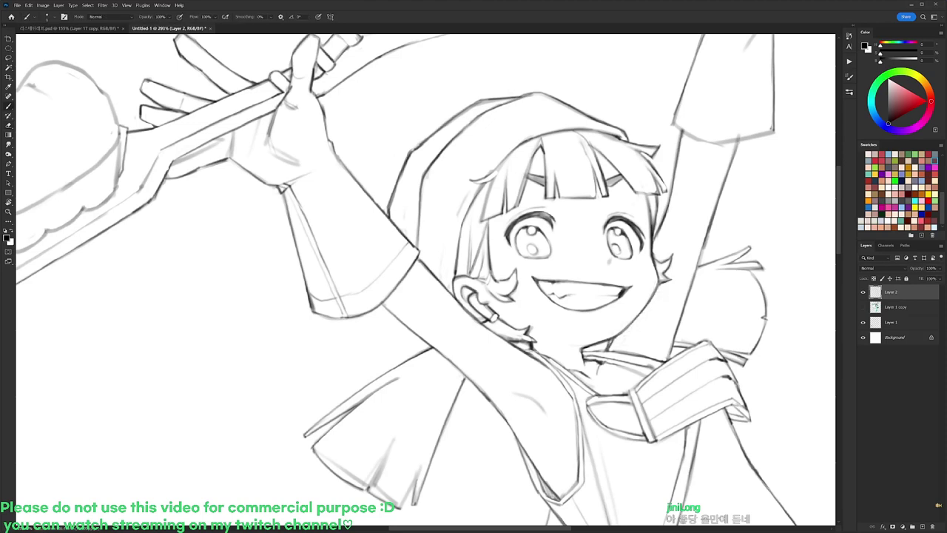
{"action": "key", "text": "e"}
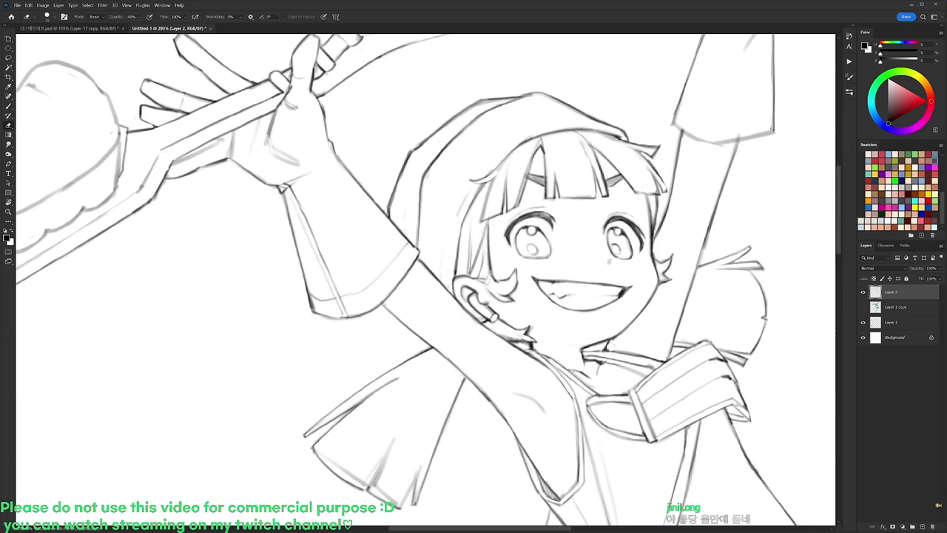
{"action": "key", "text": "r"}
{"action": "mouse_move", "coordinate": [592, 266]}
{"action": "left_mouse_down"}
{"action": "mouse_move", "coordinate": [592, 281]}
{"action": "mouse_move", "coordinate": [563, 185]}
{"action": "left_mouse_up"}
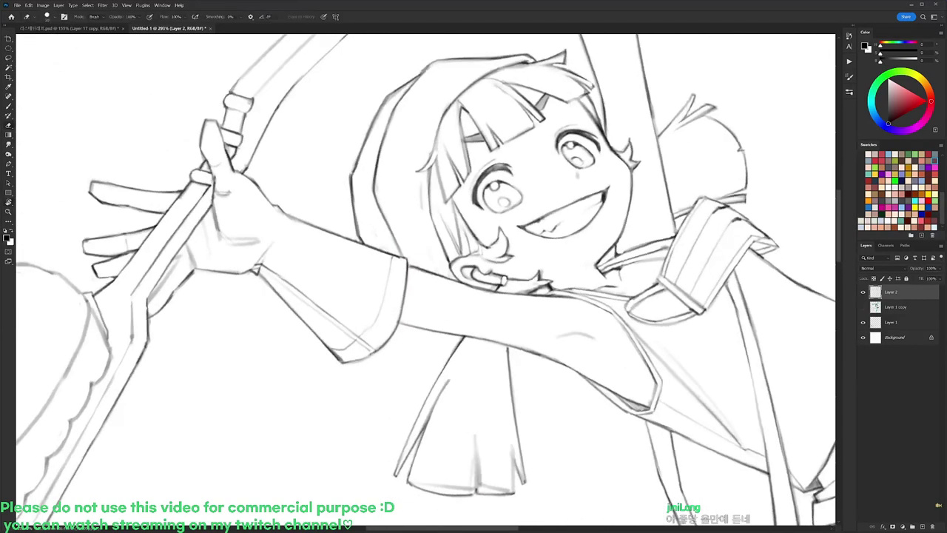
{"action": "key", "text": "b"}
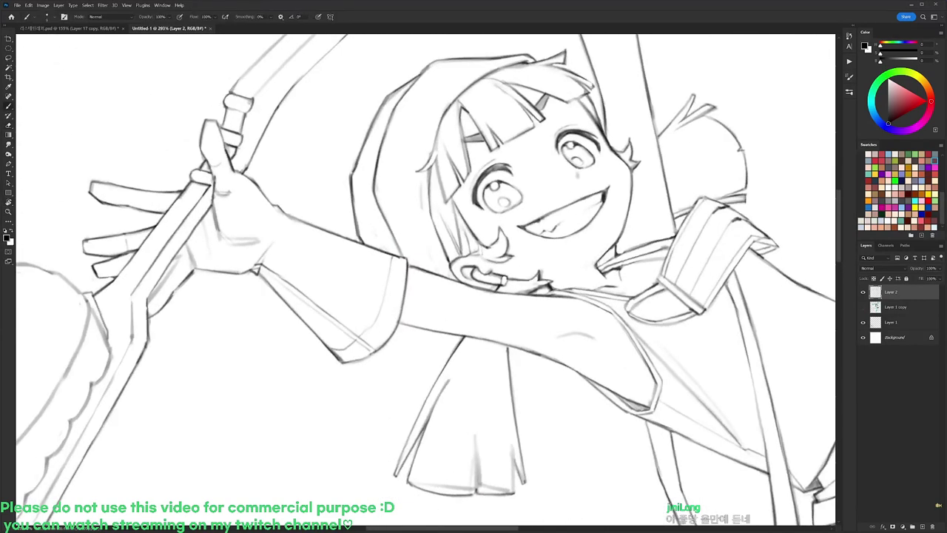
Refine the nose with short, light strokes between the far eye and the upper lip.
{"action": "key", "text": "r"}
{"action": "left_click_drag", "start_coordinate": [670, 196], "coordinate": [684, 303]}
{"action": "mouse_move", "coordinate": [706, 215]}
{"action": "left_mouse_down"}
{"action": "mouse_move", "coordinate": [713, 262]}
{"action": "mouse_move", "coordinate": [699, 327]}
{"action": "mouse_move", "coordinate": [658, 328]}
{"action": "left_mouse_up"}
{"action": "mouse_move", "coordinate": [702, 325]}
{"action": "left_mouse_down"}
{"action": "mouse_move", "coordinate": [739, 272]}
{"action": "mouse_move", "coordinate": [761, 201]}
{"action": "left_mouse_up"}
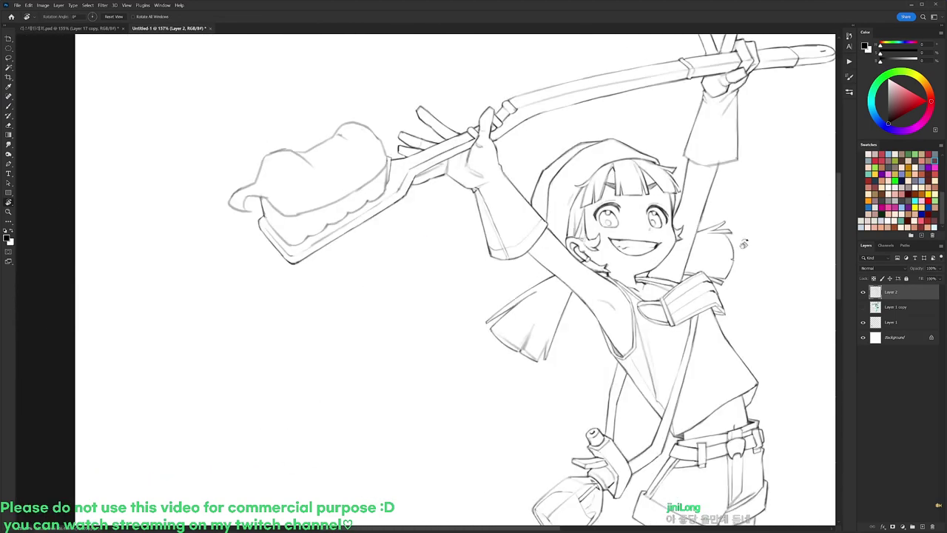
{"action": "left_click_drag", "start_coordinate": [661, 229], "coordinate": [662, 227]}
{"action": "scroll", "coordinate": [661, 228], "scroll_direction": "up", "scroll_amount": 2}
{"action": "key", "text": "b"}
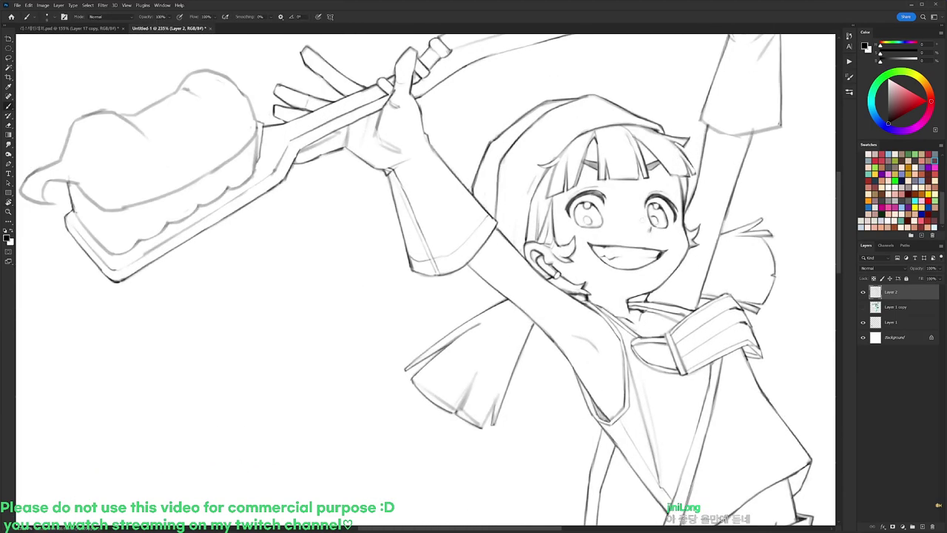
{"action": "left_click_drag", "start_coordinate": [713, 219], "coordinate": [671, 225]}
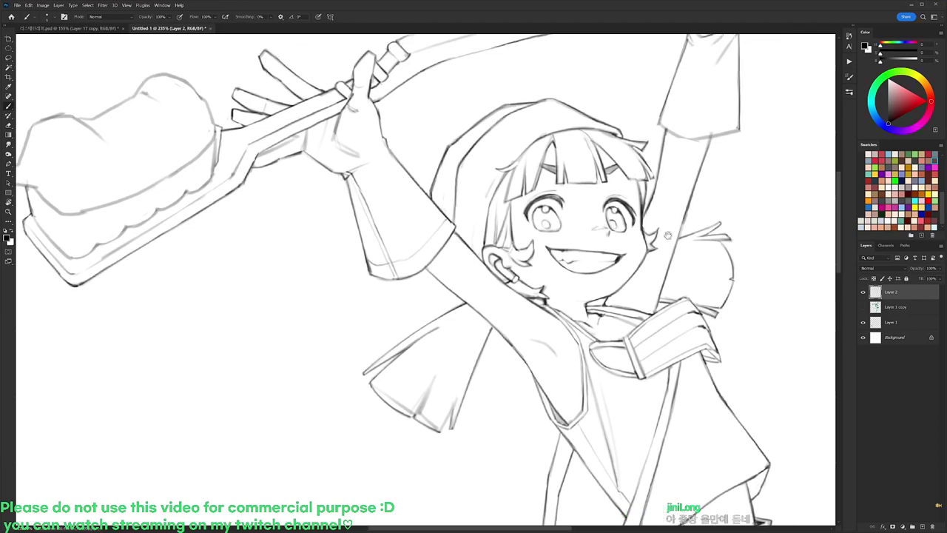
Make a large circular marquee selection centred on the character's face.
{"action": "key", "text": "r"}
{"action": "left_click_drag", "start_coordinate": [687, 186], "coordinate": [722, 280]}
{"action": "key", "text": "m"}
{"action": "left_click_drag", "start_coordinate": [636, 252], "coordinate": [620, 318]}
{"action": "key", "text": "ctrl+d"}
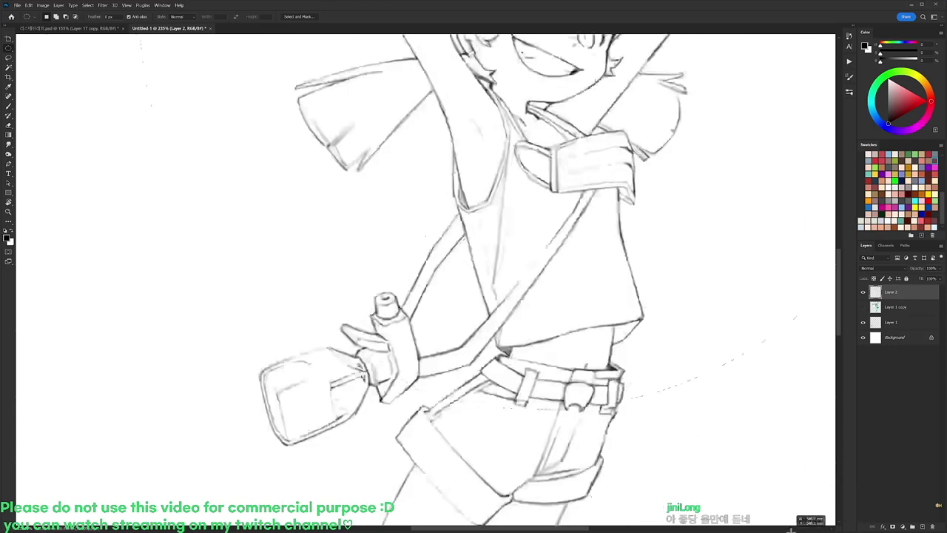
{"action": "scroll", "coordinate": [772, 471], "scroll_direction": "down", "scroll_amount": 10}
{"action": "left_click_drag", "start_coordinate": [543, 194], "coordinate": [599, 444]}
{"action": "left_click_drag", "start_coordinate": [711, 356], "coordinate": [694, 236], "text": "ctrl"}
Scale the circular selection down to about 57% in Quick Mask so it closely surrounds the head.
{"action": "key", "text": "r"}
{"action": "key", "text": "r"}
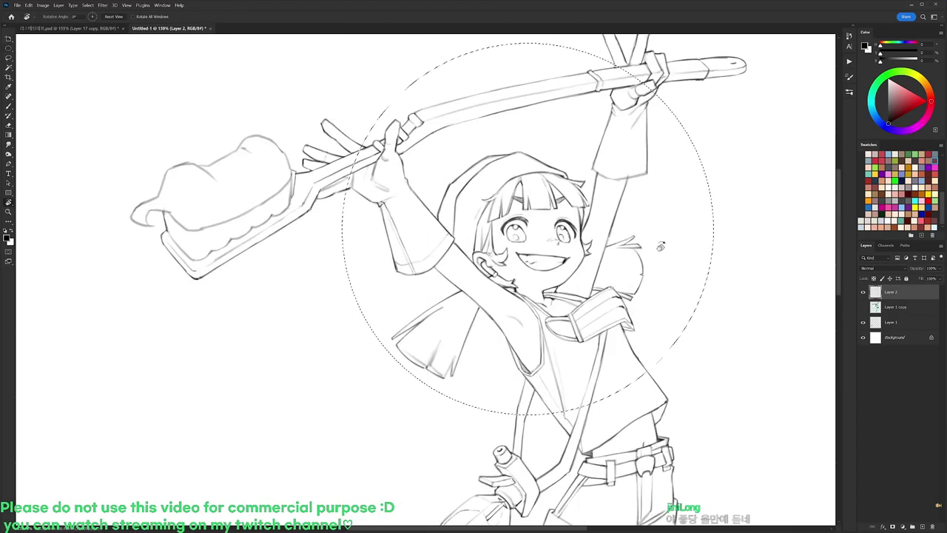
{"action": "key", "text": "q"}
{"action": "key", "text": "ctrl+t"}
{"action": "left_click_drag", "start_coordinate": [712, 44], "coordinate": [630, 124]}
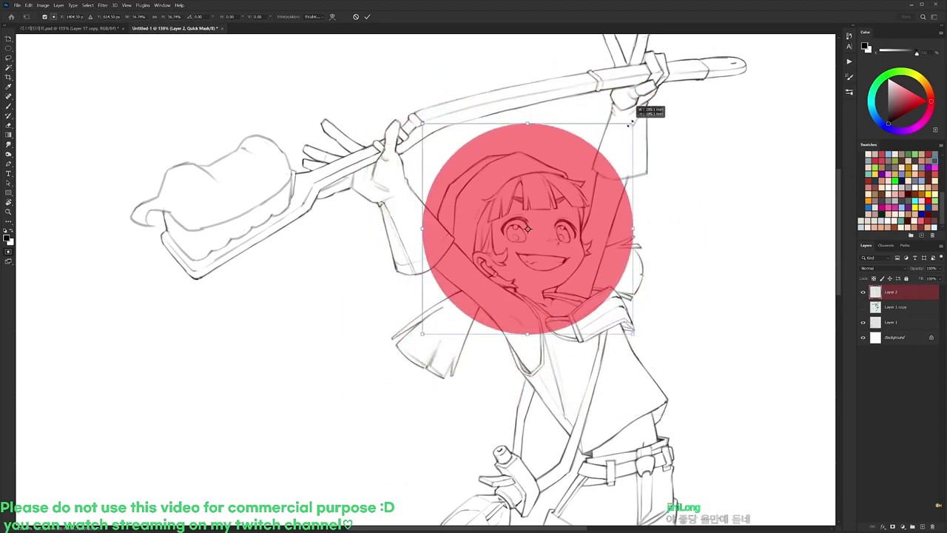
{"action": "key", "text": "Return"}
{"action": "key", "text": "q"}
{"action": "key", "text": "r"}
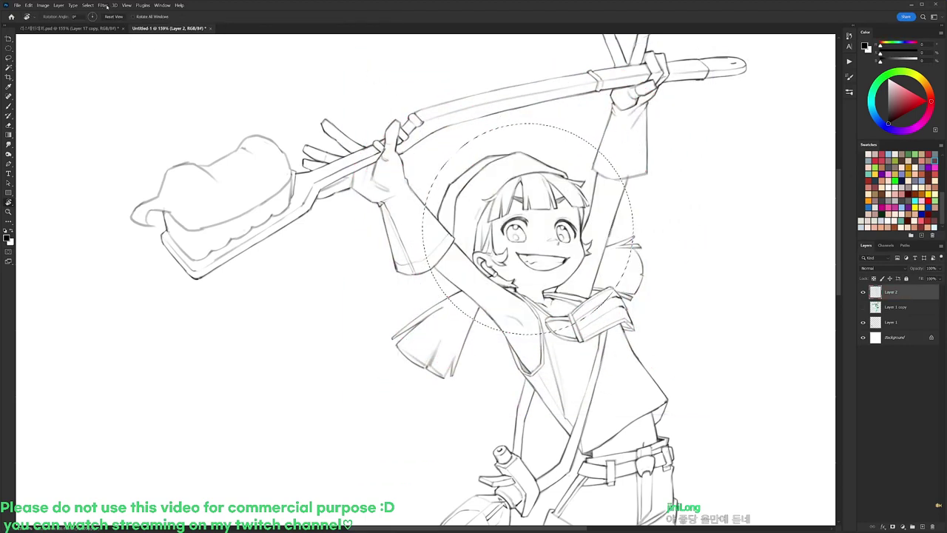
Apply the Spherize distortion to the selected head with a slight negative amount, and clear the selection.
{"action": "left_click", "coordinate": [103, 5]}
{"action": "mouse_move", "coordinate": [143, 114]}
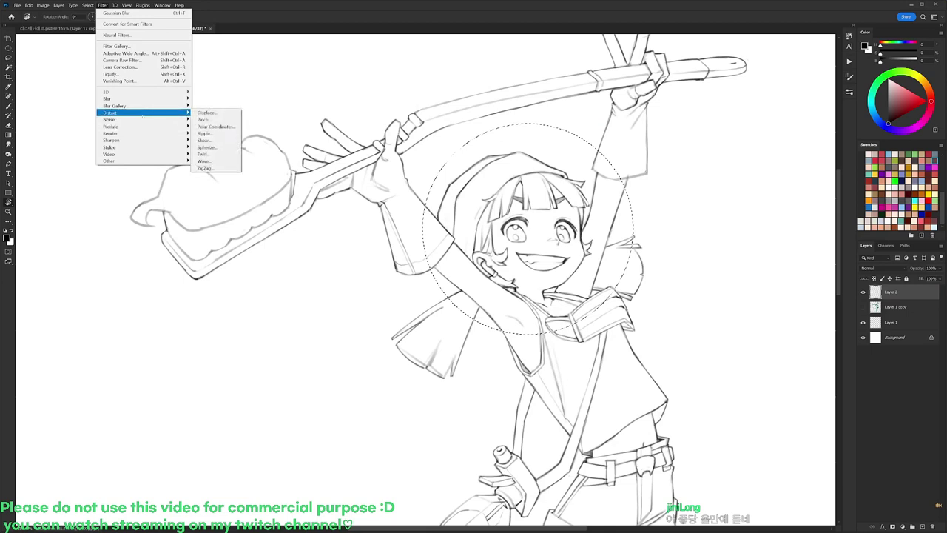
{"action": "left_click", "coordinate": [206, 148]}
{"action": "left_click_drag", "start_coordinate": [626, 311], "coordinate": [622, 312]}
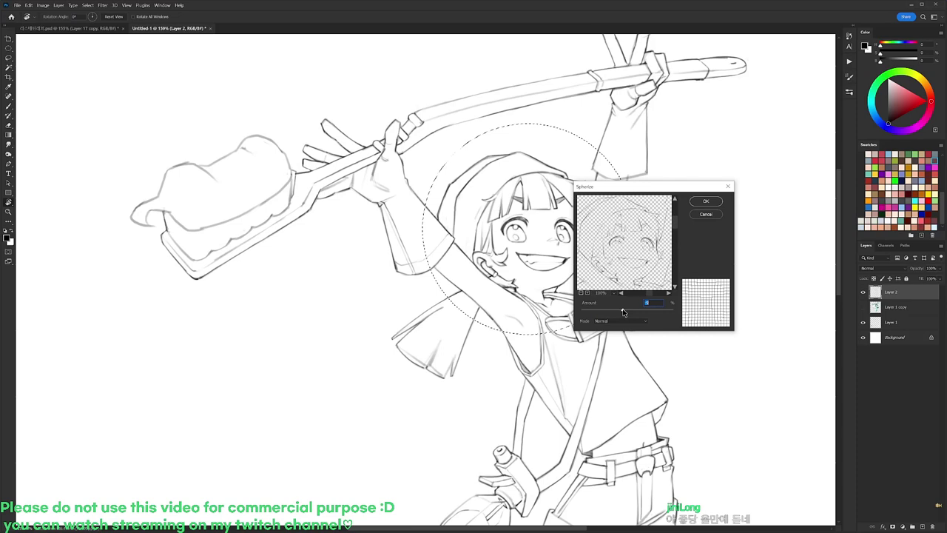
{"action": "left_click", "coordinate": [706, 202]}
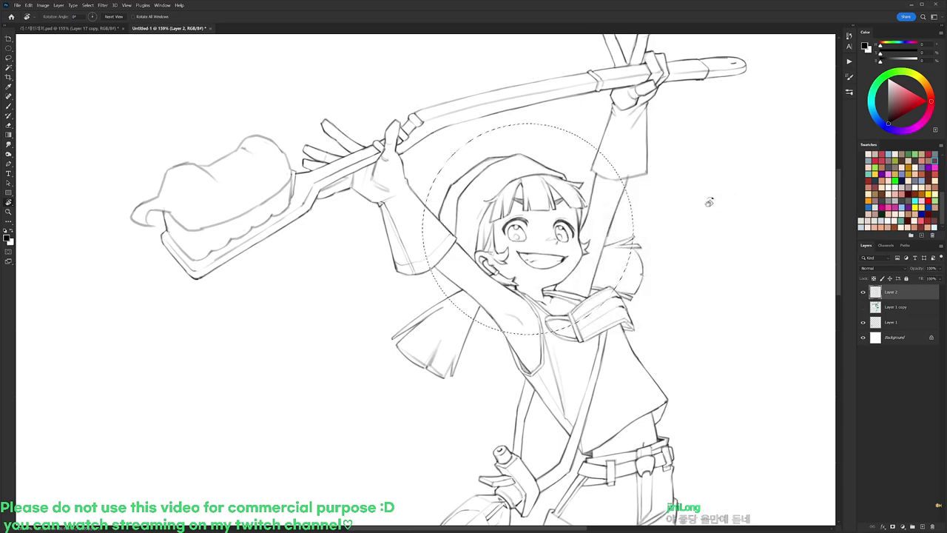
{"action": "key", "text": "ctrl+d"}
Reshape the beanie's crown and front outline into soft folds with lasso, brush and eraser touch-ups.
{"action": "scroll", "coordinate": [709, 206], "scroll_direction": "down", "scroll_amount": 2}
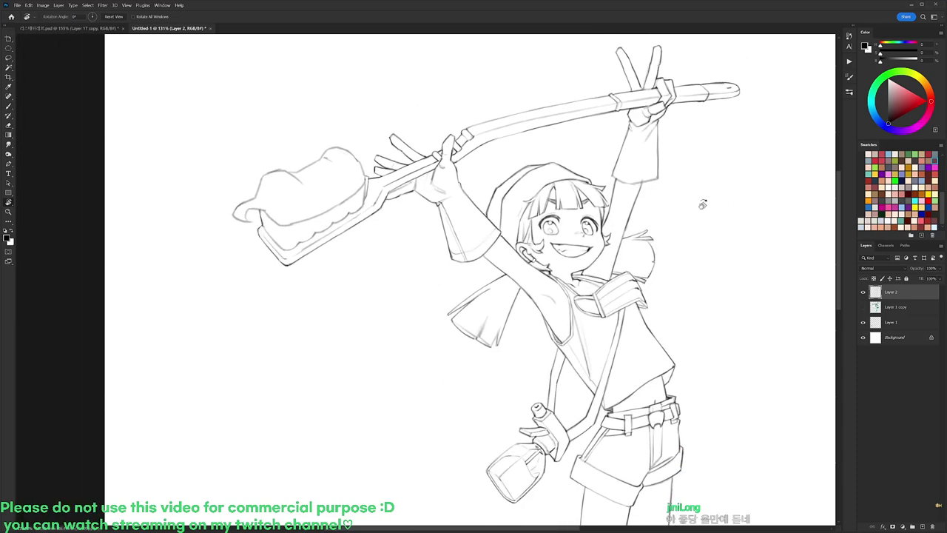
{"action": "scroll", "coordinate": [555, 245], "scroll_direction": "up", "scroll_amount": 9}
{"action": "key", "text": "b"}
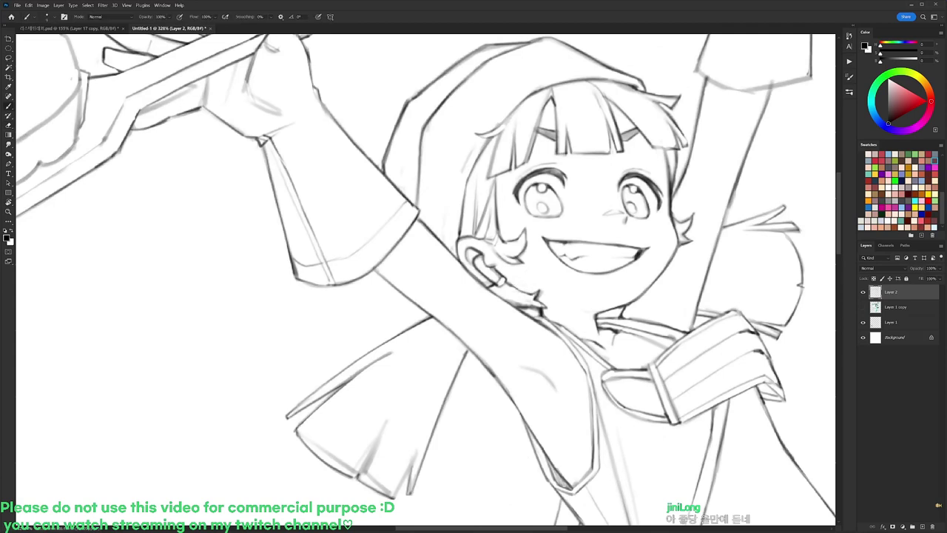
{"action": "scroll", "coordinate": [704, 219], "scroll_direction": "down", "scroll_amount": 8}
{"action": "scroll", "coordinate": [705, 220], "scroll_direction": "up", "scroll_amount": 6}
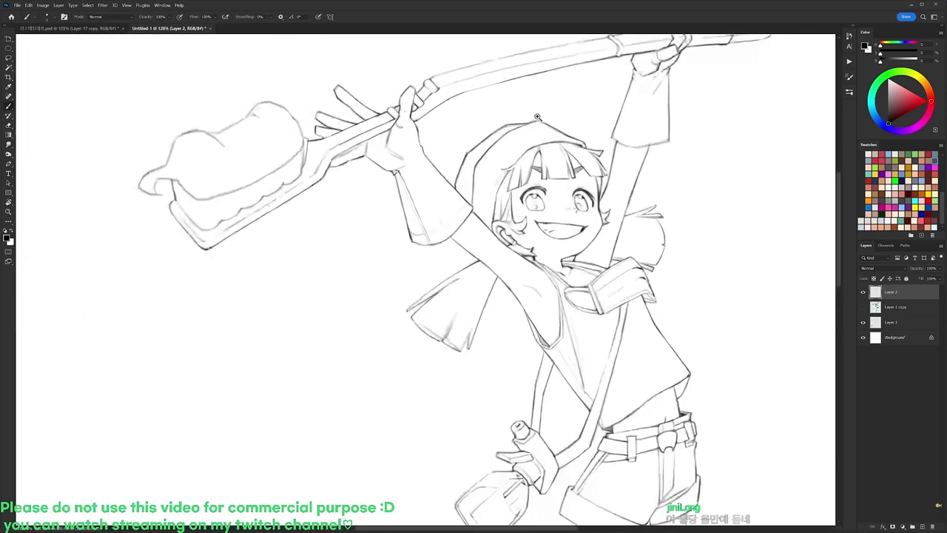
{"action": "key", "text": "l"}
{"action": "mouse_move", "coordinate": [576, 131]}
{"action": "left_mouse_down"}
{"action": "mouse_move", "coordinate": [477, 186]}
{"action": "mouse_move", "coordinate": [450, 226]}
{"action": "mouse_move", "coordinate": [445, 258]}
{"action": "mouse_move", "coordinate": [418, 237]}
{"action": "mouse_move", "coordinate": [443, 138]}
{"action": "mouse_move", "coordinate": [572, 116]}
{"action": "mouse_move", "coordinate": [557, 131]}
{"action": "mouse_move", "coordinate": [631, 170]}
{"action": "left_mouse_up"}
{"action": "key", "text": "ctrl+d"}
{"action": "key", "text": "e"}
{"action": "key", "text": "b"}
{"action": "key", "text": "e"}
{"action": "key", "text": "b"}
{"action": "key", "text": "e"}
{"action": "key", "text": "b"}
{"action": "key", "text": "e"}
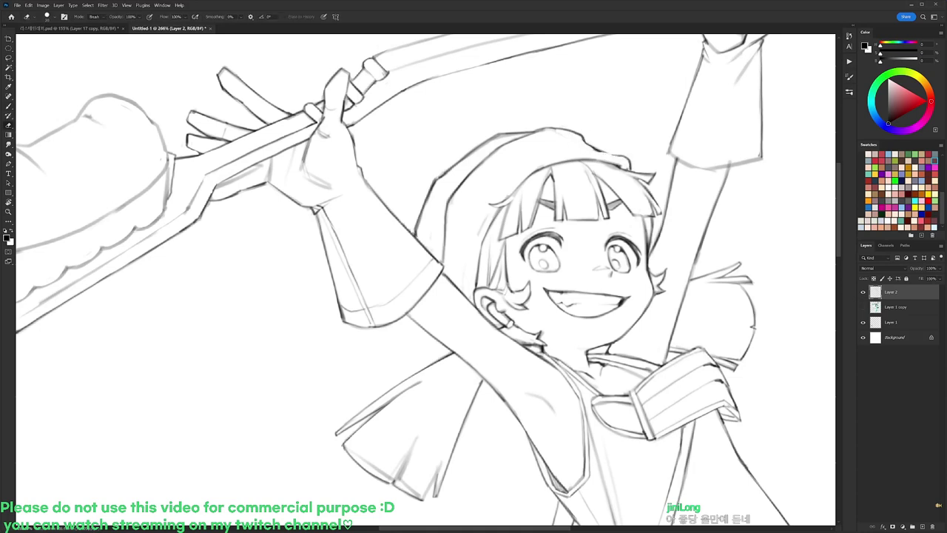
{"action": "key", "text": "b"}
{"action": "key", "text": "e"}
{"action": "mouse_move", "coordinate": [679, 159]}
{"action": "left_mouse_down"}
{"action": "mouse_move", "coordinate": [708, 171]}
{"action": "mouse_move", "coordinate": [753, 160]}
{"action": "mouse_move", "coordinate": [729, 180]}
{"action": "mouse_move", "coordinate": [644, 120]}
{"action": "left_mouse_up"}
{"action": "key", "text": "b"}
{"action": "key", "text": "e"}
{"action": "key", "text": "b"}
{"action": "key", "text": "e"}
Show the colour sketch on Layer 1 copy and lower its fill to about 22%.
{"action": "left_click", "coordinate": [863, 306]}
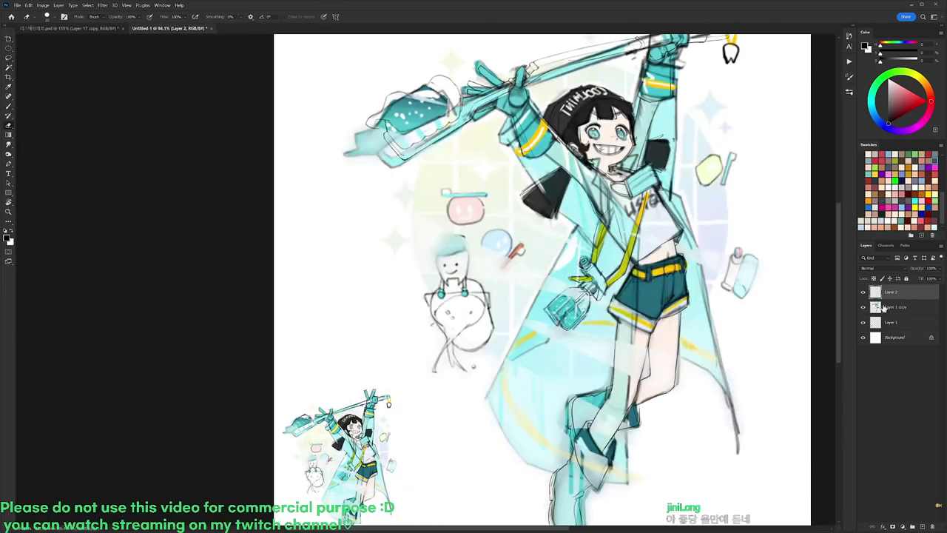
{"action": "left_click", "coordinate": [880, 309]}
{"action": "left_click", "coordinate": [939, 279]}
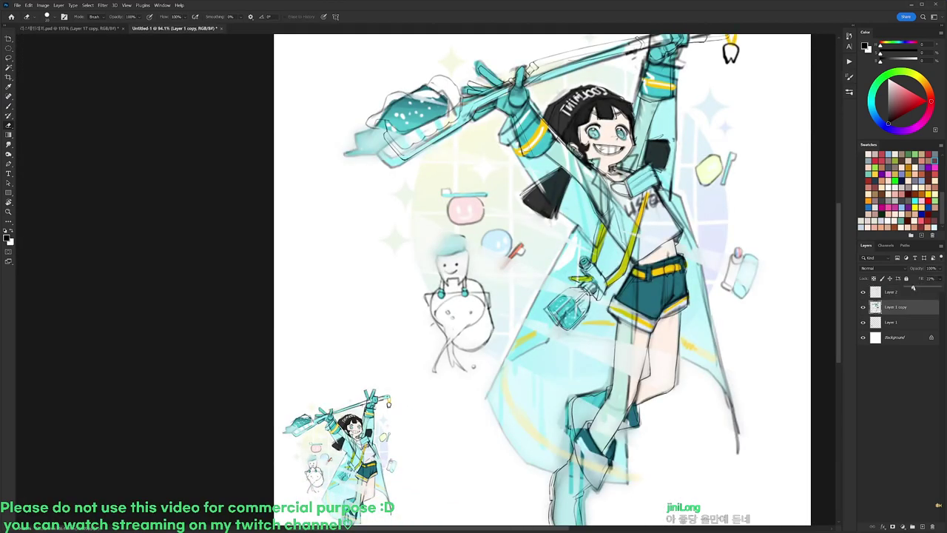
{"action": "left_click_drag", "start_coordinate": [913, 288], "coordinate": [912, 288]}
Sketch the upper edge of a strap in red on Layer 2, slanting across the brush-side glove's wrist.
{"action": "left_click", "coordinate": [891, 293]}
{"action": "left_click", "coordinate": [928, 101]}
{"action": "scroll", "coordinate": [520, 119], "scroll_direction": "up", "scroll_amount": 5}
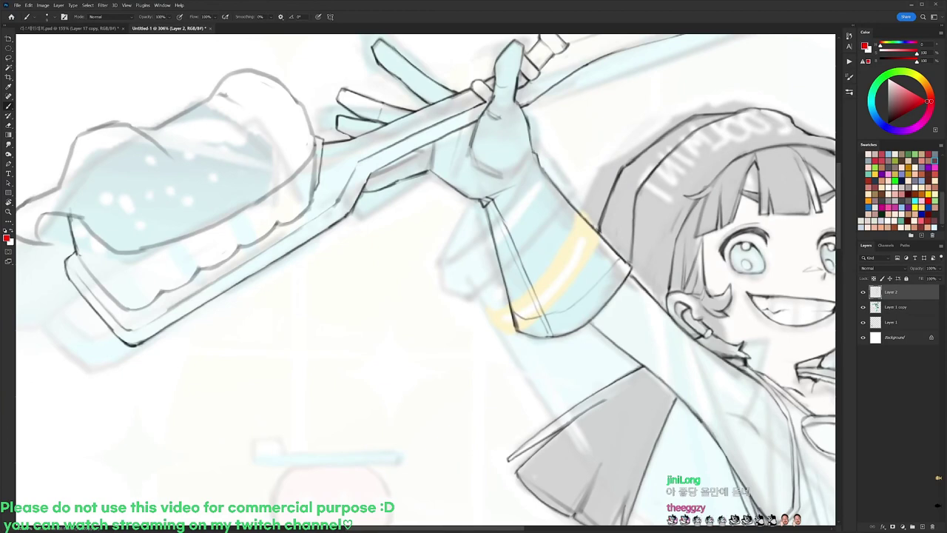
{"action": "mouse_move", "coordinate": [537, 150]}
{"action": "left_mouse_down"}
{"action": "mouse_move", "coordinate": [562, 175]}
{"action": "mouse_move", "coordinate": [537, 168]}
{"action": "mouse_move", "coordinate": [471, 252]}
{"action": "left_mouse_up"}
{"action": "key", "text": "ctrl+z"}
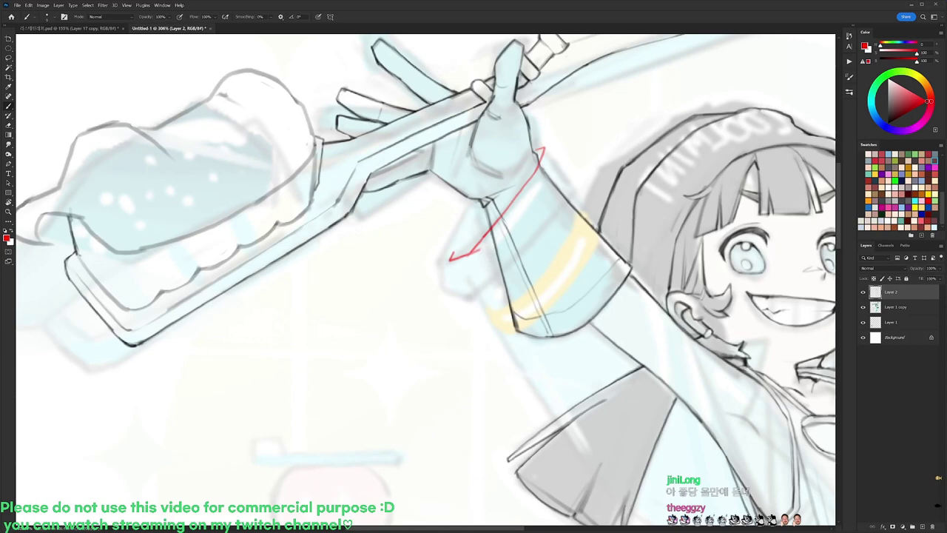
{"action": "key", "text": "e"}
{"action": "mouse_move", "coordinate": [483, 255]}
{"action": "left_mouse_down"}
{"action": "mouse_move", "coordinate": [498, 271]}
{"action": "mouse_move", "coordinate": [486, 290]}
{"action": "left_mouse_up"}
{"action": "key", "text": "b"}
Complete the red wrist strap with an angular end piece, a small circle inside it, a lower edge and a closing side.
{"action": "key", "text": "r"}
{"action": "left_click_drag", "start_coordinate": [566, 209], "coordinate": [577, 240]}
{"action": "key", "text": "b"}
{"action": "left_click_drag", "start_coordinate": [448, 266], "coordinate": [494, 213]}
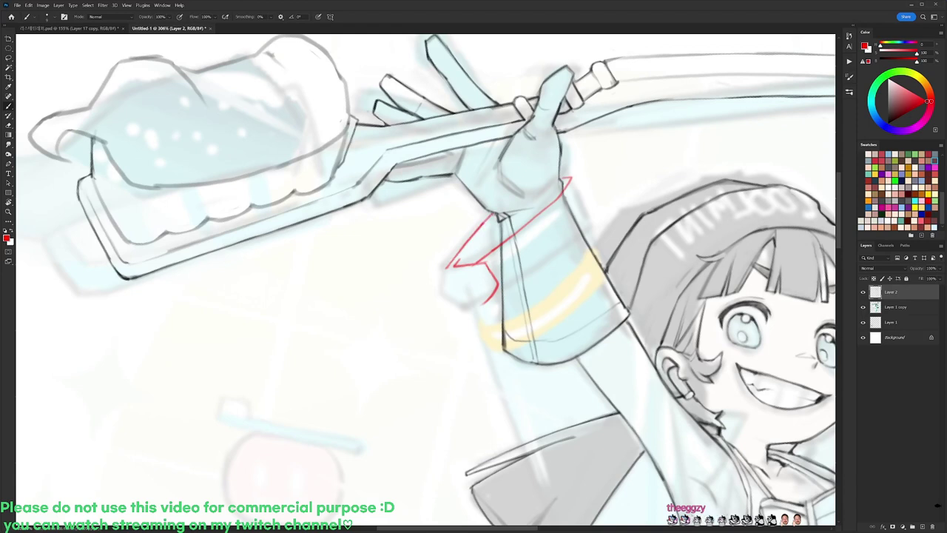
{"action": "left_click_drag", "start_coordinate": [446, 271], "coordinate": [456, 292]}
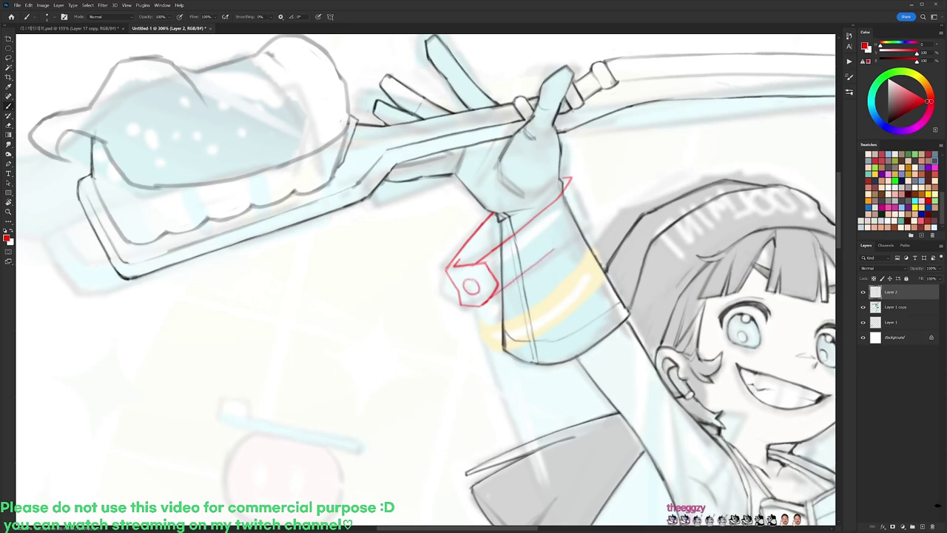
{"action": "left_click_drag", "start_coordinate": [496, 288], "coordinate": [584, 225]}
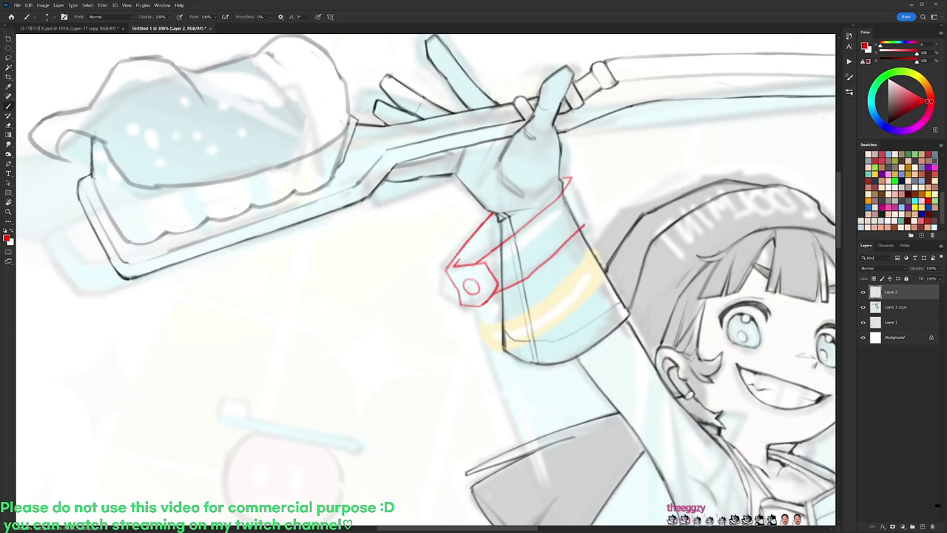
{"action": "left_click_drag", "start_coordinate": [574, 175], "coordinate": [586, 228]}
{"action": "key", "text": "e"}
{"action": "key", "text": "b"}
Step back through the red strap strokes and restore them to compare the cuff with and without them.
{"action": "key", "text": "ctrl+z"}
{"action": "key", "text": "ctrl+z"}
{"action": "key", "text": "ctrl+z"}
{"action": "key", "text": "ctrl+z"}
{"action": "key", "text": "ctrl+z"}
{"action": "key", "text": "ctrl+z"}
{"action": "key", "text": "ctrl+z"}
{"action": "key", "text": "ctrl+z"}
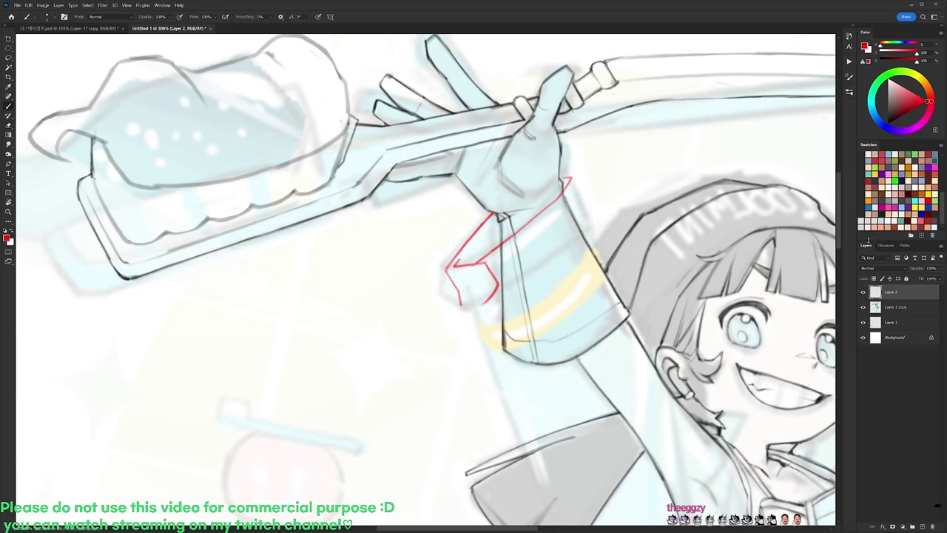
{"action": "key", "text": "ctrl+shift+z"}
{"action": "key", "text": "ctrl+shift+z"}
{"action": "key", "text": "ctrl+shift+z"}
{"action": "key", "text": "ctrl+shift+z"}
{"action": "key", "text": "ctrl+shift+z"}
{"action": "key", "text": "ctrl+shift+z"}
{"action": "key", "text": "ctrl+shift+z"}
{"action": "key", "text": "ctrl+z"}
{"action": "key", "text": "ctrl+shift+z"}
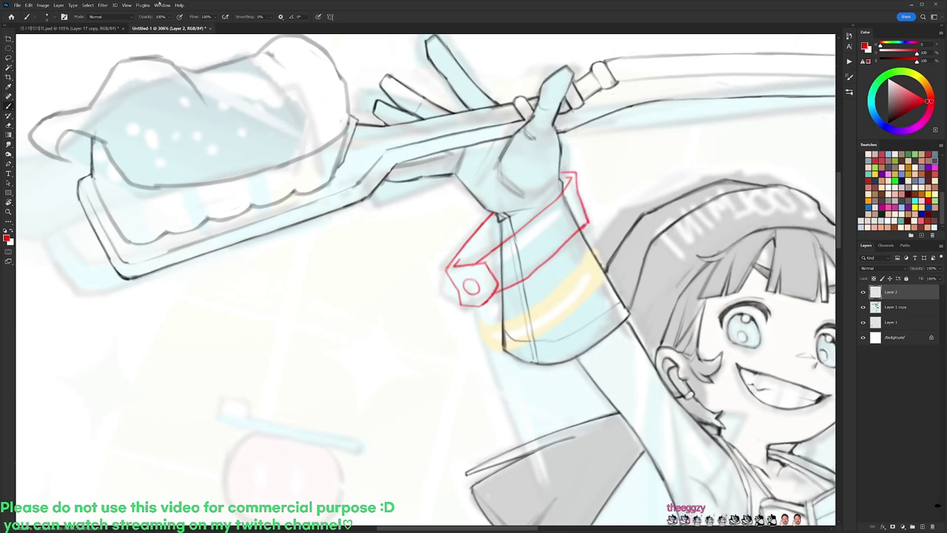
Select the red strap strokes on Layer 2 by Color Range with increased fuzziness, copy them to a new layer above, and deselect.
{"action": "left_click", "coordinate": [89, 5]}
{"action": "left_click", "coordinate": [111, 77]}
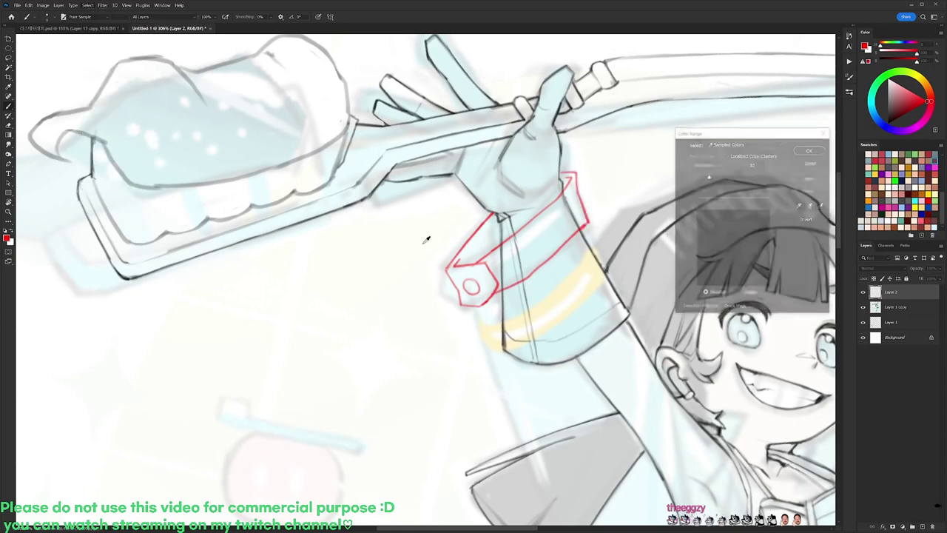
{"action": "left_click", "coordinate": [458, 261]}
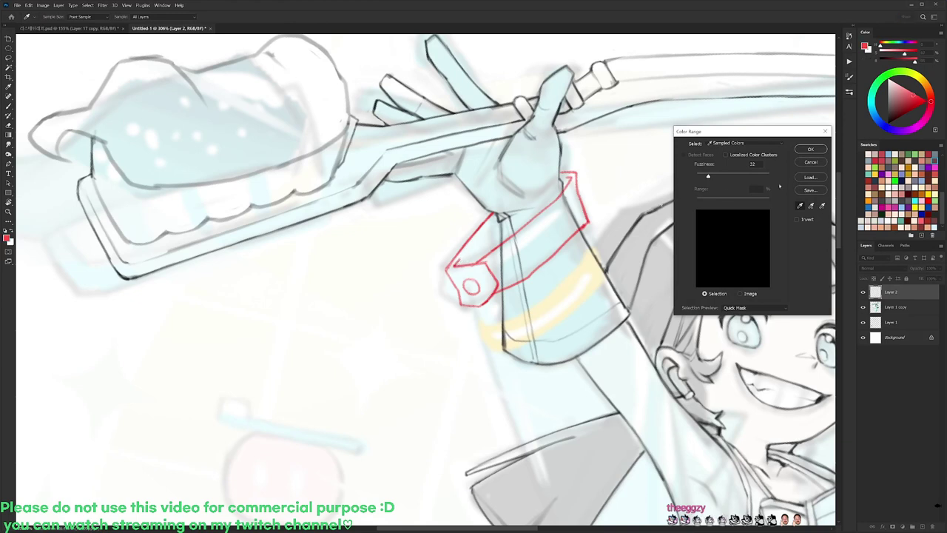
{"action": "left_click_drag", "start_coordinate": [742, 176], "coordinate": [754, 175]}
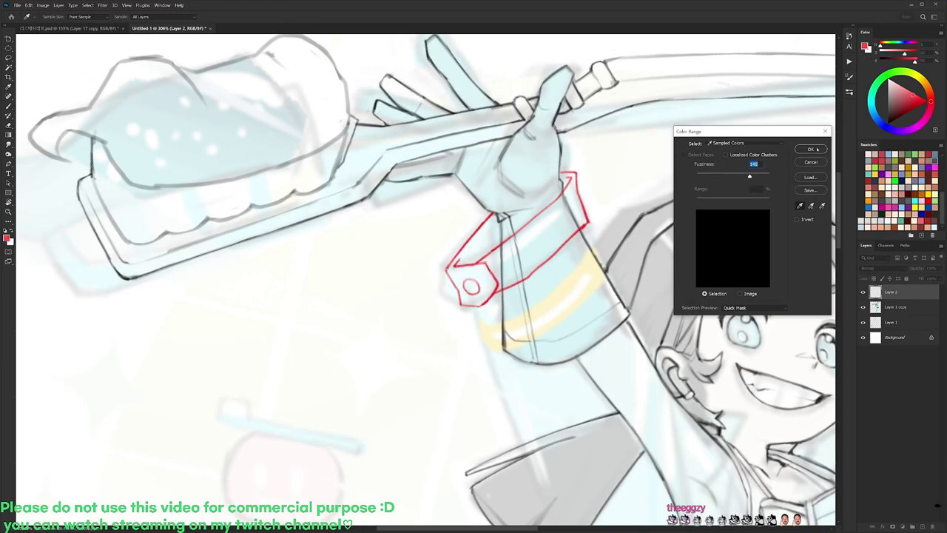
{"action": "left_click", "coordinate": [810, 149]}
{"action": "key", "text": "ctrl+d"}
Hide the new strap layer and toggle the layers beneath to check which red strokes remain on Layer 2.
{"action": "left_click", "coordinate": [863, 307]}
{"action": "left_click", "coordinate": [863, 307]}
{"action": "left_click", "coordinate": [863, 307]}
{"action": "left_click", "coordinate": [862, 291]}
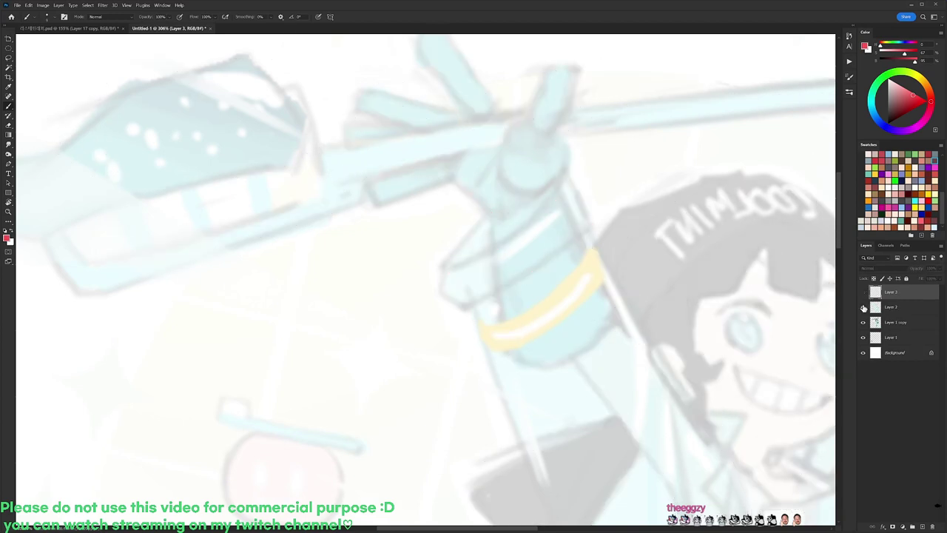
{"action": "left_click", "coordinate": [863, 307]}
On Layer 2, delete the leftover red strap strokes outside and across the glove cuff with lasso selections and the eraser.
{"action": "left_click", "coordinate": [881, 307]}
{"action": "key", "text": "l"}
{"action": "mouse_move", "coordinate": [494, 214]}
{"action": "left_mouse_down"}
{"action": "mouse_move", "coordinate": [498, 291]}
{"action": "mouse_move", "coordinate": [477, 339]}
{"action": "mouse_move", "coordinate": [457, 201]}
{"action": "left_mouse_up"}
{"action": "key", "text": "Delete"}
{"action": "key", "text": "ctrl+d"}
{"action": "key", "text": "e"}
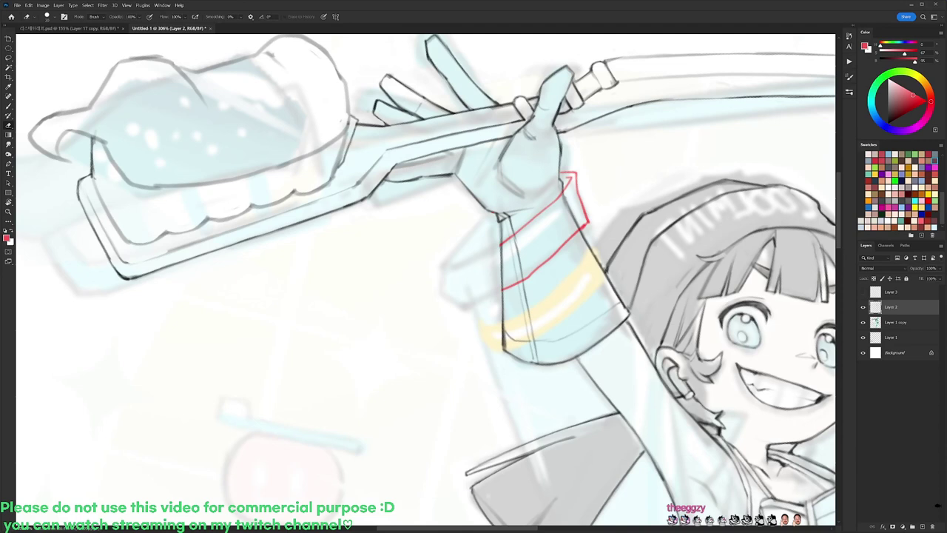
{"action": "mouse_move", "coordinate": [581, 227]}
{"action": "left_mouse_down"}
{"action": "mouse_move", "coordinate": [570, 177]}
{"action": "mouse_move", "coordinate": [583, 236]}
{"action": "mouse_move", "coordinate": [545, 293]}
{"action": "mouse_move", "coordinate": [517, 240]}
{"action": "mouse_move", "coordinate": [559, 191]}
{"action": "left_mouse_up"}
{"action": "key", "text": "l"}
{"action": "key", "text": "Delete"}
{"action": "key", "text": "ctrl+d"}
{"action": "key", "text": "e"}
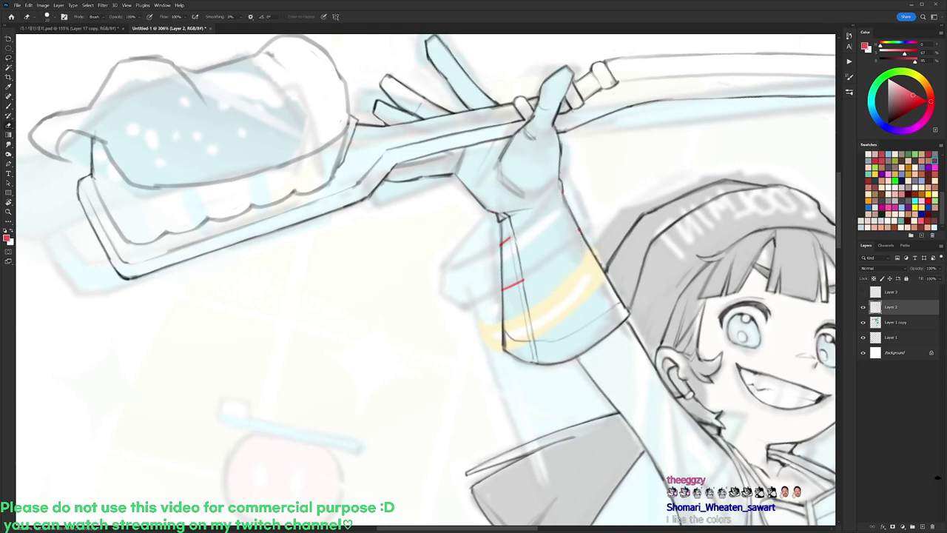
Darken the last red marks along the cuff's seam with Hue/Saturation and reset the drawing colours to default.
{"action": "left_click_drag", "start_coordinate": [503, 237], "coordinate": [503, 298]}
{"action": "key", "text": "ctrl+u"}
{"action": "left_click_drag", "start_coordinate": [768, 411], "coordinate": [729, 411]}
{"action": "key", "text": "Return"}
{"action": "key", "text": "d"}
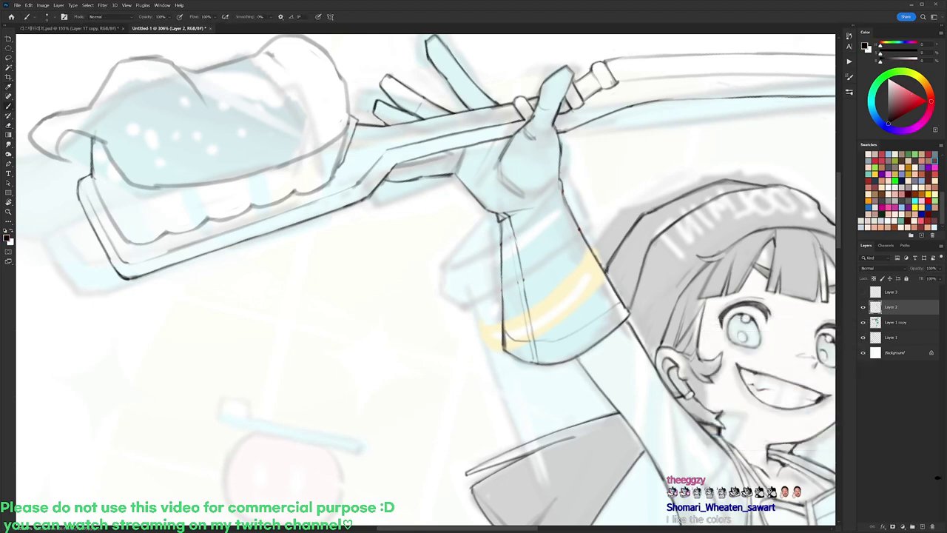
Redraw the cuff's seam lines and outer edge in black on Layer 2 where the red strap crossed them, cleaning up with the eraser.
{"action": "left_click_drag", "start_coordinate": [511, 241], "coordinate": [520, 294]}
{"action": "key", "text": "e"}
{"action": "left_click_drag", "start_coordinate": [515, 261], "coordinate": [525, 294]}
{"action": "key", "text": "b"}
{"action": "key", "text": "e"}
{"action": "key", "text": "b"}
{"action": "key", "text": "e"}
{"action": "key", "text": "b"}
{"action": "left_click_drag", "start_coordinate": [571, 214], "coordinate": [591, 248]}
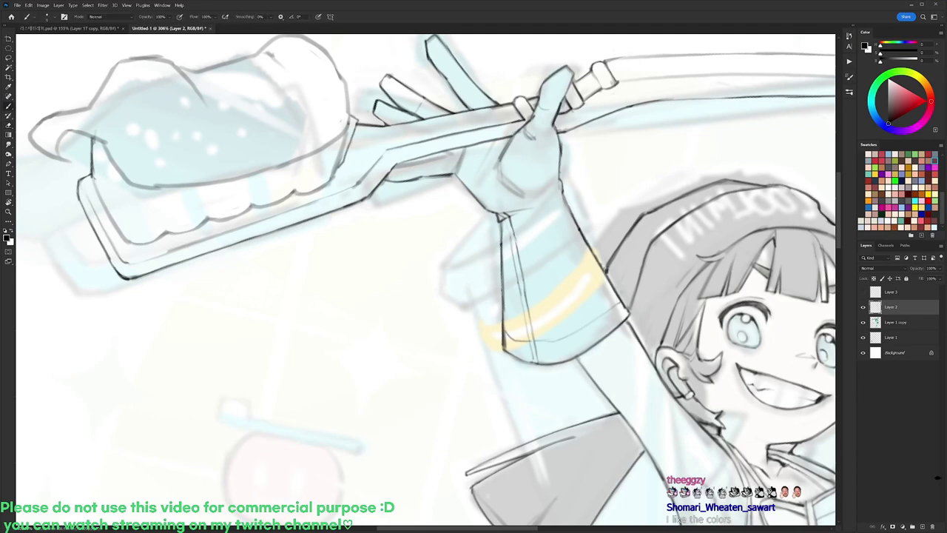
Show the strap layer again, choose pure red, and retrace the wrist strap's outline with firmer strokes.
{"action": "left_click", "coordinate": [862, 292]}
{"action": "left_click", "coordinate": [866, 294]}
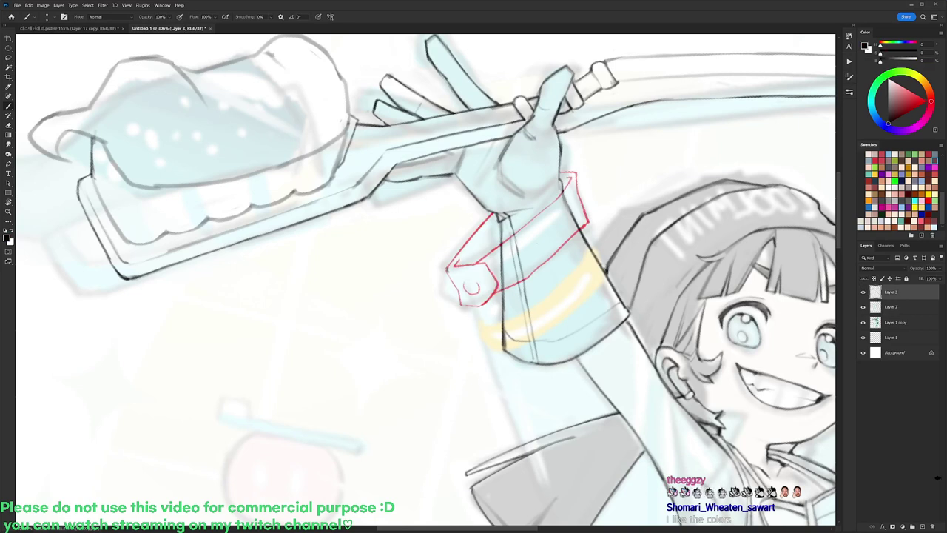
{"action": "left_click", "coordinate": [926, 102]}
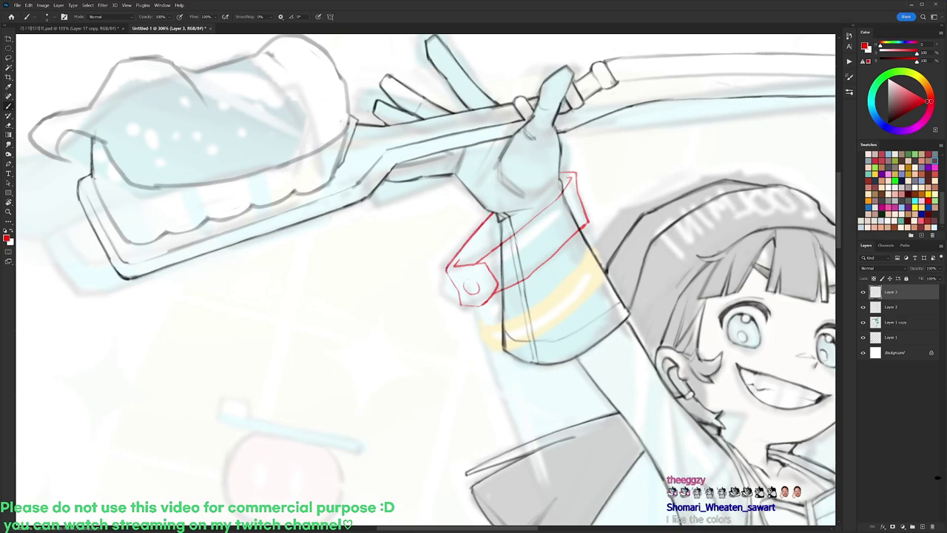
{"action": "mouse_move", "coordinate": [448, 273]}
{"action": "left_mouse_down"}
{"action": "mouse_move", "coordinate": [459, 296]}
{"action": "mouse_move", "coordinate": [481, 304]}
{"action": "left_mouse_up"}
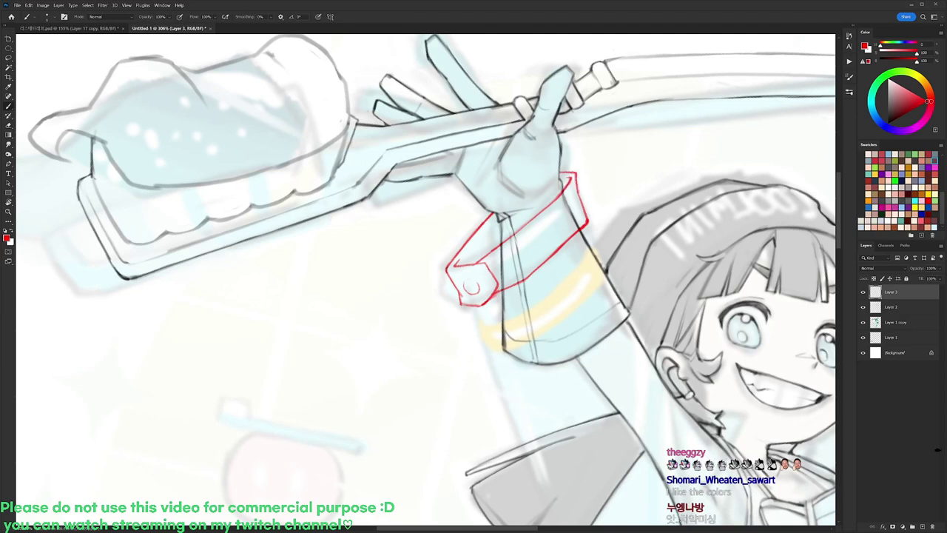
Sketch the coat sleeve's inner edge in red from the wrist strap down along the raised arm to the ear.
{"action": "mouse_move", "coordinate": [624, 235]}
{"action": "left_mouse_down"}
{"action": "mouse_move", "coordinate": [480, 189]}
{"action": "mouse_move", "coordinate": [514, 318]}
{"action": "mouse_move", "coordinate": [534, 242]}
{"action": "mouse_move", "coordinate": [501, 318]}
{"action": "left_mouse_up"}
{"action": "key", "text": "ctrl+z"}
{"action": "left_click_drag", "start_coordinate": [486, 227], "coordinate": [498, 238]}
{"action": "left_click_drag", "start_coordinate": [497, 238], "coordinate": [500, 290]}
{"action": "key", "text": "ctrl+z"}
{"action": "left_click_drag", "start_coordinate": [491, 237], "coordinate": [503, 299]}
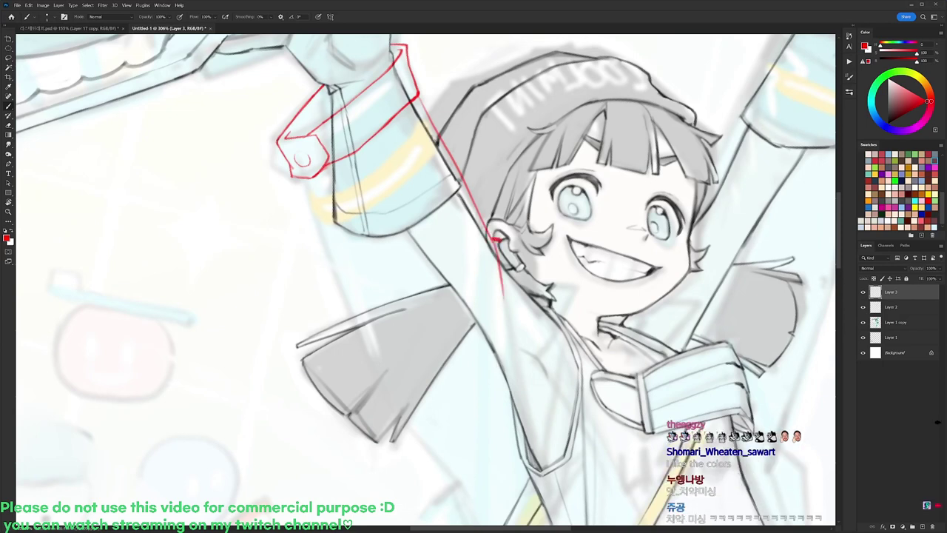
Sketch the coat's collar in red from below the ear, ending in a pointed tip beside the neck.
{"action": "left_click_drag", "start_coordinate": [500, 241], "coordinate": [568, 345]}
{"action": "mouse_move", "coordinate": [528, 293]}
{"action": "left_mouse_down"}
{"action": "mouse_move", "coordinate": [584, 285]}
{"action": "mouse_move", "coordinate": [555, 296]}
{"action": "mouse_move", "coordinate": [557, 327]}
{"action": "left_mouse_up"}
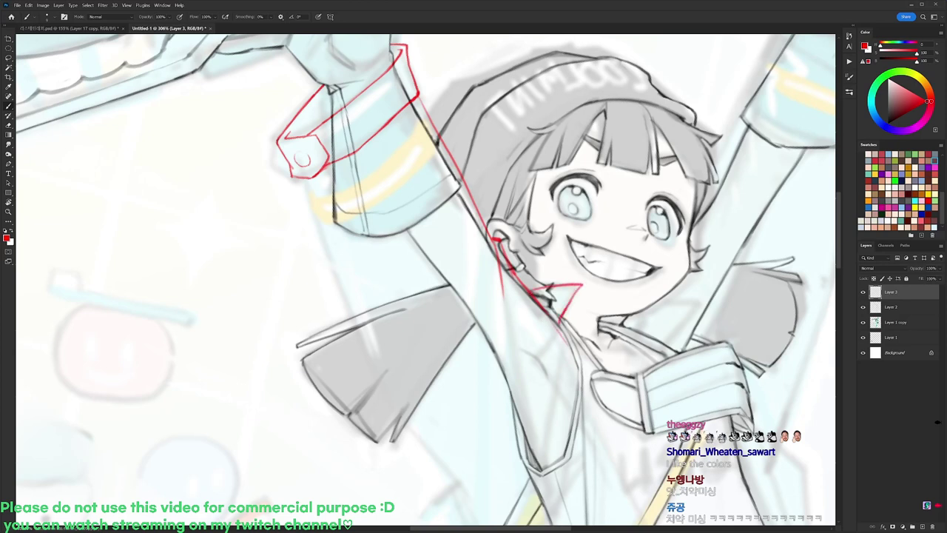
{"action": "left_click_drag", "start_coordinate": [631, 293], "coordinate": [622, 228]}
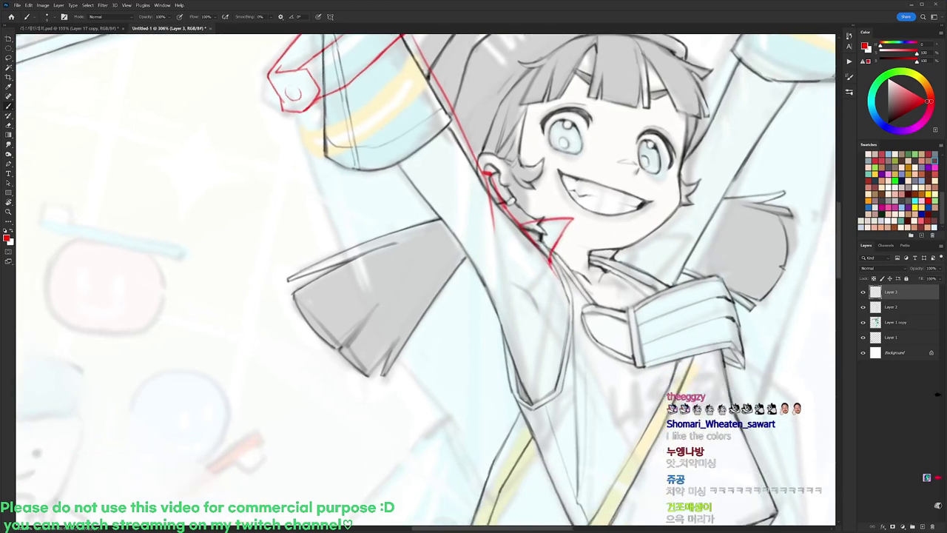
{"action": "left_click_drag", "start_coordinate": [583, 254], "coordinate": [563, 319]}
{"action": "left_click_drag", "start_coordinate": [580, 238], "coordinate": [567, 169]}
{"action": "left_click_drag", "start_coordinate": [598, 151], "coordinate": [609, 172]}
{"action": "key", "text": "ctrl+z"}
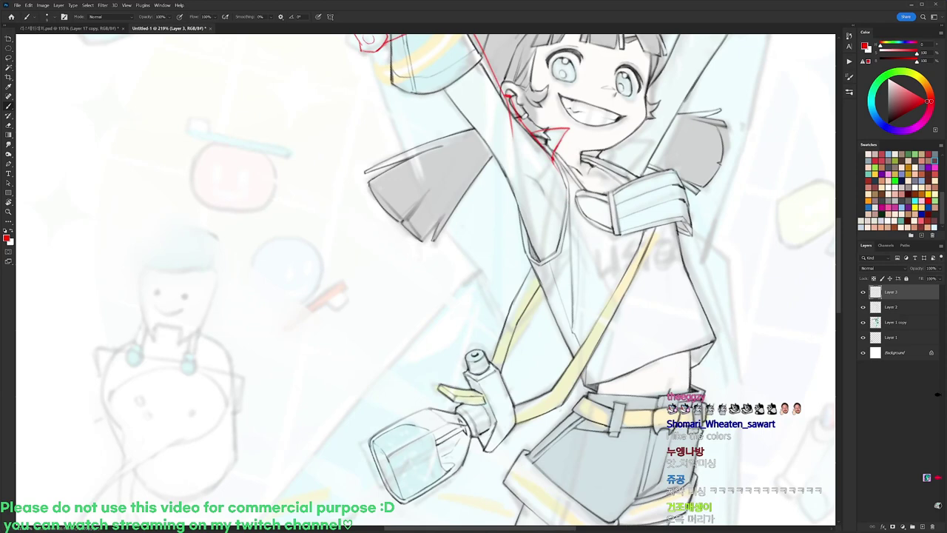
Sketch the coat's notched lapel in red from the collar down across the chest to the yellow bag strap.
{"action": "mouse_move", "coordinate": [552, 160]}
{"action": "left_mouse_down"}
{"action": "mouse_move", "coordinate": [542, 194]}
{"action": "mouse_move", "coordinate": [576, 243]}
{"action": "left_mouse_up"}
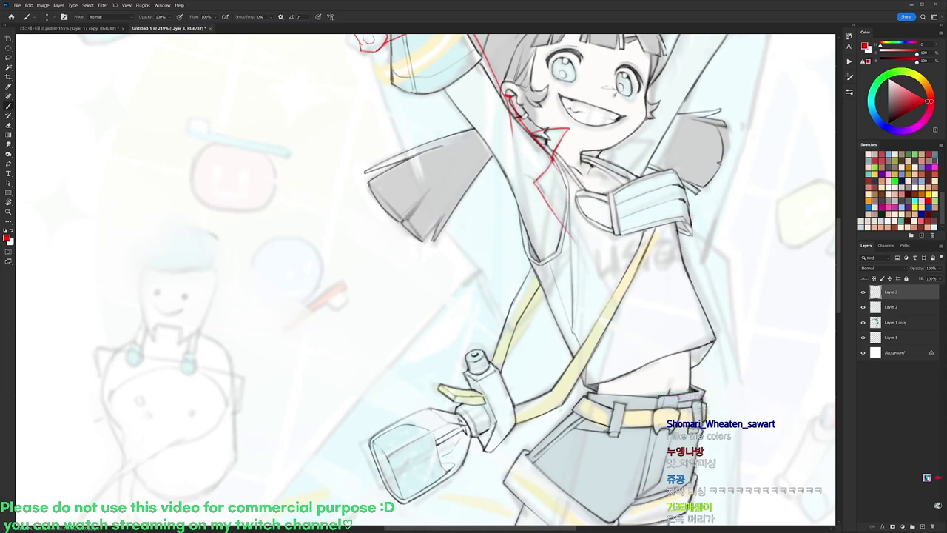
{"action": "mouse_move", "coordinate": [554, 162]}
{"action": "left_mouse_down"}
{"action": "mouse_move", "coordinate": [593, 268]}
{"action": "mouse_move", "coordinate": [619, 306]}
{"action": "left_mouse_up"}
{"action": "mouse_move", "coordinate": [593, 258]}
{"action": "left_mouse_down"}
{"action": "mouse_move", "coordinate": [611, 293]}
{"action": "mouse_move", "coordinate": [583, 281]}
{"action": "mouse_move", "coordinate": [579, 359]}
{"action": "mouse_move", "coordinate": [581, 190]}
{"action": "mouse_move", "coordinate": [539, 401]}
{"action": "left_mouse_up"}
Sketch the coat's open front edge in long red lines from the lapel past the shorts and down the leg.
{"action": "scroll", "coordinate": [580, 365], "scroll_direction": "down", "scroll_amount": 3}
{"action": "key", "text": "r"}
{"action": "mouse_move", "coordinate": [580, 365]}
{"action": "left_mouse_down"}
{"action": "mouse_move", "coordinate": [596, 328]}
{"action": "mouse_move", "coordinate": [587, 242]}
{"action": "mouse_move", "coordinate": [556, 381]}
{"action": "left_mouse_up"}
{"action": "key", "text": "ctrl+z"}
{"action": "left_click_drag", "start_coordinate": [568, 270], "coordinate": [540, 515]}
{"action": "left_click_drag", "start_coordinate": [631, 264], "coordinate": [621, 294]}
{"action": "left_click_drag", "start_coordinate": [574, 124], "coordinate": [561, 312]}
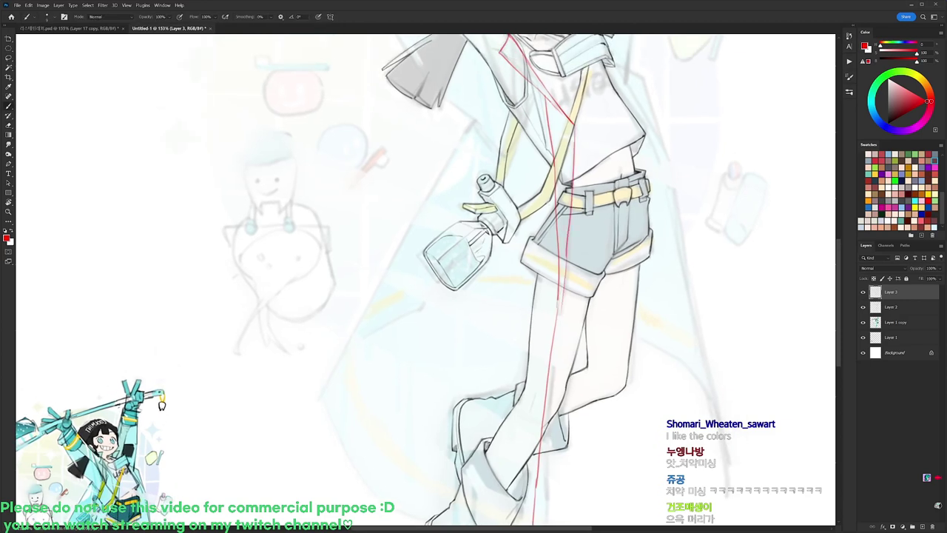
Clean up the coat's front edge over the shorts and extend its second line down beside the boot.
{"action": "key", "text": "e"}
{"action": "key", "text": "b"}
{"action": "left_click_drag", "start_coordinate": [558, 303], "coordinate": [565, 239]}
{"action": "key", "text": "e"}
{"action": "left_click_drag", "start_coordinate": [574, 170], "coordinate": [572, 188]}
{"action": "key", "text": "b"}
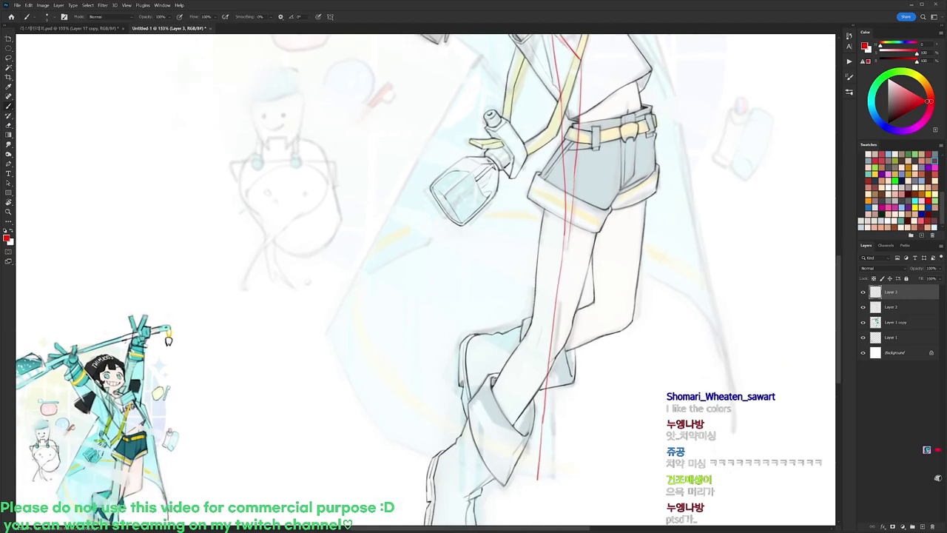
{"action": "scroll", "coordinate": [557, 262], "scroll_direction": "down", "scroll_amount": 3}
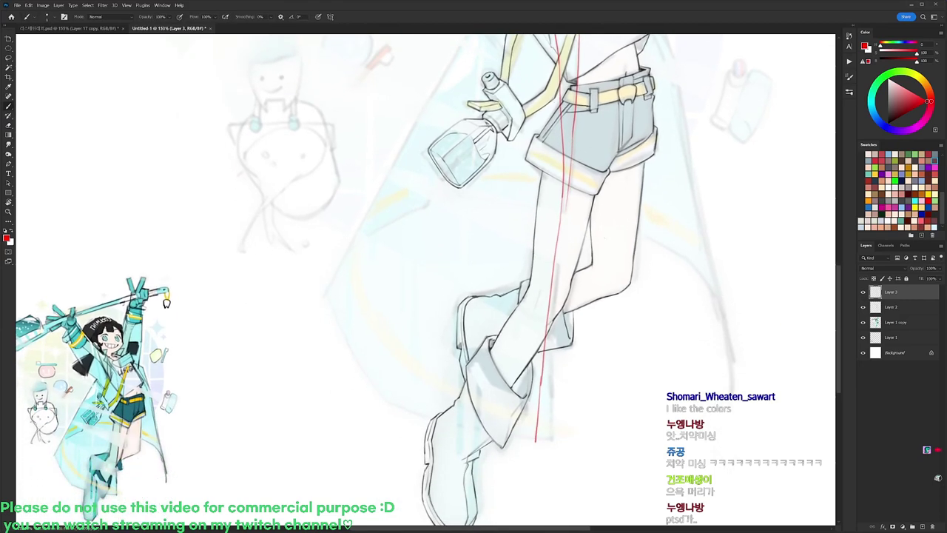
{"action": "left_click_drag", "start_coordinate": [564, 206], "coordinate": [549, 452]}
Sketch the coat's curved bottom hem in red from its outer corner across the boot to the front edge.
{"action": "key", "text": "r"}
{"action": "mouse_move", "coordinate": [661, 391]}
{"action": "left_mouse_down"}
{"action": "mouse_move", "coordinate": [614, 471]}
{"action": "mouse_move", "coordinate": [577, 500]}
{"action": "left_mouse_up"}
{"action": "mouse_move", "coordinate": [333, 243]}
{"action": "left_mouse_down"}
{"action": "mouse_move", "coordinate": [328, 368]}
{"action": "mouse_move", "coordinate": [438, 466]}
{"action": "left_mouse_up"}
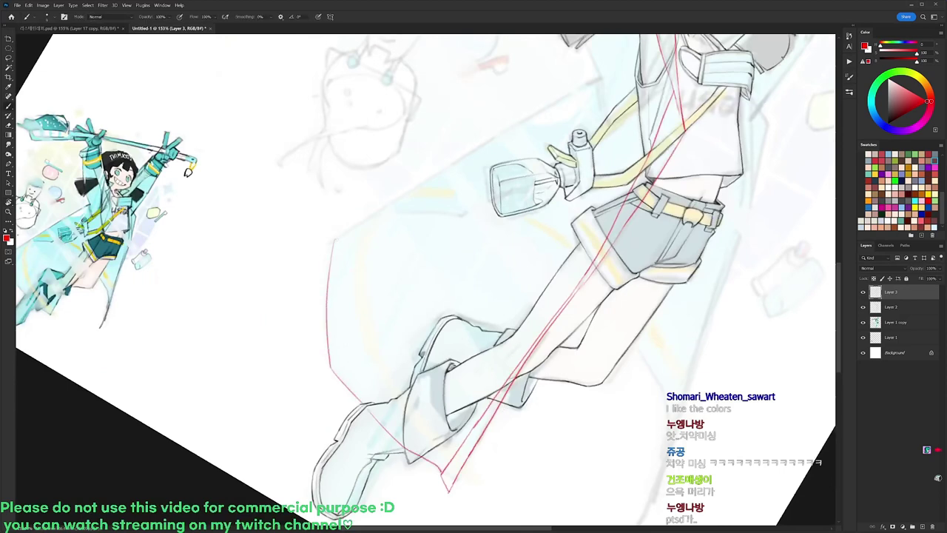
{"action": "key", "text": "r"}
{"action": "left_click_drag", "start_coordinate": [543, 283], "coordinate": [524, 216]}
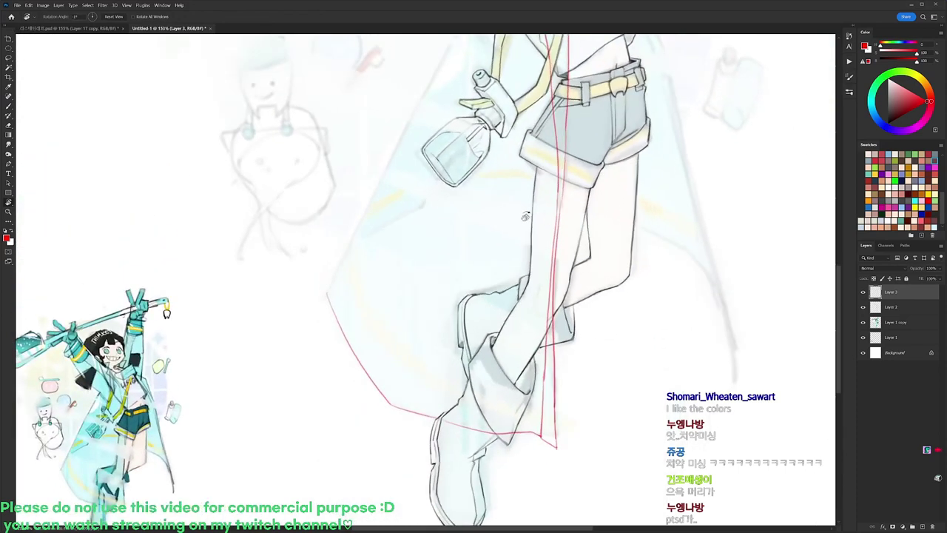
{"action": "left_click_drag", "start_coordinate": [622, 220], "coordinate": [539, 291]}
Add a second red line alongside the coat's bottom hem to give it thickness, tidying with the eraser.
{"action": "key", "text": "b"}
{"action": "left_click_drag", "start_coordinate": [334, 260], "coordinate": [340, 371]}
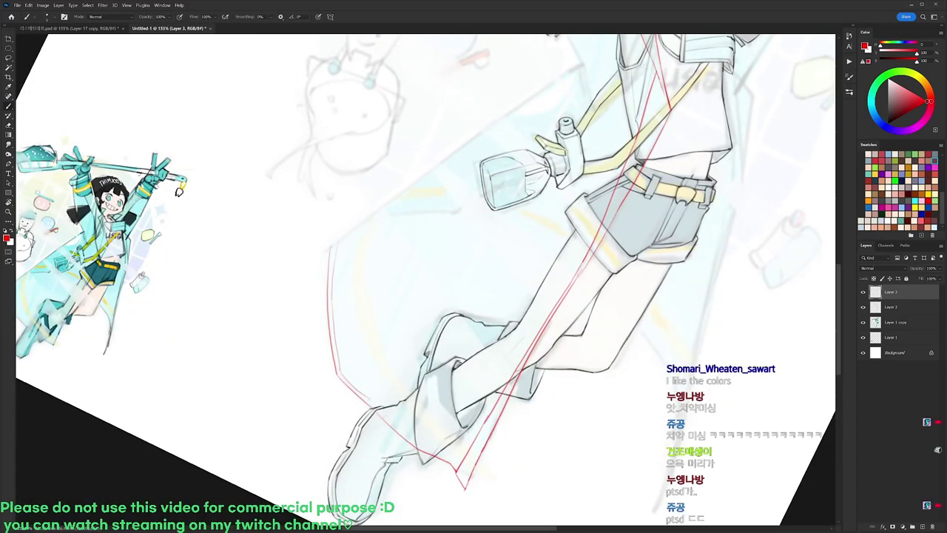
{"action": "key", "text": "e"}
{"action": "key", "text": "b"}
{"action": "left_click_drag", "start_coordinate": [418, 443], "coordinate": [452, 461]}
{"action": "key", "text": "e"}
{"action": "key", "text": "b"}
{"action": "key", "text": "r"}
{"action": "left_click_drag", "start_coordinate": [507, 364], "coordinate": [503, 247]}
{"action": "key", "text": "b"}
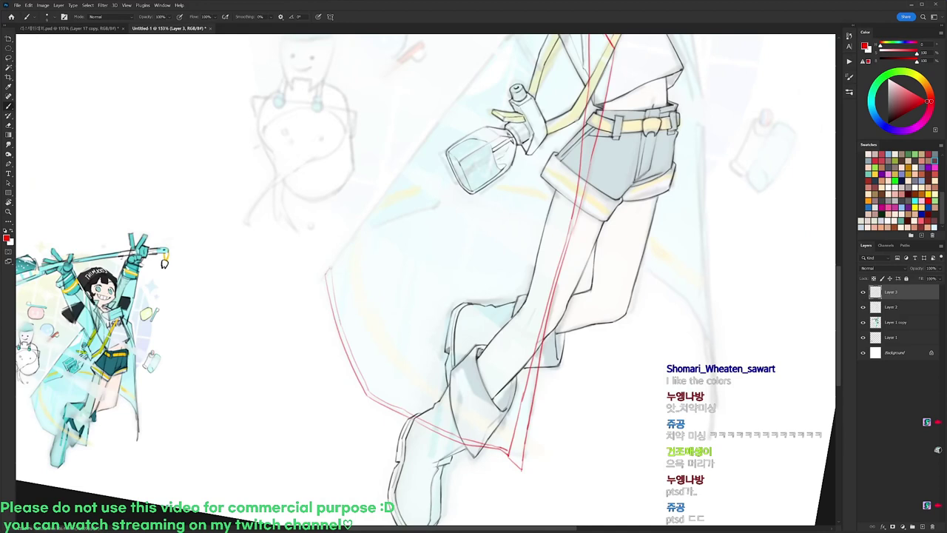
Sketch the coat's outer edge from the hem corner up past the spray bottle, ending in an angular sleeve fold under the arm.
{"action": "left_click_drag", "start_coordinate": [437, 281], "coordinate": [391, 411]}
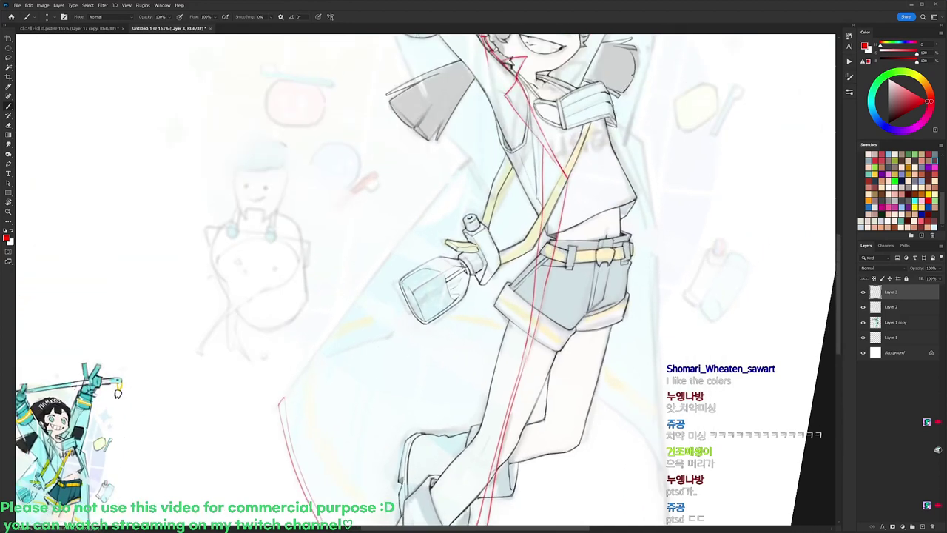
{"action": "mouse_move", "coordinate": [281, 400]}
{"action": "left_mouse_down"}
{"action": "mouse_move", "coordinate": [466, 163]}
{"action": "mouse_move", "coordinate": [486, 174]}
{"action": "left_mouse_up"}
{"action": "key", "text": "e"}
{"action": "key", "text": "b"}
{"action": "key", "text": "r"}
{"action": "mouse_move", "coordinate": [487, 174]}
{"action": "left_mouse_down"}
{"action": "mouse_move", "coordinate": [476, 249]}
{"action": "mouse_move", "coordinate": [489, 287]}
{"action": "left_mouse_up"}
{"action": "mouse_move", "coordinate": [478, 243]}
{"action": "left_mouse_down"}
{"action": "mouse_move", "coordinate": [491, 288]}
{"action": "mouse_move", "coordinate": [534, 219]}
{"action": "left_mouse_up"}
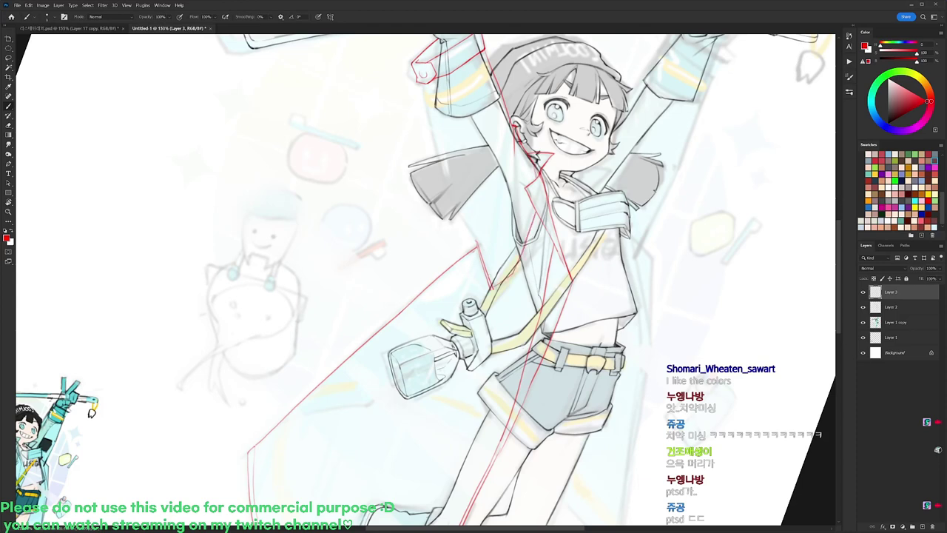
Add an inner red line along the coat's lapel and refine the collar's edge.
{"action": "mouse_move", "coordinate": [540, 178]}
{"action": "left_mouse_down"}
{"action": "mouse_move", "coordinate": [532, 186]}
{"action": "mouse_move", "coordinate": [560, 249]}
{"action": "left_mouse_up"}
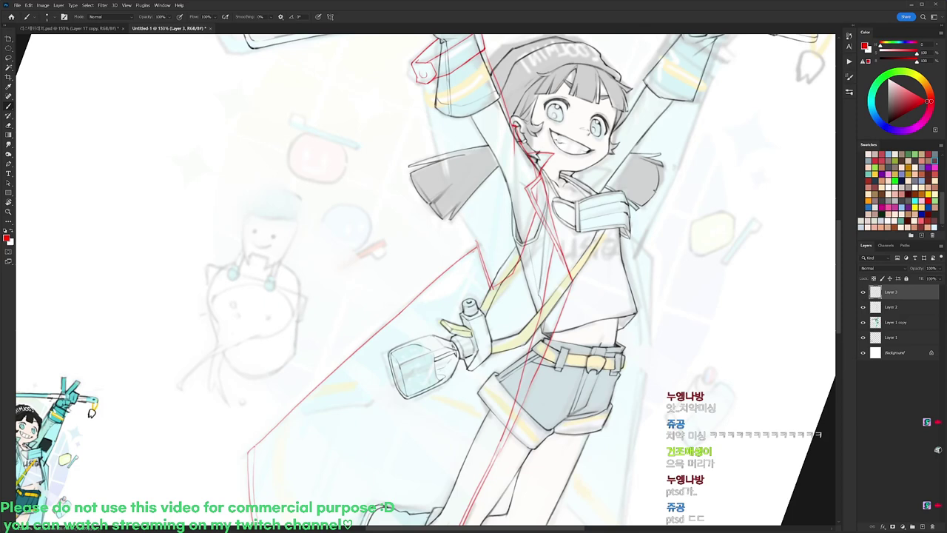
{"action": "left_click_drag", "start_coordinate": [545, 154], "coordinate": [539, 166]}
{"action": "key", "text": "e"}
{"action": "key", "text": "b"}
Sketch the coat's side fold in red from the tip under the sleeve up to the collar.
{"action": "mouse_move", "coordinate": [491, 289]}
{"action": "left_mouse_down"}
{"action": "mouse_move", "coordinate": [516, 273]}
{"action": "mouse_move", "coordinate": [535, 220]}
{"action": "left_mouse_up"}
{"action": "left_click_drag", "start_coordinate": [540, 185], "coordinate": [540, 208]}
{"action": "mouse_move", "coordinate": [514, 161]}
{"action": "left_mouse_down"}
{"action": "mouse_move", "coordinate": [513, 210]}
{"action": "mouse_move", "coordinate": [545, 211]}
{"action": "mouse_move", "coordinate": [532, 193]}
{"action": "left_mouse_up"}
{"action": "left_click_drag", "start_coordinate": [533, 112], "coordinate": [537, 201]}
{"action": "key", "text": "e"}
{"action": "key", "text": "b"}
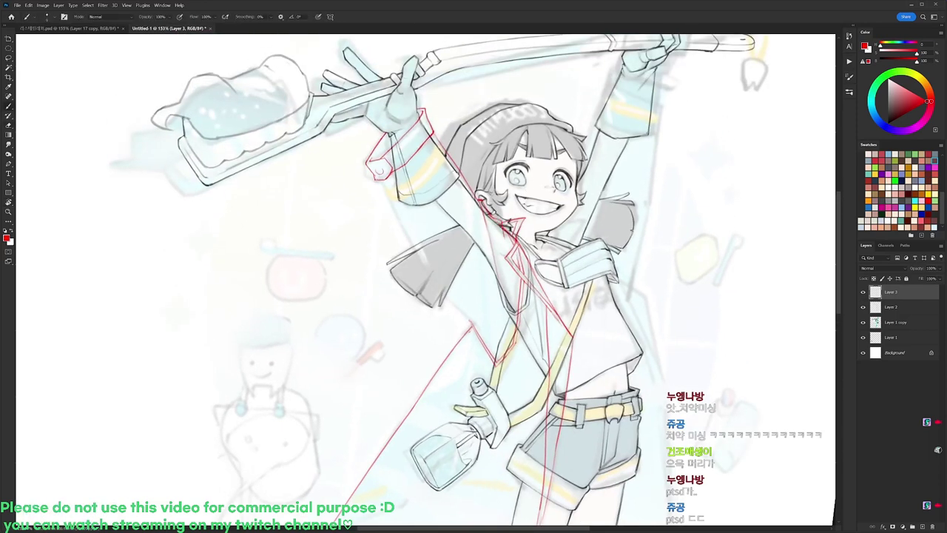
Sketch the sleeve's outer edge in red from below the wrist strap down over the grey tassel to the underarm fold.
{"action": "key", "text": "e"}
{"action": "key", "text": "b"}
{"action": "key", "text": "e"}
{"action": "key", "text": "b"}
{"action": "key", "text": "e"}
{"action": "key", "text": "b"}
{"action": "mouse_move", "coordinate": [391, 185]}
{"action": "left_mouse_down"}
{"action": "mouse_move", "coordinate": [420, 265]}
{"action": "mouse_move", "coordinate": [471, 323]}
{"action": "left_mouse_up"}
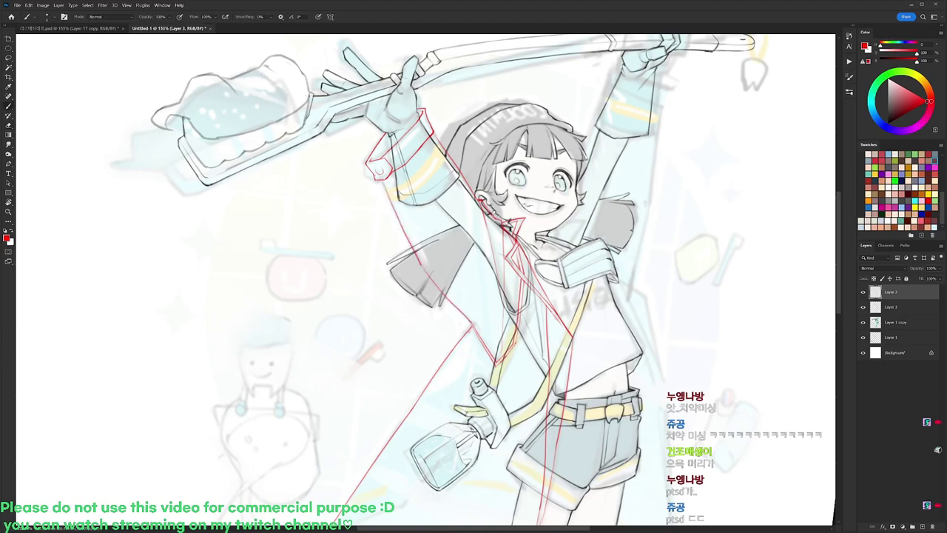
Add a thin red fold line inside the sleeve running down from the glove cuff, undoing the unsuitable attempts.
{"action": "left_click_drag", "start_coordinate": [430, 243], "coordinate": [427, 259]}
{"action": "key", "text": "ctrl+z"}
{"action": "left_click_drag", "start_coordinate": [435, 153], "coordinate": [437, 282]}
{"action": "key", "text": "ctrl+z"}
{"action": "left_click_drag", "start_coordinate": [435, 144], "coordinate": [457, 221]}
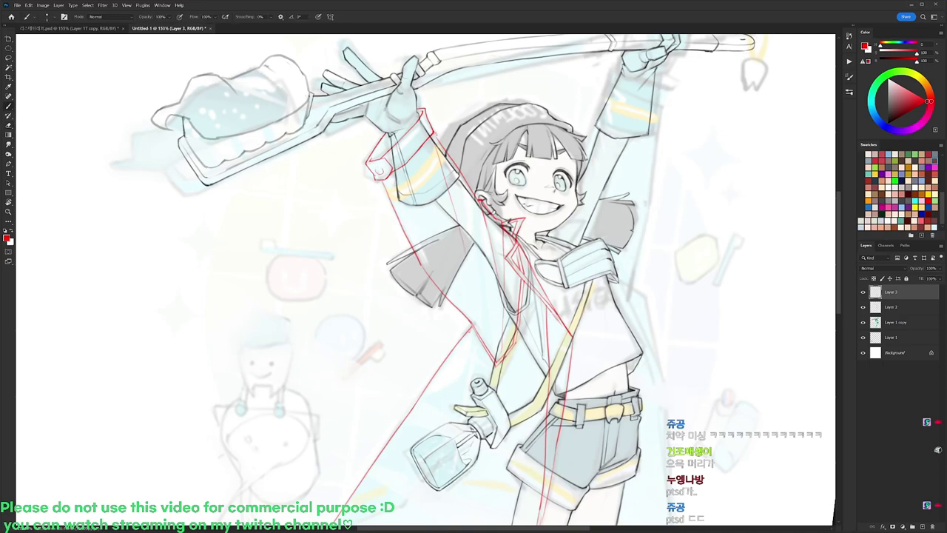
Refine the wrist strap with doubled edge lines and rework its button end in red.
{"action": "key", "text": "e"}
{"action": "key", "text": "b"}
{"action": "scroll", "coordinate": [395, 148], "scroll_direction": "up", "scroll_amount": 2}
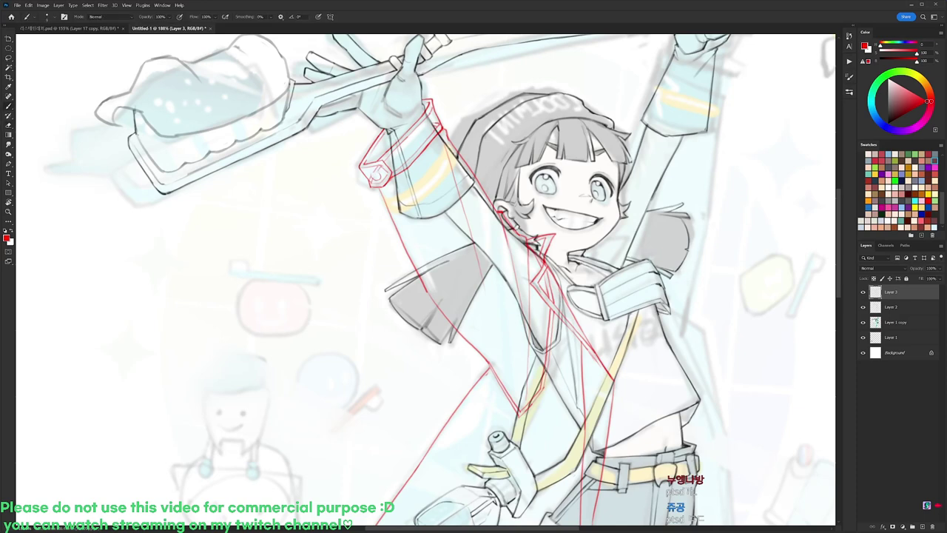
{"action": "key", "text": "e"}
{"action": "key", "text": "b"}
{"action": "left_click_drag", "start_coordinate": [599, 227], "coordinate": [569, 150]}
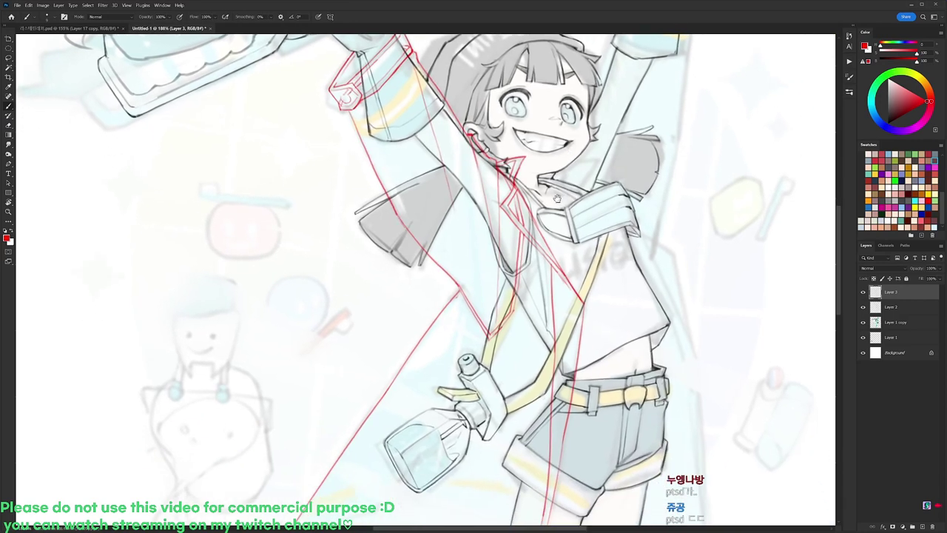
{"action": "scroll", "coordinate": [547, 194], "scroll_direction": "up", "scroll_amount": 4}
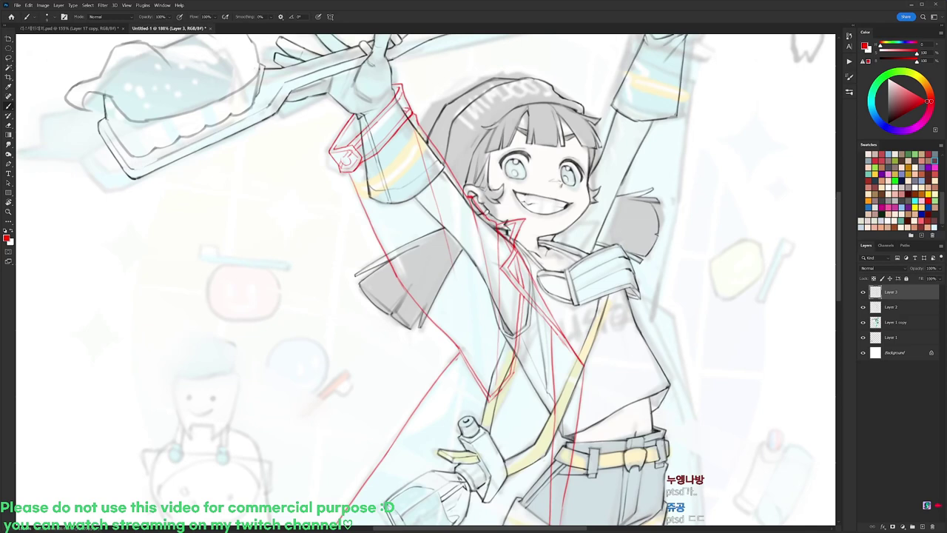
Outline both edges of the yellow band around the glove cuff in red and erase the excess.
{"action": "mouse_move", "coordinate": [358, 183]}
{"action": "left_mouse_down"}
{"action": "mouse_move", "coordinate": [405, 151]}
{"action": "mouse_move", "coordinate": [419, 123]}
{"action": "left_mouse_up"}
{"action": "mouse_move", "coordinate": [353, 179]}
{"action": "left_mouse_down"}
{"action": "mouse_move", "coordinate": [374, 201]}
{"action": "mouse_move", "coordinate": [422, 156]}
{"action": "left_mouse_up"}
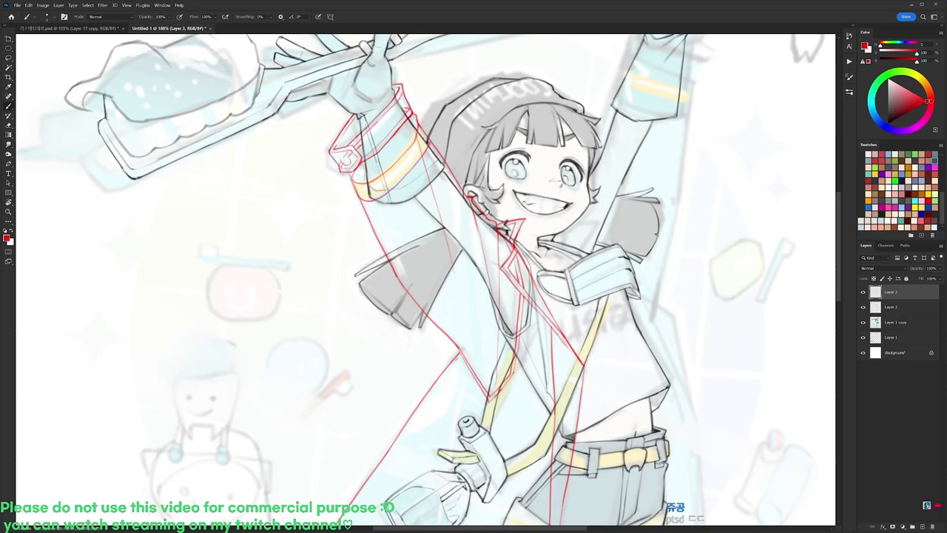
{"action": "key", "text": "e"}
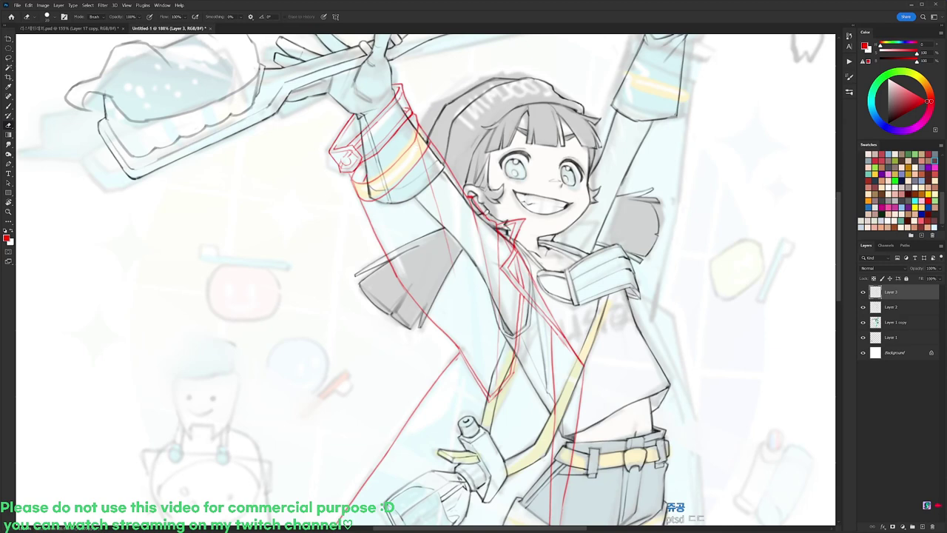
{"action": "left_click_drag", "start_coordinate": [358, 216], "coordinate": [287, 244]}
Sketch the collar point on the far side of the neck in red, undoing the unsuitable strokes.
{"action": "key", "text": "b"}
{"action": "mouse_move", "coordinate": [498, 254]}
{"action": "left_mouse_down"}
{"action": "mouse_move", "coordinate": [530, 243]}
{"action": "mouse_move", "coordinate": [510, 275]}
{"action": "mouse_move", "coordinate": [514, 250]}
{"action": "mouse_move", "coordinate": [519, 274]}
{"action": "left_mouse_up"}
{"action": "key", "text": "ctrl+z"}
{"action": "key", "text": "ctrl+z"}
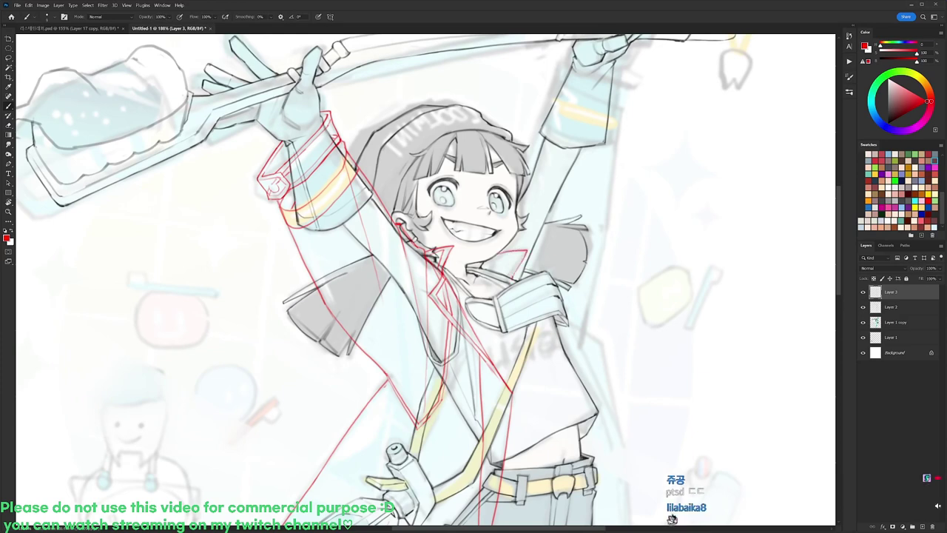
{"action": "mouse_move", "coordinate": [409, 301]}
{"action": "left_mouse_down"}
{"action": "mouse_move", "coordinate": [355, 311]}
{"action": "mouse_move", "coordinate": [370, 392]}
{"action": "left_mouse_up"}
{"action": "key", "text": "ctrl+z"}
{"action": "left_click_drag", "start_coordinate": [571, 208], "coordinate": [572, 220]}
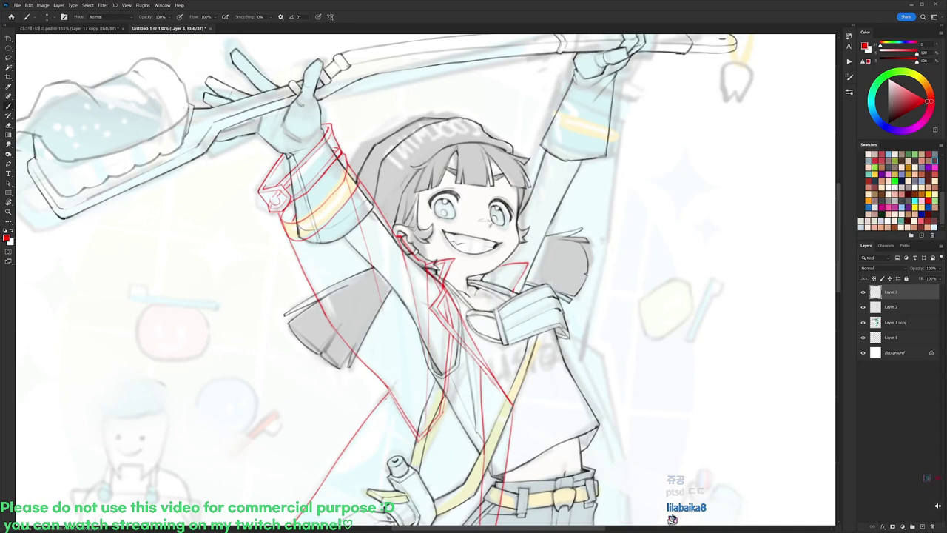
{"action": "left_click_drag", "start_coordinate": [408, 416], "coordinate": [402, 364]}
{"action": "key", "text": "ctrl+z"}
{"action": "mouse_move", "coordinate": [408, 417]}
{"action": "left_mouse_down"}
{"action": "mouse_move", "coordinate": [406, 380]}
{"action": "mouse_move", "coordinate": [411, 416]}
{"action": "mouse_move", "coordinate": [397, 408]}
{"action": "mouse_move", "coordinate": [416, 333]}
{"action": "mouse_move", "coordinate": [400, 396]}
{"action": "left_mouse_up"}
{"action": "key", "text": "ctrl+z"}
Draw red fold lines inside the sleeve above the underarm corner and erase the excess ends.
{"action": "key", "text": "e"}
{"action": "key", "text": "b"}
{"action": "key", "text": "e"}
{"action": "key", "text": "b"}
{"action": "key", "text": "e"}
{"action": "key", "text": "b"}
{"action": "key", "text": "e"}
{"action": "key", "text": "b"}
{"action": "key", "text": "e"}
{"action": "key", "text": "b"}
{"action": "key", "text": "e"}
{"action": "key", "text": "b"}
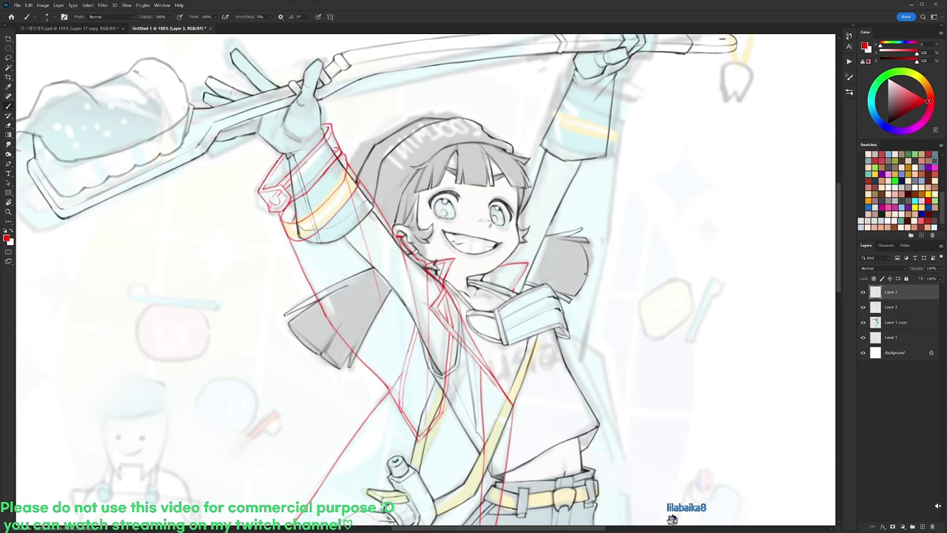
{"action": "key", "text": "e"}
{"action": "left_click_drag", "start_coordinate": [400, 374], "coordinate": [393, 388]}
{"action": "key", "text": "b"}
{"action": "key", "text": "e"}
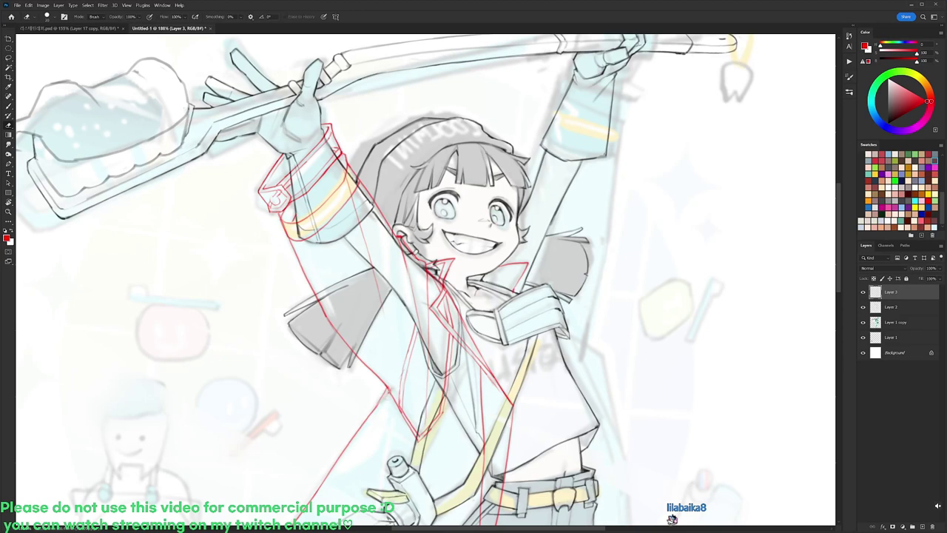
{"action": "key", "text": "b"}
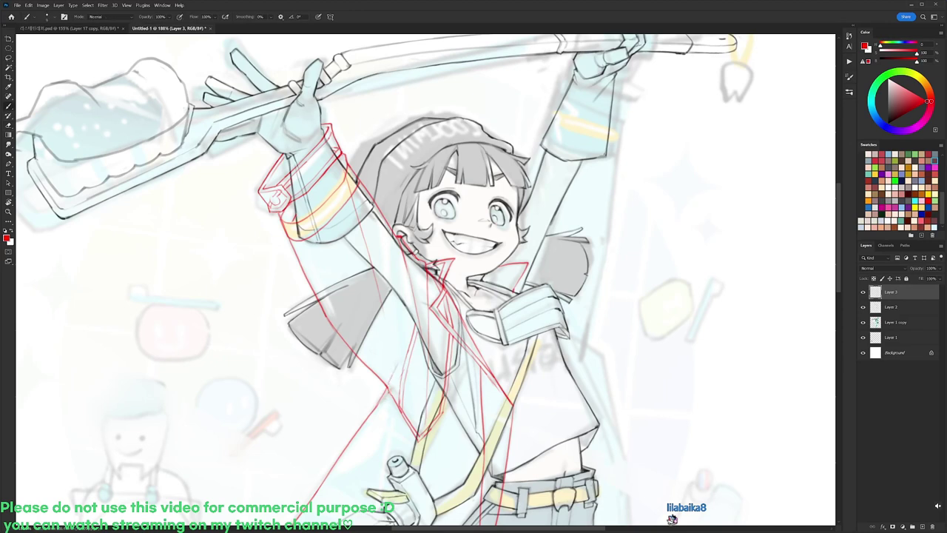
Add a thin red fold line inside the coat from the underarm area down toward the spray bottle.
{"action": "left_click_drag", "start_coordinate": [602, 196], "coordinate": [633, 215]}
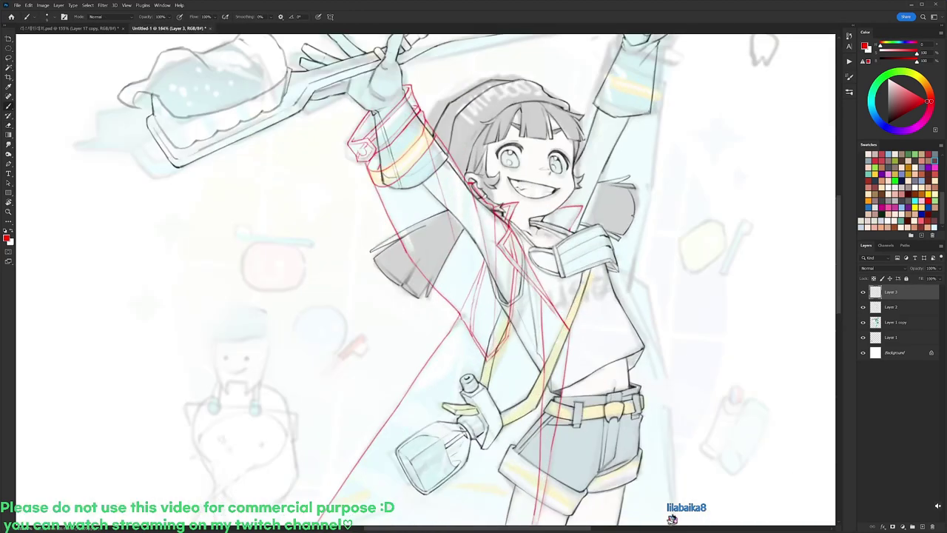
{"action": "left_click_drag", "start_coordinate": [503, 212], "coordinate": [520, 132]}
{"action": "left_click_drag", "start_coordinate": [480, 252], "coordinate": [464, 366]}
{"action": "left_click_drag", "start_coordinate": [558, 251], "coordinate": [494, 263]}
{"action": "left_click_drag", "start_coordinate": [518, 204], "coordinate": [588, 185]}
{"action": "key", "text": "h"}
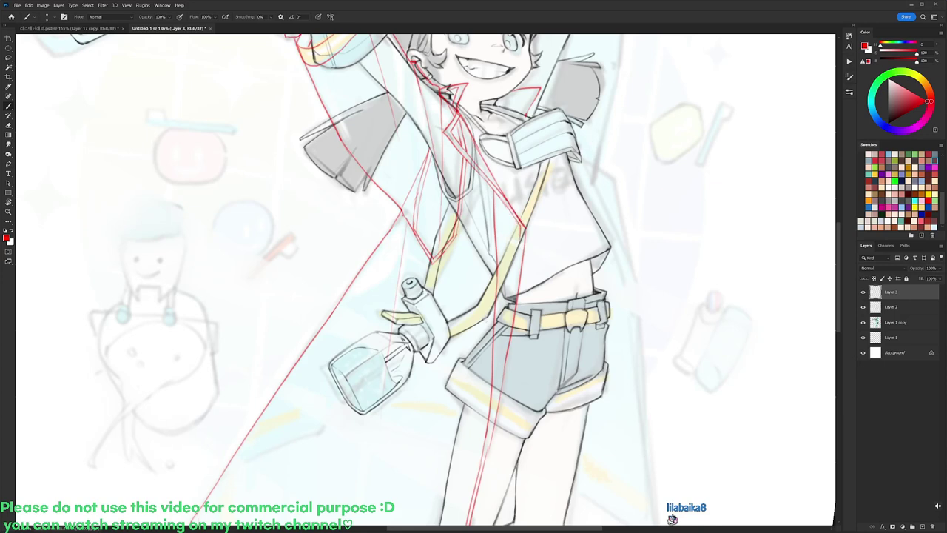
{"action": "scroll", "coordinate": [510, 296], "scroll_direction": "down", "scroll_amount": 2}
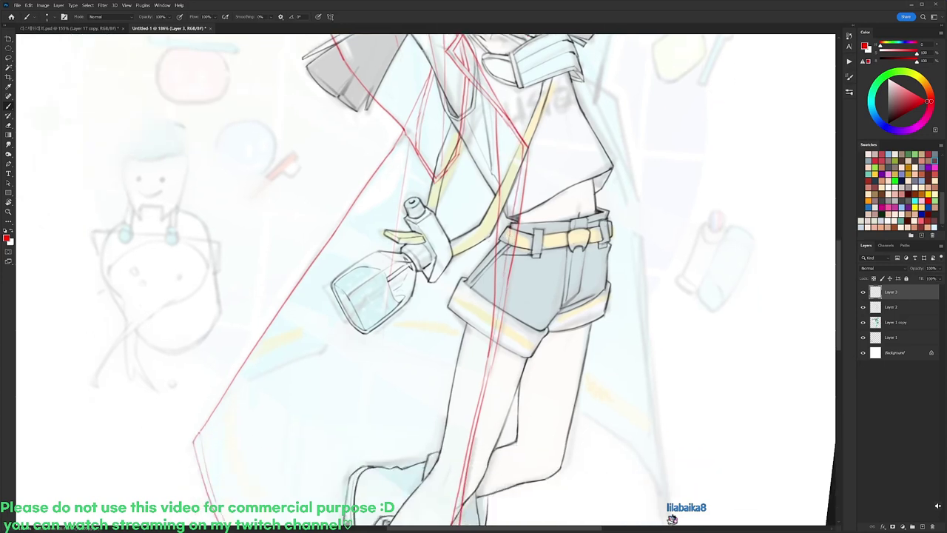
{"action": "scroll", "coordinate": [489, 355], "scroll_direction": "down", "scroll_amount": 6}
{"action": "left_click_drag", "start_coordinate": [481, 228], "coordinate": [460, 415]}
{"action": "scroll", "coordinate": [474, 355], "scroll_direction": "up", "scroll_amount": 9}
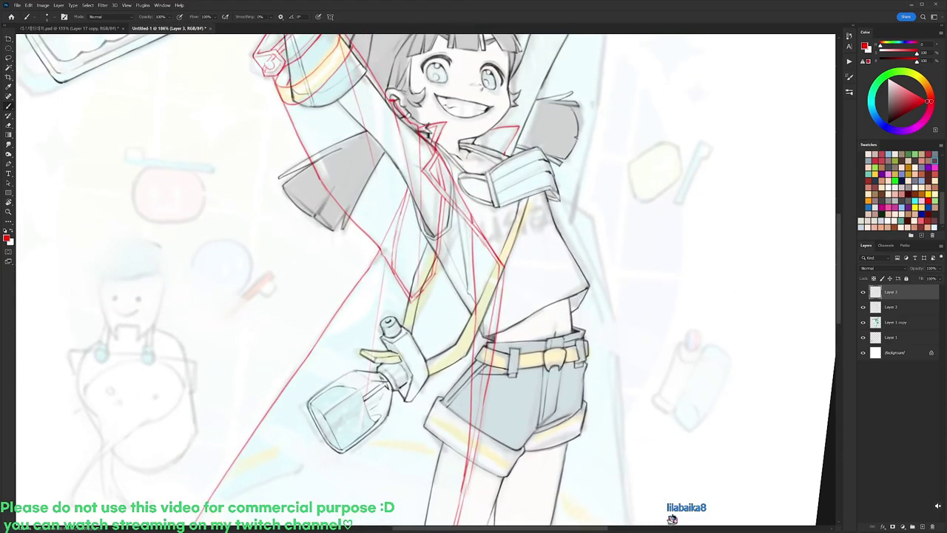
Create a new layer above the red sketch and set the brush colour to blue.
{"action": "key", "text": "z"}
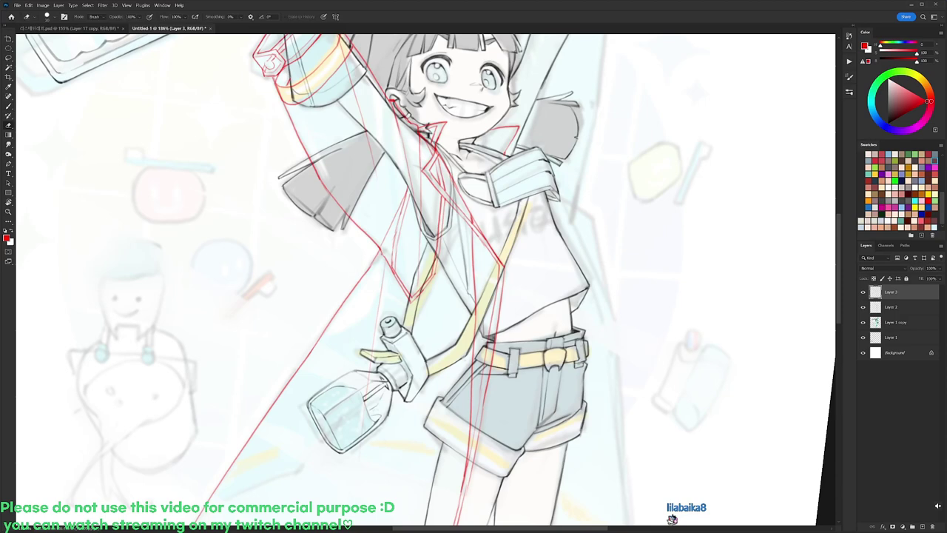
{"action": "left_click_drag", "start_coordinate": [522, 150], "coordinate": [475, 151]}
{"action": "key", "text": "r"}
{"action": "mouse_move", "coordinate": [654, 122]}
{"action": "left_mouse_down"}
{"action": "mouse_move", "coordinate": [636, 98]}
{"action": "mouse_move", "coordinate": [624, 121]}
{"action": "left_mouse_up"}
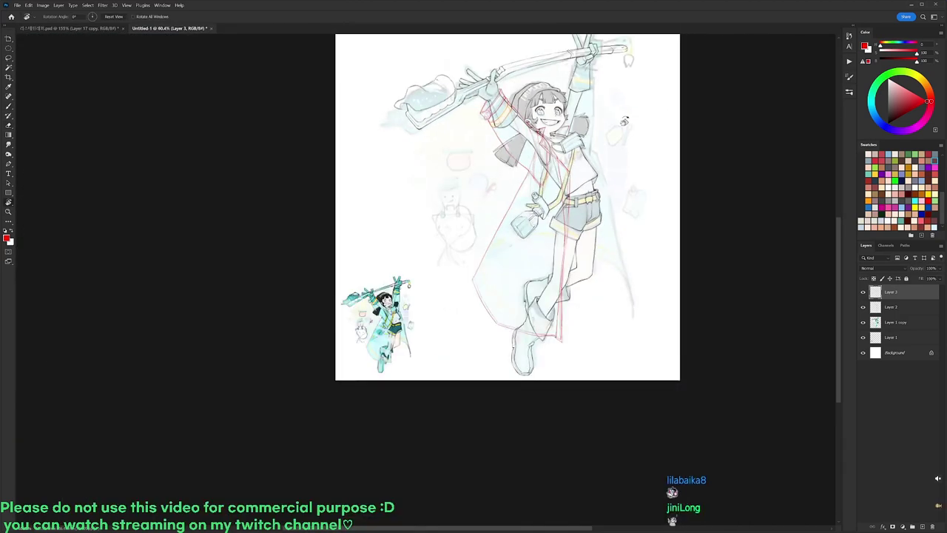
{"action": "left_click_drag", "start_coordinate": [547, 116], "coordinate": [568, 120]}
{"action": "key", "text": "b"}
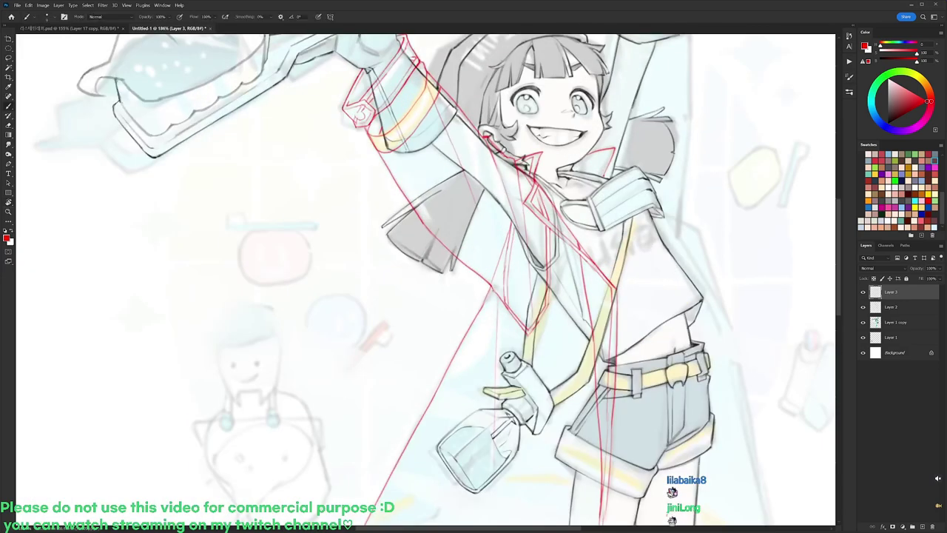
{"action": "mouse_move", "coordinate": [481, 192]}
{"action": "left_mouse_down"}
{"action": "mouse_move", "coordinate": [437, 236]}
{"action": "mouse_move", "coordinate": [430, 259]}
{"action": "left_mouse_up"}
{"action": "key", "text": "ctrl+z"}
{"action": "key", "text": "ctrl+alt+shift+n"}
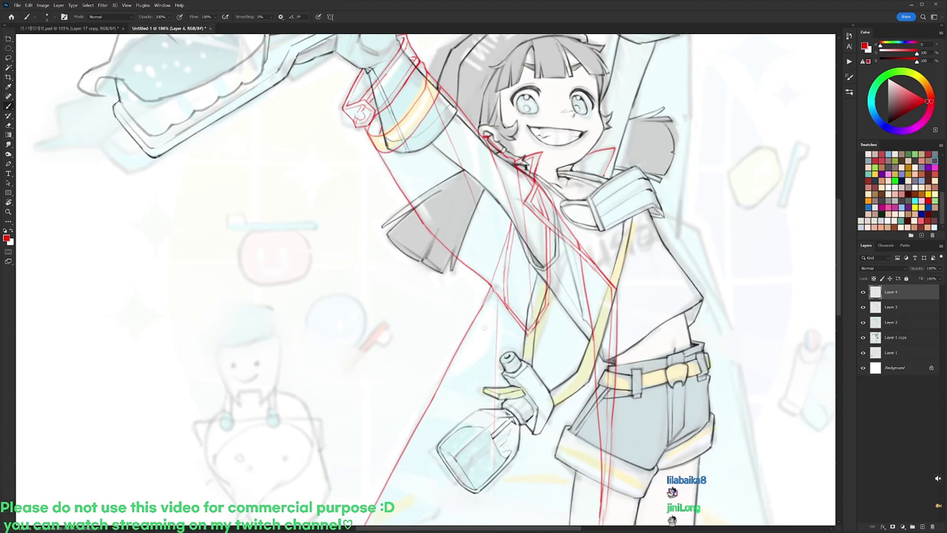
{"action": "left_click", "coordinate": [878, 121]}
{"action": "left_click_drag", "start_coordinate": [915, 101], "coordinate": [879, 122]}
Rough out a rounded blue shape between the grey tassel and the underarm and erase its stray corner.
{"action": "mouse_move", "coordinate": [436, 236]}
{"action": "left_mouse_down"}
{"action": "mouse_move", "coordinate": [477, 192]}
{"action": "mouse_move", "coordinate": [428, 256]}
{"action": "mouse_move", "coordinate": [497, 307]}
{"action": "mouse_move", "coordinate": [546, 293]}
{"action": "left_mouse_up"}
{"action": "key", "text": "ctrl+z"}
{"action": "left_click_drag", "start_coordinate": [478, 267], "coordinate": [521, 241]}
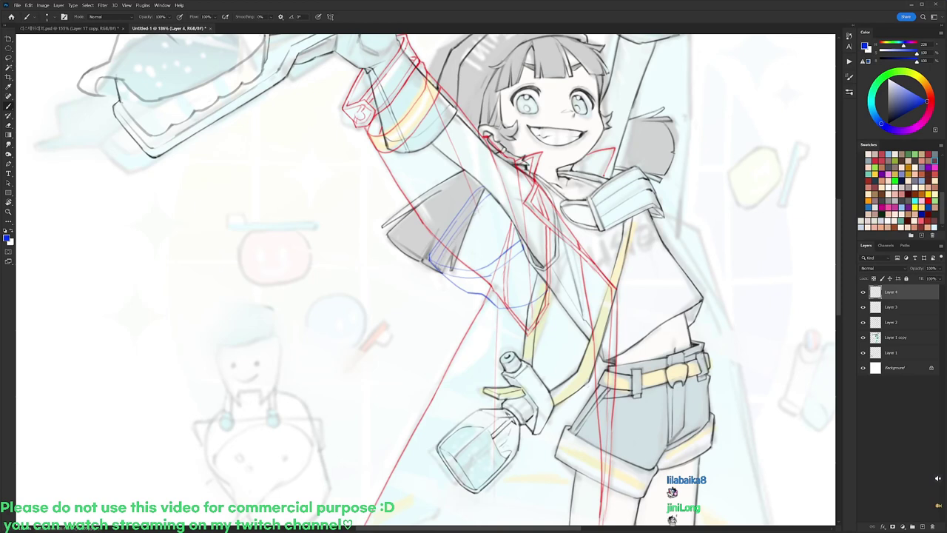
{"action": "key", "text": "e"}
{"action": "left_click_drag", "start_coordinate": [432, 261], "coordinate": [439, 271]}
Draw curved cross bands and a ragged outer edge on the blue shape beside the grey tassel.
{"action": "key", "text": "r"}
{"action": "mouse_move", "coordinate": [425, 185]}
{"action": "left_mouse_down"}
{"action": "mouse_move", "coordinate": [445, 187]}
{"action": "mouse_move", "coordinate": [506, 229]}
{"action": "left_mouse_up"}
{"action": "key", "text": "b"}
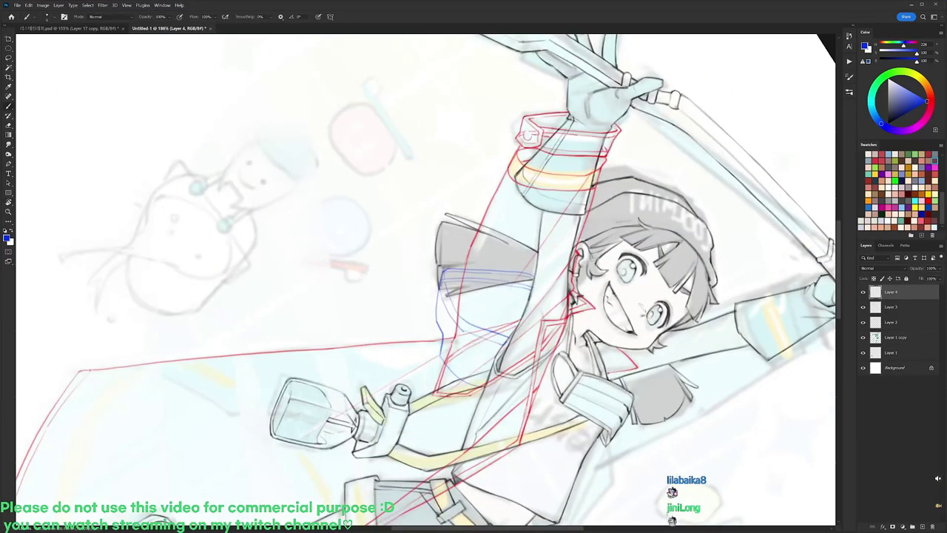
{"action": "mouse_move", "coordinate": [445, 290]}
{"action": "left_mouse_down"}
{"action": "mouse_move", "coordinate": [454, 314]}
{"action": "mouse_move", "coordinate": [506, 343]}
{"action": "left_mouse_up"}
{"action": "mouse_move", "coordinate": [442, 302]}
{"action": "left_mouse_down"}
{"action": "mouse_move", "coordinate": [452, 325]}
{"action": "mouse_move", "coordinate": [501, 311]}
{"action": "mouse_move", "coordinate": [511, 238]}
{"action": "left_mouse_up"}
{"action": "key", "text": "r"}
{"action": "key", "text": "b"}
{"action": "left_click_drag", "start_coordinate": [484, 284], "coordinate": [475, 236]}
{"action": "mouse_move", "coordinate": [470, 187]}
{"action": "left_mouse_down"}
{"action": "mouse_move", "coordinate": [464, 269]}
{"action": "mouse_move", "coordinate": [480, 283]}
{"action": "left_mouse_up"}
{"action": "key", "text": "e"}
{"action": "key", "text": "b"}
{"action": "key", "text": "e"}
Add further blue fold lines across the lower part of the shape near the underarm.
{"action": "key", "text": "r"}
{"action": "mouse_move", "coordinate": [642, 265]}
{"action": "left_mouse_down"}
{"action": "mouse_move", "coordinate": [641, 333]}
{"action": "mouse_move", "coordinate": [595, 421]}
{"action": "left_mouse_up"}
{"action": "key", "text": "b"}
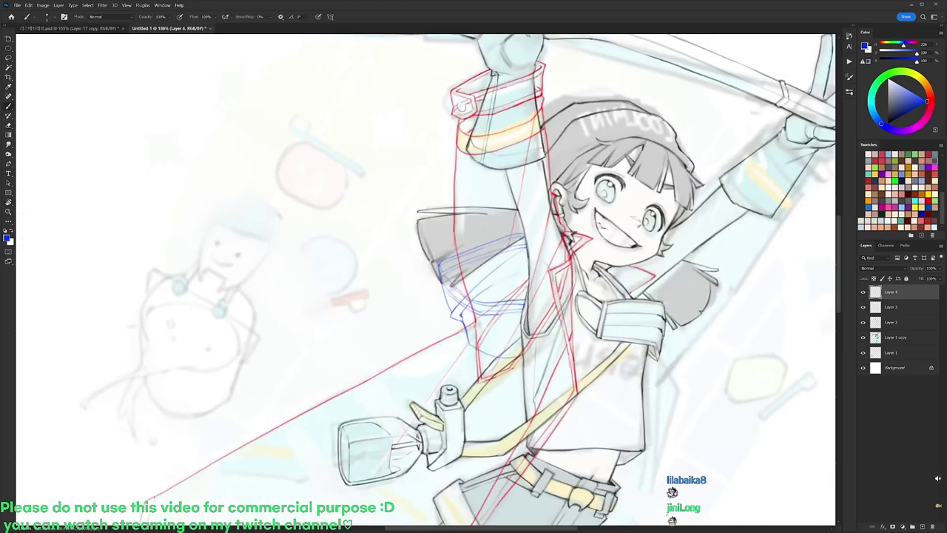
{"action": "key", "text": "e"}
{"action": "key", "text": "b"}
{"action": "left_click_drag", "start_coordinate": [501, 308], "coordinate": [481, 349]}
Adjust the blue sketch's shape and placement beside the grey tassel with Free Transform.
{"action": "key", "text": "r"}
{"action": "mouse_move", "coordinate": [681, 428]}
{"action": "left_mouse_down"}
{"action": "mouse_move", "coordinate": [785, 362]}
{"action": "mouse_move", "coordinate": [878, 253]}
{"action": "left_mouse_up"}
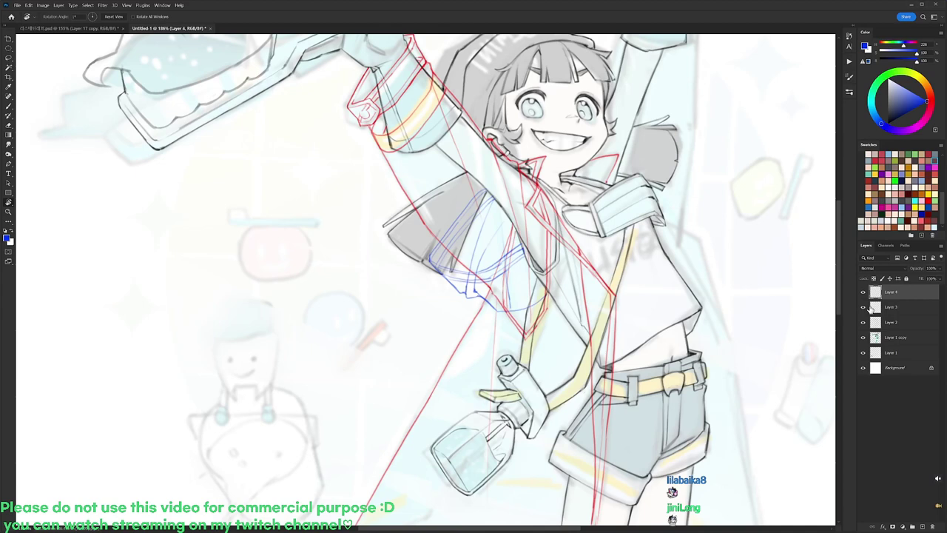
{"action": "mouse_move", "coordinate": [667, 263]}
{"action": "left_mouse_down"}
{"action": "mouse_move", "coordinate": [685, 275]}
{"action": "mouse_move", "coordinate": [608, 280]}
{"action": "left_mouse_up"}
{"action": "key", "text": "ctrl+t"}
{"action": "left_click_drag", "start_coordinate": [545, 262], "coordinate": [556, 253]}
{"action": "key", "text": "Return"}
{"action": "key", "text": "r"}
{"action": "key", "text": "e"}
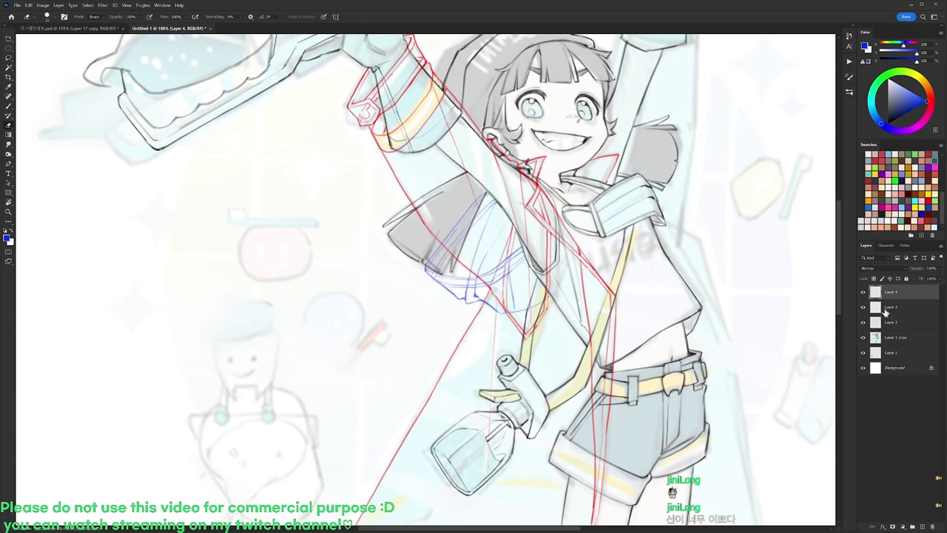
On Layer 3, sketch the inner sleeve edge of the arm making the V sign in red down toward the shoulder.
{"action": "left_click", "coordinate": [889, 308]}
{"action": "left_click", "coordinate": [930, 101]}
{"action": "left_click", "coordinate": [931, 102]}
{"action": "left_click_drag", "start_coordinate": [698, 224], "coordinate": [672, 298]}
{"action": "key", "text": "b"}
{"action": "left_click_drag", "start_coordinate": [584, 238], "coordinate": [541, 340]}
{"action": "left_click_drag", "start_coordinate": [558, 227], "coordinate": [576, 340]}
{"action": "key", "text": "ctrl+z"}
{"action": "left_click_drag", "start_coordinate": [558, 238], "coordinate": [573, 338]}
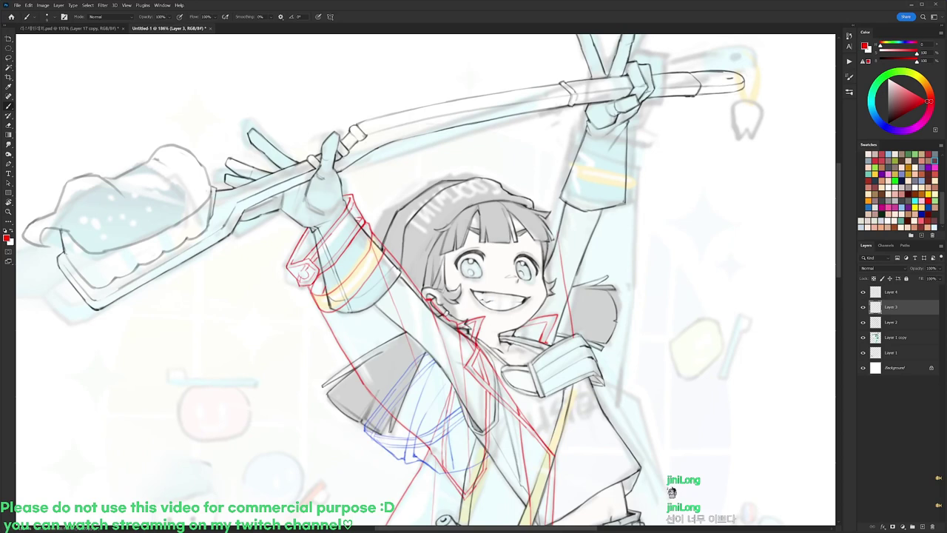
{"action": "key", "text": "e"}
{"action": "key", "text": "b"}
{"action": "left_click_drag", "start_coordinate": [554, 230], "coordinate": [555, 239]}
{"action": "left_click_drag", "start_coordinate": [582, 196], "coordinate": [568, 234]}
Sketch the wrist strap and its protruding button end in red on the V-sign hand's glove.
{"action": "mouse_move", "coordinate": [542, 279]}
{"action": "left_mouse_down"}
{"action": "mouse_move", "coordinate": [566, 184]}
{"action": "mouse_move", "coordinate": [626, 203]}
{"action": "left_mouse_up"}
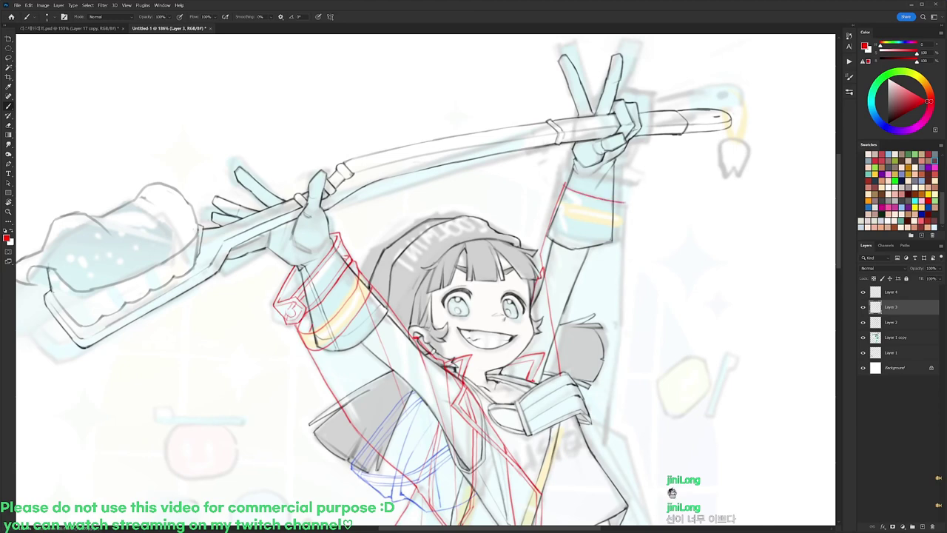
{"action": "key", "text": "ctrl+z"}
{"action": "mouse_move", "coordinate": [565, 186]}
{"action": "left_mouse_down"}
{"action": "mouse_move", "coordinate": [563, 166]}
{"action": "mouse_move", "coordinate": [623, 180]}
{"action": "left_mouse_up"}
{"action": "mouse_move", "coordinate": [560, 187]}
{"action": "left_mouse_down"}
{"action": "mouse_move", "coordinate": [630, 205]}
{"action": "mouse_move", "coordinate": [618, 188]}
{"action": "left_mouse_up"}
{"action": "mouse_move", "coordinate": [619, 188]}
{"action": "left_mouse_down"}
{"action": "mouse_move", "coordinate": [619, 204]}
{"action": "mouse_move", "coordinate": [629, 201]}
{"action": "left_mouse_up"}
{"action": "key", "text": "e"}
{"action": "key", "text": "b"}
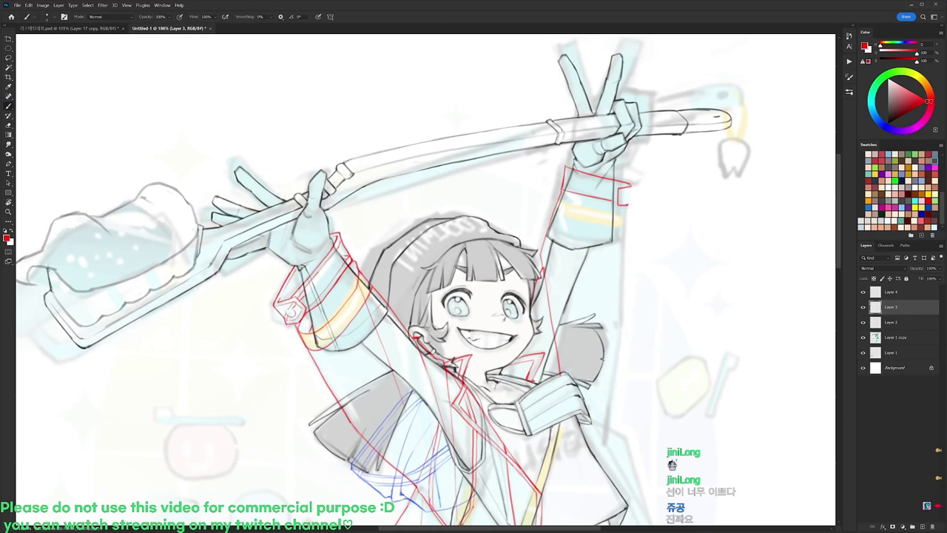
{"action": "key", "text": "b"}
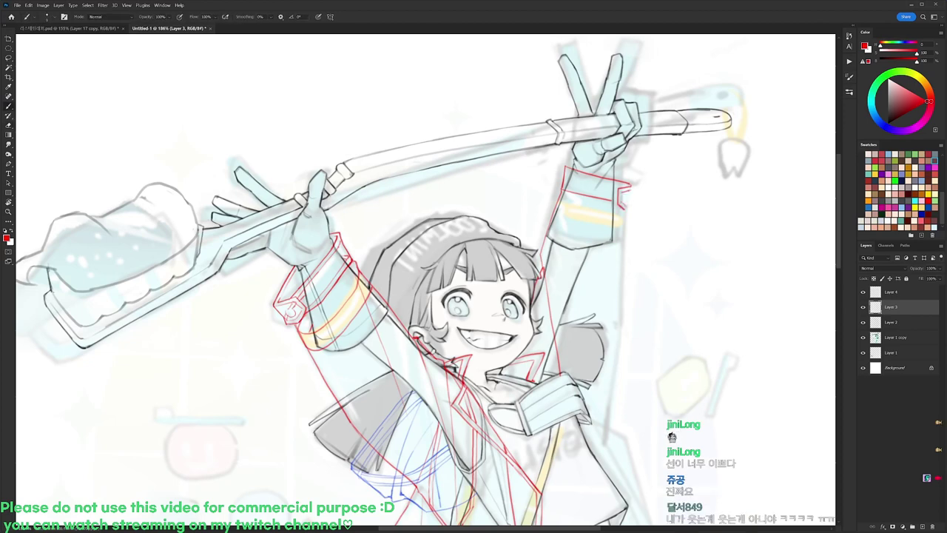
{"action": "left_click_drag", "start_coordinate": [628, 189], "coordinate": [627, 204]}
Double the edge lines of the V-sign hand's wrist strap and give its button end thickness.
{"action": "key", "text": "e"}
{"action": "key", "text": "r"}
{"action": "left_click_drag", "start_coordinate": [711, 153], "coordinate": [697, 435]}
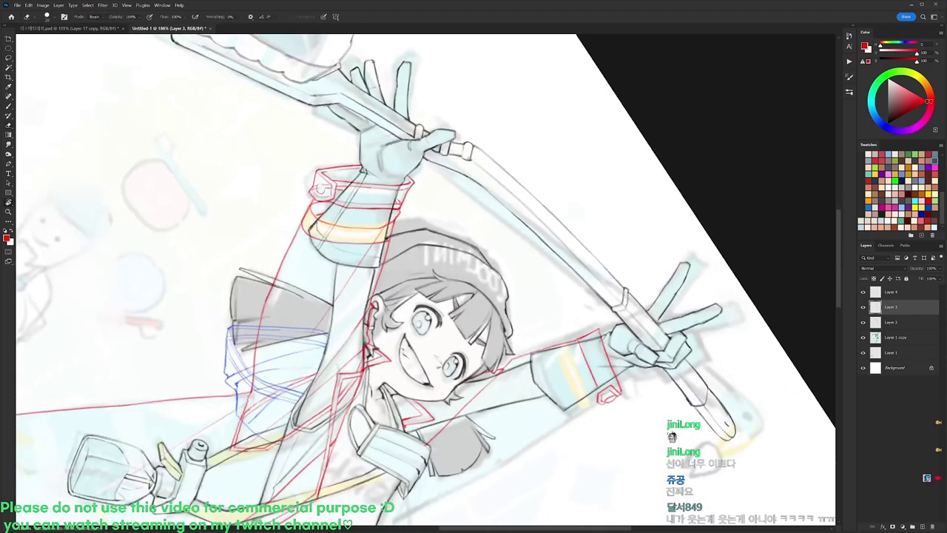
{"action": "key", "text": "b"}
{"action": "mouse_move", "coordinate": [585, 349]}
{"action": "left_mouse_down"}
{"action": "mouse_move", "coordinate": [595, 382]}
{"action": "mouse_move", "coordinate": [611, 377]}
{"action": "mouse_move", "coordinate": [620, 391]}
{"action": "left_mouse_up"}
{"action": "key", "text": "e"}
{"action": "key", "text": "b"}
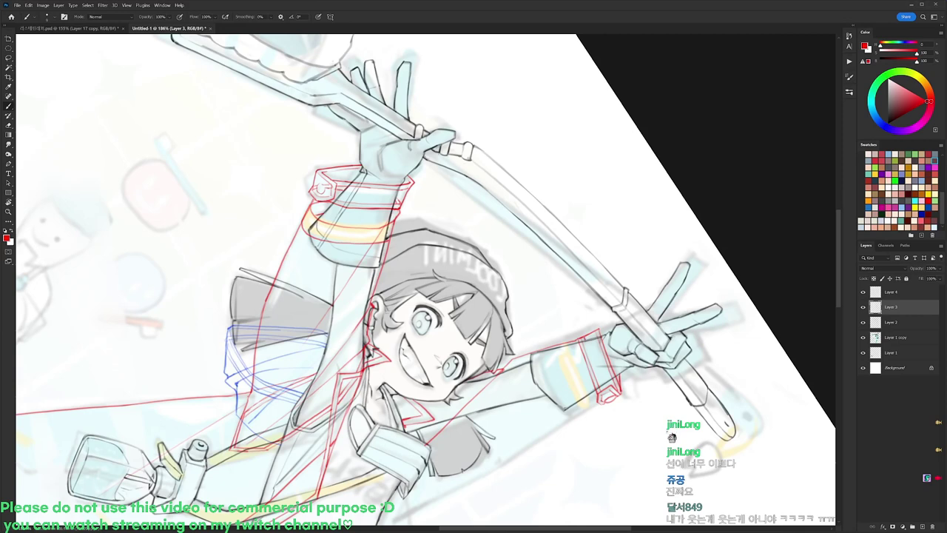
{"action": "key", "text": "r"}
{"action": "mouse_move", "coordinate": [638, 272]}
{"action": "left_mouse_down"}
{"action": "mouse_move", "coordinate": [556, 99]}
{"action": "mouse_move", "coordinate": [542, 93]}
{"action": "left_mouse_up"}
{"action": "key", "text": "b"}
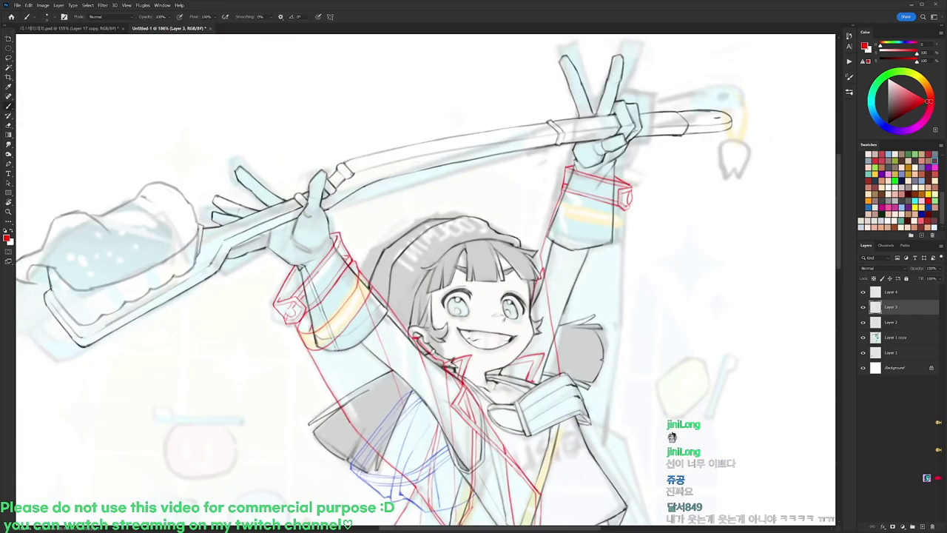
Draw the sleeve's outer edge in red from the V-sign hand's wrist strap down past the grey tassel.
{"action": "mouse_move", "coordinate": [634, 206]}
{"action": "left_mouse_down"}
{"action": "mouse_move", "coordinate": [626, 164]}
{"action": "mouse_move", "coordinate": [616, 265]}
{"action": "left_mouse_up"}
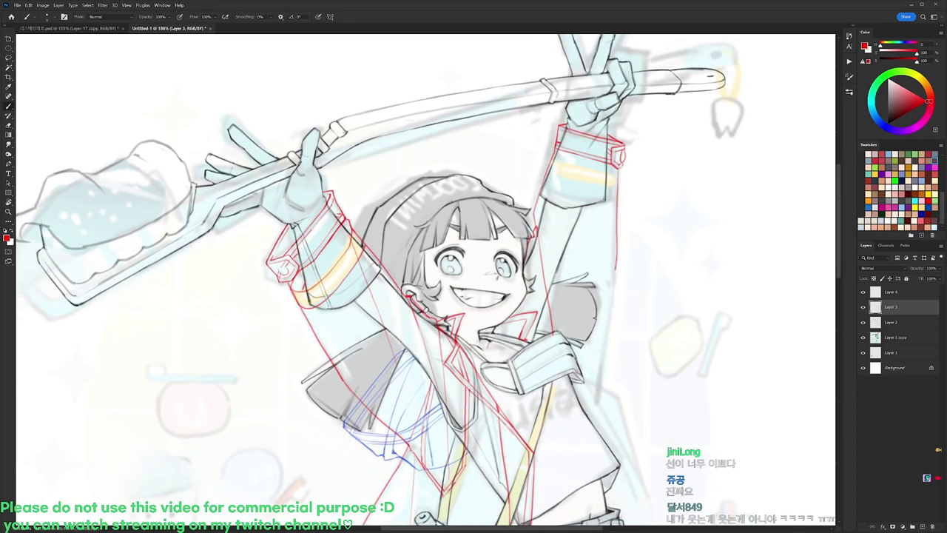
{"action": "key", "text": "ctrl+z"}
{"action": "left_click_drag", "start_coordinate": [617, 172], "coordinate": [599, 392]}
{"action": "scroll", "coordinate": [603, 385], "scroll_direction": "down", "scroll_amount": 4}
{"action": "key", "text": "e"}
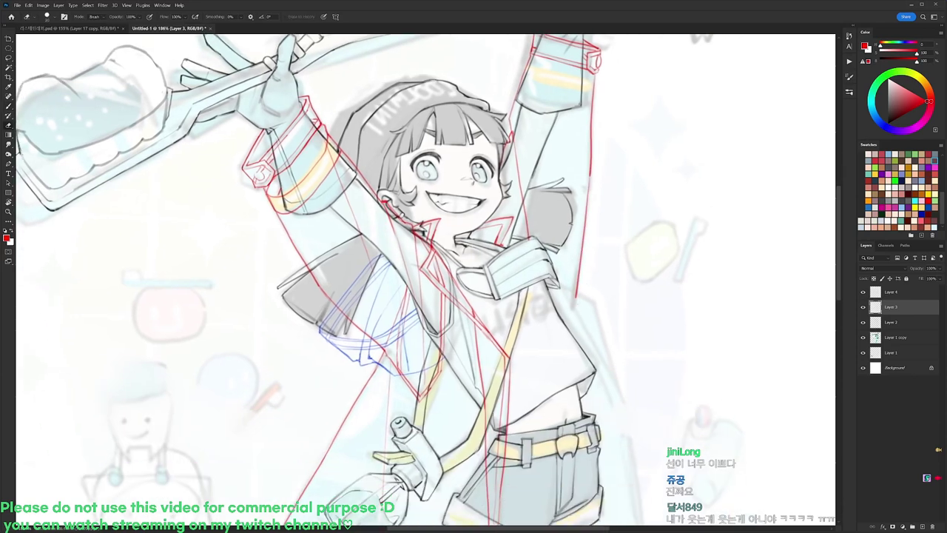
{"action": "mouse_move", "coordinate": [587, 273]}
{"action": "left_mouse_down"}
{"action": "mouse_move", "coordinate": [560, 222]}
{"action": "mouse_move", "coordinate": [581, 292]}
{"action": "left_mouse_up"}
{"action": "key", "text": "b"}
Sketch the coat's far outer edge in red from the sleeve's lower end past the waist, undoing unsuitable strokes.
{"action": "key", "text": "r"}
{"action": "mouse_move", "coordinate": [647, 362]}
{"action": "left_mouse_down"}
{"action": "mouse_move", "coordinate": [517, 64]}
{"action": "mouse_move", "coordinate": [539, 130]}
{"action": "left_mouse_up"}
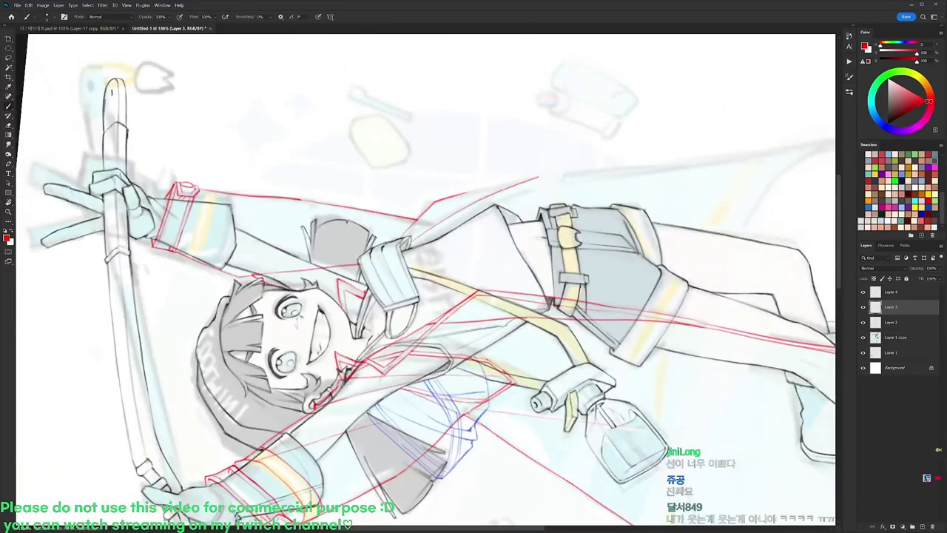
{"action": "mouse_move", "coordinate": [426, 220]}
{"action": "left_mouse_down"}
{"action": "mouse_move", "coordinate": [572, 176]}
{"action": "mouse_move", "coordinate": [748, 167]}
{"action": "left_mouse_up"}
{"action": "key", "text": "space"}
{"action": "left_click_drag", "start_coordinate": [716, 199], "coordinate": [533, 267]}
{"action": "key", "text": "r"}
{"action": "left_click_drag", "start_coordinate": [661, 242], "coordinate": [651, 197]}
{"action": "key", "text": "ctrl+z"}
{"action": "mouse_move", "coordinate": [382, 256]}
{"action": "left_mouse_down"}
{"action": "mouse_move", "coordinate": [682, 151]}
{"action": "mouse_move", "coordinate": [430, 242]}
{"action": "mouse_move", "coordinate": [722, 145]}
{"action": "mouse_move", "coordinate": [510, 473]}
{"action": "left_mouse_up"}
{"action": "key", "text": "ctrl+z"}
Erase excess from the far coat edge and redraw its red line down alongside the legs.
{"action": "key", "text": "r"}
{"action": "key", "text": "e"}
{"action": "left_click_drag", "start_coordinate": [448, 224], "coordinate": [458, 260]}
{"action": "key", "text": "b"}
{"action": "key", "text": "r"}
{"action": "mouse_move", "coordinate": [550, 222]}
{"action": "left_mouse_down"}
{"action": "mouse_move", "coordinate": [530, 190]}
{"action": "mouse_move", "coordinate": [309, 220]}
{"action": "left_mouse_up"}
{"action": "key", "text": "e"}
{"action": "key", "text": "b"}
{"action": "left_click_drag", "start_coordinate": [296, 380], "coordinate": [397, 253]}
Extend the far coat edge as a doubled red line ending in a narrow point at the hem.
{"action": "key", "text": "r"}
{"action": "left_click_drag", "start_coordinate": [670, 114], "coordinate": [407, 385]}
{"action": "mouse_move", "coordinate": [481, 274]}
{"action": "left_mouse_down"}
{"action": "mouse_move", "coordinate": [479, 176]}
{"action": "mouse_move", "coordinate": [485, 517]}
{"action": "mouse_move", "coordinate": [483, 411]}
{"action": "mouse_move", "coordinate": [485, 423]}
{"action": "left_mouse_up"}
{"action": "key", "text": "b"}
{"action": "key", "text": "e"}
{"action": "key", "text": "b"}
{"action": "key", "text": "e"}
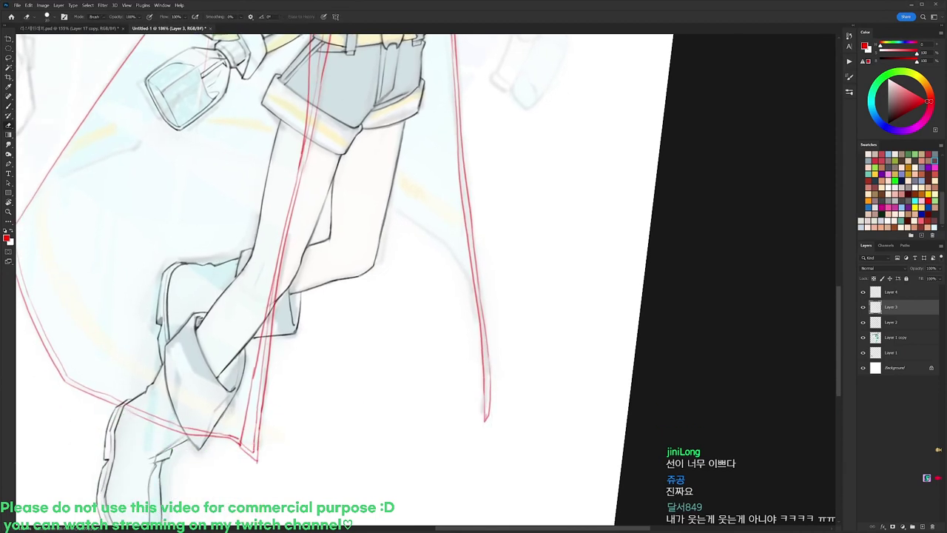
{"action": "key", "text": "b"}
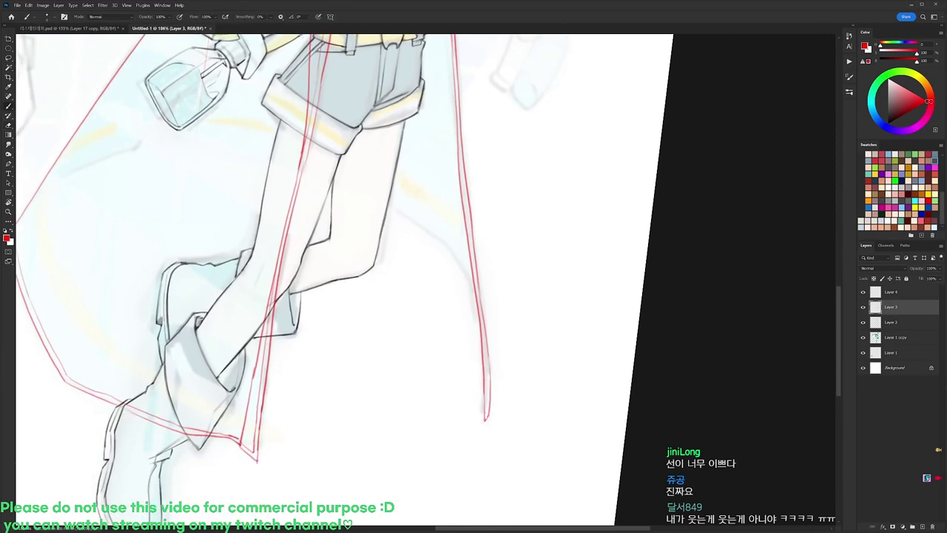
Add a second red line along the far coat edge beside the shirt and waist.
{"action": "scroll", "coordinate": [488, 370], "scroll_direction": "up", "scroll_amount": 8}
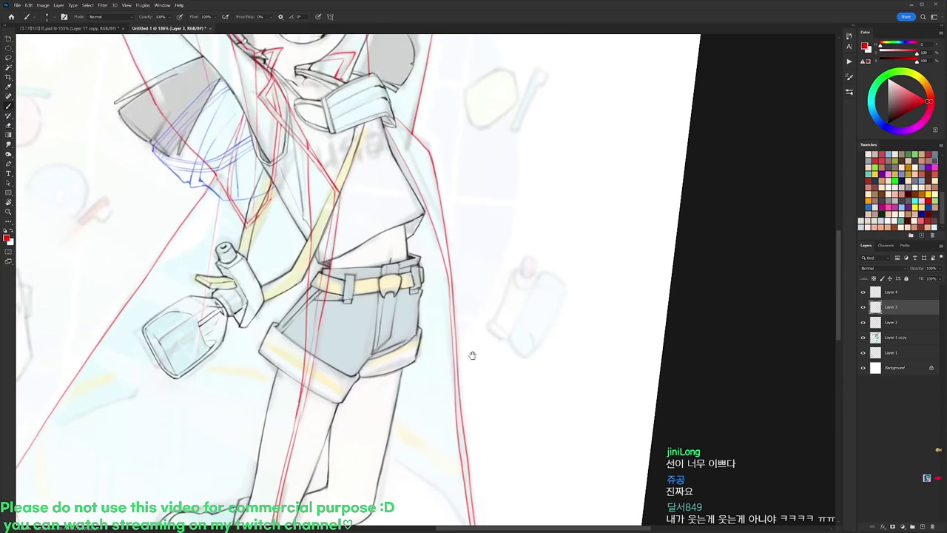
{"action": "scroll", "coordinate": [472, 355], "scroll_direction": "up", "scroll_amount": 3}
{"action": "mouse_move", "coordinate": [408, 202]}
{"action": "left_mouse_down"}
{"action": "mouse_move", "coordinate": [437, 239]}
{"action": "mouse_move", "coordinate": [460, 355]}
{"action": "left_mouse_up"}
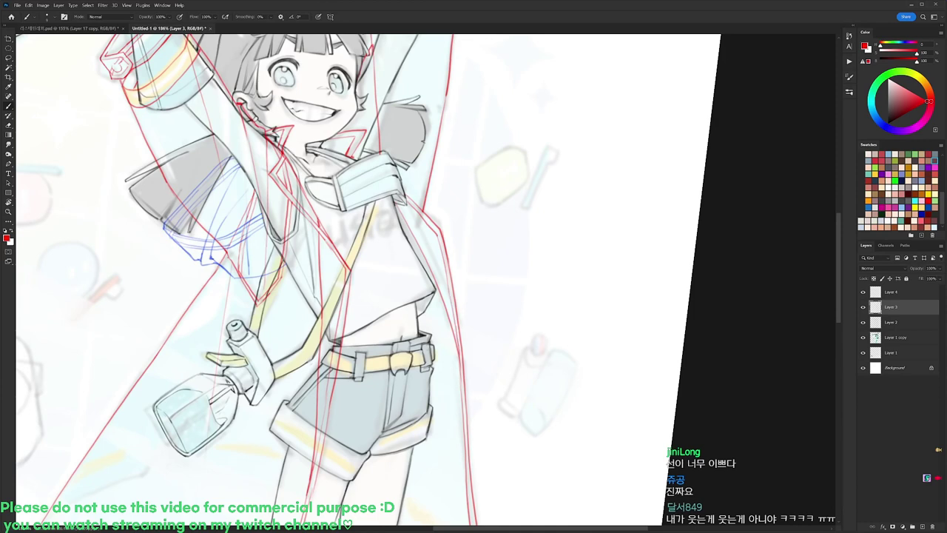
{"action": "scroll", "coordinate": [466, 351], "scroll_direction": "down", "scroll_amount": 2}
{"action": "left_click_drag", "start_coordinate": [462, 419], "coordinate": [569, 206]}
{"action": "key", "text": "r"}
{"action": "left_click_drag", "start_coordinate": [661, 254], "coordinate": [643, 318]}
{"action": "left_click_drag", "start_coordinate": [632, 272], "coordinate": [640, 310]}
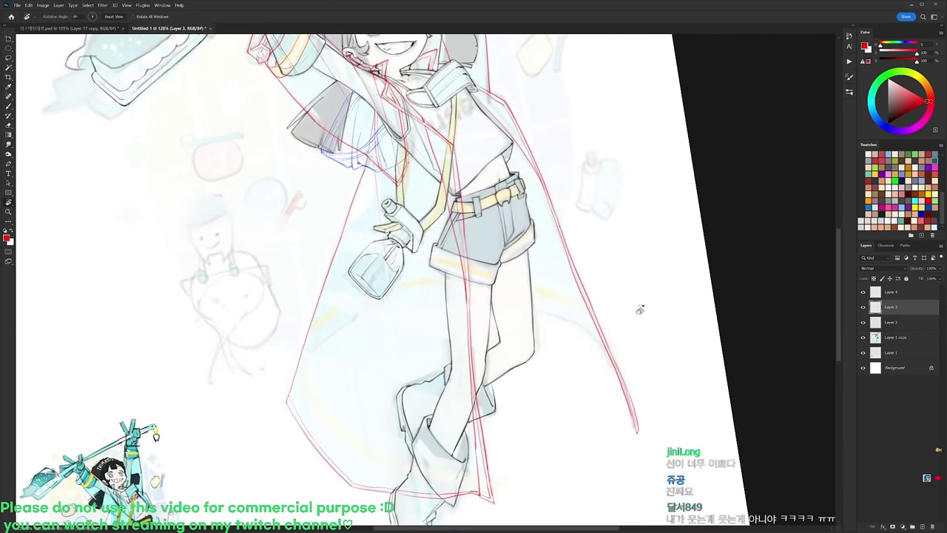
{"action": "left_click_drag", "start_coordinate": [464, 352], "coordinate": [590, 306]}
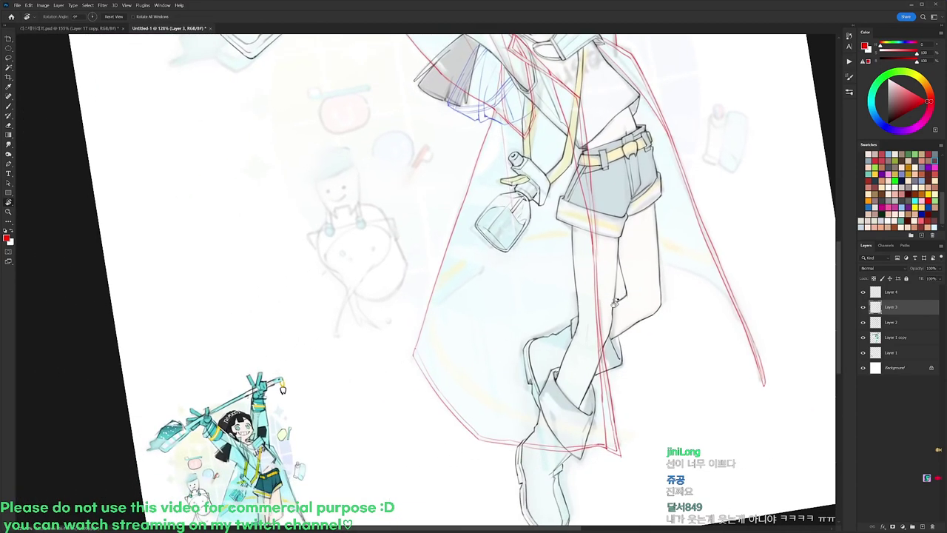
{"action": "key", "text": "b"}
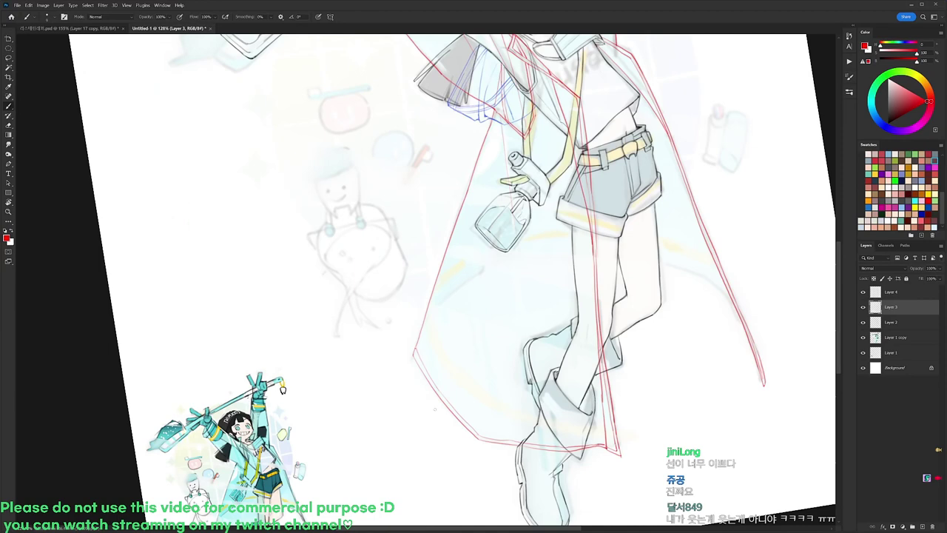
Sketch the red stripe lines across the far raised sleeve's cuff on Layer 4, undoing and redrawing unsuitable strokes.
{"action": "left_click", "coordinate": [887, 293]}
{"action": "left_click_drag", "start_coordinate": [750, 310], "coordinate": [733, 320]}
{"action": "key", "text": "r"}
{"action": "key", "text": "Escape"}
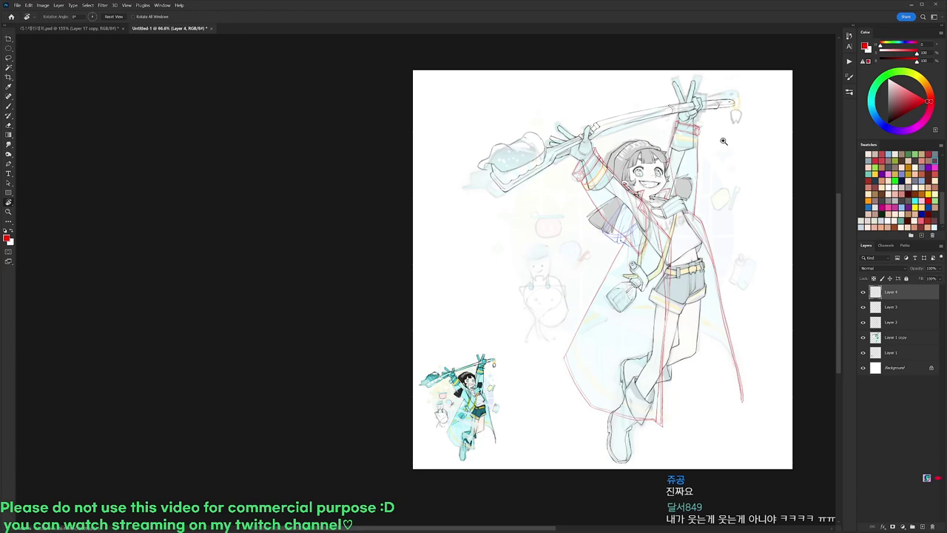
{"action": "scroll", "coordinate": [721, 144], "scroll_direction": "up", "scroll_amount": 5}
{"action": "left_click_drag", "start_coordinate": [723, 196], "coordinate": [598, 413]}
{"action": "key", "text": "b"}
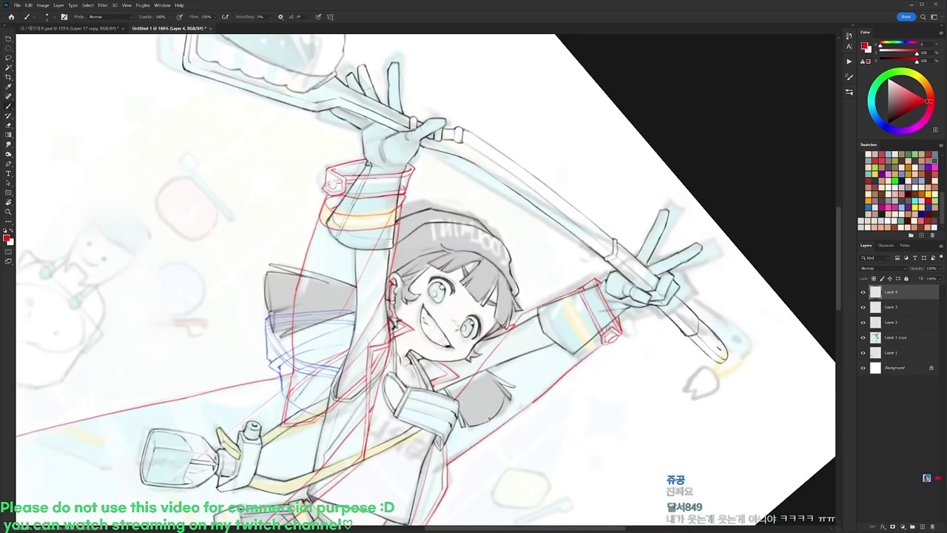
{"action": "left_click_drag", "start_coordinate": [559, 309], "coordinate": [584, 359]}
{"action": "left_click_drag", "start_coordinate": [568, 293], "coordinate": [594, 348]}
{"action": "key", "text": "ctrl+z"}
{"action": "key", "text": "ctrl+z"}
{"action": "left_click_drag", "start_coordinate": [575, 309], "coordinate": [597, 348]}
{"action": "left_click_drag", "start_coordinate": [604, 258], "coordinate": [570, 244]}
Sketch a red stripe line inside the coat's hem, parallel to its lower edge, redoing unsuitable strokes.
{"action": "key", "text": "r"}
{"action": "mouse_move", "coordinate": [607, 194]}
{"action": "left_mouse_down"}
{"action": "mouse_move", "coordinate": [488, 111]}
{"action": "mouse_move", "coordinate": [581, 208]}
{"action": "left_mouse_up"}
{"action": "left_click_drag", "start_coordinate": [613, 255], "coordinate": [605, 212]}
{"action": "scroll", "coordinate": [516, 296], "scroll_direction": "up", "scroll_amount": 5}
{"action": "left_click_drag", "start_coordinate": [516, 295], "coordinate": [558, 362]}
{"action": "scroll", "coordinate": [558, 362], "scroll_direction": "up", "scroll_amount": 1}
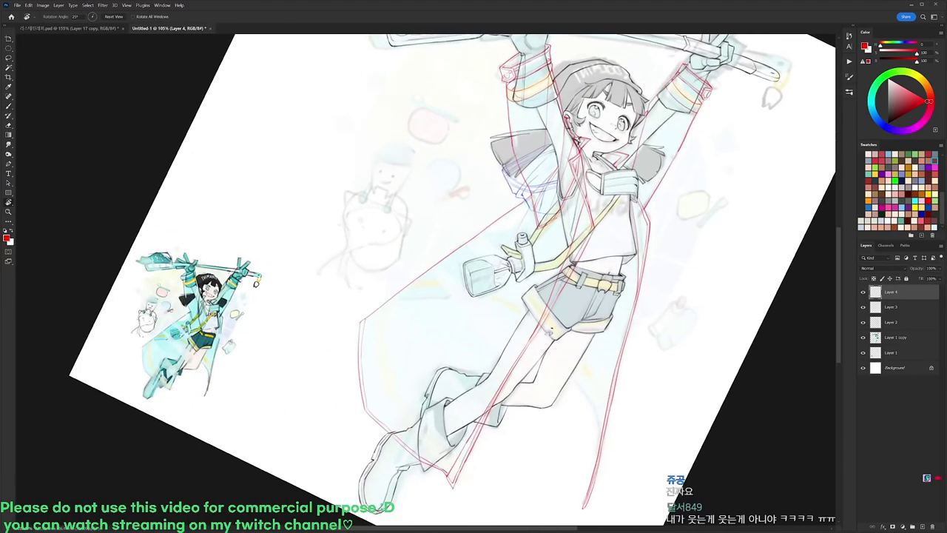
{"action": "key", "text": "b"}
{"action": "left_click_drag", "start_coordinate": [385, 304], "coordinate": [380, 388]}
{"action": "key", "text": "ctrl+z"}
{"action": "left_click_drag", "start_coordinate": [389, 316], "coordinate": [385, 393]}
{"action": "key", "text": "ctrl+z"}
{"action": "mouse_move", "coordinate": [385, 308]}
{"action": "left_mouse_down"}
{"action": "mouse_move", "coordinate": [392, 398]}
{"action": "mouse_move", "coordinate": [446, 442]}
{"action": "left_mouse_up"}
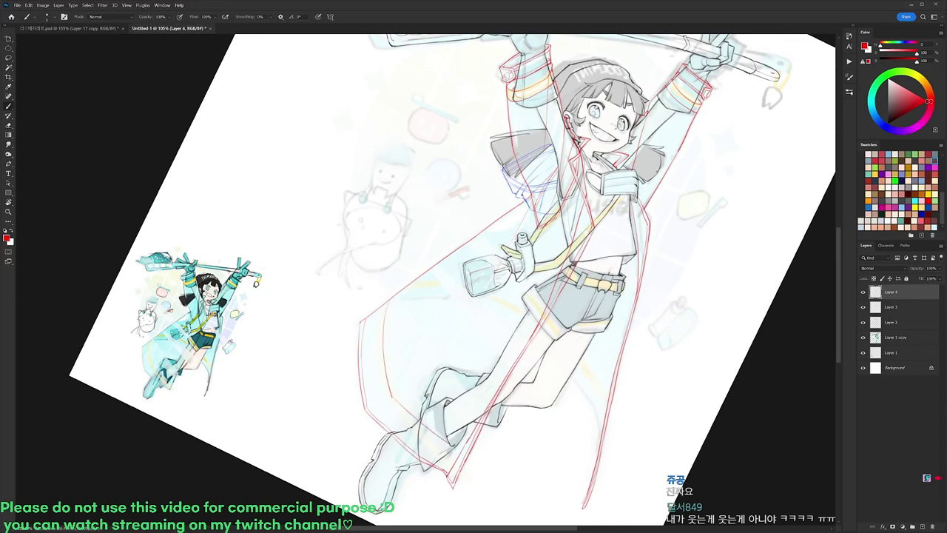
Complete the coat's red hem stripe with a second parallel line running to the front corner.
{"action": "left_click_drag", "start_coordinate": [380, 314], "coordinate": [378, 392]}
{"action": "key", "text": "ctrl+z"}
{"action": "left_click_drag", "start_coordinate": [380, 304], "coordinate": [386, 402]}
{"action": "key", "text": "ctrl+z"}
{"action": "mouse_move", "coordinate": [375, 322]}
{"action": "left_mouse_down"}
{"action": "mouse_move", "coordinate": [380, 399]}
{"action": "mouse_move", "coordinate": [450, 460]}
{"action": "mouse_move", "coordinate": [472, 455]}
{"action": "mouse_move", "coordinate": [594, 347]}
{"action": "left_mouse_up"}
{"action": "key", "text": "r"}
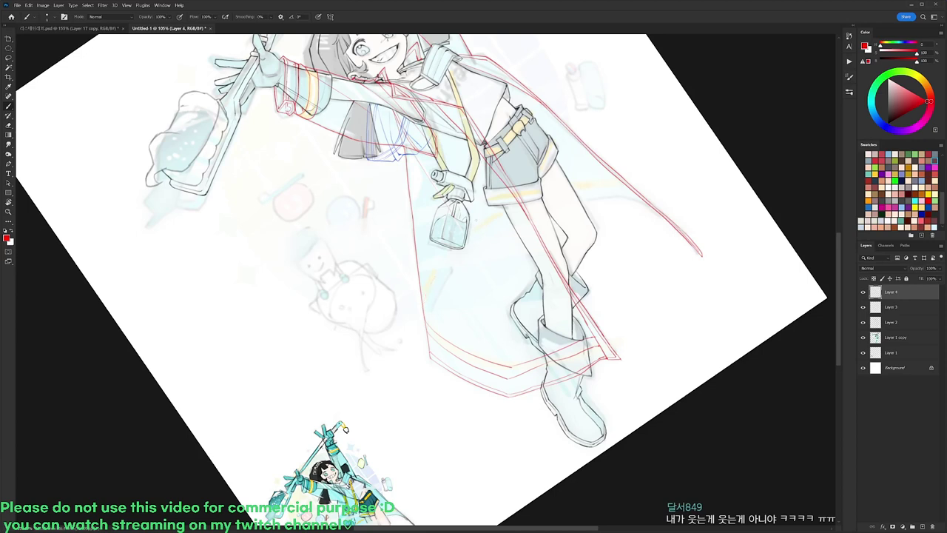
Compare the sketch with and without Layer 4 and Layer 3 to check the coat lines.
{"action": "left_click", "coordinate": [862, 292]}
{"action": "left_click", "coordinate": [864, 293]}
{"action": "left_click", "coordinate": [863, 293]}
{"action": "left_click", "coordinate": [863, 293]}
{"action": "left_click_drag", "start_coordinate": [763, 333], "coordinate": [736, 333]}
{"action": "left_click_drag", "start_coordinate": [737, 333], "coordinate": [725, 362]}
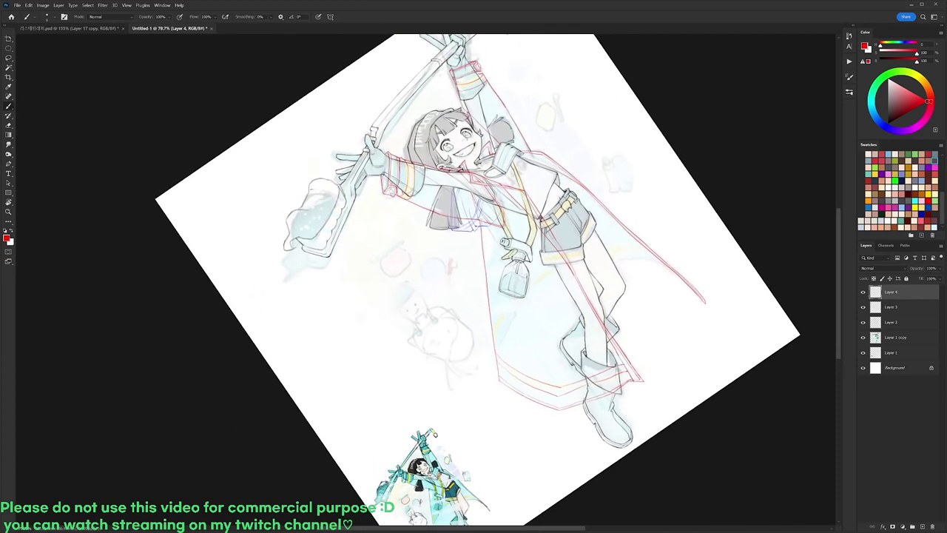
{"action": "left_click", "coordinate": [864, 307]}
{"action": "left_click", "coordinate": [864, 307]}
{"action": "left_click", "coordinate": [863, 292]}
{"action": "left_click", "coordinate": [863, 292]}
{"action": "key", "text": "l"}
{"action": "left_click_drag", "start_coordinate": [477, 97], "coordinate": [479, 101]}
{"action": "mouse_move", "coordinate": [494, 405]}
{"action": "left_mouse_down"}
{"action": "mouse_move", "coordinate": [518, 322]}
{"action": "mouse_move", "coordinate": [499, 394]}
{"action": "left_mouse_up"}
{"action": "key", "text": "ctrl+d"}
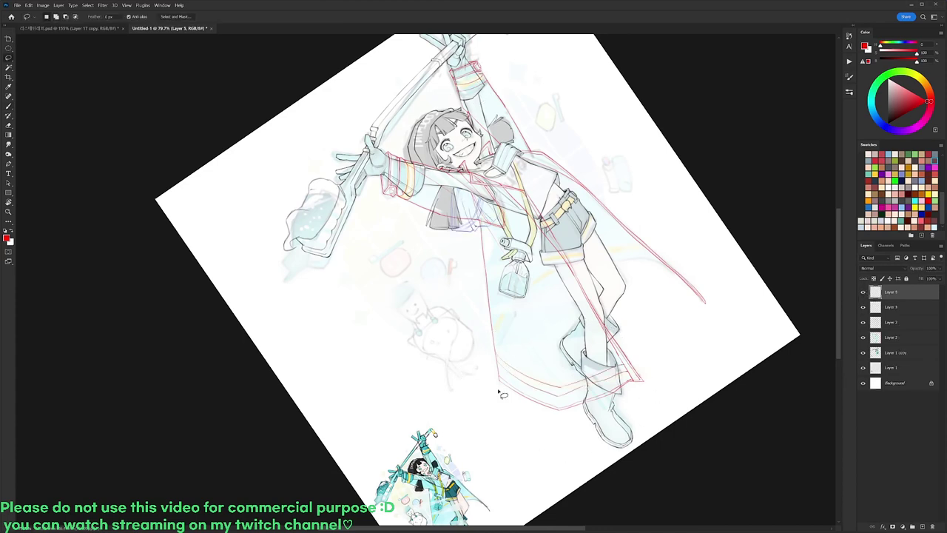
{"action": "left_click", "coordinate": [892, 307]}
{"action": "left_click", "coordinate": [894, 293]}
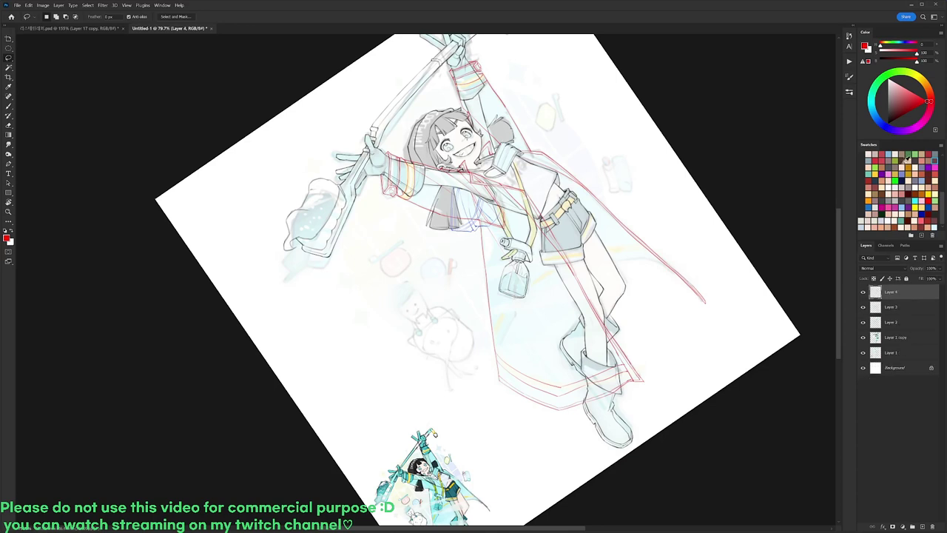
Switch to blue and draw the coat's inner back hem from the near hem corner up toward the spray bottle.
{"action": "left_click", "coordinate": [889, 126]}
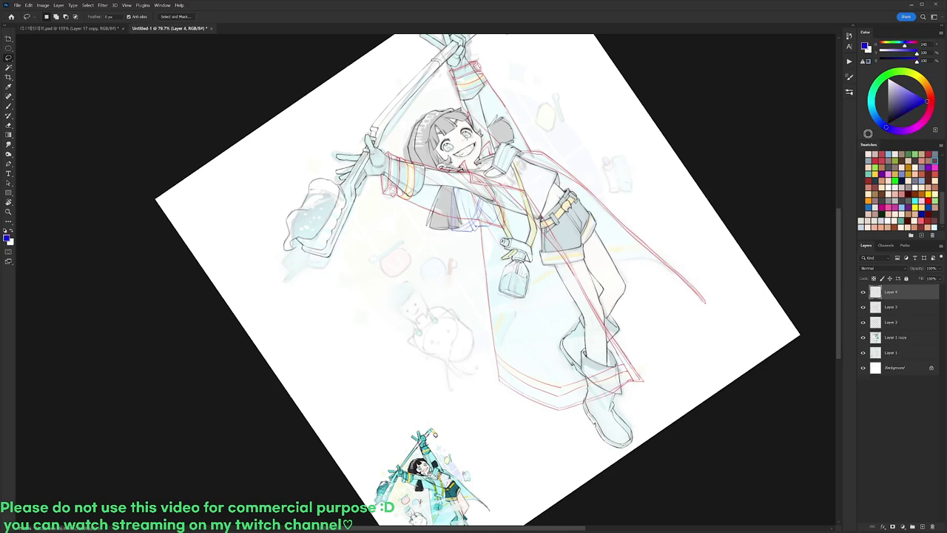
{"action": "scroll", "coordinate": [516, 323], "scroll_direction": "up", "scroll_amount": 1}
{"action": "key", "text": "b"}
{"action": "left_click_drag", "start_coordinate": [495, 390], "coordinate": [516, 310]}
{"action": "key", "text": "ctrl+z"}
{"action": "left_click_drag", "start_coordinate": [495, 389], "coordinate": [515, 293]}
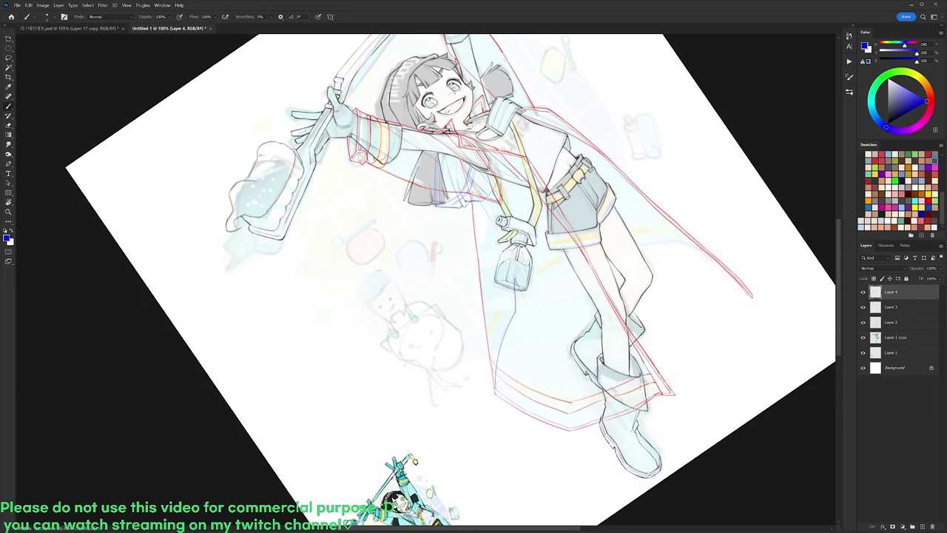
Continue the blue inner hem from the spray bottle behind the legs to the far coat edge.
{"action": "left_click_drag", "start_coordinate": [527, 299], "coordinate": [566, 270]}
{"action": "key", "text": "r"}
{"action": "mouse_move", "coordinate": [646, 224]}
{"action": "left_mouse_down"}
{"action": "mouse_move", "coordinate": [632, 173]}
{"action": "mouse_move", "coordinate": [581, 147]}
{"action": "mouse_move", "coordinate": [621, 127]}
{"action": "left_mouse_up"}
{"action": "key", "text": "b"}
{"action": "key", "text": "r"}
{"action": "left_click_drag", "start_coordinate": [661, 104], "coordinate": [594, 517]}
{"action": "key", "text": "space"}
{"action": "left_click_drag", "start_coordinate": [592, 374], "coordinate": [560, 283]}
{"action": "key", "text": "b"}
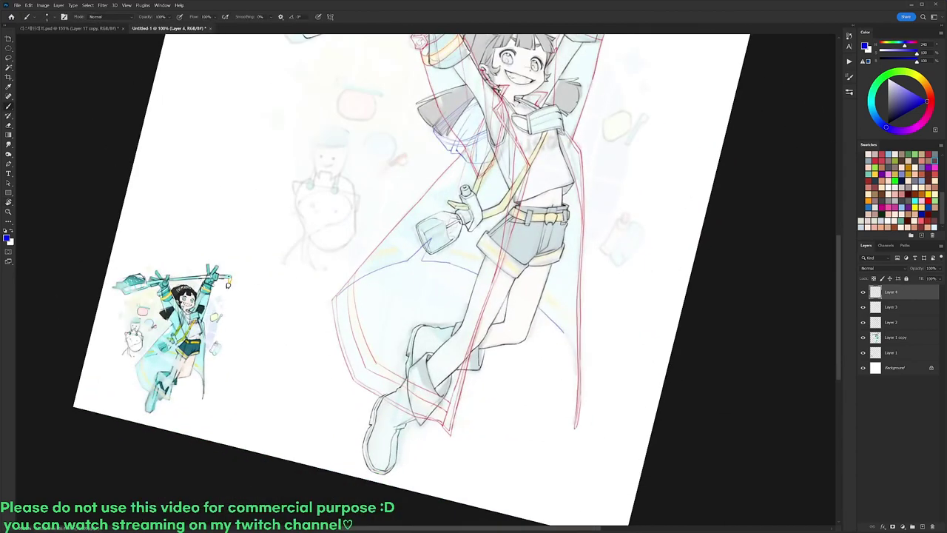
Double the blue inner hem line between the near hem corner and the spray bottle.
{"action": "key", "text": "r"}
{"action": "left_click_drag", "start_coordinate": [630, 321], "coordinate": [623, 226]}
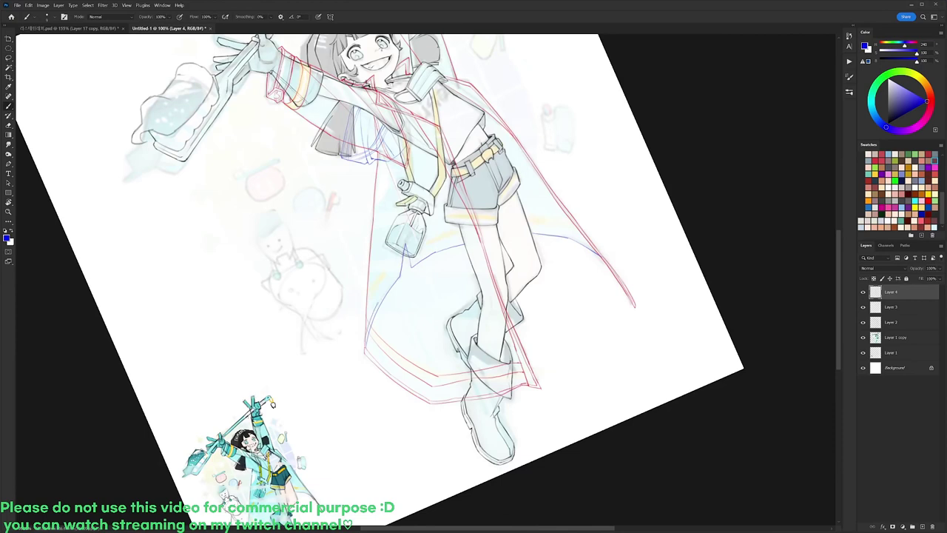
{"action": "key", "text": "ctrl+z"}
{"action": "mouse_move", "coordinate": [378, 303]}
{"action": "left_mouse_down"}
{"action": "mouse_move", "coordinate": [411, 250]}
{"action": "mouse_move", "coordinate": [400, 255]}
{"action": "mouse_move", "coordinate": [404, 245]}
{"action": "mouse_move", "coordinate": [409, 253]}
{"action": "left_mouse_up"}
{"action": "key", "text": "ctrl+space"}
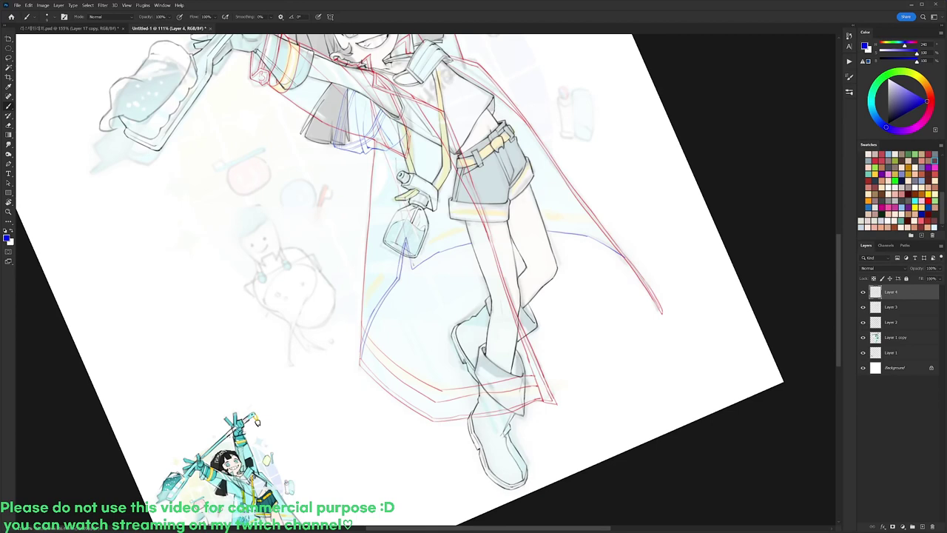
Draw a blue fold line from beneath the near sleeve down to the spray bottle.
{"action": "left_click_drag", "start_coordinate": [396, 127], "coordinate": [396, 148]}
{"action": "left_click_drag", "start_coordinate": [401, 180], "coordinate": [406, 238]}
{"action": "key", "text": "e"}
{"action": "key", "text": "b"}
{"action": "key", "text": "e"}
{"action": "key", "text": "b"}
Double the blue inner hem line between the spray bottle and the near leg, redoing the first stroke.
{"action": "key", "text": "r"}
{"action": "left_click_drag", "start_coordinate": [545, 187], "coordinate": [490, 142]}
{"action": "key", "text": "r"}
{"action": "left_click_drag", "start_coordinate": [384, 259], "coordinate": [407, 277]}
{"action": "key", "text": "ctrl+z"}
{"action": "left_click_drag", "start_coordinate": [426, 232], "coordinate": [415, 252]}
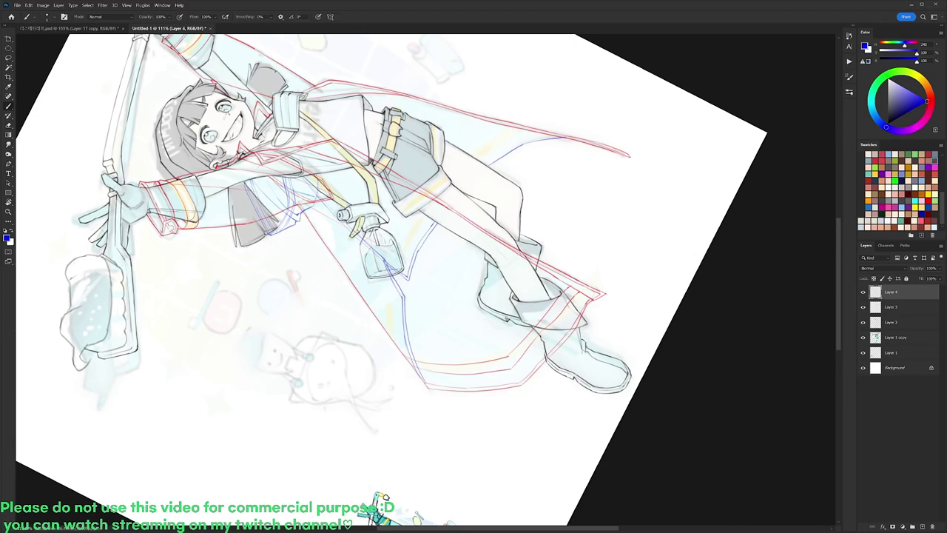
Double the blue inner hem line on the far side of the legs up to the coat edge.
{"action": "key", "text": "r"}
{"action": "left_click_drag", "start_coordinate": [591, 157], "coordinate": [523, 102]}
{"action": "left_click_drag", "start_coordinate": [473, 135], "coordinate": [449, 165]}
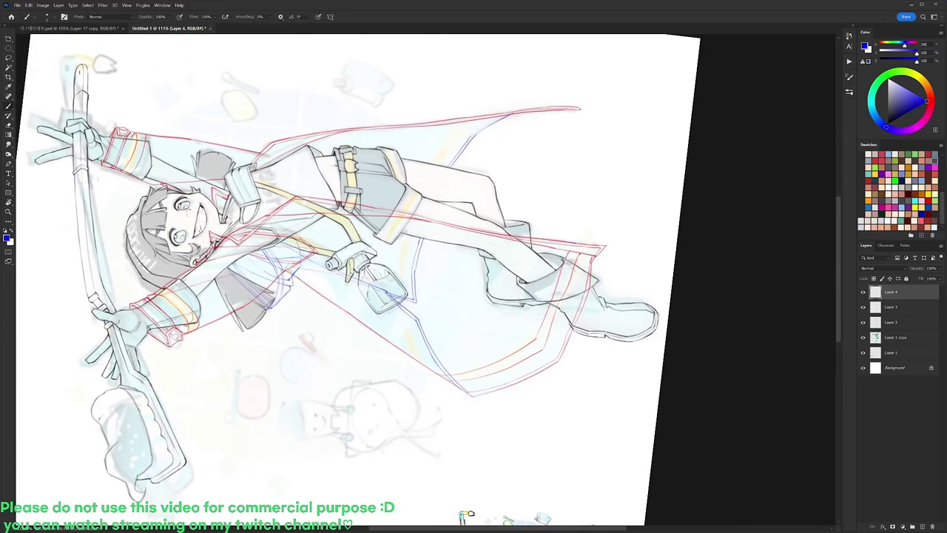
{"action": "key", "text": "r"}
{"action": "mouse_move", "coordinate": [664, 117]}
{"action": "left_mouse_down"}
{"action": "mouse_move", "coordinate": [680, 141]}
{"action": "mouse_move", "coordinate": [525, 438]}
{"action": "left_mouse_up"}
{"action": "mouse_move", "coordinate": [568, 336]}
{"action": "left_mouse_down"}
{"action": "mouse_move", "coordinate": [586, 367]}
{"action": "mouse_move", "coordinate": [597, 241]}
{"action": "left_mouse_up"}
{"action": "key", "text": "r"}
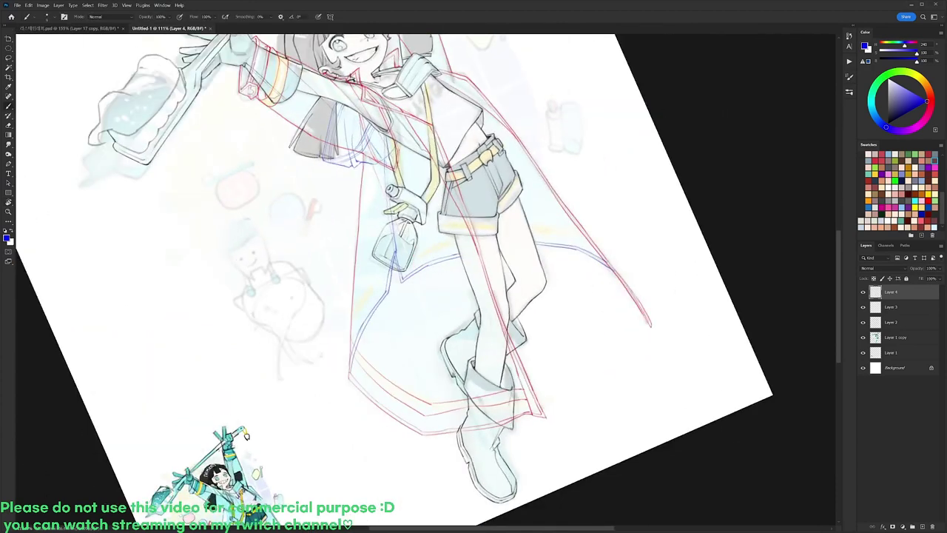
Draw the upper stripe line above the near part of the blue inner hem, undoing unsuitable strokes.
{"action": "mouse_move", "coordinate": [352, 326]}
{"action": "left_mouse_down"}
{"action": "mouse_move", "coordinate": [388, 270]}
{"action": "mouse_move", "coordinate": [357, 301]}
{"action": "left_mouse_up"}
{"action": "key", "text": "r"}
{"action": "left_click_drag", "start_coordinate": [535, 198], "coordinate": [491, 161]}
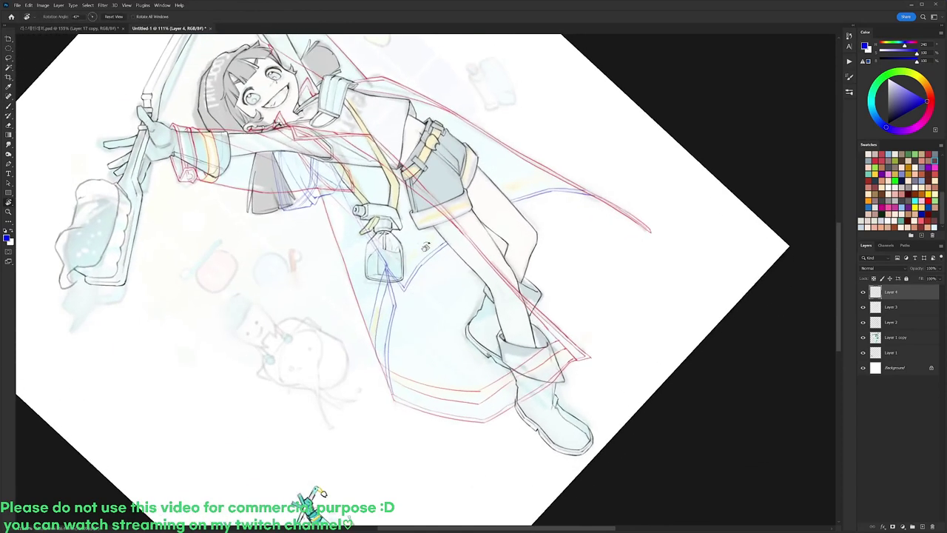
{"action": "left_click_drag", "start_coordinate": [424, 241], "coordinate": [392, 273]}
{"action": "key", "text": "ctrl+z"}
{"action": "key", "text": "ctrl+z"}
{"action": "key", "text": "ctrl+z"}
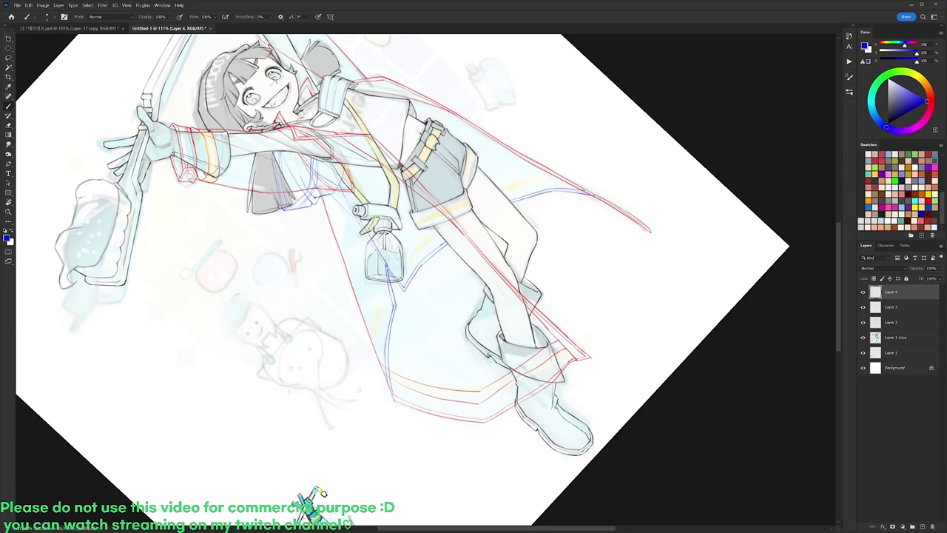
{"action": "left_click_drag", "start_coordinate": [371, 334], "coordinate": [387, 290]}
{"action": "key", "text": "ctrl+z"}
{"action": "left_click_drag", "start_coordinate": [373, 326], "coordinate": [383, 301]}
Continue the inner hem's upper stripe line in blue from the bottle past the legs to the far coat edge.
{"action": "mouse_move", "coordinate": [419, 253]}
{"action": "left_mouse_down"}
{"action": "mouse_move", "coordinate": [410, 264]}
{"action": "mouse_move", "coordinate": [435, 230]}
{"action": "left_mouse_up"}
{"action": "key", "text": "r"}
{"action": "left_click_drag", "start_coordinate": [510, 311], "coordinate": [510, 249]}
{"action": "mouse_move", "coordinate": [459, 170]}
{"action": "left_mouse_down"}
{"action": "mouse_move", "coordinate": [460, 198]}
{"action": "mouse_move", "coordinate": [462, 154]}
{"action": "left_mouse_up"}
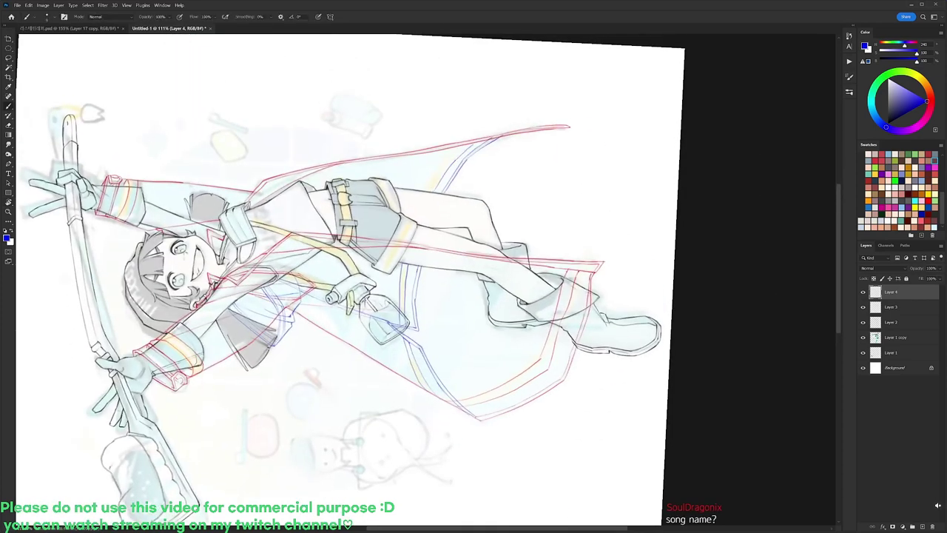
{"action": "left_click_drag", "start_coordinate": [449, 161], "coordinate": [429, 191]}
{"action": "key", "text": "r"}
{"action": "left_click_drag", "start_coordinate": [529, 112], "coordinate": [651, 295]}
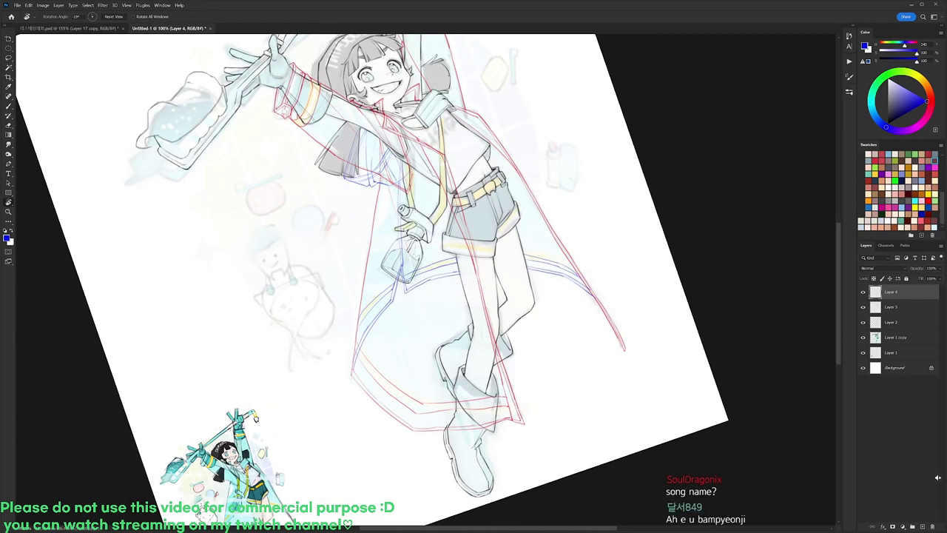
Refine the blue inner hem stripe where it meets the far coat edge, erasing stray line ends.
{"action": "left_click_drag", "start_coordinate": [718, 143], "coordinate": [710, 169]}
{"action": "key", "text": "Escape"}
{"action": "left_click_drag", "start_coordinate": [594, 293], "coordinate": [634, 318]}
{"action": "key", "text": "e"}
{"action": "left_click_drag", "start_coordinate": [563, 321], "coordinate": [568, 332]}
{"action": "key", "text": "b"}
{"action": "key", "text": "e"}
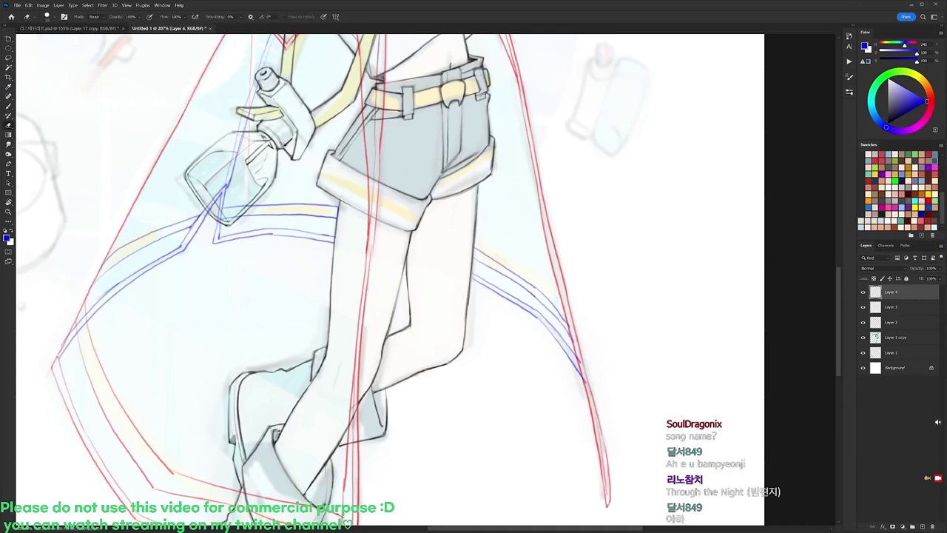
{"action": "scroll", "coordinate": [634, 324], "scroll_direction": "down", "scroll_amount": 3}
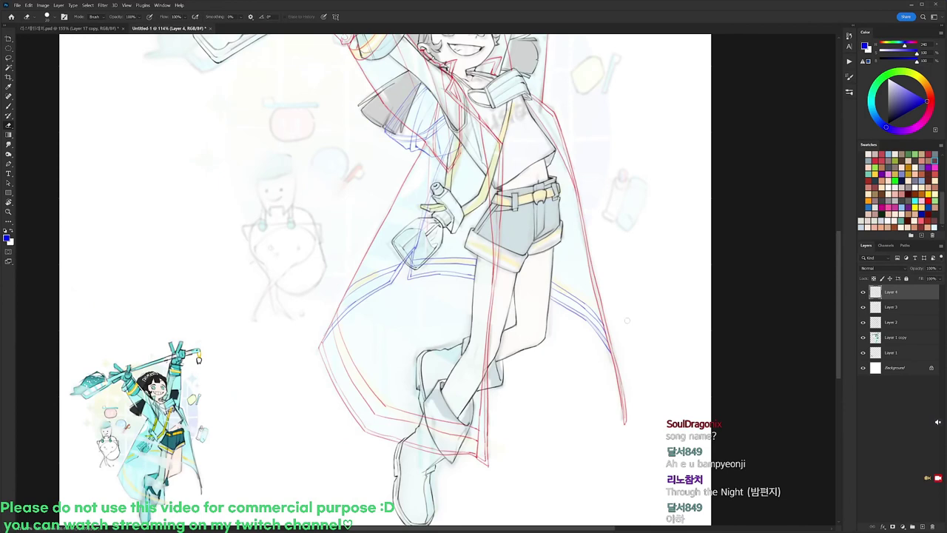
Check the lines of Layer 4 and Layer 3 by toggling their visibility, and add a new layer above Layer 4.
{"action": "left_click", "coordinate": [863, 292]}
{"action": "left_click", "coordinate": [863, 293]}
{"action": "left_click", "coordinate": [863, 307]}
{"action": "left_click", "coordinate": [863, 307]}
{"action": "double_click", "coordinate": [893, 290]}
{"action": "key", "text": "Return"}
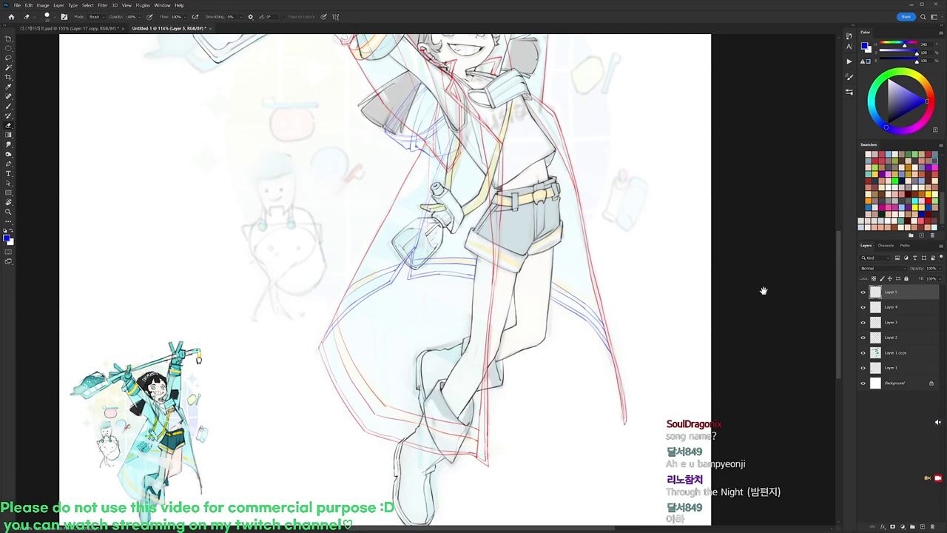
{"action": "left_click_drag", "start_coordinate": [763, 290], "coordinate": [776, 336]}
{"action": "left_click_drag", "start_coordinate": [488, 209], "coordinate": [501, 208]}
{"action": "scroll", "coordinate": [501, 209], "scroll_direction": "up", "scroll_amount": 2}
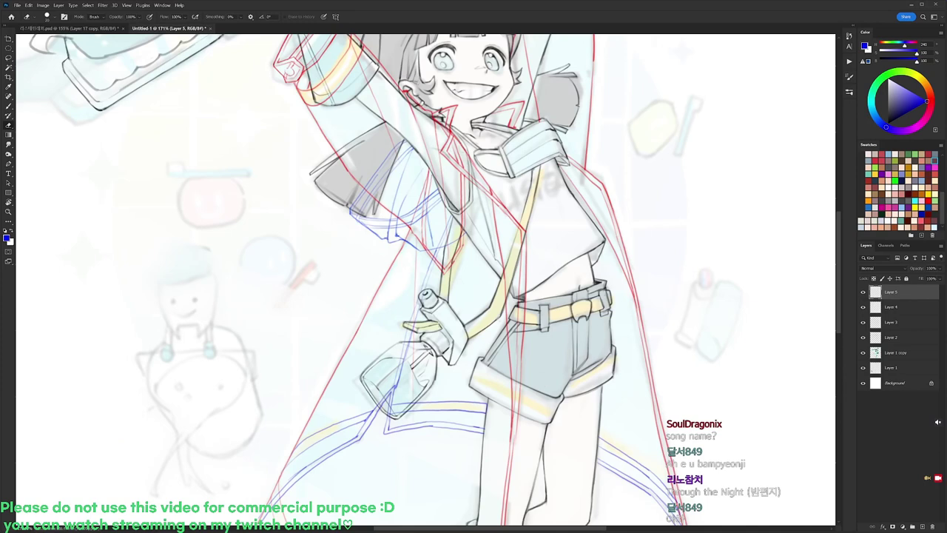
Draw small round buttons in black along both front edges of the coat at chest height.
{"action": "key", "text": "d"}
{"action": "key", "text": "b"}
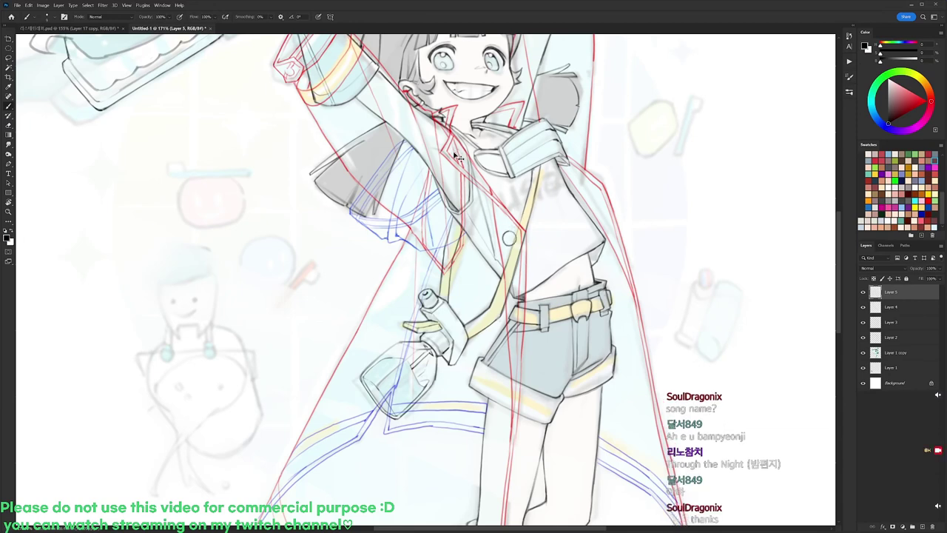
{"action": "left_click_drag", "start_coordinate": [457, 149], "coordinate": [454, 158]}
{"action": "left_click_drag", "start_coordinate": [596, 190], "coordinate": [600, 198]}
{"action": "key", "text": "e"}
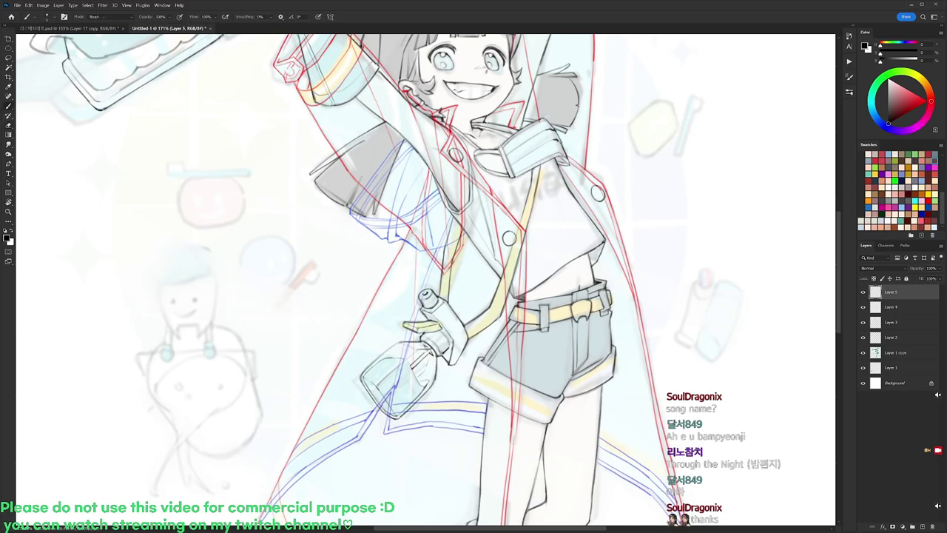
Add black buttons on both coat edges at shorts height and one lower beside the near leg.
{"action": "scroll", "coordinate": [611, 218], "scroll_direction": "down", "scroll_amount": 3}
{"action": "key", "text": "b"}
{"action": "mouse_move", "coordinate": [515, 283]}
{"action": "left_mouse_down"}
{"action": "mouse_move", "coordinate": [518, 297]}
{"action": "mouse_move", "coordinate": [510, 283]}
{"action": "left_mouse_up"}
{"action": "left_click_drag", "start_coordinate": [654, 269], "coordinate": [655, 225]}
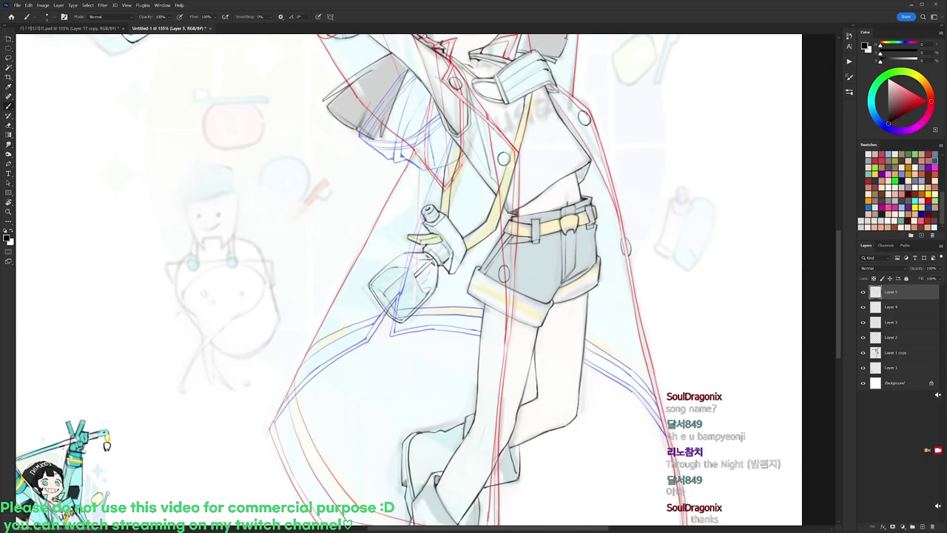
{"action": "left_click_drag", "start_coordinate": [632, 282], "coordinate": [636, 196]}
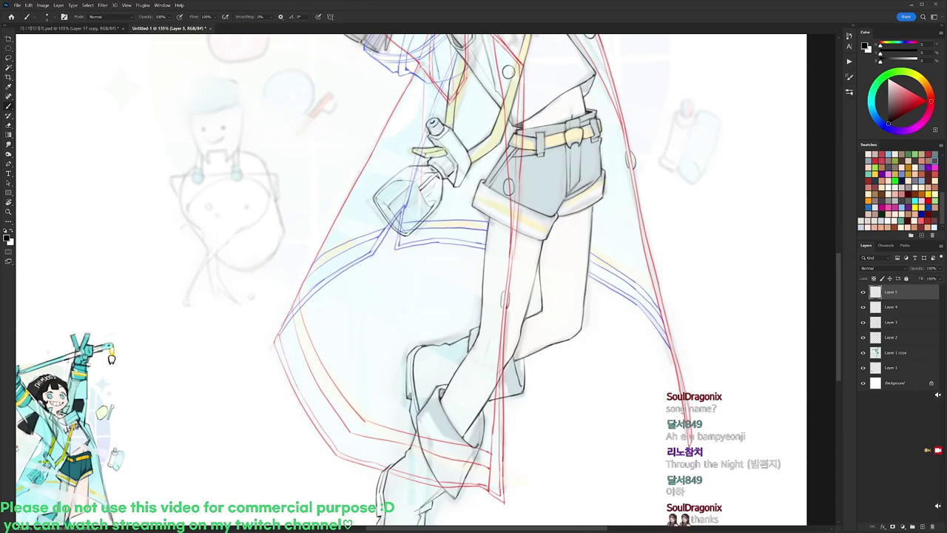
Add the remaining black buttons down both coat edges toward the hem.
{"action": "key", "text": "e"}
{"action": "key", "text": "b"}
{"action": "left_click_drag", "start_coordinate": [644, 292], "coordinate": [654, 227]}
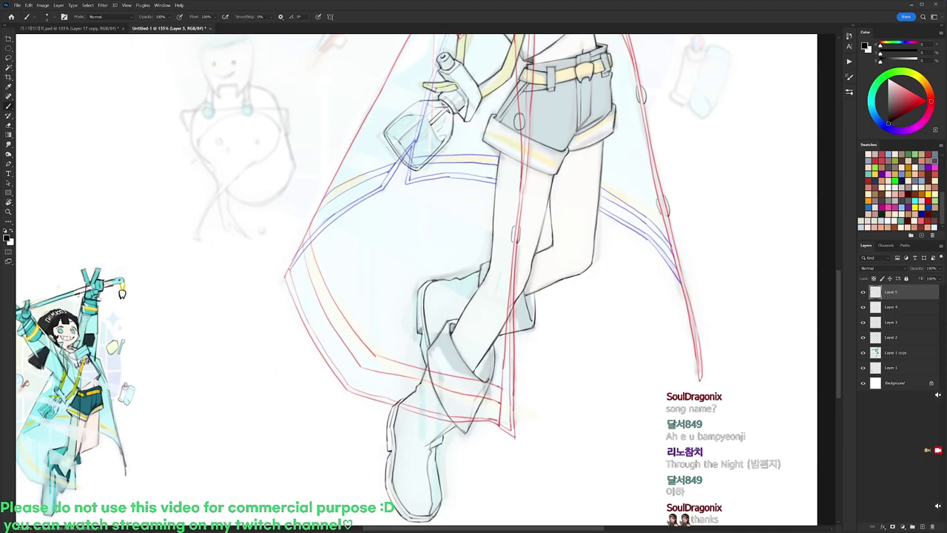
{"action": "left_click_drag", "start_coordinate": [531, 329], "coordinate": [494, 330]}
{"action": "left_click_drag", "start_coordinate": [603, 315], "coordinate": [578, 340]}
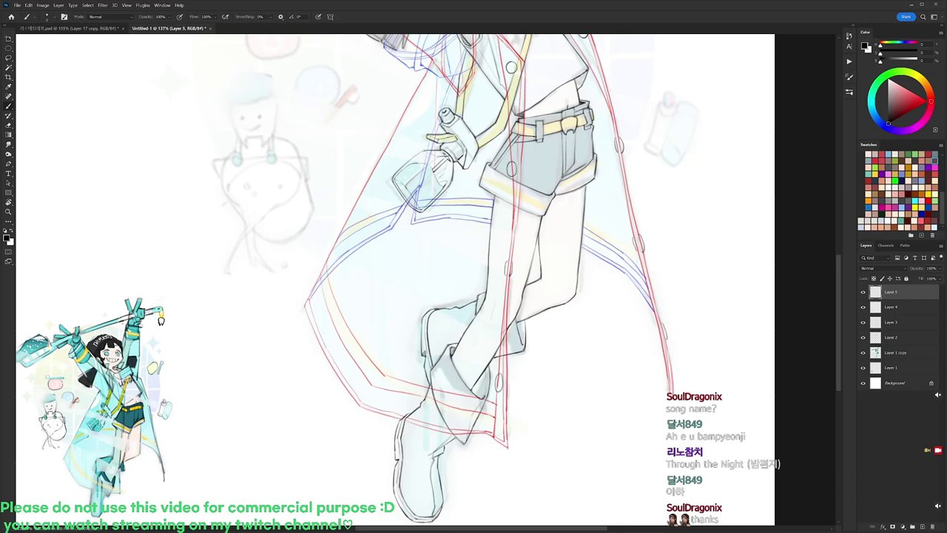
{"action": "left_click_drag", "start_coordinate": [495, 418], "coordinate": [495, 431]}
Select Layer 5 through Layer 1 copy and scale the character up to about 102.4%.
{"action": "scroll", "coordinate": [676, 318], "scroll_direction": "down", "scroll_amount": 5}
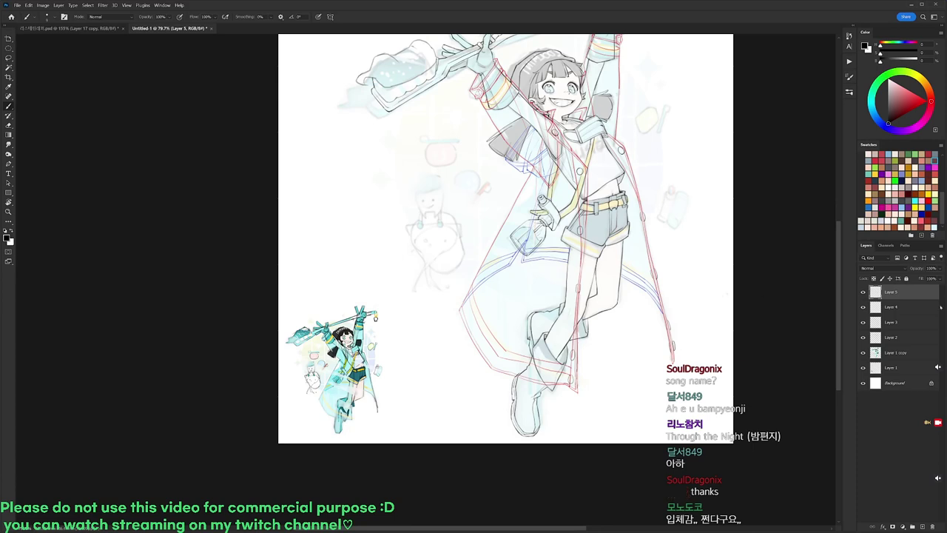
{"action": "left_click_drag", "start_coordinate": [620, 248], "coordinate": [607, 285]}
{"action": "left_click_drag", "start_coordinate": [661, 254], "coordinate": [652, 300]}
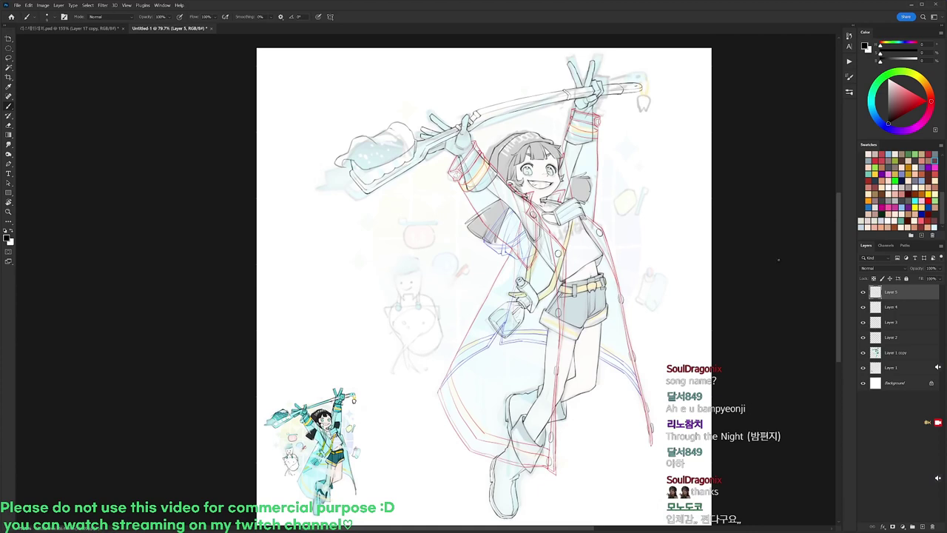
{"action": "left_click", "coordinate": [892, 353], "text": "shift"}
{"action": "key", "text": "ctrl+t"}
{"action": "left_click_drag", "start_coordinate": [675, 42], "coordinate": [682, 35]}
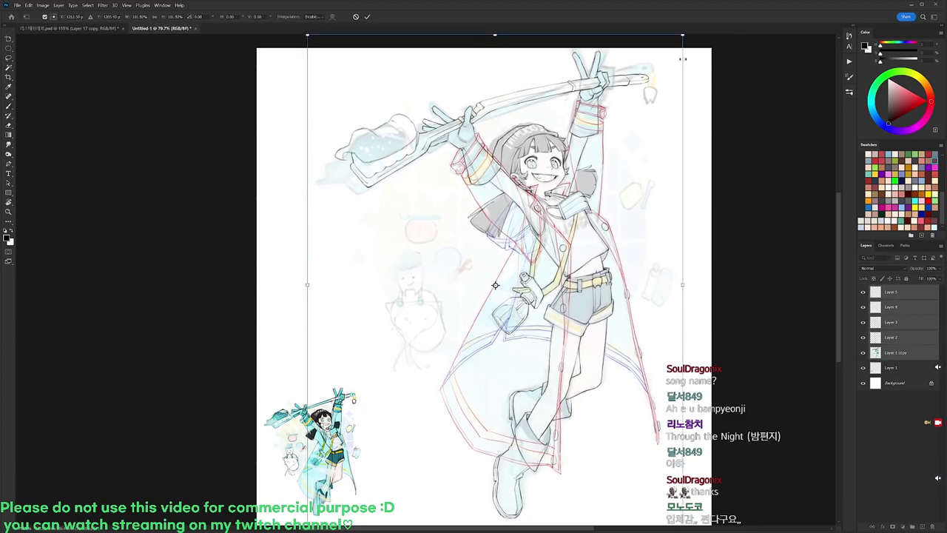
{"action": "left_click_drag", "start_coordinate": [594, 261], "coordinate": [580, 210]}
{"action": "left_click_drag", "start_coordinate": [668, 485], "coordinate": [673, 497]}
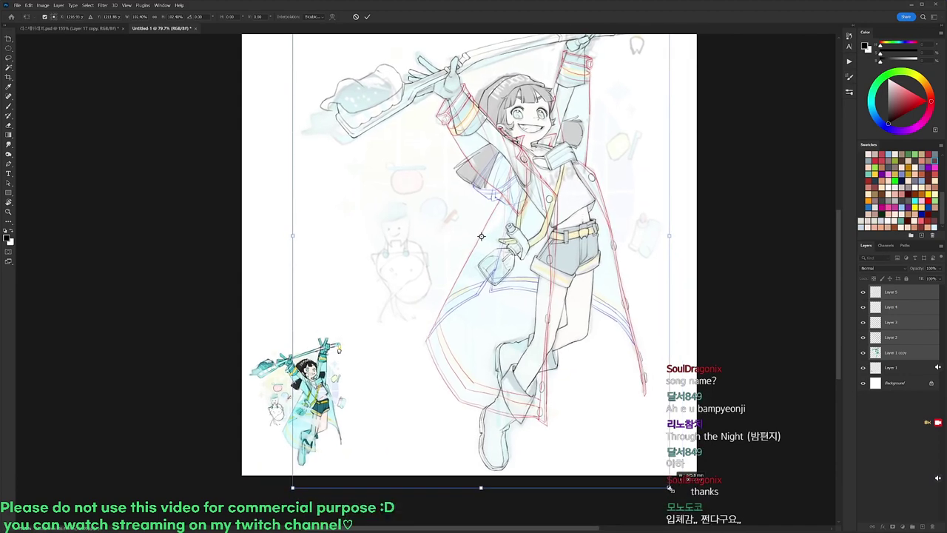
{"action": "key", "text": "Return"}
{"action": "key", "text": "b"}
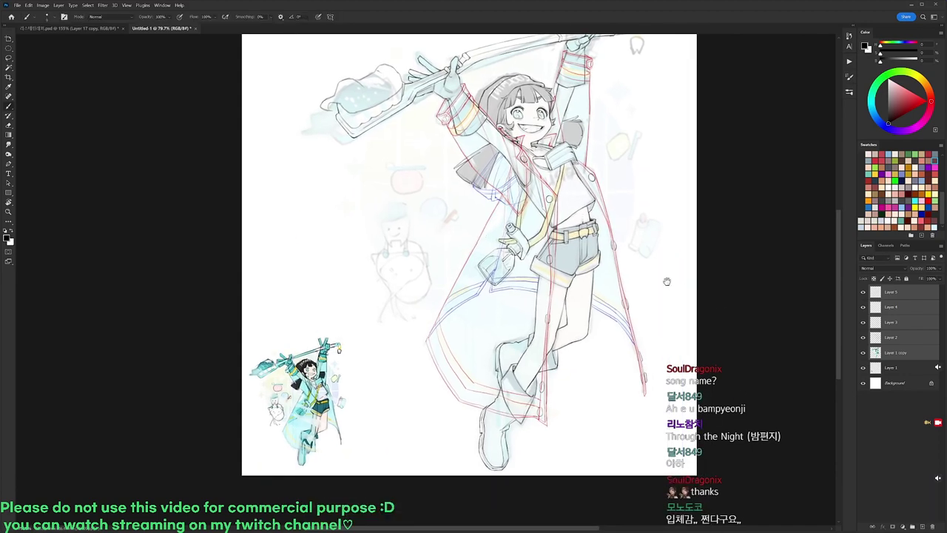
Examine what Layer 5, Layer 4 and Layer 3 contribute to the coat drawing by toggling their visibility.
{"action": "scroll", "coordinate": [666, 277], "scroll_direction": "up", "scroll_amount": 1}
{"action": "left_click", "coordinate": [44, 5]}
{"action": "left_click", "coordinate": [56, 66]}
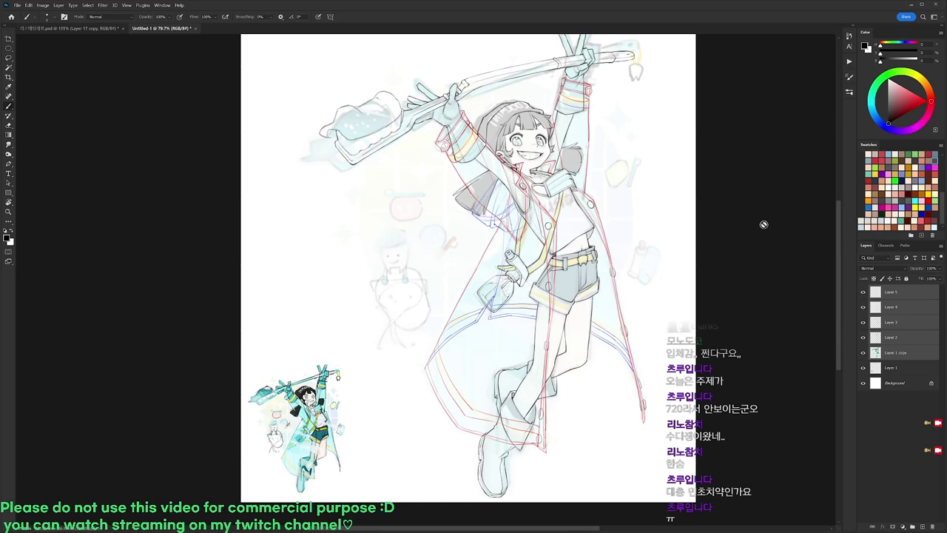
{"action": "left_click", "coordinate": [891, 307]}
{"action": "left_click", "coordinate": [862, 292]}
{"action": "left_click", "coordinate": [862, 292]}
{"action": "left_click", "coordinate": [862, 292]}
{"action": "left_click", "coordinate": [862, 292]}
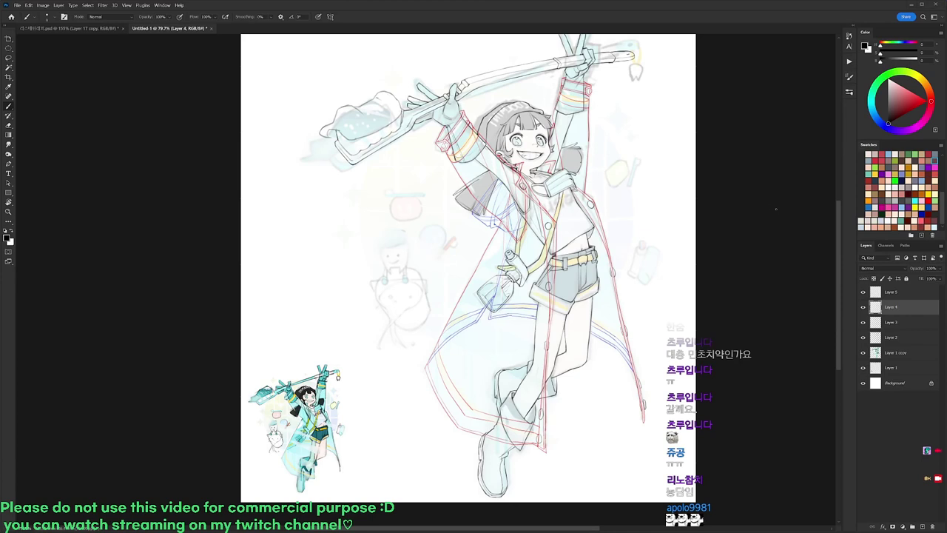
{"action": "left_click", "coordinate": [862, 311]}
{"action": "left_click", "coordinate": [862, 311]}
{"action": "left_click", "coordinate": [861, 325]}
{"action": "left_click", "coordinate": [861, 324]}
Group Layer 3 through Layer 5 and check the group's content by toggling its visibility.
{"action": "left_click", "coordinate": [884, 323]}
{"action": "left_click", "coordinate": [889, 291], "text": "shift"}
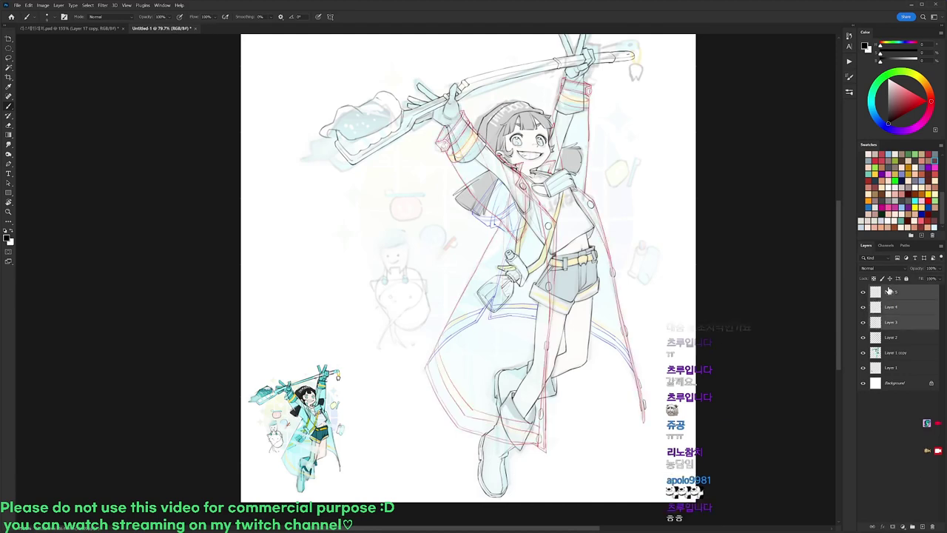
{"action": "key", "text": "ctrl+g"}
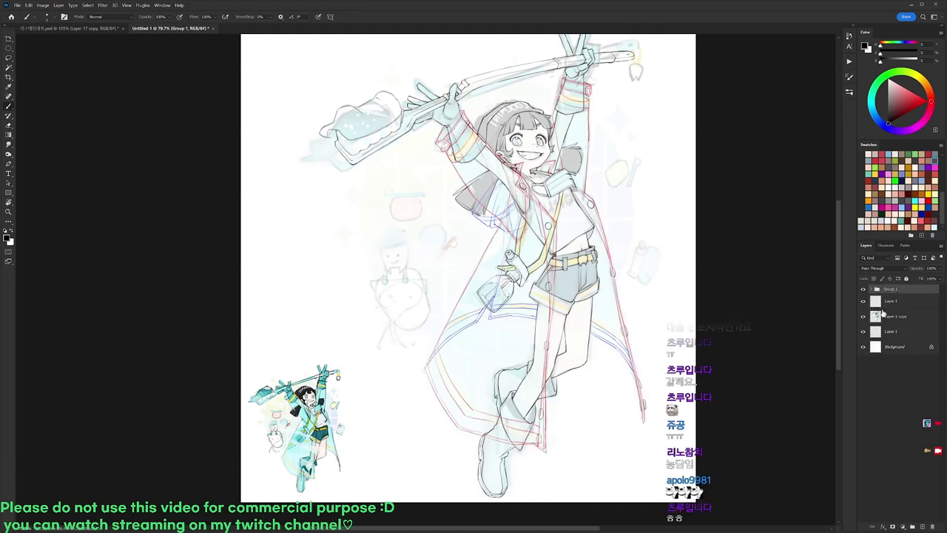
{"action": "left_click", "coordinate": [862, 299]}
{"action": "left_click", "coordinate": [862, 299]}
{"action": "left_click", "coordinate": [862, 290]}
{"action": "left_click", "coordinate": [862, 290]}
{"action": "left_click", "coordinate": [862, 290]}
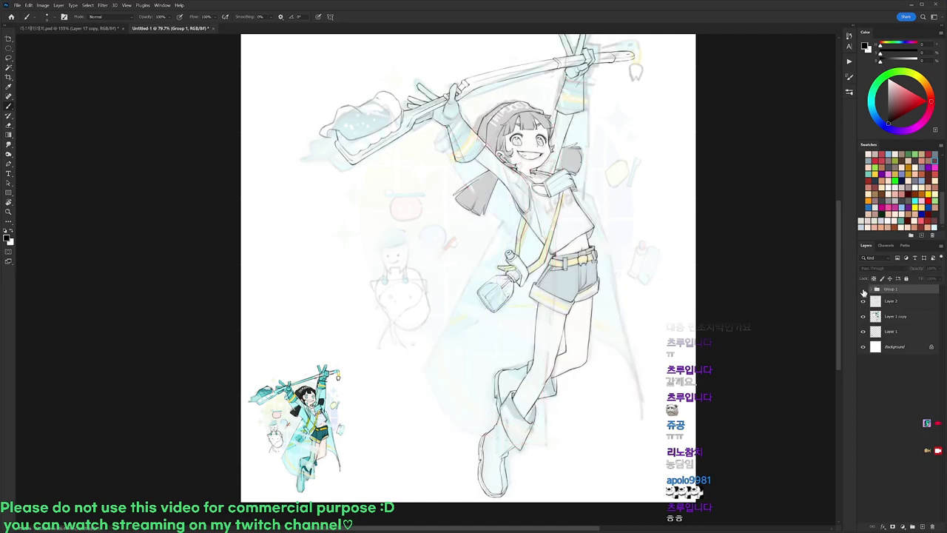
{"action": "left_click", "coordinate": [862, 290]}
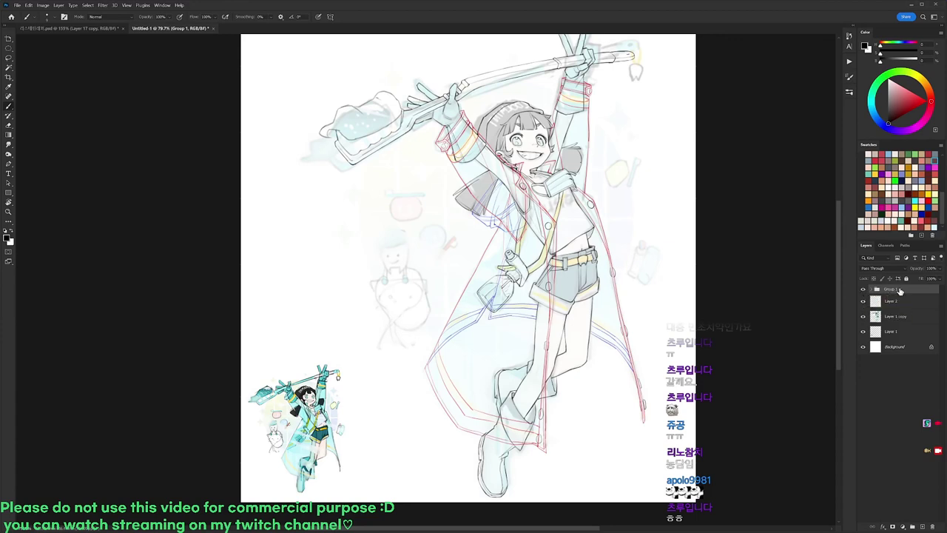
Add a new layer above the coat group and choose the 19 px hard round brush for the tooth mascot.
{"action": "key", "text": "ctrl+shift+alt+n"}
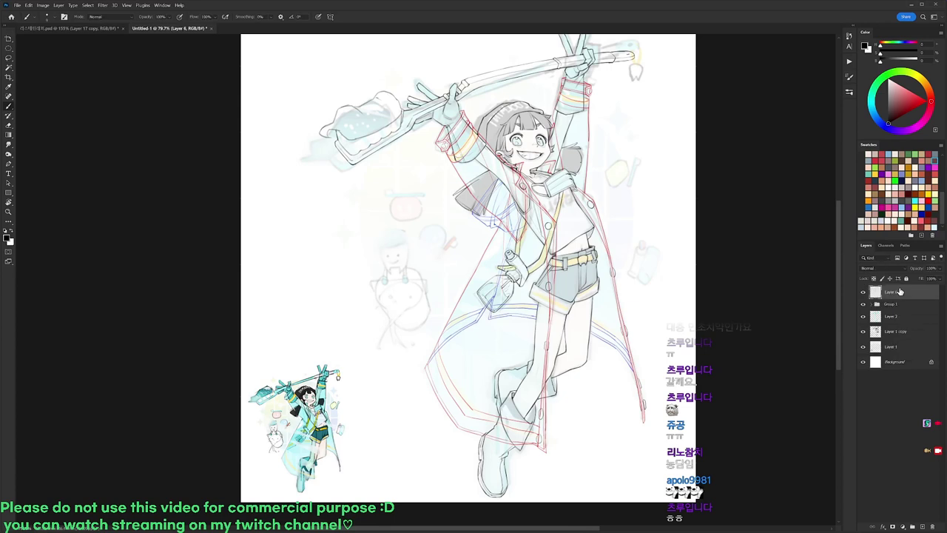
{"action": "scroll", "coordinate": [382, 253], "scroll_direction": "up", "scroll_amount": 9}
{"action": "left_click_drag", "start_coordinate": [382, 253], "coordinate": [447, 252]}
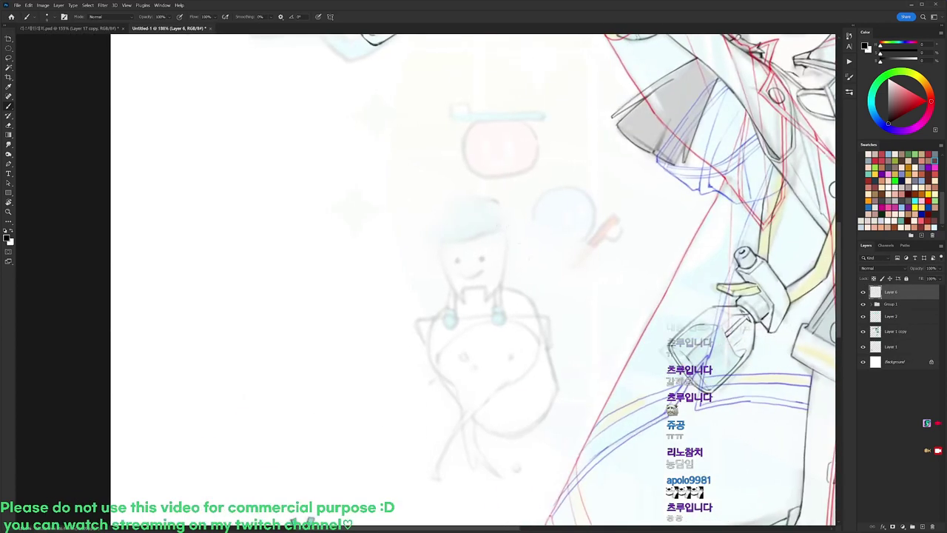
{"action": "right_click", "coordinate": [563, 281]}
{"action": "left_click", "coordinate": [575, 269]}
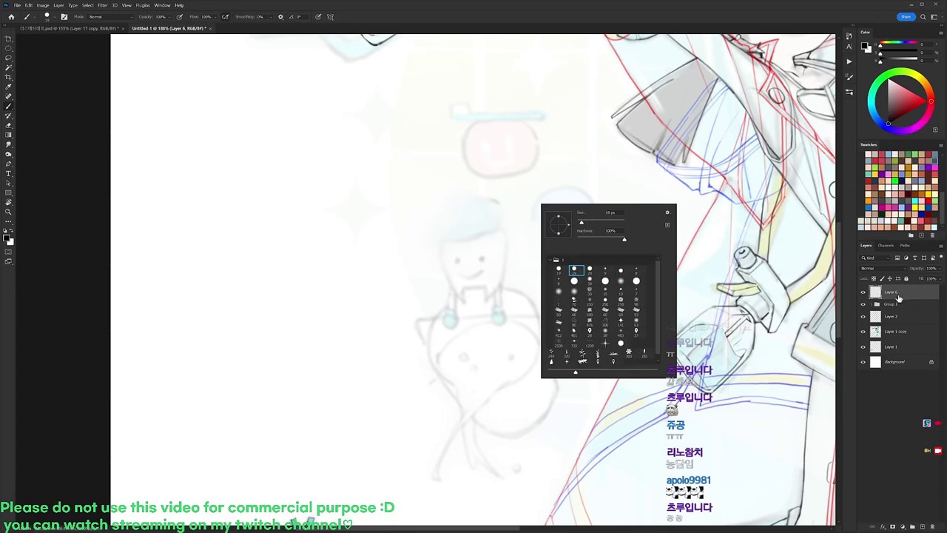
{"action": "left_click", "coordinate": [900, 294]}
Draw the tooth mascot's body outline with its notched roots and begin its arm on the side nearest the girl.
{"action": "mouse_move", "coordinate": [445, 232]}
{"action": "left_mouse_down"}
{"action": "mouse_move", "coordinate": [437, 252]}
{"action": "mouse_move", "coordinate": [442, 283]}
{"action": "mouse_move", "coordinate": [466, 303]}
{"action": "mouse_move", "coordinate": [482, 288]}
{"action": "mouse_move", "coordinate": [492, 303]}
{"action": "left_mouse_up"}
{"action": "key", "text": "ctrl+z"}
{"action": "left_click_drag", "start_coordinate": [502, 228], "coordinate": [503, 307]}
{"action": "key", "text": "ctrl+z"}
{"action": "key", "text": "e"}
{"action": "key", "text": "b"}
{"action": "key", "text": "e"}
{"action": "key", "text": "b"}
{"action": "left_click_drag", "start_coordinate": [506, 286], "coordinate": [508, 304]}
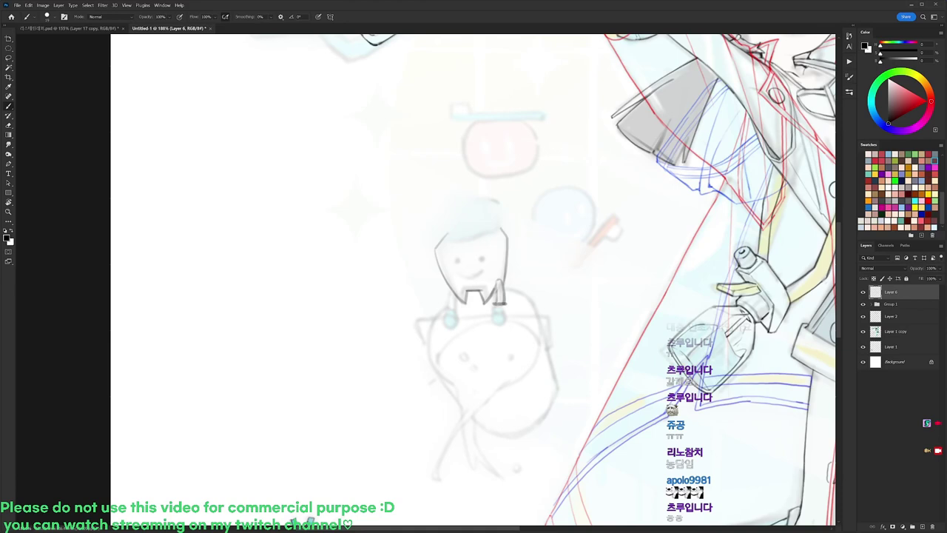
Draw the tooth mascot's two gloves and its other arm over the sketch.
{"action": "key", "text": "e"}
{"action": "key", "text": "b"}
{"action": "mouse_move", "coordinate": [492, 304]}
{"action": "left_mouse_down"}
{"action": "mouse_move", "coordinate": [506, 330]}
{"action": "mouse_move", "coordinate": [508, 309]}
{"action": "left_mouse_up"}
{"action": "key", "text": "e"}
{"action": "key", "text": "l"}
{"action": "key", "text": "b"}
{"action": "mouse_move", "coordinate": [450, 287]}
{"action": "left_mouse_down"}
{"action": "mouse_move", "coordinate": [449, 315]}
{"action": "mouse_move", "coordinate": [458, 304]}
{"action": "mouse_move", "coordinate": [445, 326]}
{"action": "mouse_move", "coordinate": [461, 321]}
{"action": "left_mouse_up"}
{"action": "key", "text": "e"}
{"action": "key", "text": "b"}
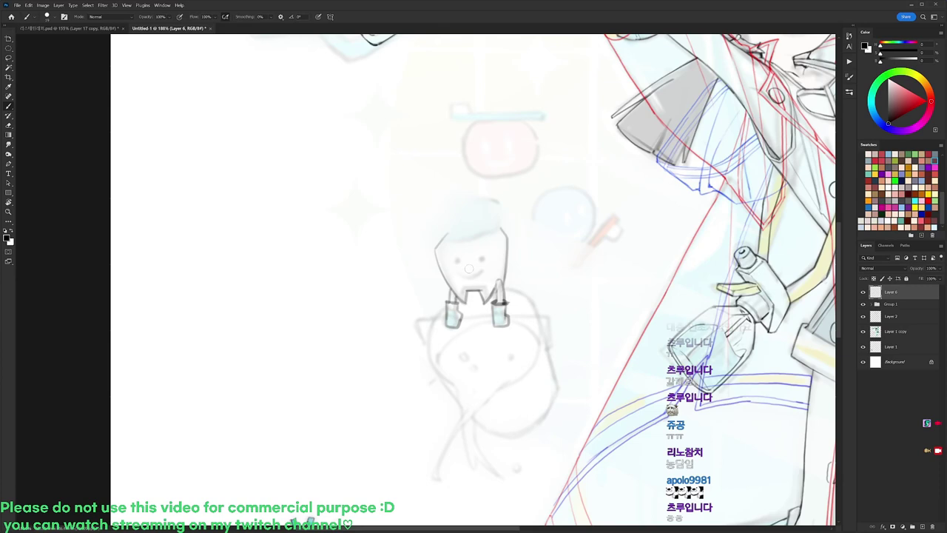
Clean up the glove cuff nearest the girl and outline the baseball cap on the tooth's head.
{"action": "key", "text": "e"}
{"action": "left_click_drag", "start_coordinate": [494, 303], "coordinate": [503, 303]}
{"action": "key", "text": "b"}
{"action": "left_click_drag", "start_coordinate": [443, 232], "coordinate": [484, 239]}
{"action": "mouse_move", "coordinate": [428, 238]}
{"action": "left_mouse_down"}
{"action": "mouse_move", "coordinate": [469, 241]}
{"action": "mouse_move", "coordinate": [444, 227]}
{"action": "mouse_move", "coordinate": [463, 200]}
{"action": "mouse_move", "coordinate": [494, 202]}
{"action": "mouse_move", "coordinate": [498, 229]}
{"action": "left_mouse_up"}
{"action": "key", "text": "ctrl+z"}
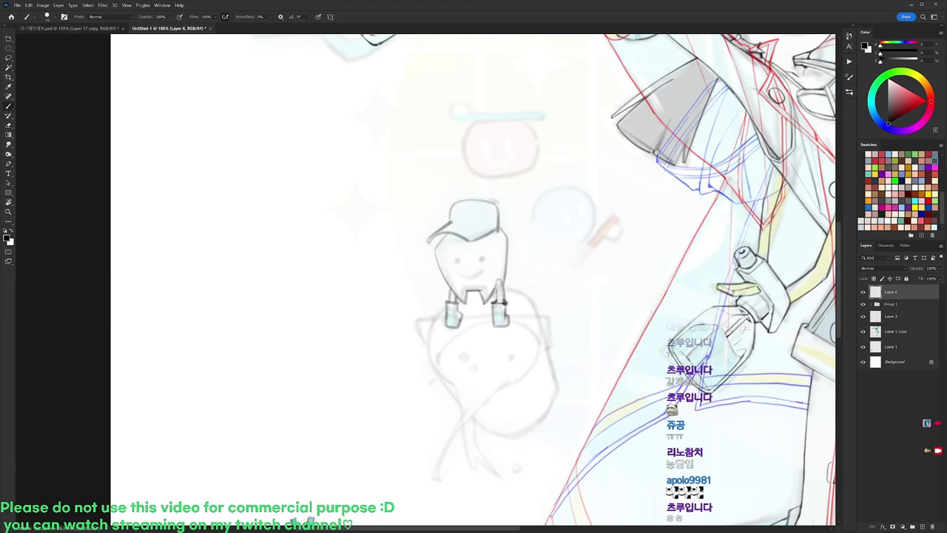
Finish the cap's brim and tidy the lines where the cap meets the tooth.
{"action": "key", "text": "r"}
{"action": "mouse_move", "coordinate": [549, 148]}
{"action": "left_mouse_down"}
{"action": "mouse_move", "coordinate": [484, 100]}
{"action": "mouse_move", "coordinate": [400, 89]}
{"action": "left_mouse_up"}
{"action": "key", "text": "e"}
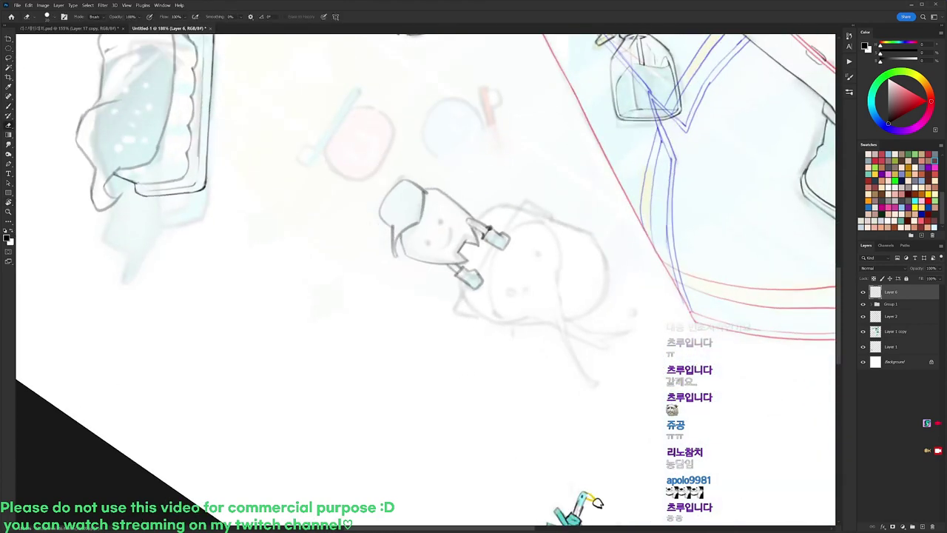
{"action": "key", "text": "r"}
{"action": "mouse_move", "coordinate": [596, 501]}
{"action": "left_mouse_down"}
{"action": "mouse_move", "coordinate": [534, 346]}
{"action": "mouse_move", "coordinate": [494, 382]}
{"action": "left_mouse_up"}
{"action": "key", "text": "e"}
{"action": "key", "text": "b"}
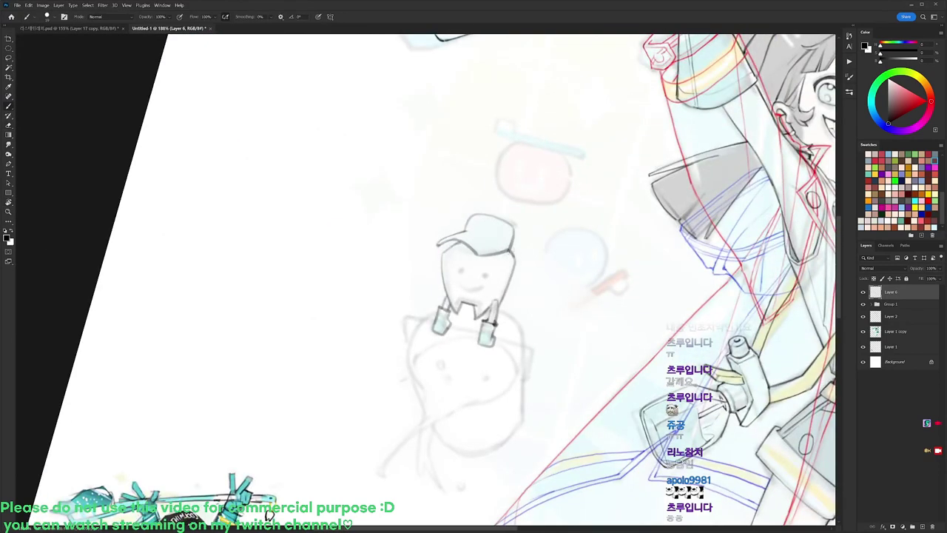
Draw two dark oval eyes on the tooth mascot's face.
{"action": "mouse_move", "coordinate": [458, 243]}
{"action": "left_mouse_down"}
{"action": "mouse_move", "coordinate": [442, 259]}
{"action": "mouse_move", "coordinate": [444, 288]}
{"action": "left_mouse_up"}
{"action": "key", "text": "r"}
{"action": "left_click_drag", "start_coordinate": [543, 220], "coordinate": [519, 187]}
{"action": "key", "text": "b"}
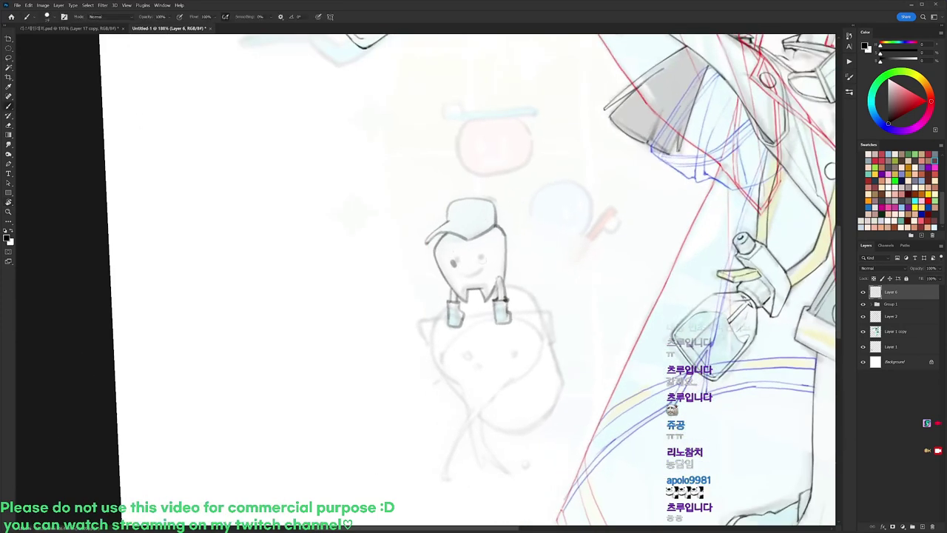
{"action": "left_click_drag", "start_coordinate": [481, 259], "coordinate": [480, 265]}
{"action": "key", "text": "l"}
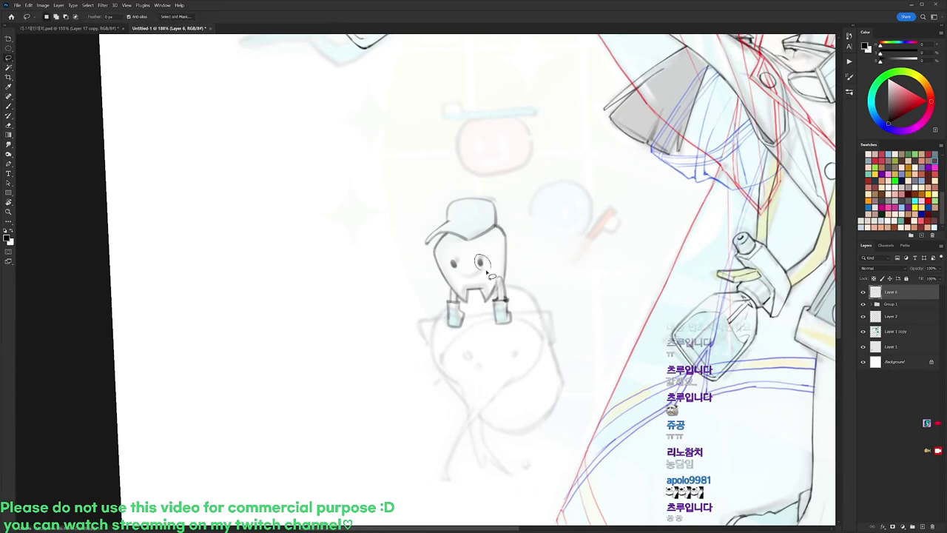
{"action": "key", "text": "b"}
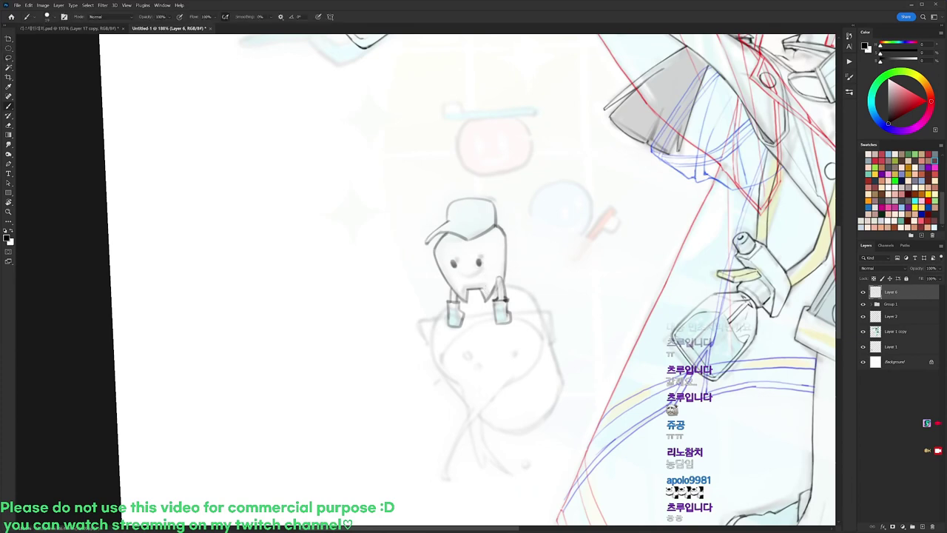
{"action": "mouse_move", "coordinate": [457, 274]}
{"action": "left_mouse_down"}
{"action": "mouse_move", "coordinate": [483, 273]}
{"action": "mouse_move", "coordinate": [469, 275]}
{"action": "left_mouse_up"}
{"action": "key", "text": "ctrl+z"}
{"action": "key", "text": "ctrl+z"}
{"action": "key", "text": "ctrl+z"}
Reposition the eyes closer together with the Lasso and draw a smiling mouth beneath them.
{"action": "key", "text": "l"}
{"action": "mouse_move", "coordinate": [460, 256]}
{"action": "left_mouse_down"}
{"action": "mouse_move", "coordinate": [466, 276]}
{"action": "mouse_move", "coordinate": [463, 264]}
{"action": "mouse_move", "coordinate": [477, 277]}
{"action": "mouse_move", "coordinate": [483, 254]}
{"action": "mouse_move", "coordinate": [475, 264]}
{"action": "mouse_move", "coordinate": [492, 262]}
{"action": "left_mouse_up"}
{"action": "key", "text": "ctrl+d"}
{"action": "key", "text": "b"}
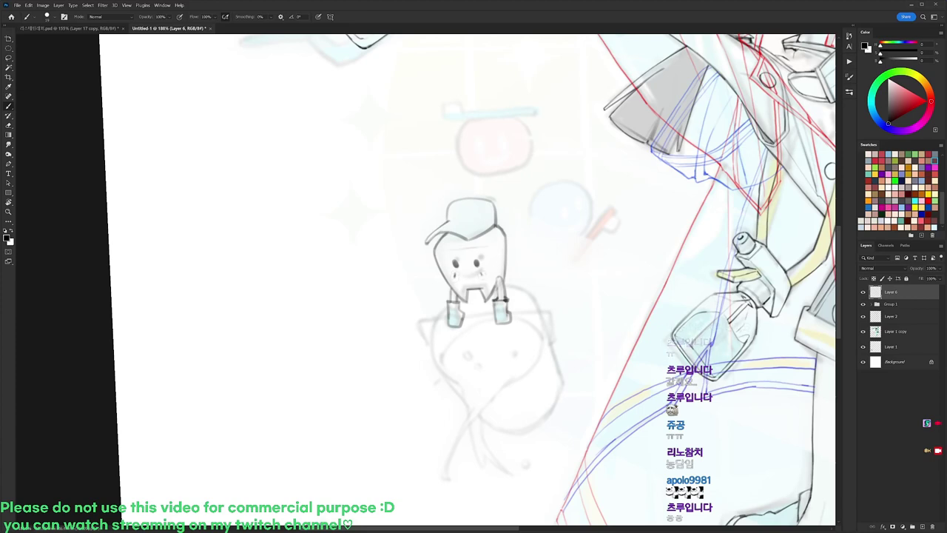
{"action": "left_click_drag", "start_coordinate": [458, 276], "coordinate": [481, 273]}
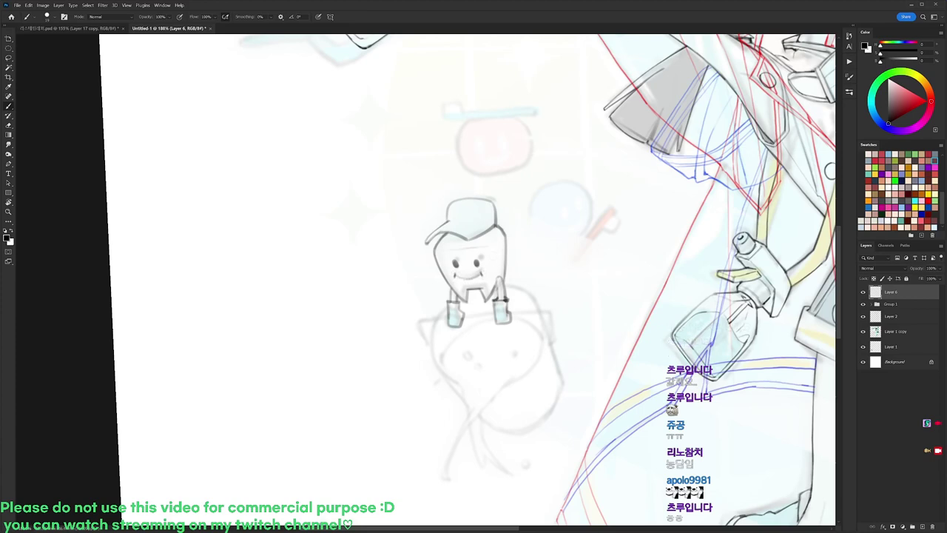
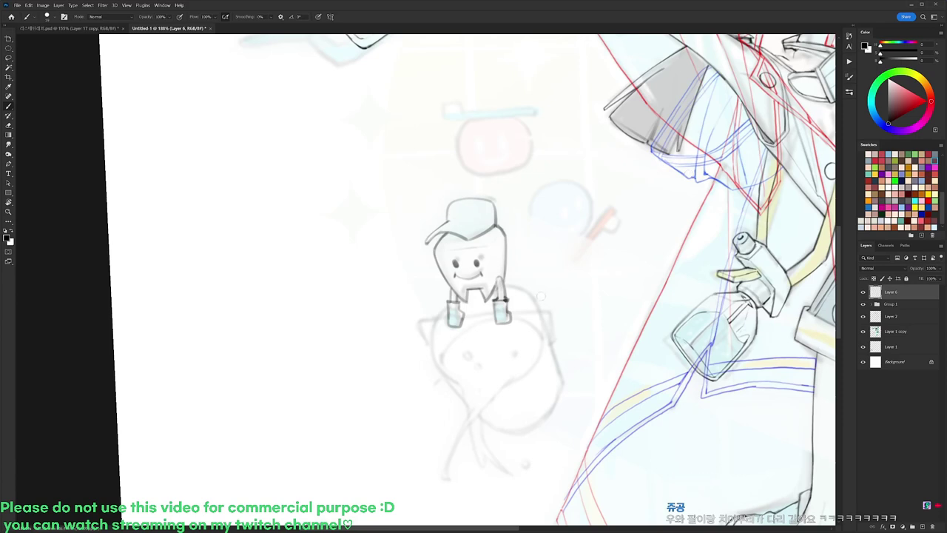
Redraw the upper part of the tooth's arm nearest the girl so it reaches higher on the body.
{"action": "key", "text": "e"}
{"action": "key", "text": "b"}
{"action": "mouse_move", "coordinate": [496, 284]}
{"action": "left_mouse_down"}
{"action": "mouse_move", "coordinate": [499, 265]}
{"action": "mouse_move", "coordinate": [503, 292]}
{"action": "left_mouse_up"}
{"action": "key", "text": "e"}
{"action": "key", "text": "b"}
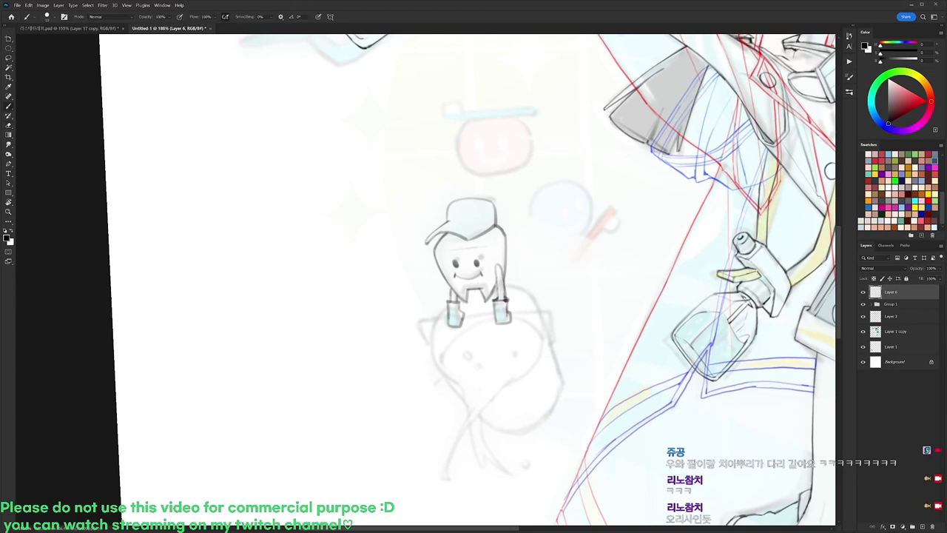
Draw the first long edge of the straight bar held by the tooth's gloves.
{"action": "key", "text": "space"}
{"action": "left_click_drag", "start_coordinate": [548, 245], "coordinate": [537, 205]}
{"action": "key", "text": "r"}
{"action": "left_click_drag", "start_coordinate": [614, 292], "coordinate": [418, 470]}
{"action": "mouse_move", "coordinate": [422, 292]}
{"action": "left_mouse_down"}
{"action": "mouse_move", "coordinate": [424, 269]}
{"action": "mouse_move", "coordinate": [437, 381]}
{"action": "left_mouse_up"}
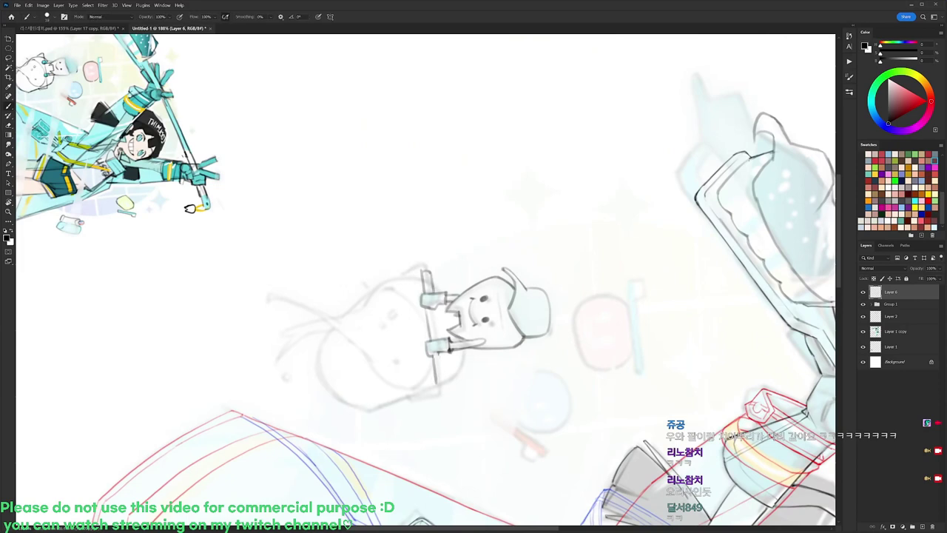
{"action": "key", "text": "e"}
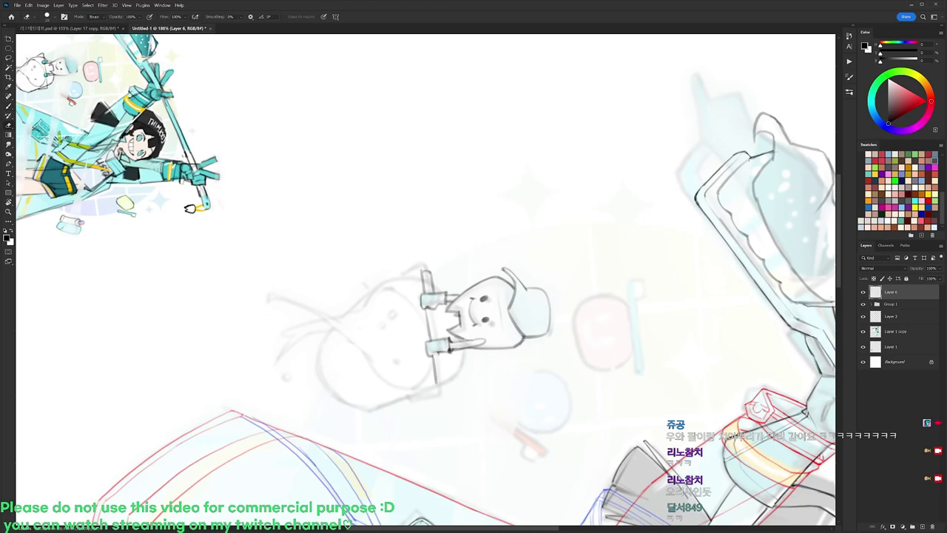
{"action": "key", "text": "b"}
Complete the bar with its second edge, fill in the section between the gloves and erase overlapping lines.
{"action": "mouse_move", "coordinate": [435, 310]}
{"action": "left_mouse_down"}
{"action": "mouse_move", "coordinate": [437, 339]}
{"action": "mouse_move", "coordinate": [429, 337]}
{"action": "mouse_move", "coordinate": [444, 385]}
{"action": "left_mouse_up"}
{"action": "key", "text": "e"}
{"action": "key", "text": "b"}
{"action": "key", "text": "e"}
{"action": "left_click_drag", "start_coordinate": [439, 352], "coordinate": [443, 375]}
{"action": "key", "text": "b"}
{"action": "key", "text": "r"}
{"action": "mouse_move", "coordinate": [545, 259]}
{"action": "left_mouse_down"}
{"action": "mouse_move", "coordinate": [519, 202]}
{"action": "mouse_move", "coordinate": [443, 171]}
{"action": "left_mouse_up"}
{"action": "key", "text": "b"}
{"action": "left_click_drag", "start_coordinate": [456, 278], "coordinate": [482, 279]}
{"action": "key", "text": "b"}
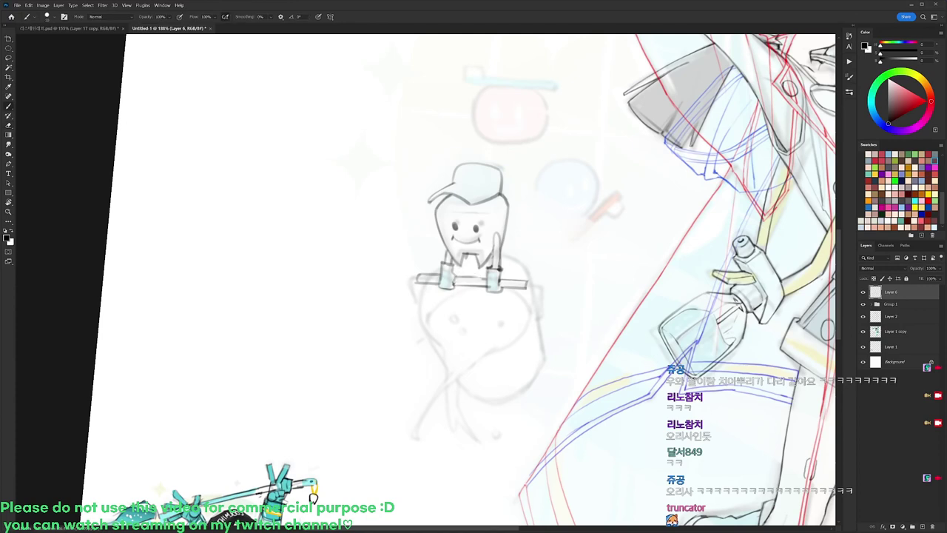
{"action": "left_click_drag", "start_coordinate": [544, 277], "coordinate": [538, 253]}
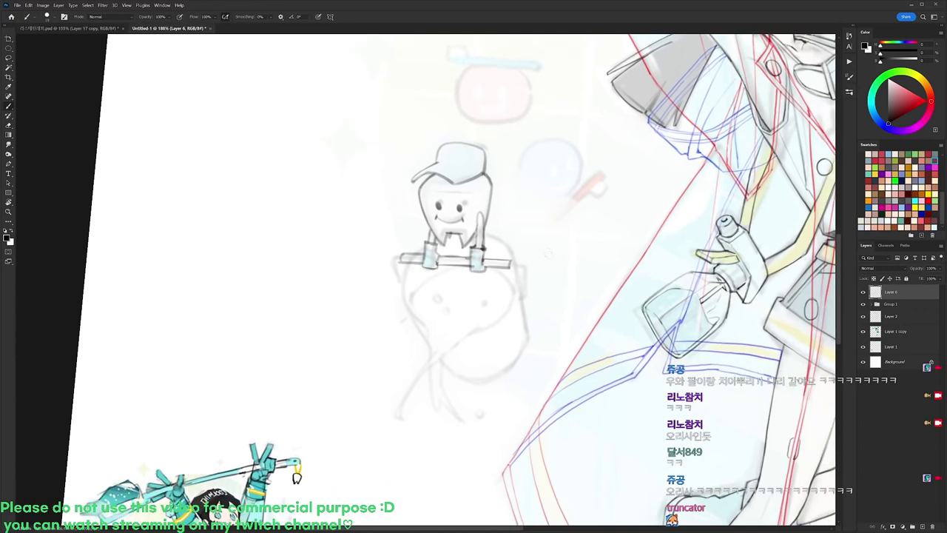
{"action": "key", "text": "e"}
{"action": "key", "text": "l"}
{"action": "mouse_move", "coordinate": [420, 253]}
{"action": "left_mouse_down"}
{"action": "mouse_move", "coordinate": [418, 268]}
{"action": "mouse_move", "coordinate": [415, 258]}
{"action": "mouse_move", "coordinate": [494, 232]}
{"action": "mouse_move", "coordinate": [526, 255]}
{"action": "mouse_move", "coordinate": [447, 119]}
{"action": "left_mouse_up"}
{"action": "key", "text": "ctrl+d"}
Draw bent handle brackets at both ends of the bar.
{"action": "key", "text": "r"}
{"action": "key", "text": "b"}
{"action": "key", "text": "r"}
{"action": "key", "text": "b"}
{"action": "mouse_move", "coordinate": [508, 277]}
{"action": "left_mouse_down"}
{"action": "mouse_move", "coordinate": [527, 283]}
{"action": "mouse_move", "coordinate": [516, 318]}
{"action": "left_mouse_up"}
{"action": "mouse_move", "coordinate": [409, 253]}
{"action": "left_mouse_down"}
{"action": "mouse_move", "coordinate": [398, 256]}
{"action": "mouse_move", "coordinate": [400, 278]}
{"action": "mouse_move", "coordinate": [417, 324]}
{"action": "mouse_move", "coordinate": [459, 311]}
{"action": "left_mouse_up"}
{"action": "key", "text": "e"}
{"action": "key", "text": "b"}
Draw the container's oval rim beneath the tooth mascot, with its back and front arcs.
{"action": "key", "text": "r"}
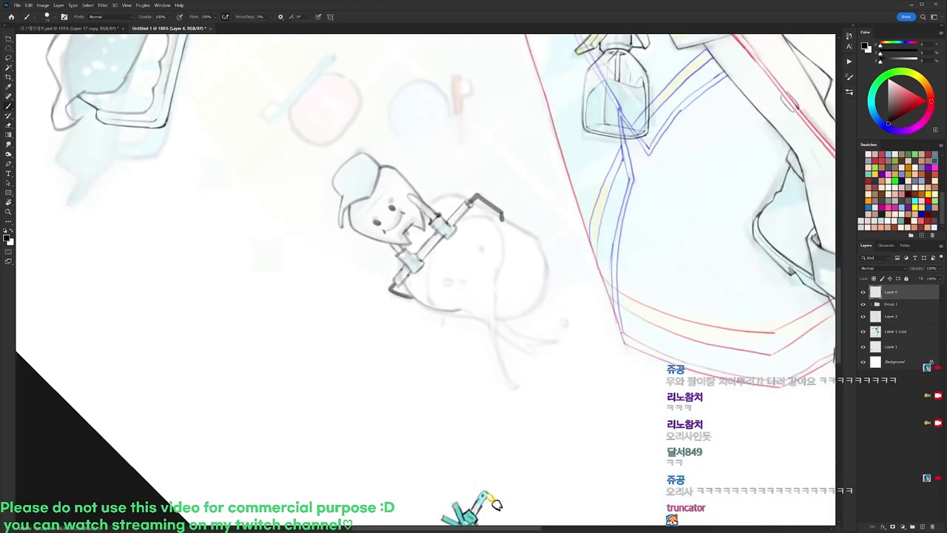
{"action": "left_click_drag", "start_coordinate": [427, 206], "coordinate": [466, 196]}
{"action": "key", "text": "r"}
{"action": "left_click_drag", "start_coordinate": [531, 221], "coordinate": [549, 346]}
{"action": "key", "text": "b"}
{"action": "mouse_move", "coordinate": [419, 322]}
{"action": "left_mouse_down"}
{"action": "mouse_move", "coordinate": [467, 339]}
{"action": "mouse_move", "coordinate": [503, 324]}
{"action": "mouse_move", "coordinate": [515, 290]}
{"action": "mouse_move", "coordinate": [522, 315]}
{"action": "left_mouse_up"}
Extend the handle bracket nearest the girl downward beside the rim and tidy its lines.
{"action": "key", "text": "e"}
{"action": "key", "text": "b"}
{"action": "key", "text": "e"}
{"action": "key", "text": "b"}
{"action": "mouse_move", "coordinate": [521, 277]}
{"action": "left_mouse_down"}
{"action": "mouse_move", "coordinate": [522, 333]}
{"action": "mouse_move", "coordinate": [519, 313]}
{"action": "mouse_move", "coordinate": [518, 324]}
{"action": "left_mouse_up"}
{"action": "key", "text": "e"}
{"action": "key", "text": "b"}
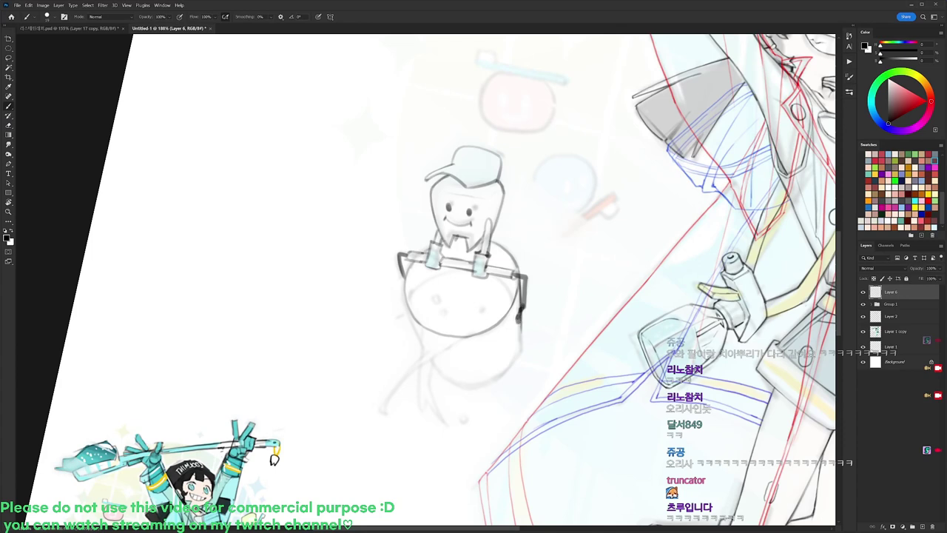
Draw the container's tapering sides and rounded bottom below the rim.
{"action": "left_click_drag", "start_coordinate": [405, 296], "coordinate": [435, 361]}
{"action": "mouse_move", "coordinate": [417, 325]}
{"action": "left_mouse_down"}
{"action": "mouse_move", "coordinate": [438, 370]}
{"action": "mouse_move", "coordinate": [471, 379]}
{"action": "mouse_move", "coordinate": [517, 356]}
{"action": "left_mouse_up"}
{"action": "key", "text": "e"}
{"action": "key", "text": "b"}
{"action": "left_click_drag", "start_coordinate": [517, 319], "coordinate": [519, 351]}
{"action": "key", "text": "ctrl+z"}
{"action": "left_click_drag", "start_coordinate": [520, 318], "coordinate": [521, 353]}
{"action": "mouse_move", "coordinate": [520, 326]}
{"action": "left_mouse_down"}
{"action": "mouse_move", "coordinate": [520, 353]}
{"action": "mouse_move", "coordinate": [379, 375]}
{"action": "mouse_move", "coordinate": [338, 339]}
{"action": "left_mouse_up"}
{"action": "key", "text": "e"}
Touch up the container's side line farthest from the girl, just below the rim.
{"action": "key", "text": "r"}
{"action": "left_click_drag", "start_coordinate": [407, 357], "coordinate": [396, 349]}
{"action": "mouse_move", "coordinate": [345, 312]}
{"action": "left_mouse_down"}
{"action": "mouse_move", "coordinate": [349, 262]}
{"action": "mouse_move", "coordinate": [338, 299]}
{"action": "mouse_move", "coordinate": [348, 321]}
{"action": "mouse_move", "coordinate": [351, 257]}
{"action": "mouse_move", "coordinate": [370, 243]}
{"action": "left_mouse_up"}
{"action": "key", "text": "b"}
{"action": "key", "text": "r"}
{"action": "mouse_move", "coordinate": [378, 347]}
{"action": "left_mouse_down"}
{"action": "mouse_move", "coordinate": [471, 350]}
{"action": "mouse_move", "coordinate": [507, 296]}
{"action": "left_mouse_up"}
{"action": "key", "text": "e"}
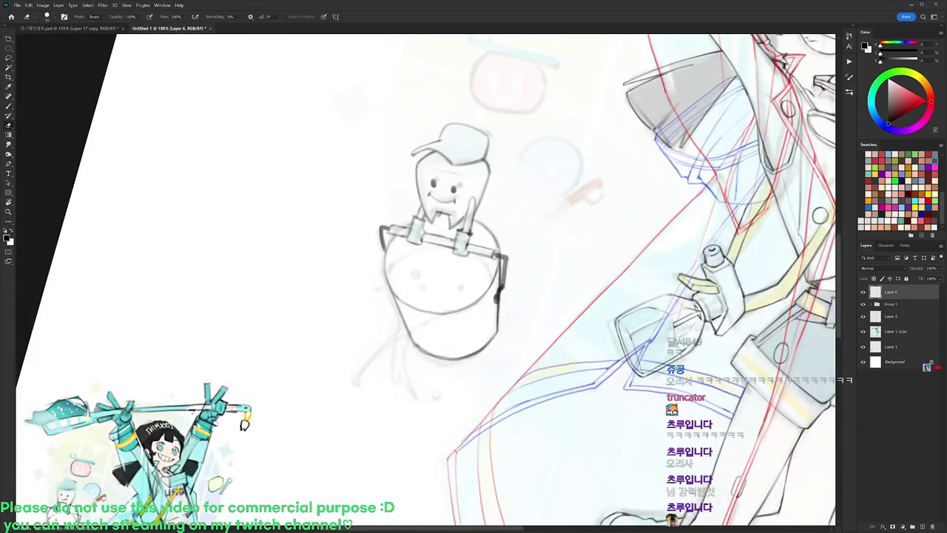
{"action": "key", "text": "r"}
{"action": "key", "text": "e"}
{"action": "key", "text": "b"}
{"action": "left_click_drag", "start_coordinate": [384, 257], "coordinate": [393, 293]}
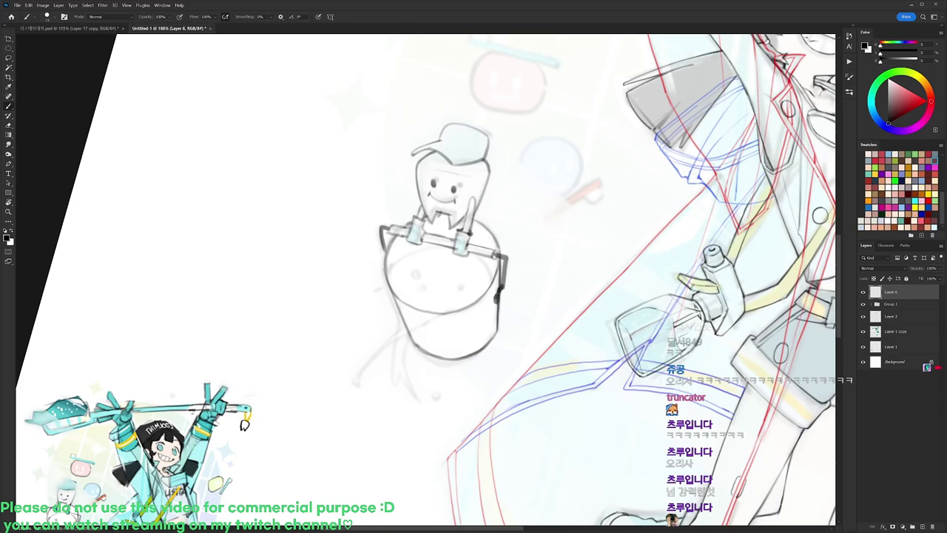
Erase stray lines along the container's side nearest the girl, beneath the handle bracket.
{"action": "scroll", "coordinate": [516, 227], "scroll_direction": "down", "scroll_amount": 1}
{"action": "key", "text": "r"}
{"action": "left_click_drag", "start_coordinate": [571, 220], "coordinate": [586, 156]}
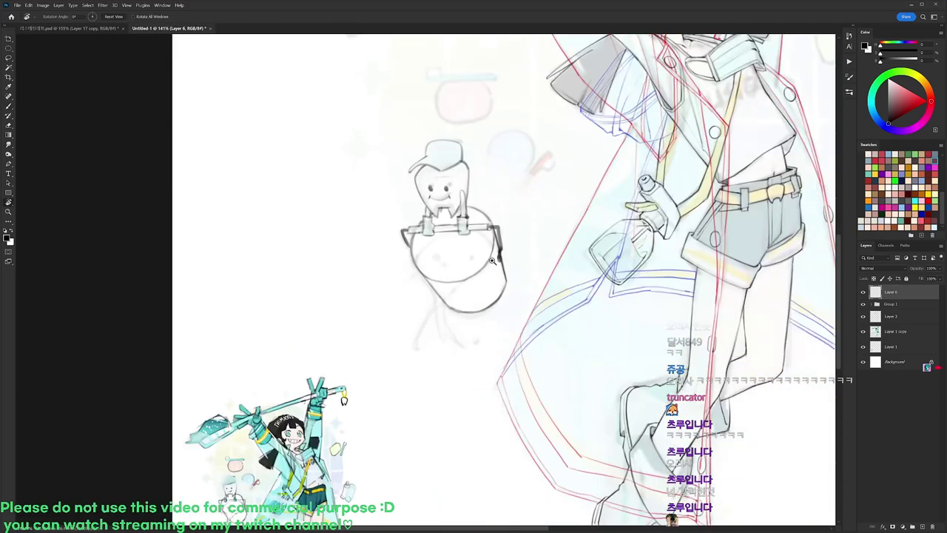
{"action": "scroll", "coordinate": [512, 265], "scroll_direction": "up", "scroll_amount": 2}
{"action": "key", "text": "e"}
{"action": "left_click_drag", "start_coordinate": [507, 257], "coordinate": [511, 319]}
{"action": "key", "text": "b"}
{"action": "key", "text": "e"}
{"action": "scroll", "coordinate": [565, 235], "scroll_direction": "down", "scroll_amount": 3}
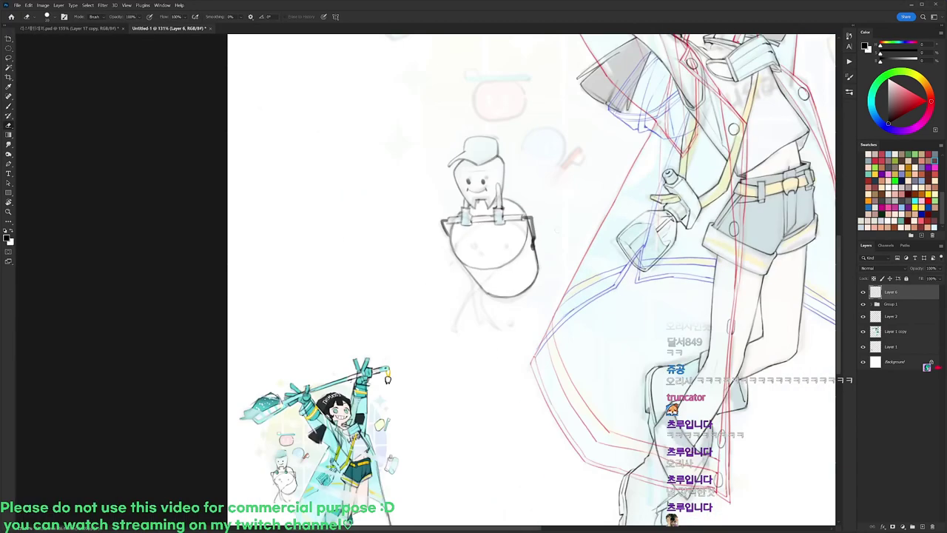
Ink the outline of the pink rounded-square character above the tooth mascot.
{"action": "left_click_drag", "start_coordinate": [554, 241], "coordinate": [541, 267]}
{"action": "scroll", "coordinate": [541, 142], "scroll_direction": "up", "scroll_amount": 2}
{"action": "left_click_drag", "start_coordinate": [544, 154], "coordinate": [551, 227]}
{"action": "key", "text": "b"}
{"action": "mouse_move", "coordinate": [431, 218]}
{"action": "left_mouse_down"}
{"action": "mouse_move", "coordinate": [424, 180]}
{"action": "mouse_move", "coordinate": [428, 168]}
{"action": "mouse_move", "coordinate": [445, 163]}
{"action": "left_mouse_up"}
{"action": "key", "text": "r"}
{"action": "mouse_move", "coordinate": [559, 139]}
{"action": "left_mouse_down"}
{"action": "mouse_move", "coordinate": [443, 86]}
{"action": "mouse_move", "coordinate": [398, 88]}
{"action": "left_mouse_up"}
{"action": "left_click_drag", "start_coordinate": [343, 202], "coordinate": [366, 164]}
{"action": "left_click_drag", "start_coordinate": [468, 103], "coordinate": [511, 209]}
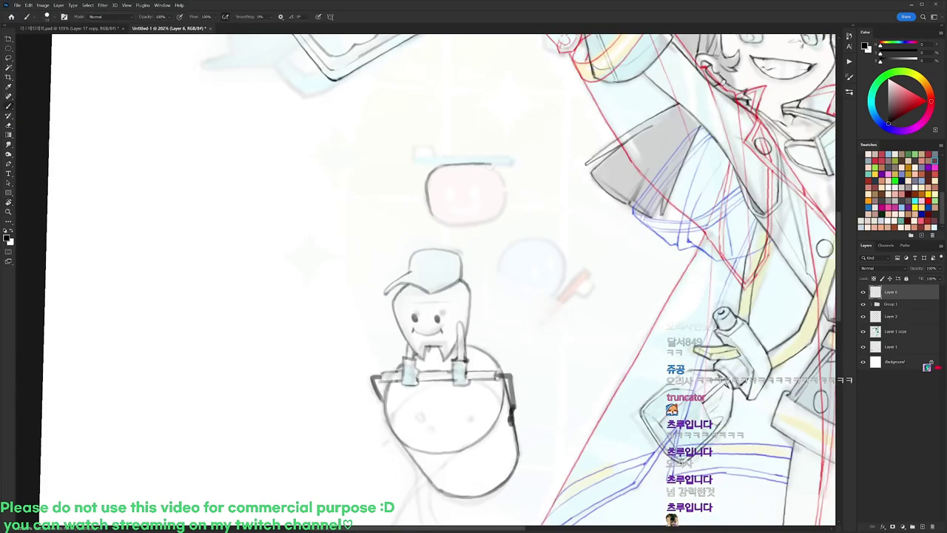
{"action": "left_click_drag", "start_coordinate": [501, 167], "coordinate": [507, 198]}
{"action": "mouse_move", "coordinate": [434, 213]}
{"action": "left_mouse_down"}
{"action": "mouse_move", "coordinate": [470, 224]}
{"action": "mouse_move", "coordinate": [505, 212]}
{"action": "left_mouse_up"}
Draw two oval eyes and a smile inside the pink rounded-square character.
{"action": "left_click_drag", "start_coordinate": [448, 195], "coordinate": [476, 198]}
{"action": "key", "text": "e"}
{"action": "key", "text": "r"}
{"action": "left_click_drag", "start_coordinate": [604, 201], "coordinate": [552, 426]}
{"action": "key", "text": "b"}
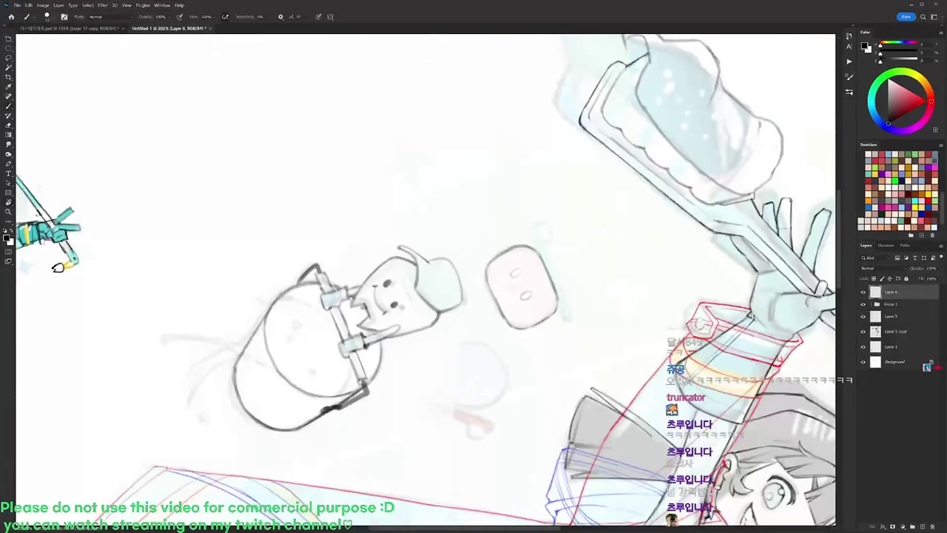
{"action": "left_click_drag", "start_coordinate": [504, 278], "coordinate": [513, 303]}
Ink the outline of the round blue character between the tooth mascot and the girl.
{"action": "key", "text": "r"}
{"action": "left_click_drag", "start_coordinate": [605, 207], "coordinate": [390, 98]}
{"action": "key", "text": "b"}
{"action": "mouse_move", "coordinate": [503, 259]}
{"action": "left_mouse_down"}
{"action": "mouse_move", "coordinate": [529, 226]}
{"action": "mouse_move", "coordinate": [562, 275]}
{"action": "mouse_move", "coordinate": [505, 290]}
{"action": "mouse_move", "coordinate": [505, 250]}
{"action": "mouse_move", "coordinate": [546, 233]}
{"action": "mouse_move", "coordinate": [502, 278]}
{"action": "mouse_move", "coordinate": [523, 297]}
{"action": "left_mouse_up"}
{"action": "key", "text": "e"}
{"action": "key", "text": "b"}
{"action": "key", "text": "e"}
{"action": "key", "text": "b"}
{"action": "key", "text": "ctrl+z"}
{"action": "left_click_drag", "start_coordinate": [535, 230], "coordinate": [527, 241]}
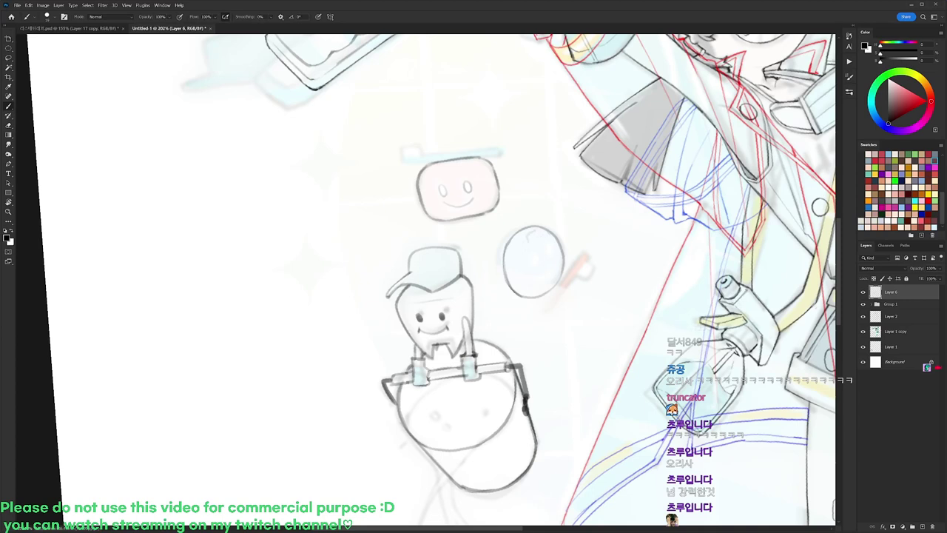
Add the curved inner edge and the face to the round blue character.
{"action": "mouse_move", "coordinate": [527, 289]}
{"action": "left_mouse_down"}
{"action": "mouse_move", "coordinate": [520, 252]}
{"action": "mouse_move", "coordinate": [538, 231]}
{"action": "left_mouse_up"}
{"action": "key", "text": "e"}
{"action": "key", "text": "b"}
{"action": "mouse_move", "coordinate": [549, 245]}
{"action": "left_mouse_down"}
{"action": "mouse_move", "coordinate": [548, 256]}
{"action": "mouse_move", "coordinate": [457, 138]}
{"action": "mouse_move", "coordinate": [465, 171]}
{"action": "left_mouse_up"}
{"action": "key", "text": "r"}
{"action": "key", "text": "b"}
Draw the blue toothbrush above the pink character, with its long handle and small rounded bristle head.
{"action": "left_click_drag", "start_coordinate": [375, 212], "coordinate": [427, 169]}
{"action": "mouse_move", "coordinate": [355, 231]}
{"action": "left_mouse_down"}
{"action": "mouse_move", "coordinate": [421, 169]}
{"action": "mouse_move", "coordinate": [32, 211]}
{"action": "left_mouse_up"}
{"action": "key", "text": "r"}
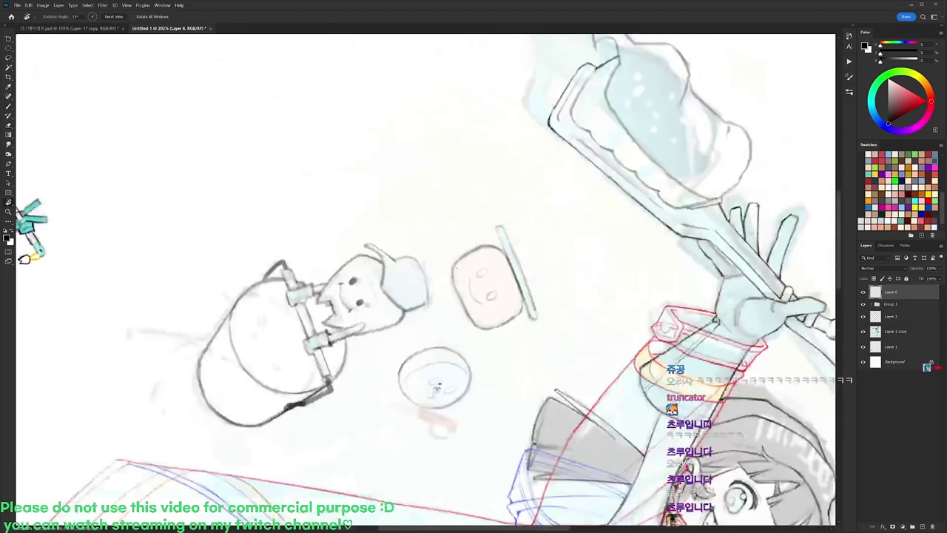
{"action": "key", "text": "e"}
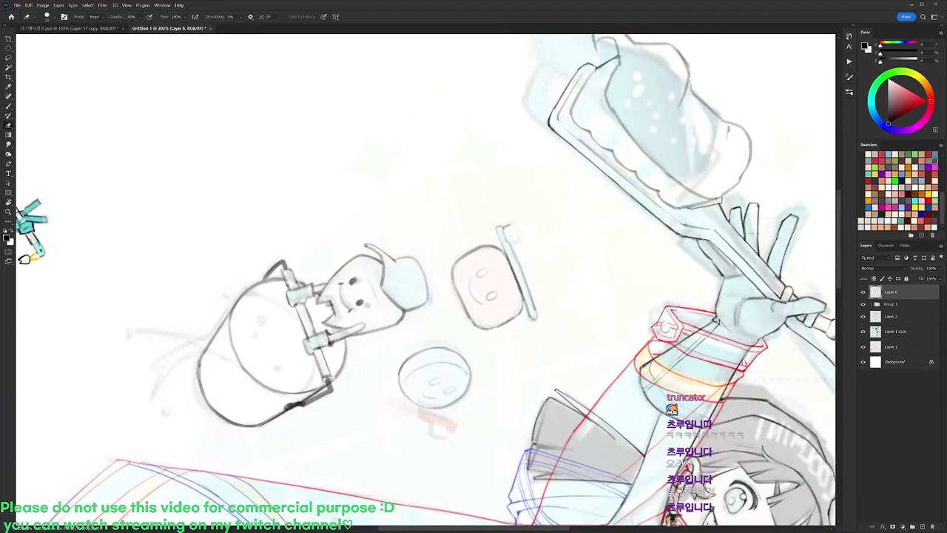
{"action": "key", "text": "b"}
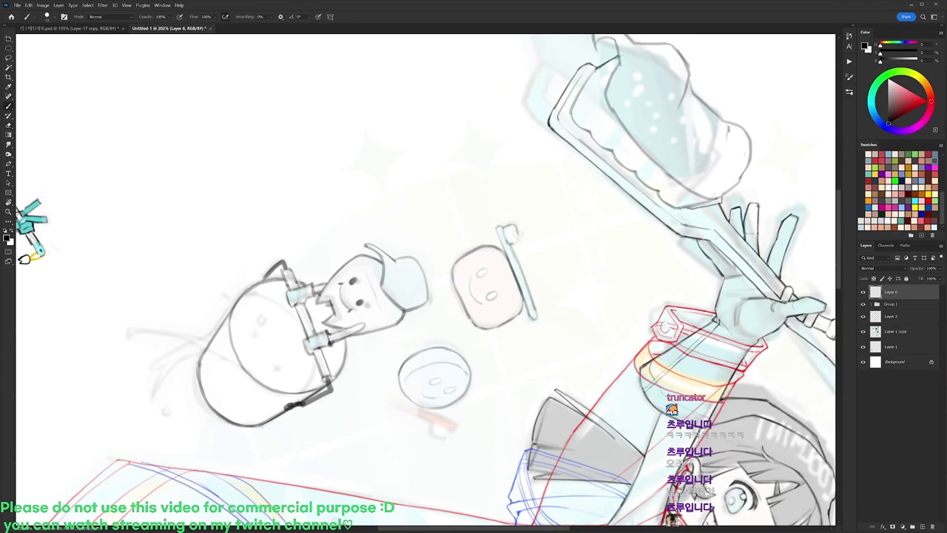
{"action": "mouse_move", "coordinate": [519, 237]}
{"action": "left_mouse_down"}
{"action": "mouse_move", "coordinate": [511, 243]}
{"action": "mouse_move", "coordinate": [528, 223]}
{"action": "mouse_move", "coordinate": [517, 242]}
{"action": "left_mouse_up"}
{"action": "key", "text": "e"}
{"action": "key", "text": "b"}
{"action": "key", "text": "e"}
Draw the slanted red toothbrush beside the round blue character, inking its handle and scalloped bristles.
{"action": "key", "text": "r"}
{"action": "mouse_move", "coordinate": [582, 194]}
{"action": "left_mouse_down"}
{"action": "mouse_move", "coordinate": [507, 121]}
{"action": "mouse_move", "coordinate": [379, 107]}
{"action": "left_mouse_up"}
{"action": "key", "text": "b"}
{"action": "mouse_move", "coordinate": [530, 344]}
{"action": "left_mouse_down"}
{"action": "mouse_move", "coordinate": [566, 298]}
{"action": "mouse_move", "coordinate": [530, 351]}
{"action": "left_mouse_up"}
{"action": "key", "text": "e"}
{"action": "key", "text": "b"}
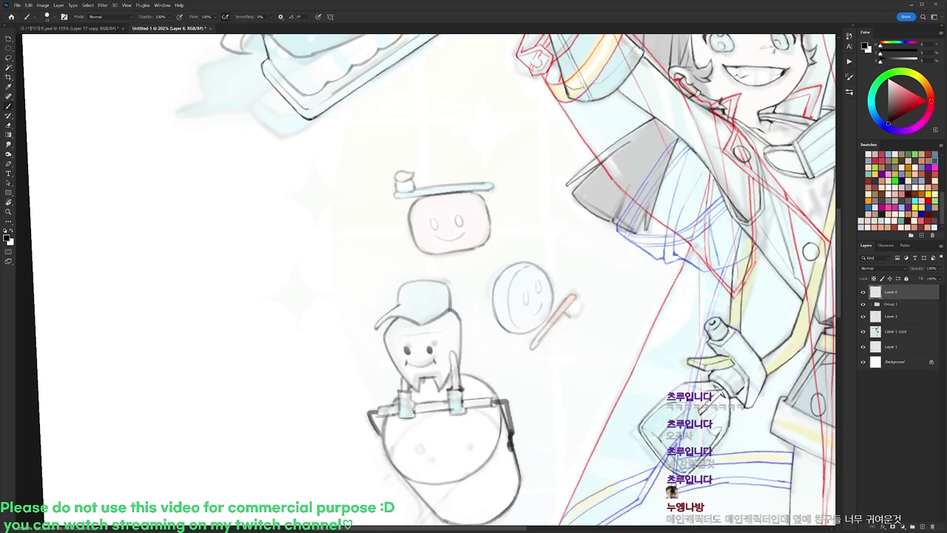
{"action": "mouse_move", "coordinate": [580, 304]}
{"action": "left_mouse_down"}
{"action": "mouse_move", "coordinate": [571, 315]}
{"action": "mouse_move", "coordinate": [584, 317]}
{"action": "left_mouse_up"}
{"action": "left_click_drag", "start_coordinate": [584, 316], "coordinate": [576, 323]}
{"action": "key", "text": "e"}
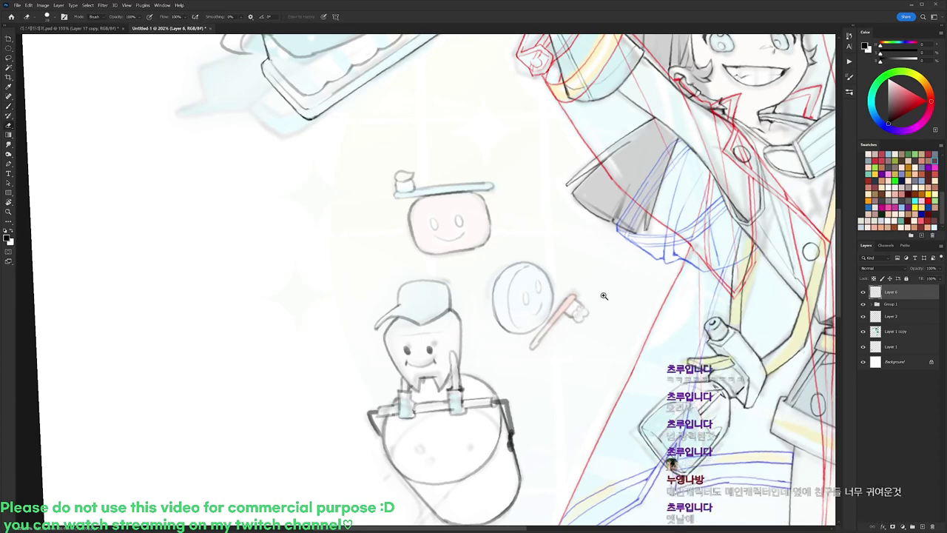
Ink the outline of the yellow hexagonal character on the other side of the girl and tidy its edges.
{"action": "left_click_drag", "start_coordinate": [636, 301], "coordinate": [592, 300]}
{"action": "key", "text": "r"}
{"action": "left_click_drag", "start_coordinate": [685, 281], "coordinate": [685, 292]}
{"action": "mouse_move", "coordinate": [568, 322]}
{"action": "left_mouse_down"}
{"action": "mouse_move", "coordinate": [614, 323]}
{"action": "mouse_move", "coordinate": [526, 323]}
{"action": "left_mouse_up"}
{"action": "left_click_drag", "start_coordinate": [657, 297], "coordinate": [489, 279]}
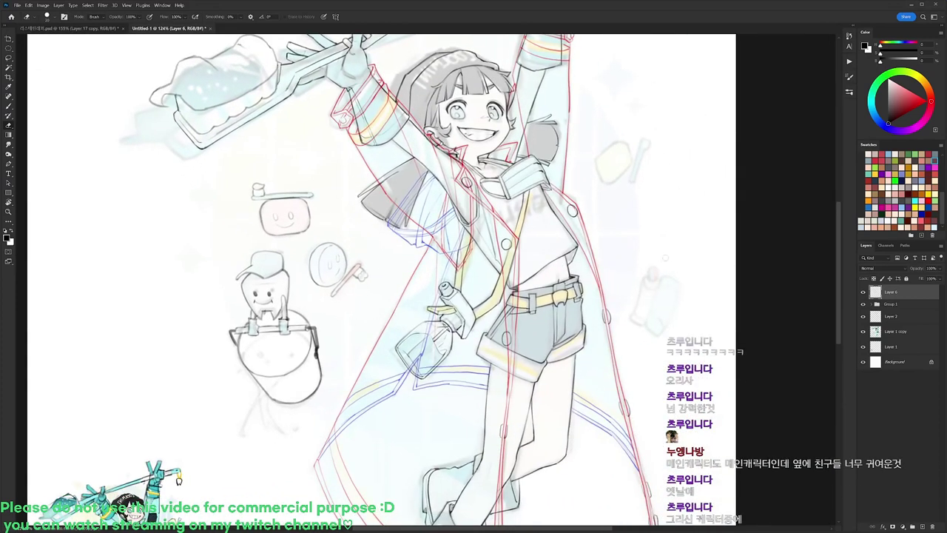
{"action": "scroll", "coordinate": [323, 269], "scroll_direction": "up", "scroll_amount": 3}
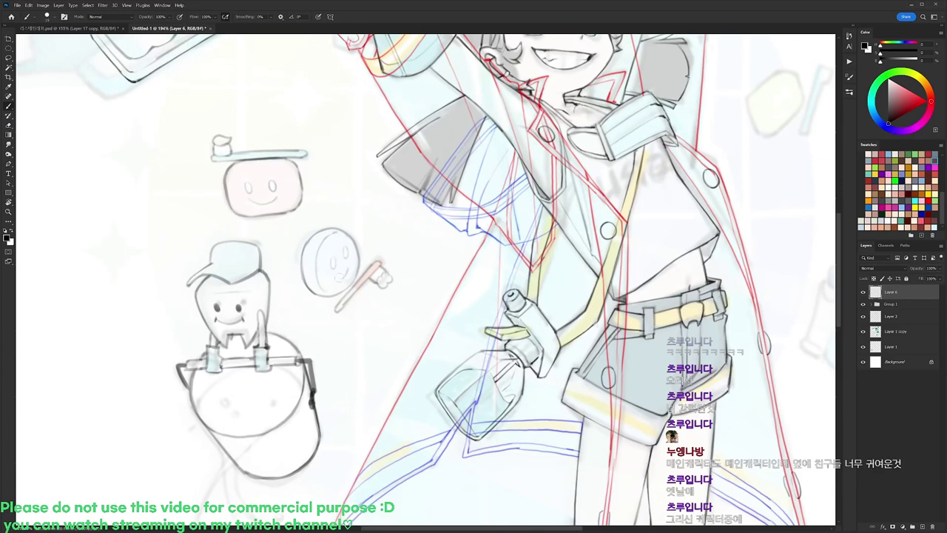
{"action": "left_click_drag", "start_coordinate": [667, 207], "coordinate": [488, 293]}
{"action": "mouse_move", "coordinate": [595, 157]}
{"action": "left_mouse_down"}
{"action": "mouse_move", "coordinate": [570, 177]}
{"action": "mouse_move", "coordinate": [605, 154]}
{"action": "mouse_move", "coordinate": [569, 196]}
{"action": "mouse_move", "coordinate": [576, 215]}
{"action": "mouse_move", "coordinate": [596, 222]}
{"action": "mouse_move", "coordinate": [621, 189]}
{"action": "left_mouse_up"}
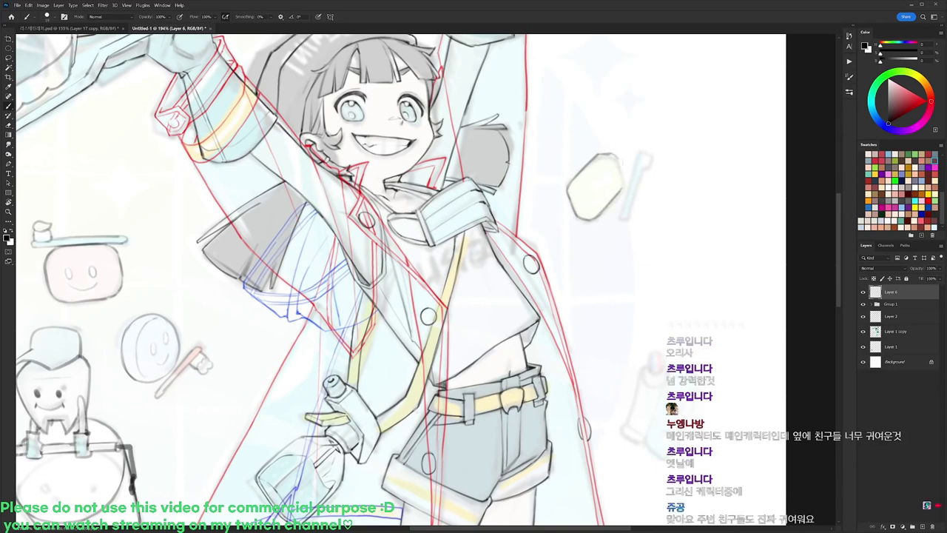
{"action": "left_click_drag", "start_coordinate": [611, 155], "coordinate": [622, 187]}
{"action": "key", "text": "e"}
{"action": "key", "text": "b"}
Draw the yellow hexagonal character's face and adjust the eye placement with a lasso selection.
{"action": "mouse_move", "coordinate": [600, 153]}
{"action": "left_mouse_down"}
{"action": "mouse_move", "coordinate": [612, 152]}
{"action": "mouse_move", "coordinate": [567, 192]}
{"action": "mouse_move", "coordinate": [596, 195]}
{"action": "left_mouse_up"}
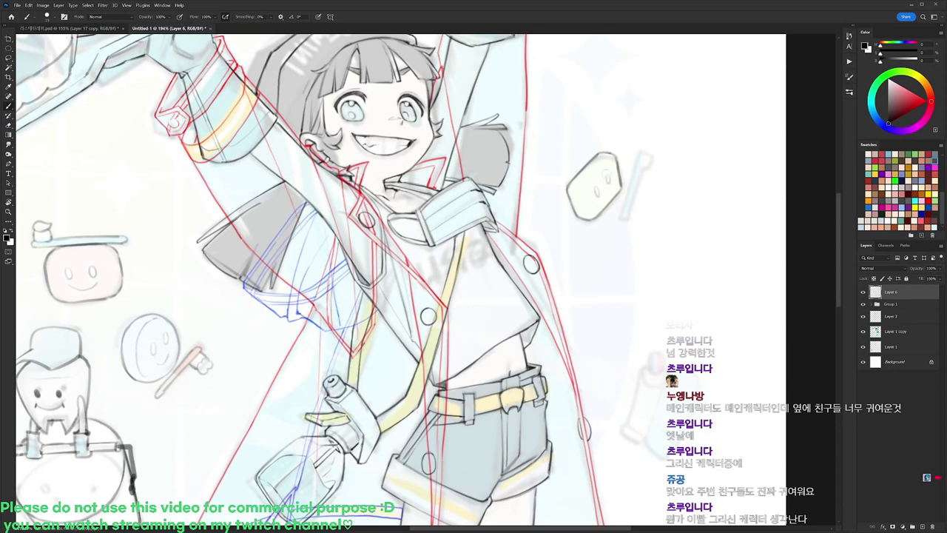
{"action": "key", "text": "l"}
{"action": "mouse_move", "coordinate": [614, 186]}
{"action": "left_mouse_down"}
{"action": "mouse_move", "coordinate": [595, 209]}
{"action": "mouse_move", "coordinate": [609, 188]}
{"action": "left_mouse_up"}
{"action": "key", "text": "ctrl+d"}
Draw the blue toothbrush beside the yellow character, with a slim handle, scalloped bristles and a small bubble.
{"action": "mouse_move", "coordinate": [645, 153]}
{"action": "left_mouse_down"}
{"action": "mouse_move", "coordinate": [617, 176]}
{"action": "mouse_move", "coordinate": [605, 151]}
{"action": "mouse_move", "coordinate": [586, 217]}
{"action": "left_mouse_up"}
{"action": "key", "text": "r"}
{"action": "key", "text": "b"}
{"action": "left_click_drag", "start_coordinate": [601, 149], "coordinate": [591, 222]}
{"action": "mouse_move", "coordinate": [600, 144]}
{"action": "left_mouse_down"}
{"action": "mouse_move", "coordinate": [612, 157]}
{"action": "mouse_move", "coordinate": [604, 164]}
{"action": "mouse_move", "coordinate": [616, 203]}
{"action": "mouse_move", "coordinate": [618, 184]}
{"action": "left_mouse_up"}
{"action": "key", "text": "r"}
{"action": "key", "text": "b"}
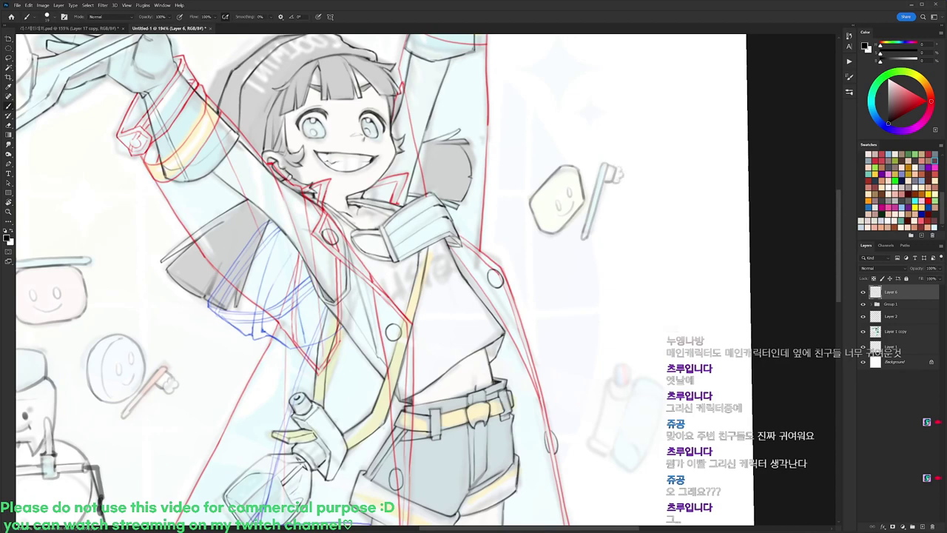
{"action": "key", "text": "e"}
{"action": "key", "text": "b"}
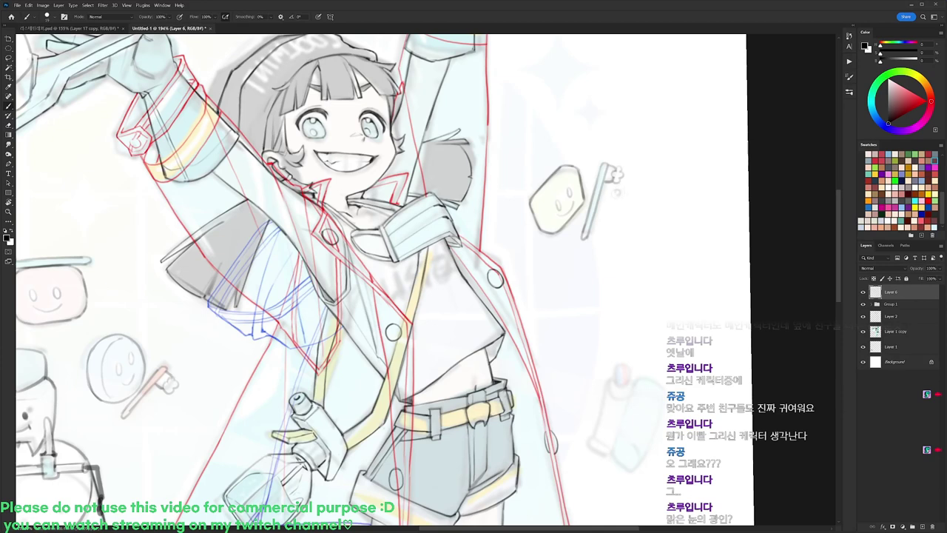
Ink the pale blue capsule character beside the coat, adding its eyes and curved side edge.
{"action": "left_click_drag", "start_coordinate": [625, 286], "coordinate": [591, 177]}
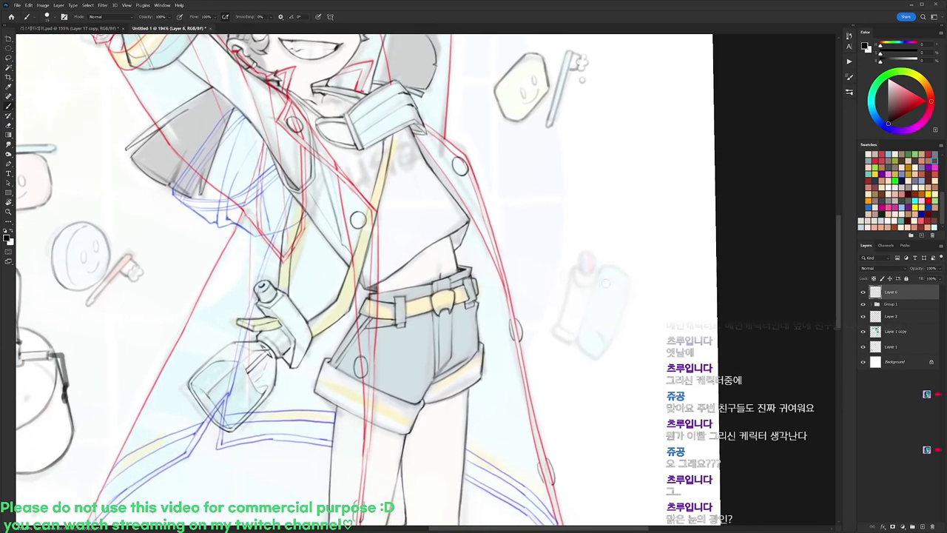
{"action": "scroll", "coordinate": [613, 274], "scroll_direction": "down", "scroll_amount": 5}
{"action": "scroll", "coordinate": [615, 294], "scroll_direction": "up", "scroll_amount": 5}
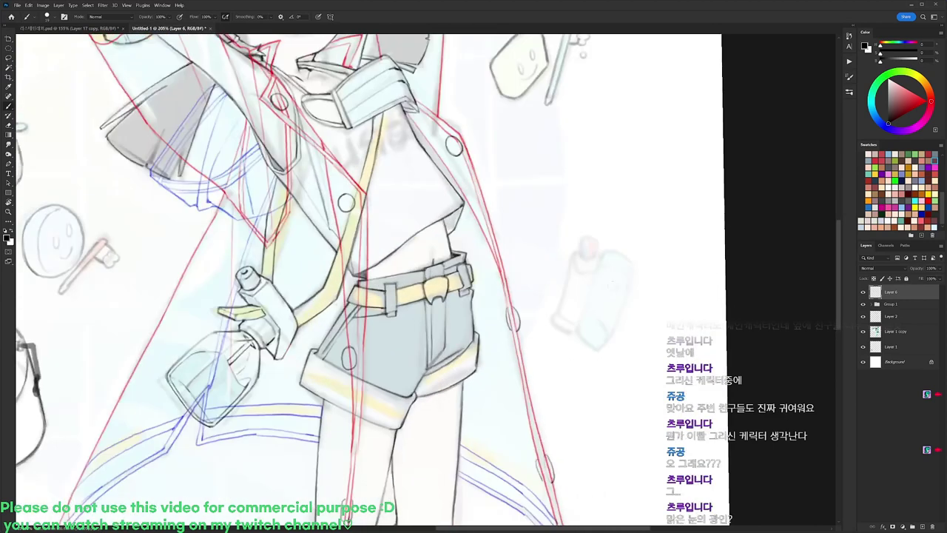
{"action": "mouse_move", "coordinate": [580, 317]}
{"action": "left_mouse_down"}
{"action": "mouse_move", "coordinate": [597, 268]}
{"action": "mouse_move", "coordinate": [616, 253]}
{"action": "mouse_move", "coordinate": [630, 272]}
{"action": "mouse_move", "coordinate": [629, 302]}
{"action": "mouse_move", "coordinate": [581, 345]}
{"action": "mouse_move", "coordinate": [609, 339]}
{"action": "mouse_move", "coordinate": [620, 318]}
{"action": "left_mouse_up"}
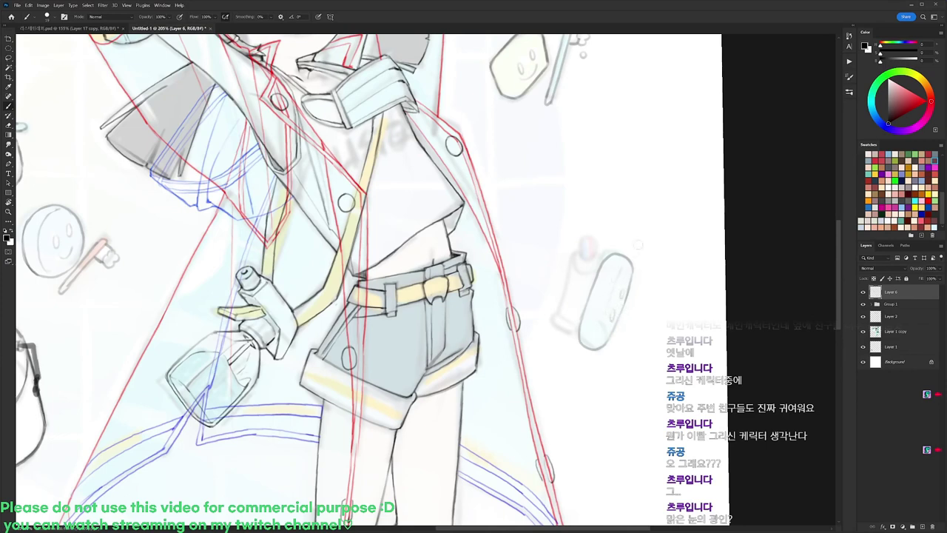
{"action": "mouse_move", "coordinate": [603, 258]}
{"action": "left_mouse_down"}
{"action": "mouse_move", "coordinate": [627, 263]}
{"action": "mouse_move", "coordinate": [630, 280]}
{"action": "left_mouse_up"}
{"action": "key", "text": "e"}
{"action": "key", "text": "b"}
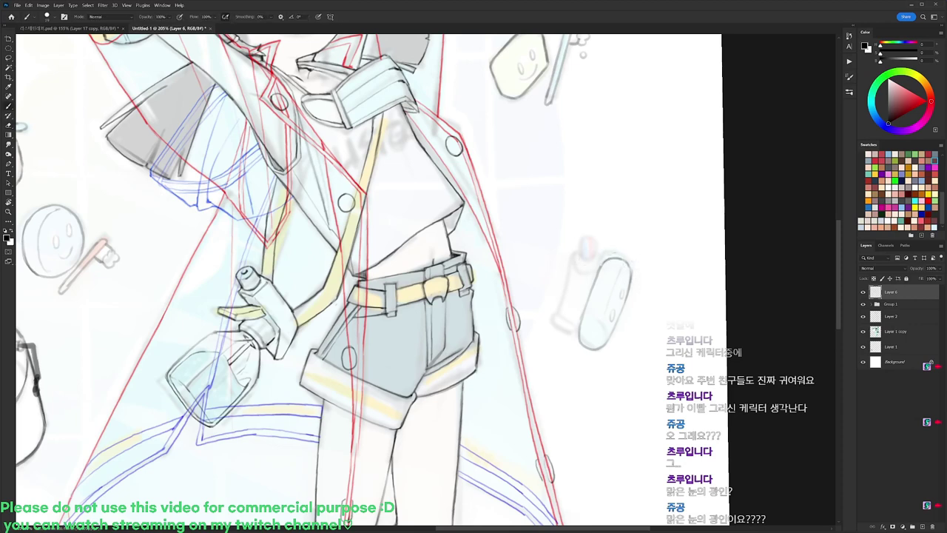
Draw the side and curled lower end of the pale tube next to the blue capsule character.
{"action": "mouse_move", "coordinate": [568, 270]}
{"action": "left_mouse_down"}
{"action": "mouse_move", "coordinate": [572, 320]}
{"action": "mouse_move", "coordinate": [562, 330]}
{"action": "mouse_move", "coordinate": [579, 327]}
{"action": "left_mouse_up"}
{"action": "key", "text": "e"}
{"action": "key", "text": "b"}
{"action": "key", "text": "e"}
{"action": "key", "text": "b"}
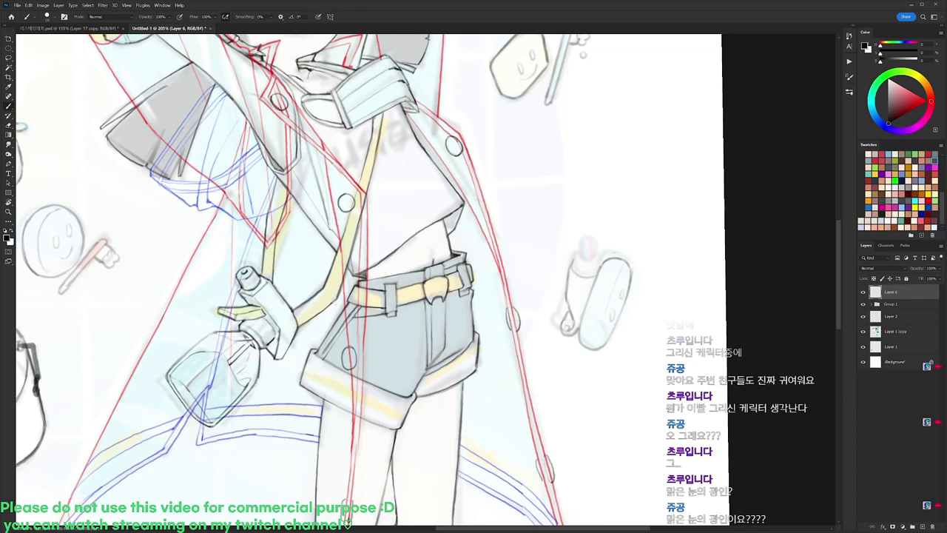
{"action": "key", "text": "e"}
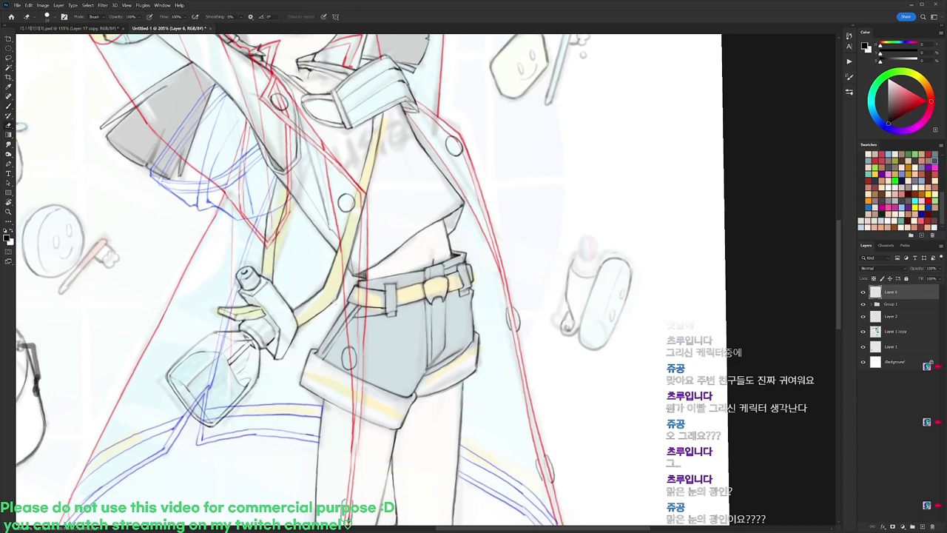
{"action": "key", "text": "b"}
{"action": "mouse_move", "coordinate": [573, 322]}
{"action": "left_mouse_down"}
{"action": "mouse_move", "coordinate": [570, 330]}
{"action": "mouse_move", "coordinate": [568, 300]}
{"action": "mouse_move", "coordinate": [571, 330]}
{"action": "left_mouse_up"}
{"action": "key", "text": "e"}
{"action": "key", "text": "b"}
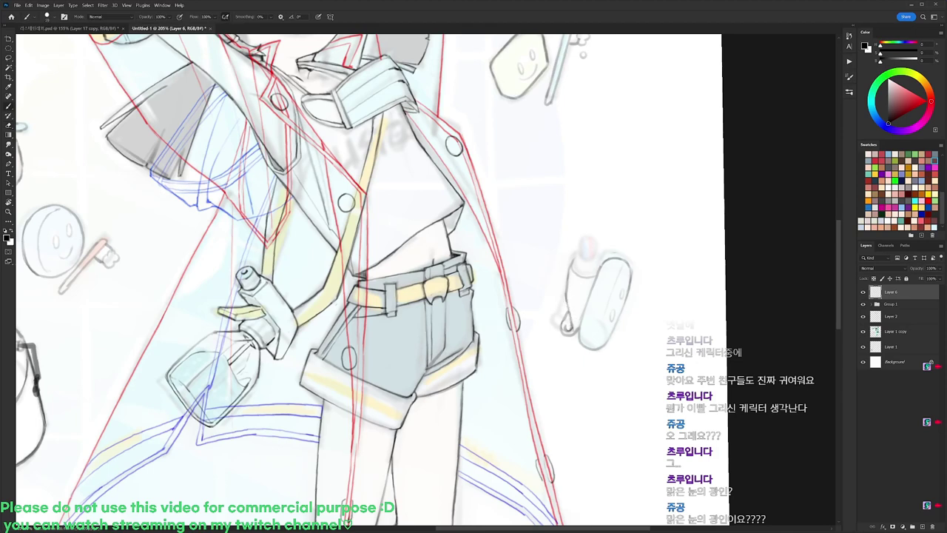
Draw the tube's neck and the round pink tip above it, cleaning up the lines.
{"action": "key", "text": "e"}
{"action": "key", "text": "b"}
{"action": "left_click_drag", "start_coordinate": [582, 258], "coordinate": [578, 269]}
{"action": "mouse_move", "coordinate": [580, 262]}
{"action": "left_mouse_down"}
{"action": "mouse_move", "coordinate": [584, 242]}
{"action": "mouse_move", "coordinate": [596, 253]}
{"action": "left_mouse_up"}
{"action": "key", "text": "e"}
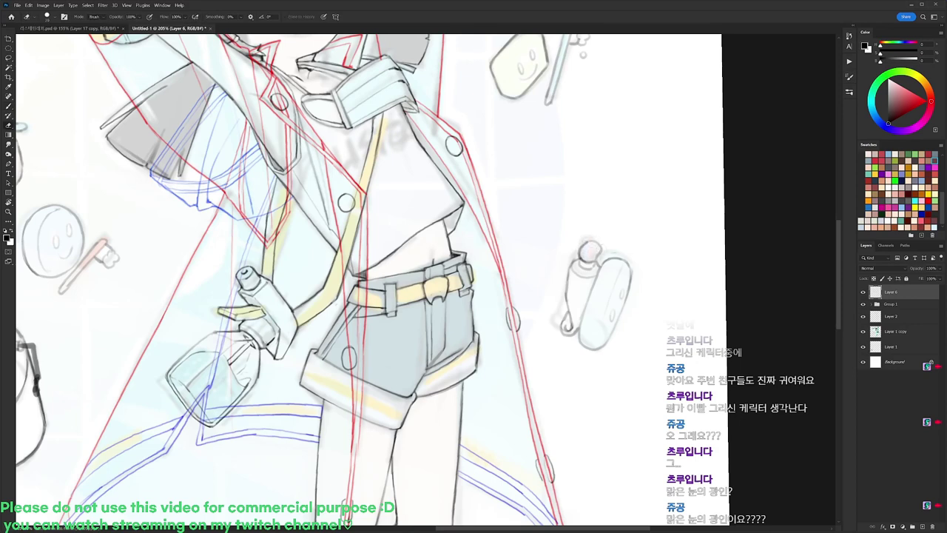
{"action": "key", "text": "b"}
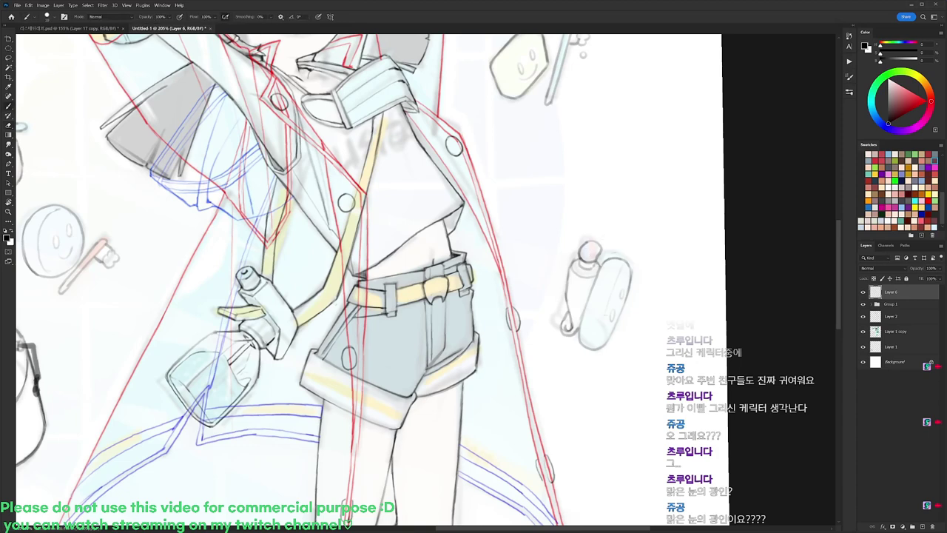
{"action": "key", "text": "e"}
{"action": "key", "text": "b"}
Select Layer 2 and hide Layer 6, Group 1 and Layer 1 copy to isolate the girl's line art.
{"action": "scroll", "coordinate": [623, 293], "scroll_direction": "down", "scroll_amount": 7}
{"action": "left_click_drag", "start_coordinate": [609, 377], "coordinate": [611, 307]}
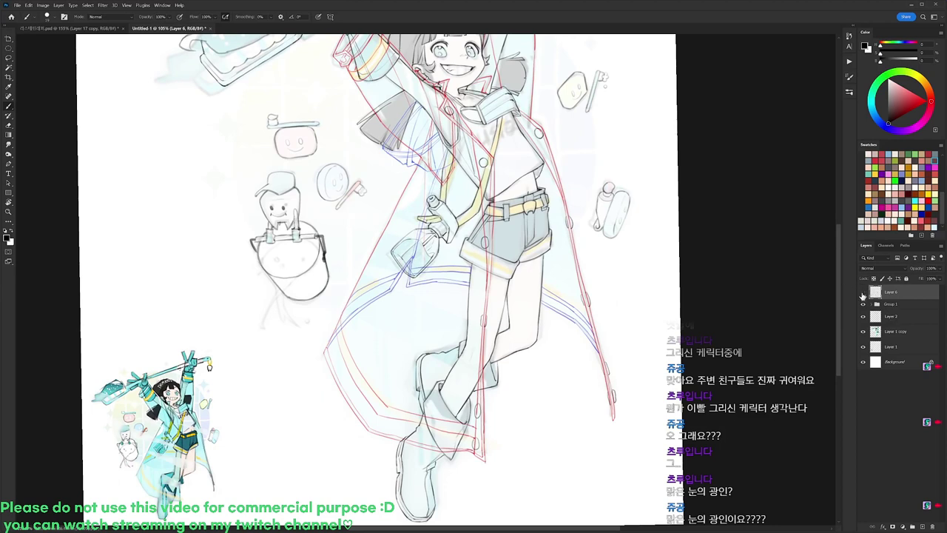
{"action": "left_click_drag", "start_coordinate": [862, 291], "coordinate": [863, 304]}
{"action": "left_click", "coordinate": [877, 317]}
{"action": "left_click", "coordinate": [862, 304]}
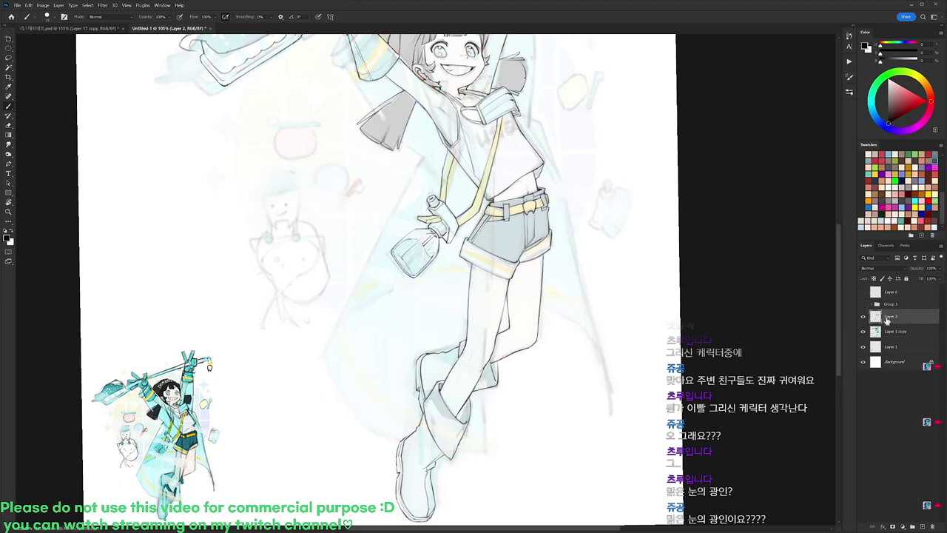
{"action": "left_click_drag", "start_coordinate": [627, 242], "coordinate": [626, 259]}
{"action": "left_click", "coordinate": [862, 331]}
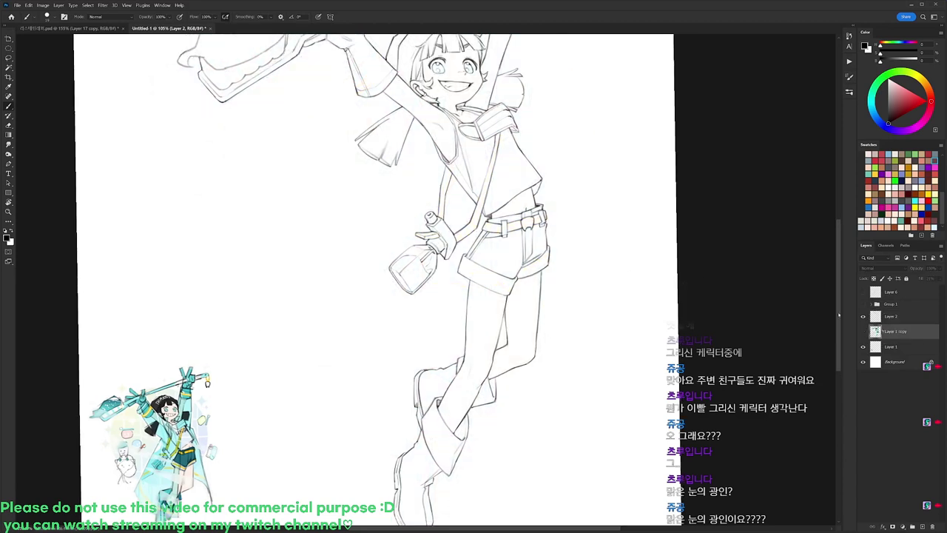
Darken the girl's line art by duplicating Layer 2 at 39% fill and merging the copy into it.
{"action": "key", "text": "ctrl+j"}
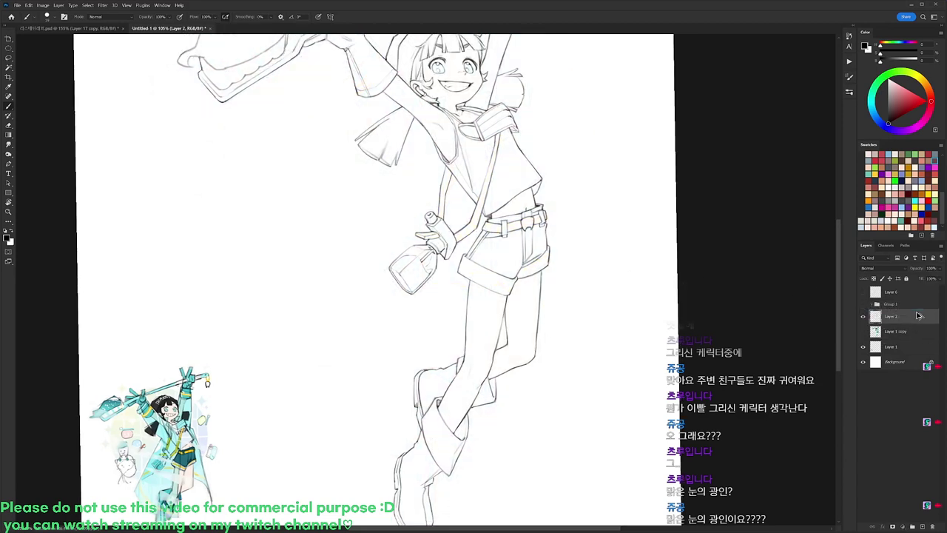
{"action": "left_click_drag", "start_coordinate": [921, 289], "coordinate": [919, 287]}
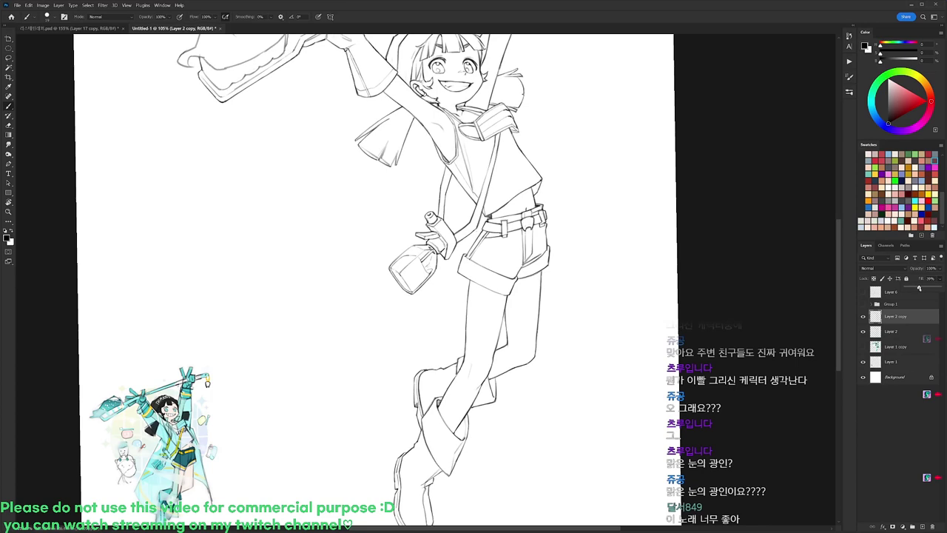
{"action": "key", "text": "ctrl+e"}
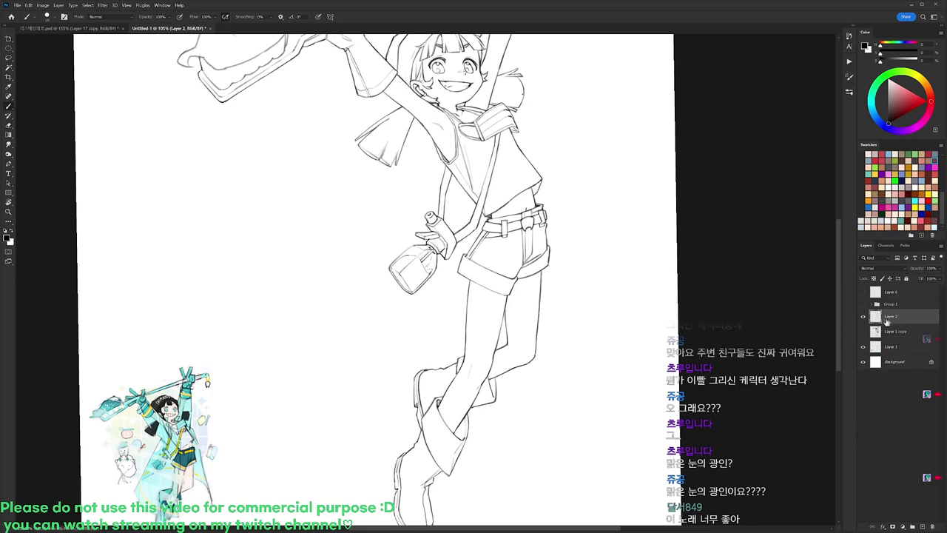
Select the blank background around the girl with the Magic Wand, adding the separate areas enclosed by her arms and toothbrush.
{"action": "scroll", "coordinate": [558, 236], "scroll_direction": "down", "scroll_amount": 2}
{"action": "key", "text": "w"}
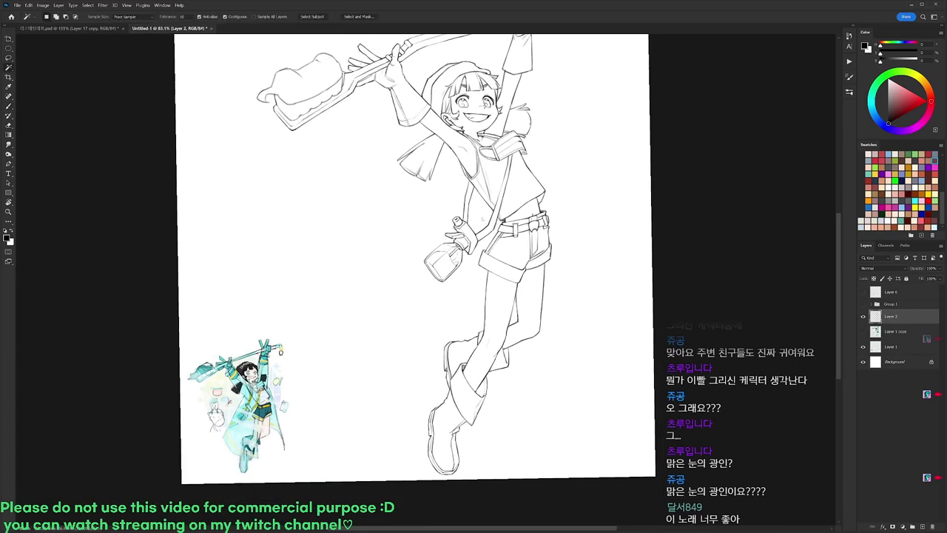
{"action": "left_click_drag", "start_coordinate": [539, 209], "coordinate": [541, 224]}
{"action": "left_click", "coordinate": [433, 213], "text": "shift"}
{"action": "left_click", "coordinate": [437, 73], "text": "shift"}
{"action": "left_click_drag", "start_coordinate": [493, 89], "coordinate": [491, 119]}
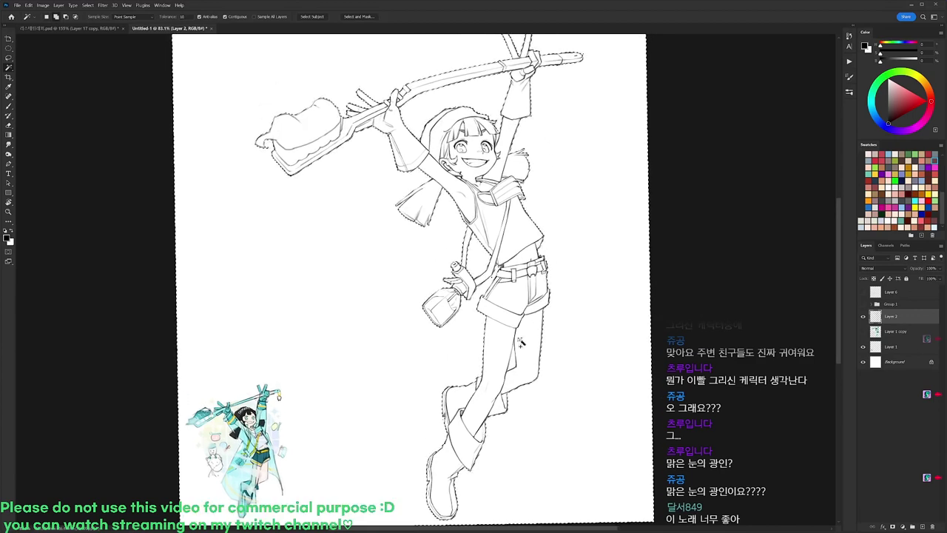
Preview the background selection in Quick Mask and inspect how it follows the girl's outline.
{"action": "key", "text": "q"}
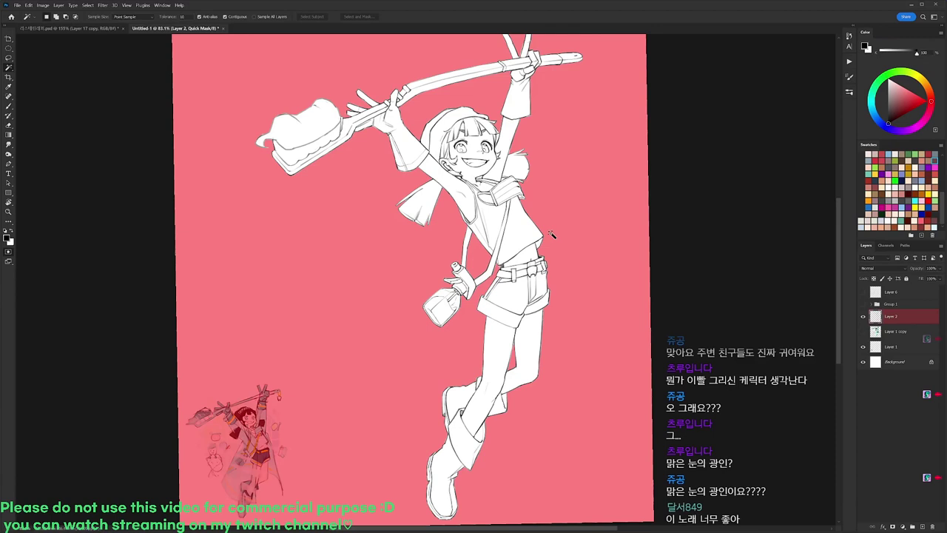
{"action": "key", "text": "q"}
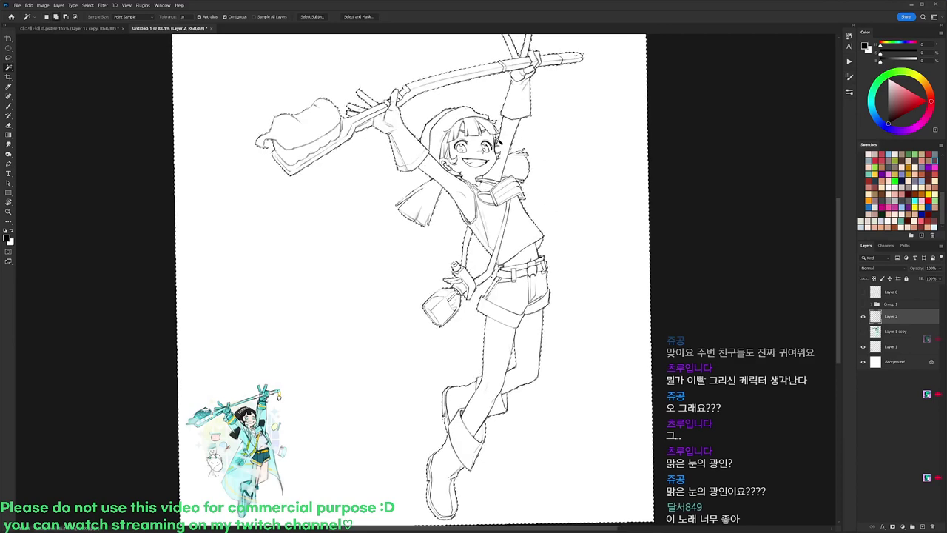
{"action": "key", "text": "q"}
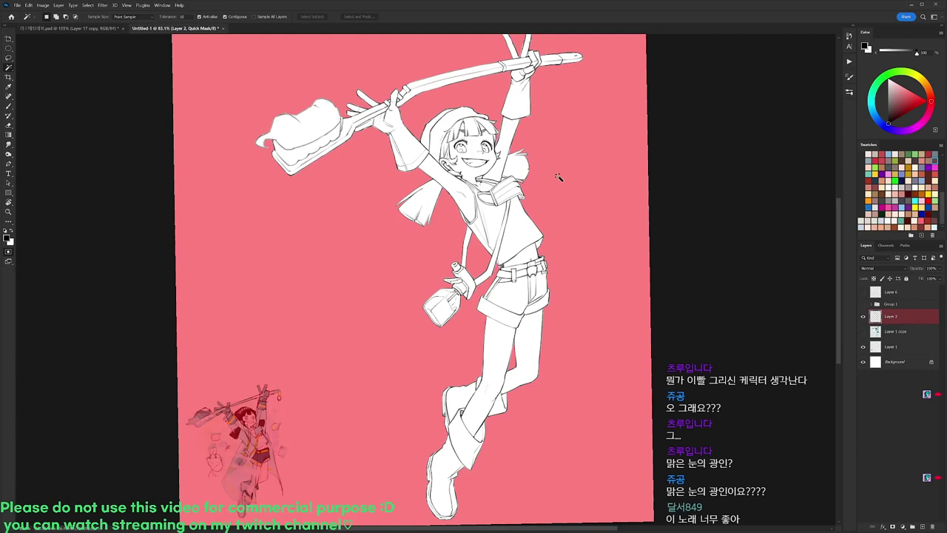
{"action": "key", "text": "q"}
{"action": "scroll", "coordinate": [555, 185], "scroll_direction": "up", "scroll_amount": 5}
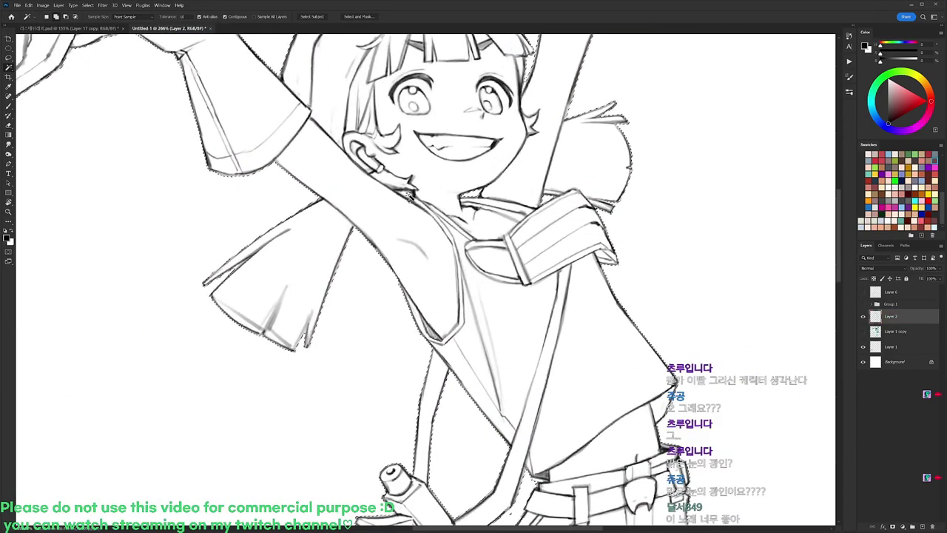
Reopen the Quick Mask and paint over the missed gap between the toothbrush handle and the girl's raised hand with the brush.
{"action": "scroll", "coordinate": [407, 195], "scroll_direction": "down", "scroll_amount": 5}
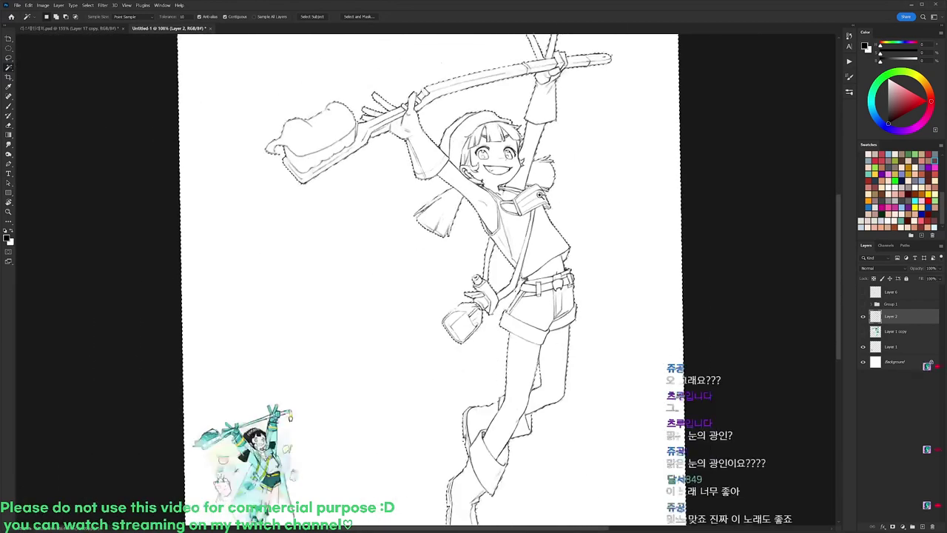
{"action": "scroll", "coordinate": [540, 195], "scroll_direction": "down", "scroll_amount": 1}
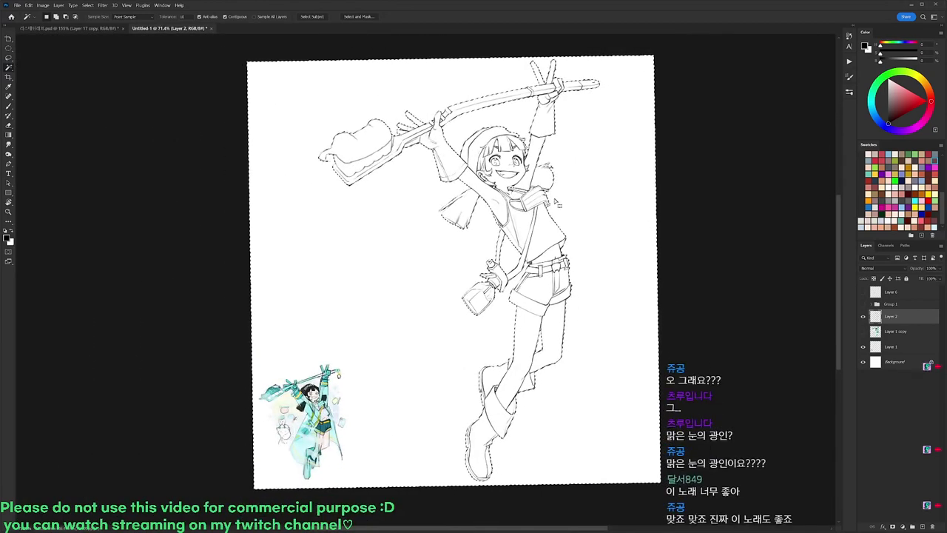
{"action": "key", "text": "r"}
{"action": "left_click_drag", "start_coordinate": [574, 209], "coordinate": [592, 220]}
{"action": "key", "text": "q"}
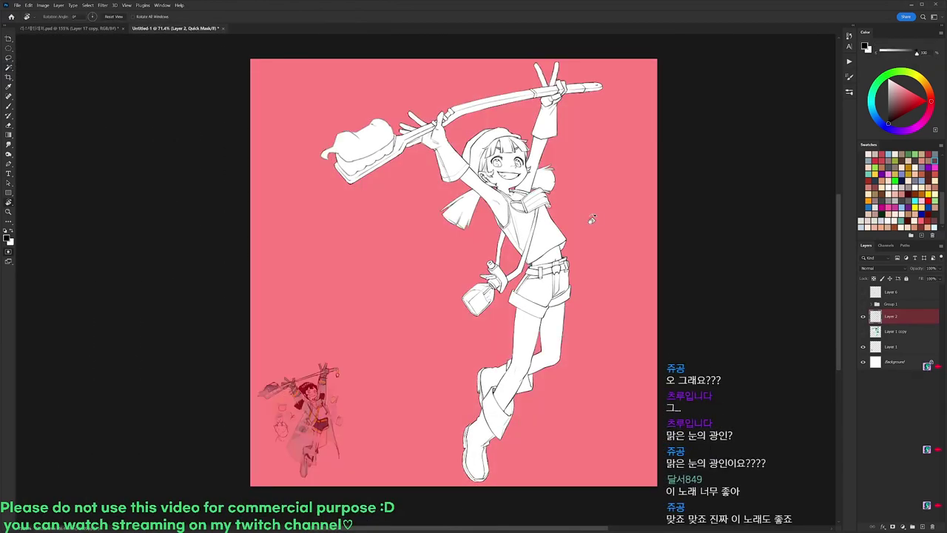
{"action": "scroll", "coordinate": [429, 138], "scroll_direction": "up", "scroll_amount": 3}
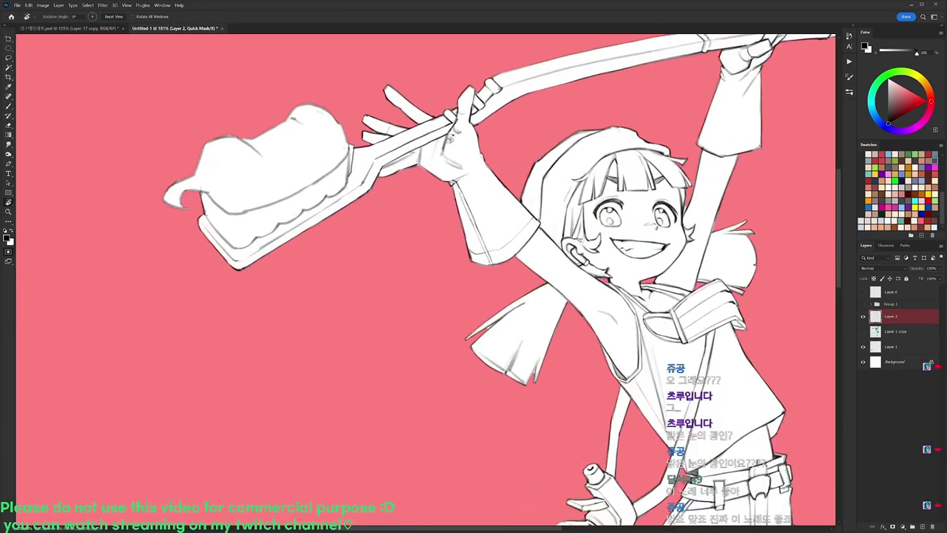
{"action": "left_click_drag", "start_coordinate": [423, 140], "coordinate": [355, 159]}
{"action": "key", "text": "b"}
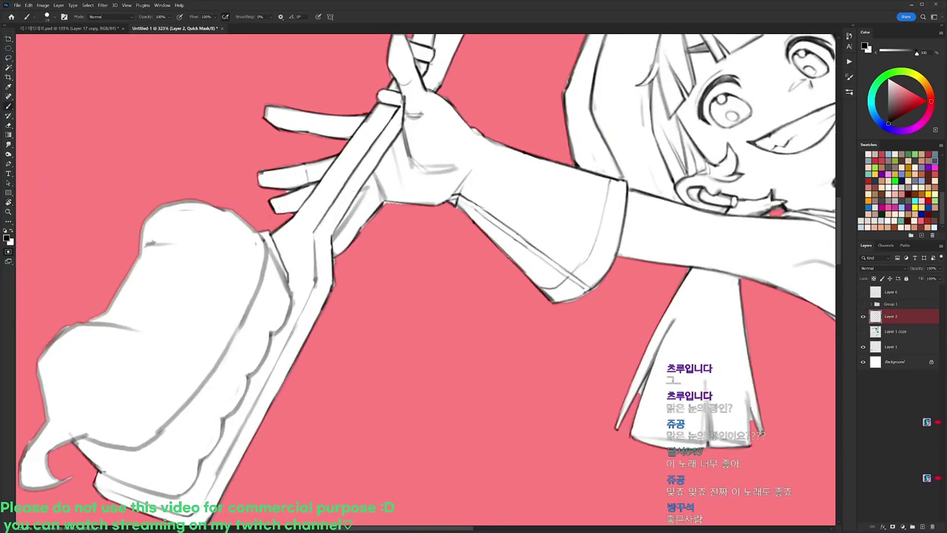
{"action": "right_click", "coordinate": [355, 199]}
{"action": "left_click", "coordinate": [403, 264]}
{"action": "left_click_drag", "start_coordinate": [346, 215], "coordinate": [337, 231]}
{"action": "left_click_drag", "start_coordinate": [362, 192], "coordinate": [349, 210]}
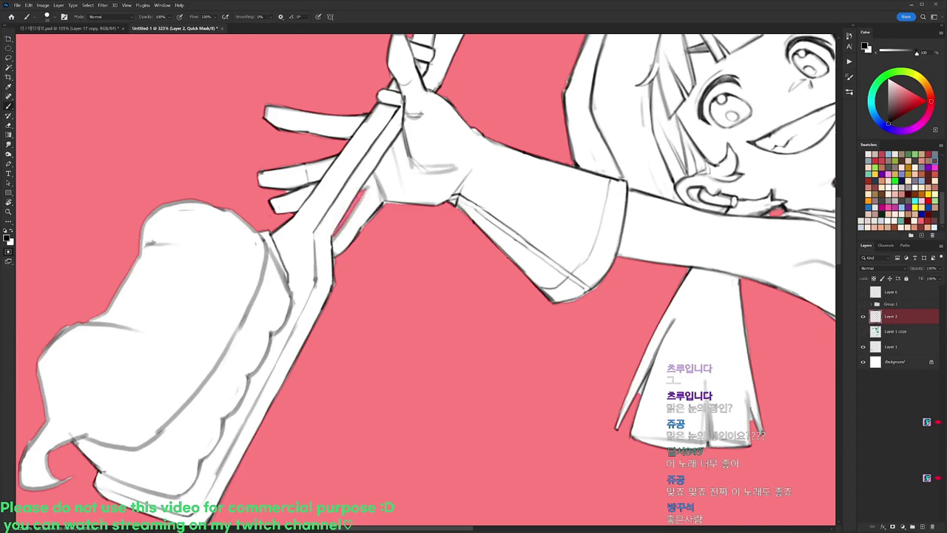
Examine the Quick Mask around the girl's bottle, waist, legs and boots for missed areas.
{"action": "left_click_drag", "start_coordinate": [382, 166], "coordinate": [325, 169]}
{"action": "key", "text": "r"}
{"action": "left_click_drag", "start_coordinate": [621, 71], "coordinate": [693, 269]}
{"action": "left_click_drag", "start_coordinate": [737, 290], "coordinate": [708, 255]}
{"action": "scroll", "coordinate": [717, 281], "scroll_direction": "down", "scroll_amount": 3}
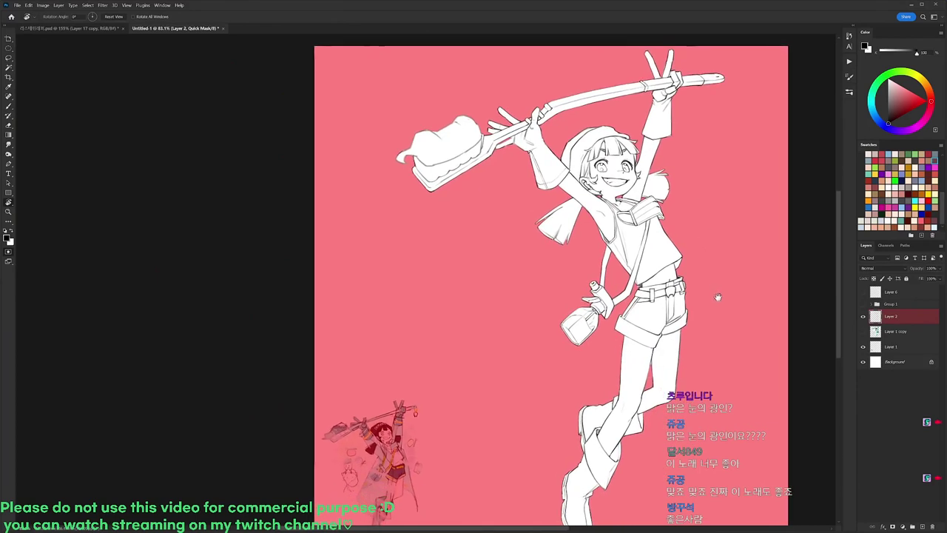
{"action": "left_click_drag", "start_coordinate": [659, 337], "coordinate": [717, 337]}
{"action": "key", "text": "b"}
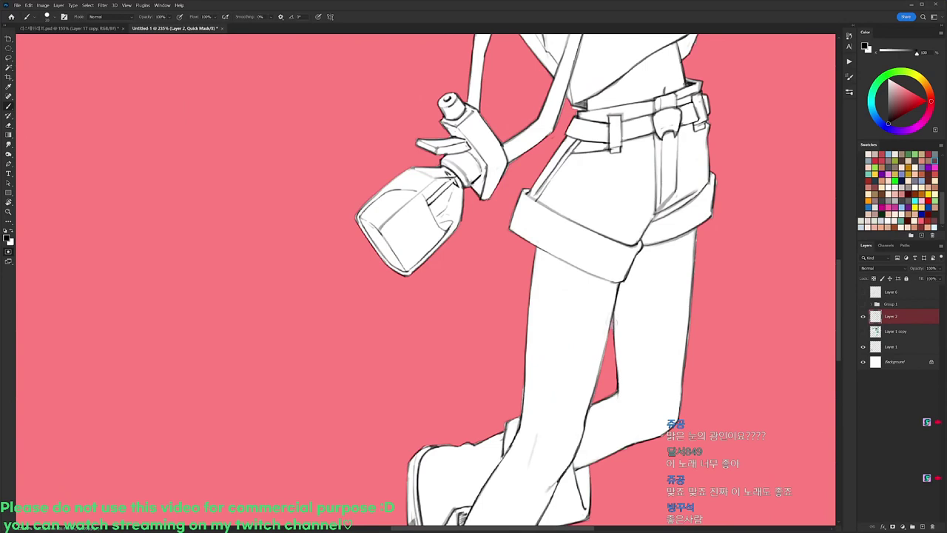
{"action": "scroll", "coordinate": [632, 318], "scroll_direction": "down", "scroll_amount": 5}
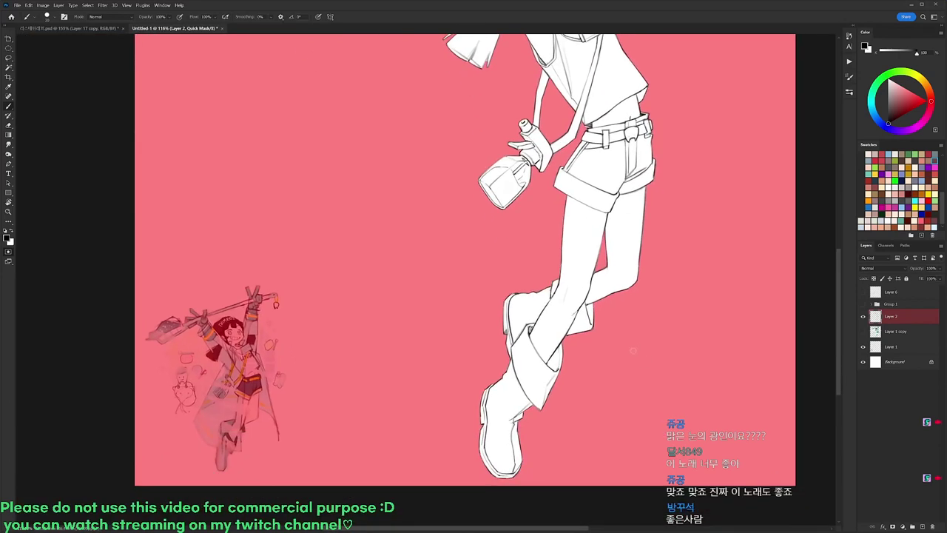
{"action": "scroll", "coordinate": [637, 346], "scroll_direction": "down", "scroll_amount": 2}
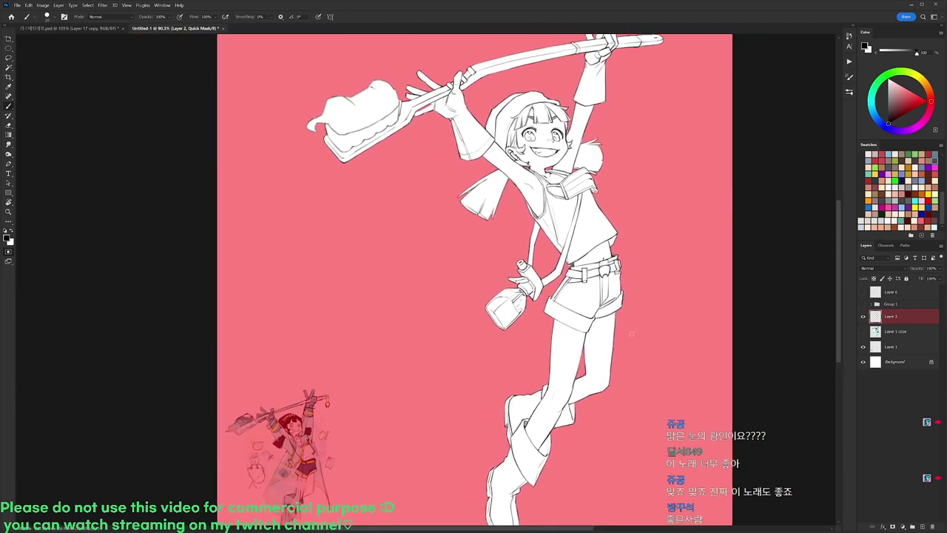
Mask the small gap at the edge of the folded collar on the girl's shoulder, and check the surrounding outline.
{"action": "scroll", "coordinate": [617, 179], "scroll_direction": "up", "scroll_amount": 5}
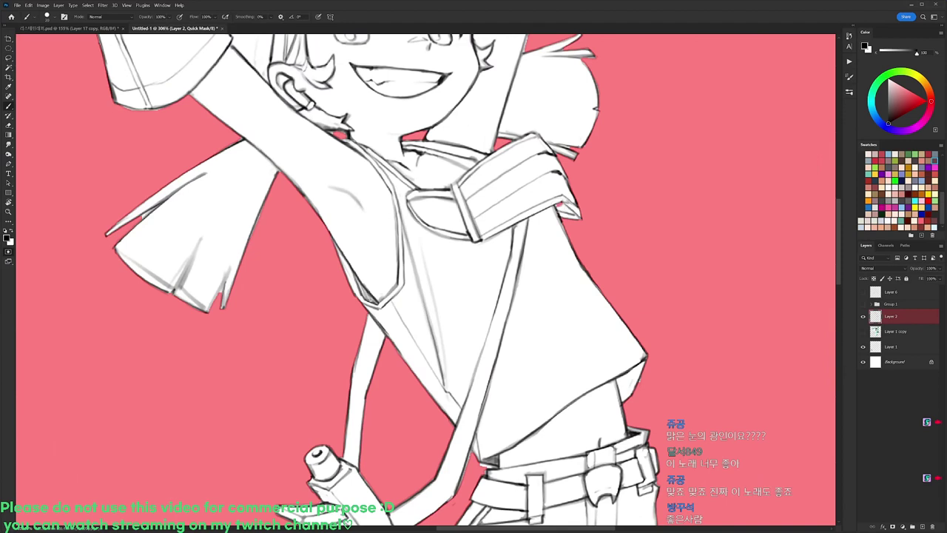
{"action": "left_click_drag", "start_coordinate": [559, 208], "coordinate": [563, 210]}
{"action": "scroll", "coordinate": [599, 191], "scroll_direction": "down", "scroll_amount": 2}
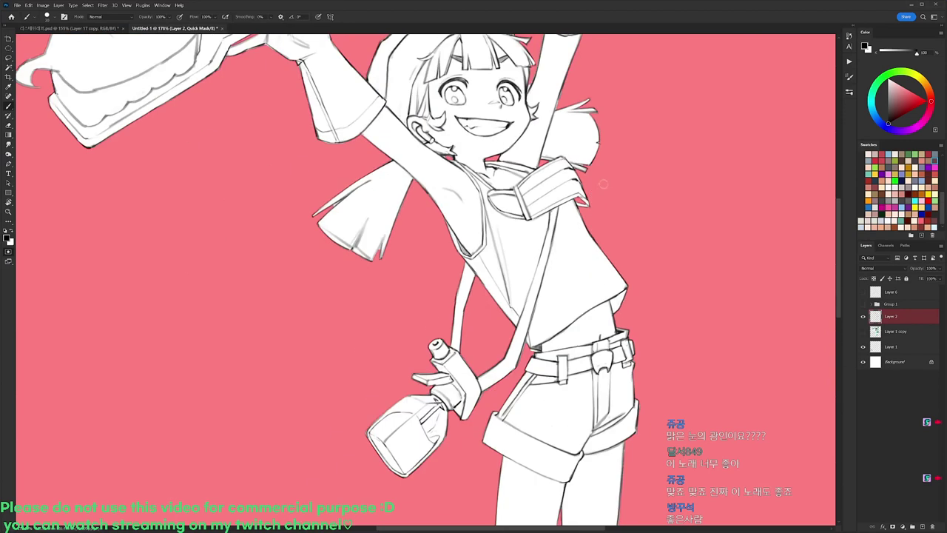
{"action": "scroll", "coordinate": [604, 184], "scroll_direction": "down", "scroll_amount": 2}
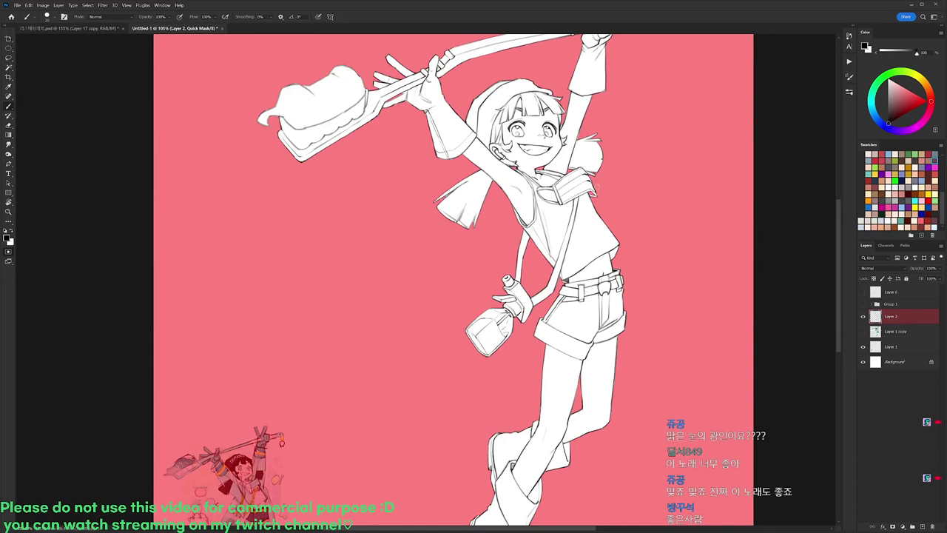
{"action": "scroll", "coordinate": [596, 130], "scroll_direction": "up", "scroll_amount": 2}
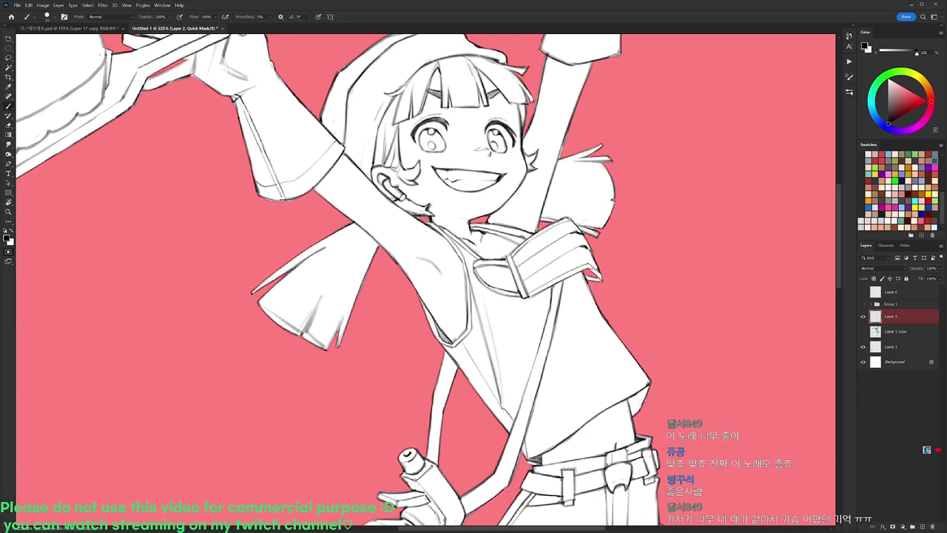
{"action": "left_click_drag", "start_coordinate": [615, 233], "coordinate": [566, 235]}
{"action": "left_click_drag", "start_coordinate": [645, 361], "coordinate": [581, 332]}
{"action": "mouse_move", "coordinate": [619, 304]}
{"action": "left_mouse_down"}
{"action": "mouse_move", "coordinate": [614, 342]}
{"action": "mouse_move", "coordinate": [615, 322]}
{"action": "left_mouse_up"}
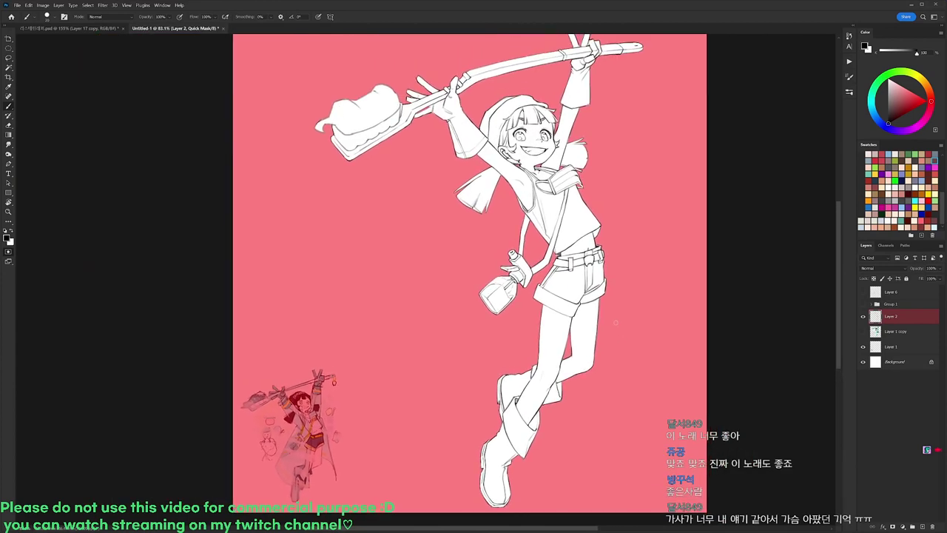
Leave the Quick Mask and fill the girl's silhouette with teal sampled from the colour sketch on a new layer beneath Layer 2.
{"action": "key", "text": "q"}
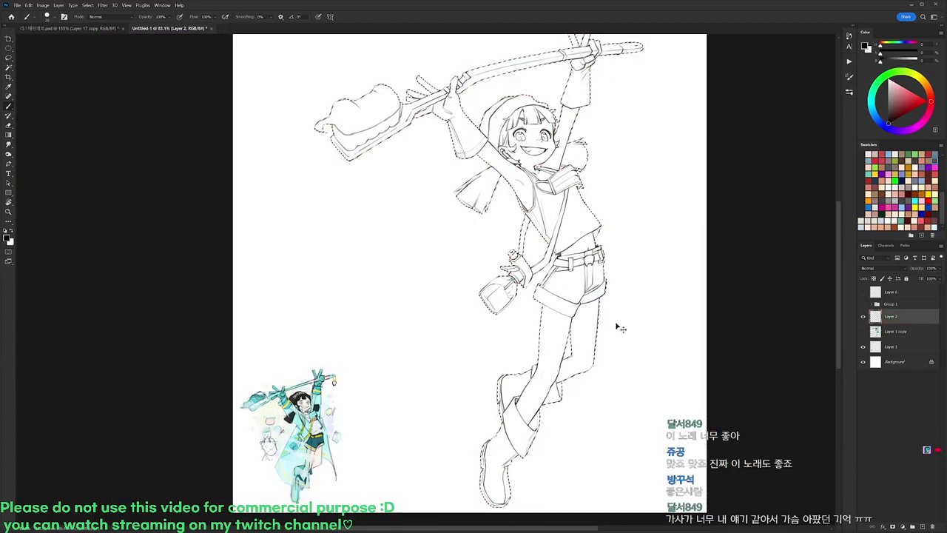
{"action": "key", "text": "ctrl+alt+shift+n"}
{"action": "key", "text": "ctrl+["}
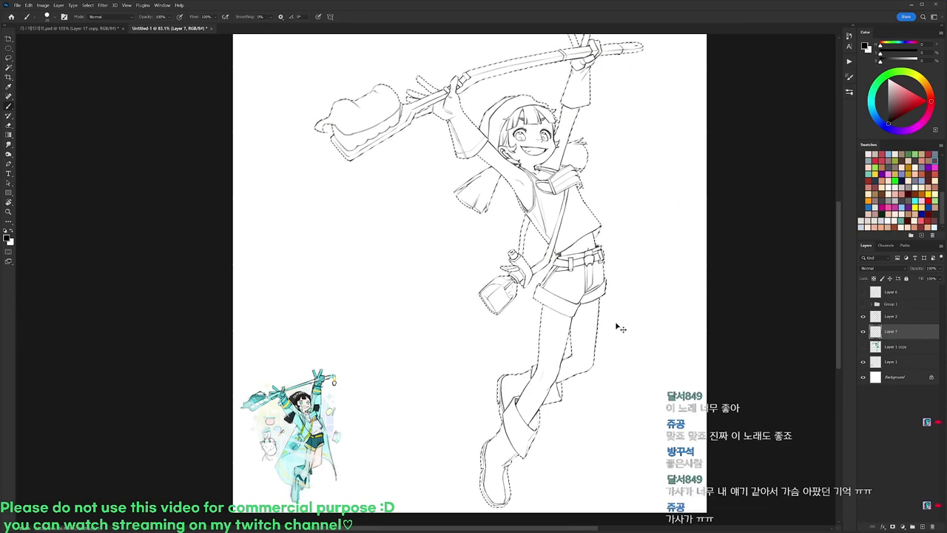
{"action": "scroll", "coordinate": [323, 388], "scroll_direction": "up", "scroll_amount": 3}
{"action": "left_click", "coordinate": [306, 348], "text": "alt"}
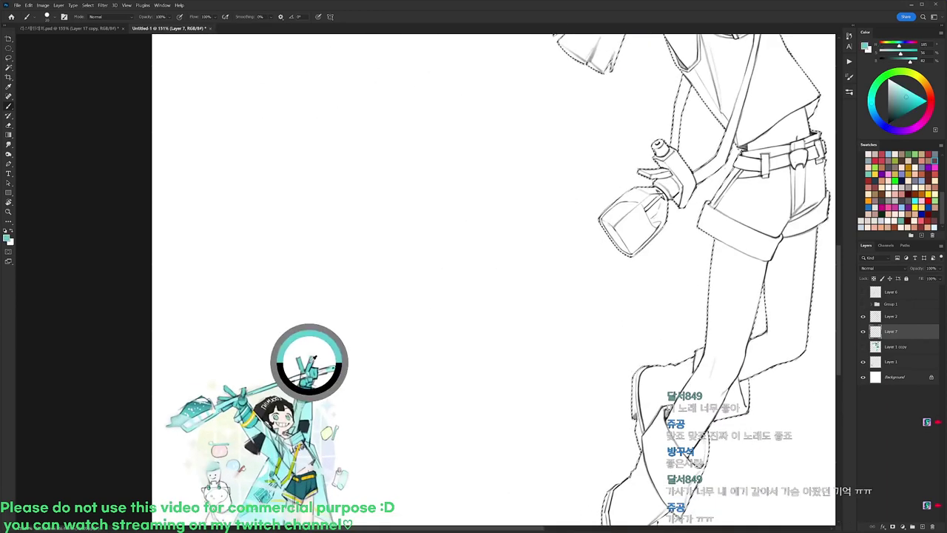
{"action": "key", "text": "alt+BackSpace"}
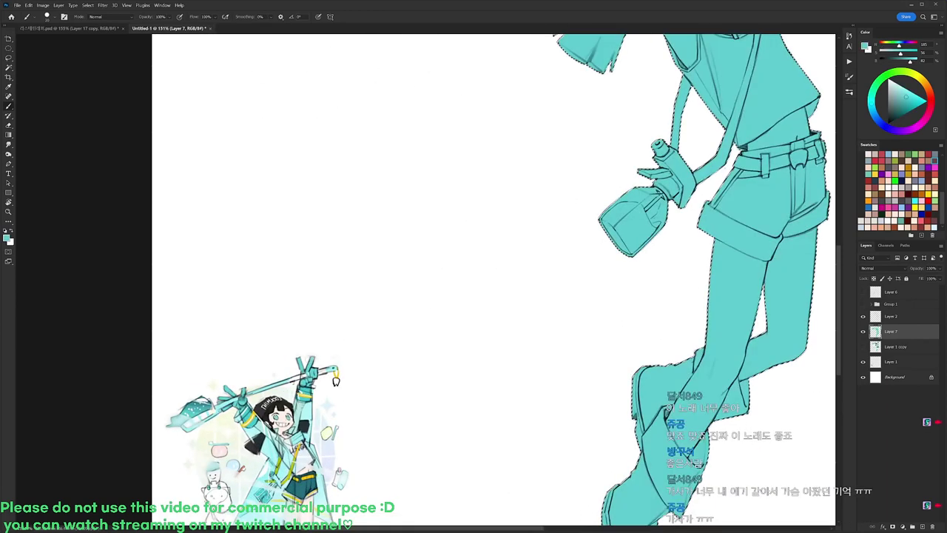
Lock the teal layer's transparency and paint the hat's edge along the raised sleeve in dark gray sampled from the sketch, trimming it with teal.
{"action": "scroll", "coordinate": [270, 403], "scroll_direction": "up", "scroll_amount": 3}
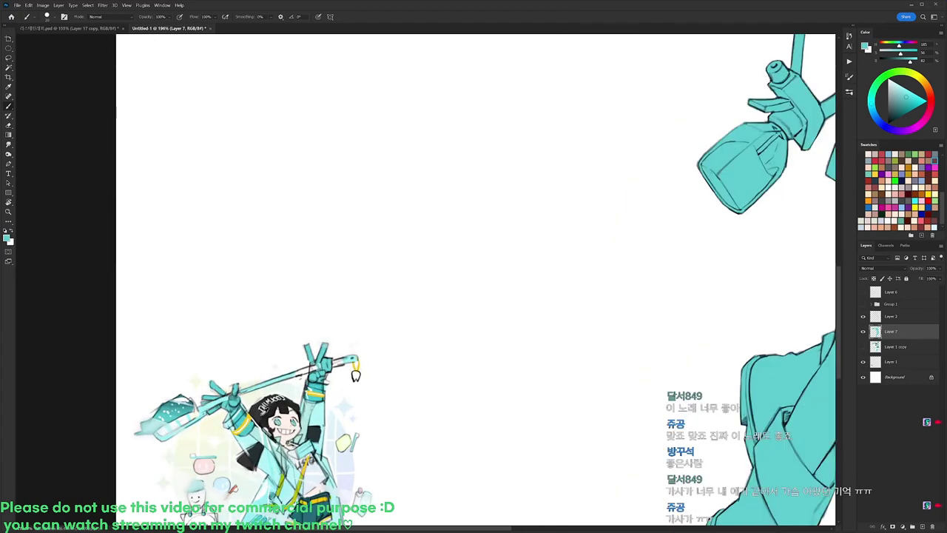
{"action": "left_click", "coordinate": [260, 413], "text": "alt"}
{"action": "mouse_move", "coordinate": [655, 202]}
{"action": "left_mouse_down"}
{"action": "mouse_move", "coordinate": [566, 332]}
{"action": "mouse_move", "coordinate": [542, 442]}
{"action": "left_mouse_up"}
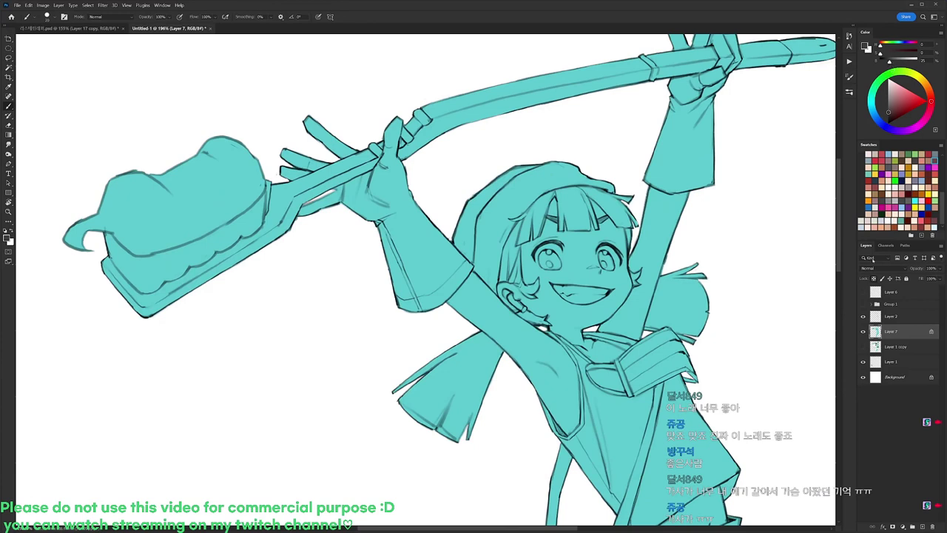
{"action": "right_click", "coordinate": [507, 218]}
{"action": "left_click_drag", "start_coordinate": [453, 239], "coordinate": [491, 288]}
{"action": "key", "text": "w"}
{"action": "left_click", "coordinate": [469, 256]}
{"action": "key", "text": "b"}
{"action": "left_click", "coordinate": [488, 296], "text": "alt"}
{"action": "left_click_drag", "start_coordinate": [482, 280], "coordinate": [496, 296]}
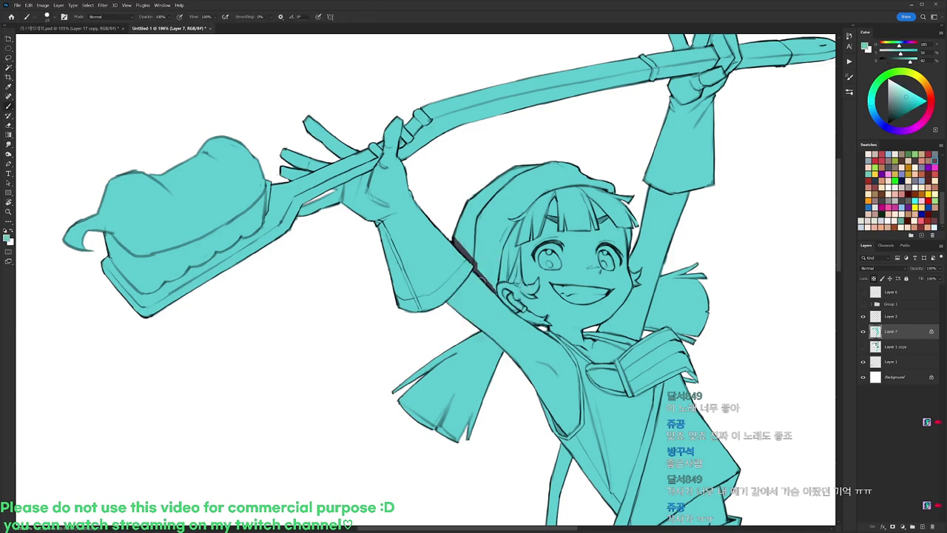
Resample the dark gray and extend the hat's boundary along the raised arm and the hairline to enclose the hat area.
{"action": "left_click", "coordinate": [466, 250], "text": "alt"}
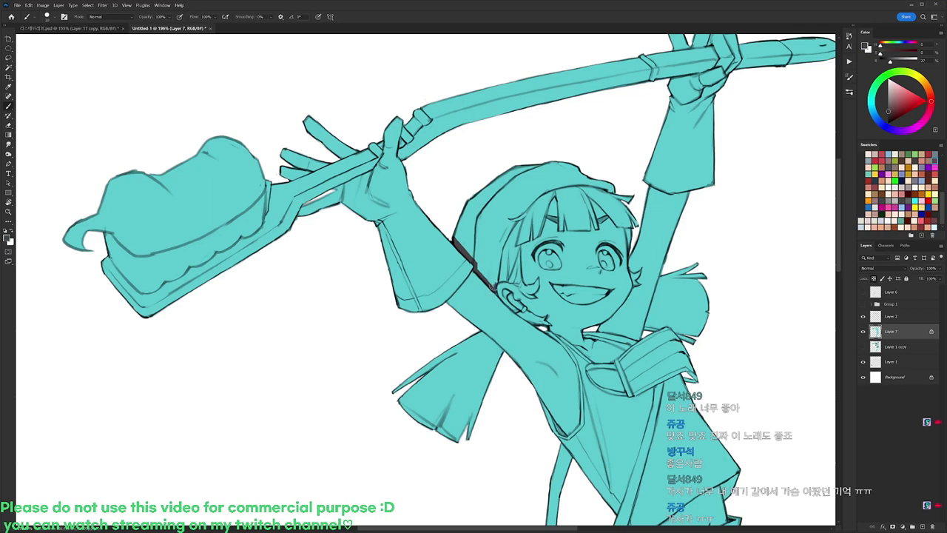
{"action": "mouse_move", "coordinate": [500, 284]}
{"action": "left_mouse_down"}
{"action": "mouse_move", "coordinate": [503, 238]}
{"action": "mouse_move", "coordinate": [483, 197]}
{"action": "mouse_move", "coordinate": [489, 225]}
{"action": "mouse_move", "coordinate": [470, 224]}
{"action": "mouse_move", "coordinate": [474, 171]}
{"action": "mouse_move", "coordinate": [418, 166]}
{"action": "mouse_move", "coordinate": [474, 255]}
{"action": "left_mouse_up"}
{"action": "key", "text": "r"}
{"action": "mouse_move", "coordinate": [471, 179]}
{"action": "left_mouse_down"}
{"action": "mouse_move", "coordinate": [433, 167]}
{"action": "mouse_move", "coordinate": [414, 204]}
{"action": "mouse_move", "coordinate": [419, 238]}
{"action": "left_mouse_up"}
{"action": "key", "text": "b"}
{"action": "left_click_drag", "start_coordinate": [421, 185], "coordinate": [413, 199]}
{"action": "left_click_drag", "start_coordinate": [417, 238], "coordinate": [426, 258]}
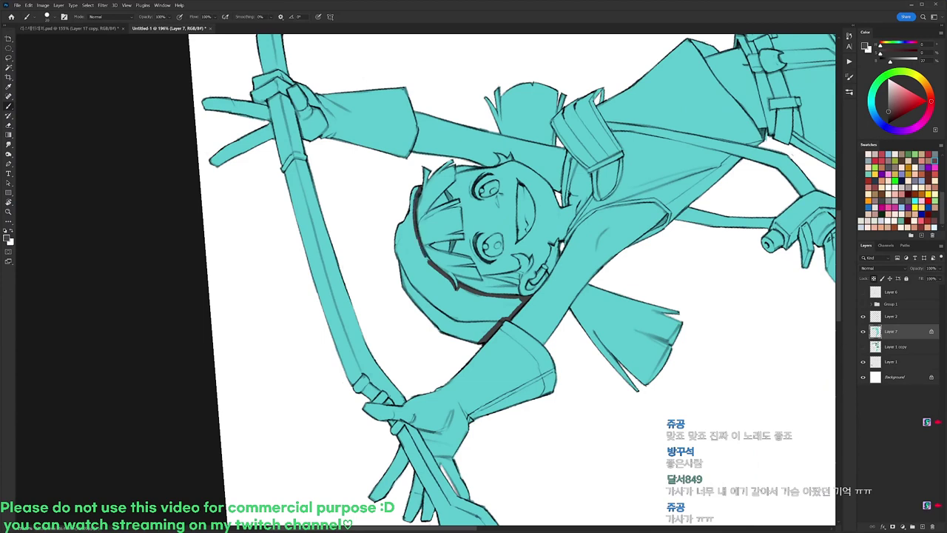
Select the enclosed hat area with the Magic Wand, fill it with the dark gray and deselect.
{"action": "key", "text": "w"}
{"action": "left_click", "coordinate": [438, 299]}
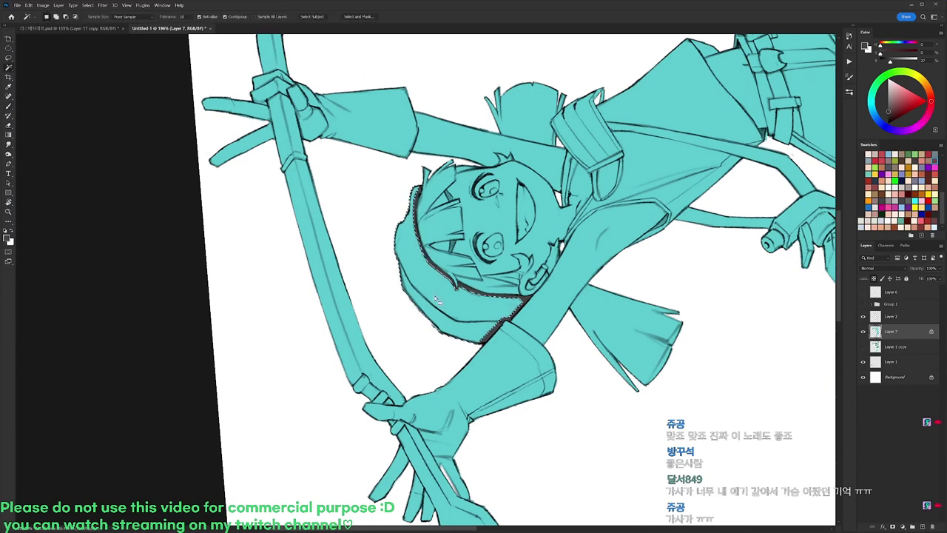
{"action": "key", "text": "alt+BackSpace"}
{"action": "key", "text": "ctrl+d"}
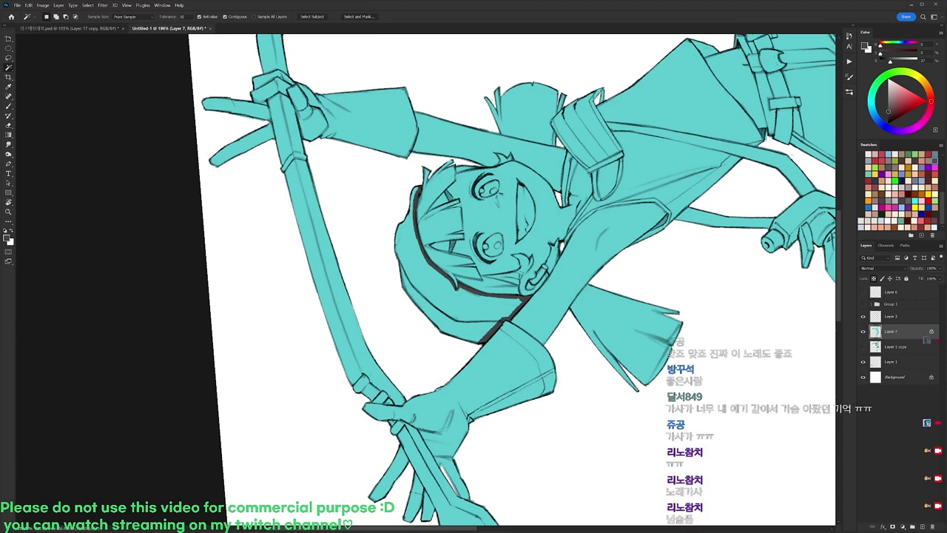
{"action": "left_click", "coordinate": [449, 294]}
{"action": "key", "text": "alt+BackSpace"}
{"action": "key", "text": "ctrl+d"}
{"action": "key", "text": "r"}
{"action": "left_click_drag", "start_coordinate": [664, 147], "coordinate": [544, 421]}
{"action": "mouse_move", "coordinate": [561, 254]}
{"action": "left_mouse_down"}
{"action": "mouse_move", "coordinate": [551, 223]}
{"action": "mouse_move", "coordinate": [541, 244]}
{"action": "left_mouse_up"}
{"action": "key", "text": "b"}
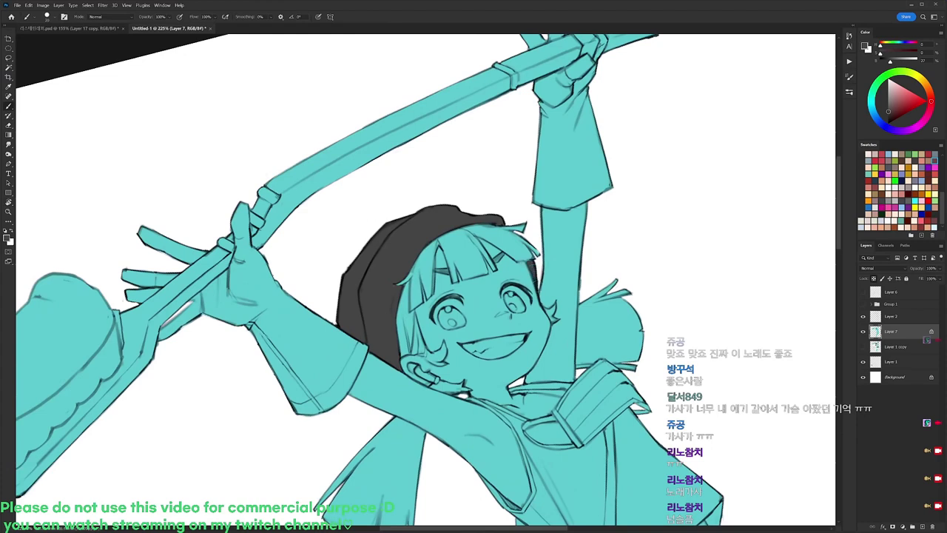
{"action": "left_click_drag", "start_coordinate": [534, 255], "coordinate": [507, 256]}
Compare the colouring with the small reference sketch and set the foreground colour to a darker gray.
{"action": "key", "text": "r"}
{"action": "mouse_move", "coordinate": [589, 268]}
{"action": "left_mouse_down"}
{"action": "mouse_move", "coordinate": [588, 291]}
{"action": "mouse_move", "coordinate": [549, 323]}
{"action": "mouse_move", "coordinate": [581, 197]}
{"action": "left_mouse_up"}
{"action": "left_click_drag", "start_coordinate": [581, 196], "coordinate": [529, 195]}
{"action": "left_click_drag", "start_coordinate": [531, 274], "coordinate": [569, 194]}
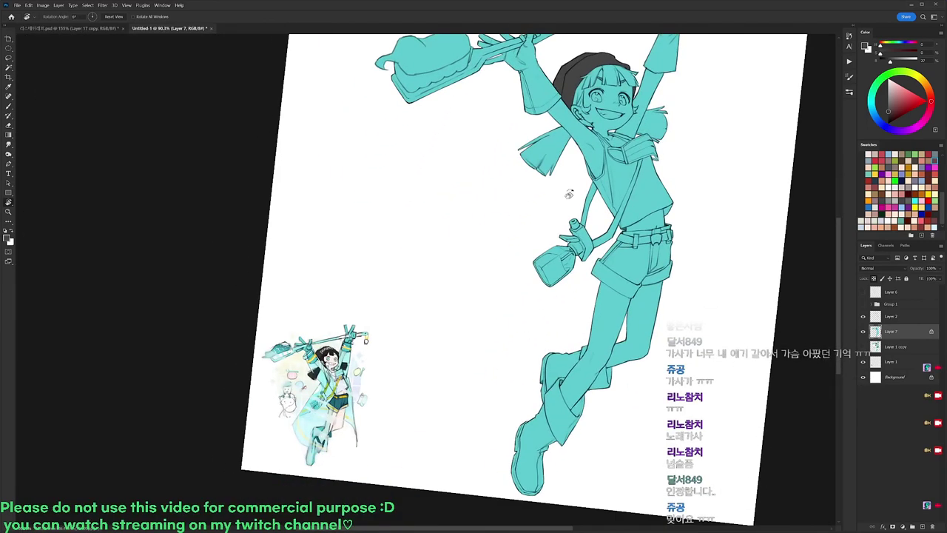
{"action": "left_click_drag", "start_coordinate": [336, 354], "coordinate": [344, 357]}
{"action": "scroll", "coordinate": [344, 357], "scroll_direction": "up", "scroll_amount": 1}
{"action": "scroll", "coordinate": [344, 357], "scroll_direction": "up", "scroll_amount": 3}
{"action": "key", "text": "b"}
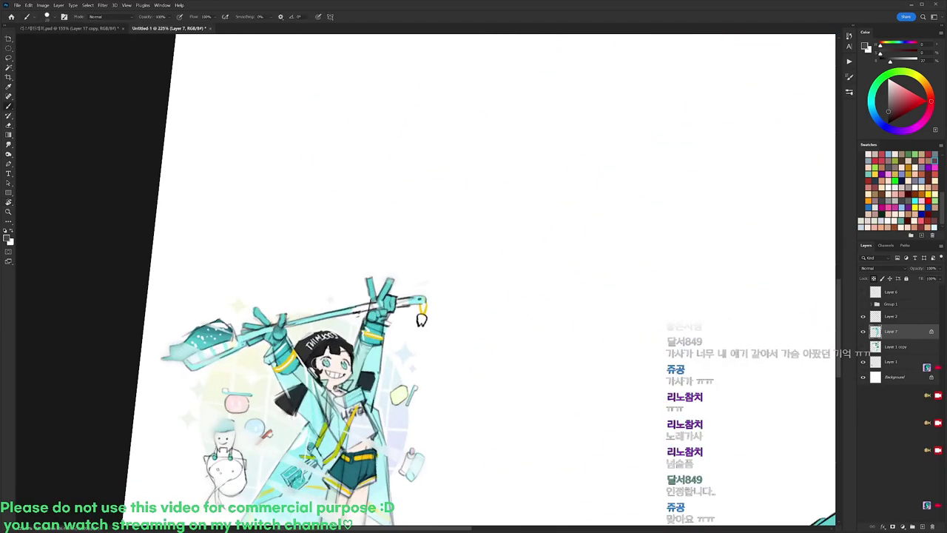
{"action": "left_click", "coordinate": [888, 115]}
{"action": "left_click_drag", "start_coordinate": [753, 184], "coordinate": [747, 185]}
Paint a darker gray boundary between the raised arm and the ponytail hanging beneath it.
{"action": "key", "text": "r"}
{"action": "key", "text": "Escape"}
{"action": "left_click_drag", "start_coordinate": [759, 108], "coordinate": [570, 334]}
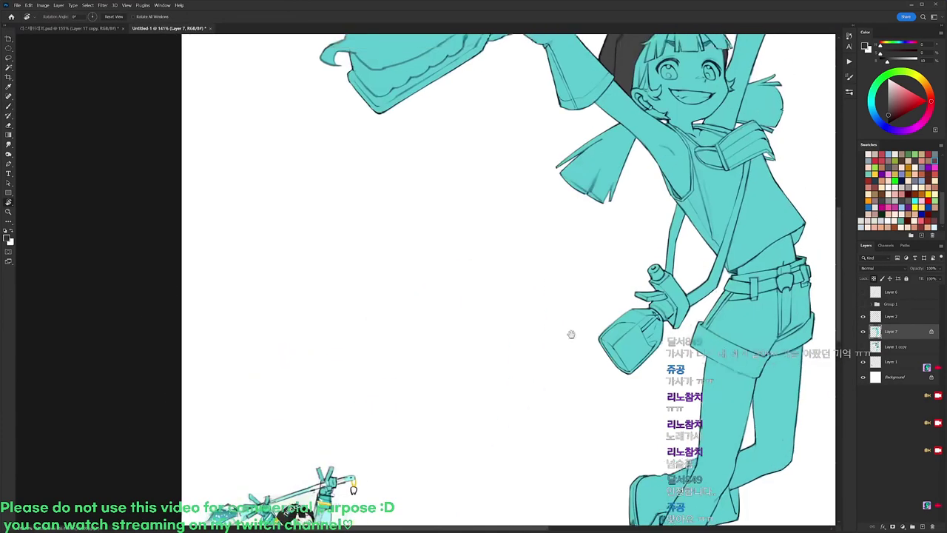
{"action": "left_click_drag", "start_coordinate": [615, 176], "coordinate": [522, 312]}
{"action": "left_click_drag", "start_coordinate": [561, 216], "coordinate": [601, 217]}
{"action": "key", "text": "b"}
{"action": "left_click_drag", "start_coordinate": [501, 291], "coordinate": [529, 322]}
{"action": "left_click_drag", "start_coordinate": [500, 294], "coordinate": [528, 318]}
Select the ponytail beneath the raised arm with the Magic Wand, fill it with the darker gray and deselect.
{"action": "key", "text": "w"}
{"action": "left_click", "coordinate": [505, 326]}
{"action": "key", "text": "alt+Delete"}
{"action": "key", "text": "ctrl+d"}
{"action": "left_click_drag", "start_coordinate": [574, 216], "coordinate": [564, 235]}
{"action": "key", "text": "b"}
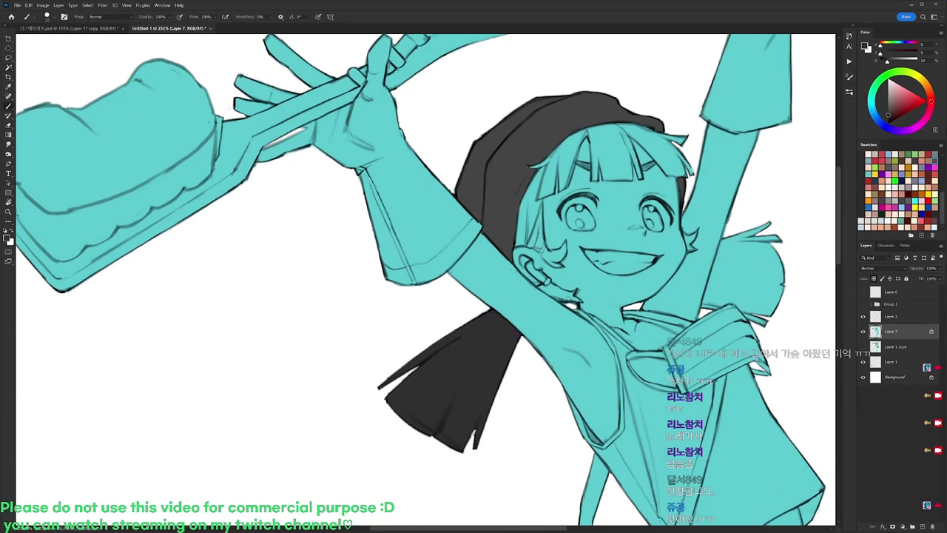
Save the illustration under a new file name on the desktop in Photoshop format with its layers.
{"action": "key", "text": "ctrl+s"}
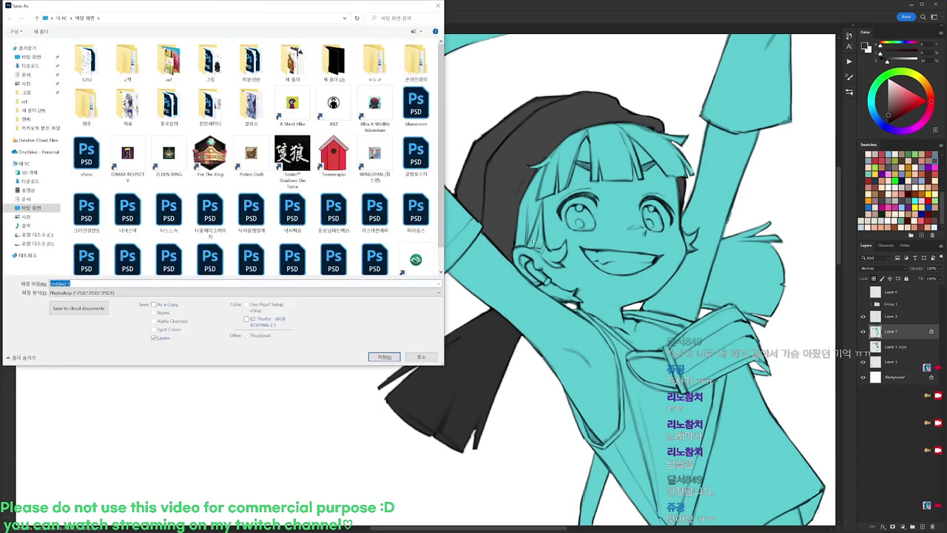
{"action": "type", "text": "fl"}
{"action": "key", "text": "BackSpace"}
{"action": "key", "text": "BackSpace"}
{"action": "type", "text": "리스엘ㄴ"}
{"action": "key", "text": "BackSpace"}
{"action": "key", "text": "BackSpace"}
{"action": "type", "text": "테리리"}
{"action": "key", "text": "Return"}
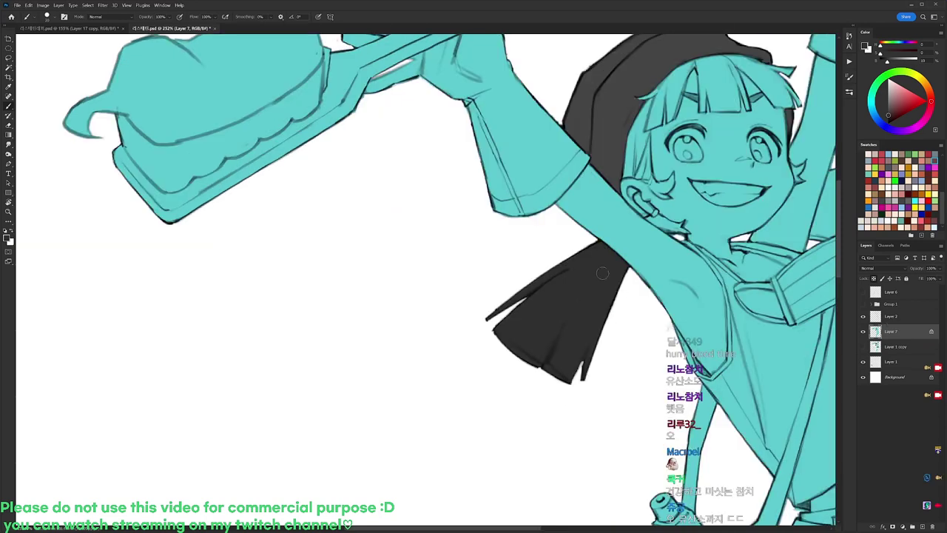
Select the remaining teal area with the Magic Wand, paint the hair along the hat's front brim dark gray and deselect.
{"action": "left_click_drag", "start_coordinate": [722, 206], "coordinate": [636, 263]}
{"action": "right_click", "coordinate": [569, 134]}
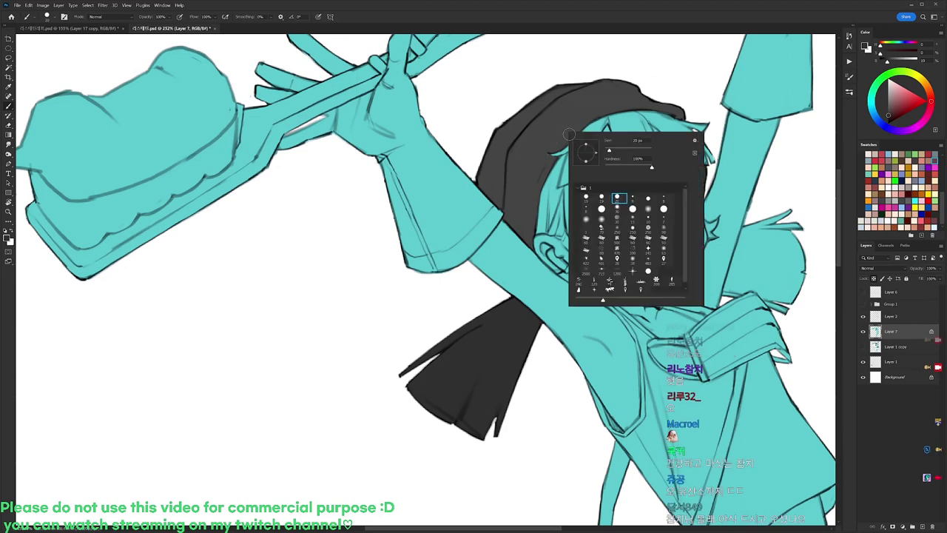
{"action": "left_click", "coordinate": [570, 194]}
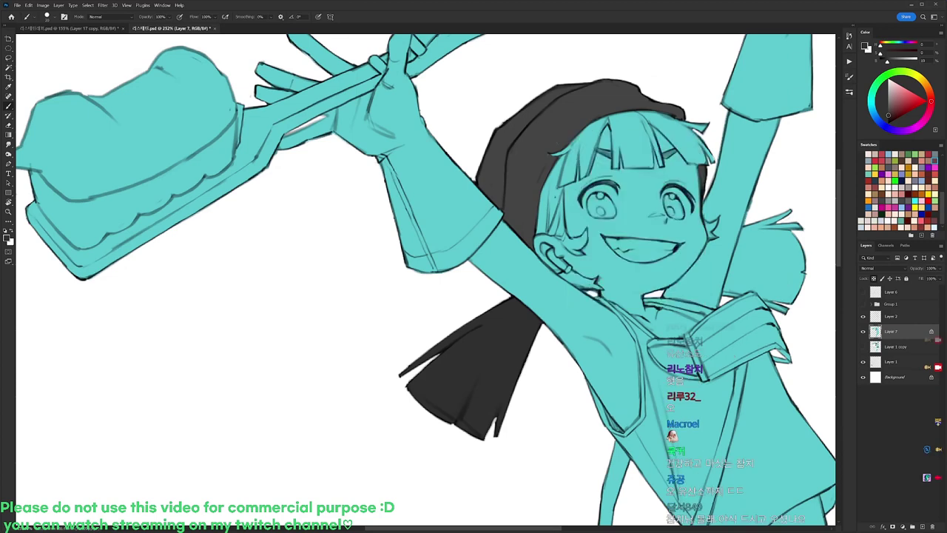
{"action": "key", "text": "w"}
{"action": "left_click", "coordinate": [551, 200]}
{"action": "key", "text": "b"}
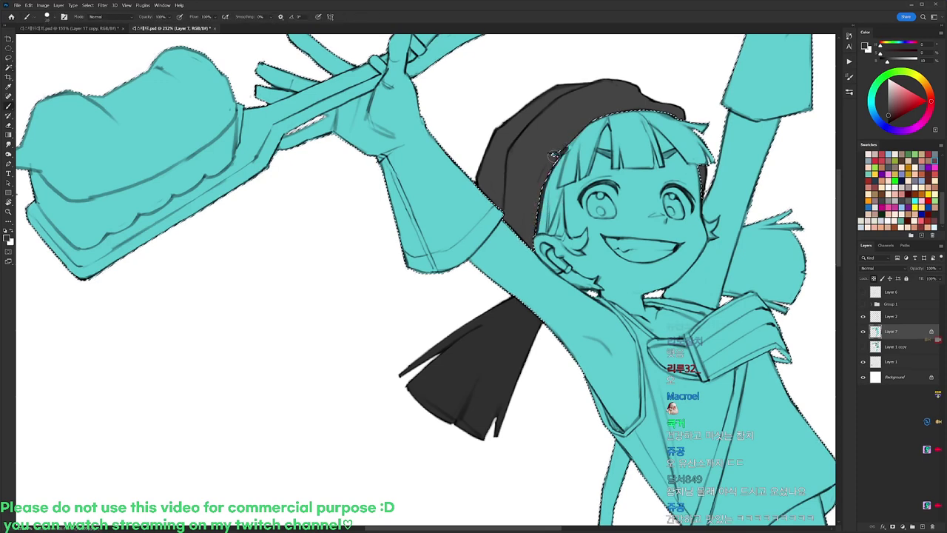
{"action": "mouse_move", "coordinate": [561, 150]}
{"action": "left_mouse_down"}
{"action": "mouse_move", "coordinate": [609, 111]}
{"action": "mouse_move", "coordinate": [661, 97]}
{"action": "mouse_move", "coordinate": [649, 110]}
{"action": "mouse_move", "coordinate": [710, 127]}
{"action": "left_mouse_up"}
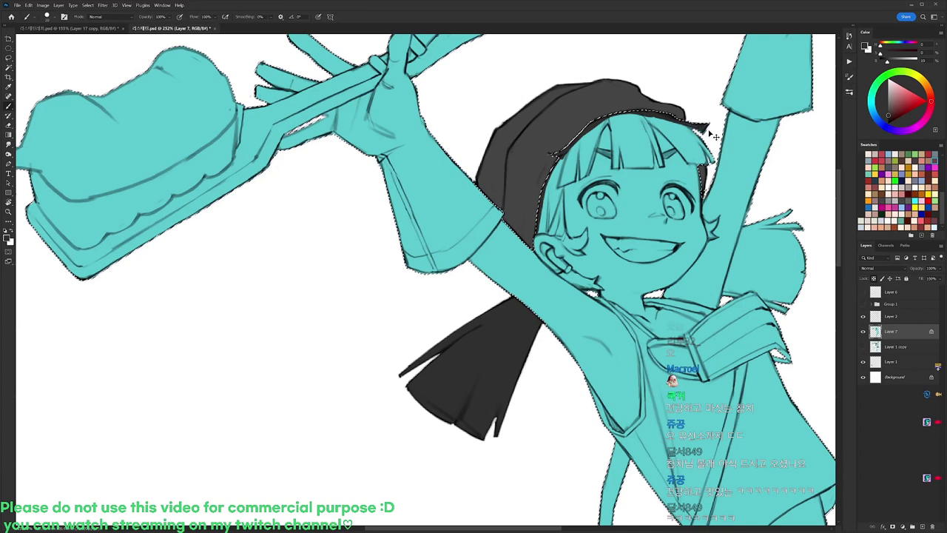
{"action": "key", "text": "ctrl+d"}
{"action": "scroll", "coordinate": [575, 158], "scroll_direction": "up", "scroll_amount": 2}
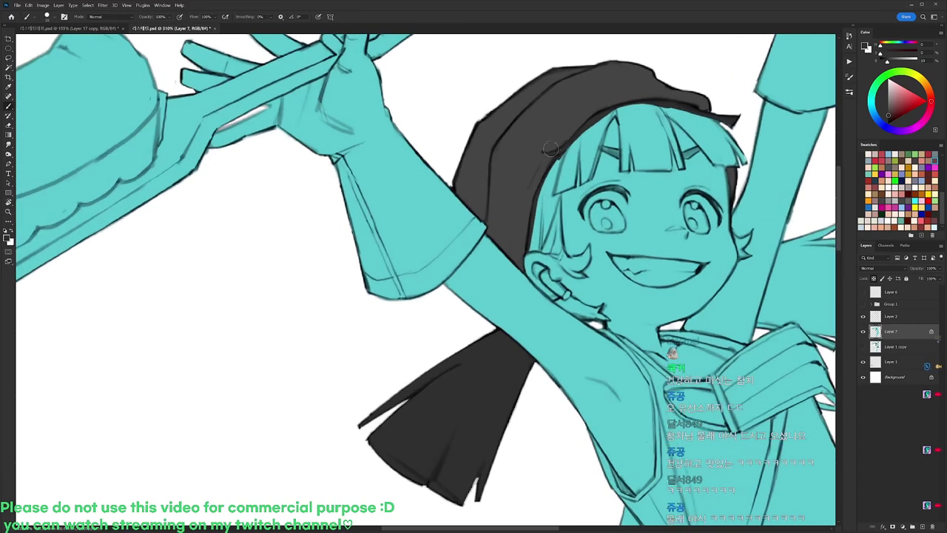
Sample the ponytail's dark gray and paint the side hair between the hat and the ear.
{"action": "left_click", "coordinate": [487, 364], "text": "alt"}
{"action": "mouse_move", "coordinate": [559, 157]}
{"action": "left_mouse_down"}
{"action": "mouse_move", "coordinate": [549, 214]}
{"action": "mouse_move", "coordinate": [559, 242]}
{"action": "left_mouse_up"}
{"action": "left_click_drag", "start_coordinate": [559, 208], "coordinate": [561, 247]}
{"action": "mouse_move", "coordinate": [556, 167]}
{"action": "left_mouse_down"}
{"action": "mouse_move", "coordinate": [538, 244]}
{"action": "mouse_move", "coordinate": [534, 233]}
{"action": "left_mouse_up"}
{"action": "mouse_move", "coordinate": [548, 190]}
{"action": "left_mouse_down"}
{"action": "mouse_move", "coordinate": [531, 250]}
{"action": "mouse_move", "coordinate": [563, 259]}
{"action": "left_mouse_up"}
{"action": "mouse_move", "coordinate": [556, 224]}
{"action": "left_mouse_down"}
{"action": "mouse_move", "coordinate": [567, 258]}
{"action": "mouse_move", "coordinate": [554, 248]}
{"action": "left_mouse_up"}
{"action": "mouse_move", "coordinate": [552, 205]}
{"action": "left_mouse_down"}
{"action": "mouse_move", "coordinate": [544, 247]}
{"action": "mouse_move", "coordinate": [545, 217]}
{"action": "mouse_move", "coordinate": [540, 237]}
{"action": "mouse_move", "coordinate": [553, 250]}
{"action": "mouse_move", "coordinate": [538, 244]}
{"action": "left_mouse_up"}
Paint the curl in front of the ear and the outer fringe at the temple dark gray.
{"action": "scroll", "coordinate": [567, 208], "scroll_direction": "down", "scroll_amount": 5}
{"action": "key", "text": "r"}
{"action": "mouse_move", "coordinate": [627, 184]}
{"action": "left_mouse_down"}
{"action": "mouse_move", "coordinate": [498, 69]}
{"action": "mouse_move", "coordinate": [407, 63]}
{"action": "mouse_move", "coordinate": [467, 117]}
{"action": "left_mouse_up"}
{"action": "scroll", "coordinate": [406, 63], "scroll_direction": "up", "scroll_amount": 6}
{"action": "key", "text": "b"}
{"action": "mouse_move", "coordinate": [510, 198]}
{"action": "left_mouse_down"}
{"action": "mouse_move", "coordinate": [517, 212]}
{"action": "mouse_move", "coordinate": [508, 227]}
{"action": "mouse_move", "coordinate": [516, 203]}
{"action": "mouse_move", "coordinate": [526, 215]}
{"action": "mouse_move", "coordinate": [512, 231]}
{"action": "mouse_move", "coordinate": [534, 214]}
{"action": "mouse_move", "coordinate": [520, 227]}
{"action": "left_mouse_up"}
{"action": "key", "text": "r"}
{"action": "left_click_drag", "start_coordinate": [610, 136], "coordinate": [444, 241]}
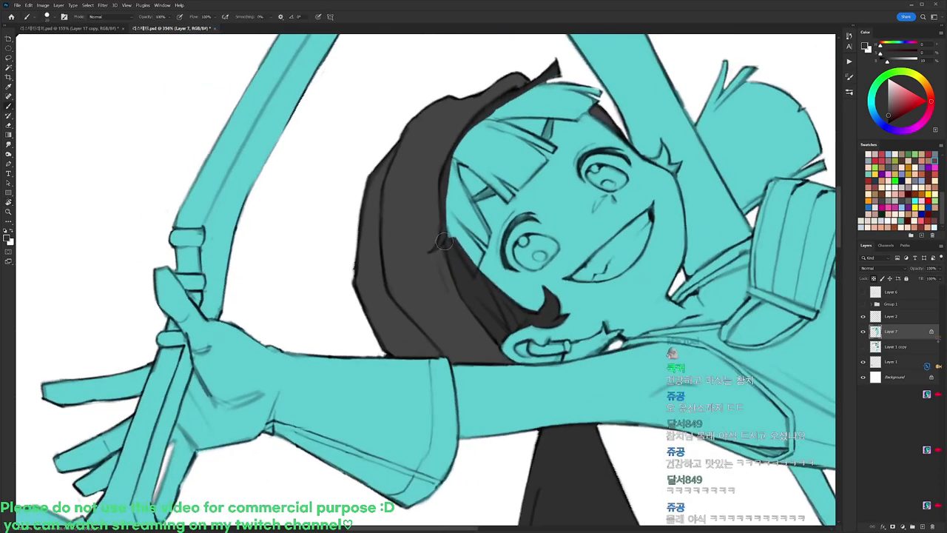
{"action": "mouse_move", "coordinate": [446, 207]}
{"action": "left_mouse_down"}
{"action": "mouse_move", "coordinate": [482, 255]}
{"action": "mouse_move", "coordinate": [476, 247]}
{"action": "mouse_move", "coordinate": [477, 262]}
{"action": "mouse_move", "coordinate": [442, 211]}
{"action": "mouse_move", "coordinate": [477, 259]}
{"action": "mouse_move", "coordinate": [471, 252]}
{"action": "left_mouse_up"}
{"action": "mouse_move", "coordinate": [445, 201]}
{"action": "left_mouse_down"}
{"action": "mouse_move", "coordinate": [483, 245]}
{"action": "mouse_move", "coordinate": [450, 159]}
{"action": "mouse_move", "coordinate": [484, 239]}
{"action": "left_mouse_up"}
{"action": "mouse_move", "coordinate": [457, 172]}
{"action": "left_mouse_down"}
{"action": "mouse_move", "coordinate": [488, 236]}
{"action": "mouse_move", "coordinate": [454, 178]}
{"action": "mouse_move", "coordinate": [465, 219]}
{"action": "mouse_move", "coordinate": [446, 196]}
{"action": "mouse_move", "coordinate": [450, 158]}
{"action": "mouse_move", "coordinate": [456, 209]}
{"action": "left_mouse_up"}
Touch up the strand lying over the hat's edge and sample the hat's gray.
{"action": "key", "text": "r"}
{"action": "left_click_drag", "start_coordinate": [474, 256], "coordinate": [452, 233]}
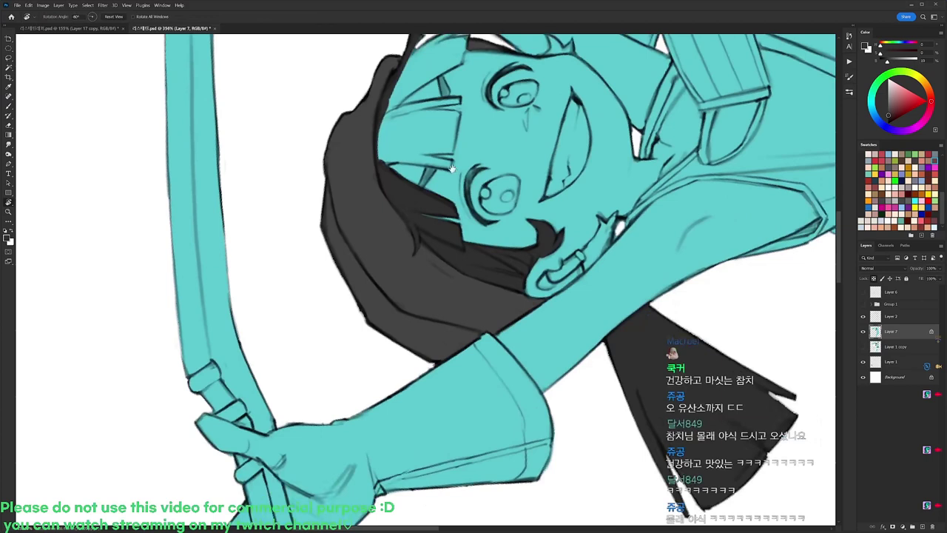
{"action": "left_click_drag", "start_coordinate": [388, 241], "coordinate": [412, 267]}
{"action": "left_click", "coordinate": [409, 267], "text": "alt"}
{"action": "left_click_drag", "start_coordinate": [442, 210], "coordinate": [450, 201]}
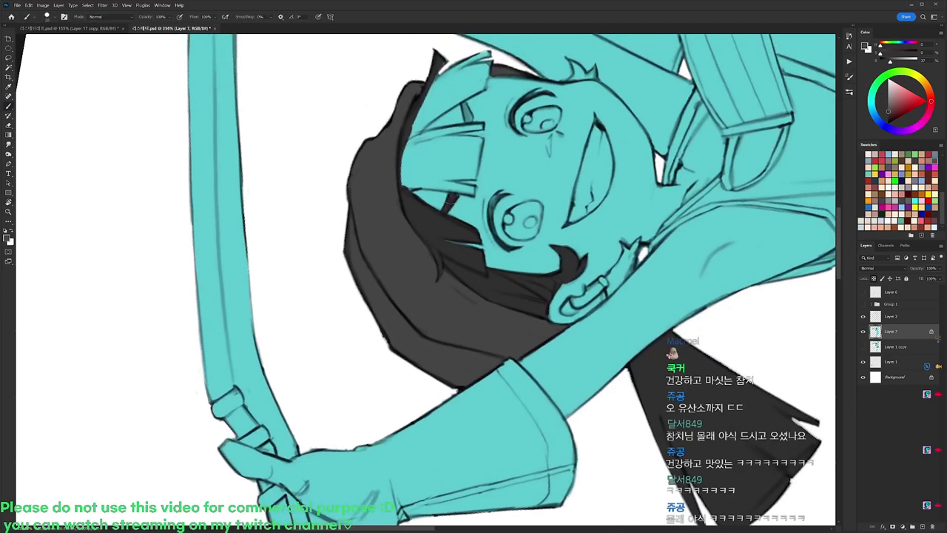
Paint the outer fringe strands under the hat brim dark gray on both sides of the forehead.
{"action": "key", "text": "r"}
{"action": "mouse_move", "coordinate": [437, 220]}
{"action": "left_mouse_down"}
{"action": "mouse_move", "coordinate": [548, 149]}
{"action": "mouse_move", "coordinate": [369, 126]}
{"action": "left_mouse_up"}
{"action": "mouse_move", "coordinate": [362, 260]}
{"action": "left_mouse_down"}
{"action": "mouse_move", "coordinate": [379, 197]}
{"action": "mouse_move", "coordinate": [390, 201]}
{"action": "mouse_move", "coordinate": [367, 251]}
{"action": "mouse_move", "coordinate": [368, 243]}
{"action": "left_mouse_up"}
{"action": "key", "text": "r"}
{"action": "left_click_drag", "start_coordinate": [577, 218], "coordinate": [620, 318]}
{"action": "left_click_drag", "start_coordinate": [620, 318], "coordinate": [621, 335]}
{"action": "mouse_move", "coordinate": [340, 164]}
{"action": "left_mouse_down"}
{"action": "mouse_move", "coordinate": [352, 122]}
{"action": "mouse_move", "coordinate": [370, 111]}
{"action": "mouse_move", "coordinate": [351, 151]}
{"action": "left_mouse_up"}
{"action": "mouse_move", "coordinate": [375, 114]}
{"action": "left_mouse_down"}
{"action": "mouse_move", "coordinate": [361, 134]}
{"action": "mouse_move", "coordinate": [386, 122]}
{"action": "mouse_move", "coordinate": [358, 215]}
{"action": "left_mouse_up"}
{"action": "mouse_move", "coordinate": [383, 143]}
{"action": "left_mouse_down"}
{"action": "mouse_move", "coordinate": [352, 241]}
{"action": "mouse_move", "coordinate": [345, 213]}
{"action": "left_mouse_up"}
{"action": "mouse_move", "coordinate": [374, 120]}
{"action": "left_mouse_down"}
{"action": "mouse_move", "coordinate": [350, 185]}
{"action": "mouse_move", "coordinate": [355, 151]}
{"action": "mouse_move", "coordinate": [378, 128]}
{"action": "mouse_move", "coordinate": [361, 194]}
{"action": "left_mouse_up"}
{"action": "left_click_drag", "start_coordinate": [382, 144], "coordinate": [365, 186]}
{"action": "mouse_move", "coordinate": [380, 150]}
{"action": "left_mouse_down"}
{"action": "mouse_move", "coordinate": [370, 142]}
{"action": "mouse_move", "coordinate": [571, 277]}
{"action": "mouse_move", "coordinate": [559, 223]}
{"action": "mouse_move", "coordinate": [570, 271]}
{"action": "left_mouse_up"}
Paint the edges of the central fringe strands above the eyes in dark gray.
{"action": "key", "text": "r"}
{"action": "key", "text": "b"}
{"action": "key", "text": "space"}
{"action": "key", "text": "r"}
{"action": "key", "text": "b"}
{"action": "mouse_move", "coordinate": [472, 213]}
{"action": "left_mouse_down"}
{"action": "mouse_move", "coordinate": [474, 279]}
{"action": "mouse_move", "coordinate": [508, 294]}
{"action": "left_mouse_up"}
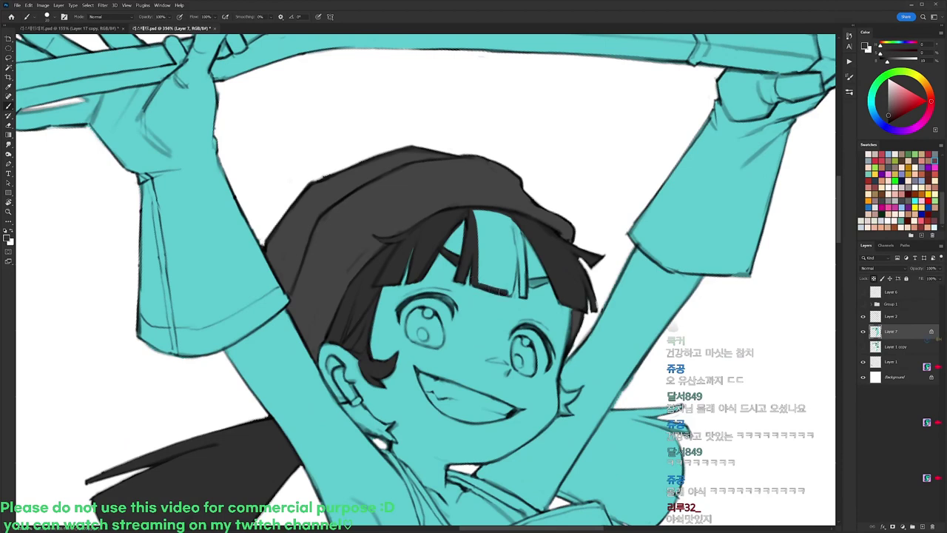
{"action": "left_click_drag", "start_coordinate": [513, 219], "coordinate": [516, 294]}
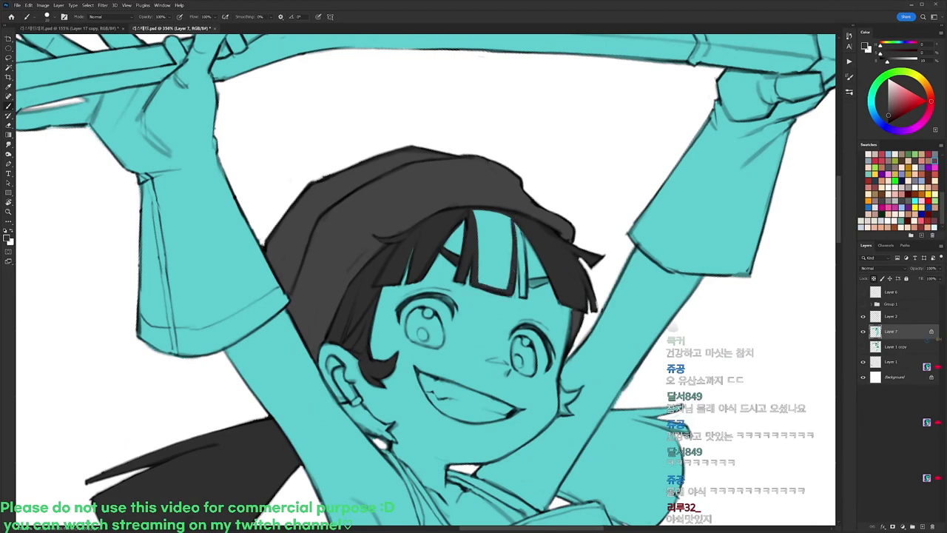
{"action": "mouse_move", "coordinate": [481, 216]}
{"action": "left_mouse_down"}
{"action": "mouse_move", "coordinate": [483, 278]}
{"action": "mouse_move", "coordinate": [484, 226]}
{"action": "mouse_move", "coordinate": [495, 220]}
{"action": "mouse_move", "coordinate": [505, 286]}
{"action": "mouse_move", "coordinate": [499, 226]}
{"action": "mouse_move", "coordinate": [508, 219]}
{"action": "mouse_move", "coordinate": [521, 287]}
{"action": "left_mouse_up"}
Fill in the remaining central fringe with dark gray and deselect.
{"action": "mouse_move", "coordinate": [515, 243]}
{"action": "left_mouse_down"}
{"action": "mouse_move", "coordinate": [523, 291]}
{"action": "mouse_move", "coordinate": [520, 263]}
{"action": "mouse_move", "coordinate": [531, 281]}
{"action": "mouse_move", "coordinate": [549, 277]}
{"action": "mouse_move", "coordinate": [562, 247]}
{"action": "mouse_move", "coordinate": [550, 194]}
{"action": "left_mouse_up"}
{"action": "left_click", "coordinate": [531, 207], "text": "alt"}
{"action": "key", "text": "w"}
{"action": "left_click", "coordinate": [542, 290]}
{"action": "key", "text": "b"}
{"action": "key", "text": "ctrl+d"}
Sample the hair's dark gray and paint the second ponytail's boundary along the raised arm and the chest strap piece.
{"action": "scroll", "coordinate": [575, 258], "scroll_direction": "down", "scroll_amount": 2}
{"action": "left_click", "coordinate": [545, 204], "text": "alt"}
{"action": "scroll", "coordinate": [570, 290], "scroll_direction": "up", "scroll_amount": 1}
{"action": "left_click_drag", "start_coordinate": [570, 289], "coordinate": [561, 256]}
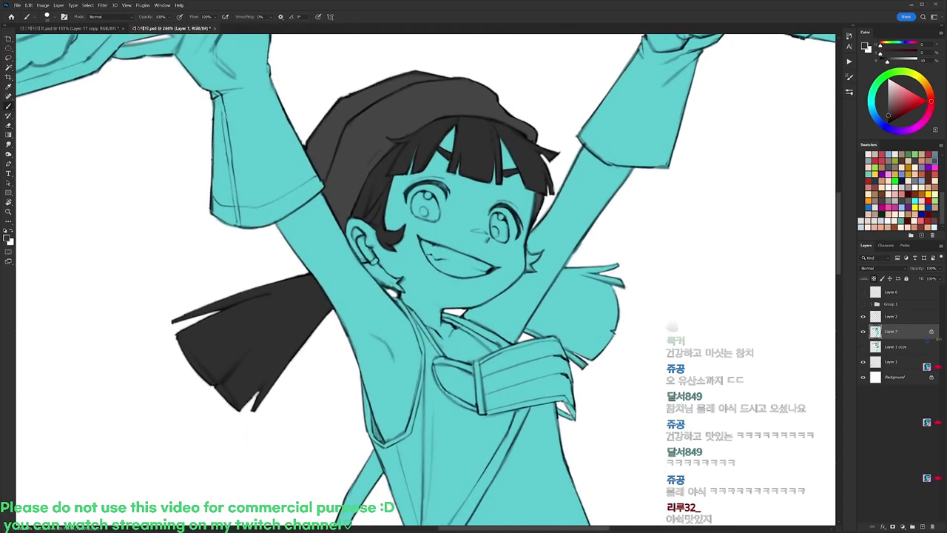
{"action": "mouse_move", "coordinate": [524, 333]}
{"action": "left_mouse_down"}
{"action": "mouse_move", "coordinate": [571, 264]}
{"action": "mouse_move", "coordinate": [541, 244]}
{"action": "left_mouse_up"}
{"action": "key", "text": "r"}
{"action": "left_click_drag", "start_coordinate": [625, 267], "coordinate": [584, 388]}
{"action": "left_click_drag", "start_coordinate": [542, 321], "coordinate": [525, 277]}
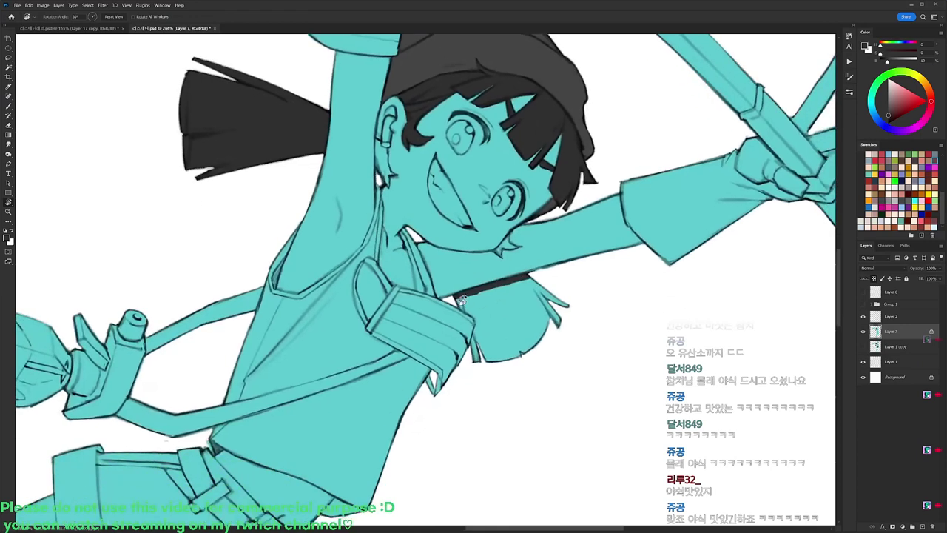
{"action": "key", "text": "b"}
{"action": "left_click_drag", "start_coordinate": [460, 294], "coordinate": [474, 319]}
Select the rest of the second ponytail with the Magic Wand, fill it with dark gray and deselect.
{"action": "key", "text": "w"}
{"action": "left_click", "coordinate": [493, 334]}
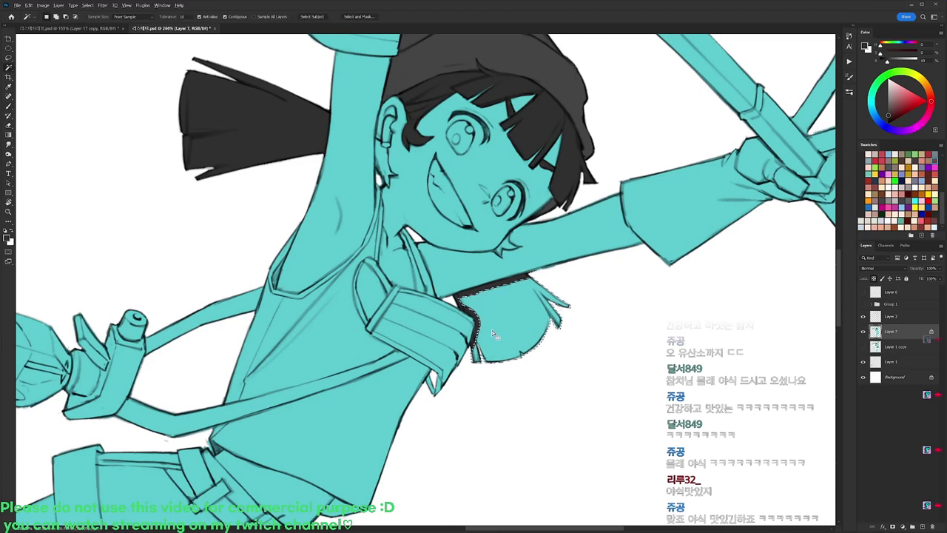
{"action": "key", "text": "alt+Delete"}
{"action": "key", "text": "ctrl+d"}
{"action": "left_click_drag", "start_coordinate": [531, 226], "coordinate": [555, 137]}
Check the colour sketch and paint the hair tufts below the ear and beside the far cheek dark gray.
{"action": "key", "text": "r"}
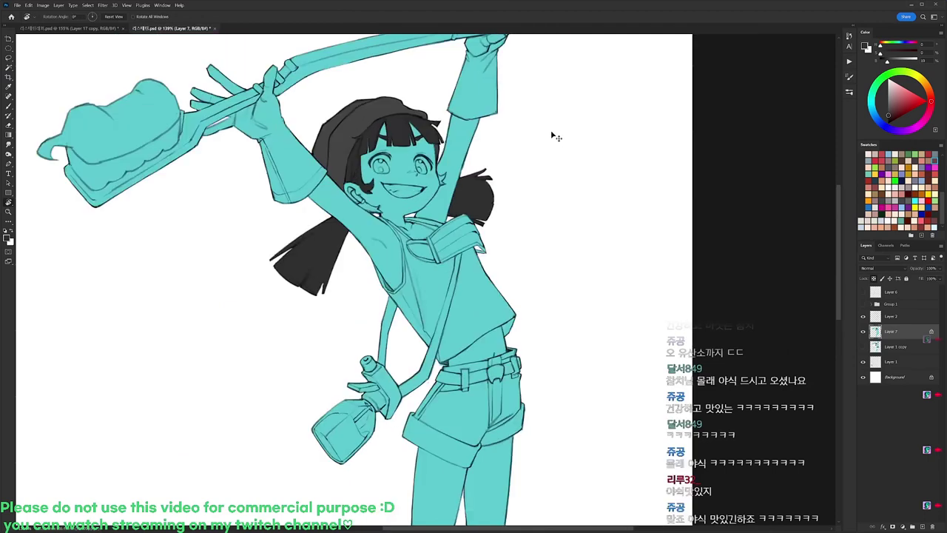
{"action": "key", "text": "ctrl+Tab"}
{"action": "key", "text": "ctrl+d"}
{"action": "left_click_drag", "start_coordinate": [777, 236], "coordinate": [800, 236]}
{"action": "left_click_drag", "start_coordinate": [691, 224], "coordinate": [585, 226]}
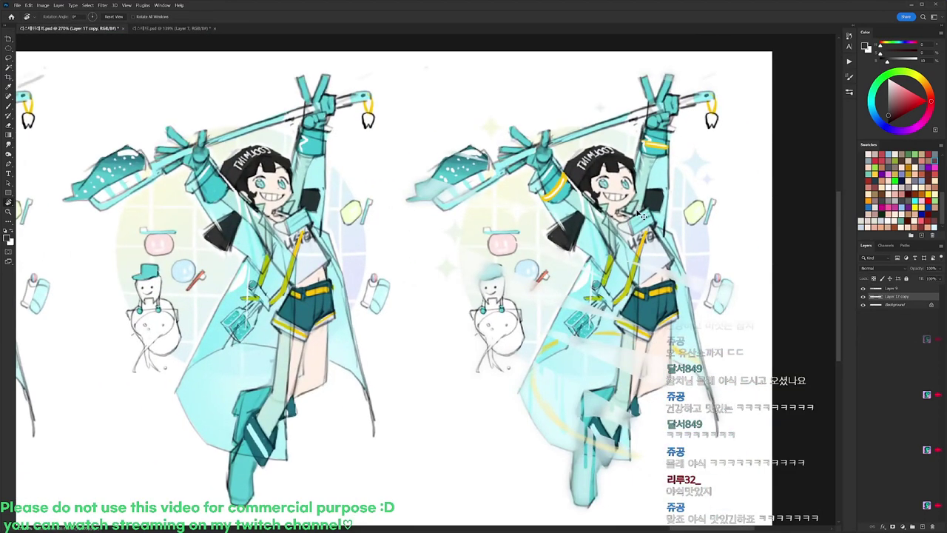
{"action": "key", "text": "ctrl+Tab"}
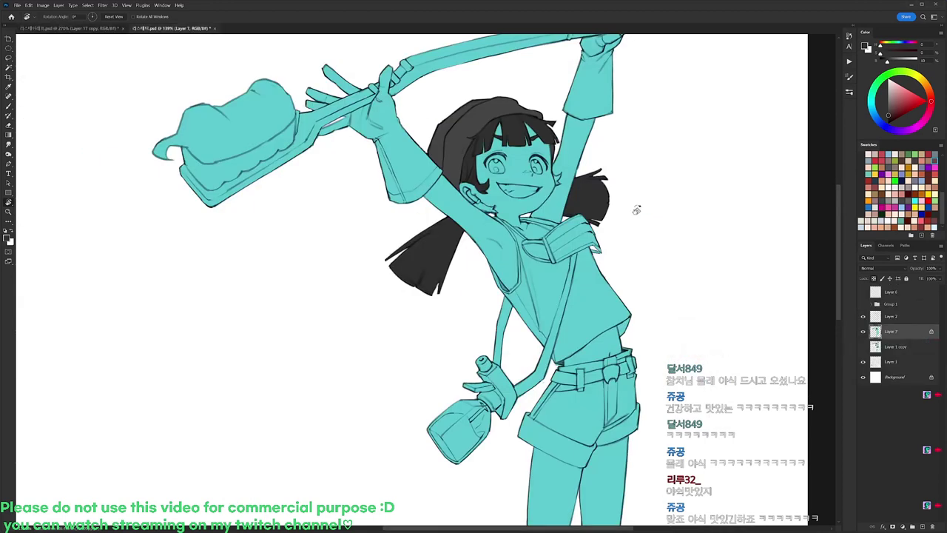
{"action": "left_click_drag", "start_coordinate": [559, 148], "coordinate": [577, 159]}
{"action": "key", "text": "b"}
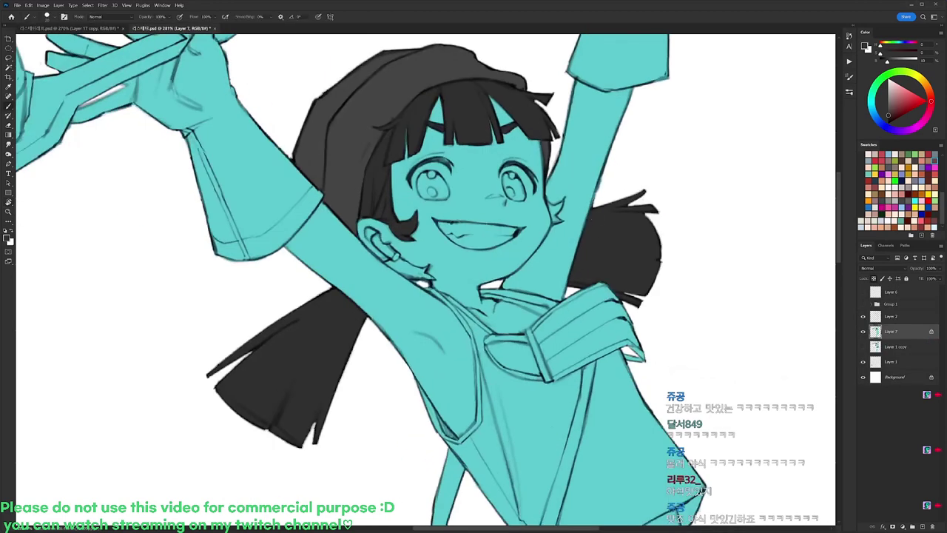
{"action": "mouse_move", "coordinate": [397, 268]}
{"action": "left_mouse_down"}
{"action": "mouse_move", "coordinate": [406, 275]}
{"action": "mouse_move", "coordinate": [390, 264]}
{"action": "mouse_move", "coordinate": [413, 268]}
{"action": "mouse_move", "coordinate": [414, 278]}
{"action": "mouse_move", "coordinate": [401, 259]}
{"action": "mouse_move", "coordinate": [426, 278]}
{"action": "left_mouse_up"}
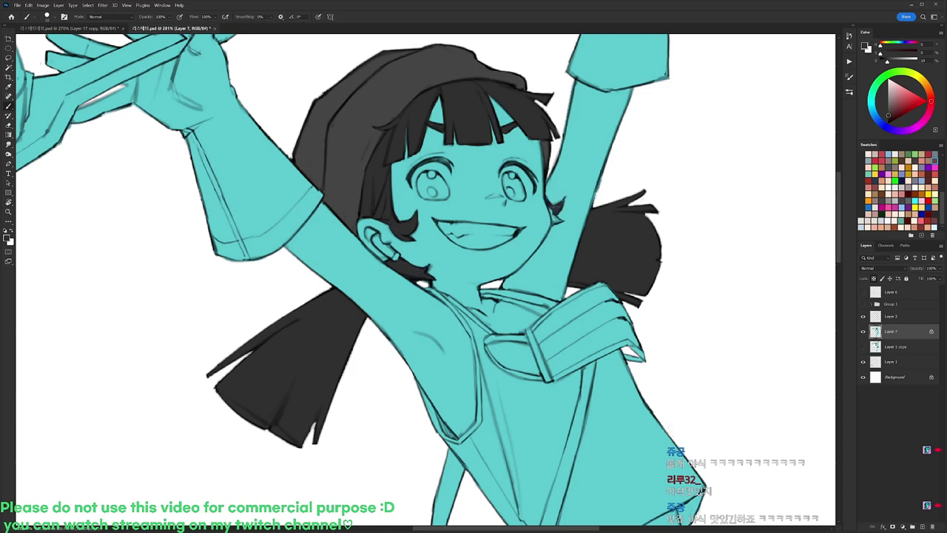
{"action": "left_click_drag", "start_coordinate": [552, 209], "coordinate": [555, 218]}
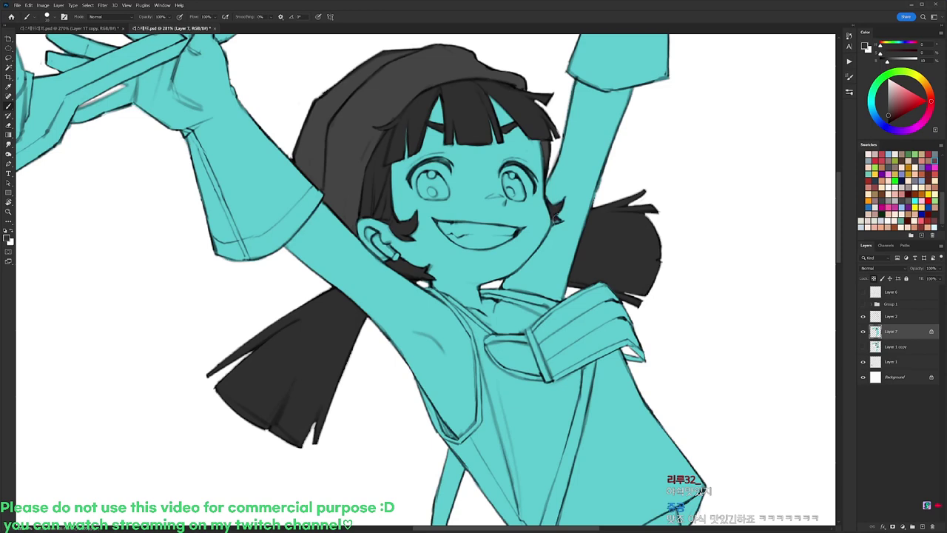
Cover the dark eyebrow fill with the sampled skin-area teal and erase the heavy eyebrow lines on Layer 2.
{"action": "scroll", "coordinate": [553, 222], "scroll_direction": "up", "scroll_amount": 2}
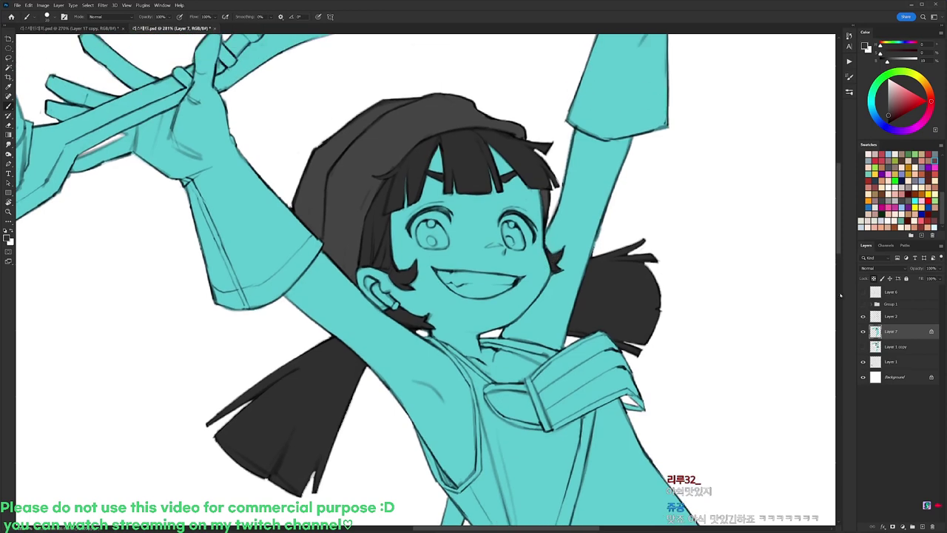
{"action": "left_click", "coordinate": [440, 193], "text": "alt"}
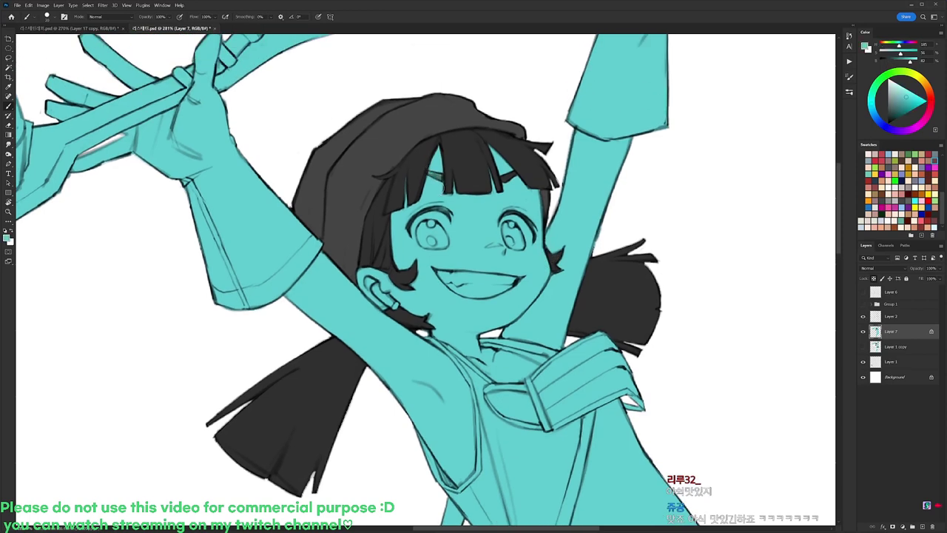
{"action": "mouse_move", "coordinate": [500, 171]}
{"action": "left_mouse_down"}
{"action": "mouse_move", "coordinate": [501, 180]}
{"action": "mouse_move", "coordinate": [515, 172]}
{"action": "left_mouse_up"}
{"action": "left_click", "coordinate": [887, 317]}
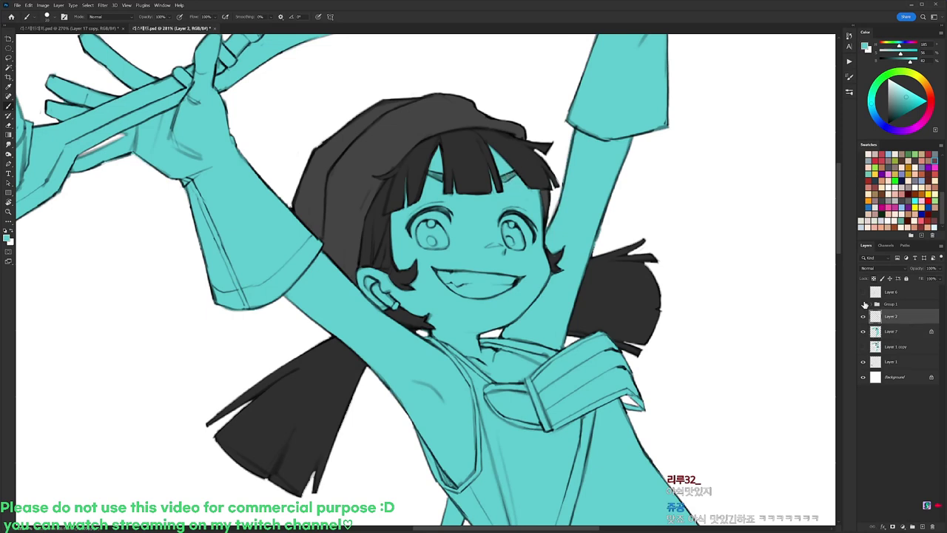
{"action": "key", "text": "e"}
{"action": "right_click", "coordinate": [448, 135]}
{"action": "double_click", "coordinate": [476, 243]}
{"action": "mouse_move", "coordinate": [432, 167]}
{"action": "left_mouse_down"}
{"action": "mouse_move", "coordinate": [442, 177]}
{"action": "mouse_move", "coordinate": [429, 172]}
{"action": "left_mouse_up"}
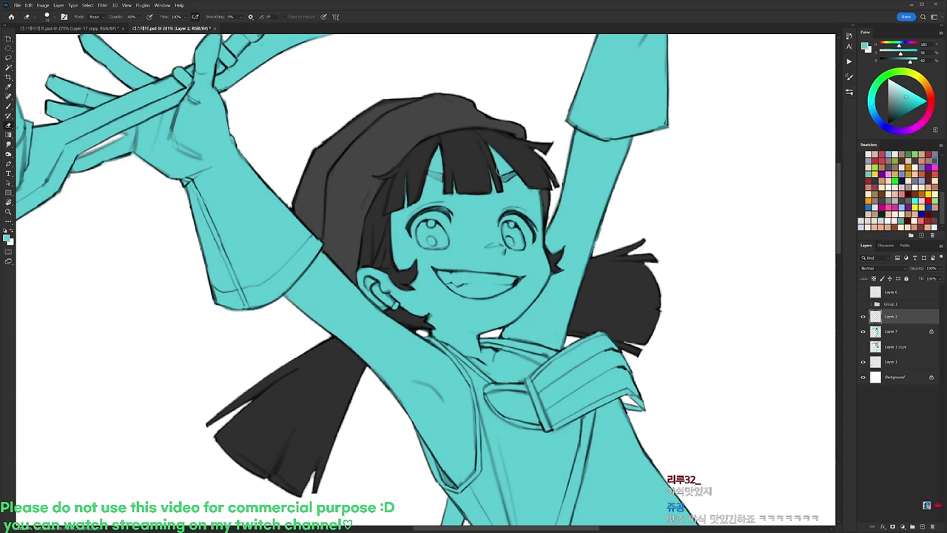
Redraw the eyebrow lines in black on Layer 2 with a fine brush.
{"action": "key", "text": "r"}
{"action": "mouse_move", "coordinate": [510, 172]}
{"action": "left_mouse_down"}
{"action": "mouse_move", "coordinate": [376, 163]}
{"action": "mouse_move", "coordinate": [396, 157]}
{"action": "left_mouse_up"}
{"action": "key", "text": "b"}
{"action": "key", "text": "d"}
{"action": "right_click", "coordinate": [396, 148]}
{"action": "left_click", "coordinate": [463, 245]}
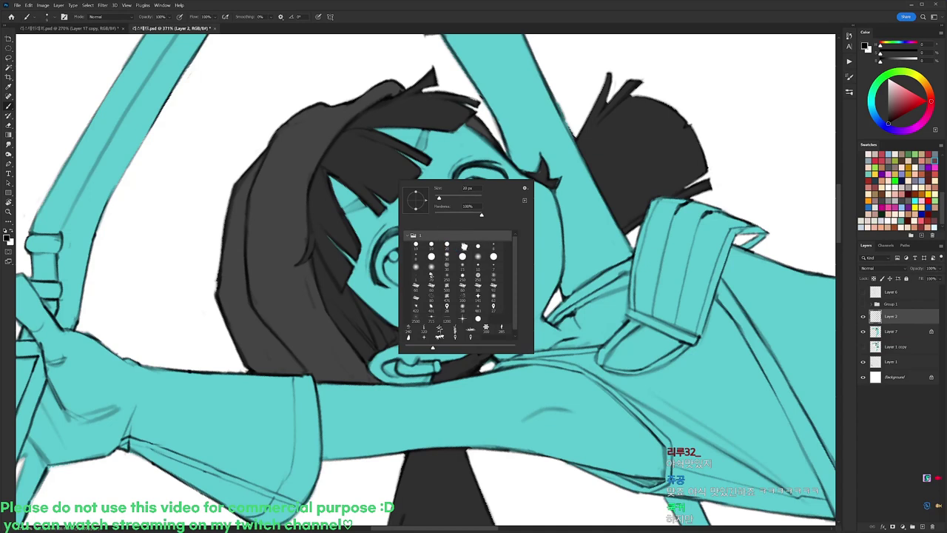
{"action": "left_click", "coordinate": [342, 220]}
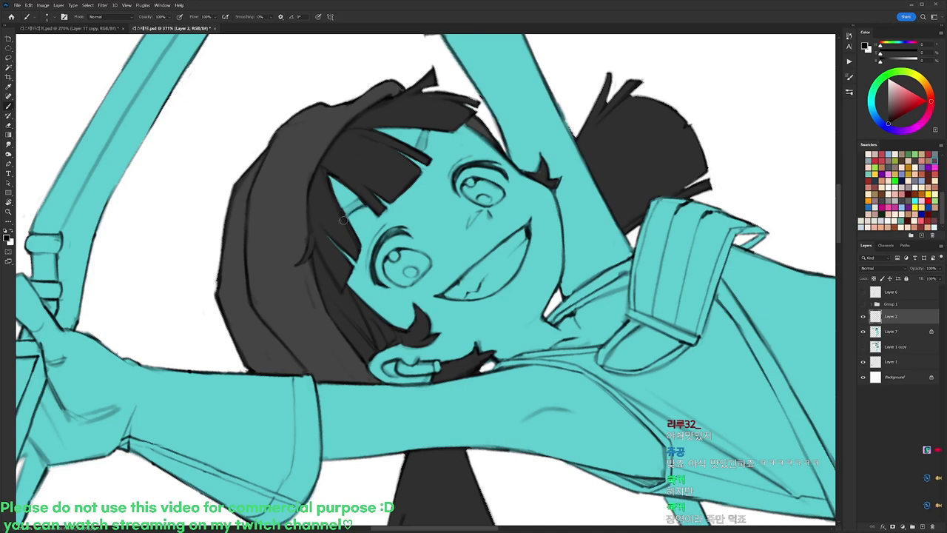
{"action": "mouse_move", "coordinate": [346, 211]}
{"action": "left_mouse_down"}
{"action": "mouse_move", "coordinate": [360, 200]}
{"action": "mouse_move", "coordinate": [476, 188]}
{"action": "left_mouse_up"}
{"action": "key", "text": "r"}
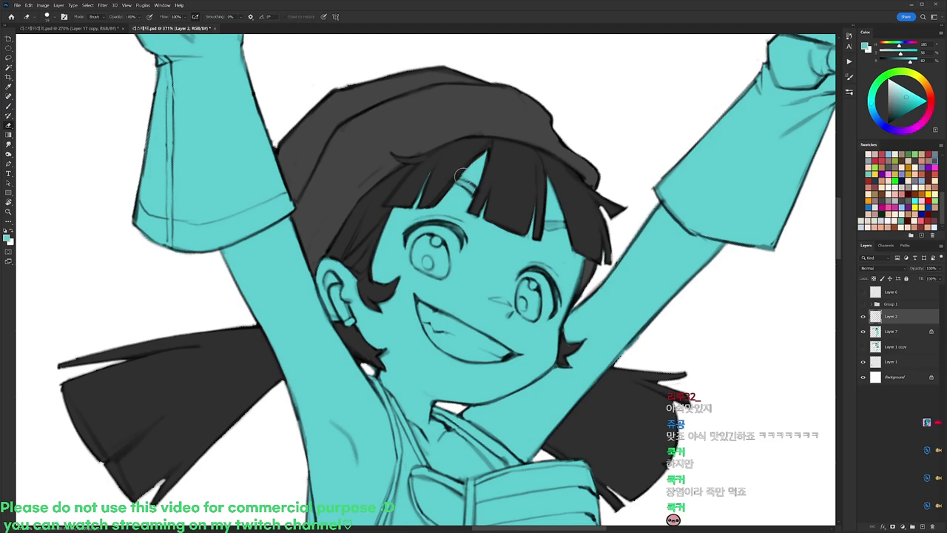
{"action": "key", "text": "r"}
{"action": "left_click_drag", "start_coordinate": [458, 176], "coordinate": [499, 150]}
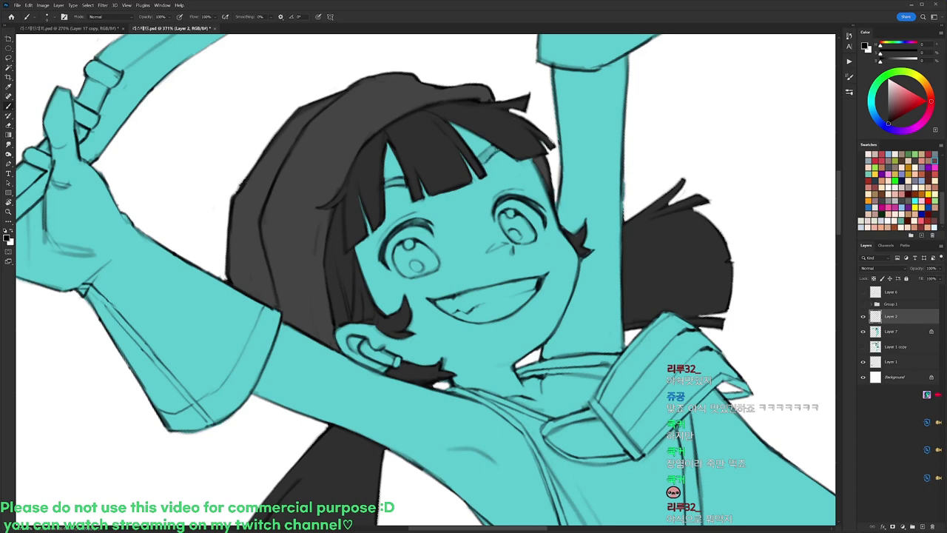
Pick another eraser preset and clean up the ends of the redrawn eyebrow lines.
{"action": "key", "text": "e"}
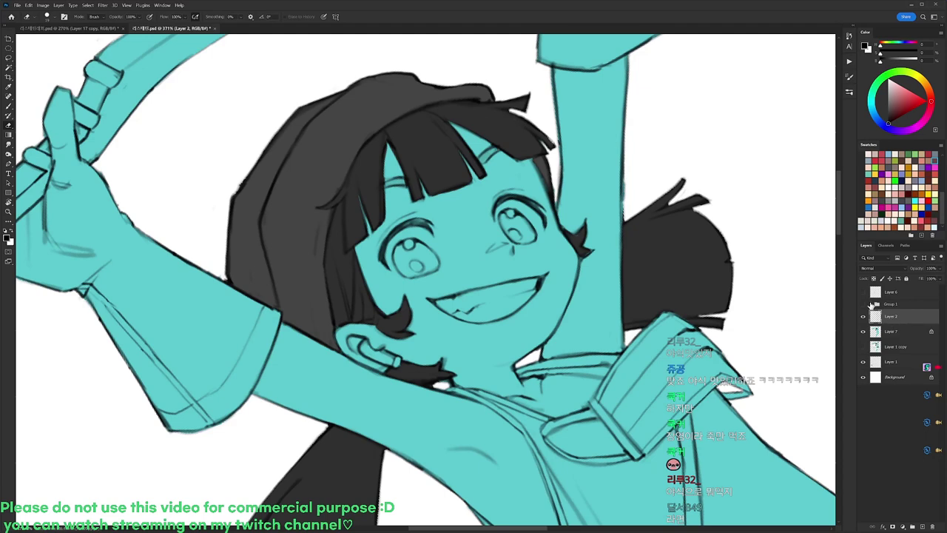
{"action": "right_click", "coordinate": [507, 147]}
{"action": "left_click", "coordinate": [606, 219]}
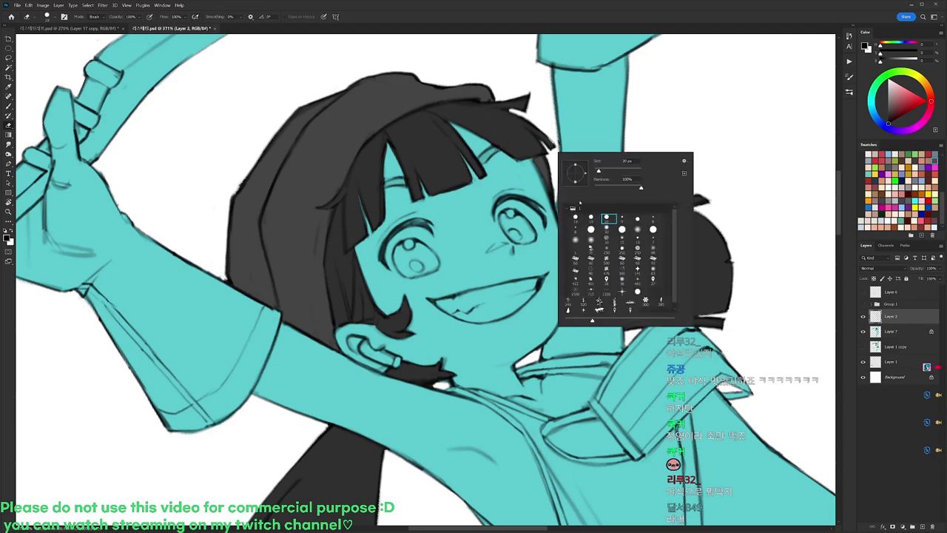
{"action": "left_click", "coordinate": [394, 167]}
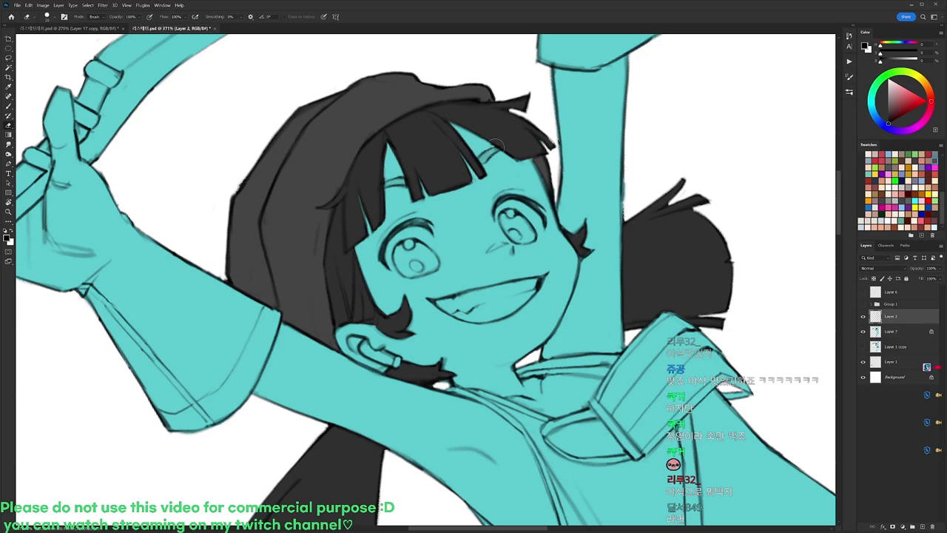
{"action": "key", "text": "r"}
{"action": "left_click_drag", "start_coordinate": [502, 146], "coordinate": [573, 209]}
Paint both eyebrows on Layer 7 with the hat's gray.
{"action": "left_click", "coordinate": [891, 330]}
{"action": "key", "text": "b"}
{"action": "right_click", "coordinate": [596, 208]}
{"action": "left_click", "coordinate": [439, 114]}
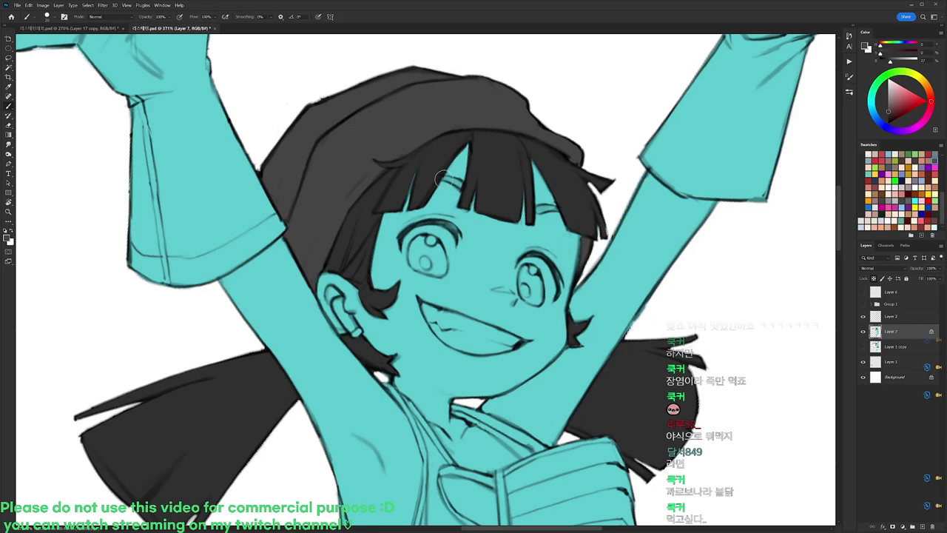
{"action": "left_click_drag", "start_coordinate": [460, 181], "coordinate": [459, 190]}
{"action": "left_click_drag", "start_coordinate": [537, 208], "coordinate": [569, 204]}
{"action": "left_click_drag", "start_coordinate": [575, 202], "coordinate": [545, 203]}
{"action": "scroll", "coordinate": [545, 204], "scroll_direction": "down", "scroll_amount": 3}
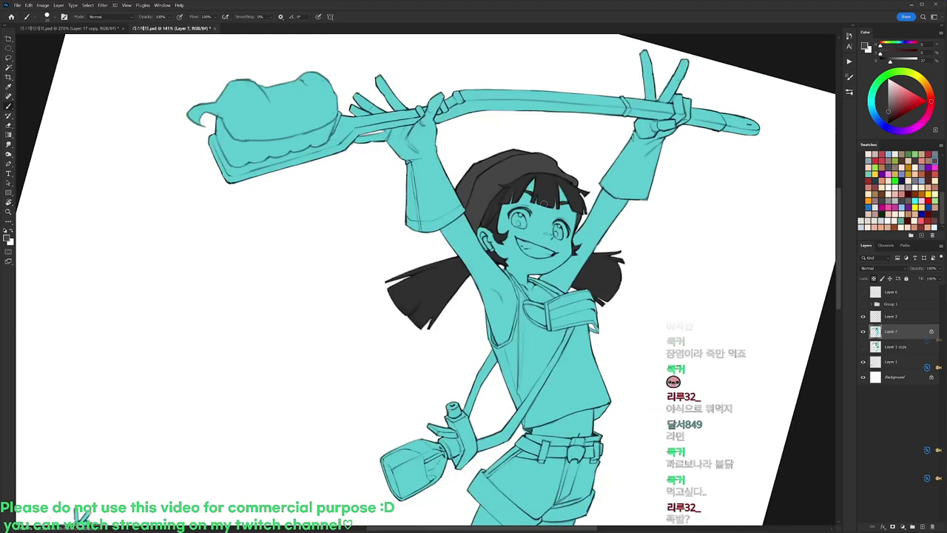
Straighten the canvas and sample the light cyan from the colour sketch as the foreground colour.
{"action": "key", "text": "r"}
{"action": "left_click_drag", "start_coordinate": [662, 207], "coordinate": [641, 167]}
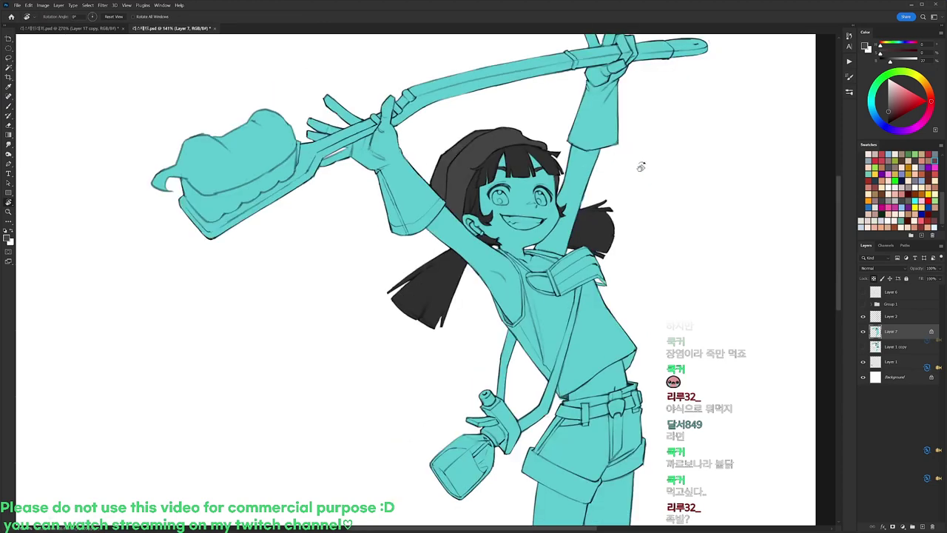
{"action": "left_click_drag", "start_coordinate": [519, 250], "coordinate": [623, 260]}
{"action": "key", "text": "ctrl+Tab"}
{"action": "key", "text": "b"}
{"action": "left_click", "coordinate": [573, 160], "text": "alt"}
{"action": "key", "text": "ctrl+Tab"}
Paint a light cyan border on Layer 7 along the toothbrush head where it meets the toothpaste and bristles.
{"action": "left_click_drag", "start_coordinate": [422, 192], "coordinate": [494, 200]}
{"action": "mouse_move", "coordinate": [391, 194]}
{"action": "left_mouse_down"}
{"action": "mouse_move", "coordinate": [426, 193]}
{"action": "mouse_move", "coordinate": [386, 213]}
{"action": "left_mouse_up"}
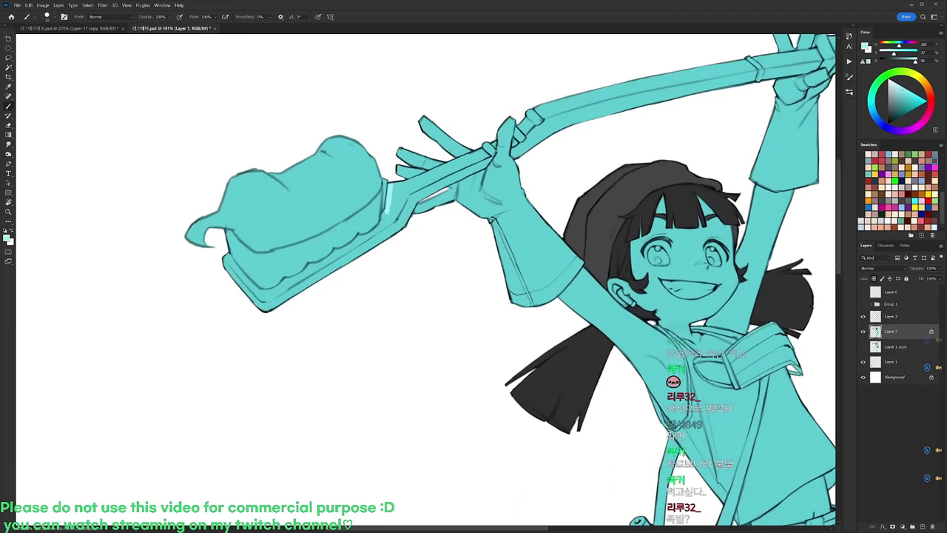
{"action": "key", "text": "r"}
{"action": "left_click_drag", "start_coordinate": [467, 191], "coordinate": [432, 183]}
{"action": "key", "text": "b"}
{"action": "left_click_drag", "start_coordinate": [364, 230], "coordinate": [354, 258]}
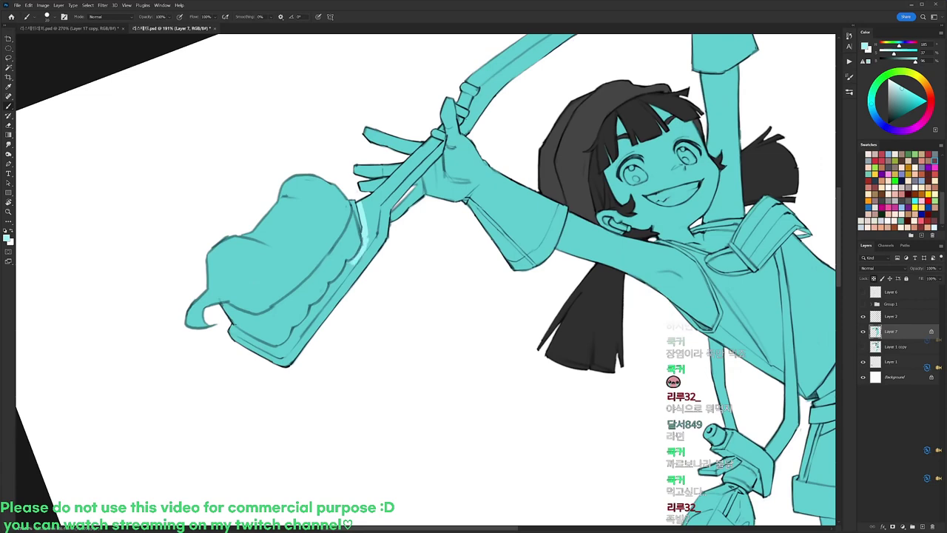
{"action": "key", "text": "r"}
{"action": "left_click_drag", "start_coordinate": [449, 221], "coordinate": [416, 205]}
{"action": "key", "text": "b"}
{"action": "left_click_drag", "start_coordinate": [383, 259], "coordinate": [363, 326]}
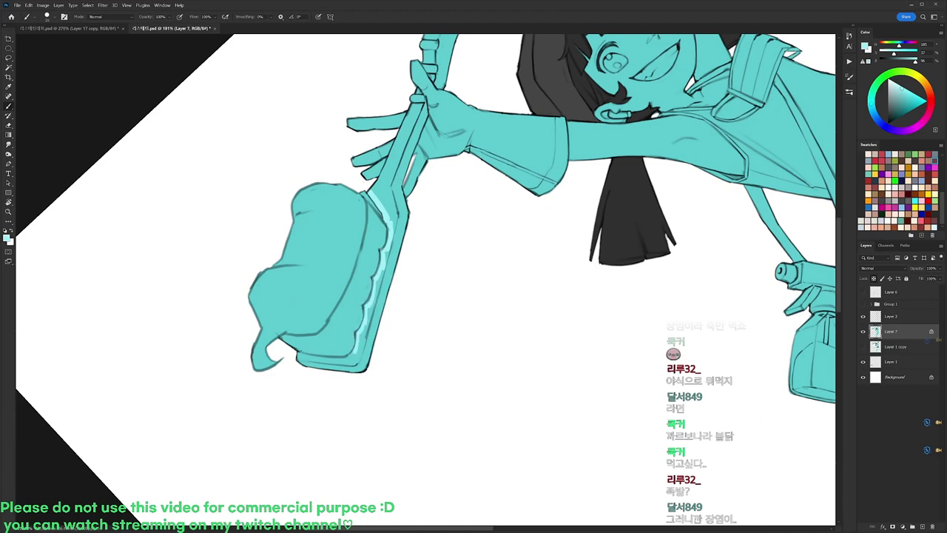
Continue the light cyan border around the far end of the toothbrush head, resampling the cyan from the canvas.
{"action": "left_click_drag", "start_coordinate": [296, 353], "coordinate": [352, 362]}
{"action": "left_click", "coordinate": [342, 346], "text": "alt"}
{"action": "left_click", "coordinate": [321, 360], "text": "alt"}
{"action": "mouse_move", "coordinate": [438, 198]}
{"action": "left_mouse_down"}
{"action": "mouse_move", "coordinate": [435, 258]}
{"action": "mouse_move", "coordinate": [403, 275]}
{"action": "left_mouse_up"}
{"action": "scroll", "coordinate": [444, 222], "scroll_direction": "up", "scroll_amount": 1}
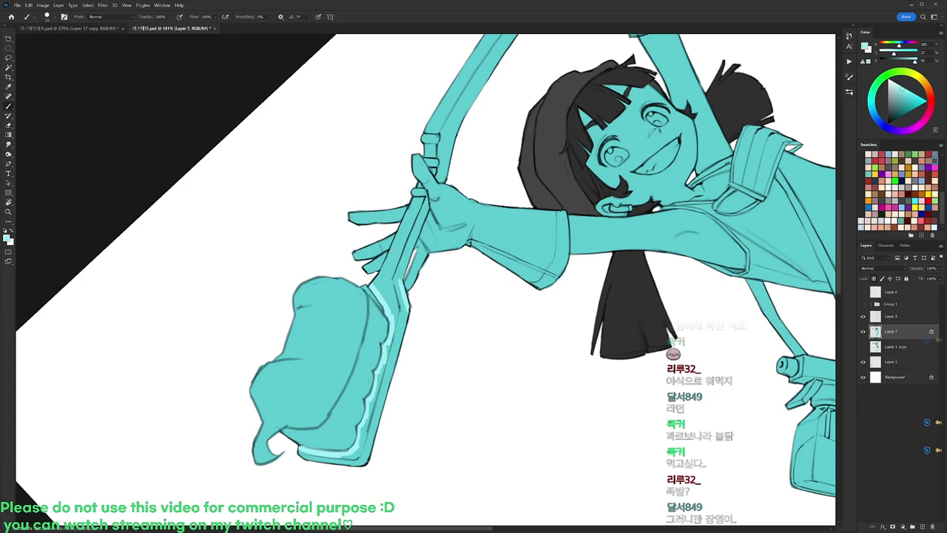
Outline the toothbrush neck up to the gripping hand in light cyan and fill the enclosed head and neck area.
{"action": "left_click_drag", "start_coordinate": [386, 262], "coordinate": [372, 284]}
{"action": "left_click_drag", "start_coordinate": [398, 234], "coordinate": [386, 263]}
{"action": "left_click_drag", "start_coordinate": [412, 213], "coordinate": [383, 278]}
{"action": "left_click_drag", "start_coordinate": [412, 236], "coordinate": [402, 271]}
{"action": "key", "text": "w"}
{"action": "left_click", "coordinate": [388, 282]}
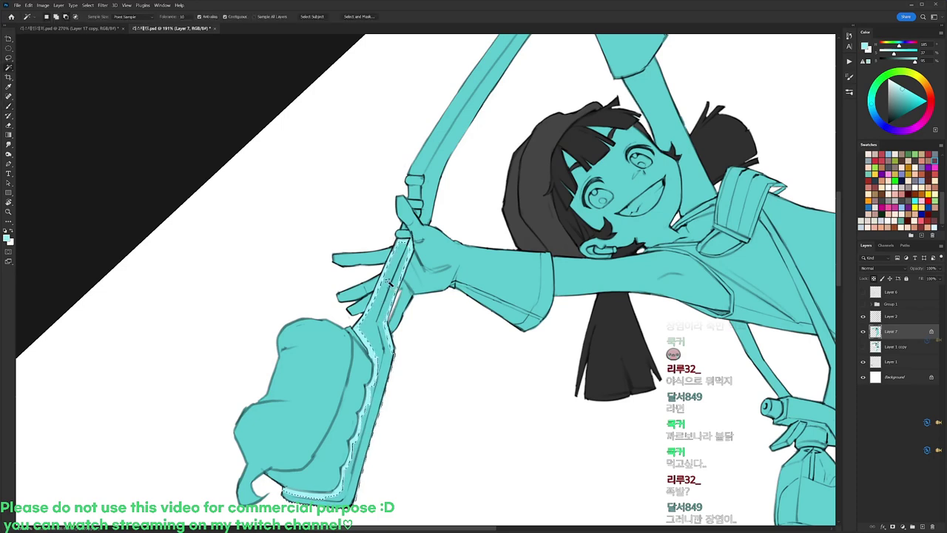
{"action": "key", "text": "alt+Delete"}
{"action": "key", "text": "ctrl+d"}
Paint the handle joint beside the thumb light cyan and fill the long middle section up to the grip band.
{"action": "key", "text": "r"}
{"action": "left_click_drag", "start_coordinate": [390, 285], "coordinate": [403, 252]}
{"action": "key", "text": "b"}
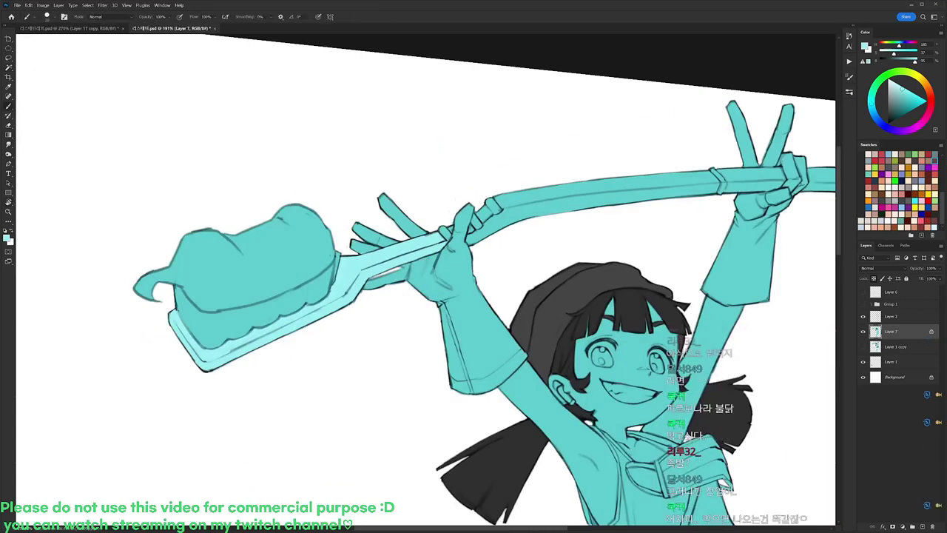
{"action": "mouse_move", "coordinate": [473, 231]}
{"action": "left_mouse_down"}
{"action": "mouse_move", "coordinate": [472, 243]}
{"action": "mouse_move", "coordinate": [485, 212]}
{"action": "mouse_move", "coordinate": [498, 227]}
{"action": "mouse_move", "coordinate": [481, 232]}
{"action": "left_mouse_up"}
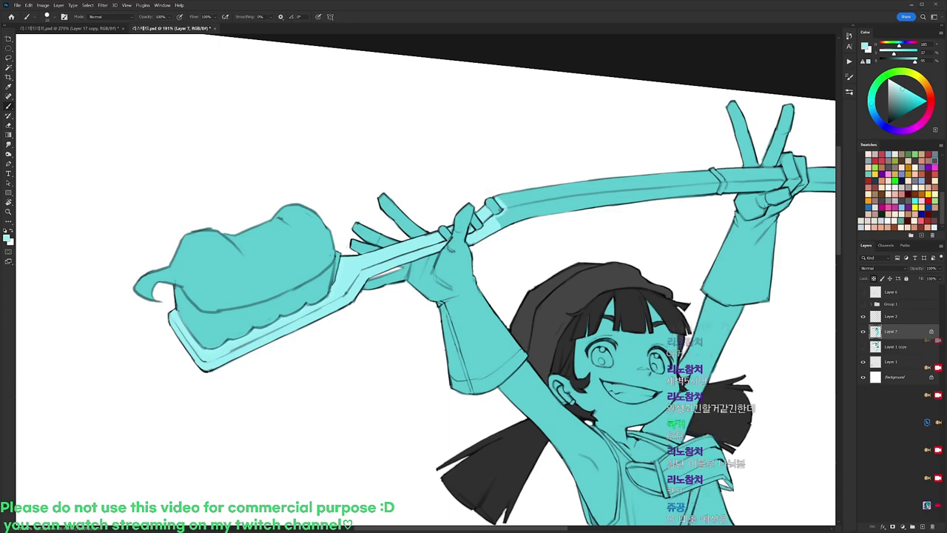
{"action": "left_click_drag", "start_coordinate": [676, 144], "coordinate": [566, 118]}
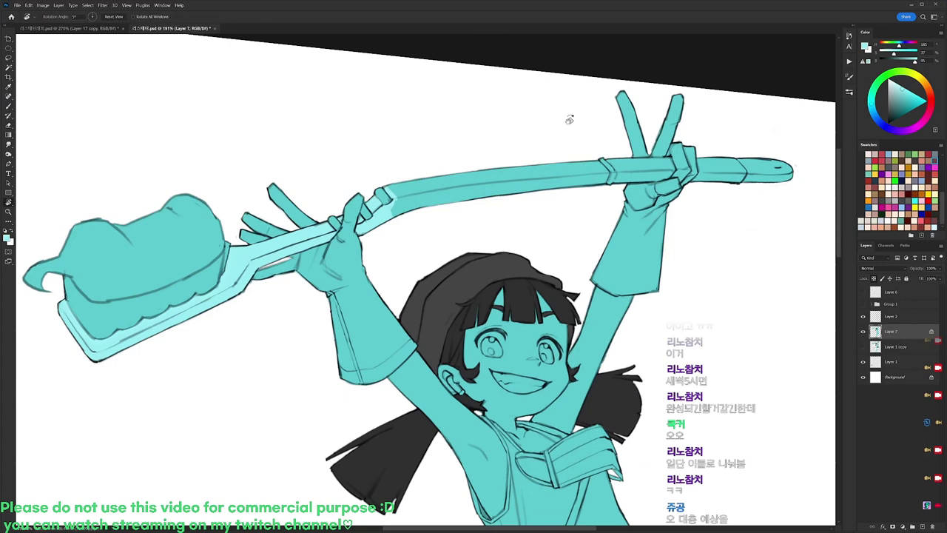
{"action": "key", "text": "w"}
{"action": "left_click", "coordinate": [591, 178]}
{"action": "key", "text": "alt+Delete"}
{"action": "key", "text": "ctrl+d"}
Mark off the handle's end tip beyond the raised hand and fill it light cyan, checking against the colour sketch.
{"action": "key", "text": "r"}
{"action": "left_click_drag", "start_coordinate": [639, 171], "coordinate": [580, 115]}
{"action": "mouse_move", "coordinate": [588, 126]}
{"action": "left_mouse_down"}
{"action": "mouse_move", "coordinate": [562, 216]}
{"action": "mouse_move", "coordinate": [598, 162]}
{"action": "left_mouse_up"}
{"action": "key", "text": "b"}
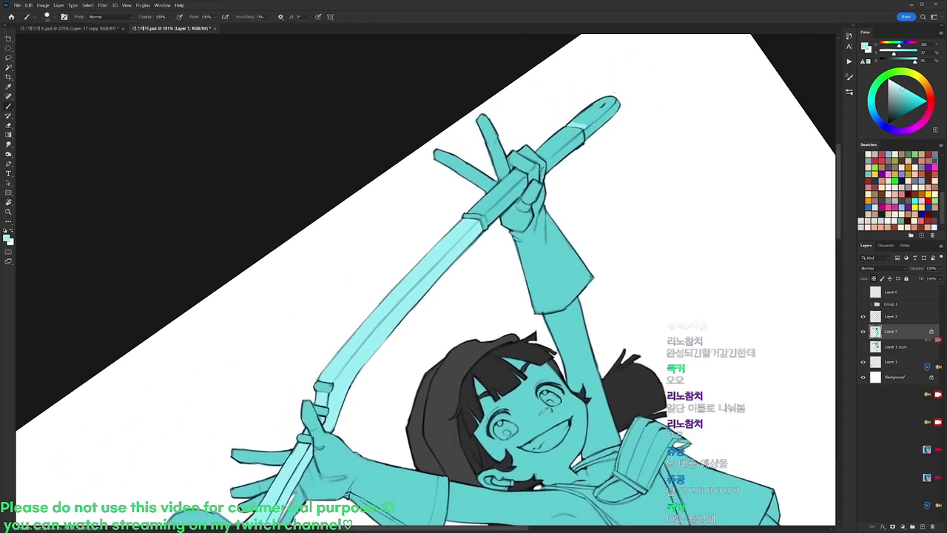
{"action": "key", "text": "w"}
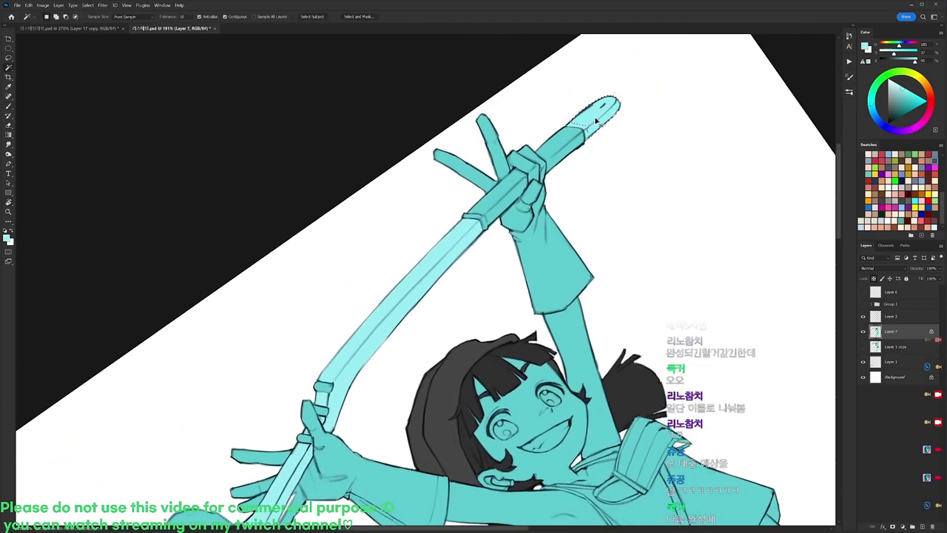
{"action": "key", "text": "ctrl+Tab"}
{"action": "key", "text": "ctrl+Tab"}
Outline the face mask on the girl's chest in light cyan, then select its inside and fill it with the same colour.
{"action": "left_click_drag", "start_coordinate": [623, 374], "coordinate": [599, 213]}
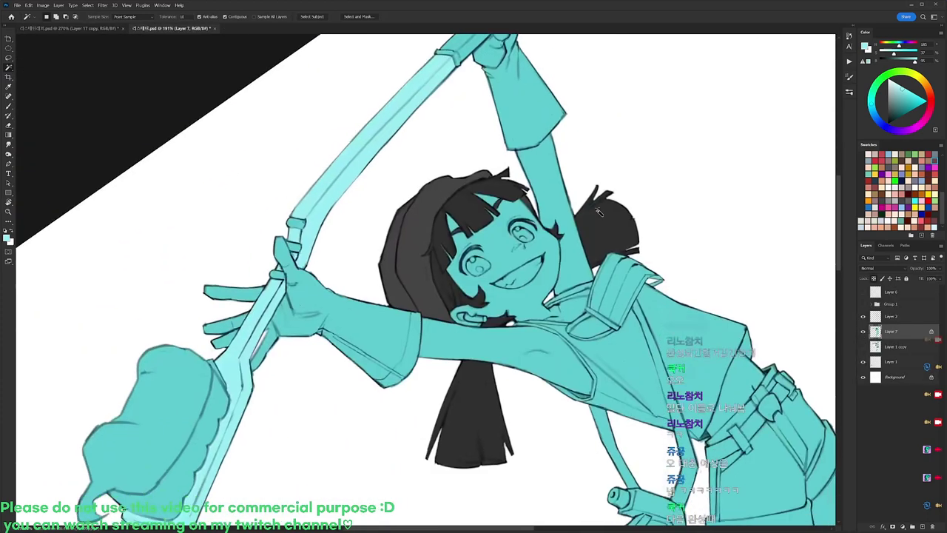
{"action": "left_click_drag", "start_coordinate": [612, 278], "coordinate": [642, 277]}
{"action": "key", "text": "b"}
{"action": "left_click_drag", "start_coordinate": [577, 326], "coordinate": [605, 251]}
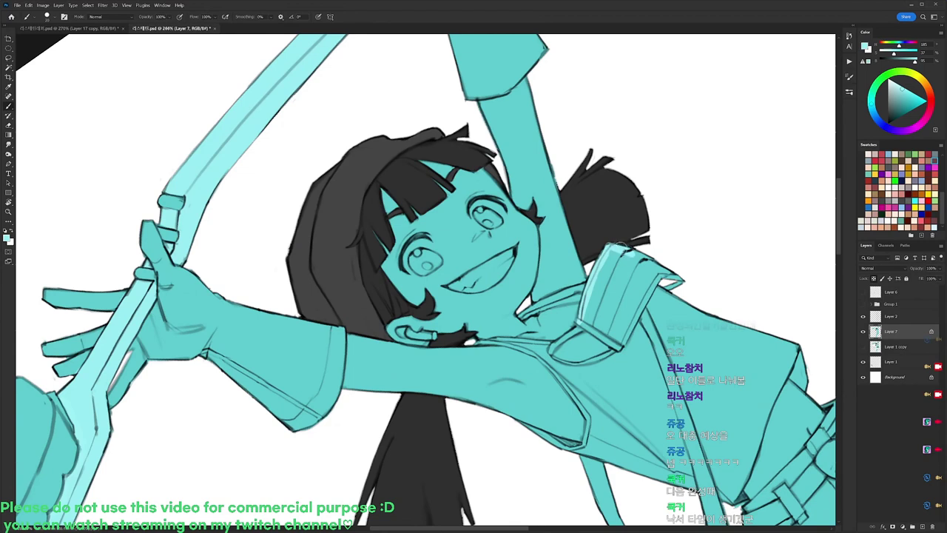
{"action": "left_click_drag", "start_coordinate": [665, 244], "coordinate": [642, 206]}
{"action": "left_click_drag", "start_coordinate": [557, 285], "coordinate": [596, 307]}
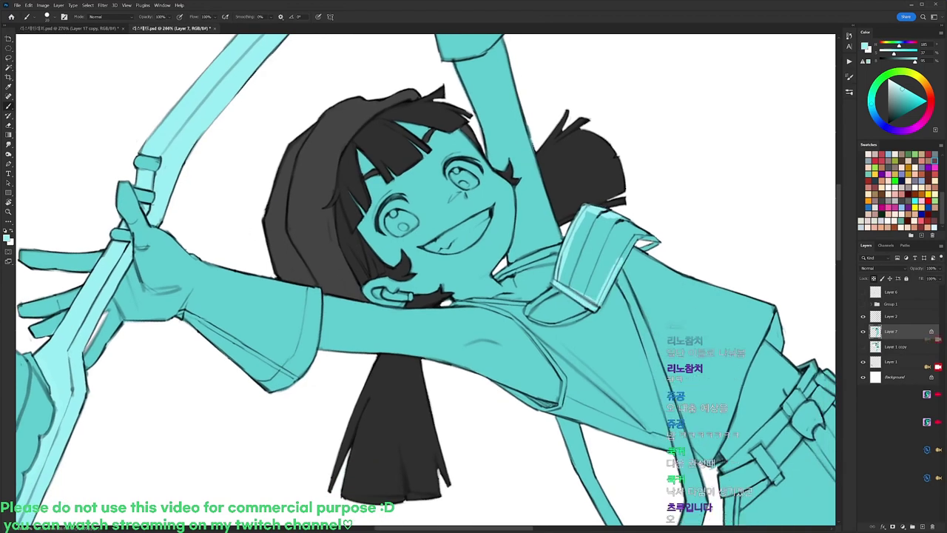
{"action": "key", "text": "w"}
{"action": "left_click", "coordinate": [625, 225]}
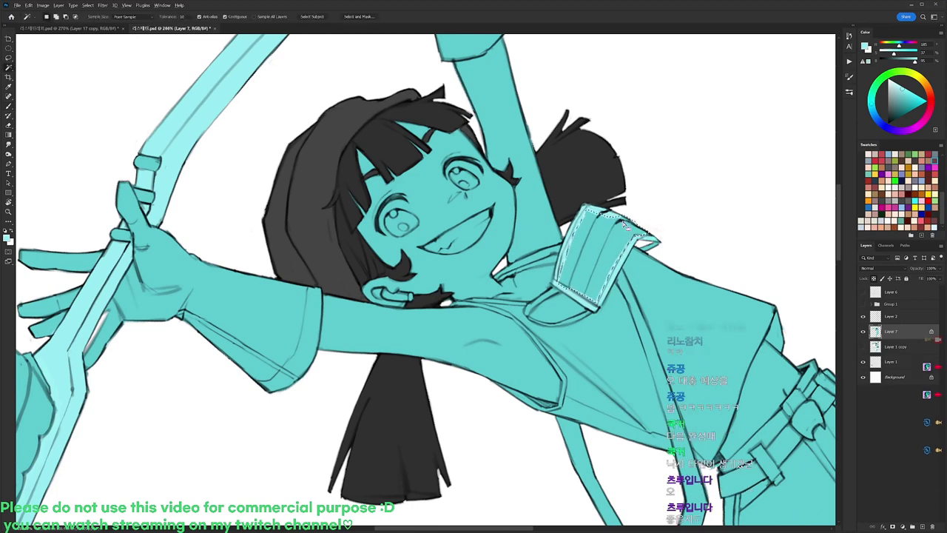
{"action": "key", "text": "alt+BackSpace"}
{"action": "key", "text": "ctrl+d"}
Straighten the canvas and sample the shirt's off-white from the colour sketch as the foreground colour.
{"action": "left_click_drag", "start_coordinate": [632, 158], "coordinate": [600, 157]}
{"action": "key", "text": "r"}
{"action": "left_click_drag", "start_coordinate": [653, 137], "coordinate": [683, 214]}
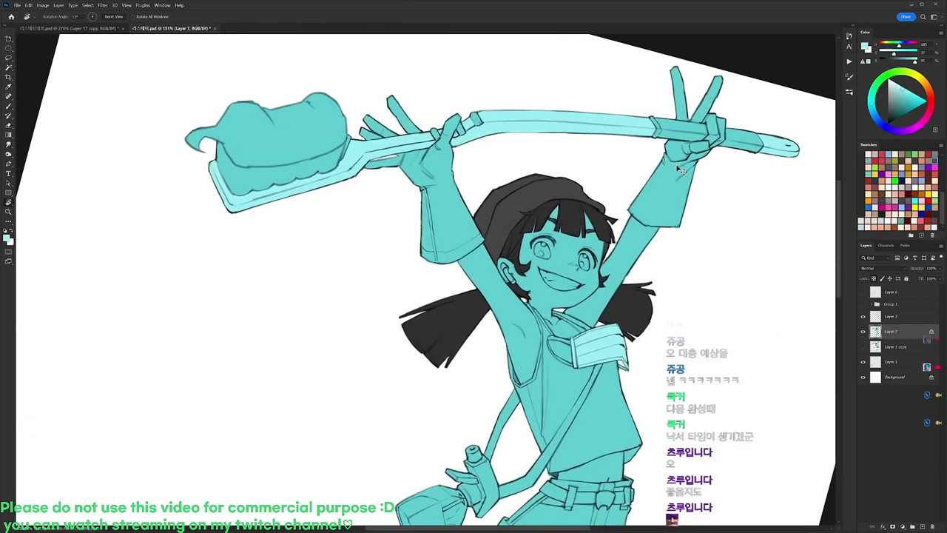
{"action": "key", "text": "ctrl+Tab"}
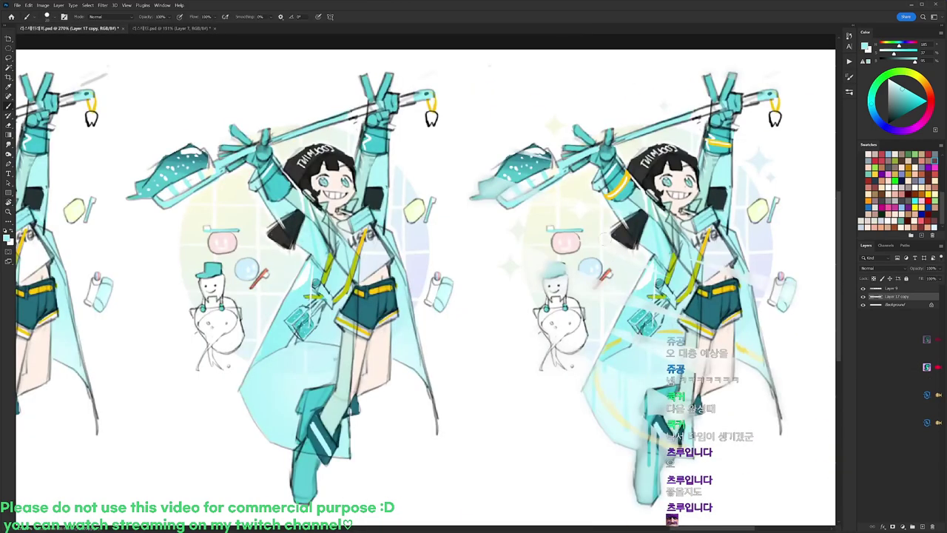
{"action": "left_click", "coordinate": [719, 254], "text": "alt"}
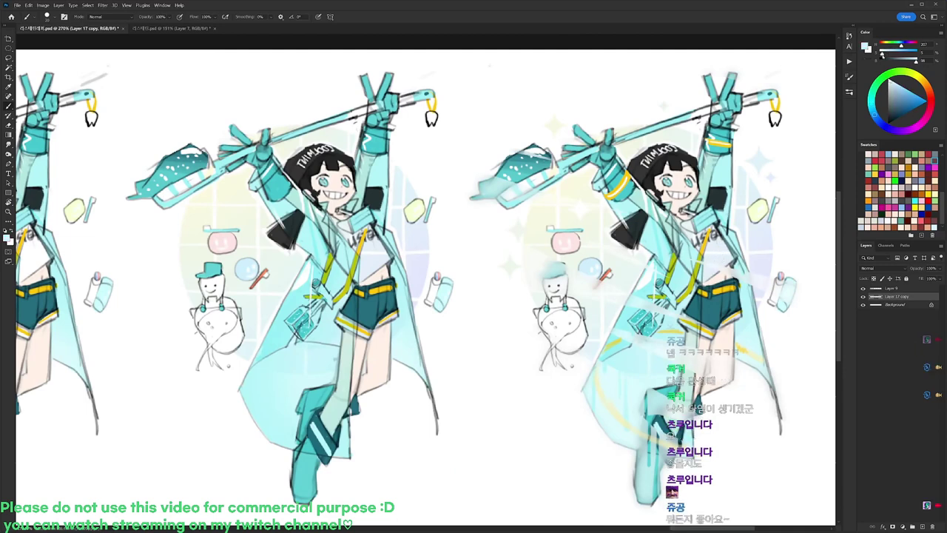
{"action": "left_click_drag", "start_coordinate": [53, 257], "coordinate": [138, 232]}
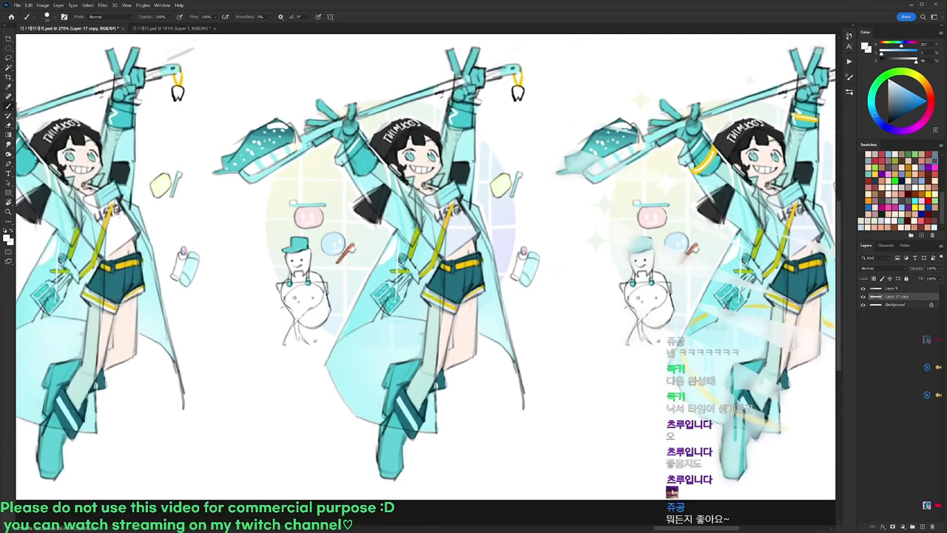
{"action": "left_click", "coordinate": [121, 231], "text": "alt"}
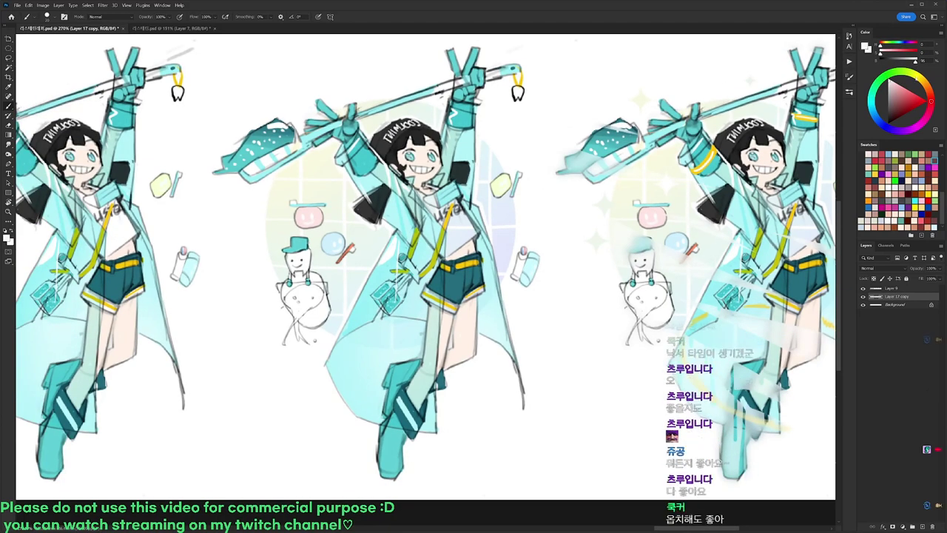
Switch to the line-art document, select the teal base of the toothbrush head and paint an off-white boundary line between toothpaste and bristles.
{"action": "key", "text": "ctrl+Tab"}
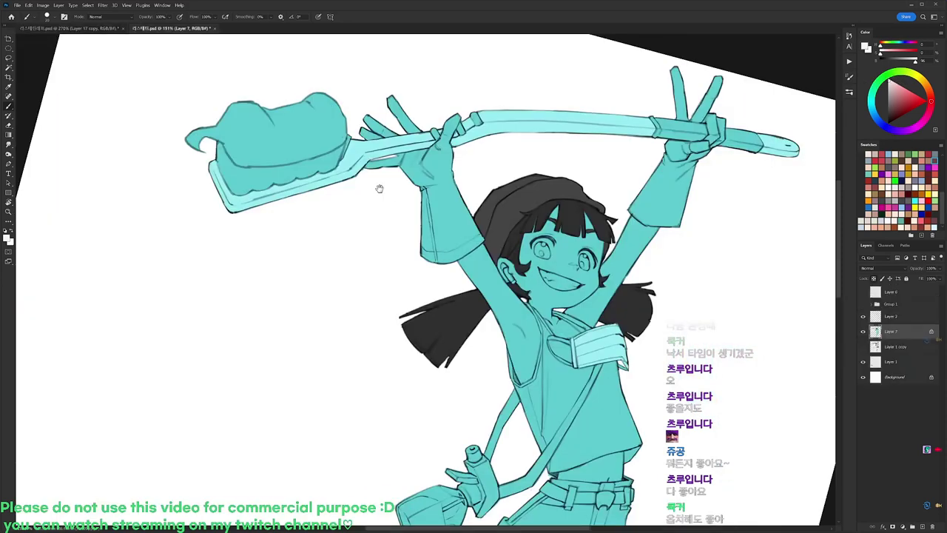
{"action": "left_click_drag", "start_coordinate": [379, 188], "coordinate": [461, 205]}
{"action": "left_click_drag", "start_coordinate": [348, 154], "coordinate": [414, 151], "text": "ctrl"}
{"action": "left_click_drag", "start_coordinate": [496, 112], "coordinate": [606, 258]}
{"action": "key", "text": "w"}
{"action": "left_click", "coordinate": [455, 161]}
{"action": "key", "text": "b"}
{"action": "mouse_move", "coordinate": [462, 95]}
{"action": "left_mouse_down"}
{"action": "mouse_move", "coordinate": [451, 154]}
{"action": "mouse_move", "coordinate": [522, 233]}
{"action": "mouse_move", "coordinate": [556, 247]}
{"action": "left_mouse_up"}
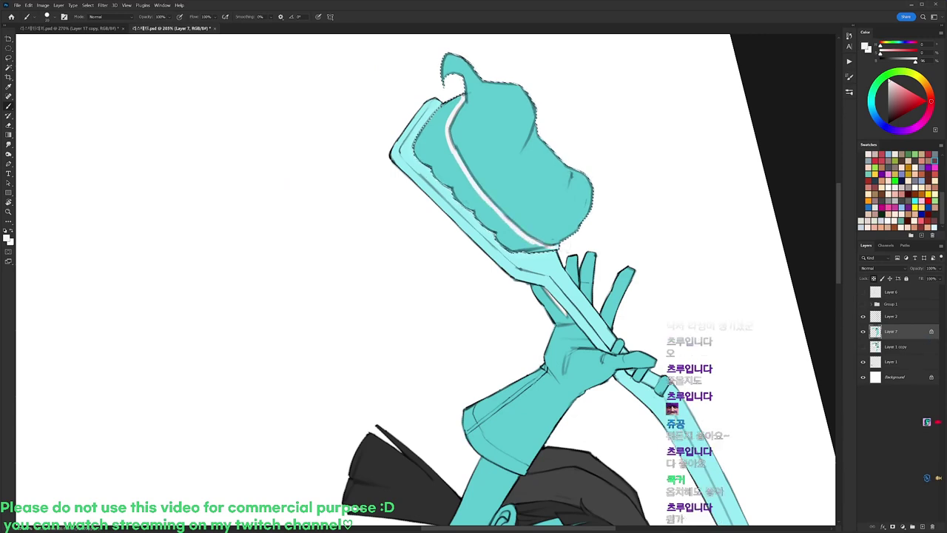
Fill the rest of the toothbrush bristles with the off-white color and deselect.
{"action": "key", "text": "w"}
{"action": "left_click", "coordinate": [498, 223]}
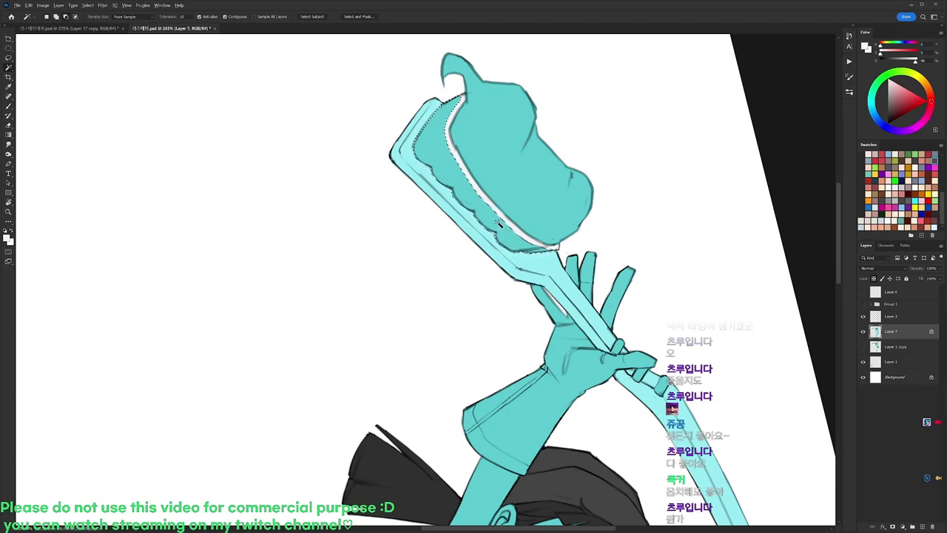
{"action": "key", "text": "alt+Delete"}
{"action": "key", "text": "ctrl+d"}
{"action": "key", "text": "b"}
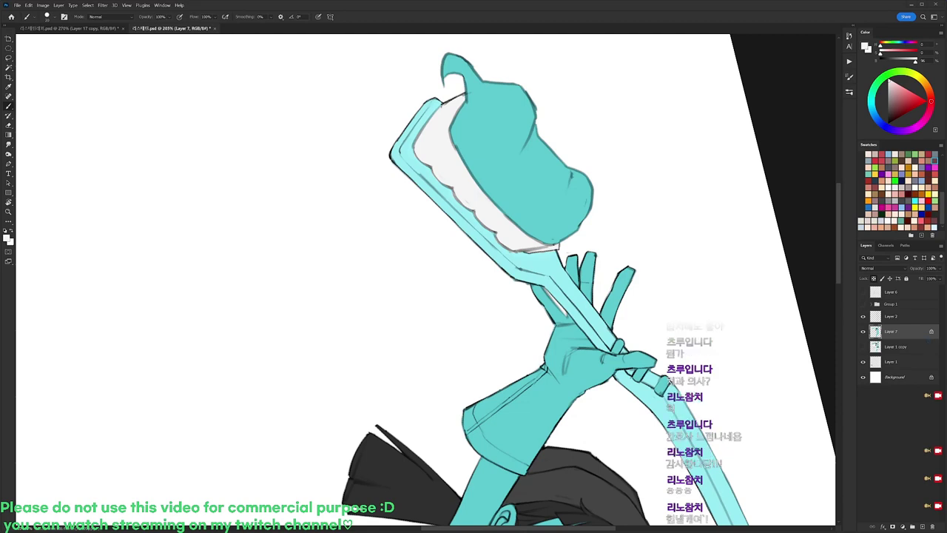
Sample the dark teal from the small reference sketch and fill the toothpaste on the brush with it.
{"action": "left_click_drag", "start_coordinate": [686, 111], "coordinate": [664, 105]}
{"action": "key", "text": "r"}
{"action": "left_click_drag", "start_coordinate": [658, 111], "coordinate": [440, 68]}
{"action": "key", "text": "b"}
{"action": "left_click", "coordinate": [274, 396], "text": "alt"}
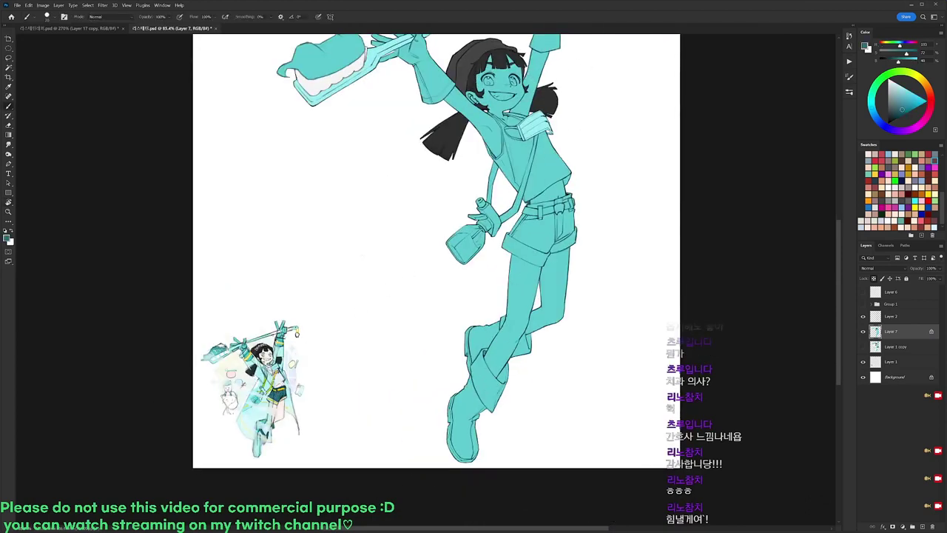
{"action": "left_click_drag", "start_coordinate": [369, 183], "coordinate": [359, 249]}
{"action": "key", "text": "w"}
{"action": "key", "text": "w"}
{"action": "left_click", "coordinate": [333, 121]}
{"action": "key", "text": "alt+BackSpace"}
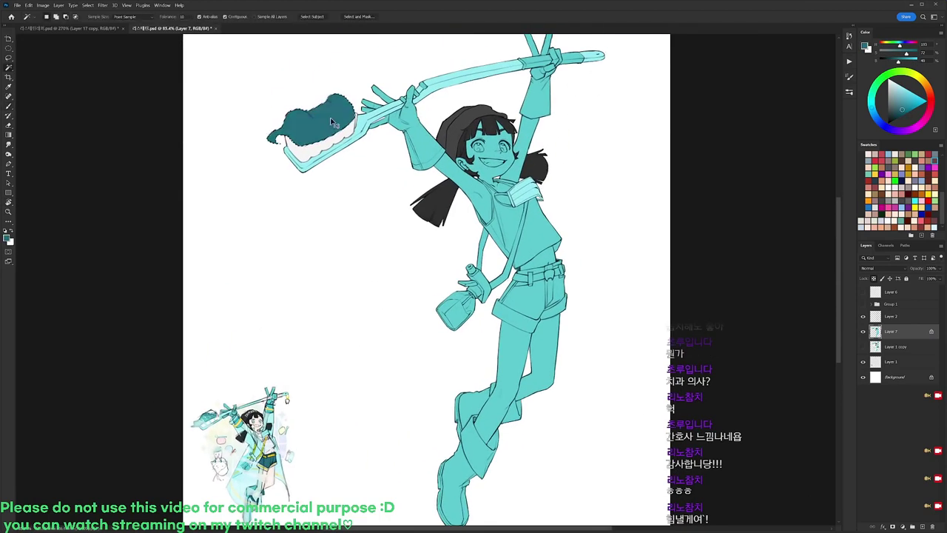
{"action": "key", "text": "b"}
Sample the pale skin tone from the reference sketch and outline the raised arm beside the hat from glove to armhole, within the teal base.
{"action": "left_click", "coordinate": [339, 133], "text": "alt"}
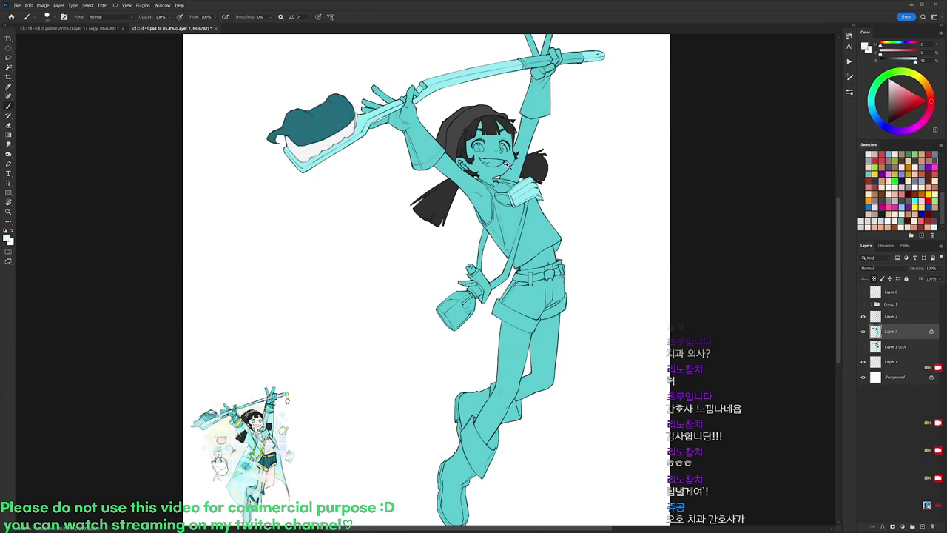
{"action": "left_click_drag", "start_coordinate": [506, 165], "coordinate": [531, 165]}
{"action": "left_click_drag", "start_coordinate": [437, 287], "coordinate": [476, 164]}
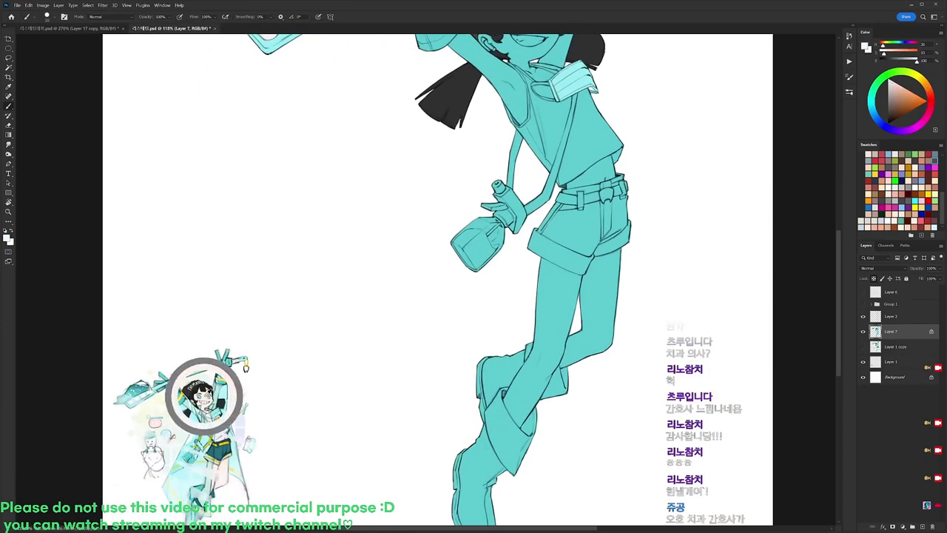
{"action": "left_click_drag", "start_coordinate": [245, 370], "coordinate": [192, 497]}
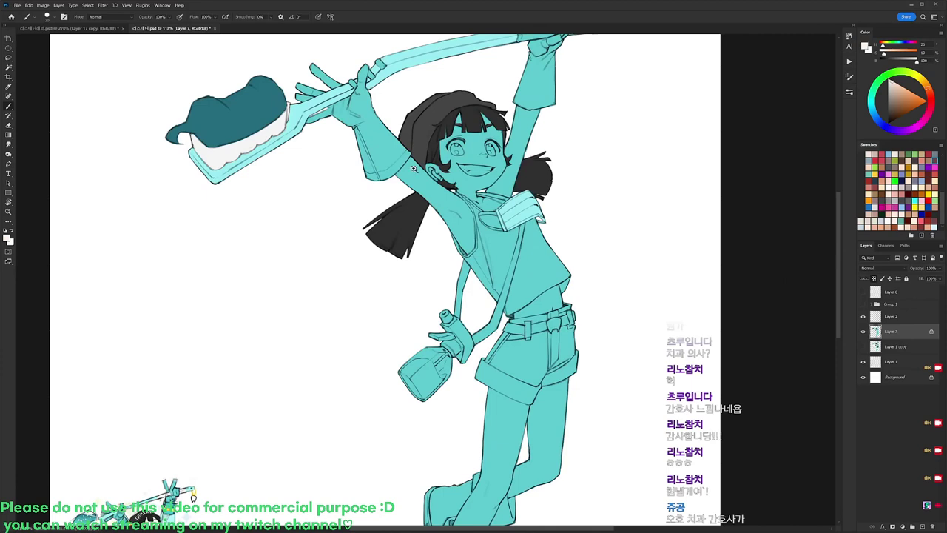
{"action": "scroll", "coordinate": [414, 169], "scroll_direction": "up", "scroll_amount": 3}
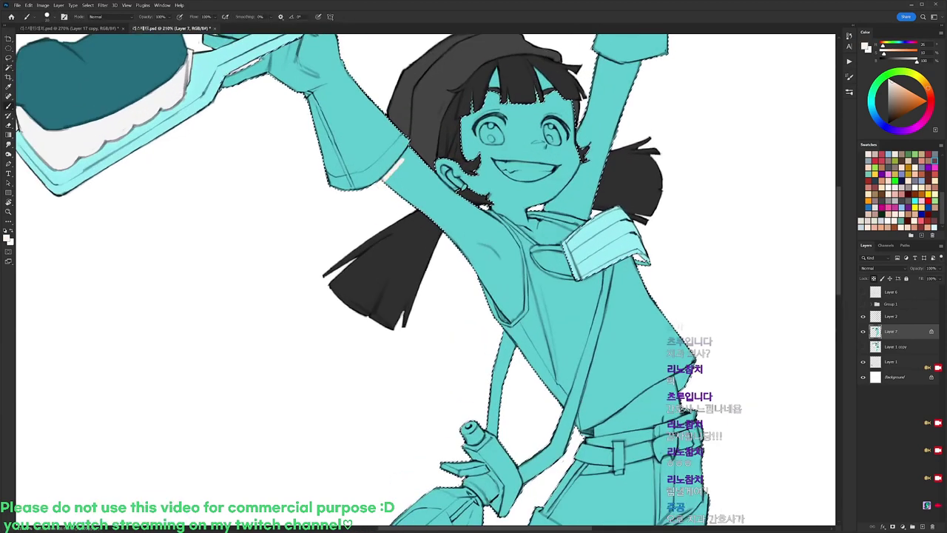
{"action": "mouse_move", "coordinate": [447, 118]}
{"action": "left_mouse_down"}
{"action": "mouse_move", "coordinate": [528, 157]}
{"action": "mouse_move", "coordinate": [490, 200]}
{"action": "left_mouse_up"}
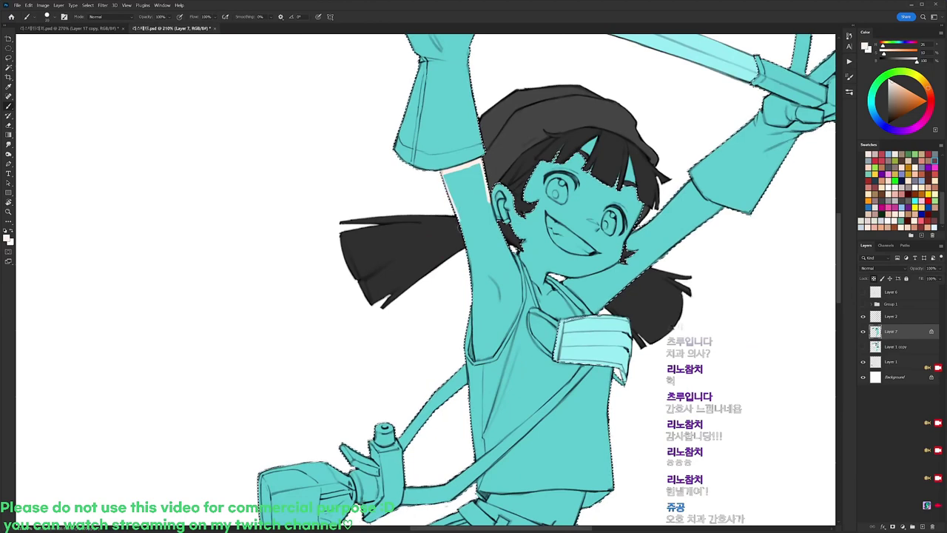
{"action": "left_click_drag", "start_coordinate": [463, 232], "coordinate": [459, 210]}
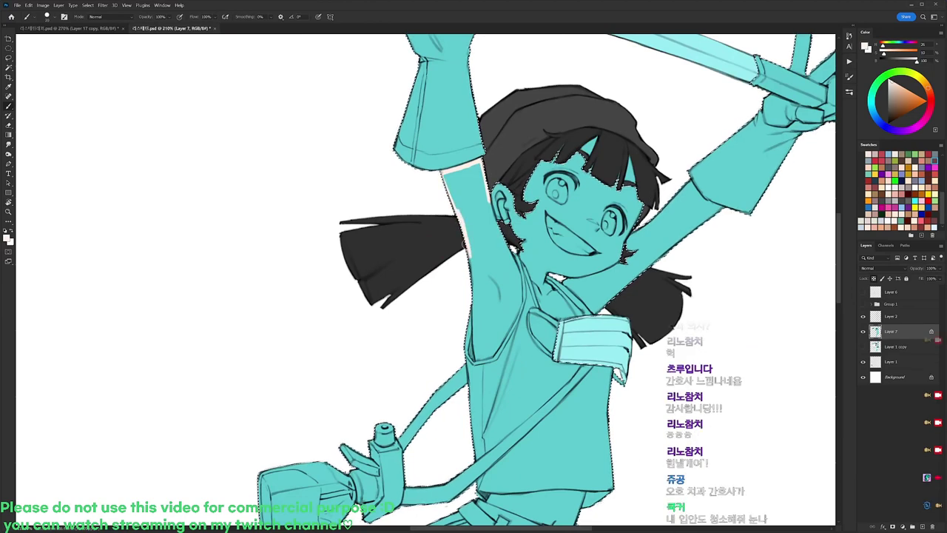
{"action": "left_click_drag", "start_coordinate": [470, 256], "coordinate": [476, 326]}
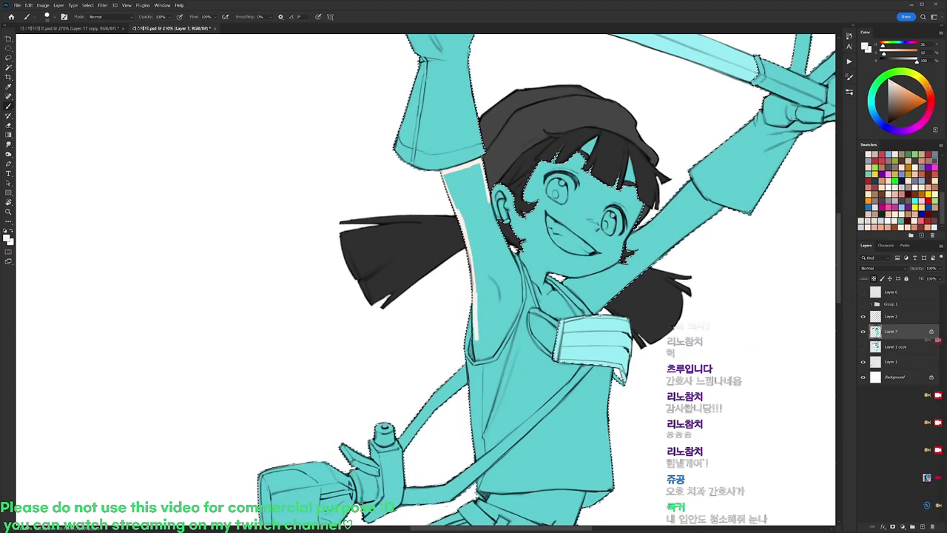
{"action": "key", "text": "r"}
{"action": "left_click_drag", "start_coordinate": [479, 358], "coordinate": [513, 321]}
{"action": "left_click_drag", "start_coordinate": [520, 252], "coordinate": [522, 302]}
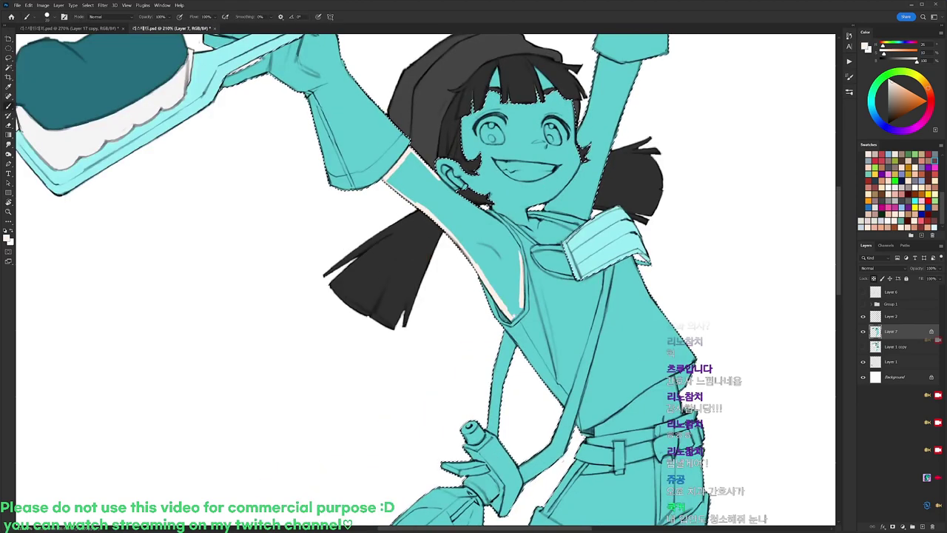
Close the arm's skin-tone outline and paint the same border along the ear, hairline, neck and other raised arm.
{"action": "key", "text": "r"}
{"action": "left_click_drag", "start_coordinate": [640, 177], "coordinate": [664, 291]}
{"action": "left_click_drag", "start_coordinate": [491, 212], "coordinate": [497, 230]}
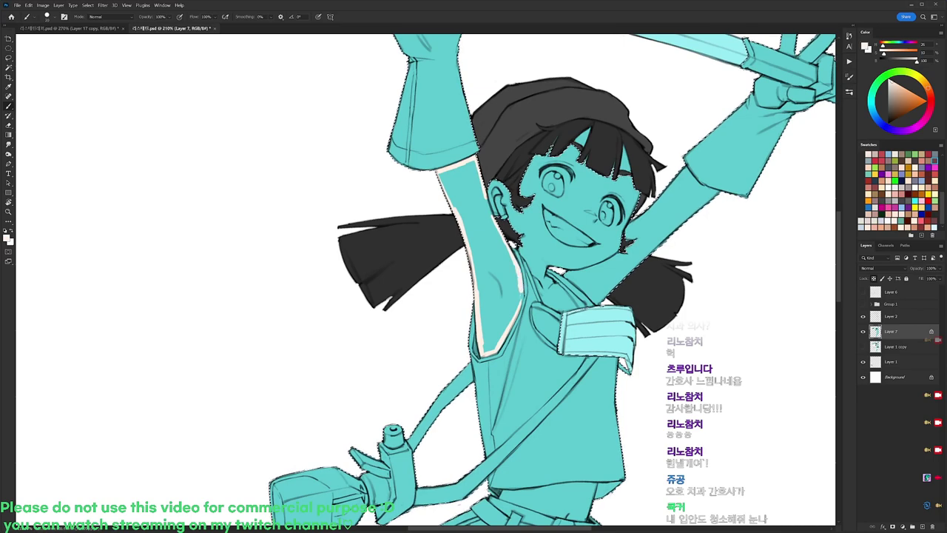
{"action": "key", "text": "r"}
{"action": "left_click_drag", "start_coordinate": [508, 227], "coordinate": [486, 202]}
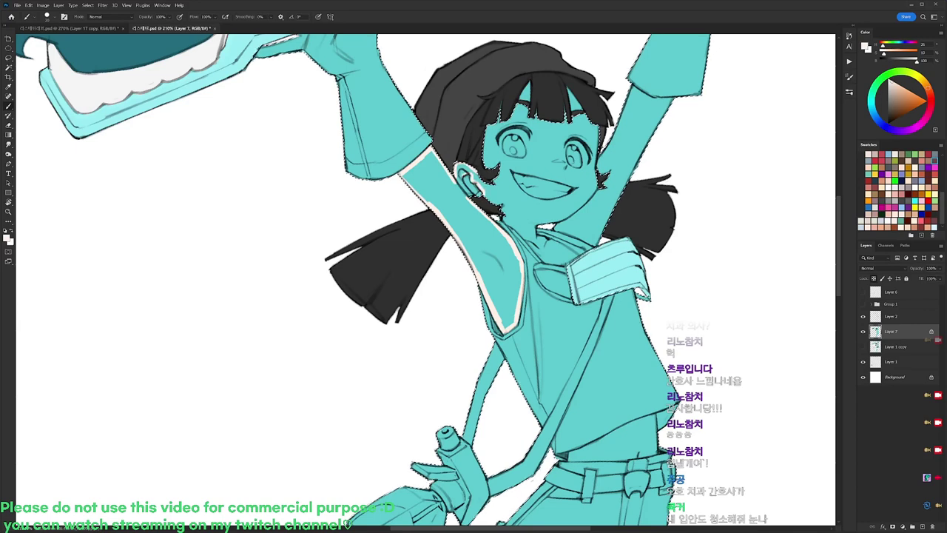
{"action": "left_click_drag", "start_coordinate": [486, 209], "coordinate": [483, 217]}
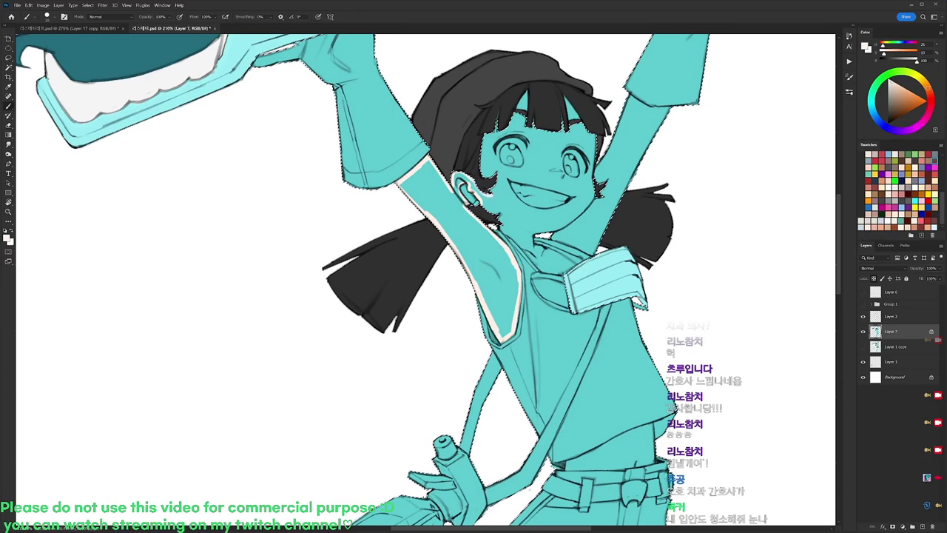
{"action": "mouse_move", "coordinate": [480, 165]}
{"action": "left_mouse_down"}
{"action": "mouse_move", "coordinate": [483, 138]}
{"action": "mouse_move", "coordinate": [522, 114]}
{"action": "mouse_move", "coordinate": [530, 128]}
{"action": "mouse_move", "coordinate": [568, 126]}
{"action": "mouse_move", "coordinate": [565, 133]}
{"action": "mouse_move", "coordinate": [600, 148]}
{"action": "mouse_move", "coordinate": [595, 166]}
{"action": "mouse_move", "coordinate": [622, 110]}
{"action": "mouse_move", "coordinate": [642, 110]}
{"action": "left_mouse_up"}
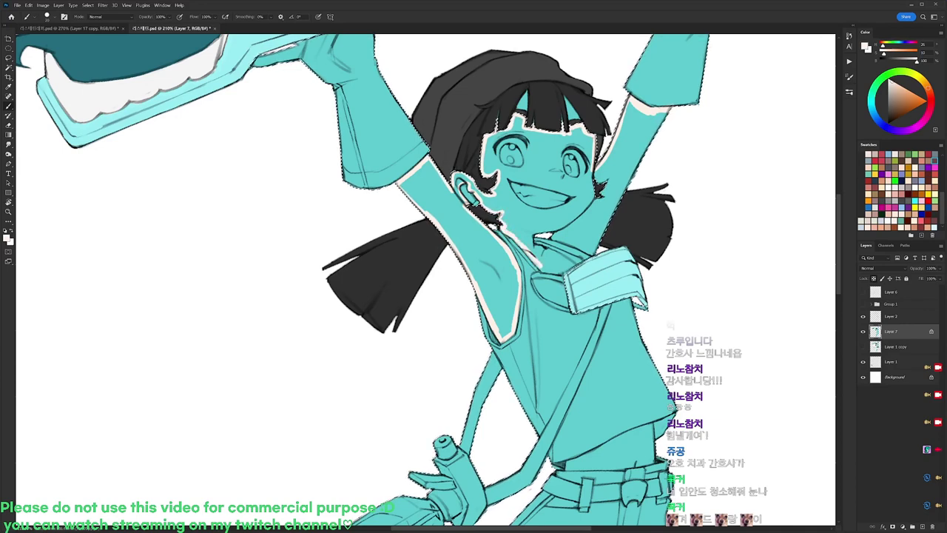
Complete the skin-tone border along the neckline and the far arm's shoulder edge.
{"action": "key", "text": "r"}
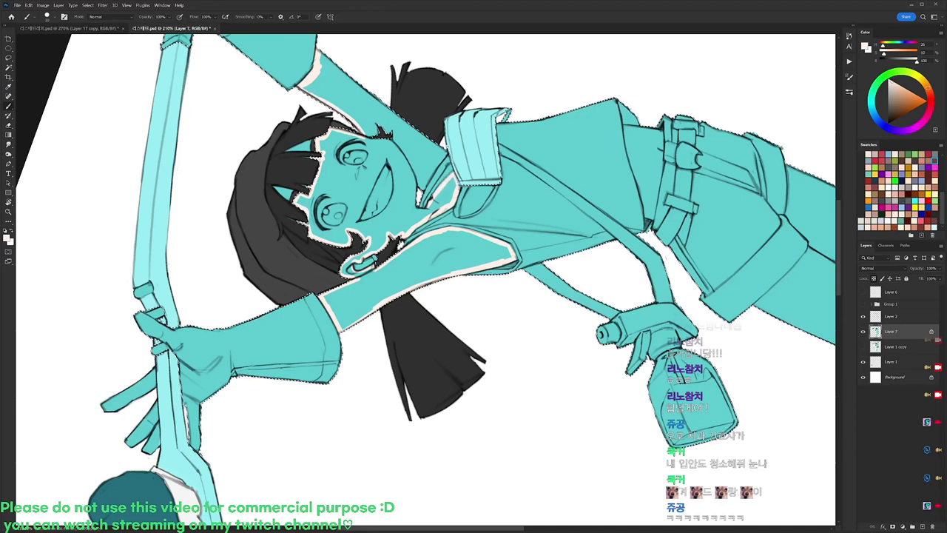
{"action": "left_click_drag", "start_coordinate": [550, 162], "coordinate": [599, 176]}
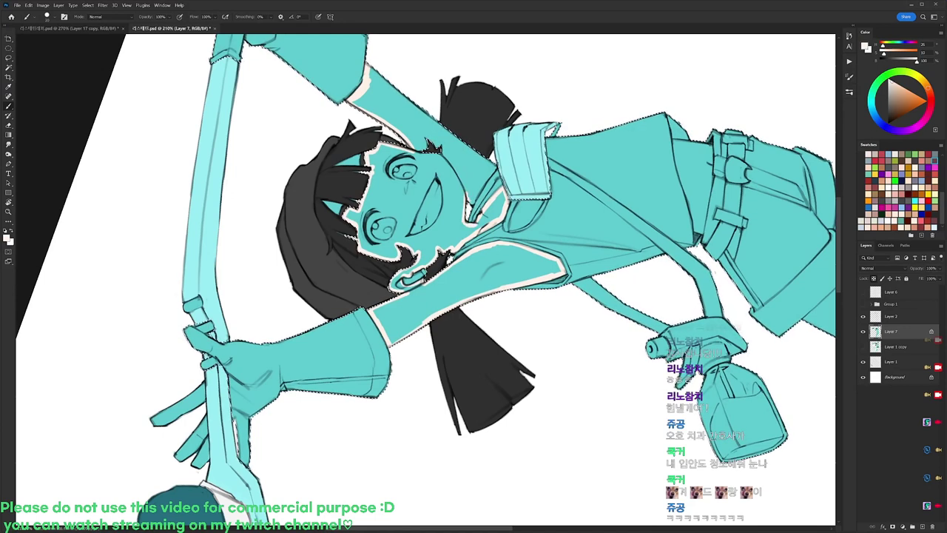
{"action": "key", "text": "r"}
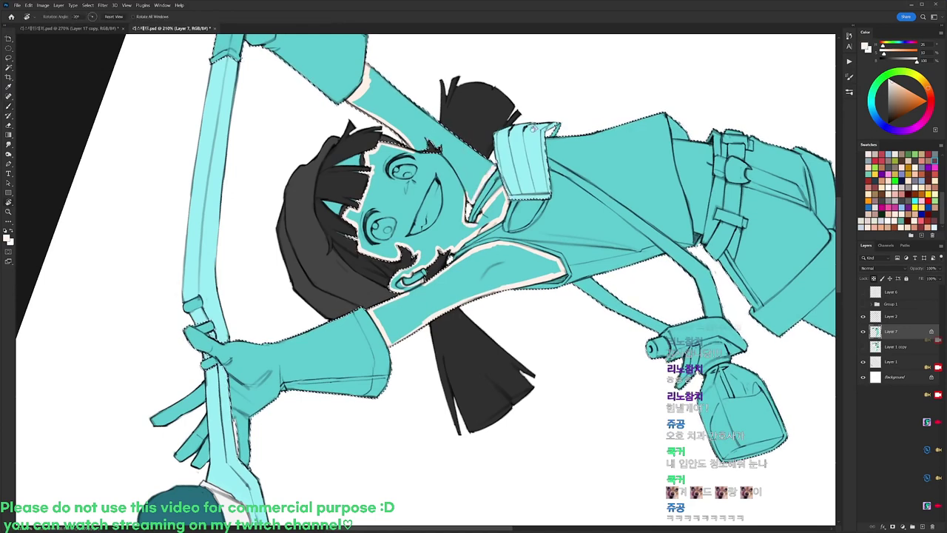
{"action": "left_click_drag", "start_coordinate": [599, 176], "coordinate": [624, 314]}
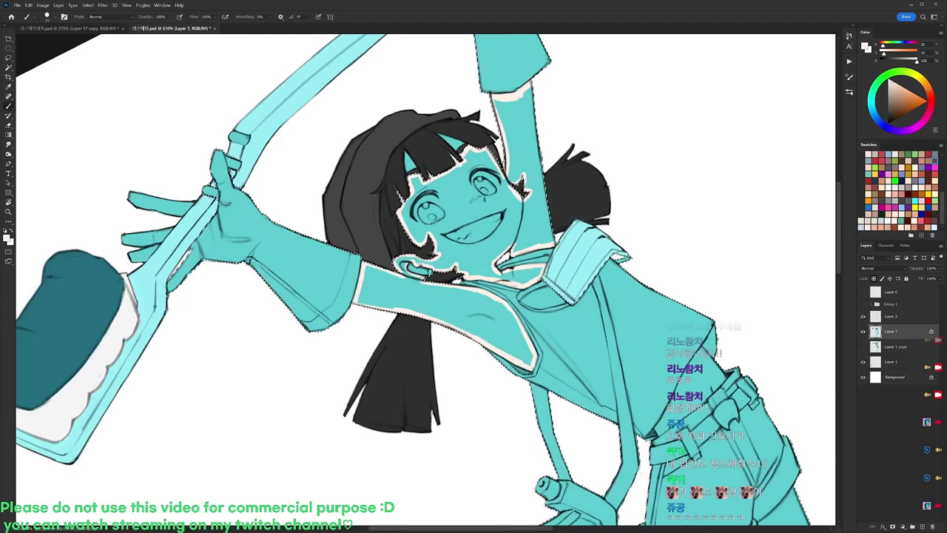
Fill the outlined face, neck and both upper arms with the pale skin tone.
{"action": "key", "text": "ctrl+d"}
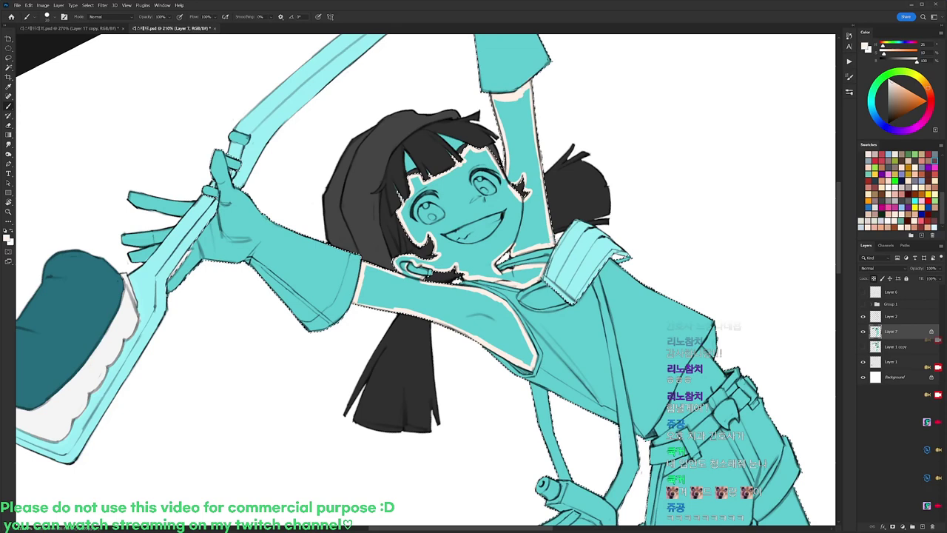
{"action": "key", "text": "w"}
{"action": "left_click", "coordinate": [521, 235]}
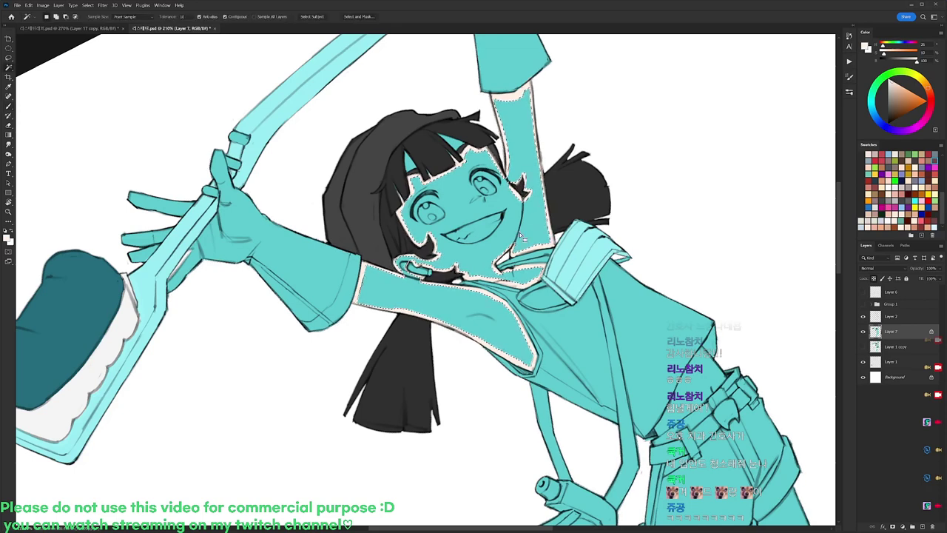
{"action": "key", "text": "Delete"}
{"action": "key", "text": "ctrl+d"}
Fill the teal forehead gaps between the bangs with the pale skin tone.
{"action": "scroll", "coordinate": [428, 206], "scroll_direction": "up", "scroll_amount": 4}
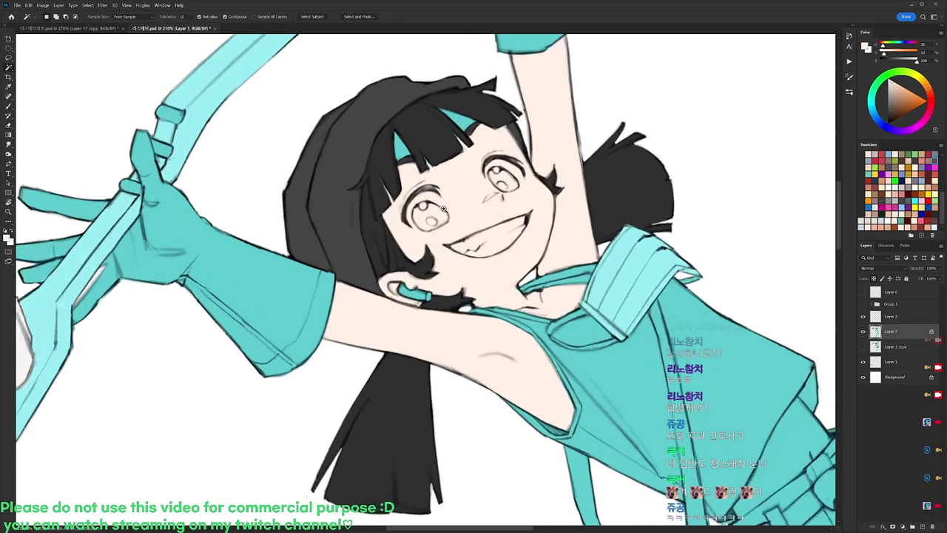
{"action": "key", "text": "b"}
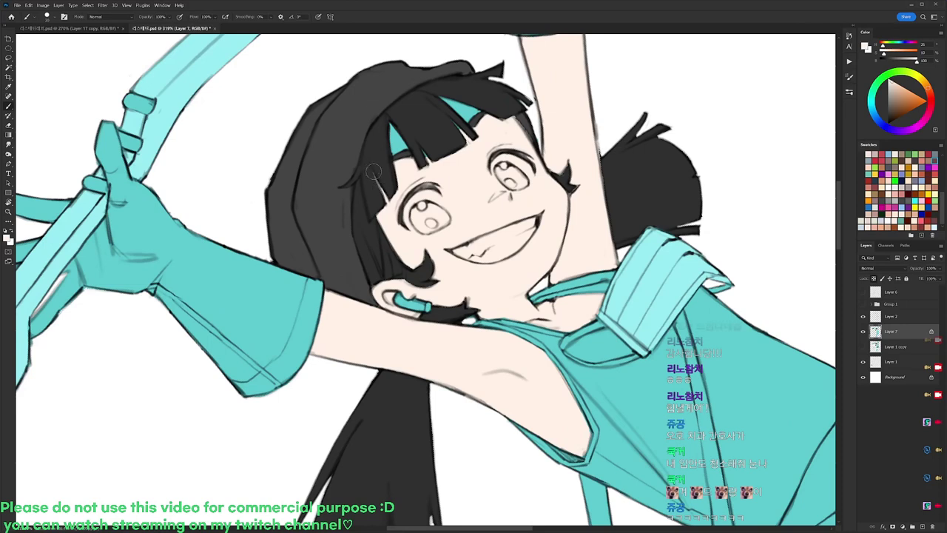
{"action": "key", "text": "w"}
{"action": "left_click", "coordinate": [396, 139]}
{"action": "key", "text": "Delete"}
{"action": "key", "text": "b"}
Sample the dark grays of the hair and touch up the hair edge beside the face.
{"action": "key", "text": "r"}
{"action": "mouse_move", "coordinate": [449, 156]}
{"action": "left_mouse_down"}
{"action": "mouse_move", "coordinate": [527, 158]}
{"action": "mouse_move", "coordinate": [545, 169]}
{"action": "mouse_move", "coordinate": [558, 162]}
{"action": "mouse_move", "coordinate": [544, 145]}
{"action": "mouse_move", "coordinate": [560, 163]}
{"action": "left_mouse_up"}
{"action": "left_click", "coordinate": [547, 139], "text": "alt"}
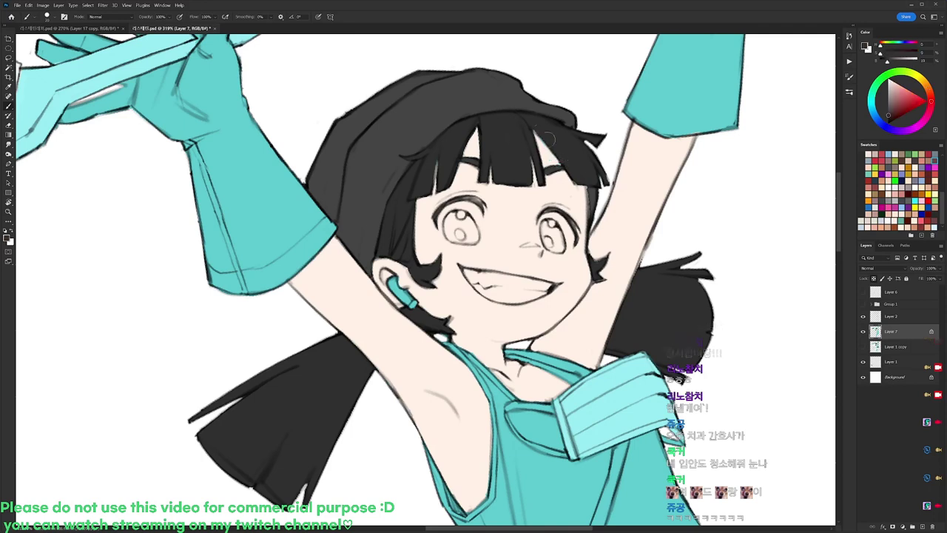
{"action": "left_click", "coordinate": [565, 160], "text": "alt"}
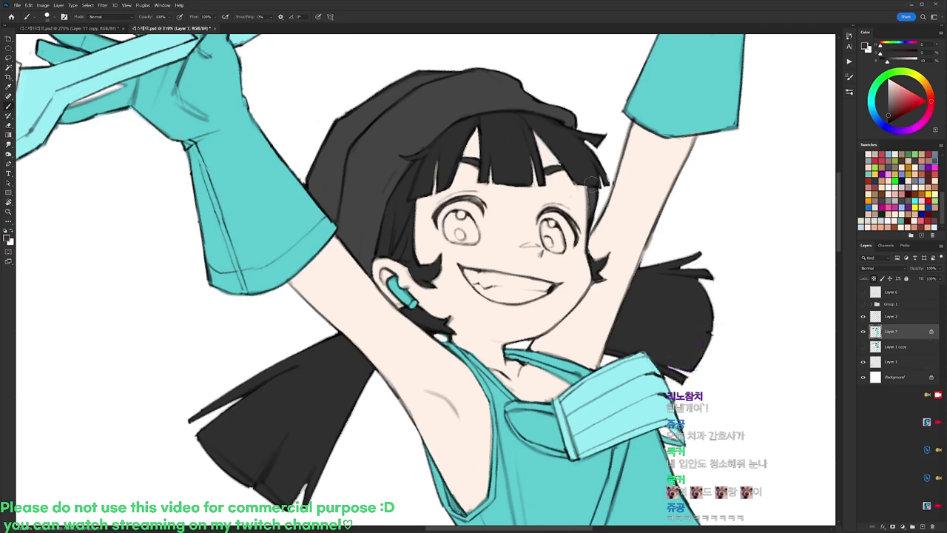
{"action": "left_click", "coordinate": [594, 193], "text": "alt"}
Select the earbud in the ear and fill it with off-white.
{"action": "scroll", "coordinate": [596, 189], "scroll_direction": "down", "scroll_amount": 3}
{"action": "key", "text": "w"}
{"action": "left_click_drag", "start_coordinate": [547, 247], "coordinate": [546, 199]}
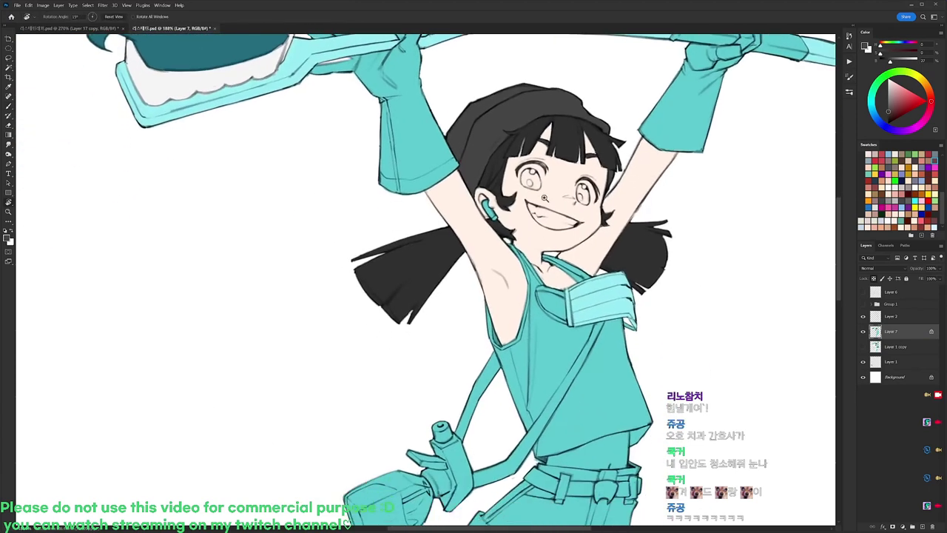
{"action": "scroll", "coordinate": [491, 213], "scroll_direction": "up", "scroll_amount": 1}
{"action": "left_click", "coordinate": [487, 209]}
{"action": "key", "text": "b"}
{"action": "key", "text": "alt+BackSpace"}
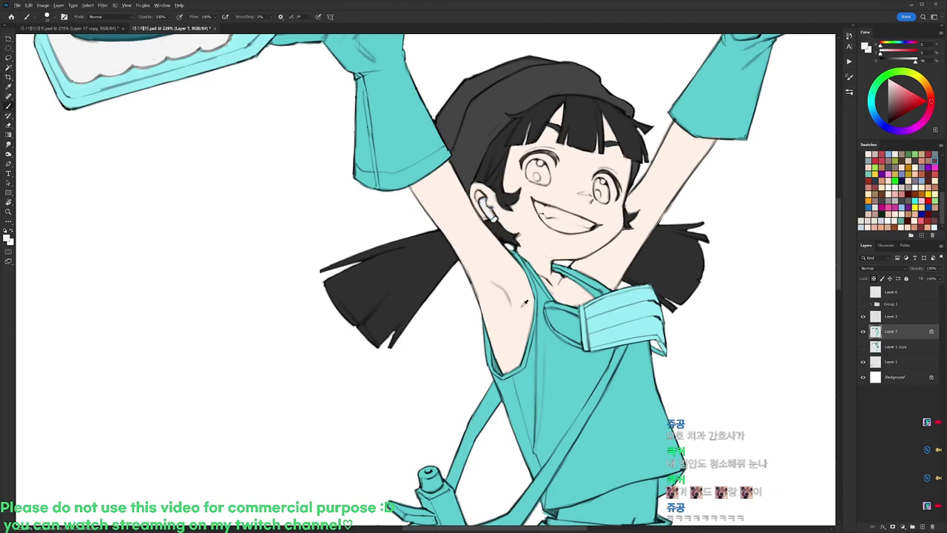
Select the teal clothing base and outline the tank top's straps, armhole and jacket-side edge in light gray.
{"action": "left_click_drag", "start_coordinate": [541, 254], "coordinate": [500, 149]}
{"action": "key", "text": "w"}
{"action": "left_click", "coordinate": [511, 281]}
{"action": "key", "text": "b"}
{"action": "left_click_drag", "start_coordinate": [443, 221], "coordinate": [489, 368]}
{"action": "left_click_drag", "start_coordinate": [511, 339], "coordinate": [568, 253]}
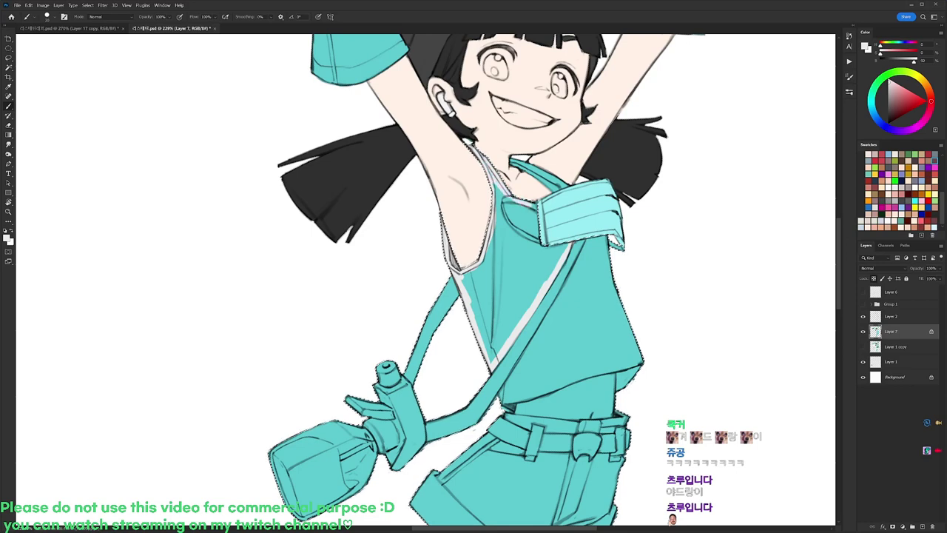
Fill the tank top's front with light gray and touch up the hair tip below the ear with the hair color.
{"action": "key", "text": "ctrl+d"}
{"action": "key", "text": "w"}
{"action": "left_click", "coordinate": [532, 267]}
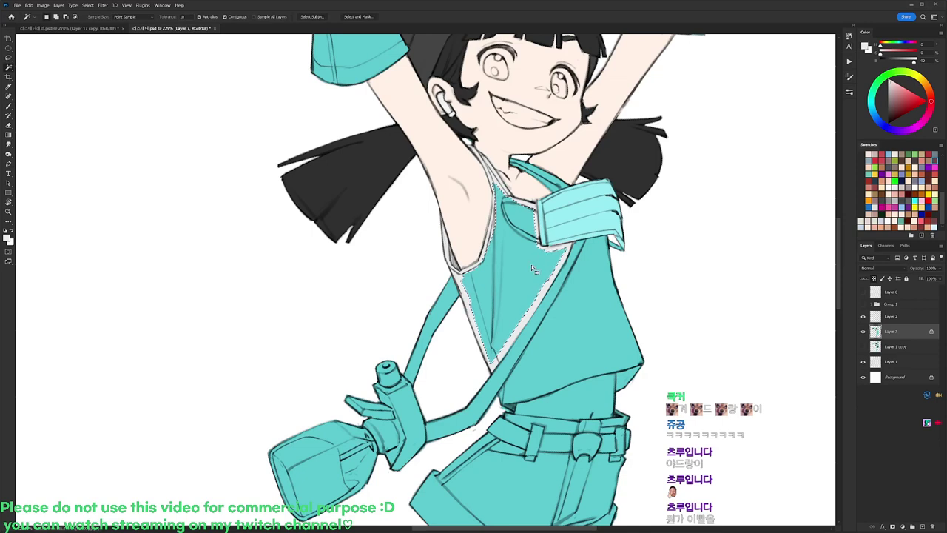
{"action": "key", "text": "alt+BackSpace"}
{"action": "key", "text": "b"}
{"action": "left_click", "coordinate": [466, 134], "text": "alt"}
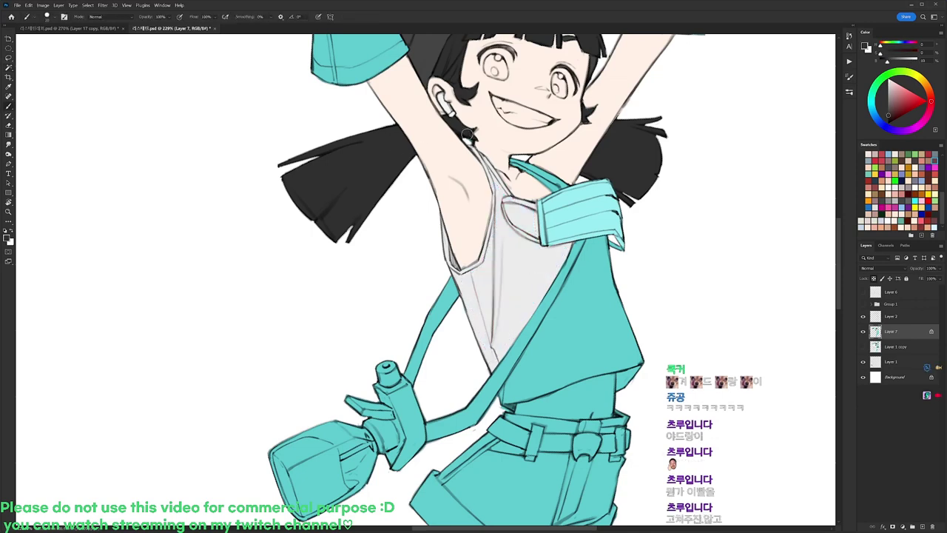
{"action": "left_click_drag", "start_coordinate": [469, 136], "coordinate": [473, 140]}
Select the small area beside the neck strap and touch up the tank top's neckline in light gray.
{"action": "left_click_drag", "start_coordinate": [654, 133], "coordinate": [628, 127]}
{"action": "key", "text": "w"}
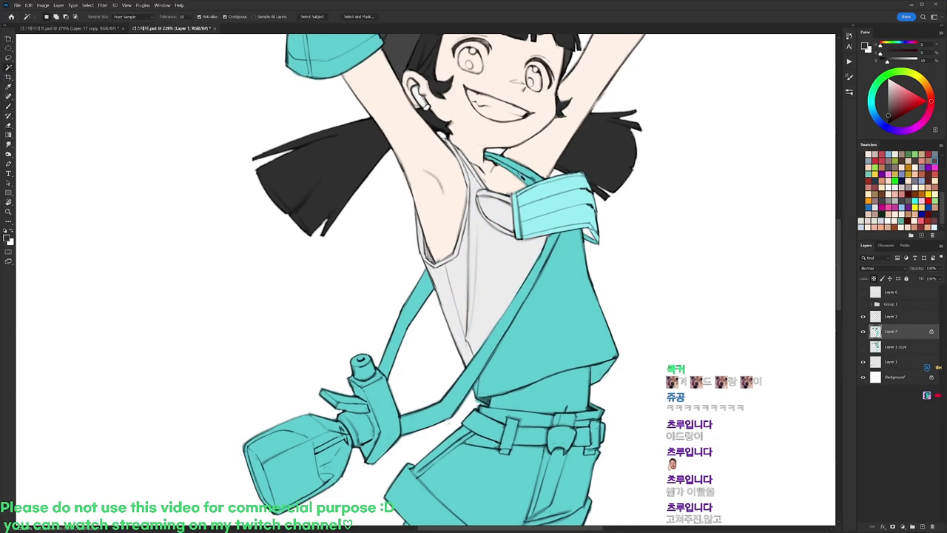
{"action": "key", "text": "x"}
{"action": "key", "text": "b"}
{"action": "key", "text": "w"}
{"action": "left_click", "coordinate": [495, 159]}
{"action": "key", "text": "b"}
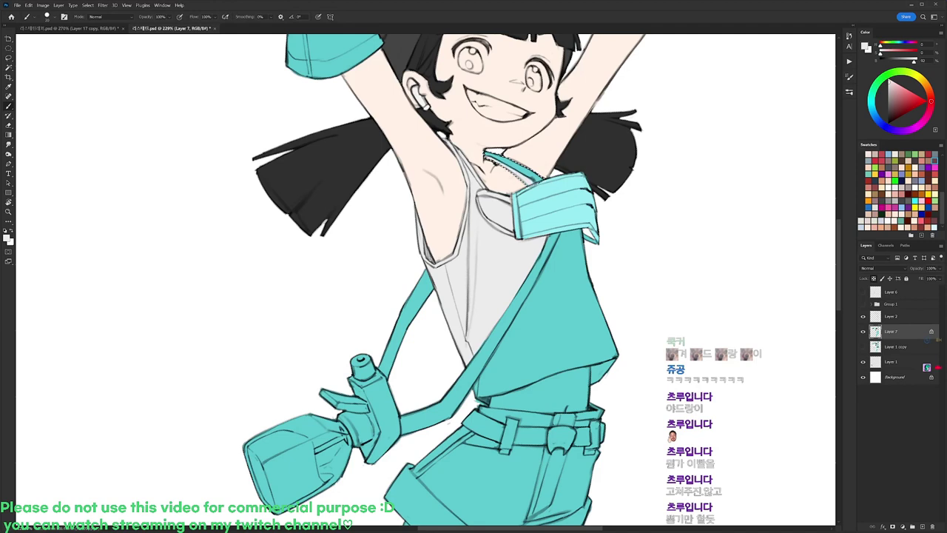
{"action": "key", "text": "w"}
{"action": "left_click", "coordinate": [562, 281]}
{"action": "key", "text": "b"}
{"action": "key", "text": "r"}
{"action": "mouse_move", "coordinate": [593, 253]}
{"action": "left_mouse_down"}
{"action": "mouse_move", "coordinate": [574, 176]}
{"action": "mouse_move", "coordinate": [560, 163]}
{"action": "left_mouse_up"}
Select the tank top, toothbrush bristles and earbud and raise their lightness to +24 with Hue/Saturation.
{"action": "key", "text": "w"}
{"action": "left_click", "coordinate": [501, 240]}
{"action": "left_click_drag", "start_coordinate": [431, 247], "coordinate": [577, 329]}
{"action": "left_click", "coordinate": [141, 195], "text": "shift"}
{"action": "left_click_drag", "start_coordinate": [606, 231], "coordinate": [575, 245]}
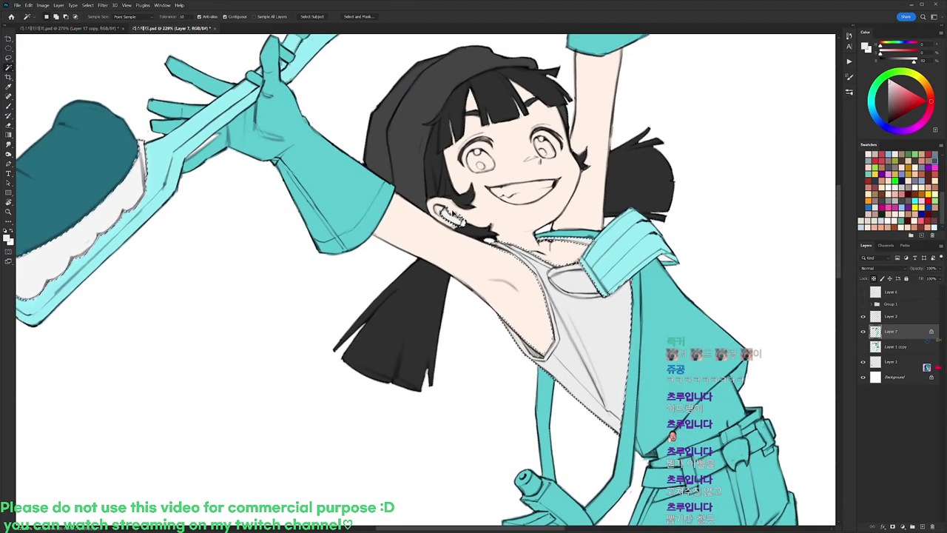
{"action": "key", "text": "ctrl+u"}
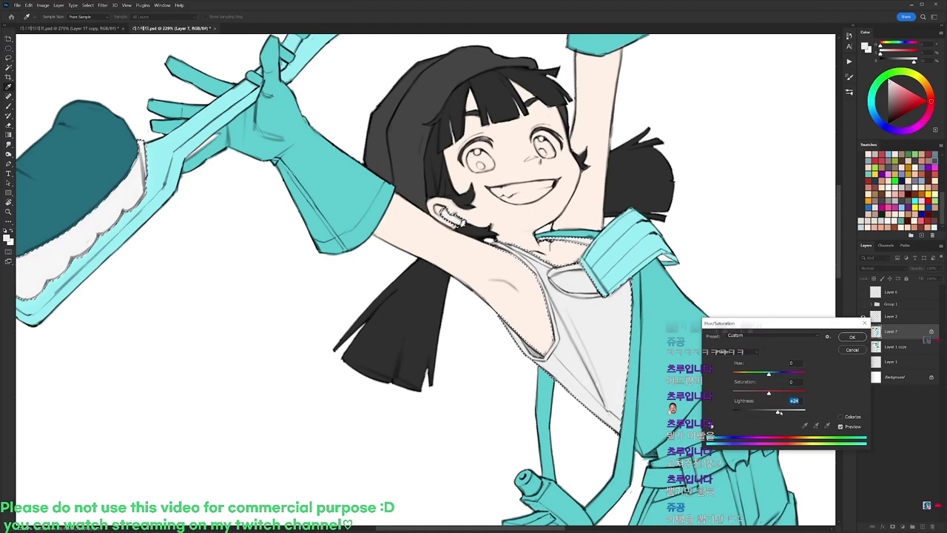
{"action": "key", "text": "Return"}
{"action": "key", "text": "ctrl+d"}
Sample the tank top's light gray, select the teal clothing and paint along the outer side of the shoulder strap.
{"action": "key", "text": "b"}
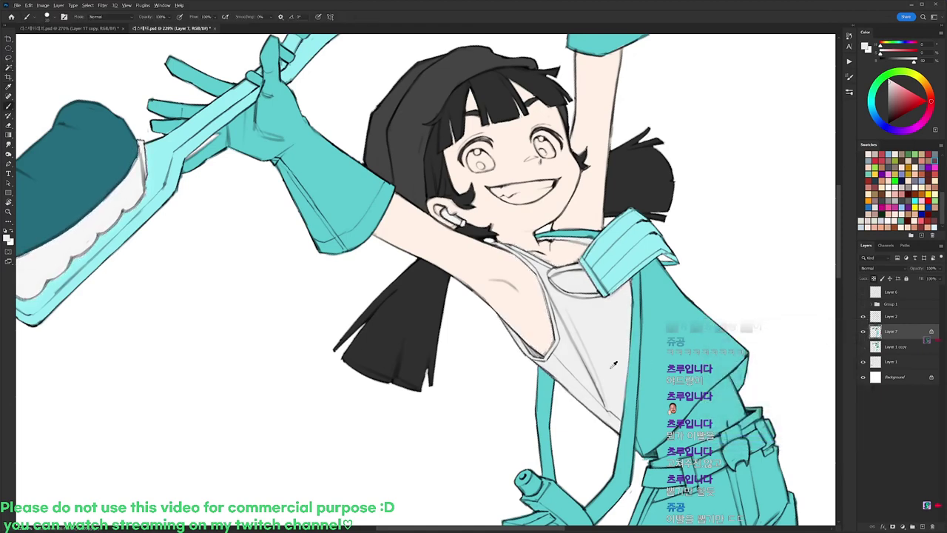
{"action": "left_click_drag", "start_coordinate": [690, 337], "coordinate": [667, 328]}
{"action": "left_click", "coordinate": [602, 257], "text": "alt"}
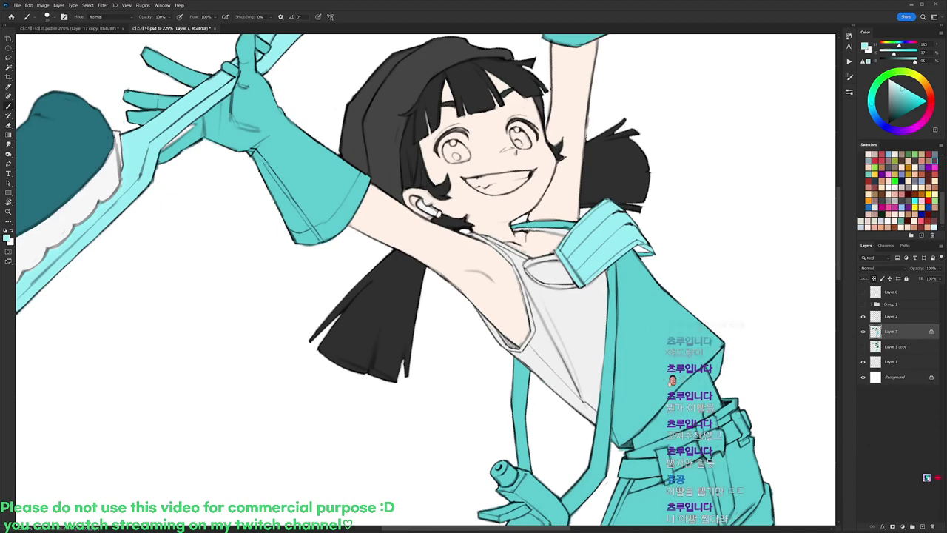
{"action": "left_click", "coordinate": [597, 305], "text": "alt"}
{"action": "left_click", "coordinate": [613, 274], "text": "alt"}
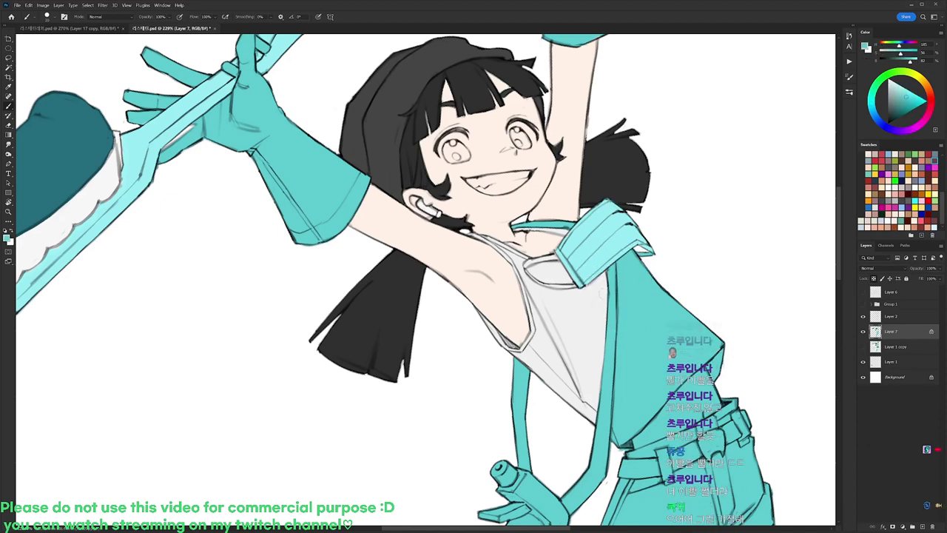
{"action": "left_click", "coordinate": [618, 298]}
{"action": "key", "text": "b"}
{"action": "mouse_move", "coordinate": [619, 260]}
{"action": "left_mouse_down"}
{"action": "mouse_move", "coordinate": [621, 309]}
{"action": "mouse_move", "coordinate": [630, 255]}
{"action": "left_mouse_up"}
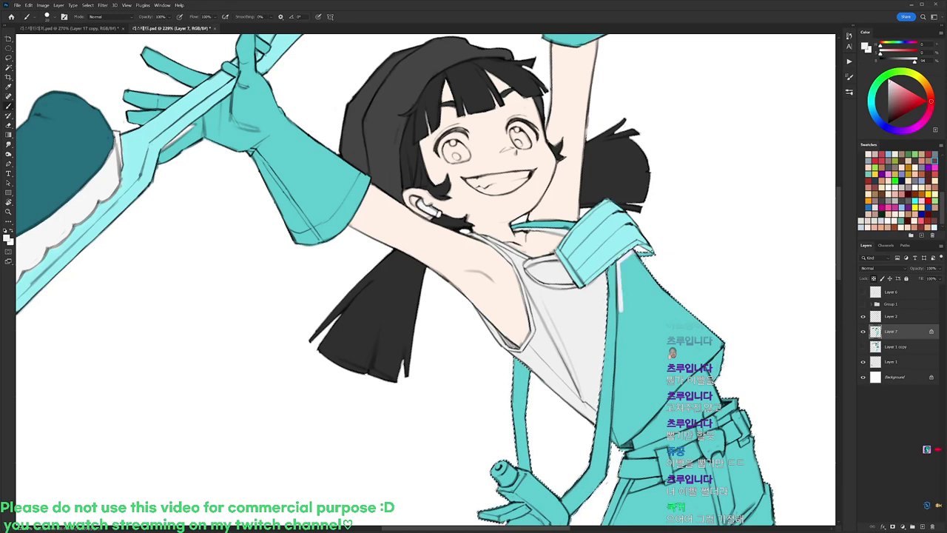
{"action": "mouse_move", "coordinate": [622, 363]}
{"action": "left_mouse_down"}
{"action": "mouse_move", "coordinate": [596, 322]}
{"action": "mouse_move", "coordinate": [594, 261]}
{"action": "mouse_move", "coordinate": [593, 342]}
{"action": "left_mouse_up"}
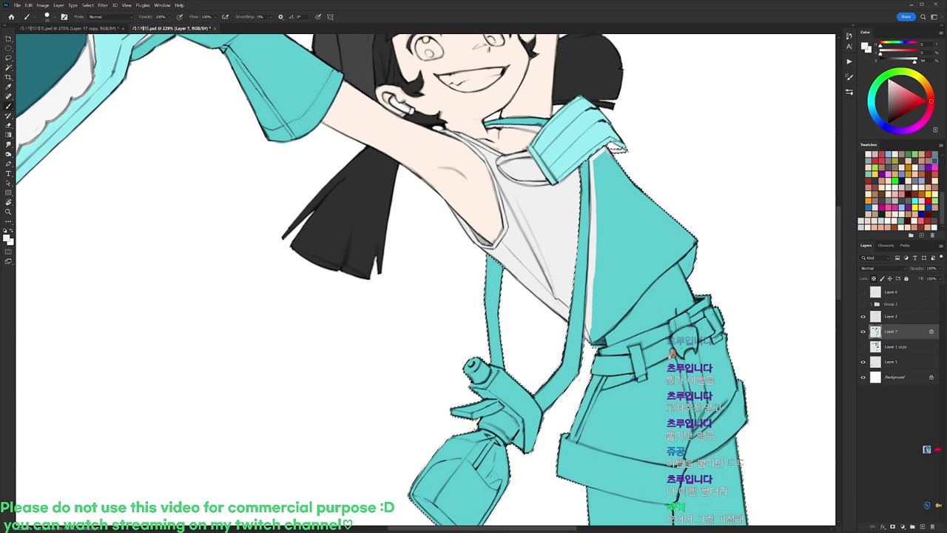
Outline the outer edge and hem of the tank top beyond the strap in light gray and fill the enclosed teal area.
{"action": "key", "text": "ctrl+d"}
{"action": "key", "text": "e"}
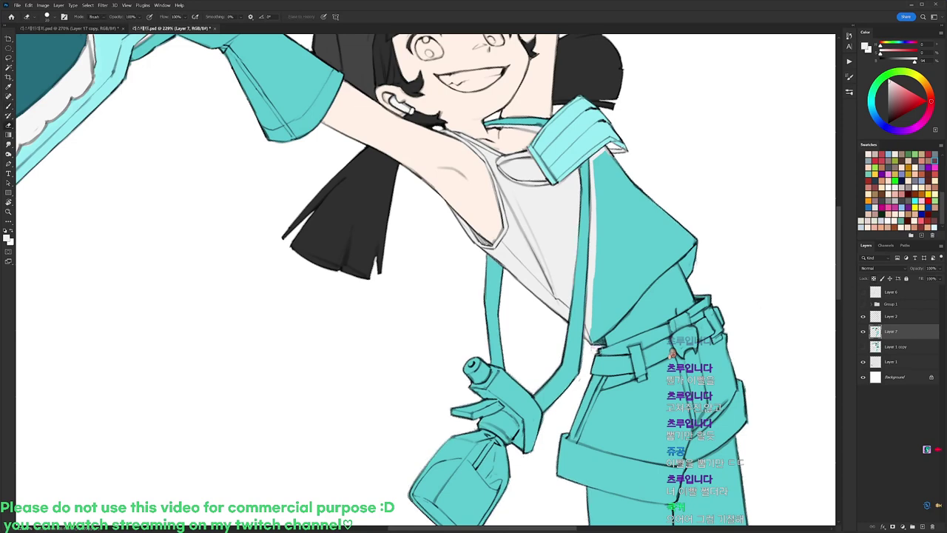
{"action": "key", "text": "b"}
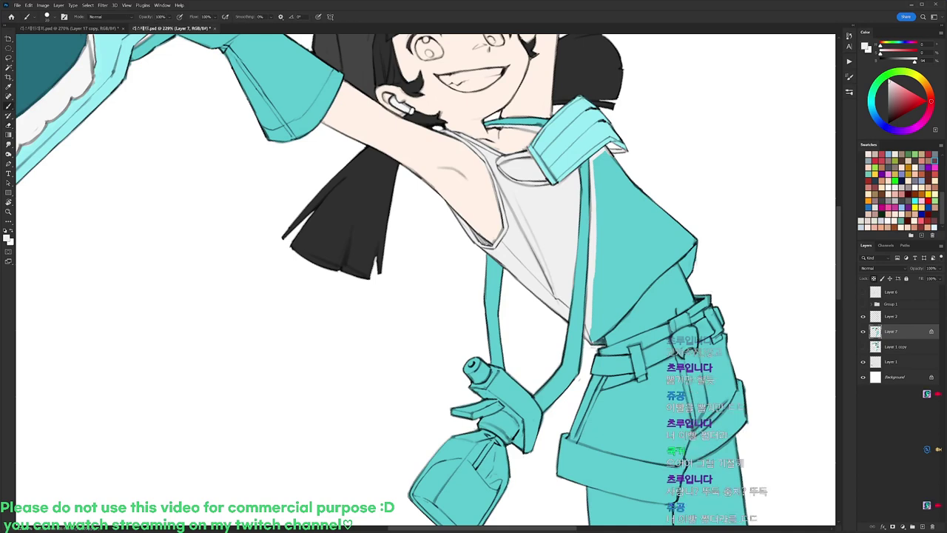
{"action": "left_click_drag", "start_coordinate": [608, 155], "coordinate": [696, 241]}
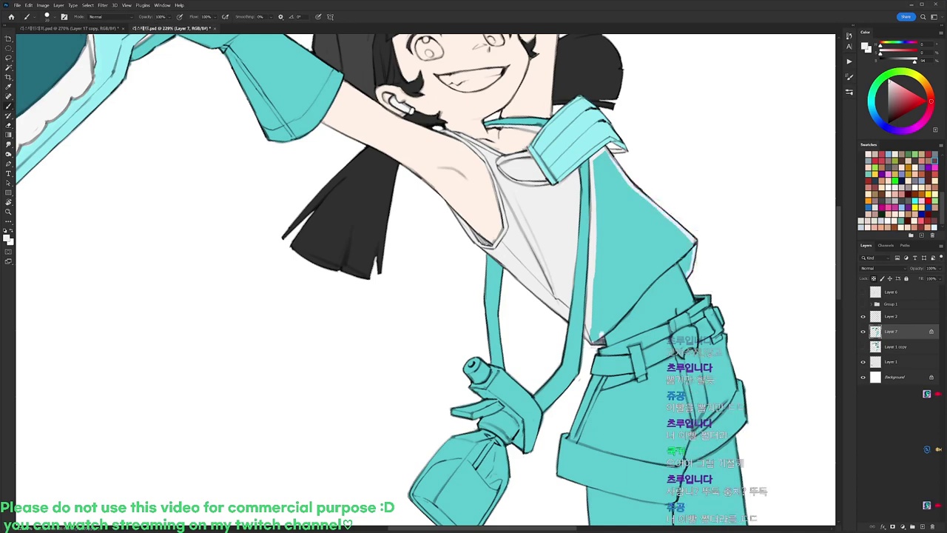
{"action": "left_click_drag", "start_coordinate": [600, 333], "coordinate": [676, 259]}
{"action": "key", "text": "w"}
{"action": "left_click", "coordinate": [666, 241]}
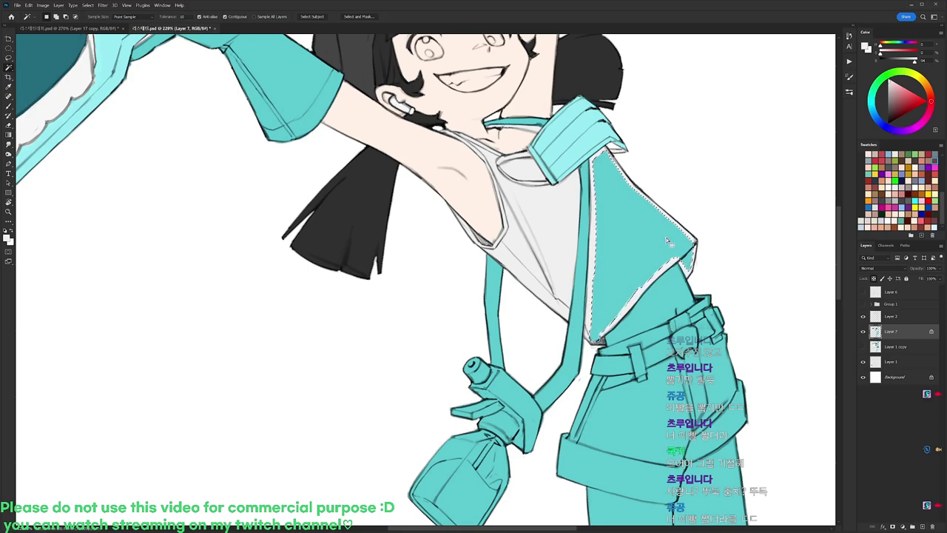
{"action": "key", "text": "Delete"}
{"action": "key", "text": "ctrl+d"}
Sample the skin color and outline the bare midriff along the belt, waist side and tank top hem.
{"action": "key", "text": "r"}
{"action": "left_click_drag", "start_coordinate": [665, 141], "coordinate": [634, 87]}
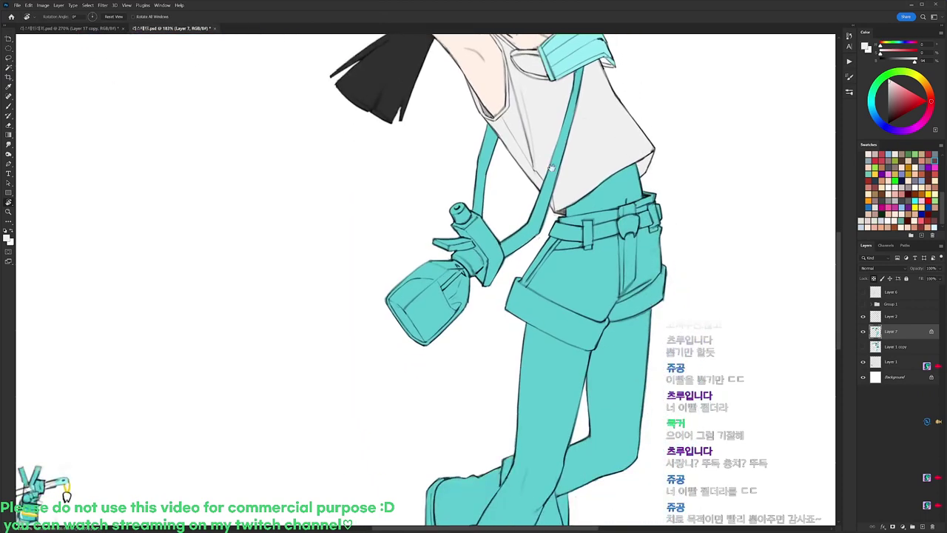
{"action": "left_click_drag", "start_coordinate": [552, 167], "coordinate": [553, 198]}
{"action": "key", "text": "b"}
{"action": "left_click", "coordinate": [499, 113], "text": "alt"}
{"action": "scroll", "coordinate": [520, 126], "scroll_direction": "down", "scroll_amount": 3}
{"action": "key", "text": "r"}
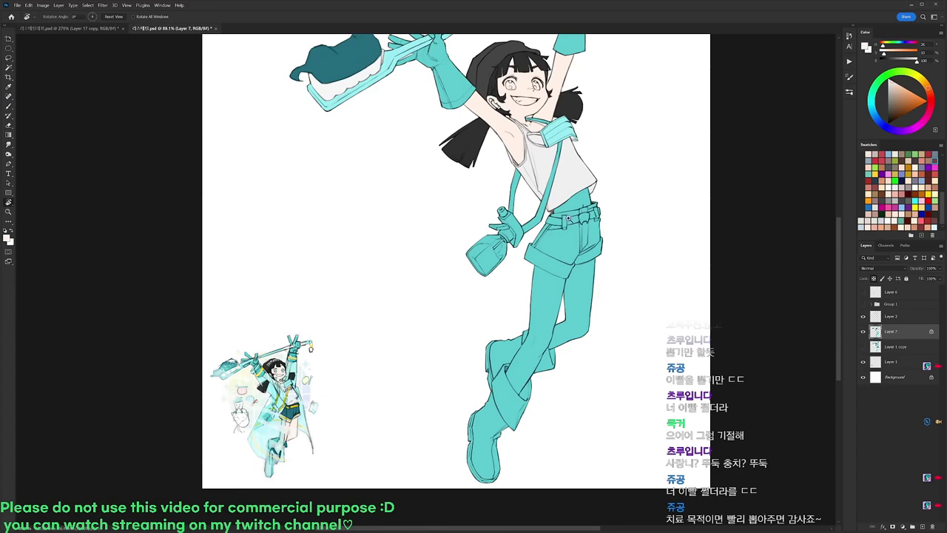
{"action": "scroll", "coordinate": [581, 231], "scroll_direction": "up", "scroll_amount": 5}
{"action": "scroll", "coordinate": [582, 235], "scroll_direction": "up", "scroll_amount": 5}
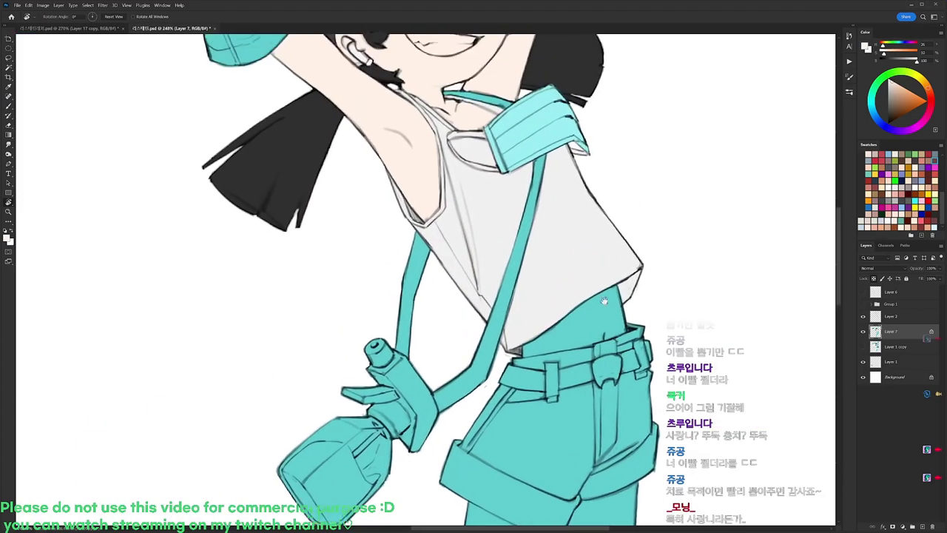
{"action": "left_click_drag", "start_coordinate": [591, 283], "coordinate": [584, 198]}
{"action": "left_click_drag", "start_coordinate": [595, 305], "coordinate": [586, 218]}
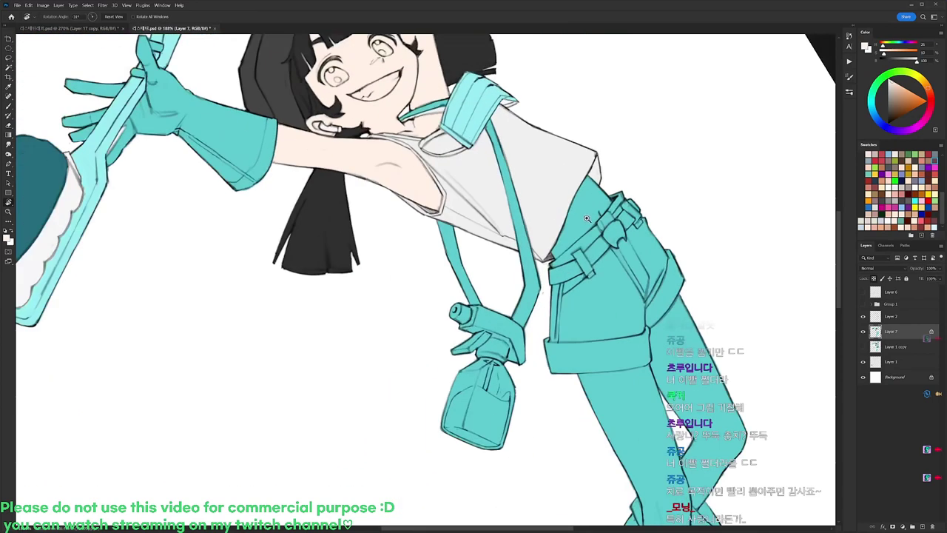
{"action": "scroll", "coordinate": [586, 219], "scroll_direction": "up", "scroll_amount": 2}
{"action": "left_click_drag", "start_coordinate": [543, 268], "coordinate": [606, 210]}
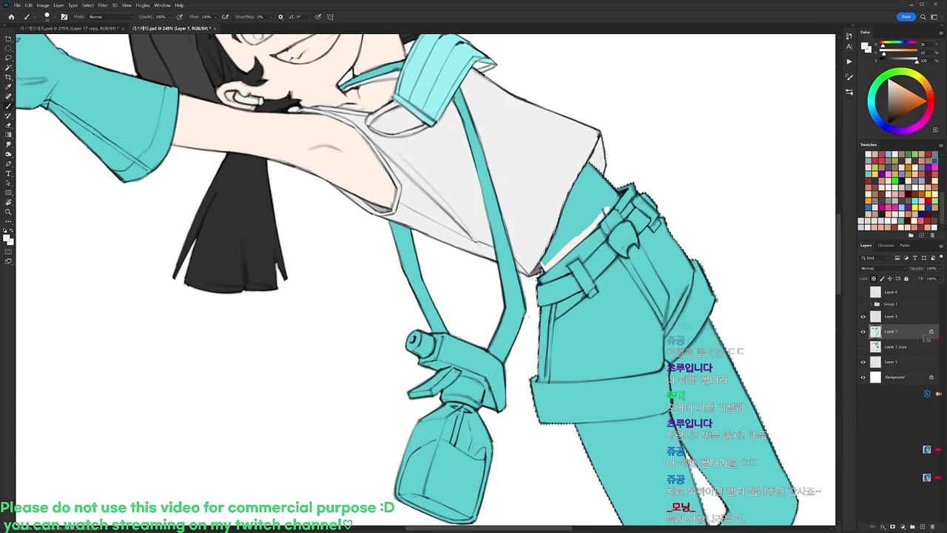
{"action": "left_click_drag", "start_coordinate": [589, 164], "coordinate": [612, 195]}
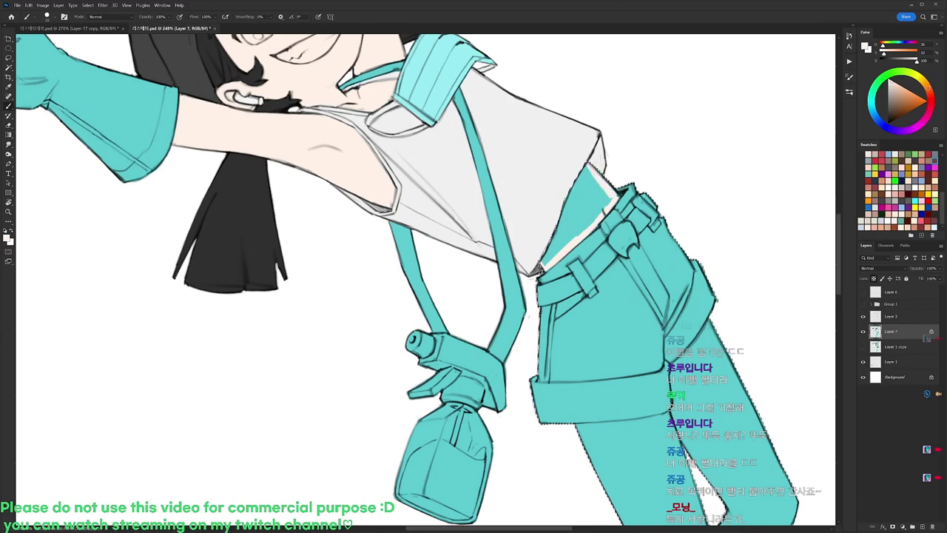
{"action": "left_click_drag", "start_coordinate": [586, 165], "coordinate": [544, 264]}
Select the remaining teal inside the midriff outline and fill it with the skin color.
{"action": "key", "text": "w"}
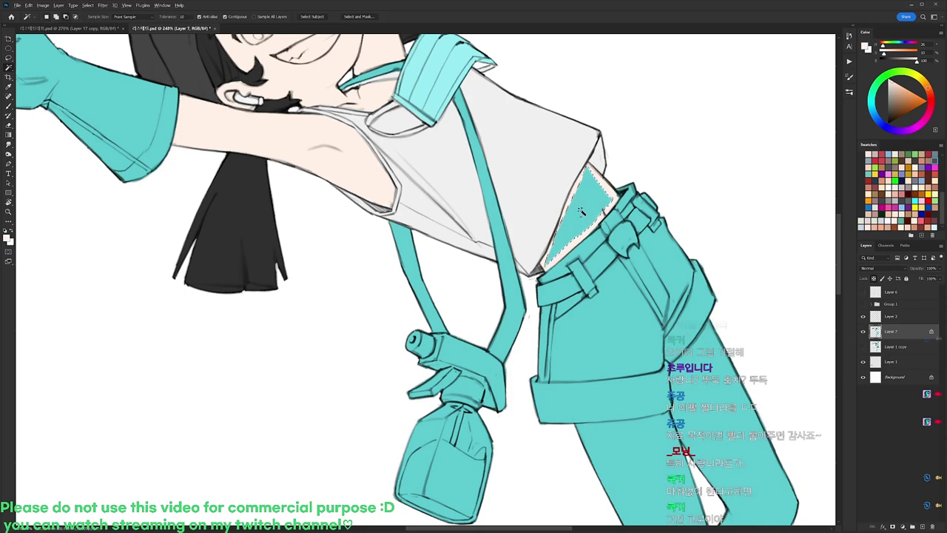
{"action": "key", "text": "Delete"}
{"action": "key", "text": "ctrl+d"}
Select the skin areas and raise their saturation to +44 with Hue/Saturation.
{"action": "left_click", "coordinate": [290, 137]}
{"action": "key", "text": "ctrl+u"}
{"action": "left_click_drag", "start_coordinate": [769, 392], "coordinate": [768, 412]}
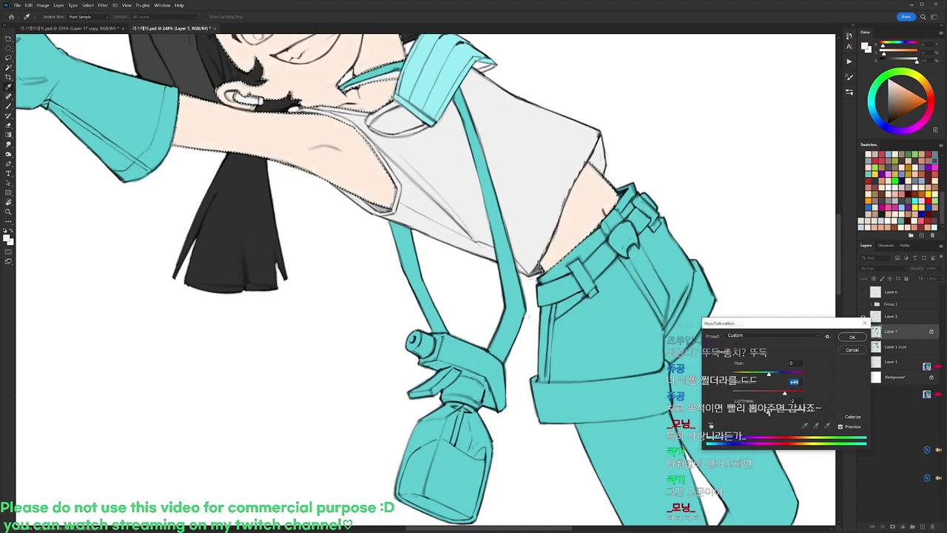
{"action": "key", "text": "Return"}
{"action": "key", "text": "ctrl+d"}
Outline the tops of both thighs below the shorts' cuffs in the skin color.
{"action": "key", "text": "b"}
{"action": "left_click_drag", "start_coordinate": [526, 314], "coordinate": [487, 238]}
{"action": "left_click_drag", "start_coordinate": [634, 288], "coordinate": [634, 327]}
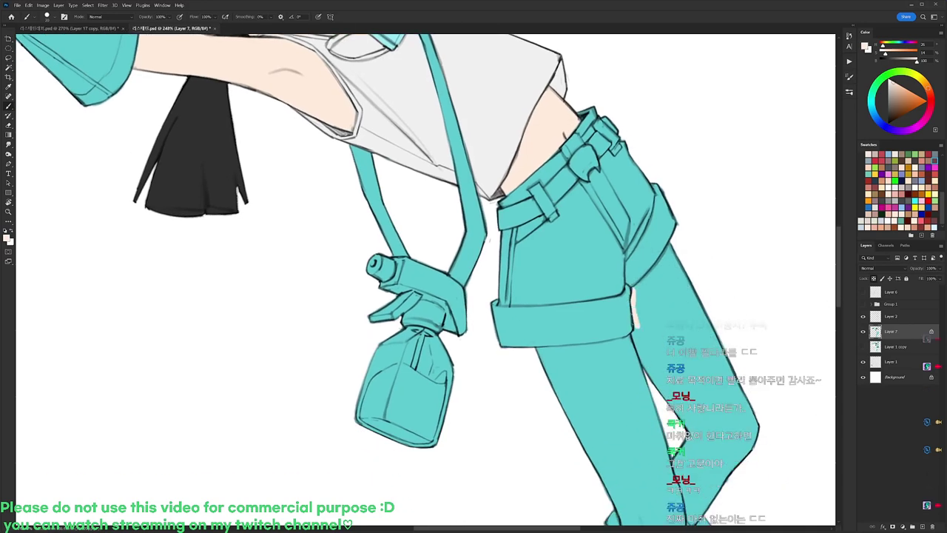
{"action": "mouse_move", "coordinate": [636, 287]}
{"action": "left_mouse_down"}
{"action": "mouse_move", "coordinate": [670, 242]}
{"action": "mouse_move", "coordinate": [645, 423]}
{"action": "left_mouse_up"}
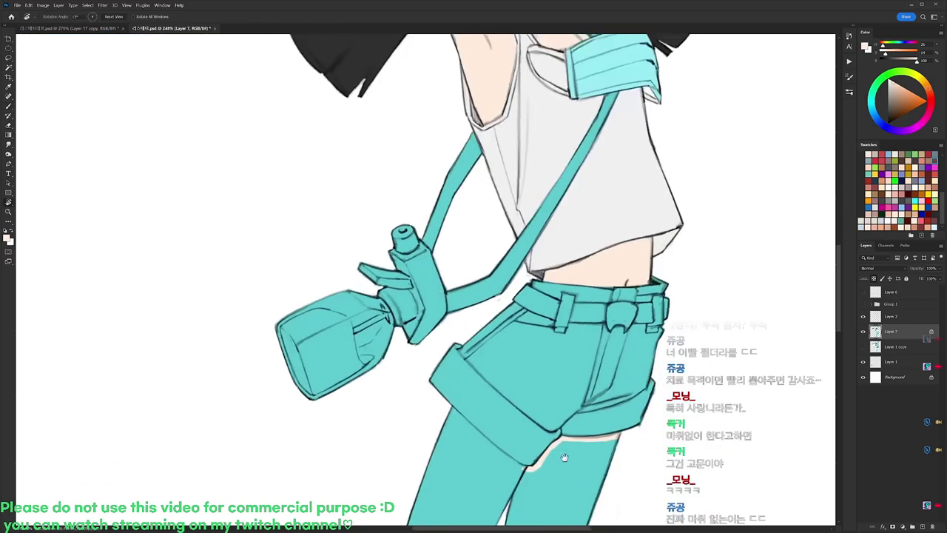
{"action": "left_click_drag", "start_coordinate": [564, 456], "coordinate": [487, 366]}
{"action": "mouse_move", "coordinate": [375, 325]}
{"action": "left_mouse_down"}
{"action": "mouse_move", "coordinate": [408, 362]}
{"action": "mouse_move", "coordinate": [446, 382]}
{"action": "left_mouse_up"}
Outline the front lower leg in the skin color along the knee, calf and boot opening.
{"action": "scroll", "coordinate": [473, 341], "scroll_direction": "down", "scroll_amount": 5}
{"action": "left_click_drag", "start_coordinate": [511, 349], "coordinate": [535, 167]}
{"action": "scroll", "coordinate": [421, 307], "scroll_direction": "up", "scroll_amount": 4}
{"action": "left_click_drag", "start_coordinate": [318, 342], "coordinate": [333, 395]}
{"action": "mouse_move", "coordinate": [318, 343]}
{"action": "left_mouse_down"}
{"action": "mouse_move", "coordinate": [389, 281]}
{"action": "mouse_move", "coordinate": [415, 222]}
{"action": "left_mouse_up"}
{"action": "key", "text": "r"}
{"action": "left_click_drag", "start_coordinate": [542, 224], "coordinate": [486, 165]}
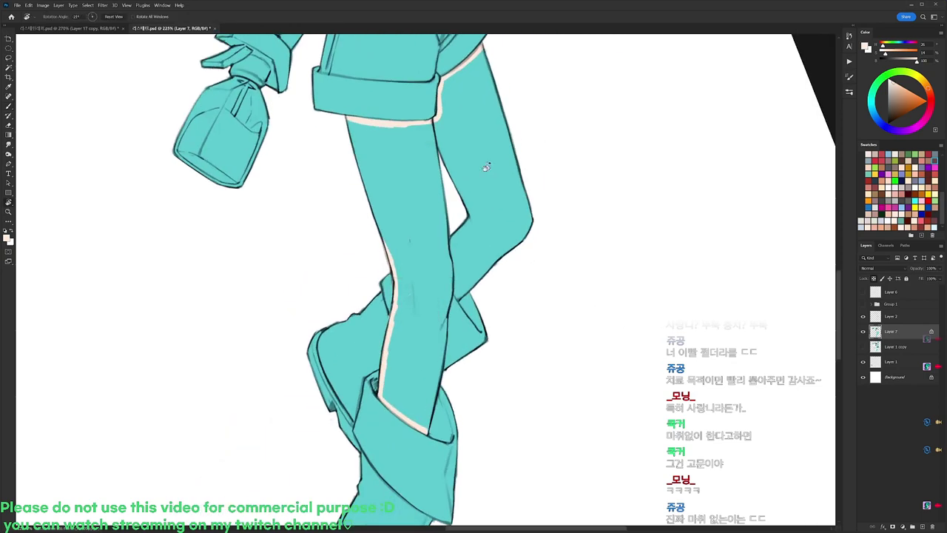
{"action": "left_click_drag", "start_coordinate": [452, 286], "coordinate": [426, 422]}
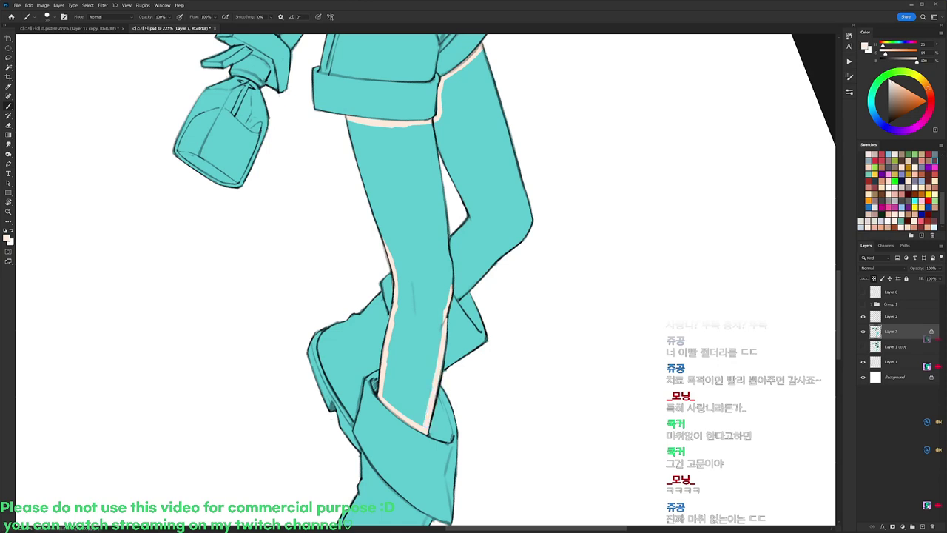
Select the teal inside both leg outlines and fill it with the skin color.
{"action": "key", "text": "w"}
{"action": "left_click", "coordinate": [494, 187]}
{"action": "key", "text": "ctrl+d"}
{"action": "left_click", "coordinate": [481, 162]}
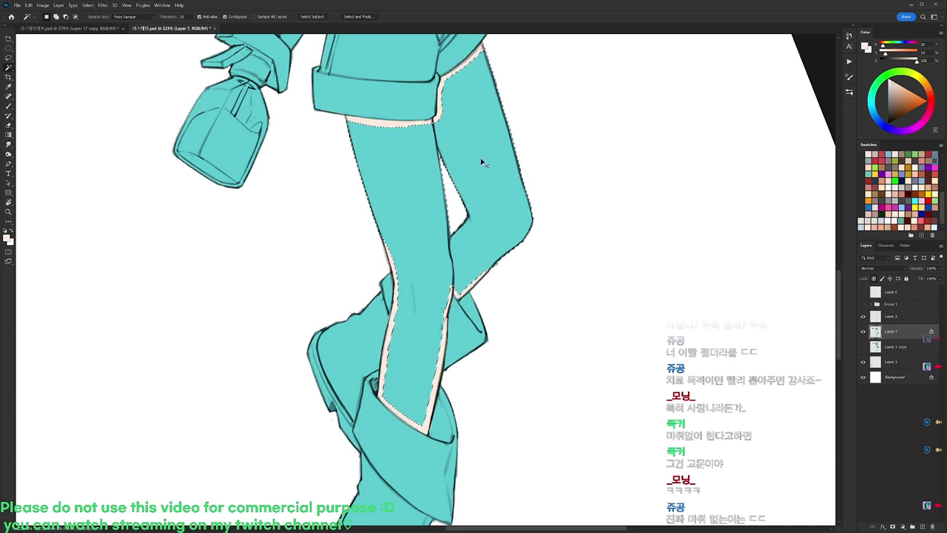
{"action": "key", "text": "alt+BackSpace"}
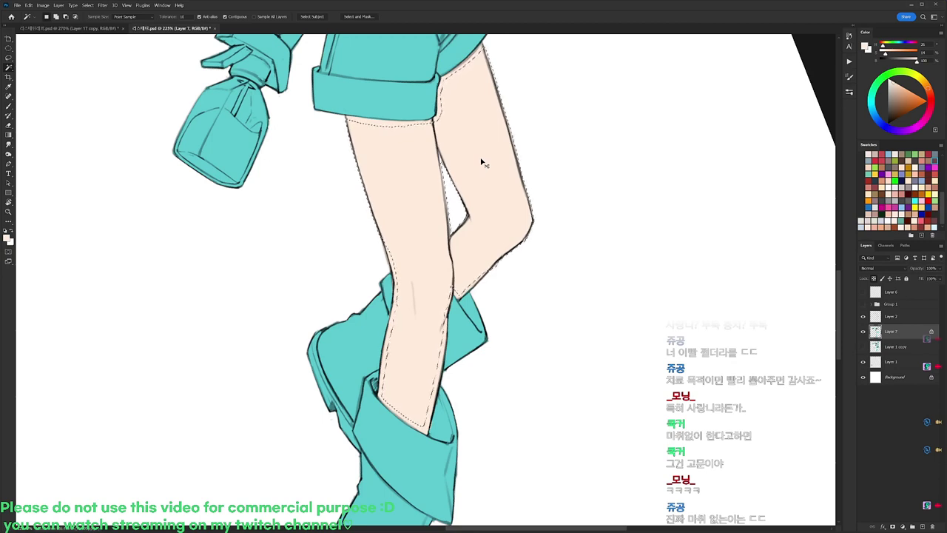
{"action": "key", "text": "ctrl+d"}
Unlock the transparent pixels of Layer 7 and erase the teal along the spray bottle's outer side.
{"action": "scroll", "coordinate": [573, 174], "scroll_direction": "down", "scroll_amount": 3}
{"action": "key", "text": "r"}
{"action": "left_click_drag", "start_coordinate": [570, 171], "coordinate": [578, 183]}
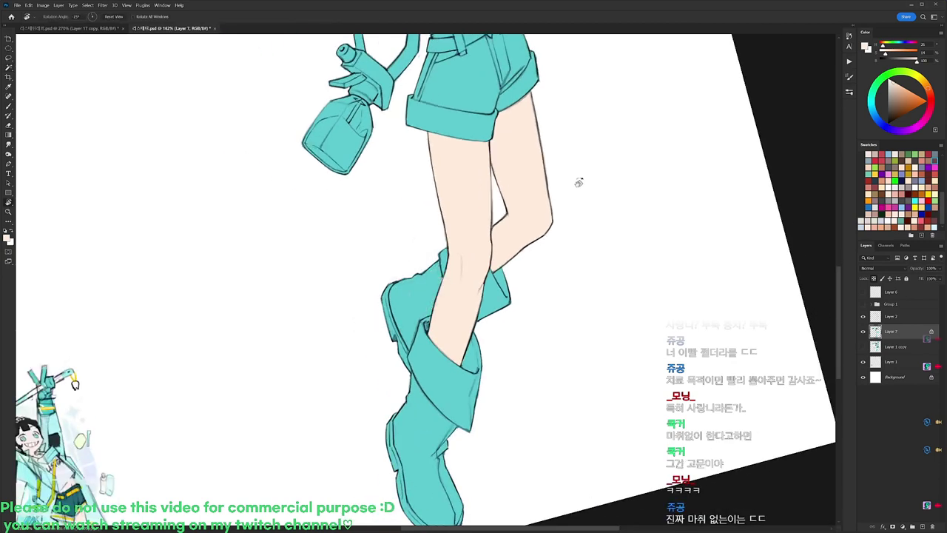
{"action": "scroll", "coordinate": [323, 109], "scroll_direction": "up", "scroll_amount": 5}
{"action": "left_click_drag", "start_coordinate": [363, 130], "coordinate": [414, 168]}
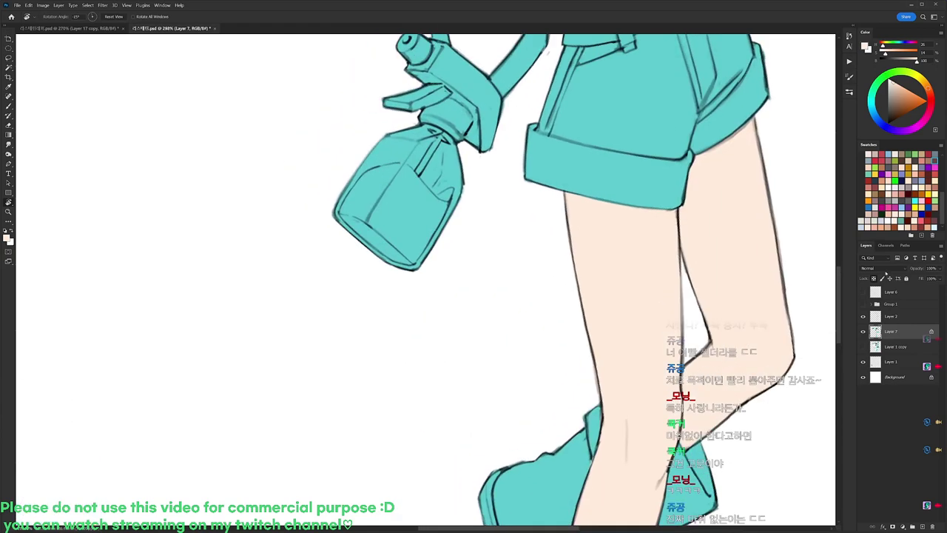
{"action": "key", "text": "e"}
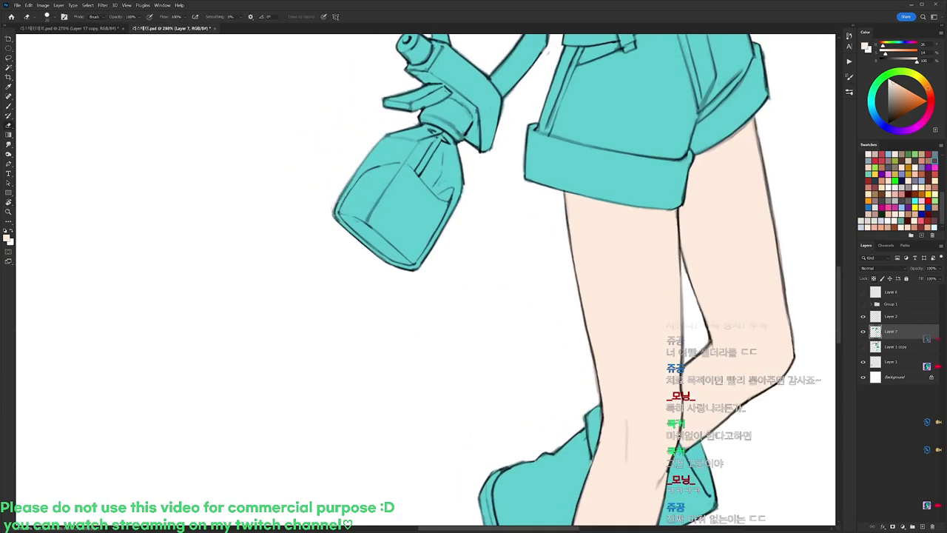
{"action": "mouse_move", "coordinate": [340, 200]}
{"action": "left_mouse_down"}
{"action": "mouse_move", "coordinate": [361, 171]}
{"action": "mouse_move", "coordinate": [307, 238]}
{"action": "mouse_move", "coordinate": [300, 262]}
{"action": "left_mouse_up"}
{"action": "key", "text": "r"}
{"action": "key", "text": "e"}
{"action": "left_click_drag", "start_coordinate": [307, 220], "coordinate": [311, 254]}
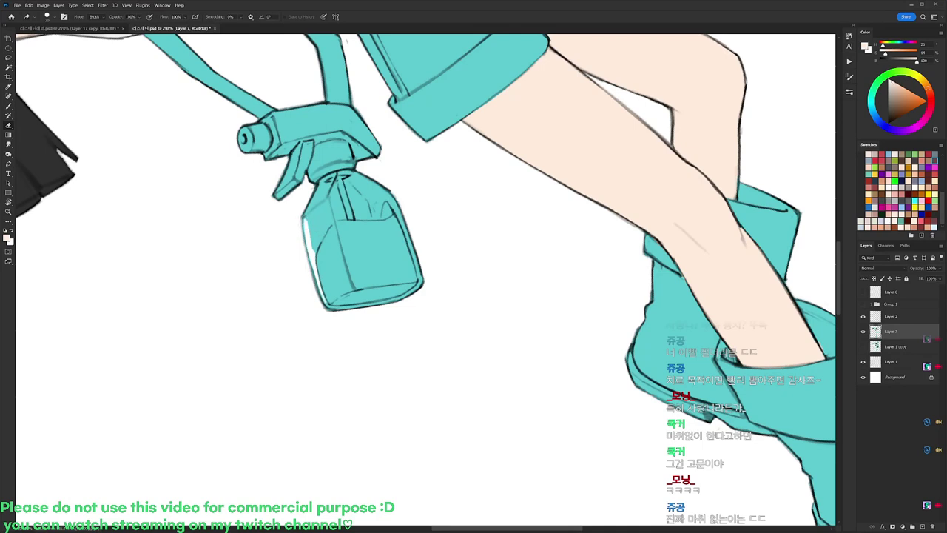
Erase the teal from the empty part of the spray bottle above the liquid, up to the inner tube.
{"action": "left_click_drag", "start_coordinate": [309, 209], "coordinate": [321, 188]}
{"action": "key", "text": "ctrl+z"}
{"action": "left_click_drag", "start_coordinate": [332, 182], "coordinate": [342, 208]}
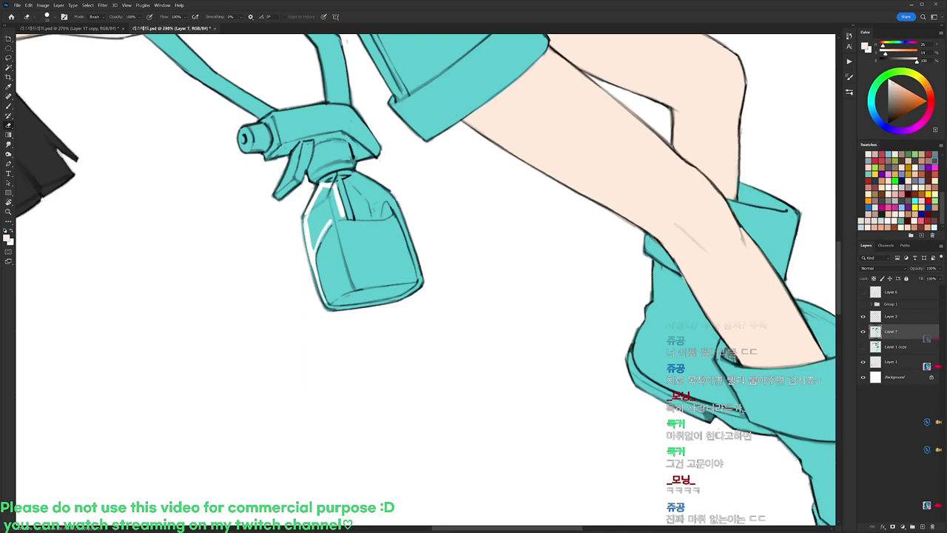
{"action": "key", "text": "ctrl+z"}
{"action": "key", "text": "ctrl+shift+z"}
{"action": "mouse_move", "coordinate": [313, 246]}
{"action": "left_mouse_down"}
{"action": "mouse_move", "coordinate": [322, 194]}
{"action": "mouse_move", "coordinate": [333, 208]}
{"action": "mouse_move", "coordinate": [314, 233]}
{"action": "left_mouse_up"}
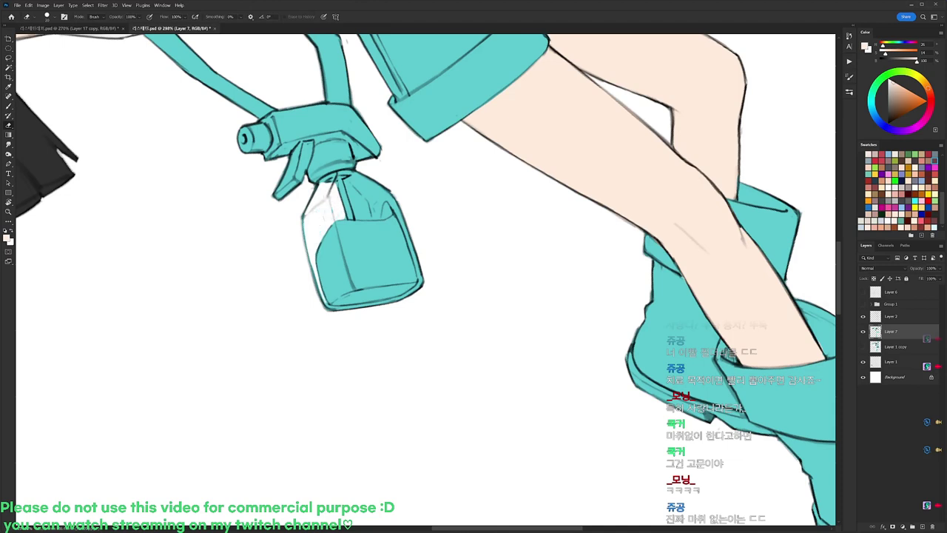
Erase the teal along the liquid's surface and the glass wall on the other side of the bottle's inner tube.
{"action": "key", "text": "r"}
{"action": "mouse_move", "coordinate": [510, 215]}
{"action": "left_mouse_down"}
{"action": "mouse_move", "coordinate": [526, 256]}
{"action": "mouse_move", "coordinate": [524, 291]}
{"action": "left_mouse_up"}
{"action": "key", "text": "e"}
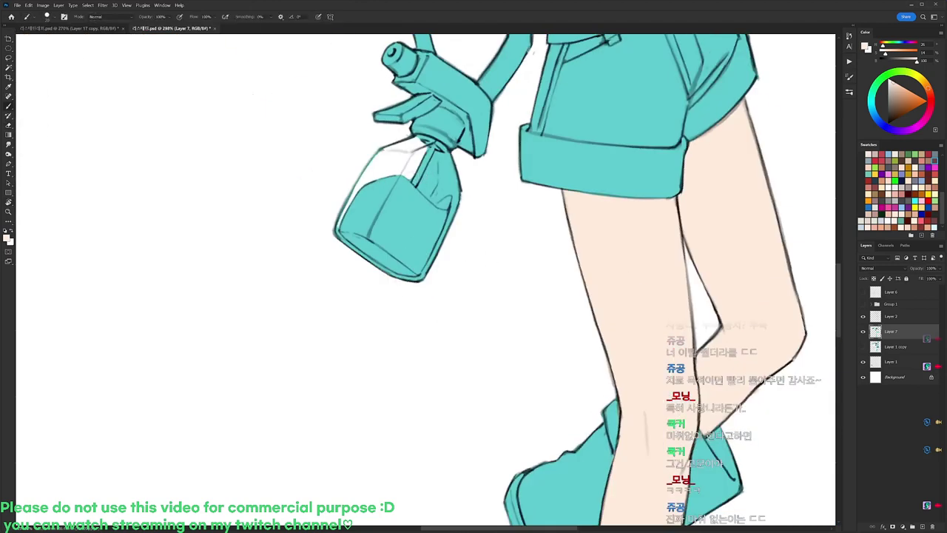
{"action": "left_click_drag", "start_coordinate": [428, 185], "coordinate": [436, 152]}
{"action": "mouse_move", "coordinate": [416, 185]}
{"action": "left_mouse_down"}
{"action": "mouse_move", "coordinate": [430, 198]}
{"action": "mouse_move", "coordinate": [448, 191]}
{"action": "left_mouse_up"}
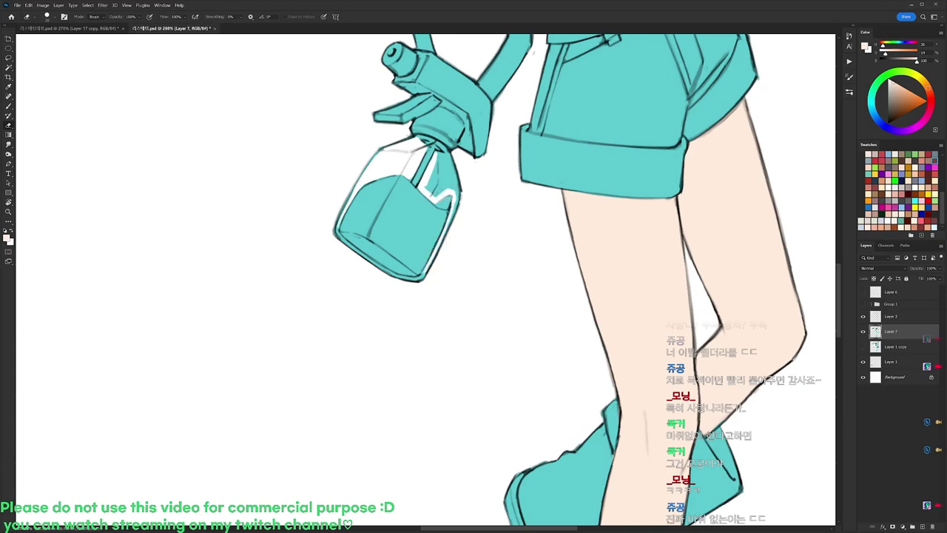
{"action": "left_click_drag", "start_coordinate": [446, 155], "coordinate": [456, 185]}
Select and delete the teal left in the bottle's empty part beside the inner tube, and clean up its edge.
{"action": "key", "text": "w"}
{"action": "left_click", "coordinate": [443, 176]}
{"action": "key", "text": "Delete"}
{"action": "key", "text": "ctrl+d"}
{"action": "key", "text": "r"}
{"action": "left_click_drag", "start_coordinate": [625, 269], "coordinate": [608, 362]}
{"action": "key", "text": "e"}
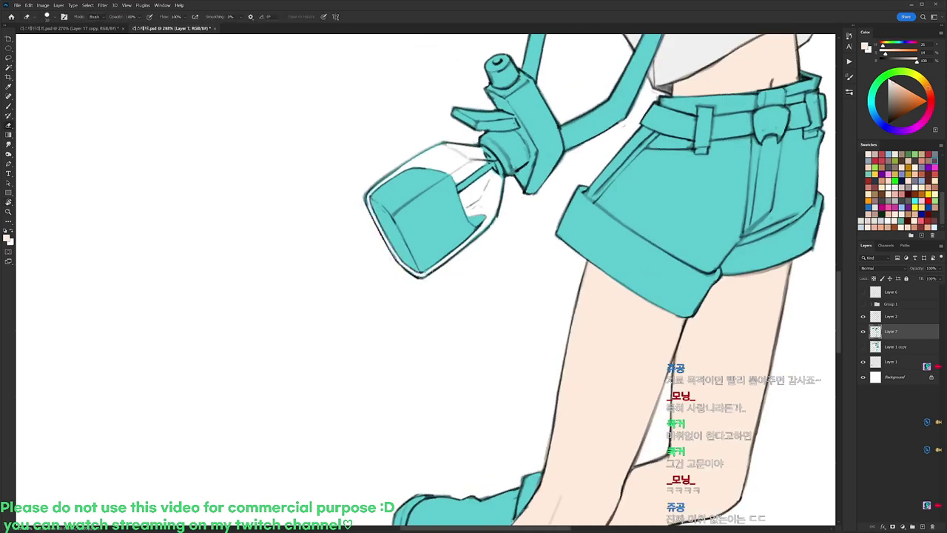
{"action": "left_click_drag", "start_coordinate": [487, 225], "coordinate": [462, 193]}
Sample the dark teal of the shorts from the reference sketch document and return to the line art.
{"action": "key", "text": "r"}
{"action": "left_click_drag", "start_coordinate": [592, 157], "coordinate": [566, 72]}
{"action": "left_click_drag", "start_coordinate": [600, 189], "coordinate": [578, 90]}
{"action": "left_click_drag", "start_coordinate": [585, 124], "coordinate": [563, 113]}
{"action": "left_click_drag", "start_coordinate": [630, 131], "coordinate": [625, 151]}
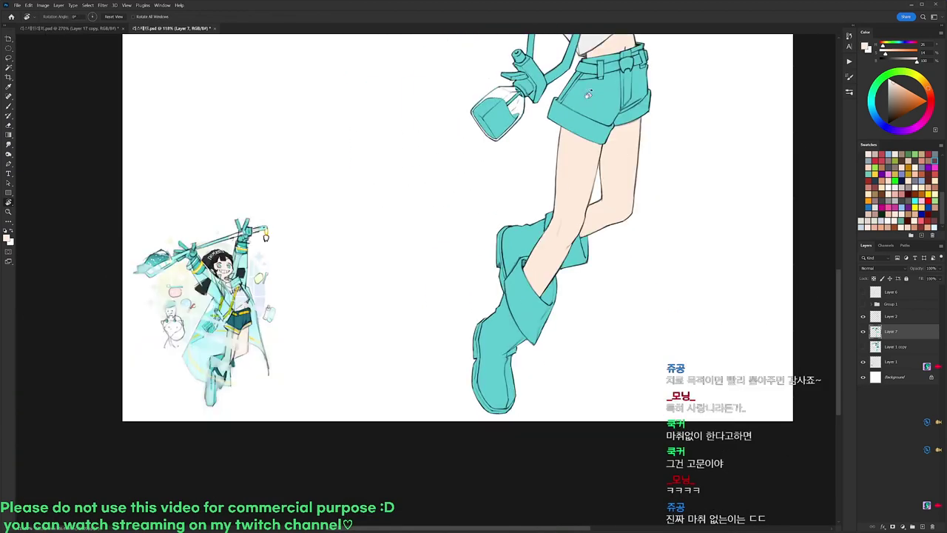
{"action": "scroll", "coordinate": [529, 305], "scroll_direction": "up", "scroll_amount": 2}
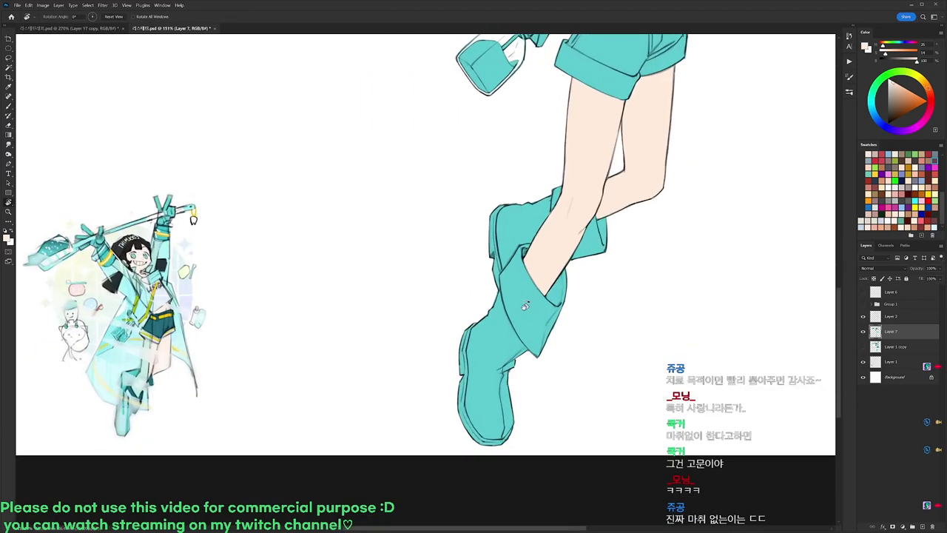
{"action": "scroll", "coordinate": [524, 306], "scroll_direction": "up", "scroll_amount": 8}
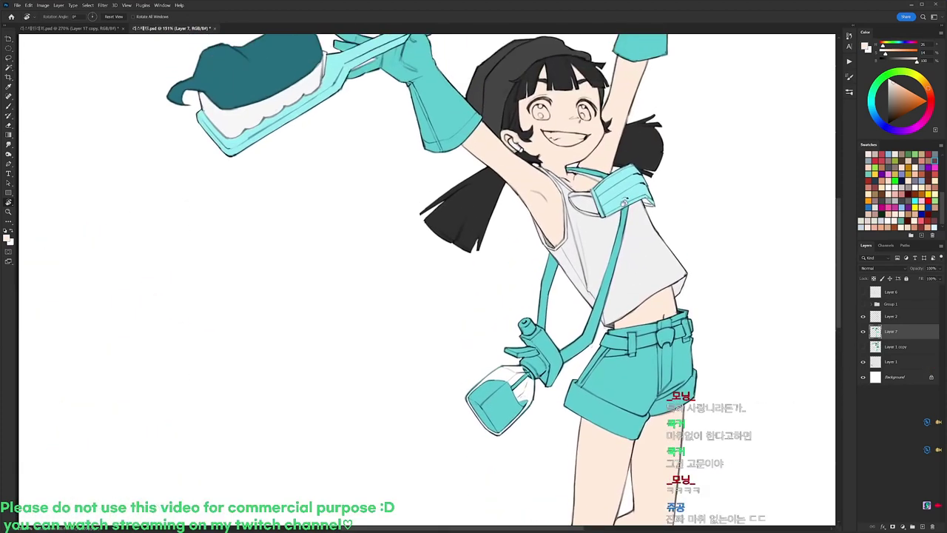
{"action": "key", "text": "ctrl+Tab"}
{"action": "key", "text": "b"}
{"action": "left_click", "coordinate": [452, 289], "text": "alt"}
{"action": "key", "text": "ctrl+Tab"}
{"action": "left_click_drag", "start_coordinate": [644, 322], "coordinate": [583, 250]}
{"action": "scroll", "coordinate": [583, 250], "scroll_direction": "up", "scroll_amount": 3}
{"action": "key", "text": "r"}
{"action": "left_click_drag", "start_coordinate": [595, 297], "coordinate": [560, 391]}
{"action": "mouse_move", "coordinate": [432, 316]}
{"action": "left_mouse_down"}
{"action": "mouse_move", "coordinate": [443, 309]}
{"action": "mouse_move", "coordinate": [446, 340]}
{"action": "mouse_move", "coordinate": [480, 400]}
{"action": "mouse_move", "coordinate": [536, 325]}
{"action": "left_mouse_up"}
{"action": "key", "text": "r"}
{"action": "left_click_drag", "start_coordinate": [459, 291], "coordinate": [483, 243]}
{"action": "key", "text": "r"}
{"action": "left_click_drag", "start_coordinate": [602, 182], "coordinate": [441, 201]}
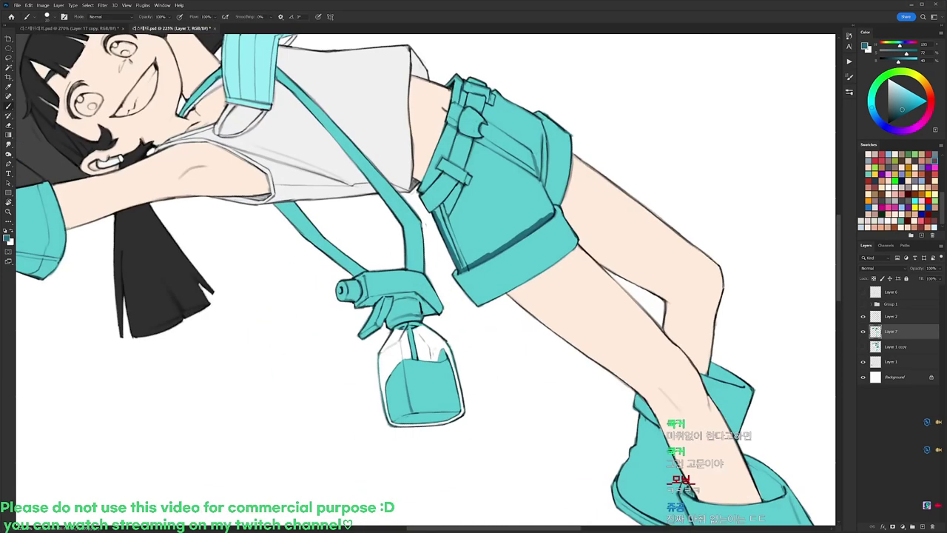
{"action": "key", "text": "ctrl+z"}
{"action": "key", "text": "ctrl+z"}
{"action": "key", "text": "ctrl+z"}
{"action": "key", "text": "ctrl+z"}
{"action": "key", "text": "ctrl+z"}
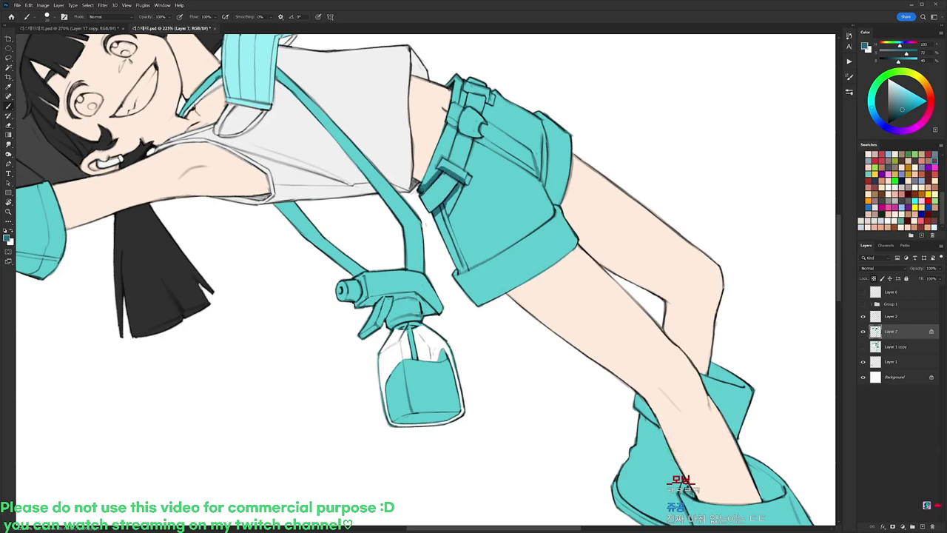
Paint the waistband, belt loops and the inner edges of the shorts along belt and cuffs in dark teal.
{"action": "left_click_drag", "start_coordinate": [422, 189], "coordinate": [445, 125]}
{"action": "key", "text": "ctrl+z"}
{"action": "mouse_move", "coordinate": [421, 187]}
{"action": "left_mouse_down"}
{"action": "mouse_move", "coordinate": [452, 115]}
{"action": "mouse_move", "coordinate": [453, 75]}
{"action": "mouse_move", "coordinate": [486, 95]}
{"action": "mouse_move", "coordinate": [467, 175]}
{"action": "mouse_move", "coordinate": [451, 142]}
{"action": "mouse_move", "coordinate": [469, 87]}
{"action": "left_mouse_up"}
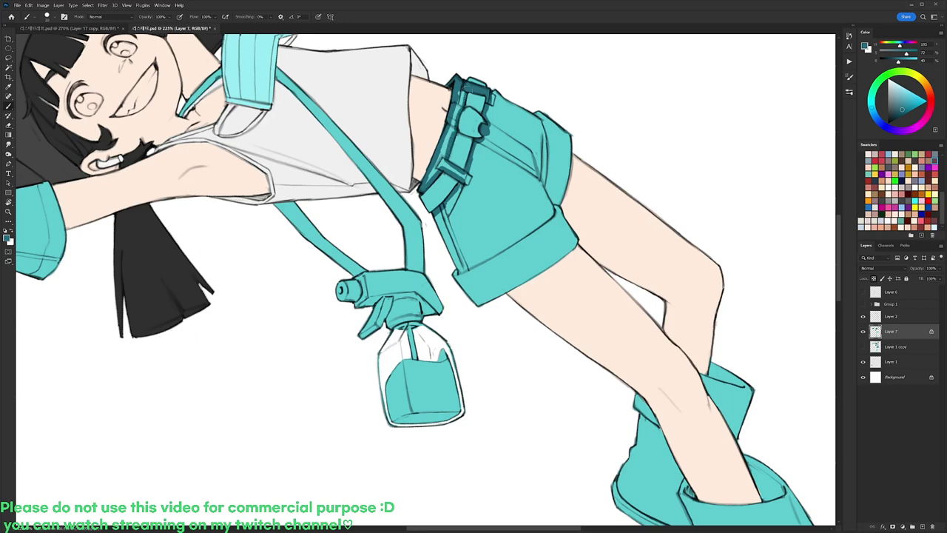
{"action": "mouse_move", "coordinate": [524, 111]}
{"action": "left_mouse_down"}
{"action": "mouse_move", "coordinate": [543, 133]}
{"action": "mouse_move", "coordinate": [544, 198]}
{"action": "mouse_move", "coordinate": [605, 175]}
{"action": "mouse_move", "coordinate": [503, 157]}
{"action": "left_mouse_up"}
{"action": "key", "text": "r"}
{"action": "left_click_drag", "start_coordinate": [449, 258], "coordinate": [497, 191]}
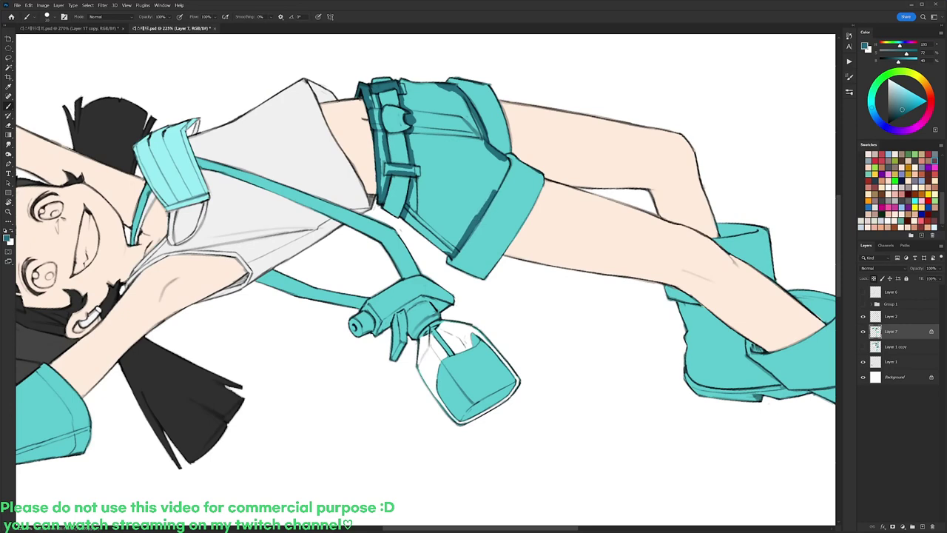
Select the remaining light teal of the shorts' body and fill it with the dark teal.
{"action": "key", "text": "w"}
{"action": "left_click", "coordinate": [469, 195]}
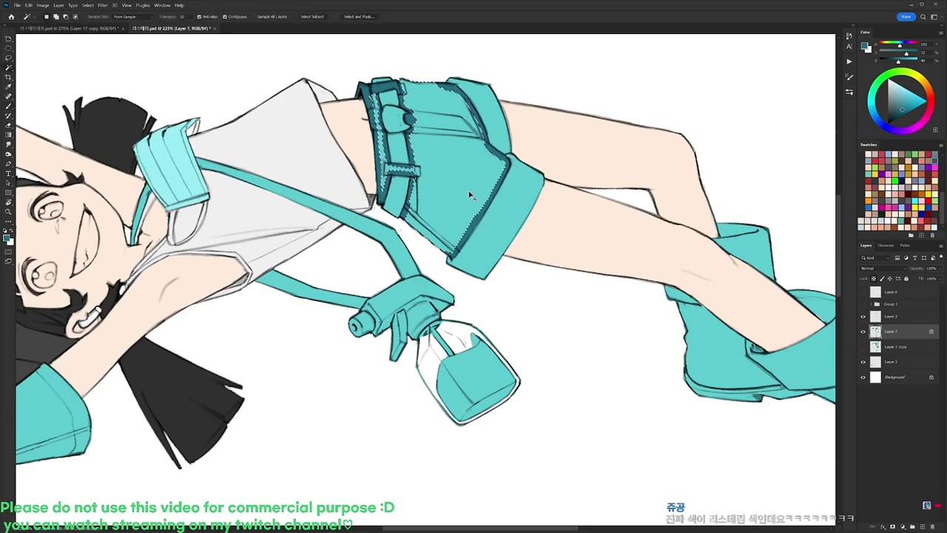
{"action": "key", "text": "alt+BackSpace"}
{"action": "key", "text": "ctrl+d"}
Select the outer belt segments, sample the belt's yellow from the reference sketch and color the segments with it.
{"action": "key", "text": "r"}
{"action": "mouse_move", "coordinate": [612, 257]}
{"action": "left_mouse_down"}
{"action": "mouse_move", "coordinate": [604, 342]}
{"action": "mouse_move", "coordinate": [559, 400]}
{"action": "left_mouse_up"}
{"action": "key", "text": "b"}
{"action": "key", "text": "w"}
{"action": "left_click", "coordinate": [468, 195]}
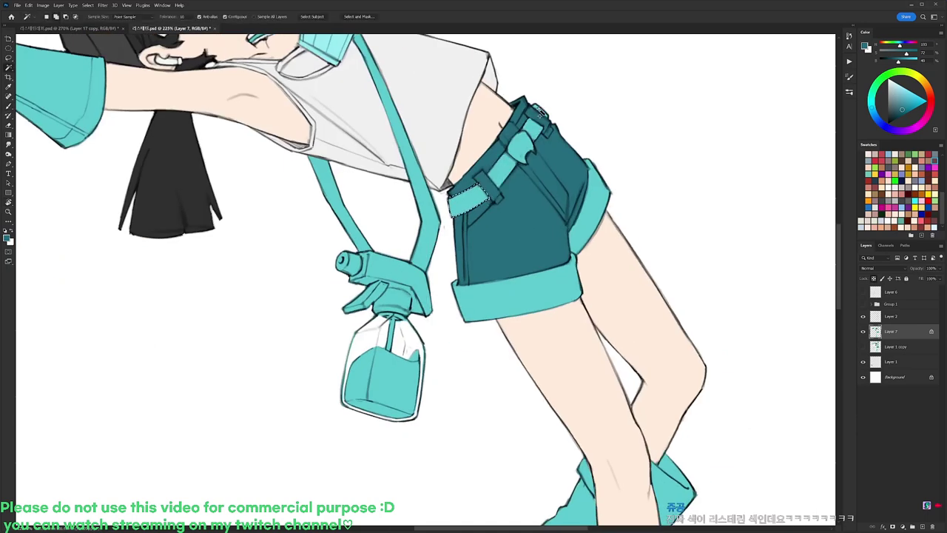
{"action": "key", "text": "ctrl+Tab"}
{"action": "key", "text": "b"}
{"action": "left_click", "coordinate": [465, 273], "text": "alt"}
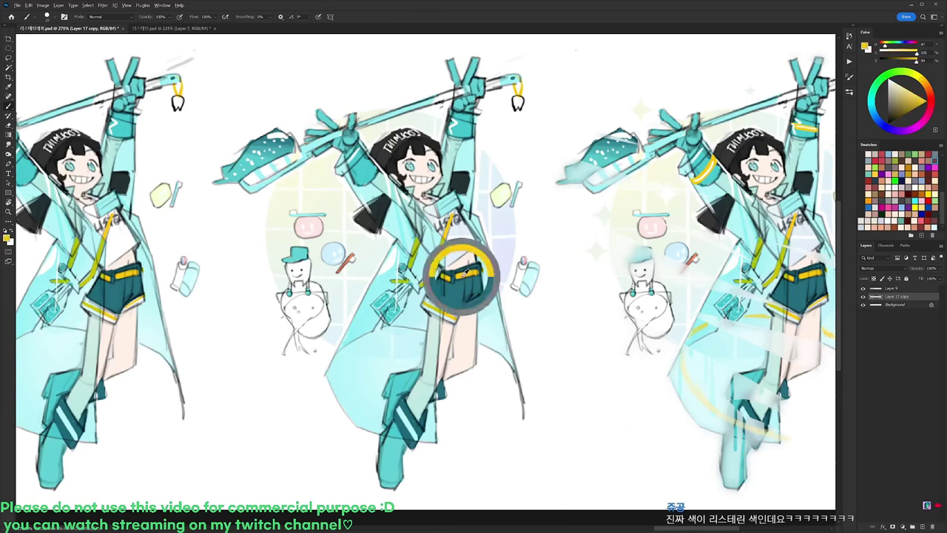
{"action": "key", "text": "ctrl+Tab"}
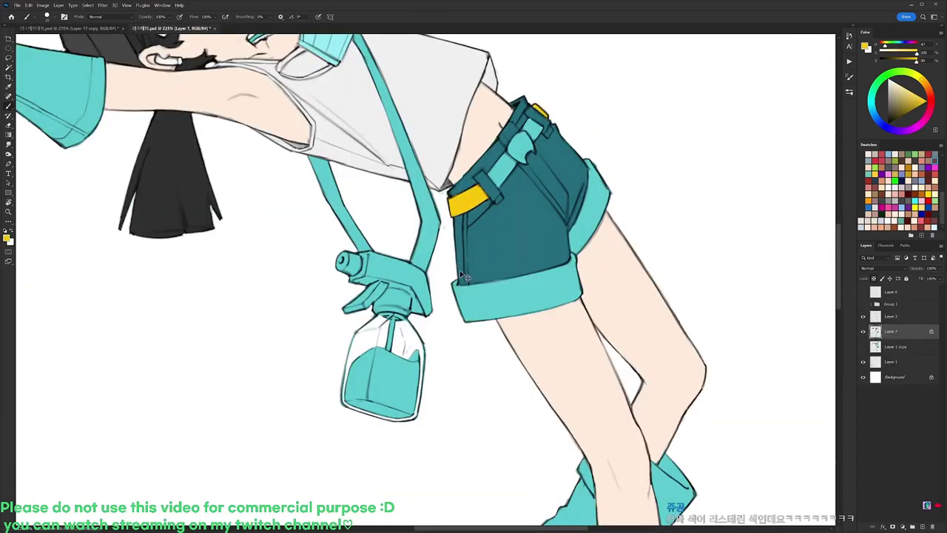
Separate the front bottle strap from the sprayer with yellow, select the rest of the strap and fill it yellow.
{"action": "key", "text": "r"}
{"action": "left_click_drag", "start_coordinate": [601, 136], "coordinate": [651, 259]}
{"action": "key", "text": "b"}
{"action": "left_click_drag", "start_coordinate": [421, 260], "coordinate": [426, 271]}
{"action": "key", "text": "w"}
{"action": "left_click", "coordinate": [438, 255]}
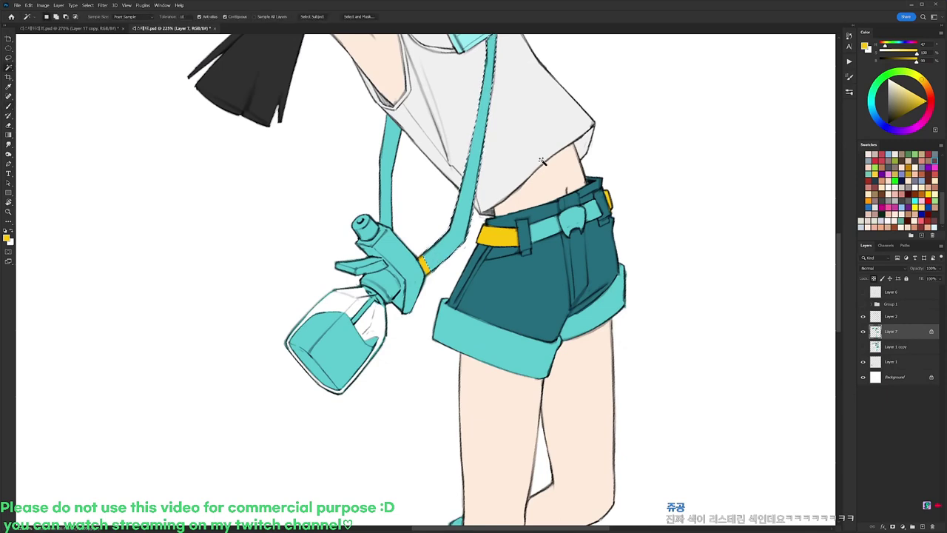
{"action": "key", "text": "alt+BackSpace"}
{"action": "key", "text": "ctrl+d"}
{"action": "key", "text": "b"}
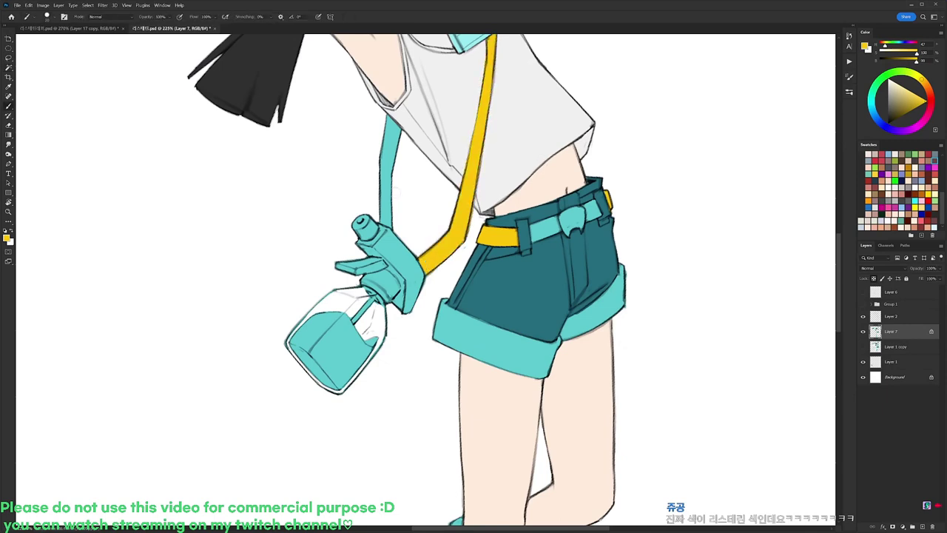
Select the rear strap between the shirt and the sprayer and fill it with the same yellow.
{"action": "key", "text": "w"}
{"action": "left_click", "coordinate": [384, 205]}
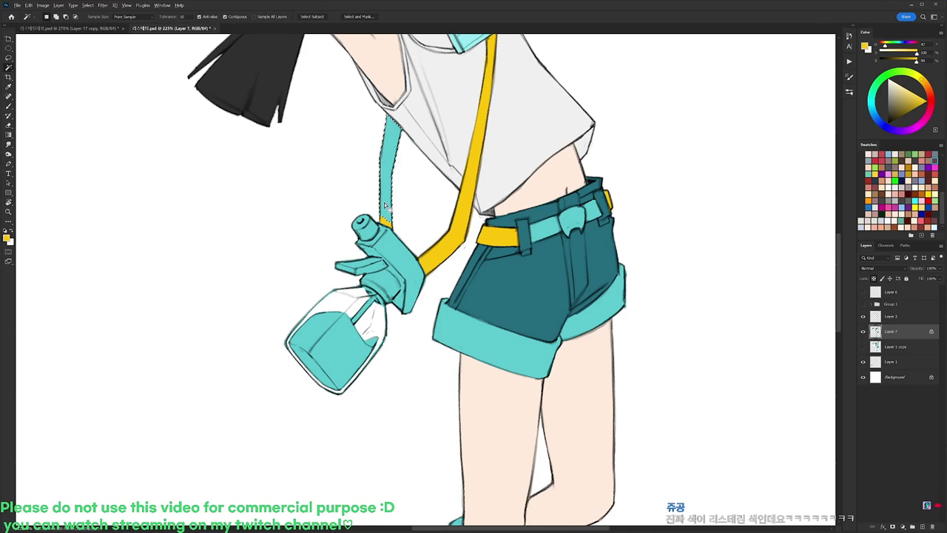
{"action": "key", "text": "alt+BackSpace"}
{"action": "key", "text": "ctrl+d"}
{"action": "key", "text": "b"}
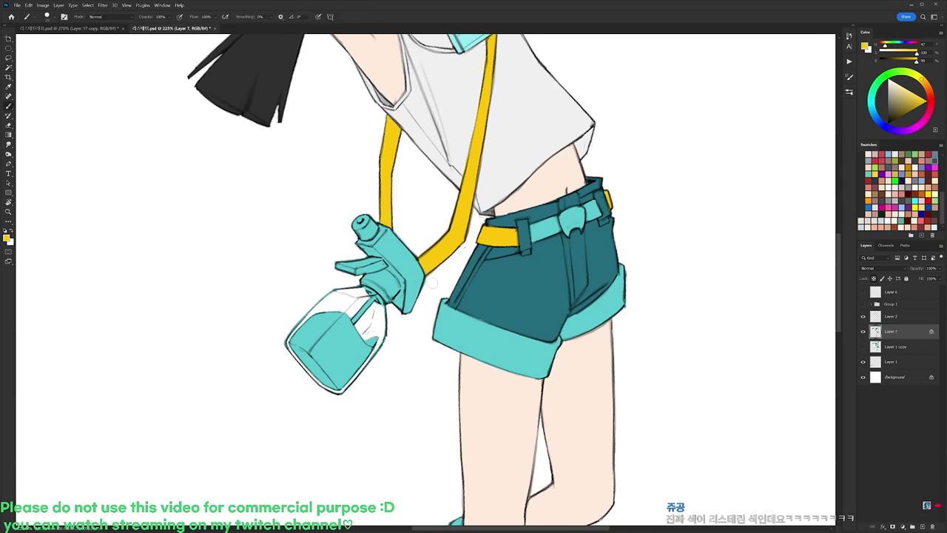
Select the middle of the belt and paint it yellow around the tooth-shaped buckle.
{"action": "key", "text": "w"}
{"action": "left_click", "coordinate": [549, 226]}
{"action": "key", "text": "b"}
{"action": "mouse_move", "coordinate": [532, 226]}
{"action": "left_mouse_down"}
{"action": "mouse_move", "coordinate": [534, 239]}
{"action": "mouse_move", "coordinate": [557, 239]}
{"action": "mouse_move", "coordinate": [560, 225]}
{"action": "left_mouse_up"}
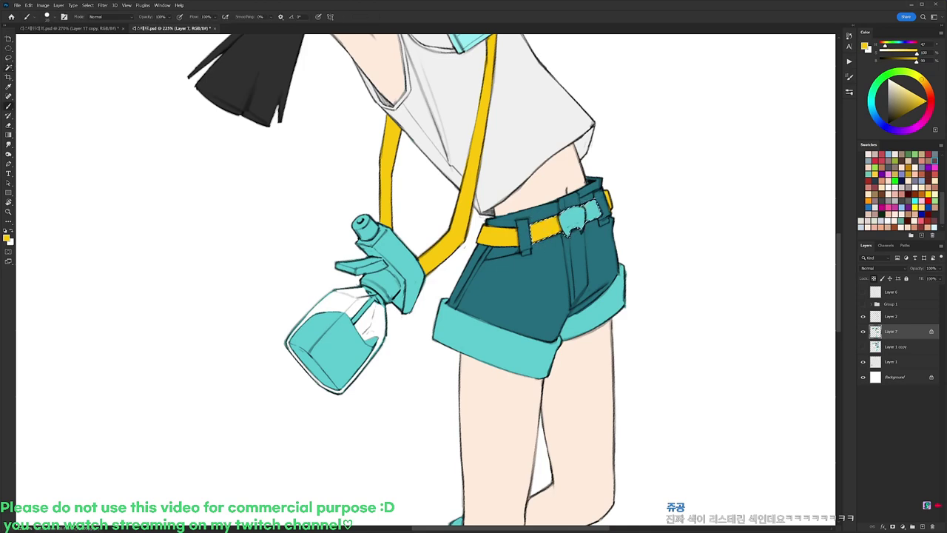
Select the tooth-shaped buckle and fill it with the off-white sampled from the tank top.
{"action": "key", "text": "w"}
{"action": "left_click", "coordinate": [573, 223]}
{"action": "key", "text": "b"}
{"action": "left_click", "coordinate": [543, 121], "text": "alt"}
{"action": "key", "text": "alt+Delete"}
{"action": "key", "text": "ctrl+d"}
{"action": "scroll", "coordinate": [642, 170], "scroll_direction": "down", "scroll_amount": 3}
{"action": "left_click_drag", "start_coordinate": [649, 138], "coordinate": [615, 204]}
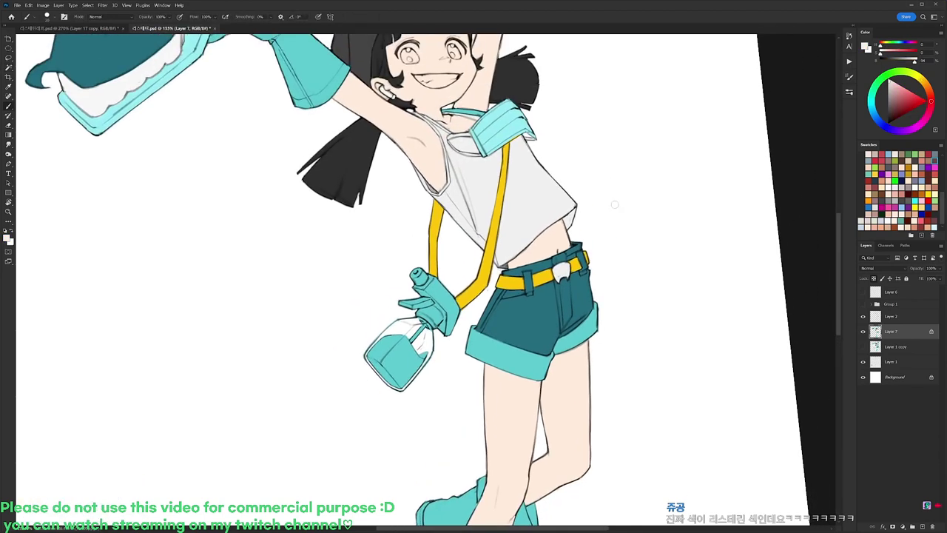
Check the reference sketch, select both rolled cuffs of the shorts and fill them with the tank top's off-white.
{"action": "scroll", "coordinate": [614, 205], "scroll_direction": "down", "scroll_amount": 3}
{"action": "scroll", "coordinate": [606, 219], "scroll_direction": "up", "scroll_amount": 3}
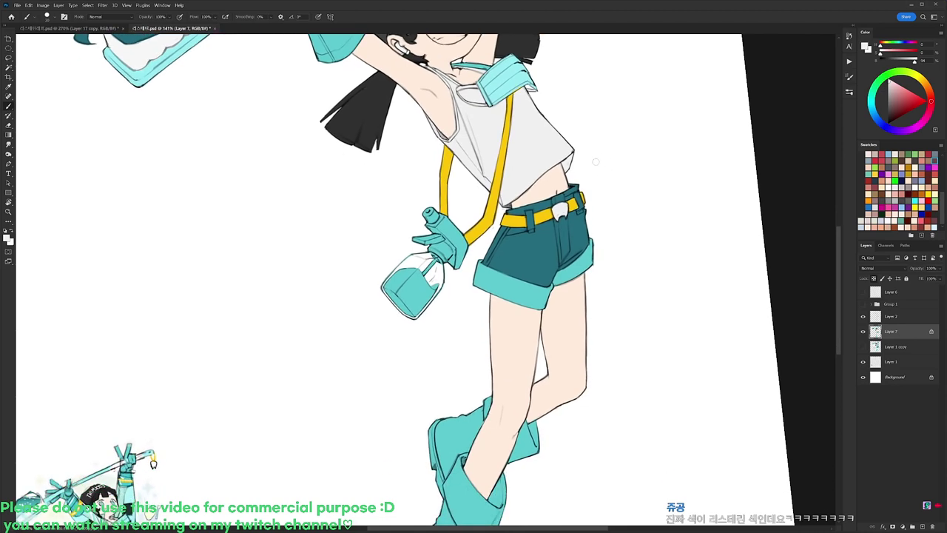
{"action": "scroll", "coordinate": [577, 229], "scroll_direction": "down", "scroll_amount": 3}
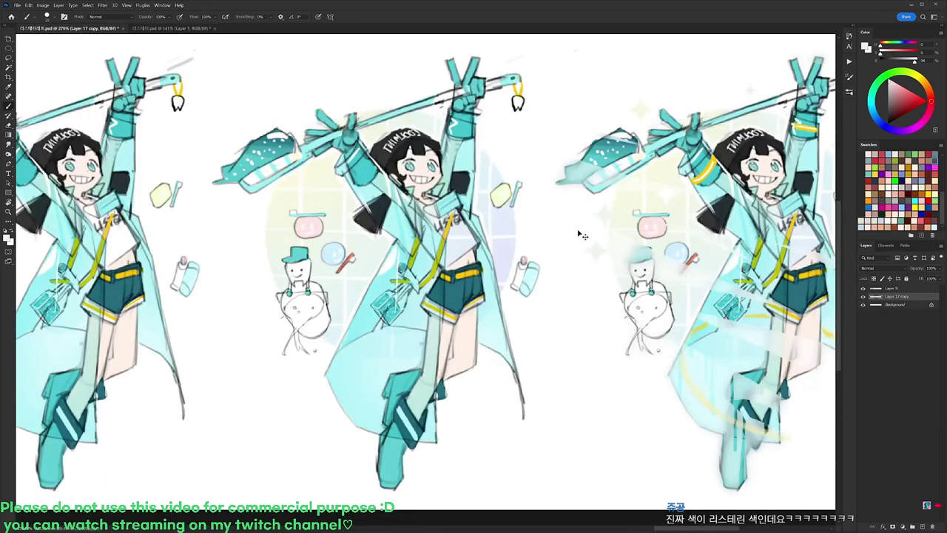
{"action": "scroll", "coordinate": [561, 278], "scroll_direction": "up", "scroll_amount": 3}
{"action": "scroll", "coordinate": [561, 277], "scroll_direction": "up", "scroll_amount": 2}
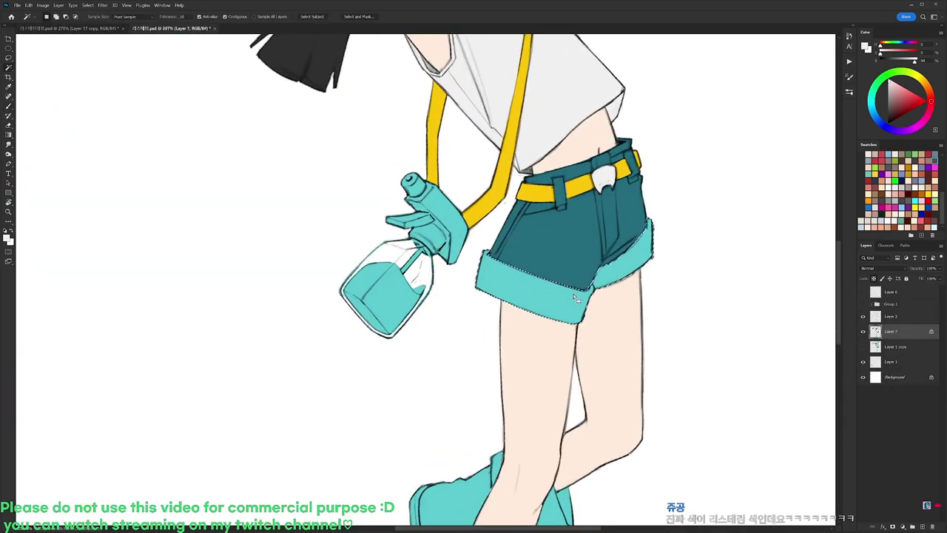
{"action": "key", "text": "Delete"}
{"action": "key", "text": "ctrl+d"}
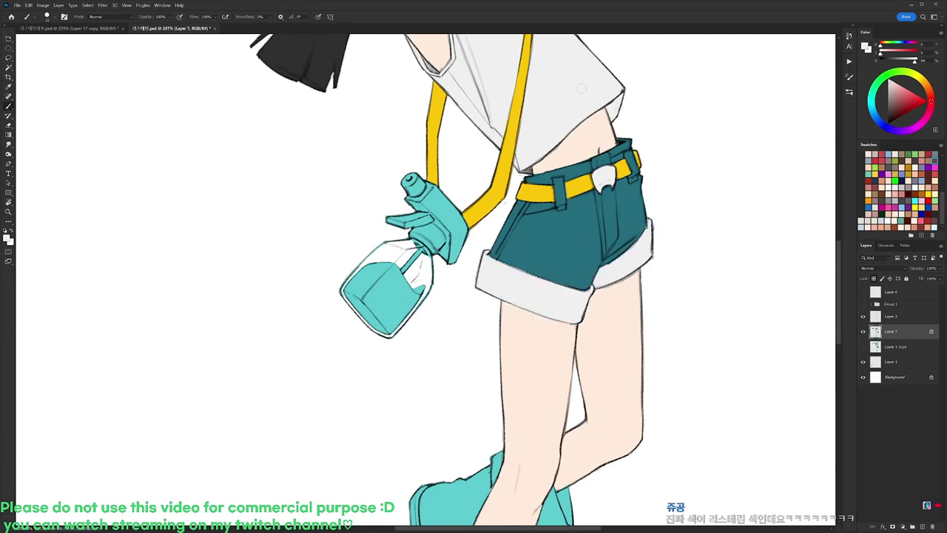
Sample the dark teal from the shorts, select the boots and paint the rear boot's folded cuff with it.
{"action": "left_click_drag", "start_coordinate": [651, 293], "coordinate": [663, 204]}
{"action": "left_click", "coordinate": [586, 161], "text": "alt"}
{"action": "left_click_drag", "start_coordinate": [564, 280], "coordinate": [564, 137]}
{"action": "key", "text": "w"}
{"action": "left_click", "coordinate": [498, 245]}
{"action": "key", "text": "b"}
{"action": "mouse_move", "coordinate": [508, 231]}
{"action": "left_mouse_down"}
{"action": "mouse_move", "coordinate": [506, 256]}
{"action": "mouse_move", "coordinate": [507, 242]}
{"action": "left_mouse_up"}
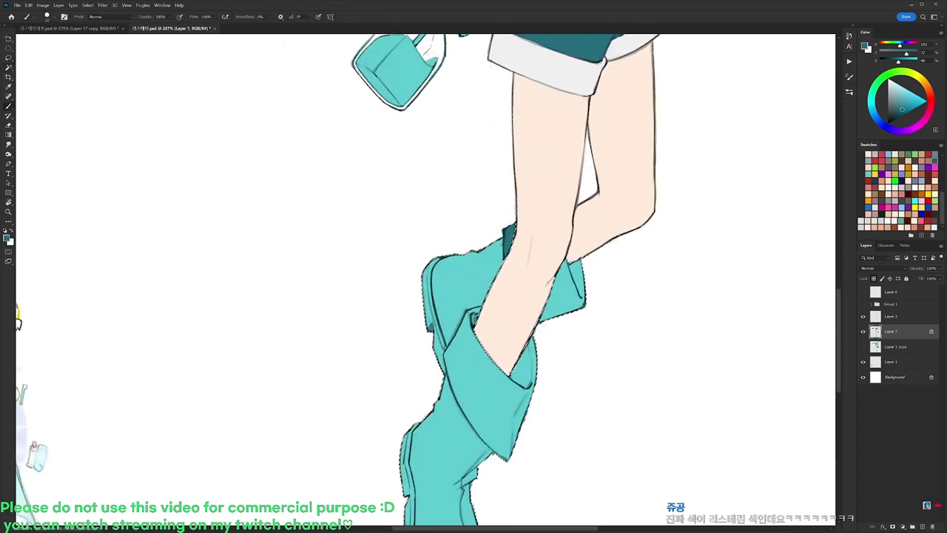
{"action": "mouse_move", "coordinate": [535, 323]}
{"action": "left_mouse_down"}
{"action": "mouse_move", "coordinate": [555, 275]}
{"action": "mouse_move", "coordinate": [566, 302]}
{"action": "mouse_move", "coordinate": [578, 284]}
{"action": "mouse_move", "coordinate": [562, 319]}
{"action": "left_mouse_up"}
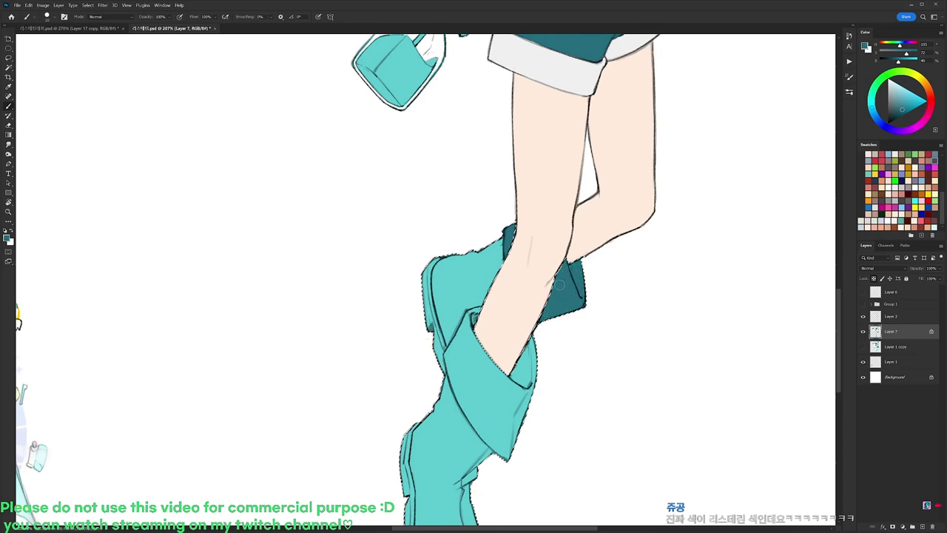
{"action": "key", "text": "ctrl+d"}
Select the boots' light teal and outline the front boot's folded cuff in dark teal.
{"action": "left_click_drag", "start_coordinate": [539, 291], "coordinate": [541, 199]}
{"action": "key", "text": "r"}
{"action": "left_click_drag", "start_coordinate": [611, 177], "coordinate": [627, 222]}
{"action": "key", "text": "w"}
{"action": "left_click", "coordinate": [471, 293]}
{"action": "key", "text": "b"}
{"action": "mouse_move", "coordinate": [444, 271]}
{"action": "left_mouse_down"}
{"action": "mouse_move", "coordinate": [449, 323]}
{"action": "mouse_move", "coordinate": [483, 388]}
{"action": "left_mouse_up"}
{"action": "mouse_move", "coordinate": [444, 271]}
{"action": "left_mouse_down"}
{"action": "mouse_move", "coordinate": [489, 231]}
{"action": "mouse_move", "coordinate": [479, 255]}
{"action": "mouse_move", "coordinate": [488, 289]}
{"action": "left_mouse_up"}
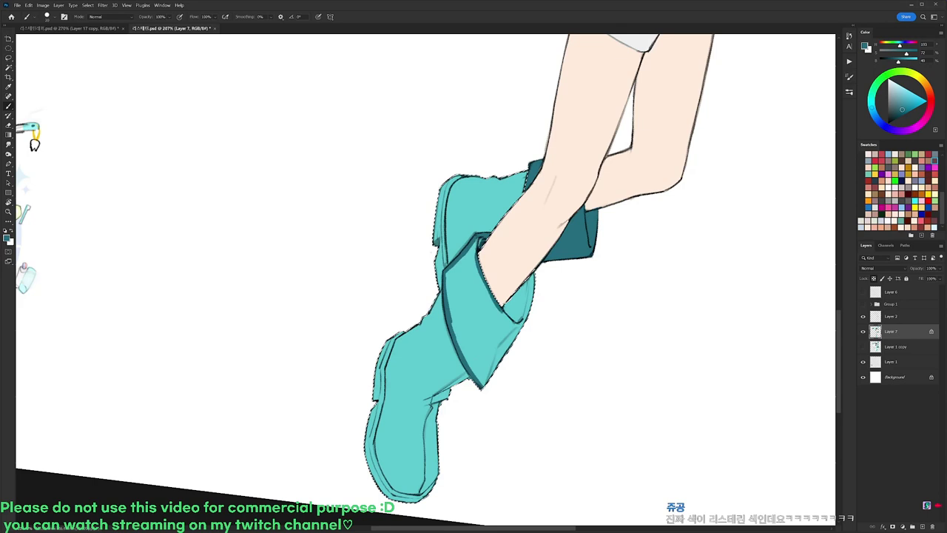
Select the inside of the front boot's cuff outline, fill it dark teal and touch up its edge.
{"action": "key", "text": "w"}
{"action": "left_click", "coordinate": [502, 337]}
{"action": "key", "text": "alt+BackSpace"}
{"action": "key", "text": "ctrl+d"}
{"action": "key", "text": "b"}
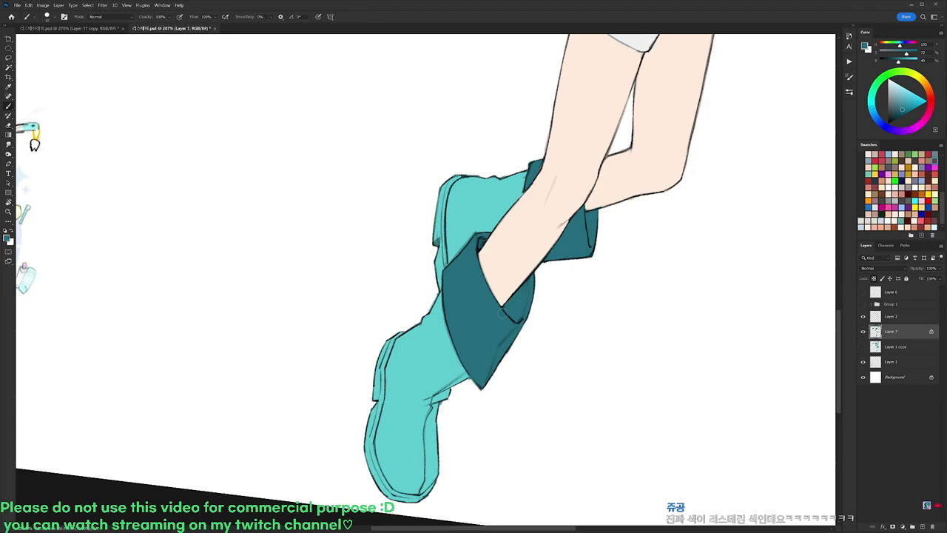
{"action": "left_click_drag", "start_coordinate": [537, 273], "coordinate": [530, 274]}
Review the whole figure, show and hide the coat sketch in Group 1, and compare the boots with the reference sketch.
{"action": "key", "text": "r"}
{"action": "key", "text": "Escape"}
{"action": "left_click_drag", "start_coordinate": [616, 194], "coordinate": [620, 296]}
{"action": "left_click_drag", "start_coordinate": [620, 295], "coordinate": [611, 245]}
{"action": "mouse_move", "coordinate": [611, 208]}
{"action": "left_mouse_down"}
{"action": "mouse_move", "coordinate": [612, 252]}
{"action": "mouse_move", "coordinate": [611, 224]}
{"action": "left_mouse_up"}
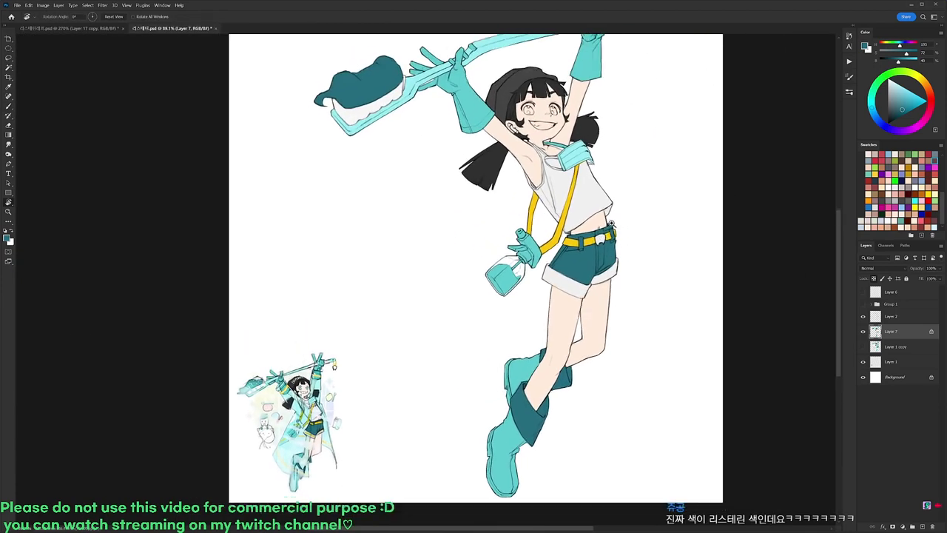
{"action": "scroll", "coordinate": [611, 223], "scroll_direction": "down", "scroll_amount": 1}
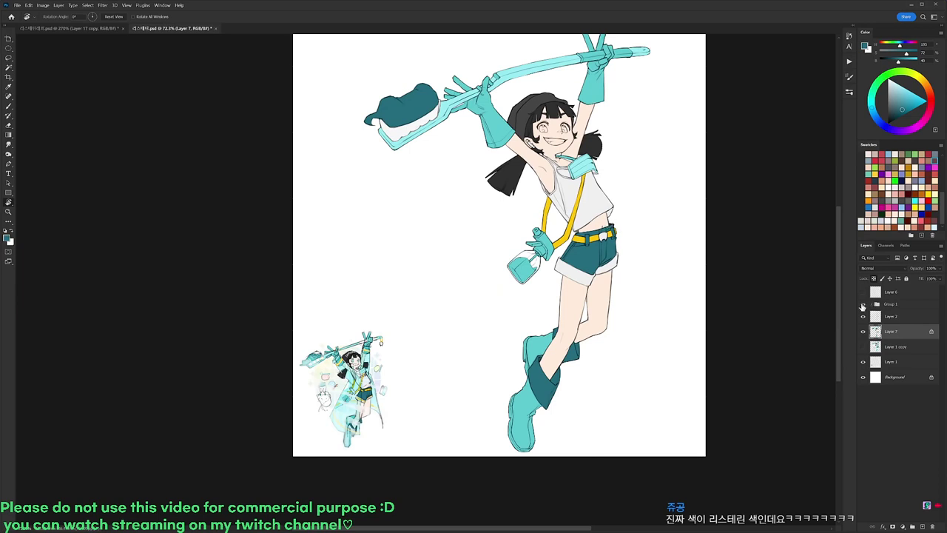
{"action": "left_click", "coordinate": [862, 305]}
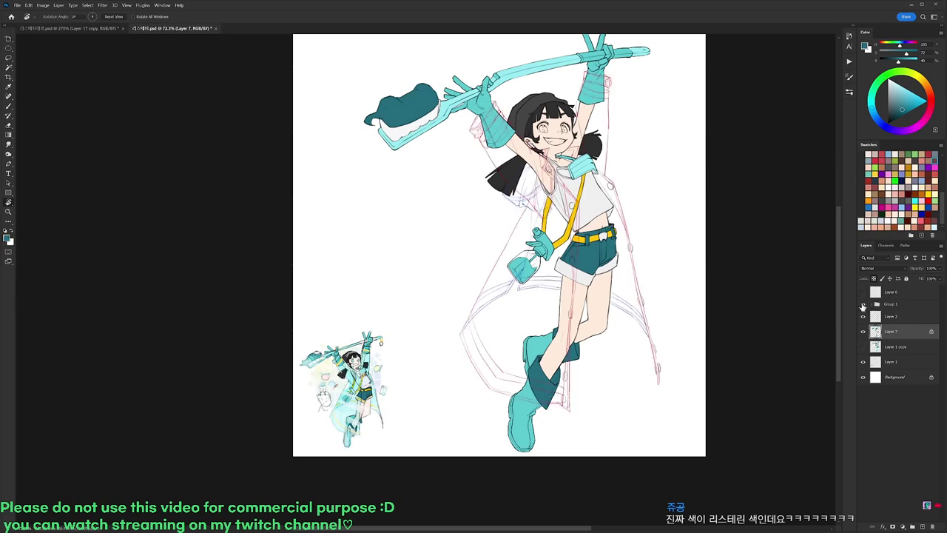
{"action": "left_click", "coordinate": [863, 304]}
{"action": "scroll", "coordinate": [531, 398], "scroll_direction": "up", "scroll_amount": 3}
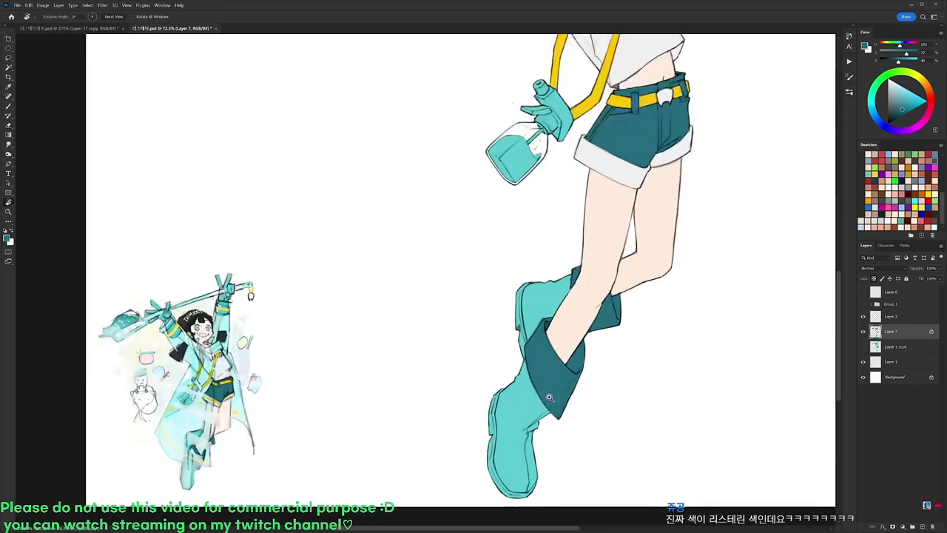
{"action": "key", "text": "ctrl+Tab"}
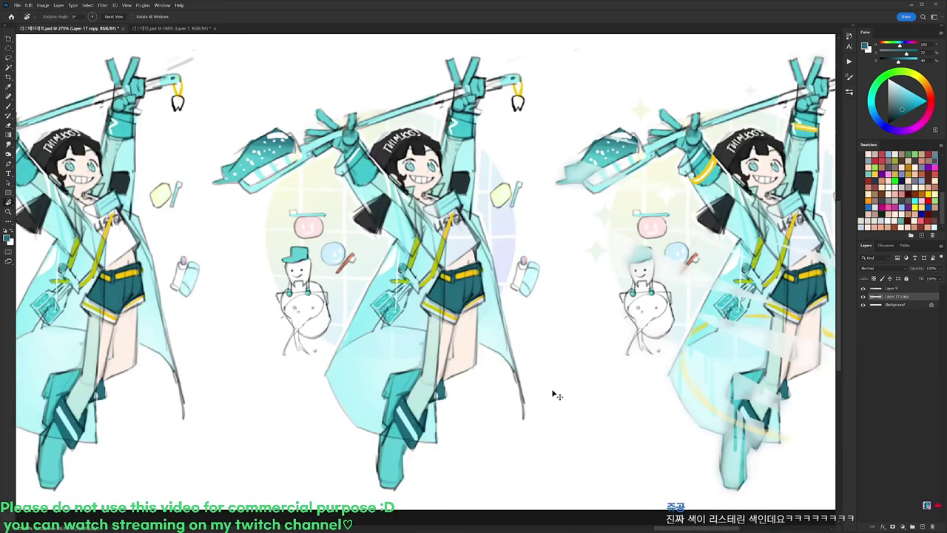
{"action": "key", "text": "ctrl+Tab"}
Paint the soles of the front and rear boots dark teal along their outer edges and heels.
{"action": "left_click_drag", "start_coordinate": [628, 376], "coordinate": [625, 268]}
{"action": "key", "text": "b"}
{"action": "mouse_move", "coordinate": [481, 280]}
{"action": "left_mouse_down"}
{"action": "mouse_move", "coordinate": [477, 371]}
{"action": "mouse_move", "coordinate": [497, 401]}
{"action": "left_mouse_up"}
{"action": "left_click_drag", "start_coordinate": [474, 359], "coordinate": [500, 401]}
{"action": "left_click_drag", "start_coordinate": [479, 370], "coordinate": [490, 395]}
{"action": "left_click_drag", "start_coordinate": [486, 281], "coordinate": [480, 302]}
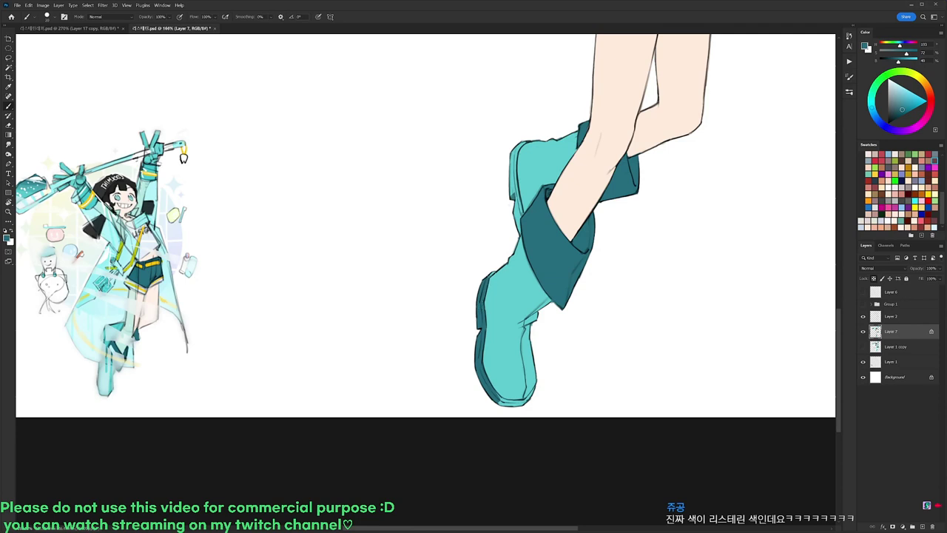
{"action": "left_click_drag", "start_coordinate": [492, 392], "coordinate": [516, 405]}
{"action": "left_click_drag", "start_coordinate": [514, 152], "coordinate": [522, 225]}
{"action": "left_click_drag", "start_coordinate": [515, 192], "coordinate": [518, 224]}
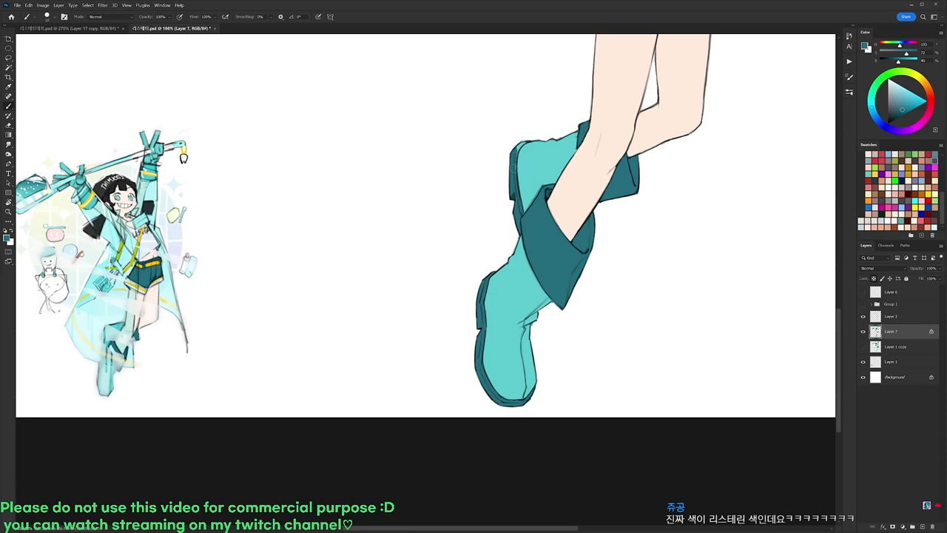
Separate the spray bottle's nozzle body from its surroundings with the shorts cuff's light gray, then select and fill it in that color.
{"action": "left_click_drag", "start_coordinate": [576, 124], "coordinate": [525, 125]}
{"action": "left_click_drag", "start_coordinate": [632, 105], "coordinate": [547, 346]}
{"action": "left_click_drag", "start_coordinate": [450, 238], "coordinate": [475, 240]}
{"action": "key", "text": "ctrl+Tab"}
{"action": "key", "text": "ctrl+Tab"}
{"action": "left_click", "coordinate": [520, 320], "text": "alt"}
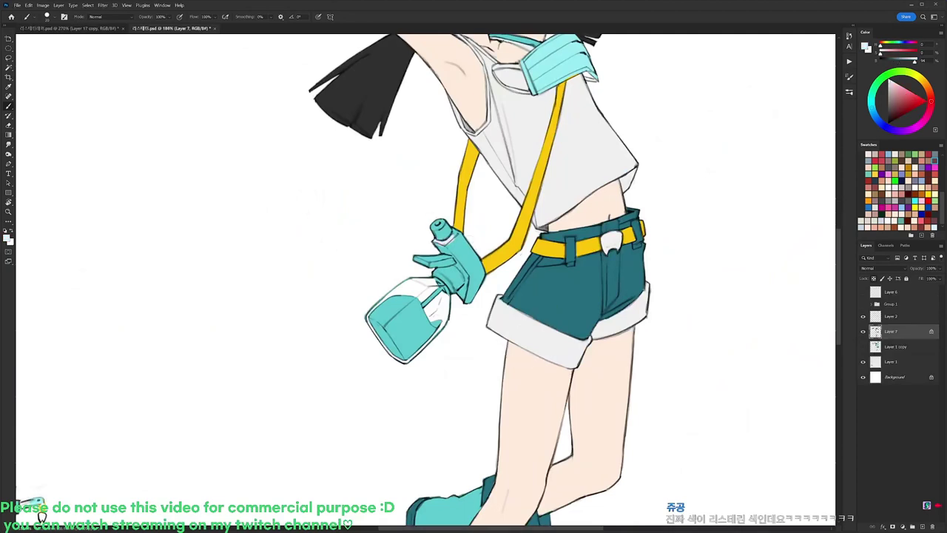
{"action": "left_click_drag", "start_coordinate": [463, 240], "coordinate": [478, 261]}
{"action": "left_click_drag", "start_coordinate": [437, 281], "coordinate": [448, 289]}
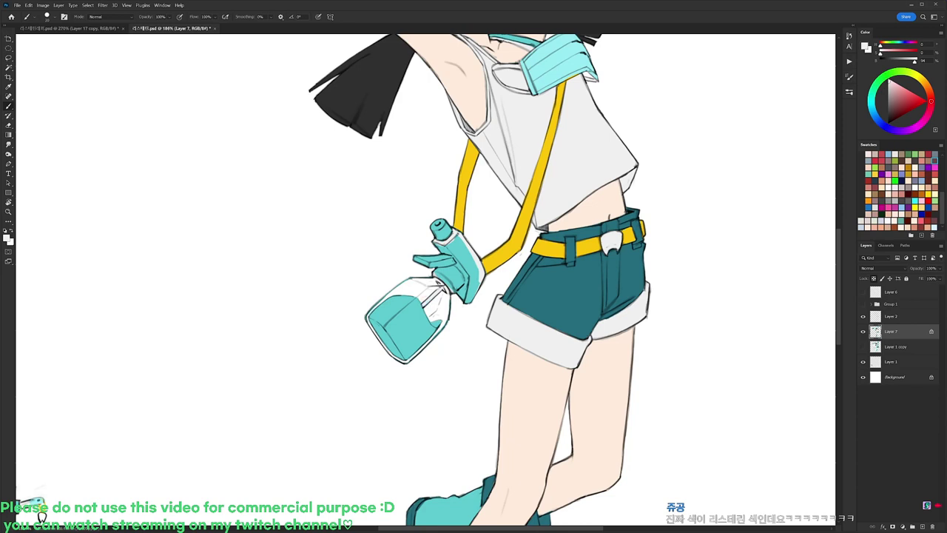
{"action": "left_click_drag", "start_coordinate": [437, 271], "coordinate": [460, 264]}
{"action": "key", "text": "w"}
{"action": "left_click", "coordinate": [462, 258]}
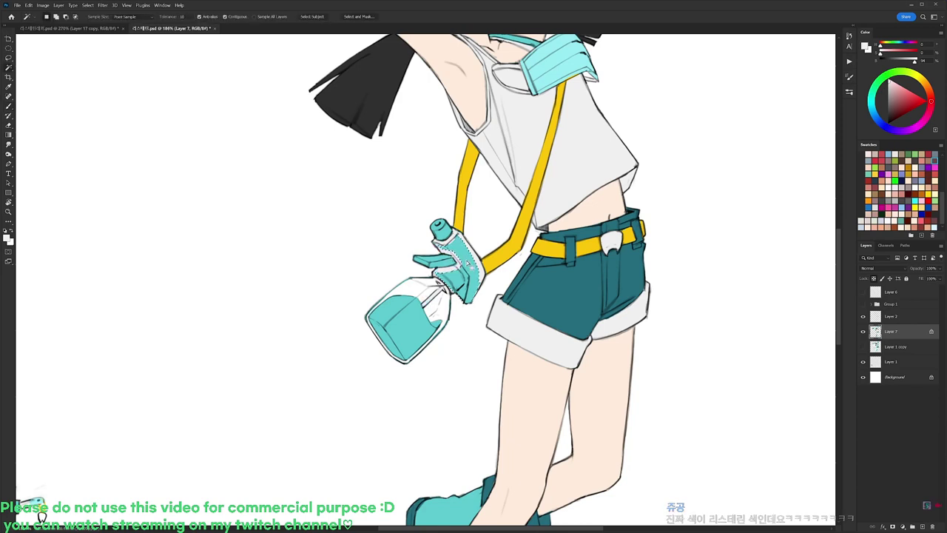
{"action": "key", "text": "alt+BackSpace"}
{"action": "key", "text": "b"}
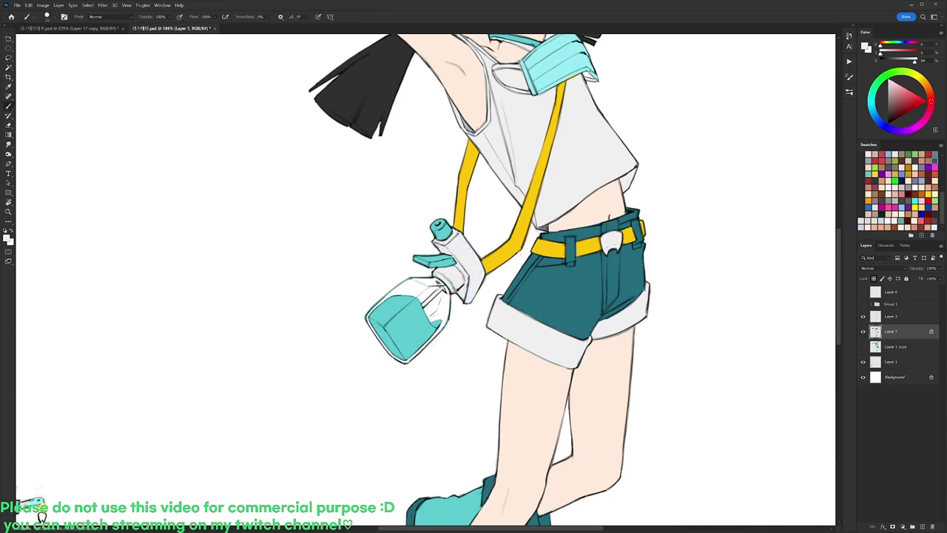
Recolor the spray bottle's liquid with the face mask's light cyan and its trigger with the strap's yellow, checking against the reference sketch.
{"action": "left_click_drag", "start_coordinate": [385, 290], "coordinate": [369, 311]}
{"action": "left_click", "coordinate": [562, 67], "text": "alt"}
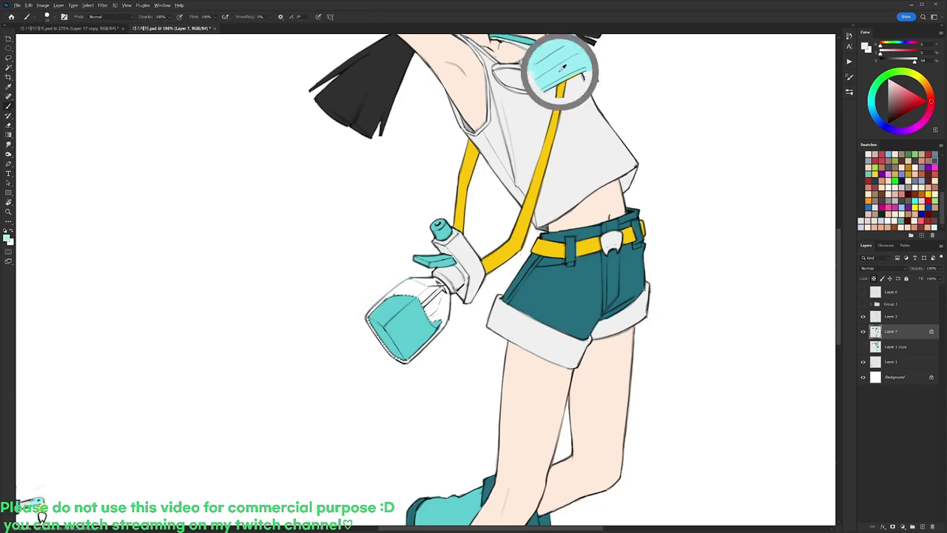
{"action": "key", "text": "alt+BackSpace"}
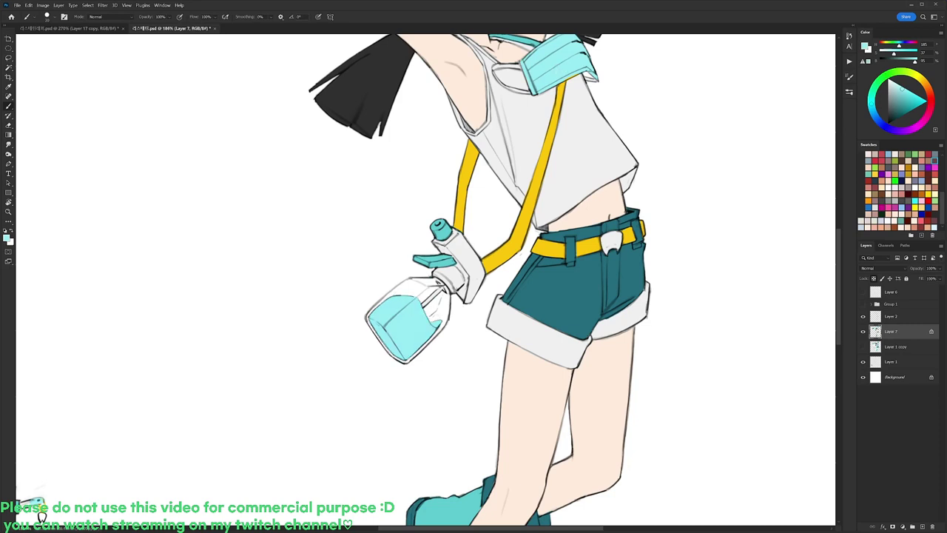
{"action": "left_click", "coordinate": [513, 232], "text": "alt"}
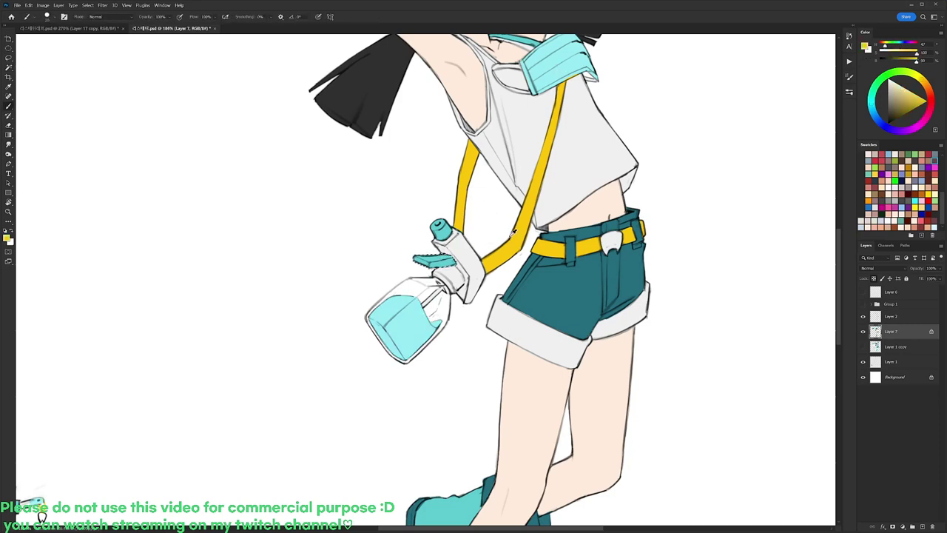
{"action": "key", "text": "ctrl+Tab"}
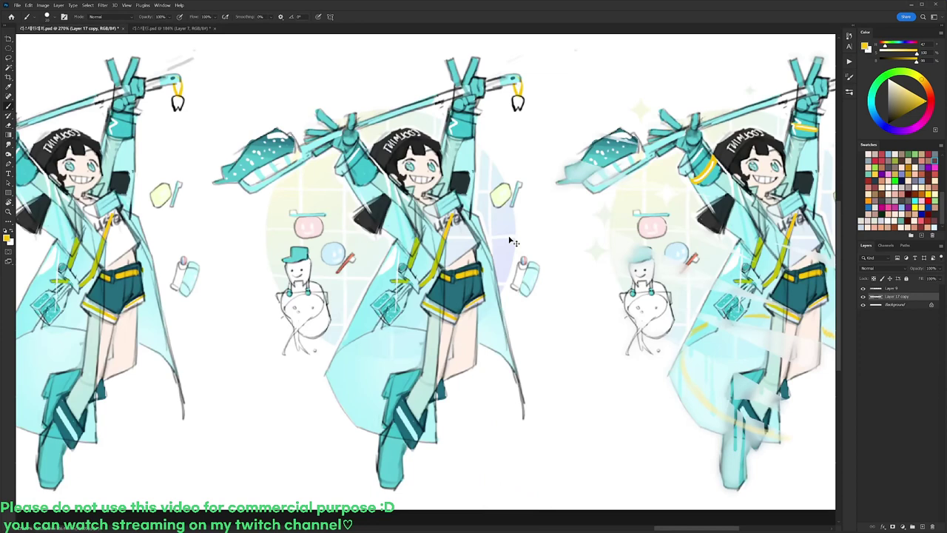
{"action": "key", "text": "ctrl+Tab"}
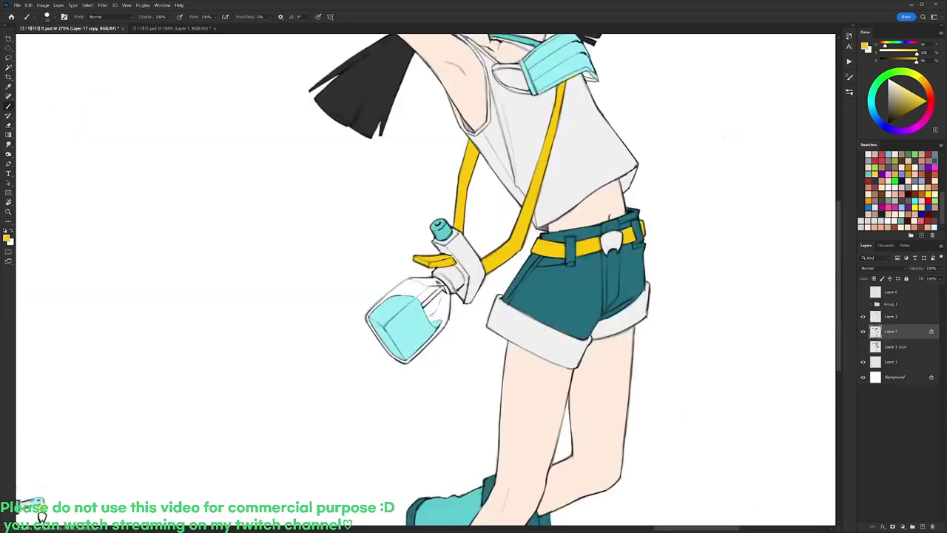
Paint the girl's eyes with the tank top's light gray as their base color.
{"action": "left_click_drag", "start_coordinate": [649, 208], "coordinate": [647, 286]}
{"action": "left_click_drag", "start_coordinate": [543, 89], "coordinate": [556, 206]}
{"action": "left_click_drag", "start_coordinate": [512, 170], "coordinate": [555, 172]}
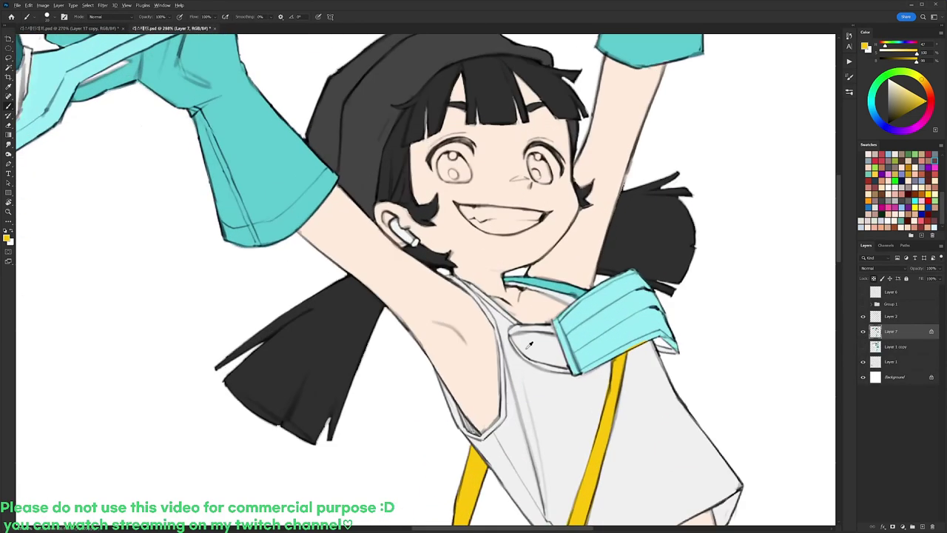
{"action": "left_click", "coordinate": [551, 376], "text": "alt"}
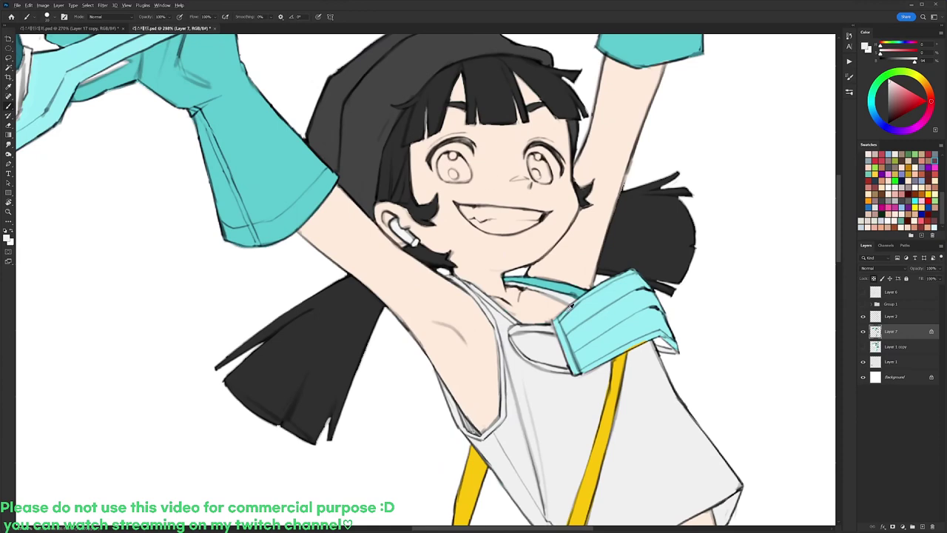
{"action": "left_click", "coordinate": [586, 311], "text": "alt"}
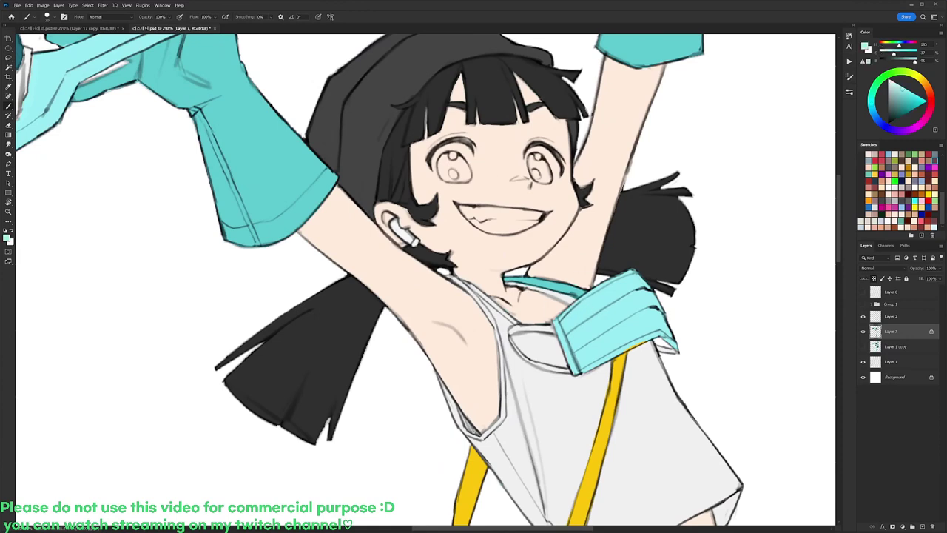
{"action": "left_click", "coordinate": [569, 298], "text": "alt"}
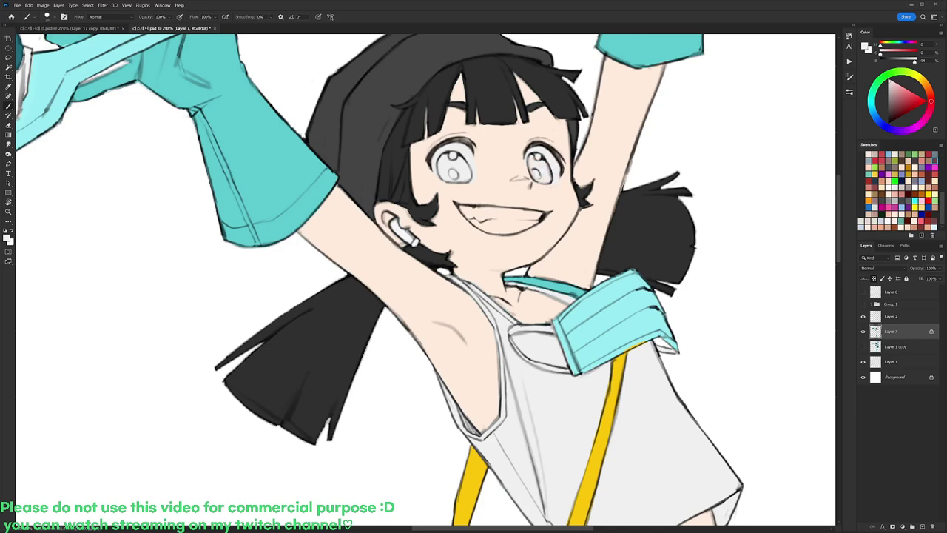
Fill both irises with the face mask's light cyan.
{"action": "left_click", "coordinate": [618, 287], "text": "alt"}
{"action": "mouse_move", "coordinate": [443, 160]}
{"action": "left_mouse_down"}
{"action": "mouse_move", "coordinate": [443, 176]}
{"action": "mouse_move", "coordinate": [446, 156]}
{"action": "mouse_move", "coordinate": [469, 175]}
{"action": "mouse_move", "coordinate": [452, 181]}
{"action": "mouse_move", "coordinate": [457, 172]}
{"action": "left_mouse_up"}
{"action": "left_click_drag", "start_coordinate": [530, 157], "coordinate": [549, 181]}
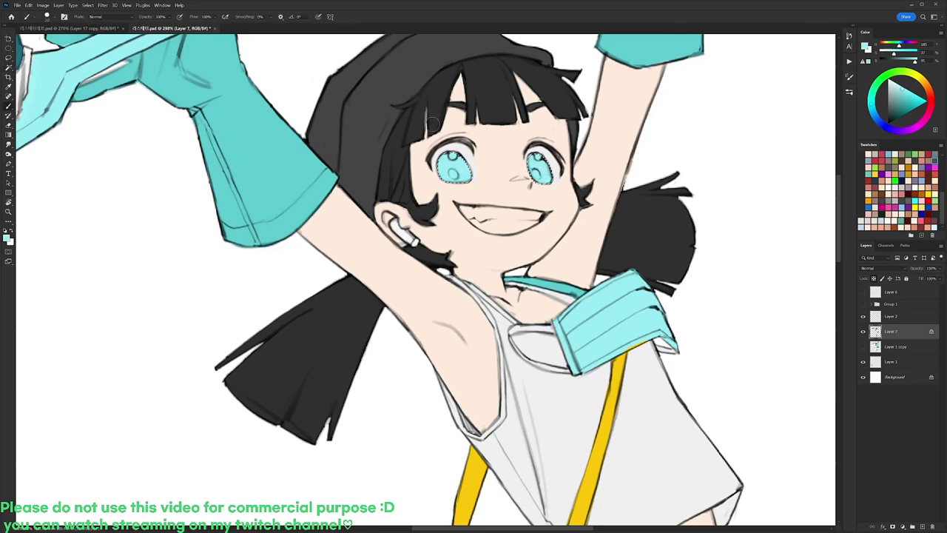
Shade both irises with a softer brush in the glove's teal and the toothpaste's dark teal, then switch brushes again.
{"action": "right_click", "coordinate": [466, 185]}
{"action": "left_click", "coordinate": [455, 212]}
{"action": "left_click", "coordinate": [285, 150]}
{"action": "left_click", "coordinate": [285, 151], "text": "alt"}
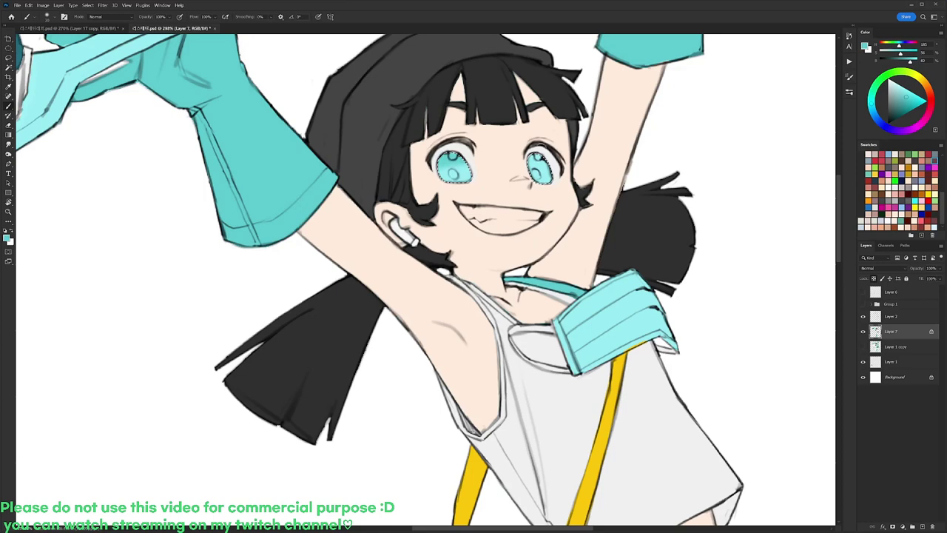
{"action": "left_click", "coordinate": [17, 49], "text": "alt"}
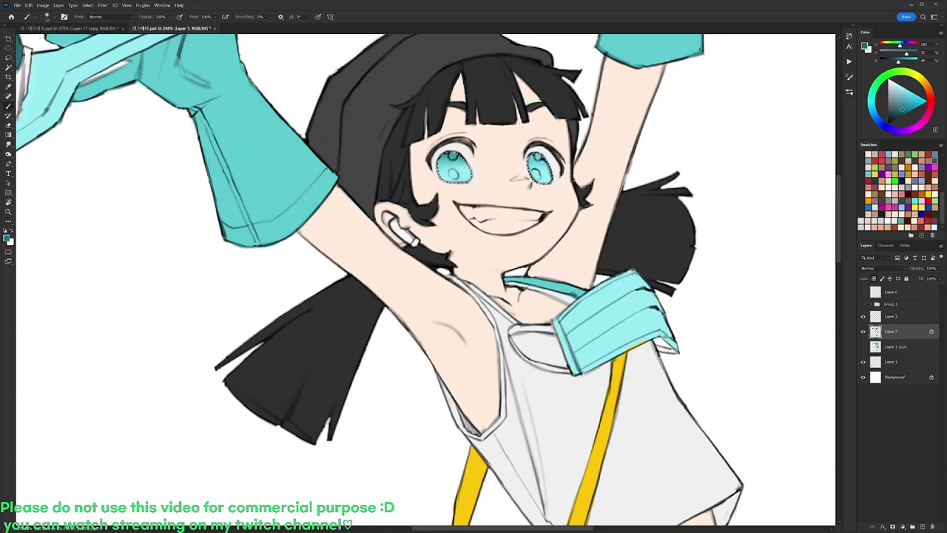
{"action": "key", "text": "ctrl+d"}
{"action": "left_click_drag", "start_coordinate": [499, 166], "coordinate": [601, 182]}
{"action": "right_click", "coordinate": [289, 136]}
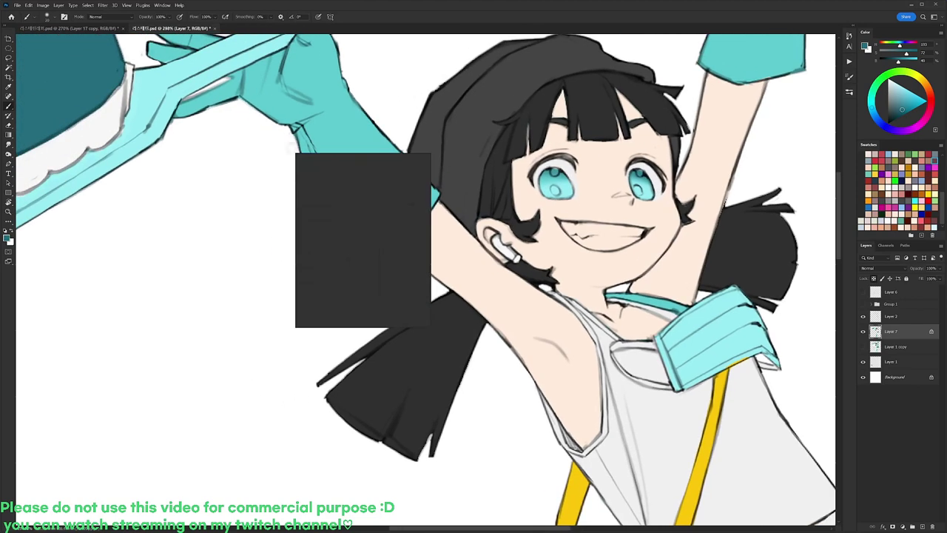
{"action": "double_click", "coordinate": [344, 219]}
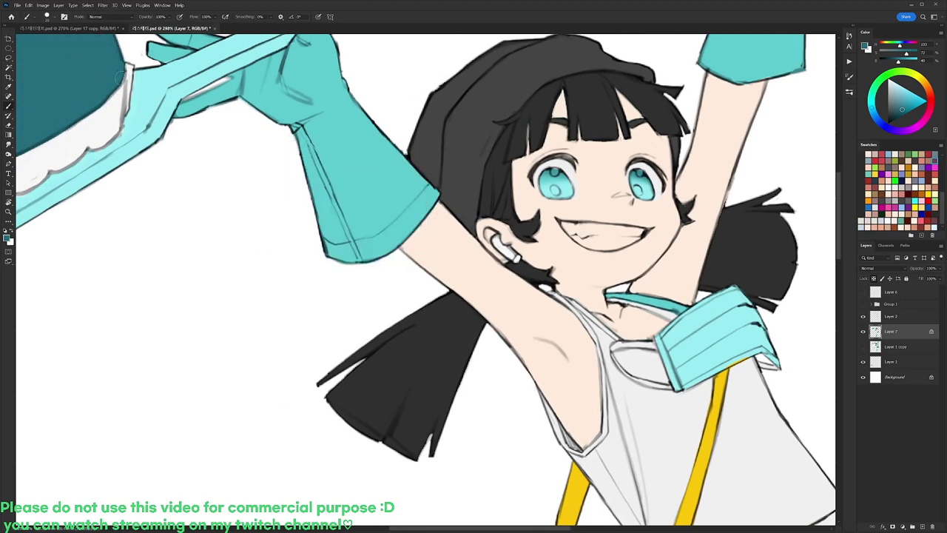
{"action": "left_click", "coordinate": [143, 79], "text": "alt"}
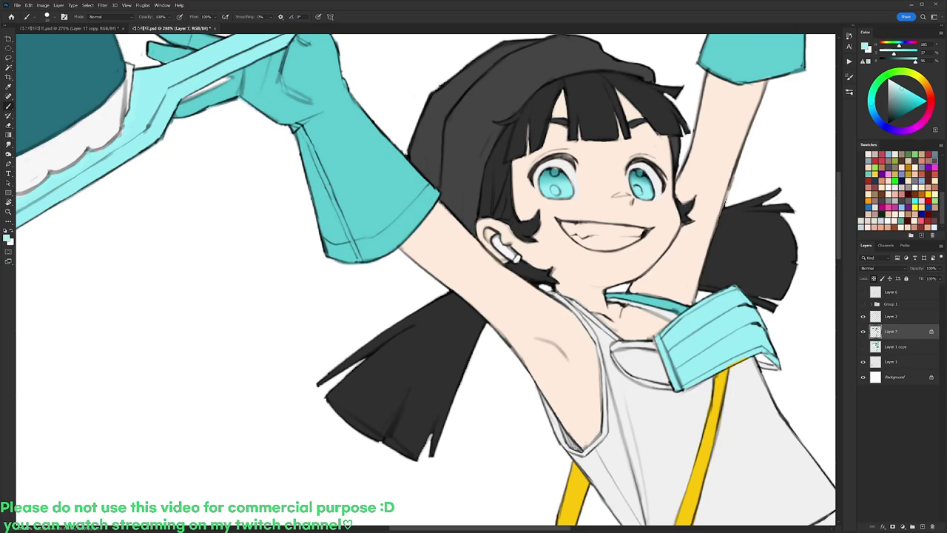
{"action": "left_click_drag", "start_coordinate": [641, 158], "coordinate": [566, 155]}
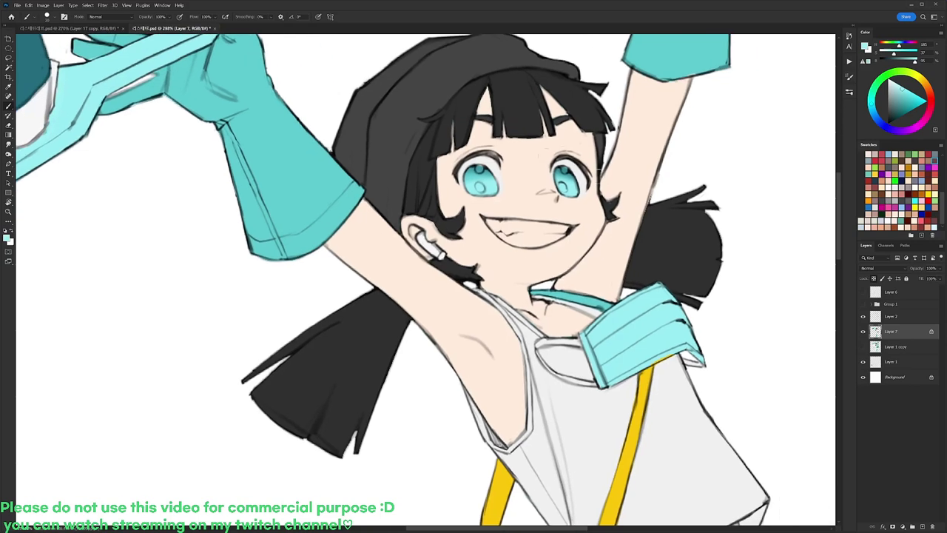
Paint the teeth inside the girl's grin with a near-white gray.
{"action": "left_click", "coordinate": [588, 409], "text": "alt"}
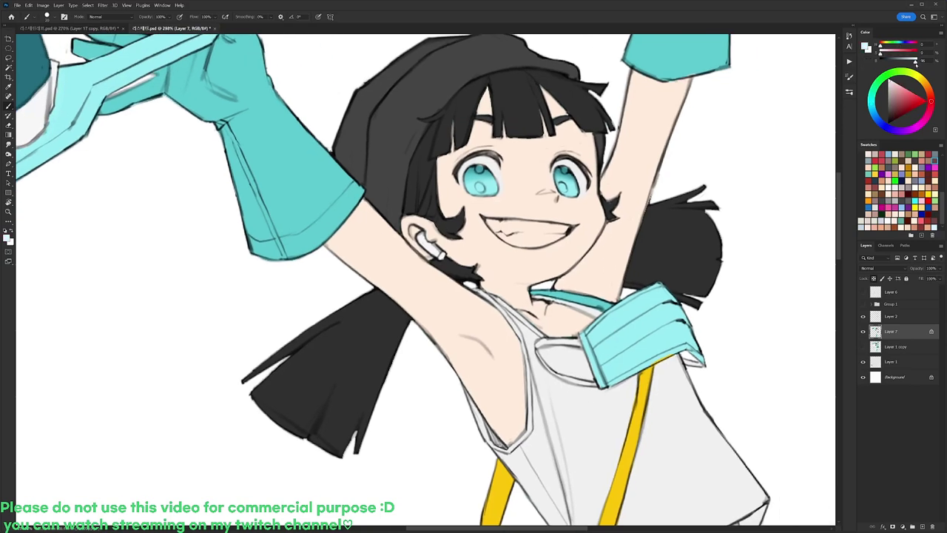
{"action": "key", "text": "r"}
{"action": "left_click_drag", "start_coordinate": [681, 220], "coordinate": [577, 88]}
{"action": "left_click_drag", "start_coordinate": [551, 150], "coordinate": [523, 145]}
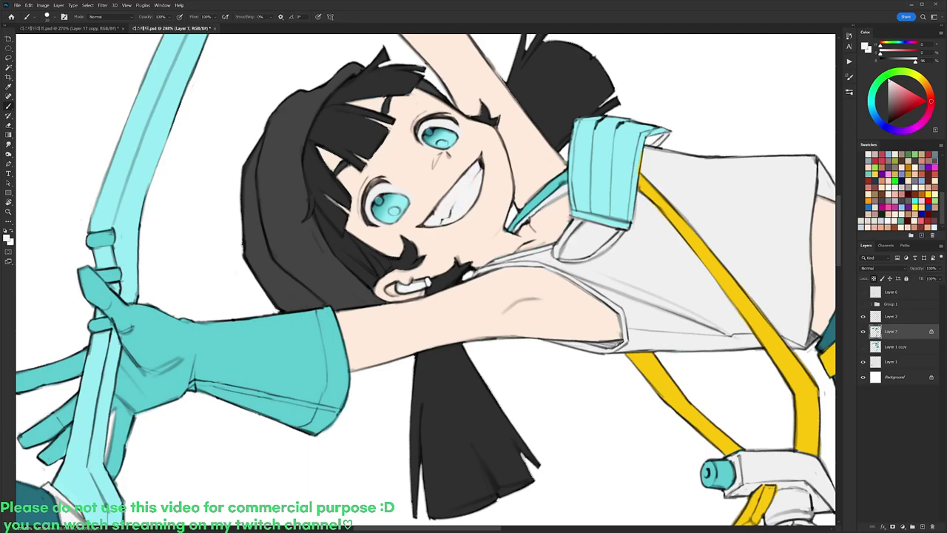
{"action": "scroll", "coordinate": [497, 143], "scroll_direction": "down", "scroll_amount": 2}
{"action": "key", "text": "r"}
{"action": "left_click_drag", "start_coordinate": [637, 122], "coordinate": [600, 276]}
{"action": "left_click_drag", "start_coordinate": [656, 207], "coordinate": [661, 256]}
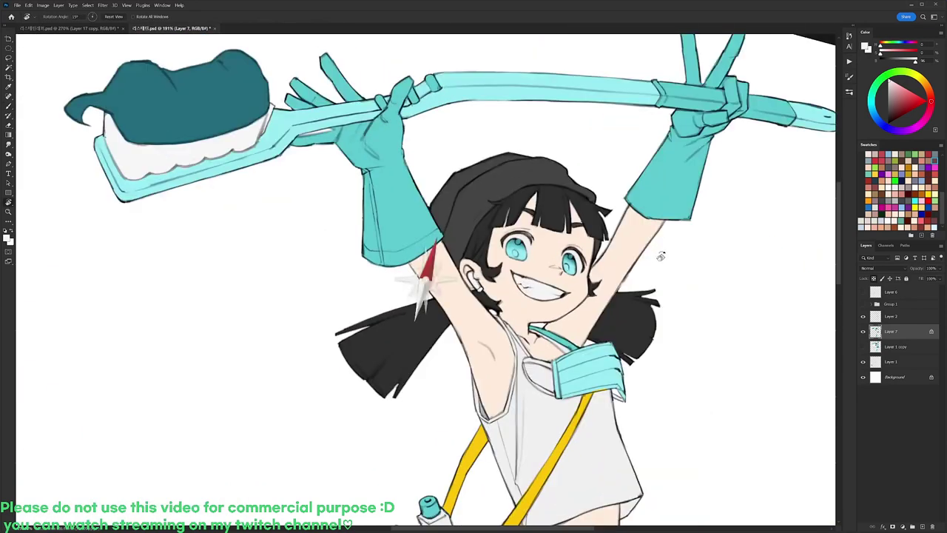
Touch up the area where the face mask meets the tank top with light cyan and light gray, then reset the canvas rotation.
{"action": "left_click_drag", "start_coordinate": [608, 370], "coordinate": [567, 256]}
{"action": "scroll", "coordinate": [566, 256], "scroll_direction": "up", "scroll_amount": 1}
{"action": "key", "text": "b"}
{"action": "left_click", "coordinate": [566, 255], "text": "alt"}
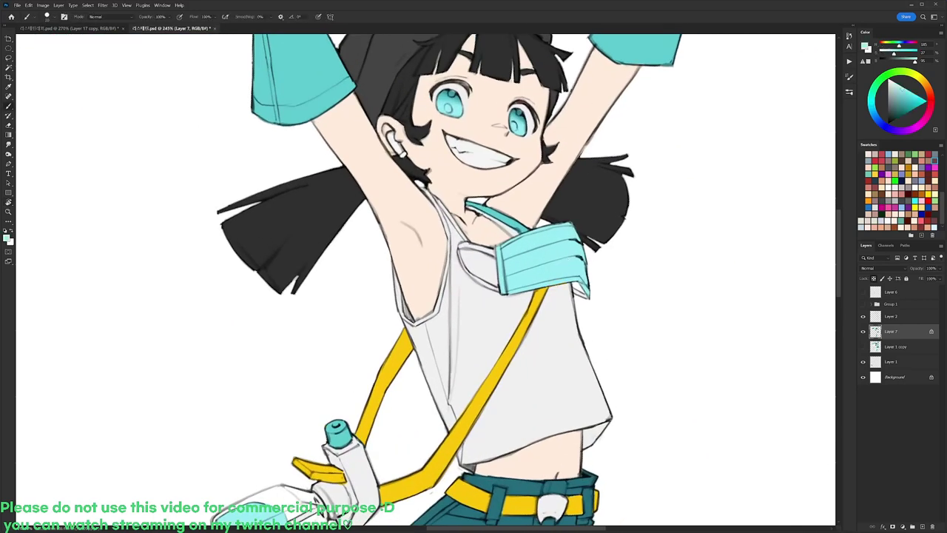
{"action": "left_click", "coordinate": [565, 300], "text": "alt"}
{"action": "scroll", "coordinate": [563, 288], "scroll_direction": "down", "scroll_amount": 1}
{"action": "left_click_drag", "start_coordinate": [570, 338], "coordinate": [580, 190]}
{"action": "scroll", "coordinate": [580, 191], "scroll_direction": "down", "scroll_amount": 2}
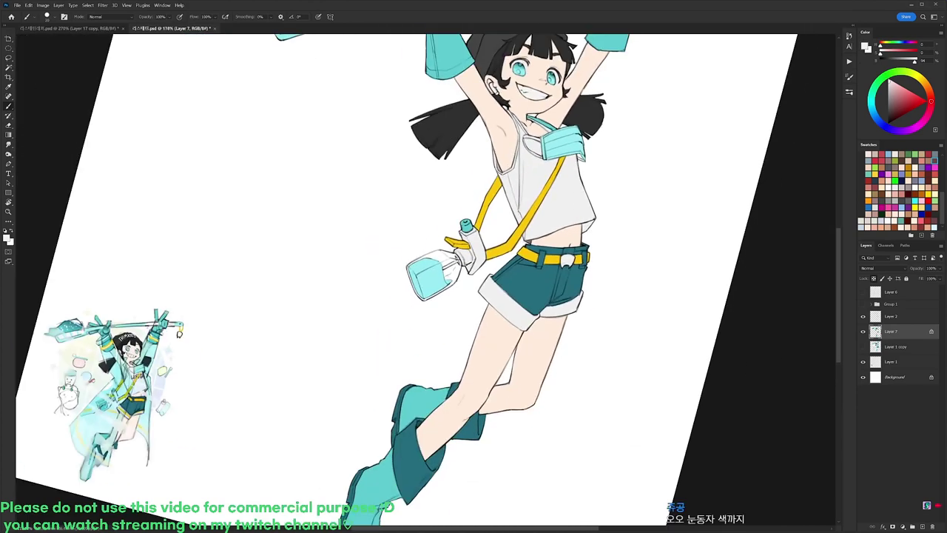
{"action": "scroll", "coordinate": [605, 255], "scroll_direction": "down", "scroll_amount": 2}
{"action": "key", "text": "r"}
{"action": "key", "text": "Escape"}
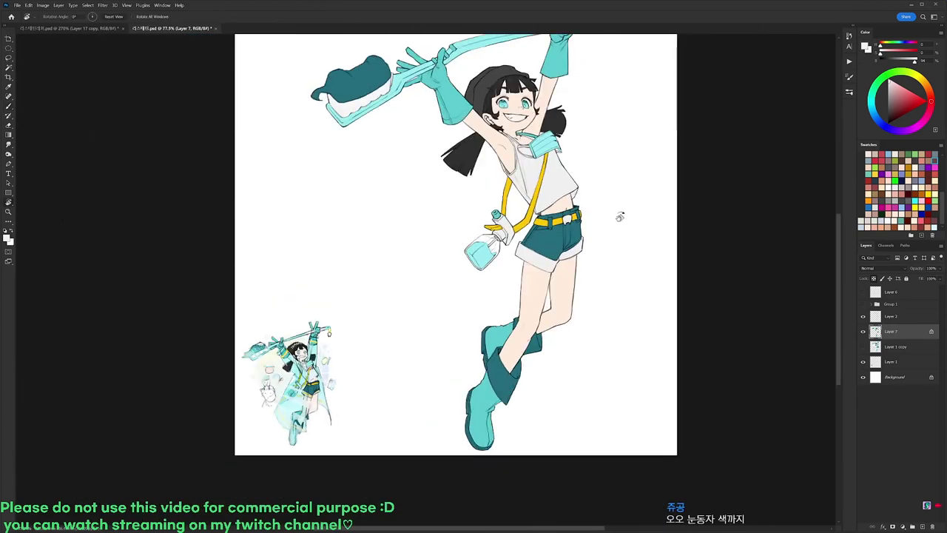
Select the toothpaste on the brush head, fill it with the glove's light teal and deselect.
{"action": "left_click_drag", "start_coordinate": [589, 215], "coordinate": [601, 274]}
{"action": "scroll", "coordinate": [444, 126], "scroll_direction": "up", "scroll_amount": 1}
{"action": "key", "text": "w"}
{"action": "left_click", "coordinate": [380, 131]}
{"action": "key", "text": "b"}
{"action": "left_click", "coordinate": [468, 163], "text": "alt"}
{"action": "key", "text": "alt+Delete"}
{"action": "key", "text": "ctrl+d"}
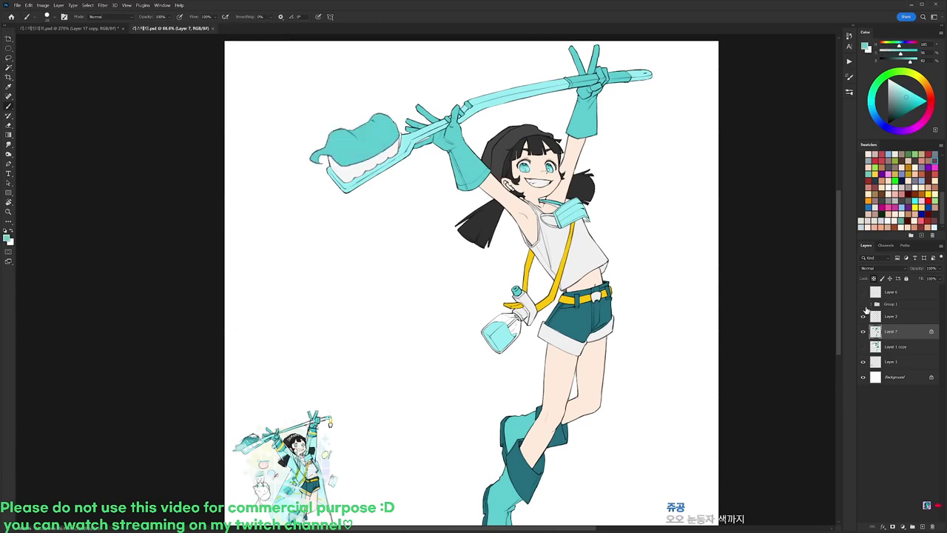
Show and expand Group 1, toggle individual layers to identify the coat sketch's parts, and place Layer 5 below Layer 3.
{"action": "left_click", "coordinate": [863, 304]}
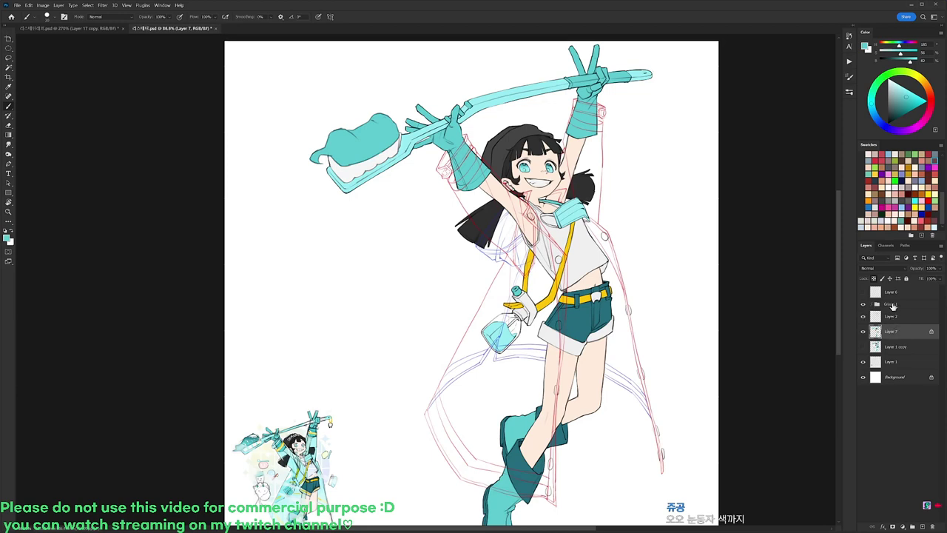
{"action": "left_click", "coordinate": [893, 306]}
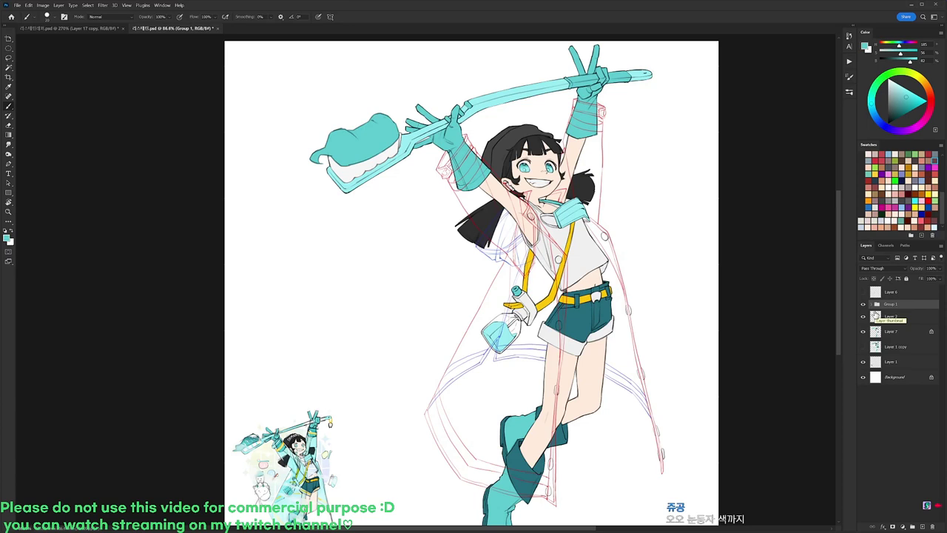
{"action": "left_click", "coordinate": [872, 304]}
{"action": "left_click", "coordinate": [862, 347]}
{"action": "left_click", "coordinate": [863, 347]}
{"action": "left_click", "coordinate": [862, 331]}
{"action": "left_click", "coordinate": [863, 332]}
{"action": "left_click", "coordinate": [863, 317]}
{"action": "left_click", "coordinate": [863, 316]}
{"action": "mouse_move", "coordinate": [894, 320]}
{"action": "left_mouse_down"}
{"action": "mouse_move", "coordinate": [894, 349]}
{"action": "mouse_move", "coordinate": [898, 314]}
{"action": "mouse_move", "coordinate": [895, 332]}
{"action": "left_mouse_up"}
{"action": "left_click", "coordinate": [863, 319]}
{"action": "left_click", "coordinate": [863, 318]}
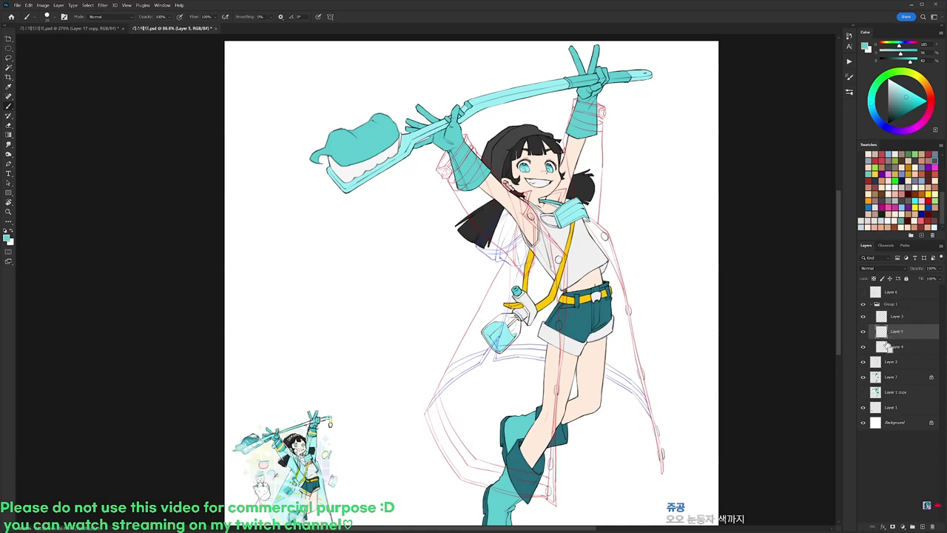
Darken Layer 5 with Hue/Saturation, setting the lightness to -100.
{"action": "key", "text": "ctrl+u"}
{"action": "left_click_drag", "start_coordinate": [768, 411], "coordinate": [688, 414]}
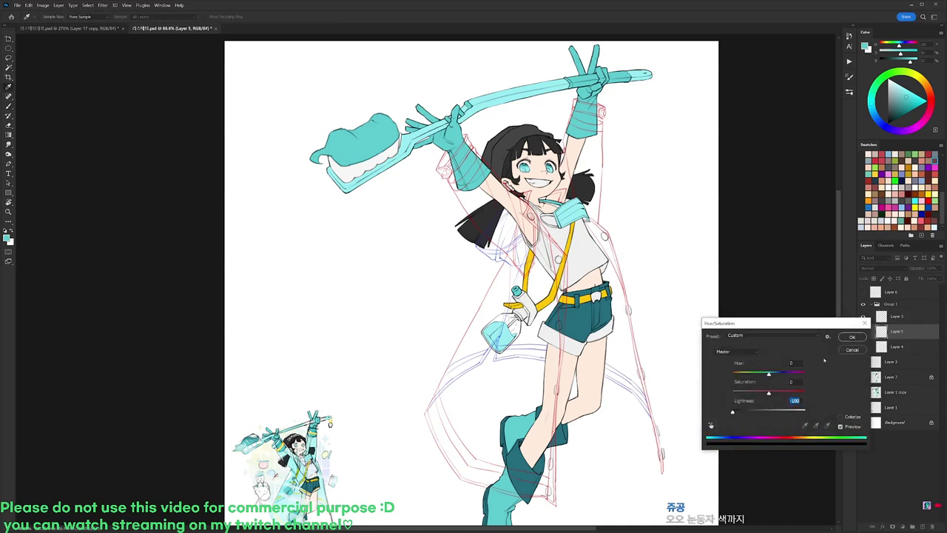
{"action": "left_click", "coordinate": [851, 337]}
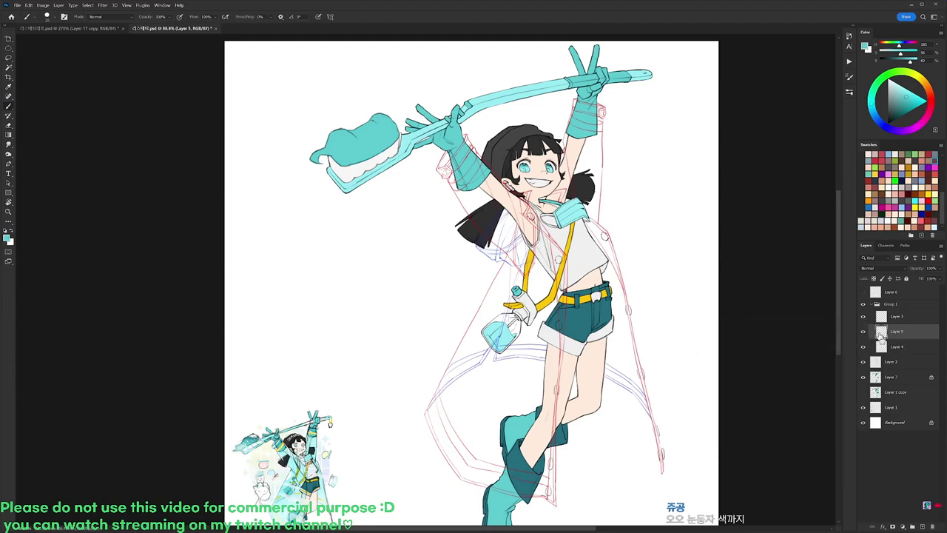
Place Layer 3 below Layer 5 and turn its red coat lines black with Hue/Saturation at lightness -100.
{"action": "left_click", "coordinate": [863, 316]}
{"action": "left_click", "coordinate": [863, 316]}
{"action": "left_click_drag", "start_coordinate": [898, 332], "coordinate": [901, 334]}
{"action": "key", "text": "ctrl+u"}
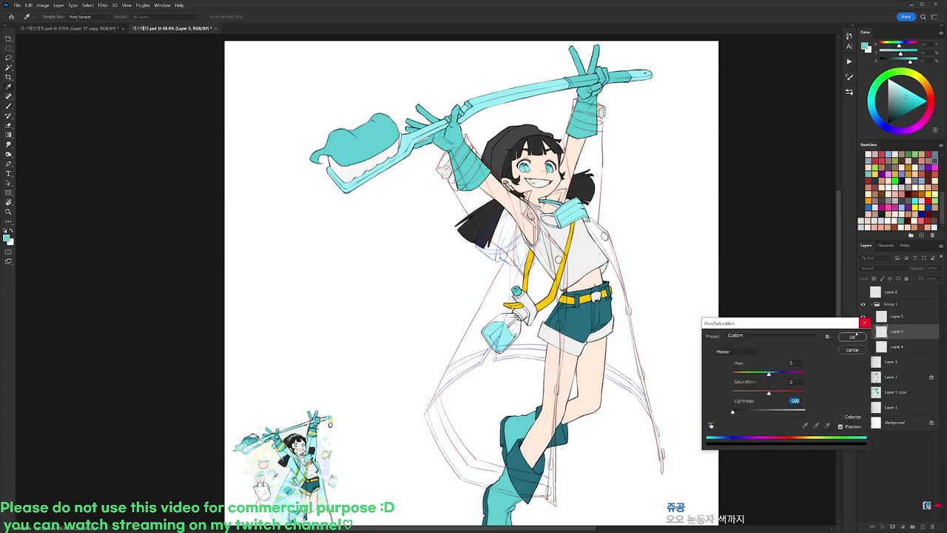
{"action": "left_click", "coordinate": [852, 337]}
Duplicate Layer 3 and merge the copy back down to strengthen the coat's line art.
{"action": "key", "text": "ctrl+j"}
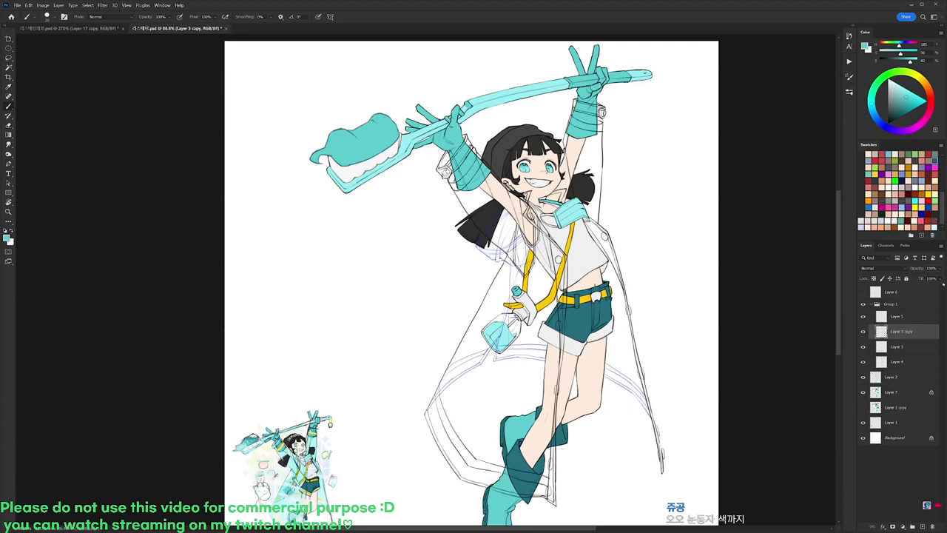
{"action": "left_click", "coordinate": [940, 282]}
{"action": "left_click", "coordinate": [916, 330]}
{"action": "key", "text": "ctrl+e"}
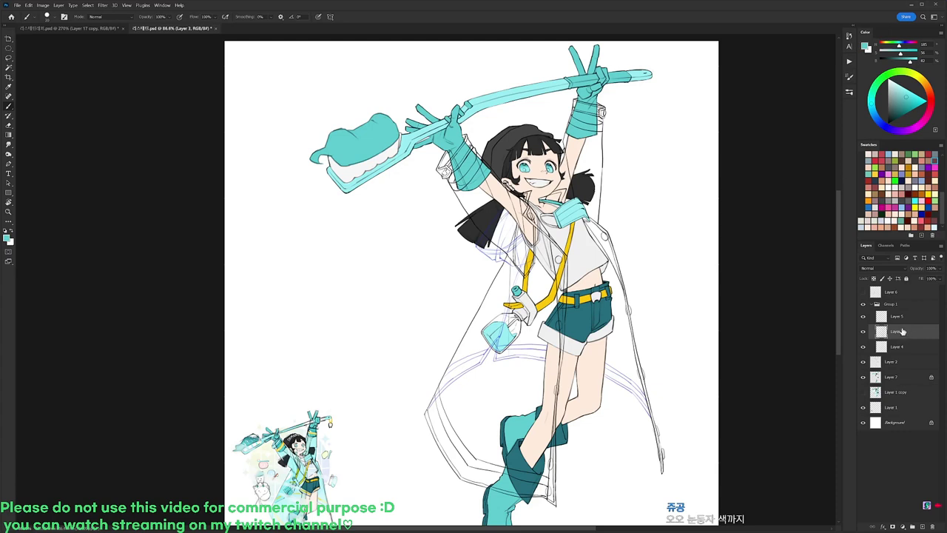
Select Layer 3 and switch to a fine black brush for the coat's line art.
{"action": "scroll", "coordinate": [470, 148], "scroll_direction": "up", "scroll_amount": 2}
{"action": "scroll", "coordinate": [470, 148], "scroll_direction": "up", "scroll_amount": 3}
{"action": "right_click", "coordinate": [466, 159]}
{"action": "left_click", "coordinate": [900, 332]}
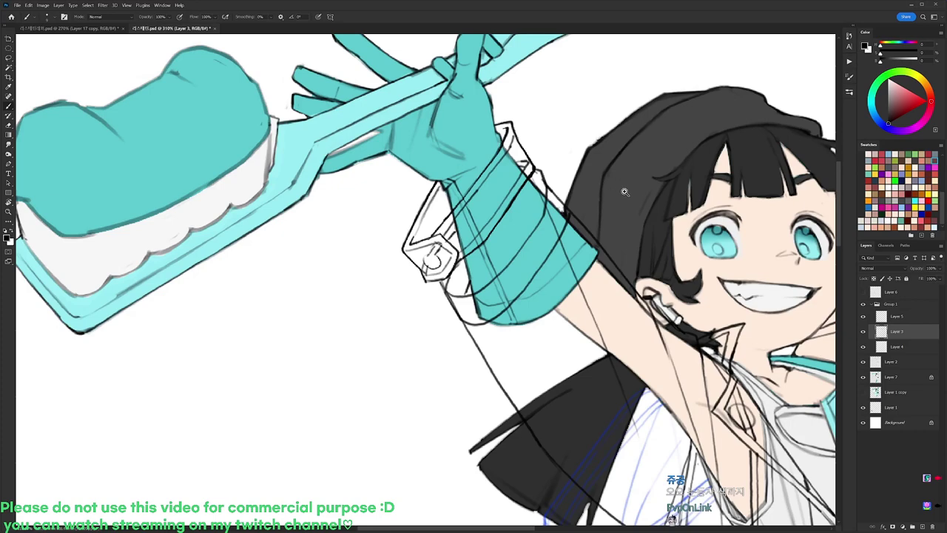
{"action": "left_click_drag", "start_coordinate": [623, 193], "coordinate": [608, 217]}
{"action": "left_click_drag", "start_coordinate": [756, 385], "coordinate": [616, 191]}
{"action": "scroll", "coordinate": [620, 192], "scroll_direction": "down", "scroll_amount": 4}
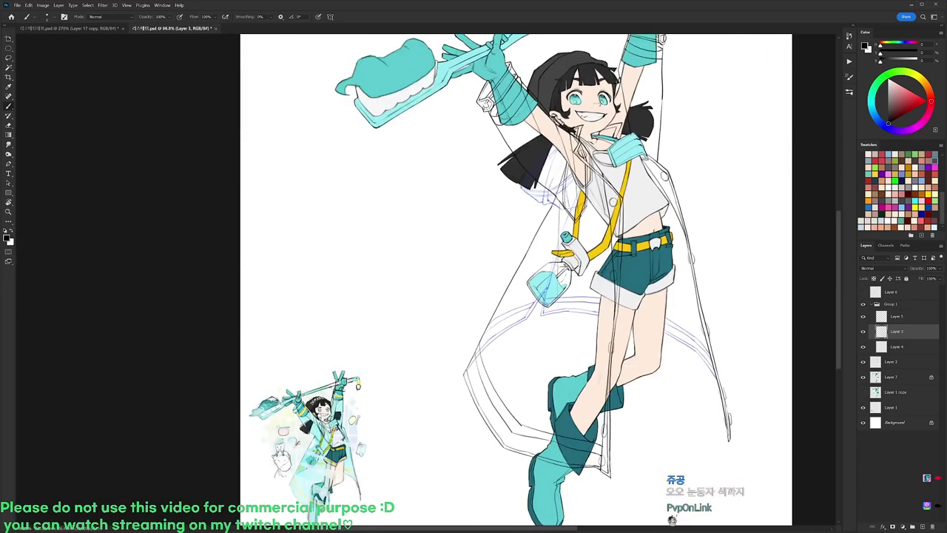
{"action": "scroll", "coordinate": [600, 193], "scroll_direction": "up", "scroll_amount": 1}
{"action": "scroll", "coordinate": [599, 194], "scroll_direction": "down", "scroll_amount": 1}
Check whether the coat's outline is closed by selecting its interior with the Magic Wand and viewing the selection in Quick Mask.
{"action": "key", "text": "w"}
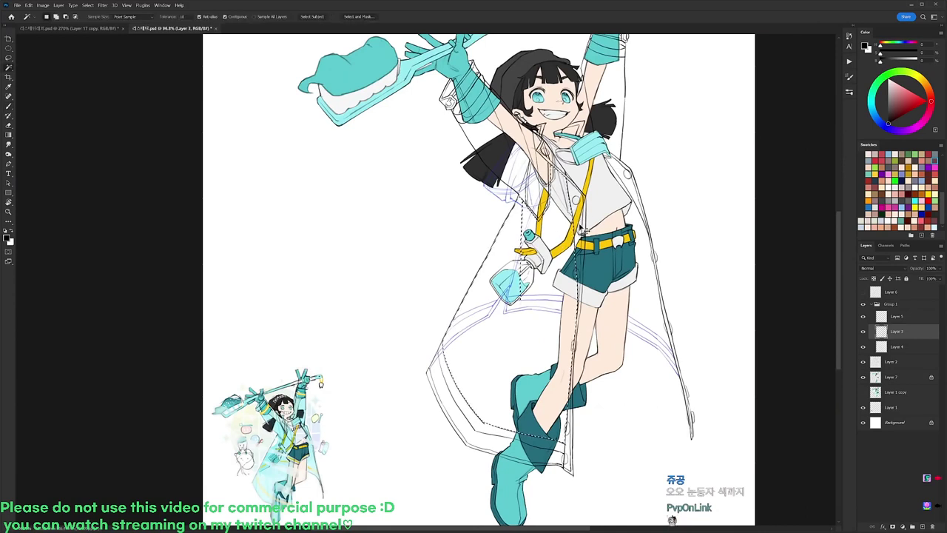
{"action": "left_click", "coordinate": [599, 217]}
{"action": "key", "text": "q"}
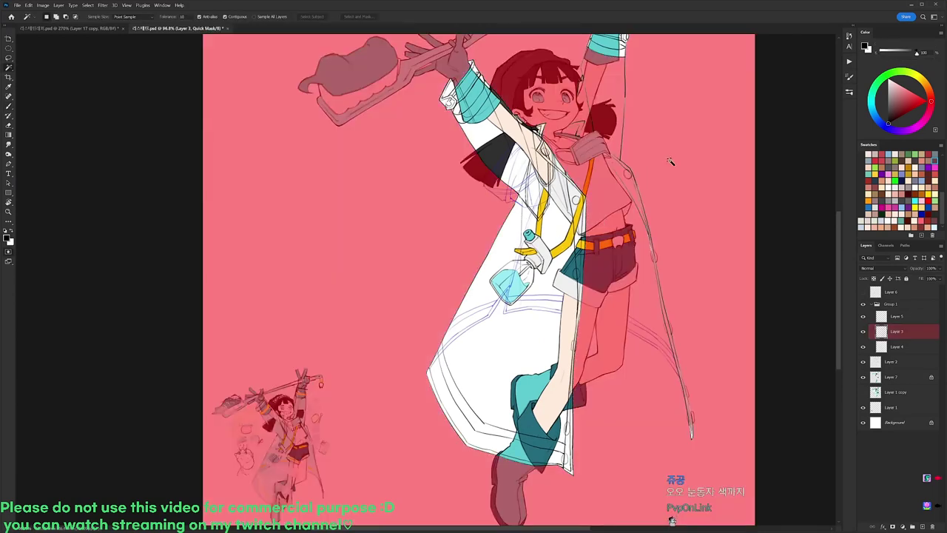
{"action": "left_click_drag", "start_coordinate": [671, 159], "coordinate": [614, 217]}
{"action": "scroll", "coordinate": [600, 270], "scroll_direction": "up", "scroll_amount": 4}
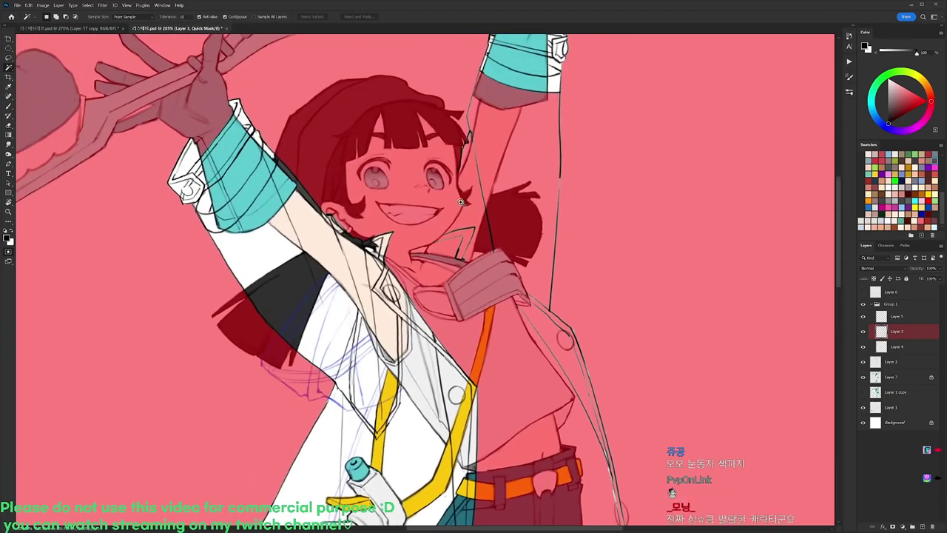
{"action": "scroll", "coordinate": [460, 204], "scroll_direction": "up", "scroll_amount": 1}
{"action": "key", "text": "q"}
{"action": "key", "text": "b"}
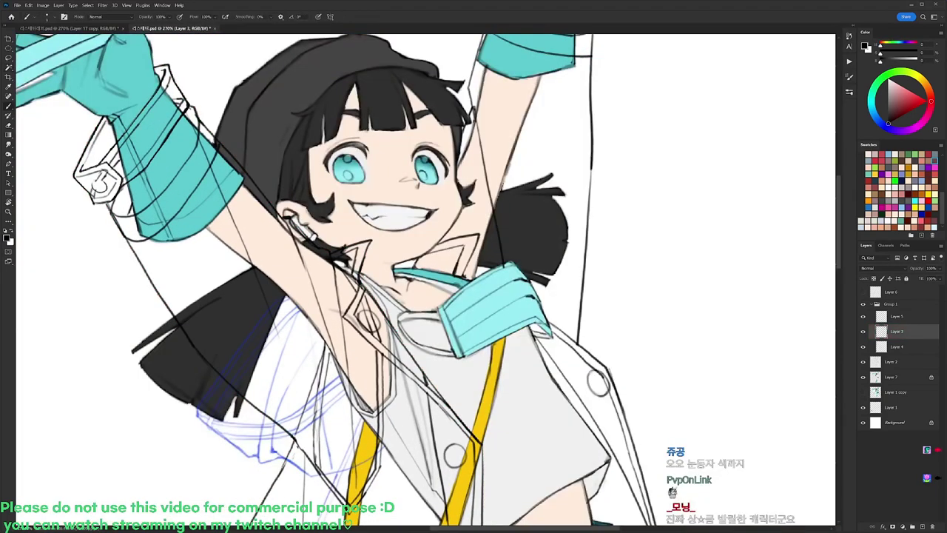
Recolor the mask's teal neck strap yellow on Layer 7, matching the suspender color.
{"action": "key", "text": "r"}
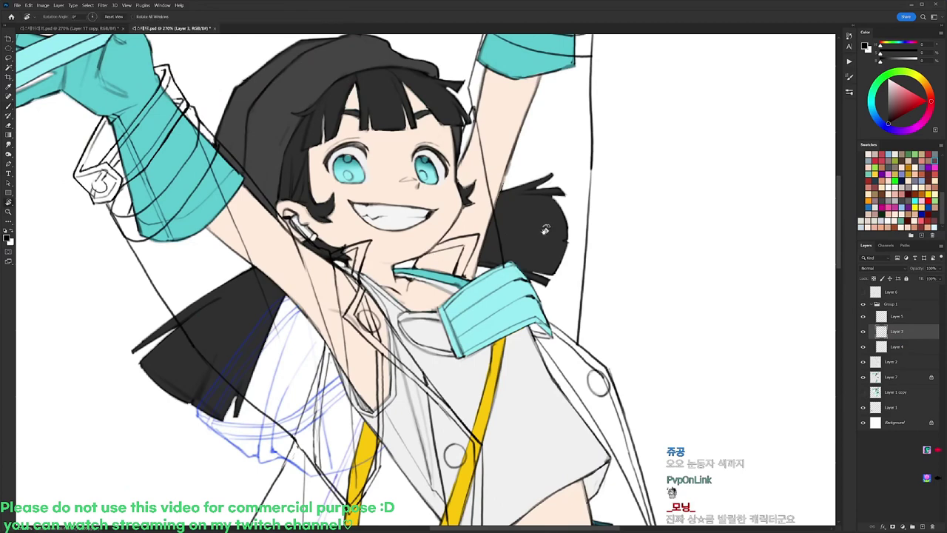
{"action": "left_click_drag", "start_coordinate": [545, 228], "coordinate": [488, 165]}
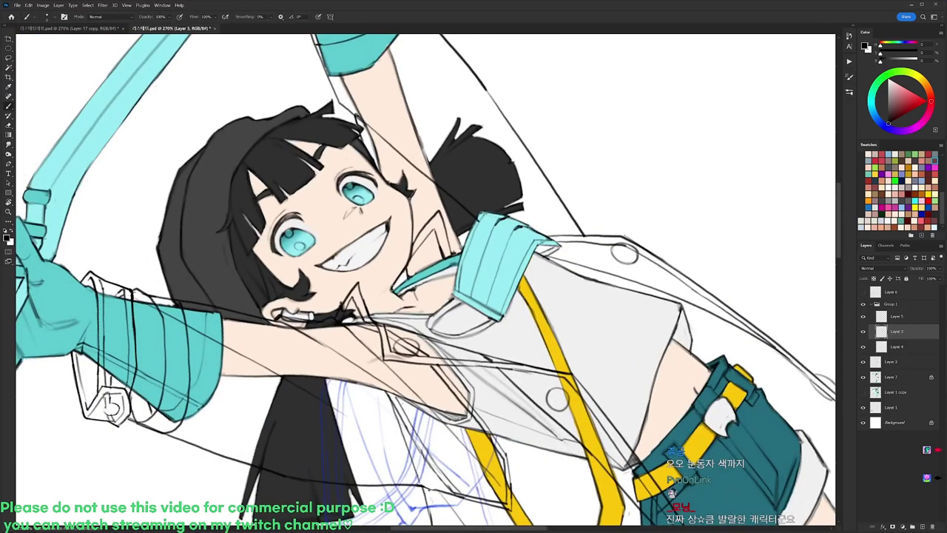
{"action": "key", "text": "r"}
{"action": "mouse_move", "coordinate": [602, 167]}
{"action": "left_mouse_down"}
{"action": "mouse_move", "coordinate": [628, 227]}
{"action": "mouse_move", "coordinate": [525, 463]}
{"action": "left_mouse_up"}
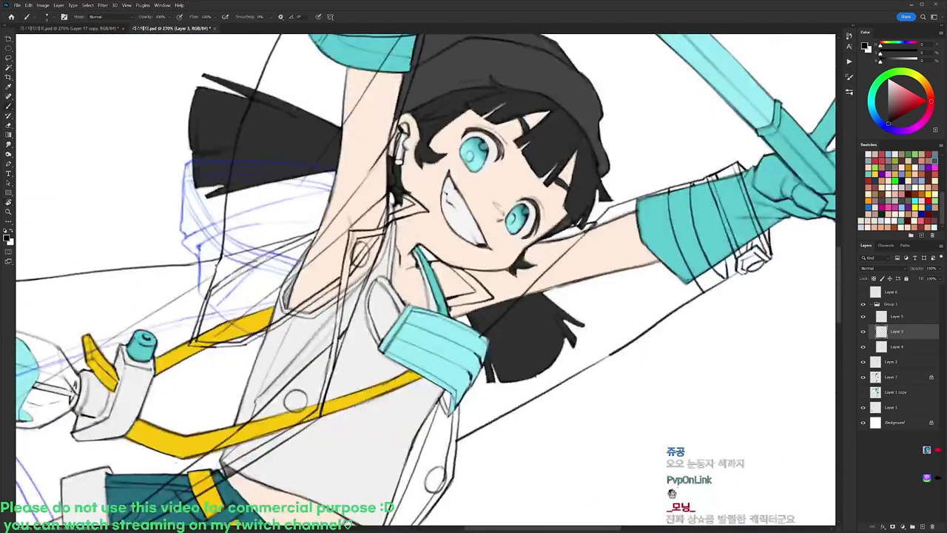
{"action": "left_click", "coordinate": [891, 376]}
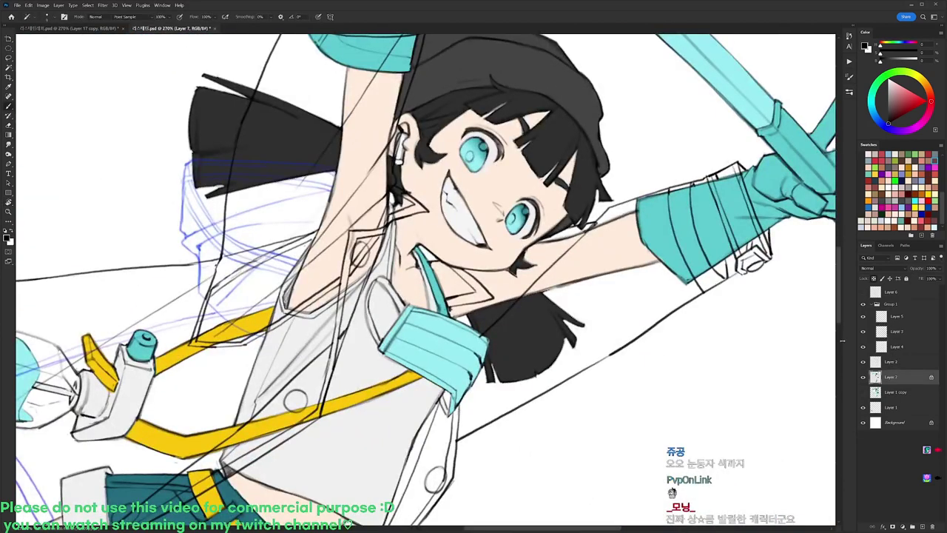
{"action": "left_click", "coordinate": [399, 382], "text": "alt"}
{"action": "key", "text": "alt+Delete"}
{"action": "key", "text": "ctrl+d"}
{"action": "right_click", "coordinate": [454, 254]}
{"action": "left_click", "coordinate": [505, 322]}
{"action": "left_click", "coordinate": [368, 367], "text": "alt"}
{"action": "left_click_drag", "start_coordinate": [422, 262], "coordinate": [432, 293]}
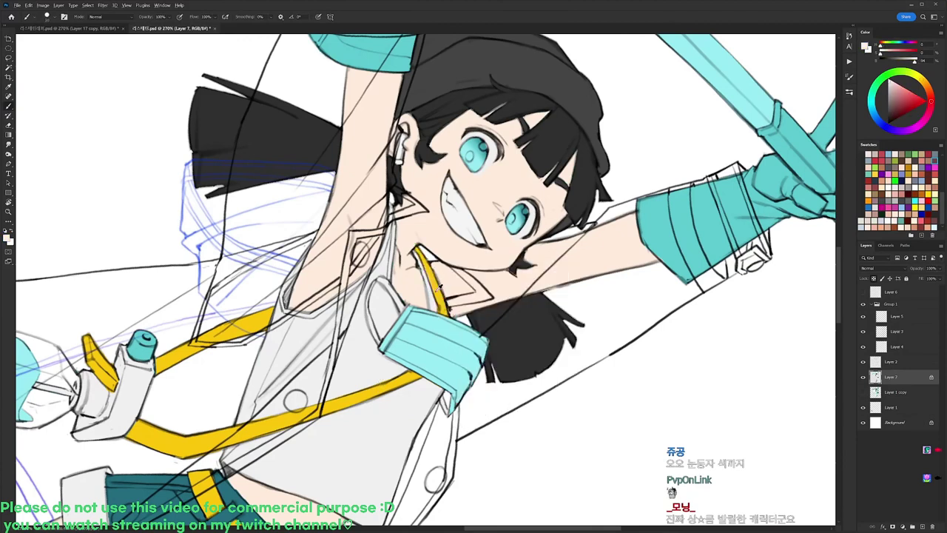
{"action": "key", "text": "x"}
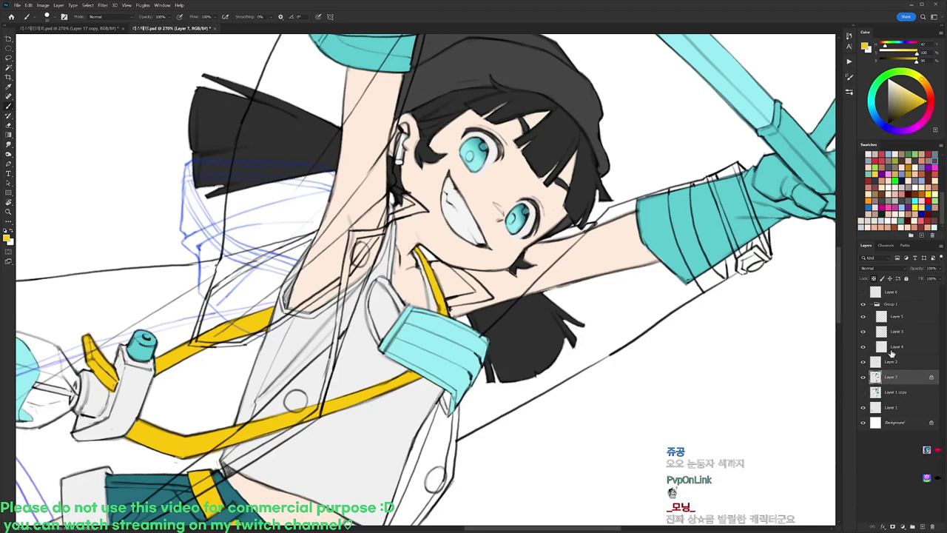
Touch up the coat's front edge line on Layer 3 with a fine black brush, from the shoulder beside the mask down past the shorts.
{"action": "left_click", "coordinate": [899, 320]}
{"action": "left_click", "coordinate": [901, 333]}
{"action": "key", "text": "d"}
{"action": "right_click", "coordinate": [541, 256]}
{"action": "left_click", "coordinate": [606, 324]}
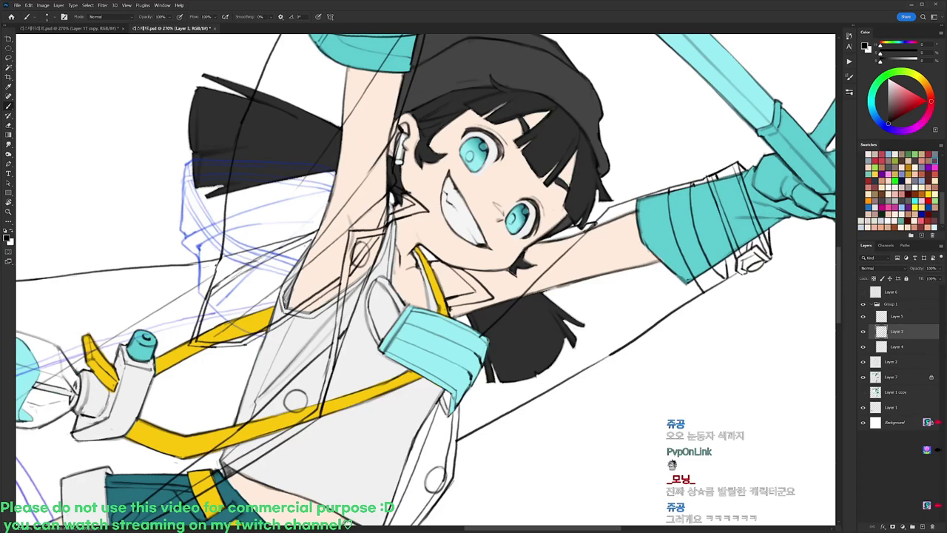
{"action": "key", "text": "r"}
{"action": "left_click_drag", "start_coordinate": [590, 242], "coordinate": [522, 158]}
{"action": "key", "text": "e"}
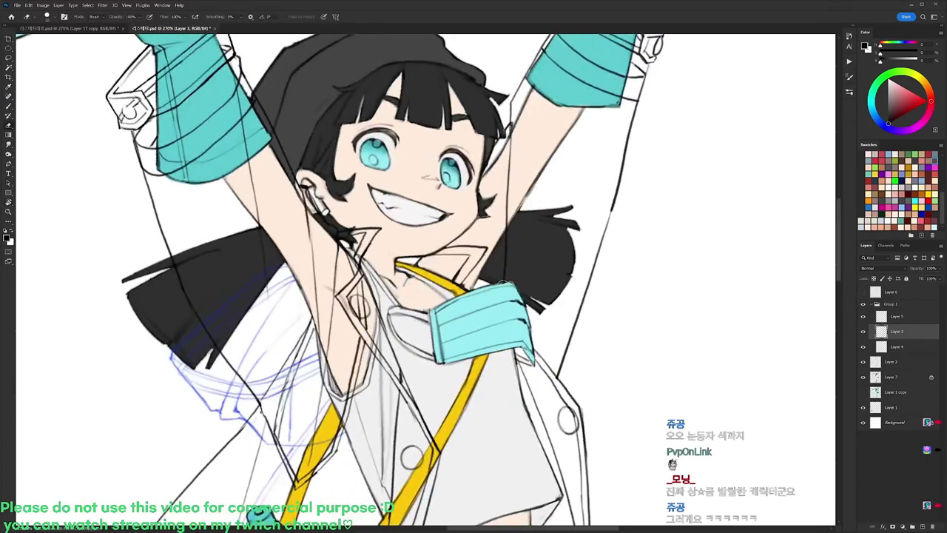
{"action": "key", "text": "b"}
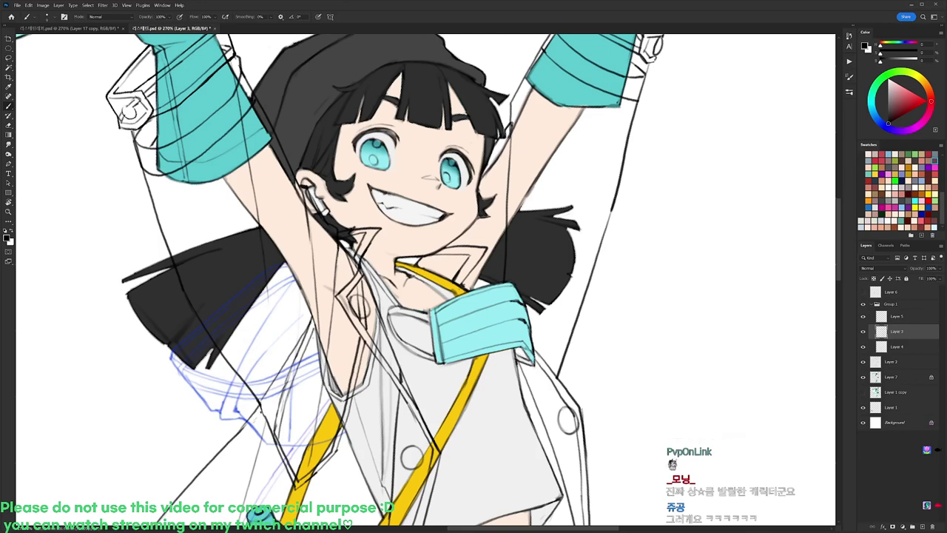
{"action": "left_click_drag", "start_coordinate": [527, 356], "coordinate": [509, 248]}
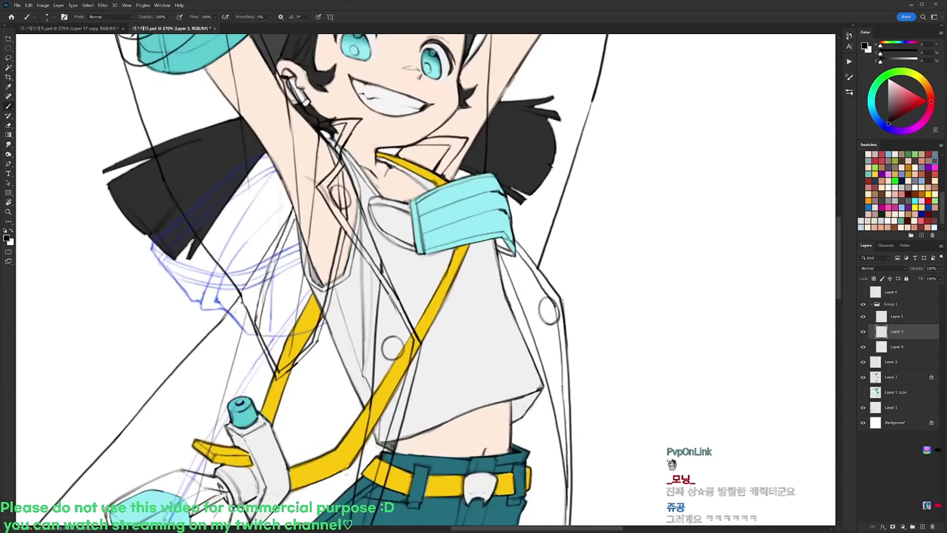
{"action": "left_click_drag", "start_coordinate": [511, 315], "coordinate": [492, 255]}
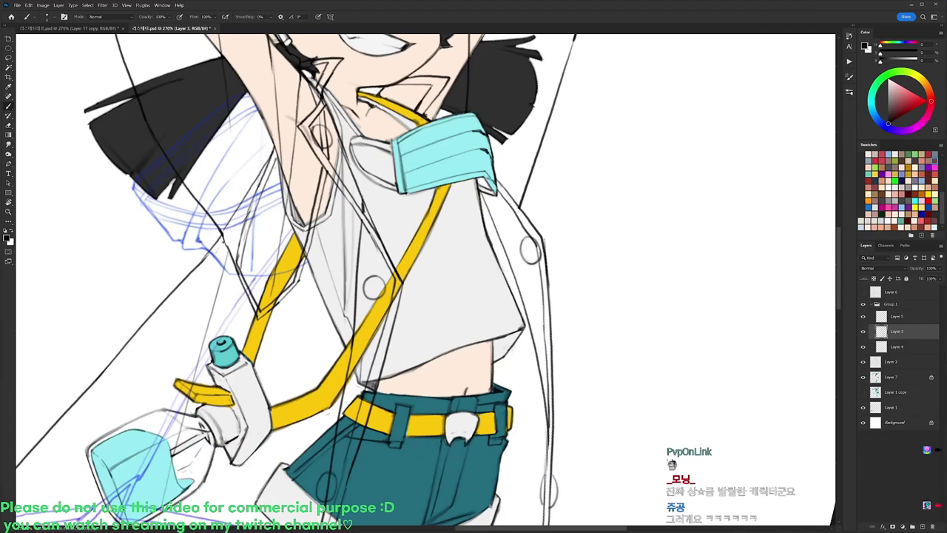
{"action": "left_click_drag", "start_coordinate": [523, 320], "coordinate": [513, 258]}
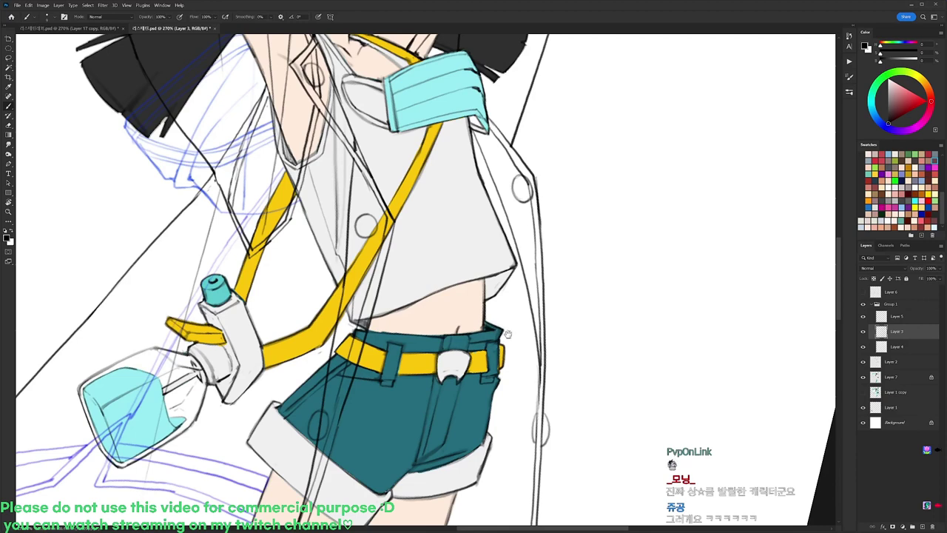
{"action": "left_click_drag", "start_coordinate": [506, 334], "coordinate": [522, 226]}
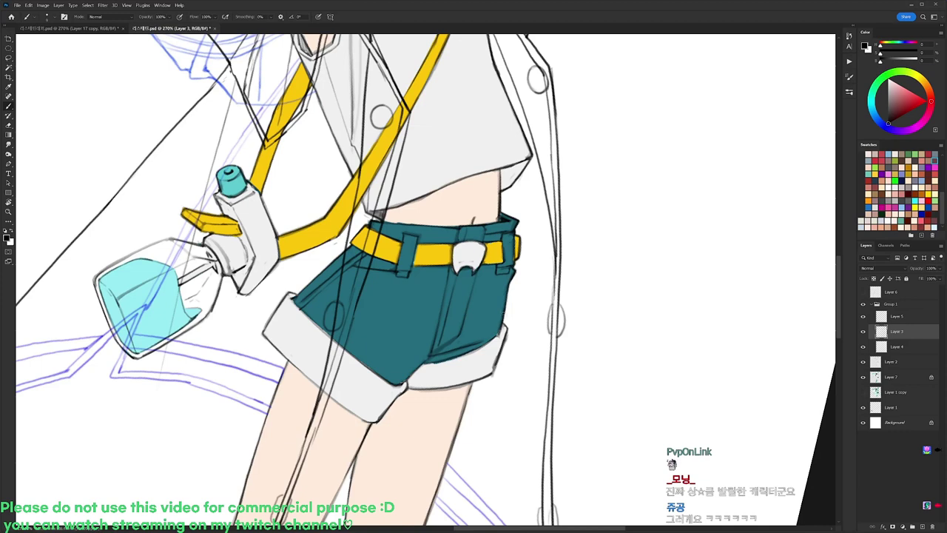
{"action": "left_click_drag", "start_coordinate": [506, 320], "coordinate": [513, 229]}
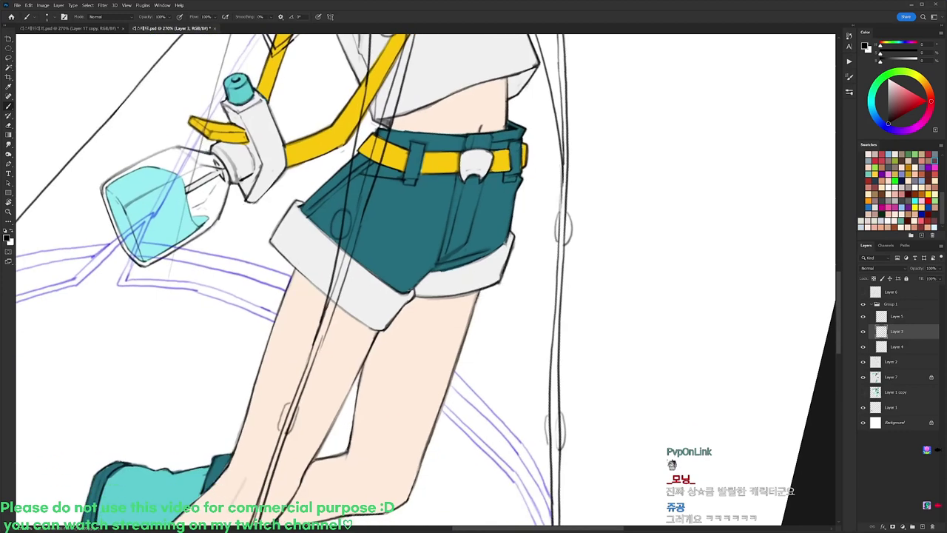
{"action": "left_click_drag", "start_coordinate": [461, 345], "coordinate": [455, 364]}
{"action": "key", "text": "b"}
{"action": "left_click_drag", "start_coordinate": [462, 347], "coordinate": [441, 411]}
{"action": "key", "text": "ctrl+1"}
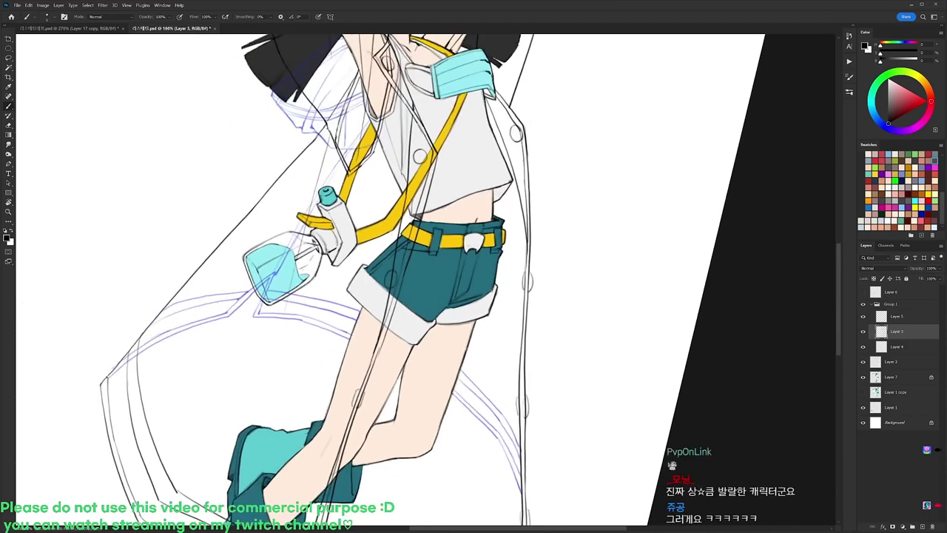
Lasso a long narrow area along the inside of the coat's front edge, from the mask down to the knee.
{"action": "key", "text": "l"}
{"action": "mouse_move", "coordinate": [488, 88]}
{"action": "left_mouse_down"}
{"action": "mouse_move", "coordinate": [512, 151]}
{"action": "mouse_move", "coordinate": [512, 277]}
{"action": "mouse_move", "coordinate": [485, 412]}
{"action": "mouse_move", "coordinate": [448, 369]}
{"action": "mouse_move", "coordinate": [465, 196]}
{"action": "left_mouse_up"}
Try copying the lassoed lines to a new layer placed between Layer 3 and Layer 4.
{"action": "key", "text": "ctrl+j"}
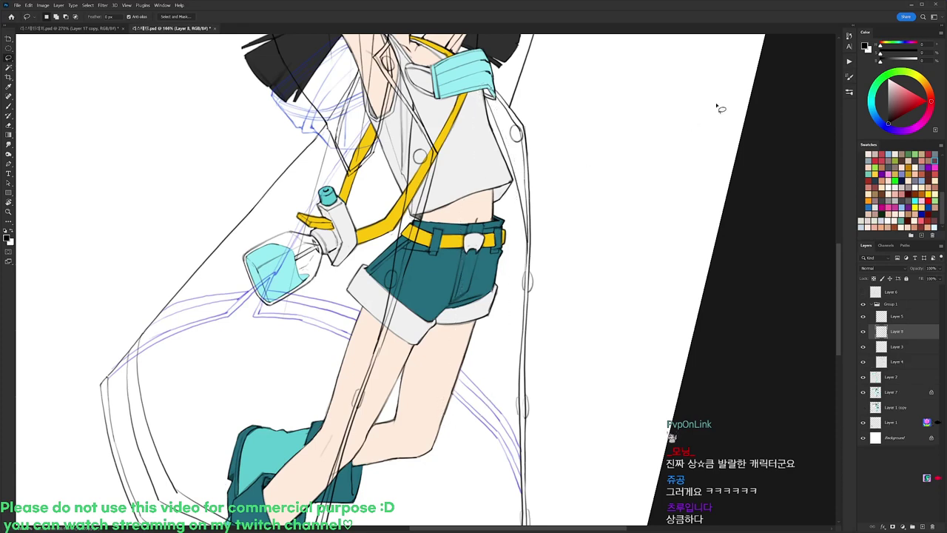
{"action": "left_click_drag", "start_coordinate": [909, 333], "coordinate": [910, 357]}
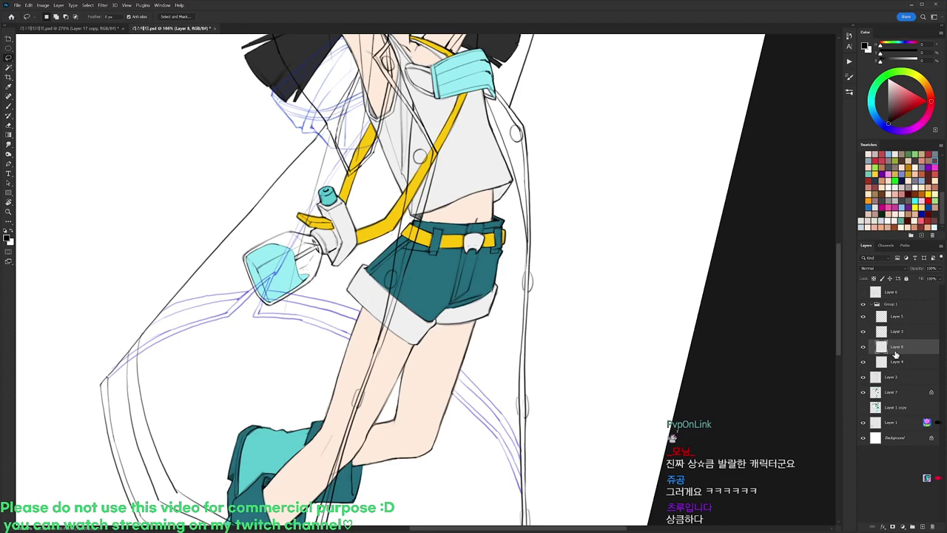
{"action": "left_click", "coordinate": [889, 363]}
{"action": "left_click", "coordinate": [862, 347]}
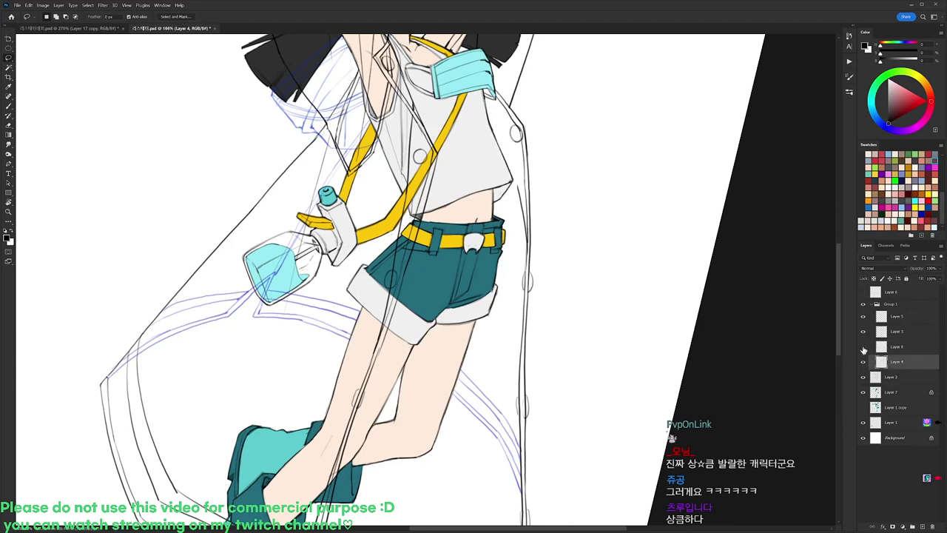
{"action": "left_click", "coordinate": [862, 349]}
{"action": "key", "text": "ctrl+z"}
{"action": "key", "text": "ctrl+z"}
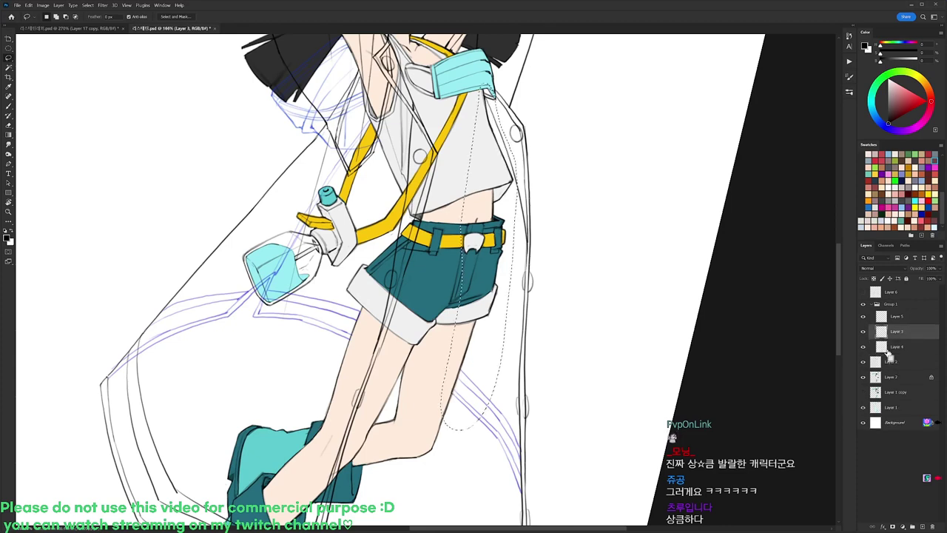
Copy the lassoed lines of Layer 3 to a new layer, hide the copy, and make Layer 3 active again.
{"action": "left_click", "coordinate": [863, 333]}
{"action": "left_click", "coordinate": [863, 332]}
{"action": "key", "text": "ctrl+j"}
{"action": "left_click", "coordinate": [862, 331]}
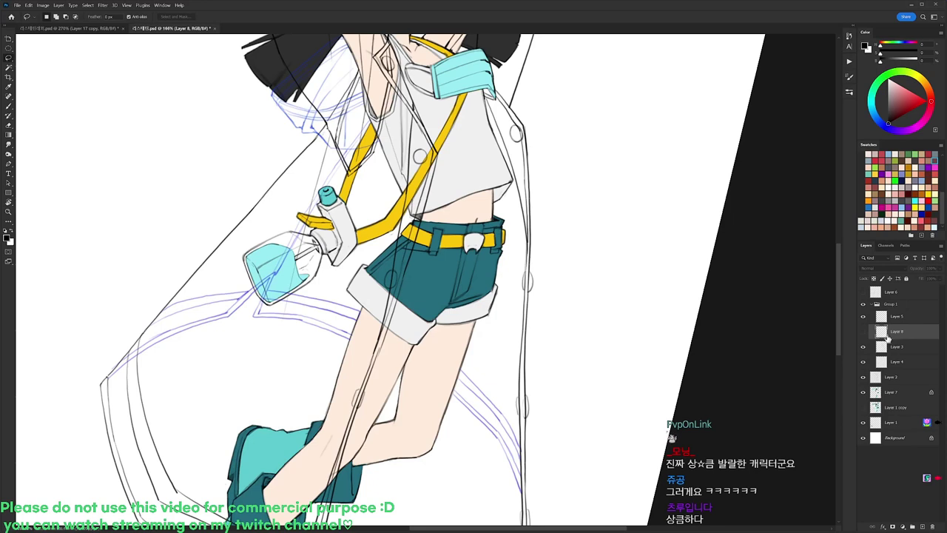
{"action": "left_click", "coordinate": [888, 346]}
{"action": "left_click", "coordinate": [862, 346]}
{"action": "left_click", "coordinate": [863, 346]}
Touch up the coat line beside the mask's lower corner on Layer 3 with a short black brush stroke.
{"action": "left_click_drag", "start_coordinate": [493, 75], "coordinate": [566, 76]}
{"action": "key", "text": "b"}
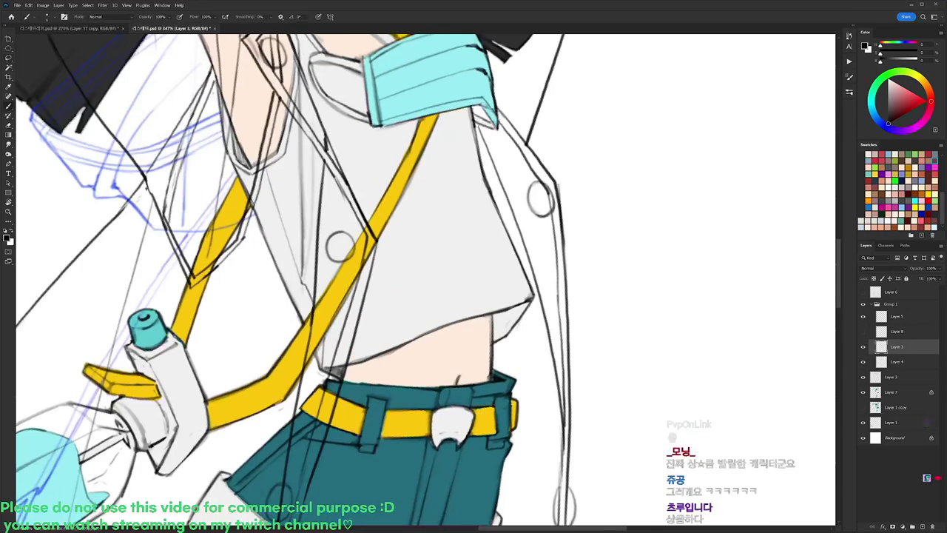
{"action": "left_click_drag", "start_coordinate": [494, 108], "coordinate": [497, 126]}
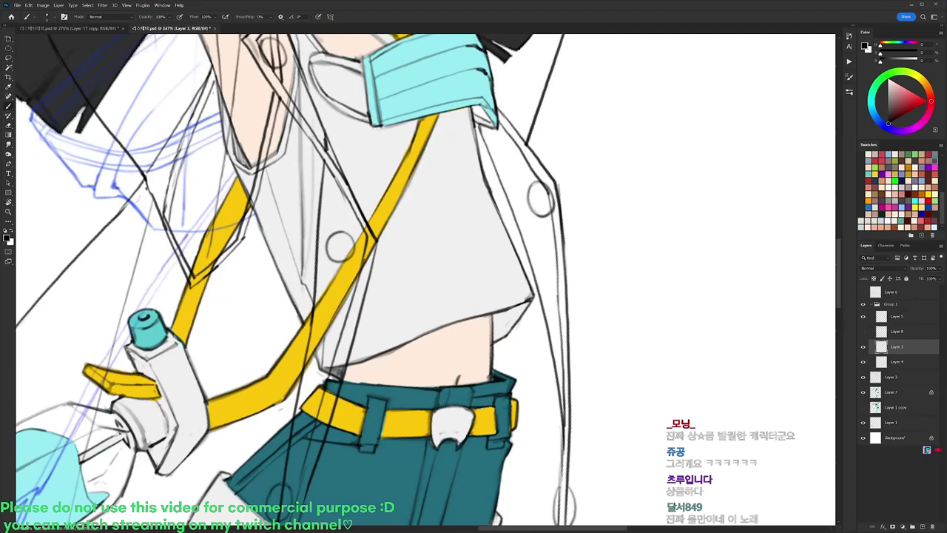
Examine the coat's line art from the hem up to the sleeves, toggling Layer 3's visibility for comparison.
{"action": "scroll", "coordinate": [579, 222], "scroll_direction": "down", "scroll_amount": 3}
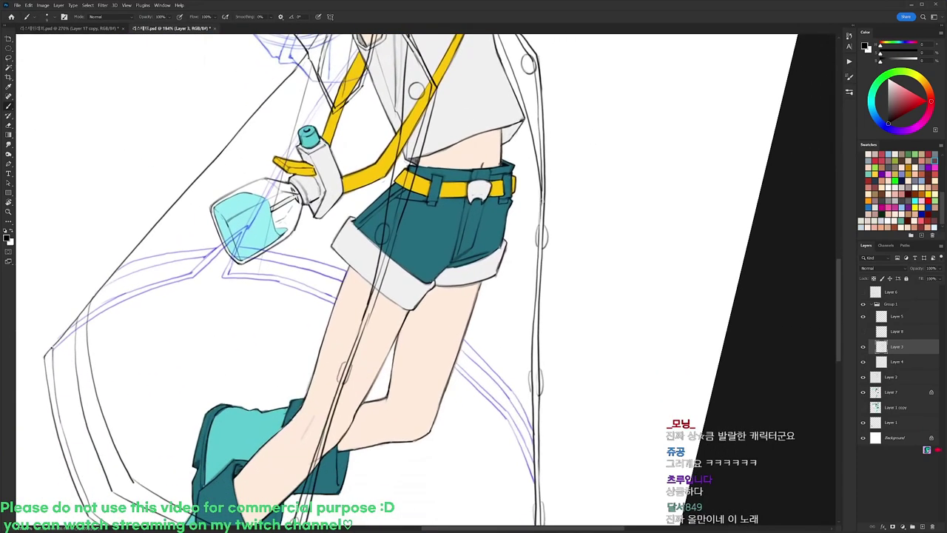
{"action": "left_click_drag", "start_coordinate": [547, 322], "coordinate": [538, 231]}
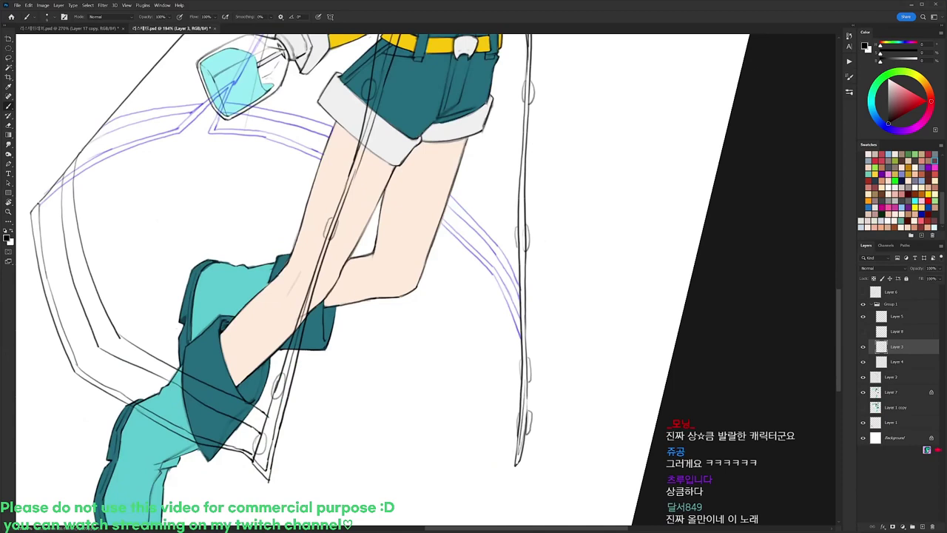
{"action": "scroll", "coordinate": [527, 362], "scroll_direction": "up", "scroll_amount": 10}
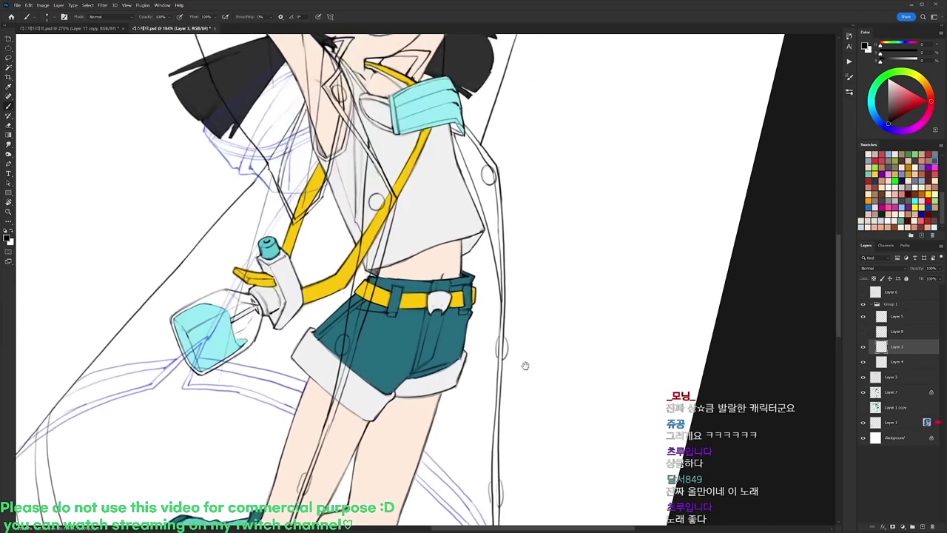
{"action": "scroll", "coordinate": [467, 259], "scroll_direction": "up", "scroll_amount": 1}
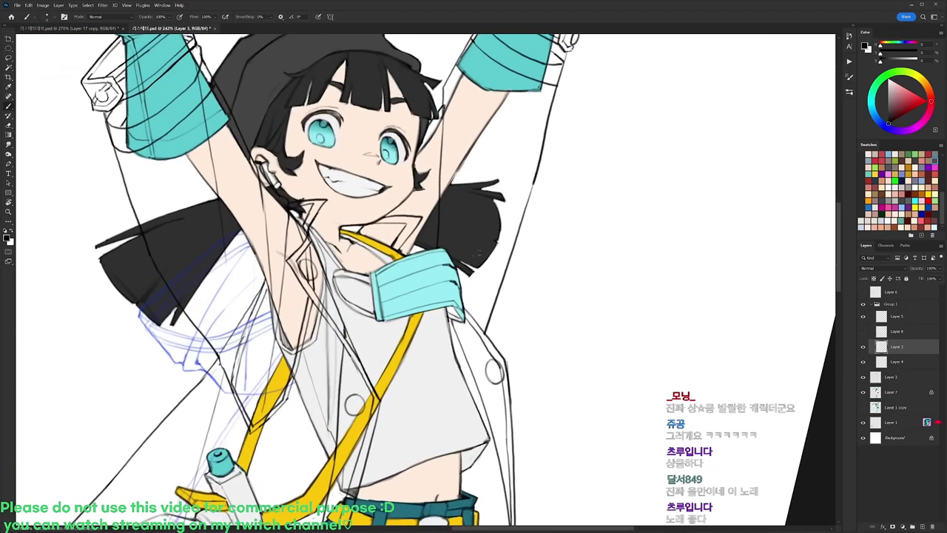
{"action": "scroll", "coordinate": [467, 259], "scroll_direction": "up", "scroll_amount": 4}
{"action": "left_click", "coordinate": [863, 348]}
{"action": "left_click", "coordinate": [862, 347]}
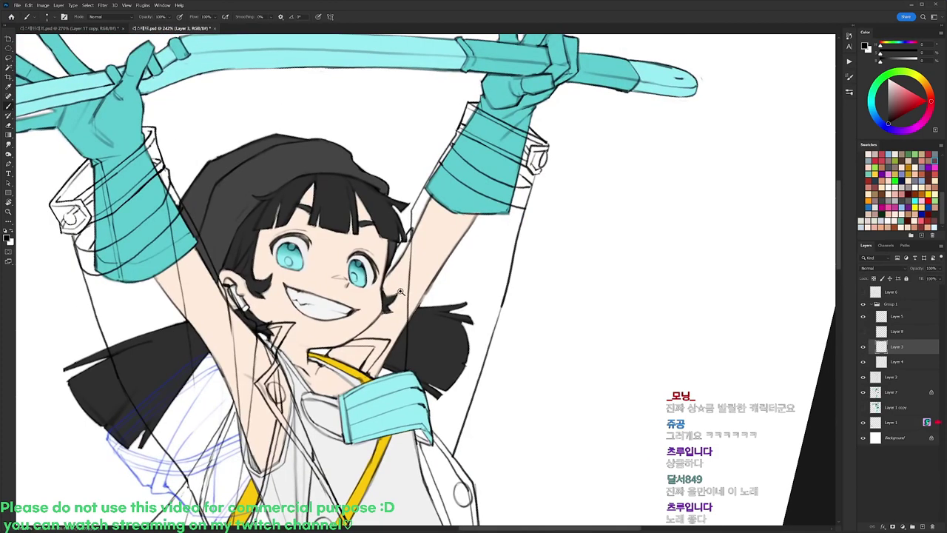
{"action": "scroll", "coordinate": [398, 292], "scroll_direction": "up", "scroll_amount": 1}
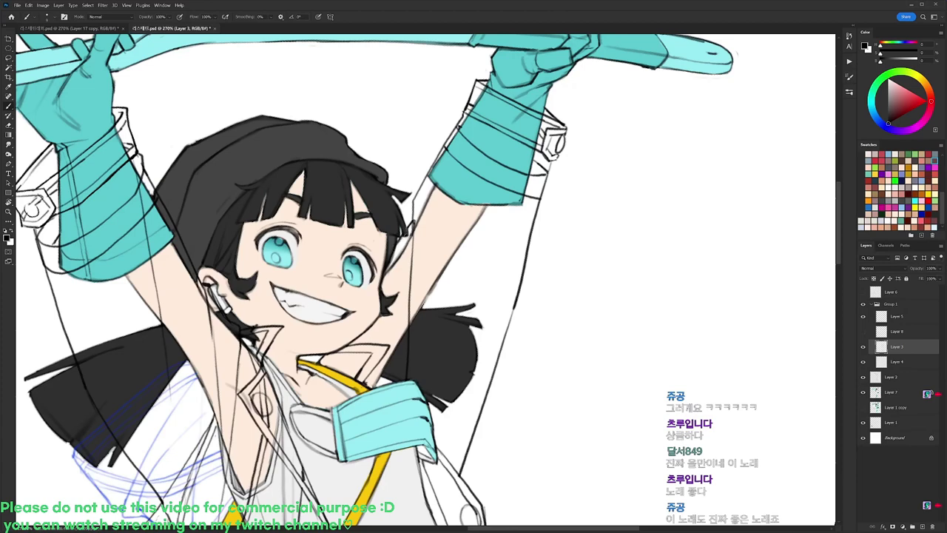
{"action": "left_click_drag", "start_coordinate": [685, 203], "coordinate": [628, 204]}
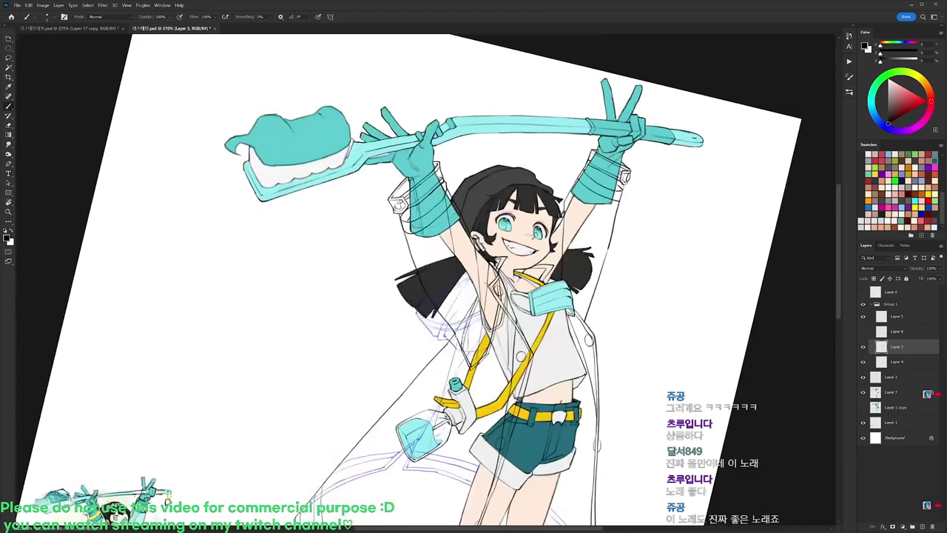
Select the area outside the coat outline on Layer 3 with the Magic Wand and check the selection in Quick Mask.
{"action": "left_click_drag", "start_coordinate": [622, 146], "coordinate": [679, 146]}
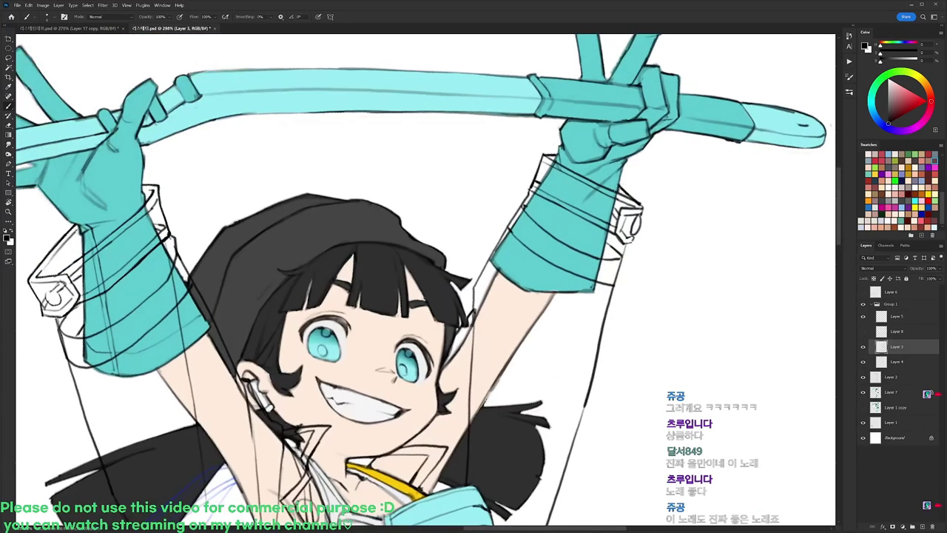
{"action": "key", "text": "ctrl+0"}
{"action": "key", "text": "w"}
{"action": "key", "text": "q"}
{"action": "left_click_drag", "start_coordinate": [646, 220], "coordinate": [633, 220]}
{"action": "key", "text": "r"}
{"action": "left_click_drag", "start_coordinate": [652, 205], "coordinate": [629, 154]}
{"action": "left_click_drag", "start_coordinate": [645, 213], "coordinate": [629, 169]}
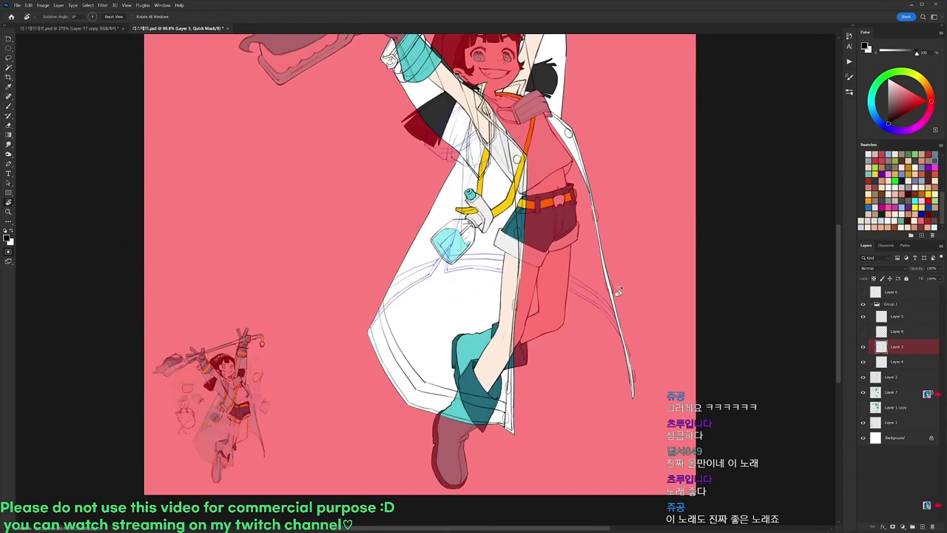
{"action": "key", "text": "q"}
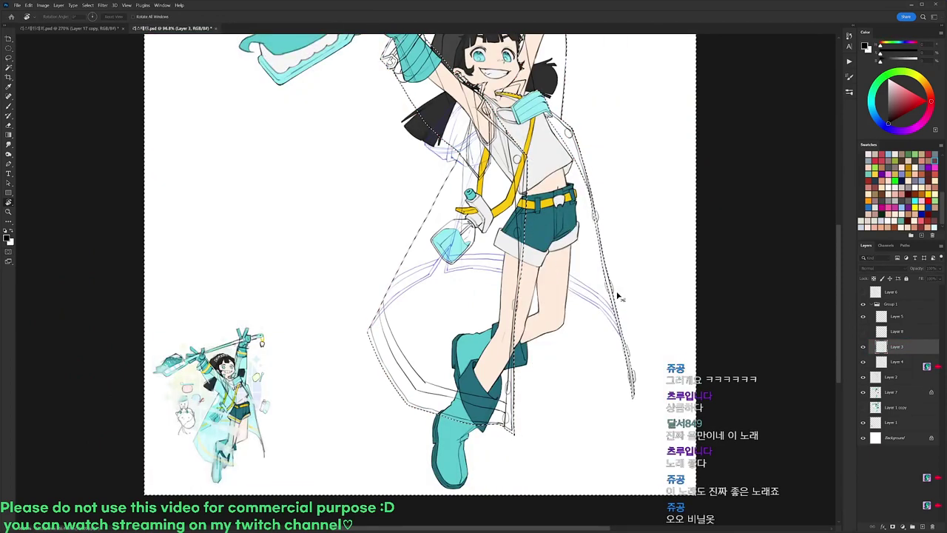
Create a new layer above Layer 3 and sample the coat's light cyan from the reference sketch document.
{"action": "key", "text": "ctrl+alt+shift+n"}
{"action": "key", "text": "b"}
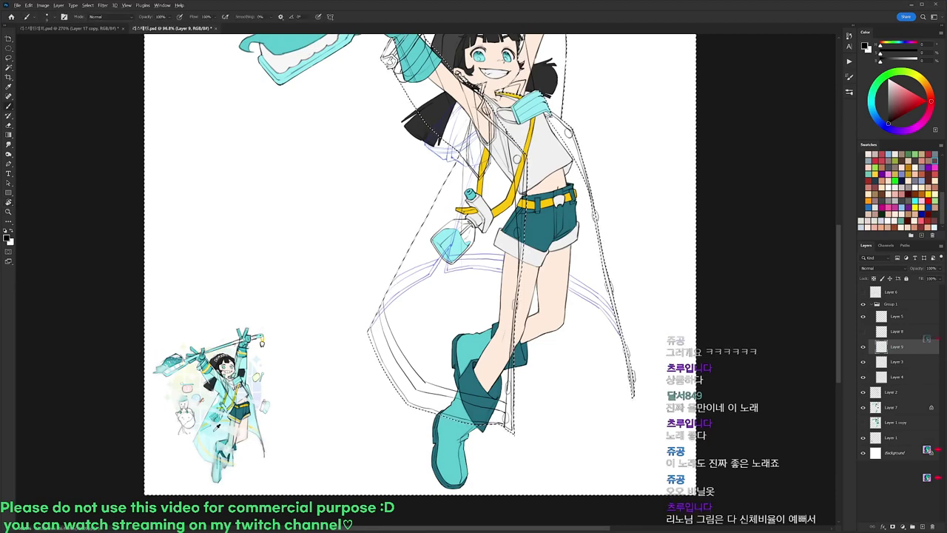
{"action": "key", "text": "ctrl+Tab"}
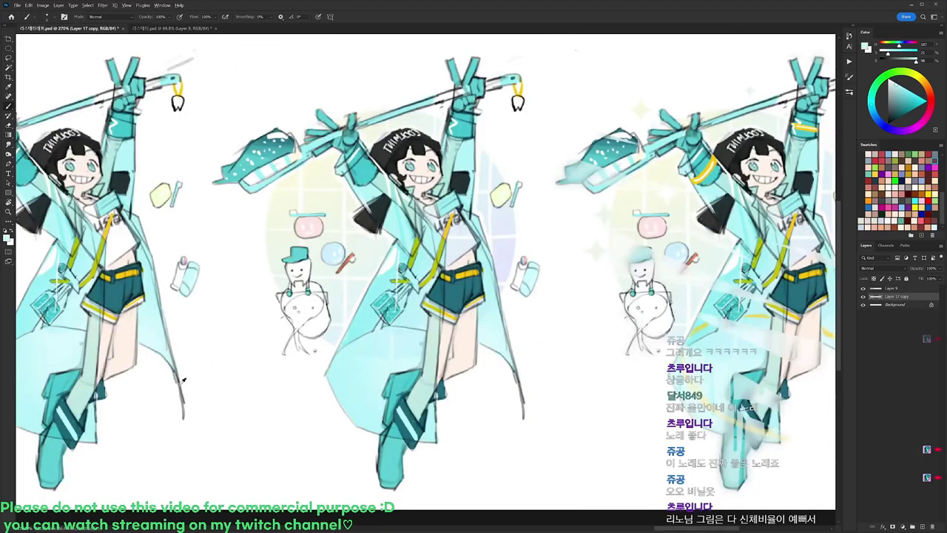
{"action": "left_click_drag", "start_coordinate": [96, 341], "coordinate": [236, 315]}
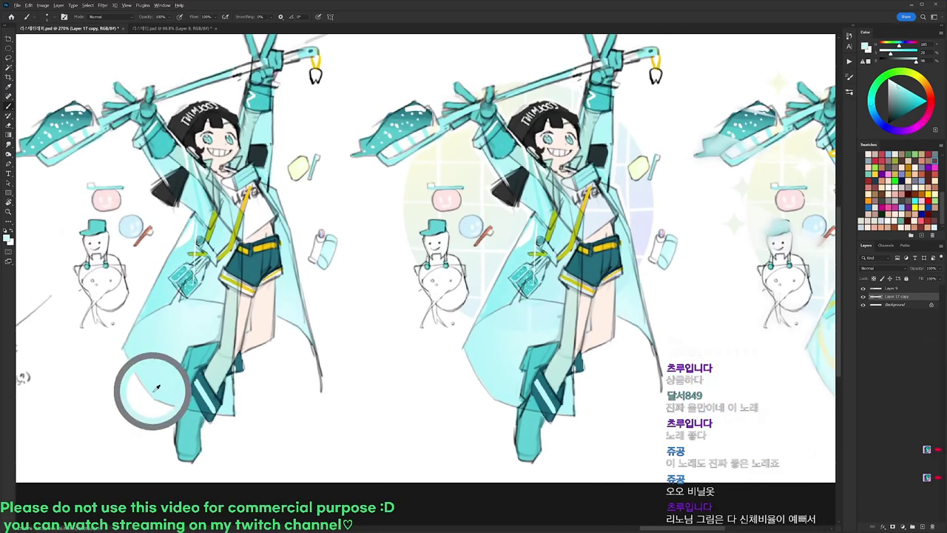
{"action": "left_click", "coordinate": [264, 129], "text": "alt"}
{"action": "key", "text": "ctrl+Tab"}
Fill the whole coat shape with the sampled light cyan and move the fill layer beneath Layer 3's line art.
{"action": "left_click_drag", "start_coordinate": [604, 400], "coordinate": [558, 413]}
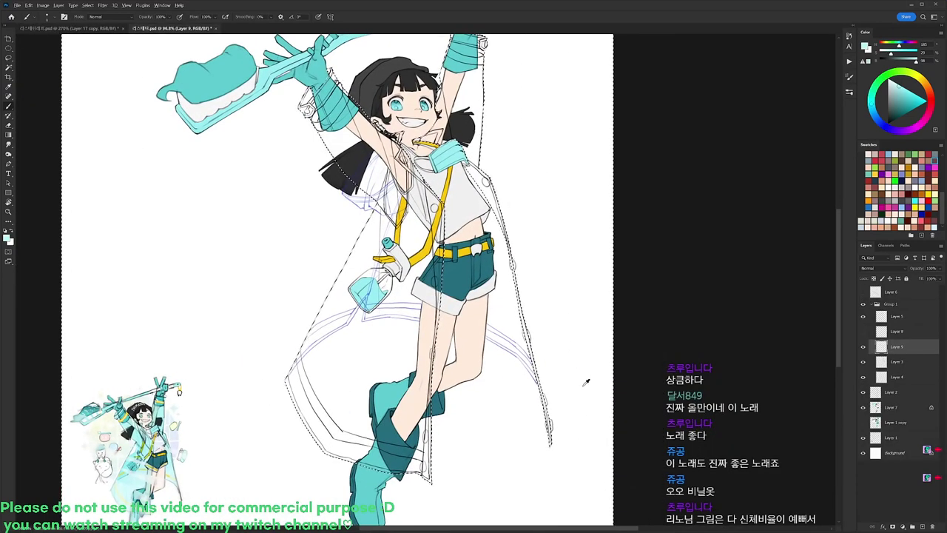
{"action": "key", "text": "ctrl+Tab"}
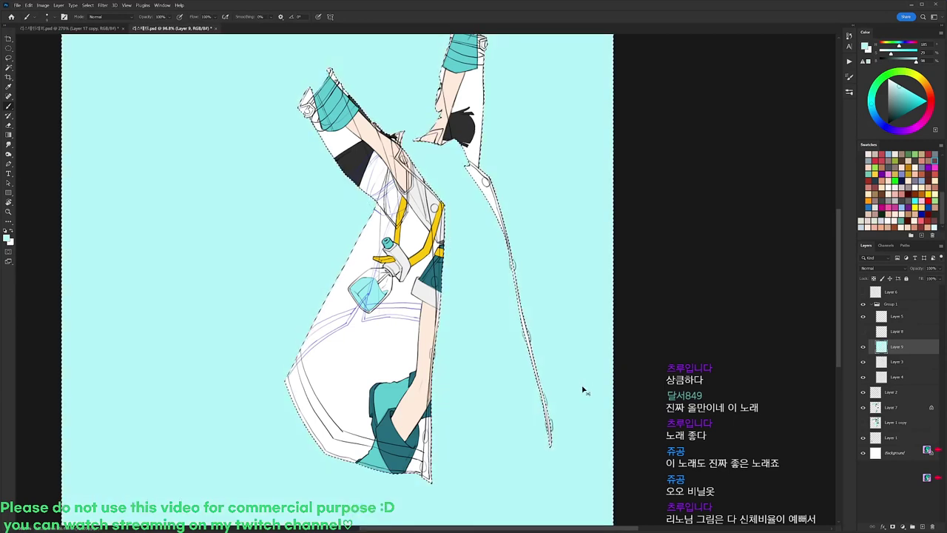
{"action": "key", "text": "ctrl+Tab"}
{"action": "key", "text": "alt+BackSpace"}
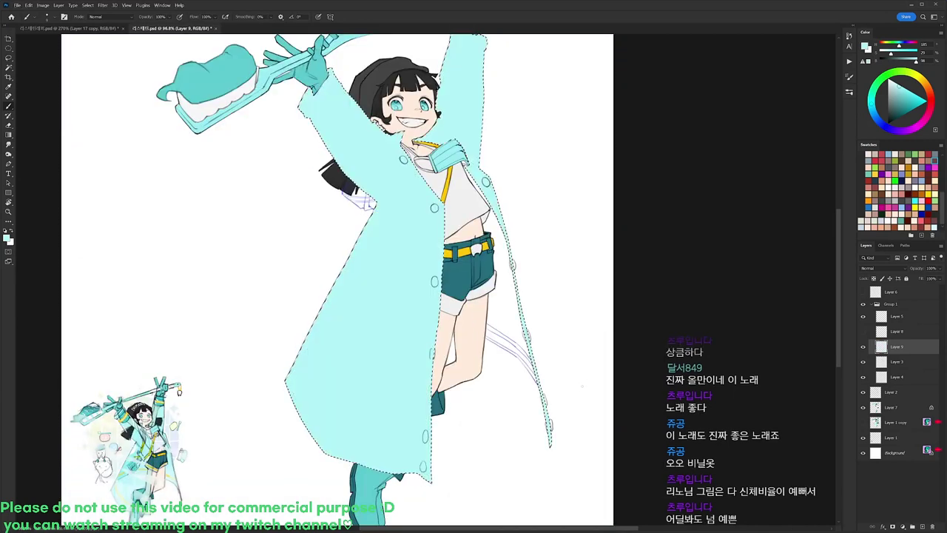
{"action": "key", "text": "ctrl+bracketleft"}
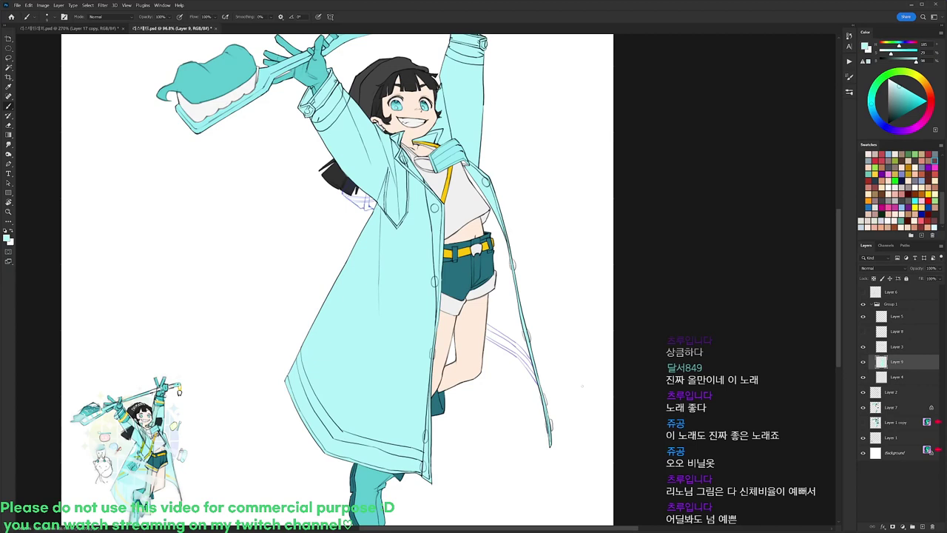
Set the coat fill on Layer 9 to Multiply and hide the layer.
{"action": "left_click", "coordinate": [877, 268]}
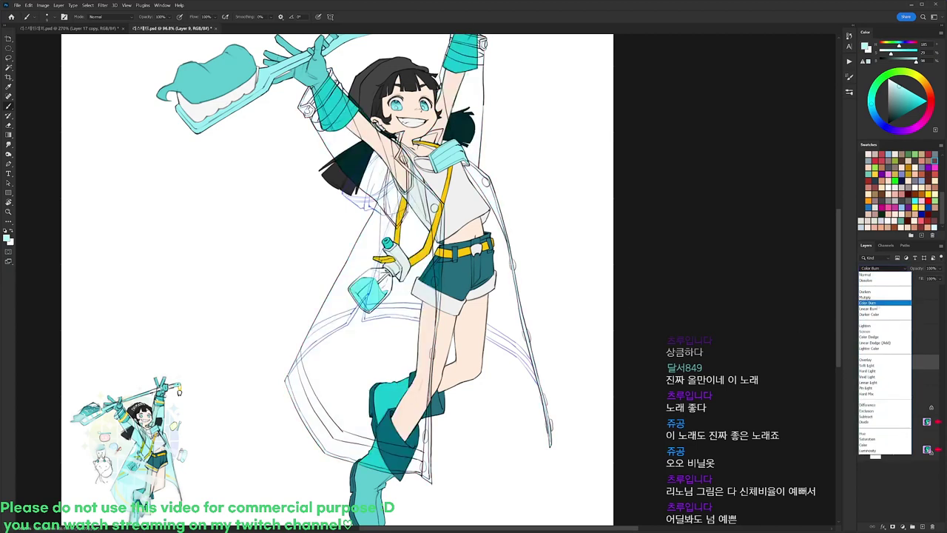
{"action": "left_click", "coordinate": [866, 297]}
{"action": "left_click", "coordinate": [862, 361]}
{"action": "left_click", "coordinate": [862, 362]}
{"action": "left_click", "coordinate": [862, 362]}
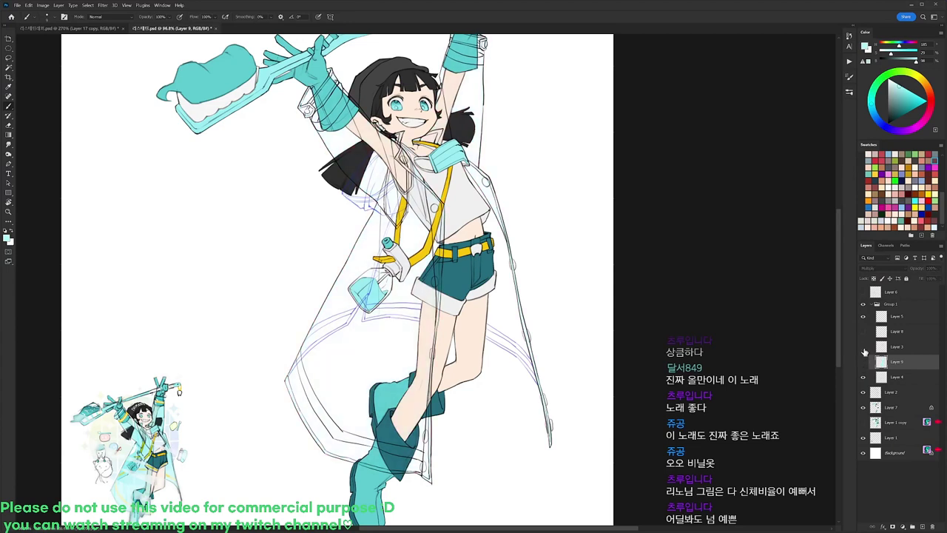
Show the button outlines on Layer 8 together with Layer 3's coat lines and make Layer 8 active.
{"action": "left_click", "coordinate": [863, 346]}
{"action": "left_click", "coordinate": [863, 332]}
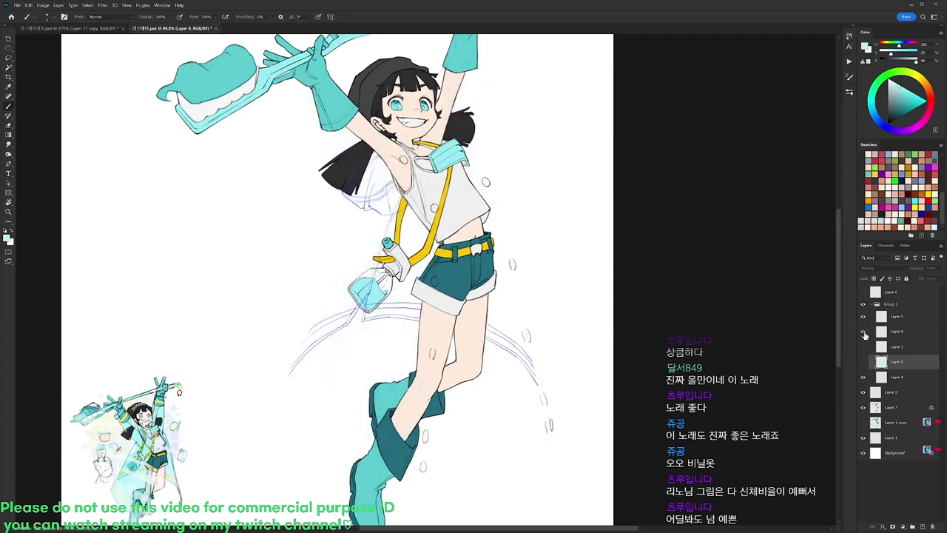
{"action": "left_click", "coordinate": [891, 333]}
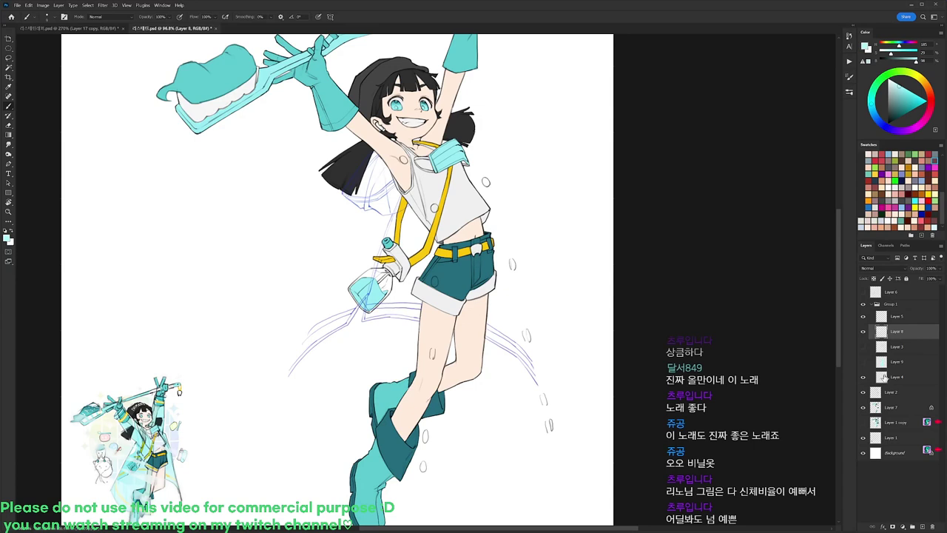
{"action": "left_click", "coordinate": [863, 347]}
{"action": "left_click", "coordinate": [865, 333]}
{"action": "left_click", "coordinate": [864, 333]}
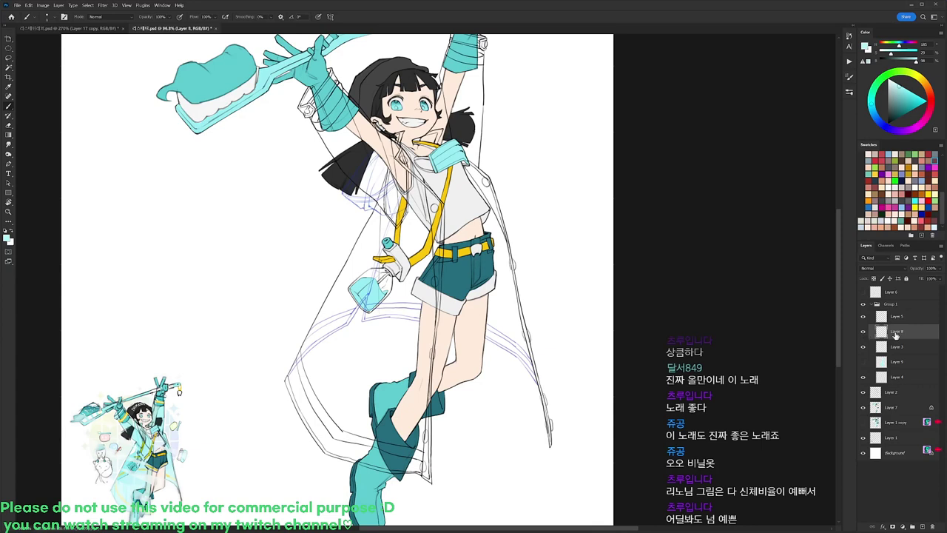
Touch up the buttons along the coat's narrow open front edge on Layer 8 with short black brush strokes.
{"action": "scroll", "coordinate": [496, 185], "scroll_direction": "up", "scroll_amount": 2}
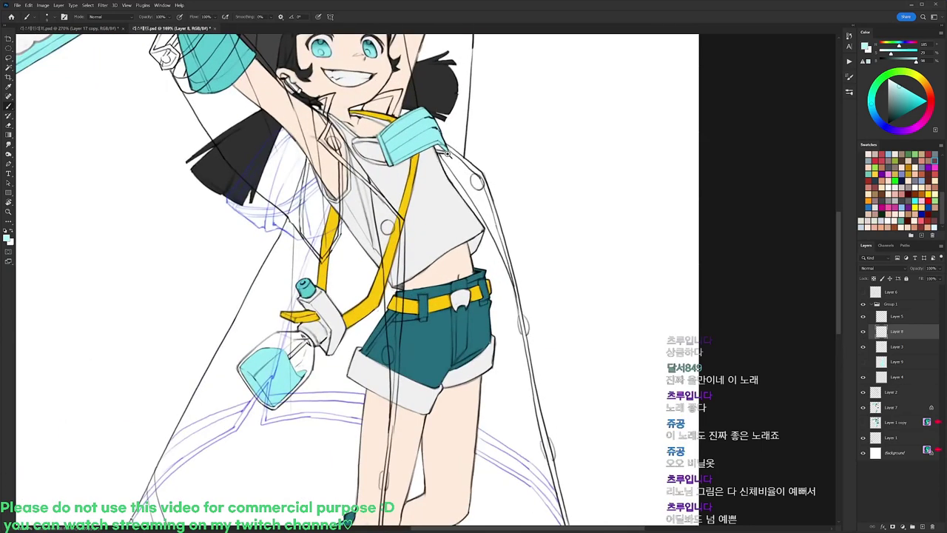
{"action": "scroll", "coordinate": [447, 154], "scroll_direction": "up", "scroll_amount": 1}
{"action": "key", "text": "d"}
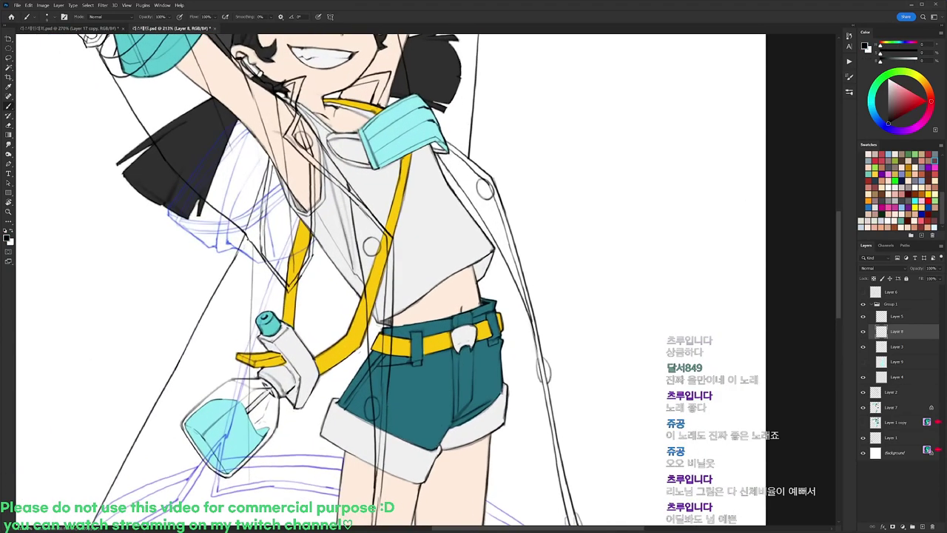
{"action": "mouse_move", "coordinate": [460, 185]}
{"action": "left_mouse_down"}
{"action": "mouse_move", "coordinate": [479, 212]}
{"action": "mouse_move", "coordinate": [462, 193]}
{"action": "left_mouse_up"}
{"action": "key", "text": "e"}
{"action": "key", "text": "b"}
{"action": "left_click_drag", "start_coordinate": [479, 312], "coordinate": [452, 256]}
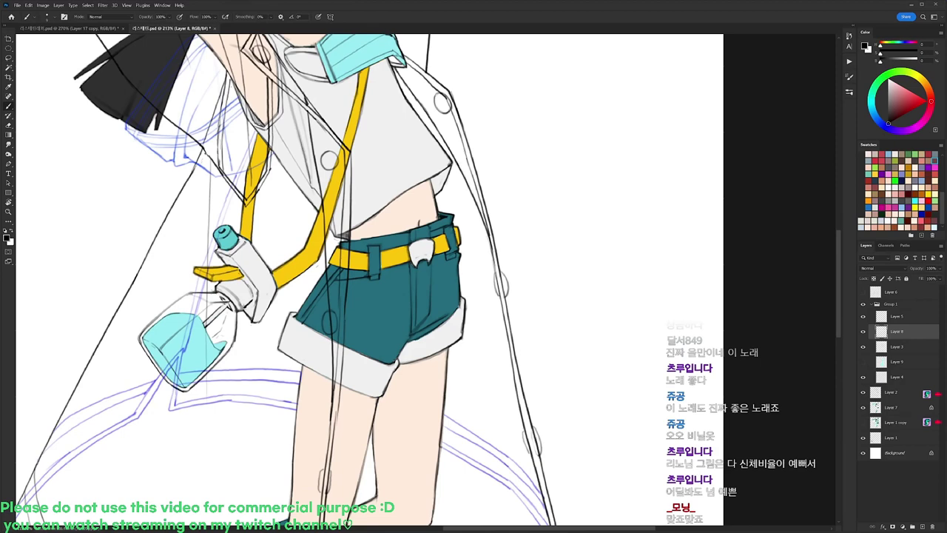
{"action": "left_click_drag", "start_coordinate": [491, 243], "coordinate": [499, 311]}
{"action": "left_click_drag", "start_coordinate": [497, 311], "coordinate": [485, 215]}
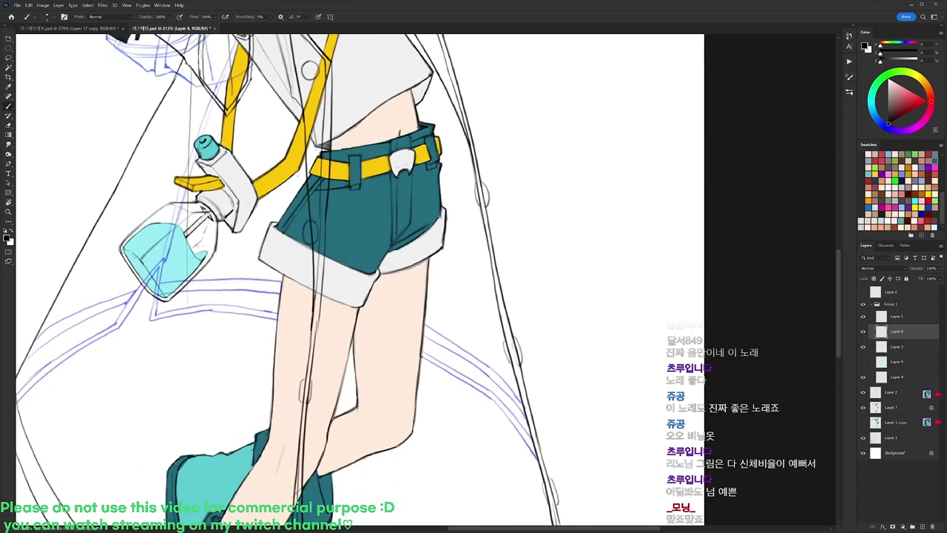
{"action": "left_click_drag", "start_coordinate": [494, 308], "coordinate": [482, 224]}
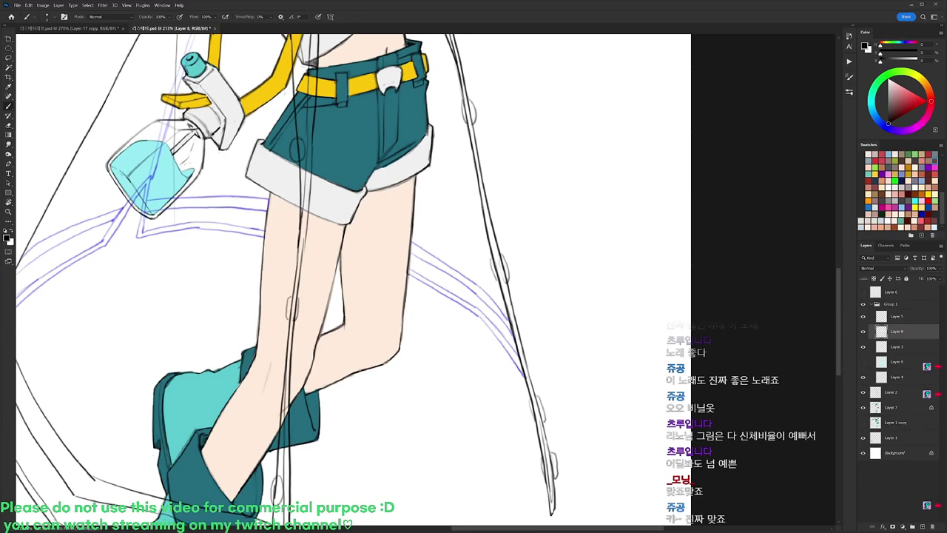
Turn Layer 4's blue trim lines black with Hue/Saturation and duplicate the layer to strengthen them.
{"action": "left_click", "coordinate": [893, 378]}
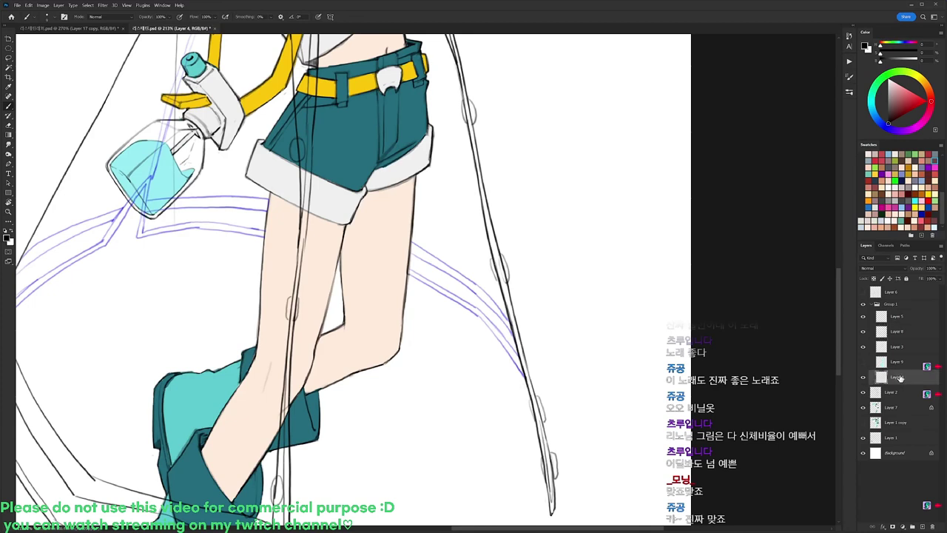
{"action": "key", "text": "ctrl+u"}
{"action": "left_click_drag", "start_coordinate": [768, 412], "coordinate": [729, 412]}
{"action": "left_click", "coordinate": [851, 337]}
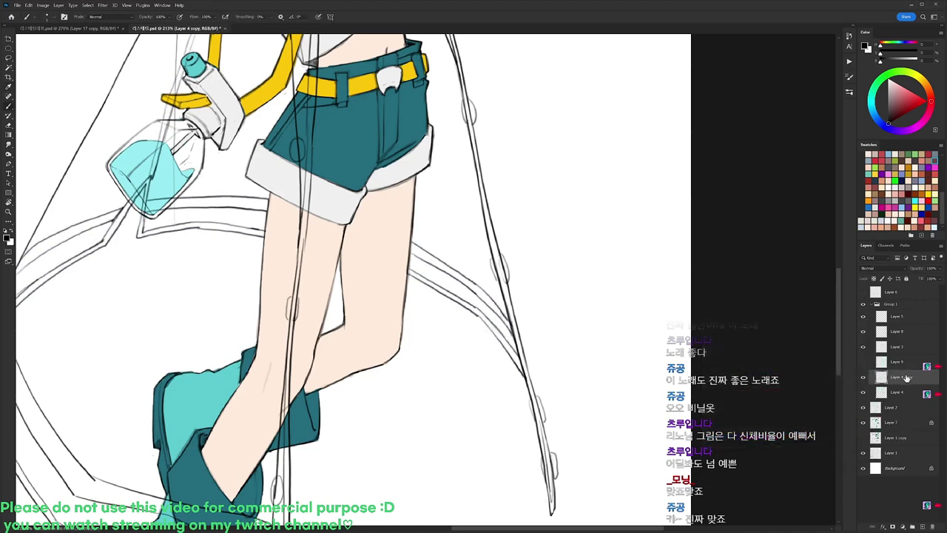
Place the darkened trim lines as a single Layer 4 between Layer 8 and Layer 3, and make Layer 8 active.
{"action": "left_click_drag", "start_coordinate": [900, 381], "coordinate": [901, 339]}
{"action": "left_click", "coordinate": [900, 337]}
{"action": "left_click", "coordinate": [863, 332]}
{"action": "left_click", "coordinate": [862, 333]}
Brush a black line along the coat's long back edge beside the spray bottle on Layer 8.
{"action": "left_click_drag", "start_coordinate": [589, 361], "coordinate": [762, 363]}
{"action": "left_click_drag", "start_coordinate": [612, 346], "coordinate": [679, 368]}
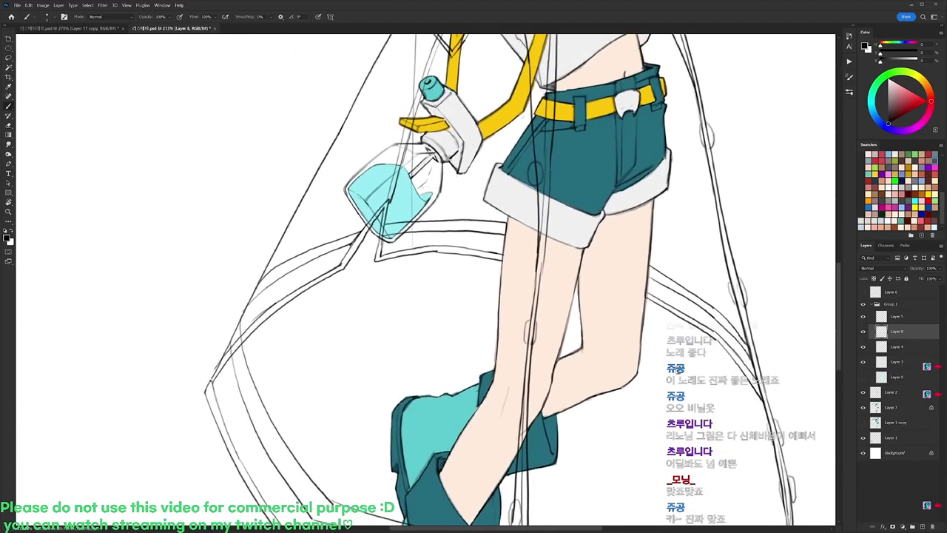
{"action": "left_click_drag", "start_coordinate": [3, 408], "coordinate": [41, 418]}
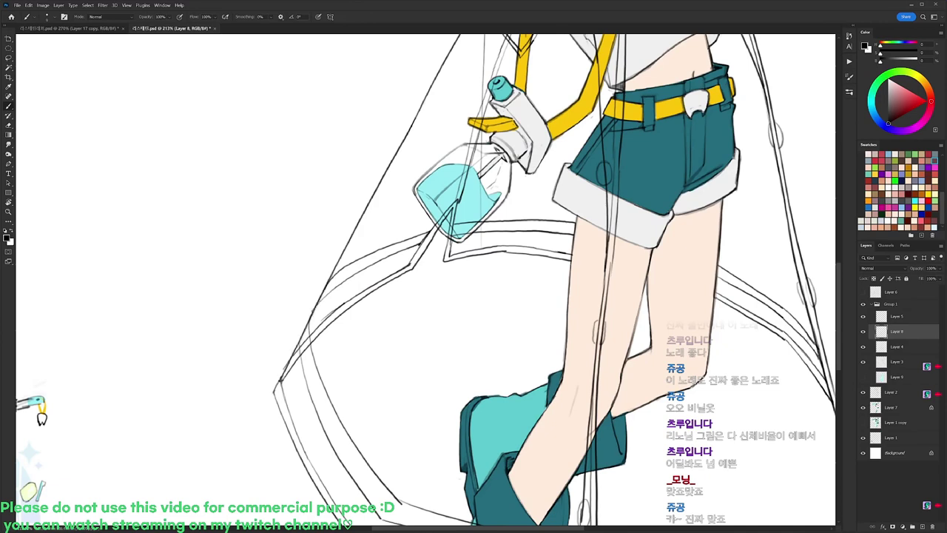
{"action": "key", "text": "r"}
{"action": "mouse_move", "coordinate": [331, 268]}
{"action": "left_mouse_down"}
{"action": "mouse_move", "coordinate": [337, 317]}
{"action": "mouse_move", "coordinate": [353, 342]}
{"action": "left_mouse_up"}
{"action": "left_click_drag", "start_coordinate": [332, 279], "coordinate": [345, 303]}
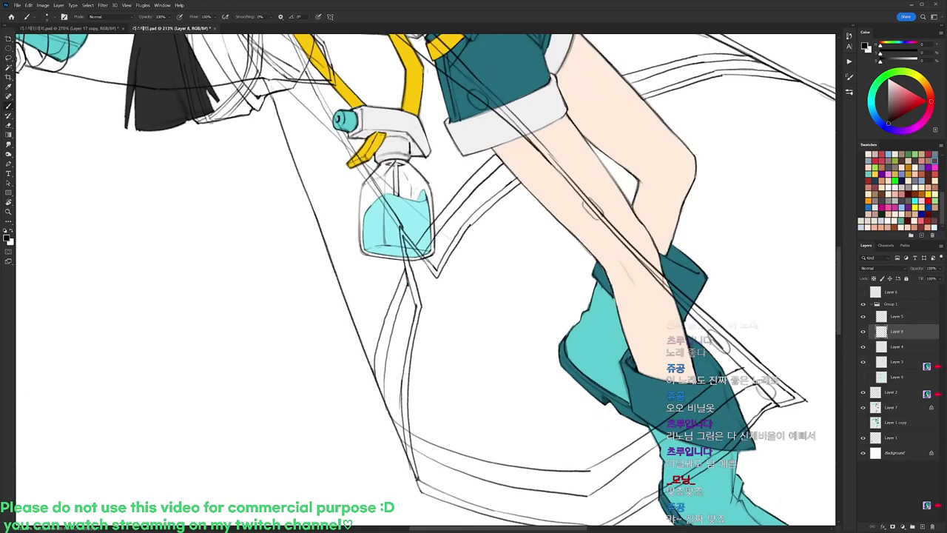
{"action": "left_click_drag", "start_coordinate": [355, 305], "coordinate": [374, 366]}
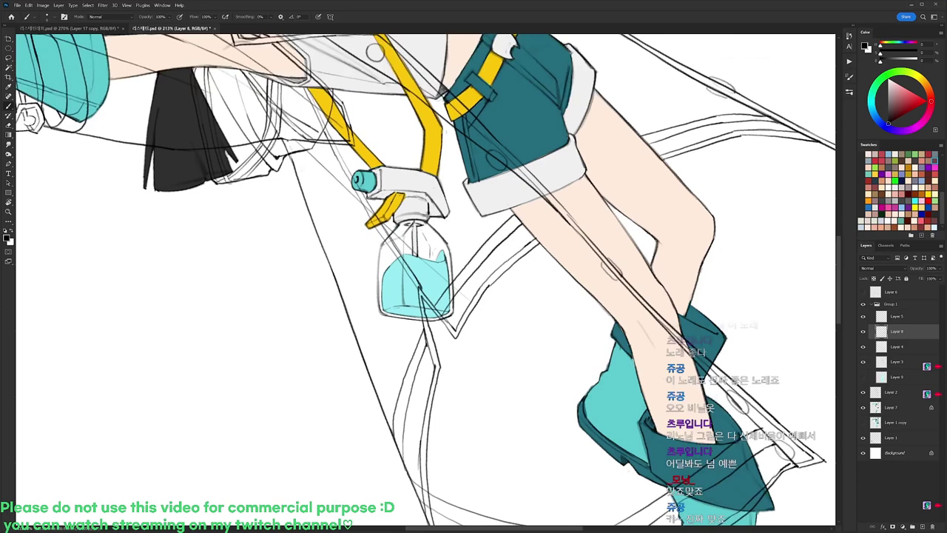
{"action": "left_click_drag", "start_coordinate": [311, 214], "coordinate": [353, 351]}
Clean up the coat lines under the raised sleeve on Layer 8 with alternating eraser and brush touches.
{"action": "key", "text": "e"}
{"action": "key", "text": "b"}
{"action": "key", "text": "e"}
{"action": "key", "text": "b"}
{"action": "key", "text": "r"}
{"action": "mouse_move", "coordinate": [304, 221]}
{"action": "left_mouse_down"}
{"action": "mouse_move", "coordinate": [310, 233]}
{"action": "mouse_move", "coordinate": [341, 182]}
{"action": "left_mouse_up"}
{"action": "left_click_drag", "start_coordinate": [341, 182], "coordinate": [345, 207]}
{"action": "scroll", "coordinate": [353, 201], "scroll_direction": "up", "scroll_amount": 2}
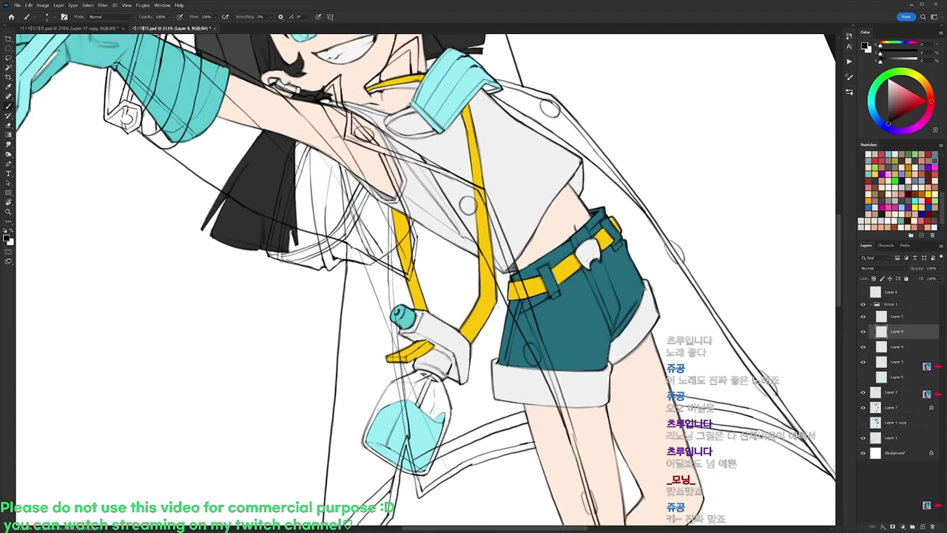
{"action": "key", "text": "e"}
{"action": "left_click_drag", "start_coordinate": [340, 163], "coordinate": [351, 174]}
{"action": "key", "text": "b"}
{"action": "key", "text": "e"}
{"action": "key", "text": "b"}
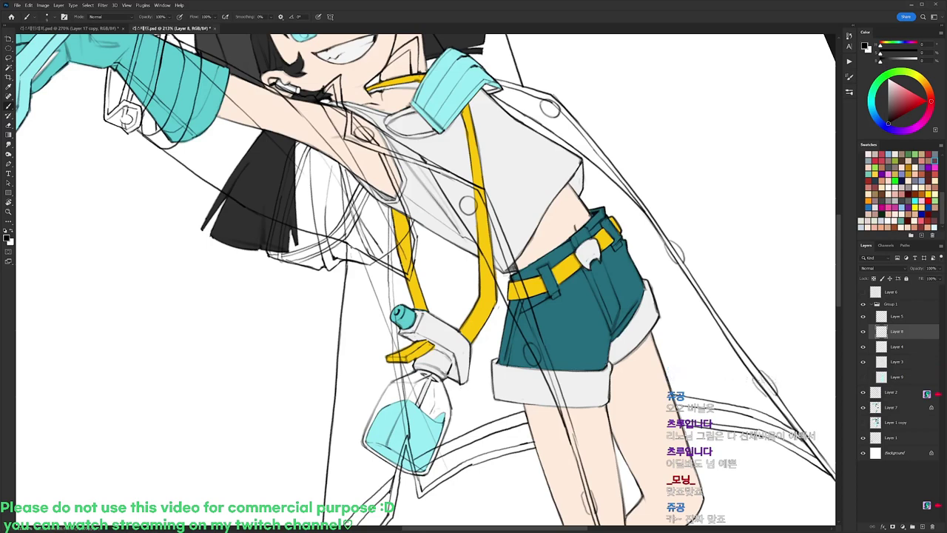
Erase and retouch the coat lines around the spray bottle on Layer 8.
{"action": "left_click_drag", "start_coordinate": [419, 287], "coordinate": [429, 198]}
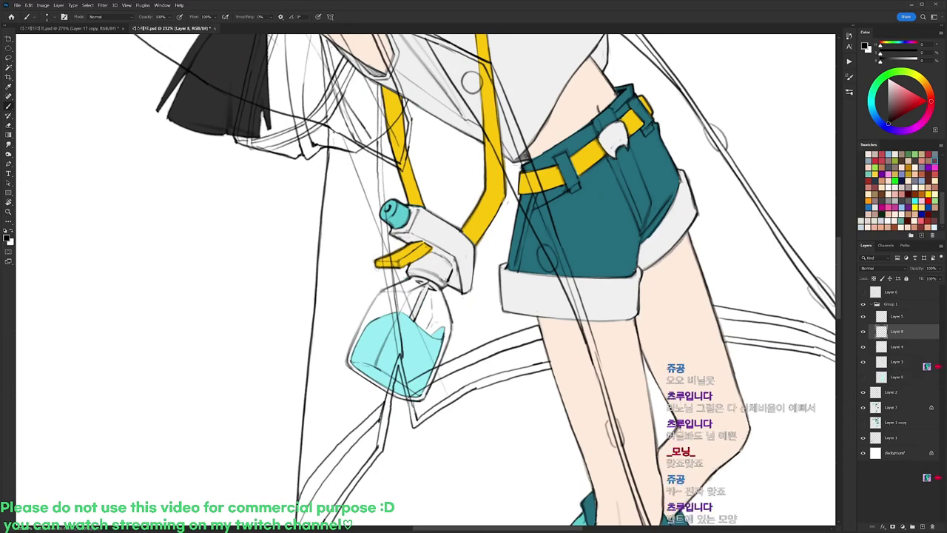
{"action": "key", "text": "e"}
{"action": "mouse_move", "coordinate": [399, 268]}
{"action": "left_mouse_down"}
{"action": "mouse_move", "coordinate": [409, 264]}
{"action": "mouse_move", "coordinate": [377, 269]}
{"action": "mouse_move", "coordinate": [409, 263]}
{"action": "mouse_move", "coordinate": [380, 269]}
{"action": "left_mouse_up"}
{"action": "key", "text": "b"}
{"action": "key", "text": "e"}
{"action": "key", "text": "b"}
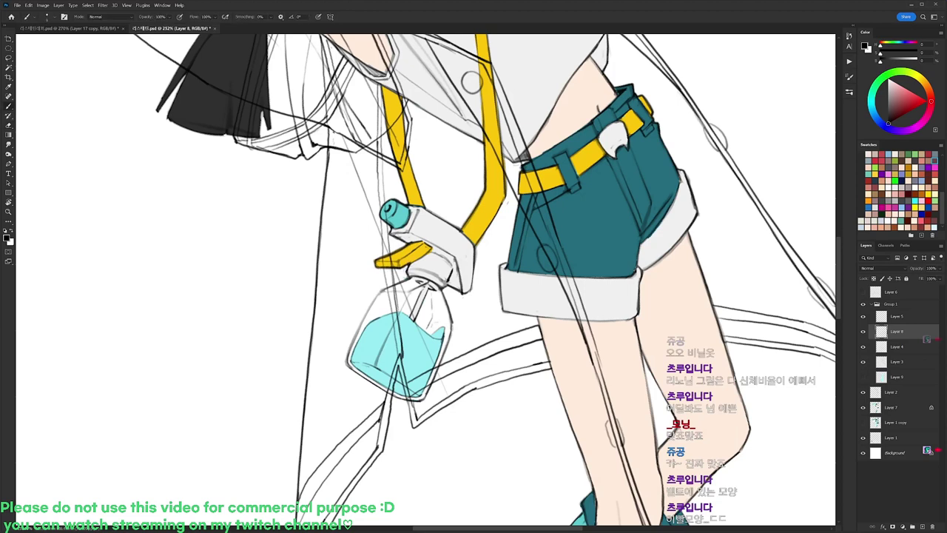
Examine the coat's line art around the spray bottle and across the whole figure.
{"action": "key", "text": "r"}
{"action": "mouse_move", "coordinate": [386, 384]}
{"action": "left_mouse_down"}
{"action": "mouse_move", "coordinate": [440, 391]}
{"action": "mouse_move", "coordinate": [475, 337]}
{"action": "left_mouse_up"}
{"action": "key", "text": "space"}
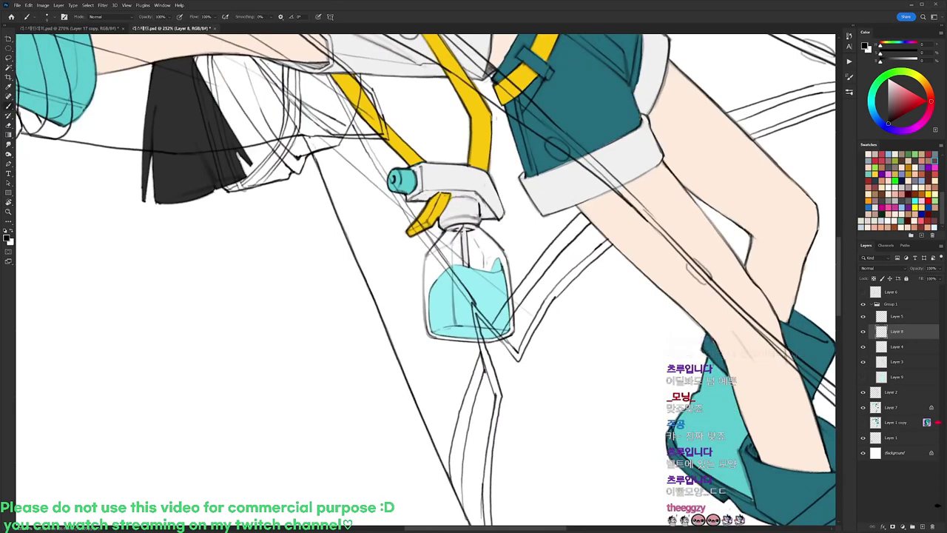
{"action": "mouse_move", "coordinate": [454, 264]}
{"action": "left_mouse_down"}
{"action": "mouse_move", "coordinate": [429, 292]}
{"action": "mouse_move", "coordinate": [427, 309]}
{"action": "left_mouse_up"}
{"action": "key", "text": "r"}
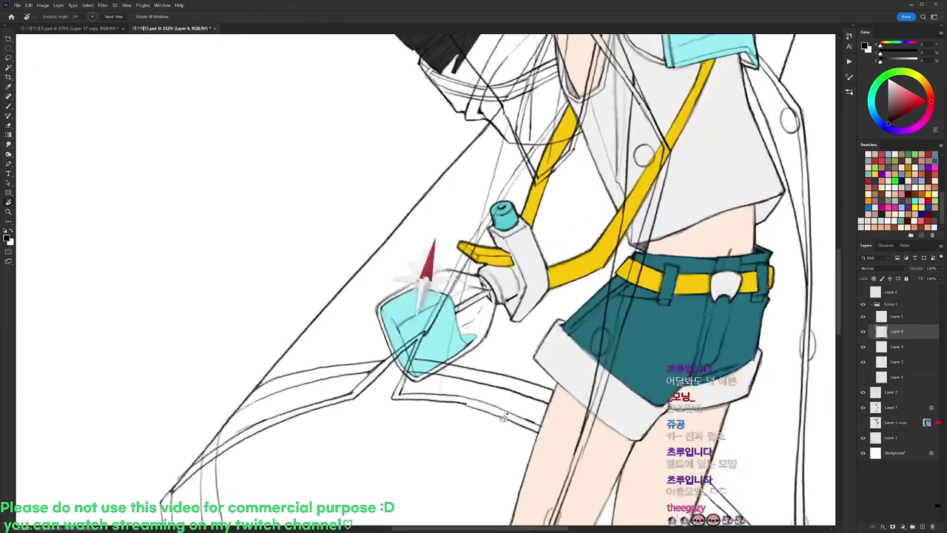
{"action": "scroll", "coordinate": [592, 227], "scroll_direction": "down", "scroll_amount": 5}
{"action": "key", "text": "r"}
{"action": "scroll", "coordinate": [709, 239], "scroll_direction": "down", "scroll_amount": 2}
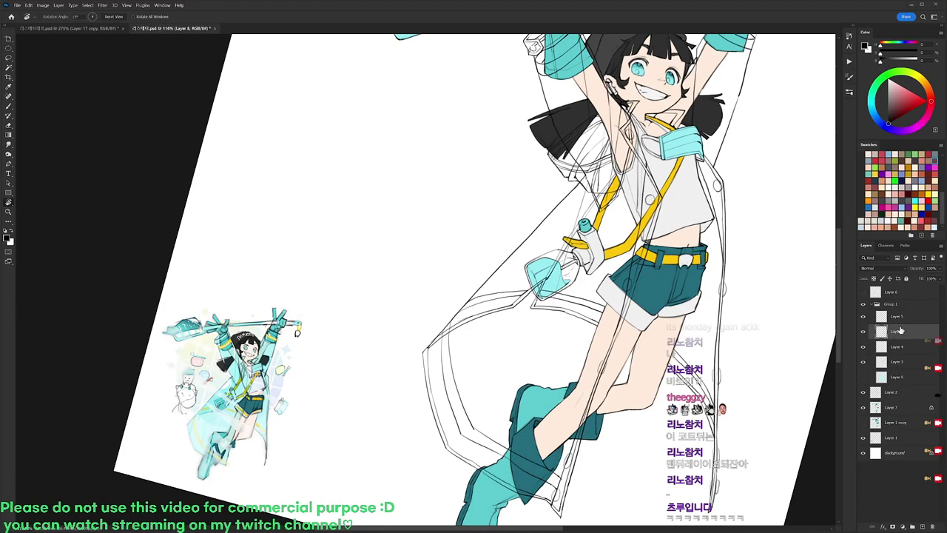
Lasso the coat area around the spray bottle, merge Layer 8 down into Layer 4 and toggle the merged layer's visibility.
{"action": "key", "text": "l"}
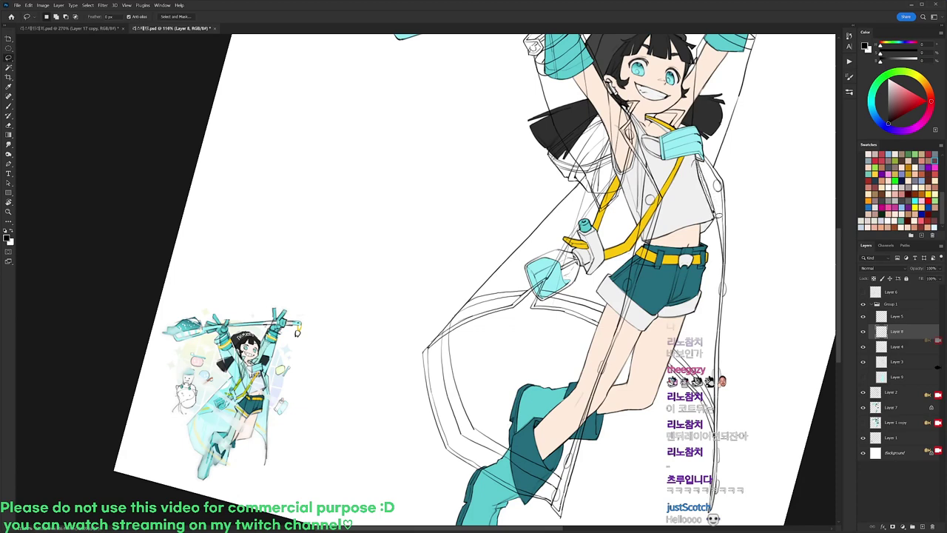
{"action": "mouse_move", "coordinate": [651, 389]}
{"action": "left_mouse_down"}
{"action": "mouse_move", "coordinate": [389, 340]}
{"action": "mouse_move", "coordinate": [549, 137]}
{"action": "mouse_move", "coordinate": [616, 124]}
{"action": "left_mouse_up"}
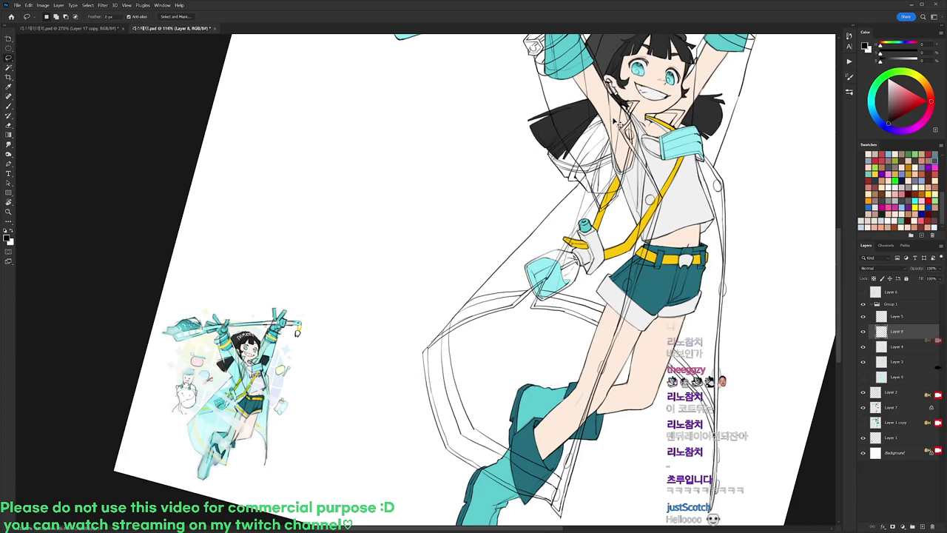
{"action": "left_click_drag", "start_coordinate": [592, 144], "coordinate": [618, 148]}
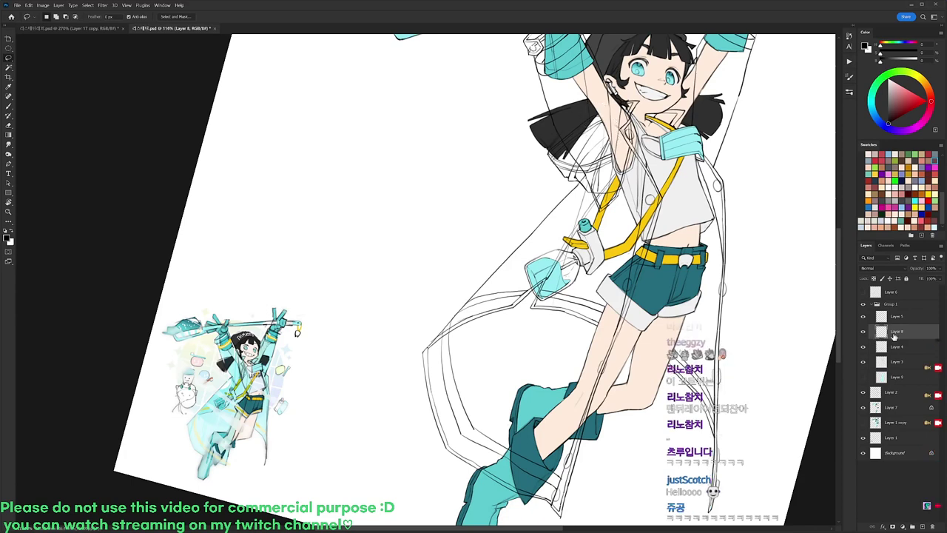
{"action": "key", "text": "q"}
{"action": "key", "text": "q"}
{"action": "key", "text": "ctrl+e"}
{"action": "left_click", "coordinate": [862, 333]}
{"action": "left_click", "coordinate": [863, 333]}
{"action": "left_click", "coordinate": [862, 333]}
{"action": "left_click", "coordinate": [862, 332]}
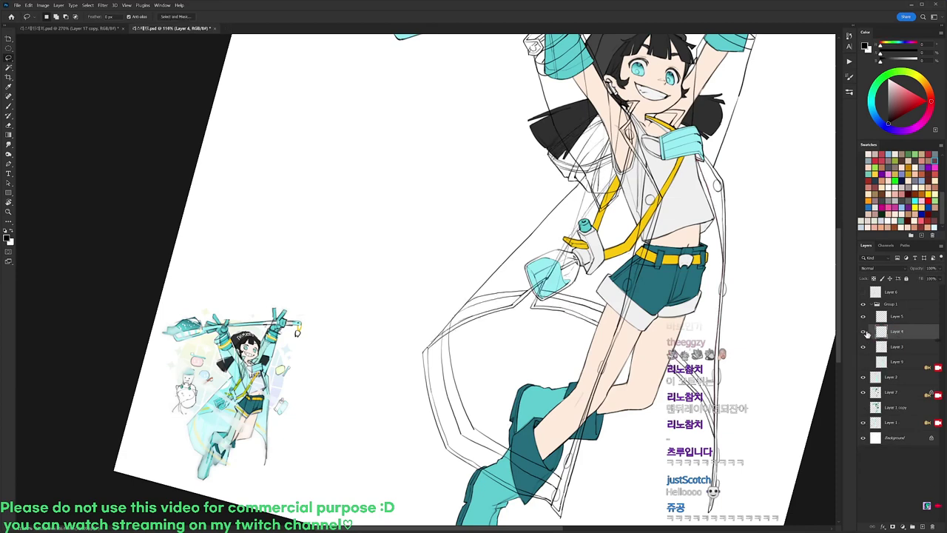
Undo the merge and the quick mask changes back to the lasso selection on Layer 8.
{"action": "key", "text": "ctrl+z"}
{"action": "key", "text": "ctrl+z"}
{"action": "key", "text": "ctrl+z"}
{"action": "key", "text": "ctrl+z"}
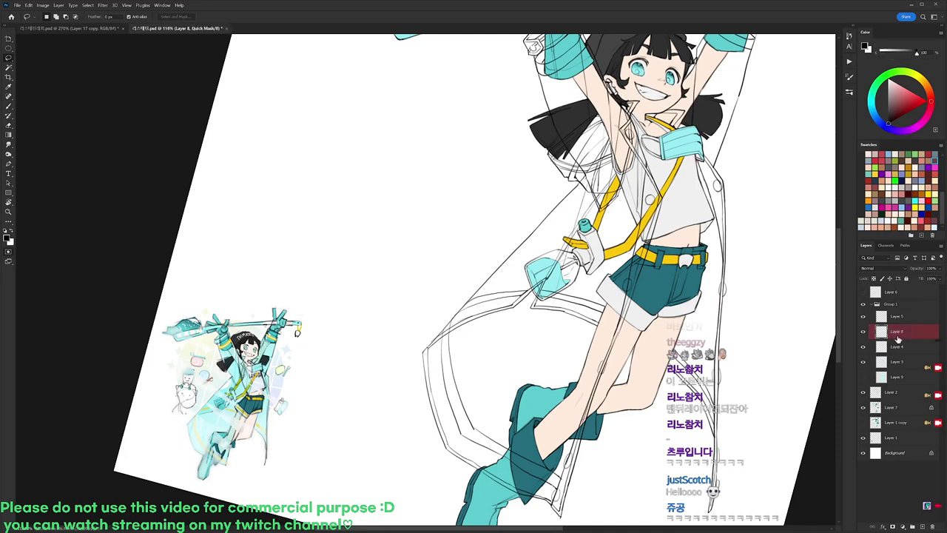
{"action": "key", "text": "ctrl+z"}
{"action": "key", "text": "ctrl+z"}
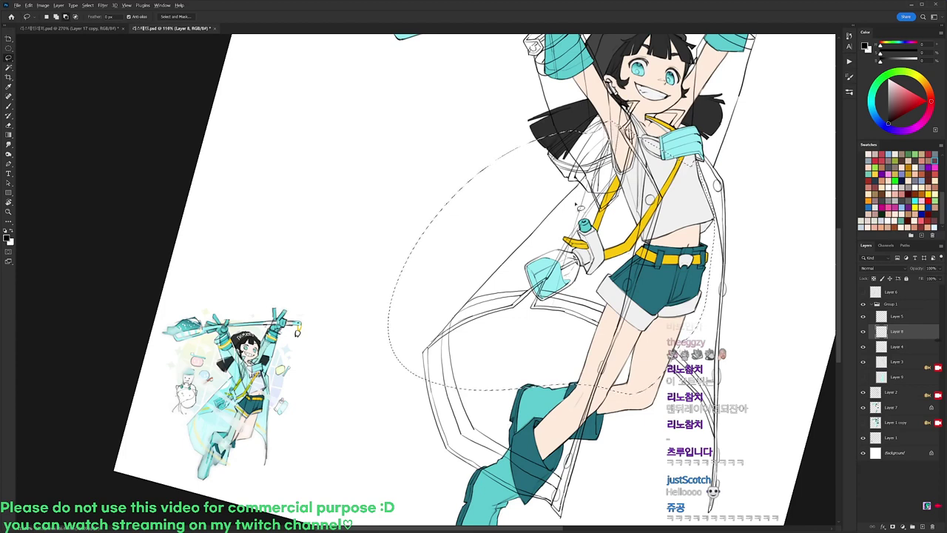
Trim the lasso selection along the coat's back edge and merge Layer 8 down into Layer 4.
{"action": "mouse_move", "coordinate": [430, 350]}
{"action": "left_mouse_down"}
{"action": "mouse_move", "coordinate": [374, 305]}
{"action": "mouse_move", "coordinate": [607, 153]}
{"action": "left_mouse_up"}
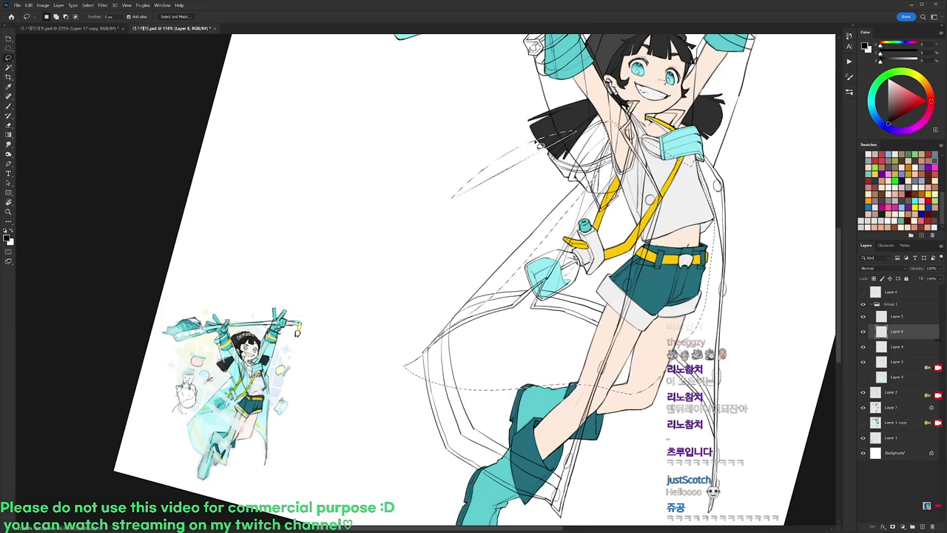
{"action": "key", "text": "ctrl+e"}
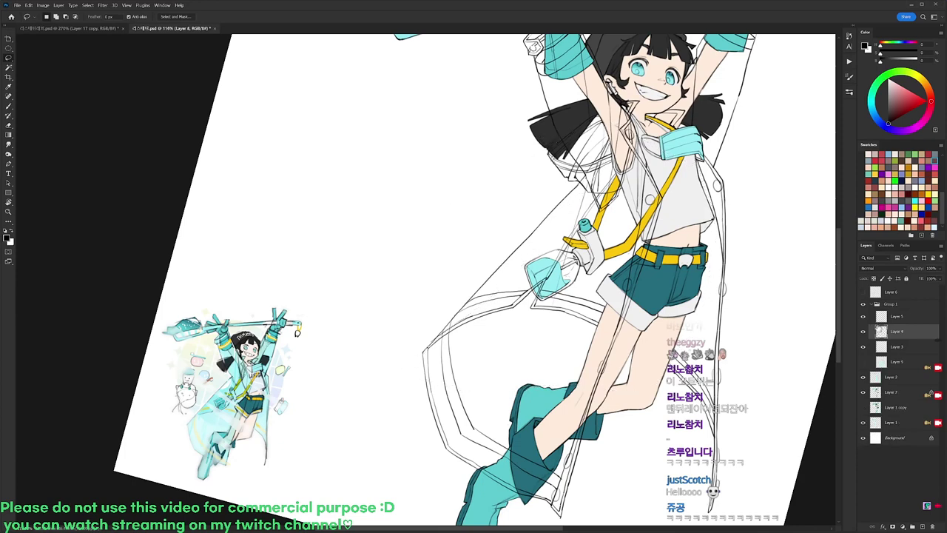
{"action": "left_click", "coordinate": [861, 333]}
{"action": "left_click", "coordinate": [860, 333]}
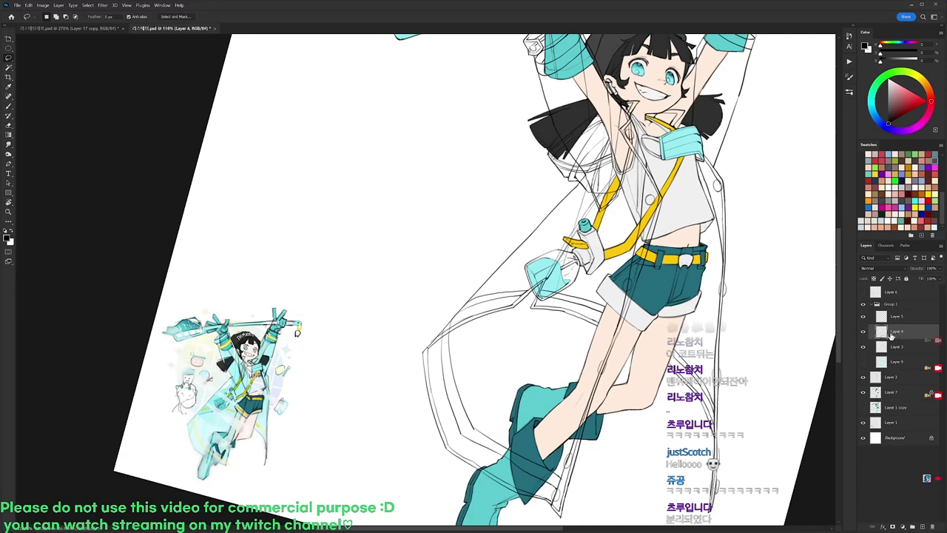
Compare the coat's line layers by toggling Layer 5 and Layer 3, and reset the canvas rotation.
{"action": "left_click", "coordinate": [881, 334], "text": "ctrl"}
{"action": "key", "text": "ctrl+d"}
{"action": "left_click", "coordinate": [863, 318]}
{"action": "left_click", "coordinate": [863, 346]}
{"action": "key", "text": "r"}
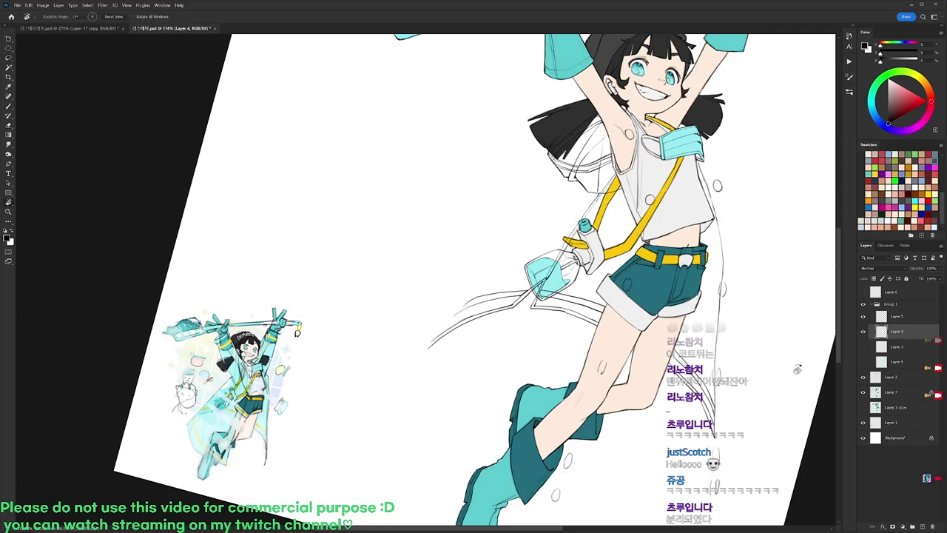
{"action": "key", "text": "Escape"}
{"action": "left_click", "coordinate": [863, 347]}
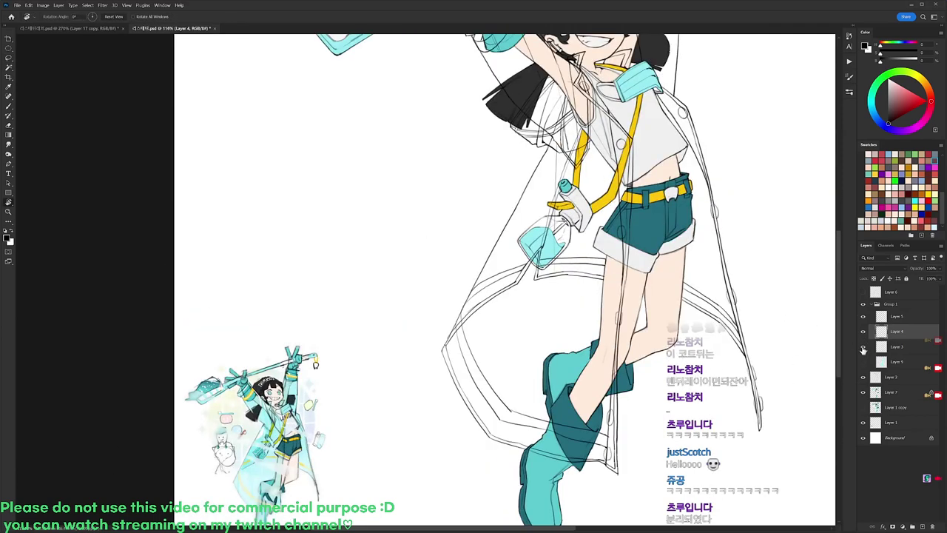
Undo the merge so that Layer 8 is separate from Layer 4.
{"action": "left_click", "coordinate": [891, 332], "text": "ctrl"}
{"action": "key", "text": "ctrl+d"}
{"action": "key", "text": "ctrl+shift+alt+n"}
{"action": "left_click", "coordinate": [886, 332], "text": "ctrl"}
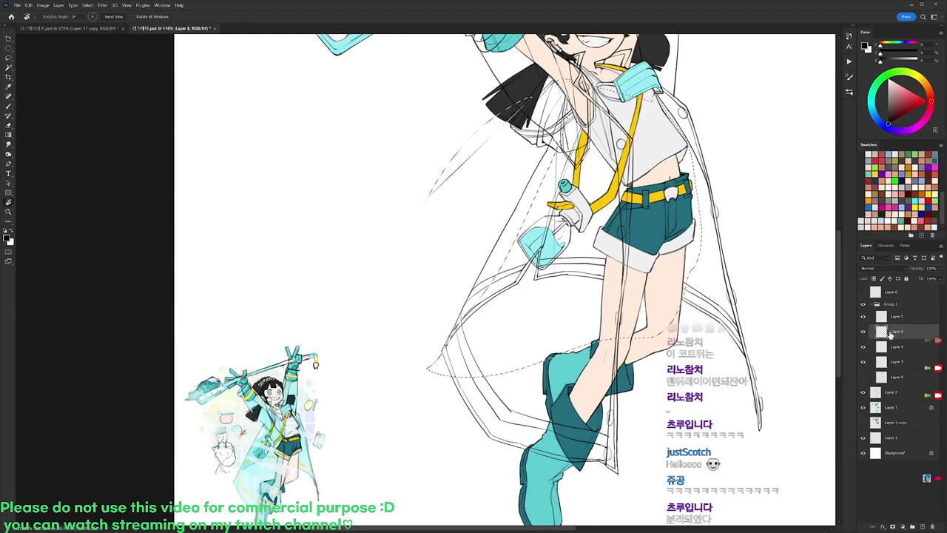
Toggle the visibility of Layers 4, 8, 5 and 3 to check which coat lines each one holds.
{"action": "left_click", "coordinate": [864, 348]}
{"action": "left_click", "coordinate": [863, 348]}
{"action": "left_click", "coordinate": [863, 332]}
{"action": "left_click", "coordinate": [863, 331]}
{"action": "left_click", "coordinate": [863, 317]}
{"action": "left_click", "coordinate": [863, 317]}
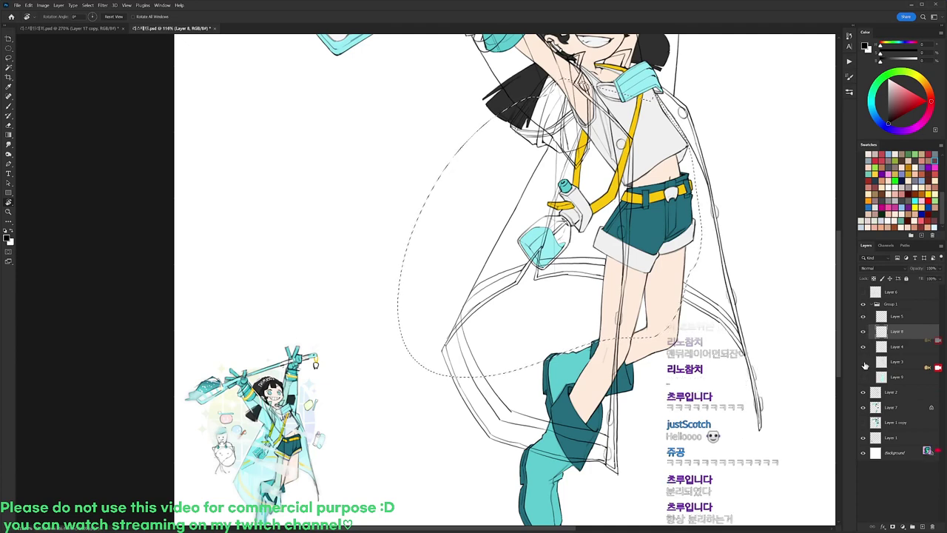
{"action": "left_click", "coordinate": [863, 362]}
{"action": "left_click", "coordinate": [862, 363]}
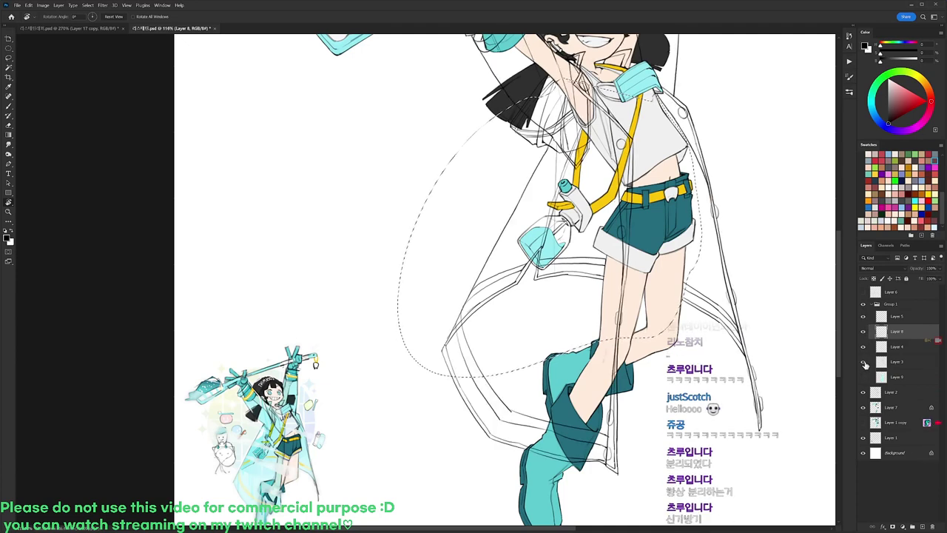
Drop the selection and examine the coat's back edge beside the spray bottle up close.
{"action": "key", "text": "ctrl+d"}
{"action": "mouse_move", "coordinate": [470, 321]}
{"action": "left_mouse_down"}
{"action": "mouse_move", "coordinate": [585, 289]}
{"action": "mouse_move", "coordinate": [561, 152]}
{"action": "left_mouse_up"}
{"action": "key", "text": "b"}
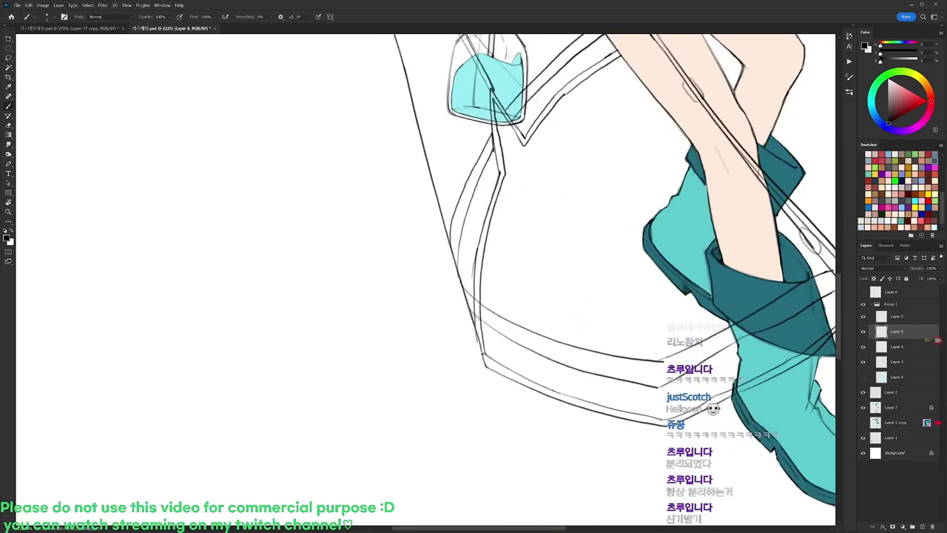
{"action": "left_click_drag", "start_coordinate": [491, 294], "coordinate": [508, 392]}
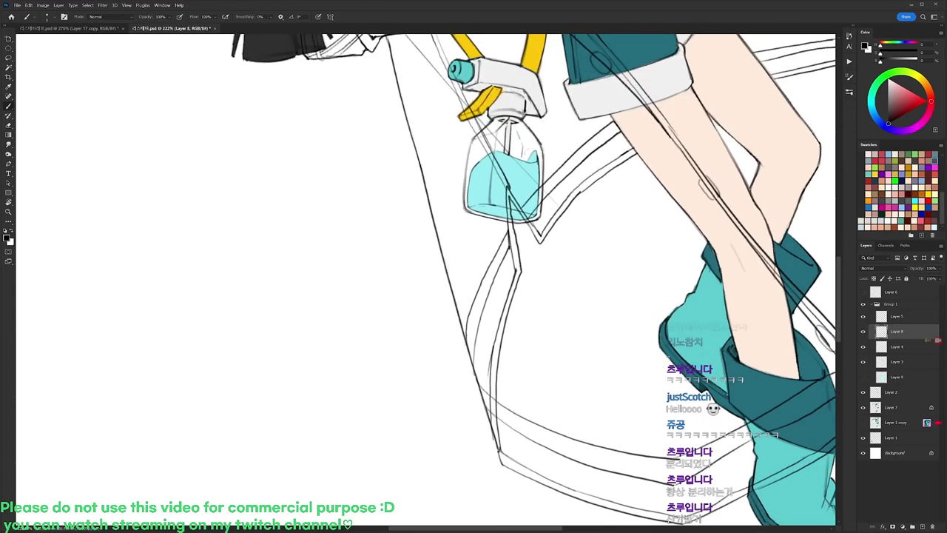
{"action": "left_click_drag", "start_coordinate": [486, 287], "coordinate": [501, 377]}
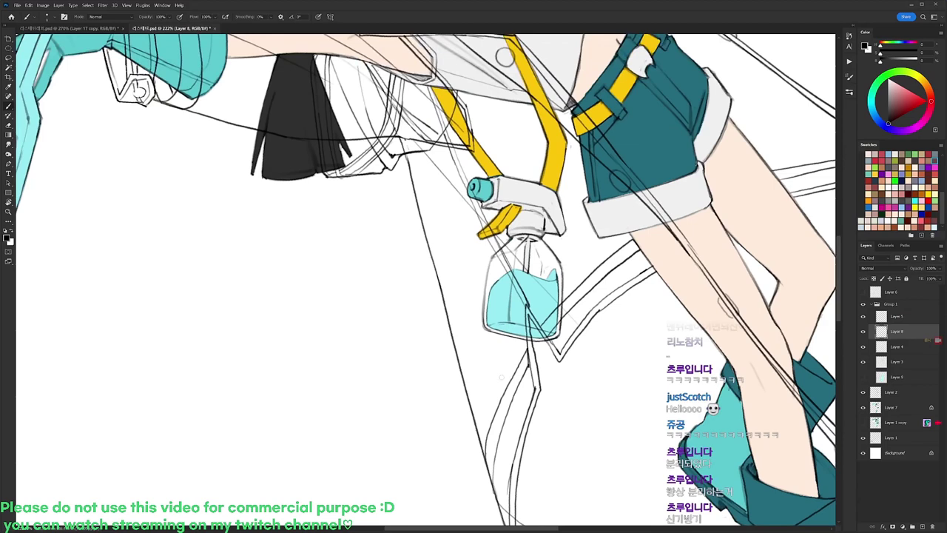
Hide Layer 4 and Layer 3 to inspect the remaining coat lines on Layer 8 and Layer 5.
{"action": "left_click", "coordinate": [863, 347]}
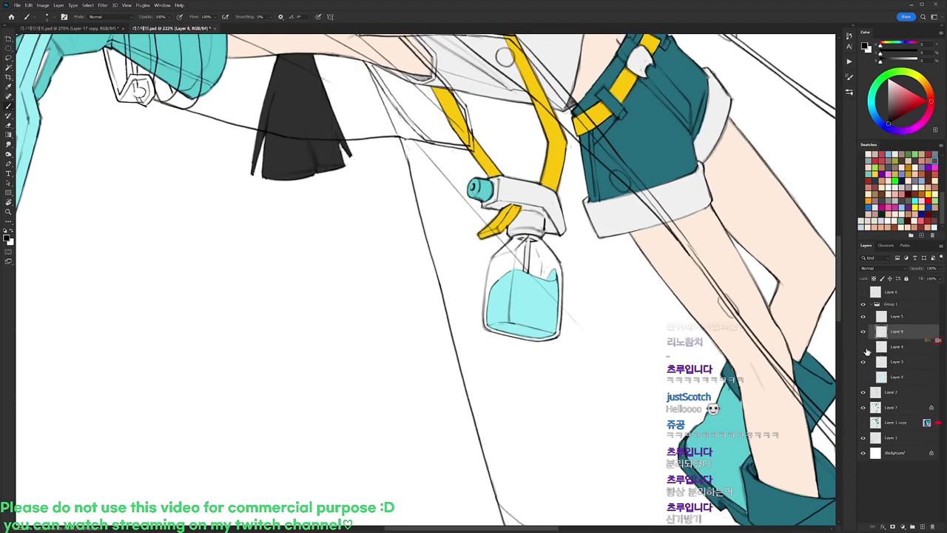
{"action": "left_click_drag", "start_coordinate": [803, 344], "coordinate": [778, 340]}
{"action": "key", "text": "r"}
{"action": "left_click_drag", "start_coordinate": [780, 339], "coordinate": [727, 303]}
{"action": "left_click", "coordinate": [863, 362]}
{"action": "left_click", "coordinate": [863, 362]}
{"action": "left_click", "coordinate": [864, 363]}
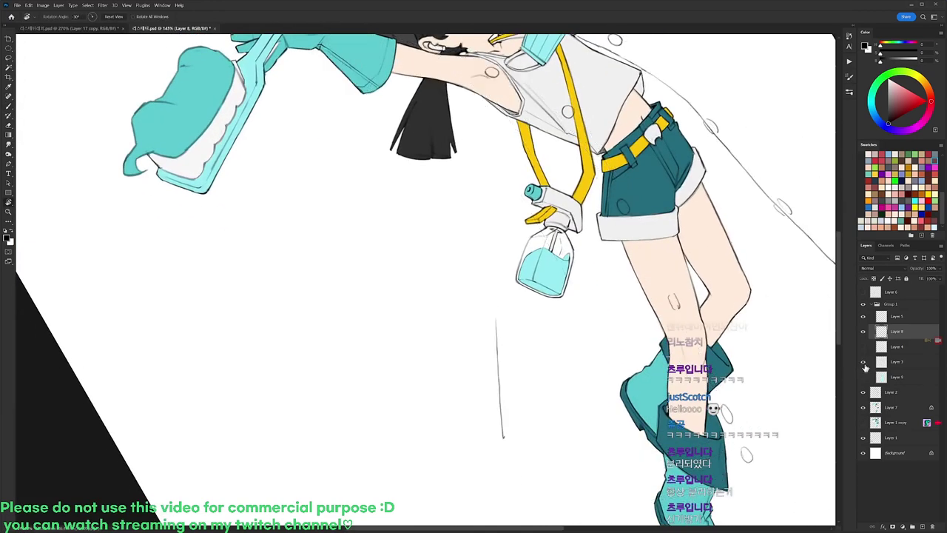
{"action": "left_click", "coordinate": [863, 363]}
{"action": "left_click", "coordinate": [863, 362]}
{"action": "left_click_drag", "start_coordinate": [786, 331], "coordinate": [725, 485]}
{"action": "left_click_drag", "start_coordinate": [764, 394], "coordinate": [734, 342]}
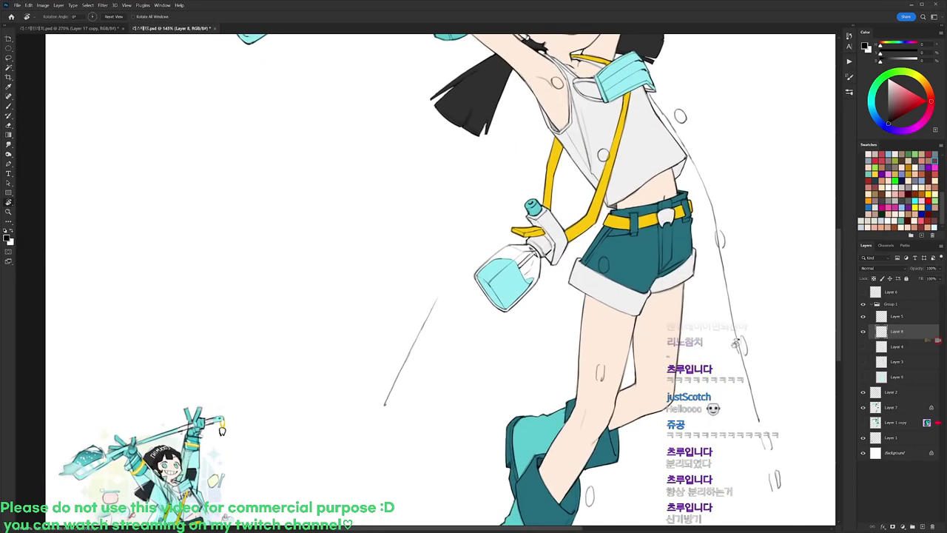
Compare earlier history states and revert the document to the Layer Order state just before the Layer 4 copy merge.
{"action": "left_click", "coordinate": [849, 35]}
{"action": "scroll", "coordinate": [839, 273], "scroll_direction": "up", "scroll_amount": 5}
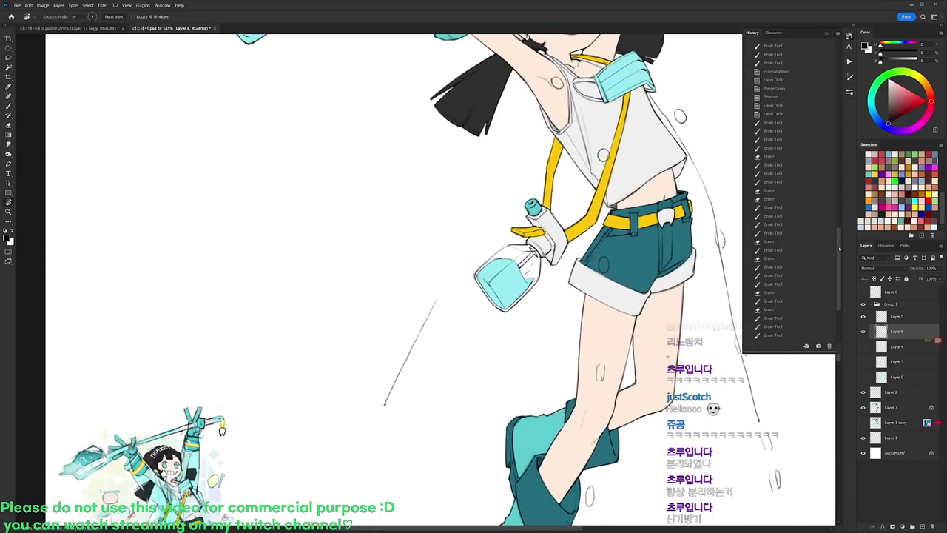
{"action": "left_click", "coordinate": [786, 112]}
{"action": "left_click", "coordinate": [783, 103]}
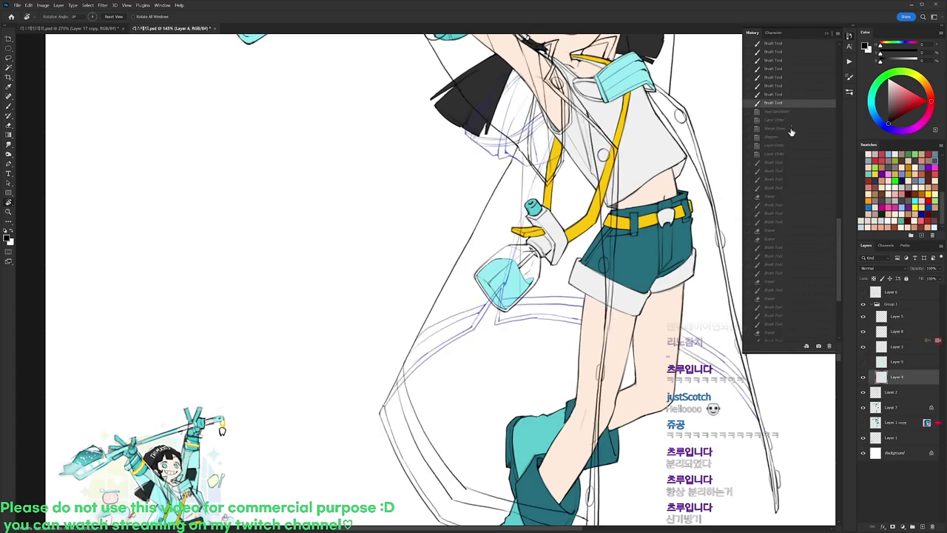
{"action": "left_click", "coordinate": [788, 163]}
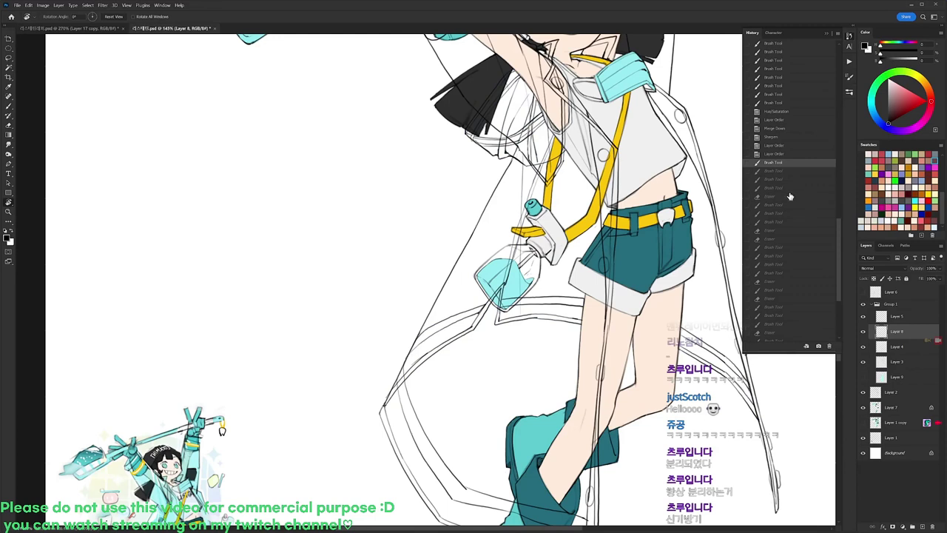
{"action": "left_click", "coordinate": [862, 346]}
{"action": "left_click", "coordinate": [862, 362]}
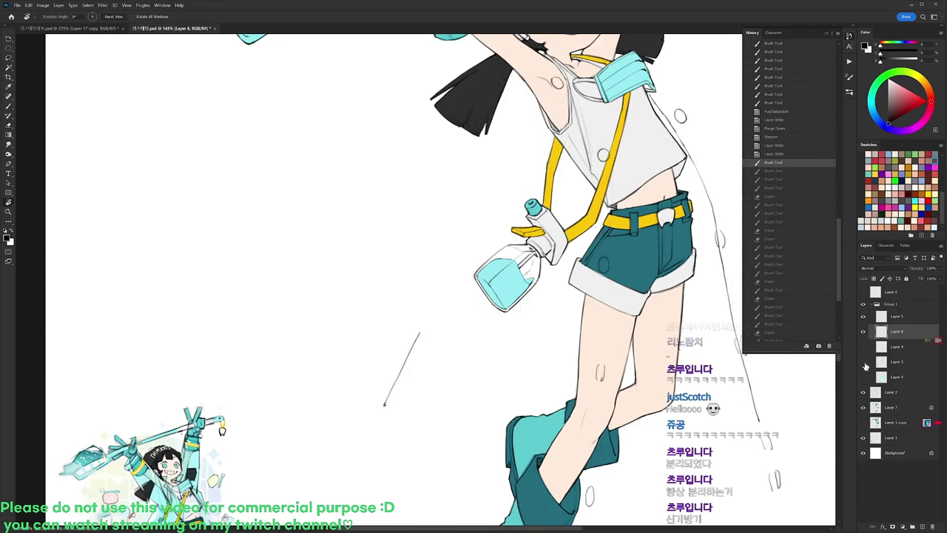
{"action": "left_click", "coordinate": [789, 122]}
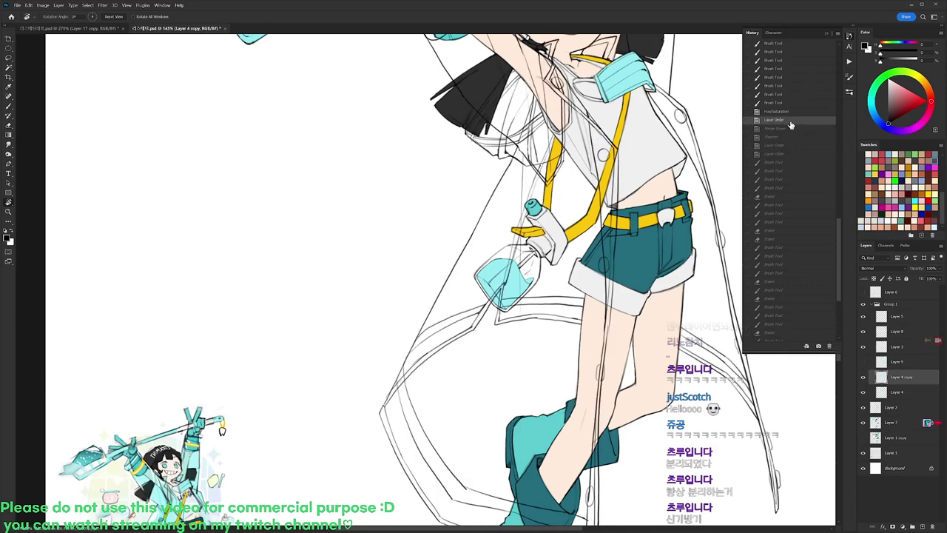
Isolate the Layer 4 and Layer 4 copy lines by hiding Layers 5, 8 and 3.
{"action": "left_click", "coordinate": [863, 378]}
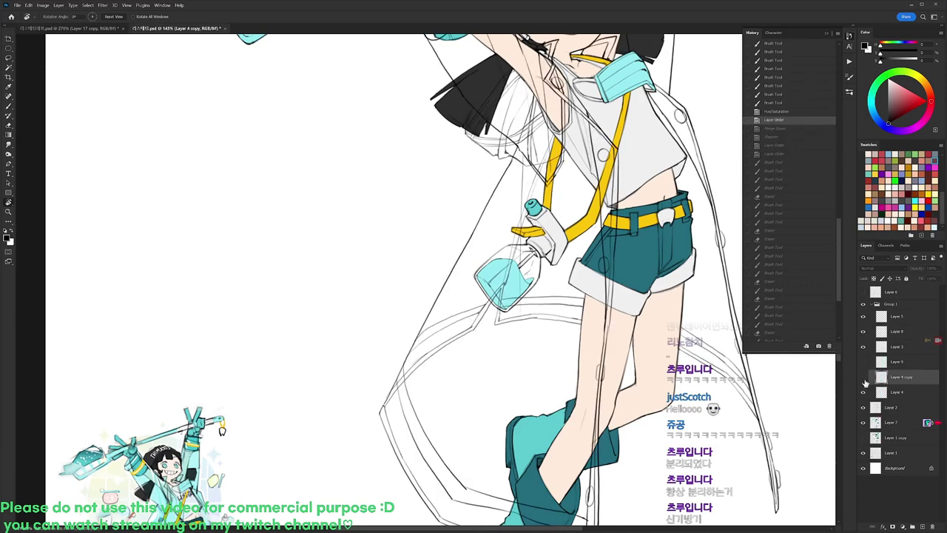
{"action": "left_click_drag", "start_coordinate": [864, 319], "coordinate": [869, 361]}
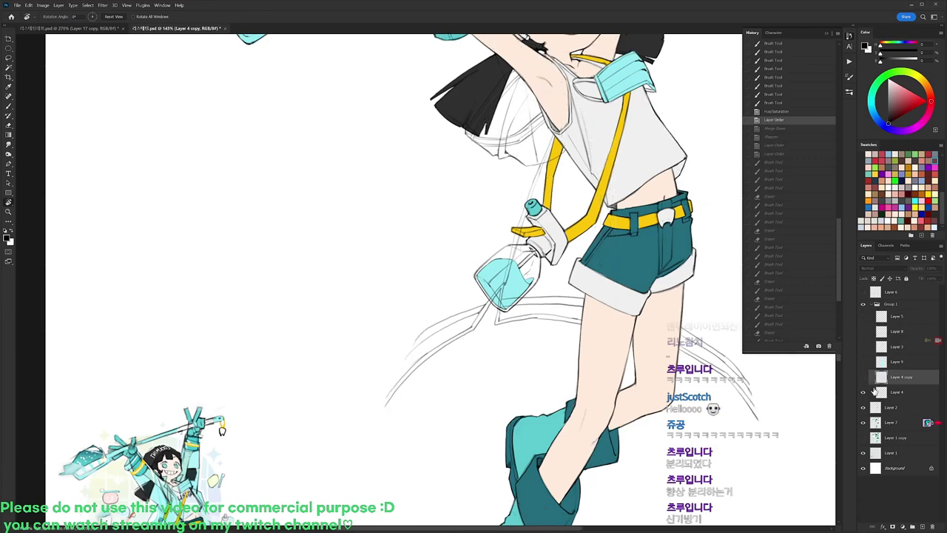
{"action": "left_click", "coordinate": [864, 378]}
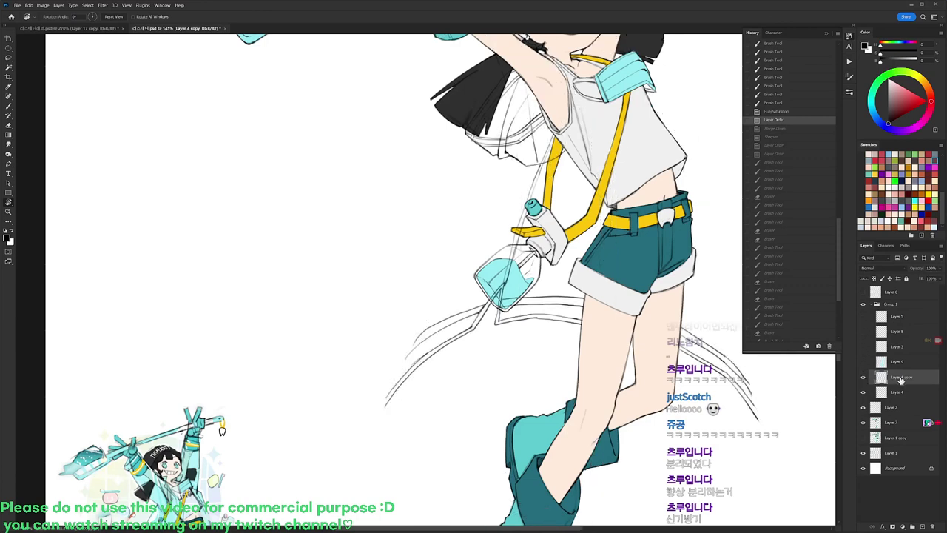
Show Layer 8, move it directly above Layer 4 copy and merge both layers down into Layer 4.
{"action": "left_click", "coordinate": [863, 333]}
{"action": "left_click", "coordinate": [903, 334]}
{"action": "left_click_drag", "start_coordinate": [906, 336], "coordinate": [908, 378]}
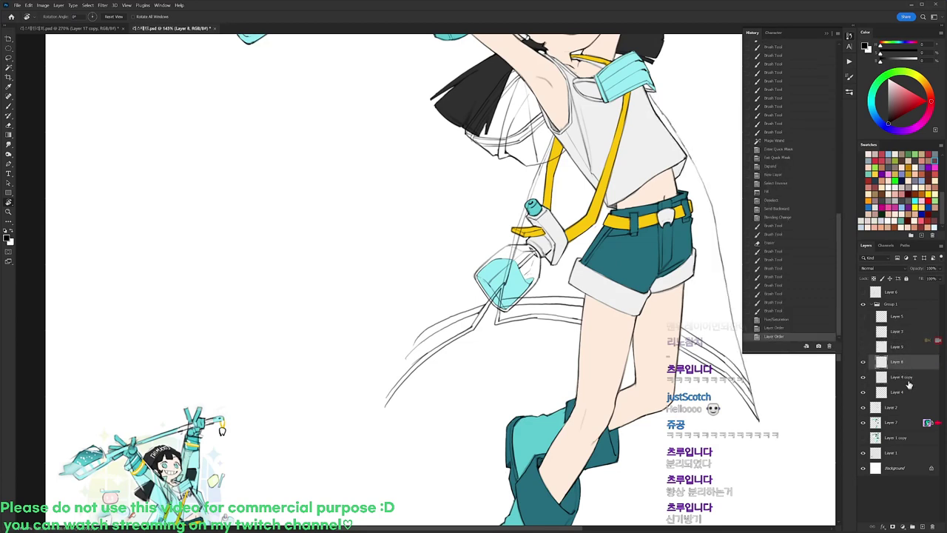
{"action": "key", "text": "ctrl+e"}
{"action": "key", "text": "ctrl+e"}
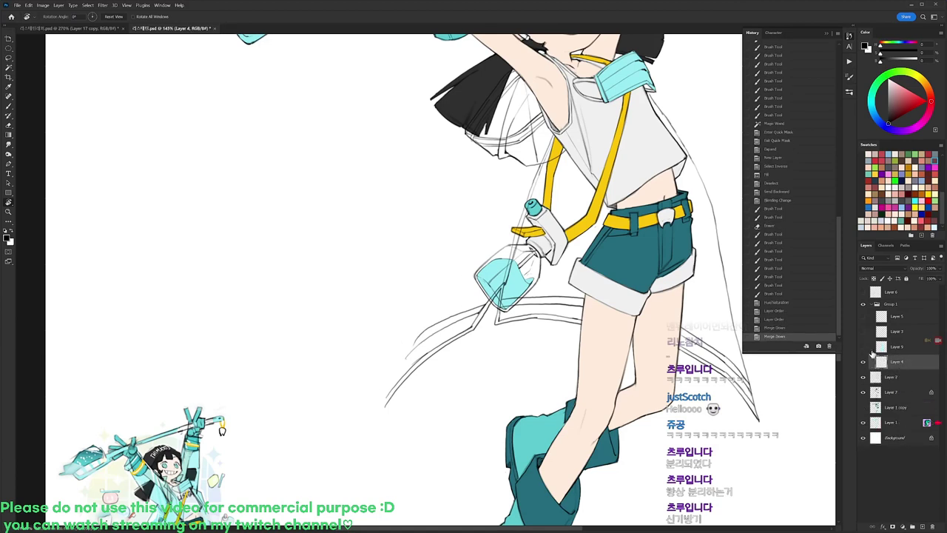
Turn Layer 3's coat lines back on and make Layer 4 the active layer.
{"action": "left_click", "coordinate": [863, 332]}
{"action": "left_click", "coordinate": [863, 332]}
{"action": "left_click", "coordinate": [880, 333]}
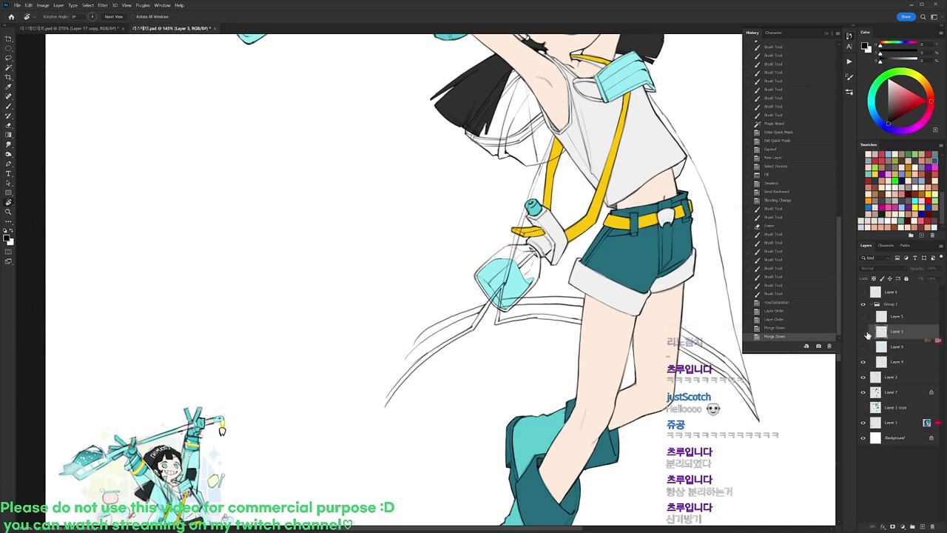
{"action": "left_click", "coordinate": [863, 331]}
{"action": "scroll", "coordinate": [420, 352], "scroll_direction": "up", "scroll_amount": 2}
{"action": "key", "text": "b"}
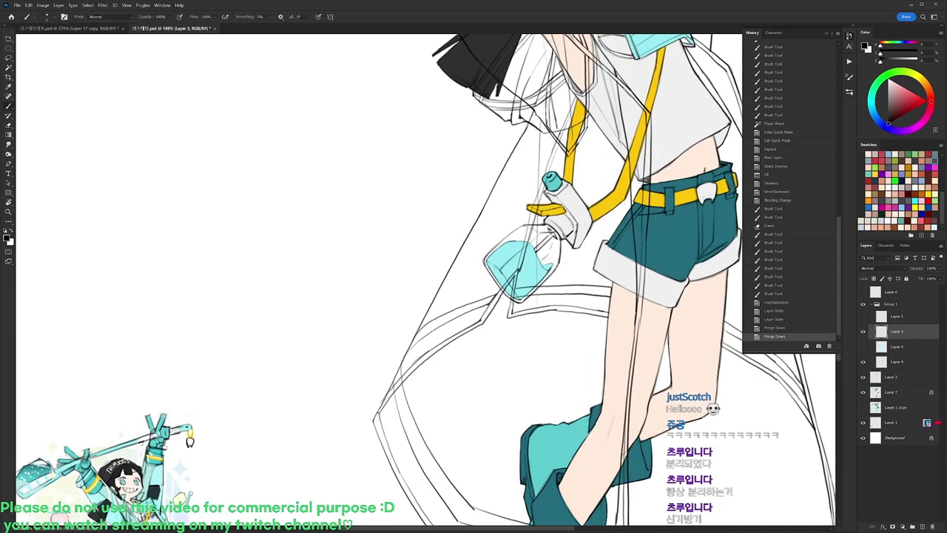
{"action": "left_click", "coordinate": [893, 358]}
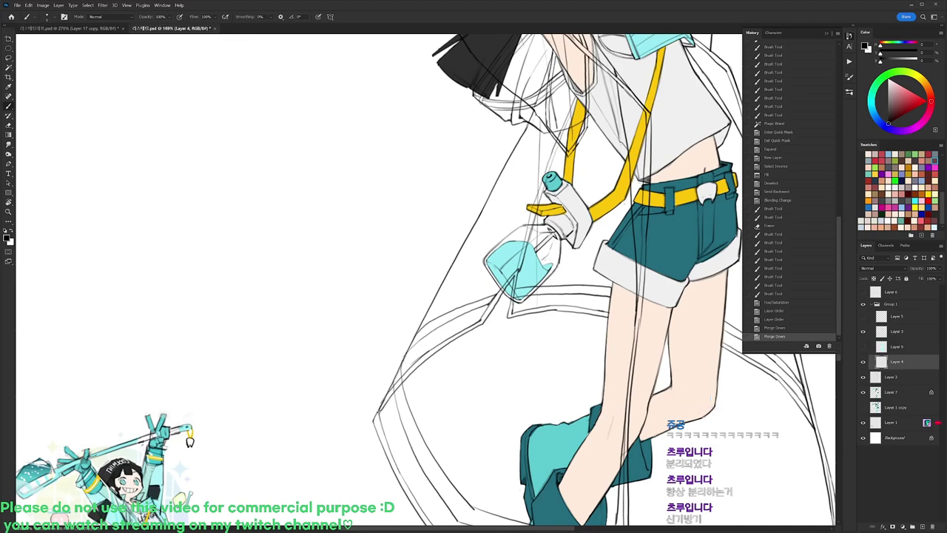
Erase and redraw the coat's hem lines near its back corner below the spray bottle on Layer 4.
{"action": "key", "text": "e"}
{"action": "left_click_drag", "start_coordinate": [401, 361], "coordinate": [389, 389]}
{"action": "key", "text": "b"}
{"action": "key", "text": "r"}
{"action": "left_click_drag", "start_coordinate": [392, 380], "coordinate": [485, 376]}
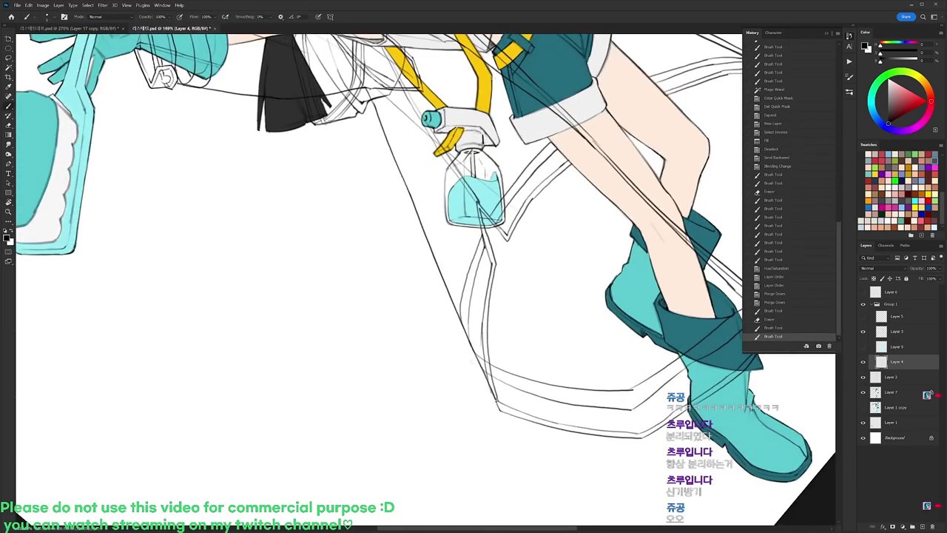
{"action": "key", "text": "ctrl+shift+z"}
{"action": "key", "text": "ctrl+shift+z"}
{"action": "key", "text": "ctrl+shift+z"}
{"action": "left_click_drag", "start_coordinate": [445, 226], "coordinate": [468, 303]}
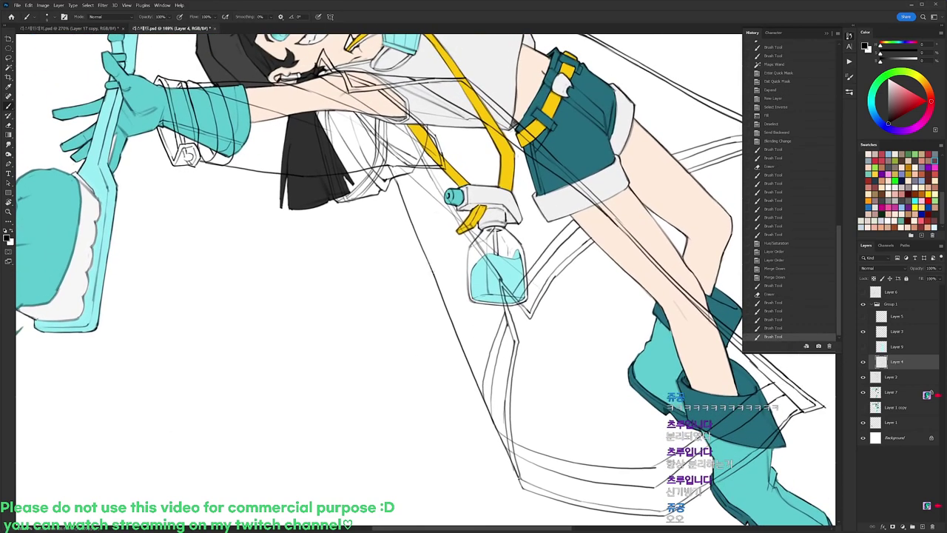
Redraw the coat's long back edge between the sleeve and the hem on Layer 4, erasing stray line bits.
{"action": "left_click_drag", "start_coordinate": [506, 305], "coordinate": [516, 340]}
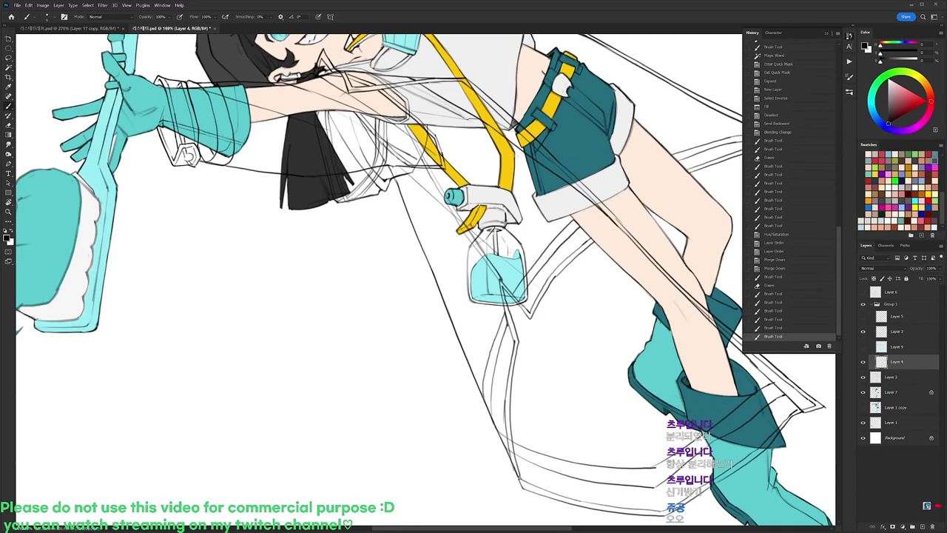
{"action": "left_click_drag", "start_coordinate": [459, 258], "coordinate": [469, 295]}
{"action": "key", "text": "ctrl+shift+z"}
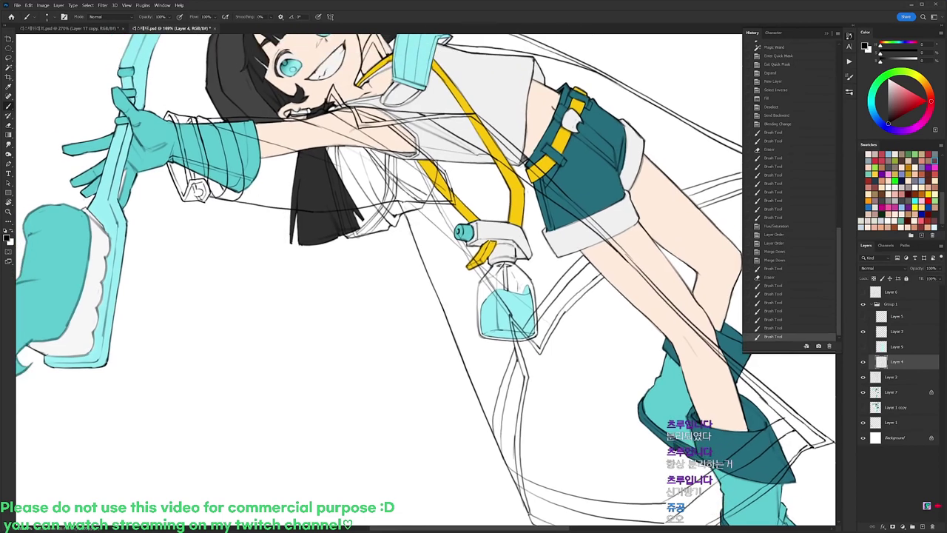
{"action": "left_click_drag", "start_coordinate": [430, 274], "coordinate": [441, 307]}
{"action": "key", "text": "e"}
{"action": "key", "text": "b"}
{"action": "left_click_drag", "start_coordinate": [432, 284], "coordinate": [464, 358]}
{"action": "key", "text": "e"}
{"action": "key", "text": "b"}
{"action": "left_click_drag", "start_coordinate": [458, 340], "coordinate": [476, 389]}
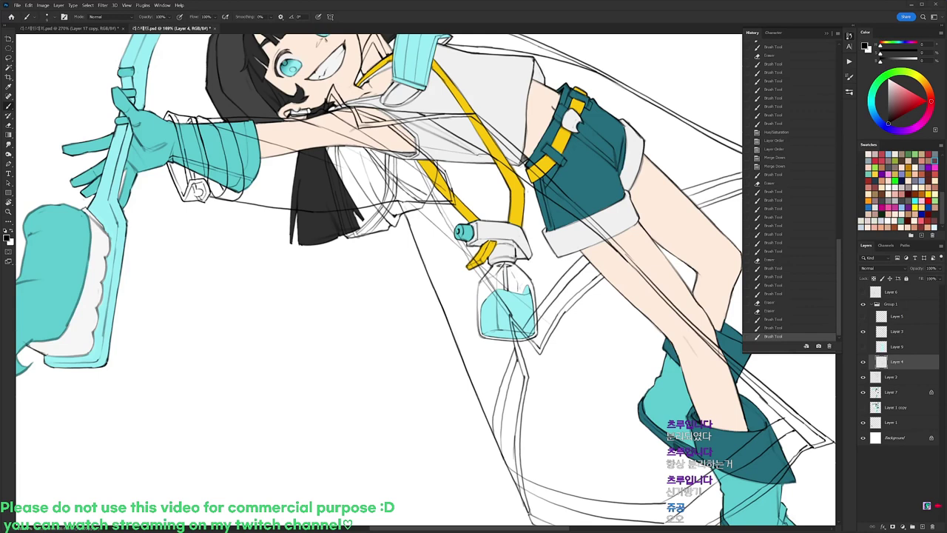
Clean up the coat line where the sleeve hem meets the back edge and touch up the collar and shoulder lines.
{"action": "key", "text": "e"}
{"action": "left_click_drag", "start_coordinate": [403, 208], "coordinate": [407, 219]}
{"action": "key", "text": "b"}
{"action": "key", "text": "r"}
{"action": "mouse_move", "coordinate": [596, 167]}
{"action": "left_mouse_down"}
{"action": "mouse_move", "coordinate": [624, 328]}
{"action": "mouse_move", "coordinate": [627, 316]}
{"action": "left_mouse_up"}
{"action": "key", "text": "b"}
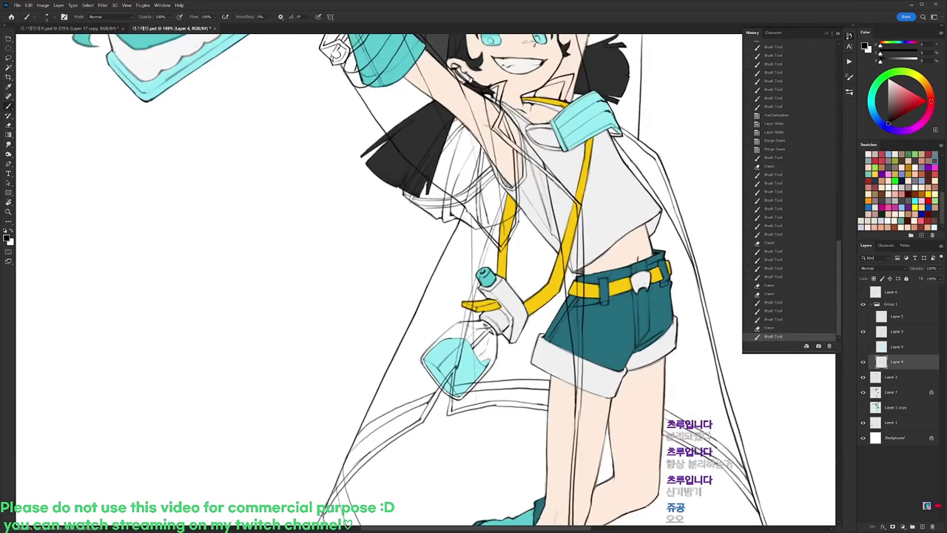
{"action": "left_click_drag", "start_coordinate": [486, 111], "coordinate": [536, 103]}
{"action": "left_click_drag", "start_coordinate": [611, 136], "coordinate": [615, 141]}
{"action": "scroll", "coordinate": [616, 125], "scroll_direction": "down", "scroll_amount": 4}
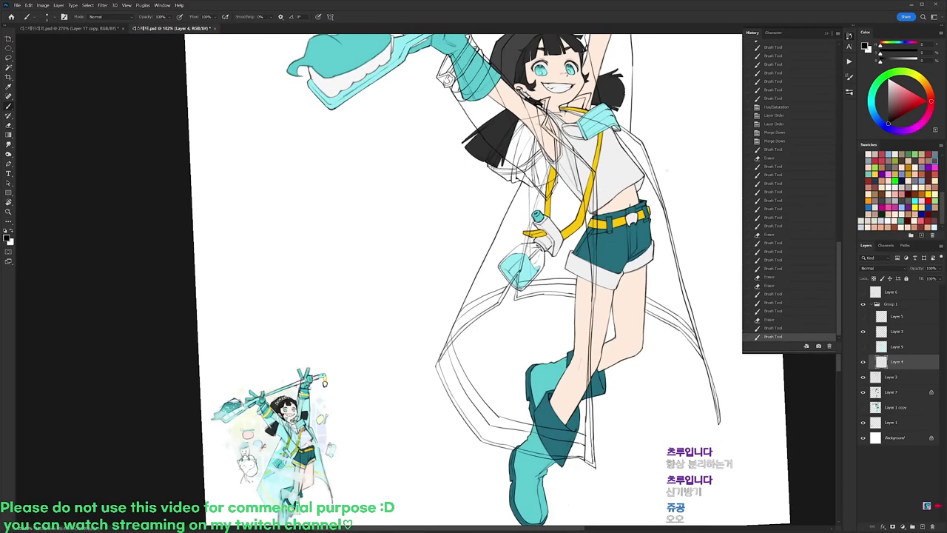
Hide Layer 3, show the cyan Layer 9, and move Layer 4 out of Group 1 to directly below Layer 7.
{"action": "left_click", "coordinate": [864, 362]}
{"action": "left_click", "coordinate": [864, 362]}
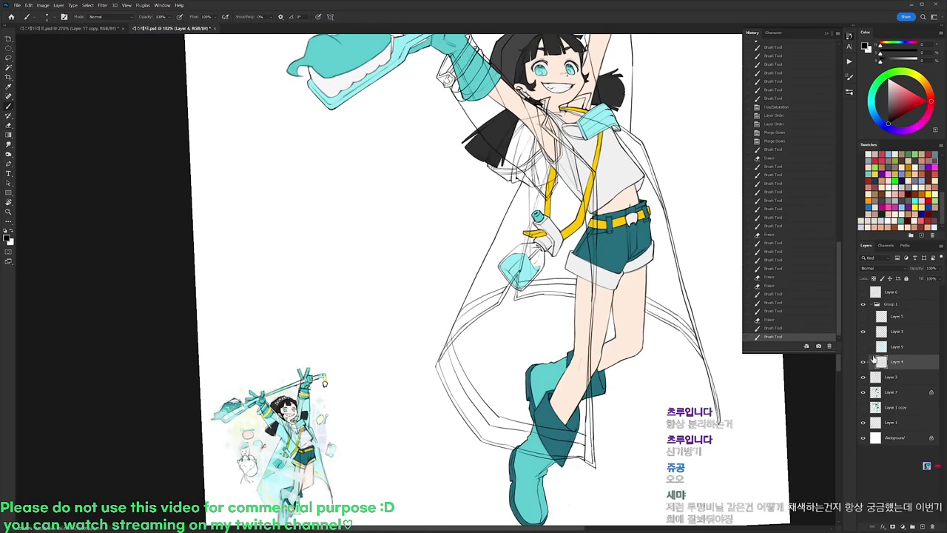
{"action": "left_click", "coordinate": [863, 334]}
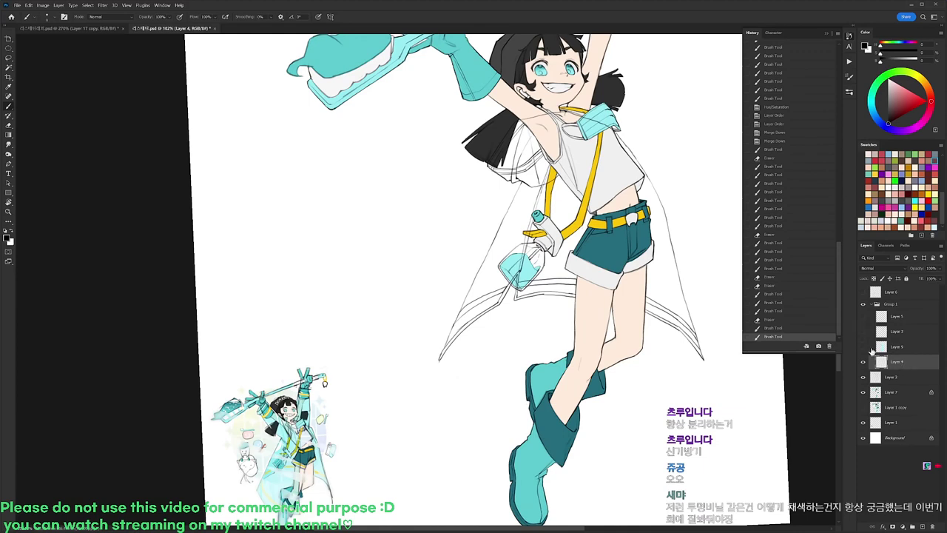
{"action": "left_click", "coordinate": [863, 347]}
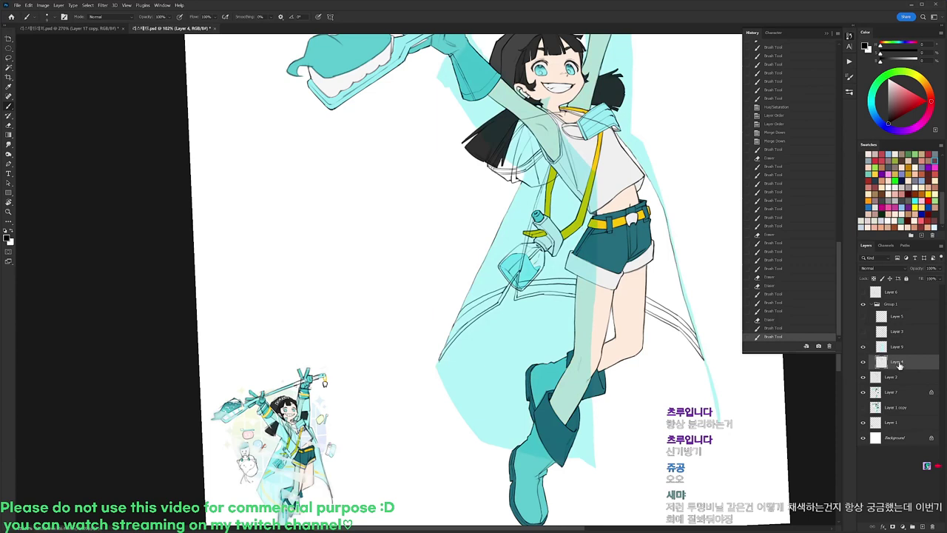
{"action": "left_click_drag", "start_coordinate": [902, 363], "coordinate": [904, 405]}
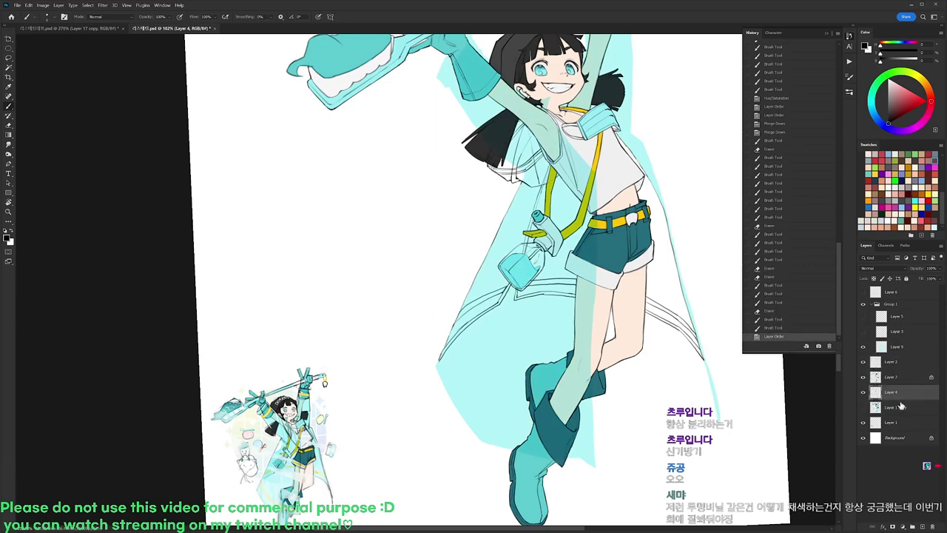
{"action": "key", "text": "w"}
{"action": "left_click", "coordinate": [734, 395]}
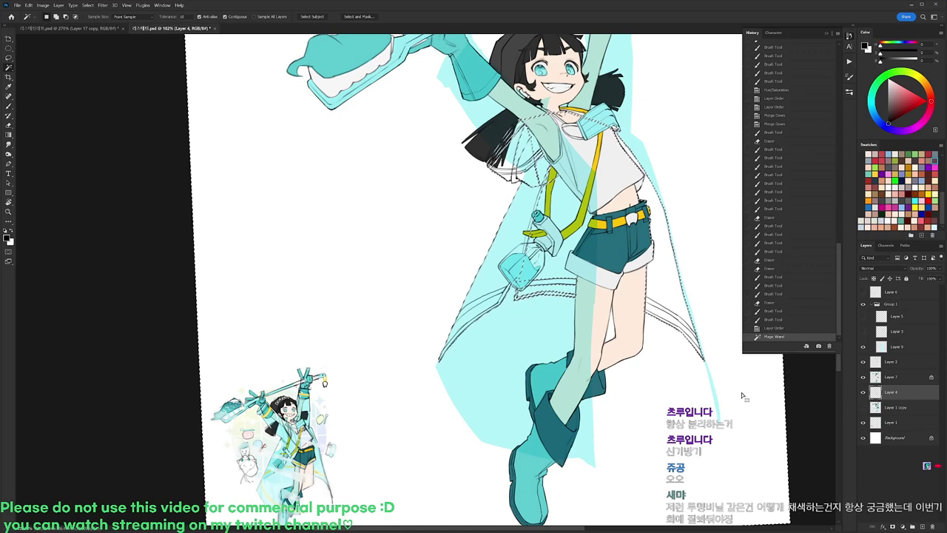
{"action": "scroll", "coordinate": [594, 150], "scroll_direction": "up", "scroll_amount": 3}
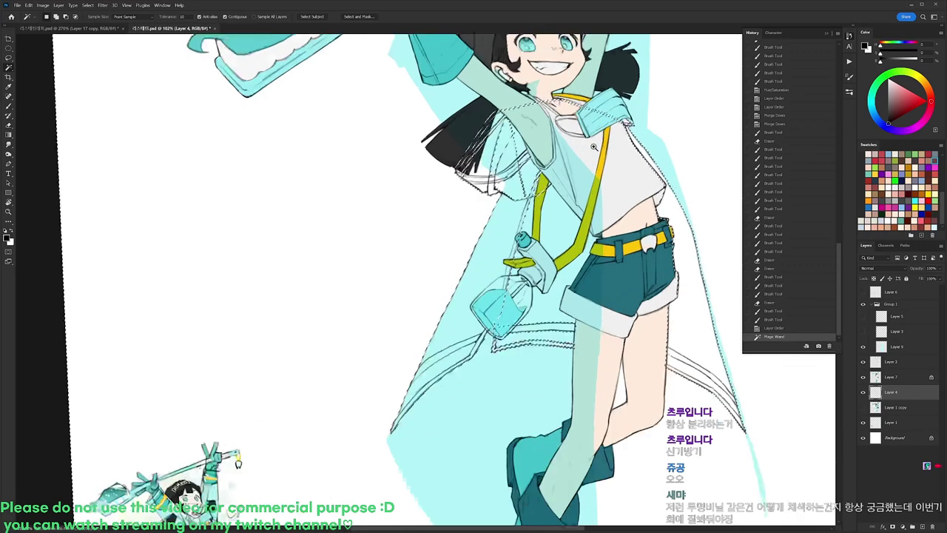
{"action": "key", "text": "ctrl+d"}
Add a brush stroke on Layer 4 to close the gap in the coat's inner outline.
{"action": "key", "text": "r"}
{"action": "left_click_drag", "start_coordinate": [594, 151], "coordinate": [518, 172]}
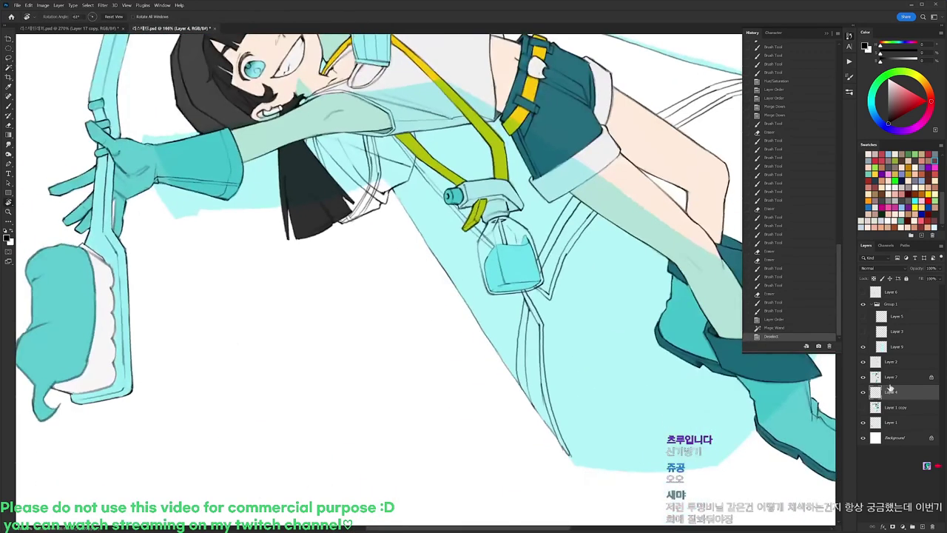
{"action": "key", "text": "b"}
{"action": "left_click_drag", "start_coordinate": [829, 324], "coordinate": [783, 374]}
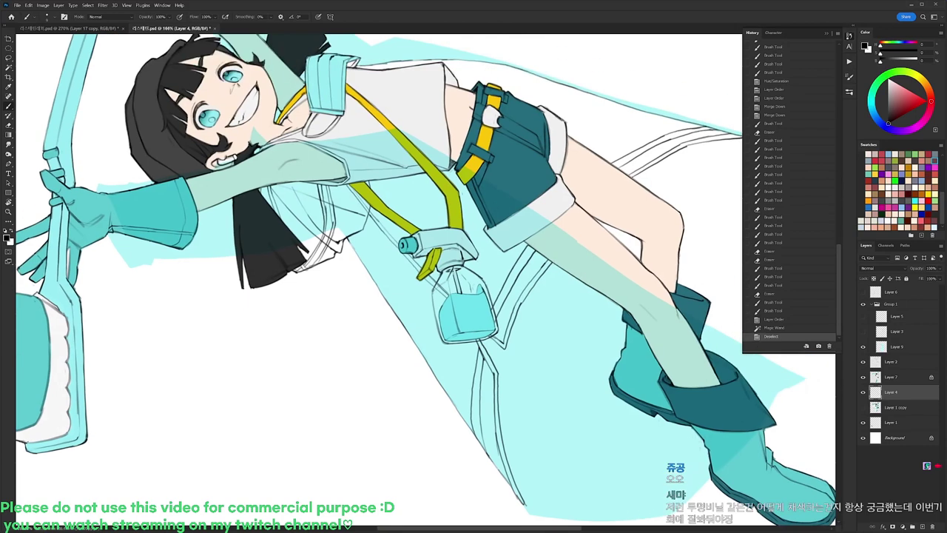
{"action": "mouse_move", "coordinate": [613, 178]}
{"action": "left_mouse_down"}
{"action": "mouse_move", "coordinate": [634, 165]}
{"action": "mouse_move", "coordinate": [592, 423]}
{"action": "left_mouse_up"}
Select the empty area outside Layer 4's coat outline with the Magic Wand and expand the selection.
{"action": "key", "text": "r"}
{"action": "left_click_drag", "start_coordinate": [625, 316], "coordinate": [619, 356]}
{"action": "left_click", "coordinate": [863, 393]}
{"action": "left_click", "coordinate": [863, 392]}
{"action": "key", "text": "w"}
{"action": "left_click", "coordinate": [703, 370]}
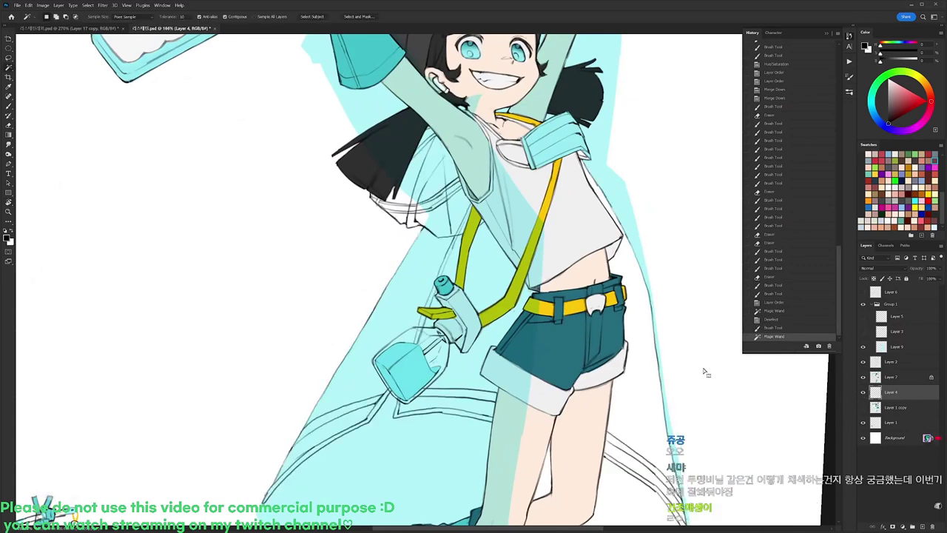
{"action": "key", "text": "F2"}
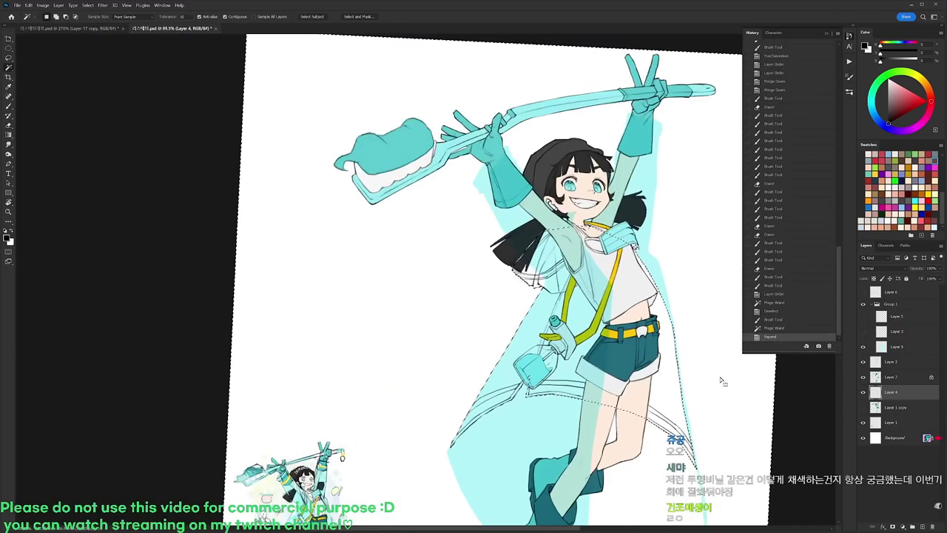
Invert the selection, fill it with light cyan on a new layer placed directly below Layer 4, and deselect.
{"action": "key", "text": "ctrl+shift+alt+n"}
{"action": "key", "text": "ctrl+bracketleft"}
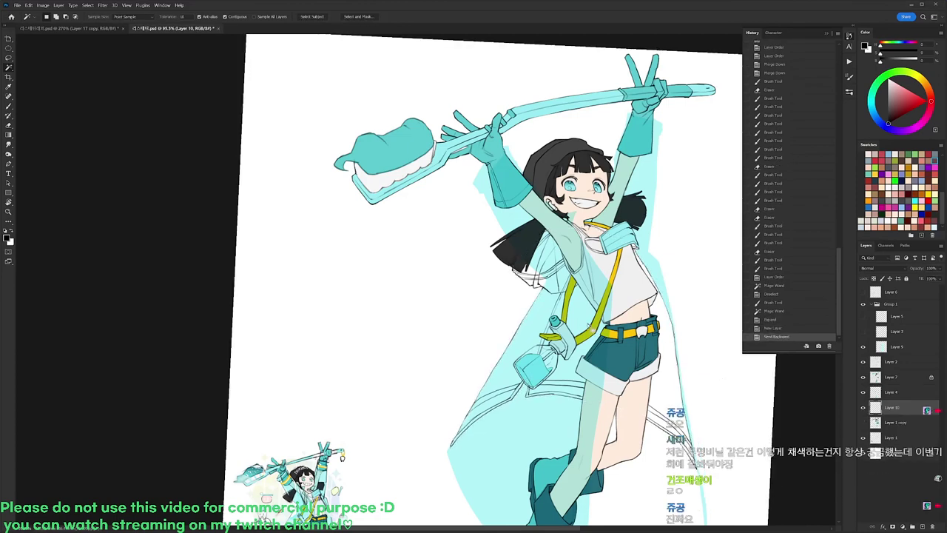
{"action": "key", "text": "ctrl+z"}
{"action": "key", "text": "b"}
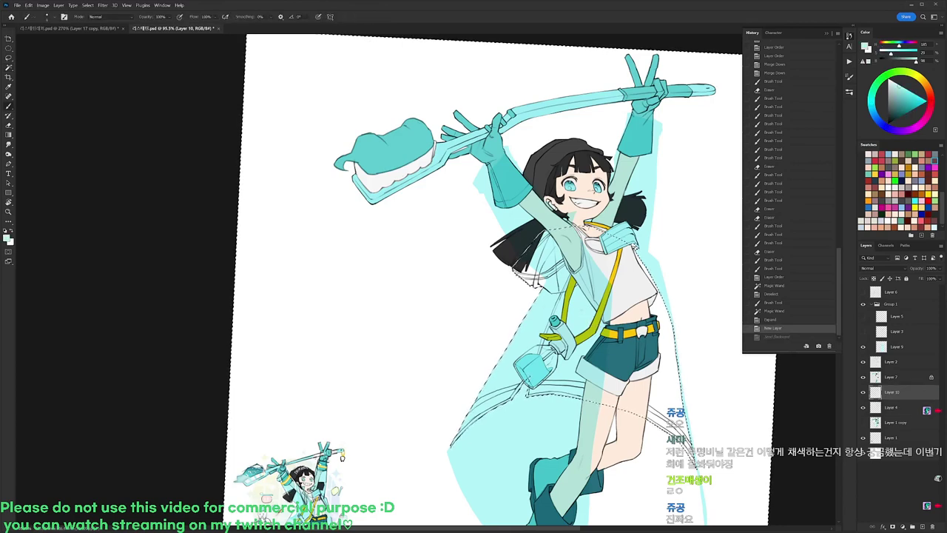
{"action": "key", "text": "ctrl+shift+i"}
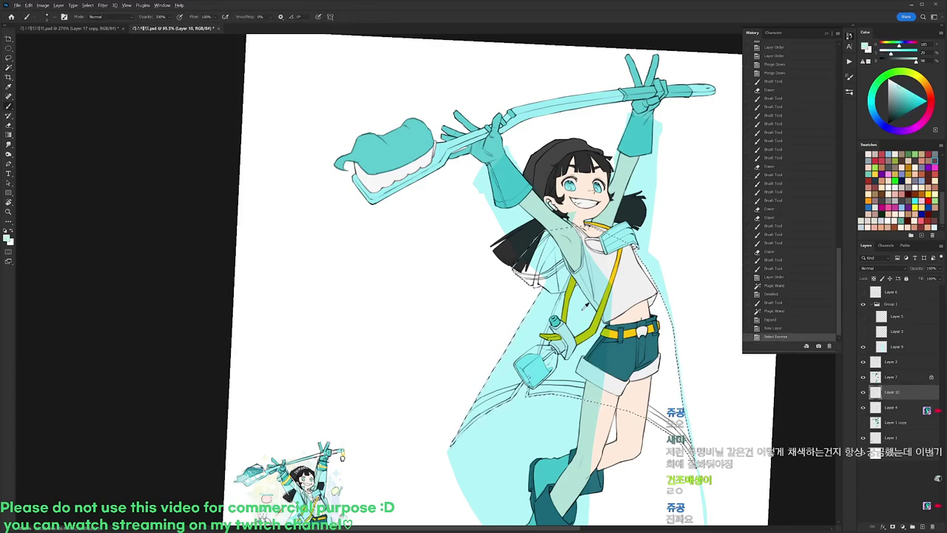
{"action": "key", "text": "alt+BackSpace"}
{"action": "key", "text": "ctrl+bracketleft"}
{"action": "key", "text": "ctrl+d"}
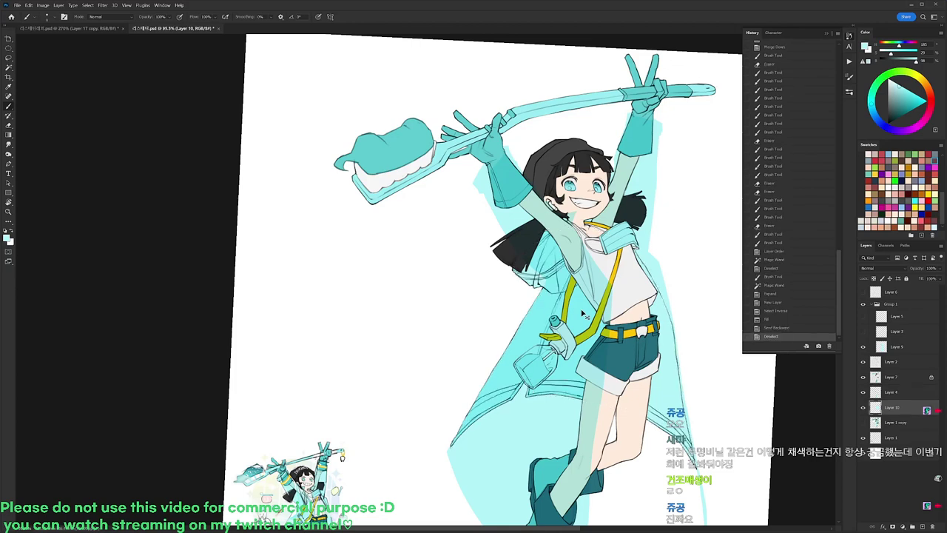
Reset the canvas rotation, show Layers 3 and 5, and collapse Group 1.
{"action": "scroll", "coordinate": [587, 331], "scroll_direction": "down", "scroll_amount": 2}
{"action": "key", "text": "r"}
{"action": "key", "text": "Escape"}
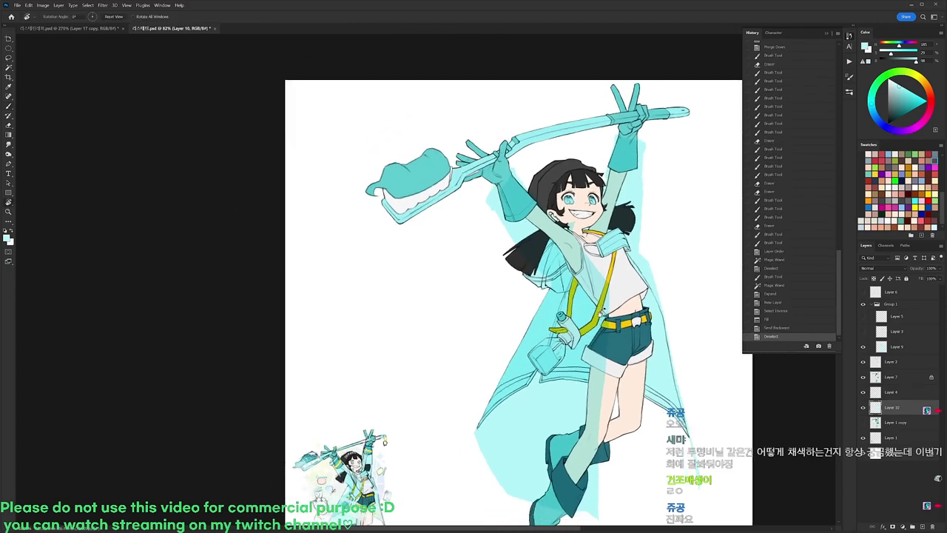
{"action": "left_click", "coordinate": [863, 331]}
{"action": "left_click", "coordinate": [863, 316]}
{"action": "left_click", "coordinate": [876, 305]}
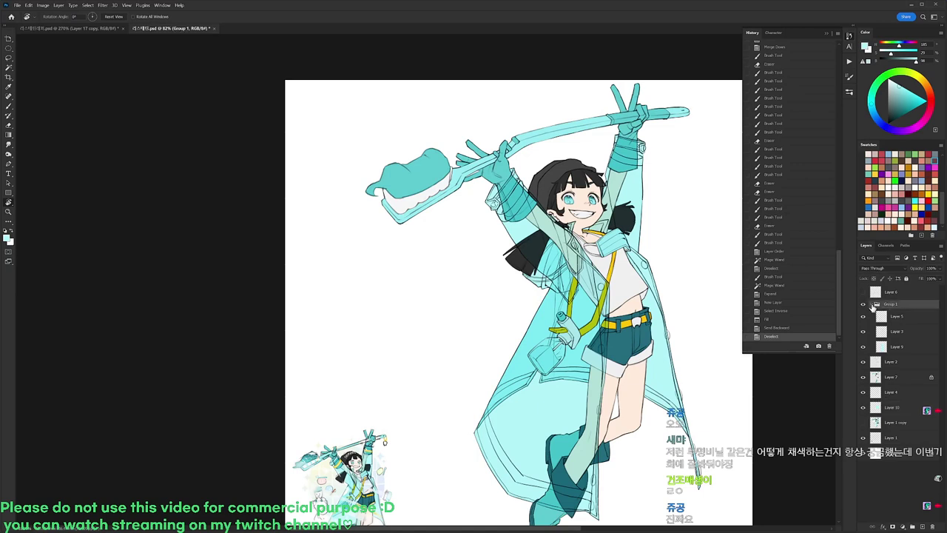
{"action": "left_click", "coordinate": [872, 304]}
{"action": "scroll", "coordinate": [676, 328], "scroll_direction": "down", "scroll_amount": 2, "text": "alt"}
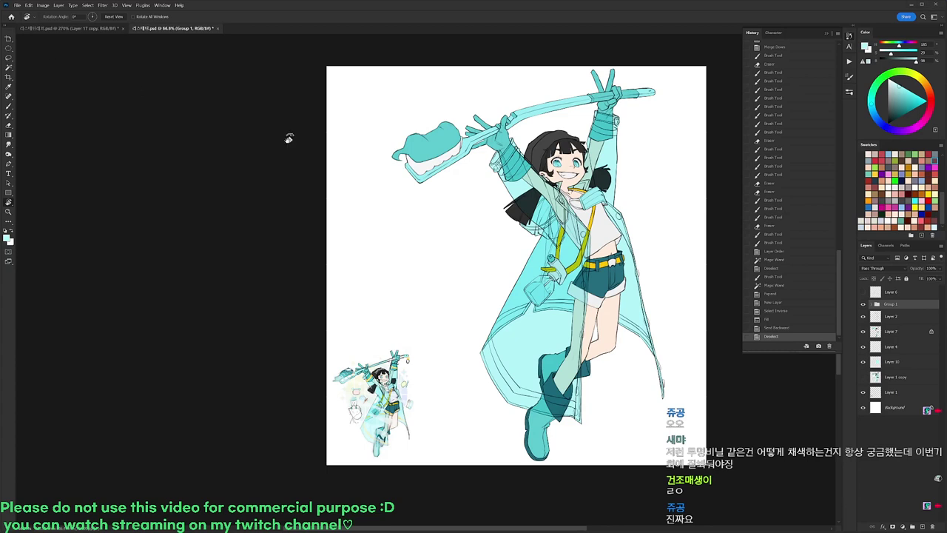
Put away the History panel and compare the artwork with Group 1 hidden and shown.
{"action": "left_click", "coordinate": [850, 36]}
{"action": "left_click_drag", "start_coordinate": [722, 193], "coordinate": [696, 196]}
{"action": "left_click", "coordinate": [863, 305]}
{"action": "left_click", "coordinate": [863, 305]}
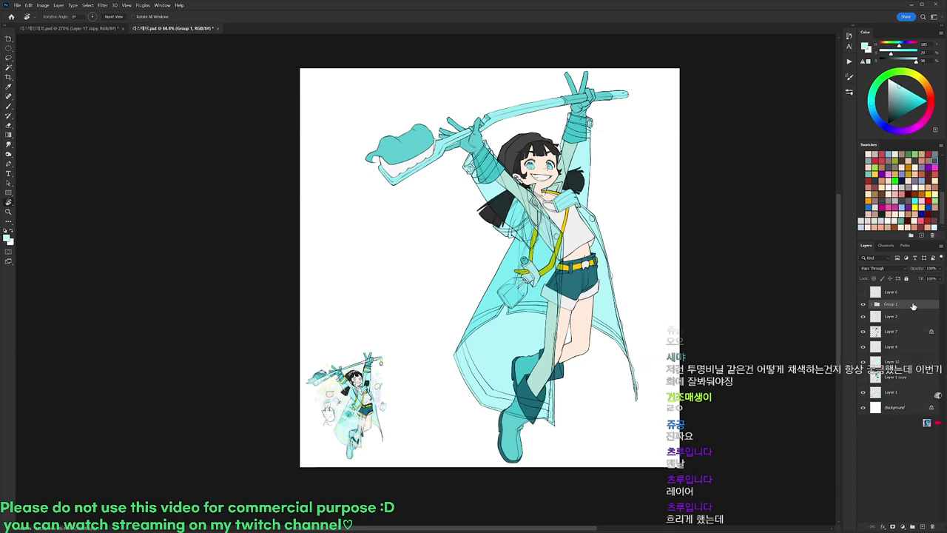
Create a layer above Group 1 and paint a yellow band around the glove nearest the brush head with a 20 px hard brush.
{"action": "key", "text": "ctrl+shift+alt+n"}
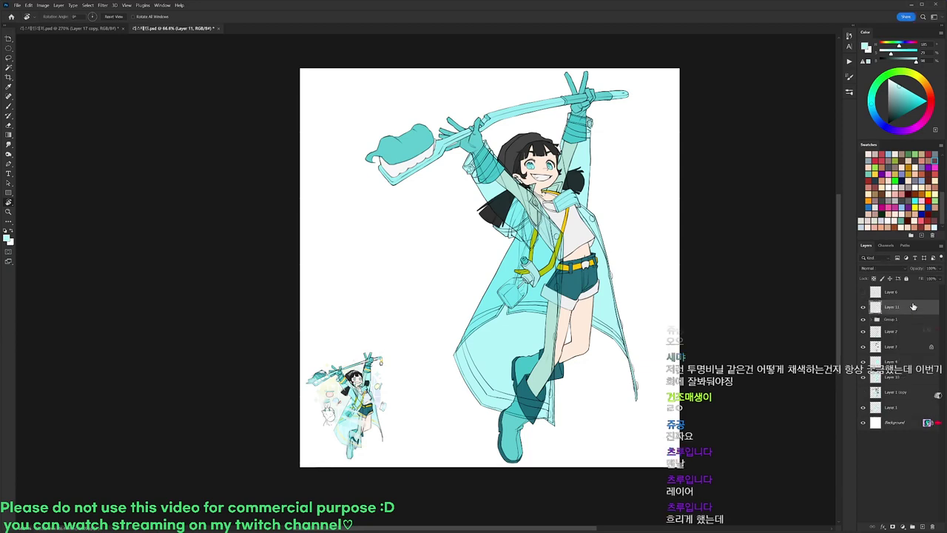
{"action": "left_click_drag", "start_coordinate": [484, 162], "coordinate": [503, 145]}
{"action": "key", "text": "b"}
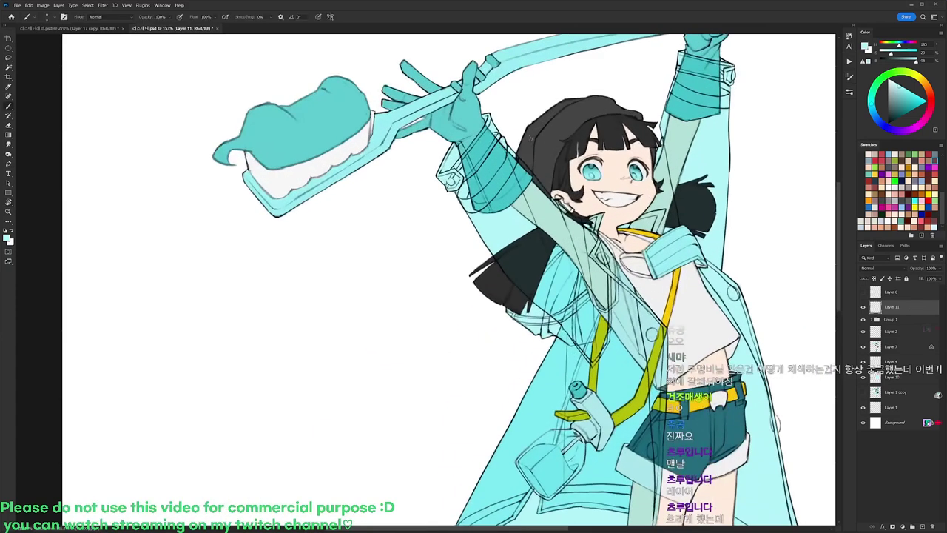
{"action": "right_click", "coordinate": [531, 138]}
{"action": "left_click", "coordinate": [581, 206]}
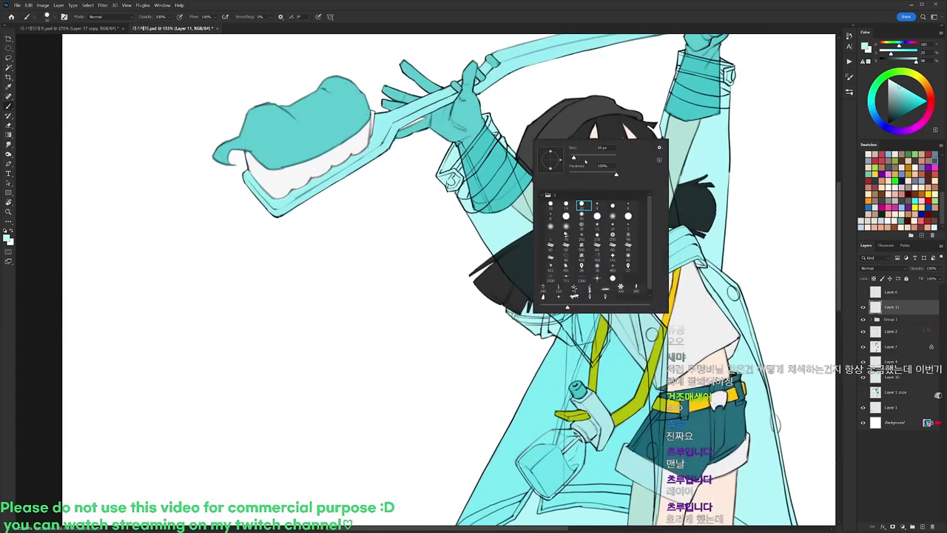
{"action": "left_click", "coordinate": [671, 312], "text": "alt"}
{"action": "scroll", "coordinate": [475, 163], "scroll_direction": "up", "scroll_amount": 1}
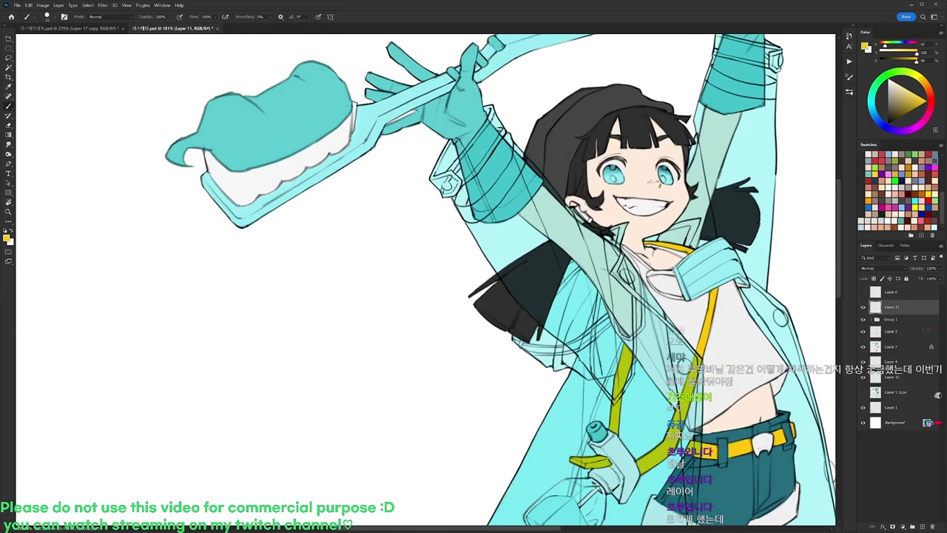
{"action": "mouse_move", "coordinate": [458, 209]}
{"action": "left_mouse_down"}
{"action": "mouse_move", "coordinate": [487, 196]}
{"action": "mouse_move", "coordinate": [521, 154]}
{"action": "mouse_move", "coordinate": [511, 185]}
{"action": "mouse_move", "coordinate": [459, 210]}
{"action": "mouse_move", "coordinate": [470, 220]}
{"action": "mouse_move", "coordinate": [509, 191]}
{"action": "mouse_move", "coordinate": [466, 190]}
{"action": "left_mouse_up"}
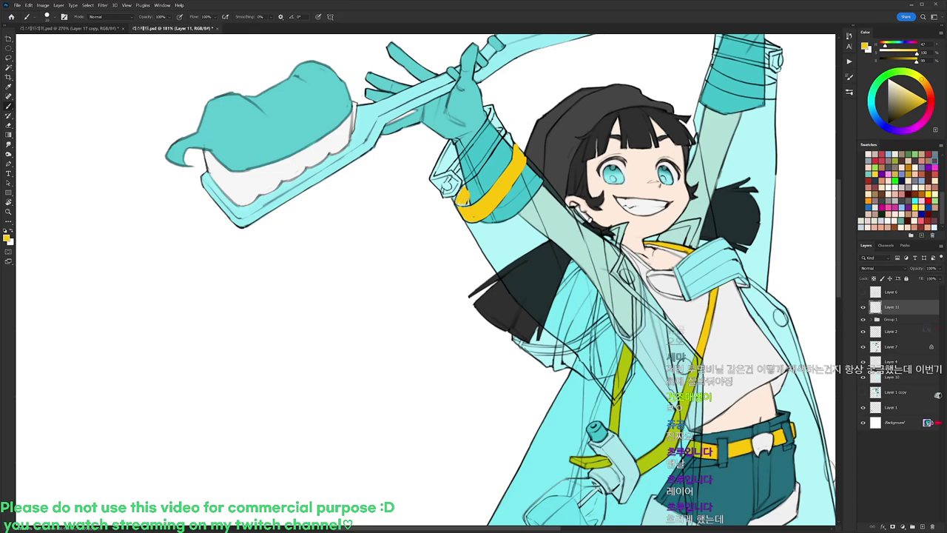
Paint the button on the coat's sleeve cuff in teal with a light highlight and fill the collar button dark teal.
{"action": "left_click", "coordinate": [731, 479], "text": "alt"}
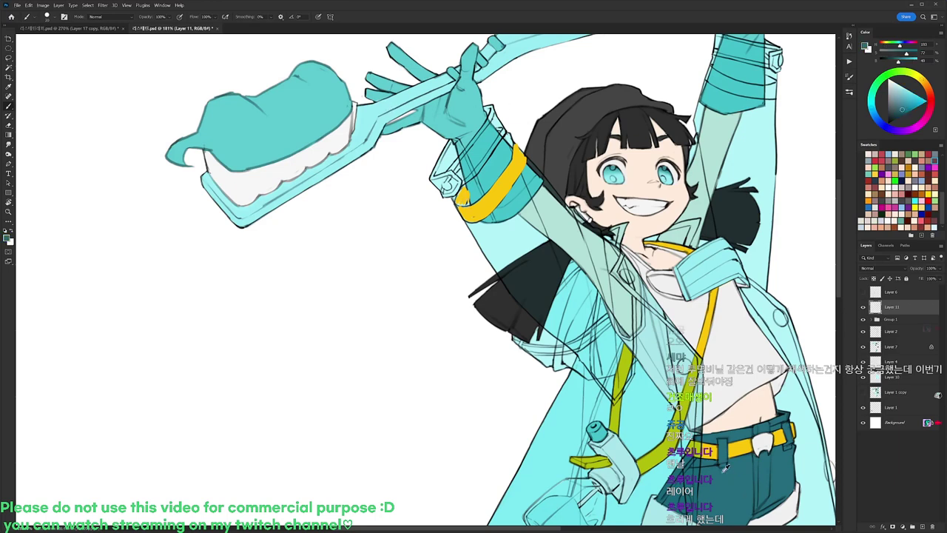
{"action": "left_click", "coordinate": [475, 153], "text": "alt"}
{"action": "key", "text": "x"}
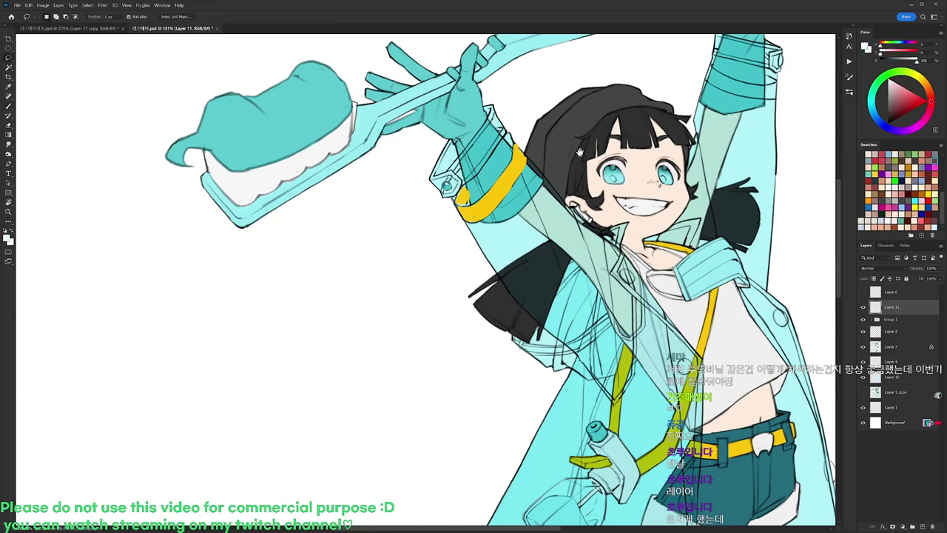
{"action": "left_click_drag", "start_coordinate": [581, 152], "coordinate": [450, 146]}
{"action": "left_click", "coordinate": [575, 423], "text": "alt"}
{"action": "left_click_drag", "start_coordinate": [494, 266], "coordinate": [497, 274]}
Add light highlights to the collar button and paint the shoulder and chest buttons dark teal with matching highlights.
{"action": "left_click", "coordinate": [335, 115], "text": "alt"}
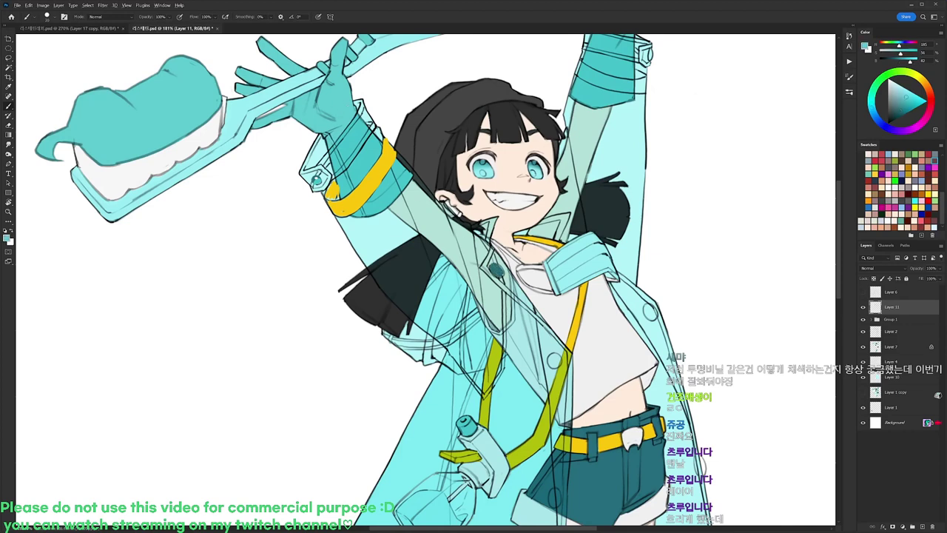
{"action": "left_click", "coordinate": [666, 196], "text": "alt"}
{"action": "left_click", "coordinate": [498, 266], "text": "alt"}
{"action": "mouse_move", "coordinate": [550, 360]}
{"action": "left_mouse_down"}
{"action": "mouse_move", "coordinate": [558, 361]}
{"action": "mouse_move", "coordinate": [574, 231]}
{"action": "left_mouse_up"}
{"action": "left_click", "coordinate": [505, 266], "text": "alt"}
{"action": "left_click", "coordinate": [669, 273], "text": "alt"}
{"action": "left_click", "coordinate": [543, 250], "text": "alt"}
{"action": "mouse_move", "coordinate": [634, 199]}
{"action": "left_mouse_down"}
{"action": "mouse_move", "coordinate": [642, 207]}
{"action": "mouse_move", "coordinate": [629, 156]}
{"action": "left_mouse_up"}
{"action": "left_click", "coordinate": [546, 253], "text": "alt"}
{"action": "left_click", "coordinate": [664, 188], "text": "alt"}
{"action": "left_click", "coordinate": [542, 164], "text": "alt"}
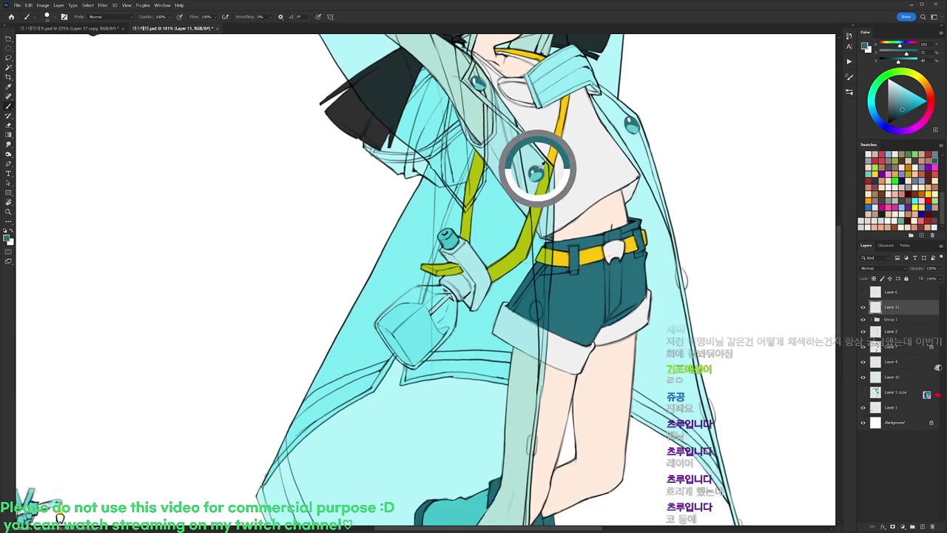
{"action": "left_click", "coordinate": [540, 172], "text": "alt"}
Paint the four buttons down the coat's front edge from the shorts to the hem dark teal with lighter and white highlights.
{"action": "left_click", "coordinate": [533, 306], "text": "alt"}
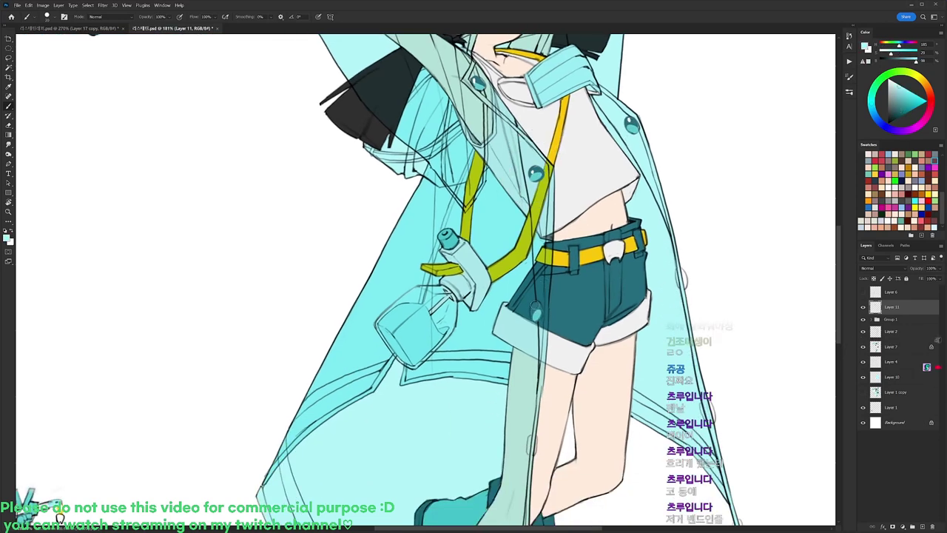
{"action": "left_click", "coordinate": [545, 303], "text": "alt"}
{"action": "left_click_drag", "start_coordinate": [545, 399], "coordinate": [537, 284]}
{"action": "left_click_drag", "start_coordinate": [524, 321], "coordinate": [526, 338]}
{"action": "left_click_drag", "start_coordinate": [540, 370], "coordinate": [537, 295]}
{"action": "mouse_move", "coordinate": [509, 400]}
{"action": "left_mouse_down"}
{"action": "mouse_move", "coordinate": [507, 419]}
{"action": "mouse_move", "coordinate": [507, 406]}
{"action": "left_mouse_up"}
{"action": "left_click_drag", "start_coordinate": [503, 455], "coordinate": [506, 475]}
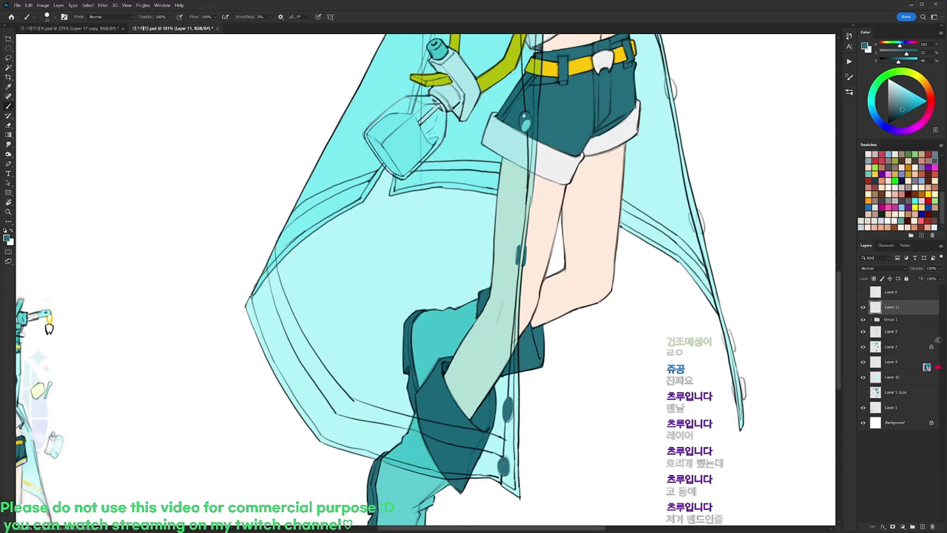
{"action": "left_click", "coordinate": [420, 485], "text": "alt"}
{"action": "left_click_drag", "start_coordinate": [507, 420], "coordinate": [505, 407]}
{"action": "key", "text": "x"}
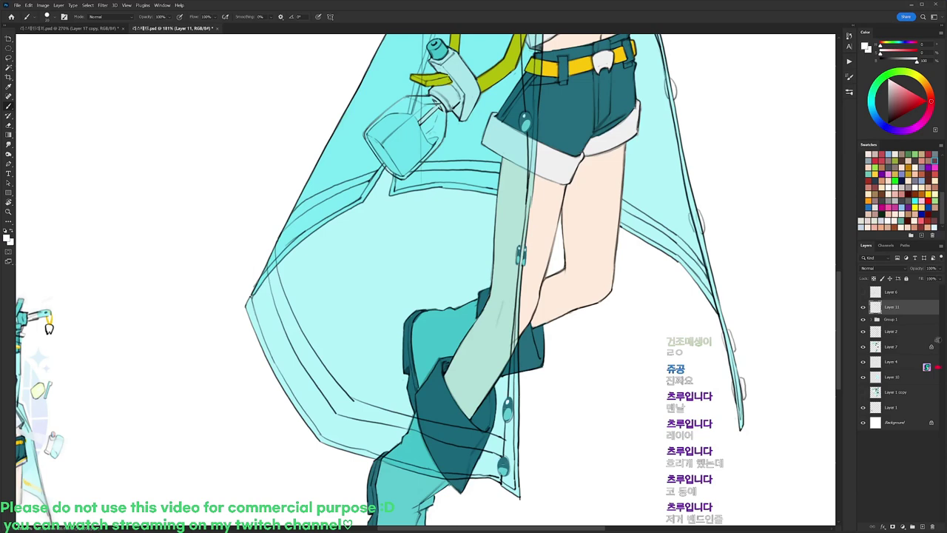
Paint the four buttons along the coat's far front edge dark teal.
{"action": "left_click_drag", "start_coordinate": [657, 166], "coordinate": [551, 286]}
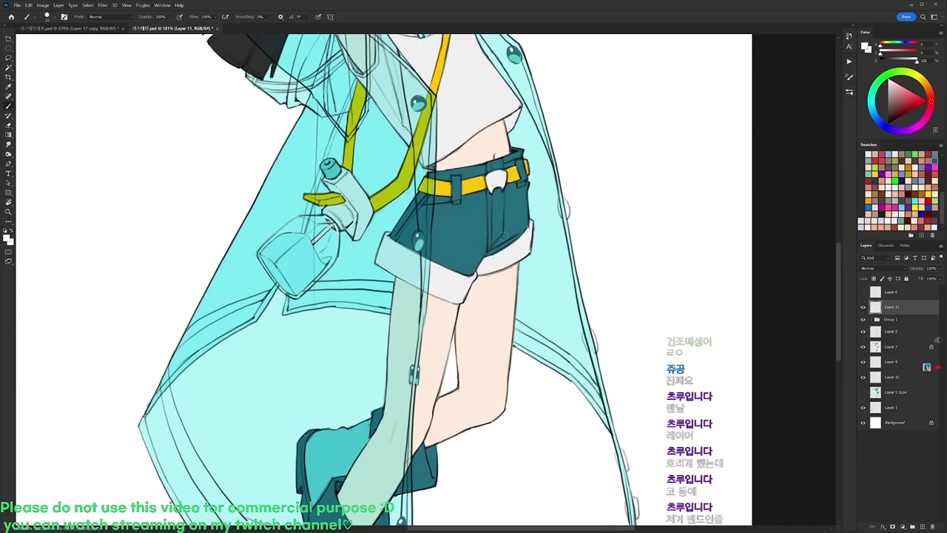
{"action": "left_click", "coordinate": [419, 238], "text": "alt"}
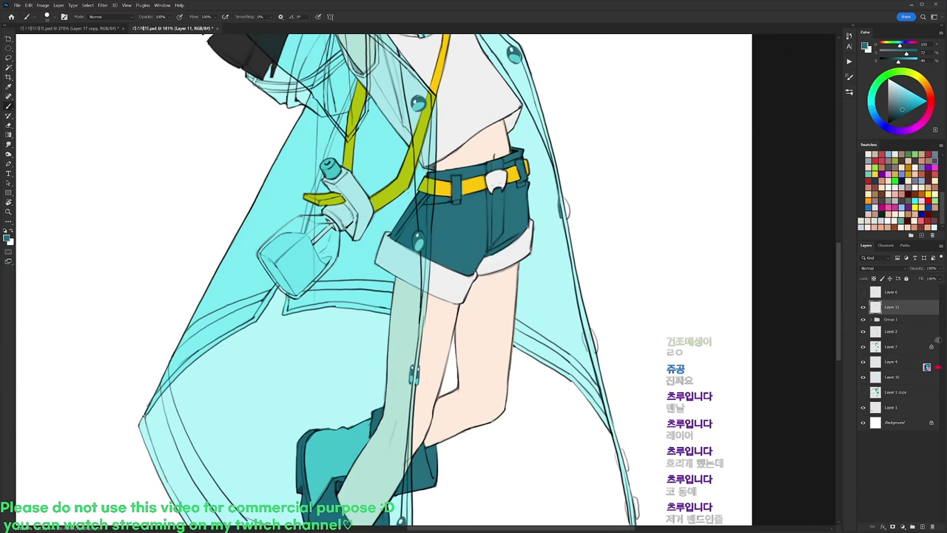
{"action": "left_click_drag", "start_coordinate": [567, 203], "coordinate": [568, 217]}
{"action": "mouse_move", "coordinate": [592, 332]}
{"action": "left_mouse_down"}
{"action": "mouse_move", "coordinate": [596, 348]}
{"action": "mouse_move", "coordinate": [567, 276]}
{"action": "mouse_move", "coordinate": [557, 279]}
{"action": "left_mouse_up"}
{"action": "left_click_drag", "start_coordinate": [595, 379], "coordinate": [598, 393]}
{"action": "left_click_drag", "start_coordinate": [606, 426], "coordinate": [607, 441]}
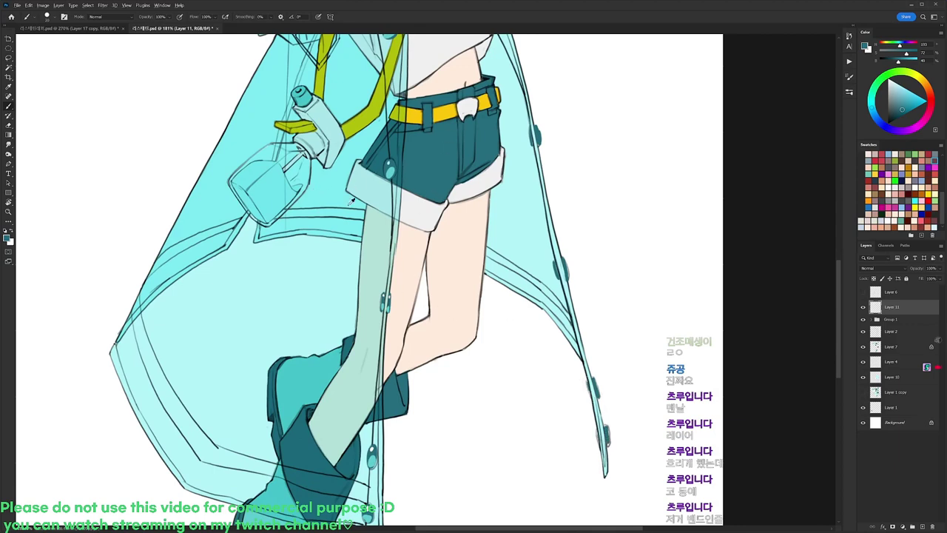
Add light teal and white highlights to the buttons on the coat's far front edge.
{"action": "left_click", "coordinate": [392, 169], "text": "alt"}
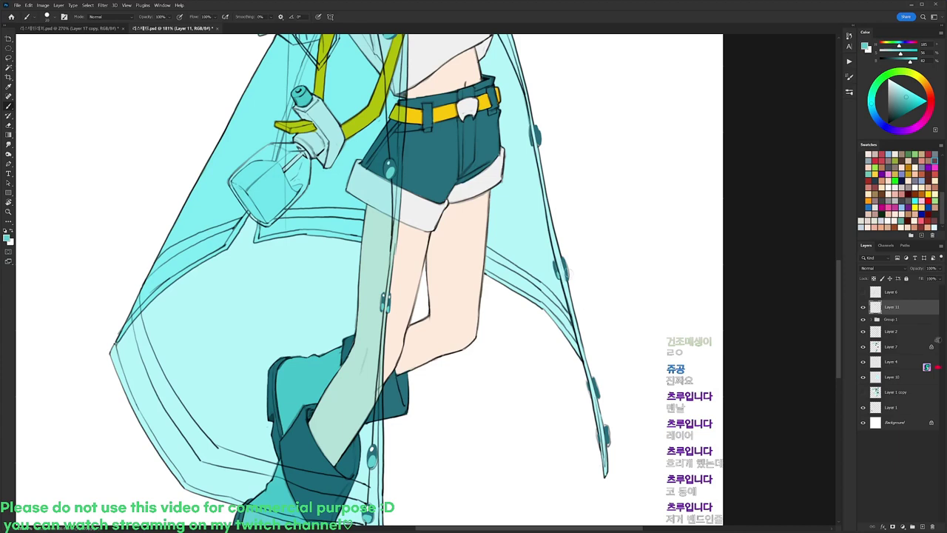
{"action": "left_click", "coordinate": [614, 398], "text": "alt"}
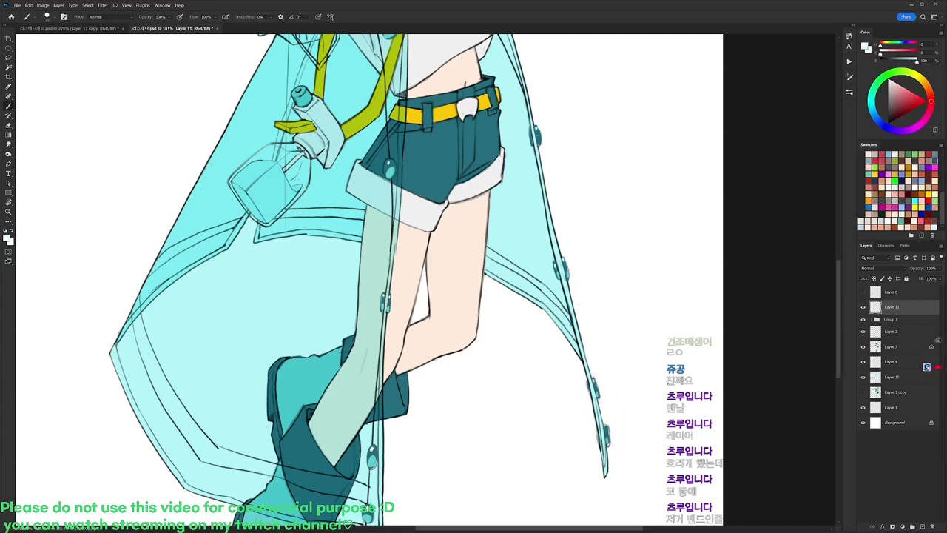
{"action": "left_click_drag", "start_coordinate": [615, 371], "coordinate": [609, 370]}
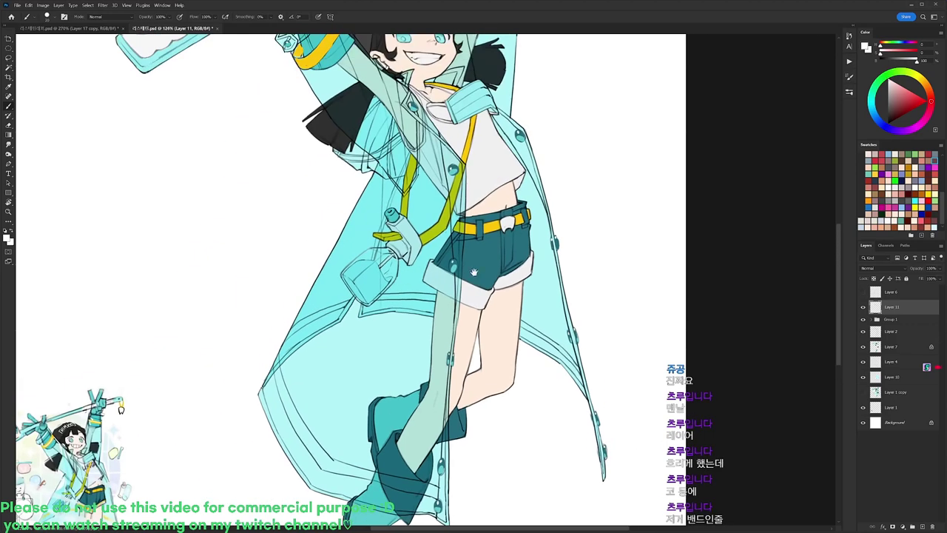
Outline the trim band along the coat's flared outer edge in belt yellow and fill it with the same color.
{"action": "left_click_drag", "start_coordinate": [474, 272], "coordinate": [475, 185]}
{"action": "left_click_drag", "start_coordinate": [583, 194], "coordinate": [607, 238]}
{"action": "left_click", "coordinate": [532, 157], "text": "alt"}
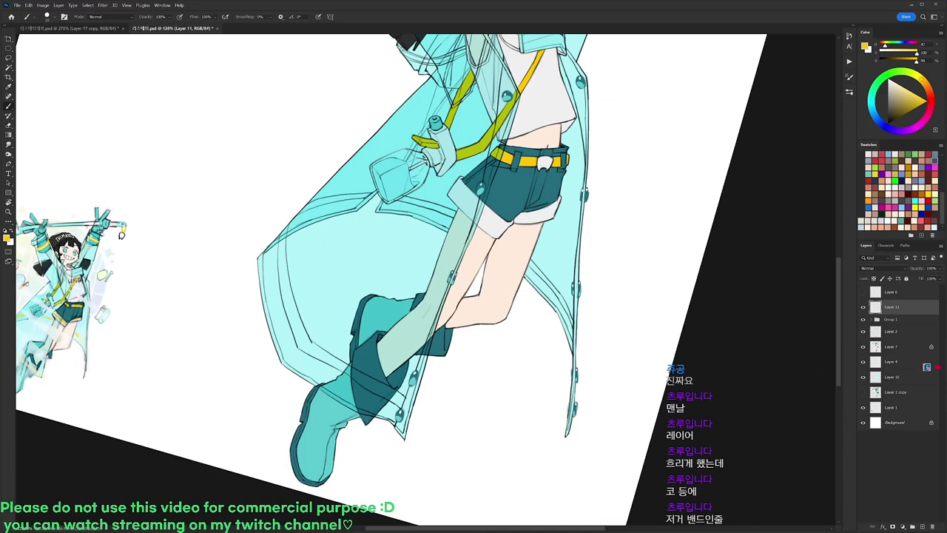
{"action": "left_click_drag", "start_coordinate": [279, 267], "coordinate": [299, 344]}
{"action": "left_click_drag", "start_coordinate": [285, 231], "coordinate": [306, 336]}
{"action": "key", "text": "w"}
{"action": "left_click", "coordinate": [298, 331]}
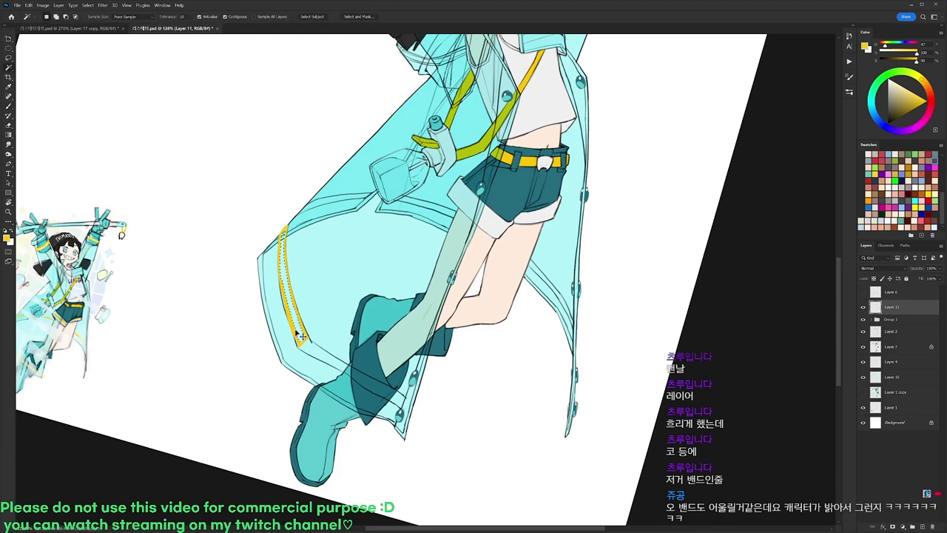
{"action": "key", "text": "alt+BackSpace"}
{"action": "key", "text": "ctrl+d"}
{"action": "key", "text": "b"}
{"action": "key", "text": "b"}
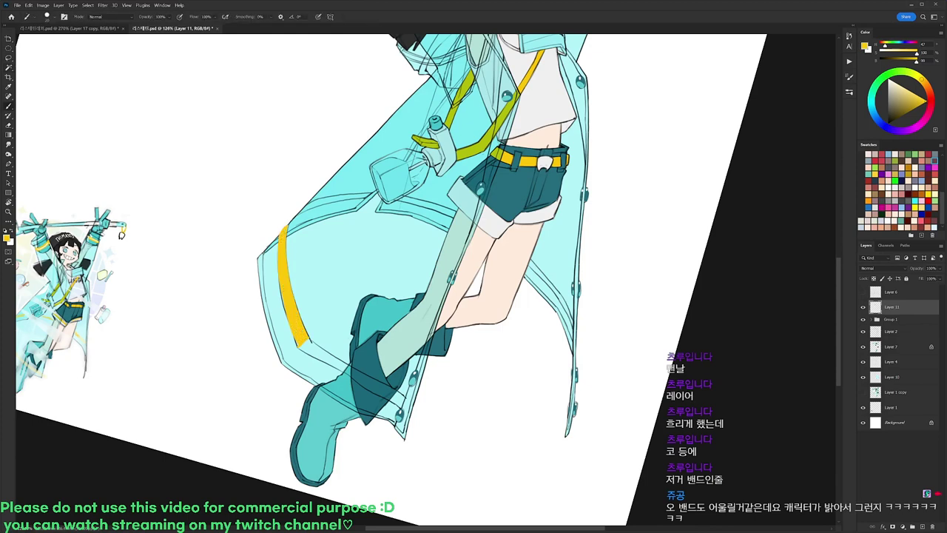
Continue the yellow trim band along the coat's bottom hem and the remaining back and far hem sections.
{"action": "left_click_drag", "start_coordinate": [300, 345], "coordinate": [404, 405]}
{"action": "key", "text": "r"}
{"action": "left_click_drag", "start_coordinate": [122, 235], "coordinate": [194, 477]}
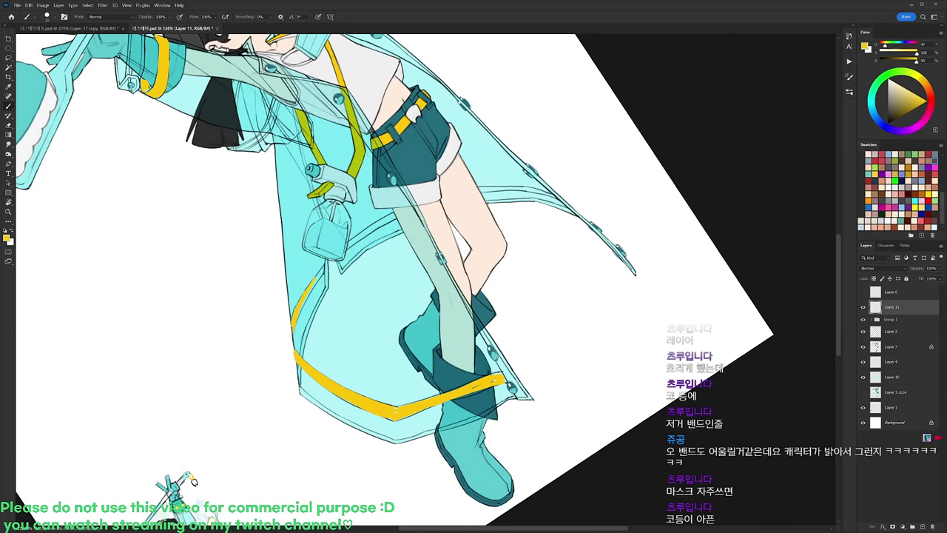
{"action": "left_click_drag", "start_coordinate": [429, 213], "coordinate": [388, 226]}
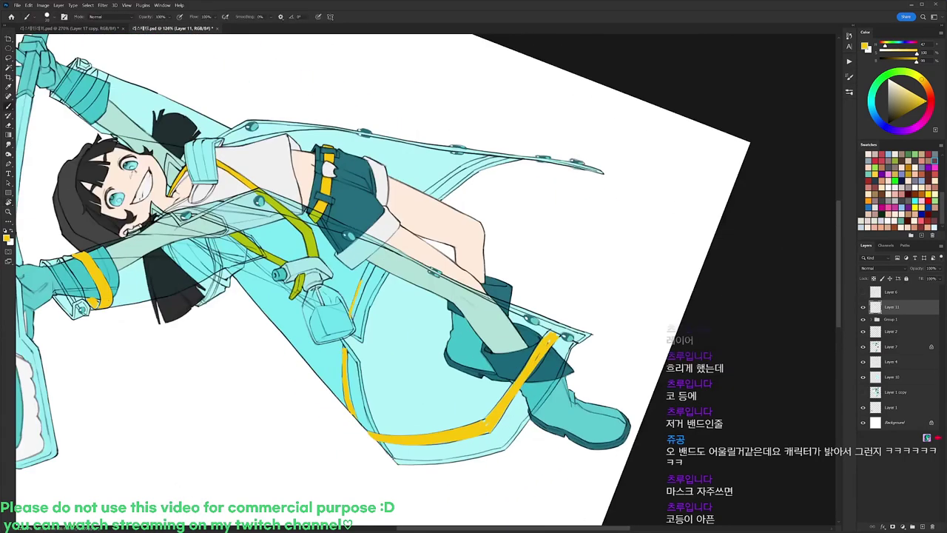
{"action": "key", "text": "r"}
{"action": "left_click_drag", "start_coordinate": [628, 179], "coordinate": [510, 450]}
{"action": "left_click_drag", "start_coordinate": [525, 317], "coordinate": [537, 342]}
{"action": "mouse_move", "coordinate": [551, 290]}
{"action": "left_mouse_down"}
{"action": "mouse_move", "coordinate": [534, 462]}
{"action": "mouse_move", "coordinate": [516, 531]}
{"action": "left_mouse_up"}
Paint a yellow band around the glove farther from the brush head.
{"action": "mouse_move", "coordinate": [606, 189]}
{"action": "left_mouse_down"}
{"action": "mouse_move", "coordinate": [637, 189]}
{"action": "mouse_move", "coordinate": [626, 228]}
{"action": "left_mouse_up"}
{"action": "left_click_drag", "start_coordinate": [605, 199], "coordinate": [634, 235]}
{"action": "left_click_drag", "start_coordinate": [598, 204], "coordinate": [624, 233]}
{"action": "mouse_move", "coordinate": [597, 195]}
{"action": "left_mouse_down"}
{"action": "mouse_move", "coordinate": [594, 207]}
{"action": "mouse_move", "coordinate": [627, 239]}
{"action": "mouse_move", "coordinate": [642, 237]}
{"action": "mouse_move", "coordinate": [638, 244]}
{"action": "left_mouse_up"}
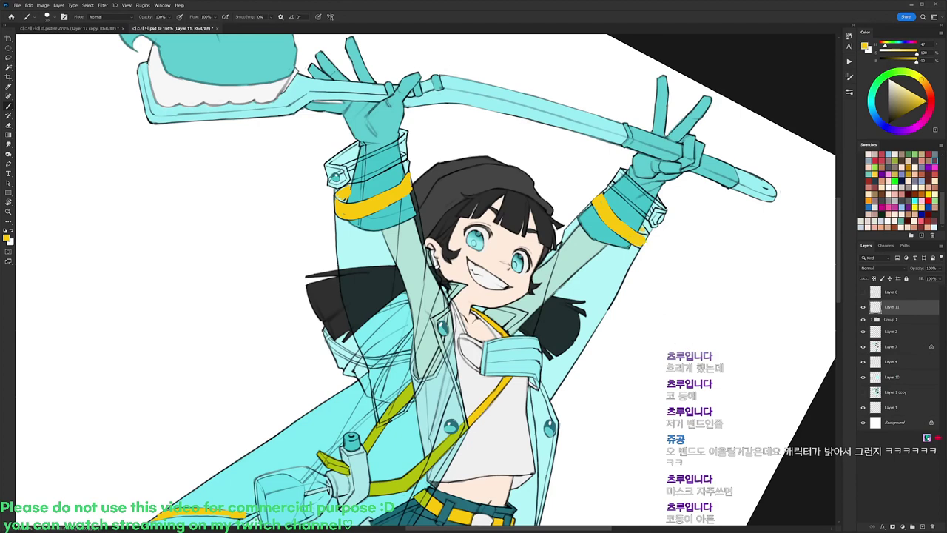
Paint a white stripe along the middle of the yellow glove bands.
{"action": "key", "text": "x"}
{"action": "left_click_drag", "start_coordinate": [596, 198], "coordinate": [643, 242]}
{"action": "key", "text": "r"}
{"action": "left_click_drag", "start_coordinate": [584, 149], "coordinate": [481, 86]}
{"action": "left_click_drag", "start_coordinate": [323, 267], "coordinate": [357, 211]}
{"action": "left_click_drag", "start_coordinate": [510, 166], "coordinate": [473, 170]}
Paint white stripes along the middle of the yellow trim bands around the coat's hem.
{"action": "key", "text": "r"}
{"action": "mouse_move", "coordinate": [580, 247]}
{"action": "left_mouse_down"}
{"action": "mouse_move", "coordinate": [585, 286]}
{"action": "mouse_move", "coordinate": [566, 50]}
{"action": "left_mouse_up"}
{"action": "left_click_drag", "start_coordinate": [279, 282], "coordinate": [316, 390]}
{"action": "key", "text": "r"}
{"action": "left_click_drag", "start_coordinate": [580, 222], "coordinate": [583, 329]}
{"action": "mouse_move", "coordinate": [274, 297]}
{"action": "left_mouse_down"}
{"action": "mouse_move", "coordinate": [319, 394]}
{"action": "mouse_move", "coordinate": [536, 387]}
{"action": "left_mouse_up"}
{"action": "key", "text": "r"}
{"action": "mouse_move", "coordinate": [327, 360]}
{"action": "left_mouse_down"}
{"action": "mouse_move", "coordinate": [345, 305]}
{"action": "mouse_move", "coordinate": [358, 331]}
{"action": "left_mouse_up"}
{"action": "key", "text": "r"}
{"action": "left_click_drag", "start_coordinate": [373, 284], "coordinate": [395, 247]}
{"action": "key", "text": "r"}
{"action": "left_click_drag", "start_coordinate": [471, 183], "coordinate": [435, 174]}
{"action": "key", "text": "r"}
{"action": "left_click_drag", "start_coordinate": [564, 93], "coordinate": [600, 299]}
{"action": "key", "text": "Escape"}
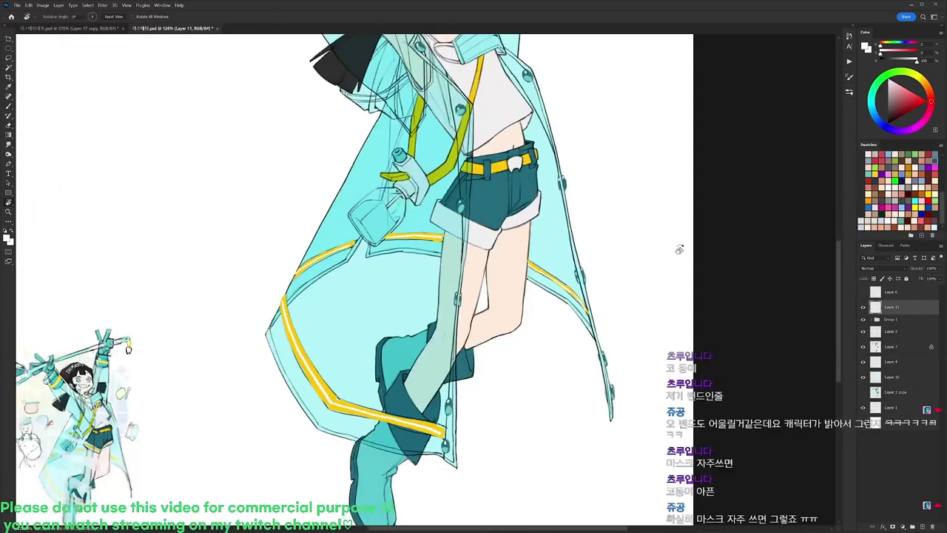
Move Layer 11 into Group 1 and hide the group.
{"action": "key", "text": "ctrl+0"}
{"action": "left_click_drag", "start_coordinate": [802, 327], "coordinate": [794, 358]}
{"action": "left_click_drag", "start_coordinate": [899, 310], "coordinate": [897, 321]}
{"action": "left_click", "coordinate": [862, 305]}
{"action": "left_click", "coordinate": [863, 305]}
{"action": "left_click", "coordinate": [862, 305]}
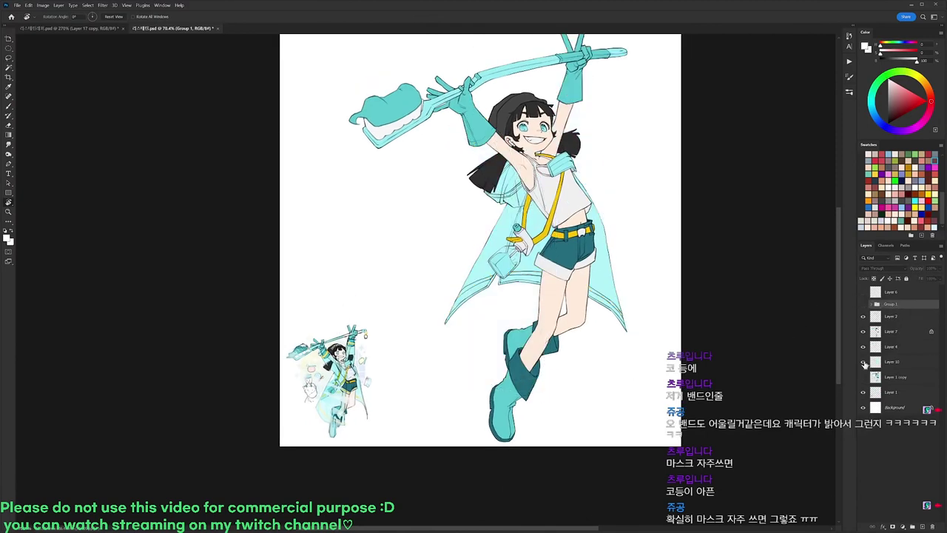
Group Layer 10 and Layer 4 together and hide the new group.
{"action": "left_click", "coordinate": [893, 361]}
{"action": "left_click", "coordinate": [886, 347], "text": "shift"}
{"action": "key", "text": "ctrl+g"}
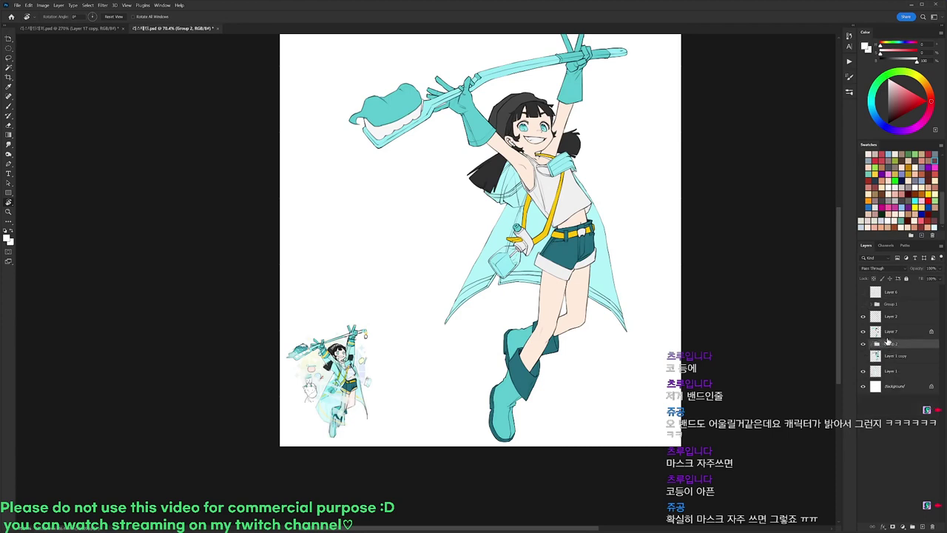
{"action": "left_click", "coordinate": [861, 345]}
{"action": "left_click", "coordinate": [862, 345]}
{"action": "left_click", "coordinate": [862, 345]}
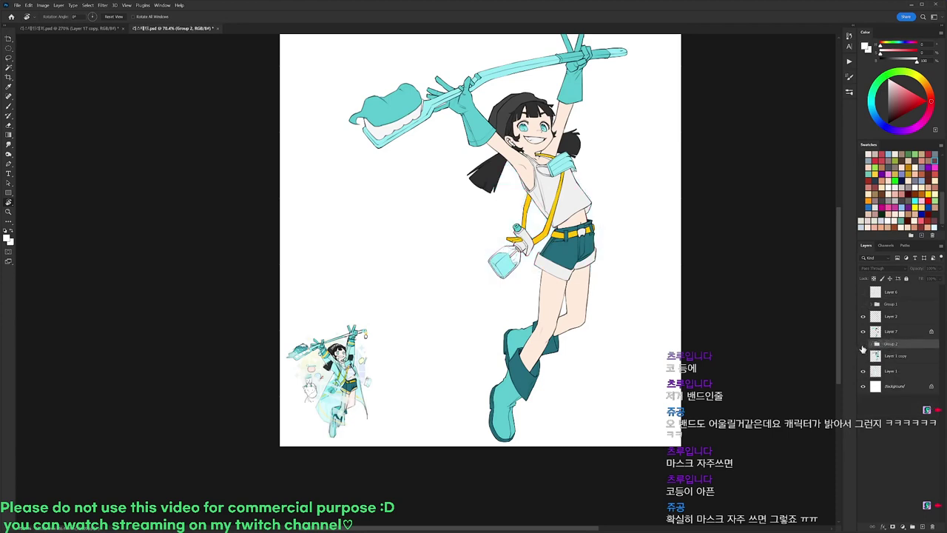
{"action": "left_click", "coordinate": [862, 344]}
{"action": "left_click", "coordinate": [862, 345]}
Create a layer above Layer 2 and paint dark teal shadows on the toothpaste using the shorts' color as the base.
{"action": "left_click", "coordinate": [895, 320]}
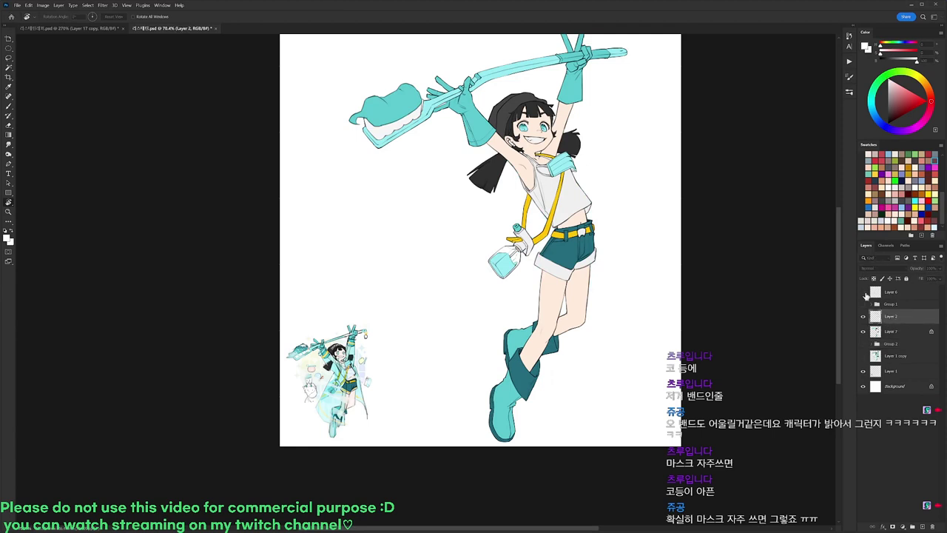
{"action": "key", "text": "ctrl+shift+alt+n"}
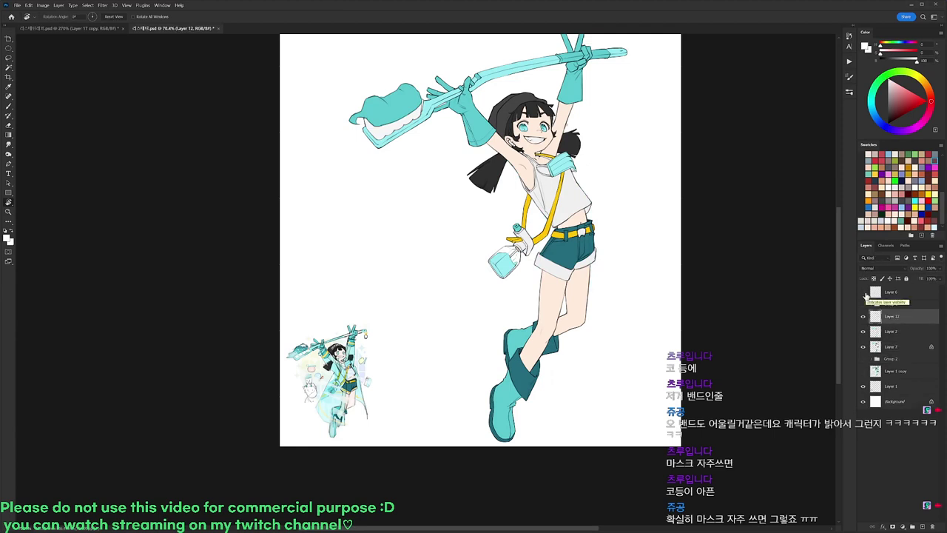
{"action": "scroll", "coordinate": [555, 122], "scroll_direction": "up", "scroll_amount": 5}
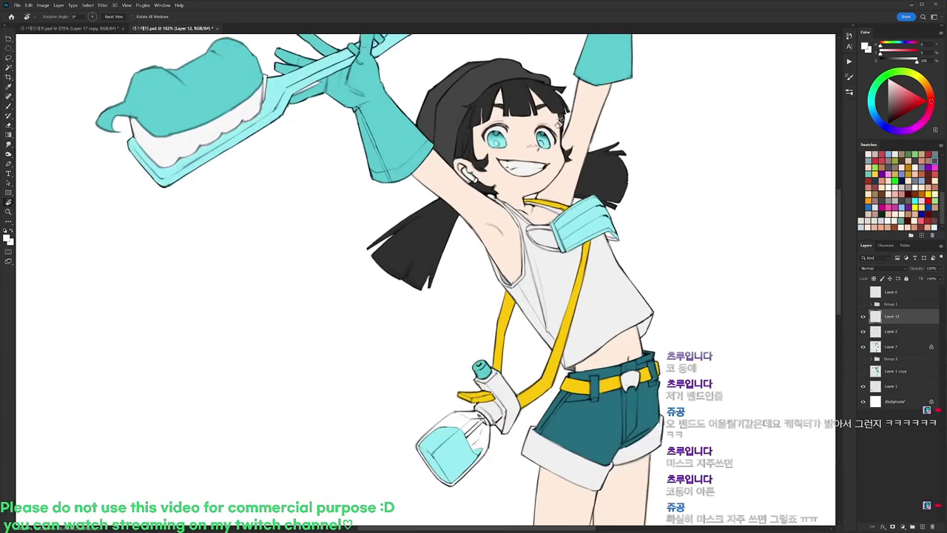
{"action": "left_click_drag", "start_coordinate": [513, 122], "coordinate": [547, 183]}
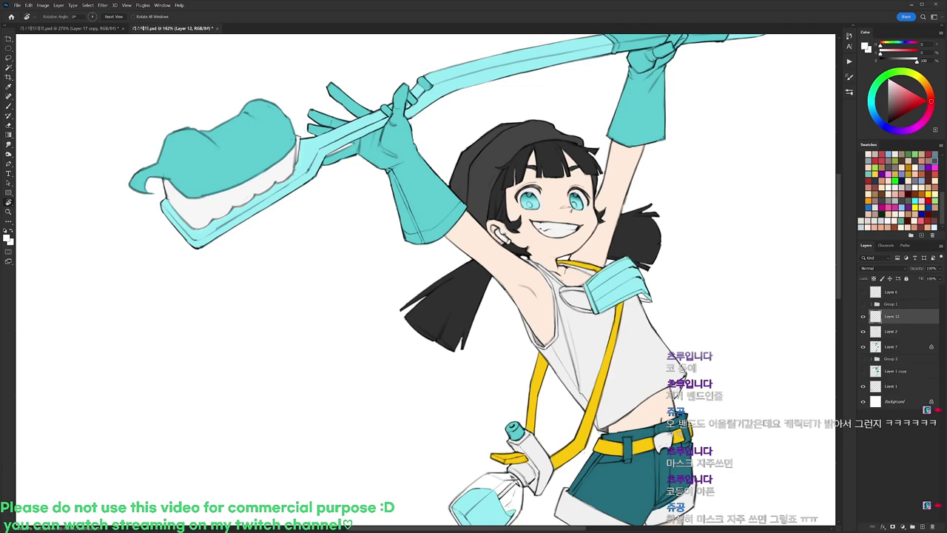
{"action": "left_click_drag", "start_coordinate": [766, 361], "coordinate": [772, 363]}
{"action": "right_click", "coordinate": [505, 182]}
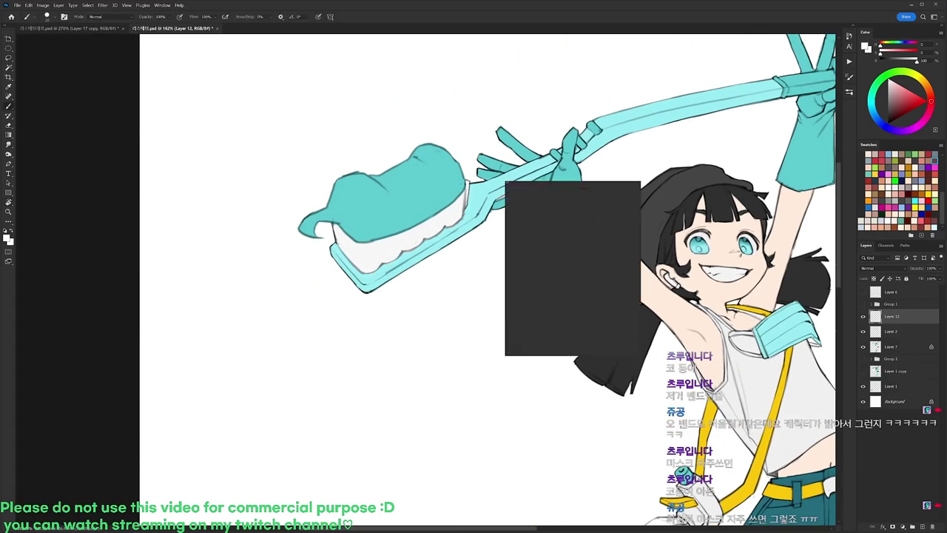
{"action": "left_click", "coordinate": [539, 248]}
{"action": "left_click", "coordinate": [786, 513], "text": "alt"}
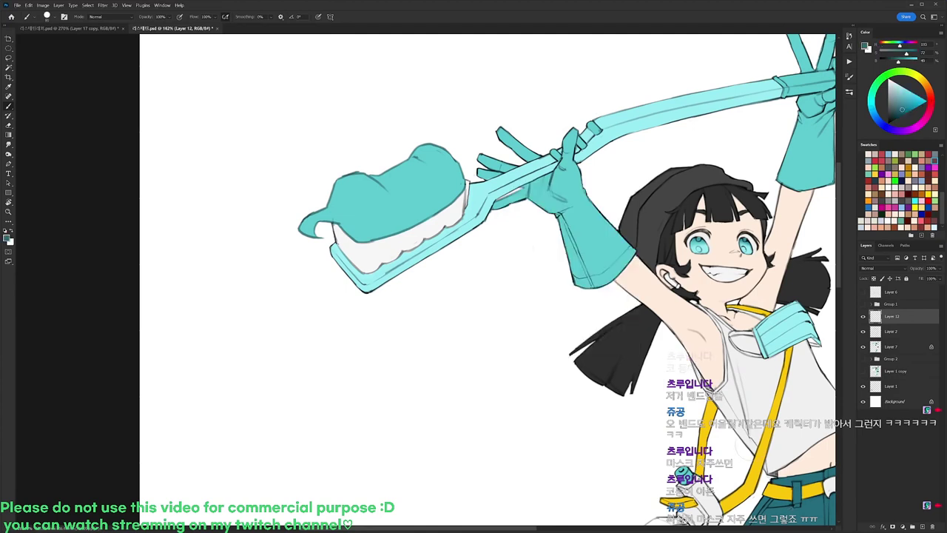
{"action": "mouse_move", "coordinate": [417, 164]}
{"action": "left_mouse_down"}
{"action": "mouse_move", "coordinate": [446, 158]}
{"action": "mouse_move", "coordinate": [403, 171]}
{"action": "mouse_move", "coordinate": [438, 187]}
{"action": "mouse_move", "coordinate": [444, 175]}
{"action": "mouse_move", "coordinate": [415, 168]}
{"action": "mouse_move", "coordinate": [449, 163]}
{"action": "mouse_move", "coordinate": [407, 182]}
{"action": "mouse_move", "coordinate": [403, 216]}
{"action": "left_mouse_up"}
{"action": "key", "text": "ctrl+z"}
{"action": "left_click", "coordinate": [904, 114]}
{"action": "mouse_move", "coordinate": [363, 184]}
{"action": "left_mouse_down"}
{"action": "mouse_move", "coordinate": [394, 167]}
{"action": "mouse_move", "coordinate": [431, 161]}
{"action": "mouse_move", "coordinate": [444, 171]}
{"action": "mouse_move", "coordinate": [419, 180]}
{"action": "left_mouse_up"}
Blend mid and light teal tones sampled from the toothpaste into its shading.
{"action": "left_click", "coordinate": [400, 236], "text": "alt"}
{"action": "mouse_move", "coordinate": [343, 213]}
{"action": "left_mouse_down"}
{"action": "mouse_move", "coordinate": [355, 222]}
{"action": "mouse_move", "coordinate": [440, 191]}
{"action": "mouse_move", "coordinate": [426, 184]}
{"action": "left_mouse_up"}
{"action": "left_click", "coordinate": [362, 181], "text": "alt"}
{"action": "mouse_move", "coordinate": [344, 184]}
{"action": "left_mouse_down"}
{"action": "mouse_move", "coordinate": [387, 188]}
{"action": "mouse_move", "coordinate": [452, 156]}
{"action": "left_mouse_up"}
{"action": "left_click", "coordinate": [375, 192], "text": "alt"}
Dot white sparkles over the toothpaste and paint a white highlight along its upper edge.
{"action": "right_click", "coordinate": [463, 138]}
{"action": "key", "text": "Escape"}
{"action": "key", "text": "x"}
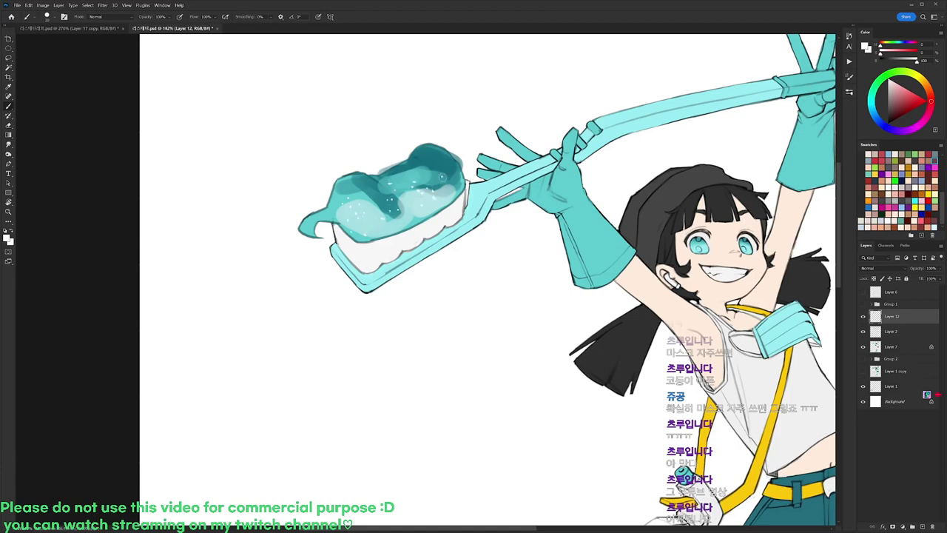
{"action": "key", "text": "x"}
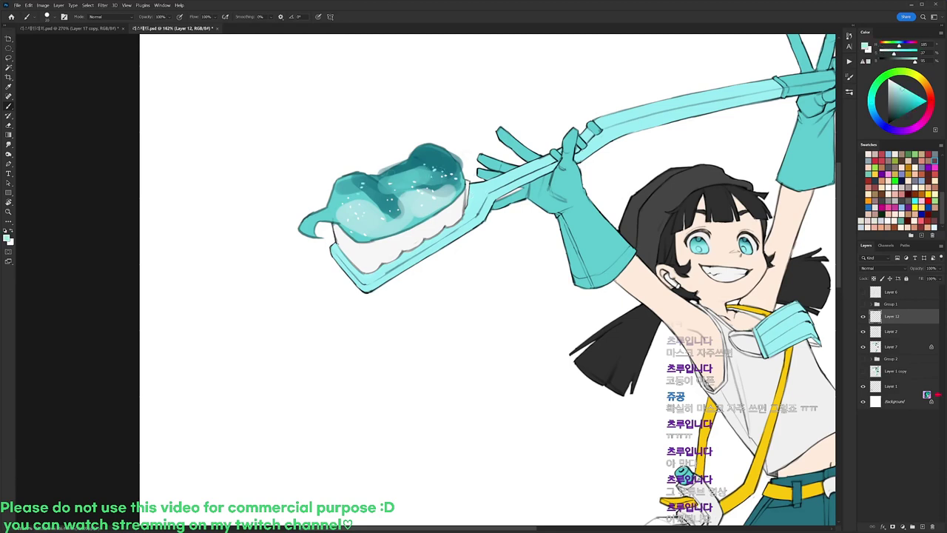
{"action": "left_click", "coordinate": [441, 130], "text": "alt"}
{"action": "mouse_move", "coordinate": [424, 149]}
{"action": "left_mouse_down"}
{"action": "mouse_move", "coordinate": [417, 155]}
{"action": "mouse_move", "coordinate": [447, 153]}
{"action": "left_mouse_up"}
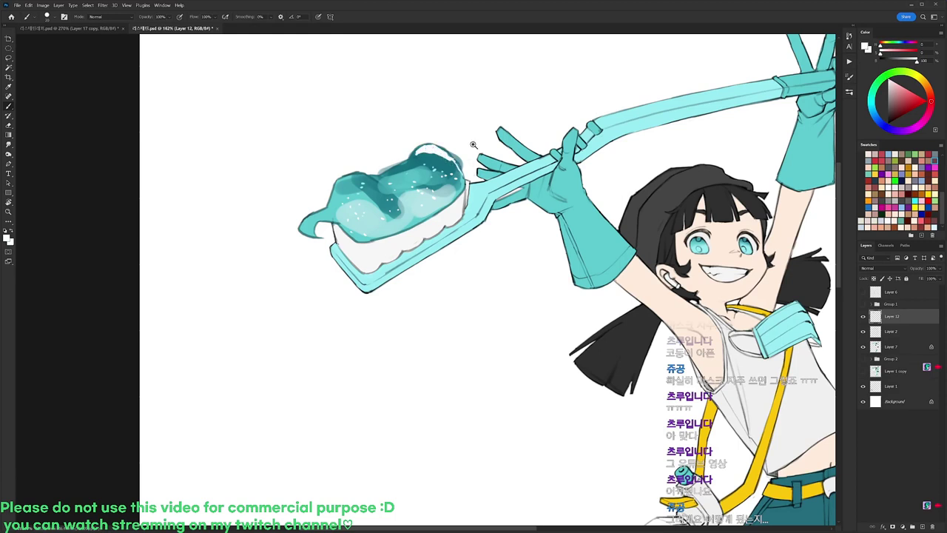
{"action": "left_click_drag", "start_coordinate": [473, 145], "coordinate": [456, 135]}
{"action": "left_click_drag", "start_coordinate": [634, 172], "coordinate": [645, 167]}
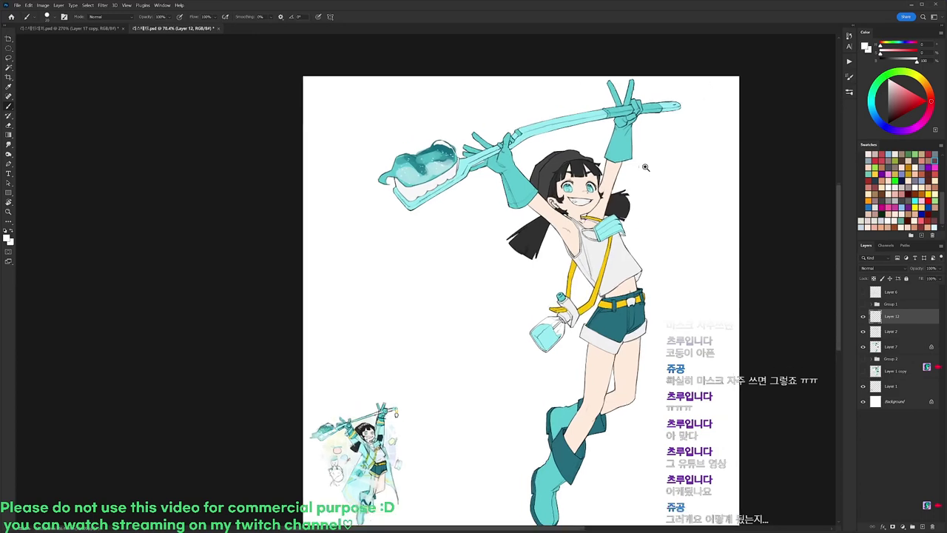
Draw thin black zigzag stitching around the cuffs of both gloves with a small hard brush.
{"action": "scroll", "coordinate": [645, 167], "scroll_direction": "up", "scroll_amount": 2}
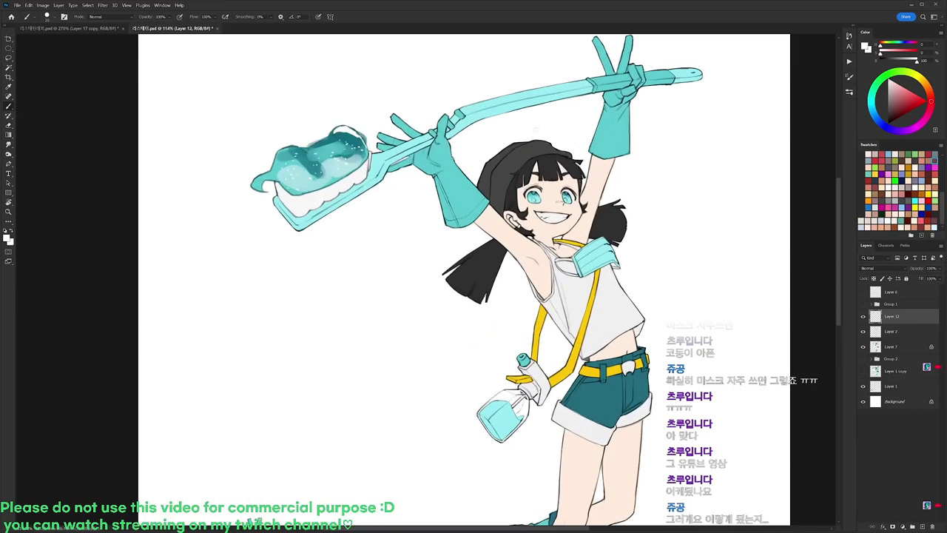
{"action": "scroll", "coordinate": [488, 194], "scroll_direction": "up", "scroll_amount": 1}
{"action": "right_click", "coordinate": [488, 194]}
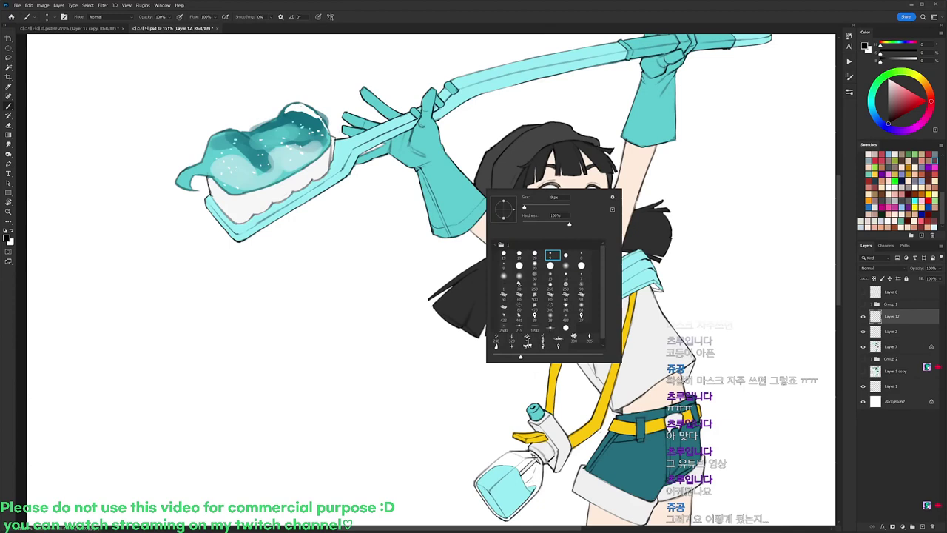
{"action": "key", "text": "Escape"}
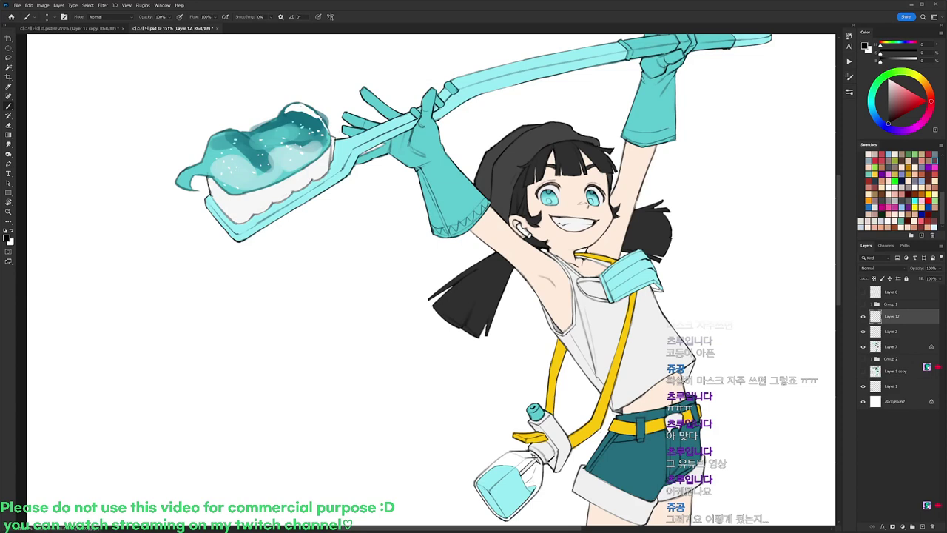
{"action": "left_click_drag", "start_coordinate": [630, 136], "coordinate": [539, 134]}
{"action": "left_click_drag", "start_coordinate": [566, 245], "coordinate": [602, 261]}
Draw a small white tooth emblem with a black outline on the lower corner of the face mask.
{"action": "right_click", "coordinate": [602, 260]}
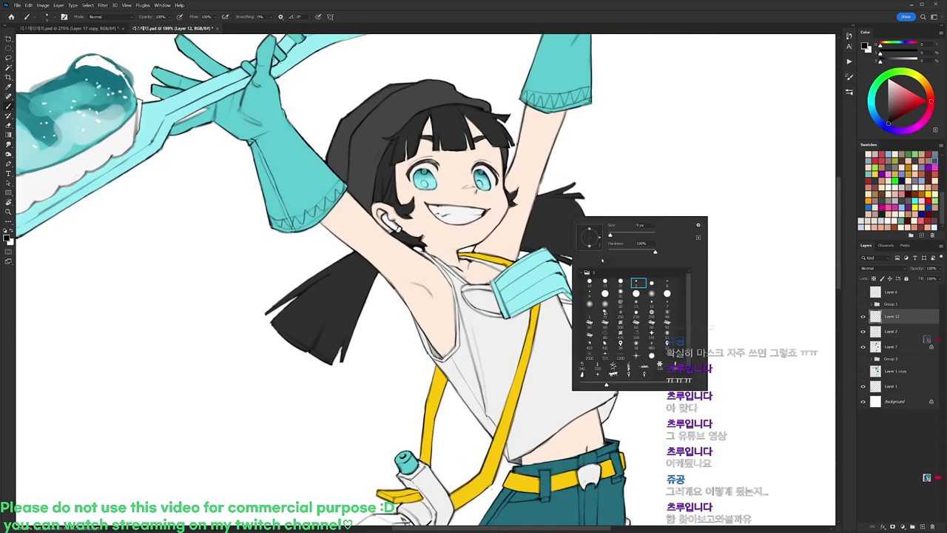
{"action": "left_click", "coordinate": [619, 281]}
{"action": "left_click", "coordinate": [608, 196], "text": "alt"}
{"action": "left_click", "coordinate": [554, 333], "text": "alt"}
{"action": "key", "text": "x"}
{"action": "key", "text": "ctrl+z"}
{"action": "key", "text": "ctrl+z"}
Hand-letter LISTER in black across the chest of the white tank top, below the mask.
{"action": "mouse_move", "coordinate": [512, 306]}
{"action": "left_mouse_down"}
{"action": "mouse_move", "coordinate": [520, 300]}
{"action": "mouse_move", "coordinate": [512, 304]}
{"action": "mouse_move", "coordinate": [519, 299]}
{"action": "mouse_move", "coordinate": [489, 239]}
{"action": "mouse_move", "coordinate": [466, 276]}
{"action": "mouse_move", "coordinate": [477, 278]}
{"action": "mouse_move", "coordinate": [487, 258]}
{"action": "left_mouse_up"}
{"action": "key", "text": "ctrl+z"}
{"action": "key", "text": "x"}
{"action": "key", "text": "x"}
{"action": "mouse_move", "coordinate": [484, 259]}
{"action": "left_mouse_down"}
{"action": "mouse_move", "coordinate": [483, 272]}
{"action": "mouse_move", "coordinate": [490, 261]}
{"action": "left_mouse_up"}
{"action": "mouse_move", "coordinate": [487, 261]}
{"action": "left_mouse_down"}
{"action": "mouse_move", "coordinate": [485, 273]}
{"action": "mouse_move", "coordinate": [495, 261]}
{"action": "mouse_move", "coordinate": [493, 269]}
{"action": "mouse_move", "coordinate": [506, 266]}
{"action": "mouse_move", "coordinate": [491, 271]}
{"action": "left_mouse_up"}
{"action": "key", "text": "ctrl+z"}
{"action": "key", "text": "ctrl+z"}
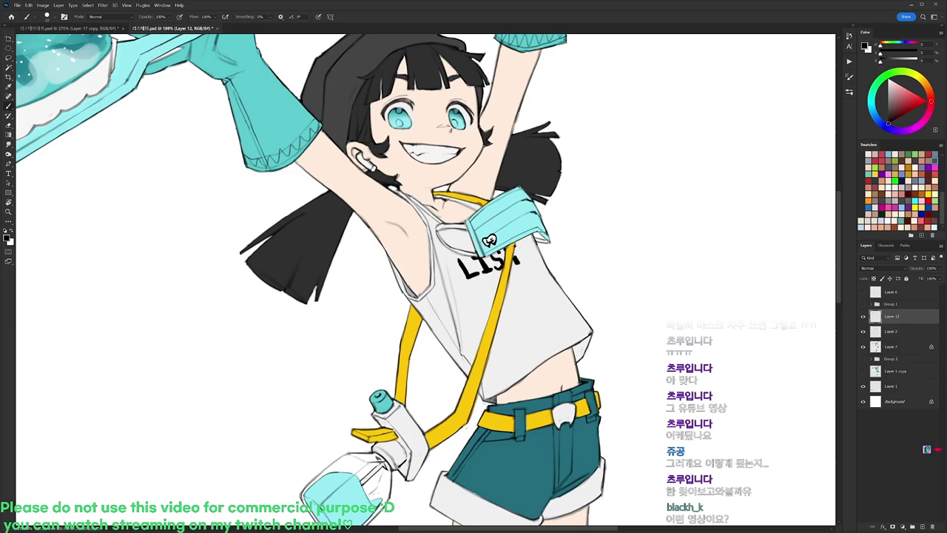
{"action": "left_click_drag", "start_coordinate": [524, 244], "coordinate": [525, 261]}
{"action": "mouse_move", "coordinate": [521, 259]}
{"action": "left_mouse_down"}
{"action": "mouse_move", "coordinate": [540, 249]}
{"action": "mouse_move", "coordinate": [544, 261]}
{"action": "left_mouse_up"}
{"action": "left_click_drag", "start_coordinate": [554, 211], "coordinate": [529, 212]}
{"action": "left_click_drag", "start_coordinate": [529, 164], "coordinate": [564, 210]}
Hand-letter COOLMIN in off-white along the front brim of the black beanie.
{"action": "left_click", "coordinate": [553, 75], "text": "alt"}
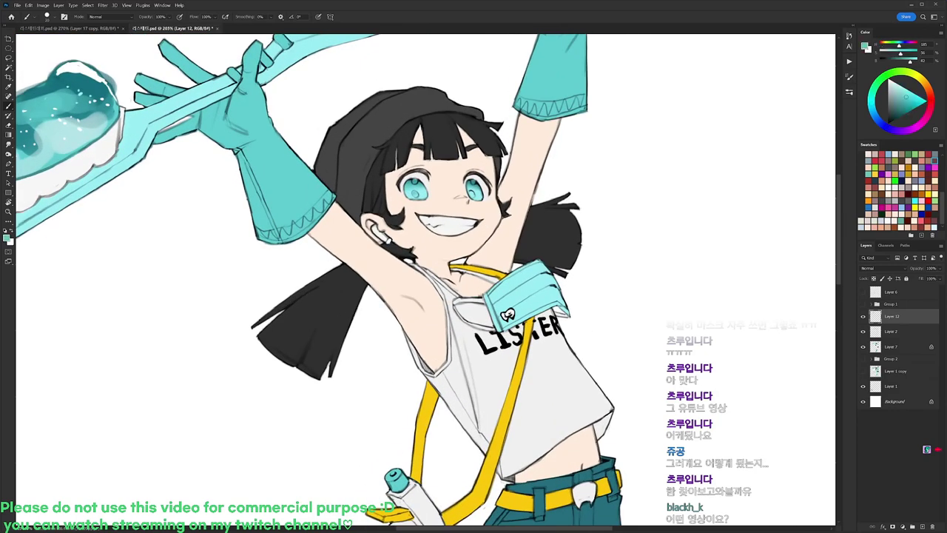
{"action": "left_click", "coordinate": [561, 165], "text": "alt"}
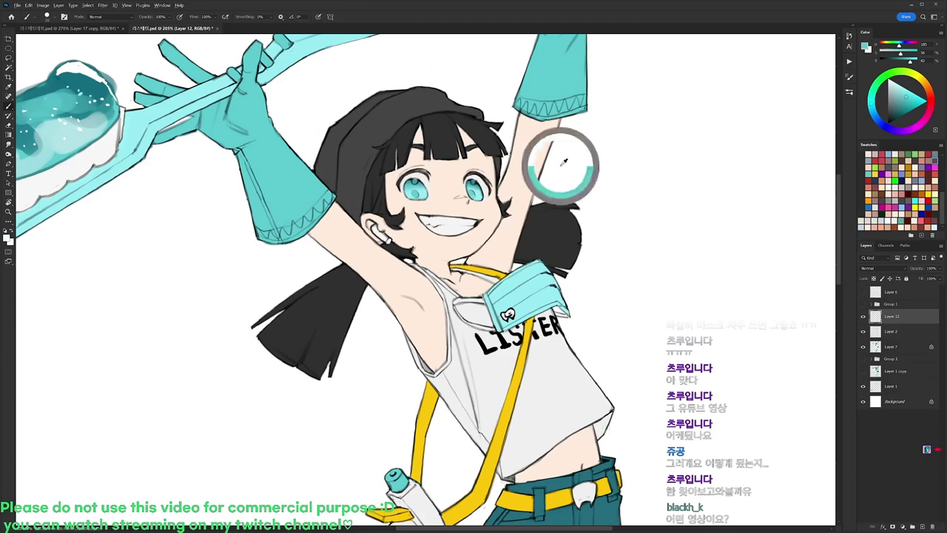
{"action": "left_click_drag", "start_coordinate": [471, 165], "coordinate": [467, 208]}
{"action": "left_click_drag", "start_coordinate": [468, 208], "coordinate": [477, 215]}
{"action": "left_click", "coordinate": [452, 358], "text": "alt"}
{"action": "mouse_move", "coordinate": [395, 148]}
{"action": "left_mouse_down"}
{"action": "mouse_move", "coordinate": [385, 154]}
{"action": "mouse_move", "coordinate": [402, 162]}
{"action": "mouse_move", "coordinate": [425, 148]}
{"action": "mouse_move", "coordinate": [475, 156]}
{"action": "left_mouse_up"}
{"action": "left_click_drag", "start_coordinate": [480, 145], "coordinate": [475, 157]}
Switch to the character design sheet document and examine the earlier outfit and pose drawings for reference.
{"action": "scroll", "coordinate": [489, 128], "scroll_direction": "down", "scroll_amount": 5}
{"action": "key", "text": "r"}
{"action": "left_click_drag", "start_coordinate": [554, 183], "coordinate": [524, 153]}
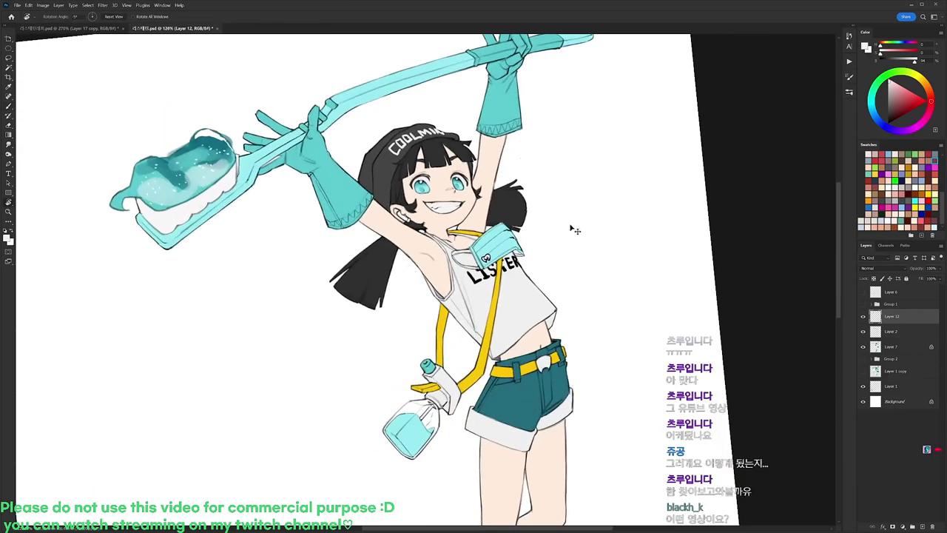
{"action": "key", "text": "ctrl+Tab"}
{"action": "scroll", "coordinate": [570, 229], "scroll_direction": "down", "scroll_amount": 6}
{"action": "mouse_move", "coordinate": [408, 268]}
{"action": "left_mouse_down"}
{"action": "mouse_move", "coordinate": [603, 264]}
{"action": "mouse_move", "coordinate": [812, 241]}
{"action": "mouse_move", "coordinate": [544, 275]}
{"action": "mouse_move", "coordinate": [679, 288]}
{"action": "left_mouse_up"}
{"action": "left_click_drag", "start_coordinate": [503, 256], "coordinate": [679, 265]}
{"action": "scroll", "coordinate": [425, 255], "scroll_direction": "left", "scroll_amount": 10}
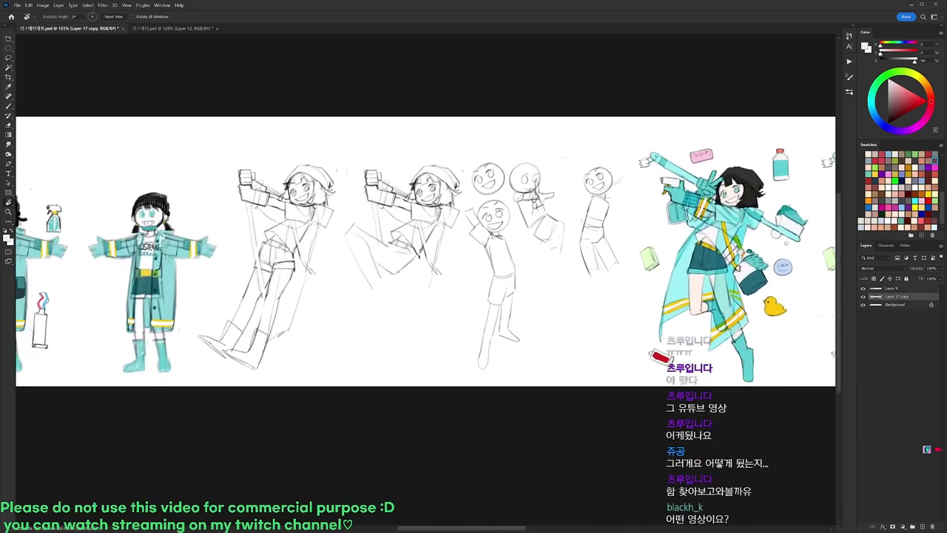
Return to the illustration document and hand-letter COOLMIN in dark teal below the LISTER text on the tank top.
{"action": "scroll", "coordinate": [576, 256], "scroll_direction": "up", "scroll_amount": 3}
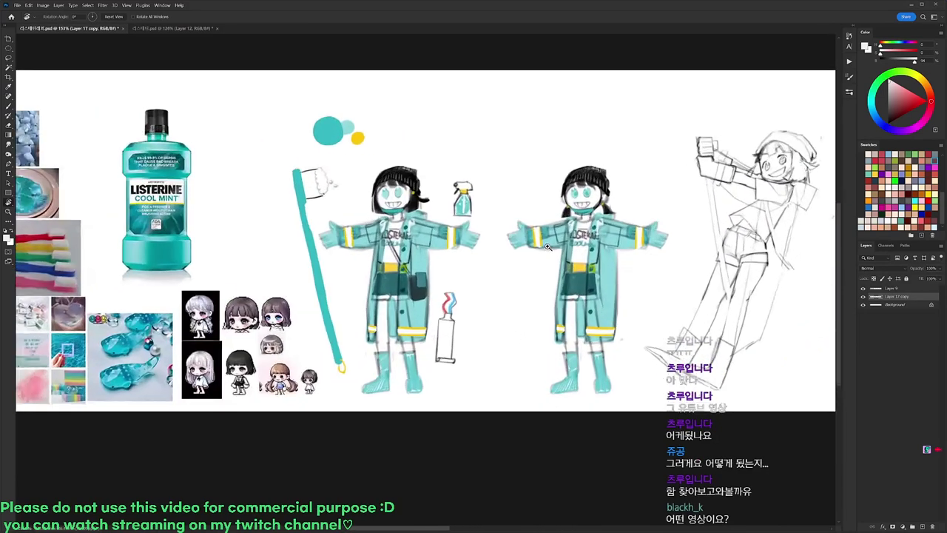
{"action": "key", "text": "ctrl+Tab"}
{"action": "left_click_drag", "start_coordinate": [530, 212], "coordinate": [551, 213]}
{"action": "key", "text": "b"}
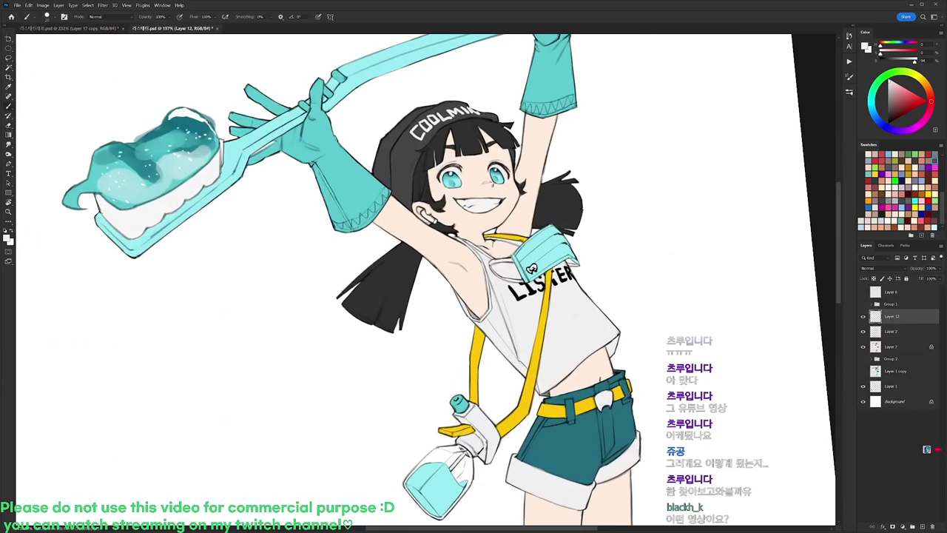
{"action": "left_click", "coordinate": [586, 428], "text": "alt"}
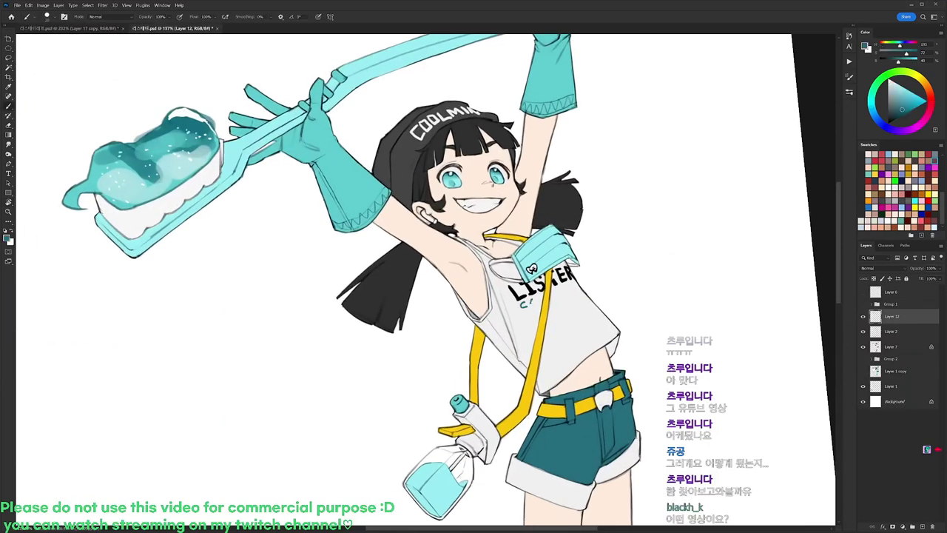
{"action": "left_click_drag", "start_coordinate": [535, 299], "coordinate": [533, 299]}
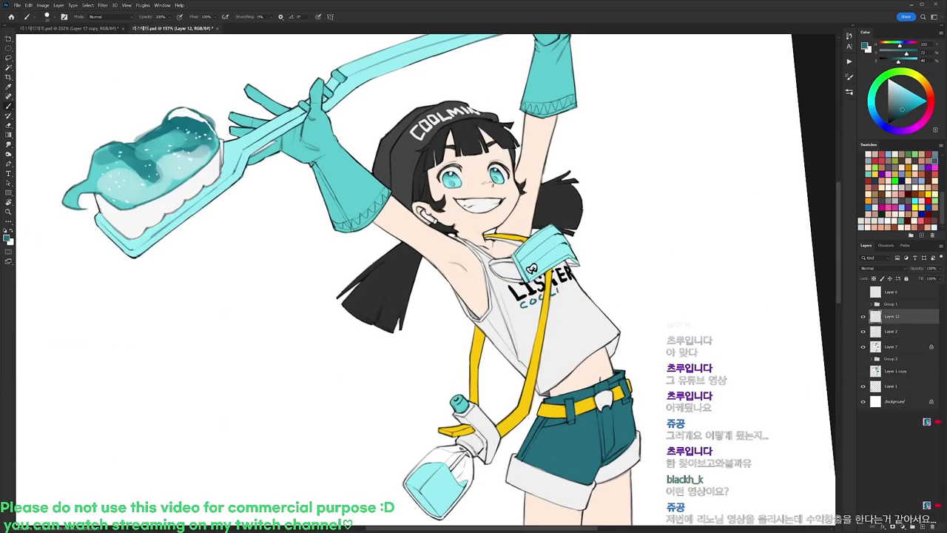
Underline the teal COOLMIN lettering on the tank top with a yellow stripe, checking the mouthwash label in the design sheet.
{"action": "left_click", "coordinate": [542, 327], "text": "alt"}
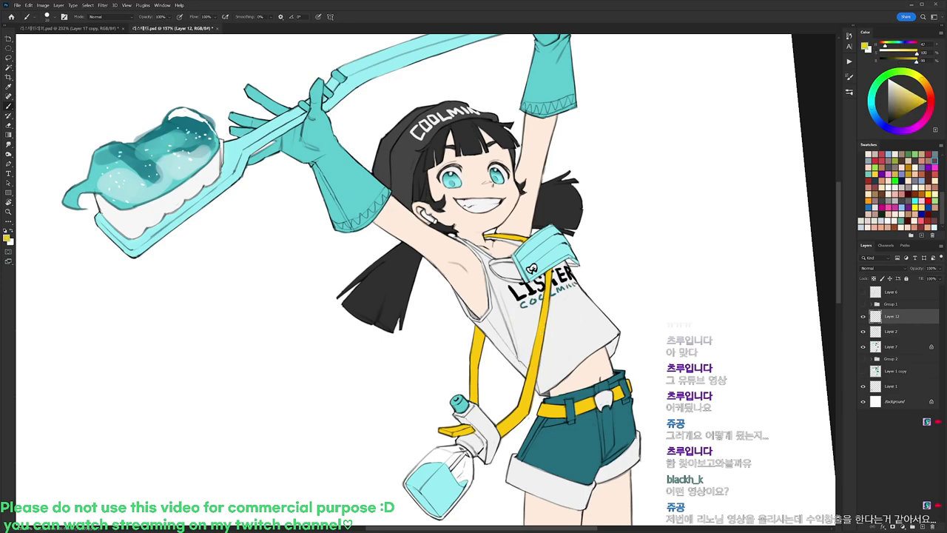
{"action": "left_click_drag", "start_coordinate": [549, 301], "coordinate": [579, 288]}
{"action": "key", "text": "ctrl+z"}
{"action": "key", "text": "ctrl+Tab"}
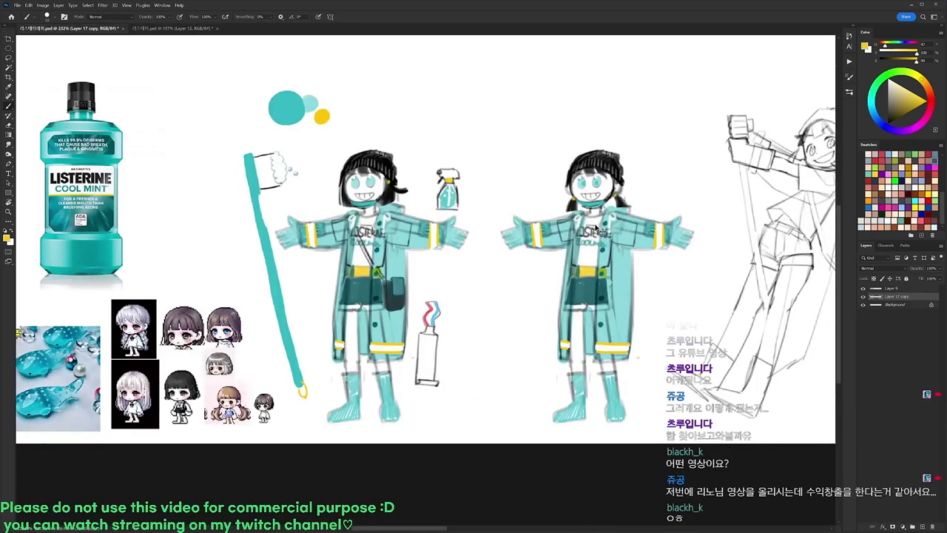
{"action": "key", "text": "ctrl+Tab"}
{"action": "key", "text": "ctrl+Tab"}
{"action": "key", "text": "x"}
{"action": "key", "text": "ctrl+z"}
Erase the middle of the black LISTER lettering on the tank top and thicken its first letters.
{"action": "mouse_move", "coordinate": [529, 285]}
{"action": "left_mouse_down"}
{"action": "mouse_move", "coordinate": [536, 294]}
{"action": "mouse_move", "coordinate": [528, 294]}
{"action": "mouse_move", "coordinate": [543, 290]}
{"action": "mouse_move", "coordinate": [531, 293]}
{"action": "left_mouse_up"}
{"action": "key", "text": "e"}
{"action": "key", "text": "d"}
{"action": "key", "text": "b"}
{"action": "key", "text": "e"}
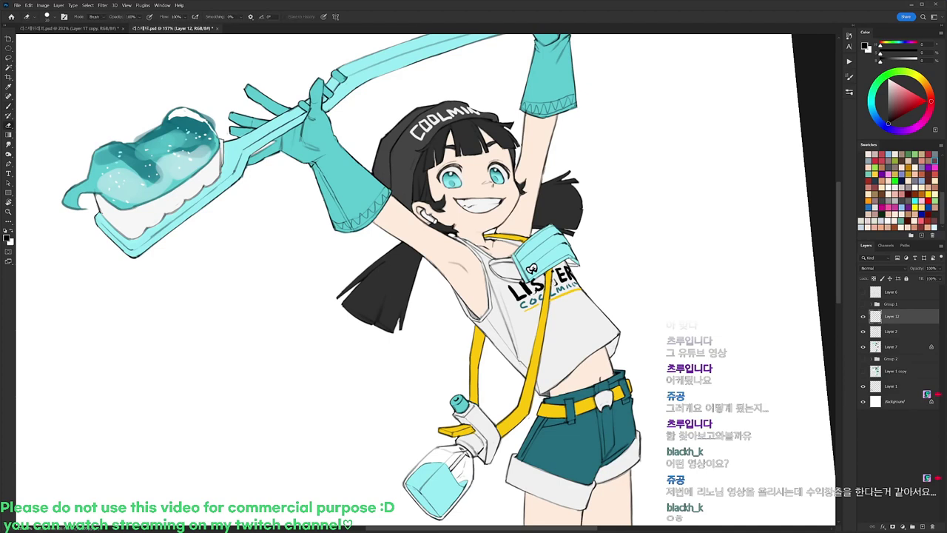
{"action": "key", "text": "b"}
{"action": "mouse_move", "coordinate": [511, 287]}
{"action": "left_mouse_down"}
{"action": "mouse_move", "coordinate": [519, 299]}
{"action": "mouse_move", "coordinate": [530, 293]}
{"action": "left_mouse_up"}
{"action": "key", "text": "e"}
{"action": "key", "text": "b"}
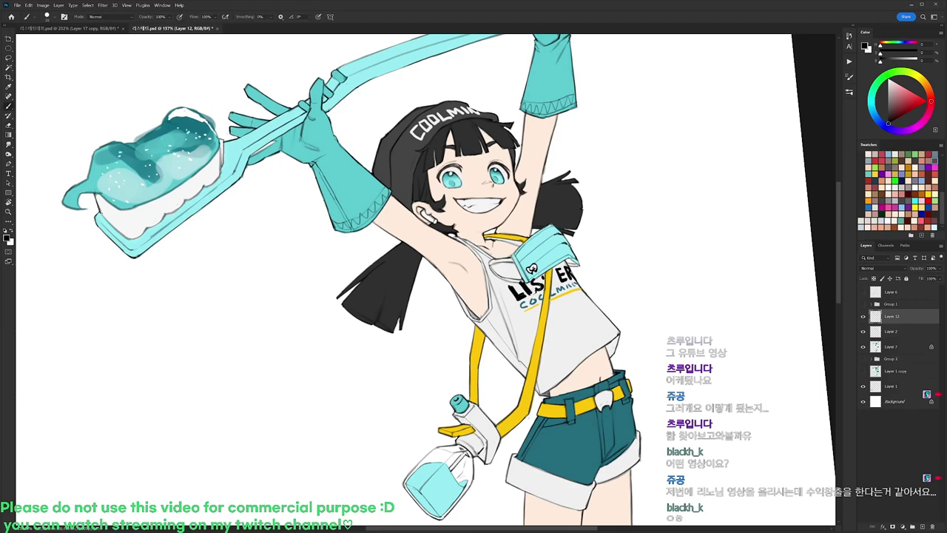
Redraw the remaining black letters of the tank top's top line in bolder strokes, cleaning their edges with the eraser.
{"action": "key", "text": "e"}
{"action": "key", "text": "b"}
{"action": "key", "text": "e"}
{"action": "key", "text": "b"}
{"action": "mouse_move", "coordinate": [548, 271]}
{"action": "left_mouse_down"}
{"action": "mouse_move", "coordinate": [572, 279]}
{"action": "mouse_move", "coordinate": [525, 254]}
{"action": "mouse_move", "coordinate": [545, 223]}
{"action": "mouse_move", "coordinate": [567, 221]}
{"action": "mouse_move", "coordinate": [555, 248]}
{"action": "mouse_move", "coordinate": [549, 243]}
{"action": "left_mouse_up"}
{"action": "key", "text": "e"}
{"action": "key", "text": "b"}
{"action": "key", "text": "e"}
{"action": "key", "text": "b"}
{"action": "key", "text": "e"}
{"action": "key", "text": "r"}
{"action": "key", "text": "b"}
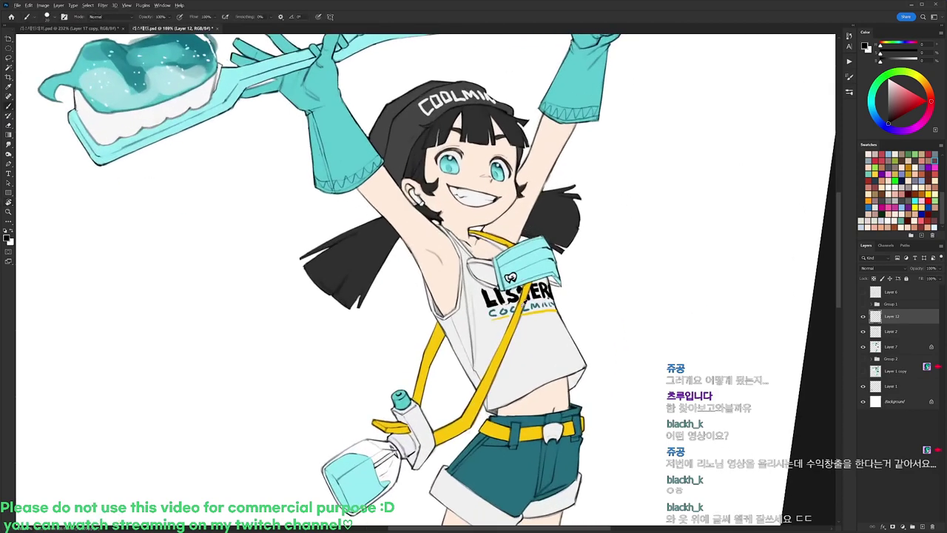
Add black line details along the shoulder and neckline edge of the white tank top.
{"action": "left_click", "coordinate": [521, 310], "text": "alt"}
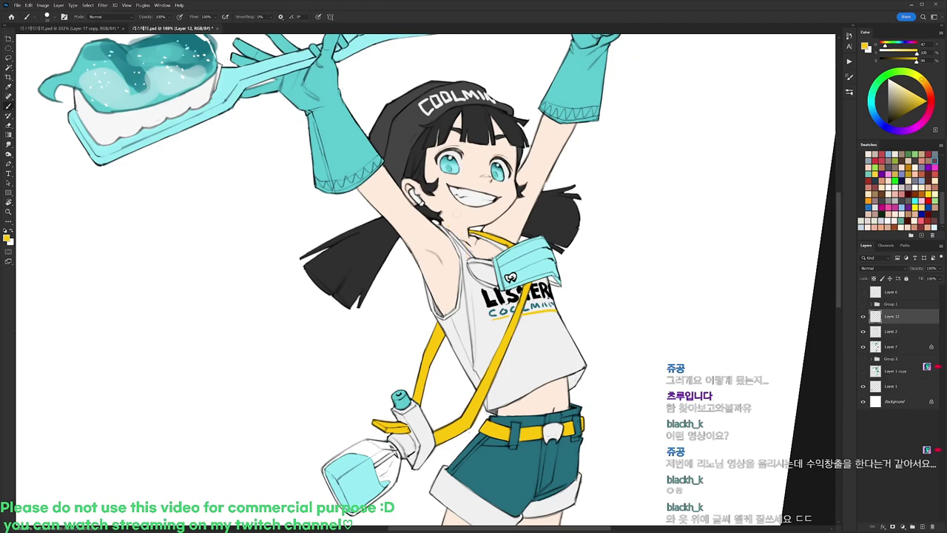
{"action": "key", "text": "d"}
{"action": "left_click_drag", "start_coordinate": [454, 226], "coordinate": [468, 258]}
{"action": "left_click", "coordinate": [482, 265], "text": "alt"}
{"action": "key", "text": "d"}
{"action": "left_click_drag", "start_coordinate": [454, 227], "coordinate": [470, 258]}
{"action": "left_click", "coordinate": [482, 264], "text": "alt"}
{"action": "key", "text": "d"}
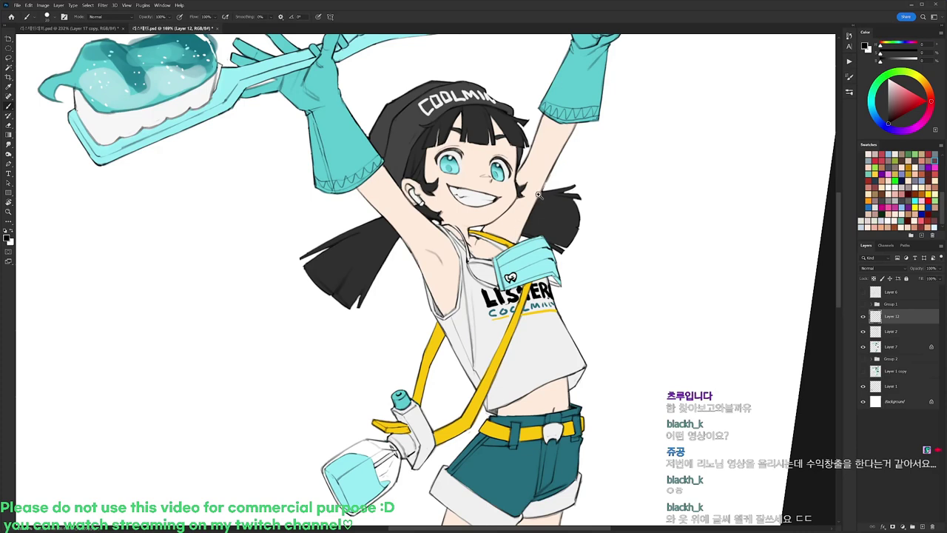
Check the design sheet, and draw long dark teal rib lines along the cuffs of both gloves.
{"action": "scroll", "coordinate": [541, 198], "scroll_direction": "down", "scroll_amount": 3}
{"action": "key", "text": "r"}
{"action": "key", "text": "Escape"}
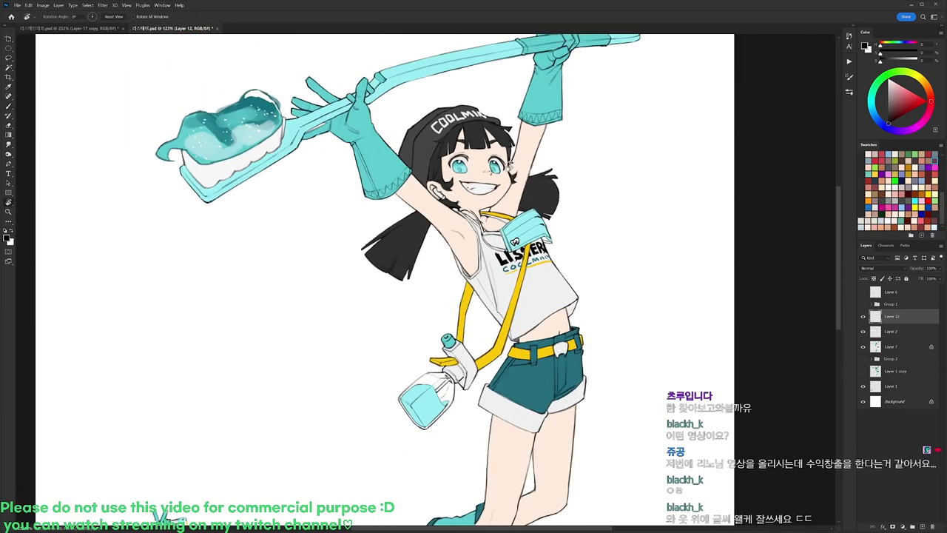
{"action": "key", "text": "ctrl+Tab"}
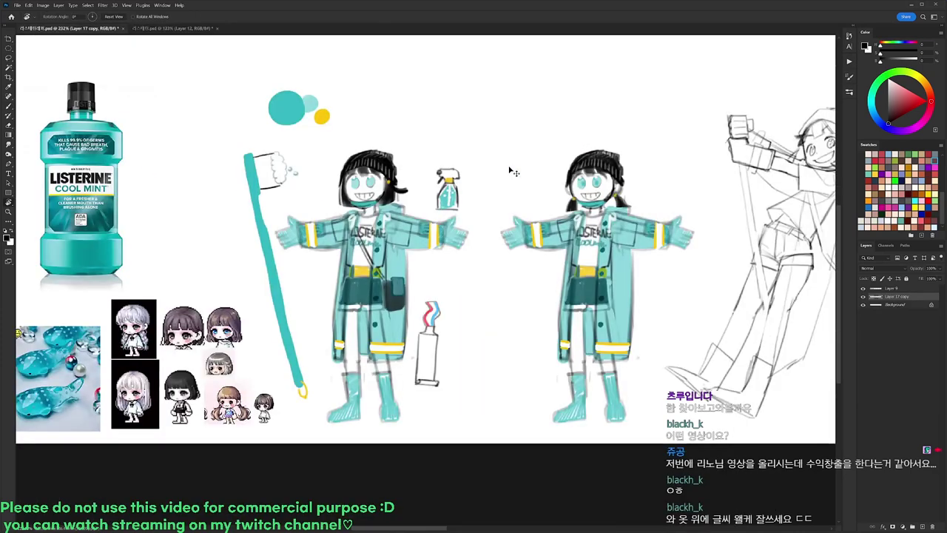
{"action": "key", "text": "ctrl+Tab"}
{"action": "scroll", "coordinate": [435, 176], "scroll_direction": "up", "scroll_amount": 2}
{"action": "key", "text": "b"}
{"action": "left_click", "coordinate": [589, 467], "text": "alt"}
{"action": "mouse_move", "coordinate": [345, 167]}
{"action": "left_mouse_down"}
{"action": "mouse_move", "coordinate": [362, 213]}
{"action": "mouse_move", "coordinate": [361, 160]}
{"action": "mouse_move", "coordinate": [390, 202]}
{"action": "mouse_move", "coordinate": [377, 158]}
{"action": "mouse_move", "coordinate": [409, 187]}
{"action": "mouse_move", "coordinate": [393, 256]}
{"action": "left_mouse_up"}
{"action": "mouse_move", "coordinate": [585, 122]}
{"action": "left_mouse_down"}
{"action": "mouse_move", "coordinate": [572, 171]}
{"action": "mouse_move", "coordinate": [596, 173]}
{"action": "left_mouse_up"}
{"action": "left_click_drag", "start_coordinate": [605, 140], "coordinate": [608, 166]}
{"action": "left_click_drag", "start_coordinate": [608, 124], "coordinate": [614, 139]}
{"action": "left_click_drag", "start_coordinate": [615, 126], "coordinate": [621, 168]}
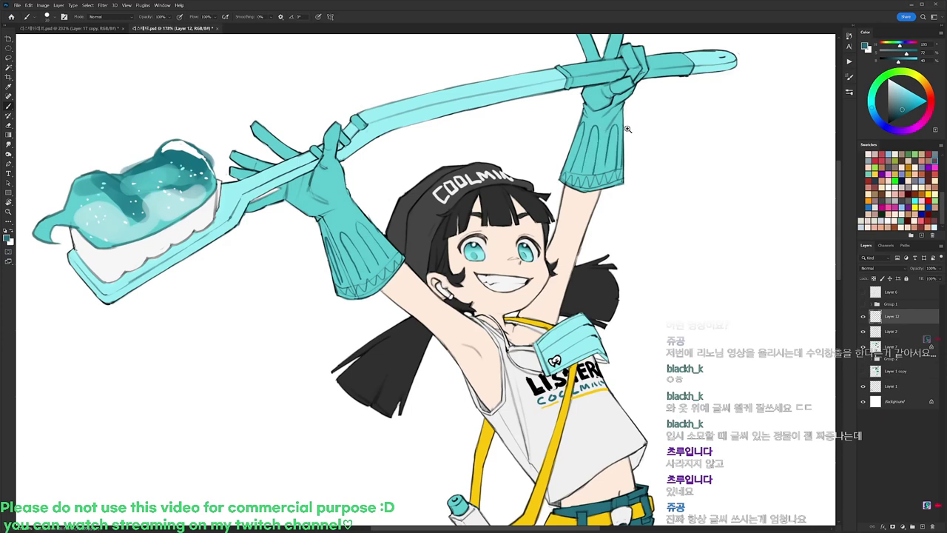
Paint a white highlight stripe and scattered small bubbles on the liquid inside the spray bottle.
{"action": "scroll", "coordinate": [606, 144], "scroll_direction": "down", "scroll_amount": 4}
{"action": "left_click_drag", "start_coordinate": [619, 202], "coordinate": [584, 81]}
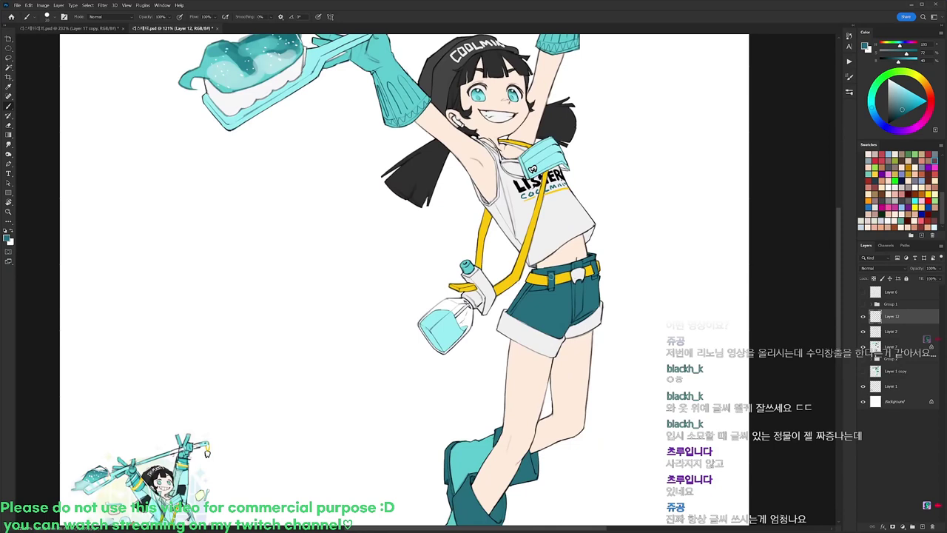
{"action": "key", "text": "ctrl+Tab"}
{"action": "key", "text": "ctrl+Tab"}
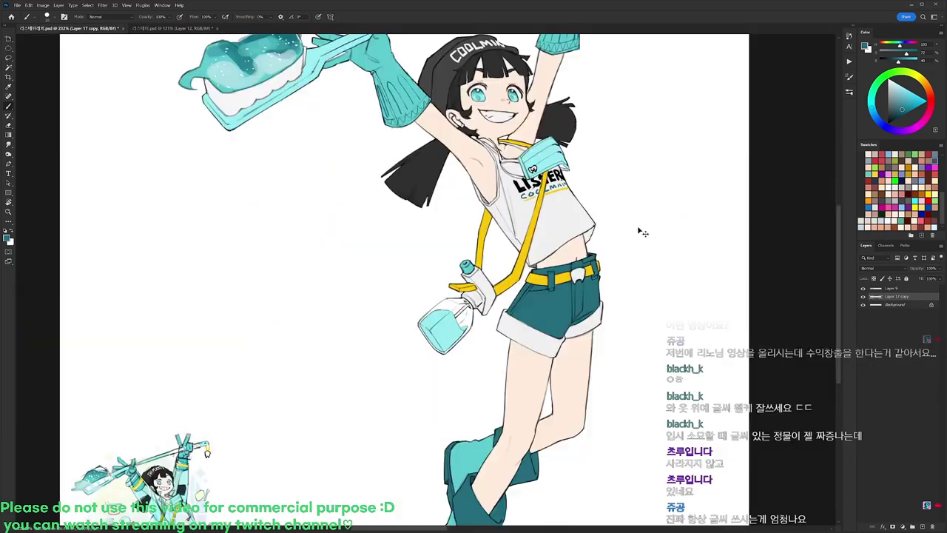
{"action": "key", "text": "ctrl+Tab"}
{"action": "left_click", "coordinate": [485, 288], "text": "alt"}
{"action": "left_click_drag", "start_coordinate": [450, 321], "coordinate": [432, 336]}
{"action": "right_click", "coordinate": [475, 356]}
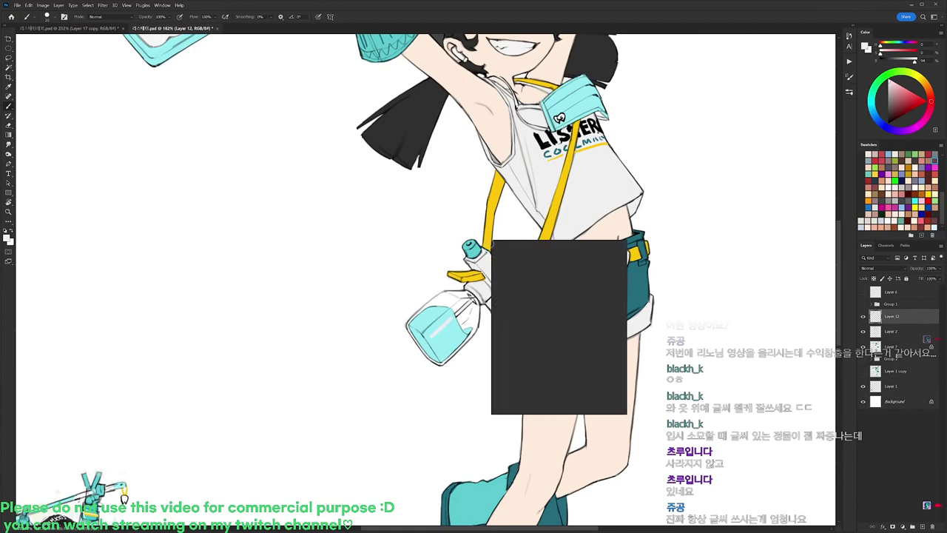
{"action": "left_click", "coordinate": [472, 364], "text": "alt"}
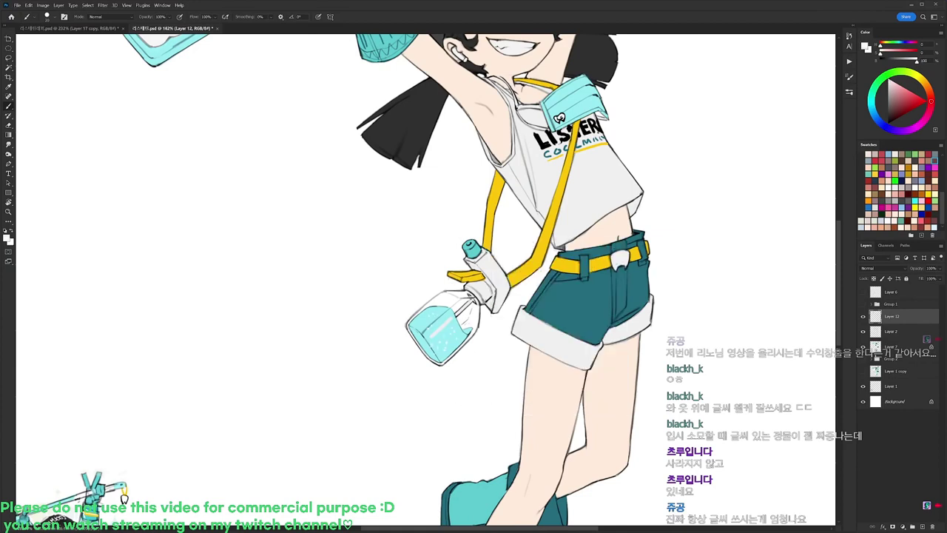
Draw a round black eye with a white highlight on the spray bottle's nozzle head.
{"action": "key", "text": "r"}
{"action": "left_click_drag", "start_coordinate": [529, 280], "coordinate": [483, 194]}
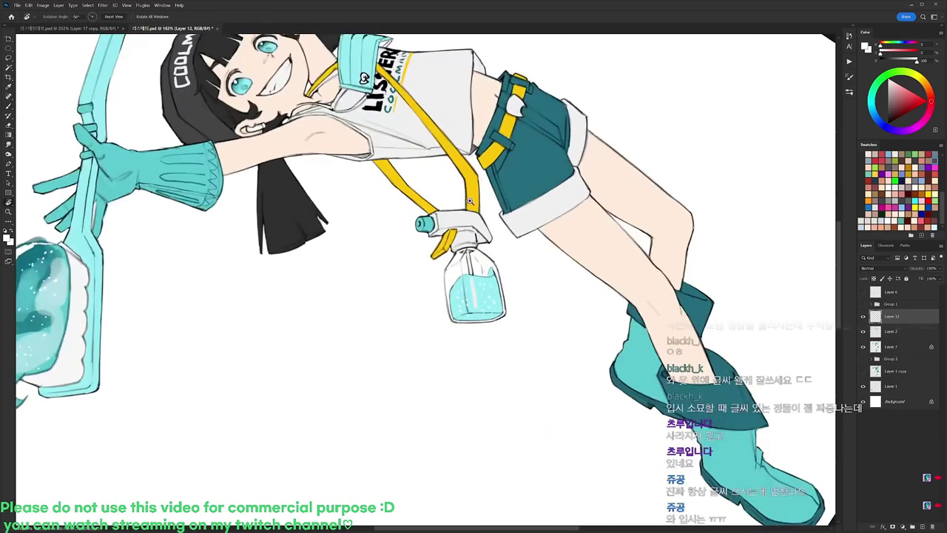
{"action": "scroll", "coordinate": [470, 200], "scroll_direction": "up", "scroll_amount": 3}
{"action": "key", "text": "d"}
{"action": "key", "text": "b"}
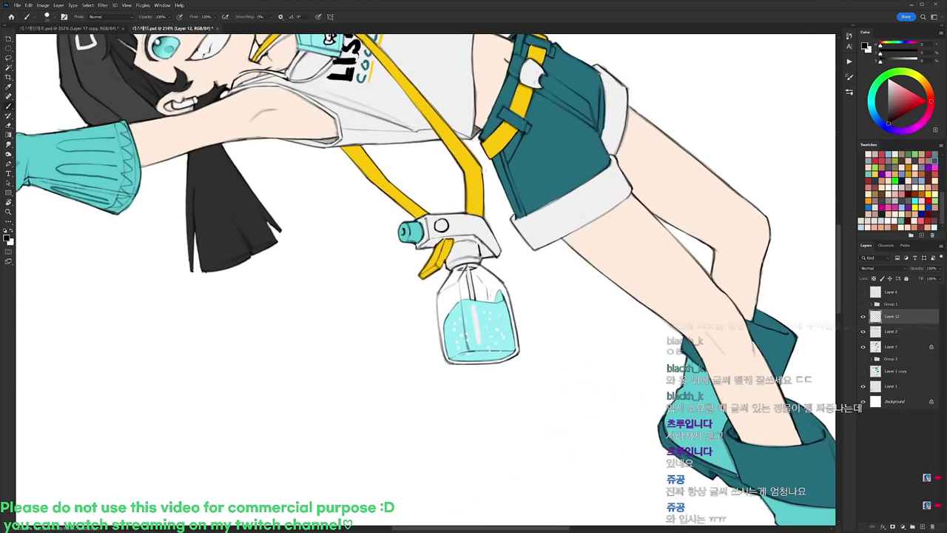
{"action": "key", "text": "x"}
{"action": "scroll", "coordinate": [471, 197], "scroll_direction": "down", "scroll_amount": 4}
{"action": "key", "text": "r"}
{"action": "left_click_drag", "start_coordinate": [476, 196], "coordinate": [609, 289]}
{"action": "scroll", "coordinate": [636, 257], "scroll_direction": "down", "scroll_amount": 2}
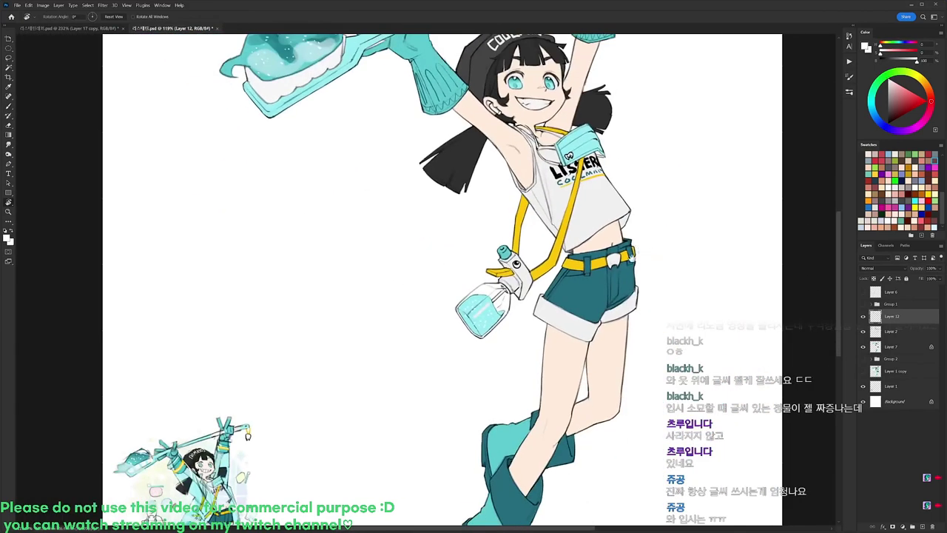
Draw a small black smiling face on the tooth-shaped belt buckle.
{"action": "left_click_drag", "start_coordinate": [631, 256], "coordinate": [566, 264]}
{"action": "left_click_drag", "start_coordinate": [556, 185], "coordinate": [567, 206]}
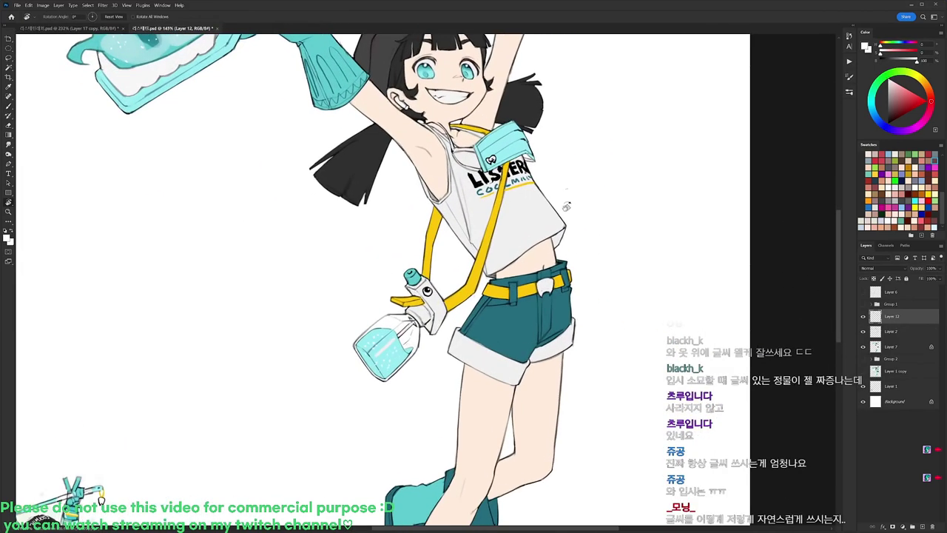
{"action": "left_click_drag", "start_coordinate": [554, 288], "coordinate": [571, 290]}
{"action": "key", "text": "b"}
{"action": "key", "text": "x"}
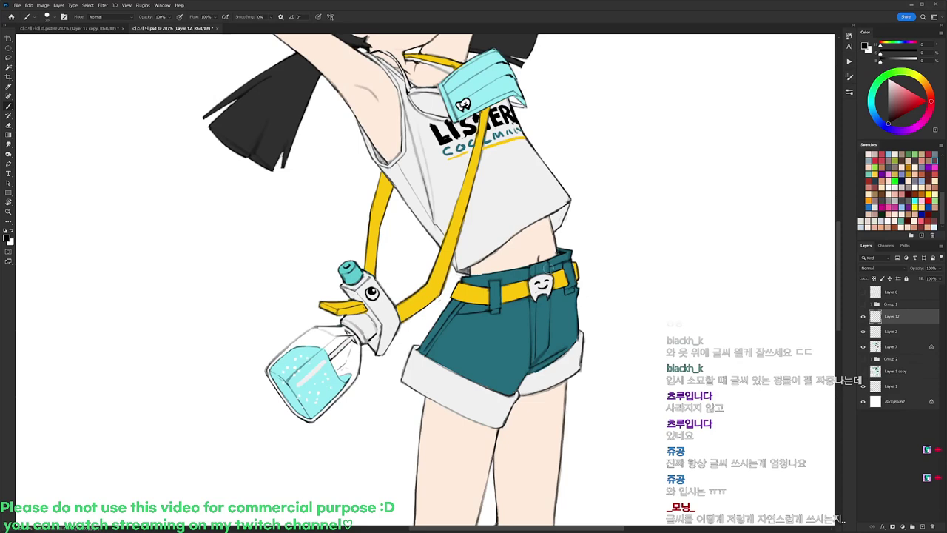
Add small yellow studs to the belt loops of the teal shorts.
{"action": "left_click_drag", "start_coordinate": [547, 268], "coordinate": [517, 271]}
{"action": "left_click", "coordinate": [516, 271], "text": "alt"}
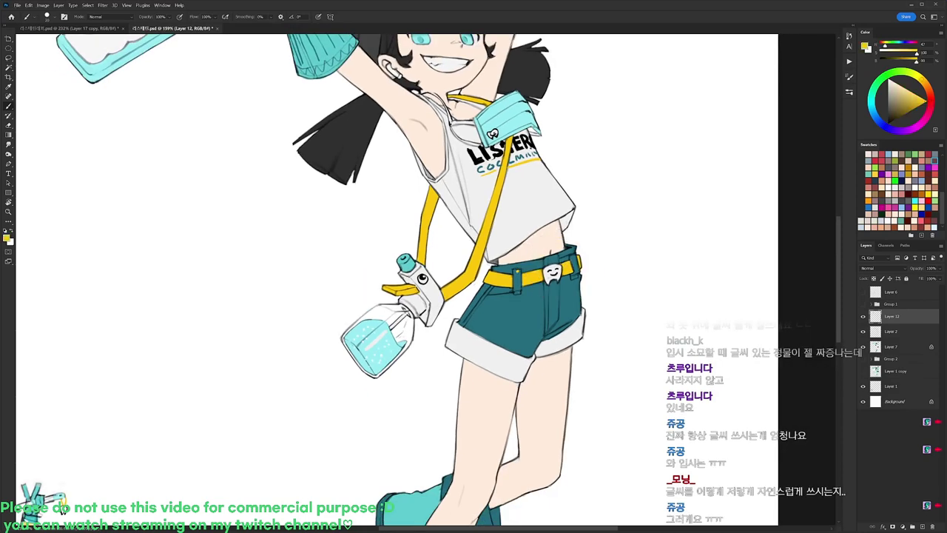
{"action": "left_click", "coordinate": [577, 276]}
Consult the design sheet, and paint a yellow stripe along the lower edge of the shorts' white cuffs.
{"action": "key", "text": "ctrl+Tab"}
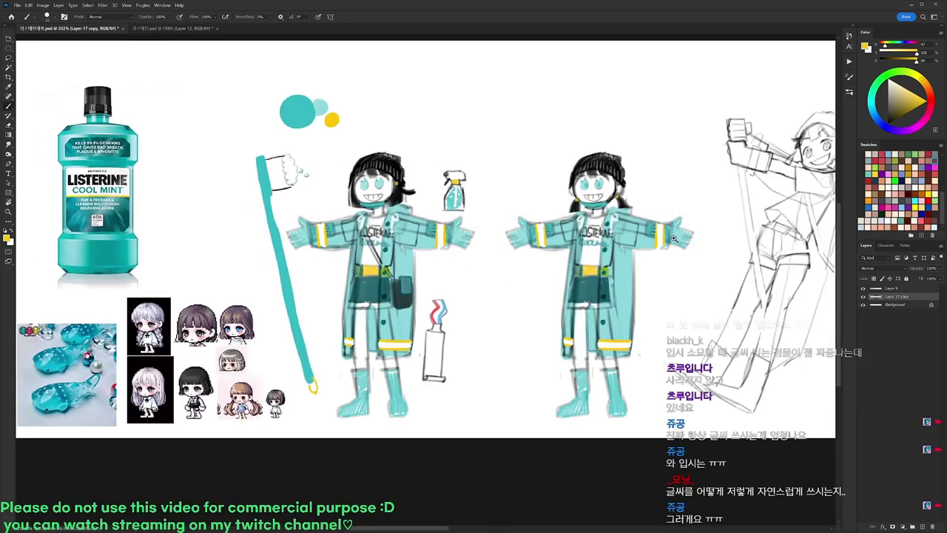
{"action": "scroll", "coordinate": [713, 236], "scroll_direction": "down", "scroll_amount": 2}
{"action": "left_click_drag", "start_coordinate": [713, 236], "coordinate": [111, 329]}
{"action": "mouse_move", "coordinate": [725, 318]}
{"action": "left_mouse_down"}
{"action": "mouse_move", "coordinate": [281, 266]}
{"action": "mouse_move", "coordinate": [107, 276]}
{"action": "left_mouse_up"}
{"action": "mouse_move", "coordinate": [666, 281]}
{"action": "left_mouse_down"}
{"action": "mouse_move", "coordinate": [192, 284]}
{"action": "mouse_move", "coordinate": [235, 270]}
{"action": "left_mouse_up"}
{"action": "key", "text": "ctrl+Tab"}
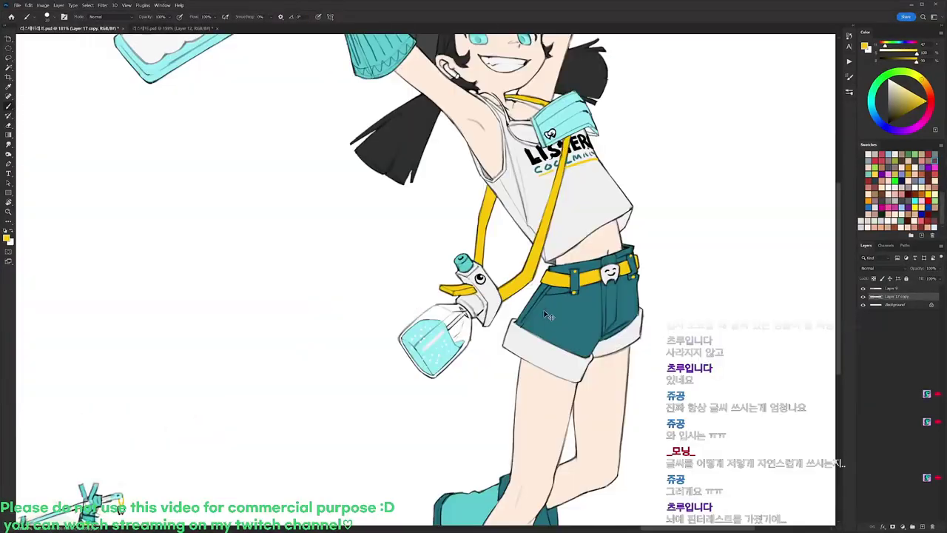
{"action": "left_click_drag", "start_coordinate": [505, 340], "coordinate": [579, 378]}
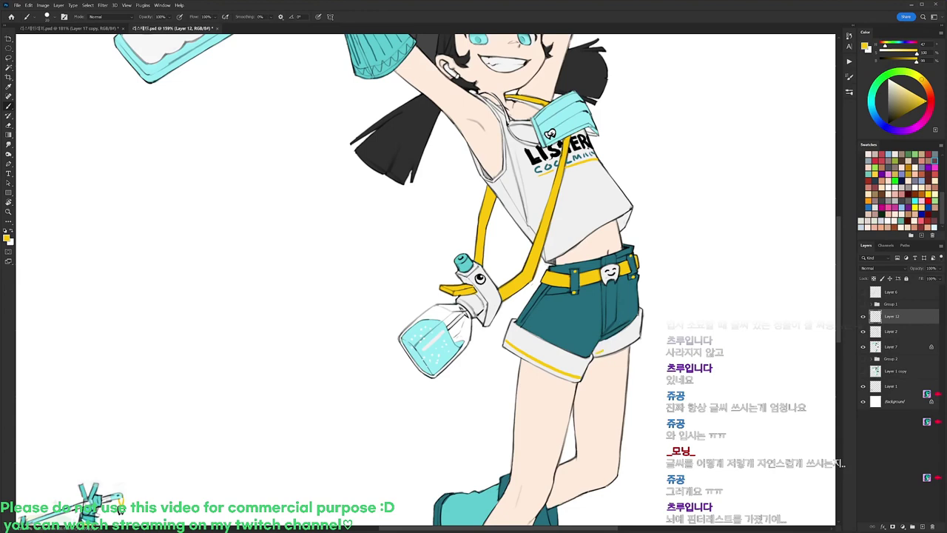
{"action": "key", "text": "ctrl+z"}
{"action": "left_click_drag", "start_coordinate": [504, 340], "coordinate": [580, 378]}
Paint white stripes around the dark teal folded cuffs of both boots.
{"action": "scroll", "coordinate": [518, 296], "scroll_direction": "down", "scroll_amount": 5}
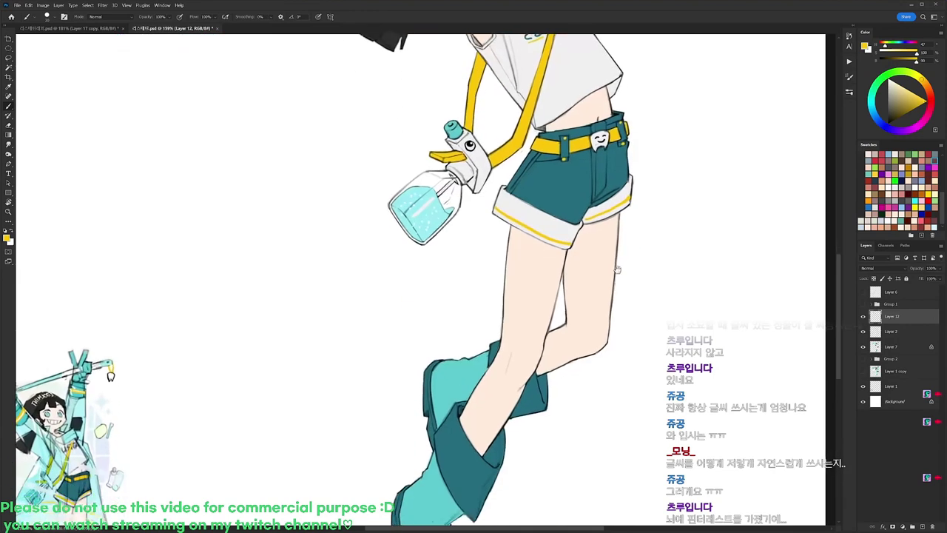
{"action": "left_click", "coordinate": [542, 354], "text": "alt"}
{"action": "mouse_move", "coordinate": [444, 355]}
{"action": "left_mouse_down"}
{"action": "mouse_move", "coordinate": [466, 344]}
{"action": "mouse_move", "coordinate": [477, 410]}
{"action": "left_mouse_up"}
{"action": "mouse_move", "coordinate": [448, 339]}
{"action": "left_mouse_down"}
{"action": "mouse_move", "coordinate": [479, 402]}
{"action": "mouse_move", "coordinate": [455, 361]}
{"action": "left_mouse_up"}
{"action": "left_click_drag", "start_coordinate": [475, 398], "coordinate": [491, 414]}
{"action": "left_click_drag", "start_coordinate": [526, 310], "coordinate": [525, 330]}
Add a yellow line alongside the white stripes on the boot cuffs and touch up the white.
{"action": "left_click", "coordinate": [586, 58], "text": "alt"}
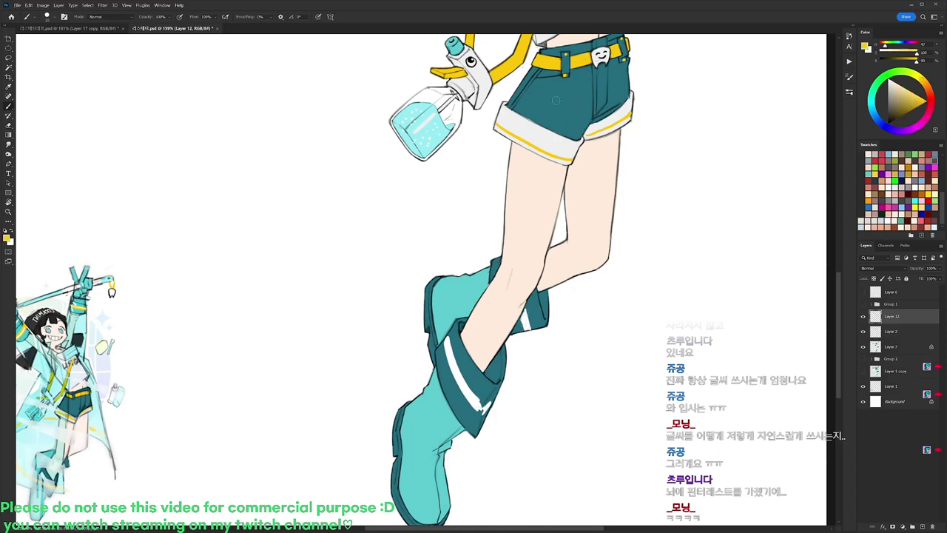
{"action": "mouse_move", "coordinate": [444, 340]}
{"action": "left_mouse_down"}
{"action": "mouse_move", "coordinate": [457, 390]}
{"action": "mouse_move", "coordinate": [486, 421]}
{"action": "mouse_move", "coordinate": [492, 397]}
{"action": "left_mouse_up"}
{"action": "left_click", "coordinate": [485, 409], "text": "alt"}
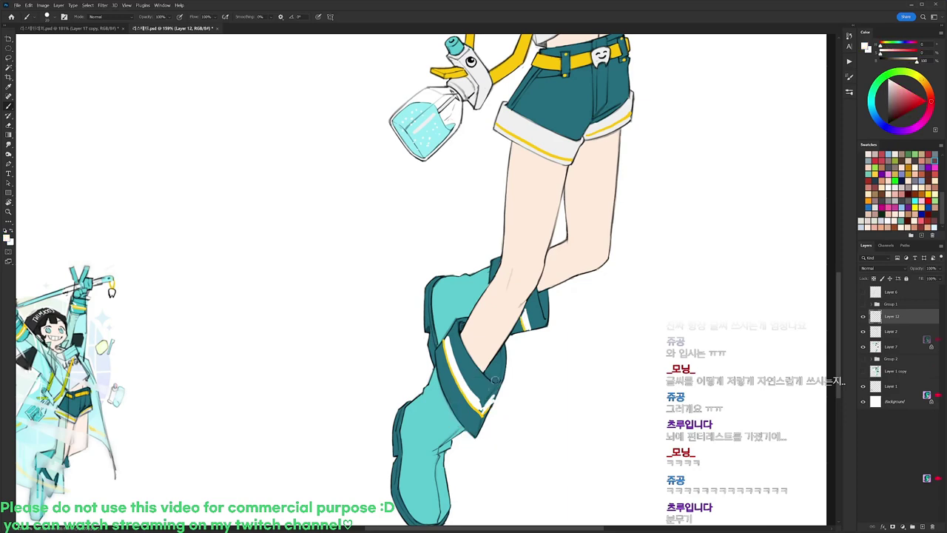
Paint a small white tooth emblem on the toe of the front boot.
{"action": "scroll", "coordinate": [508, 342], "scroll_direction": "down", "scroll_amount": 4}
{"action": "scroll", "coordinate": [462, 427], "scroll_direction": "up", "scroll_amount": 3}
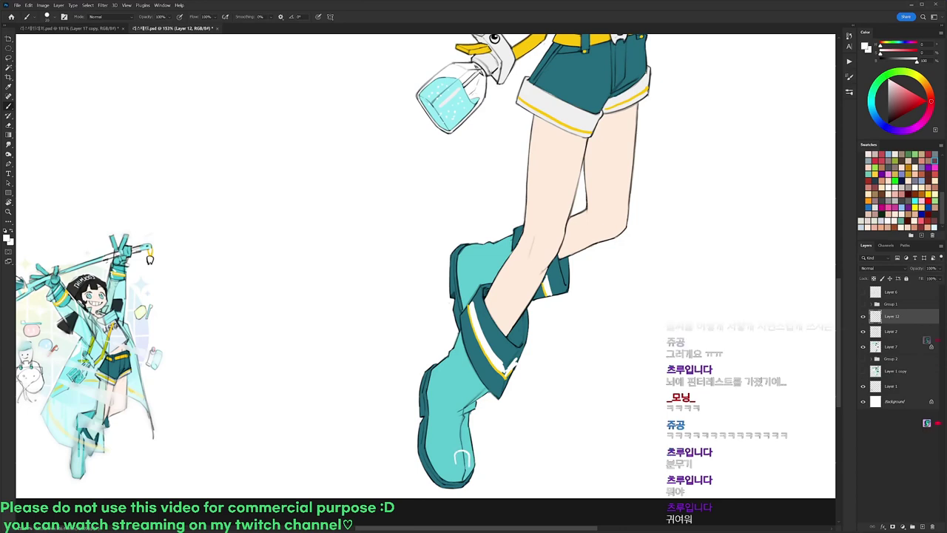
{"action": "mouse_move", "coordinate": [466, 456]}
{"action": "left_mouse_down"}
{"action": "mouse_move", "coordinate": [464, 465]}
{"action": "mouse_move", "coordinate": [464, 456]}
{"action": "left_mouse_up"}
{"action": "left_click_drag", "start_coordinate": [584, 295], "coordinate": [574, 375]}
{"action": "left_click_drag", "start_coordinate": [588, 321], "coordinate": [583, 326]}
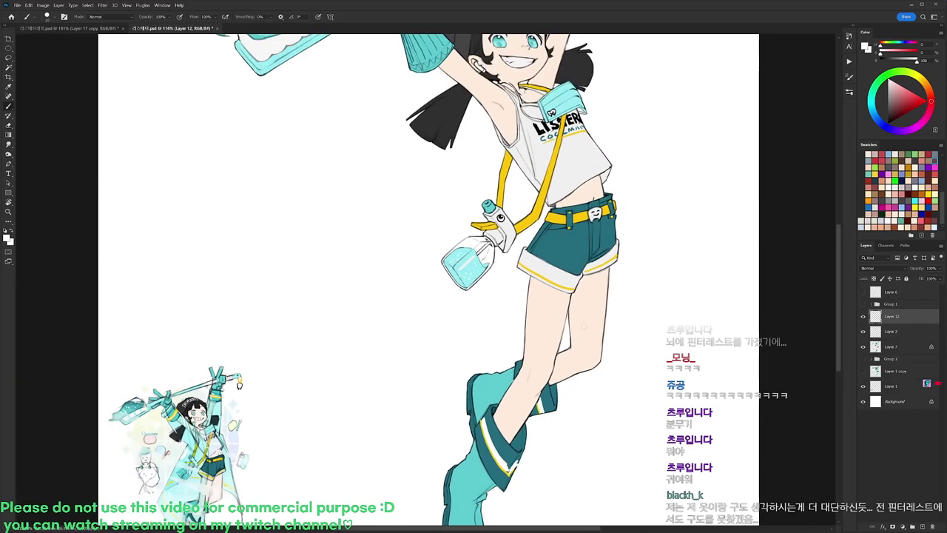
Draw small dark teal strap tabs on the shafts of both boots, with a light button on the front one.
{"action": "left_click_drag", "start_coordinate": [551, 361], "coordinate": [559, 264]}
{"action": "left_click", "coordinate": [506, 366], "text": "alt"}
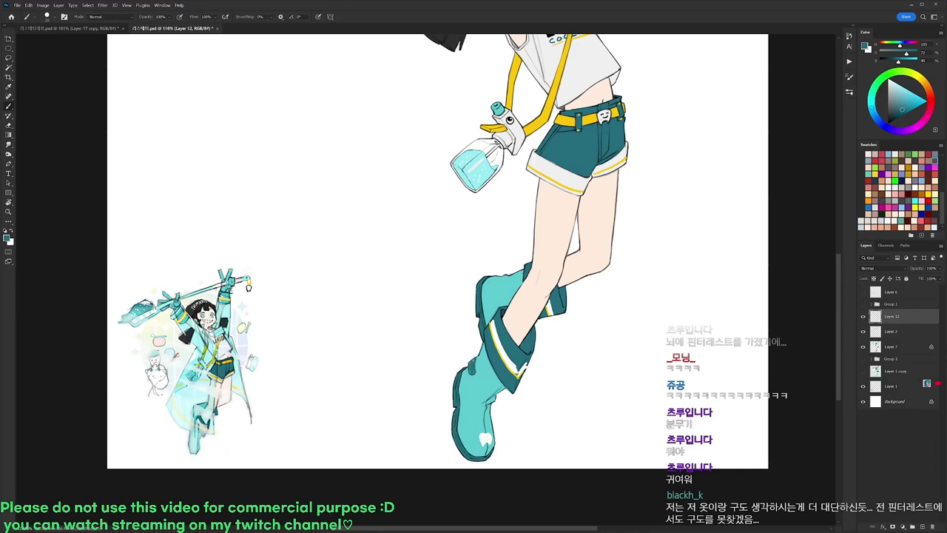
{"action": "left_click", "coordinate": [499, 347], "text": "alt"}
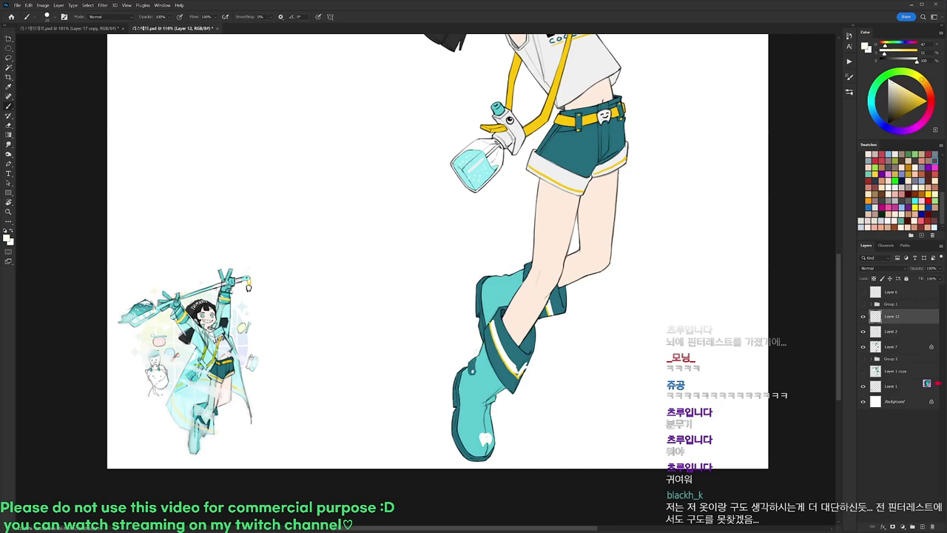
{"action": "left_click", "coordinate": [562, 301], "text": "alt"}
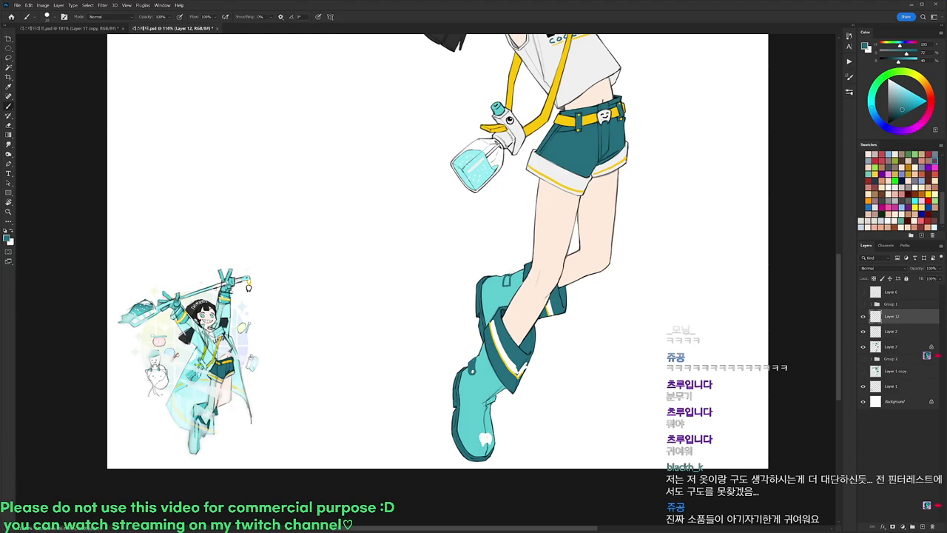
On Layer 7, color the raised bands near the toothbrush handle's bend white.
{"action": "key", "text": "x"}
{"action": "left_click_drag", "start_coordinate": [540, 246], "coordinate": [487, 457]}
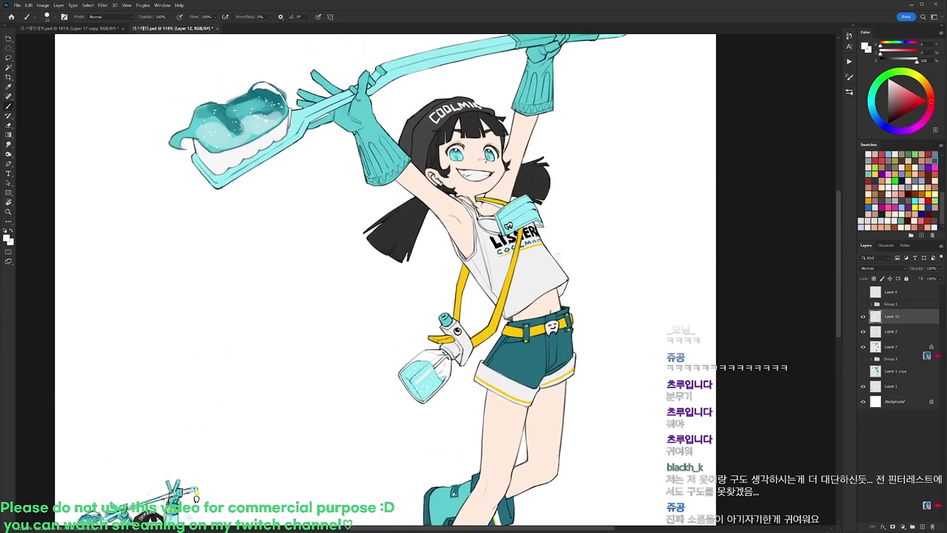
{"action": "left_click_drag", "start_coordinate": [591, 277], "coordinate": [601, 351]}
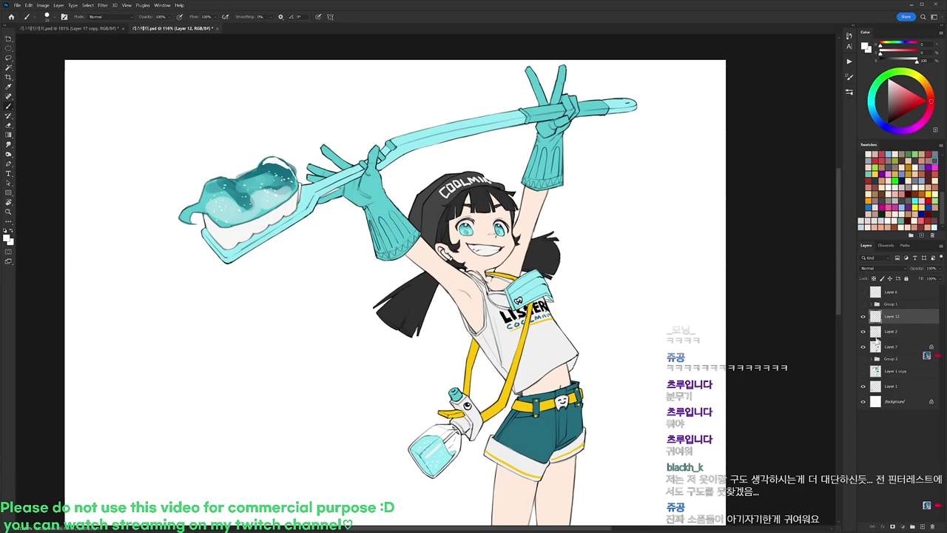
{"action": "left_click", "coordinate": [878, 343]}
{"action": "left_click_drag", "start_coordinate": [403, 127], "coordinate": [441, 128]}
{"action": "key", "text": "w"}
{"action": "left_click", "coordinate": [388, 154]}
{"action": "key", "text": "b"}
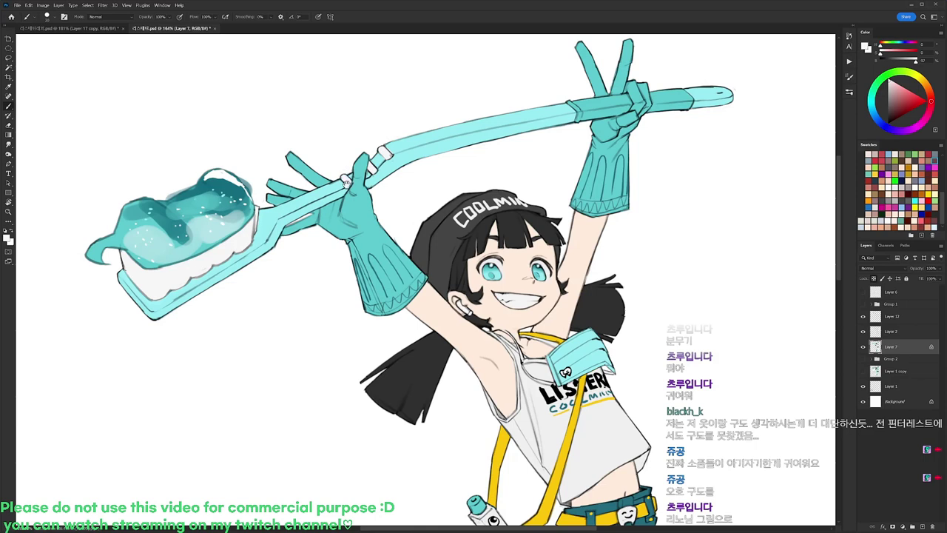
{"action": "left_click_drag", "start_coordinate": [347, 182], "coordinate": [322, 207]}
Fill the toothbrush's darker teal grip section beside the raised hand with white and touch up the sliver behind the fingers.
{"action": "key", "text": "r"}
{"action": "left_click_drag", "start_coordinate": [552, 141], "coordinate": [422, 210]}
{"action": "key", "text": "b"}
{"action": "mouse_move", "coordinate": [401, 171]}
{"action": "left_mouse_down"}
{"action": "mouse_move", "coordinate": [429, 125]}
{"action": "mouse_move", "coordinate": [440, 139]}
{"action": "mouse_move", "coordinate": [420, 174]}
{"action": "mouse_move", "coordinate": [430, 157]}
{"action": "left_mouse_up"}
{"action": "key", "text": "w"}
{"action": "left_click", "coordinate": [426, 149]}
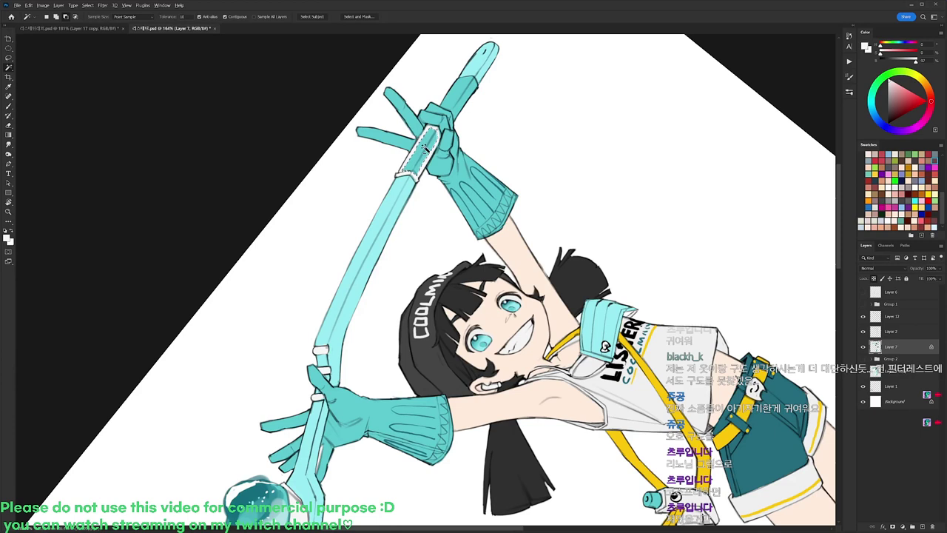
{"action": "key", "text": "alt+BackSpace"}
{"action": "key", "text": "ctrl+d"}
{"action": "left_click_drag", "start_coordinate": [606, 173], "coordinate": [598, 214]}
{"action": "key", "text": "r"}
{"action": "mouse_move", "coordinate": [636, 185]}
{"action": "left_mouse_down"}
{"action": "mouse_move", "coordinate": [647, 228]}
{"action": "mouse_move", "coordinate": [642, 292]}
{"action": "left_mouse_up"}
{"action": "key", "text": "b"}
{"action": "left_click_drag", "start_coordinate": [497, 164], "coordinate": [506, 173]}
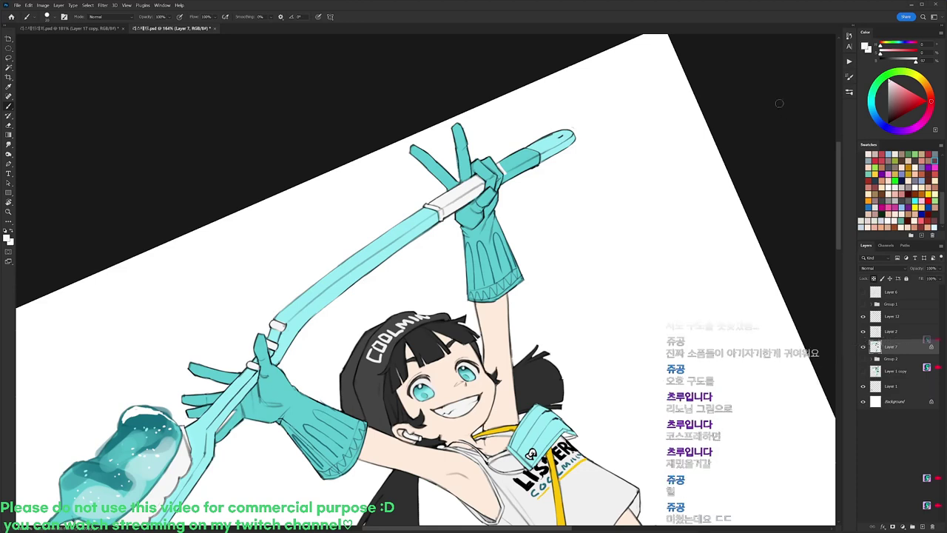
Fill the remaining darker teal grip section beyond the raised hand with white.
{"action": "key", "text": "r"}
{"action": "left_click_drag", "start_coordinate": [779, 97], "coordinate": [733, 154]}
{"action": "key", "text": "b"}
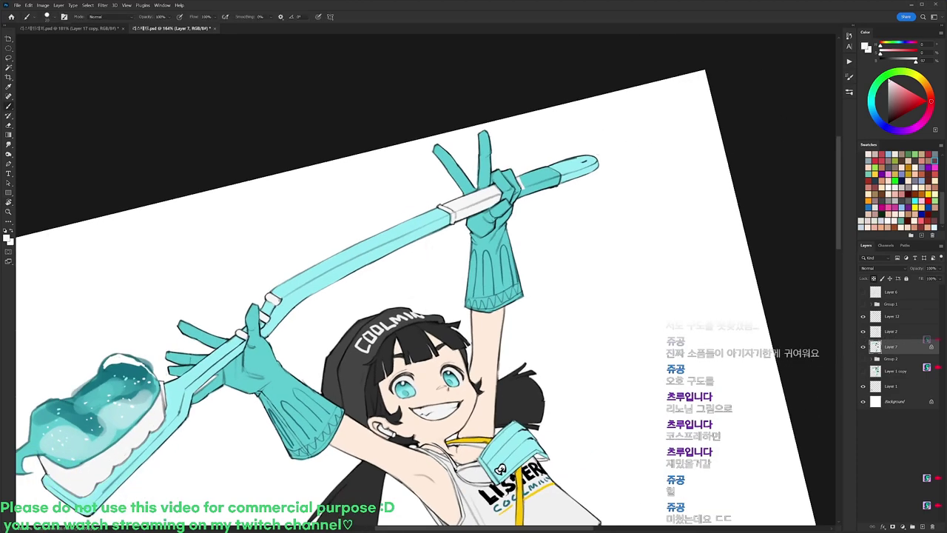
{"action": "key", "text": "w"}
{"action": "left_click", "coordinate": [545, 181]}
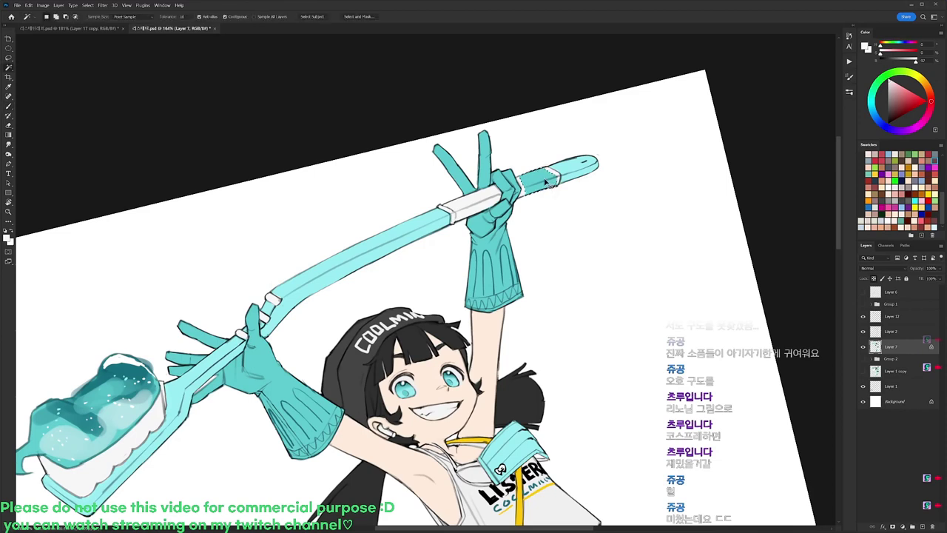
{"action": "key", "text": "alt+BackSpace"}
{"action": "key", "text": "ctrl+d"}
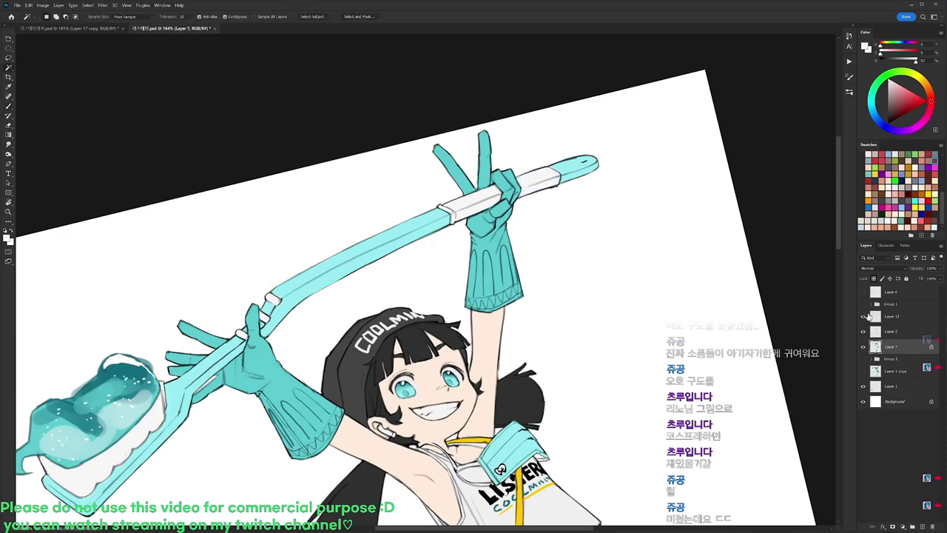
On Layer 12, draw a cord loop hanging from the end of the toothbrush handle in the bag strap's yellow.
{"action": "left_click", "coordinate": [886, 319]}
{"action": "key", "text": "b"}
{"action": "left_click", "coordinate": [523, 493], "text": "alt"}
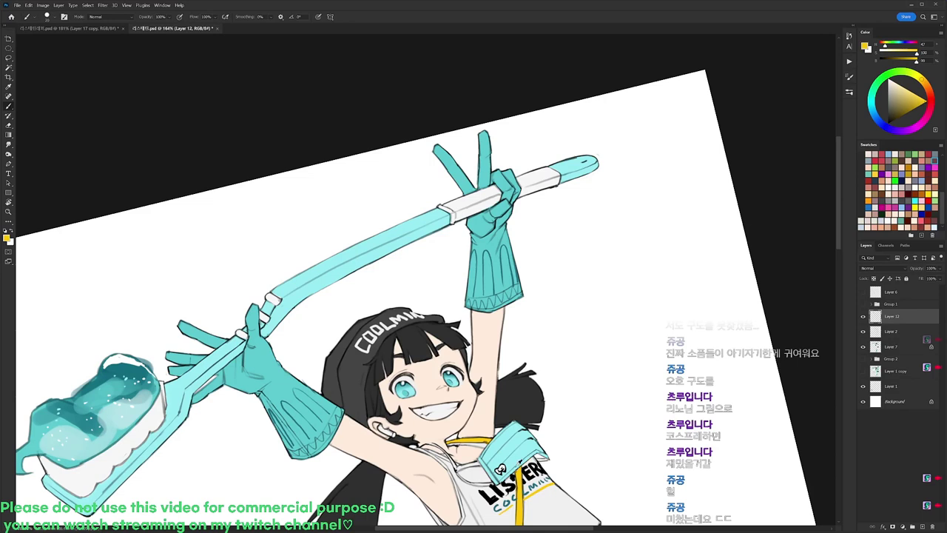
{"action": "left_click_drag", "start_coordinate": [588, 159], "coordinate": [605, 209]}
{"action": "left_click_drag", "start_coordinate": [593, 175], "coordinate": [647, 249]}
Draw a small white tooth charm with a black outline and smiling face at the end of the yellow cord.
{"action": "key", "text": "r"}
{"action": "key", "text": "d"}
{"action": "key", "text": "b"}
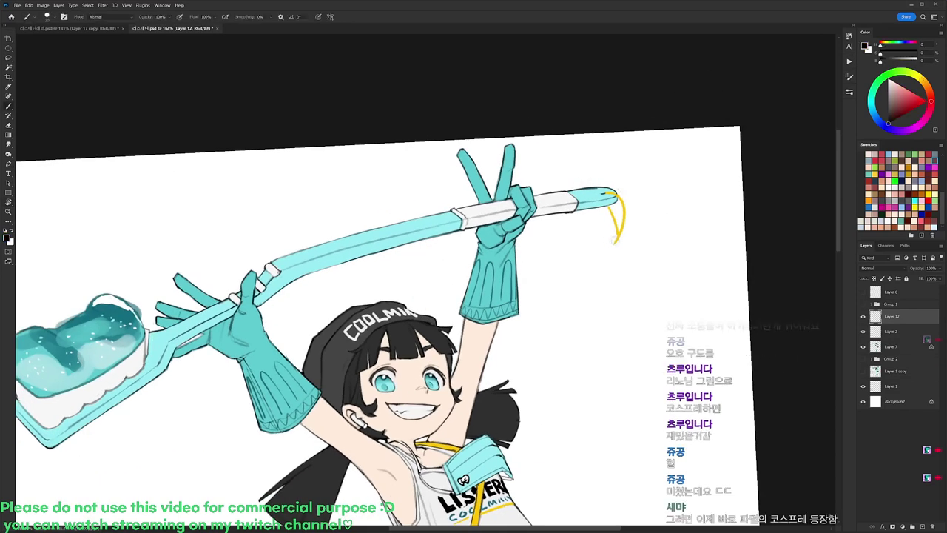
{"action": "key", "text": "x"}
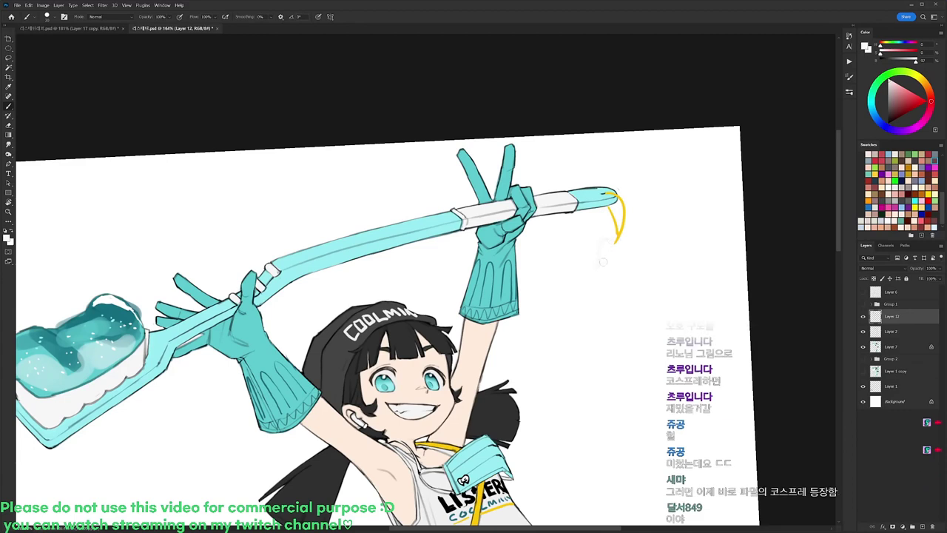
{"action": "key", "text": "w"}
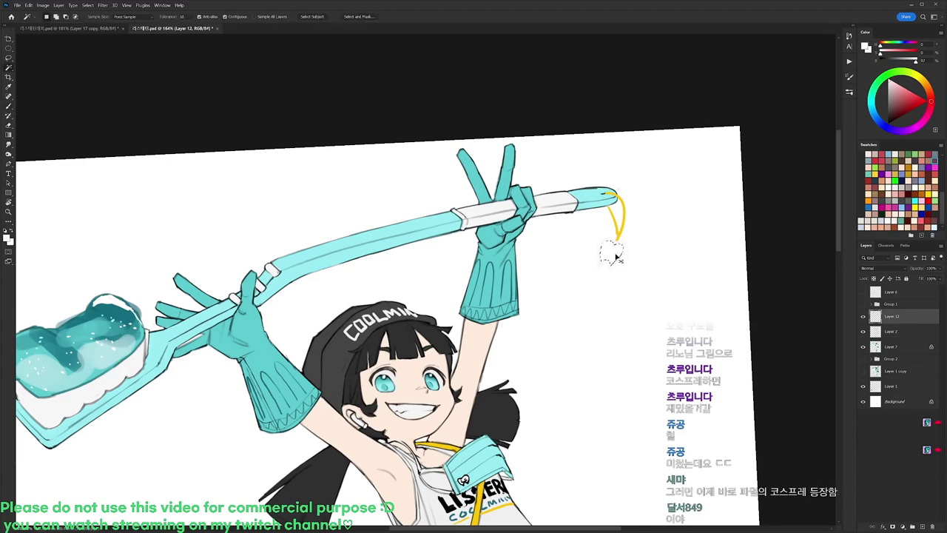
{"action": "key", "text": "b"}
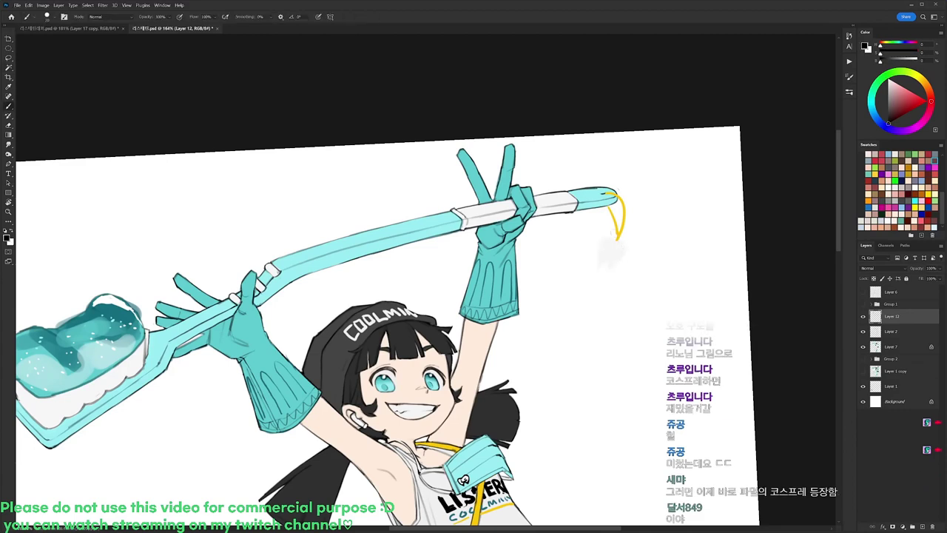
{"action": "mouse_move", "coordinate": [617, 242]}
{"action": "left_mouse_down"}
{"action": "mouse_move", "coordinate": [611, 272]}
{"action": "mouse_move", "coordinate": [614, 262]}
{"action": "mouse_move", "coordinate": [600, 268]}
{"action": "mouse_move", "coordinate": [616, 239]}
{"action": "left_mouse_up"}
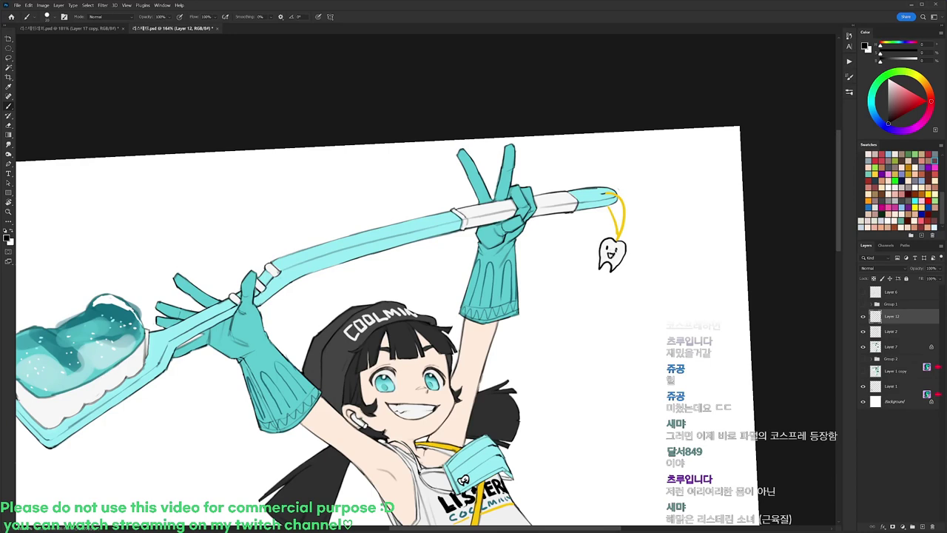
Add pink accents to the tooth charm's face.
{"action": "left_click", "coordinate": [911, 89]}
{"action": "left_click_drag", "start_coordinate": [608, 252], "coordinate": [614, 257]}
{"action": "mouse_move", "coordinate": [652, 233]}
{"action": "left_mouse_down"}
{"action": "mouse_move", "coordinate": [642, 224]}
{"action": "mouse_move", "coordinate": [602, 229]}
{"action": "left_mouse_up"}
{"action": "mouse_move", "coordinate": [653, 283]}
{"action": "left_mouse_down"}
{"action": "mouse_move", "coordinate": [639, 239]}
{"action": "mouse_move", "coordinate": [620, 232]}
{"action": "left_mouse_up"}
{"action": "key", "text": "r"}
{"action": "mouse_move", "coordinate": [633, 227]}
{"action": "left_mouse_down"}
{"action": "mouse_move", "coordinate": [624, 250]}
{"action": "mouse_move", "coordinate": [626, 235]}
{"action": "left_mouse_up"}
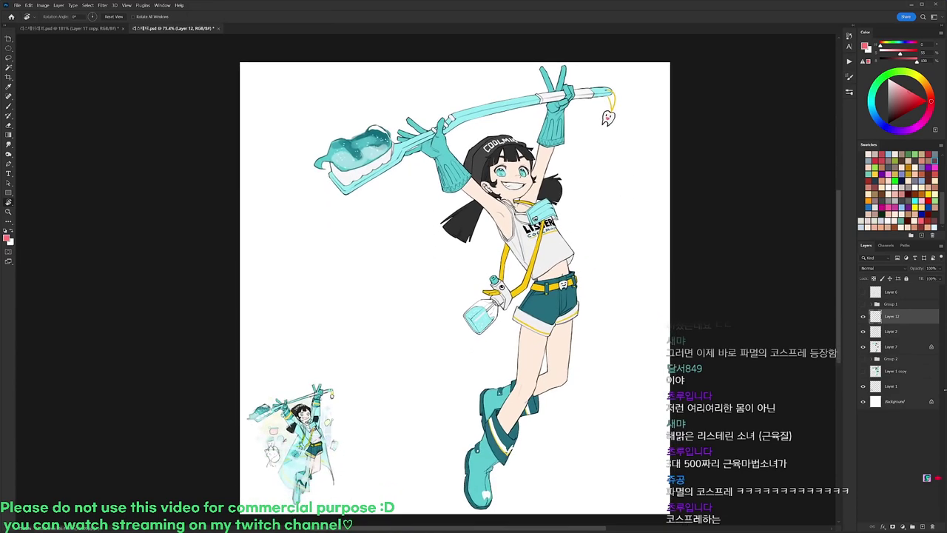
Show the raincoat groups Group 1 and Group 2, reveal the prop sketches on Layer 6 and move that layer into Group 2.
{"action": "left_click", "coordinate": [863, 304]}
{"action": "left_click", "coordinate": [862, 371]}
{"action": "left_click", "coordinate": [863, 371]}
{"action": "left_click", "coordinate": [863, 360]}
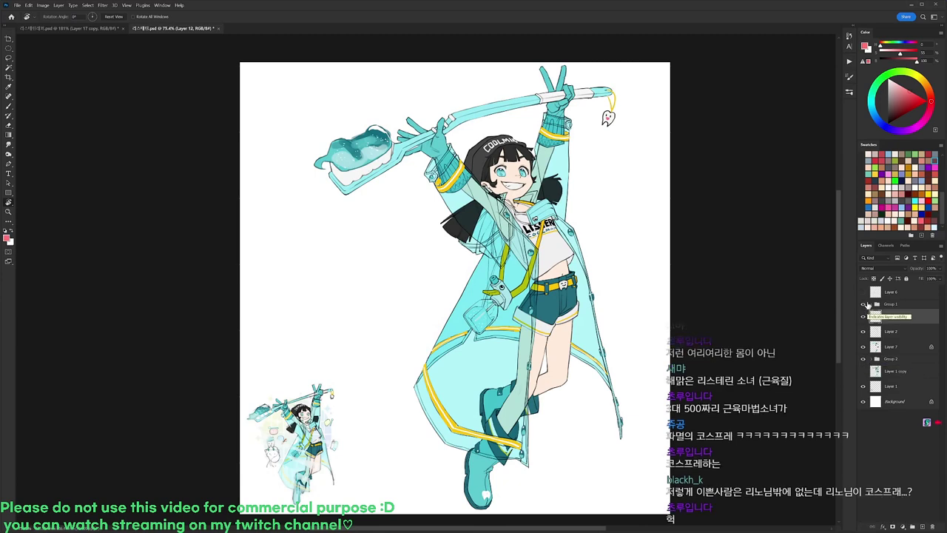
{"action": "left_click", "coordinate": [862, 292]}
{"action": "left_click_drag", "start_coordinate": [891, 296], "coordinate": [892, 358]}
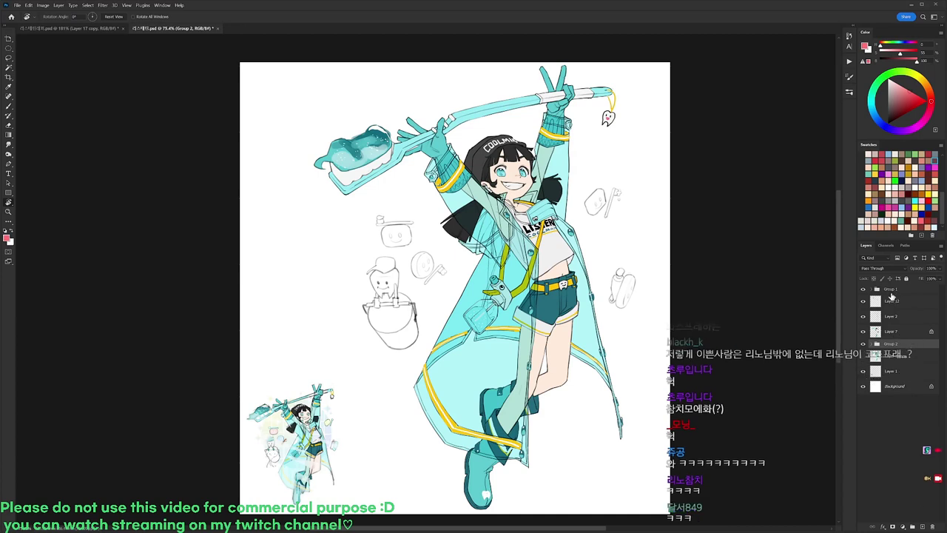
Toggle Layer 12 to compare the costume details, and hide Group 1 and Group 2.
{"action": "left_click", "coordinate": [891, 291]}
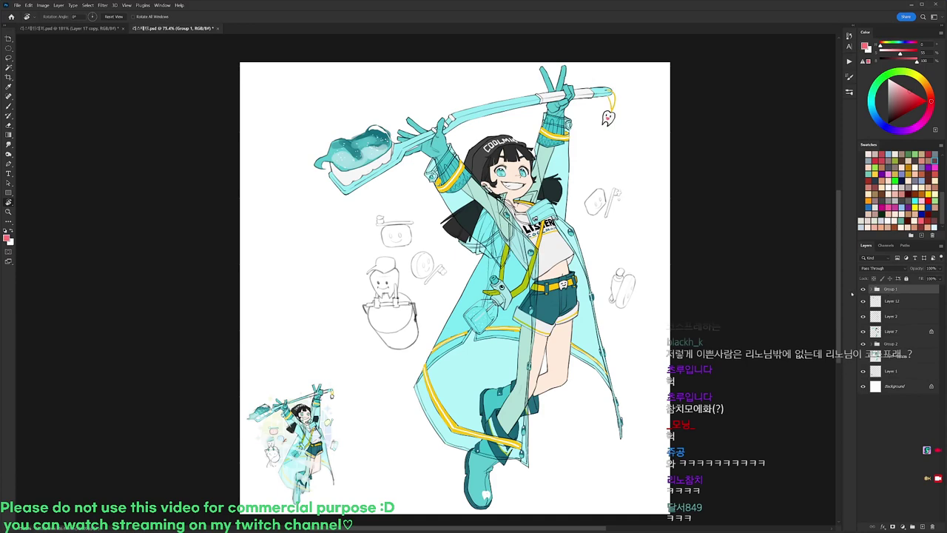
{"action": "left_click", "coordinate": [862, 302]}
{"action": "left_click", "coordinate": [862, 302]}
{"action": "left_click", "coordinate": [862, 302]}
{"action": "left_click", "coordinate": [862, 302]}
{"action": "left_click", "coordinate": [862, 290]}
{"action": "left_click", "coordinate": [862, 302]}
{"action": "left_click", "coordinate": [863, 301]}
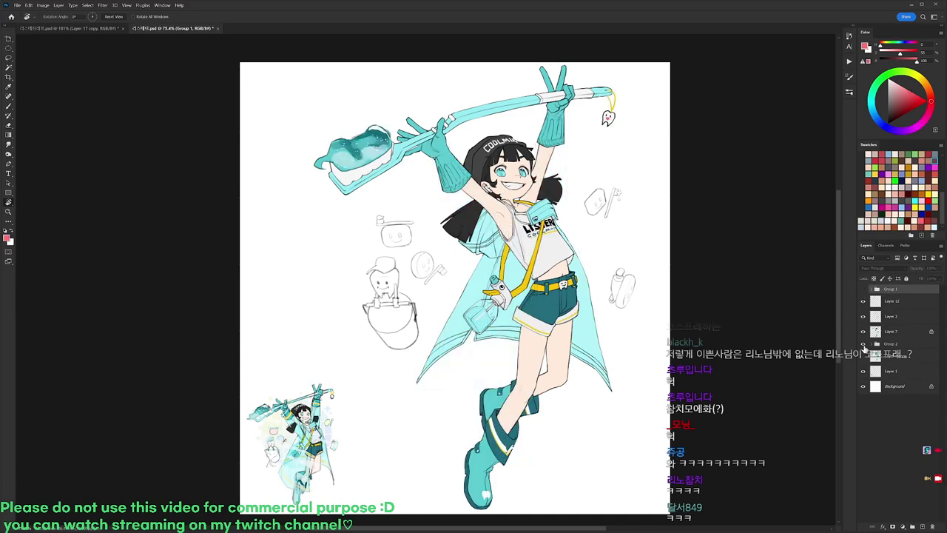
{"action": "left_click", "coordinate": [862, 344]}
{"action": "left_click", "coordinate": [862, 302]}
{"action": "left_click", "coordinate": [862, 301]}
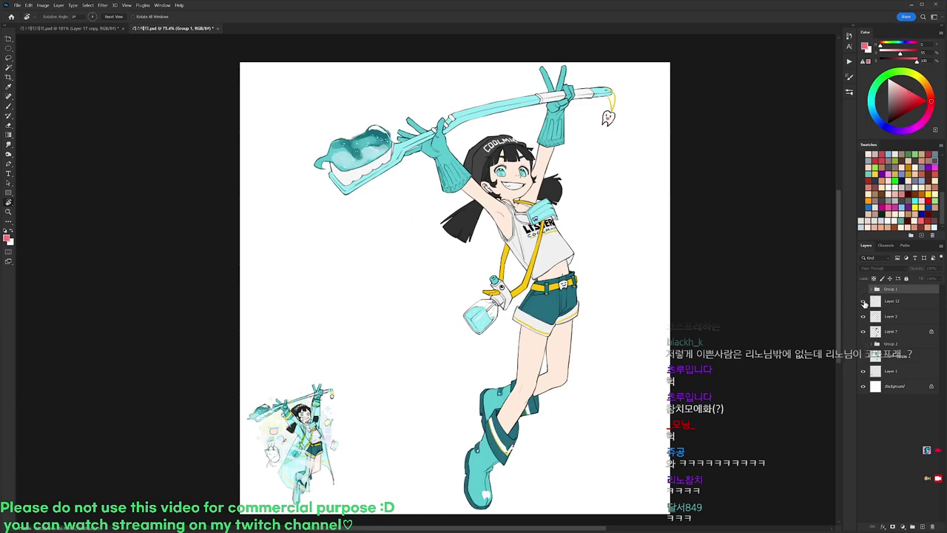
{"action": "left_click", "coordinate": [863, 303]}
{"action": "left_click", "coordinate": [863, 302]}
{"action": "left_click", "coordinate": [863, 303]}
{"action": "left_click", "coordinate": [863, 303]}
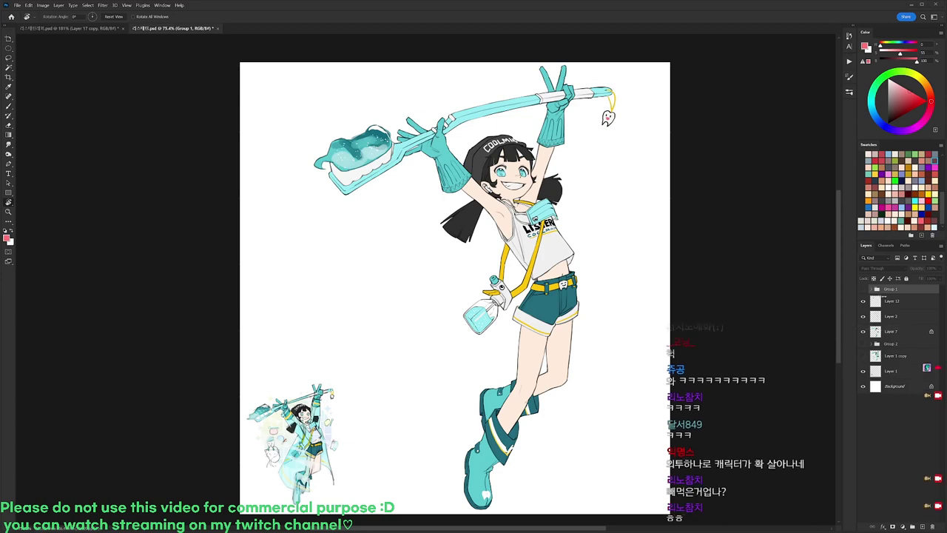
Compare the figure with and without the raincoat in Group 1, and hide the details on Layer 12.
{"action": "left_click", "coordinate": [863, 289]}
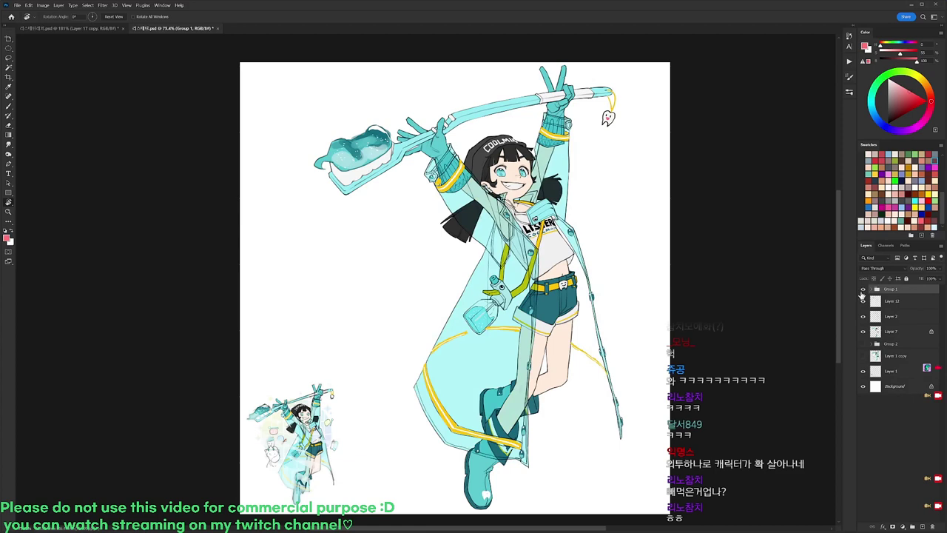
{"action": "left_click", "coordinate": [862, 290]}
{"action": "double_click", "coordinate": [863, 290]}
{"action": "left_click", "coordinate": [863, 301]}
{"action": "left_click", "coordinate": [863, 302]}
{"action": "left_click", "coordinate": [863, 301]}
Duplicate the line art on Layer 2, keep the copy beneath Layer 7 and clip the original to Layer 7.
{"action": "left_click", "coordinate": [895, 316]}
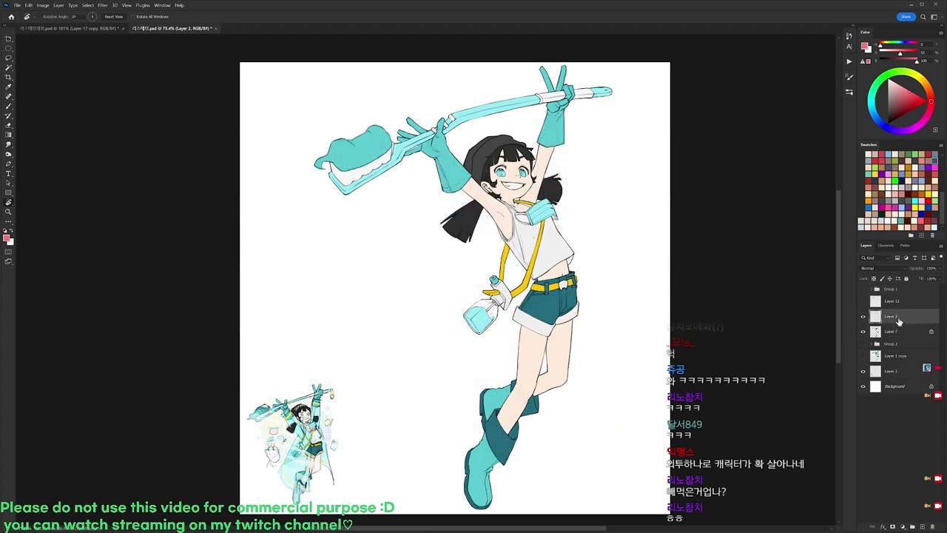
{"action": "key", "text": "ctrl+j"}
{"action": "left_click", "coordinate": [897, 321]}
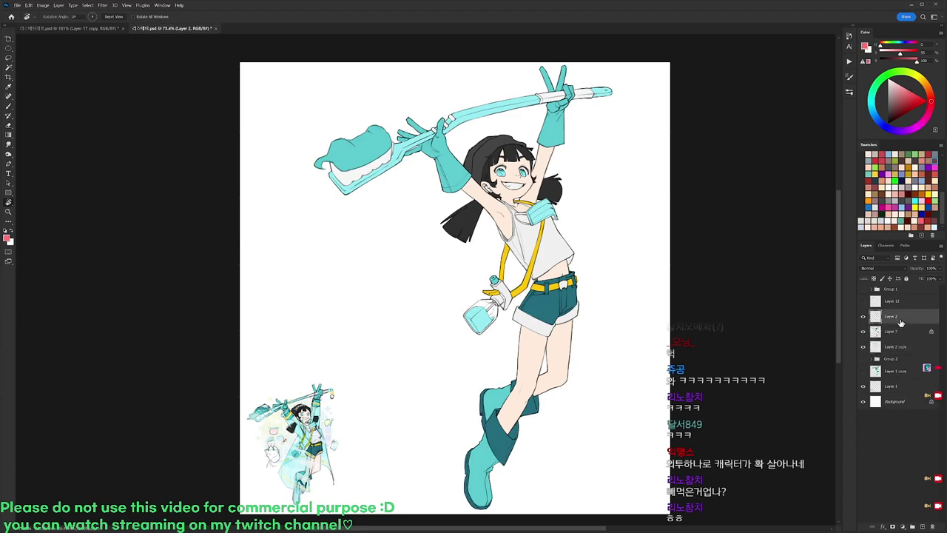
{"action": "key", "text": "ctrl+0"}
Duplicate the base colors on Layer 7 as a clipped layer and fill the copy with a neutral mid grey.
{"action": "left_click", "coordinate": [897, 333]}
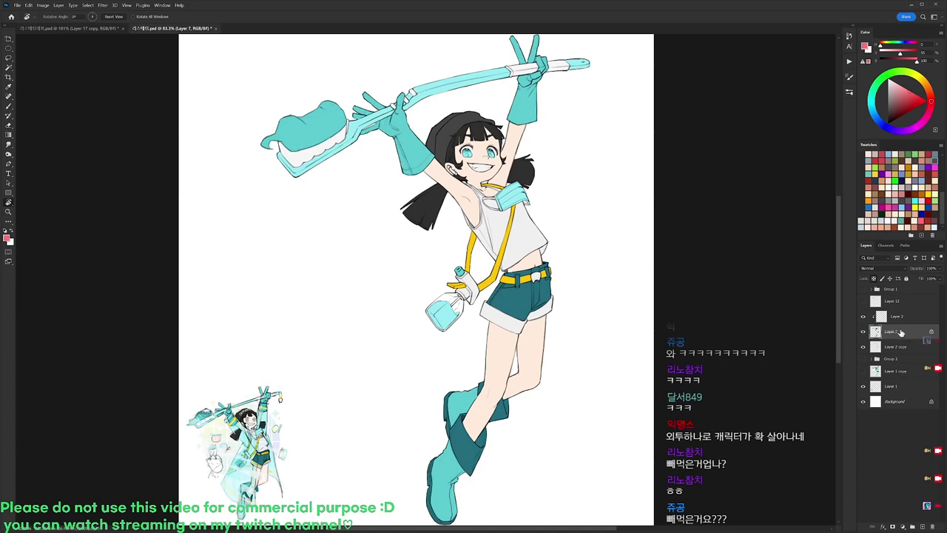
{"action": "key", "text": "ctrl+j"}
{"action": "key", "text": "i"}
{"action": "key", "text": "ctrl+u"}
{"action": "key", "text": "Escape"}
{"action": "left_click", "coordinate": [887, 101]}
{"action": "left_click_drag", "start_coordinate": [883, 100], "coordinate": [883, 94]}
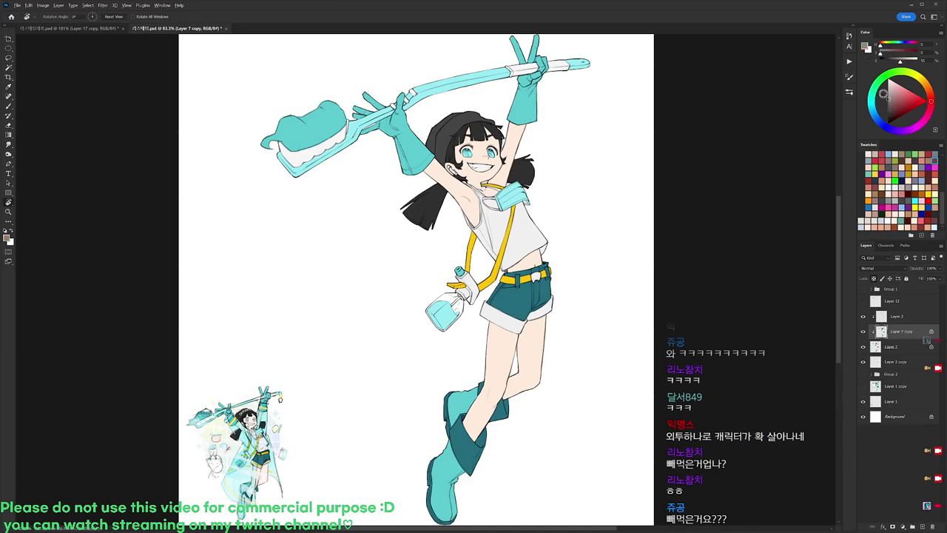
{"action": "key", "text": "alt+BackSpace"}
Create a new clipped layer directly above the grey fill for shading the figure.
{"action": "key", "text": "ctrl+shift+n"}
{"action": "key", "text": "Return"}
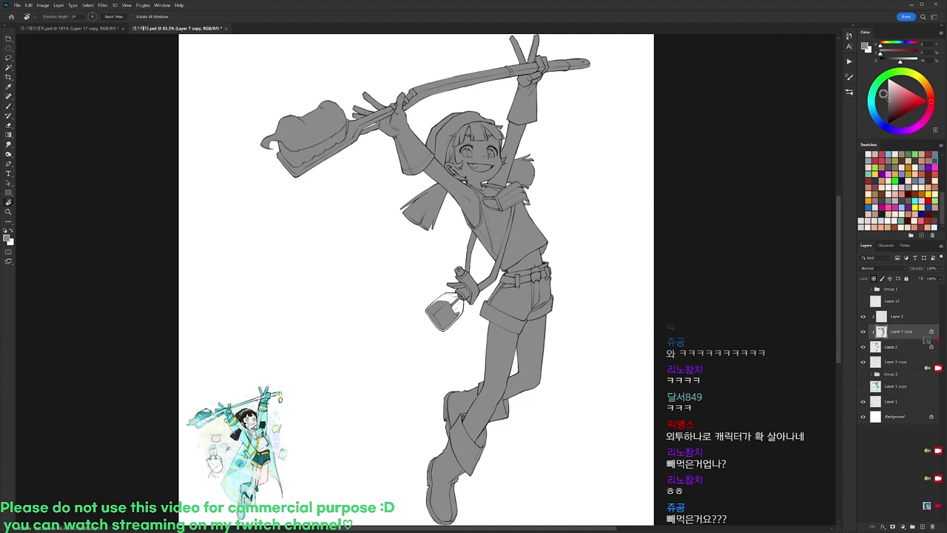
{"action": "left_click_drag", "start_coordinate": [496, 123], "coordinate": [507, 107]}
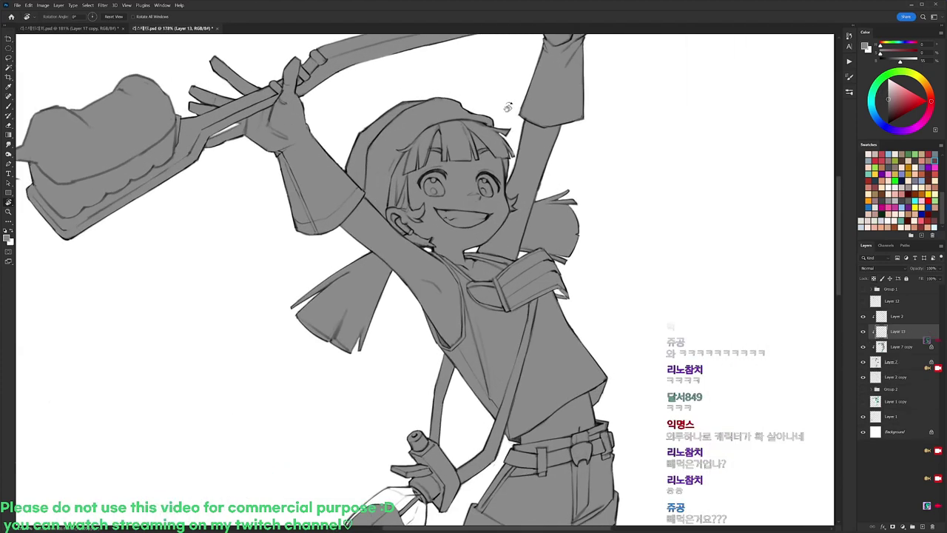
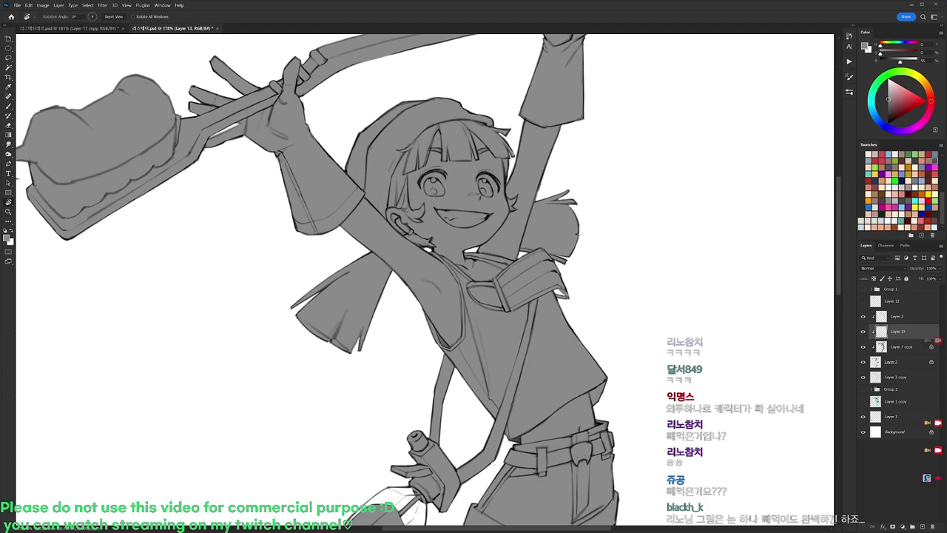
{"action": "left_click_drag", "start_coordinate": [671, 148], "coordinate": [671, 175]}
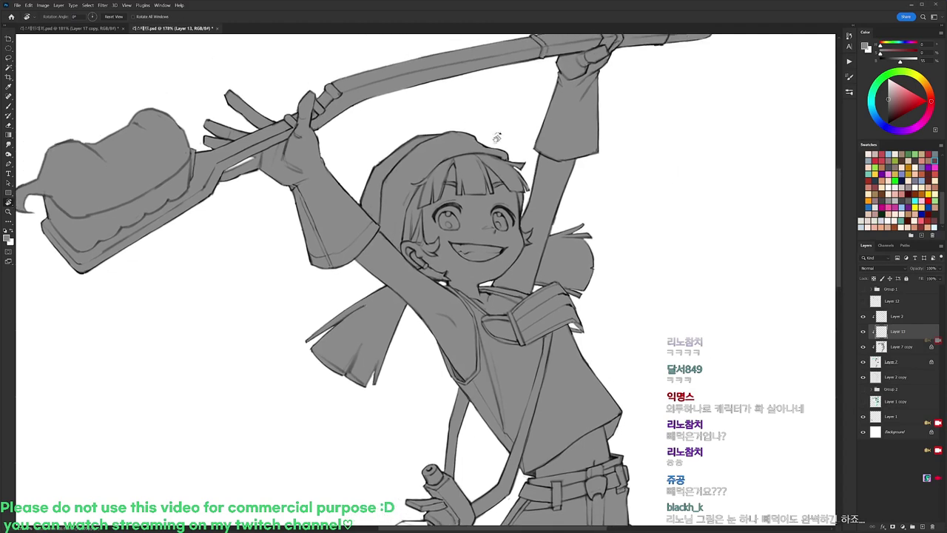
Brush a dark grey shadow on the side hair and under the tip of the cap's brim.
{"action": "key", "text": "b"}
{"action": "right_click", "coordinate": [522, 164]}
{"action": "left_click", "coordinate": [888, 111]}
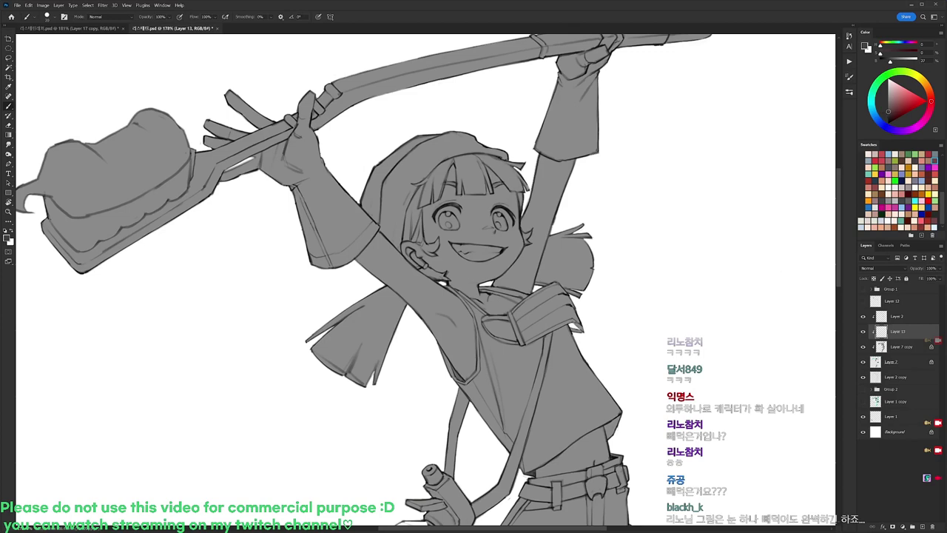
{"action": "mouse_move", "coordinate": [488, 155]}
{"action": "left_mouse_down"}
{"action": "mouse_move", "coordinate": [516, 189]}
{"action": "mouse_move", "coordinate": [527, 188]}
{"action": "mouse_move", "coordinate": [515, 192]}
{"action": "left_mouse_up"}
{"action": "key", "text": "e"}
{"action": "key", "text": "b"}
{"action": "key", "text": "e"}
{"action": "key", "text": "b"}
{"action": "left_click_drag", "start_coordinate": [503, 159], "coordinate": [524, 164]}
{"action": "left_click_drag", "start_coordinate": [523, 164], "coordinate": [517, 169]}
Extend the dark grey shadow along the lower edge of the cap above the bangs.
{"action": "key", "text": "r"}
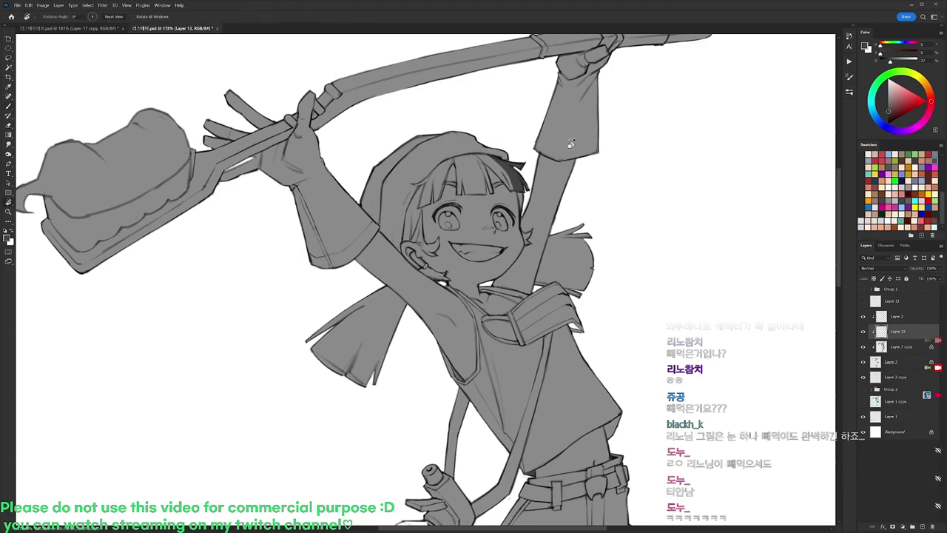
{"action": "left_click_drag", "start_coordinate": [569, 143], "coordinate": [499, 96]}
{"action": "left_click_drag", "start_coordinate": [381, 183], "coordinate": [375, 192]}
{"action": "left_click_drag", "start_coordinate": [383, 181], "coordinate": [380, 188]}
{"action": "mouse_move", "coordinate": [389, 164]}
{"action": "left_mouse_down"}
{"action": "mouse_move", "coordinate": [382, 190]}
{"action": "mouse_move", "coordinate": [408, 148]}
{"action": "left_mouse_up"}
{"action": "left_click_drag", "start_coordinate": [392, 164], "coordinate": [443, 133]}
{"action": "mouse_move", "coordinate": [420, 142]}
{"action": "left_mouse_down"}
{"action": "mouse_move", "coordinate": [444, 132]}
{"action": "mouse_move", "coordinate": [455, 139]}
{"action": "left_mouse_up"}
{"action": "key", "text": "r"}
{"action": "left_click_drag", "start_coordinate": [518, 184], "coordinate": [551, 286]}
{"action": "key", "text": "b"}
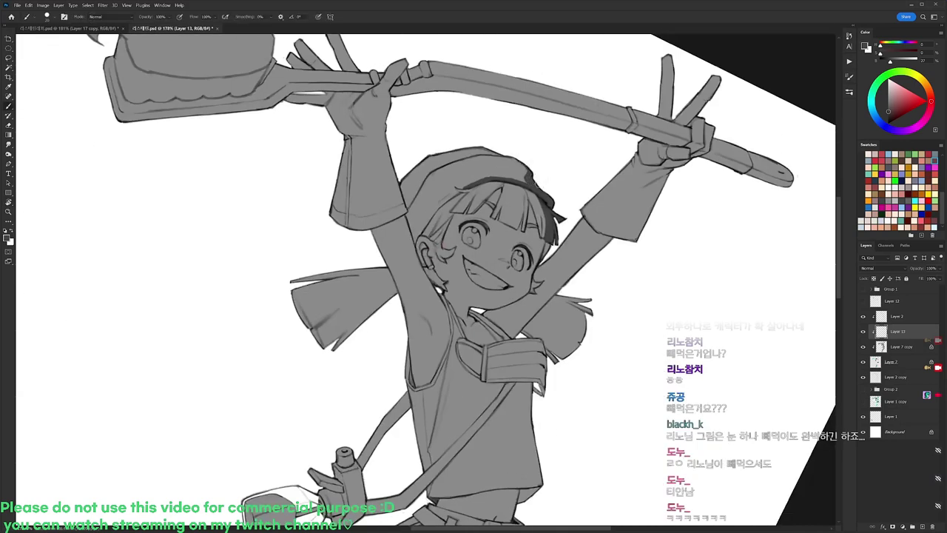
{"action": "key", "text": "r"}
{"action": "scroll", "coordinate": [567, 160], "scroll_direction": "down", "scroll_amount": 3}
{"action": "left_click_drag", "start_coordinate": [567, 159], "coordinate": [573, 169]}
{"action": "key", "text": "Escape"}
{"action": "scroll", "coordinate": [571, 109], "scroll_direction": "up", "scroll_amount": 4}
{"action": "key", "text": "b"}
{"action": "left_click_drag", "start_coordinate": [351, 202], "coordinate": [332, 268]}
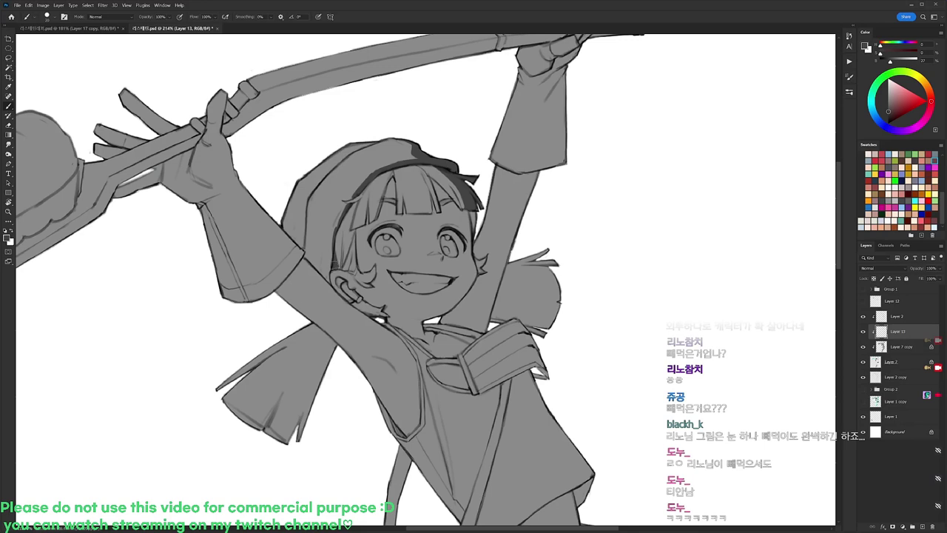
{"action": "left_click_drag", "start_coordinate": [336, 231], "coordinate": [332, 269]}
{"action": "key", "text": "r"}
{"action": "left_click_drag", "start_coordinate": [533, 138], "coordinate": [570, 177]}
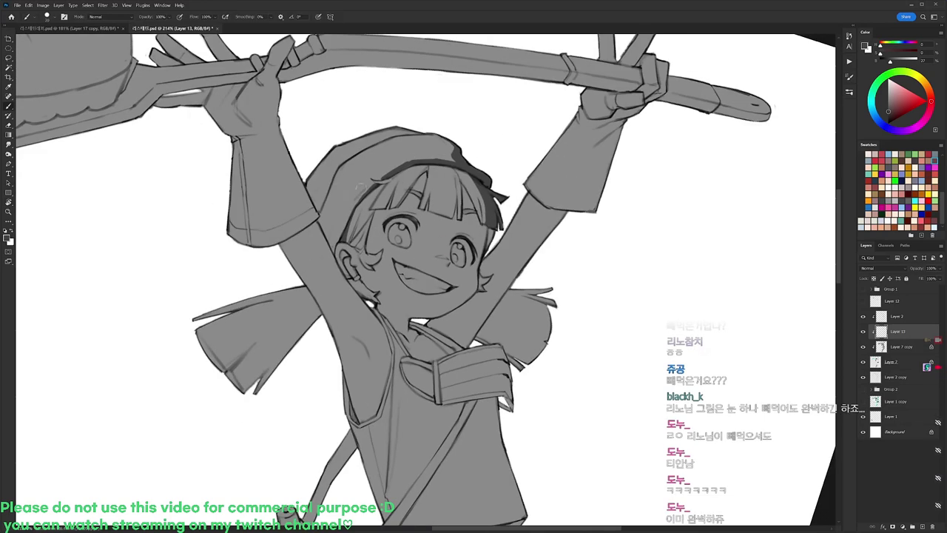
{"action": "left_click_drag", "start_coordinate": [317, 214], "coordinate": [348, 269]}
{"action": "key", "text": "ctrl+z"}
{"action": "key", "text": "r"}
{"action": "left_click_drag", "start_coordinate": [474, 141], "coordinate": [451, 134]}
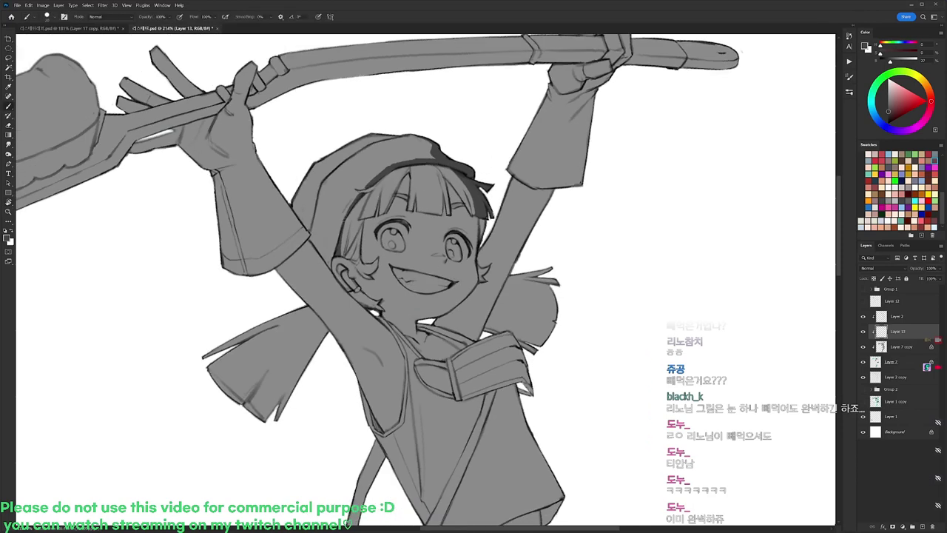
{"action": "left_click_drag", "start_coordinate": [299, 184], "coordinate": [321, 253]}
{"action": "key", "text": "ctrl+z"}
Paint a dark grey shadow along the back of the cap and the hair behind the ear.
{"action": "mouse_move", "coordinate": [300, 185]}
{"action": "left_mouse_down"}
{"action": "mouse_move", "coordinate": [344, 284]}
{"action": "mouse_move", "coordinate": [382, 315]}
{"action": "mouse_move", "coordinate": [340, 280]}
{"action": "mouse_move", "coordinate": [380, 310]}
{"action": "mouse_move", "coordinate": [297, 213]}
{"action": "mouse_move", "coordinate": [344, 284]}
{"action": "left_mouse_up"}
{"action": "key", "text": "e"}
{"action": "key", "text": "b"}
{"action": "left_click_drag", "start_coordinate": [516, 218], "coordinate": [526, 156]}
Shade the far side of the face beside the eye, beneath the side hair, in dark grey.
{"action": "key", "text": "r"}
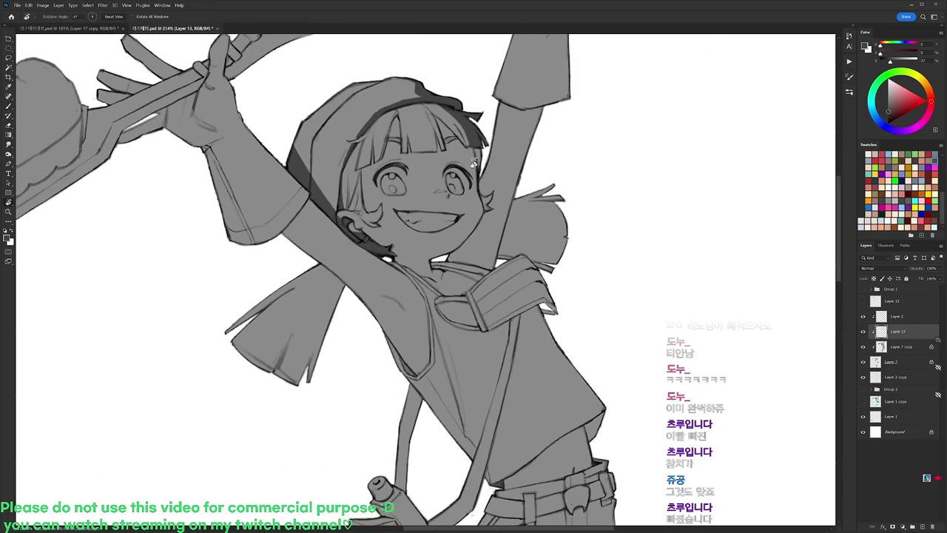
{"action": "left_click_drag", "start_coordinate": [472, 145], "coordinate": [474, 189]}
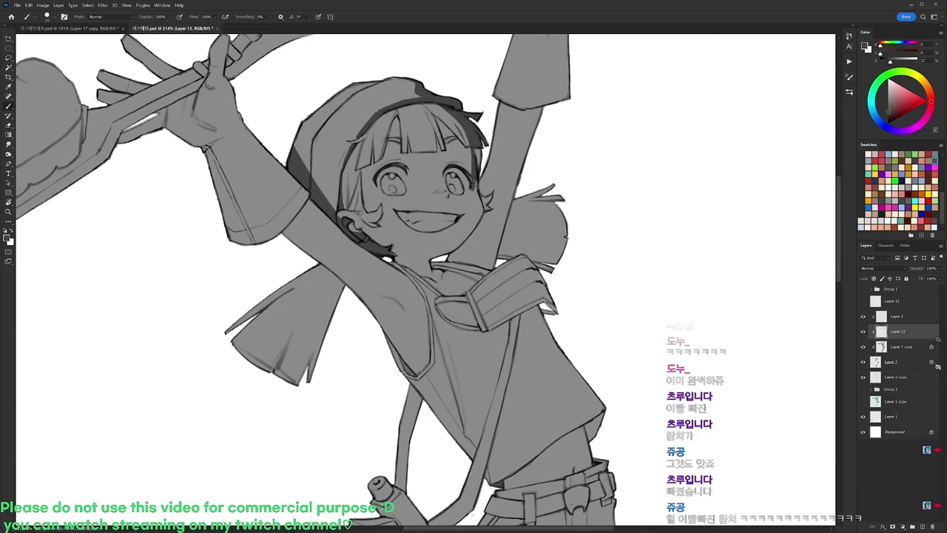
{"action": "key", "text": "e"}
{"action": "key", "text": "b"}
{"action": "left_click_drag", "start_coordinate": [474, 171], "coordinate": [476, 185]}
{"action": "left_click_drag", "start_coordinate": [472, 181], "coordinate": [469, 193]}
Add dark shadow strokes to the bangs and the hair at the far side of the face.
{"action": "key", "text": "r"}
{"action": "mouse_move", "coordinate": [473, 152]}
{"action": "left_mouse_down"}
{"action": "mouse_move", "coordinate": [526, 185]}
{"action": "mouse_move", "coordinate": [482, 150]}
{"action": "left_mouse_up"}
{"action": "key", "text": "b"}
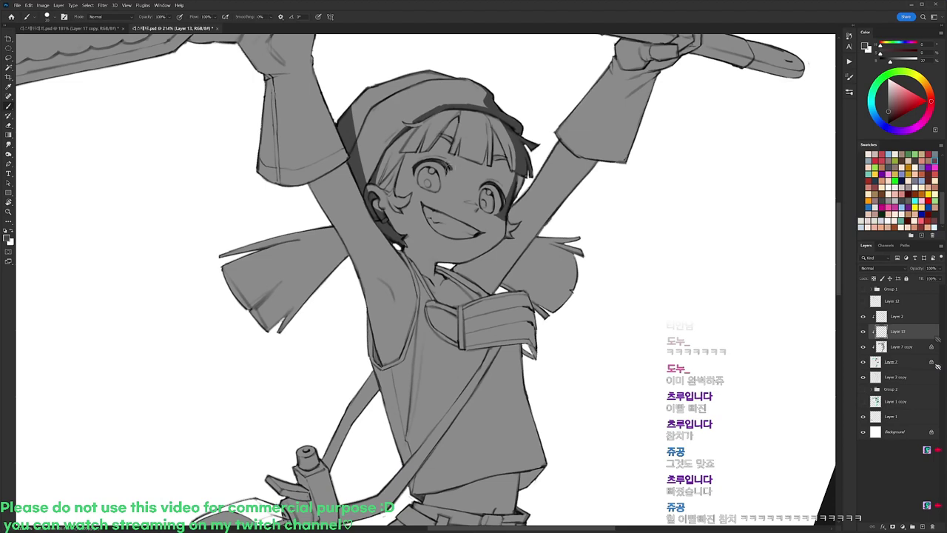
{"action": "left_click_drag", "start_coordinate": [454, 121], "coordinate": [437, 148]}
{"action": "mouse_move", "coordinate": [491, 129]}
{"action": "left_mouse_down"}
{"action": "mouse_move", "coordinate": [497, 165]}
{"action": "mouse_move", "coordinate": [469, 160]}
{"action": "mouse_move", "coordinate": [481, 167]}
{"action": "left_mouse_up"}
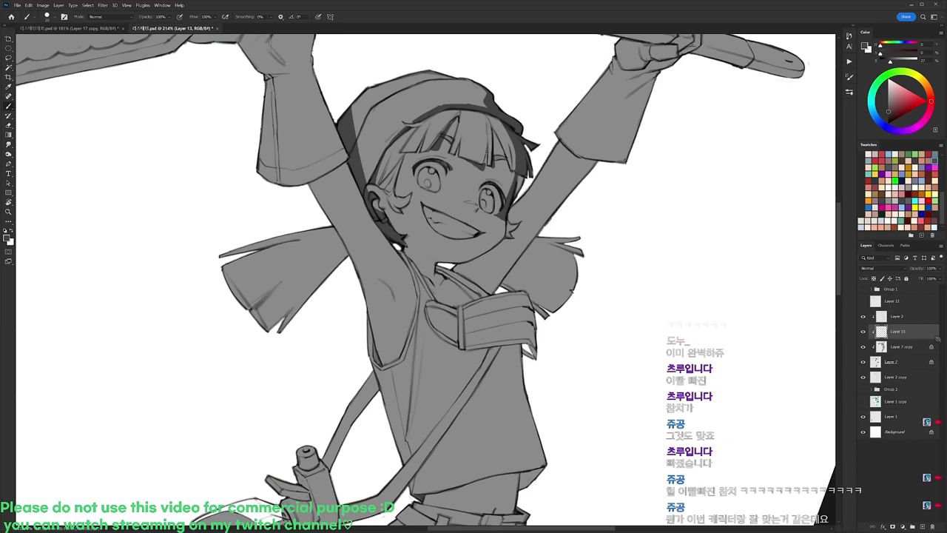
{"action": "key", "text": "e"}
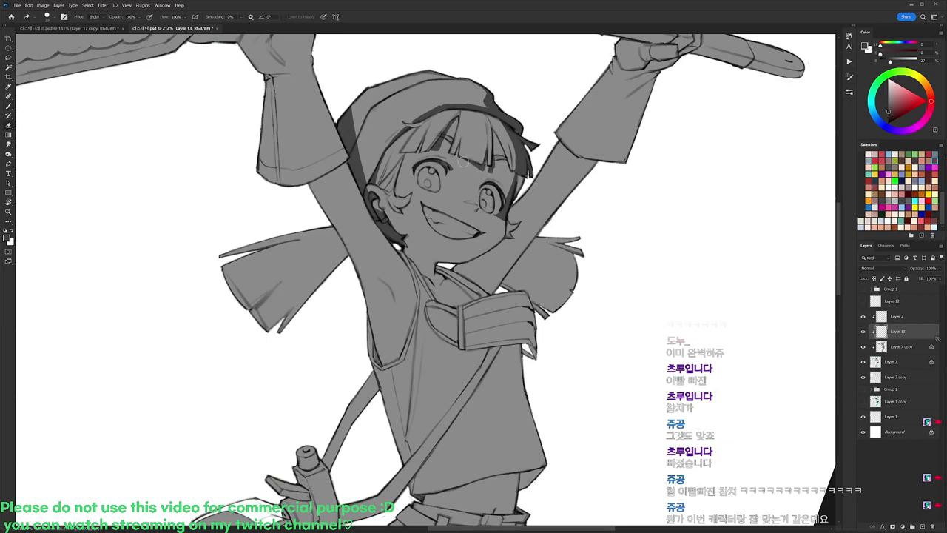
{"action": "key", "text": "b"}
{"action": "mouse_move", "coordinate": [501, 145]}
{"action": "left_mouse_down"}
{"action": "mouse_move", "coordinate": [510, 199]}
{"action": "mouse_move", "coordinate": [518, 195]}
{"action": "left_mouse_up"}
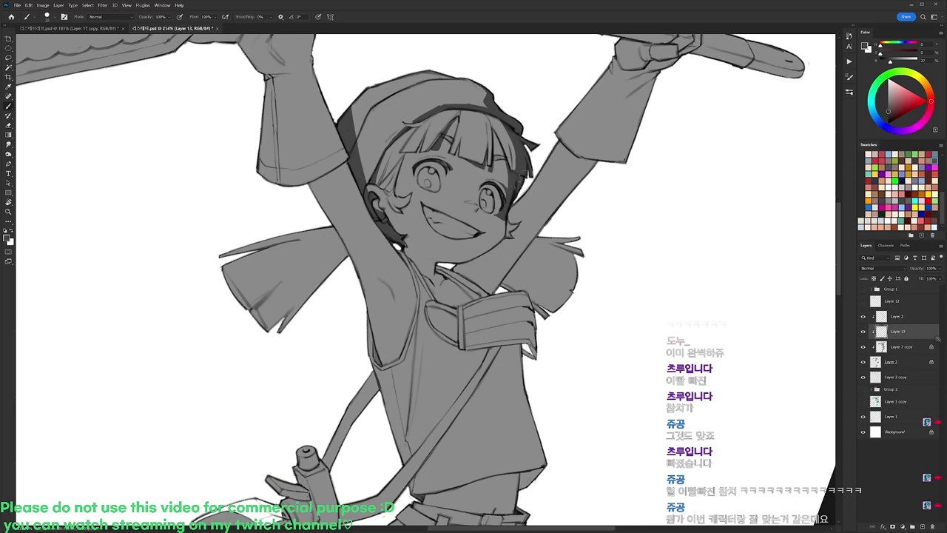
Paint the cast shadow on the neck under the chin, following the jaw and collar.
{"action": "key", "text": "r"}
{"action": "left_click_drag", "start_coordinate": [647, 249], "coordinate": [477, 104]}
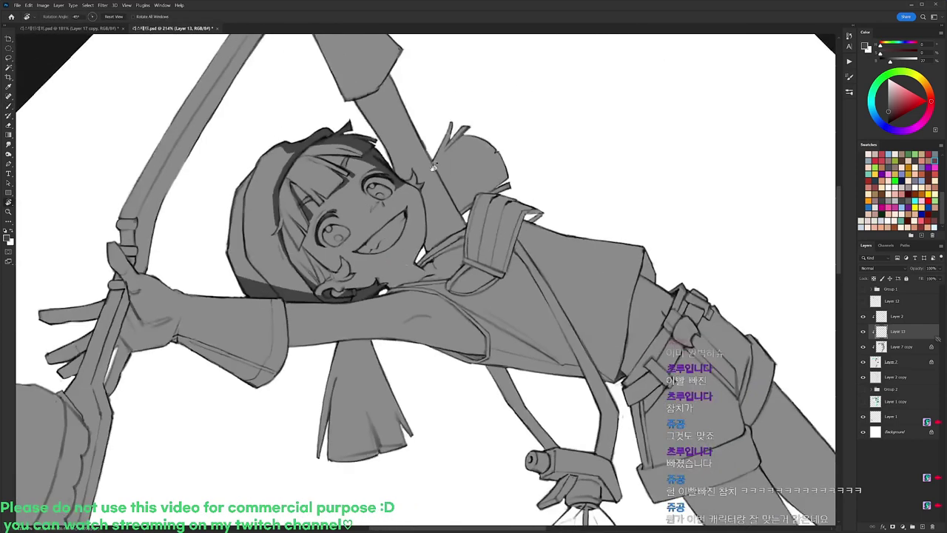
{"action": "left_click_drag", "start_coordinate": [381, 284], "coordinate": [412, 257]}
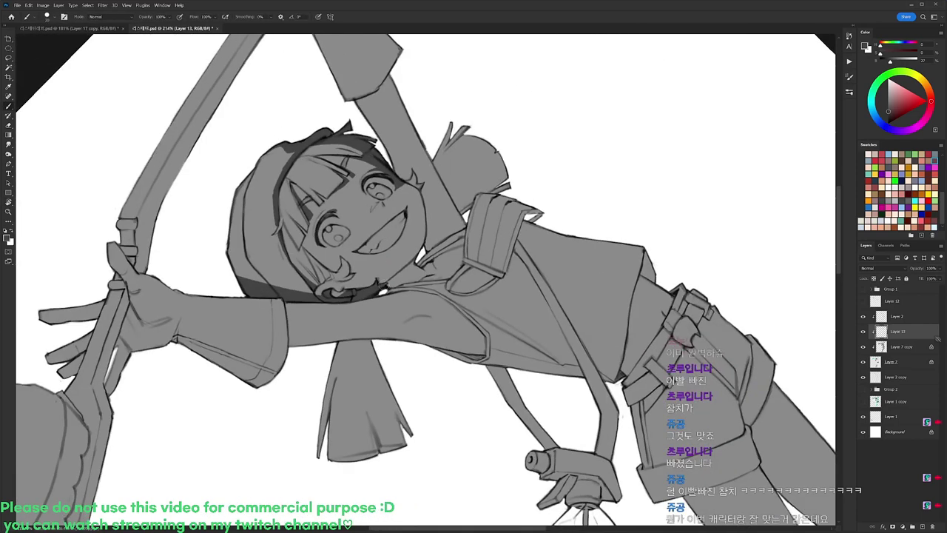
{"action": "key", "text": "r"}
{"action": "left_click_drag", "start_coordinate": [399, 277], "coordinate": [520, 396]}
{"action": "key", "text": "b"}
{"action": "mouse_move", "coordinate": [403, 247]}
{"action": "left_mouse_down"}
{"action": "mouse_move", "coordinate": [445, 286]}
{"action": "mouse_move", "coordinate": [466, 290]}
{"action": "mouse_move", "coordinate": [517, 224]}
{"action": "left_mouse_up"}
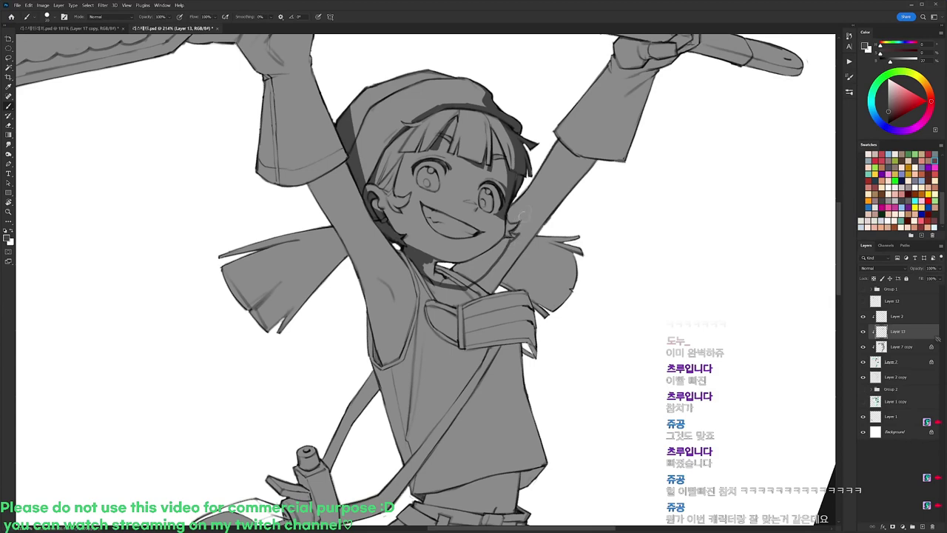
Outline the shadow between the jaw and the raised arm, fill it with dark grey, and touch up the hair edge.
{"action": "mouse_move", "coordinate": [531, 180]}
{"action": "left_mouse_down"}
{"action": "mouse_move", "coordinate": [531, 202]}
{"action": "mouse_move", "coordinate": [509, 238]}
{"action": "left_mouse_up"}
{"action": "left_click_drag", "start_coordinate": [506, 205], "coordinate": [508, 237]}
{"action": "key", "text": "r"}
{"action": "left_click_drag", "start_coordinate": [543, 197], "coordinate": [480, 147]}
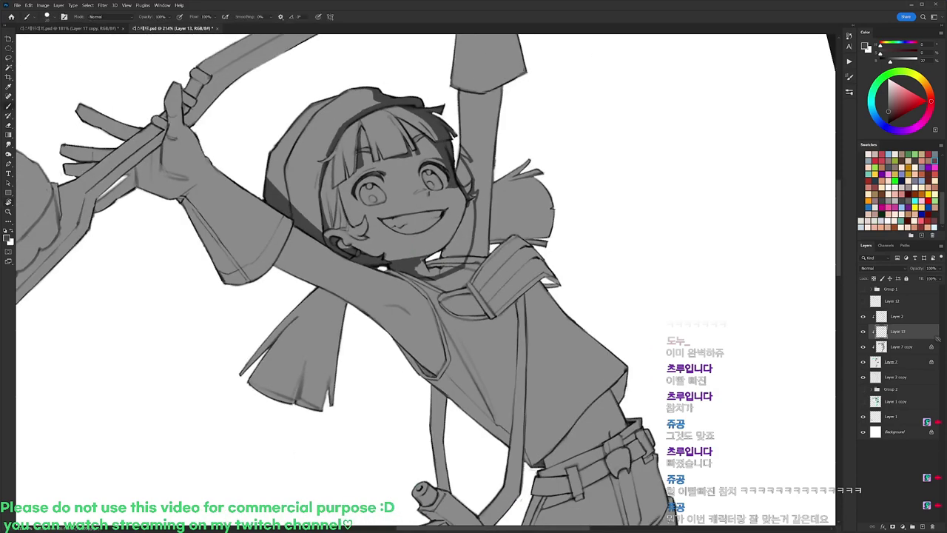
{"action": "key", "text": "w"}
{"action": "left_click", "coordinate": [466, 194]}
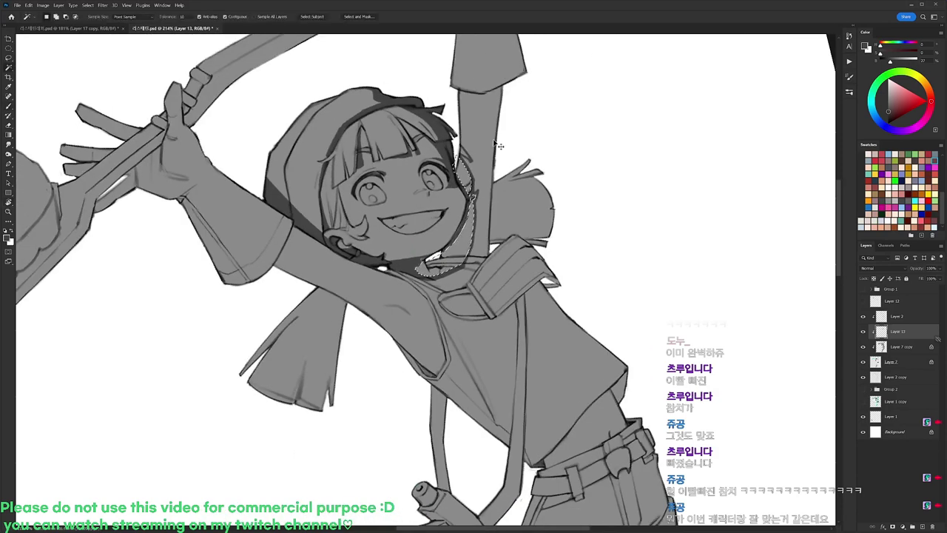
{"action": "key", "text": "alt+BackSpace"}
{"action": "key", "text": "ctrl+d"}
{"action": "key", "text": "b"}
{"action": "left_click_drag", "start_coordinate": [461, 146], "coordinate": [471, 196]}
{"action": "key", "text": "e"}
{"action": "key", "text": "b"}
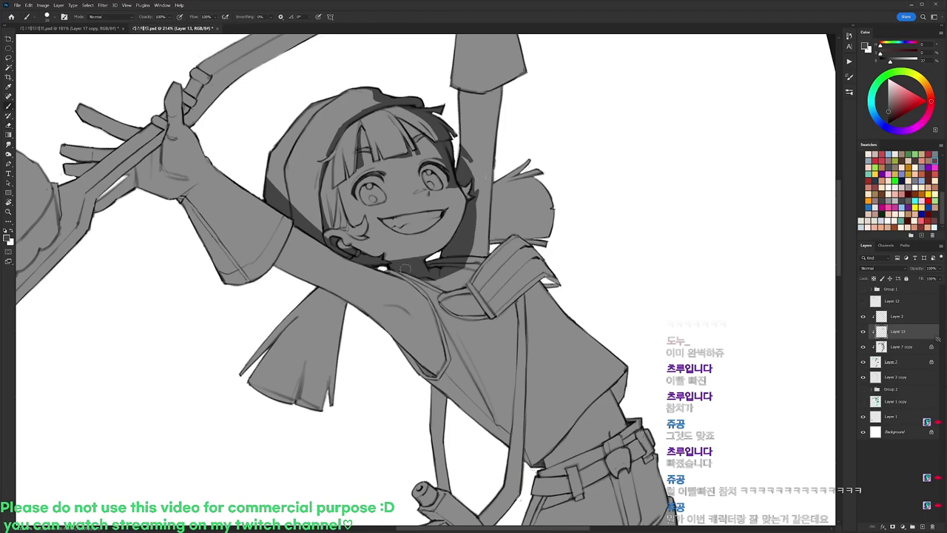
Shade the raised arm just below the cuff of the glove at the handle's end.
{"action": "key", "text": "r"}
{"action": "mouse_move", "coordinate": [455, 262]}
{"action": "left_mouse_down"}
{"action": "mouse_move", "coordinate": [602, 212]}
{"action": "mouse_move", "coordinate": [612, 249]}
{"action": "left_mouse_up"}
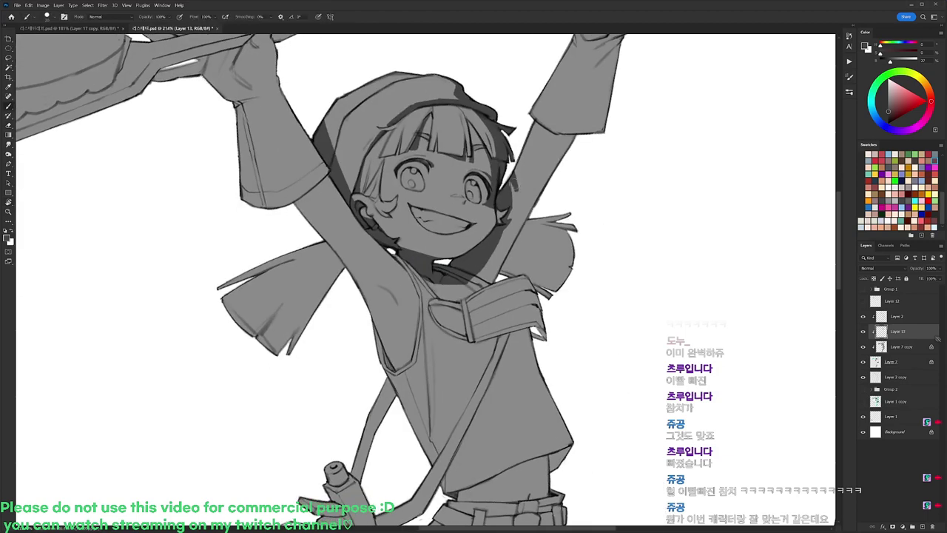
{"action": "key", "text": "r"}
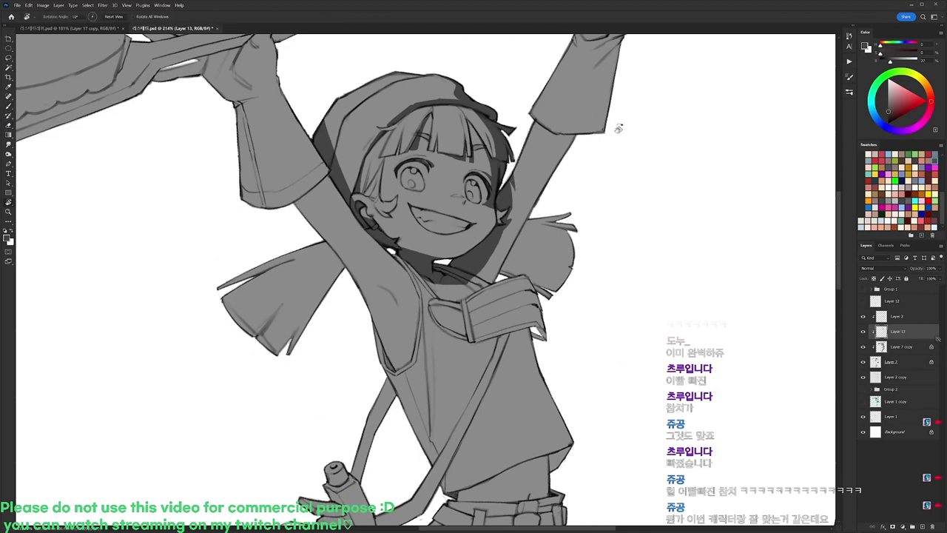
{"action": "left_click_drag", "start_coordinate": [620, 127], "coordinate": [608, 191]}
{"action": "mouse_move", "coordinate": [556, 172]}
{"action": "left_mouse_down"}
{"action": "mouse_move", "coordinate": [586, 196]}
{"action": "mouse_move", "coordinate": [595, 193]}
{"action": "left_mouse_up"}
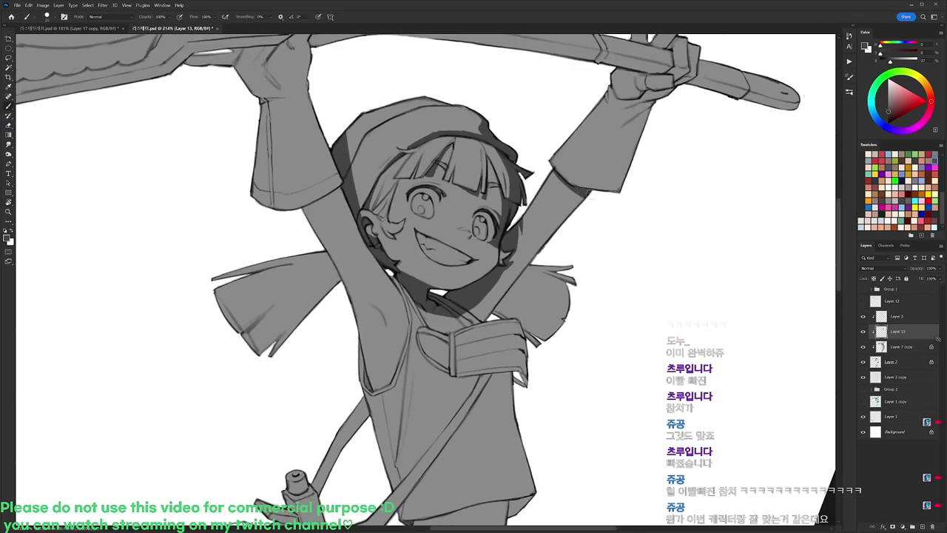
{"action": "scroll", "coordinate": [608, 191], "scroll_direction": "down", "scroll_amount": 5}
{"action": "scroll", "coordinate": [612, 124], "scroll_direction": "up", "scroll_amount": 4}
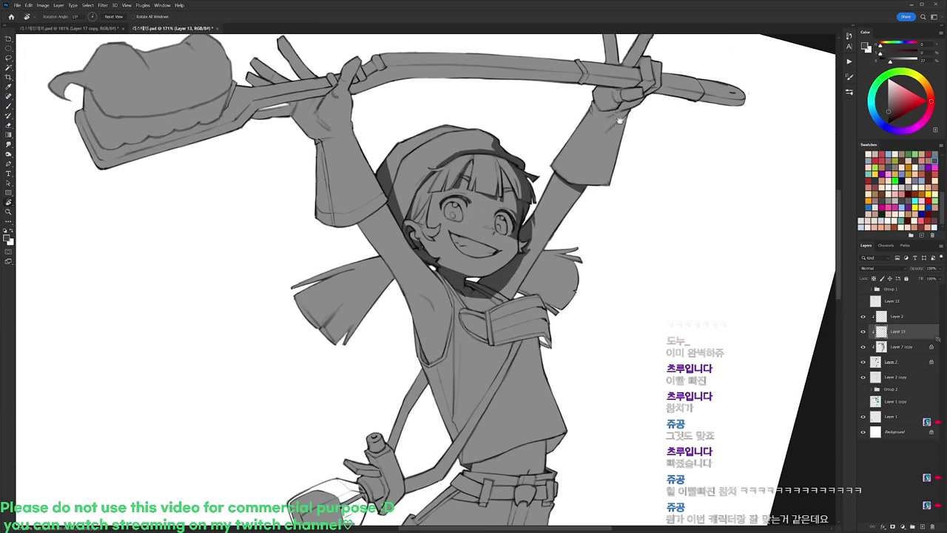
Paint dark shadow edges on the gripping hand and the toothbrush handle's end, undoing the last stroke.
{"action": "mouse_move", "coordinate": [577, 139]}
{"action": "left_mouse_down"}
{"action": "mouse_move", "coordinate": [593, 147]}
{"action": "mouse_move", "coordinate": [633, 113]}
{"action": "mouse_move", "coordinate": [646, 122]}
{"action": "left_mouse_up"}
{"action": "left_click_drag", "start_coordinate": [642, 120], "coordinate": [651, 126]}
{"action": "left_click_drag", "start_coordinate": [667, 129], "coordinate": [715, 138]}
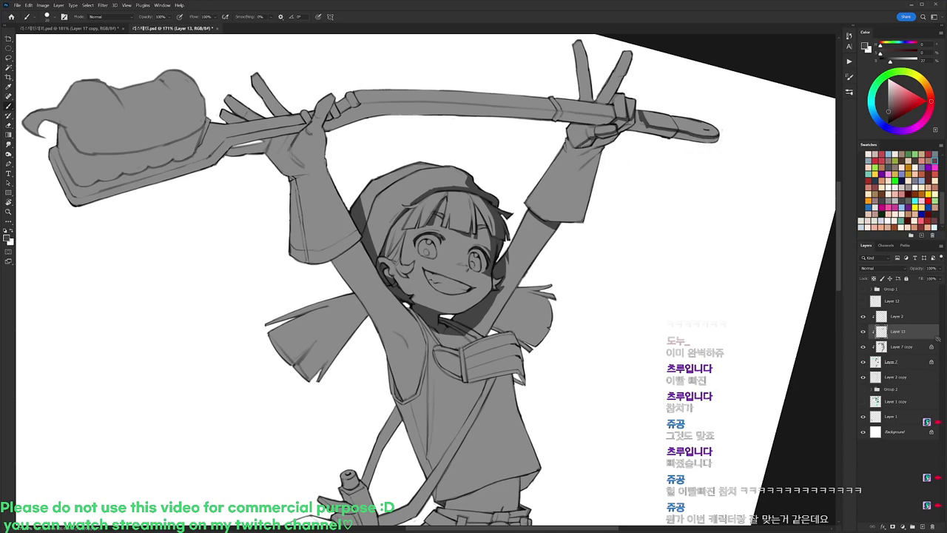
{"action": "key", "text": "ctrl+z"}
Draw the jagged shadow edge down the glove holding the handle's end, from the wrist to the cuff.
{"action": "mouse_move", "coordinate": [573, 147]}
{"action": "left_mouse_down"}
{"action": "mouse_move", "coordinate": [591, 151]}
{"action": "mouse_move", "coordinate": [560, 217]}
{"action": "left_mouse_up"}
{"action": "key", "text": "r"}
{"action": "mouse_move", "coordinate": [616, 168]}
{"action": "left_mouse_down"}
{"action": "mouse_move", "coordinate": [611, 156]}
{"action": "mouse_move", "coordinate": [578, 150]}
{"action": "left_mouse_up"}
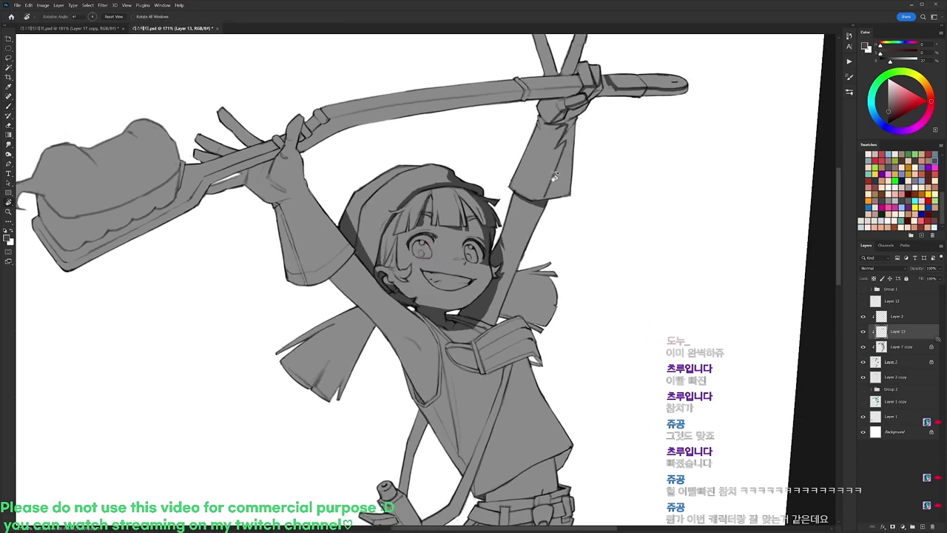
{"action": "key", "text": "b"}
{"action": "key", "text": "e"}
{"action": "key", "text": "b"}
{"action": "left_click_drag", "start_coordinate": [567, 143], "coordinate": [553, 198]}
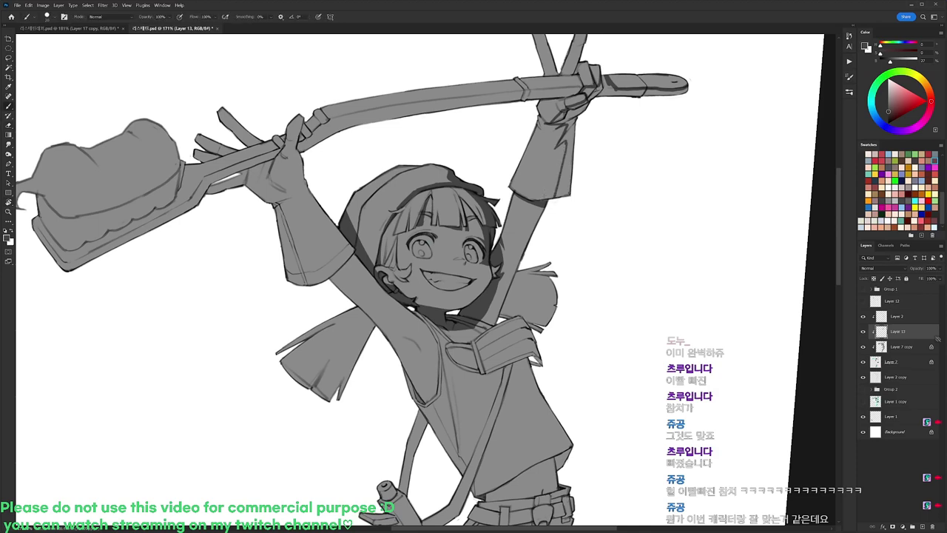
Close the shadow outline around the glove and handle end, and fill the enclosed area with dark grey.
{"action": "left_click_drag", "start_coordinate": [690, 150], "coordinate": [622, 123]}
{"action": "key", "text": "w"}
{"action": "left_click", "coordinate": [602, 125]}
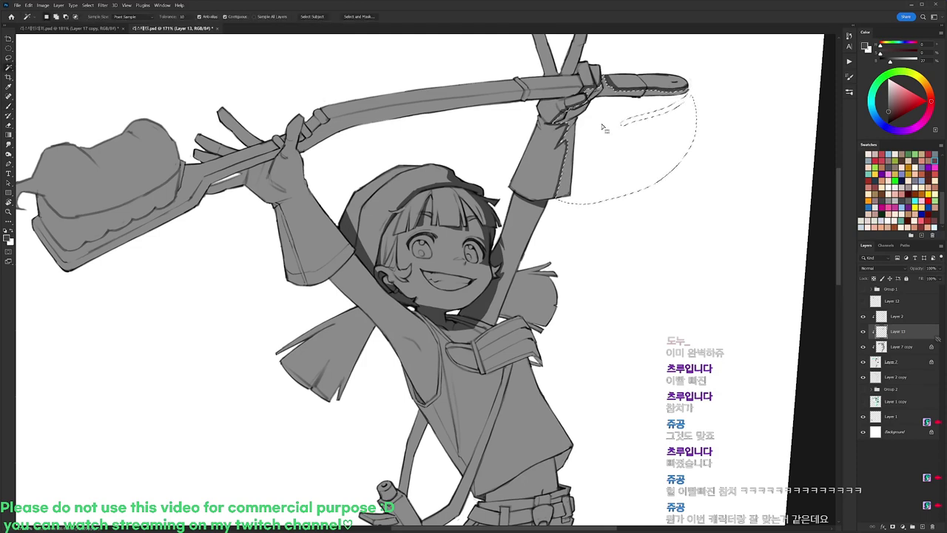
{"action": "key", "text": "alt+BackSpace"}
{"action": "key", "text": "ctrl+d"}
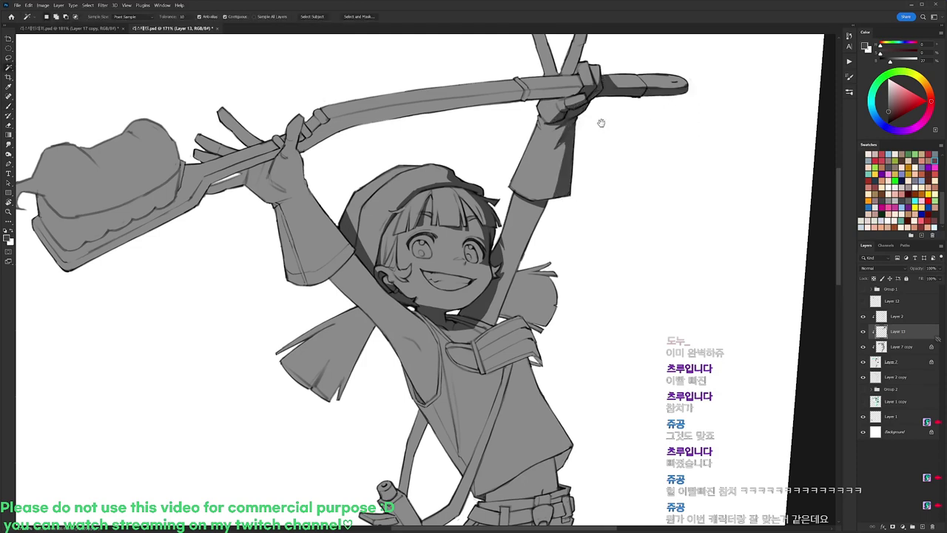
Shade the wrist and fingers of the hand gripping the toothbrush handle's end.
{"action": "left_click_drag", "start_coordinate": [600, 123], "coordinate": [593, 213]}
{"action": "key", "text": "b"}
{"action": "key", "text": "b"}
{"action": "left_click_drag", "start_coordinate": [580, 116], "coordinate": [573, 138]}
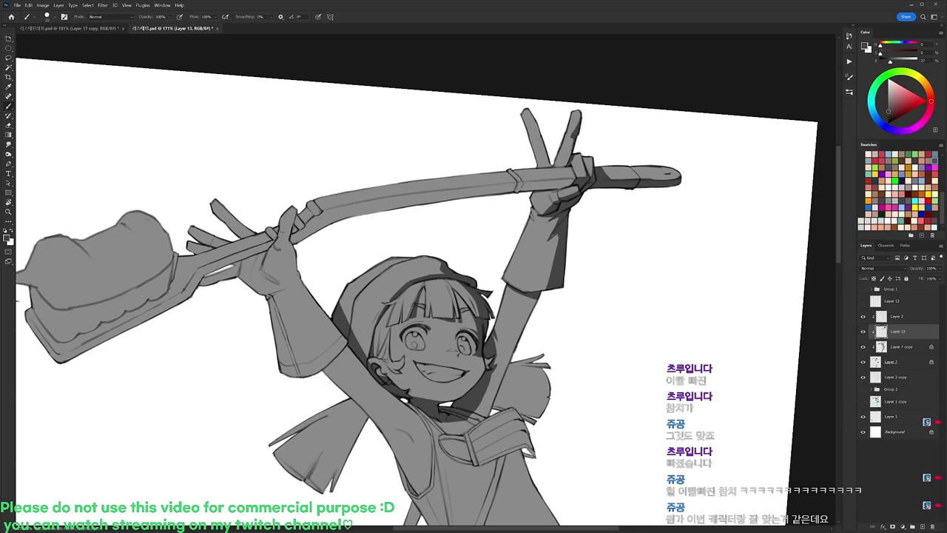
Paint the shadow along the raised arm near the handle's end, from the glove cuff to the shoulder.
{"action": "mouse_move", "coordinate": [577, 278]}
{"action": "left_mouse_down"}
{"action": "mouse_move", "coordinate": [586, 197]}
{"action": "mouse_move", "coordinate": [622, 179]}
{"action": "mouse_move", "coordinate": [612, 130]}
{"action": "mouse_move", "coordinate": [568, 181]}
{"action": "mouse_move", "coordinate": [578, 164]}
{"action": "left_mouse_up"}
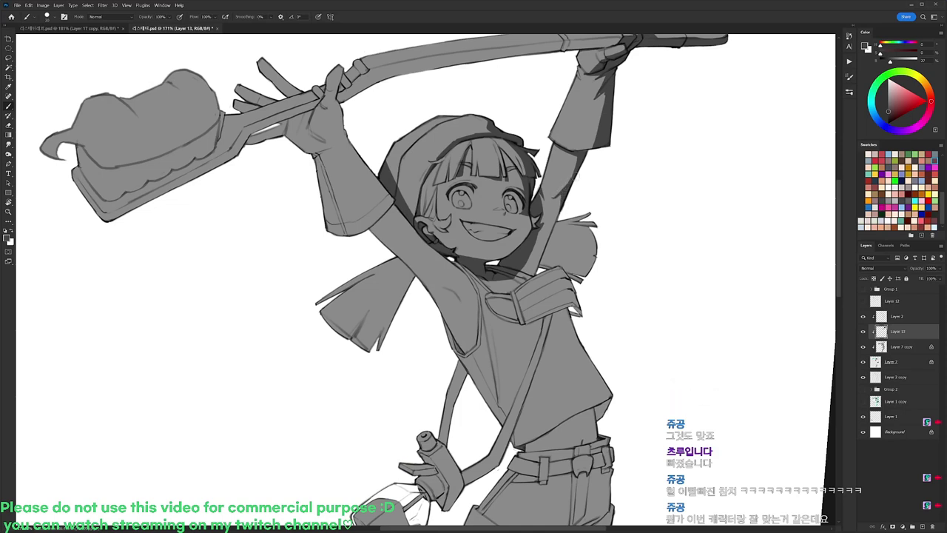
{"action": "left_click_drag", "start_coordinate": [555, 178], "coordinate": [563, 201]}
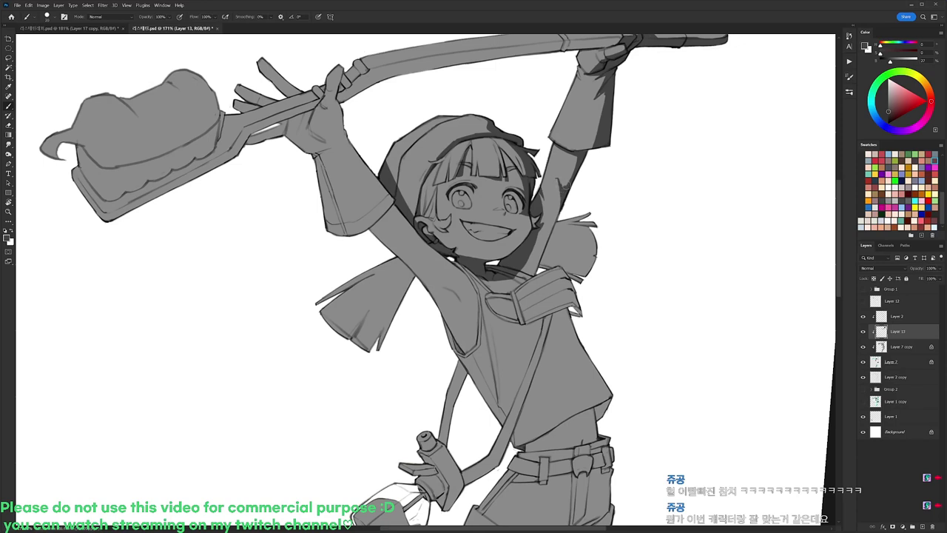
{"action": "key", "text": "e"}
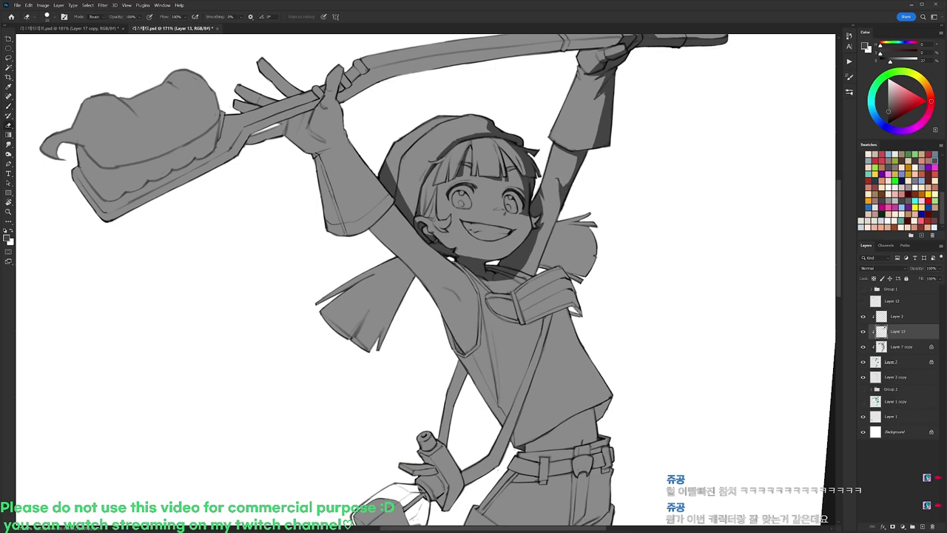
{"action": "key", "text": "b"}
{"action": "mouse_move", "coordinate": [562, 191]}
{"action": "left_mouse_down"}
{"action": "mouse_move", "coordinate": [543, 240]}
{"action": "mouse_move", "coordinate": [548, 228]}
{"action": "left_mouse_up"}
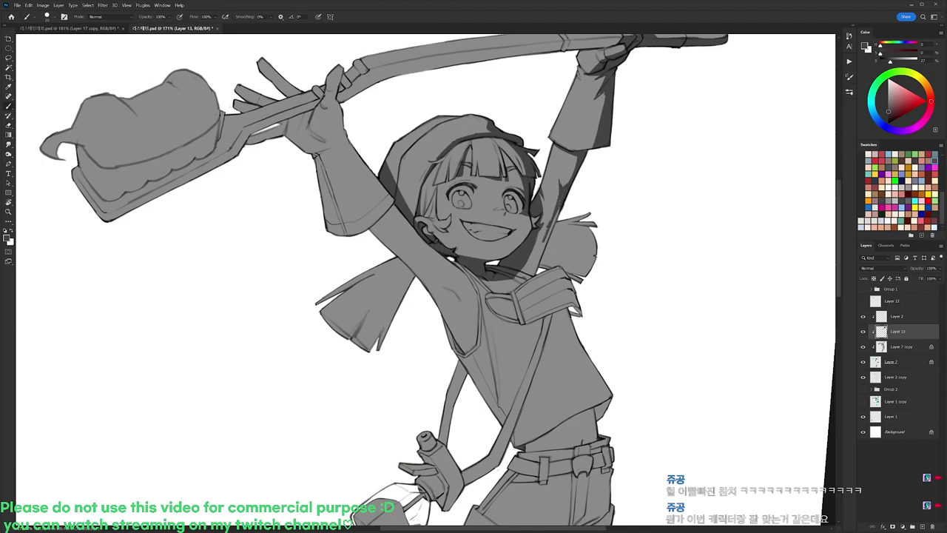
{"action": "left_click_drag", "start_coordinate": [564, 197], "coordinate": [531, 275]}
Shade the flared tail behind the shaded arm where it meets the arm and shoulder, and clean up the edge.
{"action": "mouse_move", "coordinate": [522, 272]}
{"action": "left_mouse_down"}
{"action": "mouse_move", "coordinate": [536, 251]}
{"action": "mouse_move", "coordinate": [532, 270]}
{"action": "mouse_move", "coordinate": [533, 255]}
{"action": "mouse_move", "coordinate": [585, 197]}
{"action": "mouse_move", "coordinate": [566, 248]}
{"action": "mouse_move", "coordinate": [544, 249]}
{"action": "mouse_move", "coordinate": [595, 272]}
{"action": "mouse_move", "coordinate": [586, 285]}
{"action": "mouse_move", "coordinate": [594, 228]}
{"action": "left_mouse_up"}
{"action": "key", "text": "e"}
{"action": "mouse_move", "coordinate": [543, 200]}
{"action": "left_mouse_down"}
{"action": "mouse_move", "coordinate": [586, 219]}
{"action": "mouse_move", "coordinate": [572, 210]}
{"action": "left_mouse_up"}
{"action": "key", "text": "b"}
{"action": "key", "text": "e"}
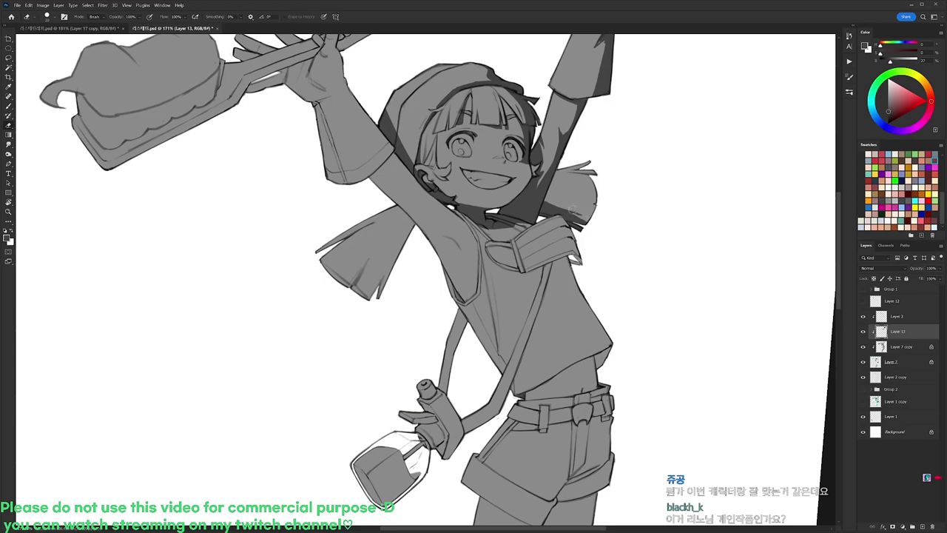
Outline and fill a dark shadow along the inner side of the other flared tail, and shade its lower edge.
{"action": "key", "text": "b"}
{"action": "left_click_drag", "start_coordinate": [378, 265], "coordinate": [404, 229]}
{"action": "left_click_drag", "start_coordinate": [382, 260], "coordinate": [404, 222]}
{"action": "key", "text": "w"}
{"action": "left_click", "coordinate": [396, 258]}
{"action": "key", "text": "alt+Delete"}
{"action": "key", "text": "ctrl+d"}
{"action": "key", "text": "b"}
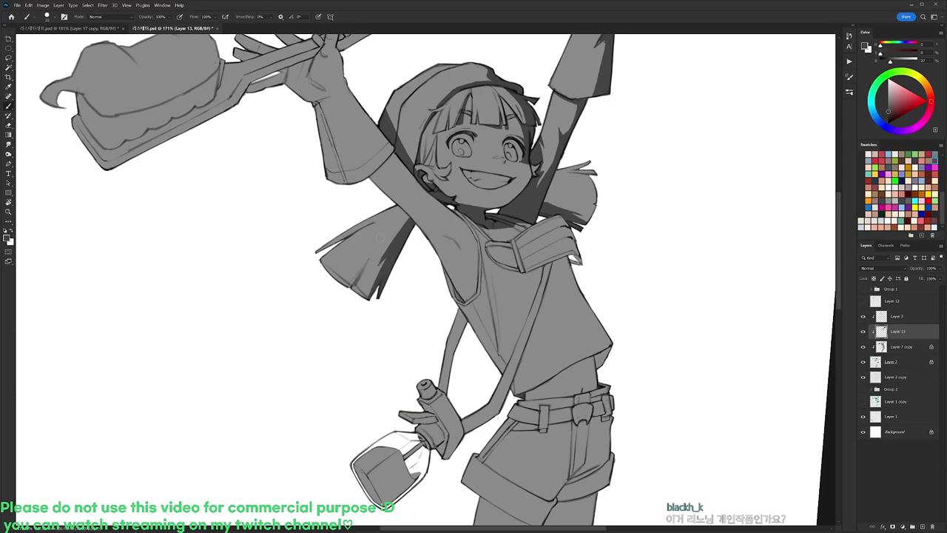
{"action": "mouse_move", "coordinate": [332, 285]}
{"action": "left_mouse_down"}
{"action": "mouse_move", "coordinate": [332, 253]}
{"action": "mouse_move", "coordinate": [365, 297]}
{"action": "left_mouse_up"}
Shade the arm nearer the brush head, from below the glove cuff along its edge beside the face.
{"action": "left_click_drag", "start_coordinate": [640, 212], "coordinate": [659, 222]}
{"action": "mouse_move", "coordinate": [415, 163]}
{"action": "left_mouse_down"}
{"action": "mouse_move", "coordinate": [429, 180]}
{"action": "mouse_move", "coordinate": [398, 194]}
{"action": "mouse_move", "coordinate": [409, 171]}
{"action": "mouse_move", "coordinate": [390, 188]}
{"action": "mouse_move", "coordinate": [414, 163]}
{"action": "left_mouse_up"}
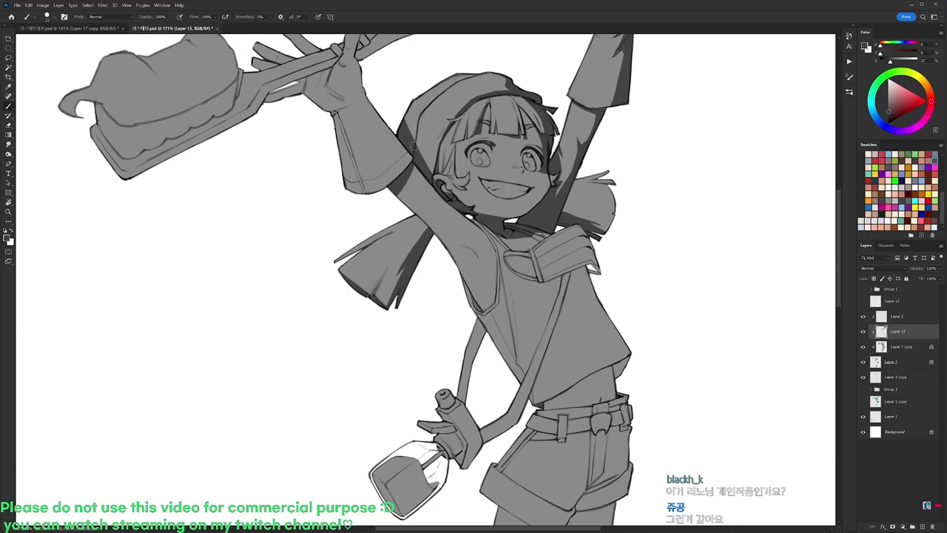
{"action": "left_click_drag", "start_coordinate": [393, 185], "coordinate": [453, 248]}
{"action": "left_click_drag", "start_coordinate": [415, 215], "coordinate": [426, 227]}
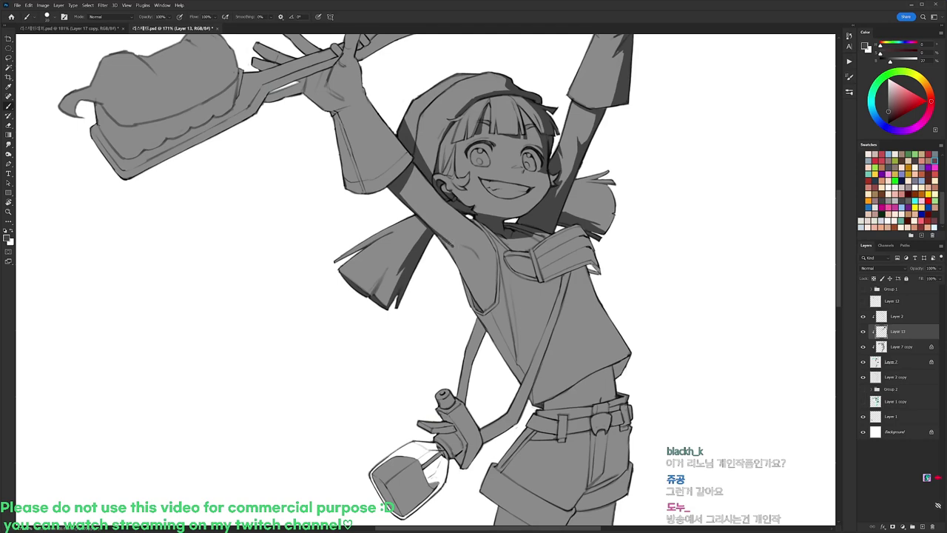
Outline the shadow below the armpit inside the tank top's armhole and fill it with dark grey.
{"action": "left_click_drag", "start_coordinate": [462, 259], "coordinate": [487, 306]}
{"action": "key", "text": "ctrl+z"}
{"action": "mouse_move", "coordinate": [457, 250]}
{"action": "left_mouse_down"}
{"action": "mouse_move", "coordinate": [487, 307]}
{"action": "mouse_move", "coordinate": [469, 291]}
{"action": "left_mouse_up"}
{"action": "key", "text": "w"}
{"action": "left_click", "coordinate": [475, 298]}
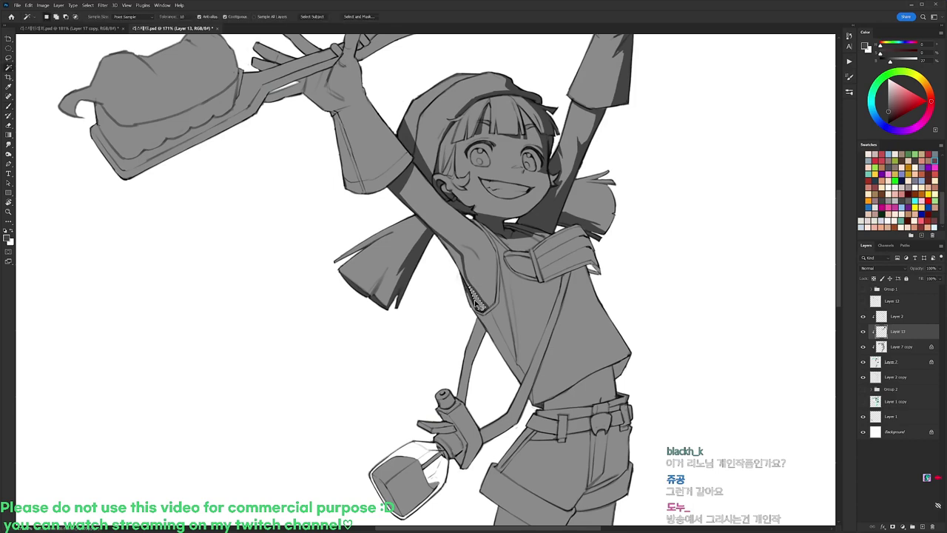
{"action": "key", "text": "Delete"}
{"action": "key", "text": "ctrl+d"}
{"action": "key", "text": "b"}
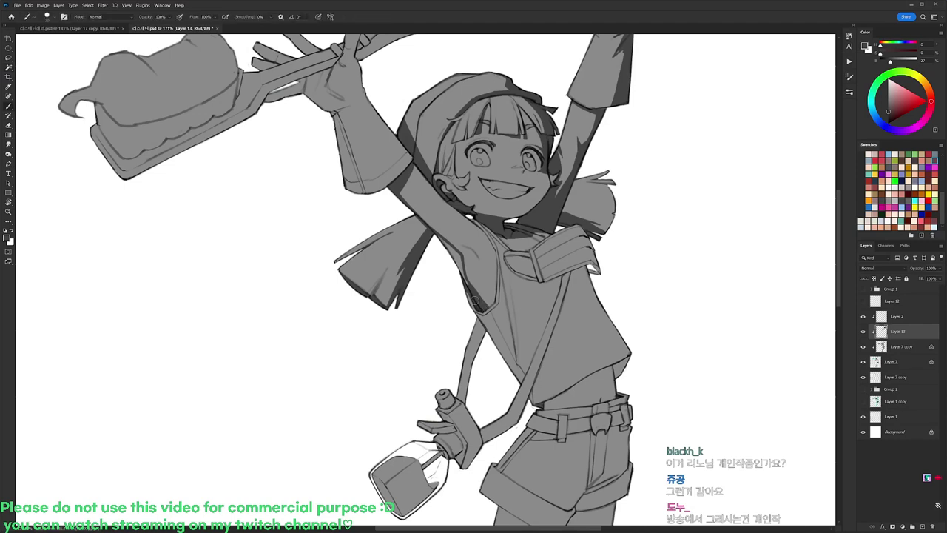
Fill in the armpit shadow inside the tank top's armhole and correct its edge with the brush and eraser.
{"action": "left_click_drag", "start_coordinate": [463, 273], "coordinate": [450, 246]}
{"action": "mouse_move", "coordinate": [494, 267]}
{"action": "left_mouse_down"}
{"action": "mouse_move", "coordinate": [485, 213]}
{"action": "mouse_move", "coordinate": [481, 252]}
{"action": "left_mouse_up"}
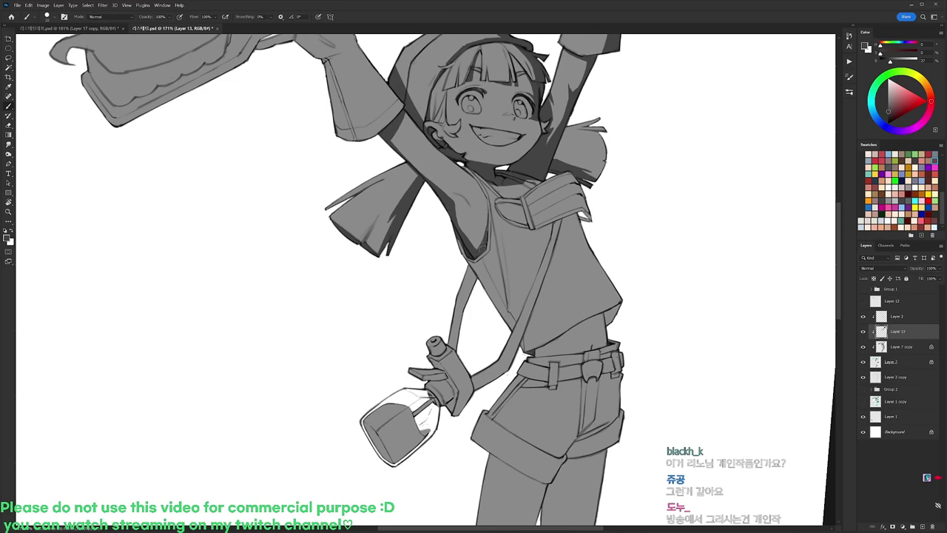
{"action": "mouse_move", "coordinate": [505, 180]}
{"action": "left_mouse_down"}
{"action": "mouse_move", "coordinate": [582, 204]}
{"action": "mouse_move", "coordinate": [591, 220]}
{"action": "left_mouse_up"}
{"action": "key", "text": "e"}
{"action": "key", "text": "b"}
{"action": "key", "text": "ctrl+z"}
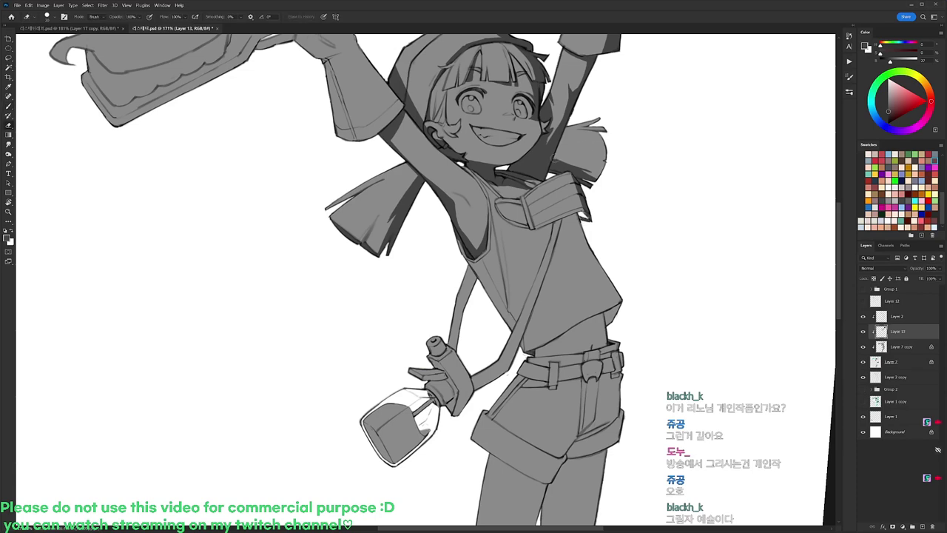
Trim the edge of the shadow along the upper arm toward the shoulder, and set the canvas upright.
{"action": "mouse_move", "coordinate": [554, 159]}
{"action": "left_mouse_down"}
{"action": "mouse_move", "coordinate": [571, 162]}
{"action": "mouse_move", "coordinate": [589, 144]}
{"action": "left_mouse_up"}
{"action": "key", "text": "e"}
{"action": "mouse_move", "coordinate": [550, 91]}
{"action": "left_mouse_down"}
{"action": "mouse_move", "coordinate": [537, 132]}
{"action": "mouse_move", "coordinate": [513, 114]}
{"action": "left_mouse_up"}
{"action": "scroll", "coordinate": [518, 177], "scroll_direction": "up", "scroll_amount": 3}
{"action": "key", "text": "b"}
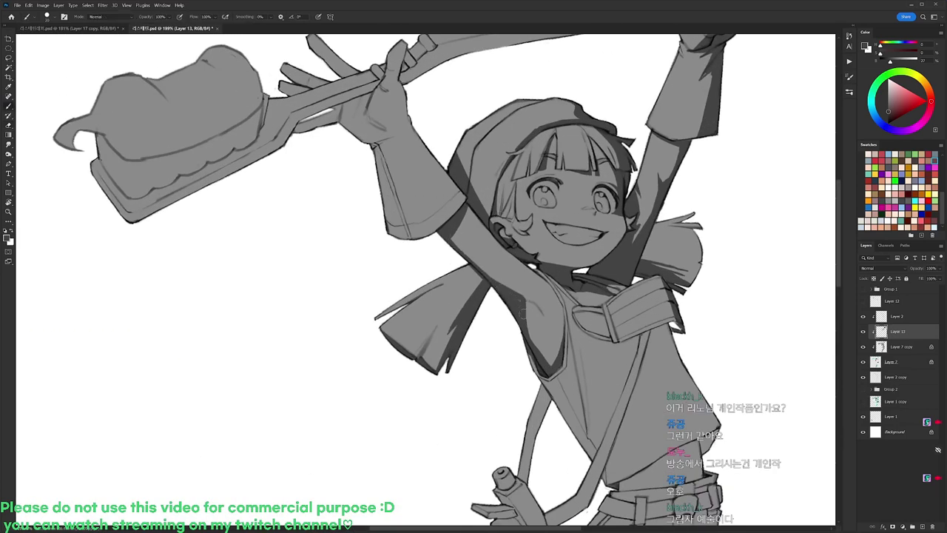
{"action": "scroll", "coordinate": [527, 223], "scroll_direction": "down", "scroll_amount": 5}
{"action": "key", "text": "r"}
{"action": "left_click_drag", "start_coordinate": [624, 208], "coordinate": [618, 191]}
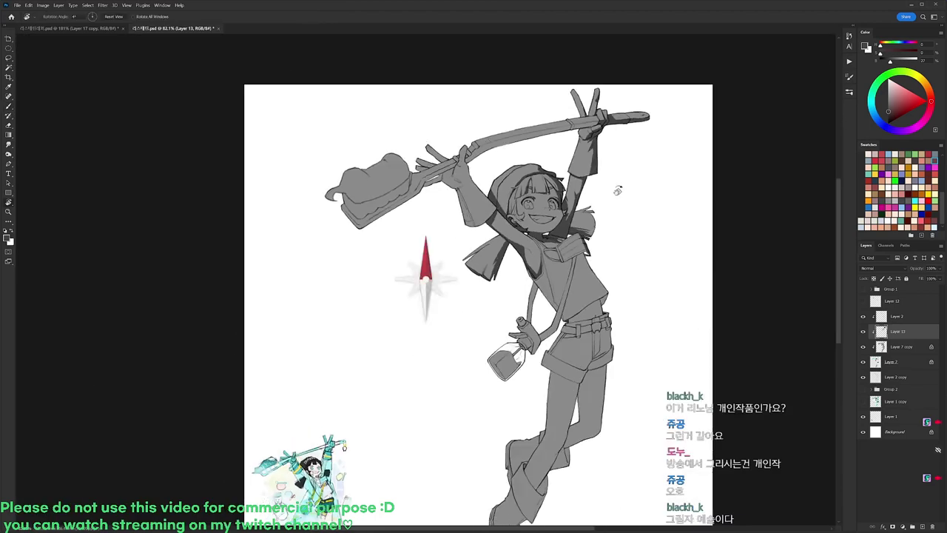
{"action": "scroll", "coordinate": [524, 244], "scroll_direction": "up", "scroll_amount": 5}
{"action": "key", "text": "b"}
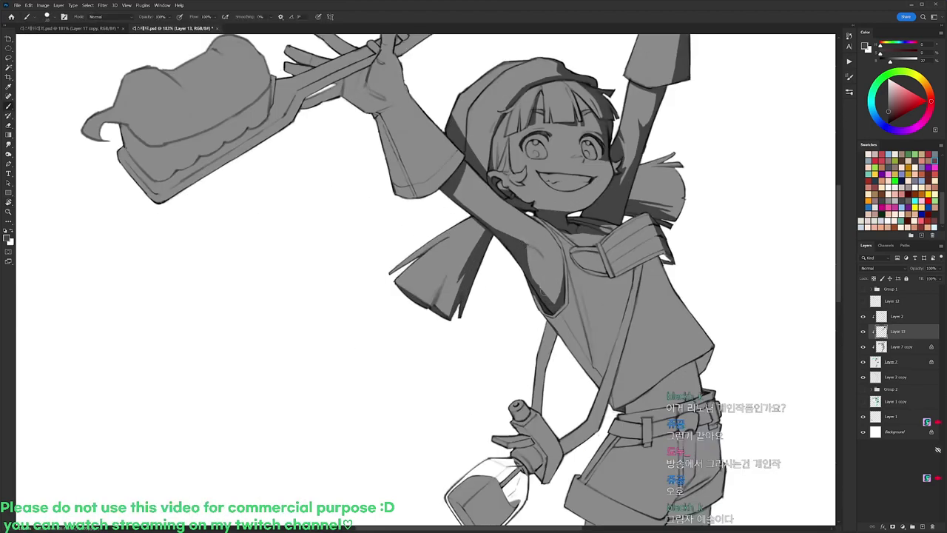
Refine the corner where the upper-arm shadow meets the armpit shadow by erasing small excess areas.
{"action": "key", "text": "e"}
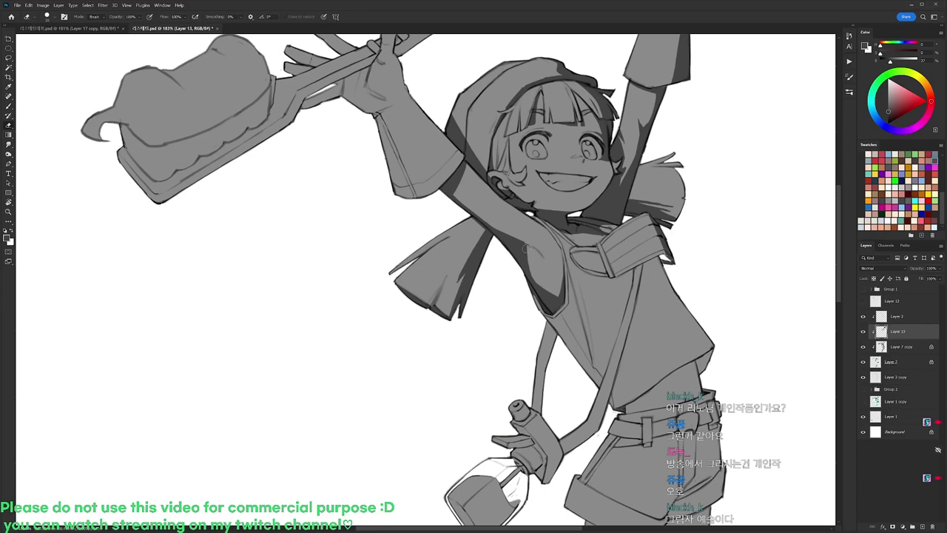
{"action": "left_click_drag", "start_coordinate": [528, 249], "coordinate": [527, 255]}
{"action": "key", "text": "b"}
{"action": "key", "text": "e"}
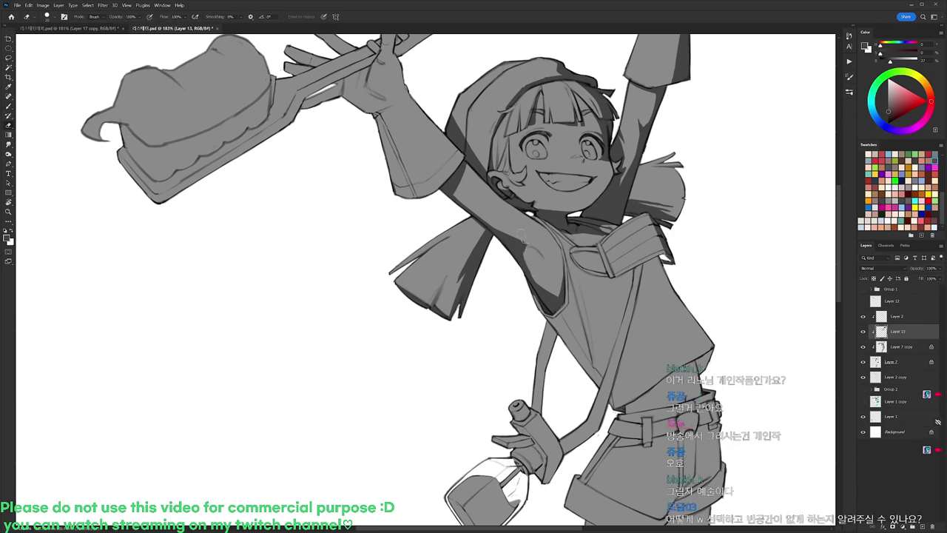
{"action": "scroll", "coordinate": [533, 205], "scroll_direction": "down", "scroll_amount": 2}
{"action": "scroll", "coordinate": [573, 195], "scroll_direction": "up", "scroll_amount": 2}
{"action": "key", "text": "b"}
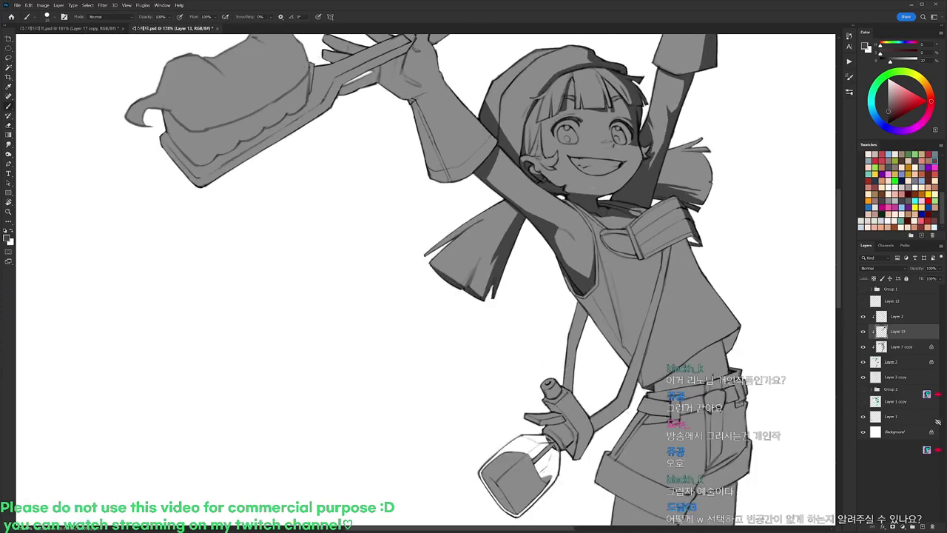
Switch to a larger brush and blend the upper-arm shadow near the shoulder, undoing the unwanted strokes.
{"action": "right_click", "coordinate": [609, 216]}
{"action": "left_click", "coordinate": [660, 234]}
{"action": "left_click", "coordinate": [550, 227]}
{"action": "mouse_move", "coordinate": [551, 227]}
{"action": "left_mouse_down"}
{"action": "mouse_move", "coordinate": [586, 269]}
{"action": "mouse_move", "coordinate": [561, 228]}
{"action": "mouse_move", "coordinate": [583, 247]}
{"action": "left_mouse_up"}
{"action": "key", "text": "ctrl+z"}
{"action": "key", "text": "ctrl+z"}
{"action": "mouse_move", "coordinate": [600, 183]}
{"action": "left_mouse_down"}
{"action": "mouse_move", "coordinate": [580, 169]}
{"action": "mouse_move", "coordinate": [598, 184]}
{"action": "left_mouse_up"}
{"action": "left_click_drag", "start_coordinate": [533, 195], "coordinate": [572, 224]}
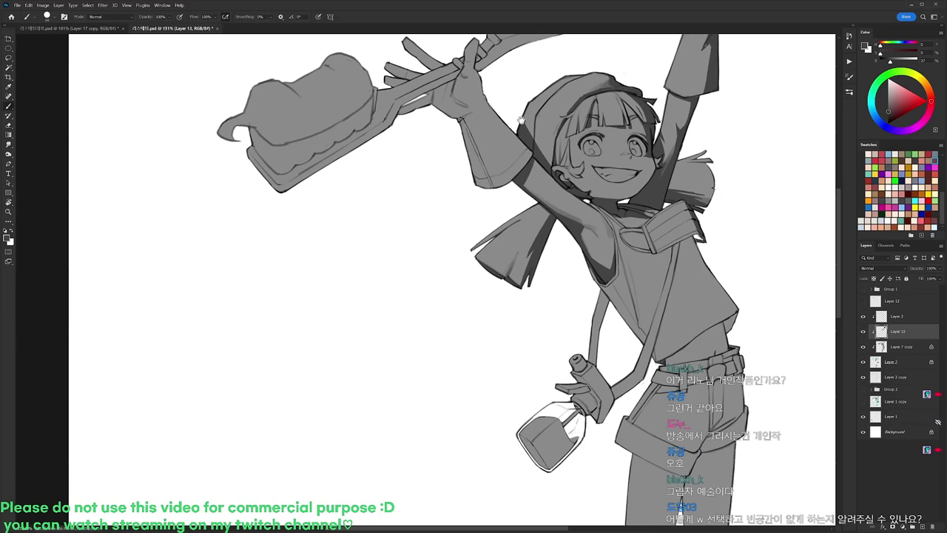
Clean up the lower armpit shadow and repaint its outer edge along the armhole with a smaller brush.
{"action": "scroll", "coordinate": [628, 163], "scroll_direction": "up", "scroll_amount": 2}
{"action": "key", "text": "e"}
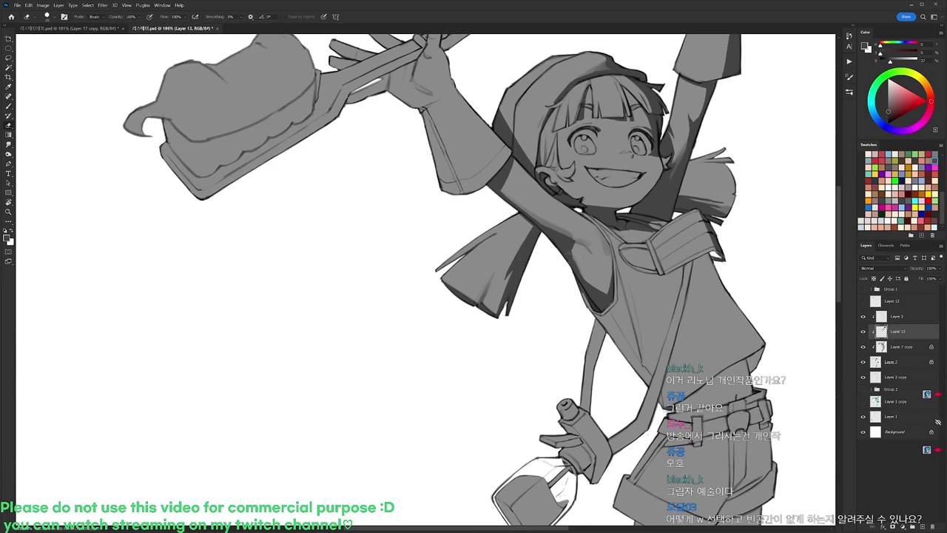
{"action": "mouse_move", "coordinate": [590, 286]}
{"action": "left_mouse_down"}
{"action": "mouse_move", "coordinate": [603, 309]}
{"action": "mouse_move", "coordinate": [607, 299]}
{"action": "left_mouse_up"}
{"action": "key", "text": "b"}
{"action": "right_click", "coordinate": [648, 197]}
{"action": "left_click", "coordinate": [695, 270]}
{"action": "left_click", "coordinate": [582, 284]}
{"action": "left_click_drag", "start_coordinate": [584, 290], "coordinate": [598, 307]}
{"action": "key", "text": "e"}
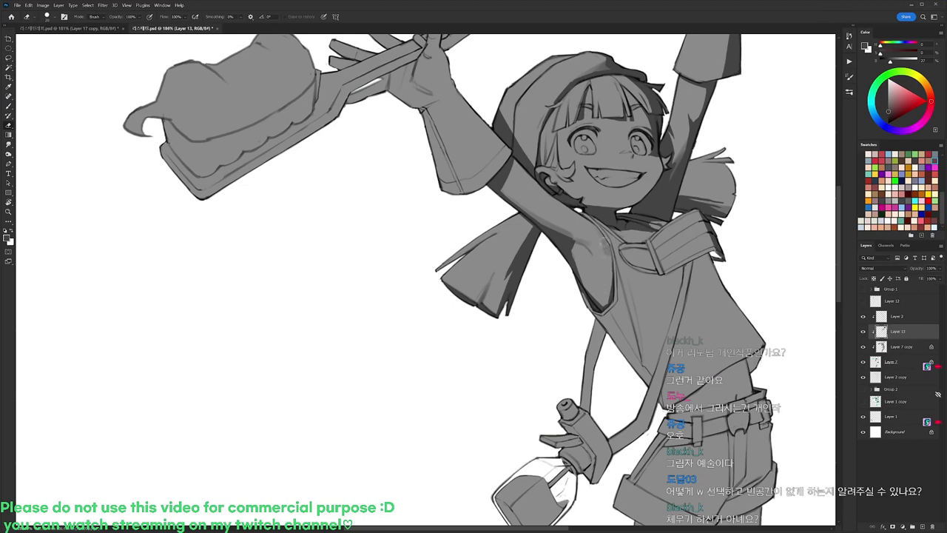
Outline the shadow on the underside of the glove cuff nearer the brush head, fill it with dark grey, and trim its edge.
{"action": "scroll", "coordinate": [427, 280], "scroll_direction": "up", "scroll_amount": 3}
{"action": "key", "text": "b"}
{"action": "left_click_drag", "start_coordinate": [468, 166], "coordinate": [520, 238]}
{"action": "key", "text": "ctrl+z"}
{"action": "mouse_move", "coordinate": [433, 190]}
{"action": "left_mouse_down"}
{"action": "mouse_move", "coordinate": [450, 182]}
{"action": "mouse_move", "coordinate": [464, 219]}
{"action": "mouse_move", "coordinate": [497, 254]}
{"action": "left_mouse_up"}
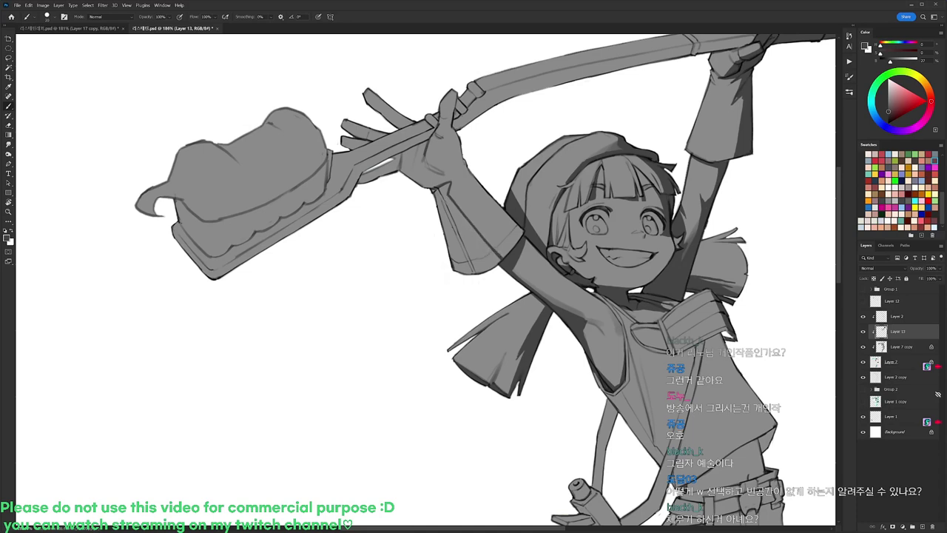
{"action": "key", "text": "w"}
{"action": "left_click", "coordinate": [451, 214]}
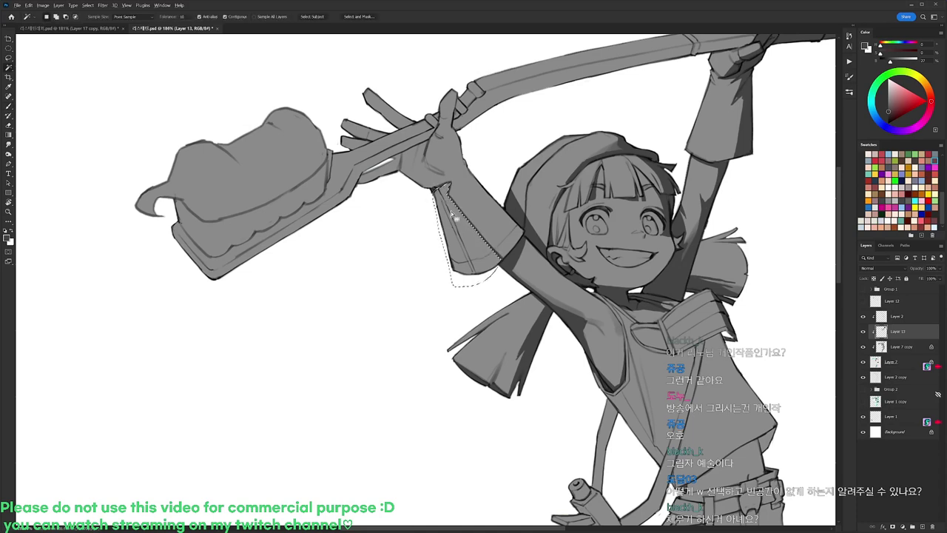
{"action": "key", "text": "alt+BackSpace"}
{"action": "key", "text": "ctrl+d"}
{"action": "key", "text": "e"}
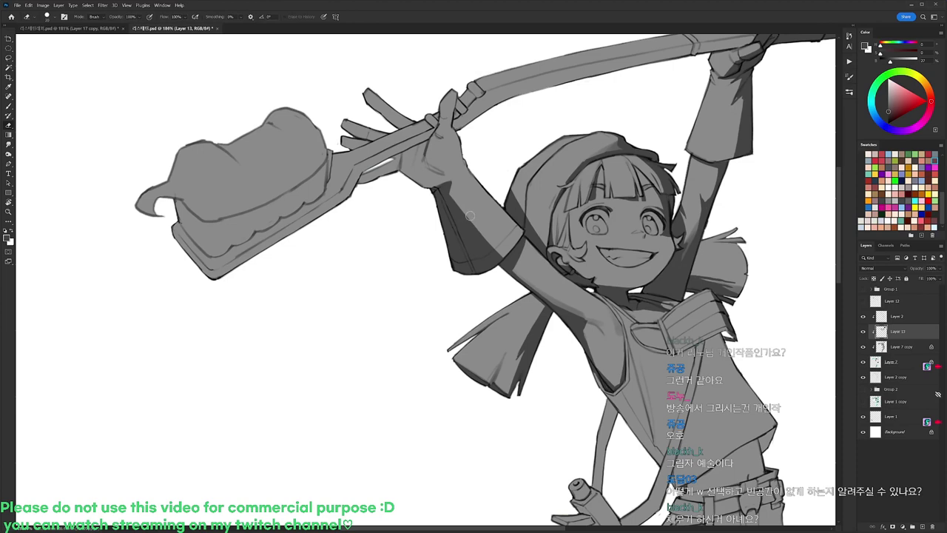
{"action": "left_click_drag", "start_coordinate": [485, 229], "coordinate": [496, 258]}
{"action": "key", "text": "b"}
Shade the side of the gripping hand behind the toothbrush handle and the area below the handle.
{"action": "mouse_move", "coordinate": [437, 170]}
{"action": "left_mouse_down"}
{"action": "mouse_move", "coordinate": [417, 201]}
{"action": "mouse_move", "coordinate": [422, 190]}
{"action": "mouse_move", "coordinate": [407, 198]}
{"action": "left_mouse_up"}
{"action": "key", "text": "r"}
{"action": "left_click_drag", "start_coordinate": [524, 124], "coordinate": [471, 101]}
{"action": "left_click_drag", "start_coordinate": [377, 214], "coordinate": [354, 230]}
{"action": "mouse_move", "coordinate": [381, 190]}
{"action": "left_mouse_down"}
{"action": "mouse_move", "coordinate": [355, 231]}
{"action": "mouse_move", "coordinate": [392, 185]}
{"action": "left_mouse_up"}
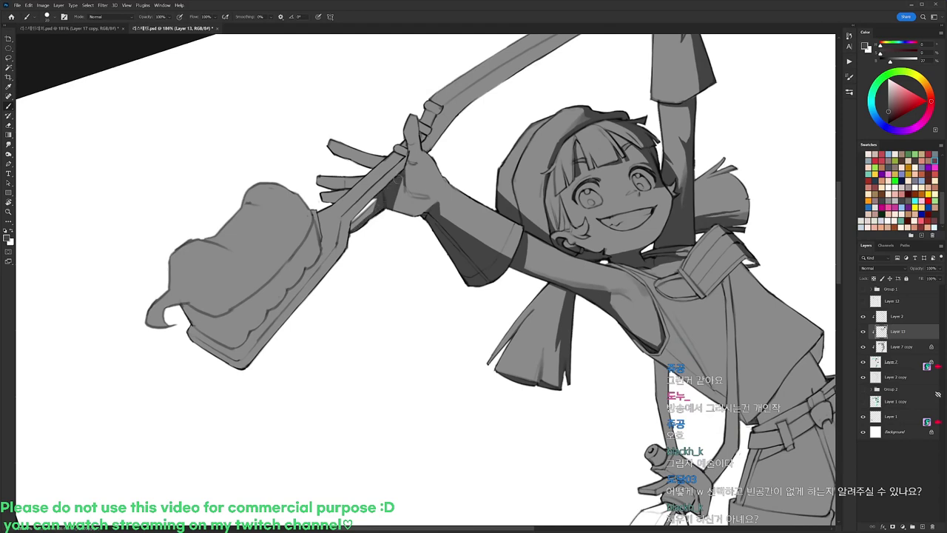
Paint a dark shadow along the underside of the toothbrush handle between the brush head and the gripping hand.
{"action": "left_click_drag", "start_coordinate": [341, 218], "coordinate": [347, 244]}
{"action": "mouse_move", "coordinate": [366, 203]}
{"action": "left_mouse_down"}
{"action": "mouse_move", "coordinate": [351, 229]}
{"action": "mouse_move", "coordinate": [343, 217]}
{"action": "left_mouse_up"}
{"action": "mouse_move", "coordinate": [383, 181]}
{"action": "left_mouse_down"}
{"action": "mouse_move", "coordinate": [360, 200]}
{"action": "mouse_move", "coordinate": [370, 199]}
{"action": "left_mouse_up"}
{"action": "mouse_move", "coordinate": [401, 164]}
{"action": "left_mouse_down"}
{"action": "mouse_move", "coordinate": [383, 179]}
{"action": "mouse_move", "coordinate": [398, 173]}
{"action": "left_mouse_up"}
{"action": "key", "text": "r"}
{"action": "left_click_drag", "start_coordinate": [538, 64], "coordinate": [602, 112]}
{"action": "mouse_move", "coordinate": [471, 123]}
{"action": "left_mouse_down"}
{"action": "mouse_move", "coordinate": [463, 156]}
{"action": "mouse_move", "coordinate": [472, 171]}
{"action": "left_mouse_up"}
{"action": "mouse_move", "coordinate": [472, 127]}
{"action": "left_mouse_down"}
{"action": "mouse_move", "coordinate": [465, 158]}
{"action": "mouse_move", "coordinate": [472, 169]}
{"action": "left_mouse_up"}
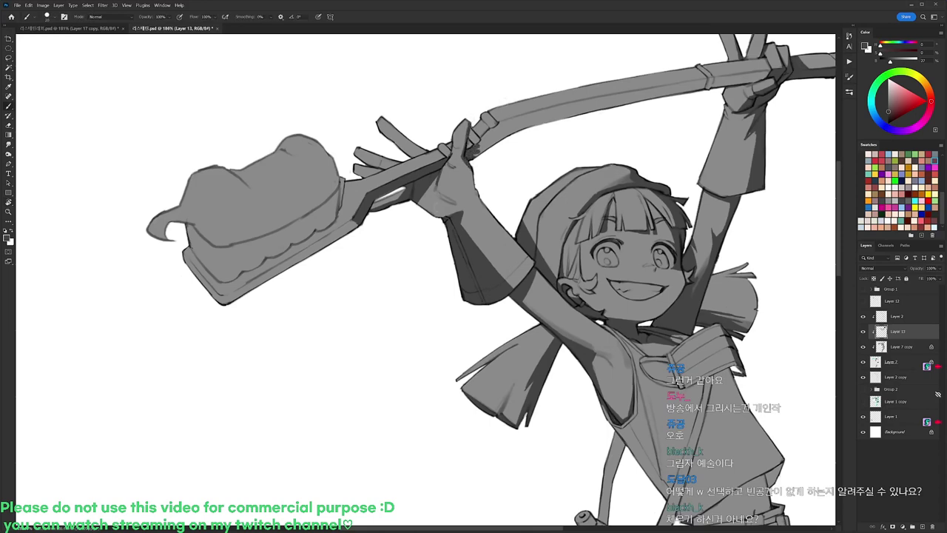
Shade the palm of the gripping hand with a larger brush and soften the edge of the glove cuff's shadow.
{"action": "mouse_move", "coordinate": [451, 213]}
{"action": "left_mouse_down"}
{"action": "mouse_move", "coordinate": [441, 220]}
{"action": "mouse_move", "coordinate": [450, 195]}
{"action": "mouse_move", "coordinate": [462, 200]}
{"action": "left_mouse_up"}
{"action": "right_click", "coordinate": [483, 152]}
{"action": "left_click", "coordinate": [524, 225]}
{"action": "key", "text": "]"}
{"action": "key", "text": "]"}
{"action": "key", "text": "]"}
{"action": "key", "text": "e"}
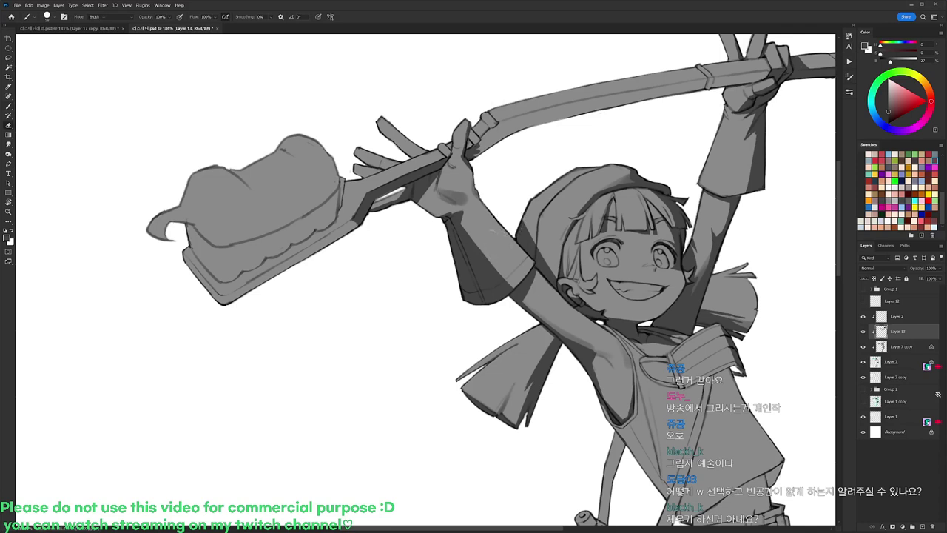
{"action": "right_click", "coordinate": [510, 219]}
{"action": "left_click_drag", "start_coordinate": [467, 228], "coordinate": [513, 283]}
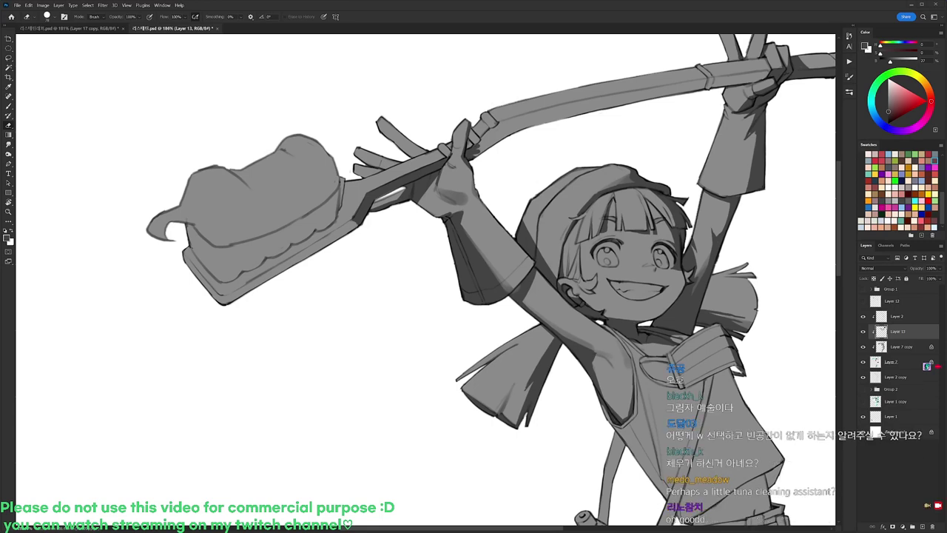
Show Group 2 and Group 1, expand Group 2, and make Layer 6 the active layer.
{"action": "scroll", "coordinate": [597, 272], "scroll_direction": "down", "scroll_amount": 2}
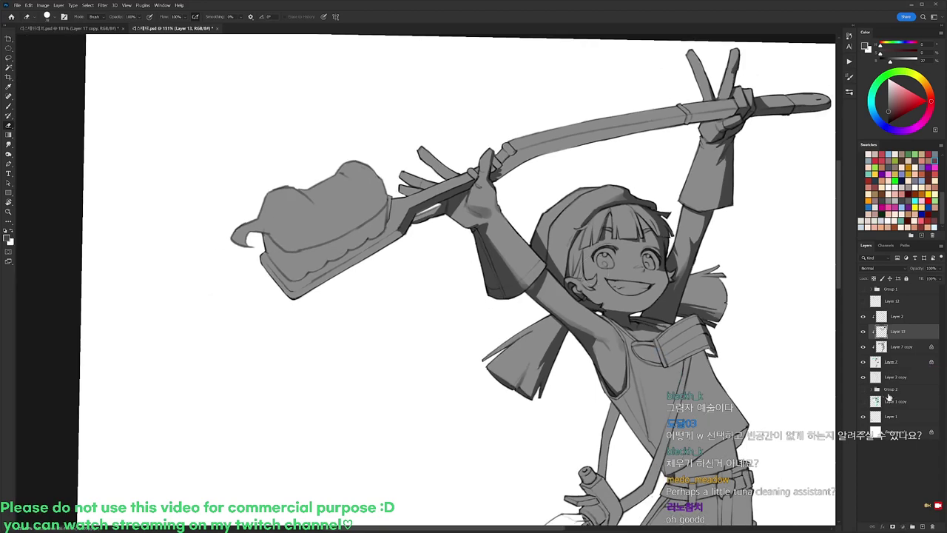
{"action": "left_click", "coordinate": [862, 390]}
{"action": "left_click", "coordinate": [889, 389]}
{"action": "mouse_move", "coordinate": [720, 404]}
{"action": "left_mouse_down"}
{"action": "mouse_move", "coordinate": [668, 351]}
{"action": "mouse_move", "coordinate": [662, 196]}
{"action": "left_mouse_up"}
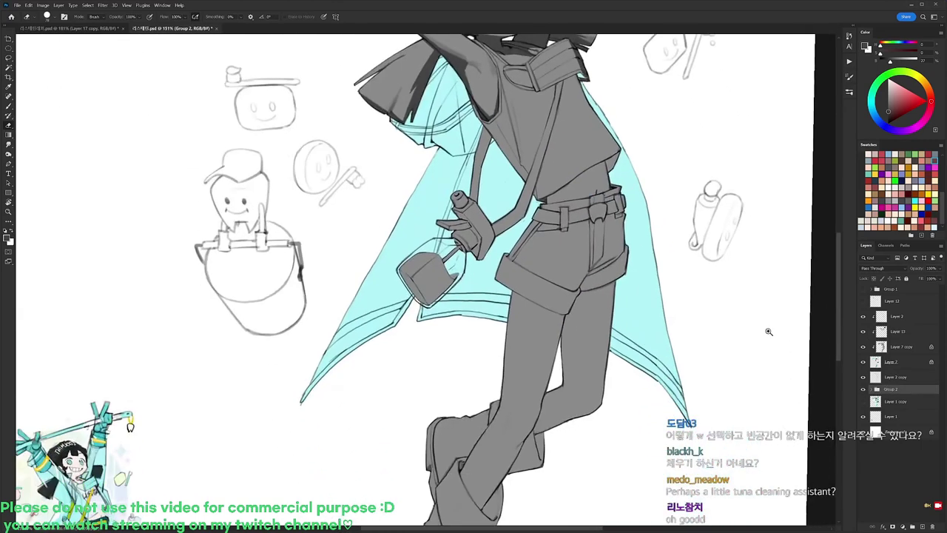
{"action": "scroll", "coordinate": [769, 328], "scroll_direction": "down", "scroll_amount": 3}
{"action": "left_click", "coordinate": [863, 288]}
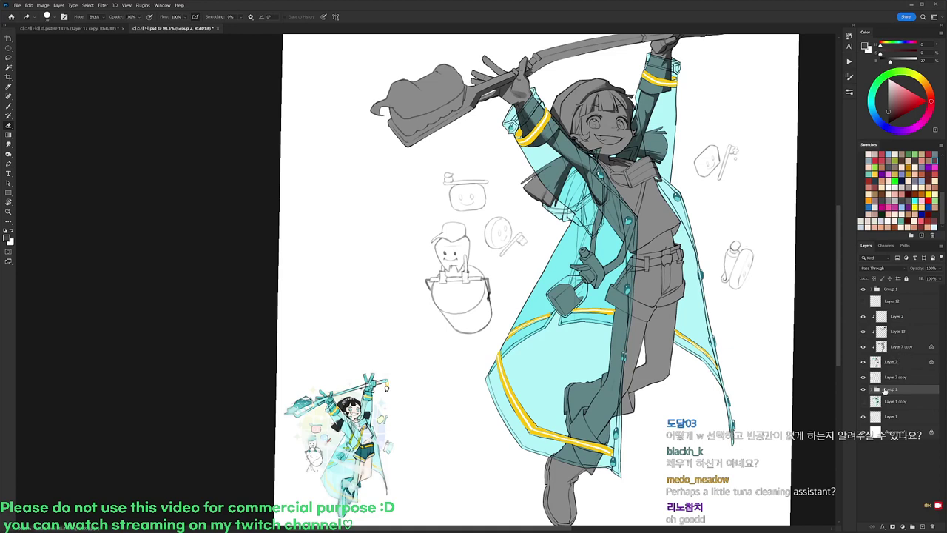
{"action": "left_click", "coordinate": [872, 389]}
{"action": "left_click", "coordinate": [891, 401]}
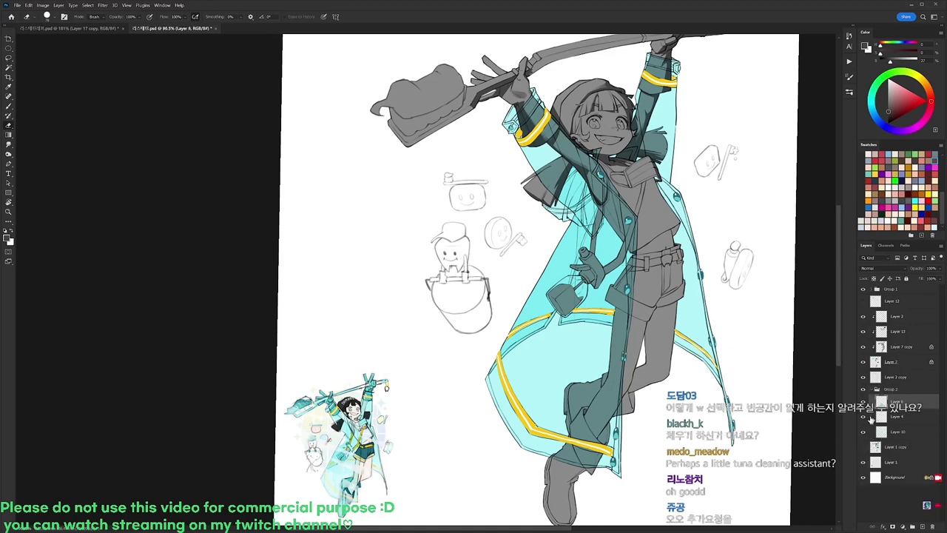
Set the brush to black at a small size and sketch a small capped head below the bottle doodle beside the coat.
{"action": "scroll", "coordinate": [775, 279], "scroll_direction": "up", "scroll_amount": 3}
{"action": "key", "text": "b"}
{"action": "key", "text": "d"}
{"action": "right_click", "coordinate": [758, 265]}
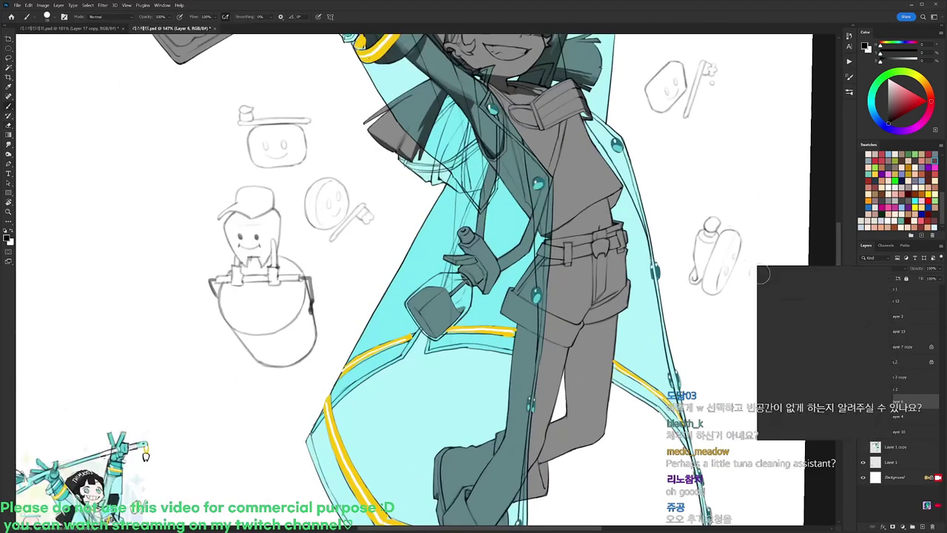
{"action": "left_click", "coordinate": [793, 336]}
{"action": "left_click", "coordinate": [822, 245]}
{"action": "scroll", "coordinate": [757, 309], "scroll_direction": "up", "scroll_amount": 1}
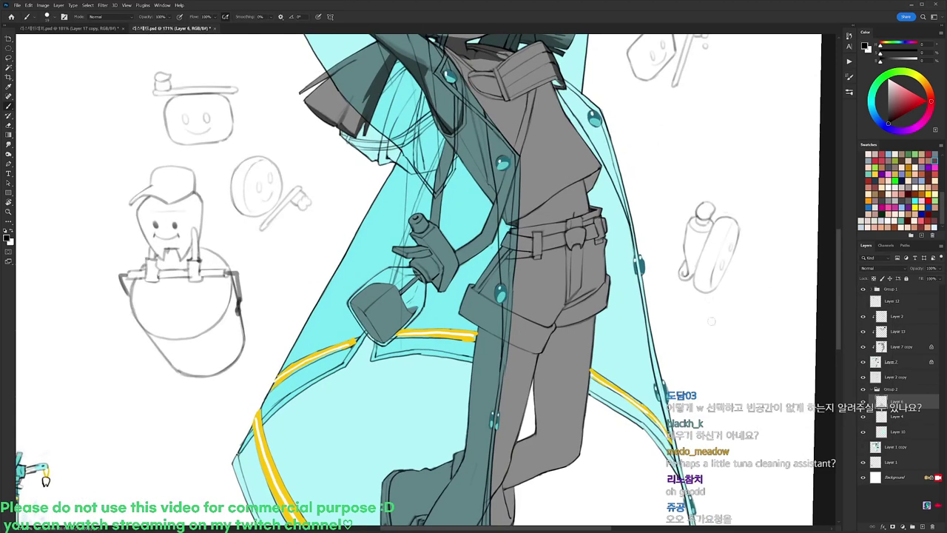
{"action": "mouse_move", "coordinate": [686, 323]}
{"action": "left_mouse_down"}
{"action": "mouse_move", "coordinate": [700, 314]}
{"action": "mouse_move", "coordinate": [688, 331]}
{"action": "left_mouse_up"}
Erase the stray guide circle above the small head and sketch the character's face and body.
{"action": "key", "text": "e"}
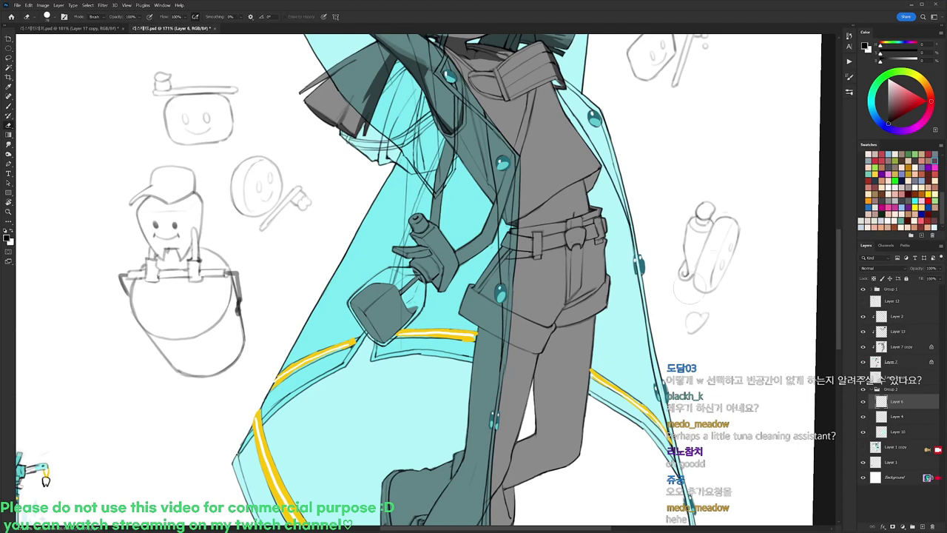
{"action": "right_click", "coordinate": [712, 314]}
{"action": "double_click", "coordinate": [754, 377]}
{"action": "key", "text": "b"}
{"action": "left_click_drag", "start_coordinate": [711, 319], "coordinate": [701, 336]}
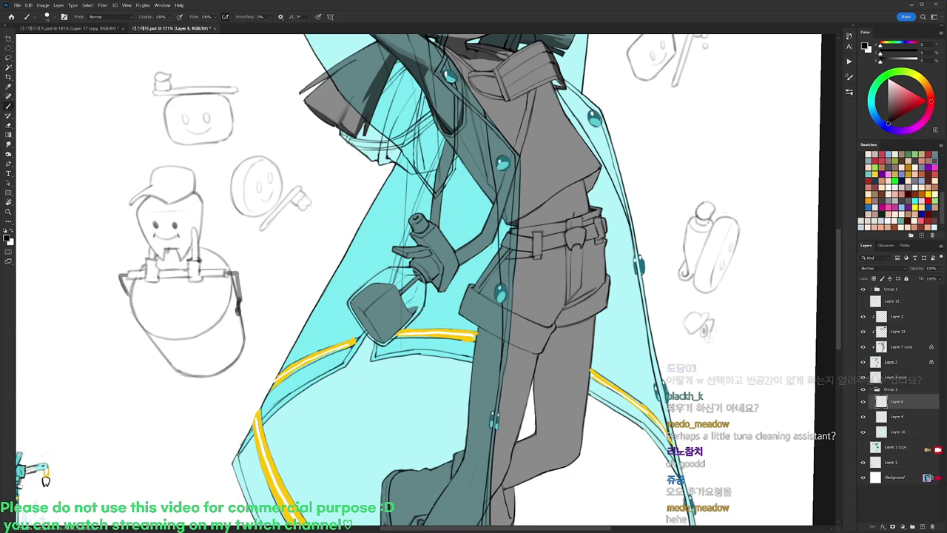
{"action": "mouse_move", "coordinate": [692, 332]}
{"action": "left_mouse_down"}
{"action": "mouse_move", "coordinate": [694, 345]}
{"action": "mouse_move", "coordinate": [706, 334]}
{"action": "mouse_move", "coordinate": [697, 362]}
{"action": "mouse_move", "coordinate": [707, 362]}
{"action": "left_mouse_up"}
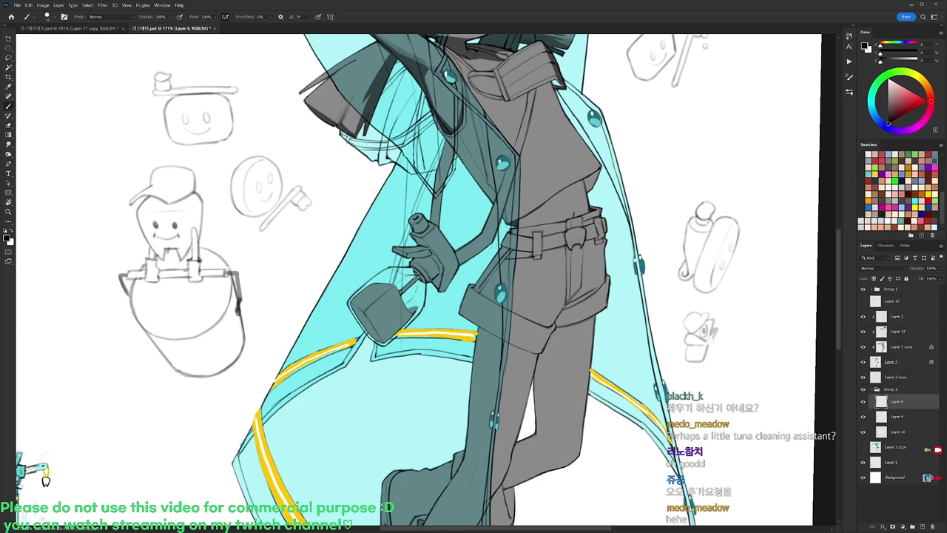
Undo the last body strokes, redraw the small character's body with an arm, and refine its cap.
{"action": "key", "text": "ctrl+z"}
{"action": "key", "text": "ctrl+z"}
{"action": "left_click_drag", "start_coordinate": [687, 343], "coordinate": [706, 349]}
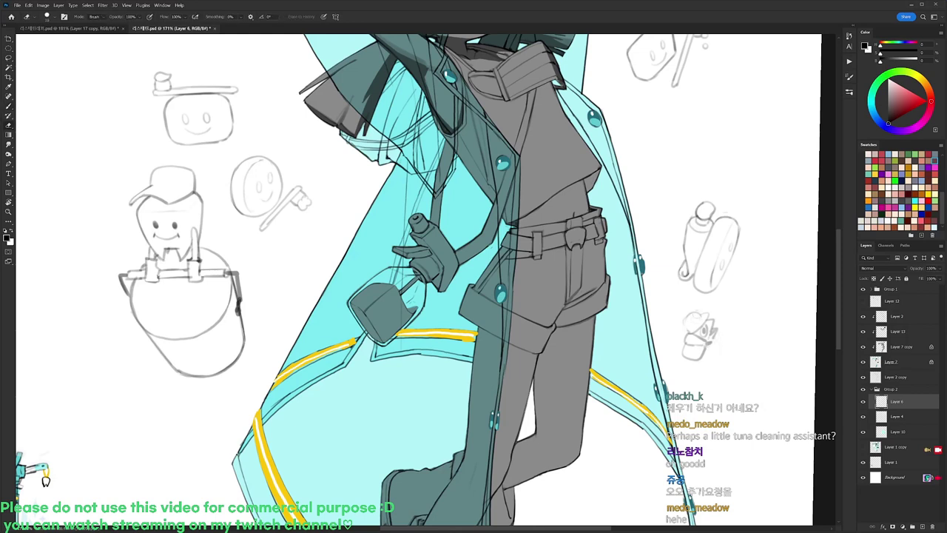
{"action": "key", "text": "e"}
{"action": "key", "text": "b"}
{"action": "left_click_drag", "start_coordinate": [700, 319], "coordinate": [709, 313]}
{"action": "key", "text": "e"}
{"action": "key", "text": "b"}
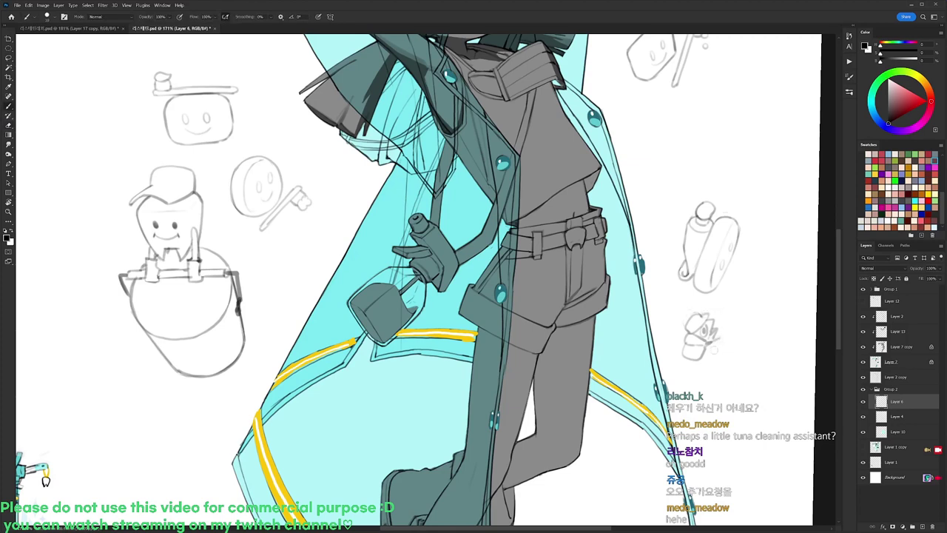
Sketch the object in the small character's arms and draw its legs, redoing the leg strokes.
{"action": "mouse_move", "coordinate": [719, 336]}
{"action": "left_mouse_down"}
{"action": "mouse_move", "coordinate": [728, 322]}
{"action": "mouse_move", "coordinate": [723, 339]}
{"action": "mouse_move", "coordinate": [686, 366]}
{"action": "mouse_move", "coordinate": [702, 383]}
{"action": "left_mouse_up"}
{"action": "mouse_move", "coordinate": [706, 368]}
{"action": "left_mouse_down"}
{"action": "mouse_move", "coordinate": [713, 380]}
{"action": "mouse_move", "coordinate": [689, 380]}
{"action": "left_mouse_up"}
{"action": "key", "text": "ctrl+z"}
{"action": "key", "text": "ctrl+z"}
{"action": "left_click_drag", "start_coordinate": [690, 379], "coordinate": [702, 376]}
{"action": "key", "text": "l"}
{"action": "key", "text": "b"}
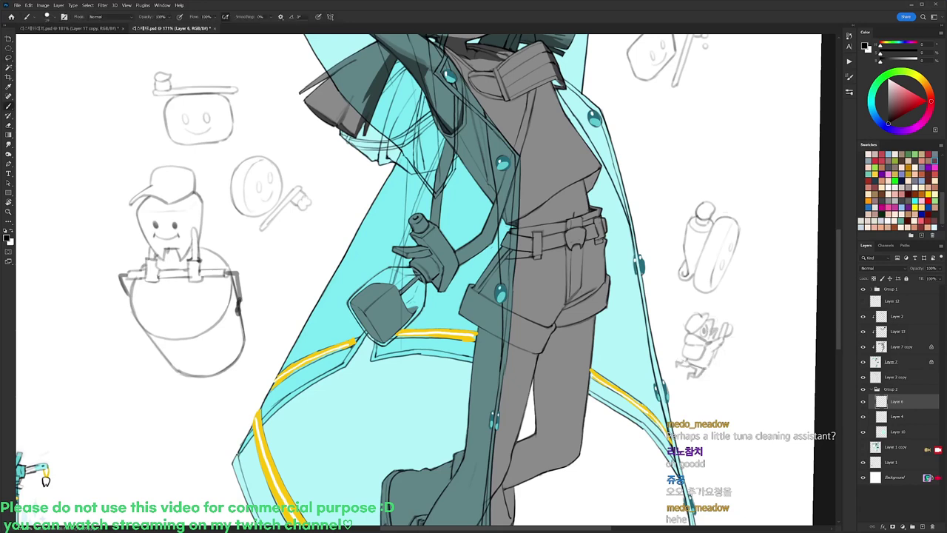
Straighten the canvas, then lasso the small character sketch and shift it slightly below the bottle doodle.
{"action": "scroll", "coordinate": [719, 305], "scroll_direction": "down", "scroll_amount": 4}
{"action": "key", "text": "r"}
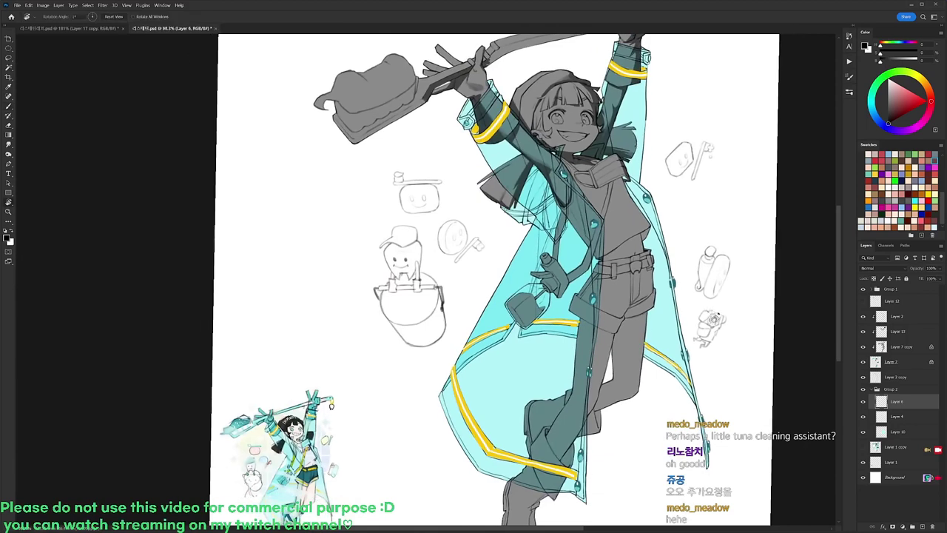
{"action": "mouse_move", "coordinate": [754, 311]}
{"action": "left_mouse_down"}
{"action": "mouse_move", "coordinate": [737, 311]}
{"action": "mouse_move", "coordinate": [773, 311]}
{"action": "left_mouse_up"}
{"action": "key", "text": "b"}
{"action": "scroll", "coordinate": [754, 298], "scroll_direction": "down", "scroll_amount": 2}
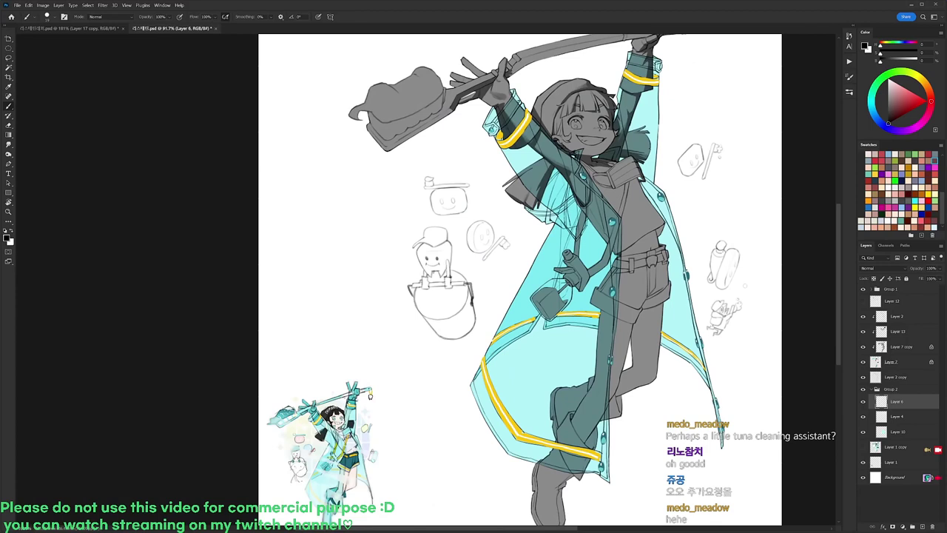
{"action": "key", "text": "l"}
{"action": "mouse_move", "coordinate": [714, 338]}
{"action": "left_mouse_down"}
{"action": "mouse_move", "coordinate": [707, 329]}
{"action": "mouse_move", "coordinate": [728, 294]}
{"action": "mouse_move", "coordinate": [756, 334]}
{"action": "mouse_move", "coordinate": [732, 324]}
{"action": "mouse_move", "coordinate": [751, 343]}
{"action": "mouse_move", "coordinate": [742, 344]}
{"action": "left_mouse_up"}
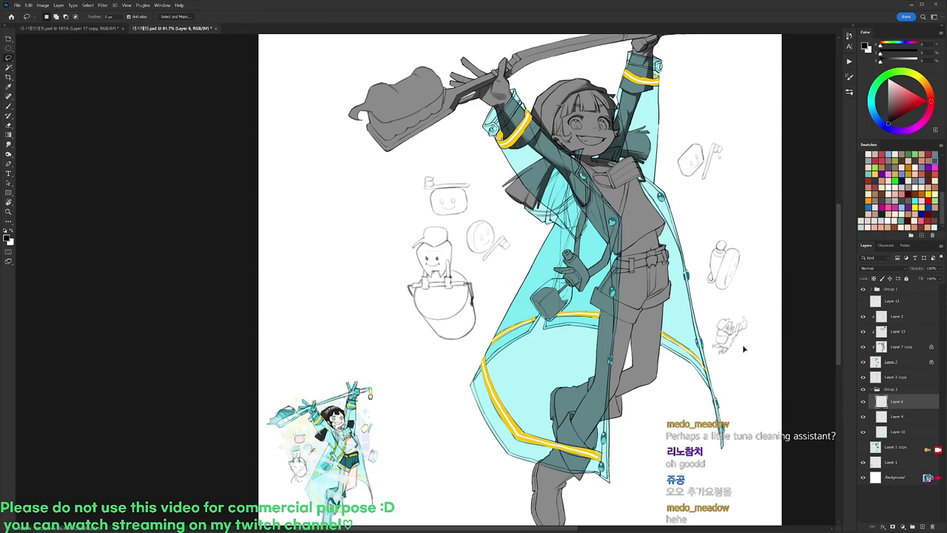
Collapse and hide Group 2, and make Layer 13 active for shading the figure.
{"action": "left_click", "coordinate": [872, 389]}
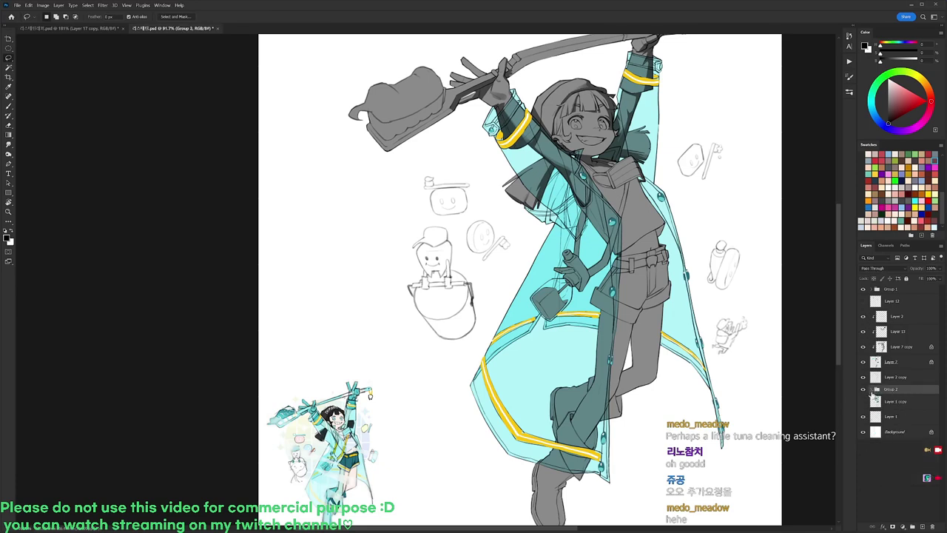
{"action": "left_click", "coordinate": [862, 389]}
{"action": "left_click", "coordinate": [895, 334]}
{"action": "left_click_drag", "start_coordinate": [635, 124], "coordinate": [654, 133]}
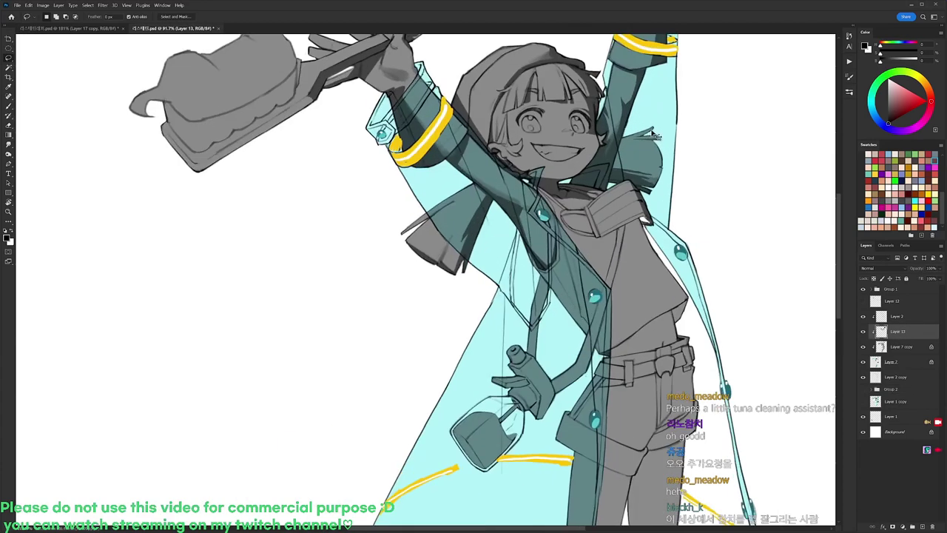
Hide Group 1 and sample the figure's dark grey shadow colour for the brush.
{"action": "left_click", "coordinate": [863, 290]}
{"action": "key", "text": "b"}
{"action": "right_click", "coordinate": [603, 172]}
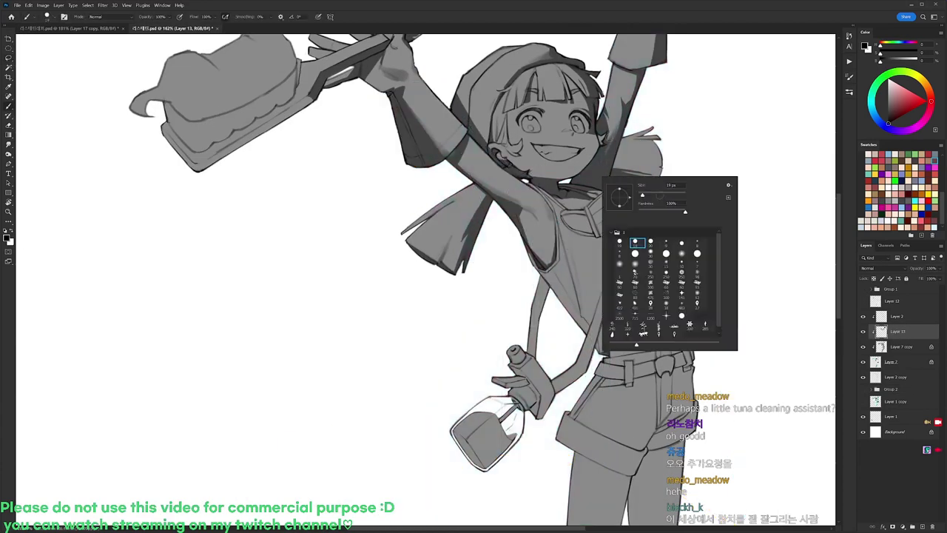
{"action": "left_click", "coordinate": [603, 166], "text": "alt"}
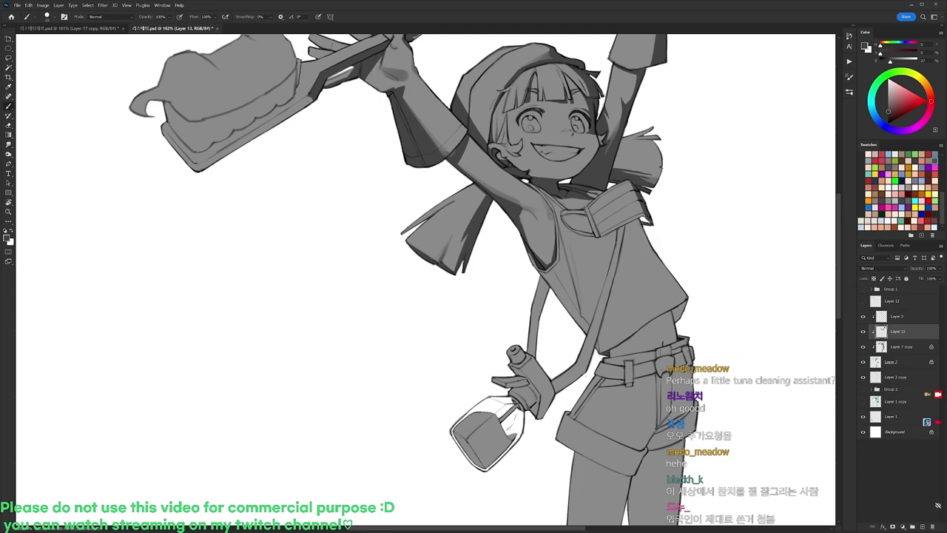
Outline the cast shadow beneath the mask hanging on the chest, fill it with dark grey, and deselect.
{"action": "left_click_drag", "start_coordinate": [566, 215], "coordinate": [601, 234]}
{"action": "key", "text": "ctrl+z"}
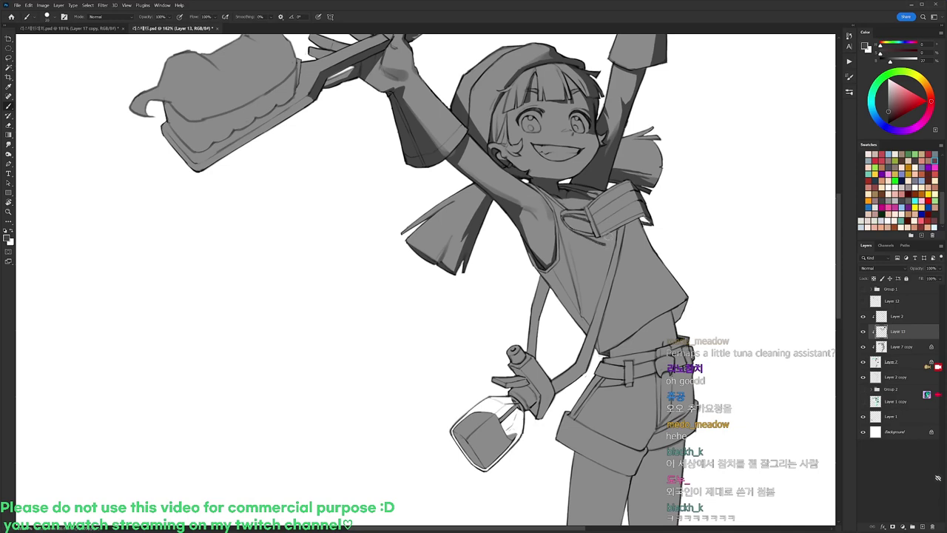
{"action": "left_click_drag", "start_coordinate": [606, 244], "coordinate": [628, 243]}
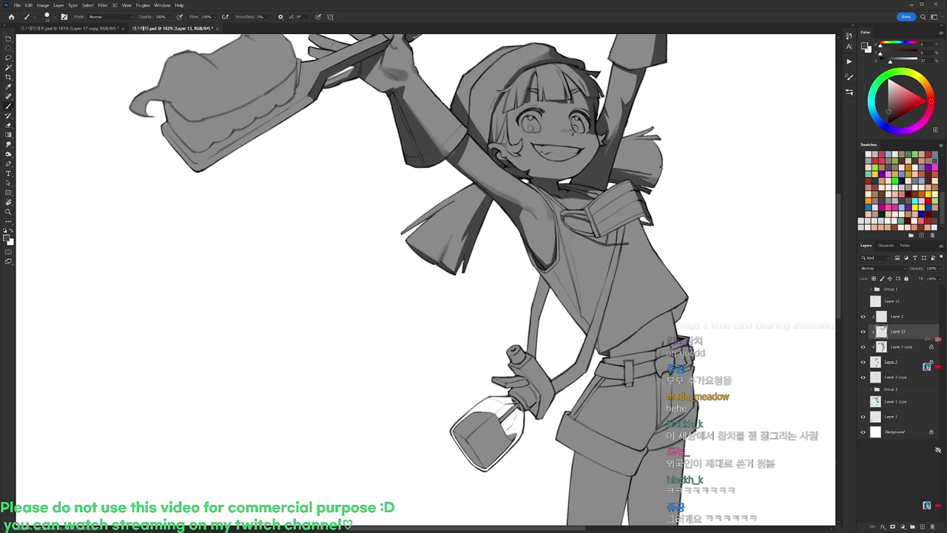
{"action": "left_click_drag", "start_coordinate": [641, 244], "coordinate": [655, 242]}
{"action": "key", "text": "w"}
{"action": "left_click", "coordinate": [628, 235]}
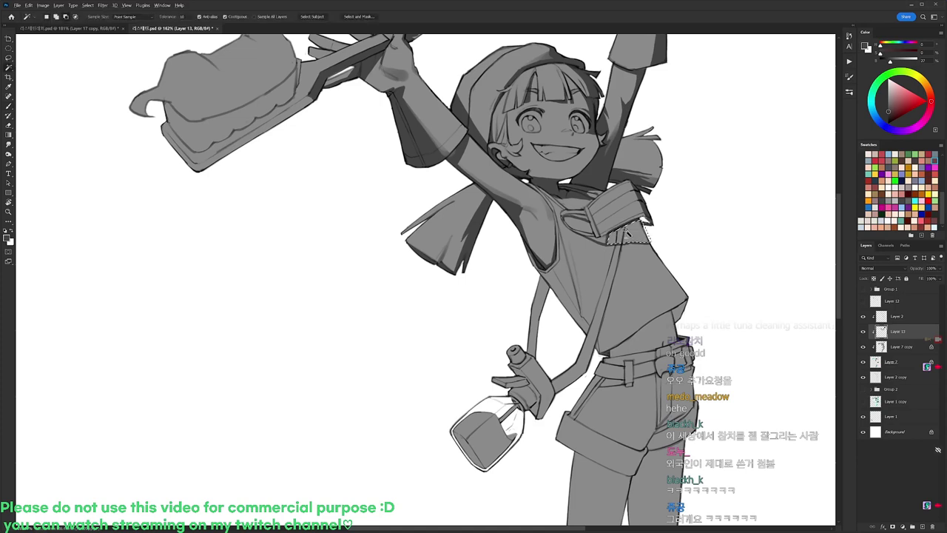
{"action": "key", "text": "alt+BackSpace"}
{"action": "key", "text": "ctrl+d"}
Shade the shirt's shoulder edge near the neck and extend the chest shadow beside the strap with a different brush.
{"action": "key", "text": "b"}
{"action": "left_click_drag", "start_coordinate": [546, 194], "coordinate": [559, 205]}
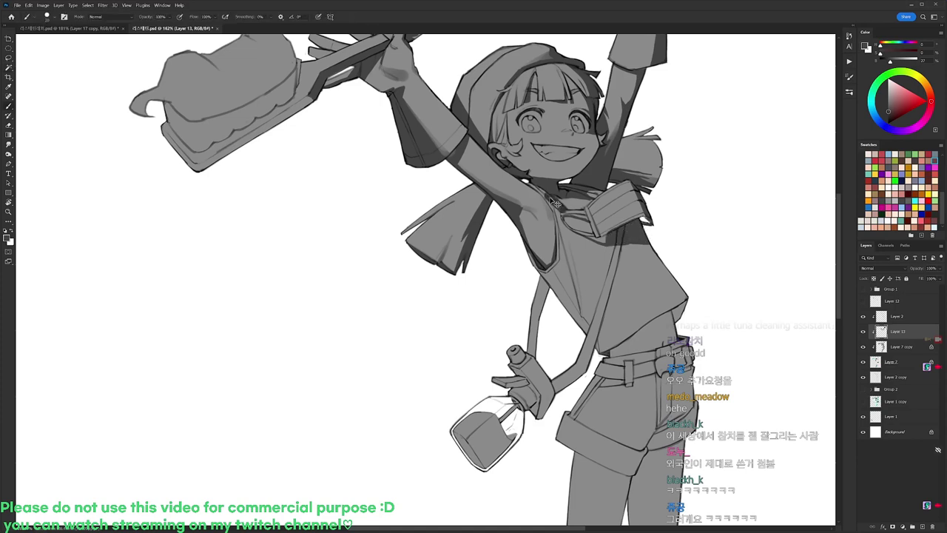
{"action": "right_click", "coordinate": [673, 174]}
{"action": "left_click", "coordinate": [691, 261]}
{"action": "left_click_drag", "start_coordinate": [613, 240], "coordinate": [607, 256]}
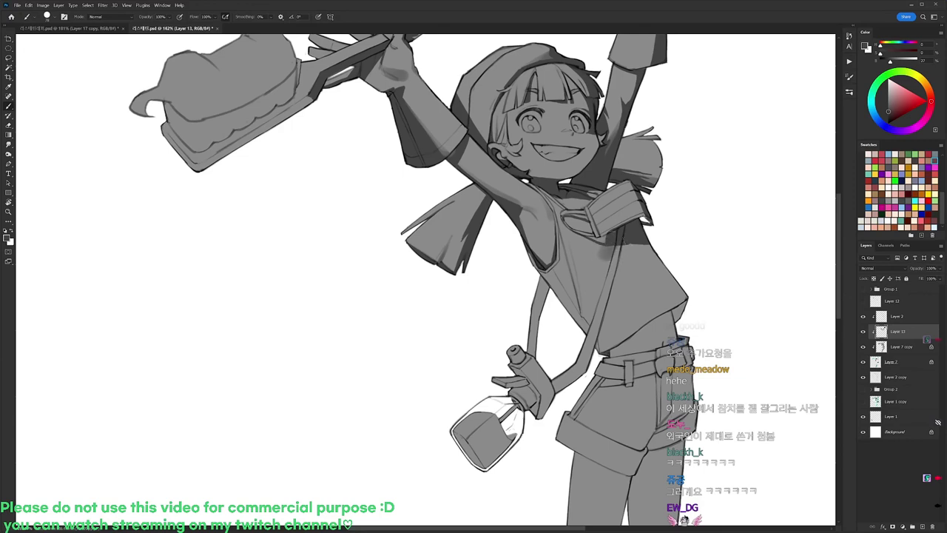
Paint dark grey shadows down the shirt's far side and across the bare waist under the hem, redoing the side stroke.
{"action": "right_click", "coordinate": [689, 195]}
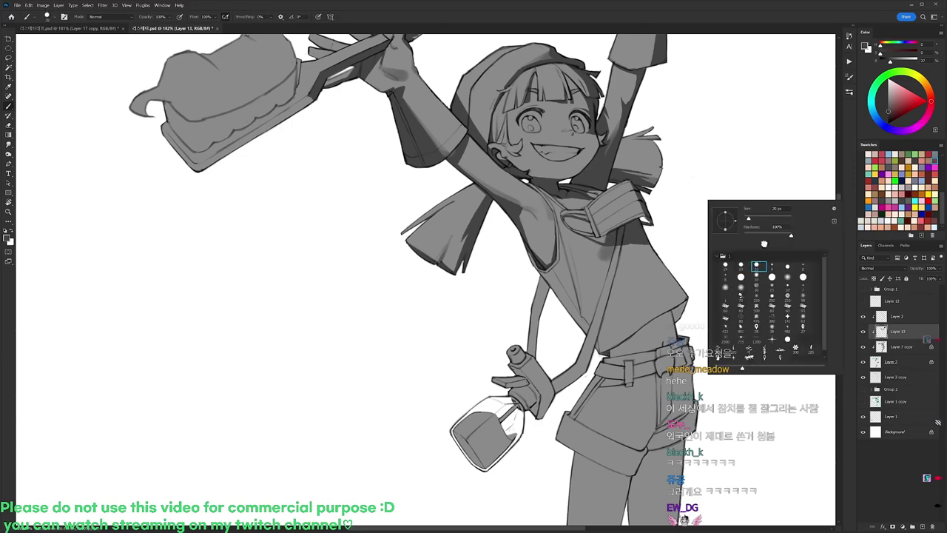
{"action": "mouse_move", "coordinate": [676, 239]}
{"action": "left_mouse_down"}
{"action": "mouse_move", "coordinate": [649, 242]}
{"action": "mouse_move", "coordinate": [662, 274]}
{"action": "mouse_move", "coordinate": [688, 293]}
{"action": "left_mouse_up"}
{"action": "key", "text": "ctrl+z"}
{"action": "left_click_drag", "start_coordinate": [651, 244], "coordinate": [701, 318]}
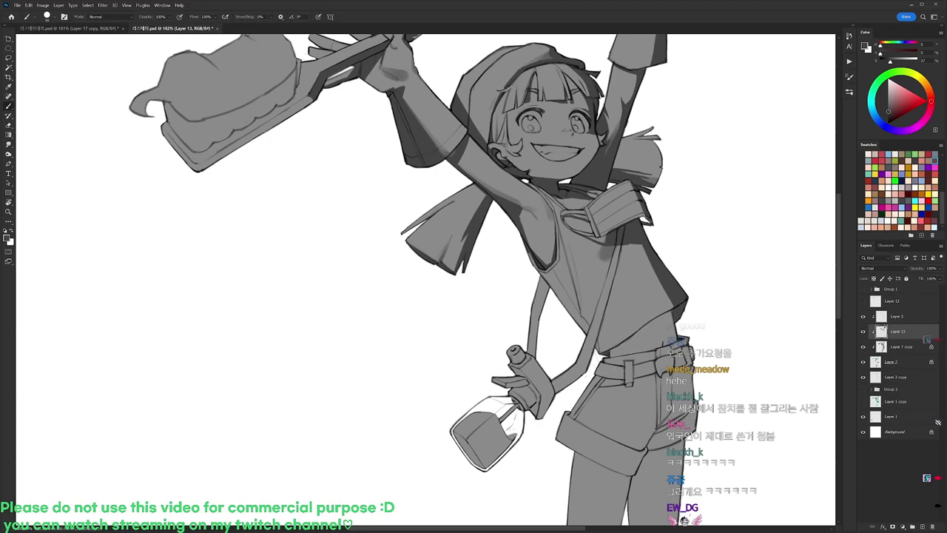
{"action": "left_click_drag", "start_coordinate": [618, 351], "coordinate": [687, 313]}
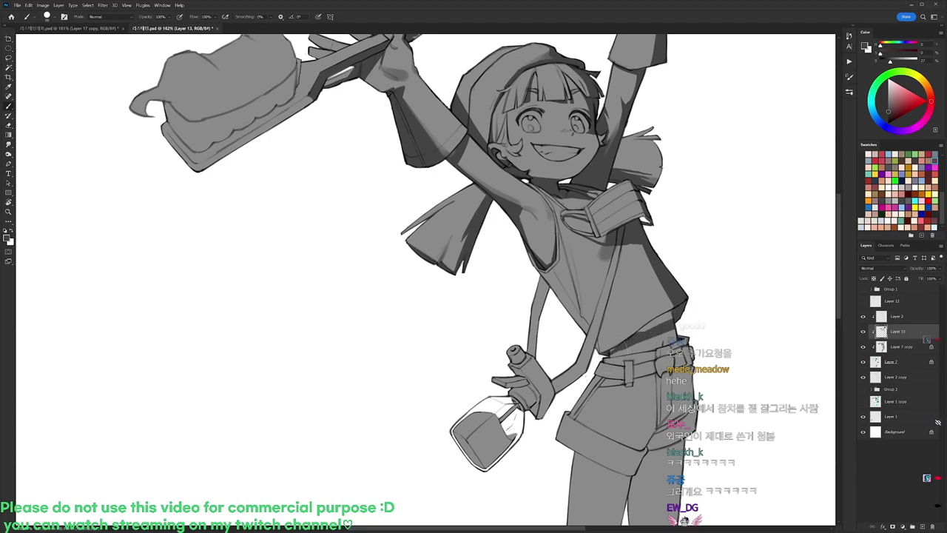
Refine the waist shadow under the shirt hem, switching between brush presets and a 20 px hard eraser.
{"action": "key", "text": "e"}
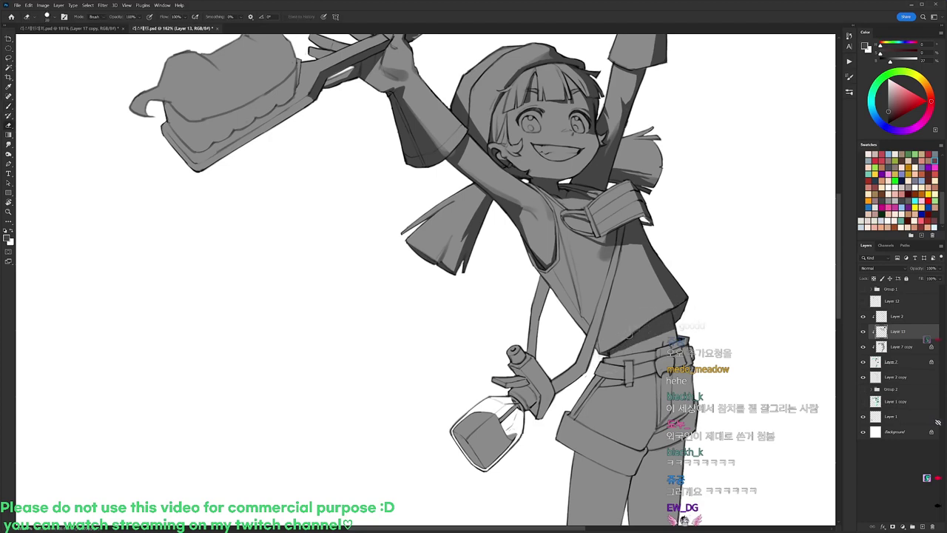
{"action": "key", "text": "b"}
{"action": "right_click", "coordinate": [672, 301]}
{"action": "left_click", "coordinate": [703, 361]}
{"action": "key", "text": "Return"}
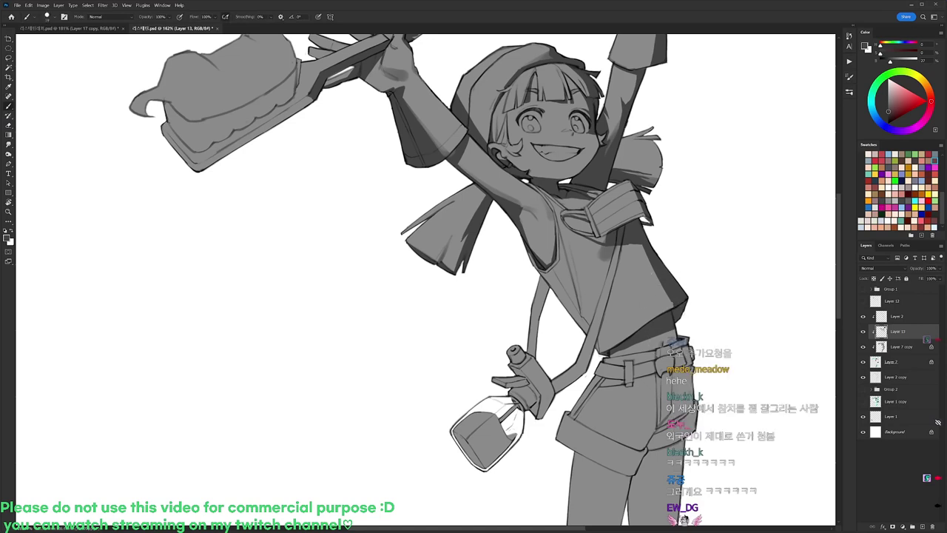
{"action": "right_click", "coordinate": [673, 281]}
{"action": "double_click", "coordinate": [708, 360]}
{"action": "key", "text": "e"}
{"action": "right_click", "coordinate": [676, 338]}
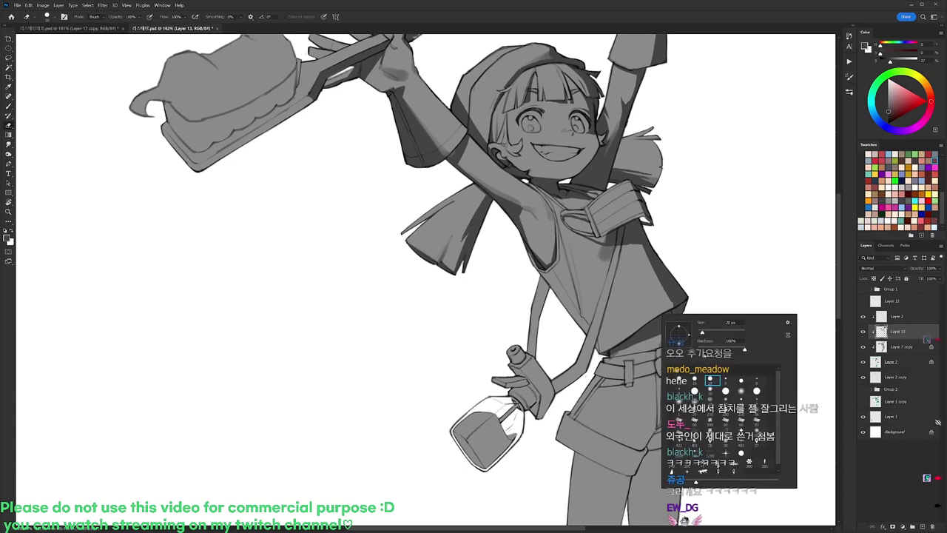
{"action": "double_click", "coordinate": [712, 380]}
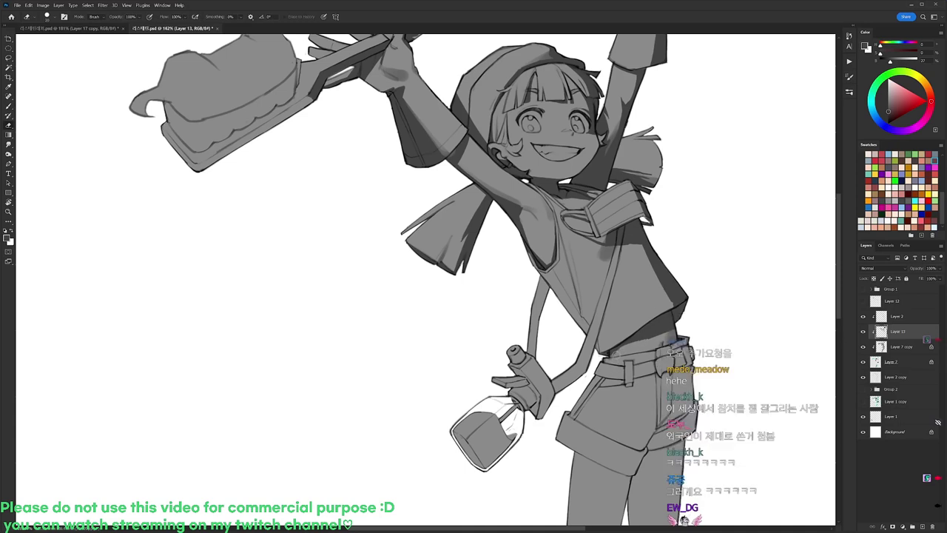
Paint fold shadows on the shirt below the armhole, redoing one stroke.
{"action": "key", "text": "b"}
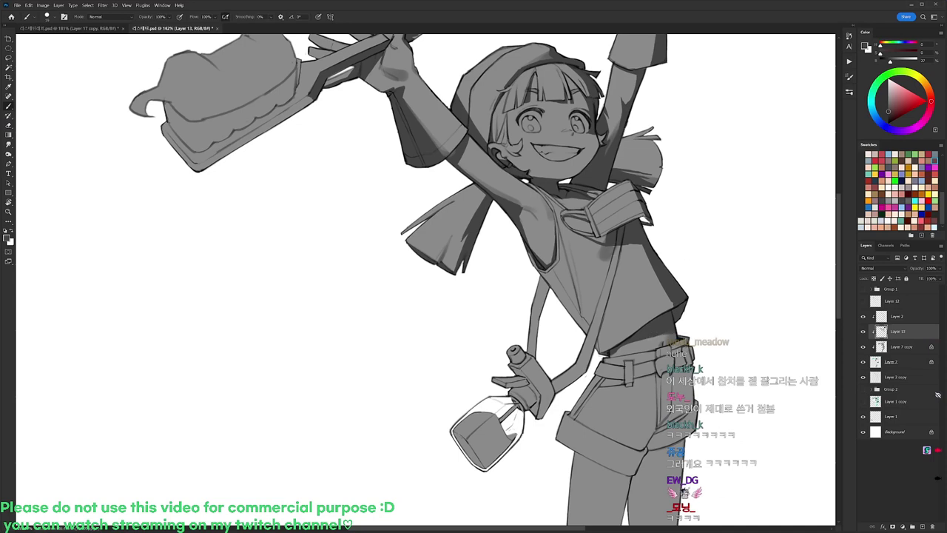
{"action": "left_click_drag", "start_coordinate": [615, 250], "coordinate": [578, 306]}
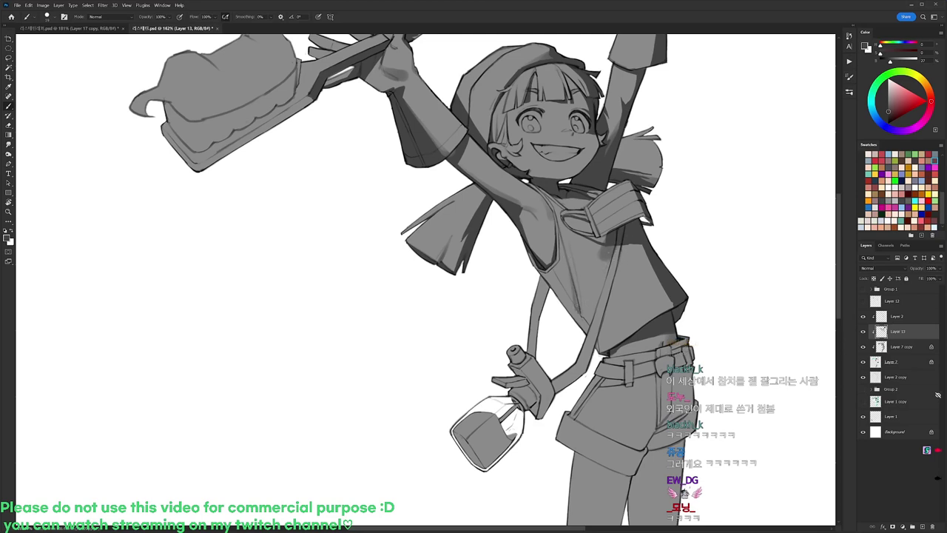
{"action": "mouse_move", "coordinate": [546, 265]}
{"action": "left_mouse_down"}
{"action": "mouse_move", "coordinate": [554, 248]}
{"action": "mouse_move", "coordinate": [538, 245]}
{"action": "mouse_move", "coordinate": [552, 238]}
{"action": "mouse_move", "coordinate": [553, 216]}
{"action": "left_mouse_up"}
{"action": "key", "text": "ctrl+z"}
{"action": "left_click_drag", "start_coordinate": [550, 260], "coordinate": [549, 242]}
{"action": "left_click_drag", "start_coordinate": [550, 331], "coordinate": [524, 299]}
{"action": "key", "text": "e"}
{"action": "mouse_move", "coordinate": [523, 222]}
{"action": "left_mouse_down"}
{"action": "mouse_move", "coordinate": [525, 201]}
{"action": "mouse_move", "coordinate": [521, 221]}
{"action": "mouse_move", "coordinate": [509, 215]}
{"action": "left_mouse_up"}
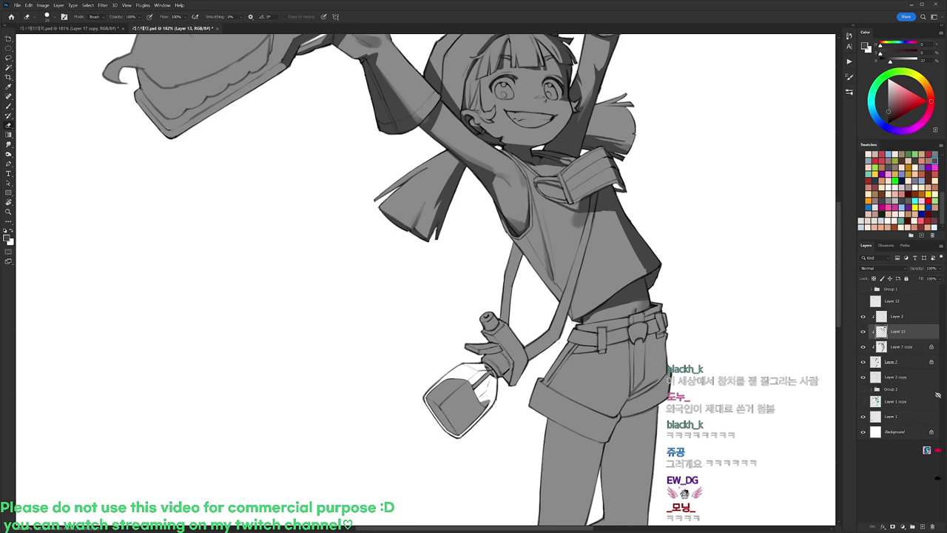
Add shading along the shirt's near edge beneath the raised arm.
{"action": "left_click_drag", "start_coordinate": [628, 256], "coordinate": [598, 203]}
{"action": "key", "text": "b"}
{"action": "right_click", "coordinate": [594, 200]}
{"action": "left_click", "coordinate": [601, 200]}
{"action": "mouse_move", "coordinate": [494, 200]}
{"action": "left_mouse_down"}
{"action": "mouse_move", "coordinate": [509, 227]}
{"action": "mouse_move", "coordinate": [532, 245]}
{"action": "mouse_move", "coordinate": [533, 236]}
{"action": "left_mouse_up"}
Paint a long shadow along the shoulder strap down the shirt with another brush preset, redoing one stroke.
{"action": "right_click", "coordinate": [580, 176]}
{"action": "left_click", "coordinate": [637, 250]}
{"action": "left_click_drag", "start_coordinate": [546, 202], "coordinate": [544, 278]}
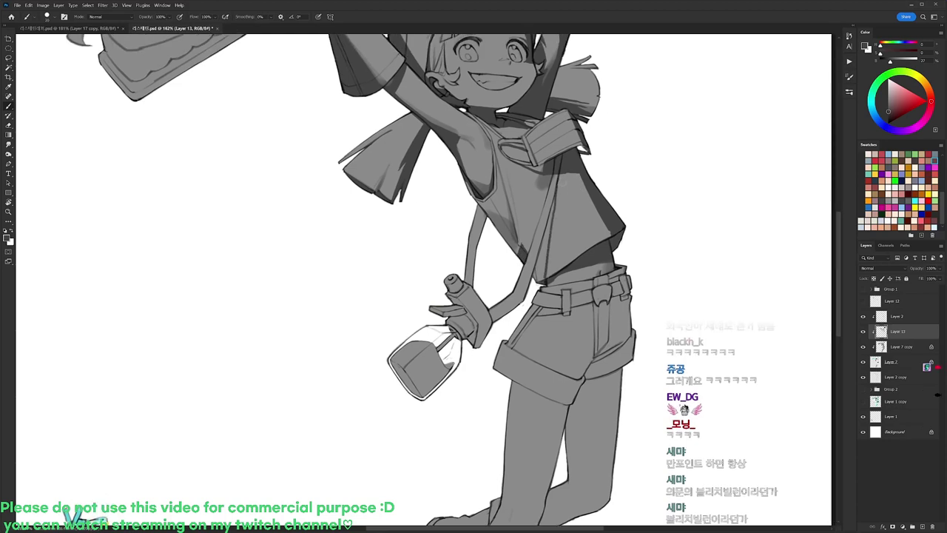
{"action": "mouse_move", "coordinate": [560, 174]}
{"action": "left_mouse_down"}
{"action": "mouse_move", "coordinate": [548, 277]}
{"action": "mouse_move", "coordinate": [547, 223]}
{"action": "left_mouse_up"}
{"action": "key", "text": "ctrl+z"}
{"action": "mouse_move", "coordinate": [559, 189]}
{"action": "left_mouse_down"}
{"action": "mouse_move", "coordinate": [551, 277]}
{"action": "mouse_move", "coordinate": [556, 223]}
{"action": "left_mouse_up"}
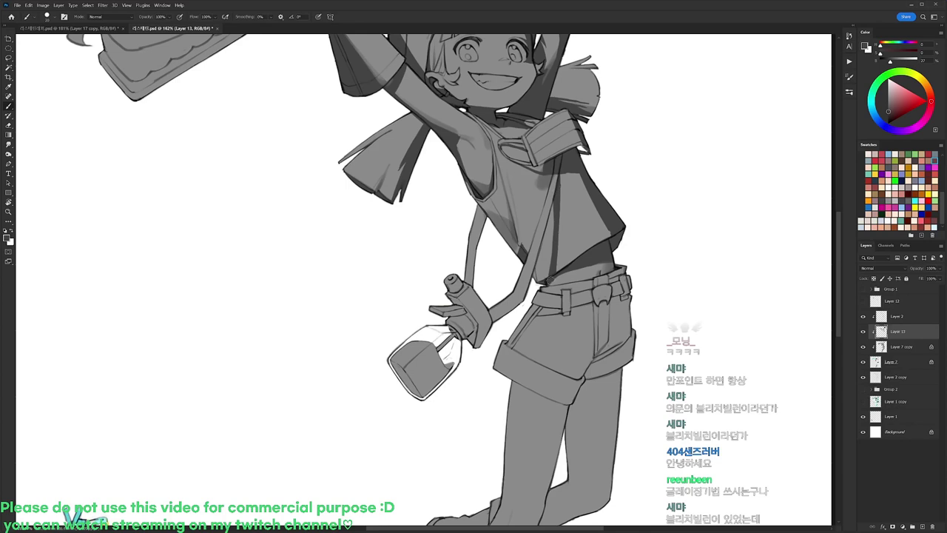
Outline a shadow across the far half of the belt, shorts and cuffs, fill it with dark grey, and deselect.
{"action": "scroll", "coordinate": [429, 280], "scroll_direction": "down", "scroll_amount": 3}
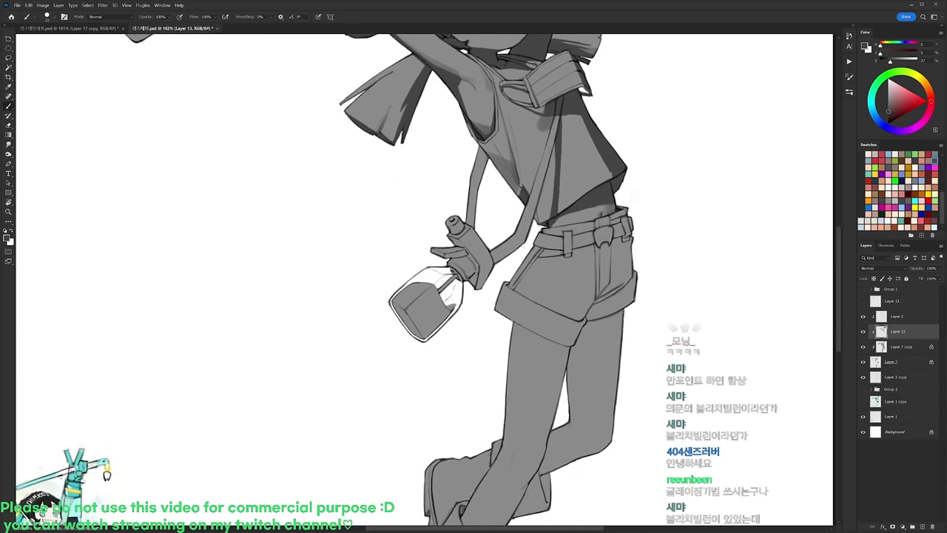
{"action": "left_click_drag", "start_coordinate": [627, 208], "coordinate": [613, 224]}
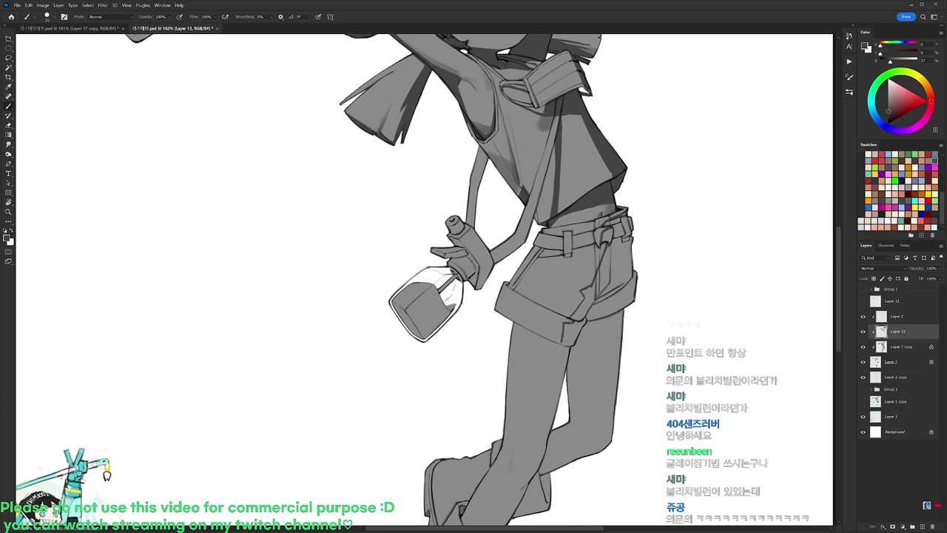
{"action": "mouse_move", "coordinate": [566, 348]}
{"action": "left_mouse_down"}
{"action": "mouse_move", "coordinate": [596, 318]}
{"action": "mouse_move", "coordinate": [631, 303]}
{"action": "left_mouse_up"}
{"action": "key", "text": "w"}
{"action": "left_click", "coordinate": [623, 242]}
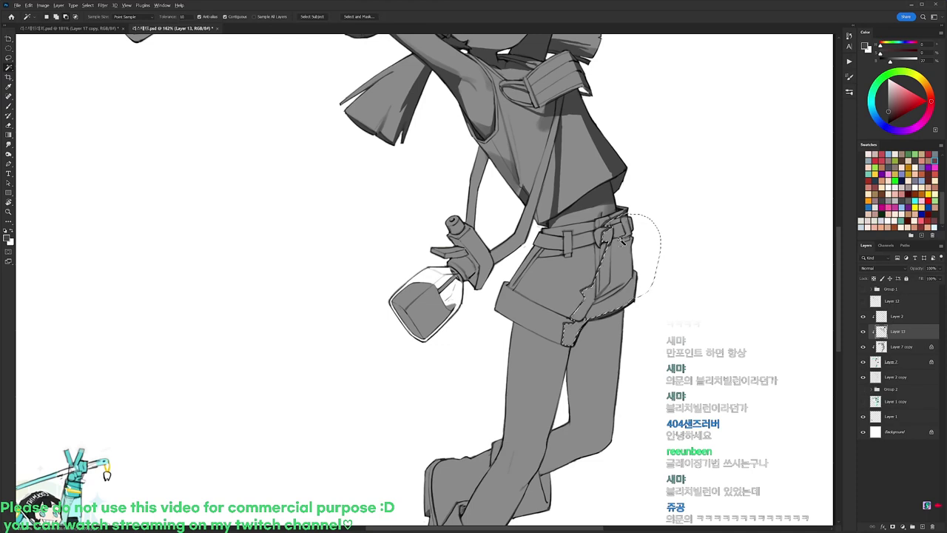
{"action": "key", "text": "alt+BackSpace"}
{"action": "key", "text": "ctrl+d"}
Try new shadow strokes on the shirt below the mask and along the strap, and undo them.
{"action": "left_click_drag", "start_coordinate": [637, 203], "coordinate": [634, 231]}
{"action": "key", "text": "b"}
{"action": "right_click", "coordinate": [630, 157]}
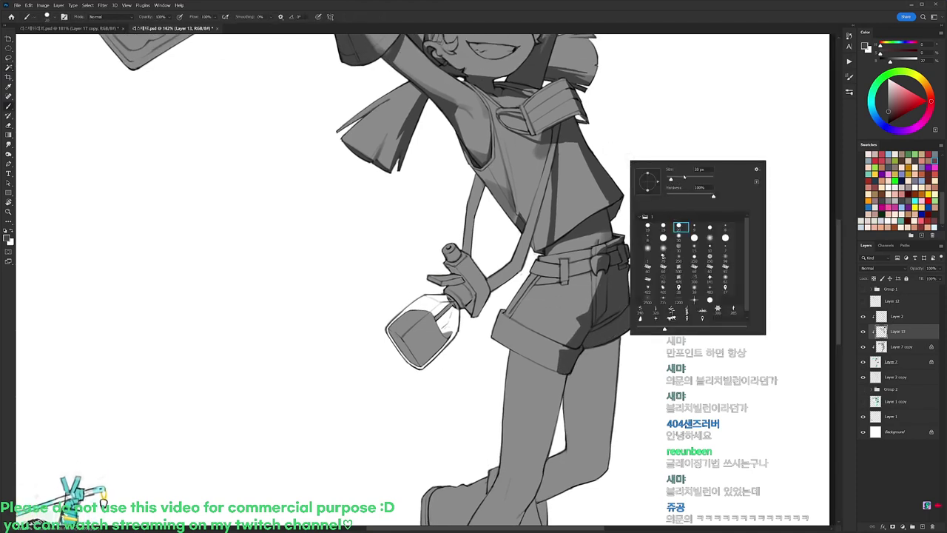
{"action": "left_click", "coordinate": [663, 226]}
{"action": "key", "text": "Return"}
{"action": "mouse_move", "coordinate": [560, 144]}
{"action": "left_mouse_down"}
{"action": "mouse_move", "coordinate": [553, 131]}
{"action": "mouse_move", "coordinate": [607, 193]}
{"action": "left_mouse_up"}
{"action": "key", "text": "ctrl+z"}
{"action": "mouse_move", "coordinate": [561, 135]}
{"action": "left_mouse_down"}
{"action": "mouse_move", "coordinate": [584, 154]}
{"action": "mouse_move", "coordinate": [565, 185]}
{"action": "mouse_move", "coordinate": [557, 170]}
{"action": "mouse_move", "coordinate": [557, 187]}
{"action": "mouse_move", "coordinate": [522, 213]}
{"action": "left_mouse_up"}
{"action": "key", "text": "ctrl+z"}
{"action": "key", "text": "ctrl+z"}
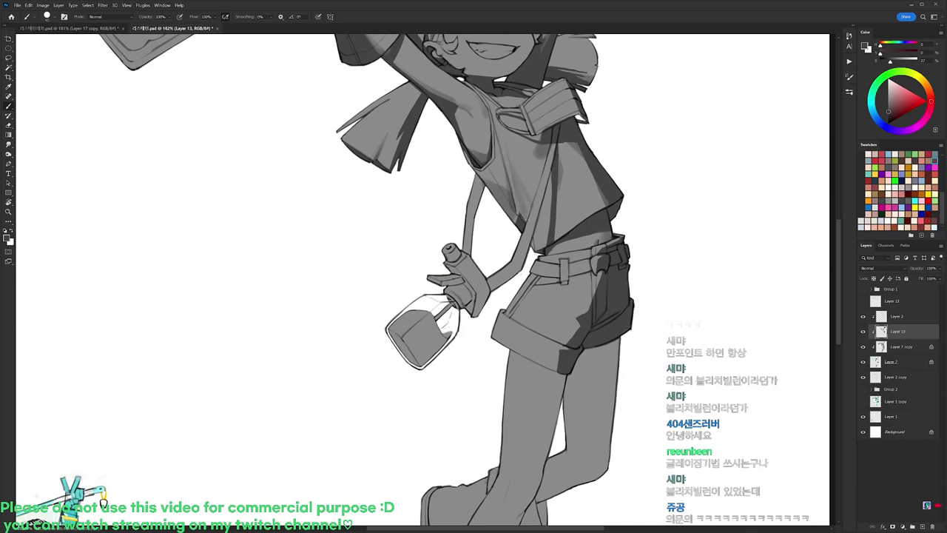
Trim the shirt shadow beneath the mask with the eraser and paint more shadow along the shirt's far side.
{"action": "key", "text": "e"}
{"action": "left_click_drag", "start_coordinate": [568, 141], "coordinate": [595, 138]}
{"action": "key", "text": "b"}
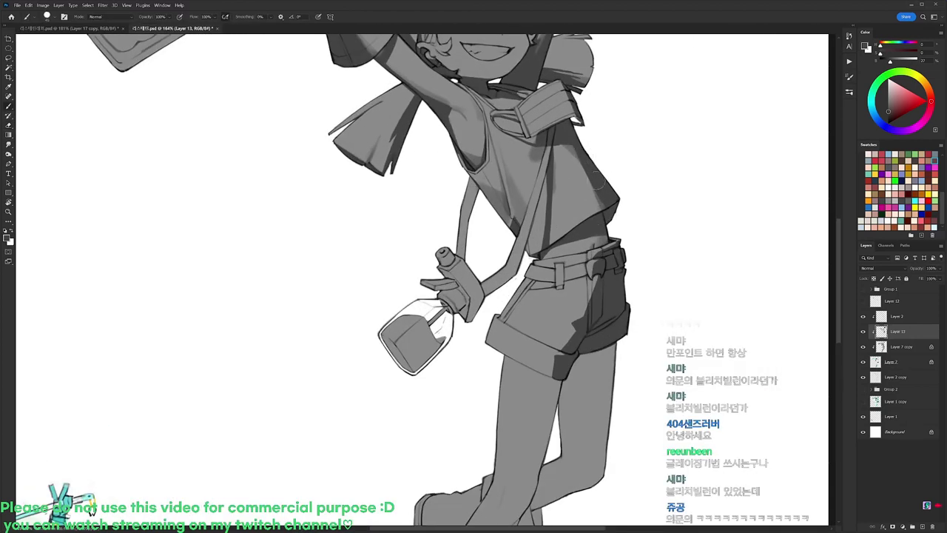
{"action": "left_click_drag", "start_coordinate": [590, 182], "coordinate": [600, 214]}
{"action": "scroll", "coordinate": [607, 155], "scroll_direction": "down", "scroll_amount": 1}
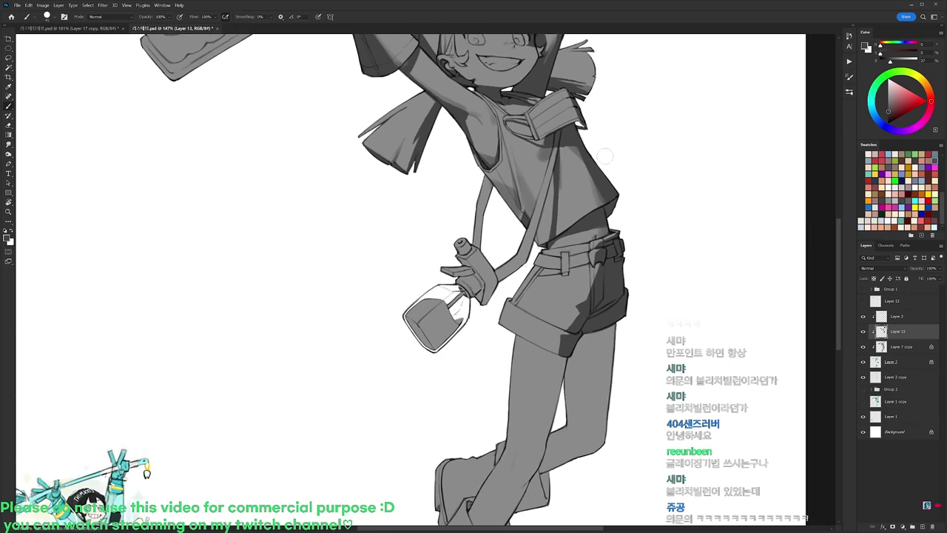
Extend the shading over the front of the shorts and cuff, tilting the canvas and choosing the 20 px hard brush.
{"action": "mouse_move", "coordinate": [588, 277]}
{"action": "left_mouse_down"}
{"action": "mouse_move", "coordinate": [546, 255]}
{"action": "mouse_move", "coordinate": [563, 282]}
{"action": "mouse_move", "coordinate": [540, 273]}
{"action": "left_mouse_up"}
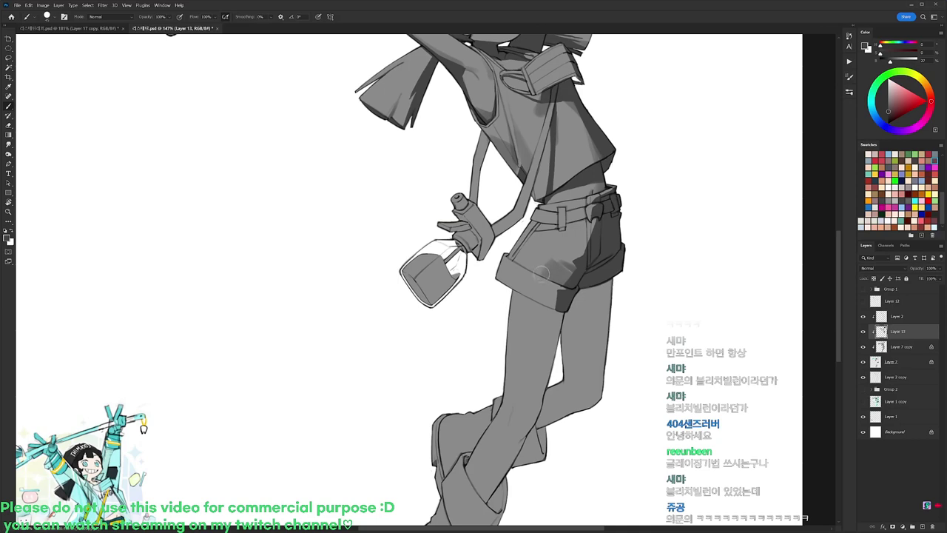
{"action": "key", "text": "e"}
{"action": "key", "text": "b"}
{"action": "mouse_move", "coordinate": [539, 294]}
{"action": "left_mouse_down"}
{"action": "mouse_move", "coordinate": [558, 297]}
{"action": "mouse_move", "coordinate": [545, 291]}
{"action": "left_mouse_up"}
{"action": "key", "text": "r"}
{"action": "left_click_drag", "start_coordinate": [608, 240], "coordinate": [598, 336]}
{"action": "right_click", "coordinate": [534, 276]}
{"action": "double_click", "coordinate": [586, 348]}
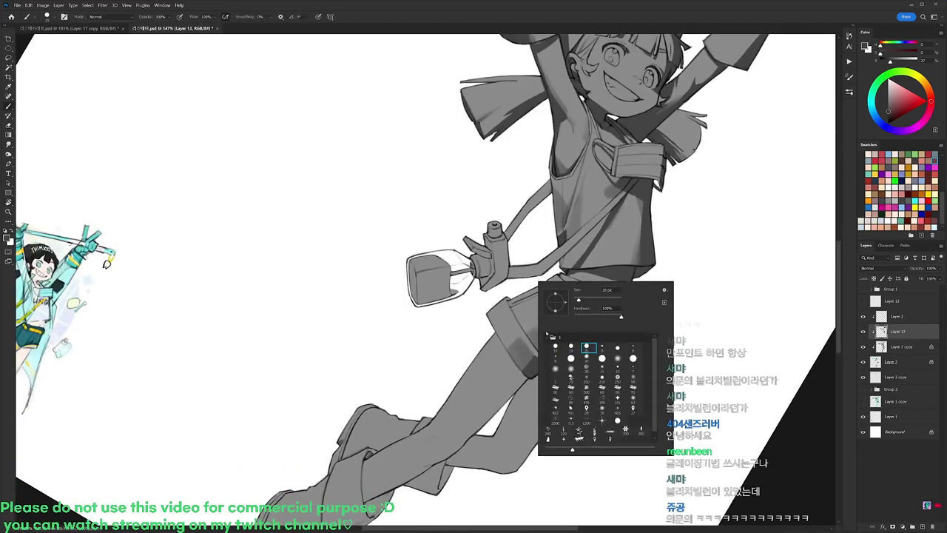
Straighten the canvas and adjust the brush size for shading the face and upper body.
{"action": "key", "text": "r"}
{"action": "mouse_move", "coordinate": [632, 276]}
{"action": "left_mouse_down"}
{"action": "mouse_move", "coordinate": [611, 186]}
{"action": "mouse_move", "coordinate": [646, 207]}
{"action": "mouse_move", "coordinate": [651, 269]}
{"action": "mouse_move", "coordinate": [632, 220]}
{"action": "left_mouse_up"}
{"action": "scroll", "coordinate": [617, 194], "scroll_direction": "down", "scroll_amount": 2}
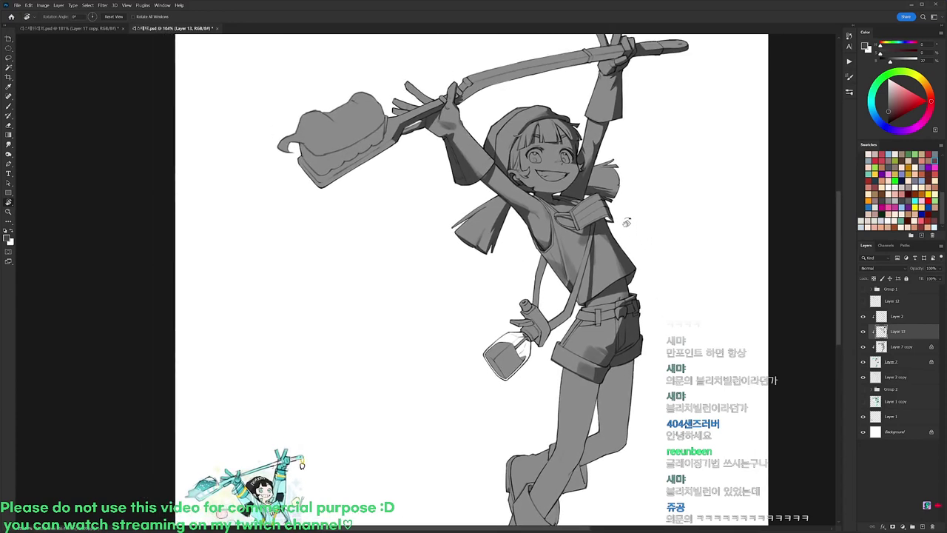
{"action": "scroll", "coordinate": [599, 166], "scroll_direction": "up", "scroll_amount": 4}
{"action": "key", "text": "b"}
{"action": "right_click", "coordinate": [587, 157]}
{"action": "left_click", "coordinate": [743, 137]}
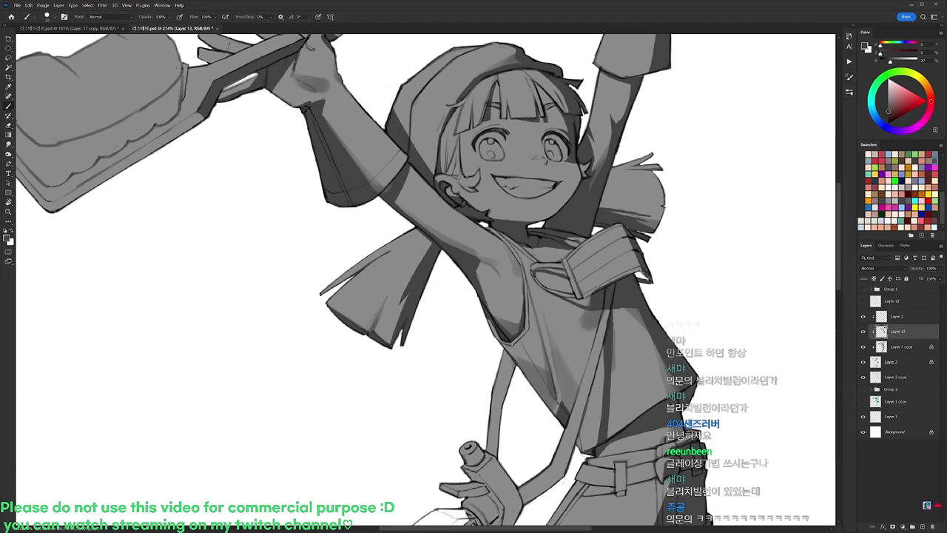
{"action": "right_click", "coordinate": [600, 156]}
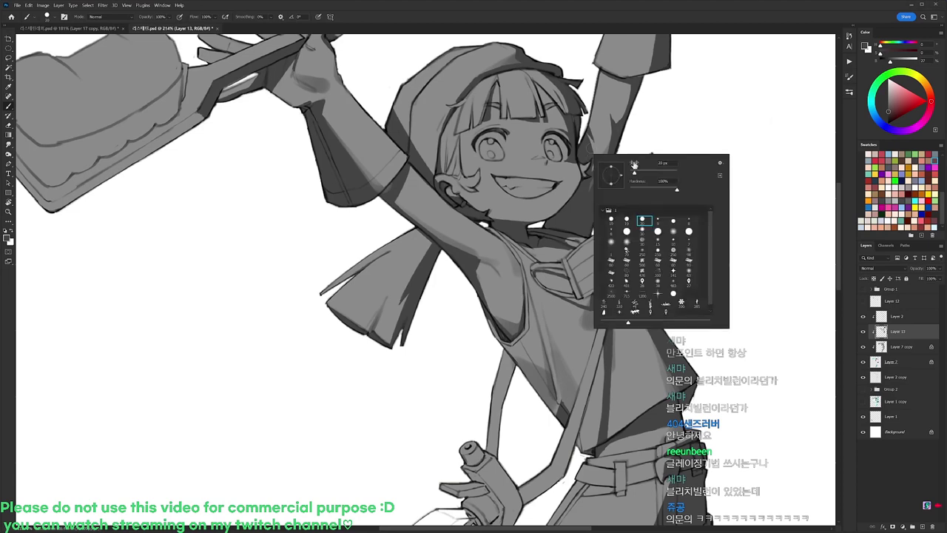
{"action": "left_click", "coordinate": [629, 143]}
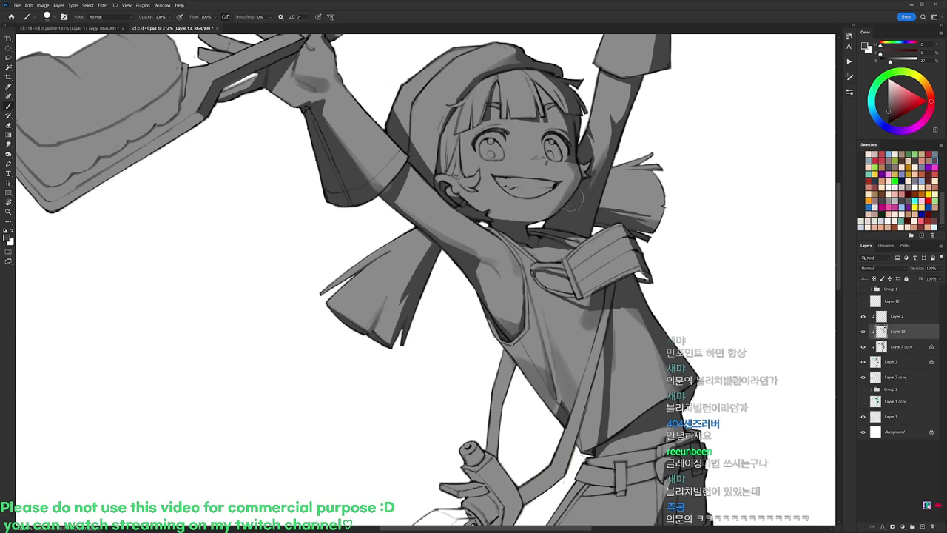
Shade the cheek and jaw beneath the ear, with the canvas tilted to follow the face.
{"action": "key", "text": "r"}
{"action": "left_click_drag", "start_coordinate": [655, 176], "coordinate": [673, 321]}
{"action": "key", "text": "l"}
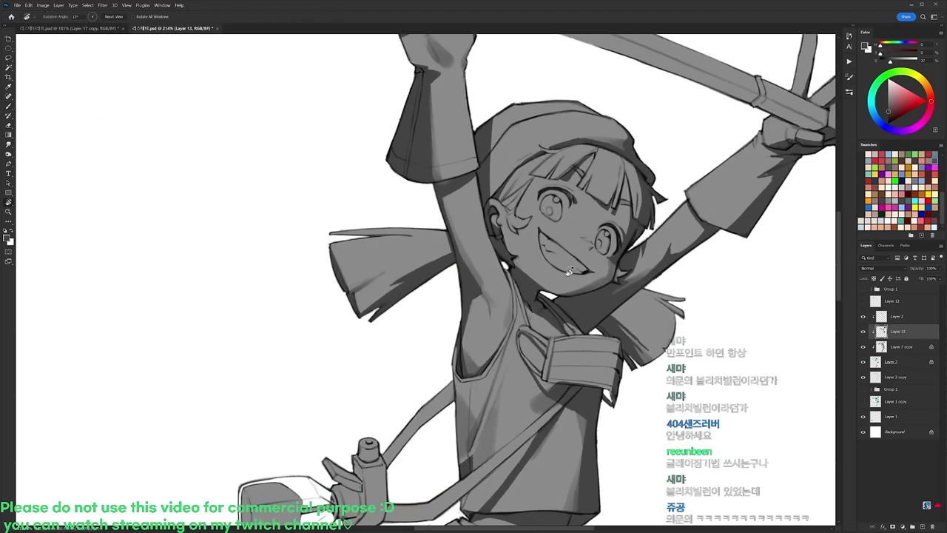
{"action": "mouse_move", "coordinate": [504, 250]}
{"action": "left_mouse_down"}
{"action": "mouse_move", "coordinate": [507, 222]}
{"action": "mouse_move", "coordinate": [514, 237]}
{"action": "mouse_move", "coordinate": [540, 229]}
{"action": "mouse_move", "coordinate": [576, 294]}
{"action": "mouse_move", "coordinate": [528, 277]}
{"action": "mouse_move", "coordinate": [507, 235]}
{"action": "mouse_move", "coordinate": [520, 260]}
{"action": "mouse_move", "coordinate": [524, 251]}
{"action": "mouse_move", "coordinate": [564, 291]}
{"action": "mouse_move", "coordinate": [510, 252]}
{"action": "left_mouse_up"}
{"action": "key", "text": "b"}
{"action": "key", "text": "ctrl+d"}
{"action": "key", "text": "r"}
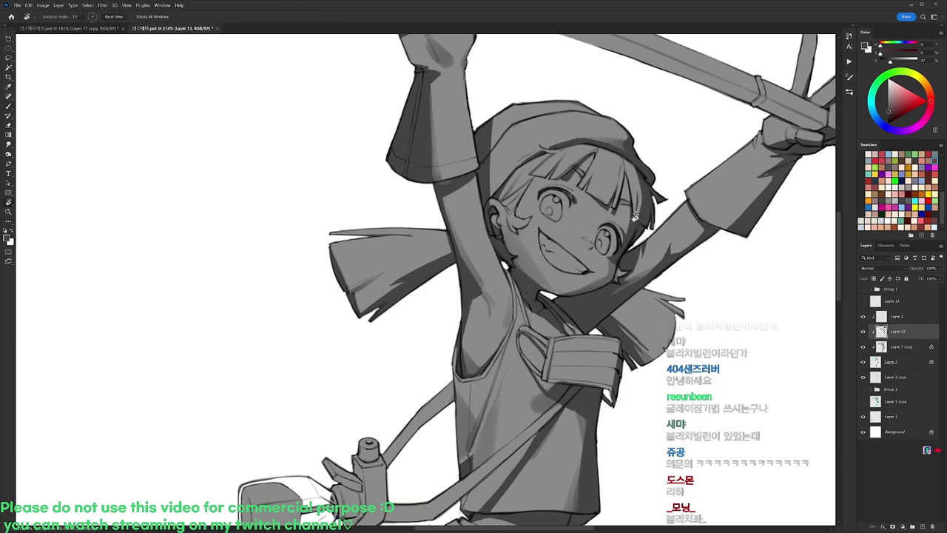
{"action": "left_click_drag", "start_coordinate": [677, 274], "coordinate": [616, 114]}
{"action": "left_click_drag", "start_coordinate": [669, 164], "coordinate": [674, 260]}
{"action": "key", "text": "Escape"}
{"action": "key", "text": "b"}
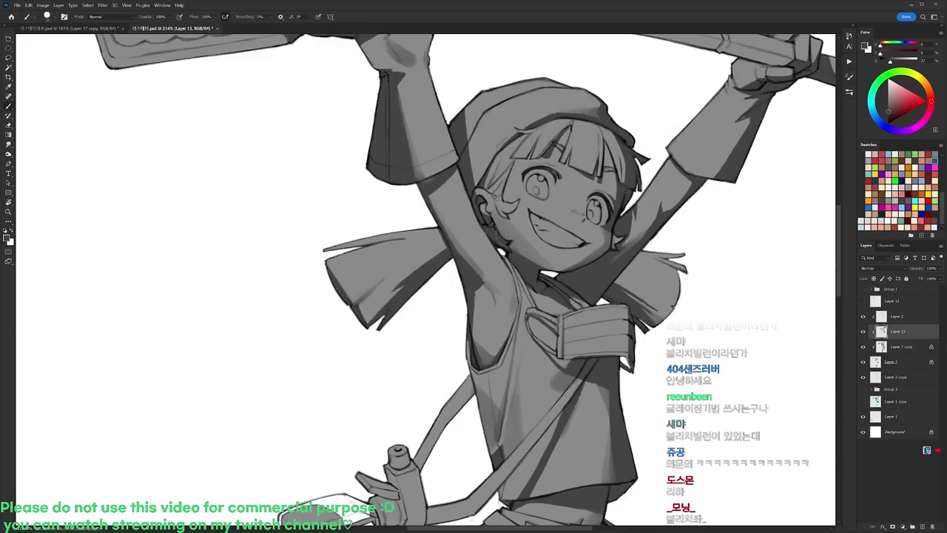
Paint a small shadow beside the nose and refine the face shading with the brush and eraser.
{"action": "key", "text": "e"}
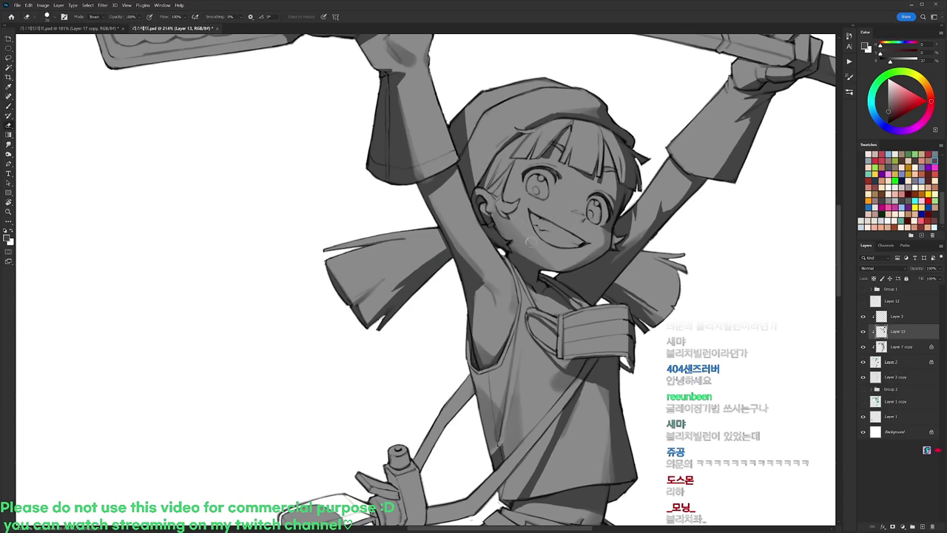
{"action": "key", "text": "r"}
{"action": "left_click_drag", "start_coordinate": [592, 196], "coordinate": [571, 162]}
{"action": "key", "text": "b"}
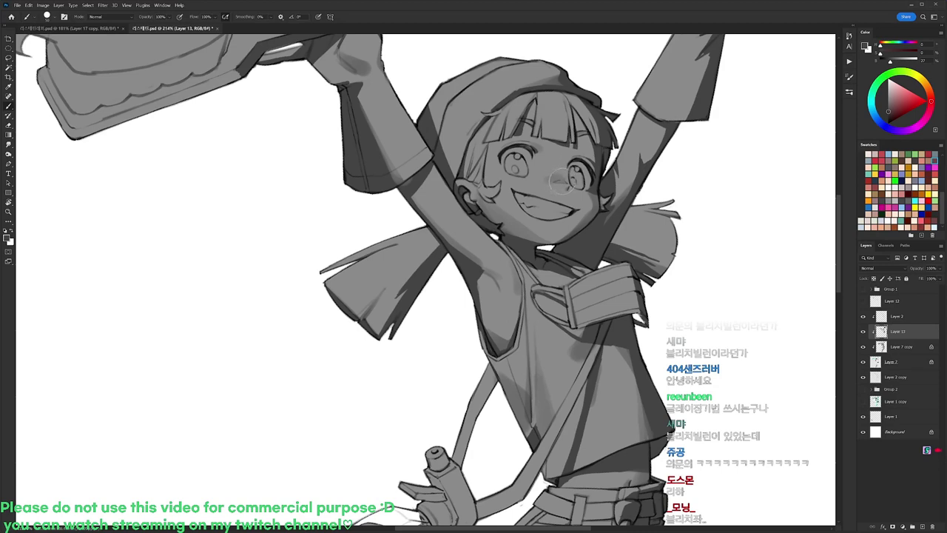
{"action": "key", "text": "e"}
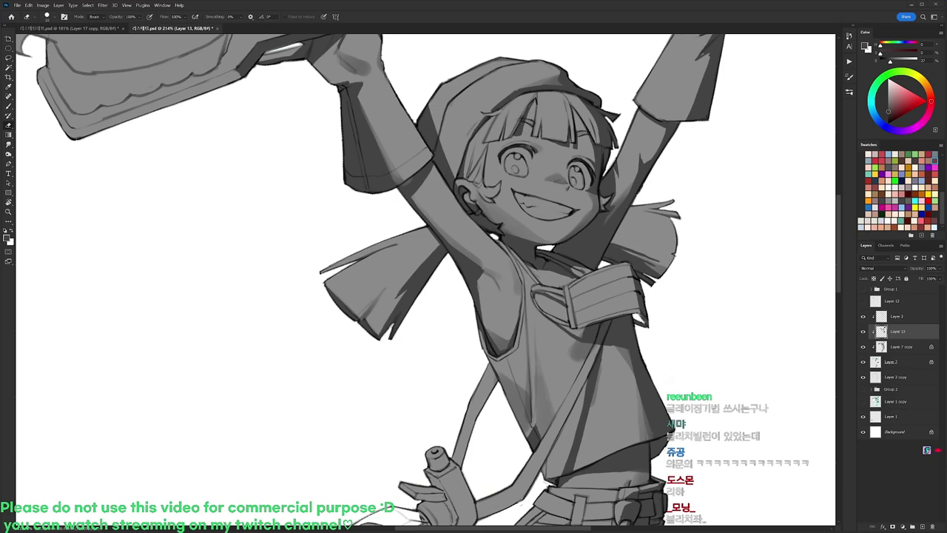
{"action": "key", "text": "b"}
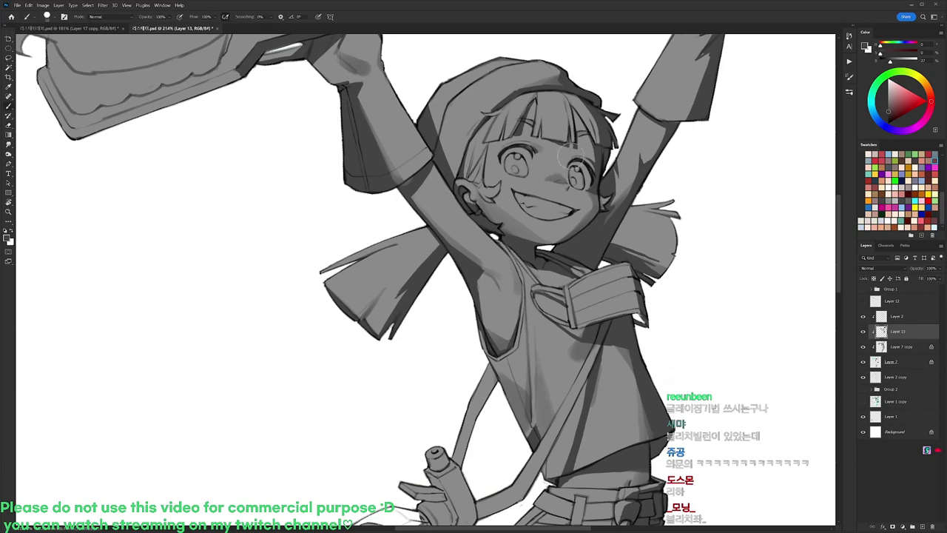
Examine the shading on the cap, raised arms and toothbrush handle, and review the whole figure with the canvas straightened.
{"action": "key", "text": "r"}
{"action": "left_click_drag", "start_coordinate": [449, 177], "coordinate": [465, 177]}
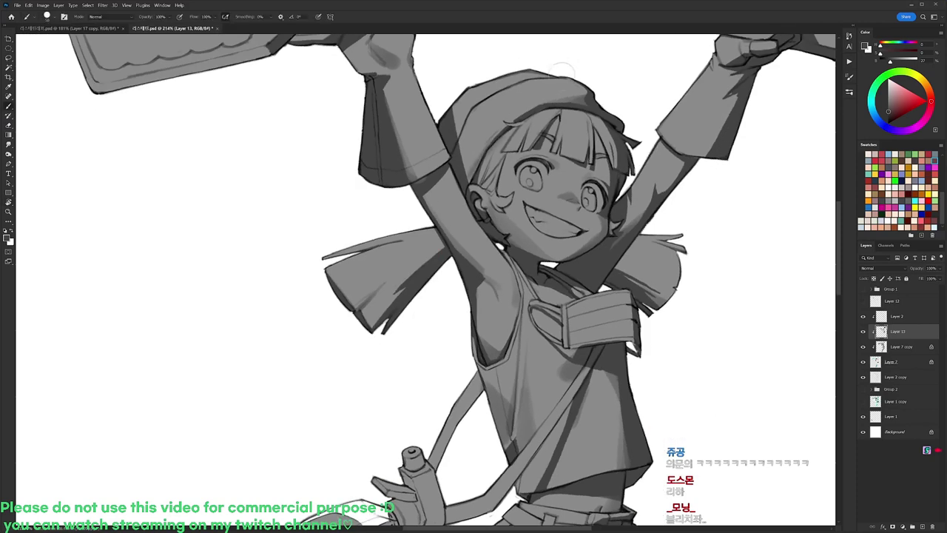
{"action": "left_click_drag", "start_coordinate": [522, 72], "coordinate": [538, 71]}
{"action": "left_click_drag", "start_coordinate": [775, 151], "coordinate": [738, 192]}
{"action": "mouse_move", "coordinate": [709, 125]}
{"action": "left_mouse_down"}
{"action": "mouse_move", "coordinate": [645, 214]}
{"action": "mouse_move", "coordinate": [700, 154]}
{"action": "left_mouse_up"}
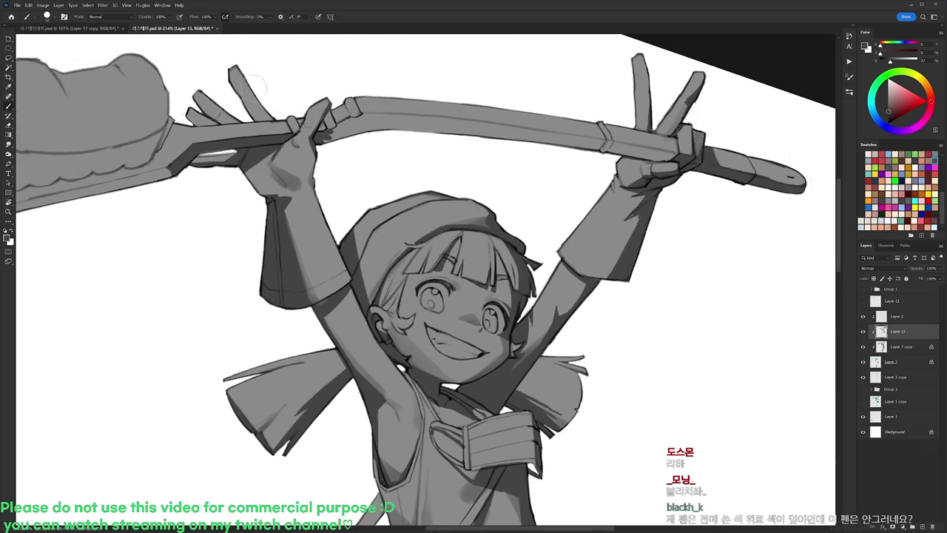
{"action": "left_click_drag", "start_coordinate": [540, 173], "coordinate": [516, 179]}
{"action": "key", "text": "r"}
{"action": "left_click_drag", "start_coordinate": [662, 189], "coordinate": [614, 124]}
{"action": "left_click_drag", "start_coordinate": [654, 255], "coordinate": [666, 182]}
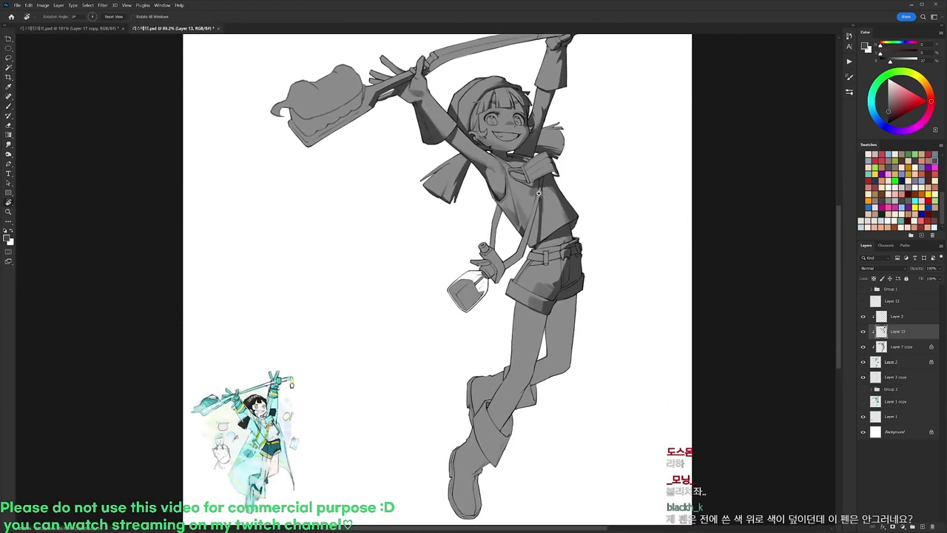
Outline the shadow edge down the front leg from the shorts cuff to the boot with the hard brush.
{"action": "scroll", "coordinate": [538, 194], "scroll_direction": "up", "scroll_amount": 3}
{"action": "key", "text": "b"}
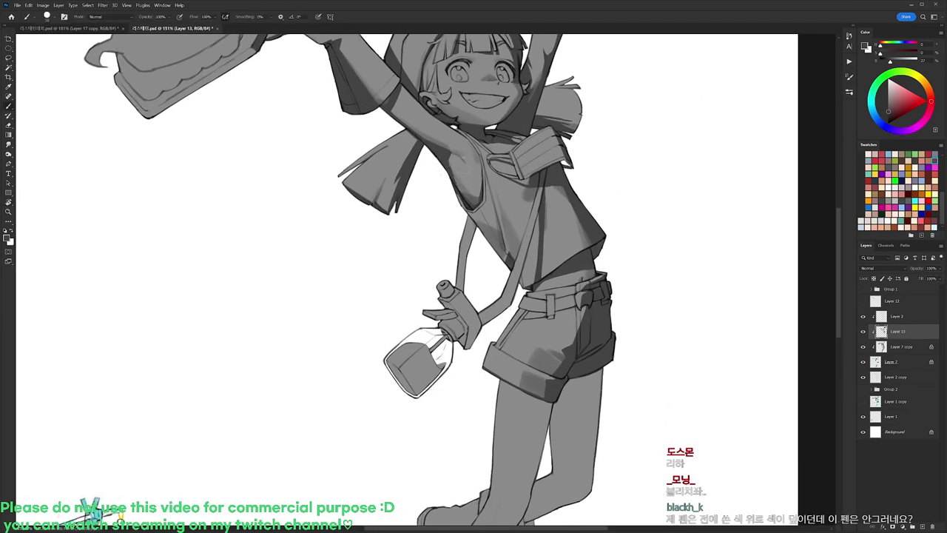
{"action": "left_click_drag", "start_coordinate": [591, 257], "coordinate": [565, 154]}
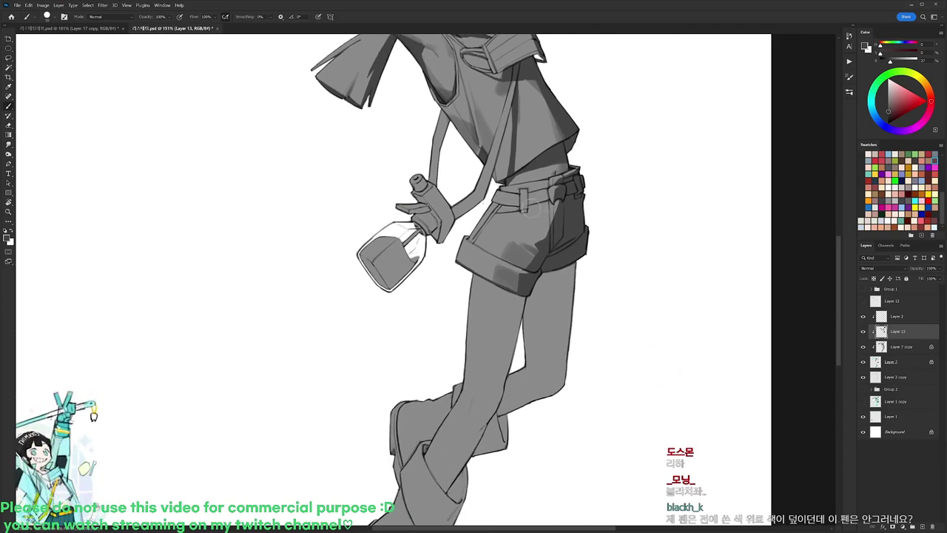
{"action": "left_click_drag", "start_coordinate": [586, 241], "coordinate": [578, 183]}
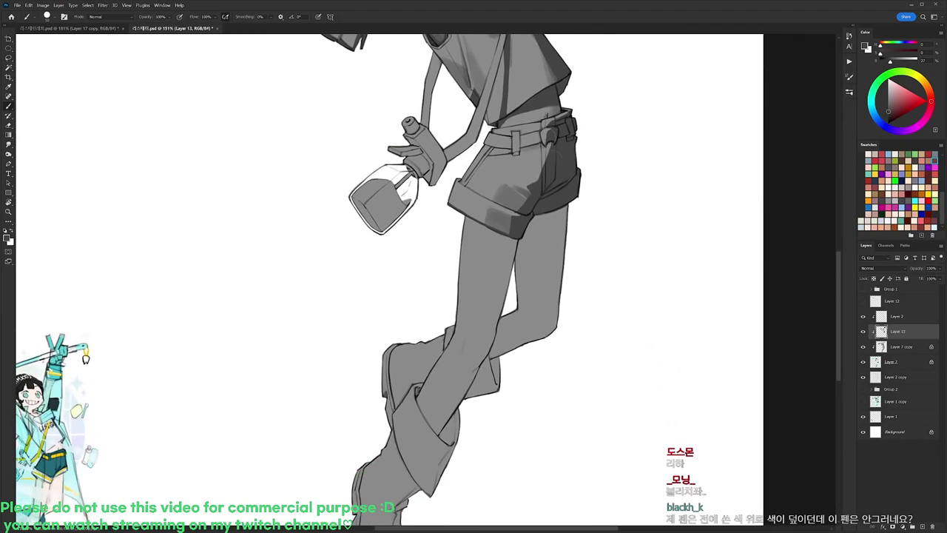
{"action": "right_click", "coordinate": [578, 184]}
{"action": "left_click", "coordinate": [631, 203]}
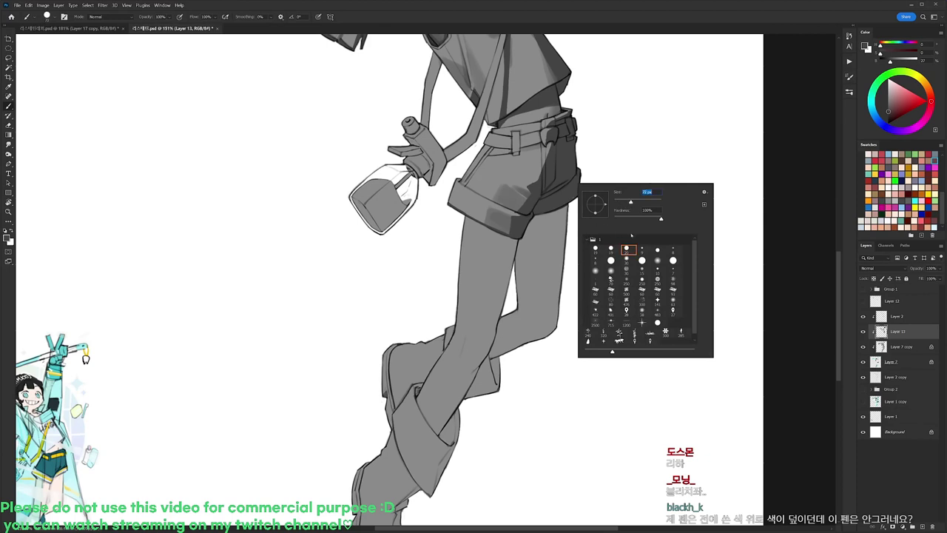
{"action": "key", "text": "Return"}
{"action": "left_click_drag", "start_coordinate": [494, 232], "coordinate": [491, 331]}
{"action": "key", "text": "ctrl+z"}
{"action": "mouse_move", "coordinate": [496, 226]}
{"action": "left_mouse_down"}
{"action": "mouse_move", "coordinate": [487, 333]}
{"action": "mouse_move", "coordinate": [469, 374]}
{"action": "mouse_move", "coordinate": [423, 424]}
{"action": "mouse_move", "coordinate": [453, 448]}
{"action": "mouse_move", "coordinate": [438, 501]}
{"action": "left_mouse_up"}
{"action": "left_click_drag", "start_coordinate": [526, 316], "coordinate": [515, 319]}
{"action": "left_click_drag", "start_coordinate": [502, 232], "coordinate": [516, 224]}
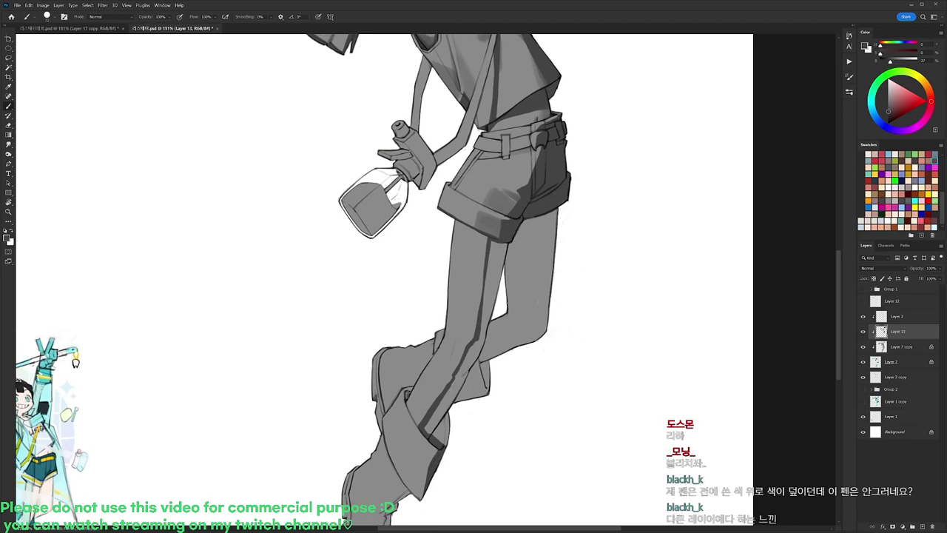
Complete the shadow outline along both legs and fill the enclosed areas with the dark grey using a Magic Wand selection.
{"action": "mouse_move", "coordinate": [506, 255]}
{"action": "left_mouse_down"}
{"action": "mouse_move", "coordinate": [512, 263]}
{"action": "mouse_move", "coordinate": [501, 304]}
{"action": "mouse_move", "coordinate": [516, 322]}
{"action": "mouse_move", "coordinate": [511, 369]}
{"action": "mouse_move", "coordinate": [486, 366]}
{"action": "mouse_move", "coordinate": [494, 260]}
{"action": "left_mouse_up"}
{"action": "key", "text": "ctrl+z"}
{"action": "left_click_drag", "start_coordinate": [485, 309], "coordinate": [490, 279]}
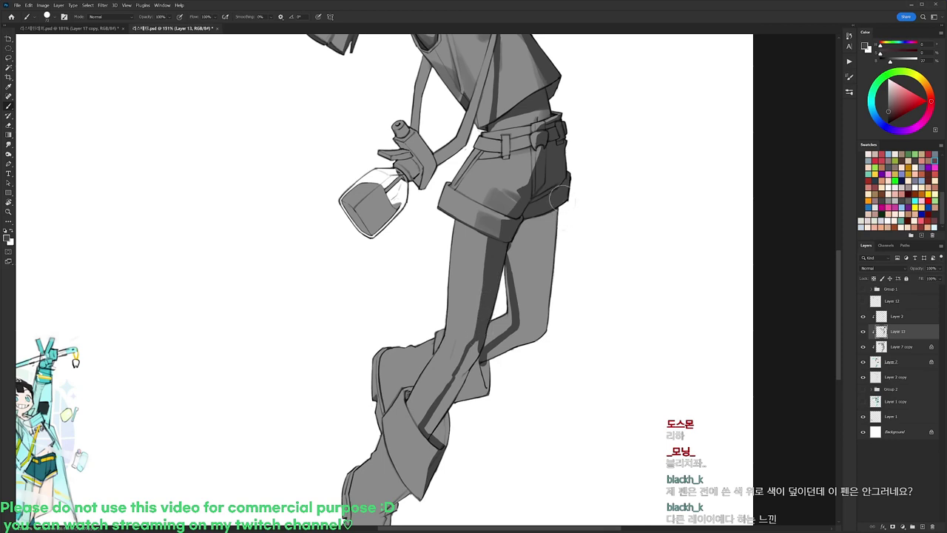
{"action": "key", "text": "w"}
{"action": "left_click", "coordinate": [465, 419]}
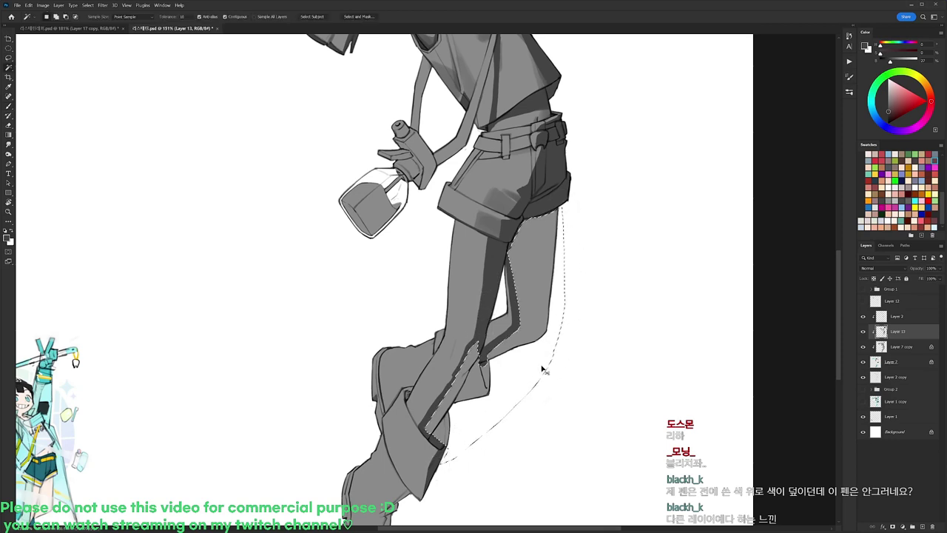
{"action": "key", "text": "ctrl+d"}
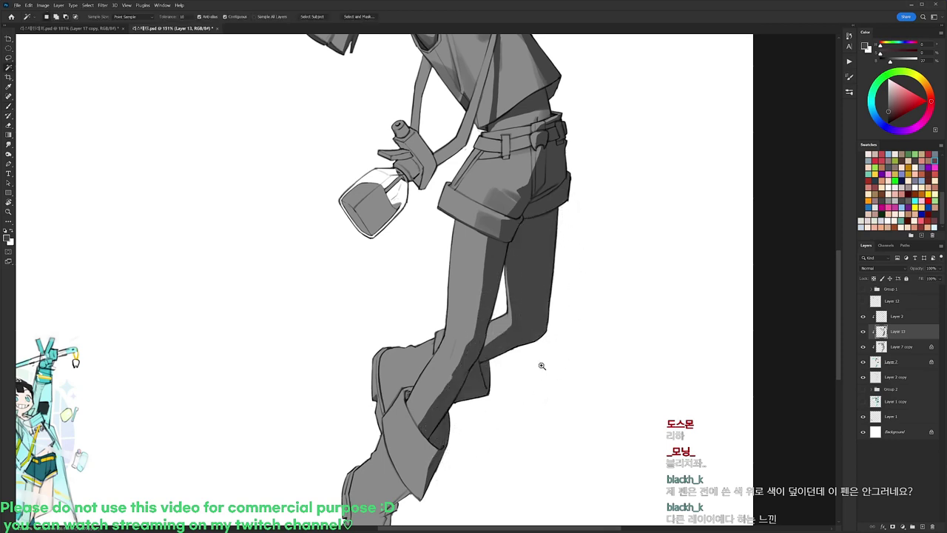
Trim the edges of the new leg shadows with the eraser, checking them against the whole figure.
{"action": "scroll", "coordinate": [605, 224], "scroll_direction": "down", "scroll_amount": 3}
{"action": "scroll", "coordinate": [603, 213], "scroll_direction": "up", "scroll_amount": 3}
{"action": "key", "text": "b"}
{"action": "key", "text": "e"}
{"action": "right_click", "coordinate": [571, 167]}
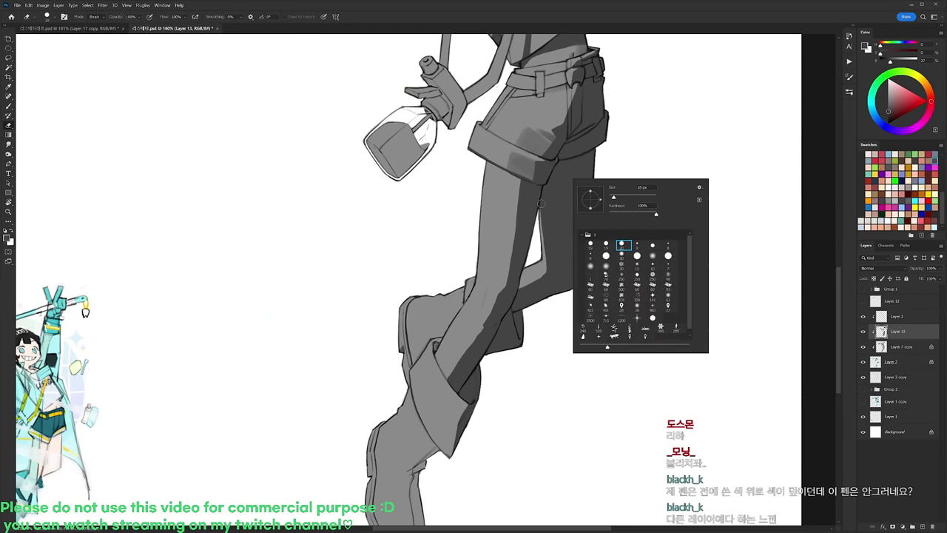
{"action": "left_click_drag", "start_coordinate": [540, 204], "coordinate": [544, 221]}
{"action": "key", "text": "b"}
{"action": "scroll", "coordinate": [577, 236], "scroll_direction": "down", "scroll_amount": 5}
{"action": "scroll", "coordinate": [582, 226], "scroll_direction": "up", "scroll_amount": 5}
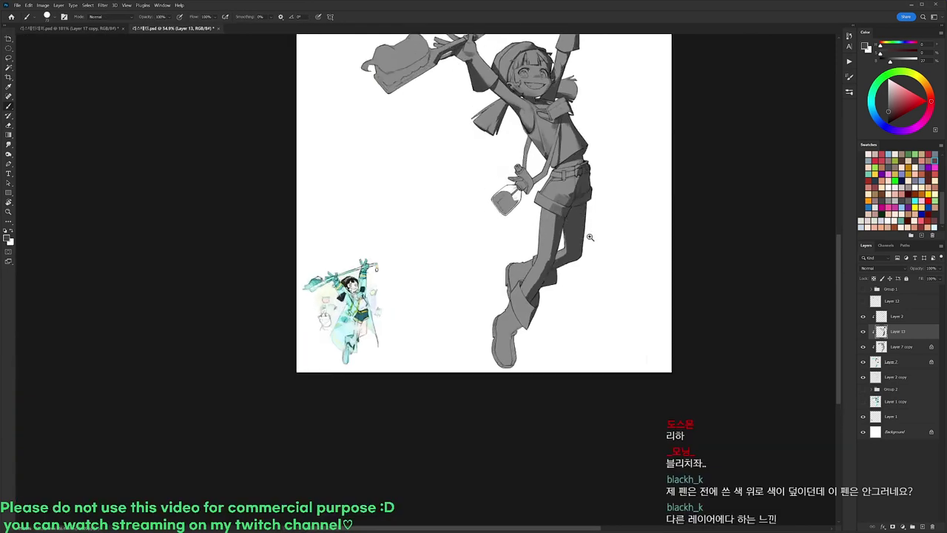
{"action": "key", "text": "e"}
{"action": "left_click_drag", "start_coordinate": [552, 244], "coordinate": [559, 282]}
{"action": "scroll", "coordinate": [574, 236], "scroll_direction": "down", "scroll_amount": 8}
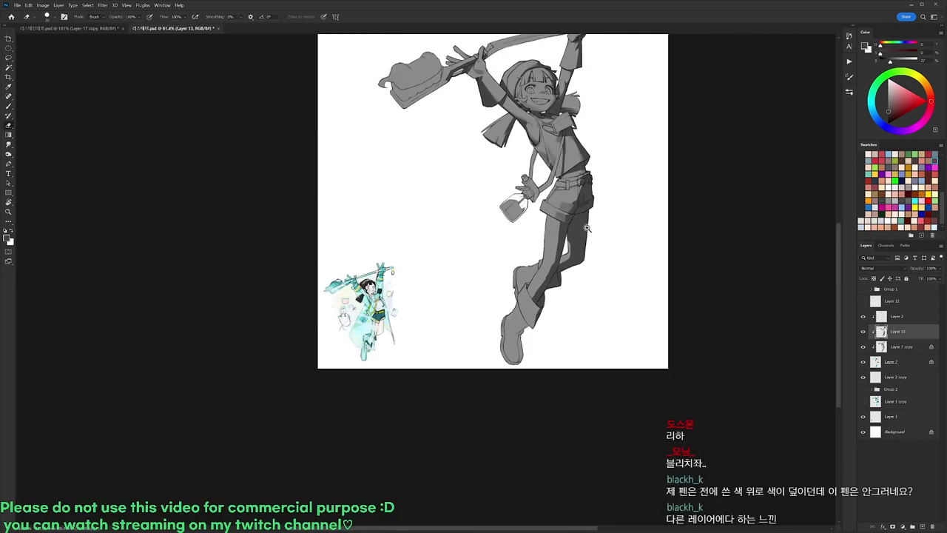
Paint shadow on the folded cuff of the front boot, down to its pointed tip.
{"action": "scroll", "coordinate": [588, 228], "scroll_direction": "up", "scroll_amount": 7}
{"action": "key", "text": "b"}
{"action": "key", "text": "e"}
{"action": "key", "text": "b"}
{"action": "left_click_drag", "start_coordinate": [572, 268], "coordinate": [586, 220]}
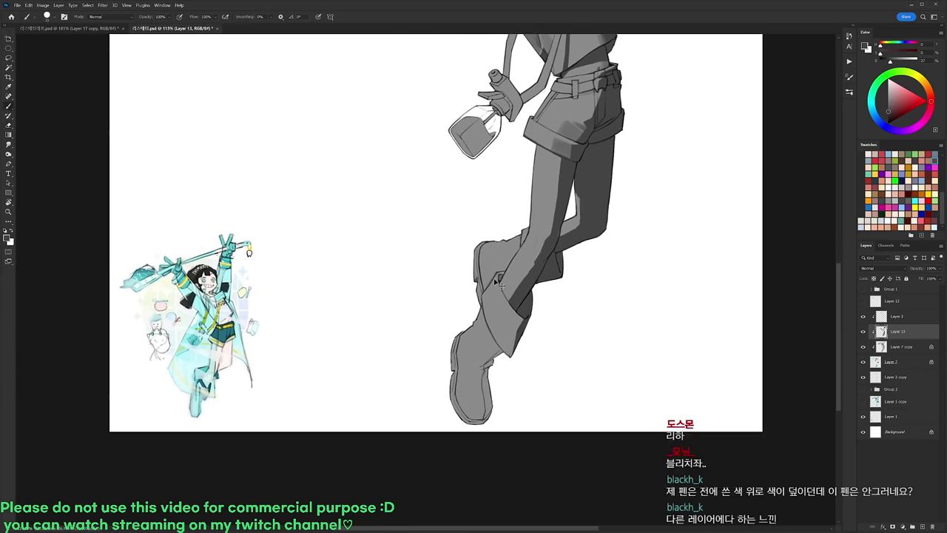
{"action": "scroll", "coordinate": [497, 282], "scroll_direction": "up", "scroll_amount": 3}
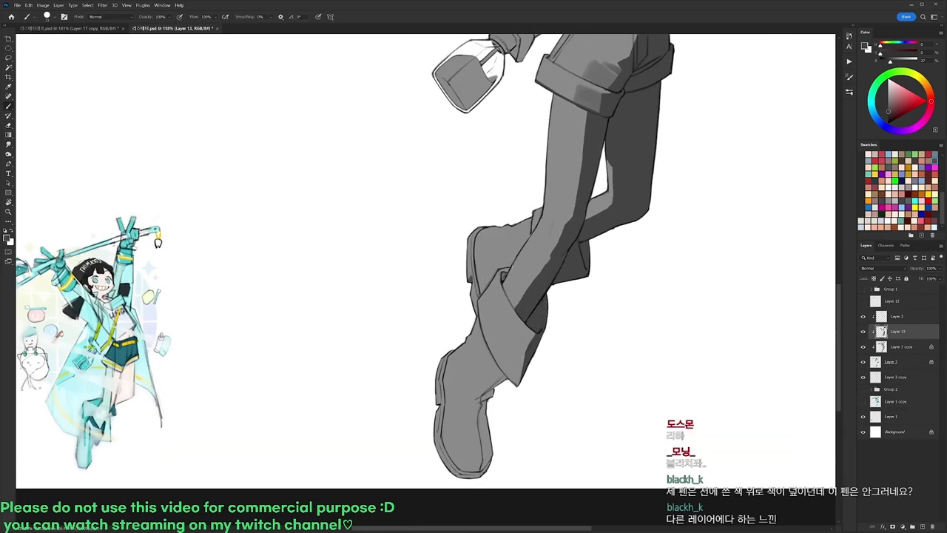
{"action": "right_click", "coordinate": [534, 293]}
{"action": "left_click", "coordinate": [575, 361]}
{"action": "left_click", "coordinate": [531, 324]}
{"action": "mouse_move", "coordinate": [533, 326]}
{"action": "left_mouse_down"}
{"action": "mouse_move", "coordinate": [522, 339]}
{"action": "mouse_move", "coordinate": [524, 323]}
{"action": "mouse_move", "coordinate": [497, 336]}
{"action": "mouse_move", "coordinate": [504, 363]}
{"action": "mouse_move", "coordinate": [512, 342]}
{"action": "mouse_move", "coordinate": [506, 368]}
{"action": "mouse_move", "coordinate": [519, 374]}
{"action": "left_mouse_up"}
Outline the shadow edge down the front boot from cuff to toe and fill the enclosed area with the dark grey.
{"action": "key", "text": "e"}
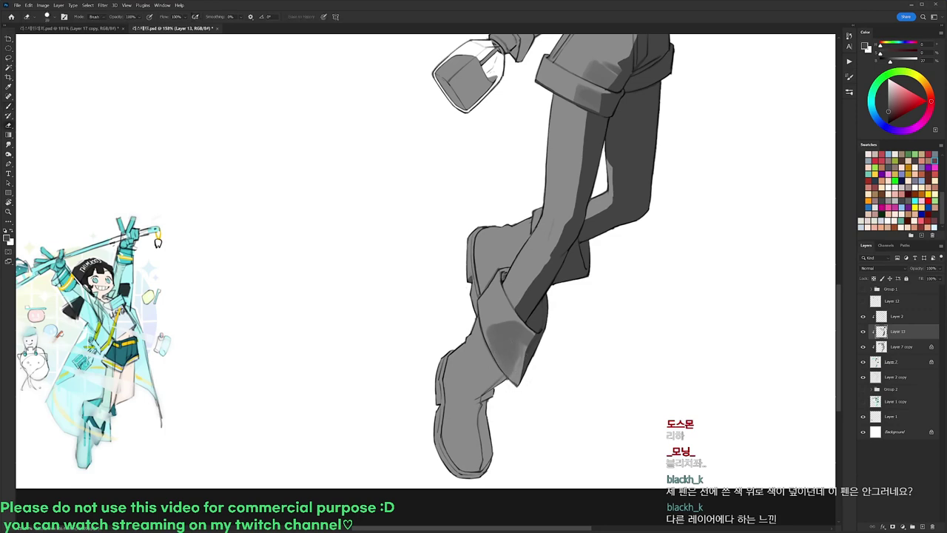
{"action": "key", "text": "b"}
{"action": "right_click", "coordinate": [513, 371]}
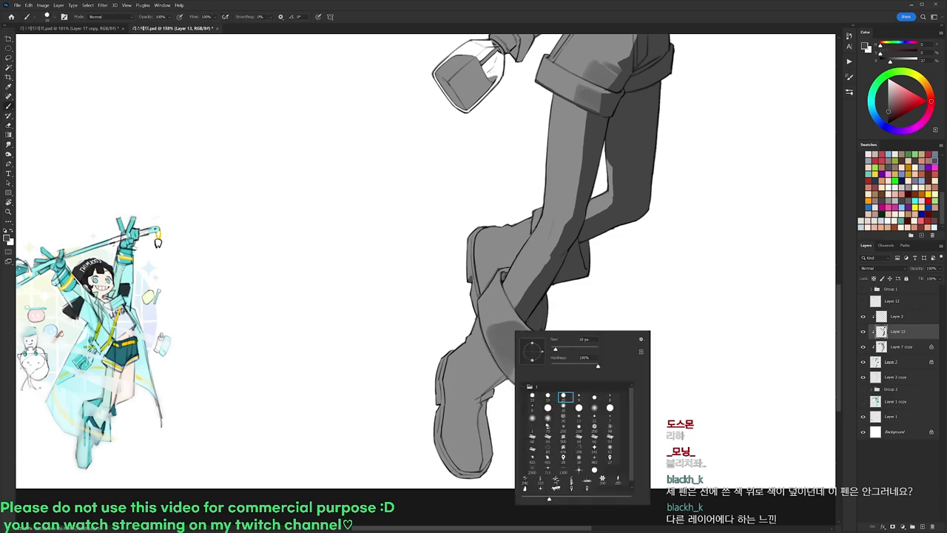
{"action": "key", "text": "Escape"}
{"action": "left_click_drag", "start_coordinate": [482, 333], "coordinate": [487, 362]}
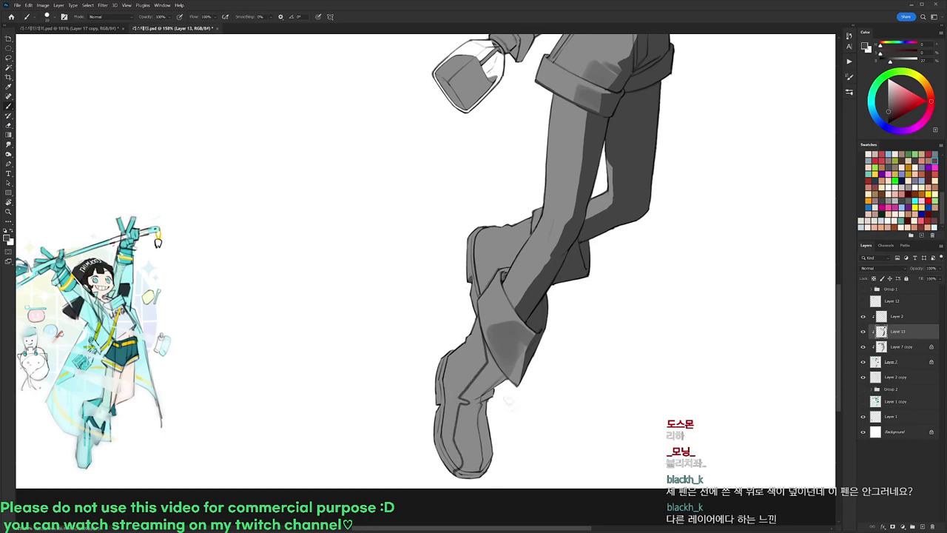
{"action": "left_click_drag", "start_coordinate": [489, 353], "coordinate": [507, 381]}
{"action": "key", "text": "w"}
{"action": "left_click", "coordinate": [492, 388]}
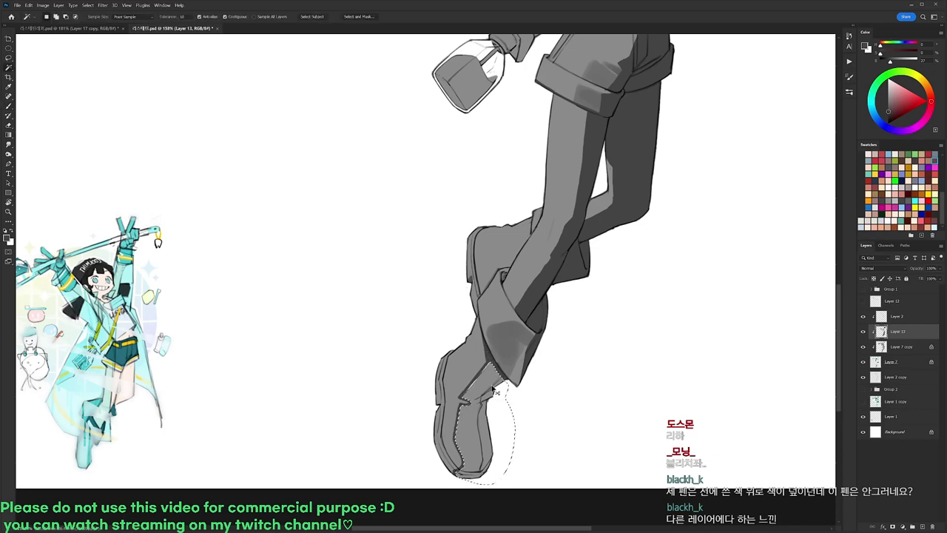
{"action": "key", "text": "alt+Delete"}
{"action": "key", "text": "ctrl+d"}
Enlarge the hard brush and shade the front boot's shaft and the lower part of the rear boot.
{"action": "key", "text": "b"}
{"action": "right_click", "coordinate": [493, 387]}
{"action": "left_click", "coordinate": [556, 354]}
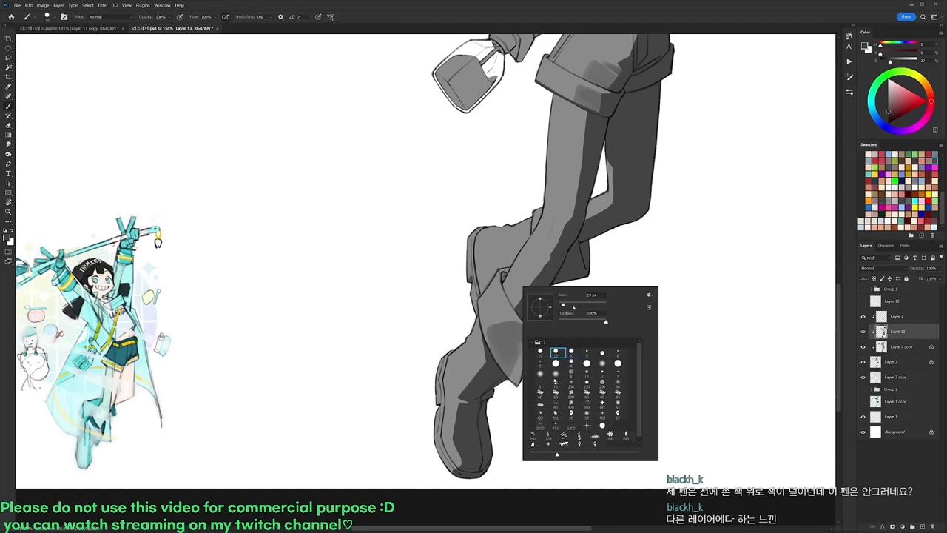
{"action": "left_click", "coordinate": [473, 339]}
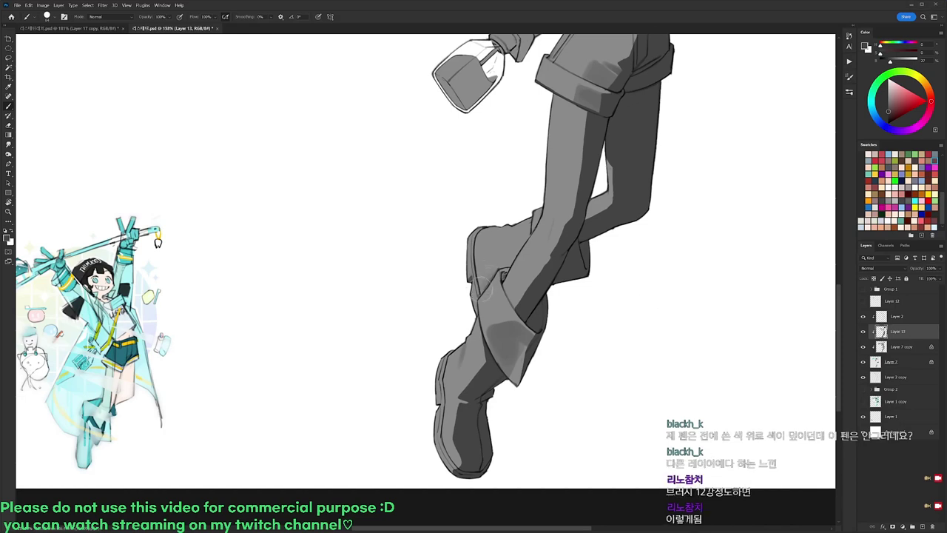
{"action": "left_click_drag", "start_coordinate": [508, 257], "coordinate": [488, 272]}
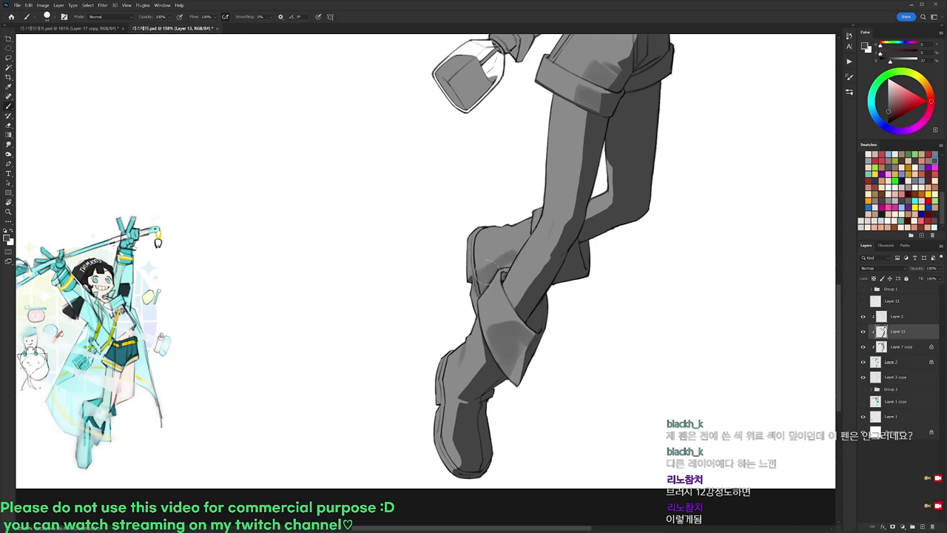
Refine the fold shading on the rear boot with the eraser and shade the front boot's sole edge.
{"action": "key", "text": "e"}
{"action": "mouse_move", "coordinate": [510, 229]}
{"action": "left_mouse_down"}
{"action": "mouse_move", "coordinate": [511, 243]}
{"action": "mouse_move", "coordinate": [506, 228]}
{"action": "left_mouse_up"}
{"action": "key", "text": "e"}
{"action": "key", "text": "b"}
{"action": "left_click_drag", "start_coordinate": [435, 442], "coordinate": [451, 474]}
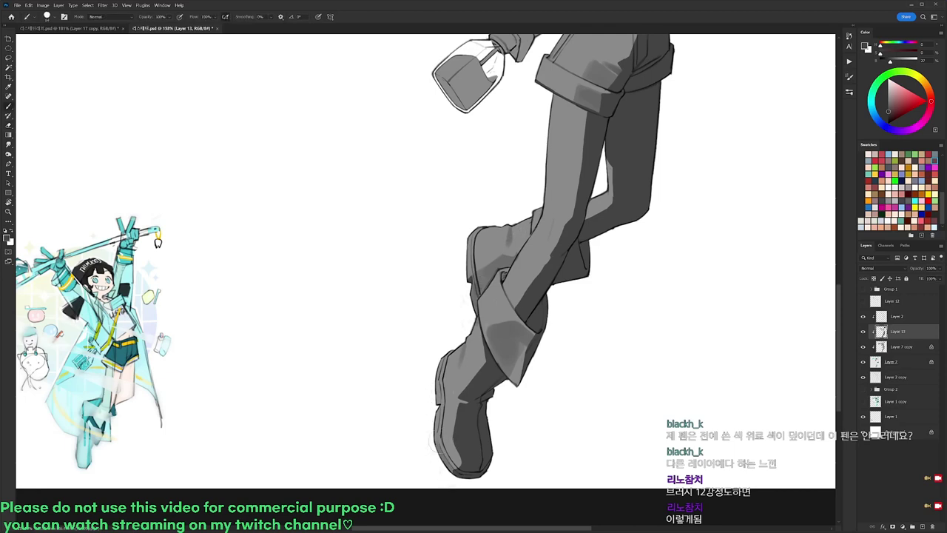
Shade the front thigh beneath the shorts cuff and rework the shadow edge down the leg with the 19 px hard brush.
{"action": "left_click_drag", "start_coordinate": [628, 71], "coordinate": [611, 117]}
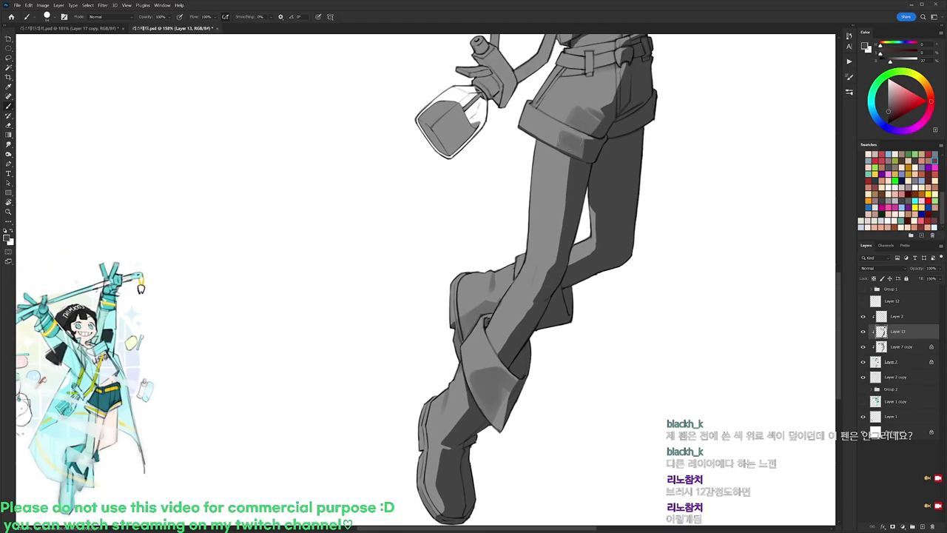
{"action": "right_click", "coordinate": [612, 117]}
{"action": "left_click", "coordinate": [664, 183]}
{"action": "left_click_drag", "start_coordinate": [538, 141], "coordinate": [563, 157]}
{"action": "right_click", "coordinate": [605, 179]}
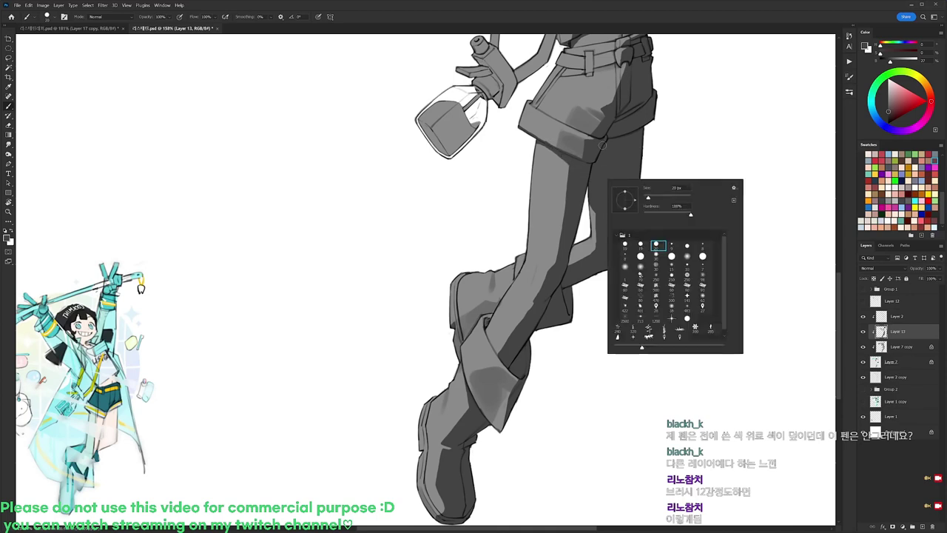
{"action": "left_click", "coordinate": [640, 245]}
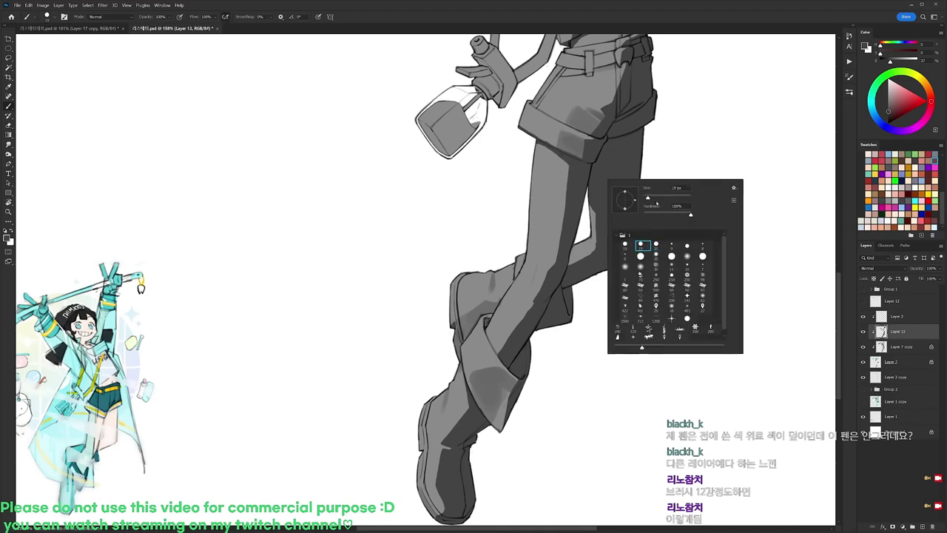
{"action": "left_click", "coordinate": [577, 178]}
{"action": "mouse_move", "coordinate": [571, 166]}
{"action": "left_mouse_down"}
{"action": "mouse_move", "coordinate": [557, 263]}
{"action": "mouse_move", "coordinate": [506, 359]}
{"action": "left_mouse_up"}
Switch to another hard brush preset and darken the inside of the front boot's cuff opening beside the leg.
{"action": "right_click", "coordinate": [536, 276]}
{"action": "left_click", "coordinate": [589, 344]}
{"action": "left_click_drag", "start_coordinate": [486, 326], "coordinate": [502, 356]}
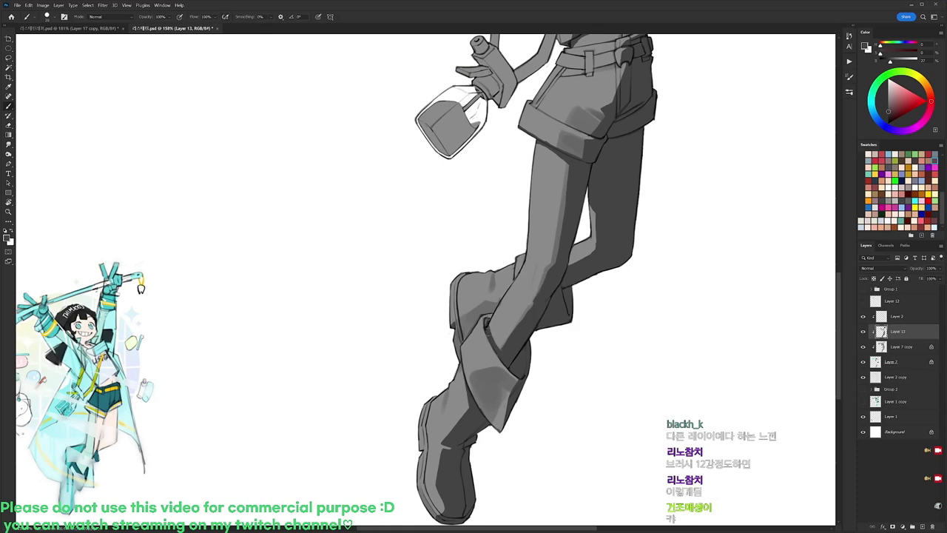
Shade the shorts below the belt and around the fly with a larger hard brush, and save the document.
{"action": "left_click_drag", "start_coordinate": [646, 225], "coordinate": [605, 300]}
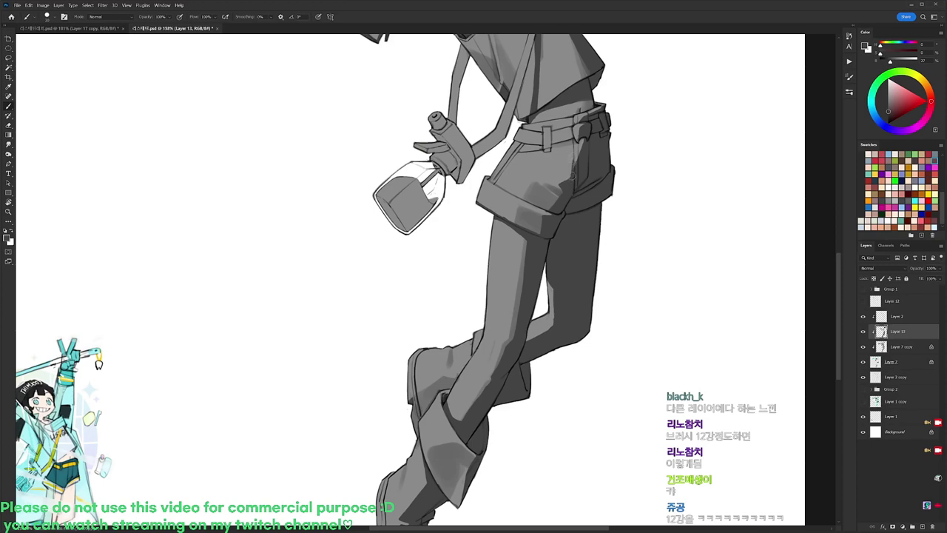
{"action": "right_click", "coordinate": [614, 110]}
{"action": "left_click", "coordinate": [652, 195]}
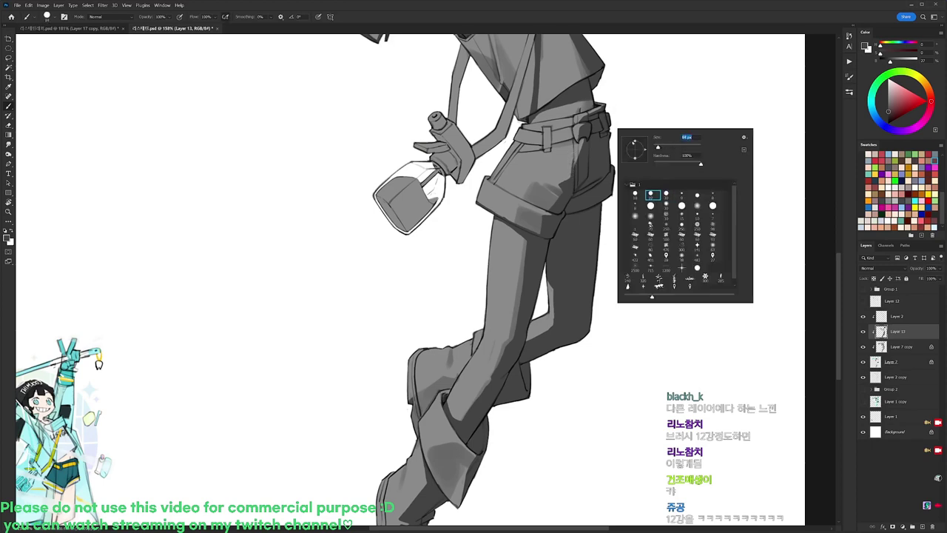
{"action": "left_click", "coordinate": [539, 154]}
{"action": "left_click_drag", "start_coordinate": [540, 152], "coordinate": [583, 147]}
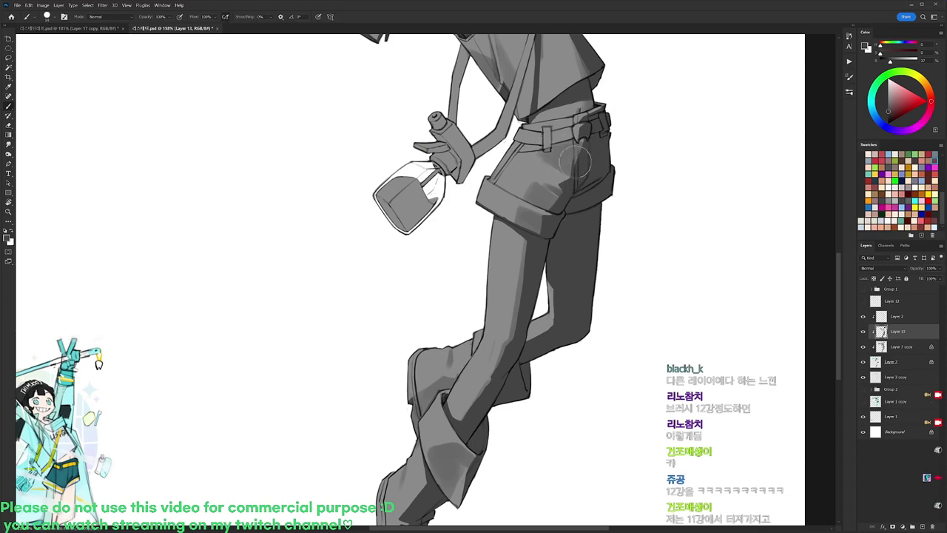
{"action": "key", "text": "e"}
{"action": "key", "text": "b"}
{"action": "mouse_move", "coordinate": [575, 179]}
{"action": "left_mouse_down"}
{"action": "mouse_move", "coordinate": [575, 189]}
{"action": "mouse_move", "coordinate": [556, 180]}
{"action": "mouse_move", "coordinate": [573, 208]}
{"action": "left_mouse_up"}
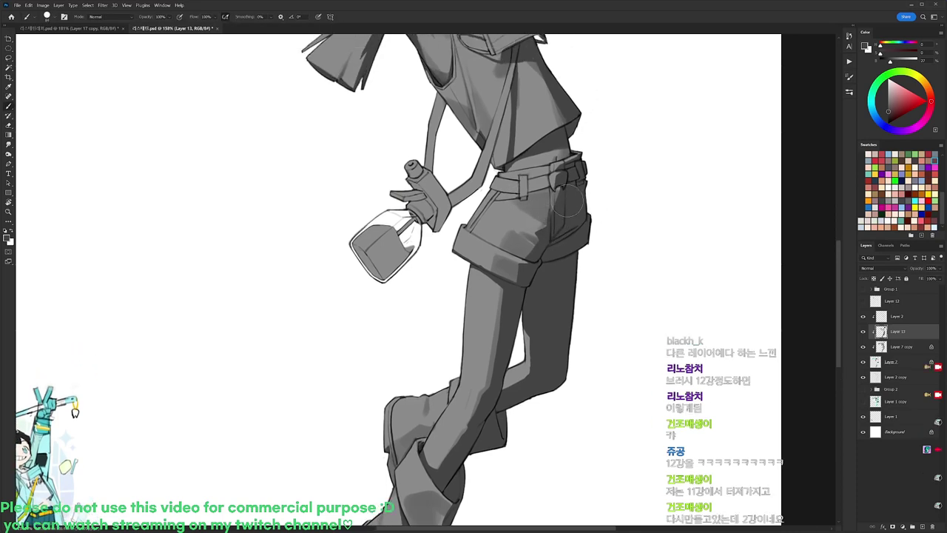
{"action": "left_click_drag", "start_coordinate": [582, 118], "coordinate": [568, 199]}
{"action": "key", "text": "ctrl+s"}
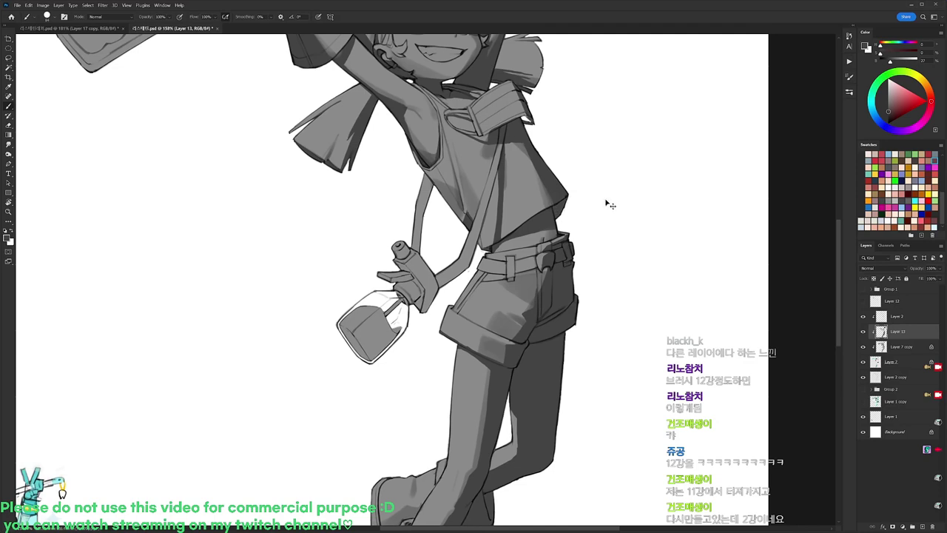
Darken the fingers wrapped around the spray bottle's neck with a smaller hard brush.
{"action": "scroll", "coordinate": [603, 196], "scroll_direction": "down", "scroll_amount": 3}
{"action": "left_click_drag", "start_coordinate": [600, 192], "coordinate": [607, 239]}
{"action": "scroll", "coordinate": [562, 159], "scroll_direction": "up", "scroll_amount": 3}
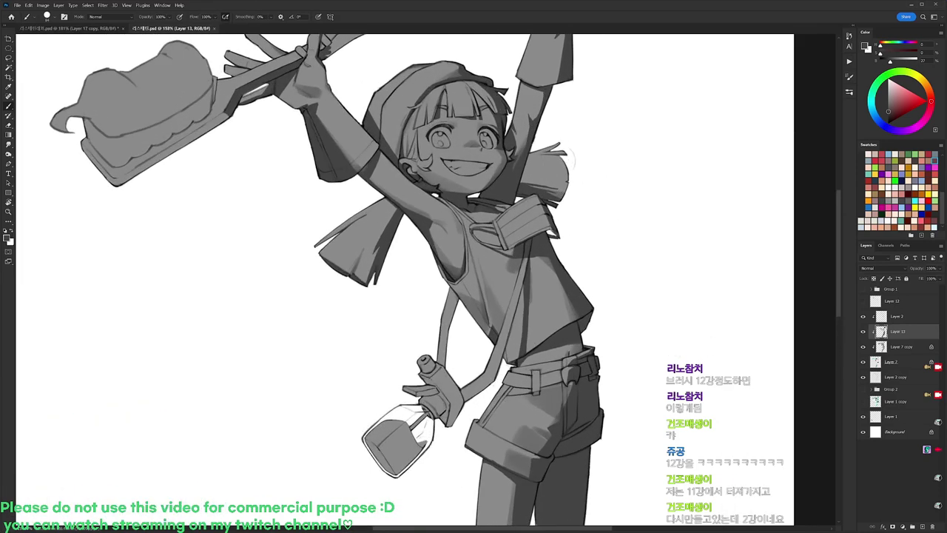
{"action": "scroll", "coordinate": [568, 168], "scroll_direction": "down", "scroll_amount": 5}
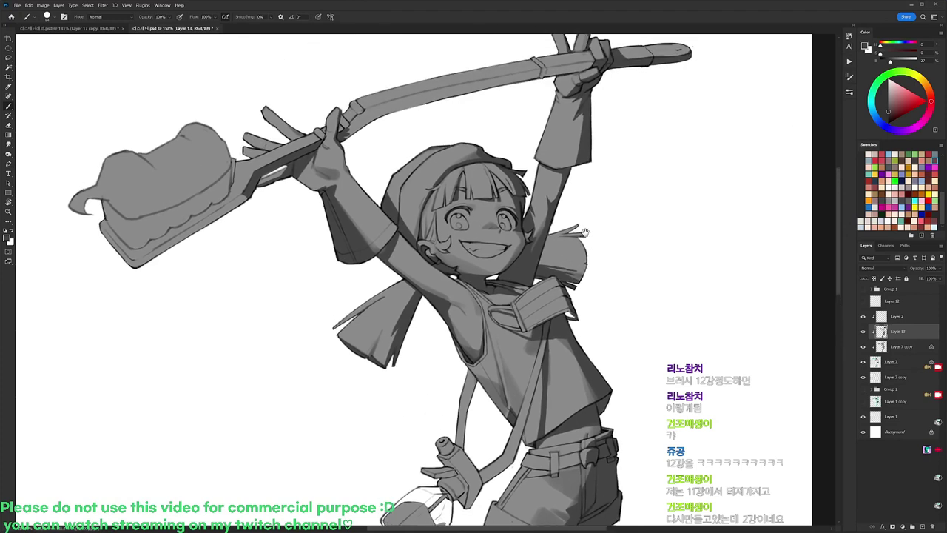
{"action": "scroll", "coordinate": [643, 159], "scroll_direction": "down", "scroll_amount": 2}
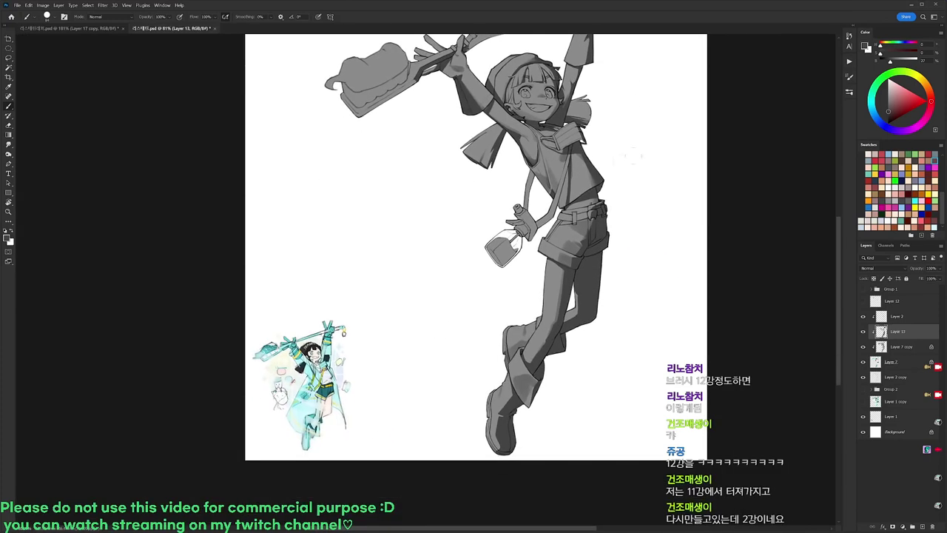
{"action": "scroll", "coordinate": [548, 198], "scroll_direction": "up", "scroll_amount": 5}
{"action": "right_click", "coordinate": [549, 198]}
{"action": "left_click", "coordinate": [601, 265]}
{"action": "mouse_move", "coordinate": [483, 225]}
{"action": "left_mouse_down"}
{"action": "mouse_move", "coordinate": [512, 257]}
{"action": "mouse_move", "coordinate": [515, 287]}
{"action": "mouse_move", "coordinate": [505, 285]}
{"action": "mouse_move", "coordinate": [512, 260]}
{"action": "mouse_move", "coordinate": [504, 281]}
{"action": "left_mouse_up"}
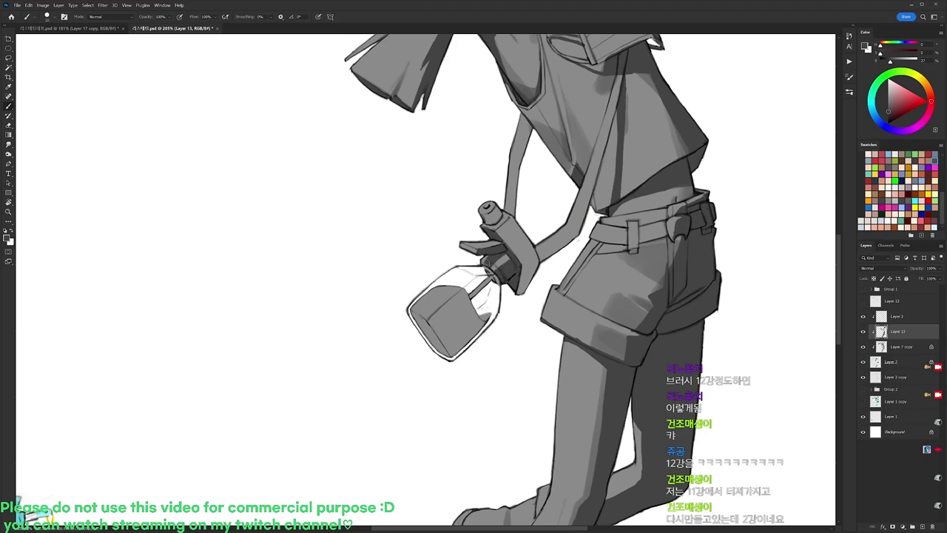
Shade the spray bottle's nozzle and the back of the gripping hand, alternating between two hard brush presets.
{"action": "right_click", "coordinate": [551, 183]}
{"action": "left_click", "coordinate": [591, 248]}
{"action": "left_click_drag", "start_coordinate": [491, 232], "coordinate": [509, 225]}
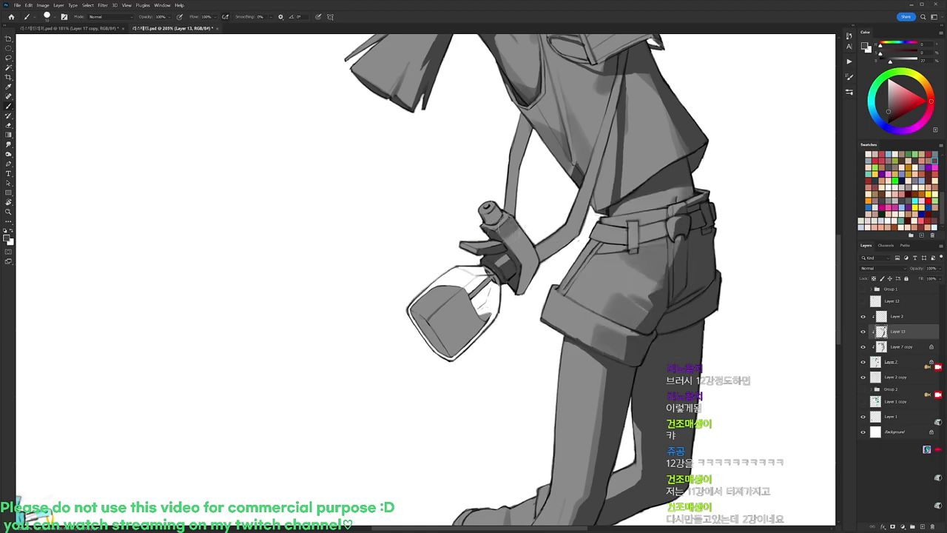
{"action": "right_click", "coordinate": [538, 177]}
{"action": "left_click", "coordinate": [590, 241]}
{"action": "left_click_drag", "start_coordinate": [503, 208], "coordinate": [497, 216]}
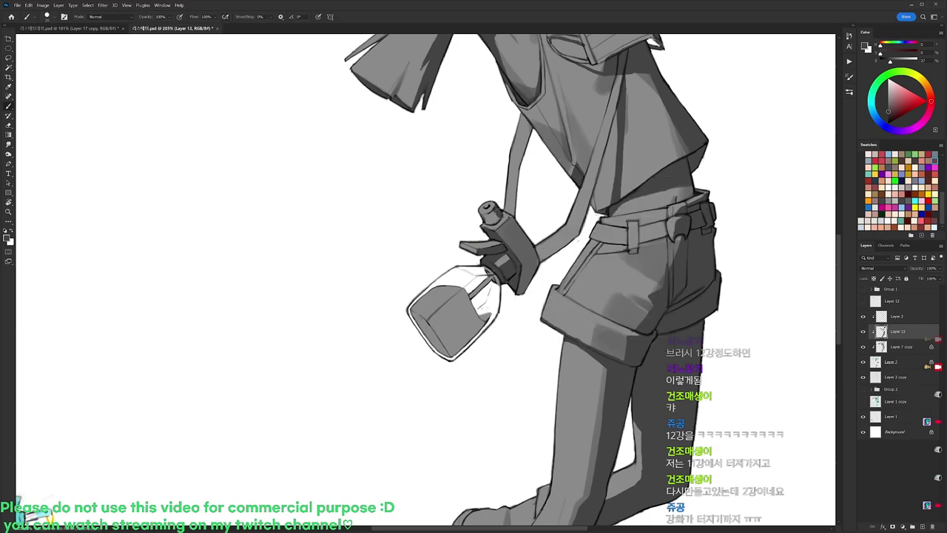
Shade the folded flap across the chest with the larger hard brush.
{"action": "left_click_drag", "start_coordinate": [683, 124], "coordinate": [644, 125]}
{"action": "left_click_drag", "start_coordinate": [689, 96], "coordinate": [672, 228]}
{"action": "left_click_drag", "start_coordinate": [579, 173], "coordinate": [621, 173]}
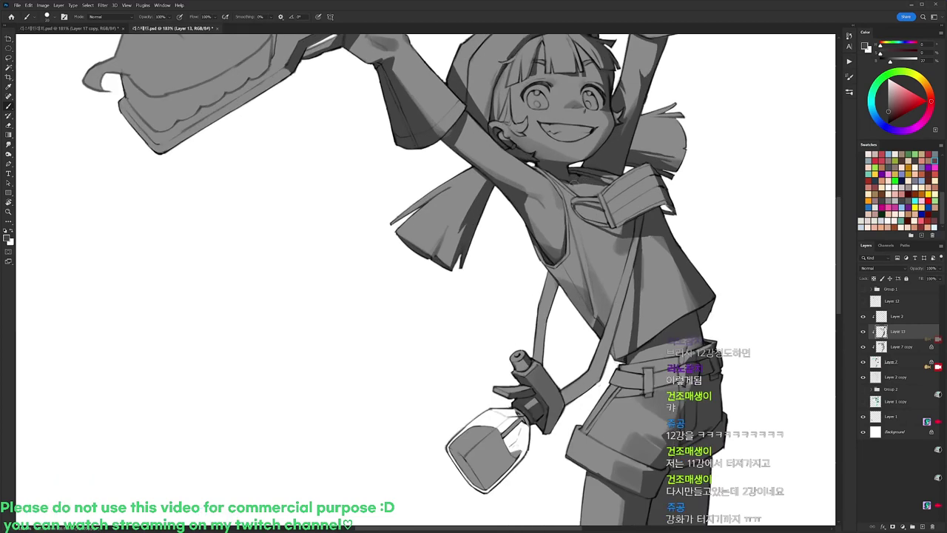
{"action": "mouse_move", "coordinate": [648, 206]}
{"action": "left_mouse_down"}
{"action": "mouse_move", "coordinate": [639, 161]}
{"action": "mouse_move", "coordinate": [621, 180]}
{"action": "left_mouse_up"}
{"action": "right_click", "coordinate": [660, 126]}
{"action": "left_click", "coordinate": [696, 196]}
{"action": "left_click", "coordinate": [708, 145]}
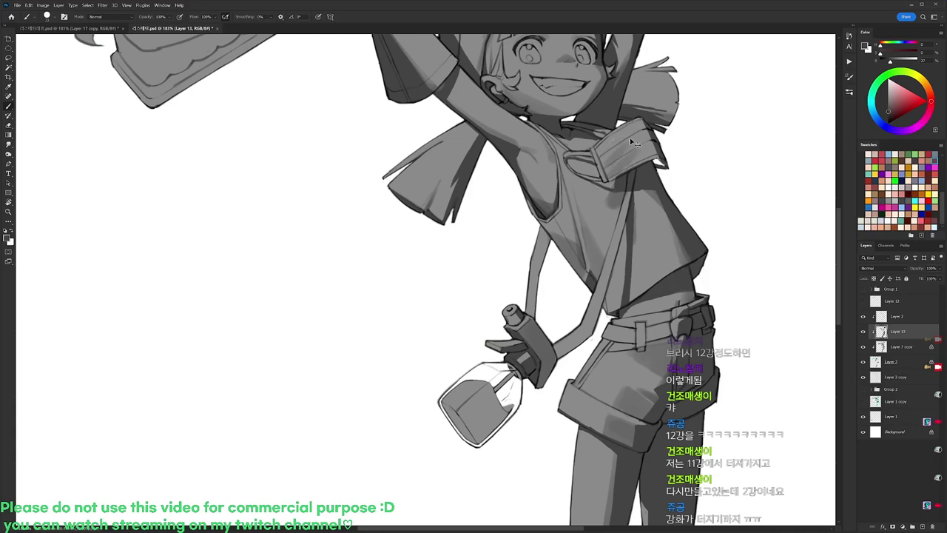
{"action": "key", "text": "e"}
{"action": "key", "text": "b"}
{"action": "scroll", "coordinate": [679, 122], "scroll_direction": "down", "scroll_amount": 5}
{"action": "scroll", "coordinate": [582, 152], "scroll_direction": "up", "scroll_amount": 4}
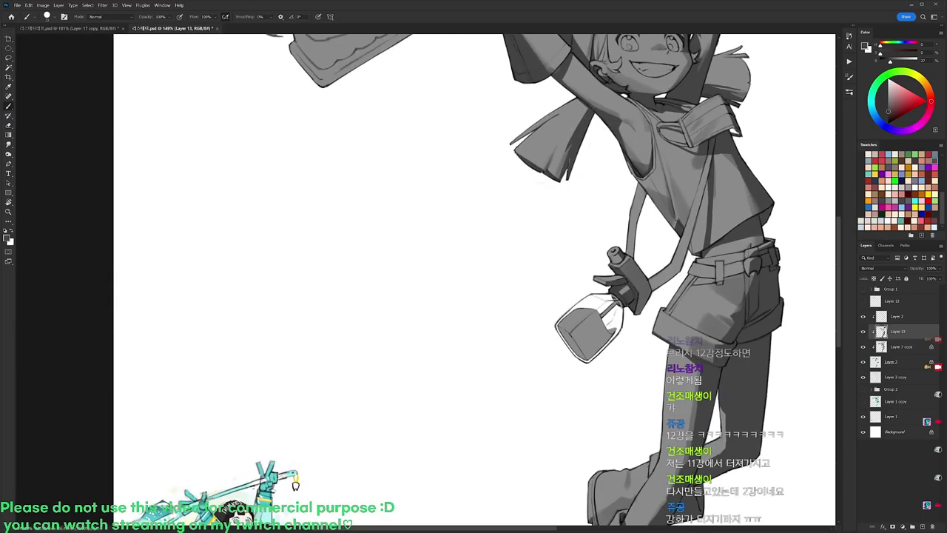
Refine the fold shadows on the shirt's side and hem with the hard brush presets.
{"action": "mouse_move", "coordinate": [737, 75]}
{"action": "left_mouse_down"}
{"action": "mouse_move", "coordinate": [688, 121]}
{"action": "mouse_move", "coordinate": [689, 134]}
{"action": "mouse_move", "coordinate": [698, 121]}
{"action": "left_mouse_up"}
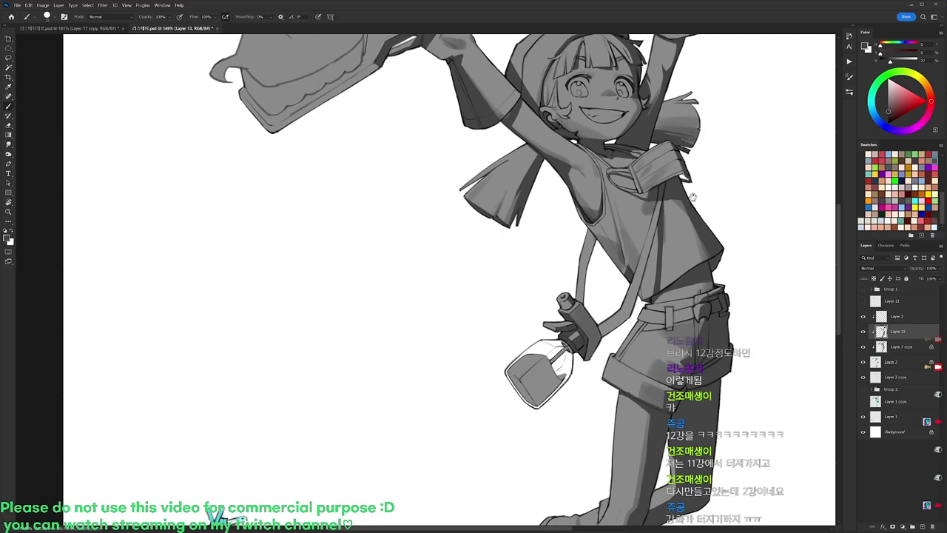
{"action": "left_click_drag", "start_coordinate": [692, 200], "coordinate": [658, 137]}
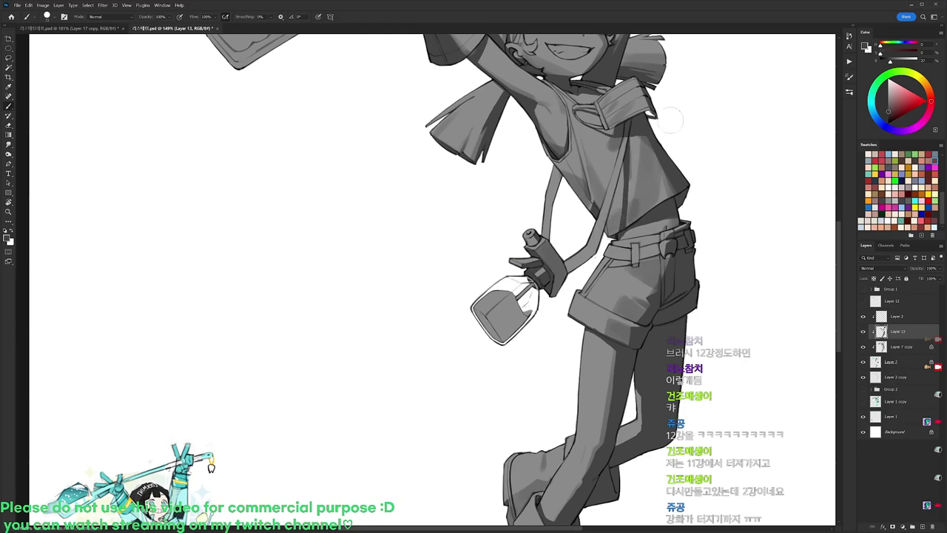
{"action": "right_click", "coordinate": [670, 154]}
{"action": "left_click_drag", "start_coordinate": [623, 210], "coordinate": [612, 233]}
{"action": "left_click_drag", "start_coordinate": [733, 166], "coordinate": [685, 166]}
{"action": "left_click_drag", "start_coordinate": [723, 213], "coordinate": [768, 223]}
{"action": "left_click_drag", "start_coordinate": [614, 281], "coordinate": [611, 267]}
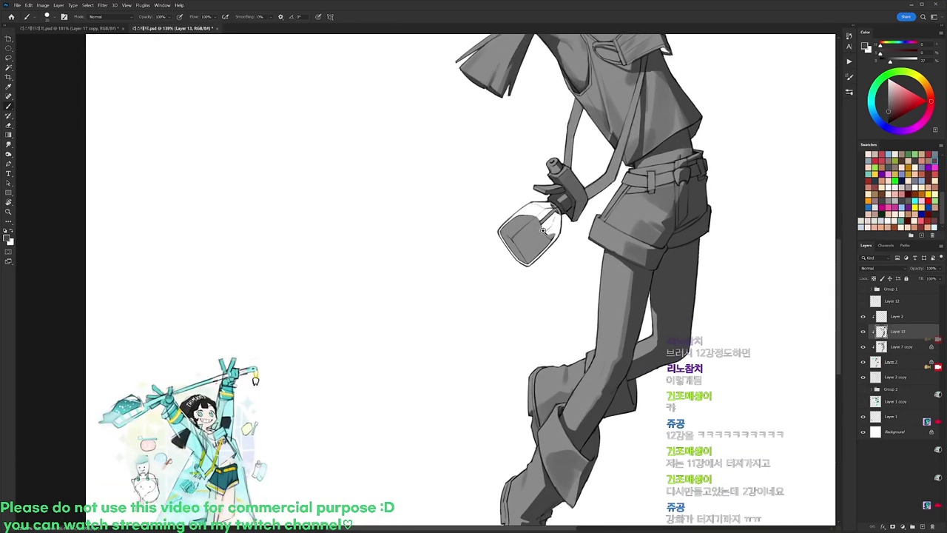
Shade the liquid inside the spray bottle with a larger hard brush.
{"action": "left_click_drag", "start_coordinate": [543, 233], "coordinate": [568, 232]}
{"action": "right_click", "coordinate": [560, 207]}
{"action": "left_click", "coordinate": [590, 281]}
{"action": "mouse_move", "coordinate": [499, 242]}
{"action": "left_mouse_down"}
{"action": "mouse_move", "coordinate": [507, 254]}
{"action": "mouse_move", "coordinate": [527, 221]}
{"action": "mouse_move", "coordinate": [514, 238]}
{"action": "mouse_move", "coordinate": [534, 247]}
{"action": "left_mouse_up"}
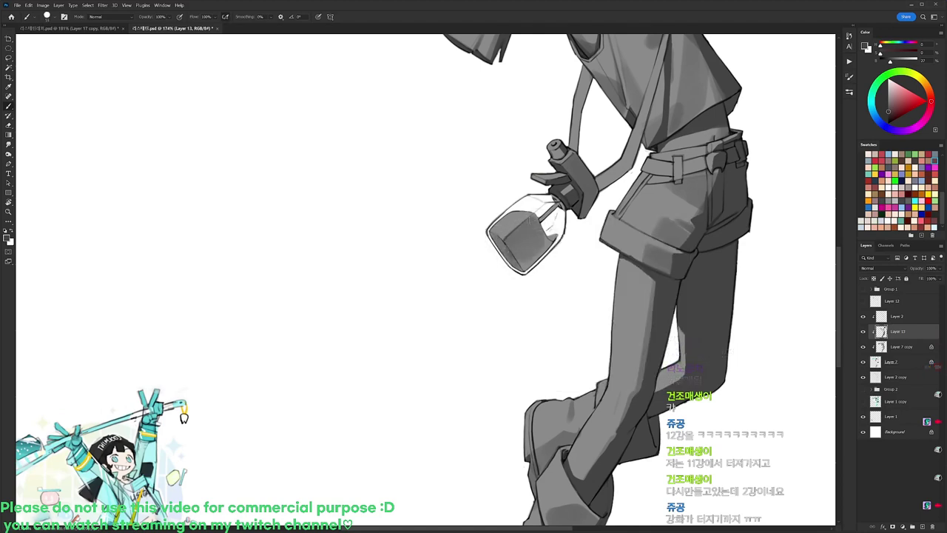
{"action": "left_click_drag", "start_coordinate": [665, 148], "coordinate": [590, 261]}
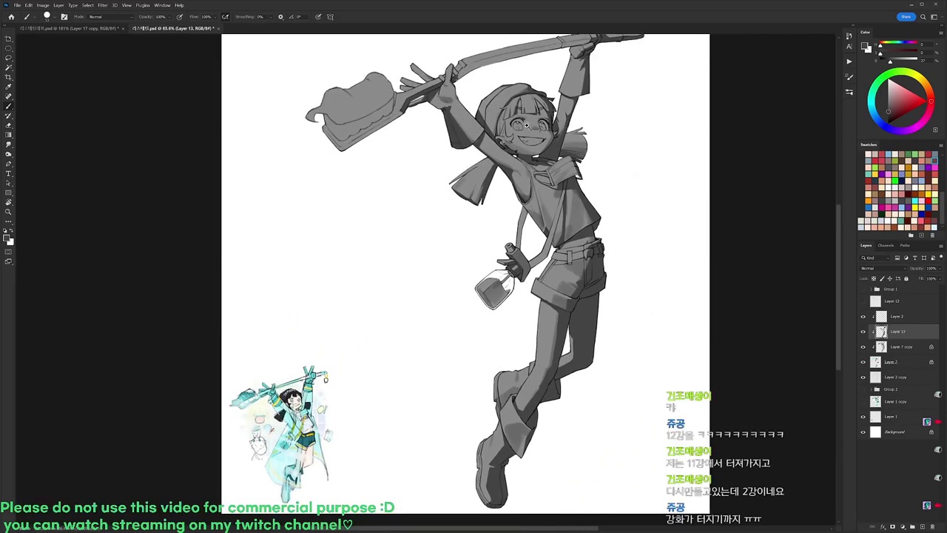
Add small shadows around the eyes and beneath the bangs with the smaller hard brush presets.
{"action": "left_click_drag", "start_coordinate": [527, 125], "coordinate": [561, 124]}
{"action": "right_click", "coordinate": [560, 124]}
{"action": "left_click", "coordinate": [594, 206]}
{"action": "key", "text": "Return"}
{"action": "left_click_drag", "start_coordinate": [483, 139], "coordinate": [514, 122]}
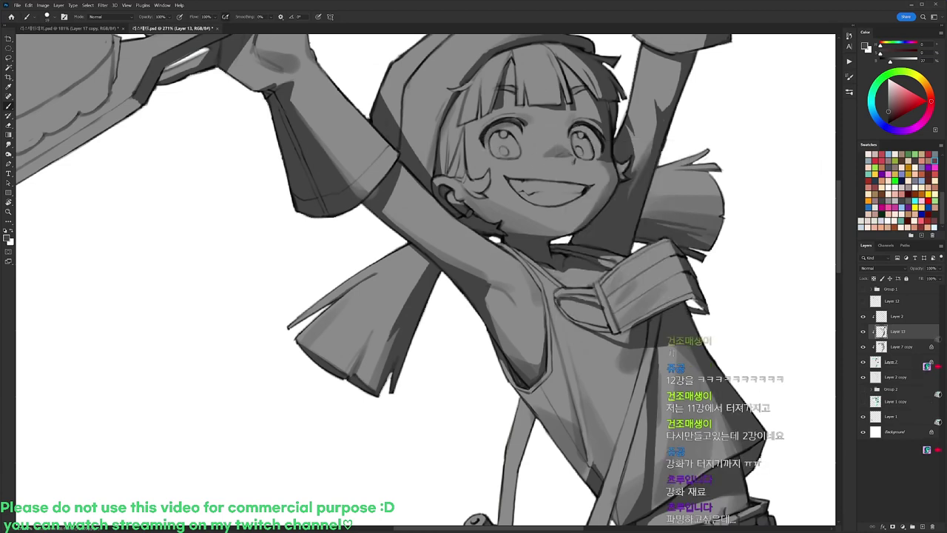
{"action": "right_click", "coordinate": [498, 89]}
{"action": "left_click", "coordinate": [552, 178]}
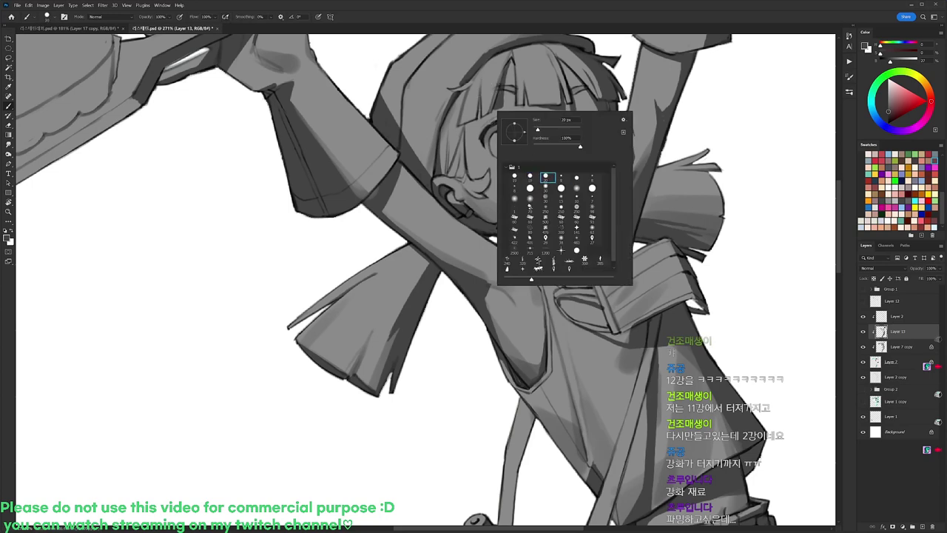
{"action": "key", "text": "Return"}
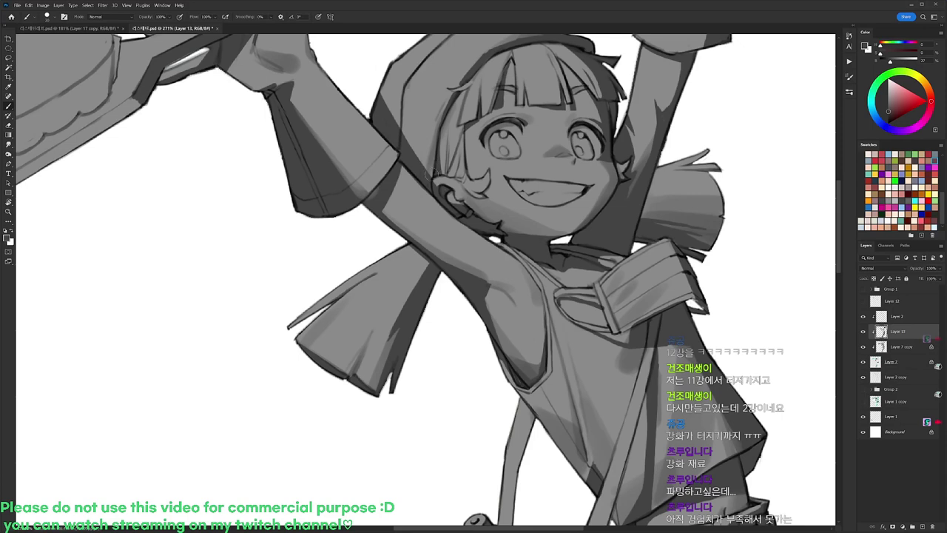
Select the underside of the toothbrush handle with the Magic Wand, fill it with the dark grey foreground colour and deselect.
{"action": "mouse_move", "coordinate": [431, 173]}
{"action": "left_mouse_down"}
{"action": "mouse_move", "coordinate": [441, 148]}
{"action": "mouse_move", "coordinate": [369, 150]}
{"action": "left_mouse_up"}
{"action": "mouse_move", "coordinate": [383, 79]}
{"action": "left_mouse_down"}
{"action": "mouse_move", "coordinate": [481, 151]}
{"action": "mouse_move", "coordinate": [501, 154]}
{"action": "mouse_move", "coordinate": [409, 130]}
{"action": "mouse_move", "coordinate": [439, 200]}
{"action": "mouse_move", "coordinate": [398, 213]}
{"action": "mouse_move", "coordinate": [358, 296]}
{"action": "mouse_move", "coordinate": [490, 116]}
{"action": "mouse_move", "coordinate": [475, 138]}
{"action": "left_mouse_up"}
{"action": "key", "text": "w"}
{"action": "left_click", "coordinate": [394, 264]}
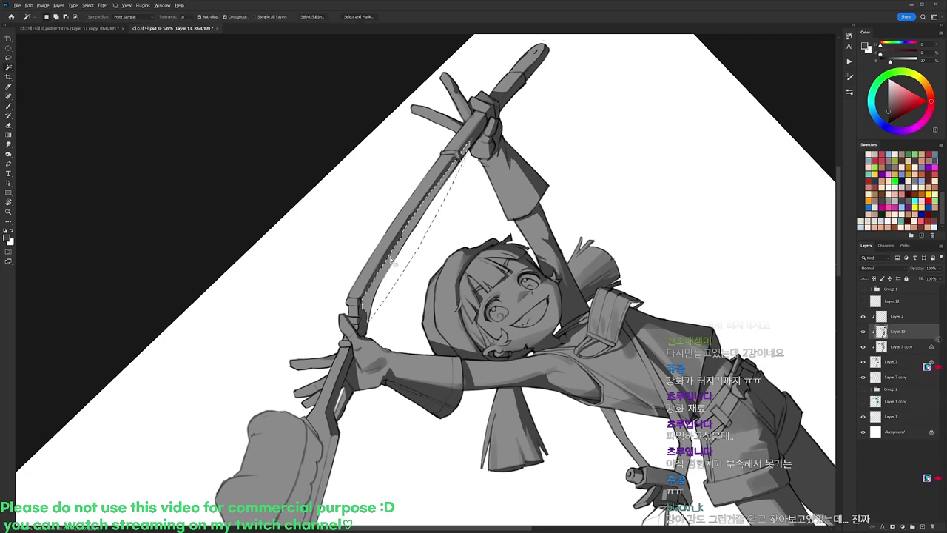
{"action": "key", "text": "alt+BackSpace"}
{"action": "key", "text": "ctrl+d"}
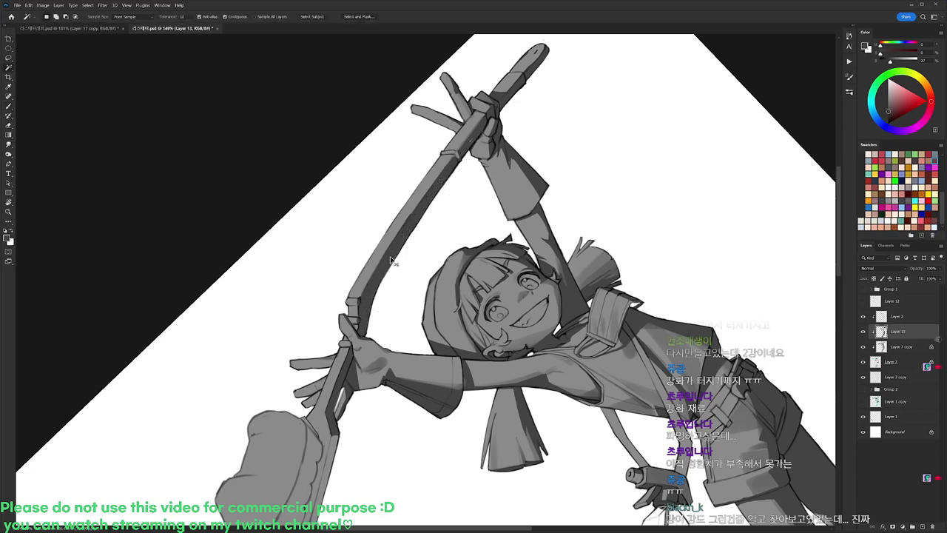
Brush shadow along the toothbrush's neck and the narrow side of its head, undoing one misplaced stroke.
{"action": "key", "text": "b"}
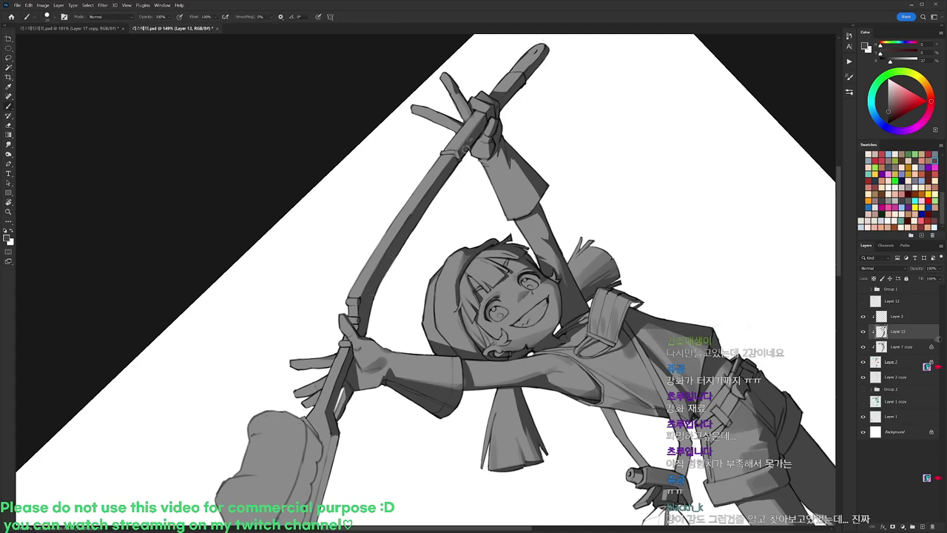
{"action": "left_click_drag", "start_coordinate": [434, 240], "coordinate": [480, 76]}
{"action": "mouse_move", "coordinate": [379, 272]}
{"action": "left_mouse_down"}
{"action": "mouse_move", "coordinate": [353, 385]}
{"action": "mouse_move", "coordinate": [362, 337]}
{"action": "left_mouse_up"}
{"action": "key", "text": "ctrl+z"}
{"action": "left_click_drag", "start_coordinate": [351, 391], "coordinate": [363, 348]}
{"action": "mouse_move", "coordinate": [376, 300]}
{"action": "left_mouse_down"}
{"action": "mouse_move", "coordinate": [367, 337]}
{"action": "mouse_move", "coordinate": [380, 278]}
{"action": "left_mouse_up"}
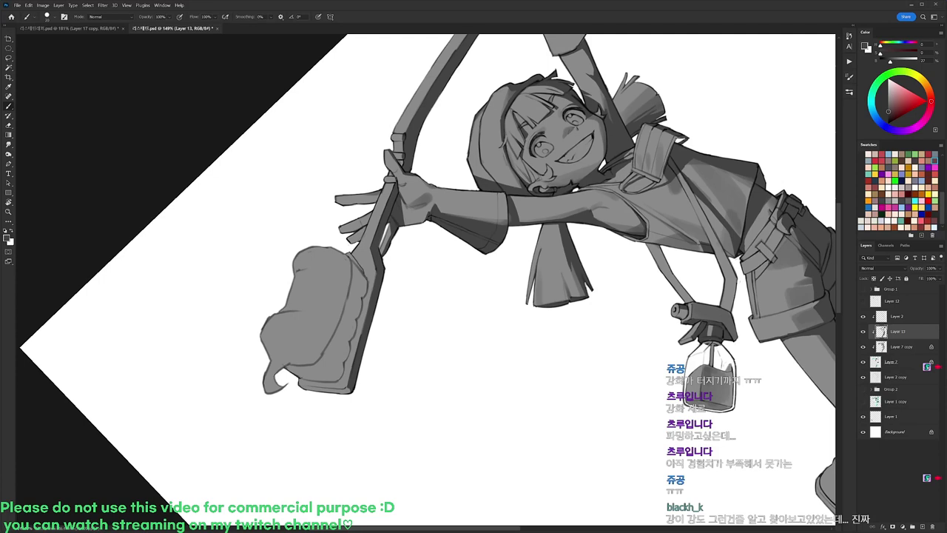
Rotate the canvas and shade the toothpaste on the brush head with a large soft round brush at 0% hardness.
{"action": "key", "text": "r"}
{"action": "left_click_drag", "start_coordinate": [492, 214], "coordinate": [534, 243]}
{"action": "key", "text": "b"}
{"action": "right_click", "coordinate": [341, 222]}
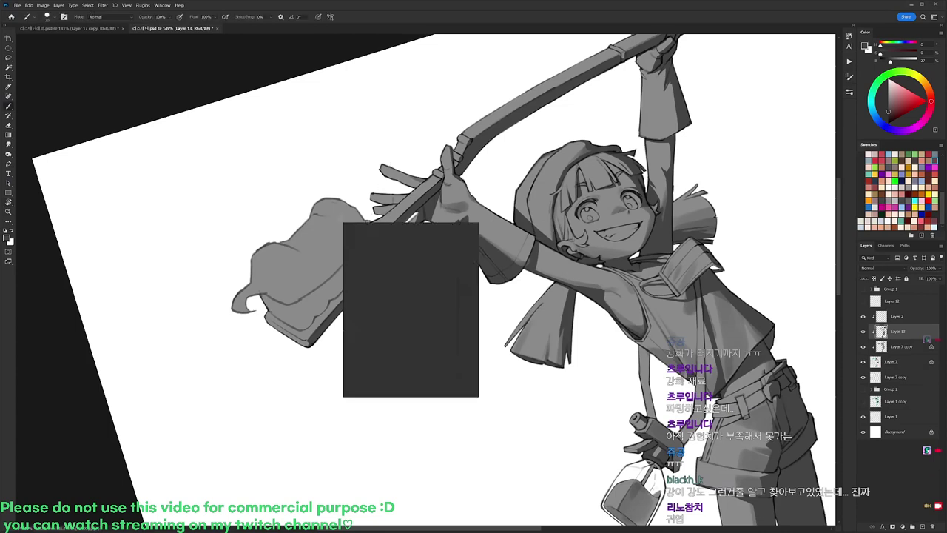
{"action": "left_click", "coordinate": [376, 291]}
{"action": "left_click", "coordinate": [362, 309]}
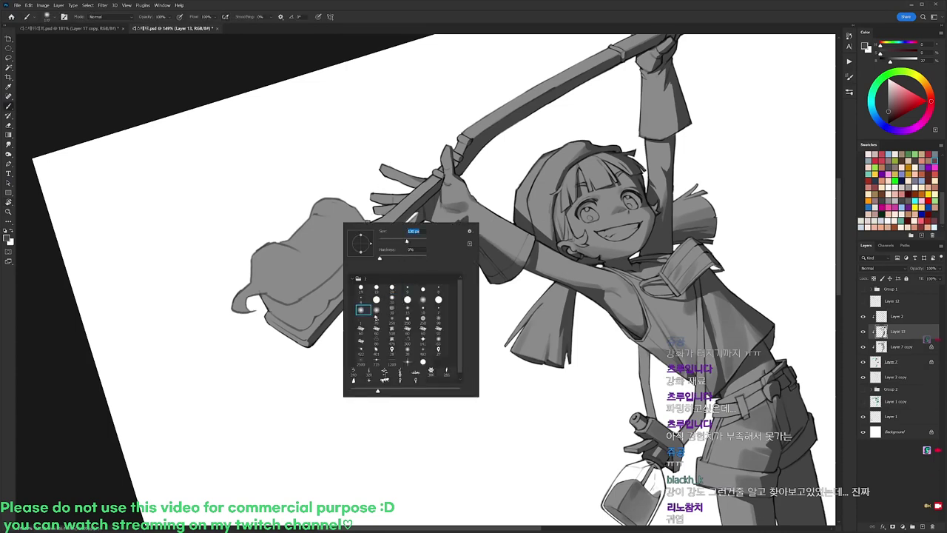
{"action": "left_click_drag", "start_coordinate": [248, 297], "coordinate": [333, 226]}
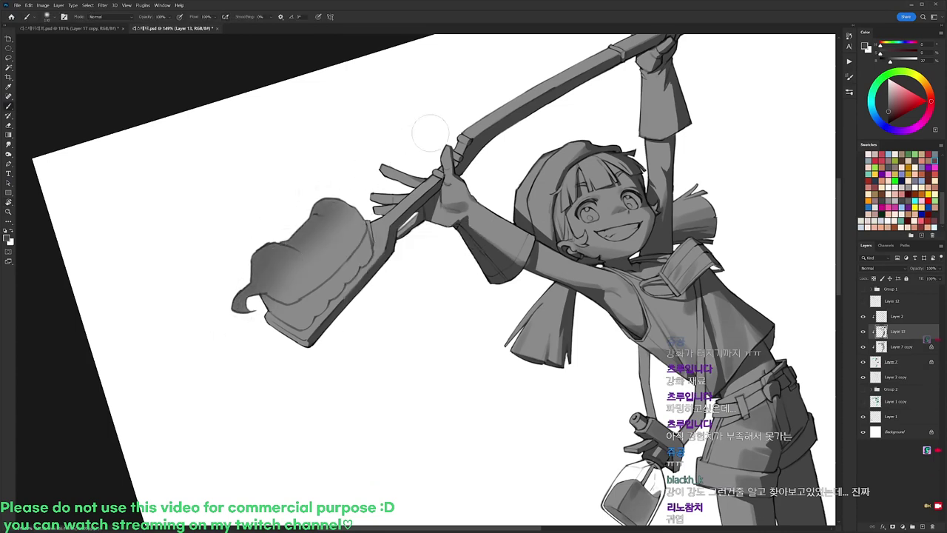
Shade the toothbrush bristles beneath the scalloped toothpaste edge with the hard brush presets.
{"action": "right_click", "coordinate": [399, 217]}
{"action": "left_click", "coordinate": [449, 303]}
{"action": "left_click", "coordinate": [435, 304]}
{"action": "left_click_drag", "start_coordinate": [441, 256], "coordinate": [445, 256]}
{"action": "mouse_move", "coordinate": [302, 302]}
{"action": "left_mouse_down"}
{"action": "mouse_move", "coordinate": [328, 286]}
{"action": "mouse_move", "coordinate": [301, 301]}
{"action": "mouse_move", "coordinate": [300, 322]}
{"action": "mouse_move", "coordinate": [330, 282]}
{"action": "mouse_move", "coordinate": [353, 289]}
{"action": "mouse_move", "coordinate": [369, 222]}
{"action": "left_mouse_up"}
{"action": "right_click", "coordinate": [392, 187]}
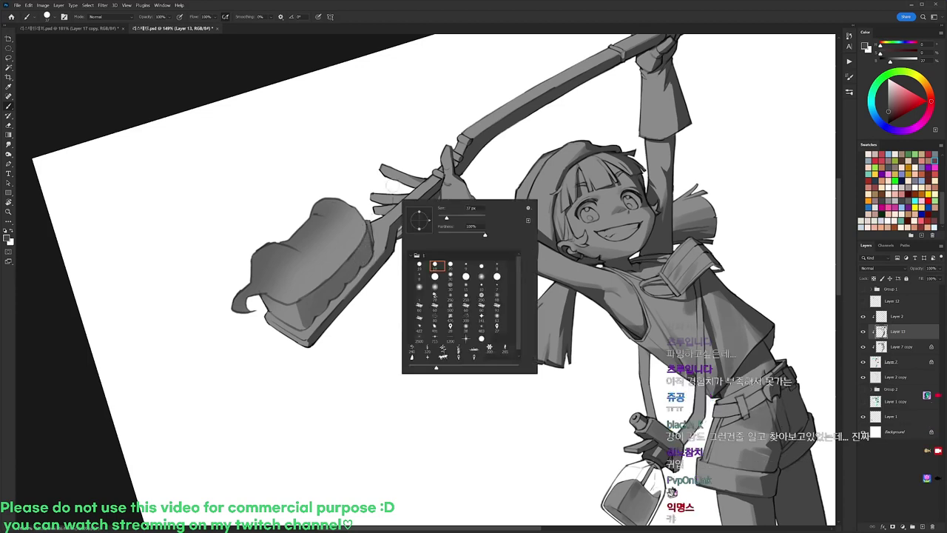
{"action": "left_click_drag", "start_coordinate": [372, 241], "coordinate": [372, 226]}
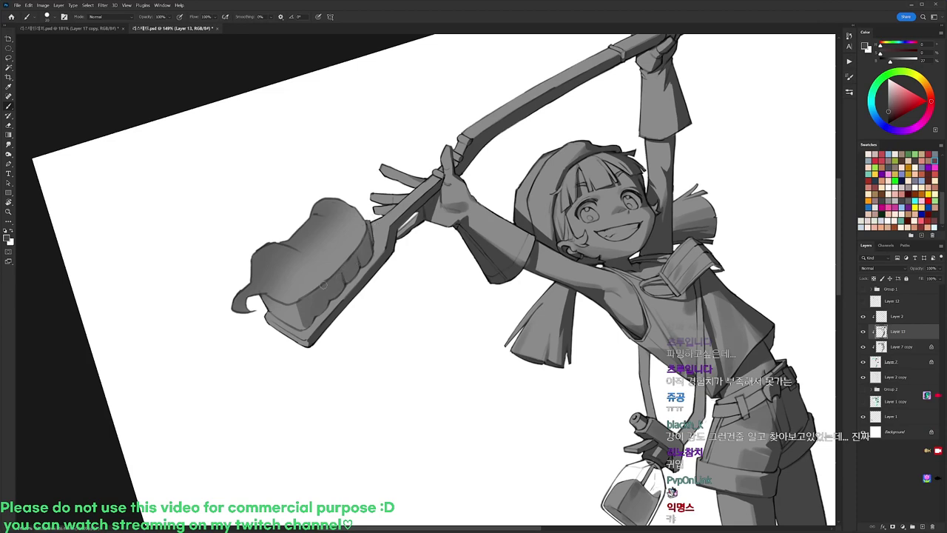
Refine the bristle shadows with the hard eraser and return the canvas to its upright rotation.
{"action": "key", "text": "e"}
{"action": "right_click", "coordinate": [298, 232]}
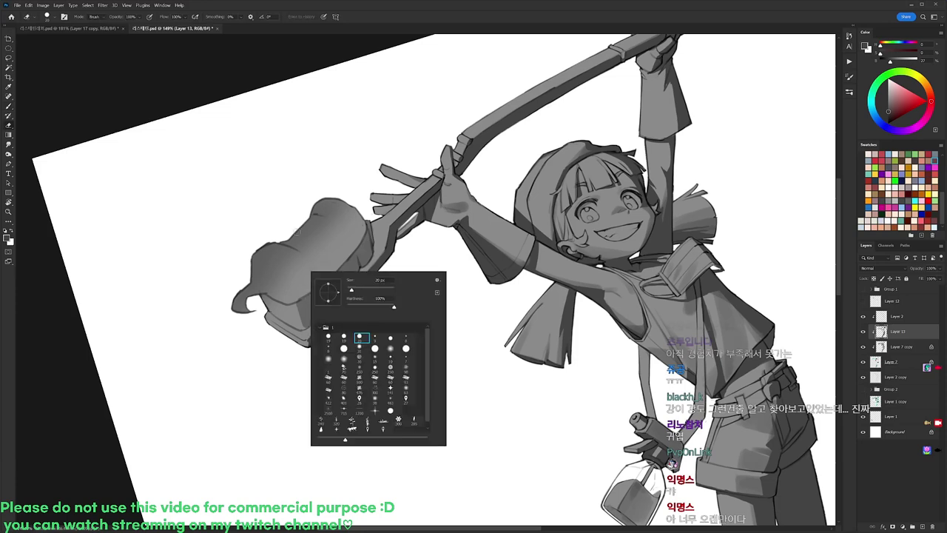
{"action": "key", "text": "Escape"}
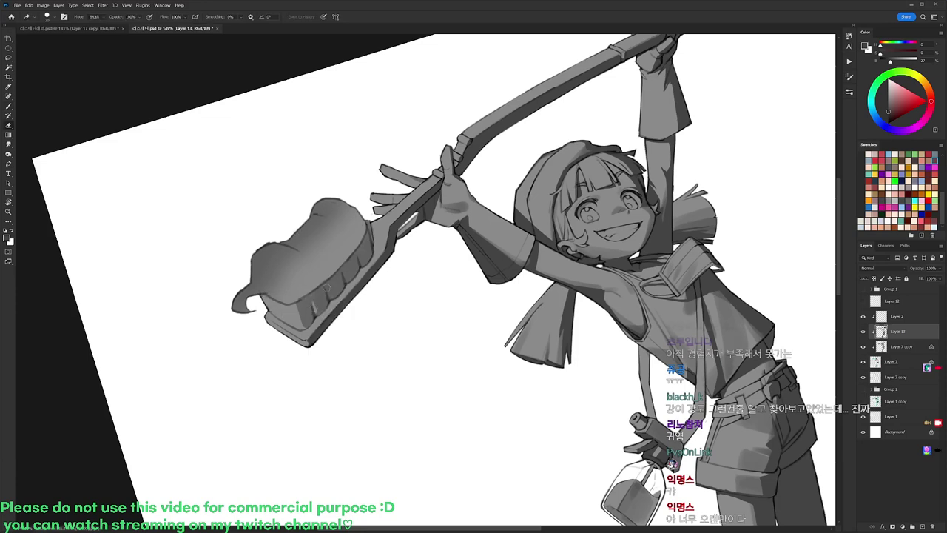
{"action": "key", "text": "r"}
{"action": "left_click_drag", "start_coordinate": [597, 168], "coordinate": [626, 243]}
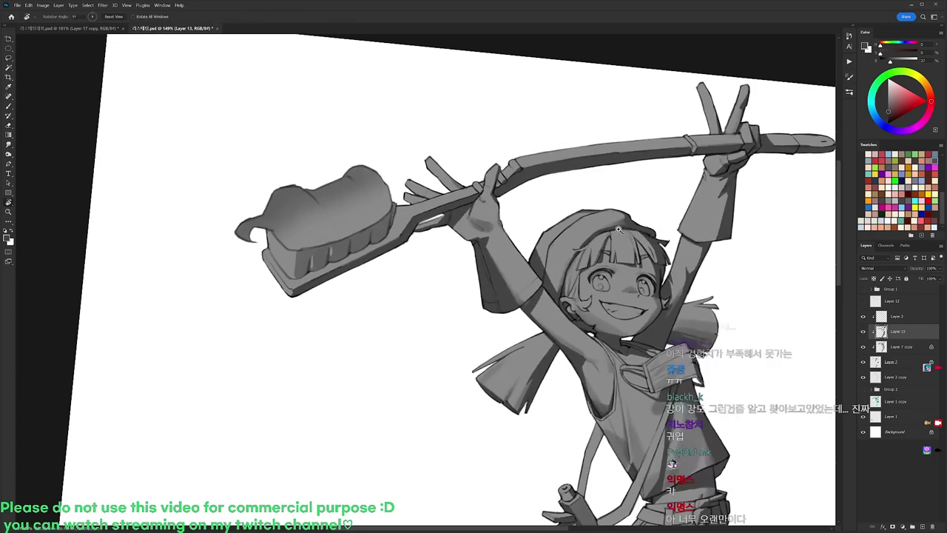
{"action": "scroll", "coordinate": [621, 228], "scroll_direction": "down", "scroll_amount": 4}
{"action": "key", "text": "Escape"}
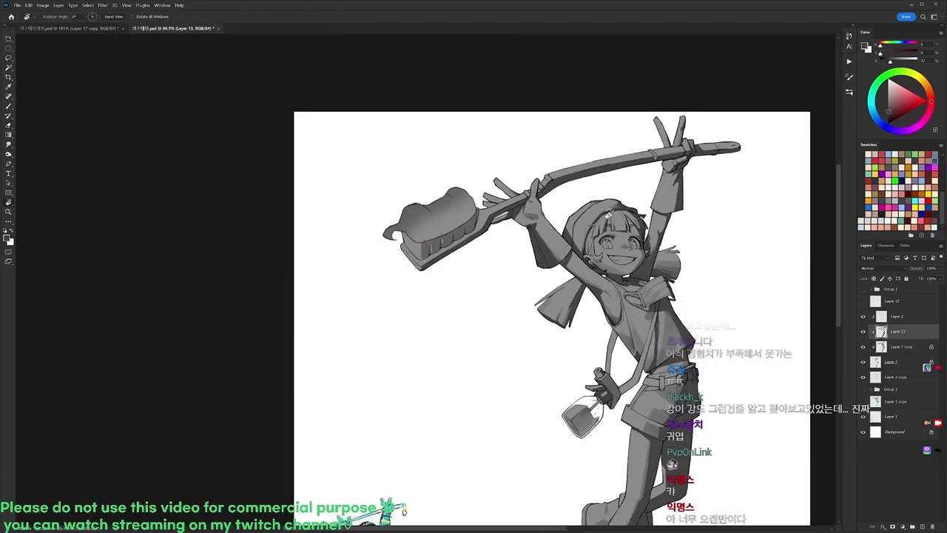
Shade the side of the cap behind the hair with a small hard round brush at 100% hardness.
{"action": "left_click_drag", "start_coordinate": [685, 229], "coordinate": [650, 188]}
{"action": "scroll", "coordinate": [687, 181], "scroll_direction": "down", "scroll_amount": 1}
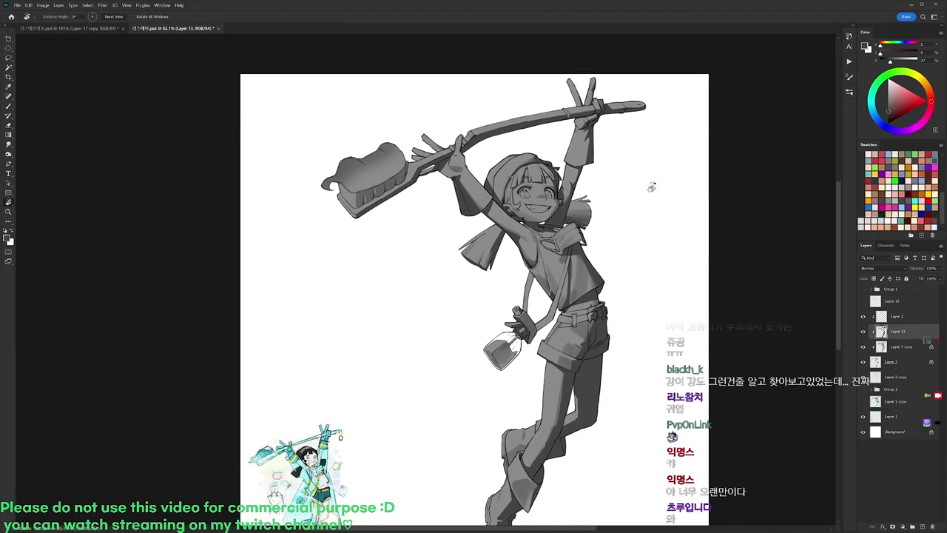
{"action": "scroll", "coordinate": [504, 185], "scroll_direction": "up", "scroll_amount": 5}
{"action": "key", "text": "b"}
{"action": "right_click", "coordinate": [518, 161]}
{"action": "left_click", "coordinate": [554, 228]}
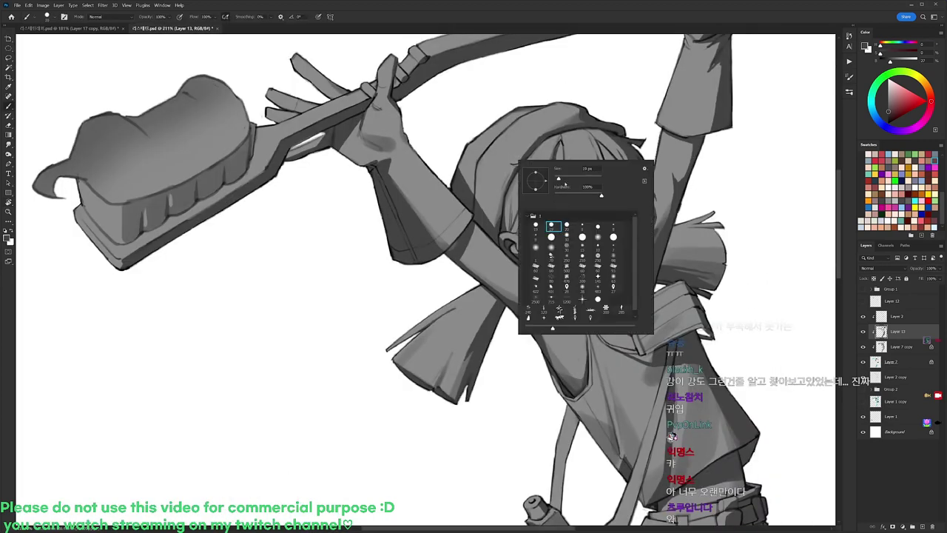
{"action": "mouse_move", "coordinate": [481, 170]}
{"action": "left_mouse_down"}
{"action": "mouse_move", "coordinate": [494, 222]}
{"action": "mouse_move", "coordinate": [491, 183]}
{"action": "left_mouse_up"}
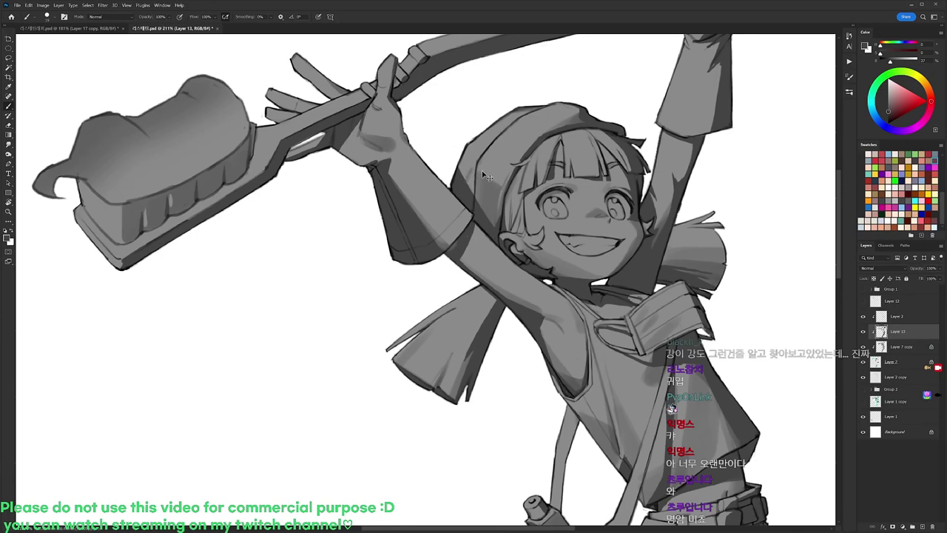
{"action": "left_click_drag", "start_coordinate": [444, 184], "coordinate": [471, 217]}
Touch up the shadow on the child's raised arm just below the glove cuff, undoing one stray stroke.
{"action": "scroll", "coordinate": [489, 174], "scroll_direction": "down", "scroll_amount": 5}
{"action": "left_click_drag", "start_coordinate": [641, 127], "coordinate": [573, 162]}
{"action": "scroll", "coordinate": [564, 139], "scroll_direction": "up", "scroll_amount": 2}
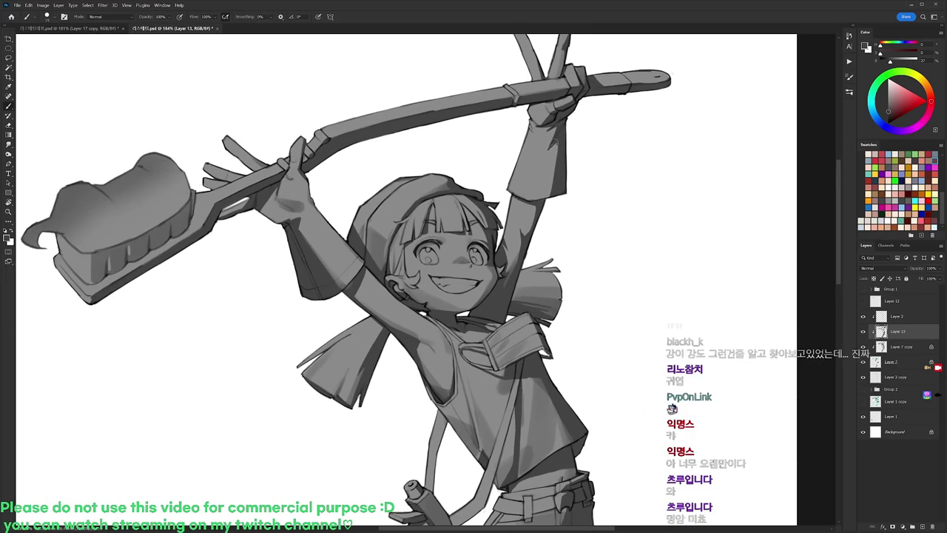
{"action": "left_click_drag", "start_coordinate": [556, 162], "coordinate": [557, 159]}
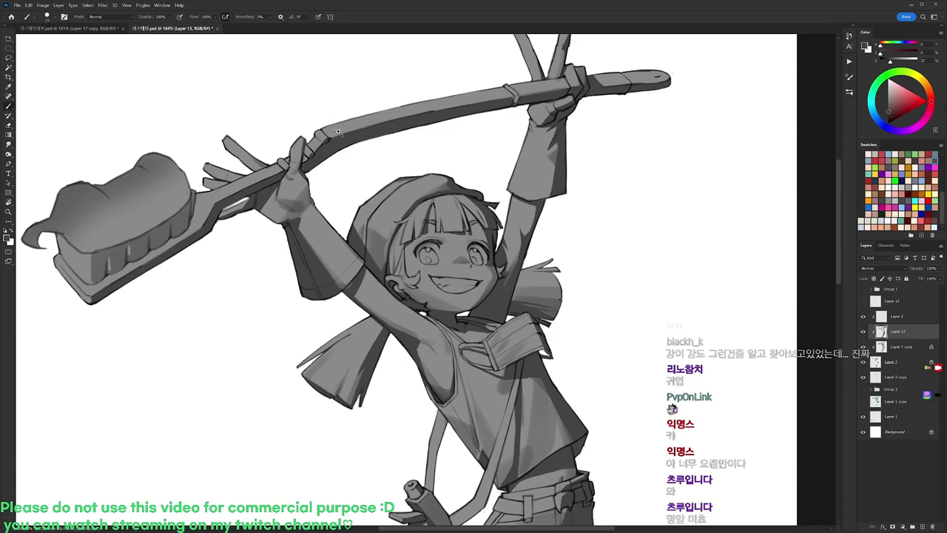
{"action": "scroll", "coordinate": [338, 132], "scroll_direction": "down", "scroll_amount": 5}
{"action": "left_click_drag", "start_coordinate": [533, 225], "coordinate": [536, 197]}
{"action": "scroll", "coordinate": [486, 162], "scroll_direction": "up", "scroll_amount": 5}
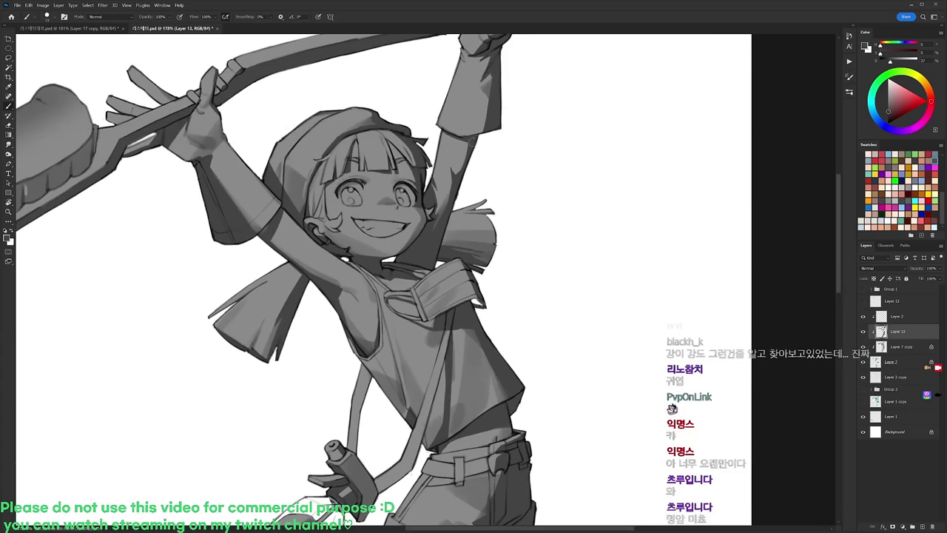
{"action": "key", "text": "ctrl+z"}
{"action": "left_click_drag", "start_coordinate": [469, 139], "coordinate": [458, 173]}
{"action": "left_click_drag", "start_coordinate": [470, 142], "coordinate": [462, 163]}
{"action": "key", "text": "e"}
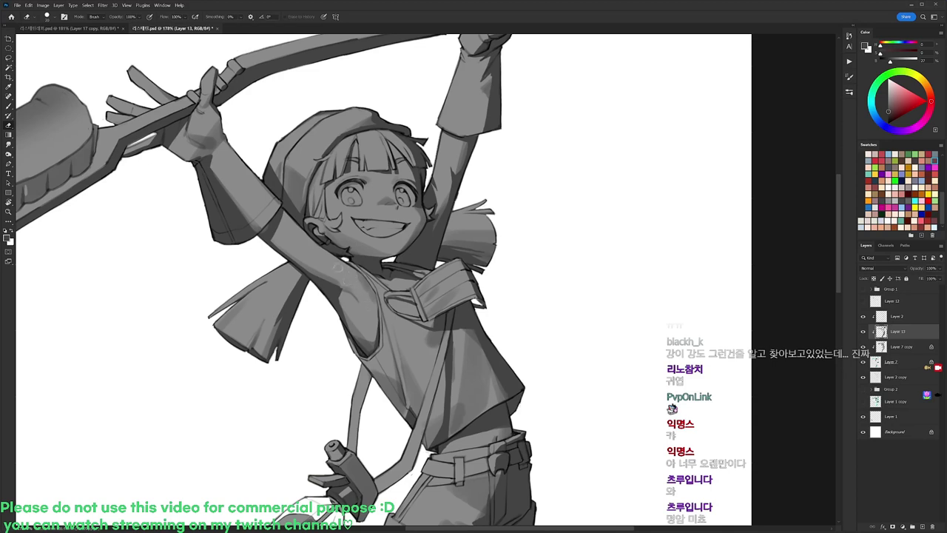
Choose a large soft round eraser and lighten the shadow around the bare waist below the shirt hem.
{"action": "scroll", "coordinate": [363, 194], "scroll_direction": "down", "scroll_amount": 3}
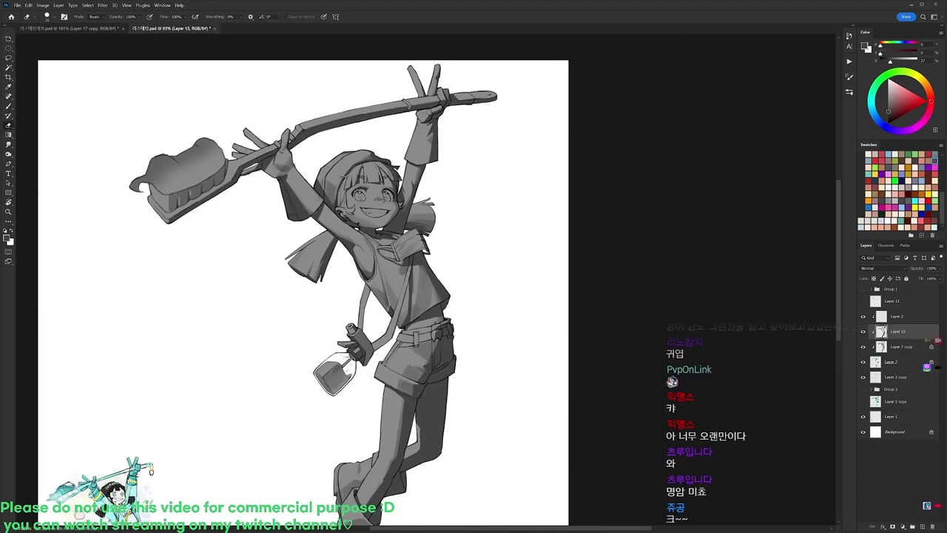
{"action": "left_click_drag", "start_coordinate": [355, 190], "coordinate": [414, 140]}
{"action": "left_click_drag", "start_coordinate": [523, 172], "coordinate": [551, 143]}
{"action": "scroll", "coordinate": [548, 144], "scroll_direction": "down", "scroll_amount": 1}
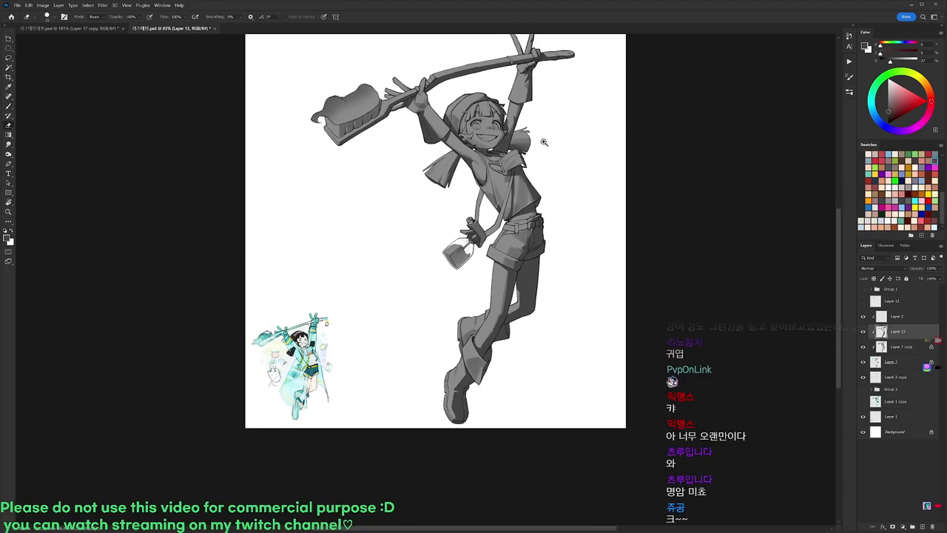
{"action": "scroll", "coordinate": [538, 171], "scroll_direction": "up", "scroll_amount": 3}
{"action": "right_click", "coordinate": [534, 206]}
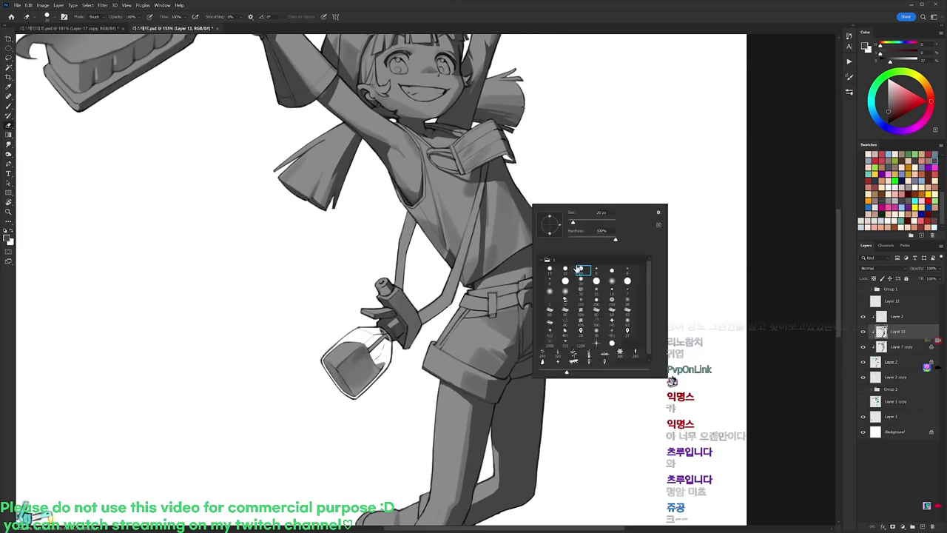
{"action": "left_click", "coordinate": [549, 290]}
{"action": "left_click", "coordinate": [596, 224]}
{"action": "left_click_drag", "start_coordinate": [503, 261], "coordinate": [513, 268]}
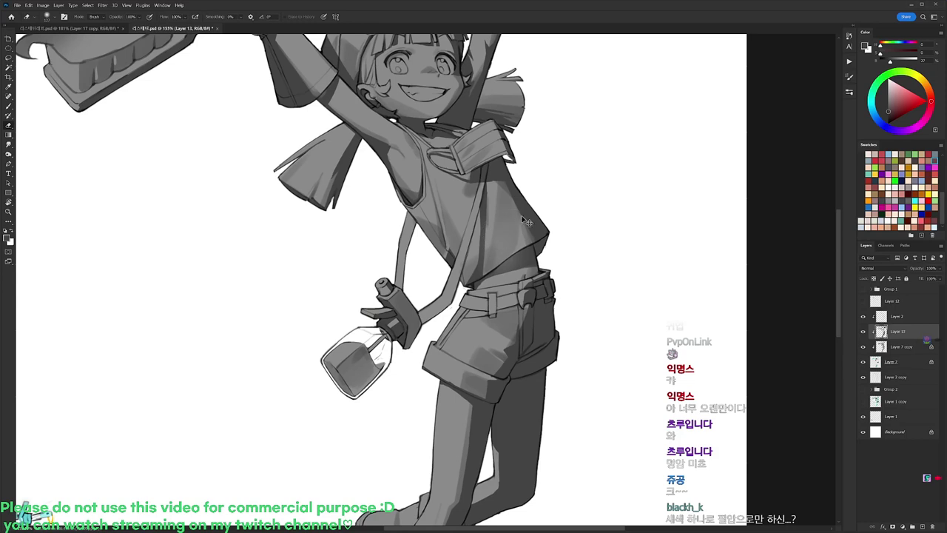
Isolate the shirt's pointed hem with a lasso selection, soften the shadow there and clear the selection.
{"action": "key", "text": "l"}
{"action": "mouse_move", "coordinate": [522, 256]}
{"action": "left_mouse_down"}
{"action": "mouse_move", "coordinate": [487, 274]}
{"action": "mouse_move", "coordinate": [543, 231]}
{"action": "left_mouse_up"}
{"action": "key", "text": "b"}
{"action": "key", "text": "ctrl+d"}
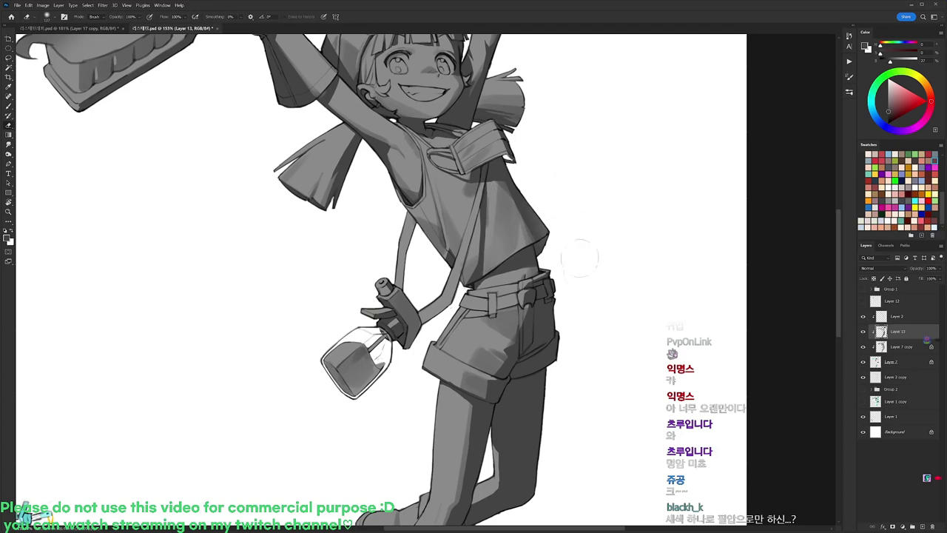
Softly erase the shadow along the outer side of the shorts, redoing the first stroke.
{"action": "left_click_drag", "start_coordinate": [555, 311], "coordinate": [534, 367]}
{"action": "key", "text": "ctrl+z"}
{"action": "left_click_drag", "start_coordinate": [549, 305], "coordinate": [540, 352]}
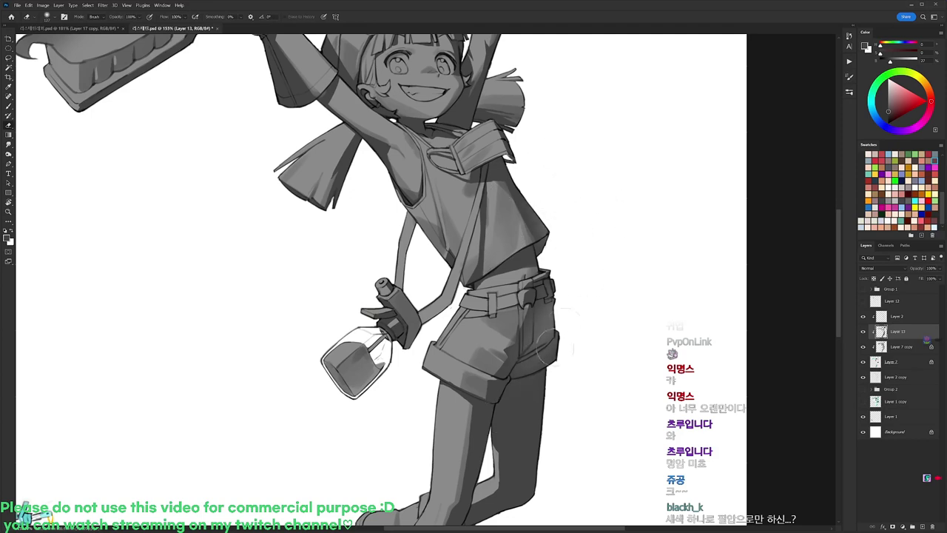
{"action": "mouse_move", "coordinate": [611, 351]}
{"action": "left_mouse_down"}
{"action": "mouse_move", "coordinate": [636, 211]}
{"action": "mouse_move", "coordinate": [642, 226]}
{"action": "mouse_move", "coordinate": [568, 429]}
{"action": "left_mouse_up"}
Enlarge the soft eraser and lighten the shadows along the rear leg and the front boot.
{"action": "right_click", "coordinate": [599, 264]}
{"action": "left_click_drag", "start_coordinate": [639, 199], "coordinate": [562, 441]}
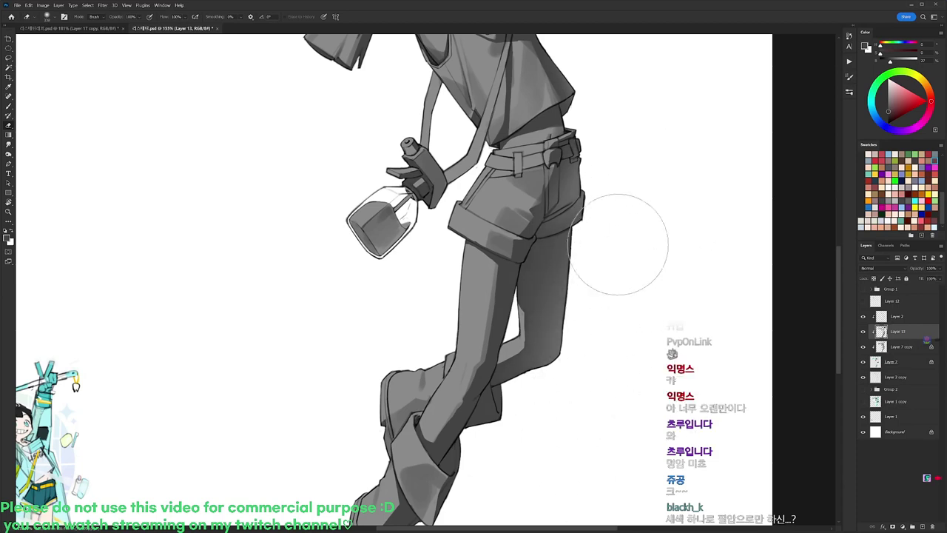
{"action": "mouse_move", "coordinate": [628, 365]}
{"action": "left_mouse_down"}
{"action": "mouse_move", "coordinate": [655, 235]}
{"action": "mouse_move", "coordinate": [651, 204]}
{"action": "mouse_move", "coordinate": [609, 239]}
{"action": "mouse_move", "coordinate": [603, 379]}
{"action": "left_mouse_up"}
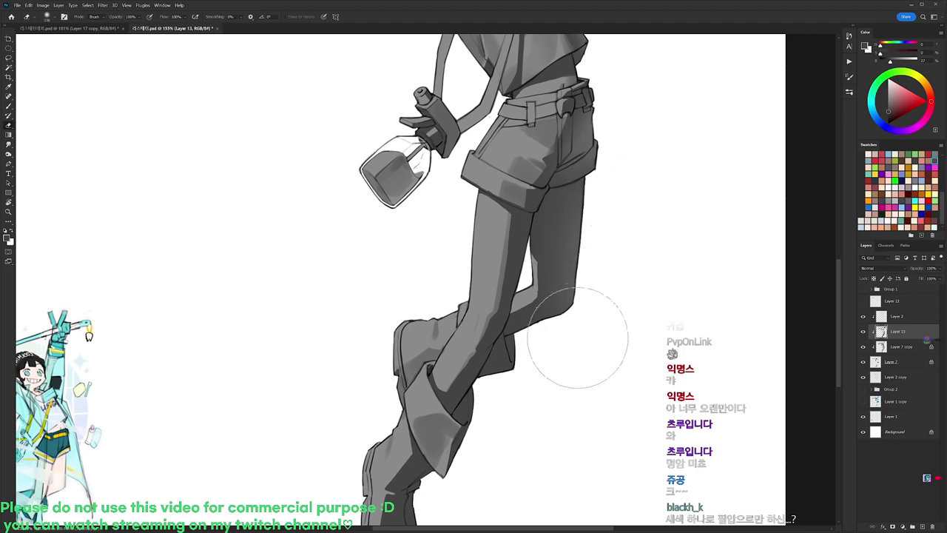
{"action": "left_click_drag", "start_coordinate": [625, 307], "coordinate": [665, 195]}
{"action": "left_click_drag", "start_coordinate": [473, 406], "coordinate": [497, 414]}
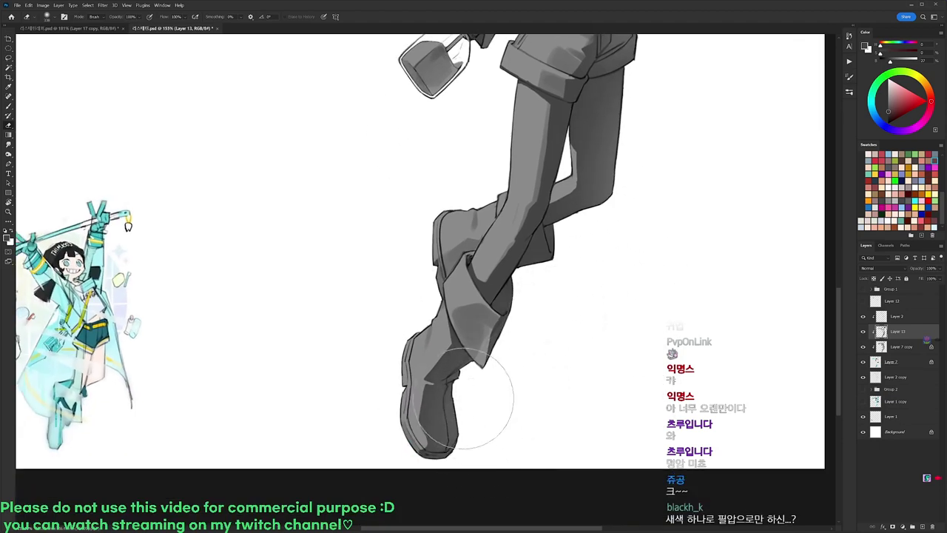
Reduce the soft eraser's size and lighten the shadows on the flared glove cuff, the cap and the raised arms.
{"action": "left_click_drag", "start_coordinate": [549, 335], "coordinate": [534, 410]}
{"action": "left_click_drag", "start_coordinate": [584, 352], "coordinate": [548, 503]}
{"action": "left_click_drag", "start_coordinate": [577, 359], "coordinate": [574, 460]}
{"action": "left_click_drag", "start_coordinate": [589, 244], "coordinate": [600, 329]}
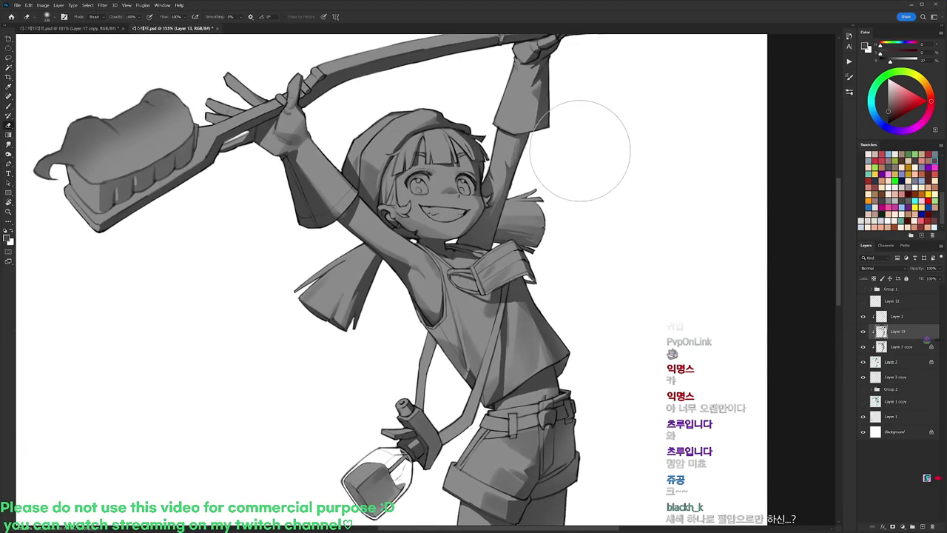
{"action": "right_click", "coordinate": [543, 198]}
{"action": "key", "text": "Return"}
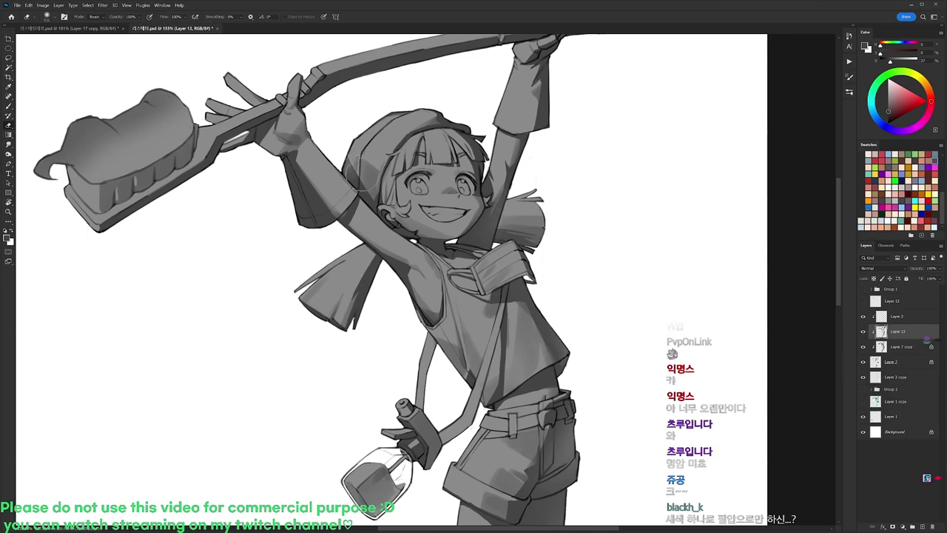
{"action": "left_click_drag", "start_coordinate": [295, 182], "coordinate": [306, 214]}
{"action": "left_click_drag", "start_coordinate": [436, 176], "coordinate": [451, 222]}
{"action": "left_click_drag", "start_coordinate": [340, 133], "coordinate": [429, 108]}
{"action": "left_click_drag", "start_coordinate": [652, 91], "coordinate": [641, 123]}
{"action": "left_click_drag", "start_coordinate": [567, 136], "coordinate": [562, 211]}
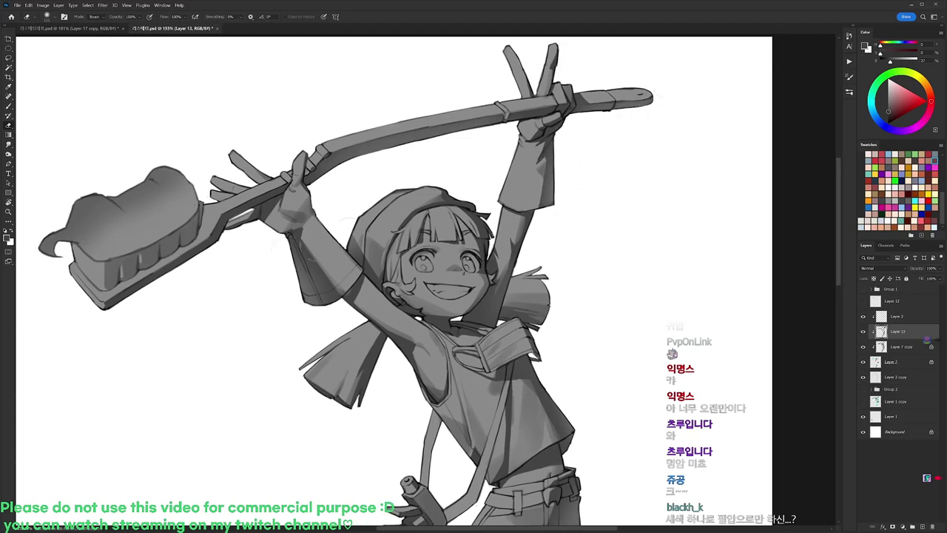
Select the front leg from Layer 2 with the Magic Wand and softly lighten its shadow on Layer 13.
{"action": "left_click_drag", "start_coordinate": [540, 336], "coordinate": [593, 222]}
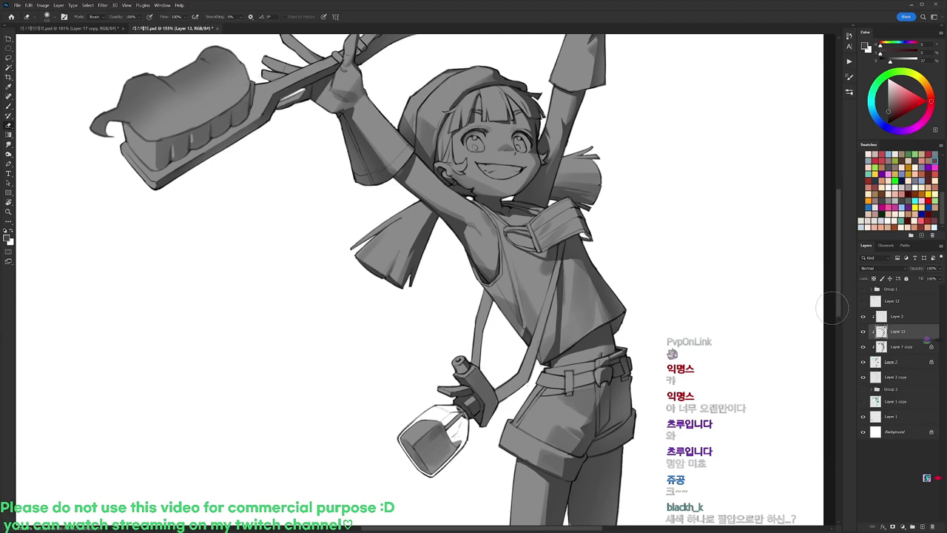
{"action": "scroll", "coordinate": [724, 384], "scroll_direction": "down", "scroll_amount": 5}
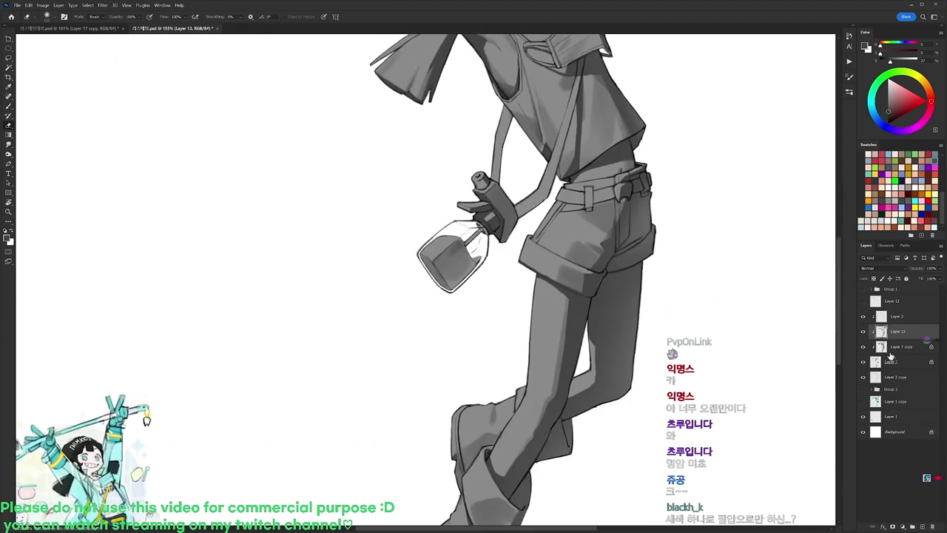
{"action": "left_click", "coordinate": [892, 318]}
{"action": "key", "text": "w"}
{"action": "left_click", "coordinate": [560, 369]}
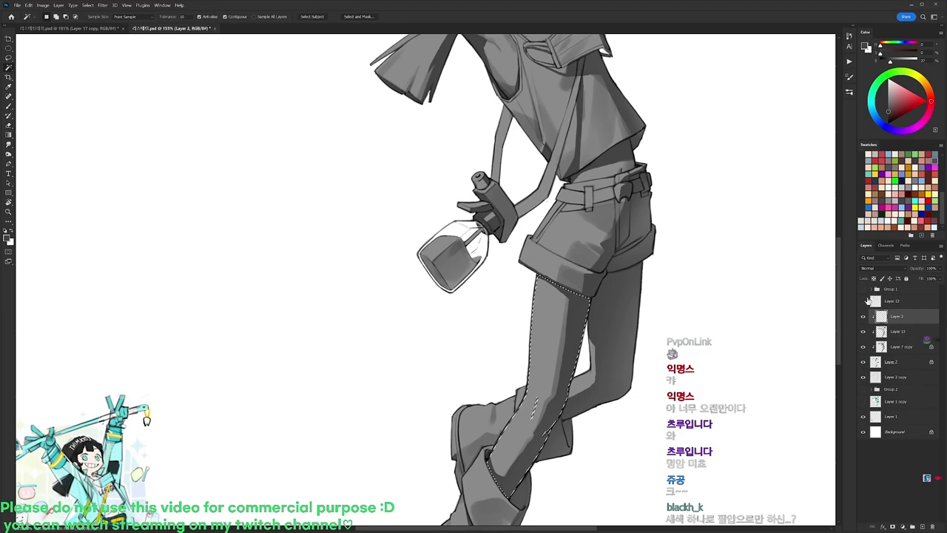
{"action": "left_click", "coordinate": [898, 331]}
{"action": "key", "text": "b"}
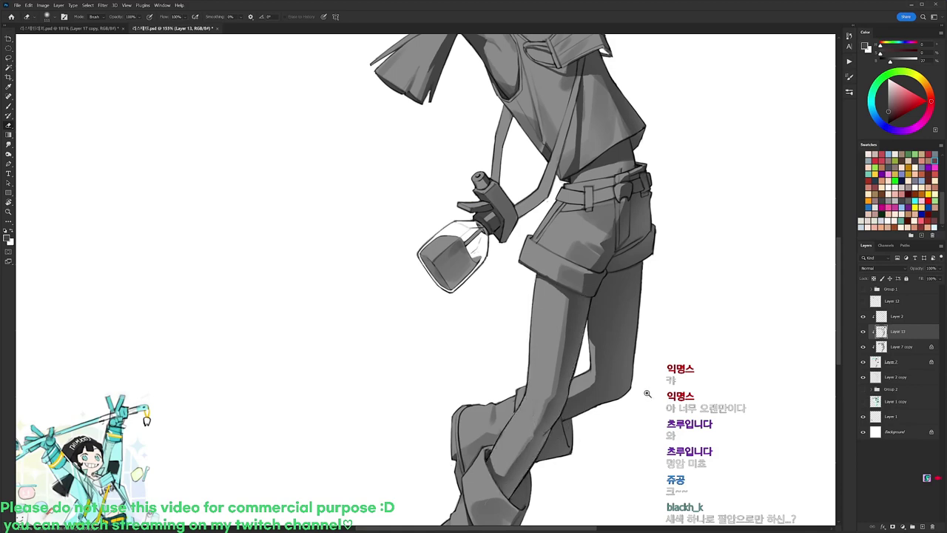
{"action": "scroll", "coordinate": [645, 392], "scroll_direction": "down", "scroll_amount": 3}
{"action": "scroll", "coordinate": [518, 188], "scroll_direction": "up", "scroll_amount": 5}
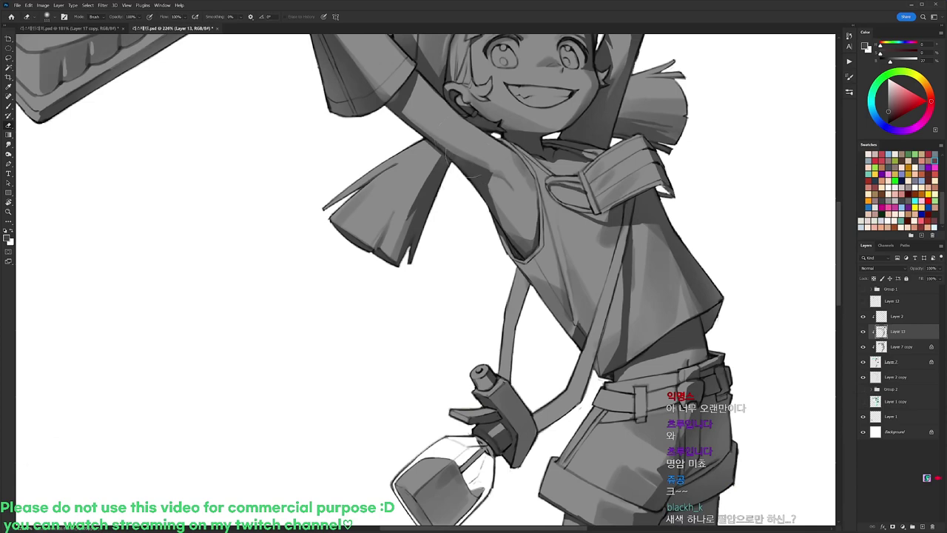
{"action": "scroll", "coordinate": [407, 332], "scroll_direction": "down", "scroll_amount": 3}
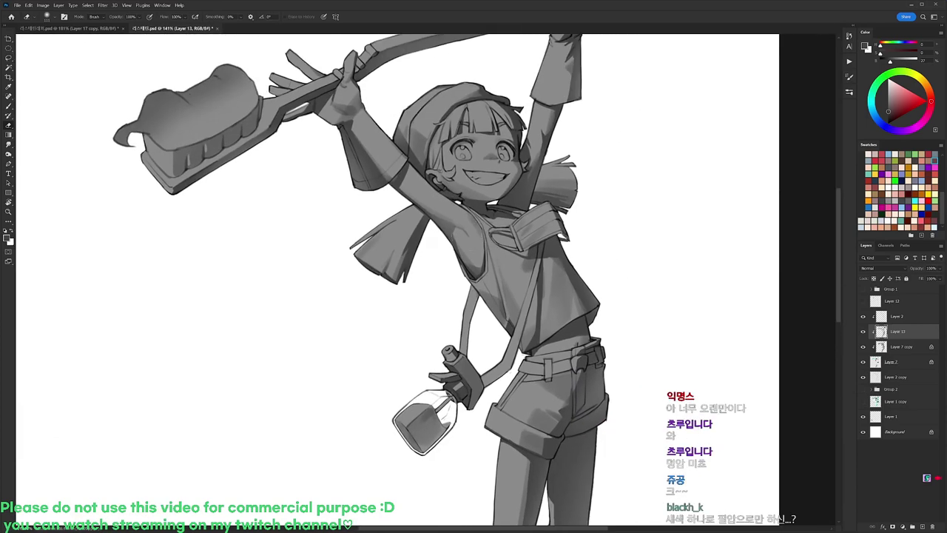
Load Layer 13's shadow shapes as a selection, add a new clipped layer above it and reset the colours to black and white.
{"action": "left_click", "coordinate": [881, 332], "text": "ctrl"}
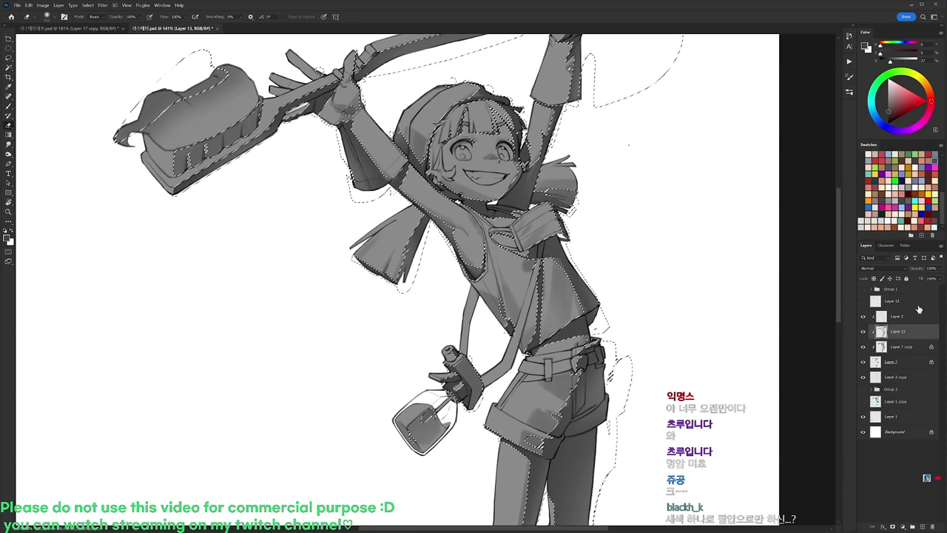
{"action": "key", "text": "ctrl+shift+alt+n"}
{"action": "key", "text": "d"}
{"action": "key", "text": "b"}
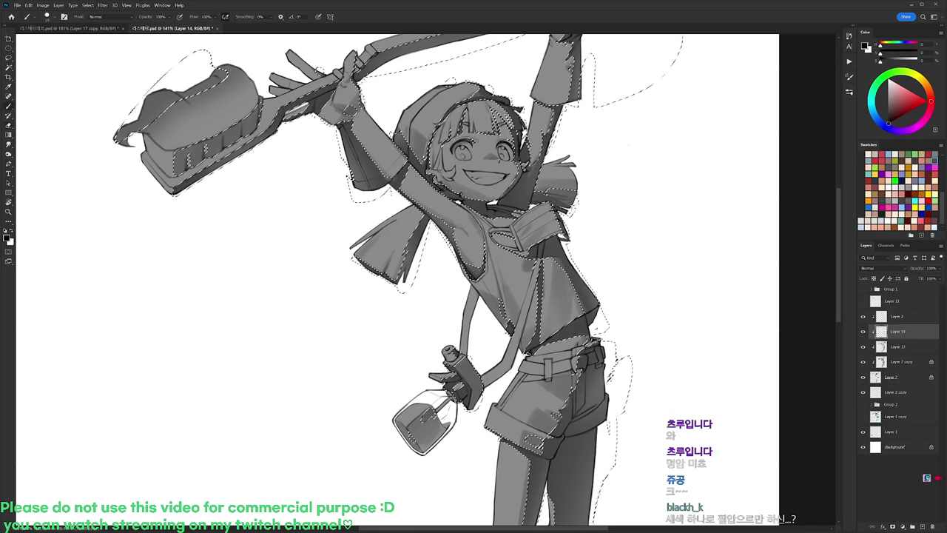
{"action": "key", "text": "ctrl+h"}
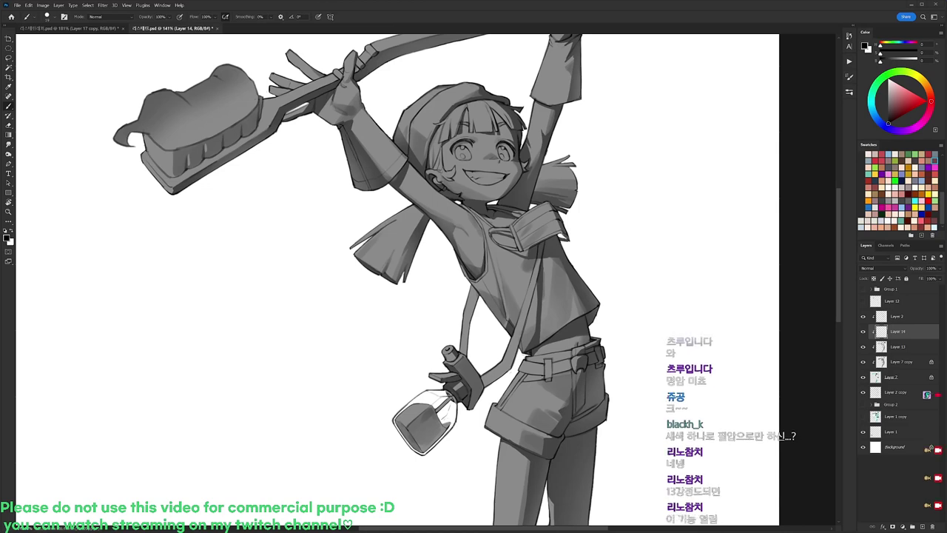
Reload the Layer 13 shadow shapes as a selection and set up a larger soft round brush.
{"action": "left_click", "coordinate": [881, 346], "text": "ctrl"}
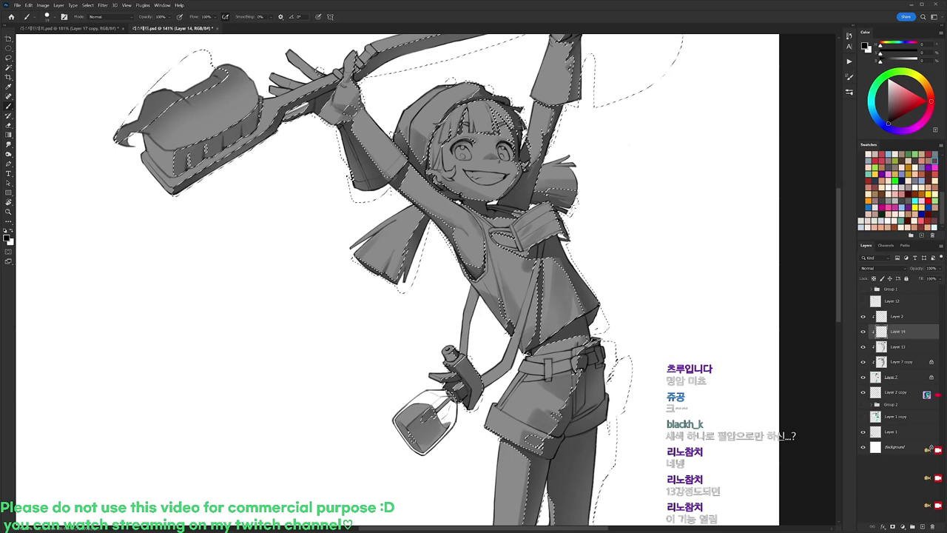
{"action": "right_click", "coordinate": [519, 132]}
{"action": "left_click", "coordinate": [538, 218]}
{"action": "left_click", "coordinate": [620, 126]}
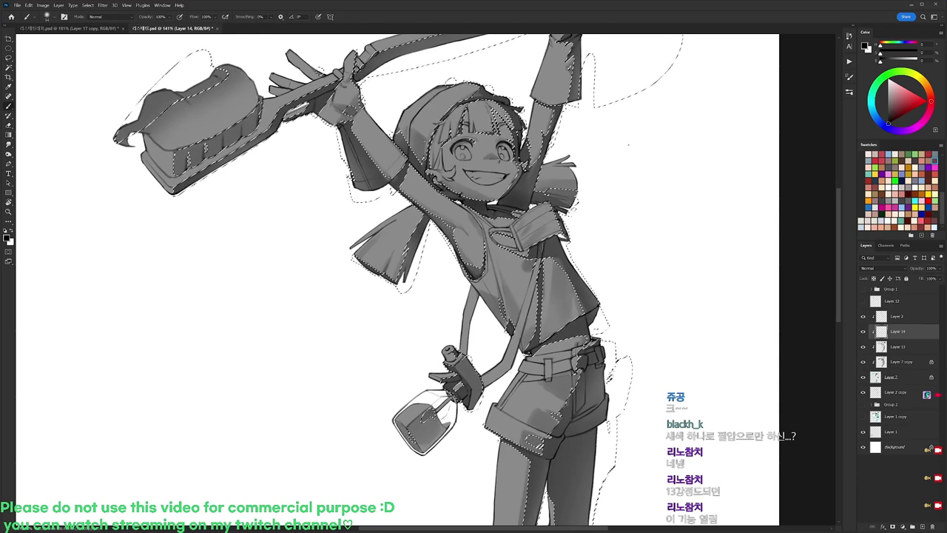
{"action": "left_click_drag", "start_coordinate": [600, 309], "coordinate": [603, 264]}
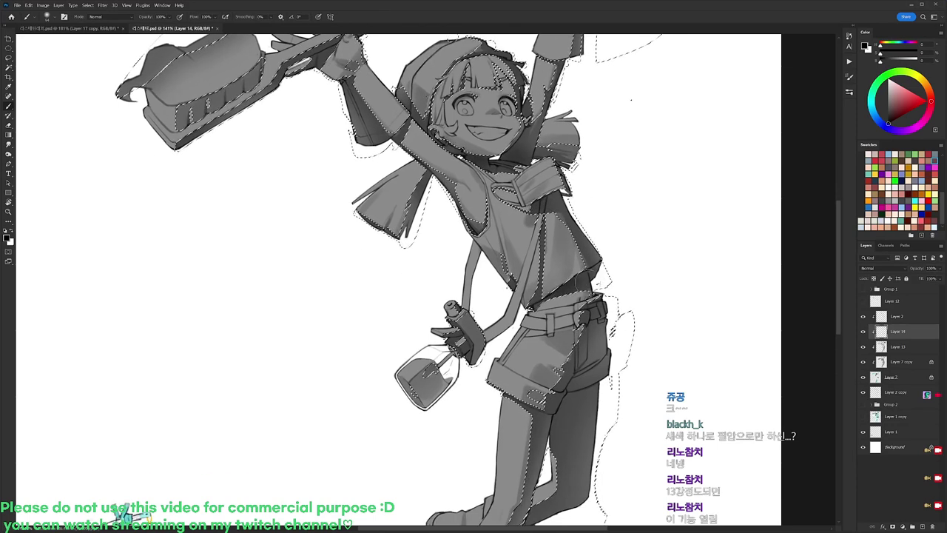
{"action": "scroll", "coordinate": [605, 338], "scroll_direction": "down", "scroll_amount": 2}
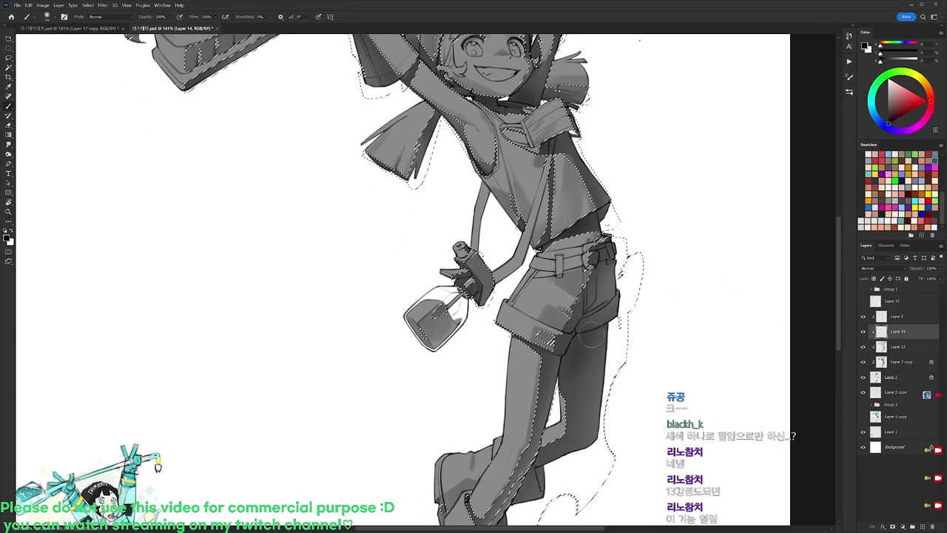
Limit the selection to the rear leg and adjoining shorts, darken that shadow with an enlarged soft brush, and deselect.
{"action": "key", "text": "l"}
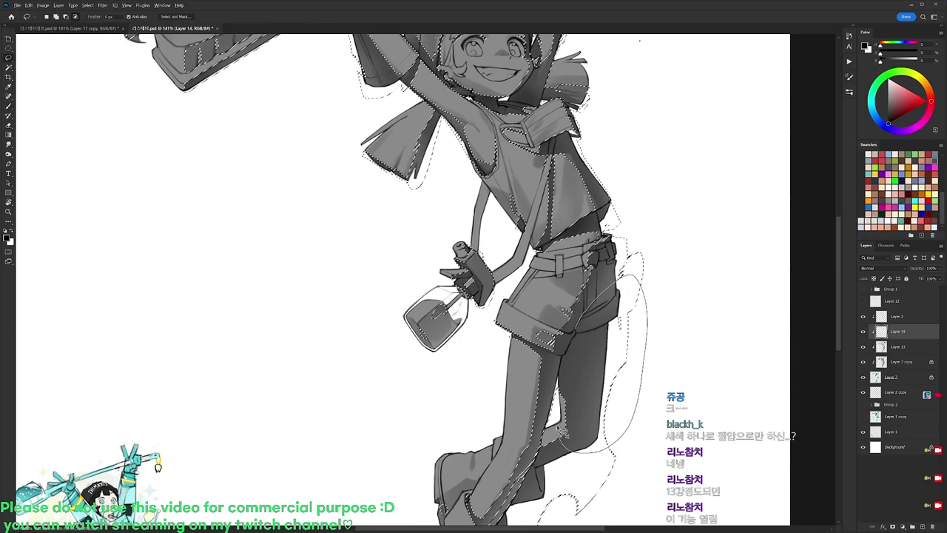
{"action": "left_click_drag", "start_coordinate": [579, 338], "coordinate": [577, 341]}
{"action": "key", "text": "b"}
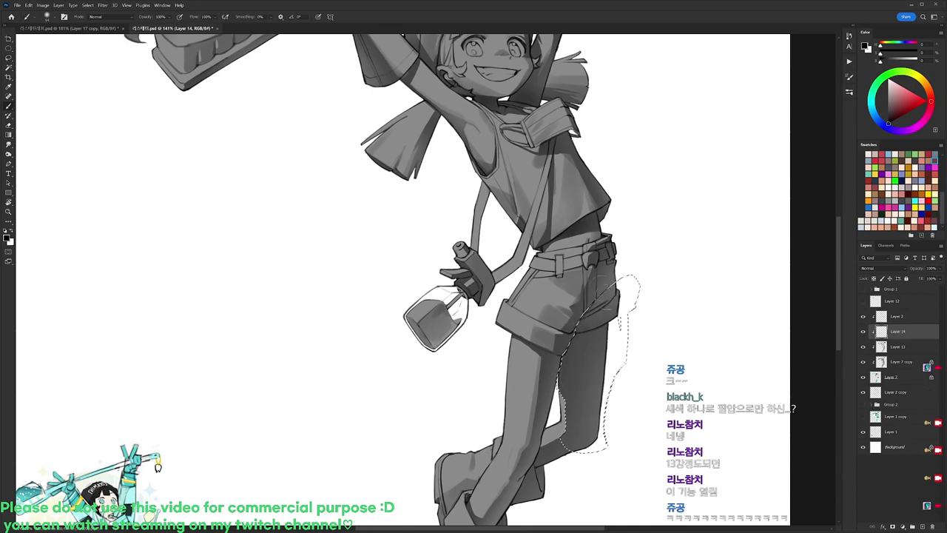
{"action": "key", "text": "]"}
{"action": "key", "text": "]"}
{"action": "key", "text": "]"}
{"action": "key", "text": "ctrl+d"}
{"action": "left_click_drag", "start_coordinate": [628, 457], "coordinate": [650, 317]}
{"action": "left_click_drag", "start_coordinate": [614, 343], "coordinate": [623, 291]}
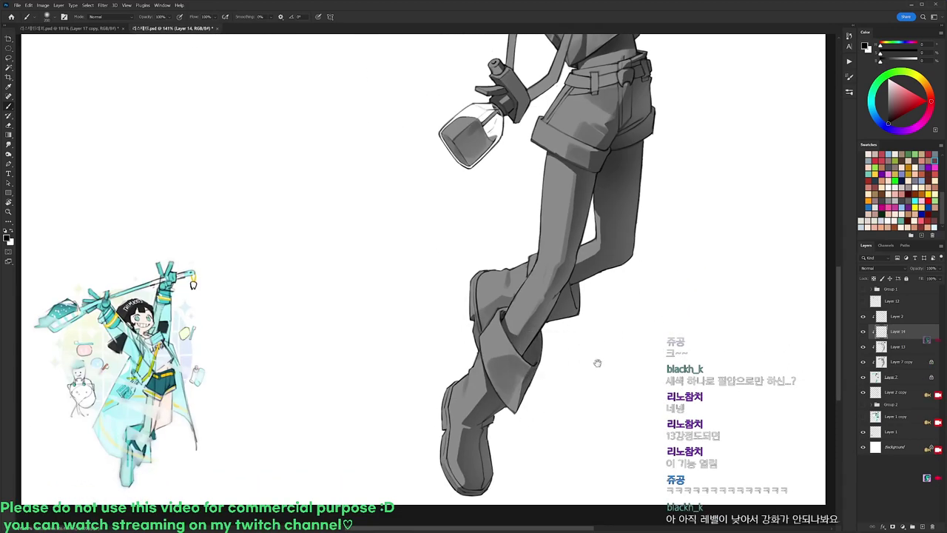
{"action": "scroll", "coordinate": [599, 362], "scroll_direction": "up", "scroll_amount": 7}
{"action": "left_click_drag", "start_coordinate": [534, 287], "coordinate": [553, 372]}
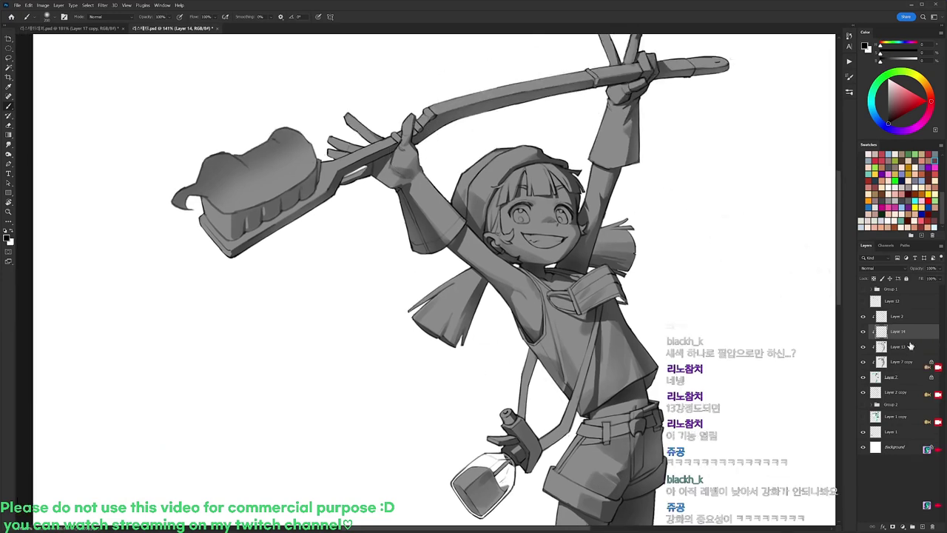
{"action": "left_click", "coordinate": [901, 318]}
{"action": "key", "text": "w"}
{"action": "left_click", "coordinate": [372, 157]}
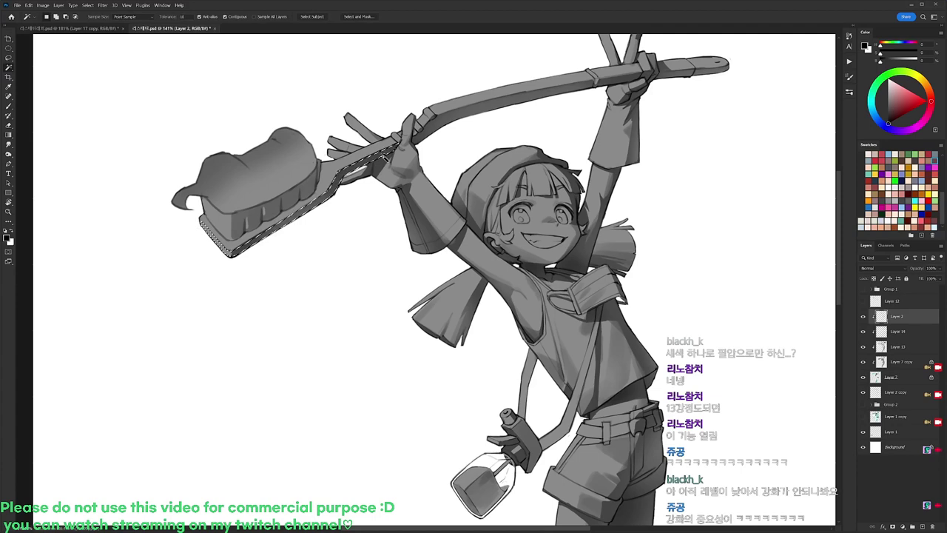
{"action": "left_click", "coordinate": [898, 331]}
{"action": "key", "text": "b"}
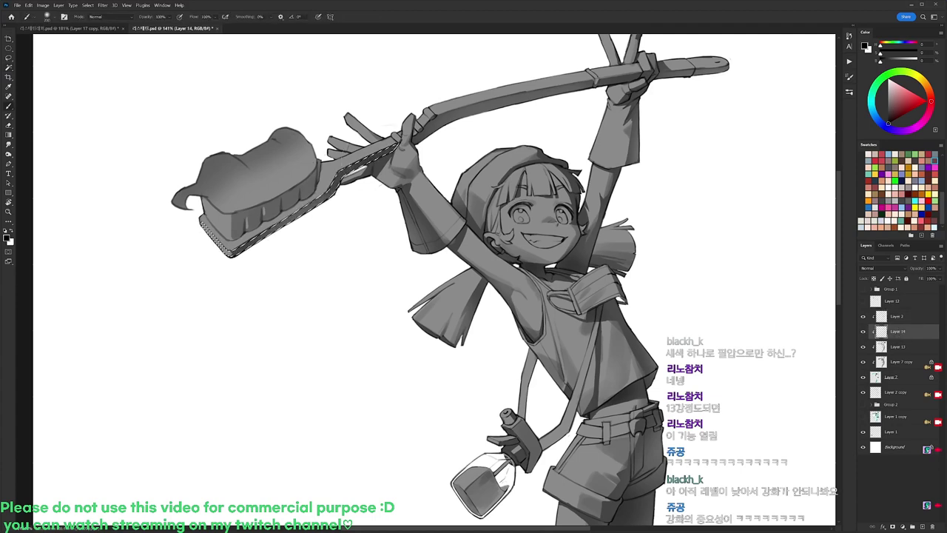
{"action": "key", "text": "ctrl+d"}
{"action": "left_click", "coordinate": [640, 195], "text": "ctrl"}
{"action": "left_click_drag", "start_coordinate": [630, 228], "coordinate": [596, 184]}
{"action": "left_click", "coordinate": [615, 215], "text": "ctrl+alt"}
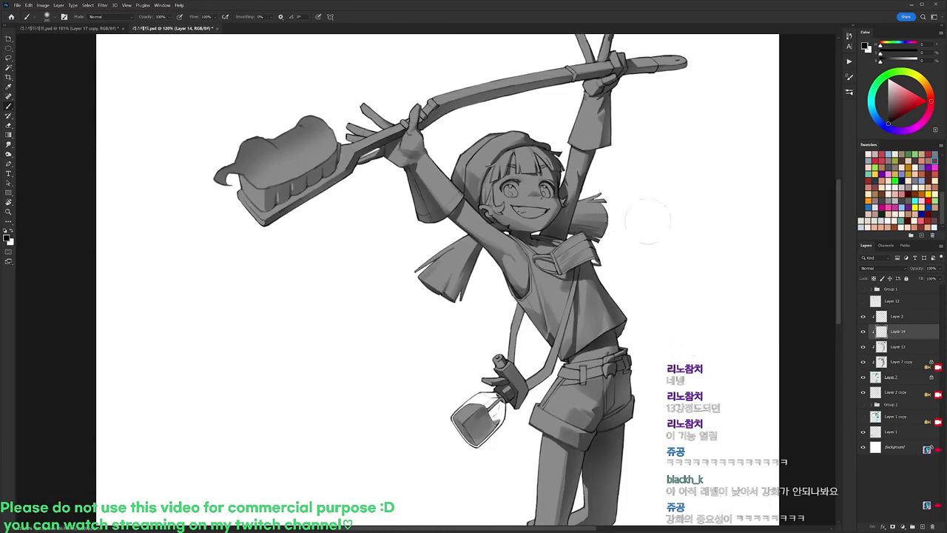
Delete the grey Layer 7 copy to reveal the flat colours, leaving the clipped Layer 2 and Layer 13 visible and Layer 14 hidden.
{"action": "left_click", "coordinate": [887, 365]}
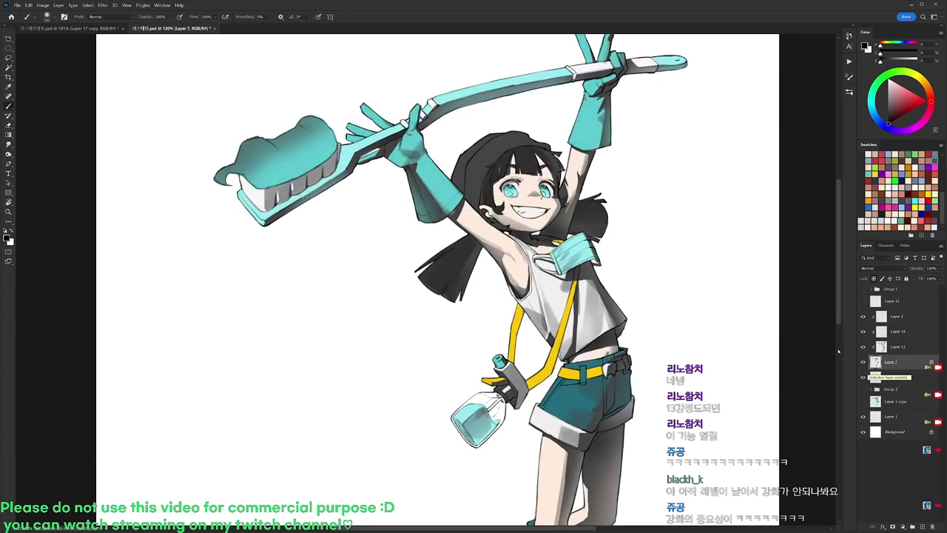
{"action": "left_click_drag", "start_coordinate": [862, 316], "coordinate": [863, 346]}
{"action": "left_click_drag", "start_coordinate": [704, 301], "coordinate": [659, 287]}
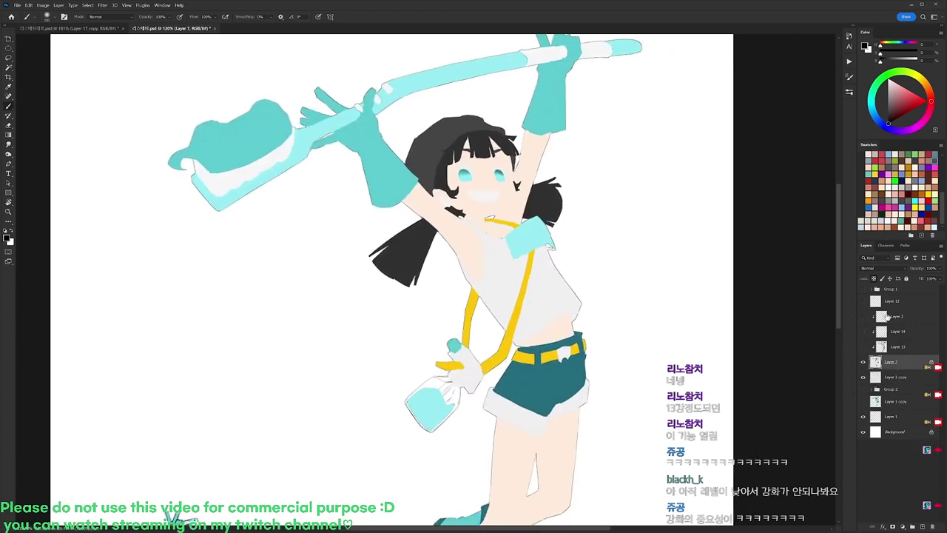
{"action": "left_click", "coordinate": [863, 304]}
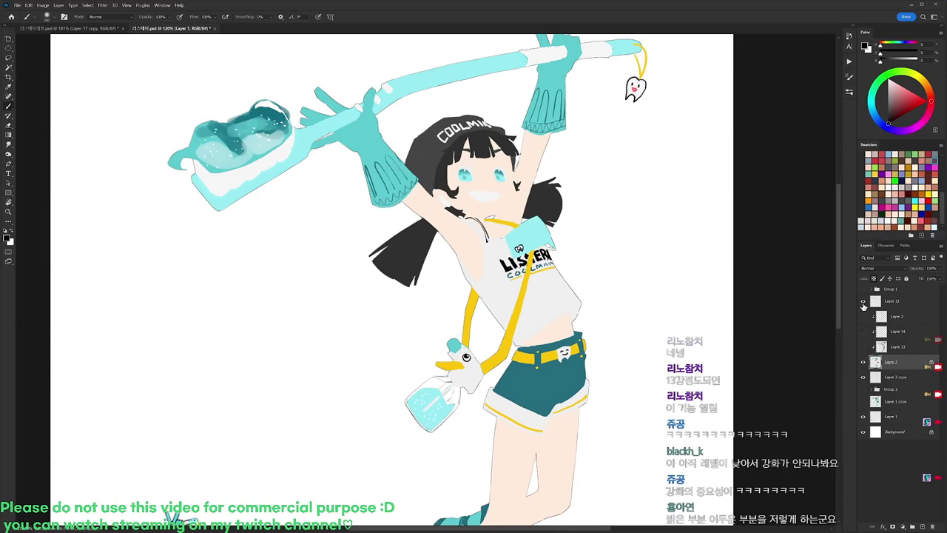
{"action": "left_click", "coordinate": [863, 303]}
{"action": "left_click", "coordinate": [863, 318]}
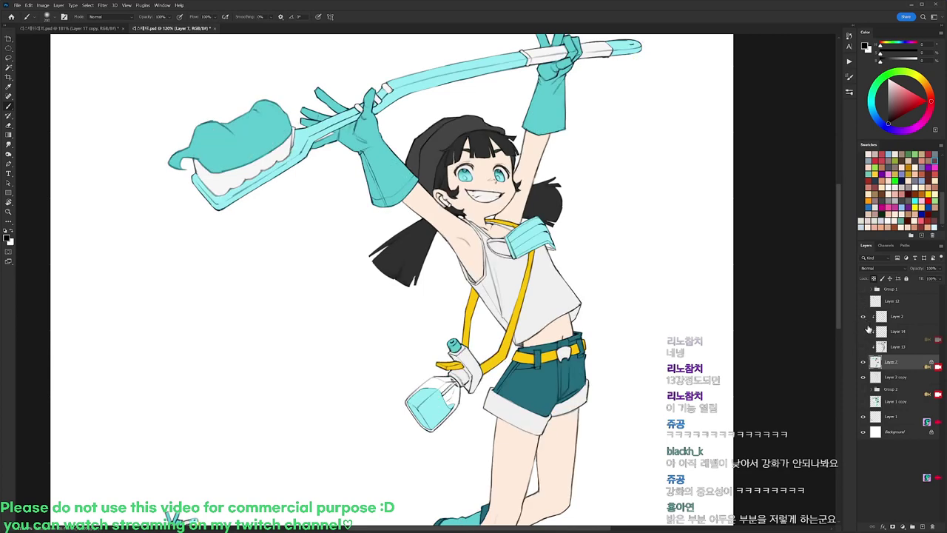
{"action": "left_click", "coordinate": [862, 347]}
Lock Layer 13's transparent pixels, fill its shadows with a pale blue-grey and set its blend mode to Multiply.
{"action": "left_click", "coordinate": [891, 346]}
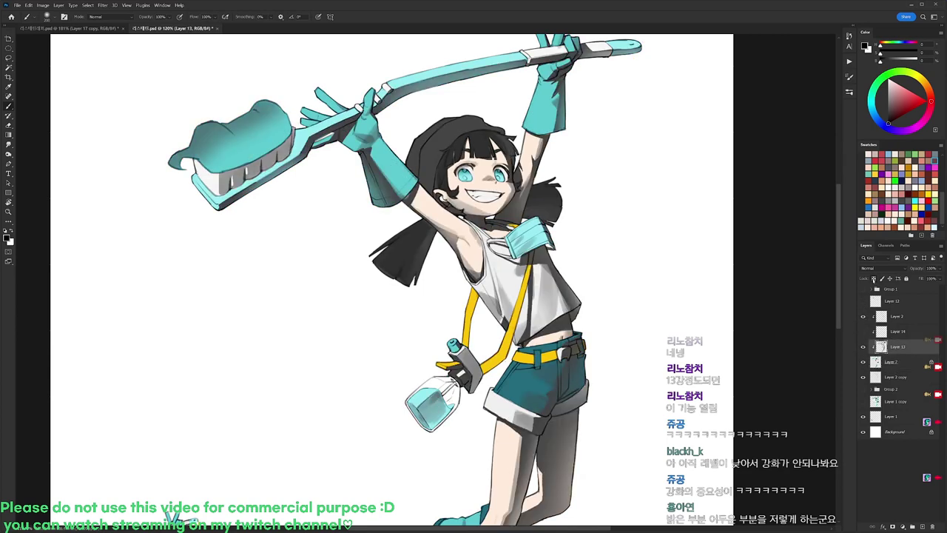
{"action": "left_click", "coordinate": [560, 292], "text": "alt"}
{"action": "left_click", "coordinate": [879, 117]}
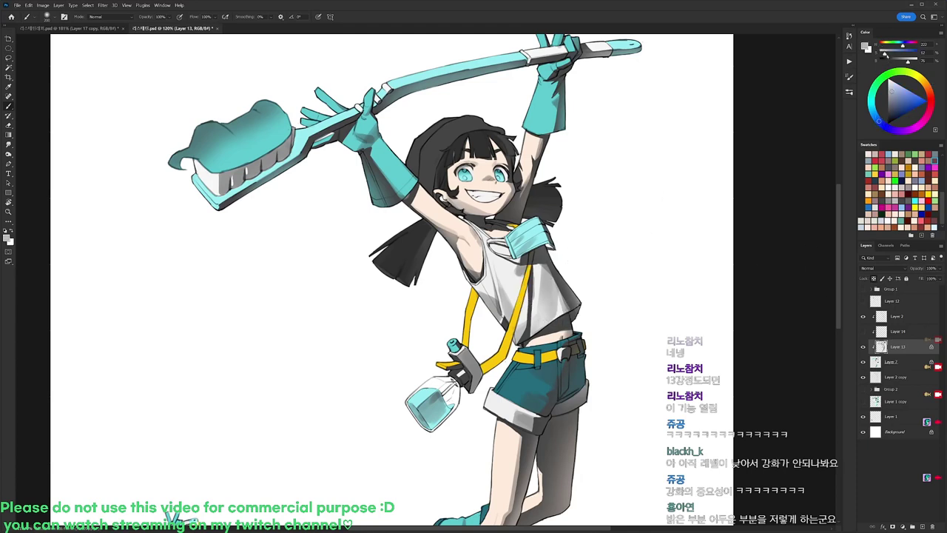
{"action": "key", "text": "alt+BackSpace"}
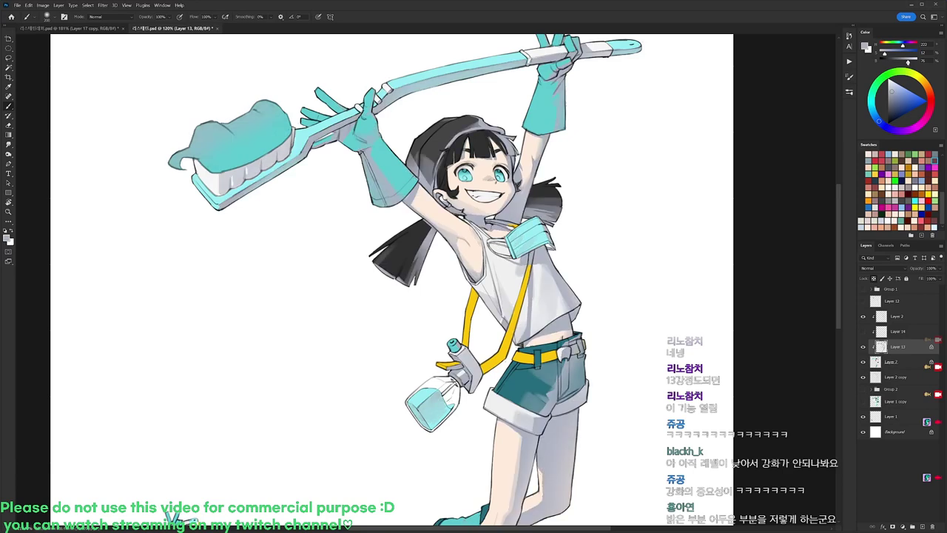
{"action": "left_click", "coordinate": [871, 267]}
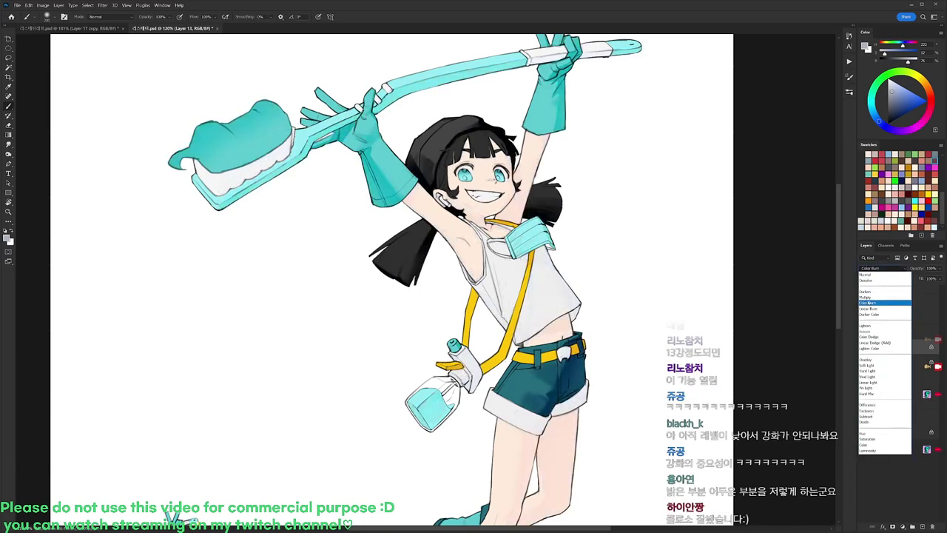
{"action": "left_click", "coordinate": [866, 297]}
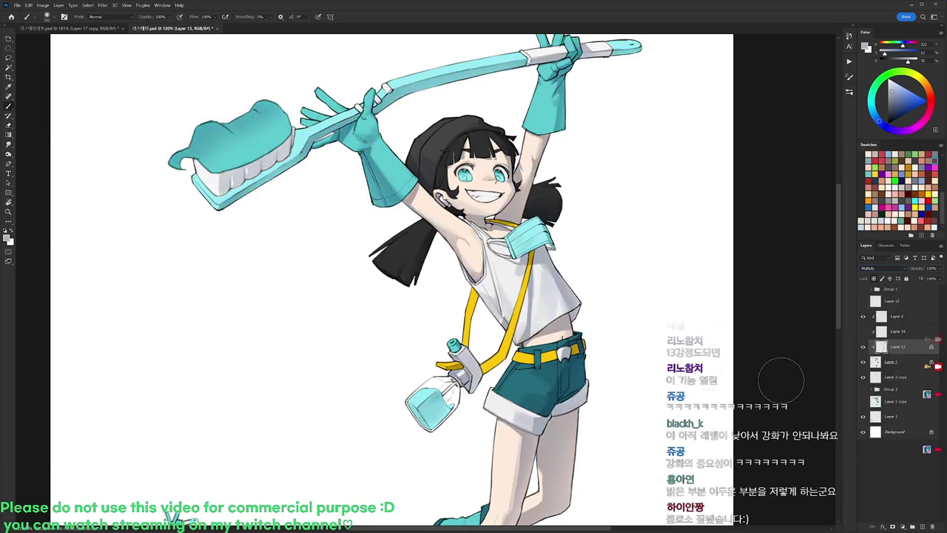
Select all the black hair and cap areas from the flat colours on Layer 7 with a non-contiguous Magic Wand.
{"action": "left_click", "coordinate": [893, 362]}
{"action": "key", "text": "w"}
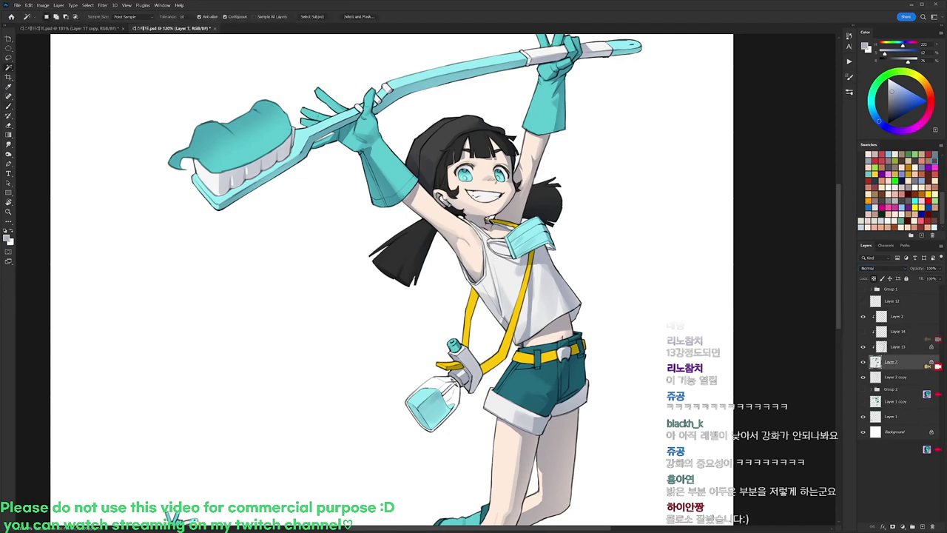
{"action": "left_click", "coordinate": [447, 139]}
{"action": "key", "text": "ctrl+d"}
{"action": "left_click", "coordinate": [455, 145]}
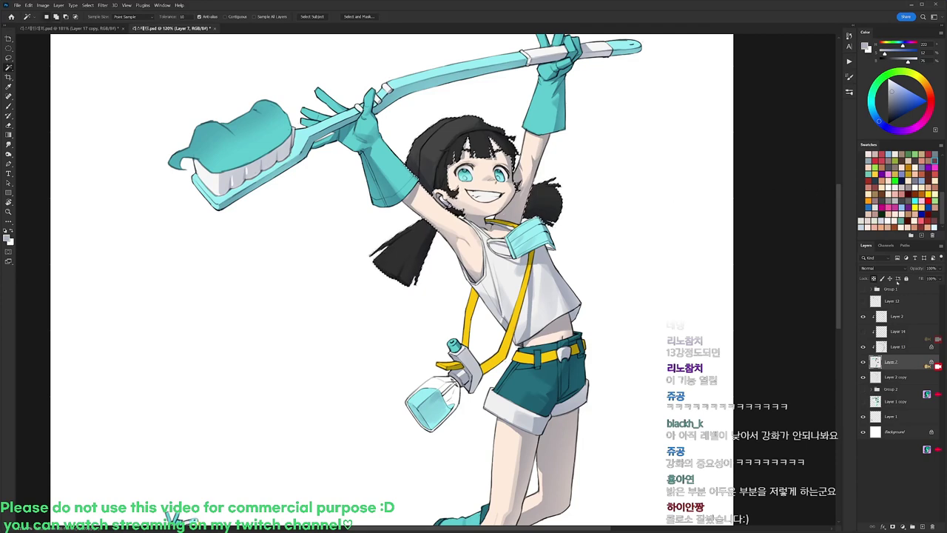
Darken the hair and cap shadows on Layer 13 with Hue/Saturation at Lightness -31, and deselect.
{"action": "left_click", "coordinate": [898, 346]}
{"action": "key", "text": "ctrl+u"}
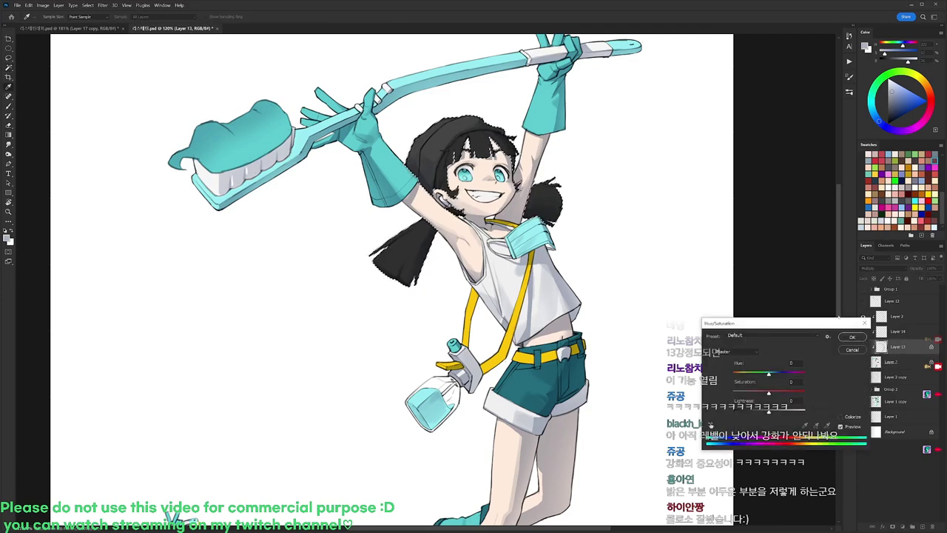
{"action": "key", "text": "ctrl+h"}
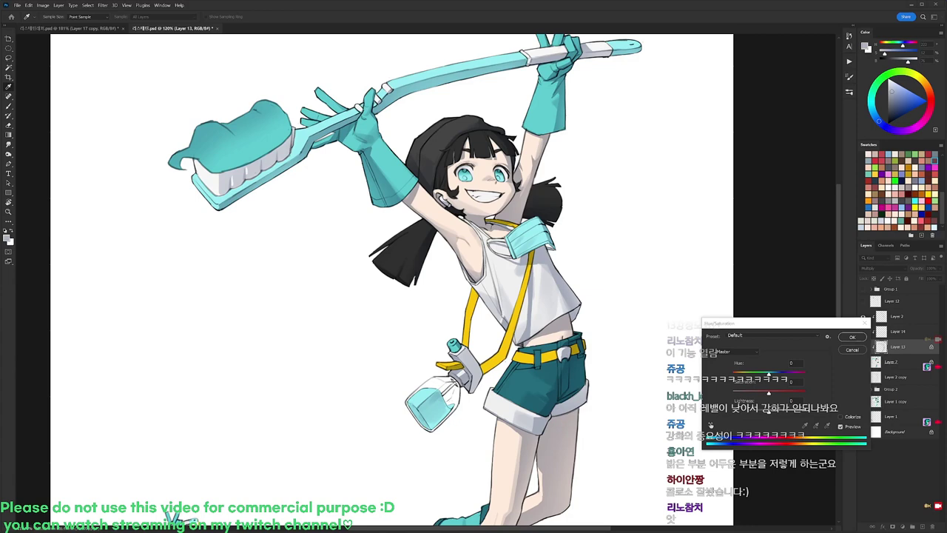
{"action": "left_click", "coordinate": [833, 377]}
{"action": "left_click_drag", "start_coordinate": [768, 412], "coordinate": [757, 412]}
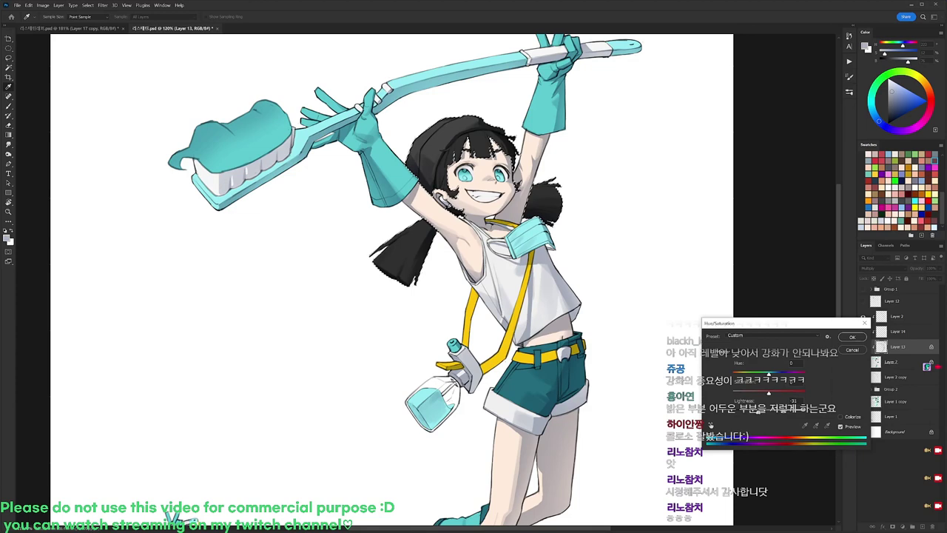
{"action": "left_click", "coordinate": [853, 337]}
{"action": "key", "text": "ctrl+d"}
Select all the teal areas on Layer 7, covering the gloves, toothbrush, toothpaste, mask, bottle, shorts and boots.
{"action": "left_click", "coordinate": [875, 361]}
{"action": "left_click", "coordinate": [391, 177]}
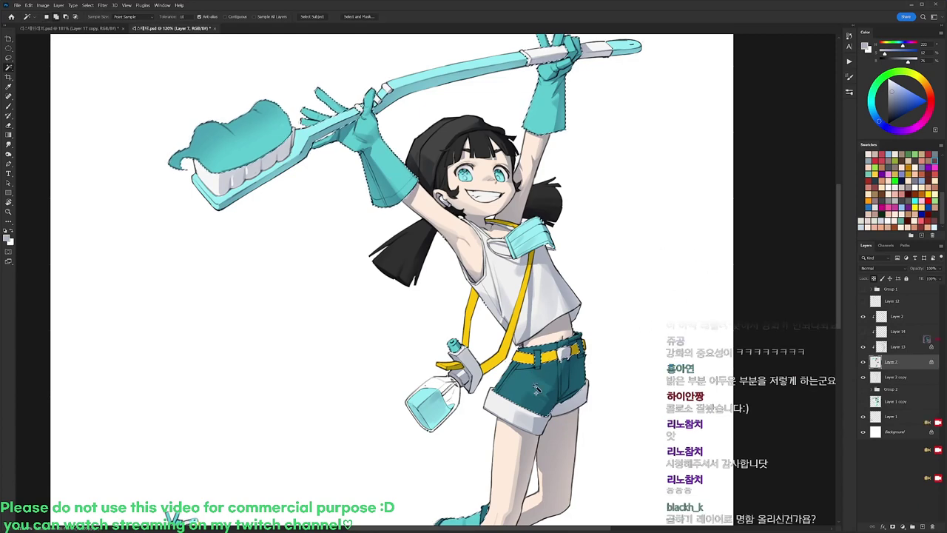
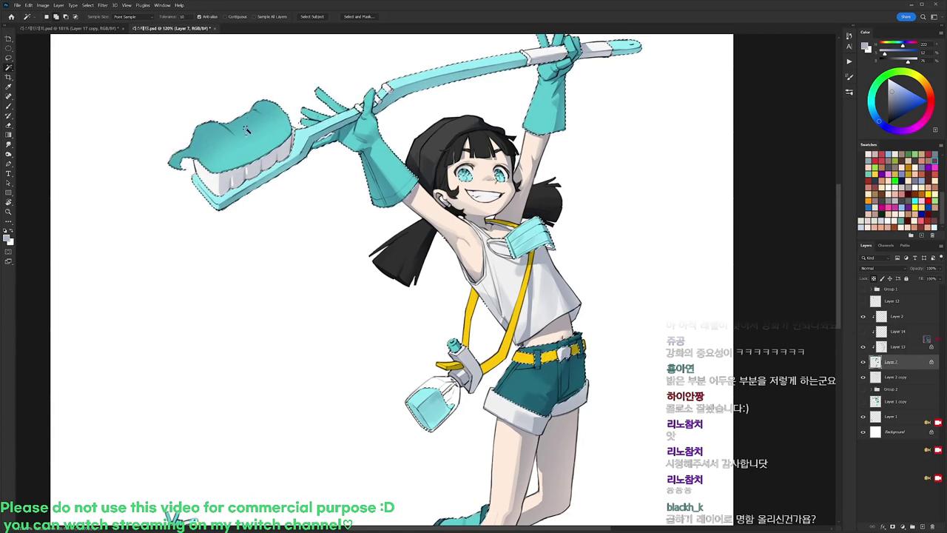
{"action": "scroll", "coordinate": [501, 215], "scroll_direction": "down", "scroll_amount": 1}
{"action": "scroll", "coordinate": [518, 255], "scroll_direction": "down", "scroll_amount": 1}
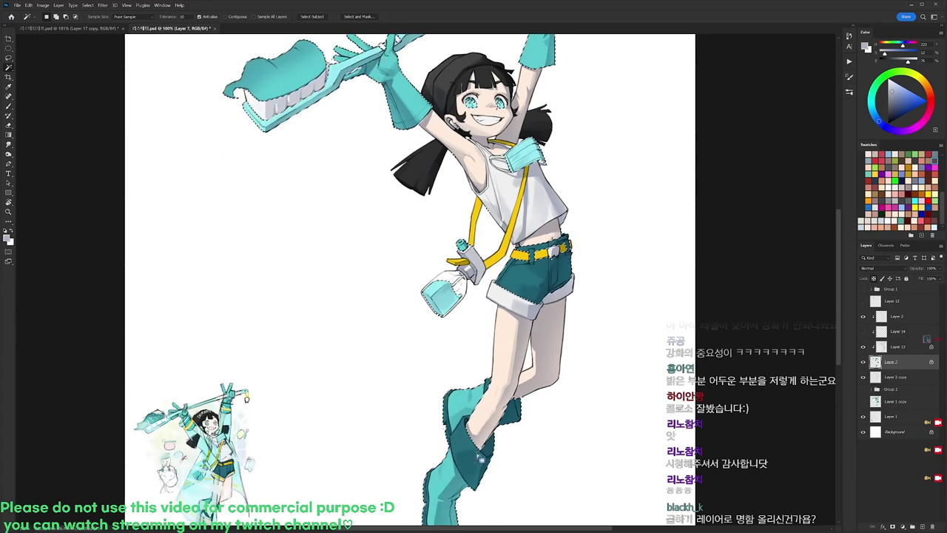
Complete the teal selection in Quick Mask by painting over the missed parts of both irises with a hard round brush.
{"action": "key", "text": "q"}
{"action": "scroll", "coordinate": [478, 142], "scroll_direction": "up", "scroll_amount": 3}
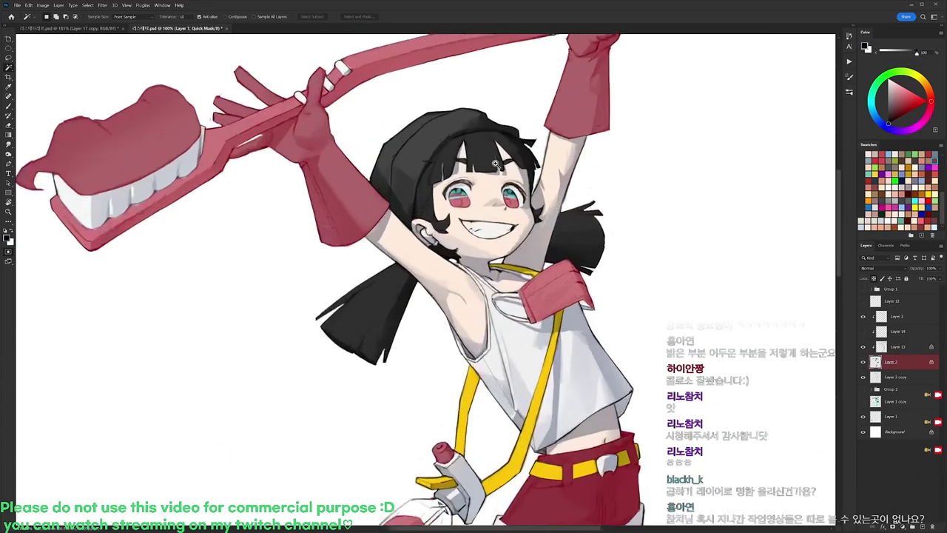
{"action": "scroll", "coordinate": [495, 163], "scroll_direction": "up", "scroll_amount": 3}
{"action": "key", "text": "l"}
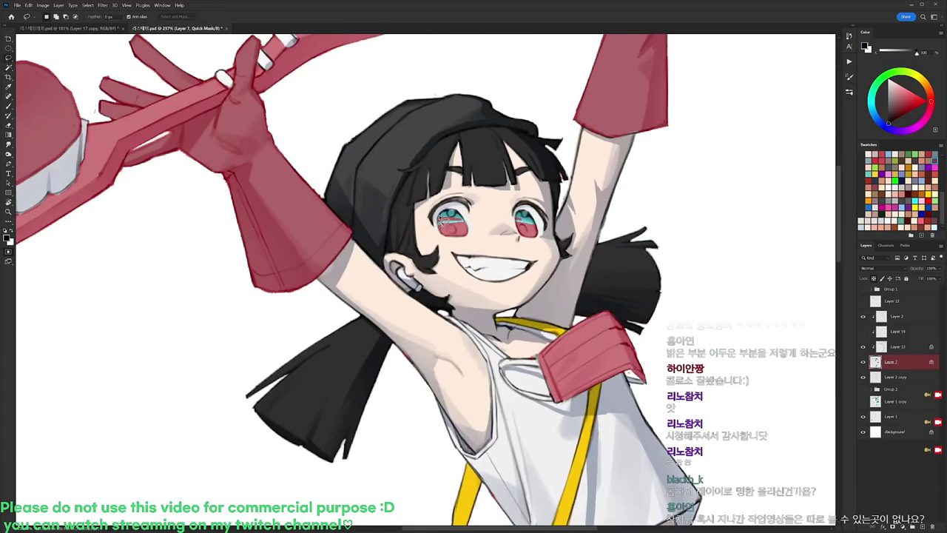
{"action": "key", "text": "q"}
{"action": "key", "text": "q"}
{"action": "key", "text": "b"}
{"action": "right_click", "coordinate": [465, 202]}
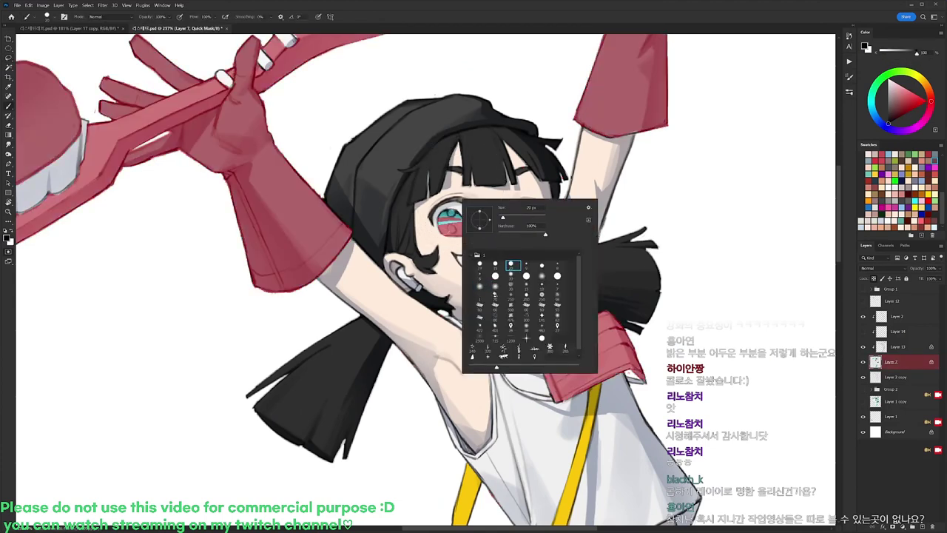
{"action": "left_click_drag", "start_coordinate": [444, 216], "coordinate": [456, 220]}
{"action": "left_click_drag", "start_coordinate": [521, 216], "coordinate": [533, 227]}
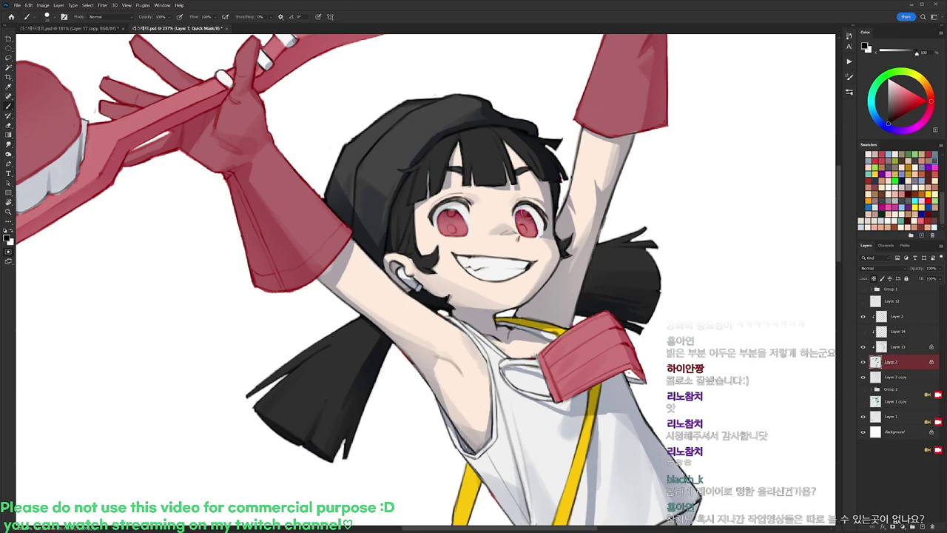
{"action": "key", "text": "q"}
{"action": "key", "text": "ctrl+0"}
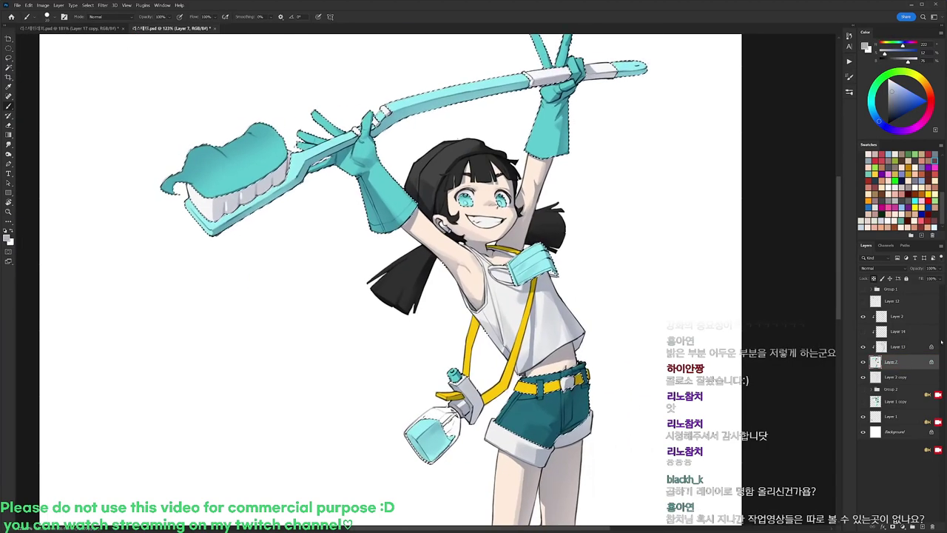
Enrich the teal areas' shadows on Layer 13 with Hue/Saturation at Saturation +57 and Lightness -10, and deselect.
{"action": "left_click", "coordinate": [897, 347]}
{"action": "key", "text": "ctrl+u"}
{"action": "left_click_drag", "start_coordinate": [769, 393], "coordinate": [788, 393]}
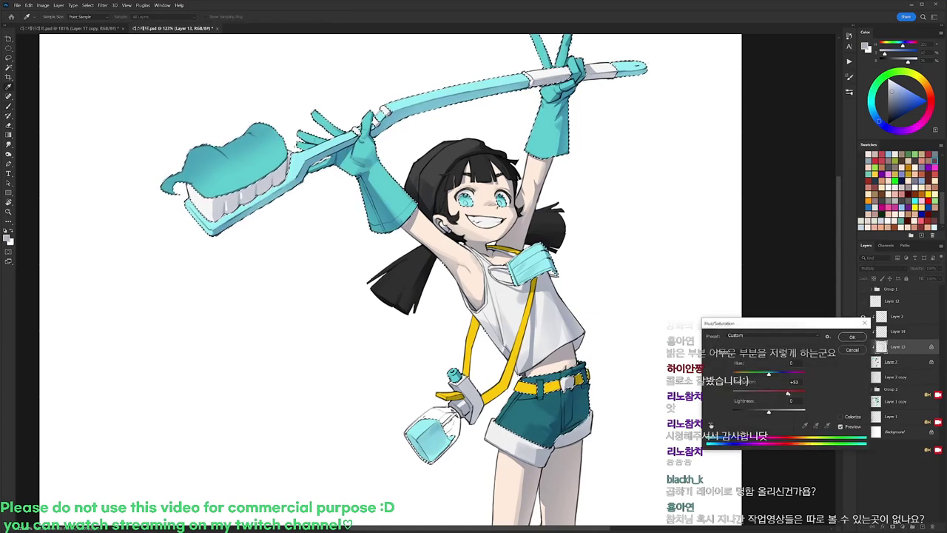
{"action": "left_click_drag", "start_coordinate": [768, 373], "coordinate": [768, 375]}
{"action": "left_click", "coordinate": [852, 350], "text": "alt"}
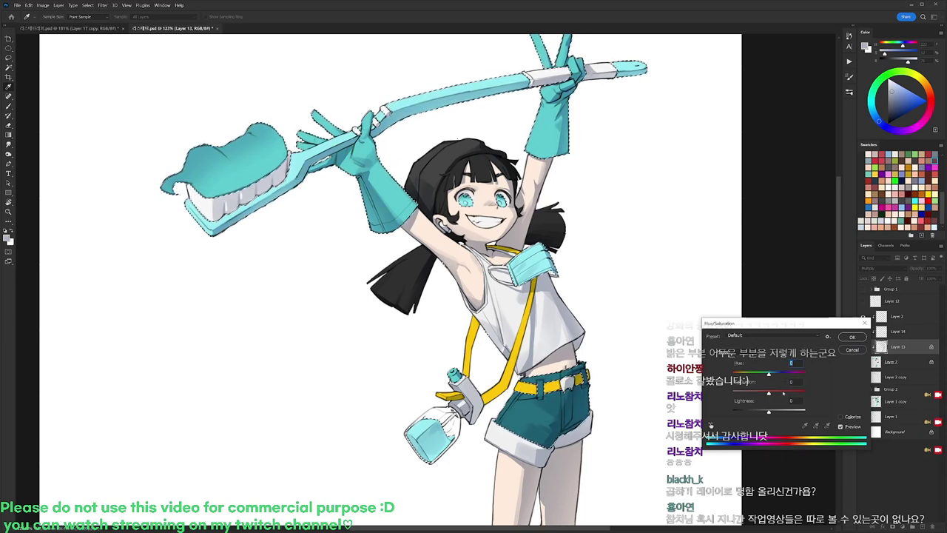
{"action": "left_click", "coordinate": [784, 392]}
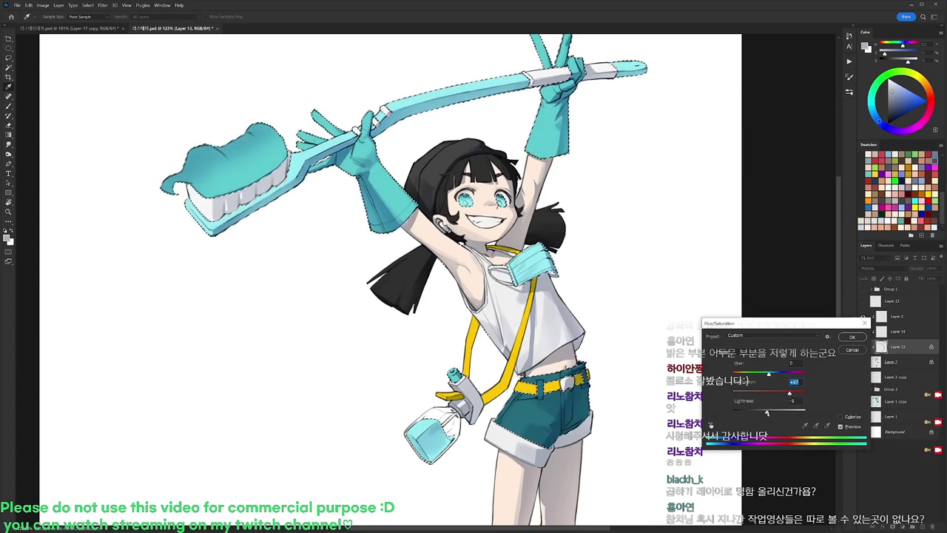
{"action": "left_click_drag", "start_coordinate": [766, 413], "coordinate": [764, 413]}
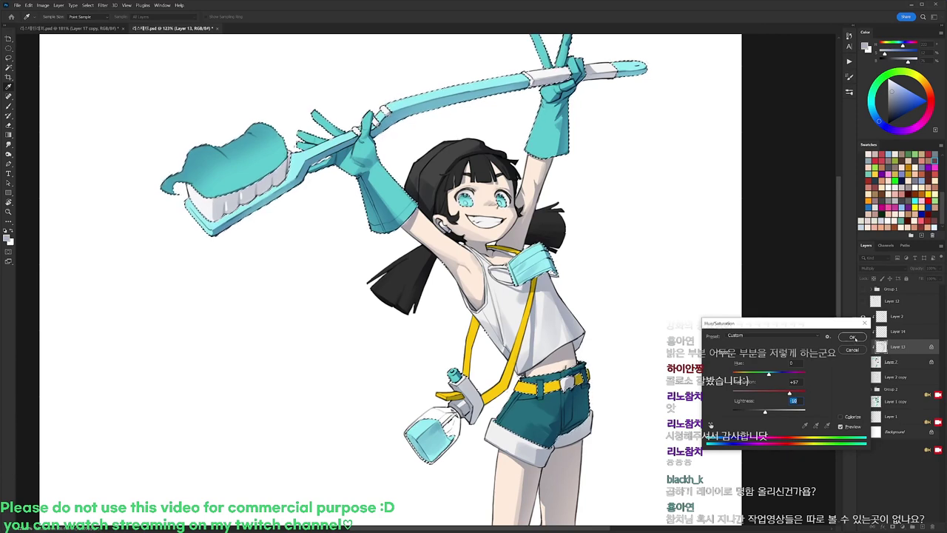
{"action": "left_click", "coordinate": [853, 337]}
{"action": "key", "text": "ctrl+d"}
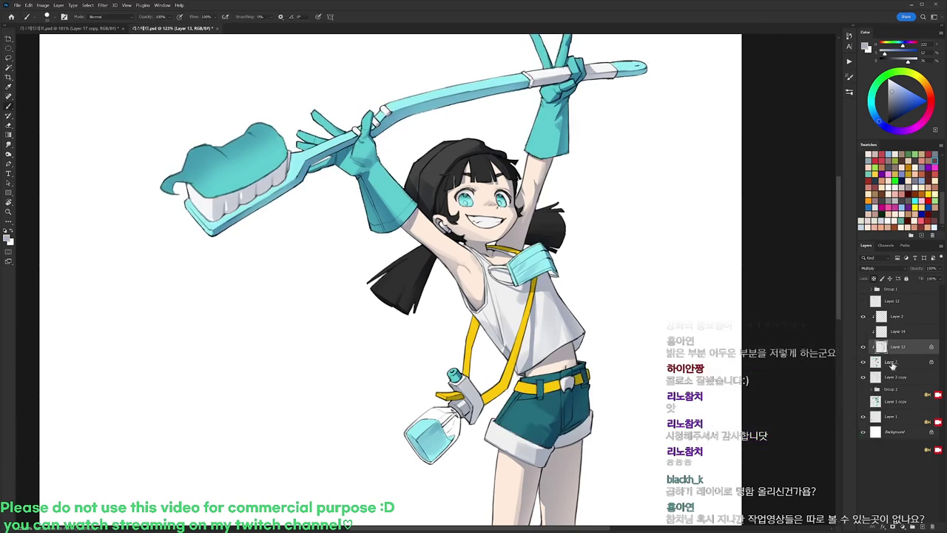
Select the teal shorts from Layer 7 and darken their shadows on Layer 13 with Hue/Saturation at Lightness -14.
{"action": "left_click", "coordinate": [892, 363]}
{"action": "key", "text": "w"}
{"action": "left_click", "coordinate": [909, 348]}
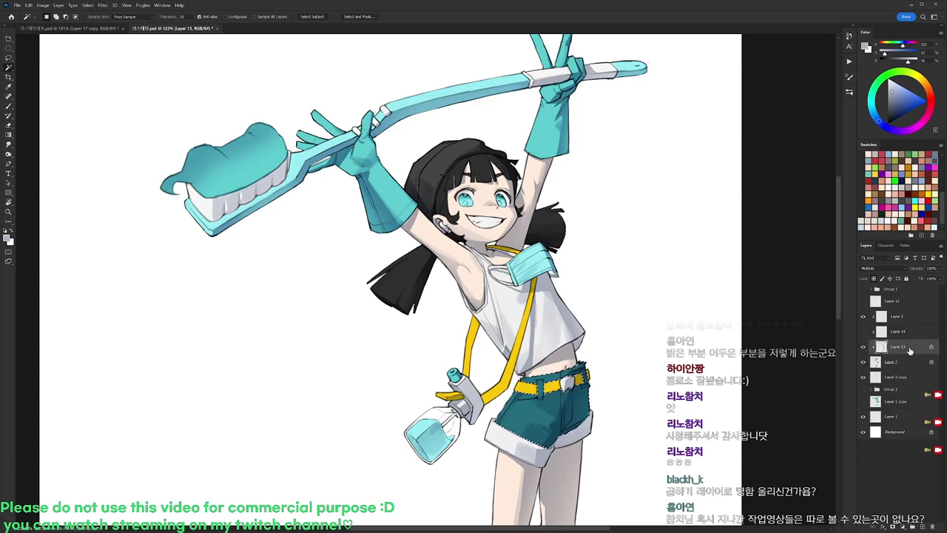
{"action": "key", "text": "ctrl+u"}
{"action": "left_click_drag", "start_coordinate": [770, 411], "coordinate": [764, 412]}
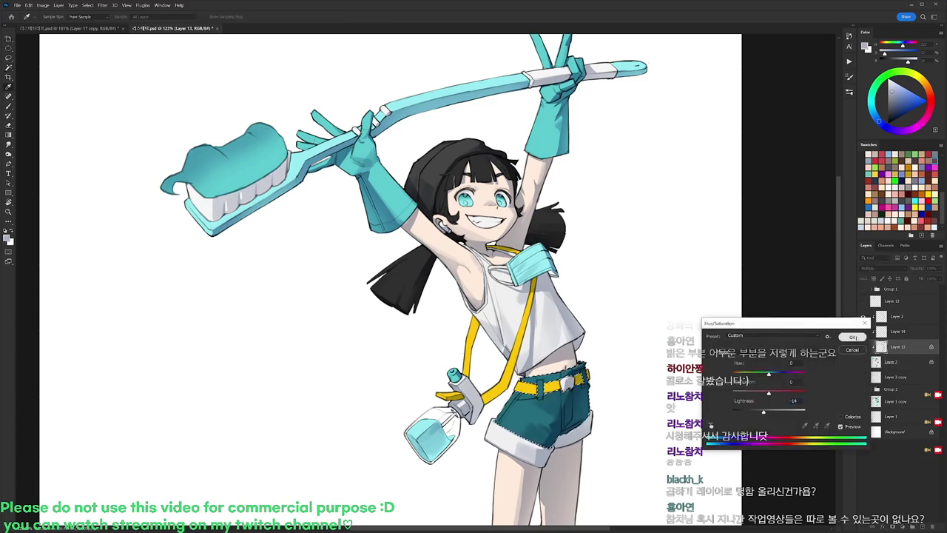
{"action": "left_click", "coordinate": [853, 336]}
Select the yellow straps and belt from Layer 7, recolour their shadows on Layer 13 with a light orange, and deselect.
{"action": "scroll", "coordinate": [657, 316], "scroll_direction": "down", "scroll_amount": 3}
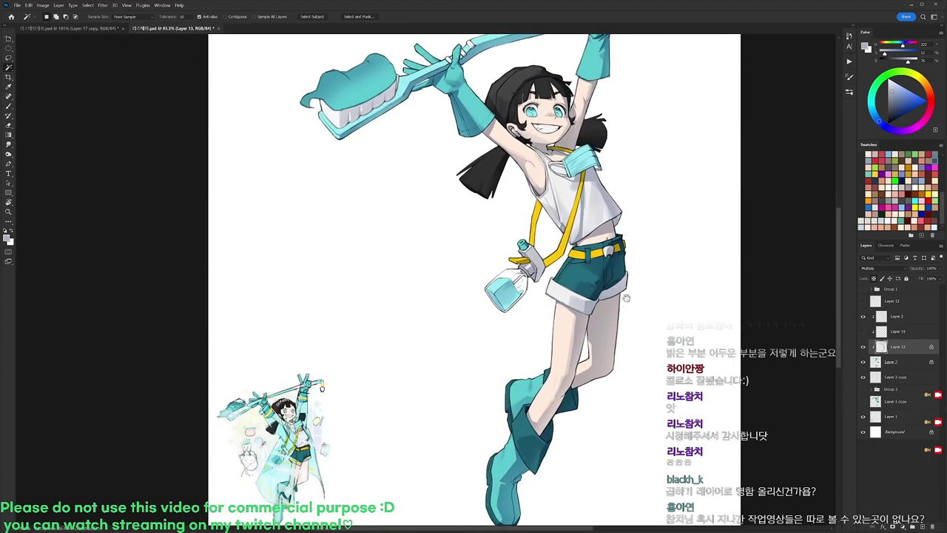
{"action": "scroll", "coordinate": [600, 278], "scroll_direction": "up", "scroll_amount": 1}
{"action": "left_click", "coordinate": [902, 367]}
{"action": "left_click", "coordinate": [562, 296]}
{"action": "key", "text": "b"}
{"action": "left_click", "coordinate": [551, 275], "text": "alt"}
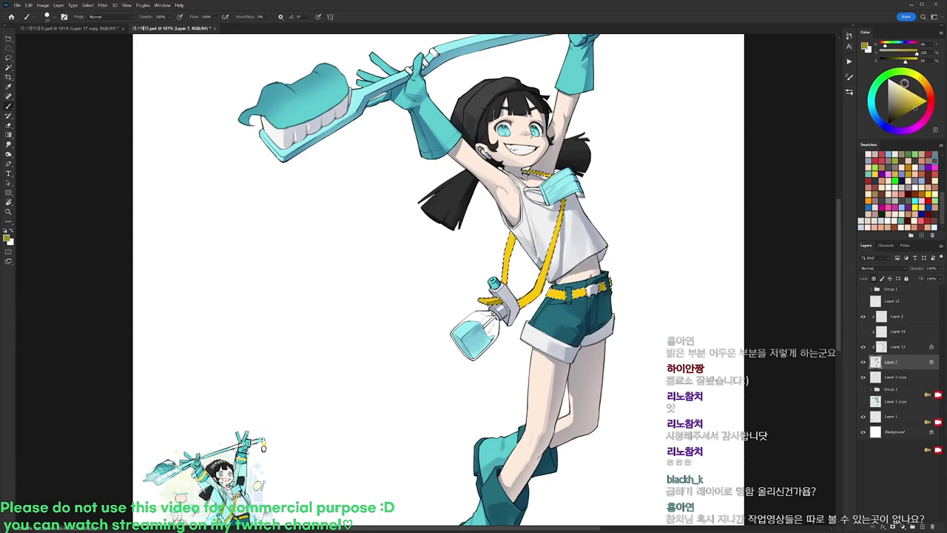
{"action": "left_click", "coordinate": [928, 87]}
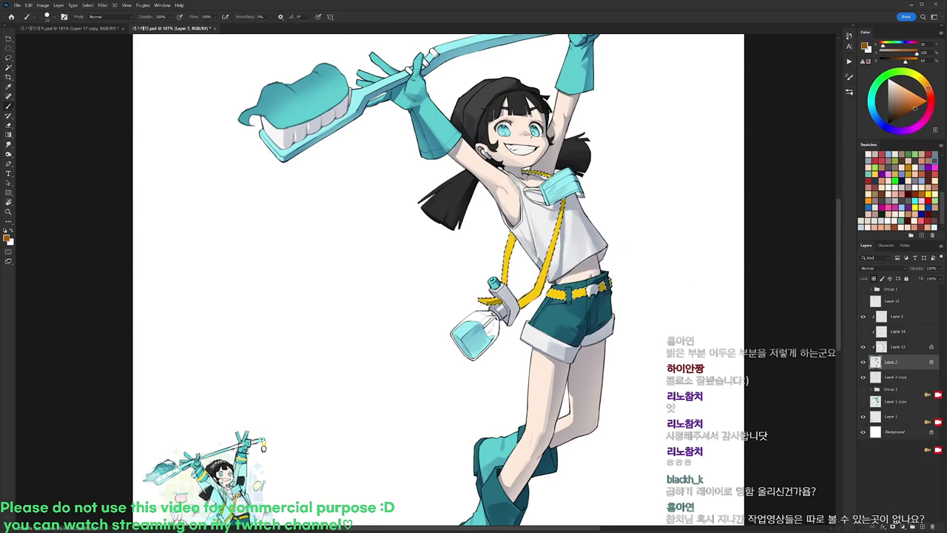
{"action": "left_click", "coordinate": [910, 346]}
{"action": "left_click_drag", "start_coordinate": [901, 99], "coordinate": [915, 93]}
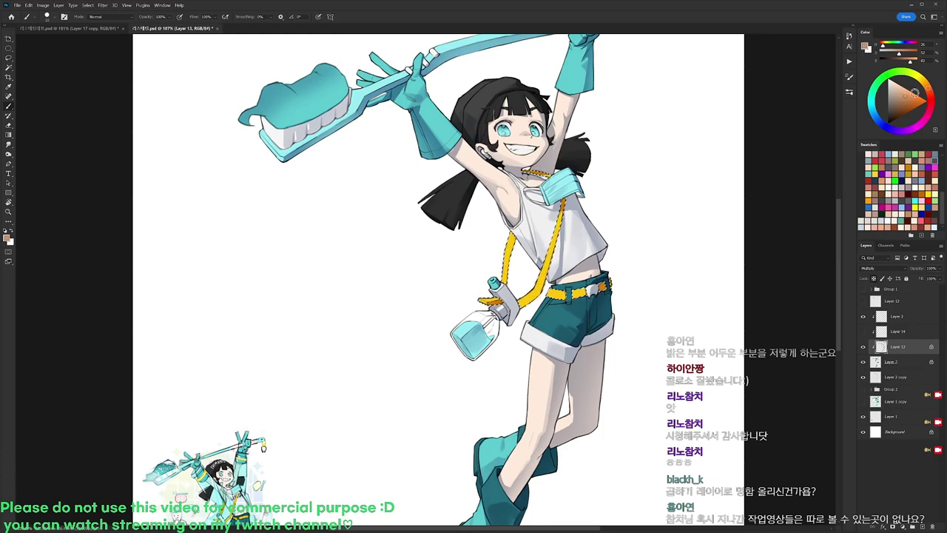
{"action": "key", "text": "w"}
{"action": "key", "text": "b"}
{"action": "left_click", "coordinate": [566, 203], "text": "alt"}
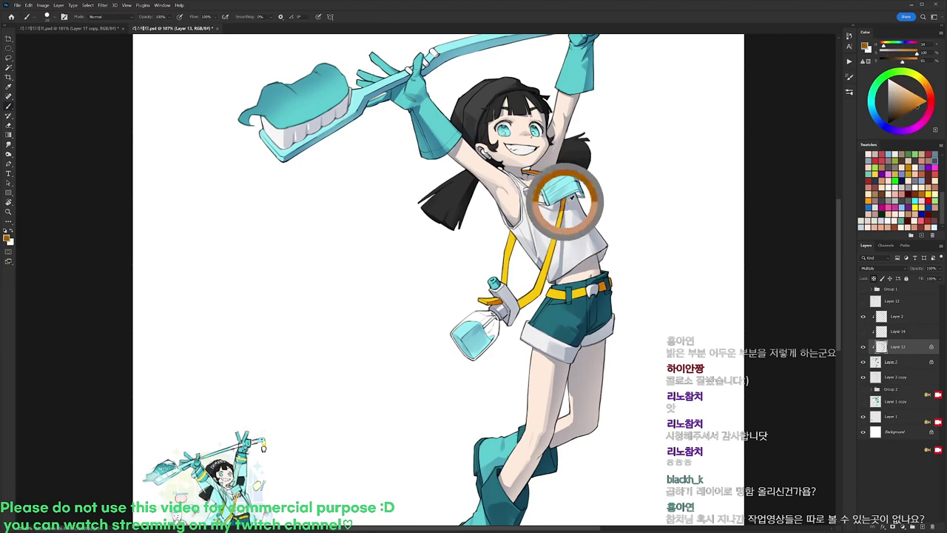
Select the skin from Layer 7, recolour its shadows on Layer 13 in pale peach with Hue shifted to -6, and deselect.
{"action": "left_click", "coordinate": [904, 359]}
{"action": "key", "text": "w"}
{"action": "left_click", "coordinate": [547, 164]}
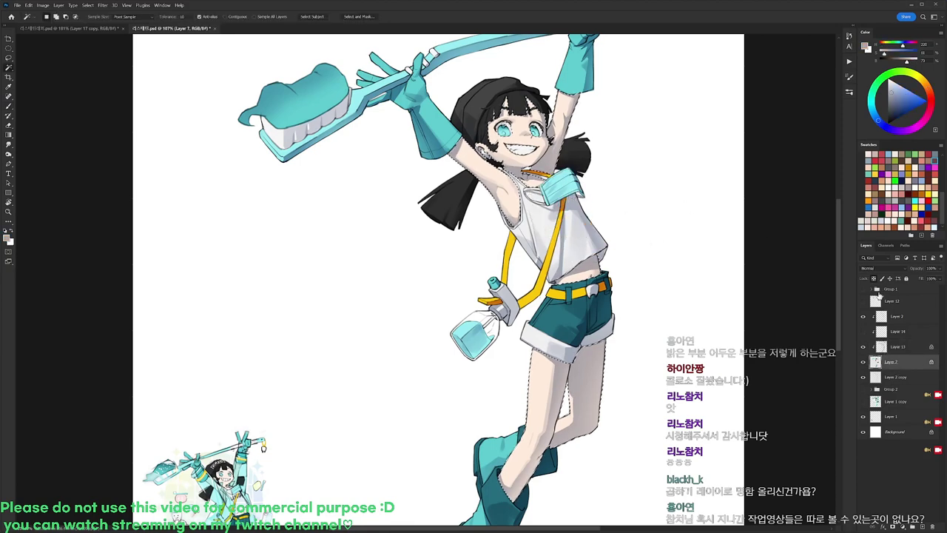
{"action": "left_click", "coordinate": [935, 89]}
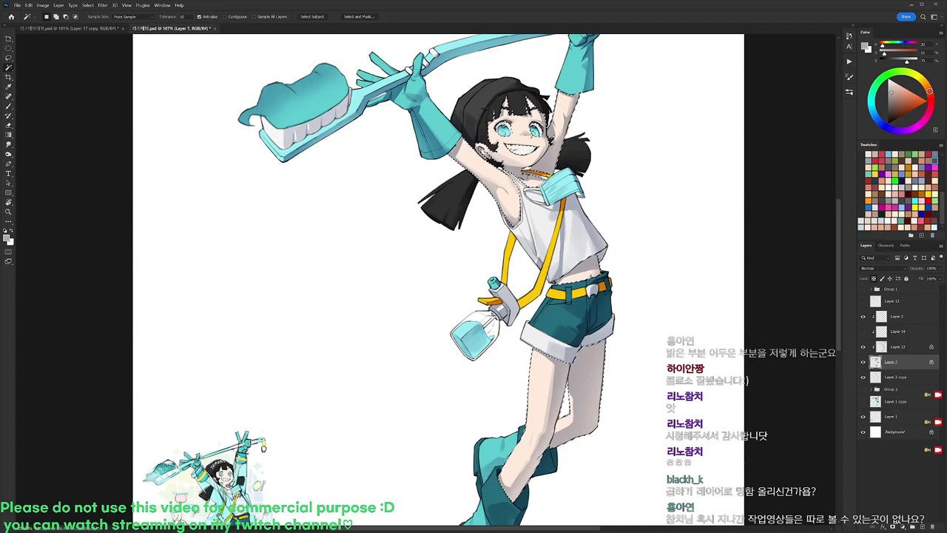
{"action": "left_click", "coordinate": [897, 89]}
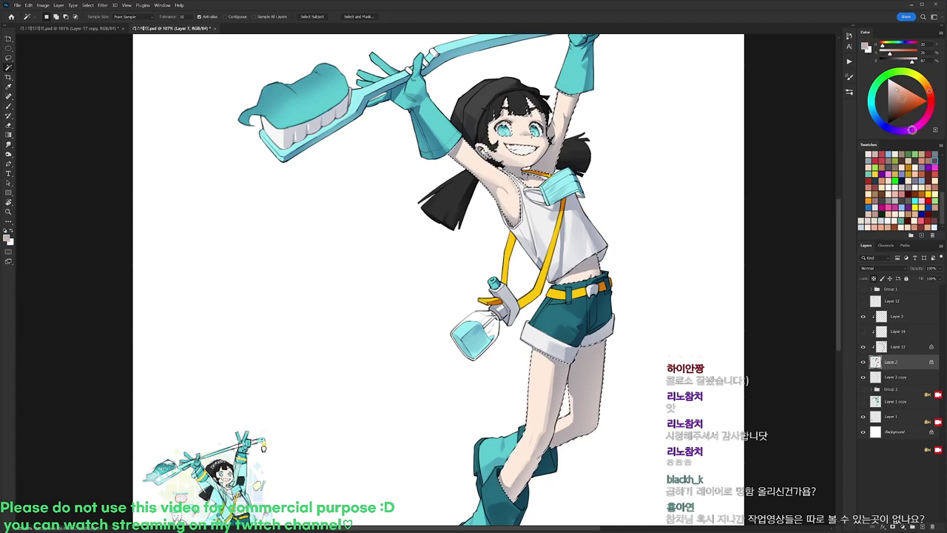
{"action": "left_click", "coordinate": [914, 346]}
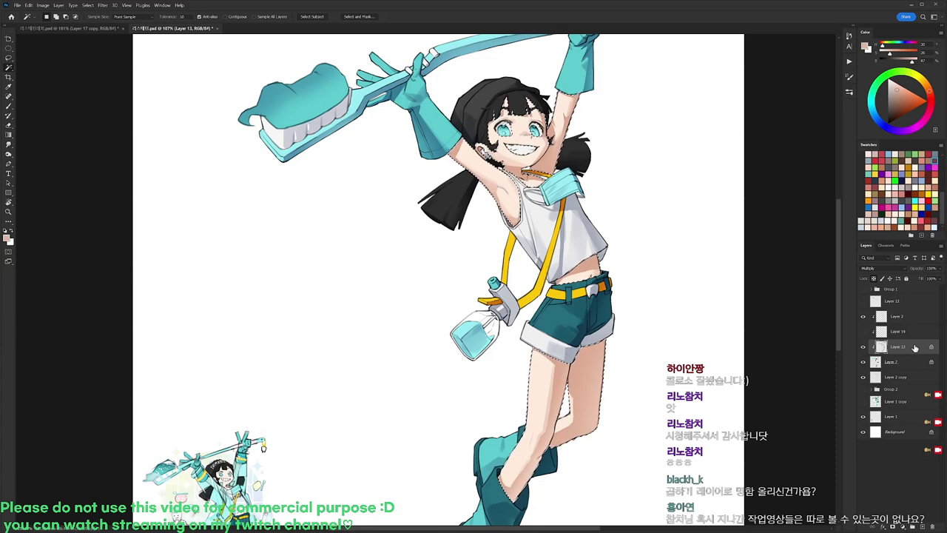
{"action": "key", "text": "ctrl+u"}
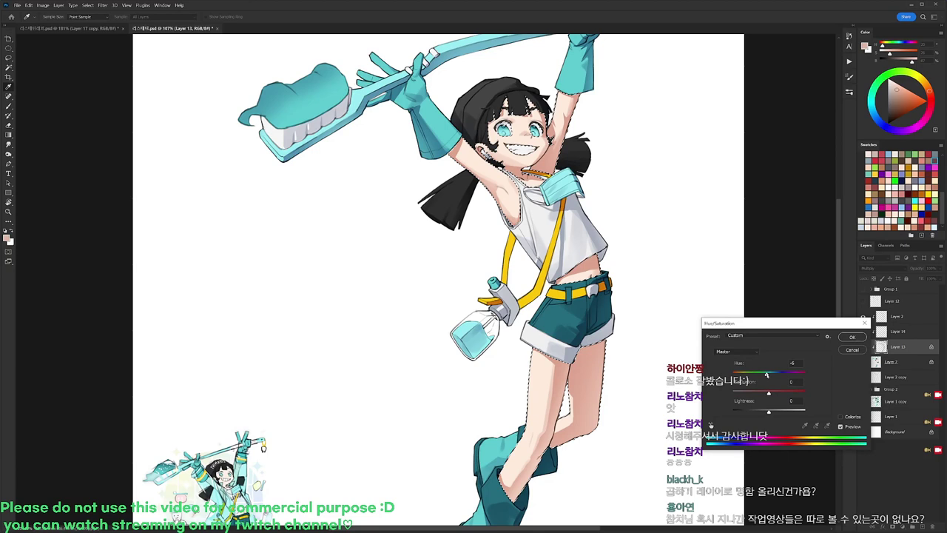
{"action": "left_click", "coordinate": [851, 337]}
{"action": "key", "text": "ctrl+d"}
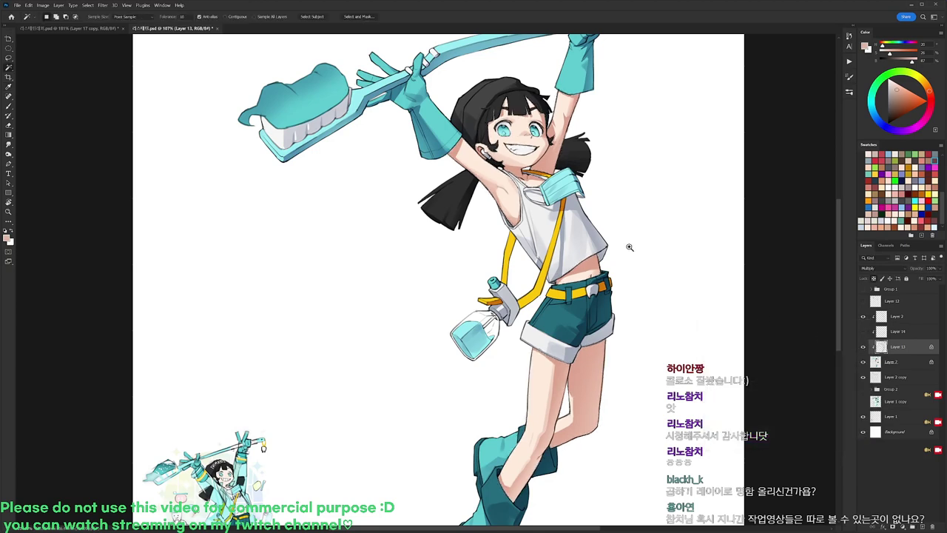
{"action": "scroll", "coordinate": [629, 246], "scroll_direction": "down", "scroll_amount": 2}
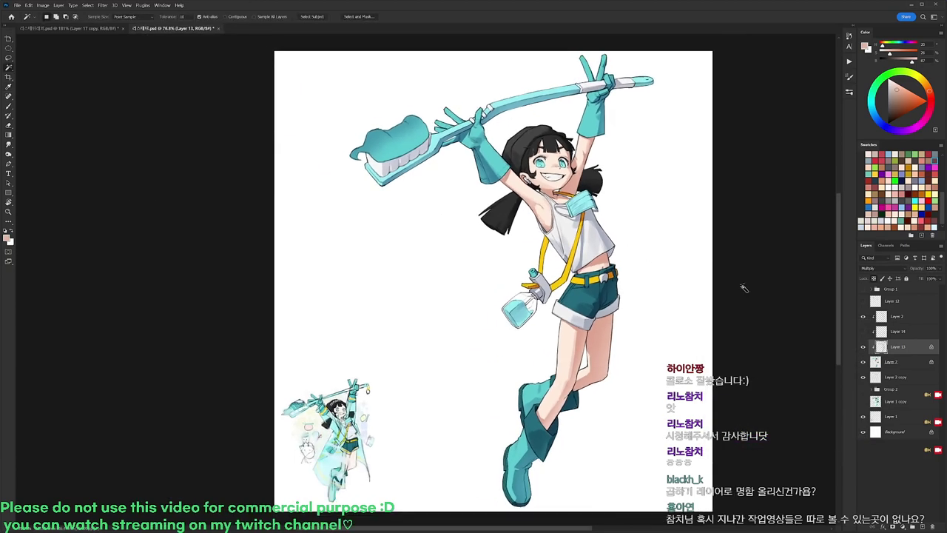
Show Layer 14 and set it to Color Burn with the Fill reduced to about 45%.
{"action": "left_click", "coordinate": [888, 331]}
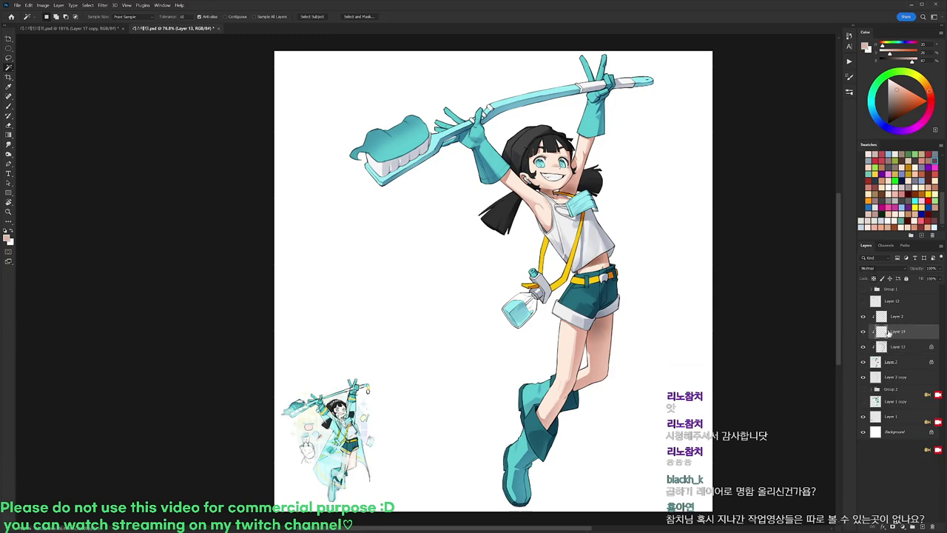
{"action": "left_click", "coordinate": [878, 270]}
{"action": "left_click", "coordinate": [880, 298]}
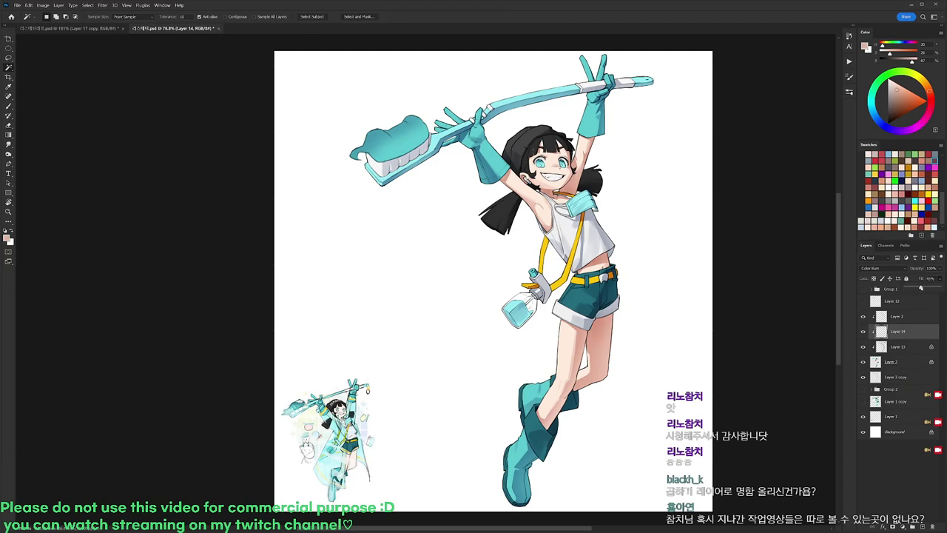
Show the lettering and details on Layer 12, and preview the raincoat in Group 1 and the sketches in Group 2.
{"action": "left_click", "coordinate": [862, 302]}
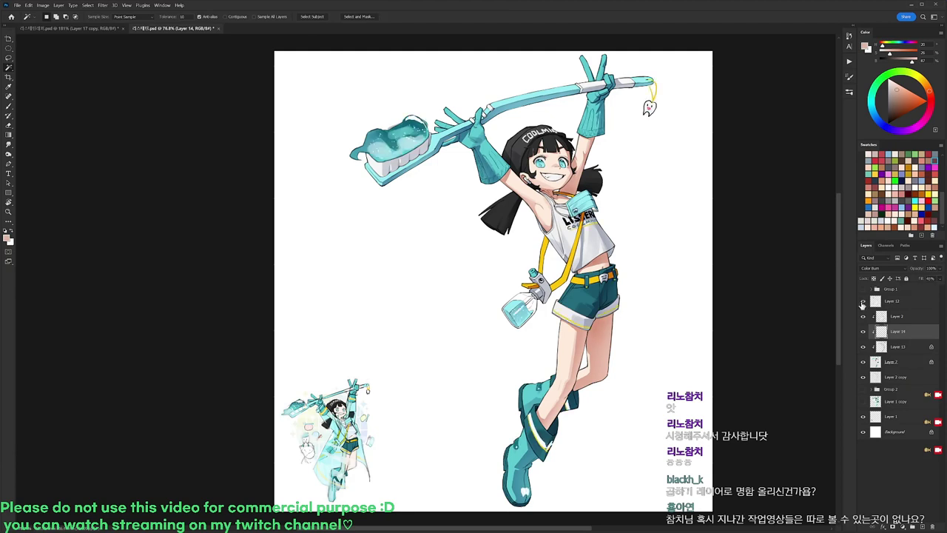
{"action": "left_click", "coordinate": [862, 290]}
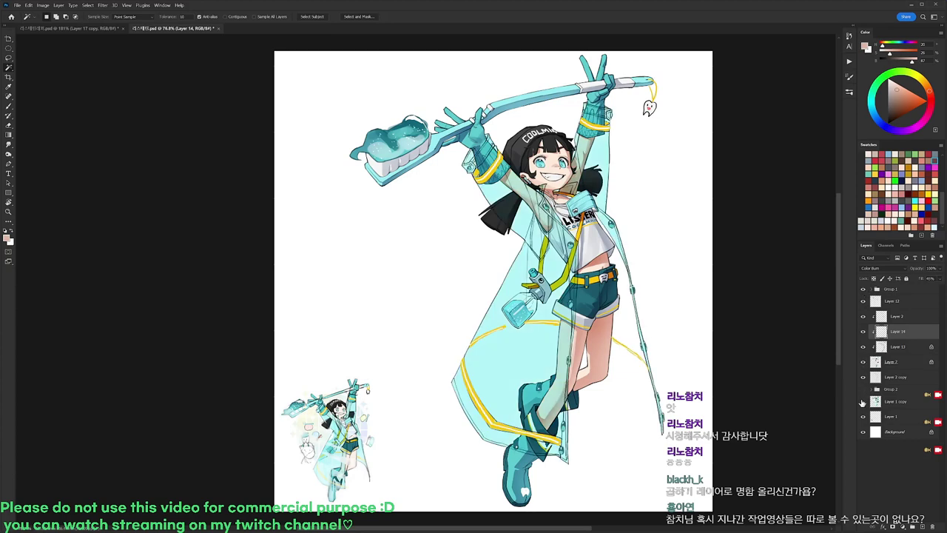
{"action": "left_click", "coordinate": [862, 392]}
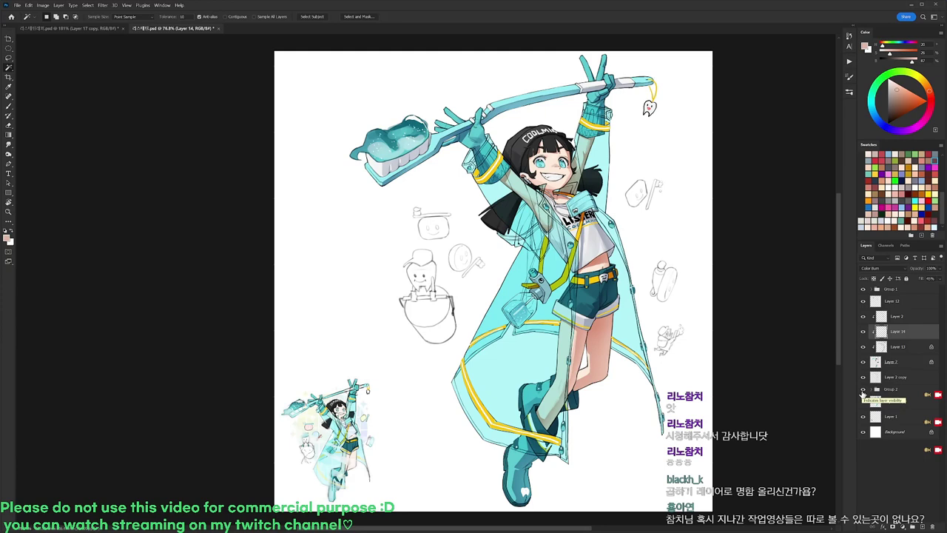
{"action": "left_click", "coordinate": [862, 393]}
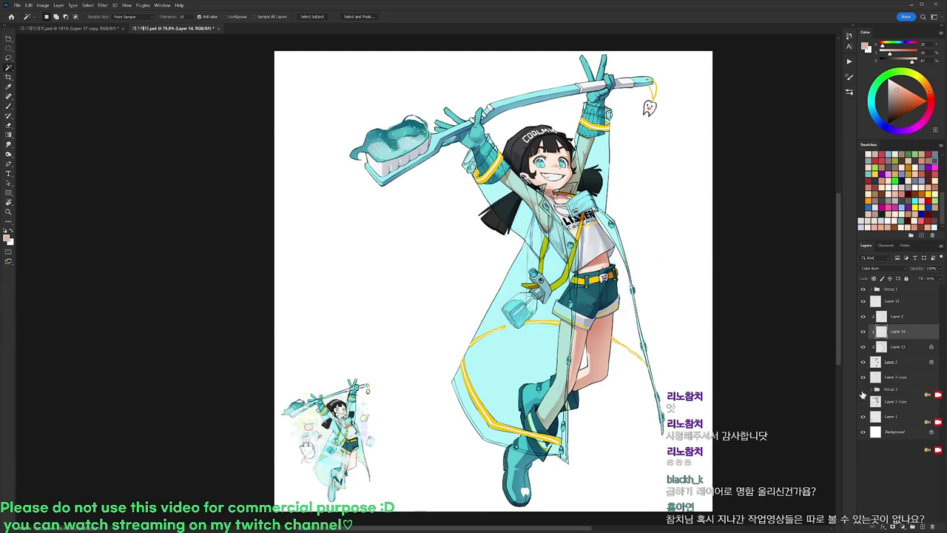
{"action": "left_click", "coordinate": [863, 330]}
Select the skin from Layer 7 and paint shadow below the ear and jaw on Layer 13 with a hard round brush.
{"action": "left_click", "coordinate": [897, 348]}
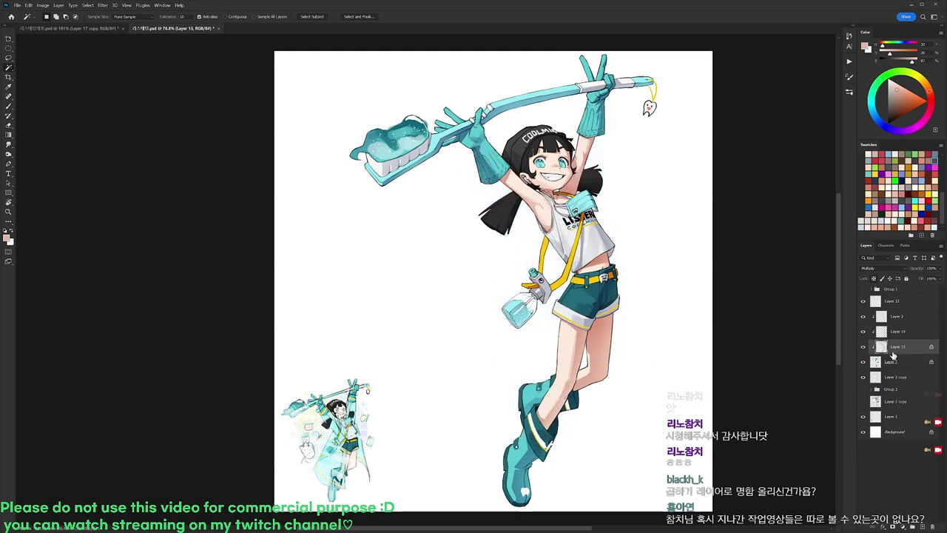
{"action": "scroll", "coordinate": [551, 142], "scroll_direction": "up", "scroll_amount": 5}
{"action": "key", "text": "b"}
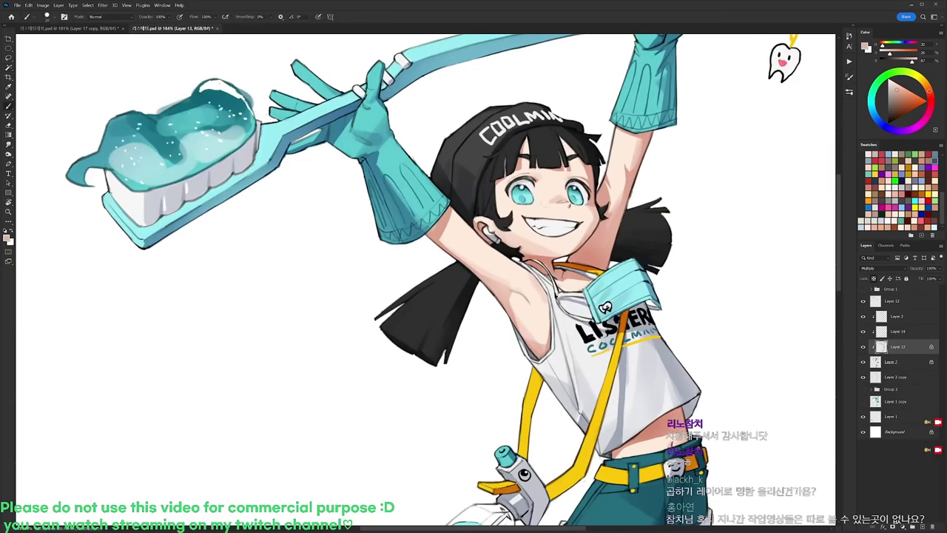
{"action": "right_click", "coordinate": [599, 251]}
{"action": "left_click", "coordinate": [582, 274]}
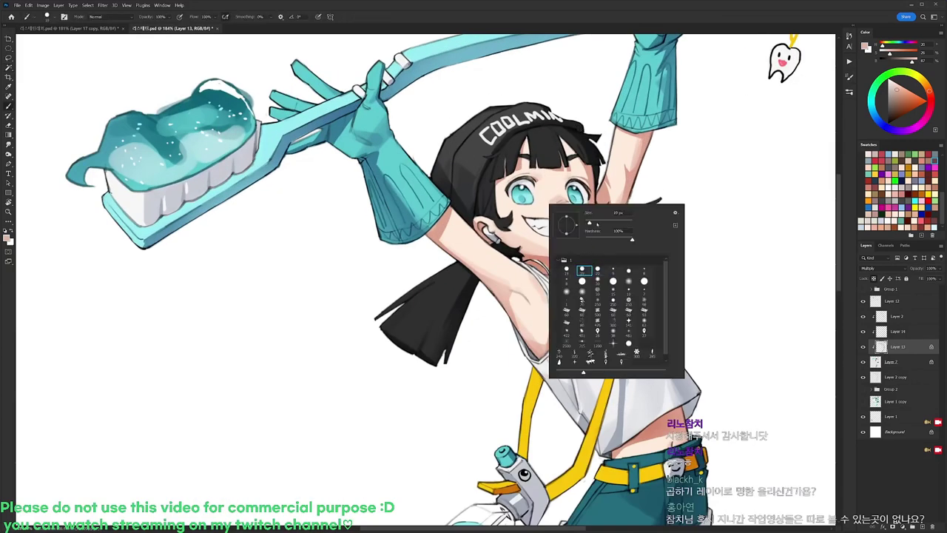
{"action": "left_click", "coordinate": [895, 363]}
{"action": "key", "text": "w"}
{"action": "left_click", "coordinate": [547, 249]}
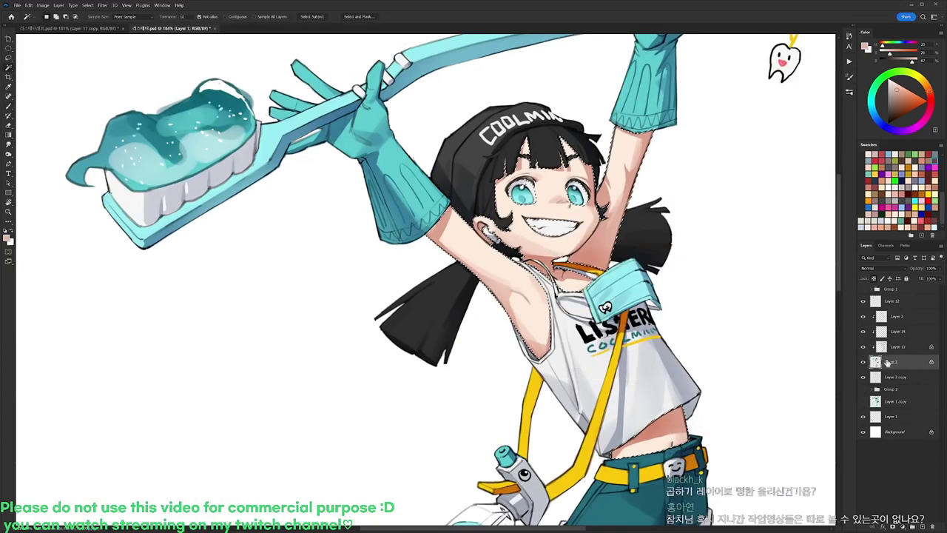
{"action": "key", "text": "alt+bracketright"}
{"action": "key", "text": "b"}
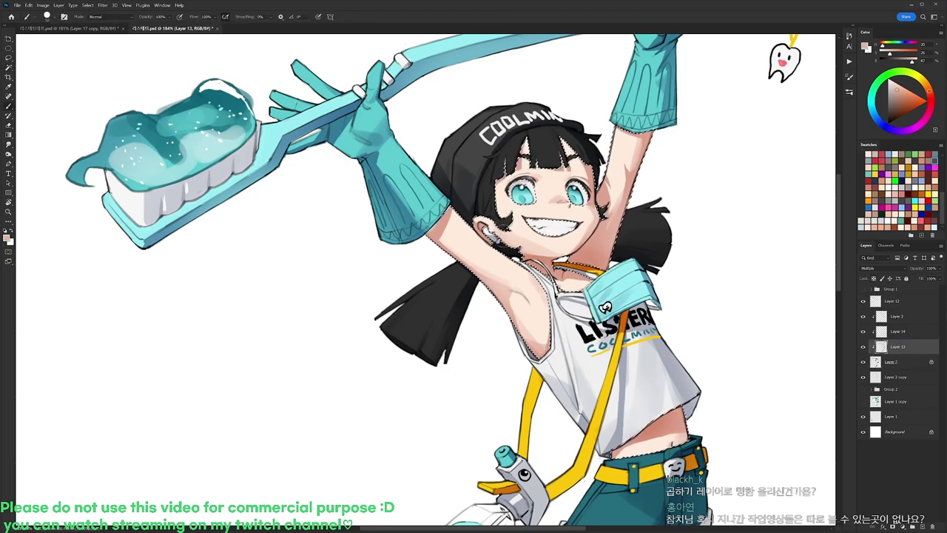
{"action": "left_click_drag", "start_coordinate": [553, 256], "coordinate": [514, 241]}
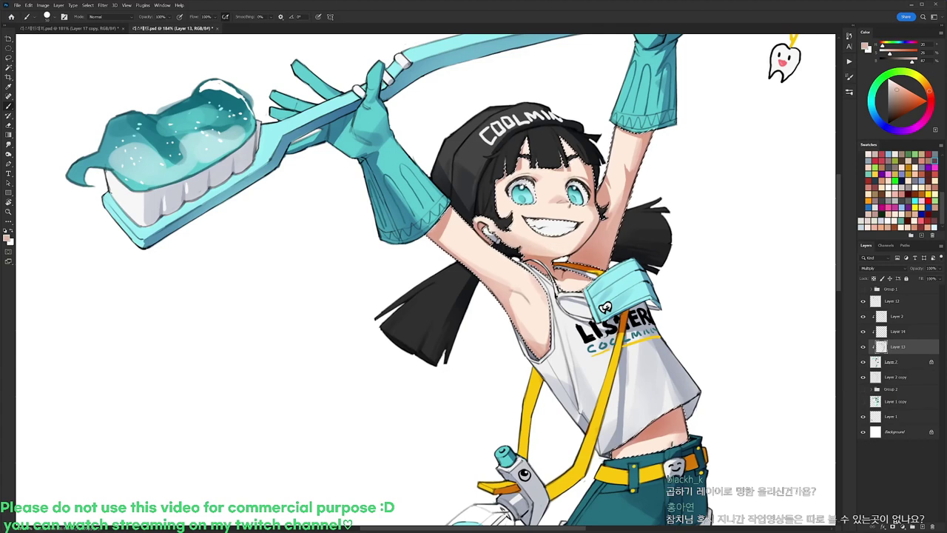
Tint the raised arm's skin shadows on Layer 13 with a stronger peach, using a lasso area and a soft round brush at 0% hardness.
{"action": "right_click", "coordinate": [605, 210]}
{"action": "left_click", "coordinate": [627, 286]}
{"action": "left_click_drag", "start_coordinate": [653, 227], "coordinate": [662, 228]}
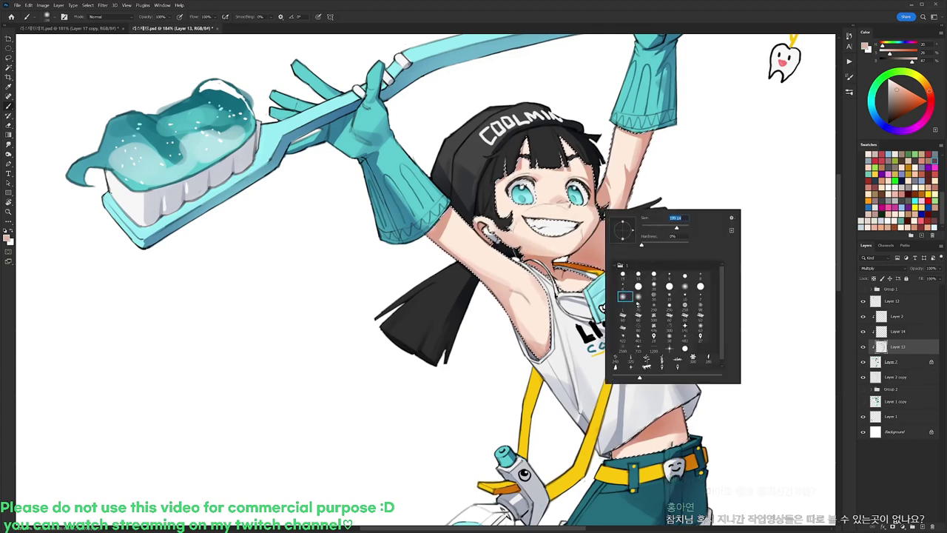
{"action": "left_click", "coordinate": [784, 162]}
{"action": "key", "text": "l"}
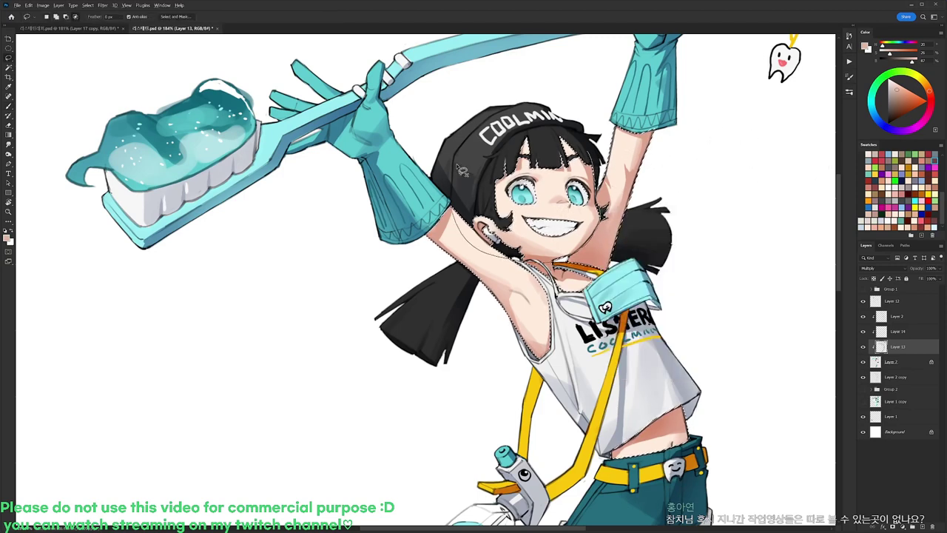
{"action": "key", "text": "b"}
{"action": "key", "text": "l"}
{"action": "left_click_drag", "start_coordinate": [473, 277], "coordinate": [450, 210]}
{"action": "left_click", "coordinate": [901, 87]}
{"action": "key", "text": "b"}
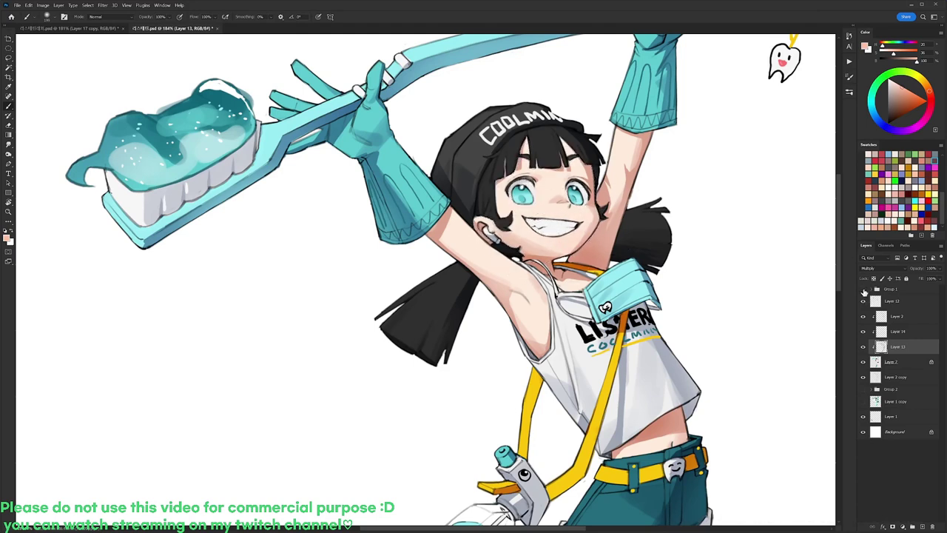
Check the figure with the Group 1 raincoat, and paint dark hair strands at the nape below the ear on Layer 12.
{"action": "left_click", "coordinate": [862, 290]}
{"action": "scroll", "coordinate": [751, 310], "scroll_direction": "down", "scroll_amount": 4}
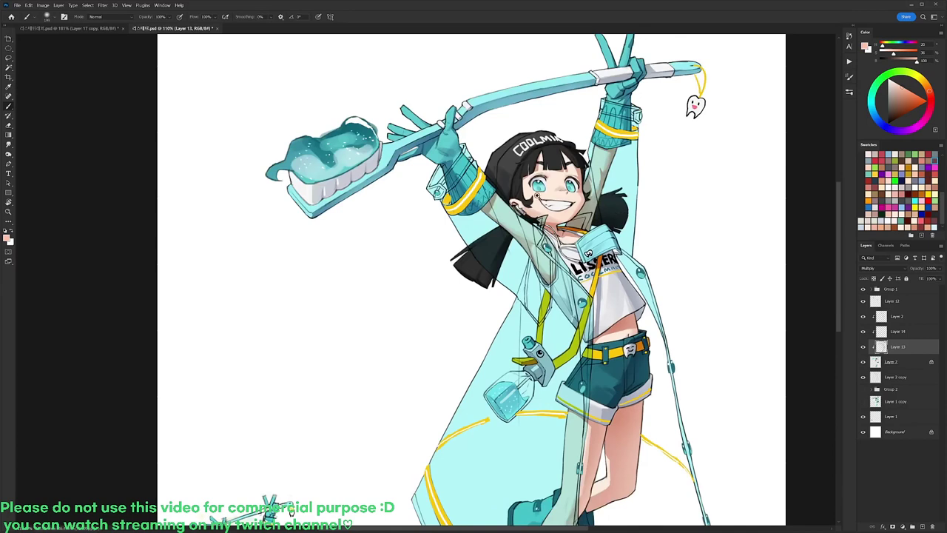
{"action": "scroll", "coordinate": [536, 196], "scroll_direction": "up", "scroll_amount": 5}
{"action": "left_click", "coordinate": [886, 304]}
{"action": "right_click", "coordinate": [535, 221]}
{"action": "left_click", "coordinate": [583, 287]}
{"action": "left_click", "coordinate": [497, 158], "text": "alt"}
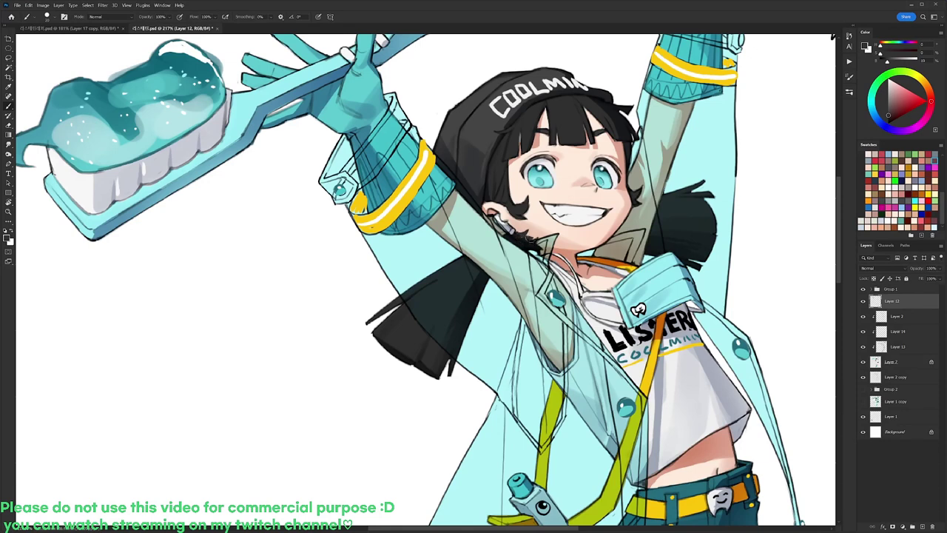
{"action": "left_click", "coordinate": [863, 290]}
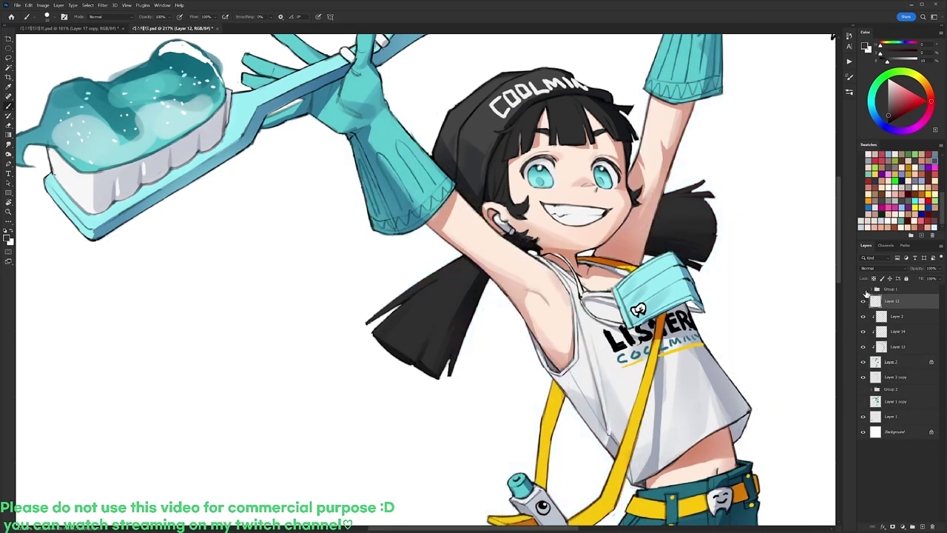
Try to move Layer 12 beneath the shadow layers as a clipping layer directly above Layer 7.
{"action": "left_click_drag", "start_coordinate": [892, 306], "coordinate": [895, 355]}
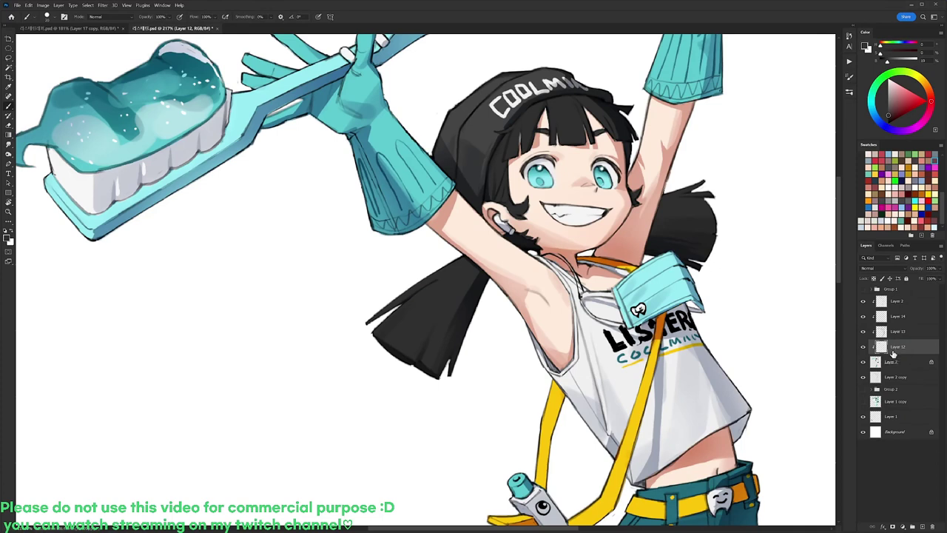
{"action": "key", "text": "ctrl+shift+bracketright"}
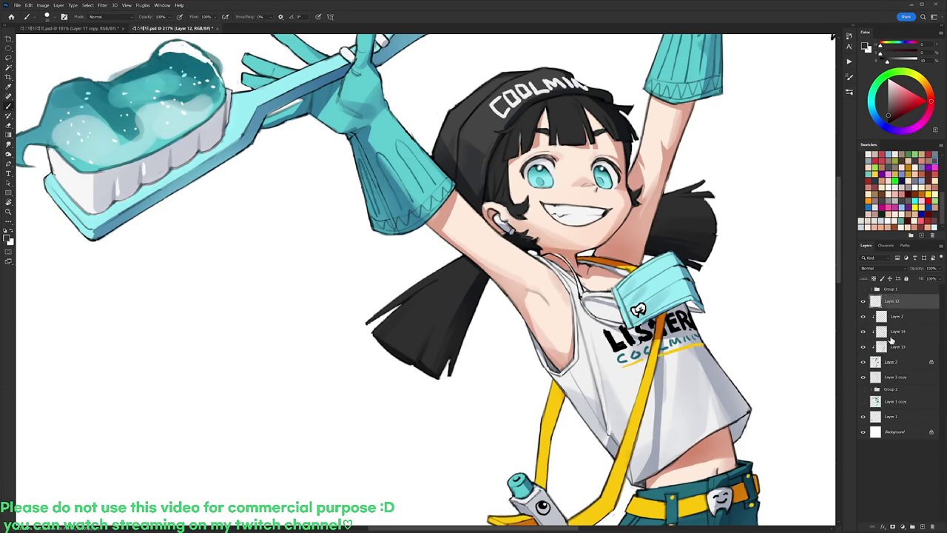
{"action": "key", "text": "ctrl+z"}
{"action": "key", "text": "ctrl+shift+z"}
Separate the lassoed nape hair from Layer 12 onto its own layer and merge it into Layer 7 beneath the shadows.
{"action": "key", "text": "l"}
{"action": "left_click_drag", "start_coordinate": [515, 235], "coordinate": [528, 245]}
{"action": "key", "text": "ctrl+j"}
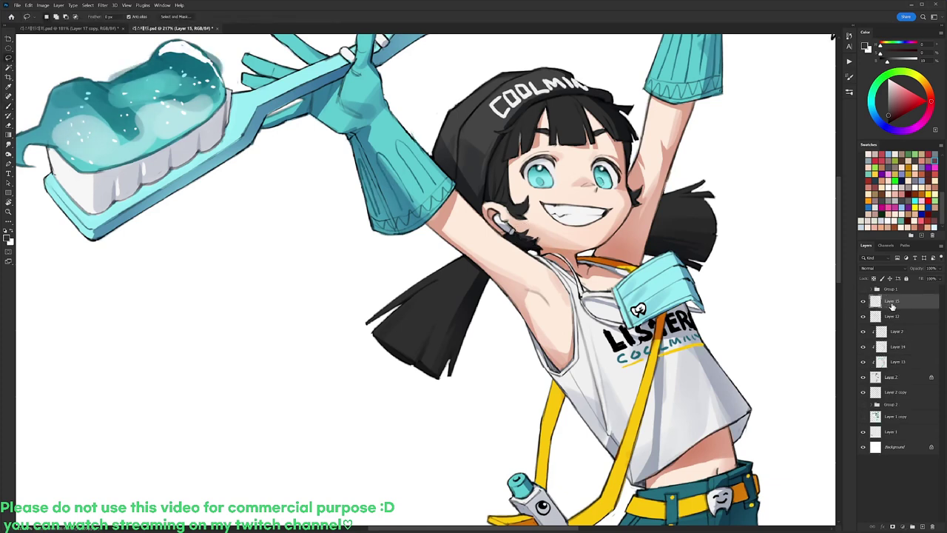
{"action": "left_click_drag", "start_coordinate": [898, 319], "coordinate": [898, 364]}
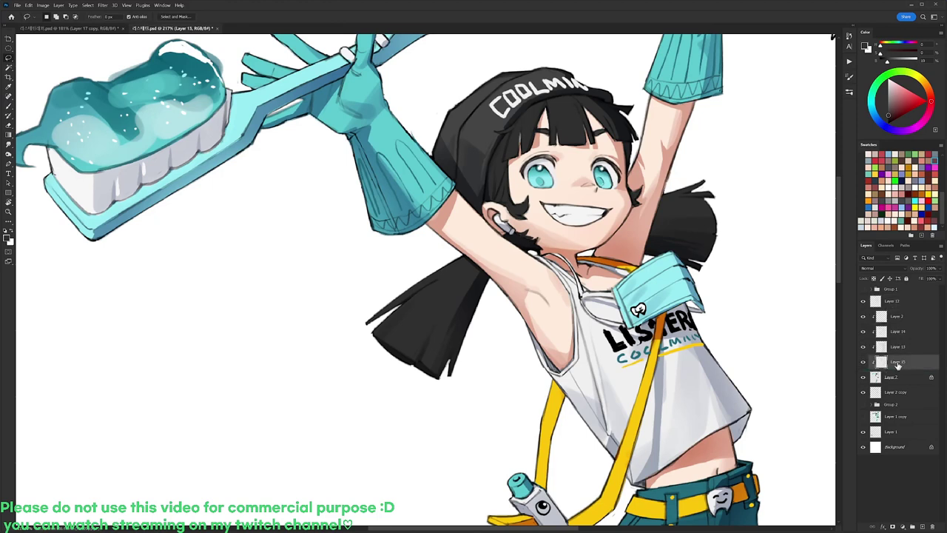
{"action": "key", "text": "ctrl+e"}
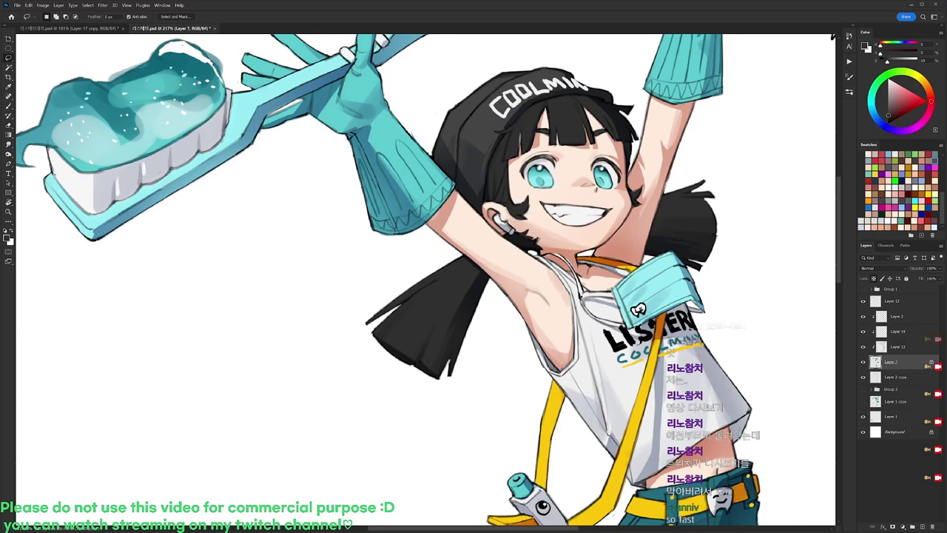
Show the Group 1 raincoat and the Group 2 back coat and sketches to check the whole composition.
{"action": "left_click", "coordinate": [890, 289]}
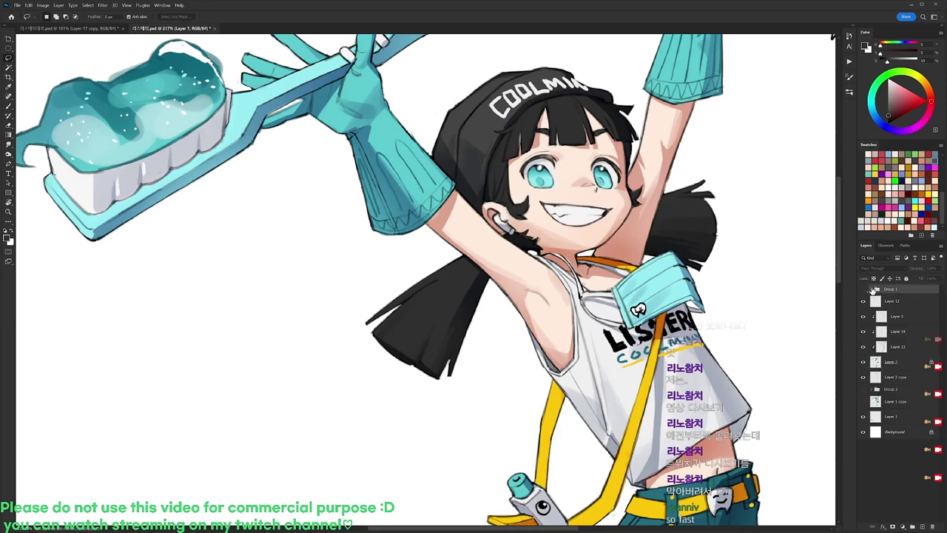
{"action": "left_click", "coordinate": [862, 288]}
{"action": "scroll", "coordinate": [735, 277], "scroll_direction": "down", "scroll_amount": 5}
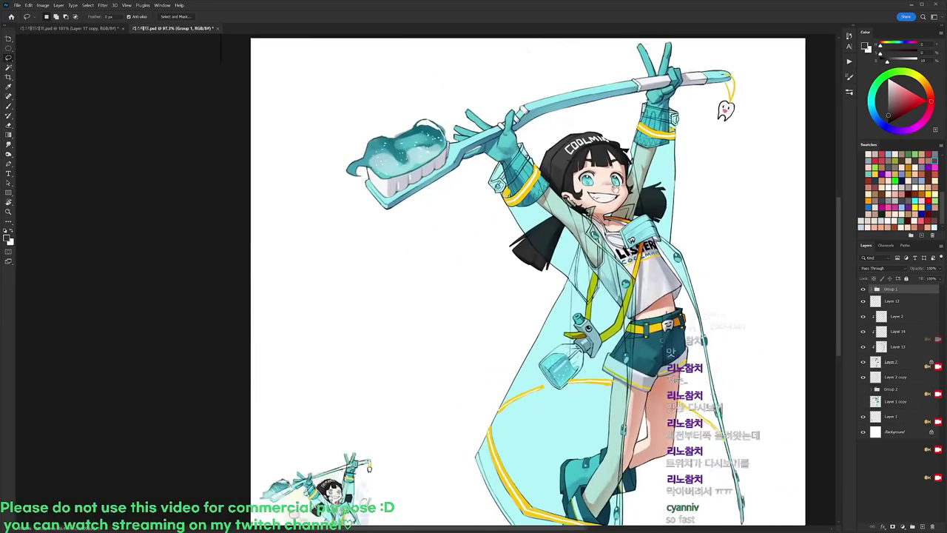
{"action": "scroll", "coordinate": [615, 216], "scroll_direction": "down", "scroll_amount": 2}
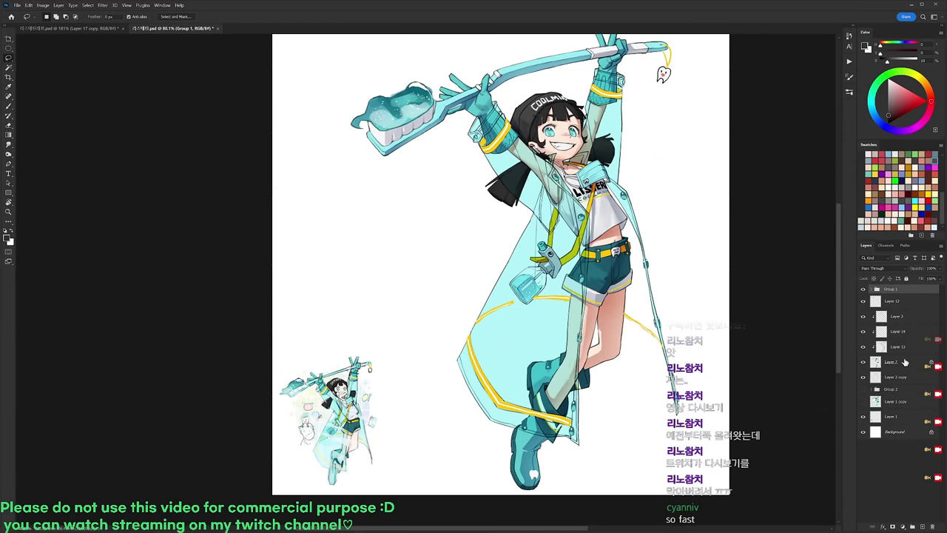
{"action": "left_click", "coordinate": [862, 390]}
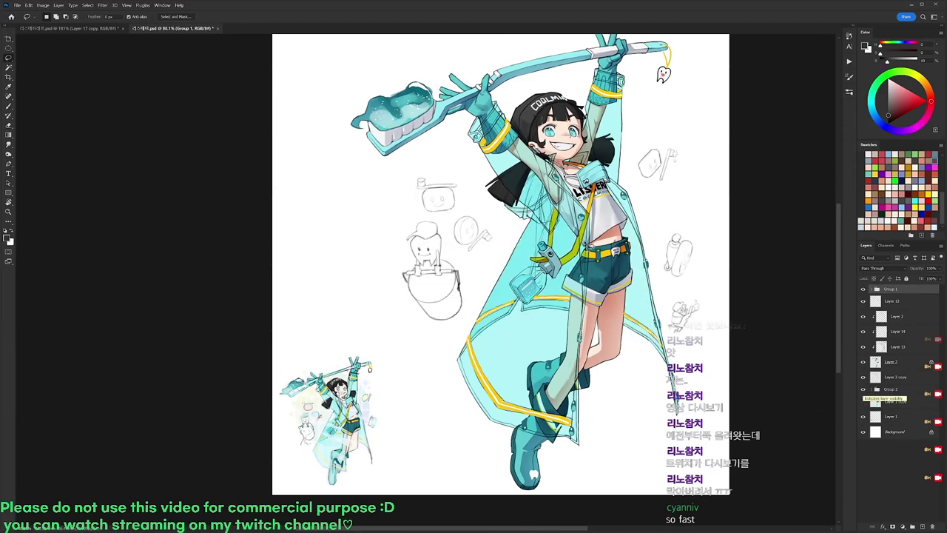
Switch to the reference sketch document and step its history back to the Crop state, before the pastel background circle was merged.
{"action": "left_click", "coordinate": [106, 28]}
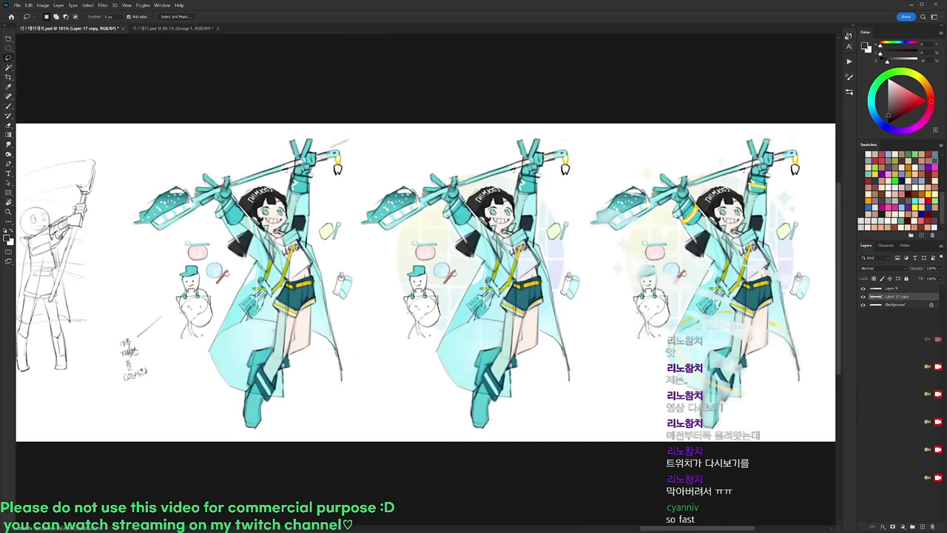
{"action": "left_click", "coordinate": [848, 35]}
{"action": "left_click", "coordinate": [794, 312]}
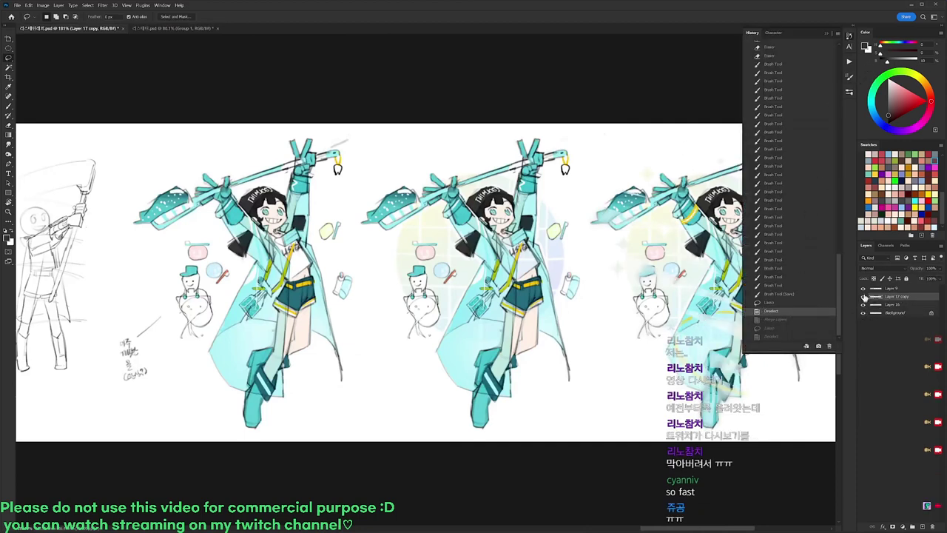
{"action": "scroll", "coordinate": [780, 267], "scroll_direction": "up", "scroll_amount": 5}
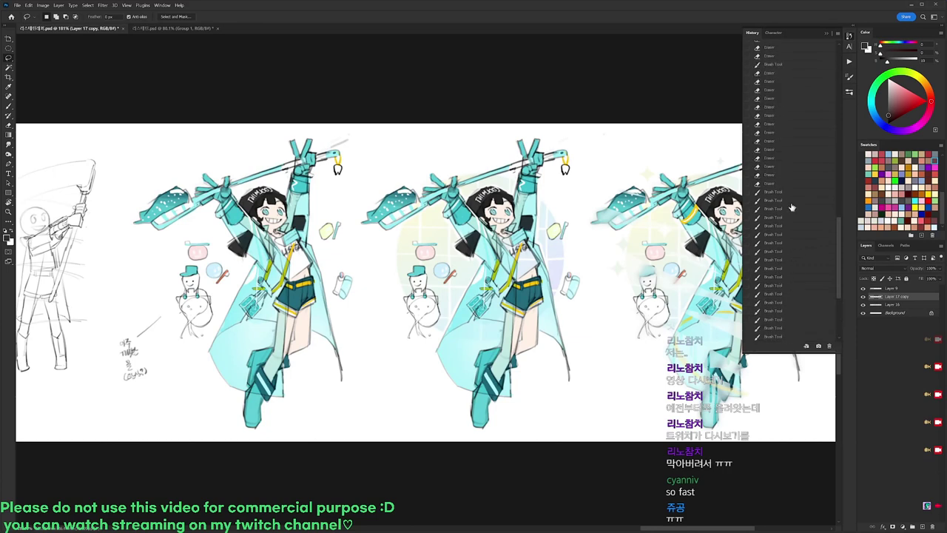
{"action": "scroll", "coordinate": [787, 208], "scroll_direction": "up", "scroll_amount": 2}
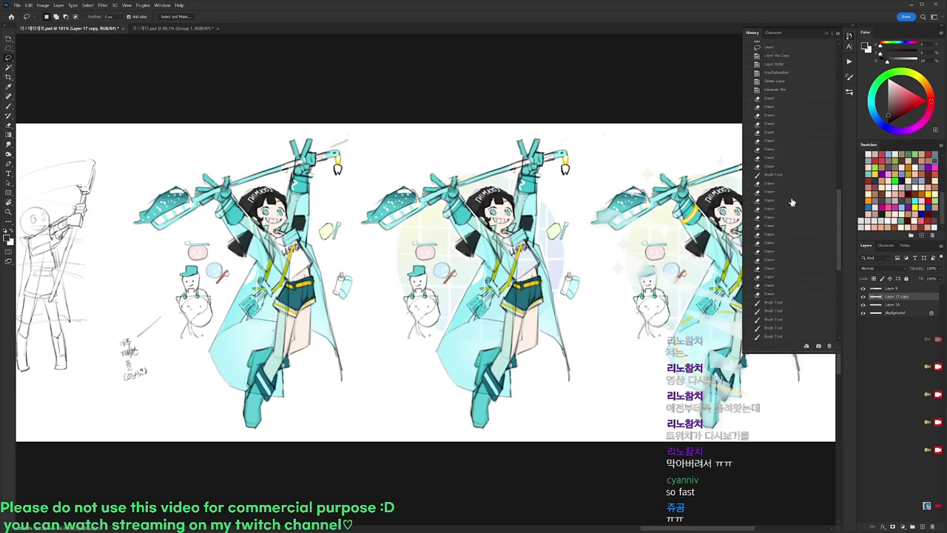
{"action": "left_click", "coordinate": [778, 81]}
{"action": "scroll", "coordinate": [703, 148], "scroll_direction": "right", "scroll_amount": 5}
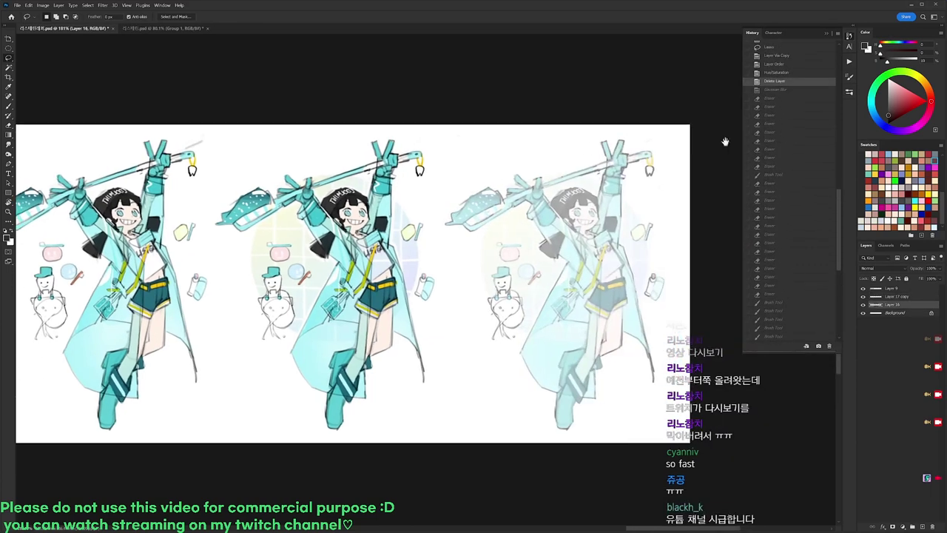
{"action": "left_click", "coordinate": [778, 74]}
{"action": "scroll", "coordinate": [779, 77], "scroll_direction": "up", "scroll_amount": 4}
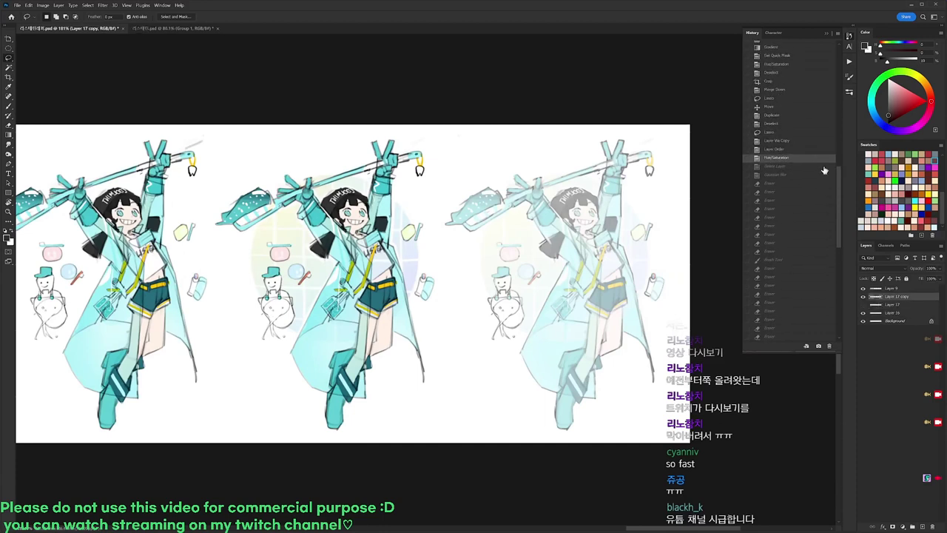
{"action": "scroll", "coordinate": [838, 185], "scroll_direction": "down", "scroll_amount": 10}
{"action": "left_click", "coordinate": [778, 249]}
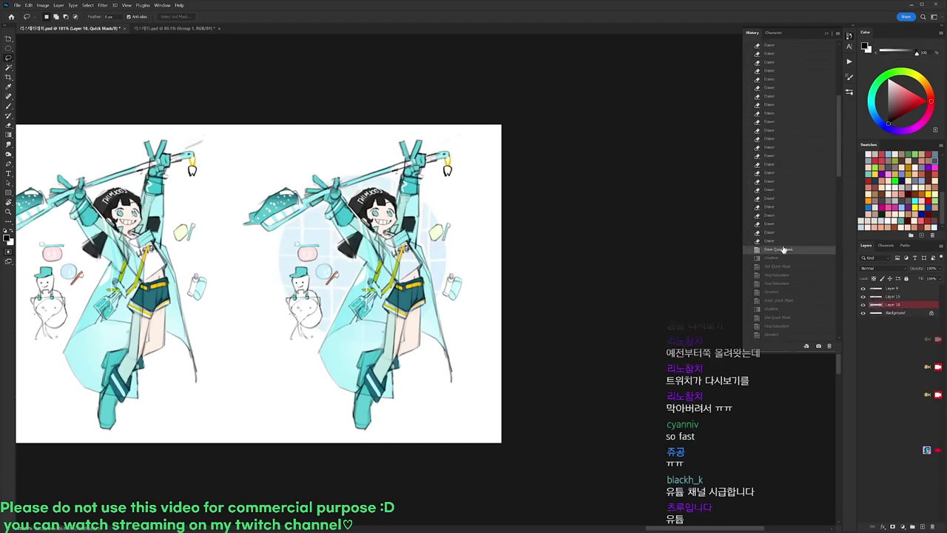
{"action": "scroll", "coordinate": [785, 285], "scroll_direction": "down", "scroll_amount": 3}
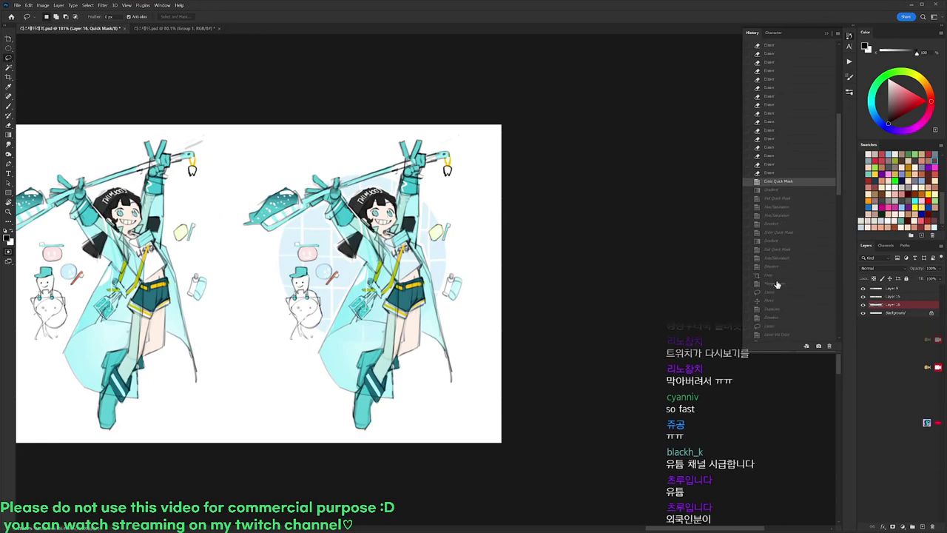
{"action": "left_click", "coordinate": [771, 275]}
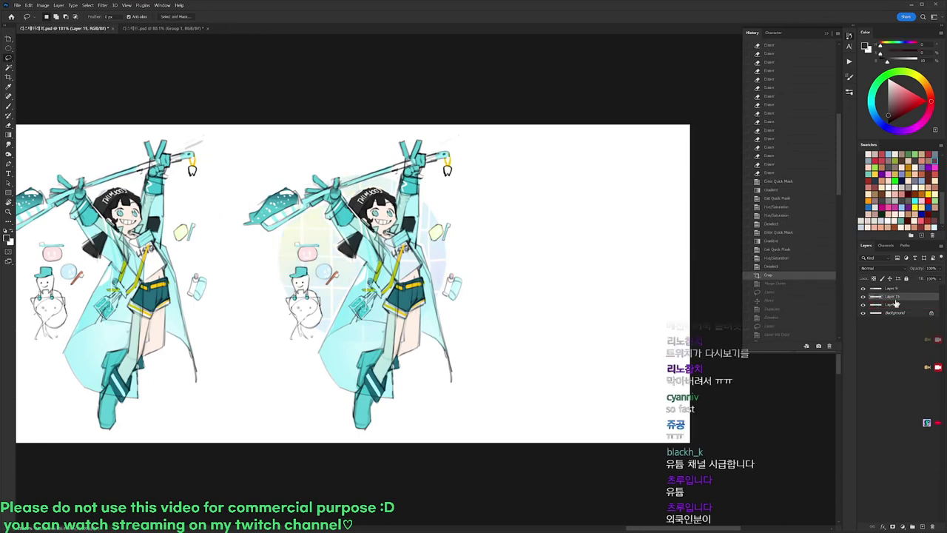
Identify the layer holding the pastel tiled circle and duplicate it into the illustration document.
{"action": "left_click", "coordinate": [863, 299], "text": "alt"}
{"action": "left_click", "coordinate": [864, 300], "text": "alt"}
{"action": "left_click", "coordinate": [904, 305]}
{"action": "right_click", "coordinate": [904, 305]}
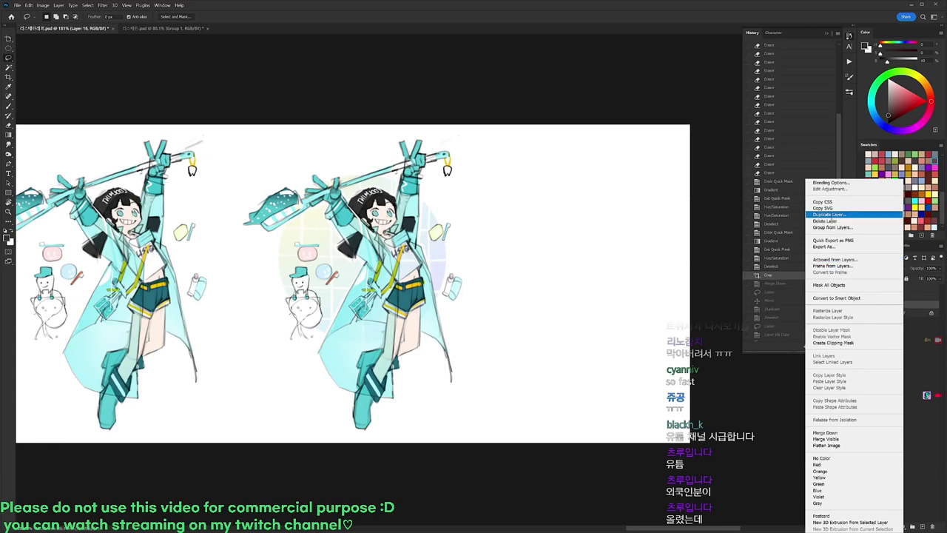
{"action": "left_click", "coordinate": [828, 213]}
{"action": "left_click", "coordinate": [691, 236]}
{"action": "left_click", "coordinate": [673, 249]}
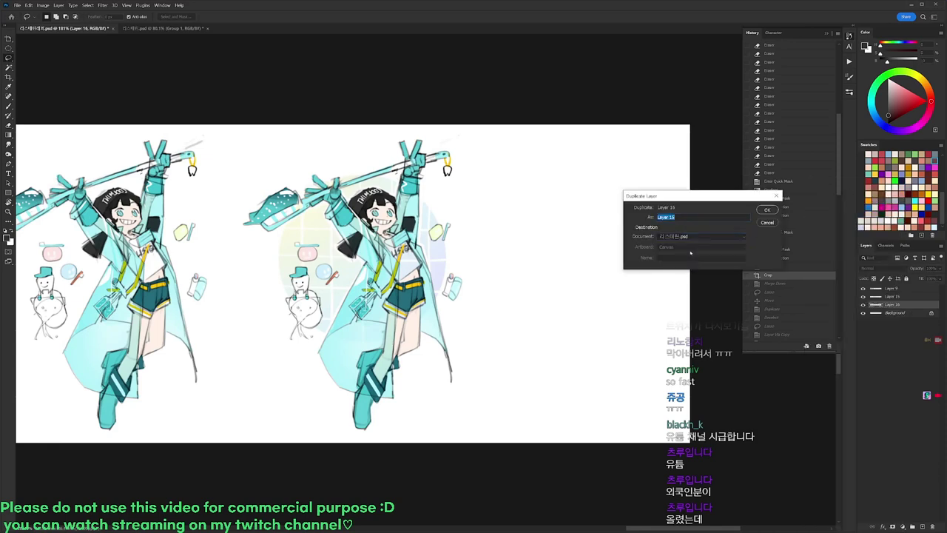
{"action": "left_click", "coordinate": [767, 210]}
Restore the reference's newest history state, then step back to a brush state where Layer 17 copy is still unmerged.
{"action": "scroll", "coordinate": [832, 220], "scroll_direction": "down", "scroll_amount": 3}
{"action": "left_click_drag", "start_coordinate": [832, 220], "coordinate": [826, 332]}
{"action": "left_click", "coordinate": [823, 337]}
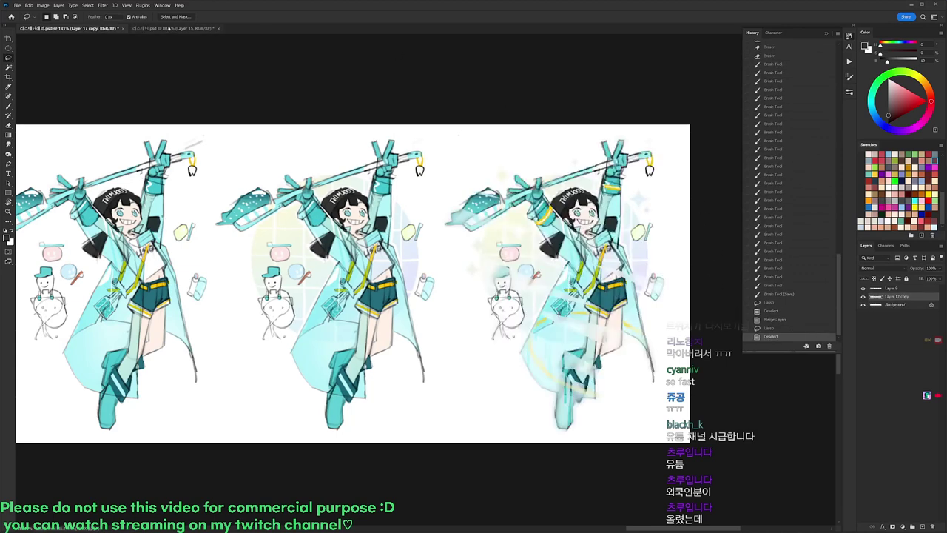
{"action": "scroll", "coordinate": [774, 118], "scroll_direction": "up", "scroll_amount": 2}
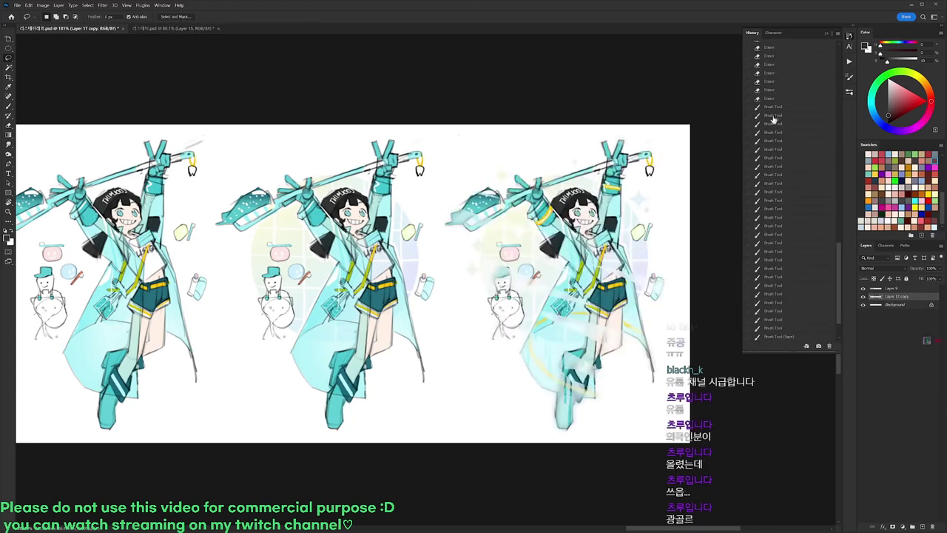
{"action": "left_click", "coordinate": [774, 116]}
{"action": "left_click", "coordinate": [776, 286]}
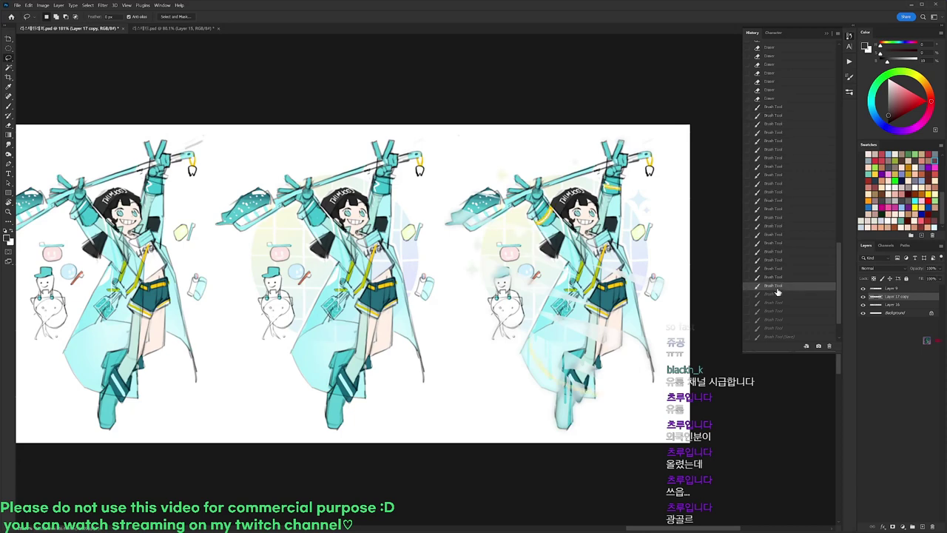
{"action": "left_click", "coordinate": [775, 244]}
{"action": "left_click", "coordinate": [774, 228]}
{"action": "left_click", "coordinate": [775, 192]}
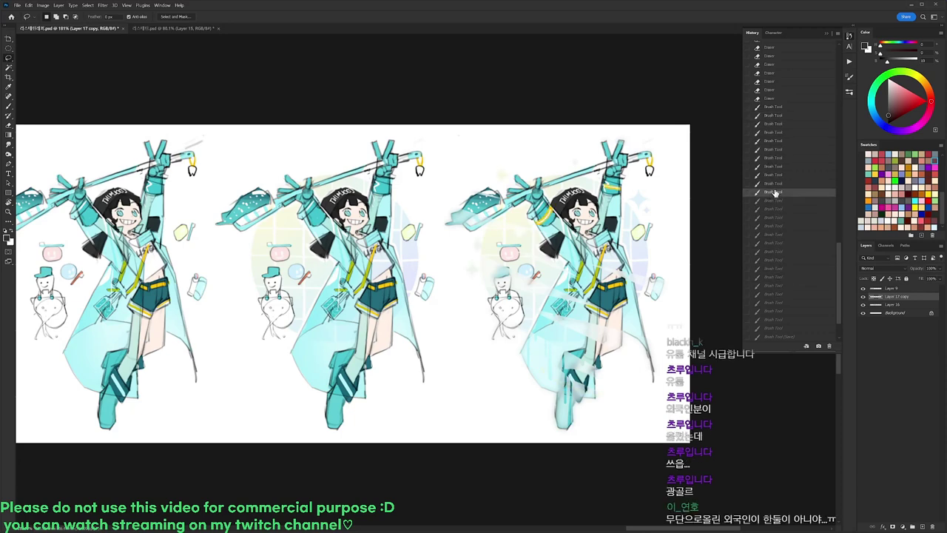
{"action": "left_click", "coordinate": [773, 168]}
{"action": "left_click", "coordinate": [772, 159]}
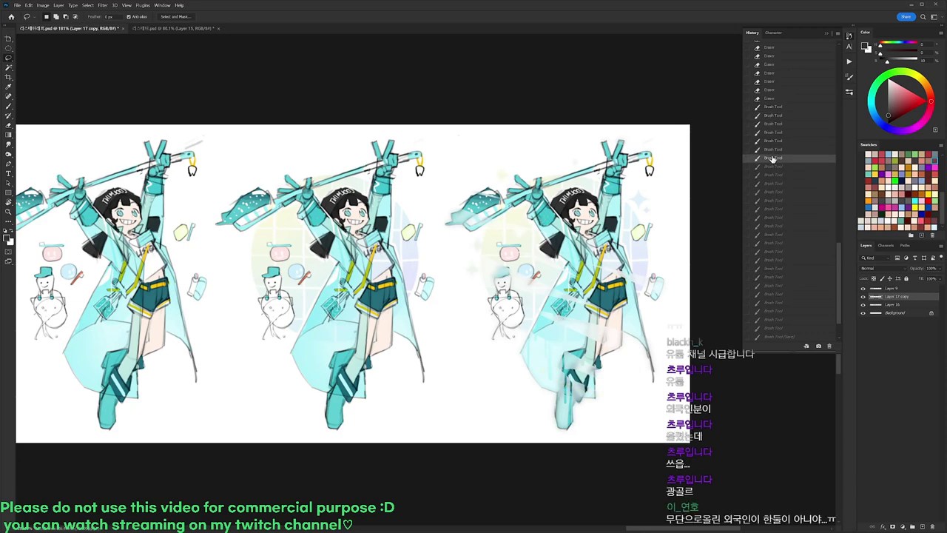
{"action": "left_click", "coordinate": [773, 151]}
{"action": "left_click", "coordinate": [773, 159]}
{"action": "left_click", "coordinate": [774, 167]}
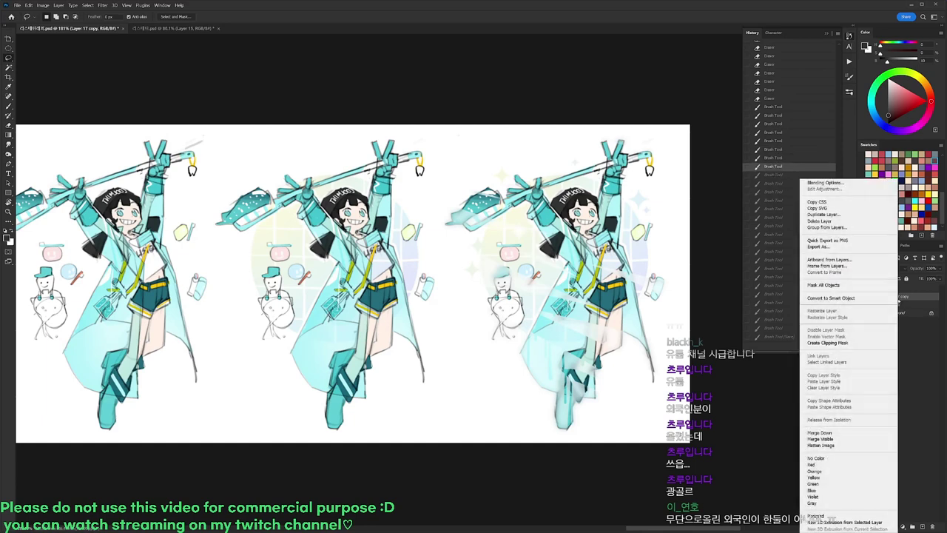
Duplicate Layer 17 copy from the reference into the illustration document.
{"action": "right_click", "coordinate": [898, 299]}
{"action": "left_click", "coordinate": [823, 213]}
{"action": "left_click", "coordinate": [688, 236]}
{"action": "left_click", "coordinate": [688, 249]}
{"action": "left_click", "coordinate": [767, 210]}
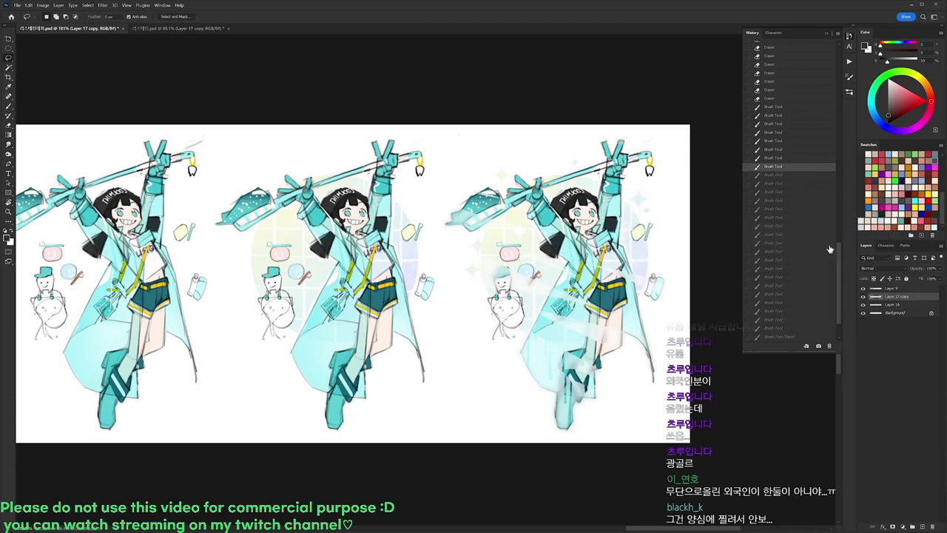
Return to the illustration document, compare the two imported layers, and hide Layer 17 copy.
{"action": "left_click", "coordinate": [192, 28]}
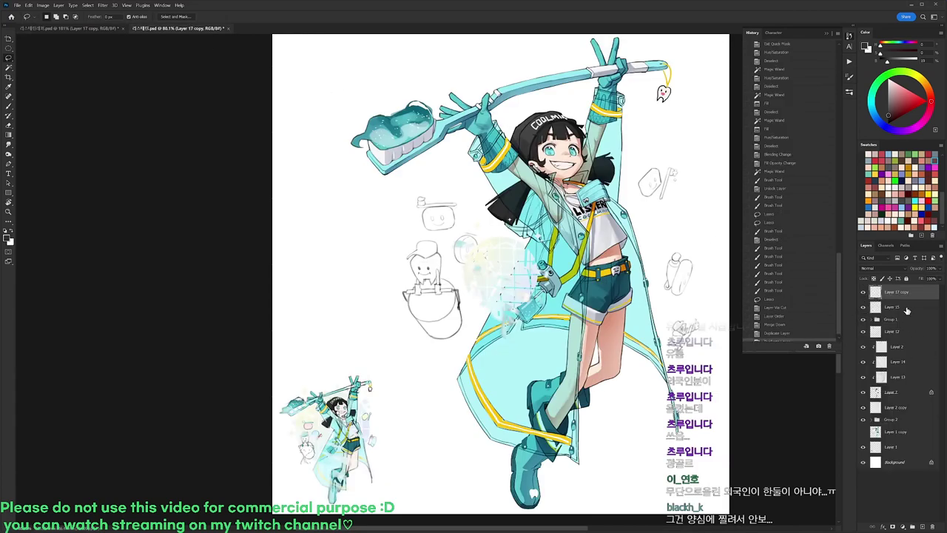
{"action": "left_click", "coordinate": [897, 307]}
{"action": "key", "text": "Delete"}
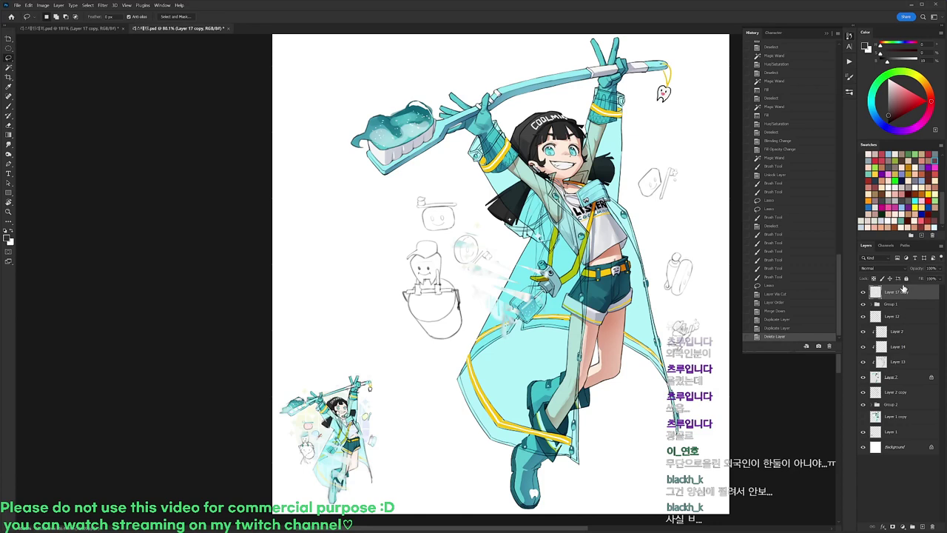
{"action": "key", "text": "ctrl+z"}
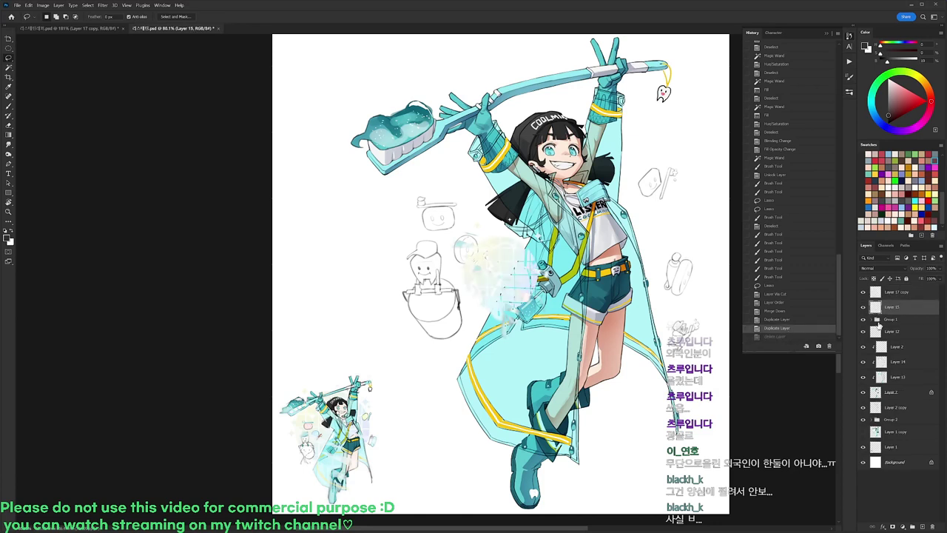
{"action": "left_click", "coordinate": [864, 293]}
{"action": "left_click", "coordinate": [864, 293]}
{"action": "left_click", "coordinate": [864, 292]}
{"action": "left_click", "coordinate": [864, 292]}
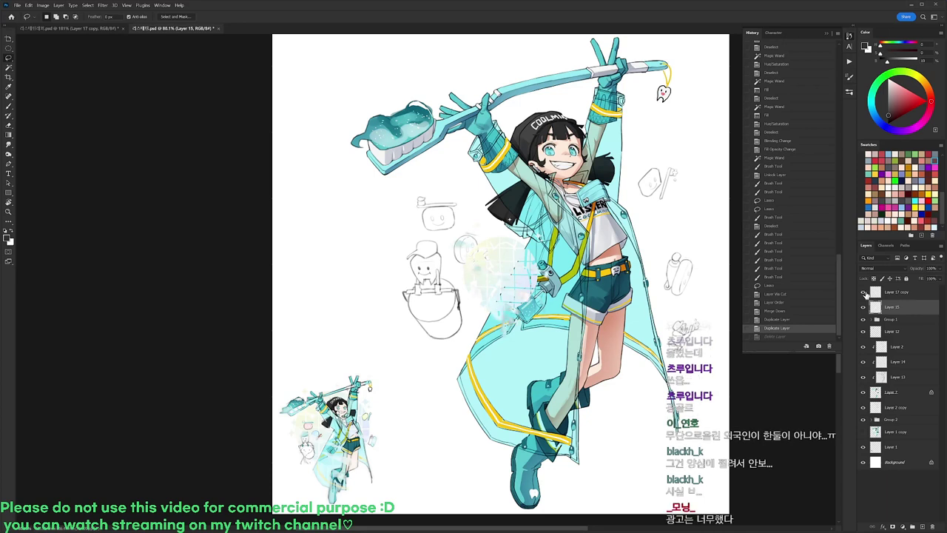
{"action": "key", "text": "ctrl+t"}
{"action": "left_click_drag", "start_coordinate": [538, 236], "coordinate": [670, 105]}
{"action": "key", "text": "Escape"}
Move the pastel circle layer directly above Layer 1, scale it to about 380%, and center it behind the figure's upper body.
{"action": "left_click_drag", "start_coordinate": [910, 311], "coordinate": [911, 438]}
{"action": "key", "text": "ctrl+t"}
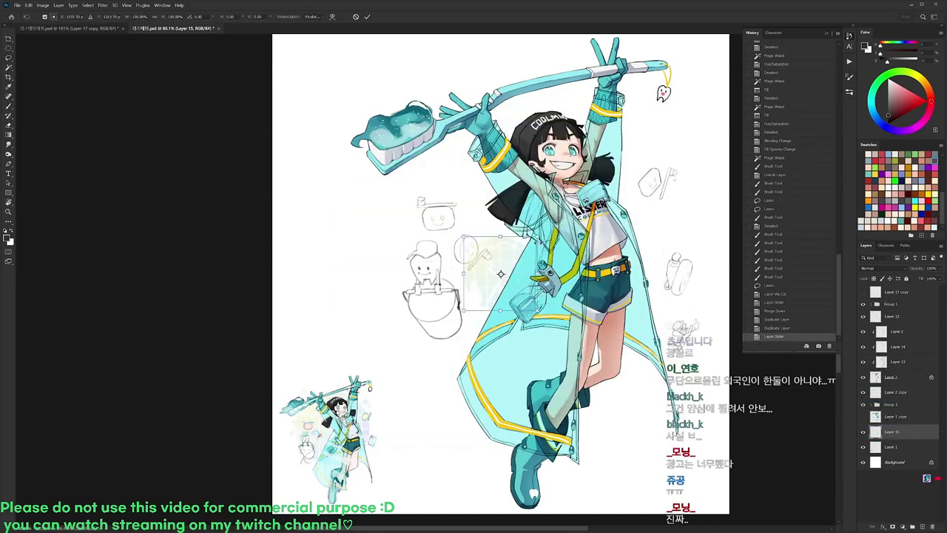
{"action": "left_click_drag", "start_coordinate": [538, 237], "coordinate": [652, 92]}
{"action": "left_click_drag", "start_coordinate": [509, 386], "coordinate": [539, 368]}
{"action": "left_click_drag", "start_coordinate": [364, 420], "coordinate": [403, 383]}
{"action": "left_click_drag", "start_coordinate": [611, 284], "coordinate": [592, 283]}
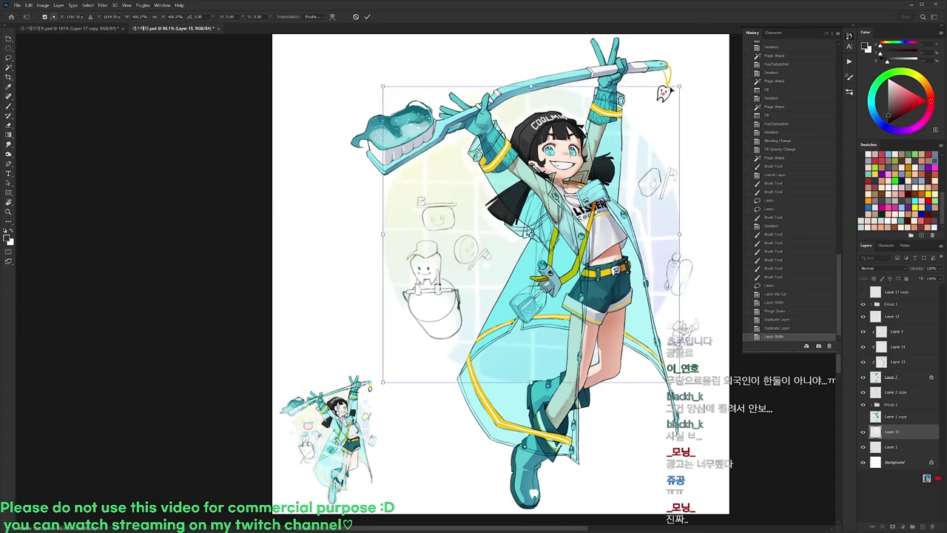
{"action": "left_click_drag", "start_coordinate": [679, 87], "coordinate": [637, 141]}
{"action": "left_click_drag", "start_coordinate": [673, 88], "coordinate": [667, 94]}
{"action": "left_click_drag", "start_coordinate": [635, 164], "coordinate": [633, 163]}
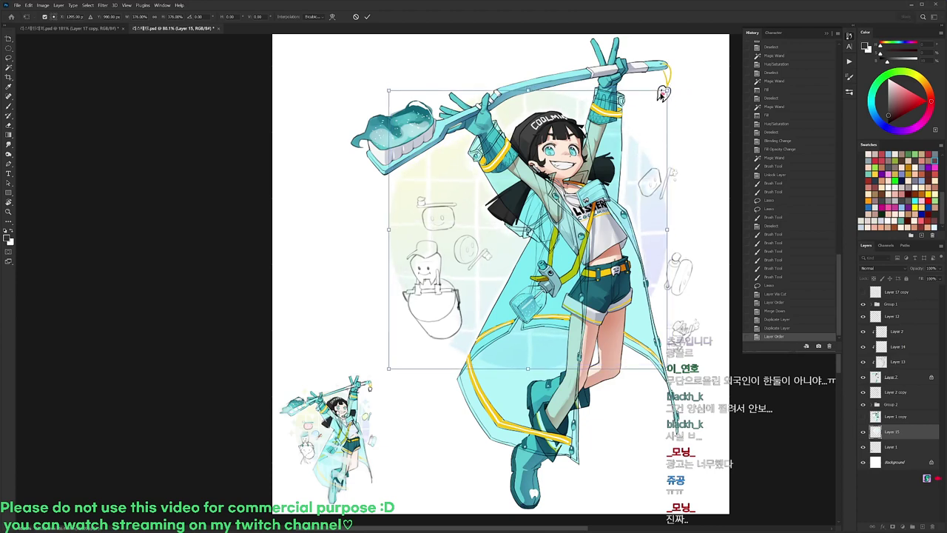
{"action": "left_click_drag", "start_coordinate": [667, 91], "coordinate": [670, 87]}
{"action": "left_click_drag", "start_coordinate": [620, 138], "coordinate": [617, 137]}
{"action": "key", "text": "Return"}
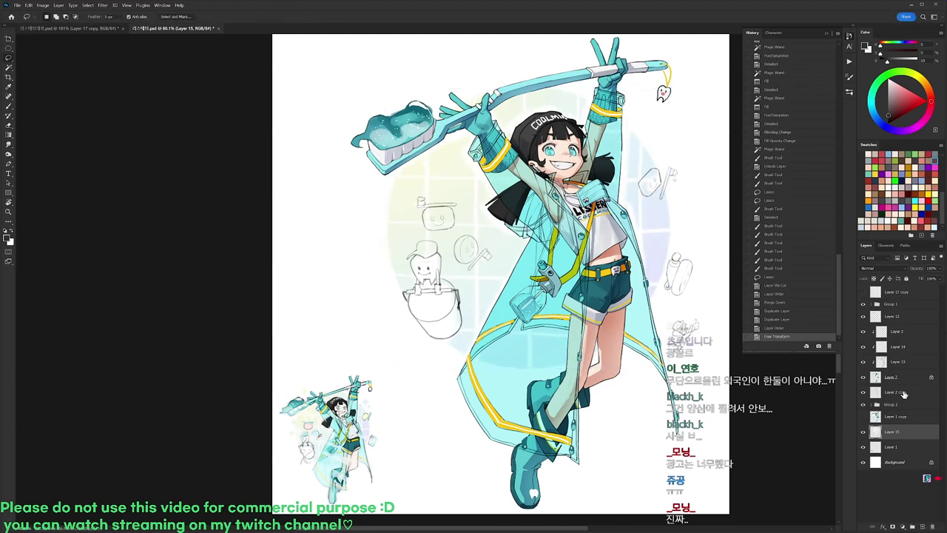
Compare the figure with and without the pastel circle, then hide the circle layer, Group 1 and Group 2.
{"action": "left_click", "coordinate": [863, 432]}
{"action": "left_click", "coordinate": [862, 434]}
{"action": "left_click", "coordinate": [862, 433]}
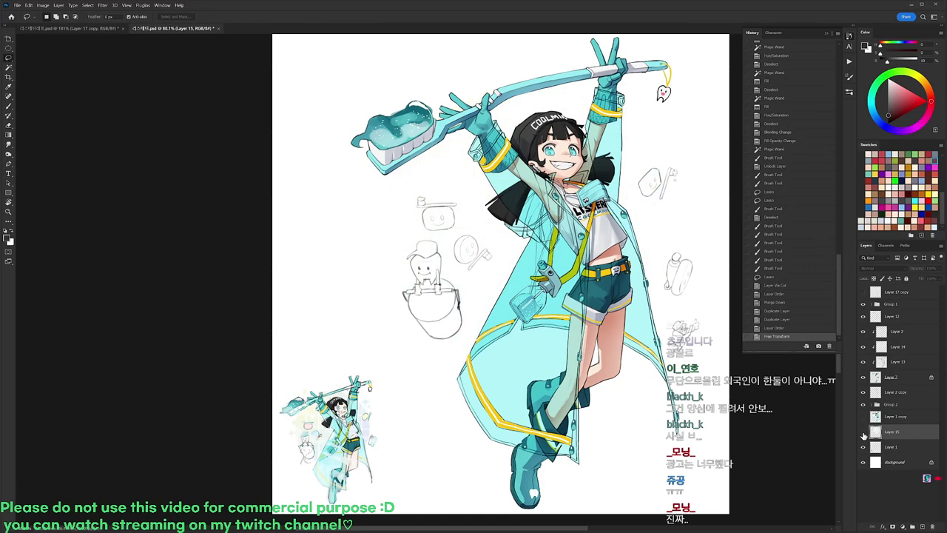
{"action": "left_click_drag", "start_coordinate": [525, 181], "coordinate": [473, 185]}
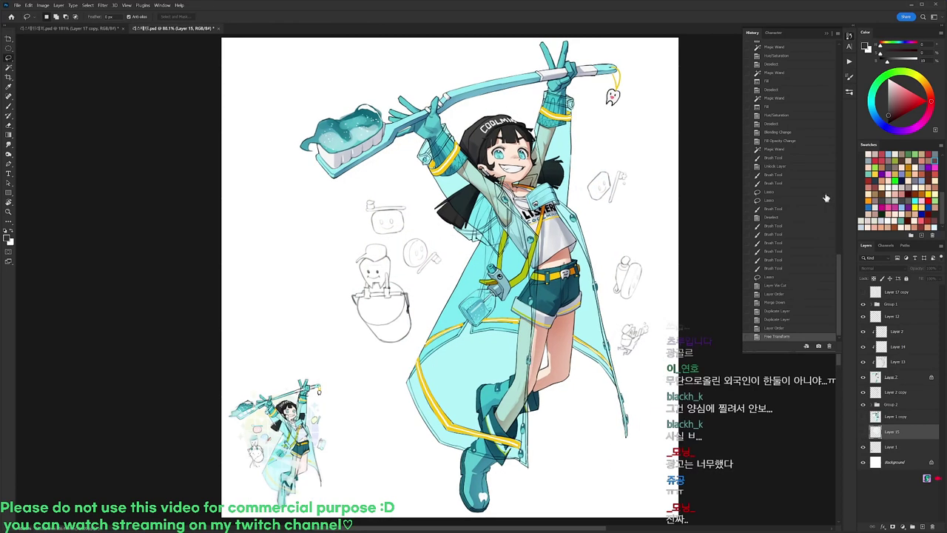
{"action": "left_click", "coordinate": [863, 306]}
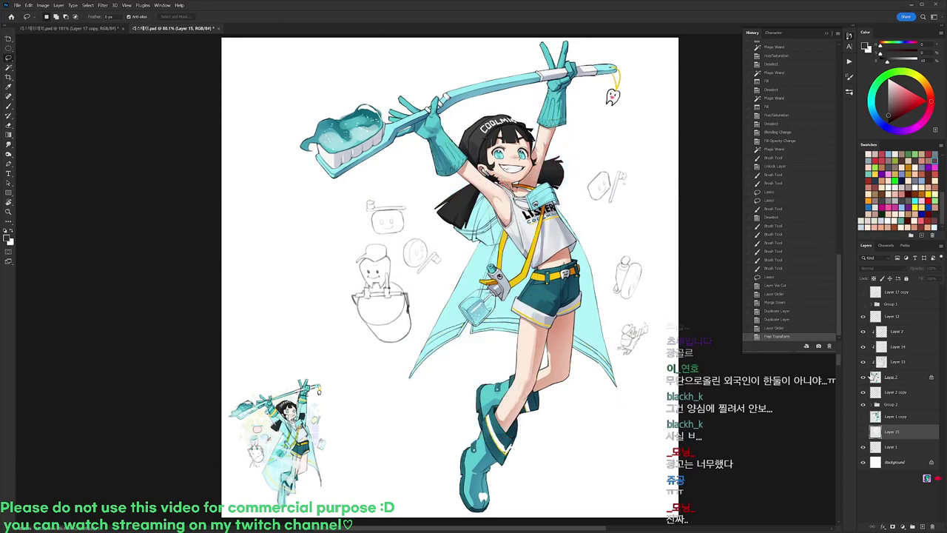
{"action": "left_click", "coordinate": [864, 405]}
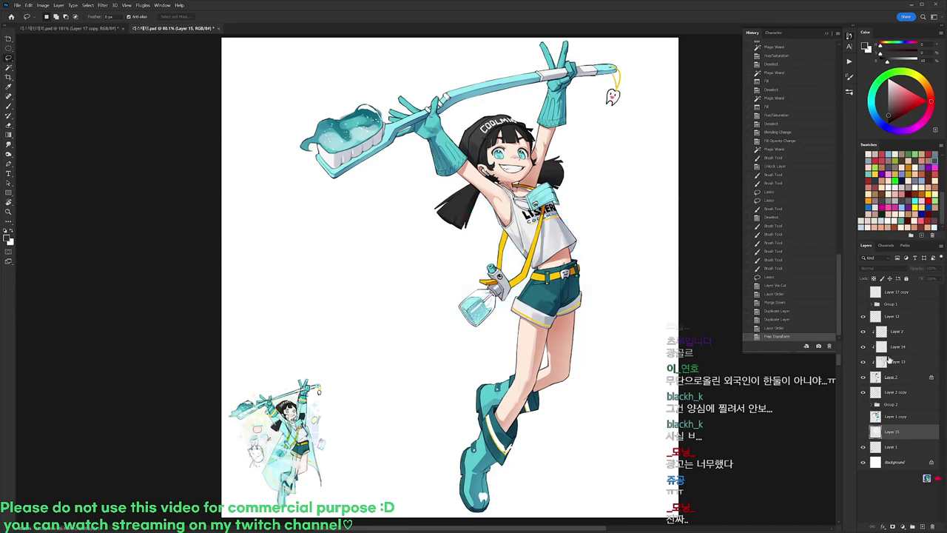
Hide the Layer 12 details and lock the transparent pixels of the topmost clipped layer, Layer 2.
{"action": "left_click", "coordinate": [862, 316]}
{"action": "left_click", "coordinate": [884, 330]}
{"action": "left_click", "coordinate": [874, 279]}
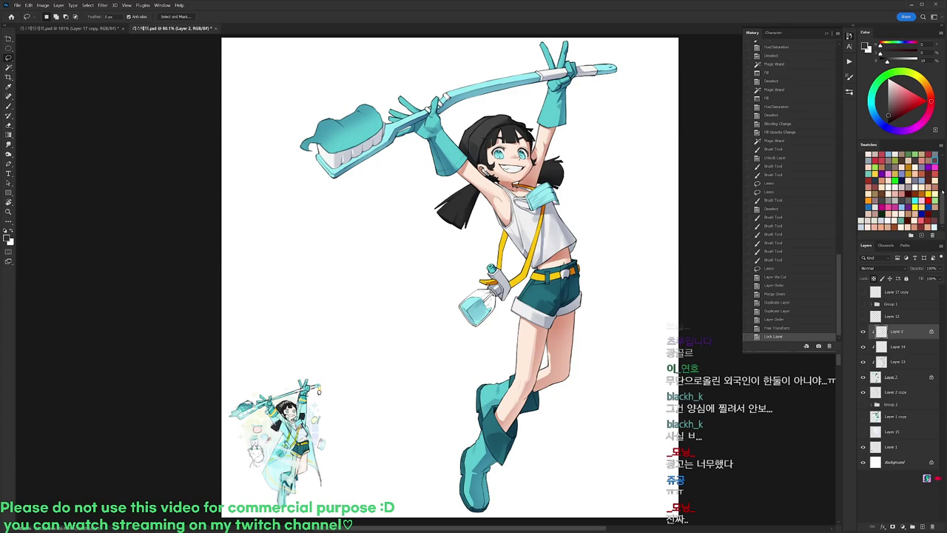
Fill Layer 2's locked line art with a muted blue-grey swatch colour and set its blending mode to Linear Burn.
{"action": "left_click", "coordinate": [934, 189]}
{"action": "left_click", "coordinate": [935, 161]}
{"action": "left_click", "coordinate": [934, 191]}
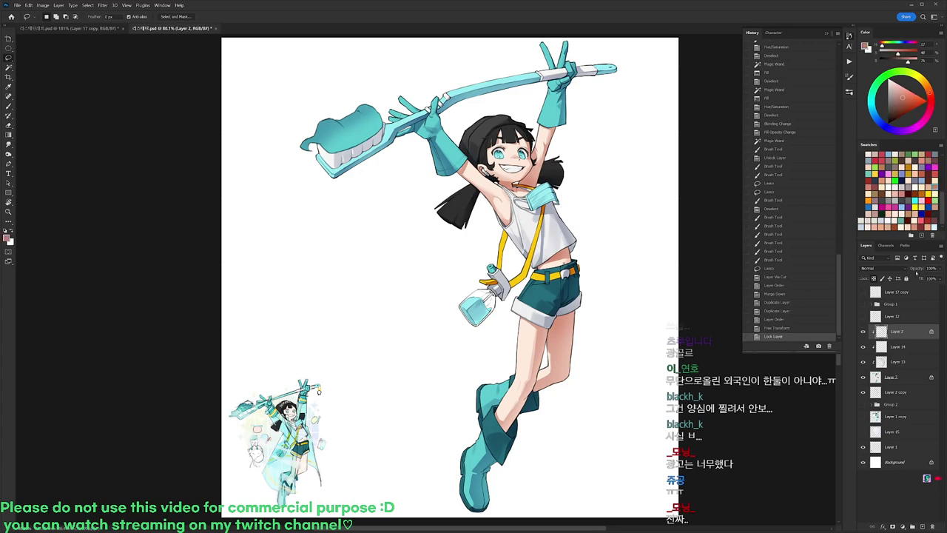
{"action": "left_click", "coordinate": [917, 180]}
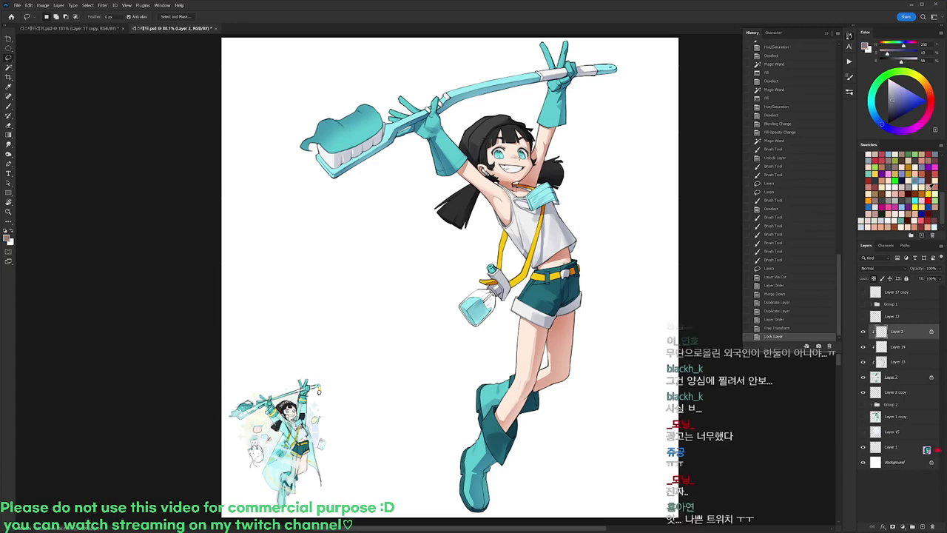
{"action": "key", "text": "alt+BackSpace"}
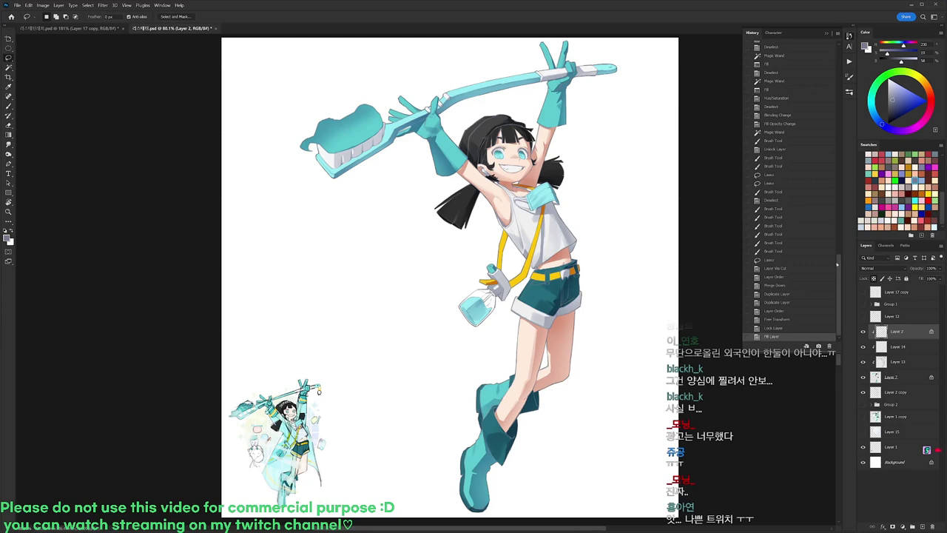
{"action": "left_click", "coordinate": [873, 268]}
{"action": "left_click", "coordinate": [872, 310]}
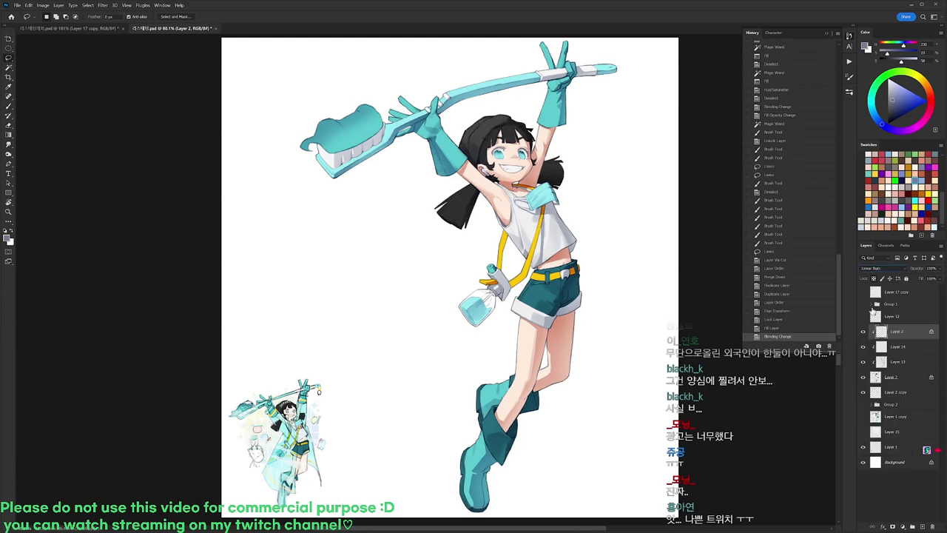
Select the skin and yellow strap areas from the base colour layer and fill Layer 2's lines there with a muted red.
{"action": "left_click", "coordinate": [898, 362]}
{"action": "left_click", "coordinate": [897, 378]}
{"action": "key", "text": "w"}
{"action": "left_click", "coordinate": [502, 256]}
{"action": "left_click", "coordinate": [502, 210], "text": "shift"}
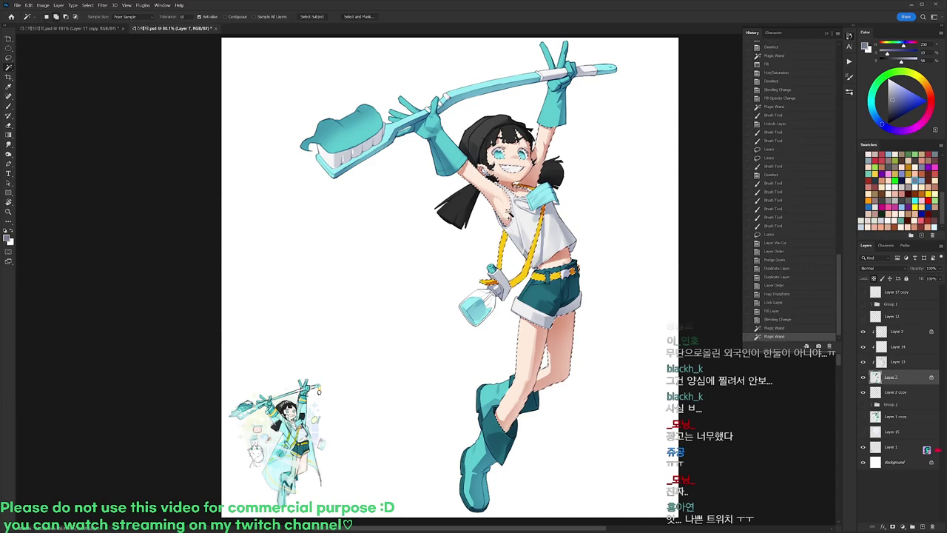
{"action": "left_click", "coordinate": [901, 332]}
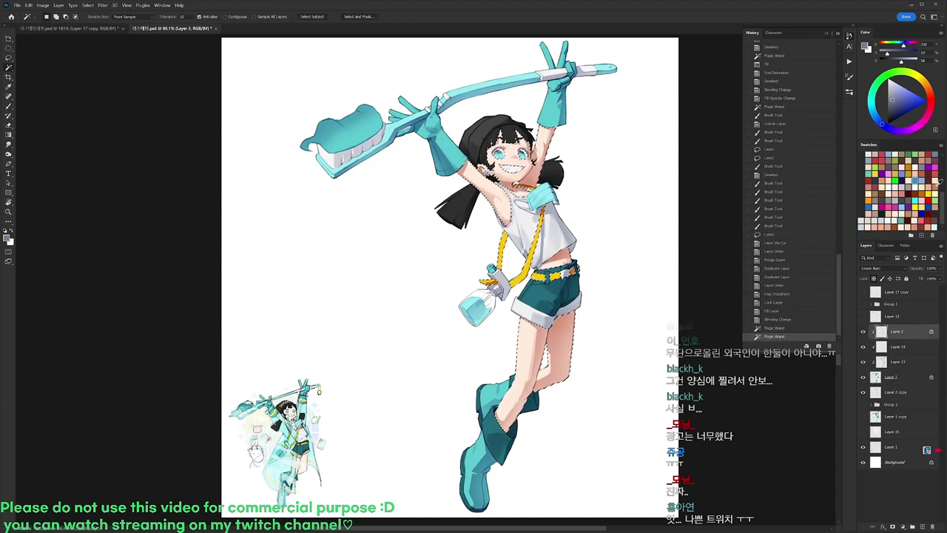
{"action": "left_click", "coordinate": [930, 96]}
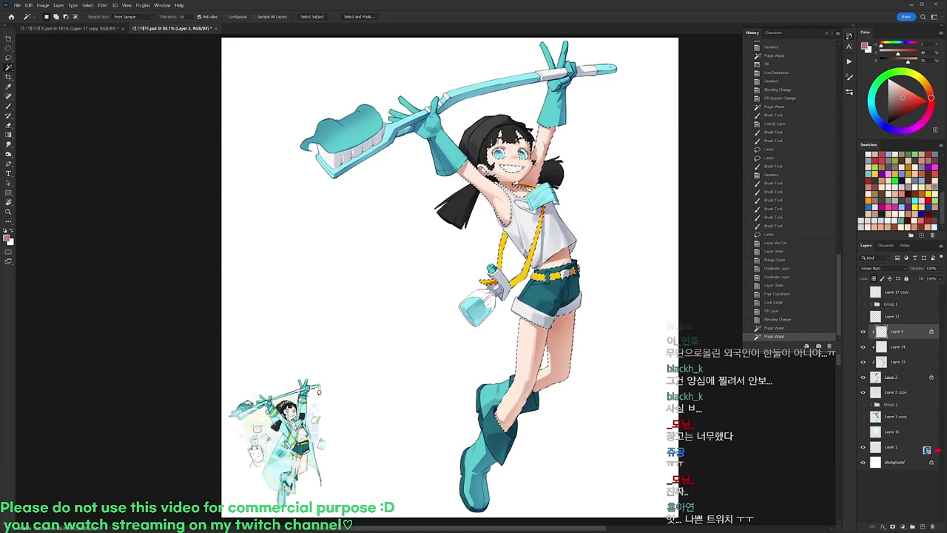
{"action": "key", "text": "alt+BackSpace"}
{"action": "key", "text": "ctrl+d"}
{"action": "key", "text": "ctrl+z"}
{"action": "key", "text": "ctrl+d"}
{"action": "left_click", "coordinate": [892, 380]}
{"action": "left_click", "coordinate": [530, 170]}
{"action": "left_click", "coordinate": [902, 364]}
{"action": "key", "text": "ctrl+u"}
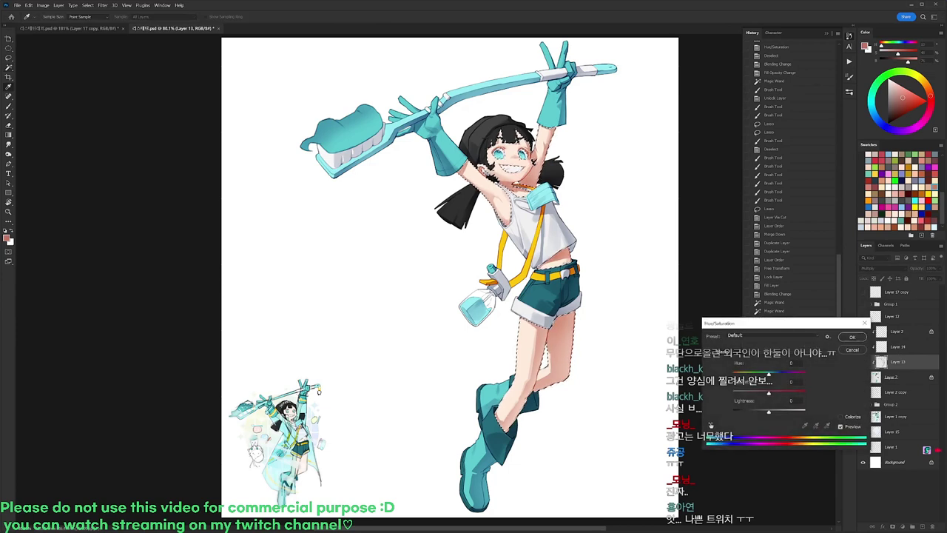
{"action": "left_click", "coordinate": [852, 349]}
{"action": "key", "text": "ctrl+d"}
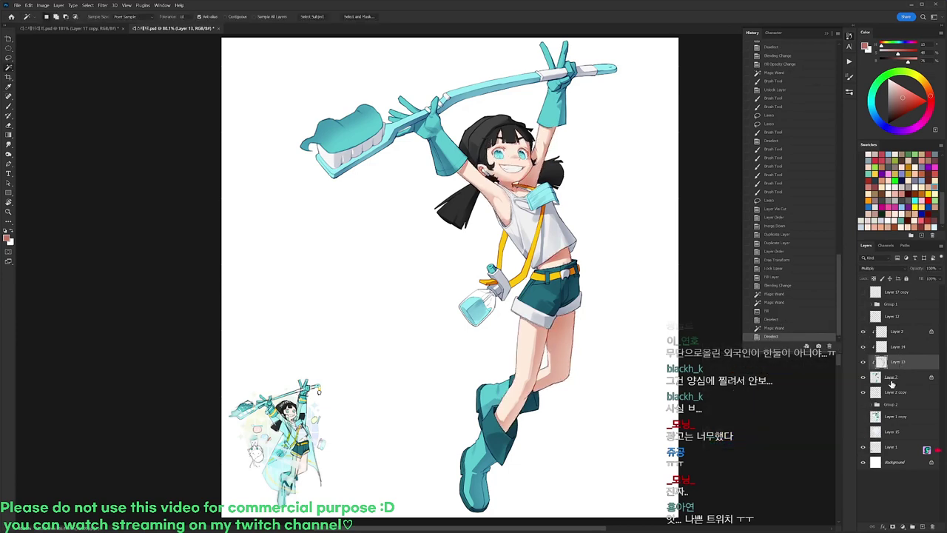
On the base colour layer, sample the cap's dark grey and choose another small round brush preset for the eye lines.
{"action": "left_click", "coordinate": [888, 377]}
{"action": "left_click_drag", "start_coordinate": [505, 139], "coordinate": [562, 140]}
{"action": "key", "text": "r"}
{"action": "left_click_drag", "start_coordinate": [510, 200], "coordinate": [469, 195]}
{"action": "key", "text": "b"}
{"action": "right_click", "coordinate": [469, 196]}
{"action": "left_click", "coordinate": [338, 162], "text": "alt"}
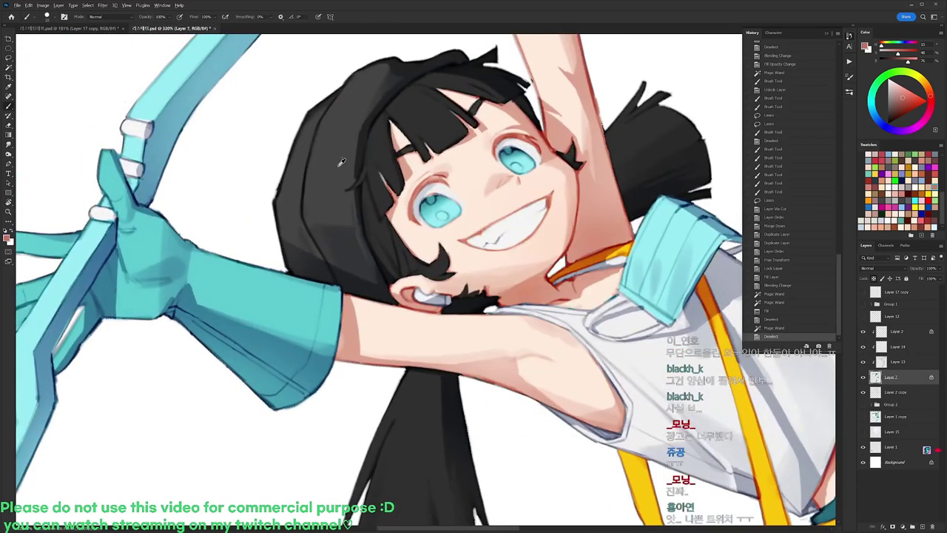
{"action": "left_click_drag", "start_coordinate": [418, 194], "coordinate": [412, 221]}
{"action": "key", "text": "ctrl+z"}
{"action": "right_click", "coordinate": [491, 211]}
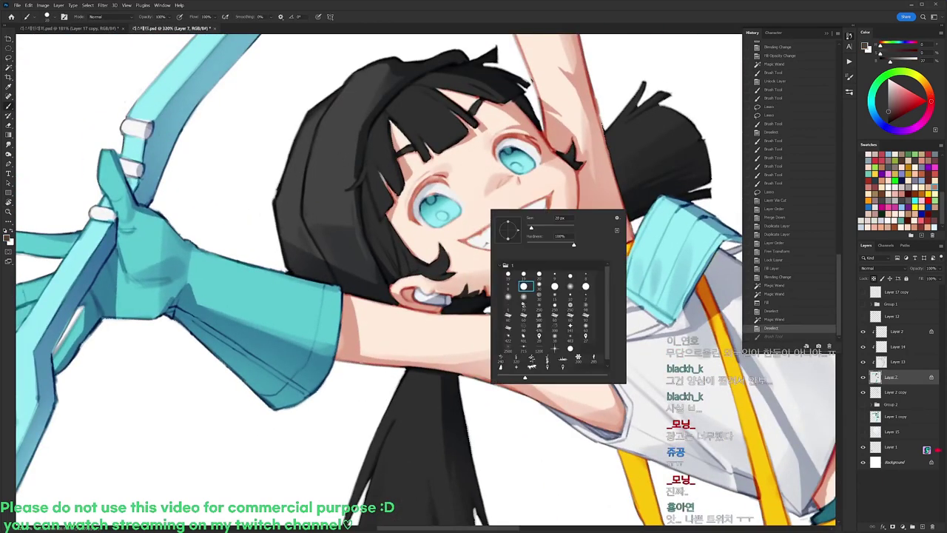
{"action": "left_click", "coordinate": [525, 275]}
{"action": "key", "text": "Return"}
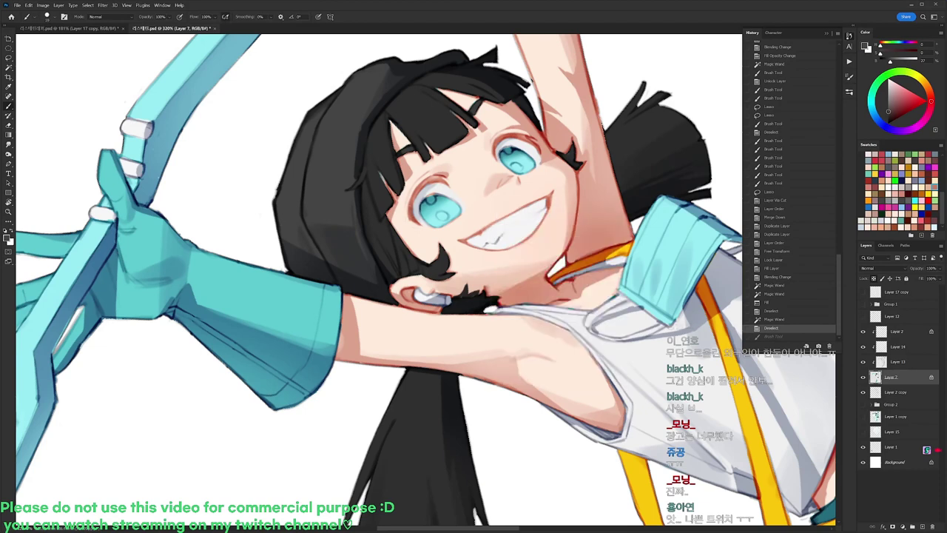
Try to draw dark grey lash strokes along the upper lid of the eye beside the ear.
{"action": "mouse_move", "coordinate": [435, 176]}
{"action": "left_mouse_down"}
{"action": "mouse_move", "coordinate": [446, 181]}
{"action": "mouse_move", "coordinate": [412, 199]}
{"action": "mouse_move", "coordinate": [410, 210]}
{"action": "left_mouse_up"}
{"action": "key", "text": "ctrl+z"}
{"action": "key", "text": "ctrl+z"}
{"action": "key", "text": "ctrl+z"}
{"action": "left_click_drag", "start_coordinate": [432, 180], "coordinate": [412, 199]}
{"action": "key", "text": "e"}
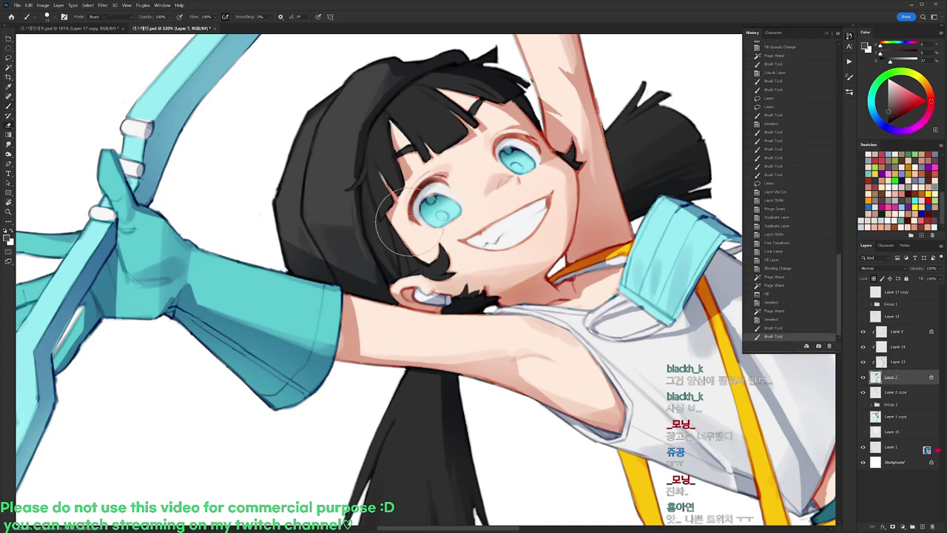
{"action": "key", "text": "ctrl+z"}
{"action": "key", "text": "ctrl+z"}
{"action": "key", "text": "b"}
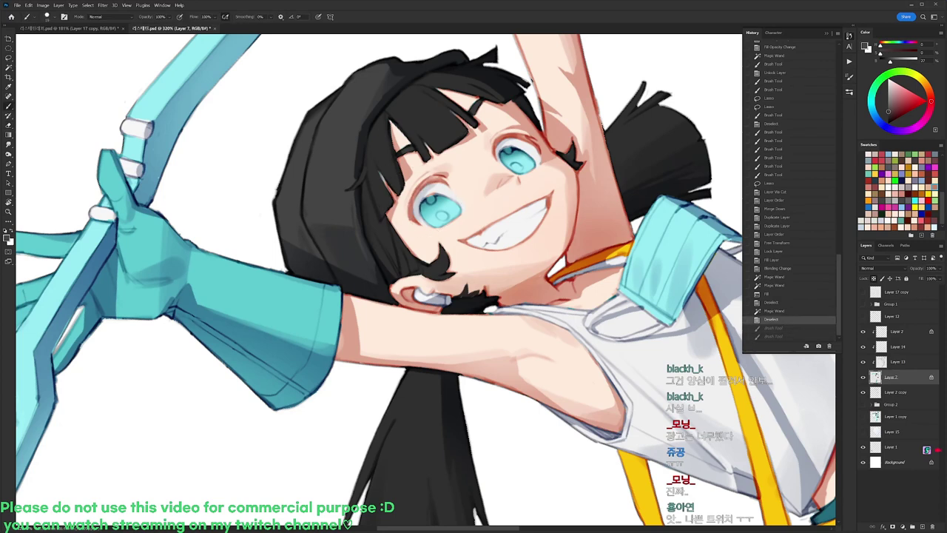
Paint short dark grey lash strokes along the upper lids of both eyes on the base colour layer.
{"action": "mouse_move", "coordinate": [425, 182]}
{"action": "left_mouse_down"}
{"action": "mouse_move", "coordinate": [411, 209]}
{"action": "mouse_move", "coordinate": [425, 187]}
{"action": "left_mouse_up"}
{"action": "mouse_move", "coordinate": [499, 140]}
{"action": "left_mouse_down"}
{"action": "mouse_move", "coordinate": [522, 135]}
{"action": "mouse_move", "coordinate": [536, 145]}
{"action": "left_mouse_up"}
{"action": "left_click_drag", "start_coordinate": [524, 137], "coordinate": [537, 145]}
{"action": "key", "text": "r"}
{"action": "left_click_drag", "start_coordinate": [670, 190], "coordinate": [651, 385]}
{"action": "scroll", "coordinate": [627, 265], "scroll_direction": "down", "scroll_amount": 8}
{"action": "key", "text": "Escape"}
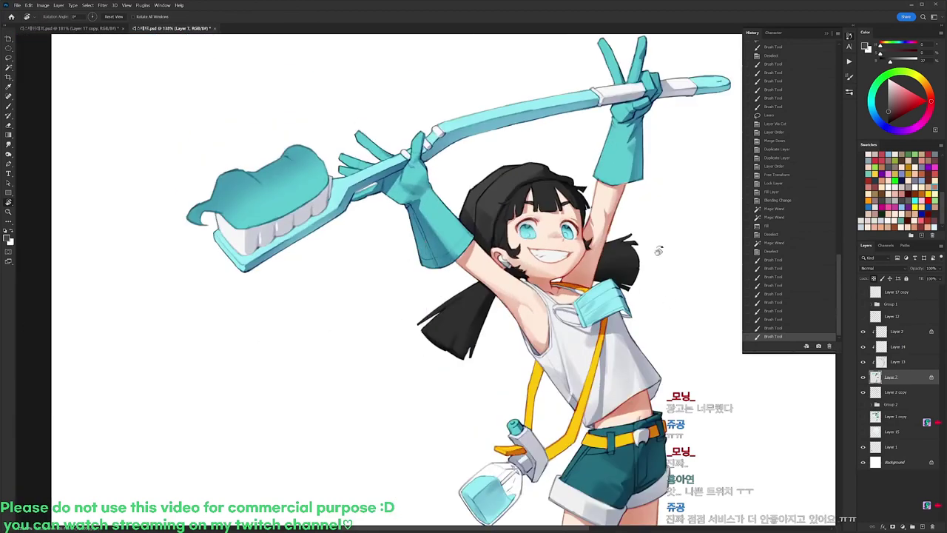
{"action": "left_click_drag", "start_coordinate": [659, 249], "coordinate": [643, 226]}
{"action": "scroll", "coordinate": [642, 224], "scroll_direction": "down", "scroll_amount": 5}
{"action": "left_click", "coordinate": [875, 377], "text": "ctrl"}
{"action": "left_click", "coordinate": [887, 392]}
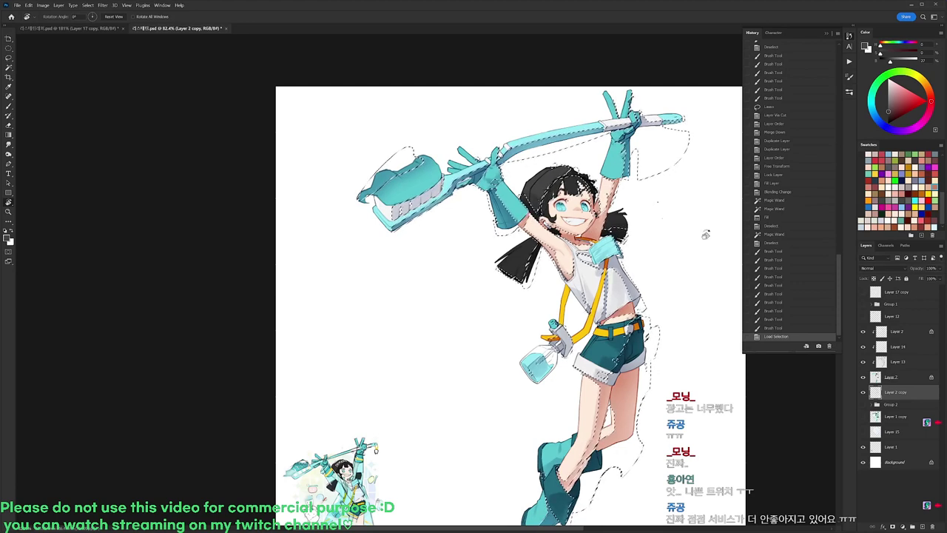
{"action": "left_click", "coordinate": [891, 378]}
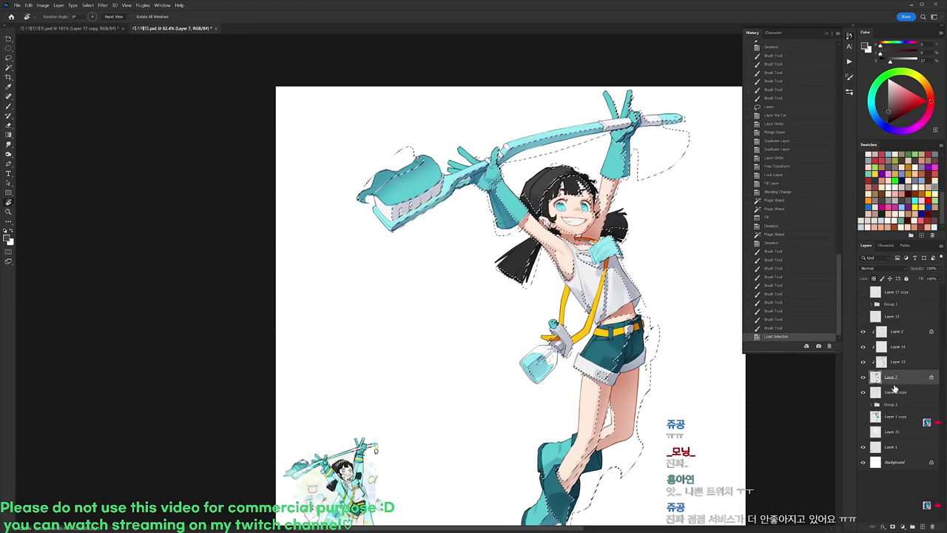
{"action": "key", "text": "ctrl+d"}
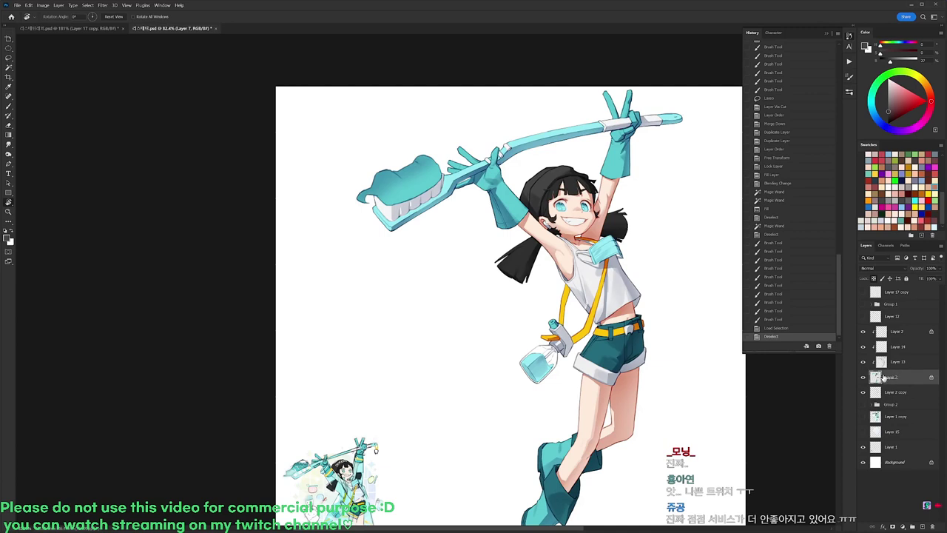
Select the black hair and cap on the base colour layer and limit the selection to Layer 13's shadow shapes.
{"action": "left_click_drag", "start_coordinate": [546, 191], "coordinate": [571, 191]}
{"action": "key", "text": "w"}
{"action": "left_click", "coordinate": [544, 186]}
{"action": "left_click", "coordinate": [480, 299], "text": "shift"}
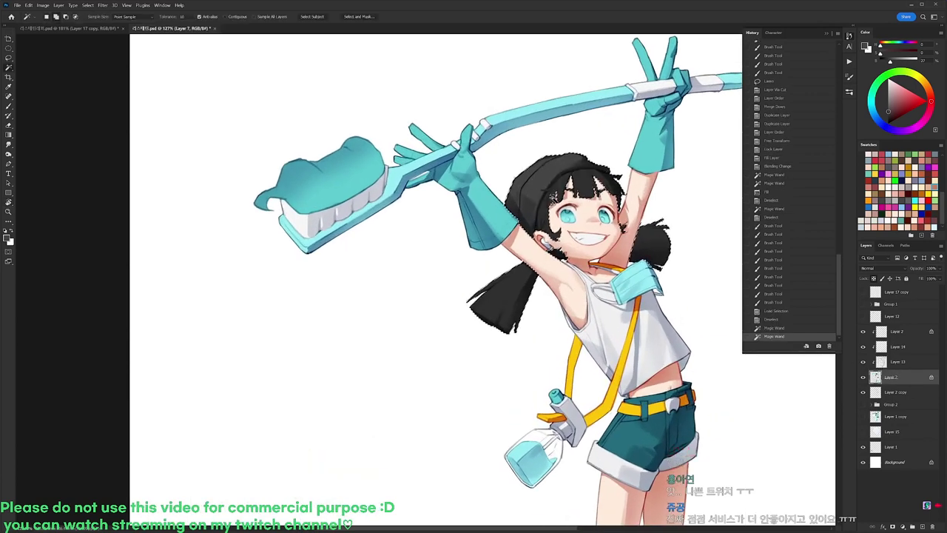
{"action": "left_click", "coordinate": [881, 361]}
{"action": "left_click", "coordinate": [880, 361], "text": "ctrl"}
{"action": "key", "text": "q"}
{"action": "key", "text": "q"}
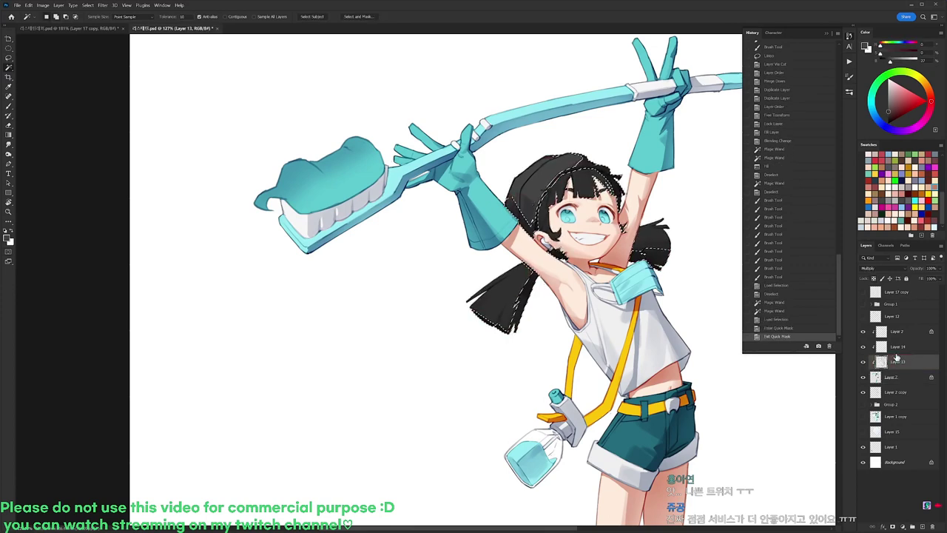
Strengthen the hair-shadow selection in Quick Mask using Levels with a black input of 34, and invert the selection.
{"action": "key", "text": "q"}
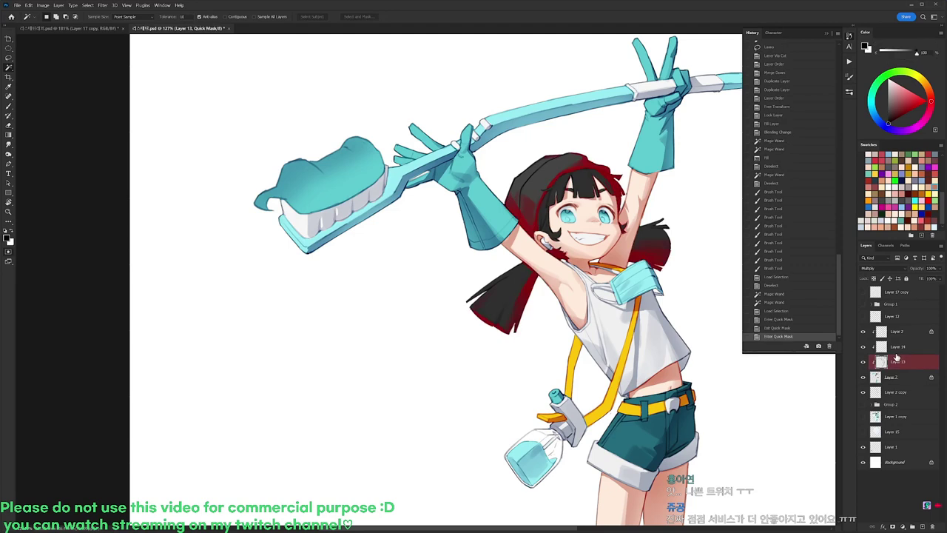
{"action": "key", "text": "ctrl+l"}
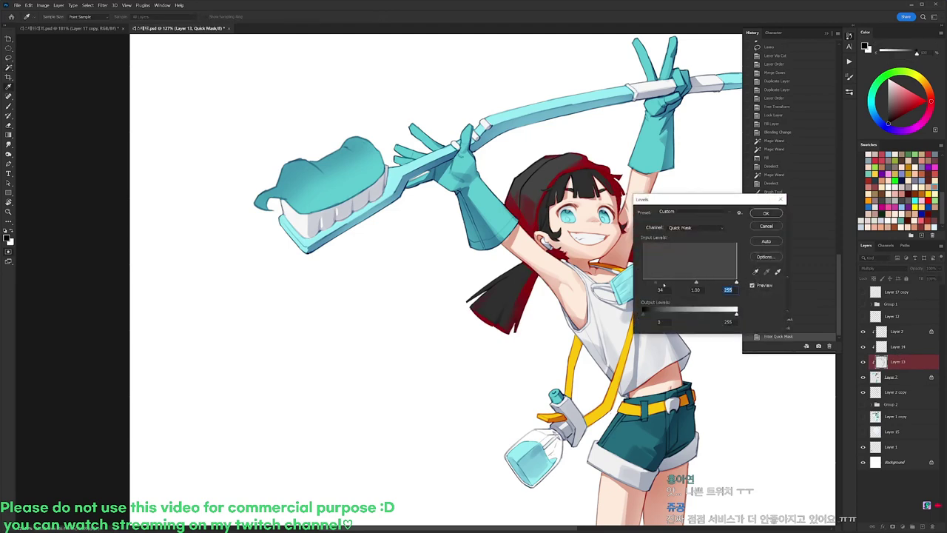
{"action": "left_click", "coordinate": [766, 212]}
{"action": "key", "text": "q"}
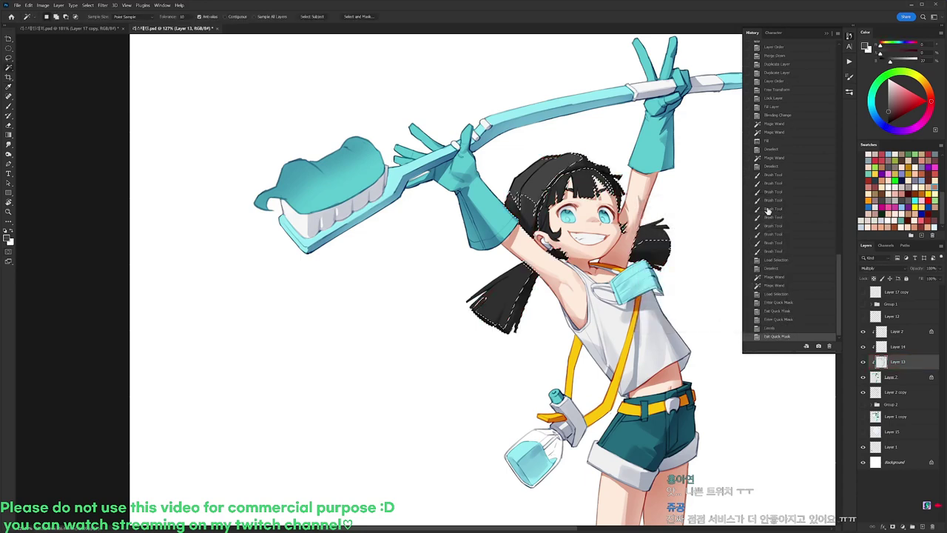
{"action": "key", "text": "ctrl+shift+i"}
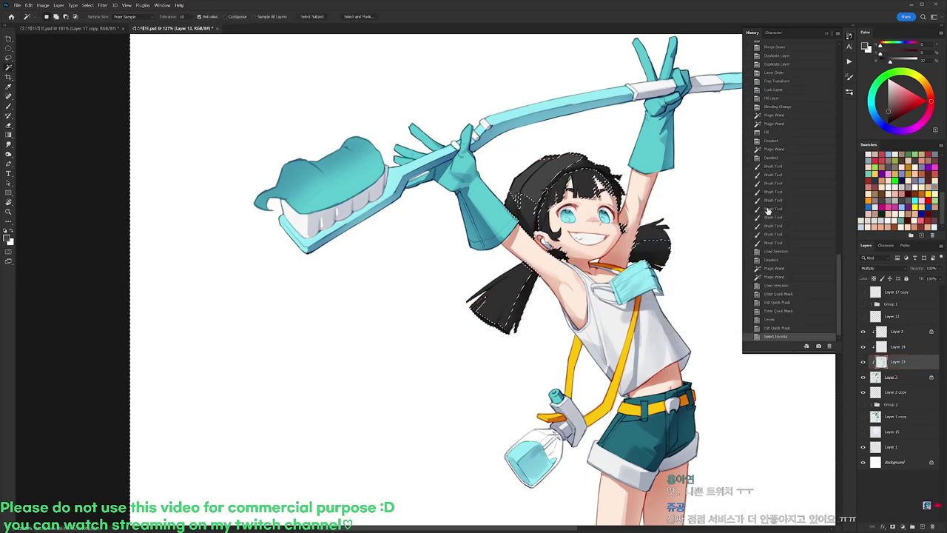
{"action": "key", "text": "l"}
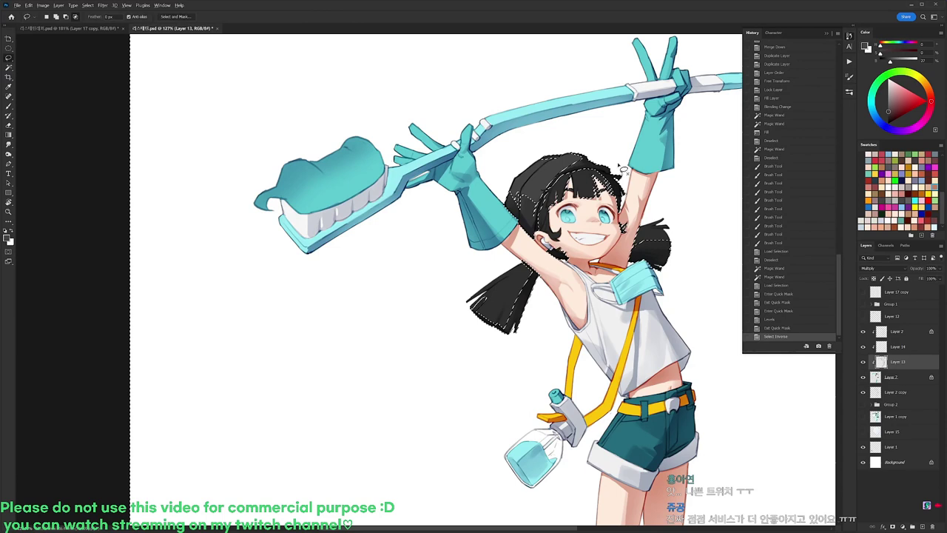
{"action": "mouse_move", "coordinate": [625, 184]}
{"action": "left_mouse_down"}
{"action": "mouse_move", "coordinate": [618, 220]}
{"action": "mouse_move", "coordinate": [633, 236]}
{"action": "left_mouse_up"}
{"action": "key", "text": "ctrl+z"}
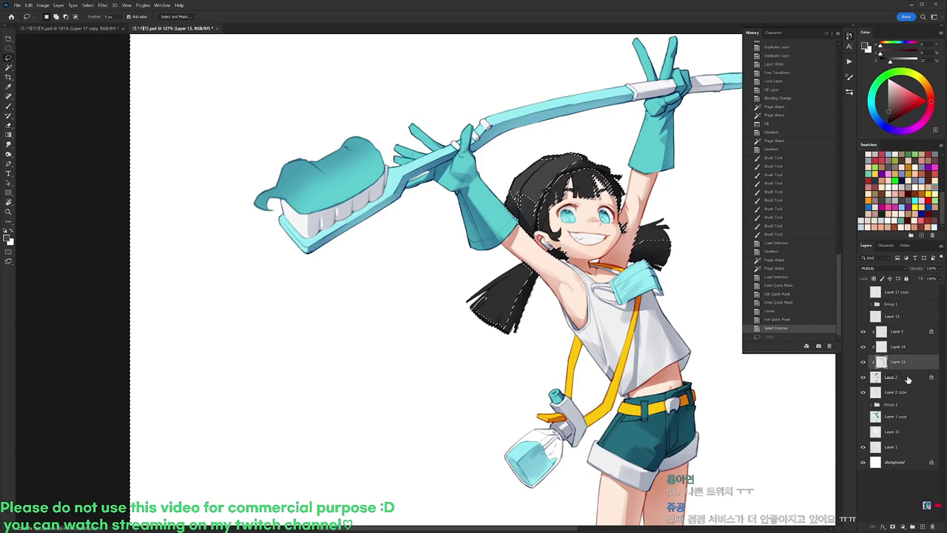
Create a new clipped layer above Layer 13, fill the inverted selection with white, and deselect.
{"action": "left_click_drag", "start_coordinate": [673, 284], "coordinate": [583, 270]}
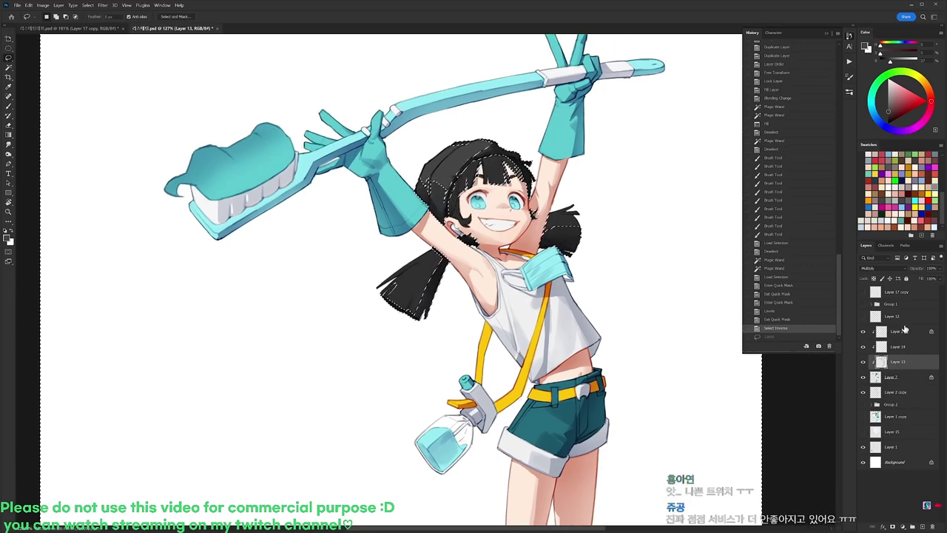
{"action": "key", "text": "ctrl+shift+alt+n"}
{"action": "key", "text": "alt+Delete"}
{"action": "key", "text": "ctrl+d"}
Select the hair and cap on the base colour layer and clear Layer 16's white fill everywhere outside them.
{"action": "left_click", "coordinate": [877, 397]}
{"action": "key", "text": "w"}
{"action": "left_click", "coordinate": [447, 169]}
{"action": "left_click", "coordinate": [455, 225], "text": "shift"}
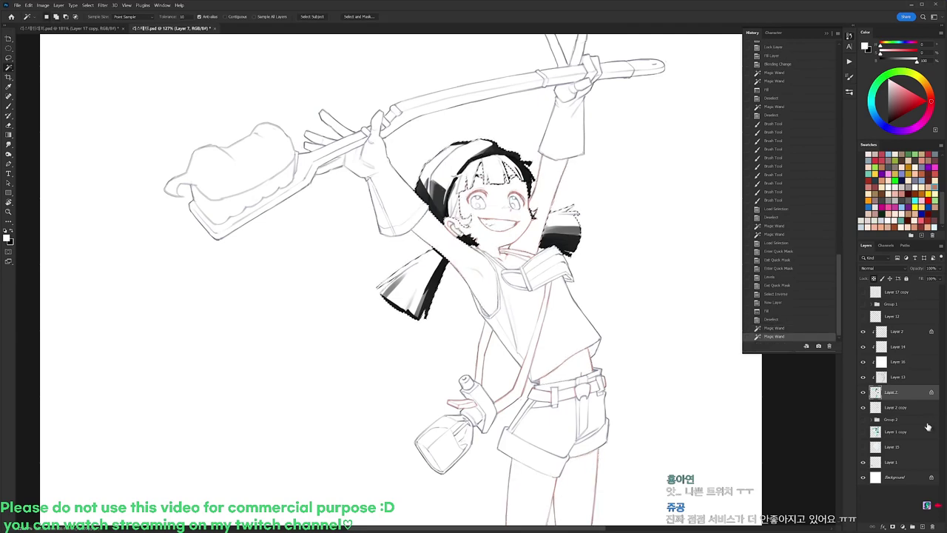
{"action": "left_click", "coordinate": [901, 364]}
{"action": "key", "text": "shift+ctrl+i"}
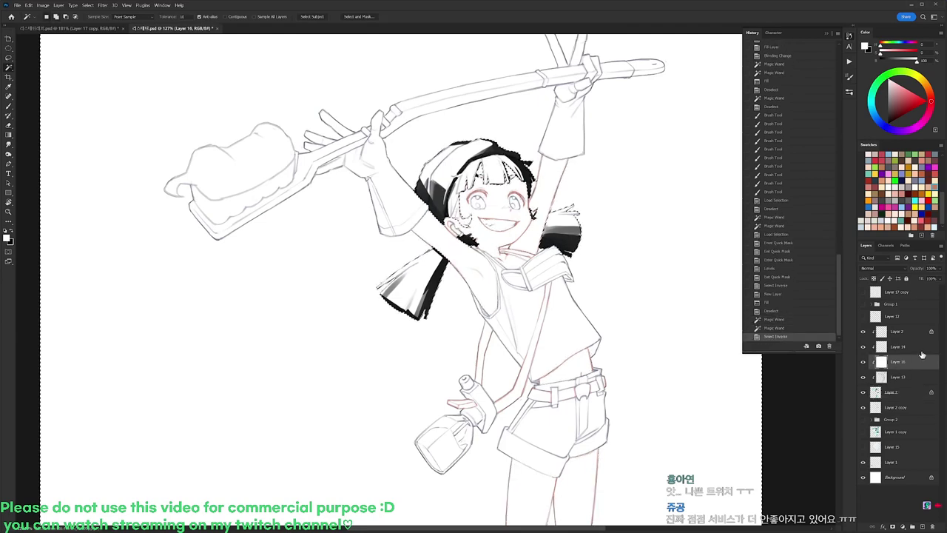
{"action": "key", "text": "Delete"}
{"action": "key", "text": "ctrl+d"}
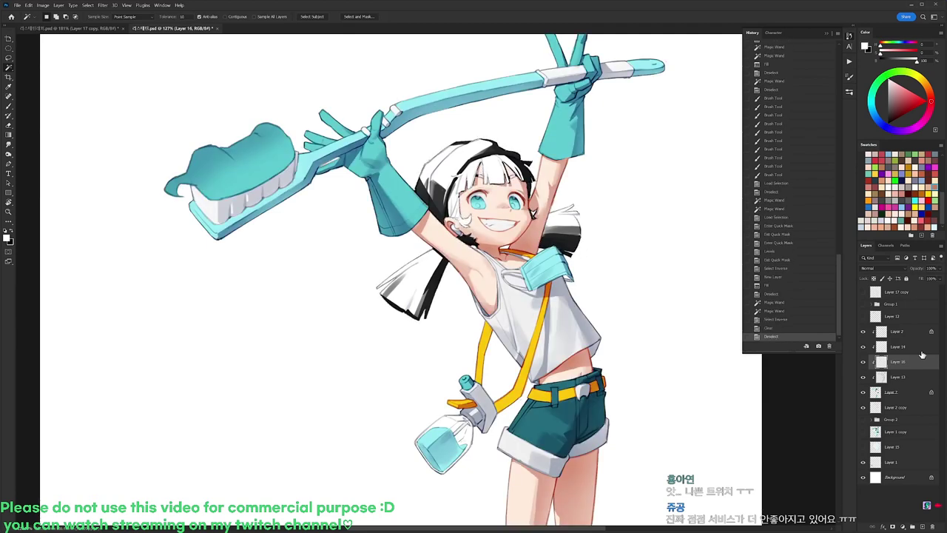
Move Layer 16 above Layer 14, set its blending mode to Overlay, and lower its fill to about 42%.
{"action": "left_click_drag", "start_coordinate": [916, 364], "coordinate": [909, 340]}
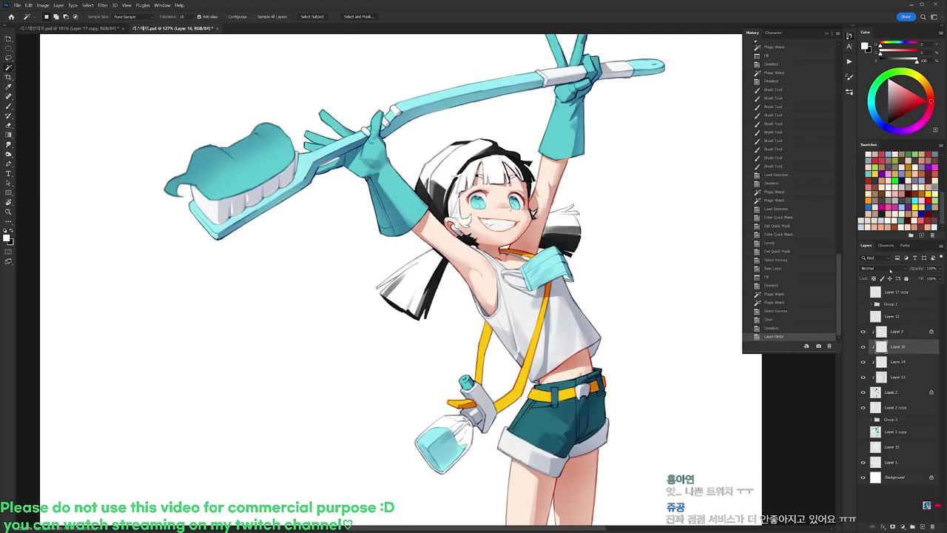
{"action": "left_click", "coordinate": [880, 267]}
{"action": "left_click", "coordinate": [879, 359]}
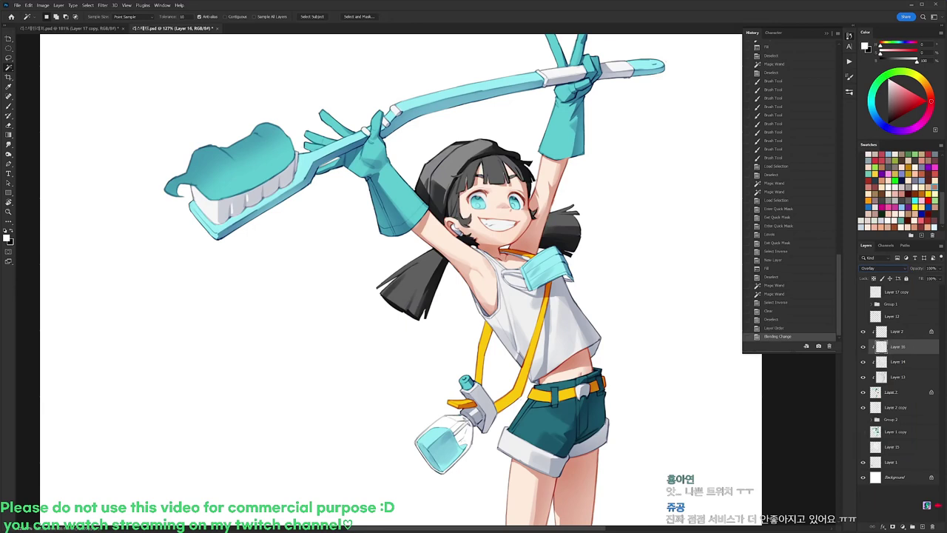
{"action": "left_click", "coordinate": [925, 288]}
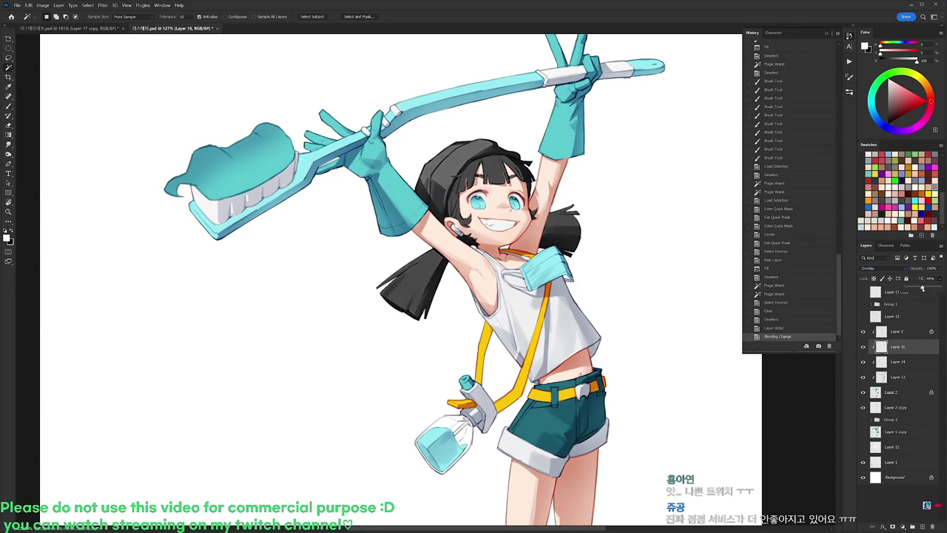
{"action": "left_click_drag", "start_coordinate": [919, 289], "coordinate": [920, 288]}
{"action": "left_click_drag", "start_coordinate": [650, 252], "coordinate": [635, 254]}
{"action": "left_click_drag", "start_coordinate": [658, 289], "coordinate": [659, 254]}
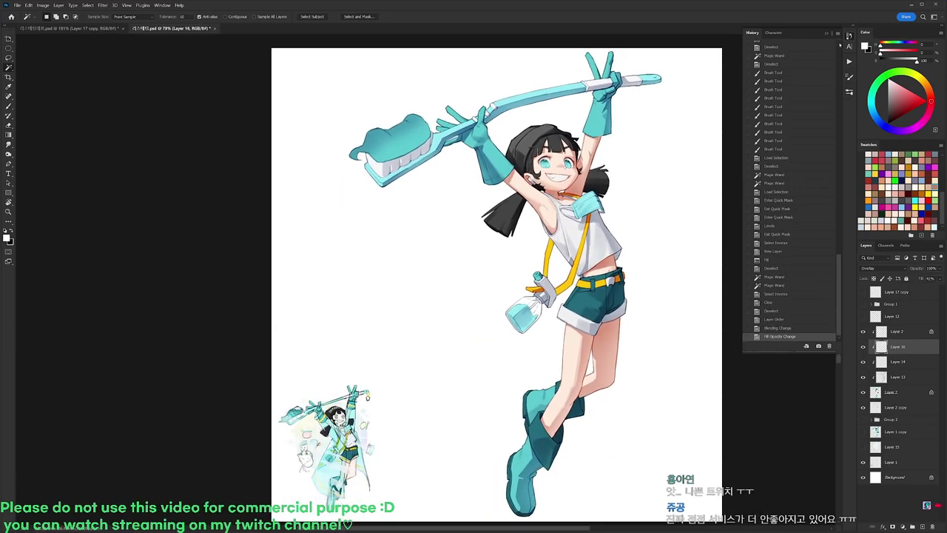
Collapse the history and show Layer 12, comparing the character with and without its costume details.
{"action": "left_click", "coordinate": [849, 36]}
{"action": "left_click", "coordinate": [899, 331]}
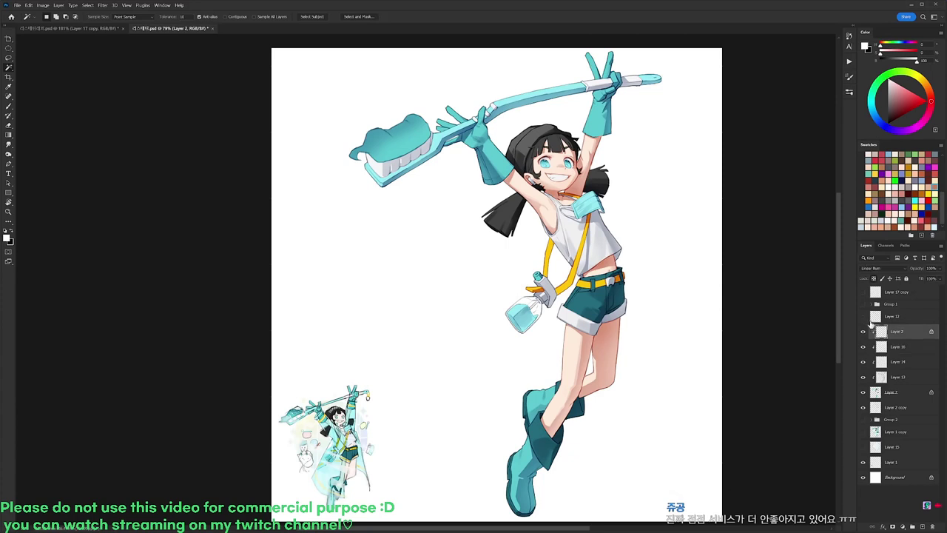
{"action": "left_click", "coordinate": [863, 317]}
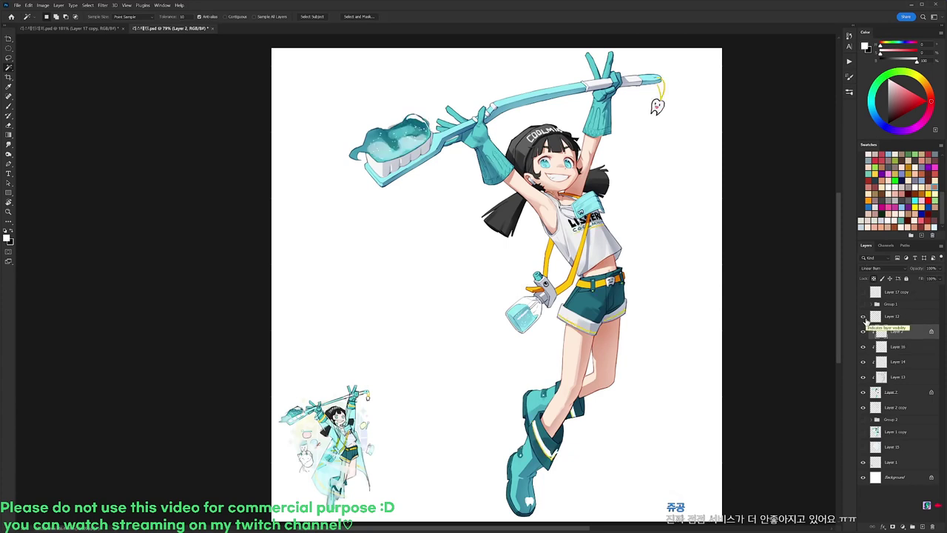
{"action": "left_click", "coordinate": [863, 316]}
{"action": "left_click", "coordinate": [863, 316]}
{"action": "left_click", "coordinate": [863, 317]}
{"action": "left_click", "coordinate": [863, 317]}
Group the clipped shading layers with the character base layers down to Layer 2 copy, duplicate the group, and merge the duplicate into one layer.
{"action": "left_click", "coordinate": [896, 317]}
{"action": "left_click", "coordinate": [894, 408], "text": "shift"}
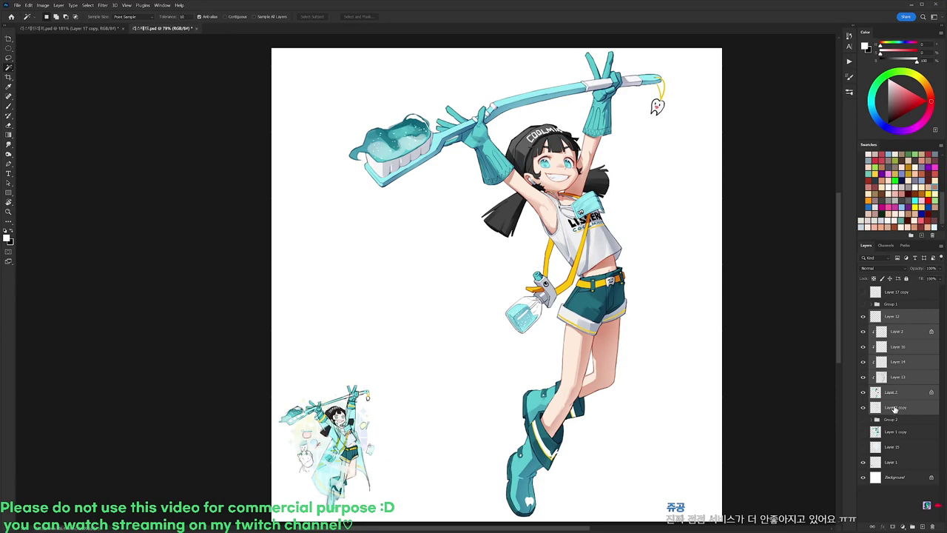
{"action": "left_click", "coordinate": [905, 335]}
{"action": "left_click", "coordinate": [901, 410], "text": "shift"}
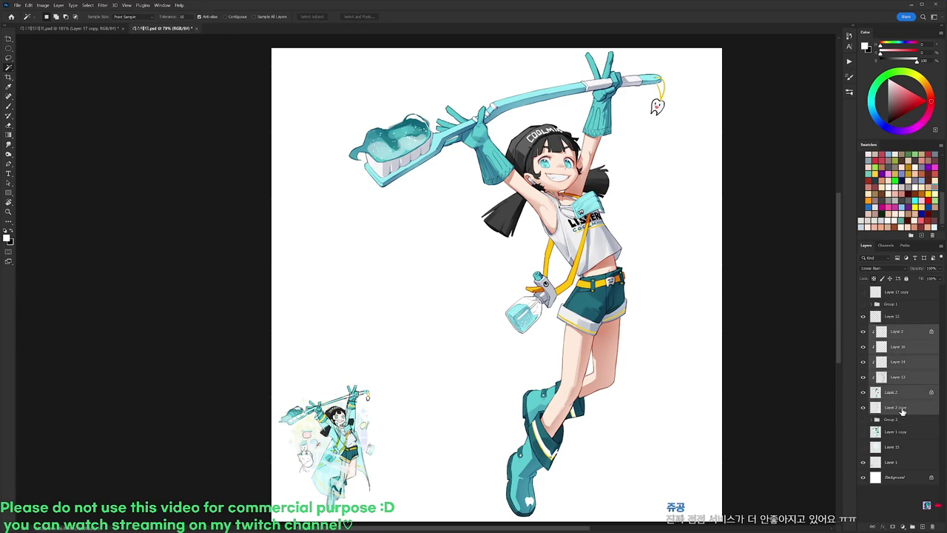
{"action": "key", "text": "ctrl+g"}
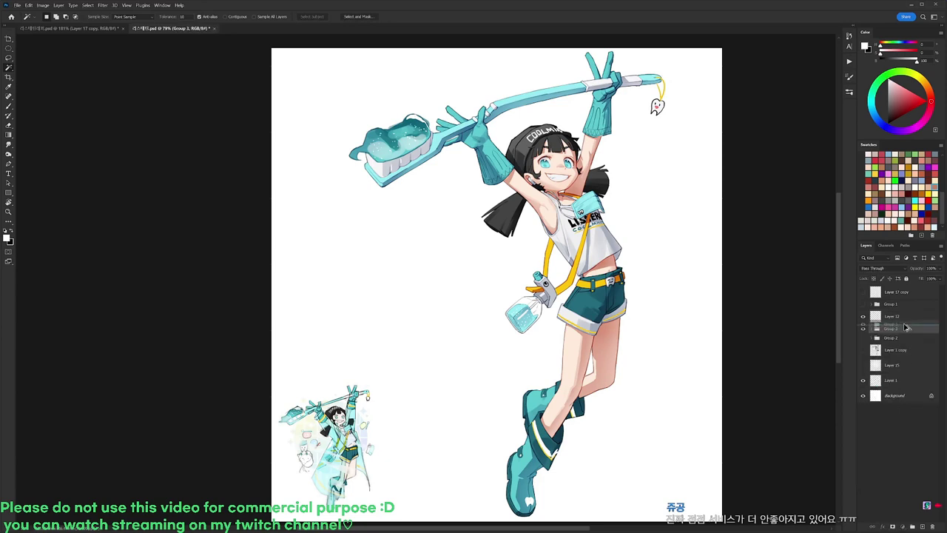
{"action": "key", "text": "ctrl+j"}
{"action": "key", "text": "ctrl+e"}
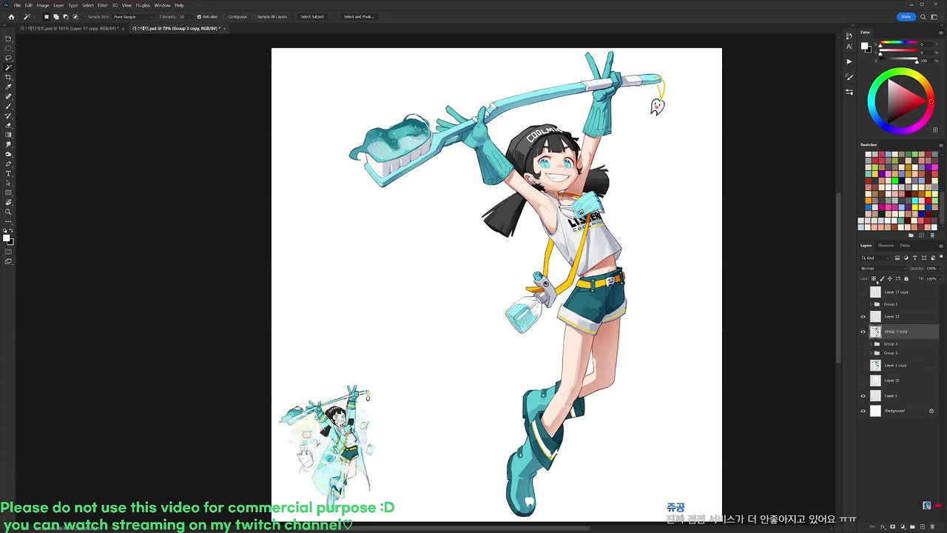
Prepare to retouch the head with a black Brush, and hide Layer 12's details.
{"action": "left_click_drag", "start_coordinate": [505, 104], "coordinate": [527, 120]}
{"action": "key", "text": "x"}
{"action": "key", "text": "b"}
{"action": "right_click", "coordinate": [599, 222]}
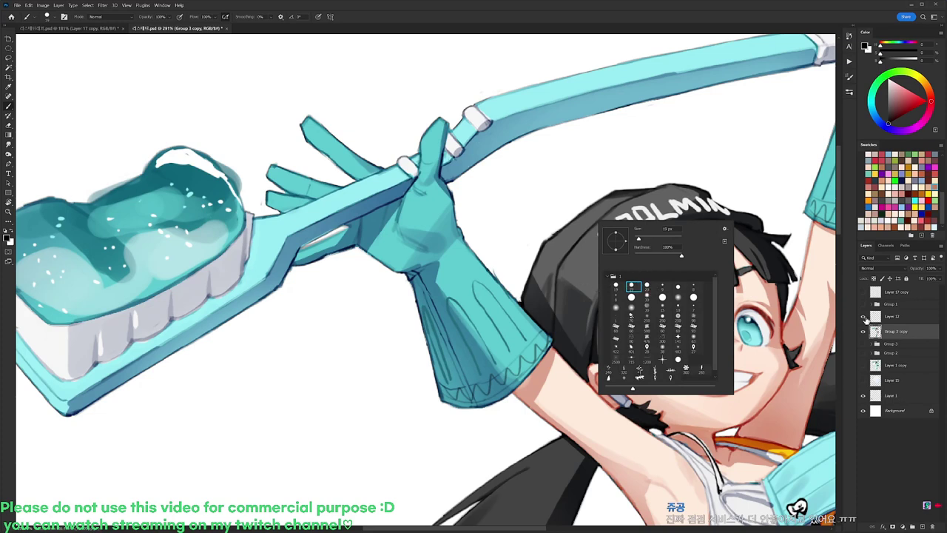
{"action": "left_click", "coordinate": [863, 316]}
{"action": "left_click_drag", "start_coordinate": [695, 303], "coordinate": [636, 267]}
{"action": "left_click_drag", "start_coordinate": [596, 233], "coordinate": [620, 193]}
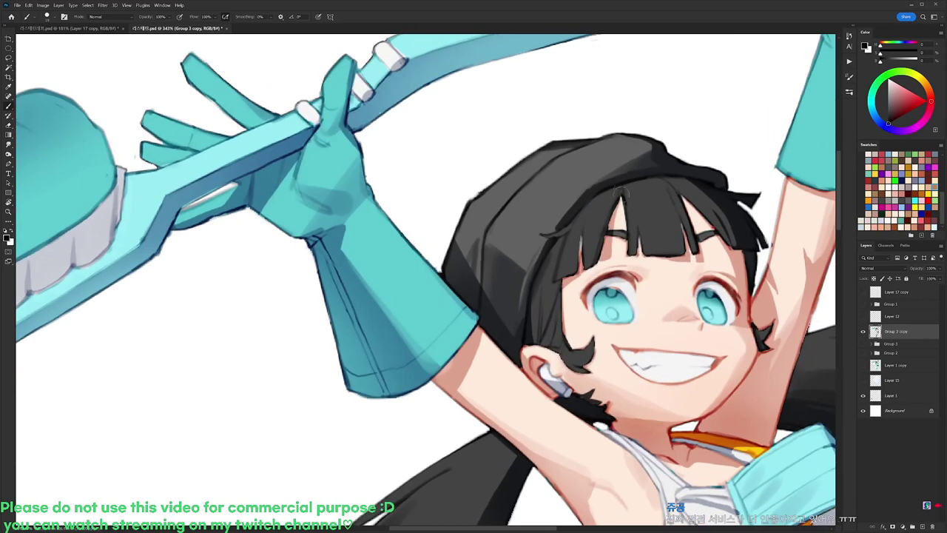
Retouch the cap brim's edge near the fringe with a small brush in dark tones sampled from the surrounding paint.
{"action": "right_click", "coordinate": [637, 239]}
{"action": "left_click", "coordinate": [699, 308]}
{"action": "left_click", "coordinate": [575, 235], "text": "alt"}
{"action": "left_click", "coordinate": [581, 239], "text": "alt"}
{"action": "left_click", "coordinate": [575, 244], "text": "alt"}
{"action": "left_click", "coordinate": [574, 218], "text": "alt"}
{"action": "left_click_drag", "start_coordinate": [550, 201], "coordinate": [538, 207]}
{"action": "left_click_drag", "start_coordinate": [787, 277], "coordinate": [733, 222]}
Show the raincoat in Group 1 and the costume details on Layer 12 over the merged character.
{"action": "left_click", "coordinate": [862, 304]}
{"action": "left_click", "coordinate": [863, 316]}
{"action": "left_click", "coordinate": [862, 344]}
{"action": "left_click", "coordinate": [863, 344]}
{"action": "left_click_drag", "start_coordinate": [769, 349], "coordinate": [706, 349]}
{"action": "left_click_drag", "start_coordinate": [806, 451], "coordinate": [714, 326]}
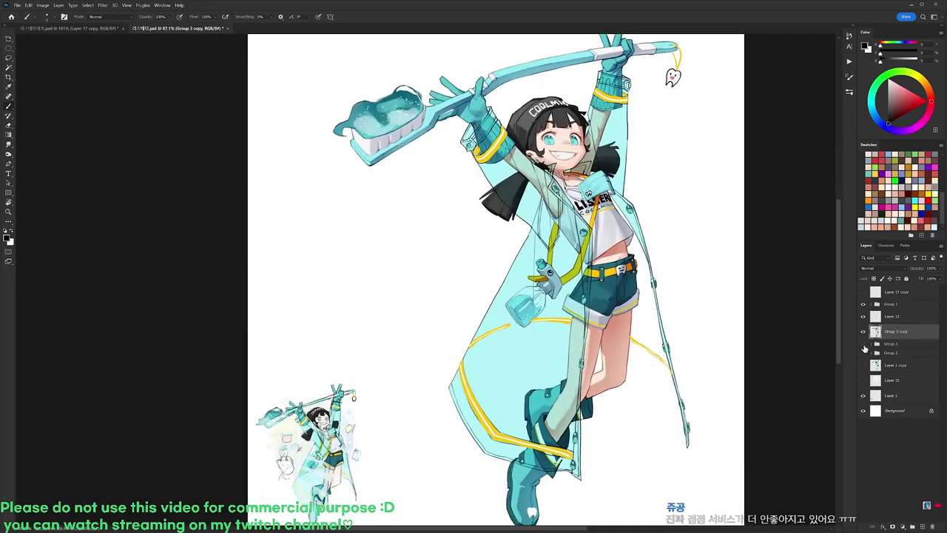
Show Group 2 with the sketched bathroom props and coat back, and rename it "bg back".
{"action": "left_click", "coordinate": [873, 344]}
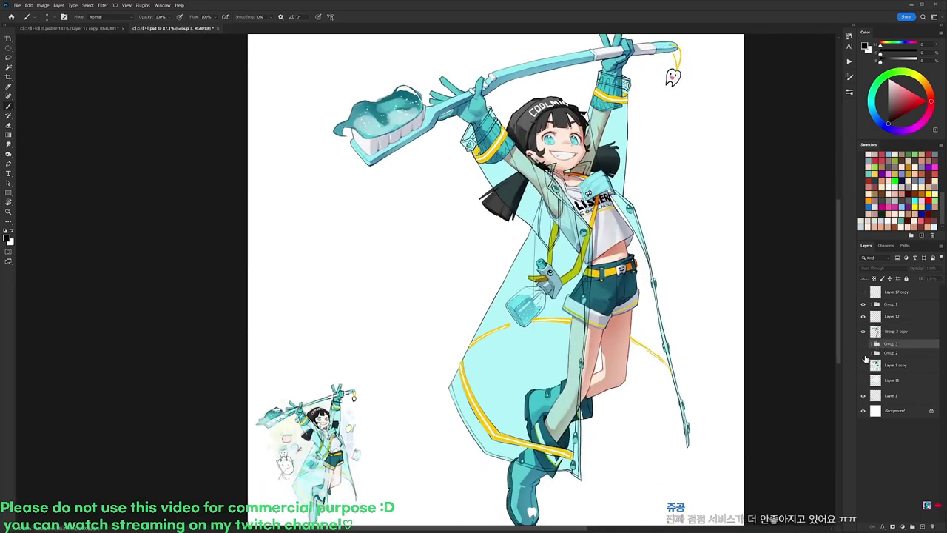
{"action": "left_click", "coordinate": [862, 353]}
{"action": "double_click", "coordinate": [892, 353]}
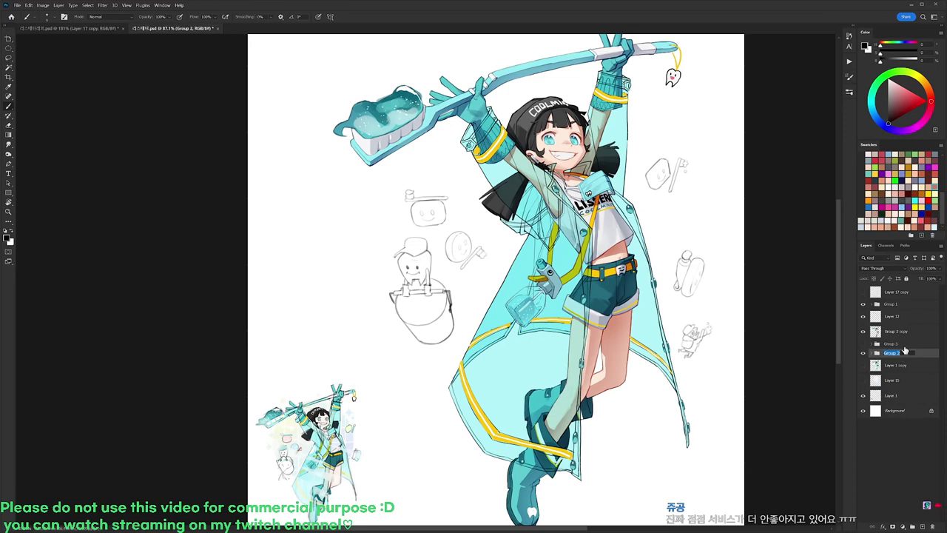
{"action": "type", "text": "bg back"}
{"action": "left_click", "coordinate": [909, 351]}
{"action": "left_click", "coordinate": [862, 354]}
{"action": "left_click", "coordinate": [863, 354]}
{"action": "left_click", "coordinate": [862, 354]}
{"action": "left_click", "coordinate": [862, 354]}
Preview Layer 15's pastel background circle behind the character, hide it, and select Group 3.
{"action": "left_click", "coordinate": [862, 380]}
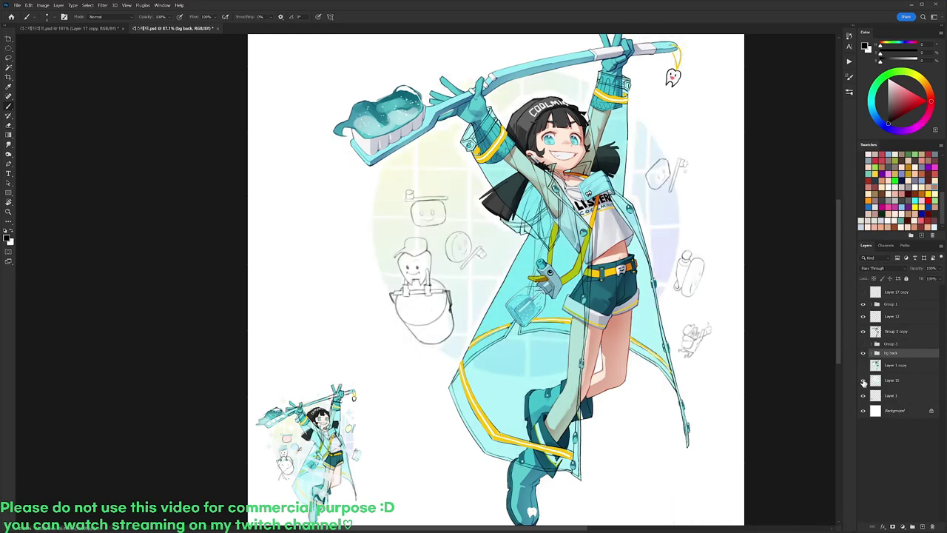
{"action": "left_click", "coordinate": [884, 376]}
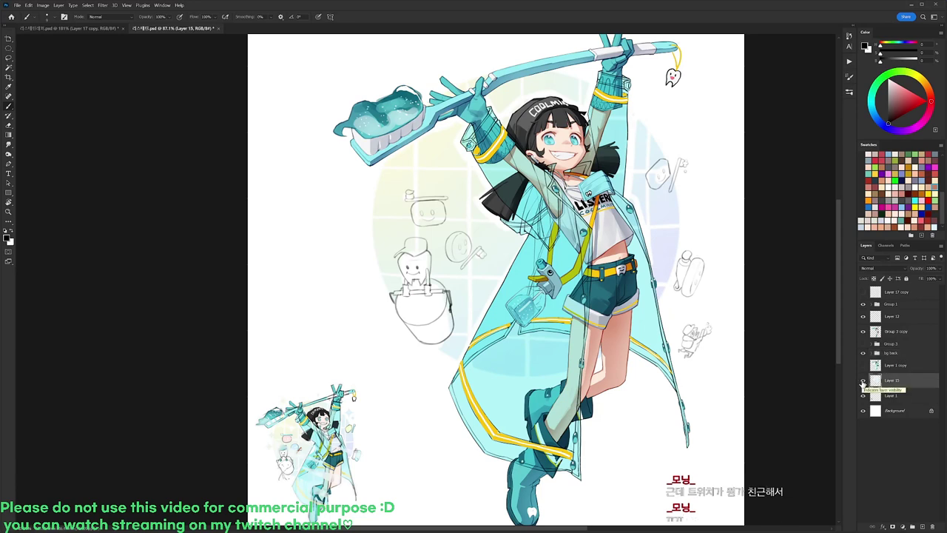
{"action": "left_click", "coordinate": [863, 380]}
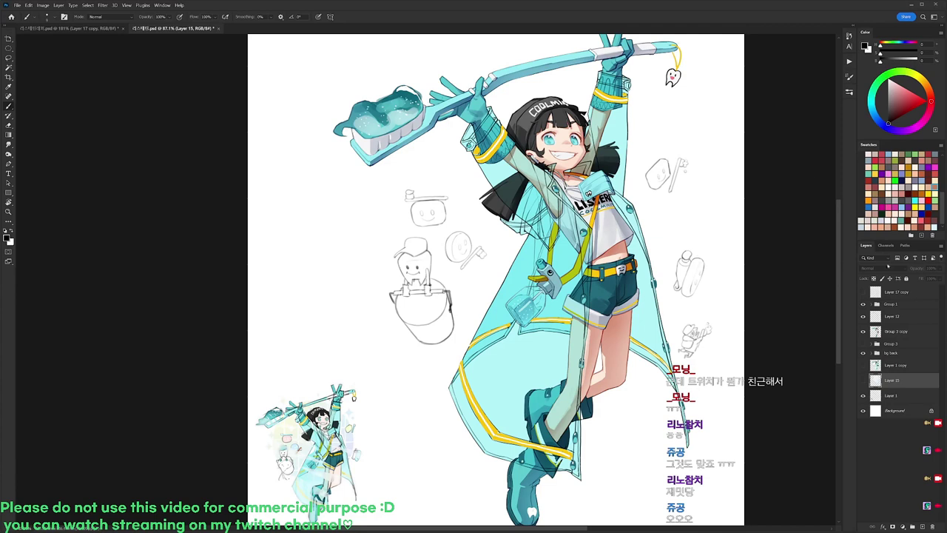
{"action": "left_click", "coordinate": [895, 344]}
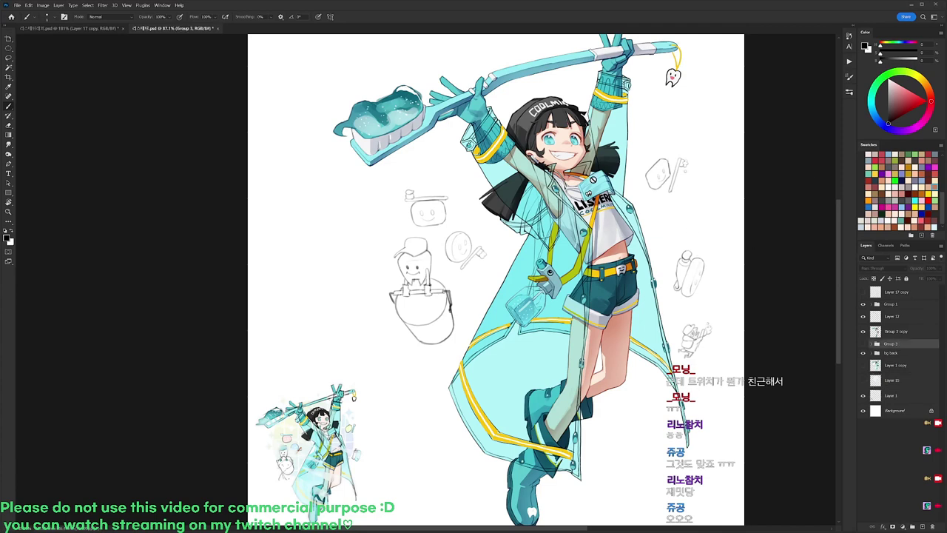
Switch to the reference document and examine the earlier coloured pose sketches with the raincoat and floating bath items.
{"action": "key", "text": "ctrl+Tab"}
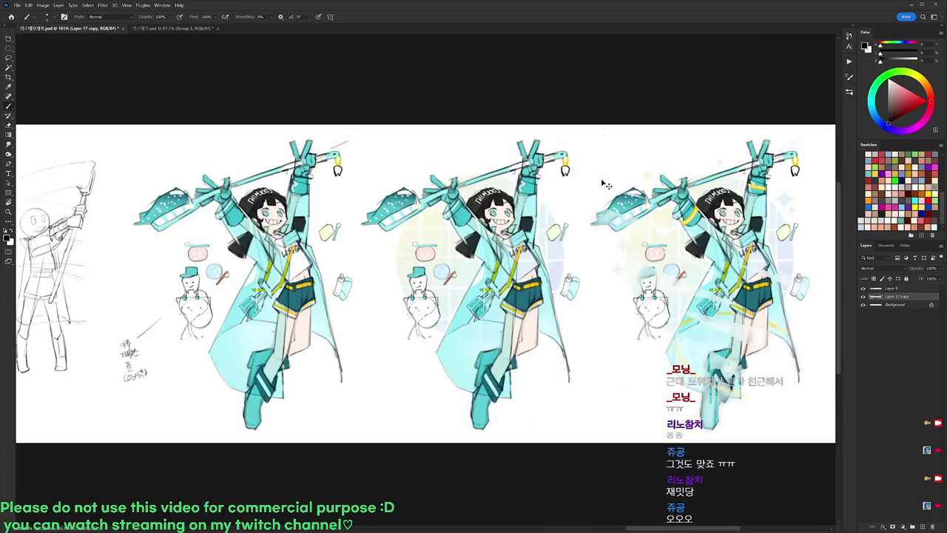
{"action": "left_click_drag", "start_coordinate": [318, 272], "coordinate": [503, 293]}
{"action": "left_click_drag", "start_coordinate": [319, 290], "coordinate": [517, 277]}
{"action": "left_click_drag", "start_coordinate": [349, 298], "coordinate": [501, 267]}
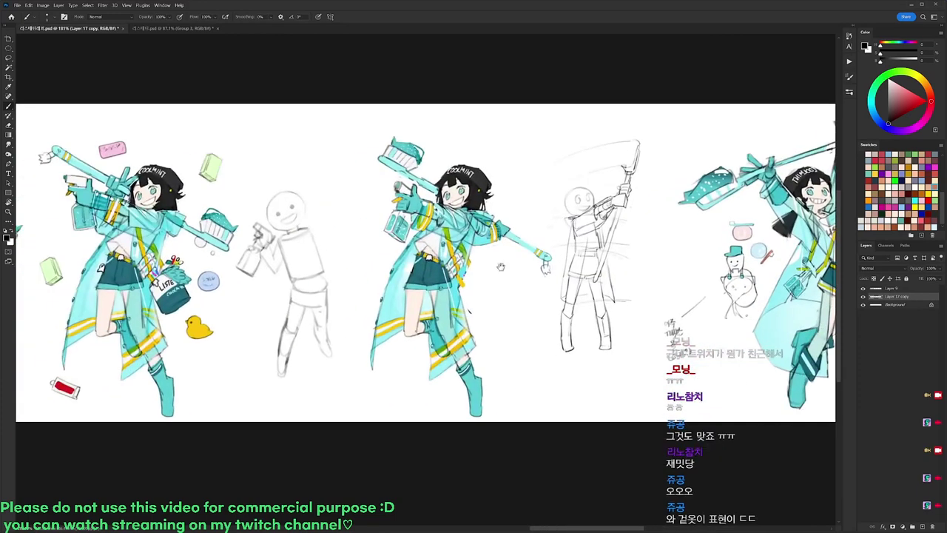
{"action": "left_click_drag", "start_coordinate": [324, 287], "coordinate": [530, 278]}
{"action": "left_click_drag", "start_coordinate": [345, 268], "coordinate": [509, 264]}
{"action": "left_click_drag", "start_coordinate": [475, 211], "coordinate": [488, 217]}
{"action": "scroll", "coordinate": [487, 216], "scroll_direction": "down", "scroll_amount": 2}
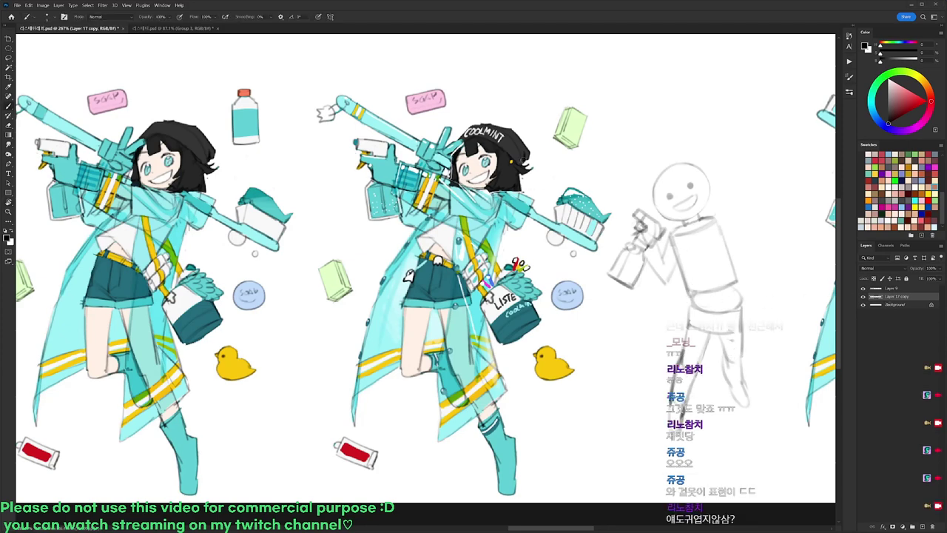
Try repainting the mouth of the COOLMINT-capped pose sketch with a sampled pinkish red.
{"action": "right_click", "coordinate": [557, 177]}
{"action": "left_click", "coordinate": [433, 97], "text": "alt"}
{"action": "left_click", "coordinate": [931, 104]}
{"action": "left_click", "coordinate": [913, 95]}
{"action": "key", "text": "r"}
{"action": "left_click_drag", "start_coordinate": [538, 135], "coordinate": [487, 132]}
{"action": "key", "text": "b"}
{"action": "key", "text": "ctrl+z"}
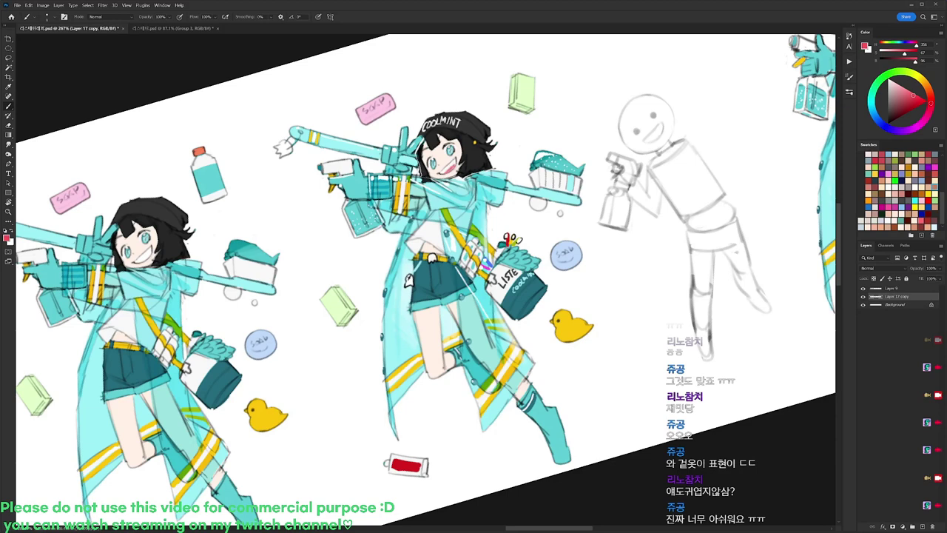
Level the rotated view and review the rough pose drawings and the front-facing costume designs.
{"action": "key", "text": "r"}
{"action": "left_click_drag", "start_coordinate": [521, 129], "coordinate": [608, 139]}
{"action": "scroll", "coordinate": [608, 176], "scroll_direction": "down", "scroll_amount": 3}
{"action": "left_click_drag", "start_coordinate": [623, 178], "coordinate": [641, 158]}
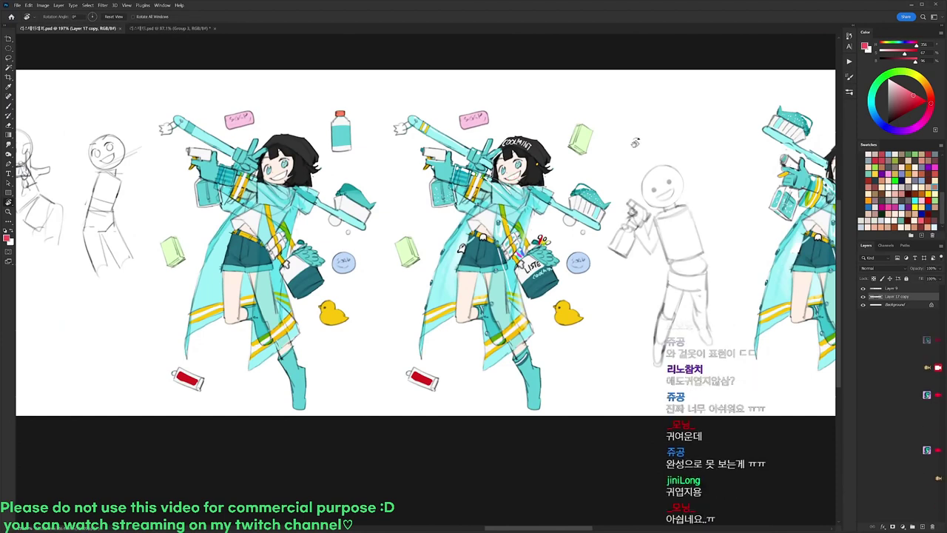
{"action": "scroll", "coordinate": [429, 222], "scroll_direction": "left", "scroll_amount": 6}
{"action": "scroll", "coordinate": [382, 244], "scroll_direction": "left", "scroll_amount": 5}
{"action": "scroll", "coordinate": [415, 233], "scroll_direction": "left", "scroll_amount": 2}
{"action": "left_click_drag", "start_coordinate": [478, 217], "coordinate": [541, 212]}
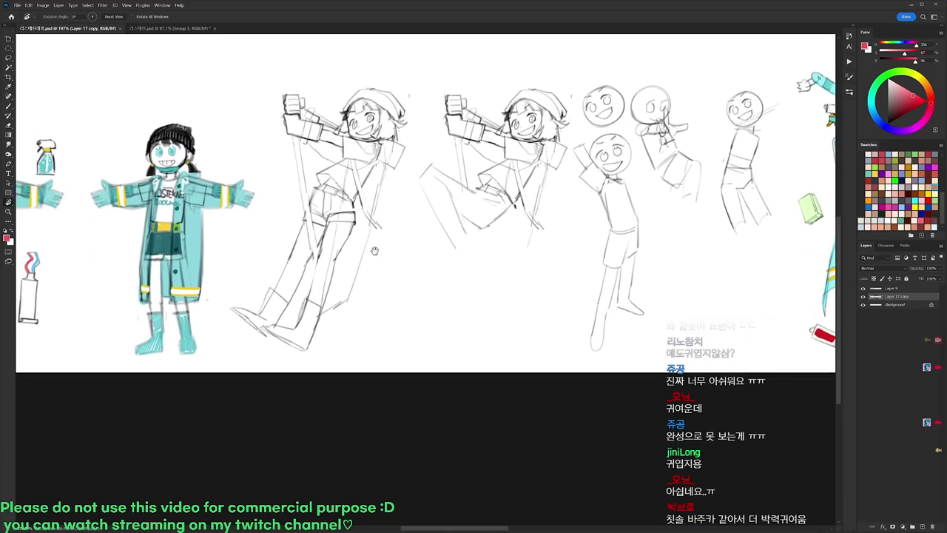
{"action": "left_click_drag", "start_coordinate": [378, 251], "coordinate": [467, 245]}
{"action": "left_click_drag", "start_coordinate": [373, 234], "coordinate": [438, 233]}
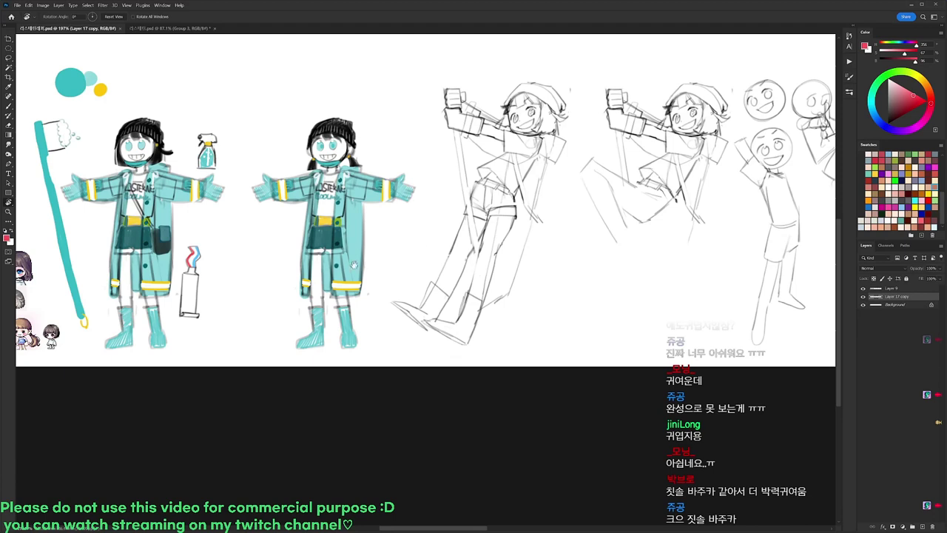
{"action": "left_click_drag", "start_coordinate": [336, 271], "coordinate": [418, 260]}
{"action": "left_click_drag", "start_coordinate": [311, 255], "coordinate": [462, 256]}
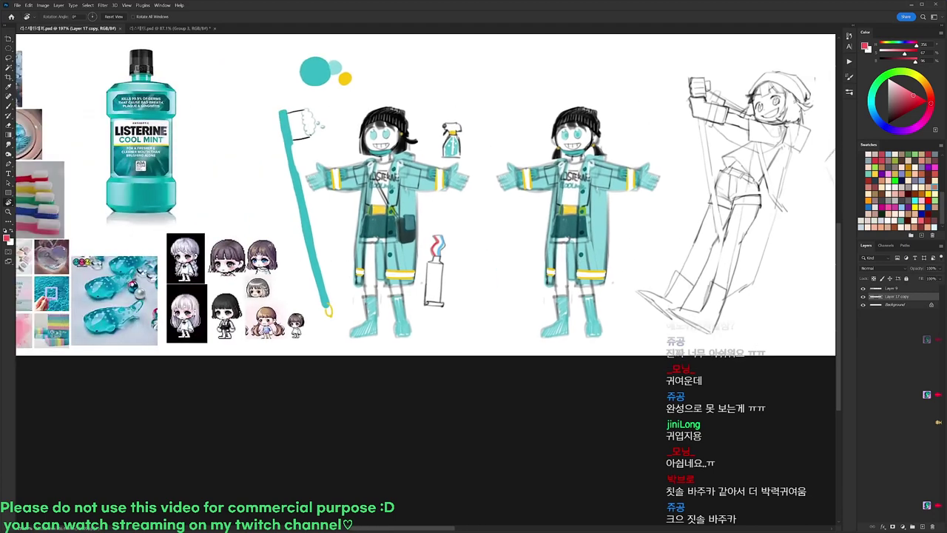
Examine the collected reference photos of mouthwash, toothbrushes, soap, tiles and cleaning products.
{"action": "left_click_drag", "start_coordinate": [260, 256], "coordinate": [388, 274]}
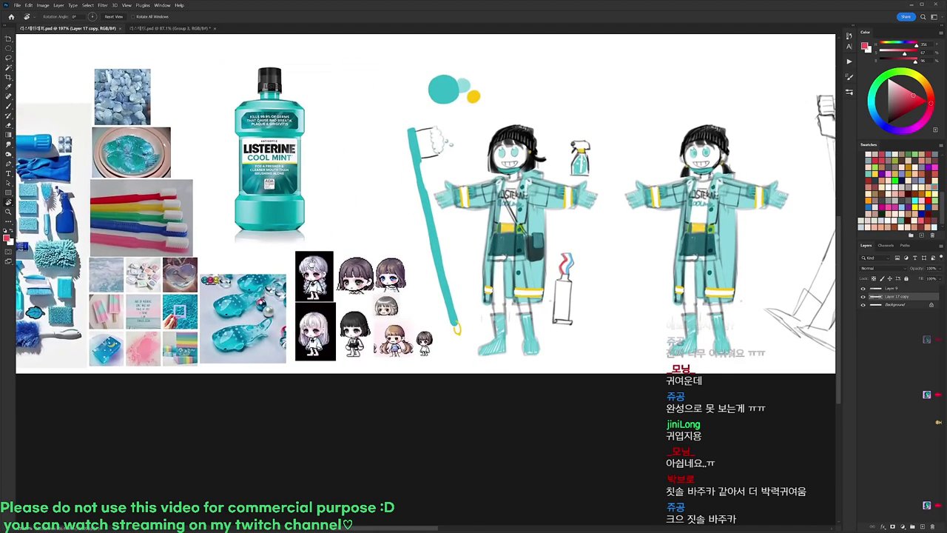
{"action": "left_click_drag", "start_coordinate": [334, 271], "coordinate": [420, 271]}
{"action": "left_click_drag", "start_coordinate": [244, 271], "coordinate": [336, 270]}
{"action": "left_click_drag", "start_coordinate": [205, 263], "coordinate": [322, 262]}
{"action": "left_click_drag", "start_coordinate": [244, 264], "coordinate": [411, 235]}
{"action": "left_click_drag", "start_coordinate": [315, 234], "coordinate": [418, 232]}
{"action": "left_click_drag", "start_coordinate": [356, 227], "coordinate": [426, 226]}
{"action": "left_click_drag", "start_coordinate": [385, 221], "coordinate": [410, 214]}
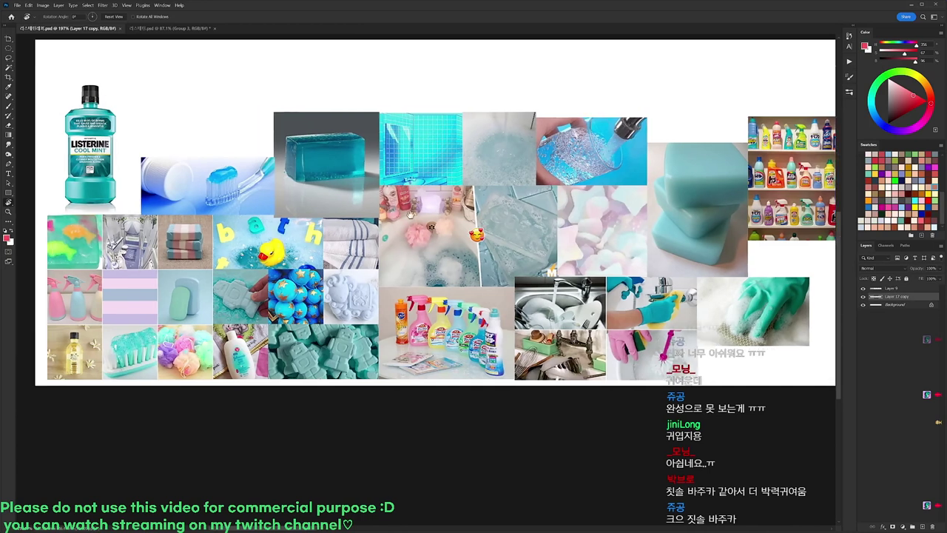
Copy the Listerine Cool Mint bottle photo from Layer 9 using a rectangular selection, and deselect.
{"action": "left_click", "coordinate": [862, 290]}
{"action": "left_click", "coordinate": [862, 290]}
{"action": "left_click", "coordinate": [891, 289]}
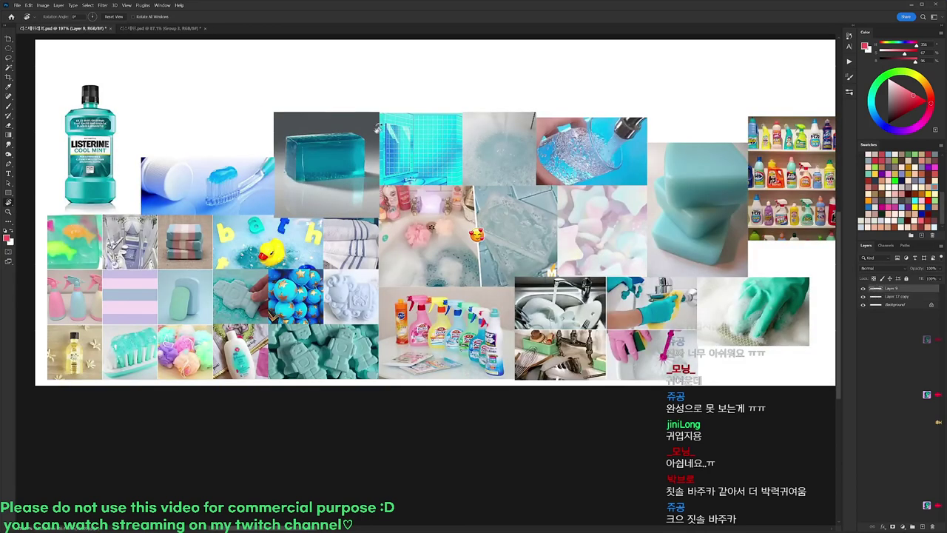
{"action": "key", "text": "m"}
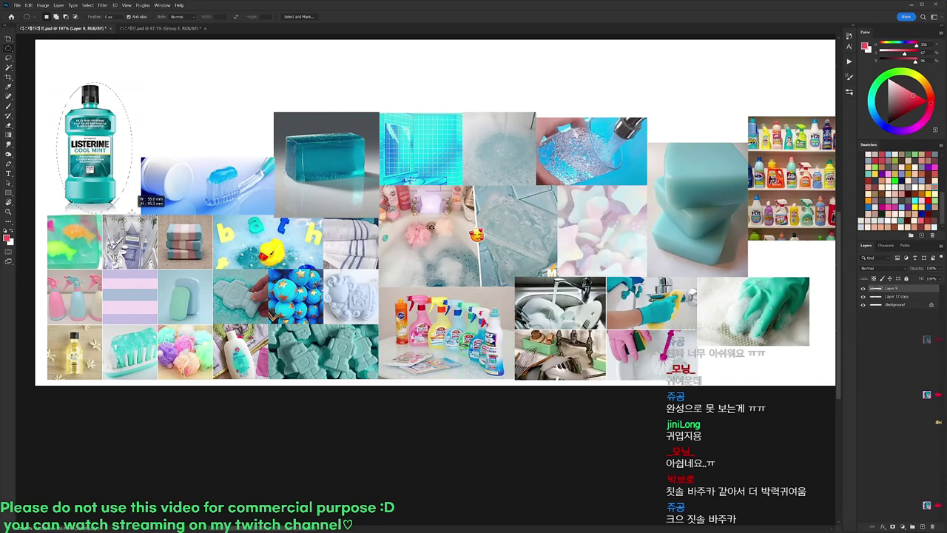
{"action": "right_click", "coordinate": [19, 50]}
{"action": "left_click", "coordinate": [45, 46]}
{"action": "left_click_drag", "start_coordinate": [52, 76], "coordinate": [124, 203]}
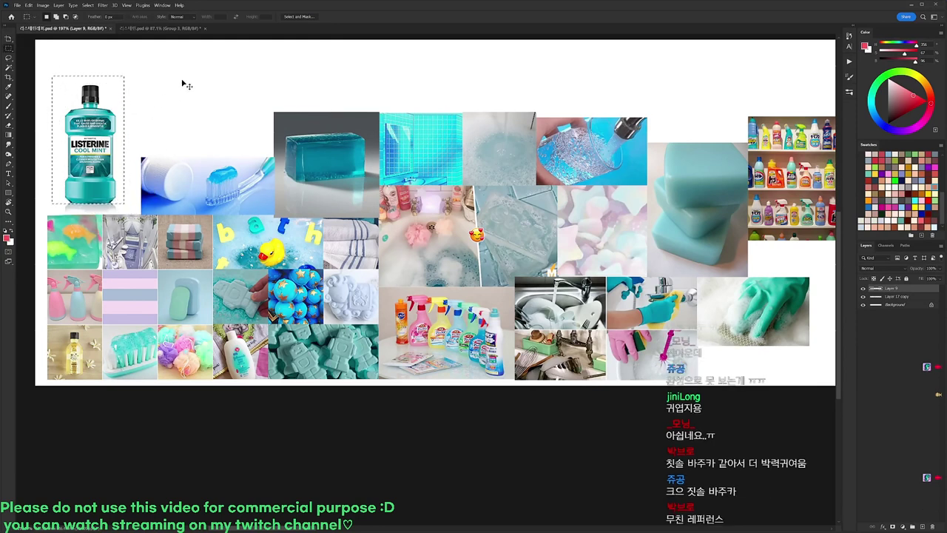
{"action": "key", "text": "ctrl+d"}
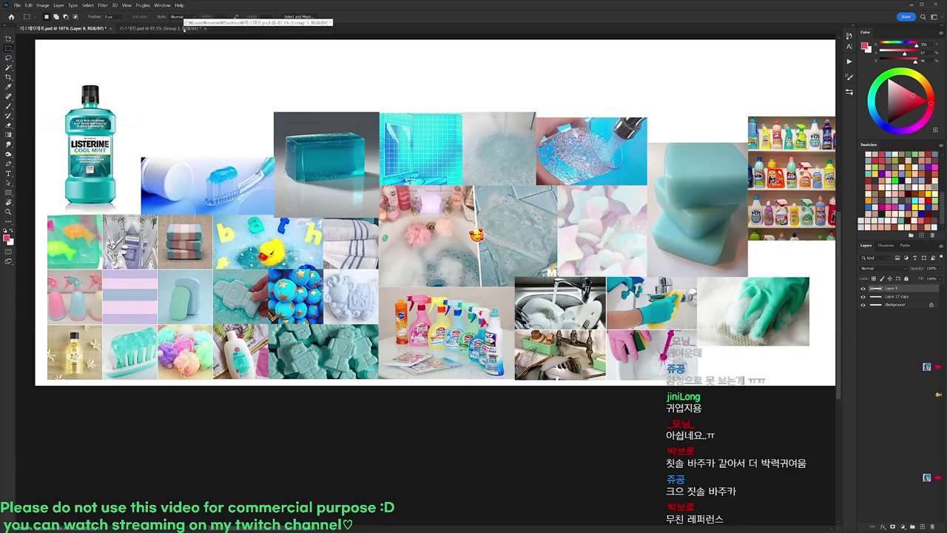
Paste the bottle photo into the illustration, scale it down above the small reference sketch, and merge it into Layer 1.
{"action": "left_click", "coordinate": [183, 29]}
{"action": "left_click", "coordinate": [897, 397]}
{"action": "key", "text": "ctrl+v"}
{"action": "left_click_drag", "start_coordinate": [503, 315], "coordinate": [324, 367]}
{"action": "left_click_drag", "start_coordinate": [409, 359], "coordinate": [362, 392]}
{"action": "key", "text": "ctrl+e"}
Review the reference document across to the final colour sketches, and return to the illustration with Layer 12 selected.
{"action": "key", "text": "ctrl+Tab"}
{"action": "left_click_drag", "start_coordinate": [640, 204], "coordinate": [424, 205]}
{"action": "left_click_drag", "start_coordinate": [740, 201], "coordinate": [484, 206]}
{"action": "left_click_drag", "start_coordinate": [633, 206], "coordinate": [253, 207]}
{"action": "scroll", "coordinate": [502, 224], "scroll_direction": "right", "scroll_amount": 15}
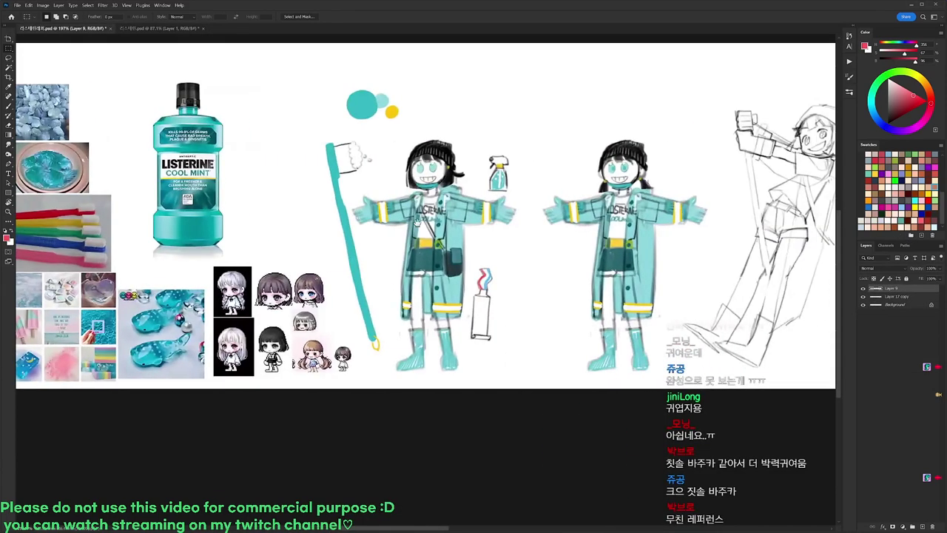
{"action": "scroll", "coordinate": [310, 230], "scroll_direction": "right", "scroll_amount": 15}
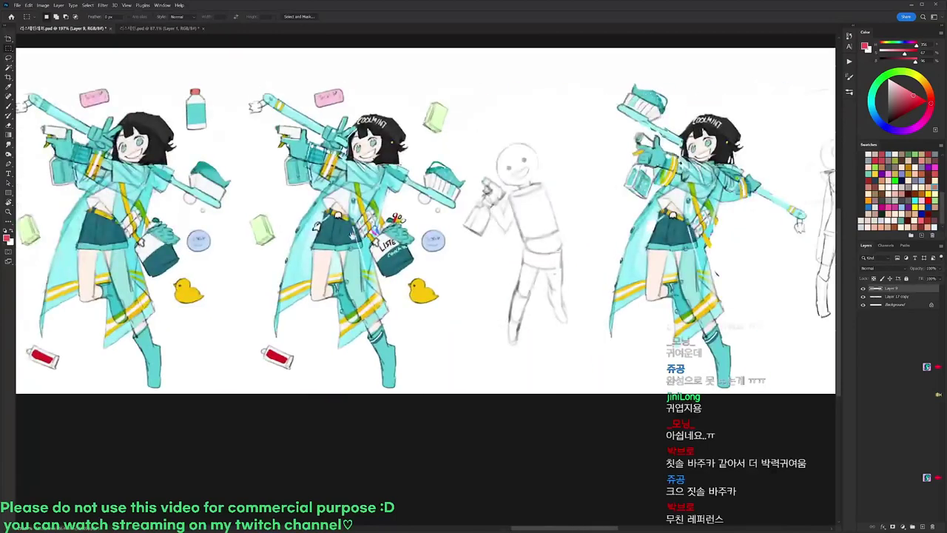
{"action": "scroll", "coordinate": [426, 222], "scroll_direction": "right", "scroll_amount": 5}
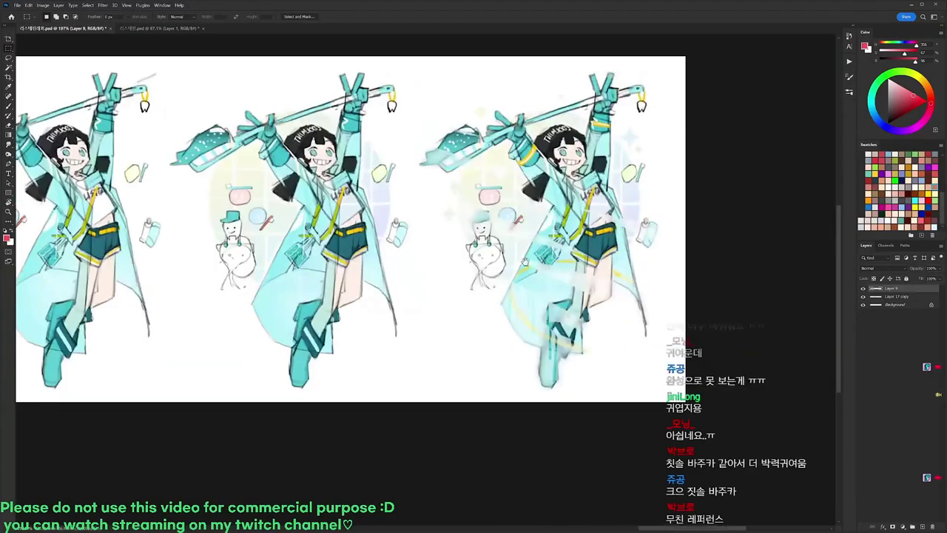
{"action": "key", "text": "ctrl+Tab"}
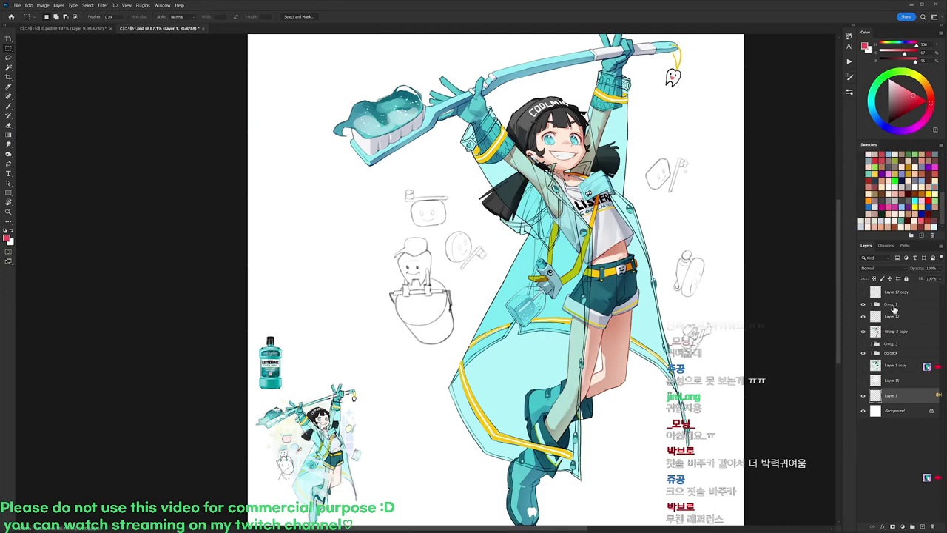
{"action": "left_click", "coordinate": [890, 318]}
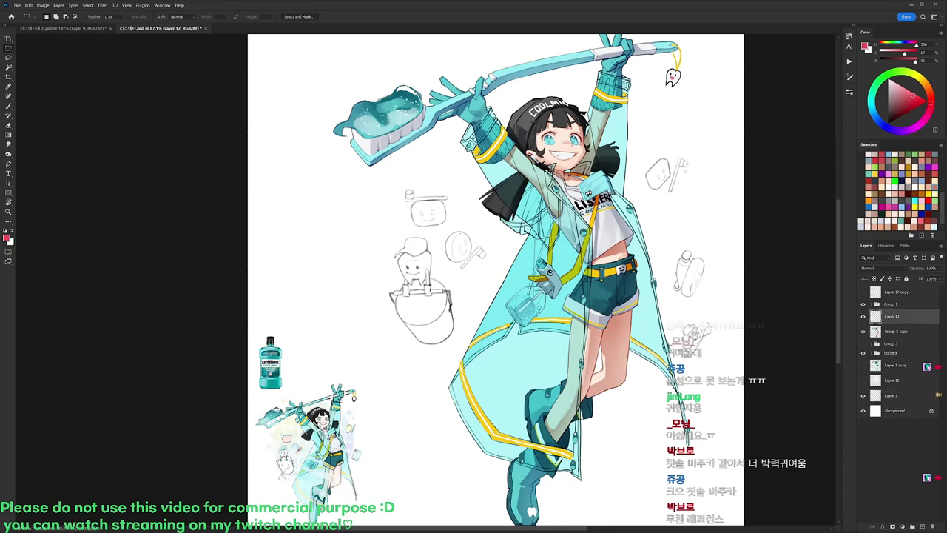